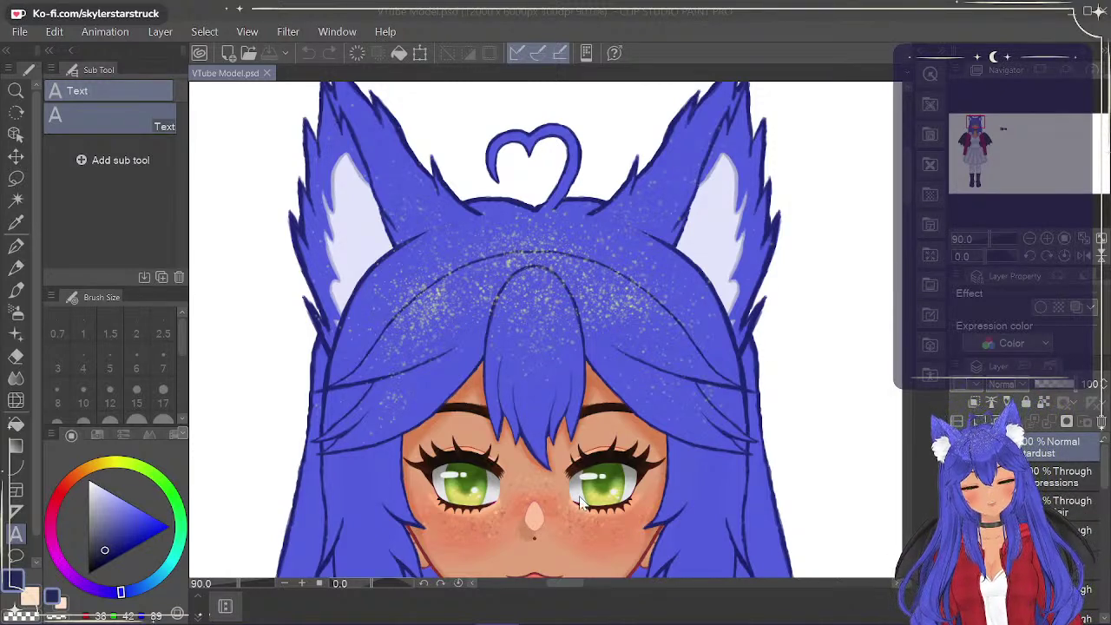
Inspect the character artwork from the face and ears down to the skirt and boots.
scroll(616, 469, up, 5)
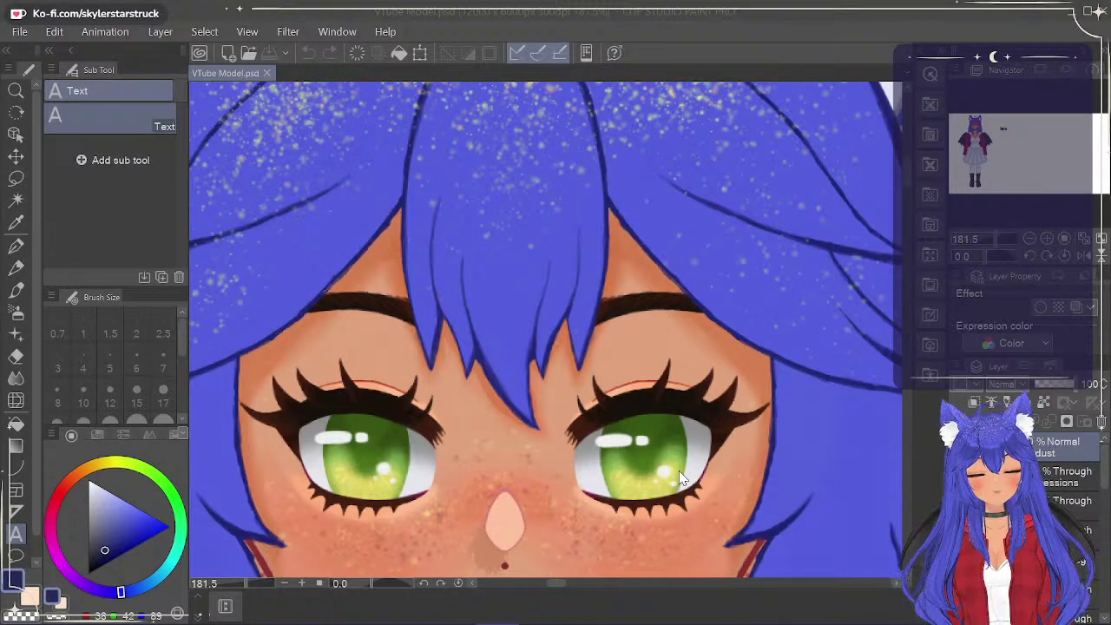
scroll(630, 255, down, 3)
scroll(636, 251, down, 1)
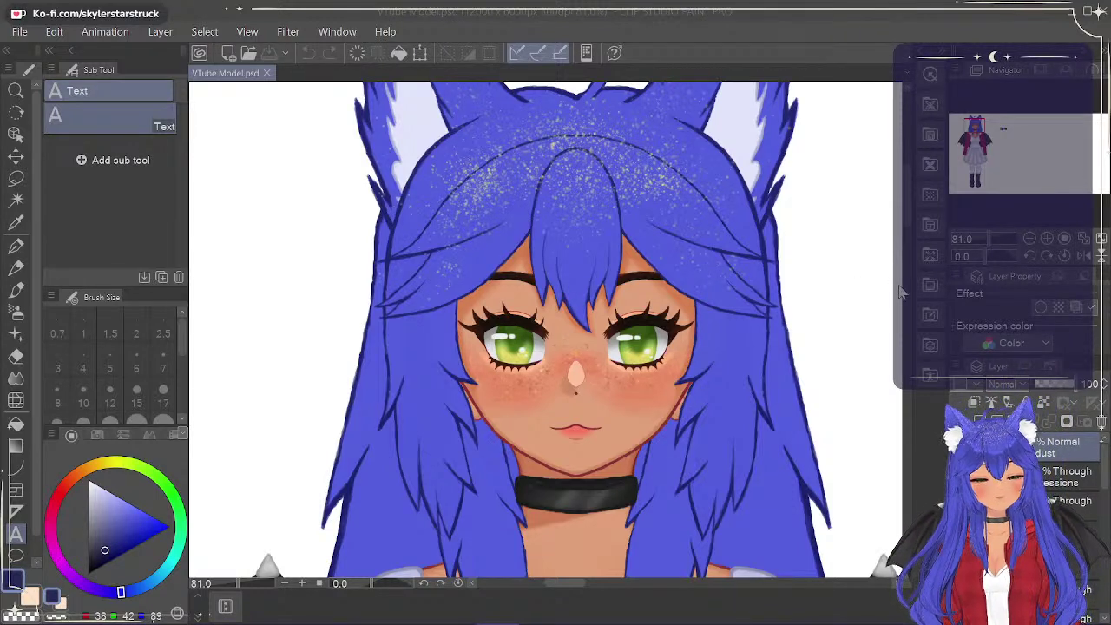
scroll(909, 209, up, 3)
scroll(909, 199, up, 1)
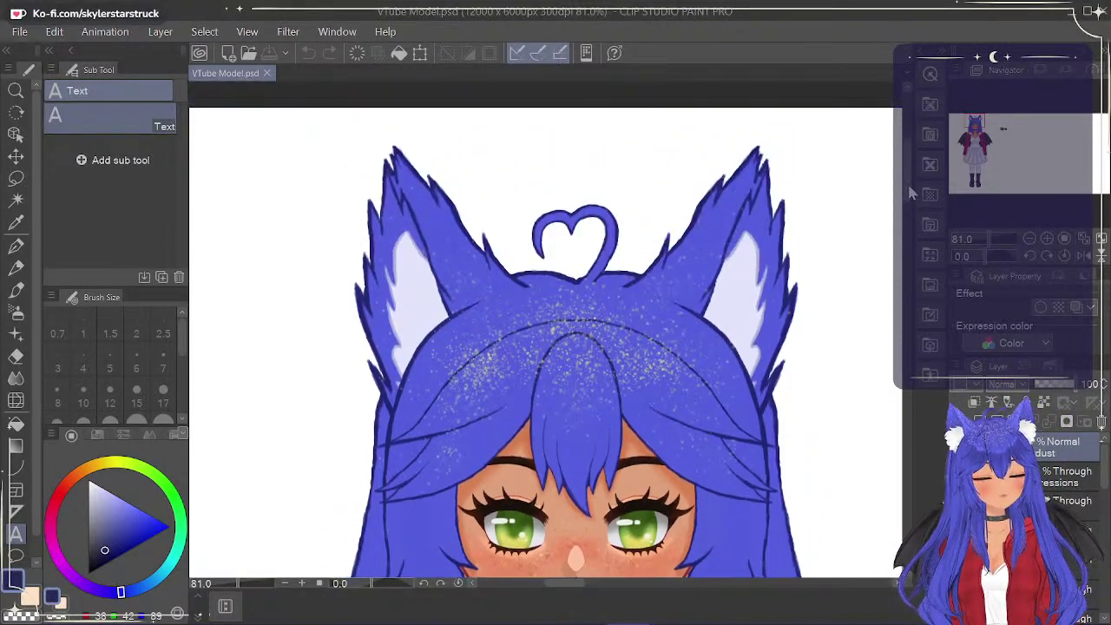
scroll(908, 243, down, 6)
scroll(906, 304, down, 8)
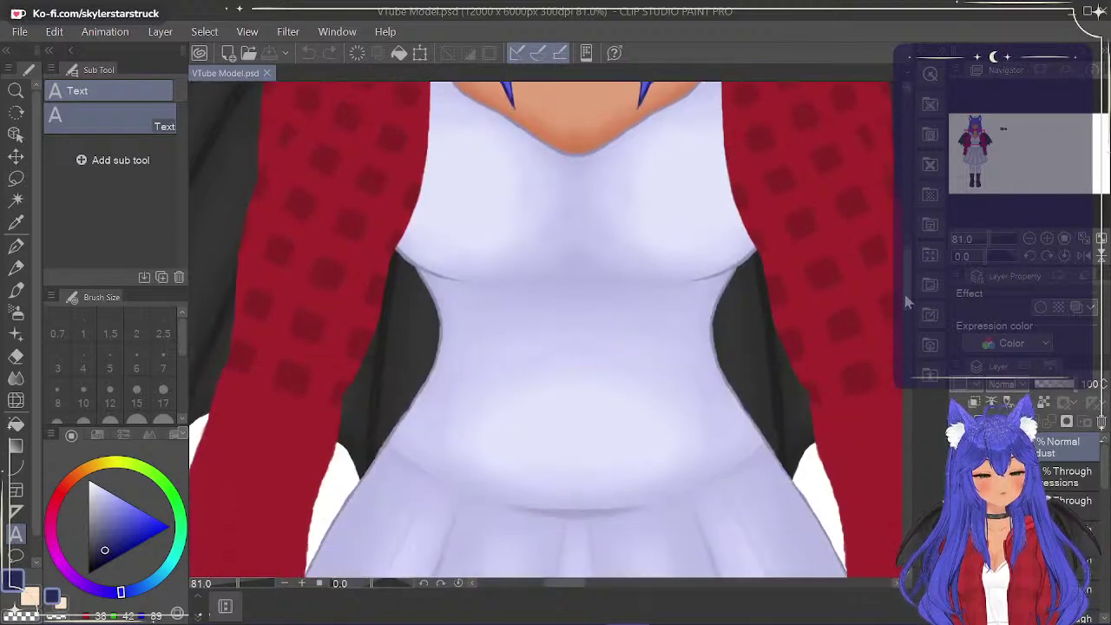
scroll(906, 347, down, 6)
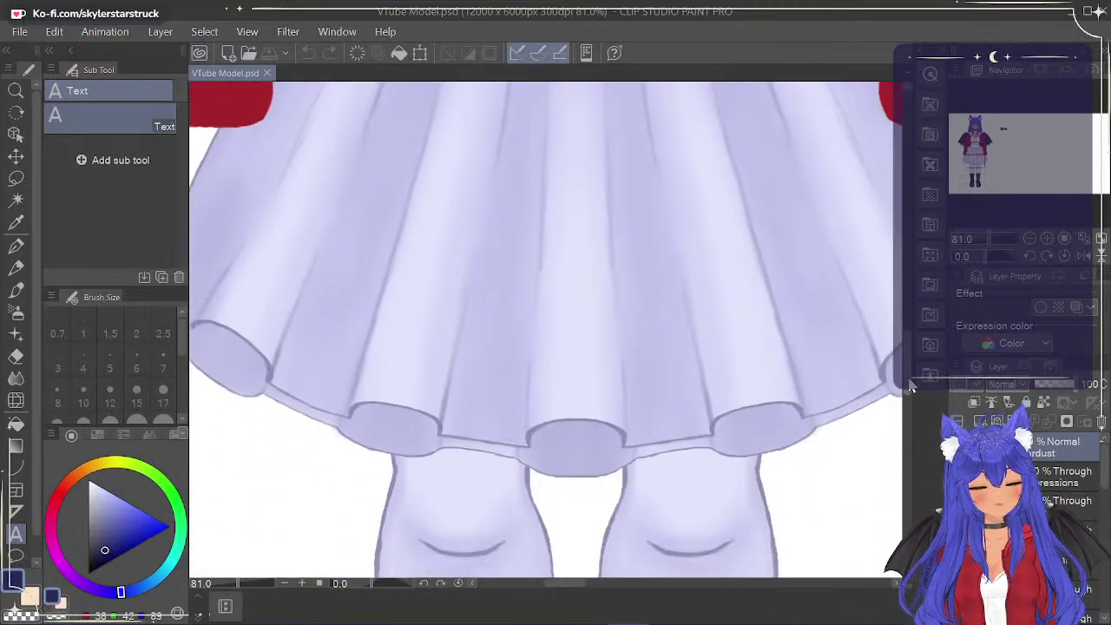
scroll(912, 389, down, 10)
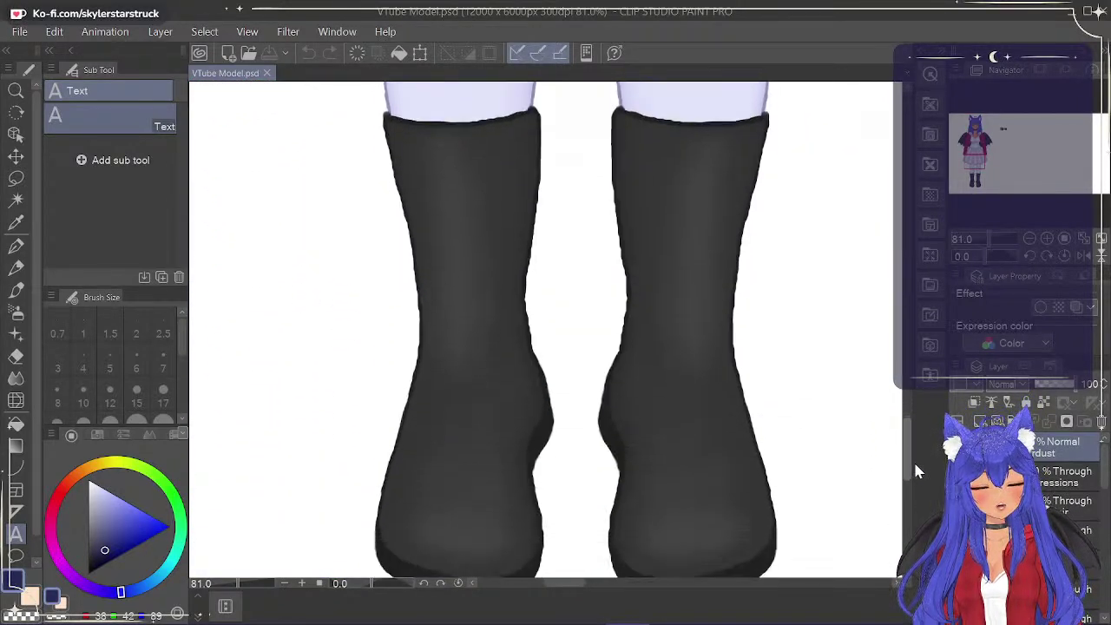
scroll(917, 473, up, 2)
drag(917, 456, 905, 205)
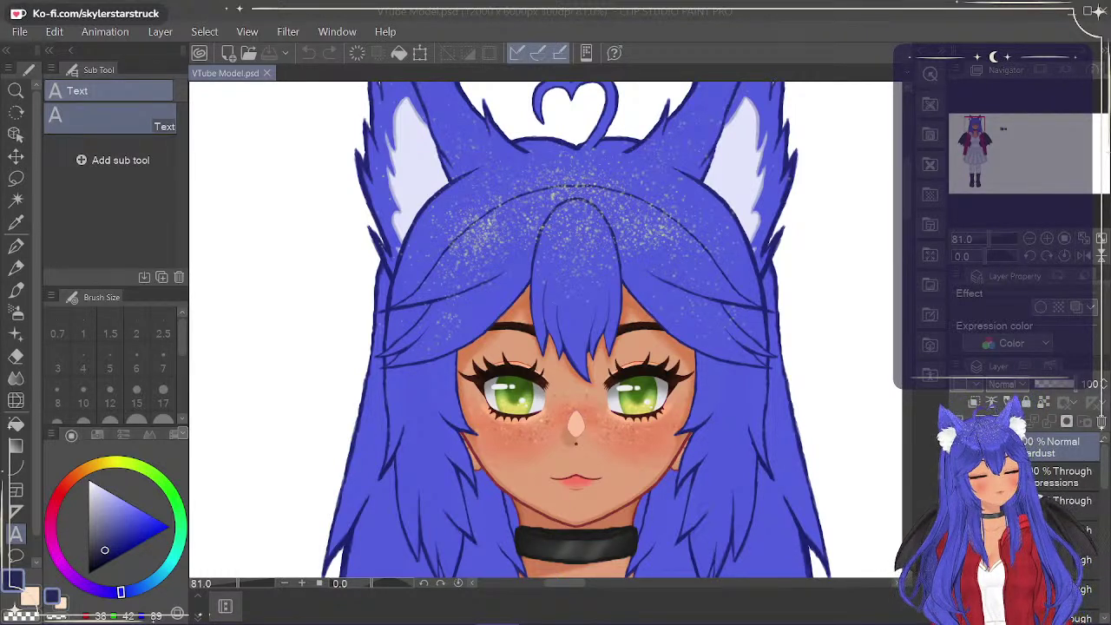
Toggle the Stardust layer off and on to compare the hair with and without the sparkles.
click(957, 447)
click(957, 447)
click(957, 447)
click(958, 447)
click(957, 447)
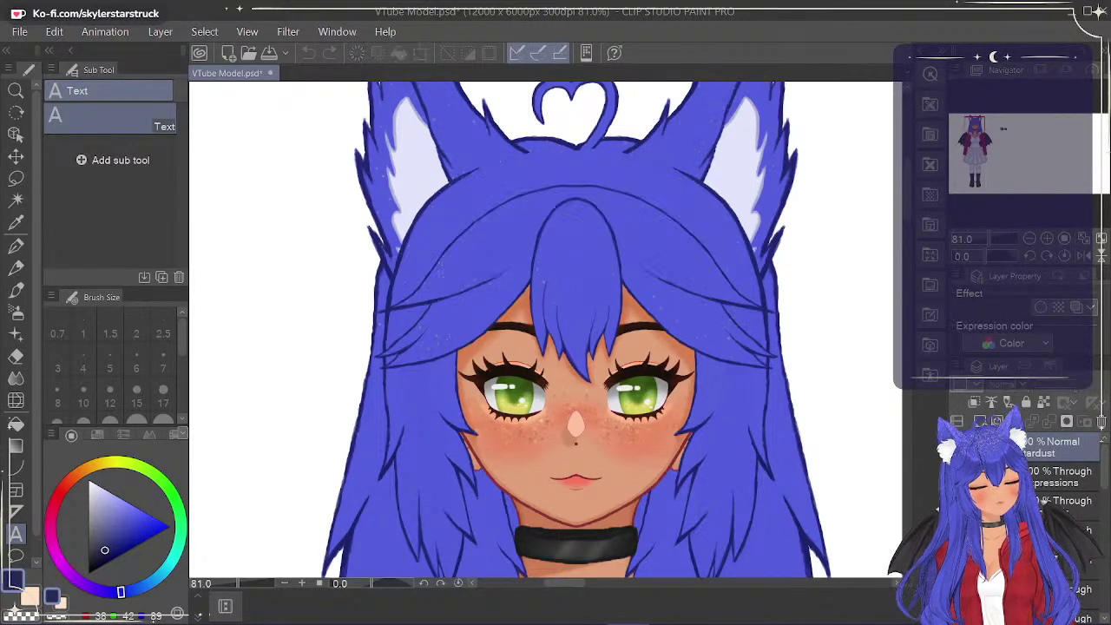
click(958, 447)
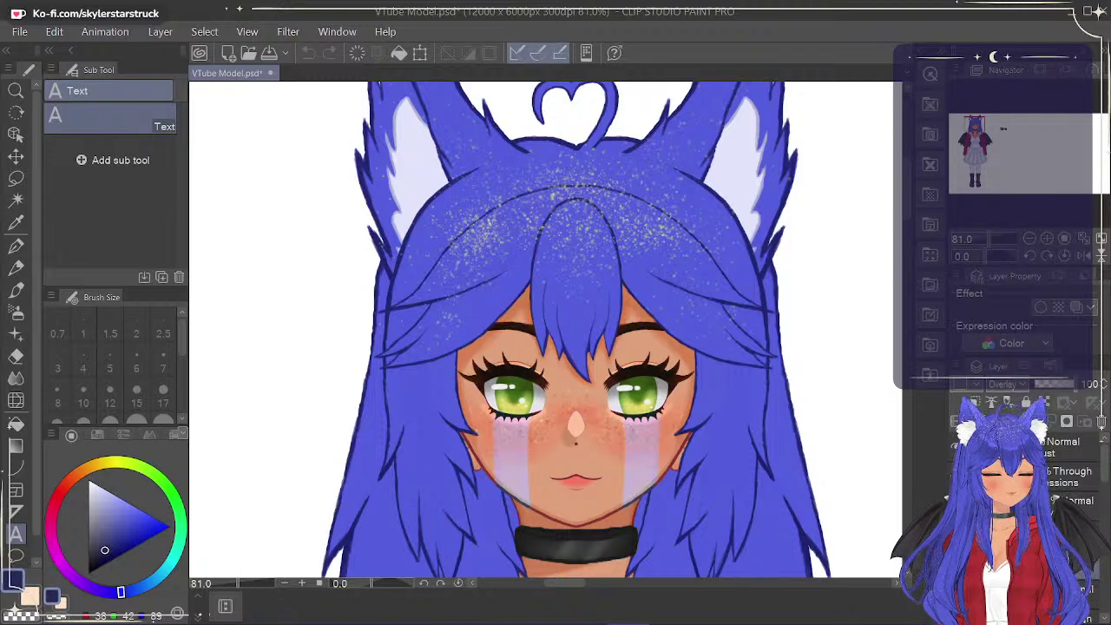
right_click(1069, 565)
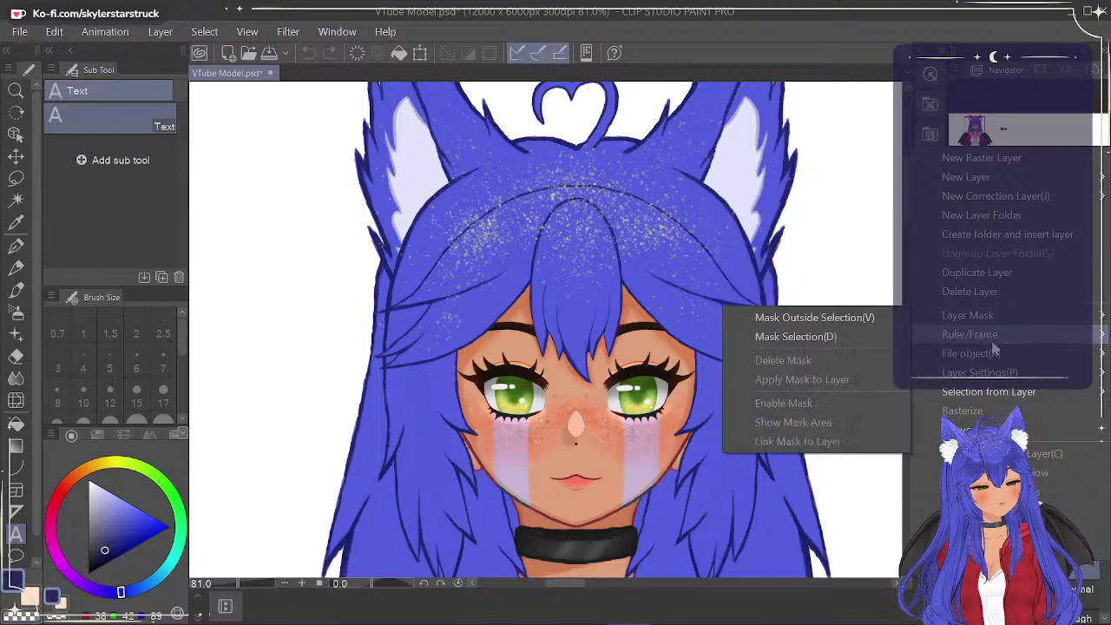
mouse_move(980, 373)
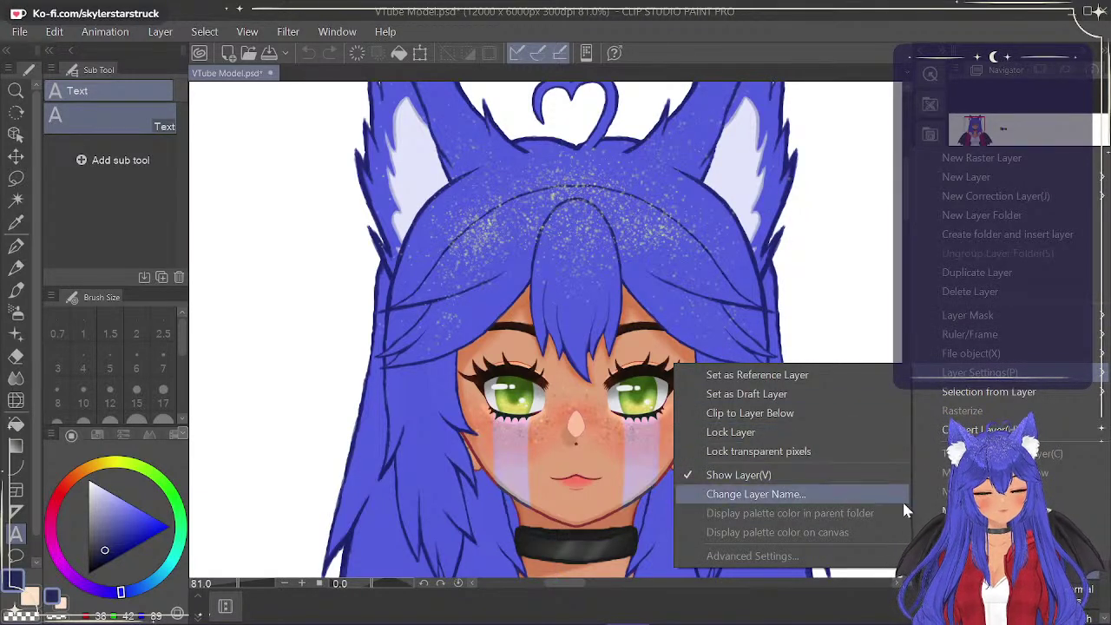
key(Escape)
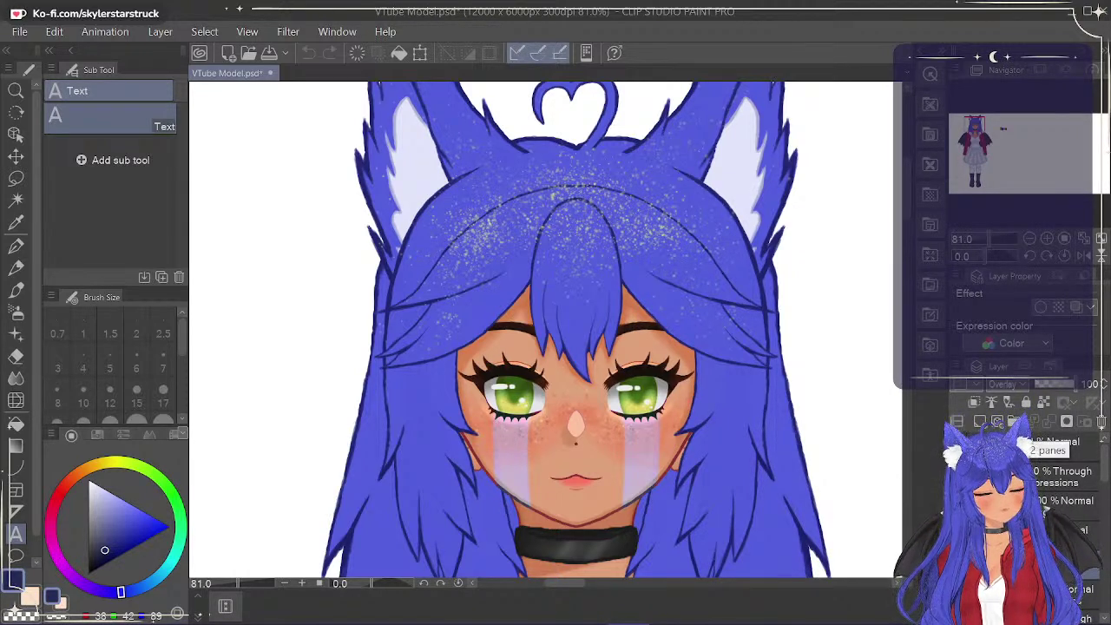
right_click(965, 434)
click(983, 426)
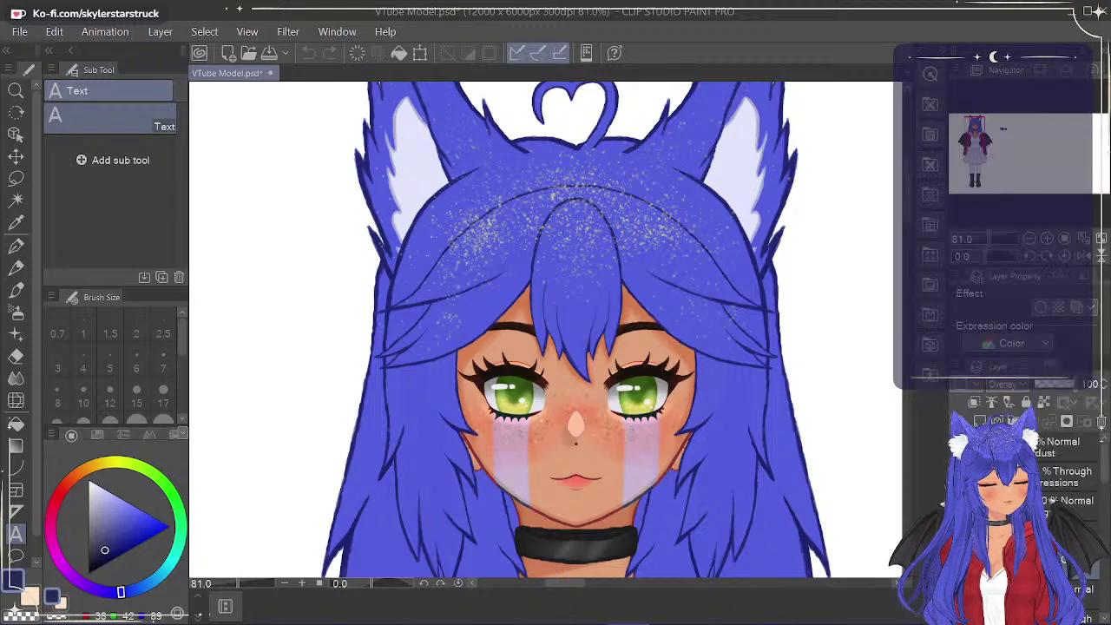
right_click(1033, 528)
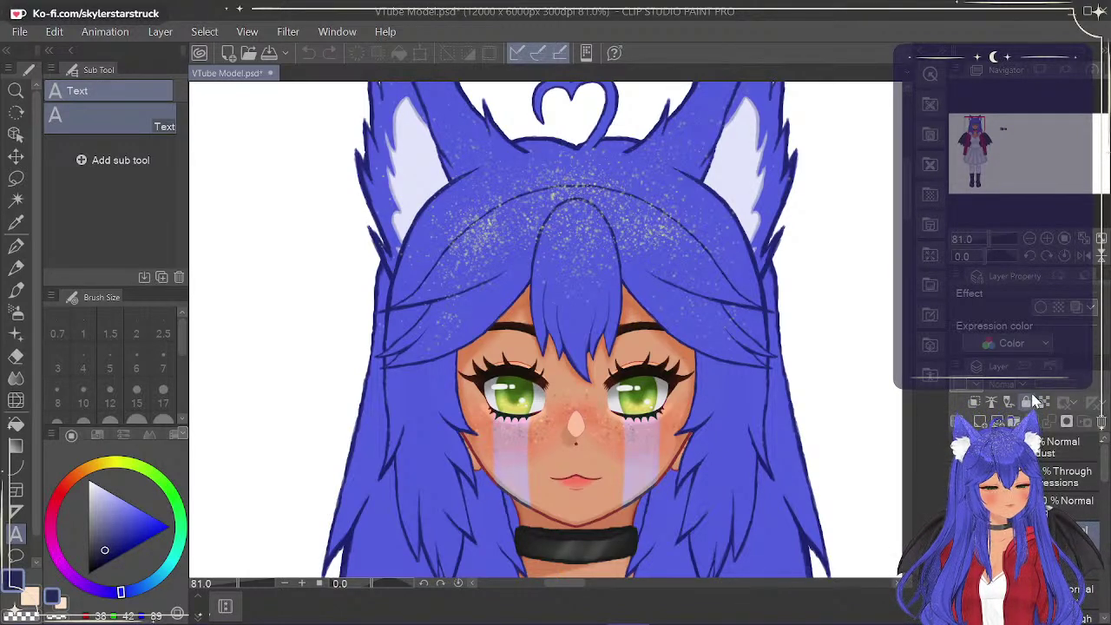
click(1049, 508)
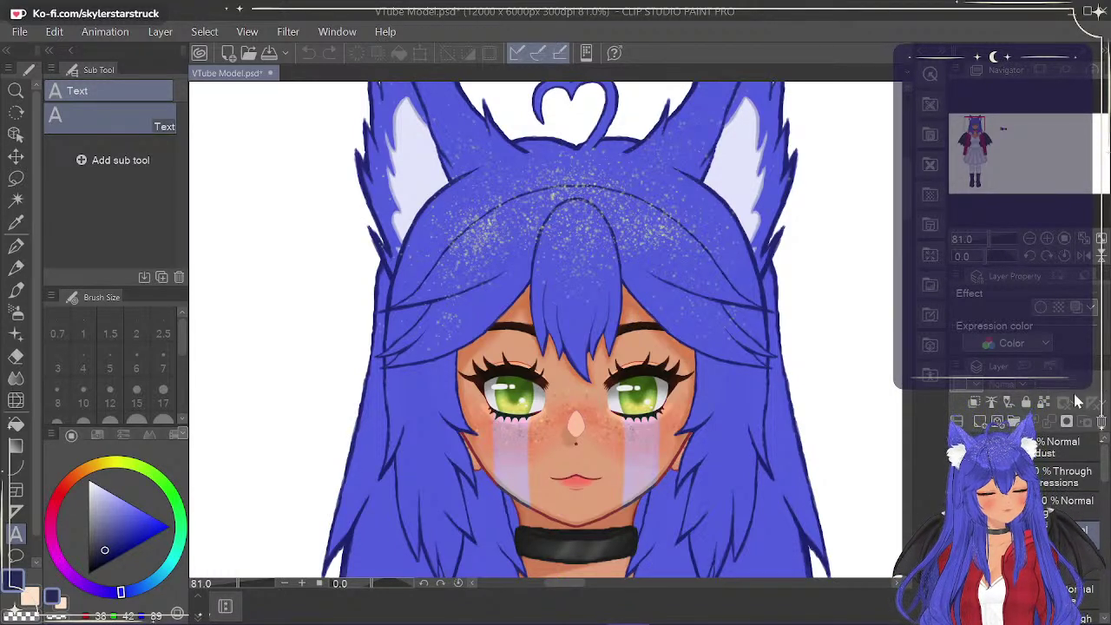
Try the Multiply, Soft light and Hard light blending modes on the tear stream layer.
click(1053, 560)
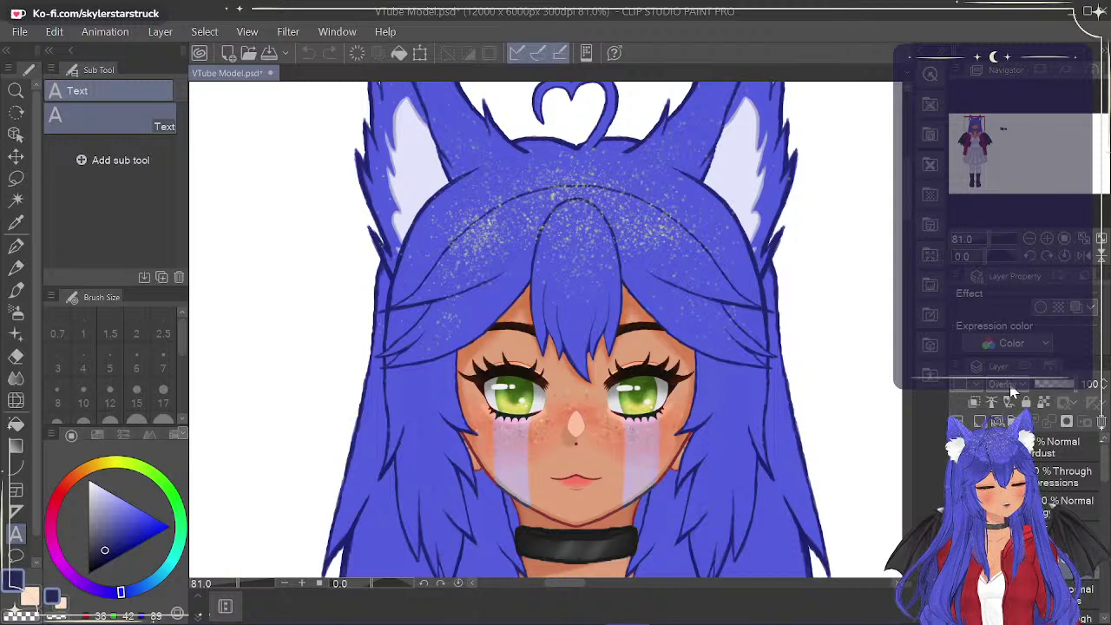
click(1015, 383)
click(1022, 53)
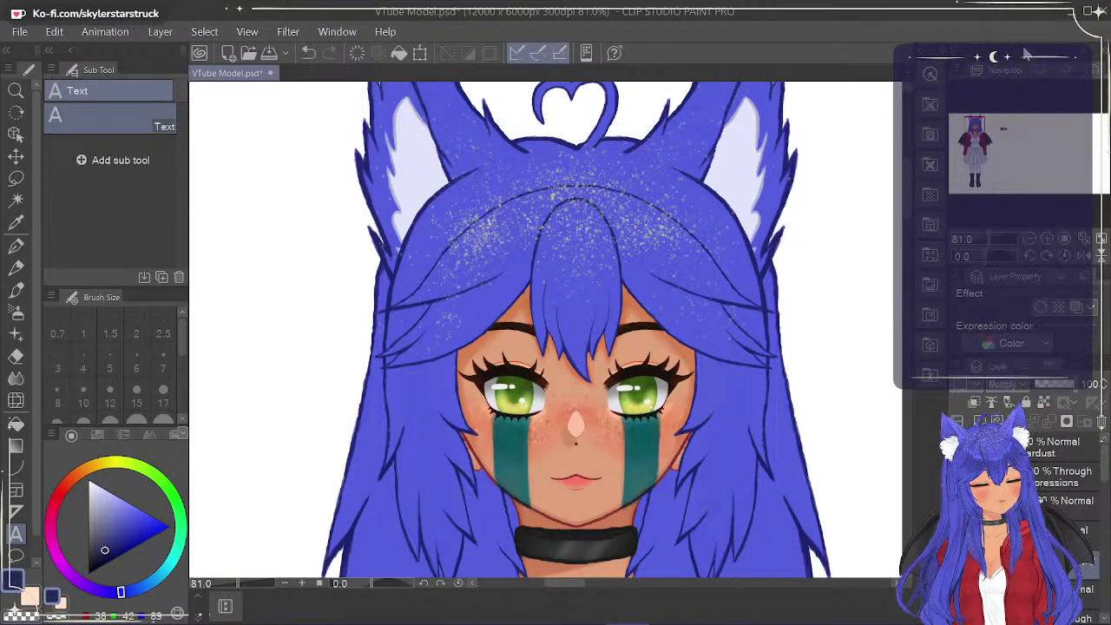
click(1020, 384)
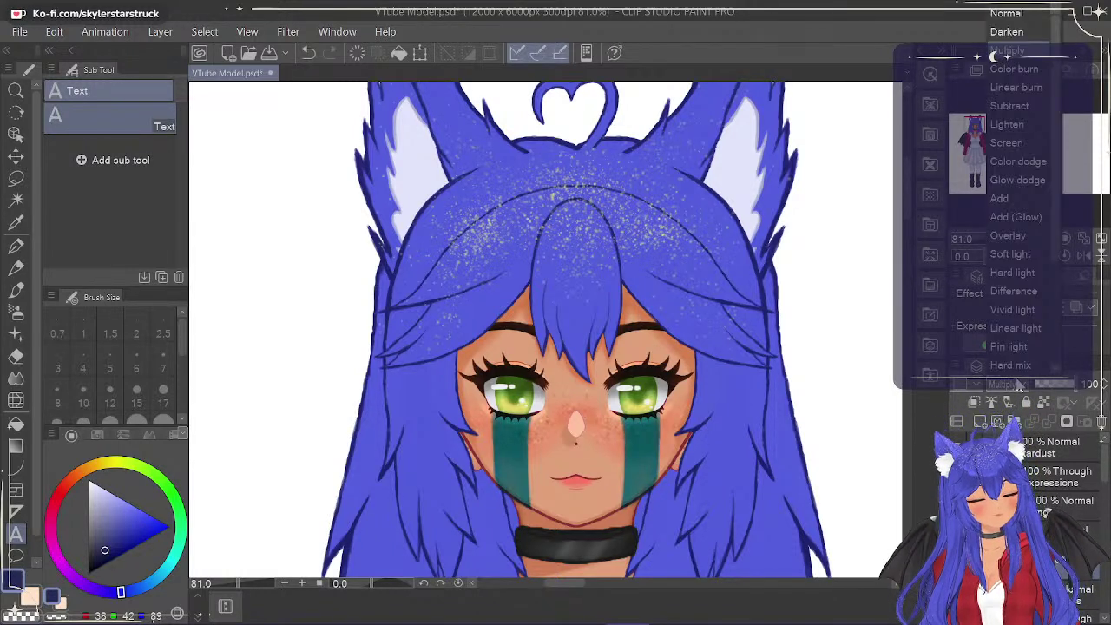
click(1012, 253)
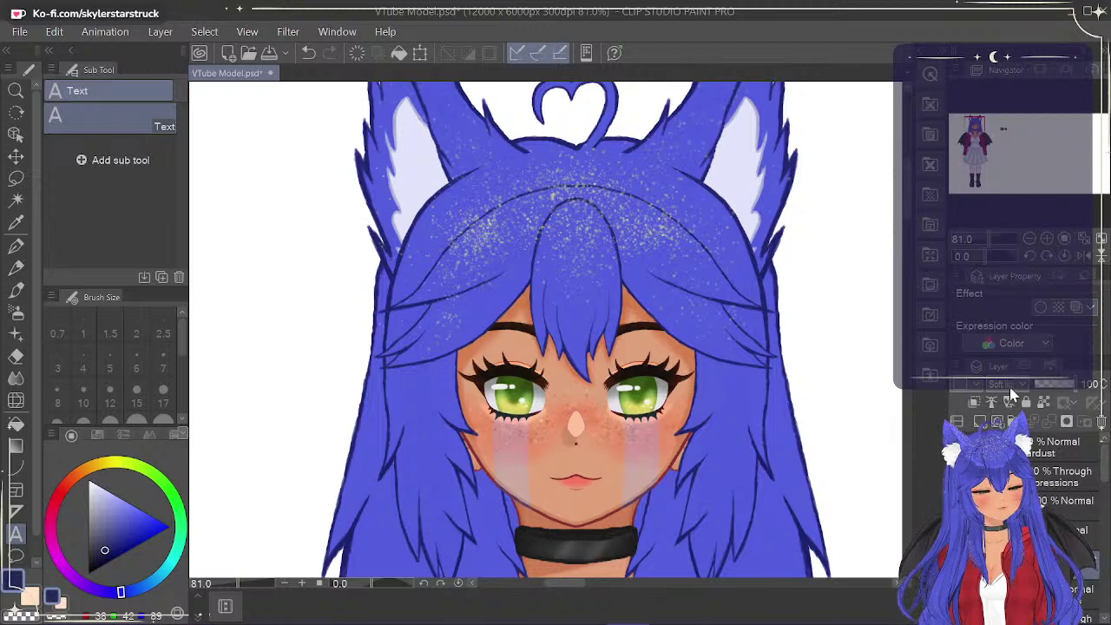
click(1006, 383)
click(1014, 269)
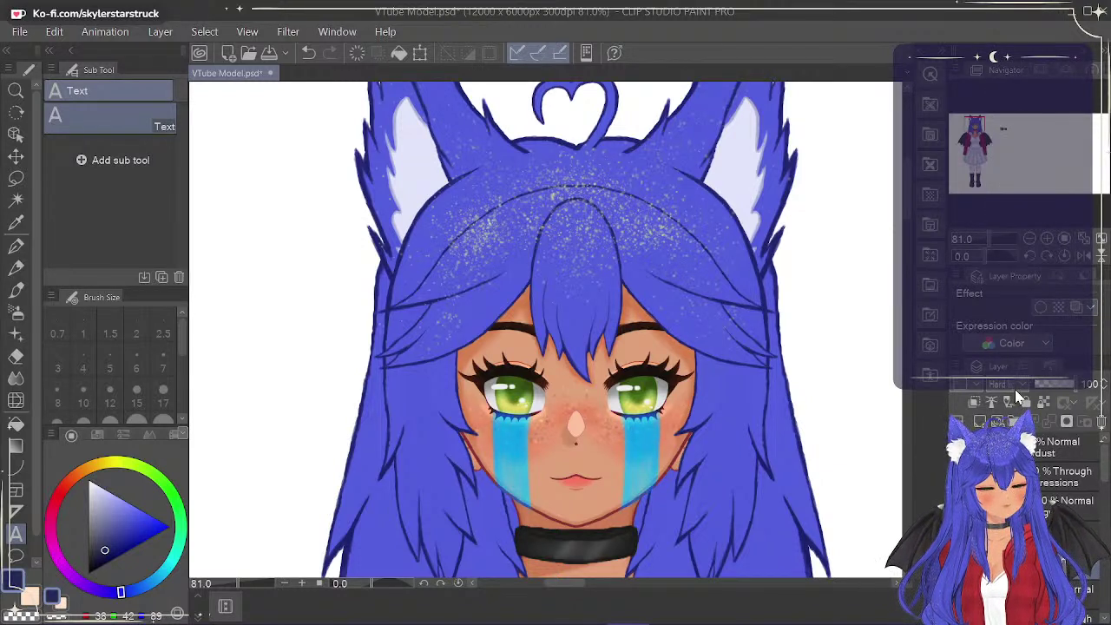
Try the Difference, Vivid light and Linear light blending modes on the tear stream layer.
click(1021, 384)
click(1020, 308)
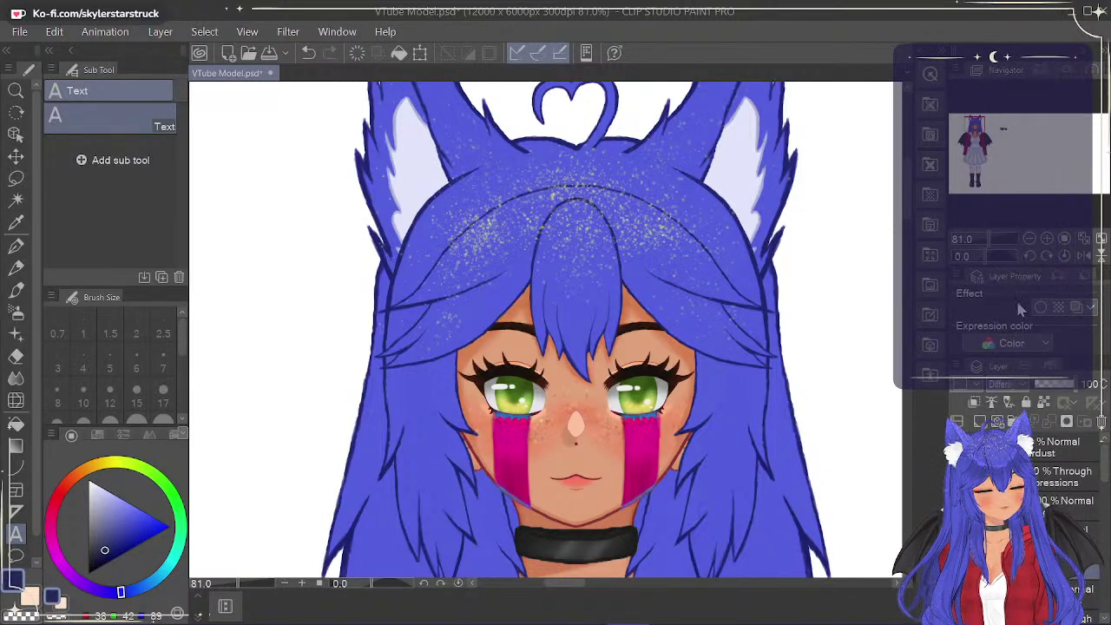
click(1015, 383)
click(1024, 309)
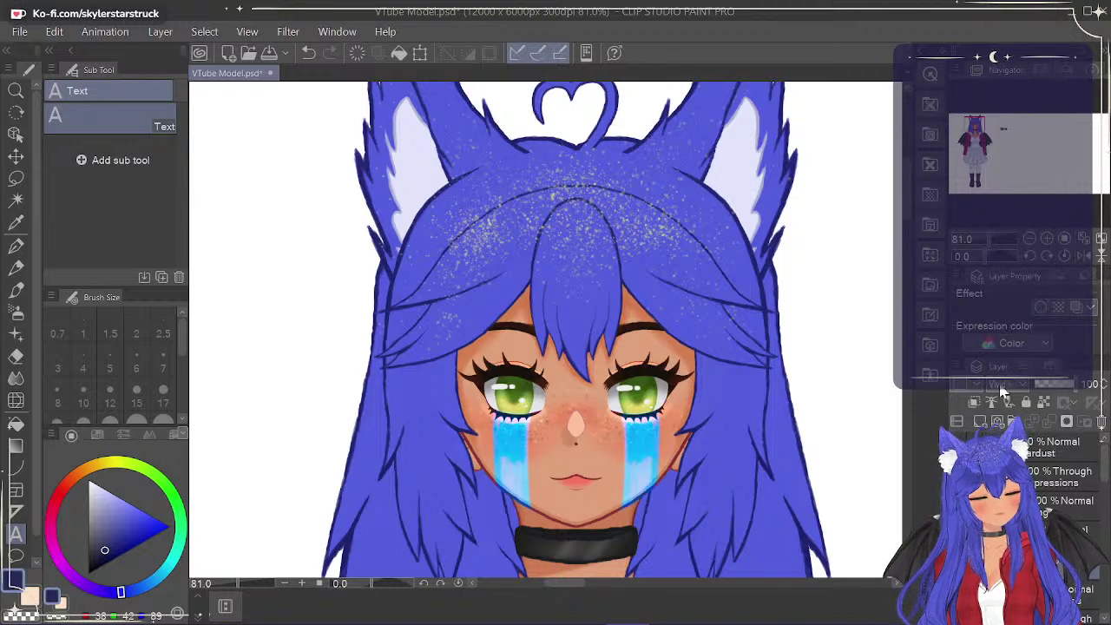
click(1006, 382)
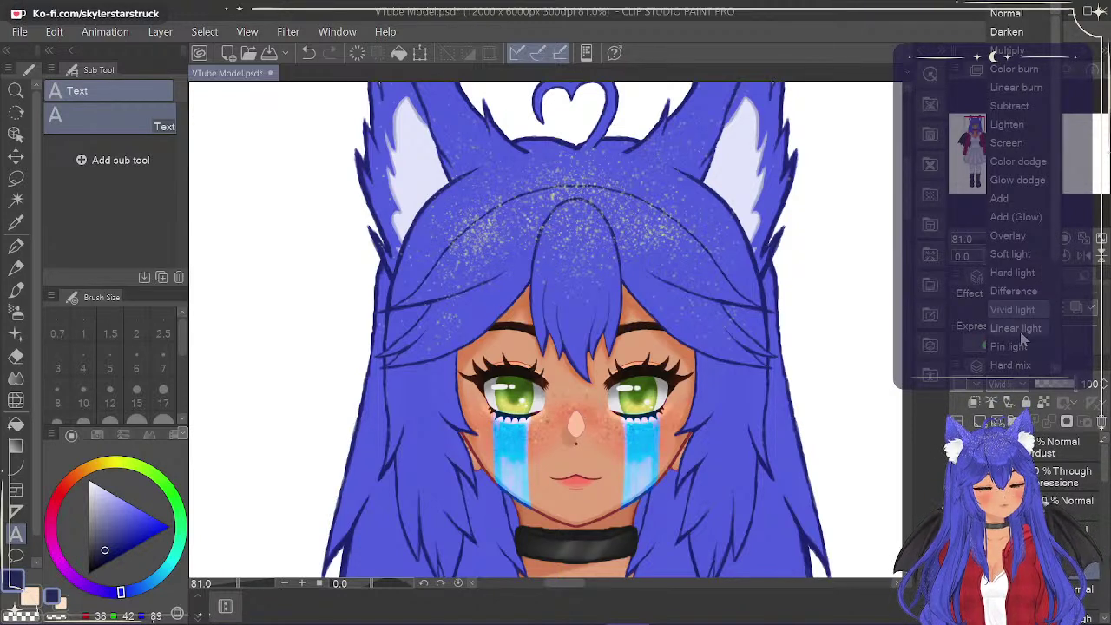
click(1020, 329)
Try the Pin light, Hard mix and Exclusion blending modes on the tear stream layer.
click(1017, 384)
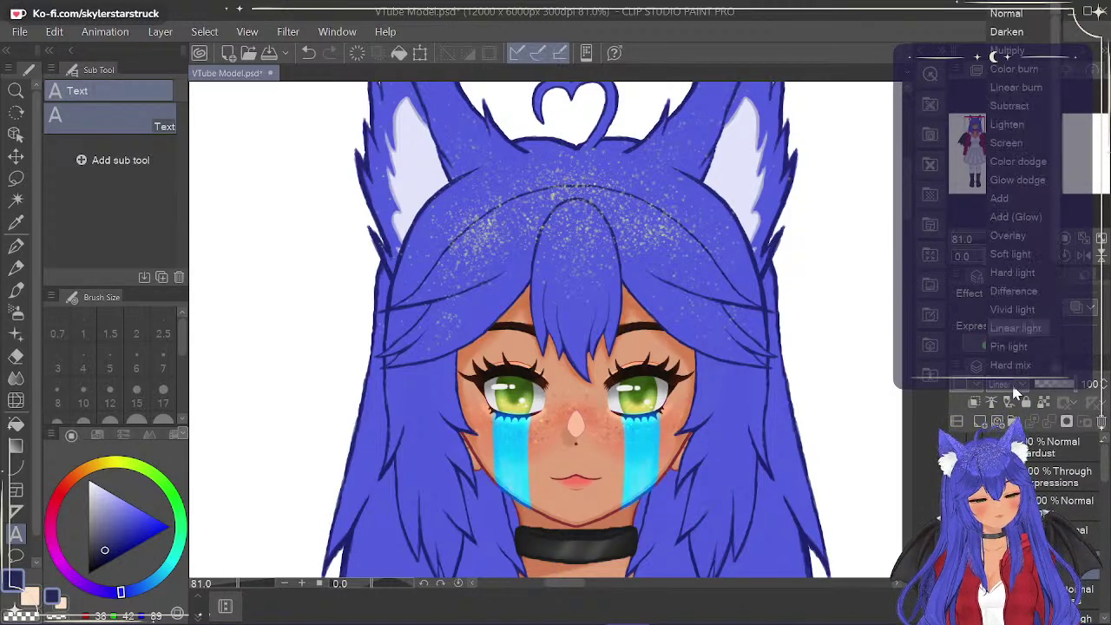
click(1019, 347)
click(1017, 383)
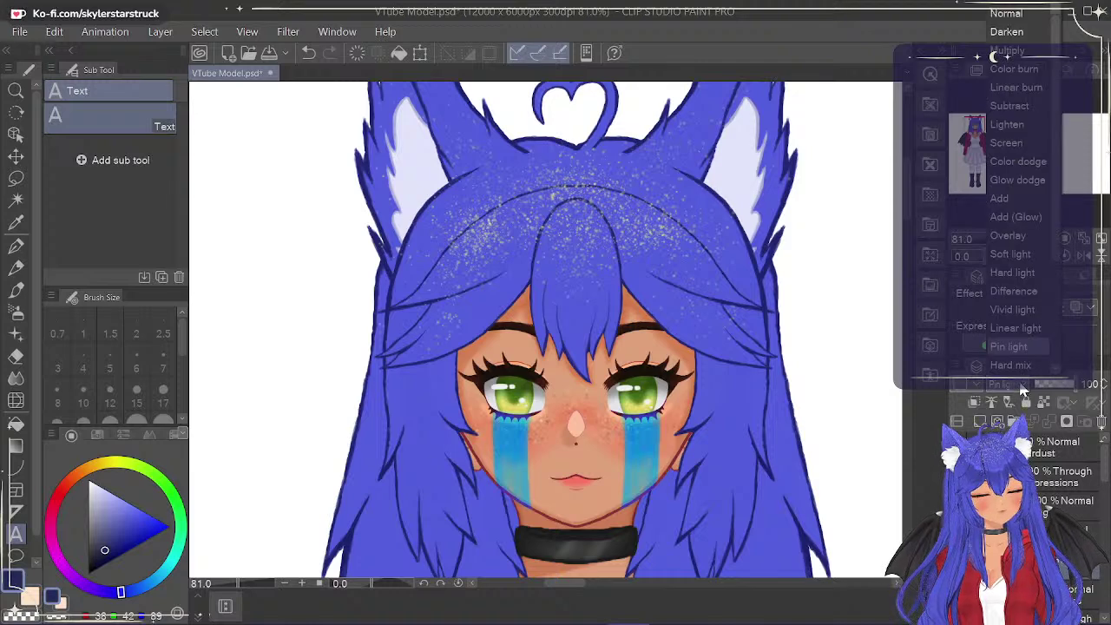
click(1019, 366)
click(1017, 384)
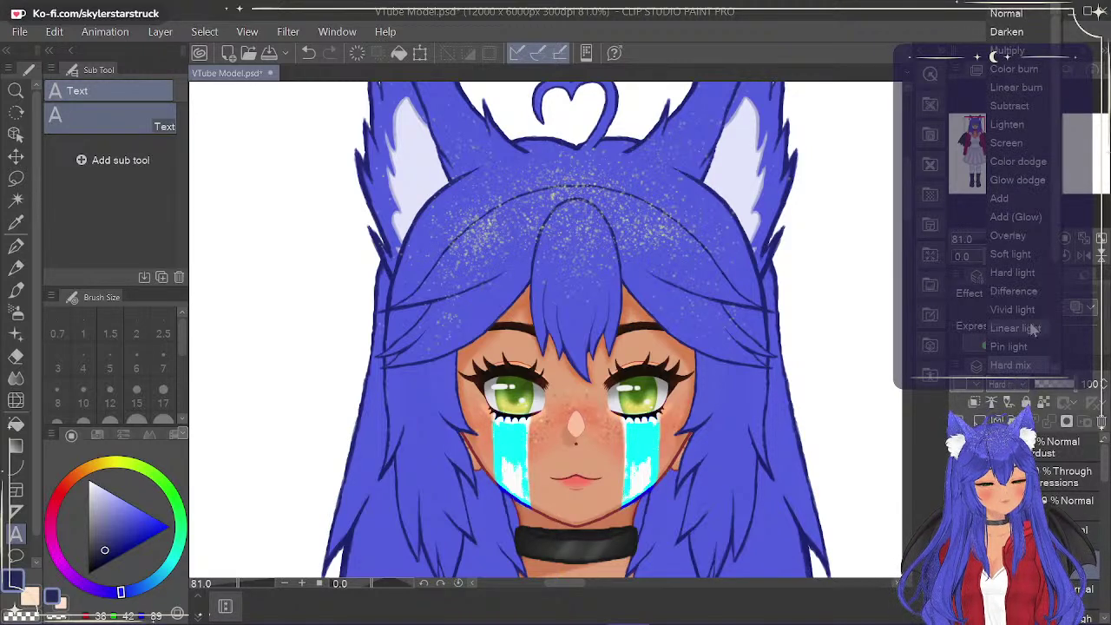
click(1021, 371)
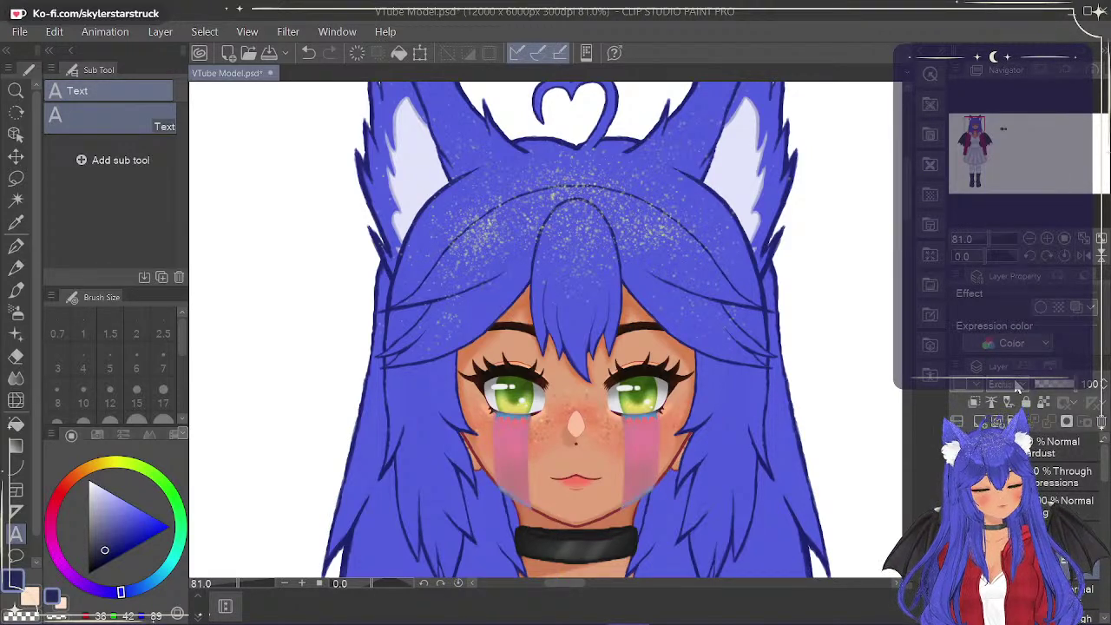
Try the Darker color, Lighter color and Divide blending modes on the tear stream layer.
click(1019, 384)
click(1023, 348)
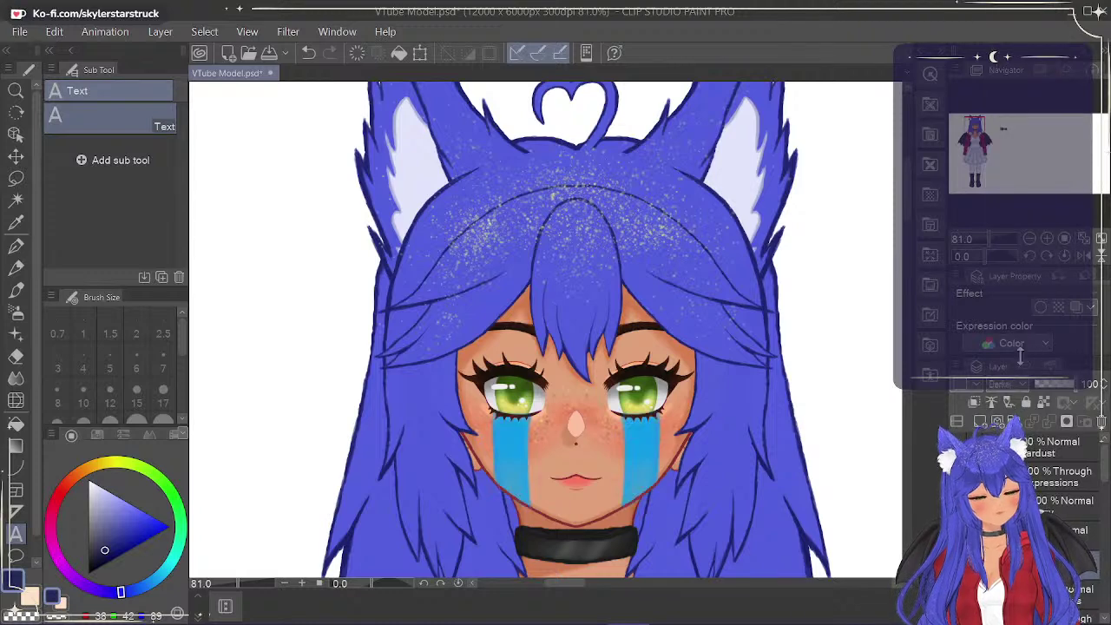
click(1019, 386)
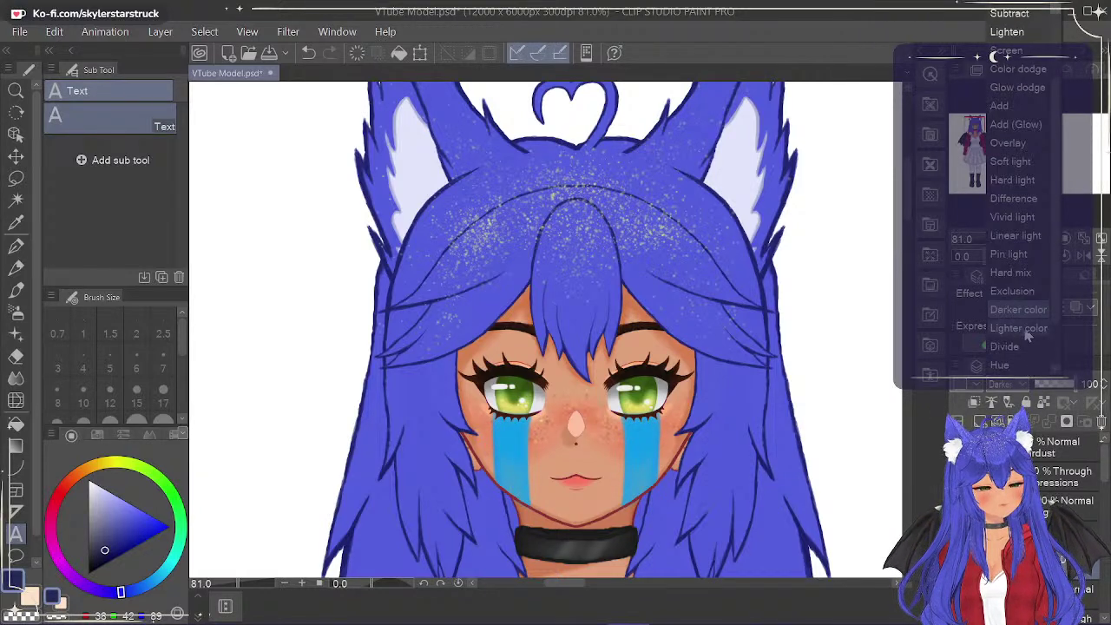
click(1026, 342)
click(1019, 385)
scroll(1026, 361, down, 2)
click(1023, 349)
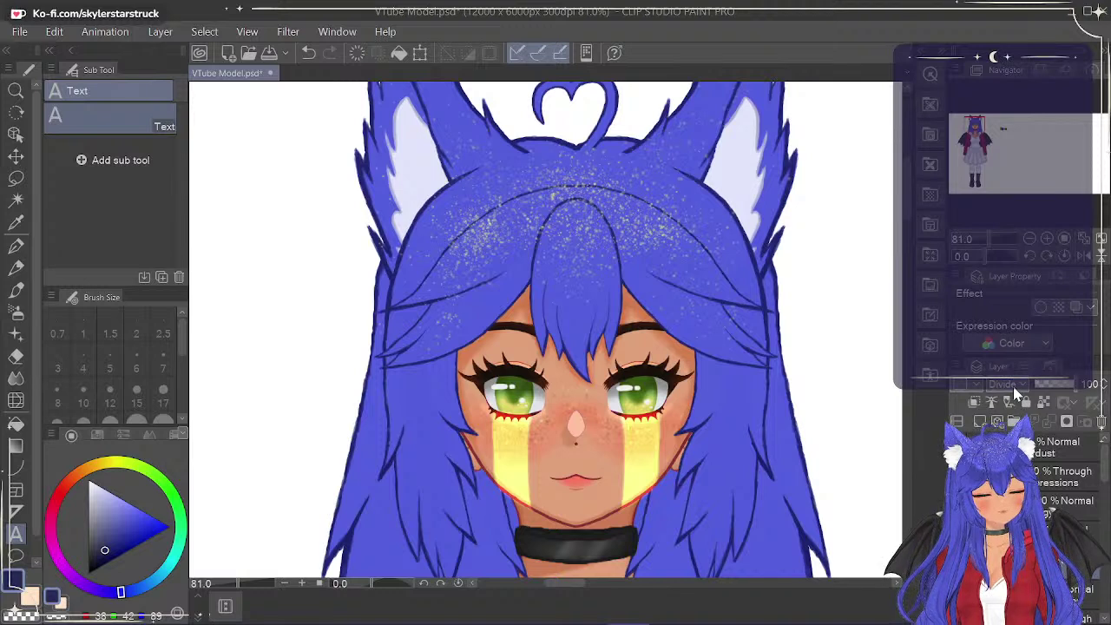
Set the tear stream layer's blending mode to Hue and lower its opacity.
click(1014, 387)
scroll(1020, 360, down, 3)
click(1023, 349)
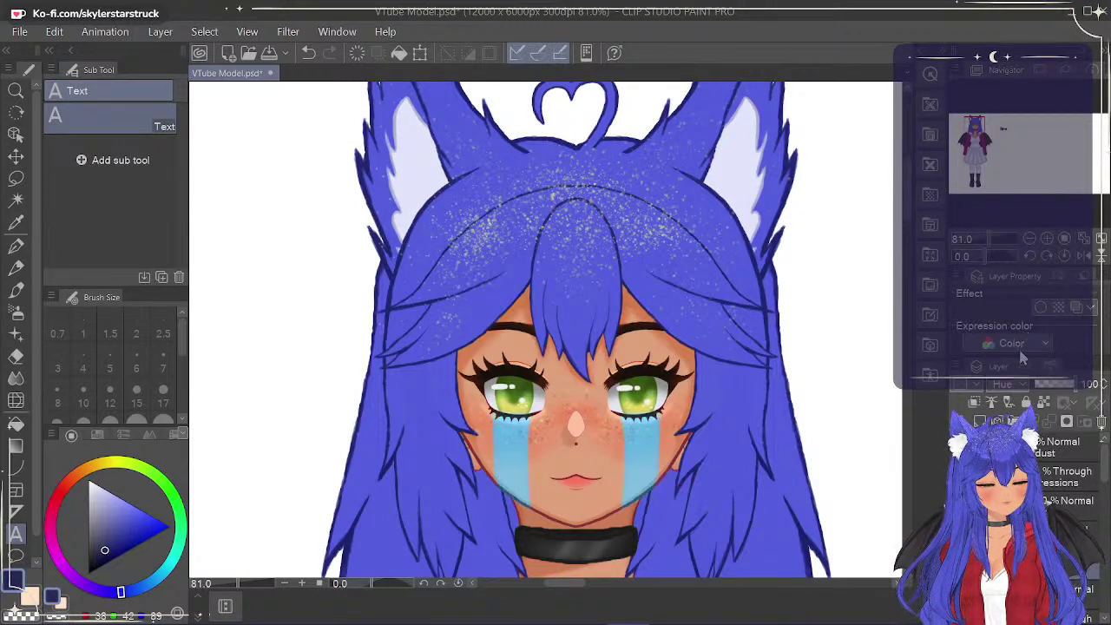
click(1018, 384)
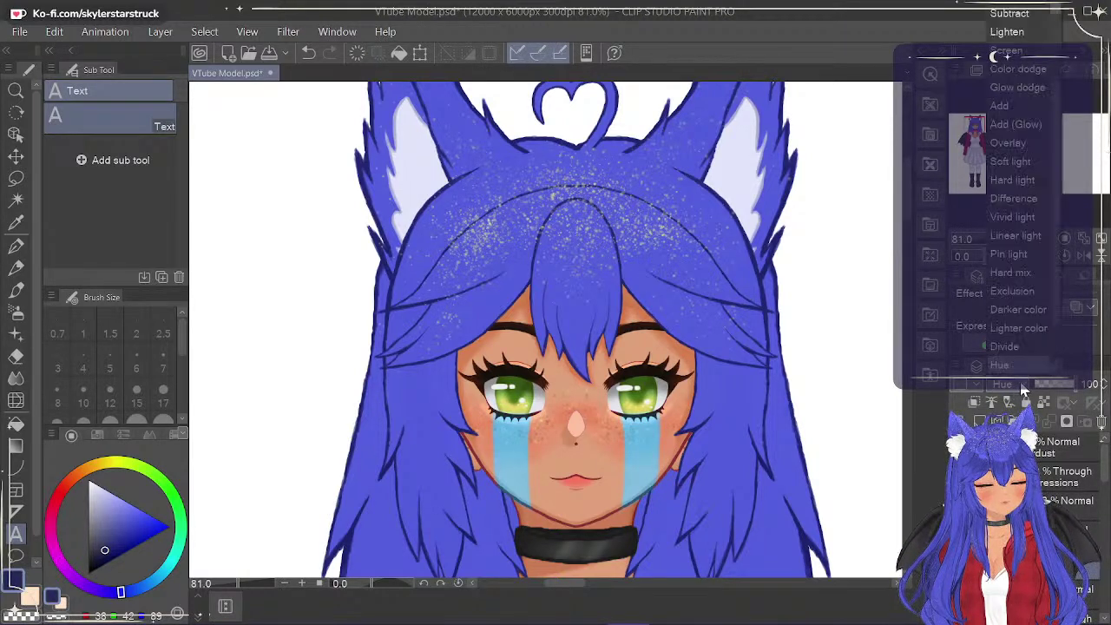
click(1046, 392)
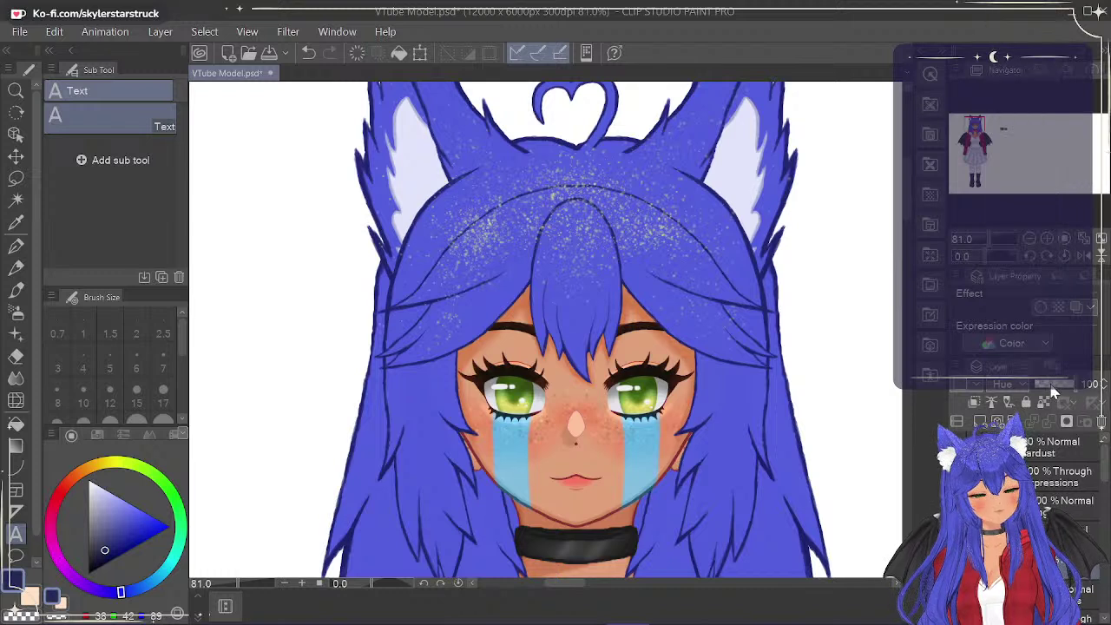
drag(1058, 385, 1068, 387)
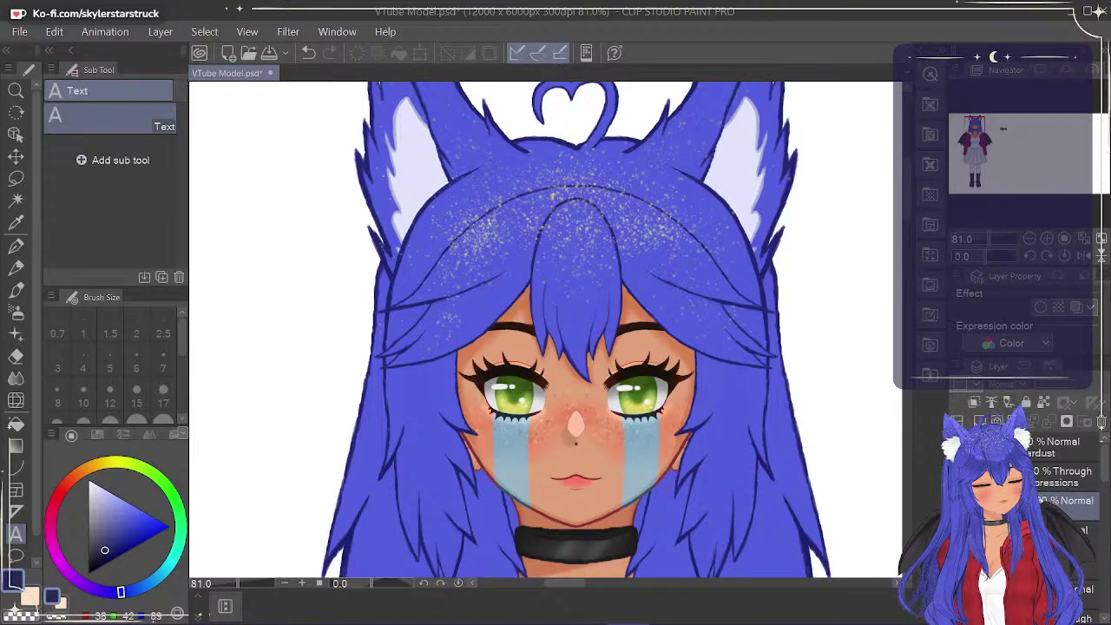
Show the teardrops in place of the tear streams and select the teardrop layer.
click(956, 530)
click(1042, 530)
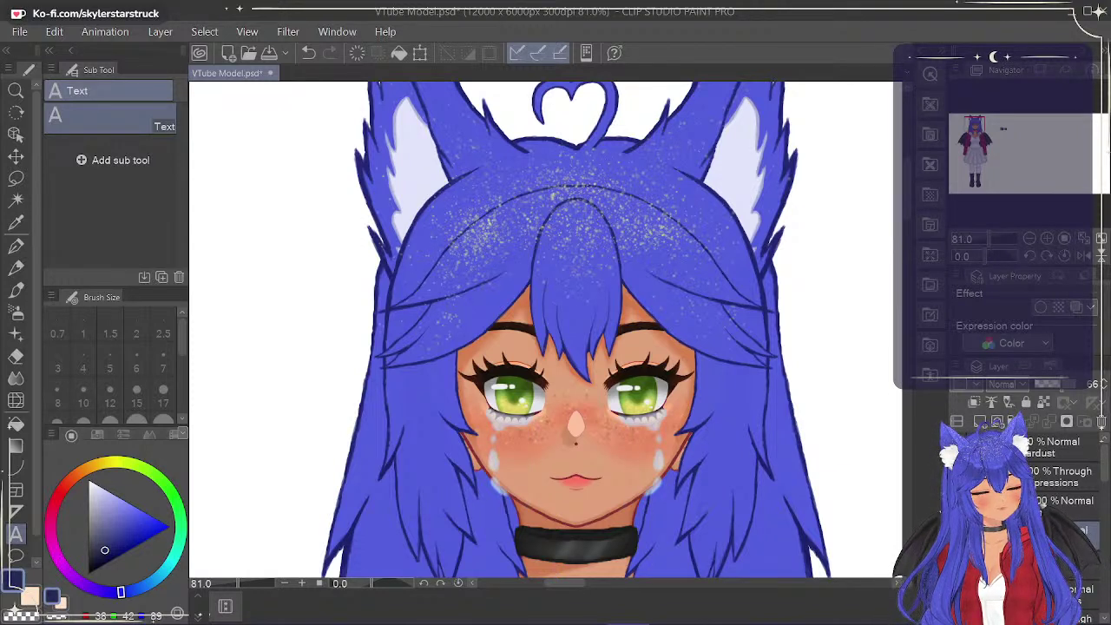
Raise the teardrop layer's opacity to 100 and try the Hue blending mode on it.
drag(1068, 391, 1095, 392)
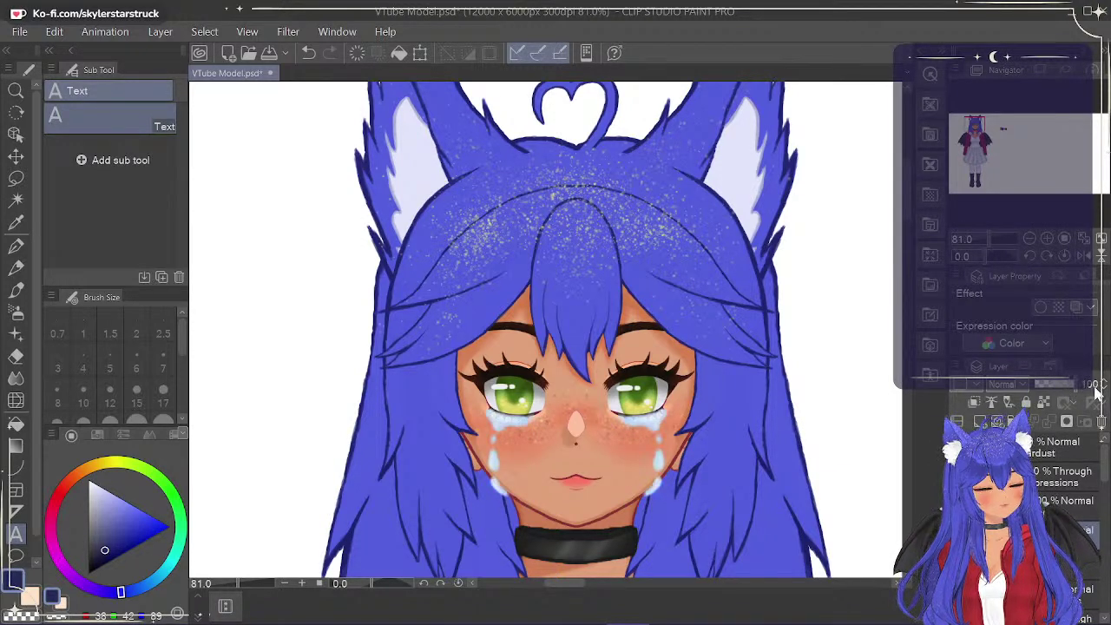
click(1002, 384)
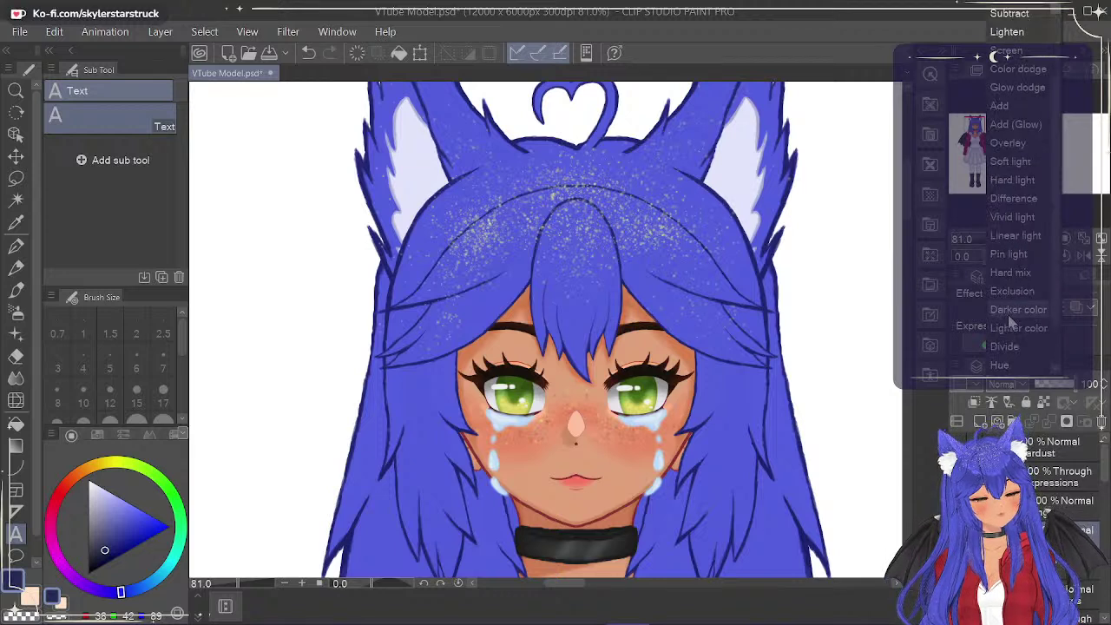
click(1006, 327)
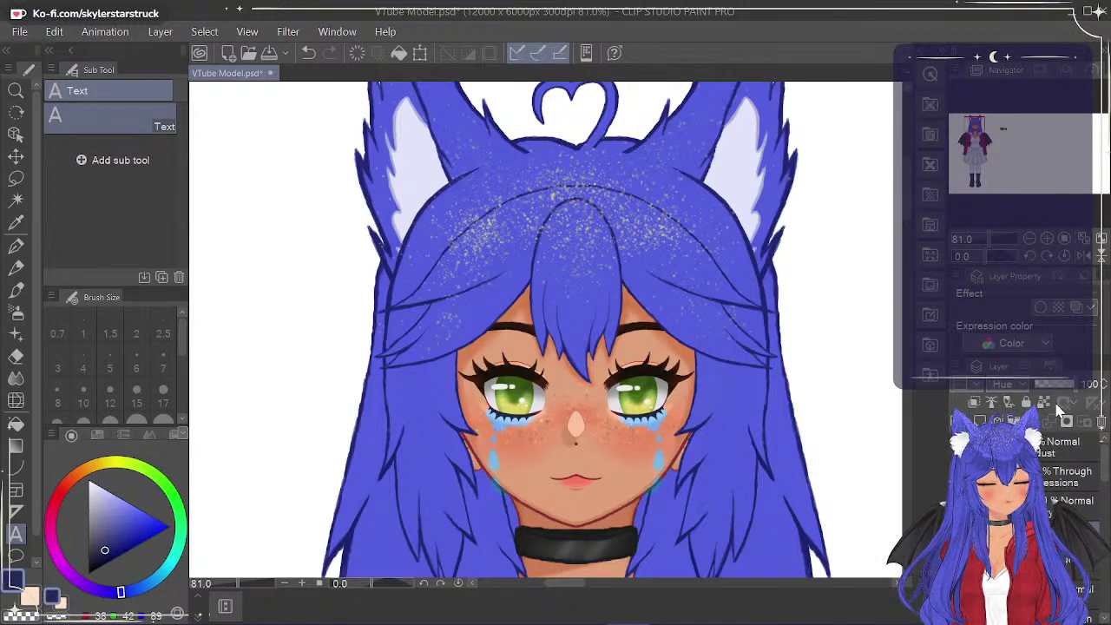
click(1052, 403)
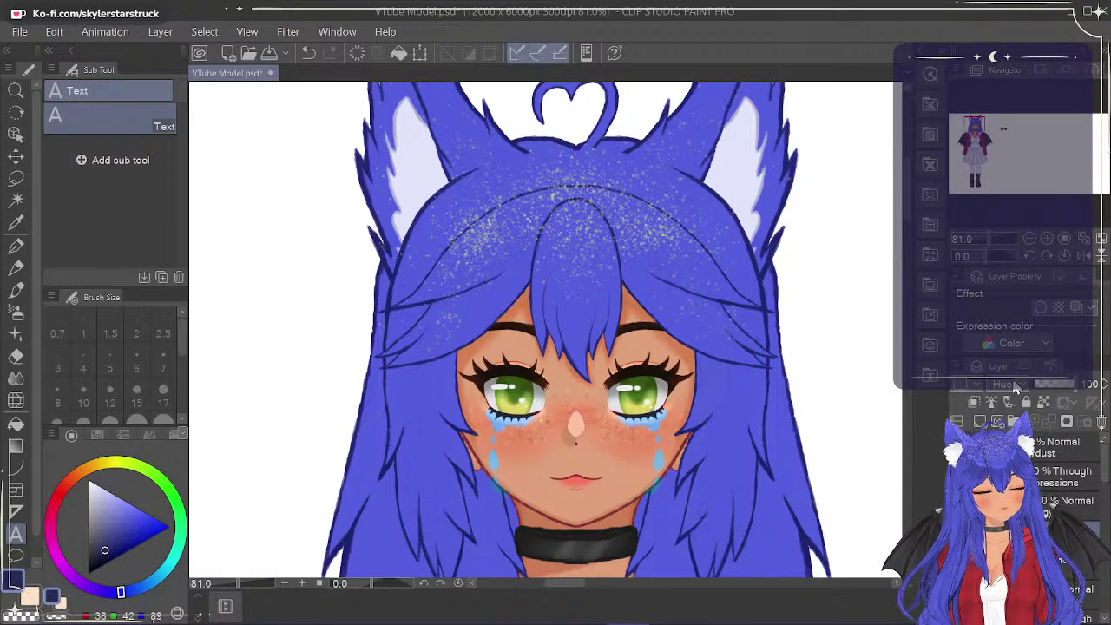
Try brightening blending modes such as Add and Color dodge on the teardrop layer.
click(1002, 383)
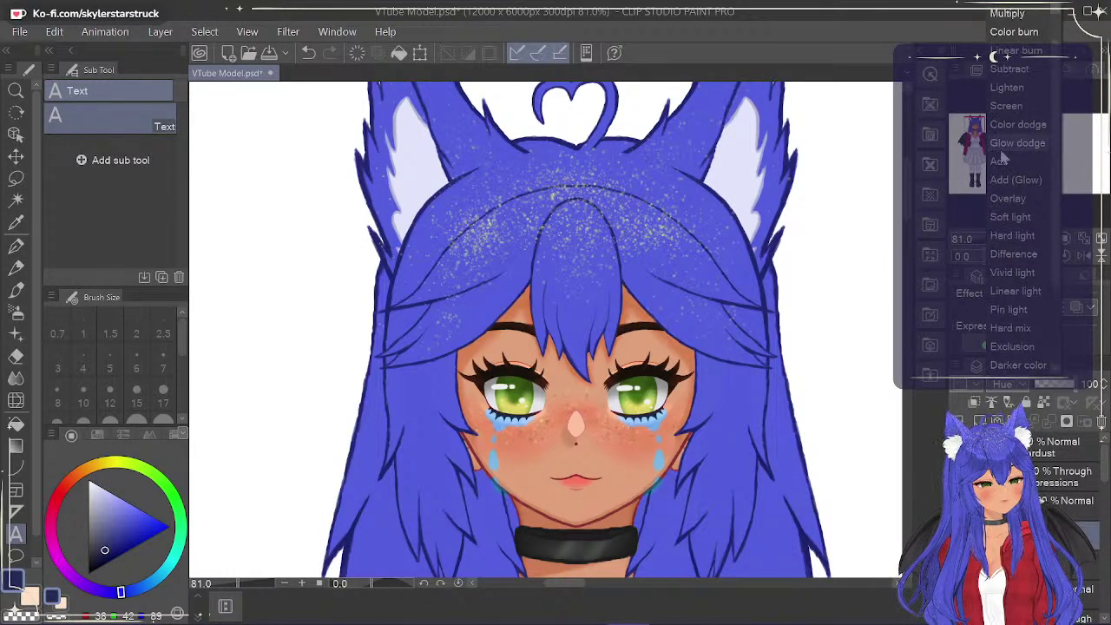
click(1010, 181)
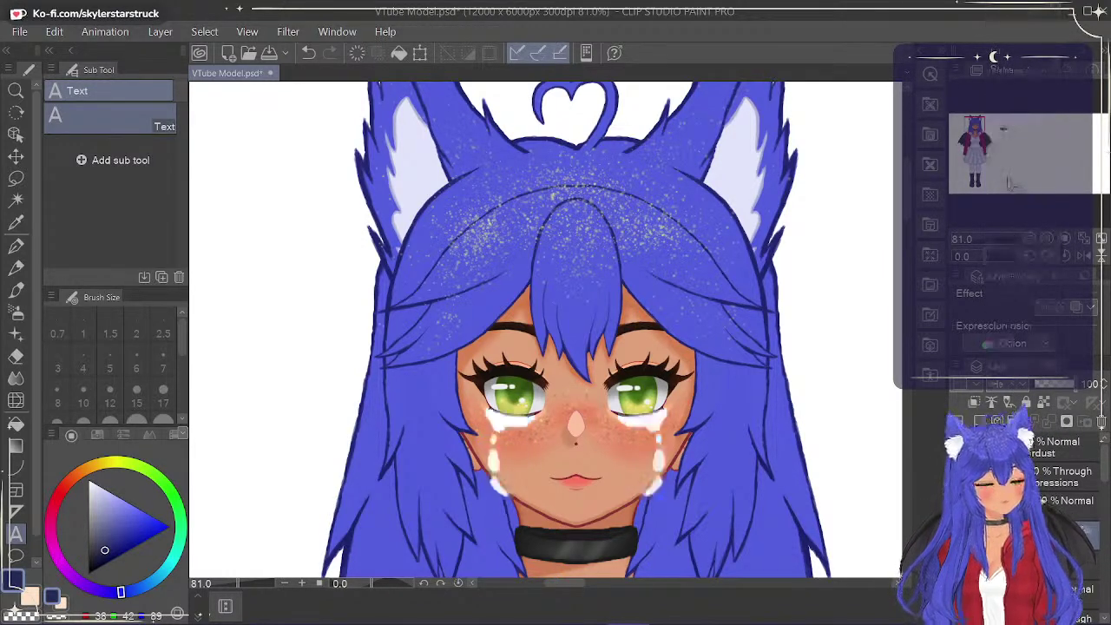
click(1014, 386)
click(1000, 200)
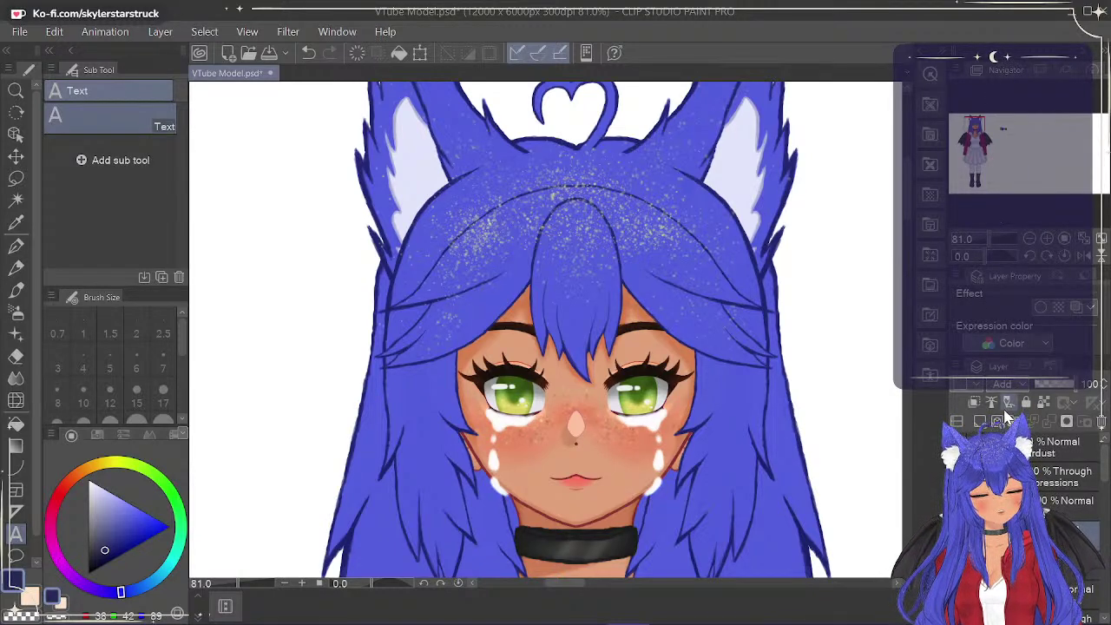
click(1002, 384)
click(1016, 164)
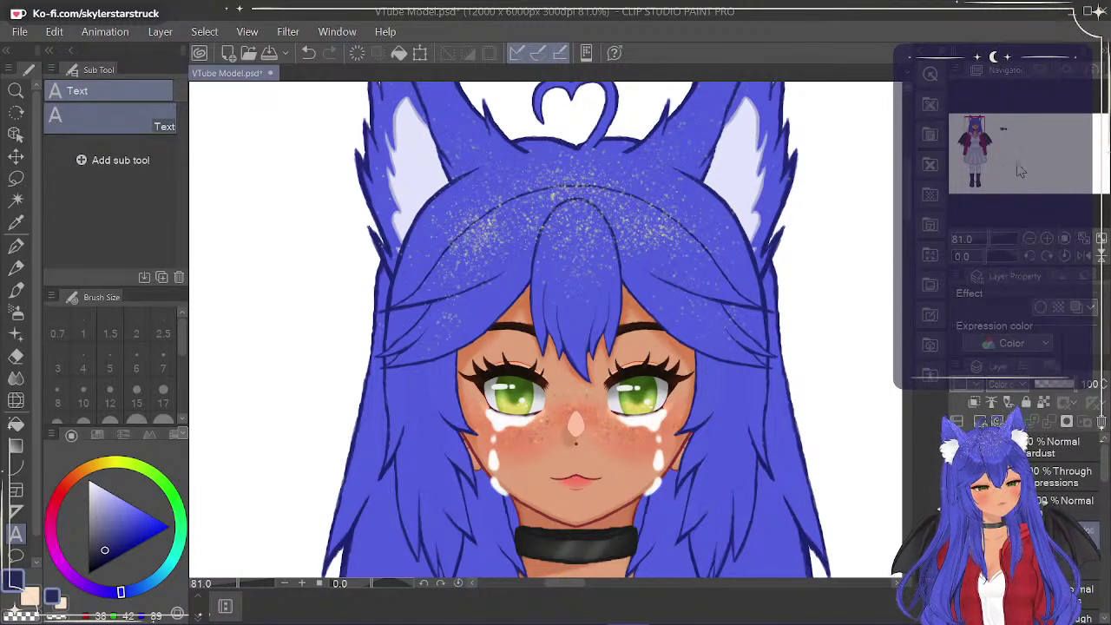
Try the Lighten, Subtract and Linear burn blending modes on the teardrop layer.
click(1020, 390)
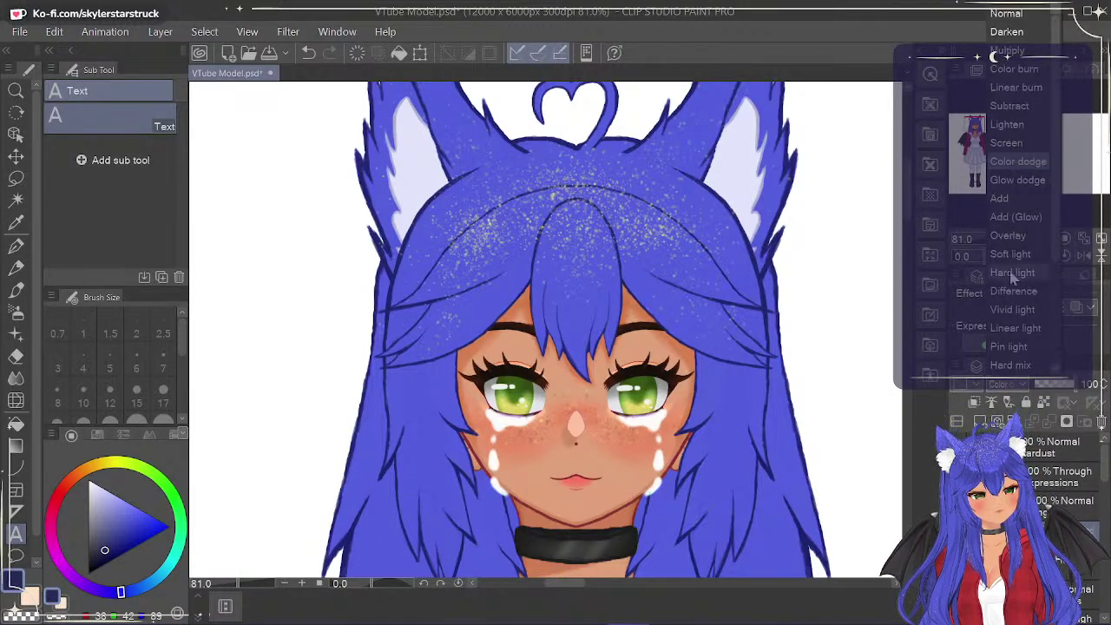
click(1022, 126)
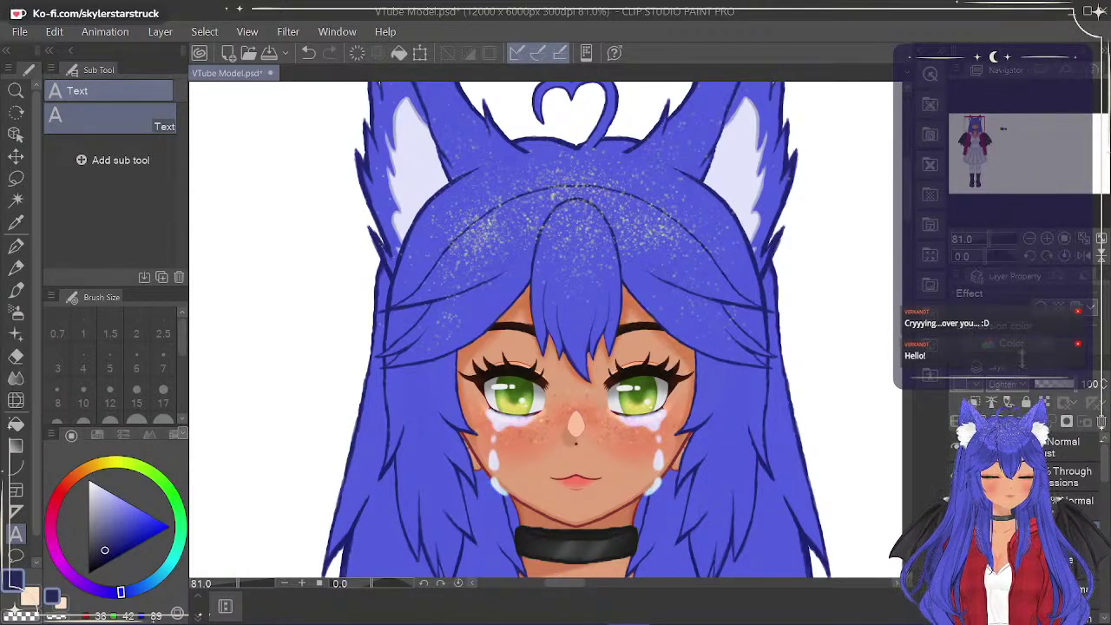
click(1021, 391)
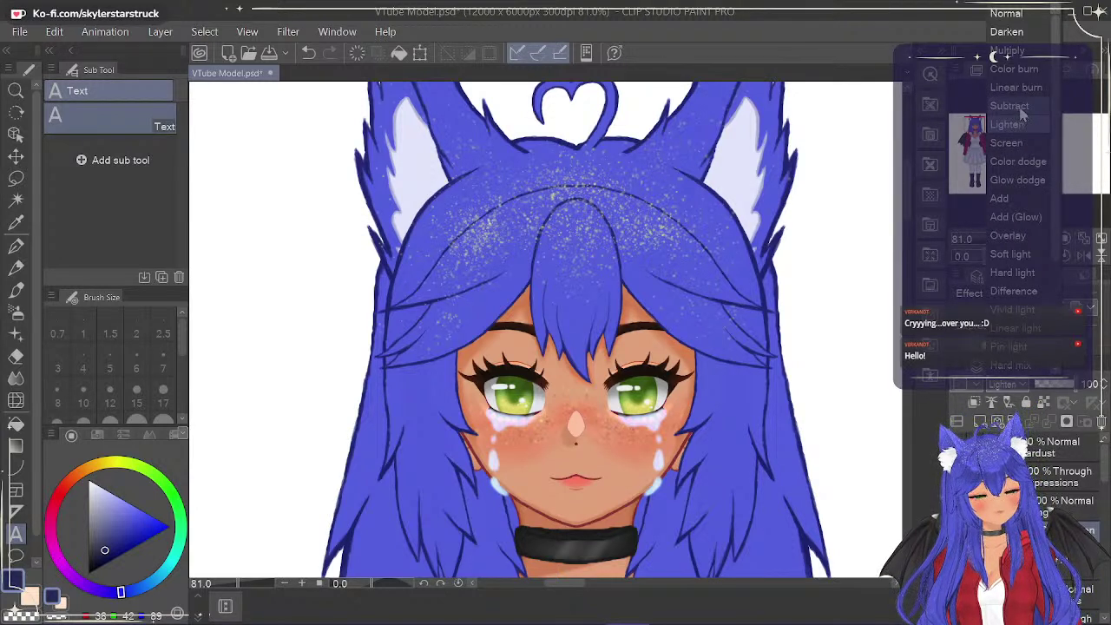
click(1021, 106)
click(1017, 384)
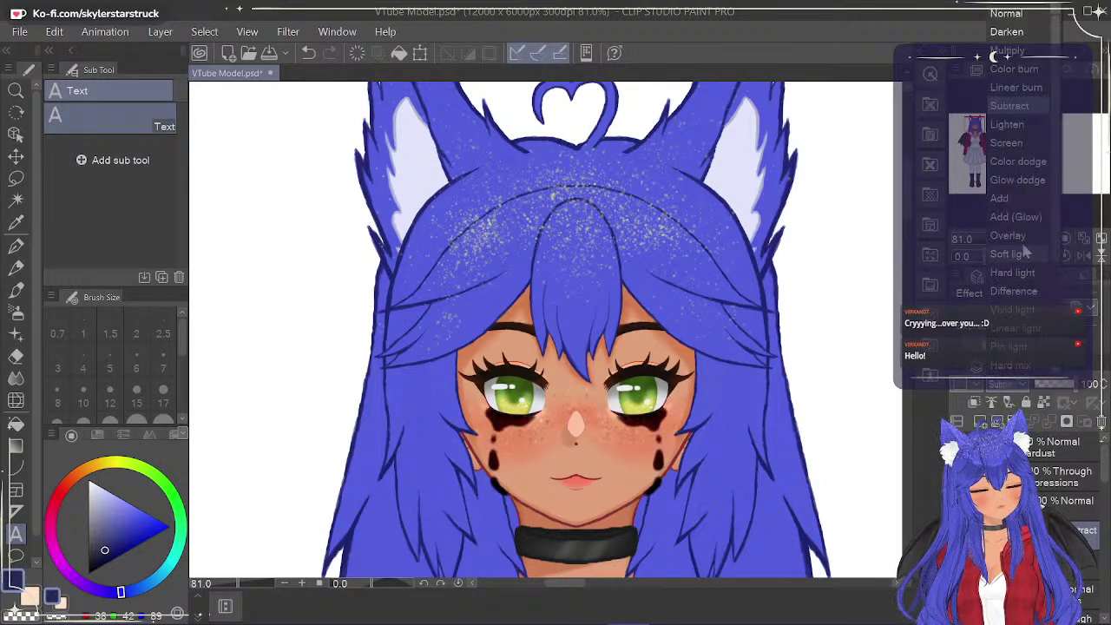
click(1016, 87)
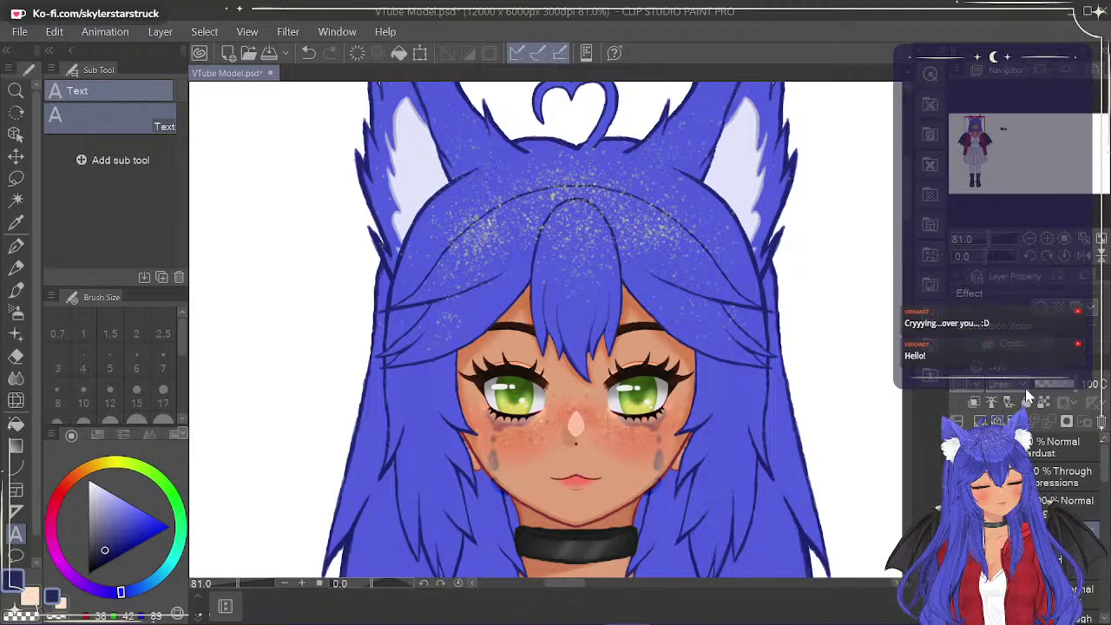
Try the Color burn and Multiply blending modes on the teardrop layer.
click(1017, 385)
click(1025, 71)
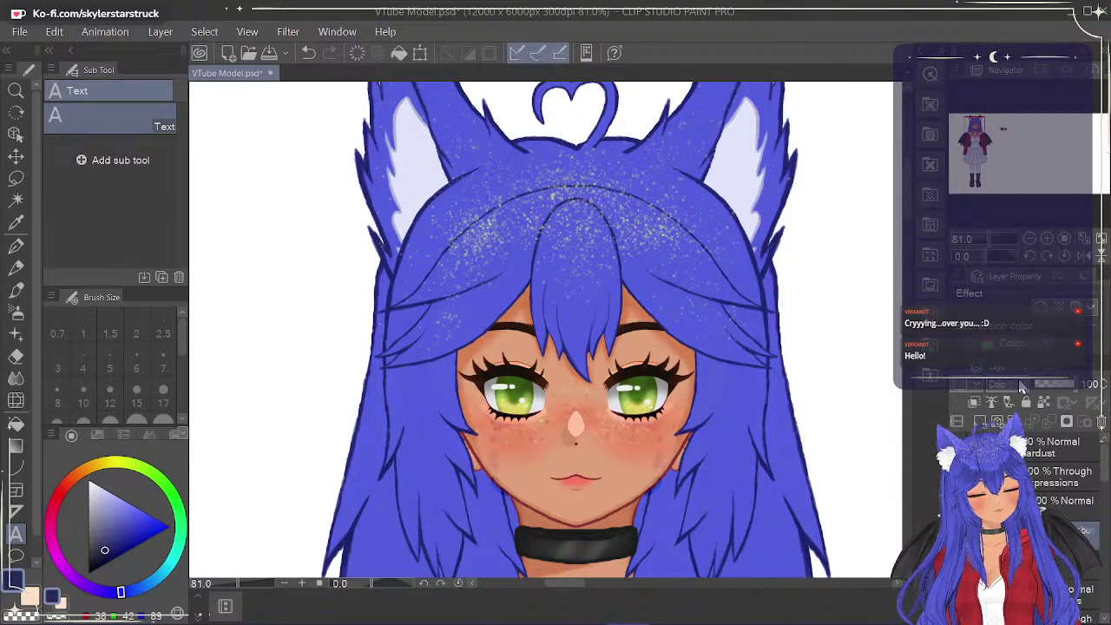
click(1021, 384)
click(1010, 53)
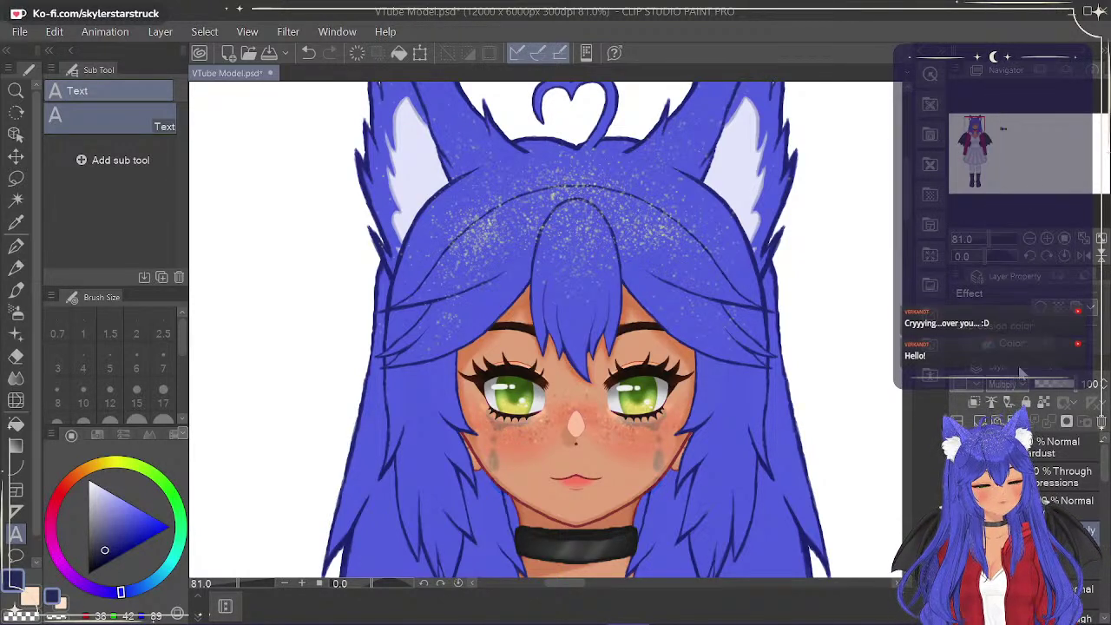
Set the teardrop layer's blending mode to Overlay and its opacity to 75.
click(1020, 384)
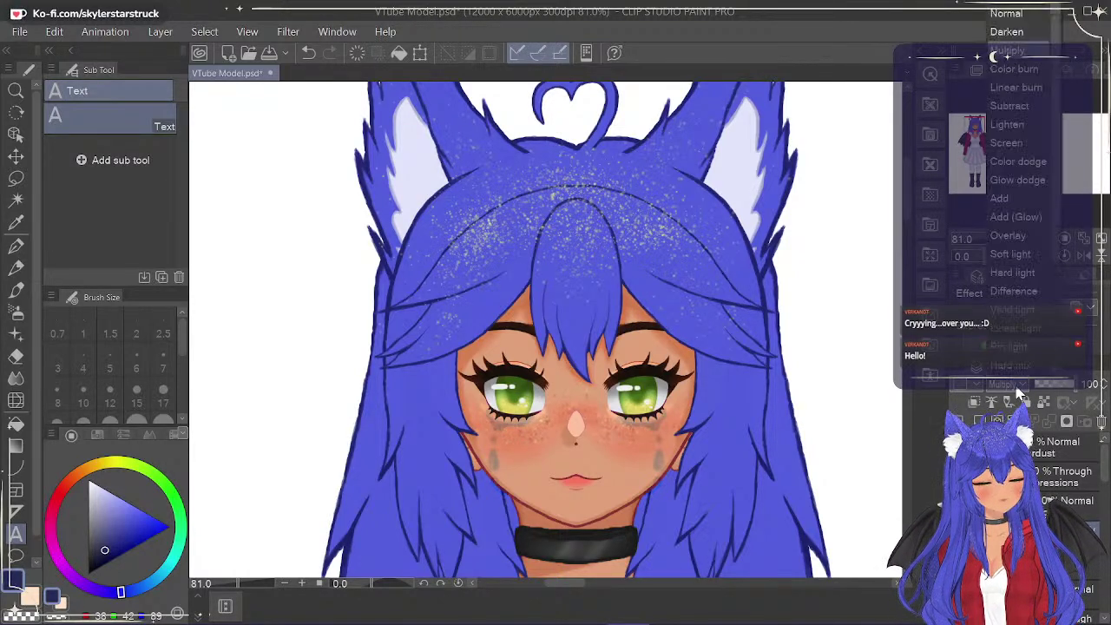
click(1008, 235)
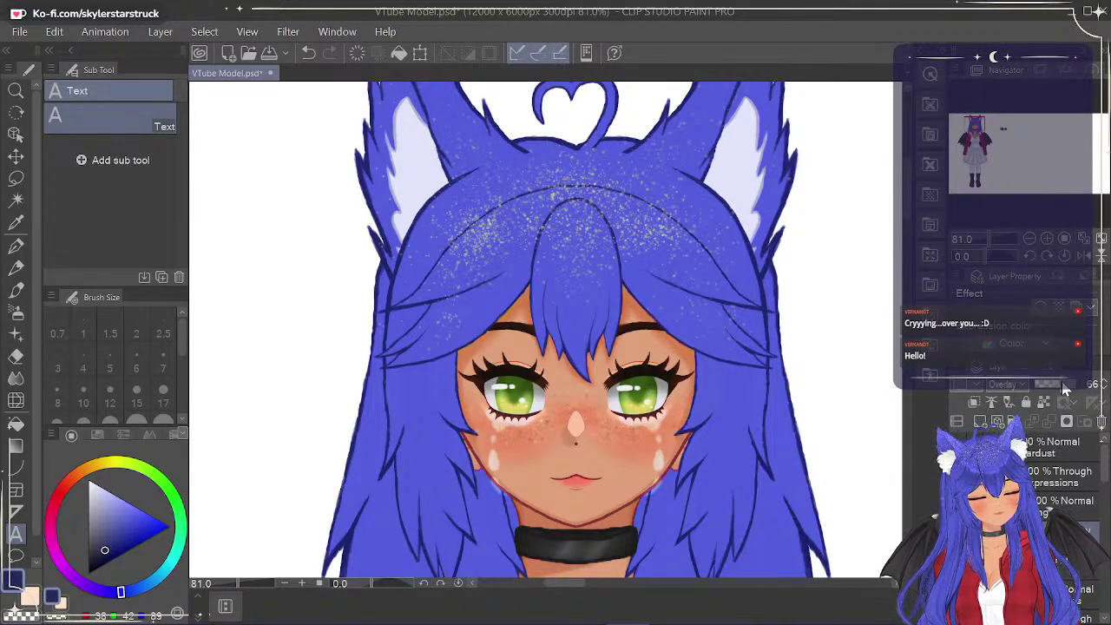
drag(1065, 390, 1107, 389)
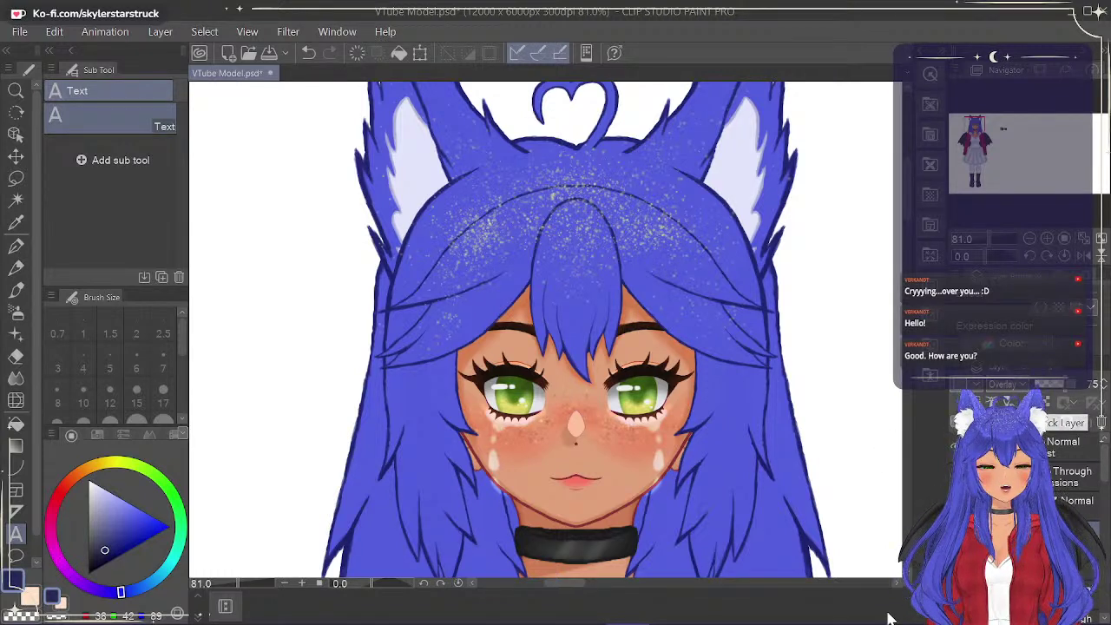
Hide the teardrops, preview the red anger mark on the hair and show the pink heart eyes in its place.
click(957, 530)
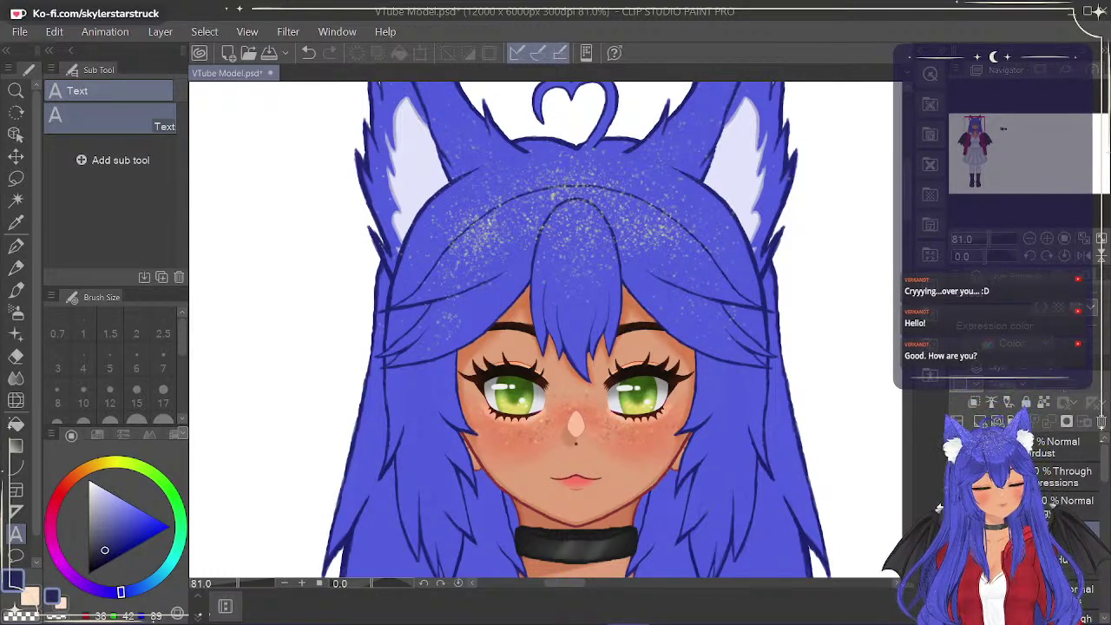
click(957, 500)
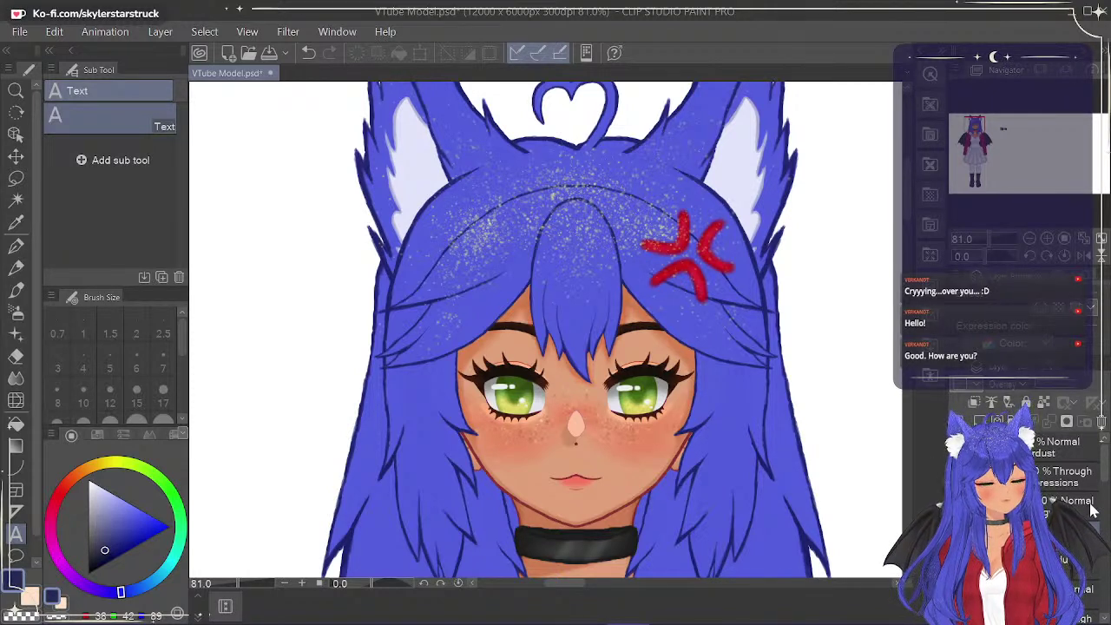
key(ctrl+z)
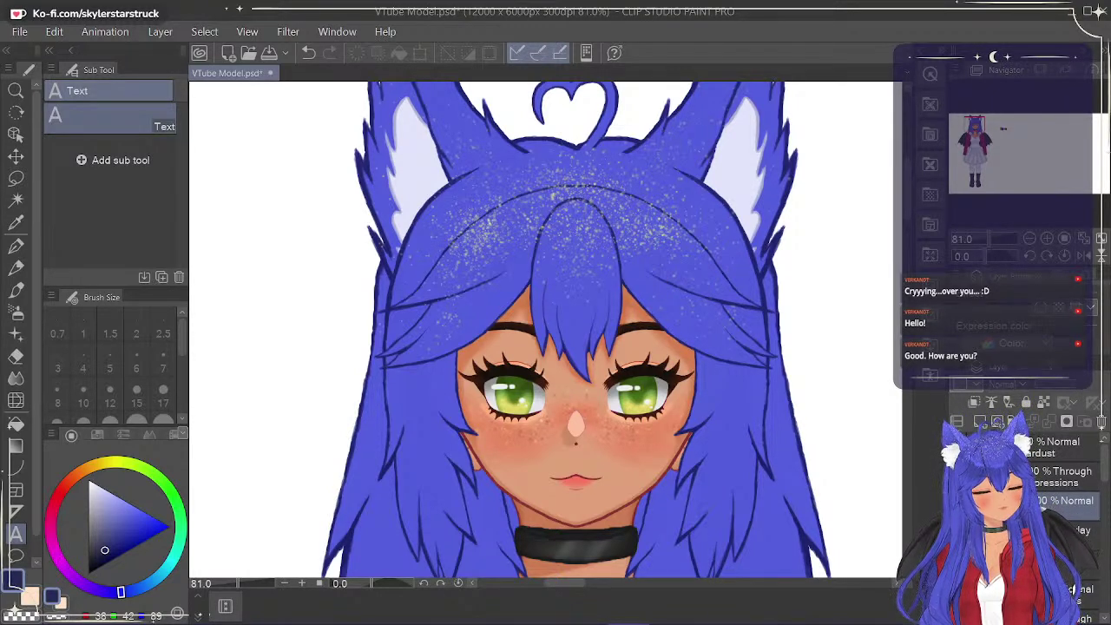
key(ctrl+z)
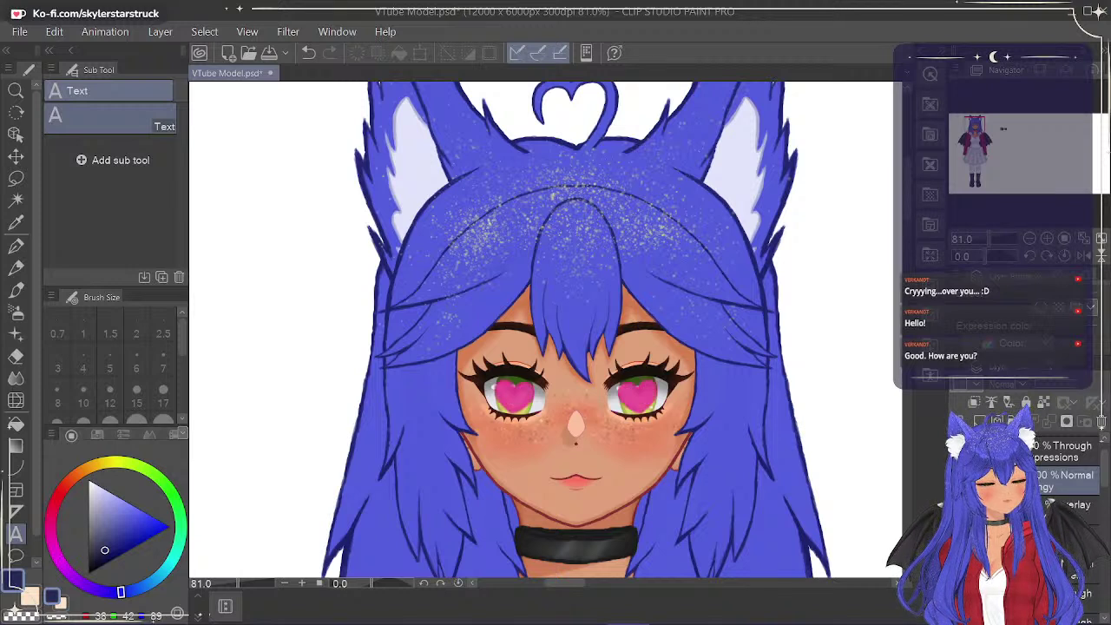
Try the Overlay and Soft light blending modes on the heart eyes layer.
click(1007, 384)
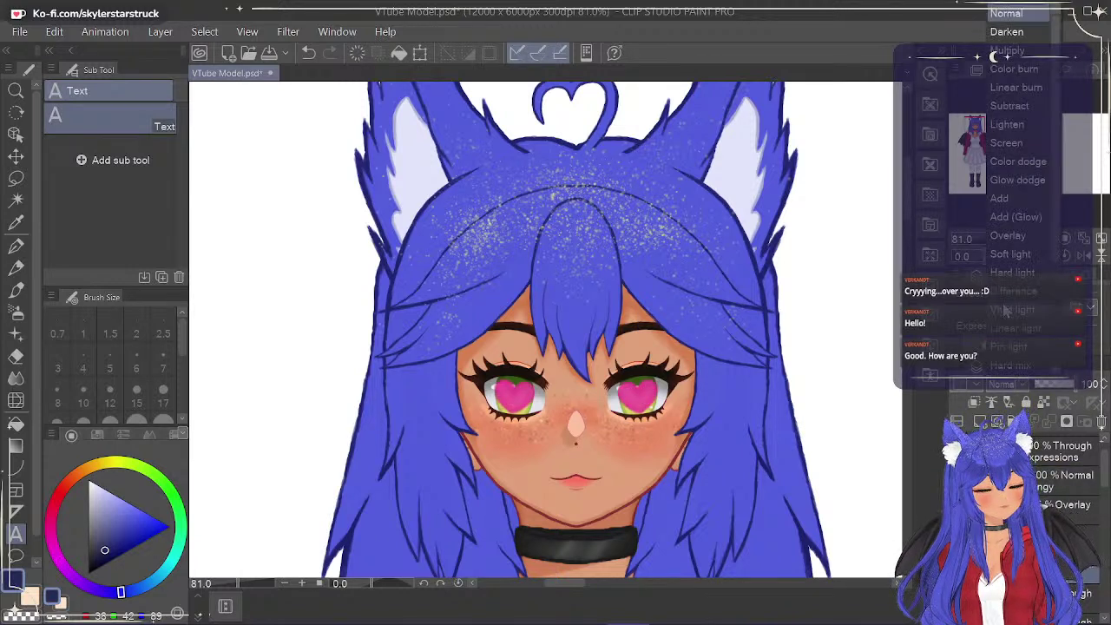
click(1012, 238)
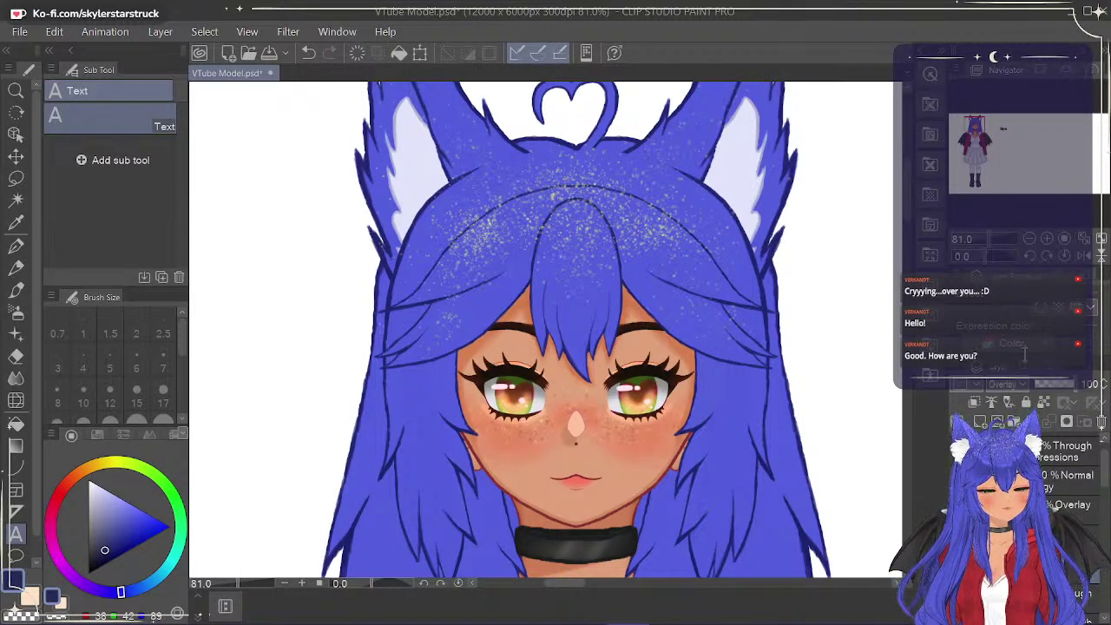
click(1009, 253)
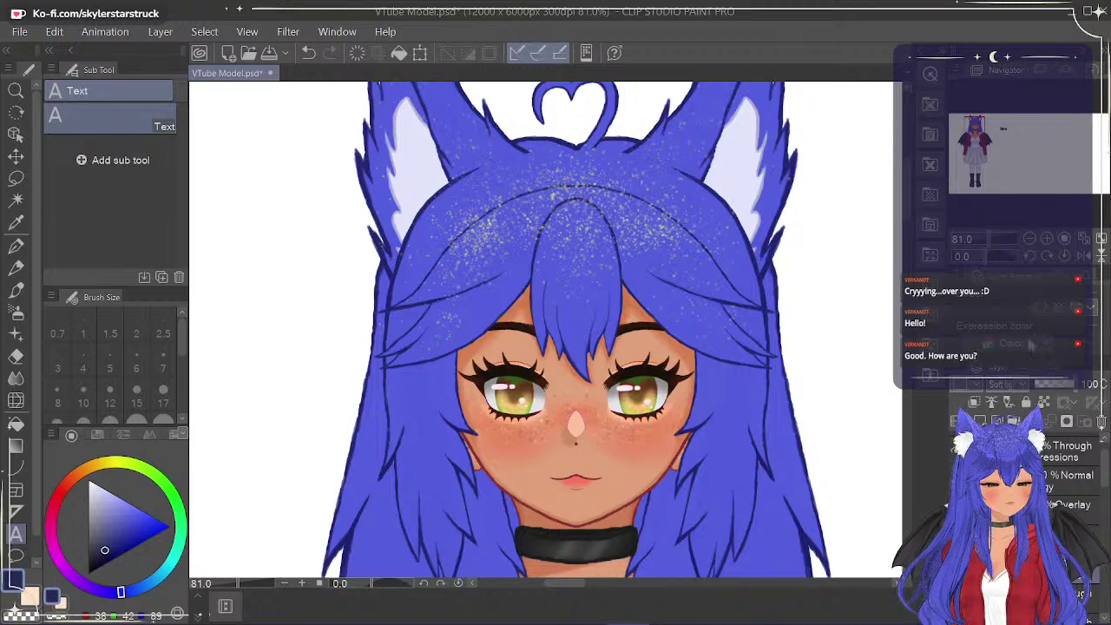
Try the Hue and Saturation blending modes on the heart eyes layer.
click(1007, 384)
scroll(1014, 328, down, 3)
scroll(1013, 334, down, 1)
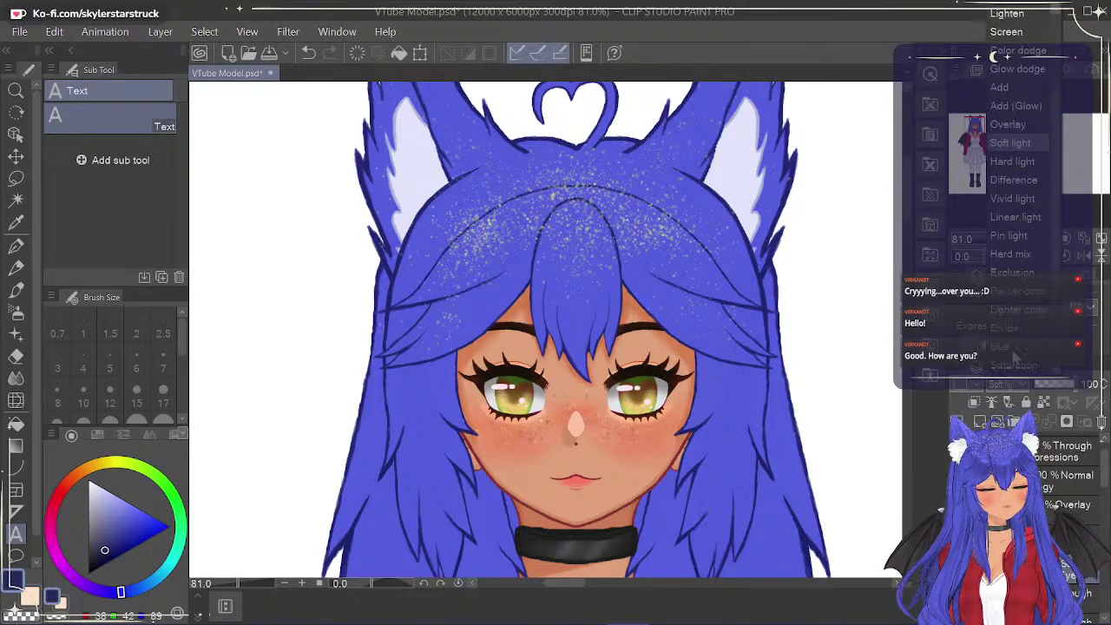
click(1000, 347)
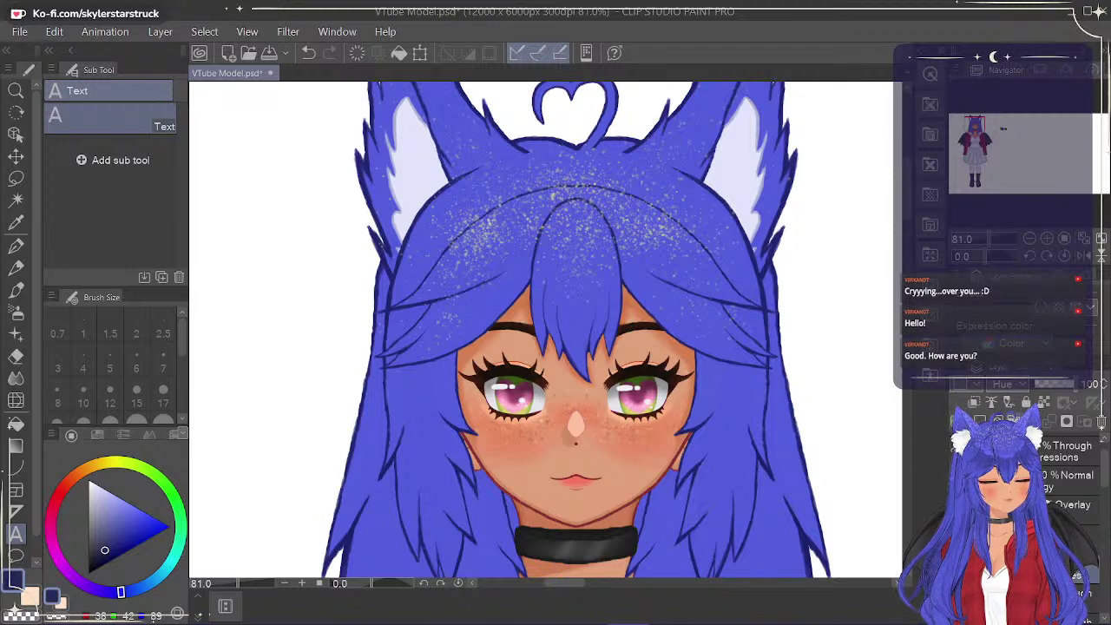
click(1017, 386)
click(1024, 349)
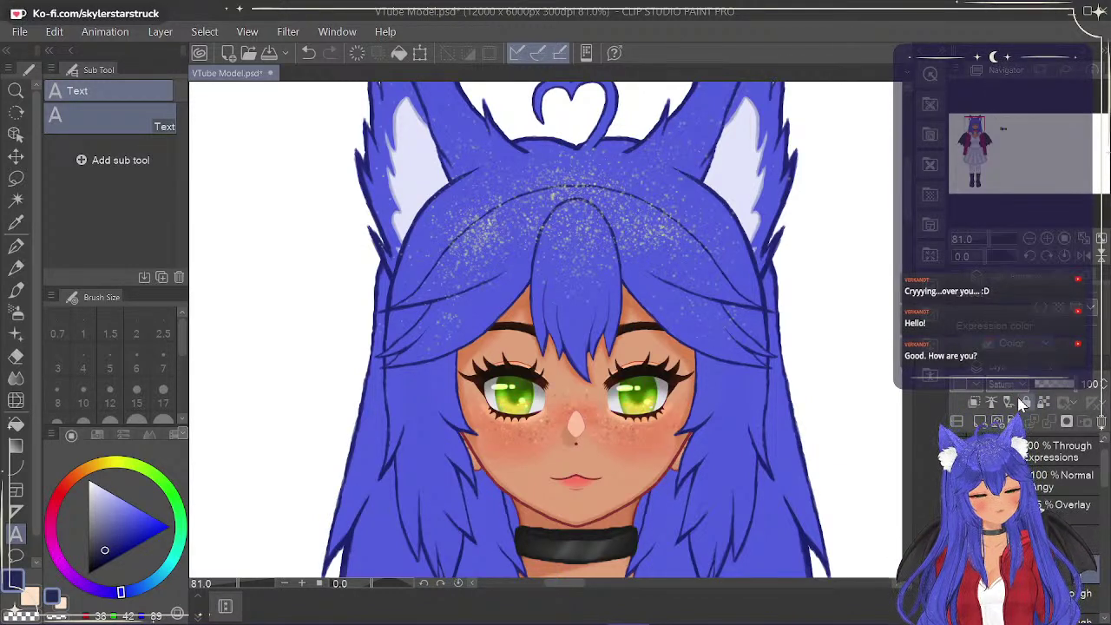
Set the heart eyes layer's blending mode to Color and inspect the eyes up close.
click(1019, 387)
scroll(1023, 364, down, 1)
click(1005, 346)
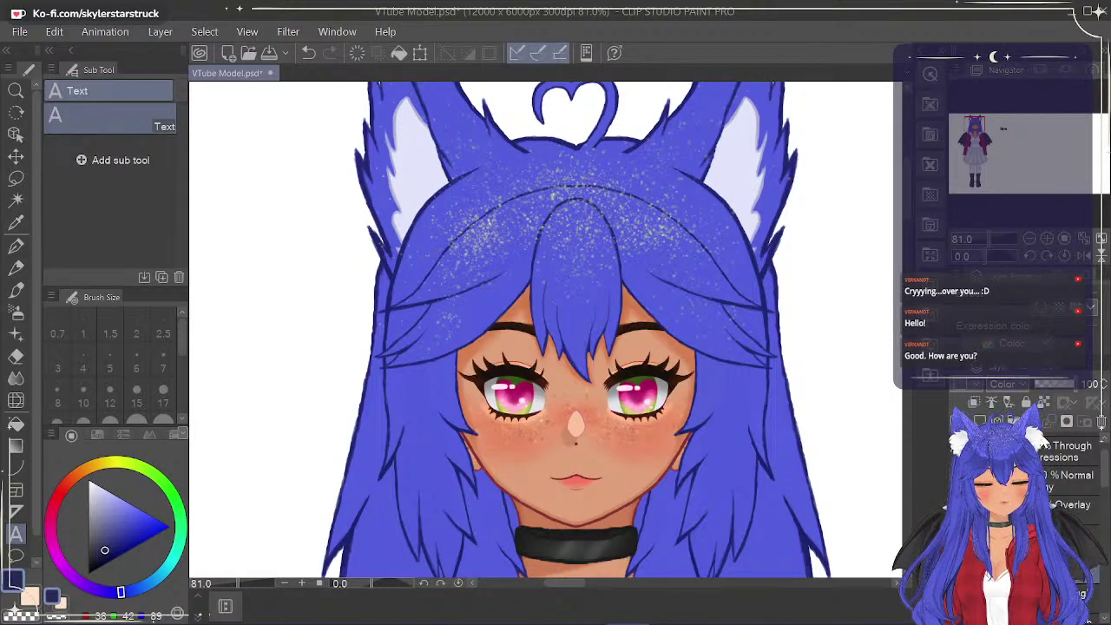
scroll(850, 395, up, 2)
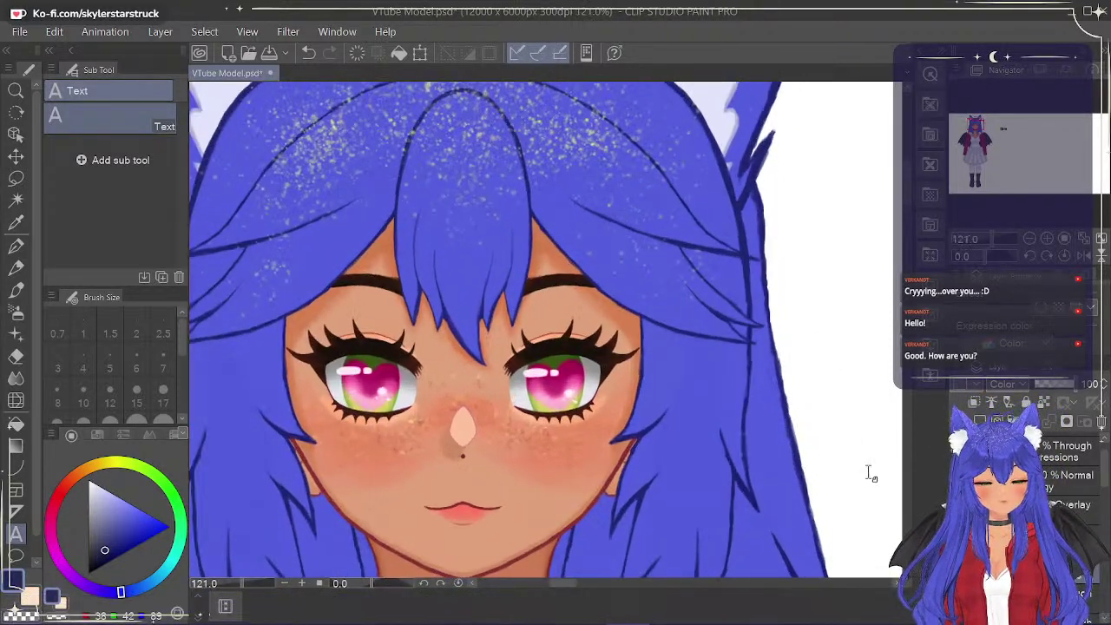
drag(564, 583, 560, 581)
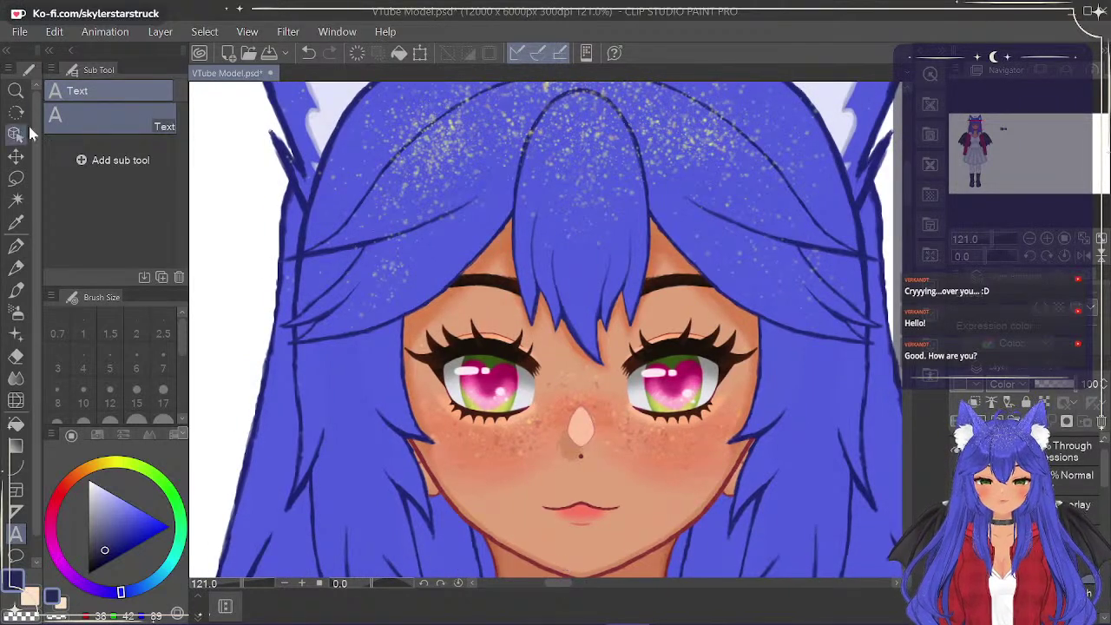
Select the Textured pen and bring the model's ears and heart-shaped hair strand into view.
click(16, 247)
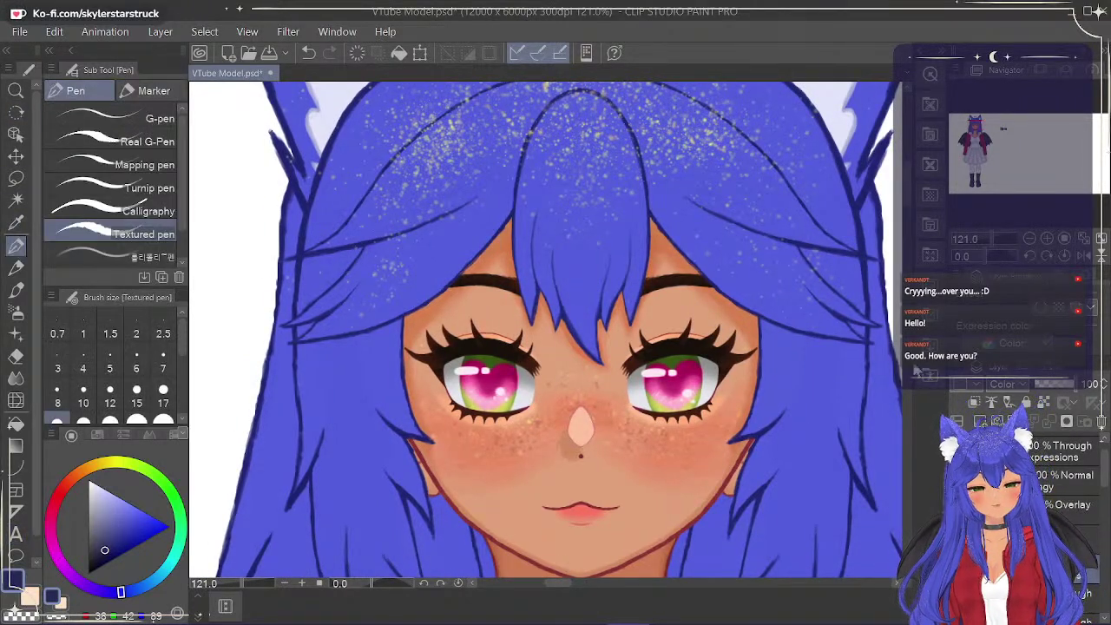
scroll(908, 198, down, 2)
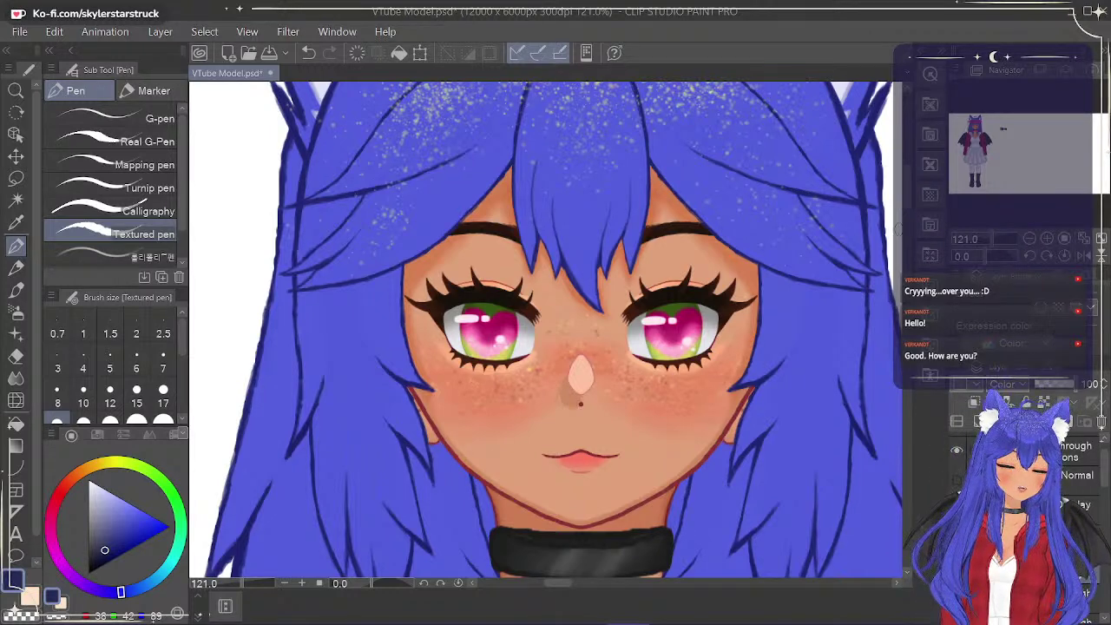
scroll(902, 194, up, 3)
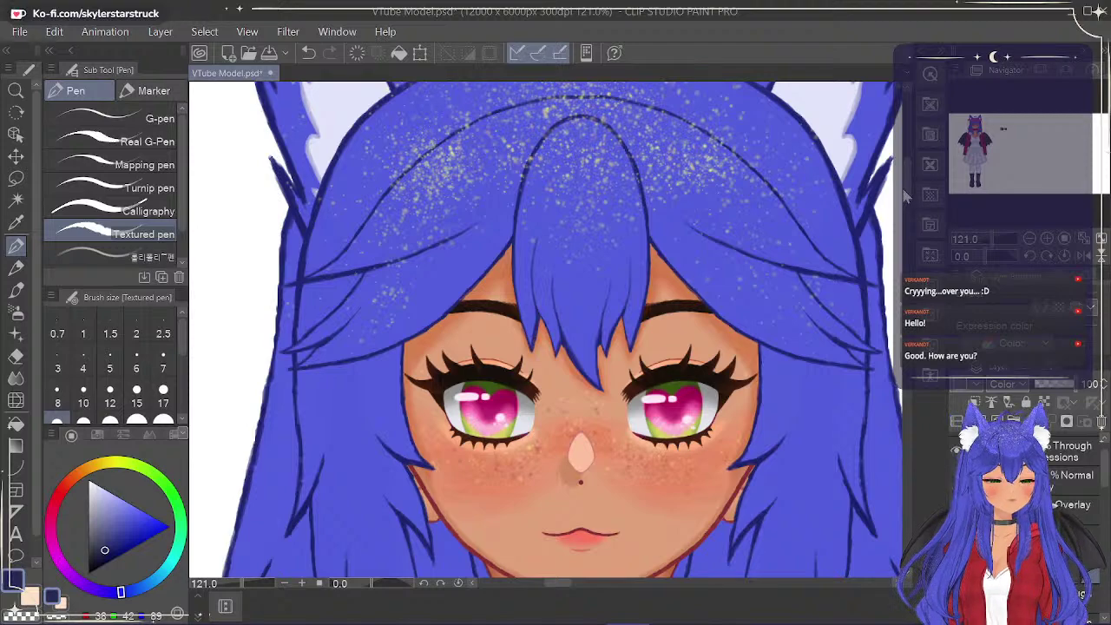
scroll(905, 165, up, 10)
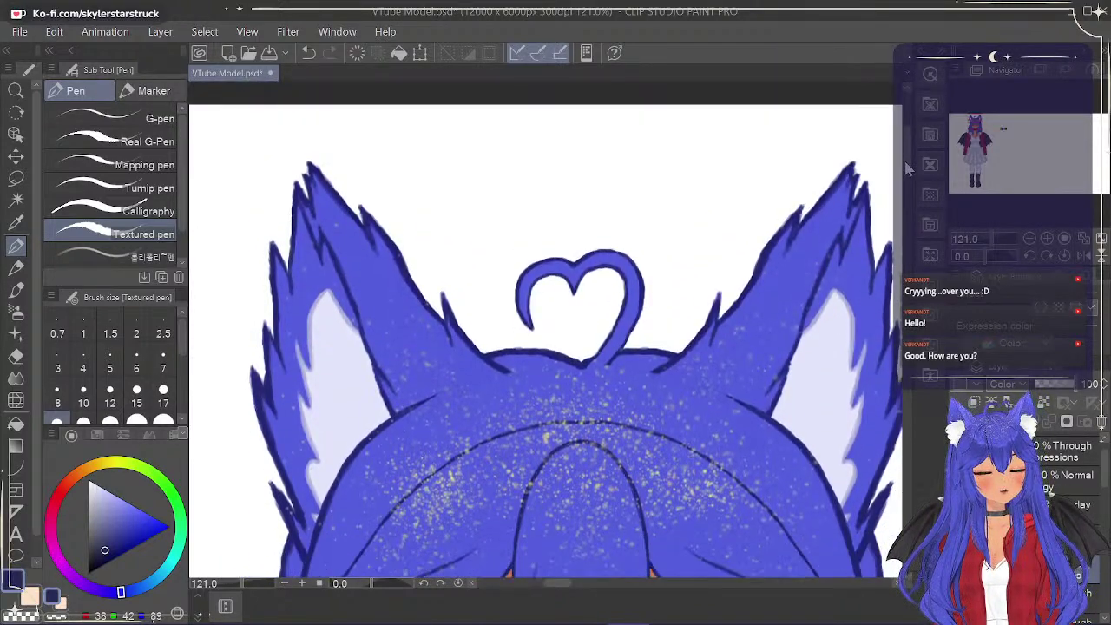
Look over the model's face, then hide and show the last layers in the layer list to compare.
scroll(903, 174, down, 15)
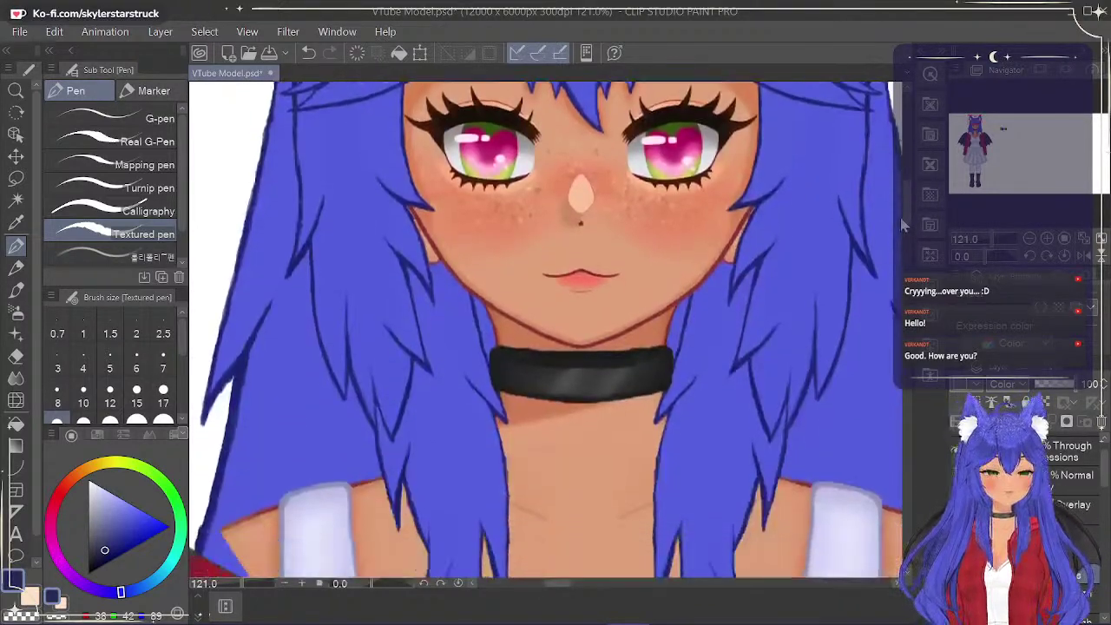
scroll(903, 217, up, 3)
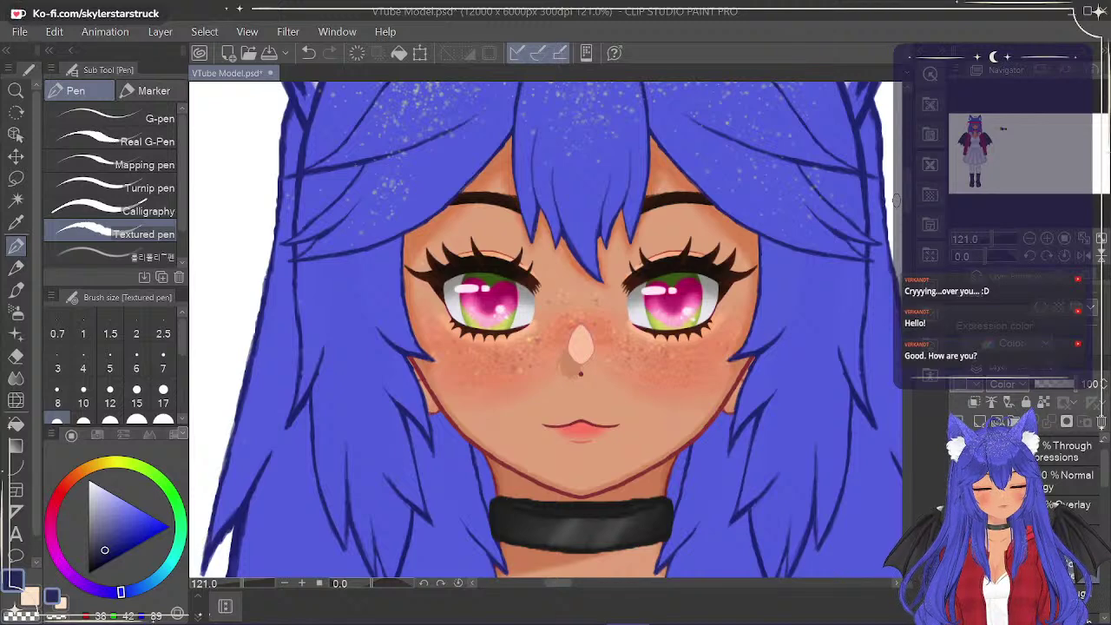
scroll(910, 202, up, 3)
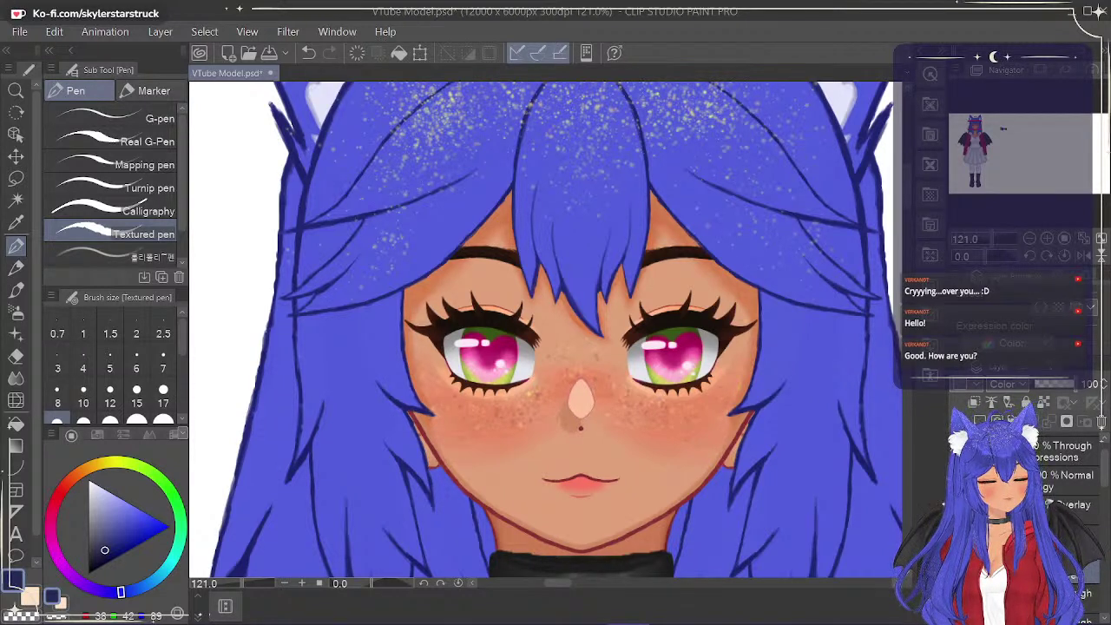
drag(1103, 464, 1098, 611)
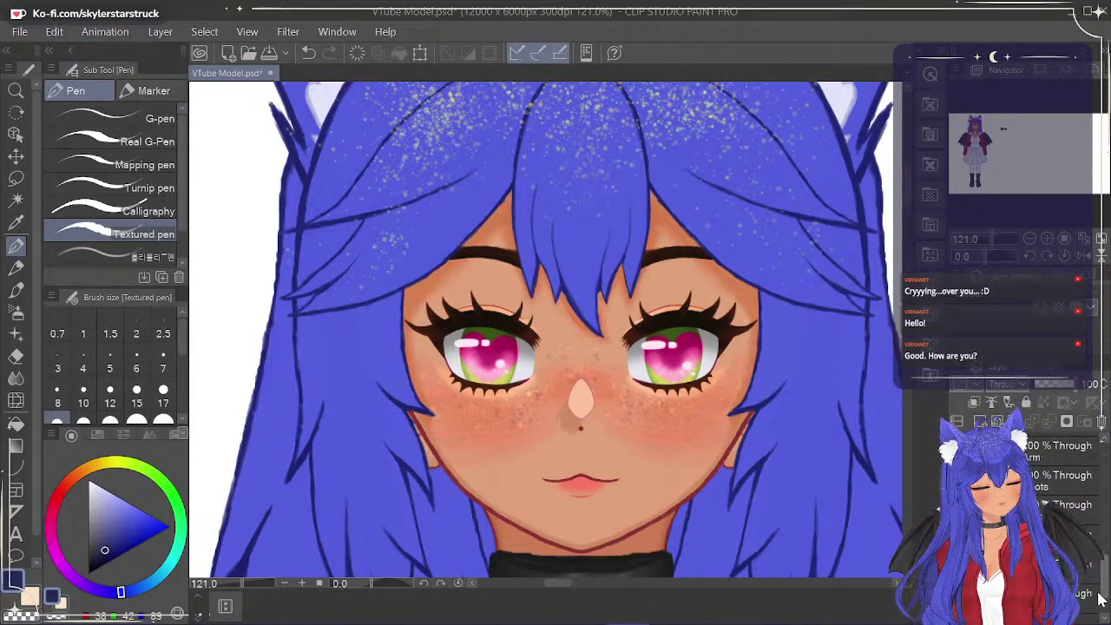
click(956, 603)
click(957, 603)
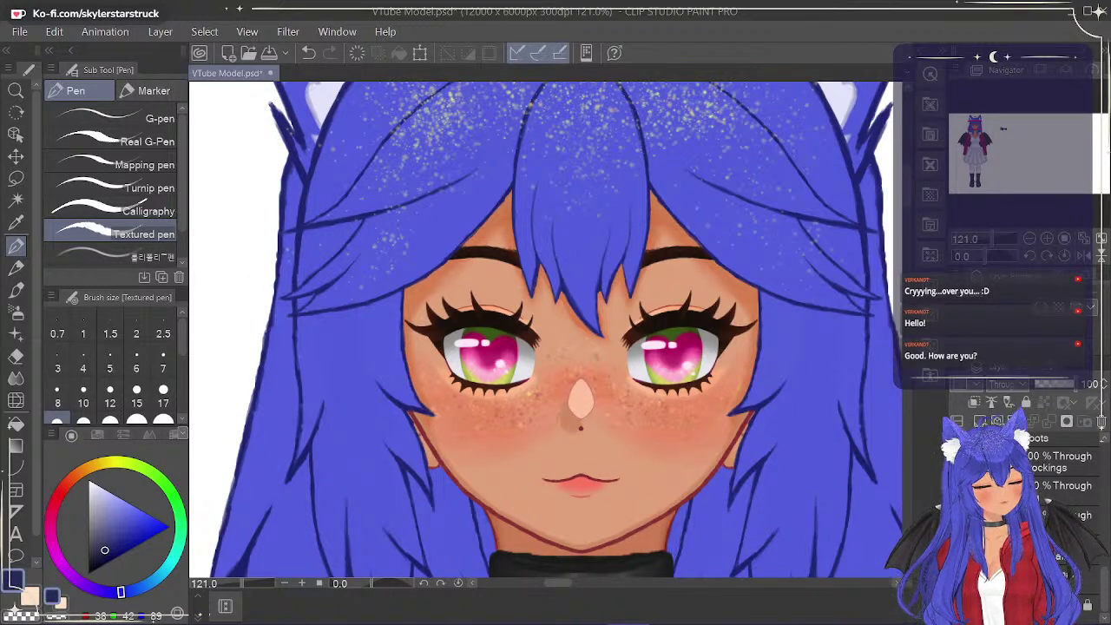
click(956, 574)
click(956, 574)
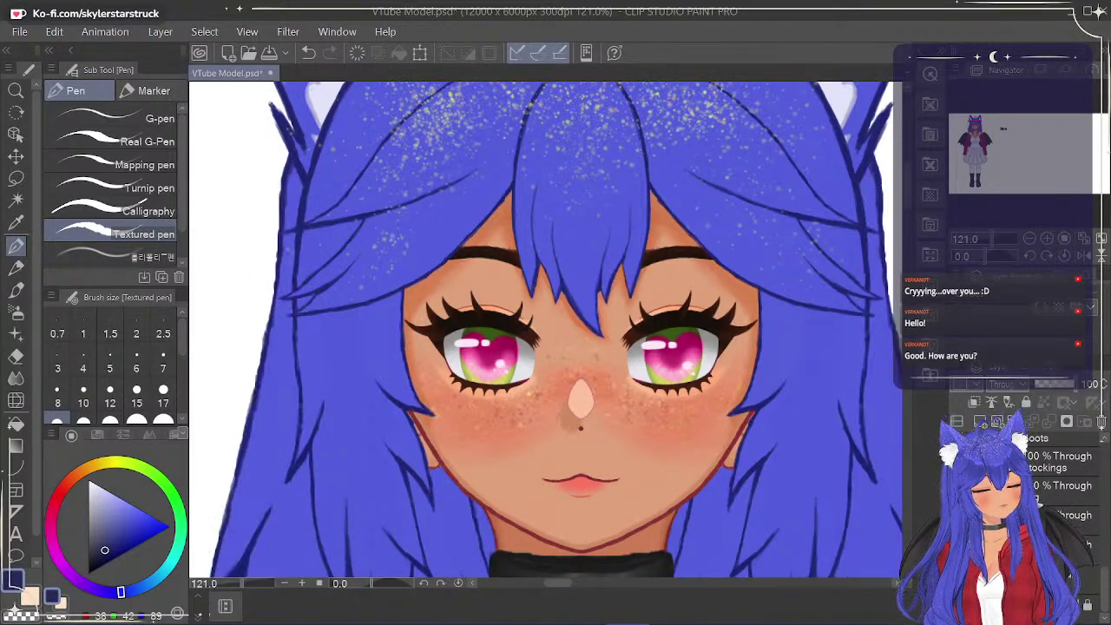
Select the Normal-mode collar layer beneath the Collar folder and toggle its visibility to check the neck area.
drag(908, 199, 908, 227)
mouse_move(554, 584)
mouse_down()
mouse_move(531, 590)
mouse_move(559, 592)
mouse_up()
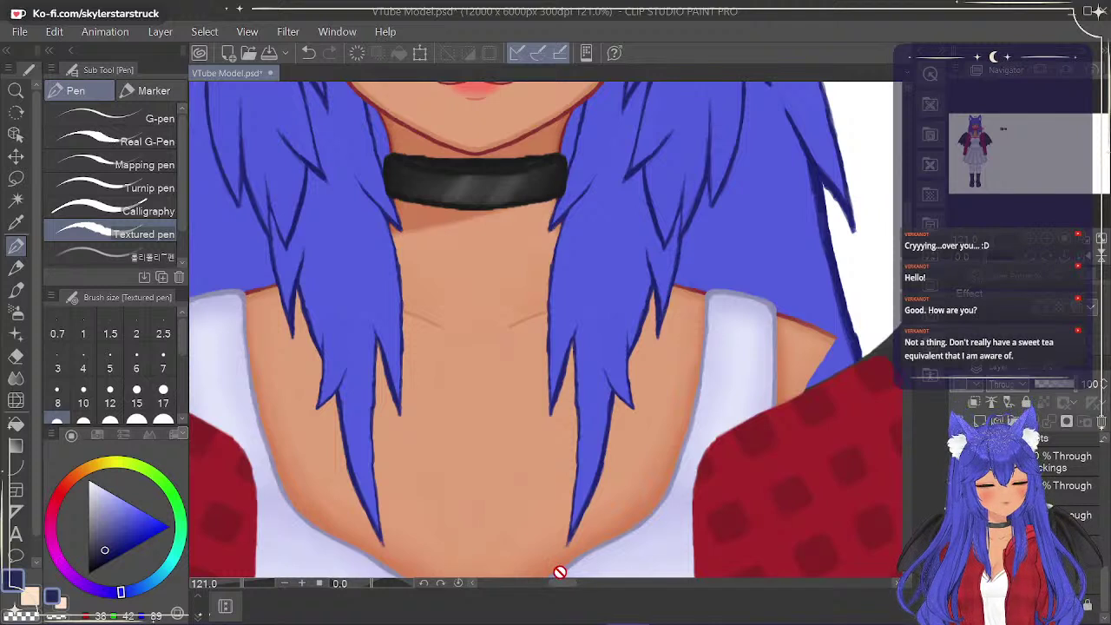
drag(1105, 564, 1105, 491)
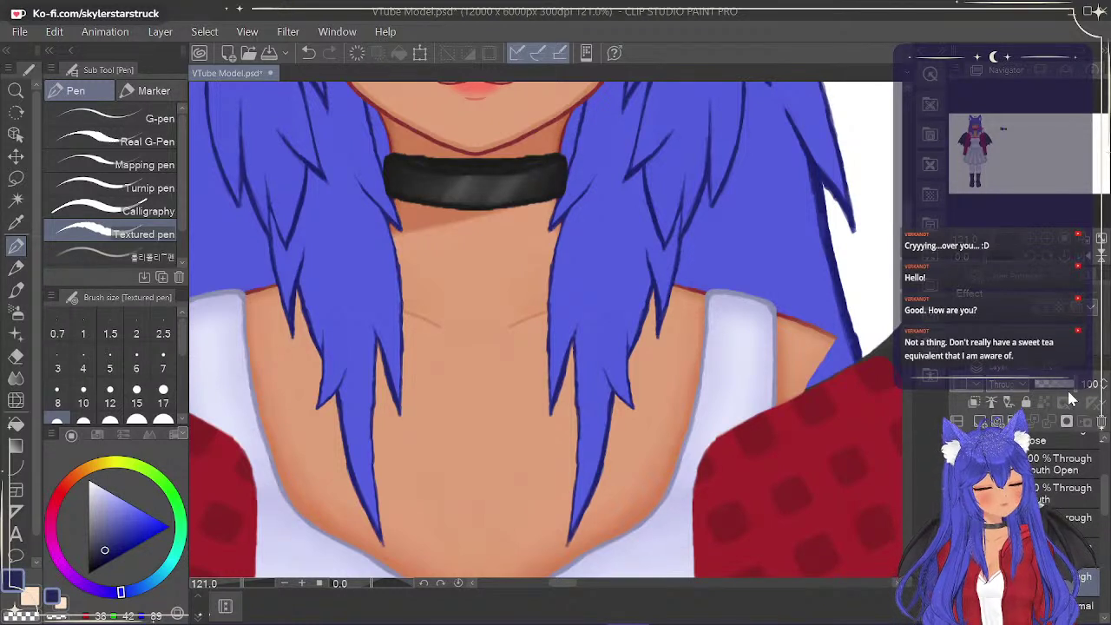
drag(1104, 497, 1104, 521)
click(1076, 504)
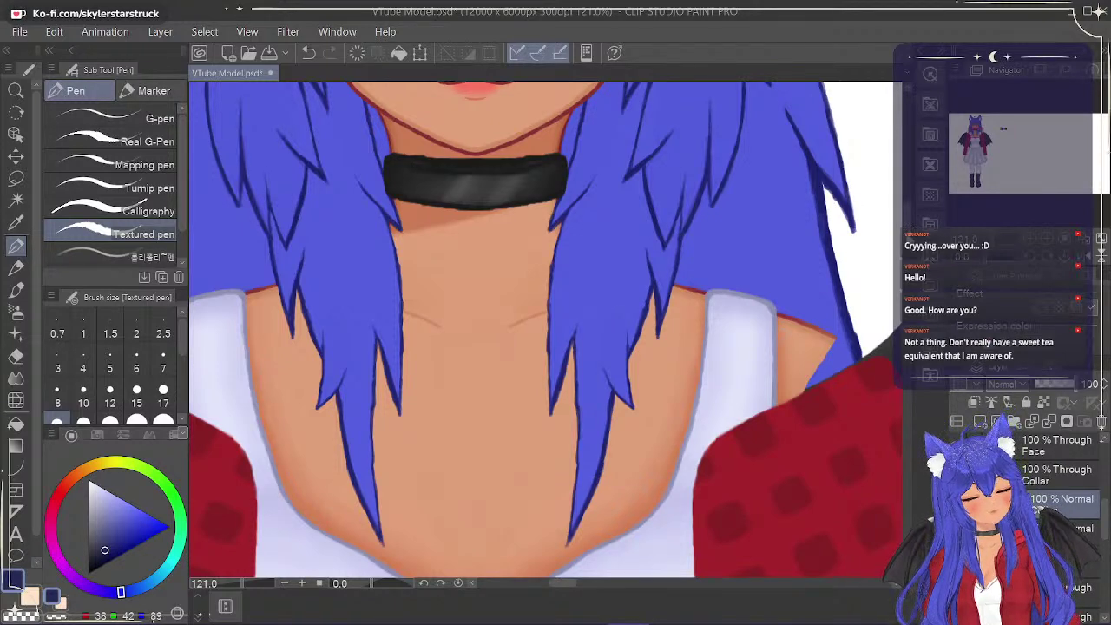
drag(910, 233, 910, 226)
scroll(912, 230, up, 2)
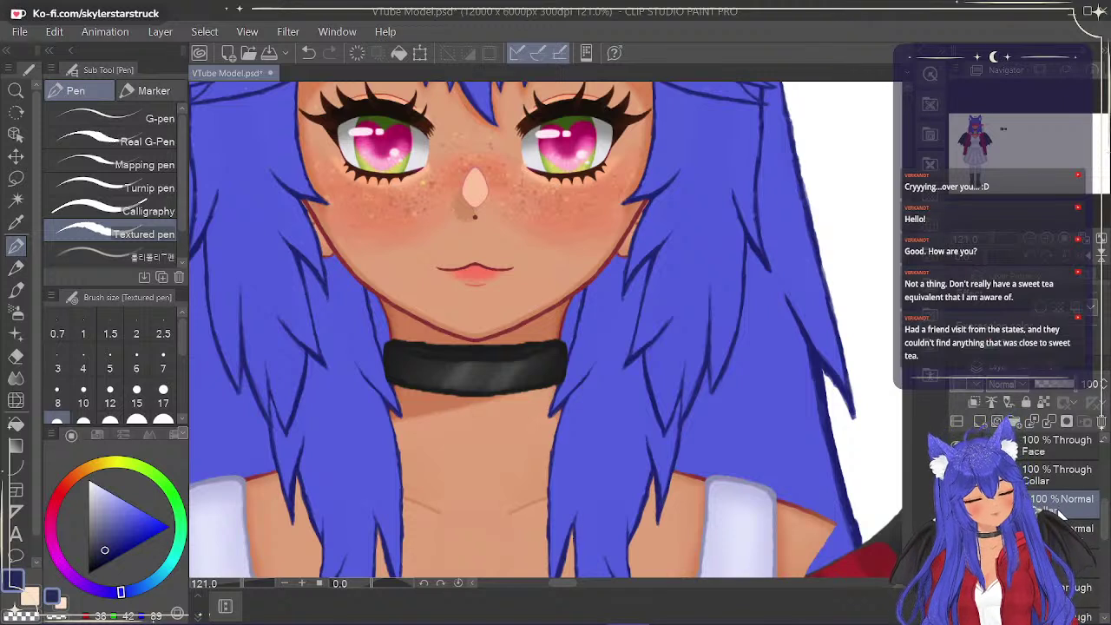
click(954, 506)
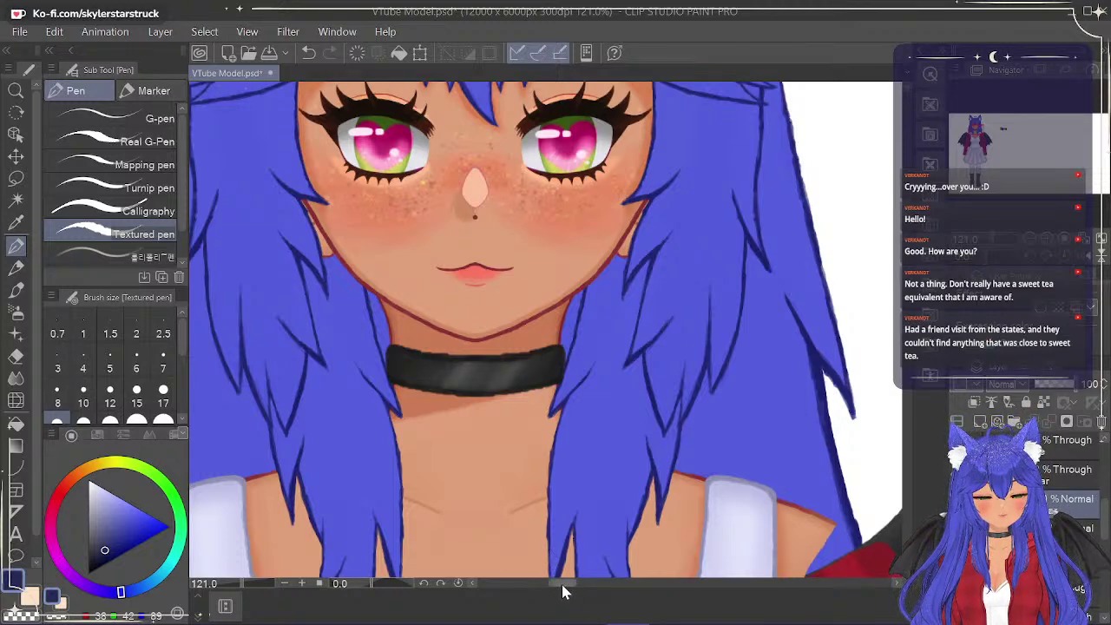
Pick the near-black palette swatch (RGB 35, 35, 35) as the main color and return to the collar with the Textured pen.
drag(560, 590, 624, 587)
click(17, 227)
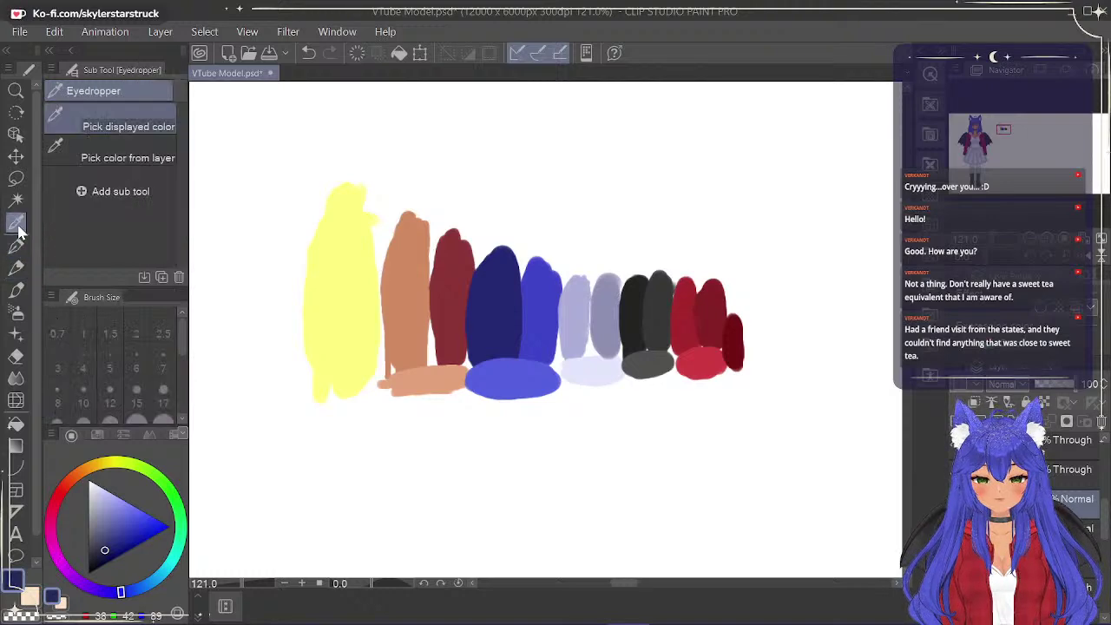
click(642, 317)
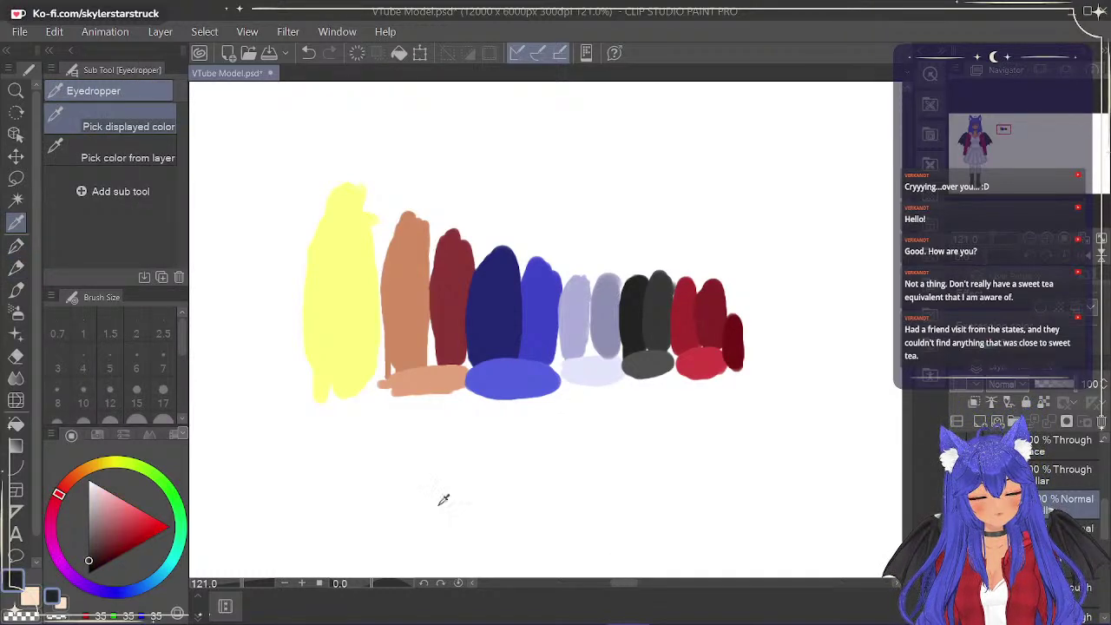
click(19, 252)
drag(607, 587, 550, 592)
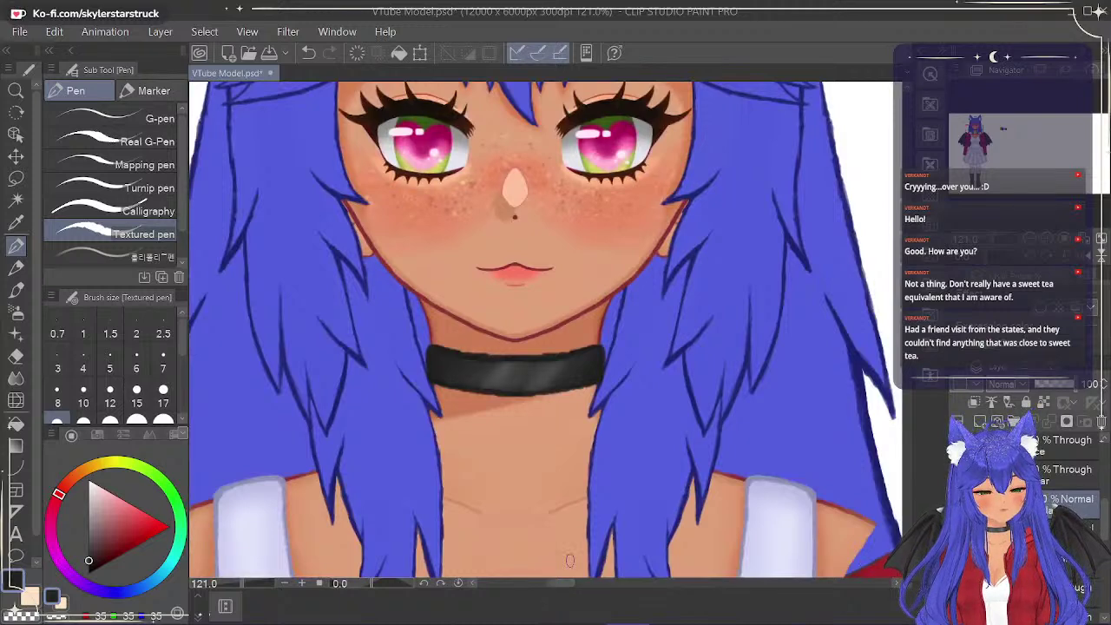
scroll(567, 480, up, 2)
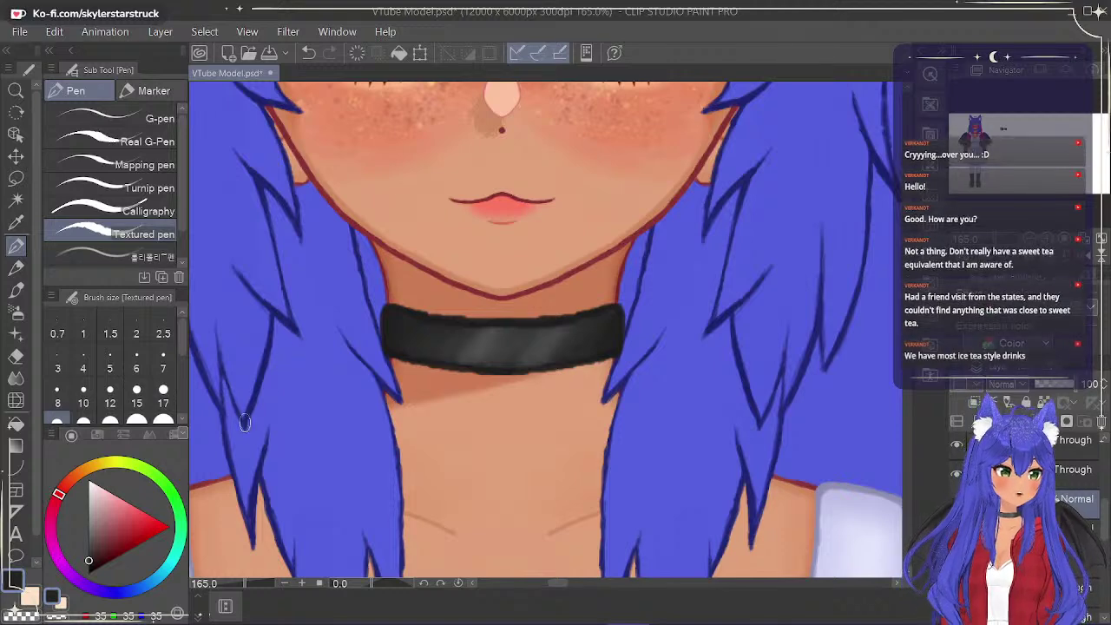
Pick the dark grey palette swatch (RGB 55, 55, 55) as the sub color and reselect the Textured pen.
click(31, 597)
drag(564, 593, 619, 587)
click(19, 224)
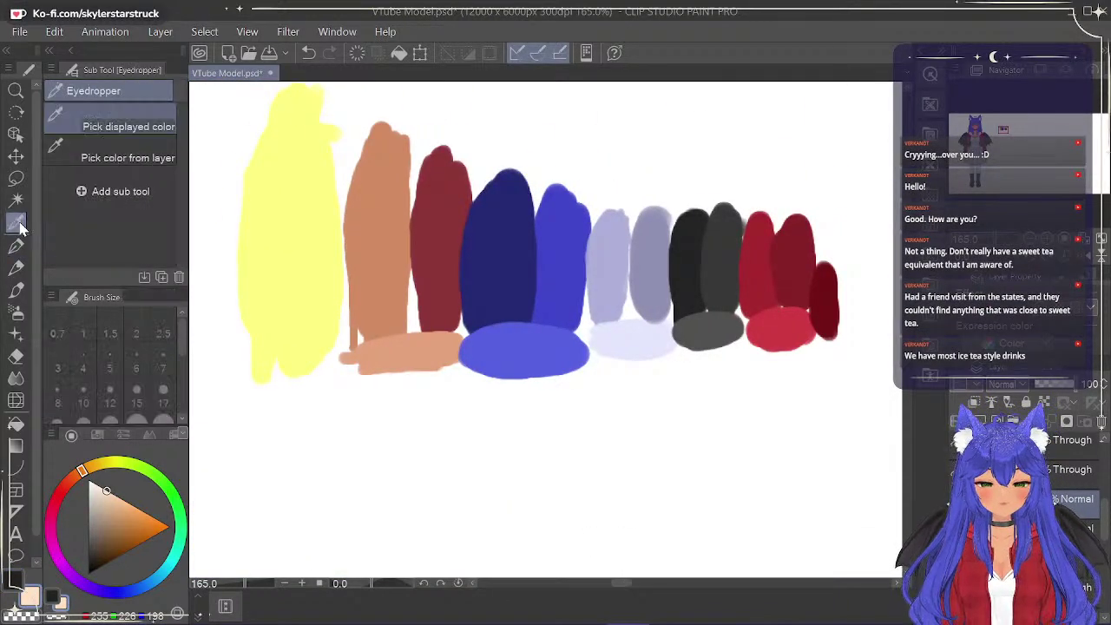
click(726, 279)
click(15, 245)
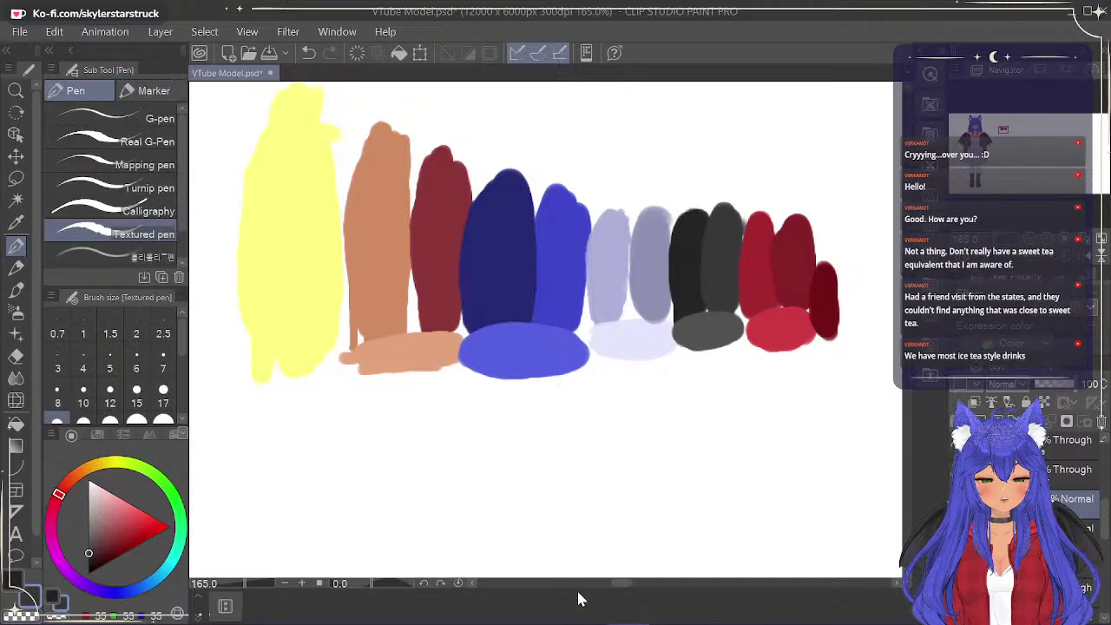
Paint over the collar's shine in flat dark grey with the Textured pen and clean its edges with the Hard eraser.
drag(620, 587, 552, 612)
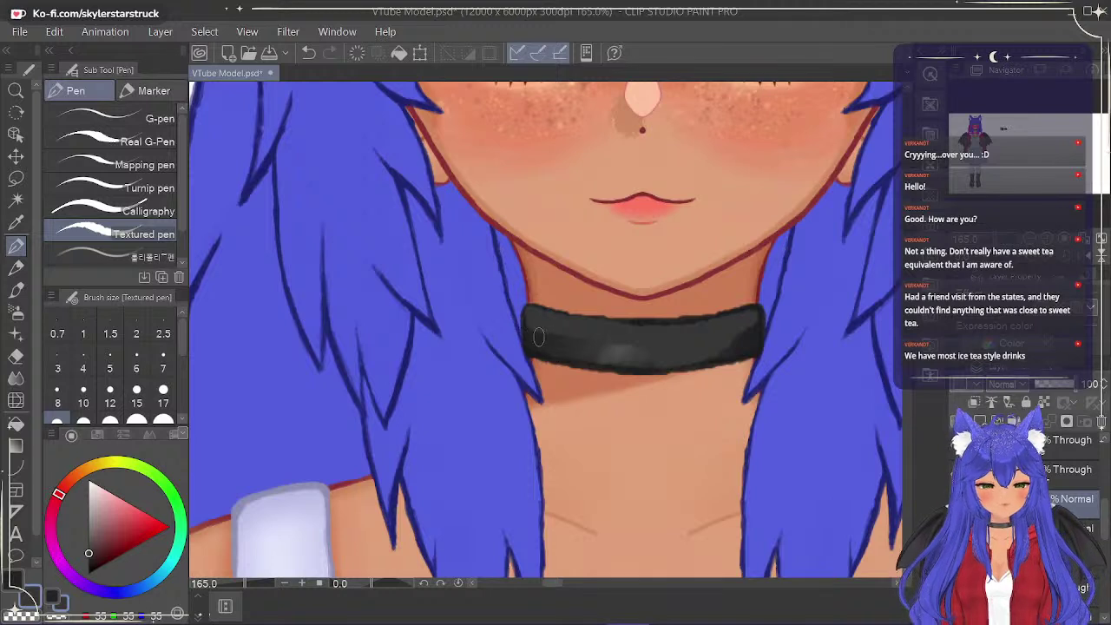
mouse_move(533, 345)
mouse_down()
mouse_move(640, 365)
mouse_move(679, 356)
mouse_move(665, 330)
mouse_move(650, 354)
mouse_move(724, 357)
mouse_move(666, 362)
mouse_move(750, 343)
mouse_up()
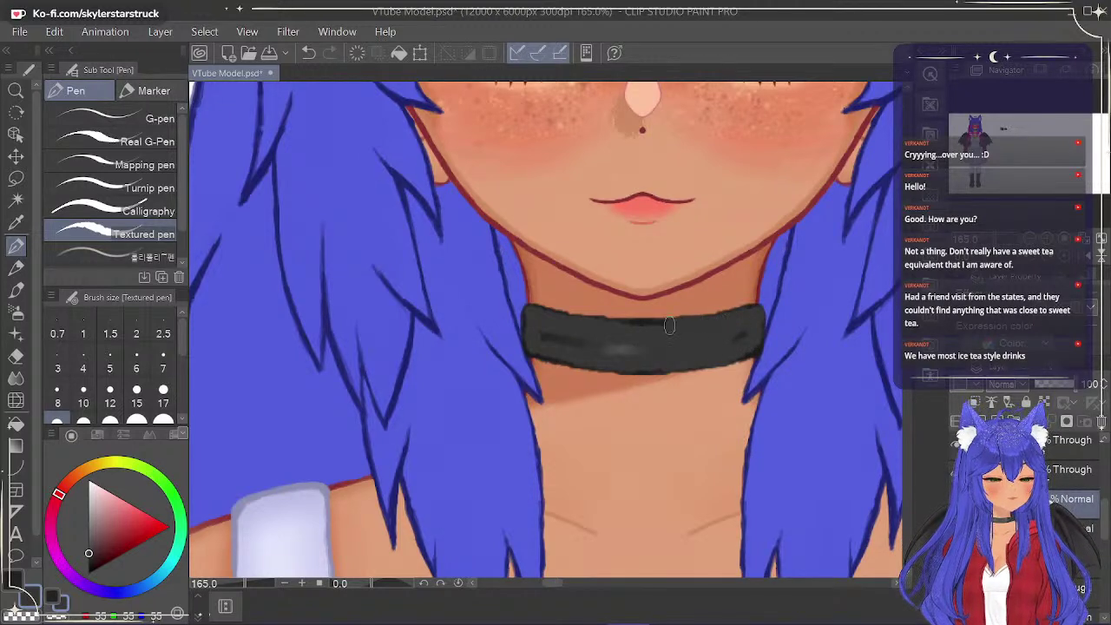
mouse_move(563, 337)
mouse_down()
mouse_move(649, 347)
mouse_move(610, 351)
mouse_move(749, 331)
mouse_move(689, 332)
mouse_up()
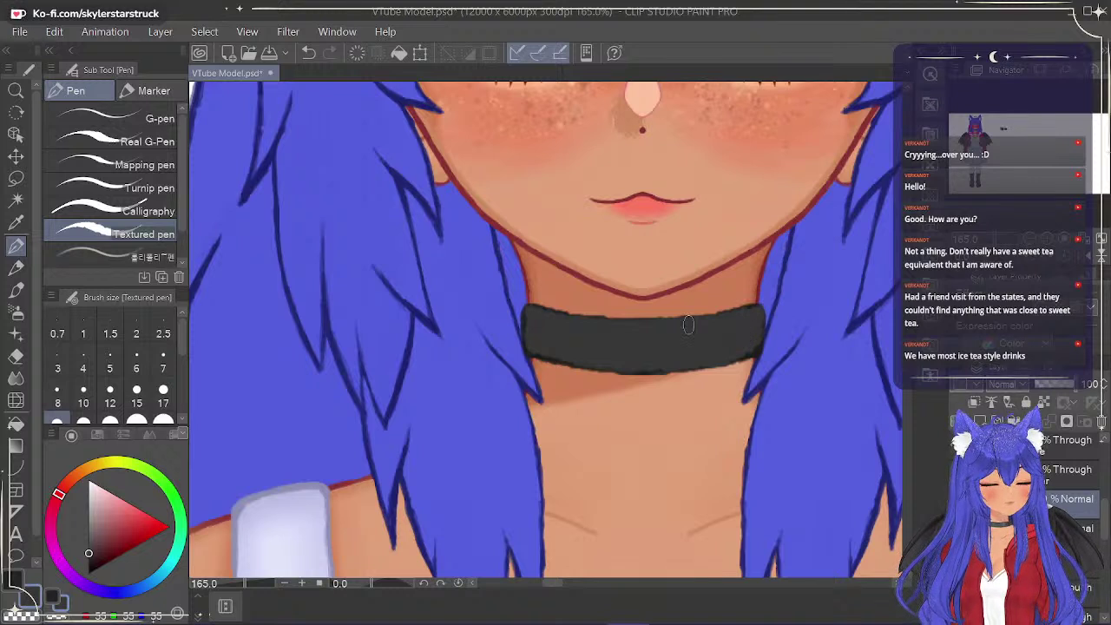
click(16, 355)
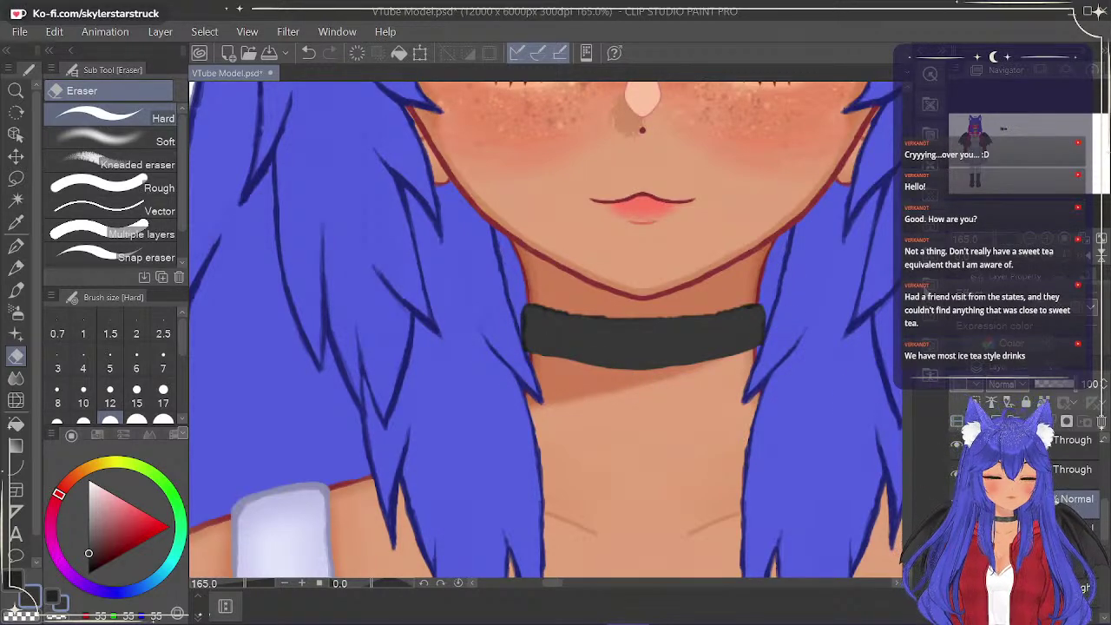
scroll(628, 289, down, 4)
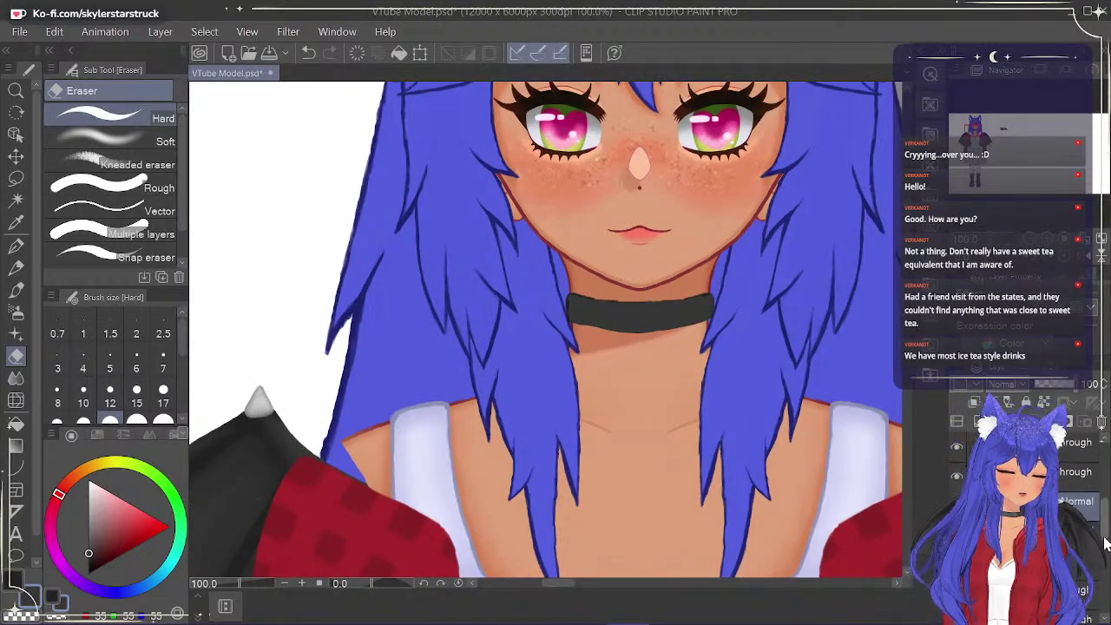
Show the colored sketch layer near the end of the layer list and lower its opacity to 0.
drag(1104, 512, 1104, 616)
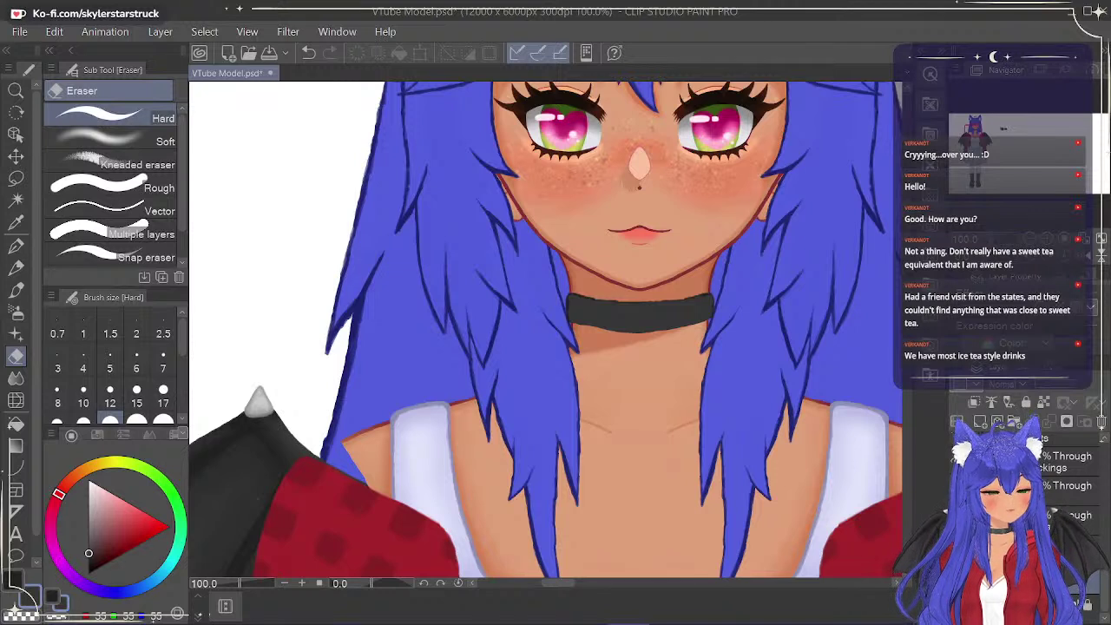
click(956, 573)
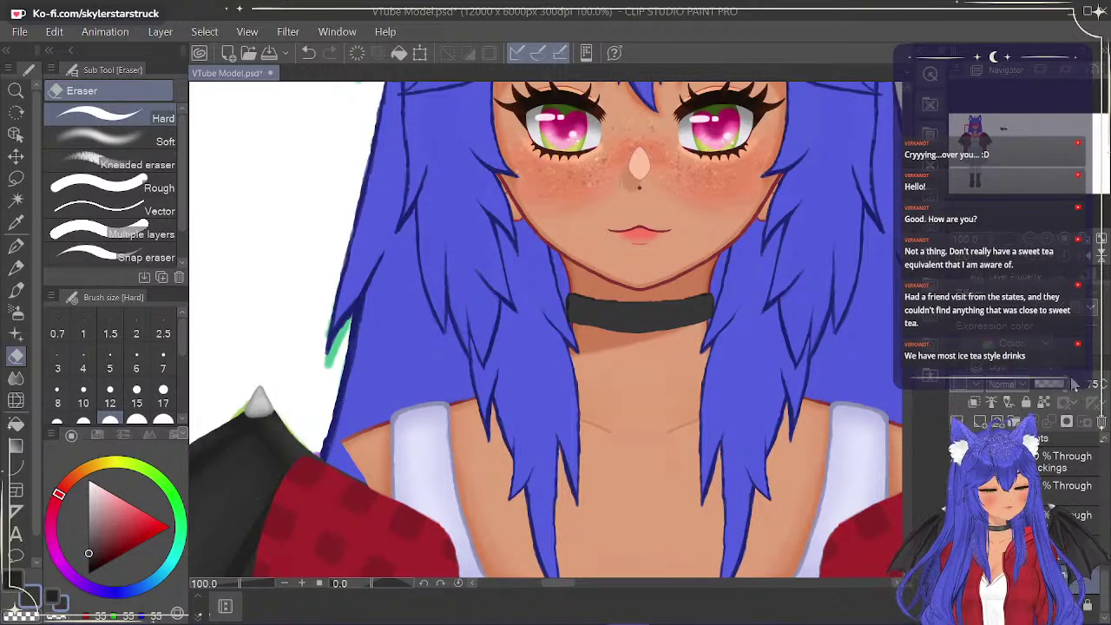
drag(1063, 385, 1013, 387)
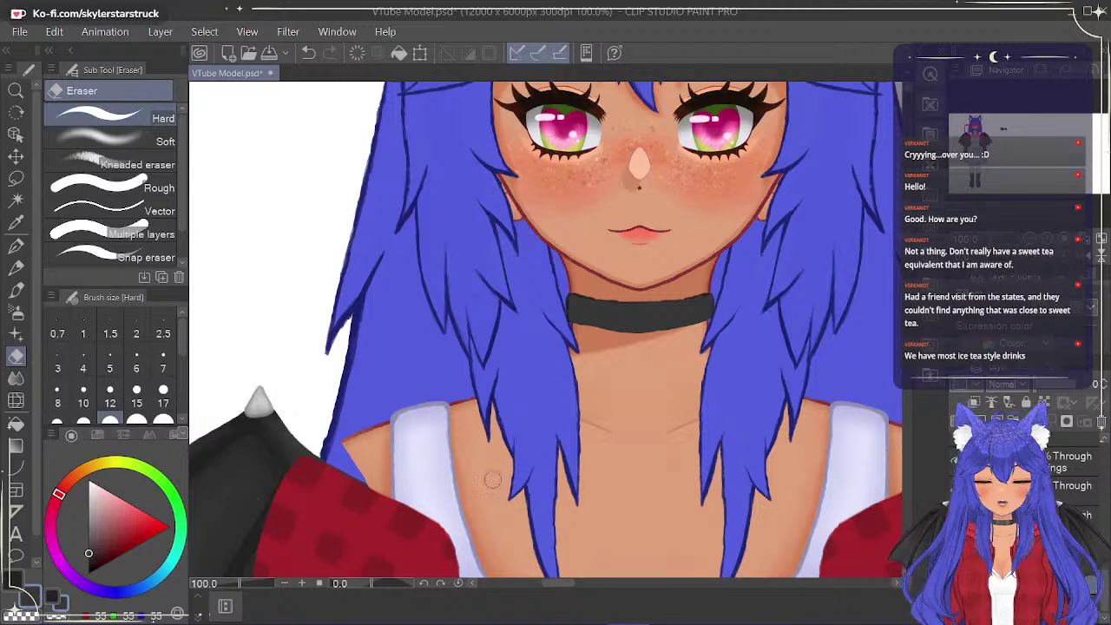
Try to place a vertical symmetrical ruler down the center line of the full model.
click(15, 516)
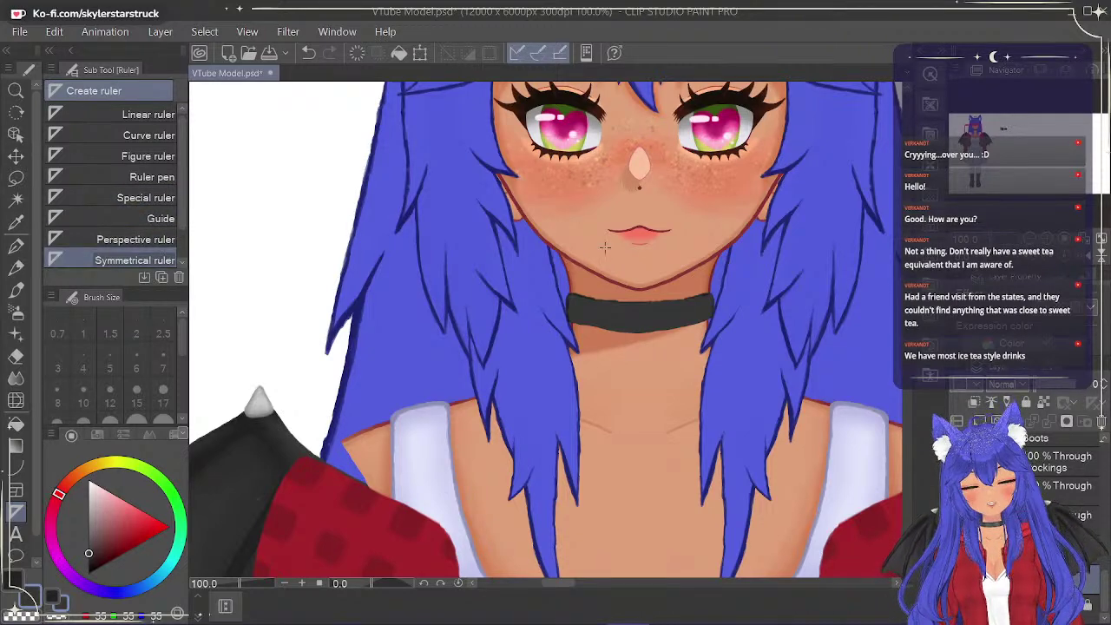
scroll(597, 243, down, 5)
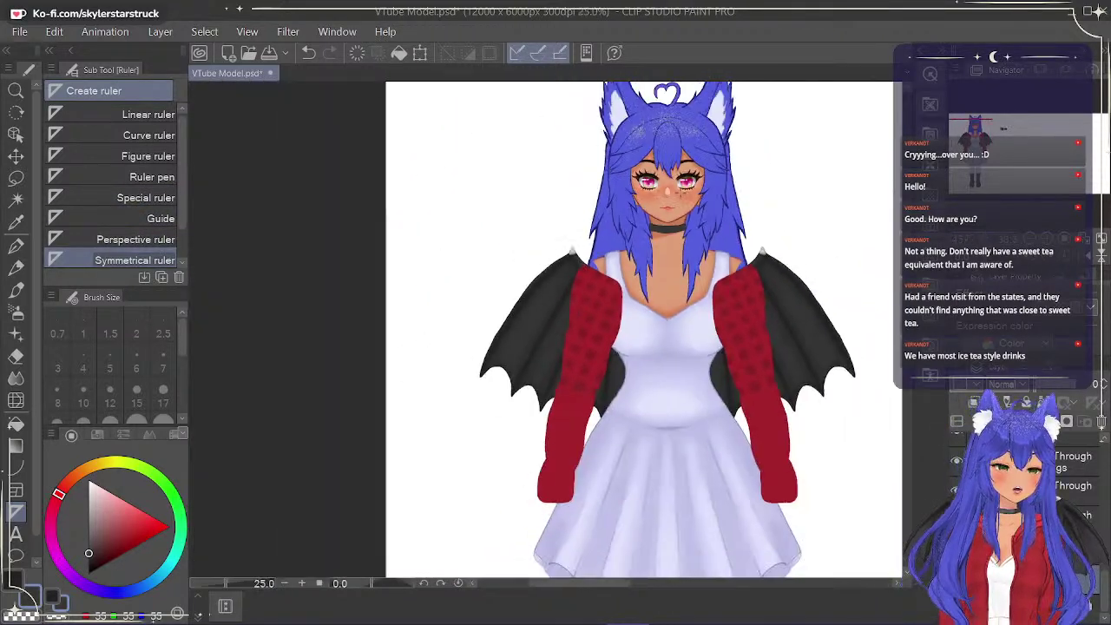
scroll(682, 170, down, 3)
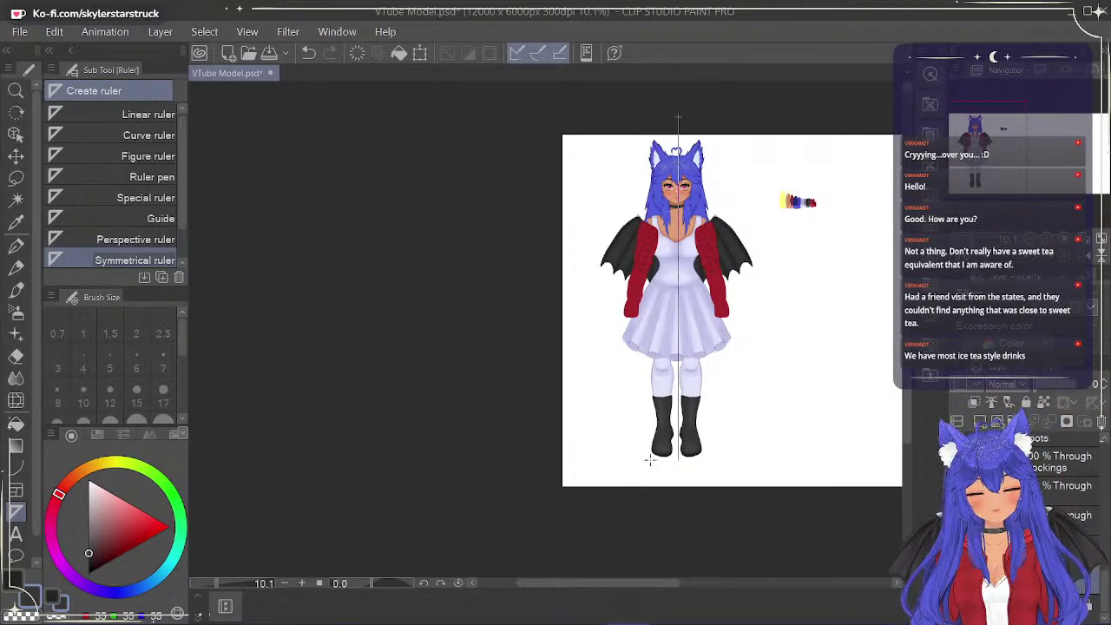
drag(653, 517, 655, 518)
Check the symmetrical ruler's alignment with the face and dress, and undo the ruler.
scroll(732, 373, up, 2)
scroll(714, 224, down, 3)
scroll(717, 277, down, 2)
scroll(717, 278, up, 3)
scroll(689, 129, up, 5)
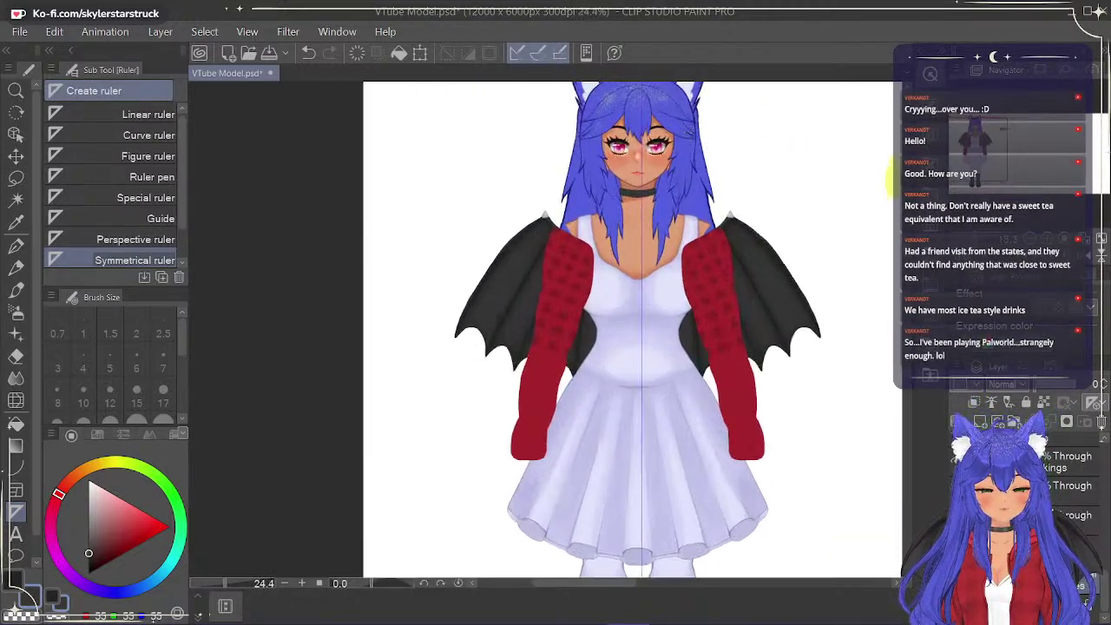
scroll(692, 132, up, 3)
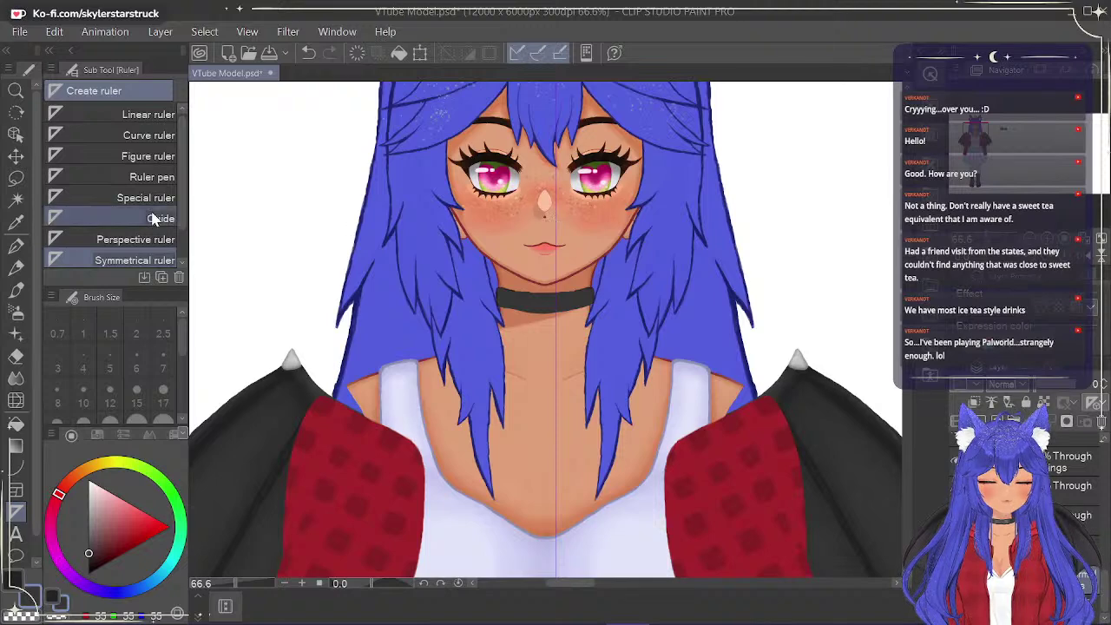
scroll(597, 236, down, 1)
scroll(597, 236, down, 4)
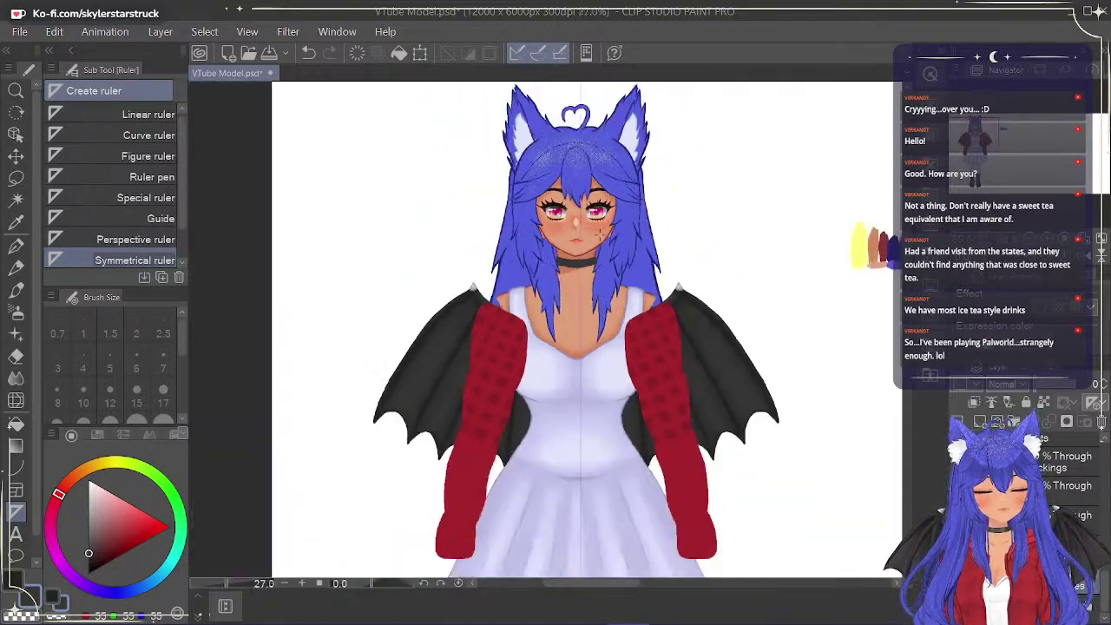
scroll(599, 230, down, 1)
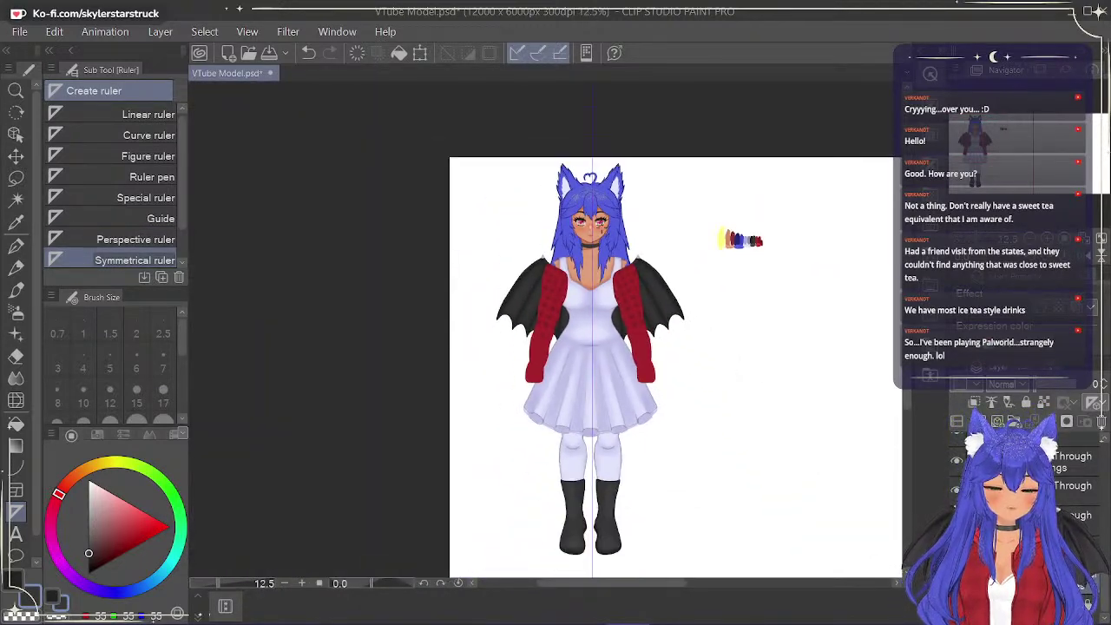
key(ctrl+z)
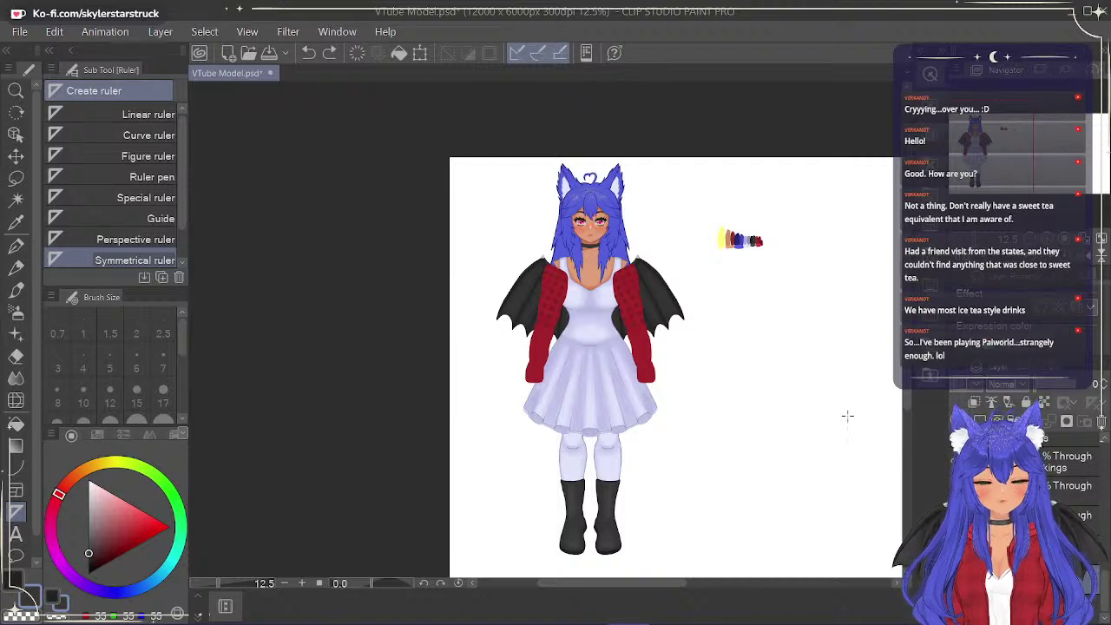
Raise the colored sketch layer's opacity to 100 with the whole model in view.
drag(907, 390, 908, 405)
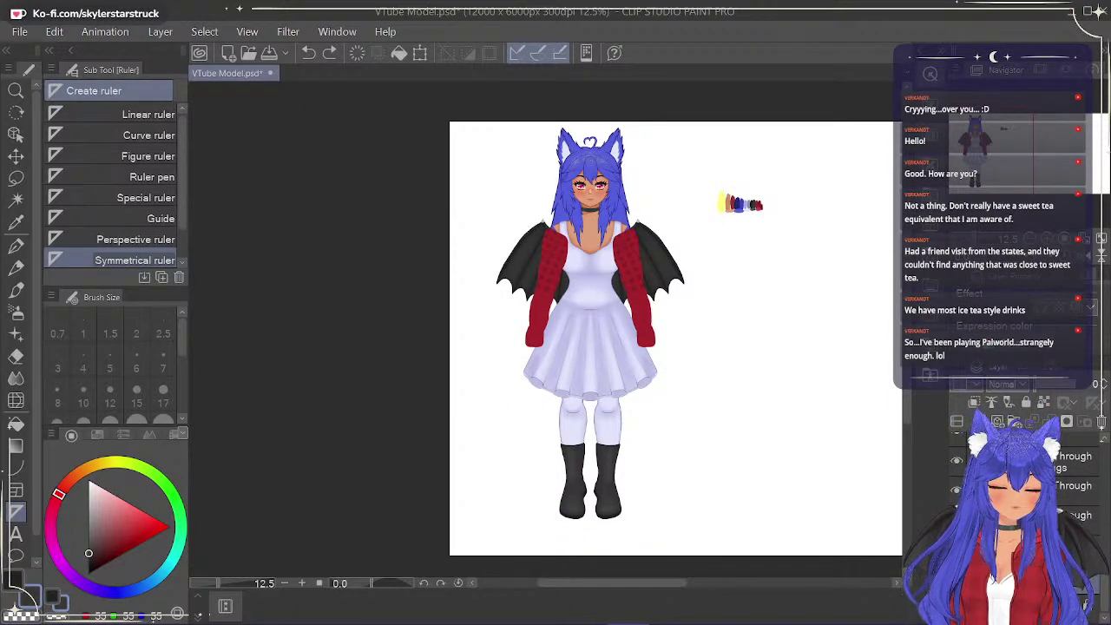
drag(1064, 387, 1085, 388)
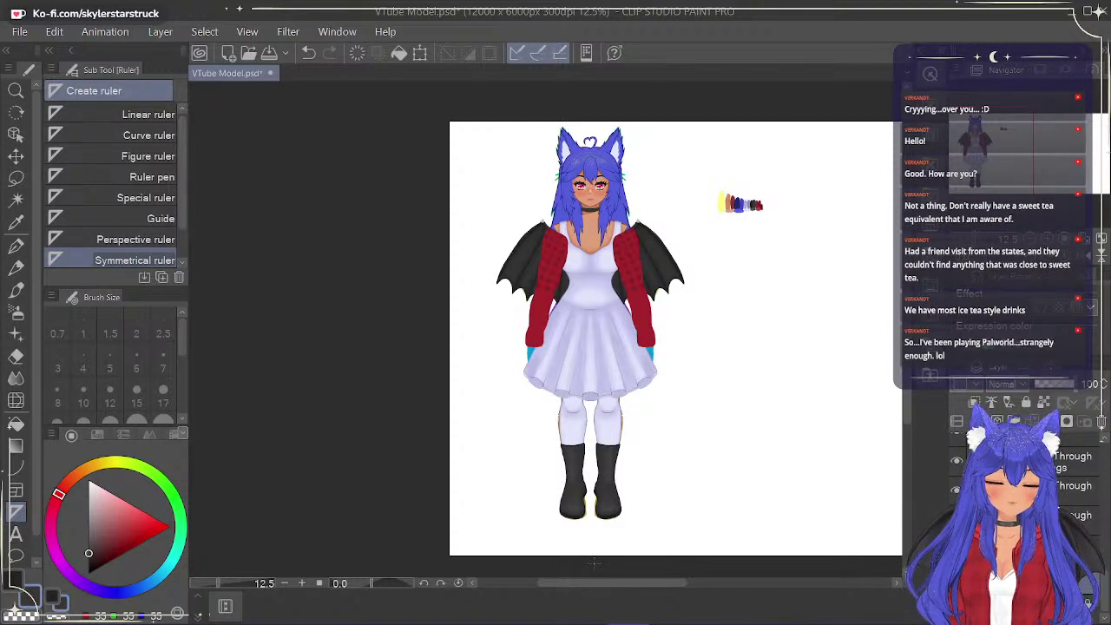
Place a vertical symmetrical ruler down the center of the full model and set it to show in all layers.
drag(592, 565, 602, 101)
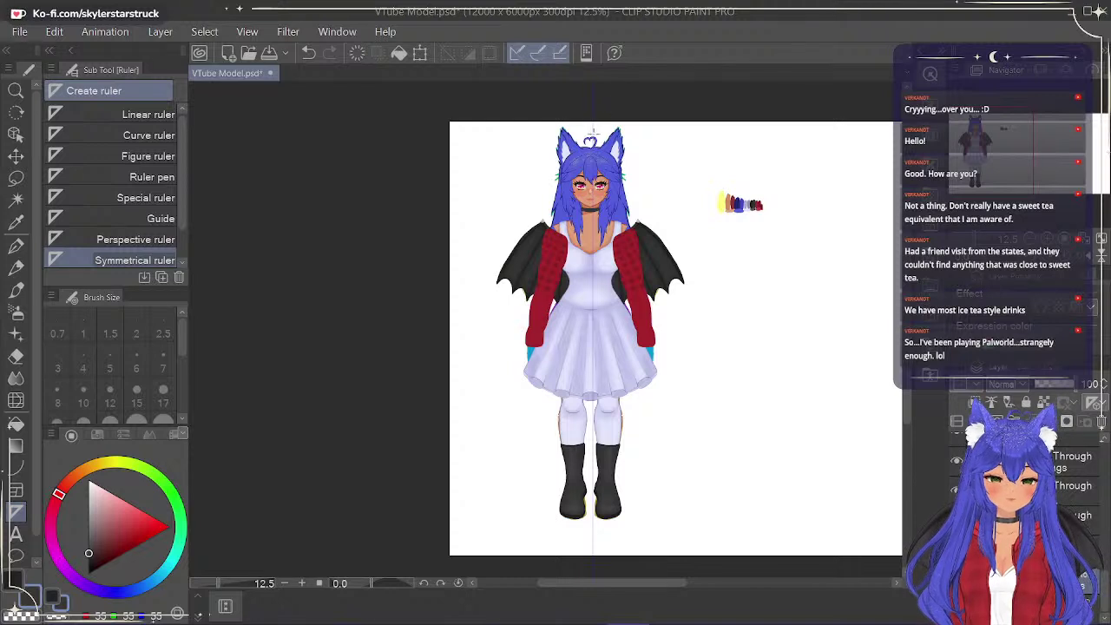
click(1092, 404)
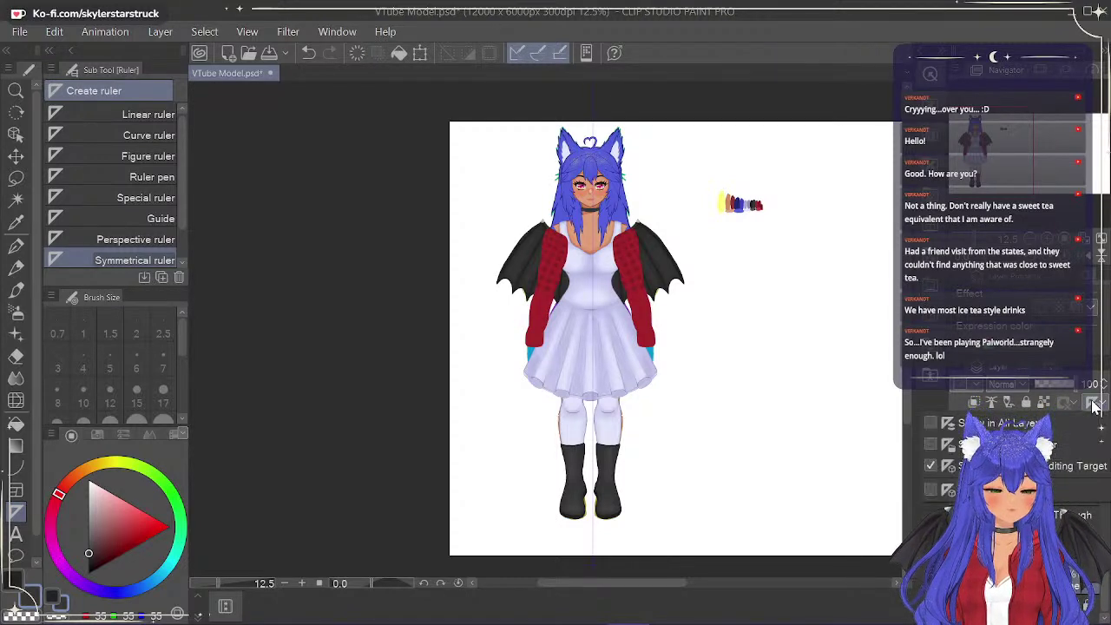
click(931, 423)
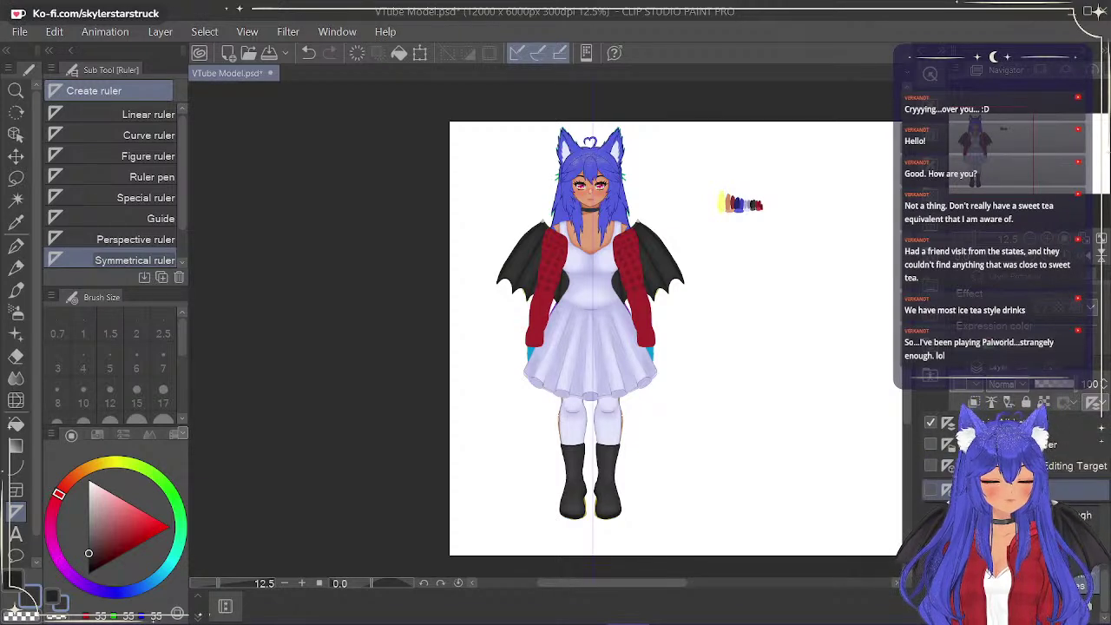
click(934, 492)
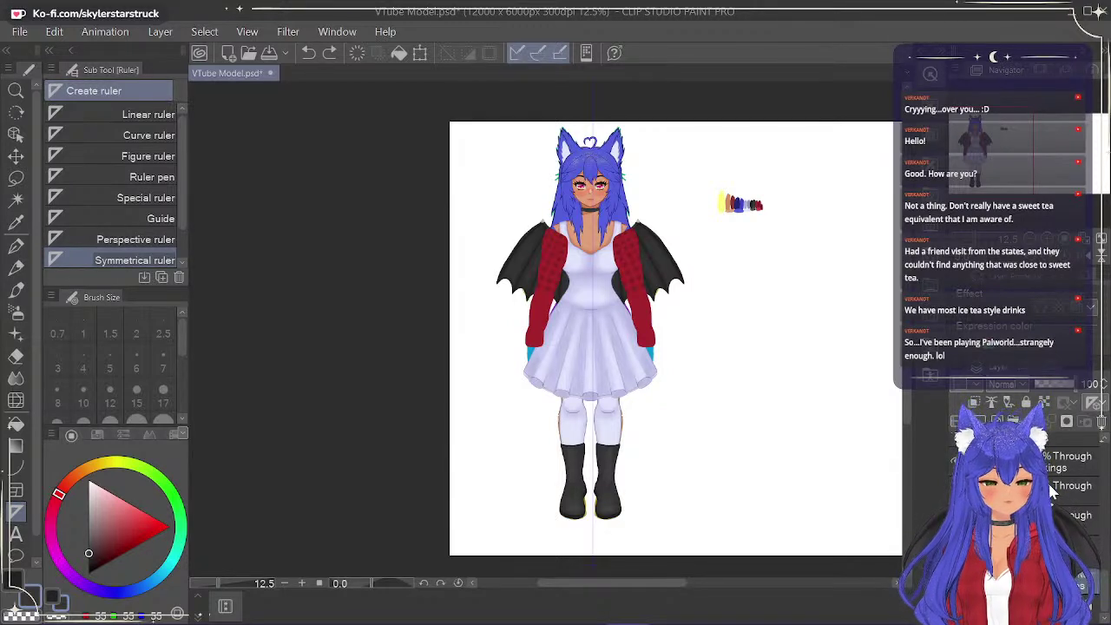
Lower the colored sketch layer's opacity to 0 and add a new raster layer near the end of the layer list.
drag(1074, 386, 1017, 390)
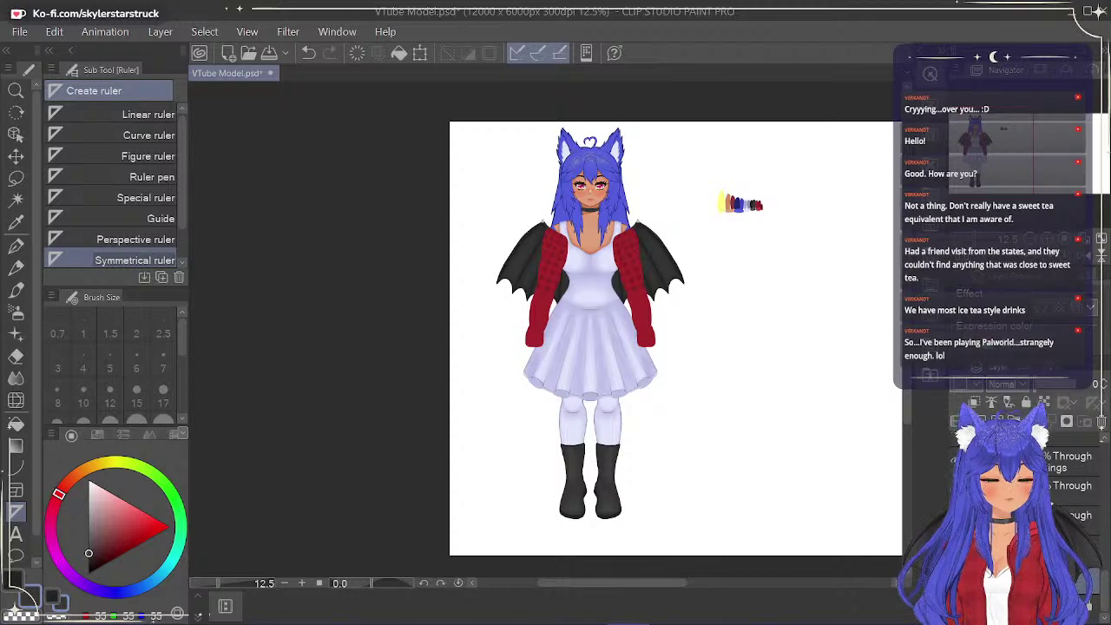
click(1042, 609)
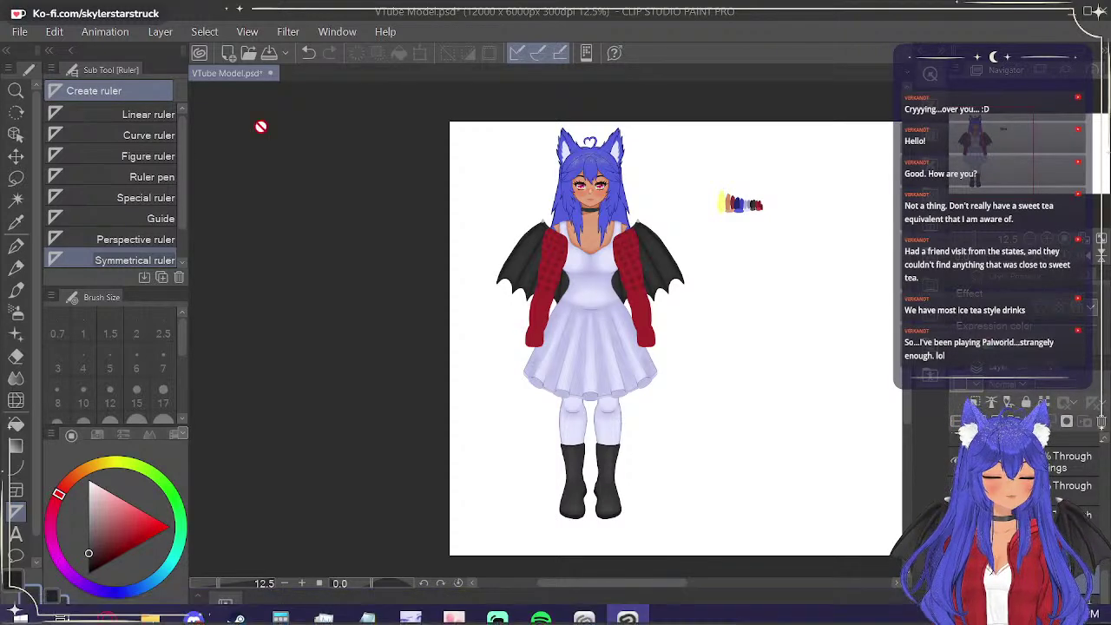
click(149, 35)
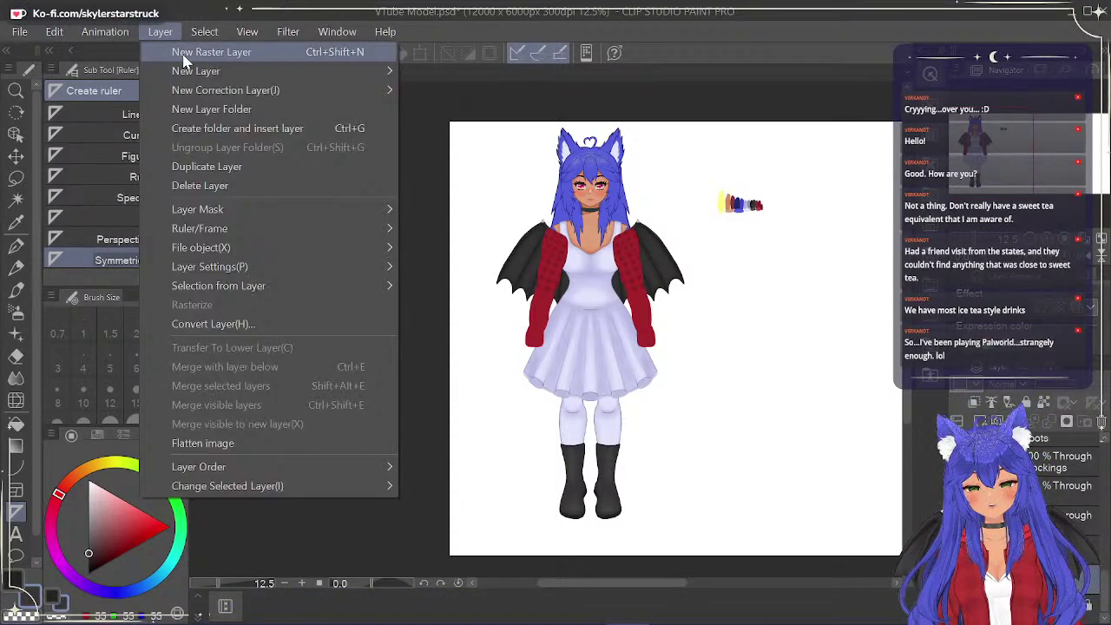
mouse_move(196, 70)
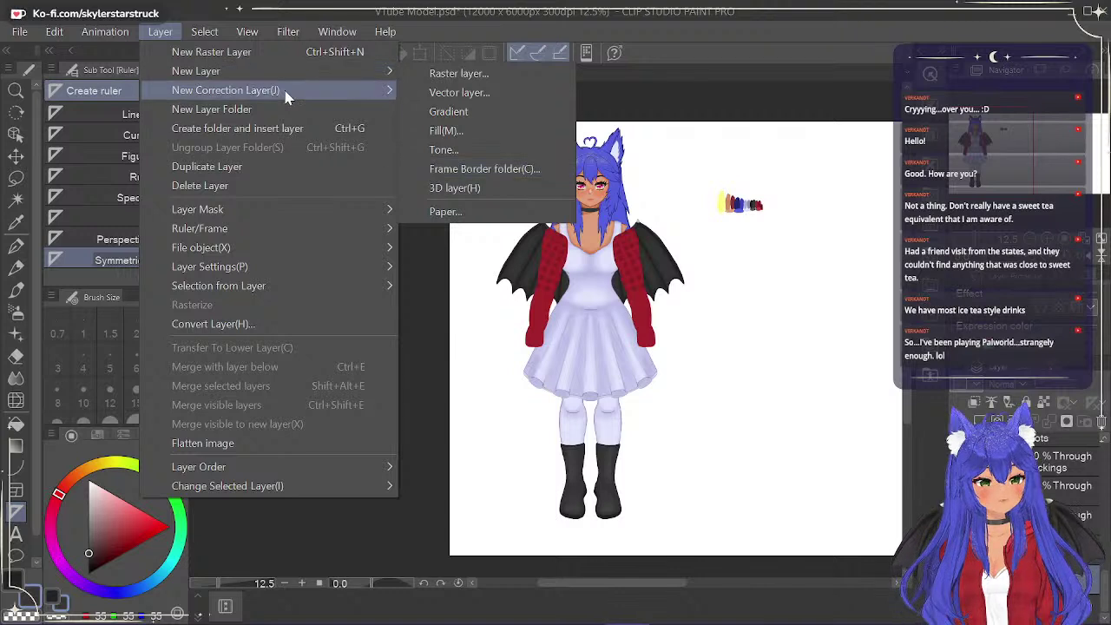
click(445, 76)
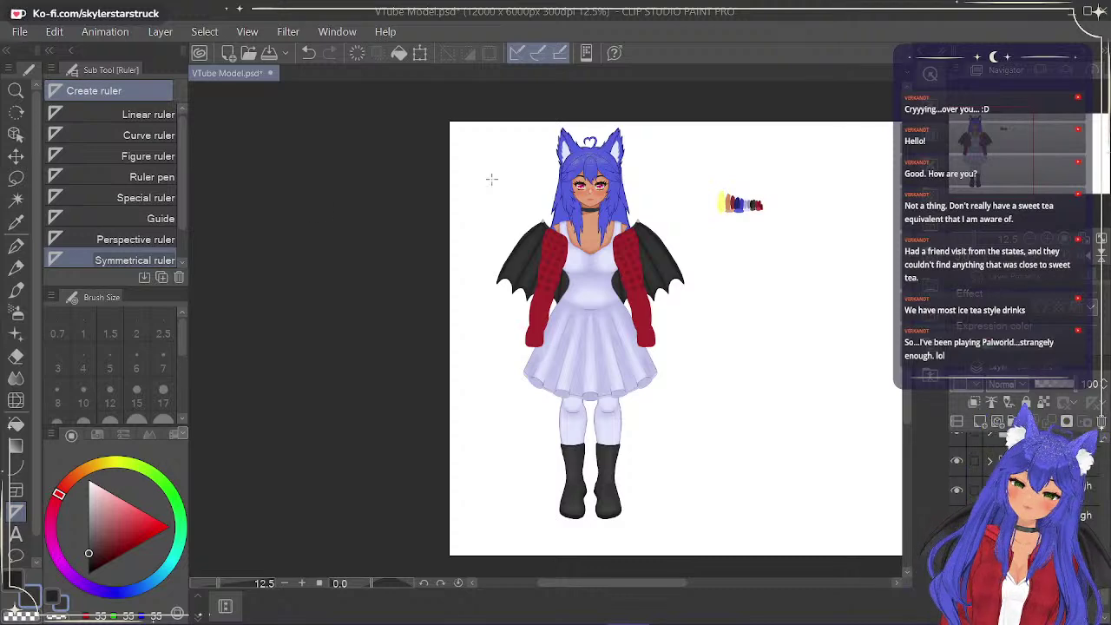
Try to place a vertical symmetrical ruler through the center of the nose and compare it with the face and hair.
scroll(620, 488, up, 4)
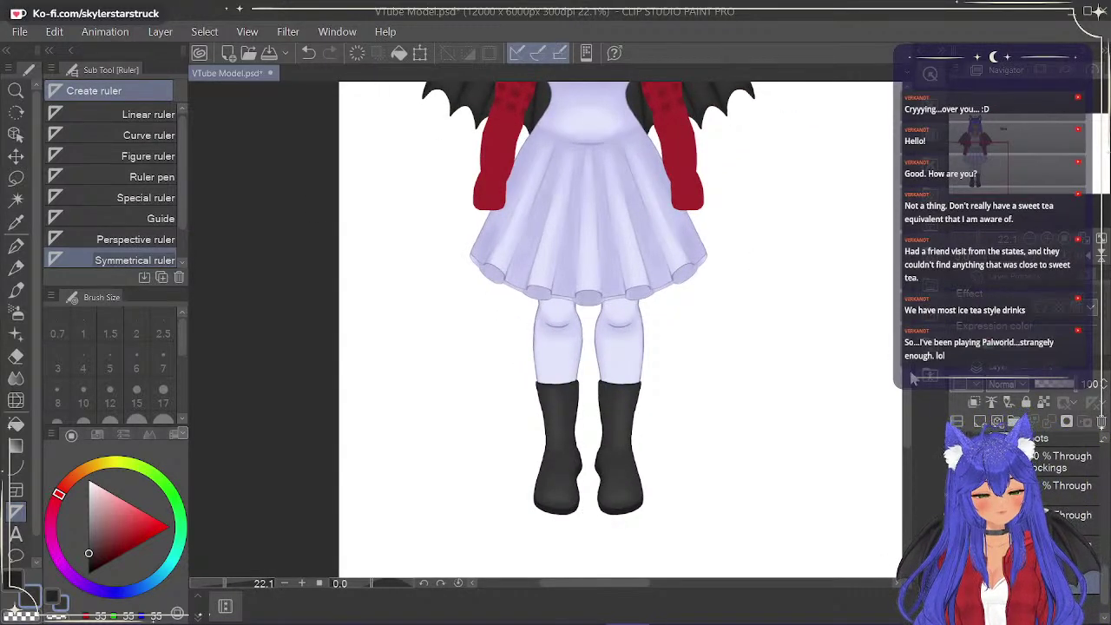
drag(907, 318, 908, 176)
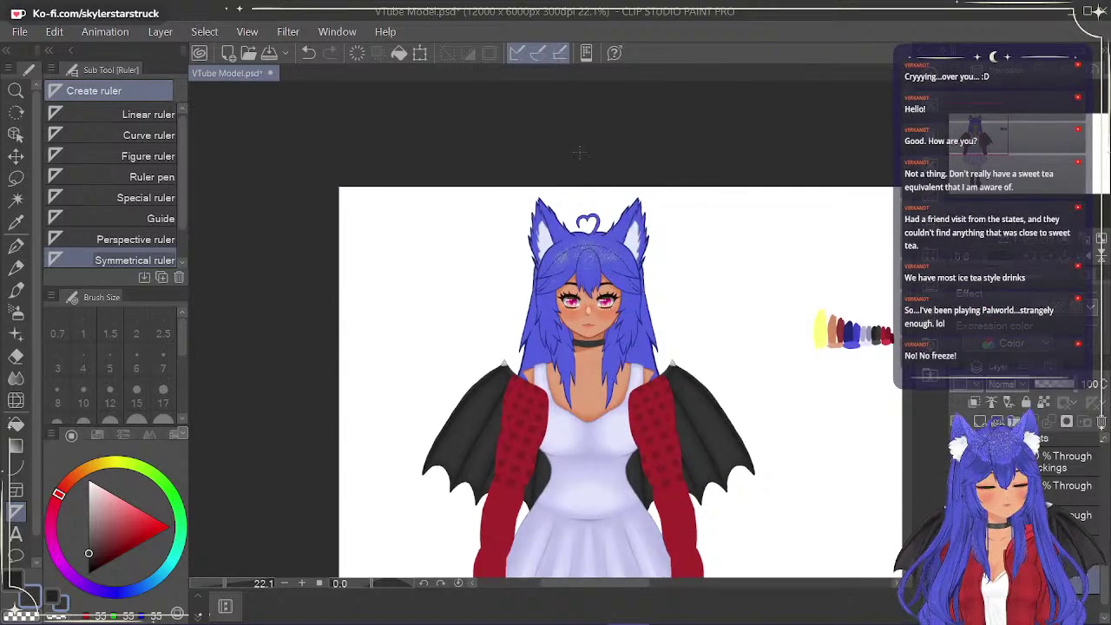
scroll(590, 175, up, 2)
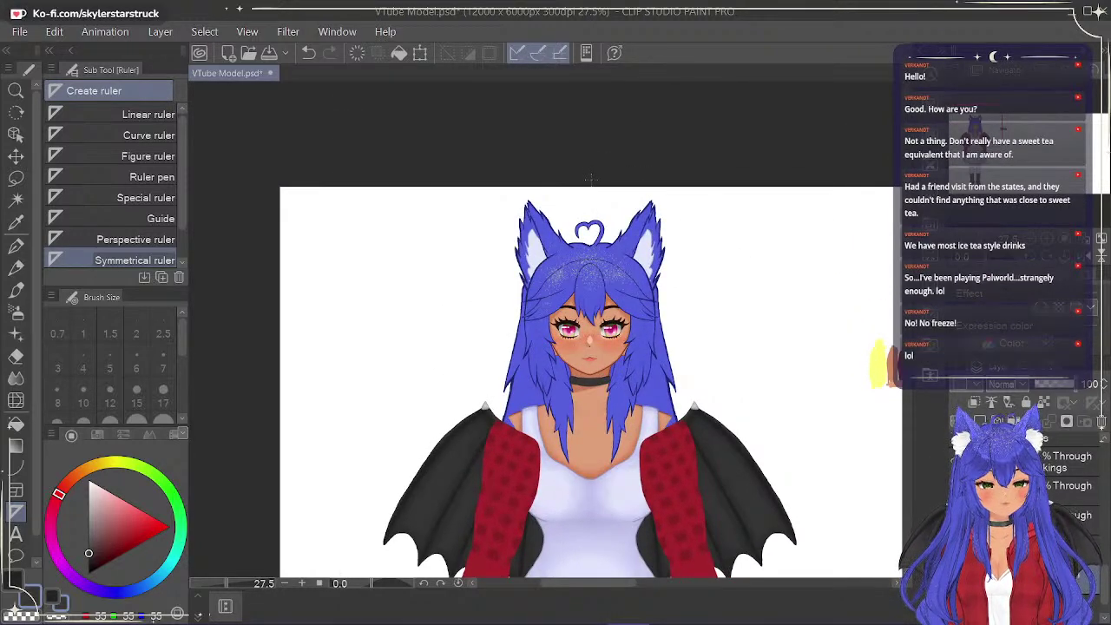
scroll(590, 178, up, 2)
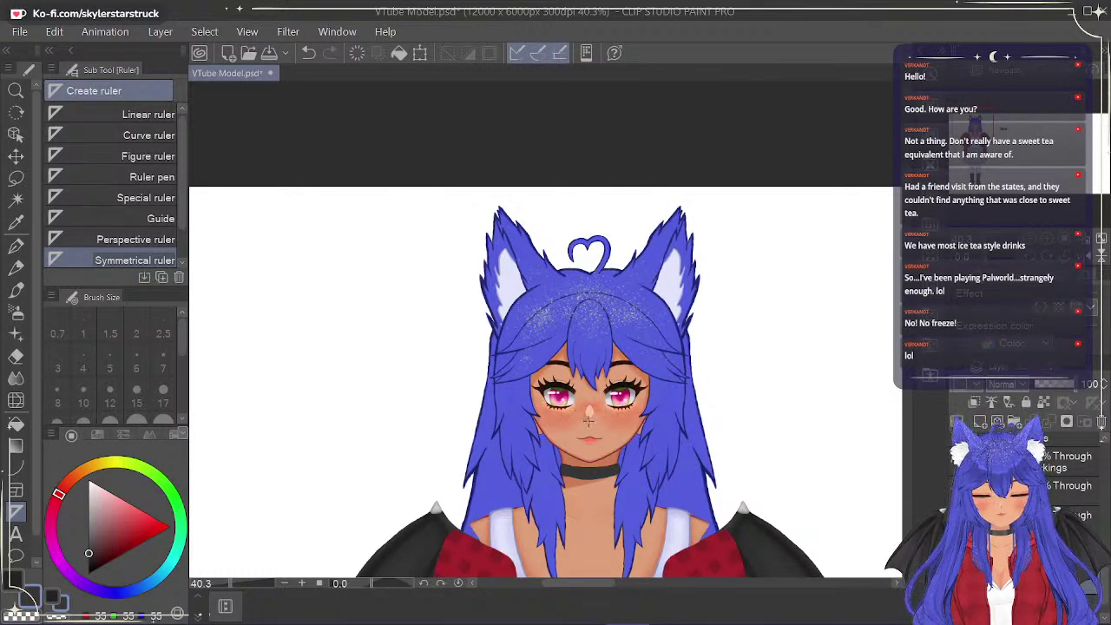
scroll(588, 420, up, 5)
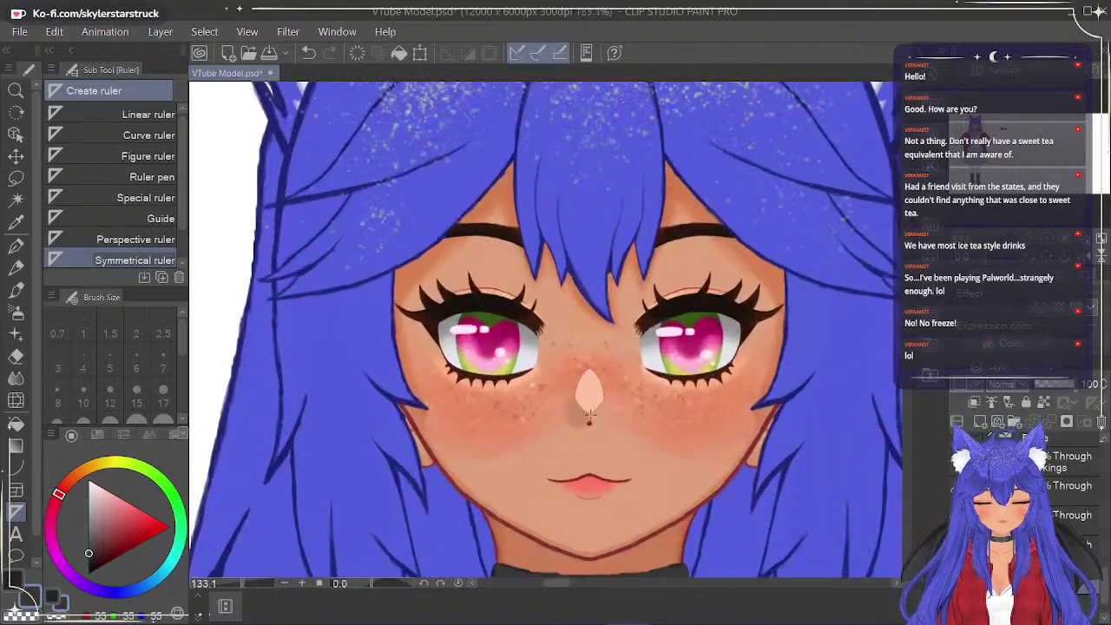
drag(588, 422, 589, 447)
scroll(590, 443, down, 6)
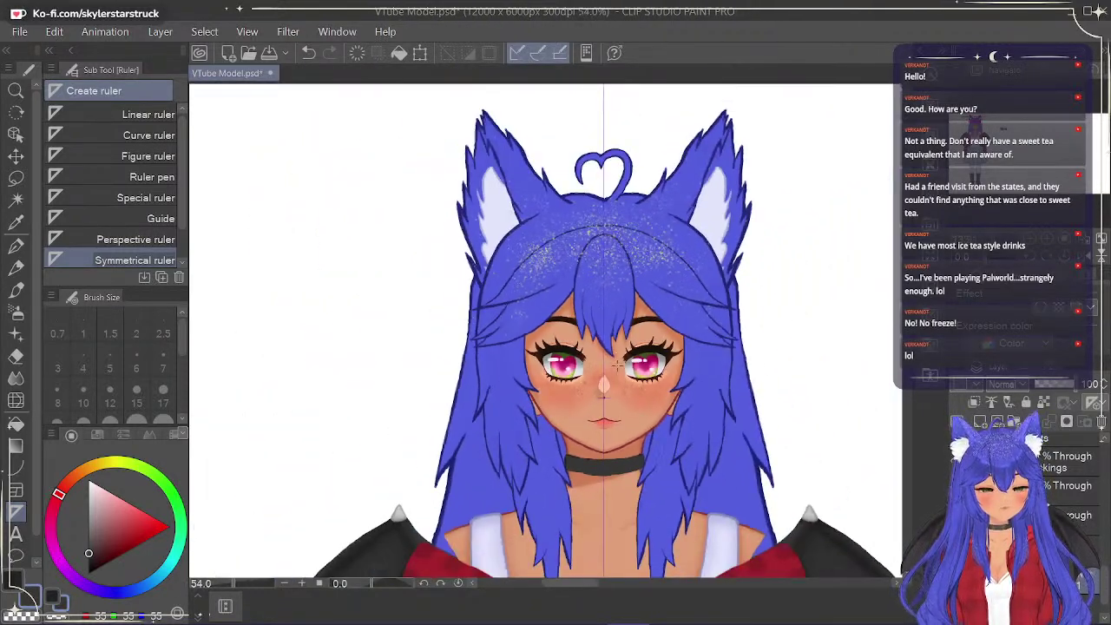
scroll(616, 360, up, 1)
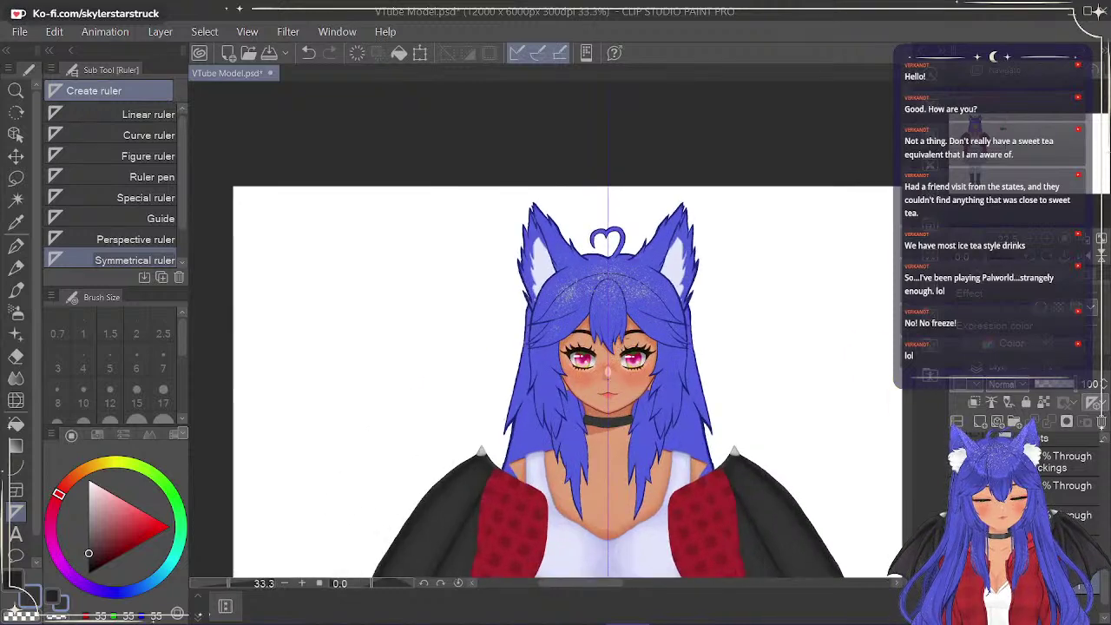
scroll(590, 390, up, 1)
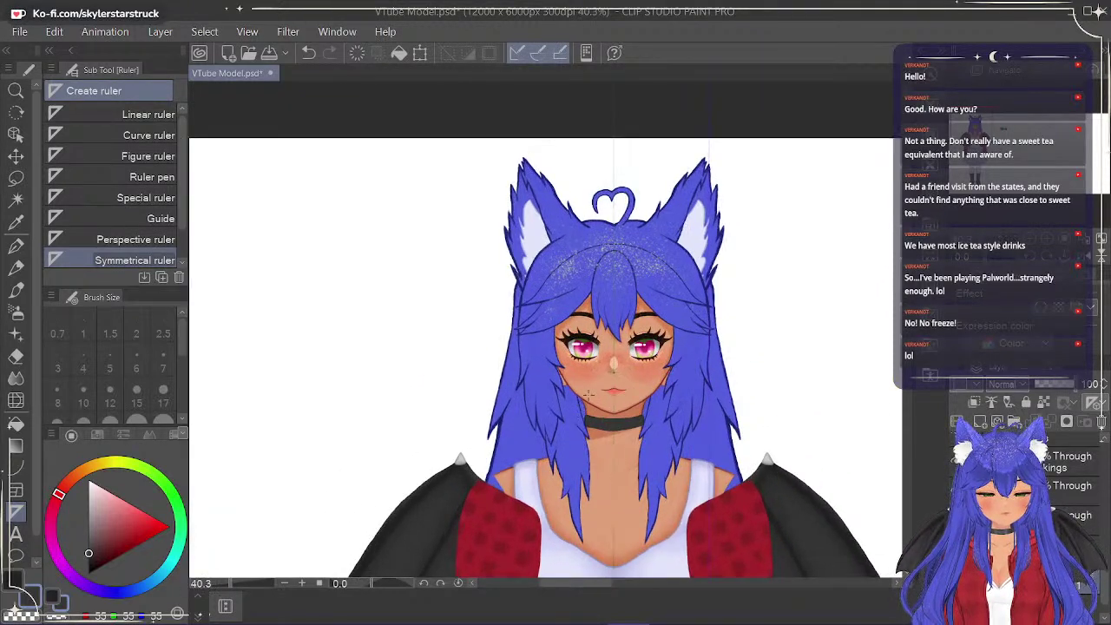
Place a vertical symmetrical ruler through the middle of the lips and nose, and check its alignment with the face and body.
scroll(591, 396, up, 5)
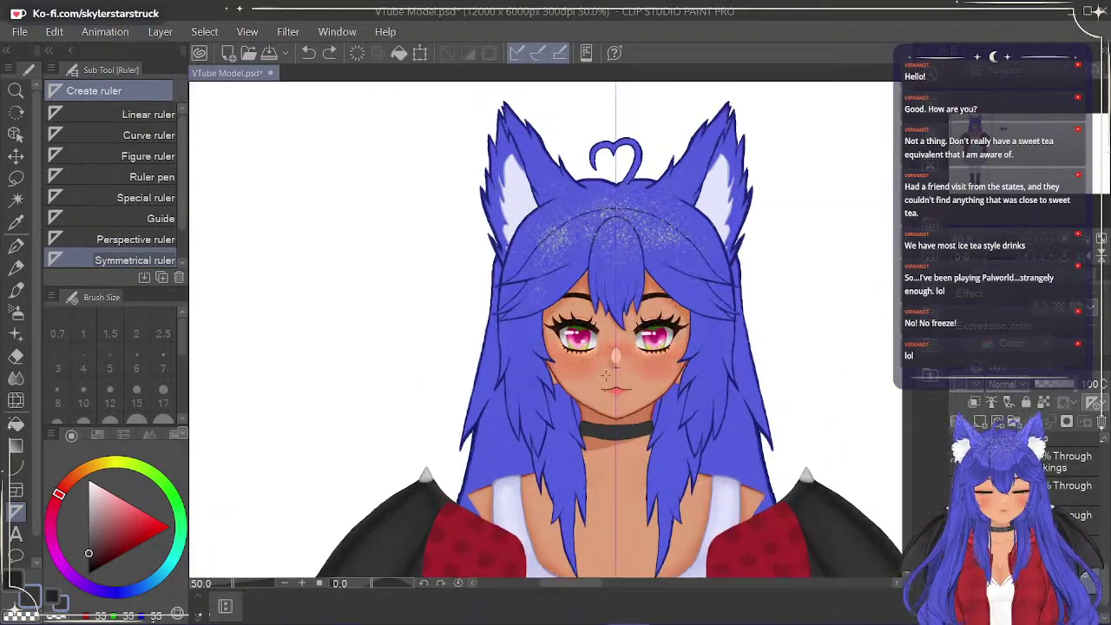
scroll(634, 327, up, 1)
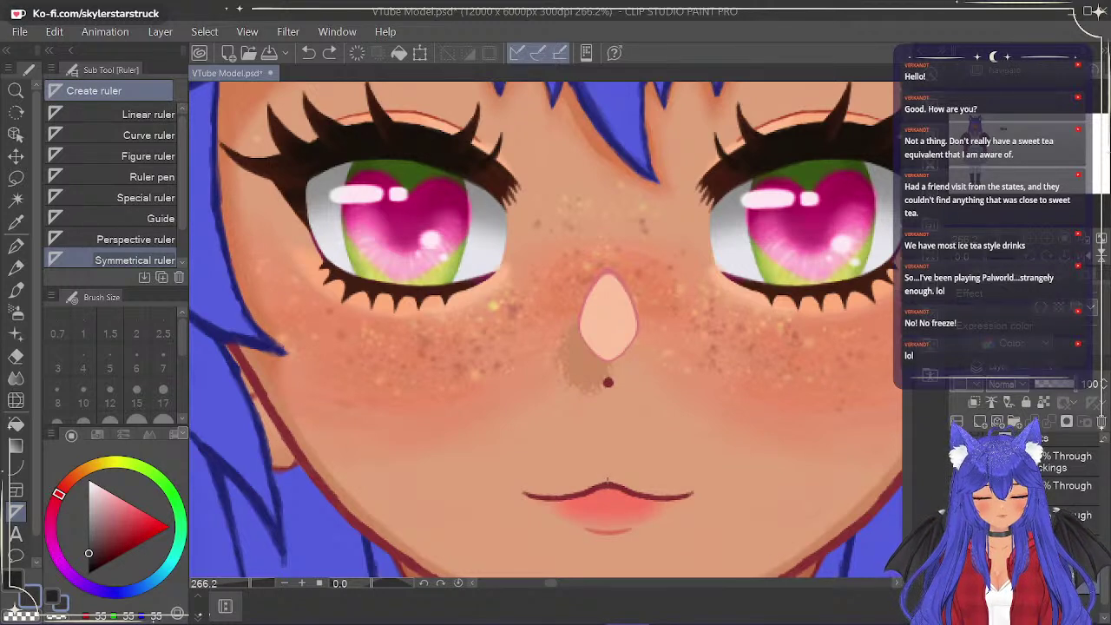
click(607, 483)
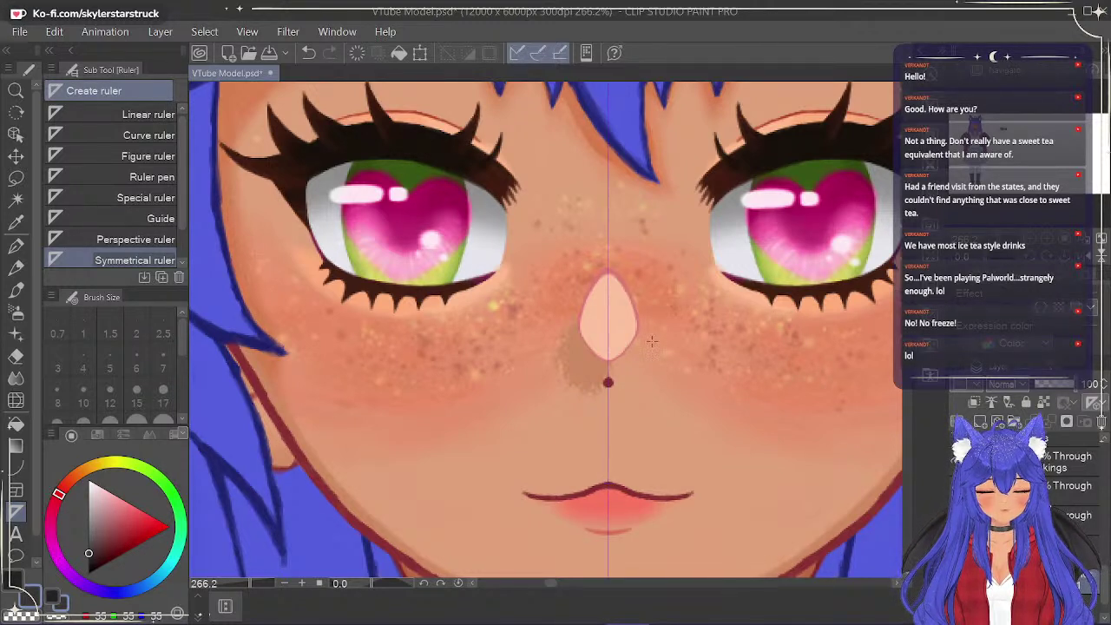
scroll(681, 240, down, 10)
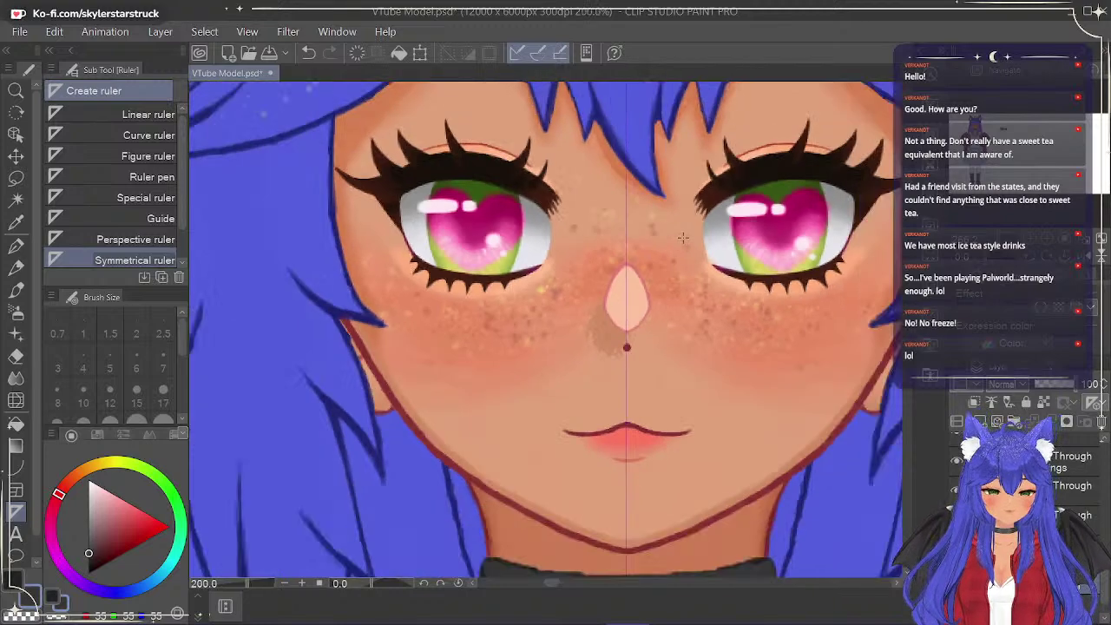
scroll(707, 131, down, 3)
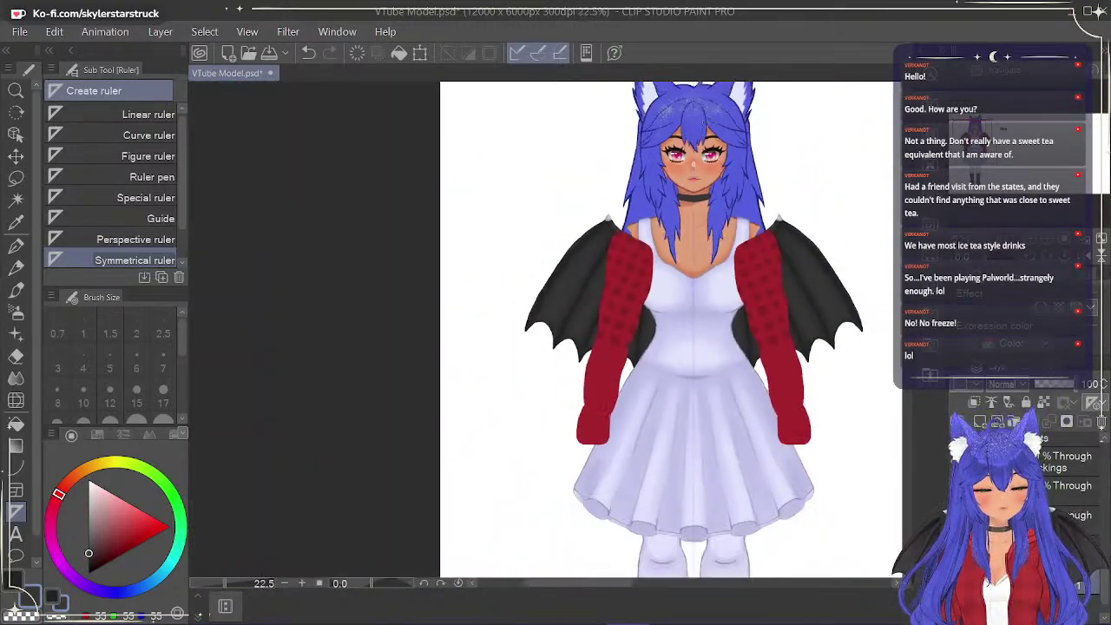
scroll(694, 158, up, 8)
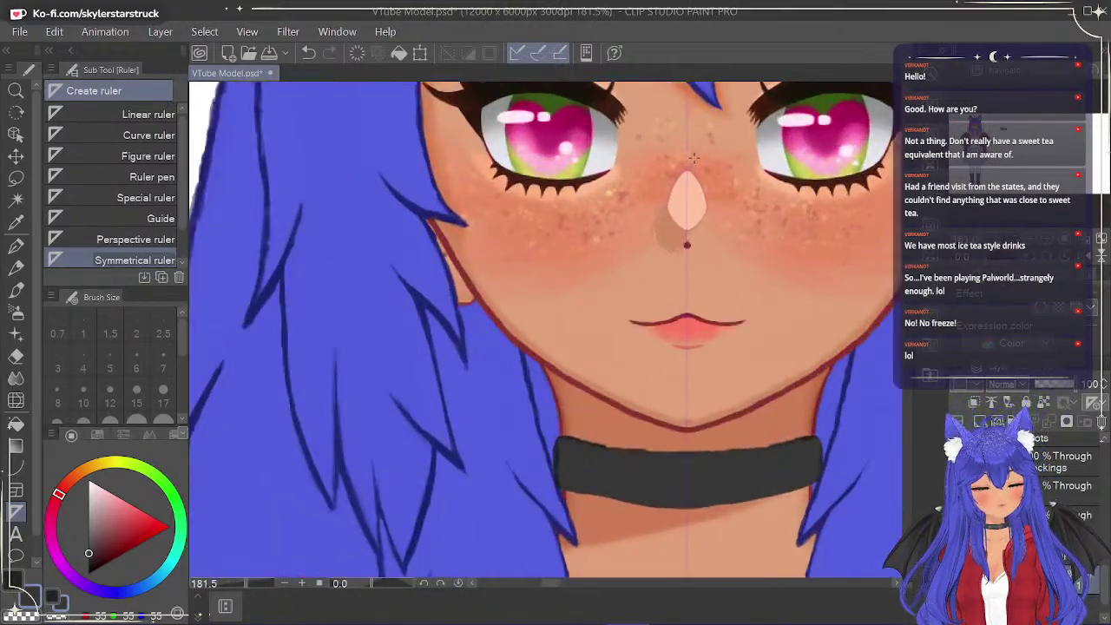
drag(549, 583, 553, 587)
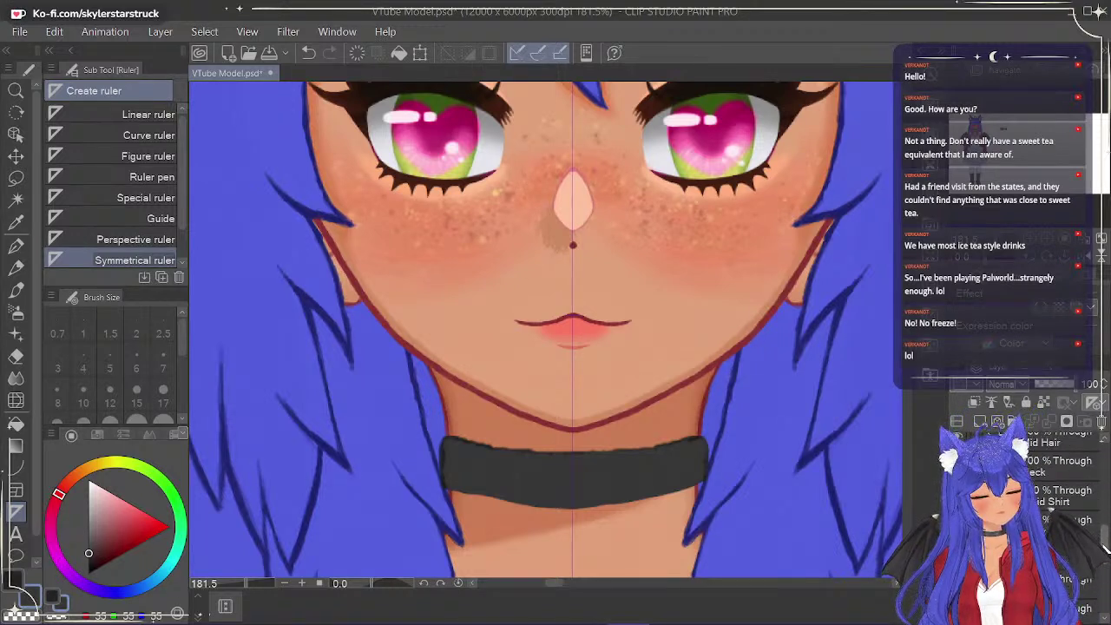
Erase the entire dark collar band on the Collar layer with the Hard eraser at size 17.
scroll(1104, 520, up, 1)
click(1076, 502)
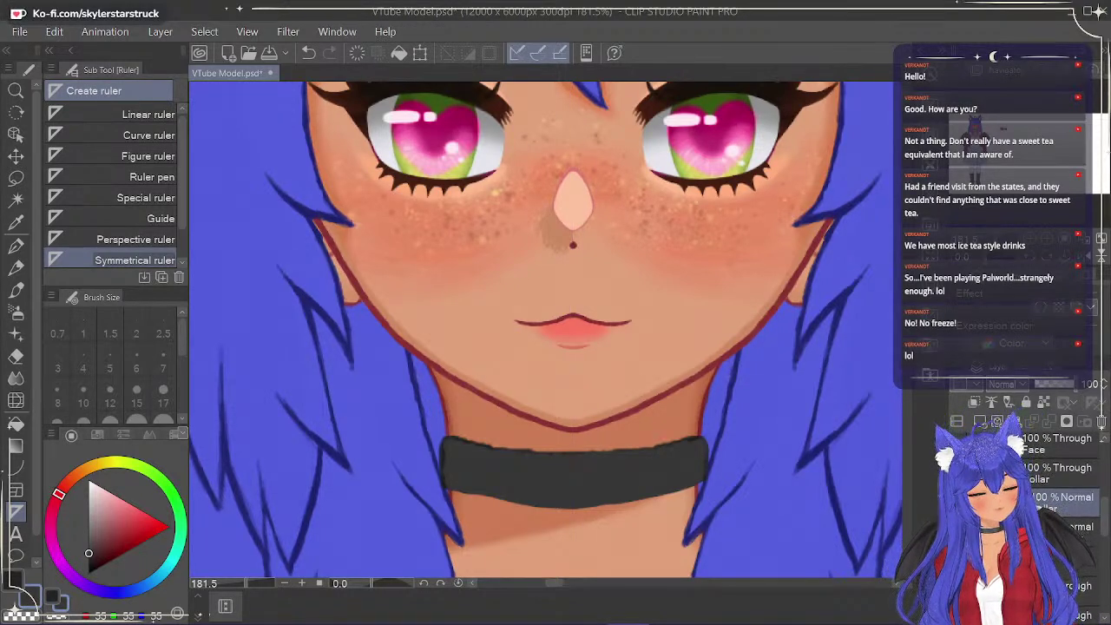
click(16, 357)
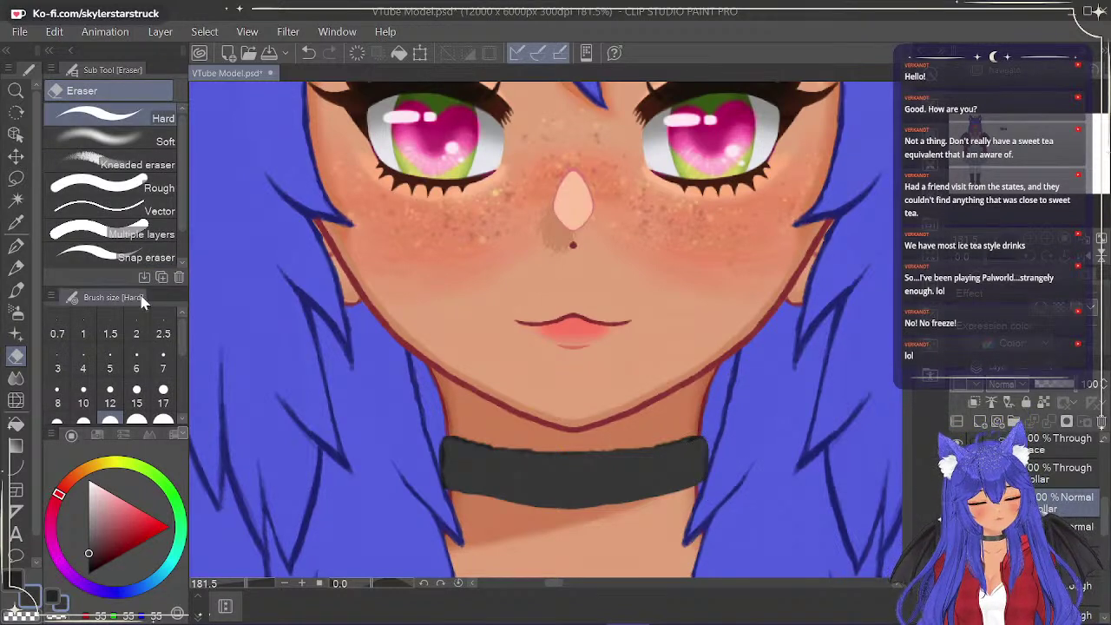
click(163, 394)
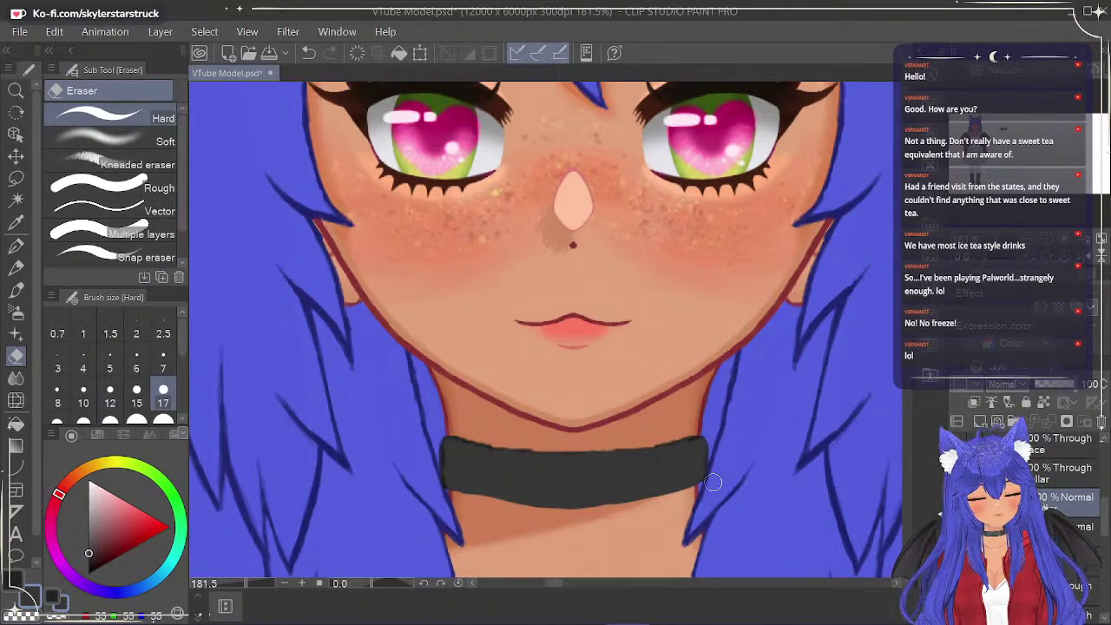
drag(709, 473, 707, 448)
mouse_move(694, 491)
mouse_down()
mouse_move(468, 531)
mouse_move(690, 507)
mouse_move(522, 510)
mouse_move(441, 486)
mouse_move(492, 499)
mouse_move(680, 496)
mouse_move(716, 484)
mouse_move(450, 491)
mouse_move(758, 469)
mouse_move(630, 490)
mouse_up()
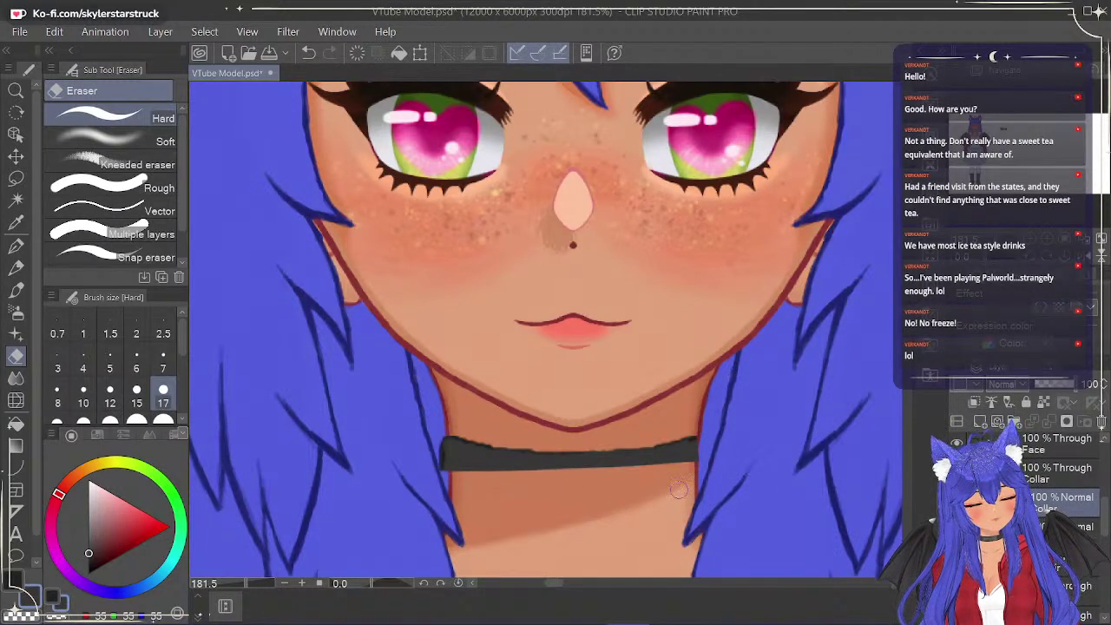
mouse_move(476, 488)
mouse_down()
mouse_move(642, 464)
mouse_move(442, 472)
mouse_move(604, 457)
mouse_move(631, 440)
mouse_up()
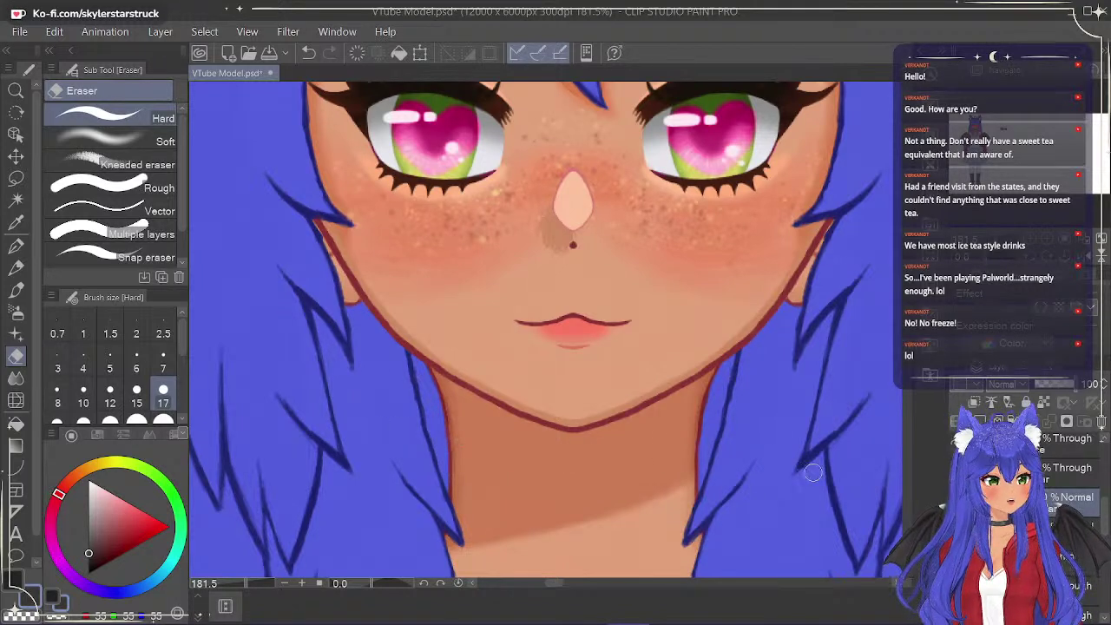
Try dark strokes across the neck with the Brush pen at size 10, and undo them.
click(15, 248)
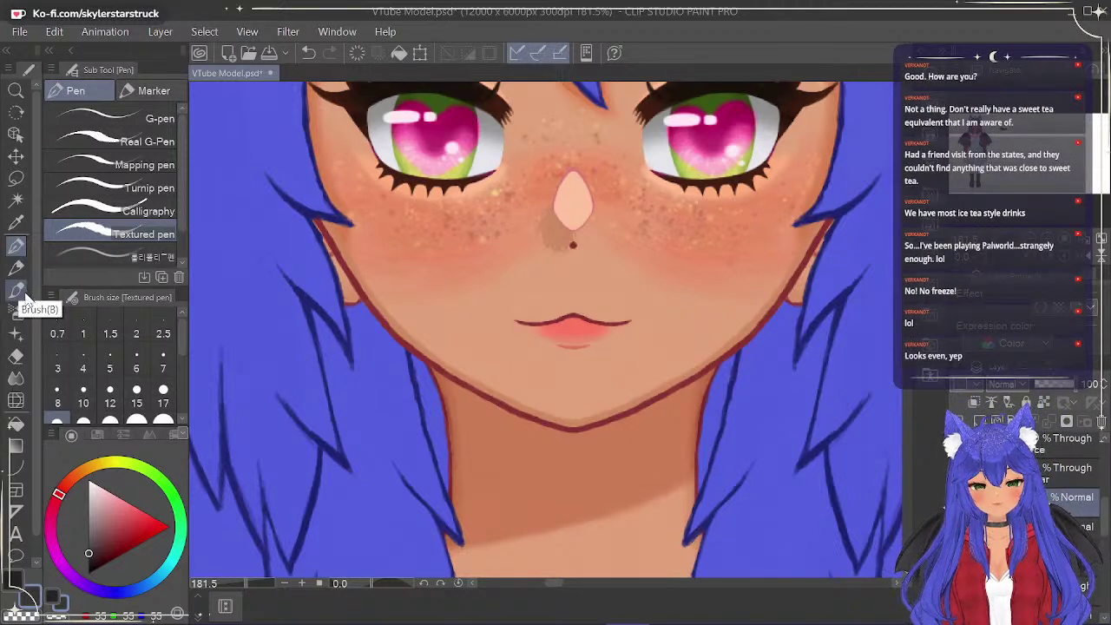
click(26, 287)
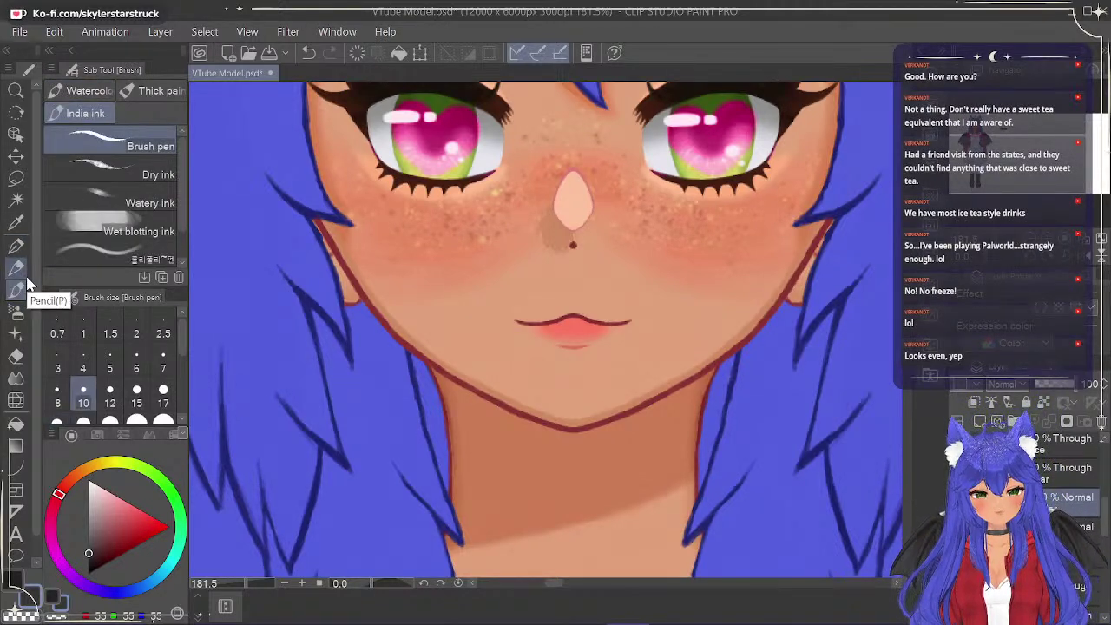
drag(491, 457, 613, 476)
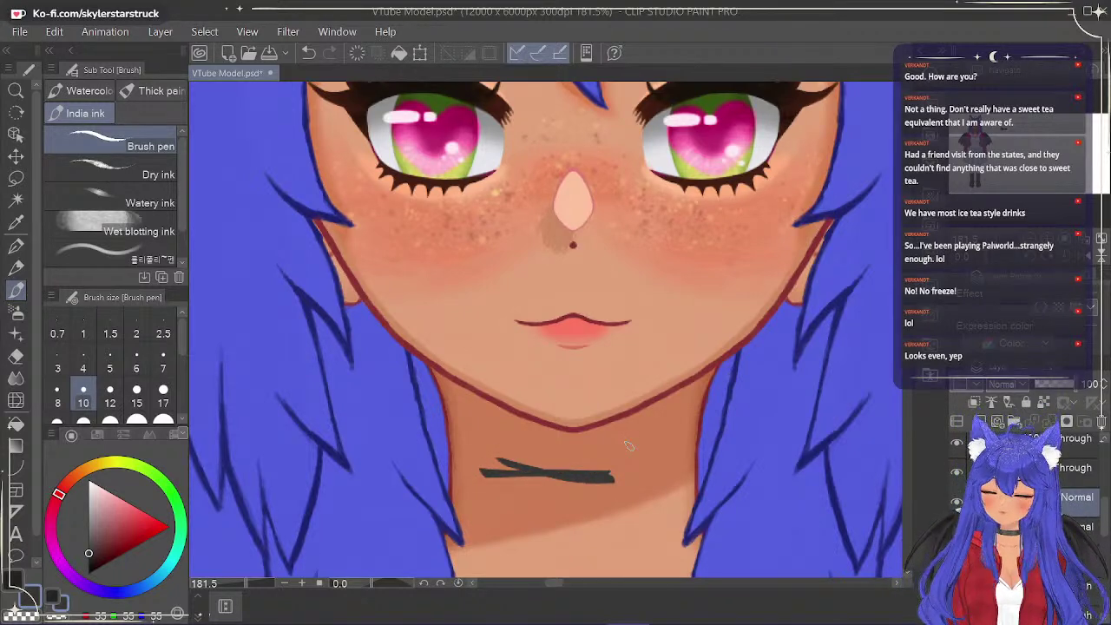
key(ctrl+z)
key(ctrl+z)
Try a short dark stroke on the neck with the Textured pen, and undo it.
click(16, 247)
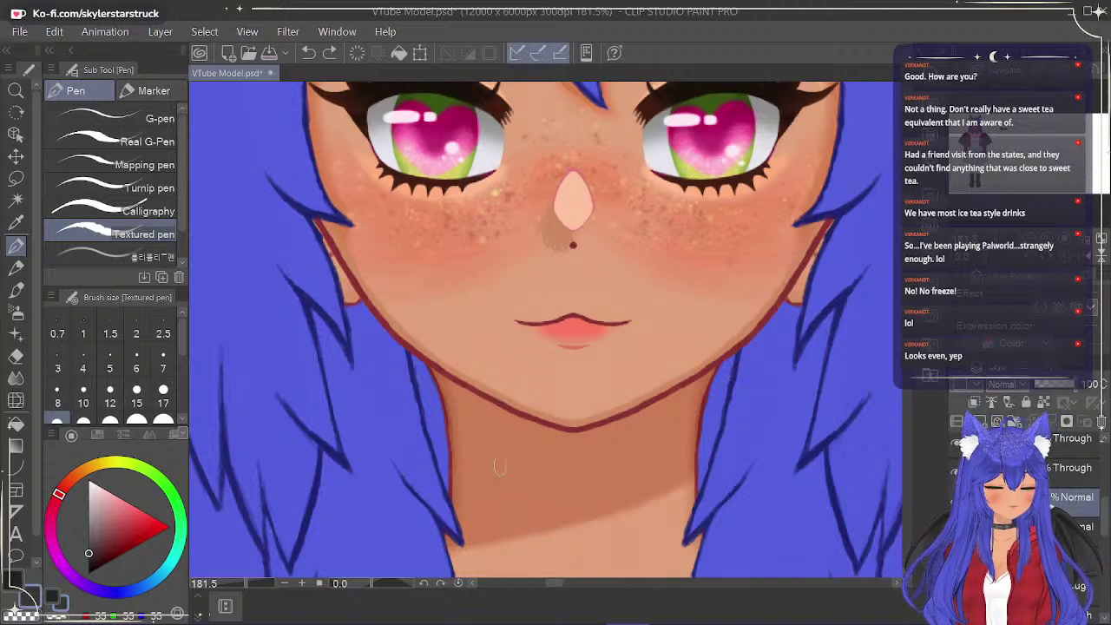
mouse_move(1104, 514)
mouse_down()
mouse_move(1103, 604)
mouse_move(1104, 524)
mouse_up()
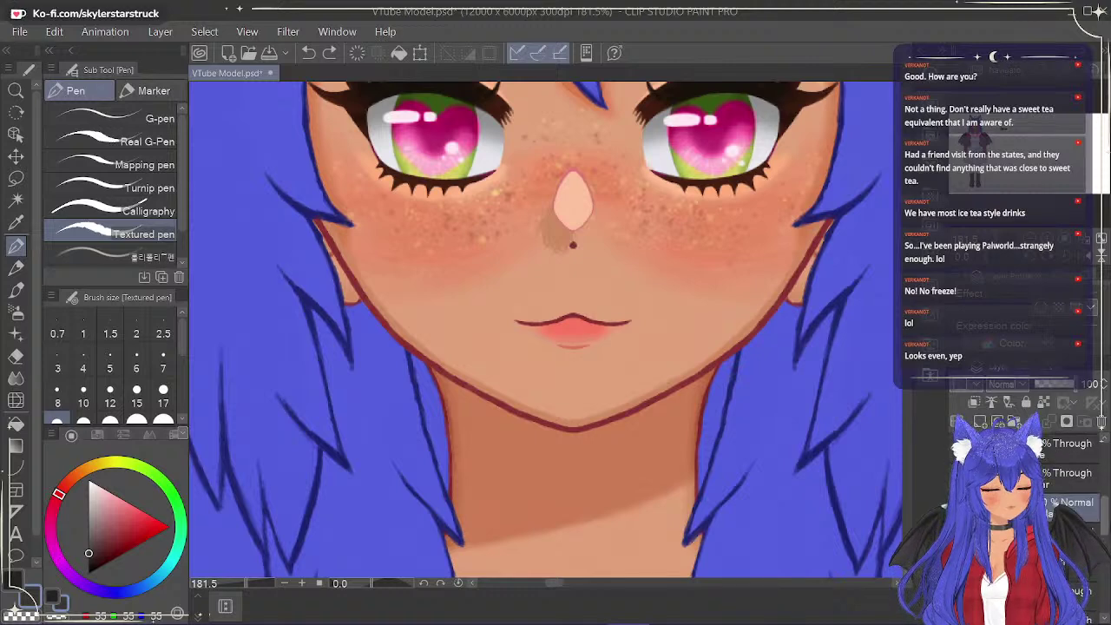
drag(576, 467, 618, 469)
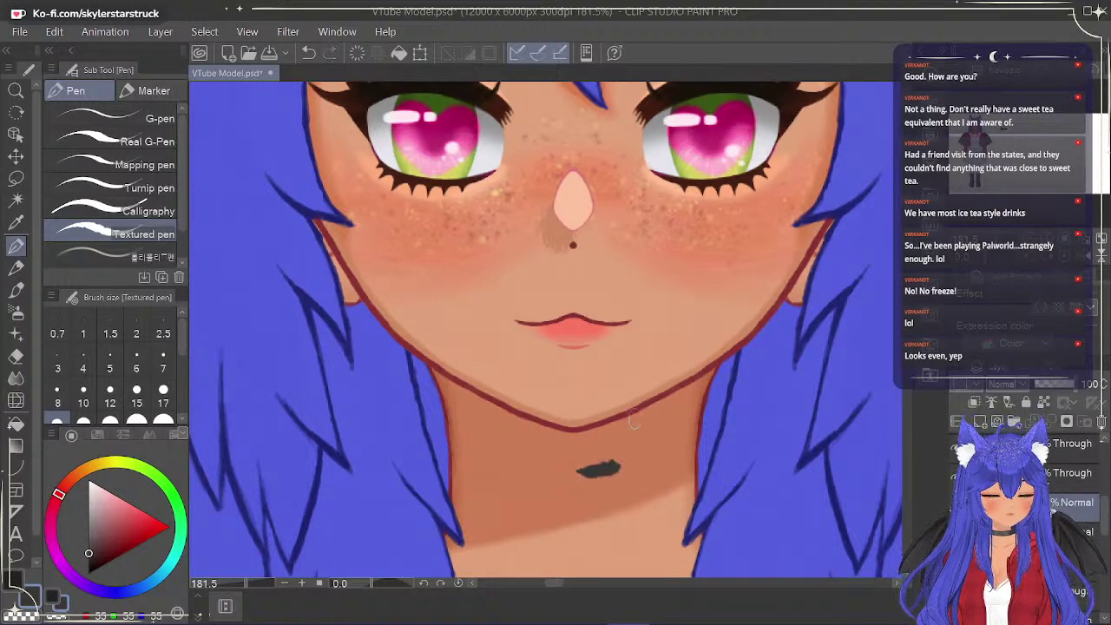
key(ctrl+z)
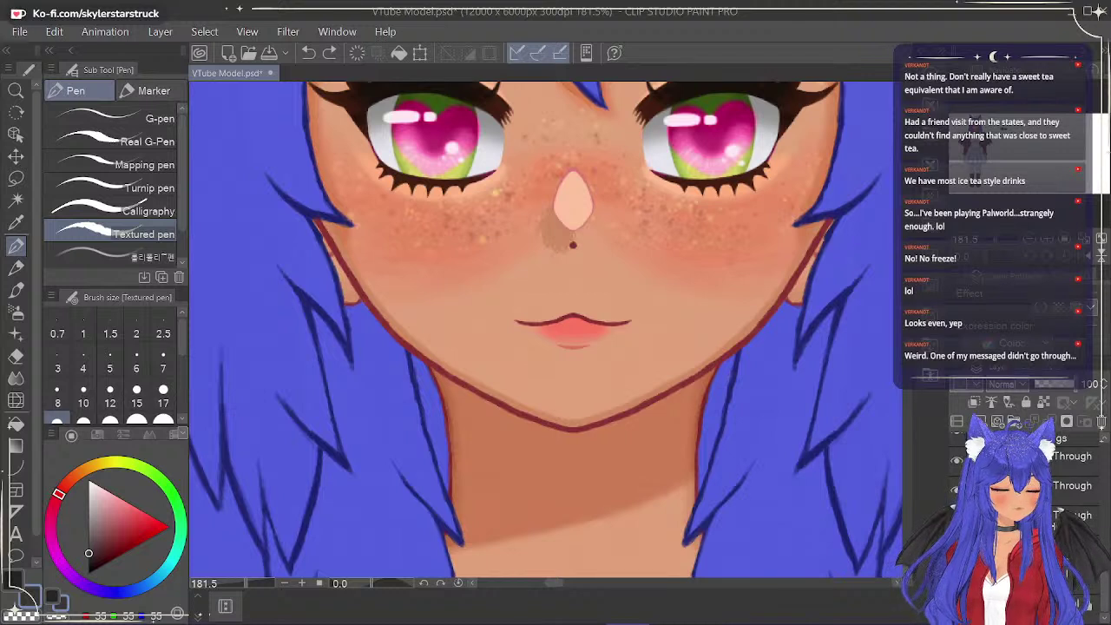
Set the symmetrical ruler to show in all layers, and select the Collar layer for painting.
click(1041, 544)
click(1095, 403)
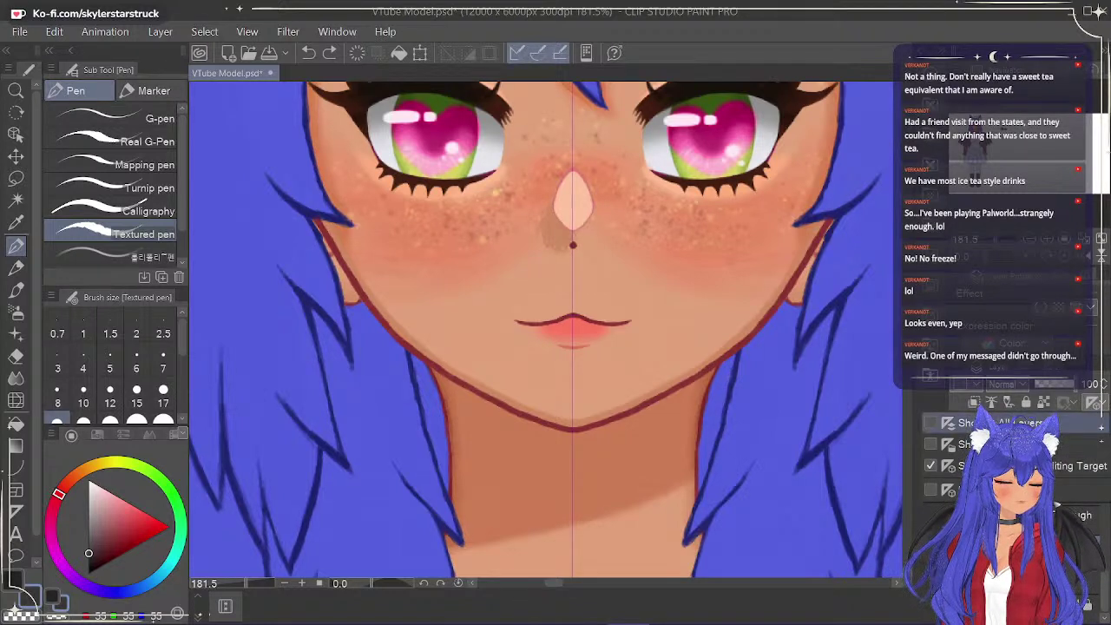
click(931, 423)
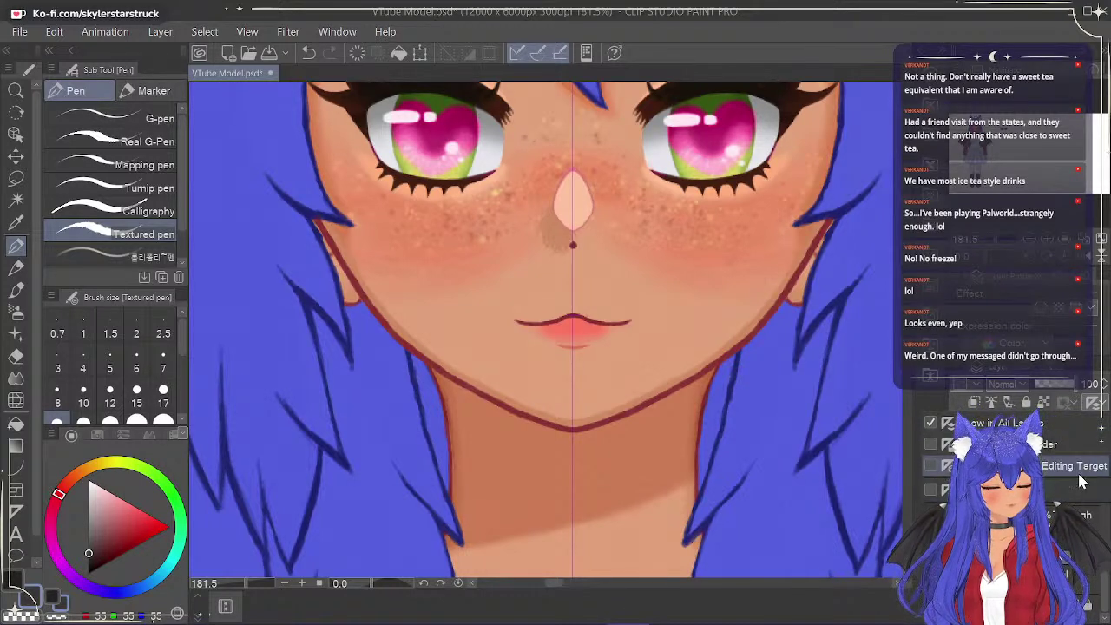
click(1097, 406)
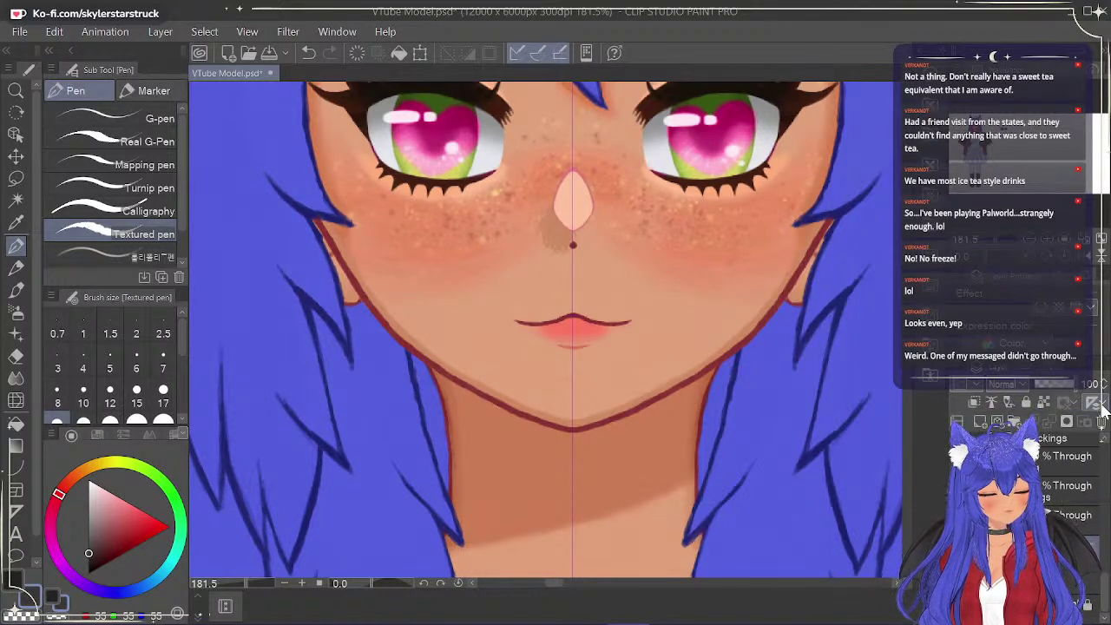
drag(1105, 580, 1106, 508)
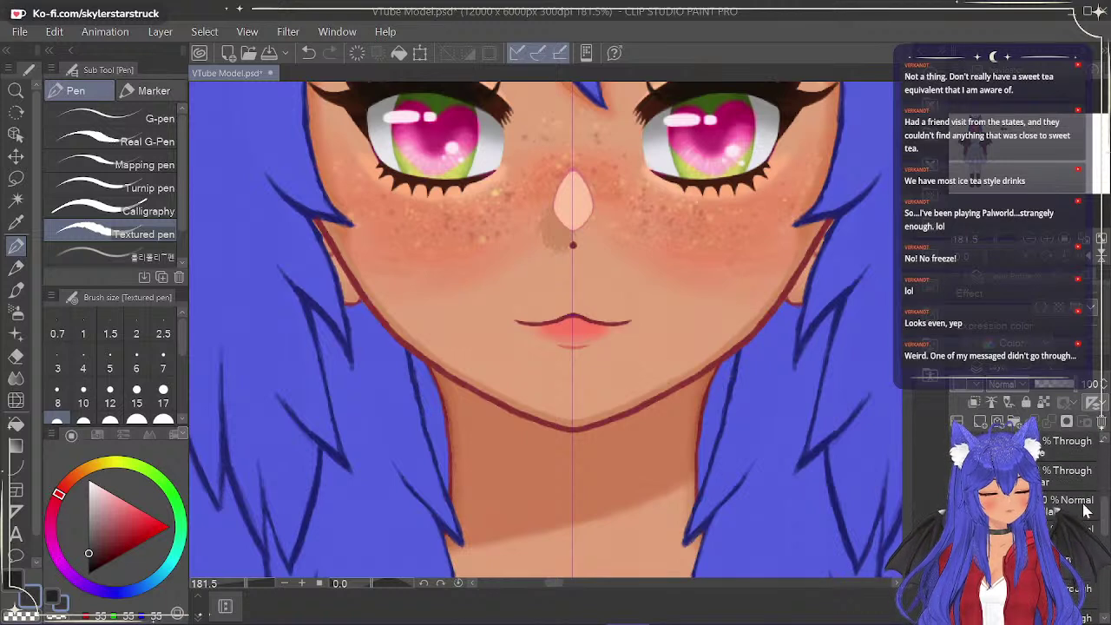
click(1074, 504)
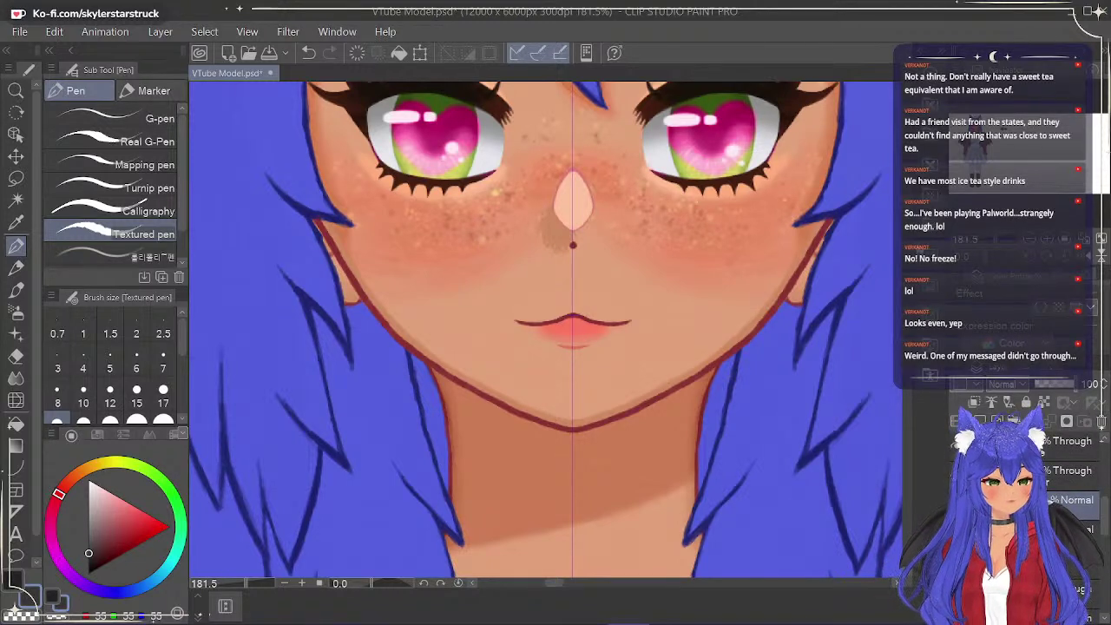
Paint a dark symmetrical collar band across the neck with the Textured pen, widening it at brush size 17.
scroll(546, 329, down, 2)
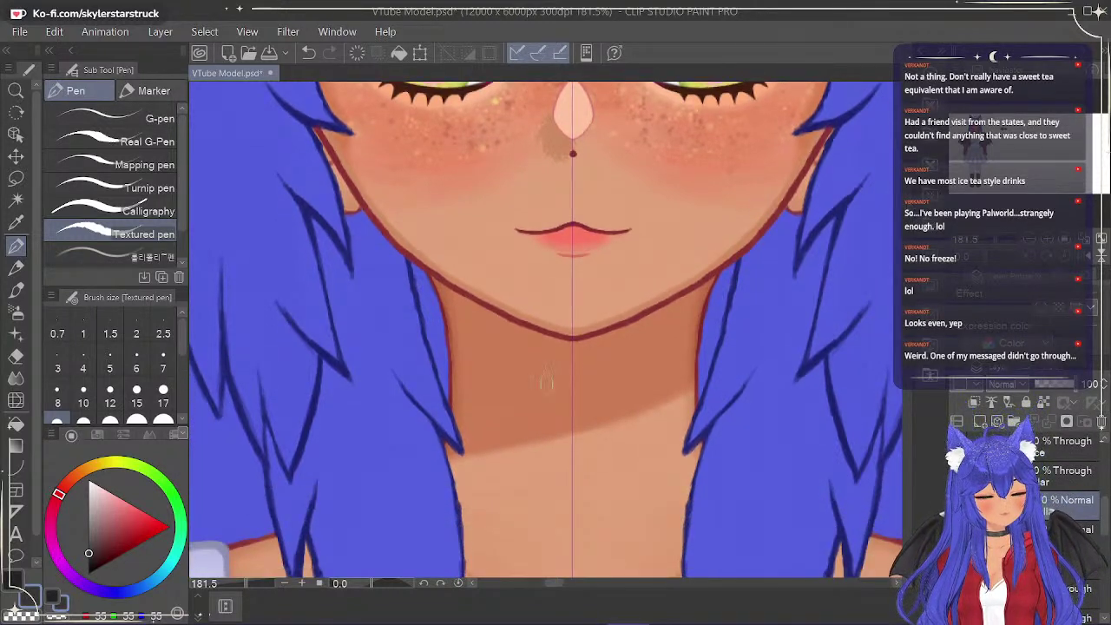
mouse_move(573, 384)
mouse_down()
mouse_move(576, 375)
mouse_move(629, 378)
mouse_up()
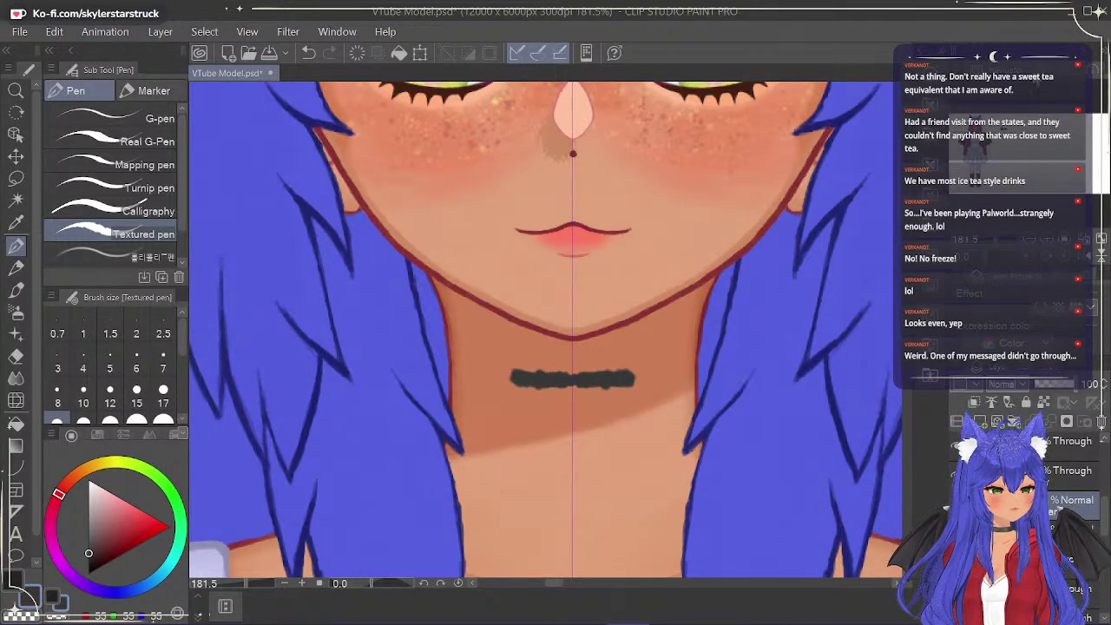
click(1049, 240)
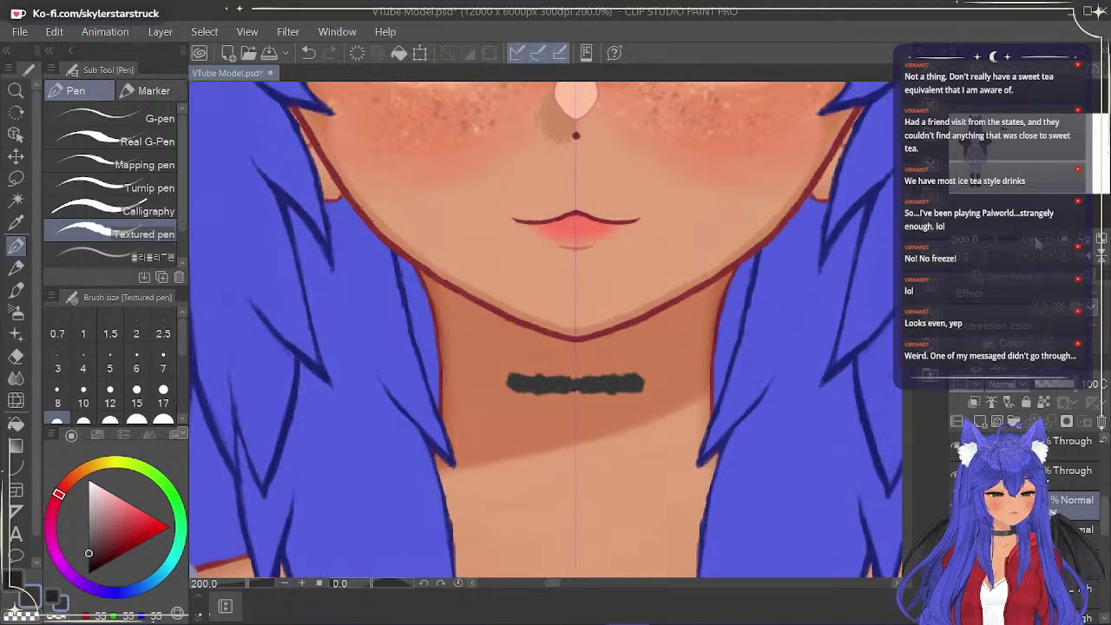
click(1028, 240)
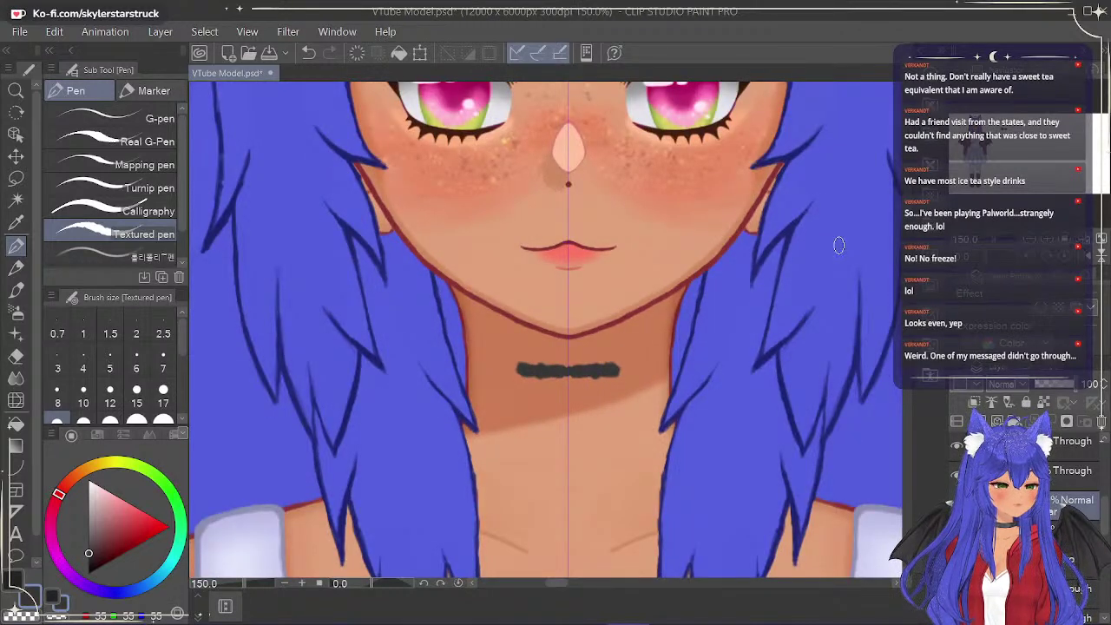
mouse_move(565, 371)
mouse_down()
mouse_move(602, 369)
mouse_move(575, 371)
mouse_move(676, 347)
mouse_move(557, 381)
mouse_move(599, 382)
mouse_up()
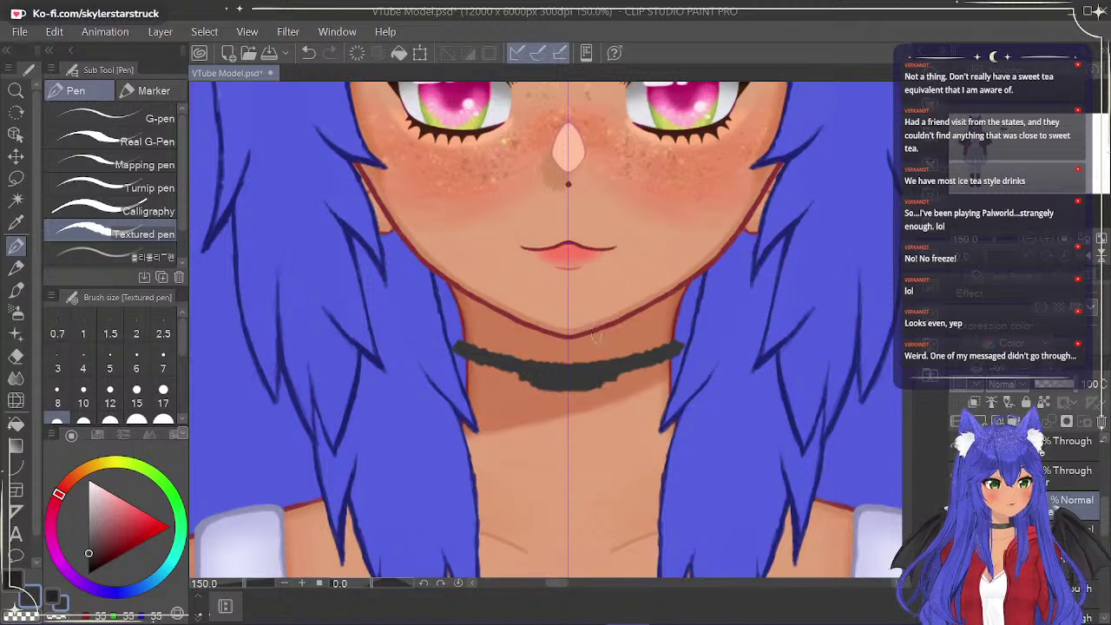
mouse_move(590, 379)
mouse_down()
mouse_move(560, 383)
mouse_move(612, 386)
mouse_move(562, 395)
mouse_move(624, 392)
mouse_move(635, 387)
mouse_move(613, 387)
mouse_move(642, 372)
mouse_move(636, 358)
mouse_move(646, 387)
mouse_move(616, 393)
mouse_move(667, 377)
mouse_move(678, 354)
mouse_move(652, 373)
mouse_up()
click(165, 395)
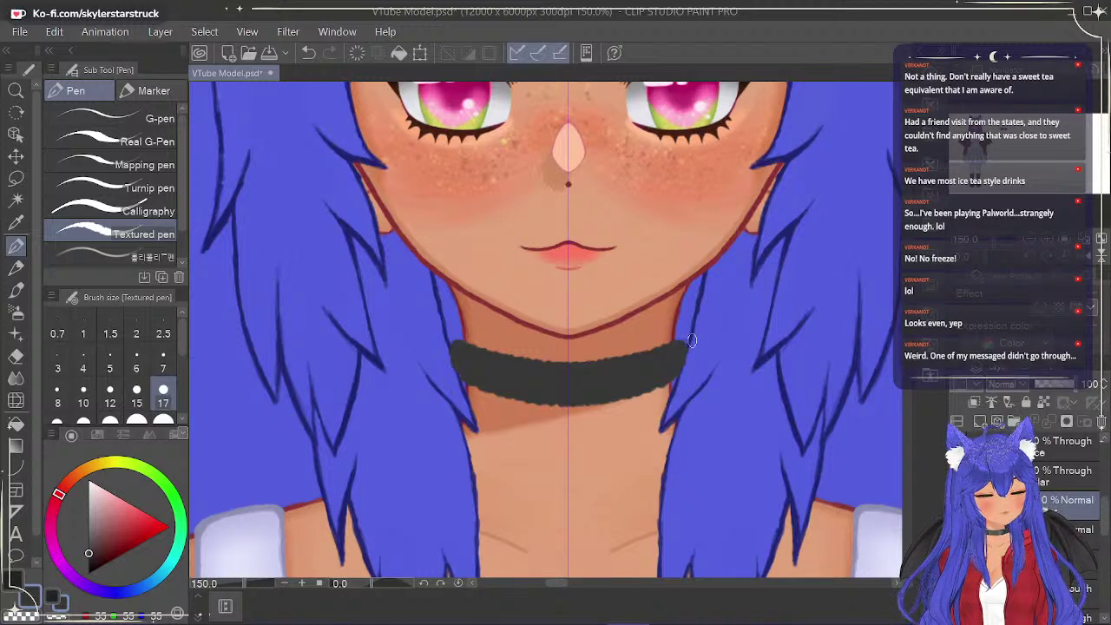
Try smoothing the collar's upper edge with the custom pen at size 17, and undo the stroke.
scroll(185, 234, down, 2)
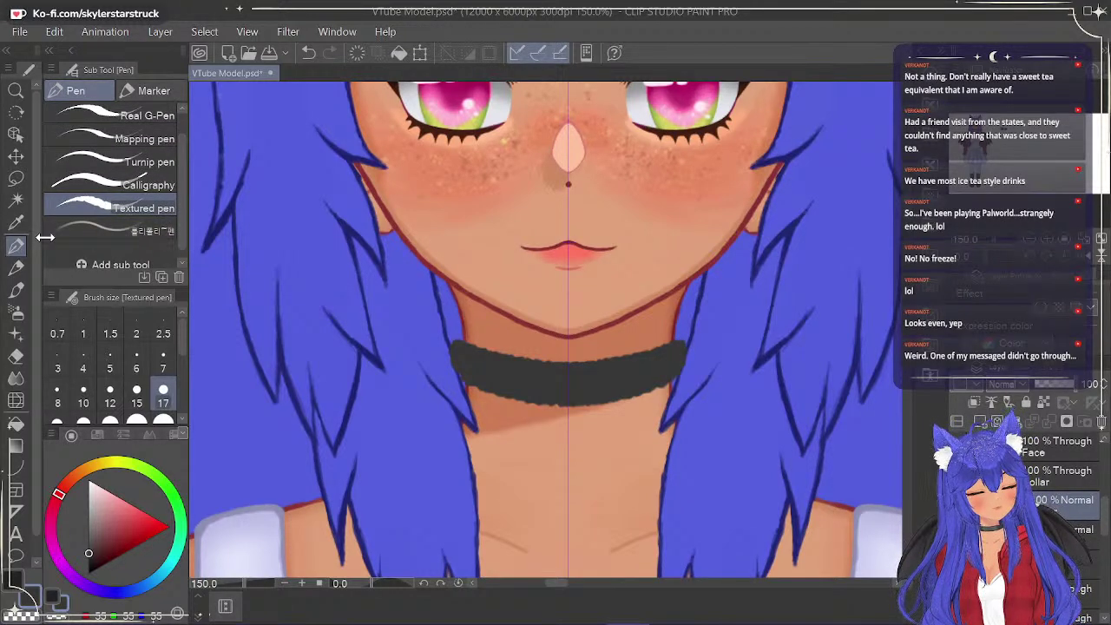
click(139, 230)
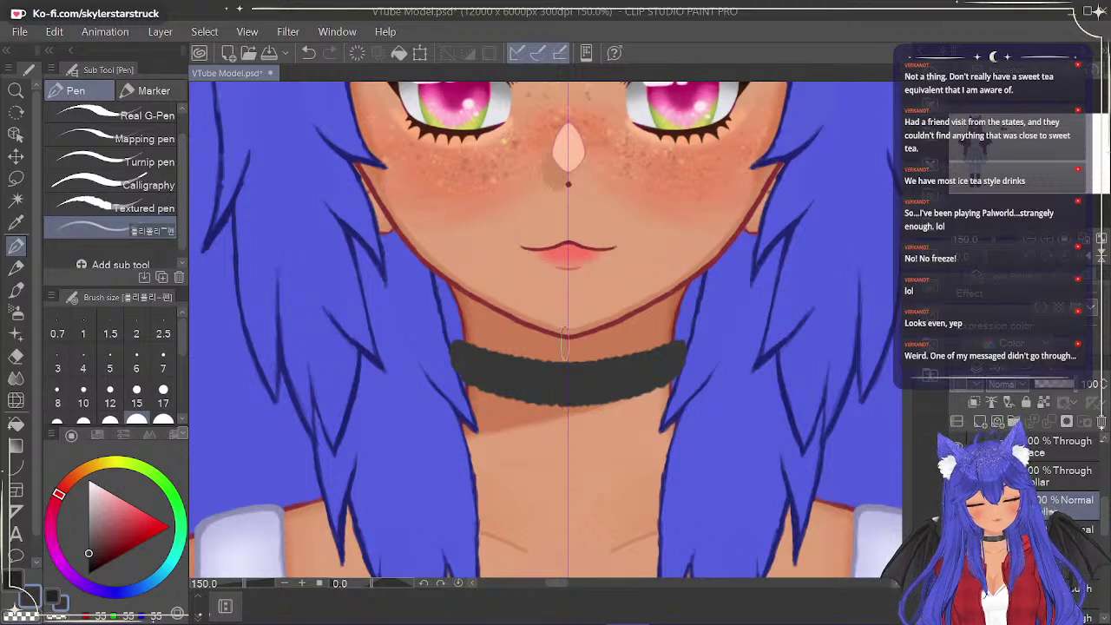
click(163, 395)
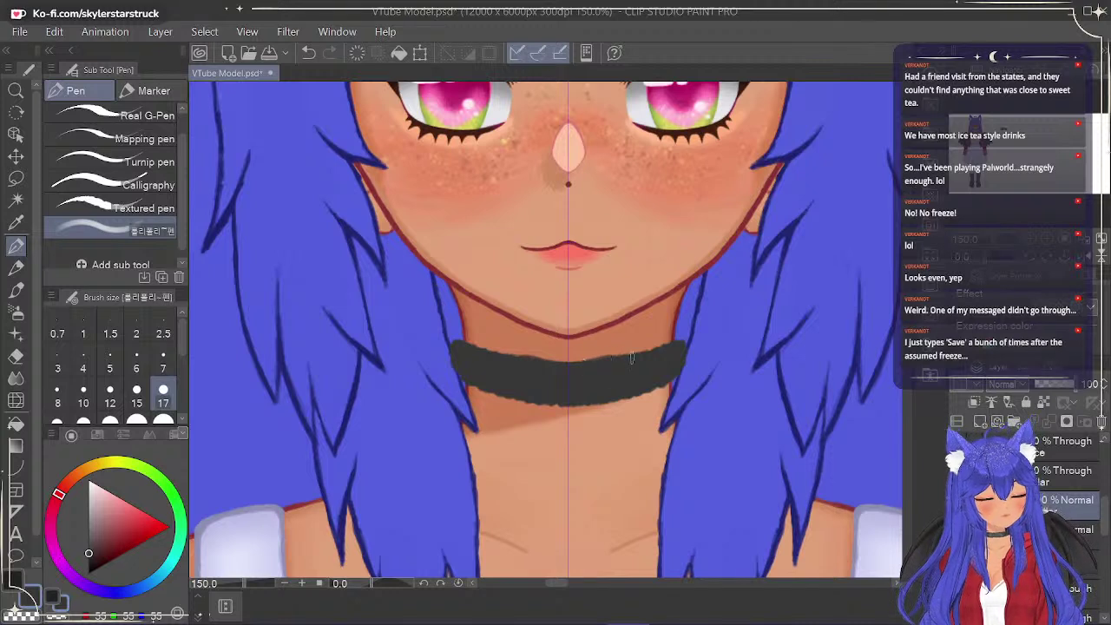
drag(576, 362, 651, 351)
key(ctrl+z)
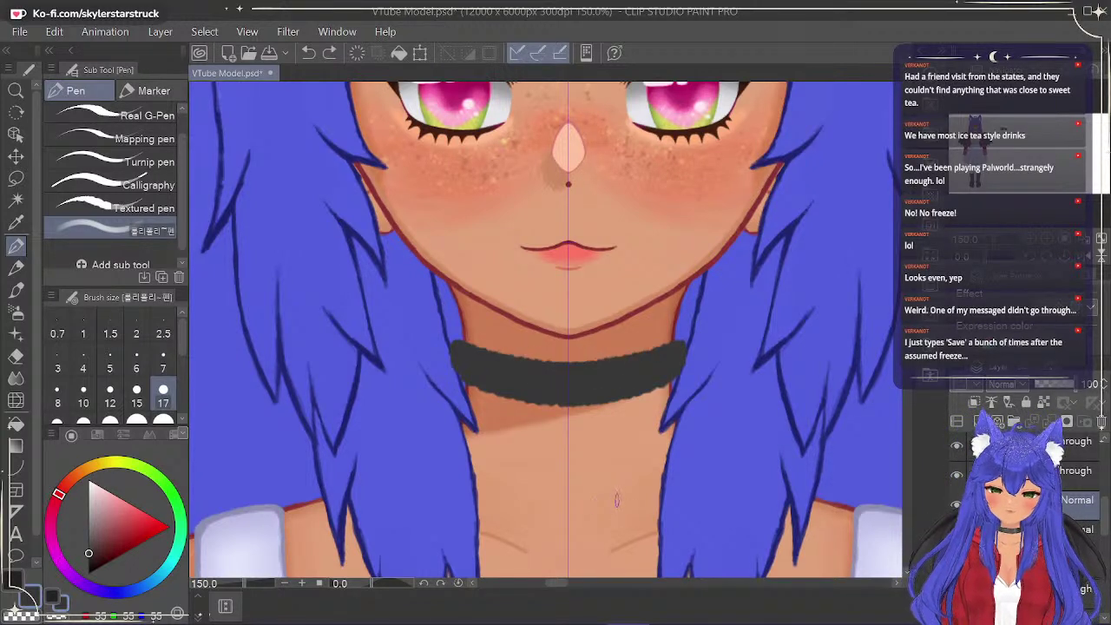
Undo the rough Textured pen strokes of the collar band one after another.
key(ctrl+z)
key(ctrl+z)
key(ctrl+z)
key(ctrl+z)
key(ctrl+z)
key(ctrl+z)
key(ctrl+z)
key(ctrl+z)
key(ctrl+z)
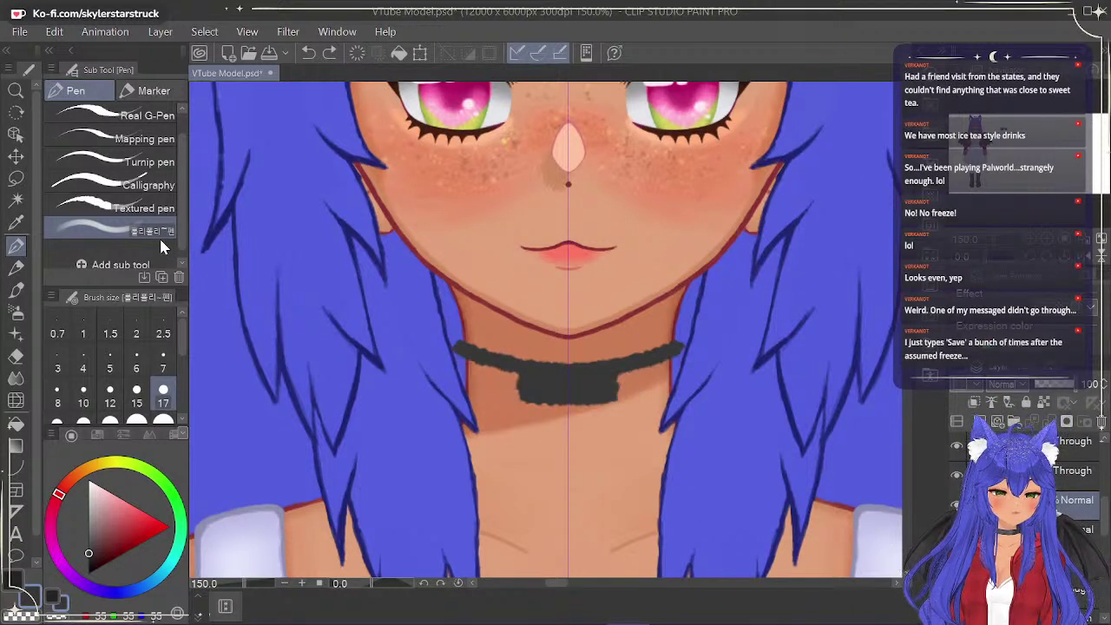
key(ctrl+z)
key(ctrl+z)
key(ctrl+z)
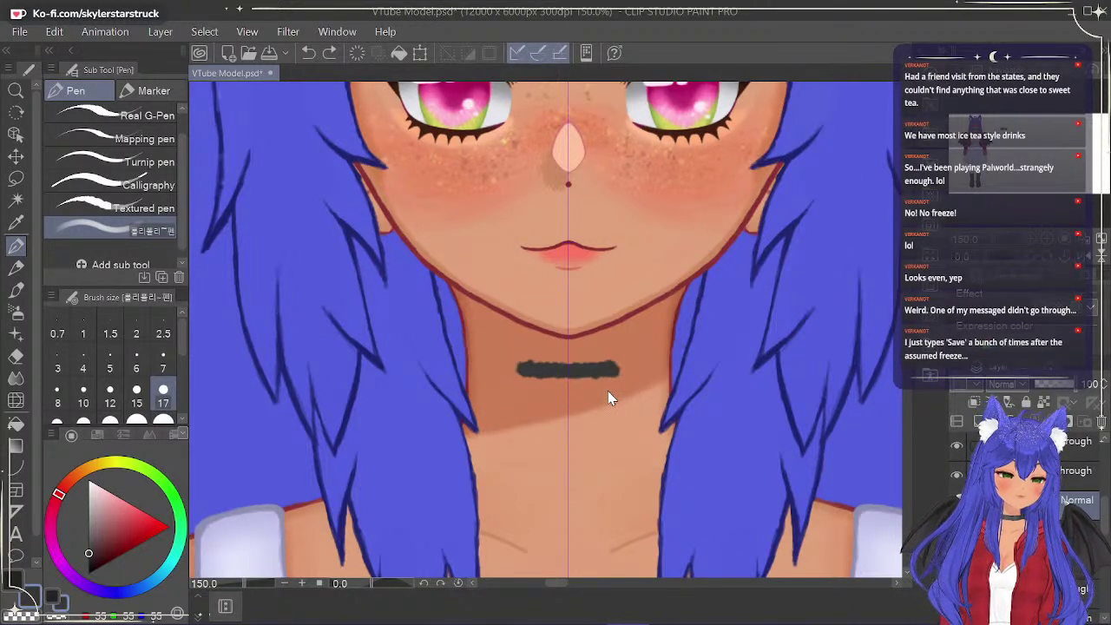
Try a curved dark stroke across the neck with the custom pen at size 17, and undo it.
mouse_move(569, 373)
mouse_down()
mouse_move(617, 366)
mouse_move(568, 374)
mouse_up()
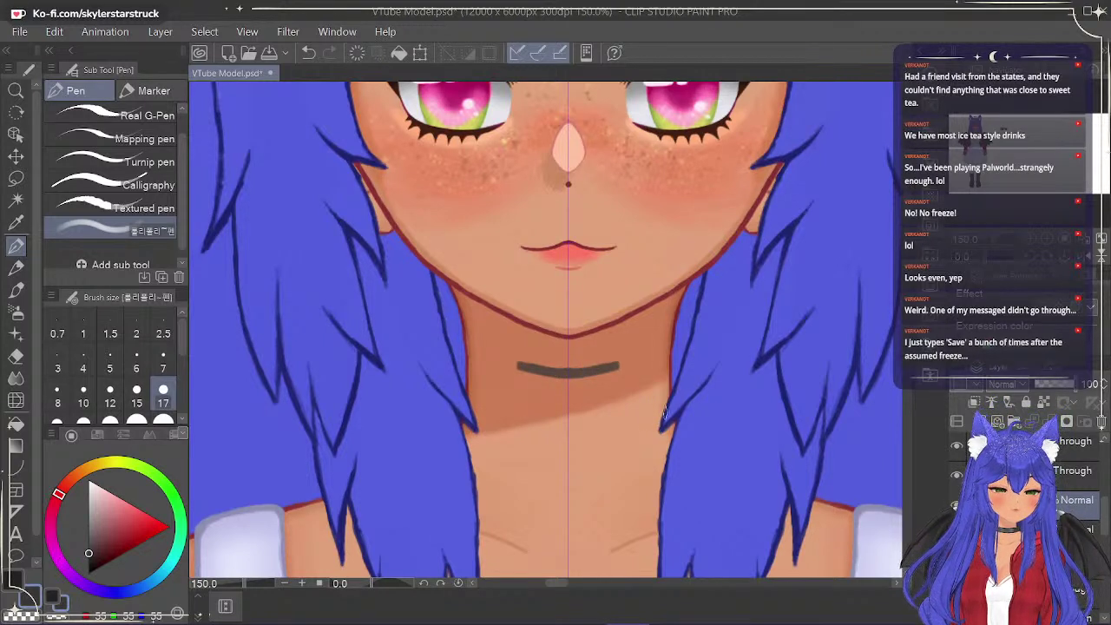
key(ctrl+z)
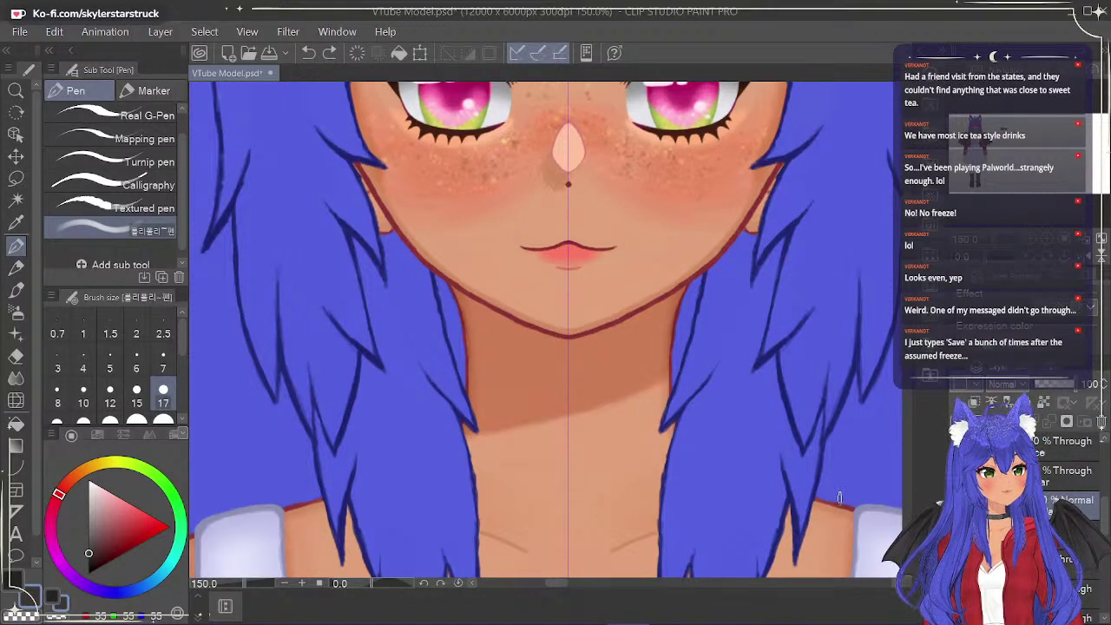
click(161, 163)
click(158, 231)
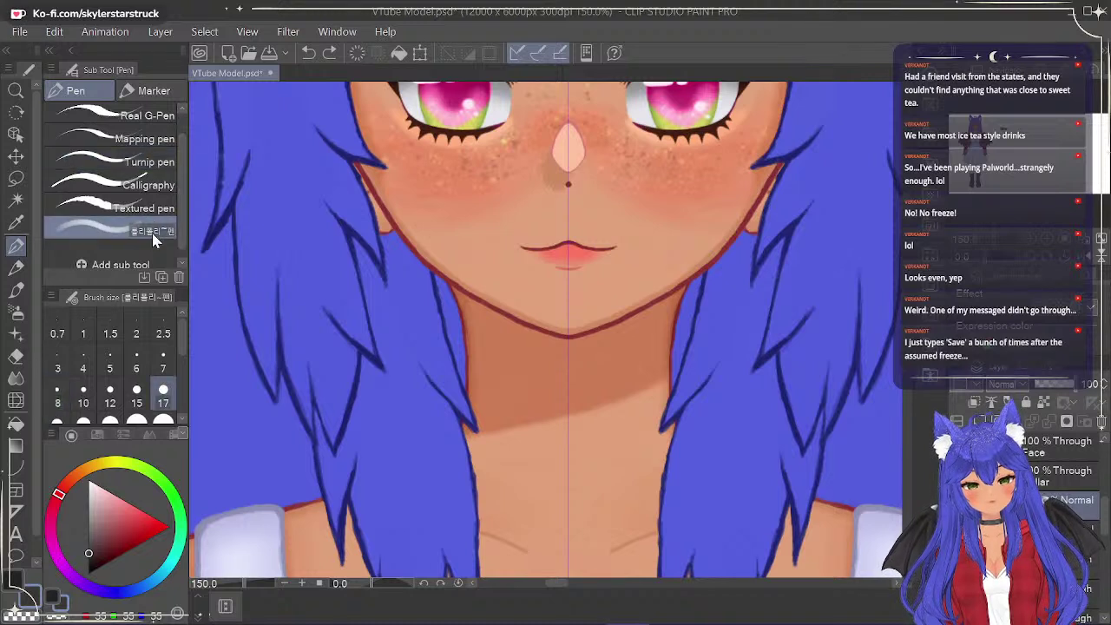
Paint a smooth dark symmetrical collar band below the chin with the Turnip pen at size 8, outlining its edges and filling it in.
click(166, 161)
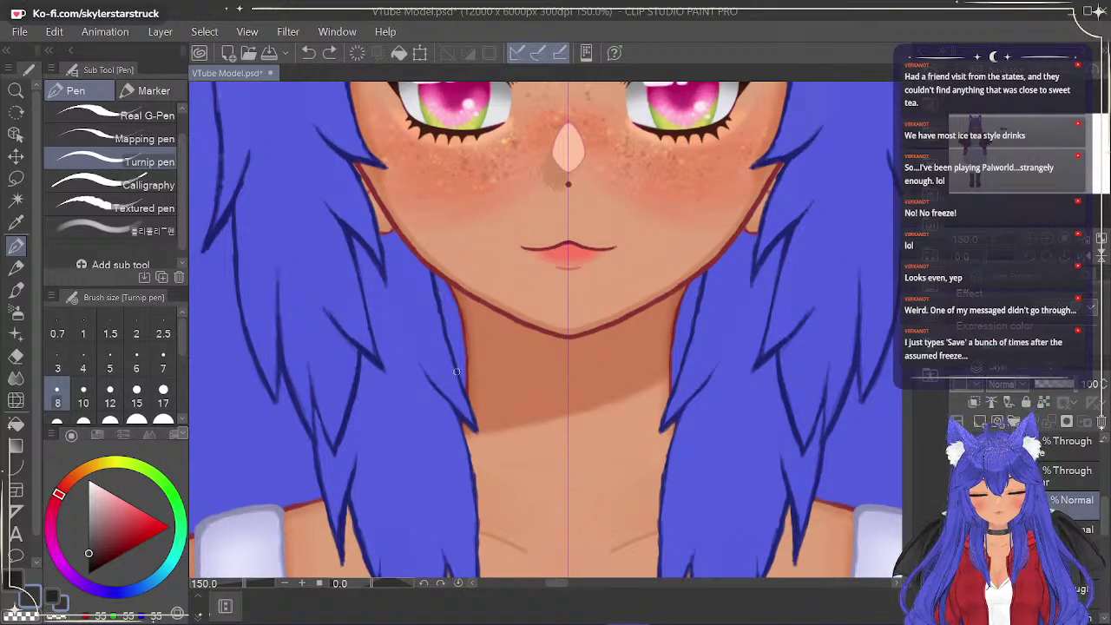
drag(562, 373, 612, 368)
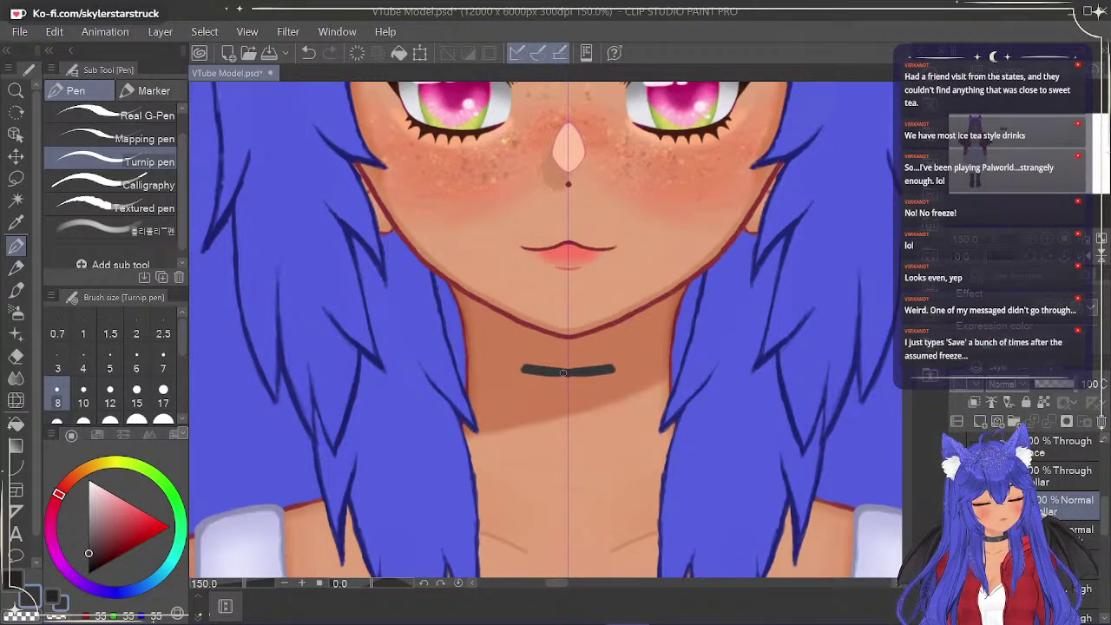
drag(567, 373, 673, 346)
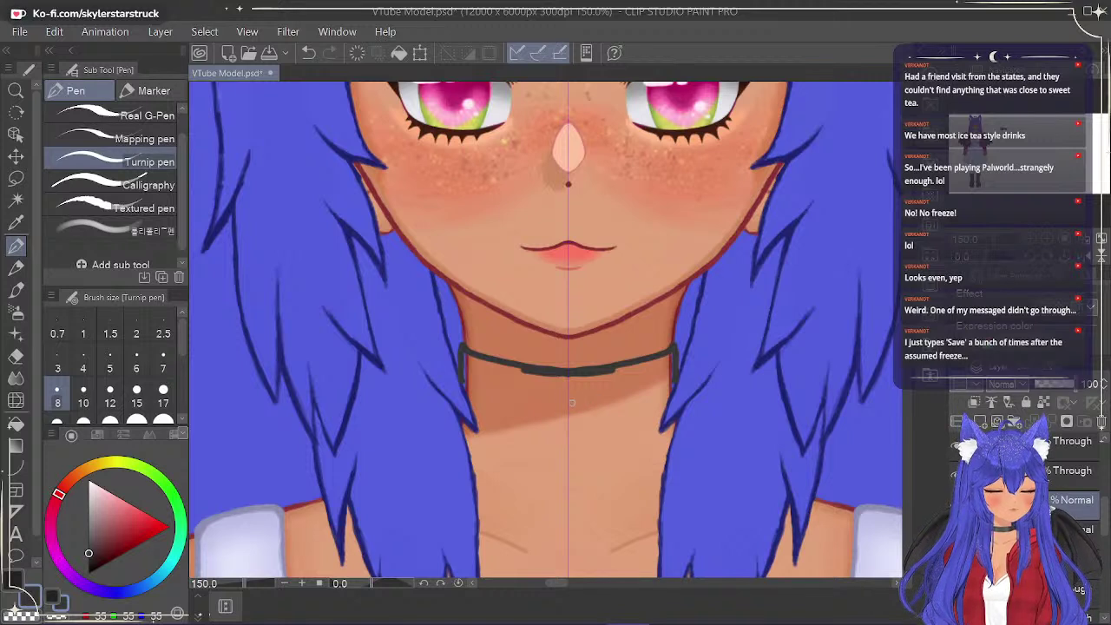
drag(568, 403, 651, 392)
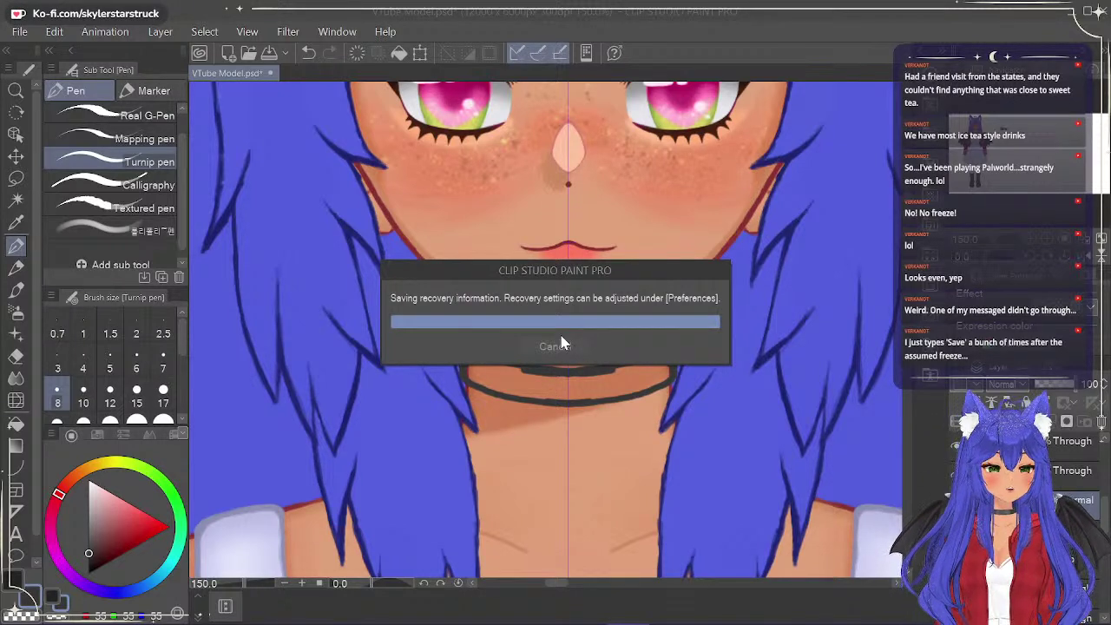
mouse_move(525, 389)
mouse_down()
mouse_move(601, 395)
mouse_move(570, 397)
mouse_move(611, 391)
mouse_move(570, 378)
mouse_move(621, 361)
mouse_move(596, 383)
mouse_move(668, 357)
mouse_move(601, 381)
mouse_up()
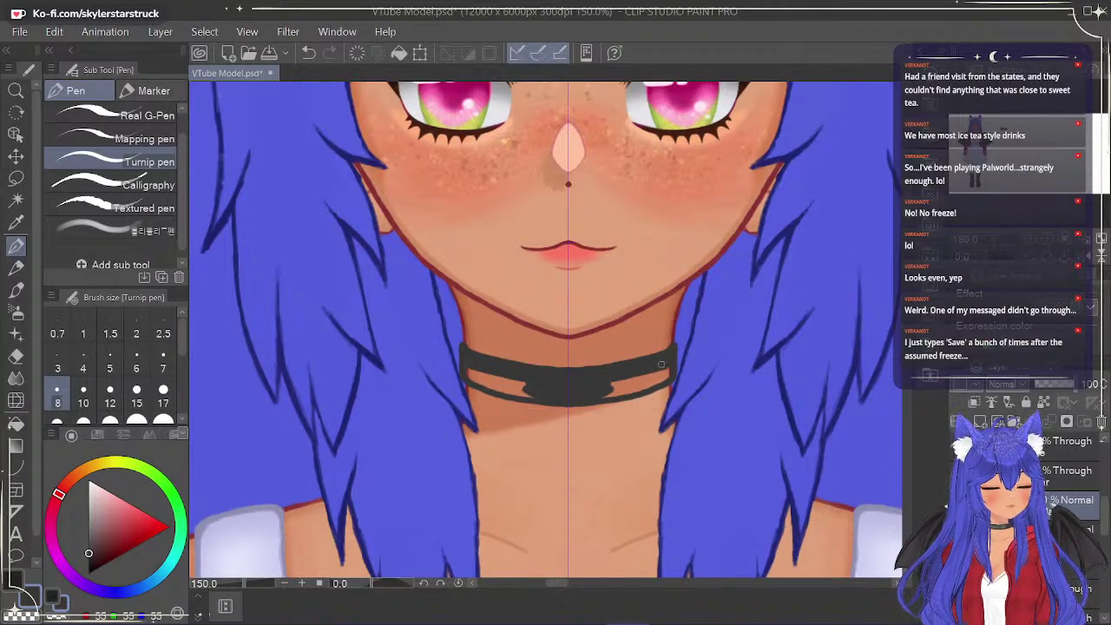
mouse_move(660, 370)
mouse_down()
mouse_move(608, 384)
mouse_move(663, 374)
mouse_move(607, 396)
mouse_move(650, 384)
mouse_up()
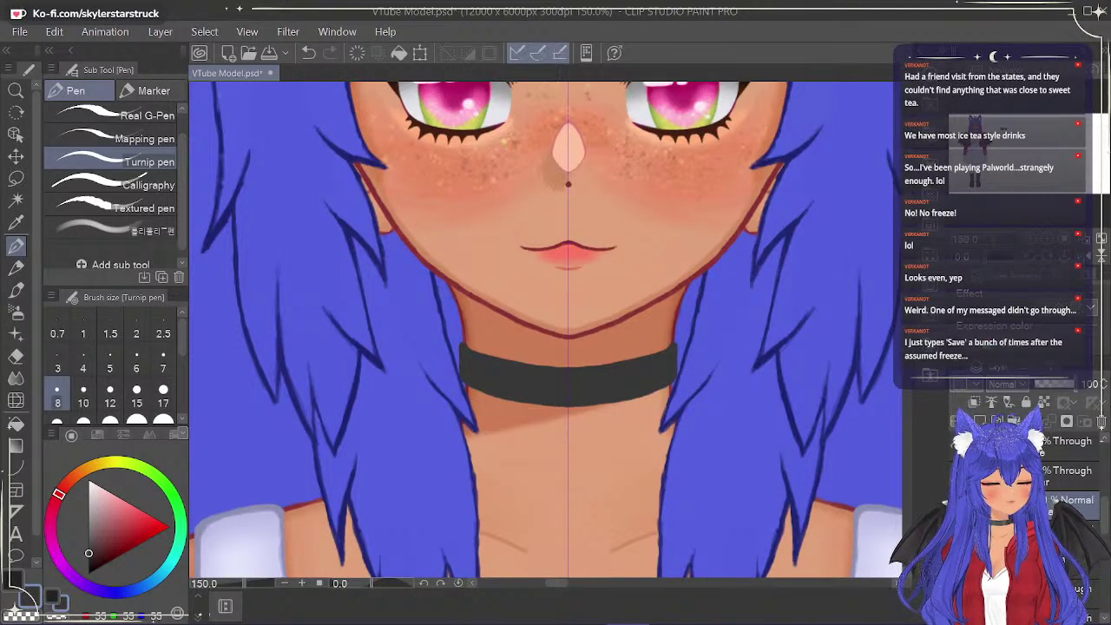
Compare the old collar artwork with the new dark band by toggling the visibility of their layers.
click(955, 474)
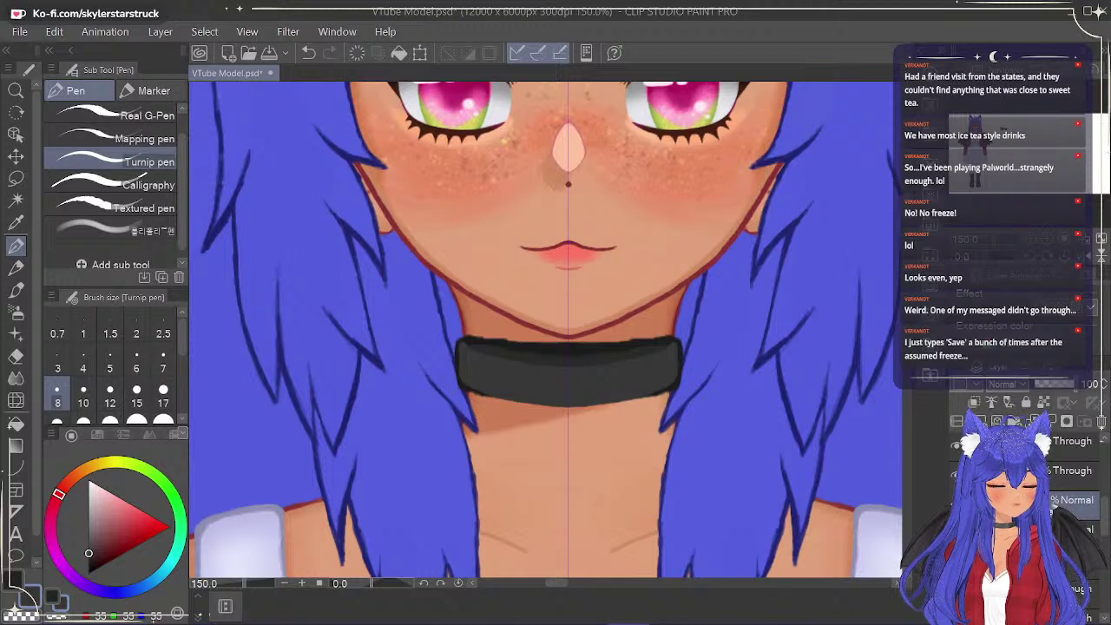
key(ctrl+z)
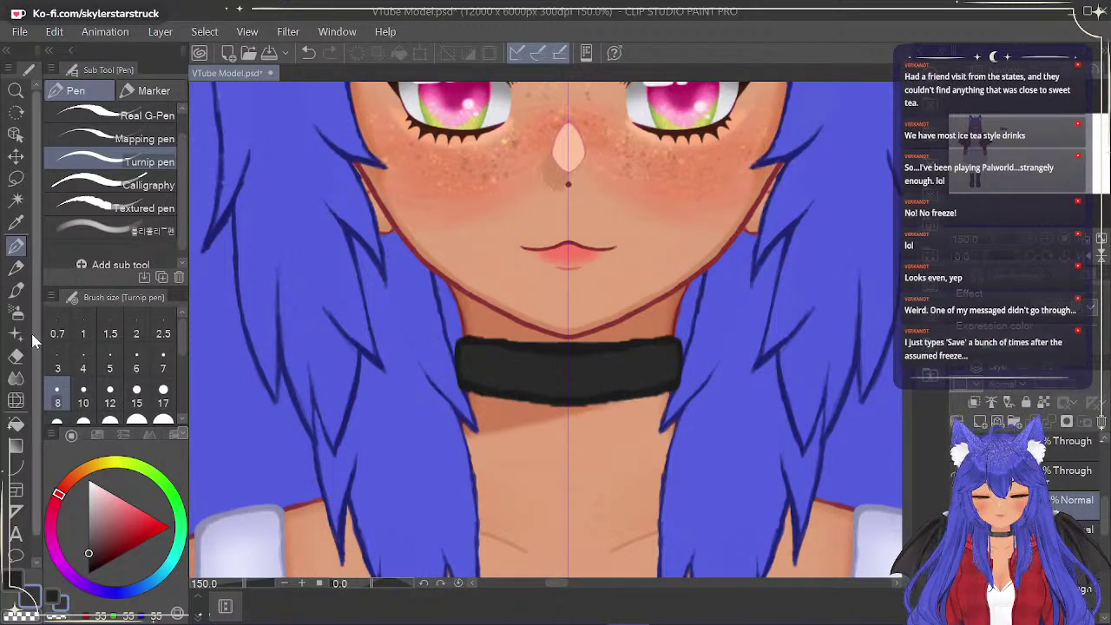
click(16, 358)
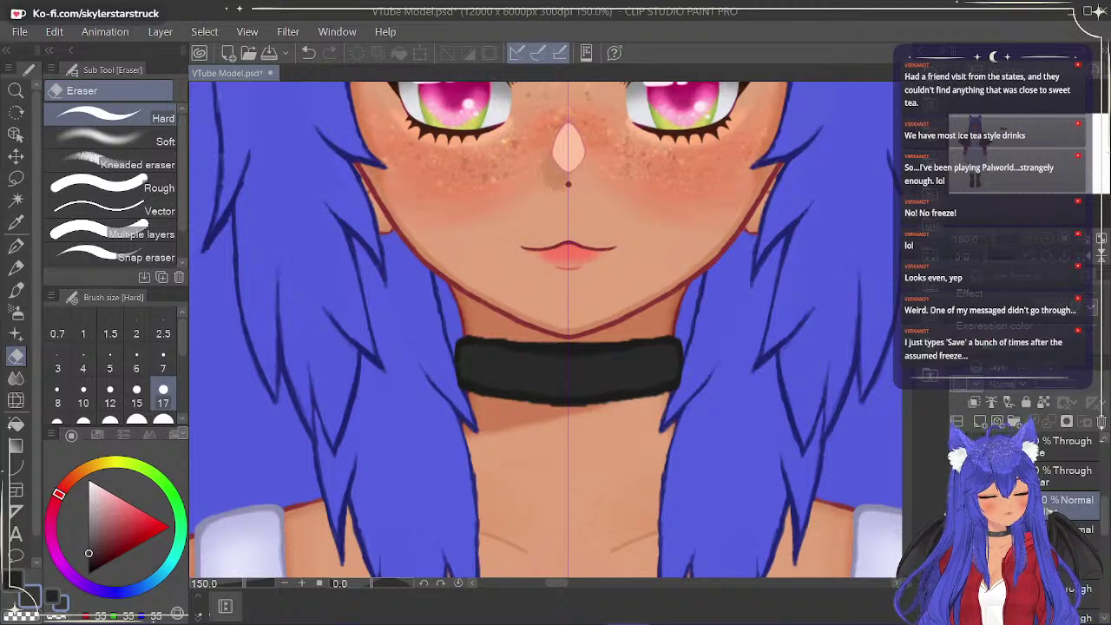
click(958, 504)
key(ctrl+y)
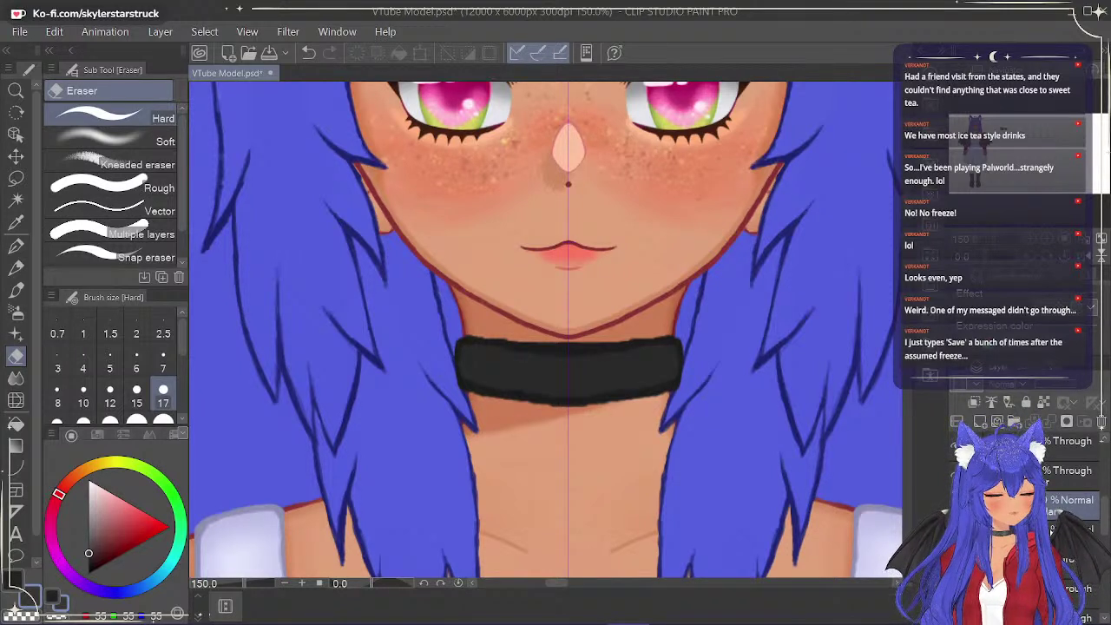
key(ctrl+z)
key(ctrl+y)
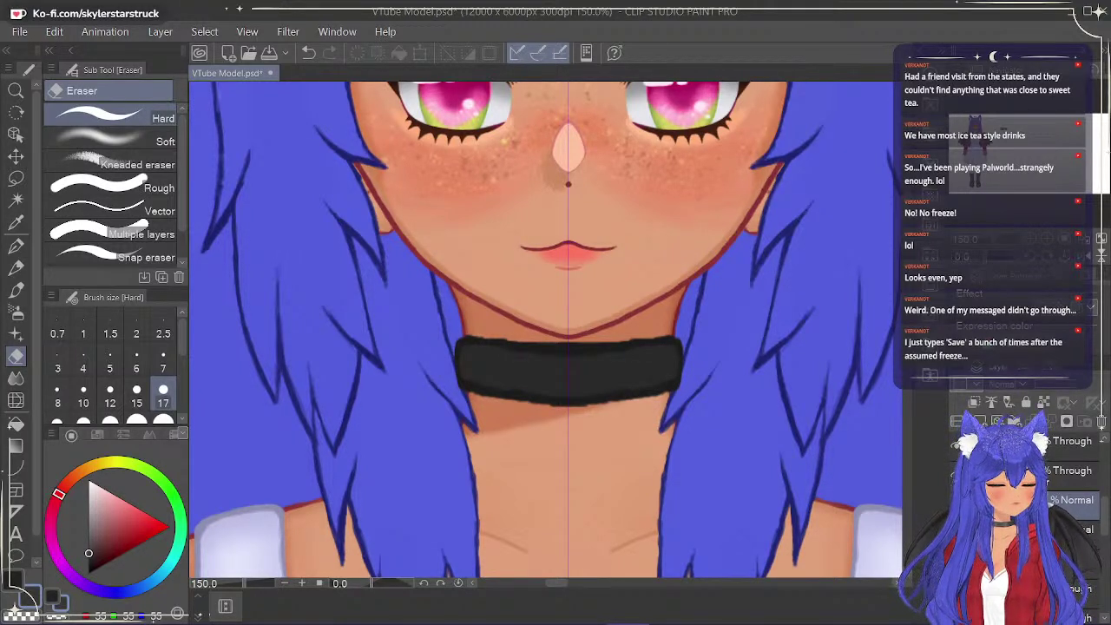
key(ctrl+z)
key(ctrl+y)
Clear the old collar artwork from its layer, keep the new dark band displayed, and save the document.
click(1073, 529)
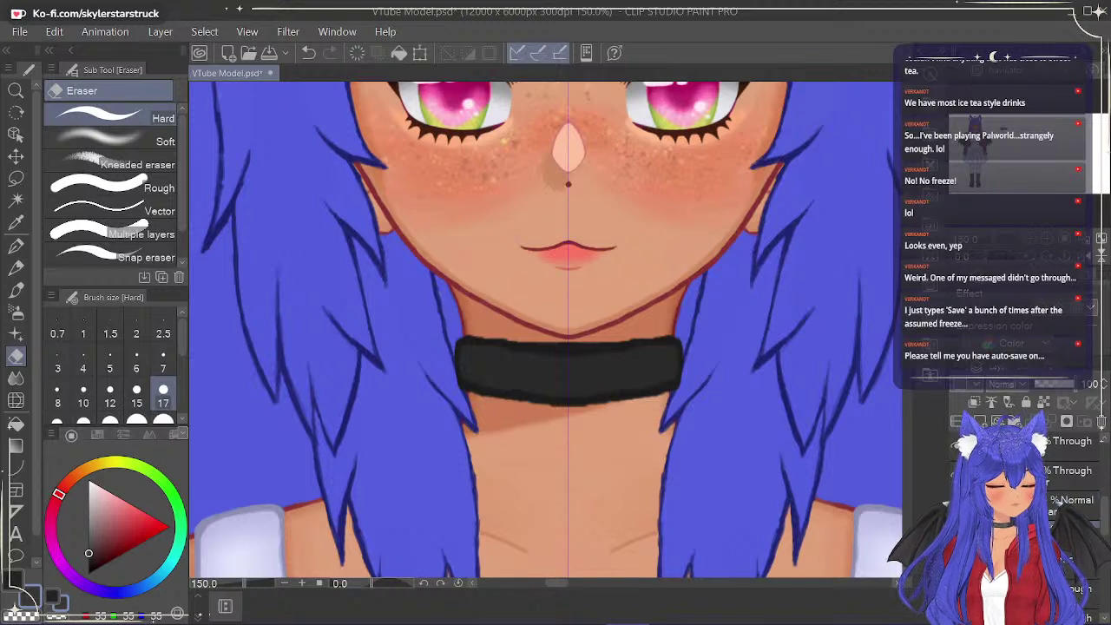
mouse_move(573, 404)
mouse_down()
mouse_move(674, 394)
mouse_move(460, 356)
mouse_up()
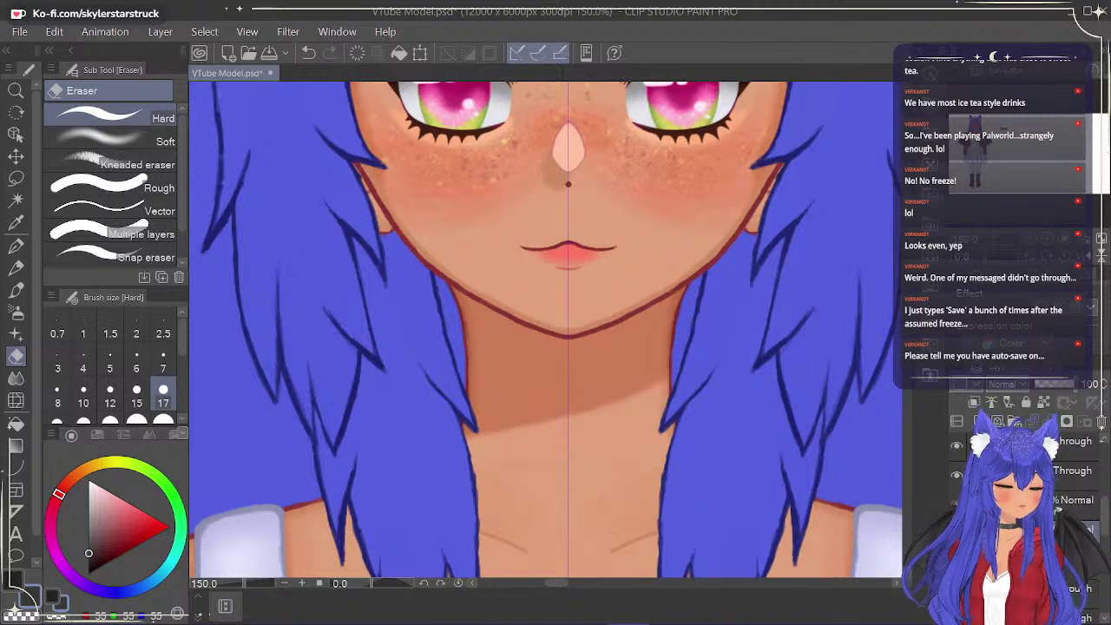
key(ctrl+z)
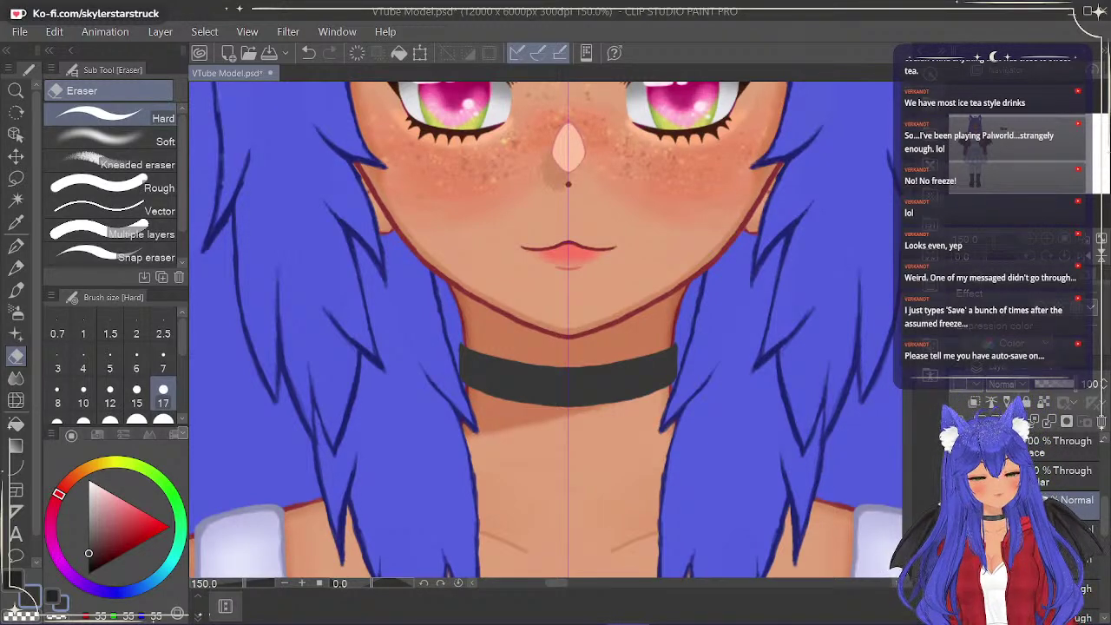
click(26, 33)
click(52, 132)
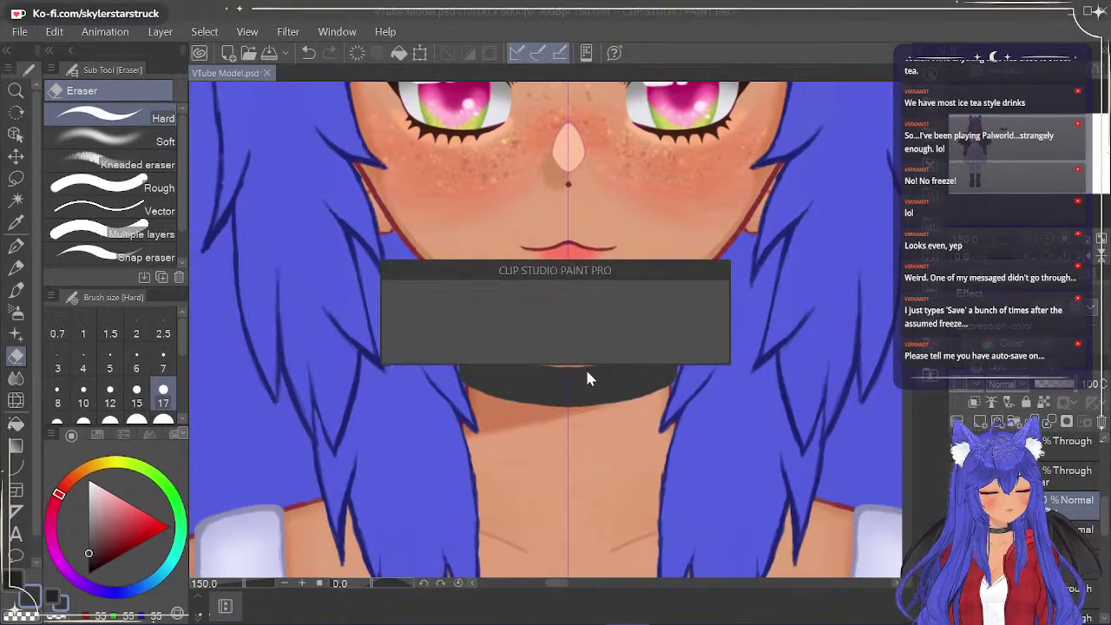
Paint the collar's back piece symmetrically with the Turnip pen at size 8, filling the gap between the front band and the chin.
scroll(1092, 499, down, 5)
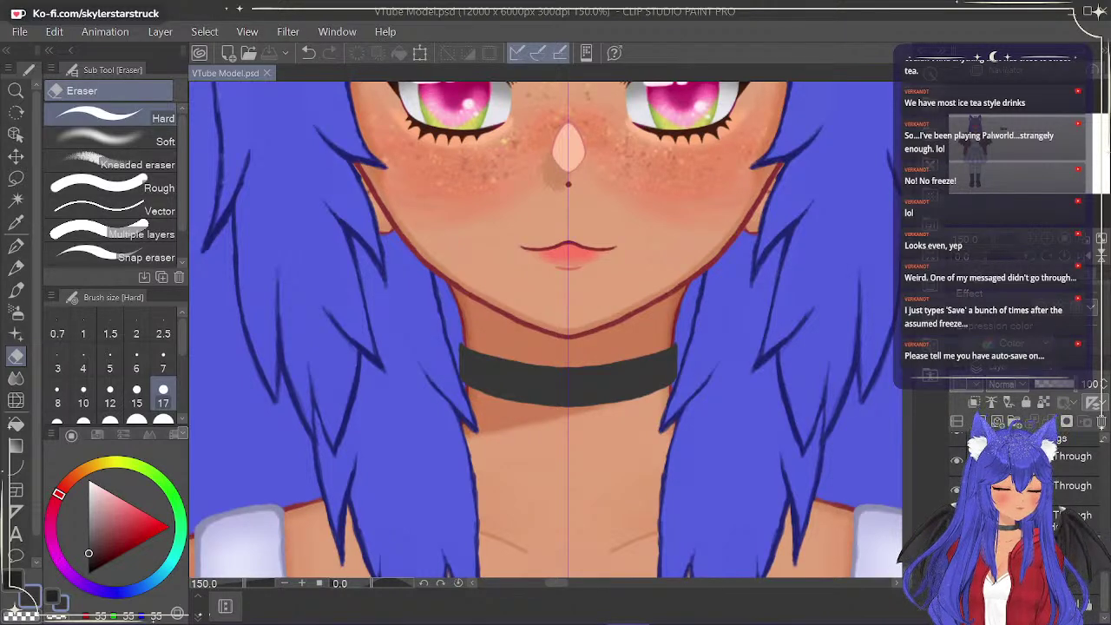
scroll(573, 251, down, 6)
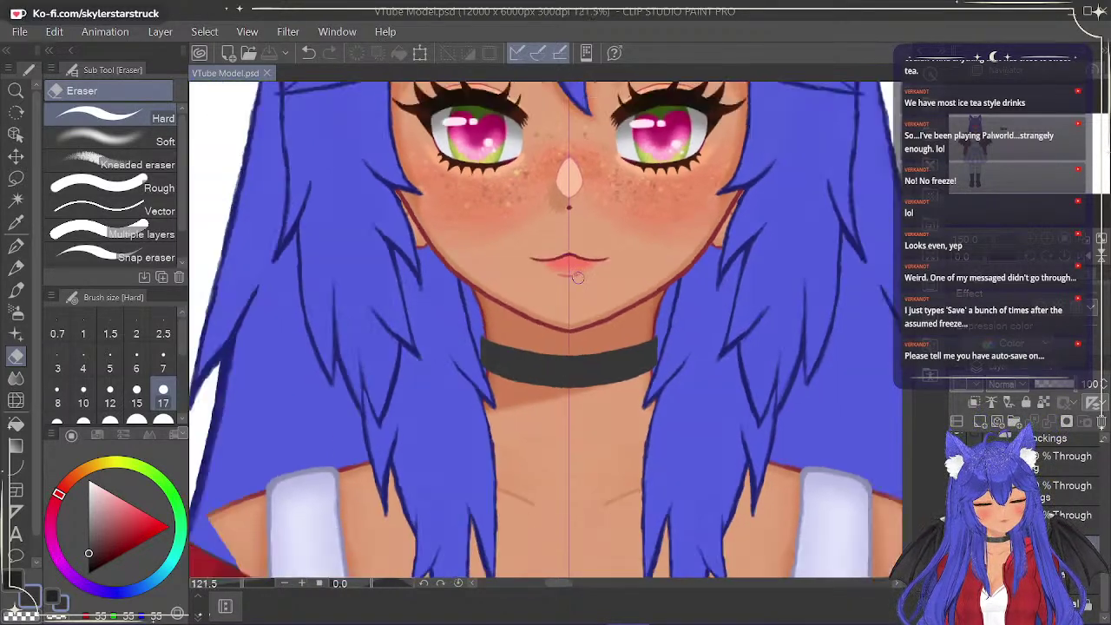
scroll(575, 230, up, 6)
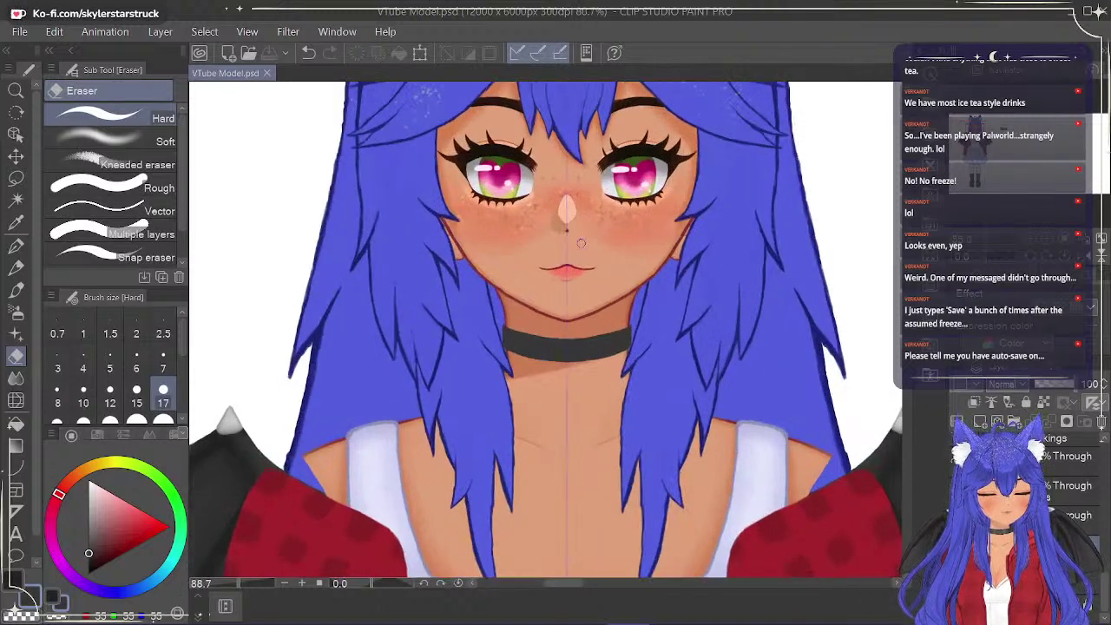
scroll(603, 248, down, 2)
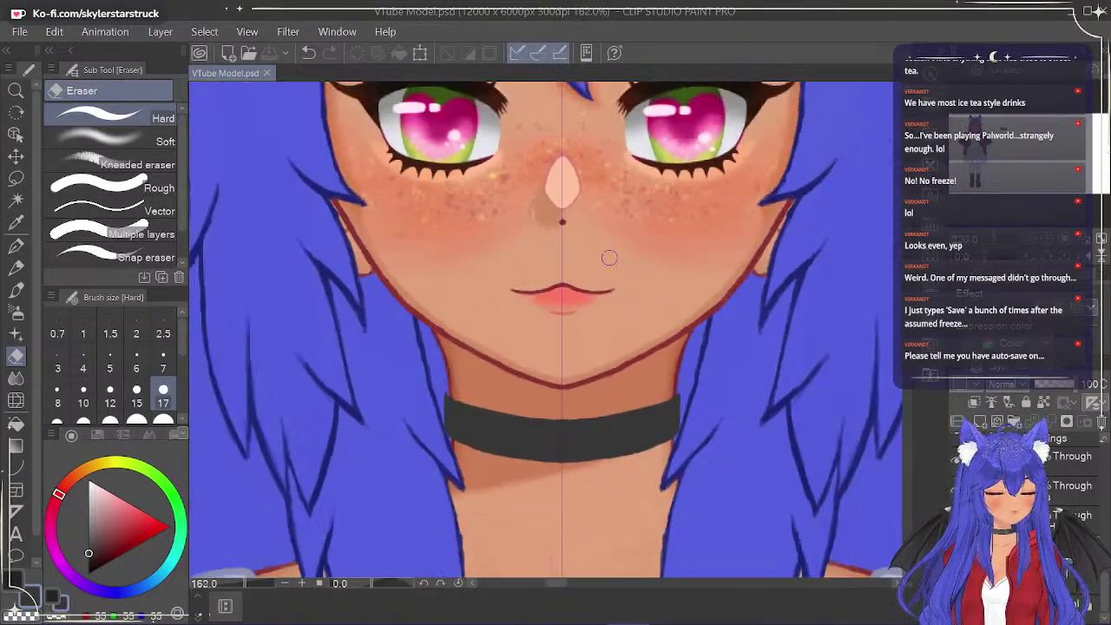
drag(1104, 556, 1106, 517)
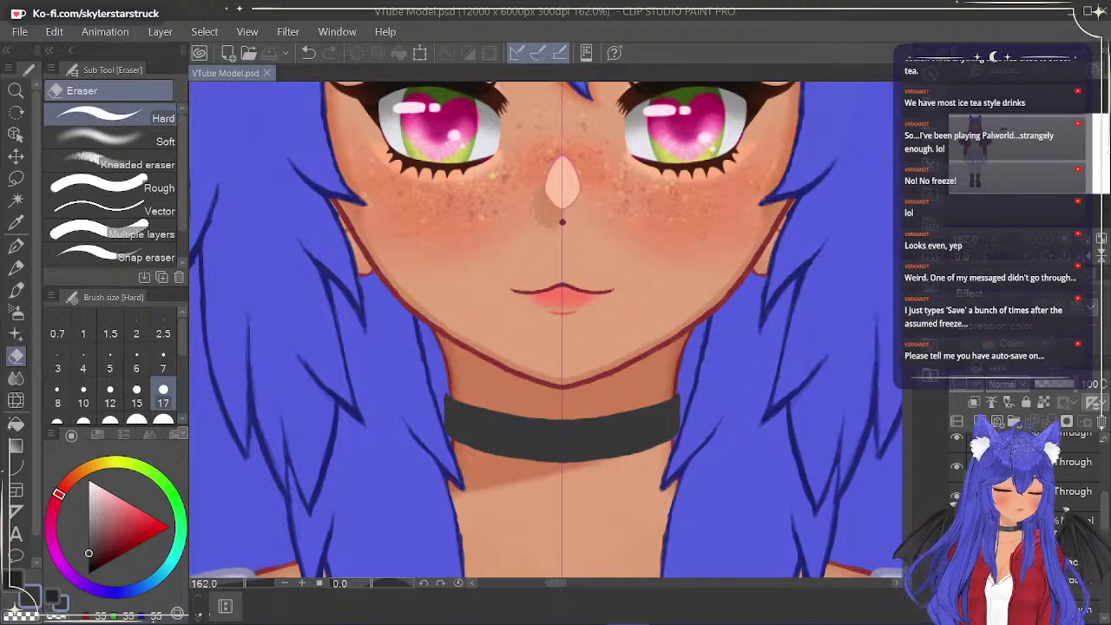
click(1098, 521)
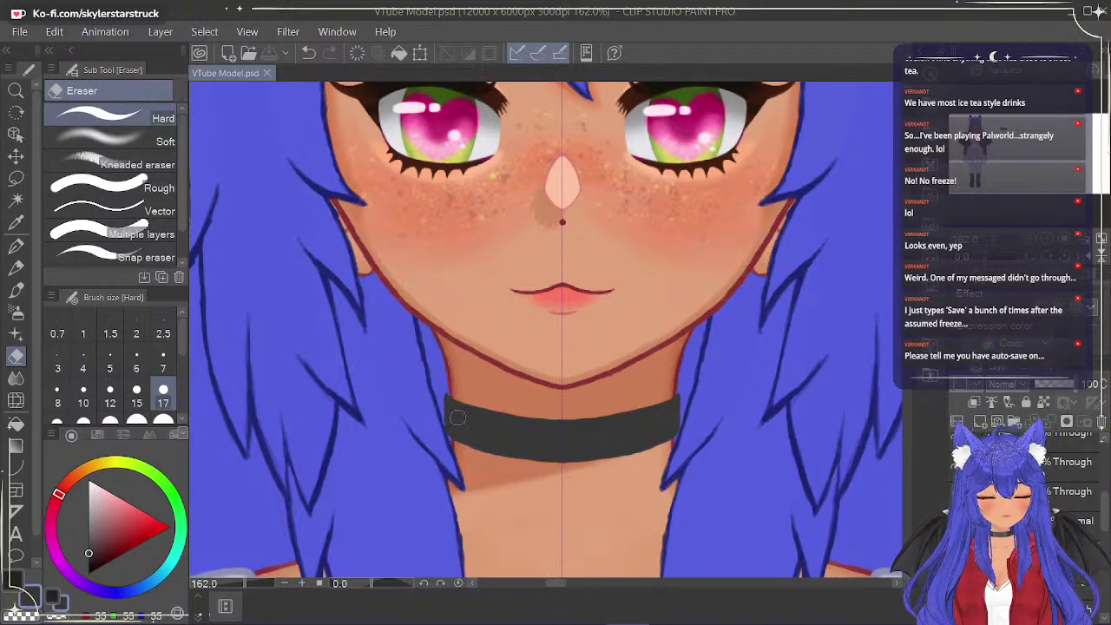
click(15, 248)
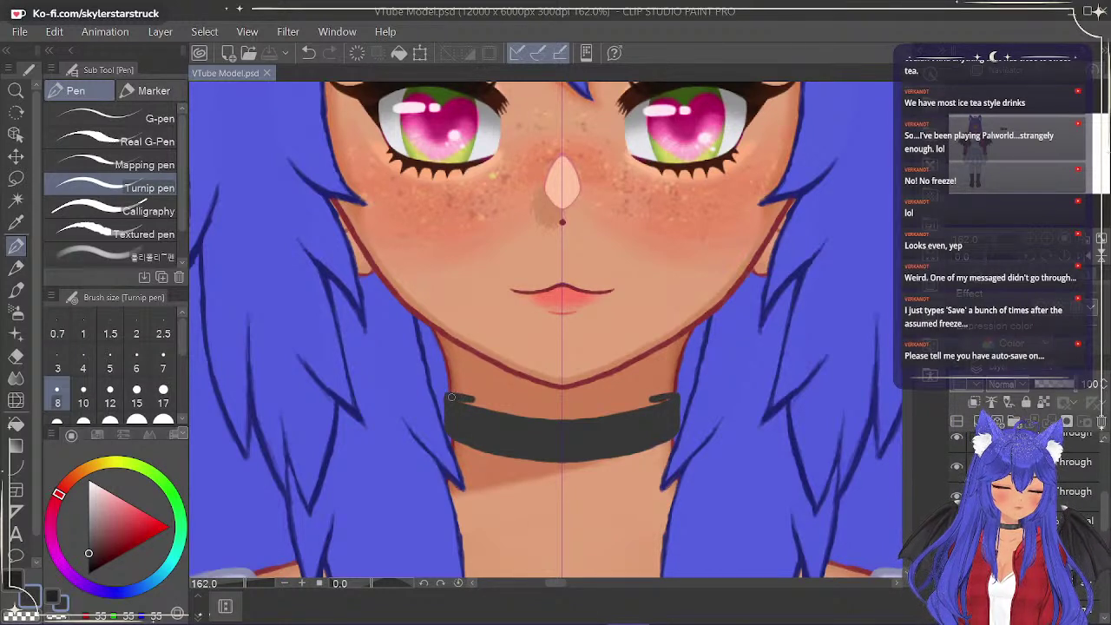
drag(465, 397, 501, 400)
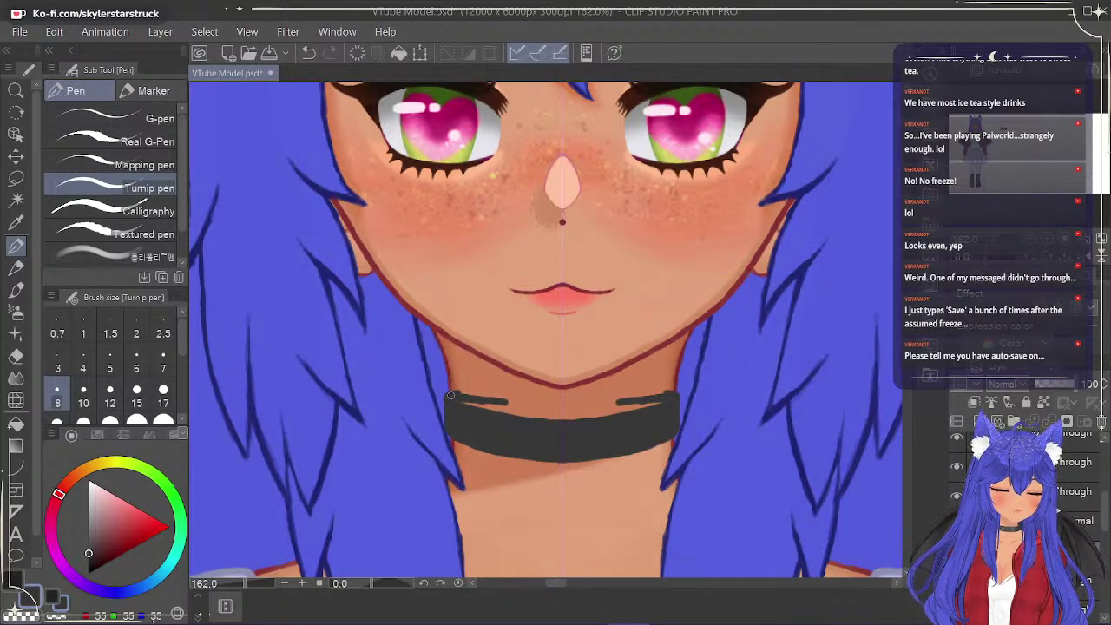
drag(454, 395, 564, 396)
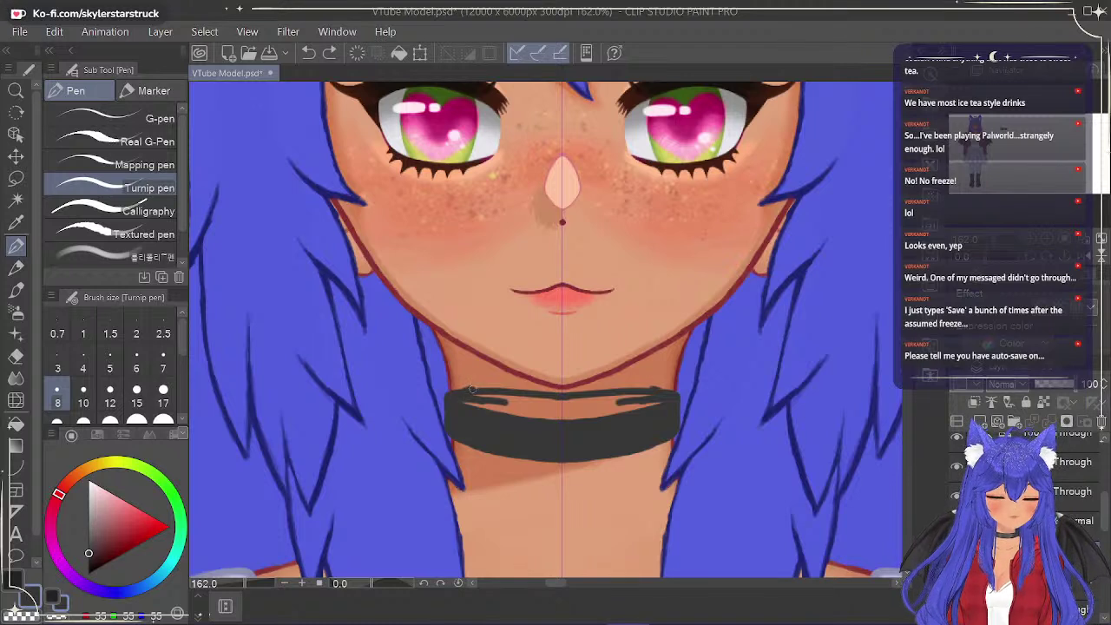
drag(511, 388, 556, 391)
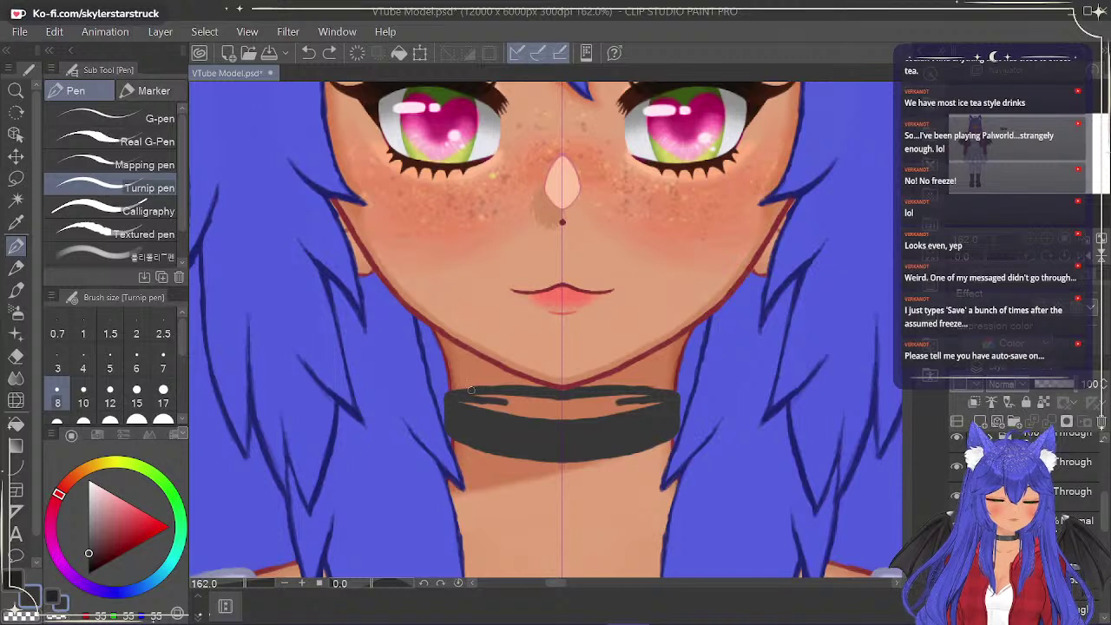
drag(449, 395, 474, 396)
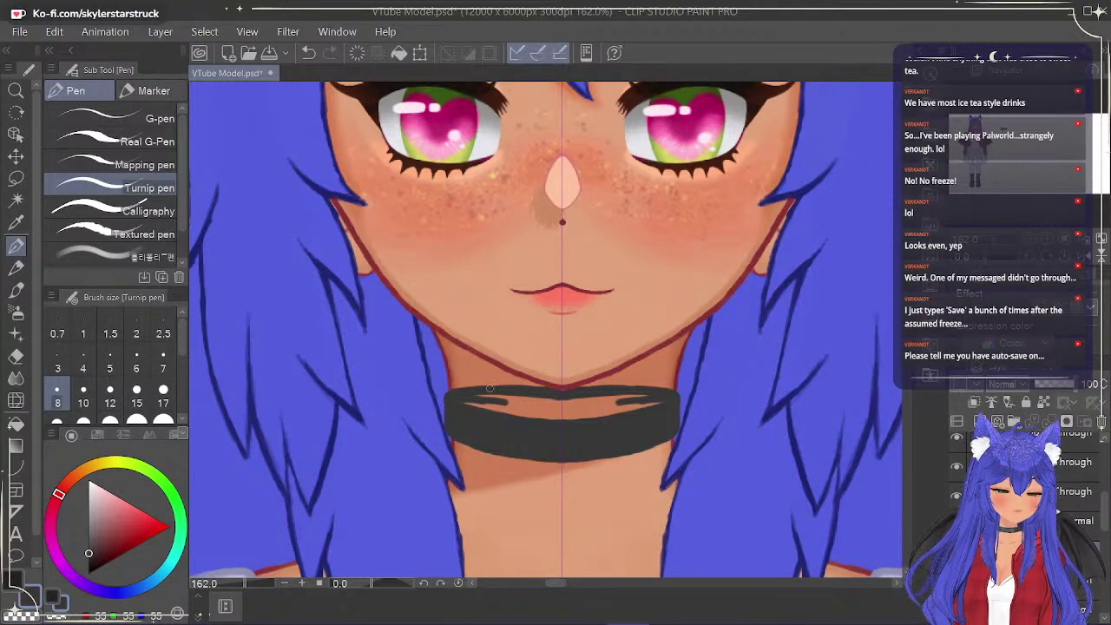
mouse_move(625, 401)
mouse_down()
mouse_move(569, 399)
mouse_move(641, 395)
mouse_move(590, 413)
mouse_move(664, 400)
mouse_move(552, 417)
mouse_up()
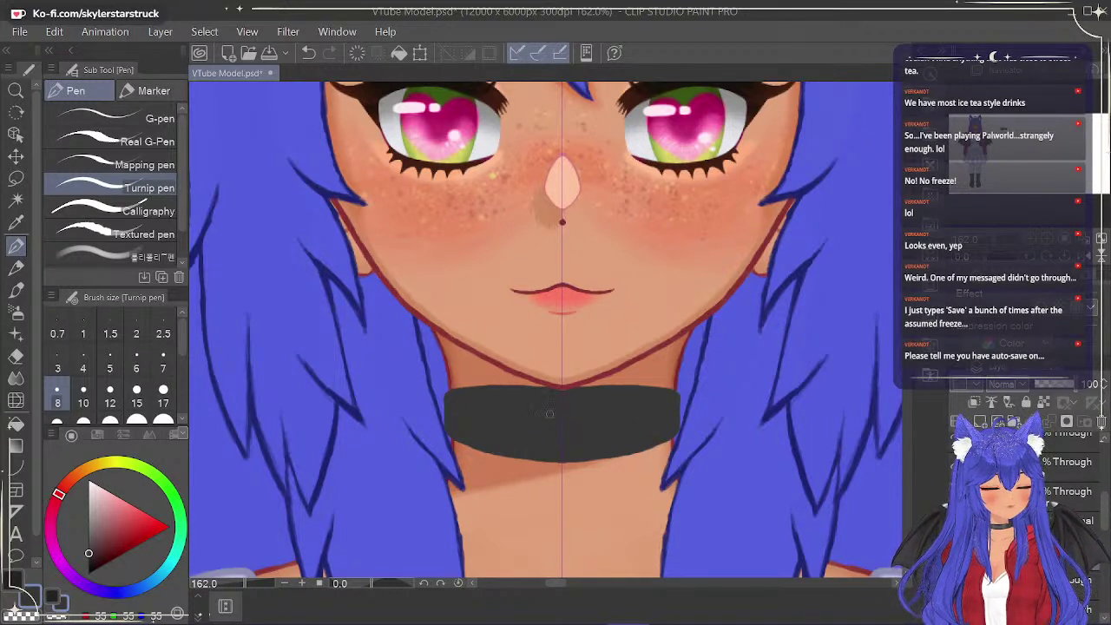
With the front band hidden, extend the collar's back piece down to an even lower edge, filling its ends, and show the front band again.
key(ctrl+z)
key(ctrl+z)
key(ctrl+z)
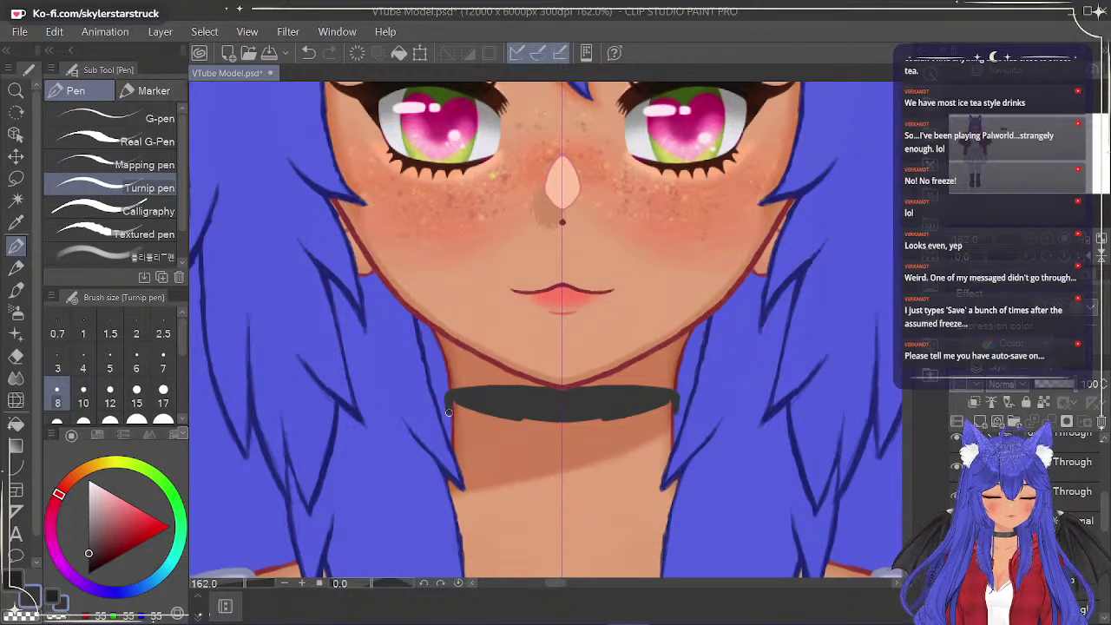
mouse_move(450, 415)
mouse_down()
mouse_move(558, 423)
mouse_move(546, 419)
mouse_move(606, 405)
mouse_move(619, 413)
mouse_move(596, 418)
mouse_move(633, 416)
mouse_up()
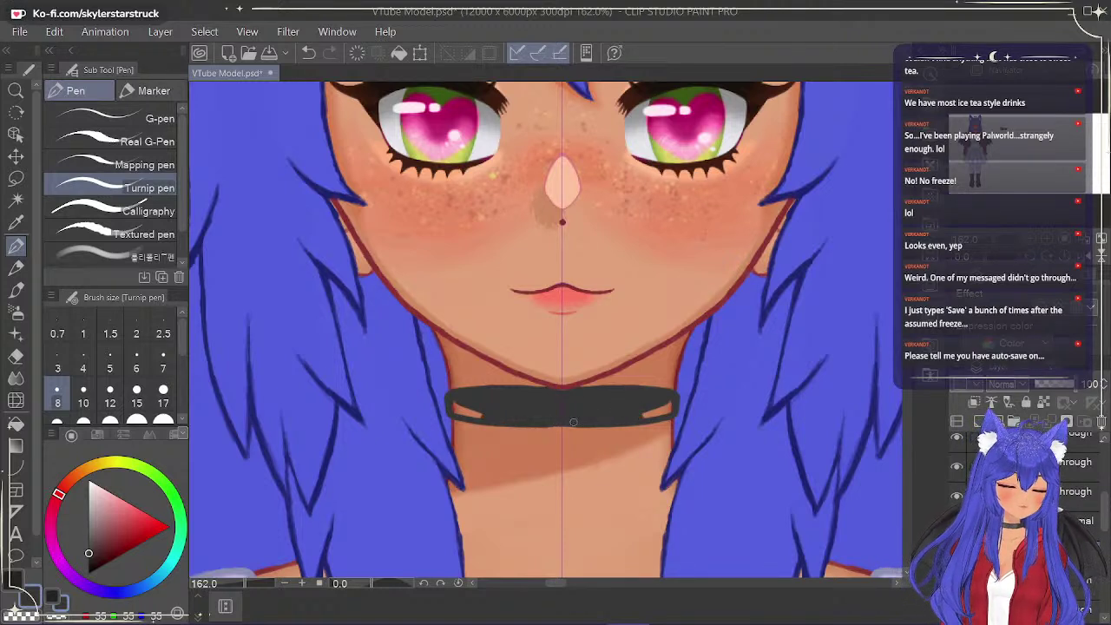
mouse_move(561, 424)
mouse_down()
mouse_move(674, 418)
mouse_move(664, 409)
mouse_move(652, 420)
mouse_up()
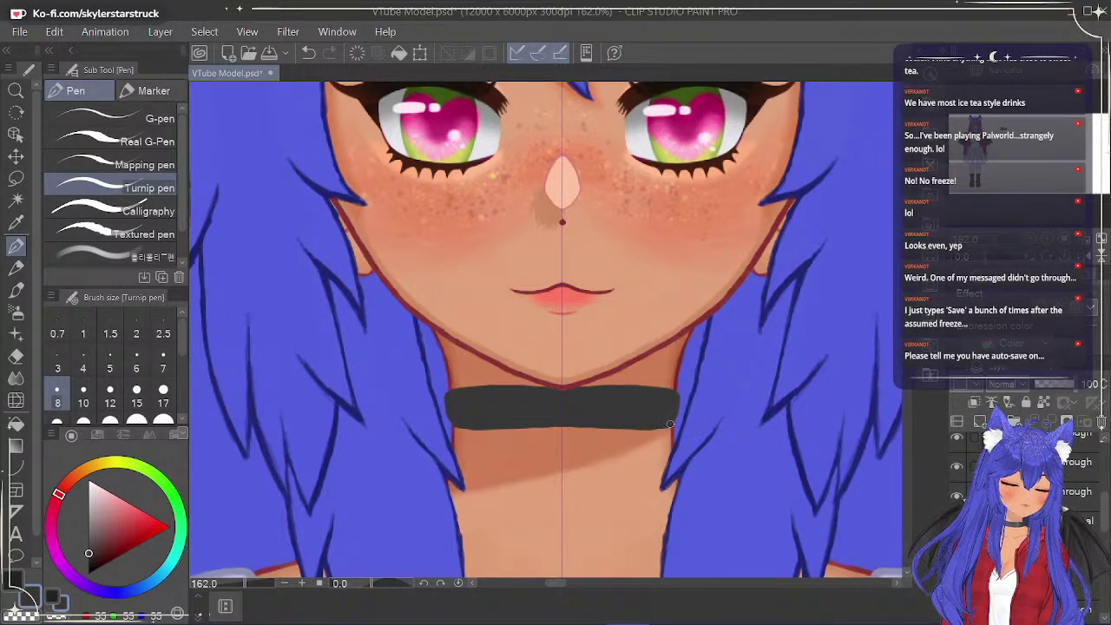
click(957, 525)
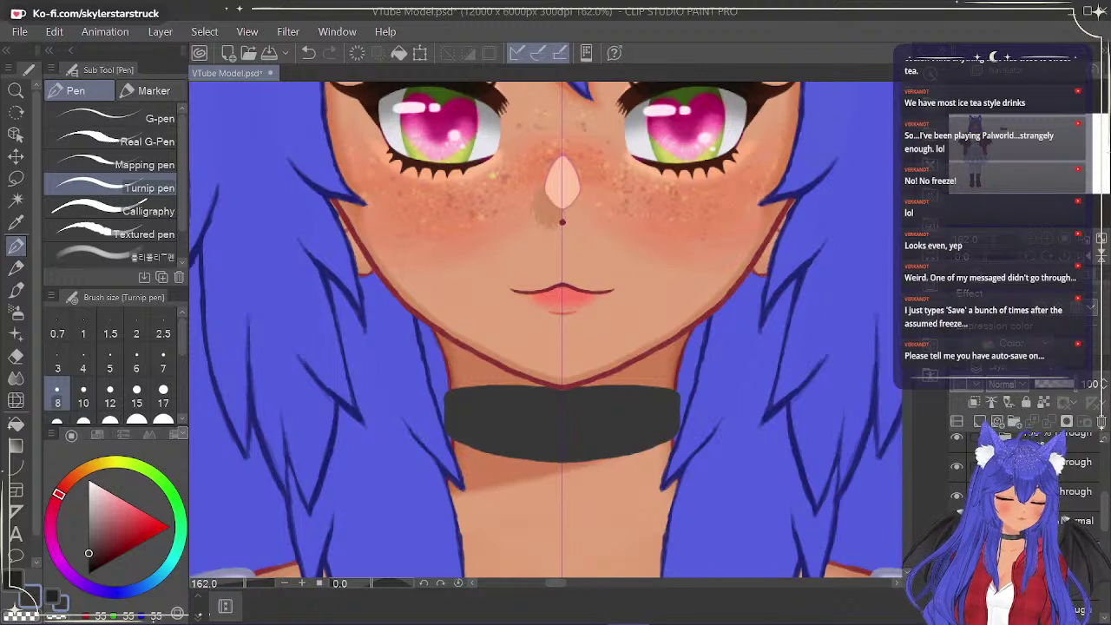
Hide the back piece, lock the front band's transparent pixels, and outline its edges in darker grey (35, 35, 35) with the Textured pen at size 10.
key(ctrl+z)
key(ctrl+y)
key(ctrl+z)
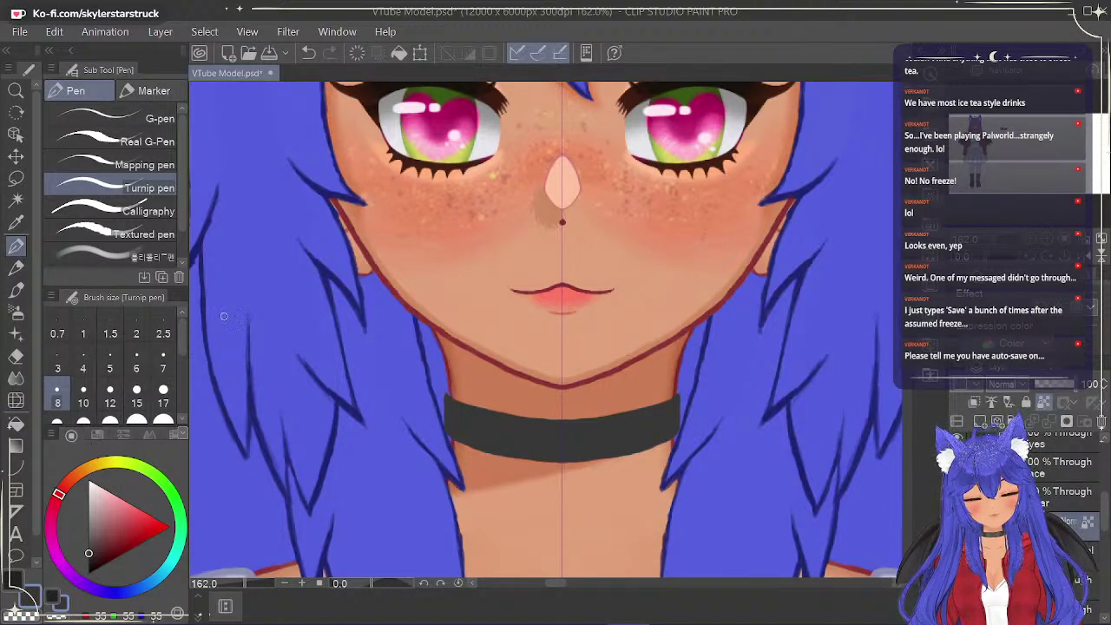
click(126, 230)
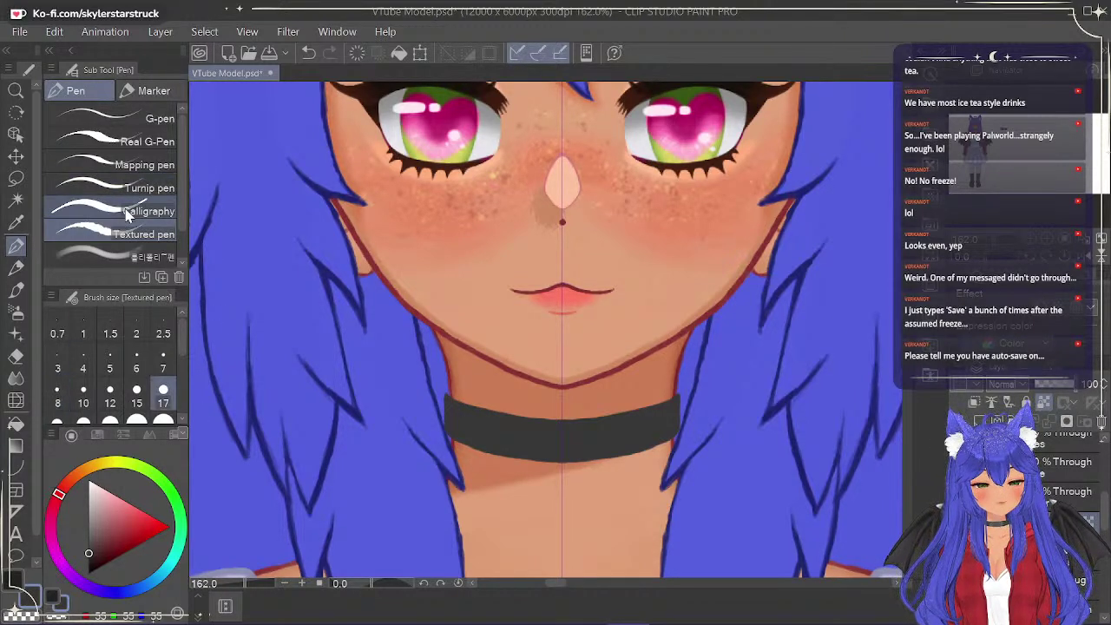
click(88, 560)
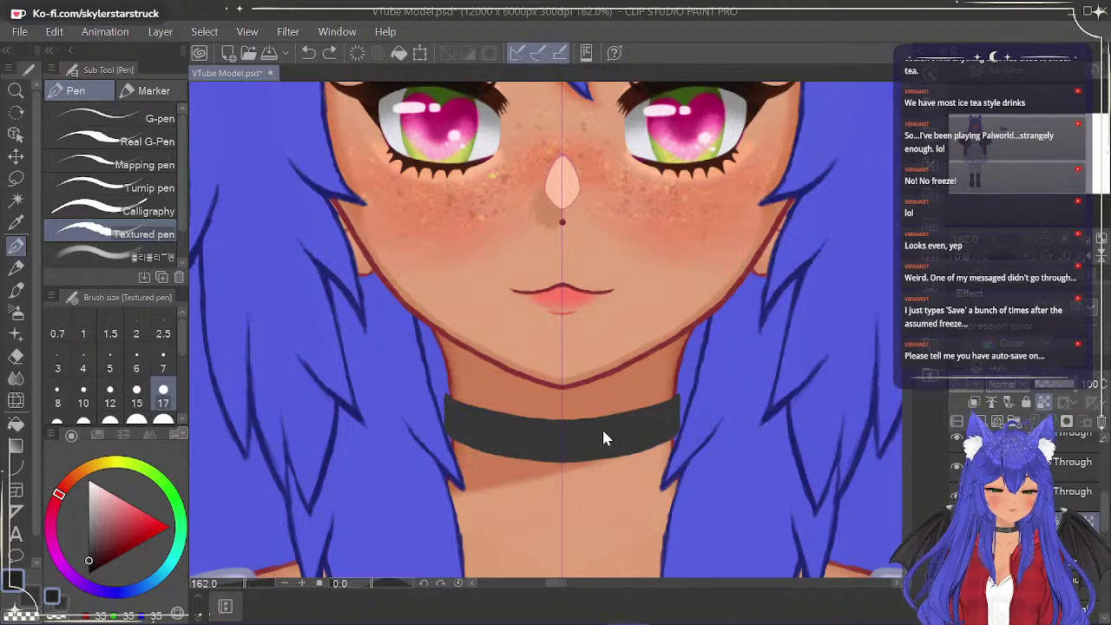
click(83, 397)
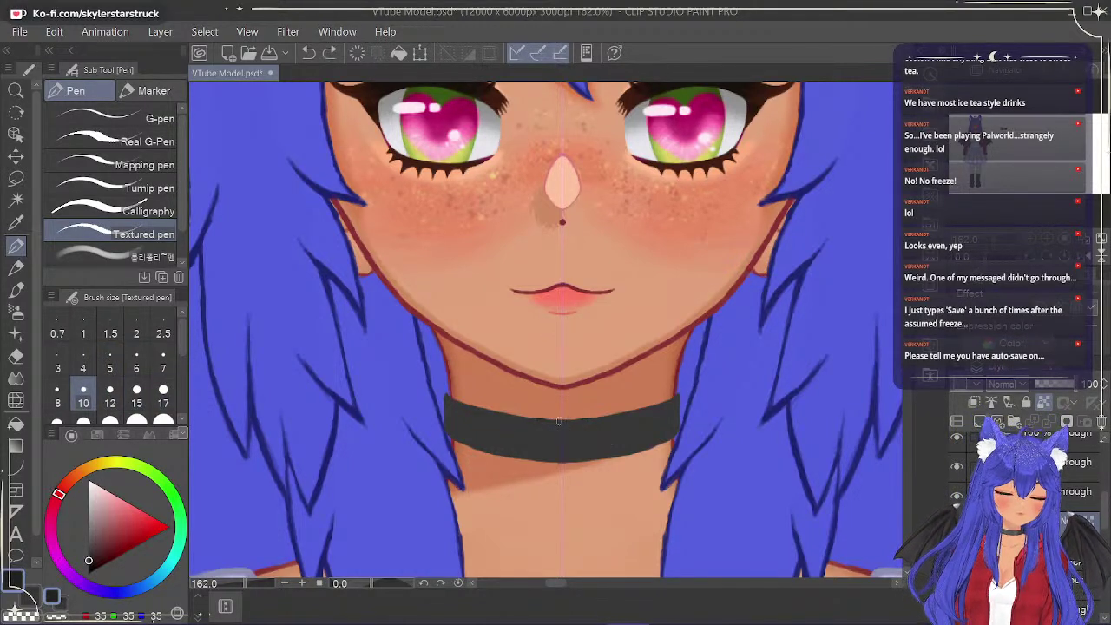
drag(558, 420, 589, 419)
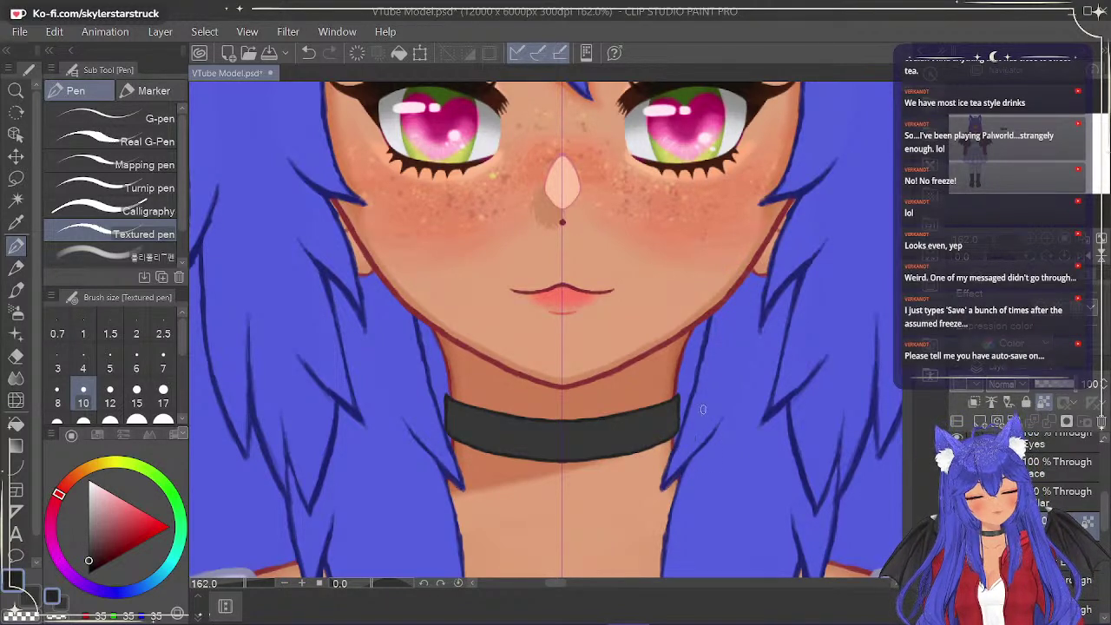
key(ctrl+z)
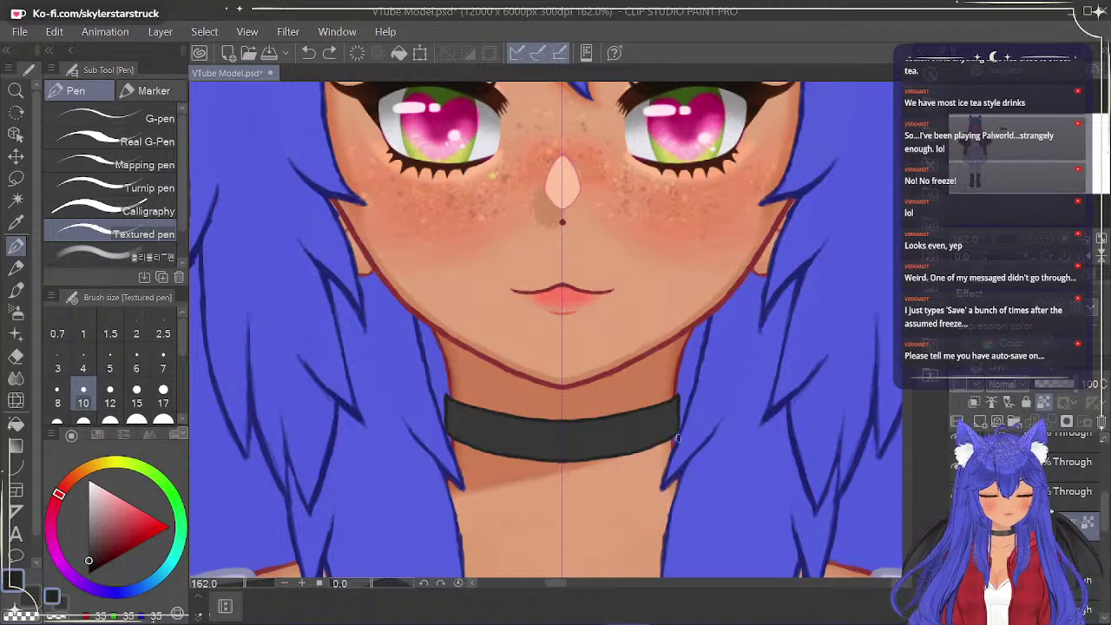
drag(679, 433, 677, 439)
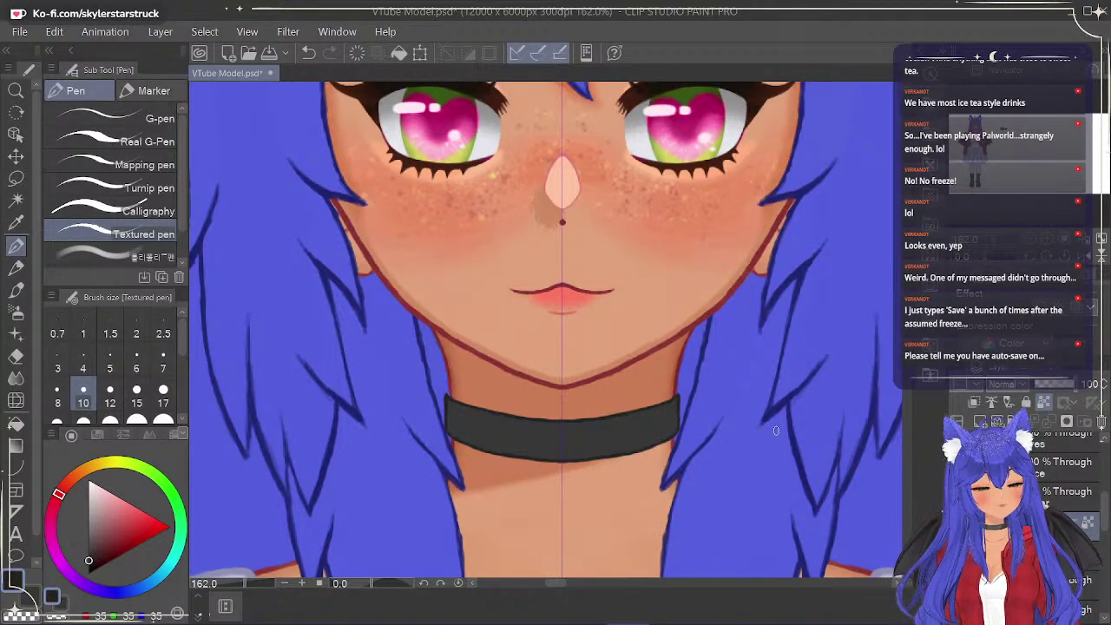
With the front band hidden, try trimming the lower edge of the collar's back piece with the Hard eraser at size 17.
click(957, 550)
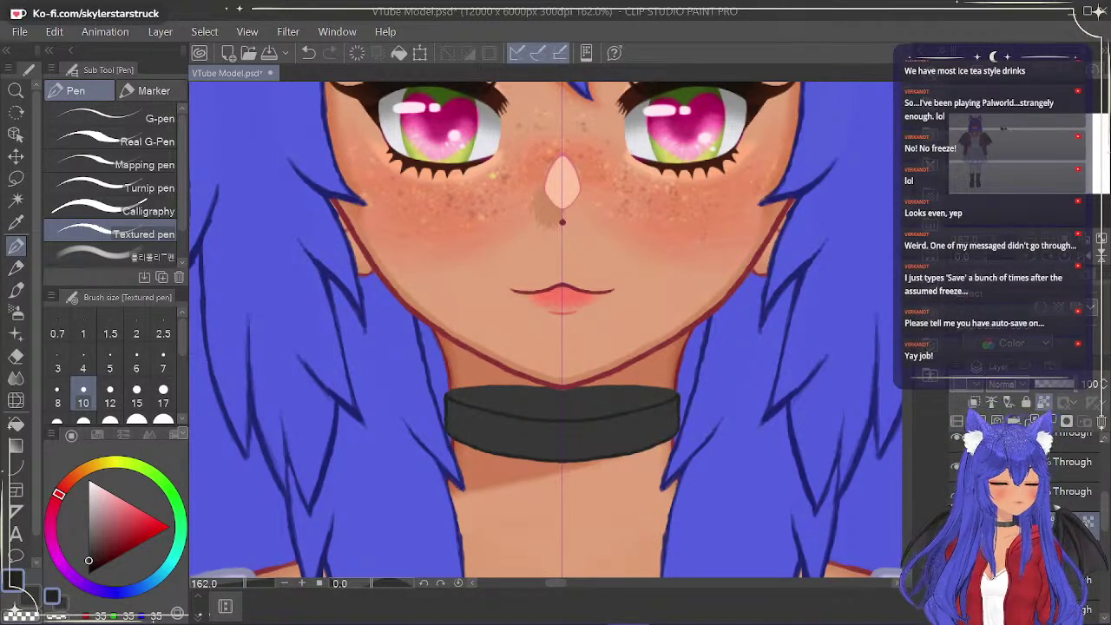
click(957, 521)
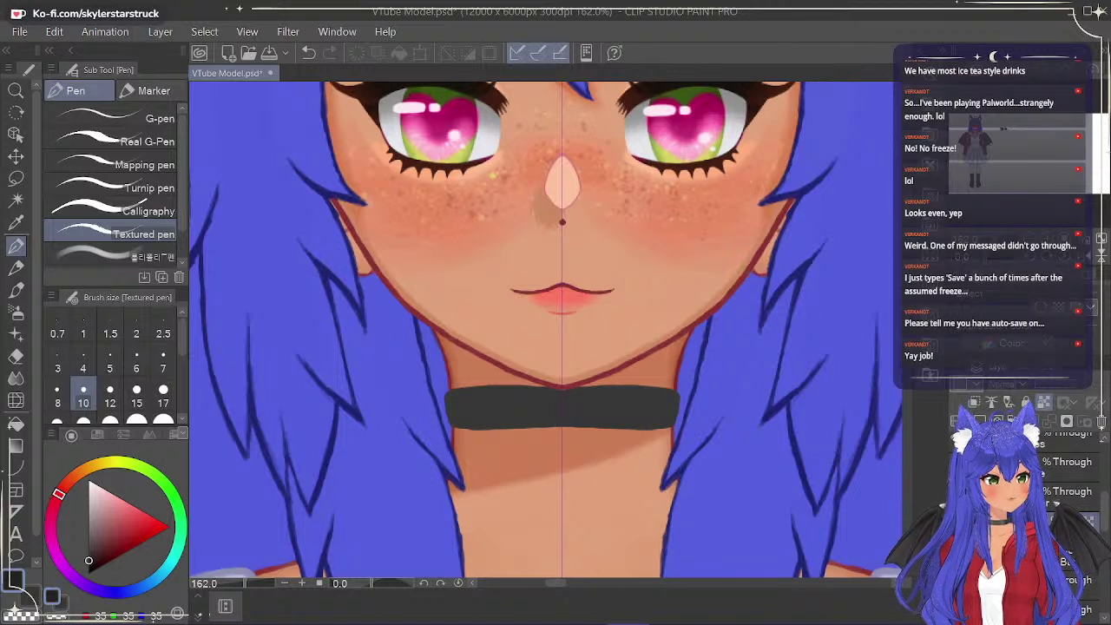
click(1033, 550)
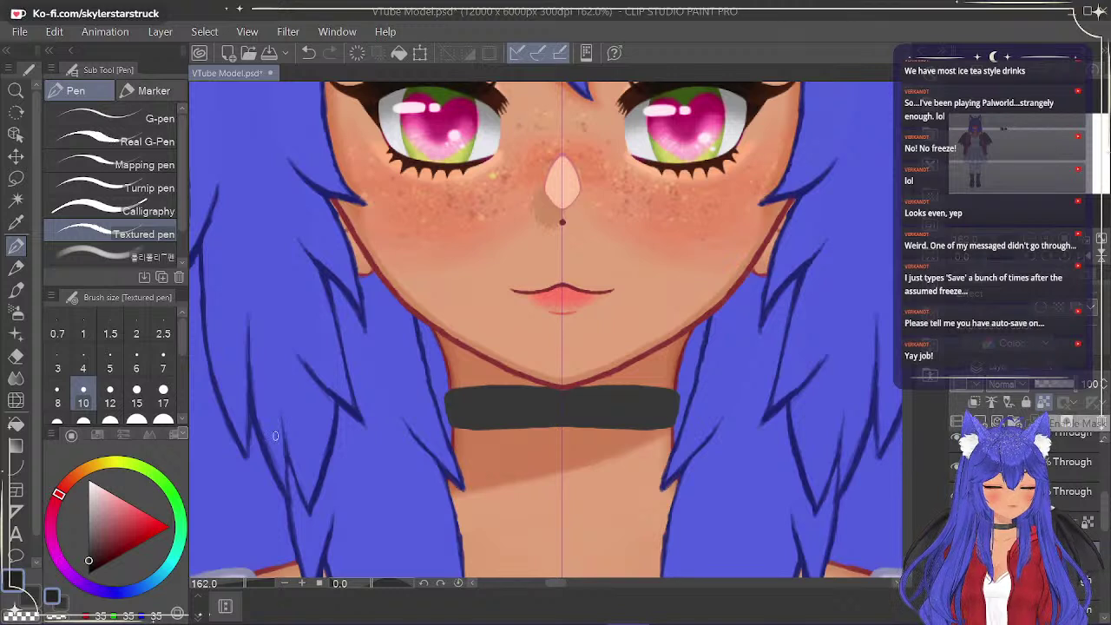
click(26, 354)
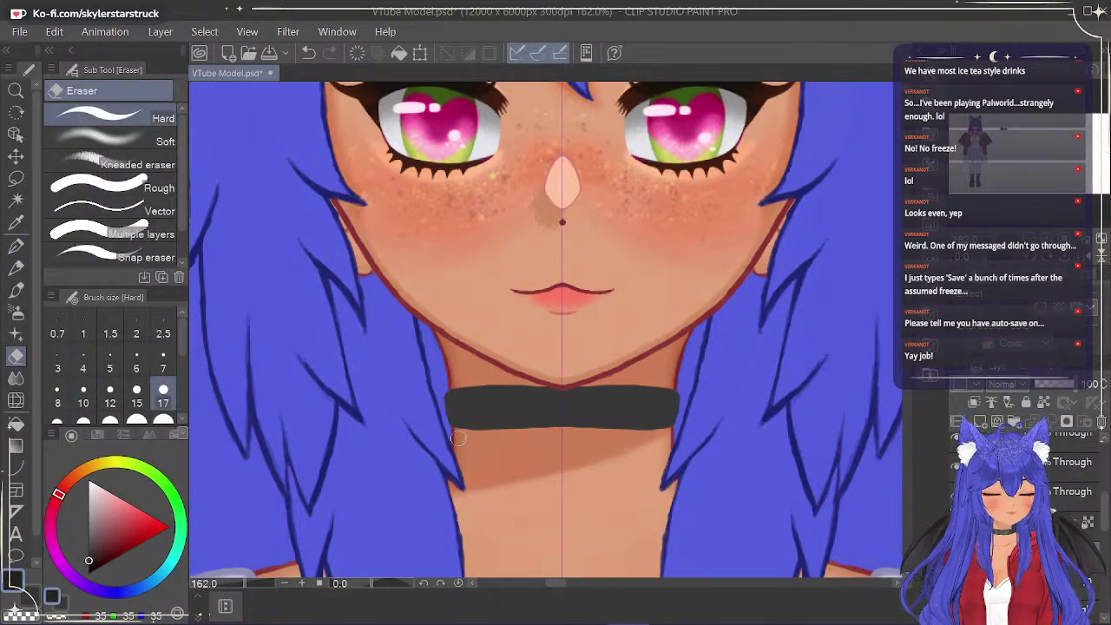
drag(463, 436, 578, 438)
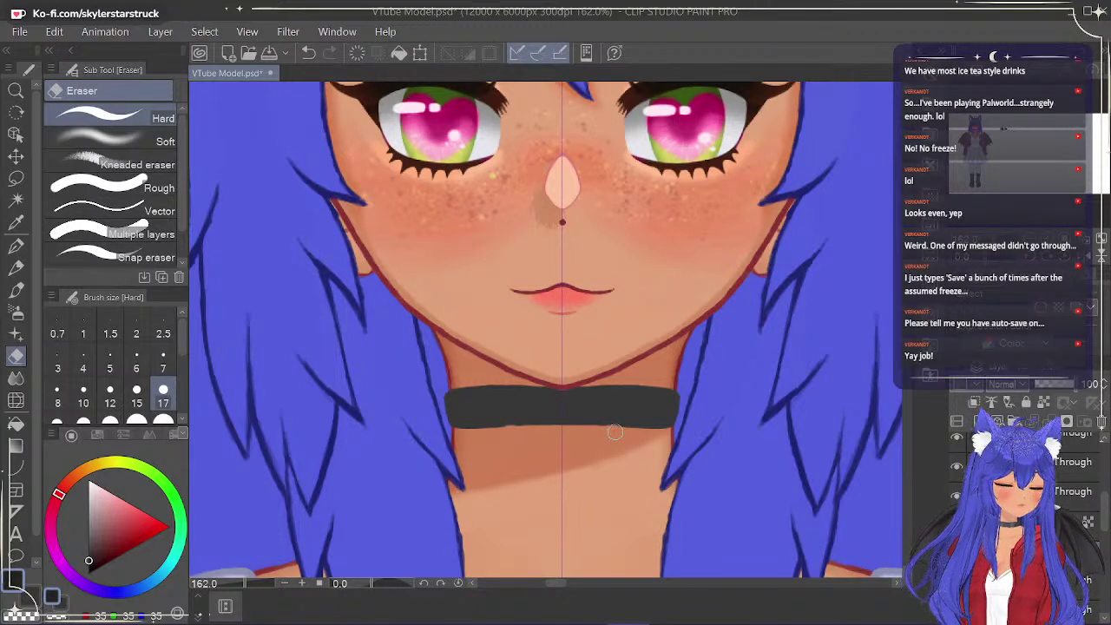
key(ctrl+z)
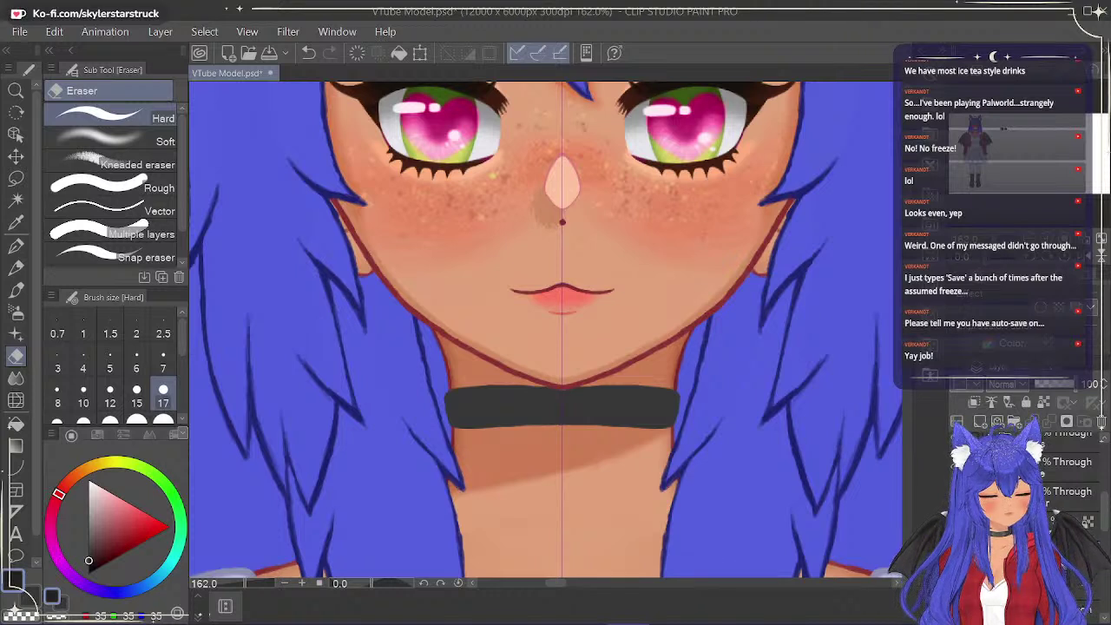
click(956, 521)
key(ctrl+y)
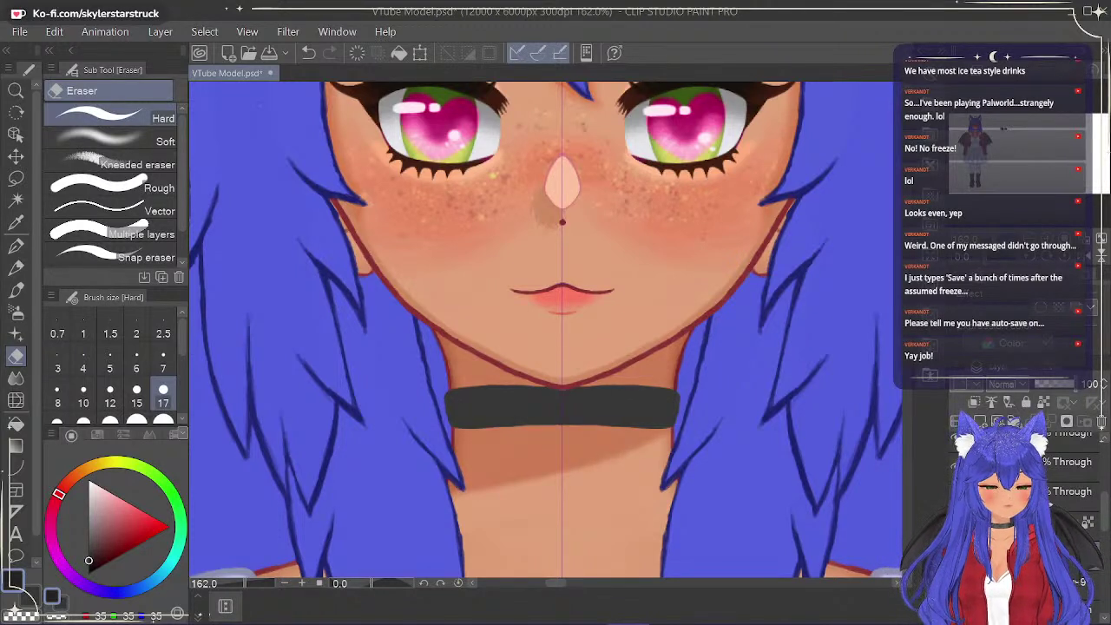
Try outlining the back piece's lower edge in dark grey (35, 35, 35) with the Textured pen at size 10, then show the front band.
click(15, 247)
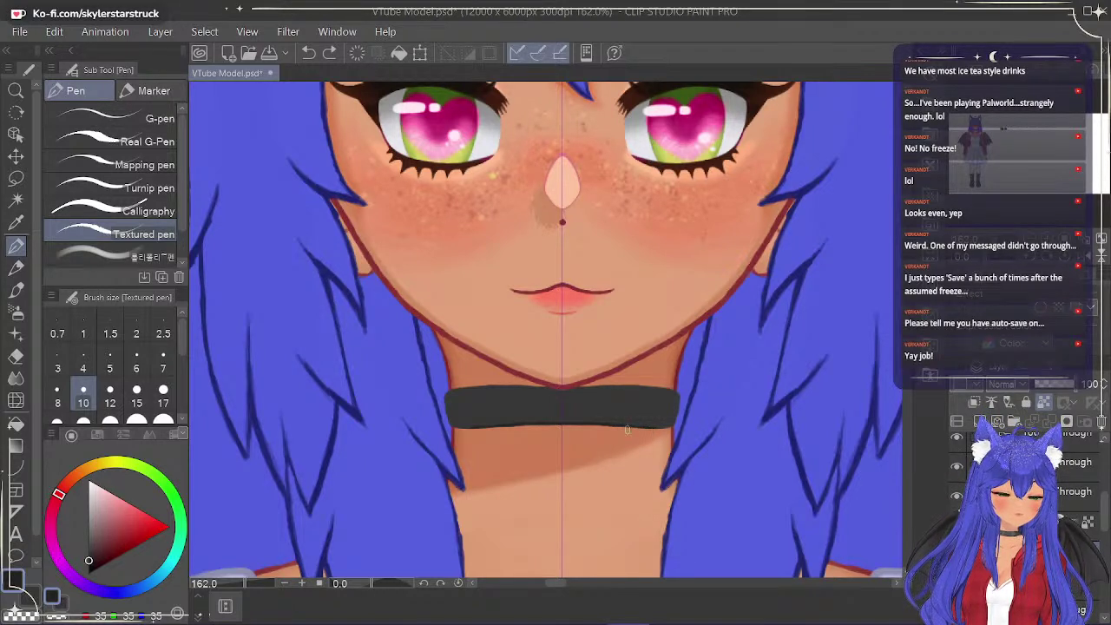
key(ctrl+z)
key(ctrl+z)
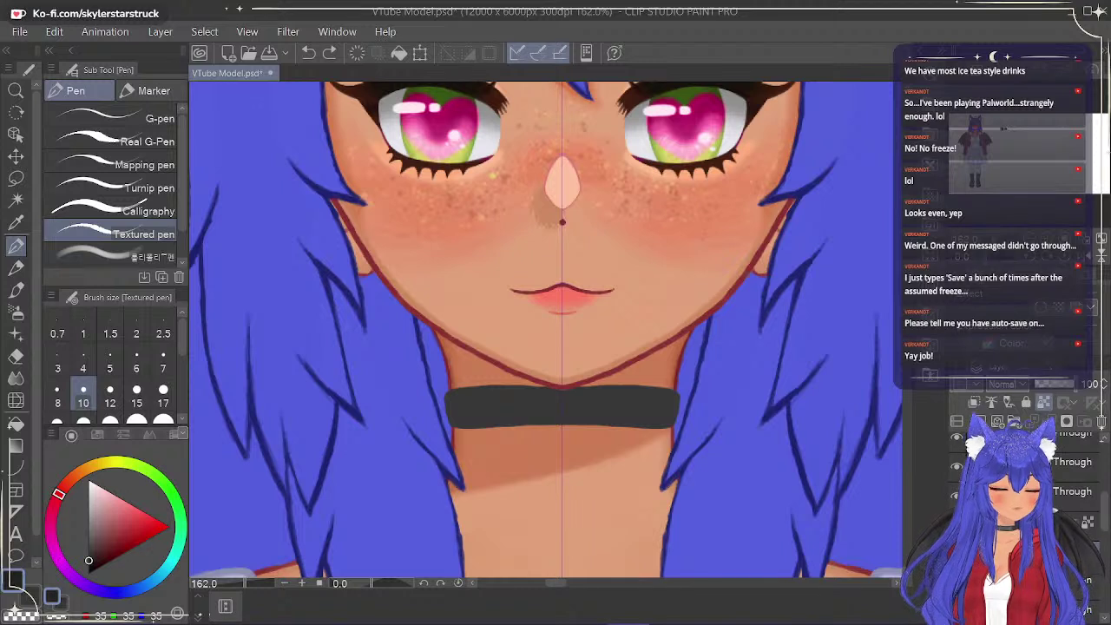
key(ctrl+y)
key(ctrl+y)
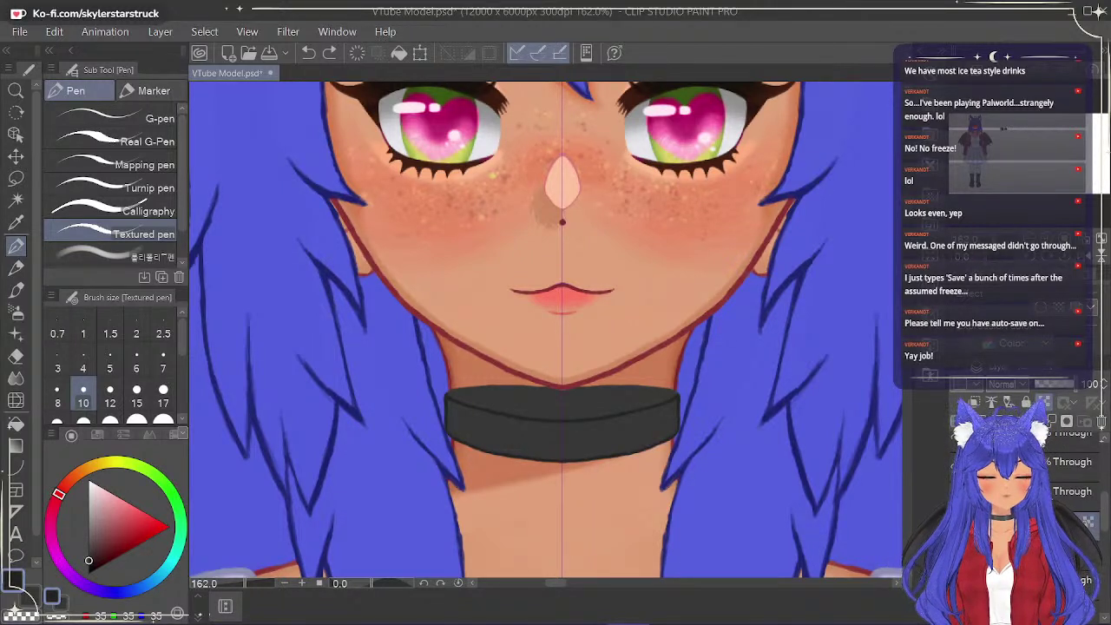
Paint over the front band's dark outline in base grey (55, 55, 55) with the Textured pen at size 10.
click(65, 603)
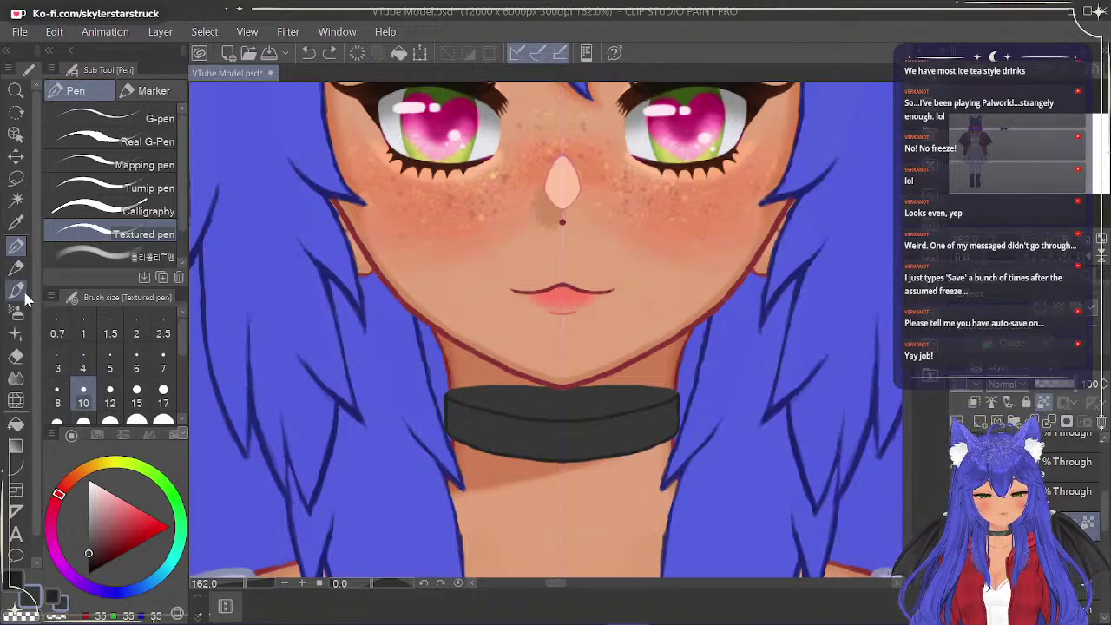
mouse_move(462, 405)
mouse_down()
mouse_move(598, 419)
mouse_move(558, 424)
mouse_up()
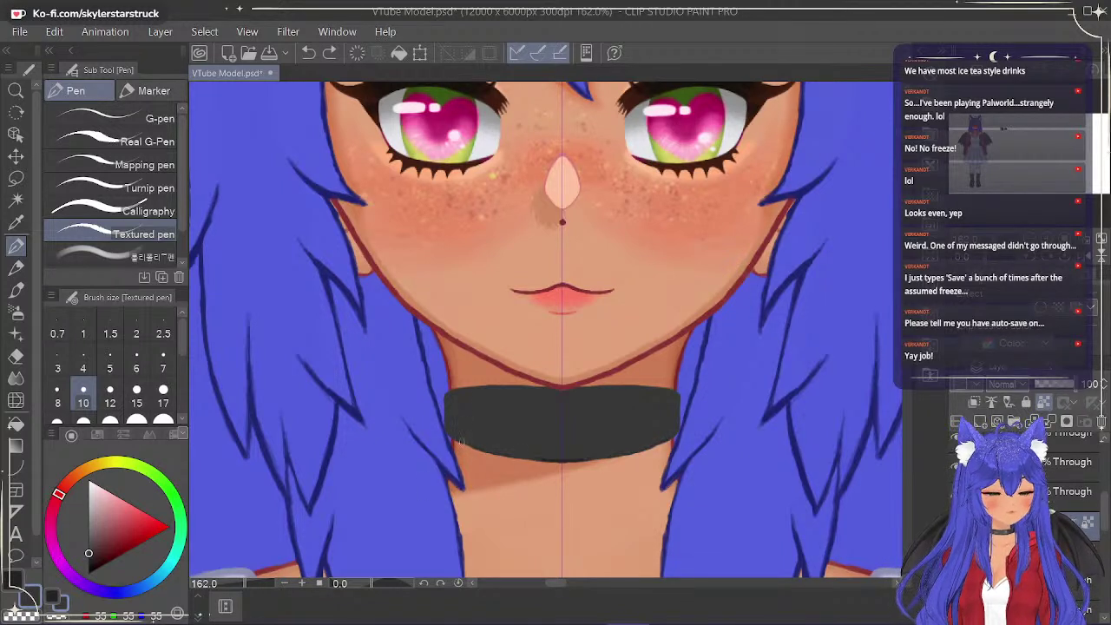
Sample the grey palette swatch (80, 80, 80) beside the character and choose the soft custom pen listed after the Textured pen.
click(72, 569)
drag(555, 583, 630, 584)
click(16, 223)
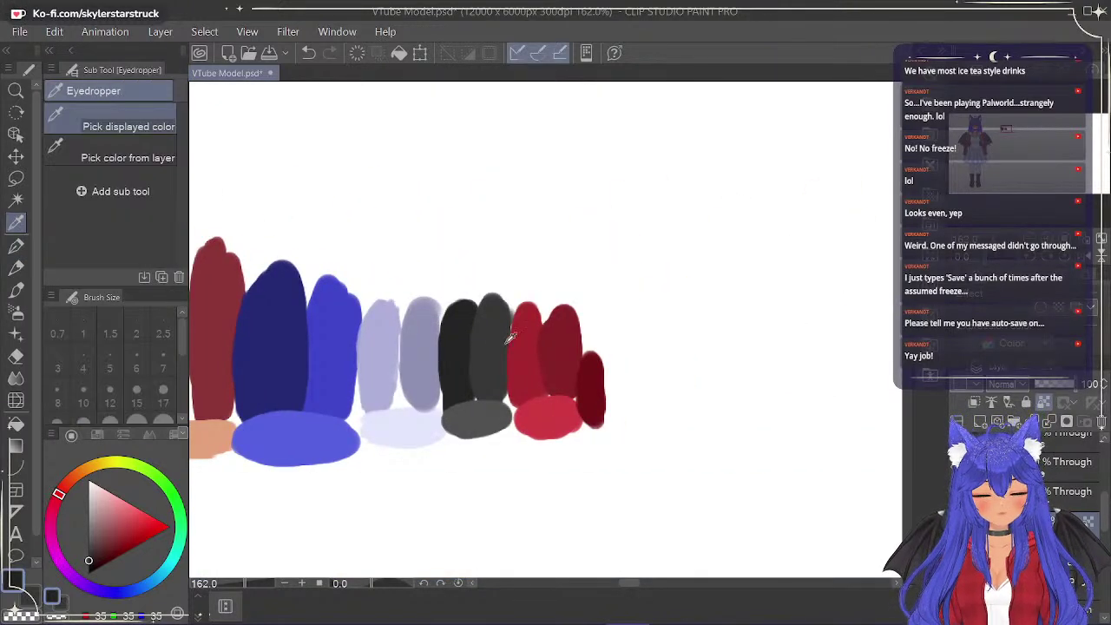
click(488, 386)
click(16, 246)
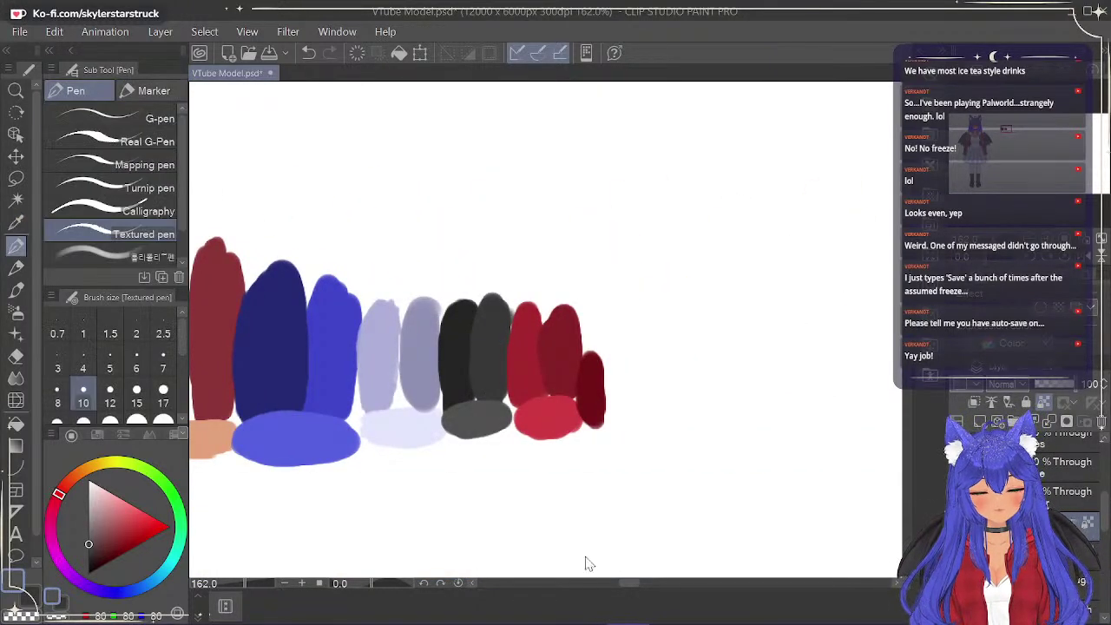
drag(619, 587, 556, 597)
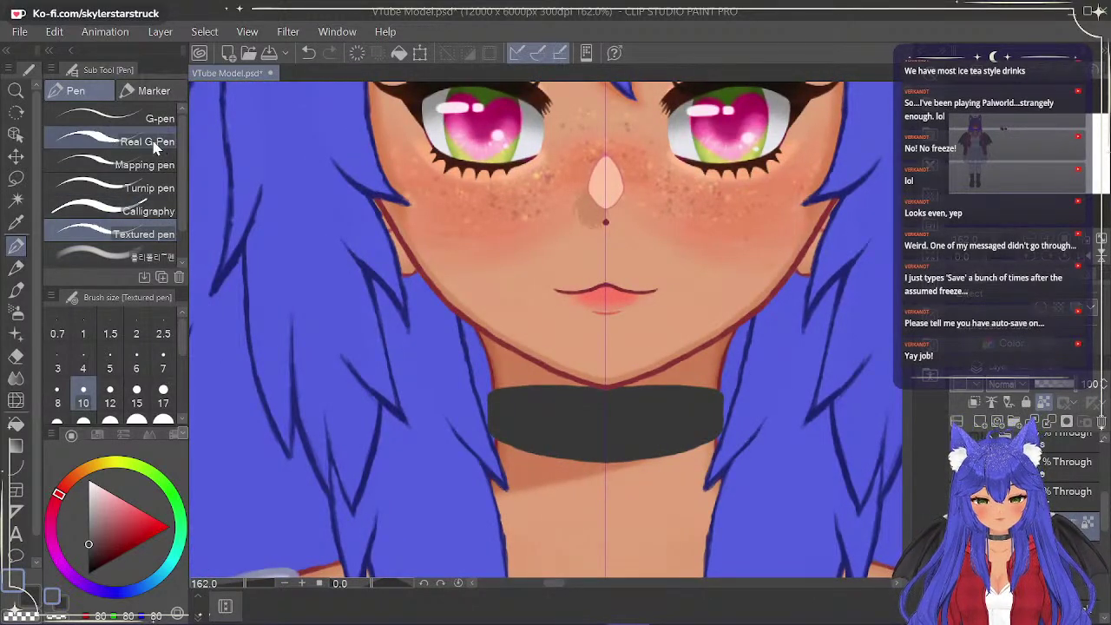
click(107, 259)
Undo the mirrored test strokes on the front band and turn off the symmetry ruler.
mouse_move(616, 452)
mouse_down()
mouse_move(626, 436)
mouse_move(632, 447)
mouse_up()
key(ctrl+z)
key(ctrl+z)
key(ctrl+z)
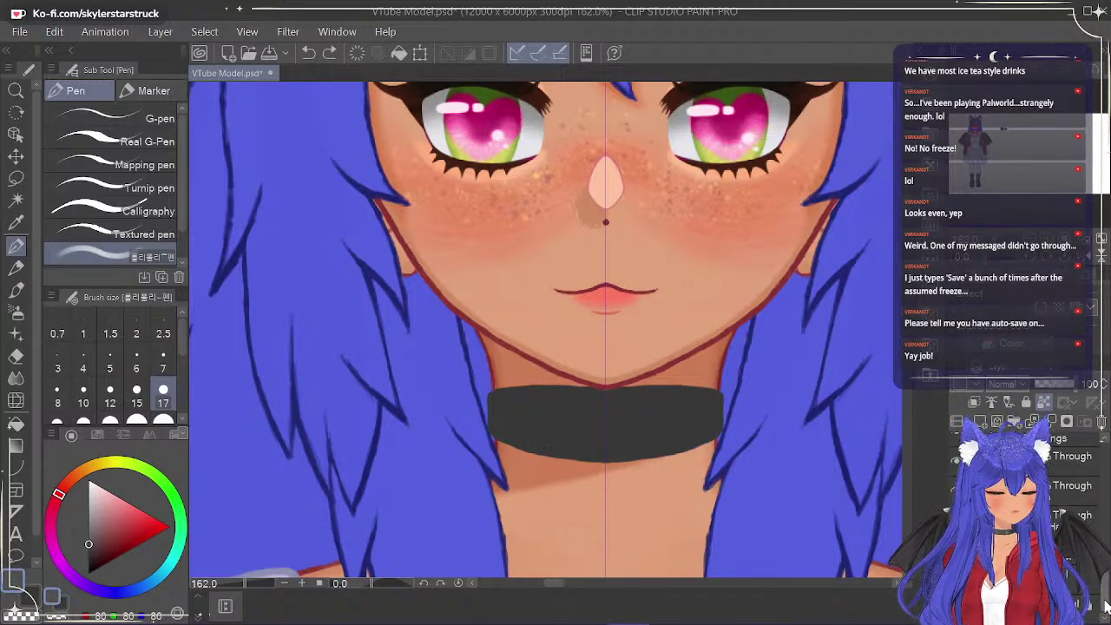
click(1054, 555)
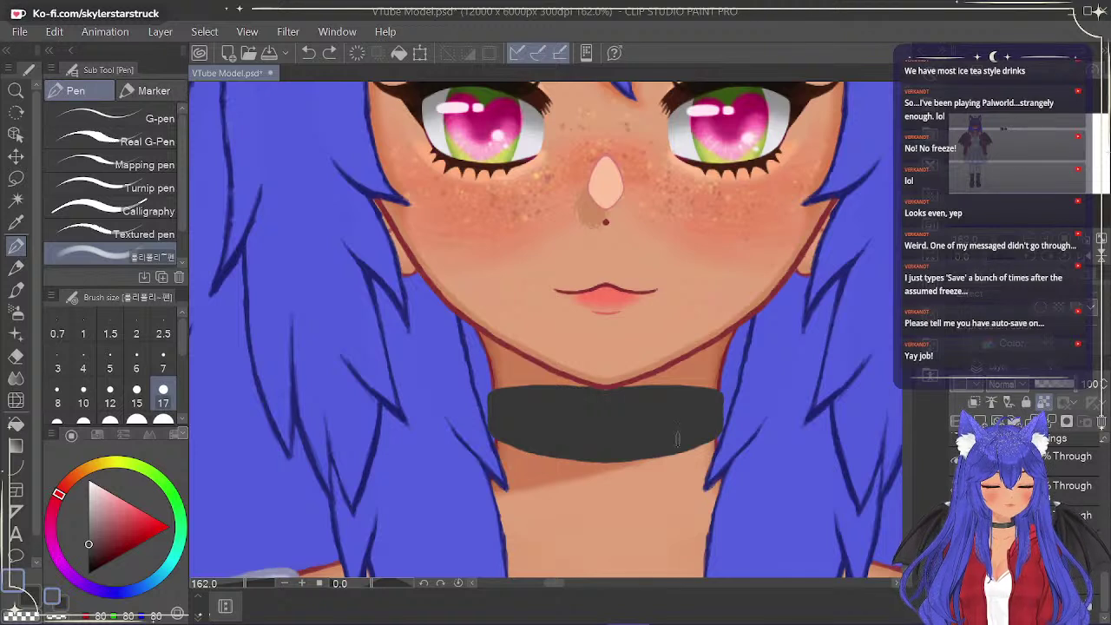
Try a pair of diagonal highlight streaks across the middle of the front band with the soft pen at size 17.
drag(580, 451, 617, 421)
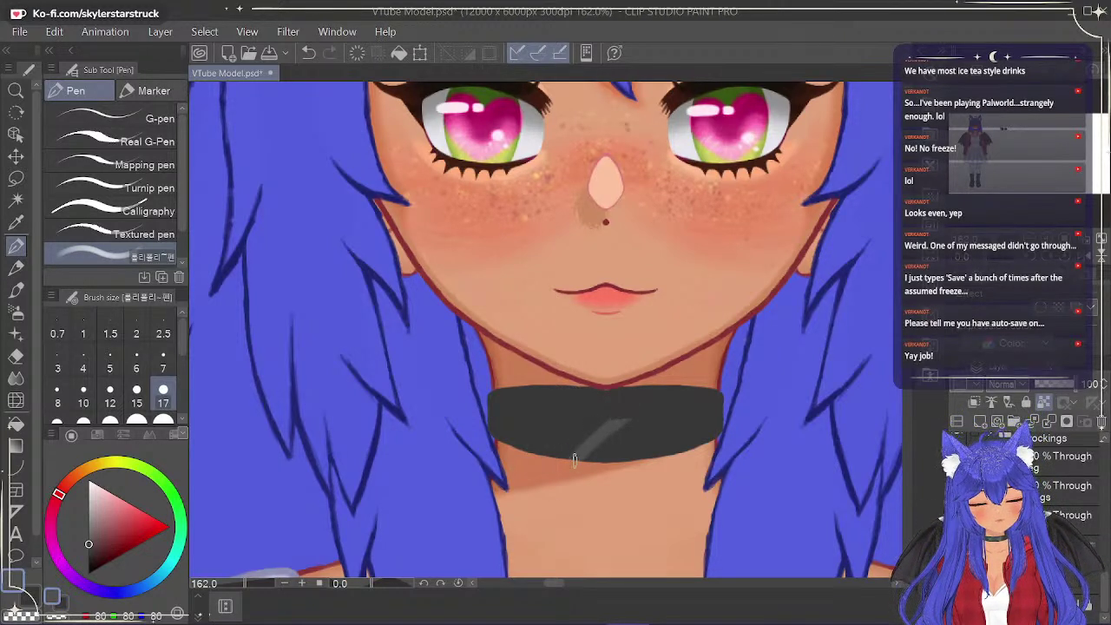
drag(626, 451, 654, 419)
key(ctrl+z)
drag(607, 465, 639, 425)
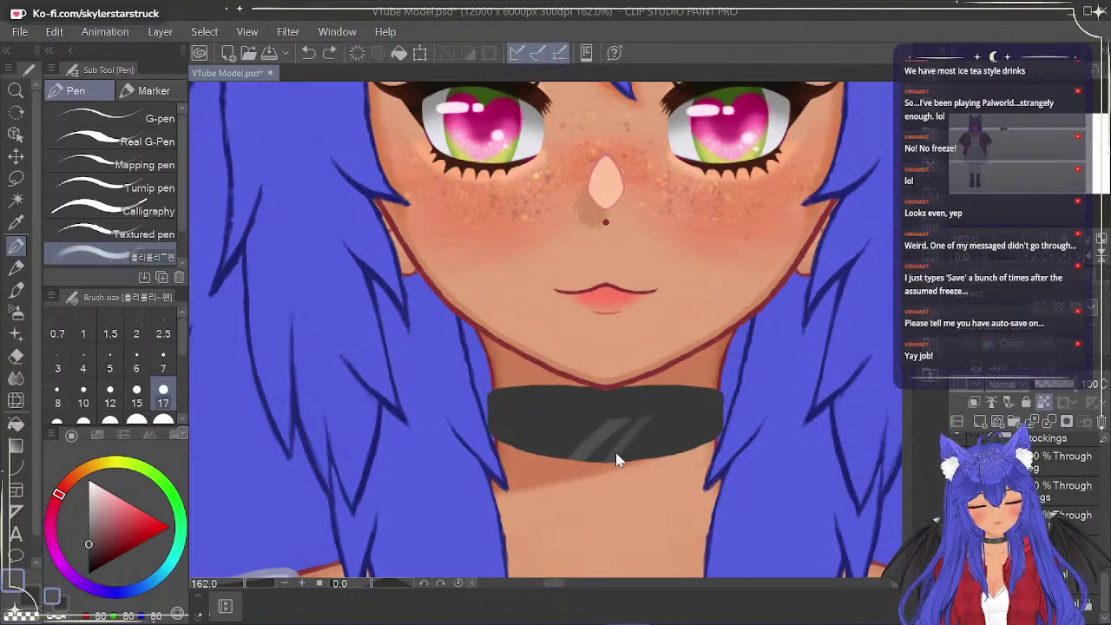
key(ctrl+z)
drag(605, 461, 638, 425)
key(ctrl+z)
drag(599, 467, 637, 423)
key(ctrl+z)
key(ctrl+z)
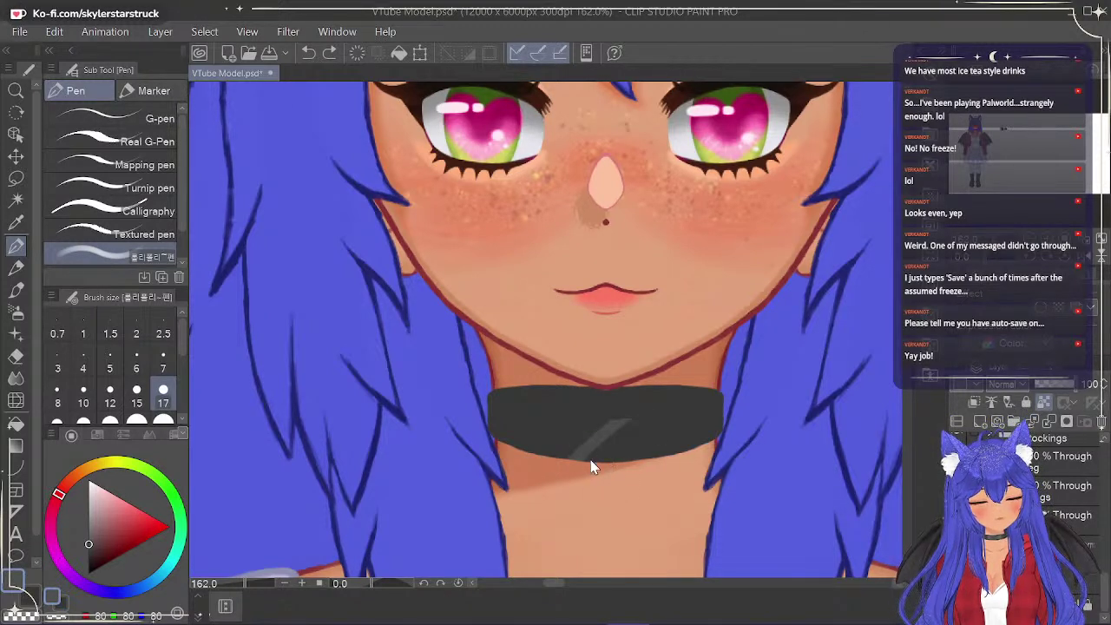
Paint a wide and a narrow diagonal highlight streak side by side on the front band in grey (80, 80, 80).
drag(577, 460, 624, 409)
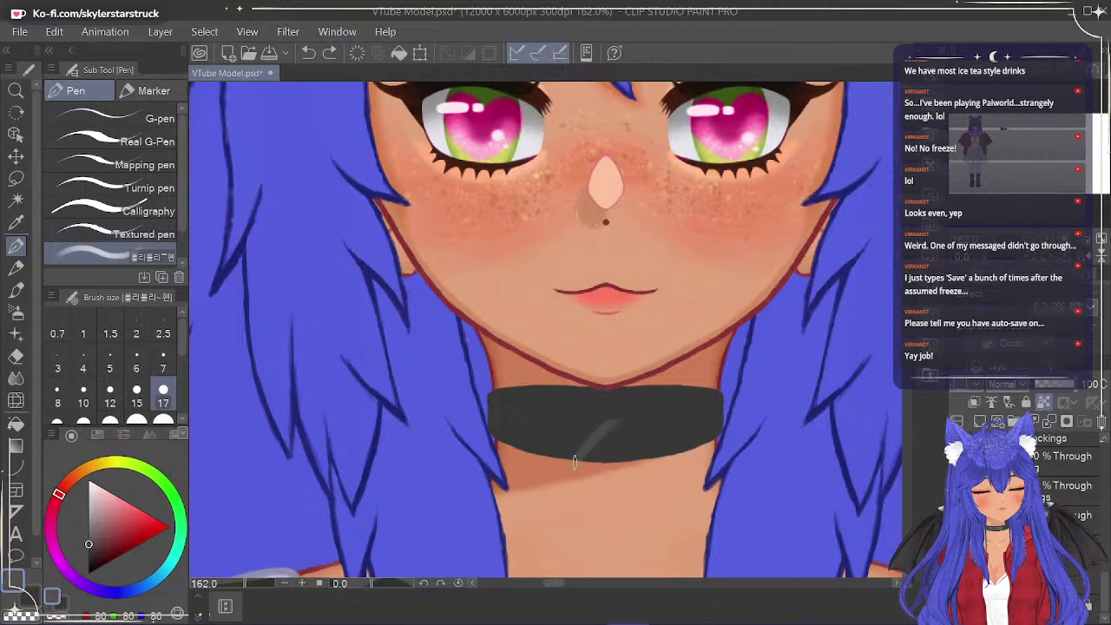
mouse_move(590, 446)
mouse_down()
mouse_move(615, 417)
mouse_move(572, 478)
mouse_move(621, 411)
mouse_move(571, 480)
mouse_move(633, 417)
mouse_up()
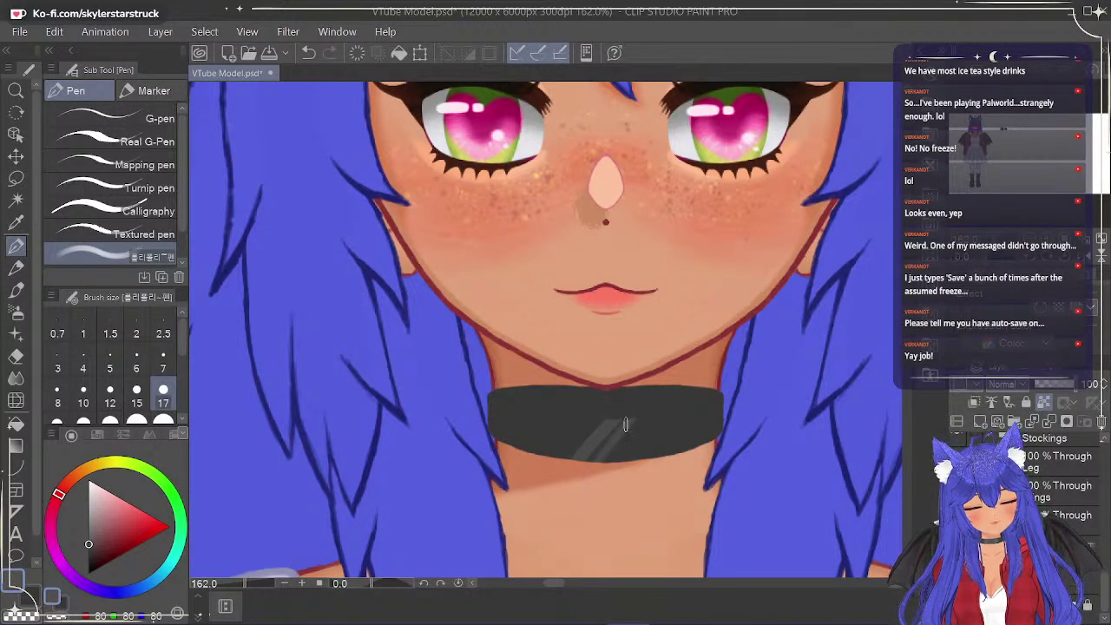
key(ctrl+z)
drag(601, 457, 640, 414)
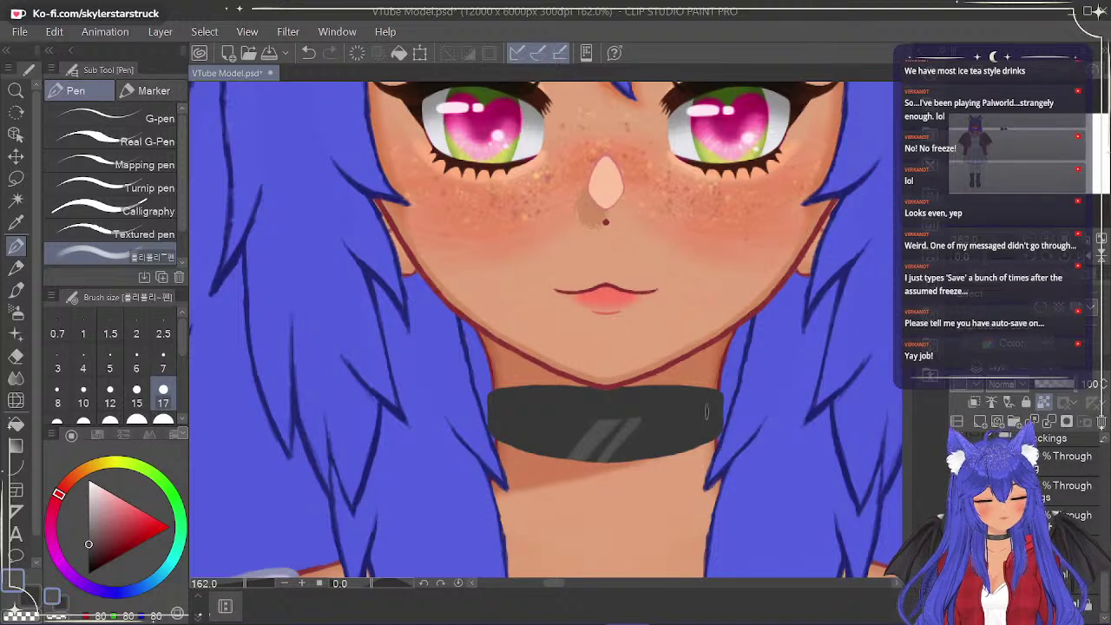
Trim and sharpen the highlight streaks' edges with the band's base grey (55, 55, 55).
click(64, 608)
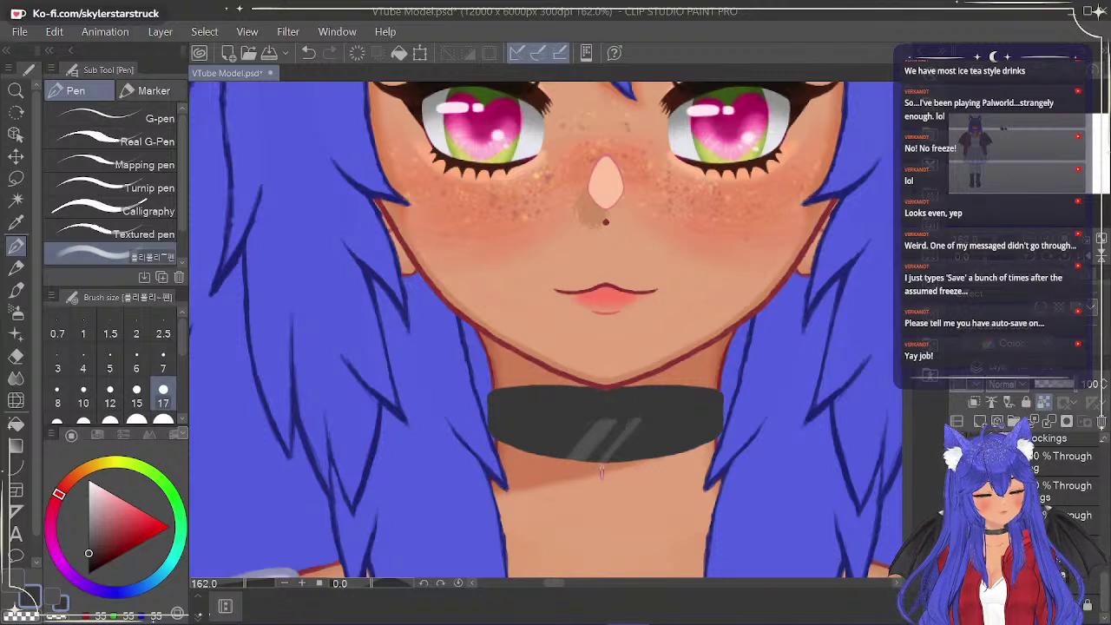
key(ctrl+z)
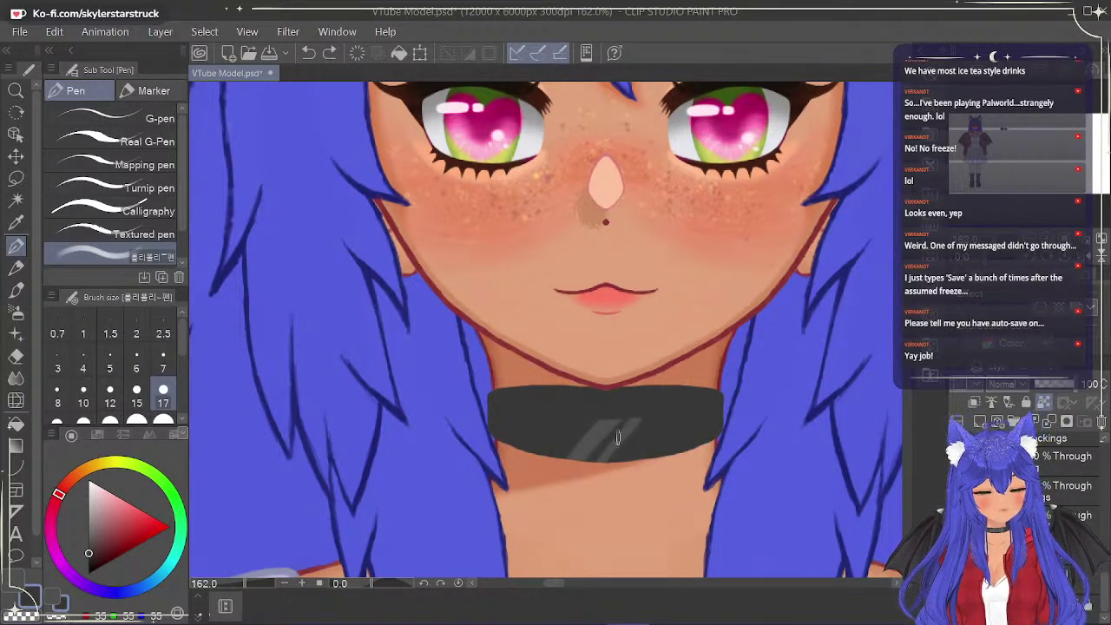
drag(630, 418, 607, 440)
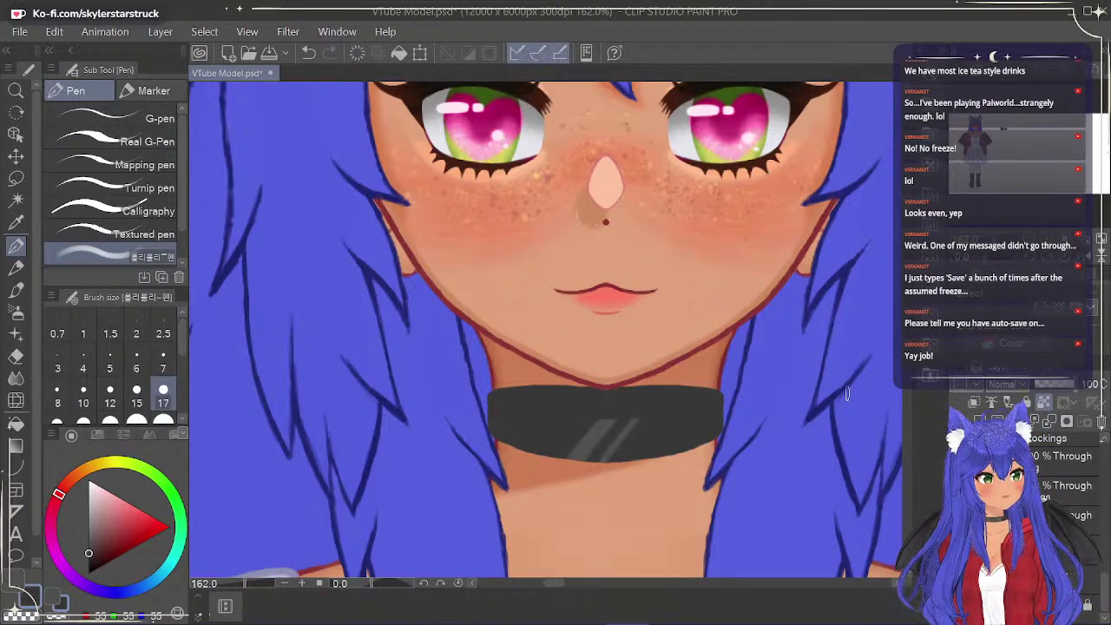
Sample the darkest grey swatch (35, 35, 35), shade the front band's ends and edges, and soften the shading with base grey (55, 55, 55).
drag(559, 588, 628, 594)
click(53, 596)
click(16, 222)
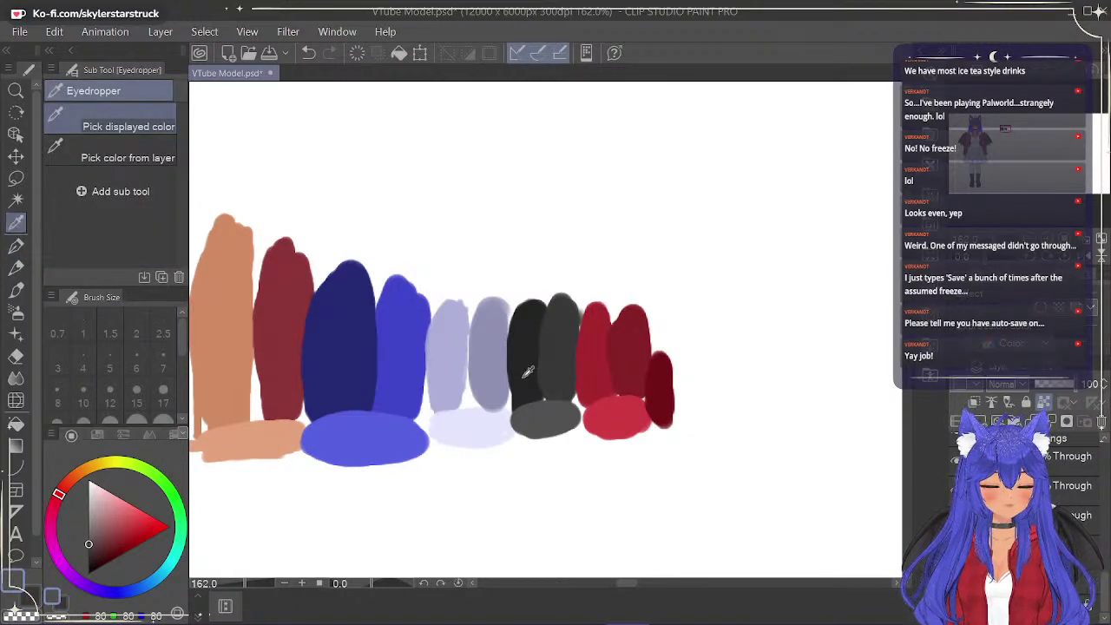
click(531, 375)
click(15, 246)
drag(640, 590, 569, 608)
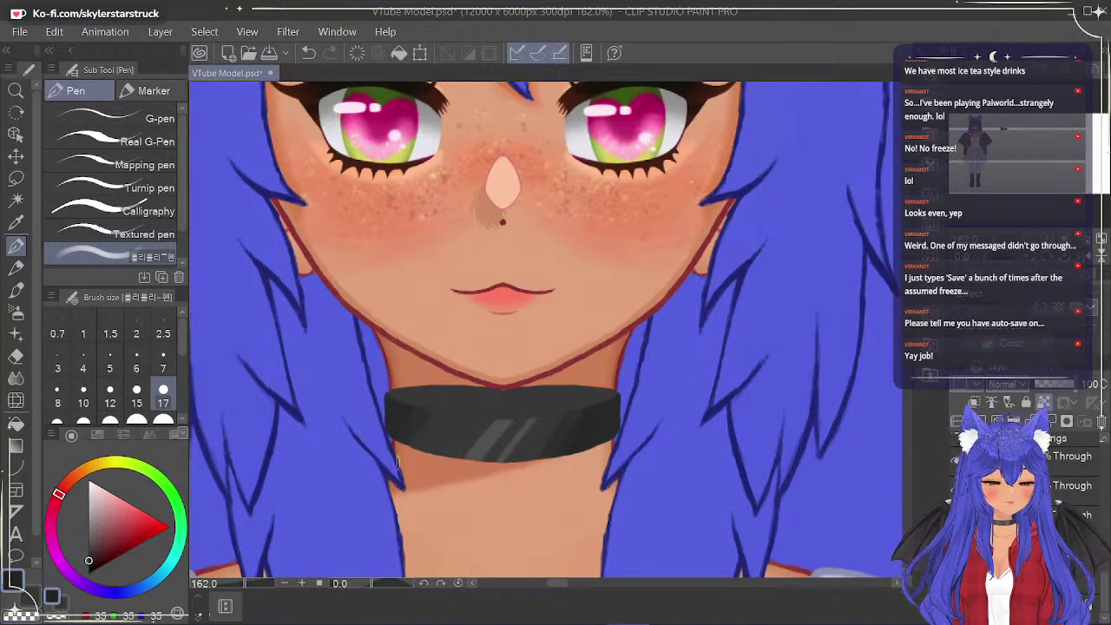
click(56, 597)
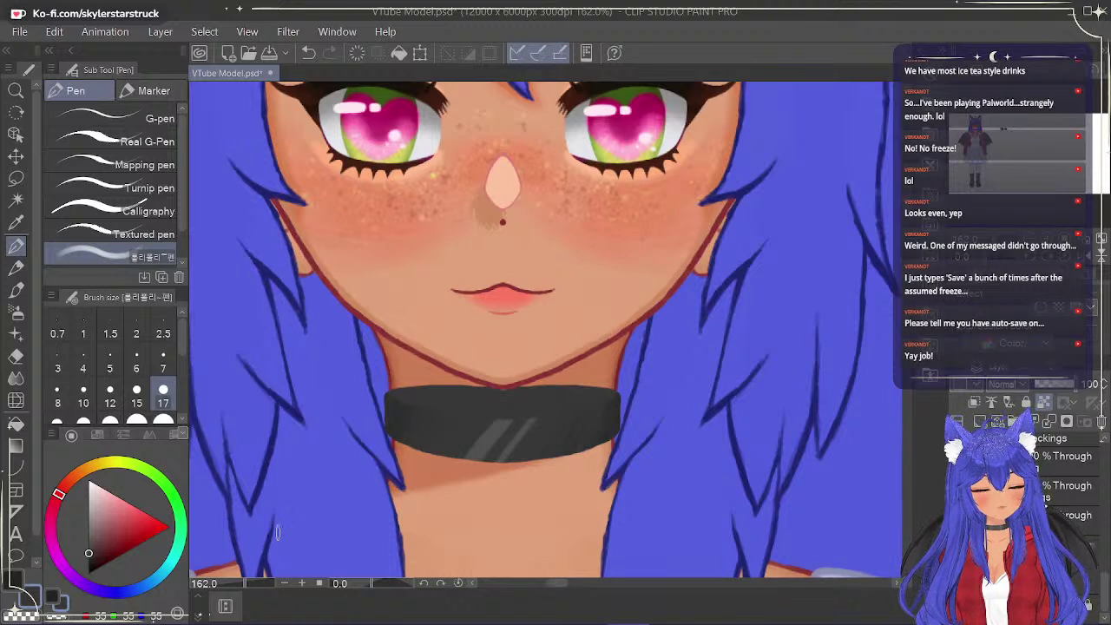
Soften the front band's highlight streaks and shading with the Blur tool at size 17.
click(15, 378)
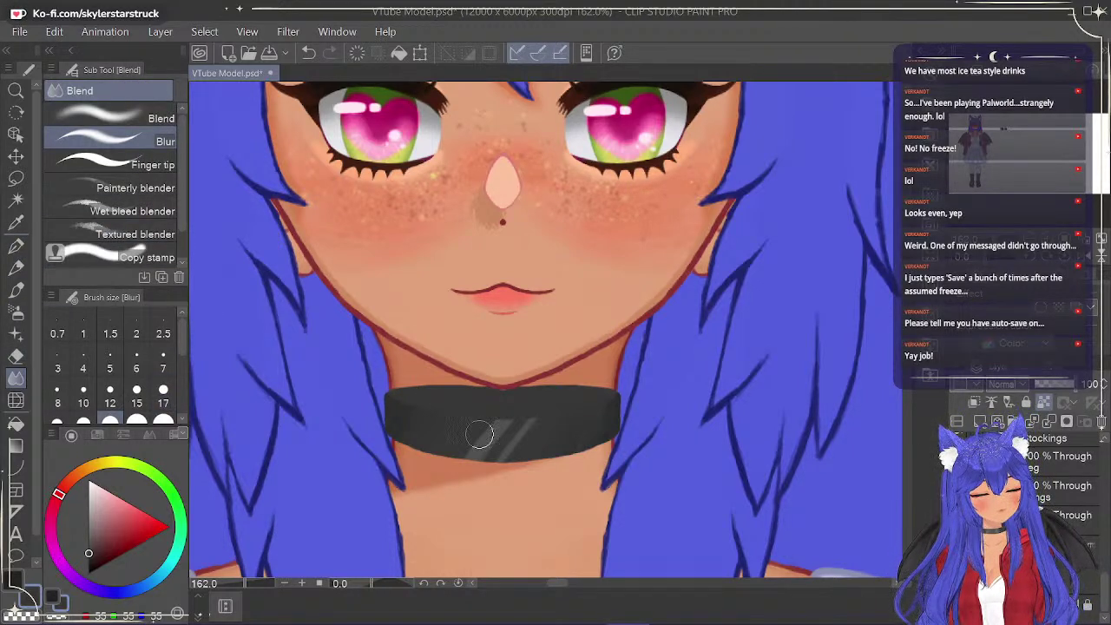
mouse_move(509, 410)
mouse_down()
mouse_move(526, 402)
mouse_move(487, 431)
mouse_move(487, 412)
mouse_up()
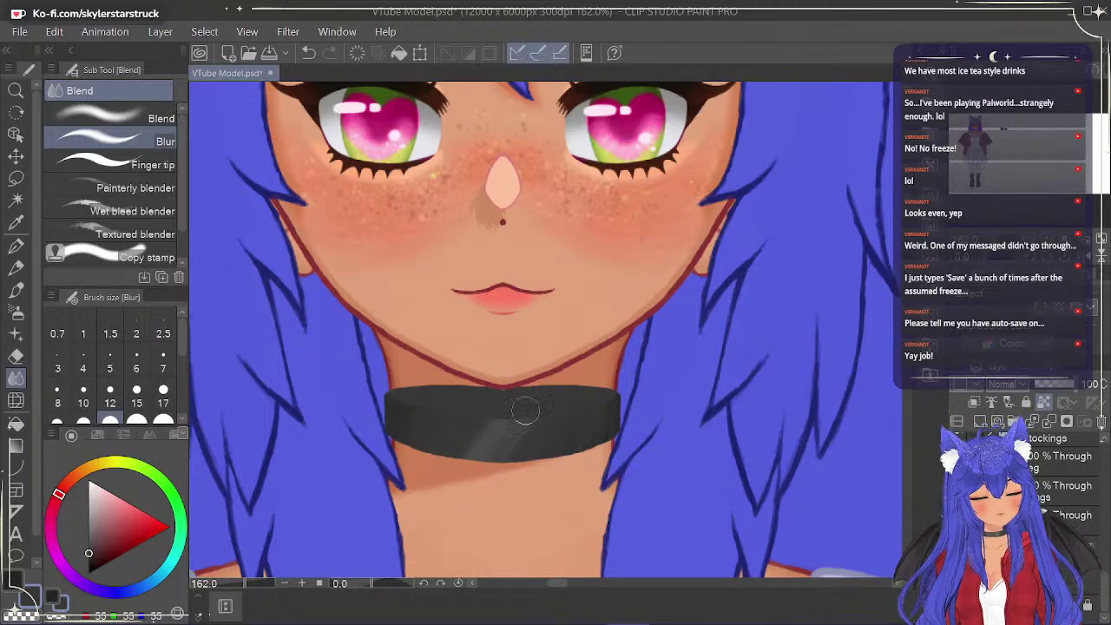
key(ctrl+z)
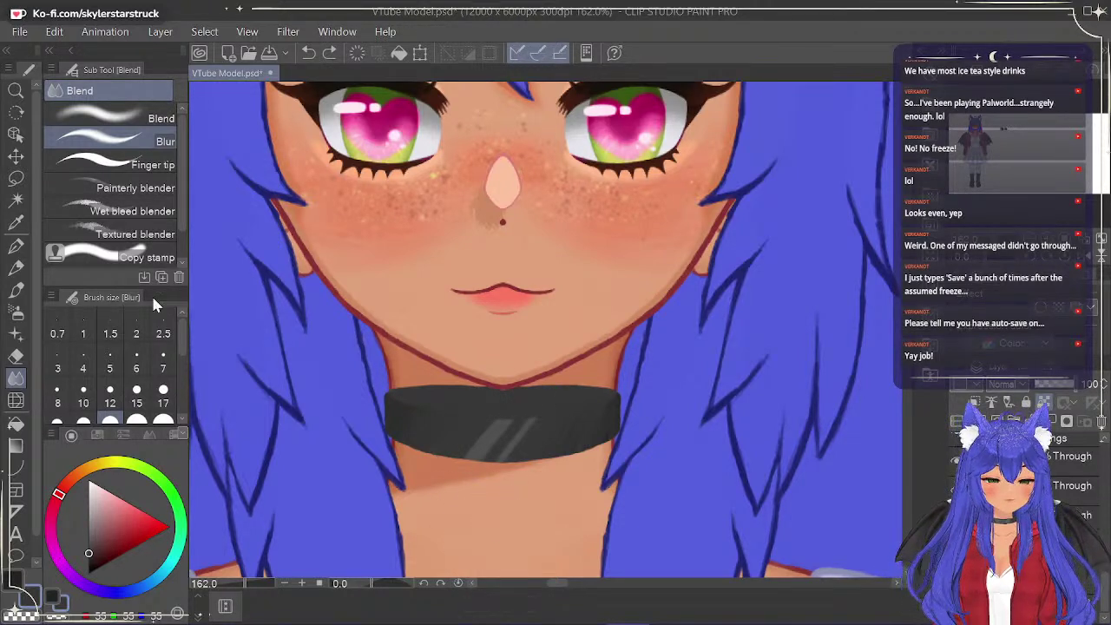
click(162, 393)
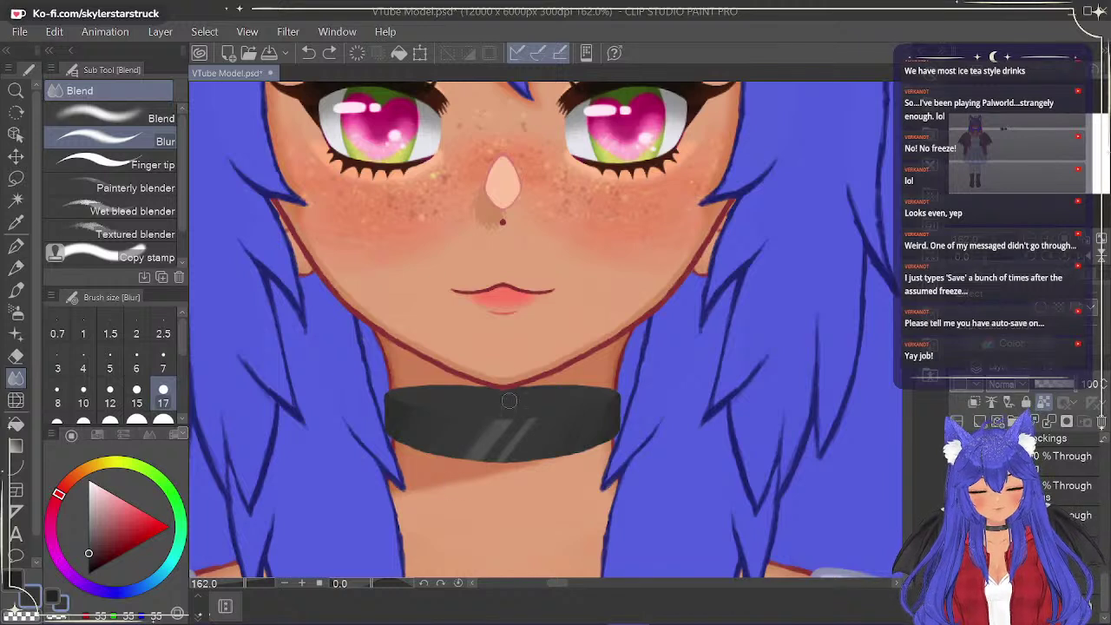
drag(472, 428, 451, 460)
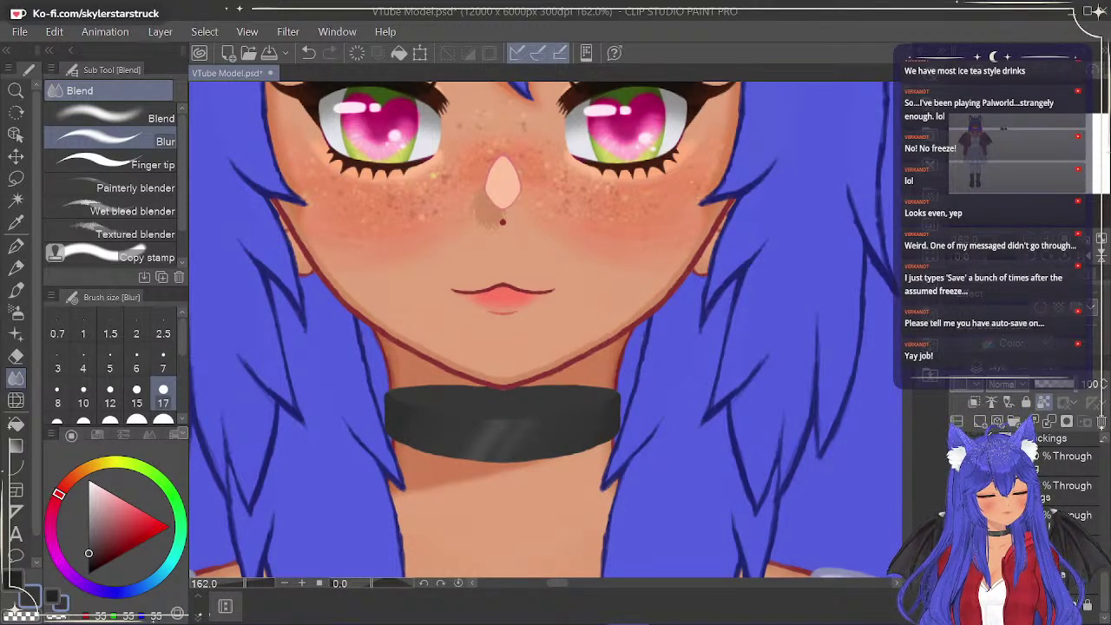
With the front collar band hidden, shade the back band in dark grey (35, 35, 35) and soften the shading with base grey (55, 55, 55).
drag(1107, 591, 1109, 514)
click(956, 523)
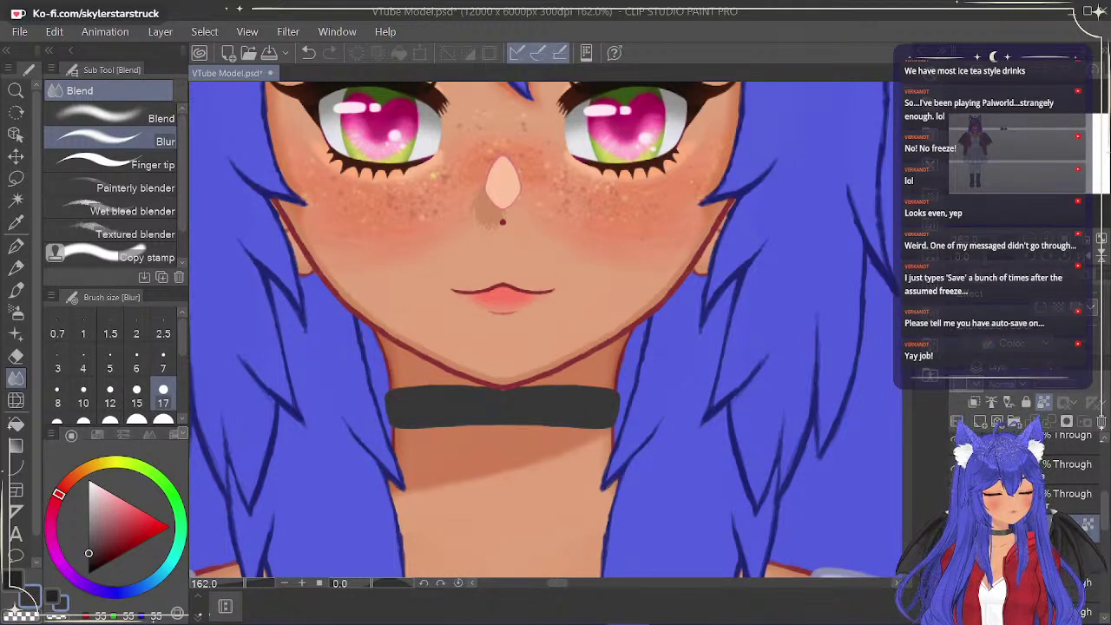
click(1058, 567)
click(52, 599)
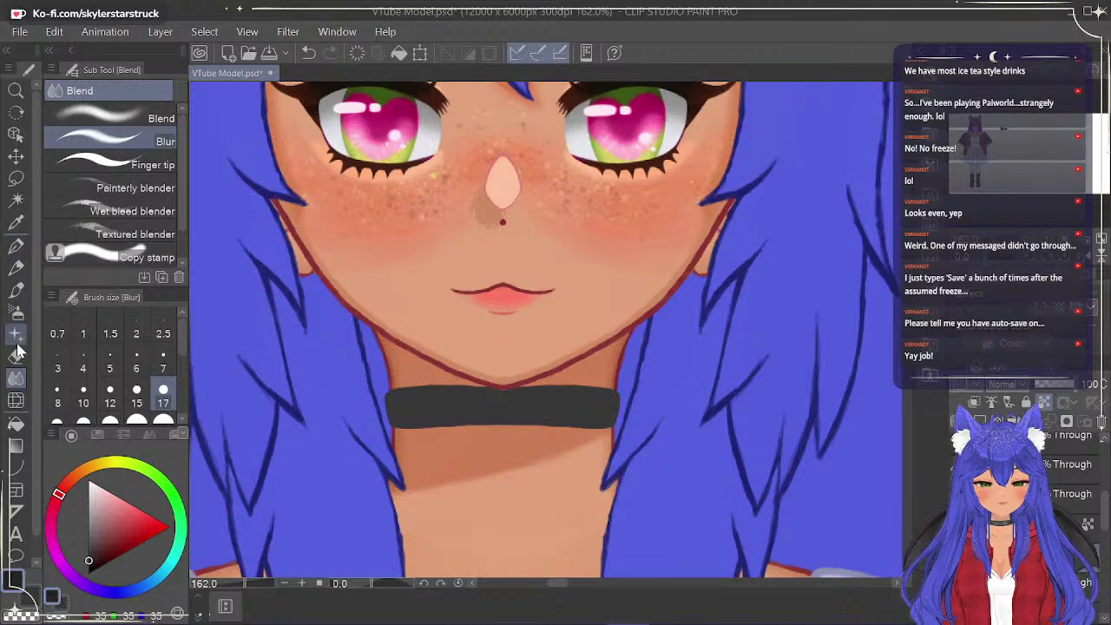
click(16, 245)
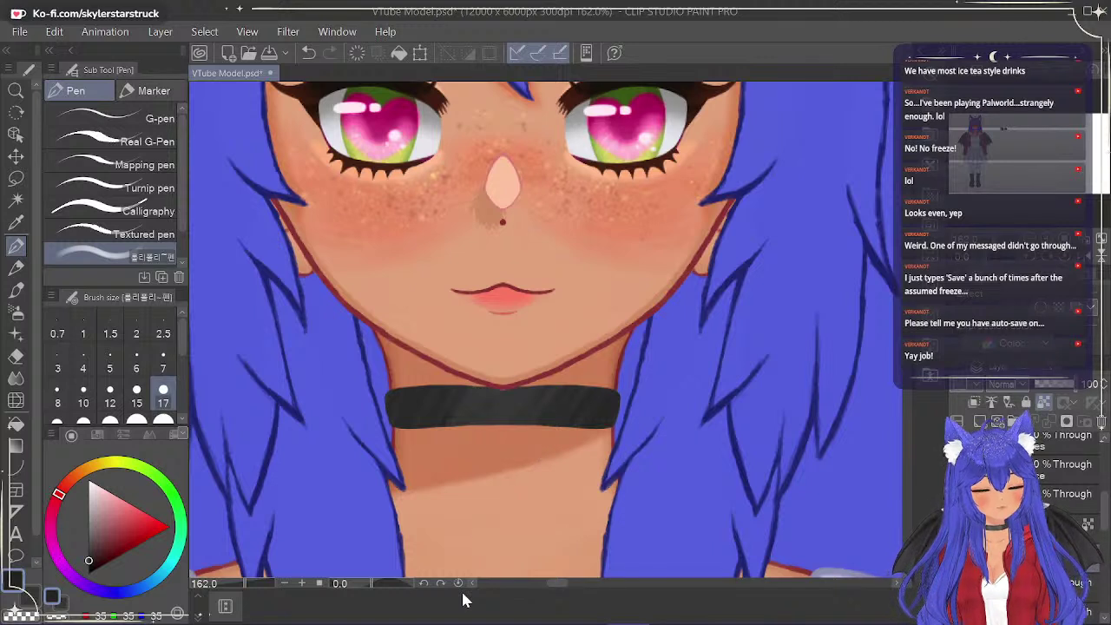
click(63, 603)
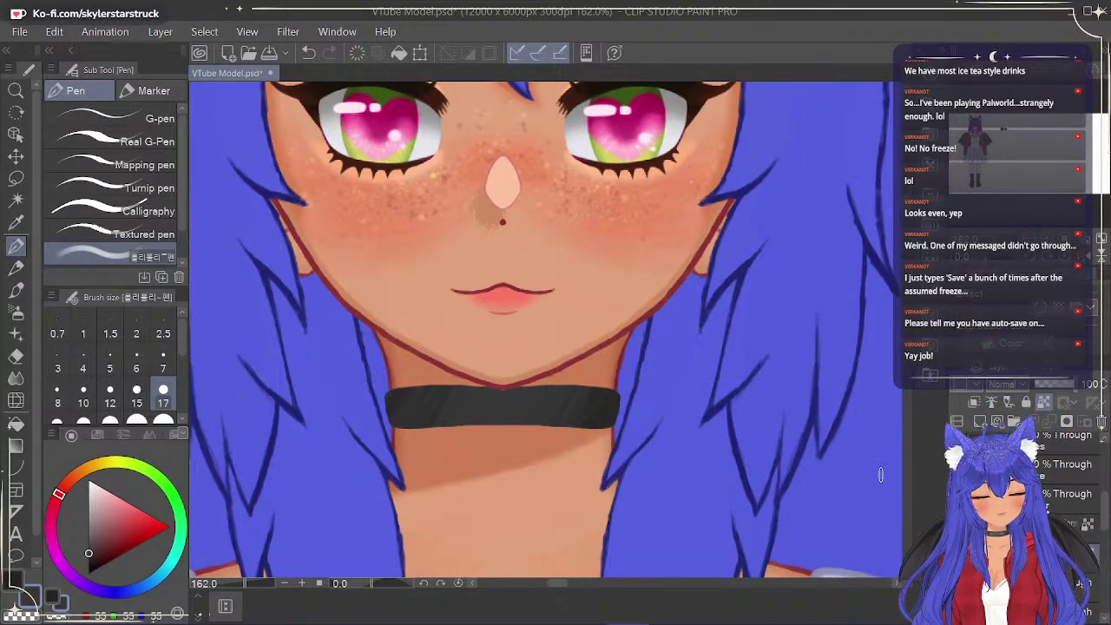
Sample the lightest grey swatch (80, 80, 80) and paint diagonal highlight streaks at the middle of the back band with the Pen.
drag(559, 585, 635, 594)
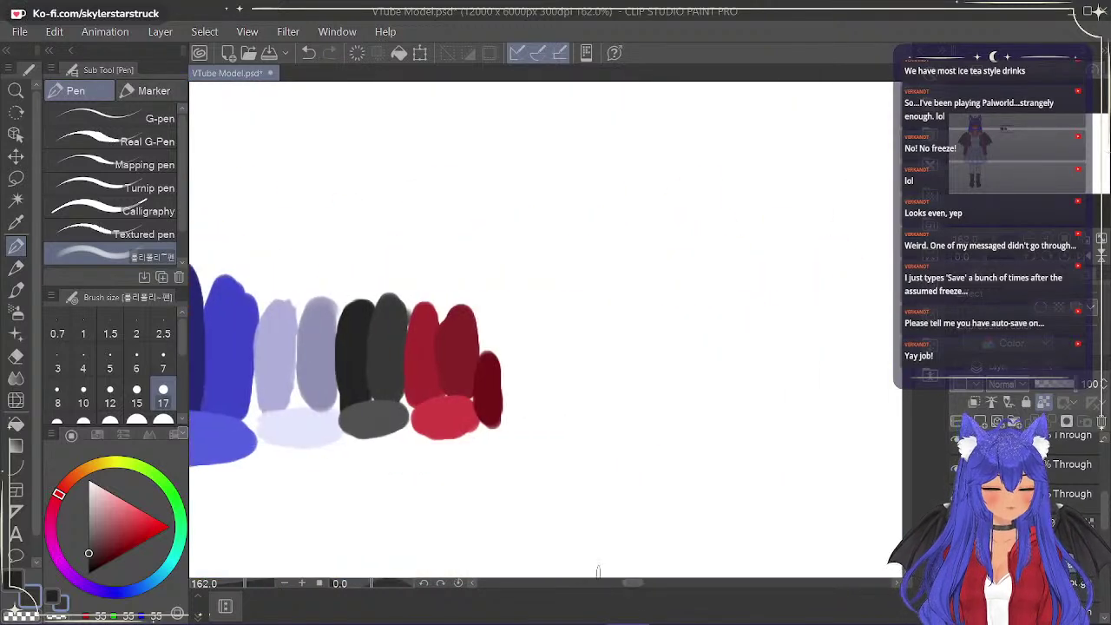
click(27, 220)
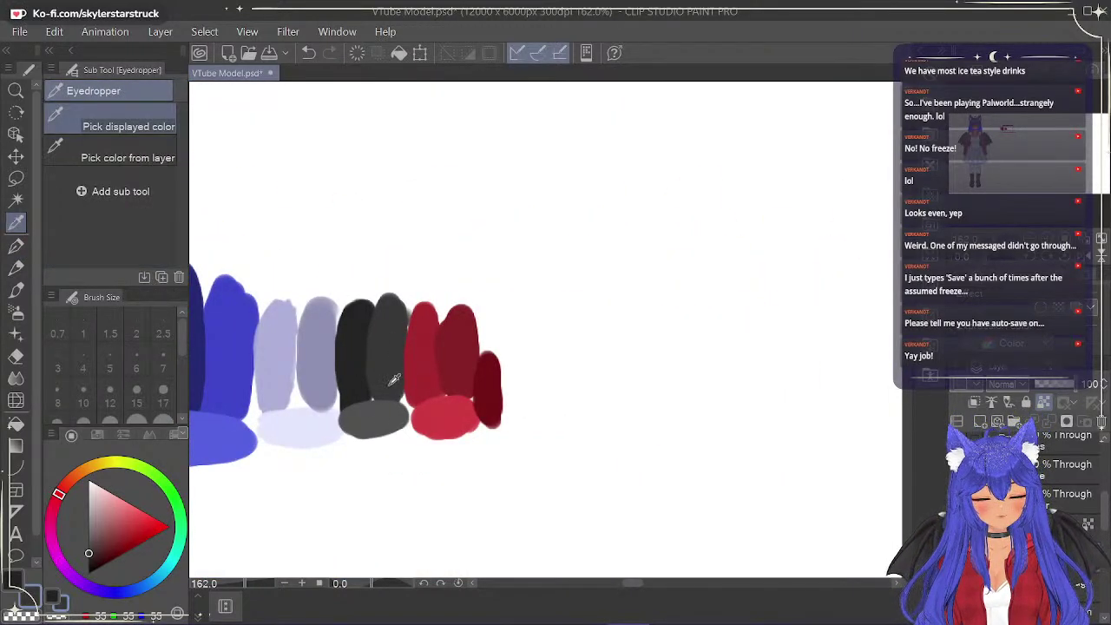
click(375, 404)
click(15, 247)
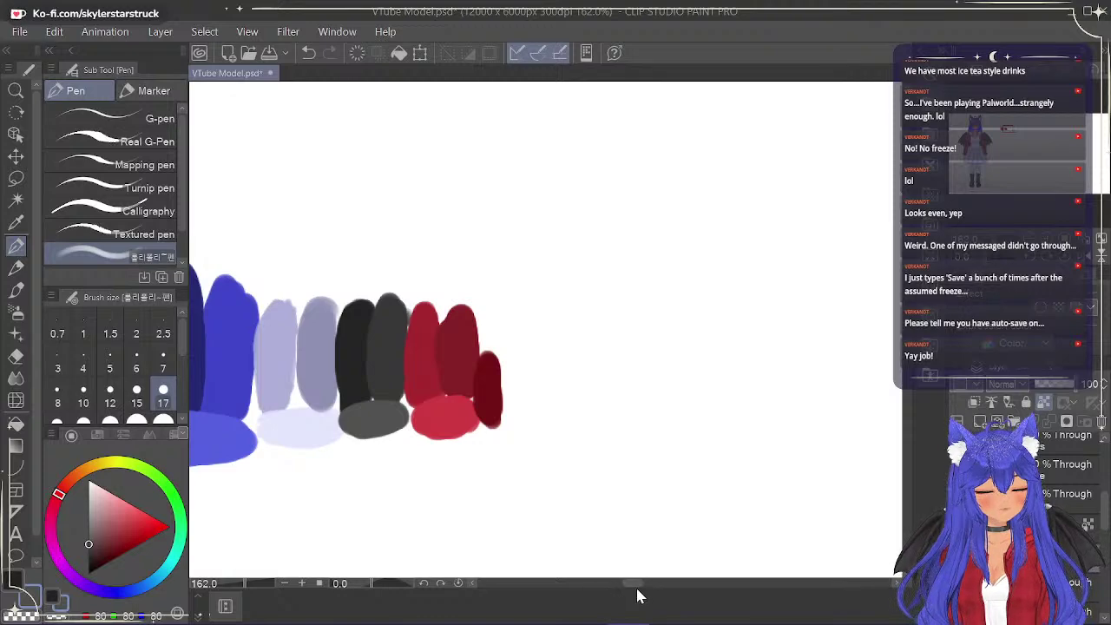
drag(625, 587, 560, 593)
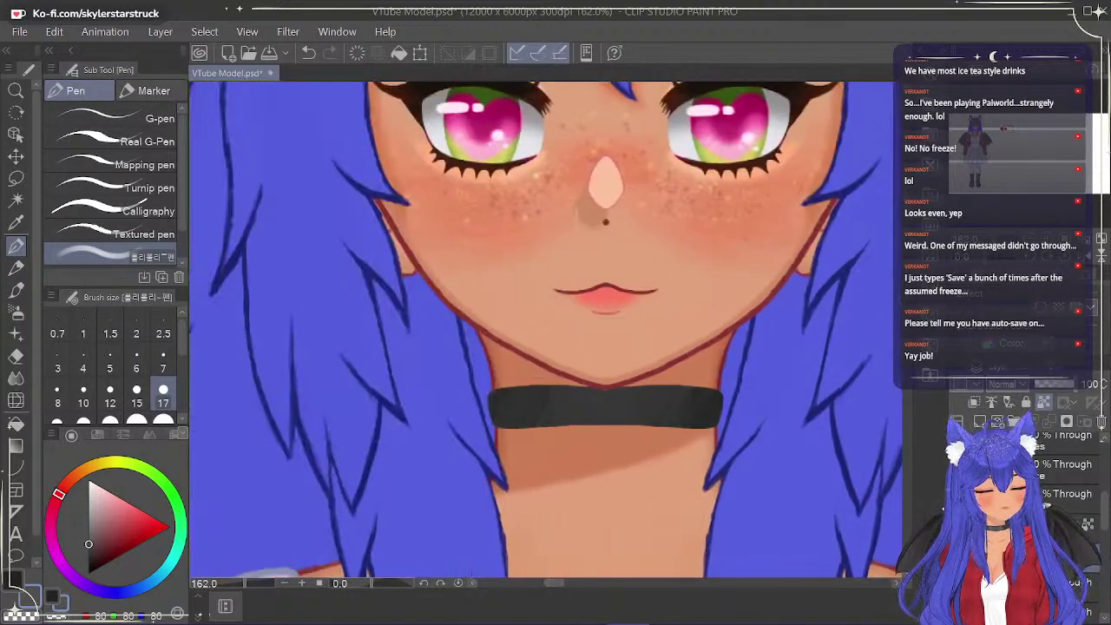
drag(589, 398, 577, 422)
mouse_move(599, 386)
mouse_down()
mouse_move(574, 427)
mouse_move(605, 412)
mouse_move(594, 428)
mouse_move(621, 382)
mouse_move(600, 418)
mouse_up()
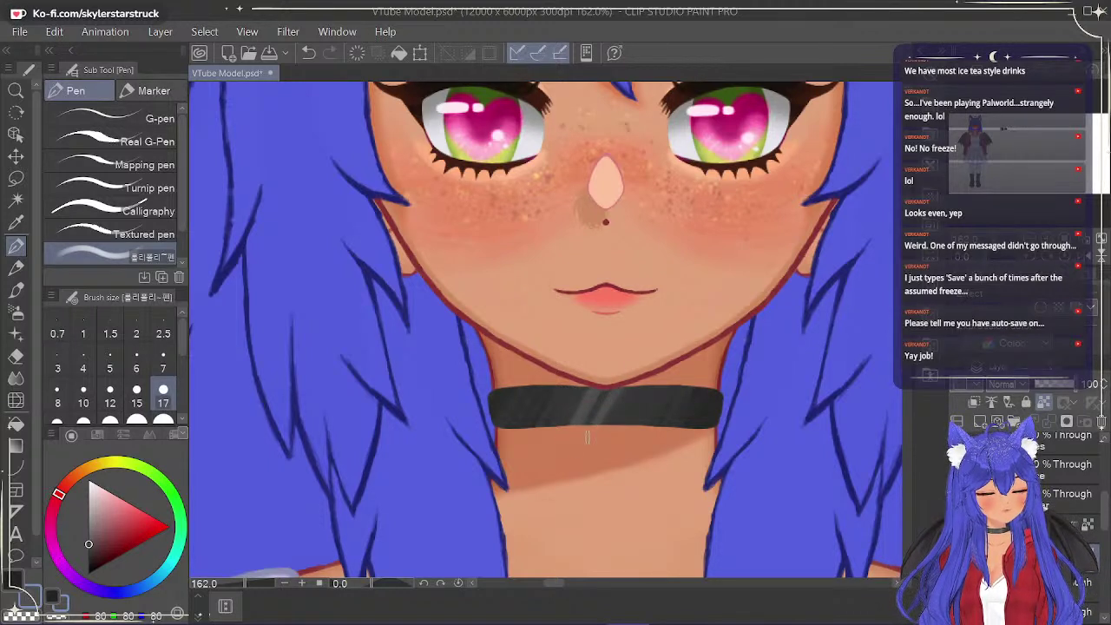
Soften the back band's streaks and shading with the Blur tool at size 17, and show the front band again.
key(j)
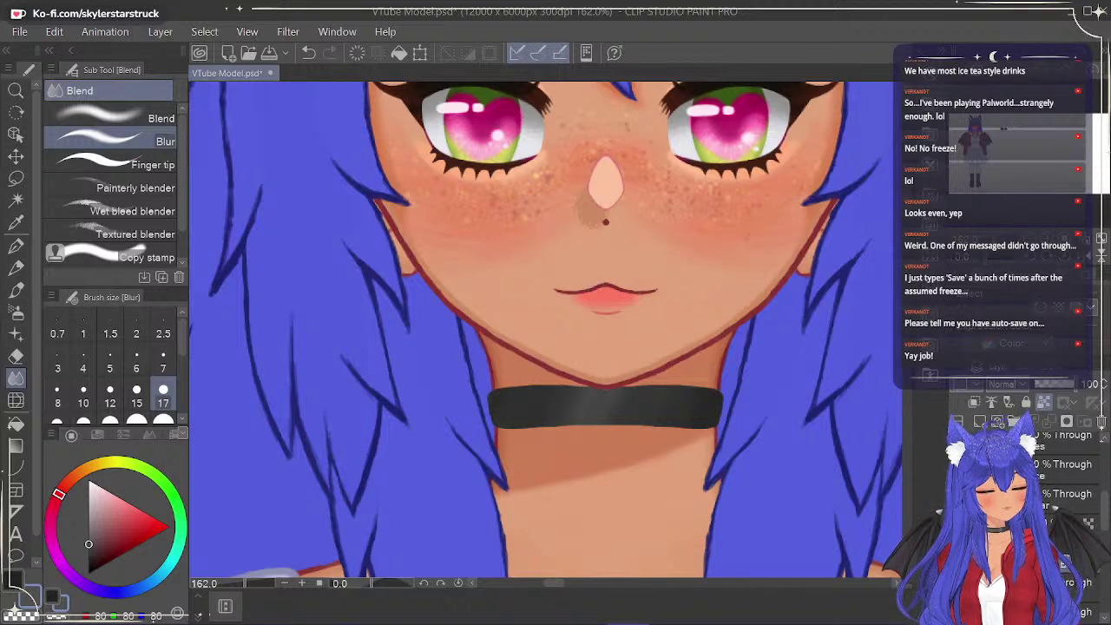
click(957, 525)
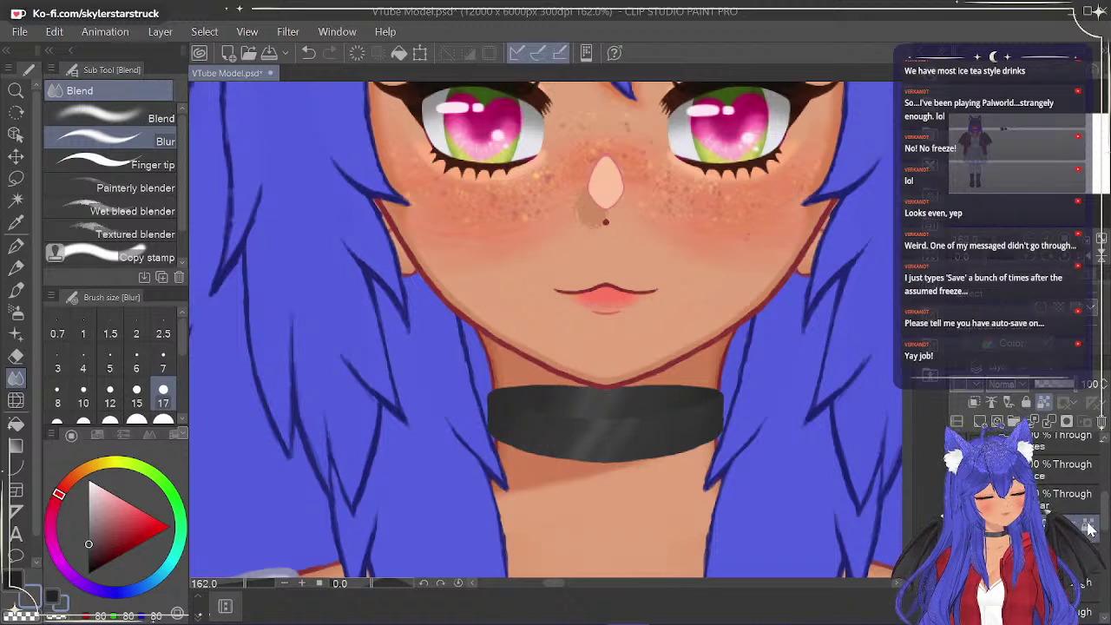
Outline the front band's lower edge and sides in dark grey (35, 35, 35) on the layer with the vertical symmetry ruler.
click(16, 246)
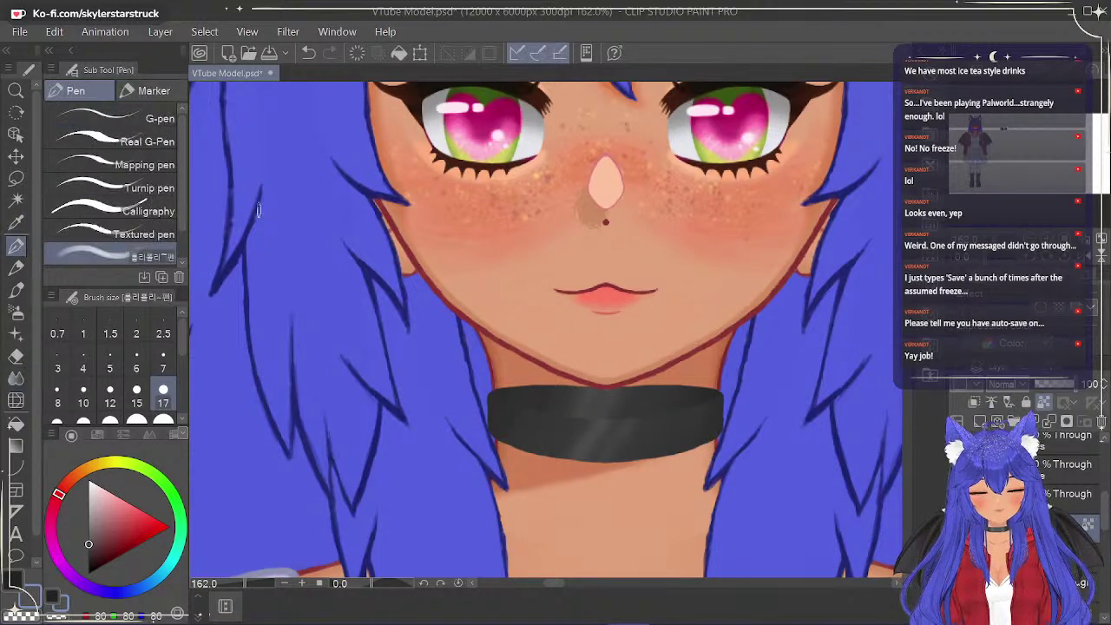
click(52, 598)
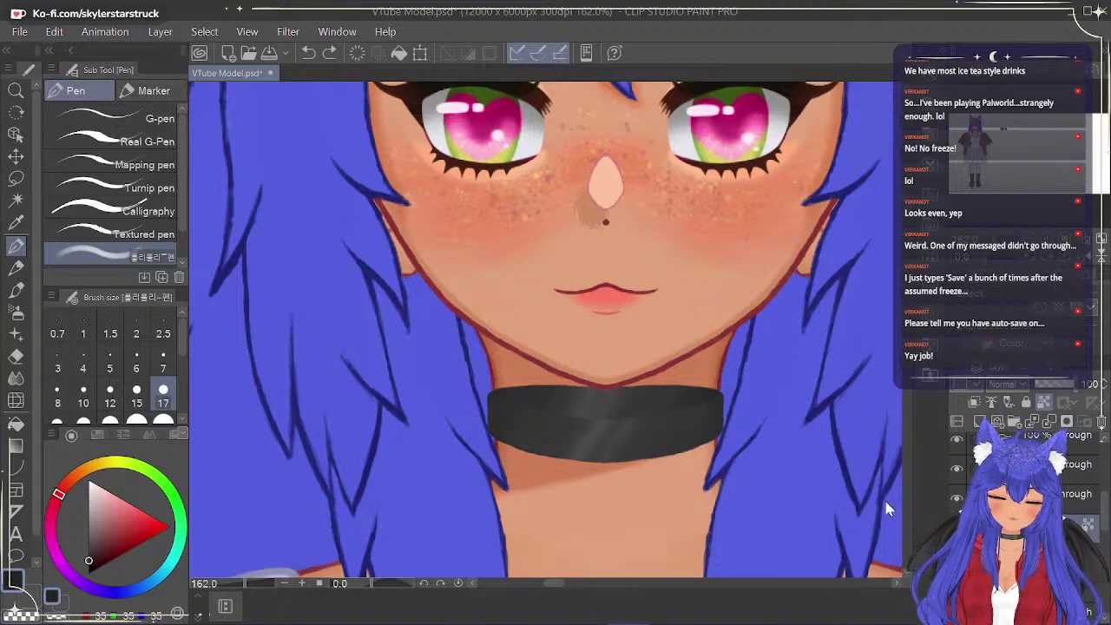
key(ctrl+z)
scroll(1076, 512, down, 10)
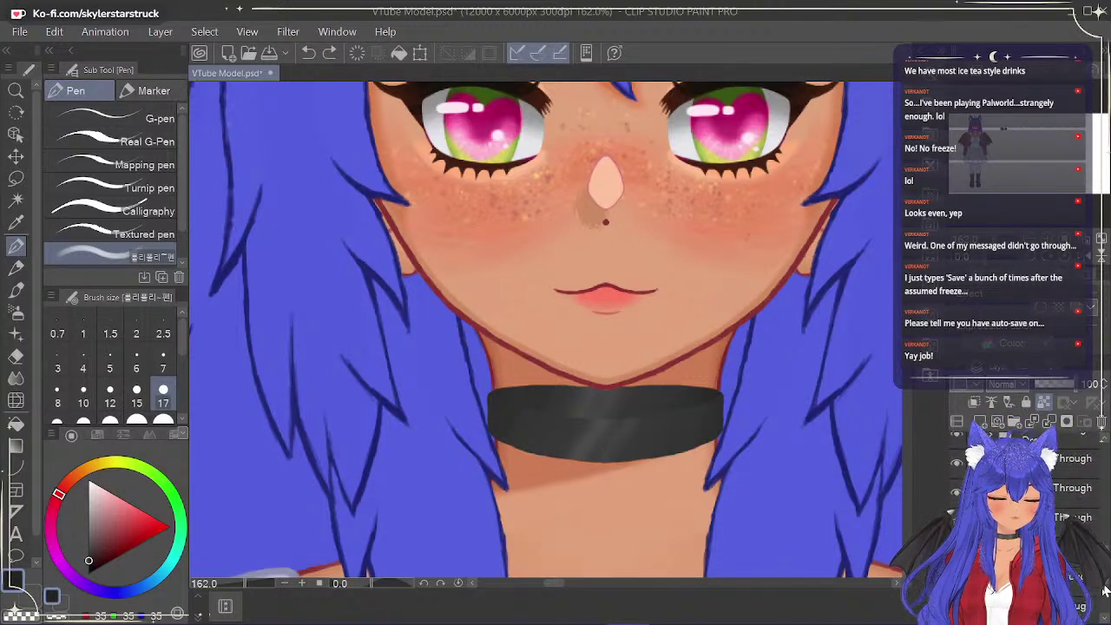
click(609, 466)
drag(604, 468, 630, 465)
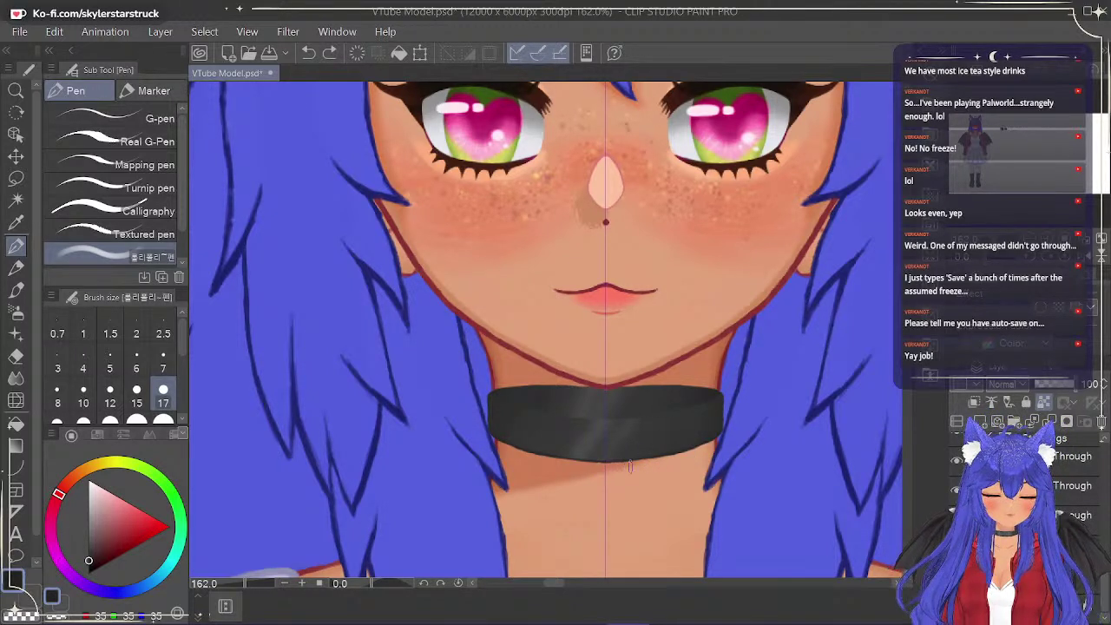
drag(693, 452, 722, 425)
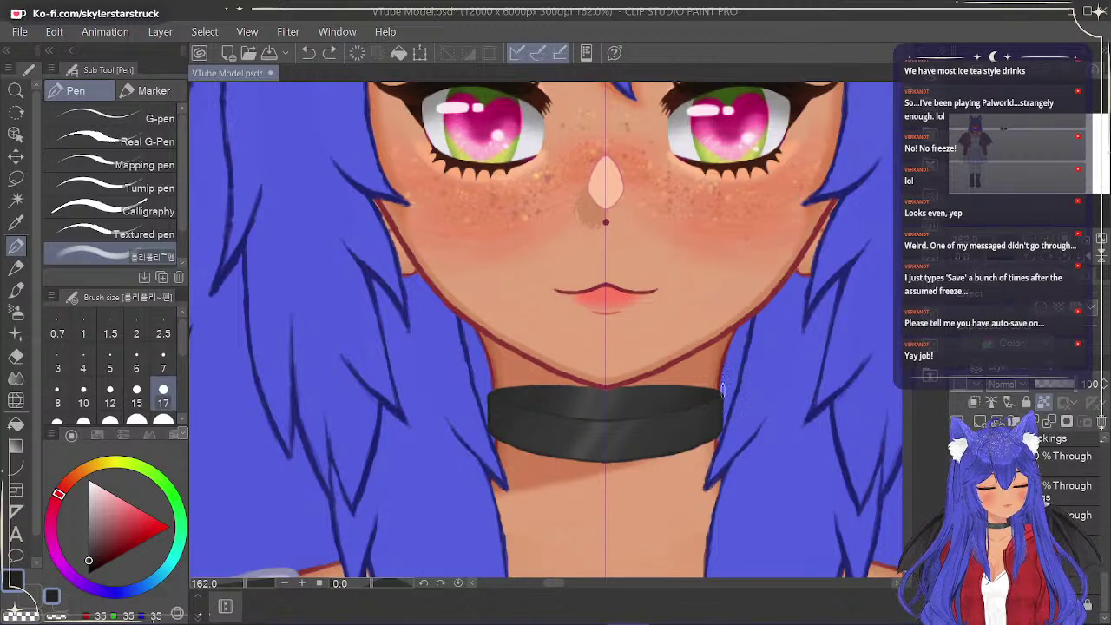
Refine the dark line along the front band's upper rim and touch up its side and lower outlines with the Pen.
drag(667, 407, 614, 406)
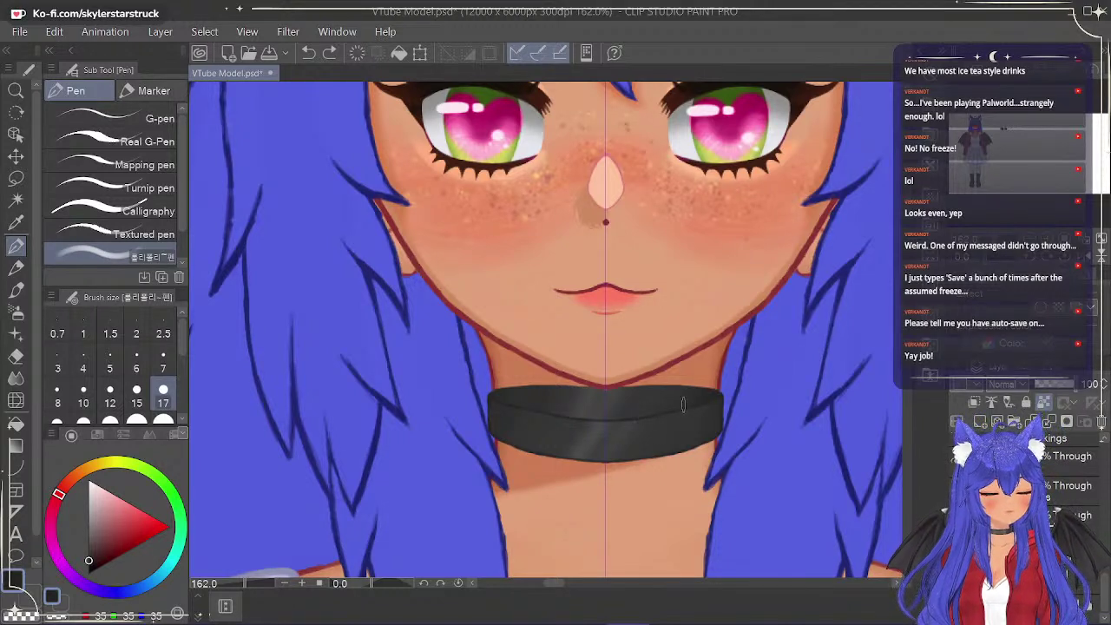
drag(631, 415, 688, 401)
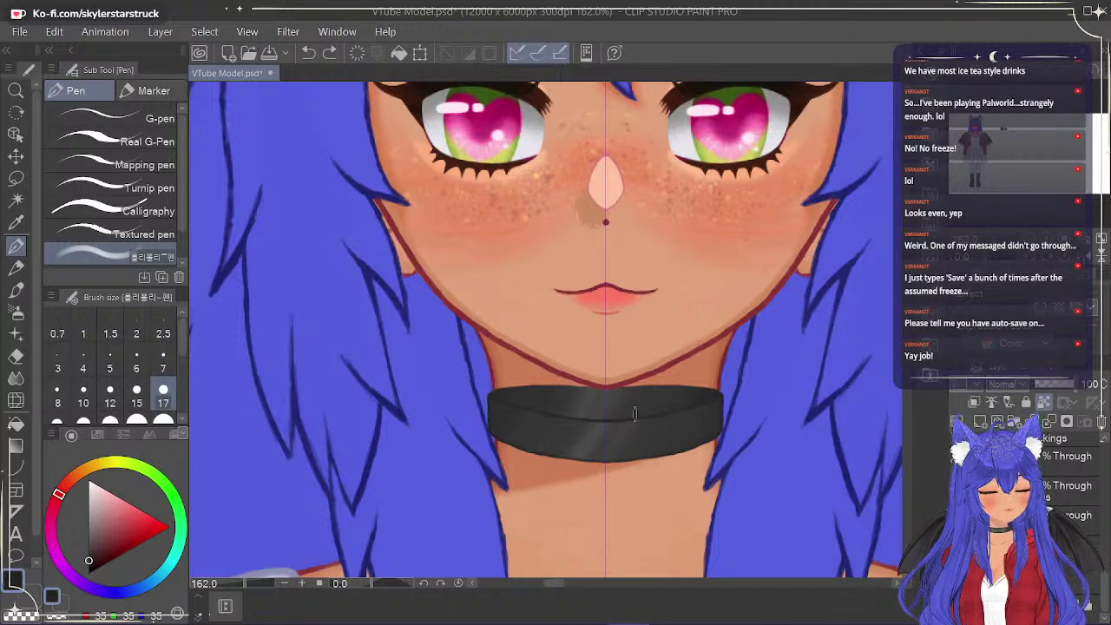
drag(685, 408, 720, 395)
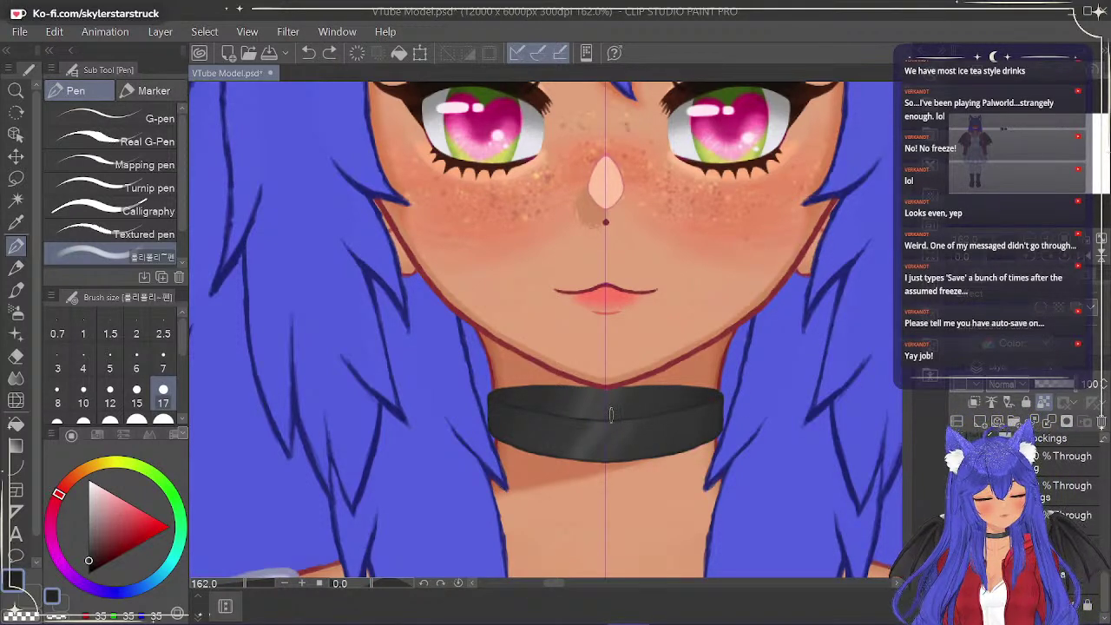
drag(635, 414, 638, 411)
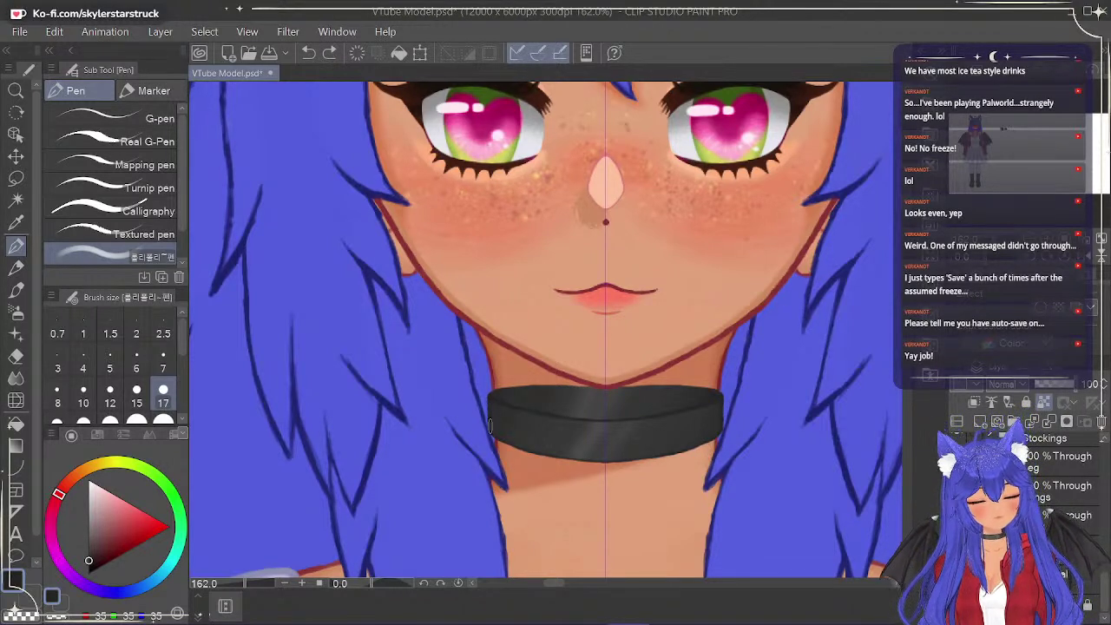
drag(484, 432, 487, 390)
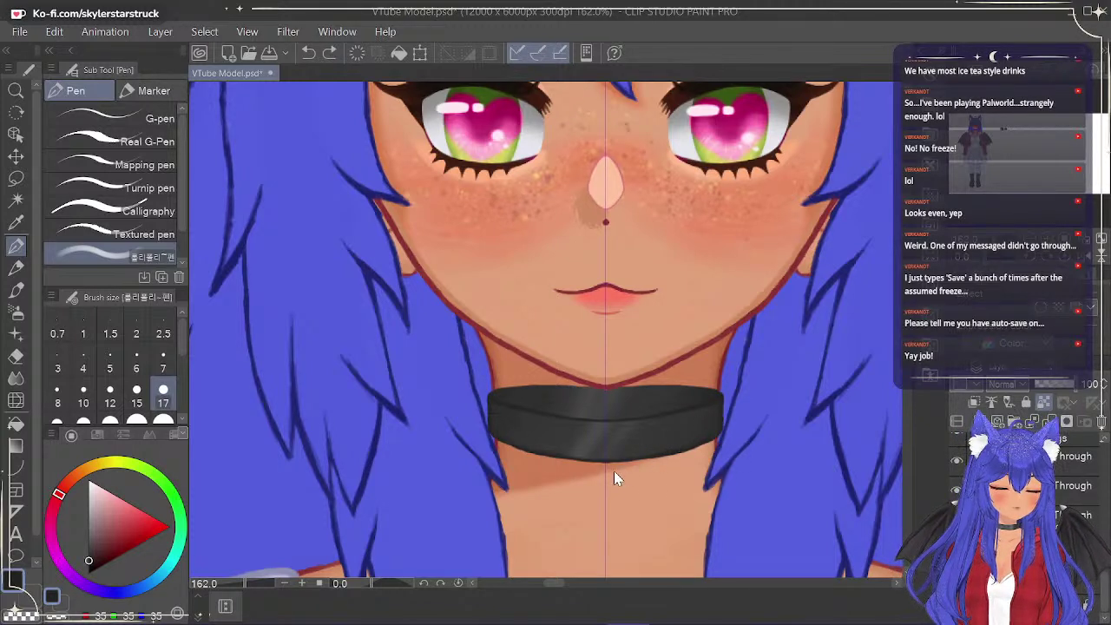
drag(622, 463, 657, 460)
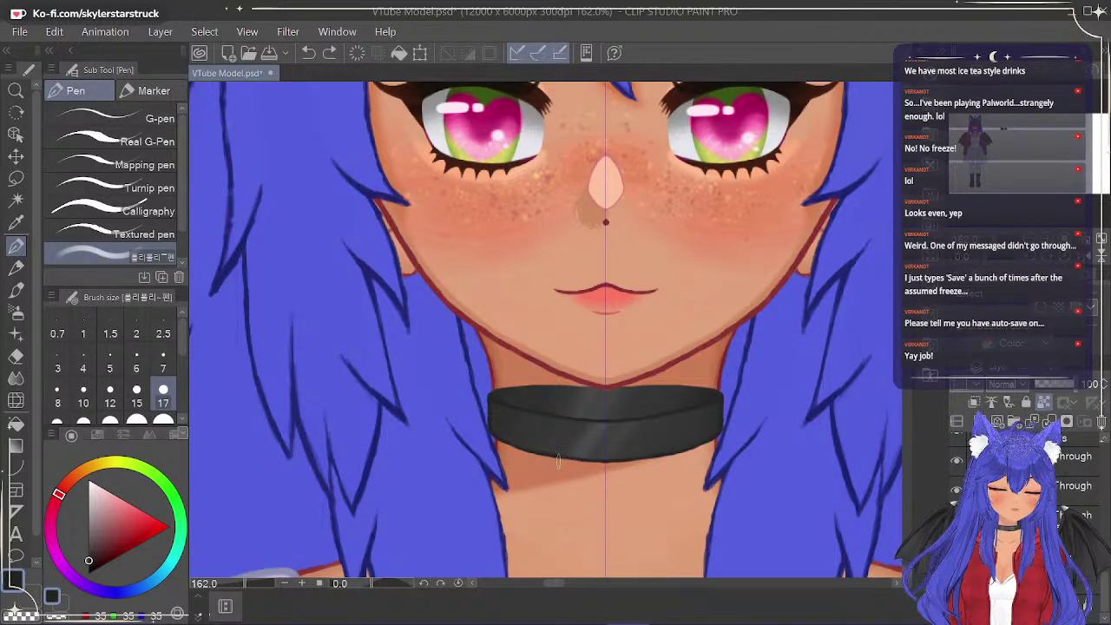
key(ctrl+y)
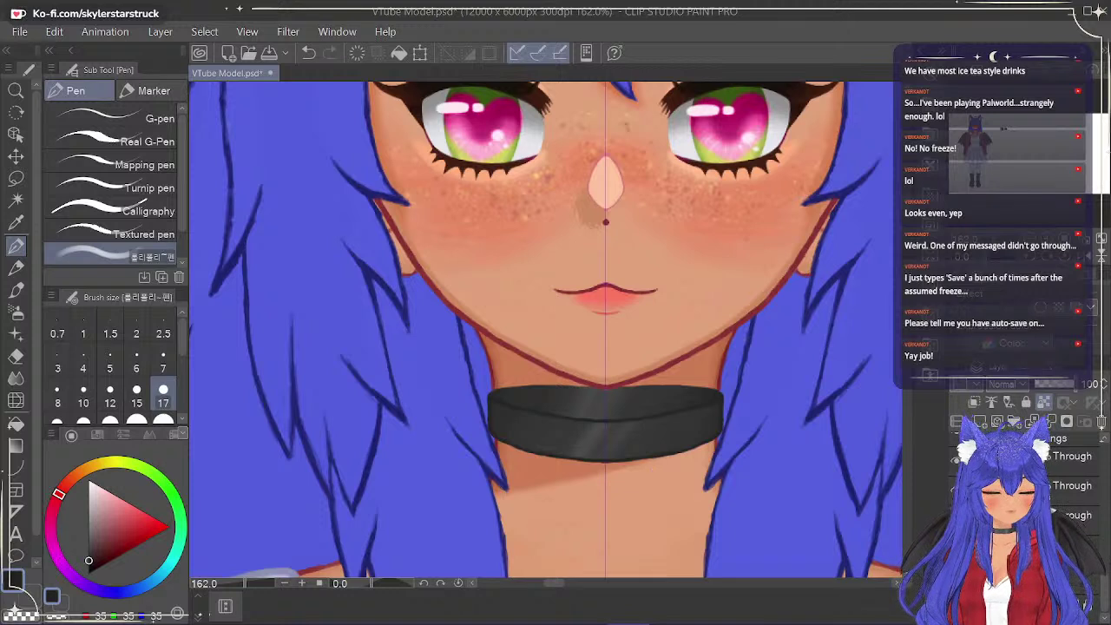
Soften the collar's rim, side and lower outlines with the Blur tool at size 12.
click(15, 376)
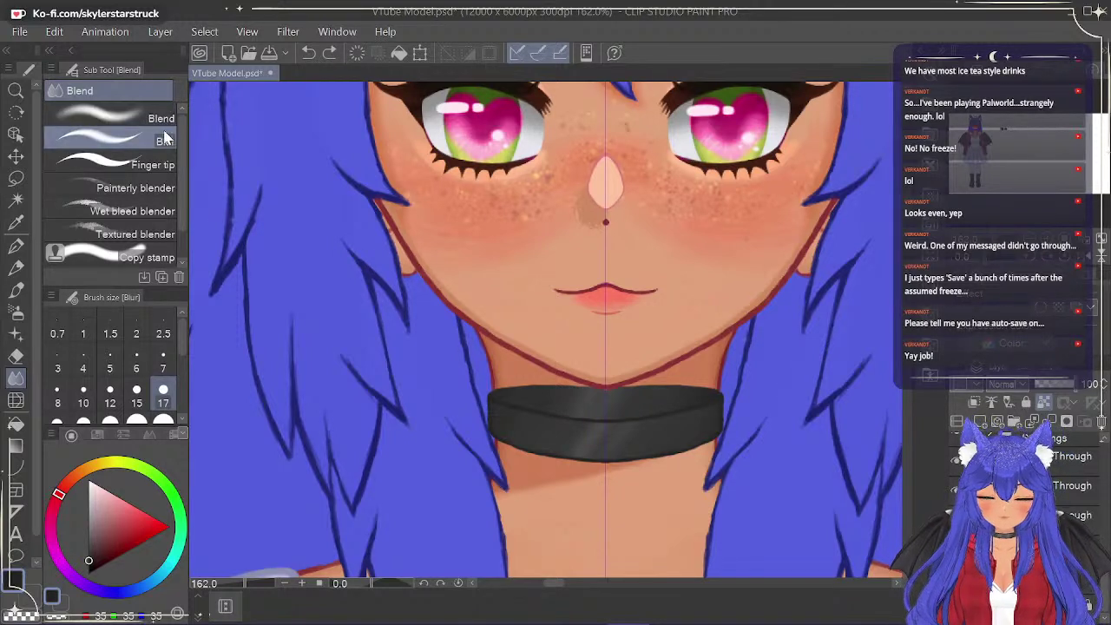
click(110, 396)
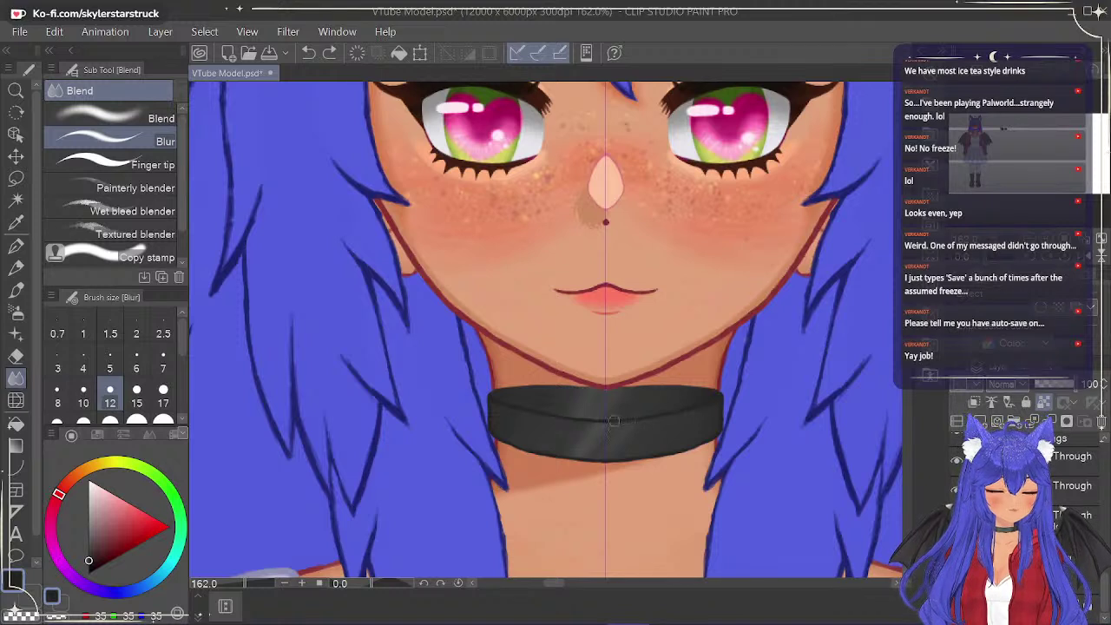
mouse_move(706, 402)
mouse_down()
mouse_move(716, 382)
mouse_move(725, 424)
mouse_up()
drag(648, 462, 740, 429)
mouse_move(597, 458)
mouse_down()
mouse_move(681, 456)
mouse_move(632, 460)
mouse_up()
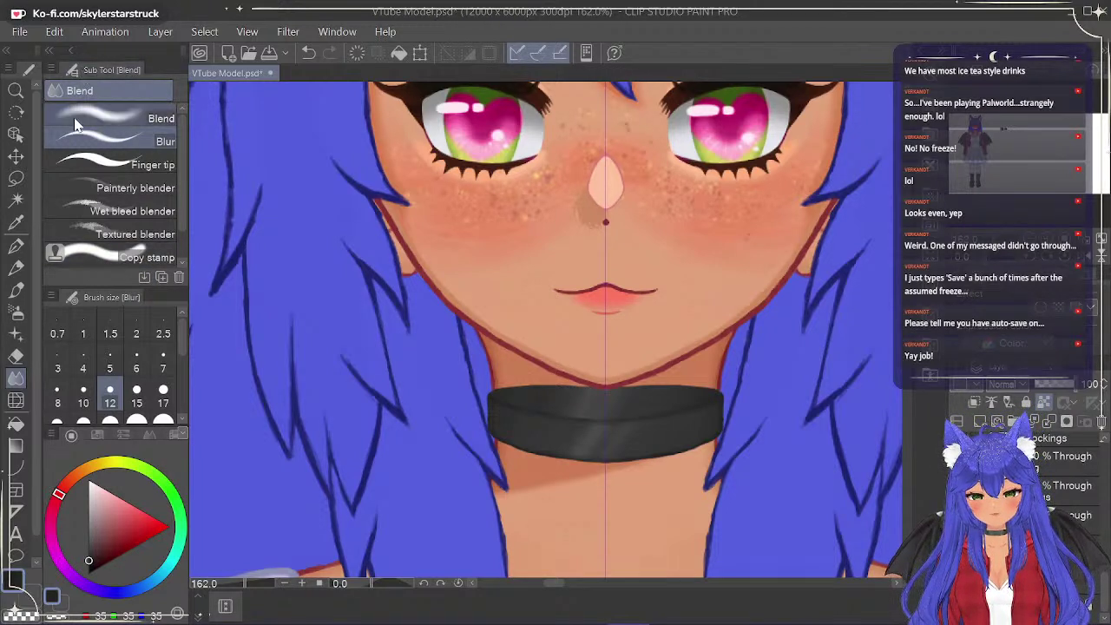
right_click(17, 380)
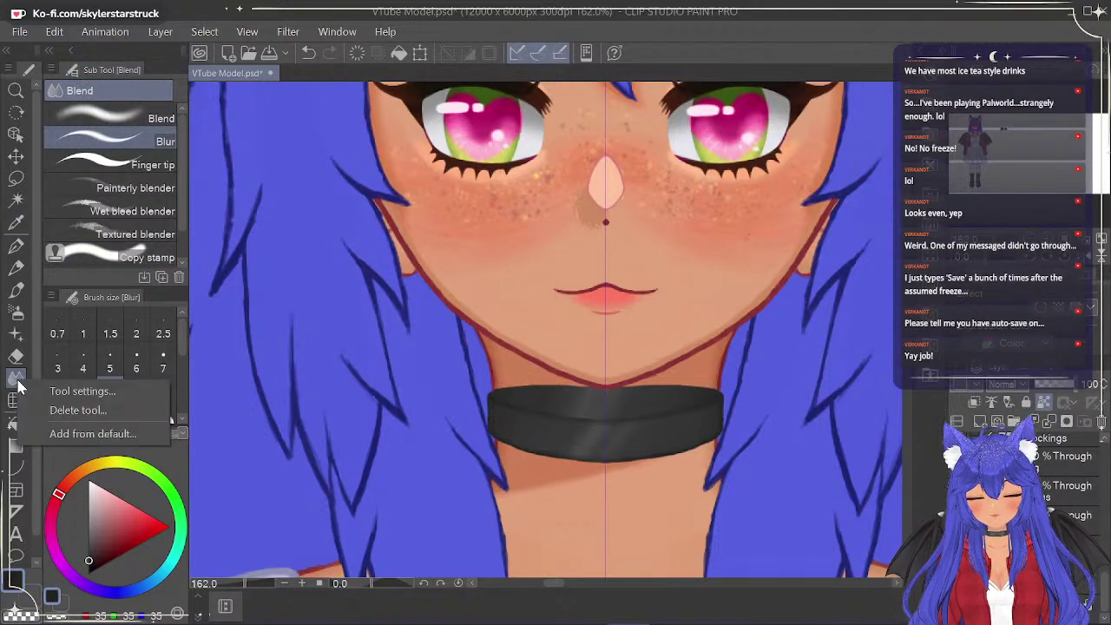
click(72, 396)
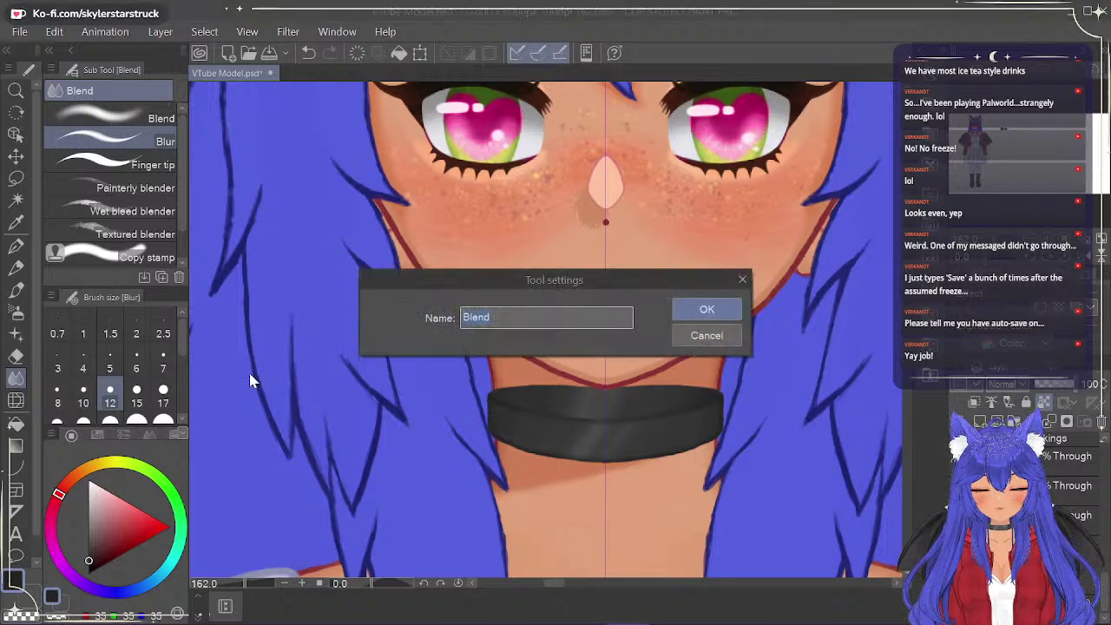
click(744, 279)
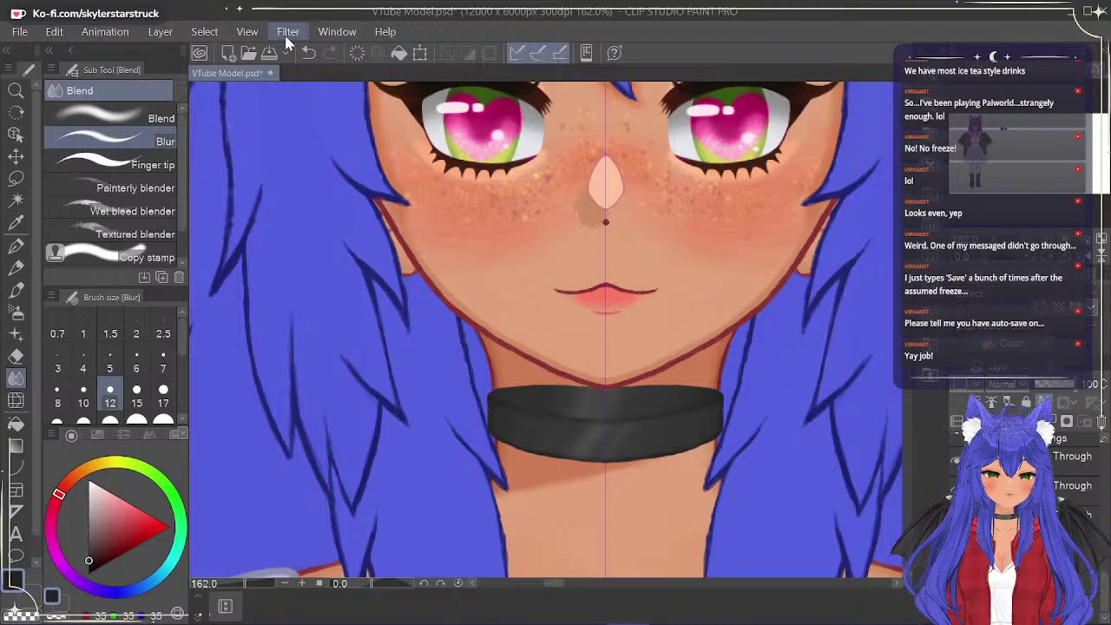
Hide the Sub Tool palette and return to the Blur tool.
click(252, 32)
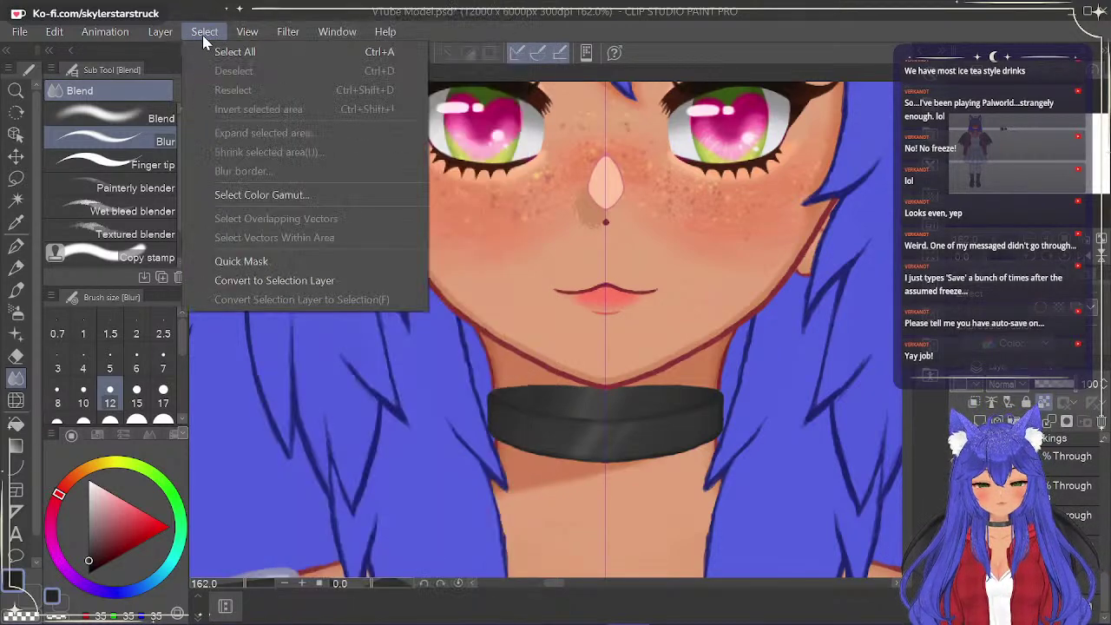
mouse_move(54, 37)
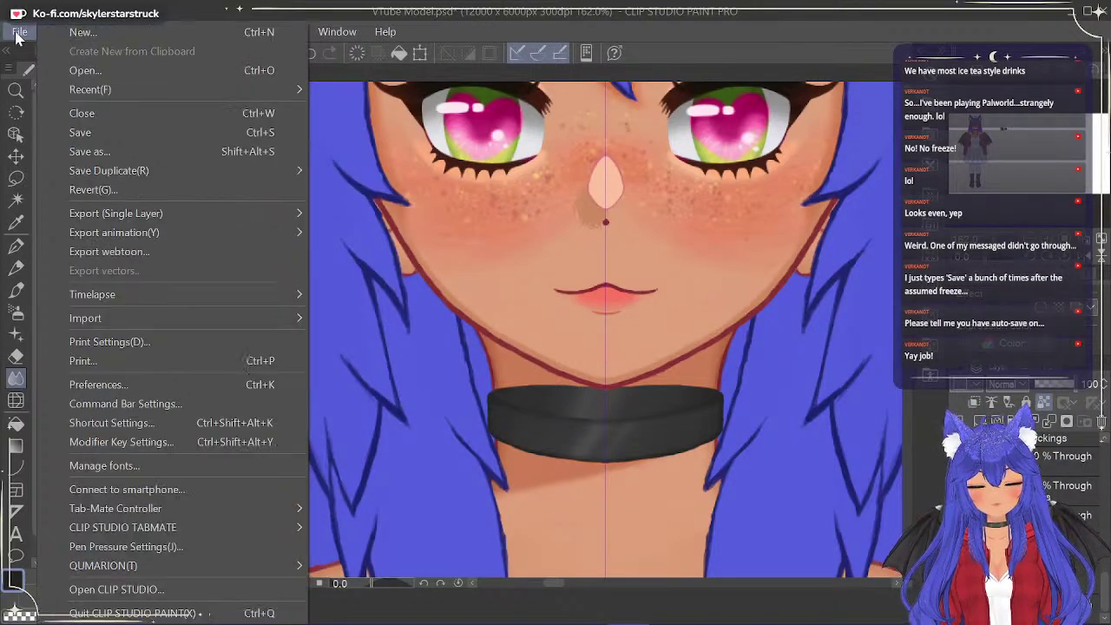
mouse_move(365, 32)
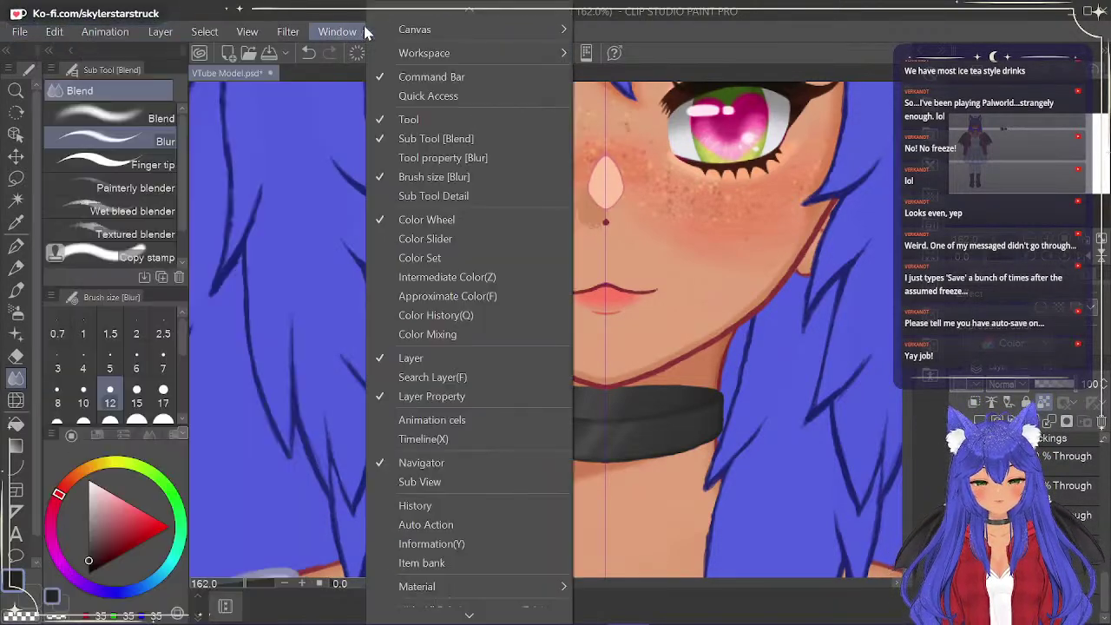
click(449, 139)
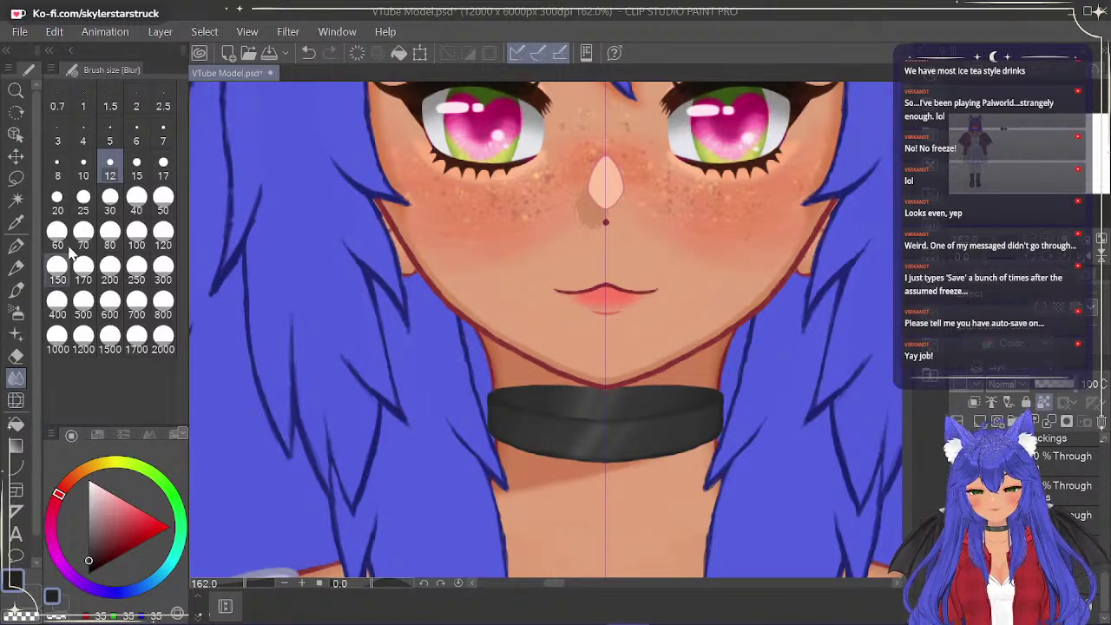
click(15, 290)
click(17, 269)
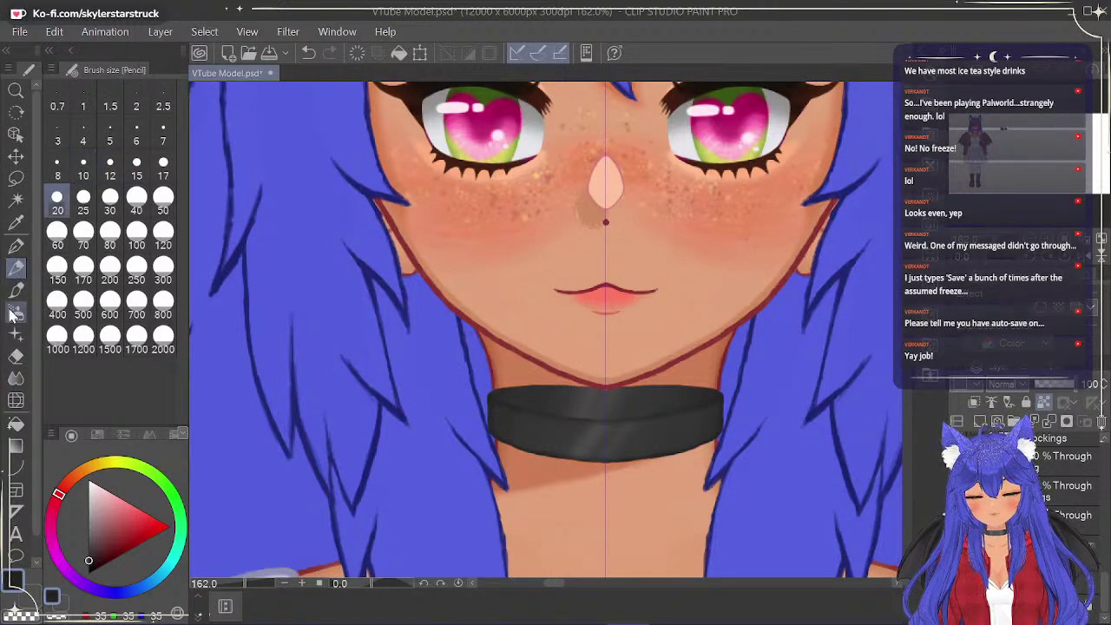
click(16, 378)
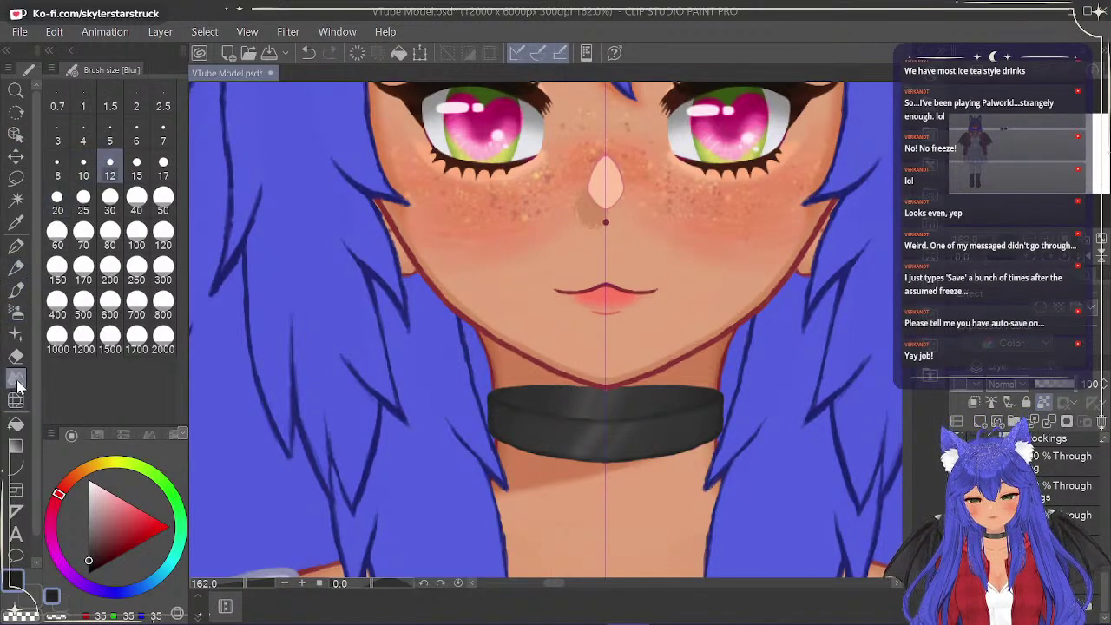
Show the Sub Tool palette with the Blend tools again.
click(336, 32)
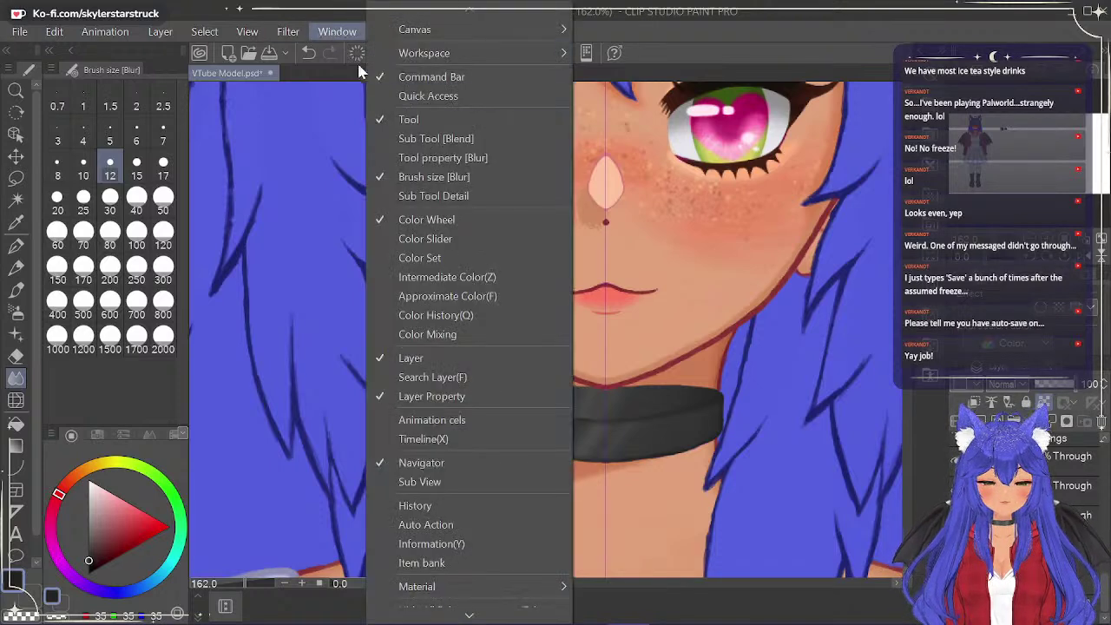
click(432, 139)
click(287, 32)
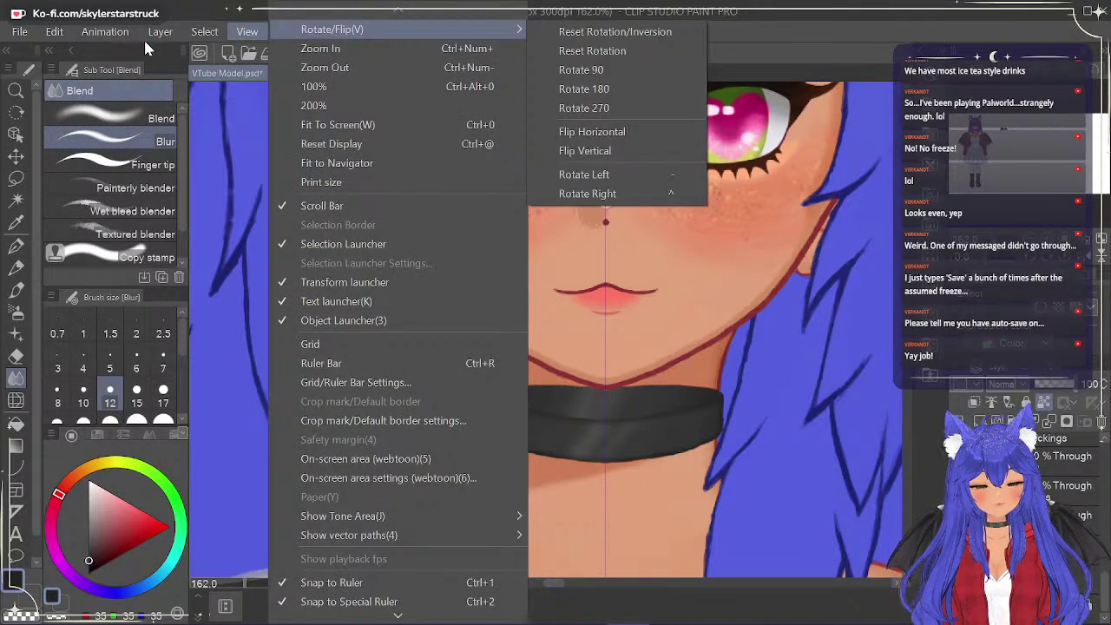
mouse_move(165, 30)
mouse_move(337, 31)
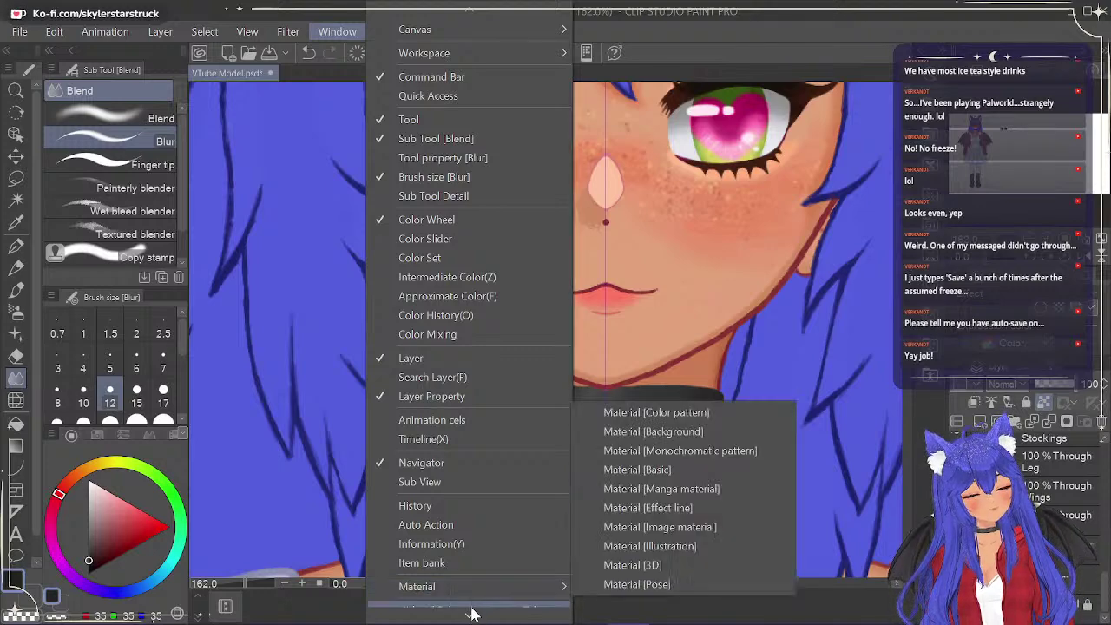
mouse_move(472, 613)
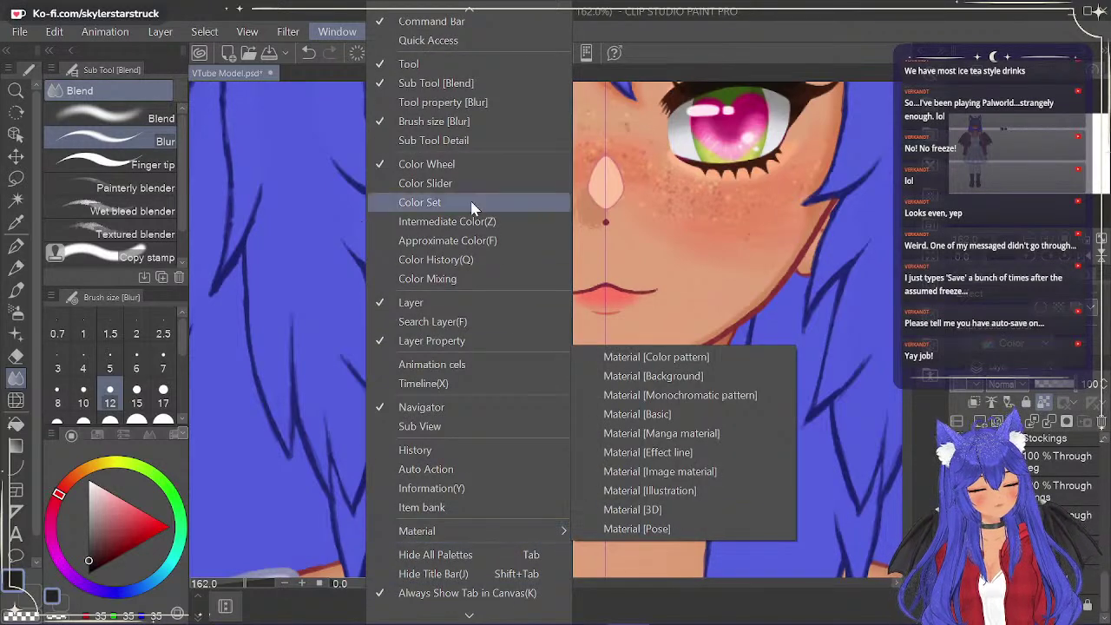
click(475, 144)
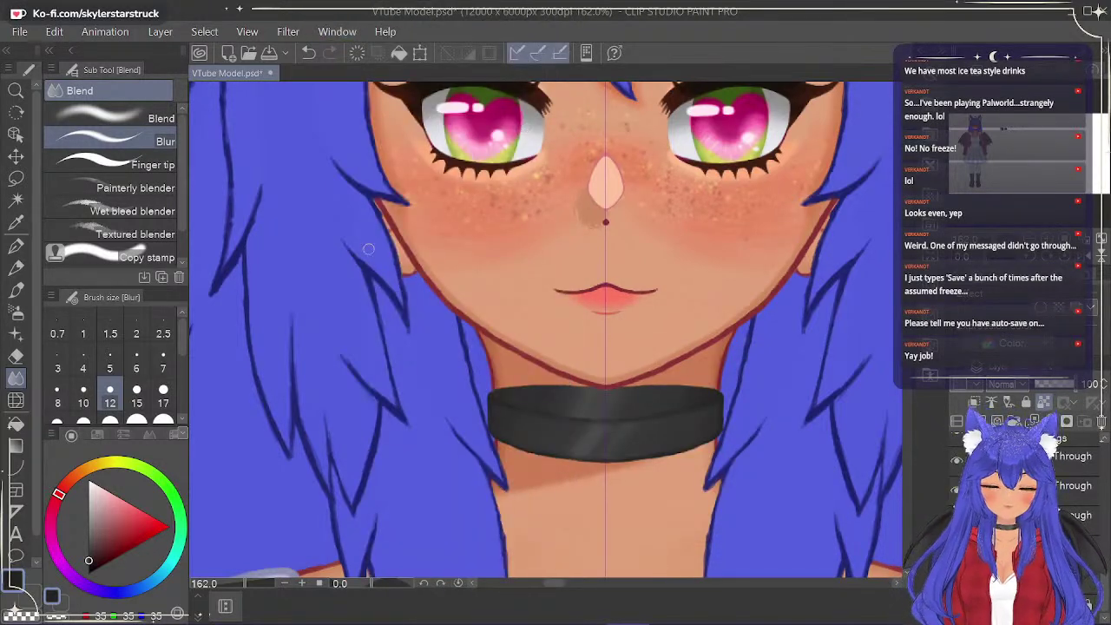
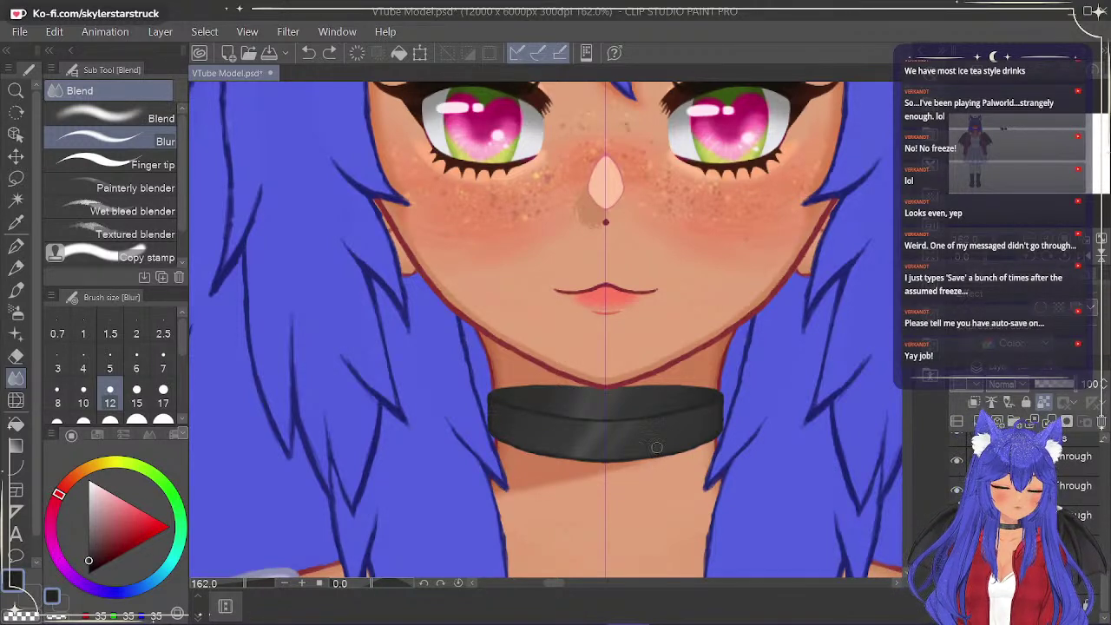
Try to soften the dark line along the front band's upper rim with the Blur tool at size 12.
click(598, 419)
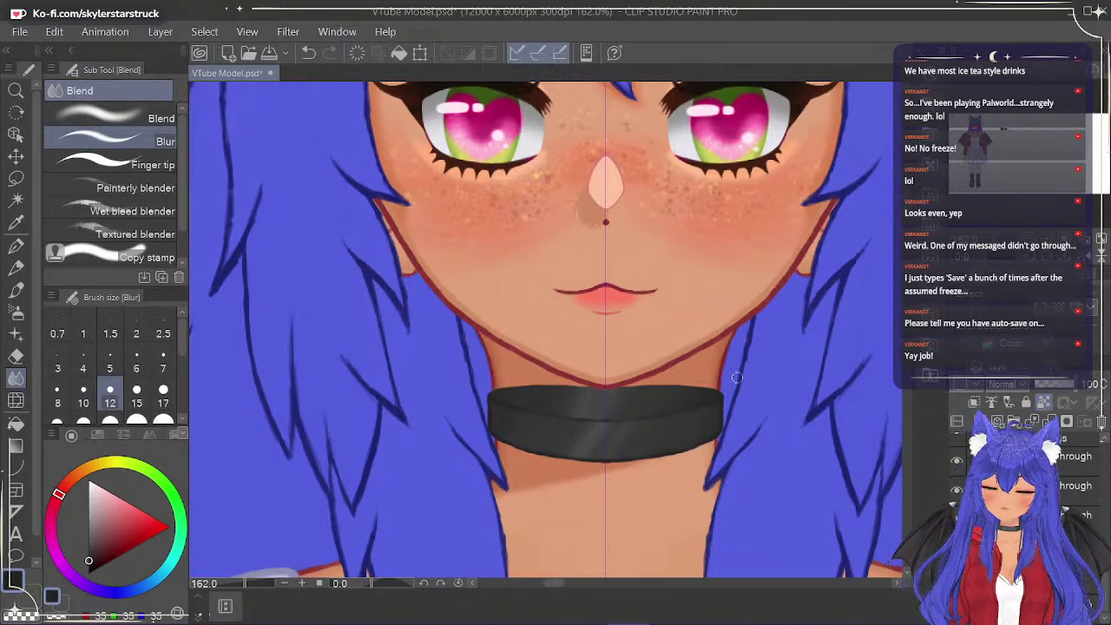
key(ctrl+z)
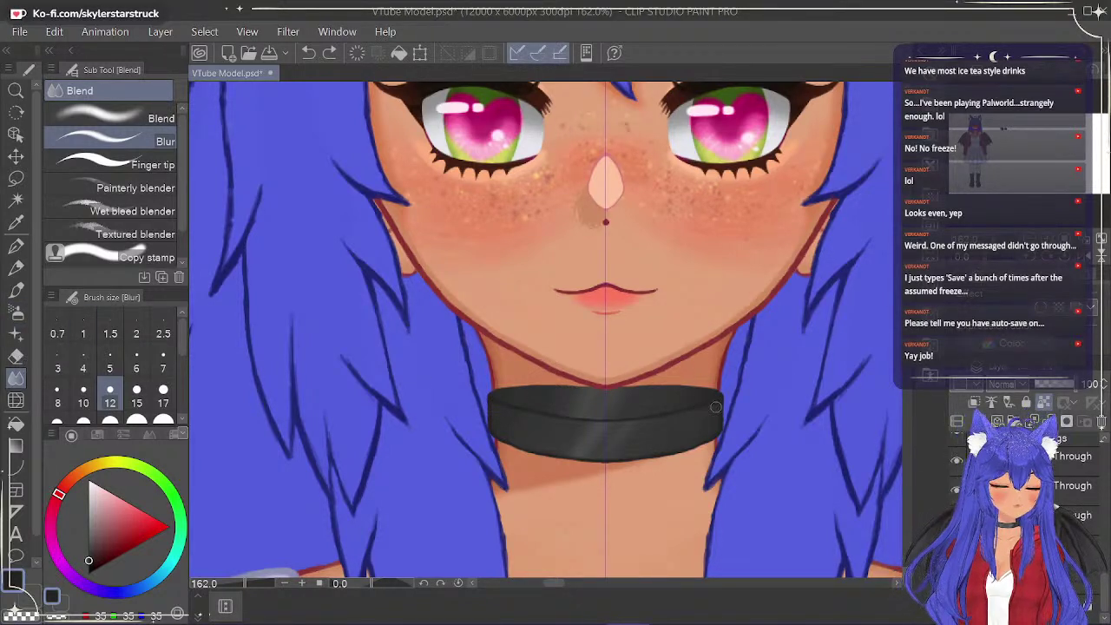
drag(681, 416, 620, 420)
drag(724, 406, 604, 425)
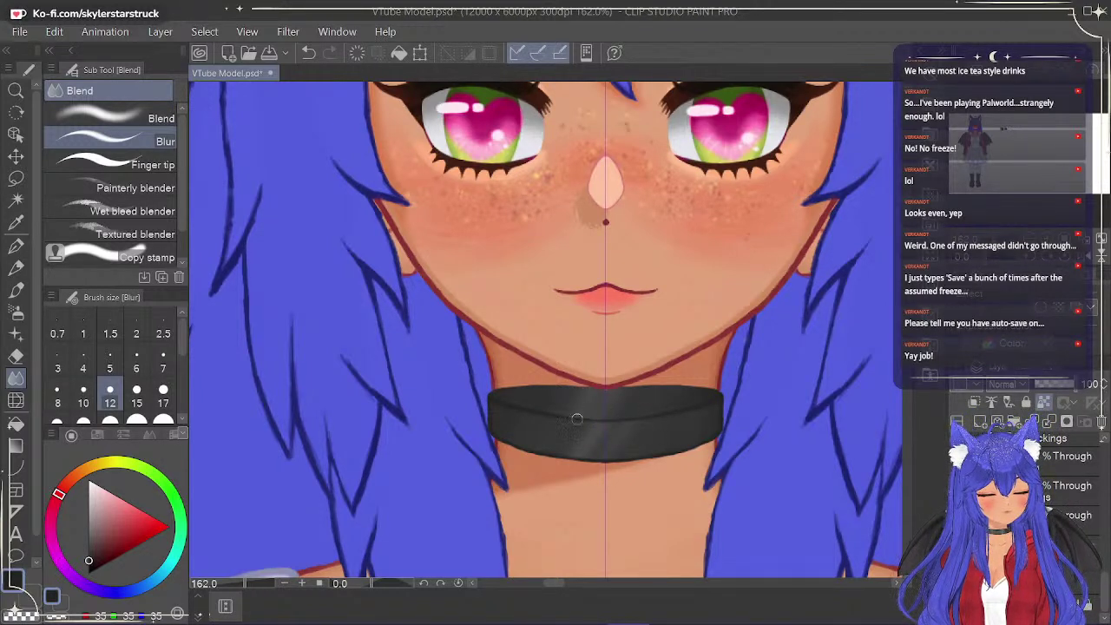
mouse_move(722, 395)
mouse_down()
mouse_move(610, 414)
mouse_move(706, 397)
mouse_move(636, 419)
mouse_move(726, 394)
mouse_move(688, 410)
mouse_move(619, 416)
mouse_move(731, 391)
mouse_move(708, 459)
mouse_move(629, 478)
mouse_move(600, 466)
mouse_move(653, 458)
mouse_move(597, 460)
mouse_move(673, 459)
mouse_move(592, 460)
mouse_move(668, 459)
mouse_move(599, 459)
mouse_move(709, 442)
mouse_move(665, 453)
mouse_up()
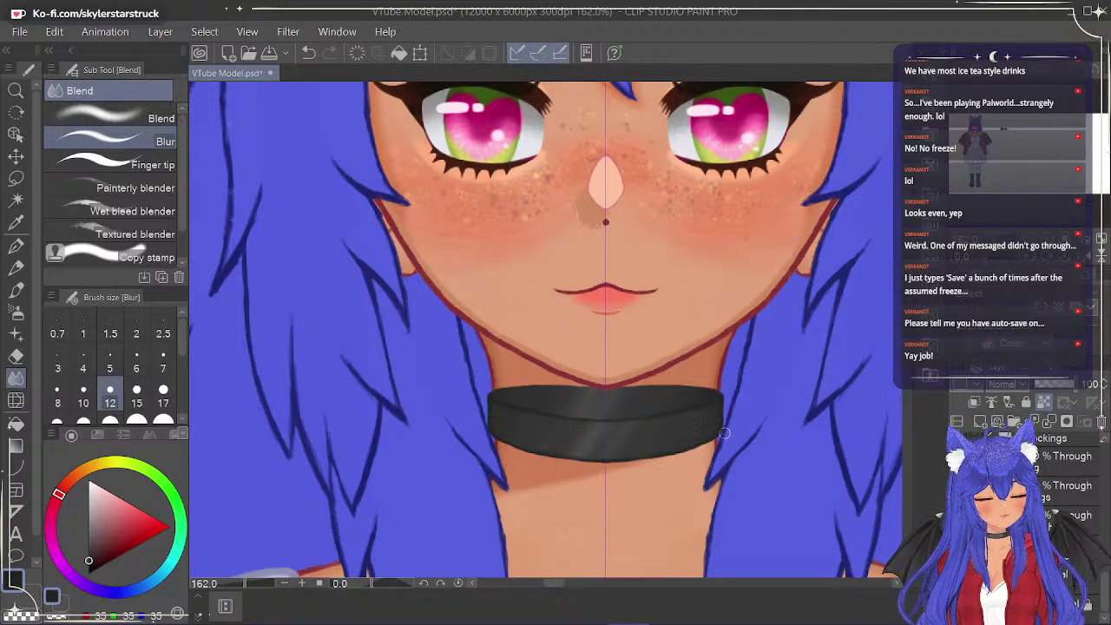
key(ctrl+z)
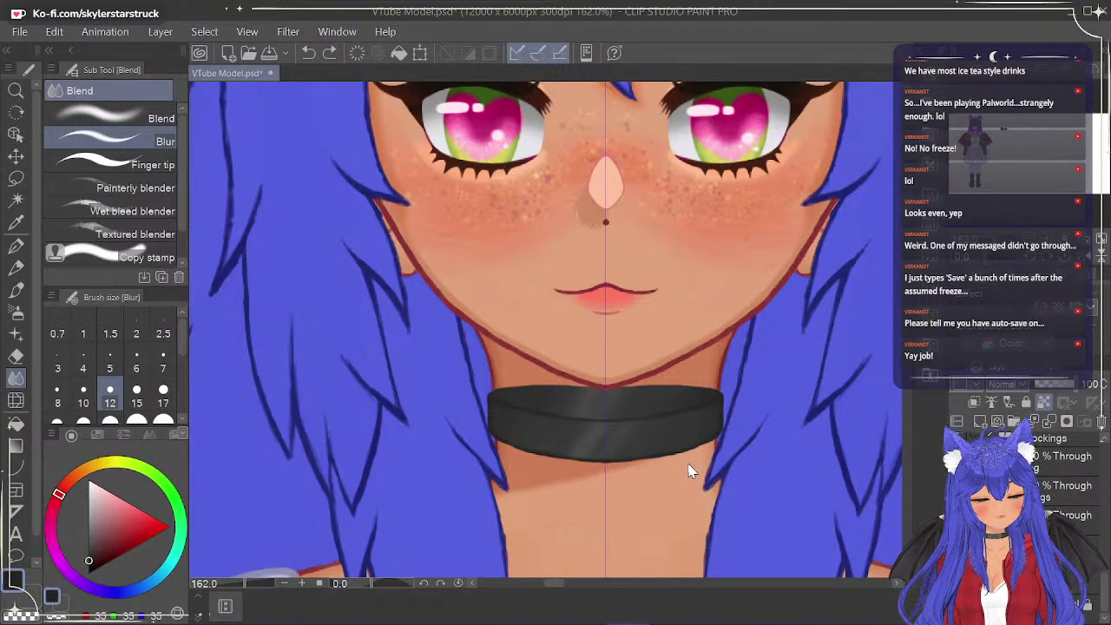
drag(616, 419, 682, 403)
key(ctrl+z)
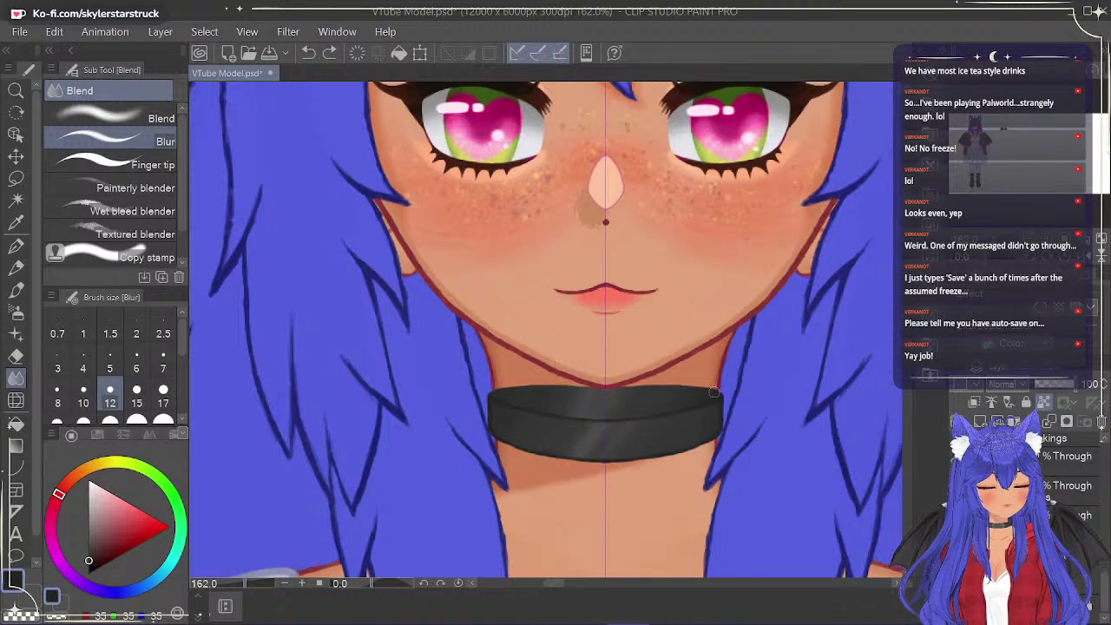
mouse_move(604, 421)
mouse_down()
mouse_move(716, 393)
mouse_move(678, 407)
mouse_up()
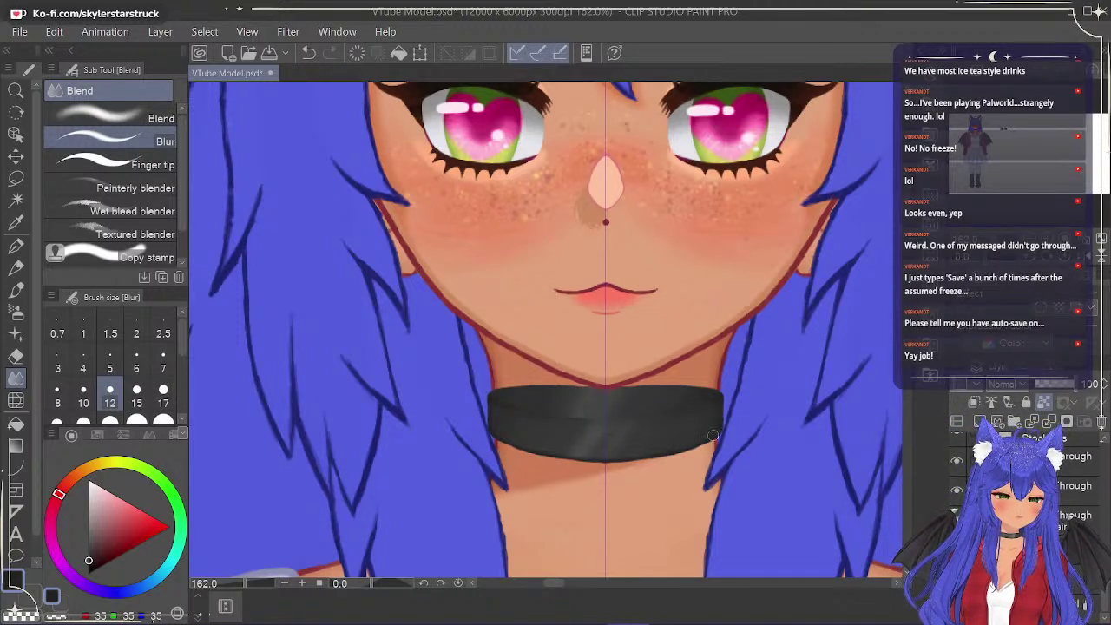
key(ctrl+z)
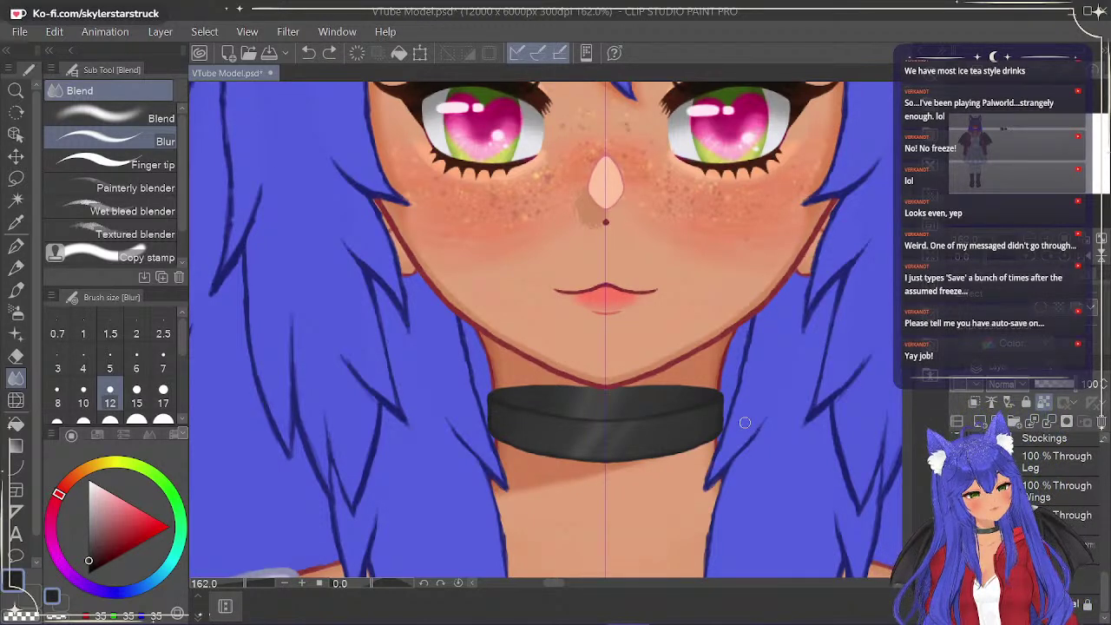
Retouch the dark line along the front band's upper rim with the Pen at size 17.
click(16, 312)
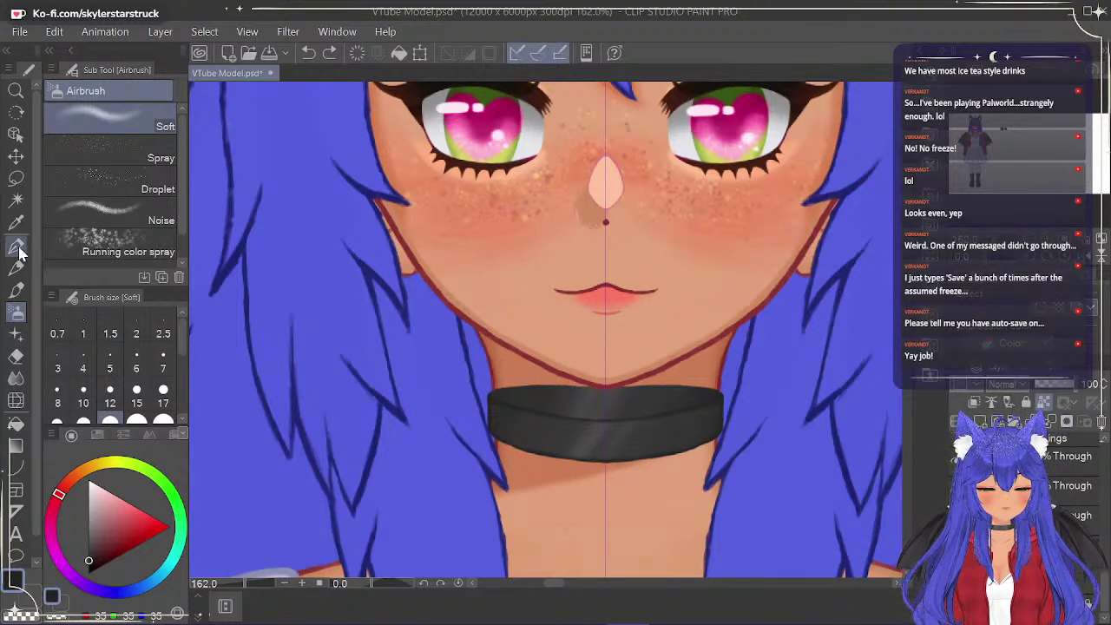
click(16, 246)
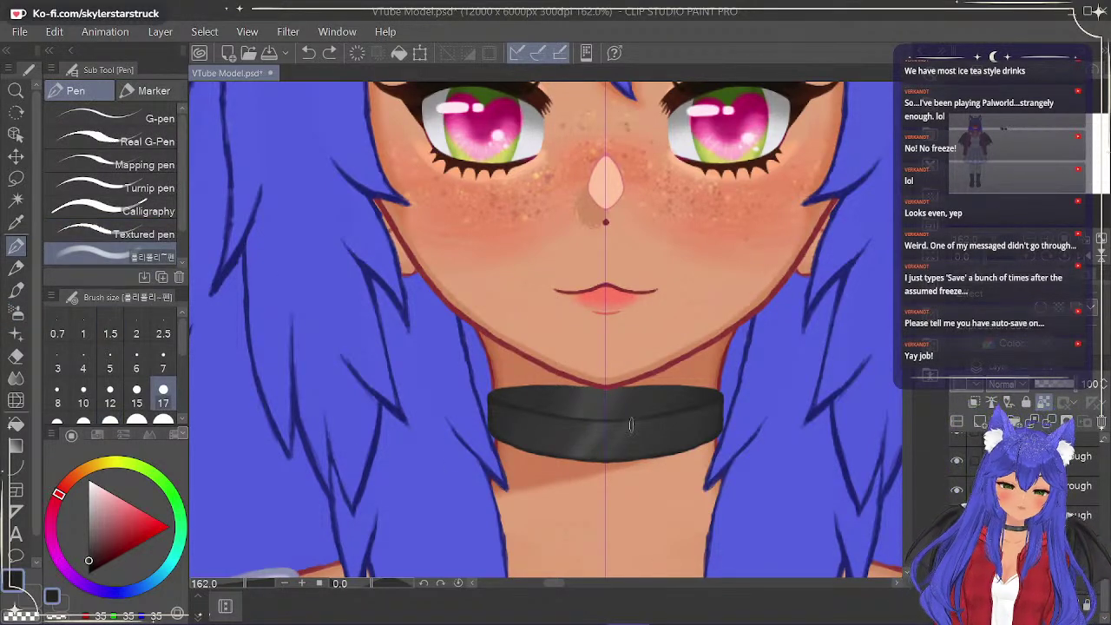
drag(605, 418, 660, 401)
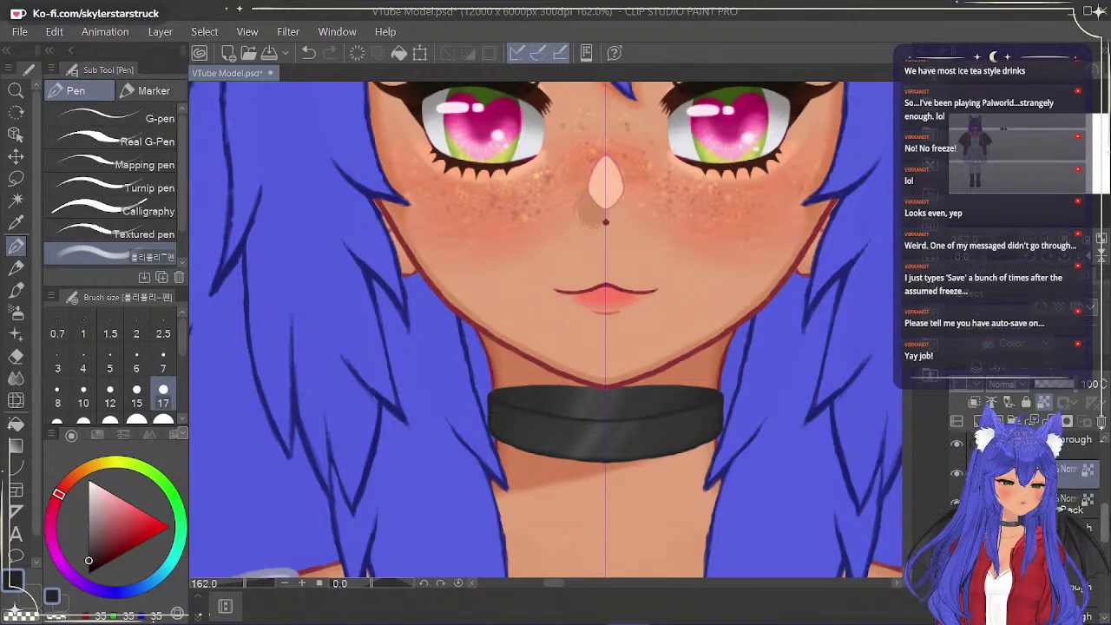
Hide the collar's front band and check the back piece on its own, toggling the front band for comparison.
click(958, 531)
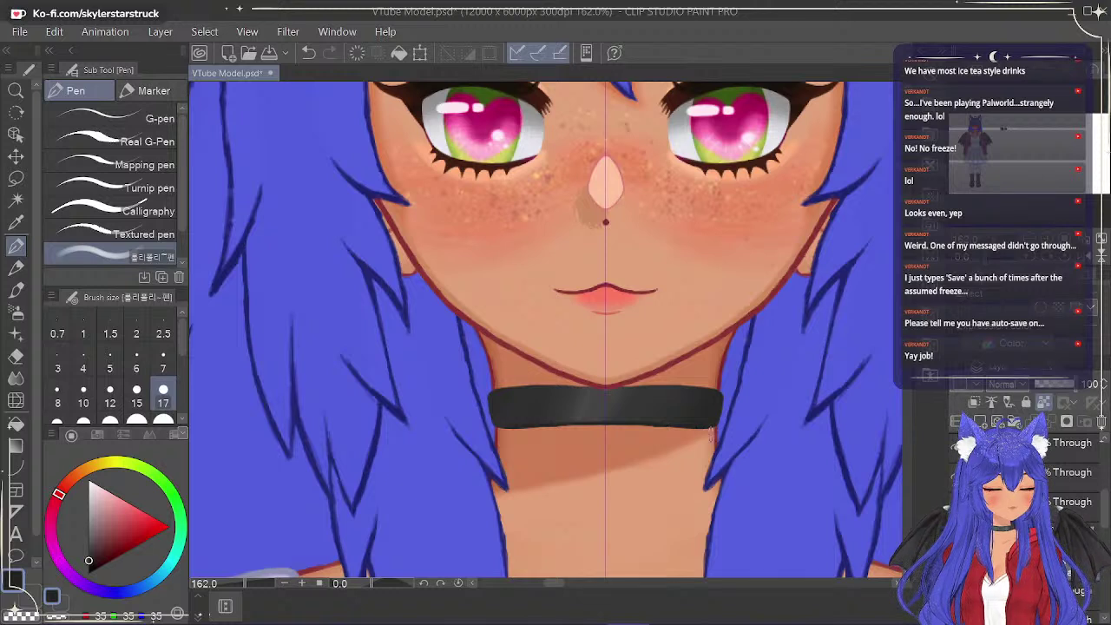
key(ctrl+z)
key(ctrl+y)
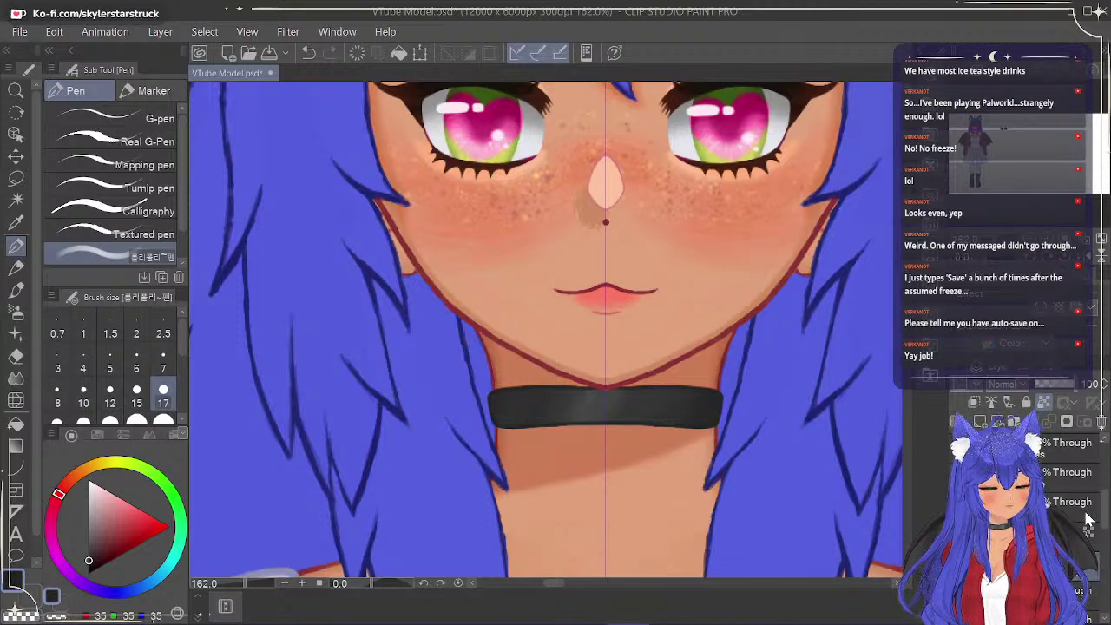
click(956, 503)
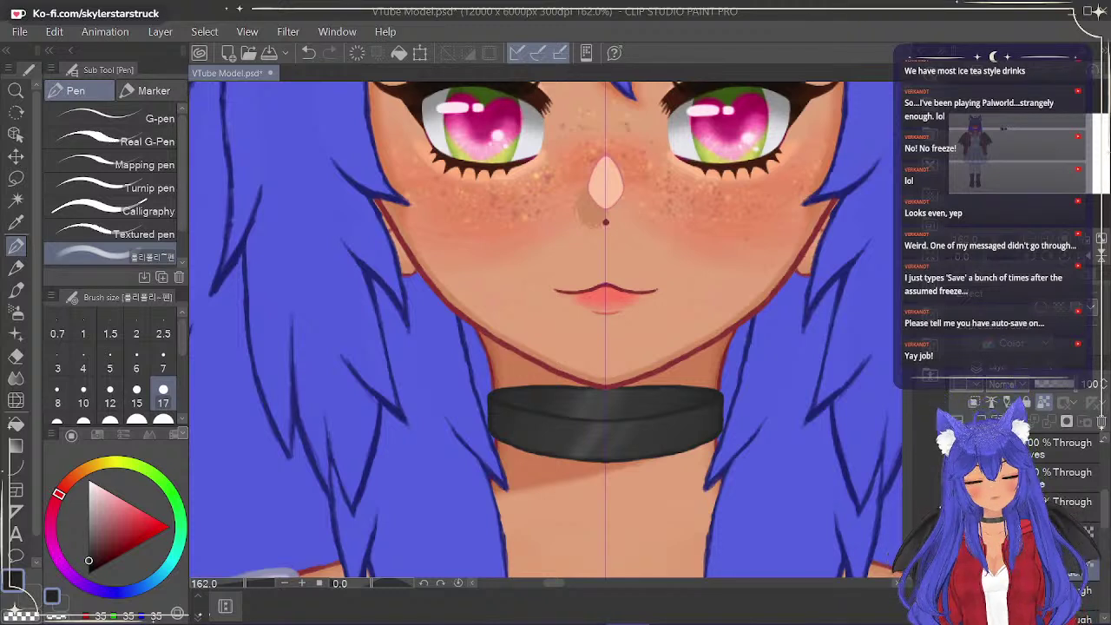
click(956, 504)
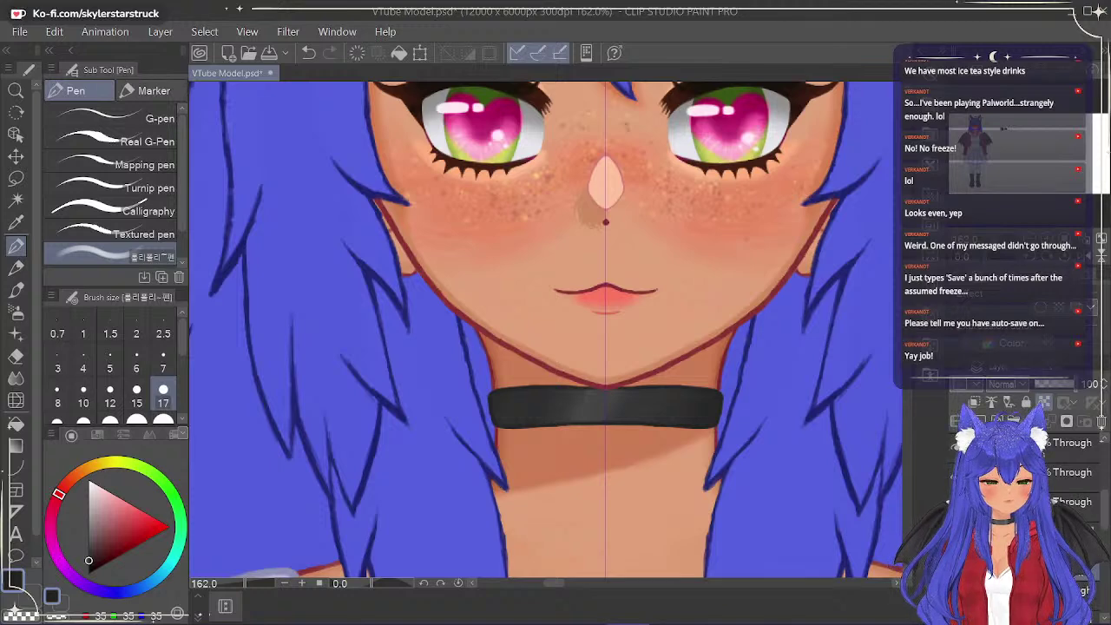
Show the collar's front band without the back piece and inspect its shape and outlines up close and from farther away.
click(957, 538)
click(957, 568)
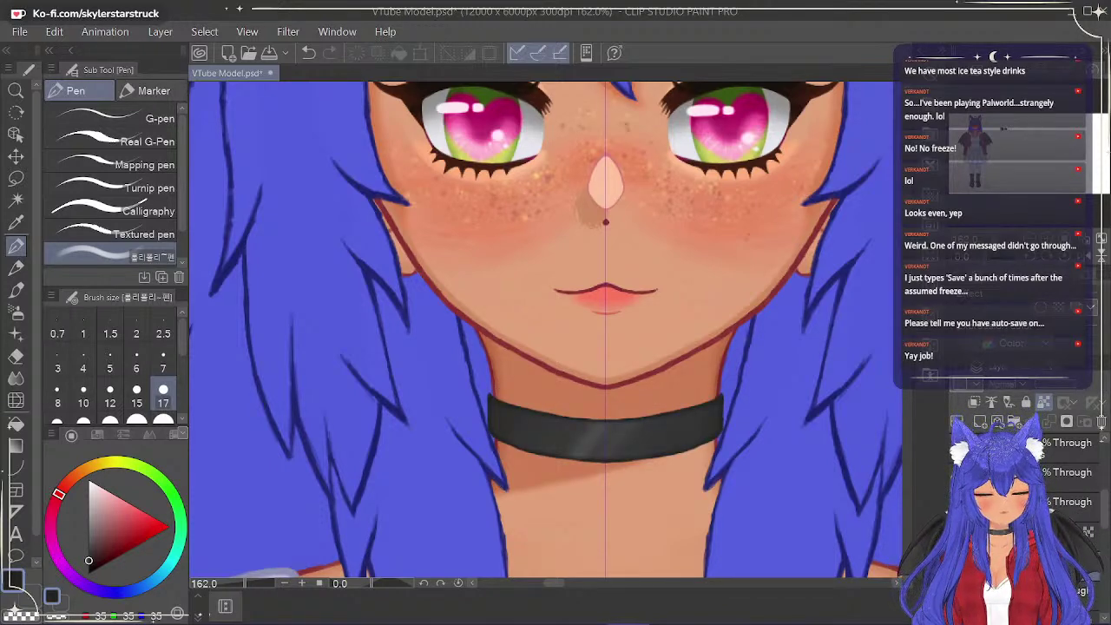
scroll(629, 451, down, 4)
scroll(692, 478, up, 2)
scroll(657, 434, up, 4)
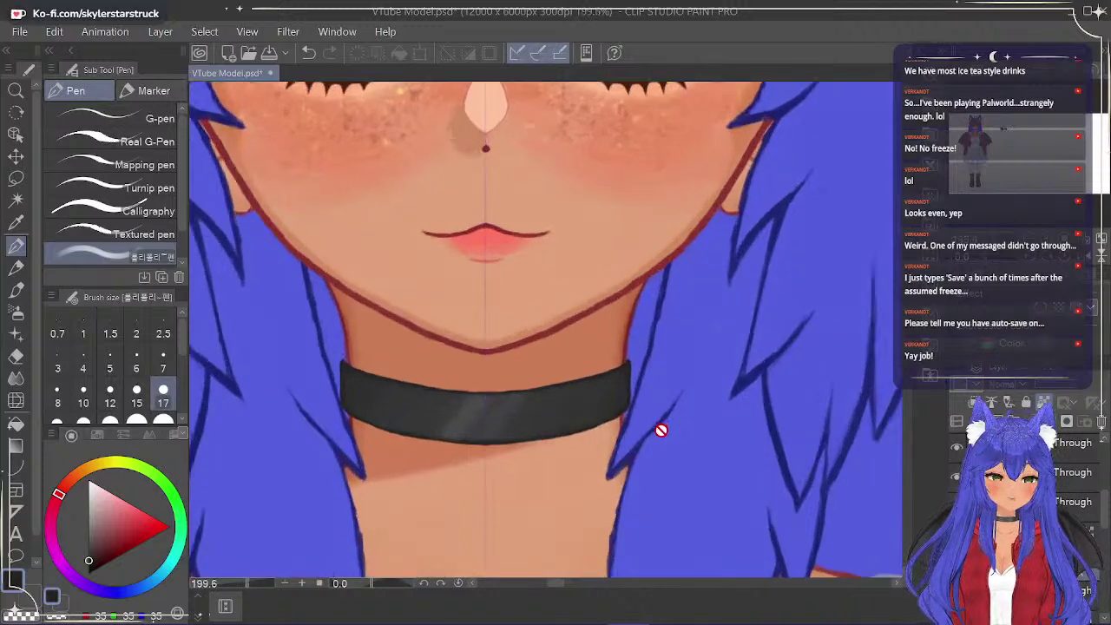
scroll(661, 430, down, 3)
scroll(661, 431, down, 1)
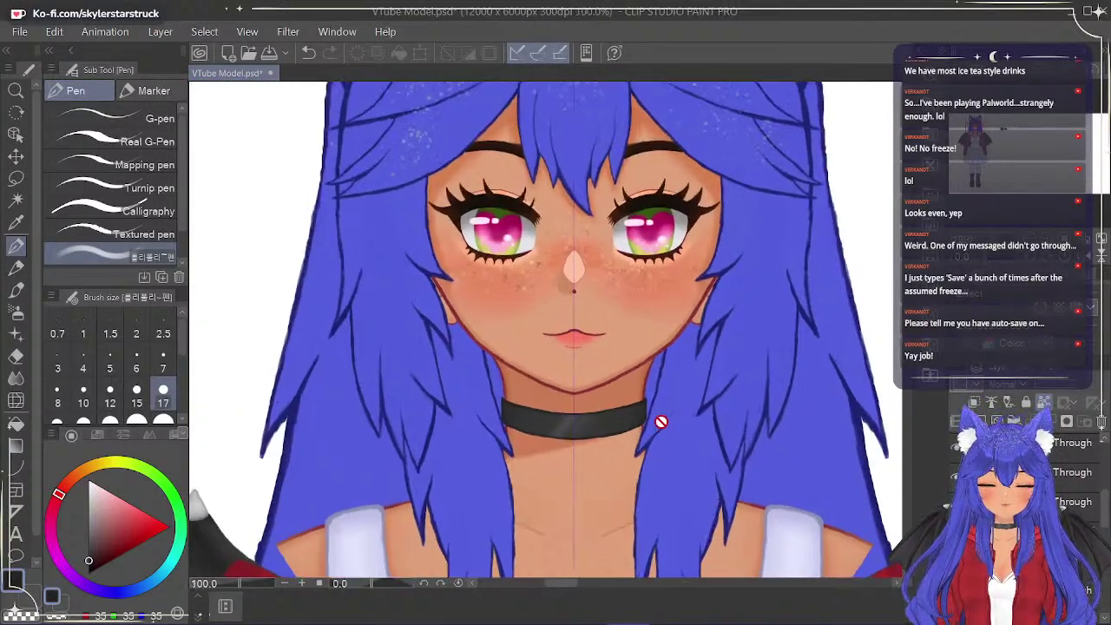
scroll(655, 417, up, 4)
scroll(652, 415, up, 1)
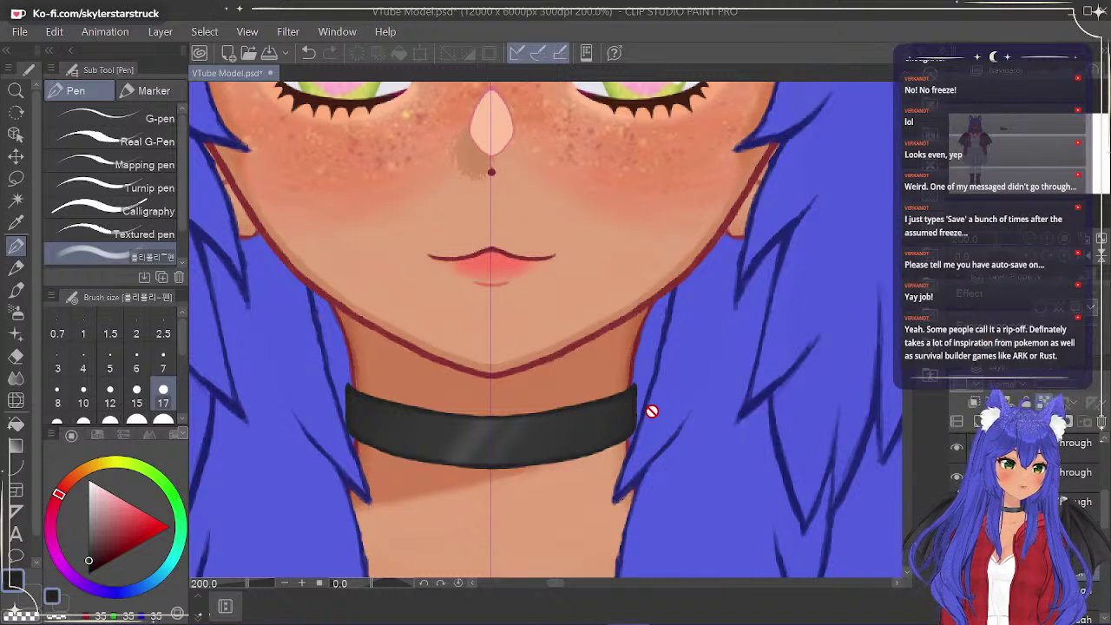
Compare the collar's front and back pieces by toggling them, leave only the front band visible, and save the file.
click(955, 562)
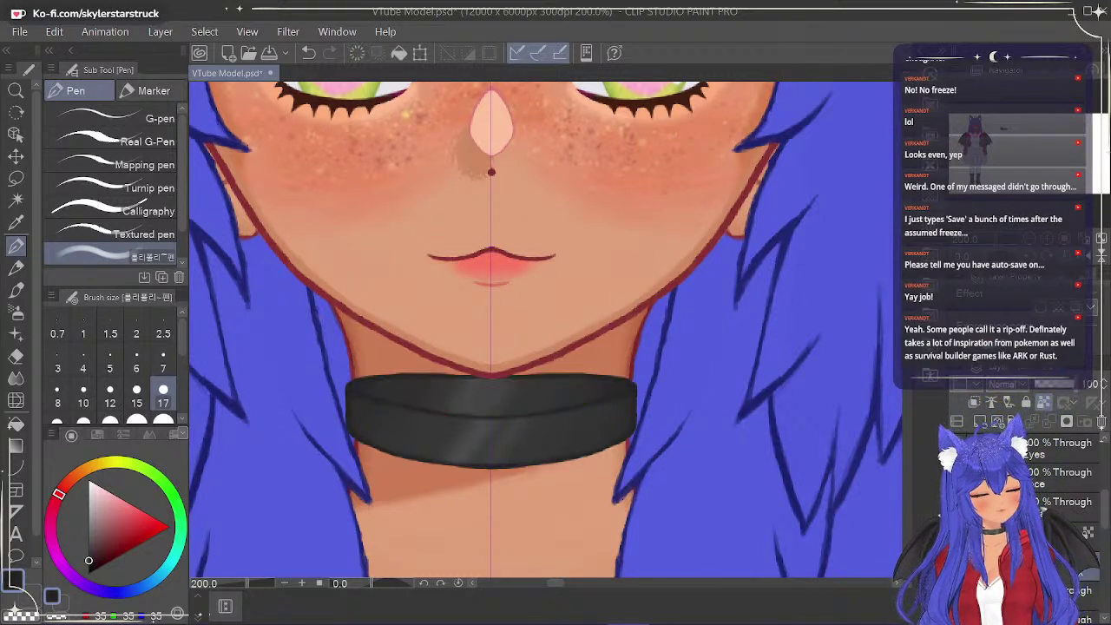
click(956, 562)
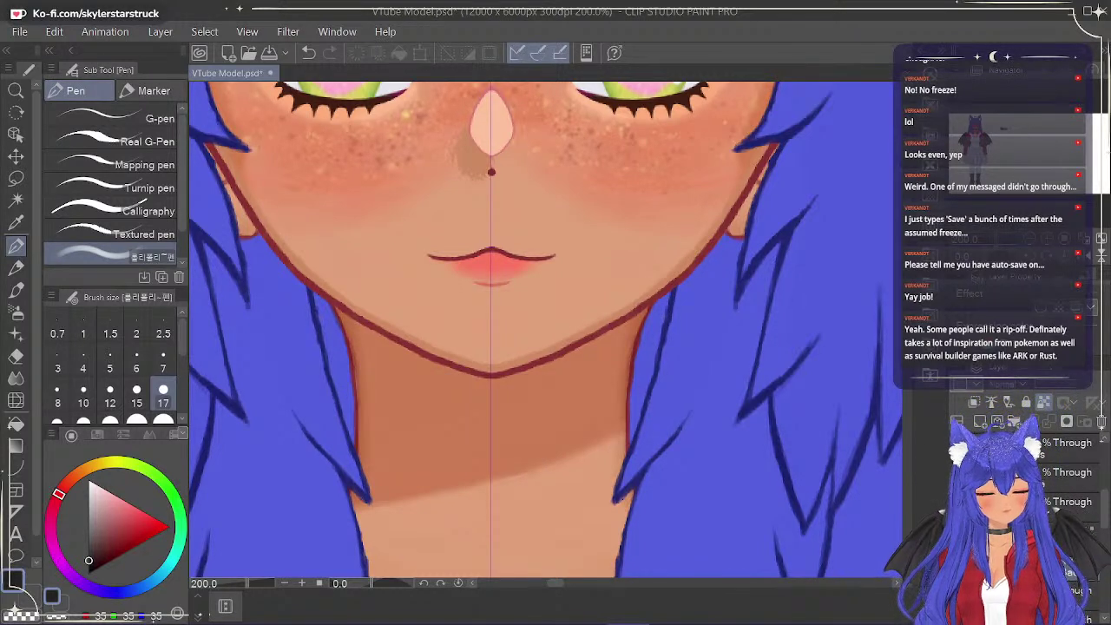
click(956, 532)
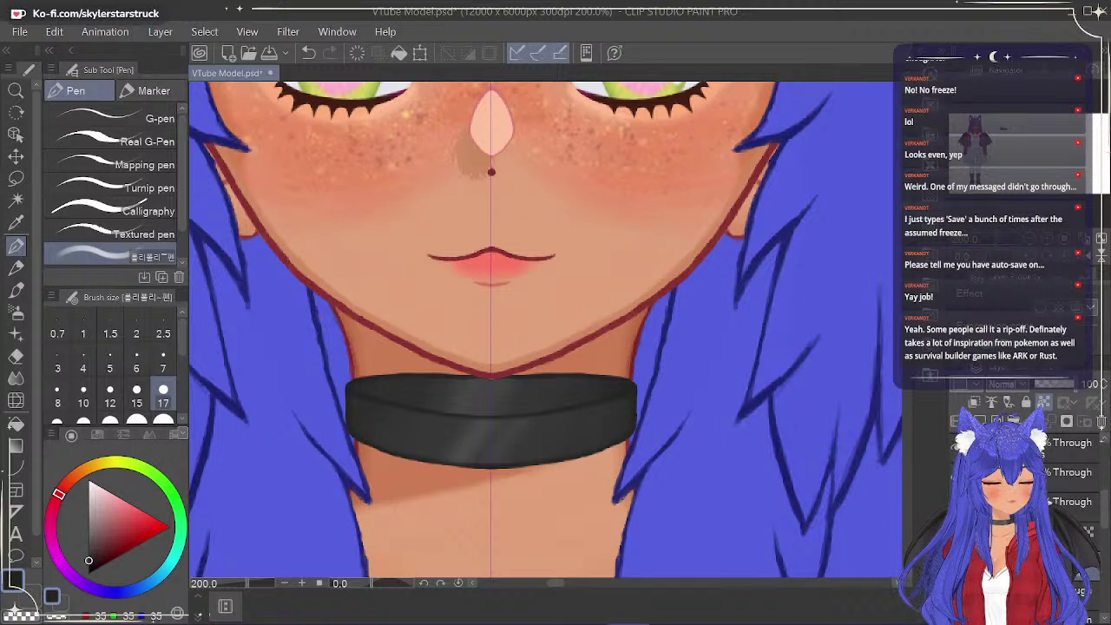
click(956, 562)
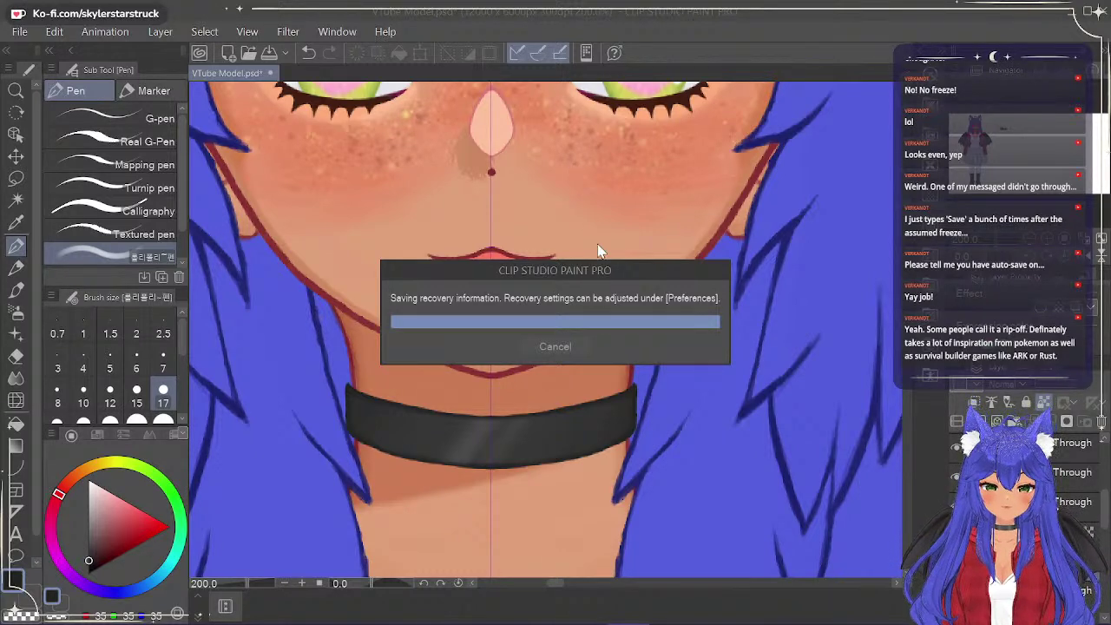
click(20, 31)
click(101, 134)
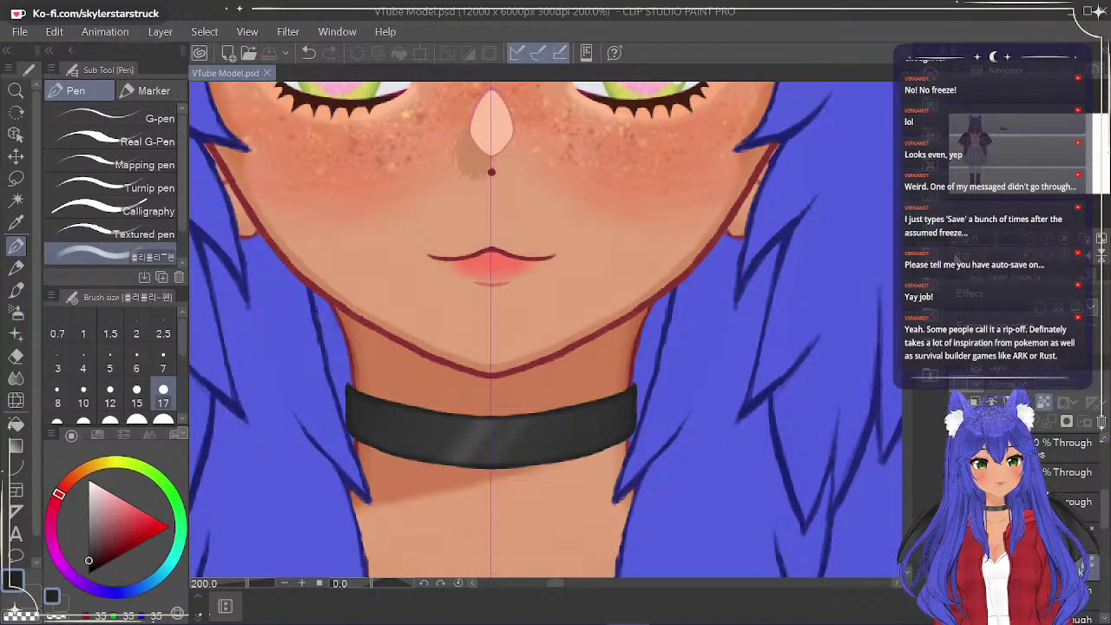
Toggle the heart-eye expression to compare the irises, leaving the hearts hidden and the plain green eyes visible.
mouse_move(911, 207)
mouse_down()
mouse_move(911, 190)
mouse_move(910, 202)
mouse_up()
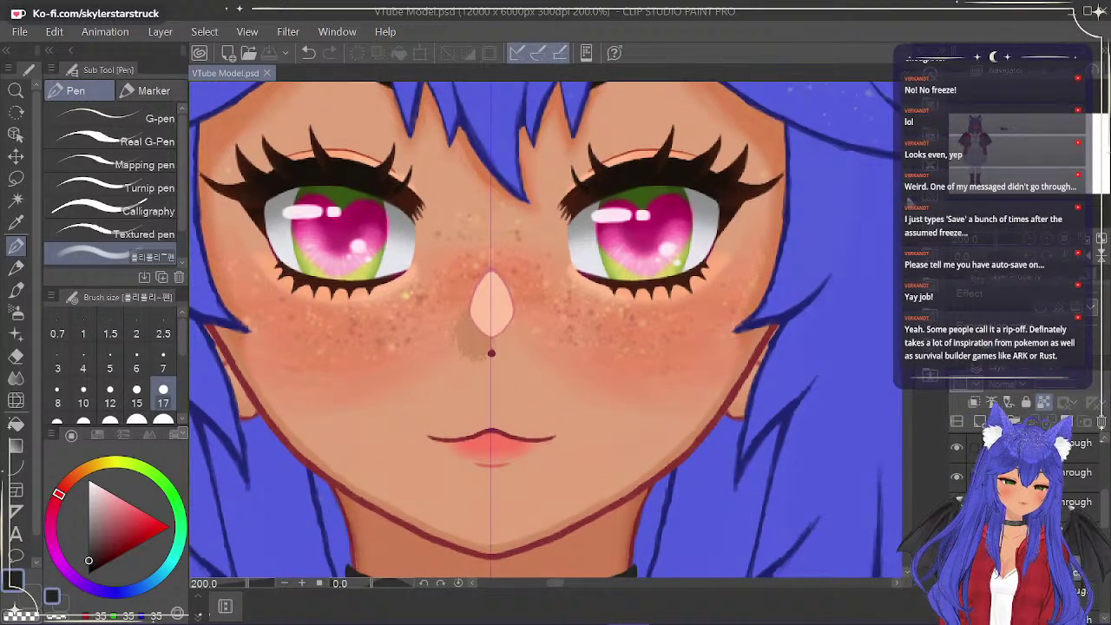
scroll(911, 205, up, 5)
scroll(911, 200, down, 4)
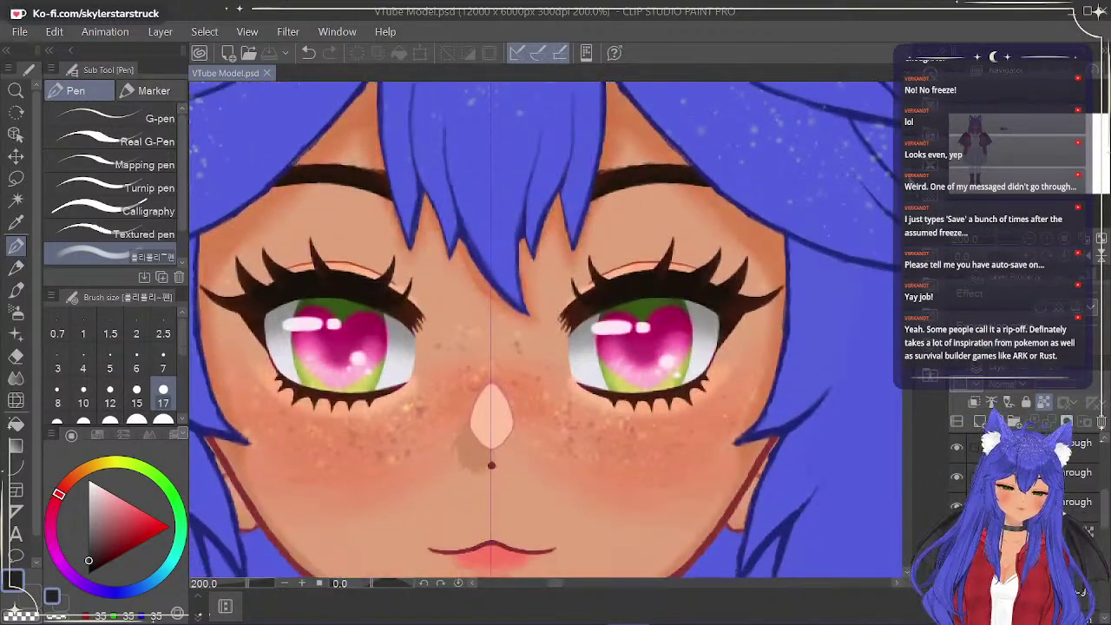
drag(1104, 519, 1106, 465)
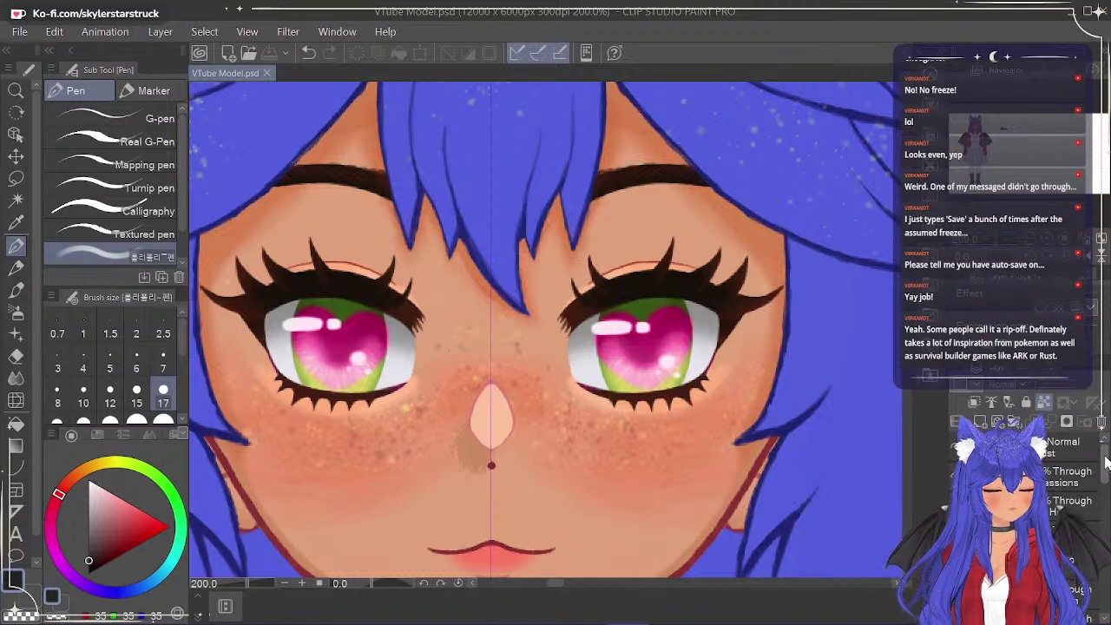
click(956, 477)
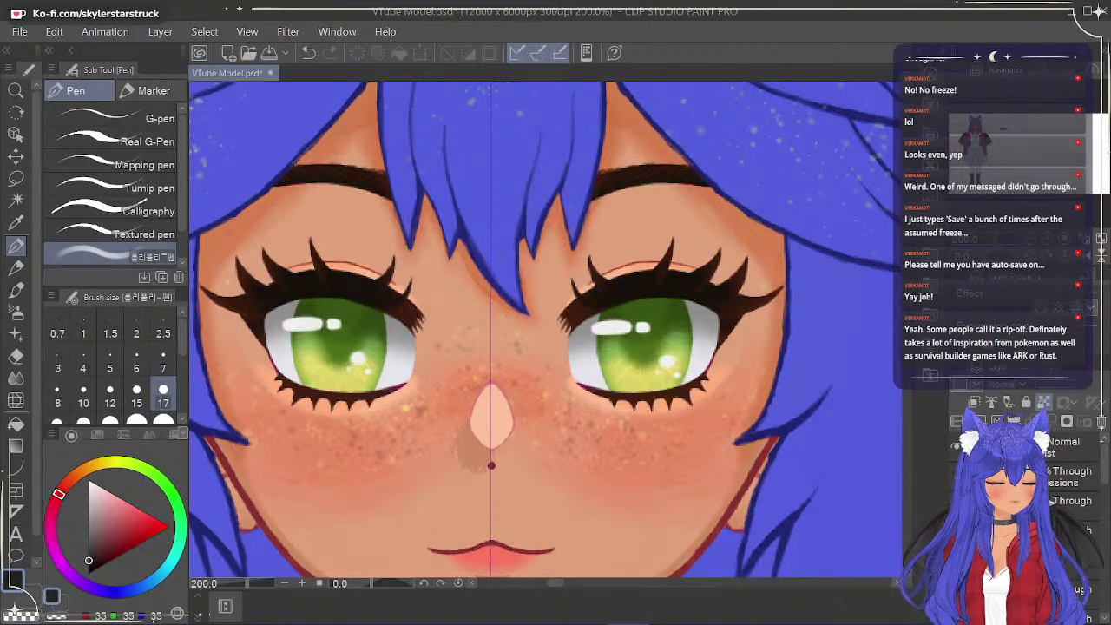
click(956, 444)
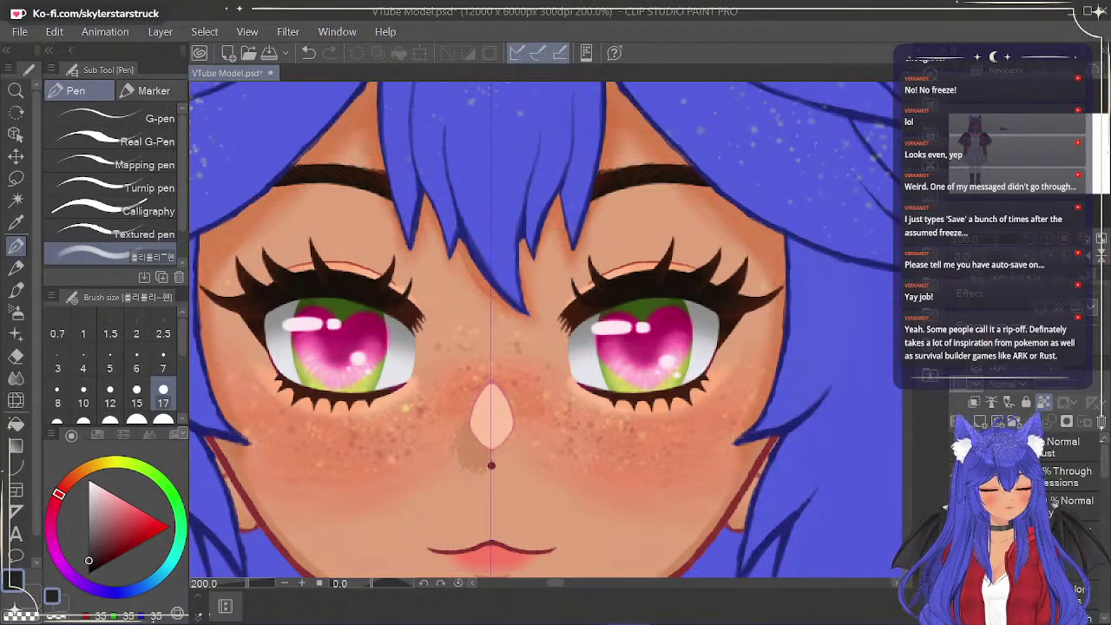
drag(1102, 469, 1103, 470)
click(956, 441)
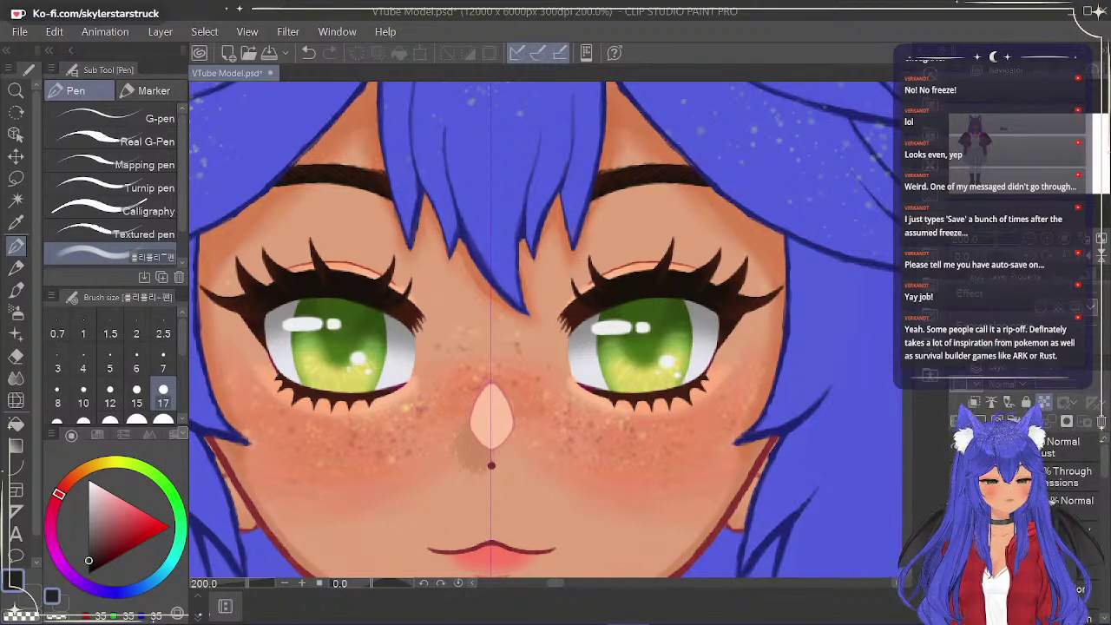
Hide the hair sparkles and the front hair so the forehead and eyebrows are uncovered.
click(956, 446)
mouse_move(1105, 470)
mouse_down()
mouse_move(1107, 504)
mouse_move(1105, 469)
mouse_up()
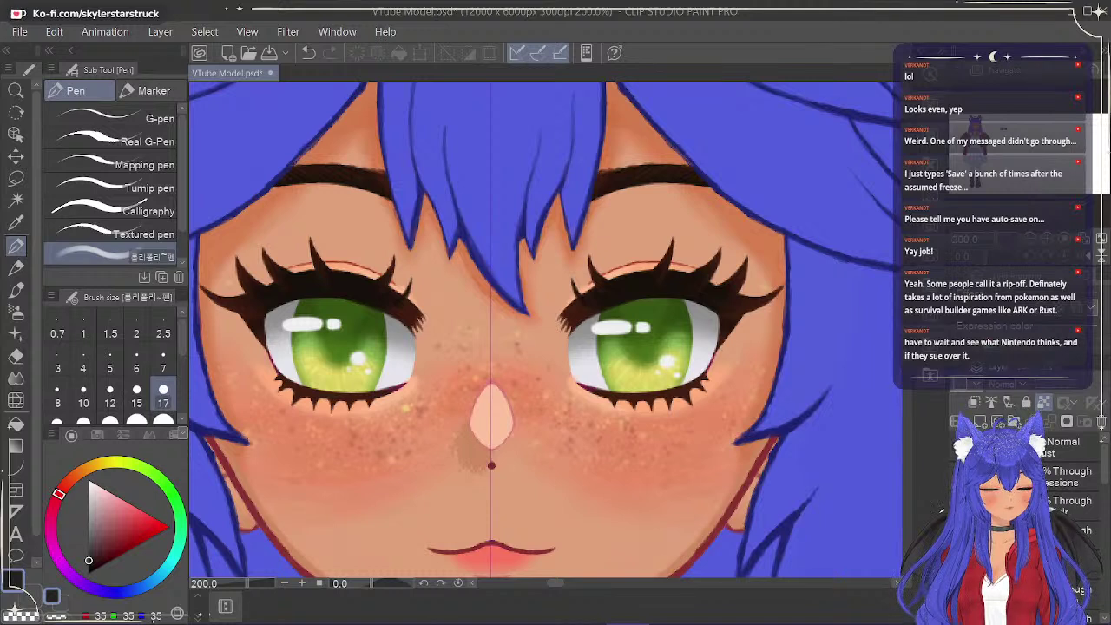
click(955, 506)
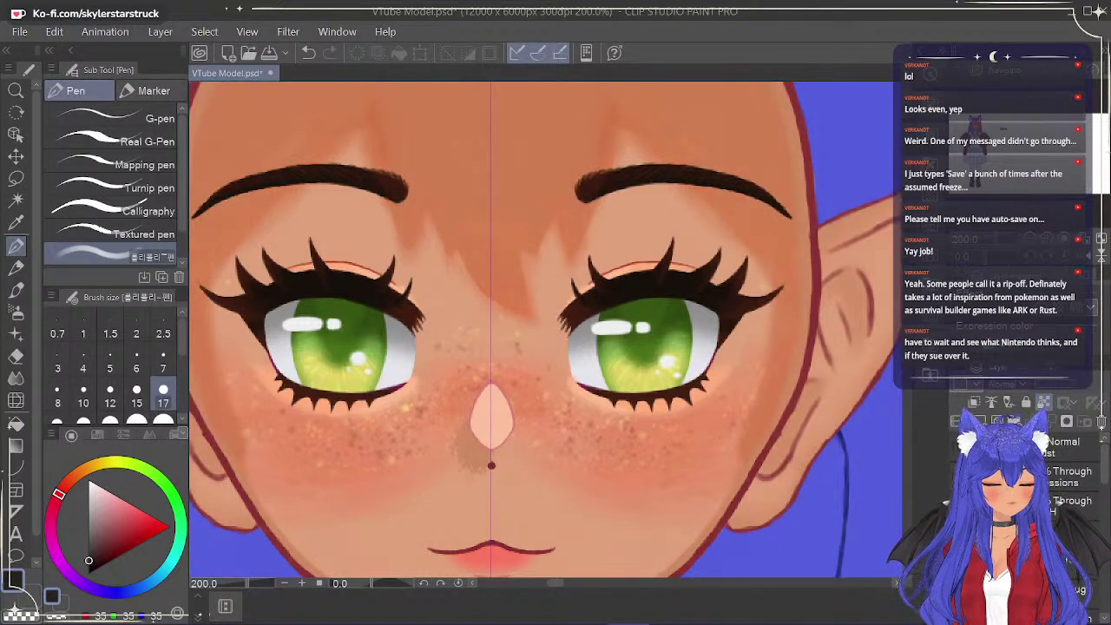
Hide the eyebrows, nose, eyes and mouth so only the bare face with its blush and freckles remains.
click(946, 501)
drag(1108, 502, 1108, 513)
click(954, 498)
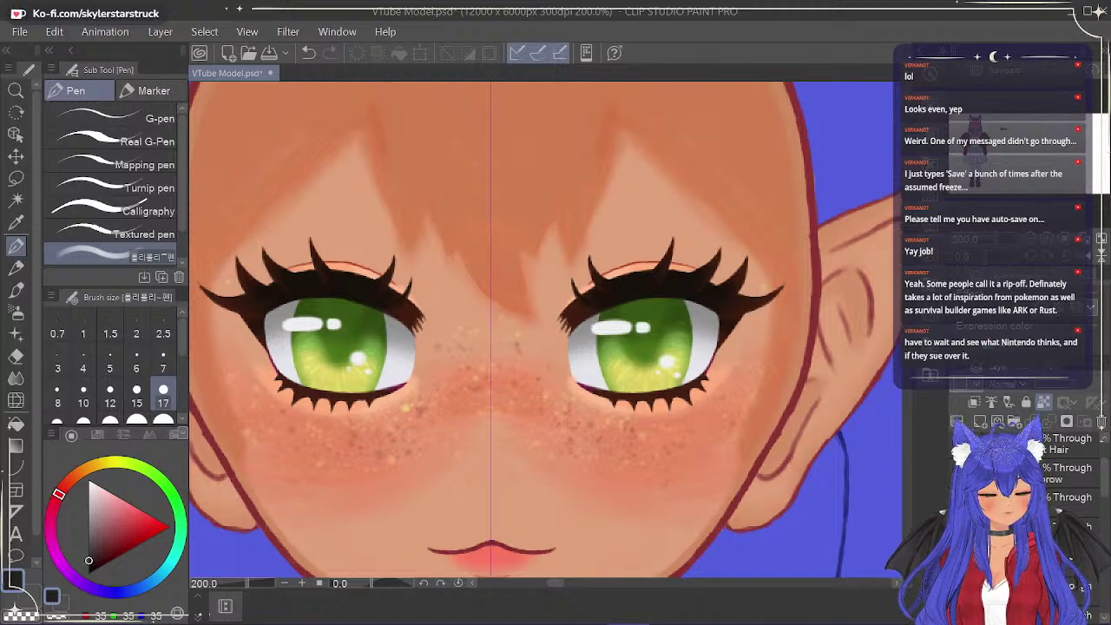
click(955, 528)
click(954, 557)
drag(1106, 498, 1103, 509)
click(955, 498)
click(954, 499)
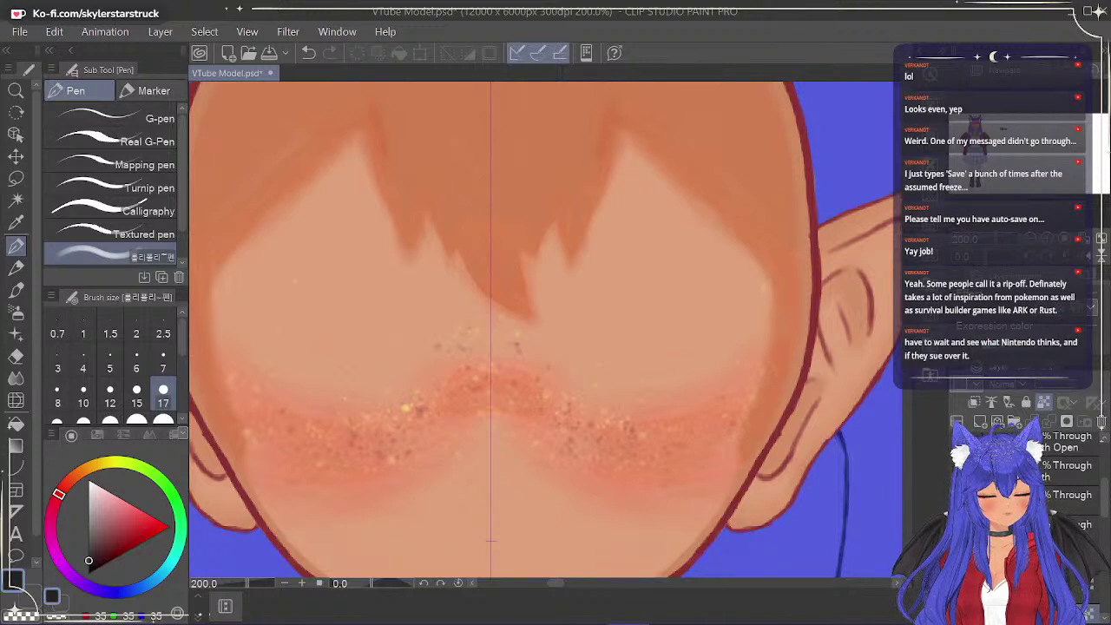
Duplicate the face's line layer and set the copy's opacity to 49%.
click(1033, 556)
drag(1104, 519, 1103, 537)
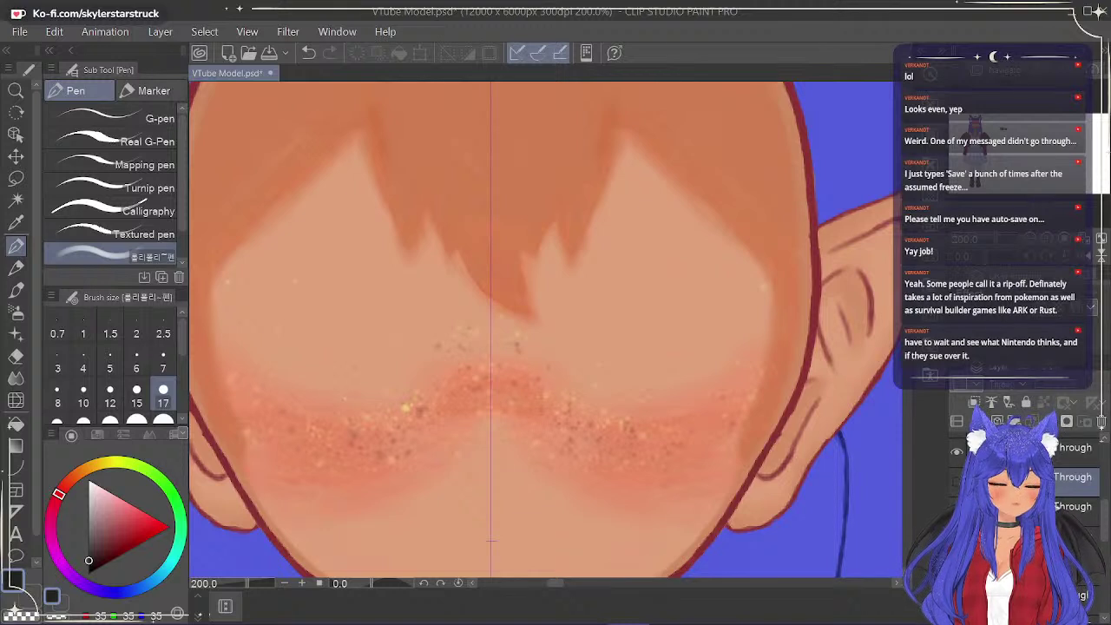
drag(1104, 526, 1110, 520)
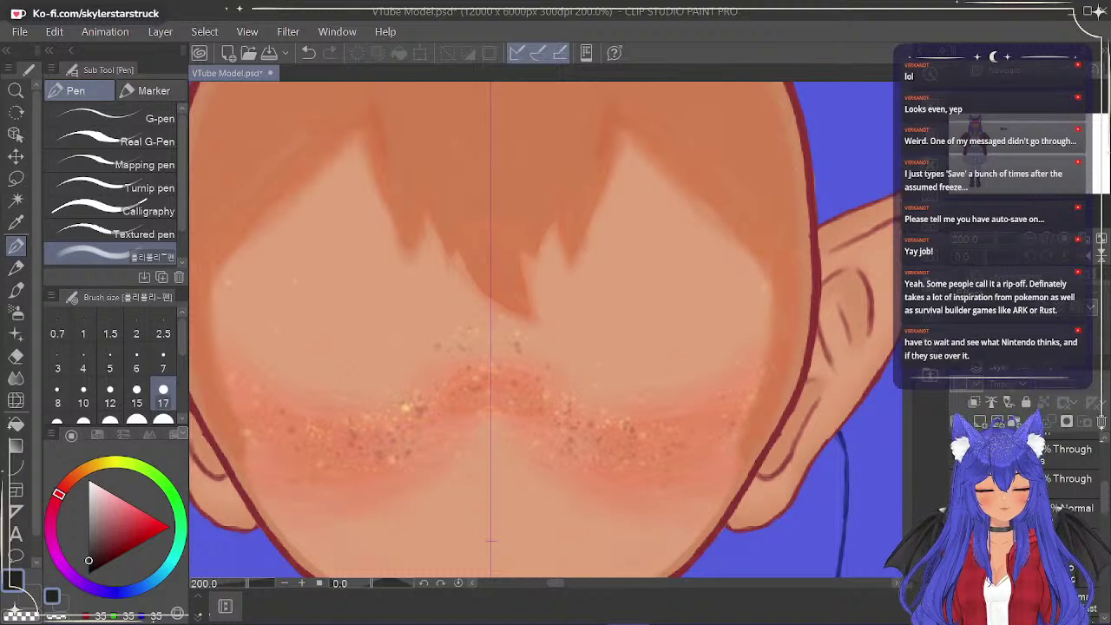
click(943, 512)
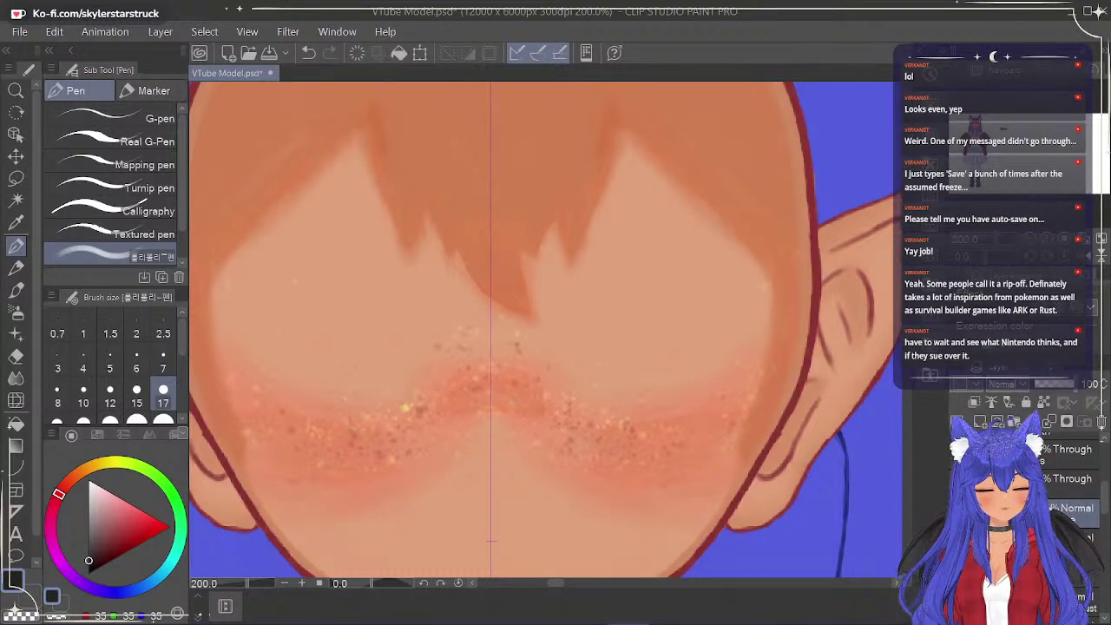
scroll(845, 250, down, 2)
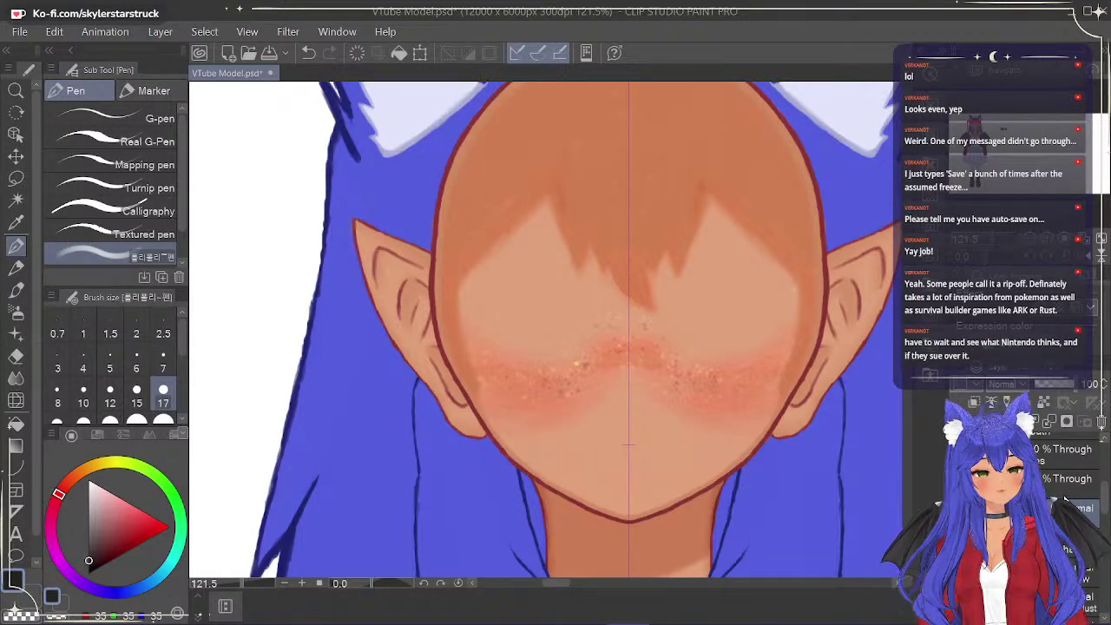
right_click(994, 512)
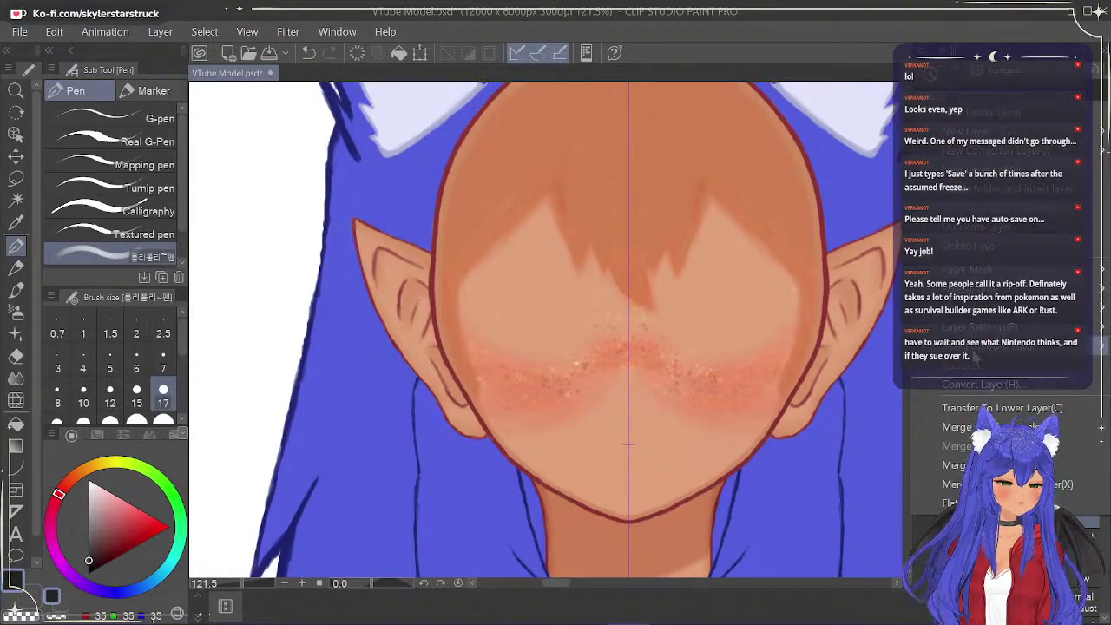
mouse_move(979, 269)
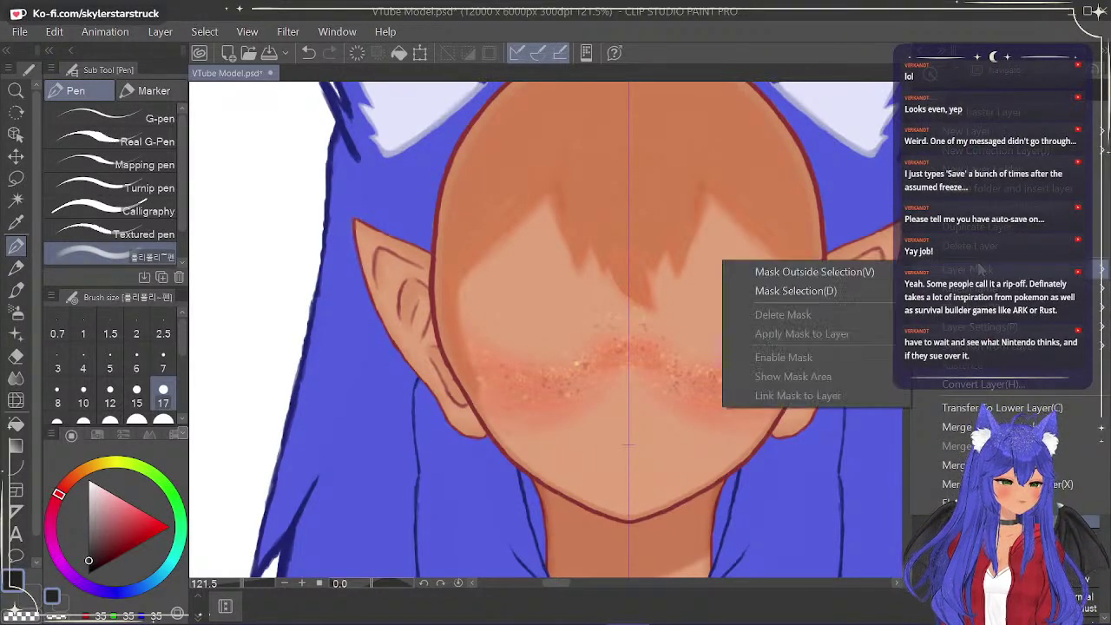
click(981, 229)
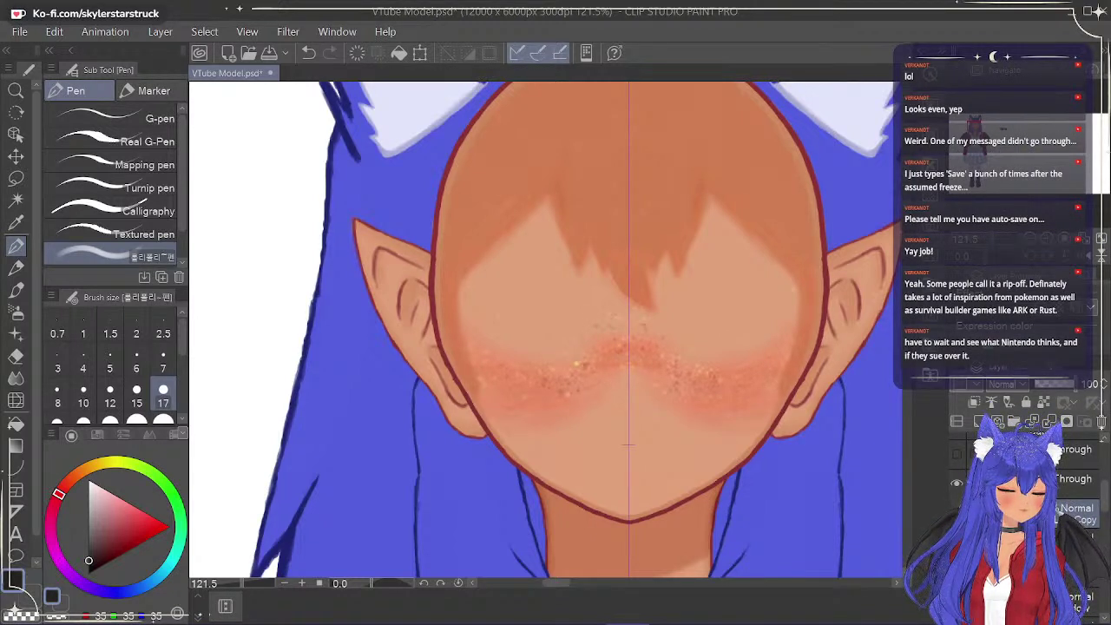
click(1057, 384)
drag(1059, 384, 1058, 390)
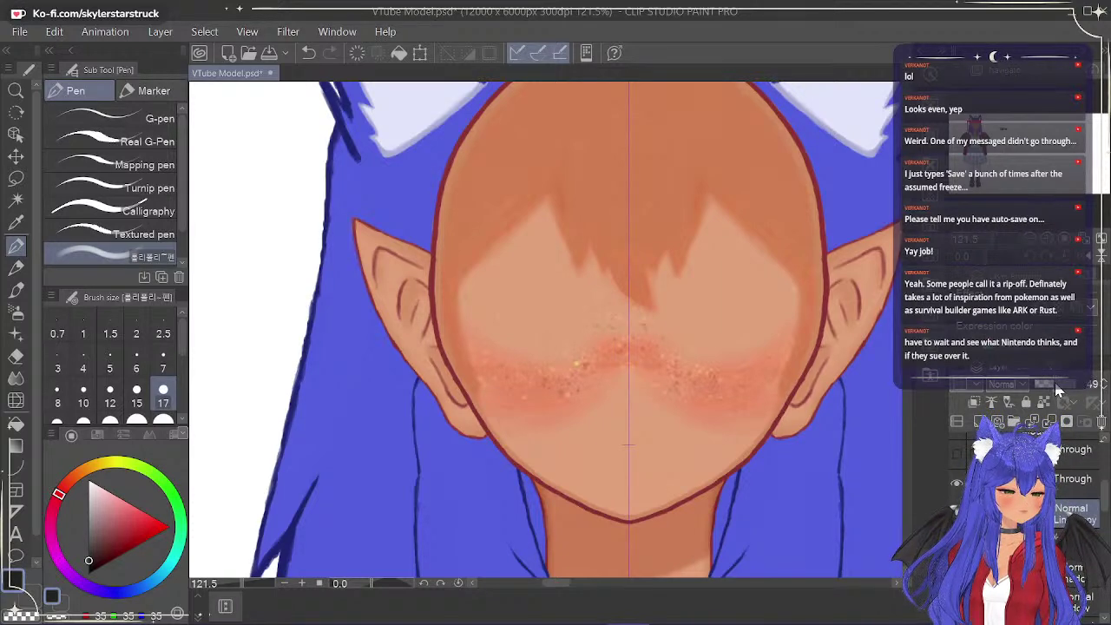
Sample the face outline's dark red as the main color and the facial skin tone as the secondary color.
scroll(833, 375, up, 5)
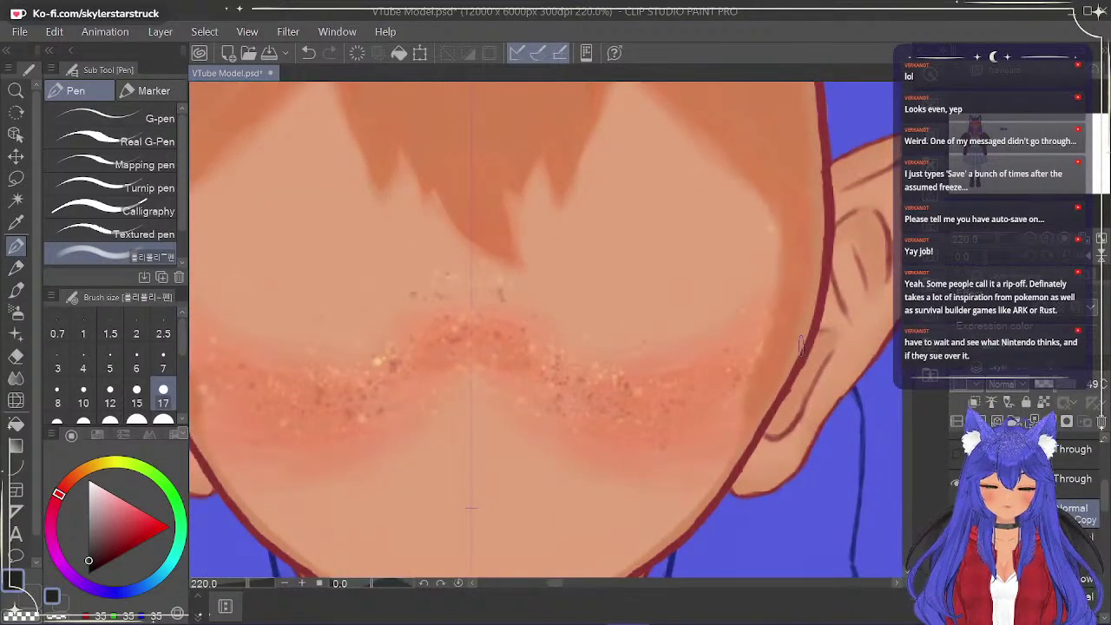
key(i)
click(809, 348)
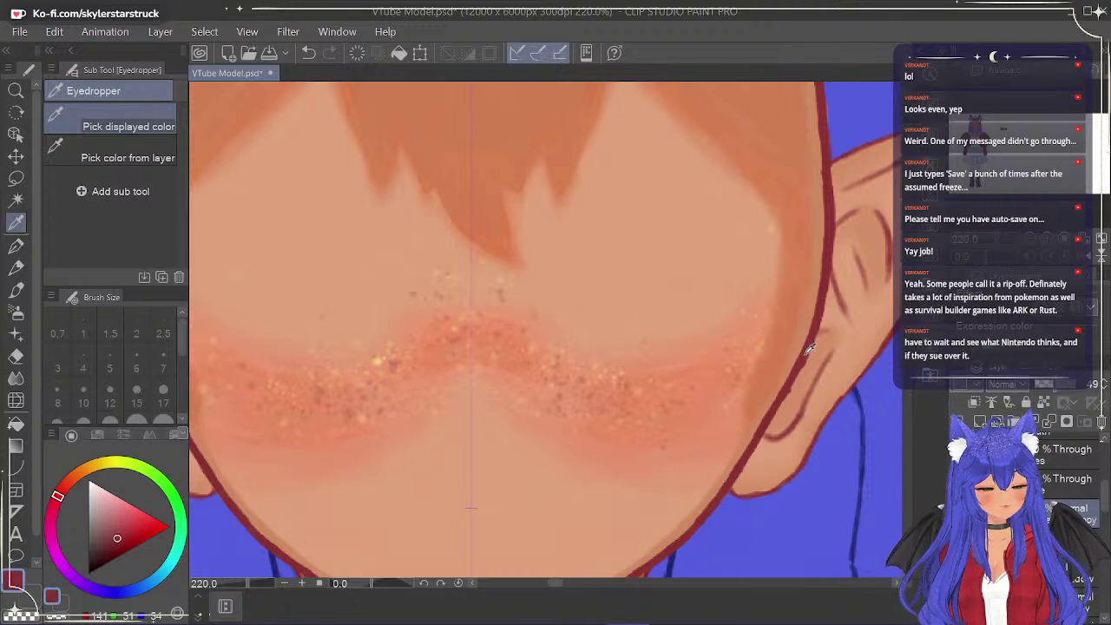
click(464, 513)
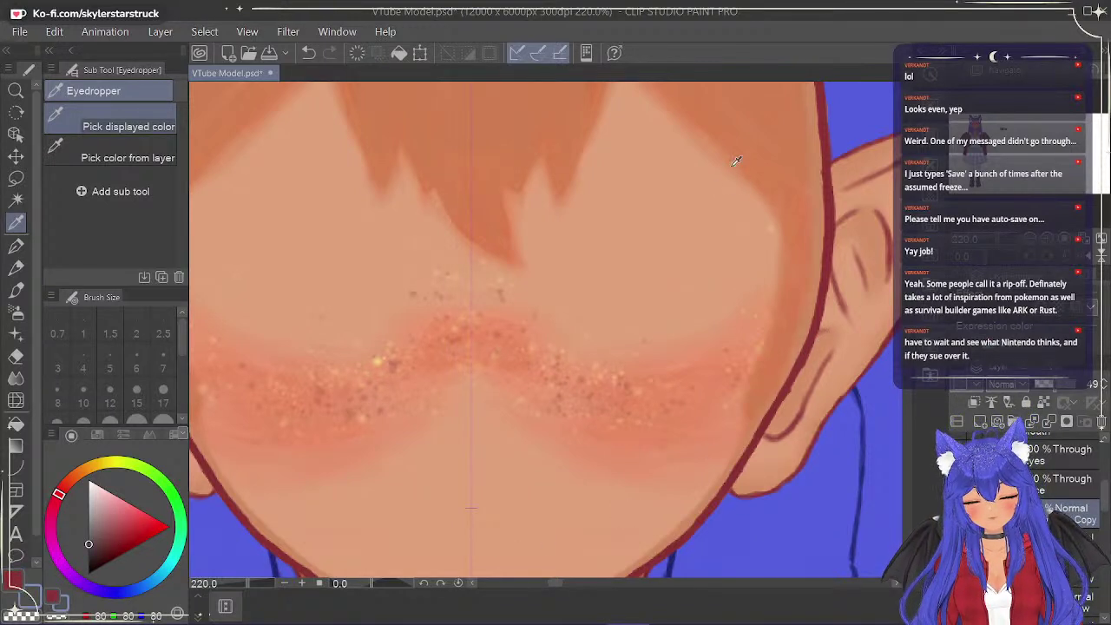
click(705, 206)
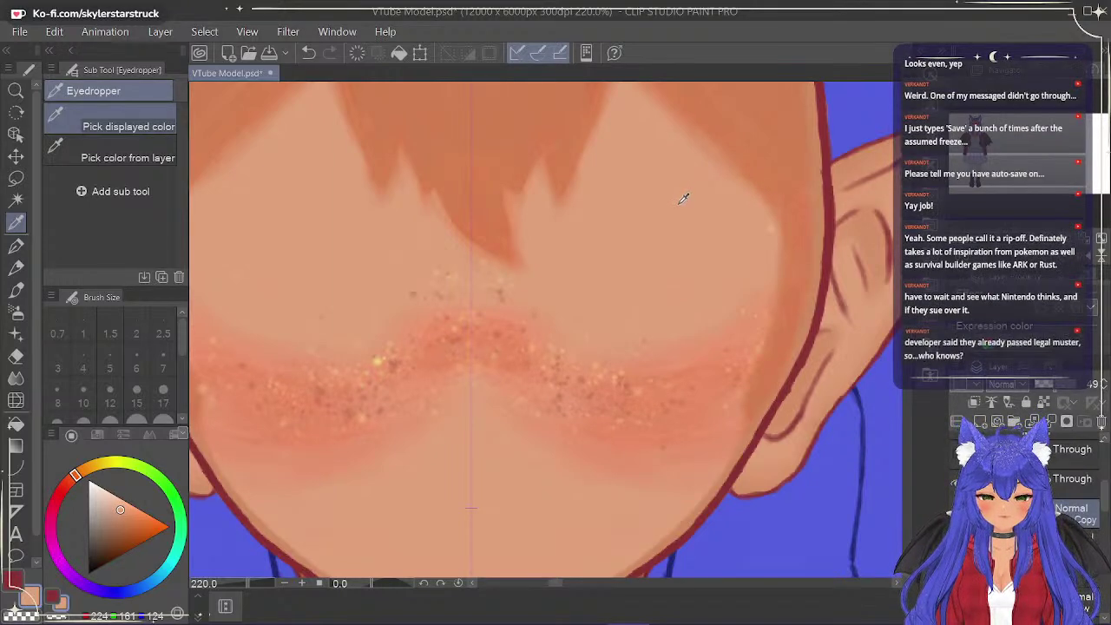
Sample the darker skin shade and the dark red line color from the palette swatches beside the character, and return to the face with the Pen.
scroll(703, 177, down, 5)
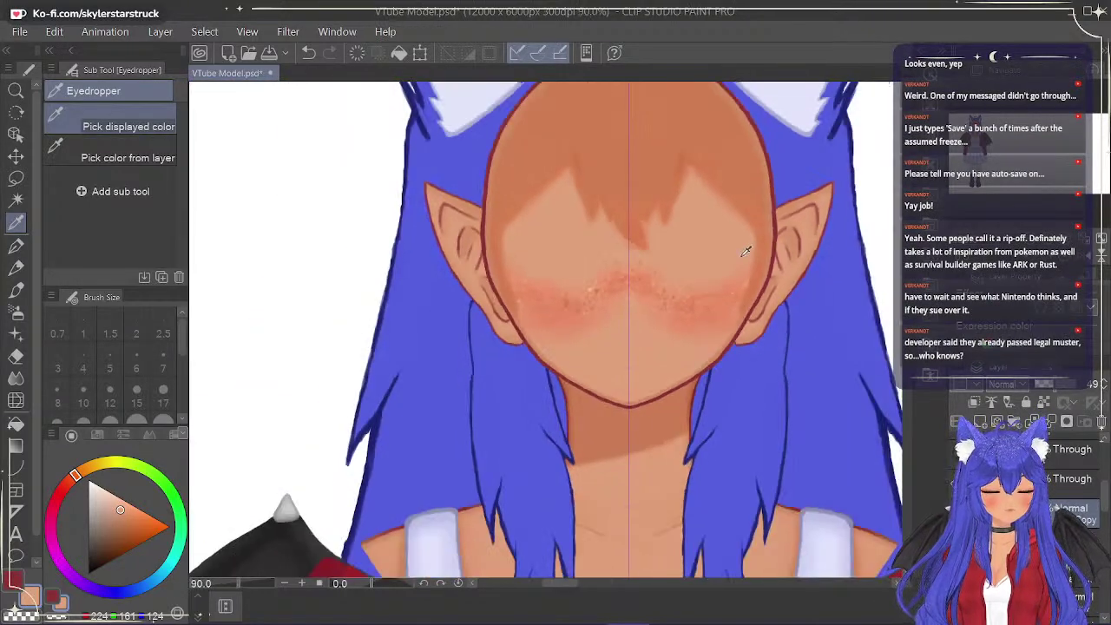
drag(556, 588, 625, 583)
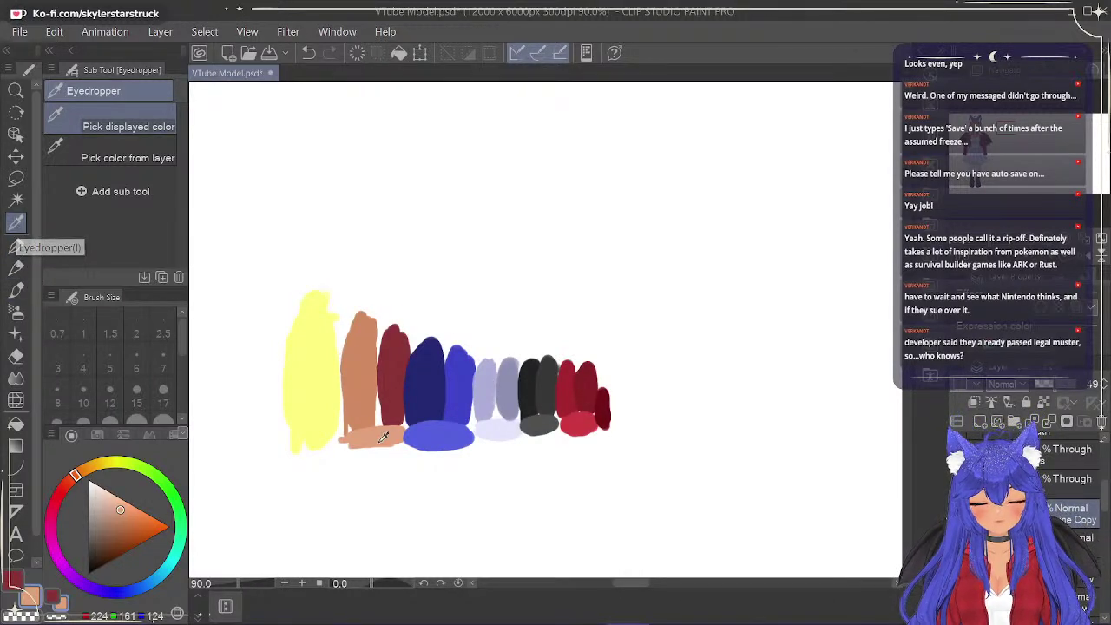
click(365, 392)
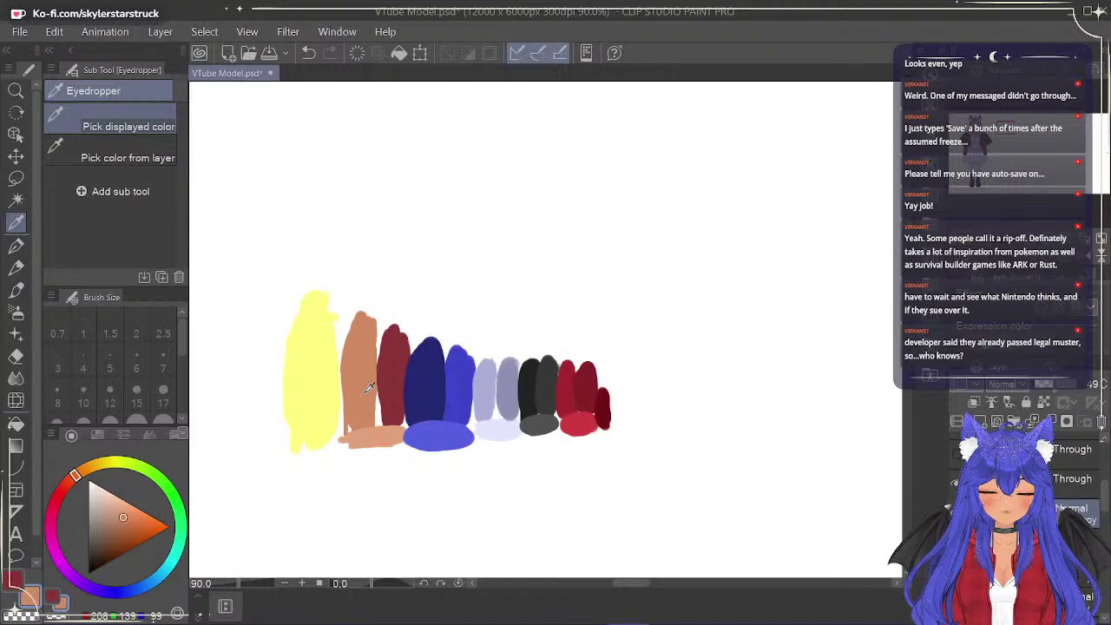
click(54, 599)
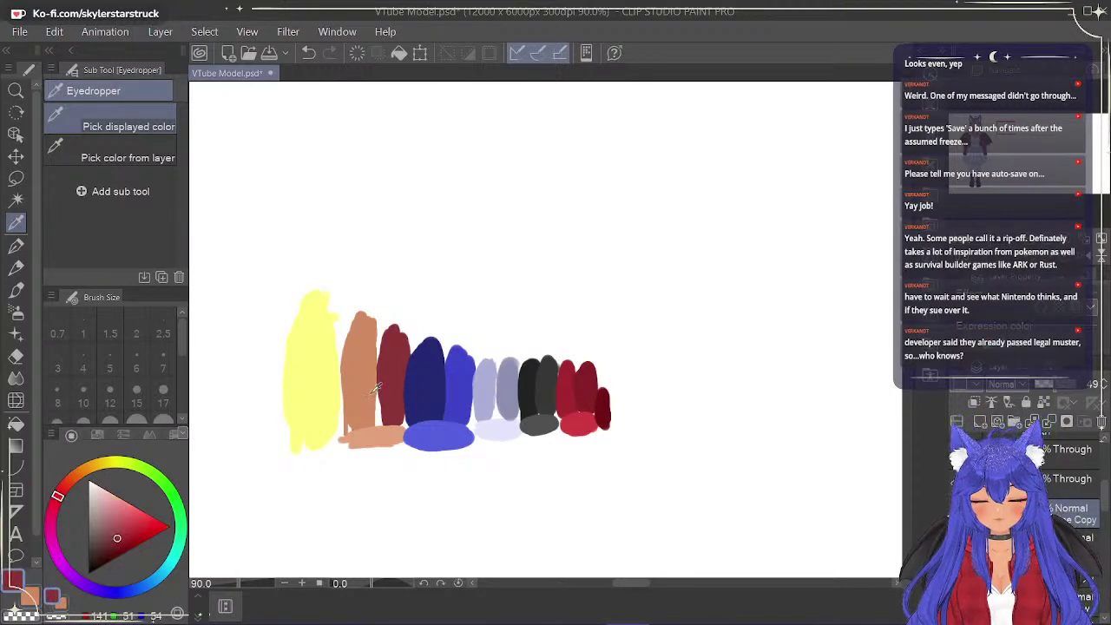
click(17, 246)
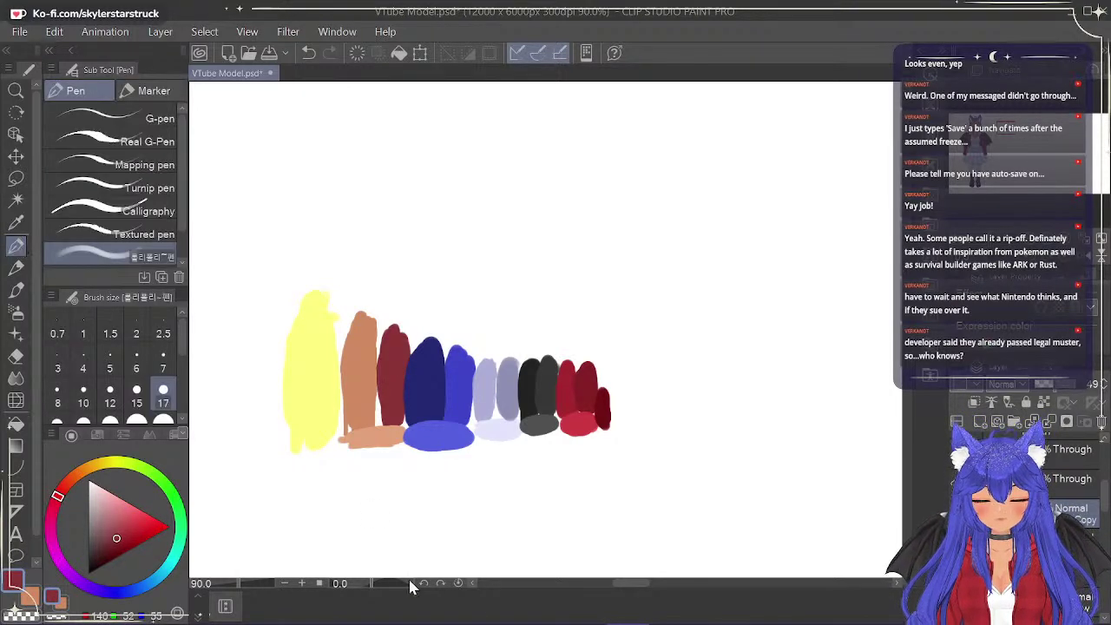
drag(608, 584, 561, 597)
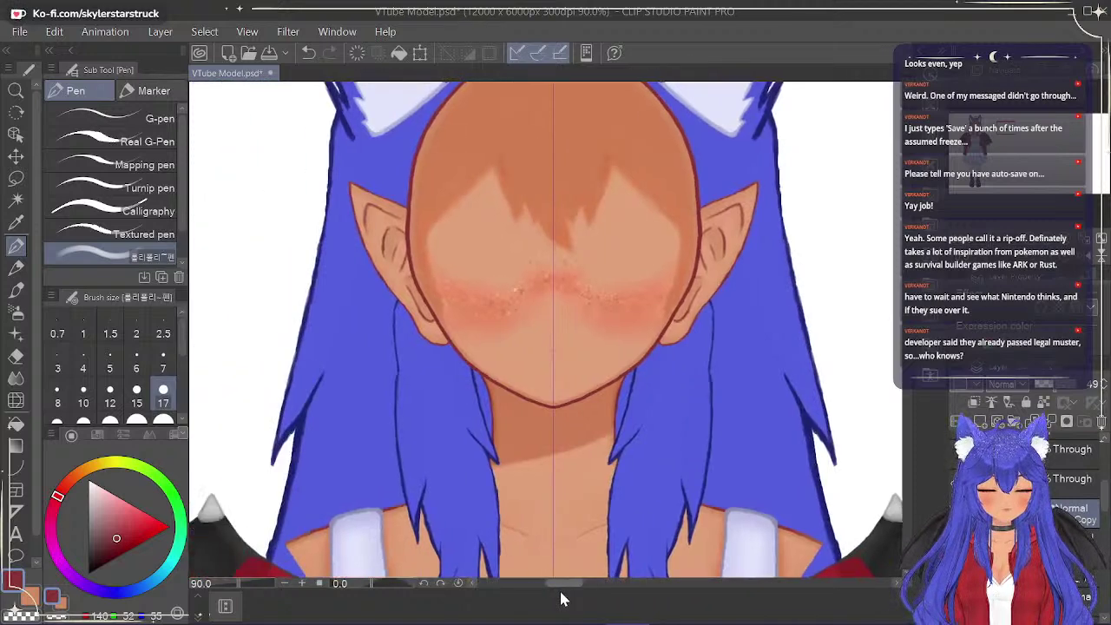
scroll(590, 450, up, 2)
scroll(633, 302, up, 1)
scroll(636, 299, up, 1)
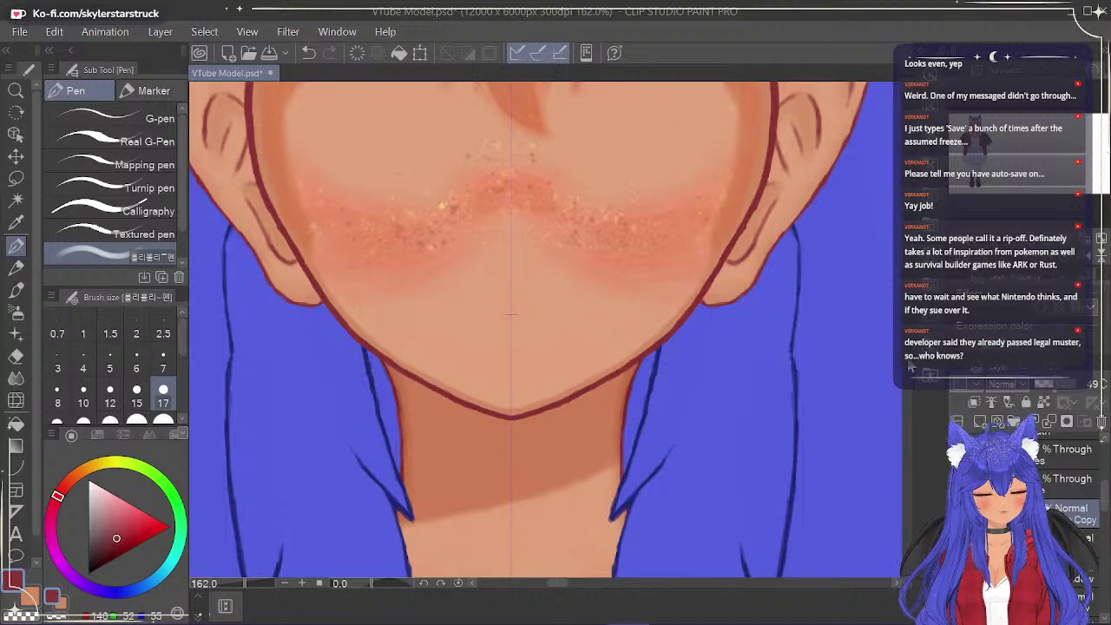
Set the secondary color to the lighter skin tone from the palette swatches and bring the face back into view with the Pen active.
mouse_move(556, 583)
mouse_down()
mouse_move(628, 588)
mouse_move(615, 588)
mouse_up()
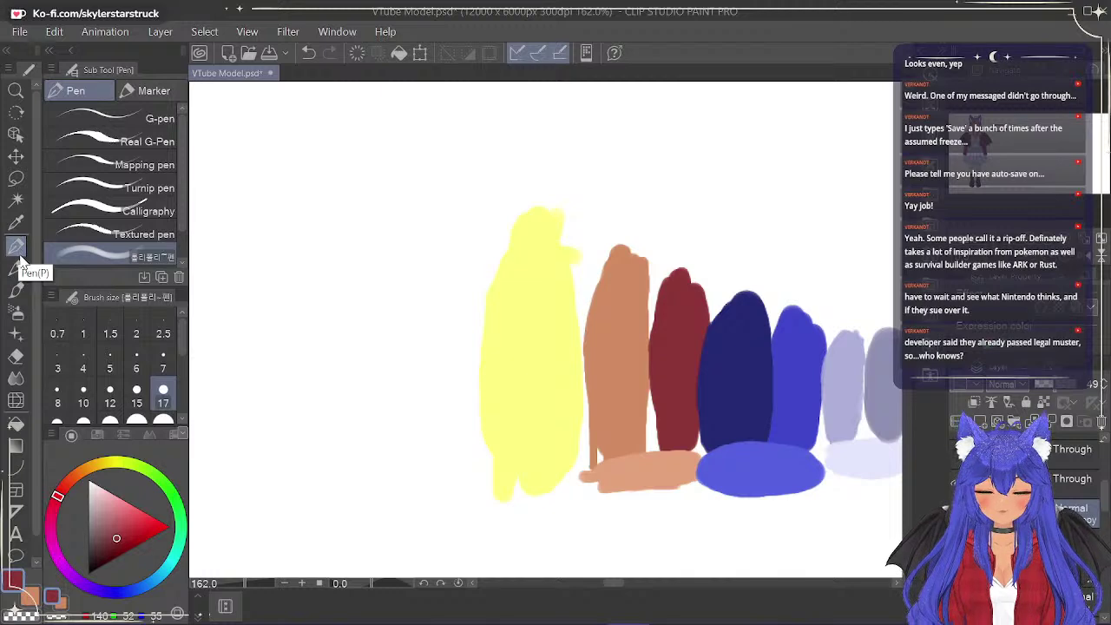
click(15, 223)
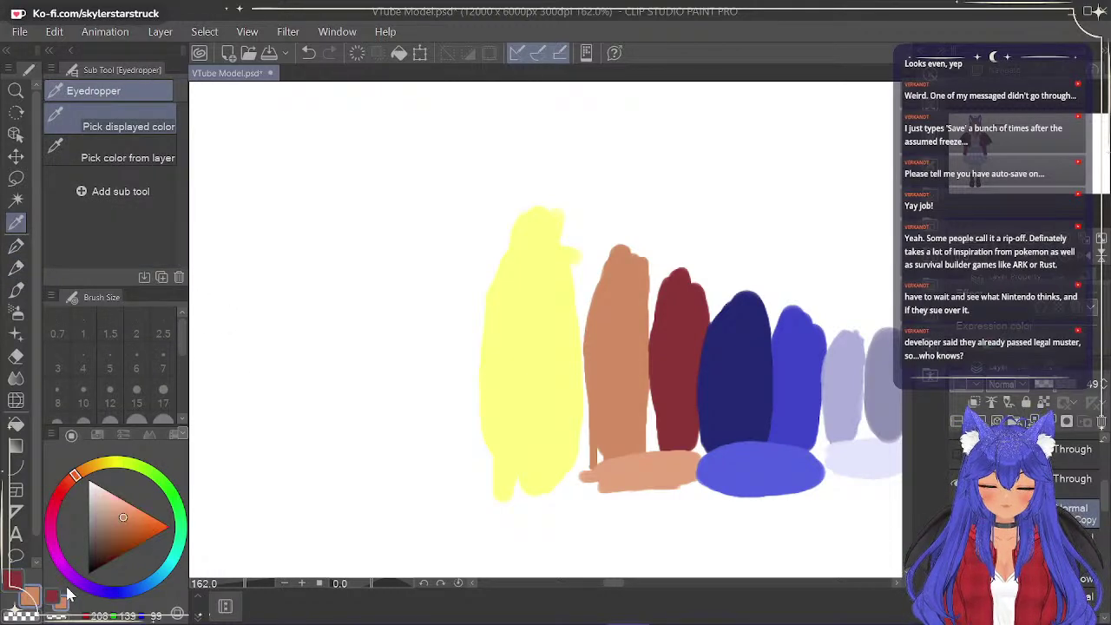
click(658, 466)
key(p)
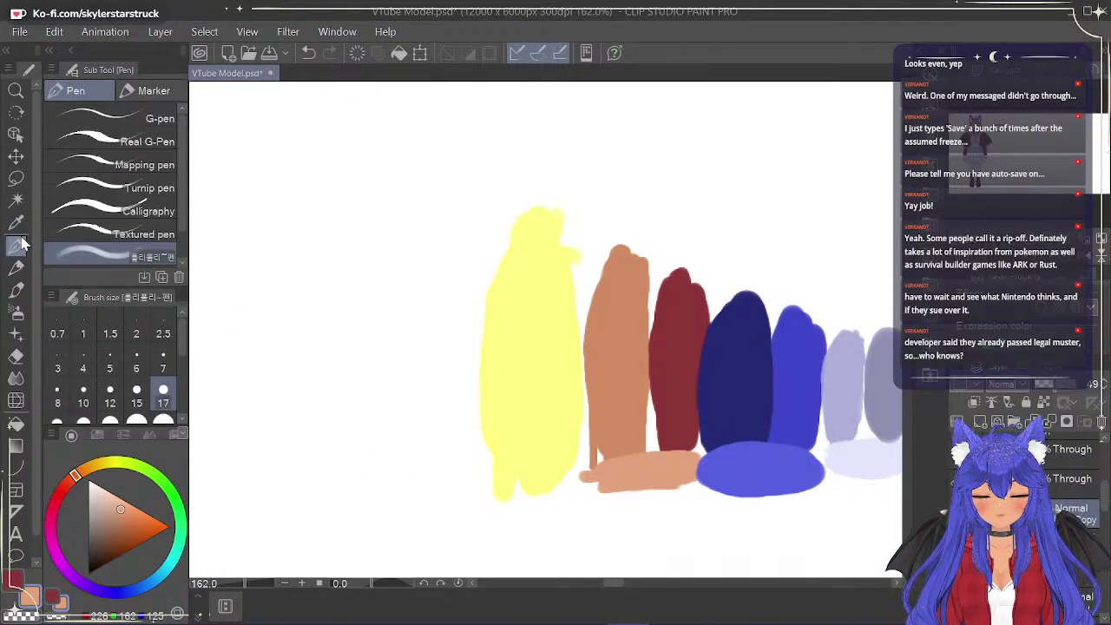
drag(649, 584, 564, 594)
scroll(677, 439, up, 3)
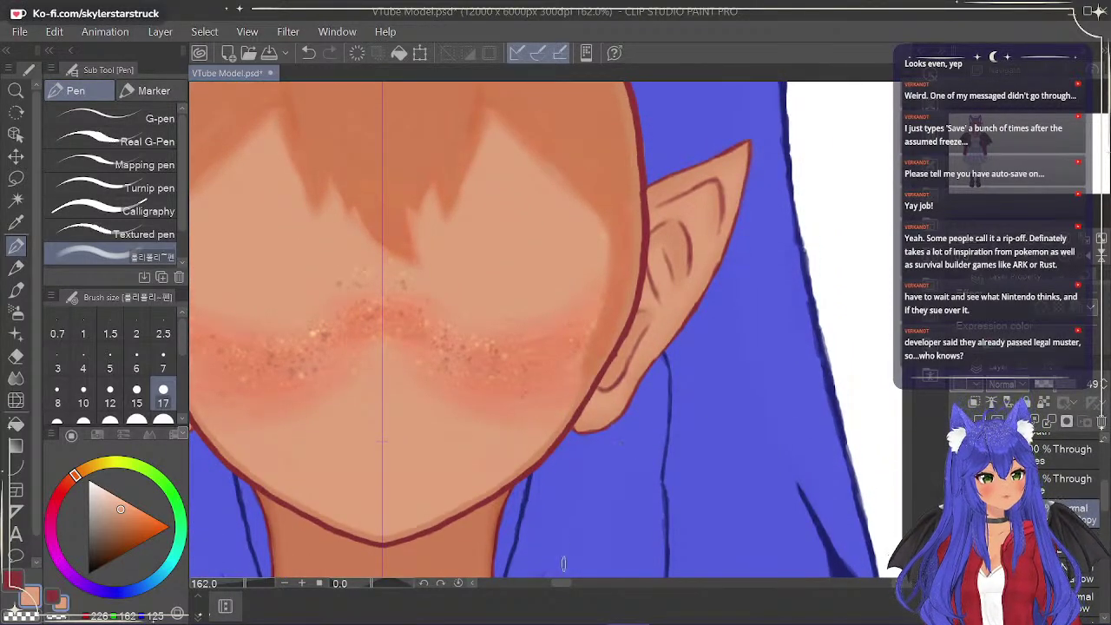
mouse_move(557, 587)
mouse_down()
mouse_move(548, 584)
mouse_move(561, 588)
mouse_up()
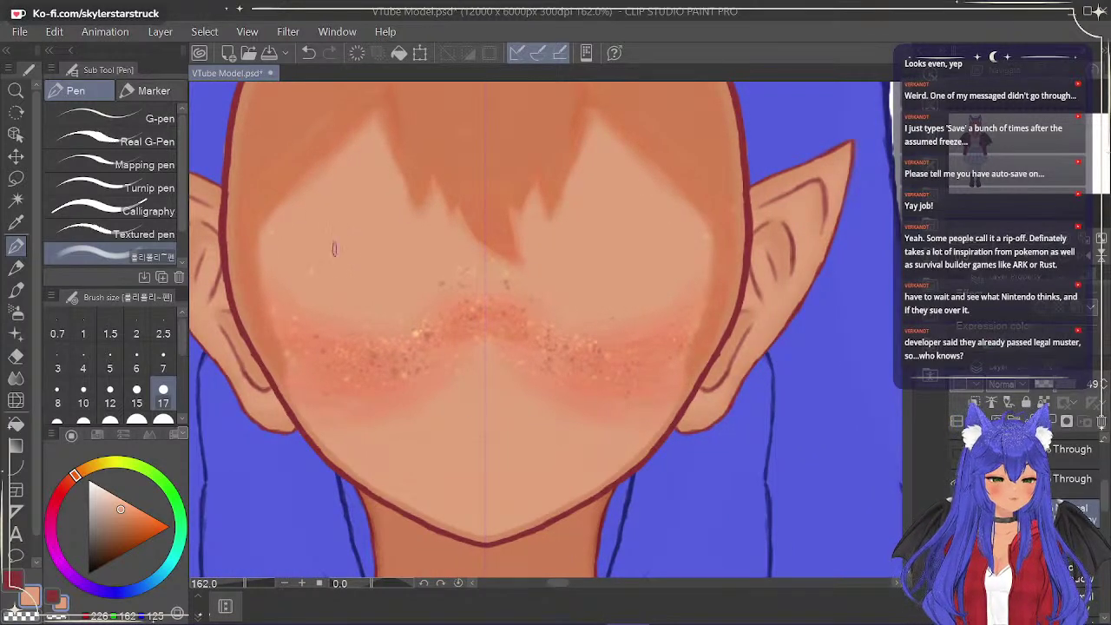
scroll(459, 305, down, 1)
scroll(460, 308, up, 1)
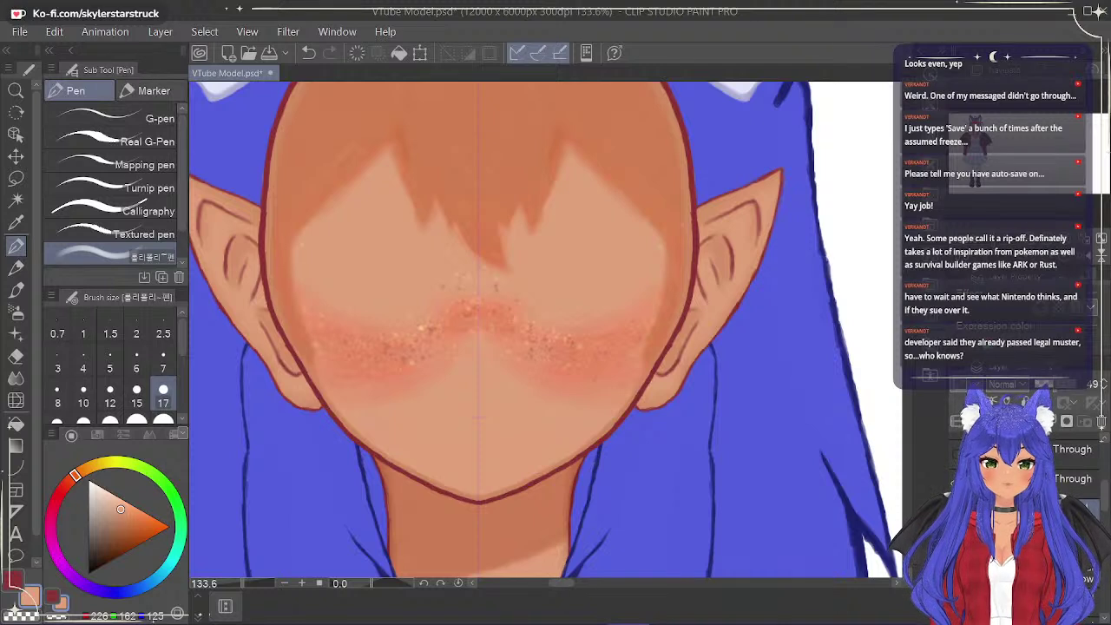
Erase the dark red outline along the jaw and sides of the face on the original line layer with the Hard eraser.
click(321, 0)
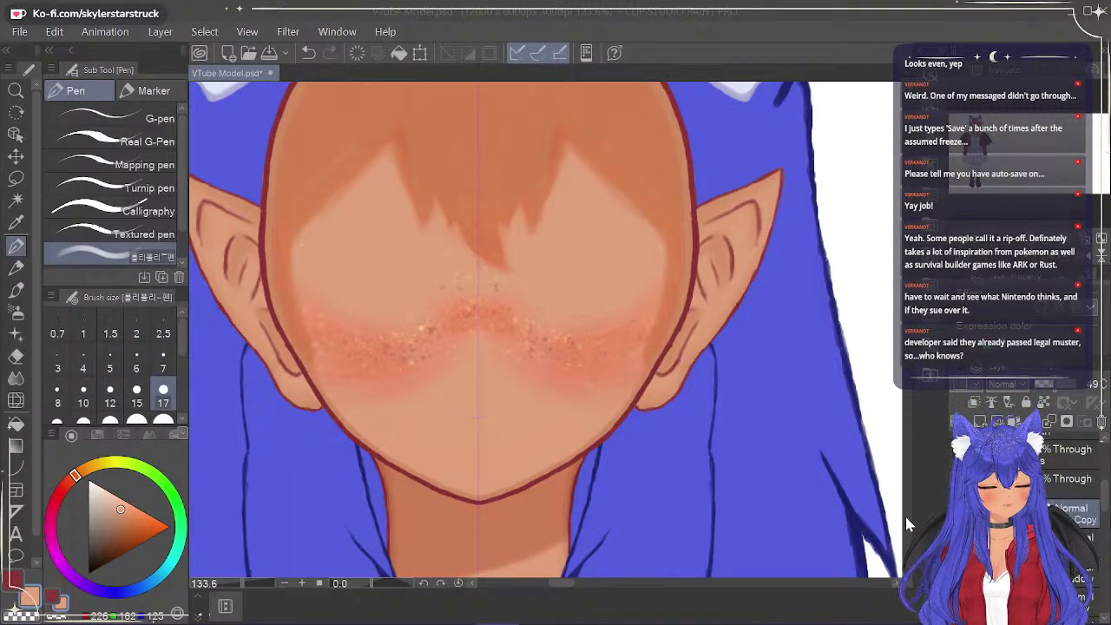
drag(562, 584, 559, 584)
scroll(610, 547, up, 1)
scroll(610, 543, up, 1)
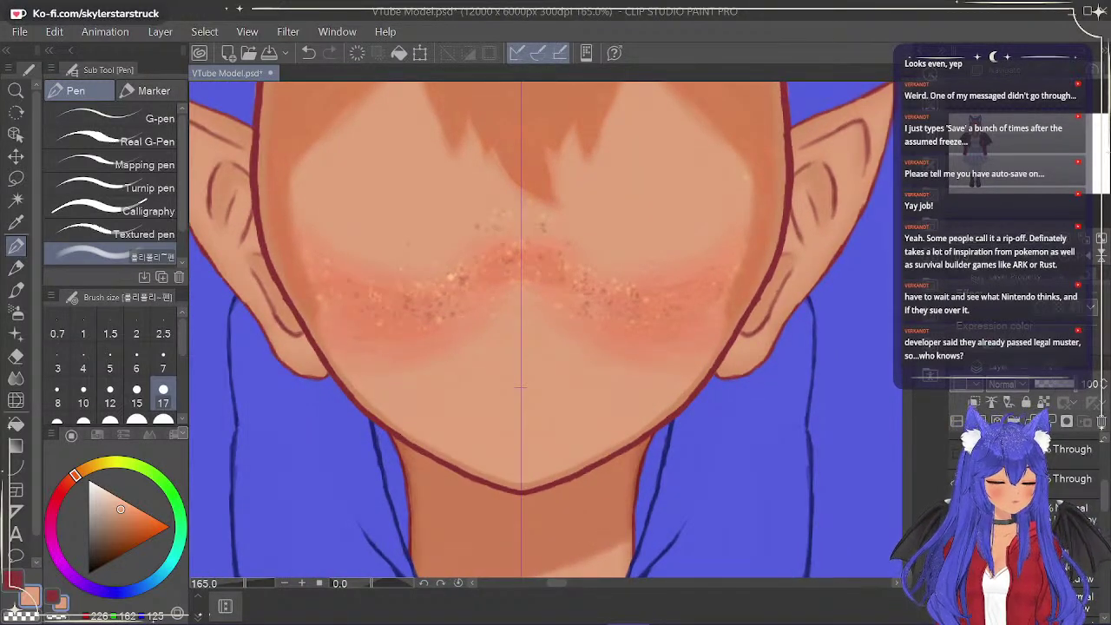
key(e)
mouse_move(521, 492)
mouse_down()
mouse_move(660, 431)
mouse_move(466, 518)
mouse_move(639, 438)
mouse_move(753, 365)
mouse_move(589, 488)
mouse_move(706, 378)
mouse_move(751, 305)
mouse_move(682, 413)
mouse_move(739, 328)
mouse_up()
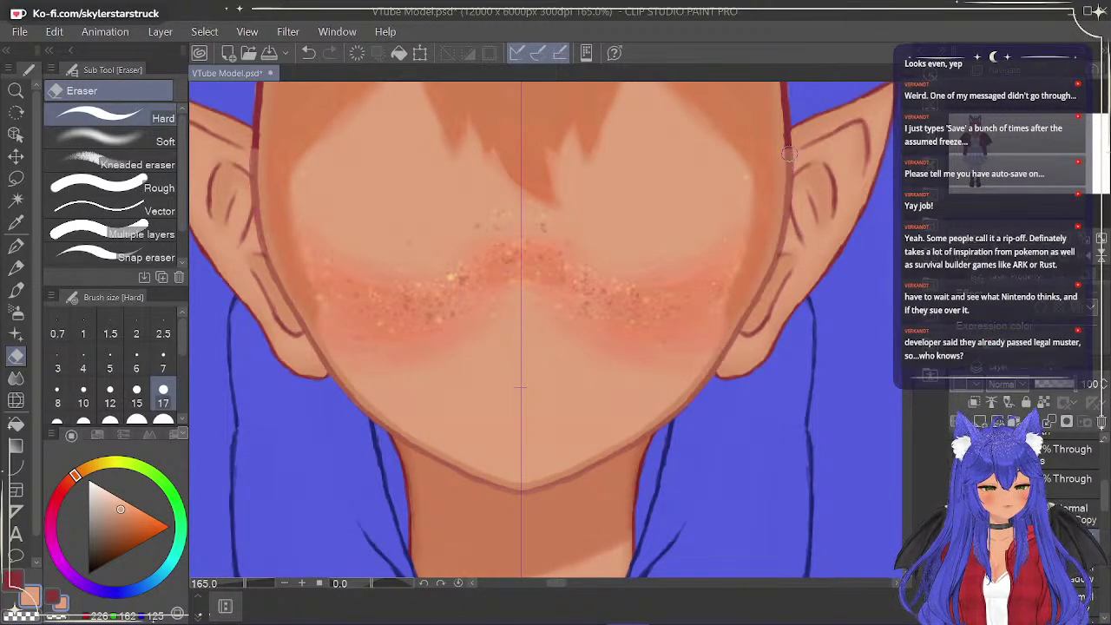
Set the opacity of the face's duplicated line layer to 51%.
right_click(1026, 538)
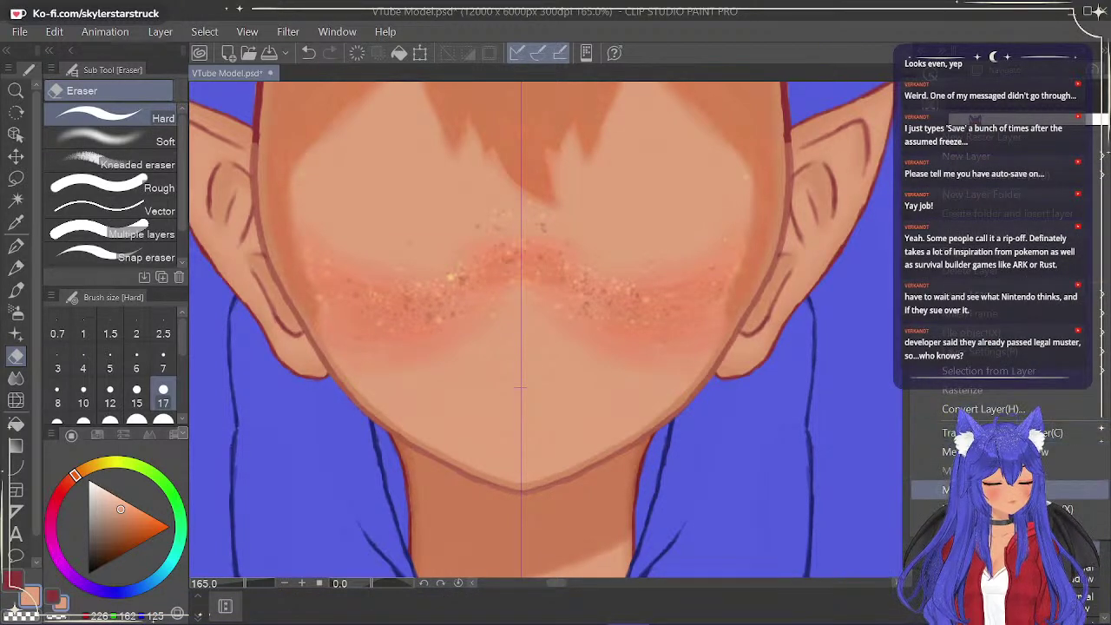
click(933, 488)
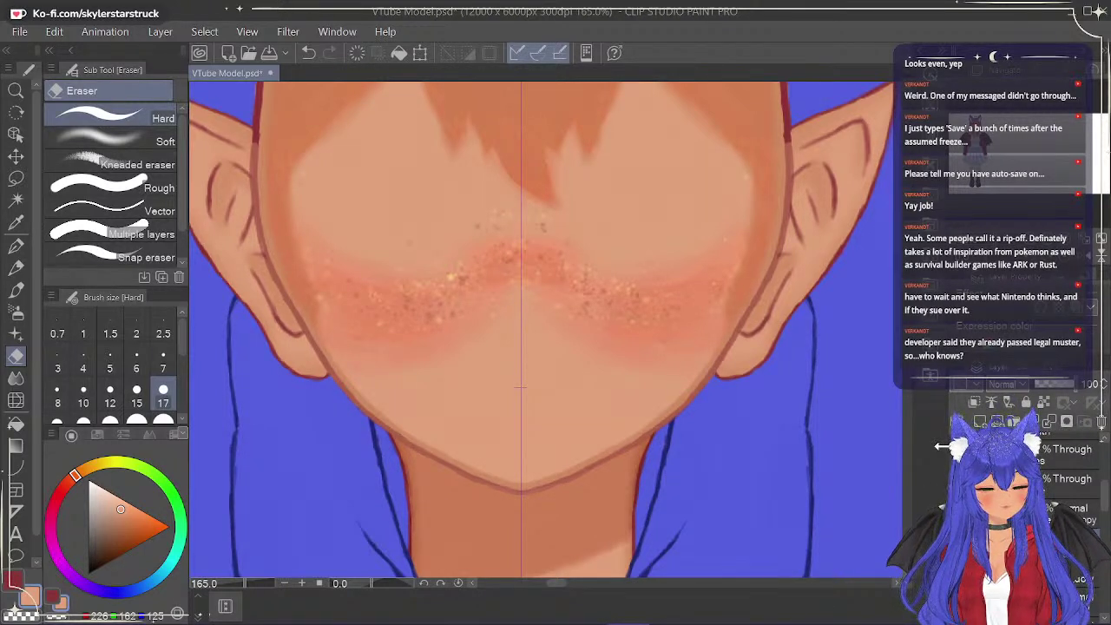
drag(554, 582, 556, 583)
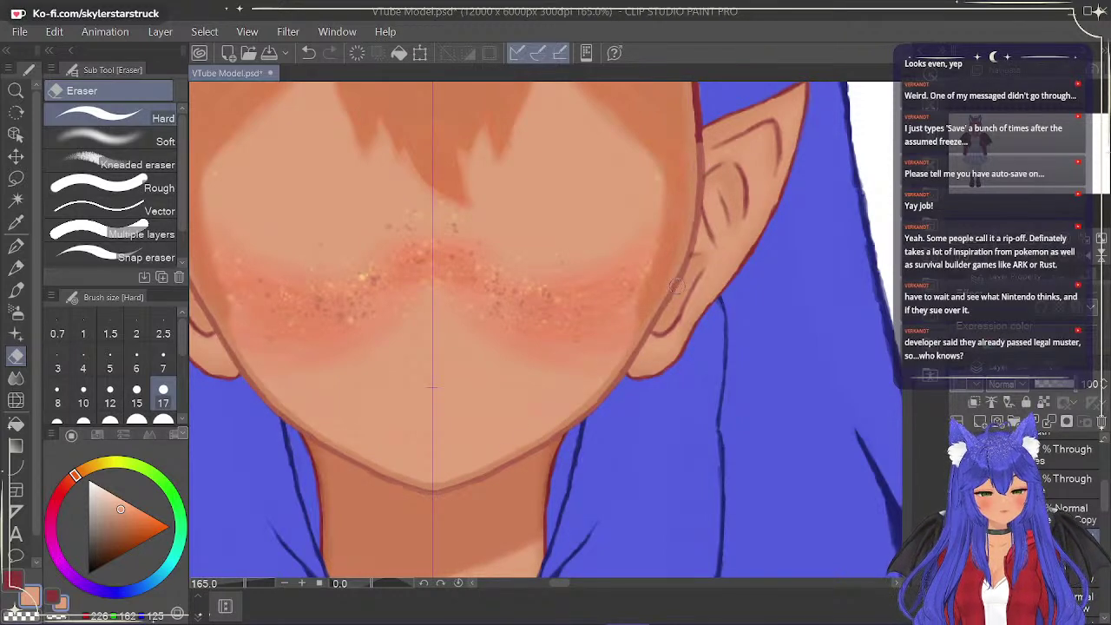
click(1076, 513)
click(1009, 401)
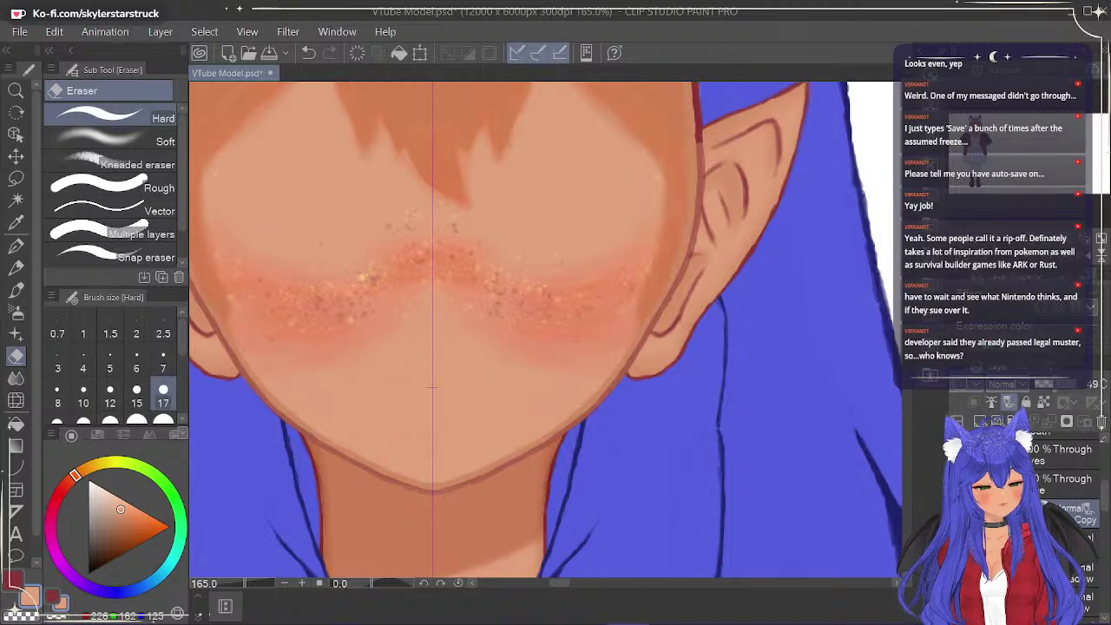
drag(1068, 387, 1055, 388)
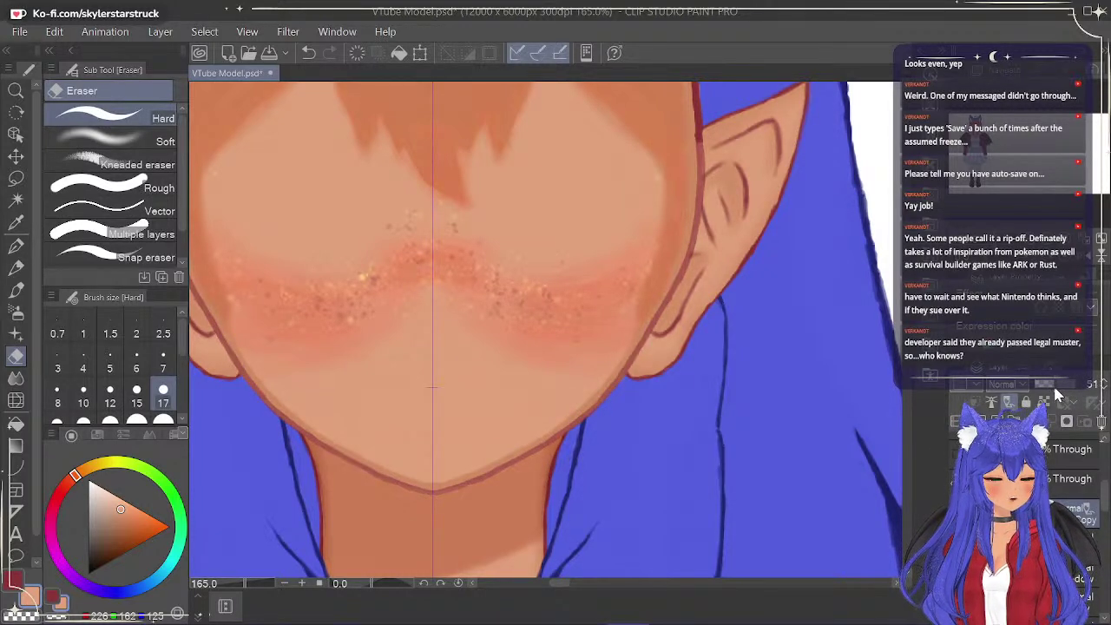
click(1009, 401)
Erase the remaining dark red outline around the top of the head on the face's original line layer.
click(1060, 536)
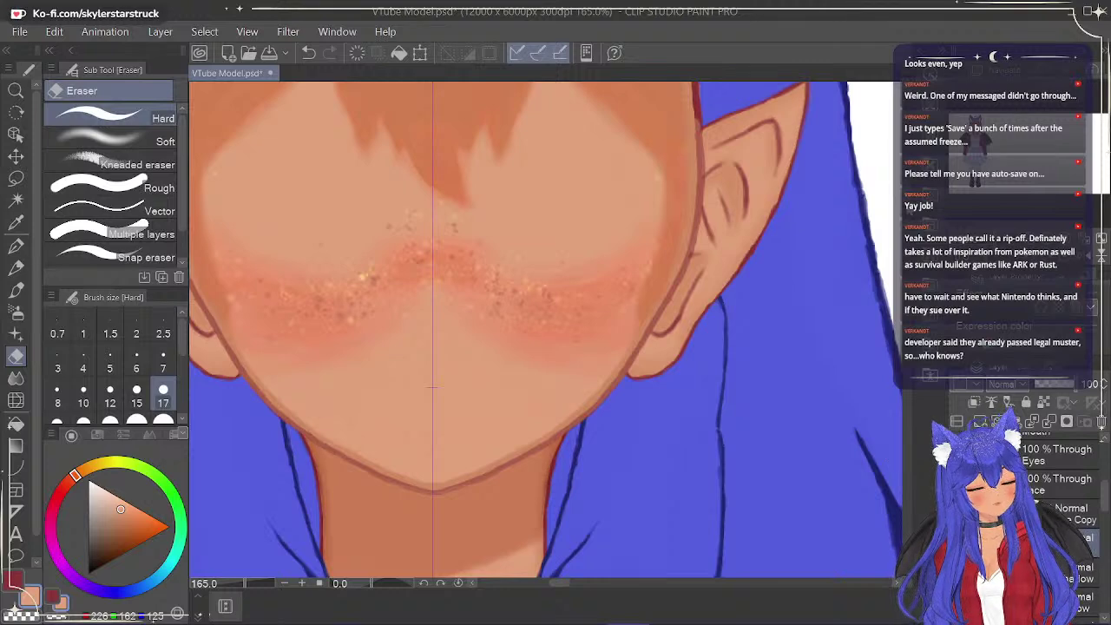
scroll(681, 179, up, 3)
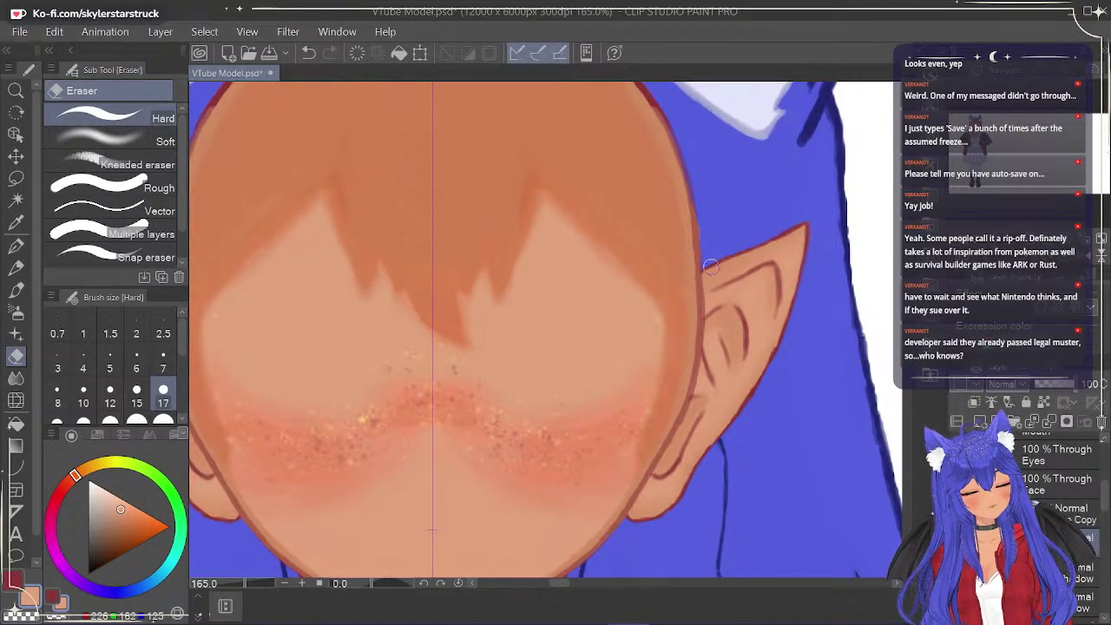
scroll(713, 122, up, 4)
scroll(638, 299, down, 1)
mouse_move(630, 277)
mouse_down()
mouse_move(664, 332)
mouse_move(603, 245)
mouse_move(520, 197)
mouse_move(466, 185)
mouse_up()
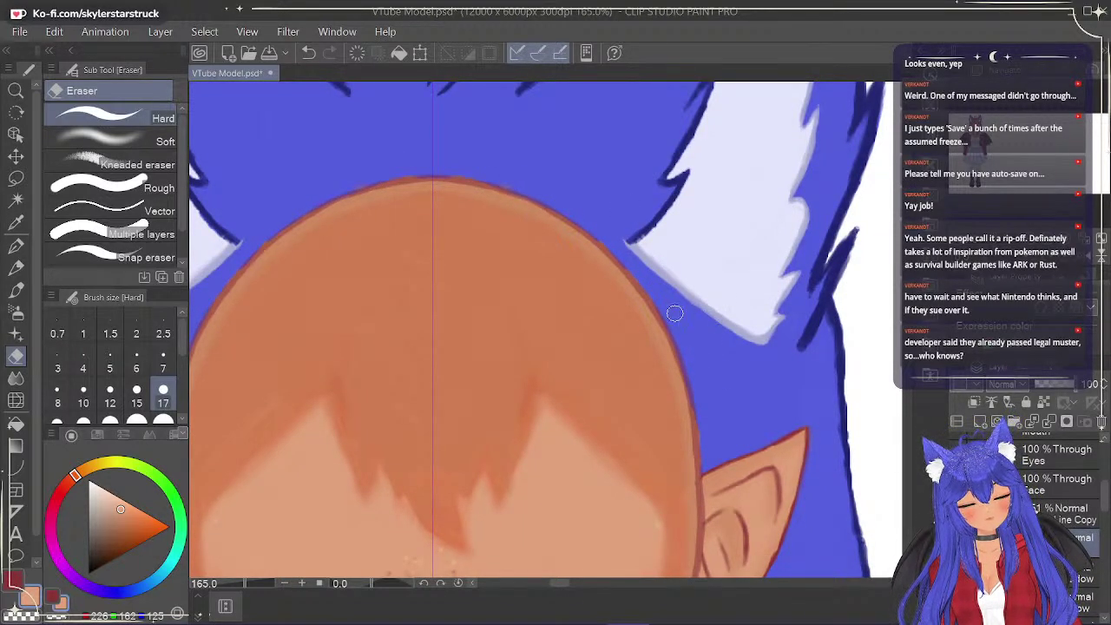
Hide the line copy to check the face edge for leftover outline from forehead to chin, and show it again.
click(957, 514)
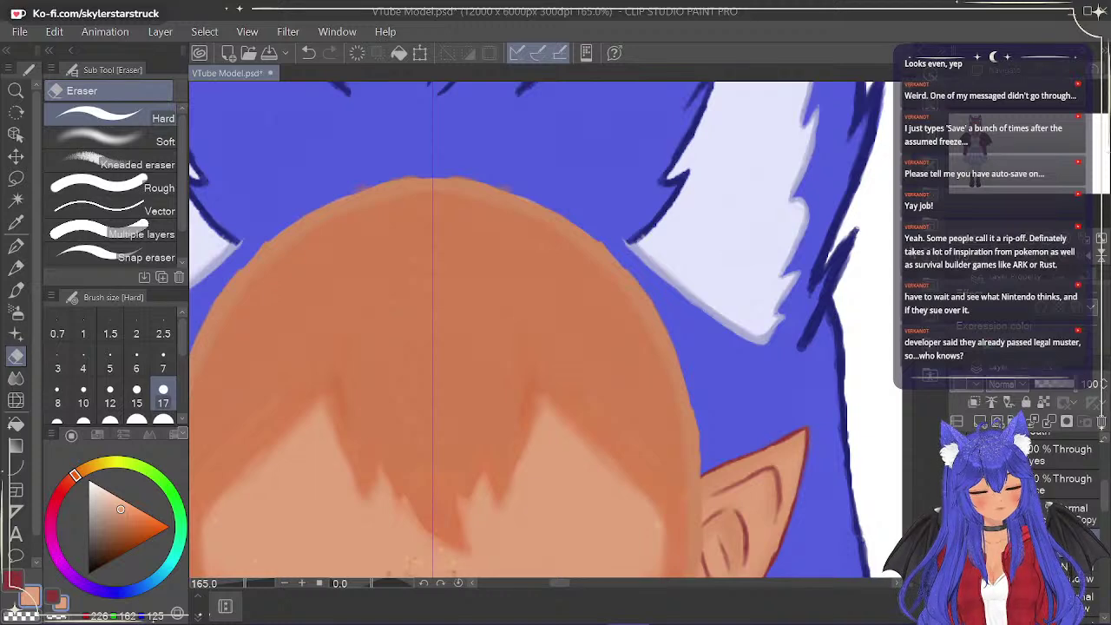
scroll(432, 537, down, 5)
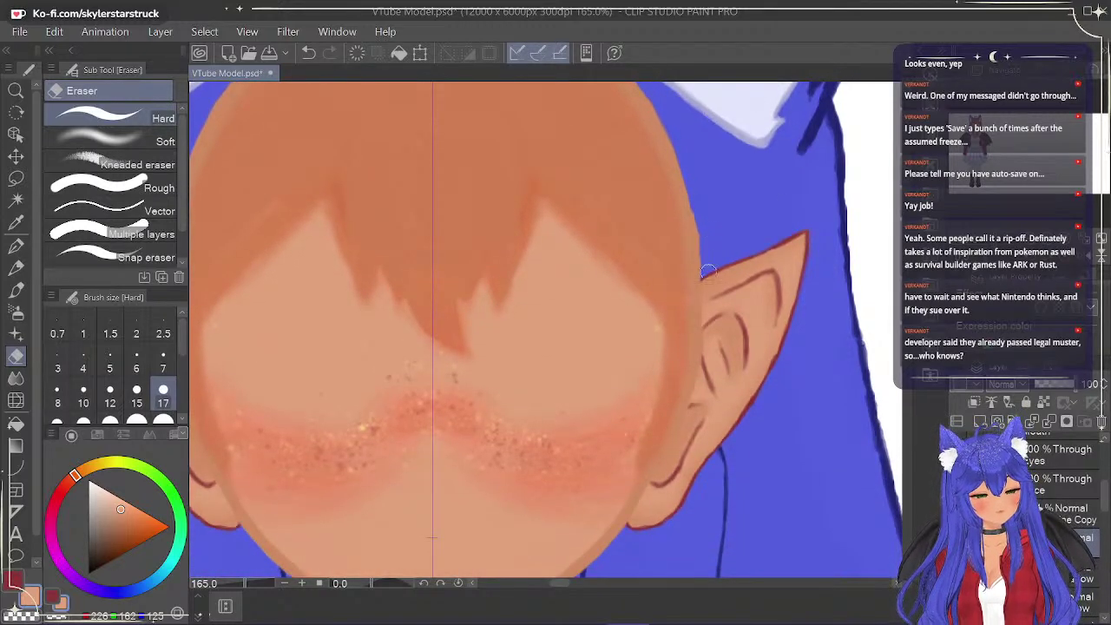
scroll(892, 208, down, 10)
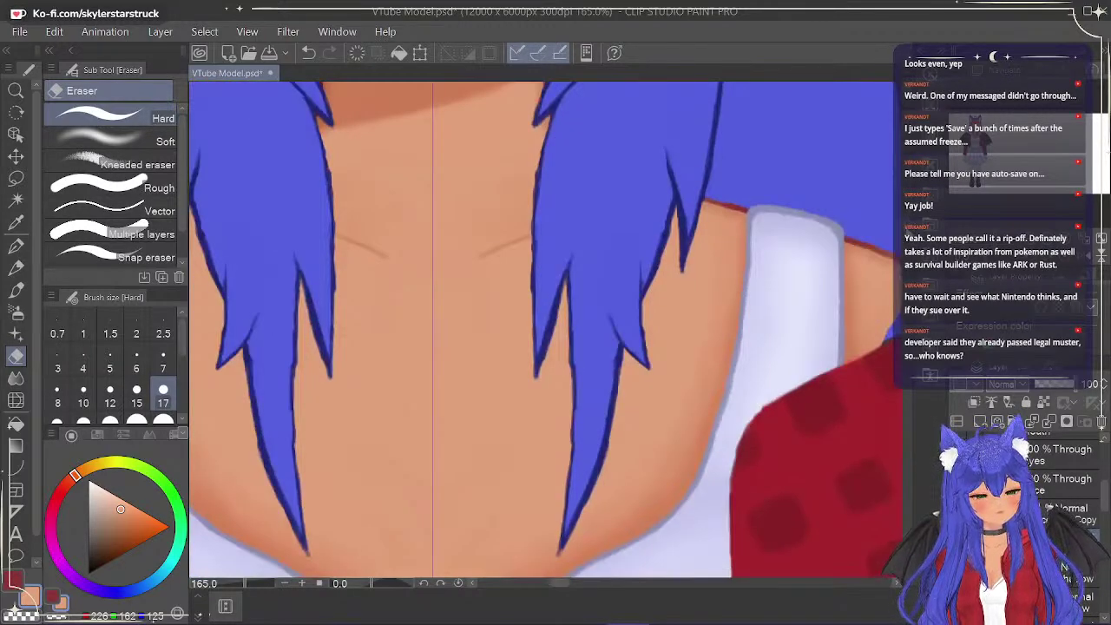
scroll(451, 467, up, 10)
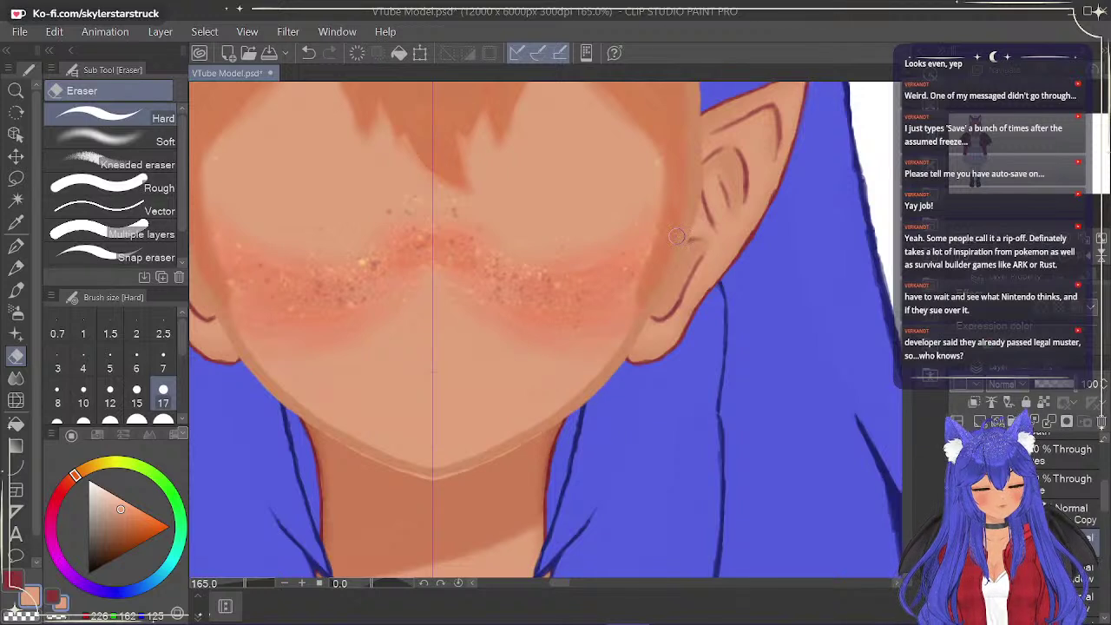
click(957, 538)
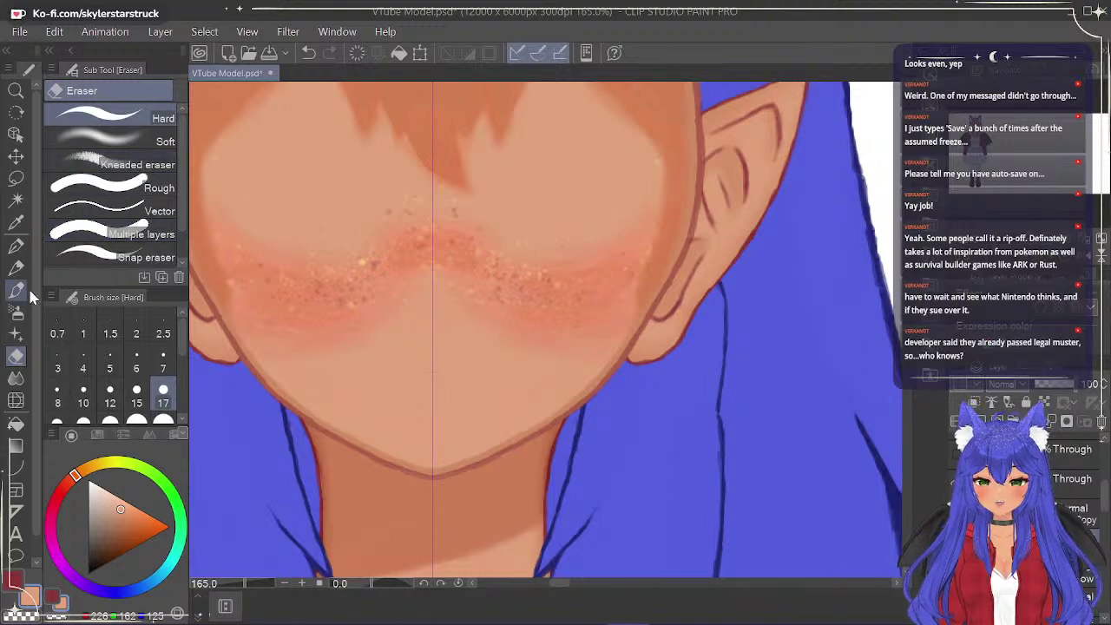
Switch back to the Pen at brush size 10 with the dark red main color active.
click(16, 245)
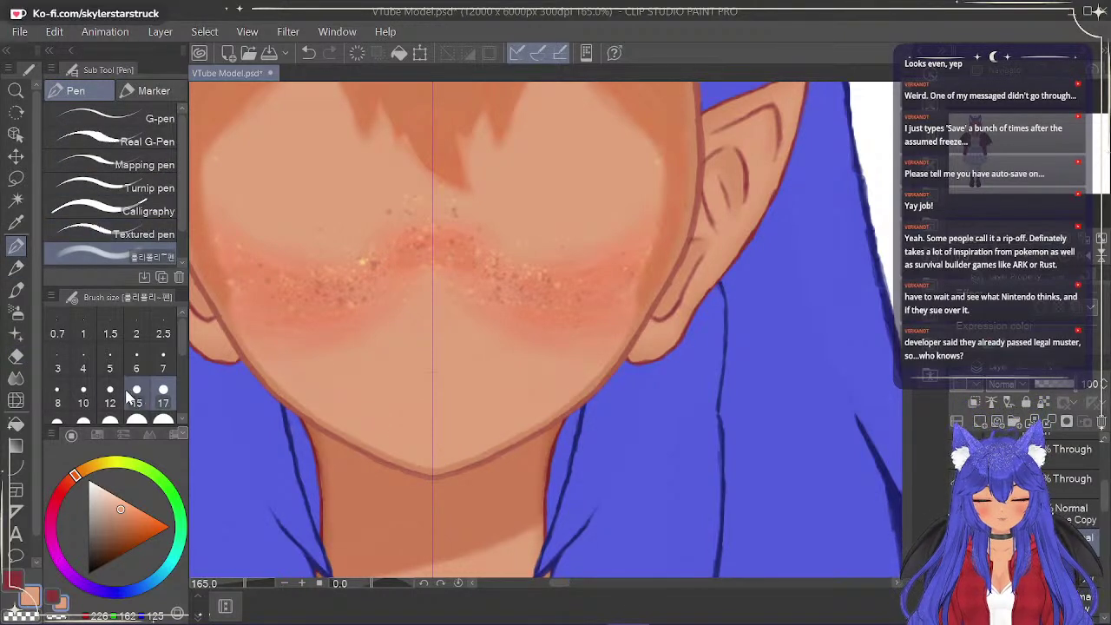
click(84, 398)
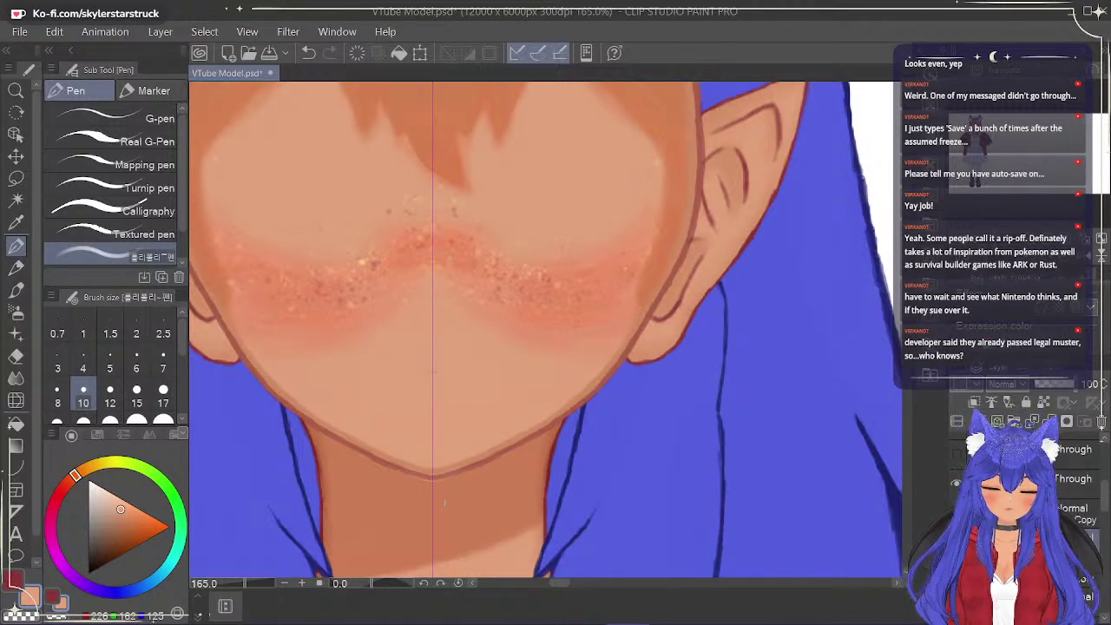
click(59, 594)
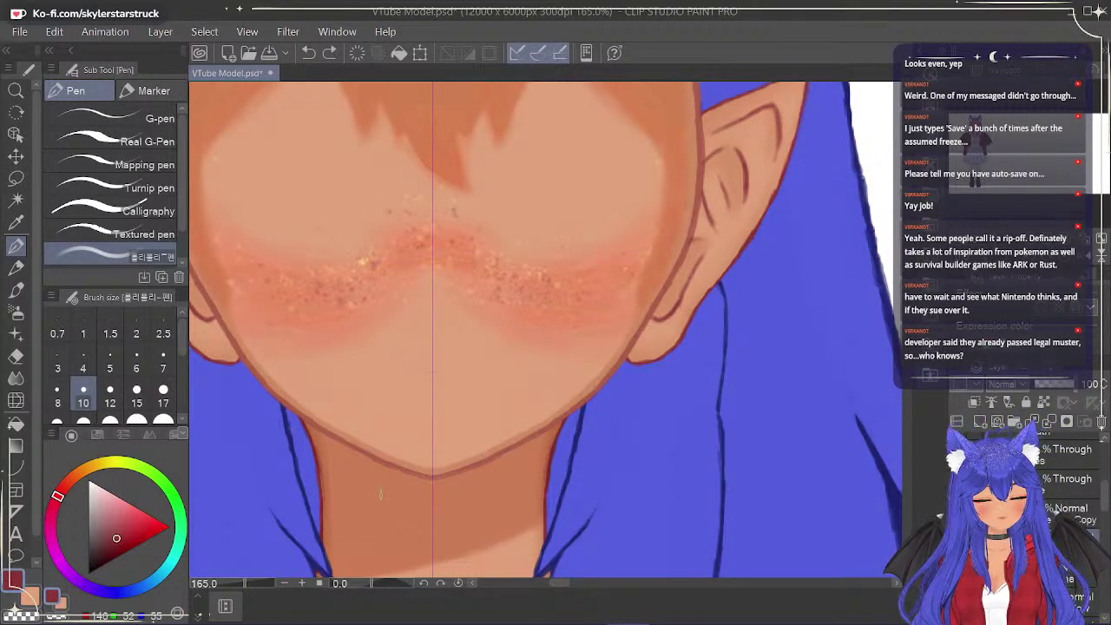
Try a dark red stroke along the chin edge, undo it, and switch to the Turnip pen.
drag(443, 474, 510, 443)
key(ctrl+z)
key(ctrl+z)
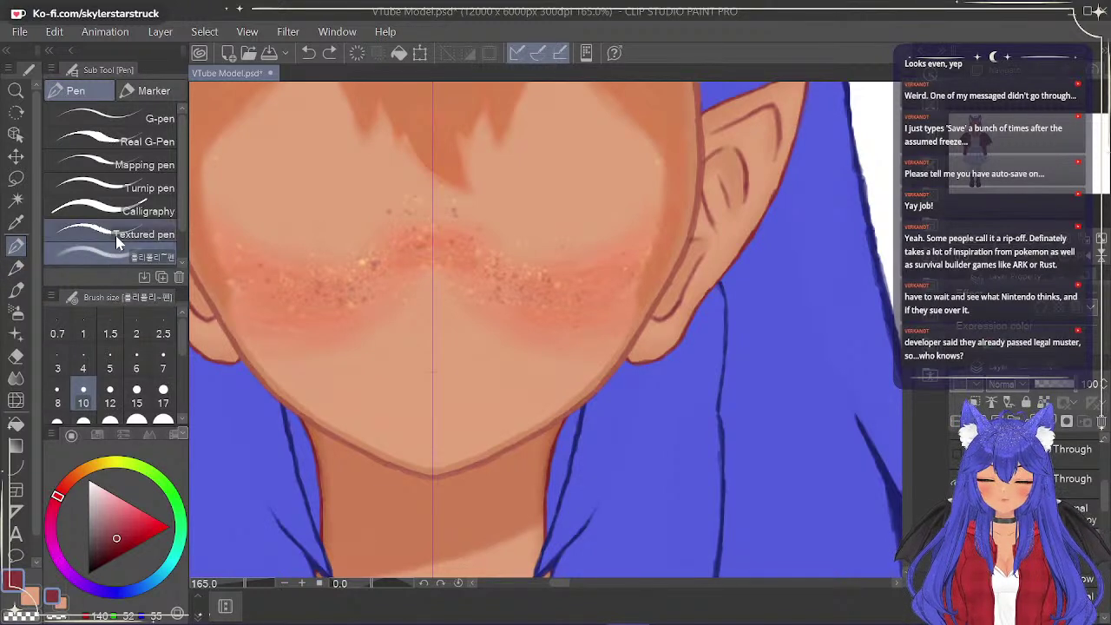
click(126, 215)
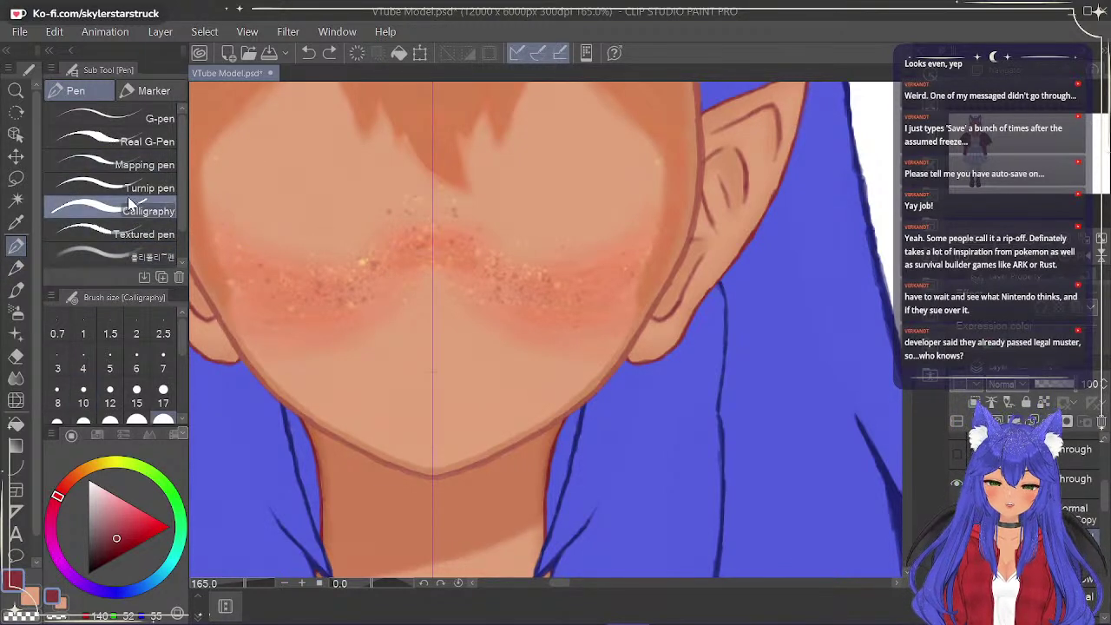
click(119, 189)
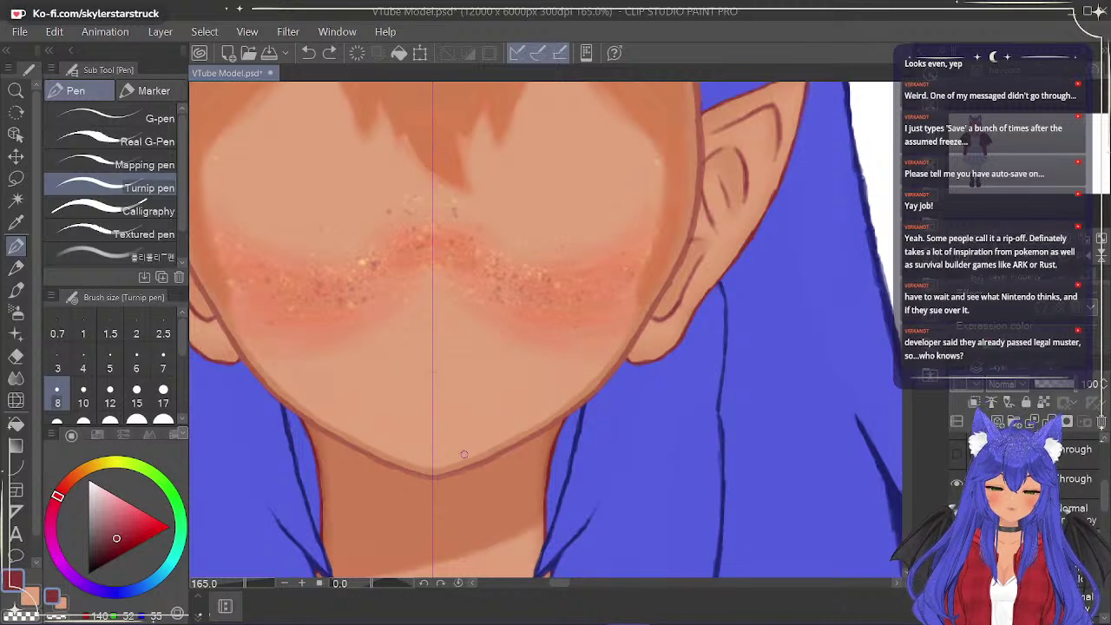
Try to retrace the chin outline from the center line in dark red with the Turnip pen at size 8.
drag(433, 478, 487, 455)
key(ctrl+z)
key(ctrl+z)
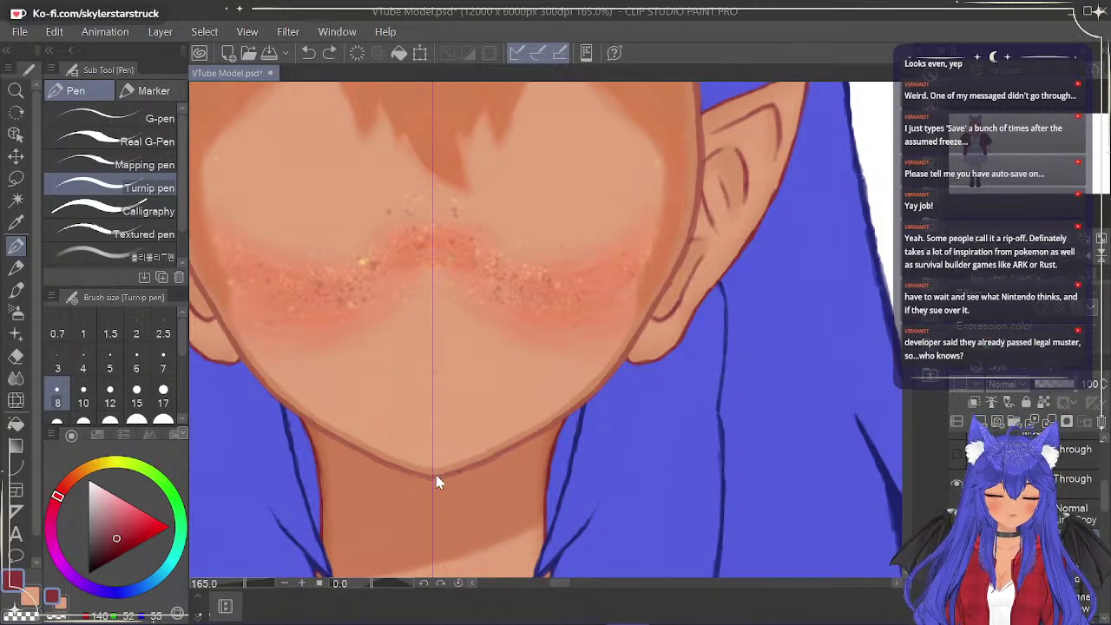
drag(432, 478, 476, 464)
key(ctrl+z)
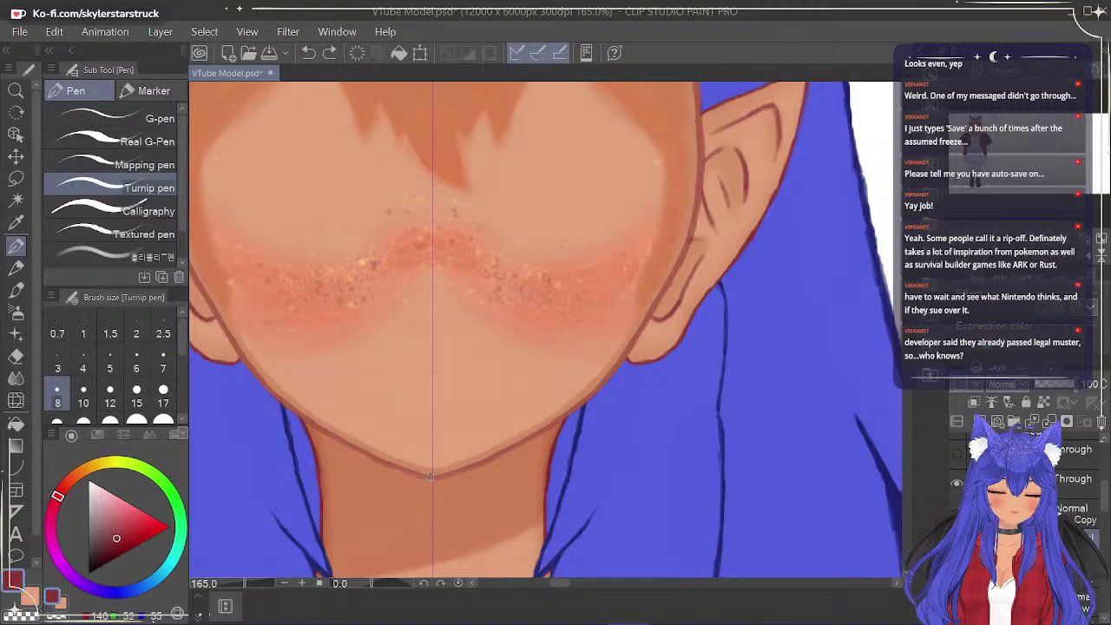
key(ctrl+z)
key(ctrl+z)
key(ctrl+z)
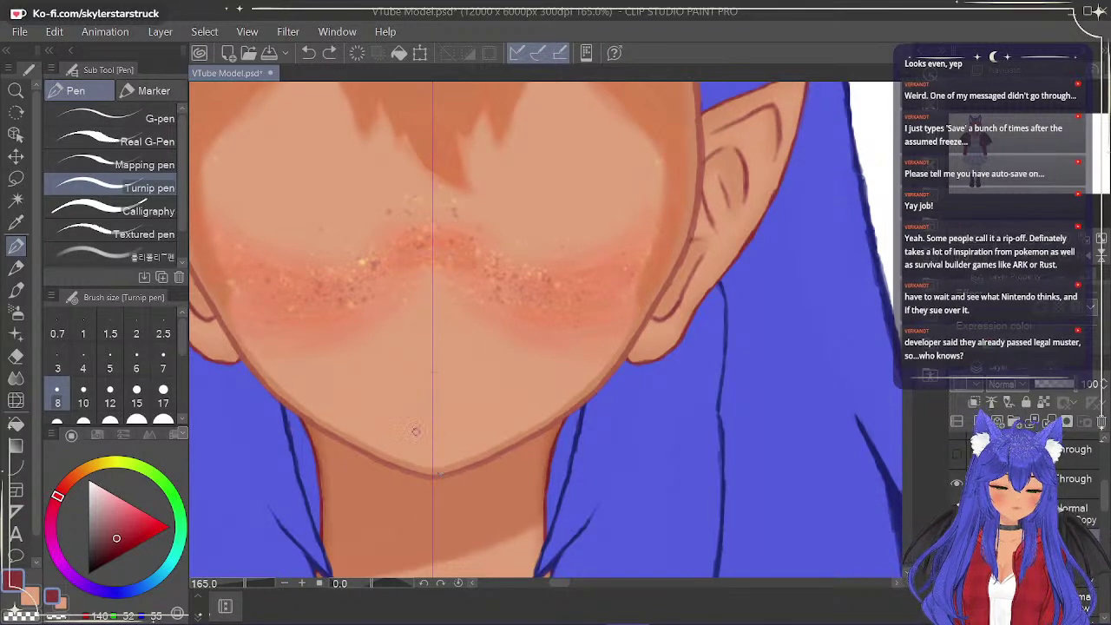
Retrace the outline across the top of the head in dark red, starting at the center line, with the Turnip pen at size 8.
scroll(419, 462, down, 5)
scroll(599, 339, up, 6)
scroll(600, 362, down, 2)
scroll(603, 360, up, 4)
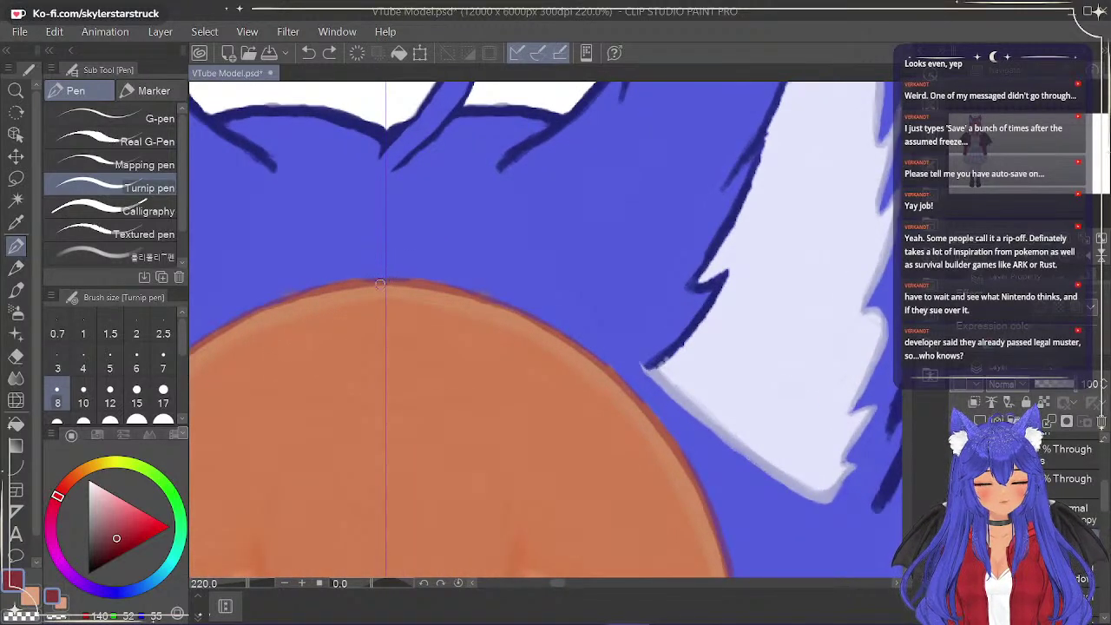
mouse_move(386, 281)
mouse_down()
mouse_move(360, 283)
mouse_move(415, 280)
mouse_up()
key(ctrl+z)
key(ctrl+z)
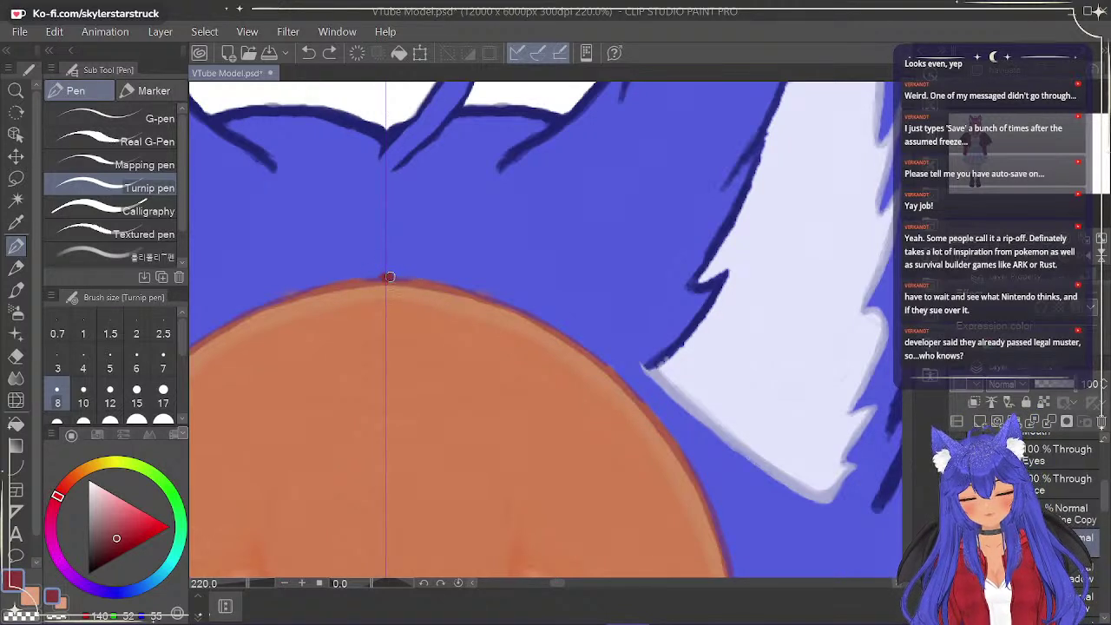
drag(386, 282, 459, 295)
key(ctrl+z)
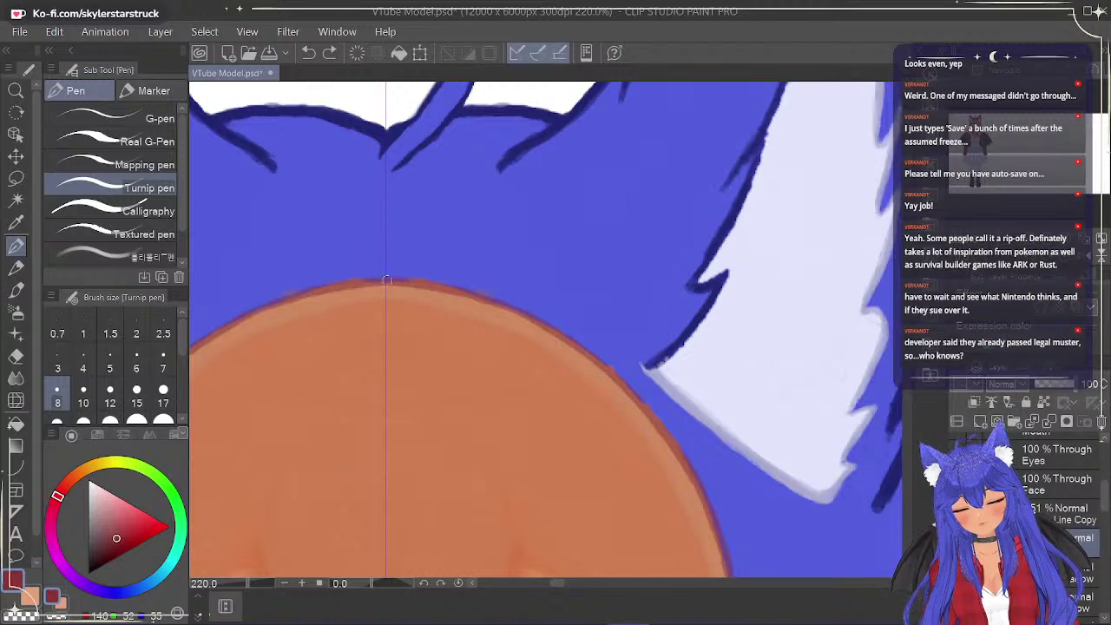
drag(391, 280, 529, 315)
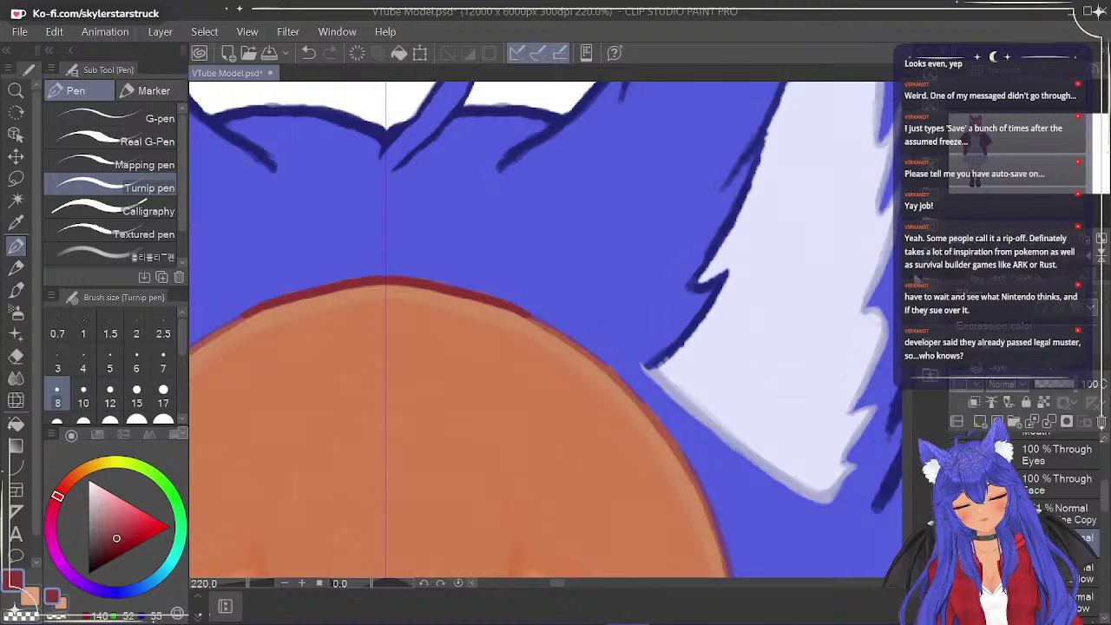
Try to extend the dark red outline from the top of the head down along its side.
scroll(545, 329, down, 3)
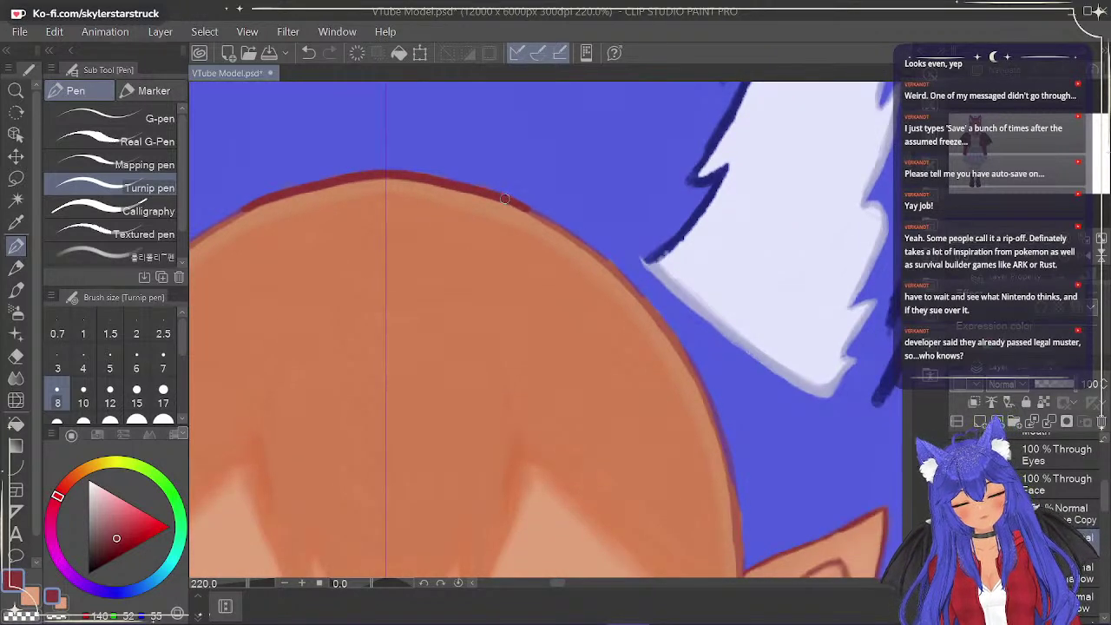
drag(534, 211, 562, 230)
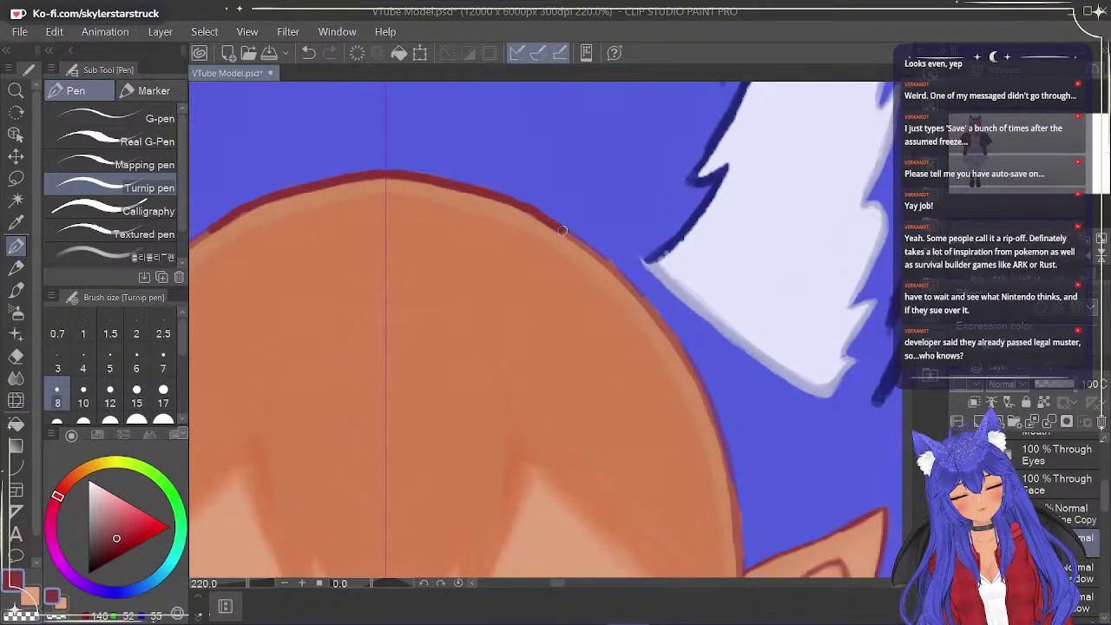
key(ctrl+z)
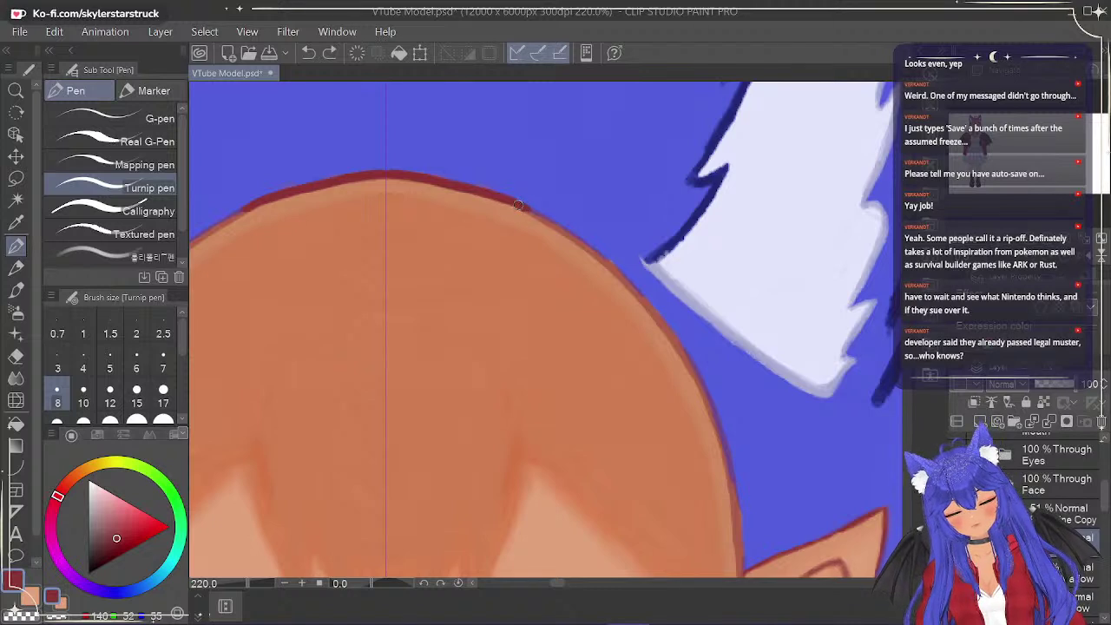
Try to trace the head's upper outline on the dark red line layer with short symmetrical Turnip pen strokes at size 8.
key(ctrl+z)
drag(538, 213, 587, 250)
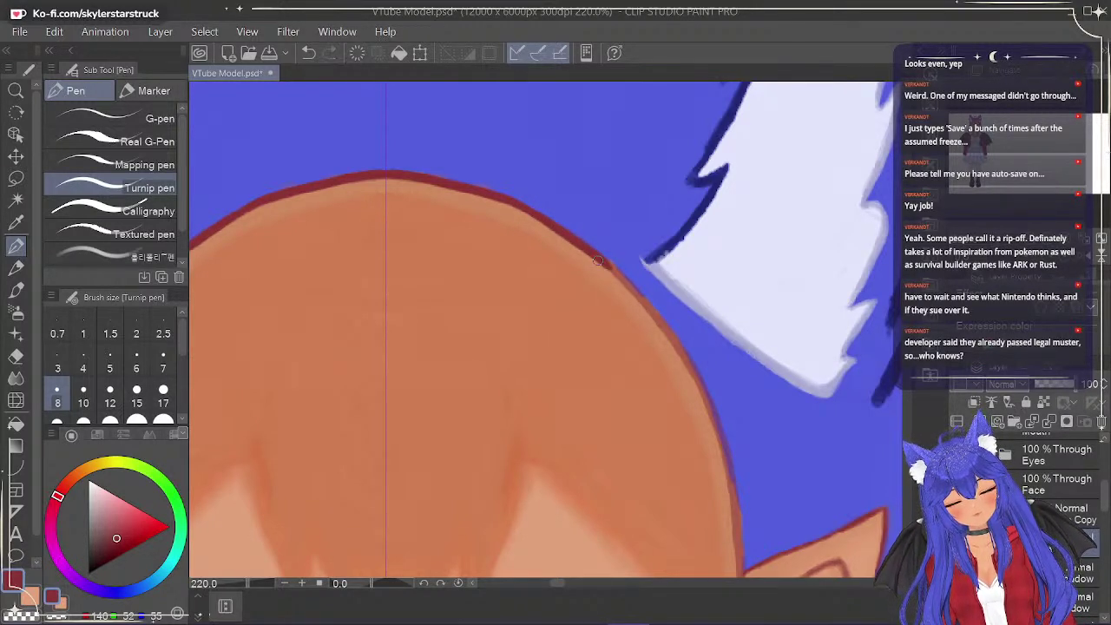
drag(906, 144, 906, 145)
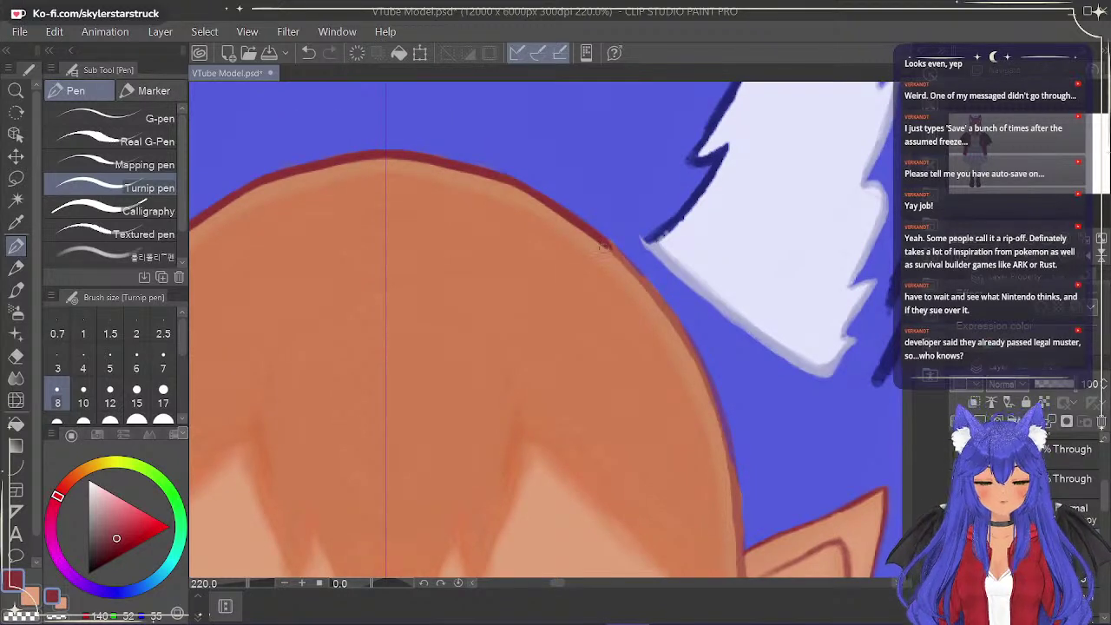
key(ctrl+z)
key(ctrl+z)
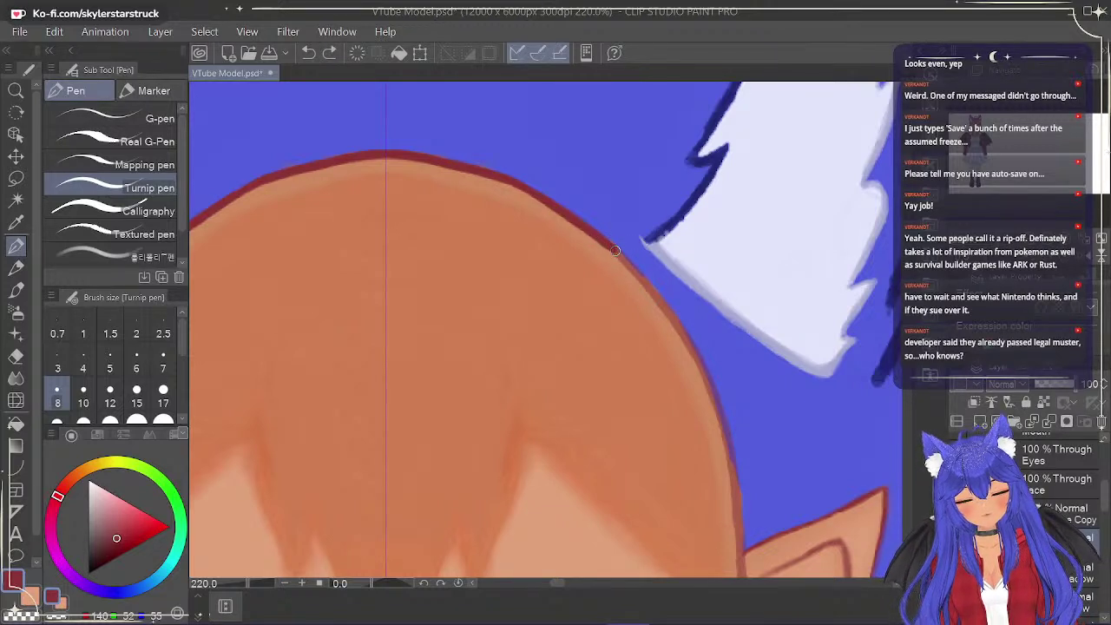
key(ctrl+z)
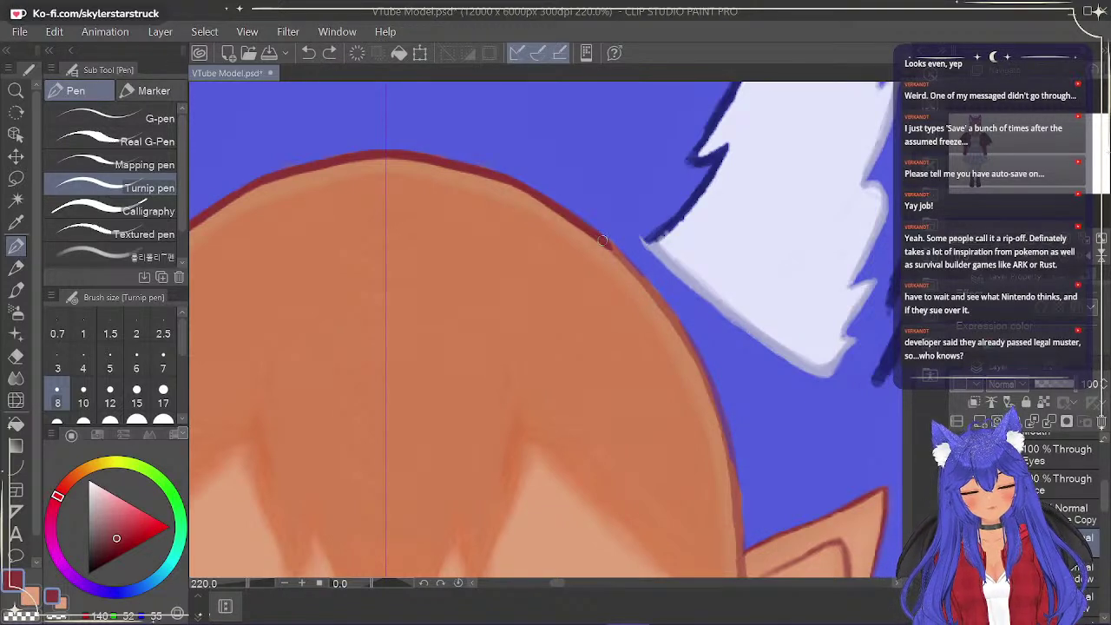
drag(614, 251, 635, 274)
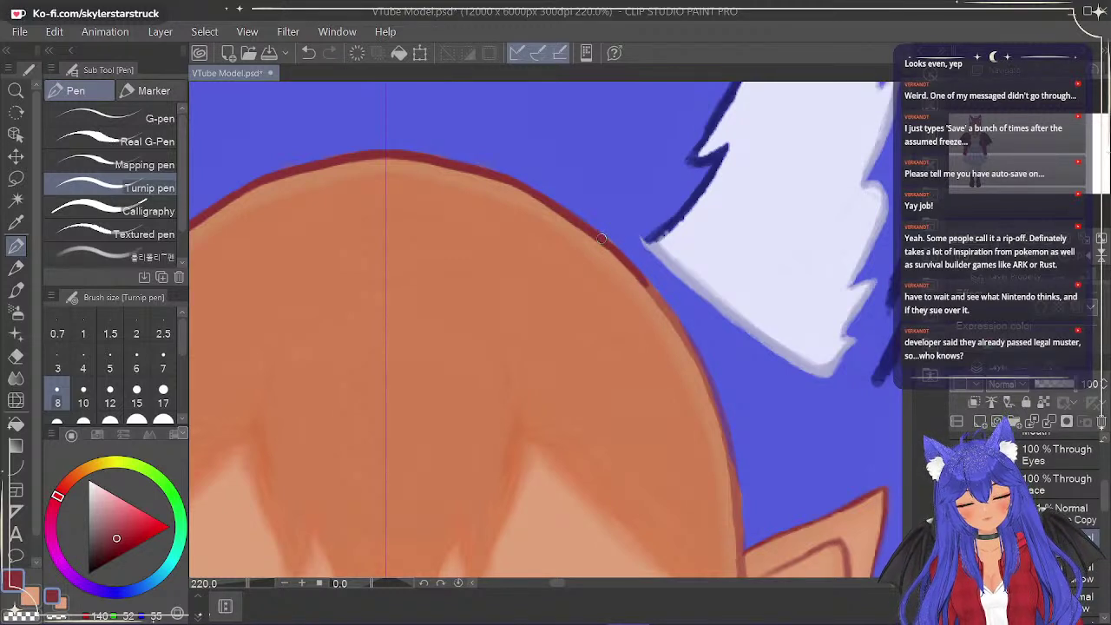
key(ctrl+z)
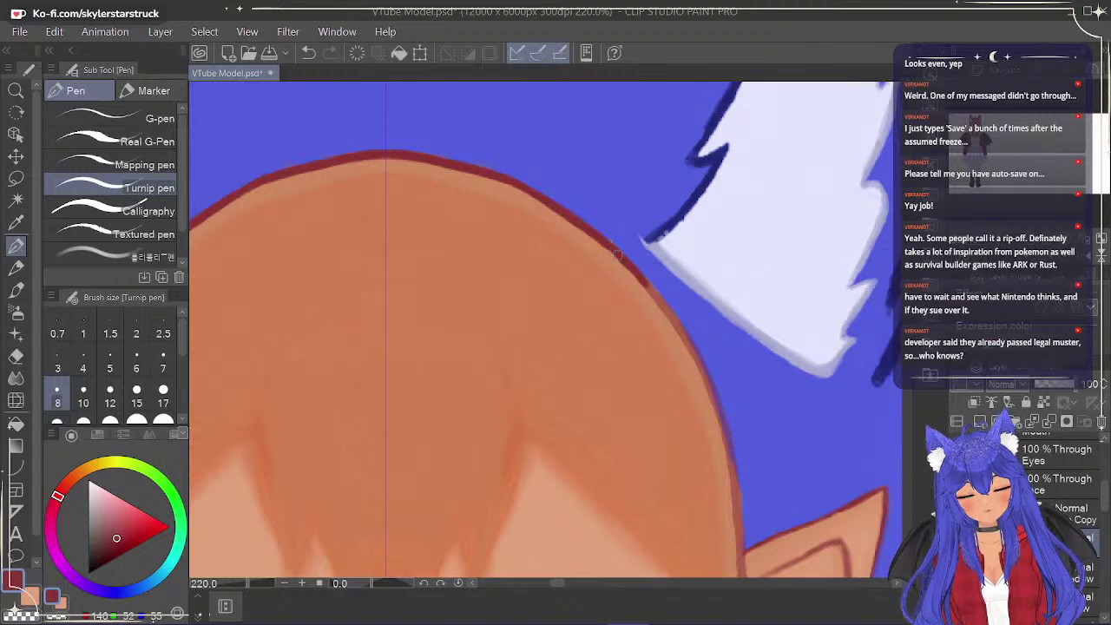
drag(649, 289, 697, 362)
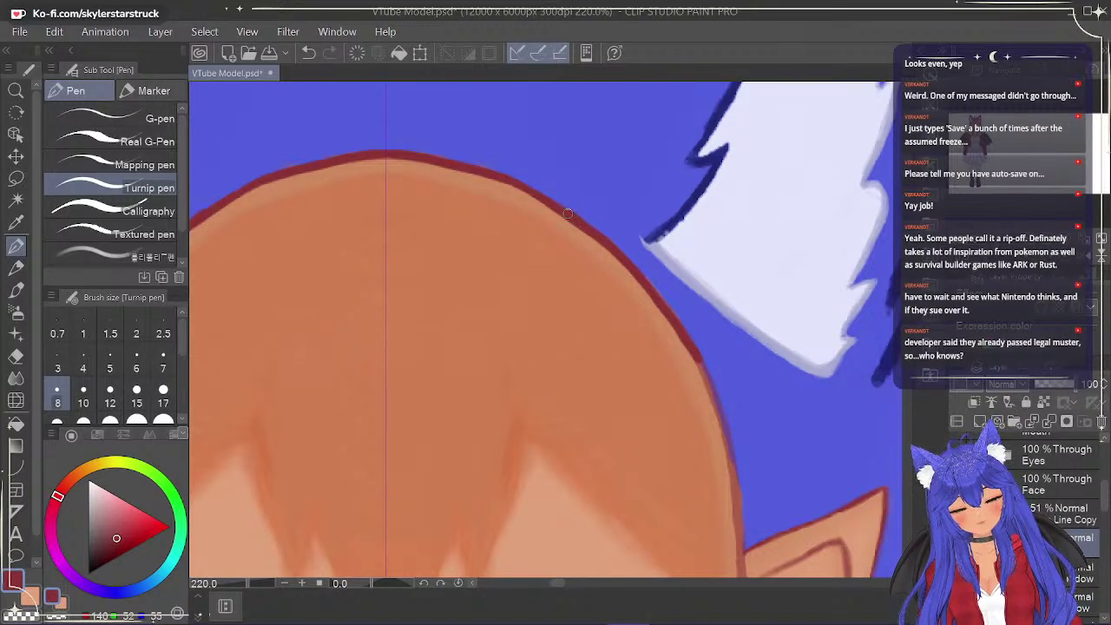
drag(526, 190, 486, 172)
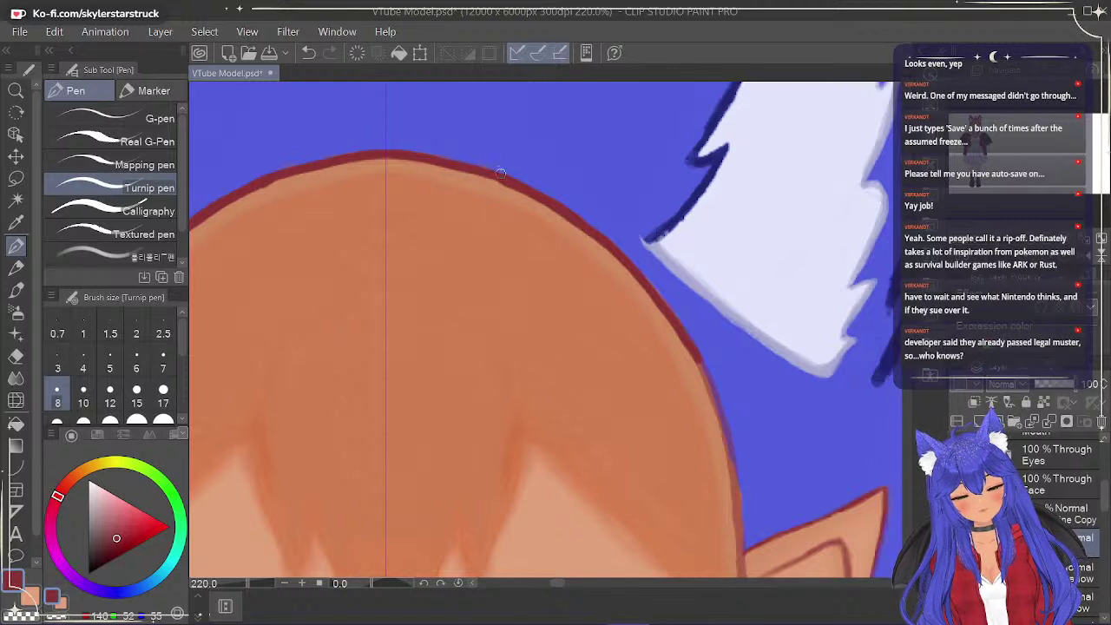
Undo all the new outline strokes along the top of the head, comparing with and without them.
key(ctrl+z)
key(ctrl+z)
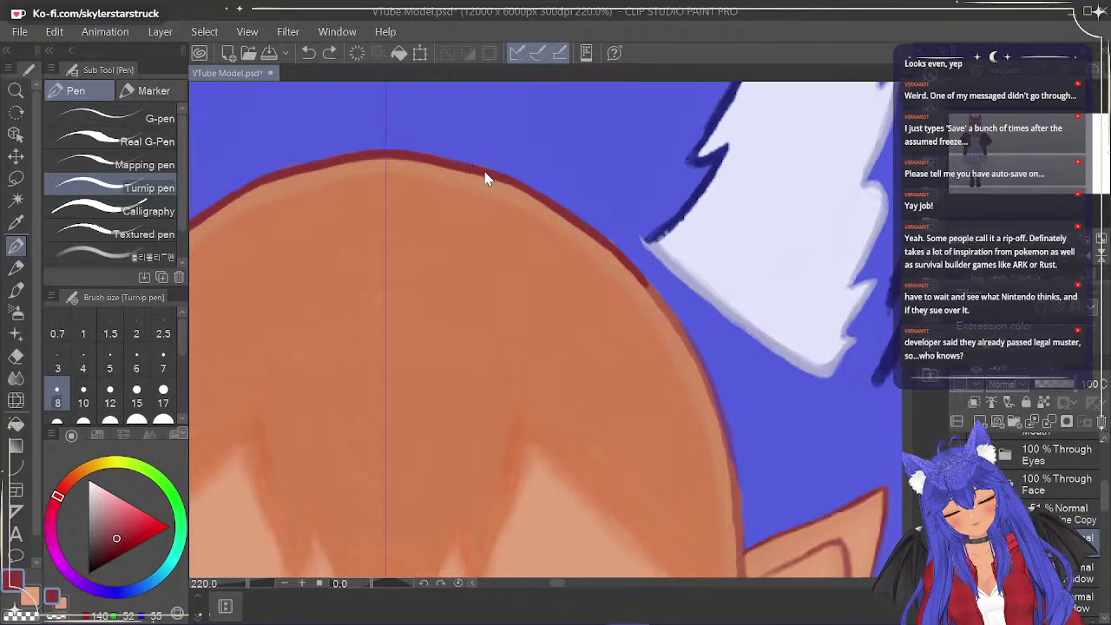
key(ctrl+y)
key(ctrl+y)
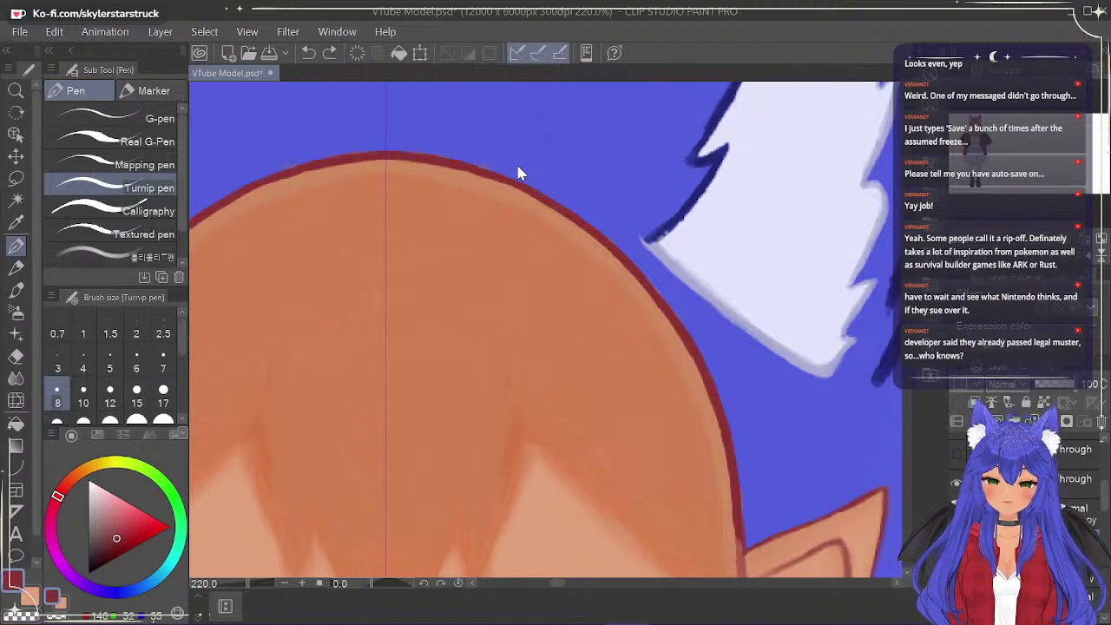
key(ctrl+z)
key(ctrl+z)
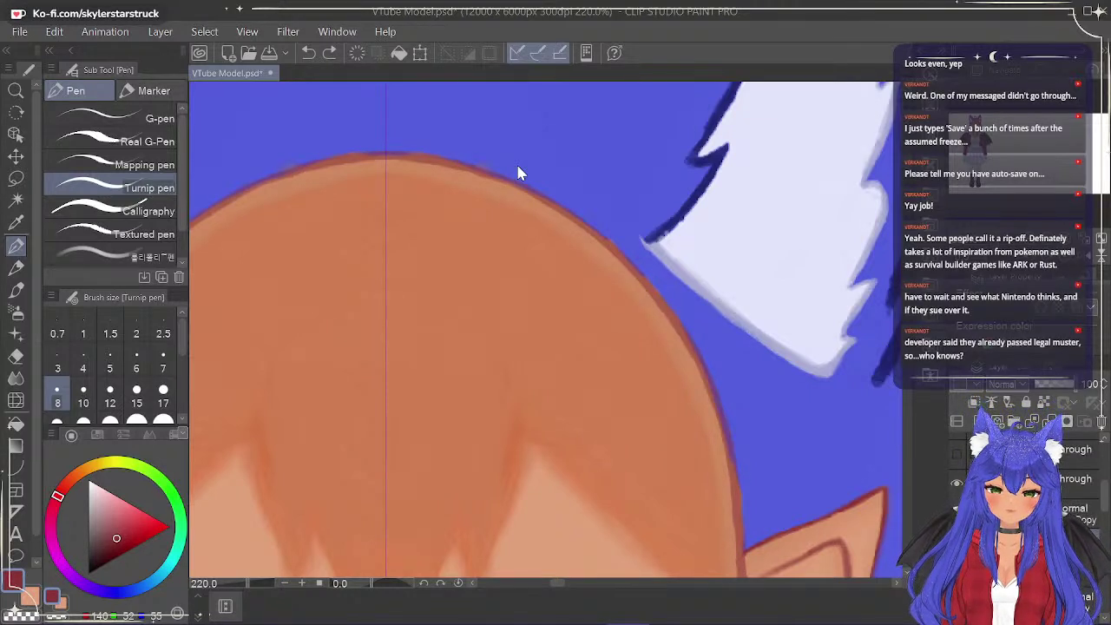
key(ctrl+y)
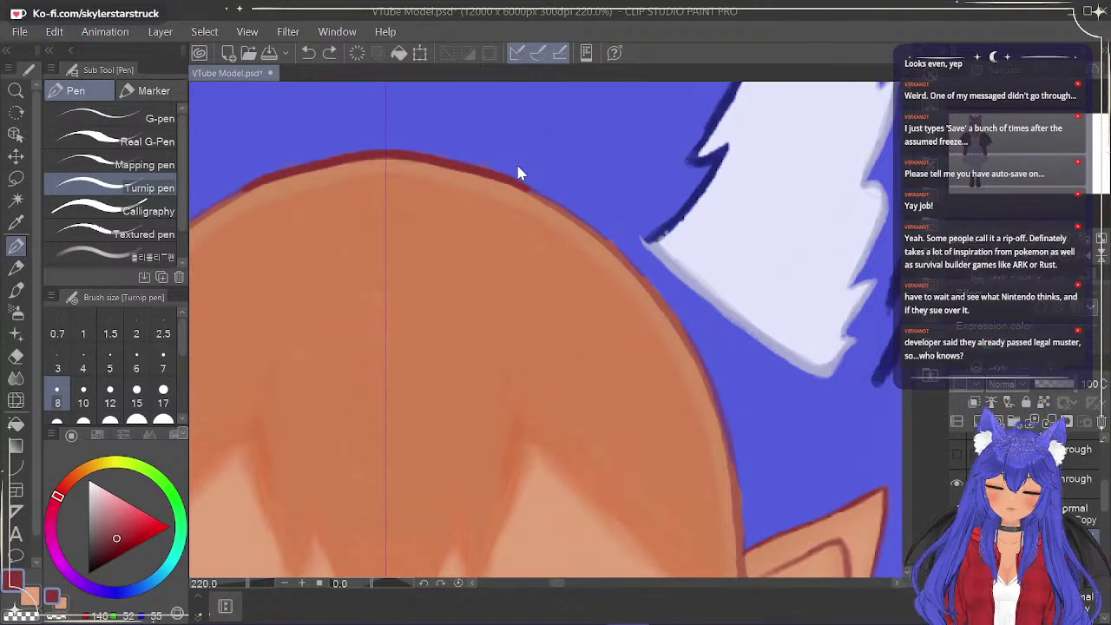
key(ctrl+z)
Try a dark red Turnip pen stroke at size 8 from the chin's centre along the jawline and undo it.
scroll(515, 171, down, 3)
scroll(545, 330, down, 3)
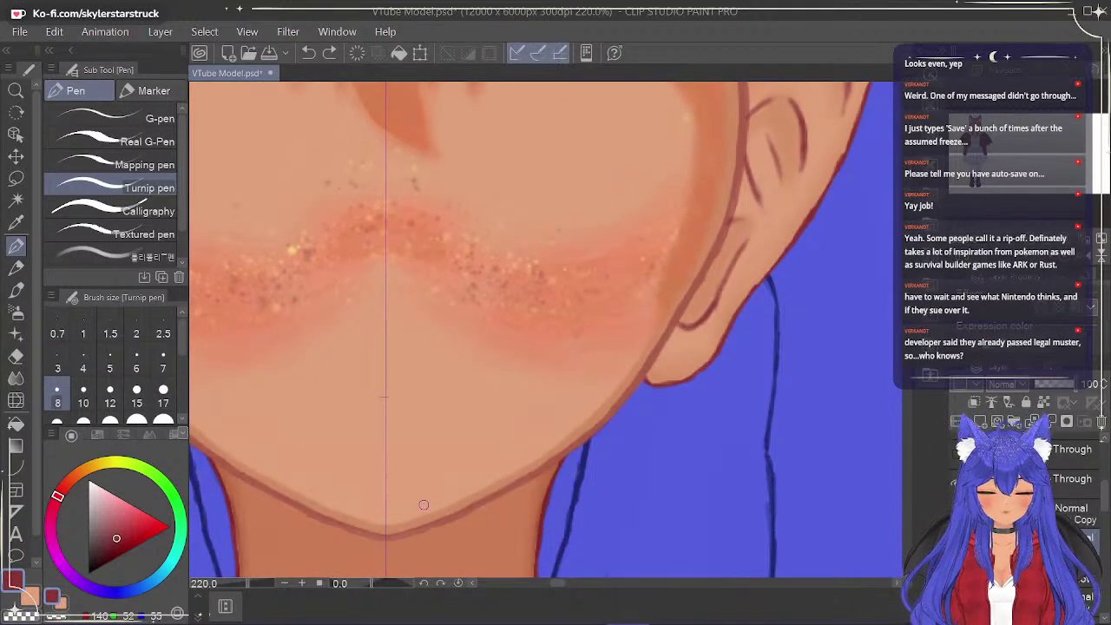
scroll(385, 397, down, 3)
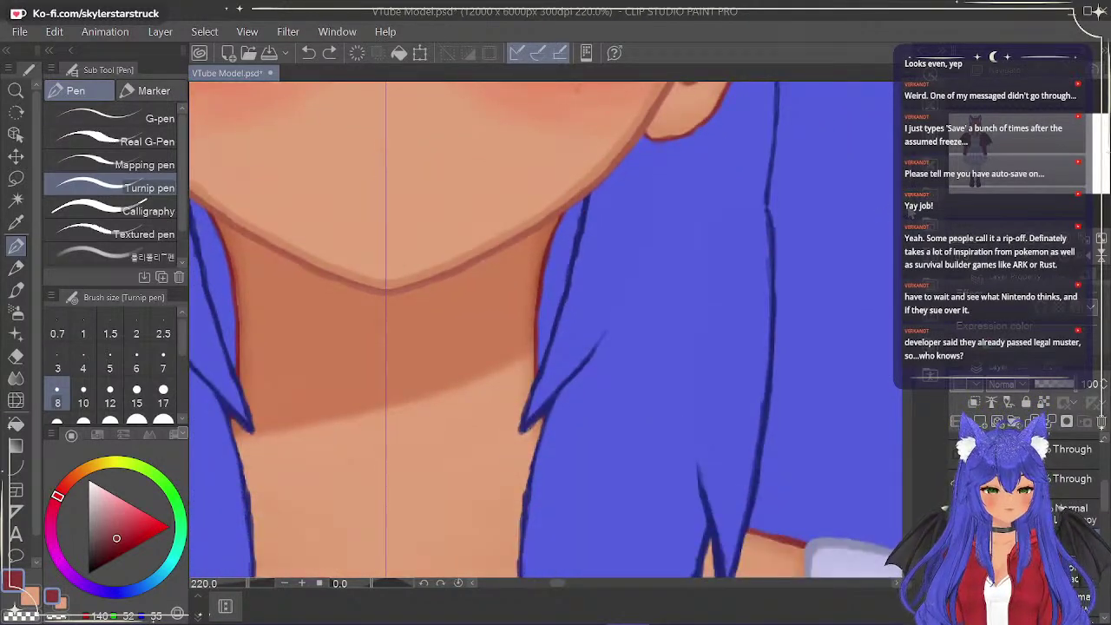
scroll(385, 273, up, 2)
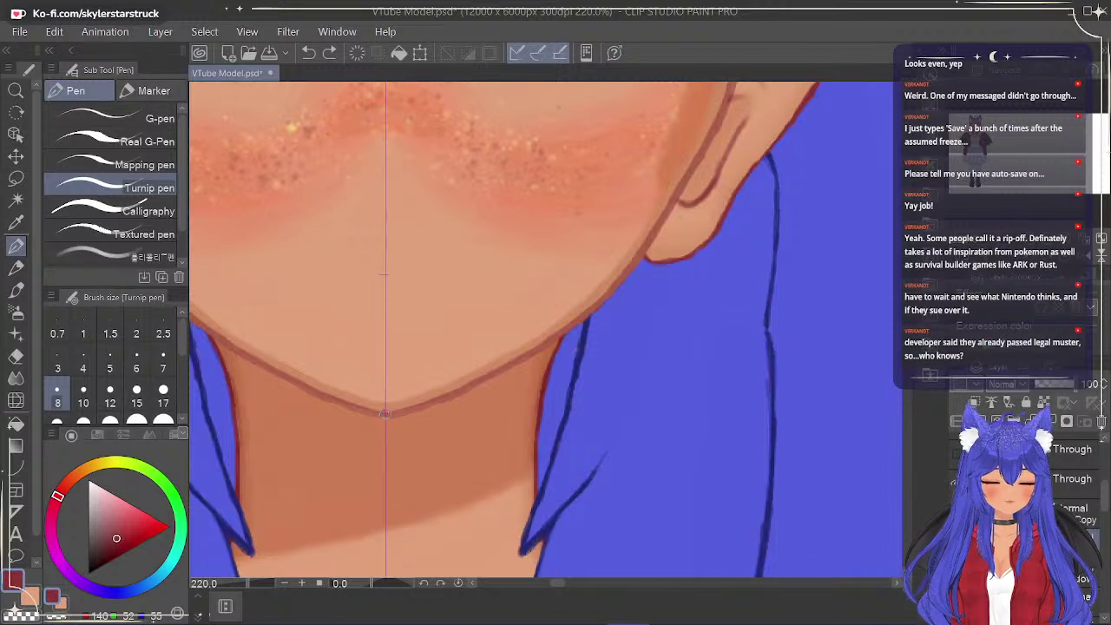
drag(386, 414, 469, 386)
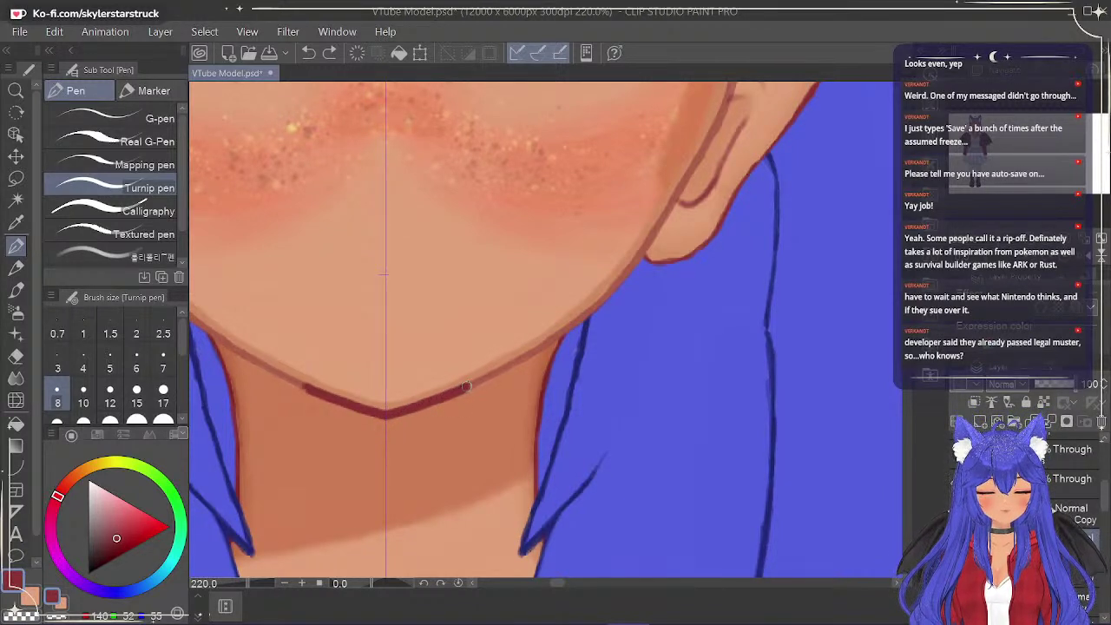
key(ctrl+z)
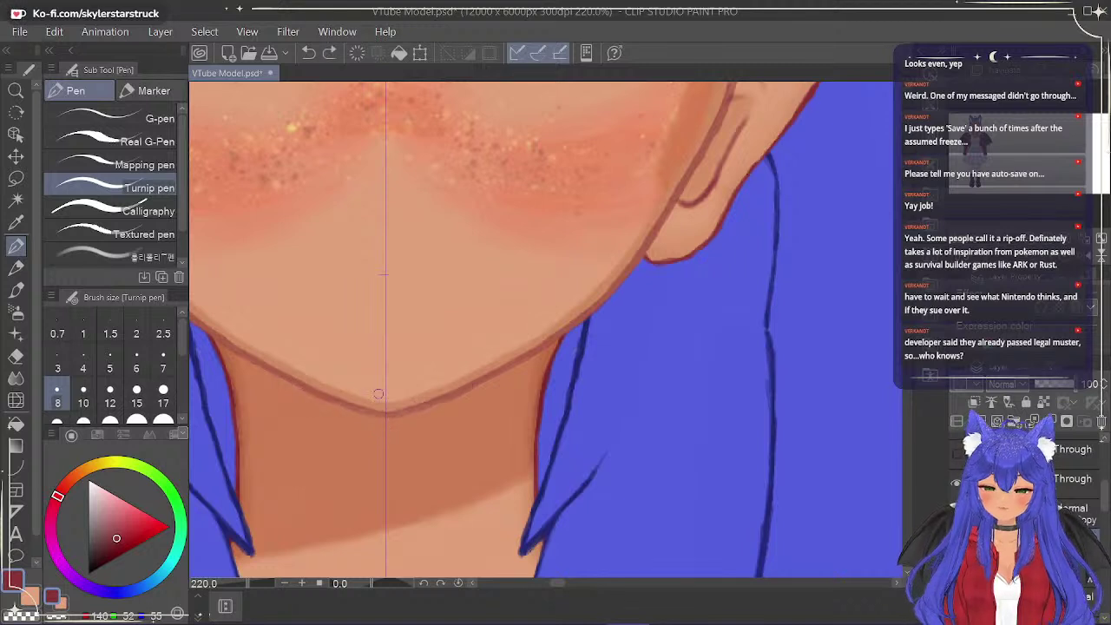
Examine the sub tool settings and modifier key settings of the Korean-named pen without changing them.
click(147, 91)
click(137, 207)
click(75, 90)
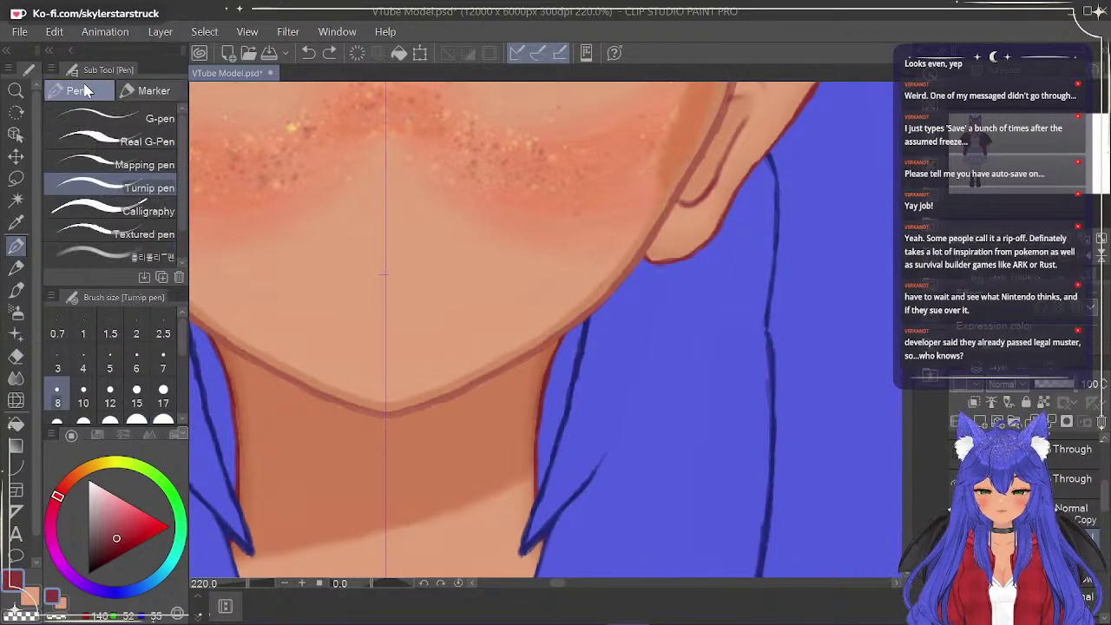
click(104, 254)
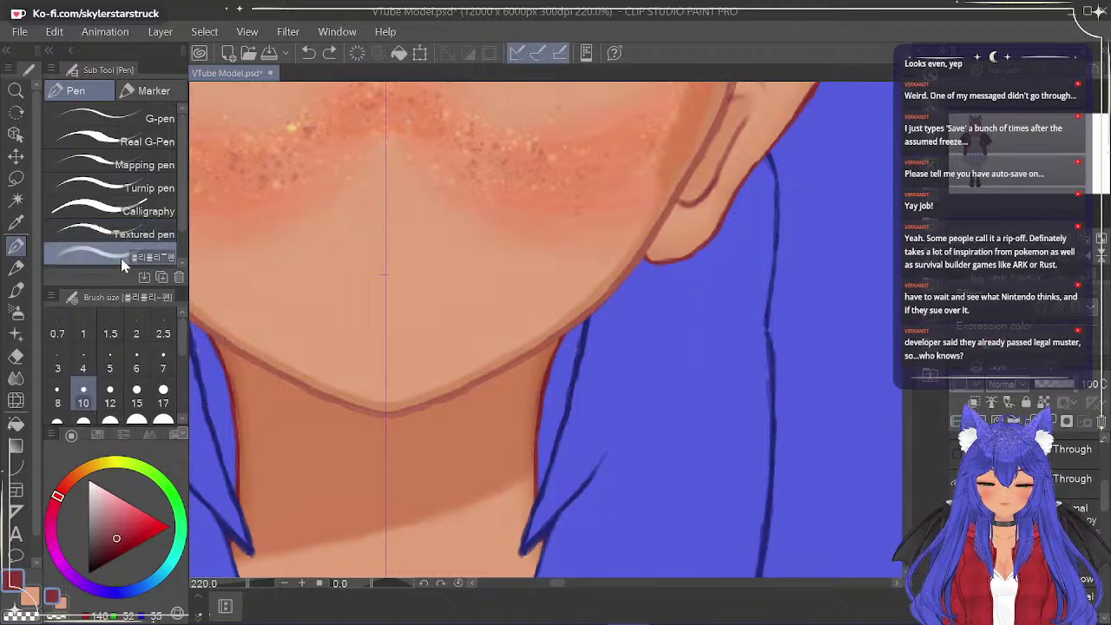
right_click(100, 250)
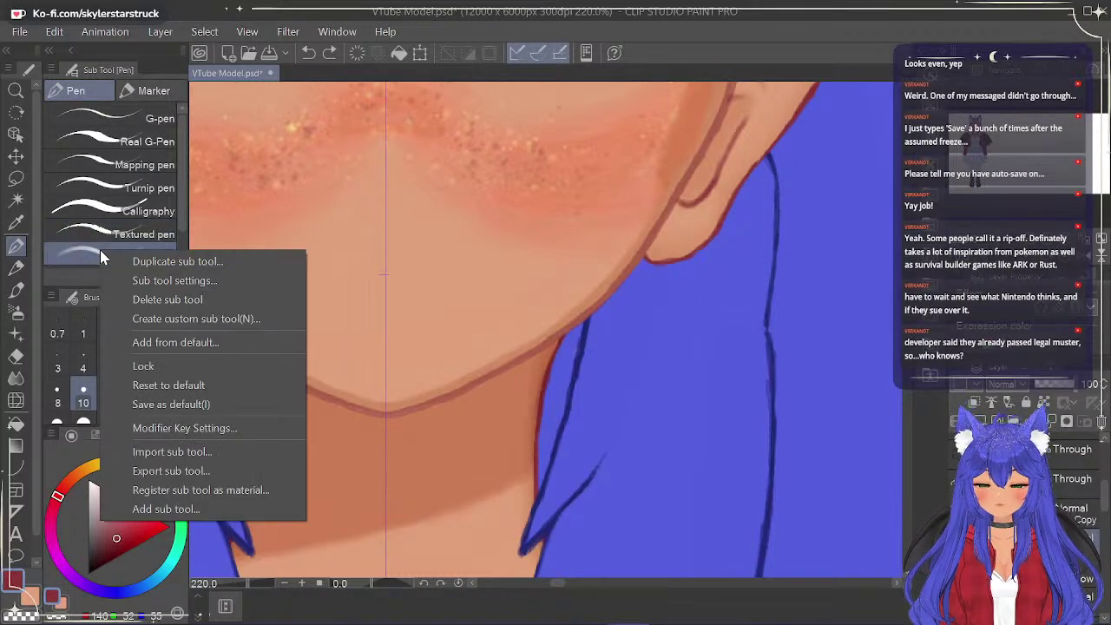
click(139, 287)
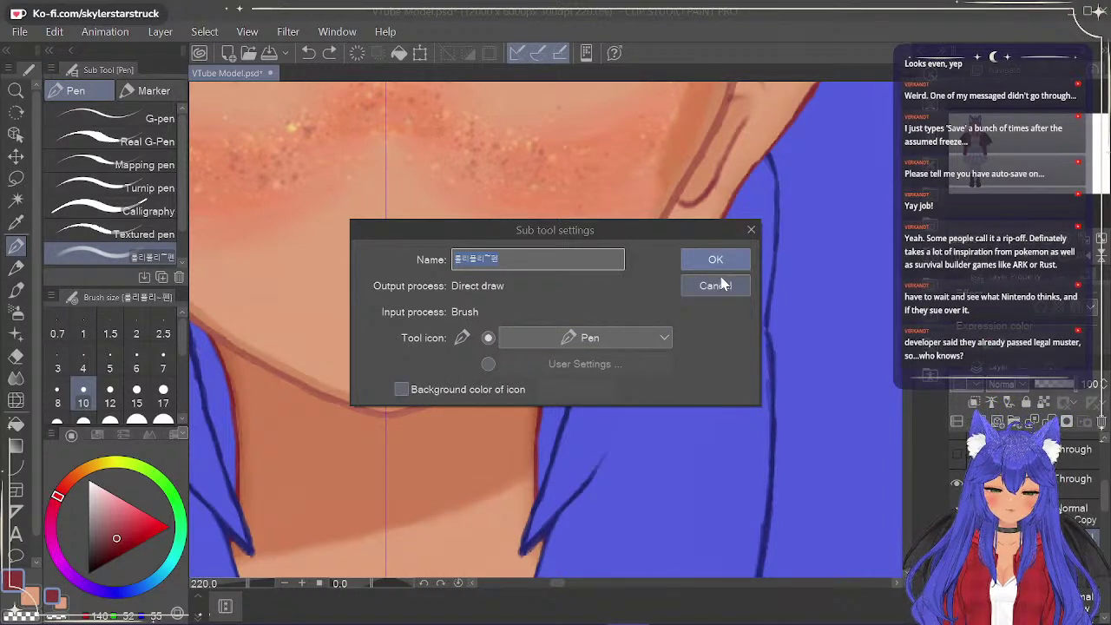
click(750, 230)
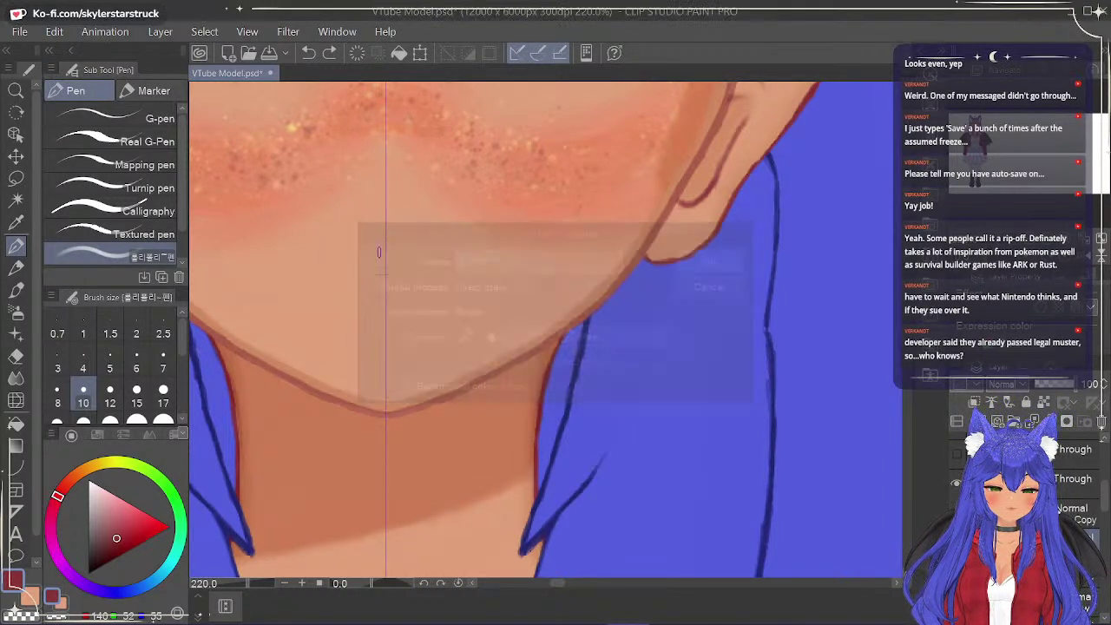
right_click(107, 253)
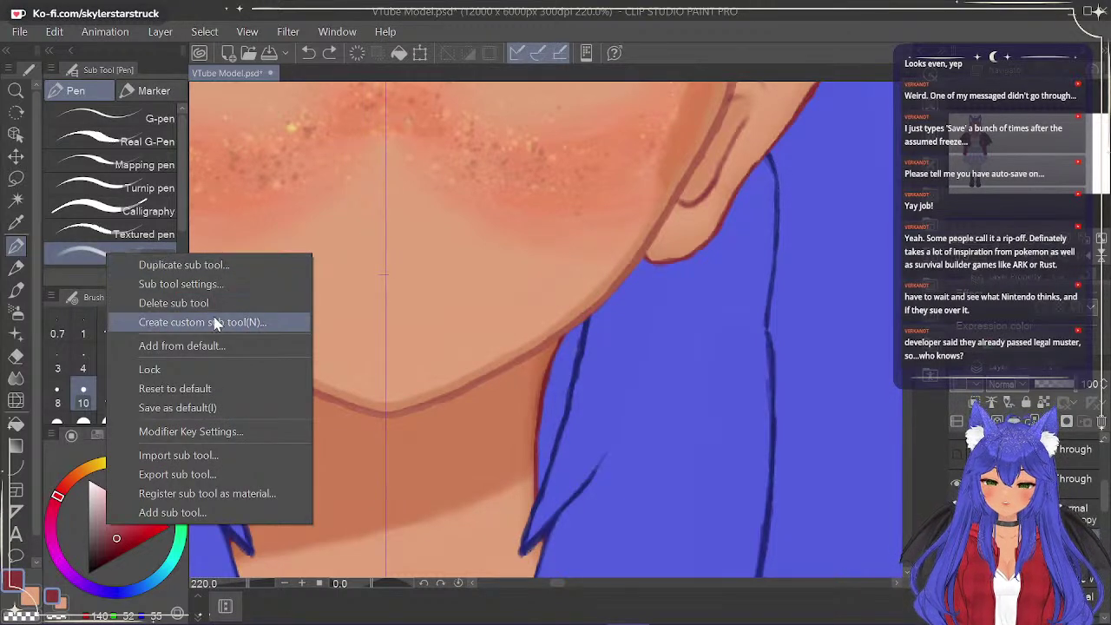
click(204, 434)
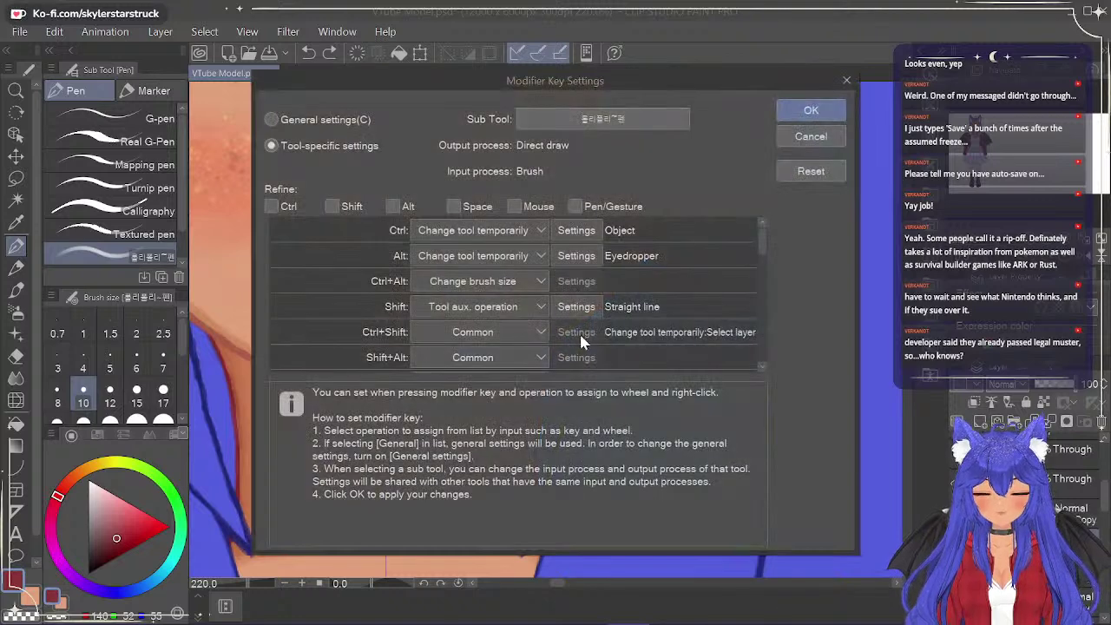
click(846, 80)
right_click(106, 255)
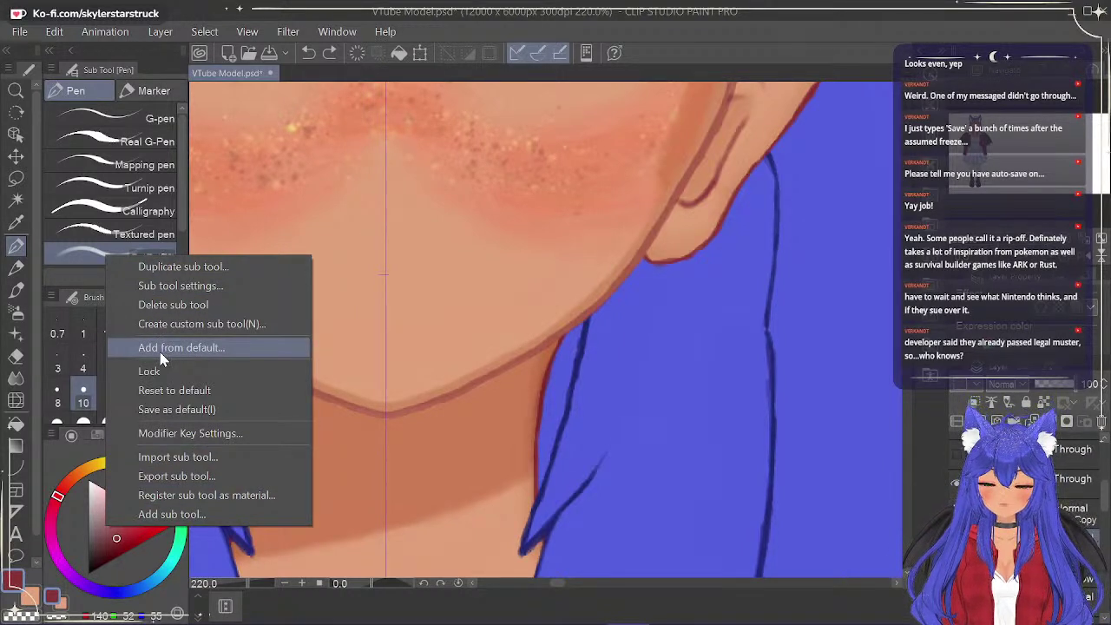
click(85, 240)
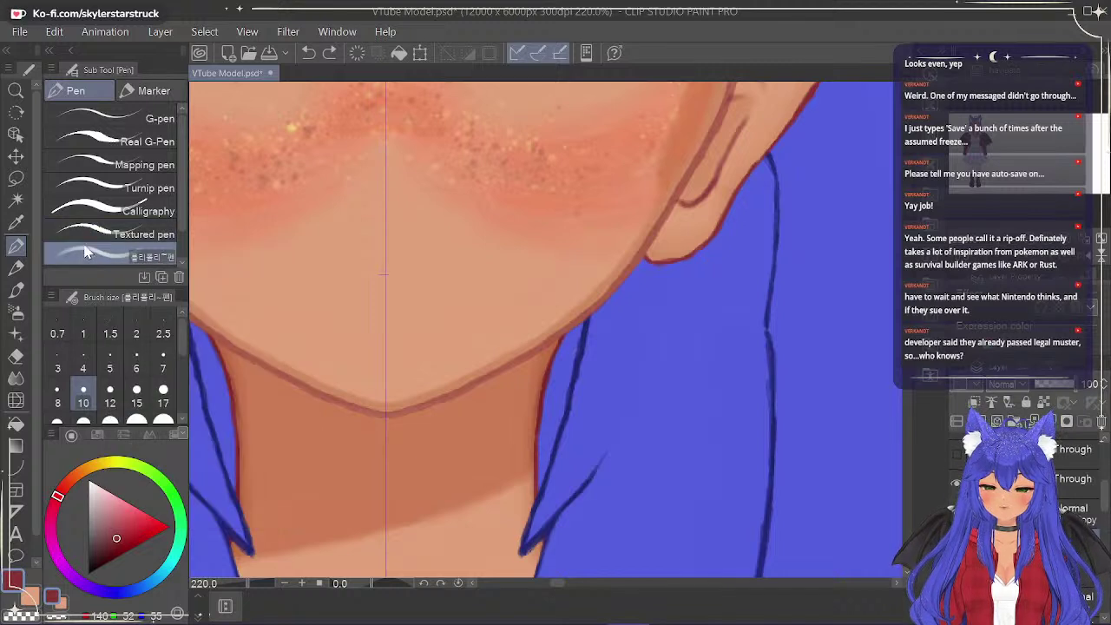
Test the Korean-named pen at size 10 with a symmetrical stroke along the chin and undo it.
click(106, 212)
click(111, 188)
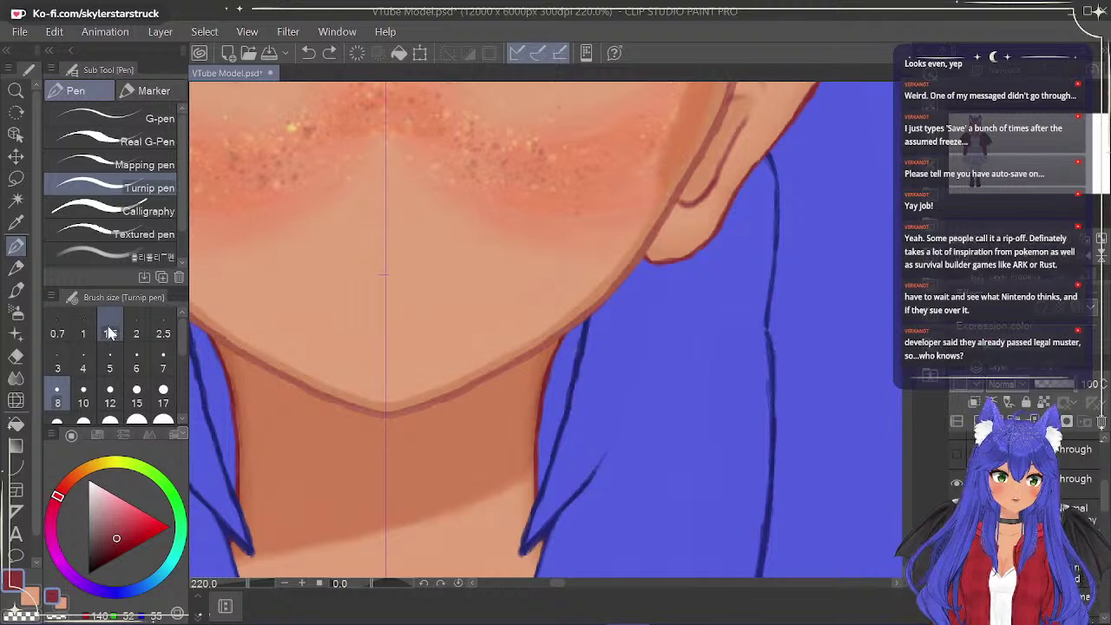
click(112, 257)
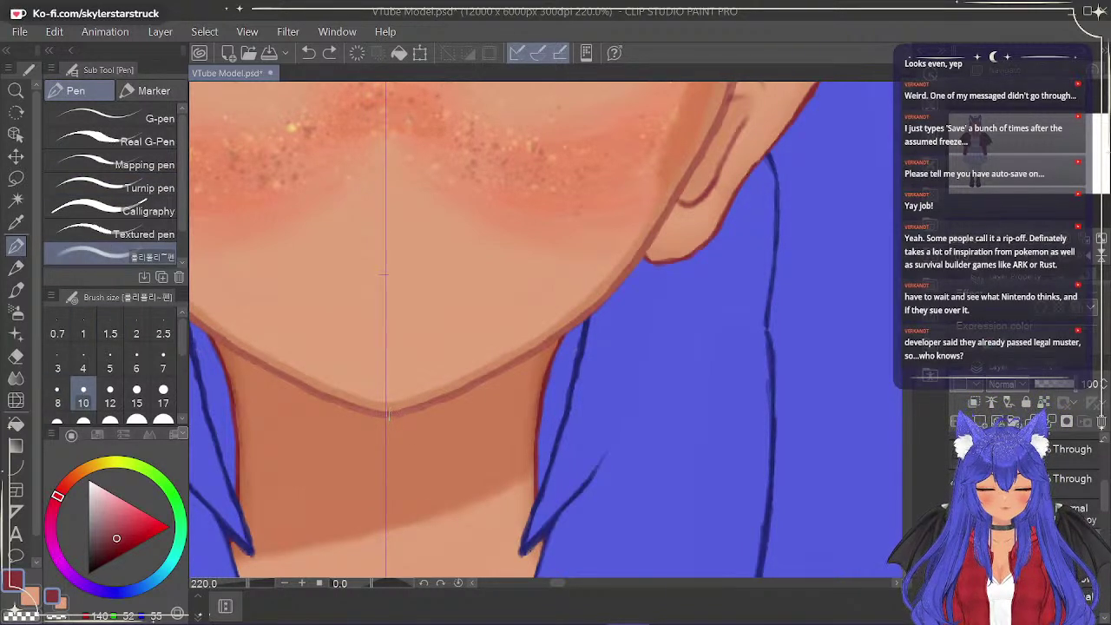
click(385, 414)
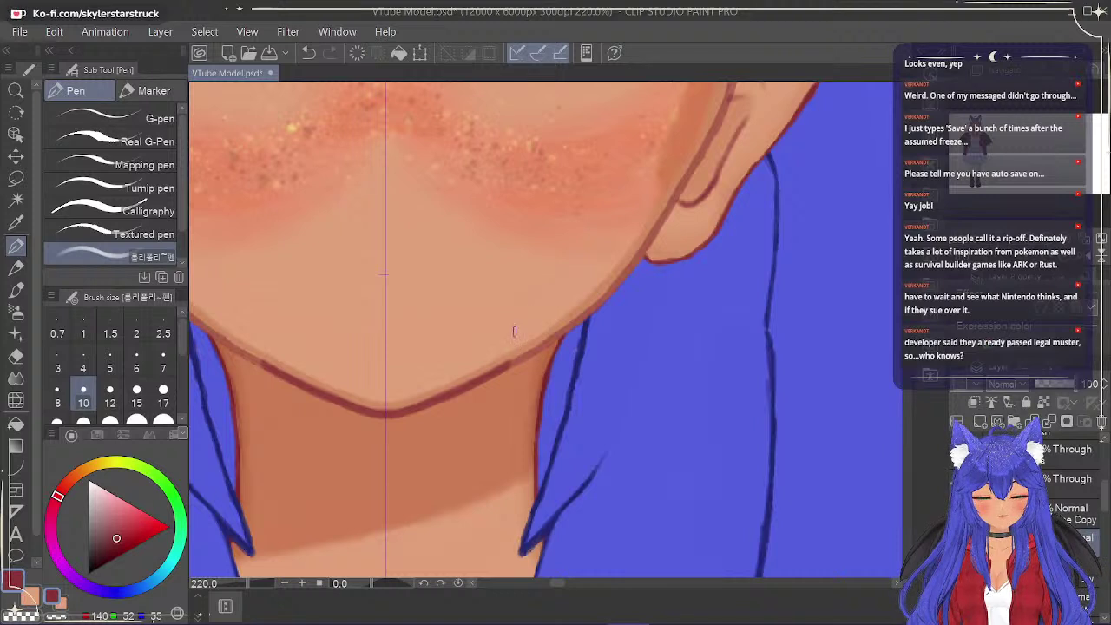
key(ctrl+z)
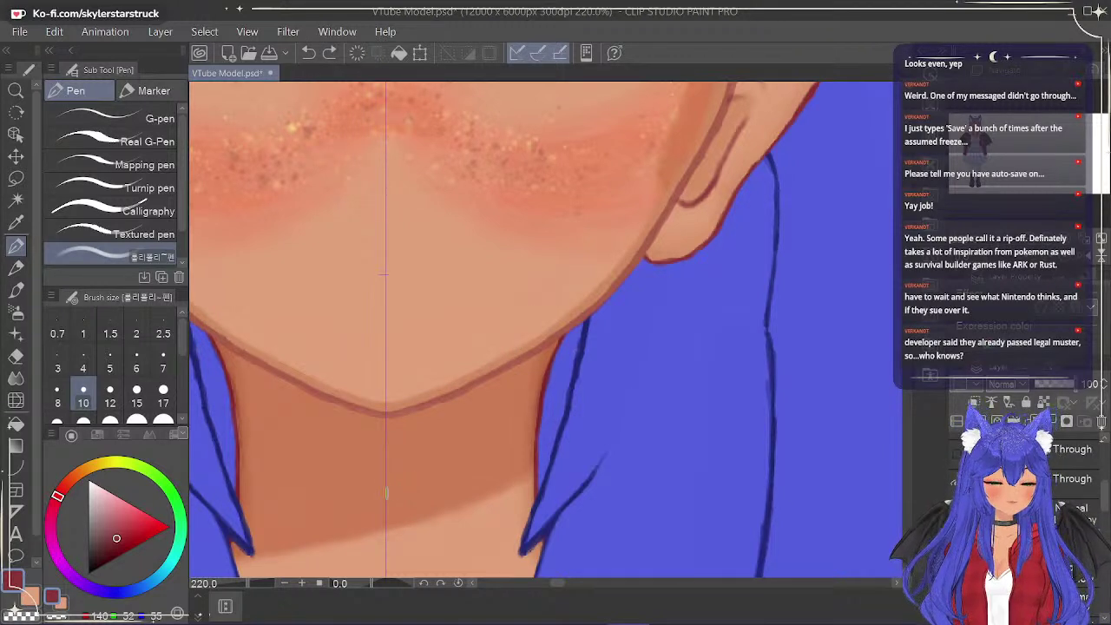
Test the Mechanical pencil at size 10 with strokes from the chin's centre along the jaw and undo them.
click(16, 267)
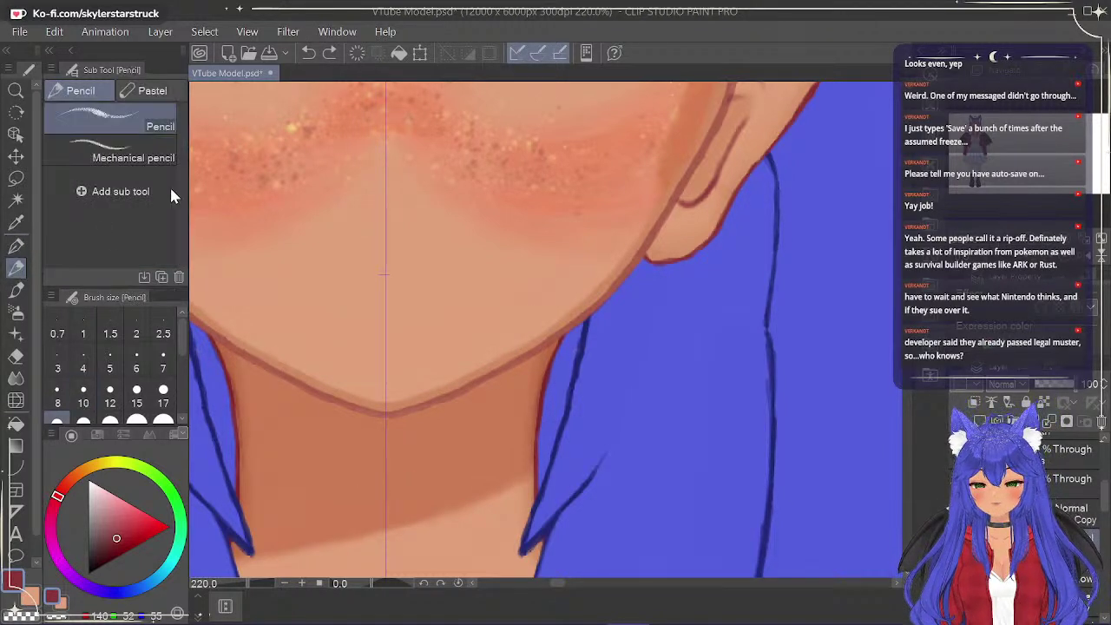
click(152, 148)
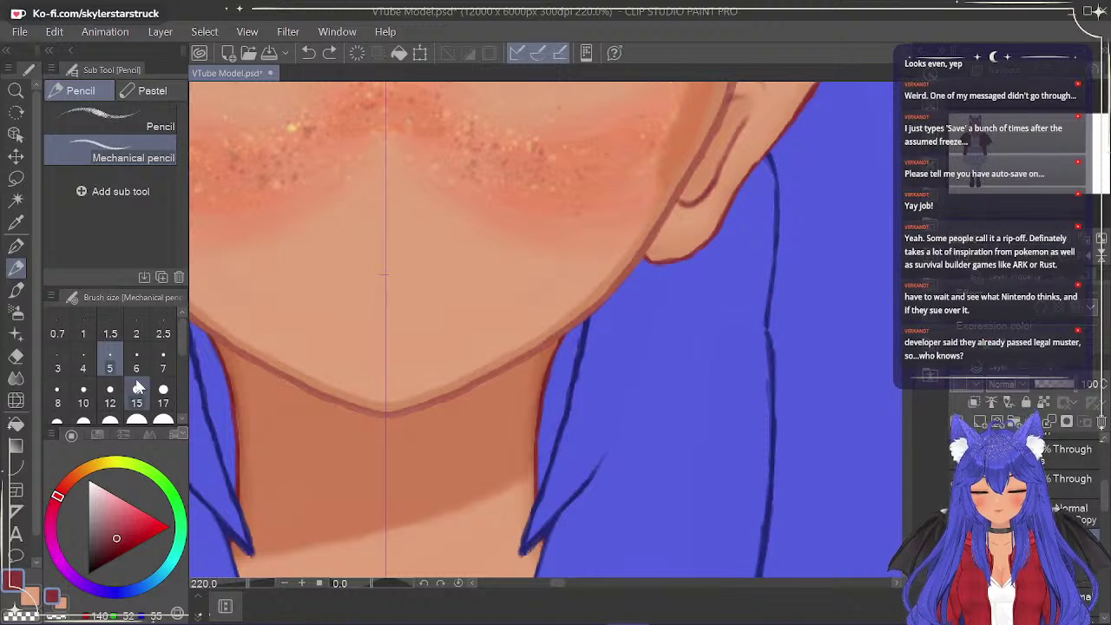
drag(385, 413, 479, 383)
key(ctrl+z)
mouse_move(387, 414)
mouse_down()
mouse_move(491, 372)
mouse_move(391, 419)
mouse_up()
key(ctrl+z)
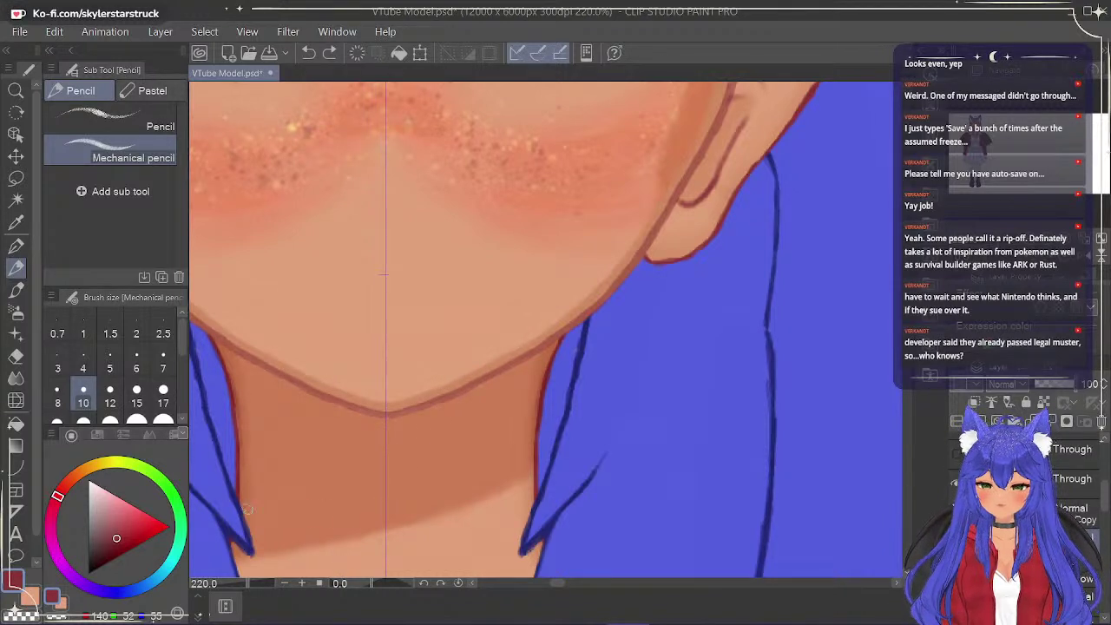
Test the Chalk pastel at size 10 with a stroke along the chin and undo it.
click(149, 90)
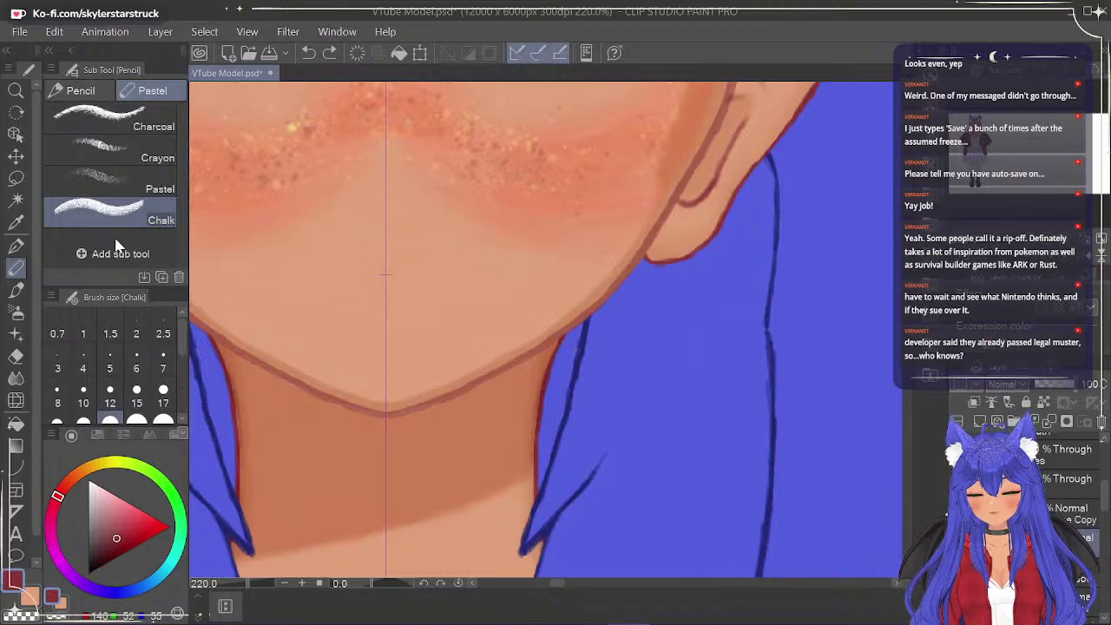
click(83, 403)
drag(386, 414, 467, 380)
key(ctrl+z)
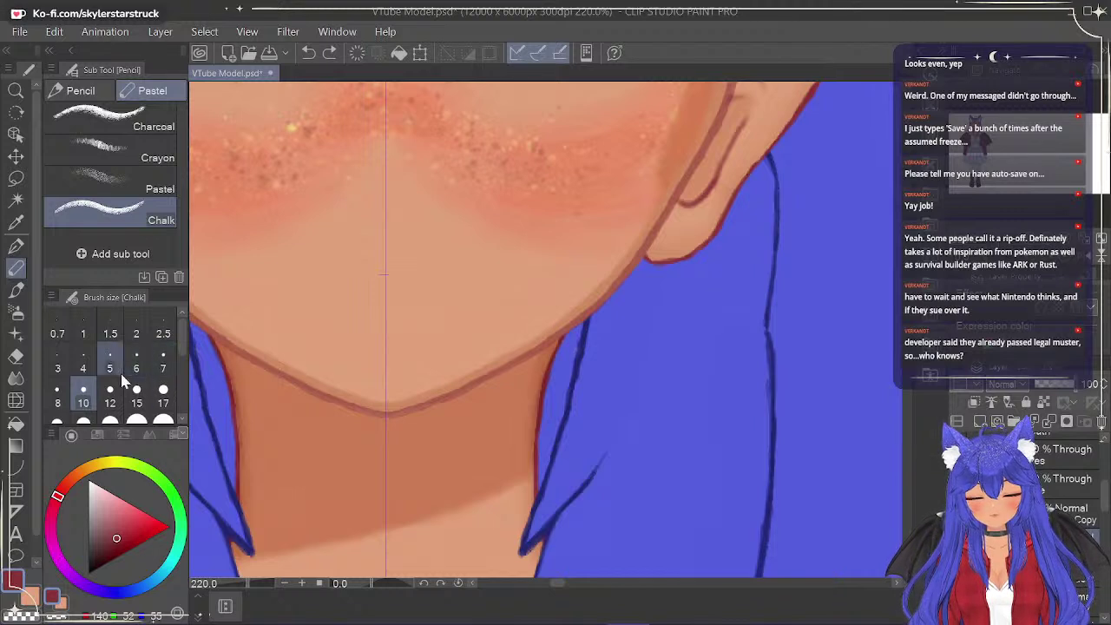
Test the Chalk pastel with strokes from the chin's centre along the jaw and undo them.
drag(387, 411, 473, 380)
key(ctrl+z)
key(ctrl+z)
key(ctrl+y)
key(ctrl+z)
key(ctrl+y)
key(ctrl+z)
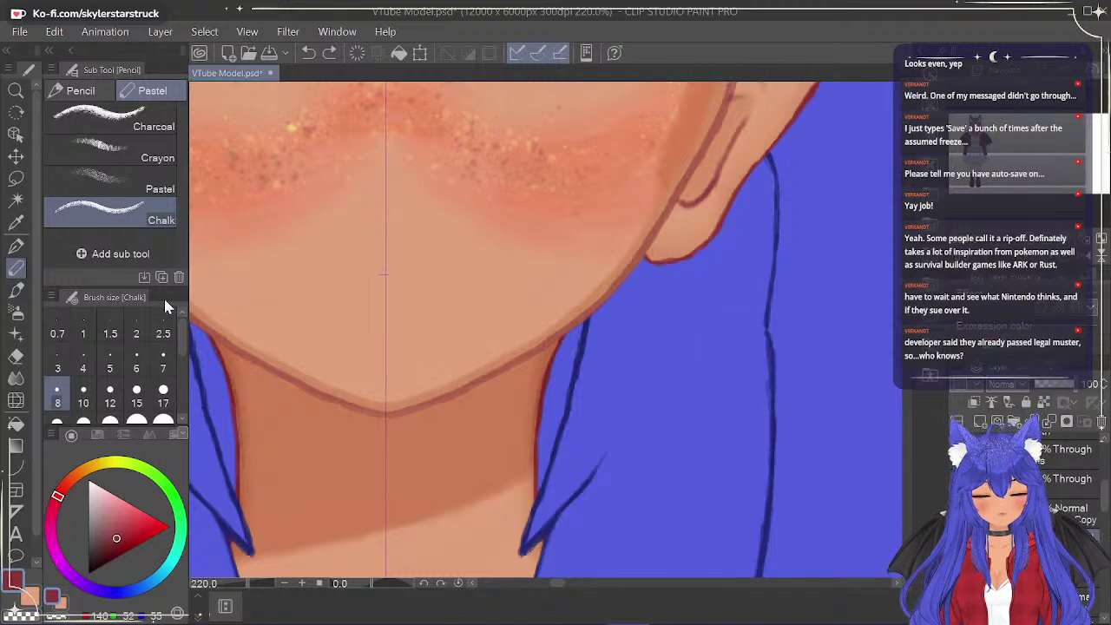
Test the Chalk pastel at size 5 with repeated symmetrical strokes along the chin, undoing each one.
click(111, 365)
drag(305, 382, 465, 385)
drag(383, 413, 478, 384)
key(ctrl+z)
drag(385, 414, 498, 368)
key(ctrl+z)
key(ctrl+z)
key(ctrl+z)
key(ctrl+y)
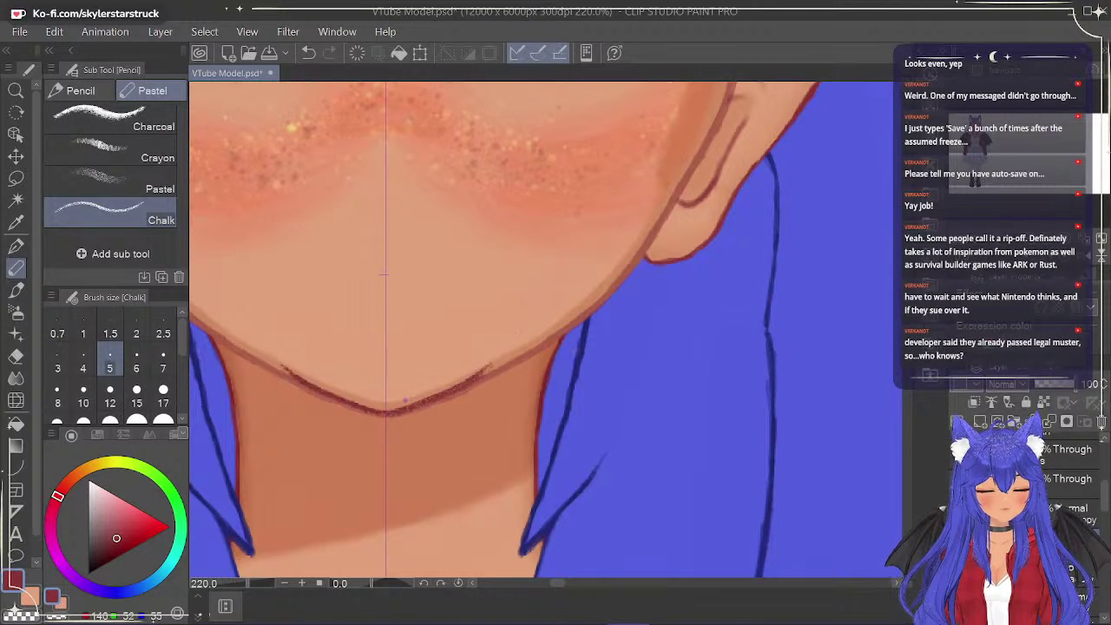
key(ctrl+z)
Draw the symmetrical outline from the chin's centre along the jaw to the earlobes with the Chalk pastel at size 5.
drag(386, 415, 511, 364)
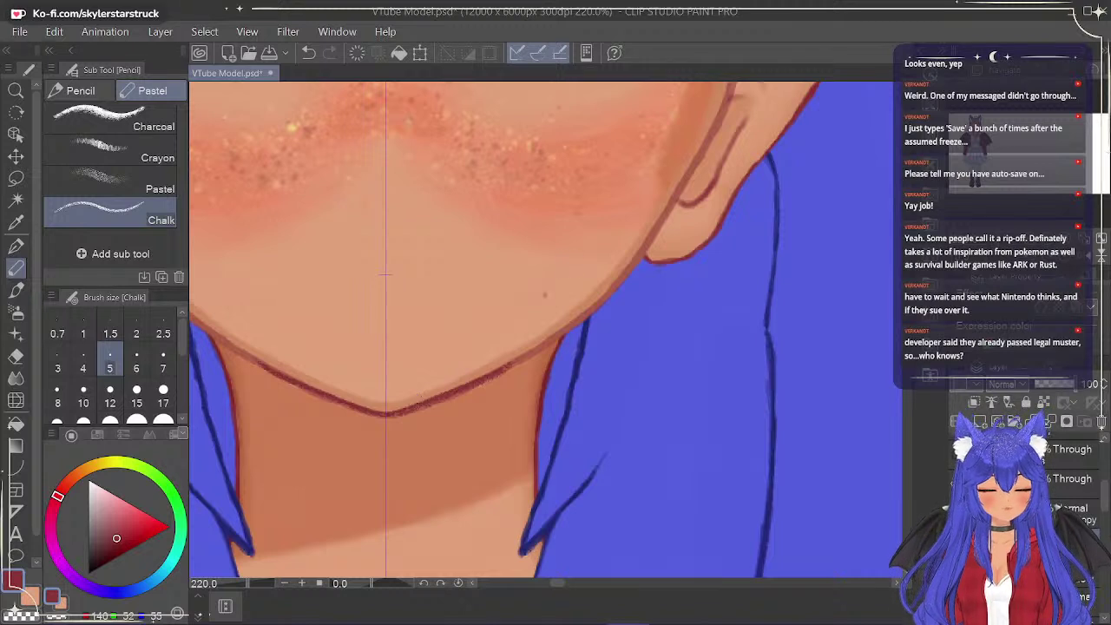
drag(497, 369, 562, 332)
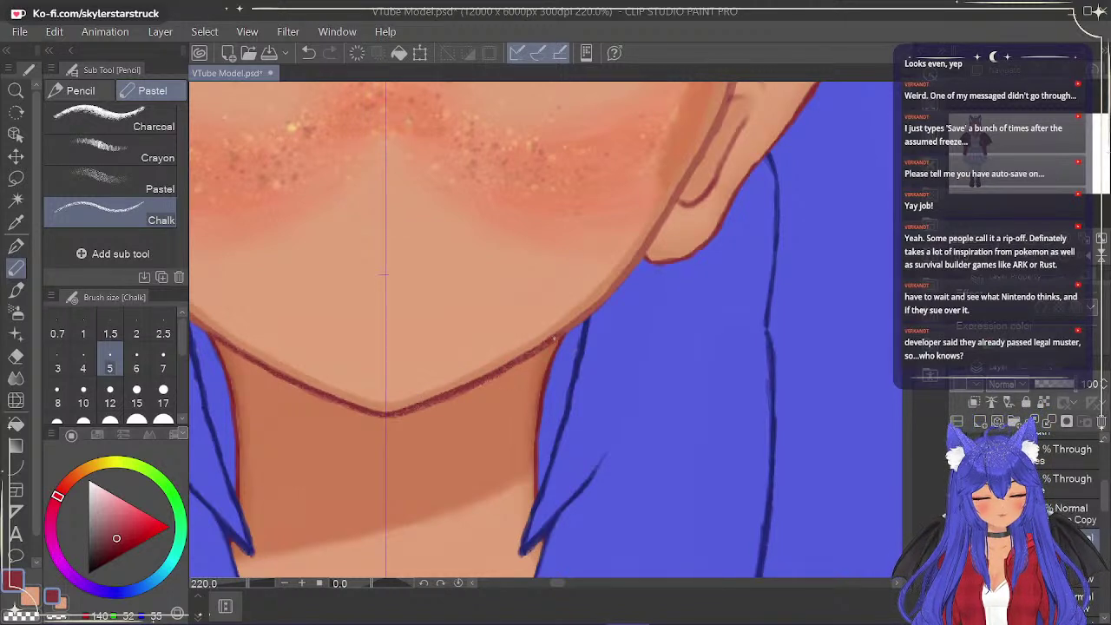
drag(568, 329, 610, 301)
key(ctrl+z)
key(ctrl+z)
drag(560, 336, 609, 298)
key(ctrl+z)
mouse_move(560, 335)
mouse_down()
mouse_move(625, 284)
mouse_move(619, 291)
mouse_move(559, 333)
mouse_move(605, 298)
mouse_move(588, 311)
mouse_move(636, 253)
mouse_up()
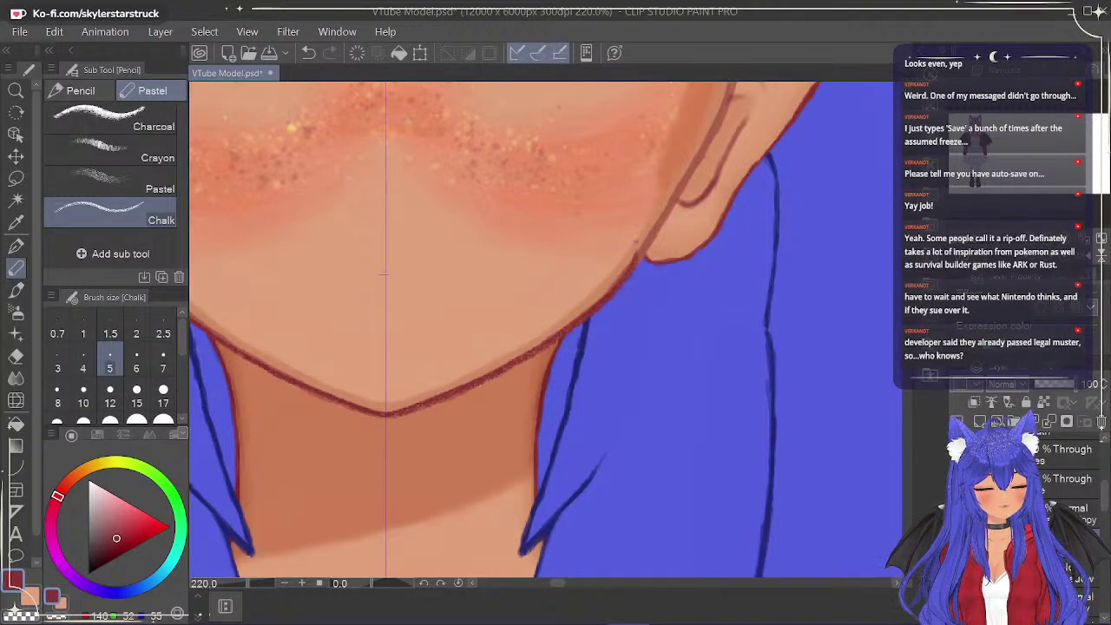
key(ctrl+z)
drag(611, 291, 646, 248)
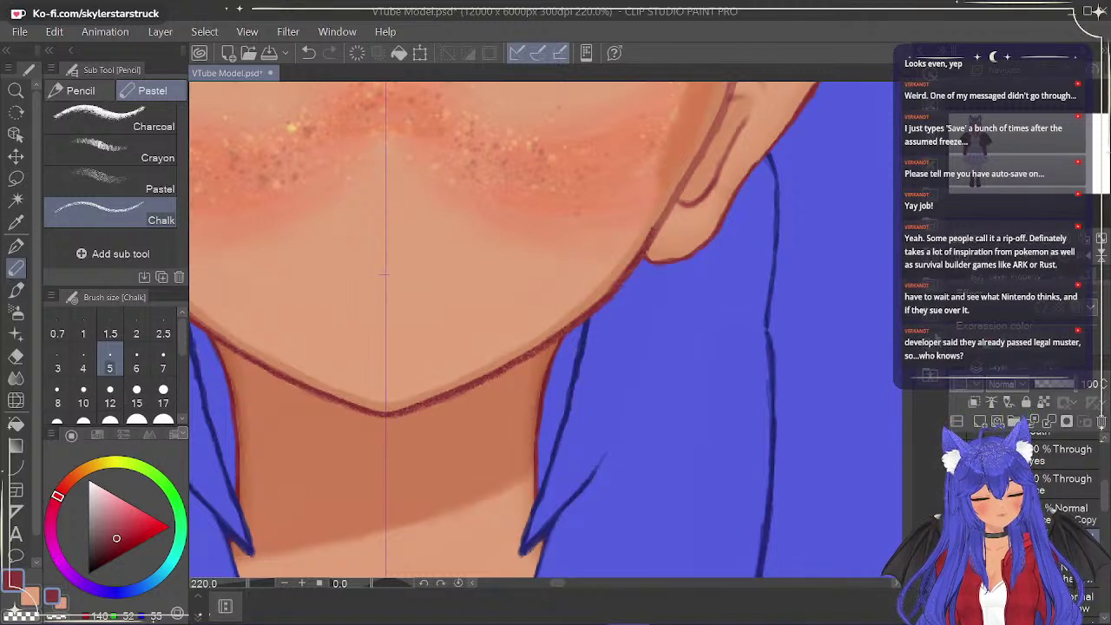
Hide the 51% opacity line copy layer to check the chalk outline and undo the chalk strokes on the jaw and chin.
click(958, 510)
click(958, 510)
click(958, 510)
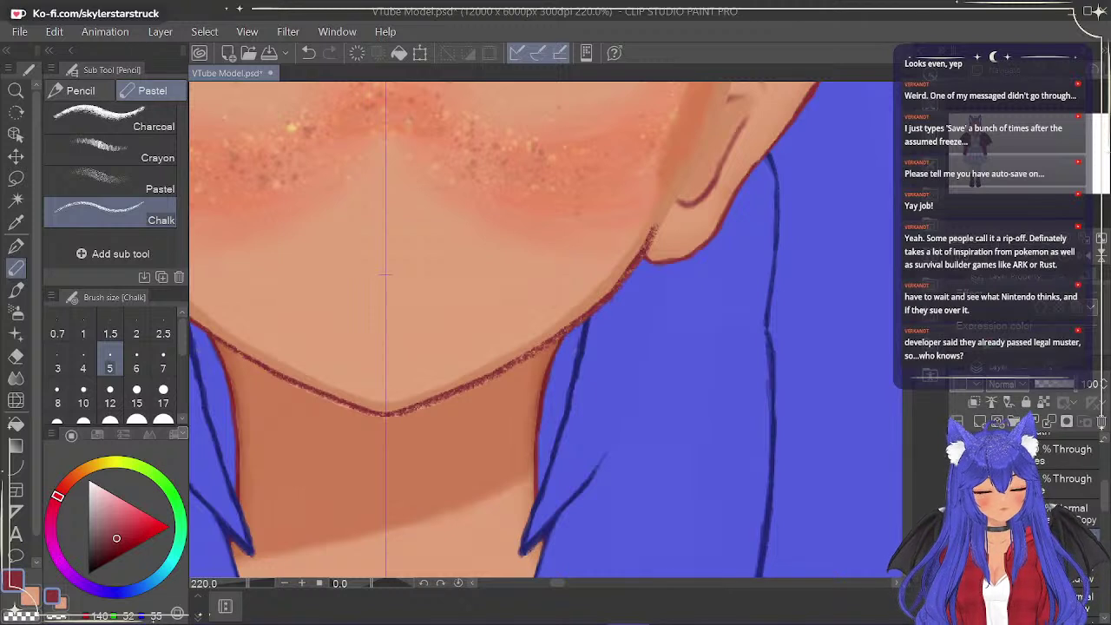
key(ctrl+z)
key(ctrl+z)
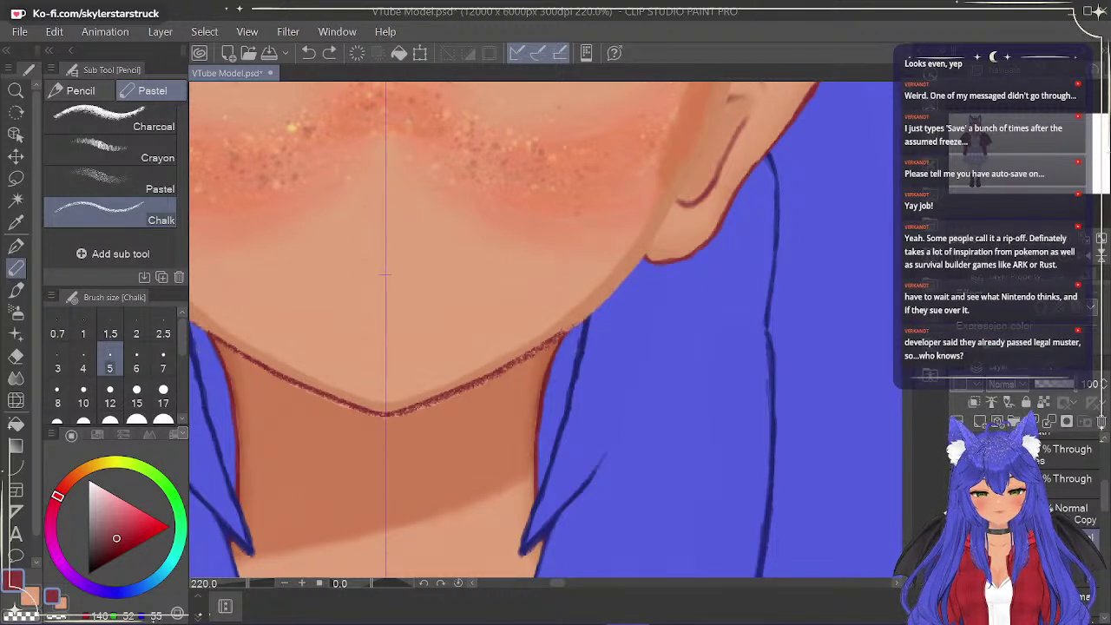
key(ctrl+z)
key(ctrl+z)
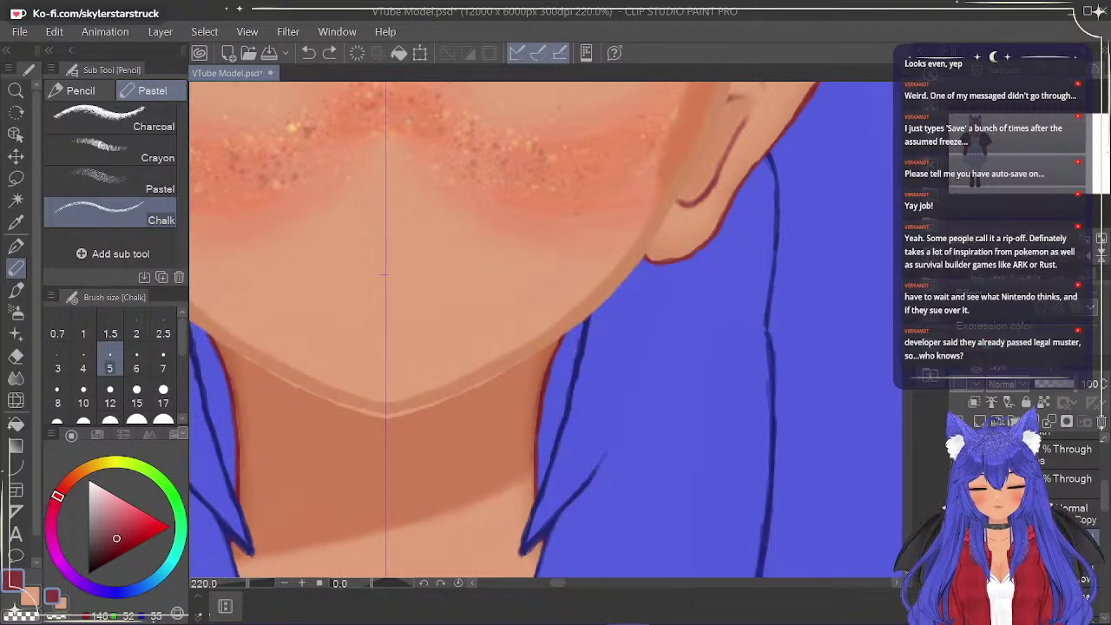
key(ctrl+y)
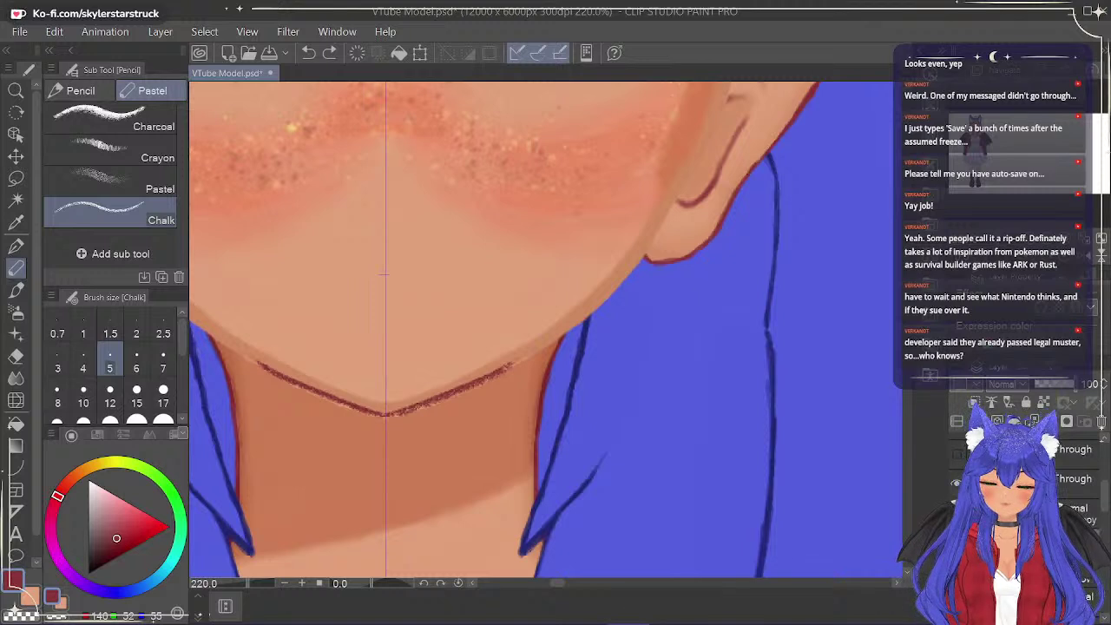
key(ctrl+z)
Test the Mechanical pencil at size 5 with symmetrical strokes along the chin and undo them.
click(16, 247)
click(16, 269)
click(80, 90)
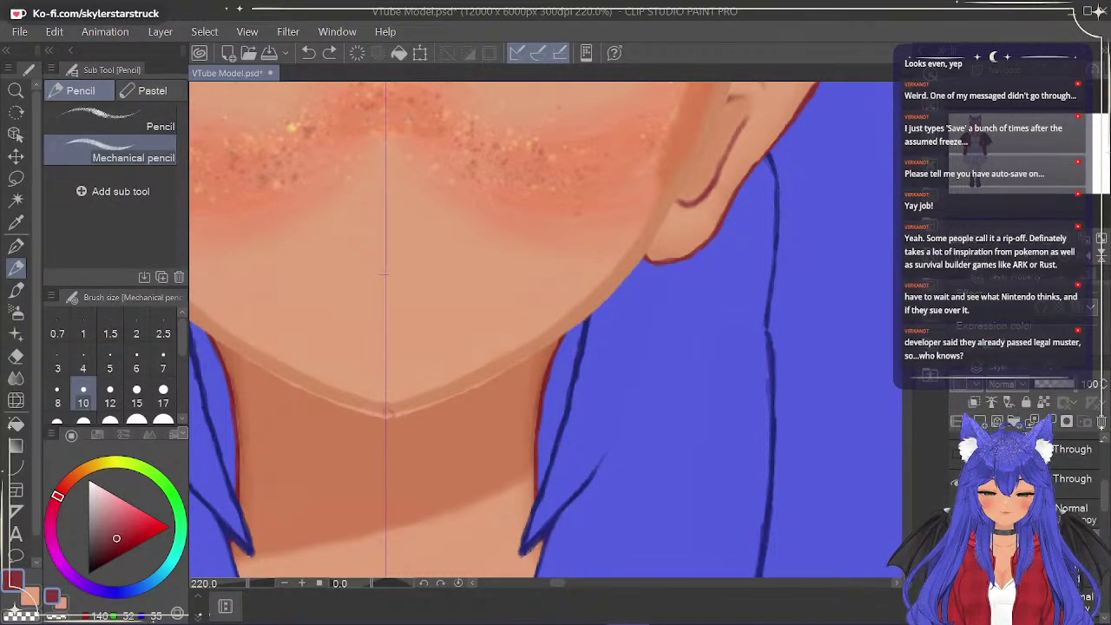
key(ctrl+y)
key(ctrl+z)
click(110, 368)
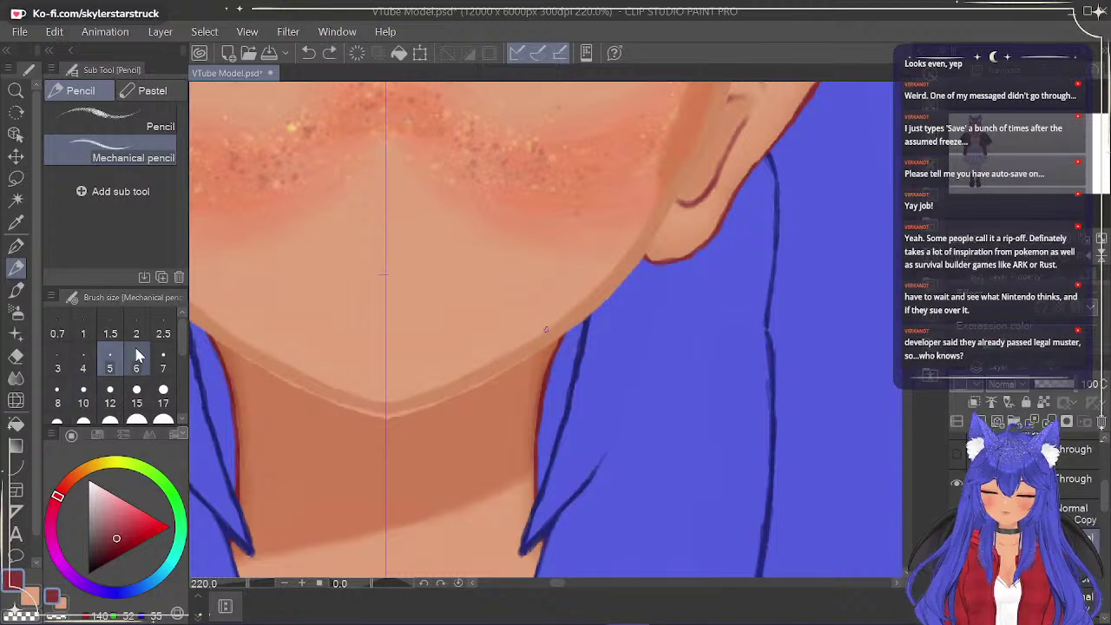
key(ctrl+y)
key(ctrl+z)
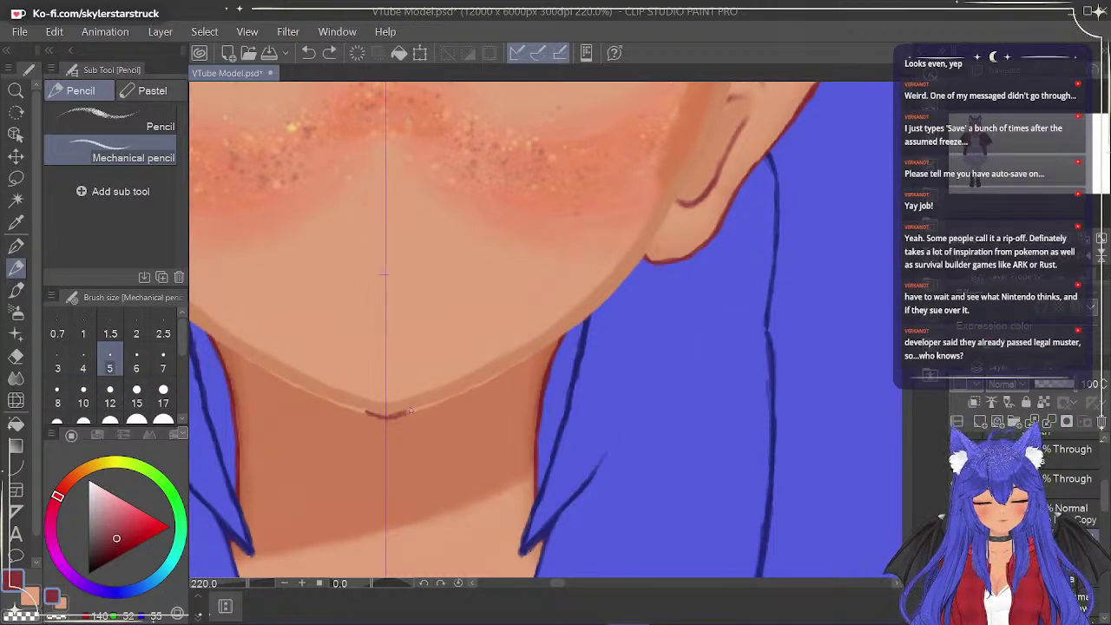
key(ctrl+y)
key(ctrl+z)
mouse_move(346, 406)
mouse_down()
mouse_move(427, 405)
mouse_move(497, 373)
mouse_up()
key(ctrl+z)
Try the Mechanical pencil at size 10 for the chin outline and undo the strokes.
click(90, 392)
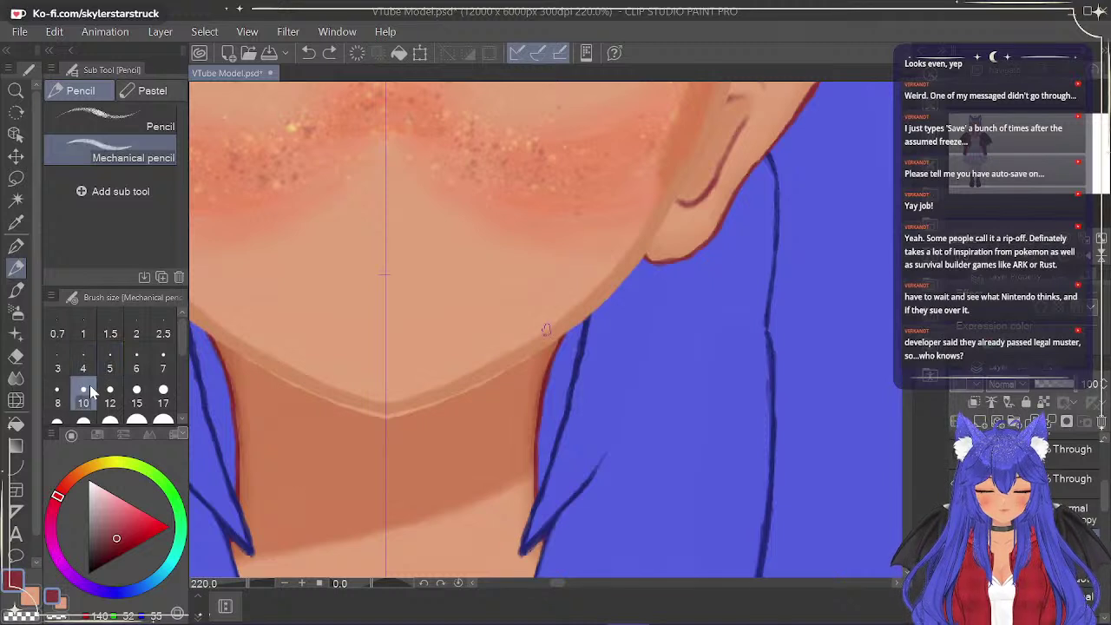
key(ctrl+y)
key(ctrl+z)
key(ctrl+y)
key(ctrl+z)
mouse_move(394, 413)
mouse_down()
mouse_move(510, 366)
mouse_move(391, 413)
mouse_up()
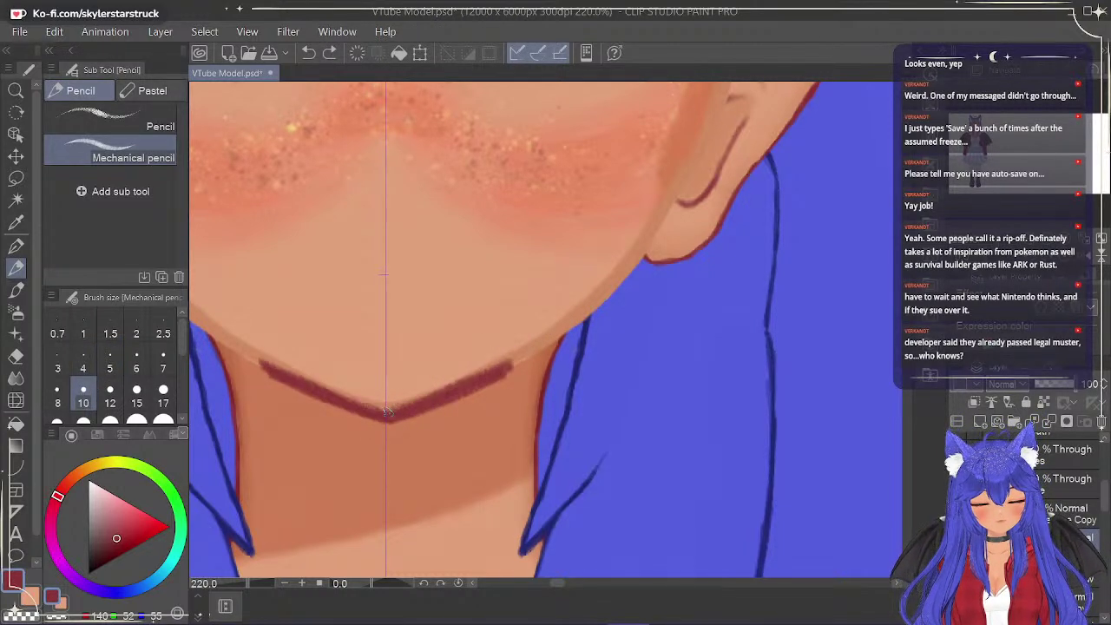
key(ctrl+z)
key(ctrl+z)
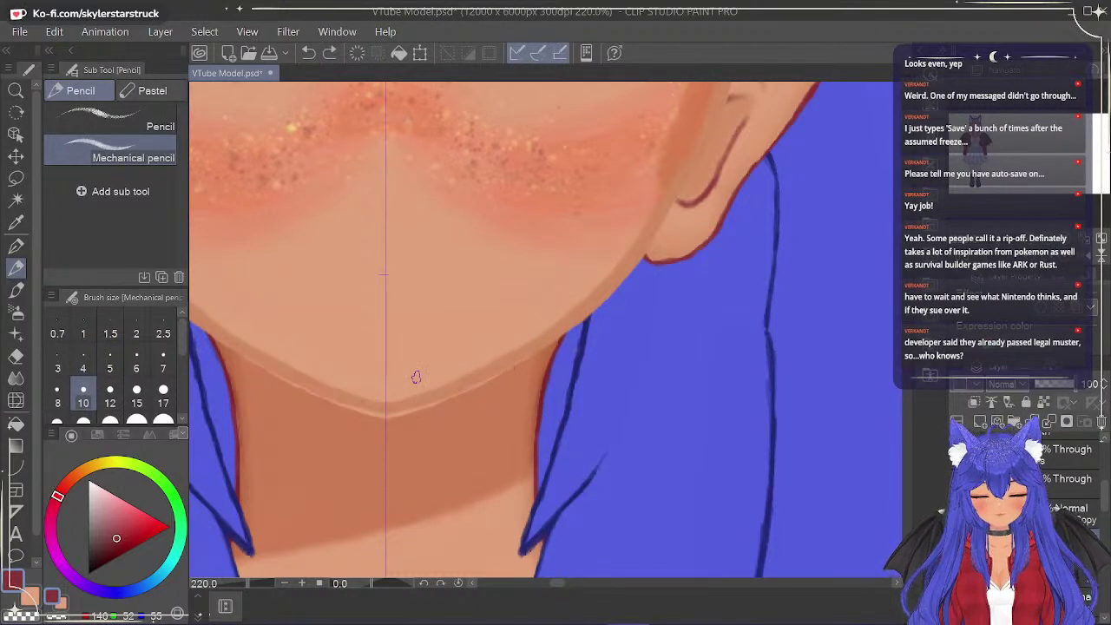
Switch to the Textured pen and test it at size 10 with symmetrical chin strokes, undoing each one.
click(16, 245)
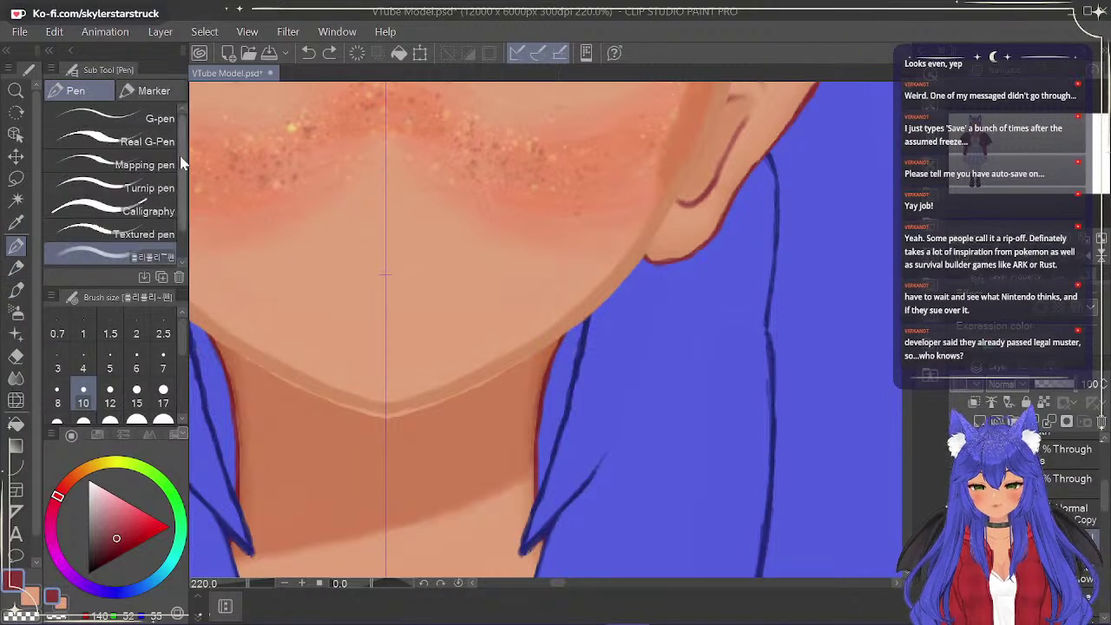
click(143, 233)
drag(288, 377, 482, 375)
key(ctrl+z)
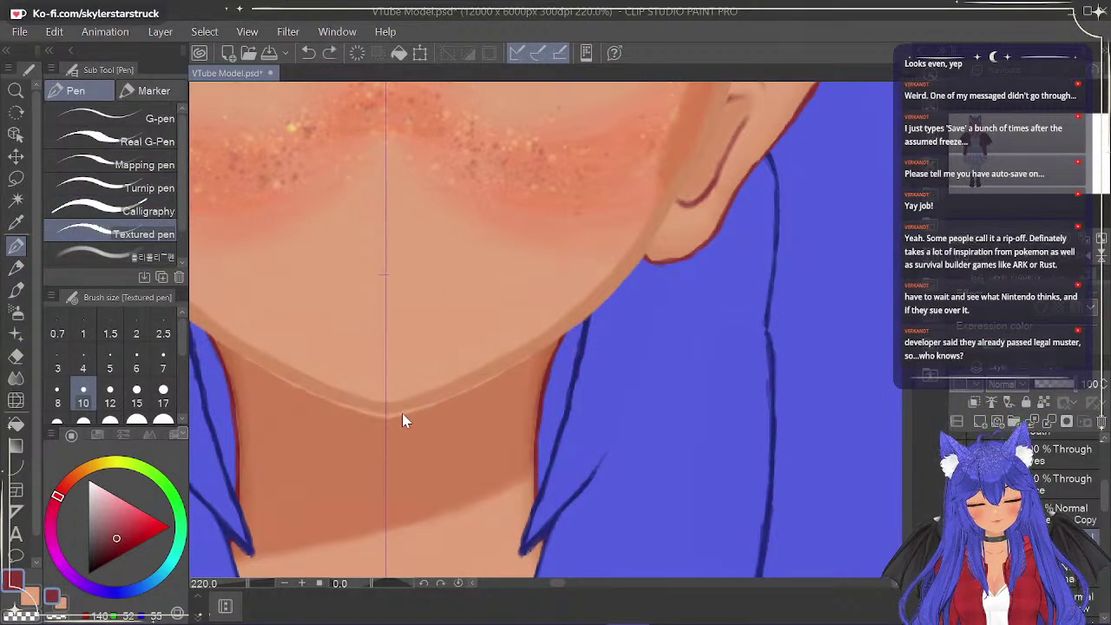
drag(267, 375, 505, 376)
key(ctrl+z)
drag(281, 379, 491, 378)
key(ctrl+z)
drag(292, 379, 482, 377)
key(ctrl+z)
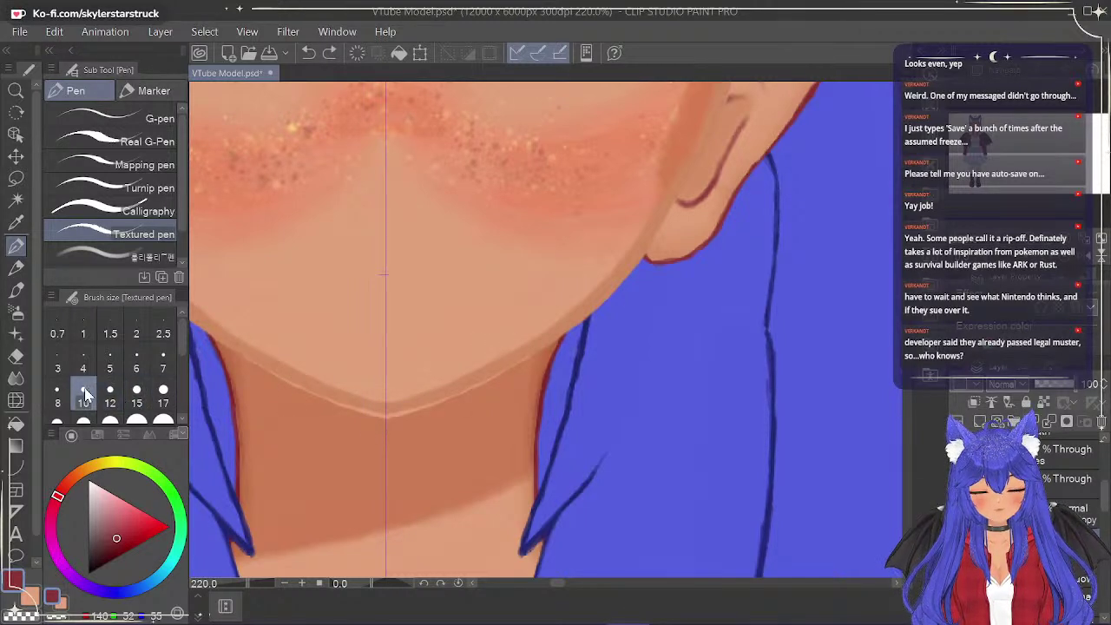
Draw the symmetrical chin outline out past the neck edges with the Textured pen at size 7.
click(162, 368)
drag(301, 391, 471, 391)
key(ctrl+z)
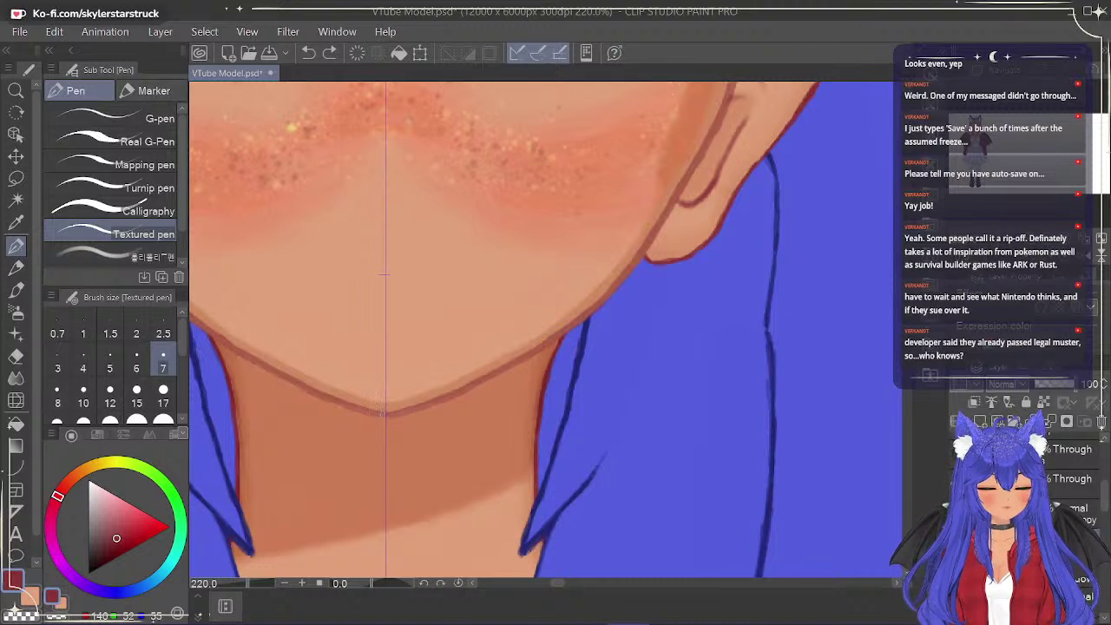
drag(278, 373, 495, 371)
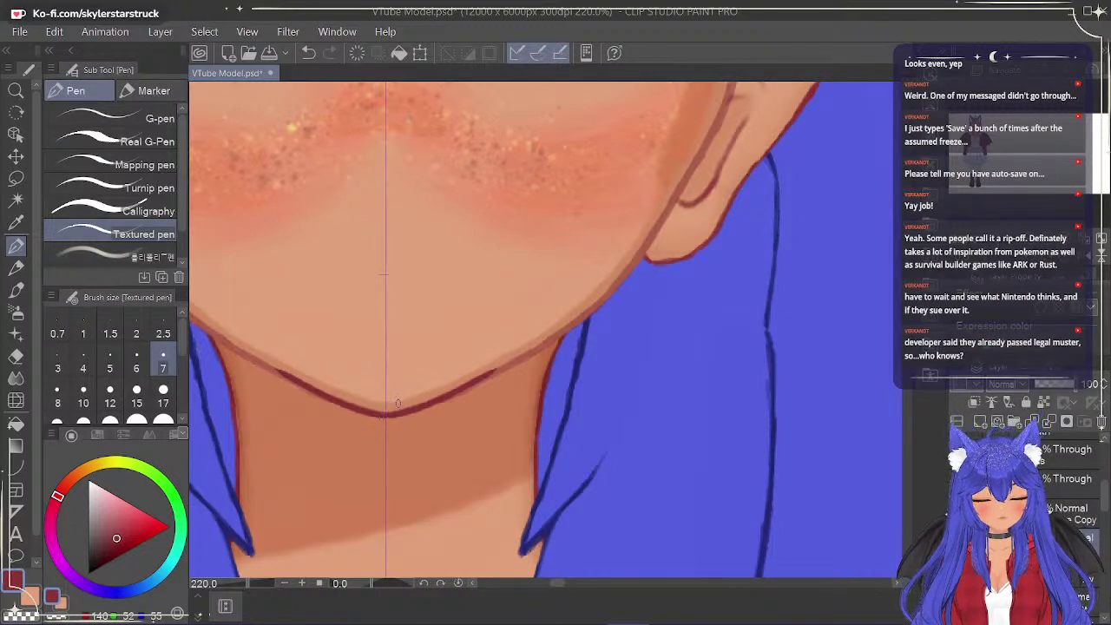
drag(483, 377, 545, 350)
key(ctrl+z)
drag(483, 376, 580, 328)
key(ctrl+z)
key(ctrl+y)
key(ctrl+z)
key(ctrl+y)
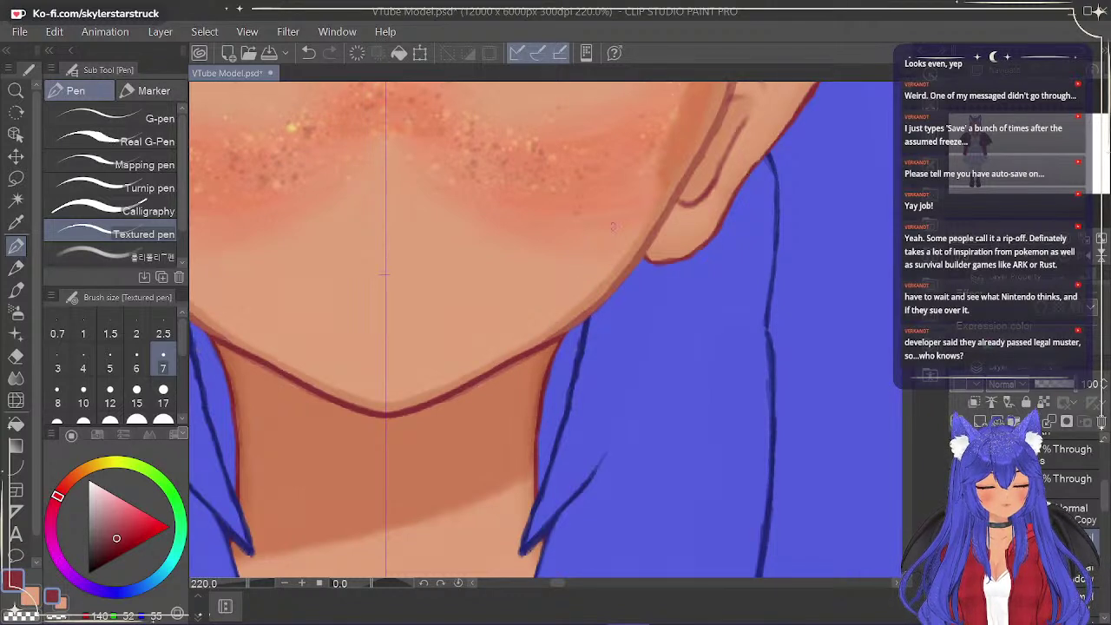
Extend the symmetrical outline from the jaw past the earlobes and up the sides of the face beside the ears.
mouse_move(550, 335)
mouse_down()
mouse_move(611, 292)
mouse_move(647, 244)
mouse_up()
key(ctrl+z)
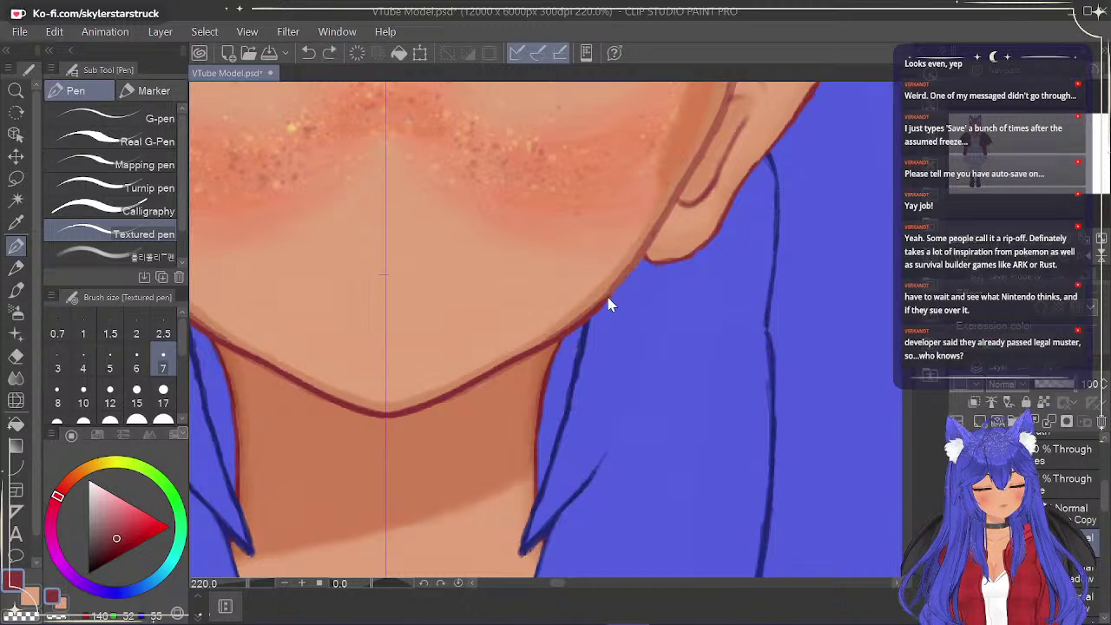
key(ctrl+z)
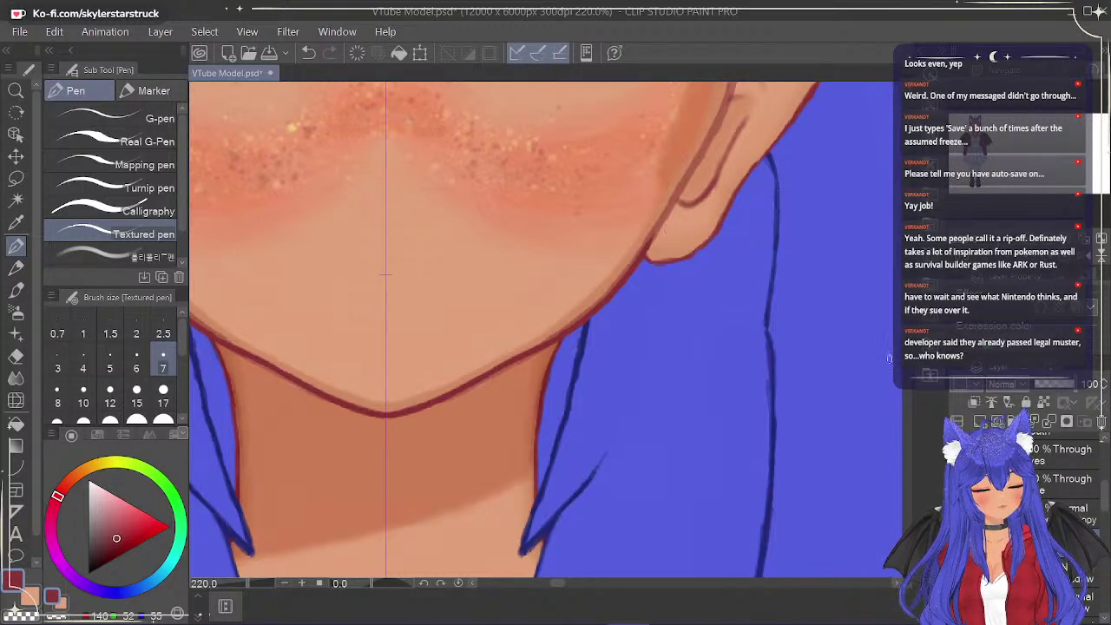
drag(385, 276, 385, 449)
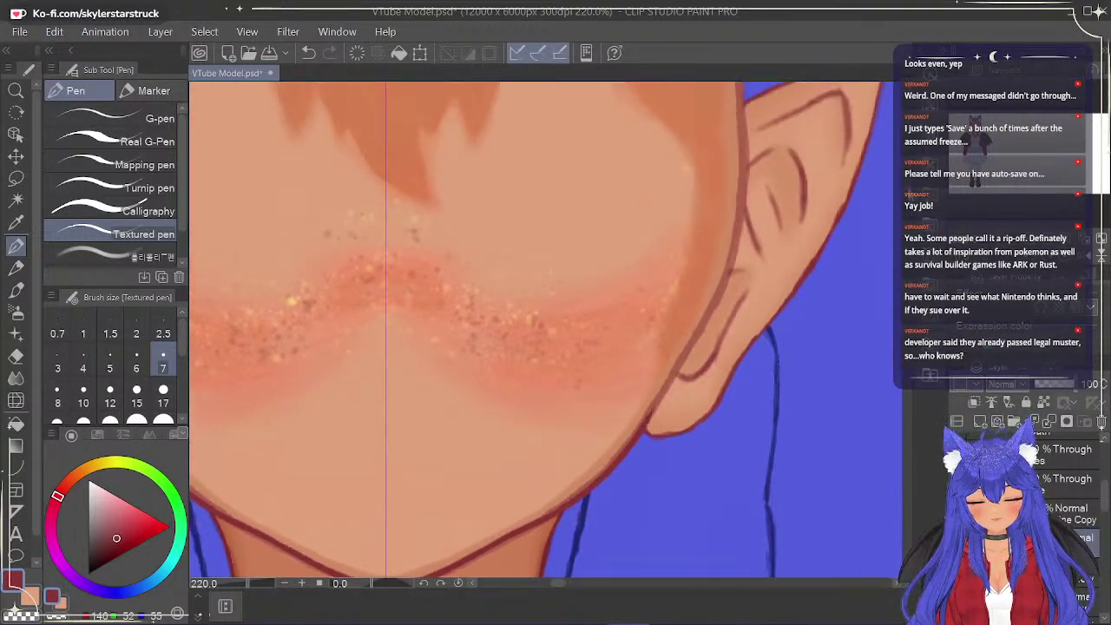
drag(648, 418, 729, 266)
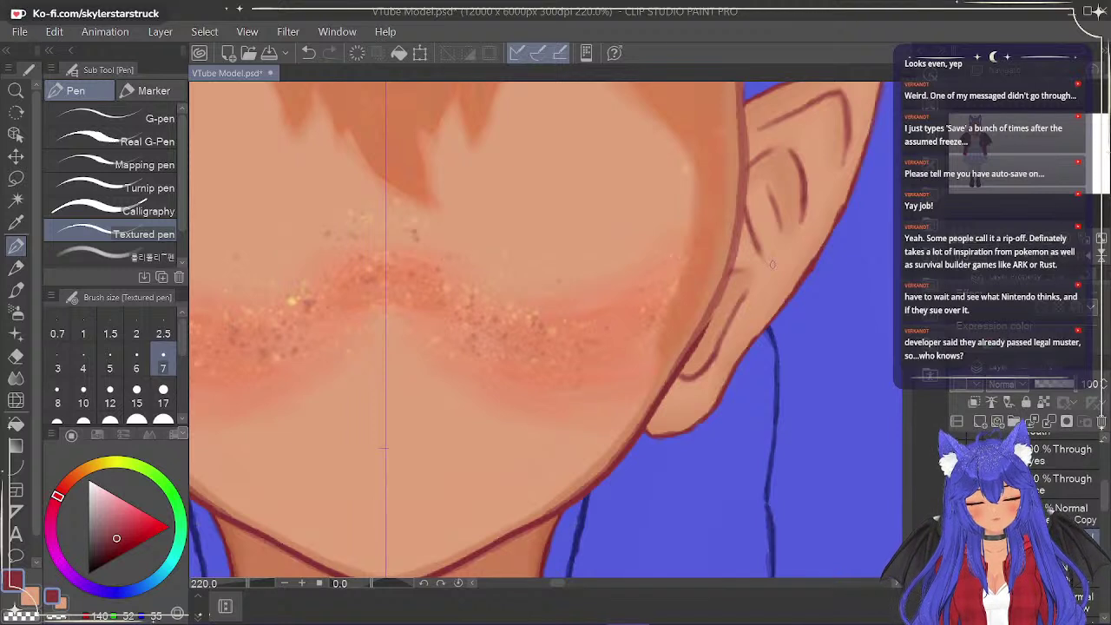
scroll(387, 527, down, 2)
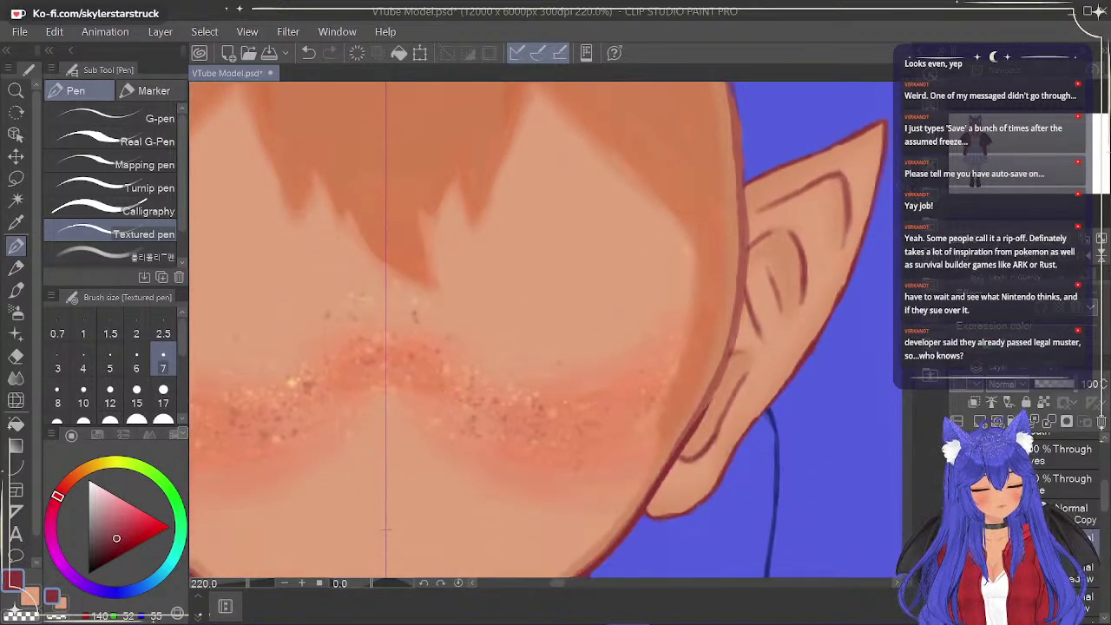
drag(691, 427, 741, 270)
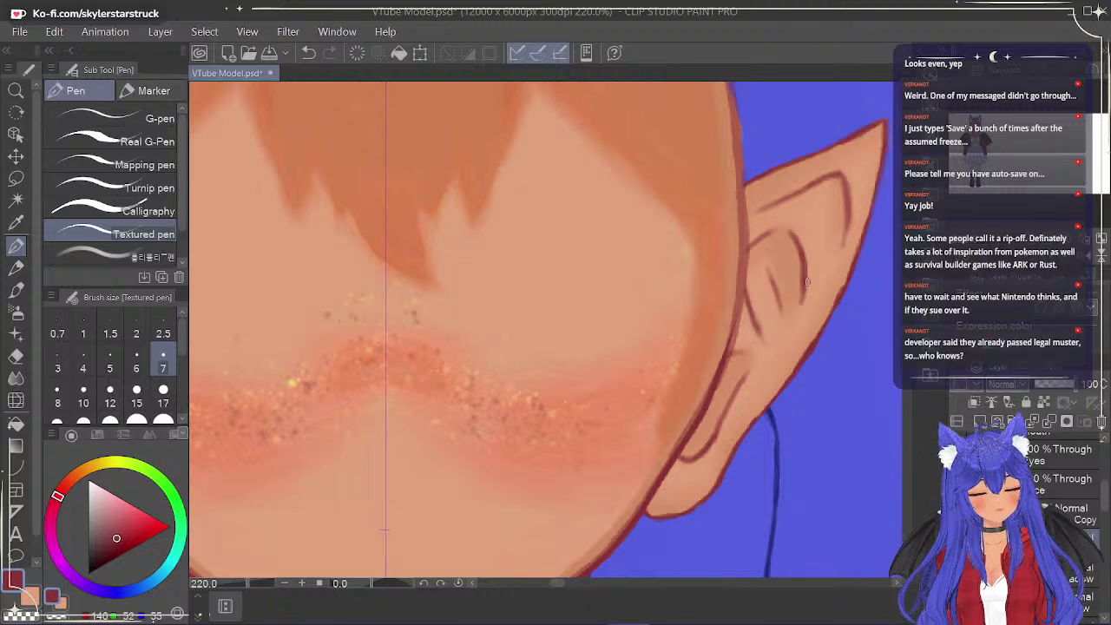
Draw the symmetrical outline over the crown of the head, starting from the centre line.
scroll(382, 529, up, 15)
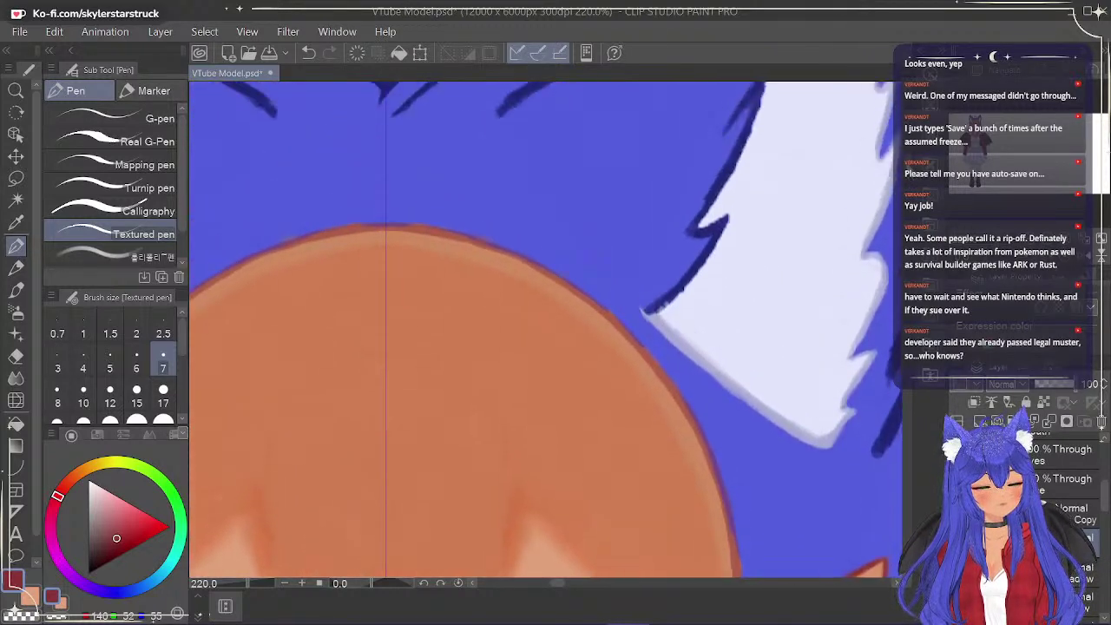
drag(327, 225, 444, 225)
key(ctrl+z)
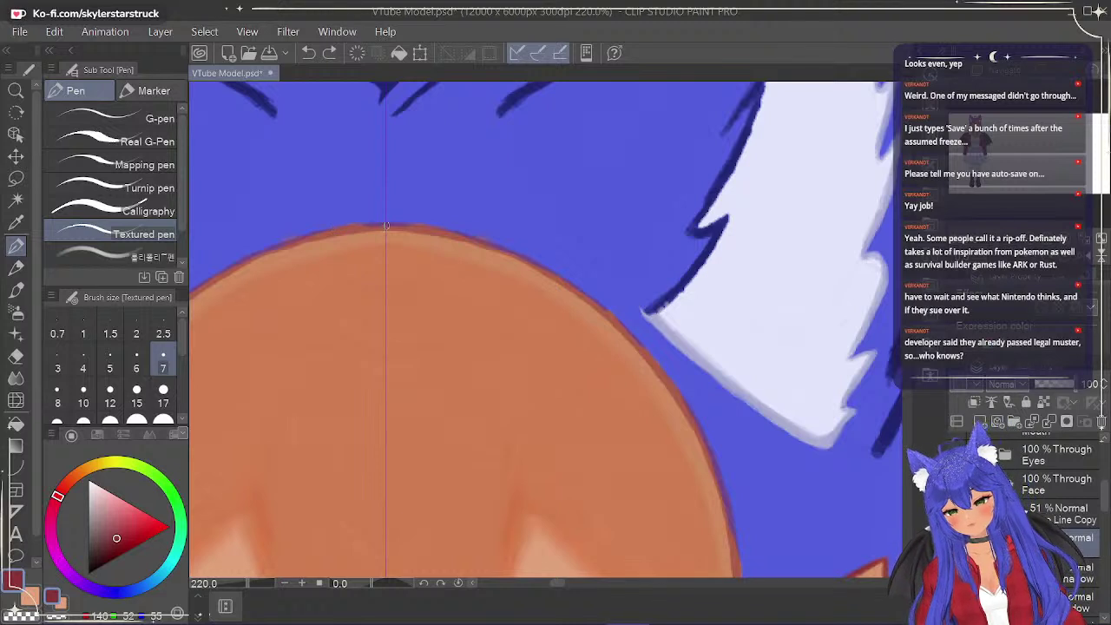
key(ctrl+y)
mouse_move(455, 235)
mouse_down()
mouse_move(547, 271)
mouse_move(606, 316)
mouse_up()
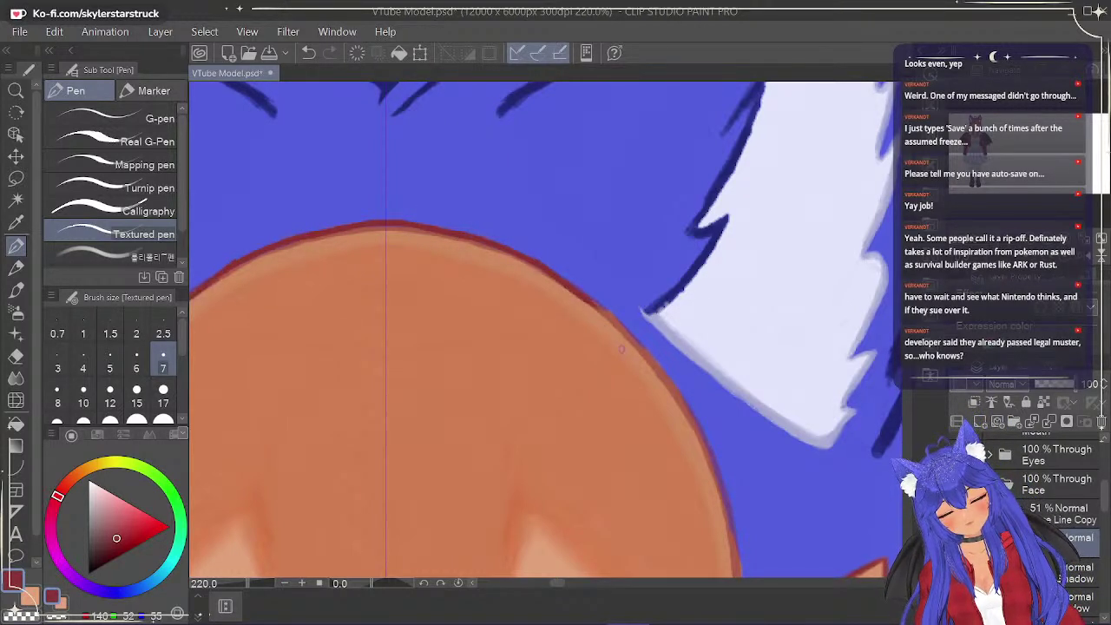
Try several strokes continuing the crown outline down the upper sides of the head, undoing each one.
key(ctrl+z)
drag(535, 262, 634, 347)
key(ctrl+z)
drag(535, 264, 629, 341)
key(ctrl+z)
drag(525, 258, 645, 339)
key(ctrl+z)
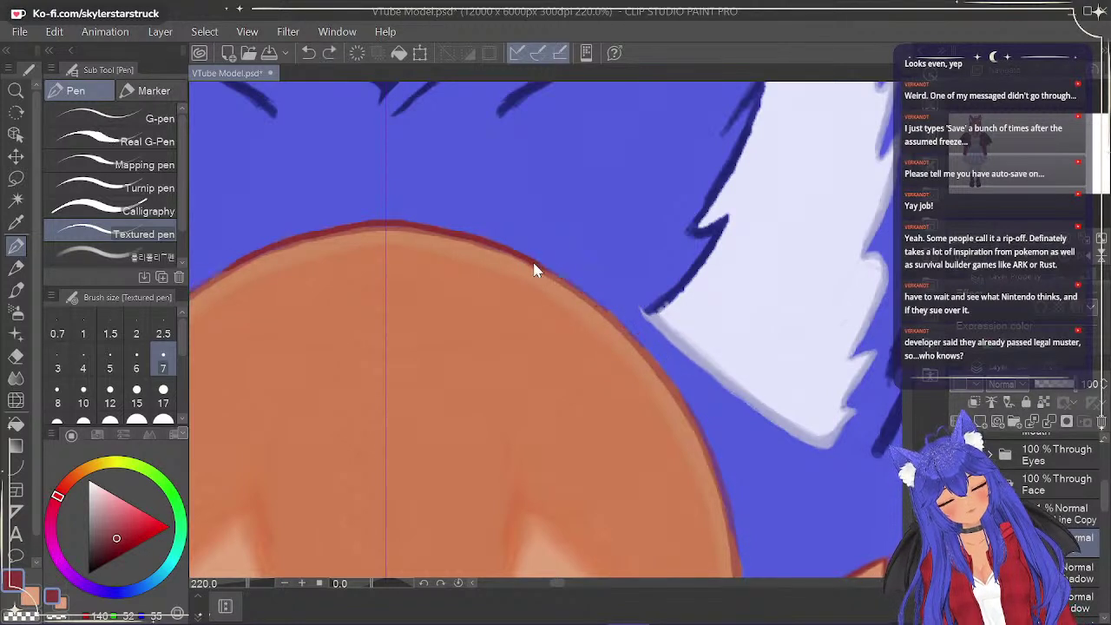
drag(531, 260, 641, 359)
key(ctrl+z)
key(ctrl+y)
key(ctrl+z)
key(ctrl+y)
key(ctrl+z)
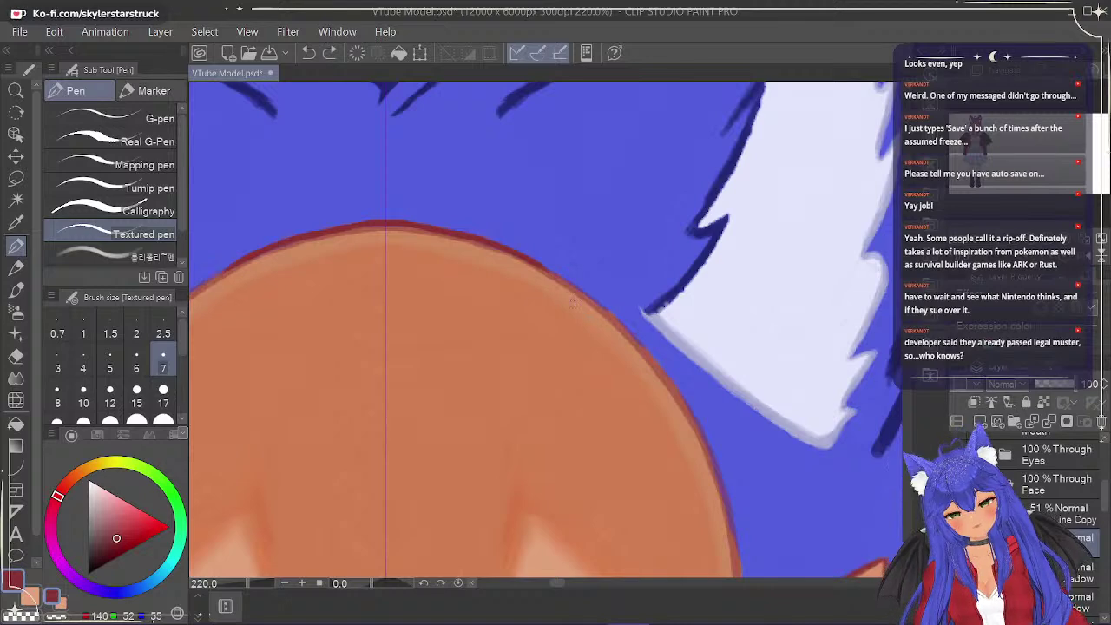
Continue the crown outline down the upper side of the head towards the ear.
drag(561, 583, 559, 584)
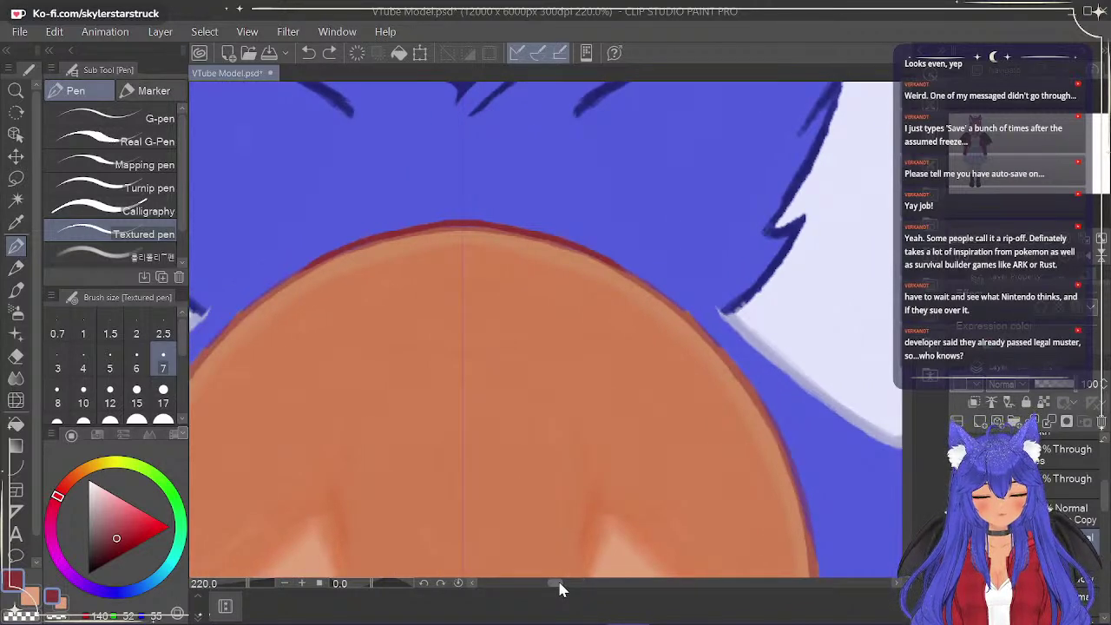
scroll(559, 589, right, 6)
scroll(563, 588, left, 2)
mouse_move(576, 443)
mouse_down()
mouse_move(473, 313)
mouse_move(490, 323)
mouse_move(371, 245)
mouse_up()
key(ctrl+z)
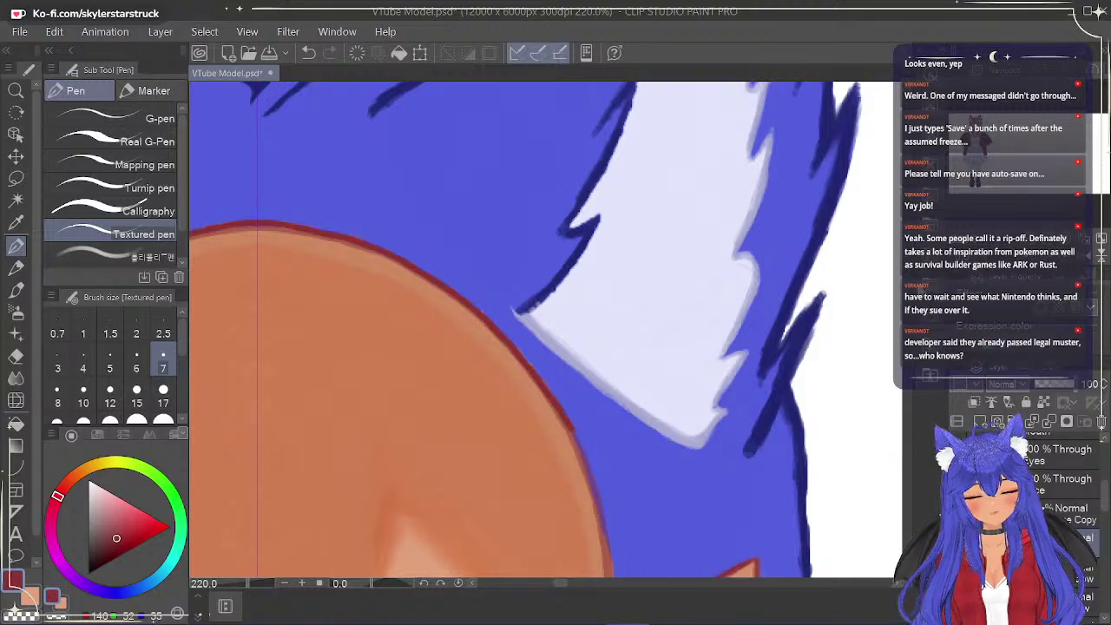
Try two strokes continuing the head outline down towards the ear, undoing each one.
scroll(535, 307, down, 6)
scroll(568, 196, up, 2)
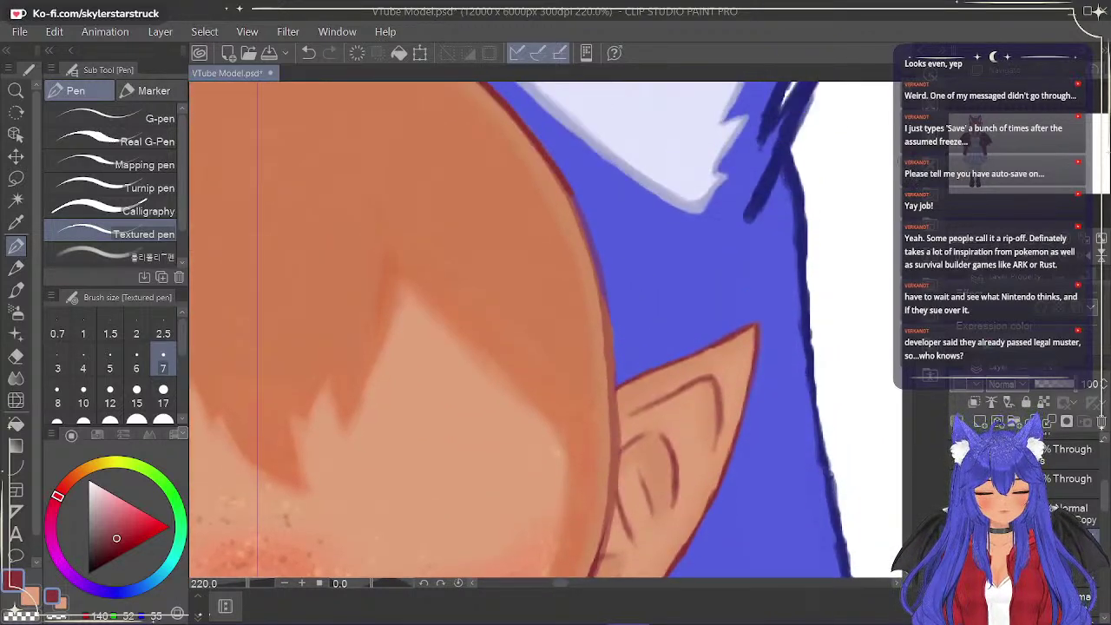
drag(570, 189, 581, 239)
key(ctrl+z)
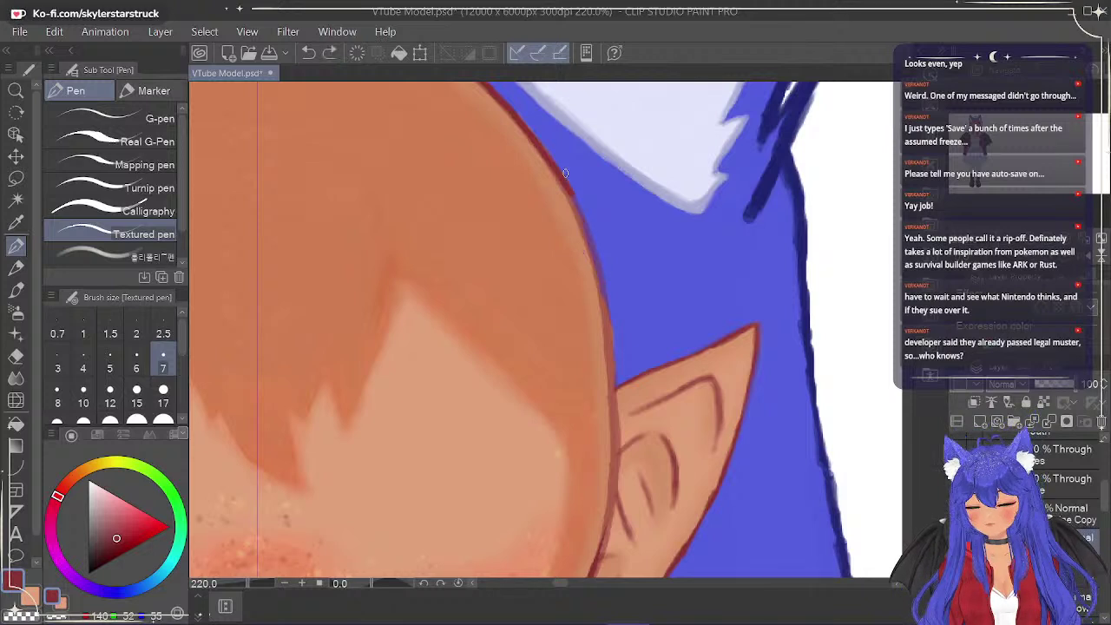
drag(565, 189, 593, 248)
key(ctrl+z)
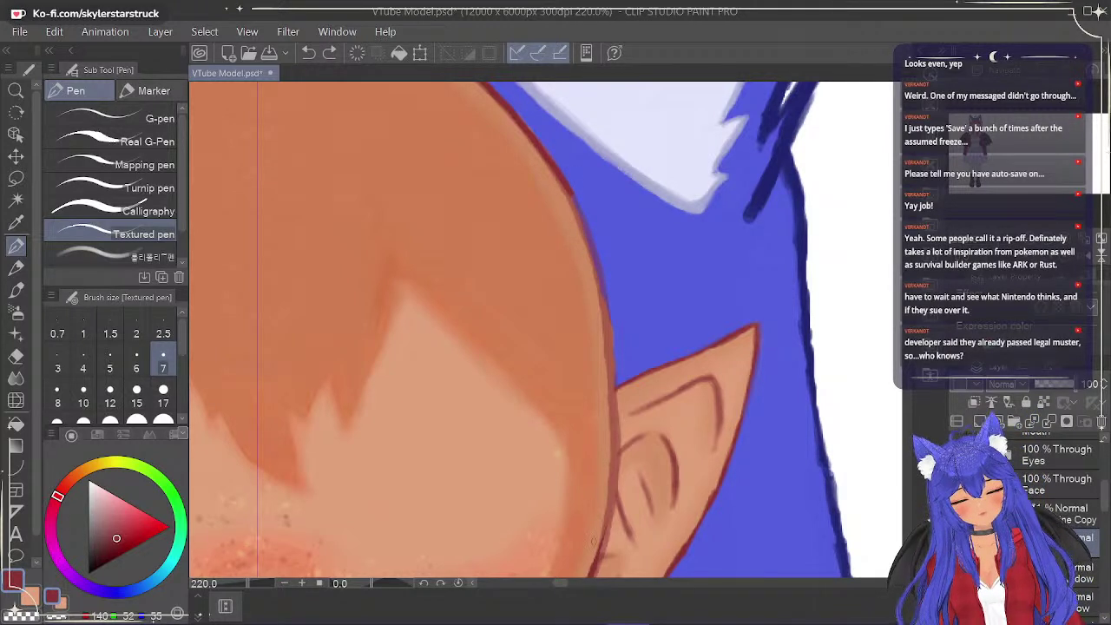
Draw the symmetrical outline from beside the ears up the sides of the head to meet the crown outline.
scroll(591, 295, down, 3)
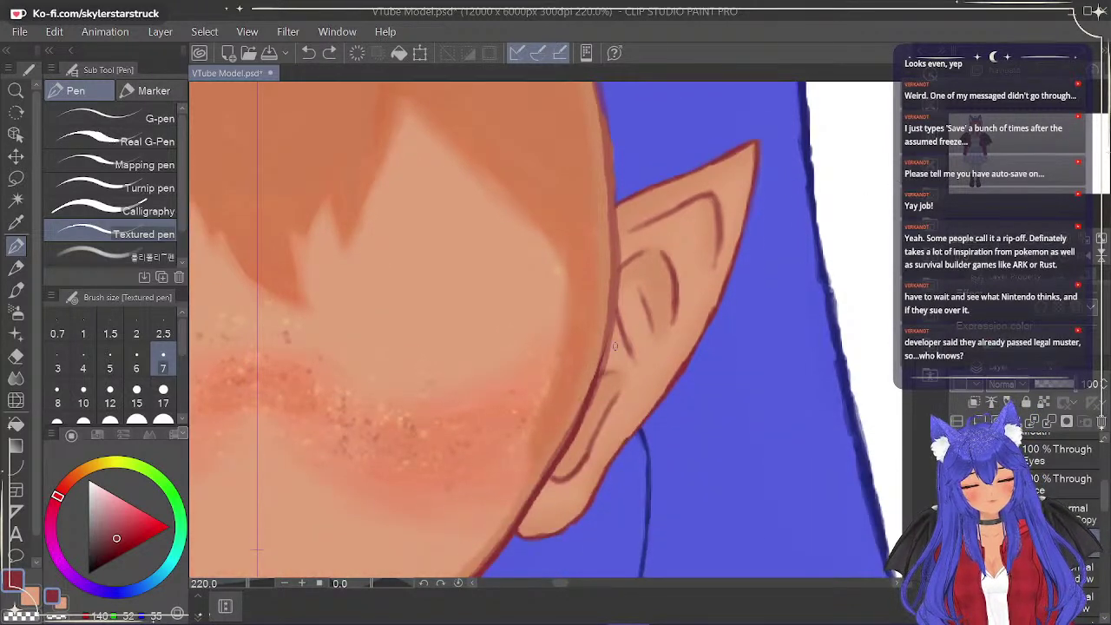
drag(590, 389, 609, 302)
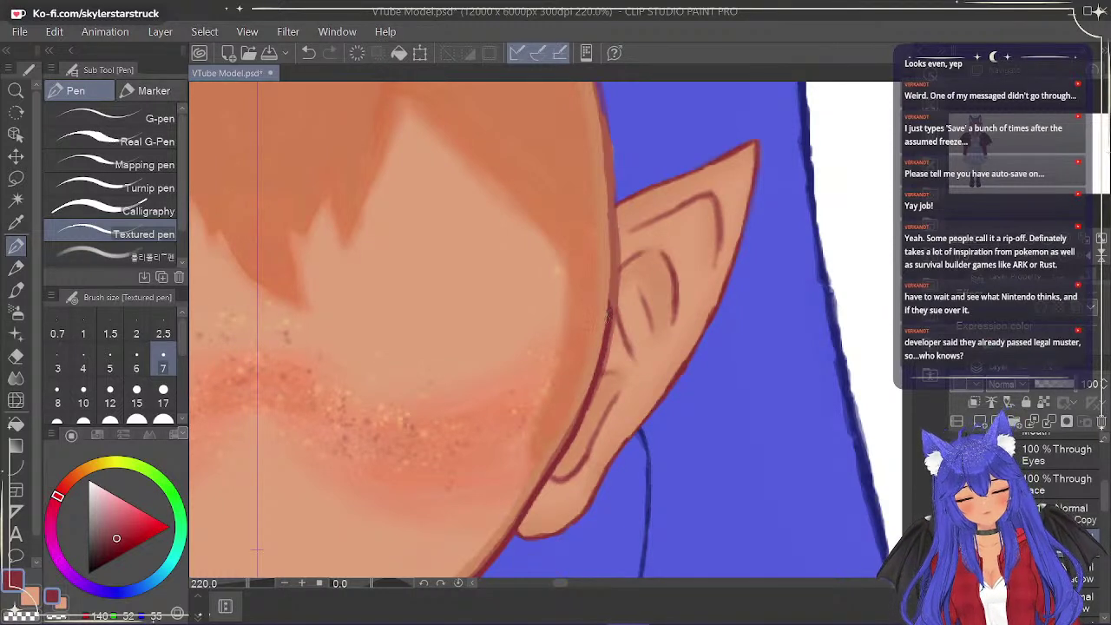
drag(611, 269, 609, 149)
drag(906, 177, 905, 162)
drag(610, 421, 608, 393)
drag(603, 350, 594, 318)
key(ctrl+z)
drag(596, 318, 544, 207)
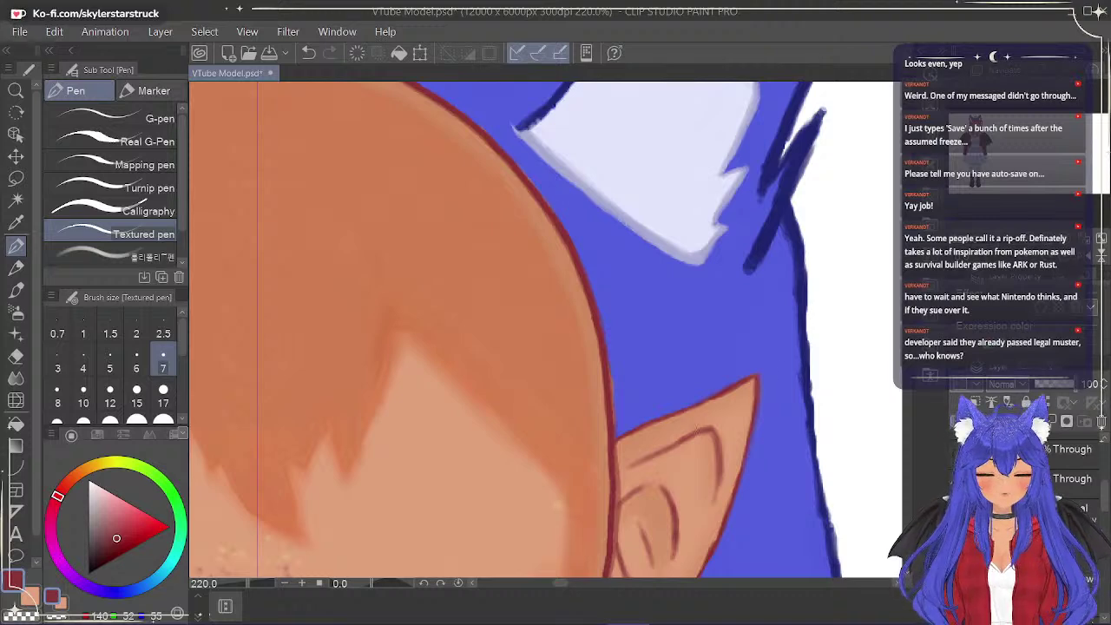
Erase the jaw and chin outline with the Hard eraser at size 17 and show the Face Line Copy layer as a guide.
scroll(694, 426, down, 5)
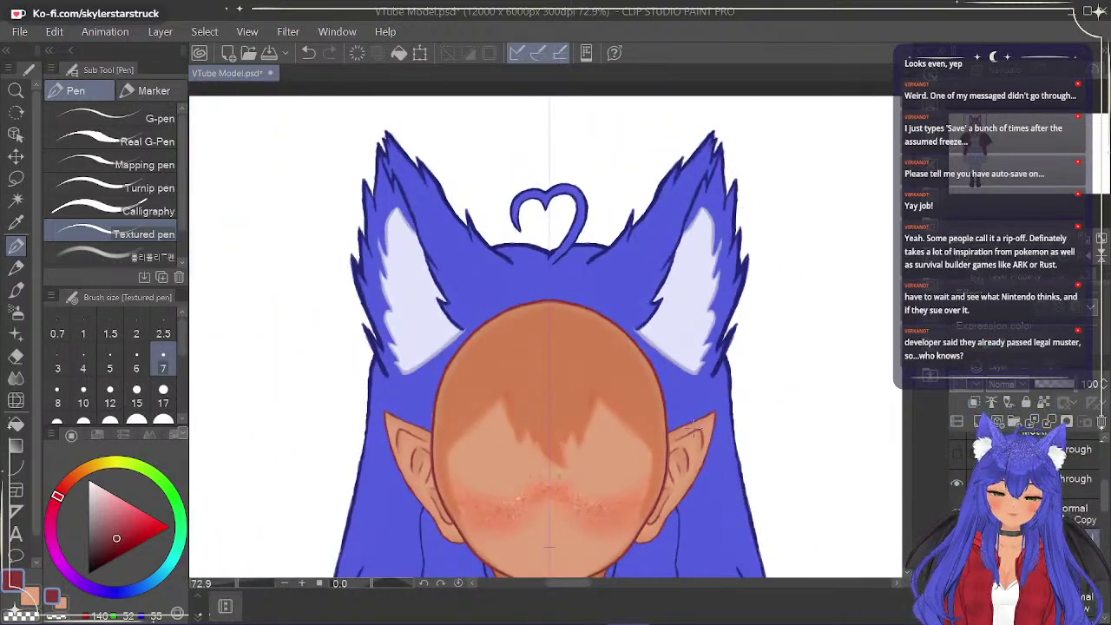
scroll(546, 329, down, 3)
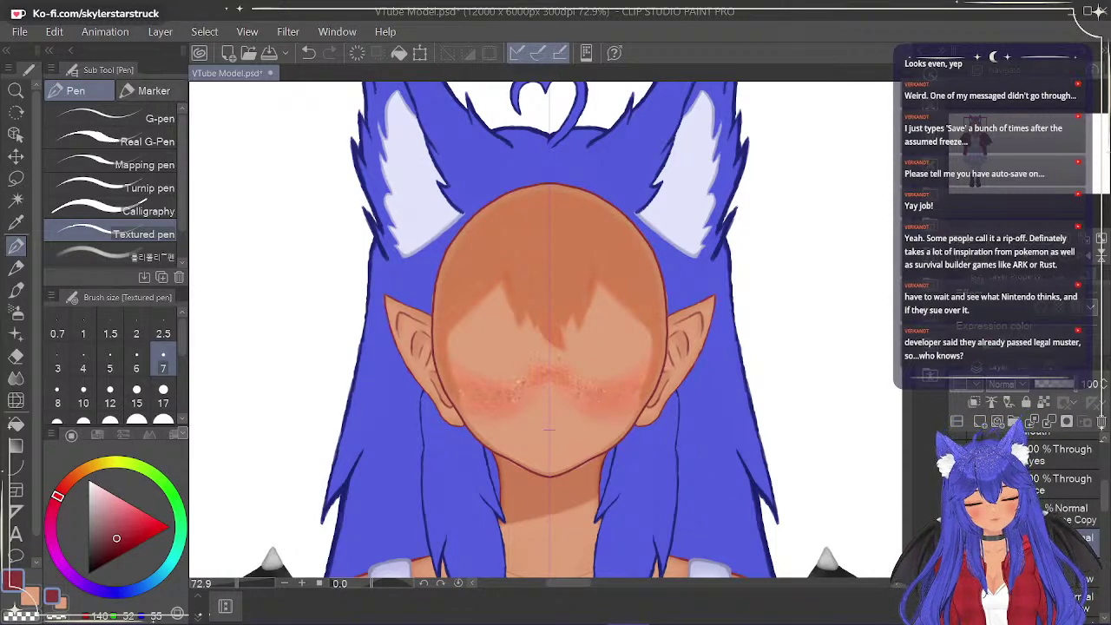
scroll(548, 427, up, 5)
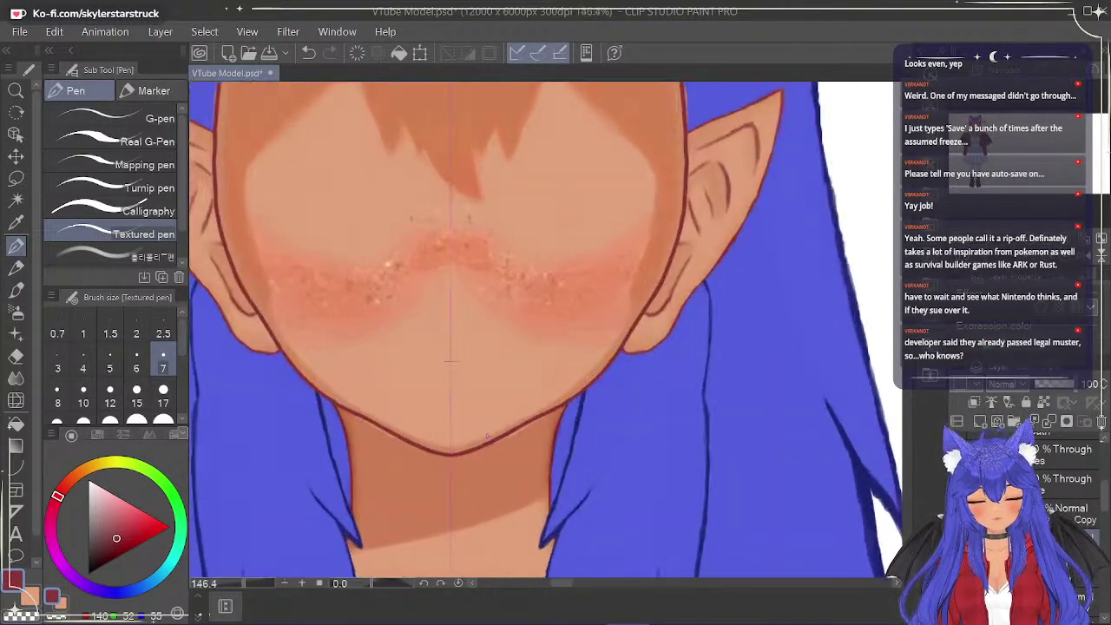
click(16, 355)
mouse_move(467, 441)
mouse_down()
mouse_move(518, 427)
mouse_move(436, 459)
mouse_move(484, 457)
mouse_move(488, 442)
mouse_move(579, 394)
mouse_move(536, 426)
mouse_move(606, 366)
mouse_up()
click(957, 514)
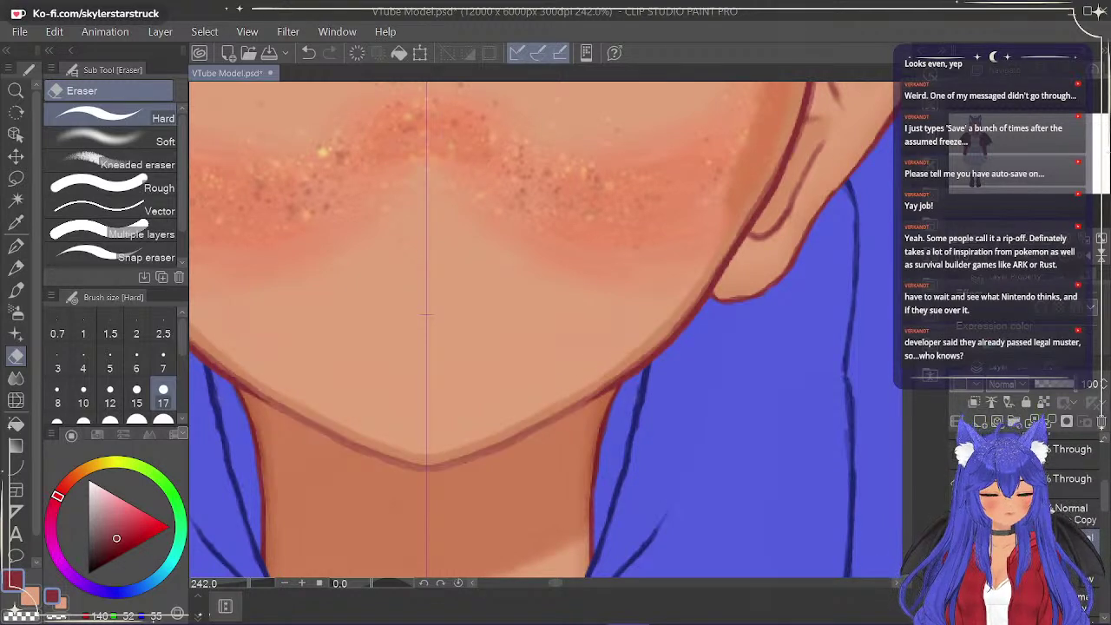
Redraw the symmetrical jaw outline down to the chin with the Textured pen at size 7, undoing unwanted strokes.
key(p)
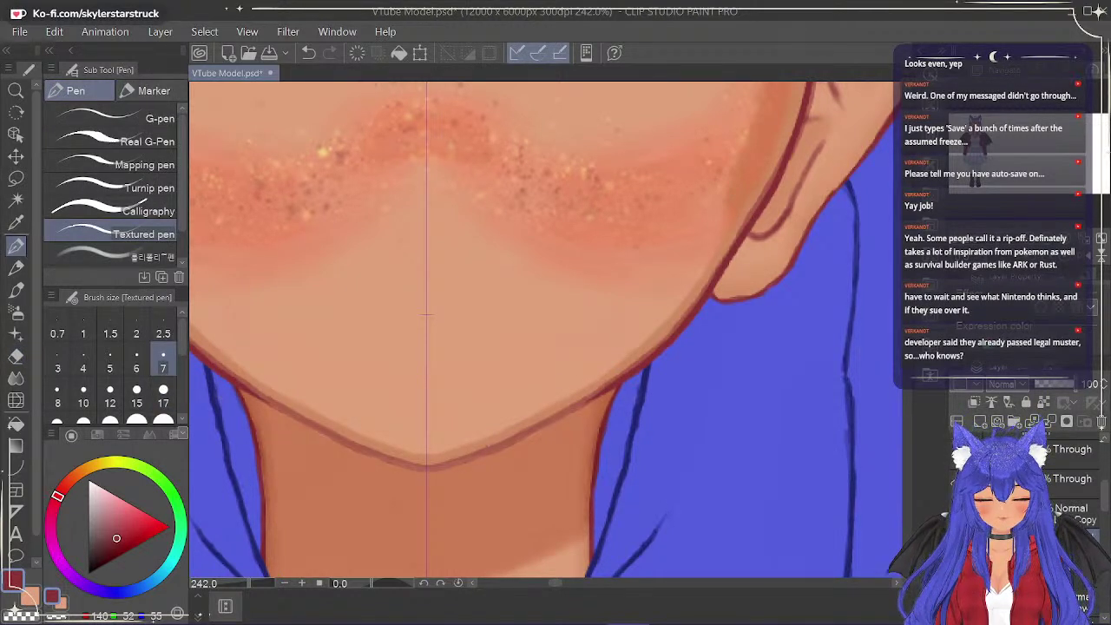
drag(340, 439, 516, 437)
key(ctrl+z)
drag(427, 469, 538, 423)
key(ctrl+z)
drag(619, 380, 473, 451)
key(ctrl+z)
key(ctrl+y)
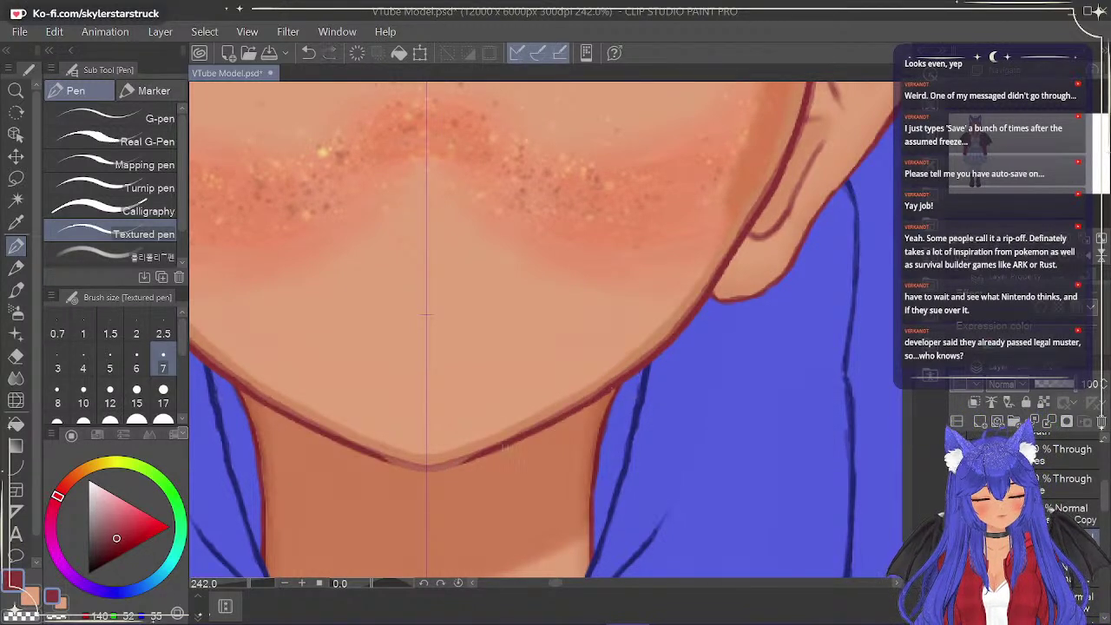
mouse_move(472, 456)
mouse_down()
mouse_move(443, 467)
mouse_move(475, 452)
mouse_up()
key(ctrl+z)
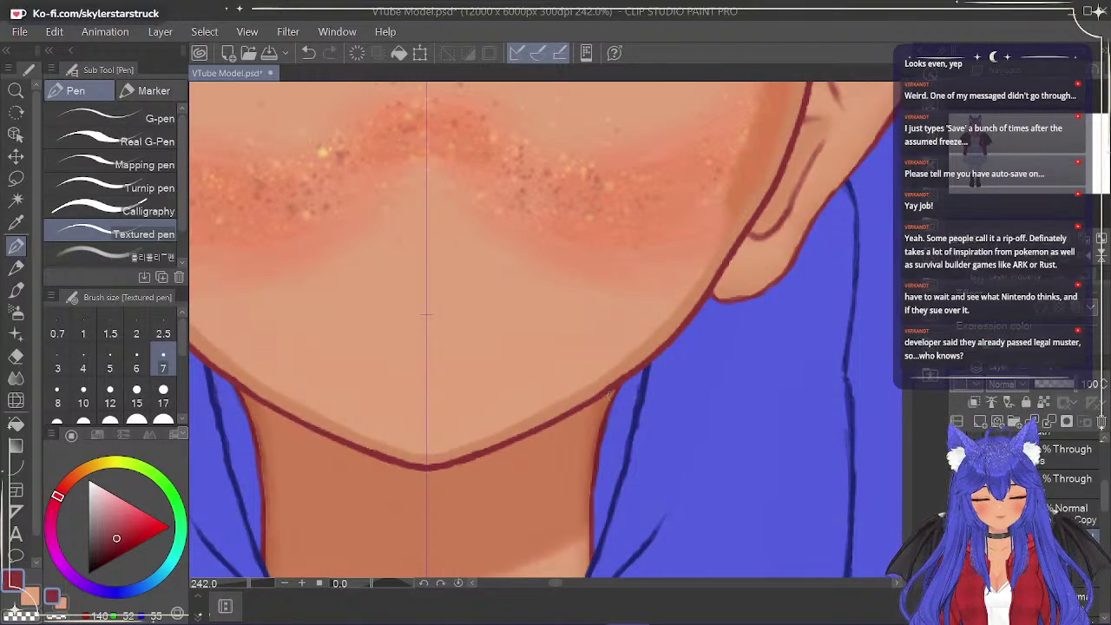
Erase the short stretch of outline around the centre line at the very top of the crown.
scroll(597, 379, down, 2)
scroll(598, 379, down, 3)
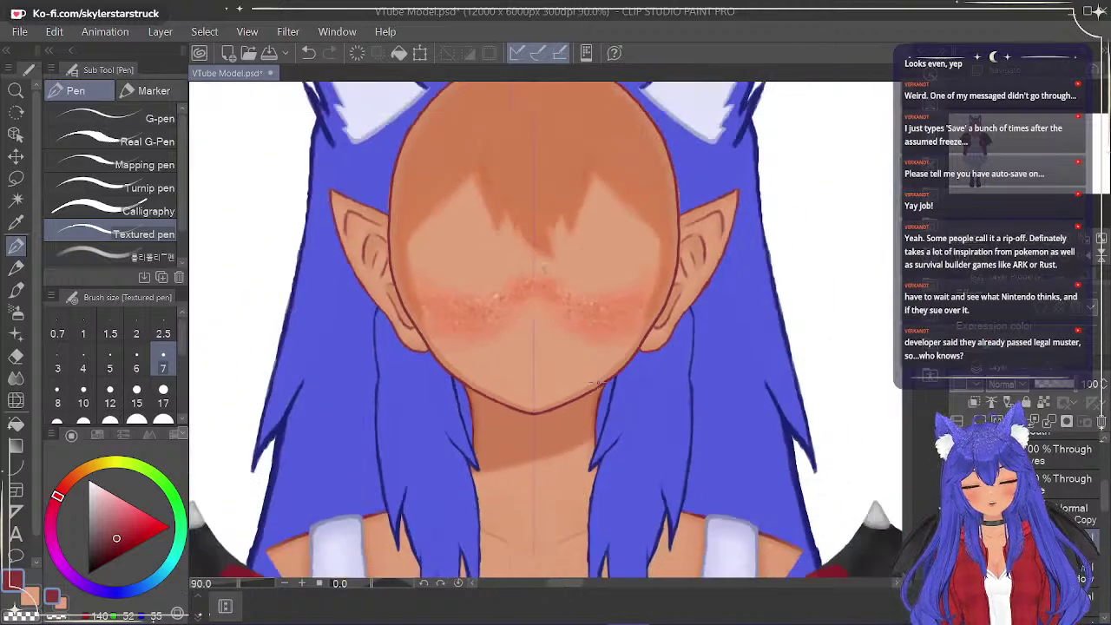
scroll(606, 378, down, 1)
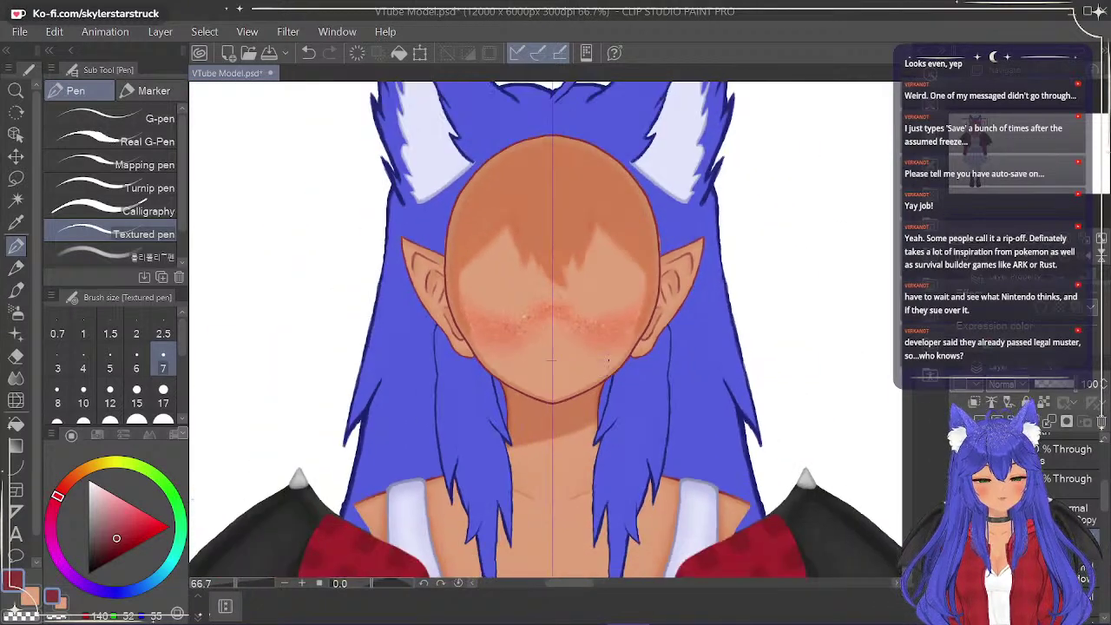
scroll(583, 280, up, 4)
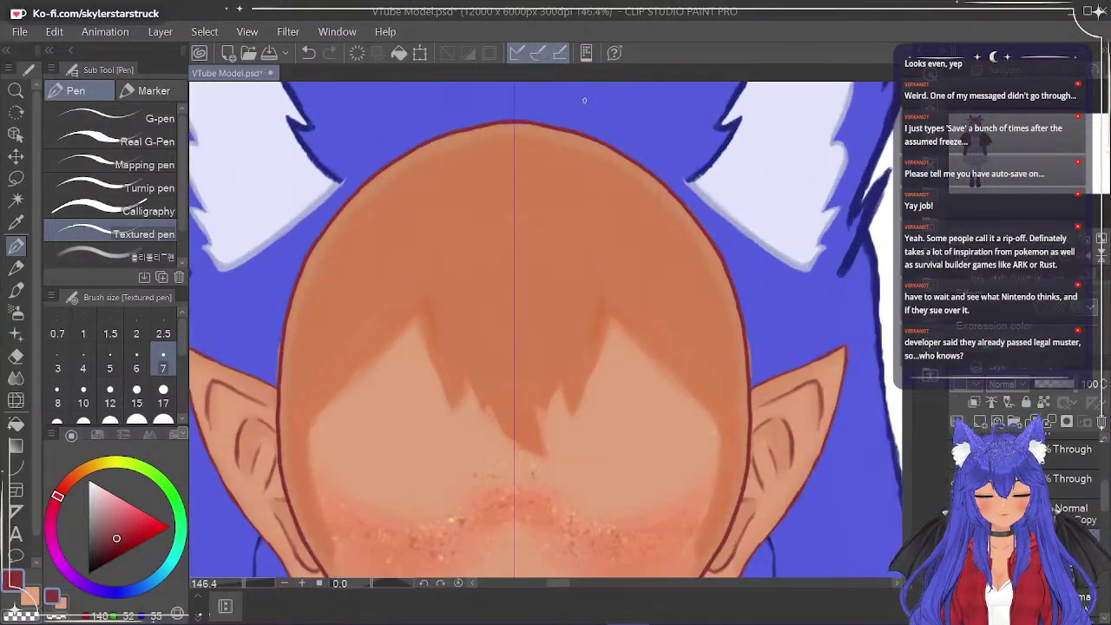
scroll(584, 98, up, 3)
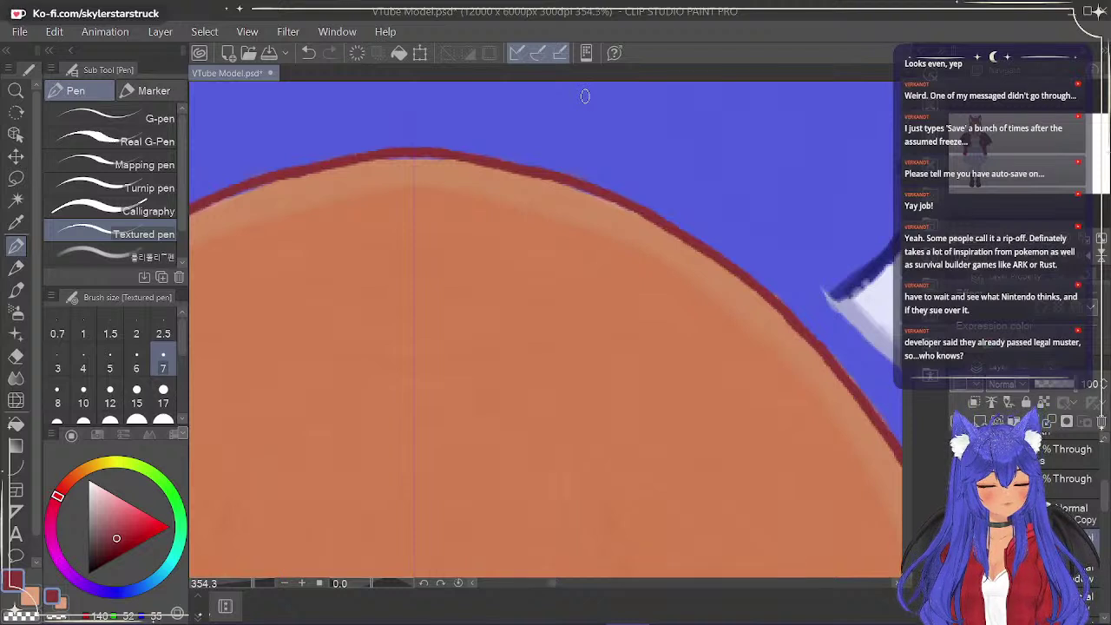
key(e)
mouse_move(382, 154)
mouse_down()
mouse_move(414, 144)
mouse_move(456, 155)
mouse_up()
key(p)
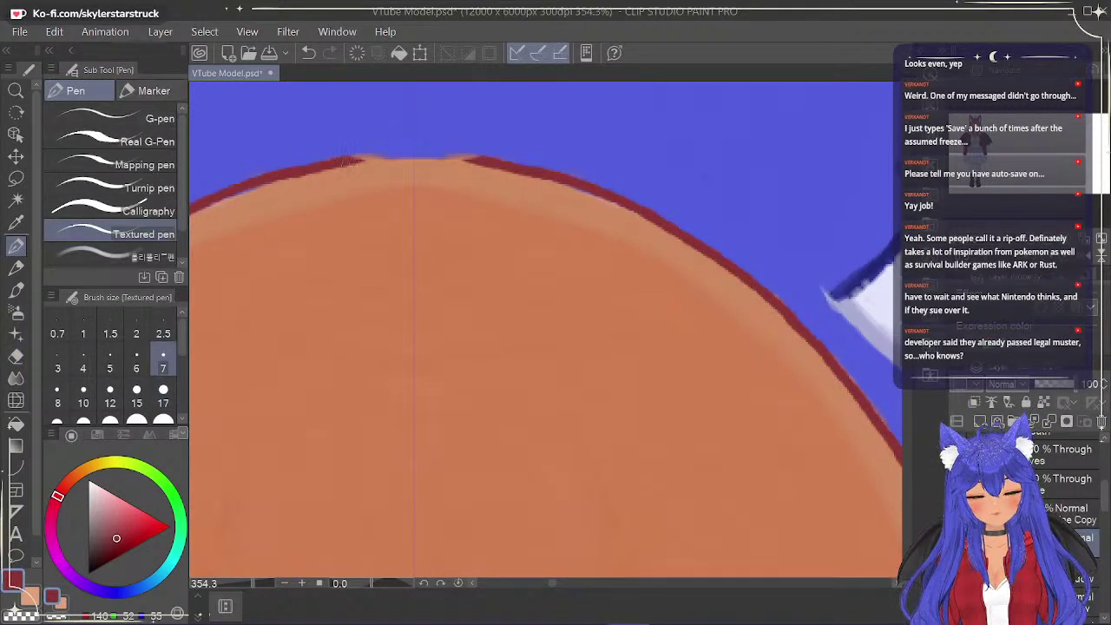
Redraw the erased top of the crown outline across the centre line with the Textured pen.
drag(346, 159, 426, 151)
key(ctrl+z)
drag(353, 158, 388, 151)
key(ctrl+z)
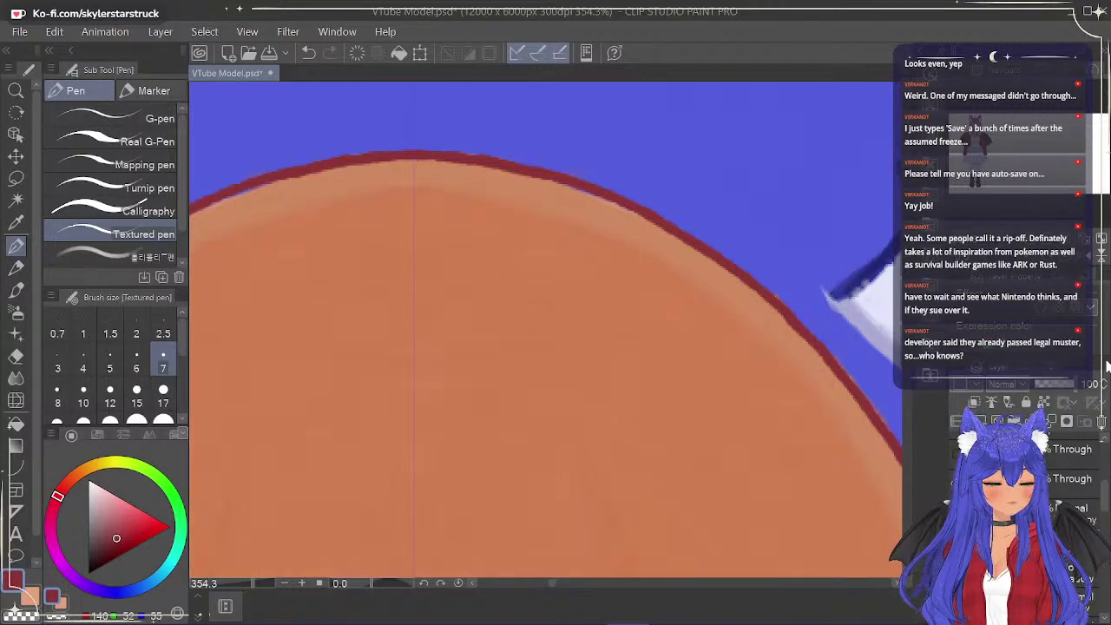
Compare the crown with the face's skin and shadow layers hidden and shown to check how the colour meets the outline.
drag(1104, 504, 1105, 519)
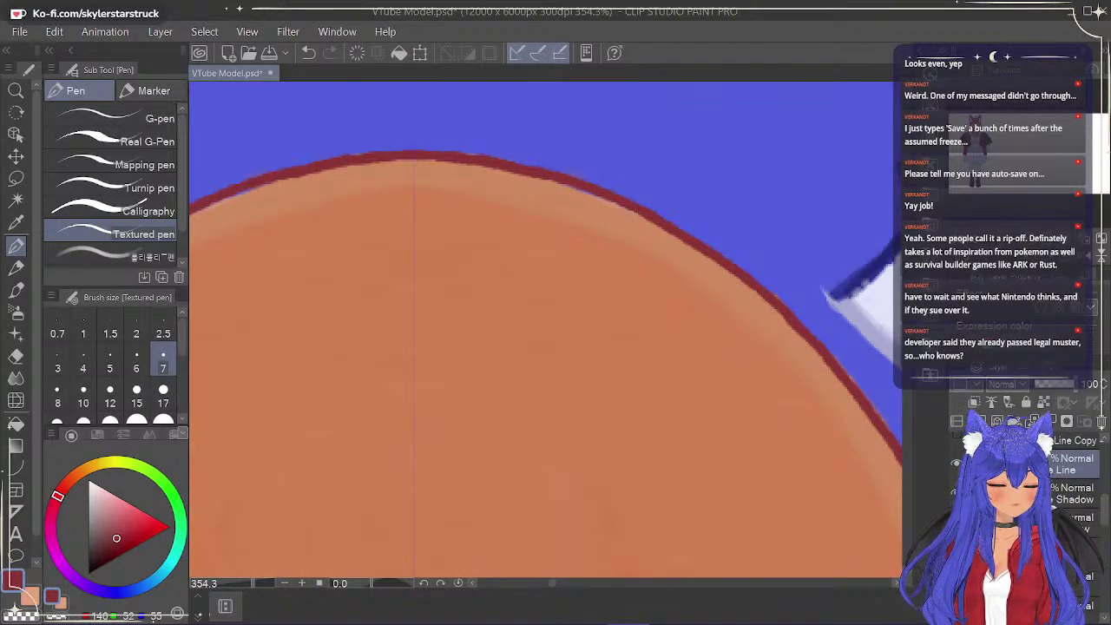
click(956, 522)
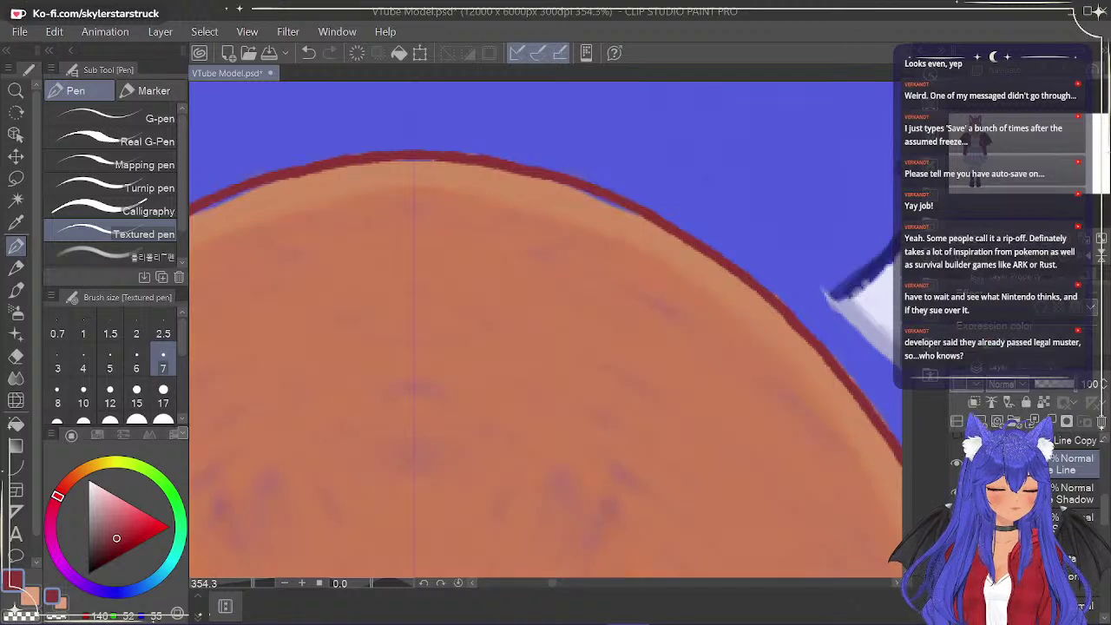
click(957, 523)
drag(1104, 517, 1105, 537)
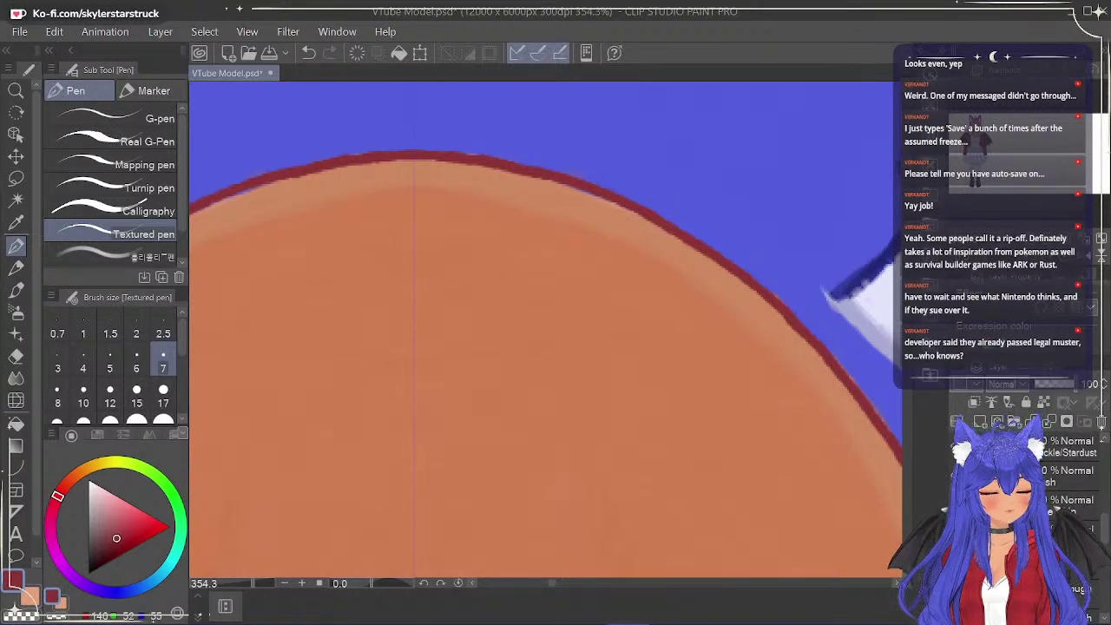
click(943, 516)
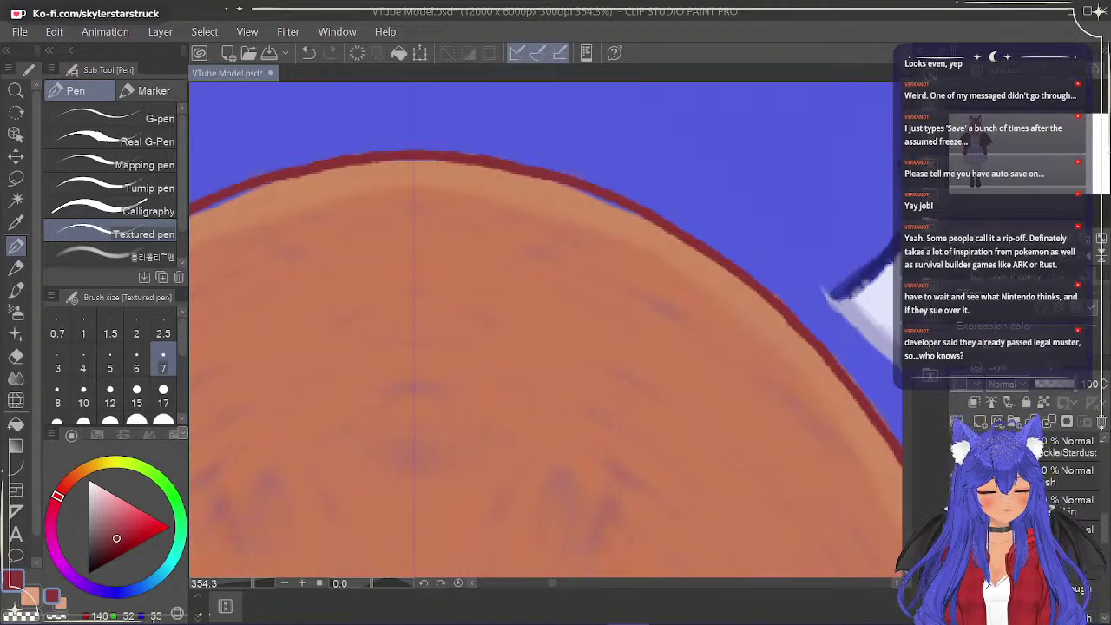
drag(1103, 527, 1104, 512)
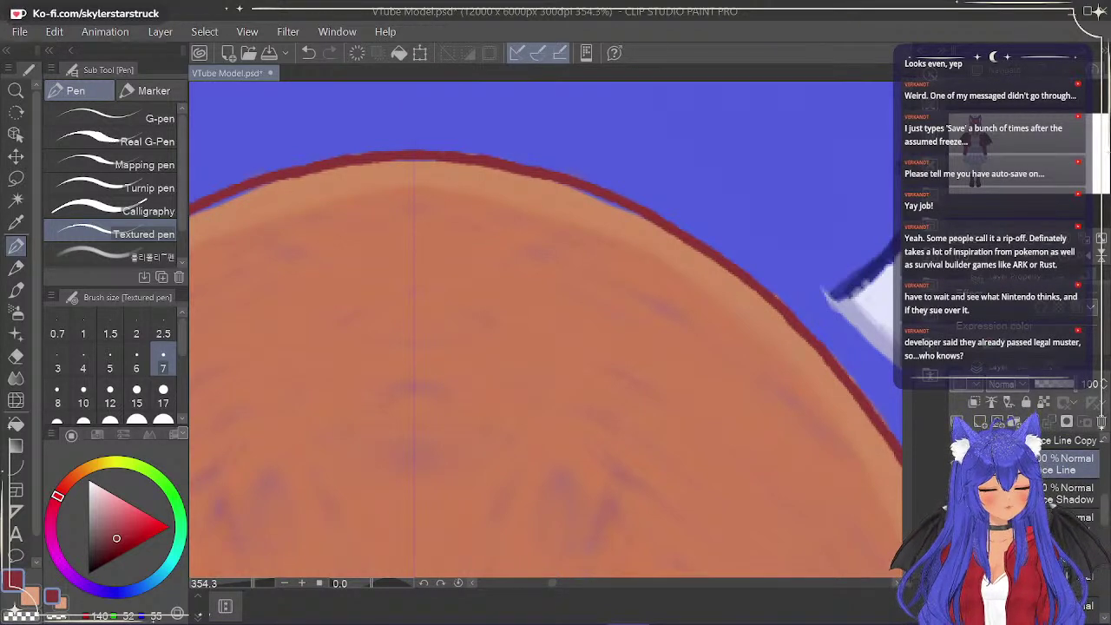
click(956, 522)
click(944, 512)
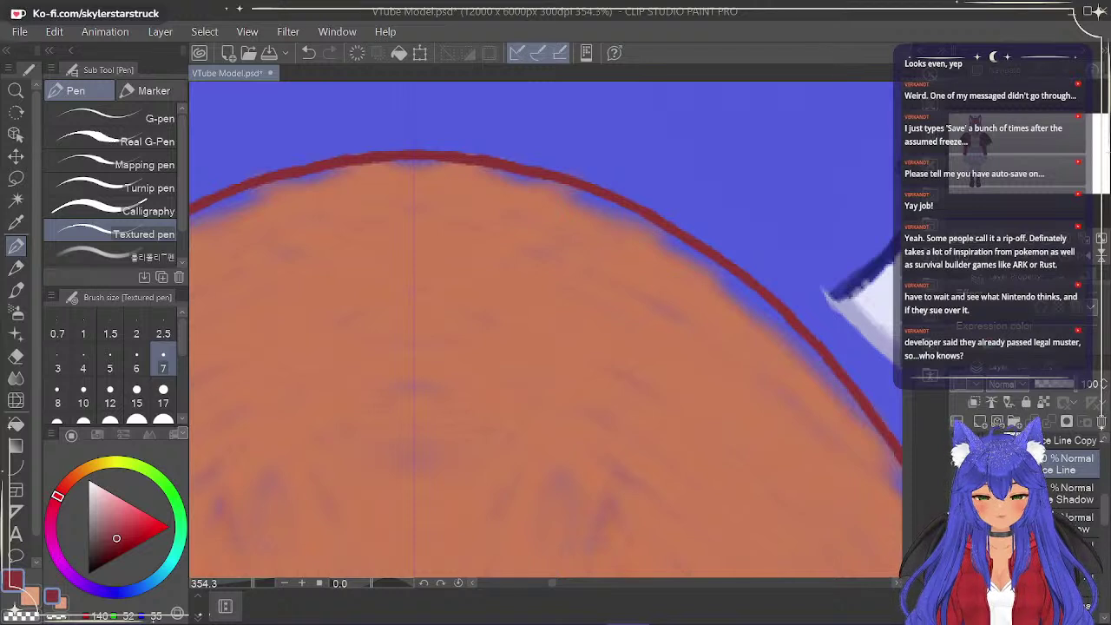
click(949, 504)
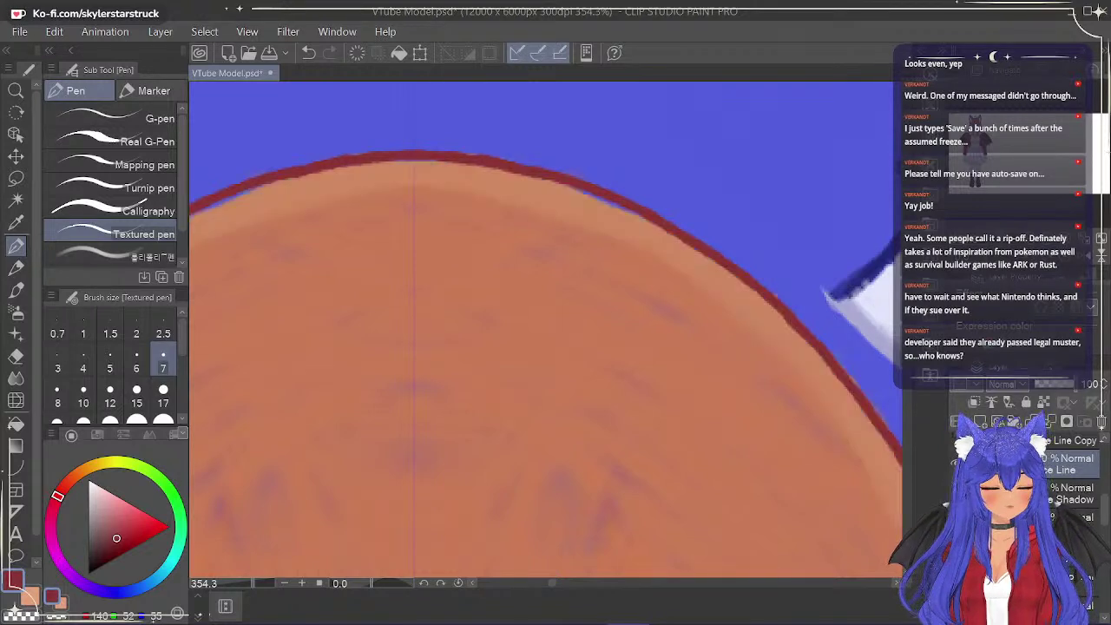
Restore the hidden face layer and compare the new crown outline with the Face Line Copy layer by showing and hiding the copy.
mouse_move(1106, 520)
mouse_down()
mouse_move(1105, 530)
mouse_move(1105, 518)
mouse_up()
scroll(1106, 517, up, 3)
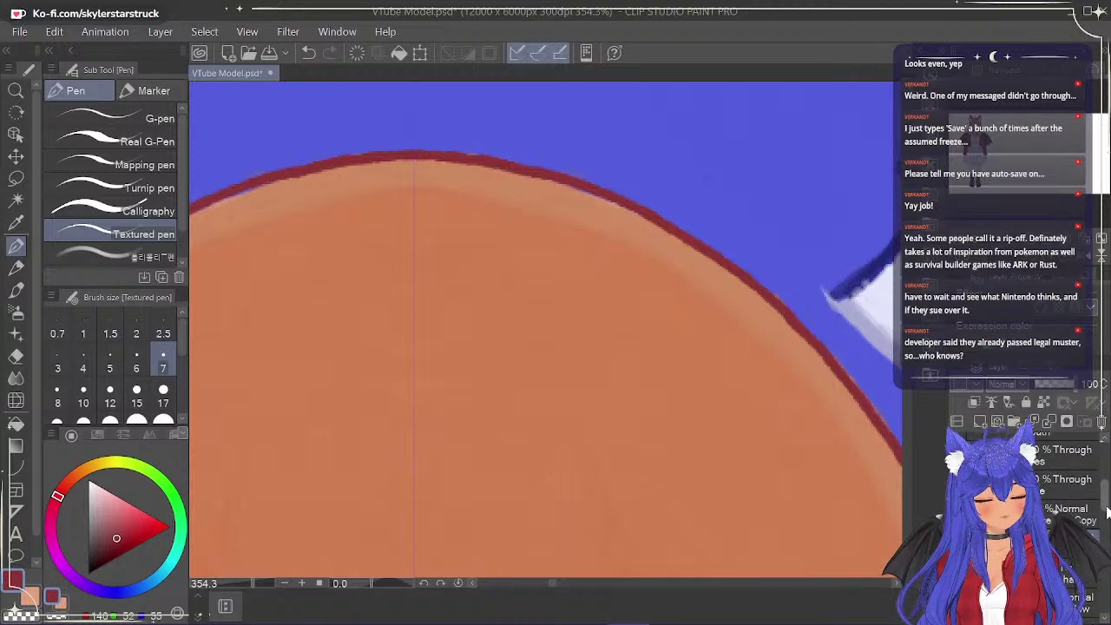
click(951, 510)
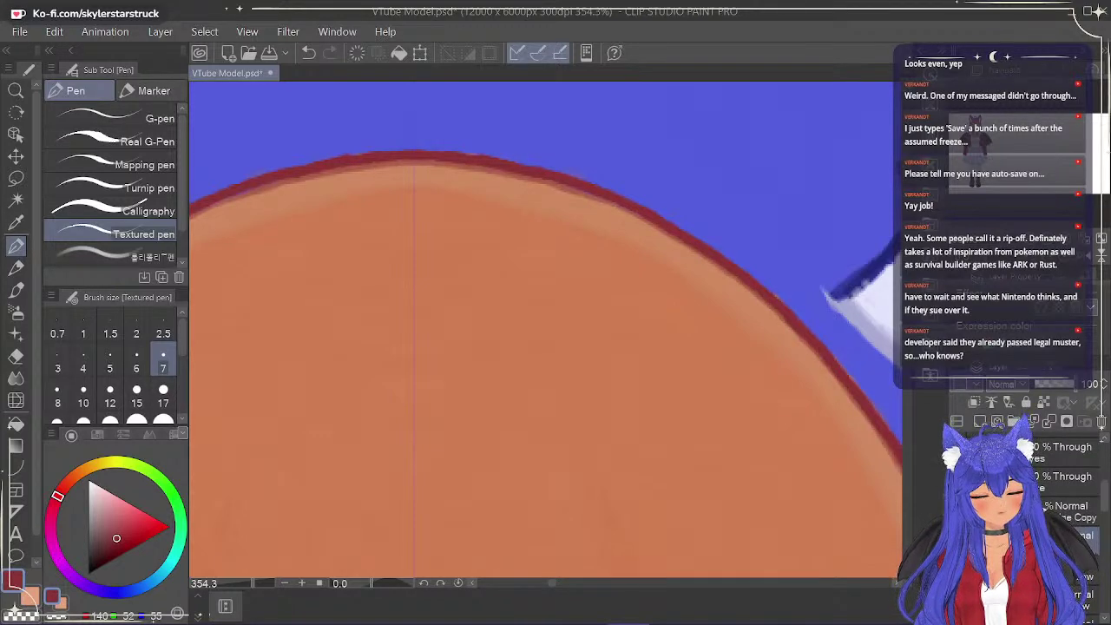
click(951, 510)
Examine the redrawn face outline from the crown down past the ears to the chin.
scroll(842, 431, down, 3)
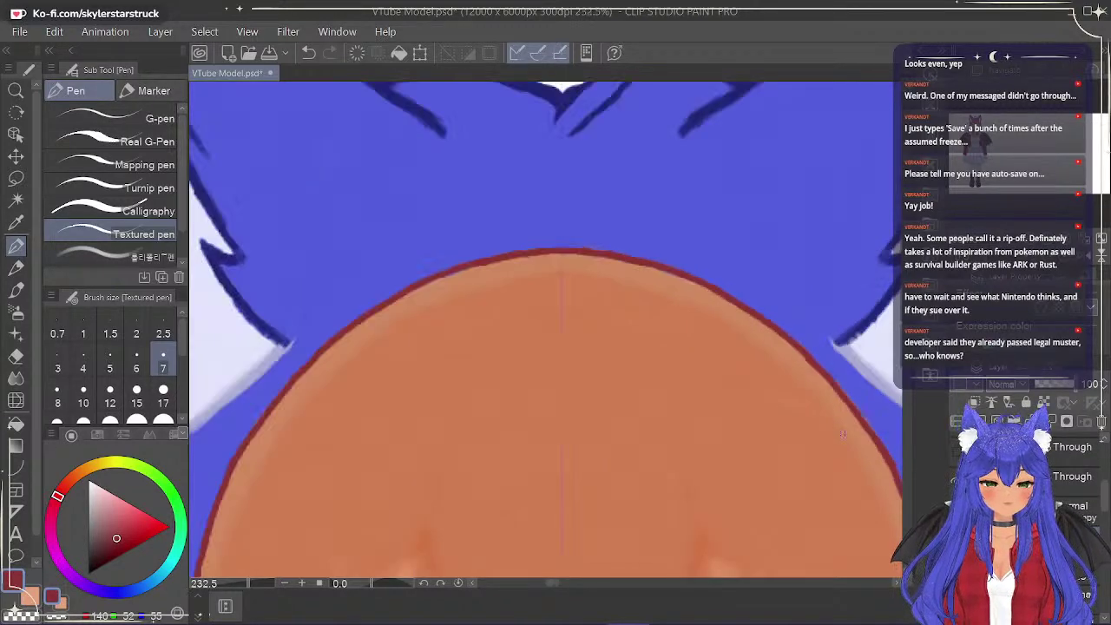
drag(909, 159, 909, 181)
scroll(671, 379, down, 5)
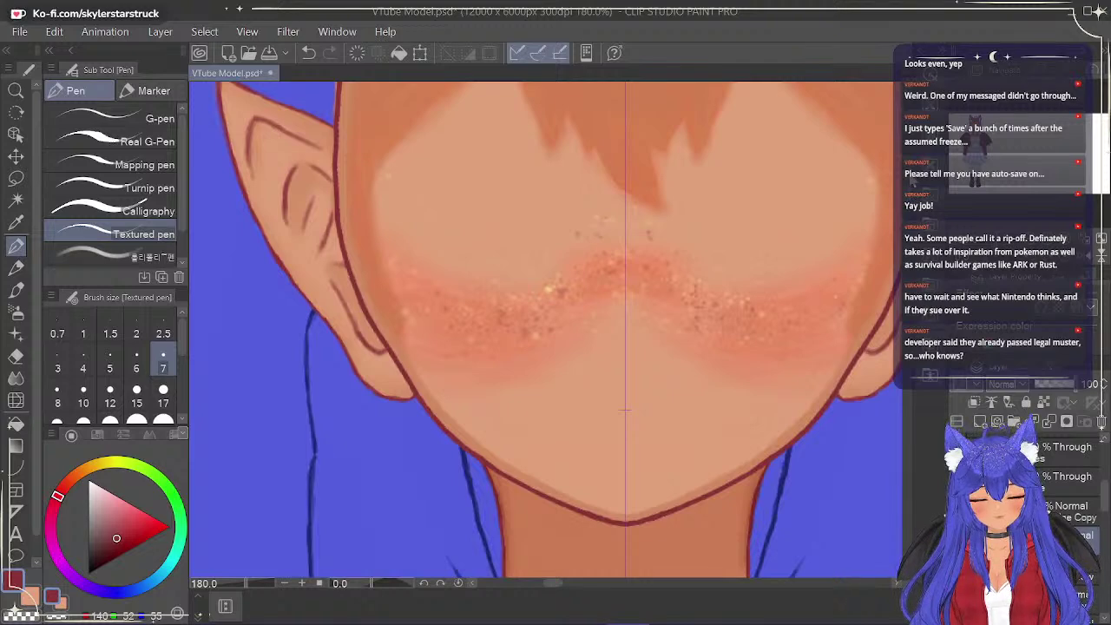
scroll(672, 378, down, 1)
drag(557, 583, 562, 584)
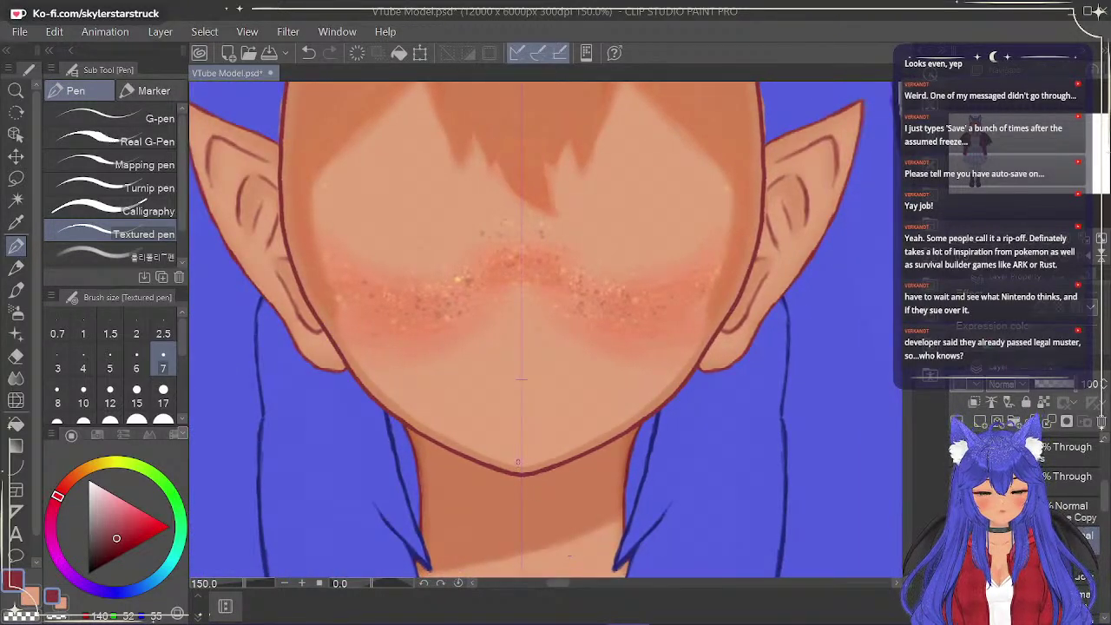
scroll(518, 462, up, 2)
drag(909, 186, 910, 182)
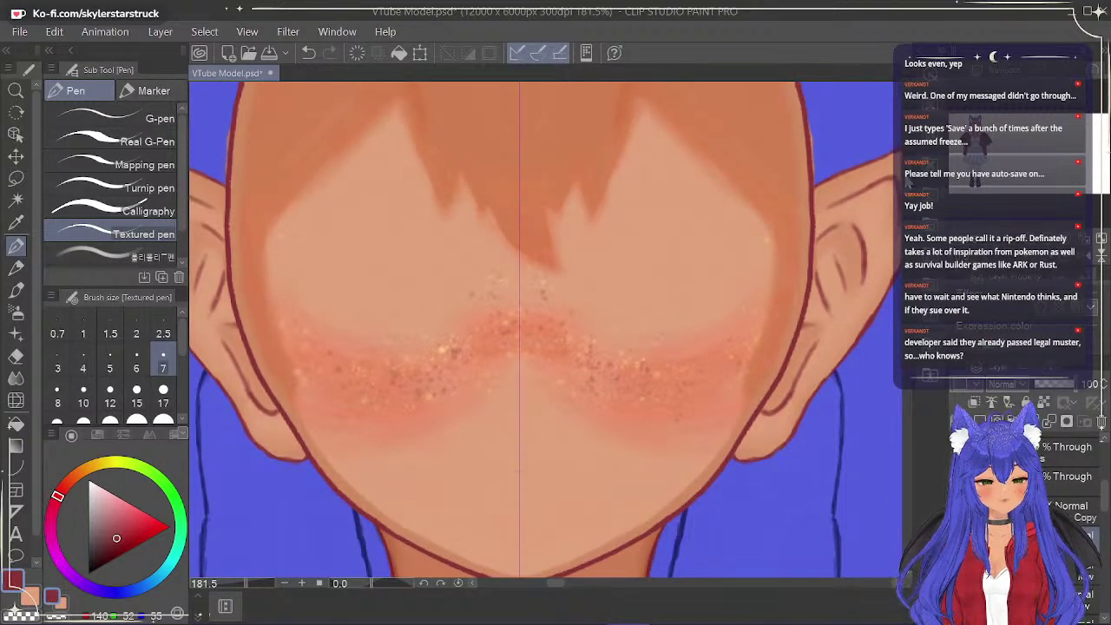
scroll(519, 411, down, 2)
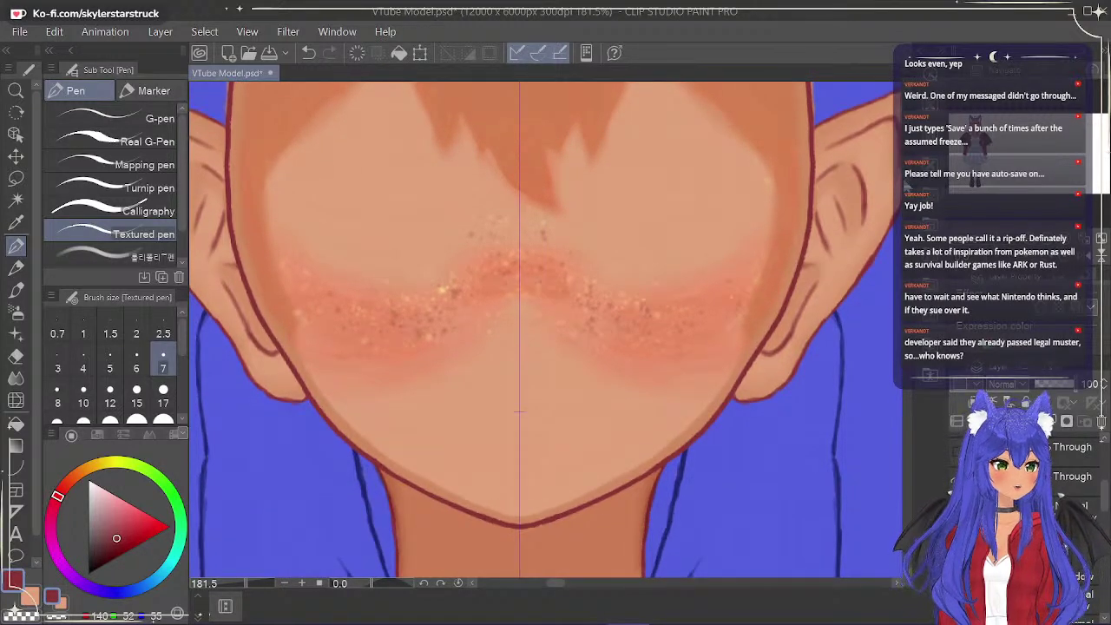
Switch the drawing colour to the light skin tone and hide the face's skin layer.
click(62, 602)
drag(1103, 511, 1103, 542)
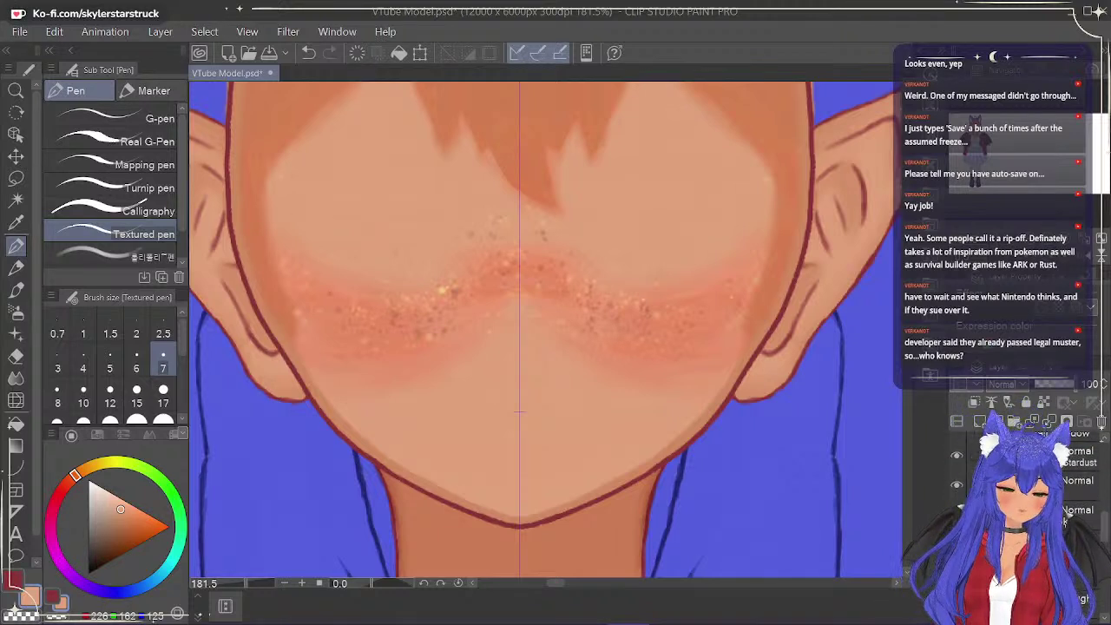
click(956, 513)
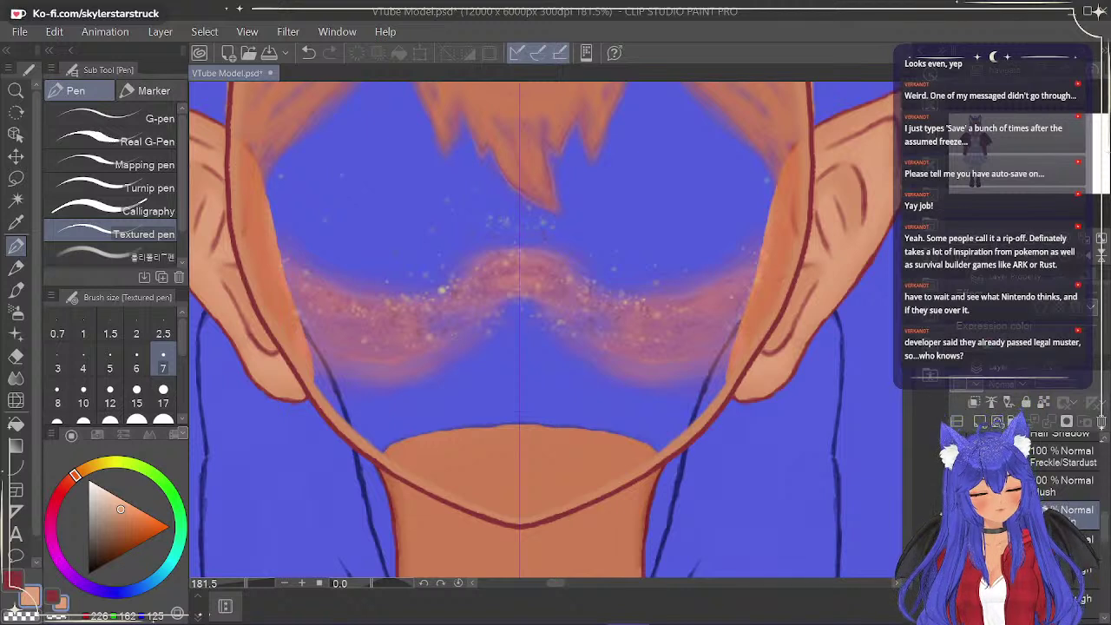
Hide the freckle, blush, shadow and ear layers and show the face's skin layer beneath the outline.
click(957, 570)
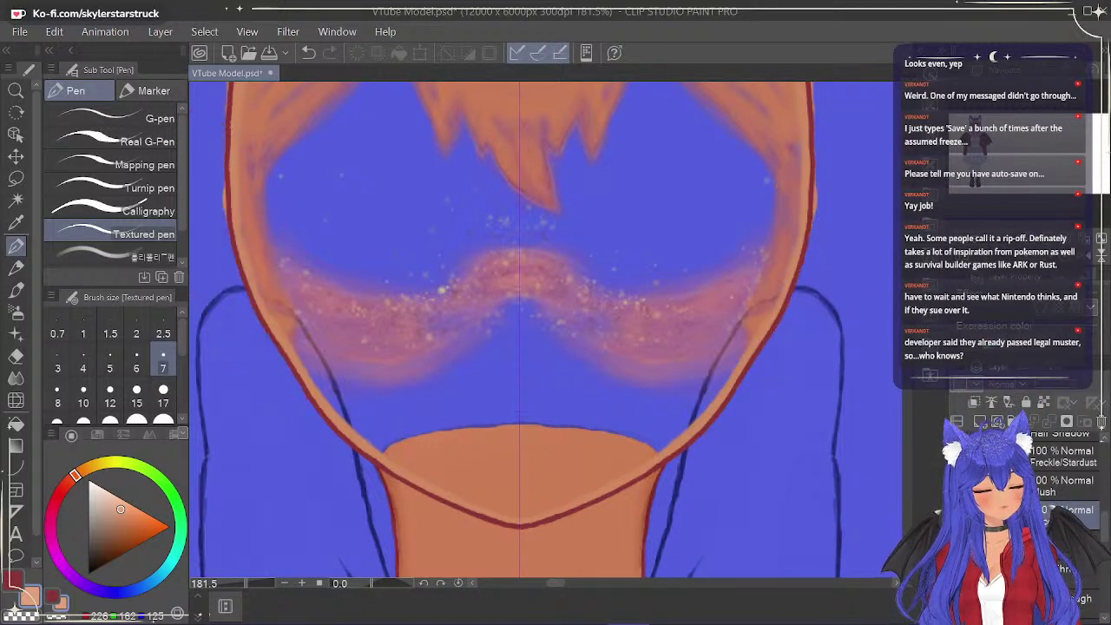
click(938, 511)
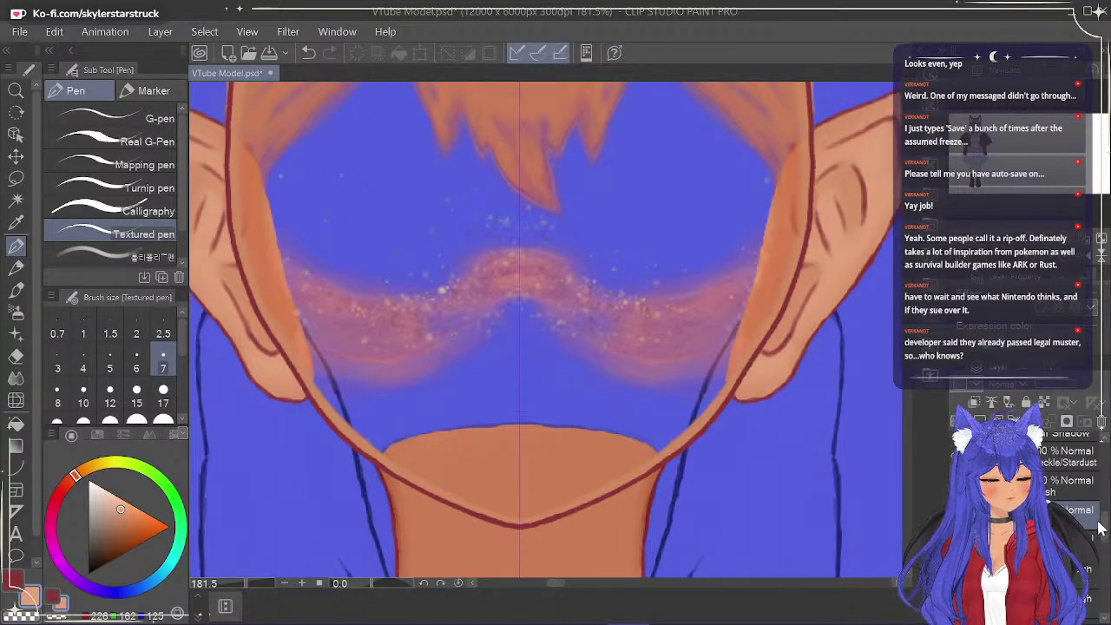
scroll(1096, 532, up, 2)
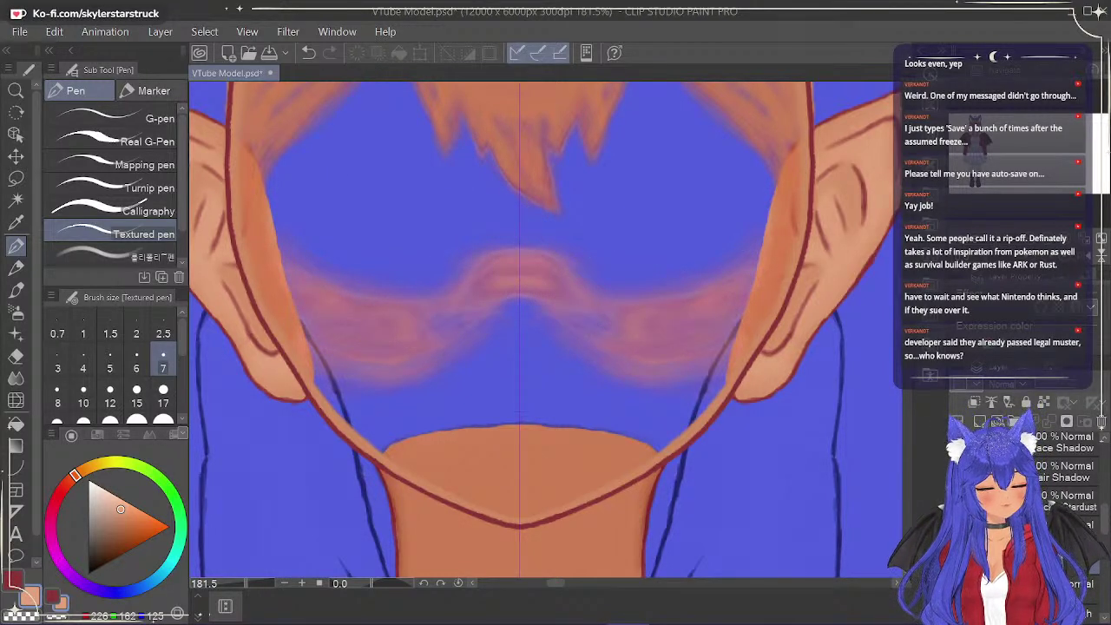
key(ctrl+z)
key(ctrl+y)
key(ctrl+z)
click(957, 471)
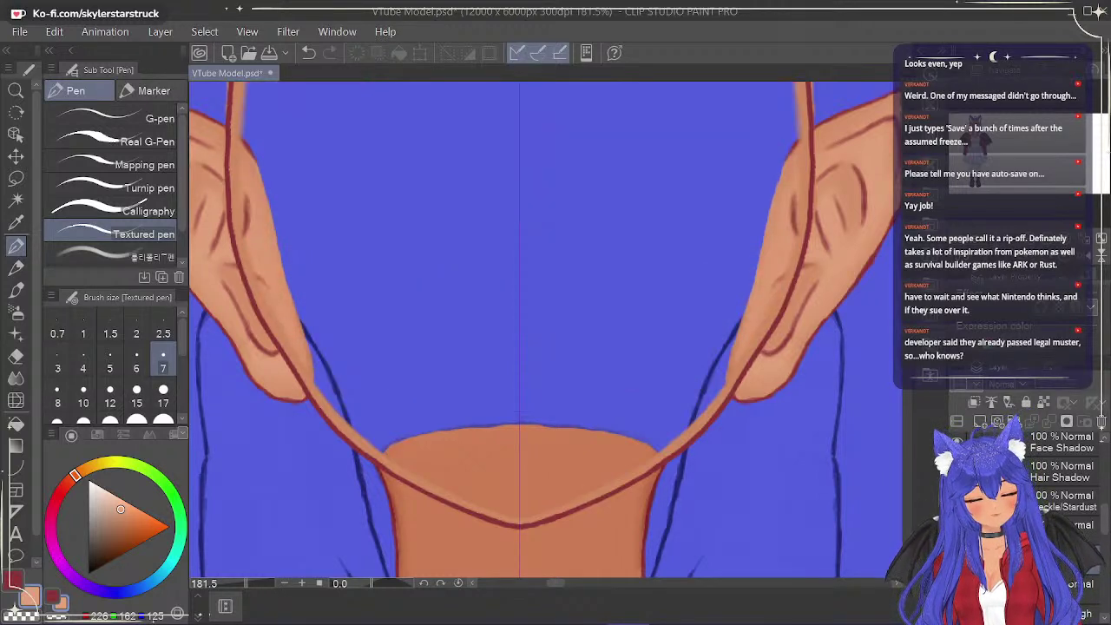
key(ctrl+z)
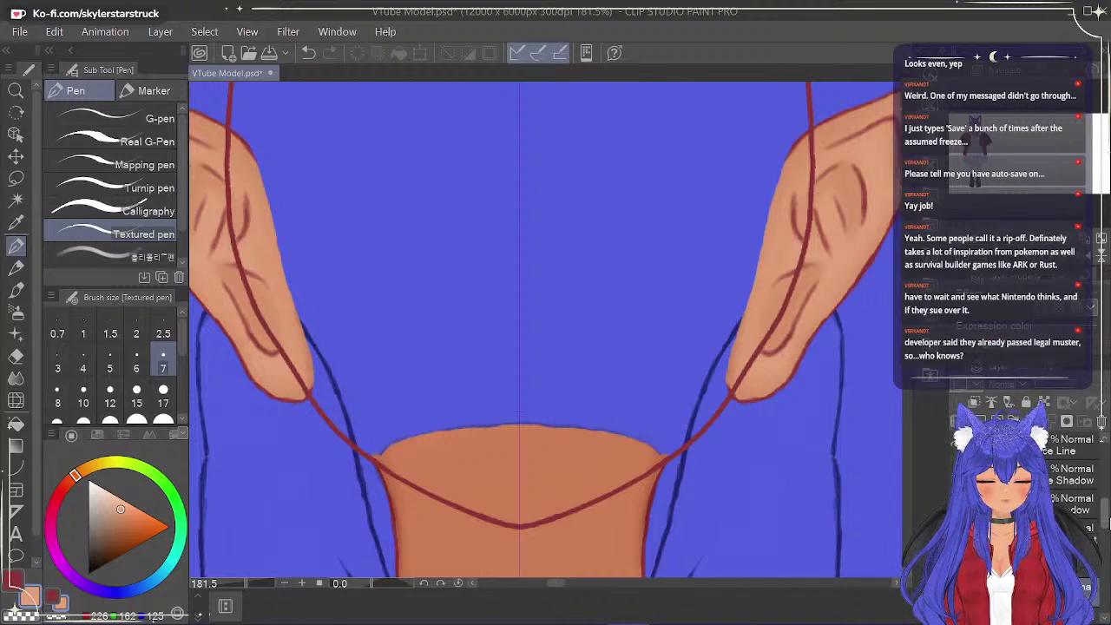
key(ctrl+z)
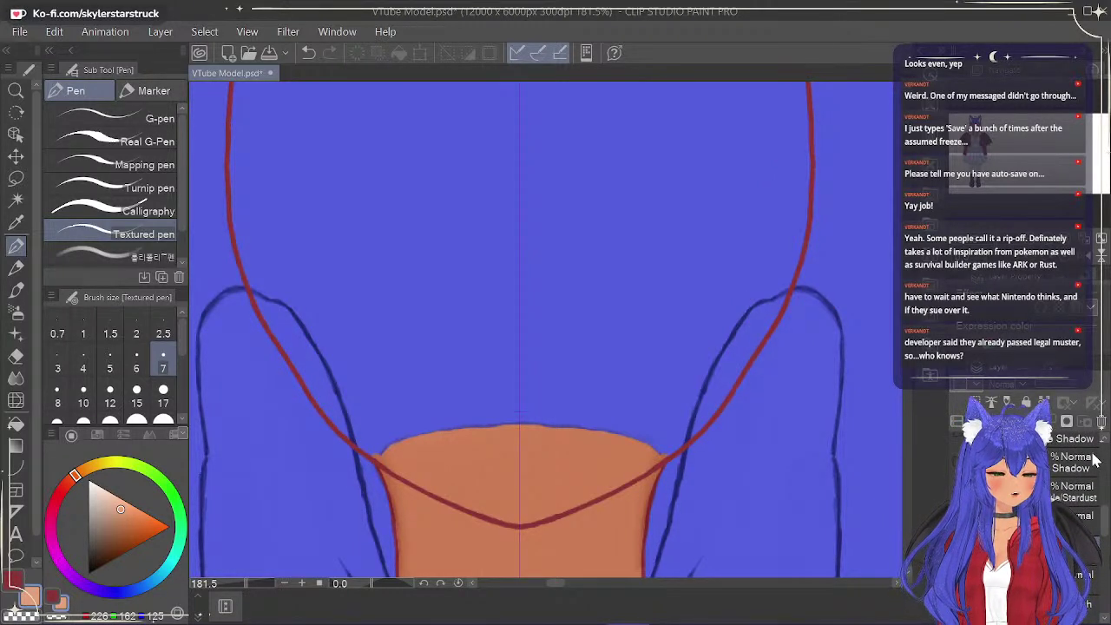
key(ctrl+z)
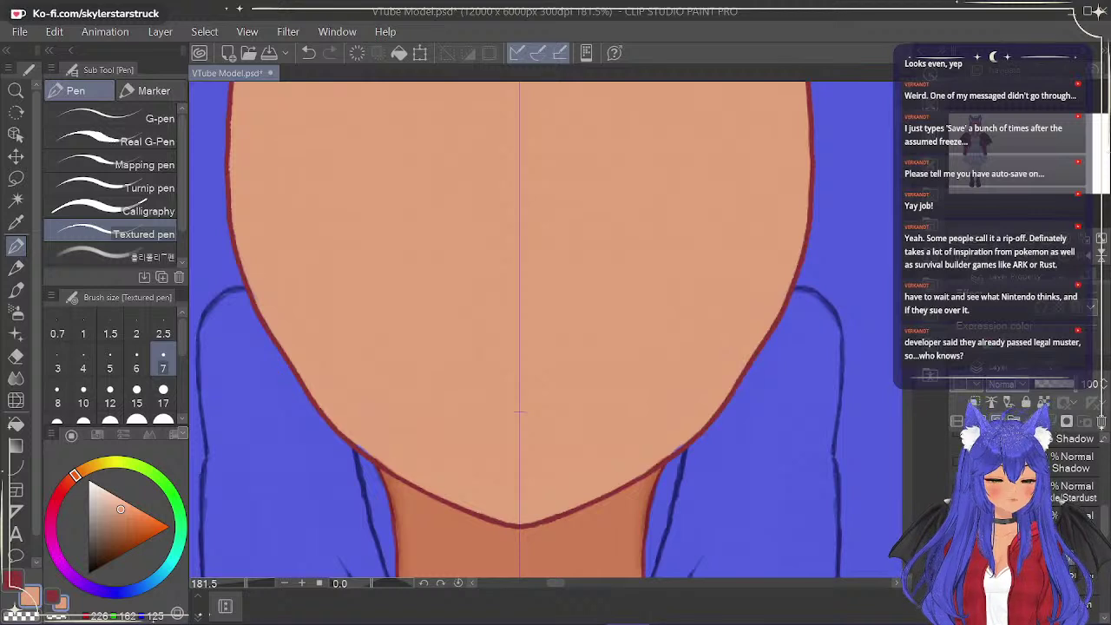
Duplicate the face's skin layer.
right_click(1037, 551)
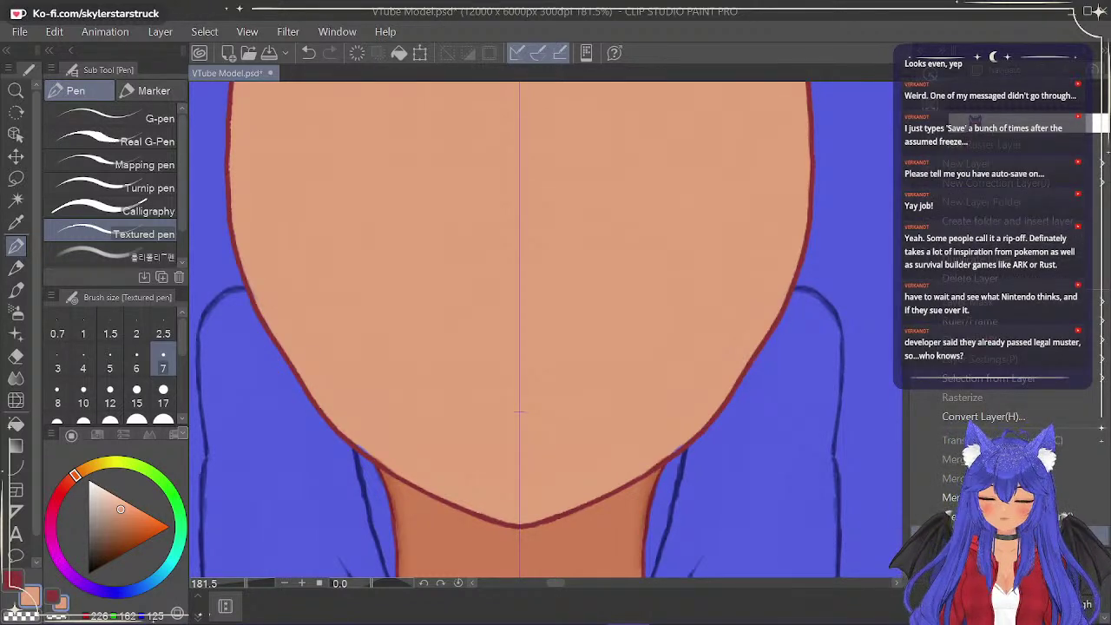
mouse_move(1009, 166)
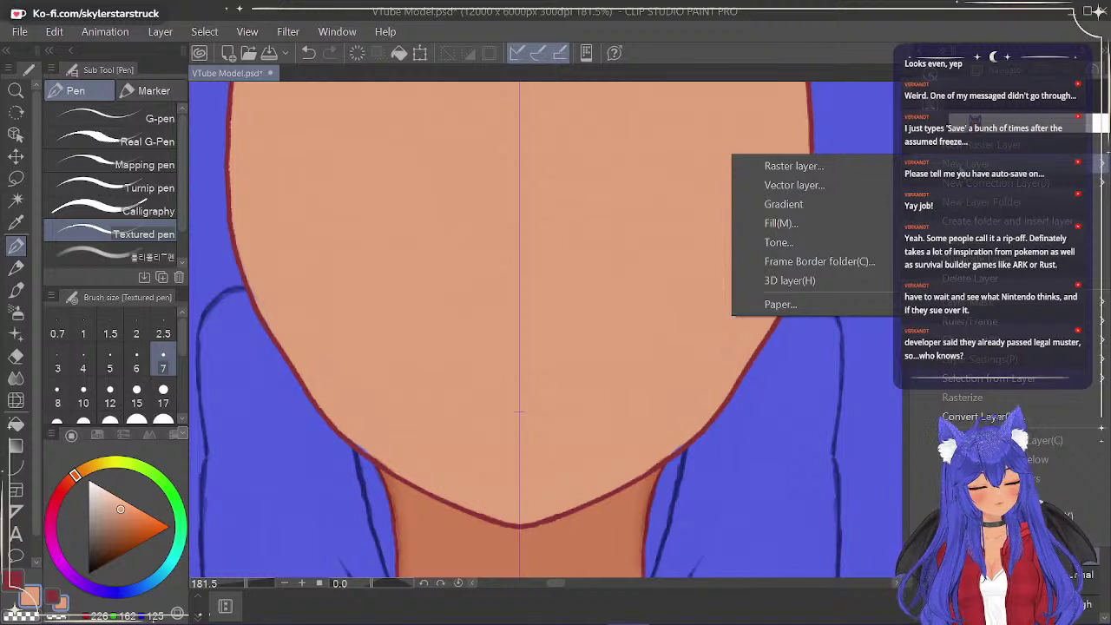
click(962, 258)
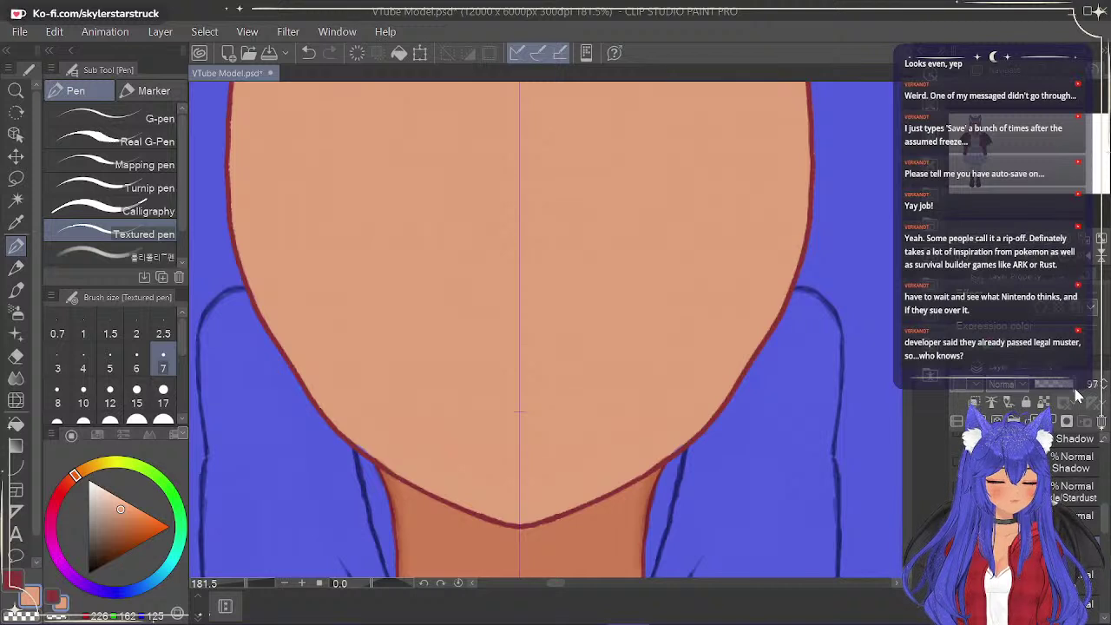
Sample the light skin tone from the colour palette beside the model and return to the Textured pen.
click(17, 223)
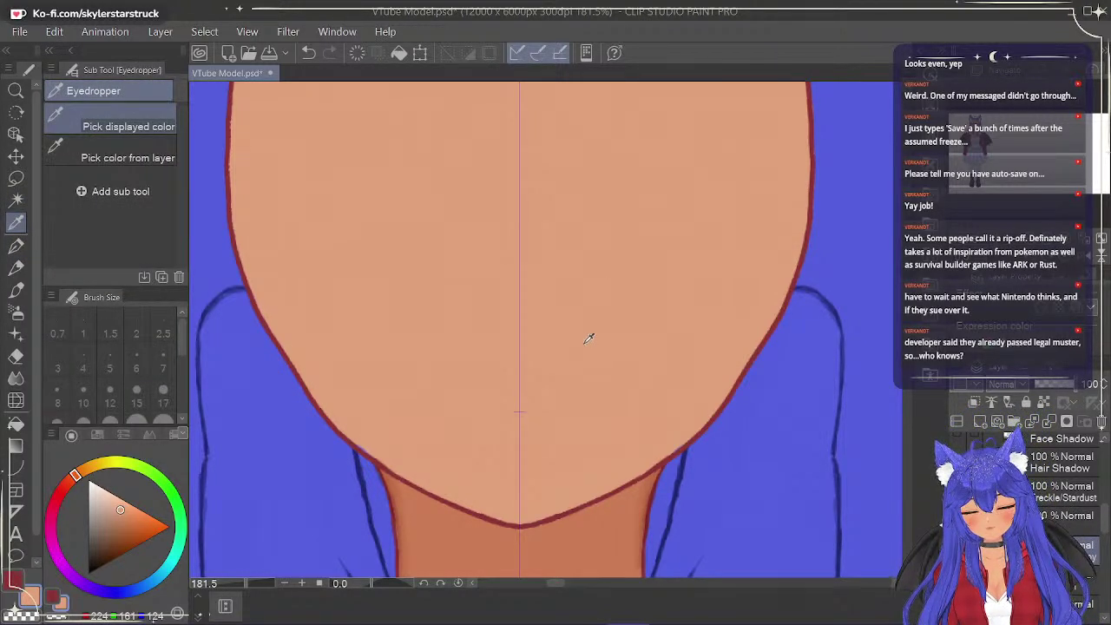
click(488, 175)
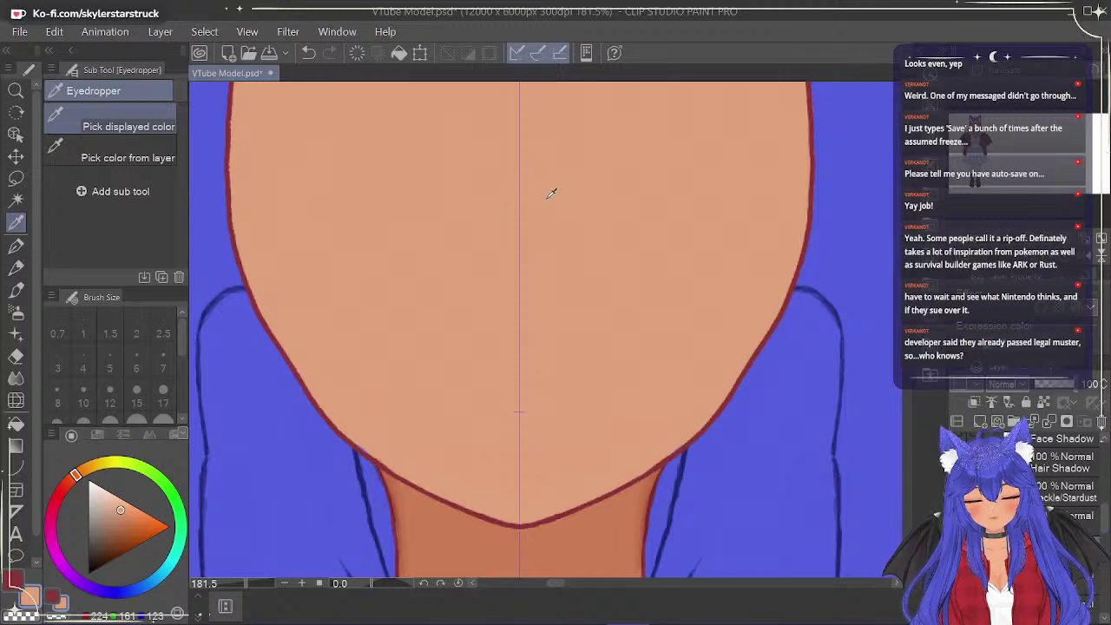
drag(559, 590, 614, 583)
click(649, 570)
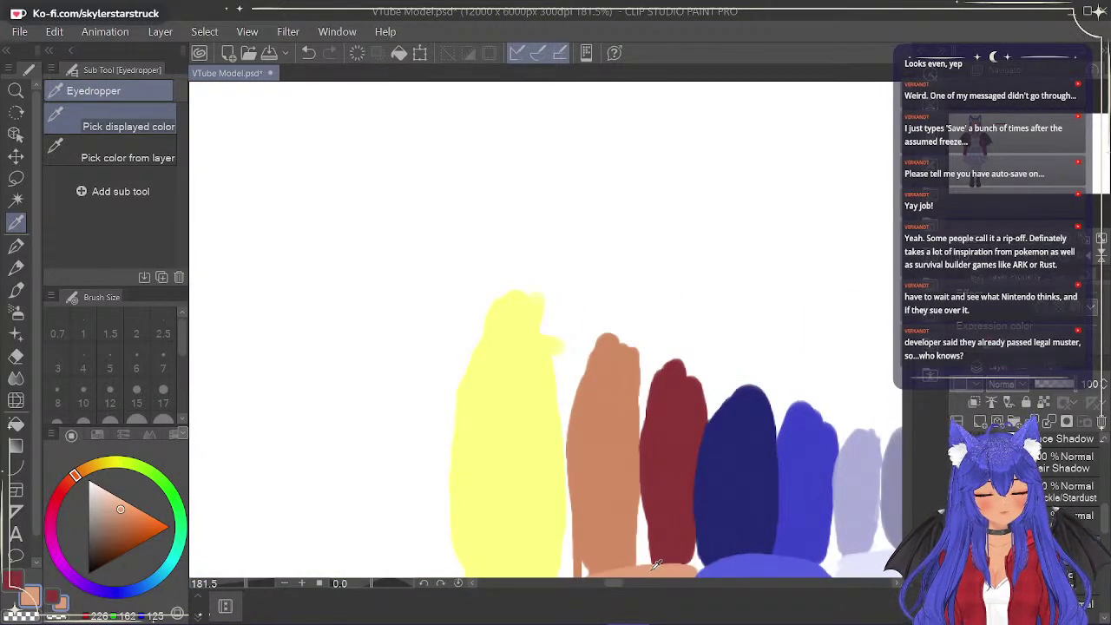
drag(610, 587, 550, 585)
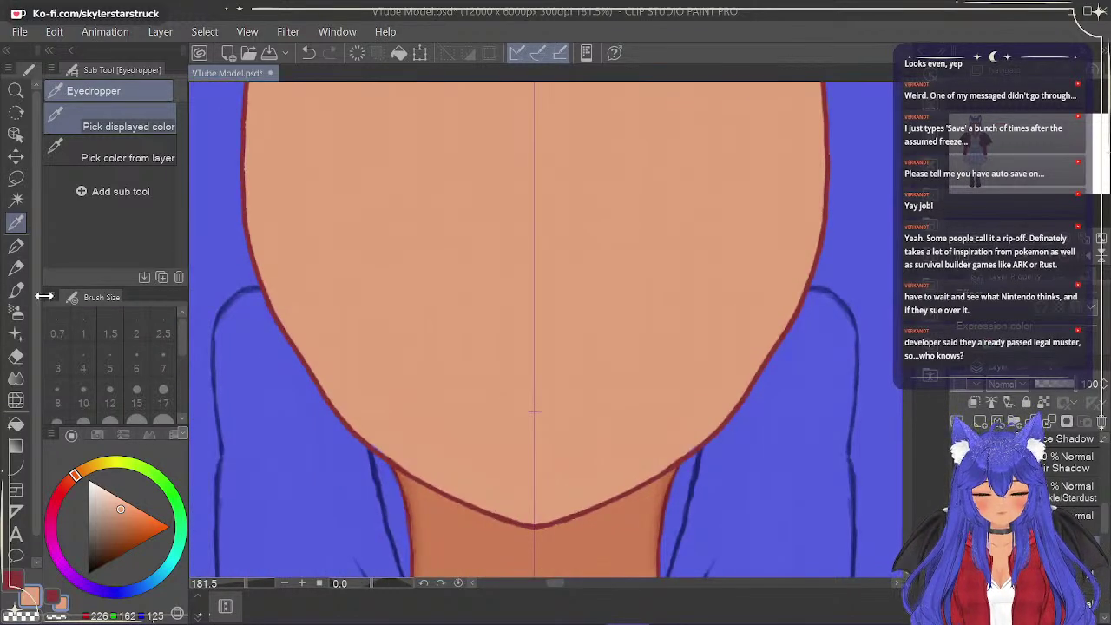
click(16, 245)
Lower the opacity of the copied skin layer to 21%.
drag(906, 202, 906, 199)
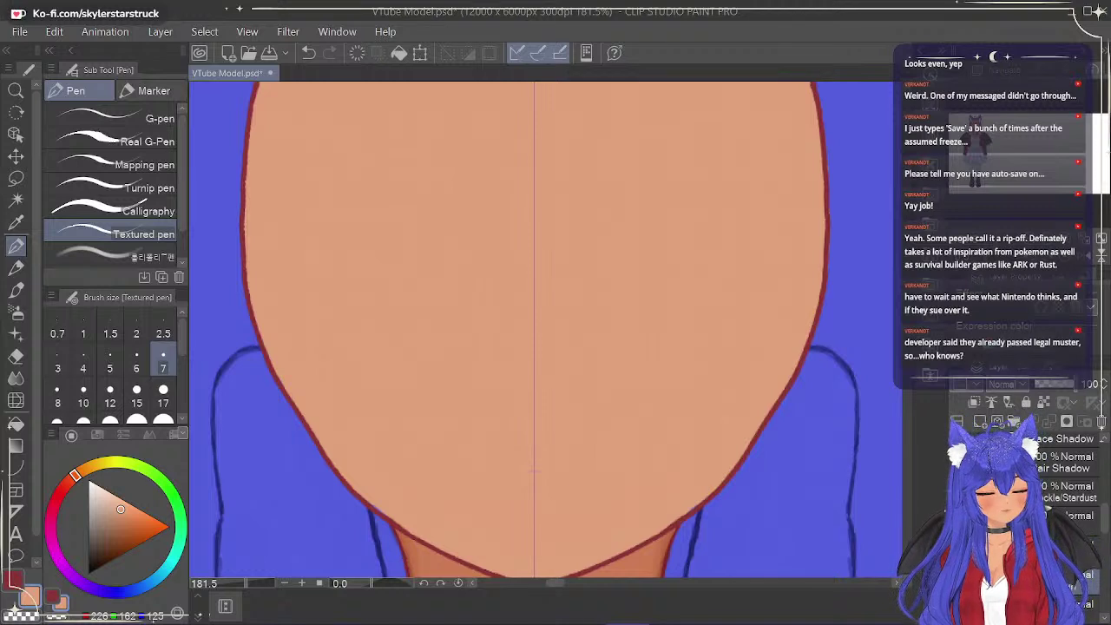
click(1068, 387)
drag(1068, 388, 1057, 388)
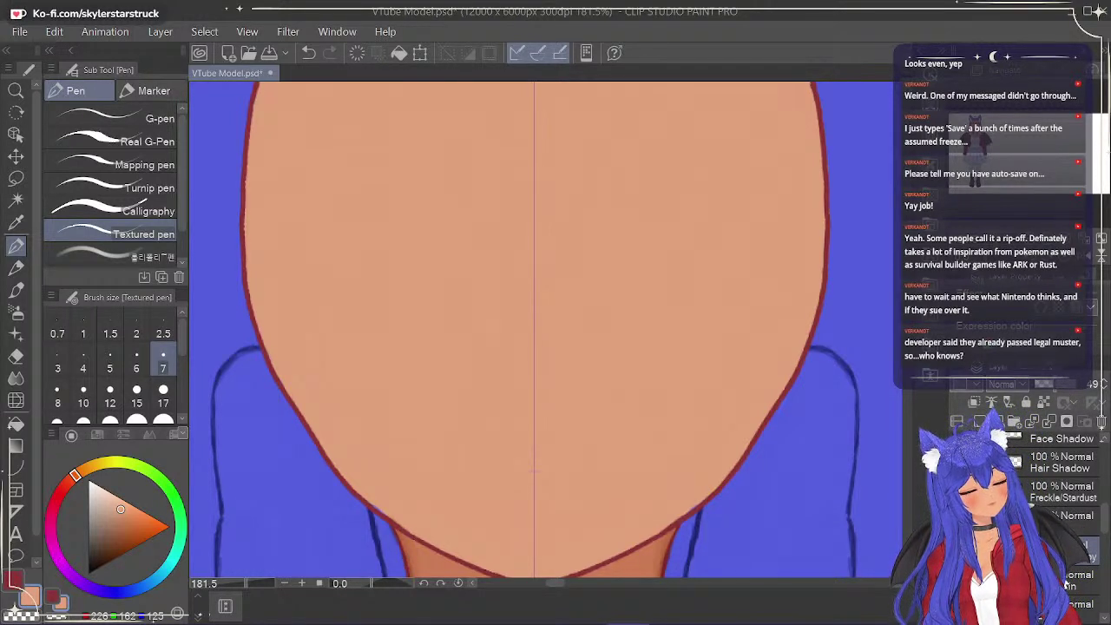
click(1066, 584)
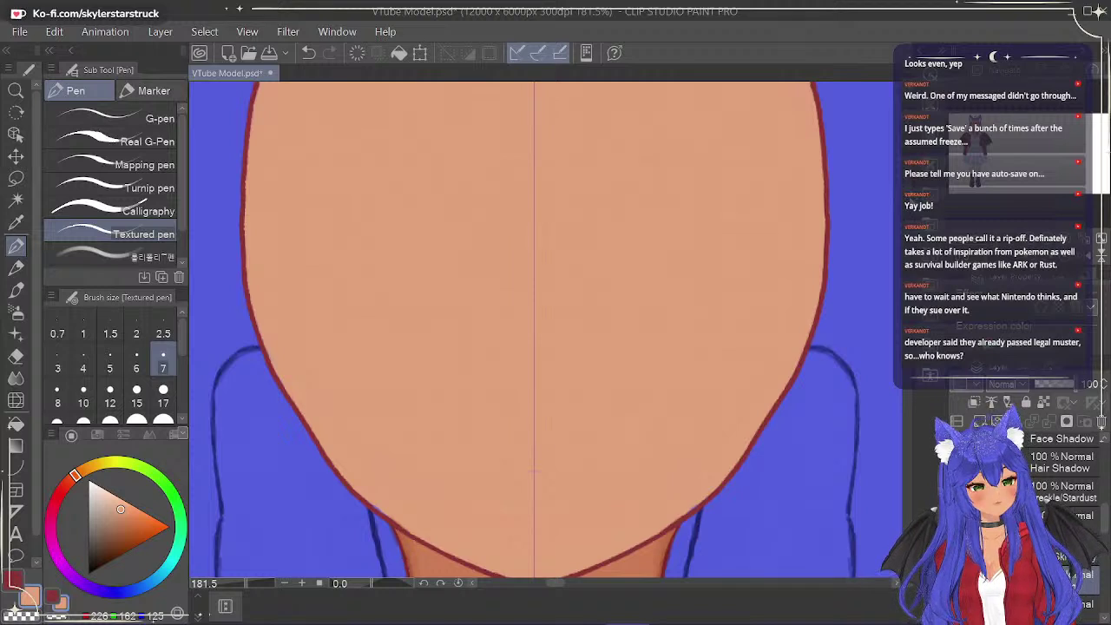
drag(910, 204, 910, 209)
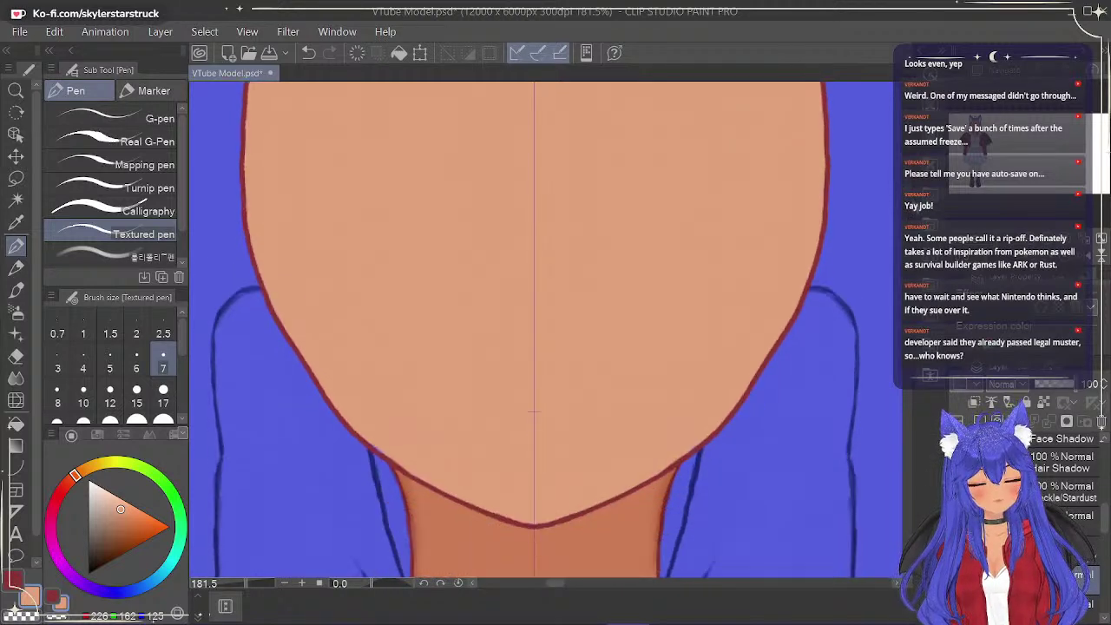
drag(535, 411, 535, 377)
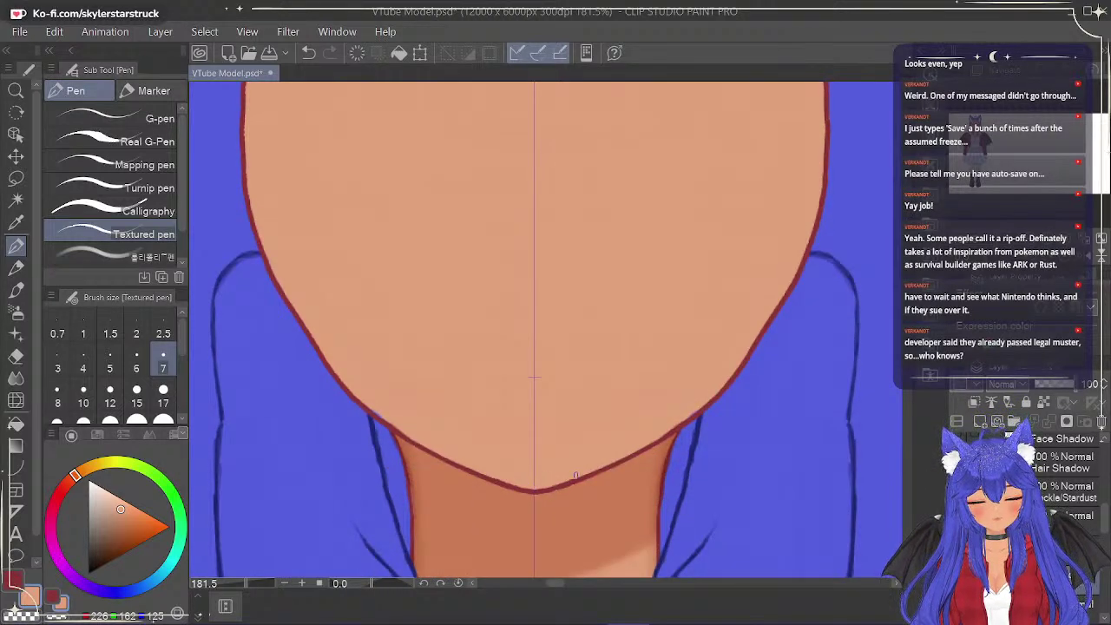
click(1054, 383)
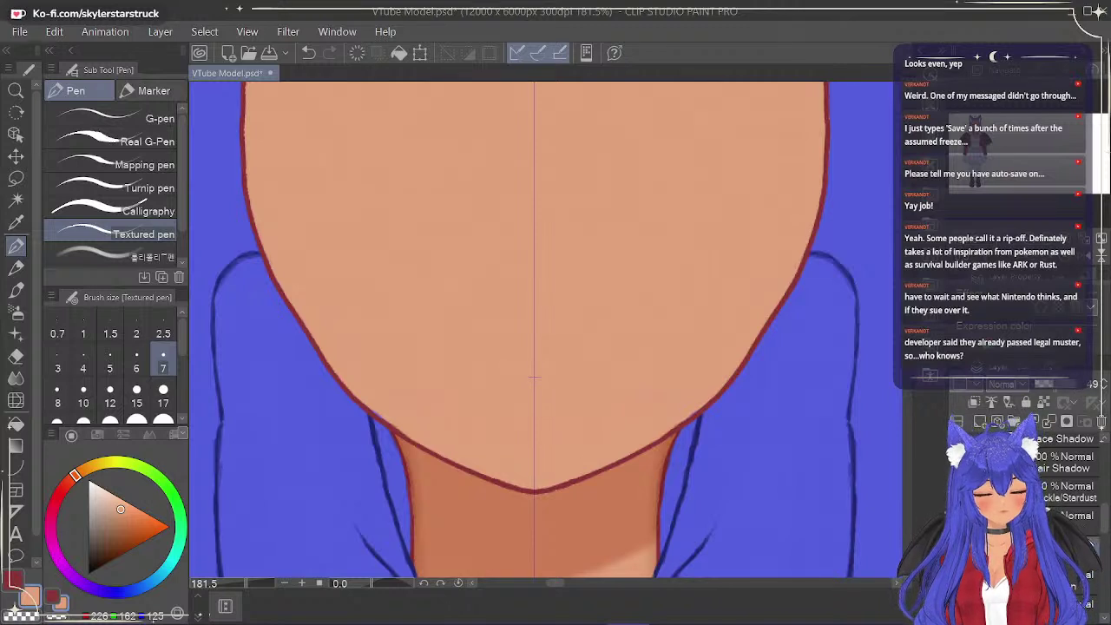
drag(1053, 385, 1043, 382)
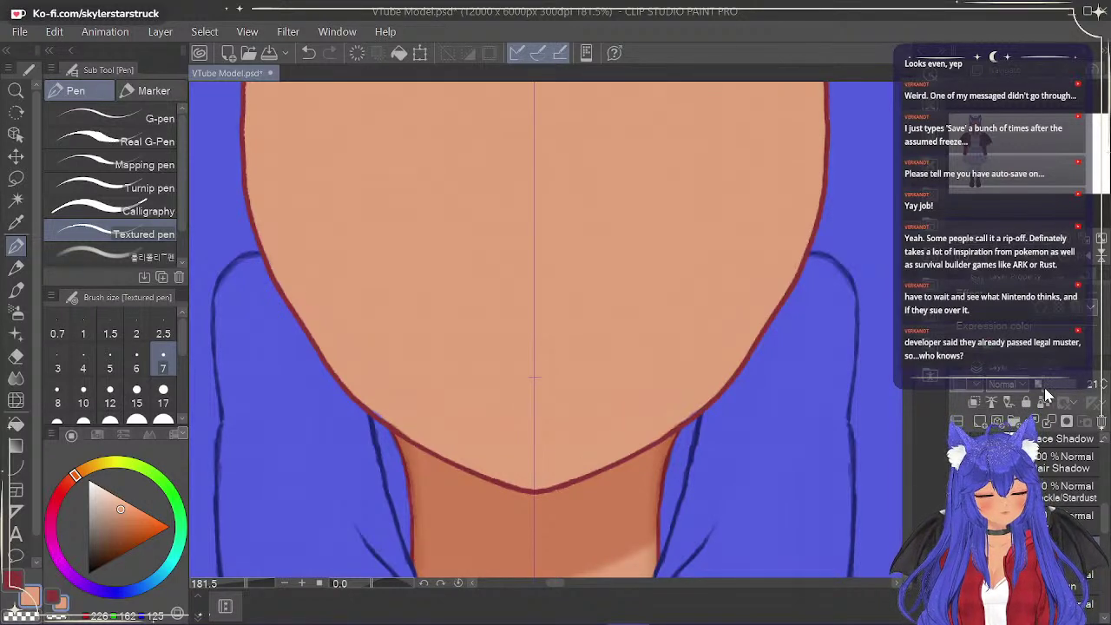
Erase all the colour from the original skin layer inside the face outline with a large Hard eraser.
click(1050, 583)
click(16, 356)
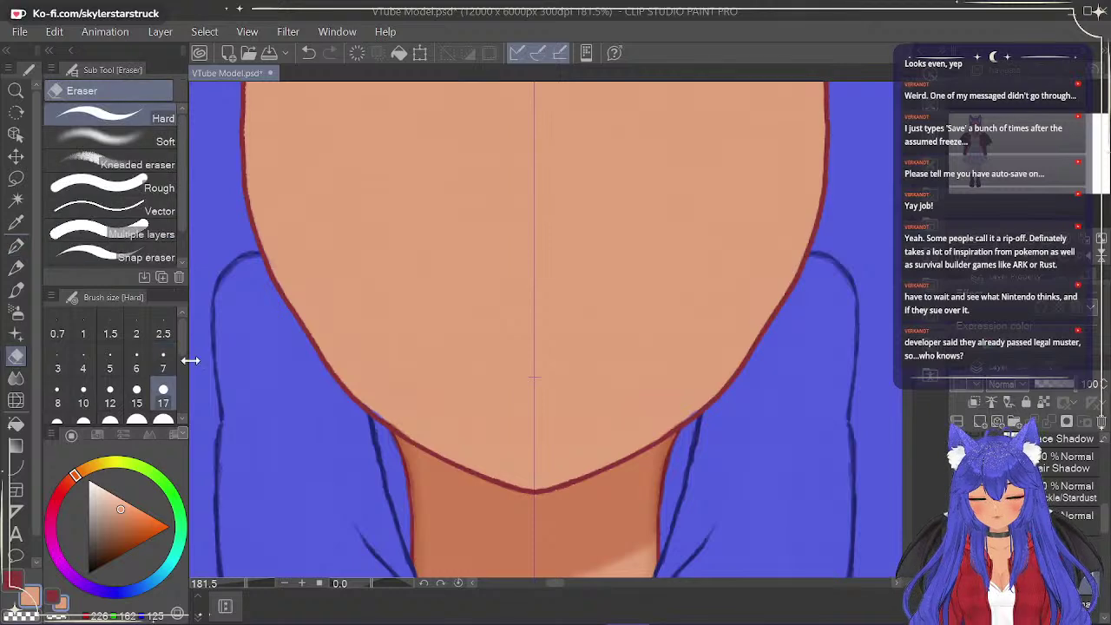
scroll(185, 344, down, 3)
click(163, 395)
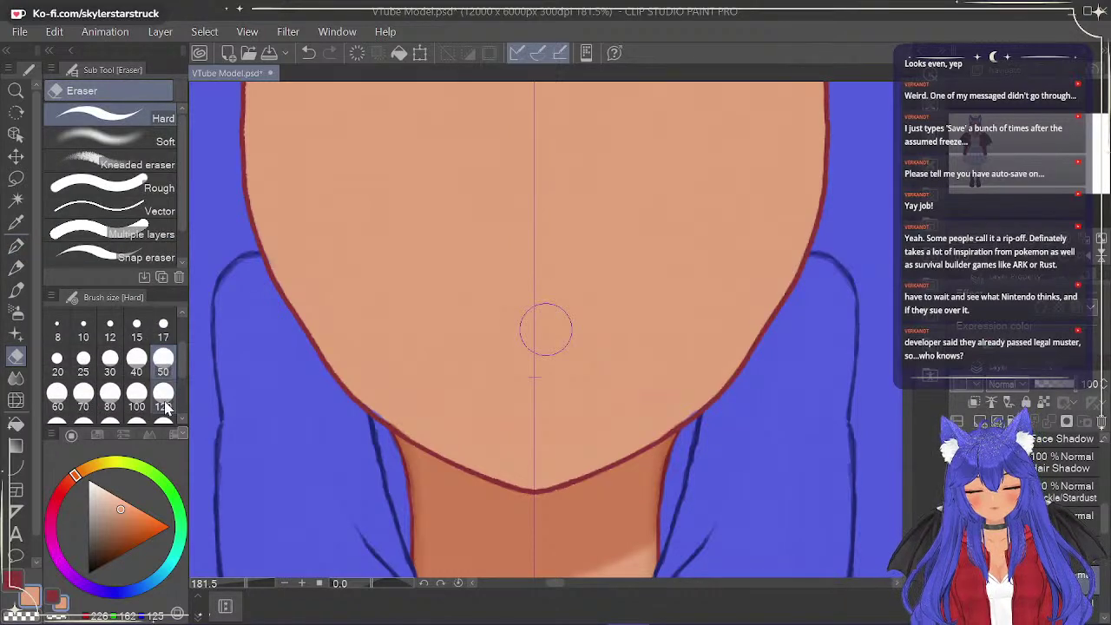
mouse_move(533, 285)
mouse_down()
mouse_move(719, 397)
mouse_move(803, 208)
mouse_up()
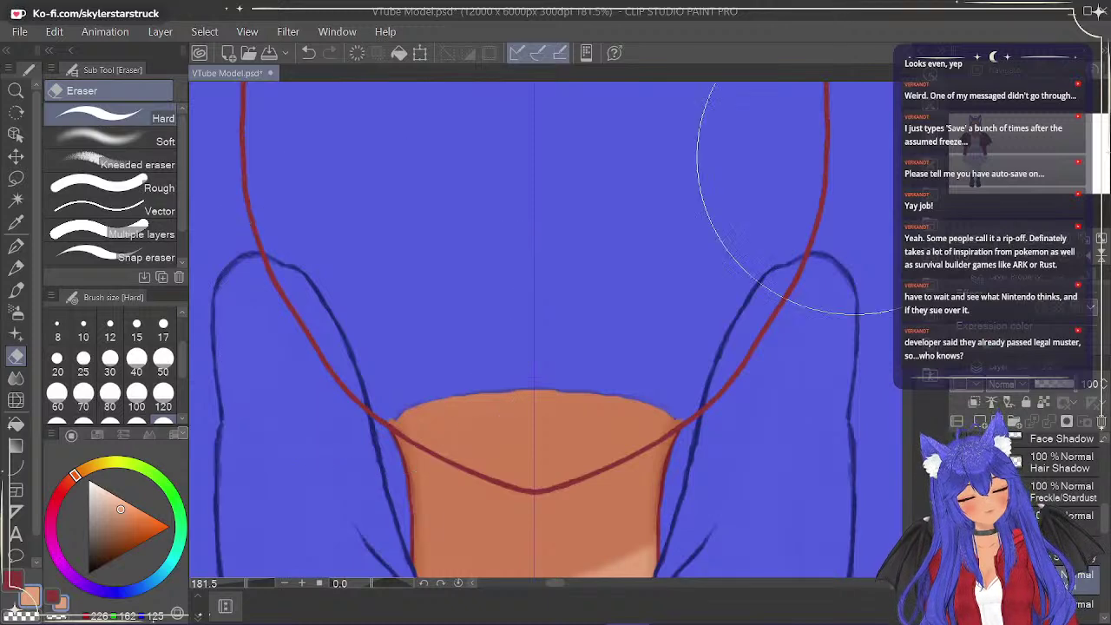
scroll(885, 231, up, 8)
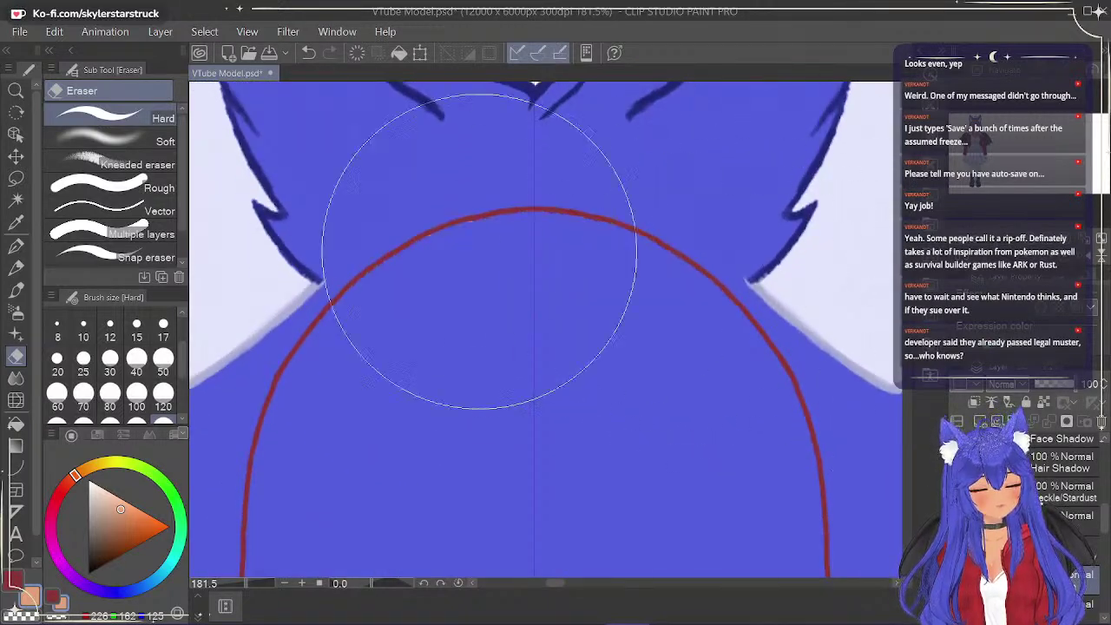
scroll(868, 226, down, 8)
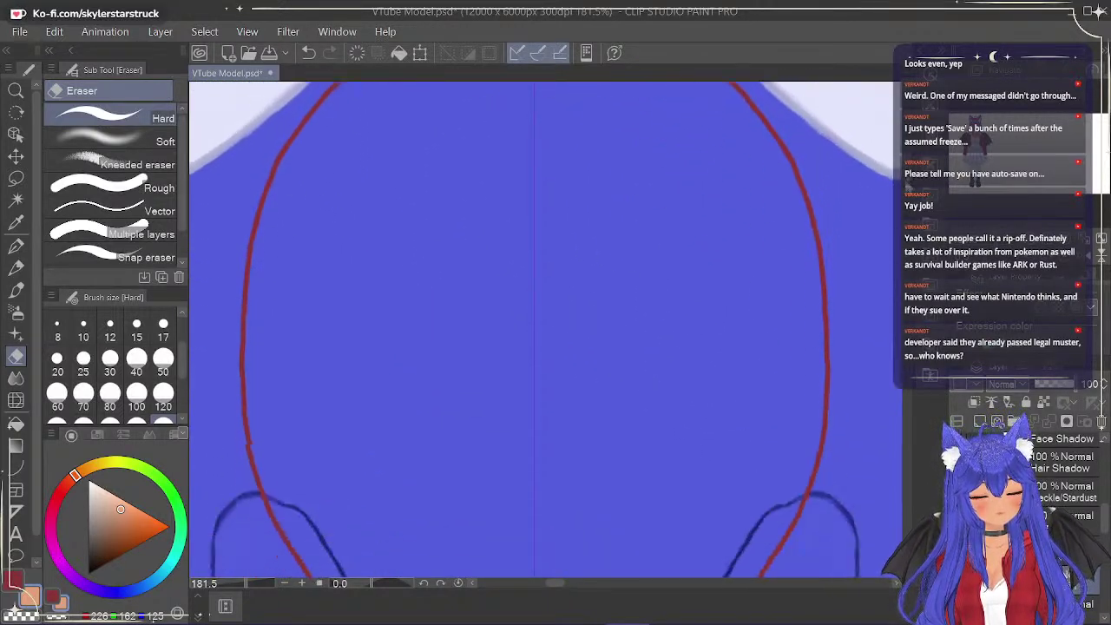
scroll(546, 338, down, 2)
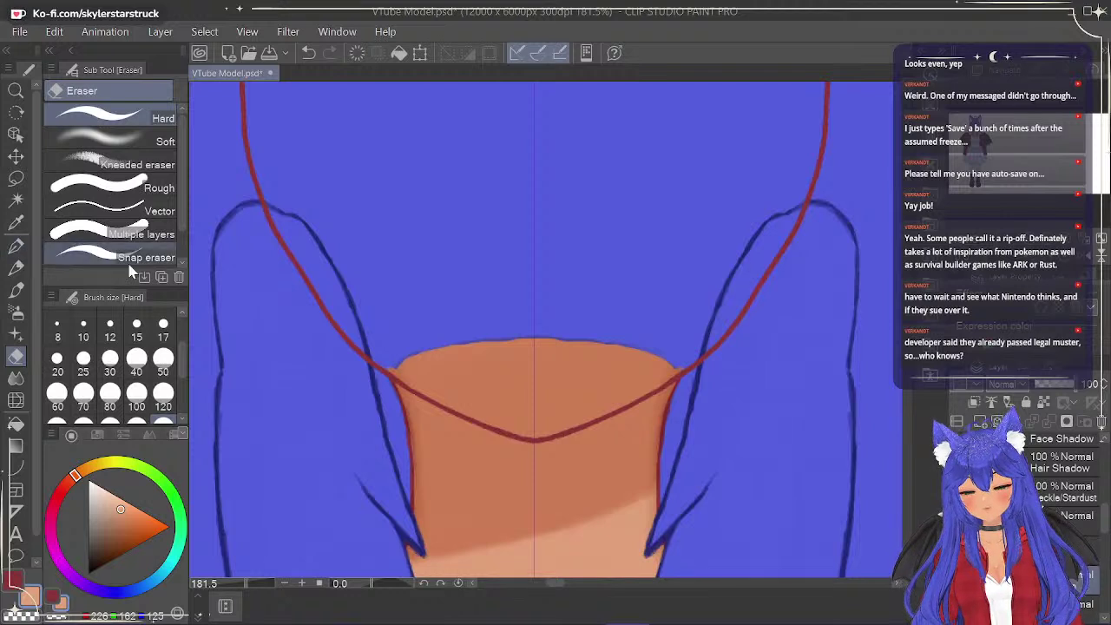
Paint a light skin-tone band along the inside of the chin and lower jaw outline with the Textured pen.
click(18, 247)
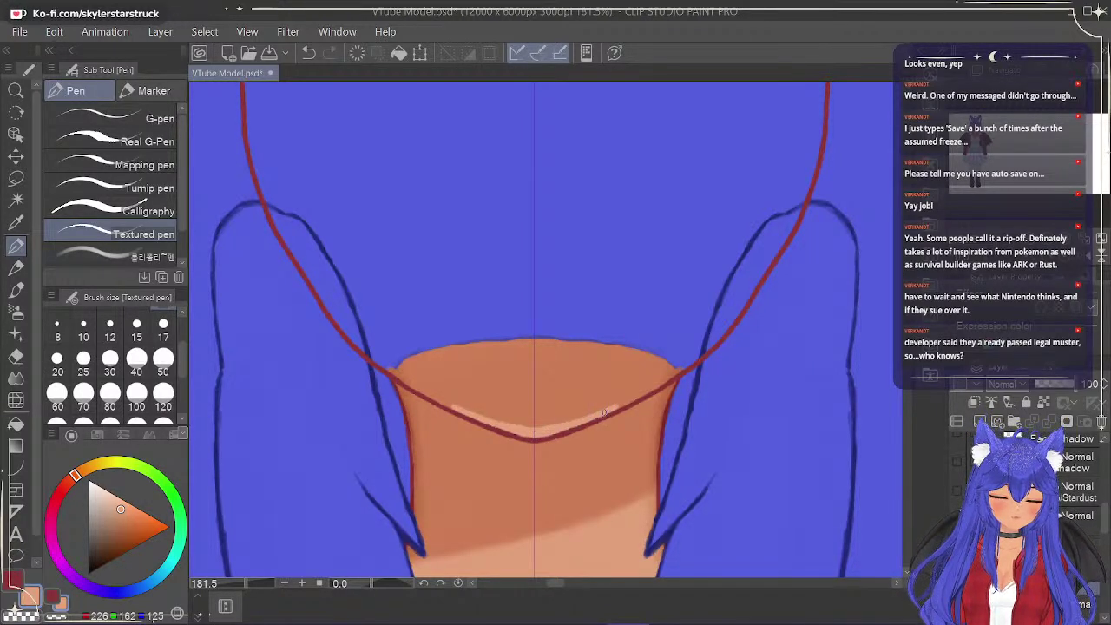
drag(542, 422, 632, 399)
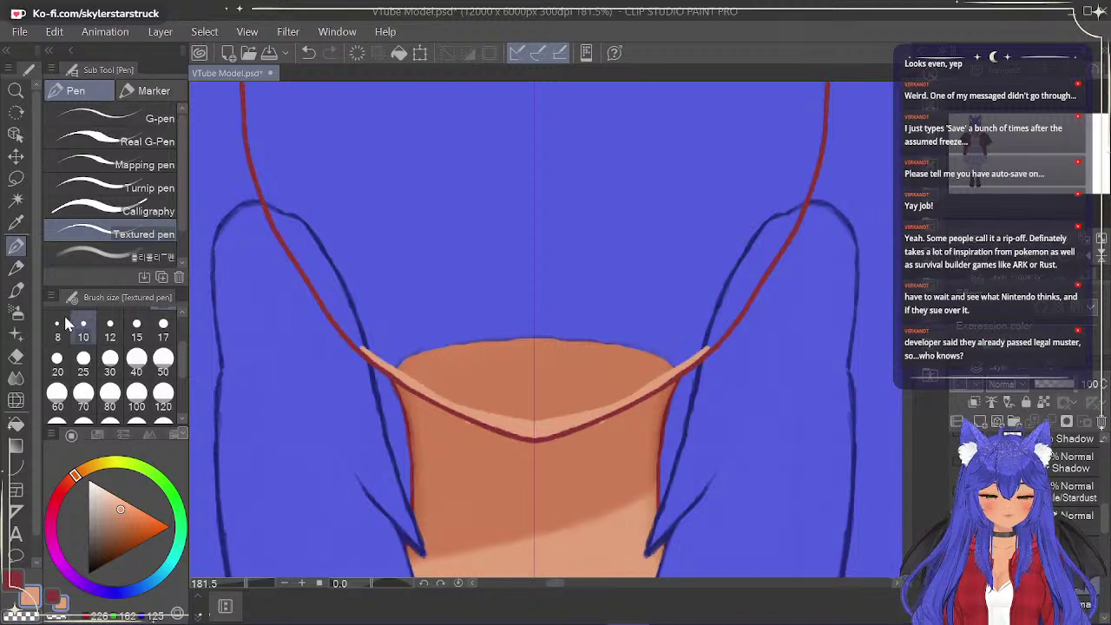
click(15, 356)
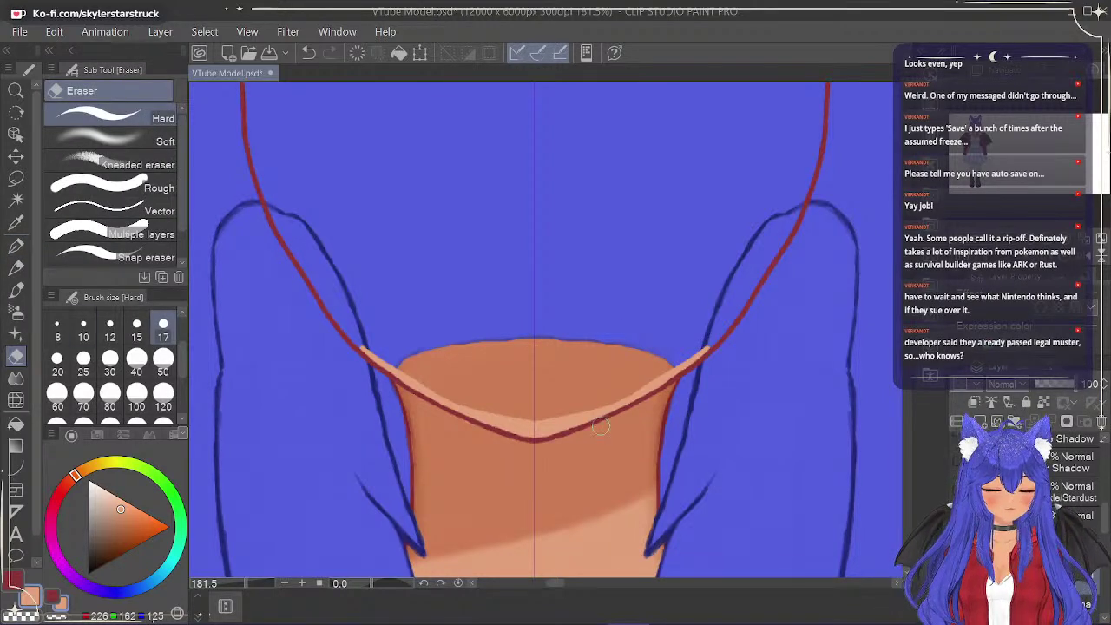
click(18, 243)
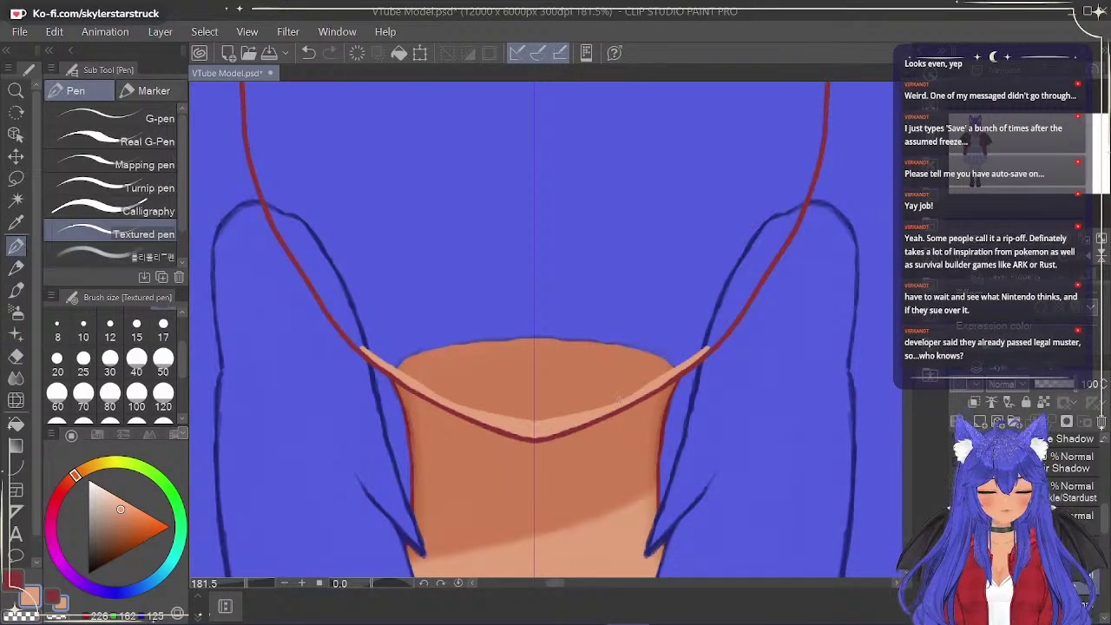
mouse_move(609, 408)
mouse_down()
mouse_move(530, 414)
mouse_move(623, 396)
mouse_move(605, 391)
mouse_move(612, 381)
mouse_move(534, 410)
mouse_move(609, 397)
mouse_move(596, 387)
mouse_move(625, 378)
mouse_move(590, 377)
mouse_up()
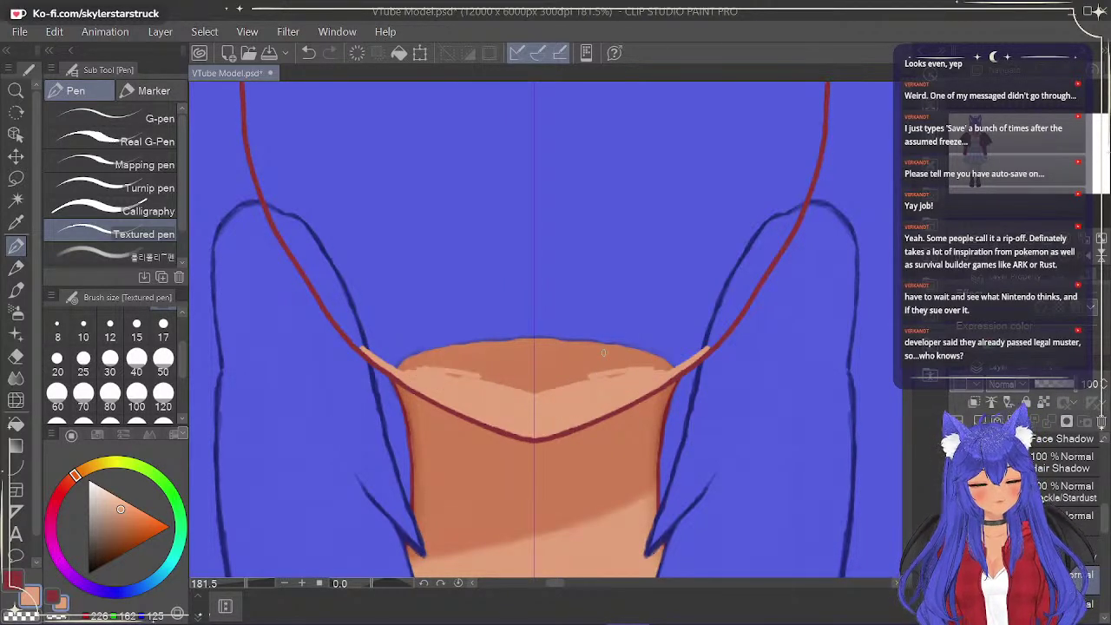
Fill the lower and middle face with light skin tone using the Textured pen at brush sizes 40 and 120.
click(136, 358)
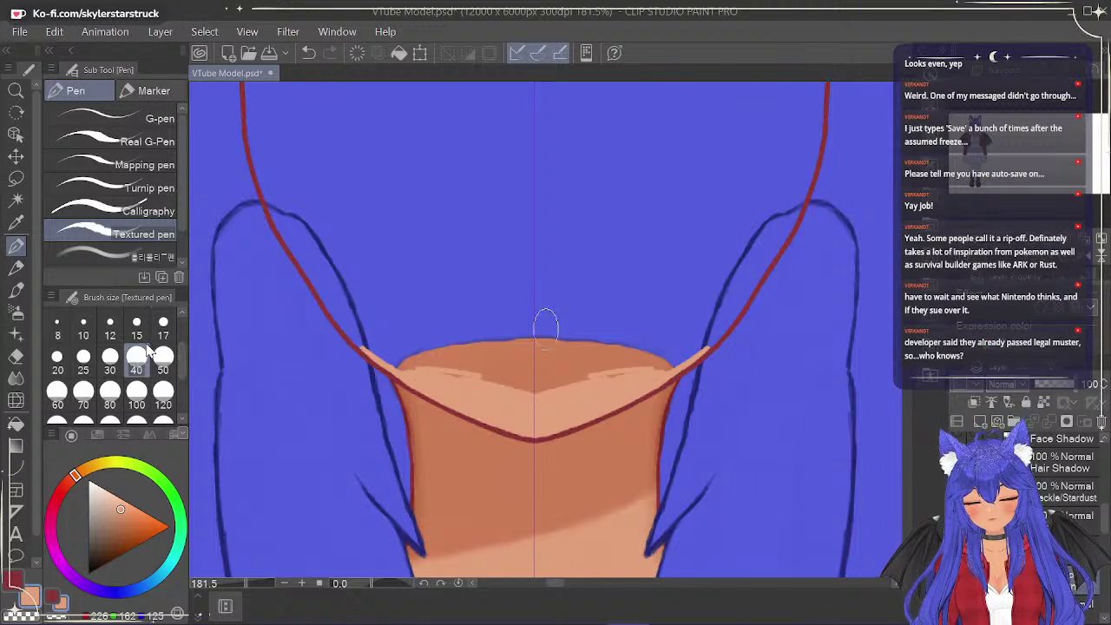
mouse_move(541, 385)
mouse_down()
mouse_move(601, 371)
mouse_move(585, 380)
mouse_move(630, 318)
mouse_move(613, 330)
mouse_move(598, 299)
mouse_move(608, 288)
mouse_move(578, 247)
mouse_move(487, 296)
mouse_move(629, 234)
mouse_move(623, 197)
mouse_move(506, 193)
mouse_move(485, 234)
mouse_move(602, 215)
mouse_move(665, 155)
mouse_move(501, 169)
mouse_move(539, 187)
mouse_move(643, 122)
mouse_move(538, 126)
mouse_move(494, 213)
mouse_move(604, 187)
mouse_up()
drag(909, 198, 908, 185)
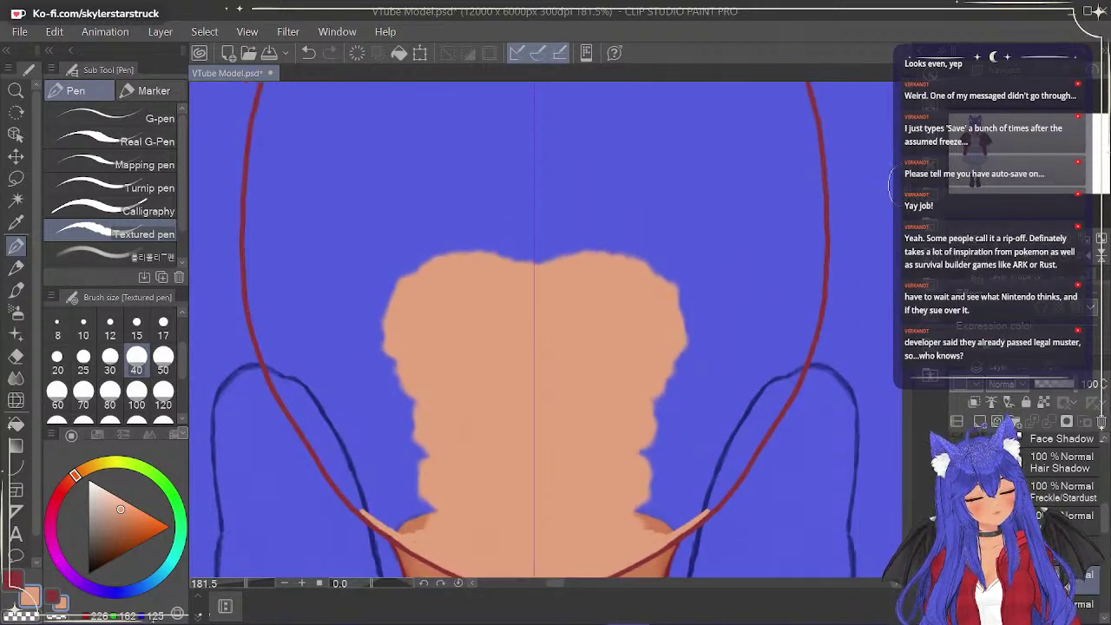
mouse_move(625, 521)
mouse_down()
mouse_move(669, 486)
mouse_move(639, 519)
mouse_move(645, 528)
mouse_move(670, 506)
mouse_move(657, 526)
mouse_move(697, 485)
mouse_move(670, 514)
mouse_move(705, 465)
mouse_move(621, 454)
mouse_move(632, 467)
mouse_move(670, 456)
mouse_move(665, 409)
mouse_up()
click(163, 395)
mouse_move(595, 273)
mouse_down()
mouse_move(524, 349)
mouse_move(461, 189)
mouse_move(405, 372)
mouse_move(353, 303)
mouse_move(388, 409)
mouse_move(366, 393)
mouse_move(378, 416)
mouse_move(330, 290)
mouse_move(329, 177)
mouse_move(367, 111)
mouse_move(452, 102)
mouse_move(409, 314)
mouse_move(464, 235)
mouse_move(634, 208)
mouse_up()
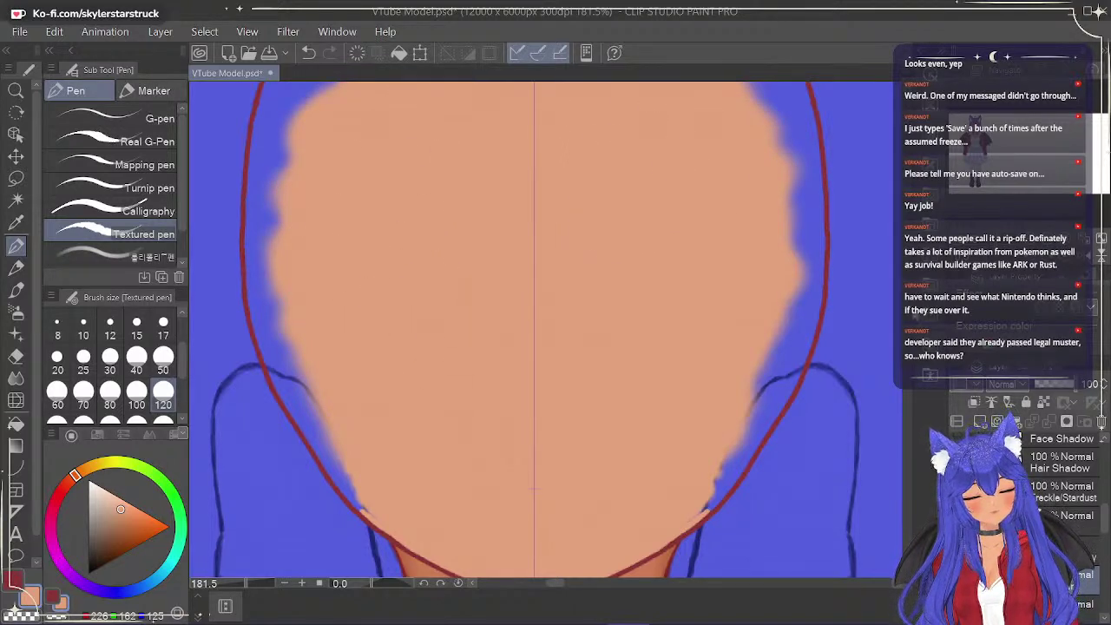
Extend the skin tone fill up through the forehead with the size 120 Textured pen.
click(908, 209)
drag(910, 203, 918, 156)
scroll(545, 330, up, 2)
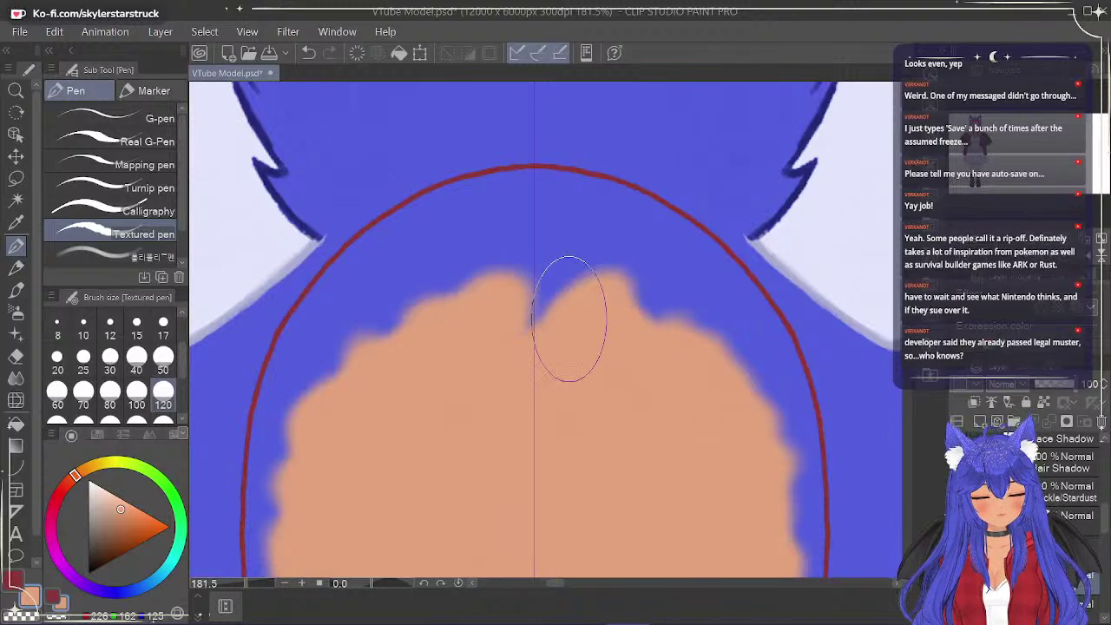
drag(502, 303, 462, 316)
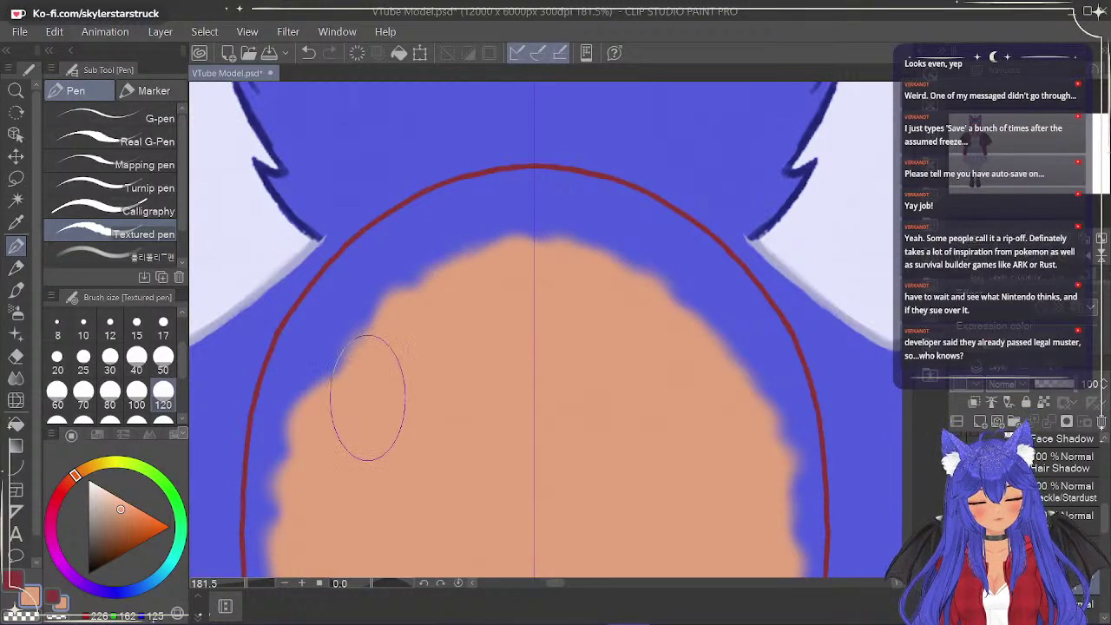
Even out the fill's edge around the forehead and temples with the Textured pen at brush size 50.
click(165, 366)
drag(466, 262, 347, 357)
mouse_move(471, 264)
mouse_down()
mouse_move(551, 258)
mouse_move(355, 343)
mouse_move(292, 426)
mouse_move(309, 355)
mouse_move(486, 235)
mouse_move(397, 285)
mouse_move(293, 463)
mouse_move(424, 259)
mouse_up()
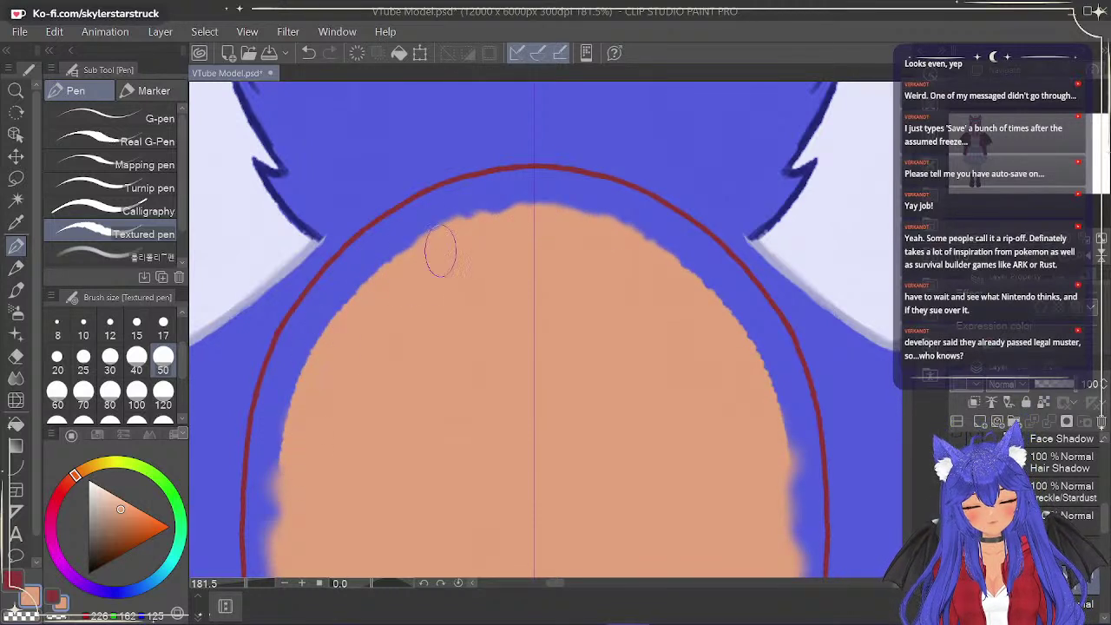
mouse_move(301, 425)
mouse_down()
mouse_move(292, 482)
mouse_move(289, 433)
mouse_move(327, 329)
mouse_move(447, 236)
mouse_move(495, 218)
mouse_move(409, 262)
mouse_move(310, 380)
mouse_move(297, 447)
mouse_move(304, 399)
mouse_move(416, 249)
mouse_move(509, 210)
mouse_move(304, 394)
mouse_move(280, 525)
mouse_move(278, 488)
mouse_move(374, 300)
mouse_move(292, 460)
mouse_up()
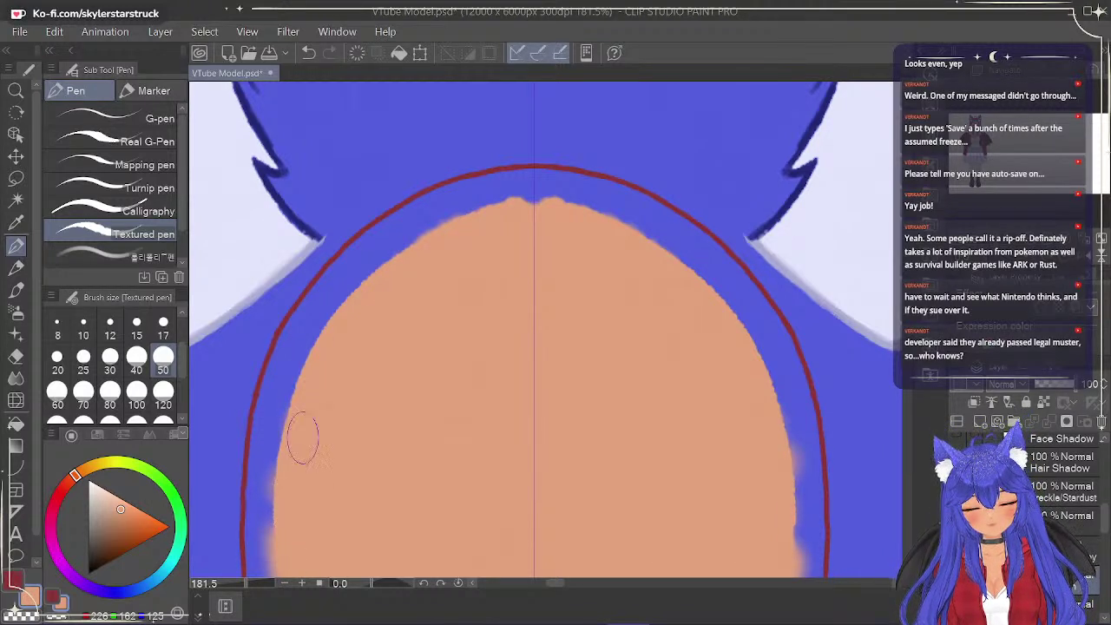
Bring the skin tone closer to the outline around the forehead, cheeks and jaw with the Textured pen at brush size 30.
click(110, 361)
mouse_move(289, 438)
mouse_down()
mouse_move(351, 305)
mouse_move(278, 481)
mouse_move(286, 419)
mouse_move(363, 290)
mouse_move(280, 462)
mouse_move(337, 300)
mouse_move(457, 216)
mouse_move(271, 404)
mouse_up()
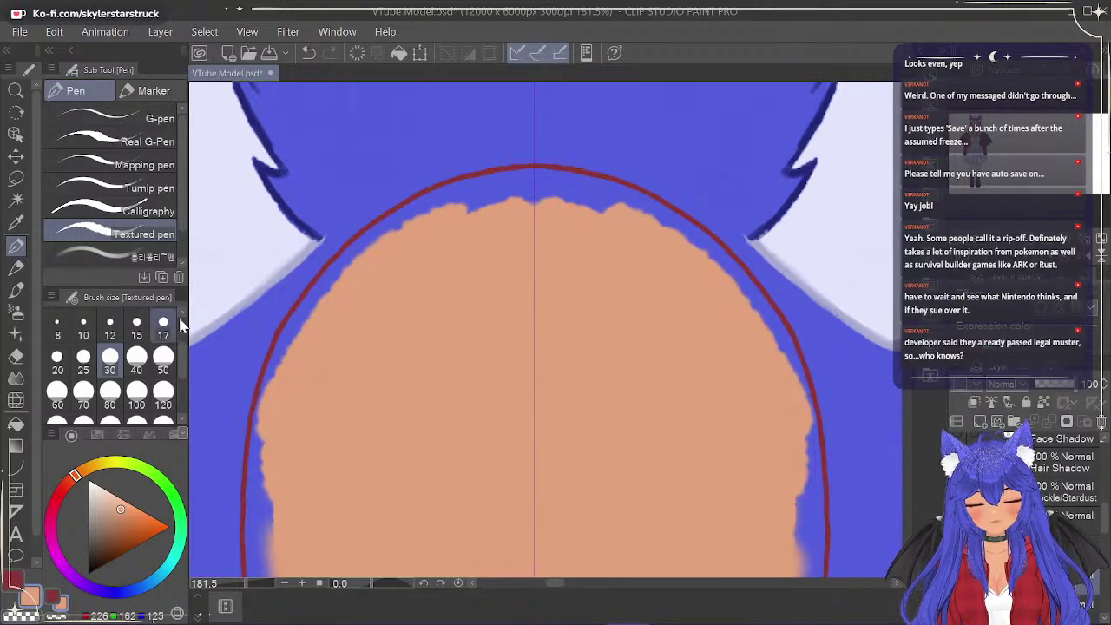
mouse_move(389, 251)
mouse_down()
mouse_move(518, 196)
mouse_move(577, 198)
mouse_move(447, 212)
mouse_move(345, 288)
mouse_up()
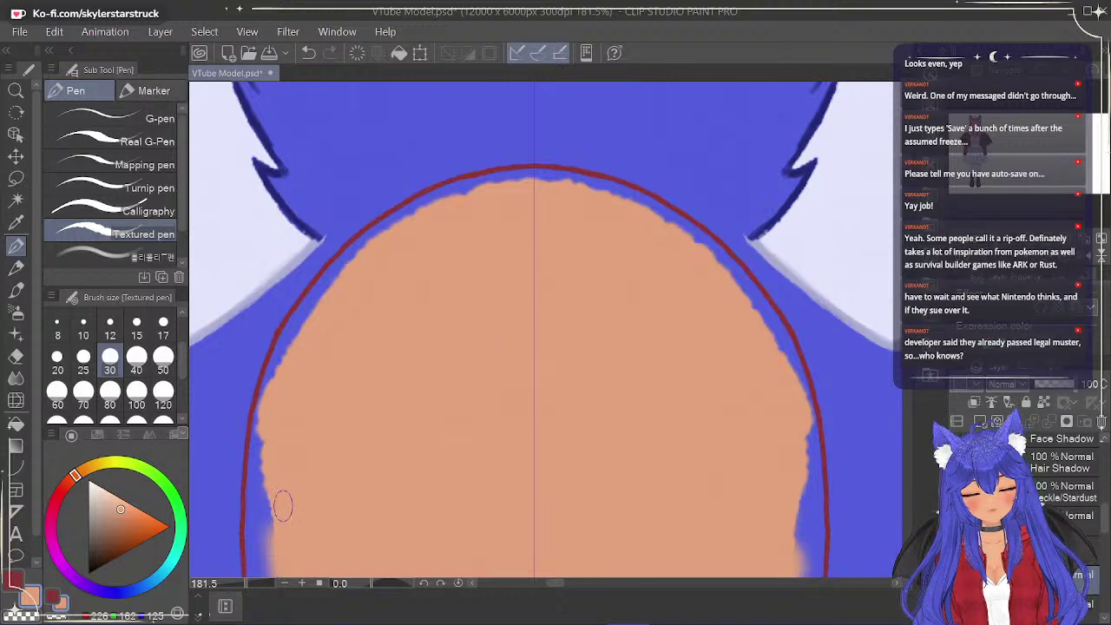
scroll(793, 178, down, 5)
drag(793, 178, 795, 266)
mouse_move(283, 198)
mouse_down()
mouse_move(272, 278)
mouse_move(269, 202)
mouse_move(260, 296)
mouse_move(270, 370)
mouse_move(291, 409)
mouse_move(275, 283)
mouse_move(299, 415)
mouse_move(279, 358)
mouse_move(296, 418)
mouse_move(284, 407)
mouse_move(369, 529)
mouse_up()
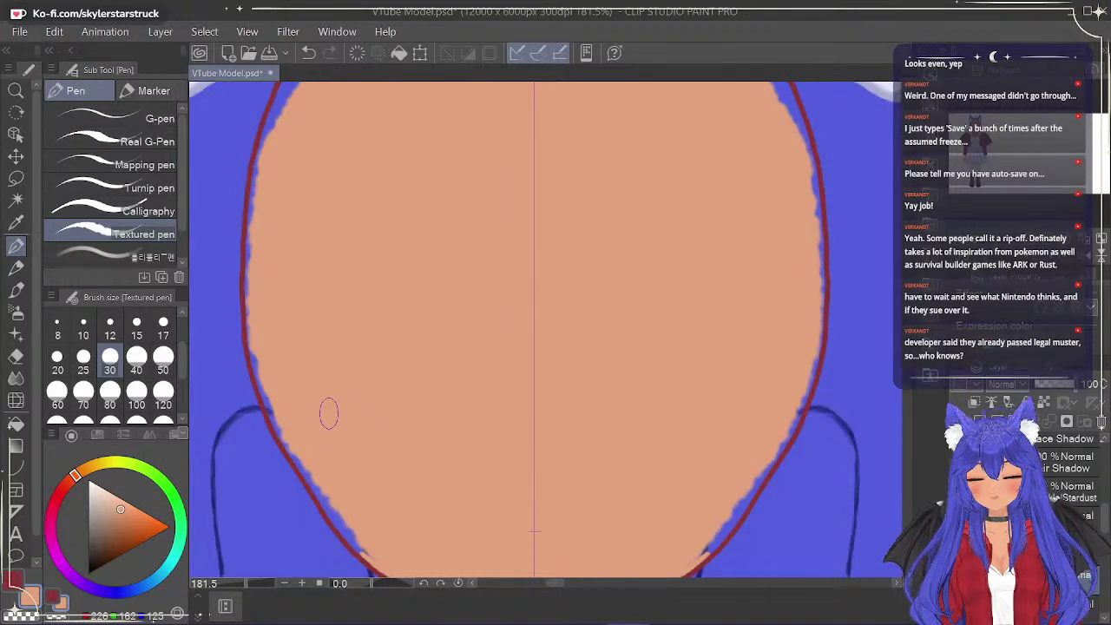
click(16, 356)
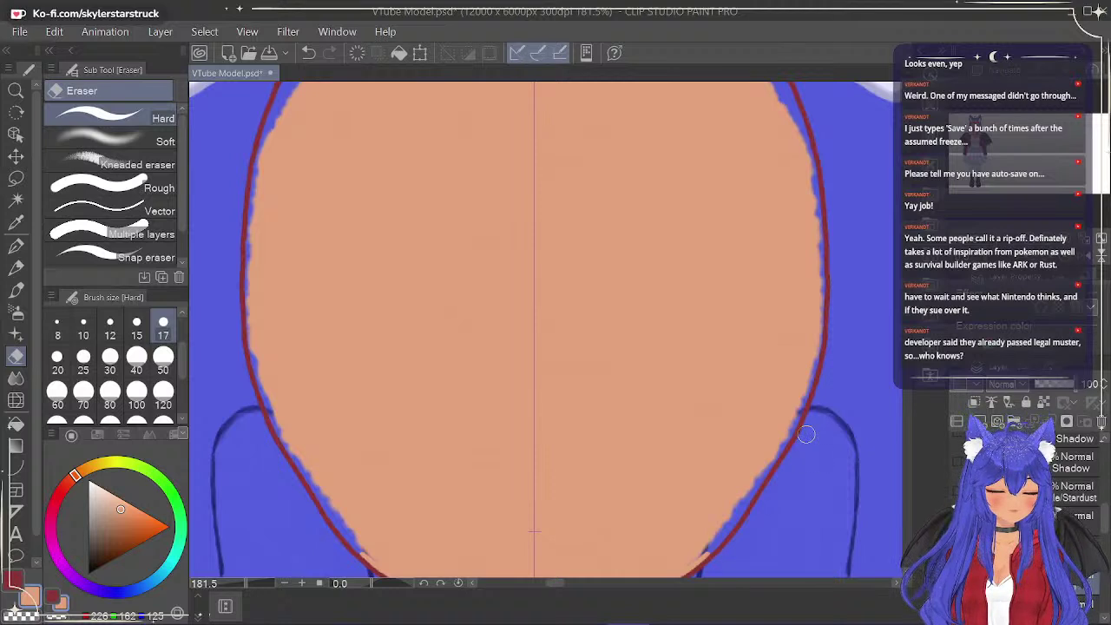
mouse_move(910, 192)
mouse_down()
mouse_move(911, 203)
mouse_move(915, 181)
mouse_up()
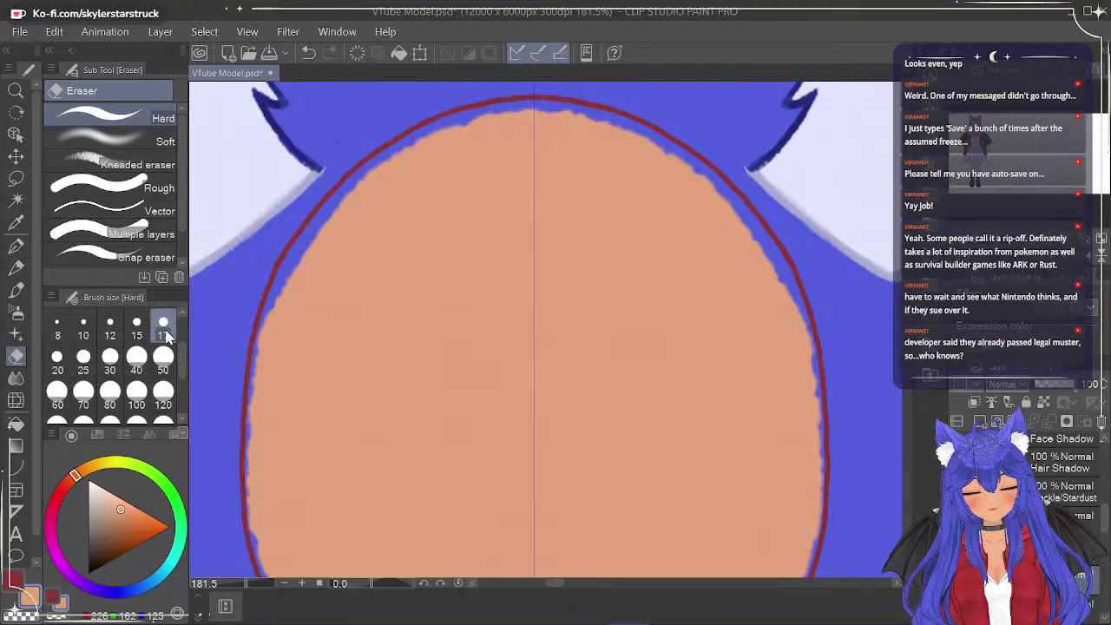
drag(428, 147, 625, 132)
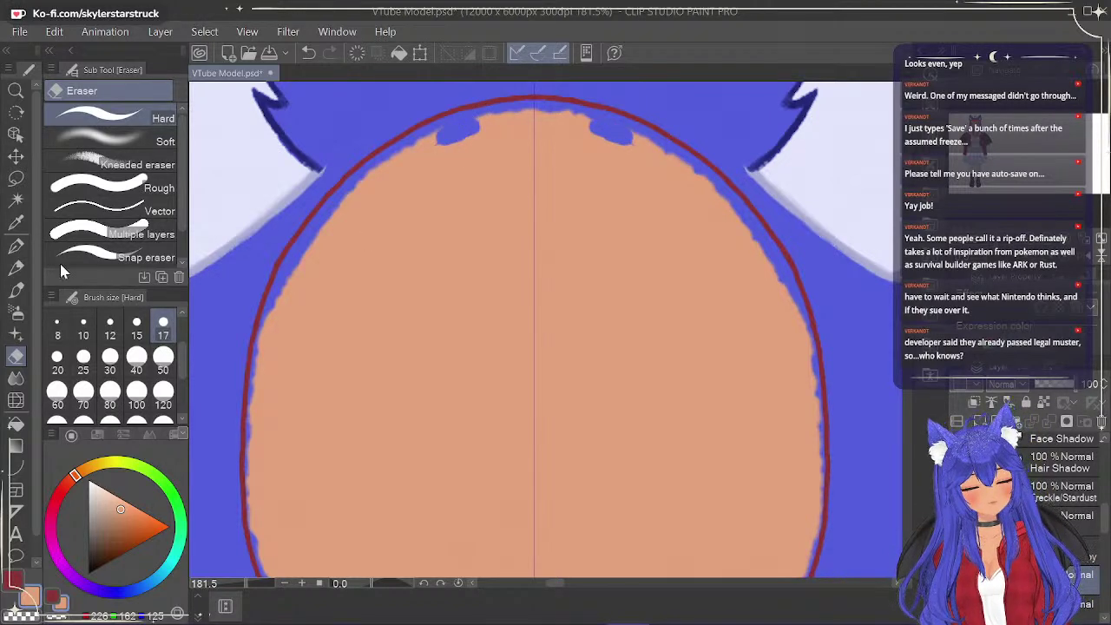
click(17, 246)
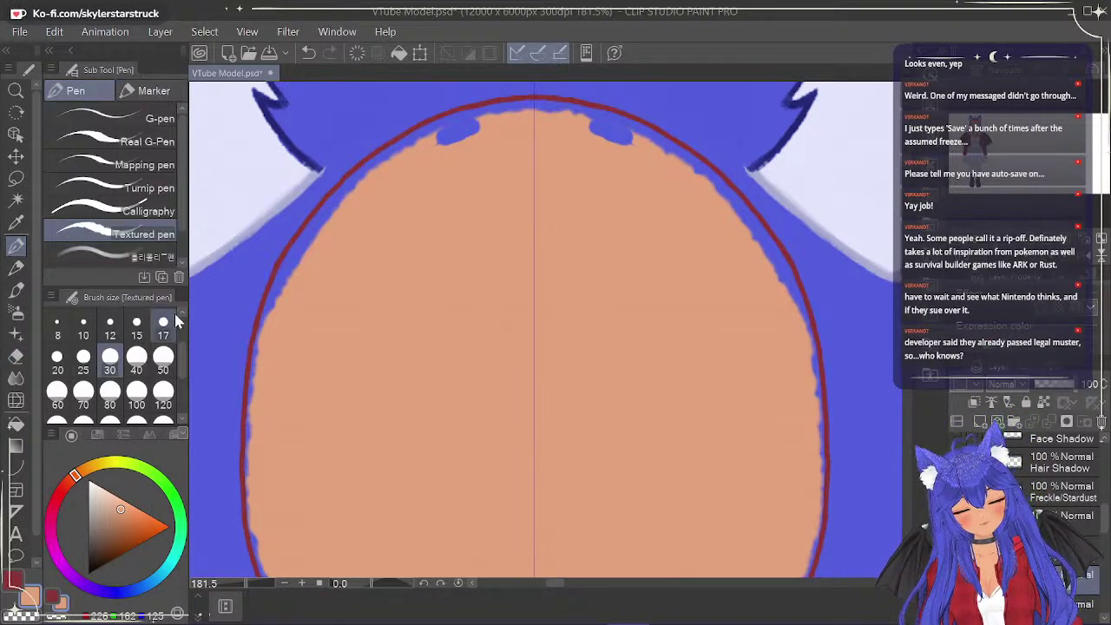
key(ctrl+z)
Fill the gaps between the skin tone and the head outline around the forehead and temples with the Textured pen at brush size 17.
drag(475, 125, 394, 154)
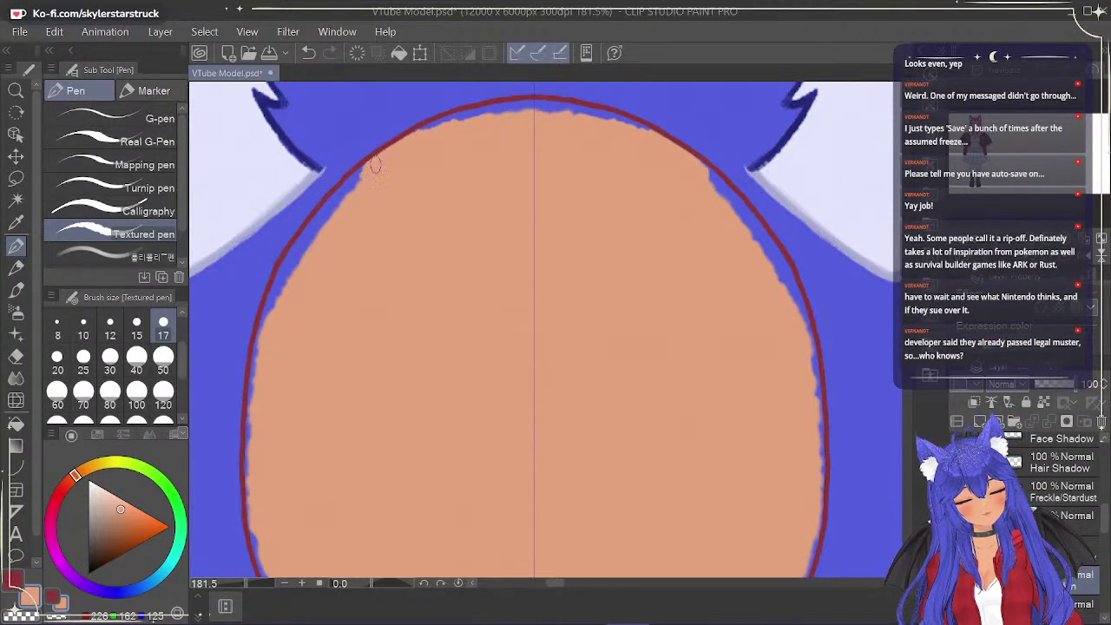
mouse_move(364, 174)
mouse_down()
mouse_move(341, 198)
mouse_move(370, 167)
mouse_move(296, 252)
mouse_move(312, 228)
mouse_move(280, 300)
mouse_up()
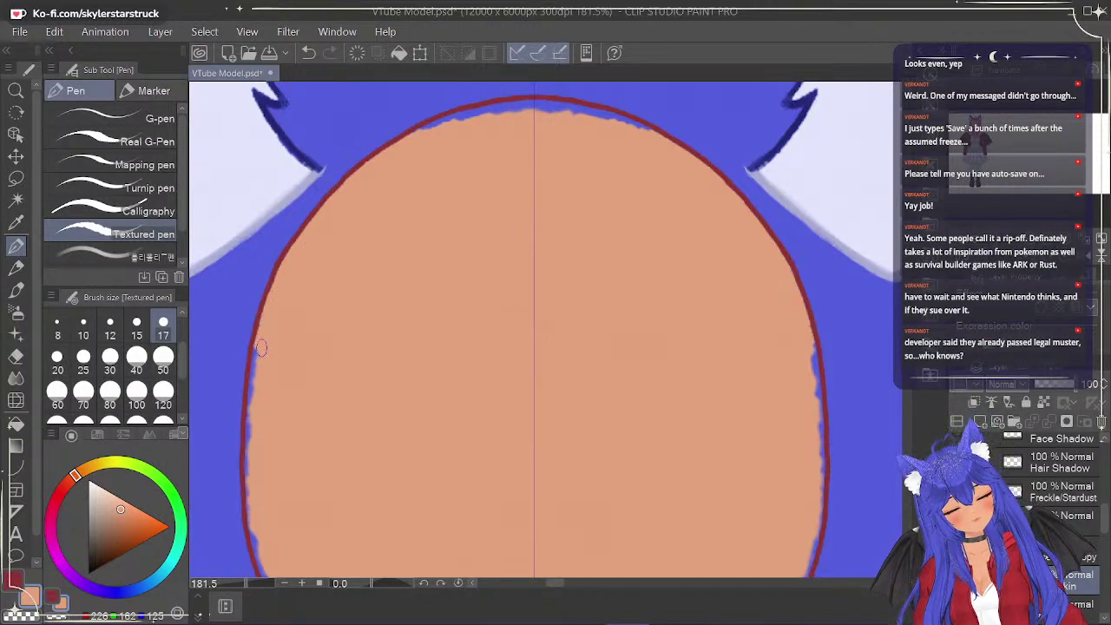
drag(256, 368, 249, 464)
click(16, 357)
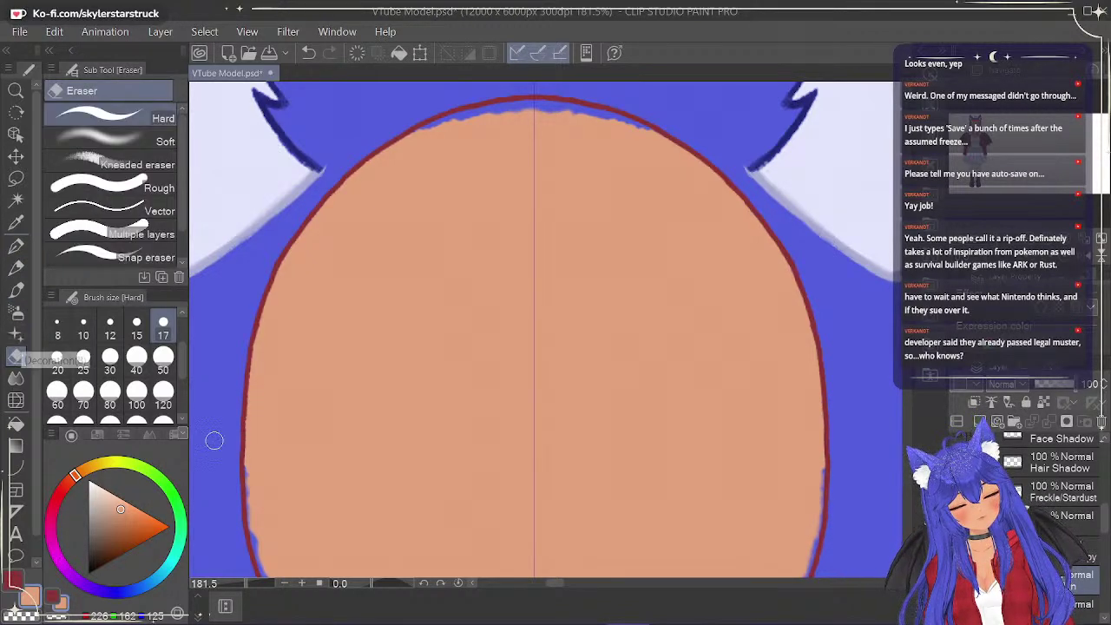
click(16, 246)
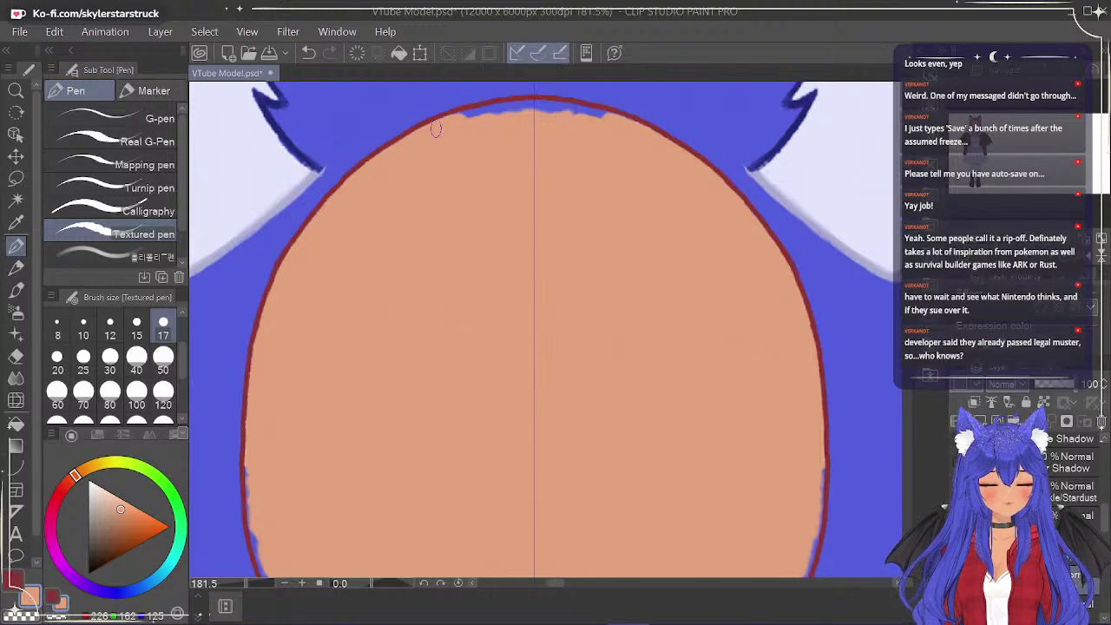
drag(440, 125, 549, 107)
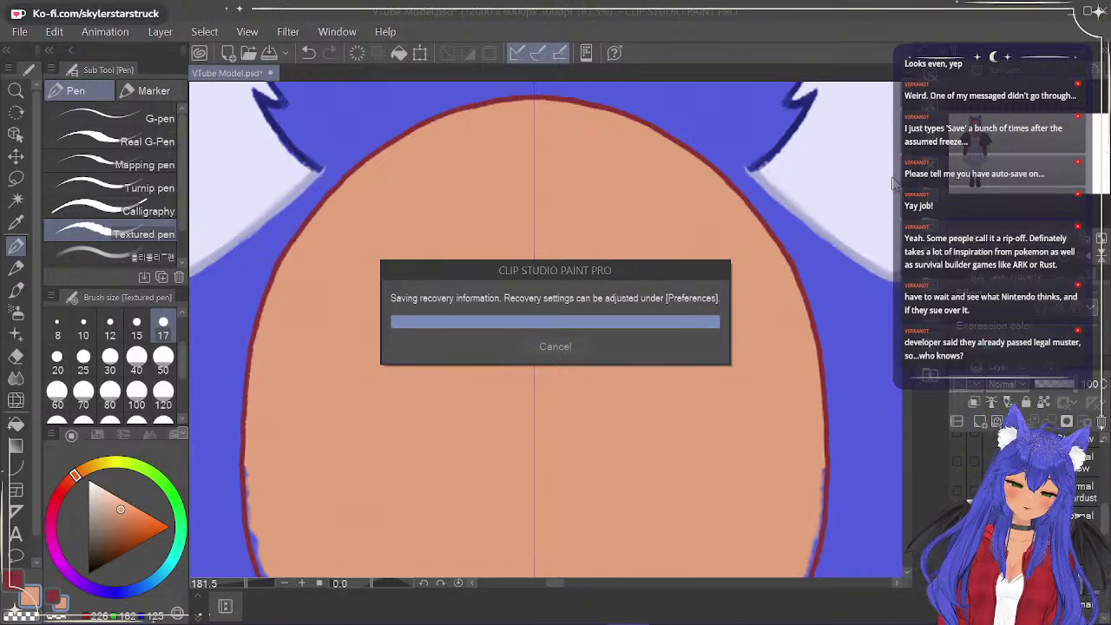
Fill the remaining gaps along the cheek and jaw outline with the light skin tone.
drag(909, 178, 908, 196)
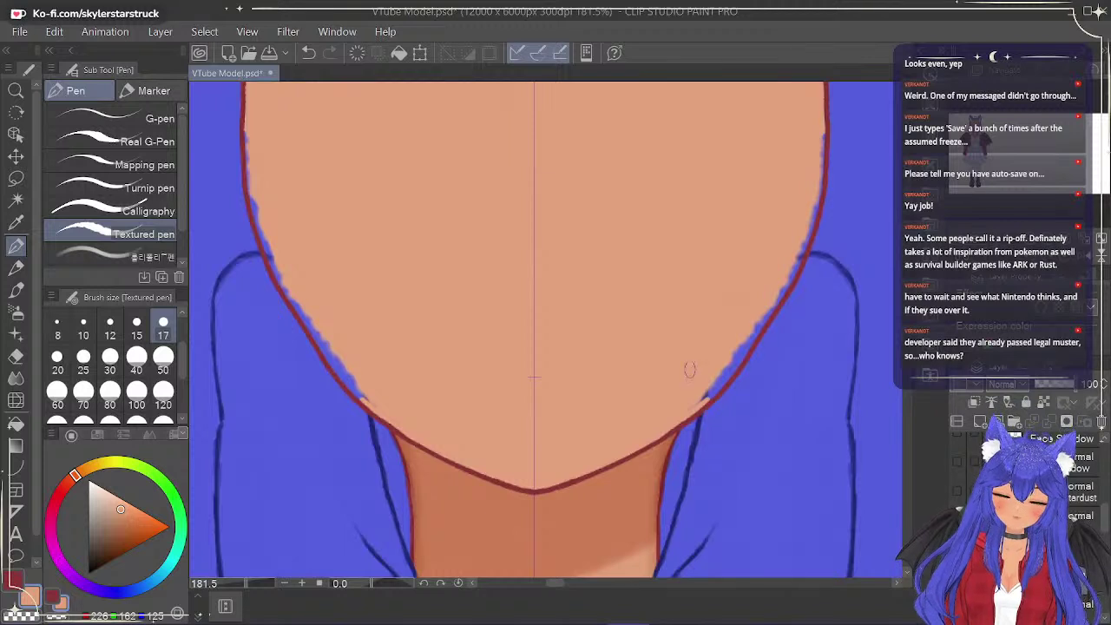
mouse_move(699, 399)
mouse_down()
mouse_move(749, 337)
mouse_move(729, 367)
mouse_move(732, 282)
mouse_move(738, 344)
mouse_move(762, 317)
mouse_move(745, 345)
mouse_move(799, 257)
mouse_move(804, 239)
mouse_move(787, 277)
mouse_move(814, 205)
mouse_move(802, 241)
mouse_move(818, 130)
mouse_up()
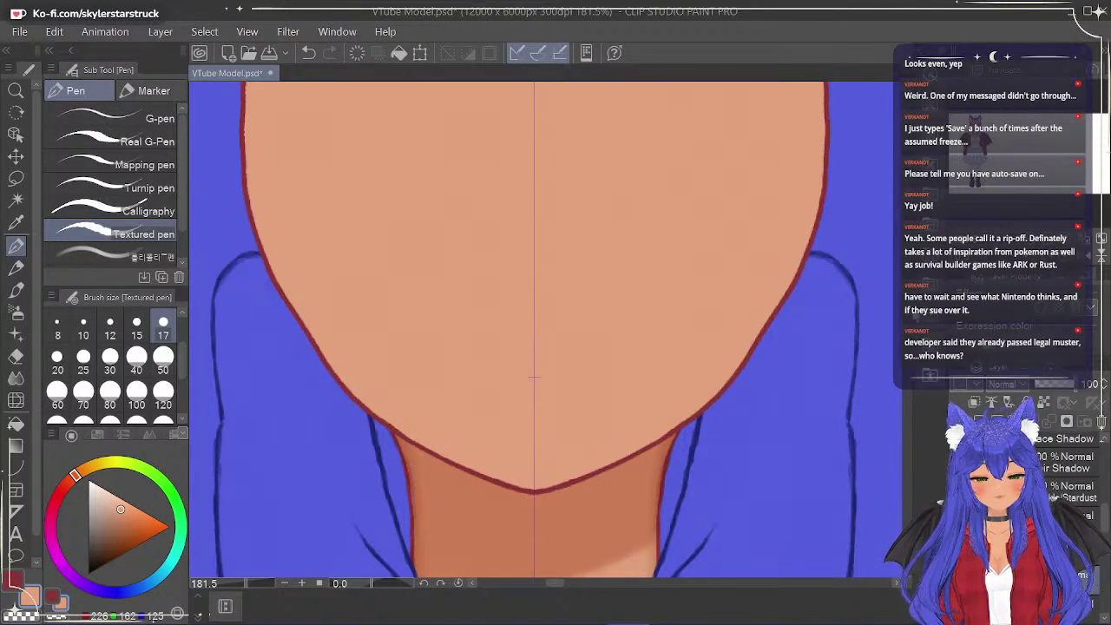
drag(909, 217, 910, 179)
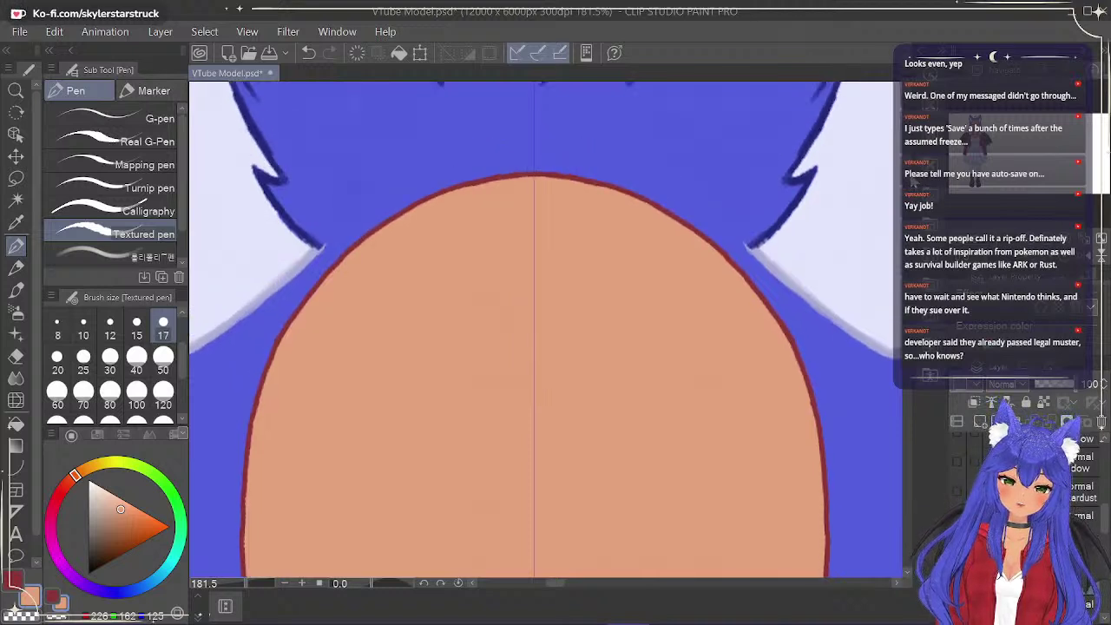
scroll(534, 421, down, 10)
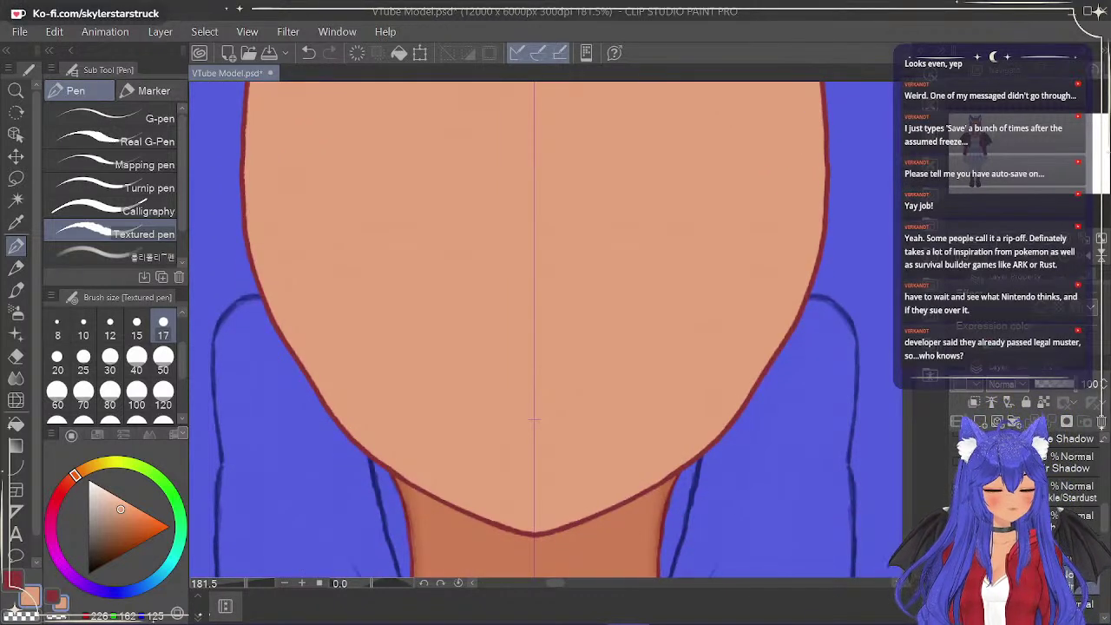
Adjust the copied skin layer's opacity and make the Face Shadow layer visible, keeping the blush and Hair Shadow layers hidden.
mouse_move(1061, 386)
mouse_down()
mouse_move(1048, 387)
mouse_move(1062, 387)
mouse_up()
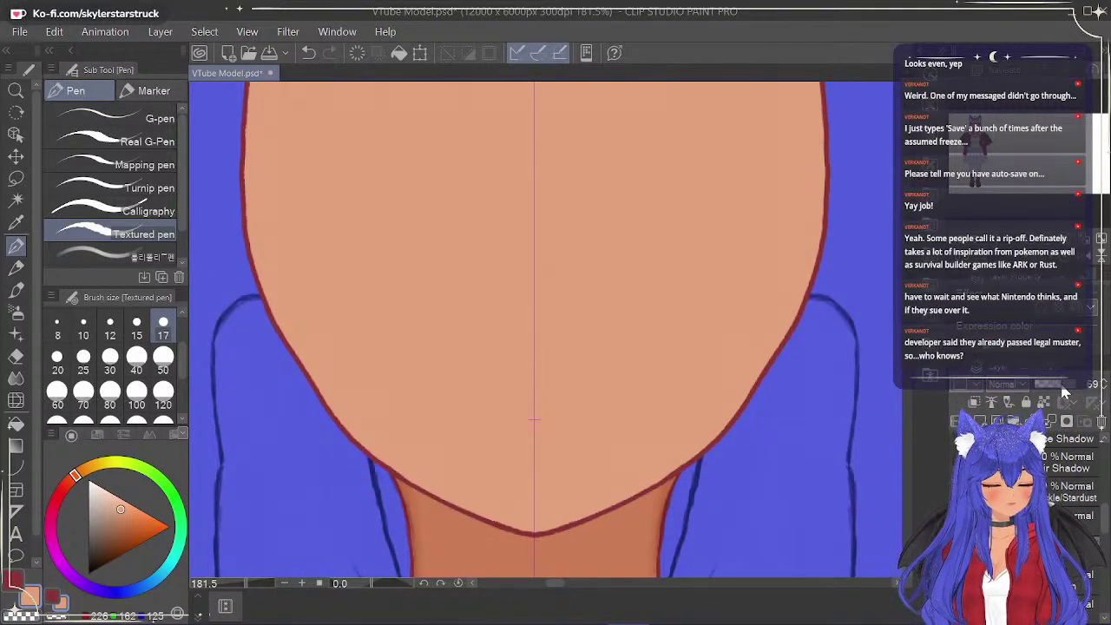
click(1011, 468)
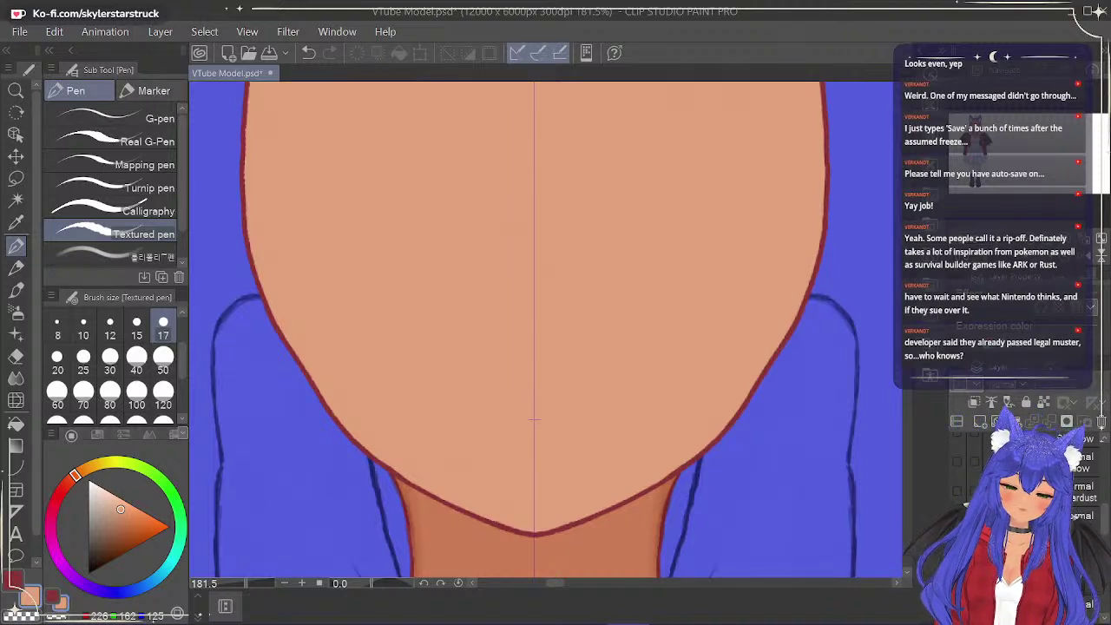
click(958, 518)
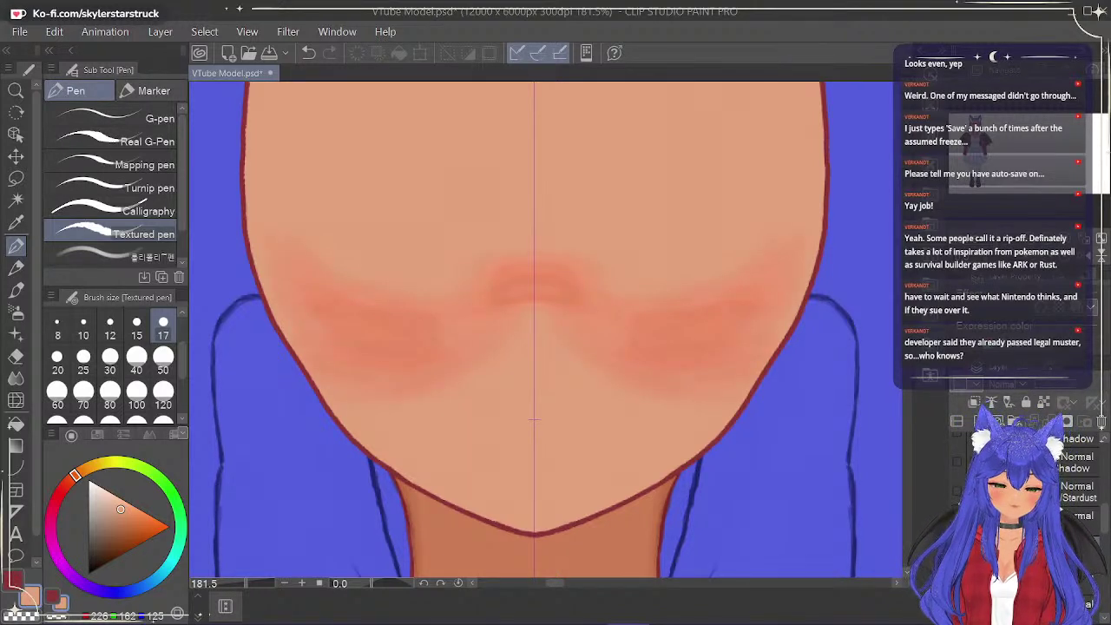
click(958, 517)
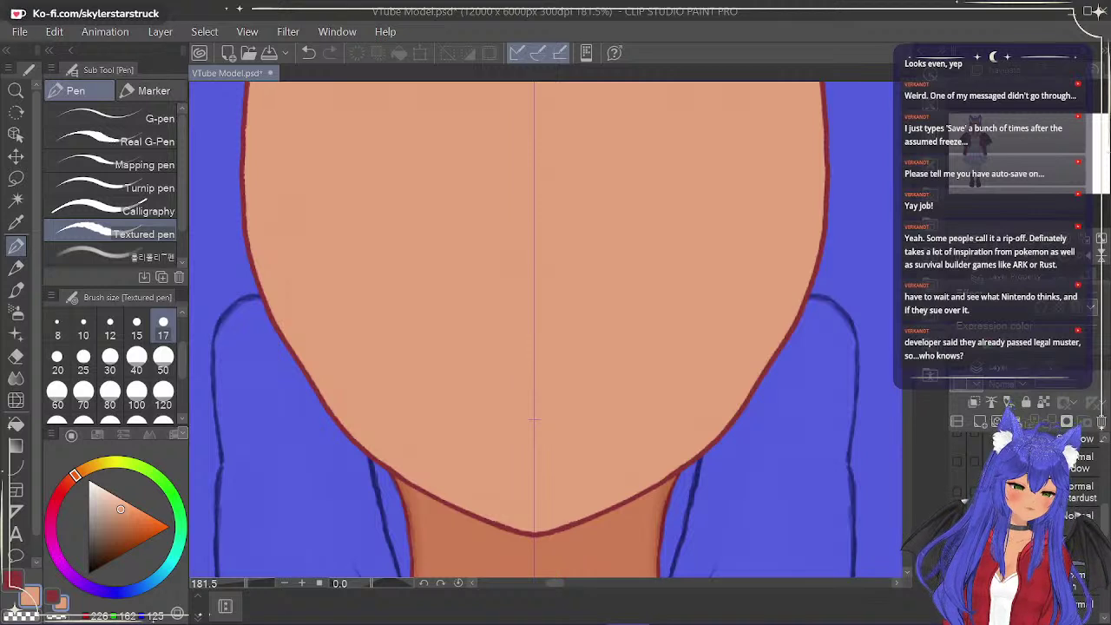
scroll(958, 504, up, 1)
click(956, 462)
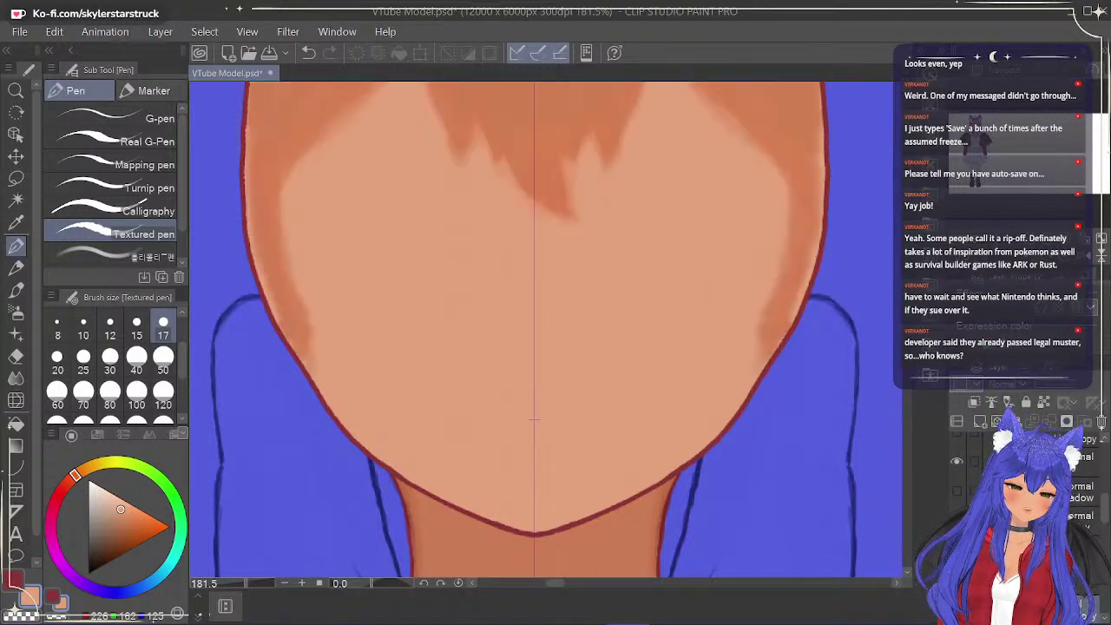
click(956, 521)
click(956, 491)
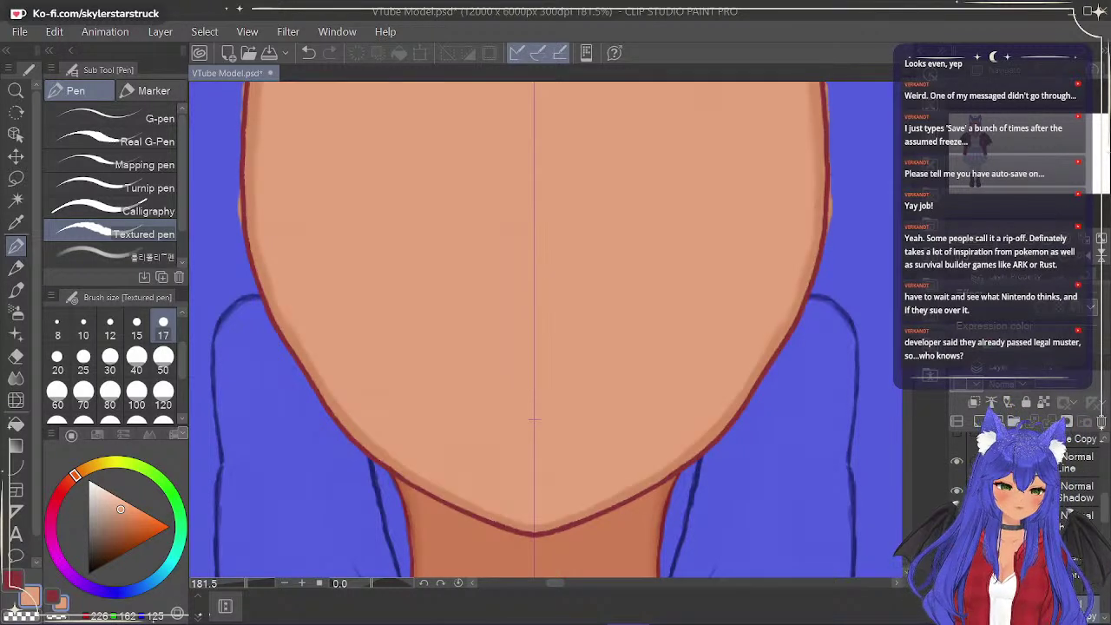
Set the main colour to the darker skin tone sampled from the colour palette beside the model, and return to the chin with the Textured pen.
drag(563, 584, 618, 596)
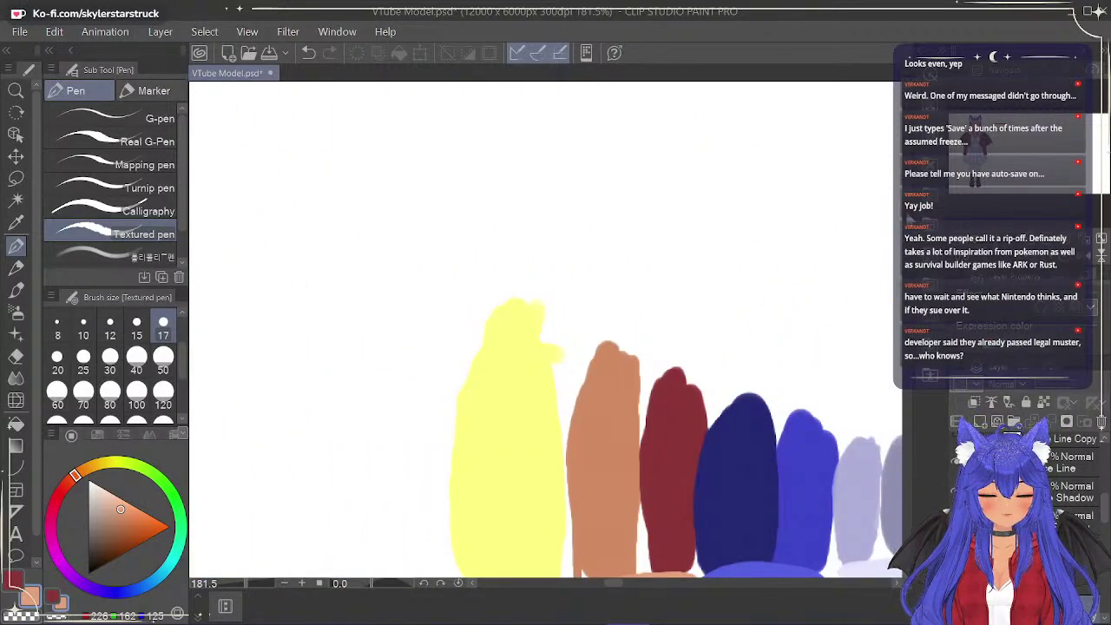
scroll(613, 576, down, 3)
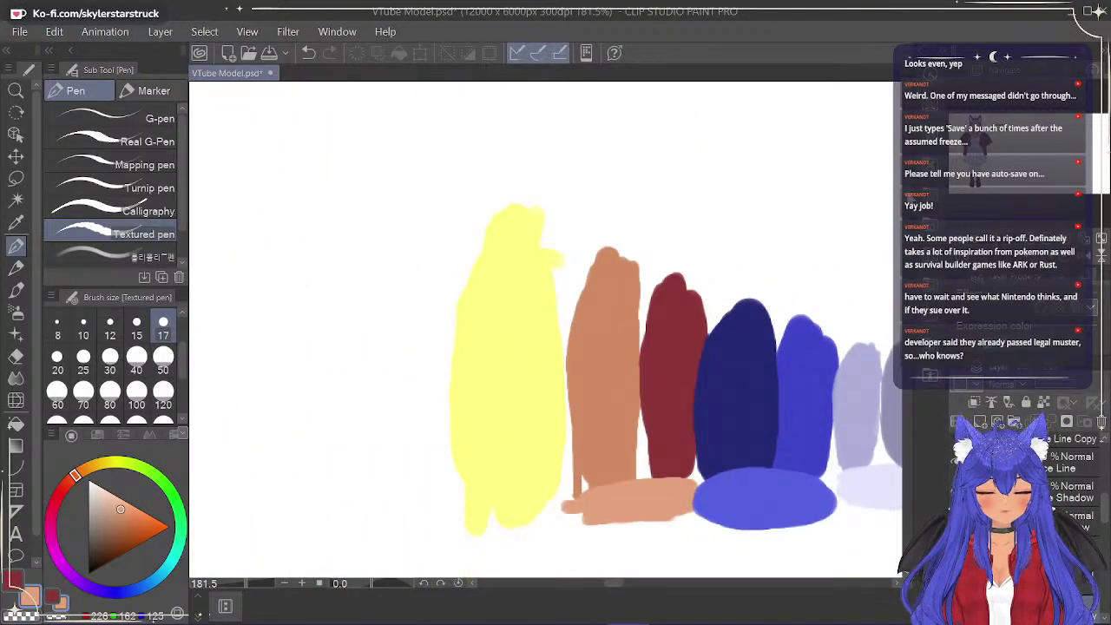
click(28, 220)
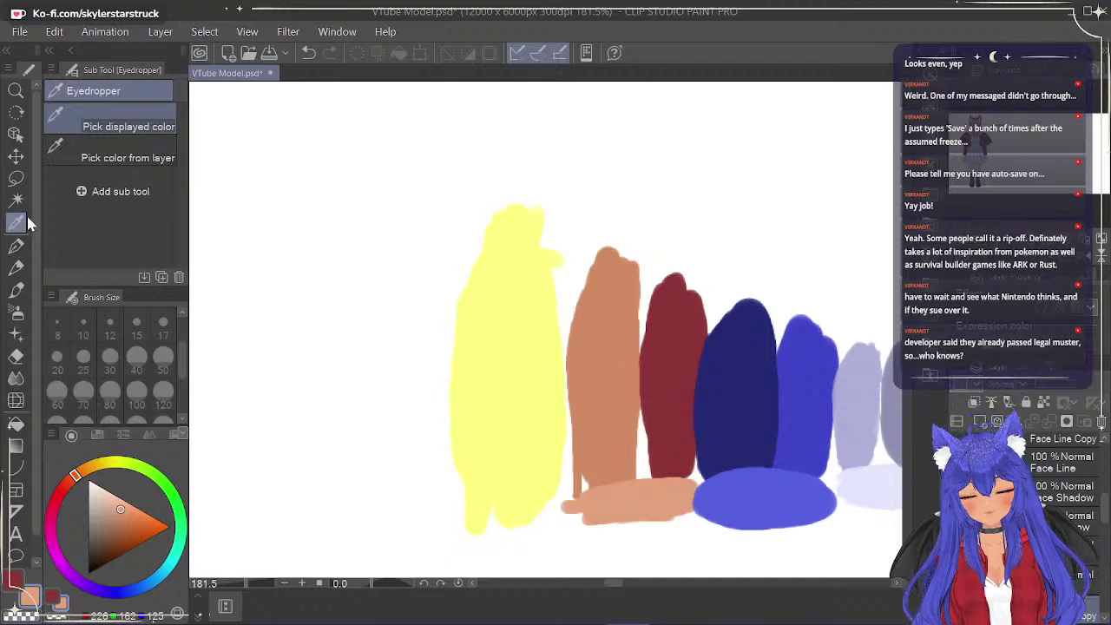
click(53, 597)
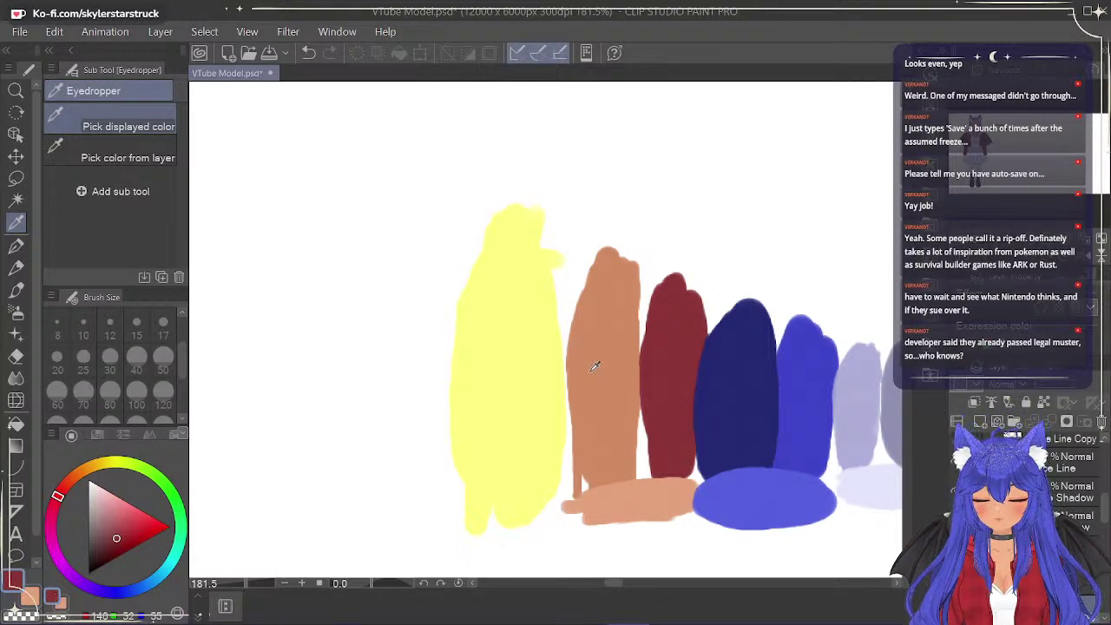
click(605, 370)
click(16, 245)
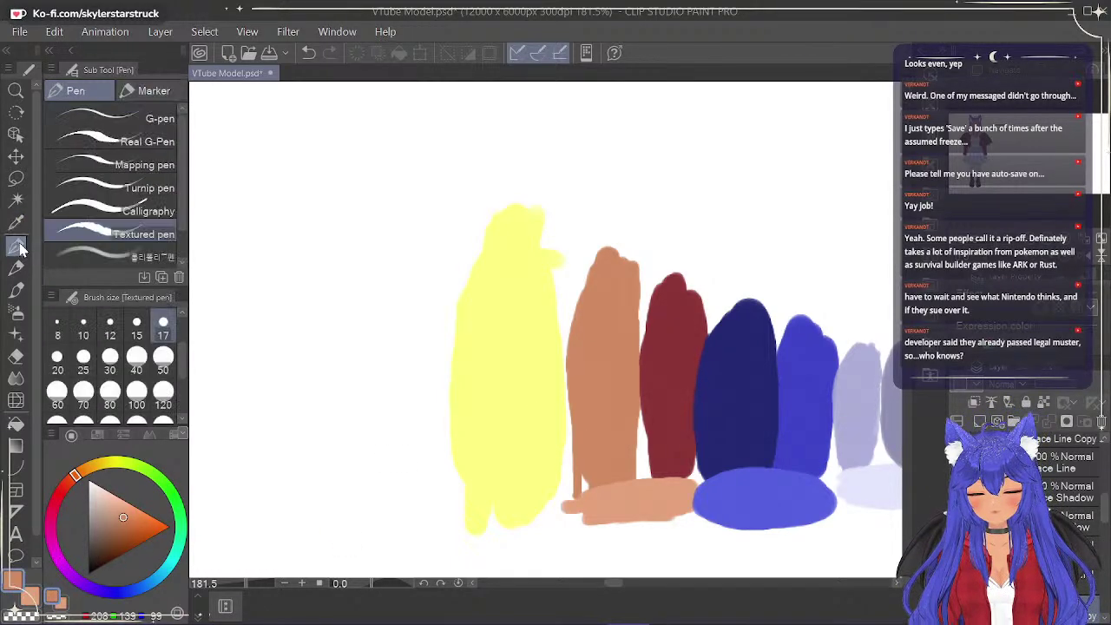
drag(611, 585, 558, 600)
scroll(631, 421, up, 1)
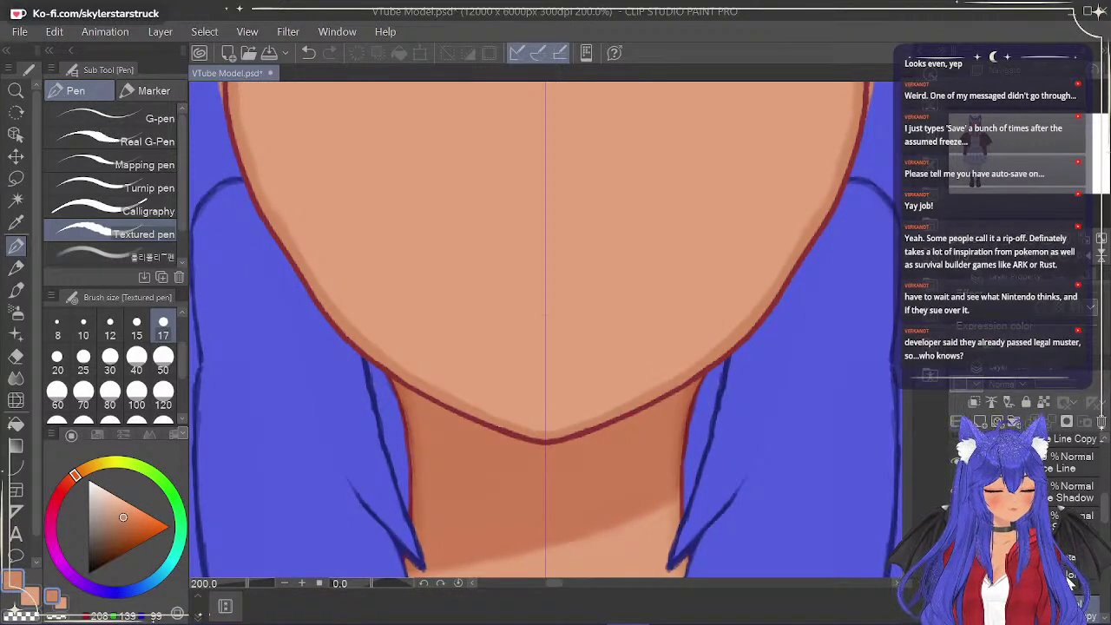
Duplicate the Face Shadow layer and lower the copy's opacity to 54%.
click(1085, 499)
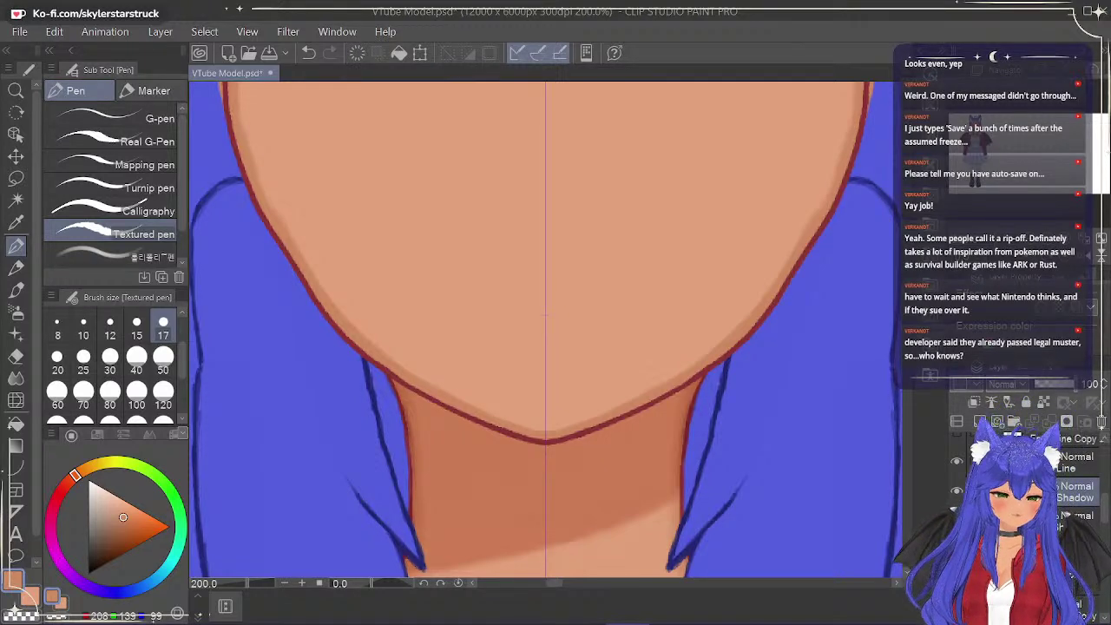
right_click(1054, 485)
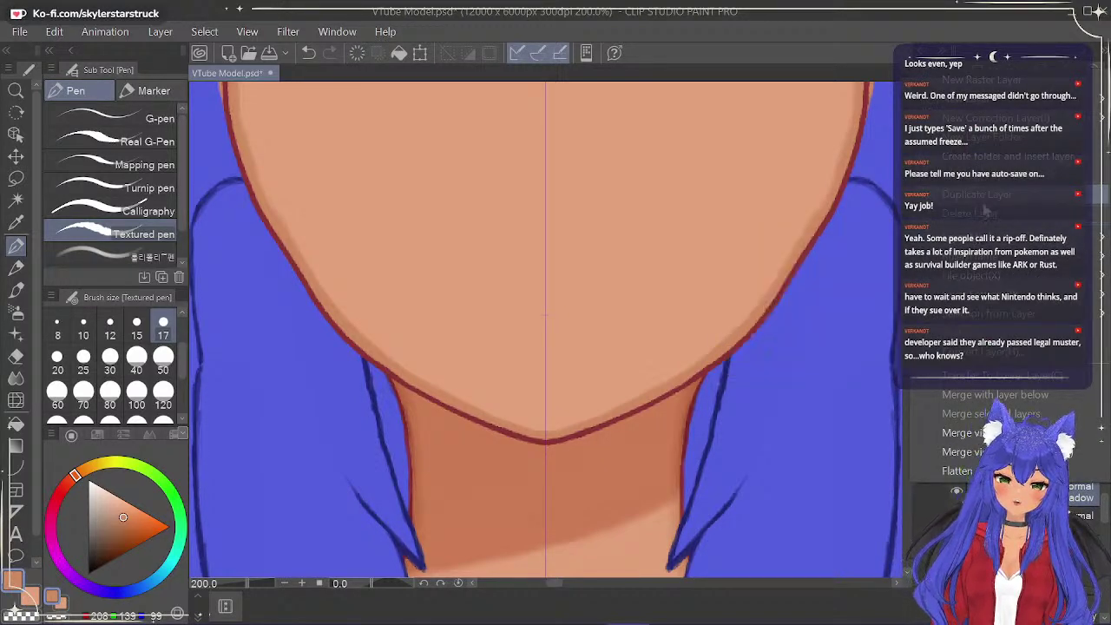
click(983, 196)
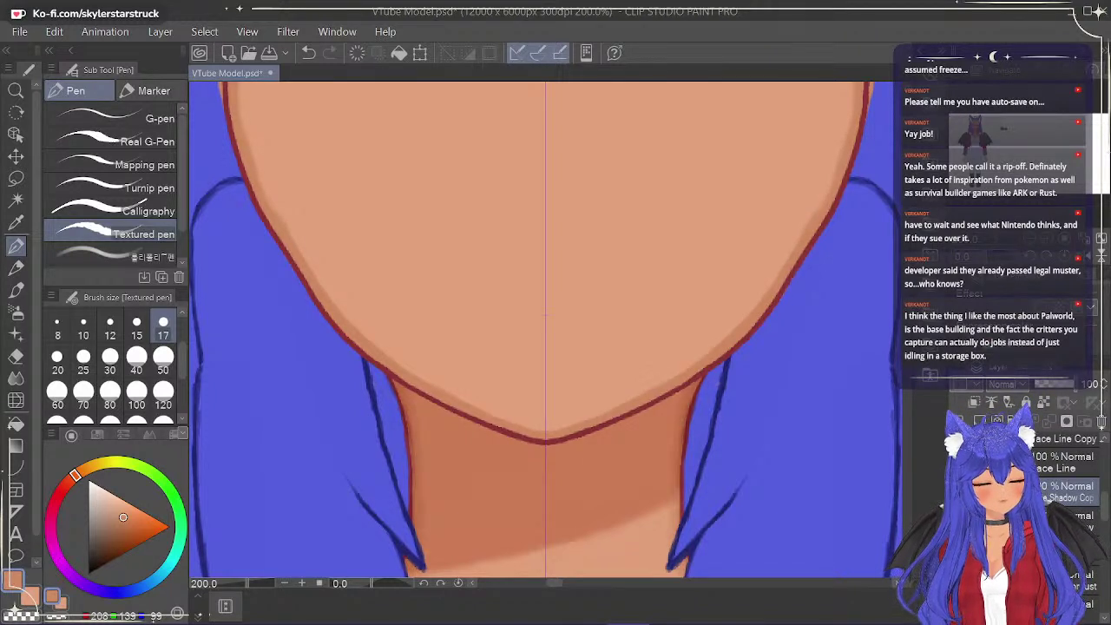
click(1071, 497)
click(1059, 384)
drag(1061, 386, 1057, 386)
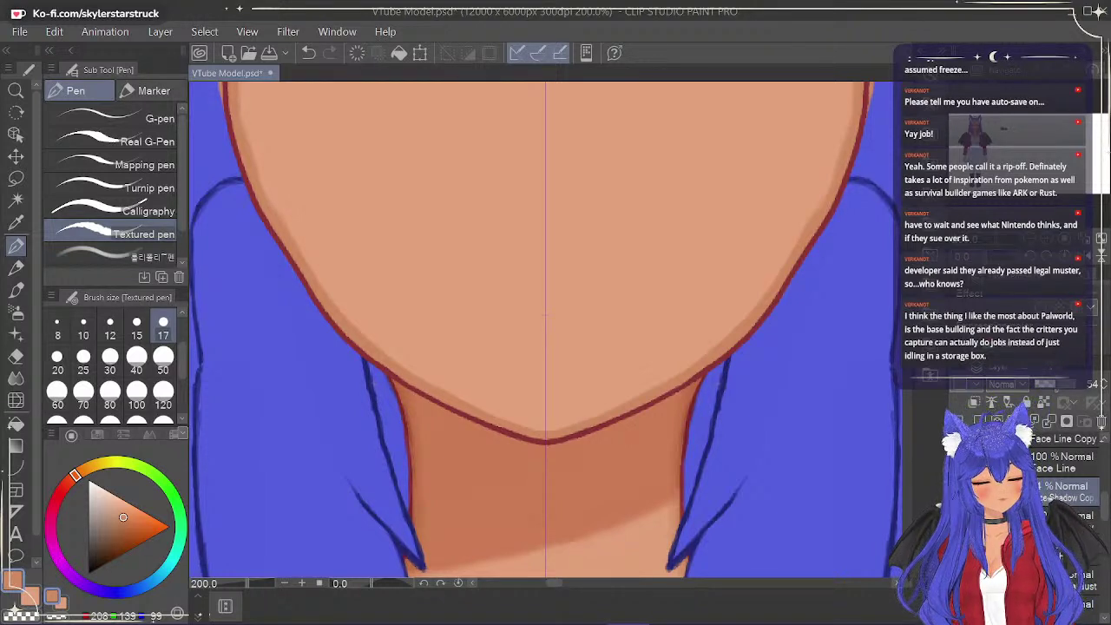
Erase the old shadow around the whole face on the original Face Shadow layer with the large Hard eraser.
click(1069, 521)
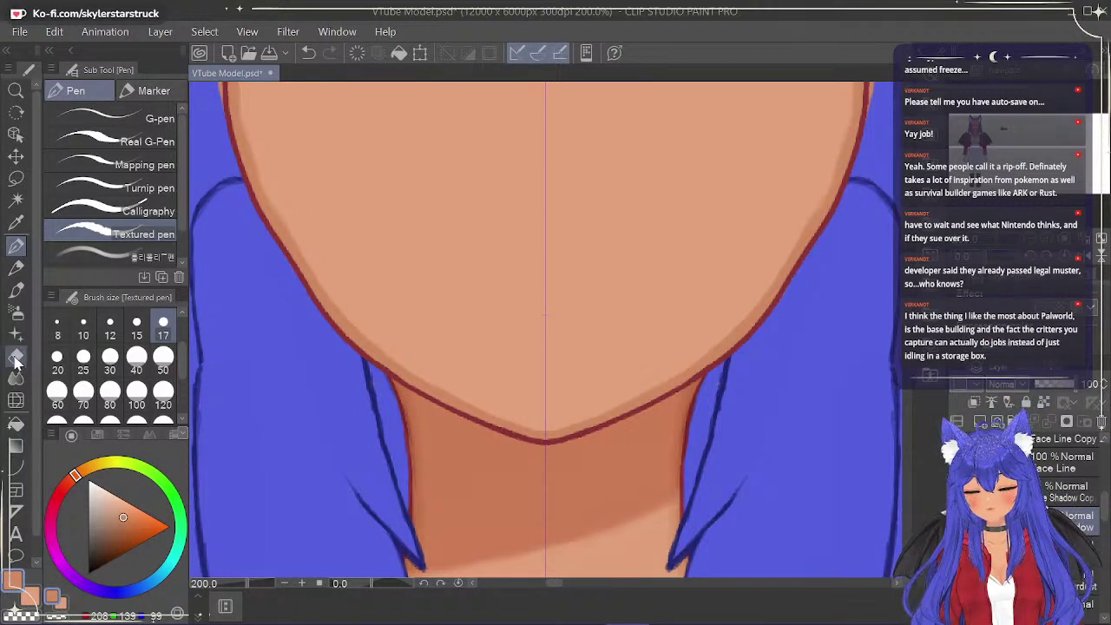
key(e)
click(163, 420)
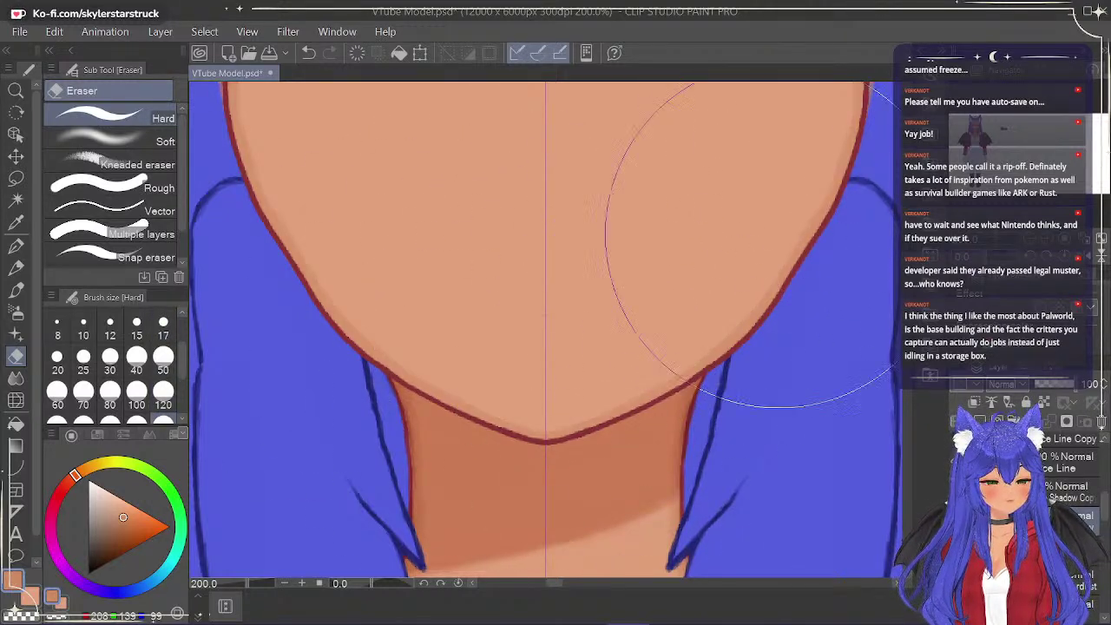
scroll(818, 198, up, 5)
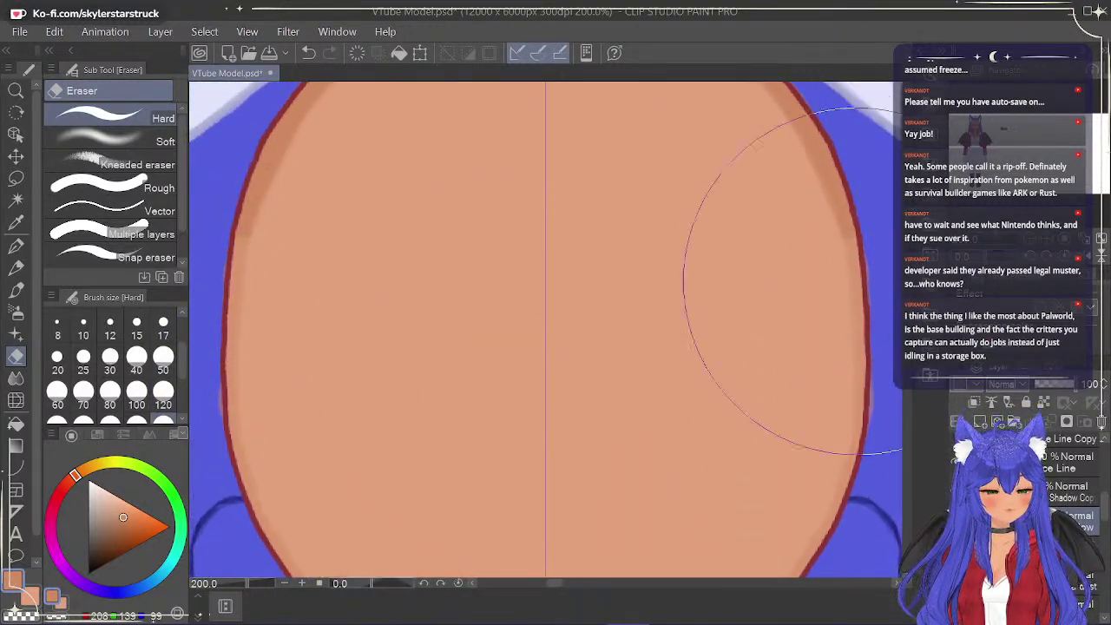
scroll(545, 330, up, 5)
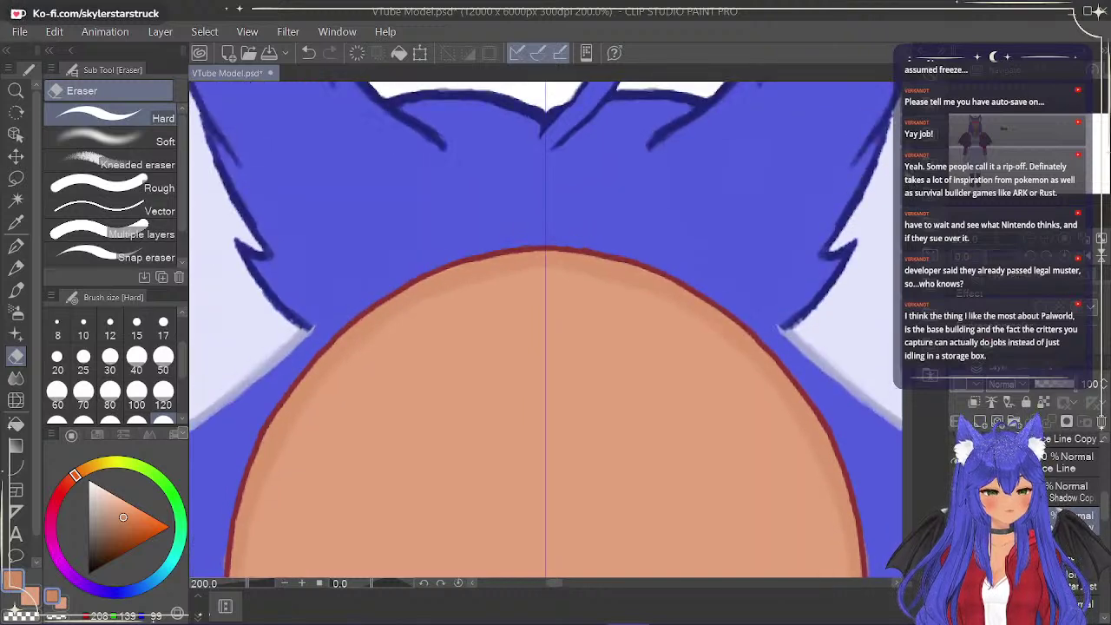
scroll(545, 330, down, 8)
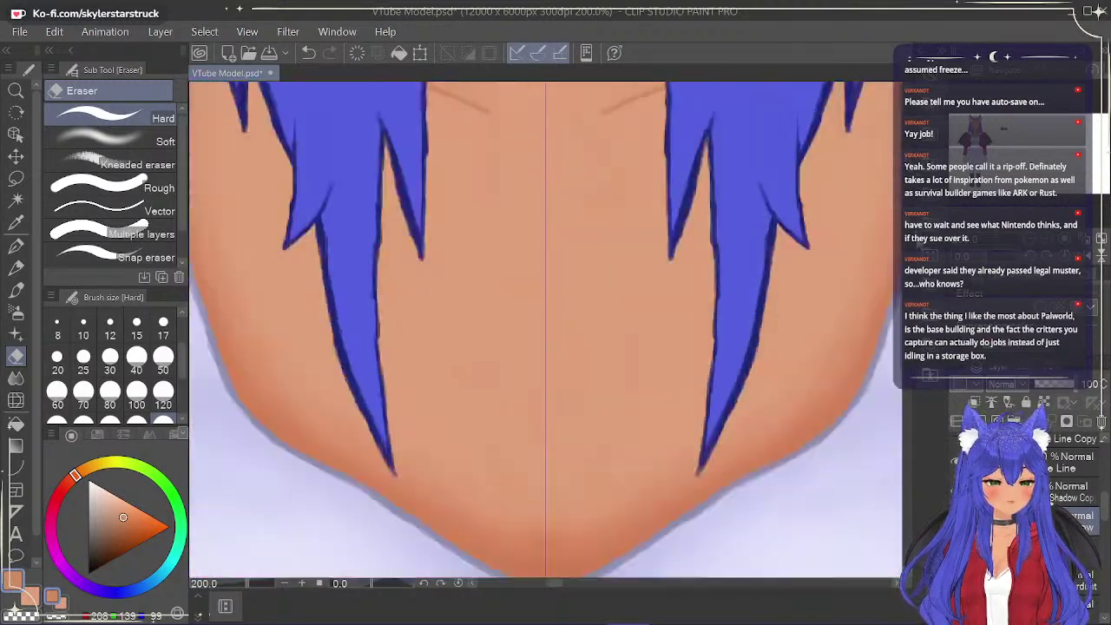
scroll(545, 330, up, 3)
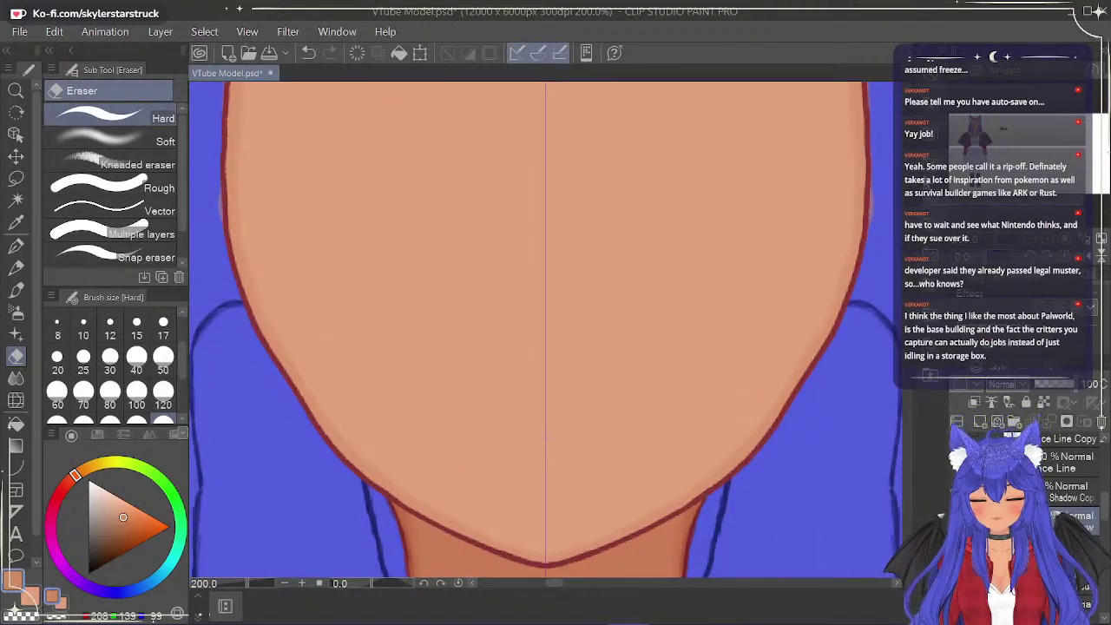
Try a shadow stroke at the chin with the Textured pen at brush size 15, and undo it.
click(16, 245)
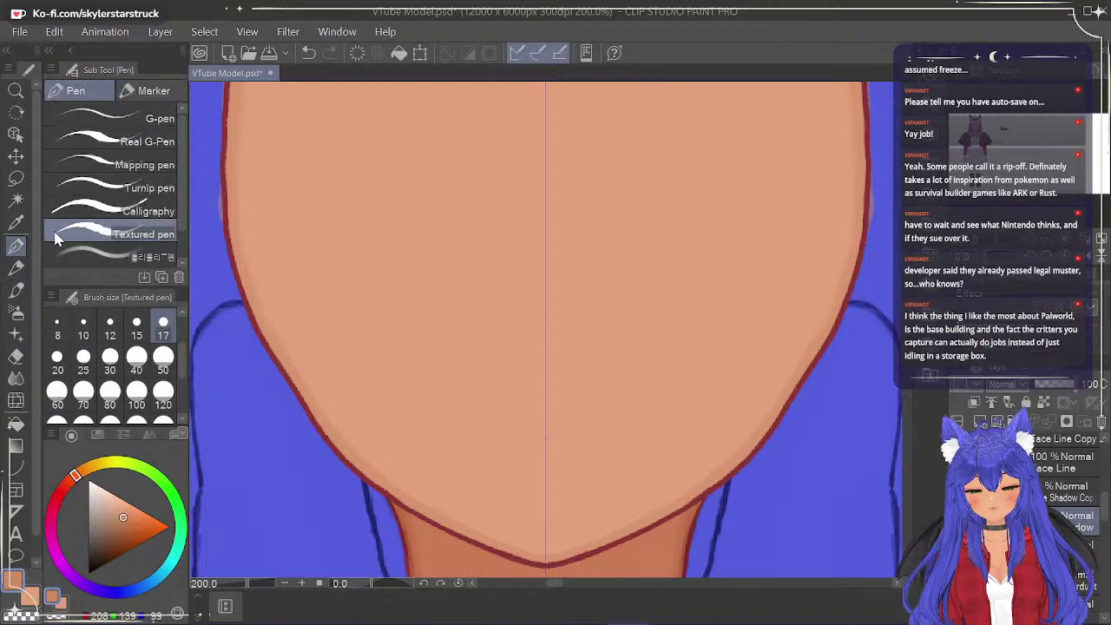
click(136, 326)
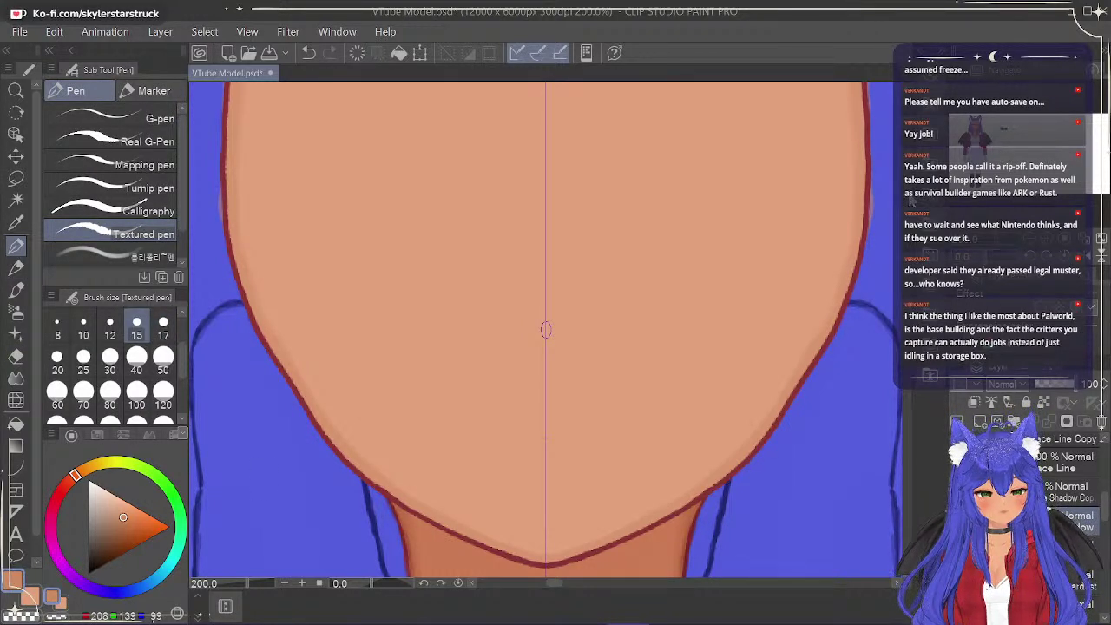
scroll(545, 329, up, 2)
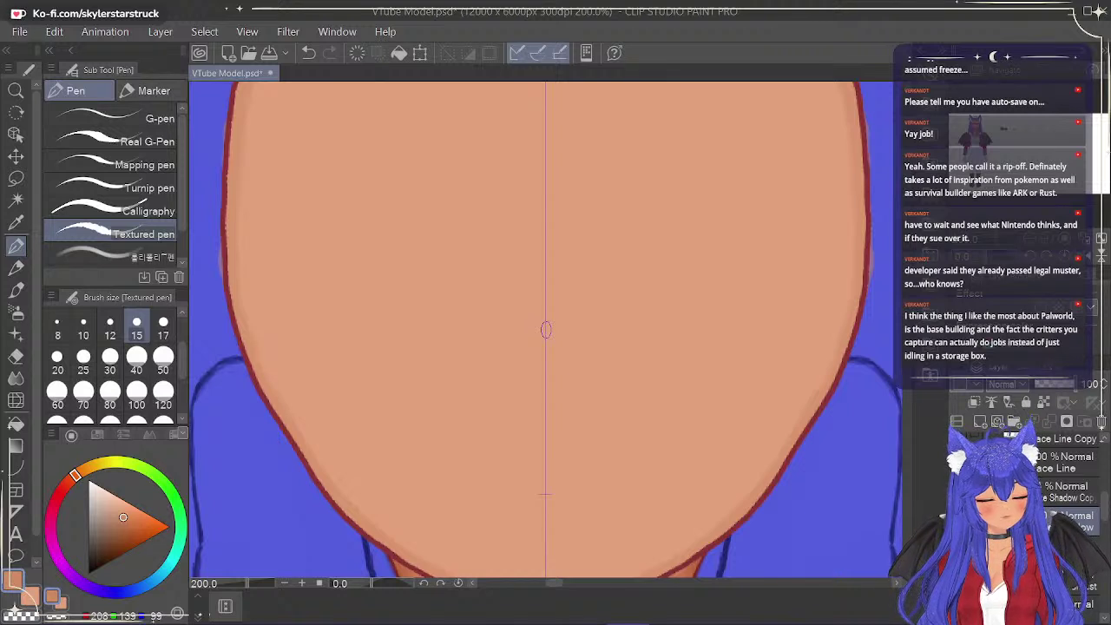
key(ctrl+d)
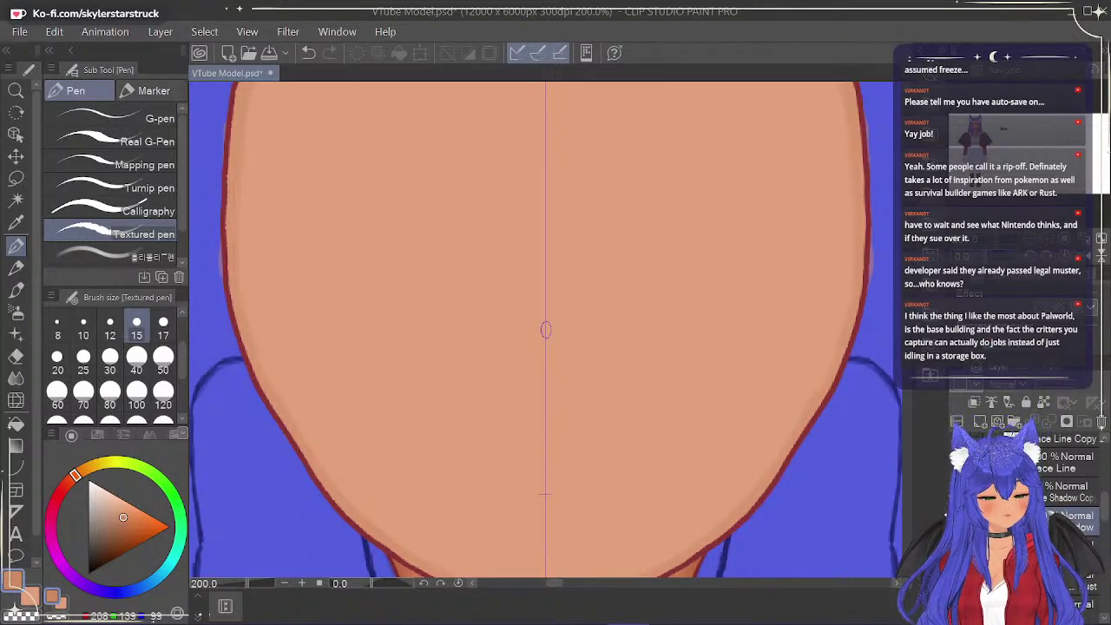
key(ctrl+z)
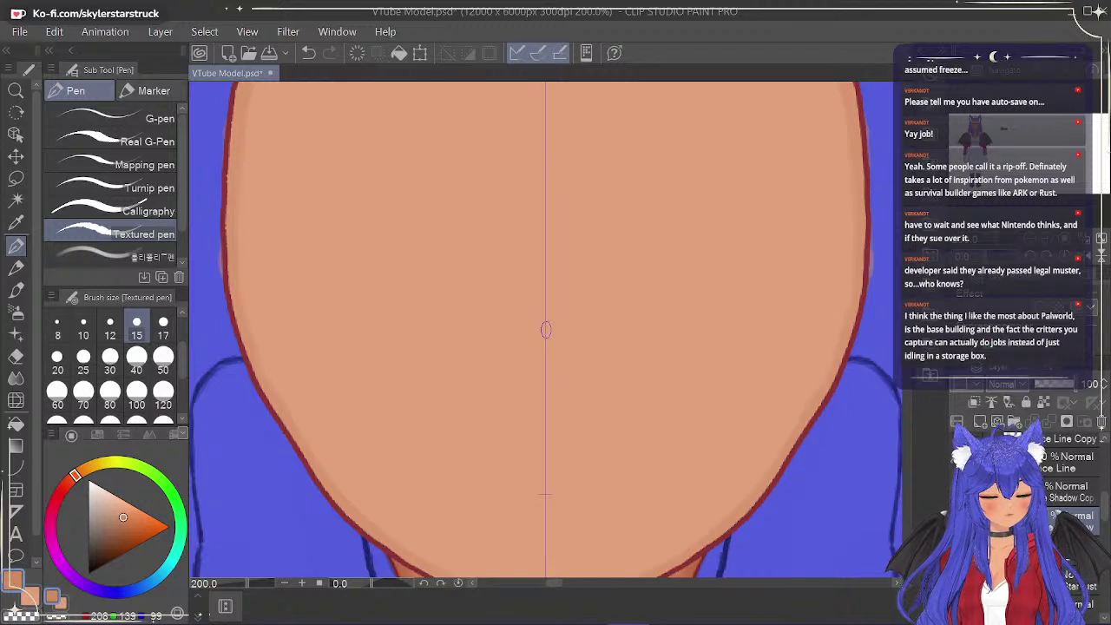
drag(545, 495, 545, 401)
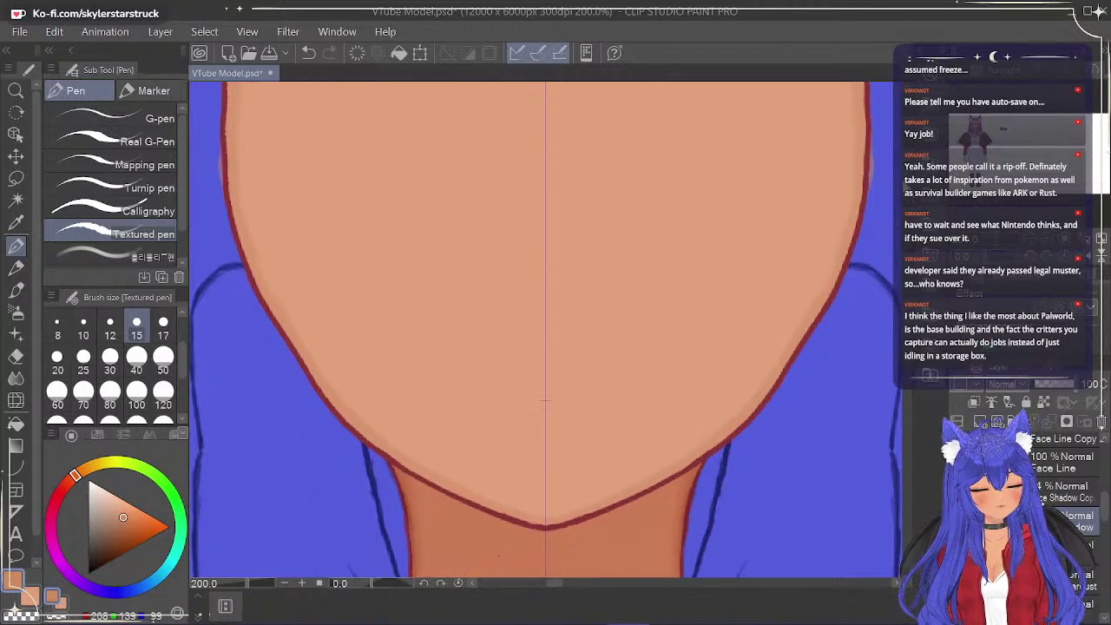
drag(548, 520, 564, 517)
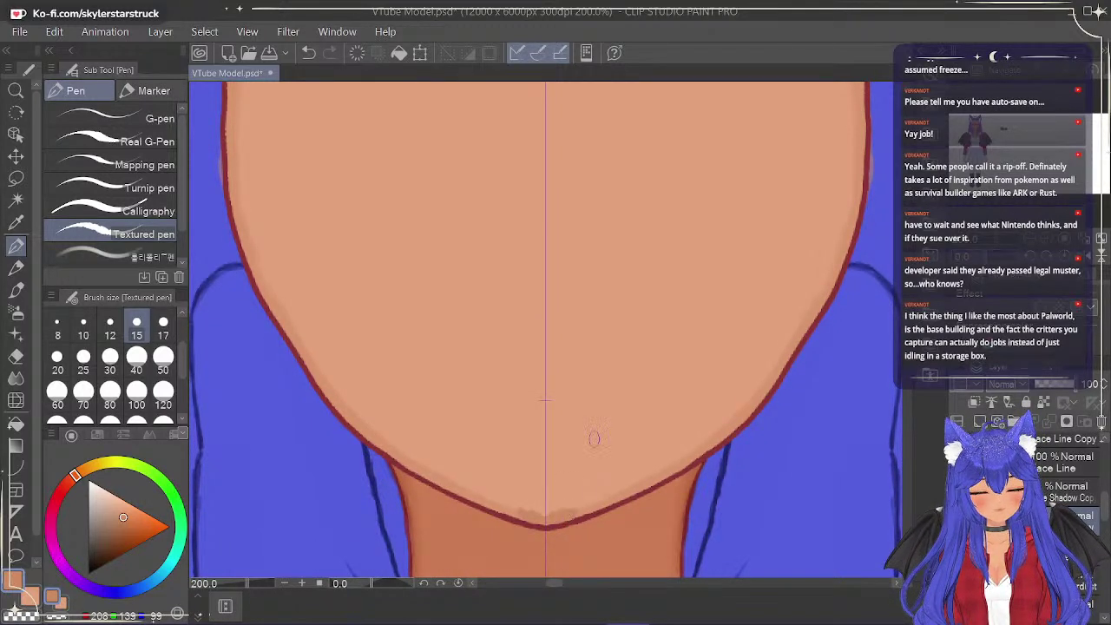
key(ctrl+z)
Paint the face shadow along the inside of the chin and jaw outline with the Textured pen at brush size 10.
key(bracketleft)
key(bracketleft)
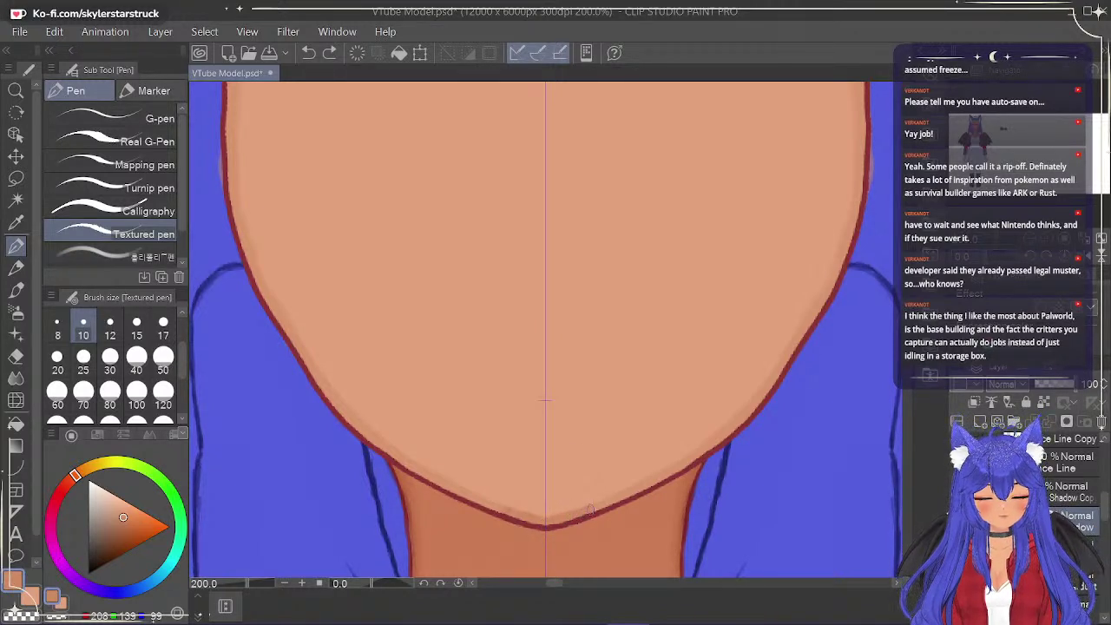
drag(573, 518, 596, 504)
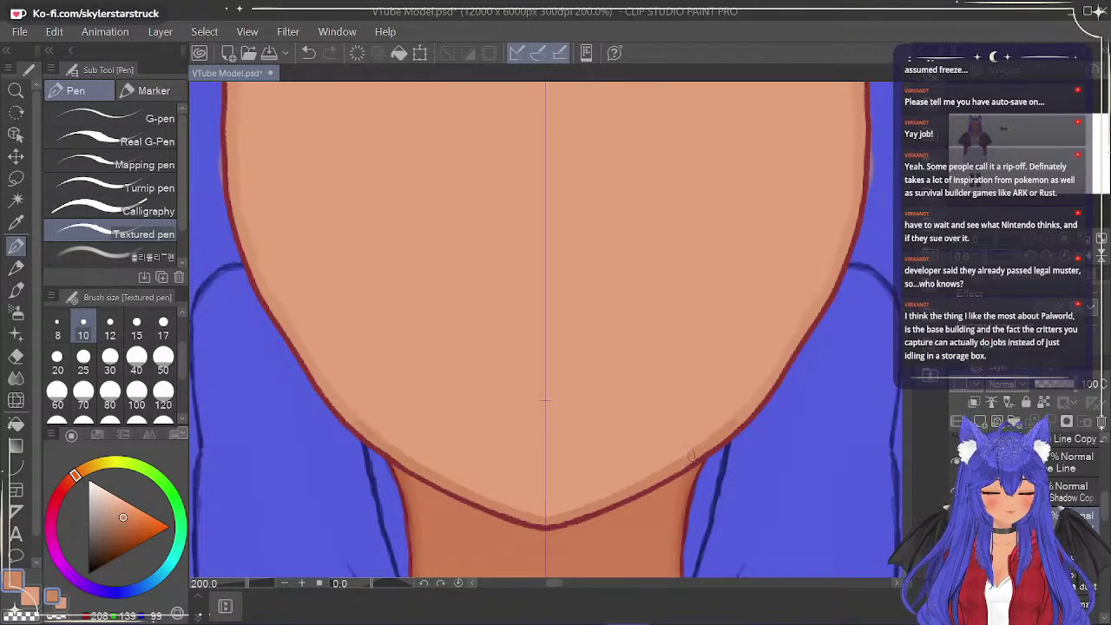
key(ctrl+z)
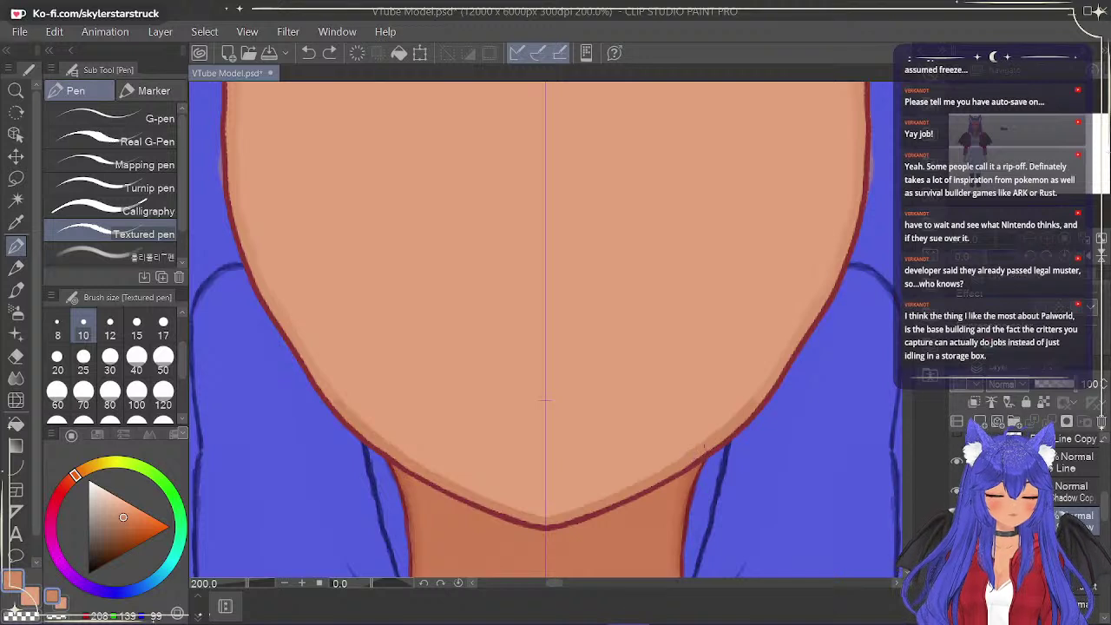
key(ctrl+z)
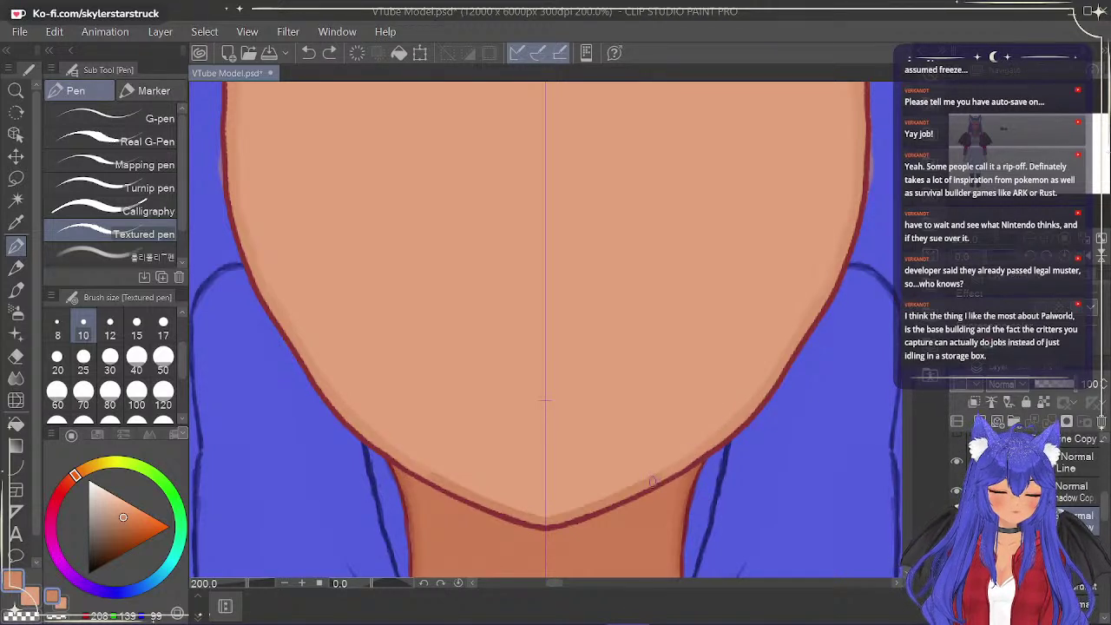
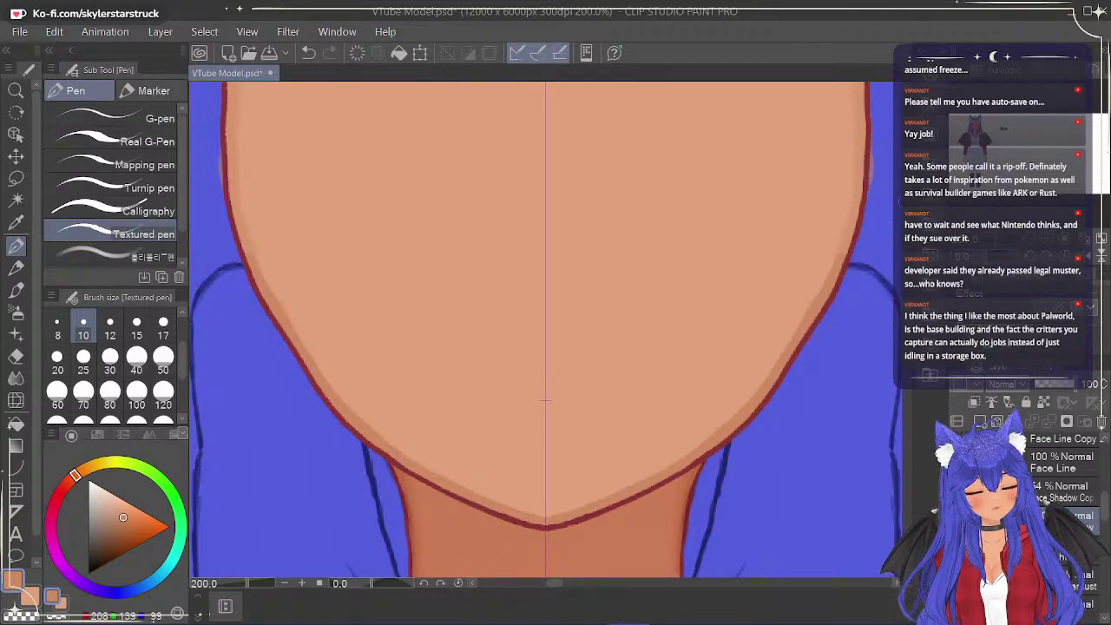
Extend the face shadow up along the cheeks, erasing and redoing the uneven strokes beside the head outline.
drag(908, 207, 908, 202)
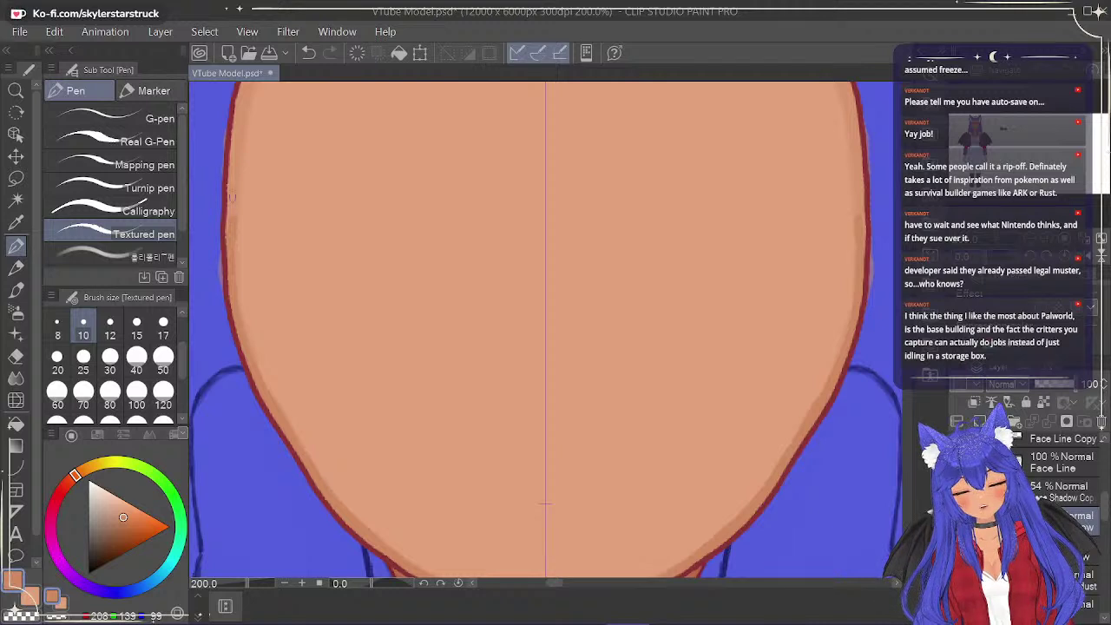
click(15, 356)
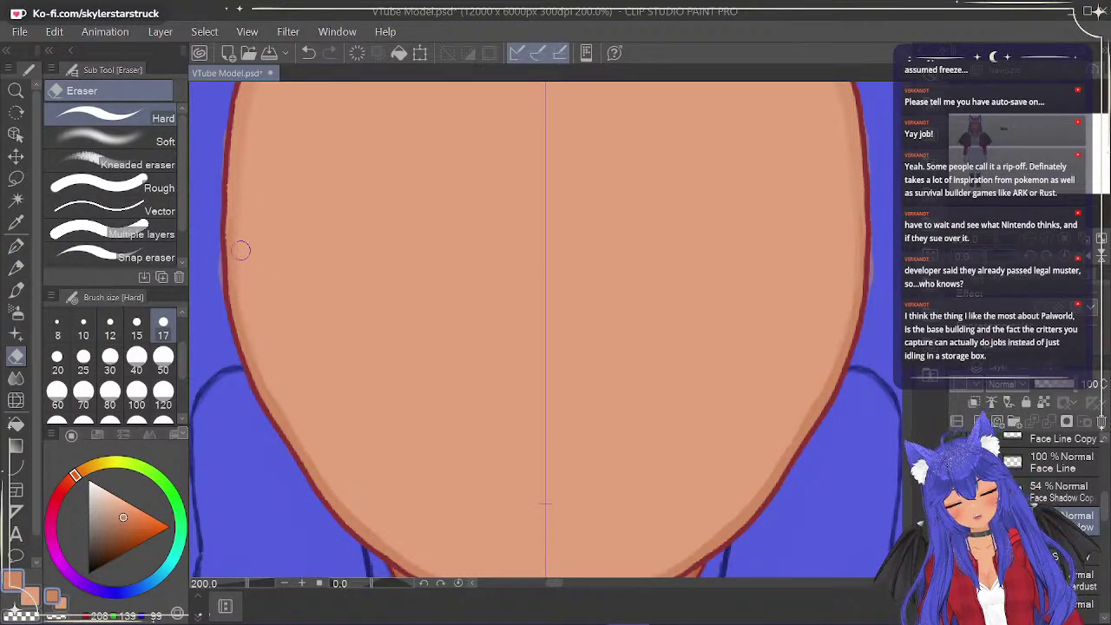
click(16, 246)
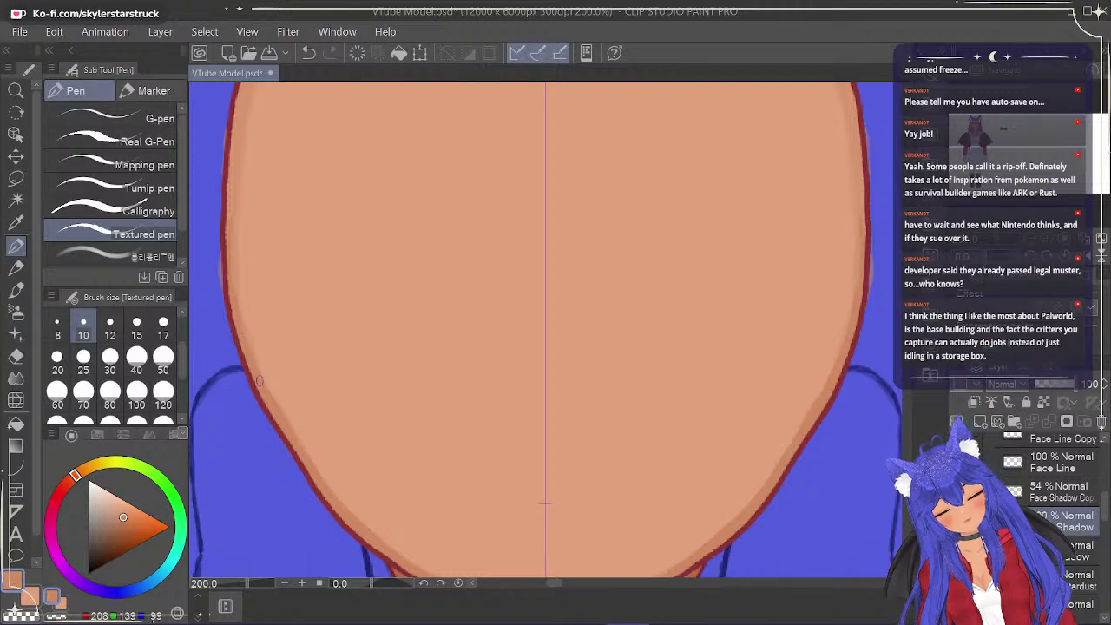
key(ctrl+z)
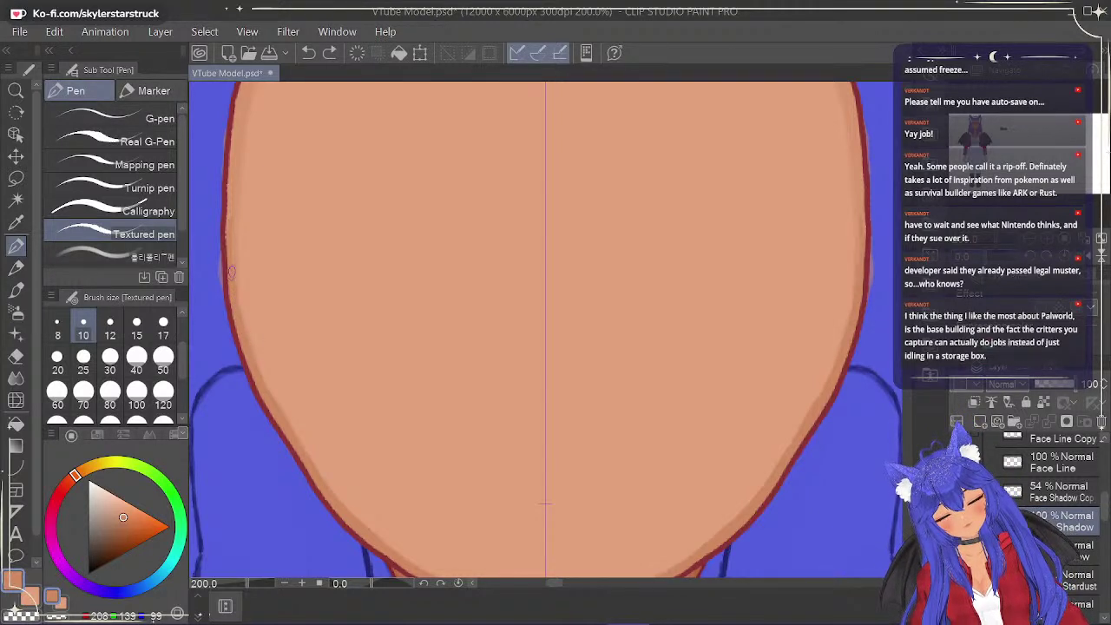
drag(237, 312, 232, 172)
mouse_move(233, 213)
mouse_down()
mouse_move(239, 147)
mouse_move(234, 184)
mouse_up()
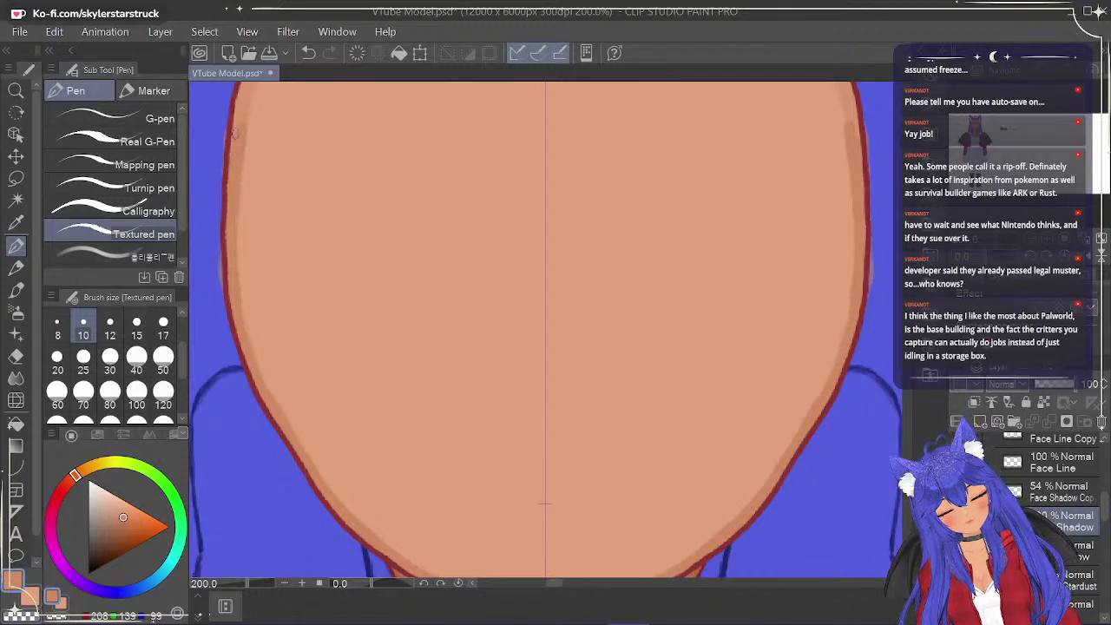
Continue the shadow band inside the head outline from the cheeks up past the temples.
scroll(236, 115, up, 2)
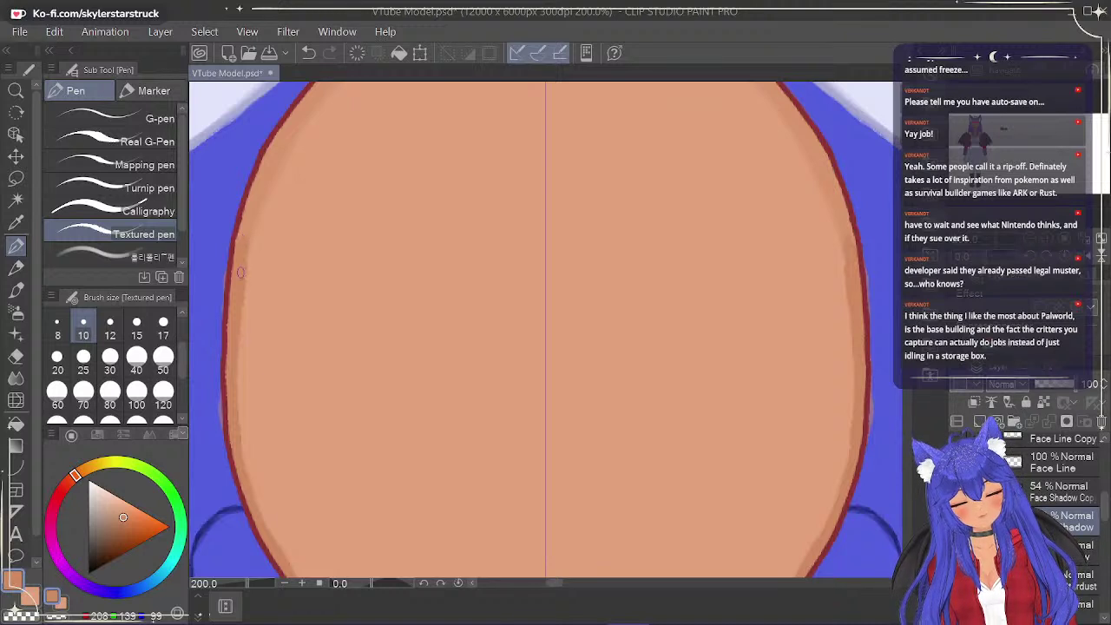
mouse_move(243, 259)
mouse_down()
mouse_move(262, 193)
mouse_move(256, 209)
mouse_up()
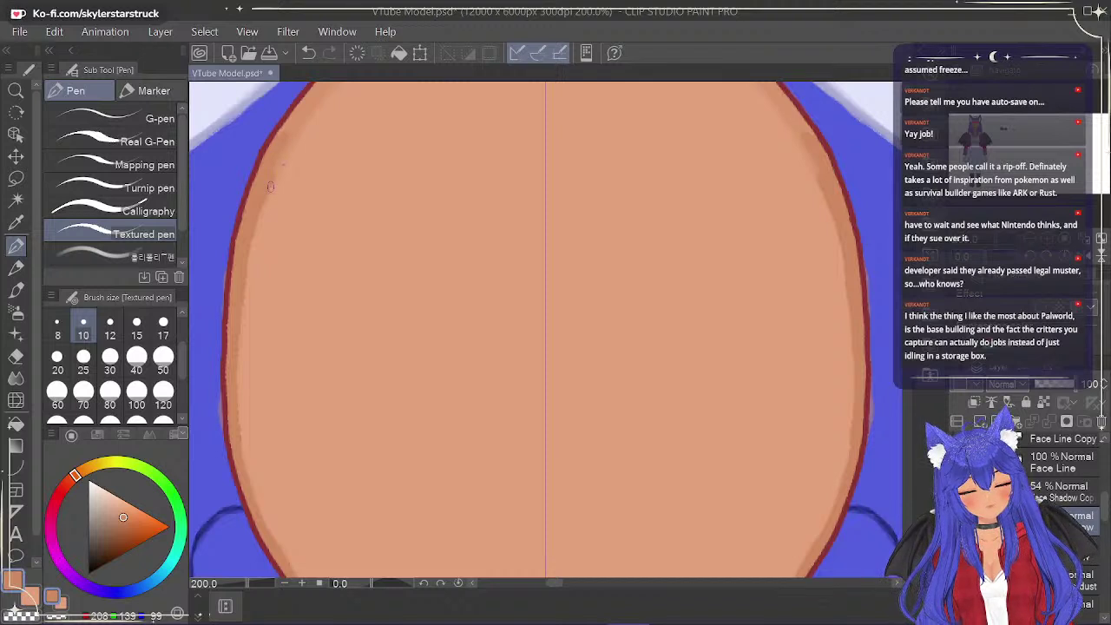
drag(261, 196, 319, 101)
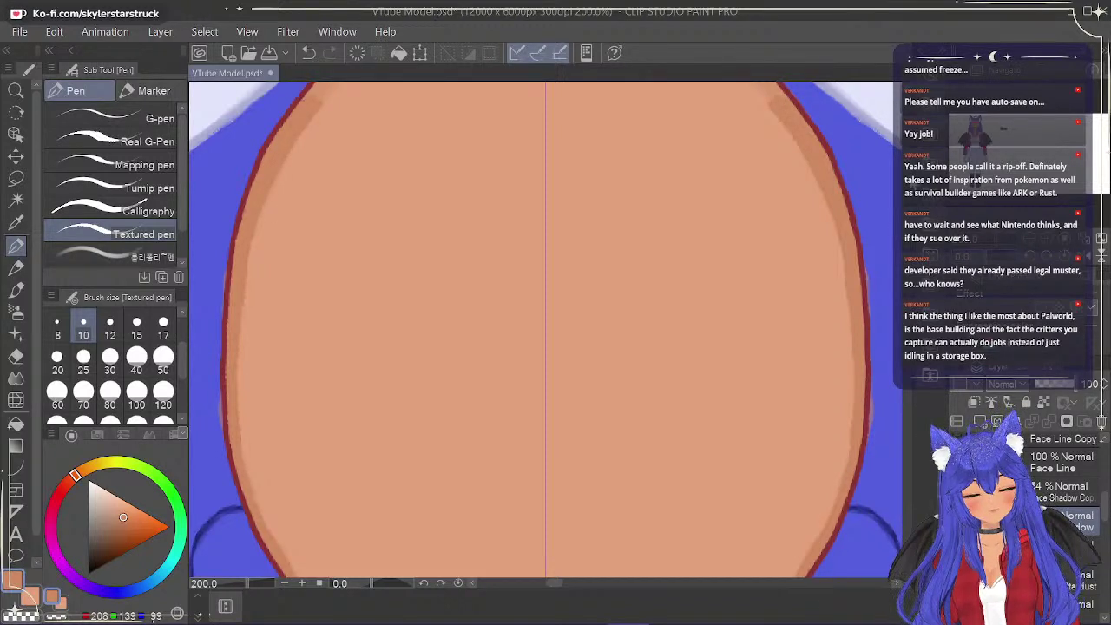
Close the shadow band across the forehead up to the symmetry line at the crown of the head.
scroll(300, 98, up, 5)
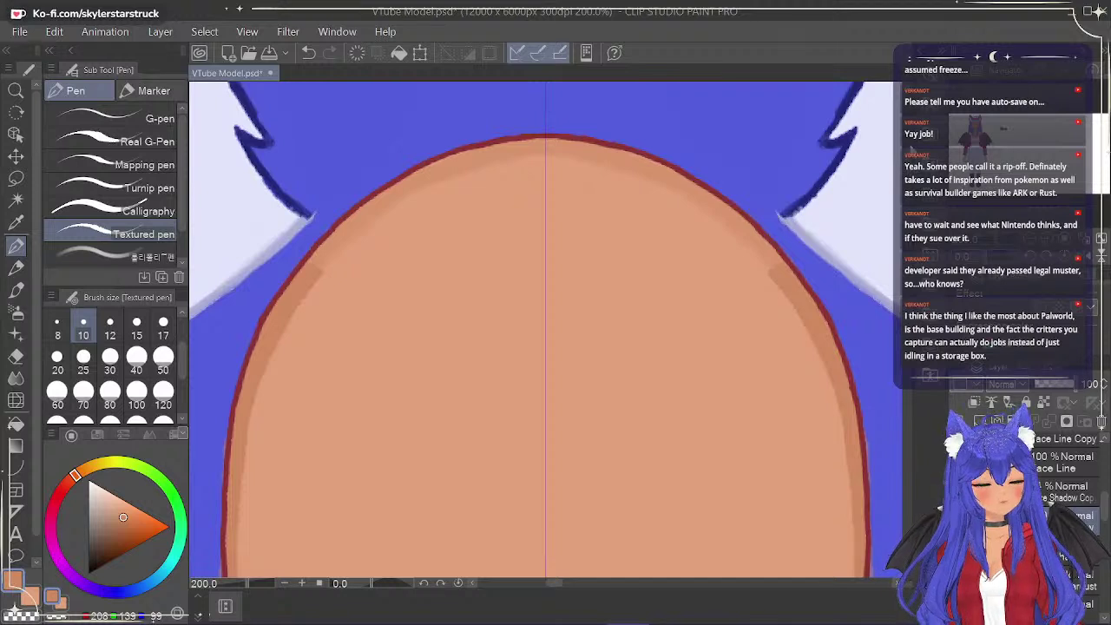
drag(319, 270, 361, 222)
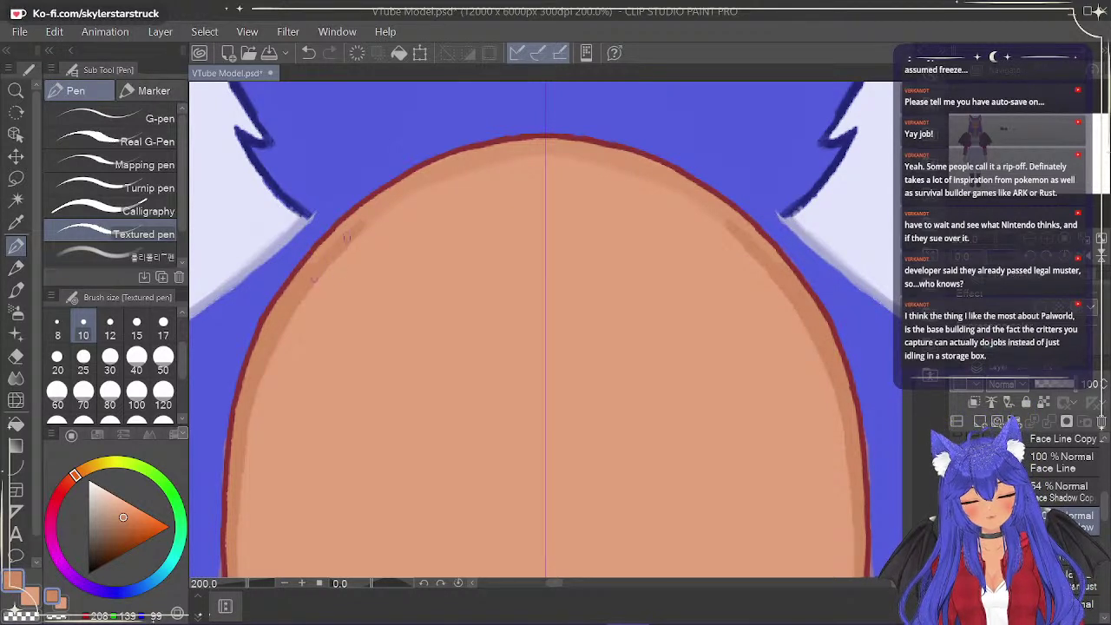
mouse_move(316, 258)
mouse_down()
mouse_move(377, 202)
mouse_move(333, 243)
mouse_move(374, 204)
mouse_move(353, 228)
mouse_move(391, 197)
mouse_move(347, 235)
mouse_move(428, 179)
mouse_move(382, 203)
mouse_move(421, 179)
mouse_move(387, 192)
mouse_move(477, 157)
mouse_move(428, 178)
mouse_up()
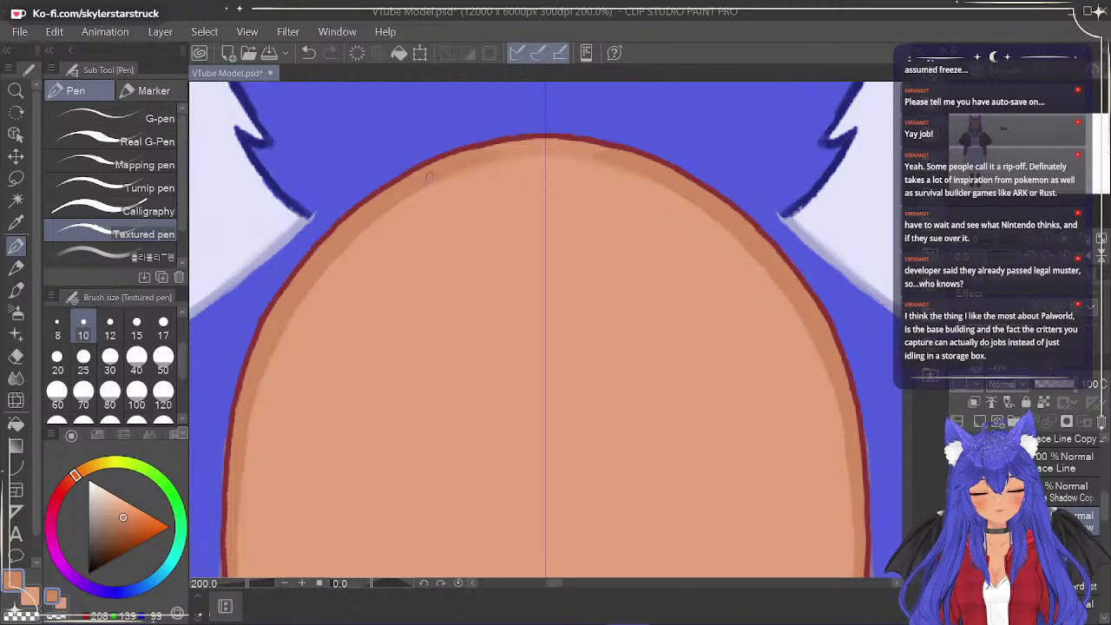
mouse_move(491, 148)
mouse_down()
mouse_move(423, 180)
mouse_move(543, 150)
mouse_up()
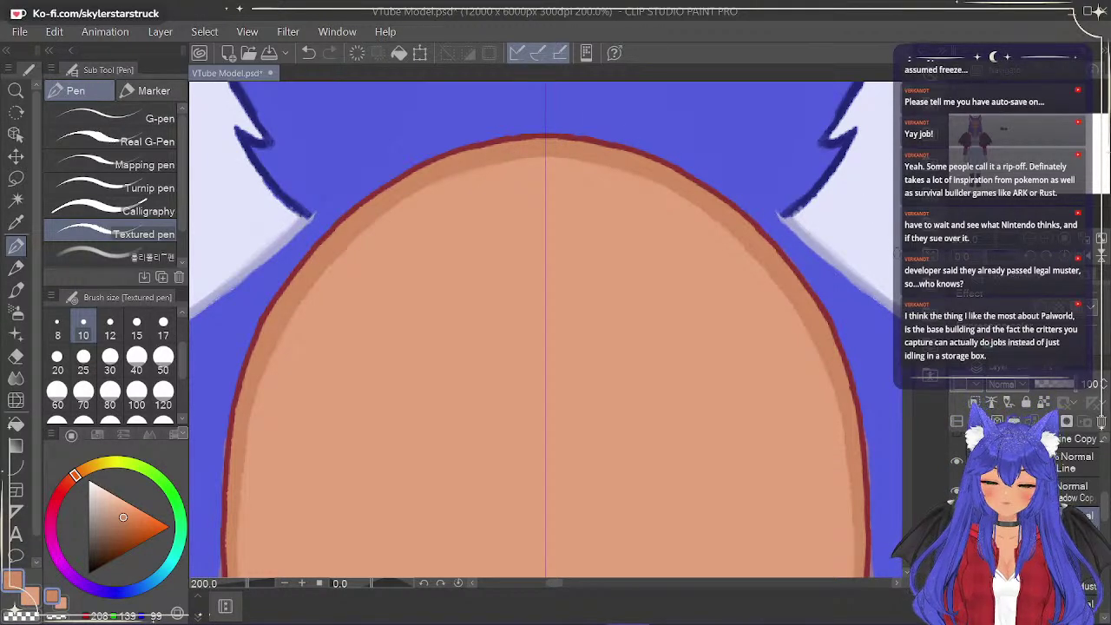
scroll(838, 318, down, 5)
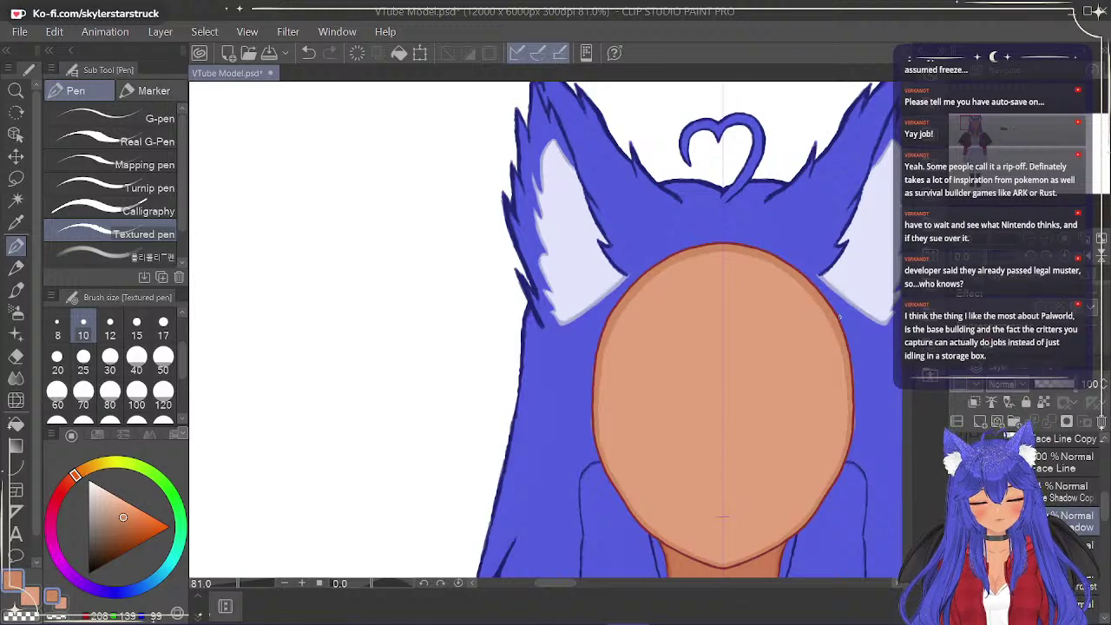
Soften the face shadow's inner edge along the chin and jaw with the Blur tool at brush size 12.
mouse_move(909, 202)
mouse_down()
mouse_move(909, 232)
mouse_move(910, 211)
mouse_up()
scroll(799, 319, up, 5)
scroll(800, 308, up, 2)
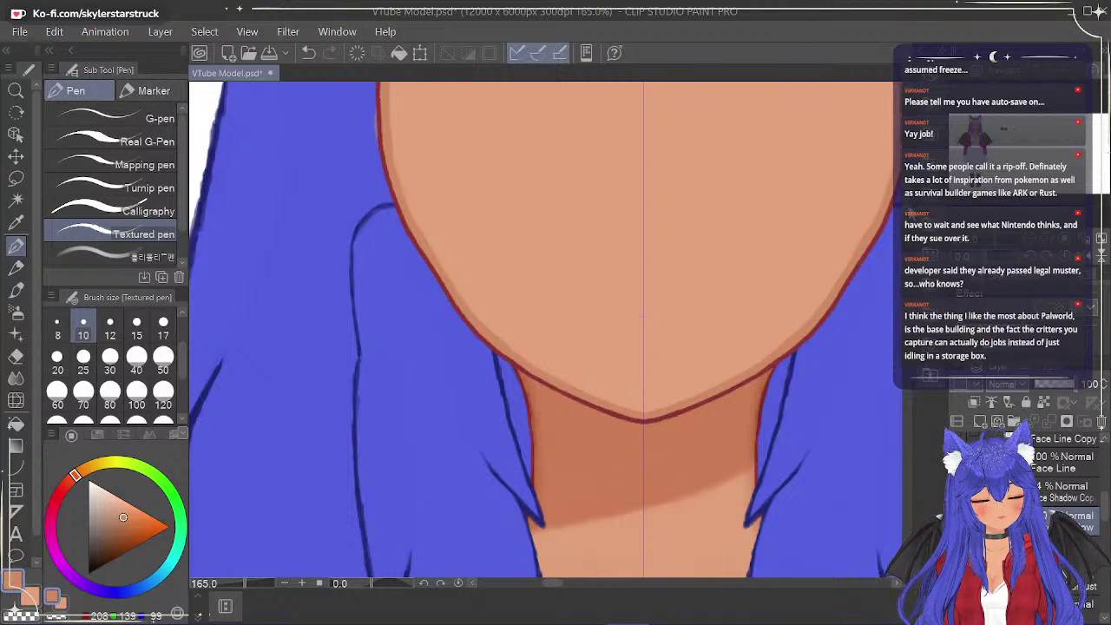
drag(910, 213, 909, 212)
drag(643, 330, 643, 403)
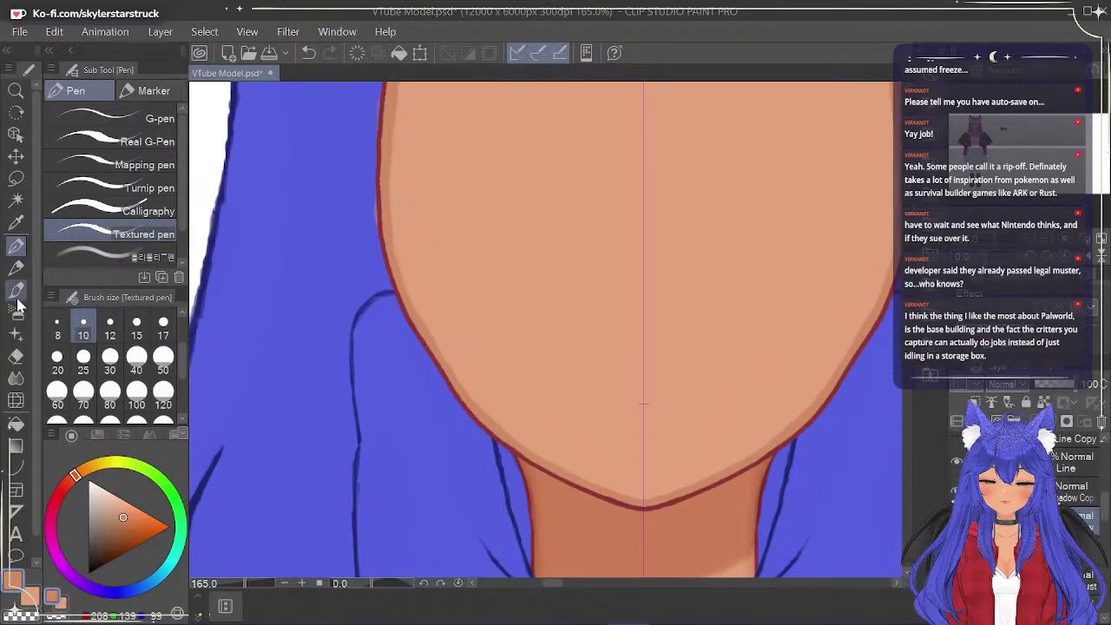
click(16, 378)
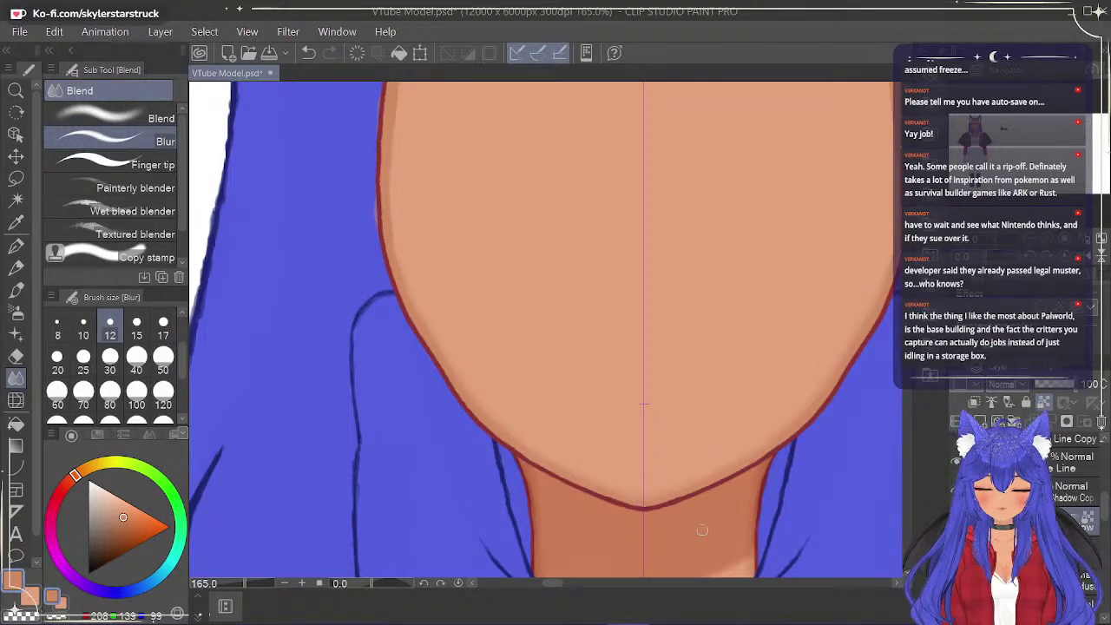
Continue blurring the shadow's inner edge up the cheeks and temples and across the forehead, undoing a bad stroke.
drag(544, 583, 549, 585)
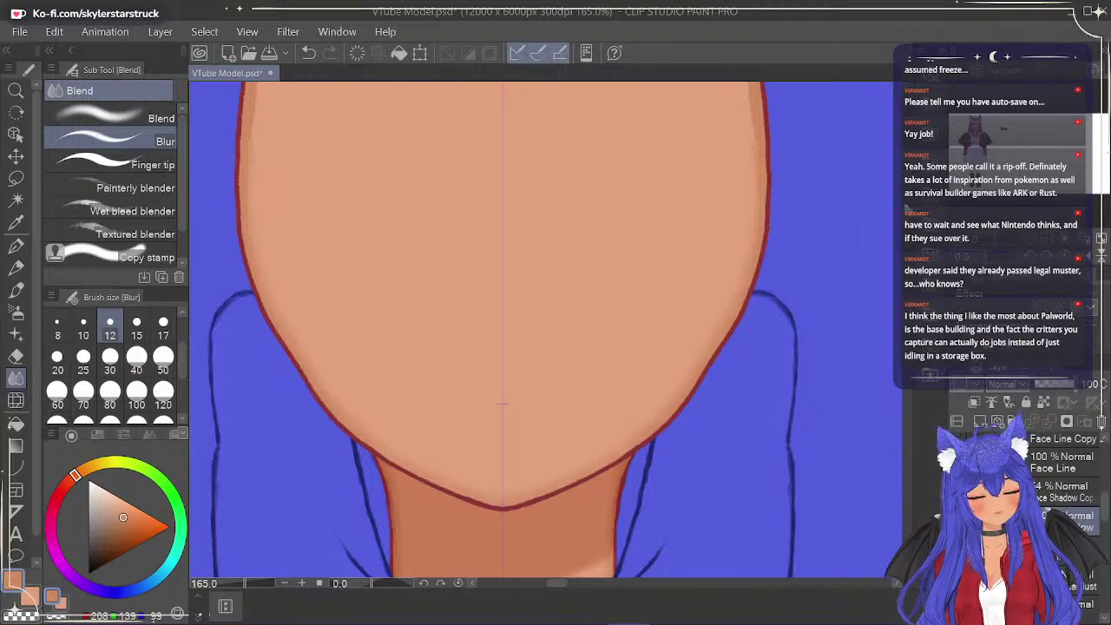
drag(906, 207, 911, 200)
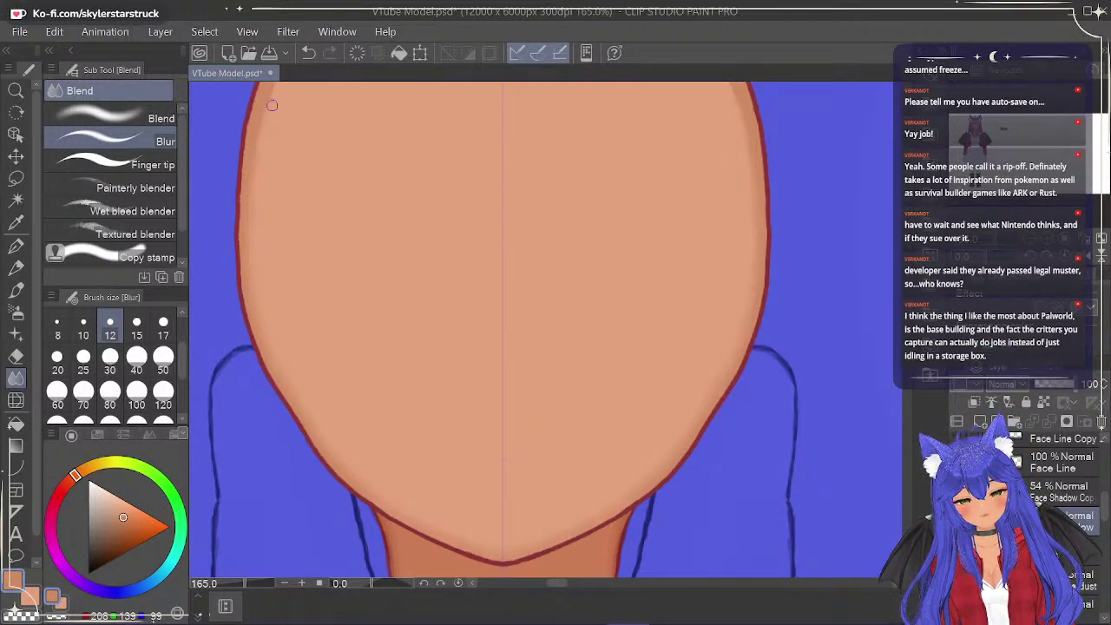
key(ctrl+z)
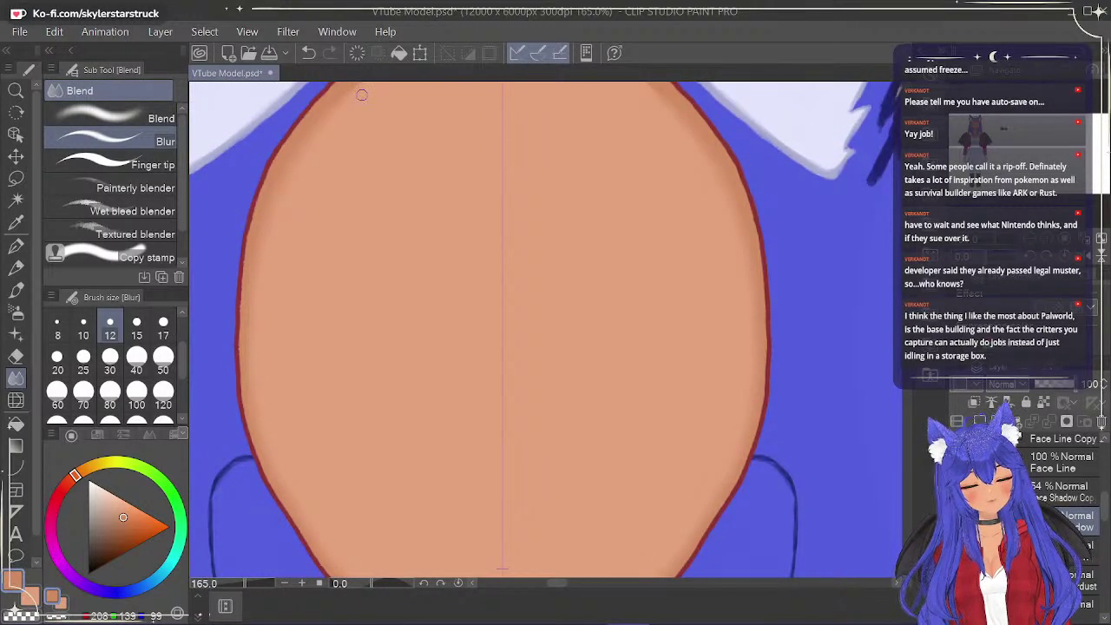
drag(908, 196, 908, 171)
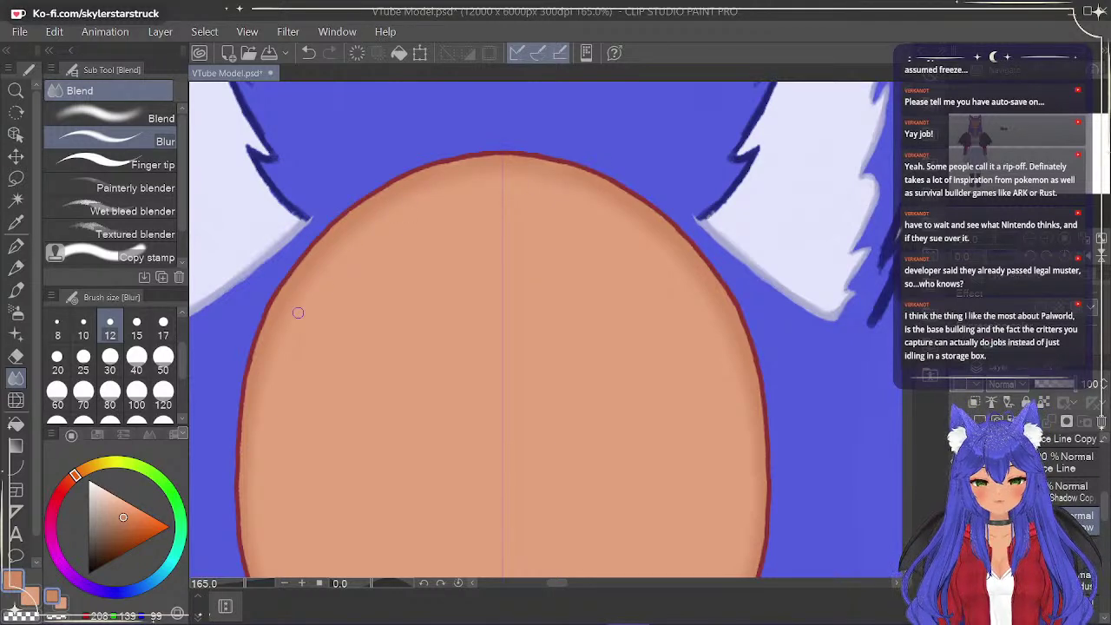
scroll(298, 316, down, 5)
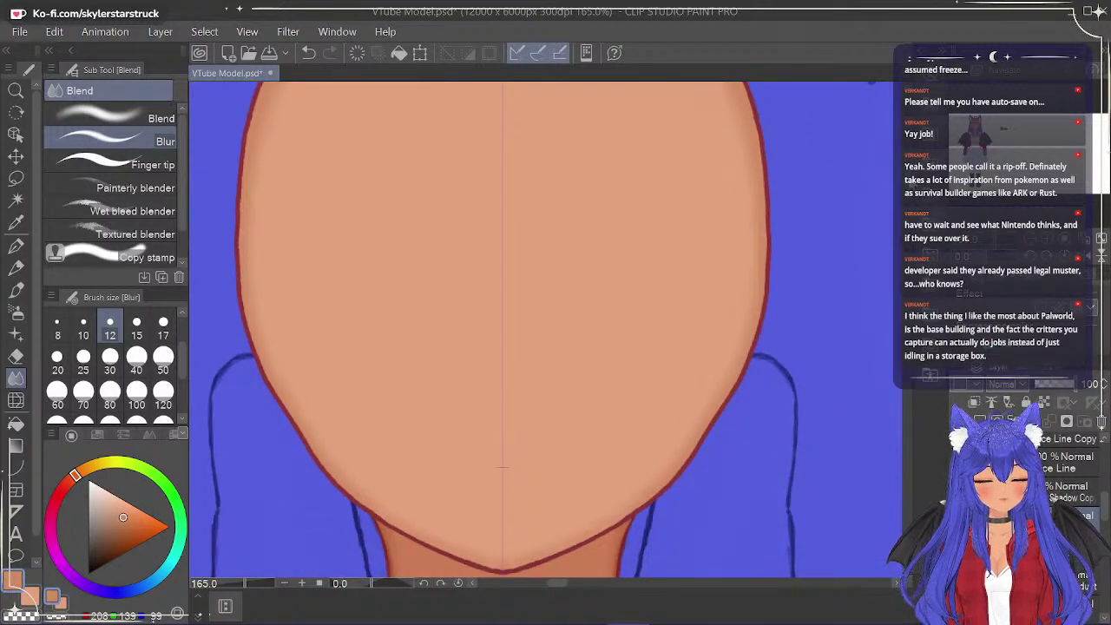
Widen the forehead shadow from temple to temple below the head outline with the Textured pen at size 10.
scroll(547, 330, down, 5)
scroll(781, 187, up, 3)
scroll(780, 187, down, 1)
scroll(780, 187, down, 6)
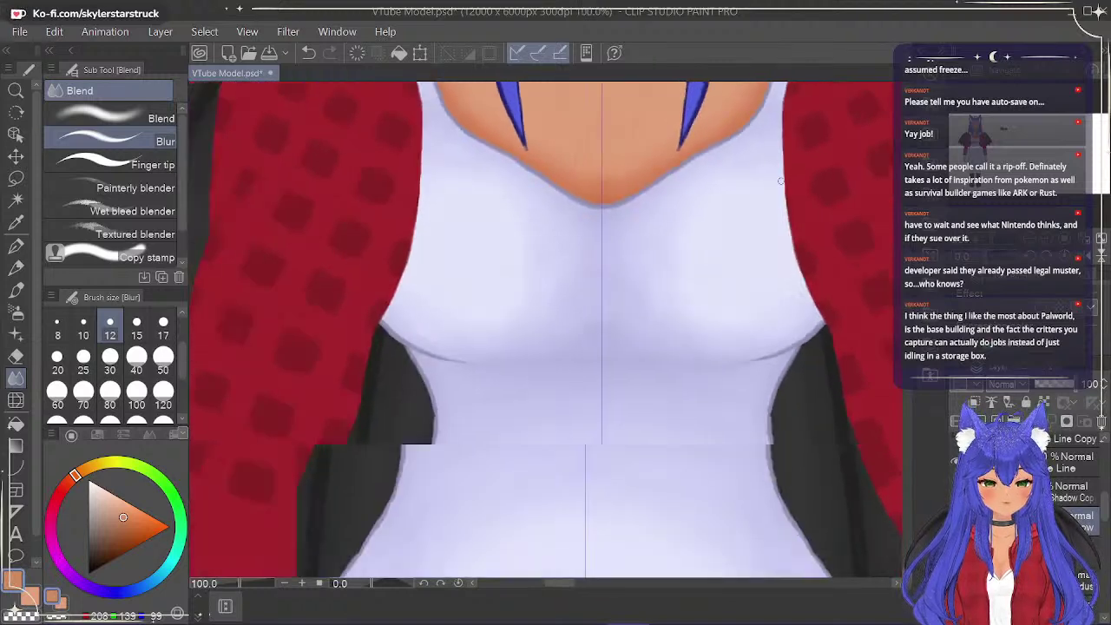
scroll(545, 329, up, 5)
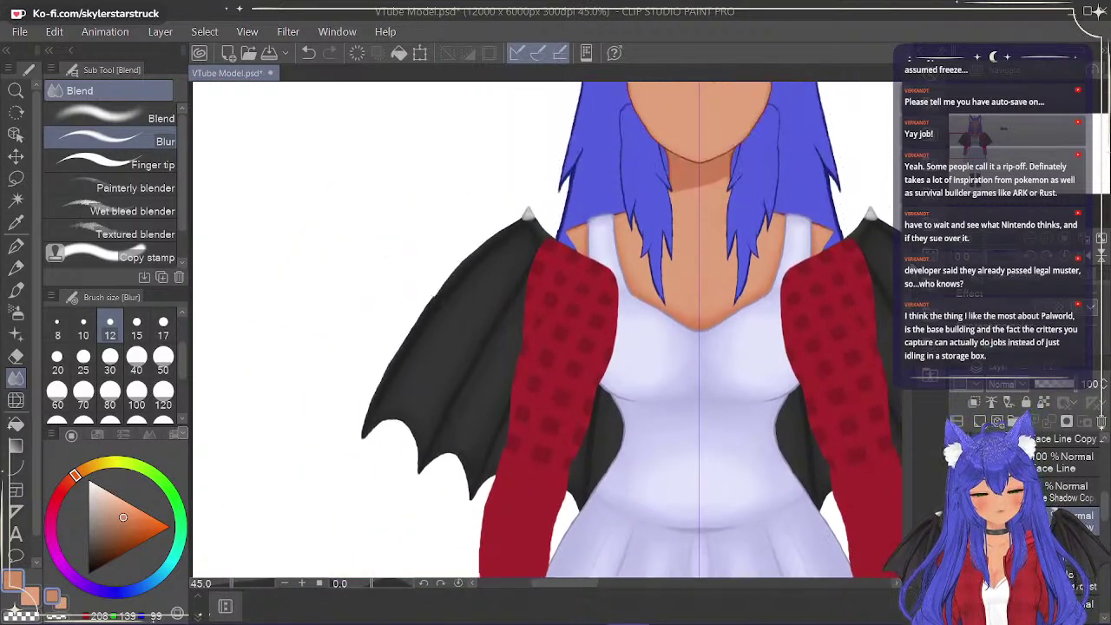
scroll(855, 261, up, 5)
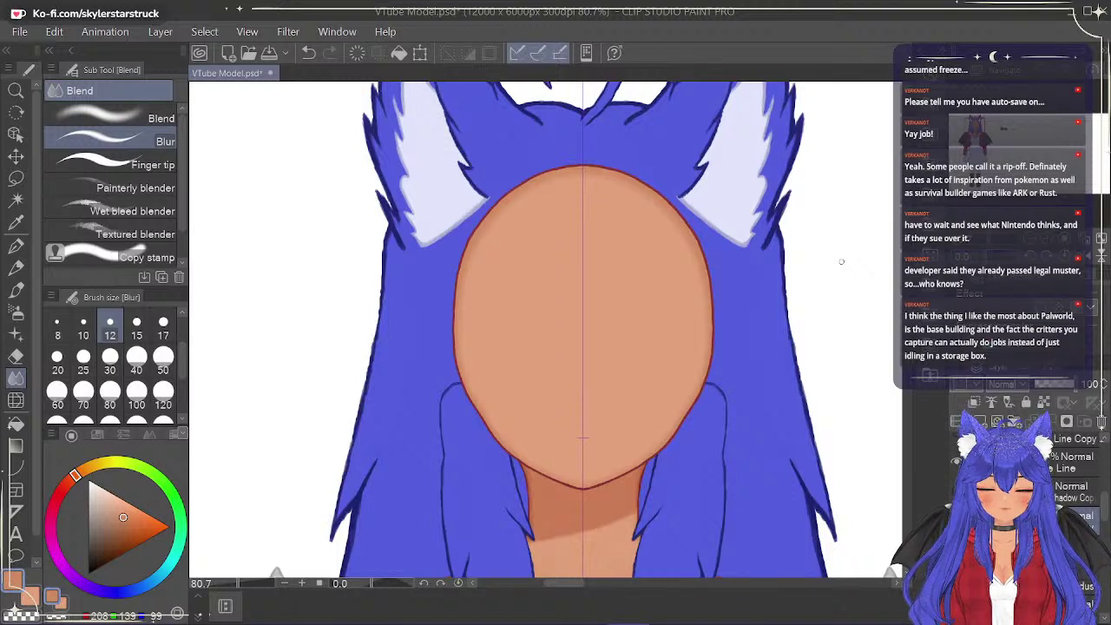
click(16, 246)
drag(526, 191, 615, 175)
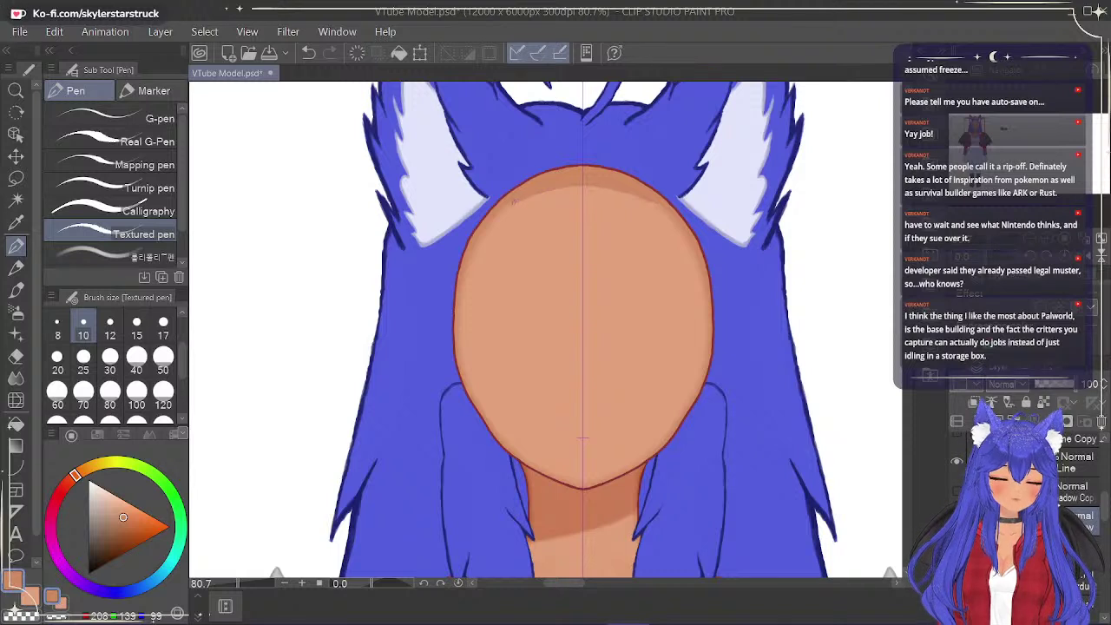
drag(488, 226, 552, 186)
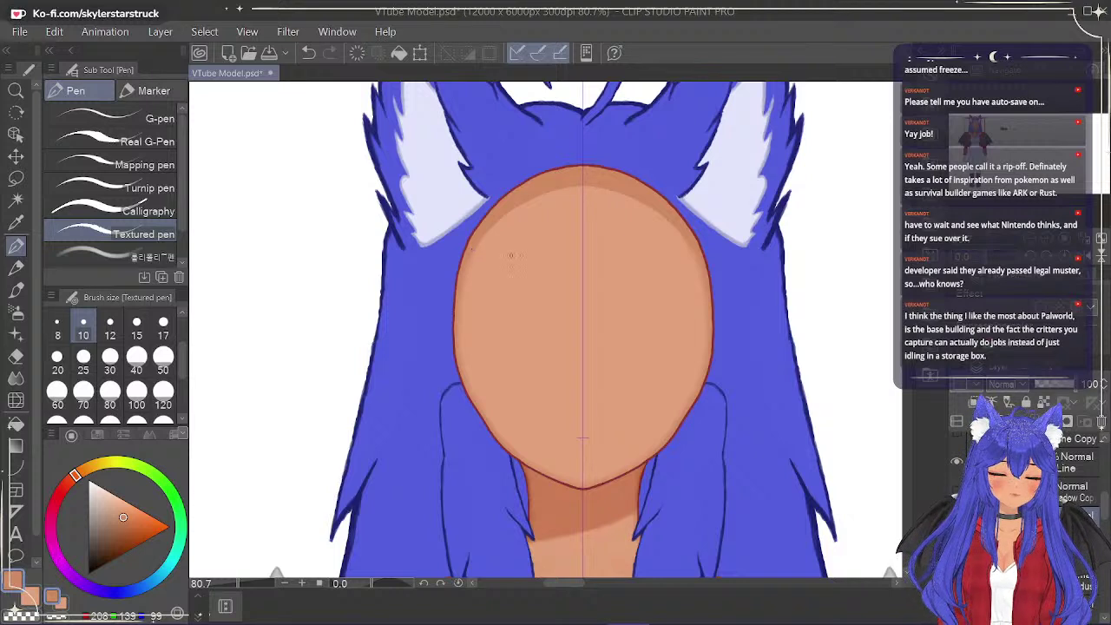
Blur the lower edge of the widened forehead shadow into the skin at brush size 12.
click(16, 378)
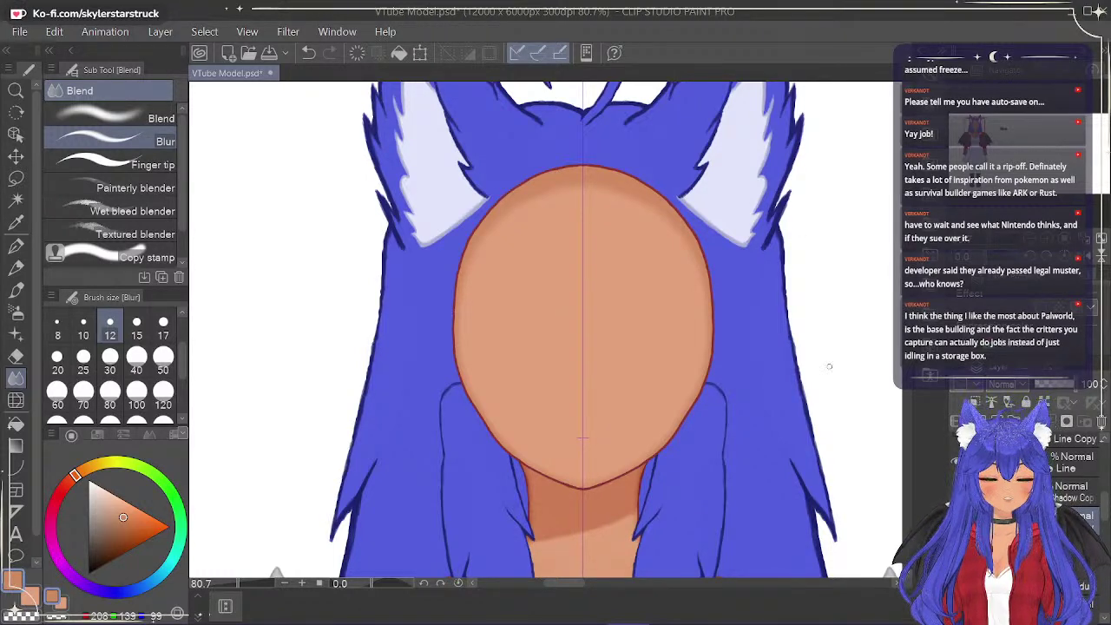
scroll(834, 378, up, 2)
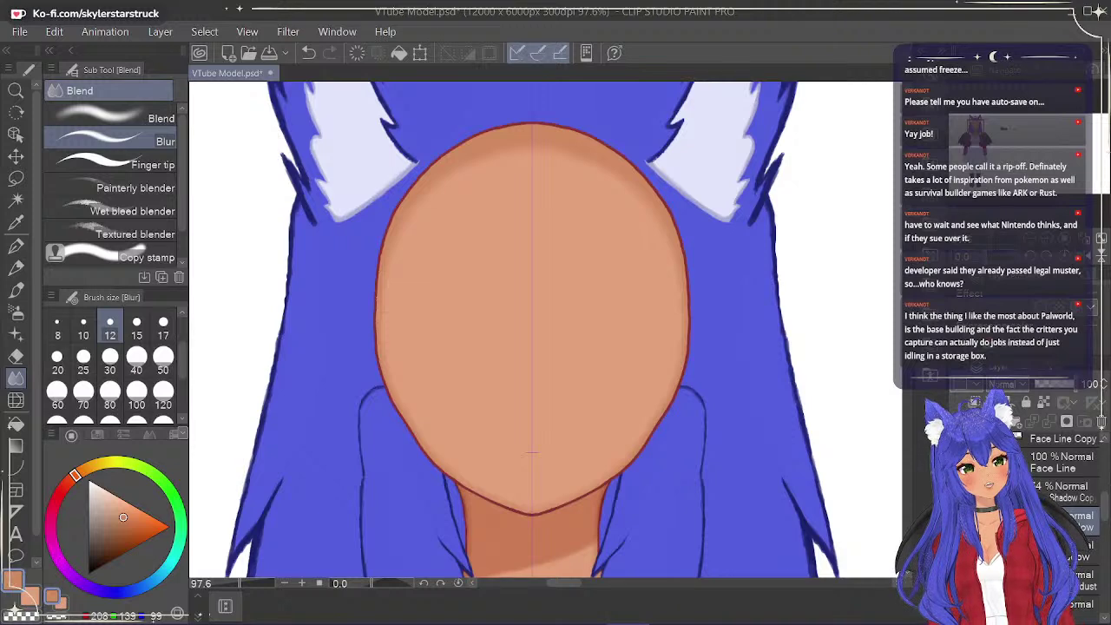
mouse_move(964, 622)
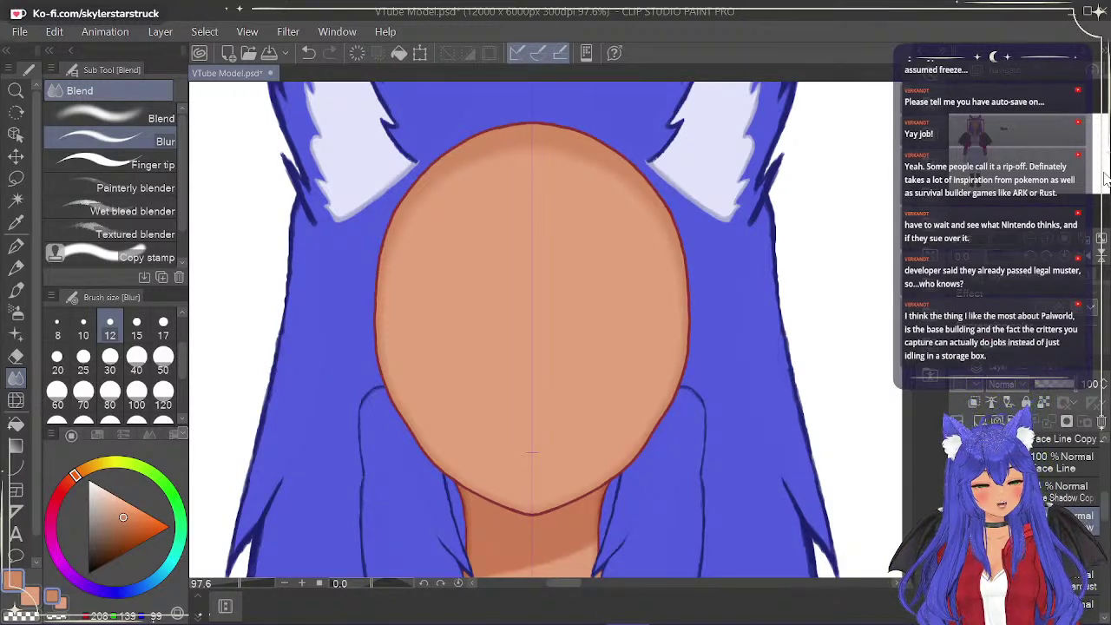
drag(908, 212, 909, 217)
scroll(877, 293, up, 1)
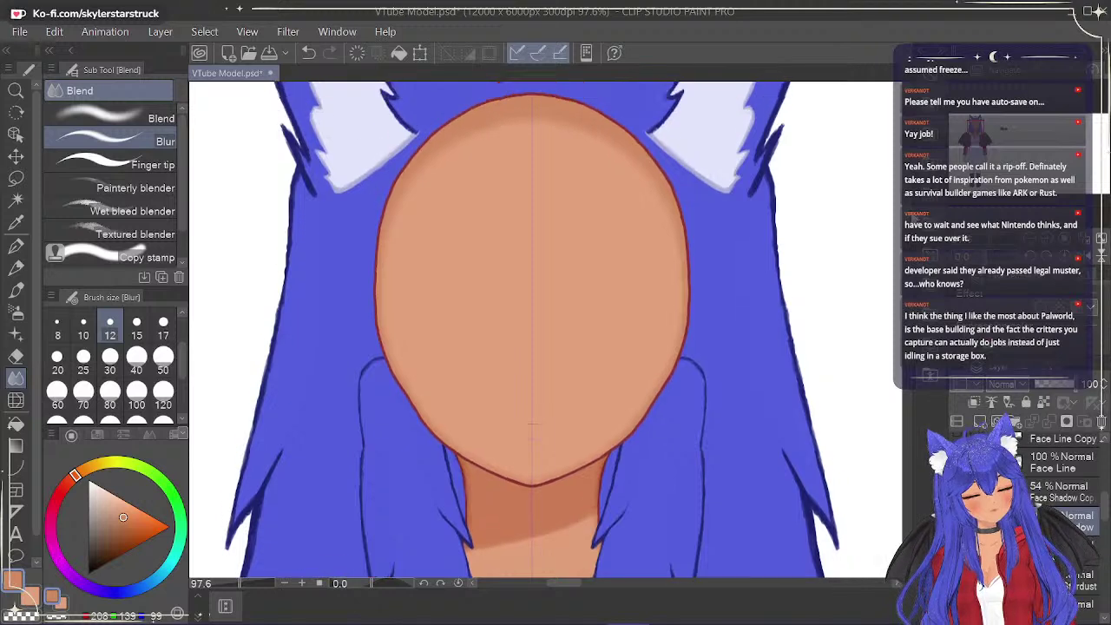
drag(577, 582, 576, 582)
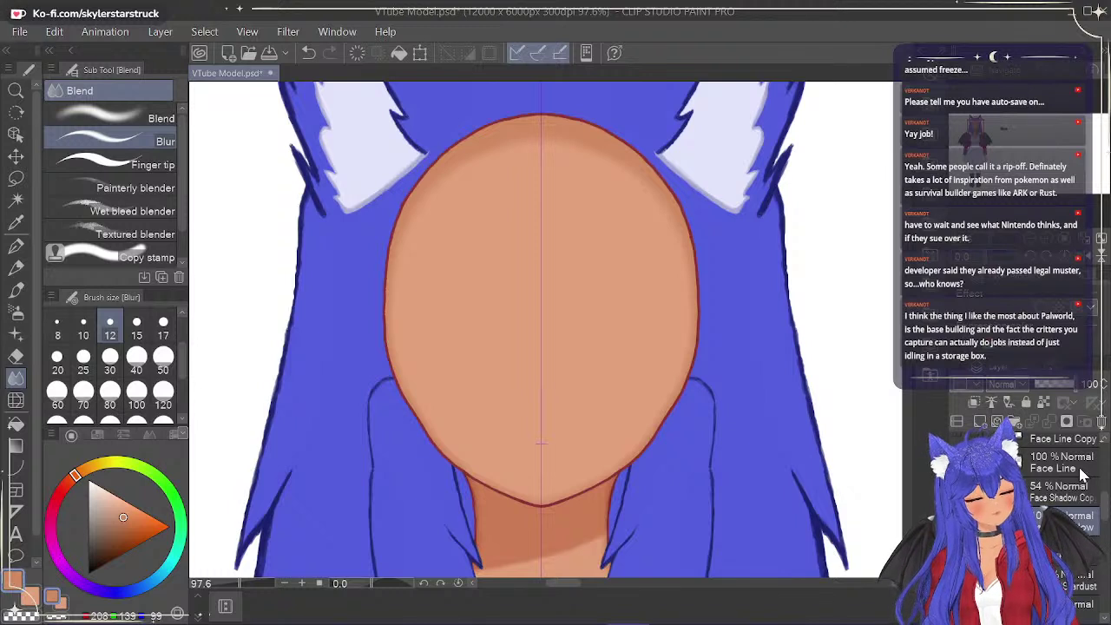
Show the ear layer, keep a copy at 68% opacity as a guide, and erase the original ears with the Hard eraser at size 120.
scroll(1076, 492, down, 3)
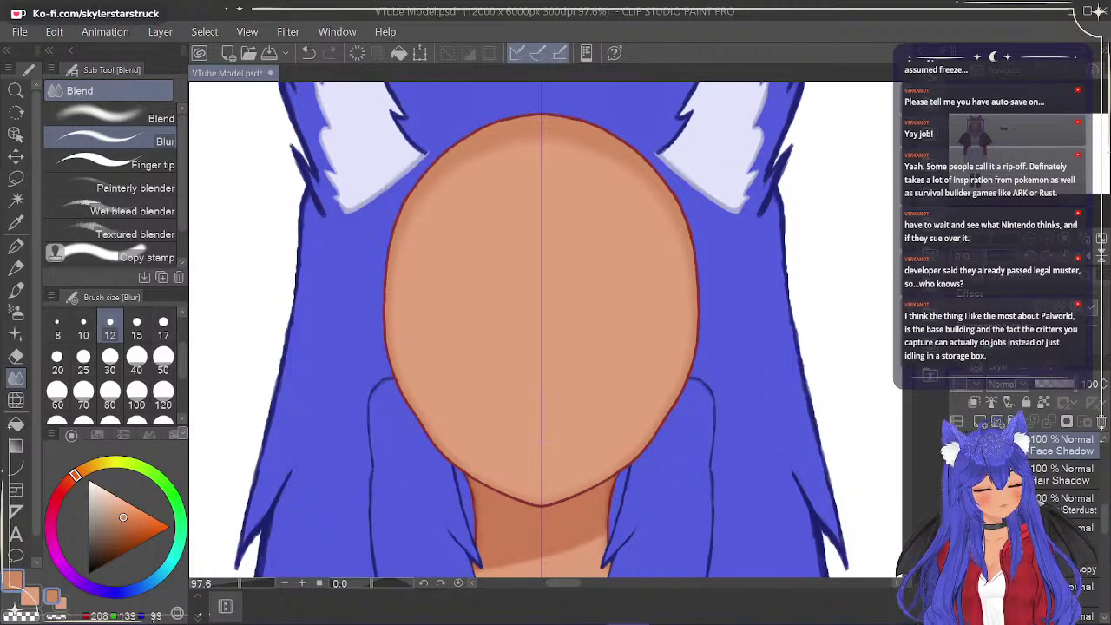
scroll(1076, 492, down, 1)
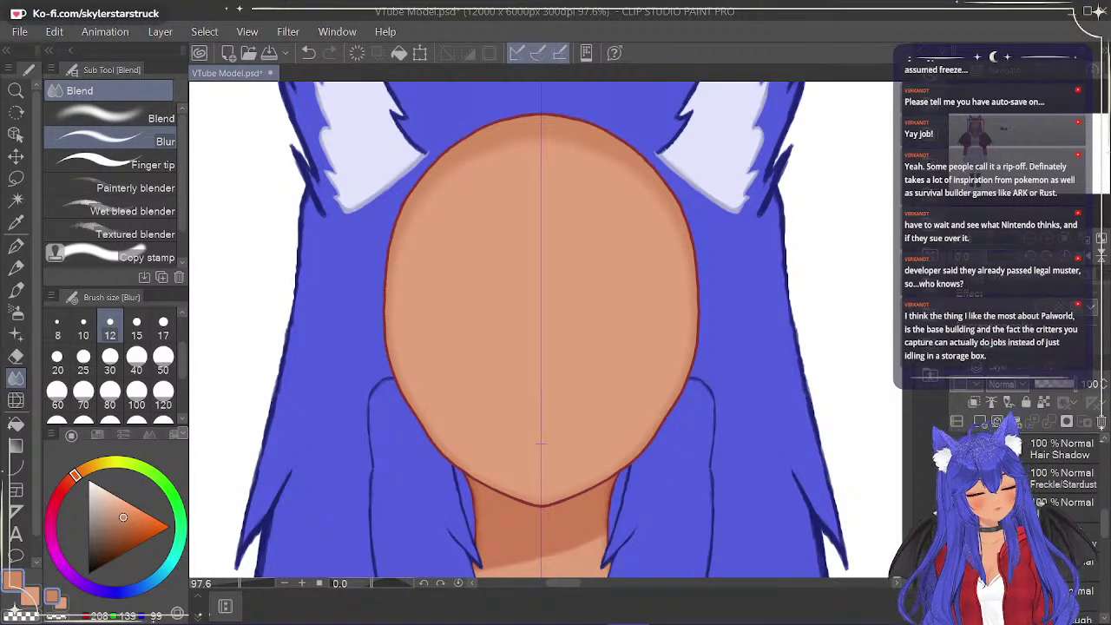
click(956, 537)
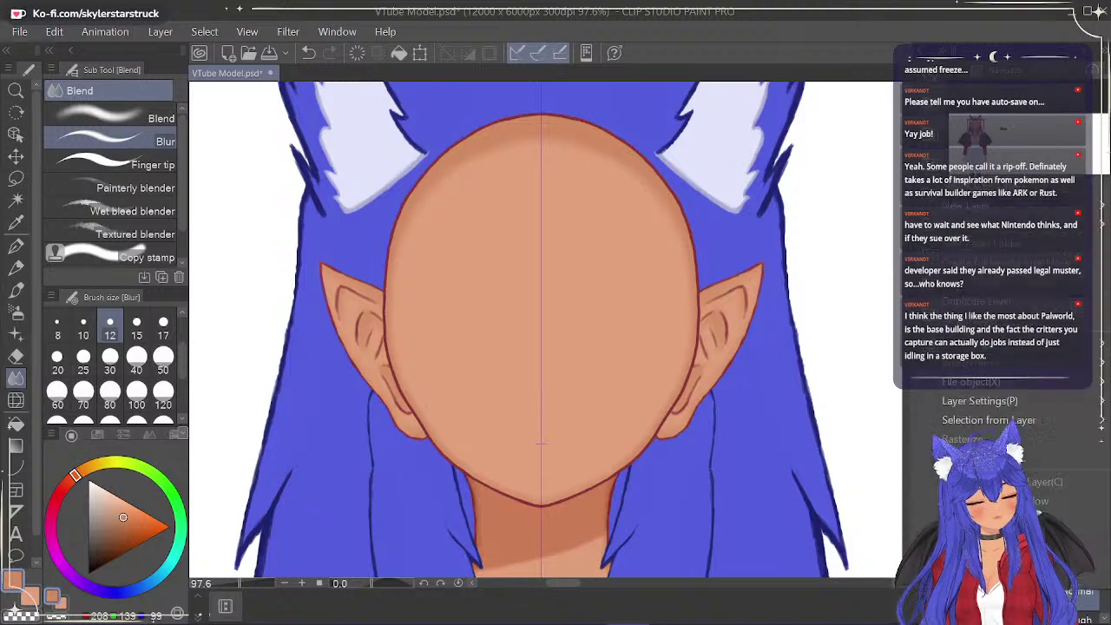
scroll(1073, 521, down, 2)
click(1082, 570)
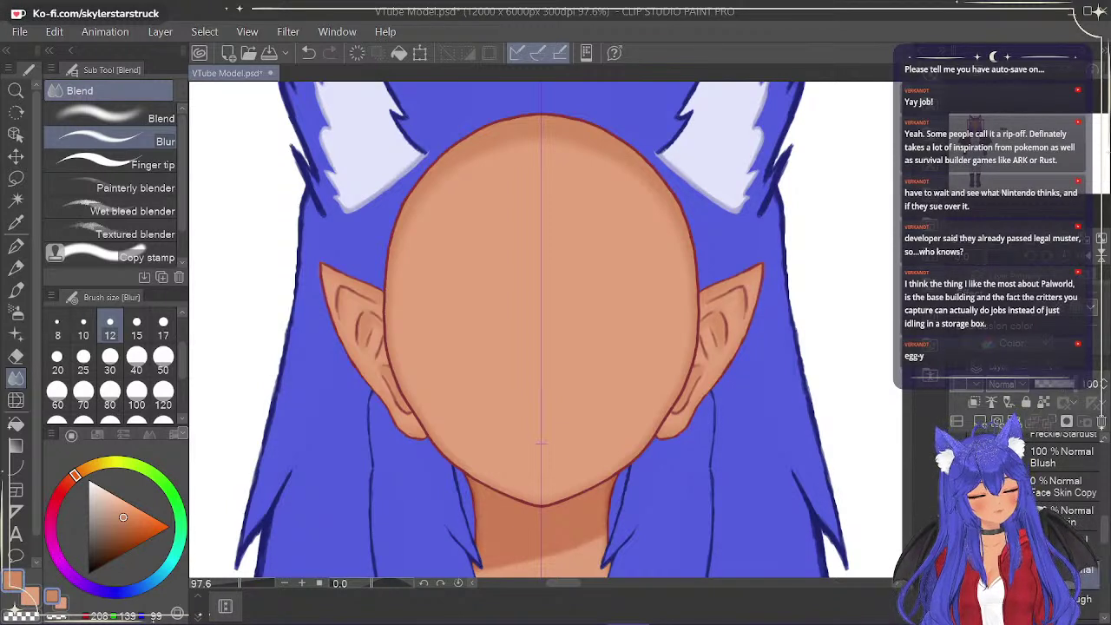
click(16, 356)
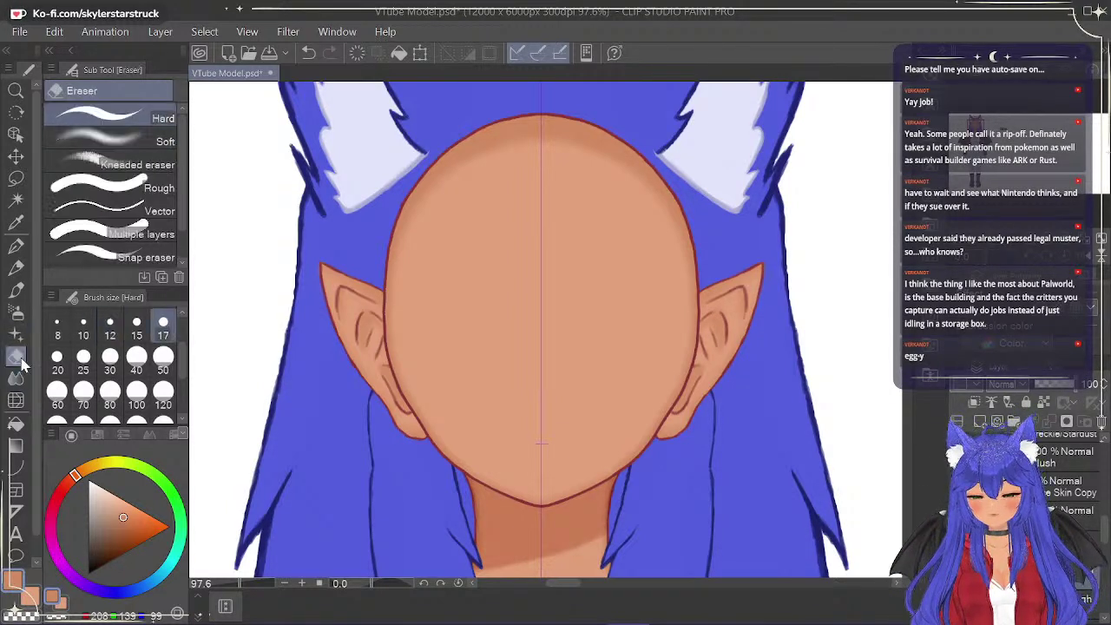
click(163, 405)
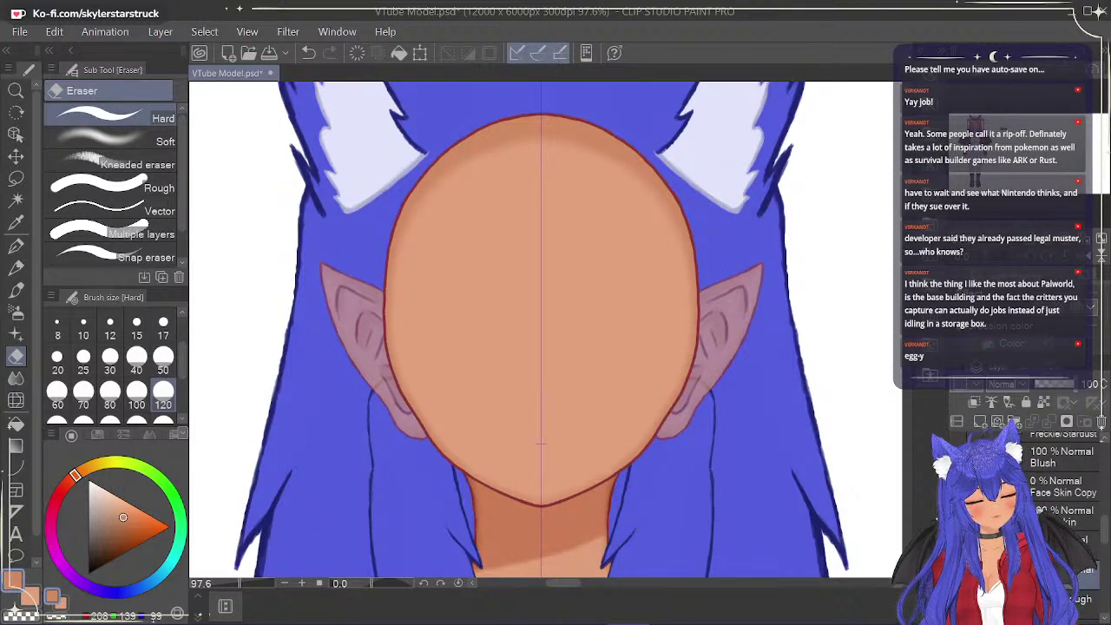
Hide the face skin, face line and face shadow layers so only the ear guide remains over the hair.
click(956, 516)
drag(1106, 531, 1108, 510)
click(956, 469)
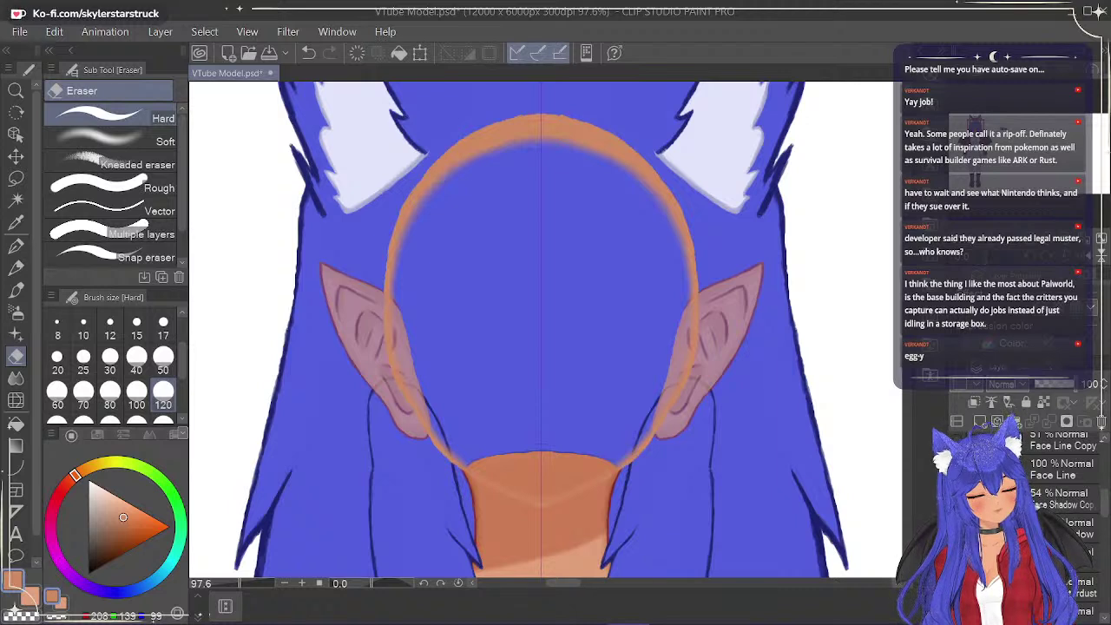
key(Delete)
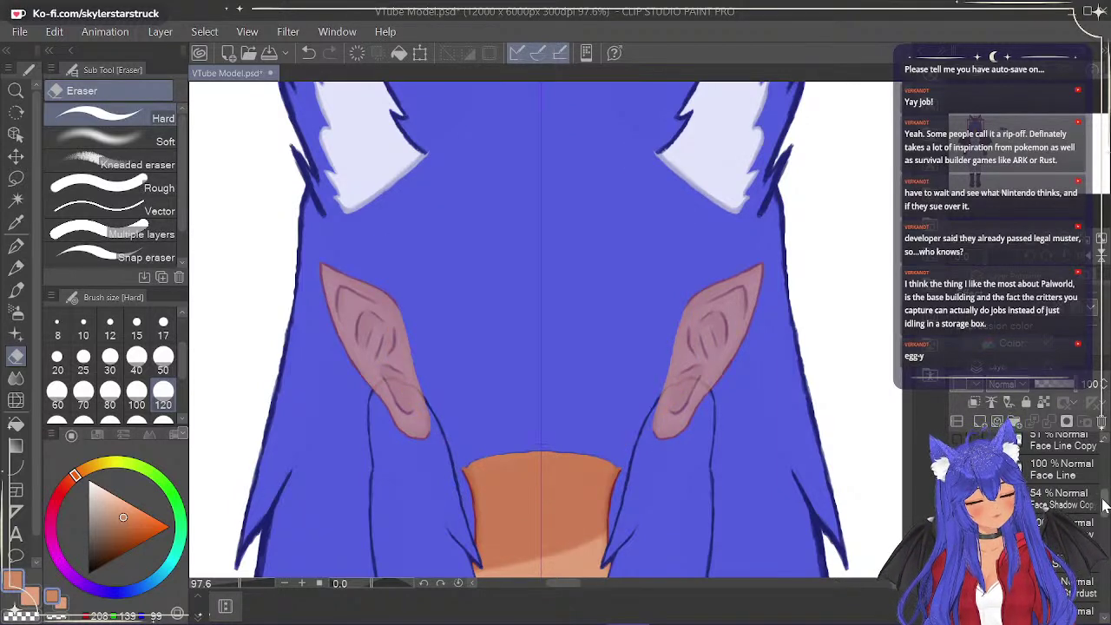
drag(1101, 501, 1100, 552)
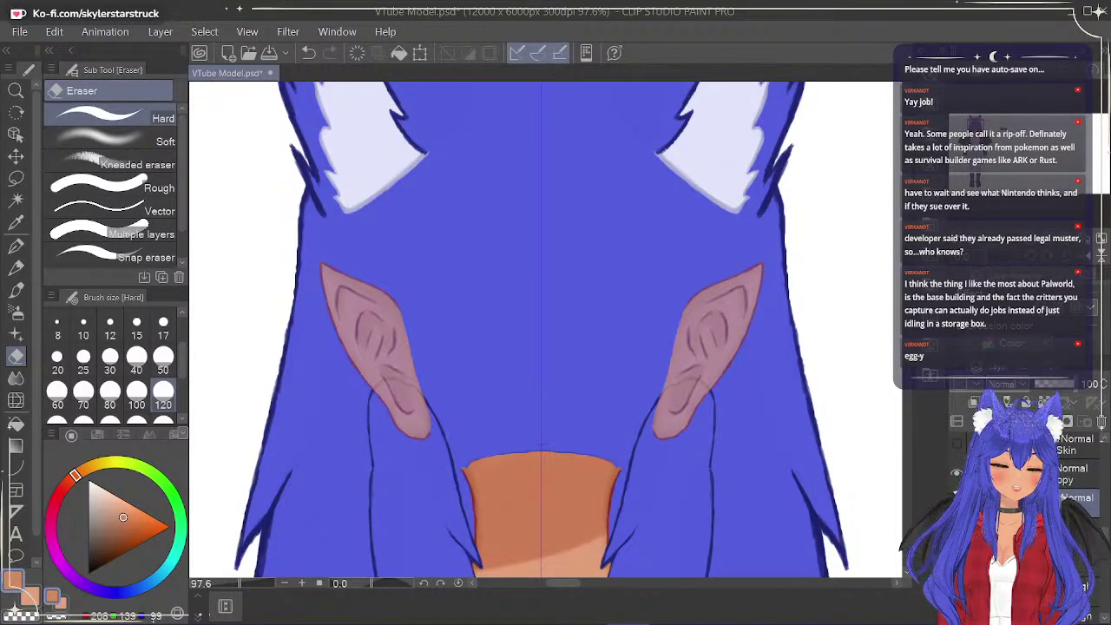
Start painting the light skin color inside one ear on the ear layer with the Textured pen at size 10.
scroll(807, 417, up, 3)
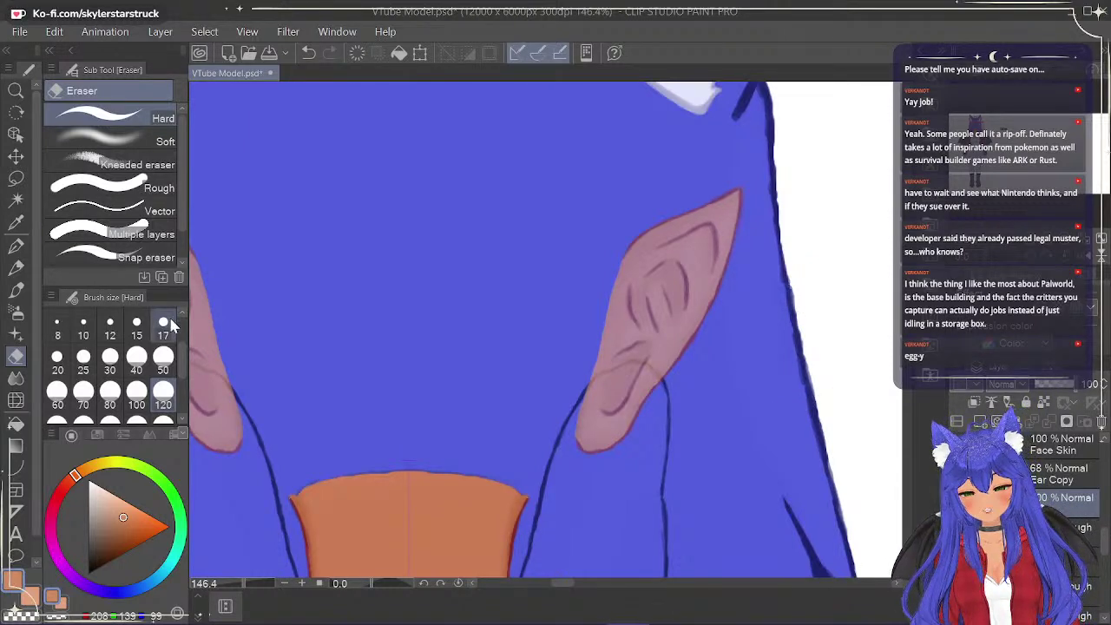
click(17, 248)
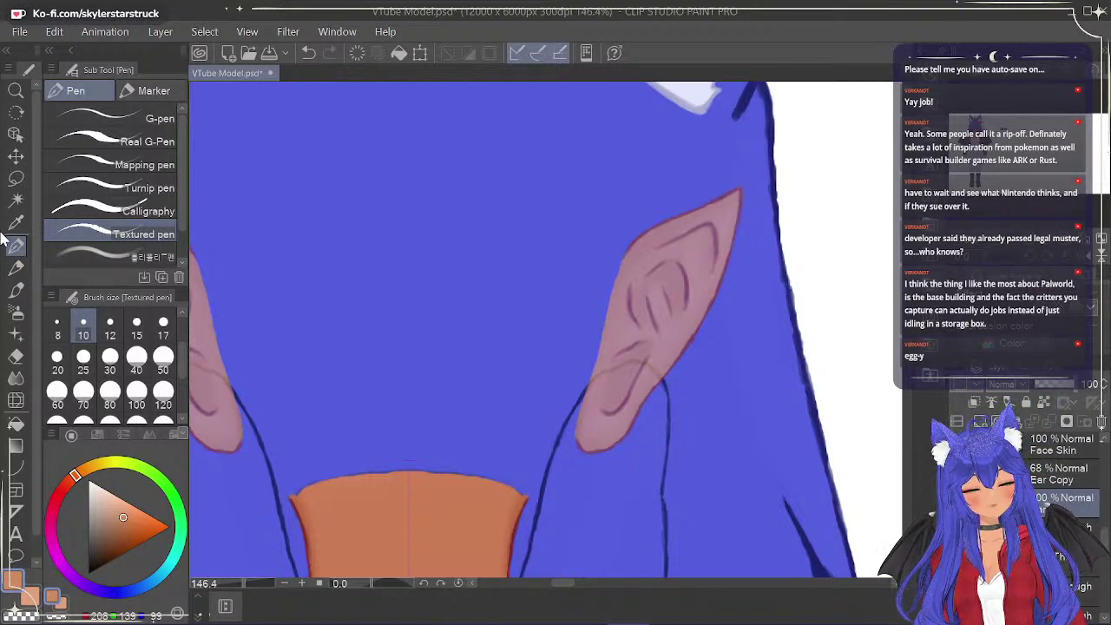
scroll(563, 374, up, 2)
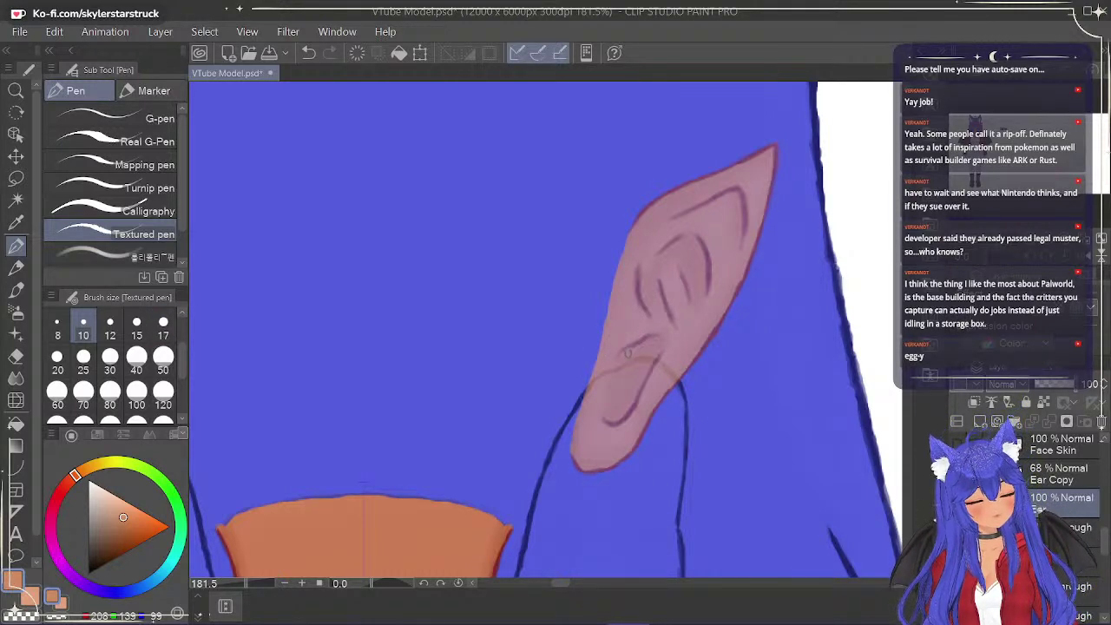
click(63, 606)
mouse_move(635, 296)
mouse_down()
mouse_move(612, 357)
mouse_move(652, 284)
mouse_move(635, 290)
mouse_move(675, 244)
mouse_move(645, 244)
mouse_move(610, 350)
mouse_up()
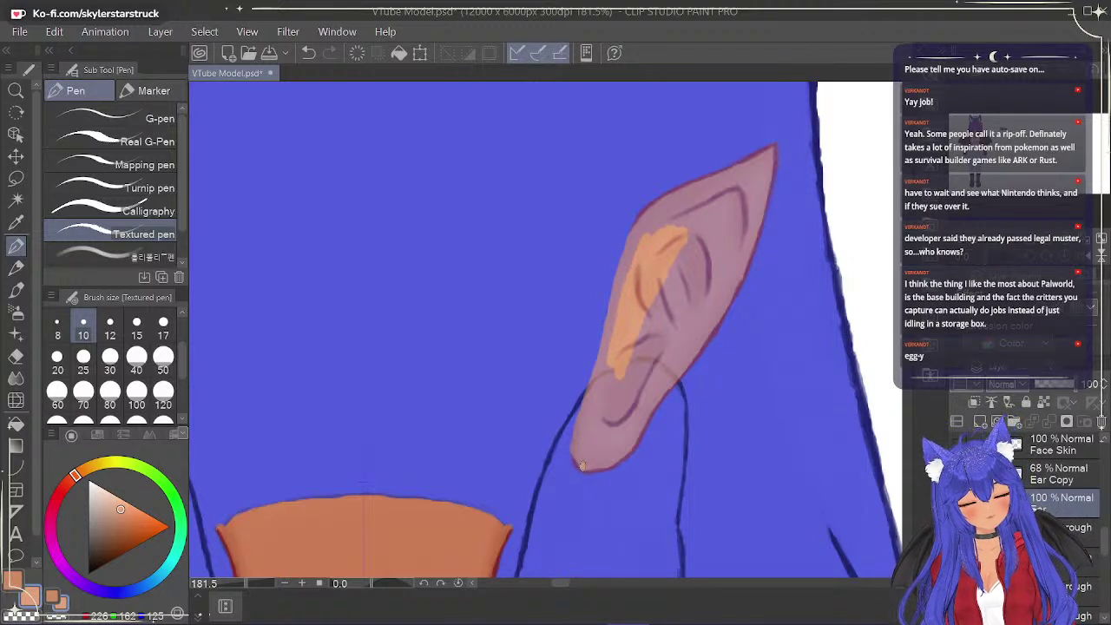
Paint the light skin color along the ear's inner edge from the lobe up to the upper curve on the ear layer.
drag(572, 441, 595, 369)
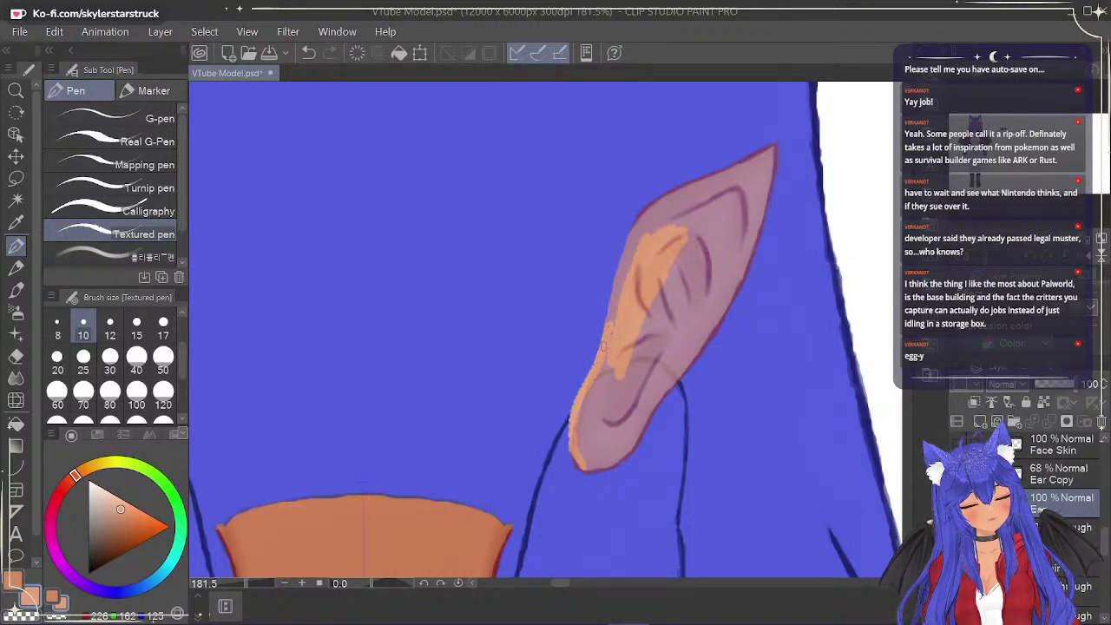
drag(607, 328, 611, 289)
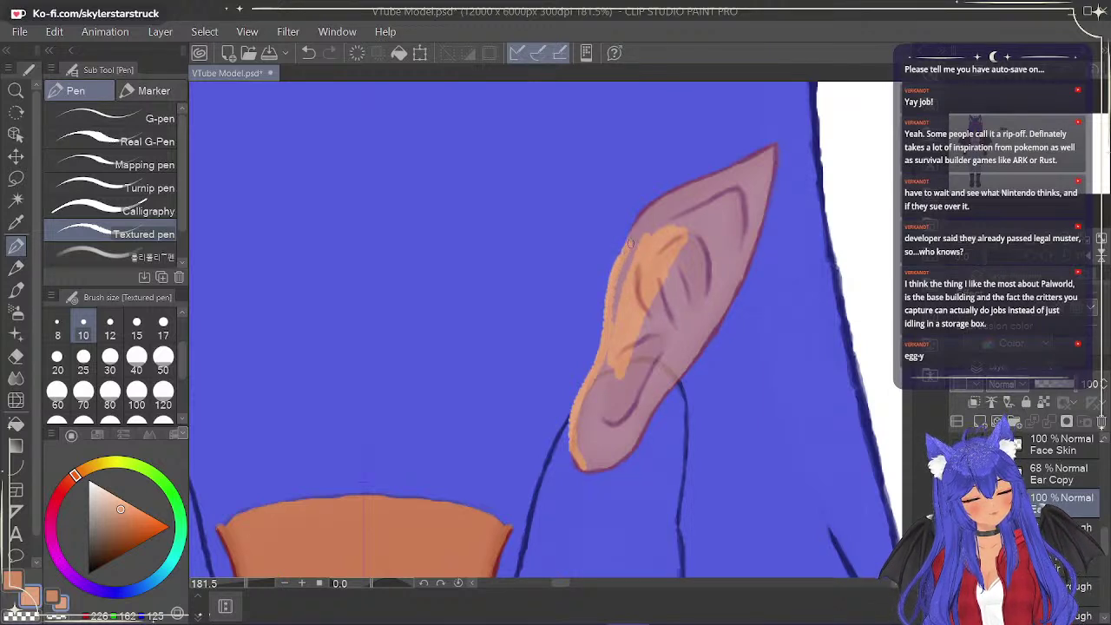
mouse_move(621, 255)
mouse_down()
mouse_move(653, 205)
mouse_move(689, 190)
mouse_move(628, 248)
mouse_move(607, 356)
mouse_move(623, 273)
mouse_move(654, 218)
mouse_move(617, 314)
mouse_move(632, 260)
mouse_move(686, 203)
mouse_move(627, 284)
mouse_move(663, 212)
mouse_move(615, 279)
mouse_up()
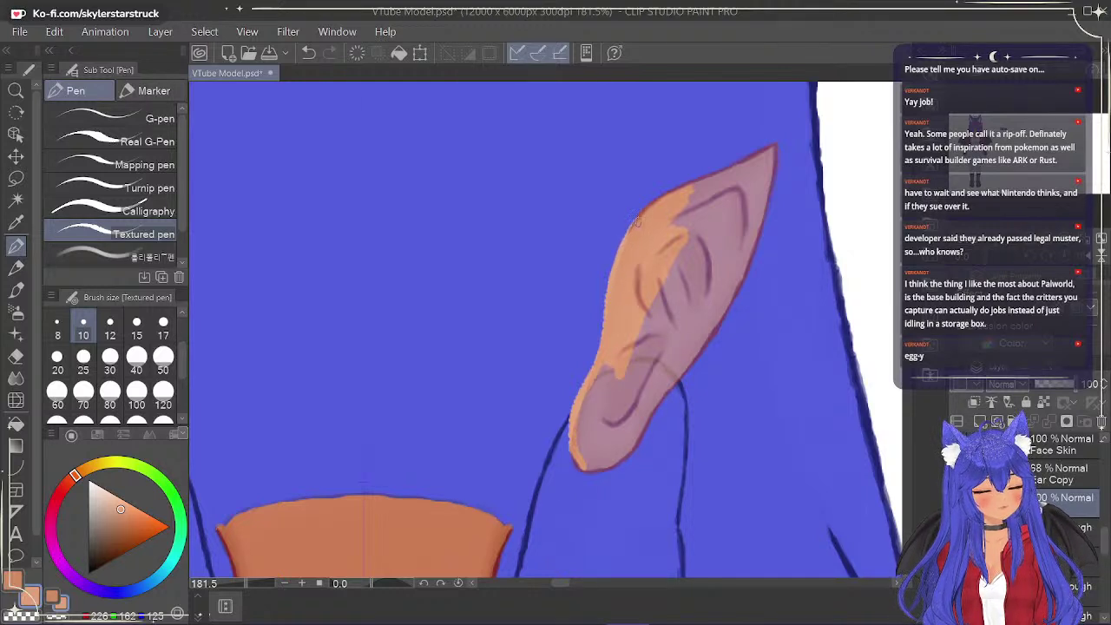
mouse_move(678, 189)
mouse_down()
mouse_move(728, 171)
mouse_move(691, 185)
mouse_move(660, 223)
mouse_move(653, 255)
mouse_move(725, 198)
mouse_up()
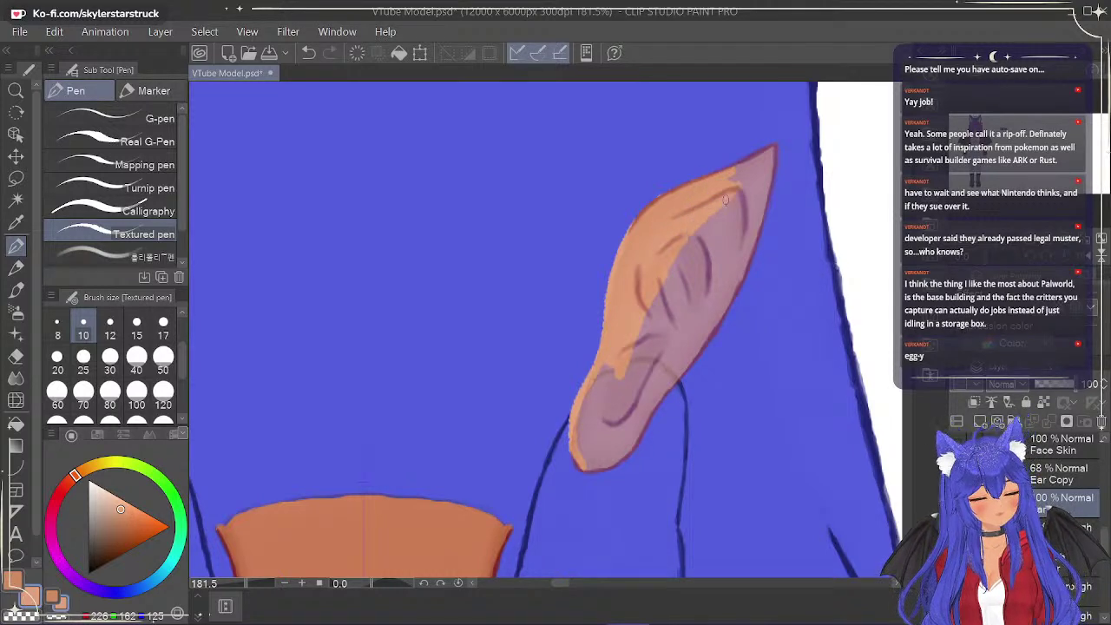
Undo the stray stroke on the upper edge and extend the light skin color toward the tip and across the ear's central folds.
scroll(694, 225, up, 2)
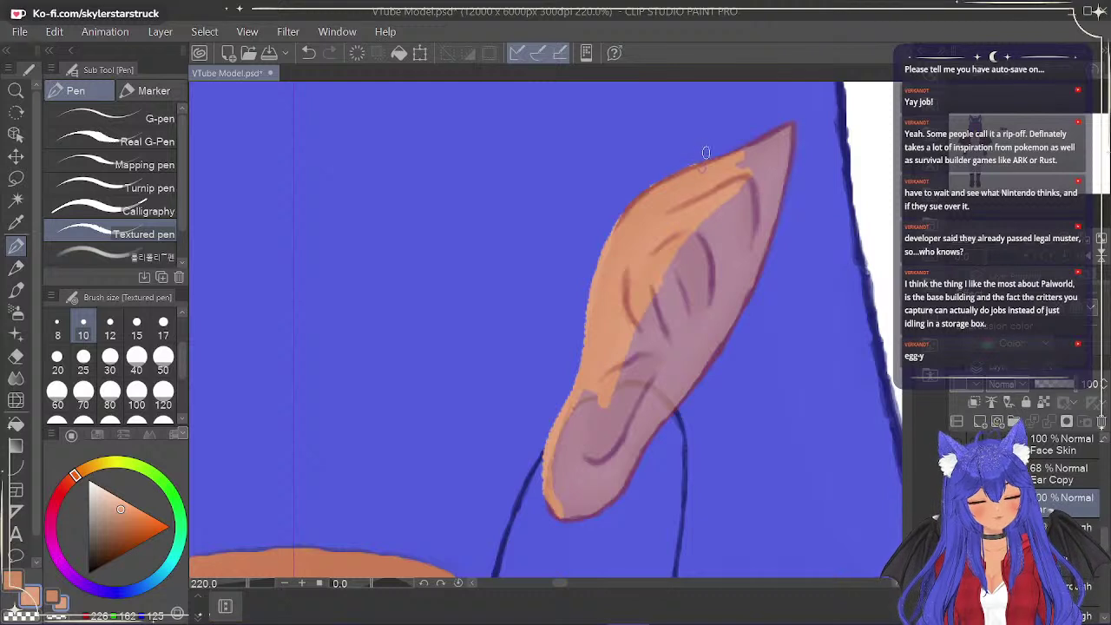
key(ctrl+z)
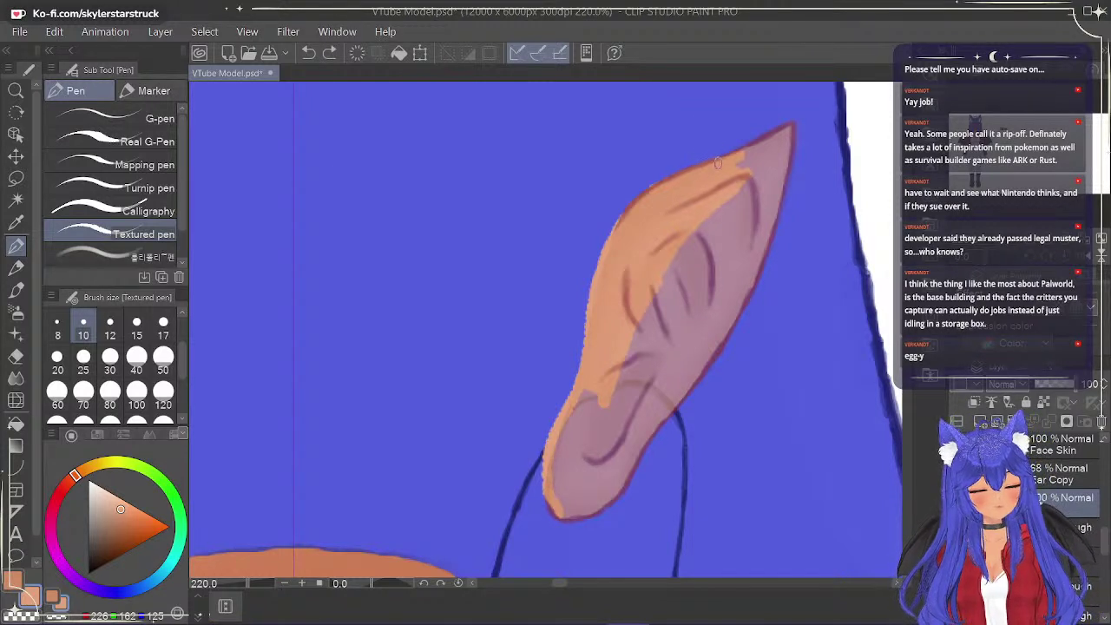
drag(768, 138, 719, 202)
drag(686, 234, 619, 379)
drag(725, 208, 690, 251)
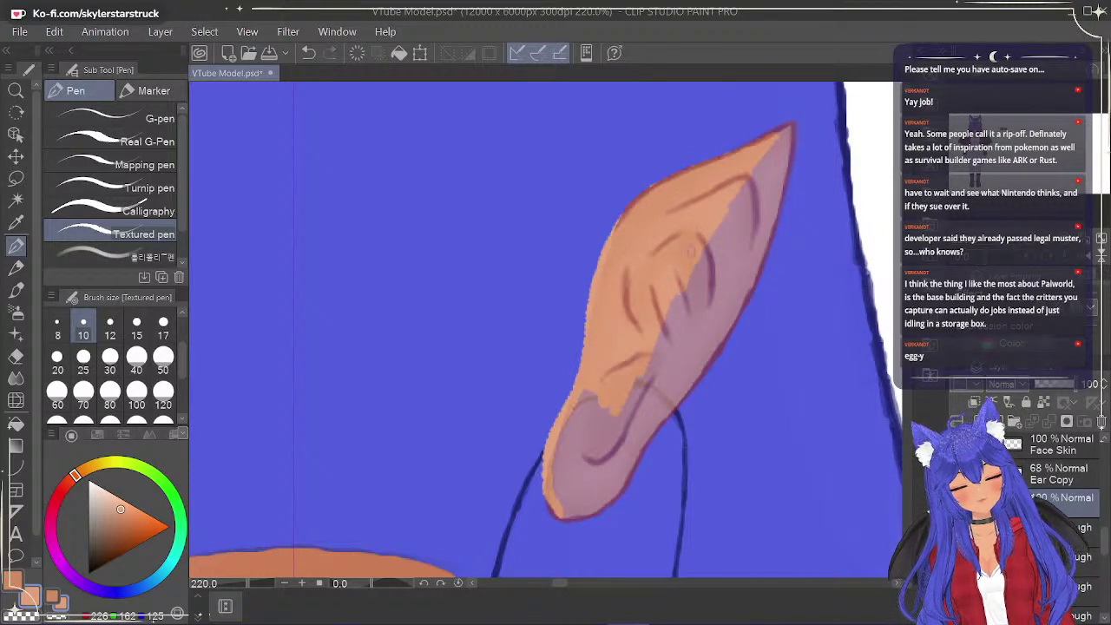
Fill the earlobe and the lower outer side of the ear with the light skin color.
mouse_move(594, 398)
mouse_down()
mouse_move(563, 438)
mouse_move(548, 489)
mouse_move(578, 431)
mouse_move(560, 468)
mouse_move(577, 439)
mouse_move(565, 451)
mouse_move(584, 450)
mouse_move(556, 504)
mouse_up()
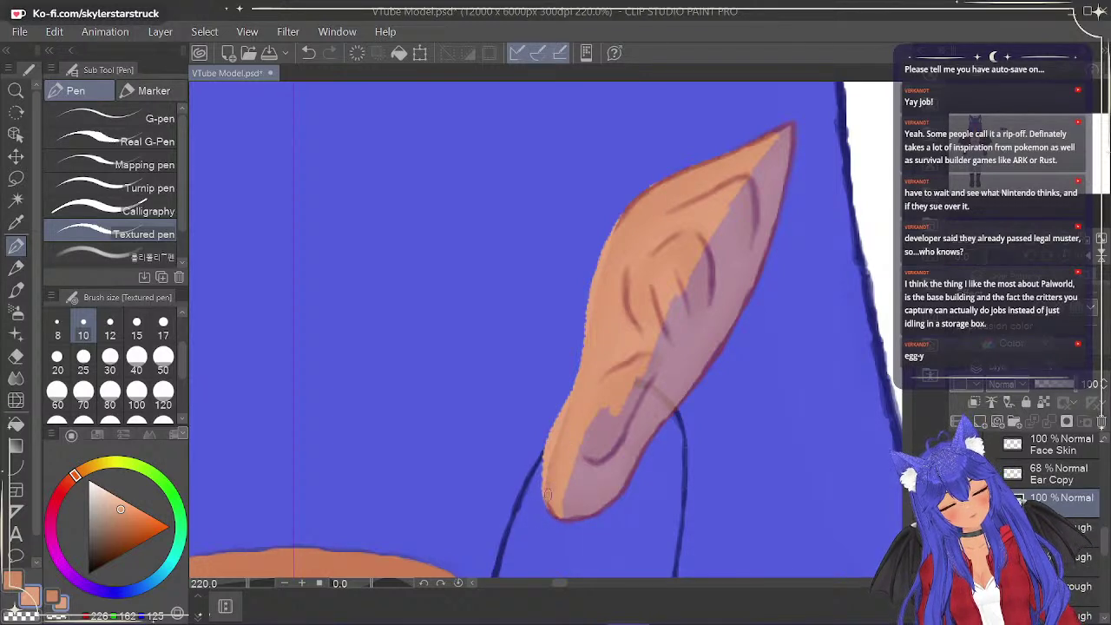
drag(555, 514, 591, 511)
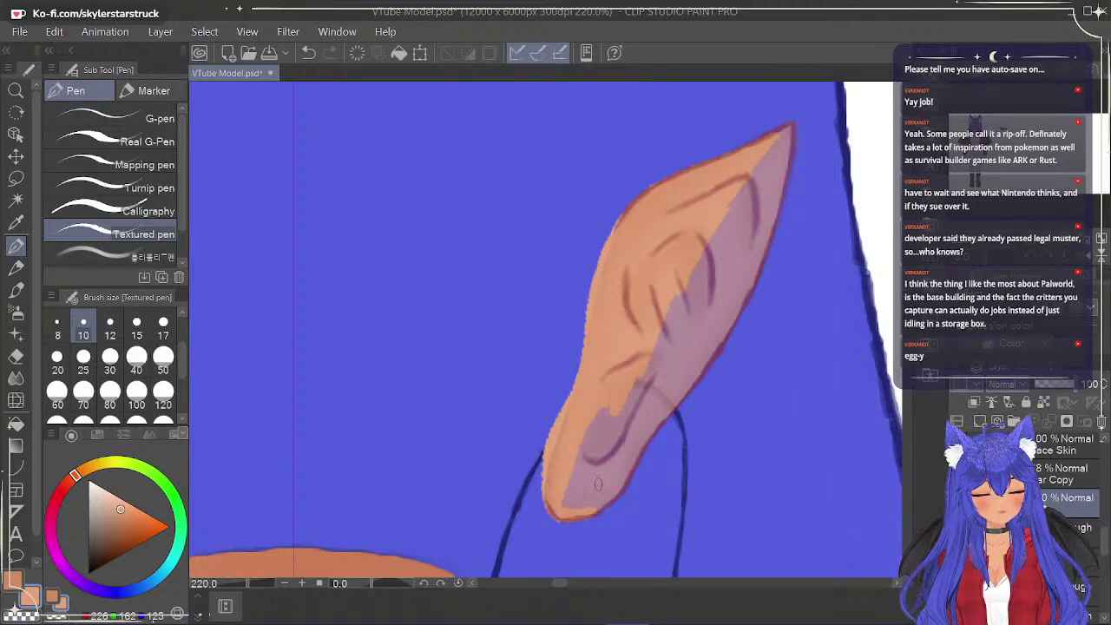
mouse_move(562, 516)
mouse_down()
mouse_move(613, 497)
mouse_move(631, 461)
mouse_move(589, 501)
mouse_move(552, 507)
mouse_move(604, 493)
mouse_move(580, 508)
mouse_move(618, 472)
mouse_move(566, 501)
mouse_move(597, 465)
mouse_move(606, 423)
mouse_move(589, 428)
mouse_move(608, 385)
mouse_up()
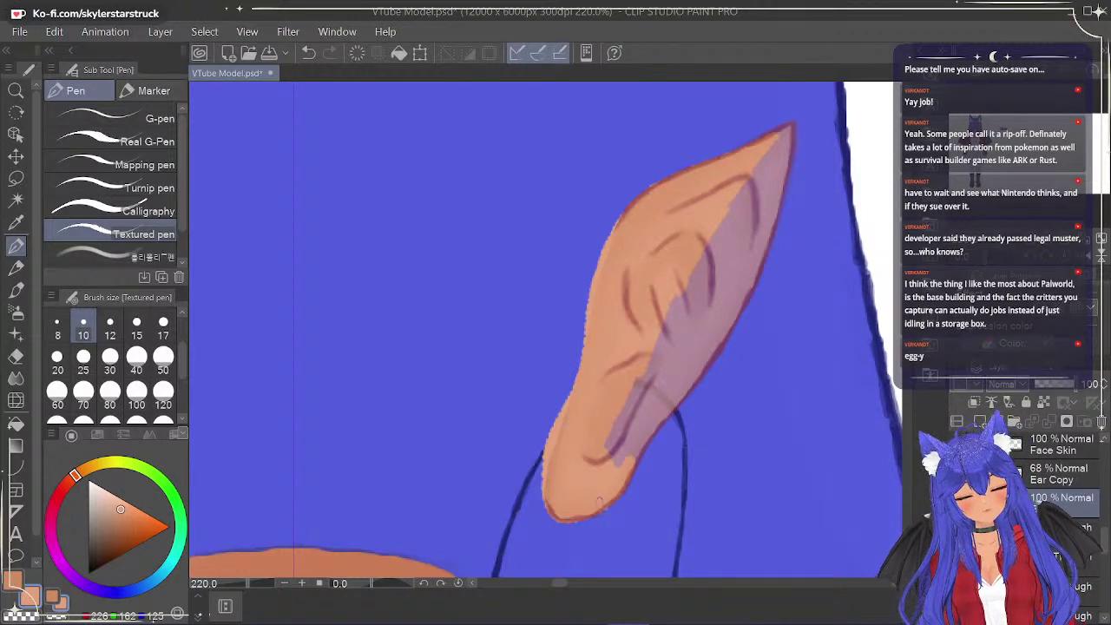
mouse_move(614, 496)
mouse_down()
mouse_move(641, 450)
mouse_move(631, 466)
mouse_up()
mouse_move(657, 424)
mouse_down()
mouse_move(618, 471)
mouse_move(601, 467)
mouse_move(618, 423)
mouse_move(651, 394)
mouse_move(636, 384)
mouse_move(623, 397)
mouse_move(597, 438)
mouse_move(661, 384)
mouse_move(630, 401)
mouse_move(659, 365)
mouse_move(646, 373)
mouse_move(686, 313)
mouse_up()
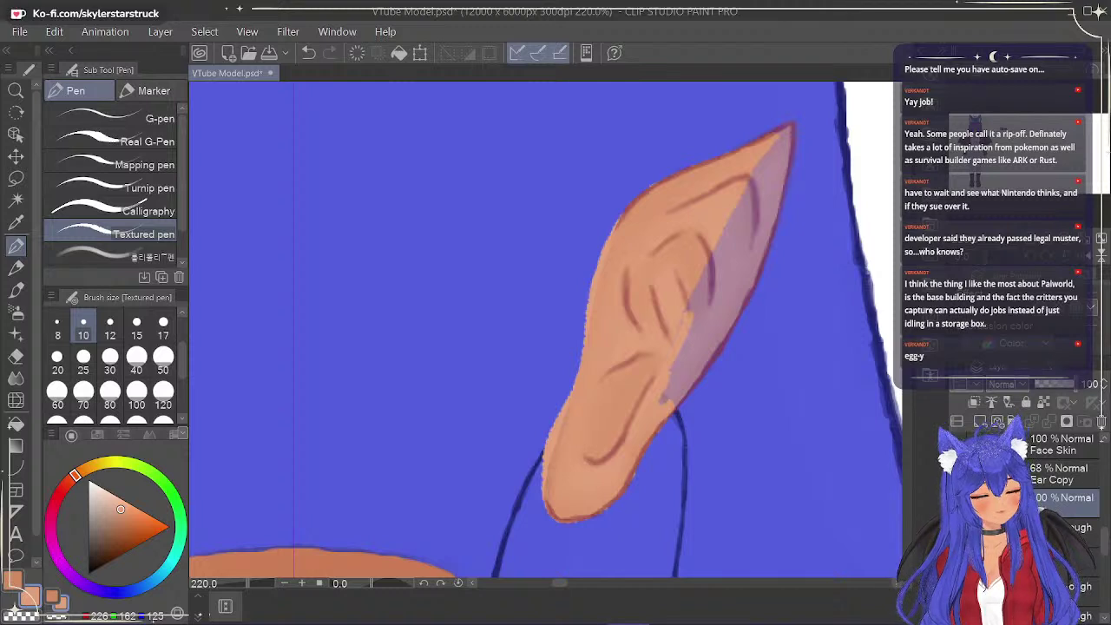
Check the ear against the face skin layer, and fill the remaining outer side up to the pointed tip with the light skin color.
click(957, 445)
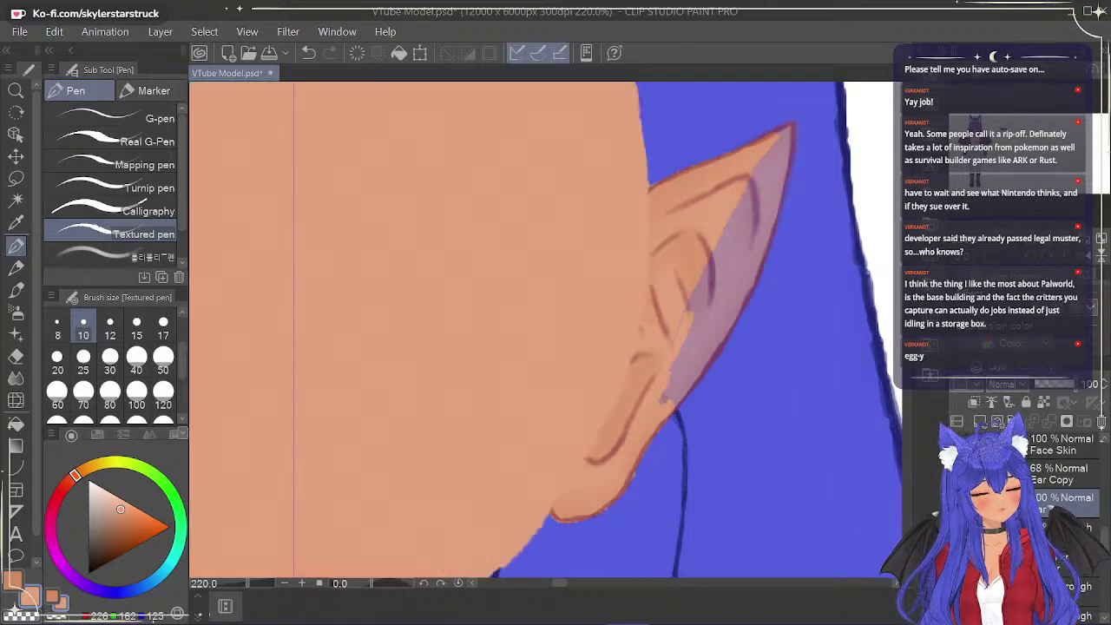
click(957, 445)
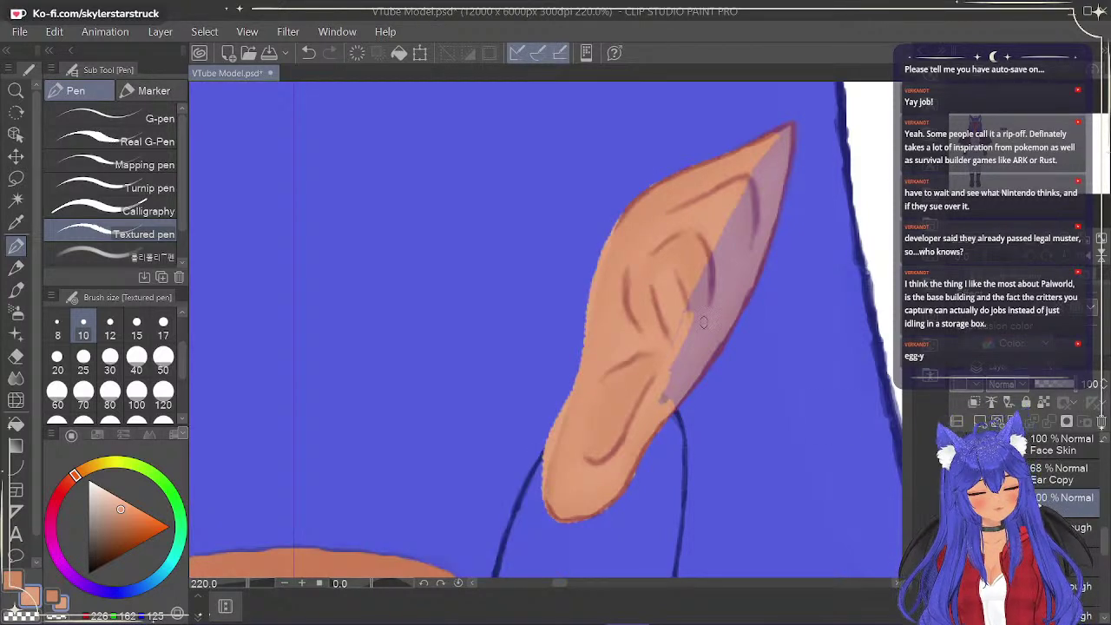
drag(670, 362, 663, 401)
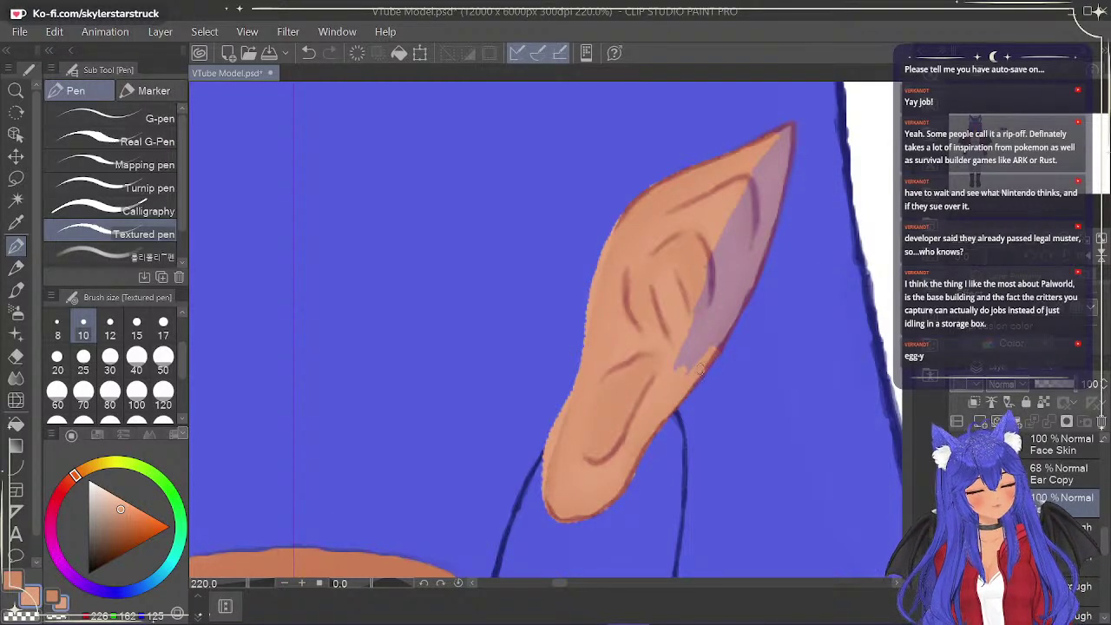
mouse_move(705, 366)
mouse_down()
mouse_move(703, 326)
mouse_move(696, 333)
mouse_move(718, 257)
mouse_up()
mouse_move(705, 307)
mouse_down()
mouse_move(753, 192)
mouse_move(738, 204)
mouse_move(703, 327)
mouse_move(727, 288)
mouse_move(713, 240)
mouse_move(706, 337)
mouse_move(736, 295)
mouse_up()
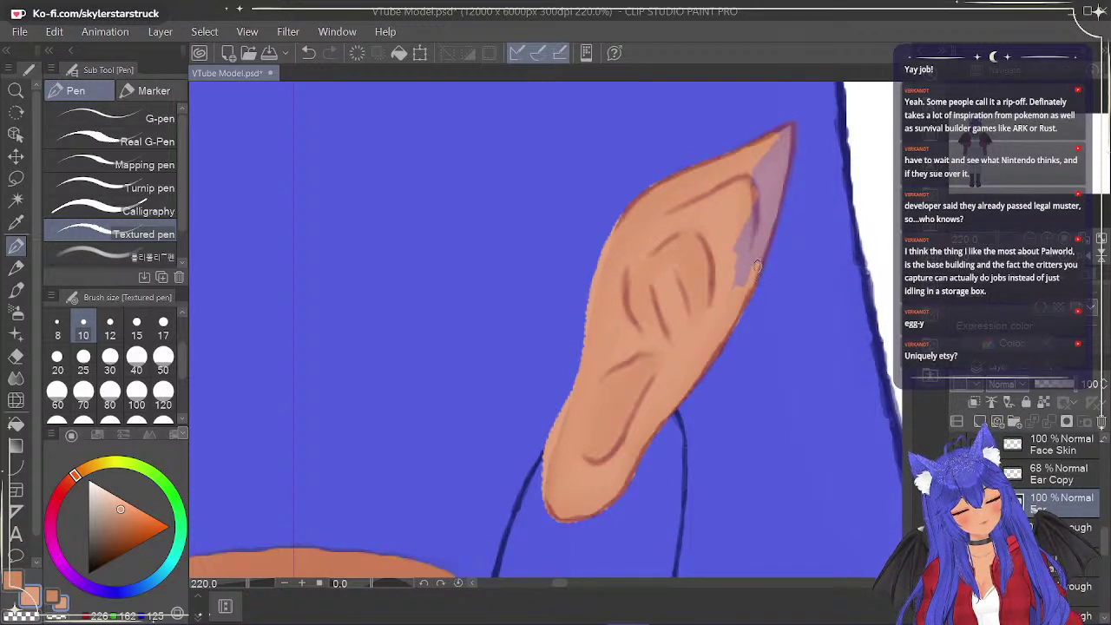
mouse_move(754, 274)
mouse_down()
mouse_move(763, 236)
mouse_move(740, 286)
mouse_move(748, 227)
mouse_move(760, 218)
mouse_move(739, 255)
mouse_up()
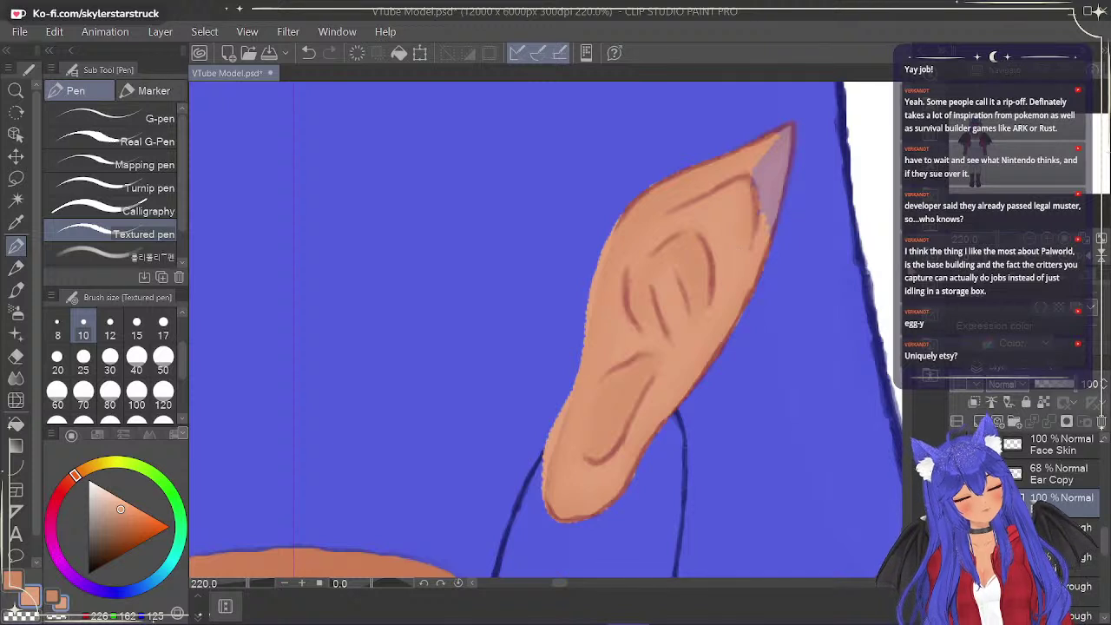
drag(910, 186, 910, 183)
mouse_move(753, 303)
mouse_down()
mouse_move(759, 224)
mouse_move(773, 271)
mouse_move(762, 320)
mouse_move(788, 210)
mouse_move(771, 231)
mouse_up()
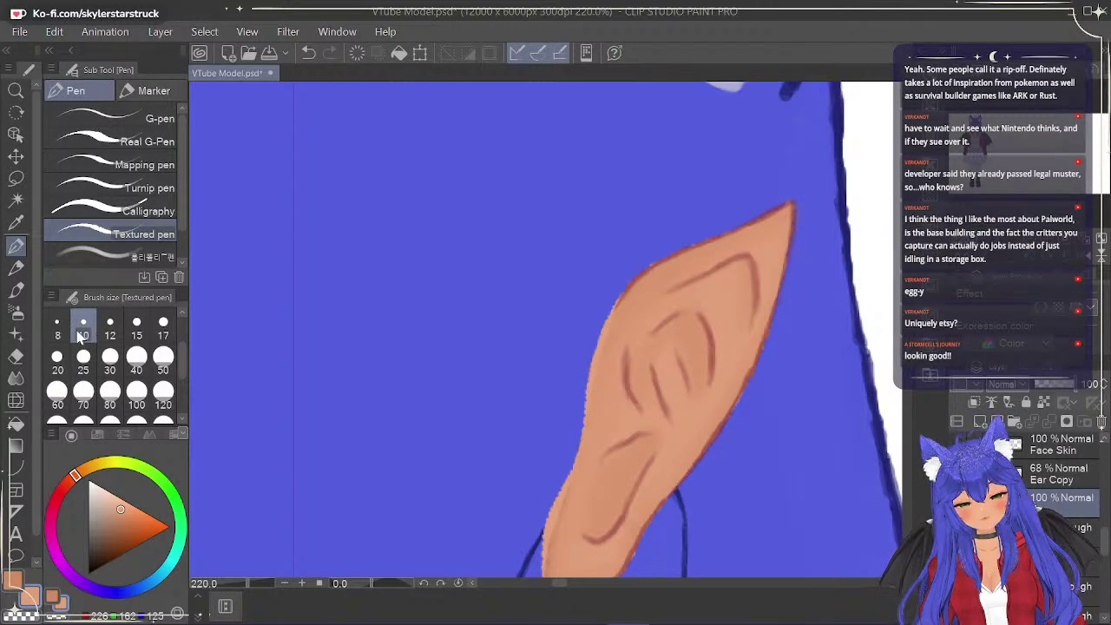
Refine the ear's upper edge with the Textured pen at size 8 and the Hard eraser at size 17.
key(bracketleft)
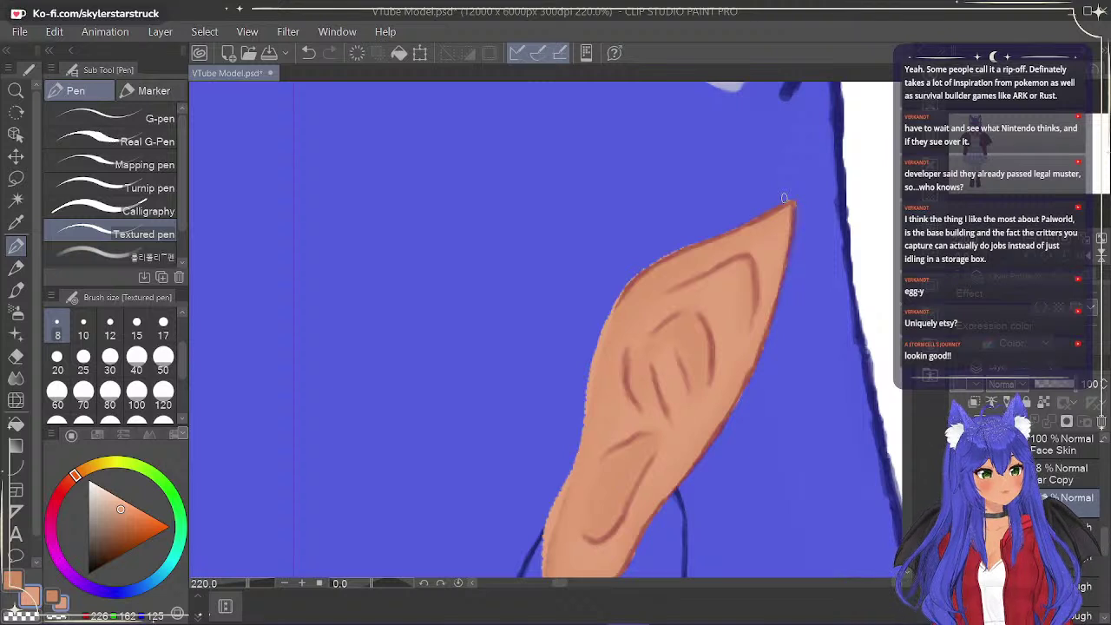
key(e)
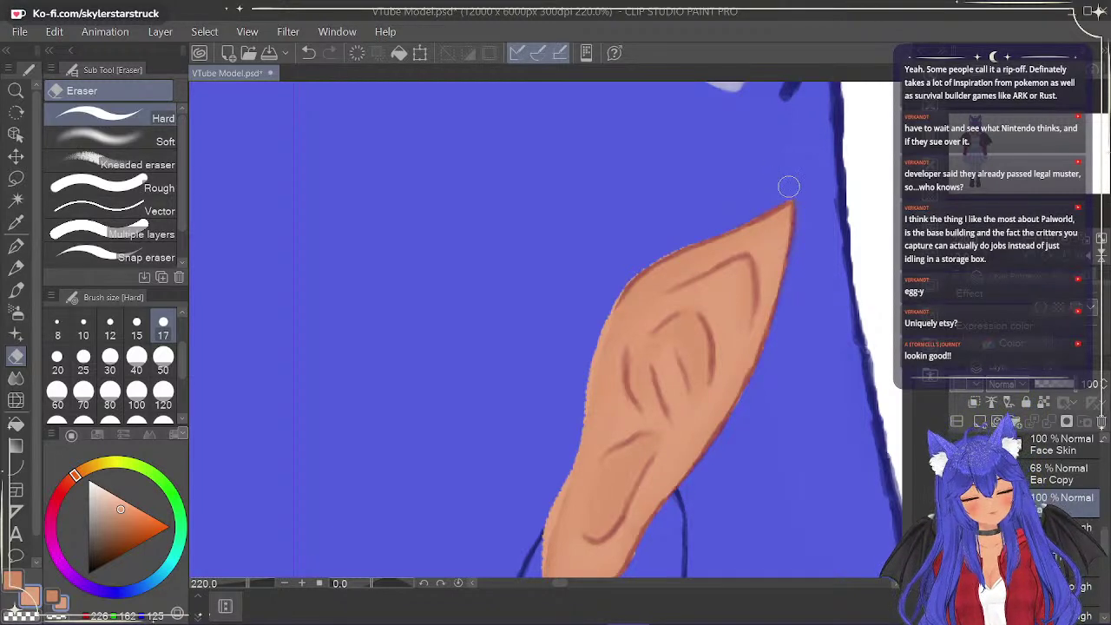
key(p)
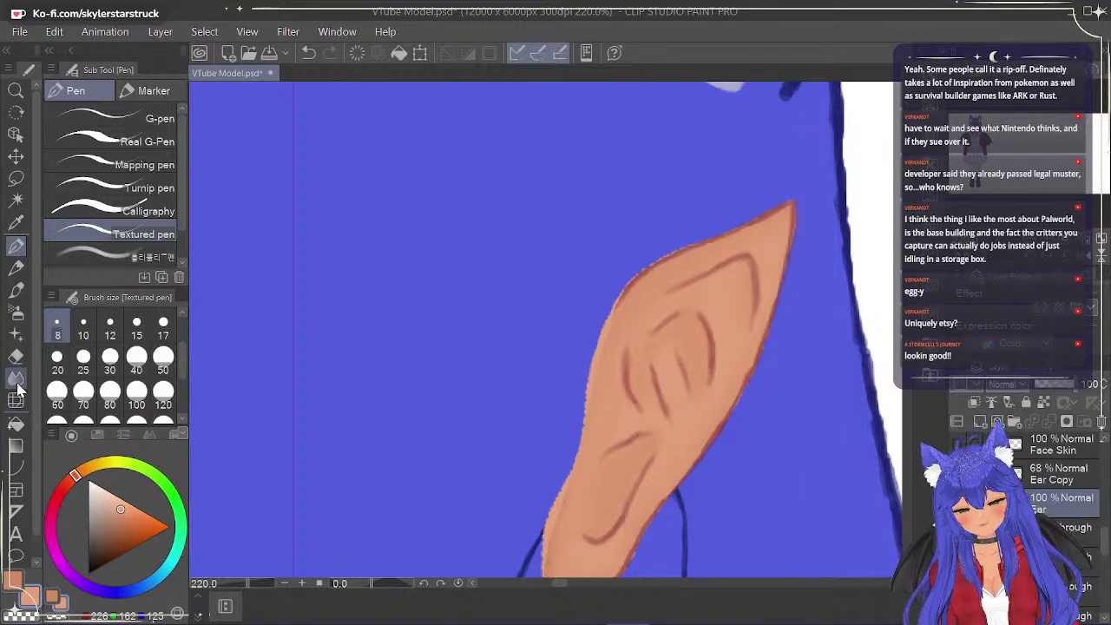
click(15, 423)
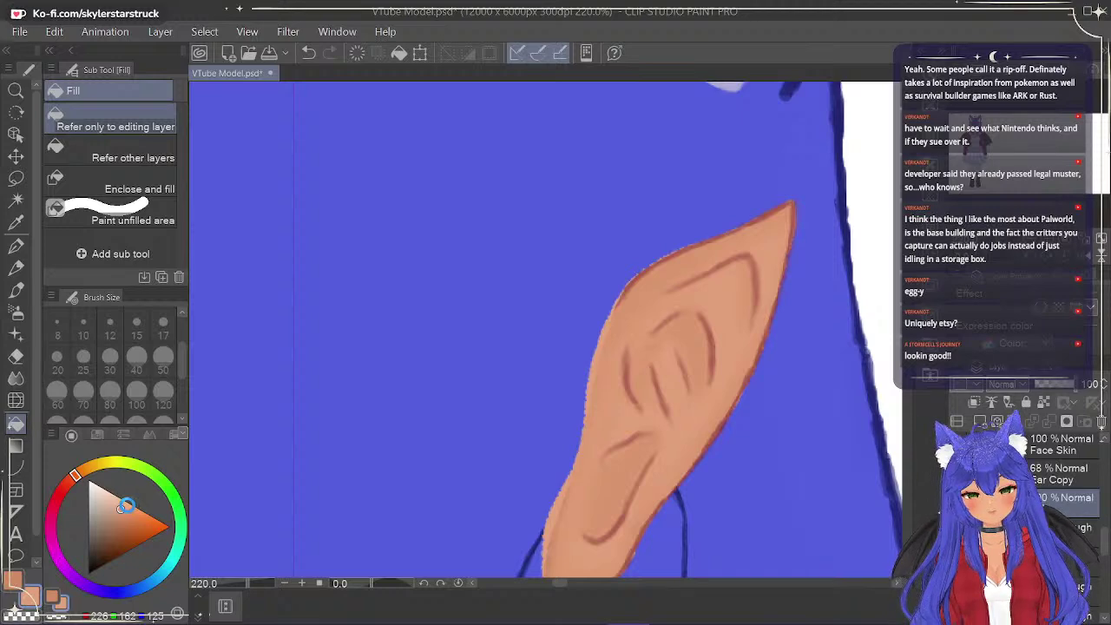
key(alt+BackSpace)
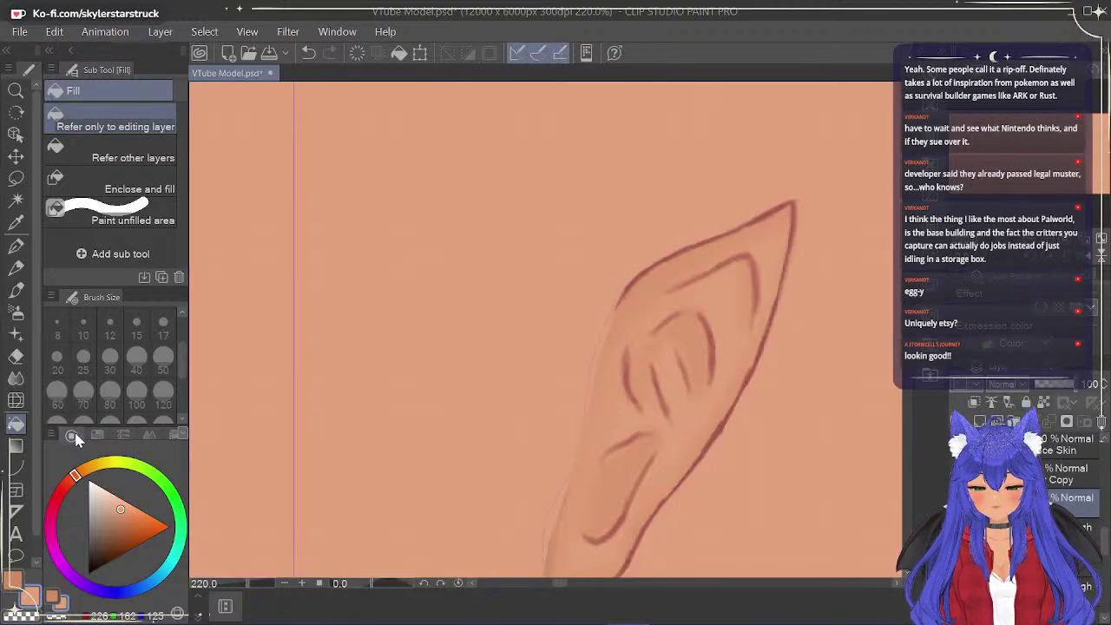
key(ctrl+z)
Clean up the ear's silhouette from tip to lobe, alternating the Hard eraser at size 17 and the Textured pen at size 8.
click(16, 356)
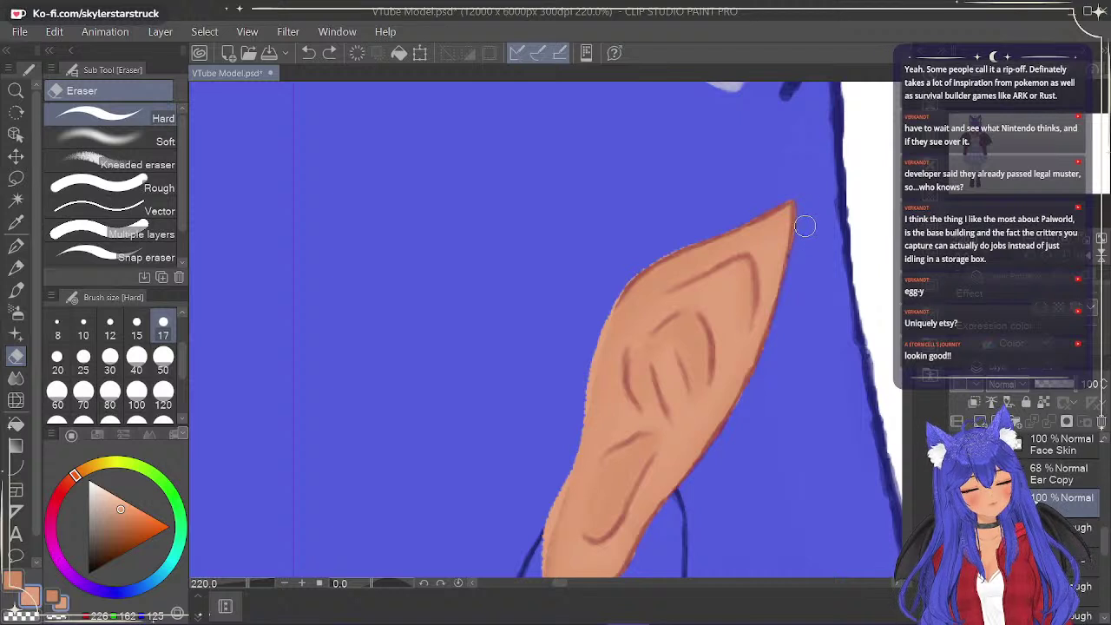
drag(806, 208, 800, 251)
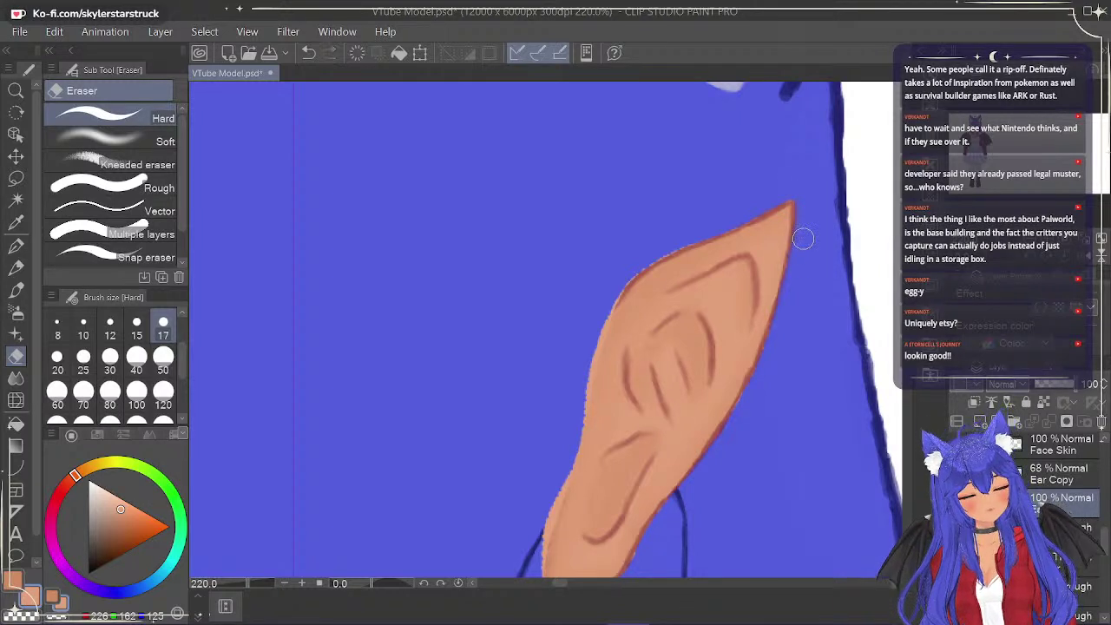
click(15, 246)
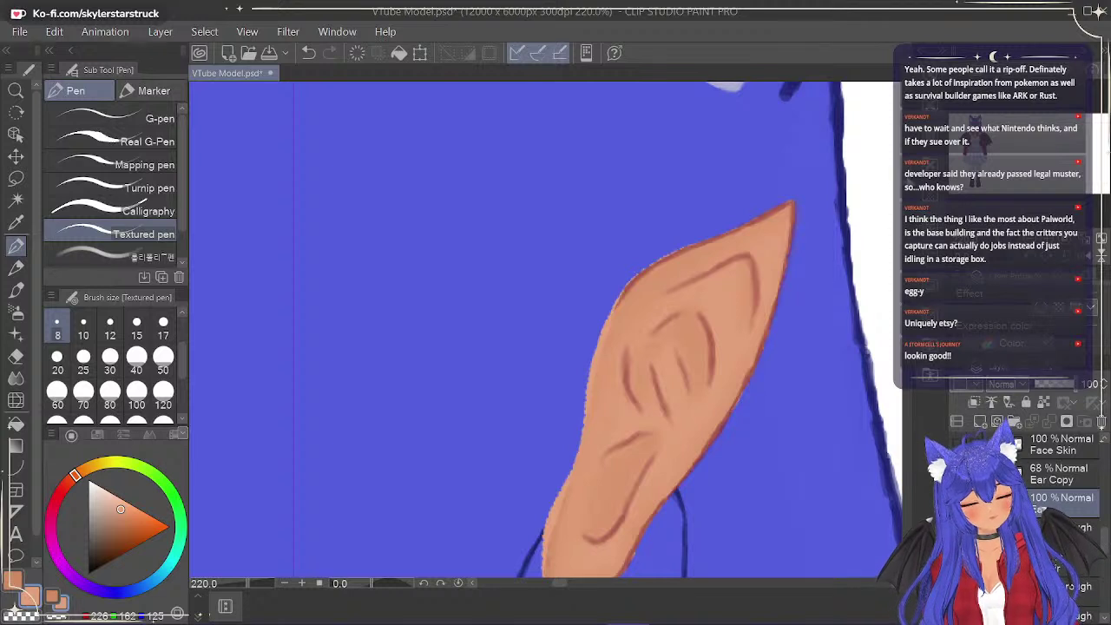
scroll(746, 347, down, 3)
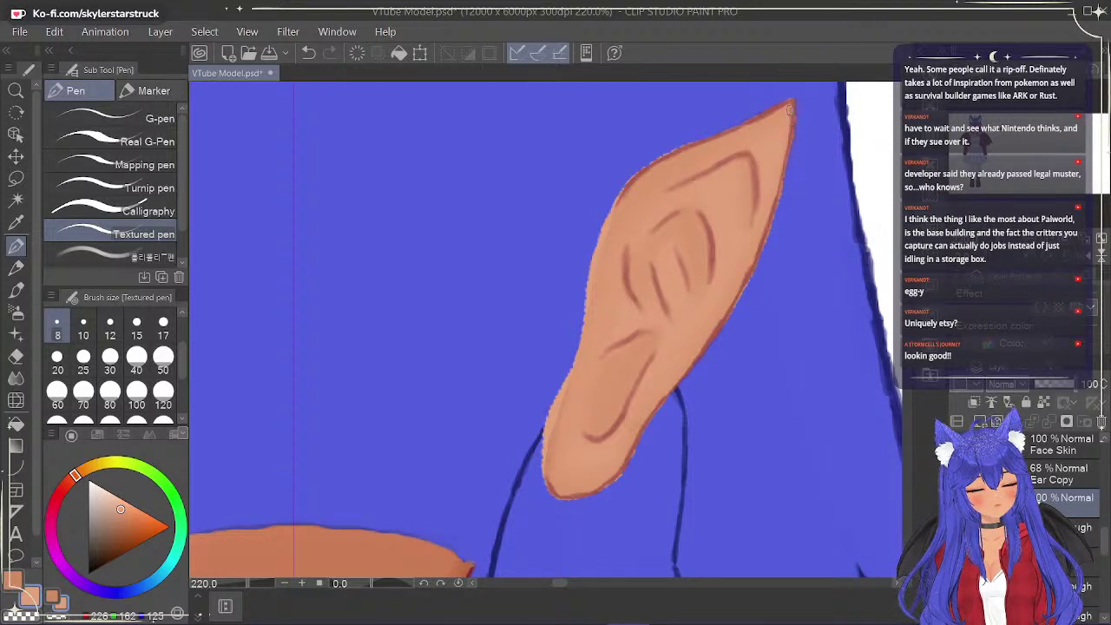
click(16, 356)
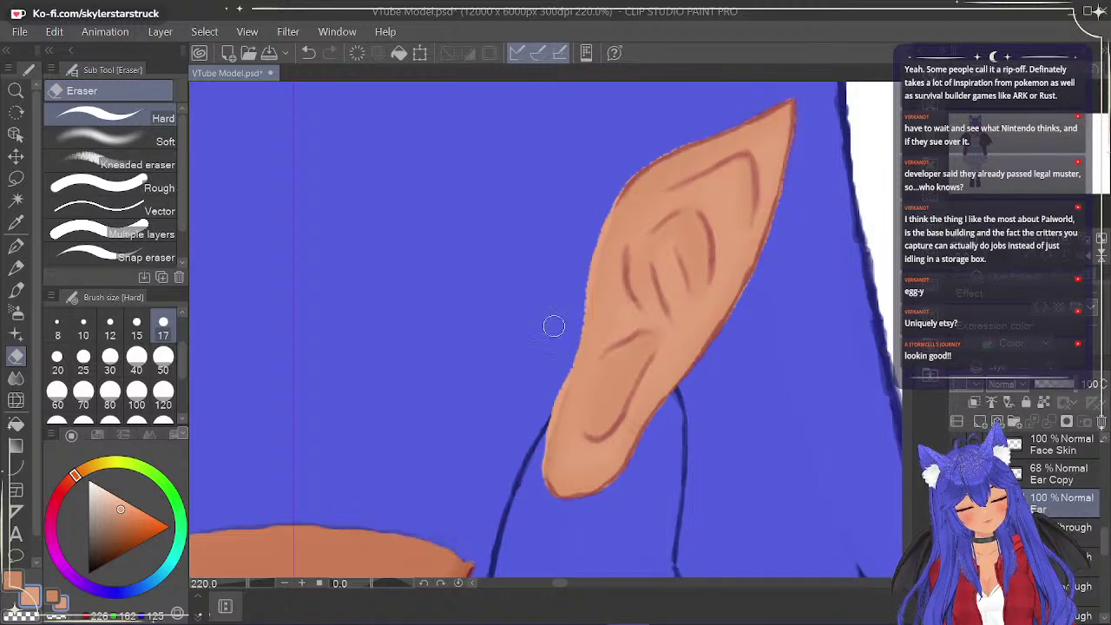
Lock the ear layer's transparent pixels and shade the ear's folds and upper inner edge with the darker neck skin color at size 8.
click(16, 247)
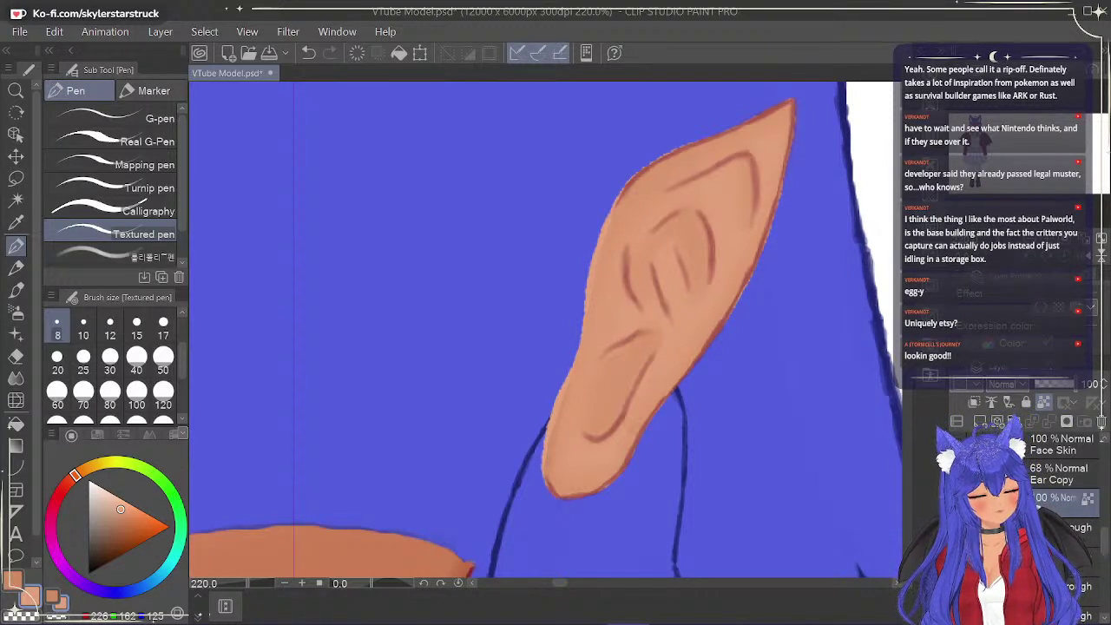
alt+click(413, 547)
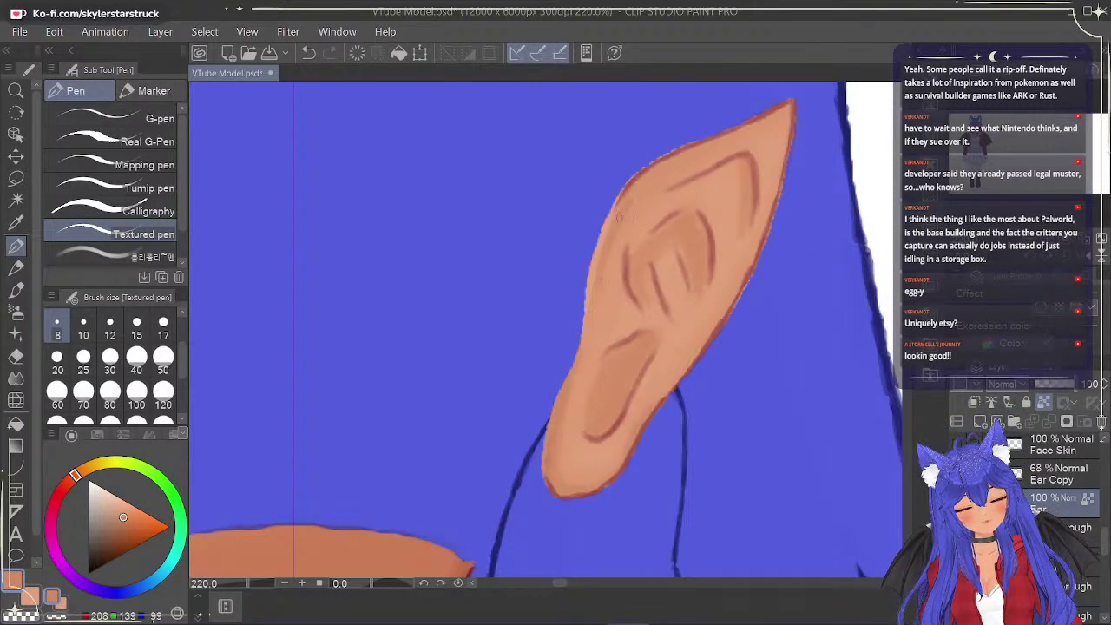
drag(620, 196, 594, 287)
drag(613, 217, 585, 314)
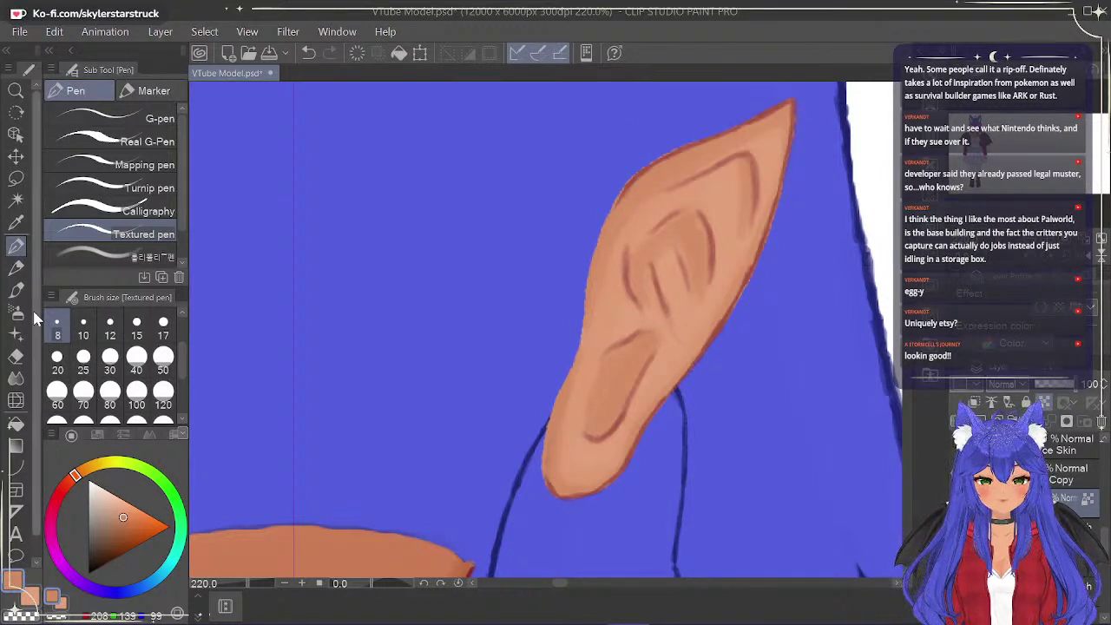
Soften the ear's fold and rim shading with the Blur tool at size 12, touching up with the Textured pen.
click(16, 363)
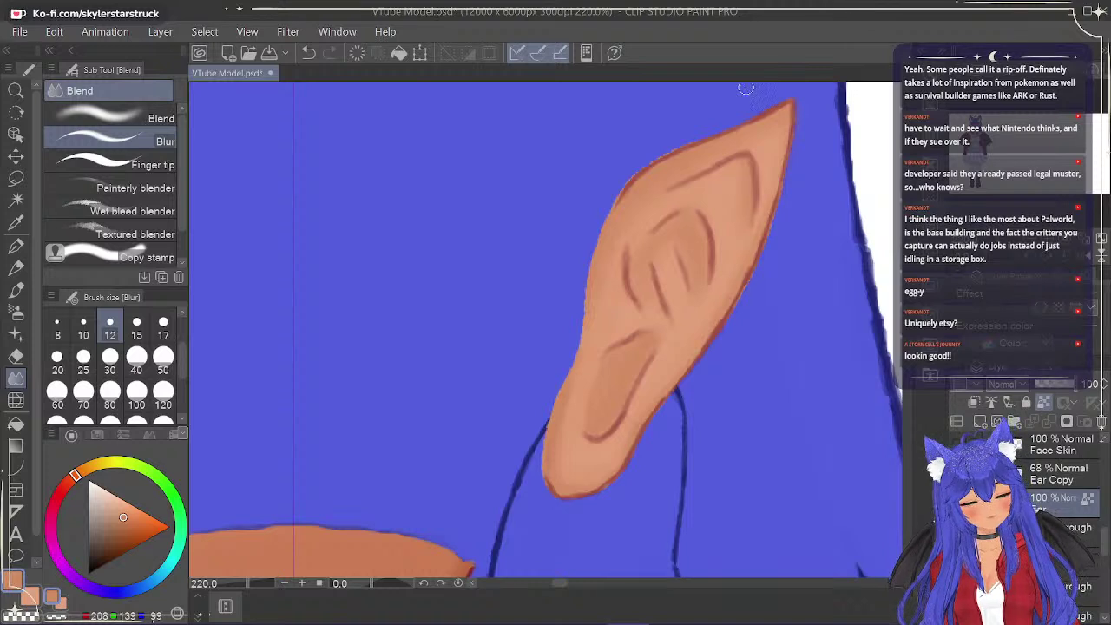
click(16, 246)
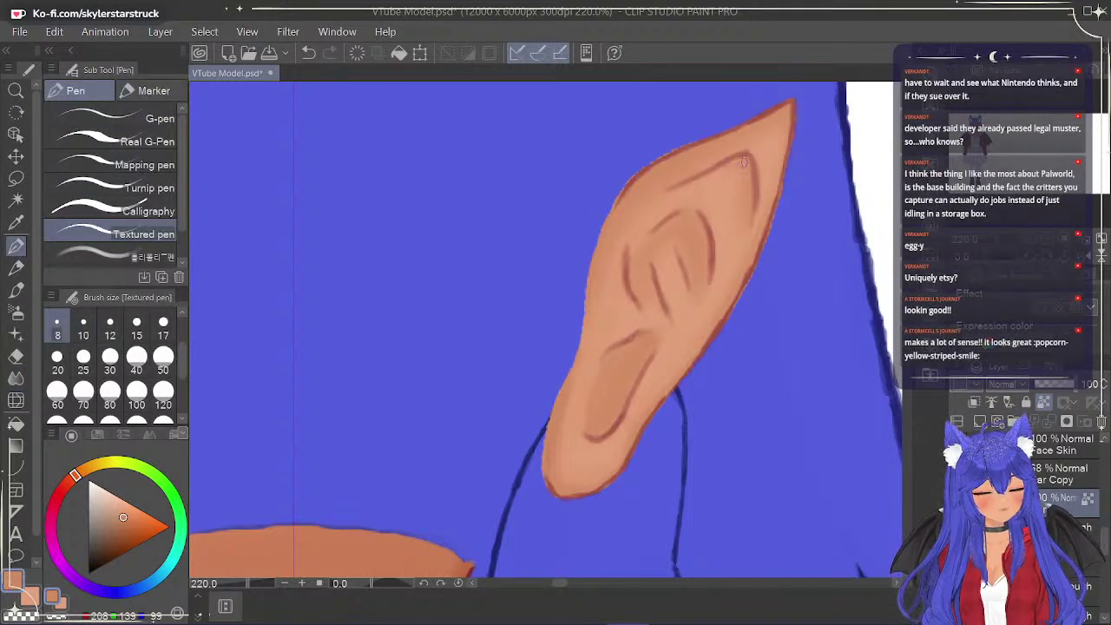
key(j)
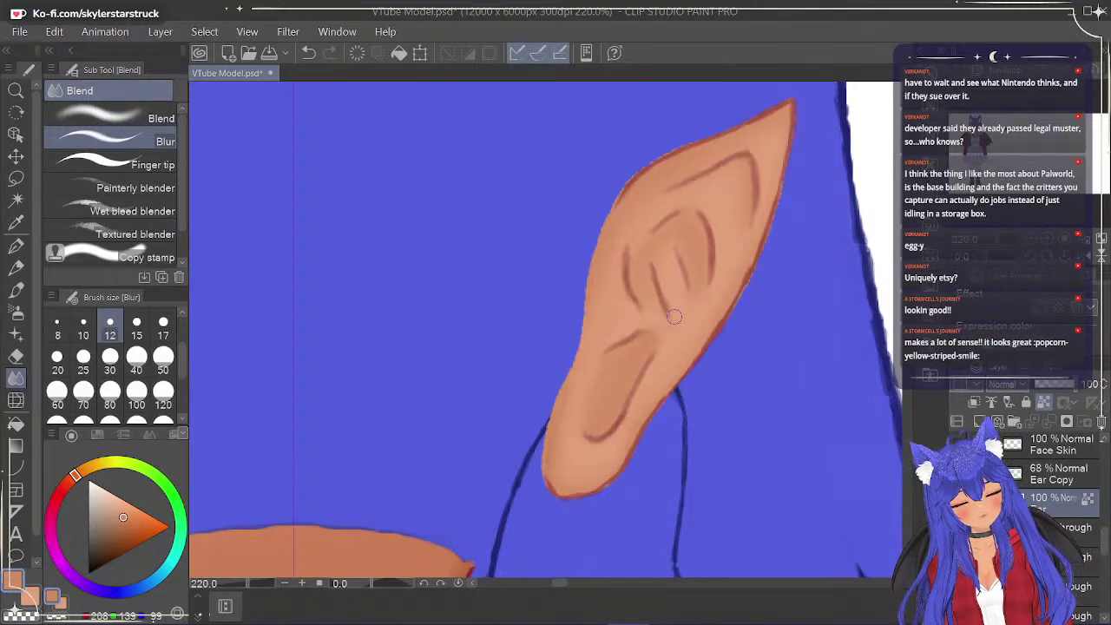
Lower the Ear Copy guide layer's opacity to 49%.
click(1055, 473)
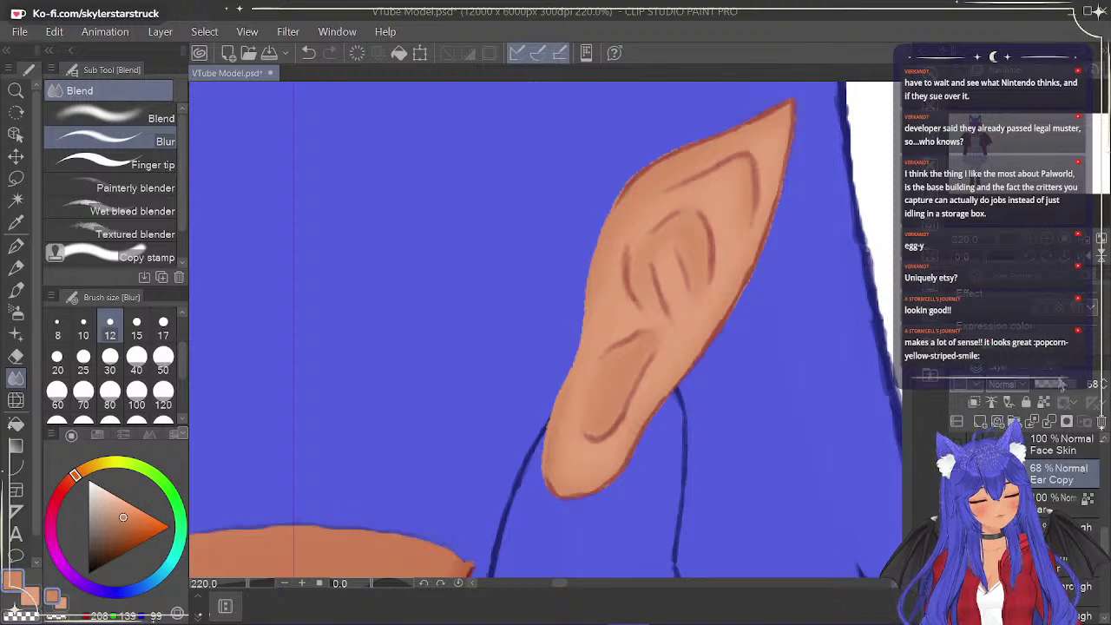
click(1059, 382)
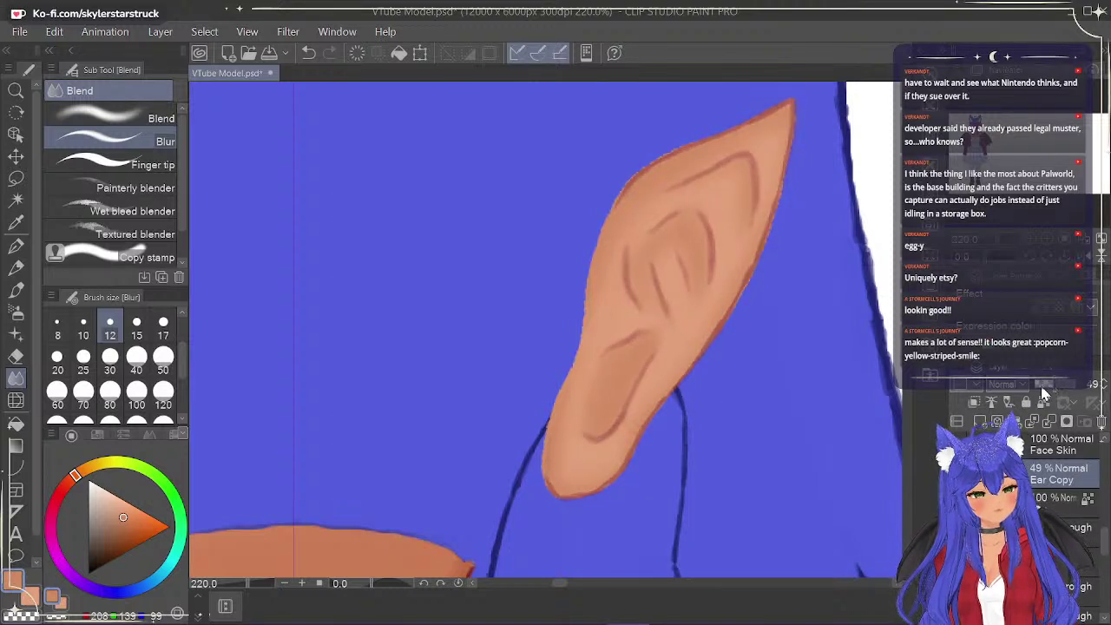
Drop the Ear Copy guide to 0% opacity and refine the ear's fold shading with the Textured pen at size 8 and Blur at size 12.
drag(1044, 390, 1029, 389)
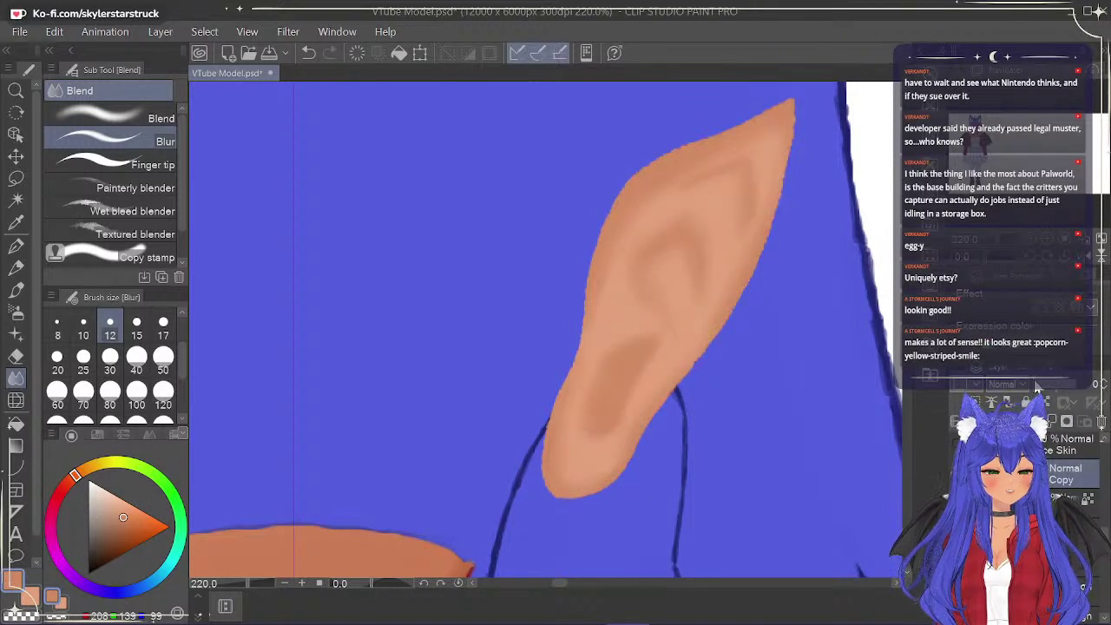
click(1063, 510)
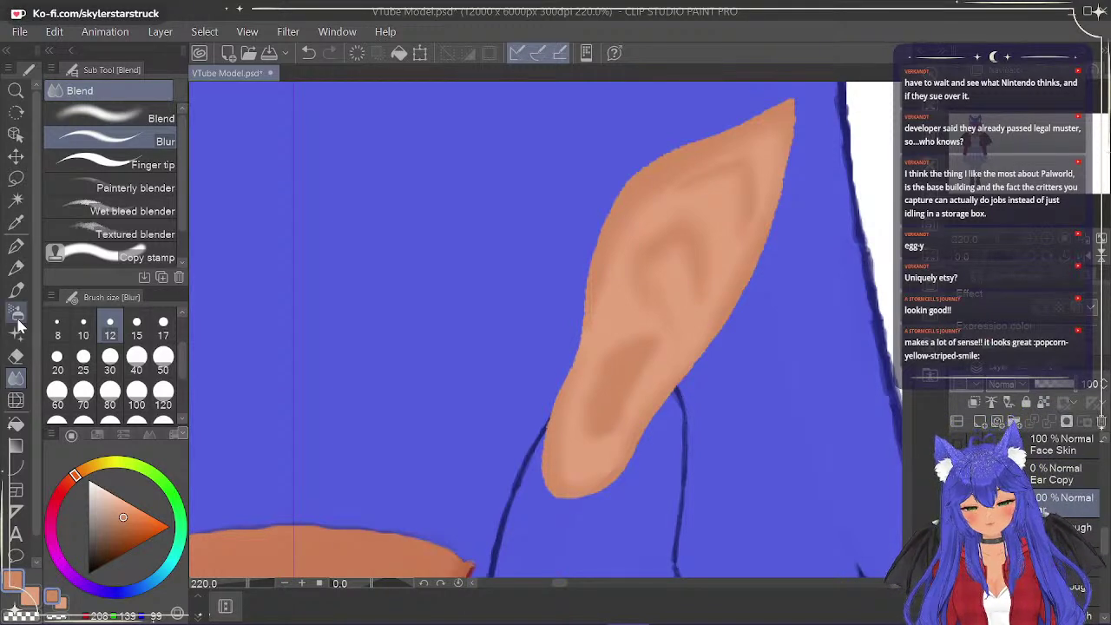
click(15, 245)
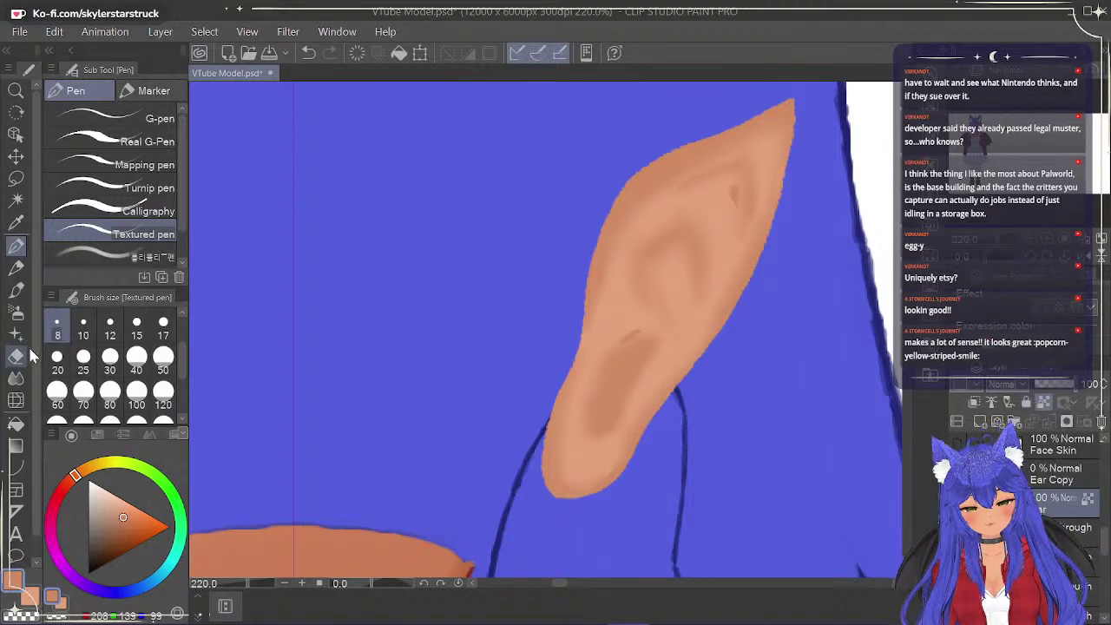
key(j)
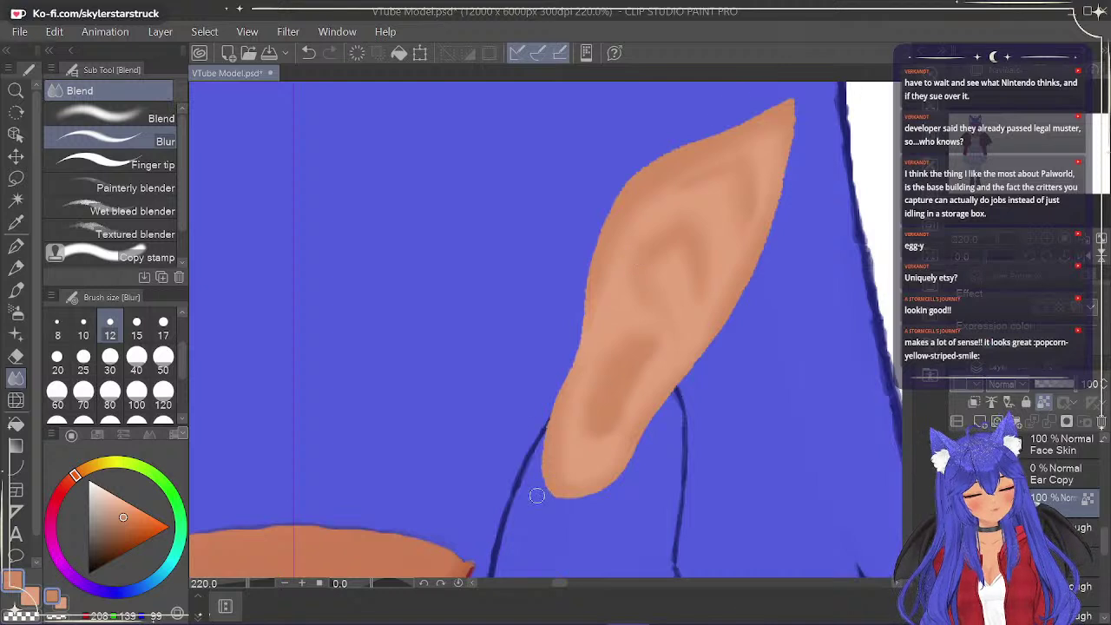
key(p)
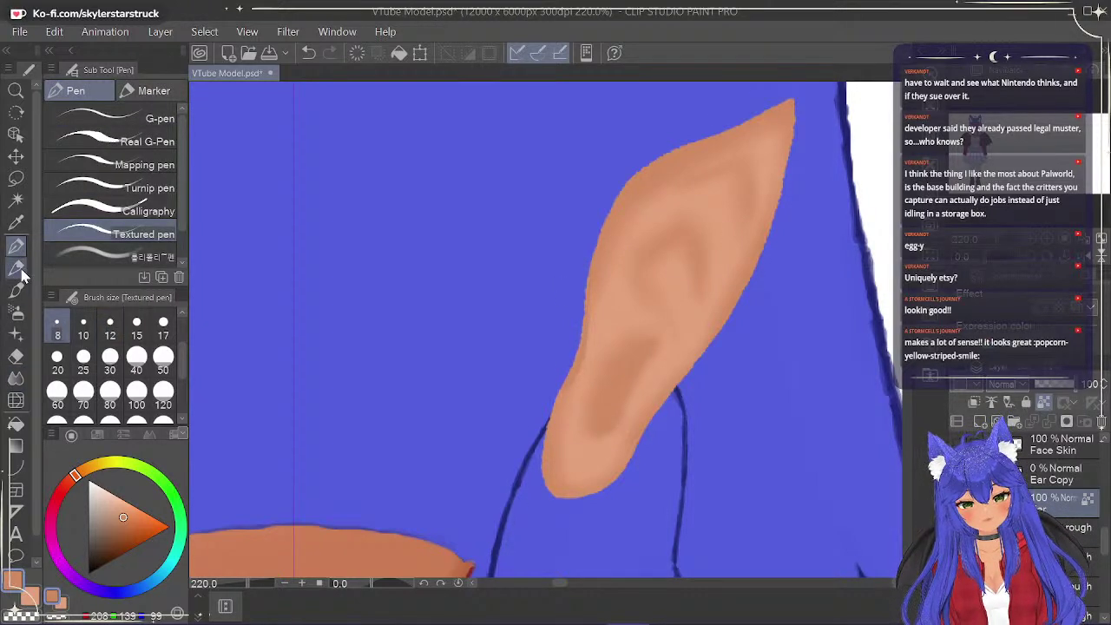
click(16, 377)
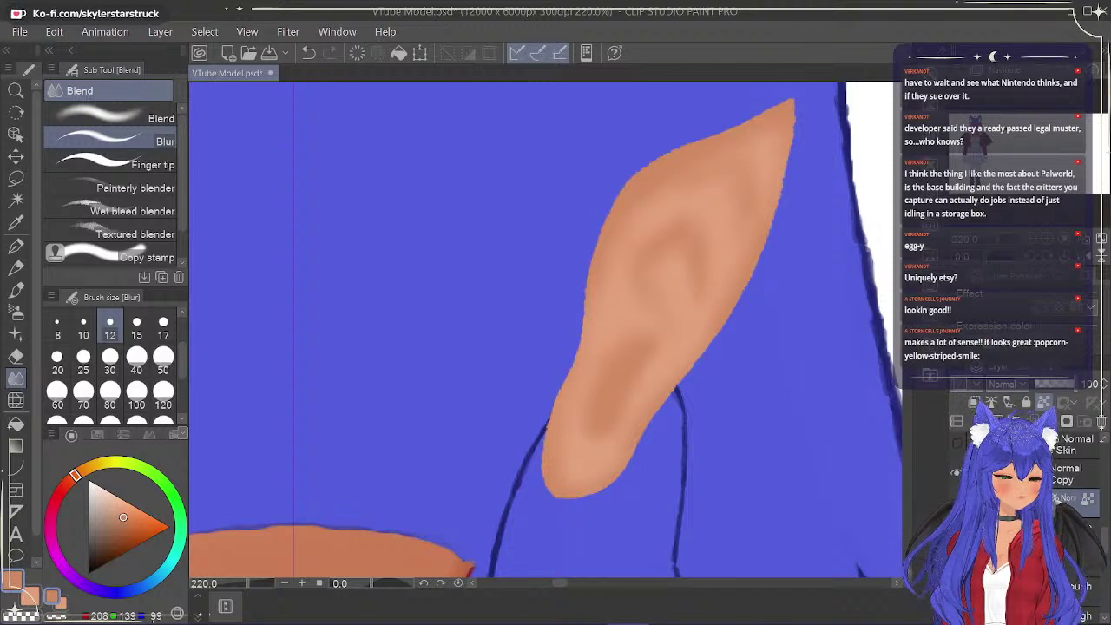
Raise the Ear Copy guide layer's opacity to about half and make the Ear layer active again.
click(1071, 479)
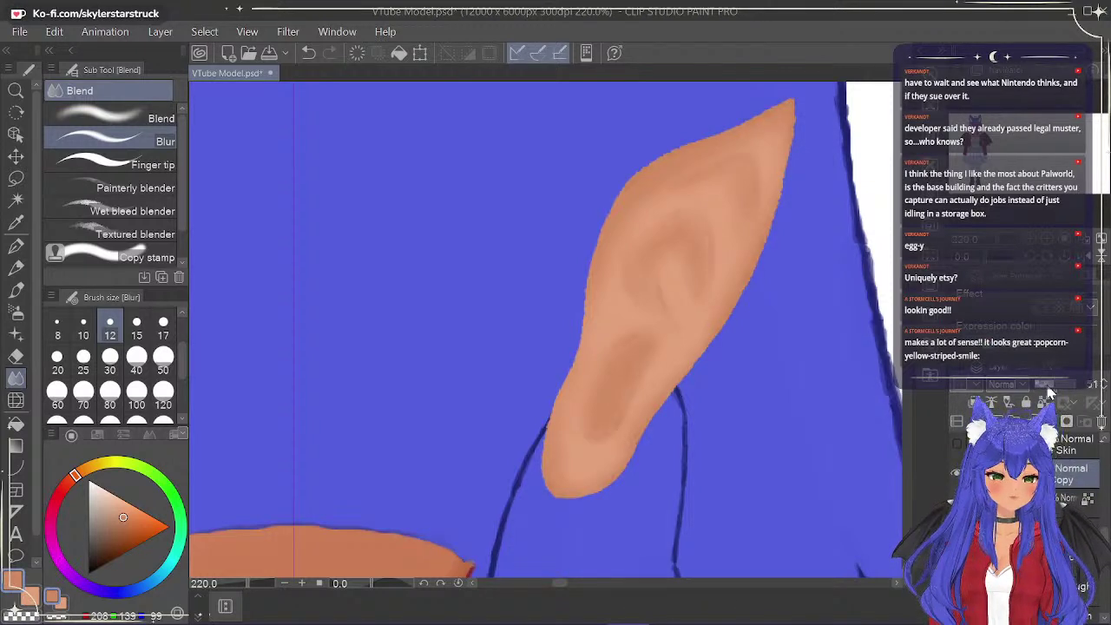
click(1052, 386)
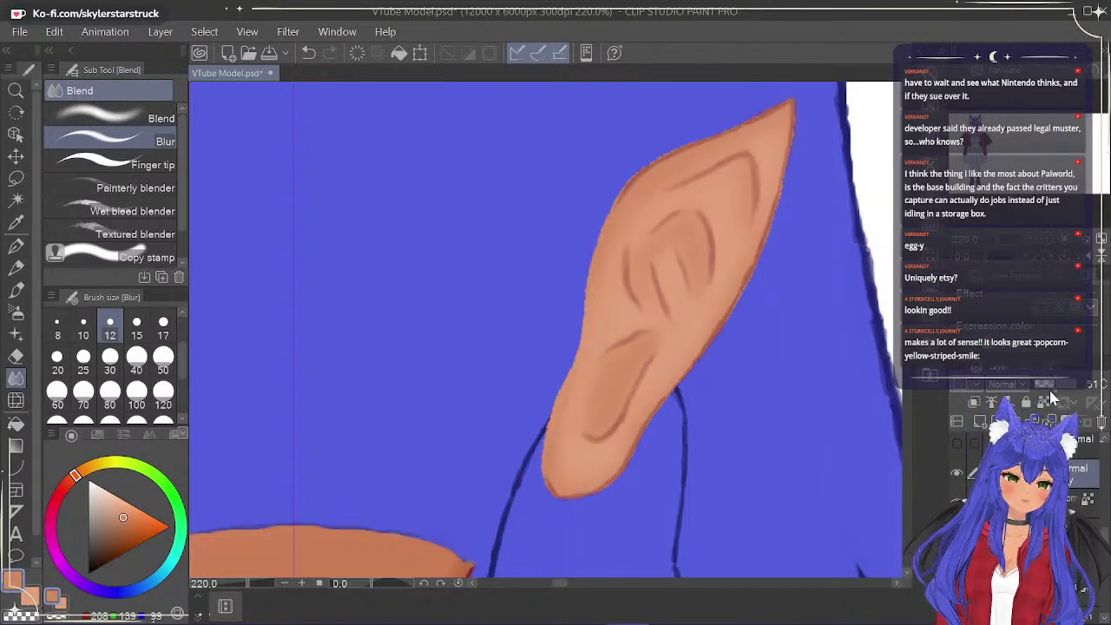
click(1082, 502)
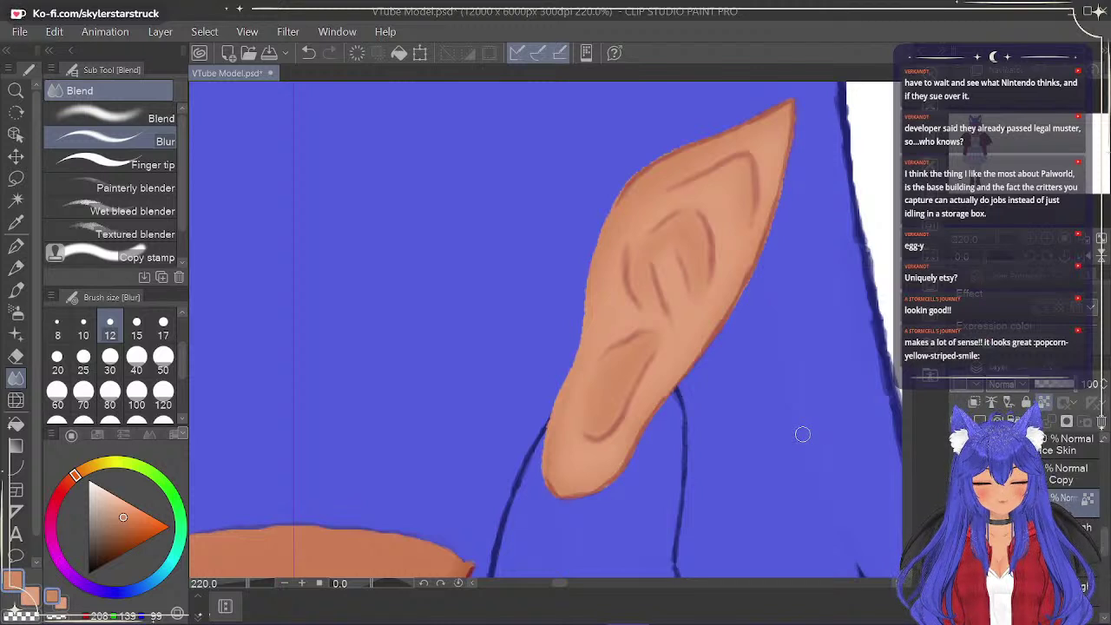
Sample the dark red swatch from the color palette beside the model as the drawing color.
drag(563, 584, 620, 593)
drag(907, 189, 907, 197)
click(16, 222)
click(625, 278)
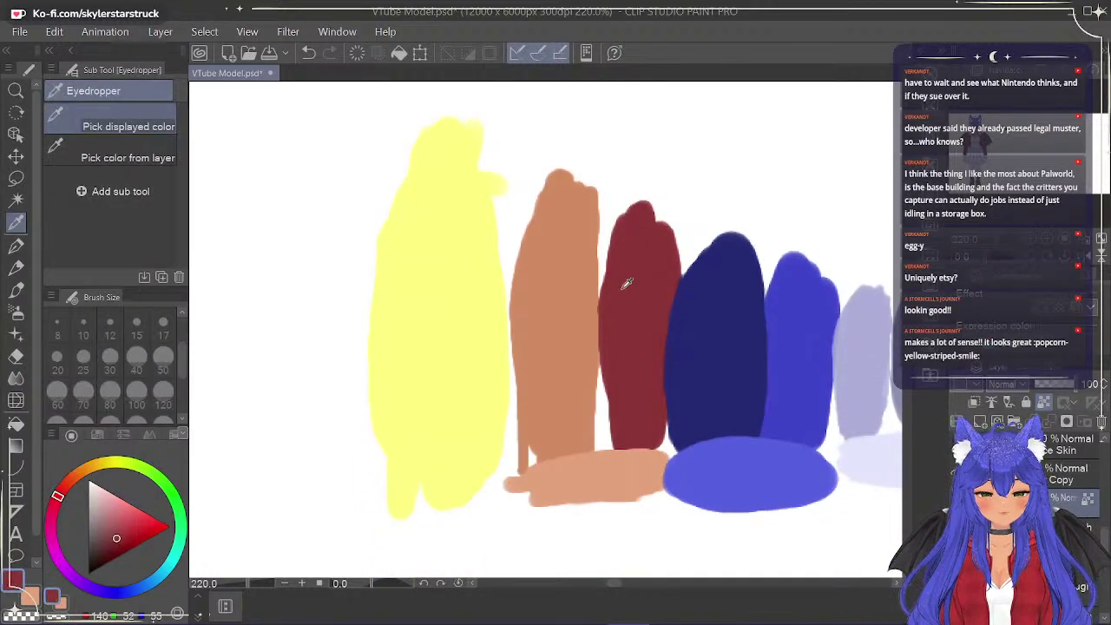
Start the dark red outline around the inner side of the ear's lobe with the Textured pen at size 8.
click(11, 247)
drag(625, 587, 553, 601)
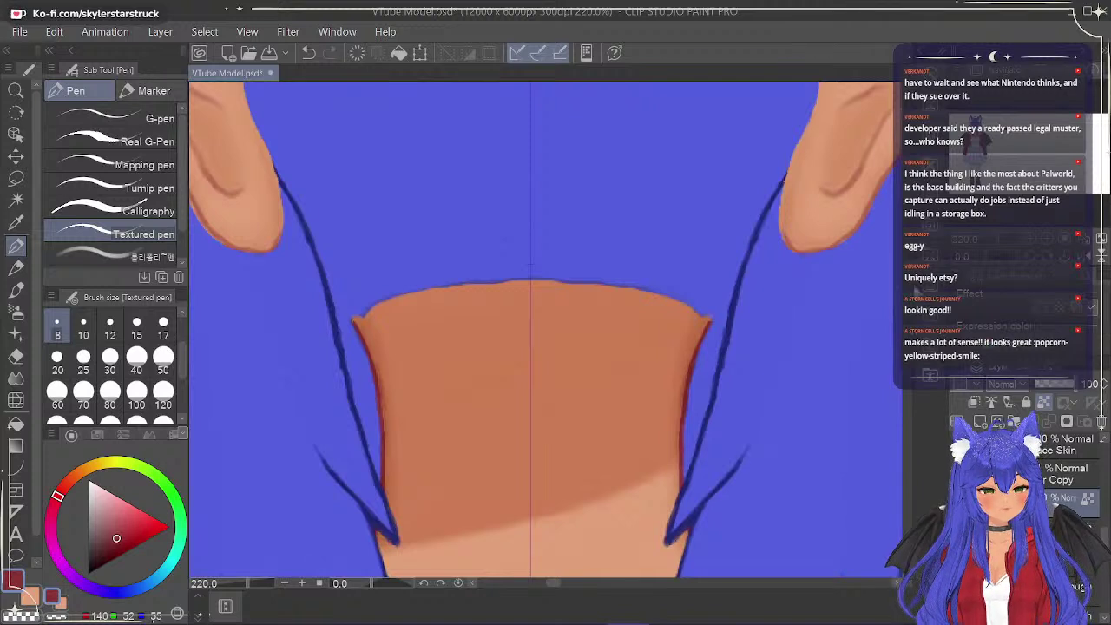
scroll(545, 330, up, 2)
drag(550, 590, 562, 584)
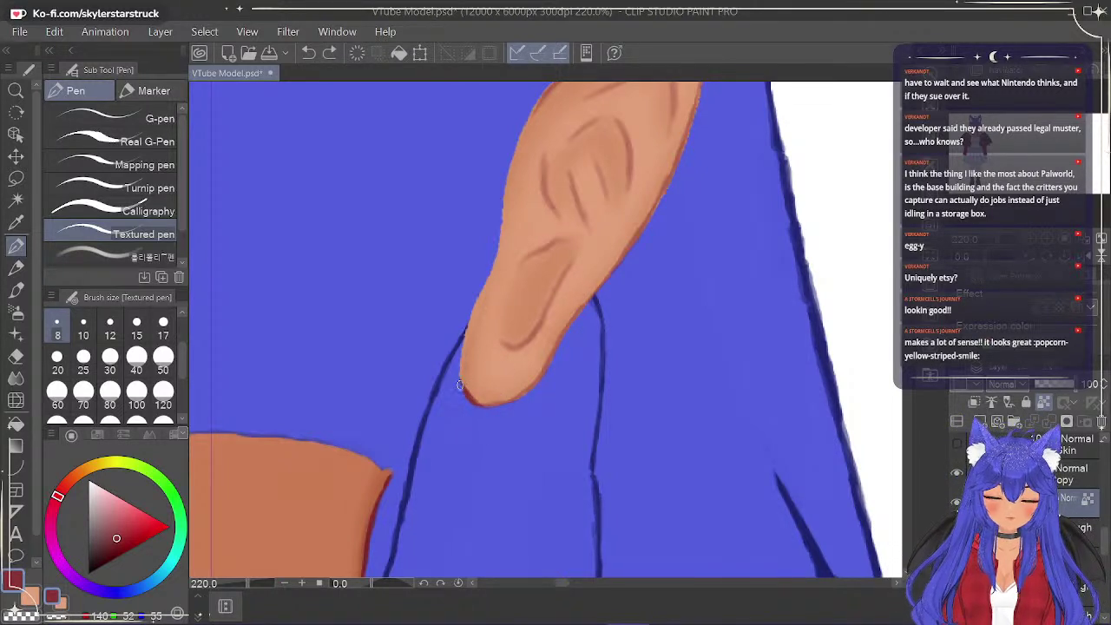
drag(458, 383, 460, 386)
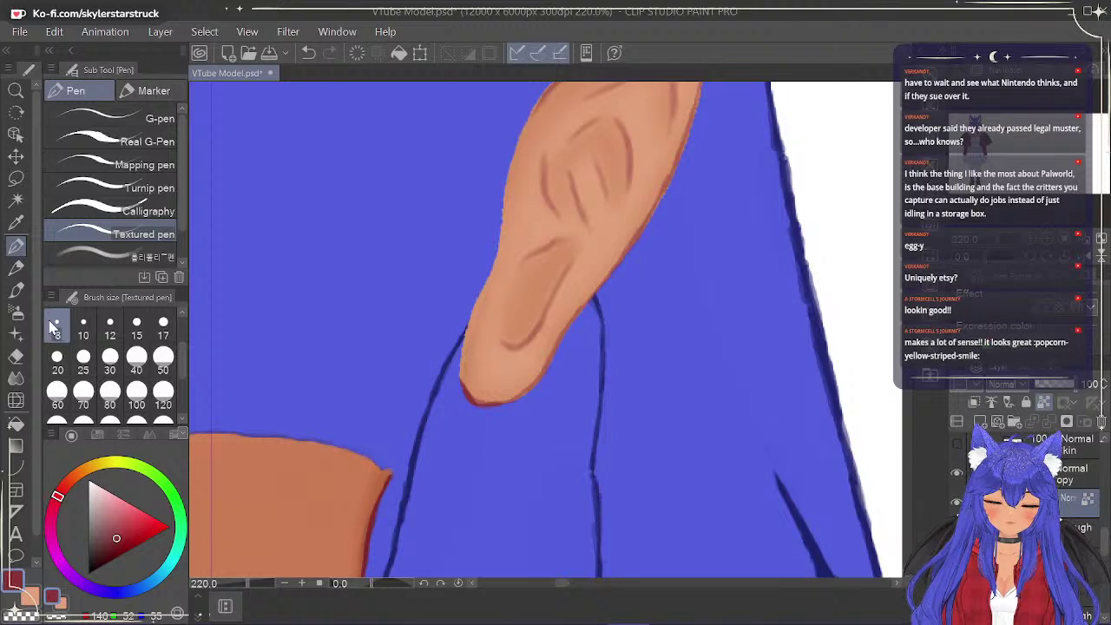
Toggle the ear layer's visibility to check the lobe outline against the guide copy.
click(15, 356)
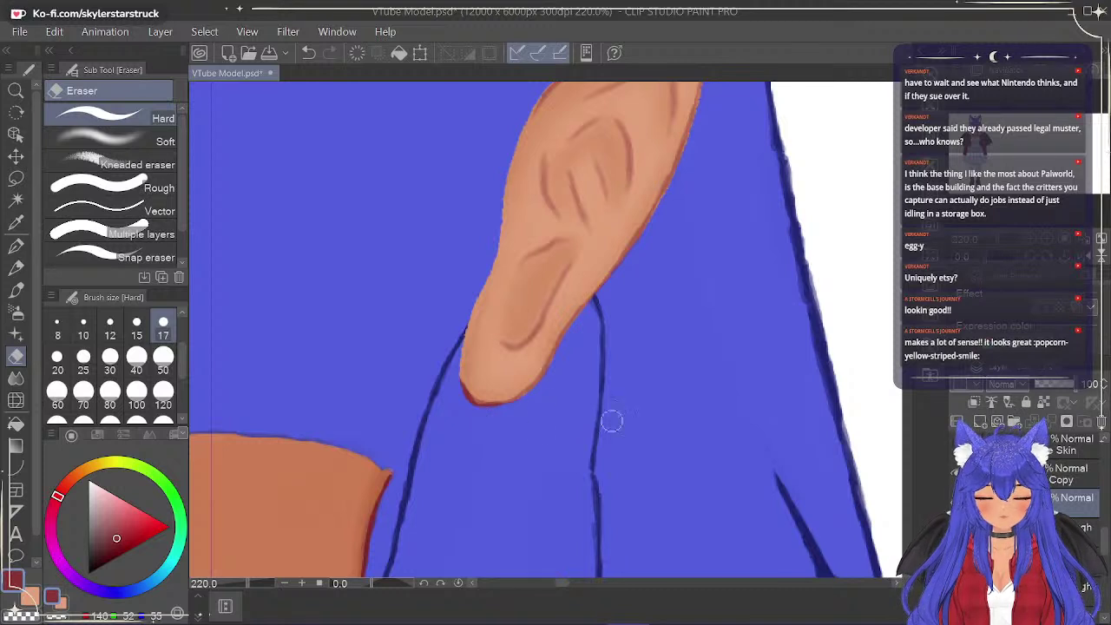
click(957, 498)
click(956, 497)
click(957, 497)
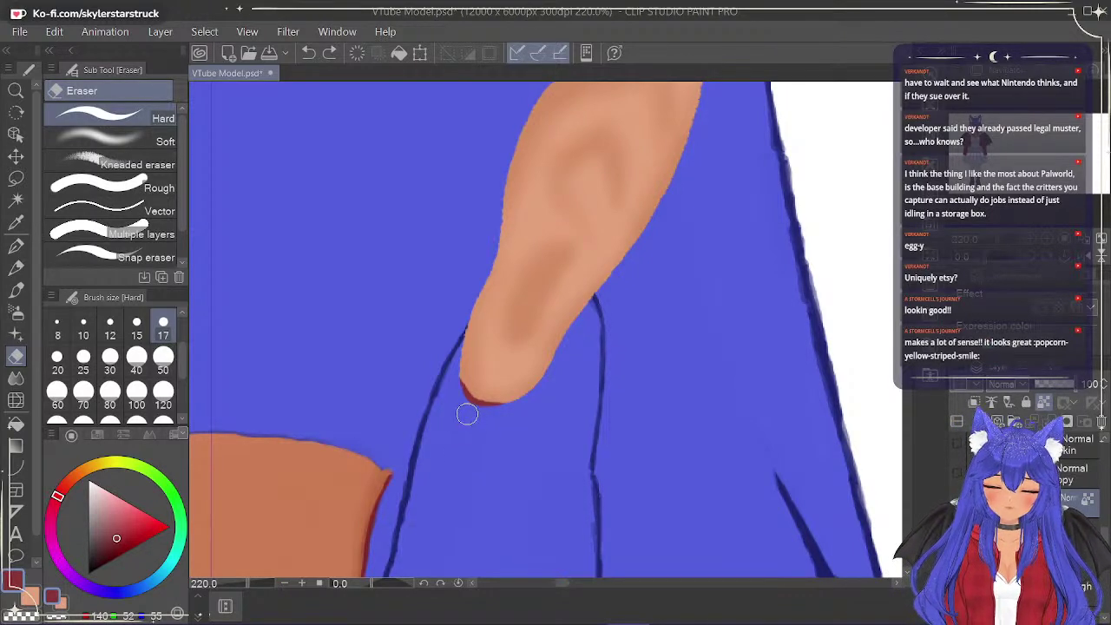
Show the Ear Copy guide layer at 25% opacity and make the Ear layer active again.
click(1066, 466)
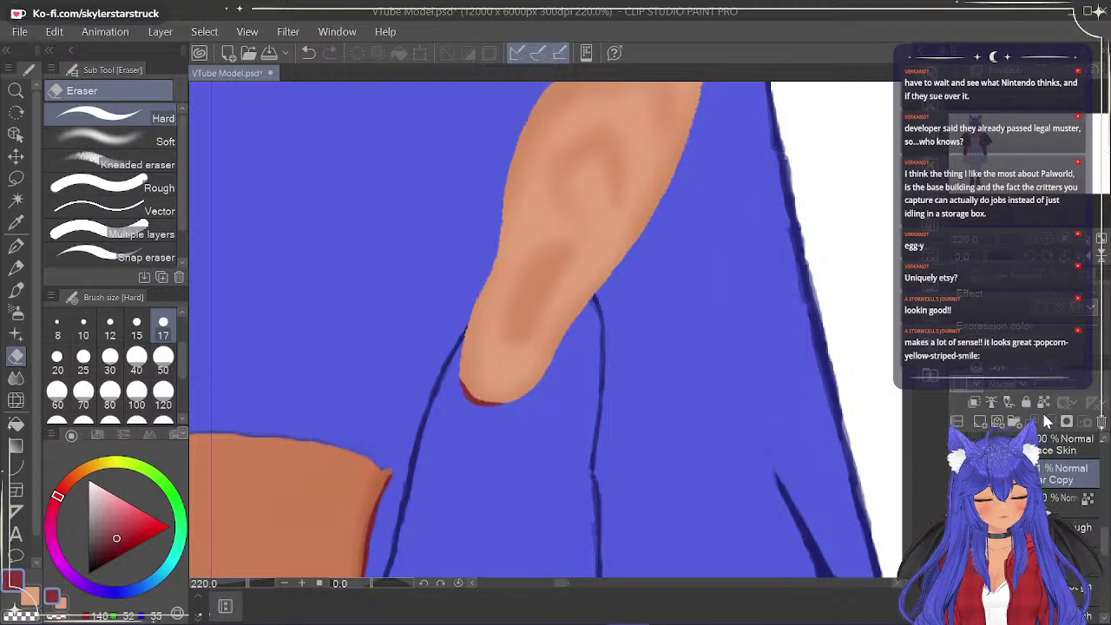
click(955, 473)
drag(1054, 385, 1049, 384)
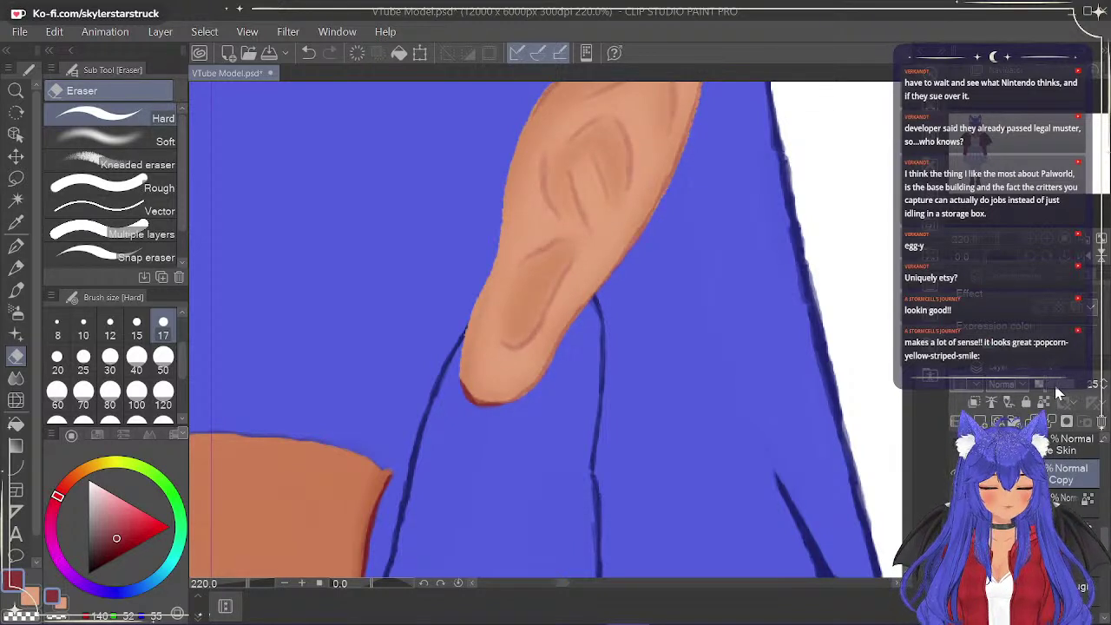
click(1070, 497)
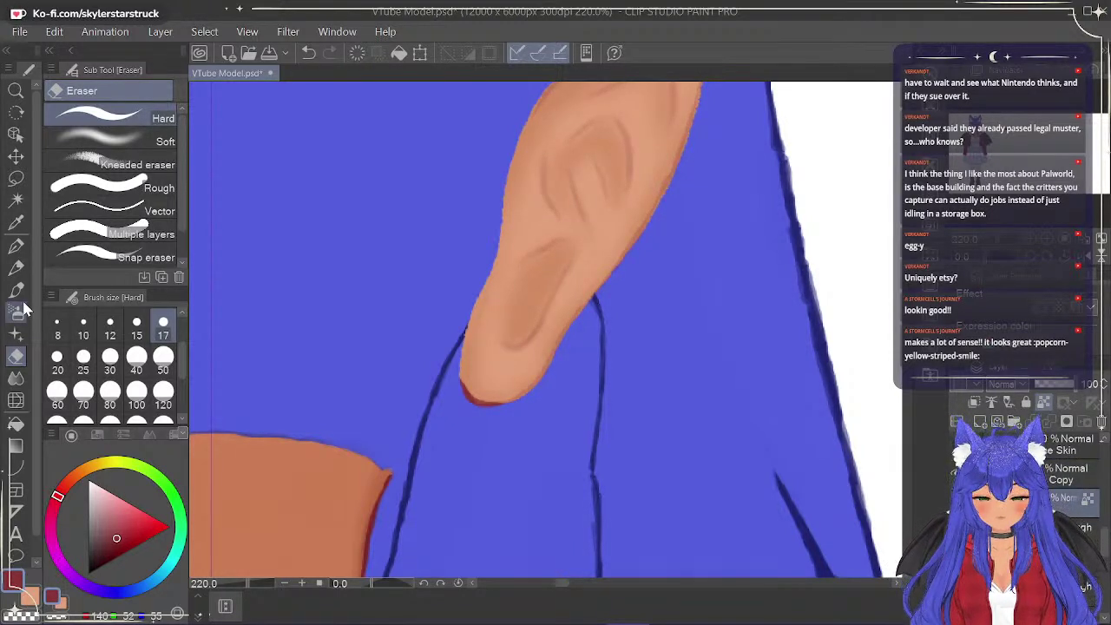
Extend the dark red outline along the lobe's underside with the Textured pen at size 8 and save the file.
click(16, 247)
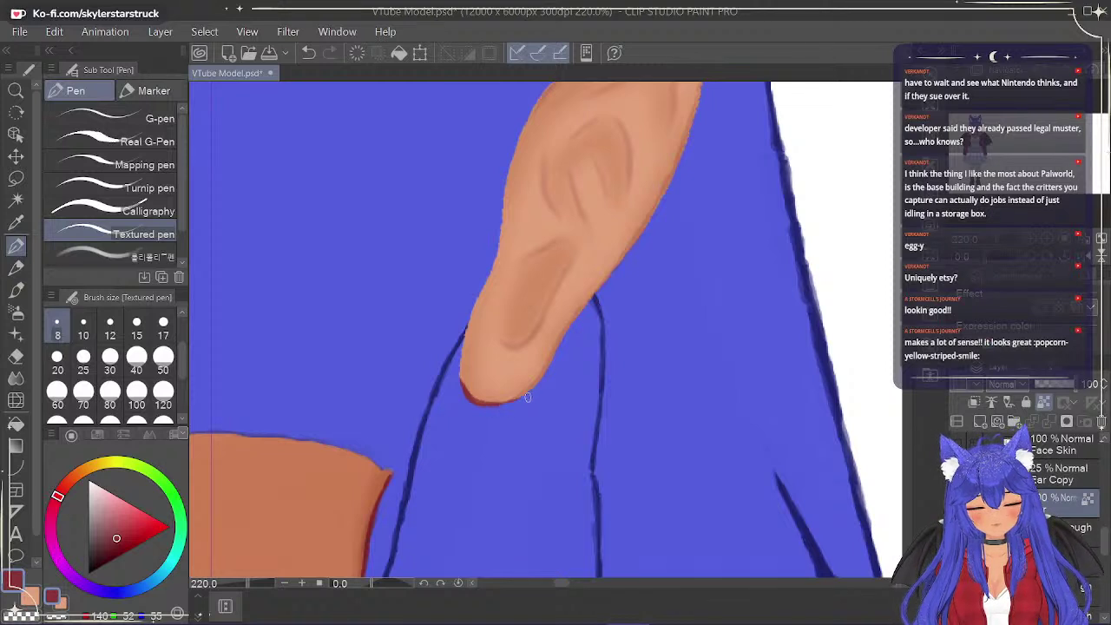
drag(505, 404, 532, 388)
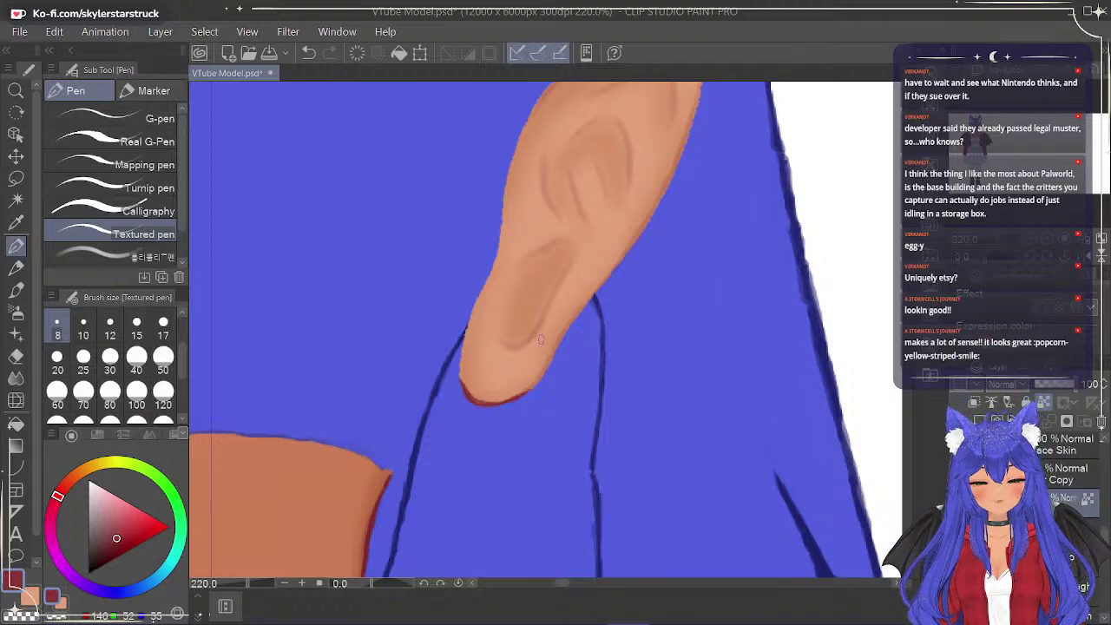
click(19, 32)
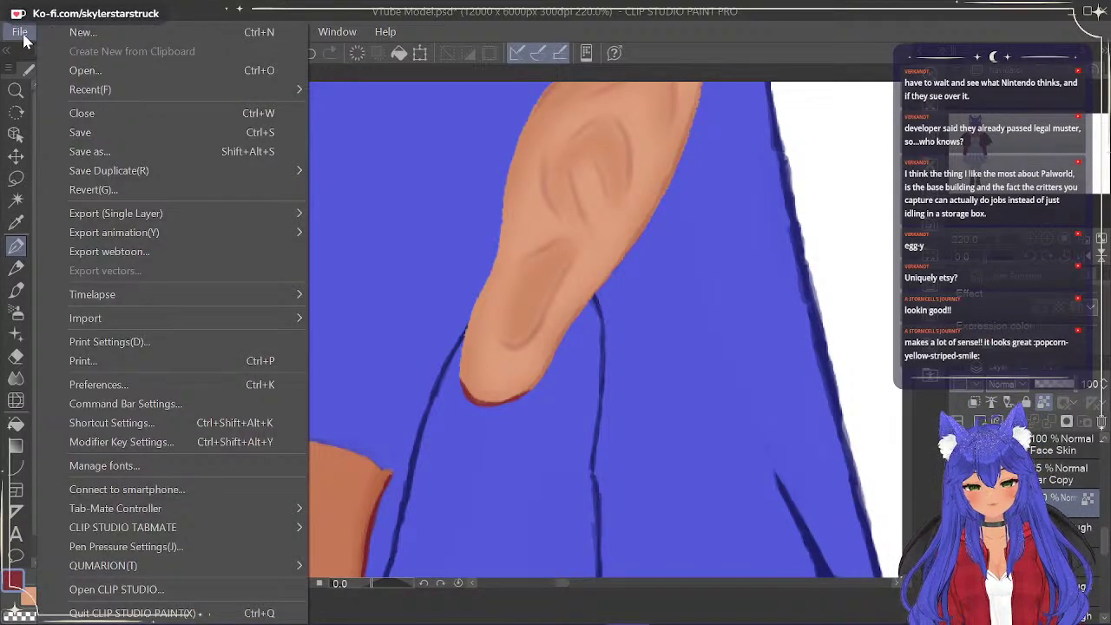
click(111, 135)
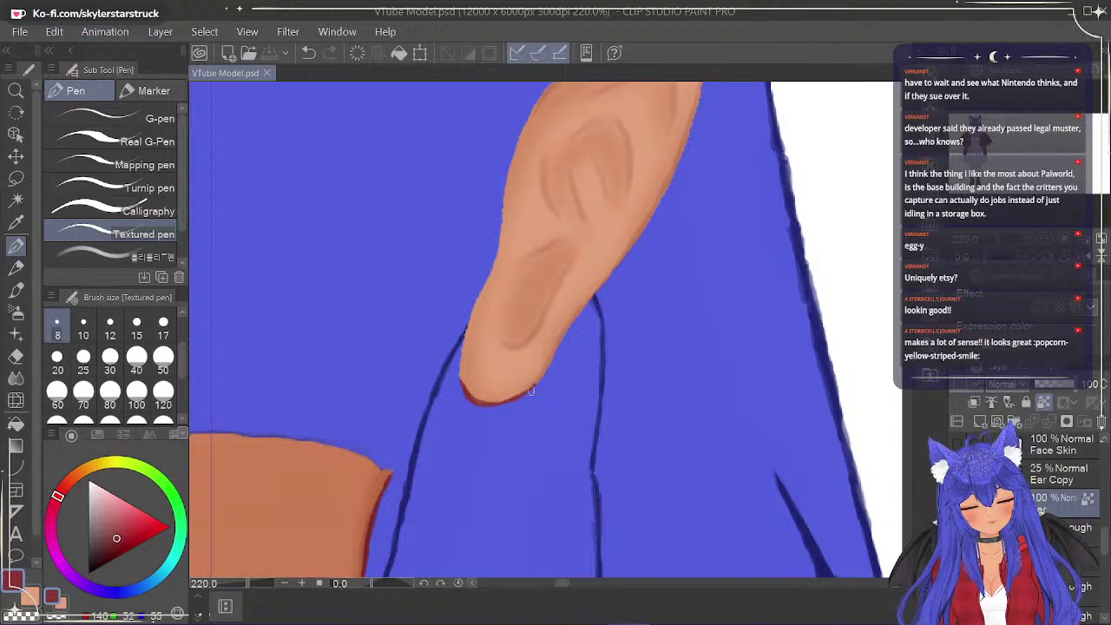
Outline the ear's outer edge from lobe to tip and its upper edge in dark red at size 8.
mouse_move(518, 400)
mouse_down()
mouse_move(530, 367)
mouse_move(531, 391)
mouse_move(558, 350)
mouse_up()
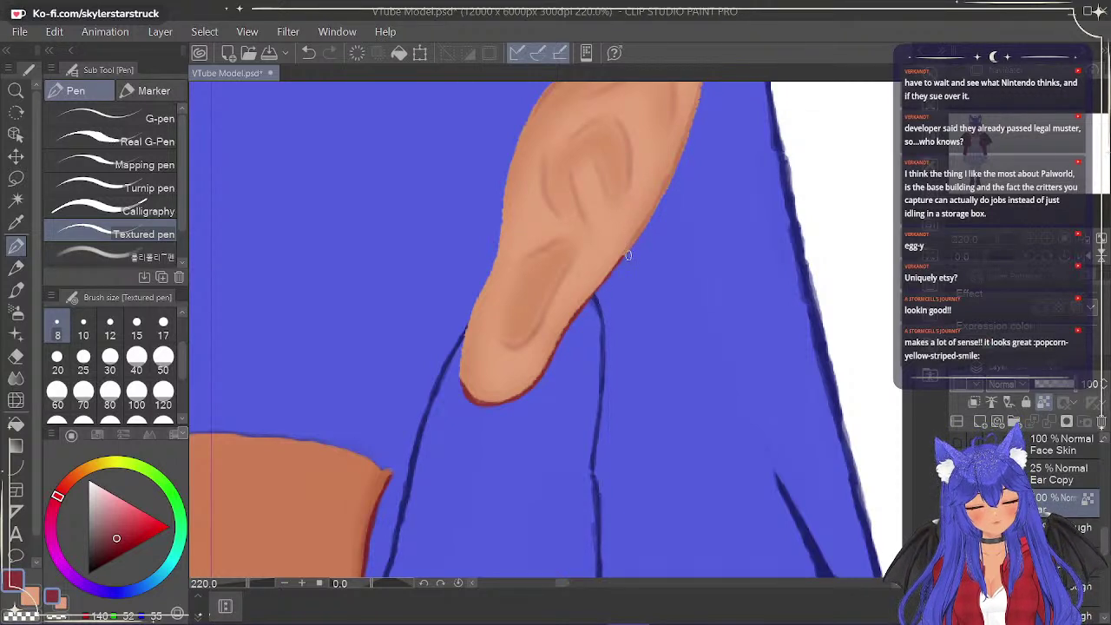
key(ctrl+z)
scroll(545, 330, up, 2)
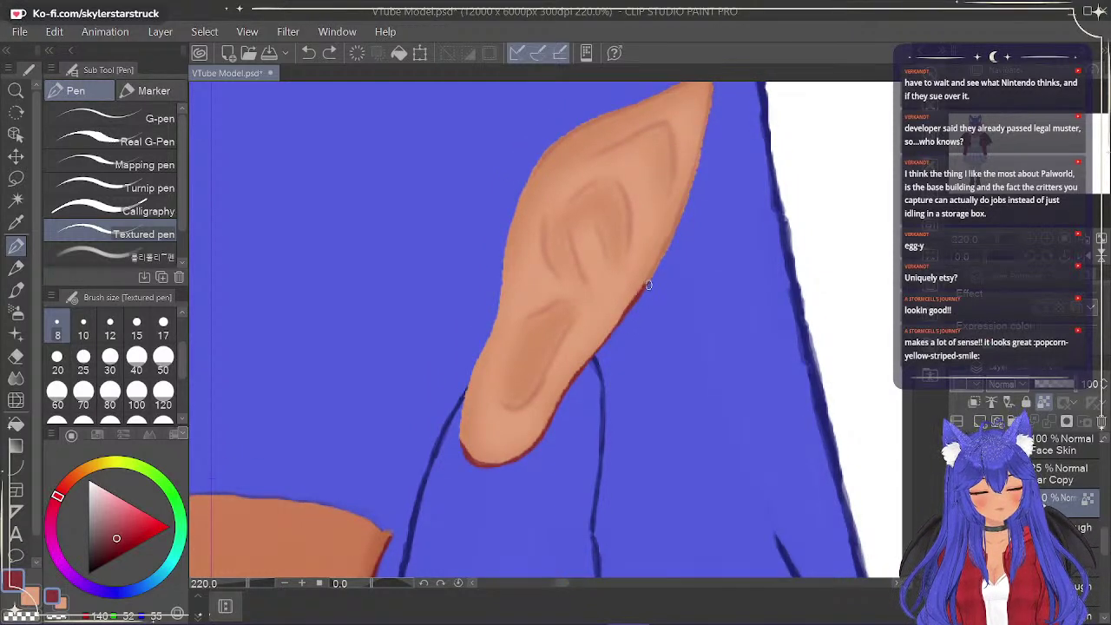
drag(657, 271, 668, 248)
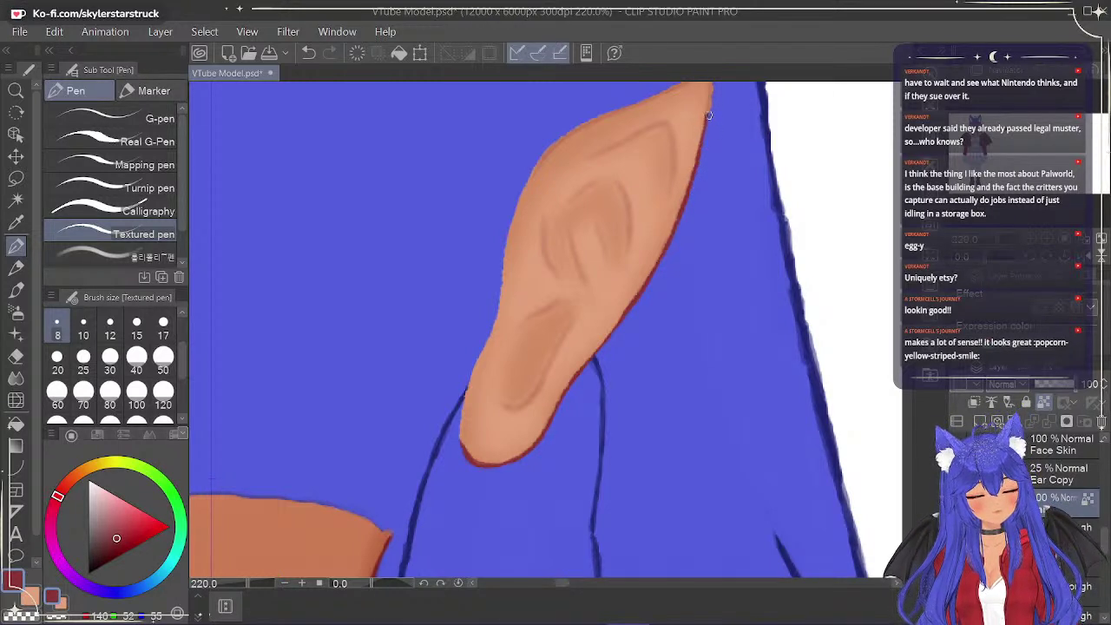
scroll(545, 330, up, 4)
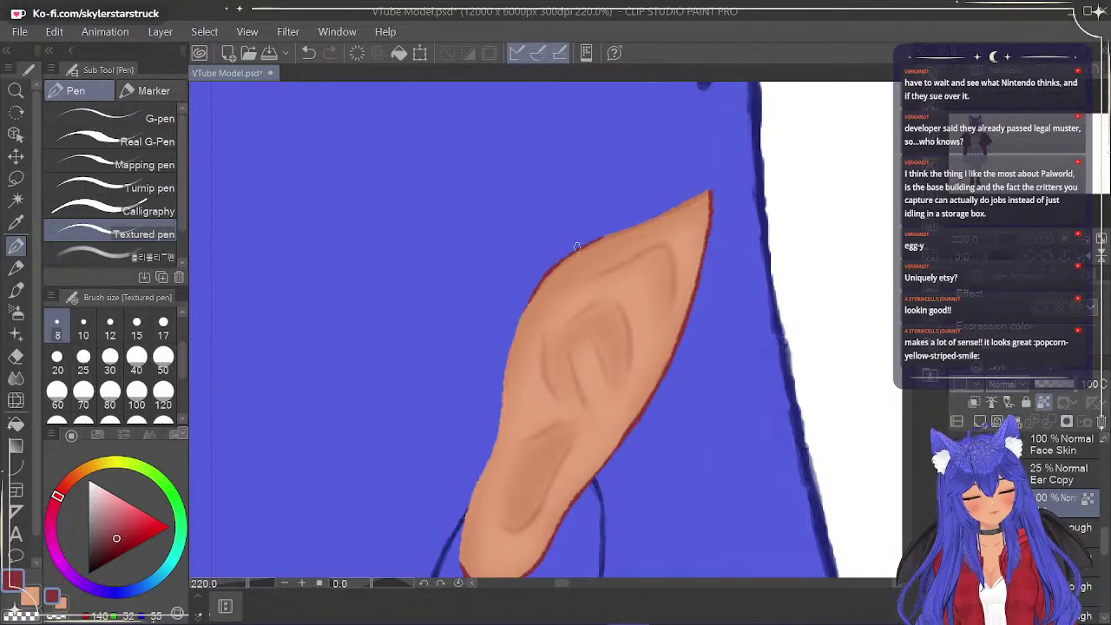
mouse_move(558, 263)
mouse_down()
mouse_move(707, 187)
mouse_move(676, 207)
mouse_move(710, 190)
mouse_up()
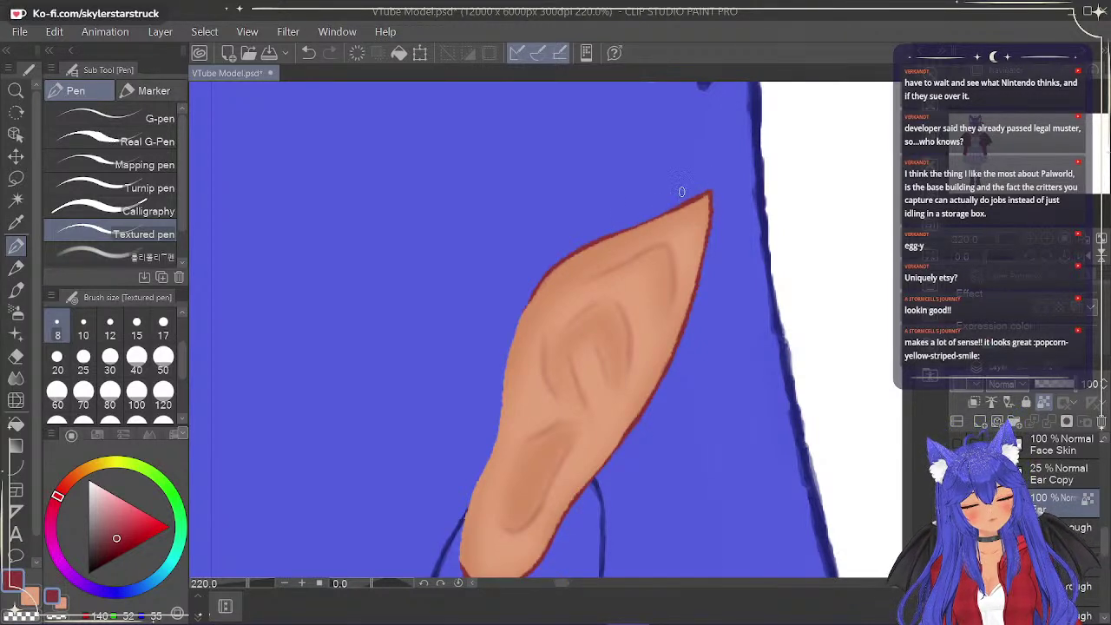
Draw the dark red fold lines above and beside the hollow near the lobe with the Textured pen at size 6, redoing uneven strokes.
drag(908, 186, 908, 188)
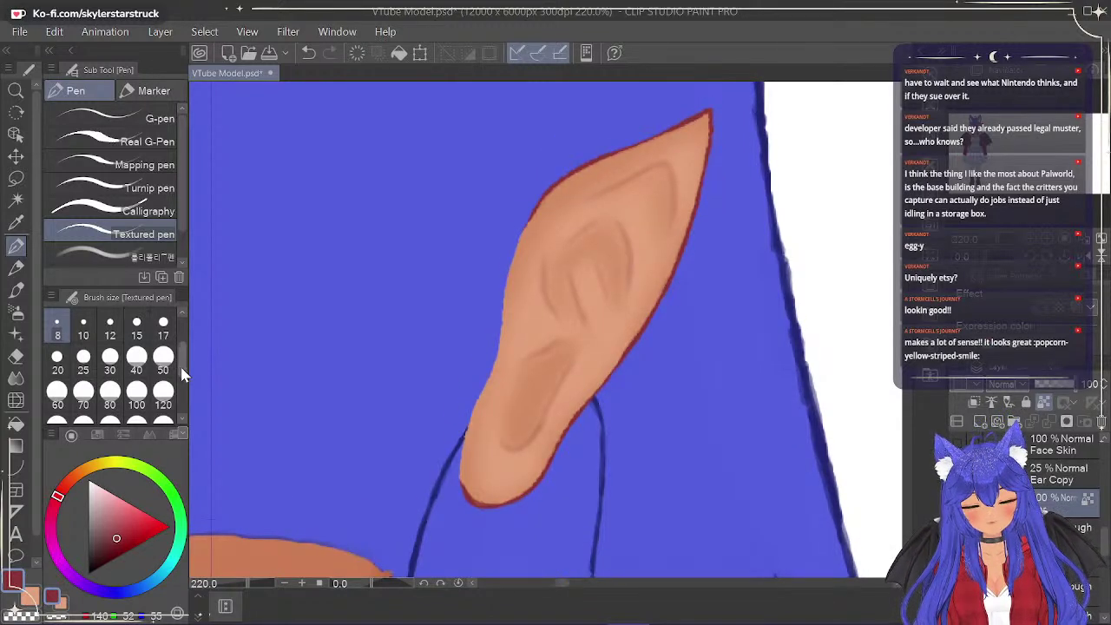
scroll(182, 365, up, 2)
click(139, 340)
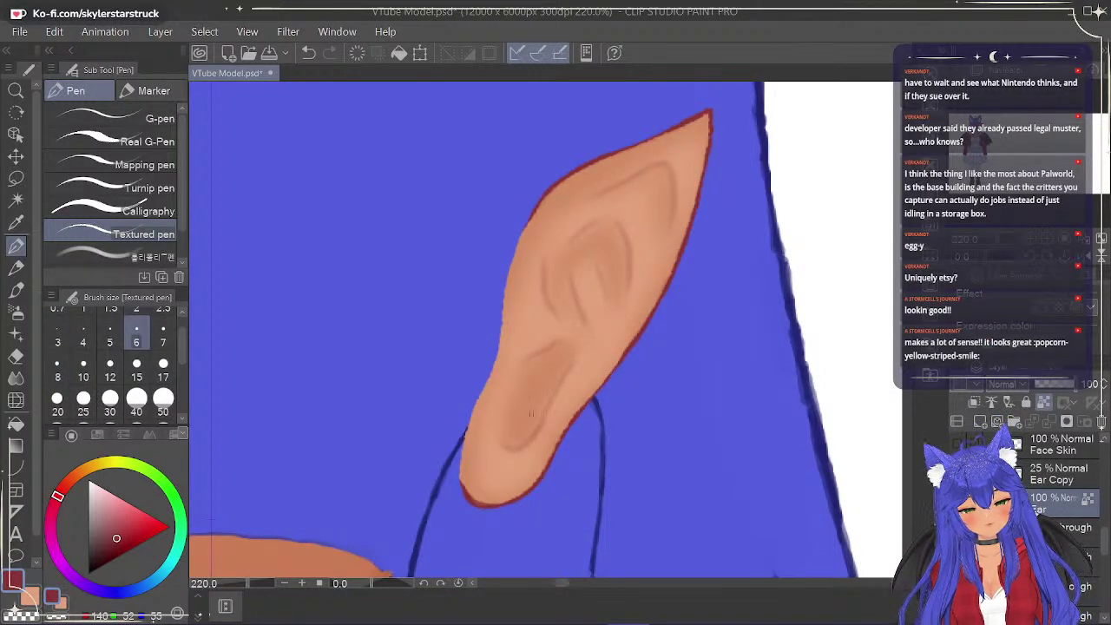
key(ctrl+z)
drag(503, 443, 526, 448)
key(ctrl+z)
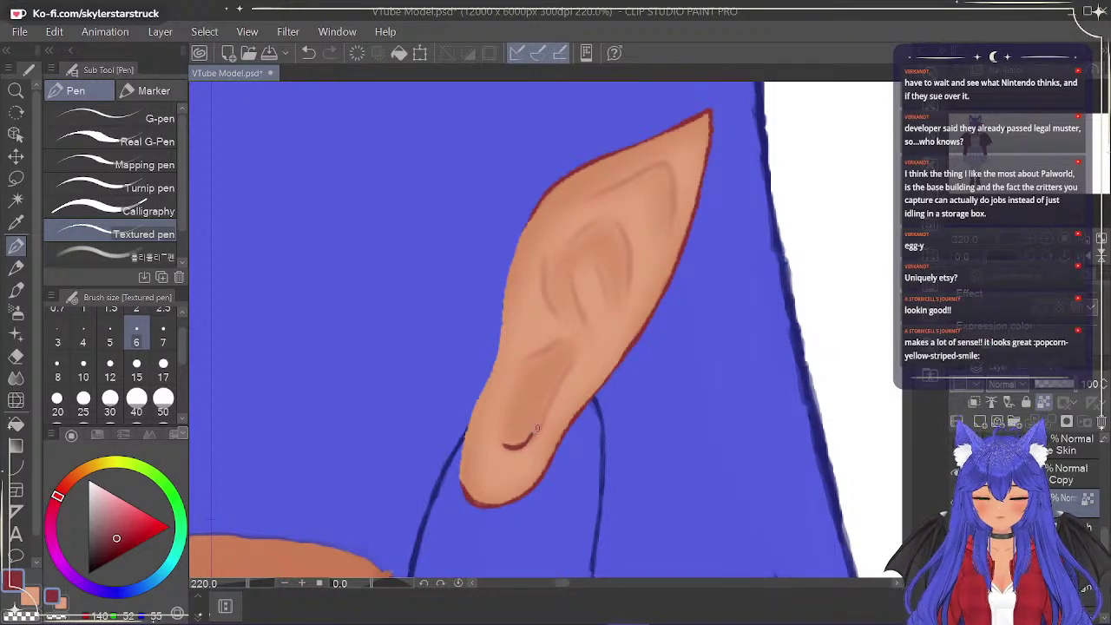
drag(529, 440, 572, 359)
key(ctrl+z)
key(ctrl+z)
key(ctrl+z)
mouse_move(552, 399)
mouse_down()
mouse_move(577, 361)
mouse_move(570, 351)
mouse_move(531, 357)
mouse_move(554, 344)
mouse_up()
key(ctrl+z)
key(ctrl+z)
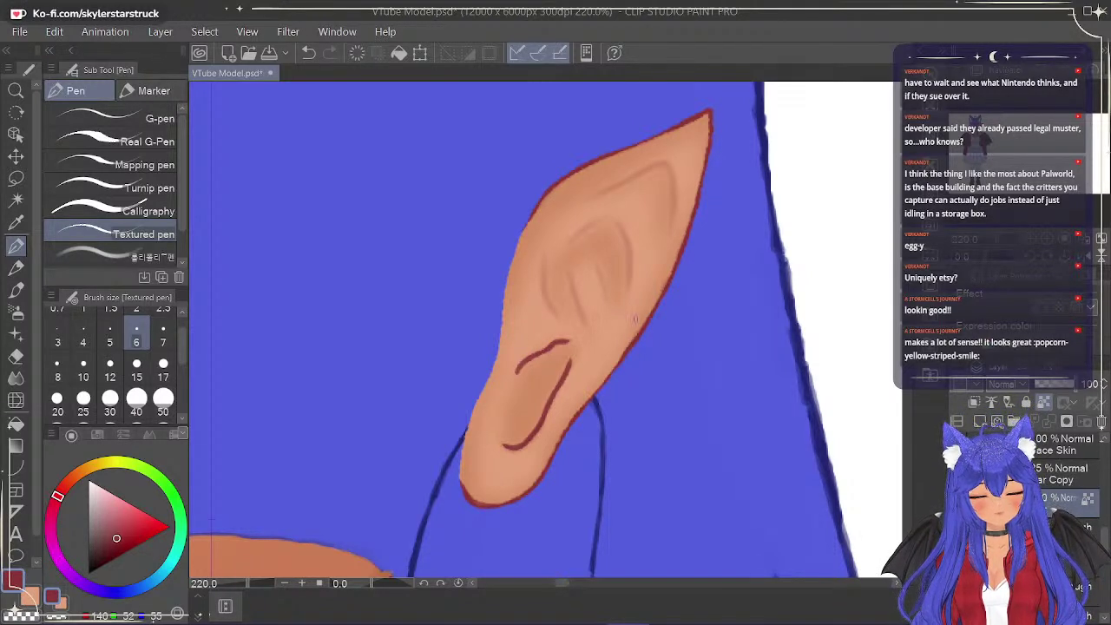
key(ctrl+z)
mouse_move(560, 344)
mouse_down()
mouse_move(570, 349)
mouse_move(550, 346)
mouse_up()
key(ctrl+z)
key(ctrl+z)
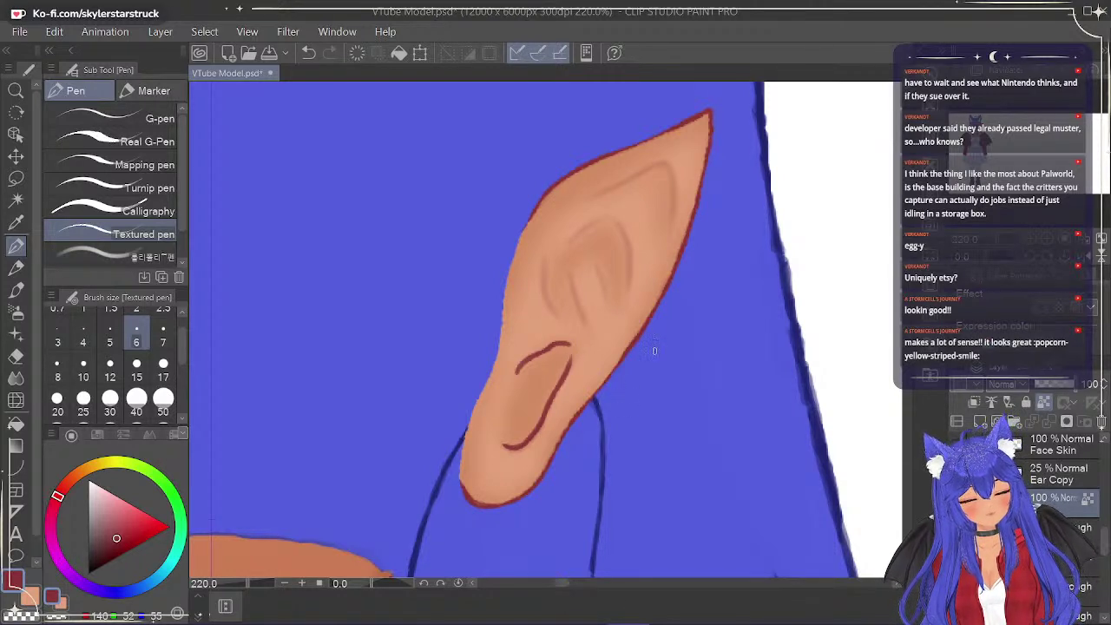
Draw the dark red fold lines around and inside the ear's middle hollow at size 6, following the guide.
key(ctrl+z)
mouse_move(560, 320)
mouse_down()
mouse_move(542, 252)
mouse_move(610, 214)
mouse_move(630, 308)
mouse_move(620, 218)
mouse_up()
key(ctrl+z)
mouse_move(607, 299)
mouse_down()
mouse_move(594, 264)
mouse_move(582, 328)
mouse_up()
key(ctrl+z)
mouse_move(568, 274)
mouse_down()
mouse_move(582, 318)
mouse_move(570, 262)
mouse_up()
key(ctrl+z)
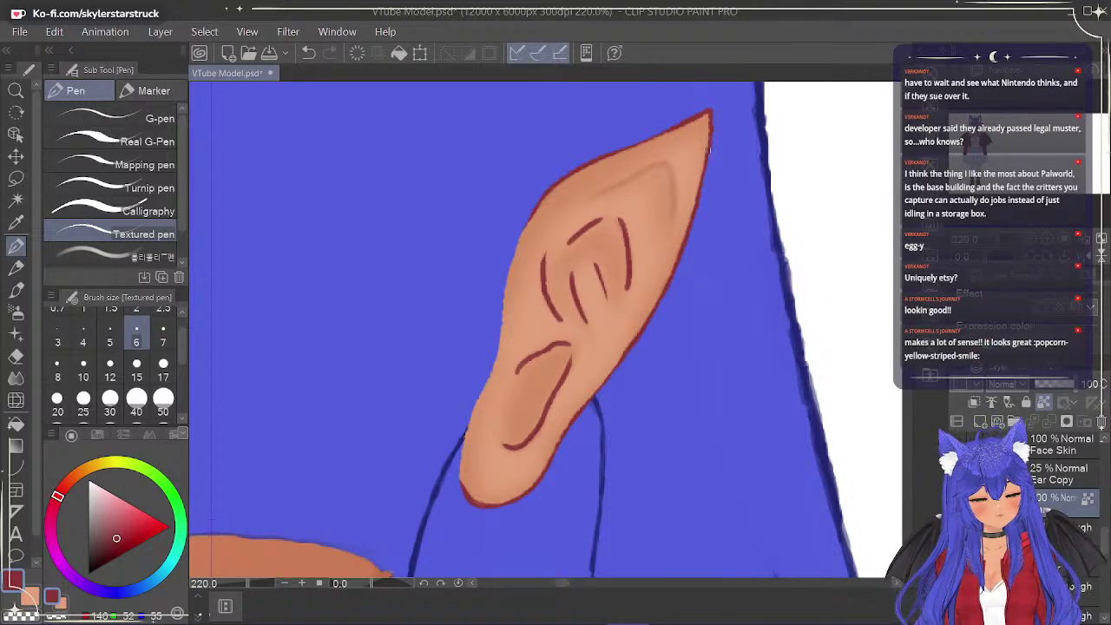
Draw the dark red inner rim line that bends below the ear's tip at size 6, redoing uneven strokes.
mouse_move(585, 200)
mouse_down()
mouse_move(663, 157)
mouse_move(673, 236)
mouse_up()
key(ctrl+z)
drag(662, 163, 670, 183)
key(ctrl+z)
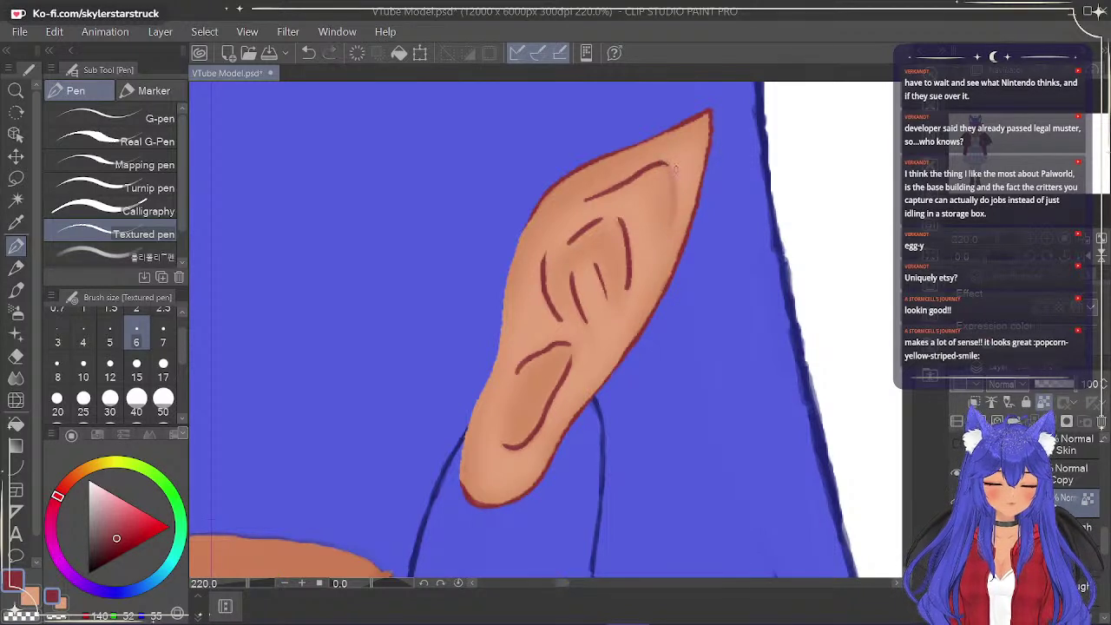
mouse_move(671, 231)
mouse_down()
mouse_move(668, 173)
mouse_move(666, 231)
mouse_up()
key(ctrl+z)
key(ctrl+z)
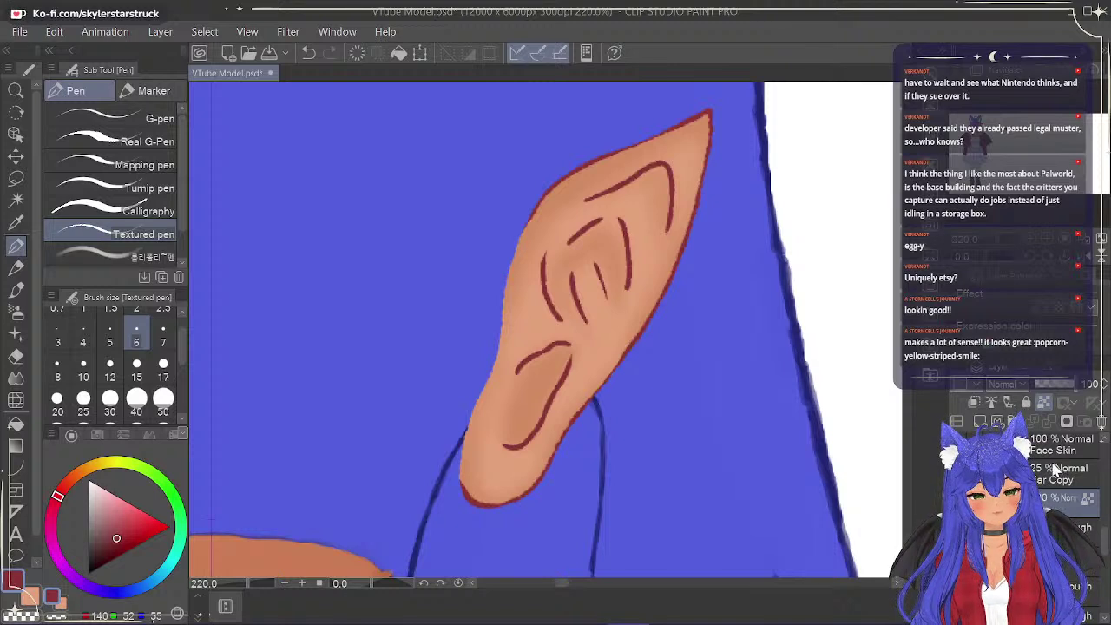
Soften the fold line above the ear's middle hollow and the inner rim line near the tip with the Blur tool at size 12.
click(16, 378)
mouse_move(582, 239)
mouse_down()
mouse_move(606, 222)
mouse_move(560, 248)
mouse_move(586, 210)
mouse_move(560, 252)
mouse_move(600, 210)
mouse_move(558, 259)
mouse_move(604, 211)
mouse_move(572, 246)
mouse_up()
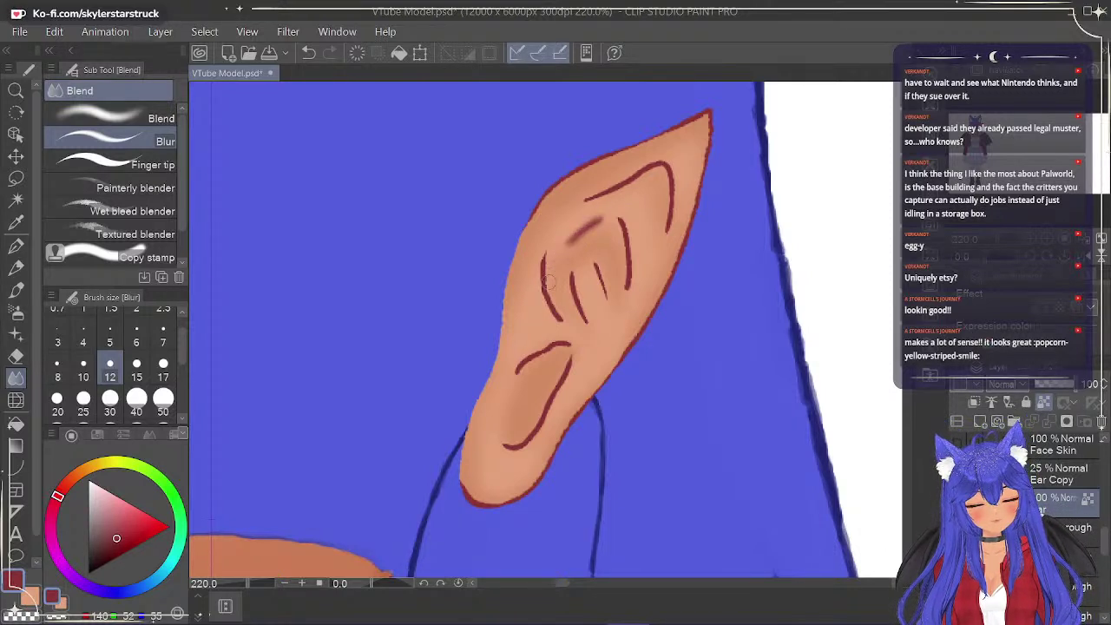
key(ctrl+z)
drag(599, 222, 576, 239)
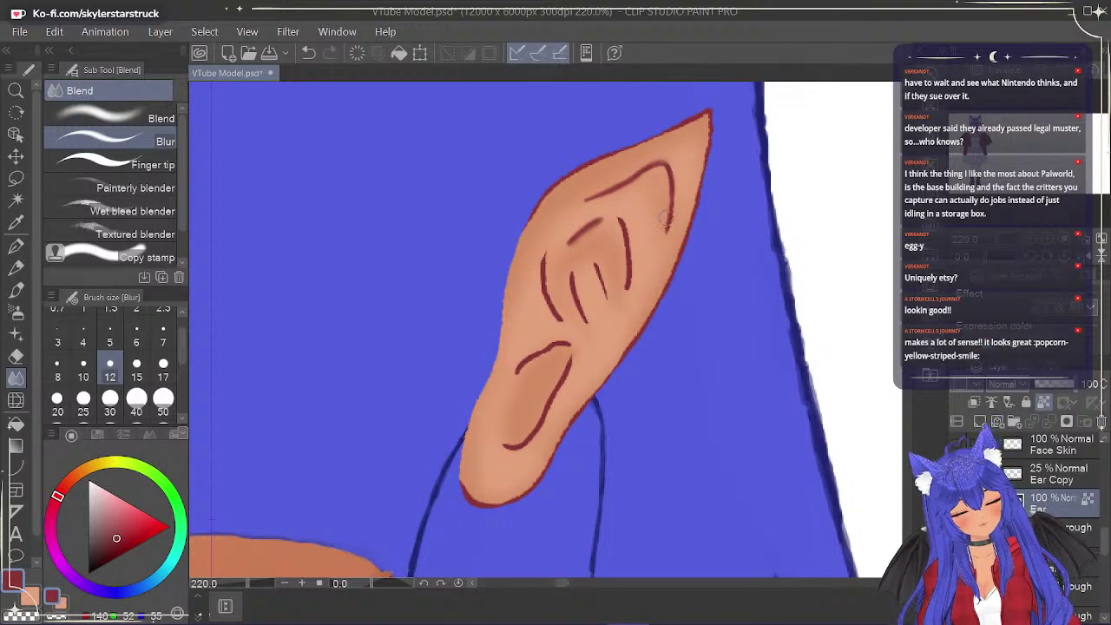
drag(670, 207, 667, 234)
drag(674, 174, 642, 173)
Blur the dark red fold lines around and inside the ear's middle hollow to soften them.
drag(622, 224, 623, 290)
drag(618, 206, 624, 288)
mouse_move(622, 231)
mouse_down()
mouse_move(622, 293)
mouse_move(617, 203)
mouse_move(623, 288)
mouse_move(617, 218)
mouse_up()
mouse_move(580, 259)
mouse_down()
mouse_move(607, 296)
mouse_move(591, 263)
mouse_move(597, 227)
mouse_up()
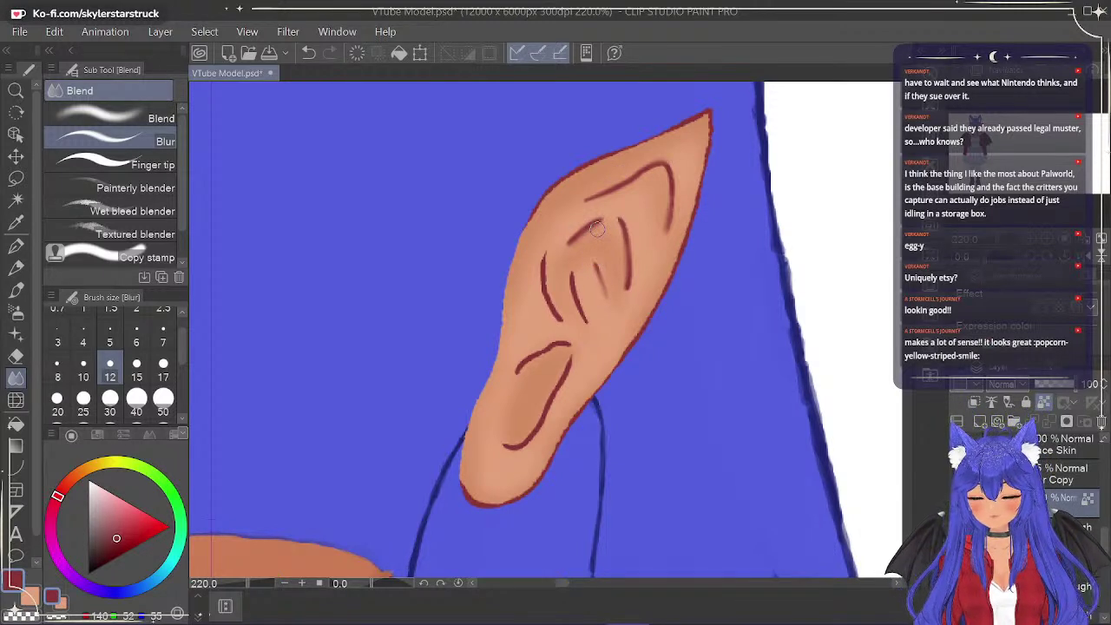
mouse_move(612, 267)
mouse_down()
mouse_move(608, 299)
mouse_move(608, 221)
mouse_up()
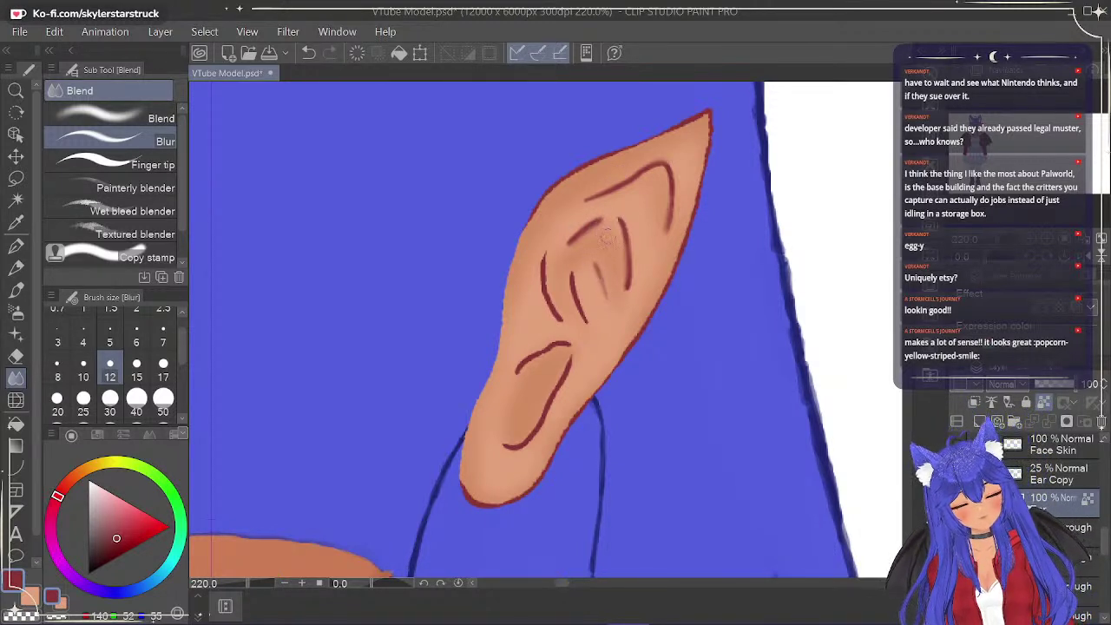
mouse_move(571, 269)
mouse_down()
mouse_move(589, 333)
mouse_move(575, 263)
mouse_up()
drag(535, 295, 542, 261)
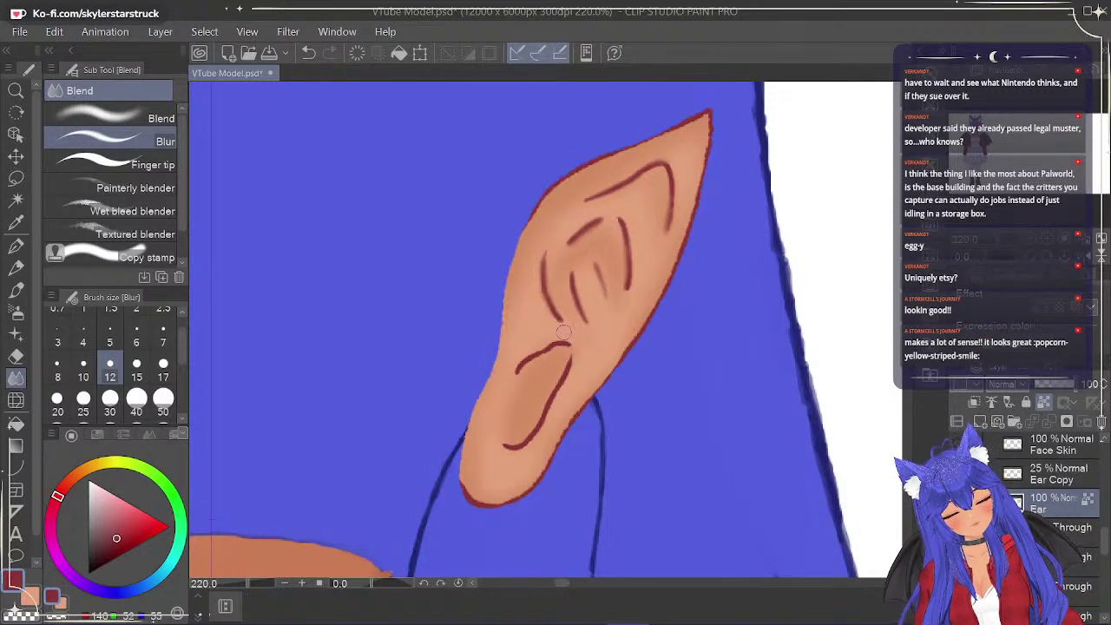
Blur the fold lines around the hollow near the lobe and the outline along the ear's upper edge.
mouse_move(569, 343)
mouse_down()
mouse_move(511, 384)
mouse_move(557, 342)
mouse_move(526, 364)
mouse_move(576, 345)
mouse_move(513, 379)
mouse_move(547, 347)
mouse_move(501, 390)
mouse_move(576, 334)
mouse_move(507, 389)
mouse_move(568, 337)
mouse_move(546, 352)
mouse_move(497, 441)
mouse_up()
key(ctrl+z)
drag(519, 368, 521, 384)
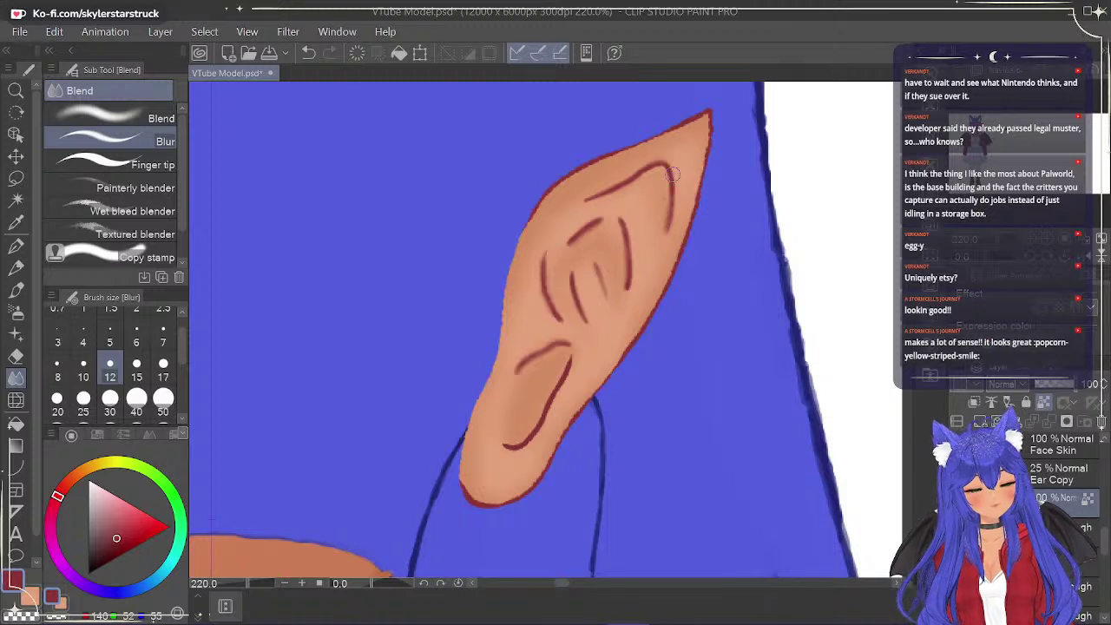
drag(530, 224, 620, 144)
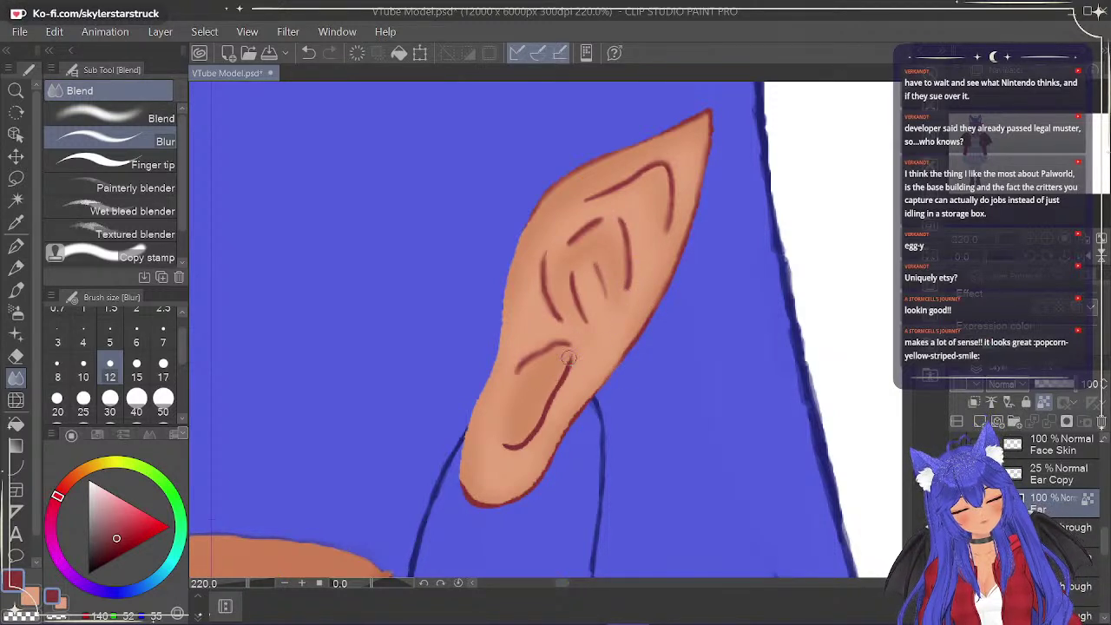
drag(568, 363, 536, 434)
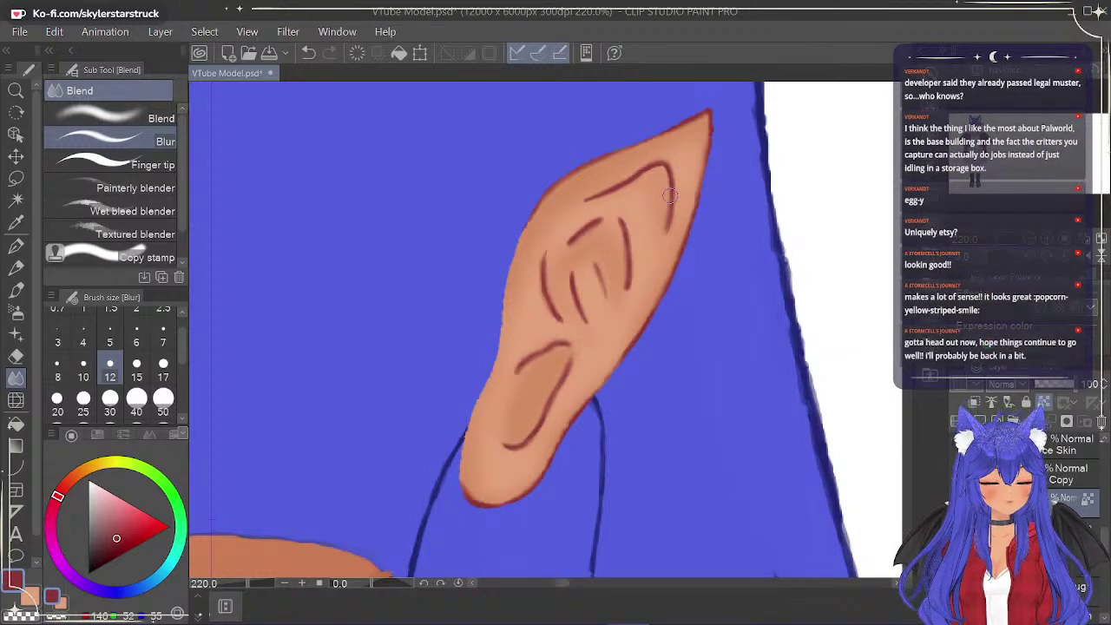
Show the face line, face shading and Face Skin layers and examine both ears against the head.
drag(1105, 547, 1106, 499)
click(957, 512)
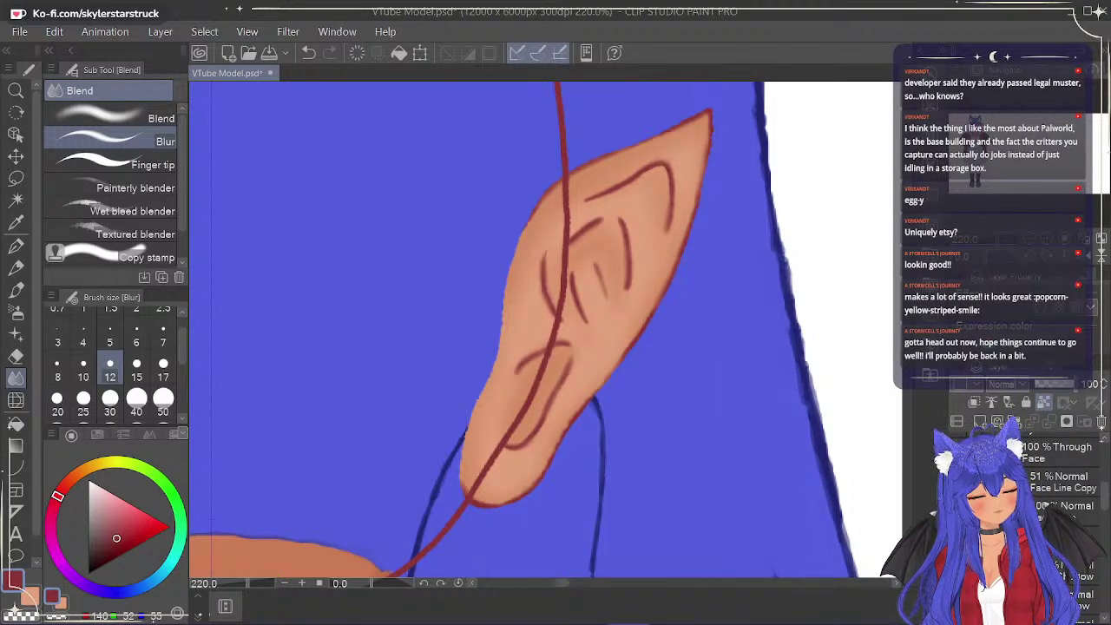
drag(949, 512, 951, 512)
click(957, 483)
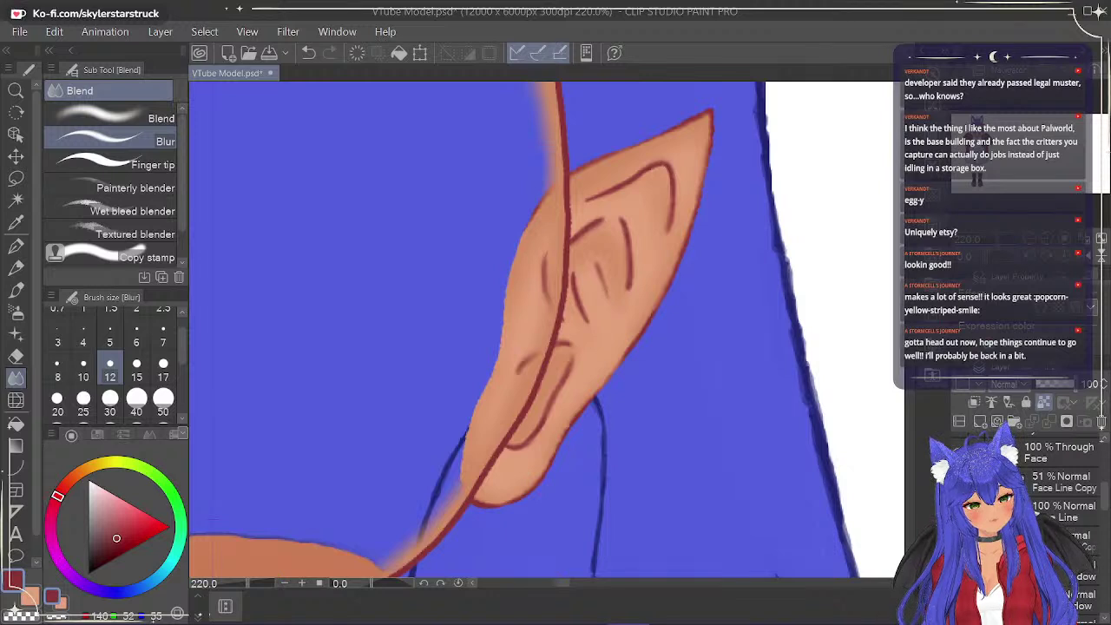
drag(1106, 507, 1098, 535)
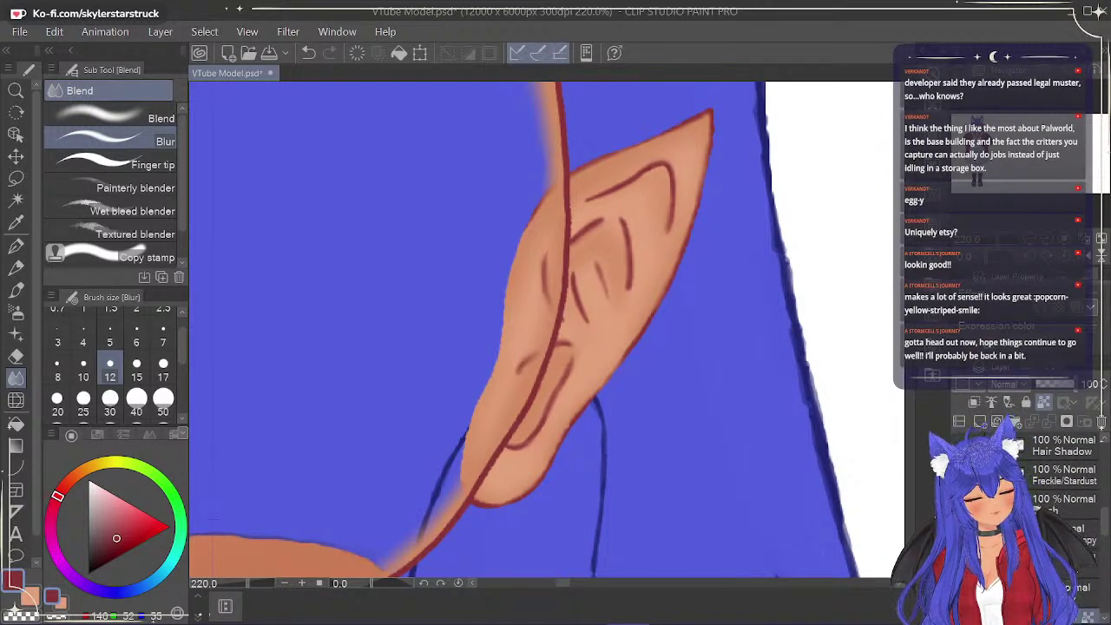
click(957, 564)
scroll(646, 390, down, 6)
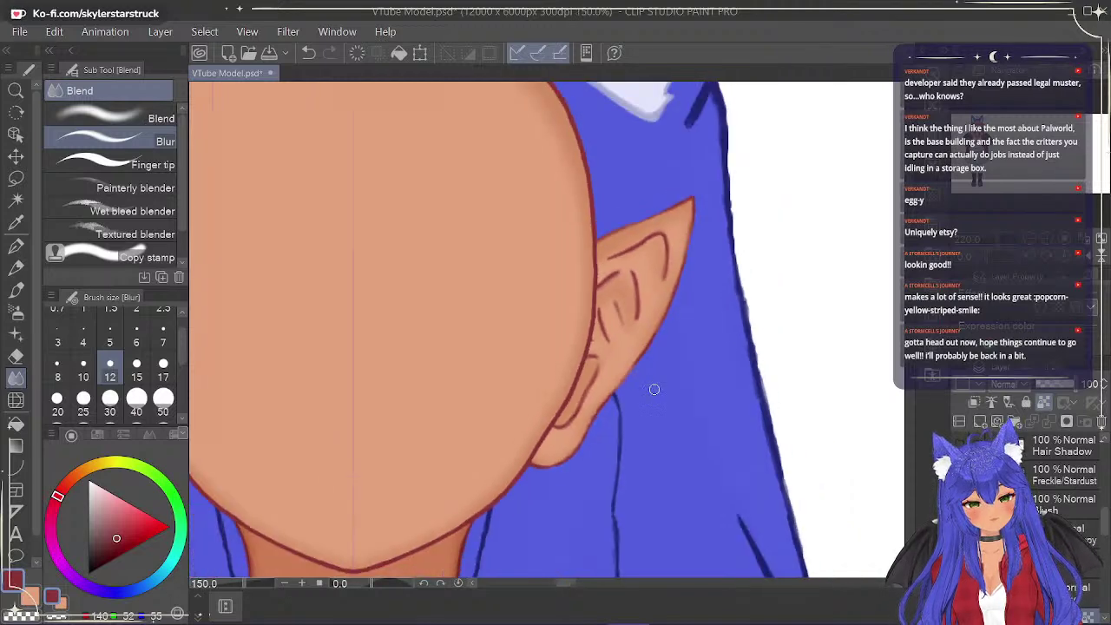
scroll(646, 390, up, 2)
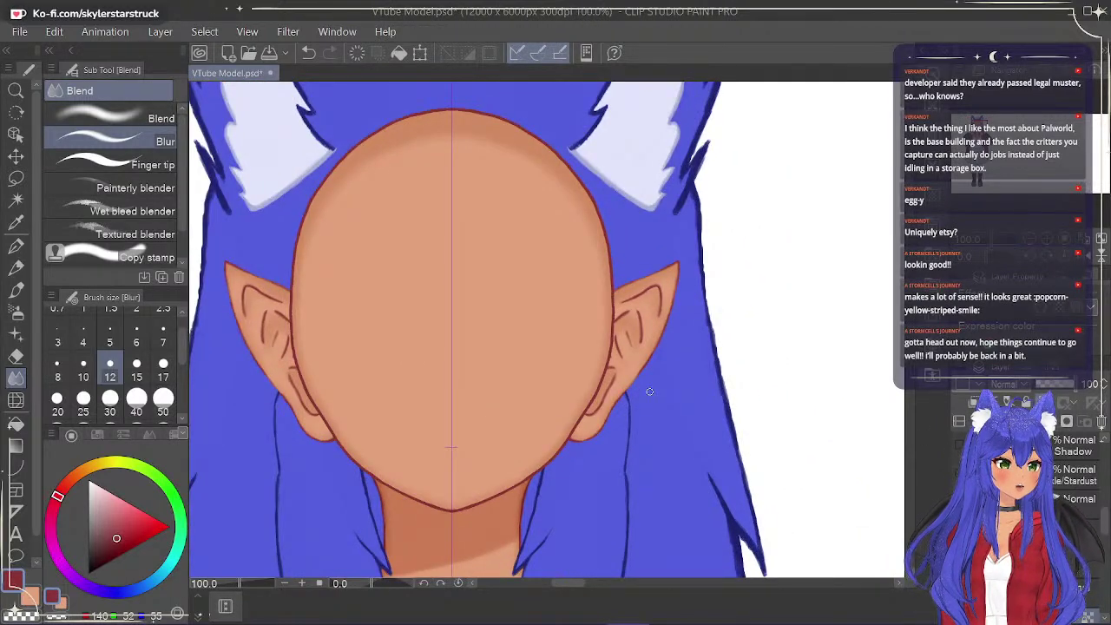
scroll(649, 392, up, 1)
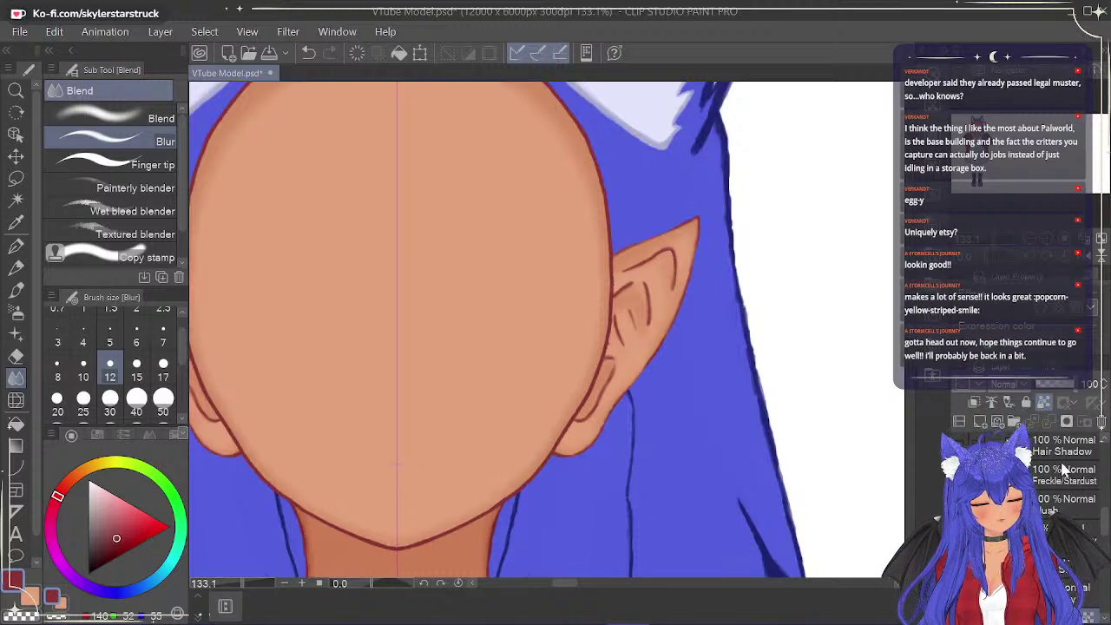
Hide the Face Skin layer and make the Ear layer active.
click(959, 563)
click(1083, 599)
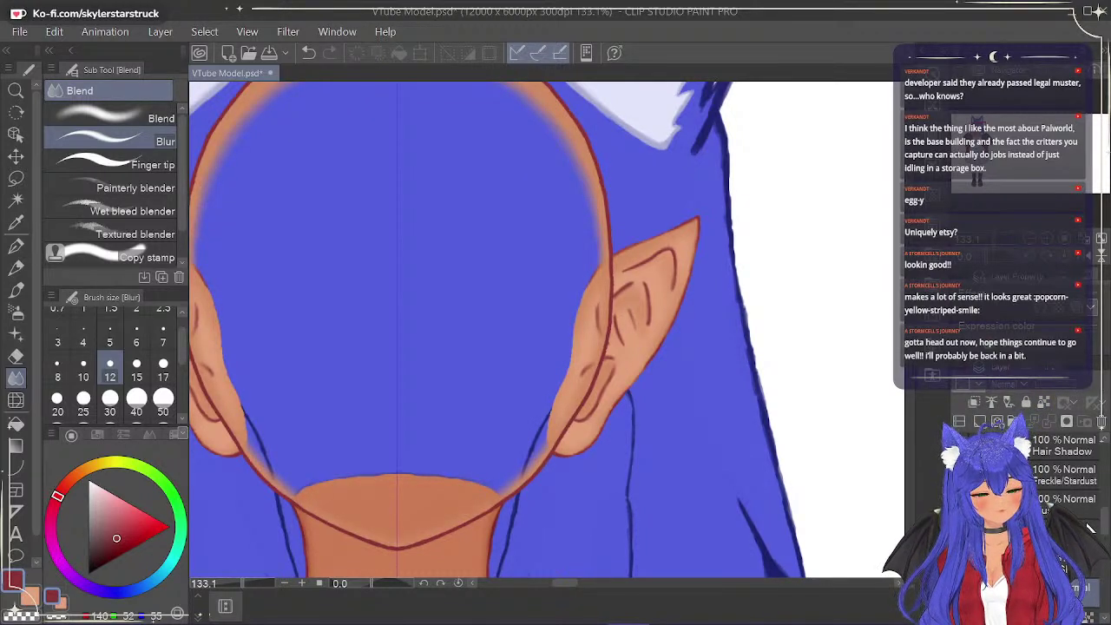
scroll(1101, 564, down, 3)
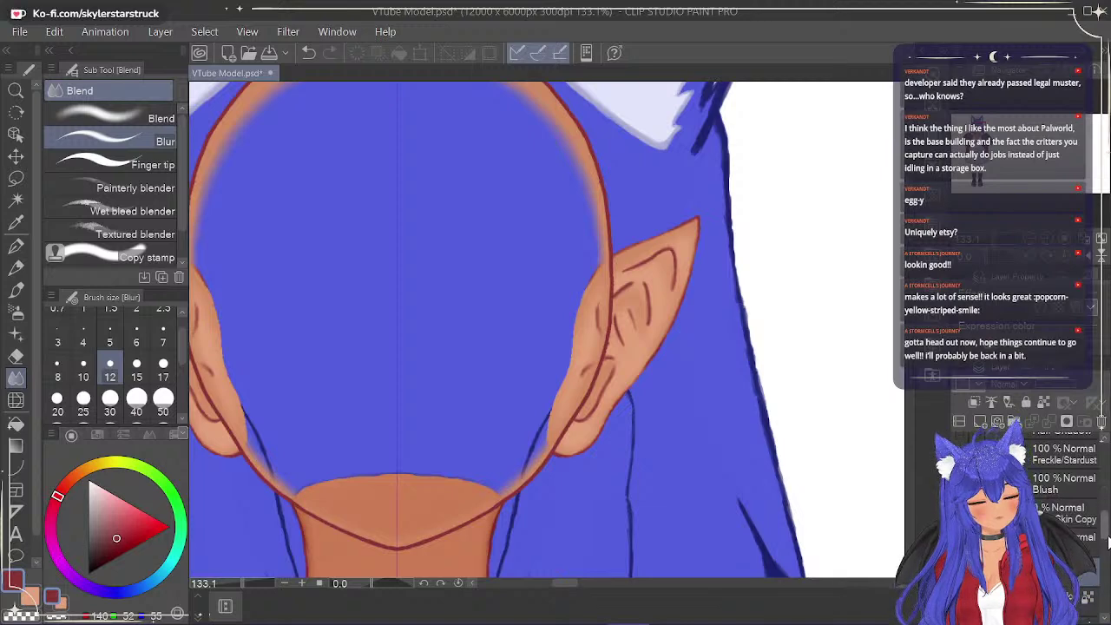
click(1064, 530)
scroll(773, 363, up, 3)
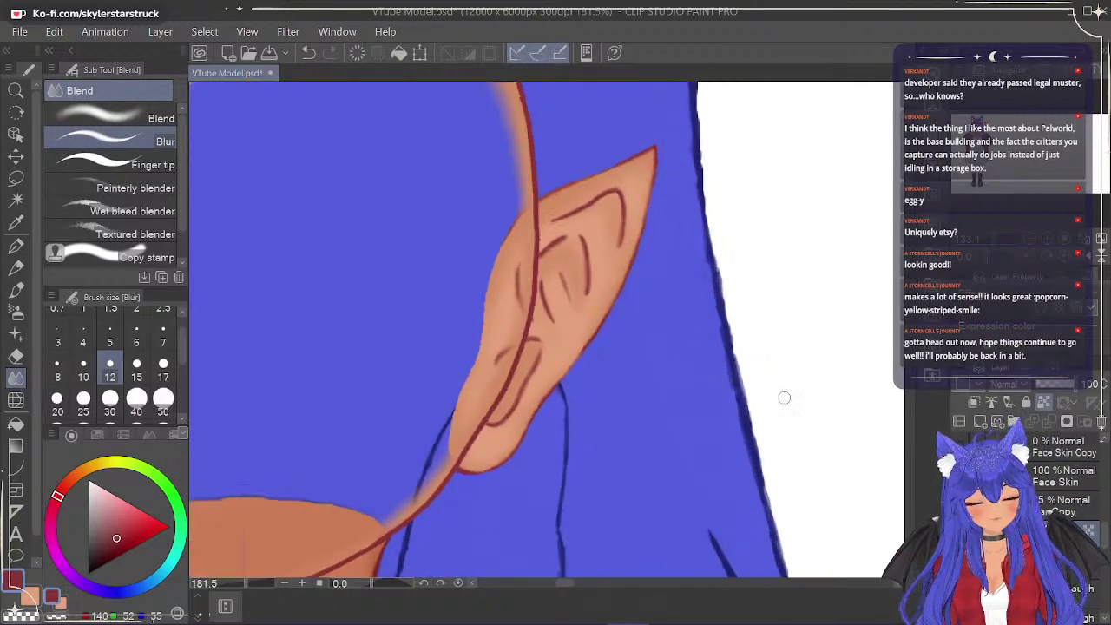
key(p)
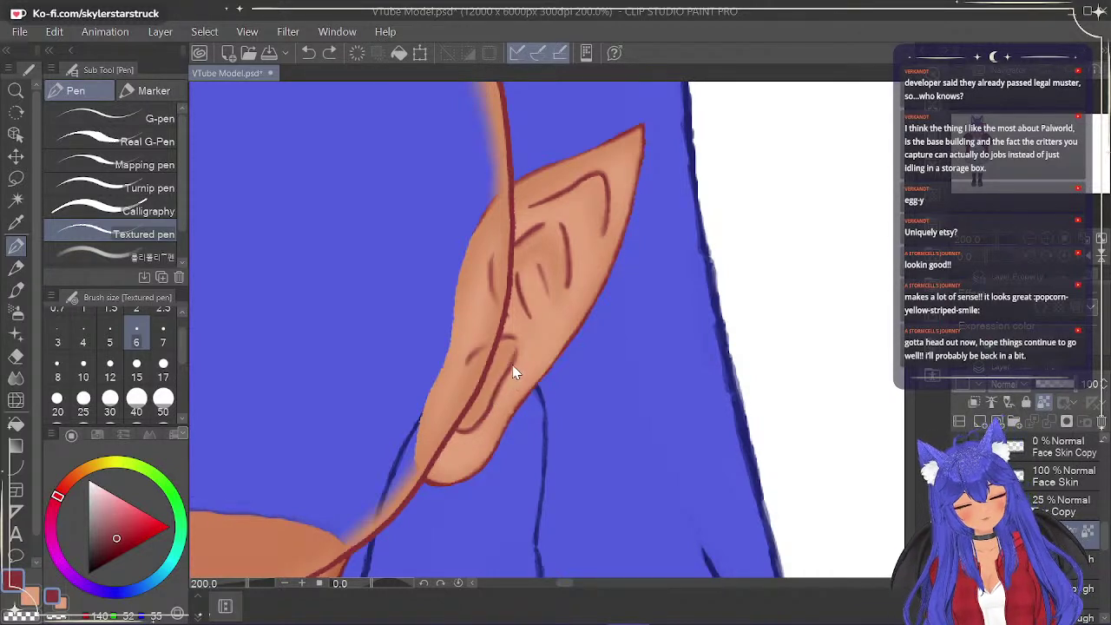
drag(507, 371, 464, 433)
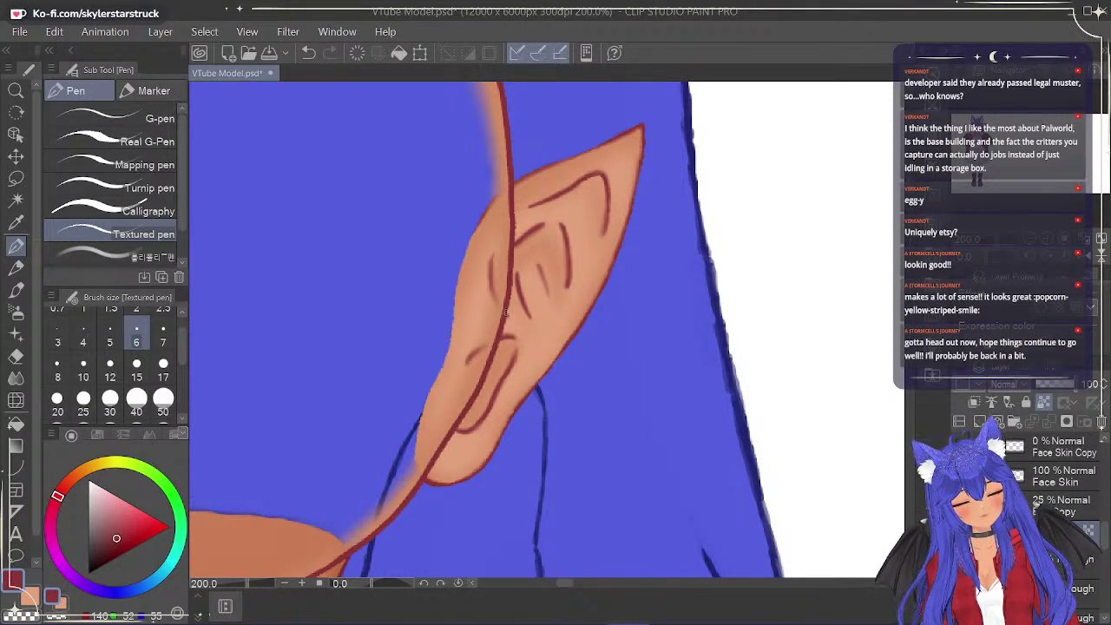
key(ctrl+z)
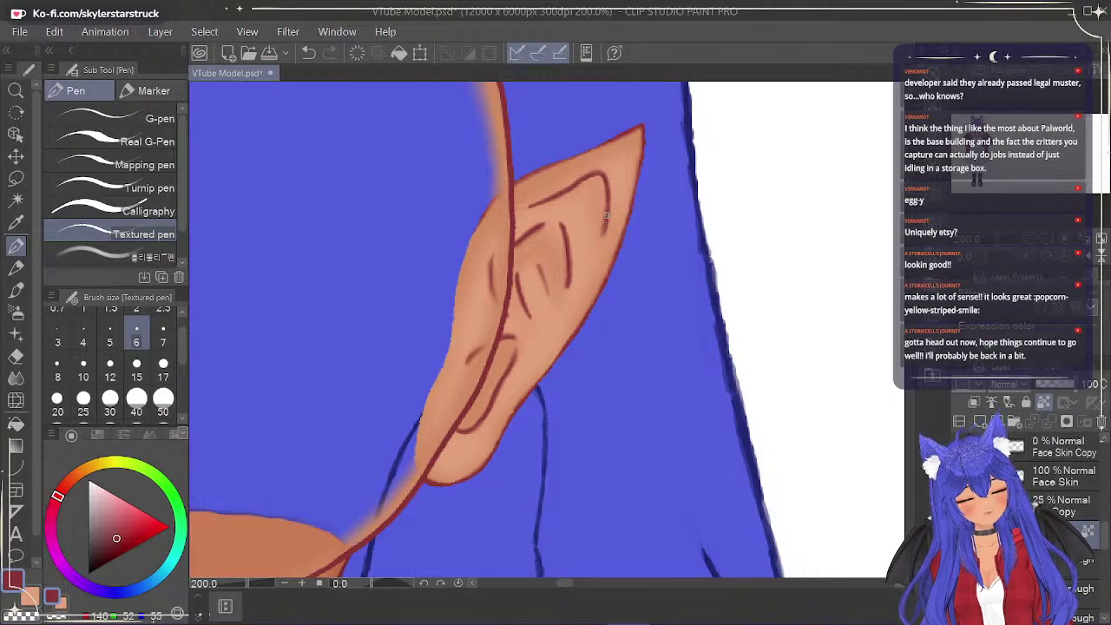
Hide the face shading and face line layers and touch up the short fold line in the ear's middle hollow at size 6.
scroll(1103, 449, up, 3)
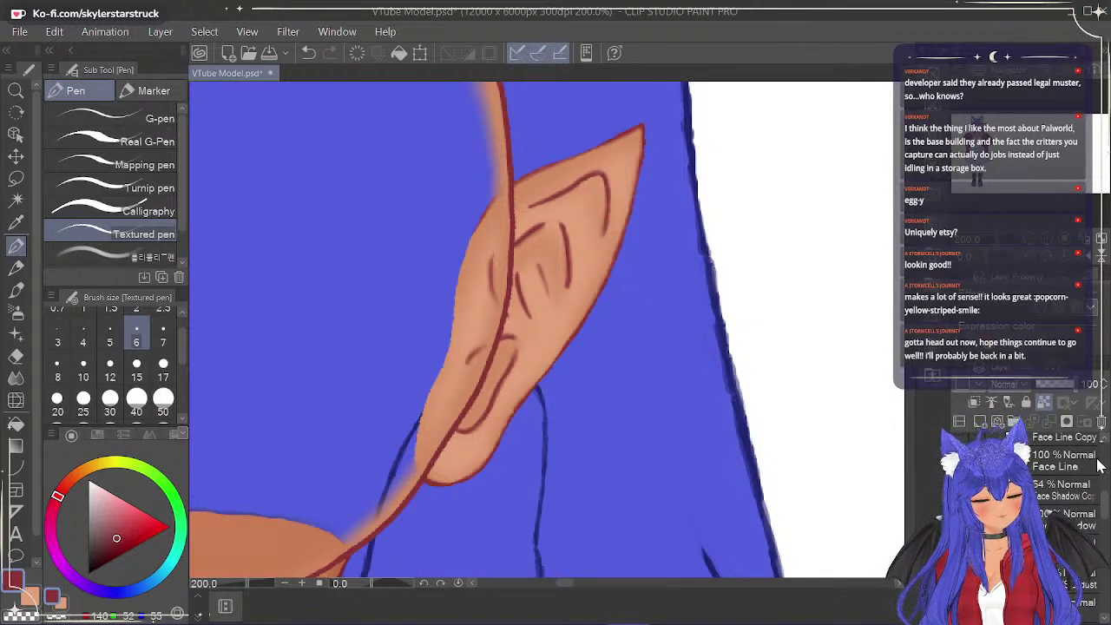
click(958, 491)
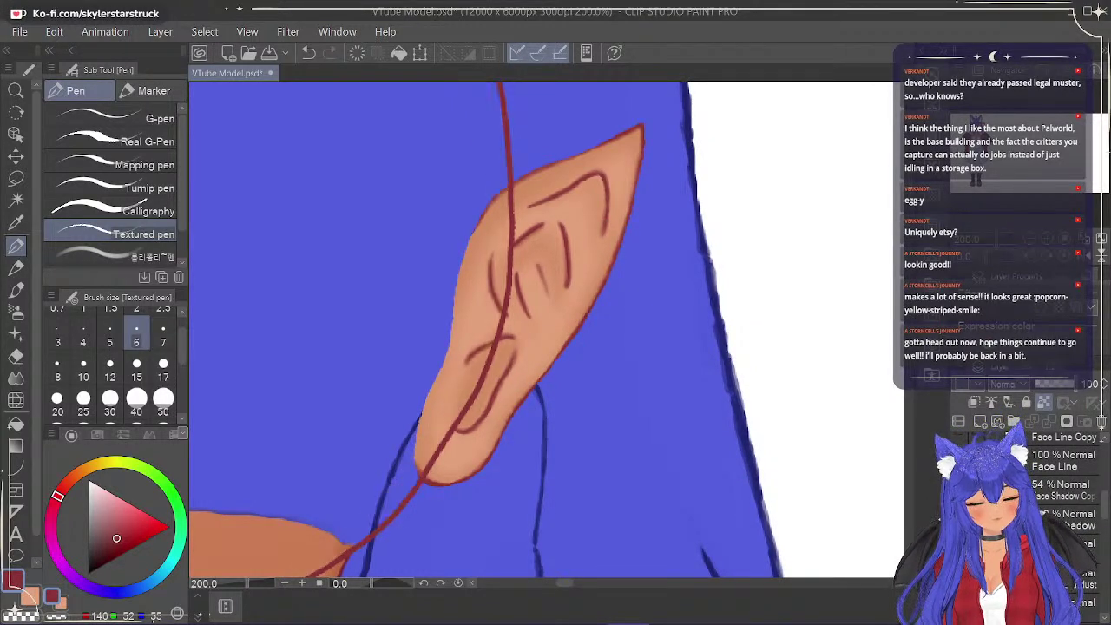
key(ctrl+z)
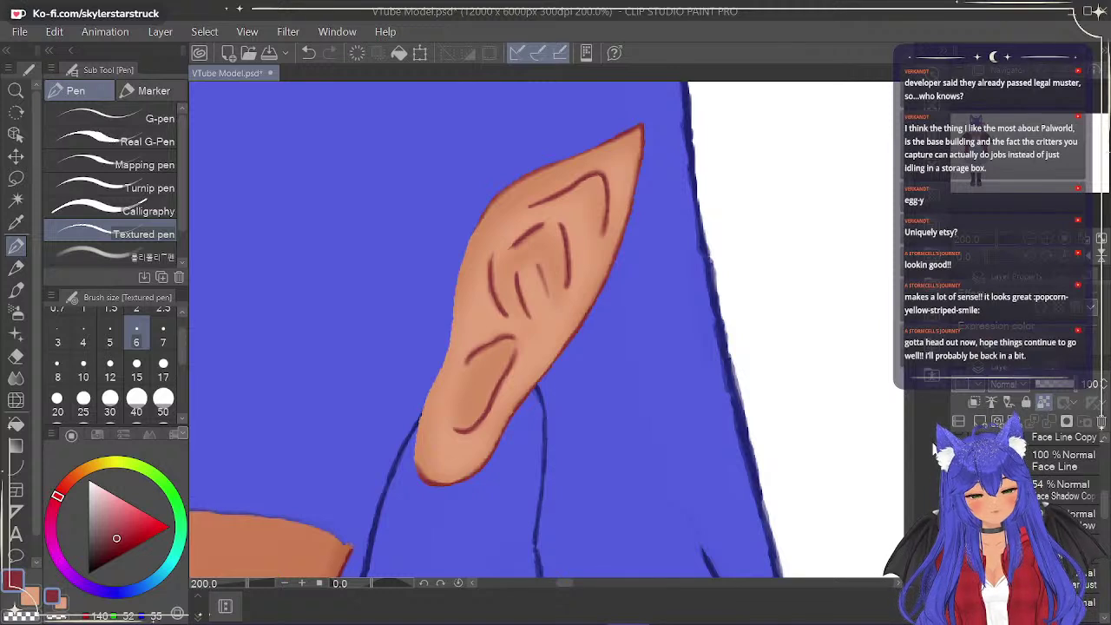
mouse_move(539, 266)
mouse_down()
mouse_move(549, 295)
mouse_move(538, 265)
mouse_up()
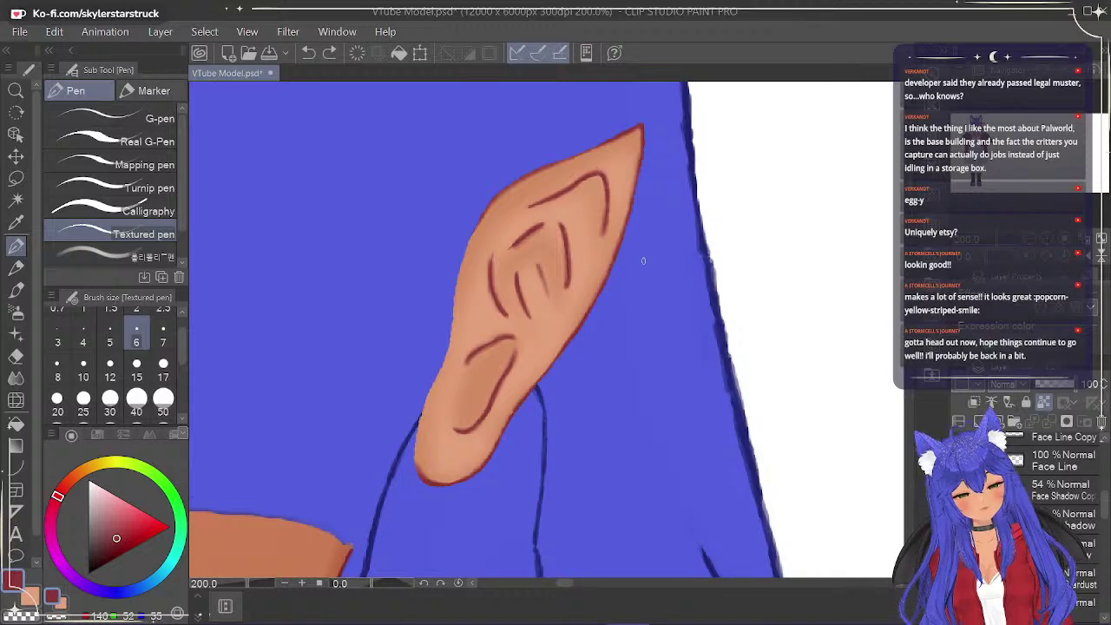
Turn the face line, face shading and Face Skin layers back on around the finished ears.
scroll(619, 230, down, 3)
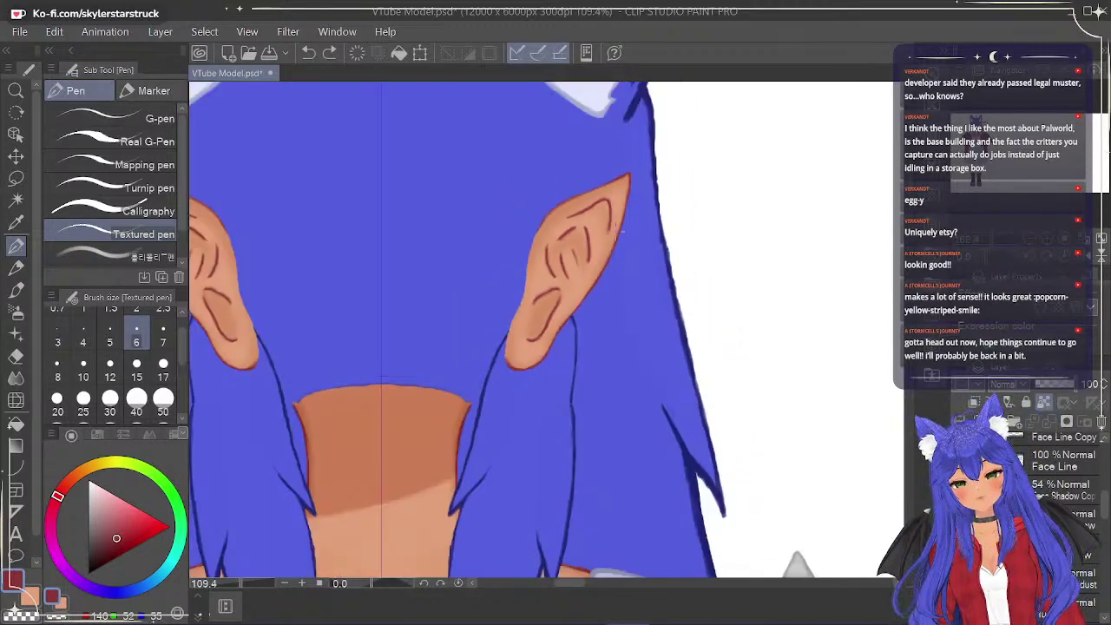
scroll(619, 230, down, 1)
click(959, 460)
click(959, 490)
drag(1103, 514, 1103, 522)
scroll(1104, 530, down, 2)
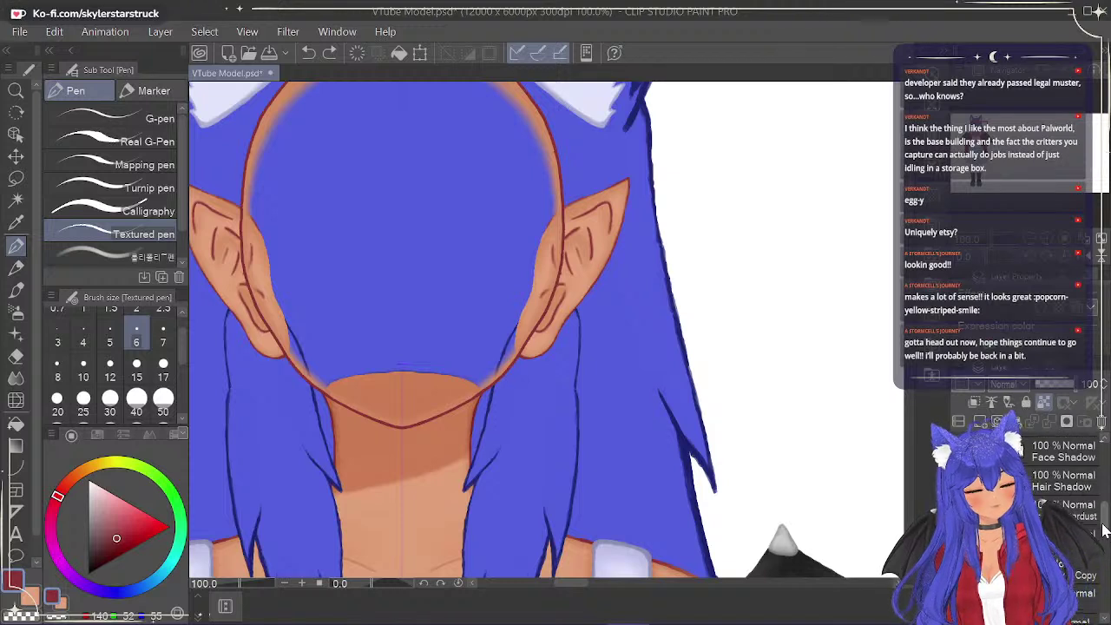
scroll(1104, 532, down, 2)
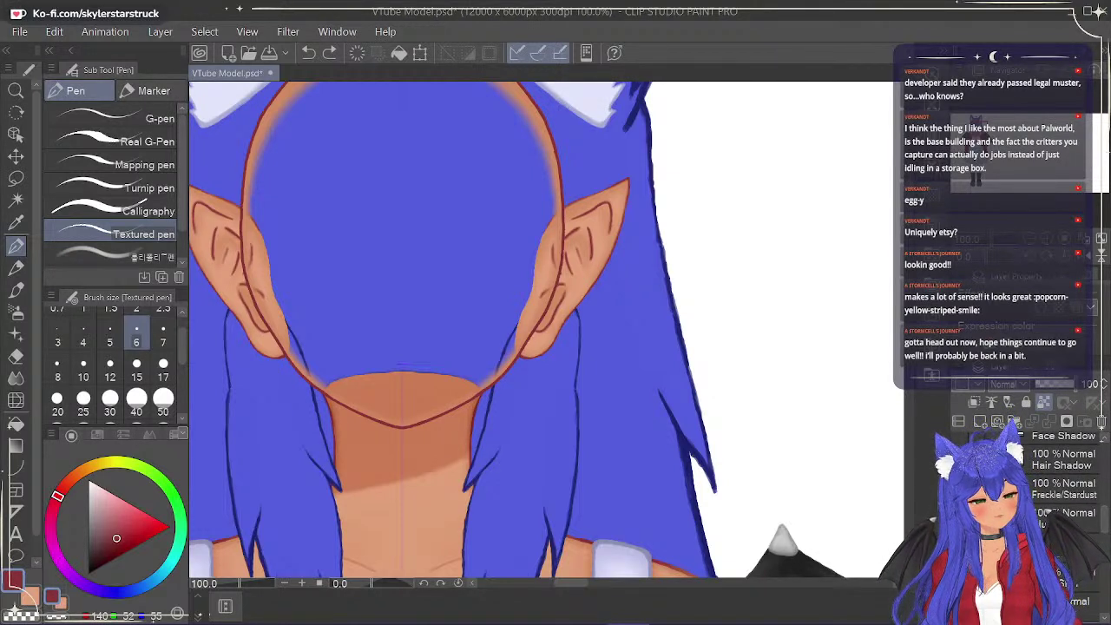
click(958, 541)
scroll(1068, 529, down, 3)
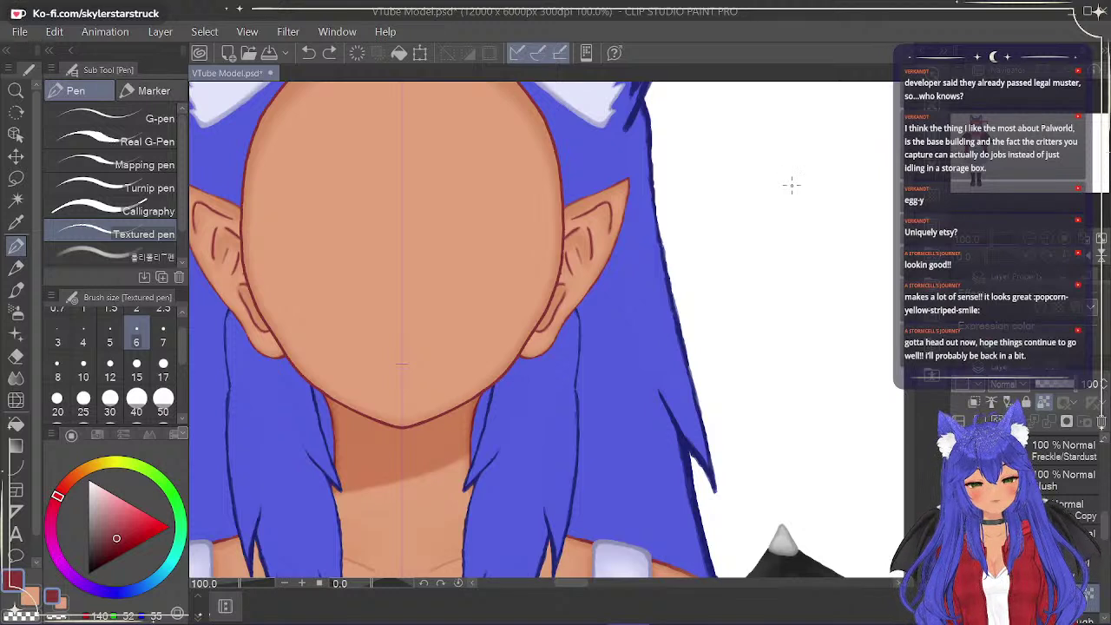
Briefly show and hide the Blush and Freckle/Stardust layers to check them on the redrawn face.
scroll(401, 363, up, 3)
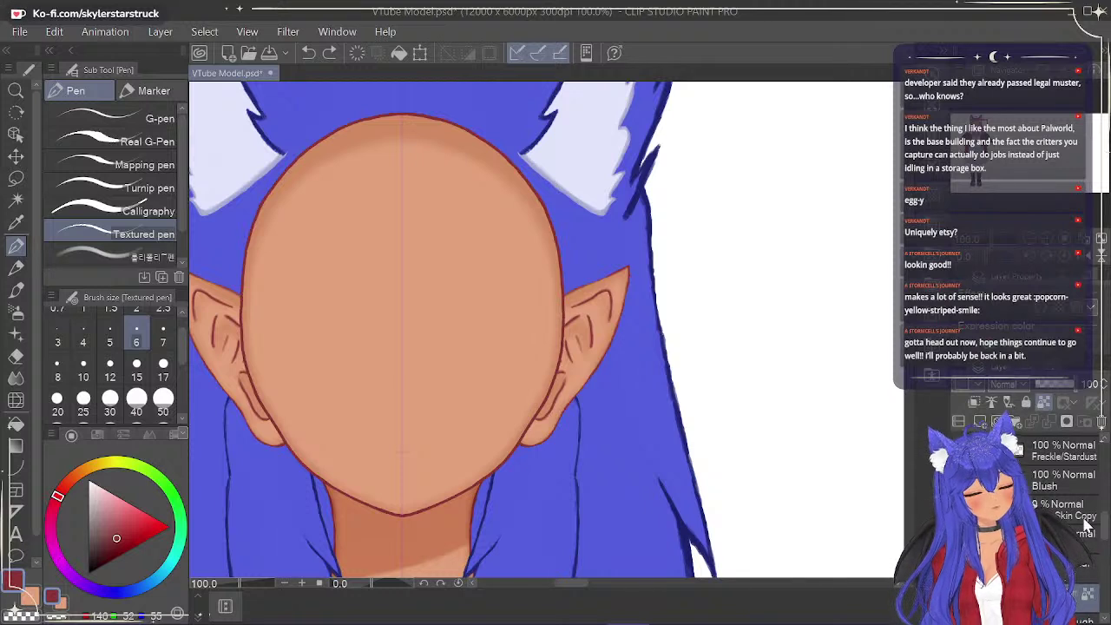
scroll(1102, 536, up, 1)
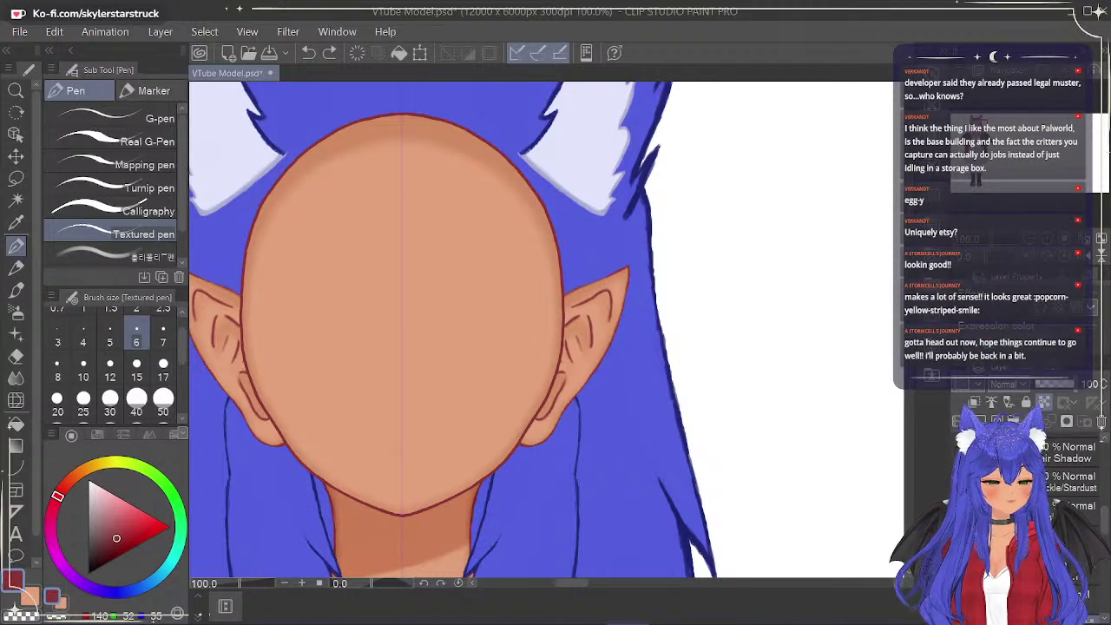
click(958, 511)
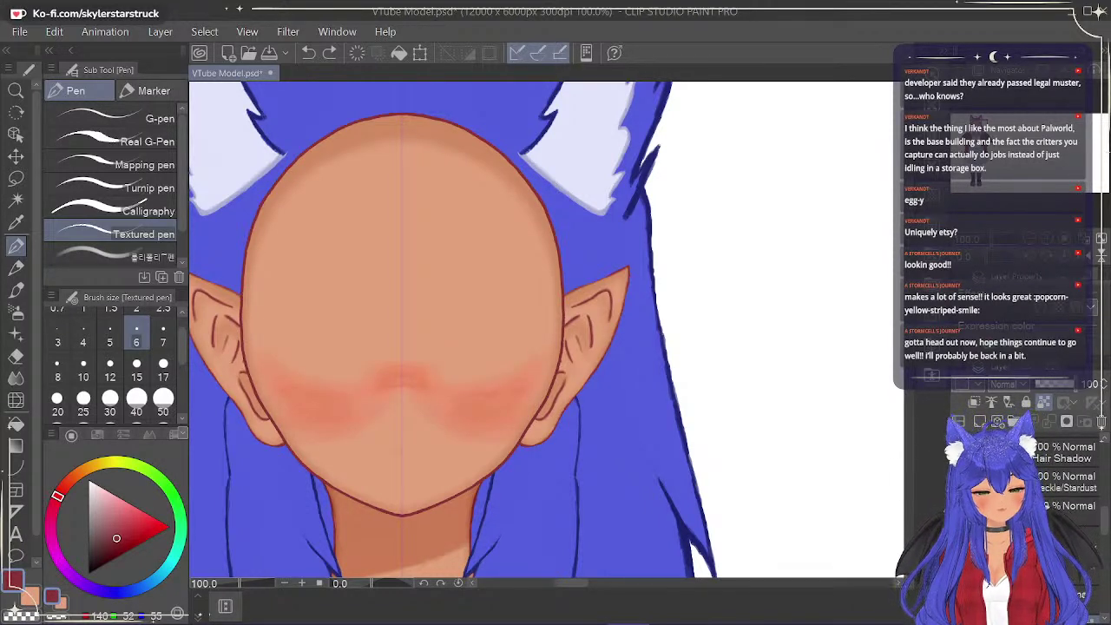
click(958, 511)
click(958, 481)
click(958, 482)
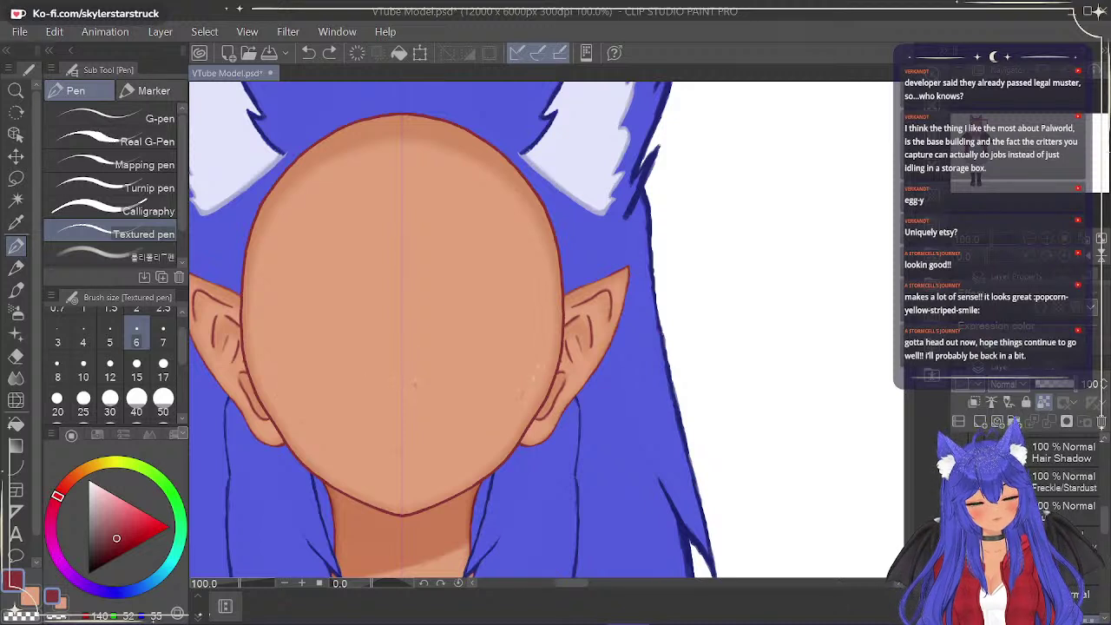
Show the Hair Shadow layer over the face and check it against the ears and neck.
drag(1106, 524, 1106, 512)
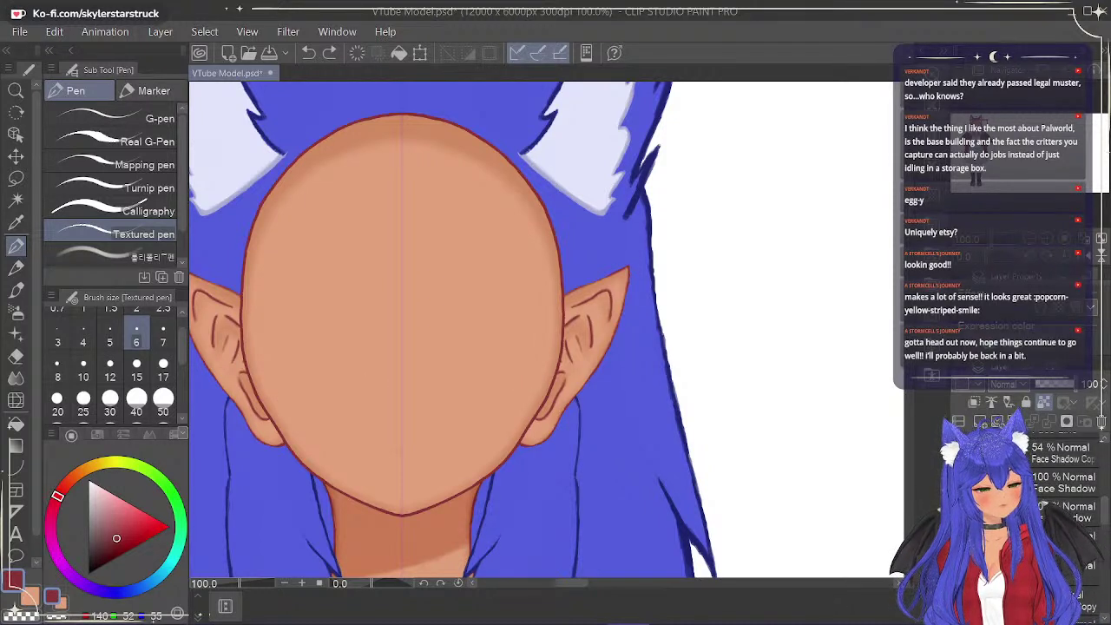
click(958, 511)
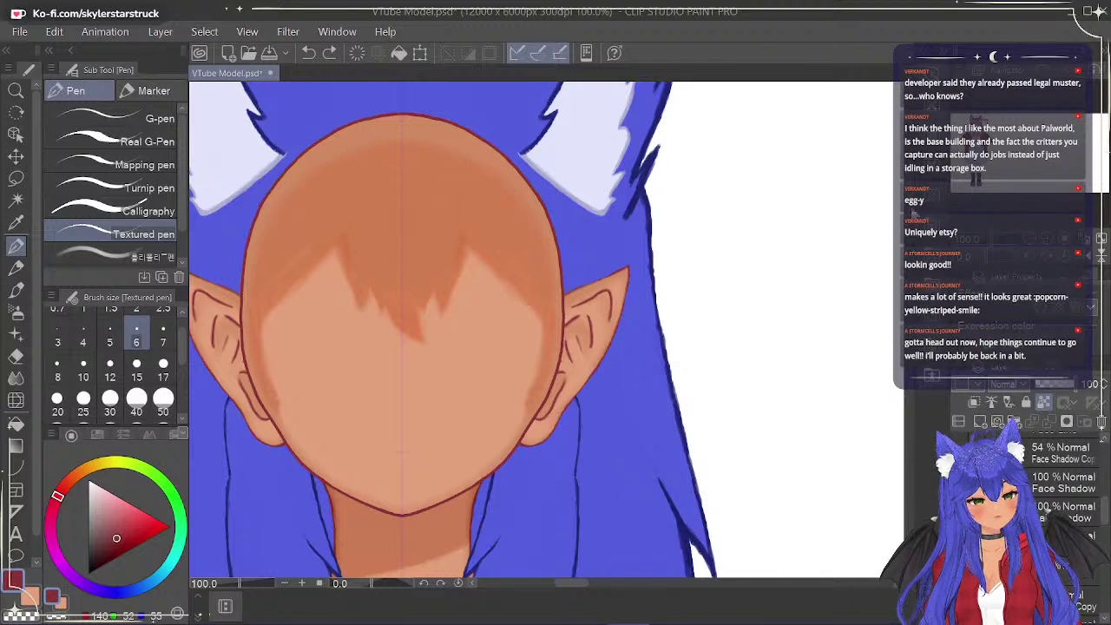
scroll(538, 330, down, 5)
scroll(538, 330, up, 2)
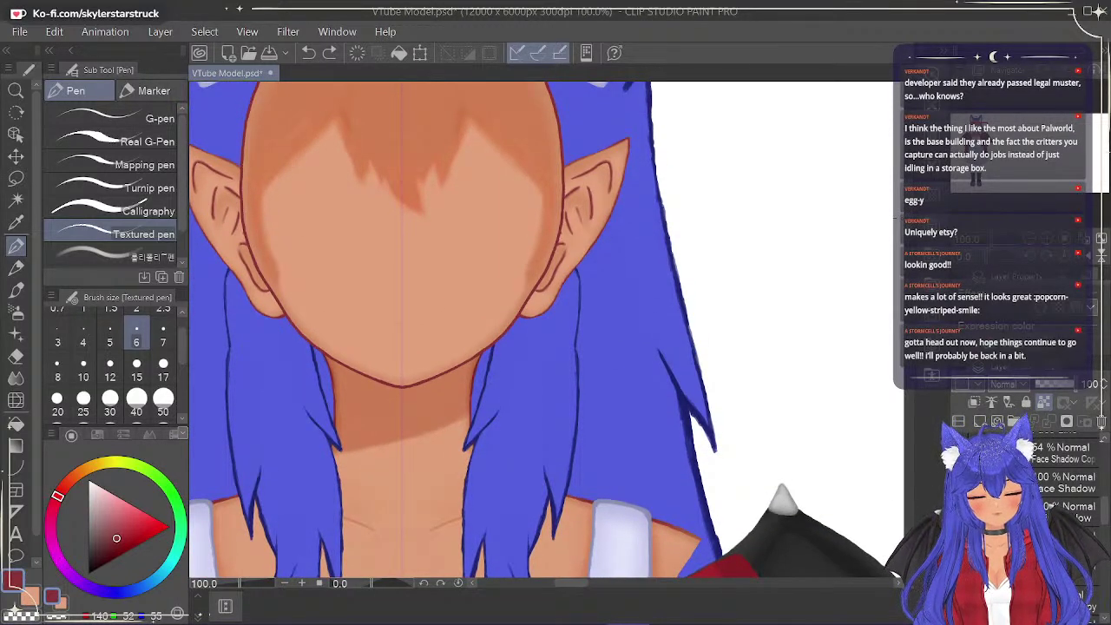
Sample the neck shadow's colour for the Textured pen and duplicate the Hair Shadow layer.
click(15, 221)
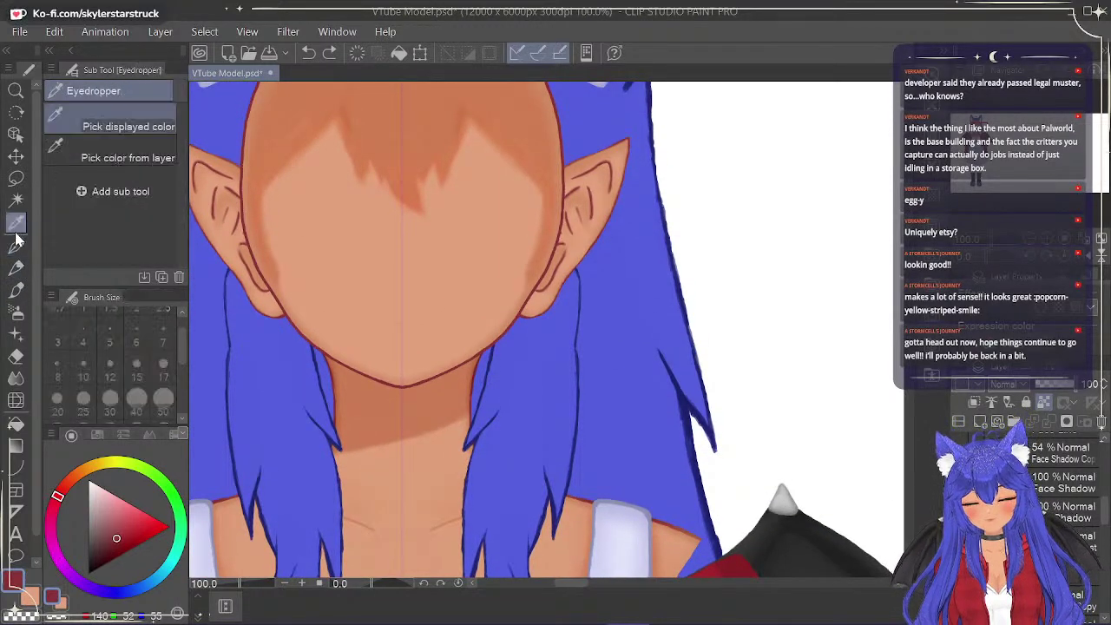
click(371, 399)
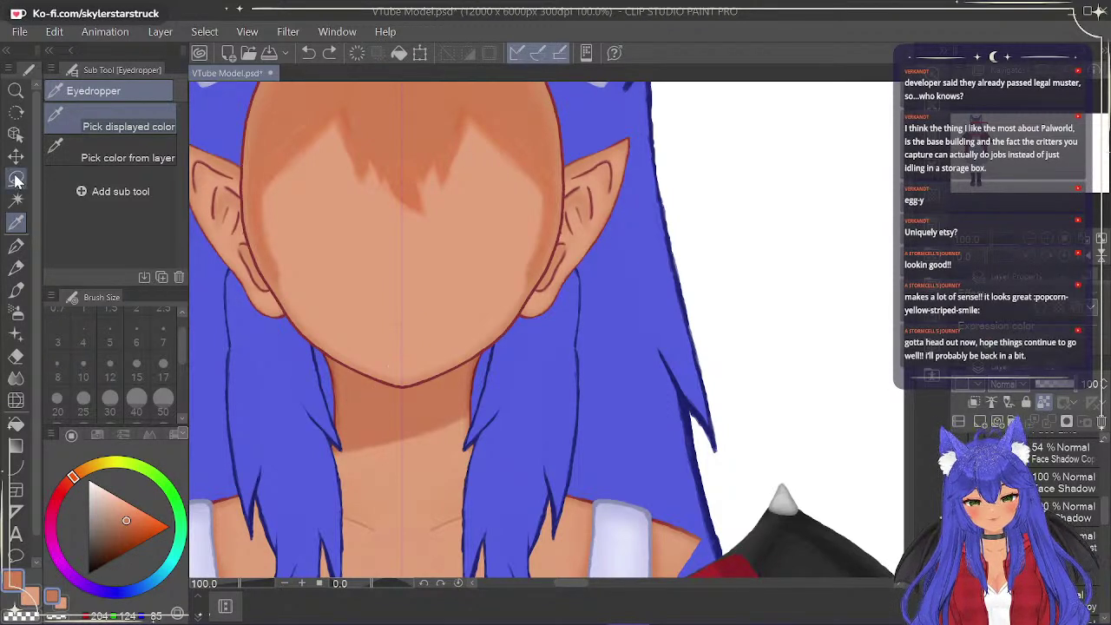
click(15, 244)
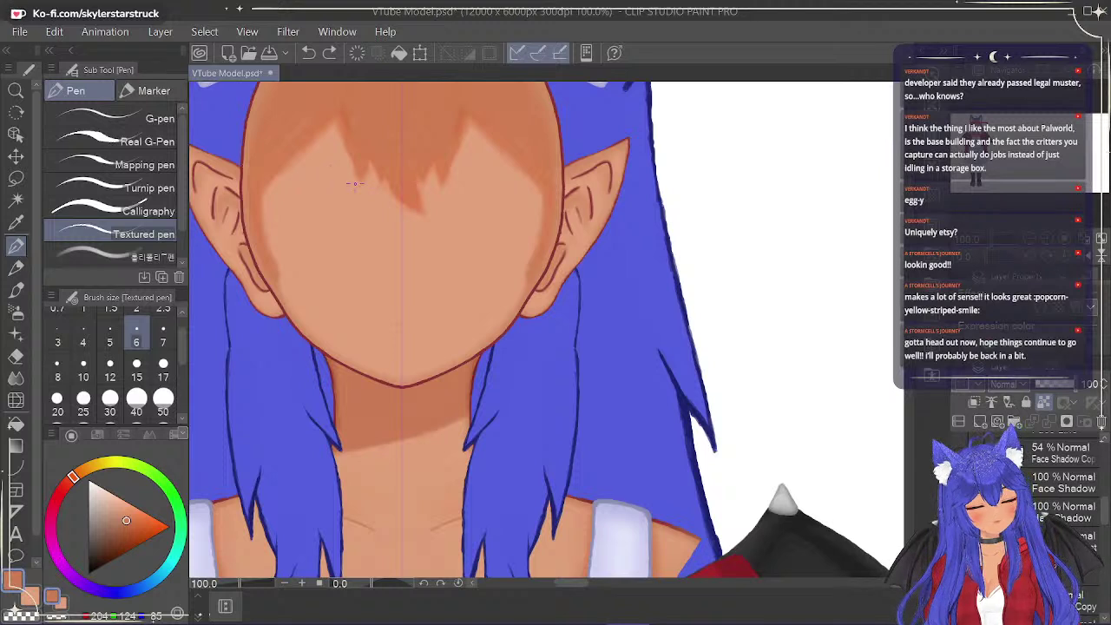
right_click(1074, 505)
click(971, 220)
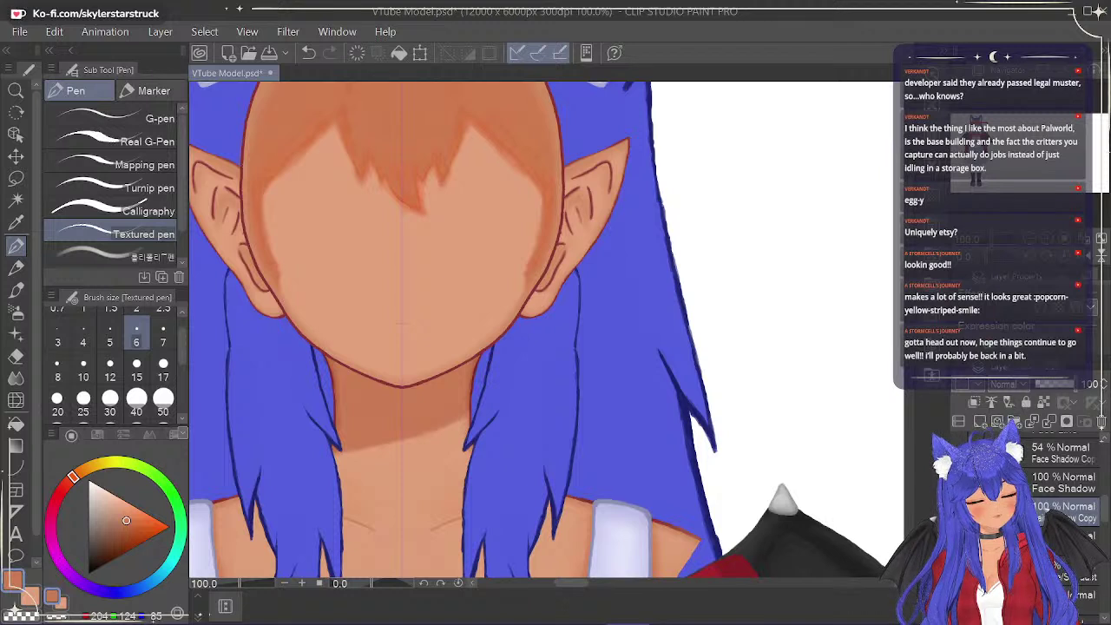
Erase the old shadow from the original Hair Shadow layer with the Hard eraser at size 120.
click(16, 357)
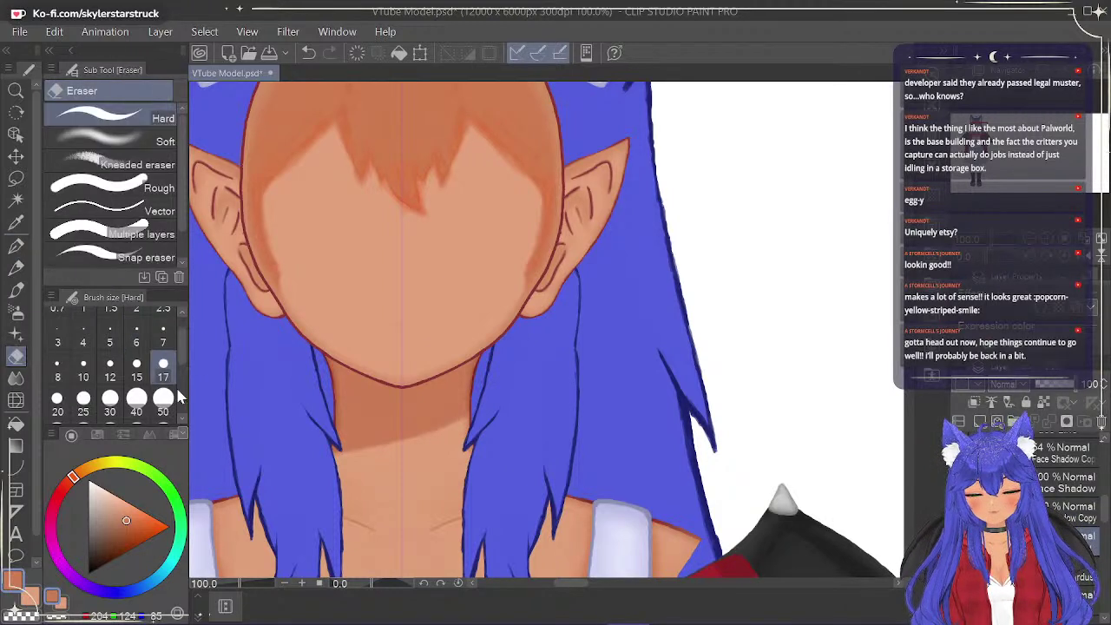
drag(180, 345, 180, 363)
click(163, 402)
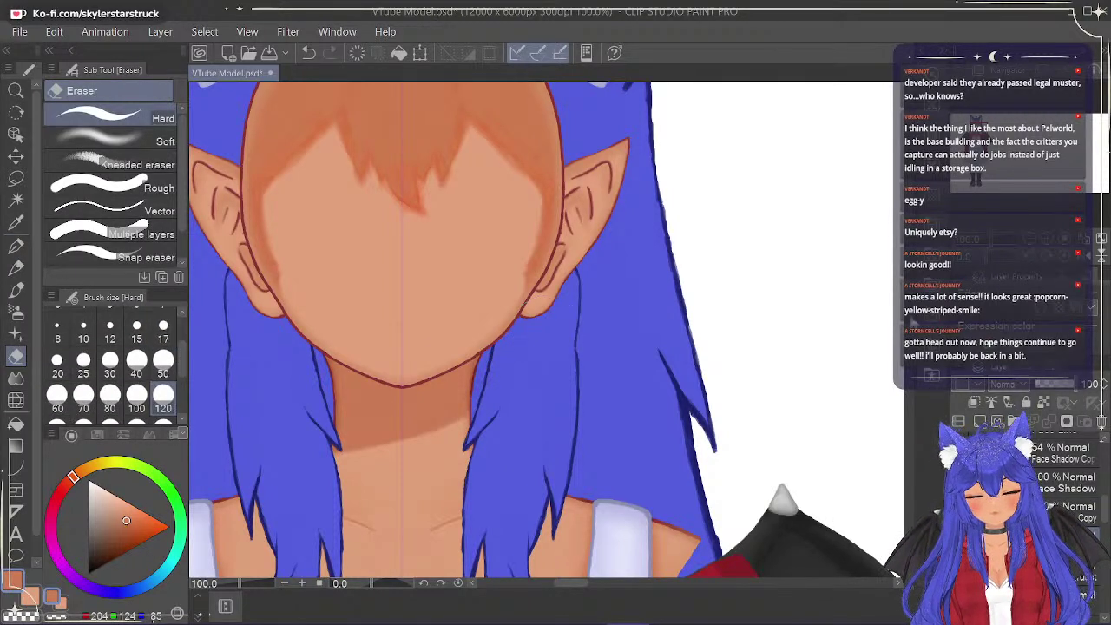
scroll(547, 330, up, 3)
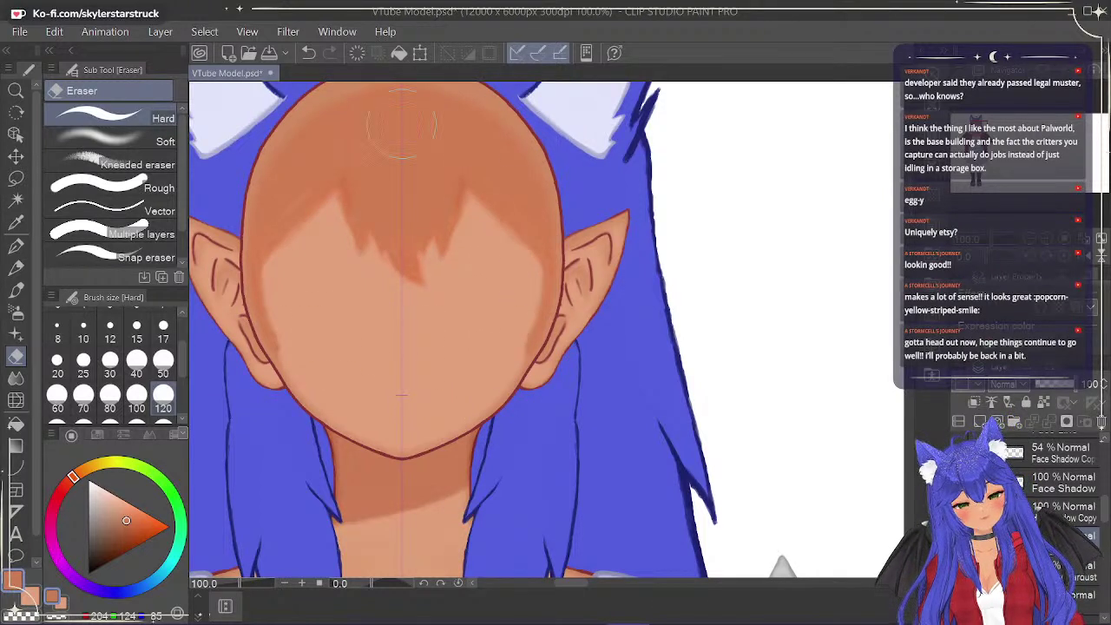
drag(912, 209, 912, 201)
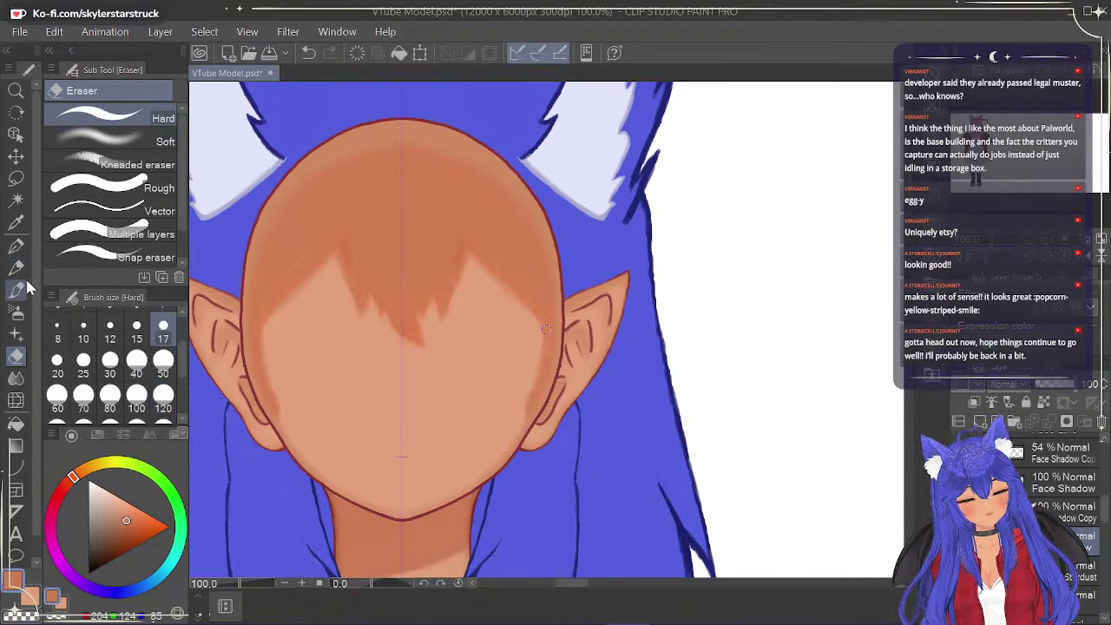
click(18, 250)
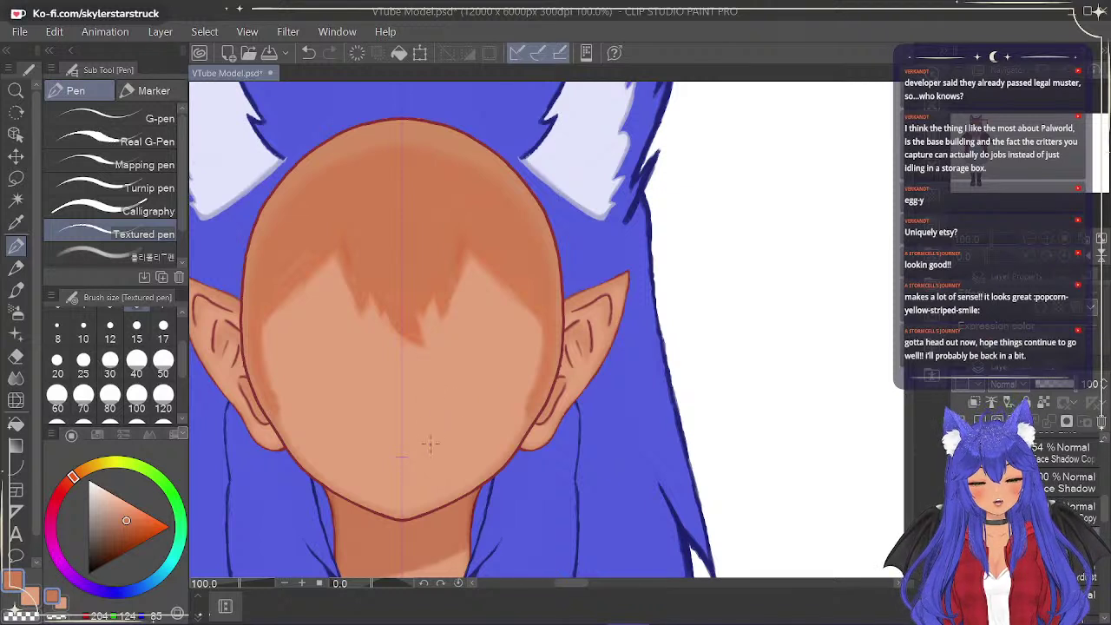
mouse_move(421, 359)
mouse_down()
mouse_move(426, 378)
mouse_move(410, 405)
mouse_up()
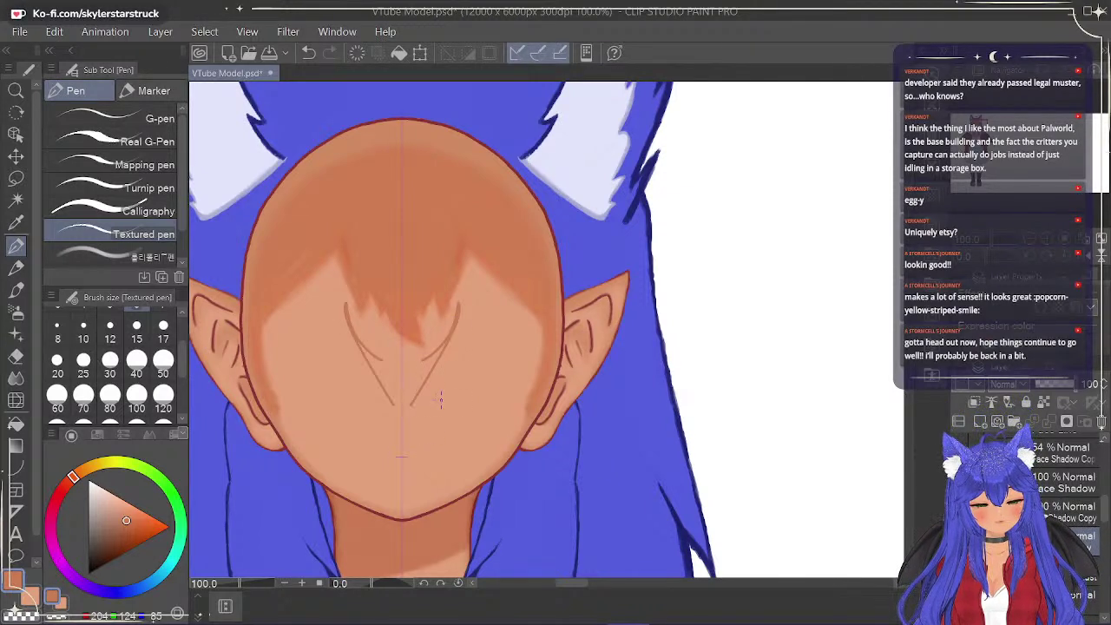
key(ctrl+z)
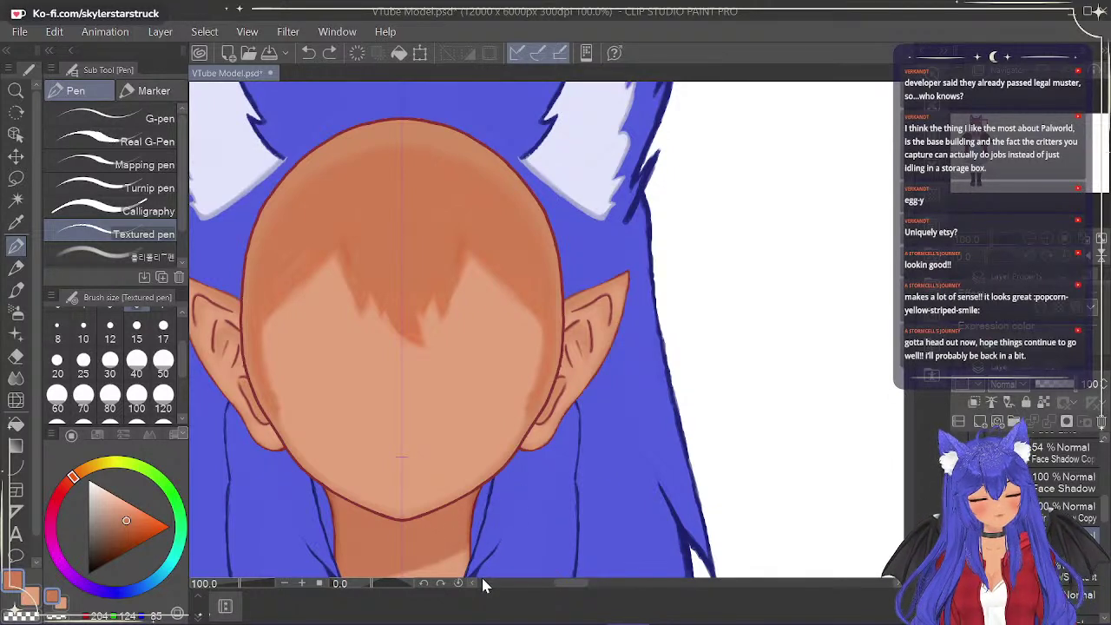
key(ctrl+z)
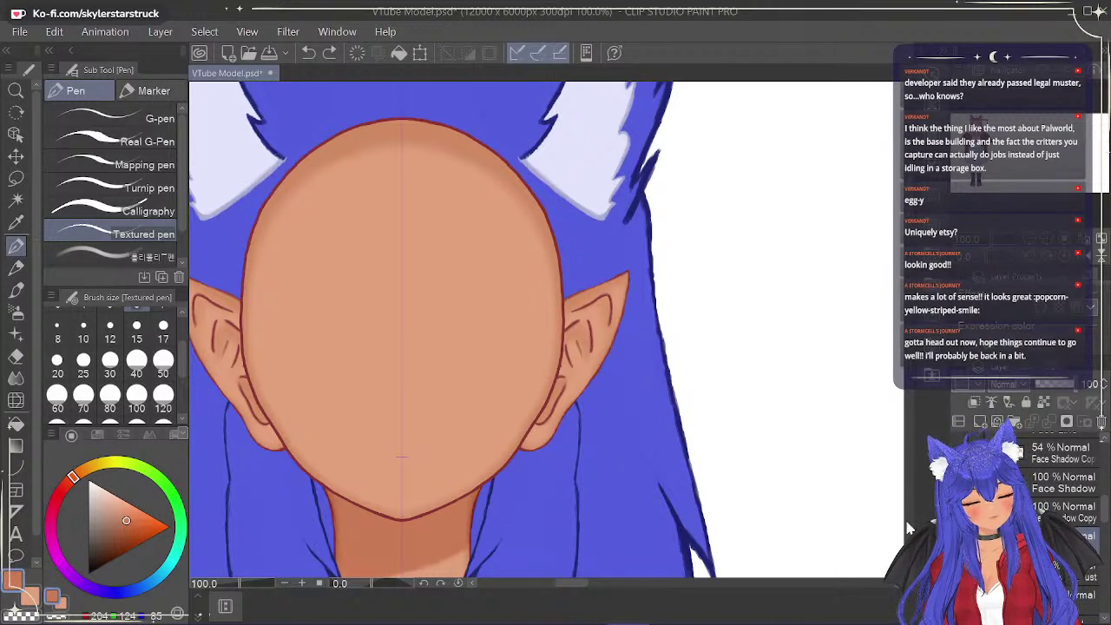
key(ctrl+y)
key(ctrl+y)
key(ctrl+z)
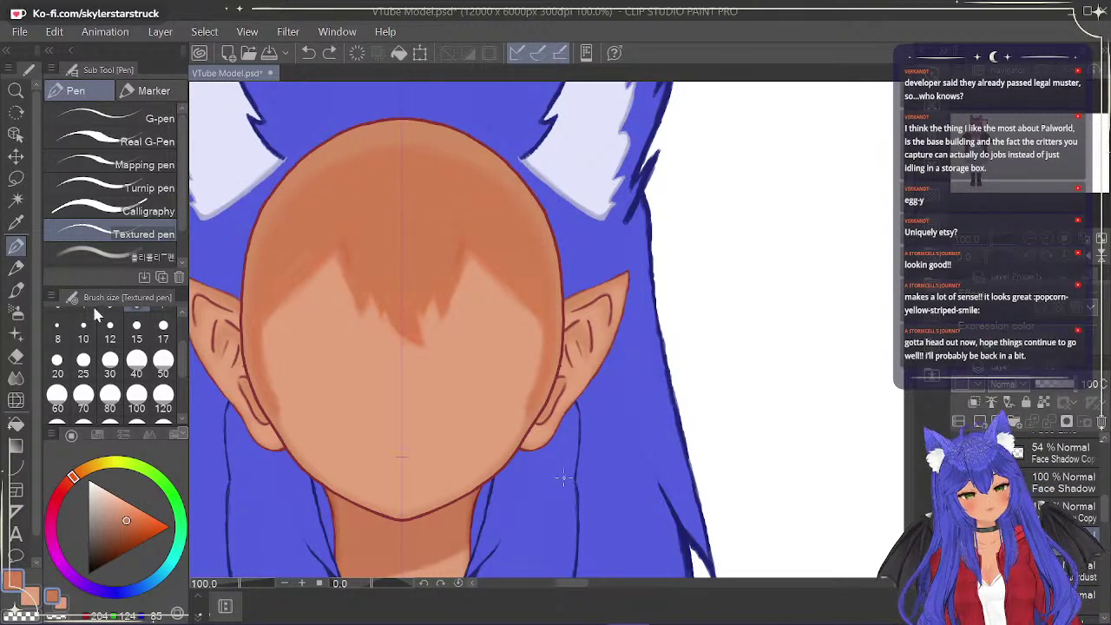
click(17, 356)
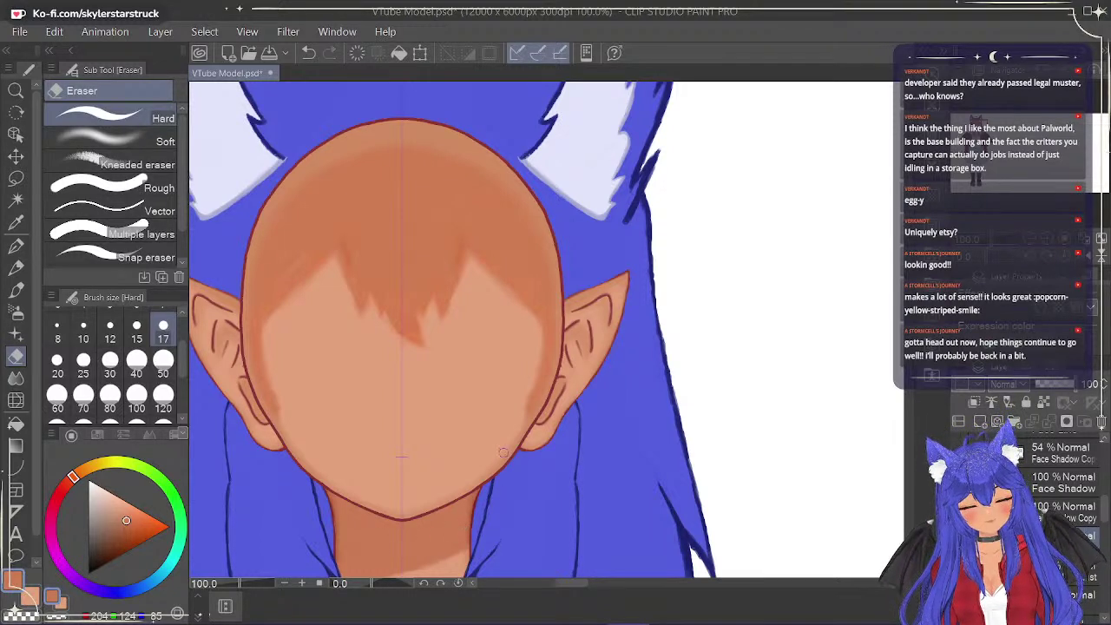
click(16, 248)
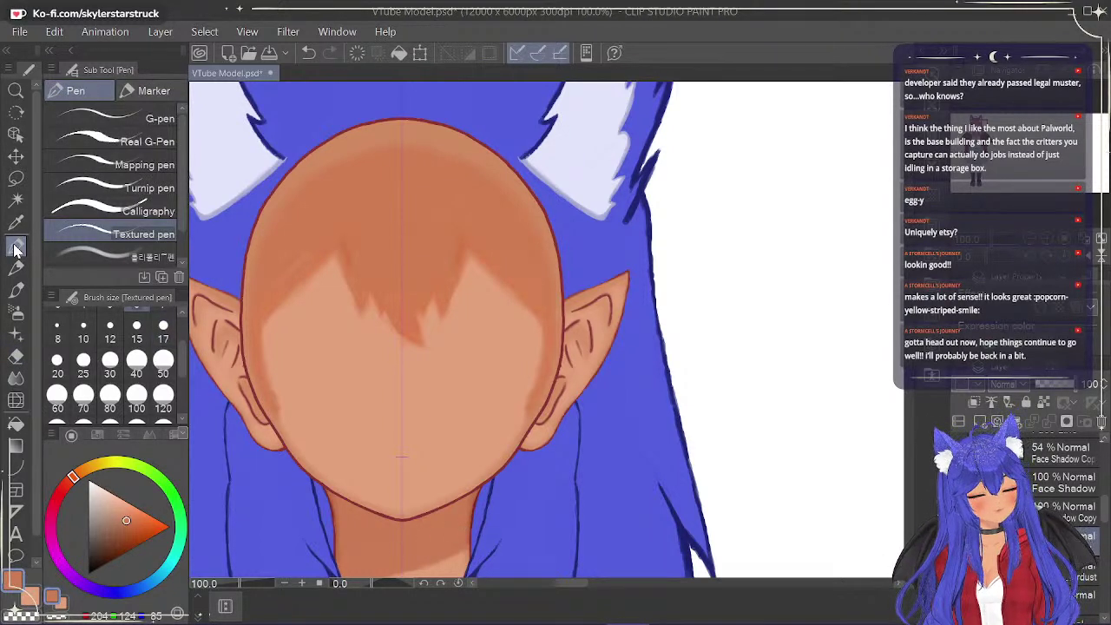
Try the Hair Shadow Copy layer at 50% opacity as a guide over the face, and restore it to 100%.
click(1070, 512)
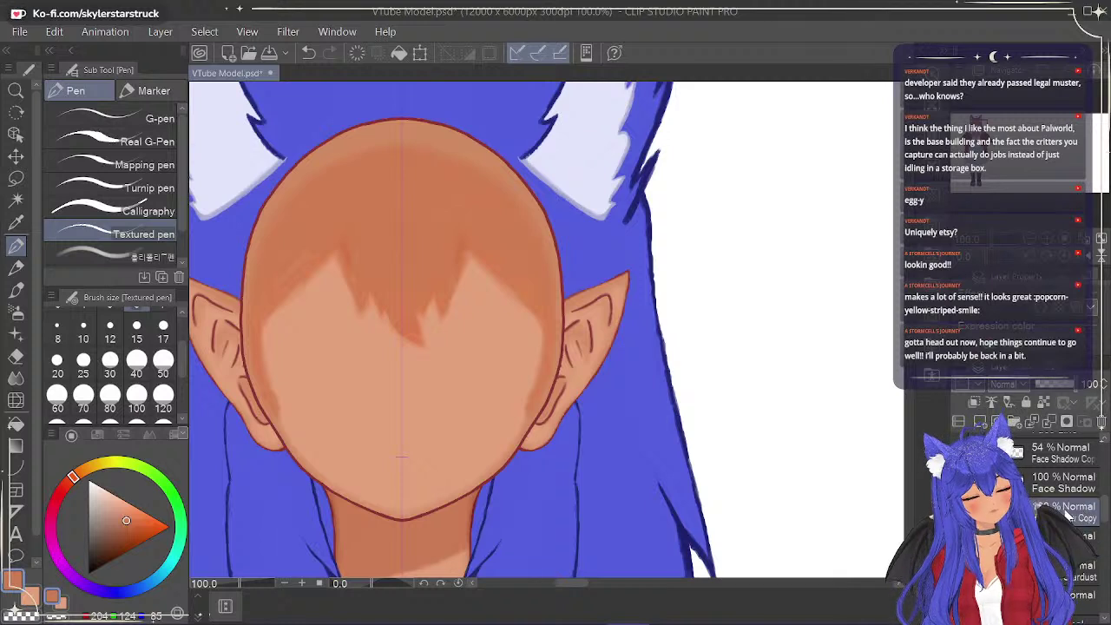
click(1069, 386)
drag(1070, 393, 1056, 383)
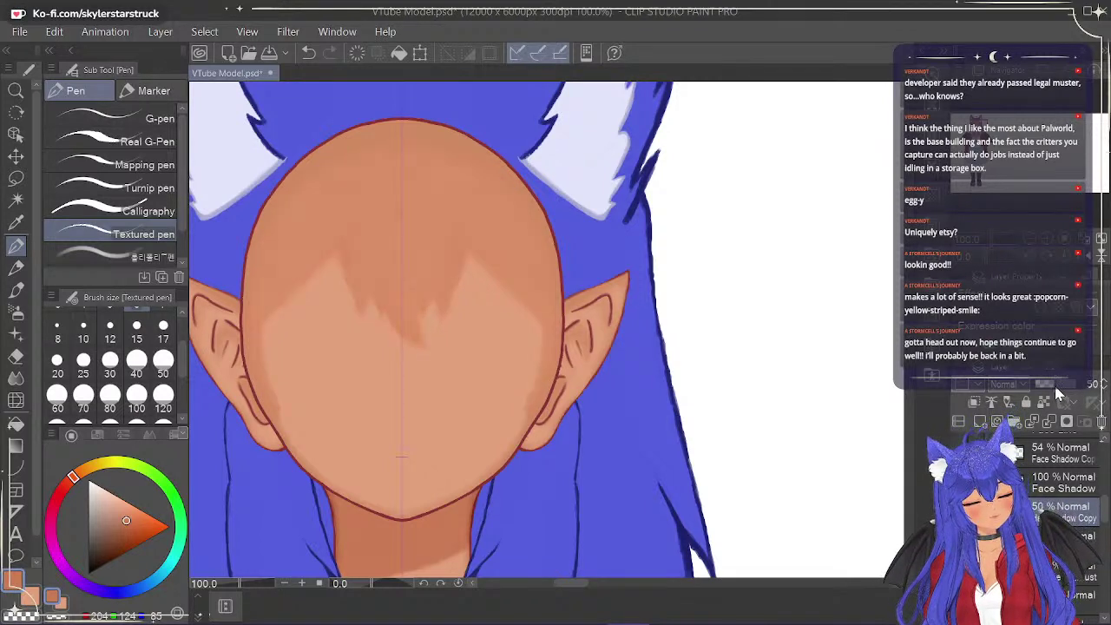
click(1080, 537)
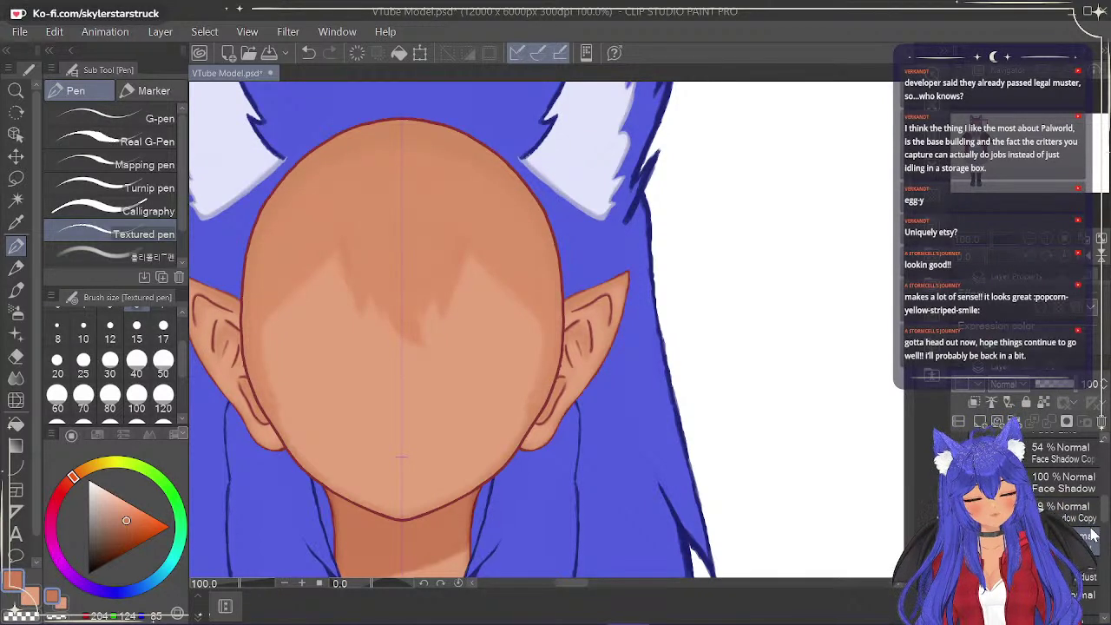
scroll(498, 319, up, 3)
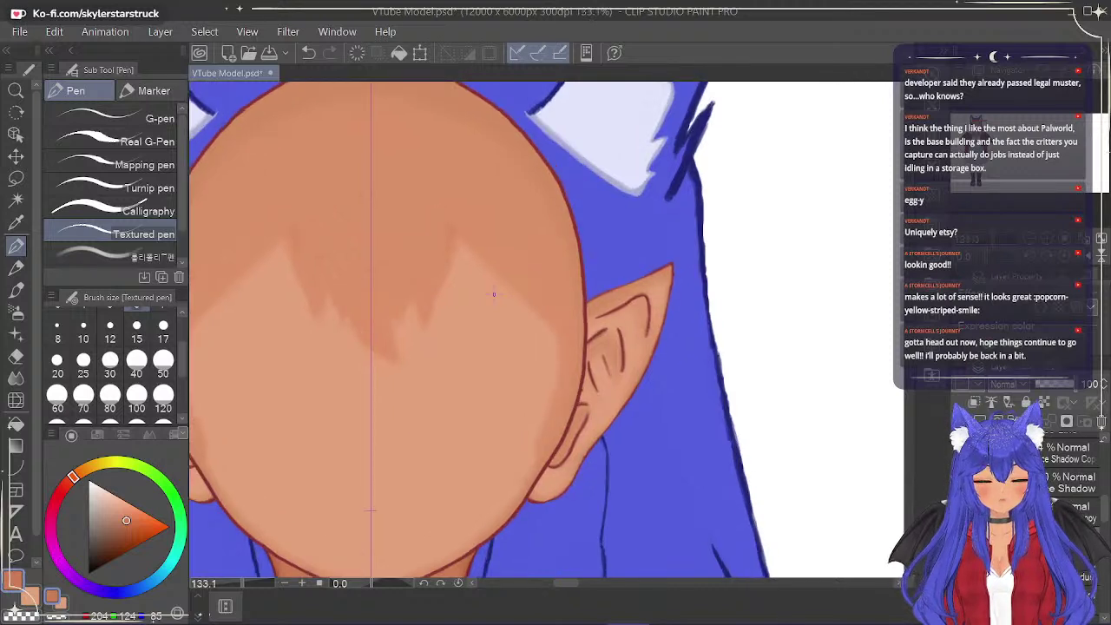
drag(566, 588, 562, 590)
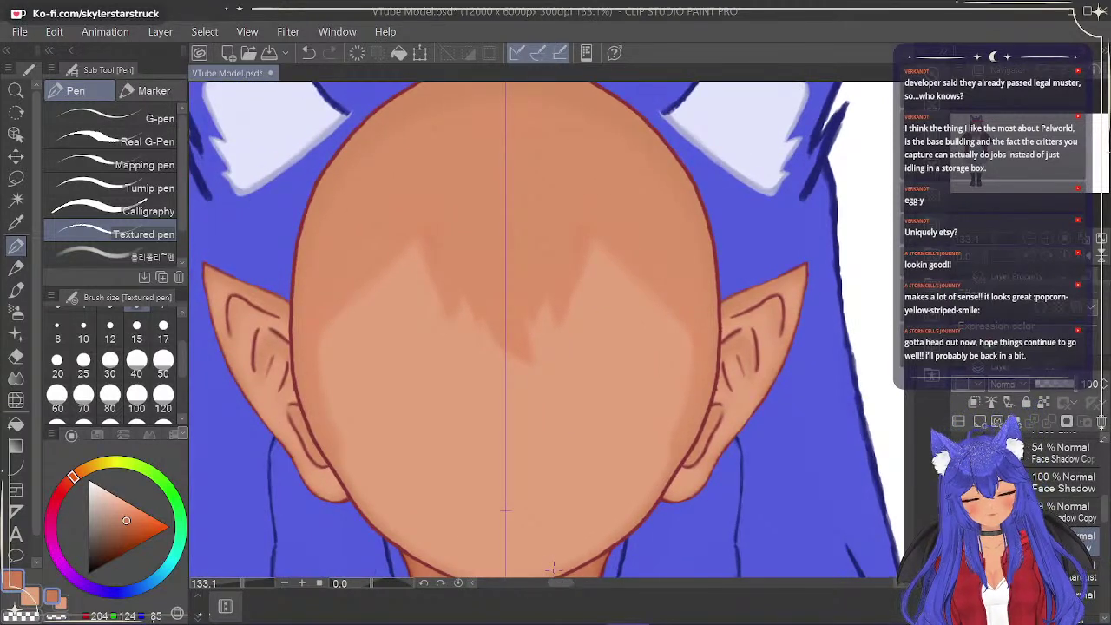
click(1078, 517)
drag(1056, 385, 1089, 388)
Repaint the fringe and side shadows on the original Hair Shadow layer with the Textured pen at size 25, following the copied shadow's outline.
click(1080, 536)
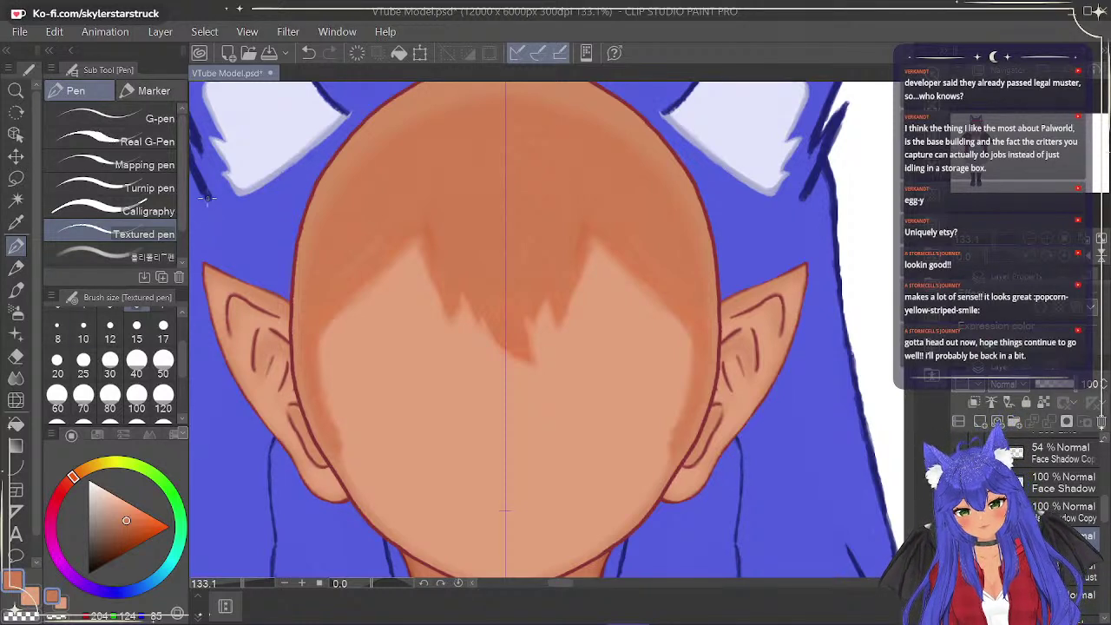
click(83, 360)
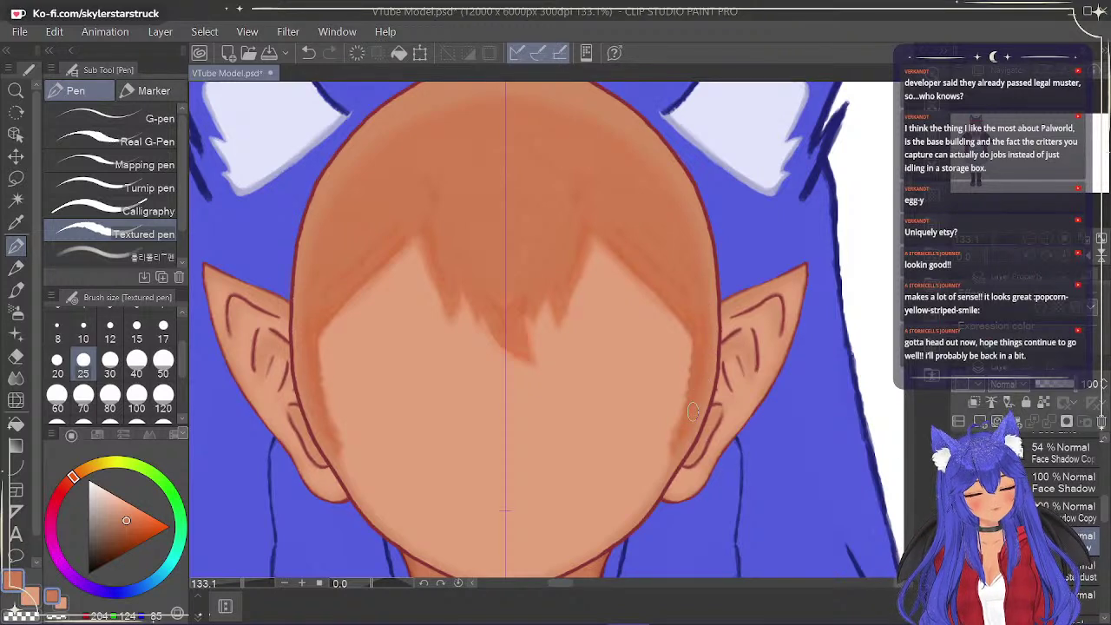
Show the Hair Shadow Copy layer and lower its opacity to 47%.
key(ctrl+z)
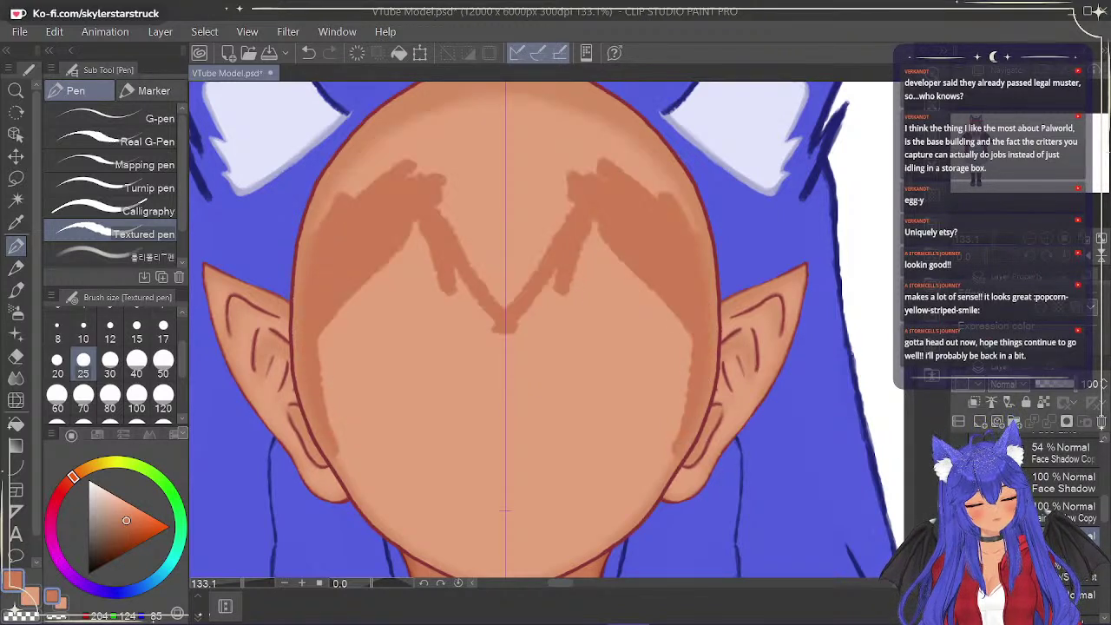
click(960, 512)
click(1072, 508)
drag(1068, 384, 1056, 387)
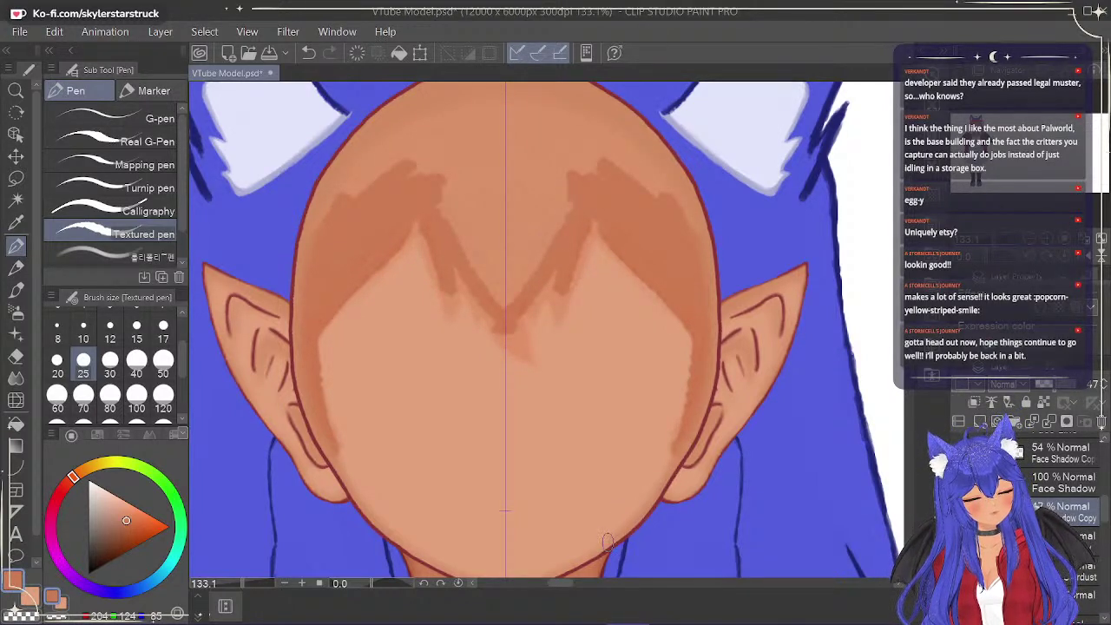
Fill the forehead area between the bang outlines on the Hair Shadow layer with the Textured pen at size 25.
click(1071, 535)
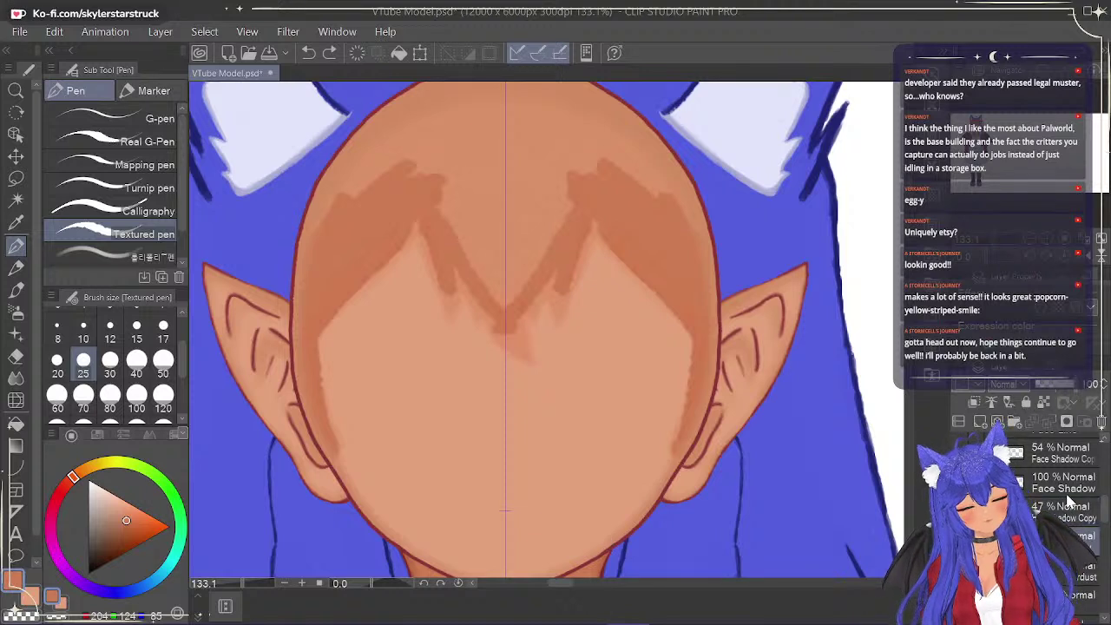
mouse_move(564, 277)
mouse_down()
mouse_move(508, 292)
mouse_move(536, 266)
mouse_move(576, 202)
mouse_move(516, 282)
mouse_move(573, 186)
mouse_move(502, 283)
mouse_move(498, 230)
mouse_up()
mouse_move(322, 239)
mouse_down()
mouse_move(339, 190)
mouse_move(312, 259)
mouse_move(325, 192)
mouse_move(393, 126)
mouse_move(434, 123)
mouse_move(355, 185)
mouse_move(465, 121)
mouse_move(421, 126)
mouse_move(495, 104)
mouse_up()
mouse_move(417, 108)
mouse_down()
mouse_move(377, 177)
mouse_move(481, 124)
mouse_move(406, 187)
mouse_move(447, 161)
mouse_move(429, 181)
mouse_move(437, 133)
mouse_move(433, 188)
mouse_move(450, 183)
mouse_move(454, 206)
mouse_move(449, 196)
mouse_move(508, 232)
mouse_up()
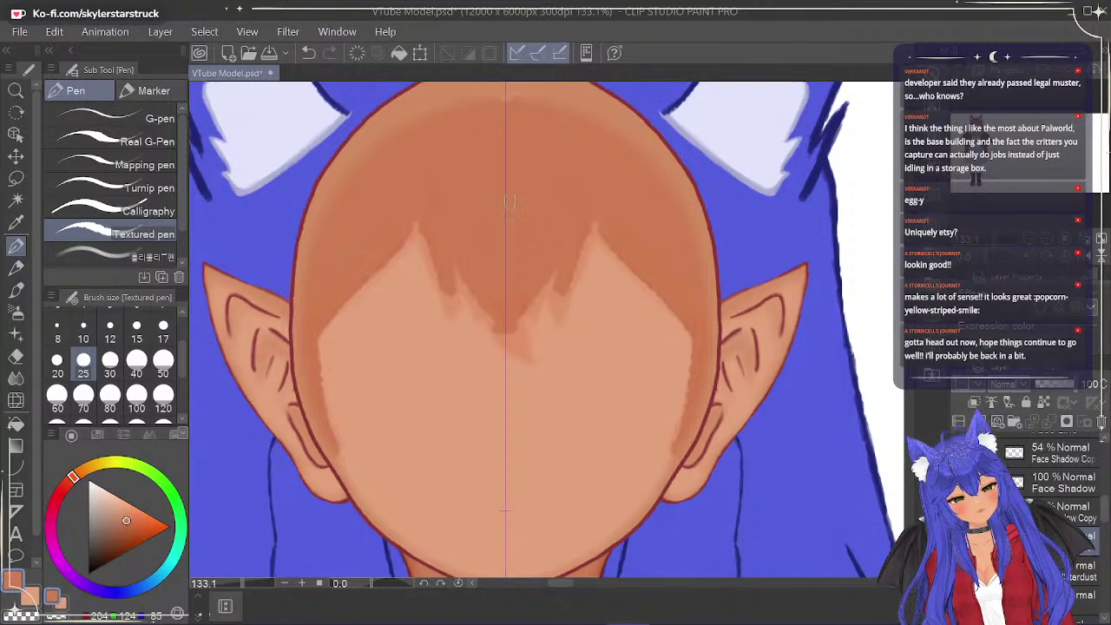
Hide the face shading and extend the hair shadow up to the head's upper outline with the Textured pen.
scroll(506, 510, up, 3)
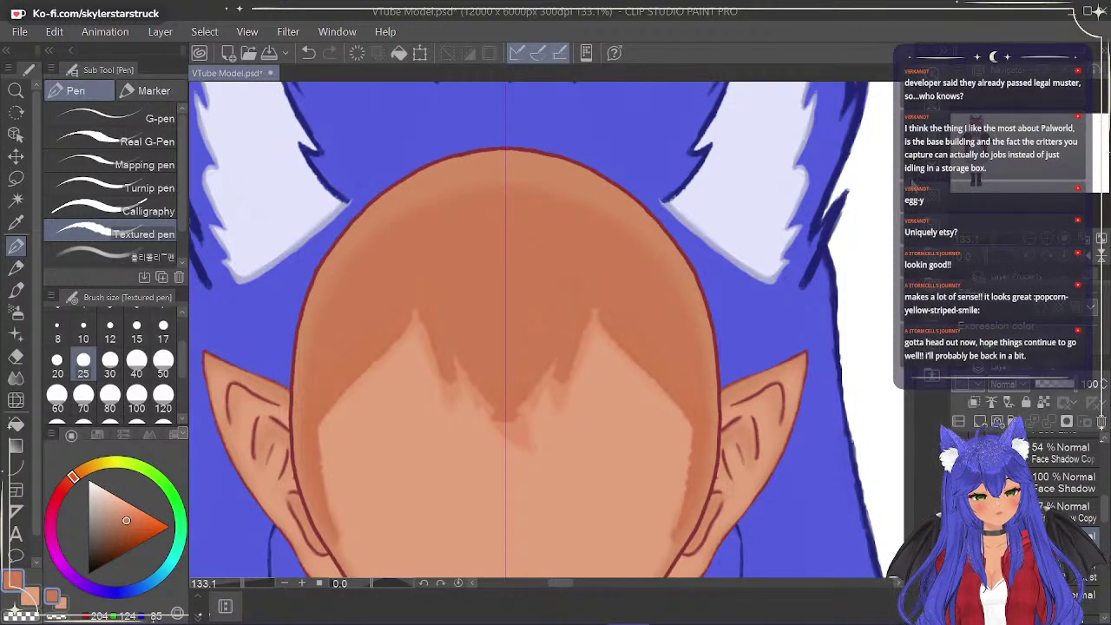
scroll(552, 329, down, 2)
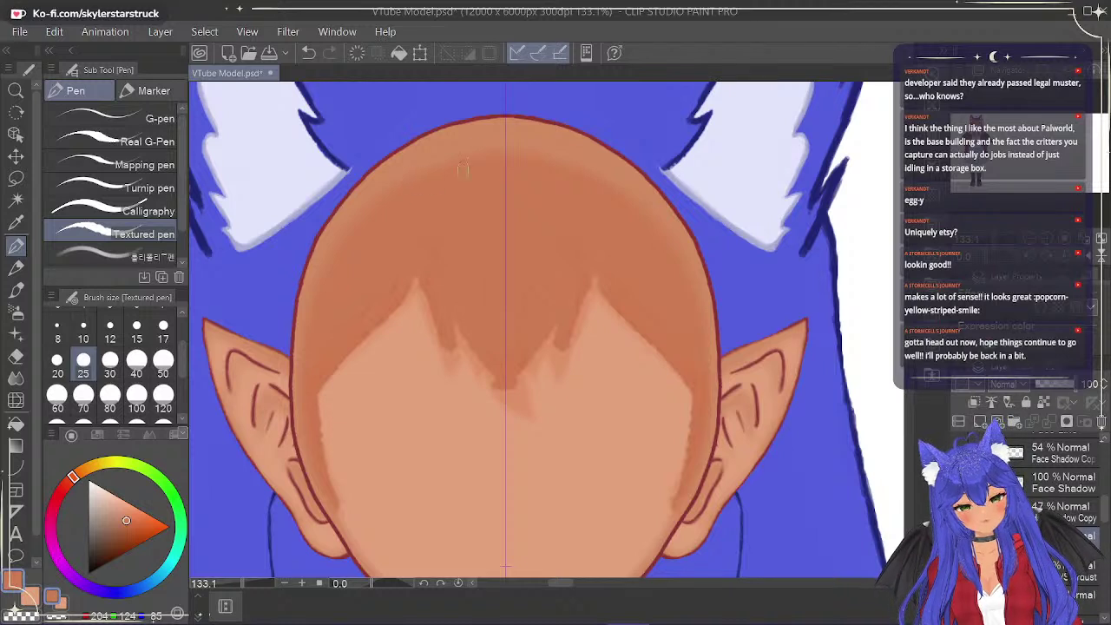
click(1072, 519)
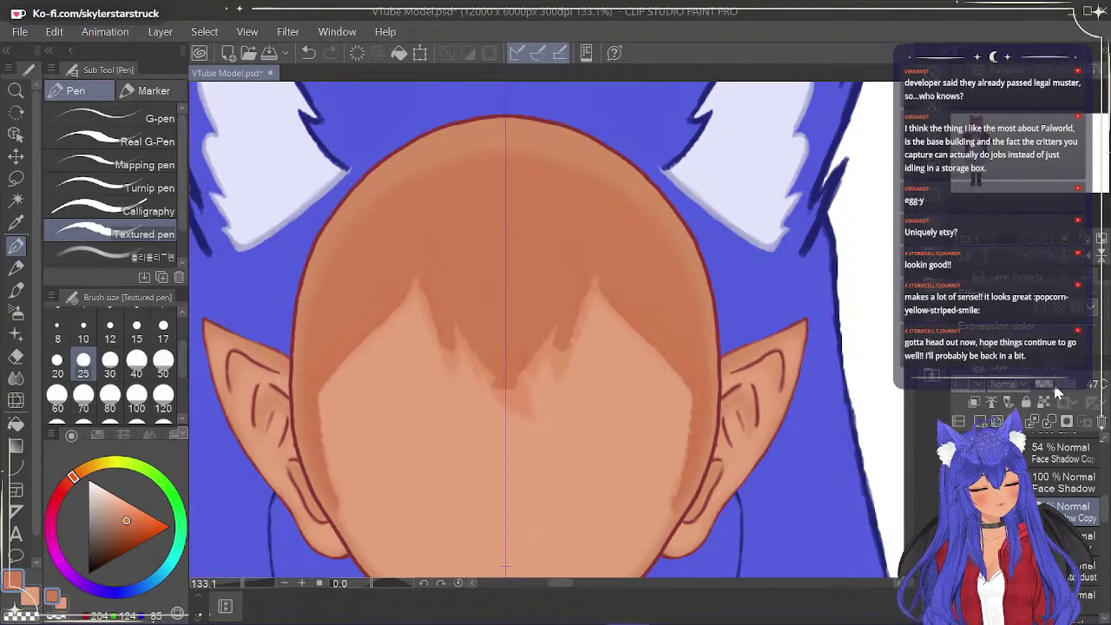
scroll(1102, 486, up, 3)
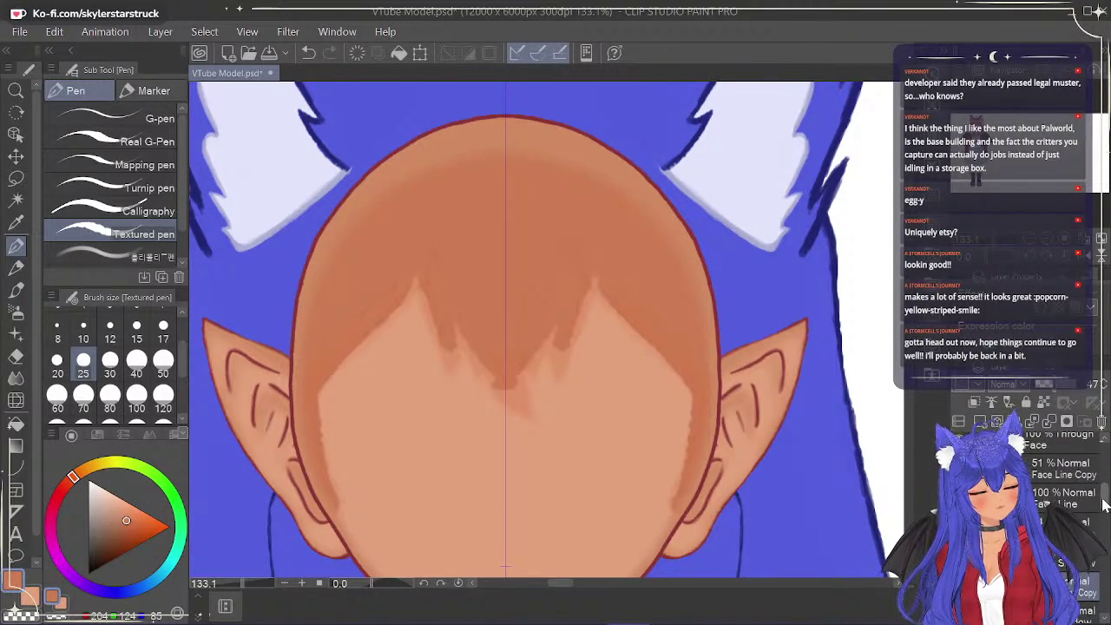
scroll(1103, 516, up, 1)
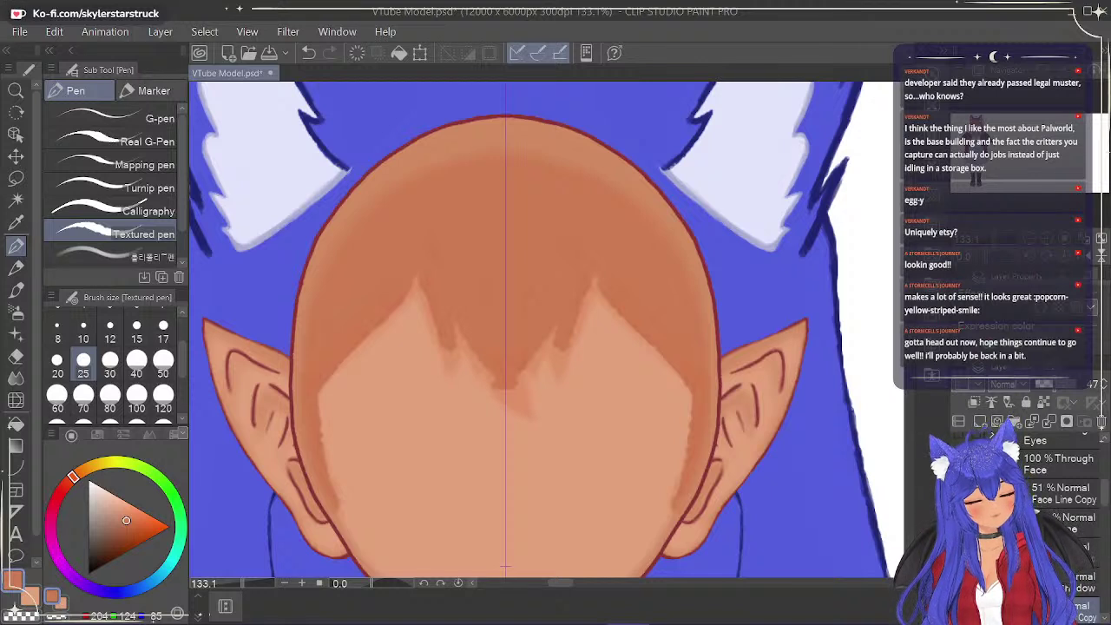
scroll(1092, 520, down, 3)
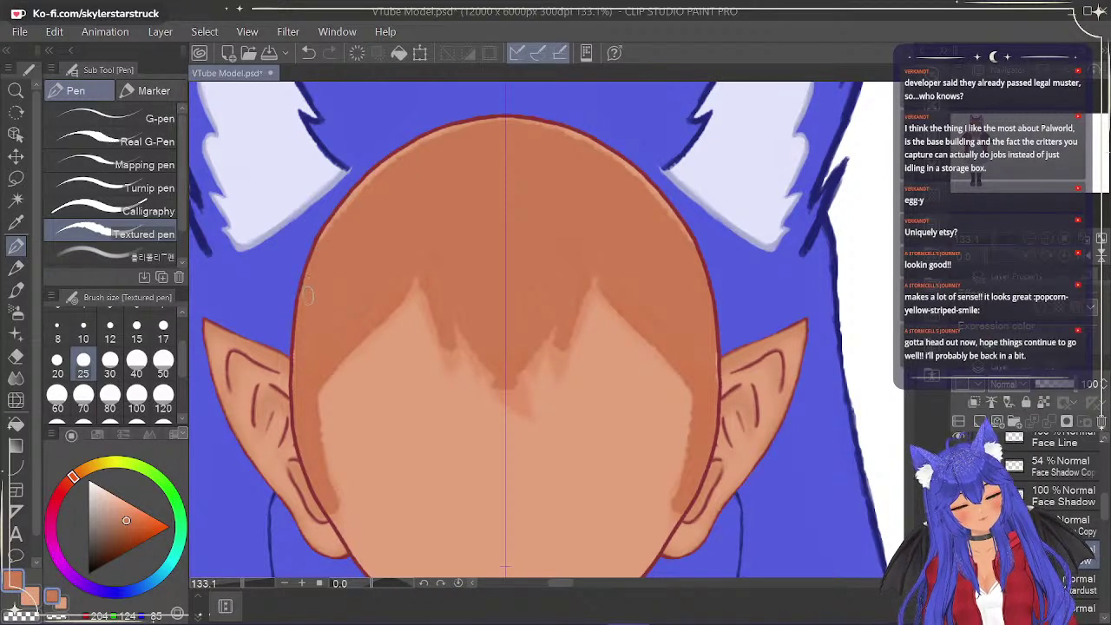
mouse_move(322, 249)
mouse_down()
mouse_move(402, 158)
mouse_move(392, 159)
mouse_move(379, 174)
mouse_move(440, 138)
mouse_move(516, 124)
mouse_up()
key(ctrl+z)
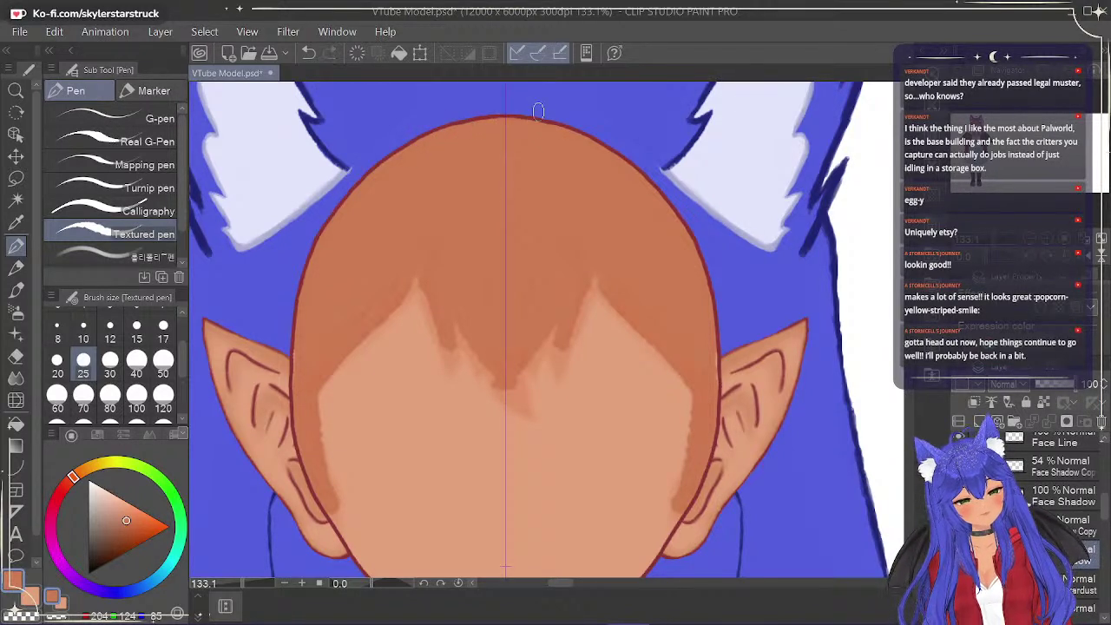
click(15, 357)
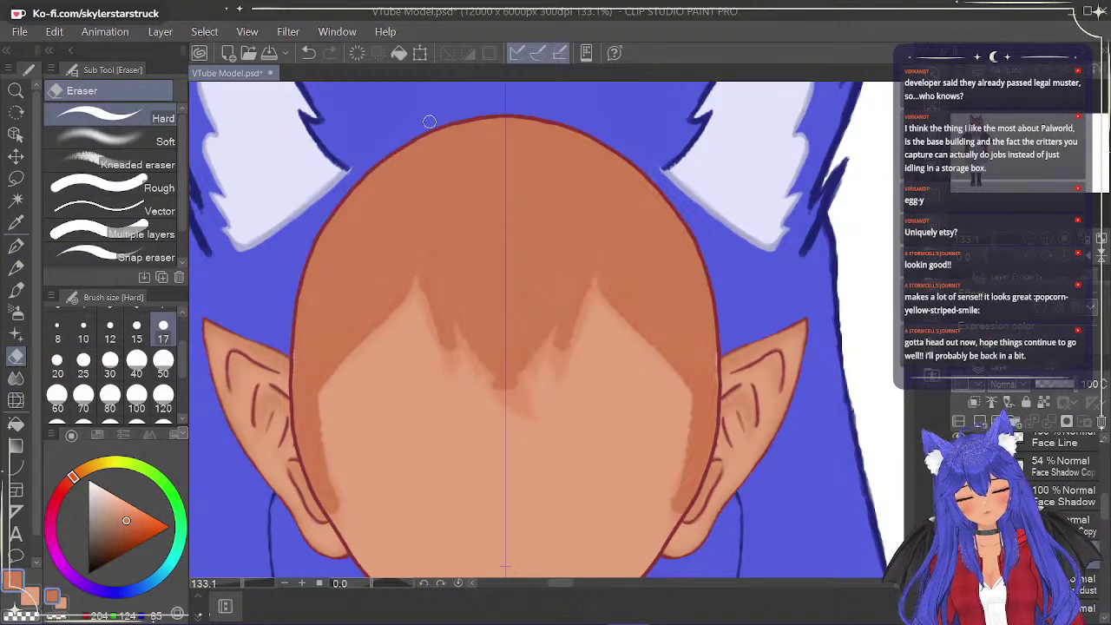
click(15, 246)
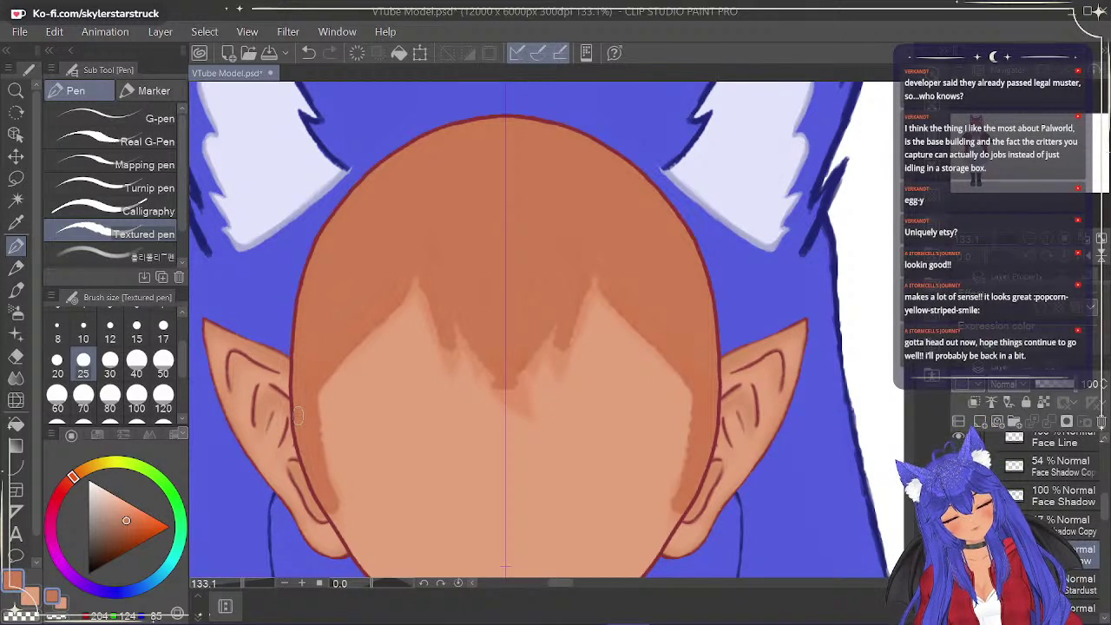
Smooth the inner edges of the hair shadow along both sides of the face with the Textured pen at size 17.
scroll(813, 397, down, 3)
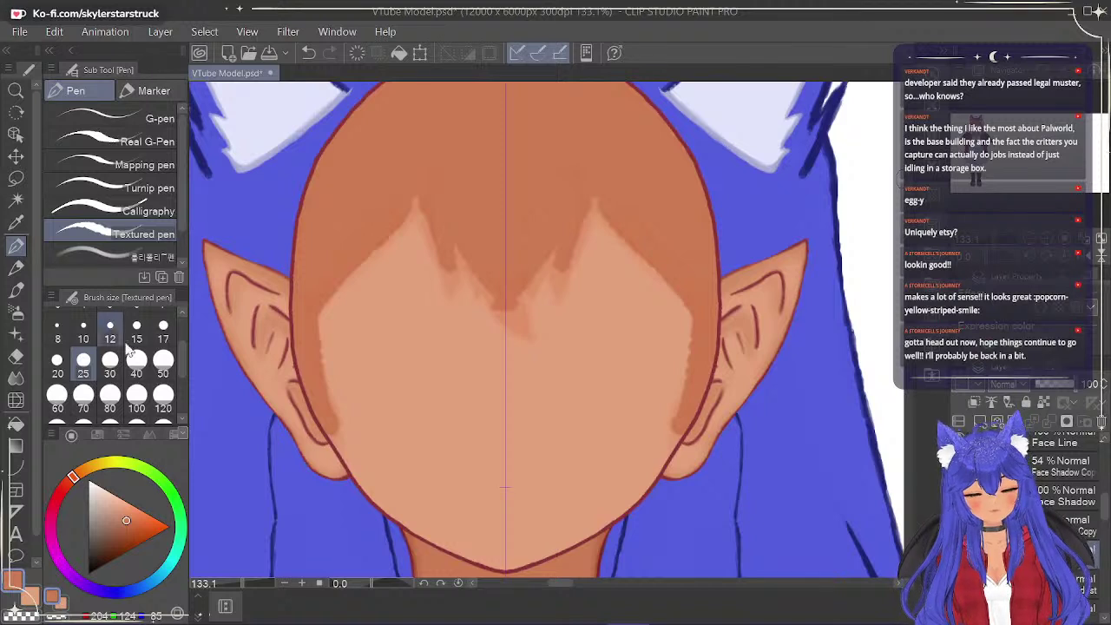
click(163, 330)
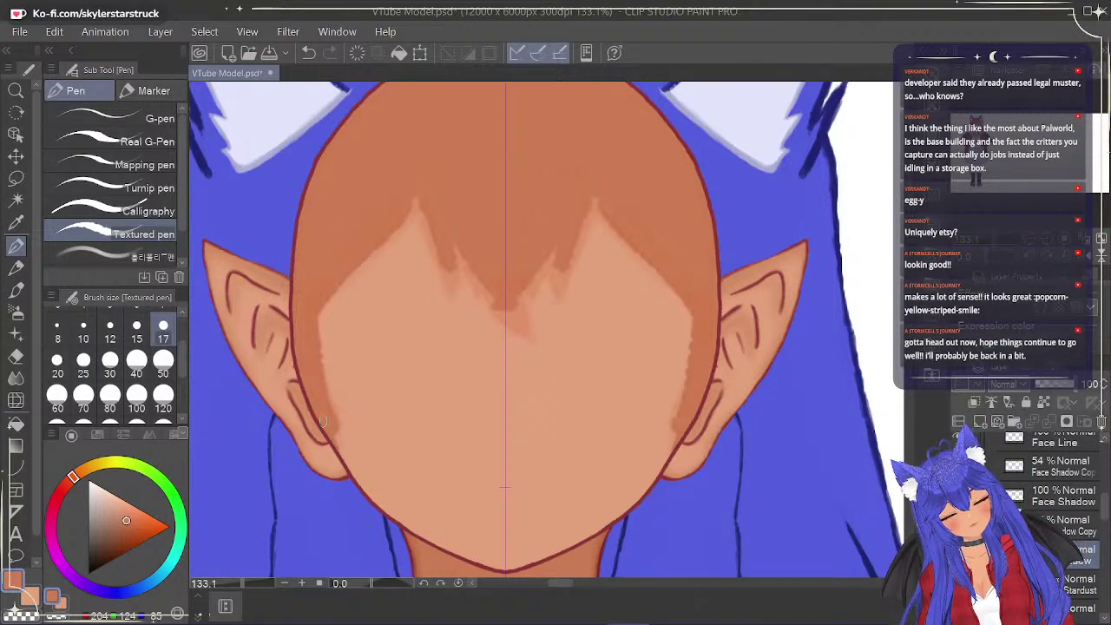
mouse_move(337, 431)
mouse_down()
mouse_move(344, 462)
mouse_move(318, 346)
mouse_up()
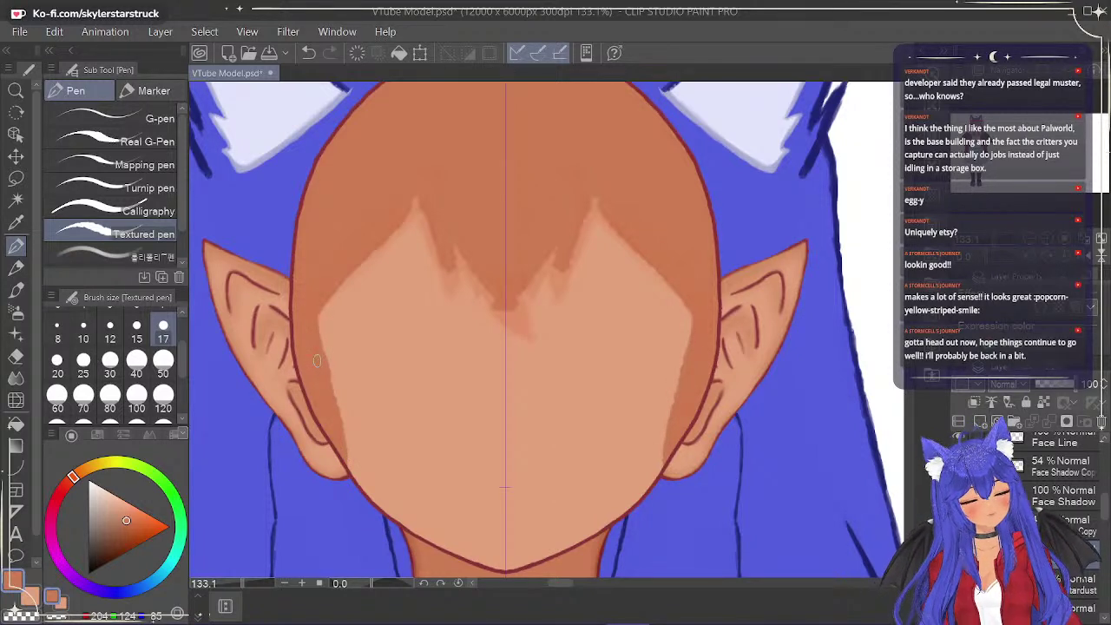
Clean up the jagged bang edges of the hair shadow, sharpening the two peaks and the small centre strands.
mouse_move(561, 286)
mouse_down()
mouse_move(562, 300)
mouse_move(587, 209)
mouse_up()
drag(571, 268, 589, 203)
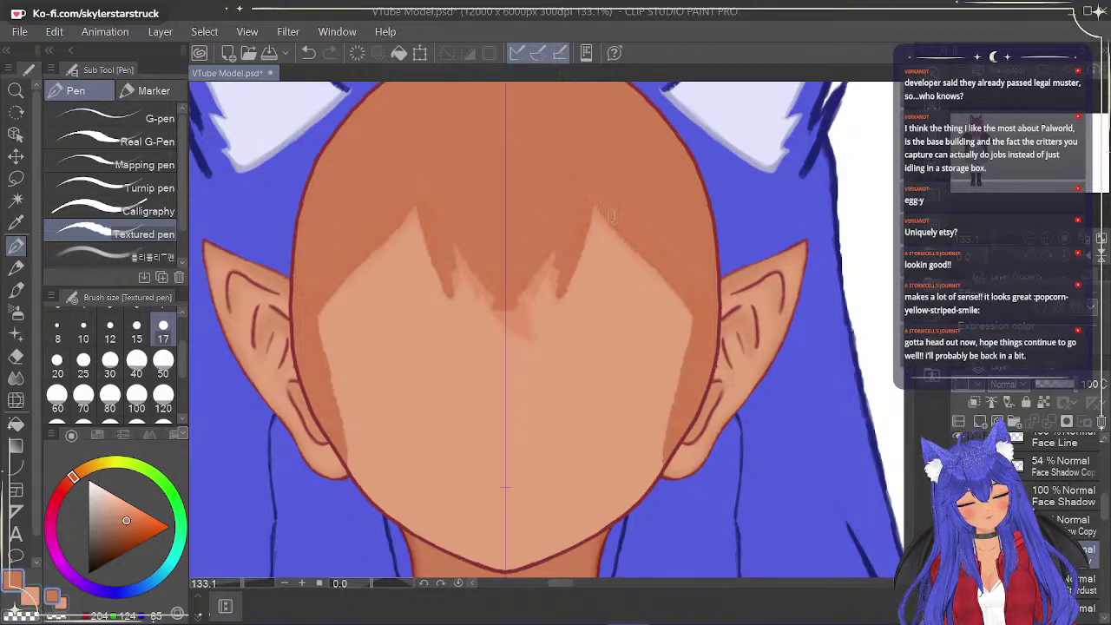
drag(675, 290, 612, 230)
drag(651, 273, 634, 255)
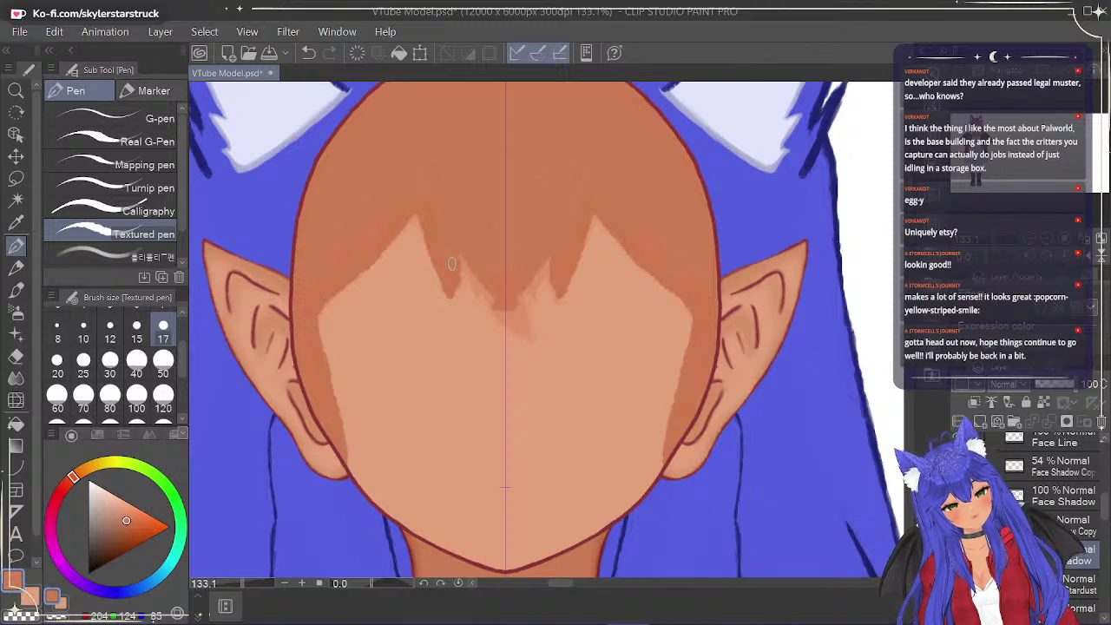
mouse_move(464, 261)
mouse_down()
mouse_move(480, 299)
mouse_move(490, 296)
mouse_up()
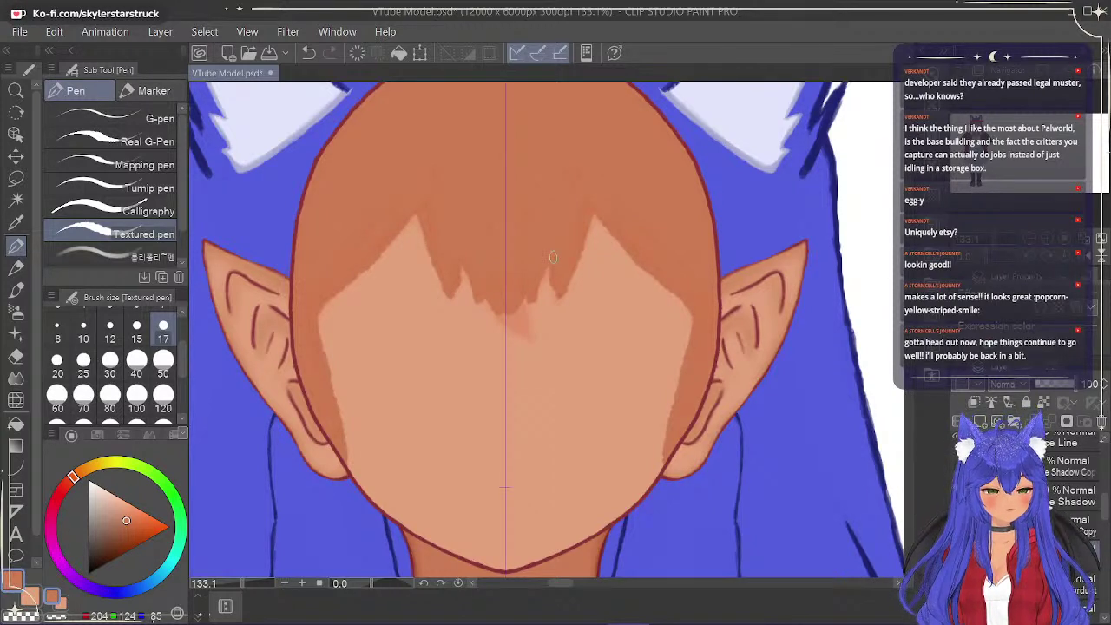
drag(556, 287, 556, 280)
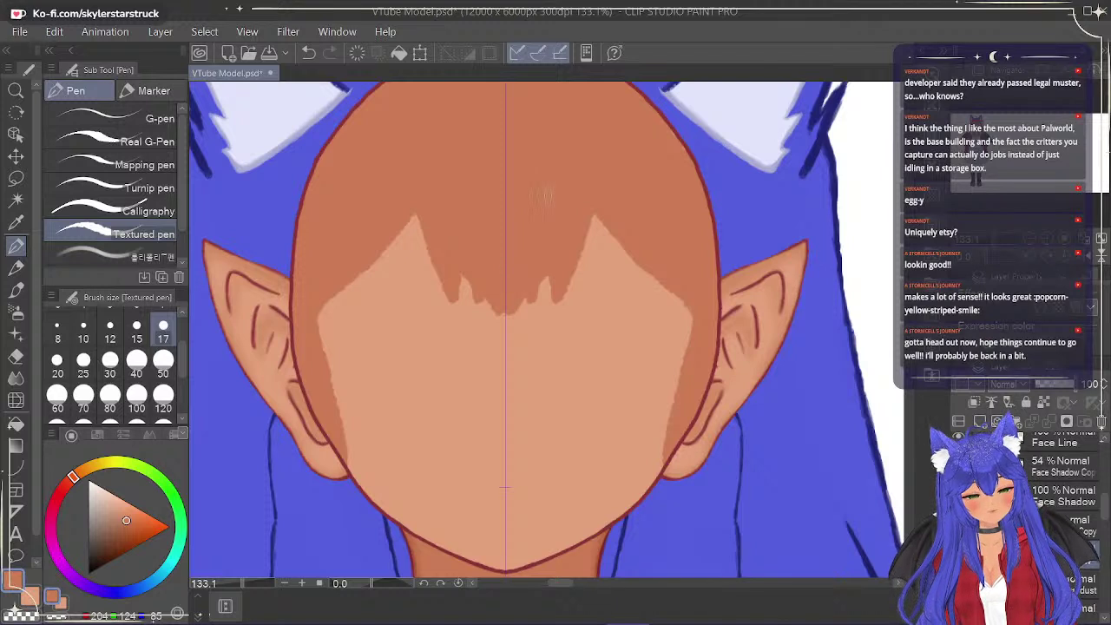
Show the face shading again, and undo a trial stroke extending the tip of the centre bang.
drag(1103, 509, 1104, 508)
scroll(1101, 510, up, 3)
drag(504, 313, 530, 337)
key(ctrl+z)
key(ctrl+z)
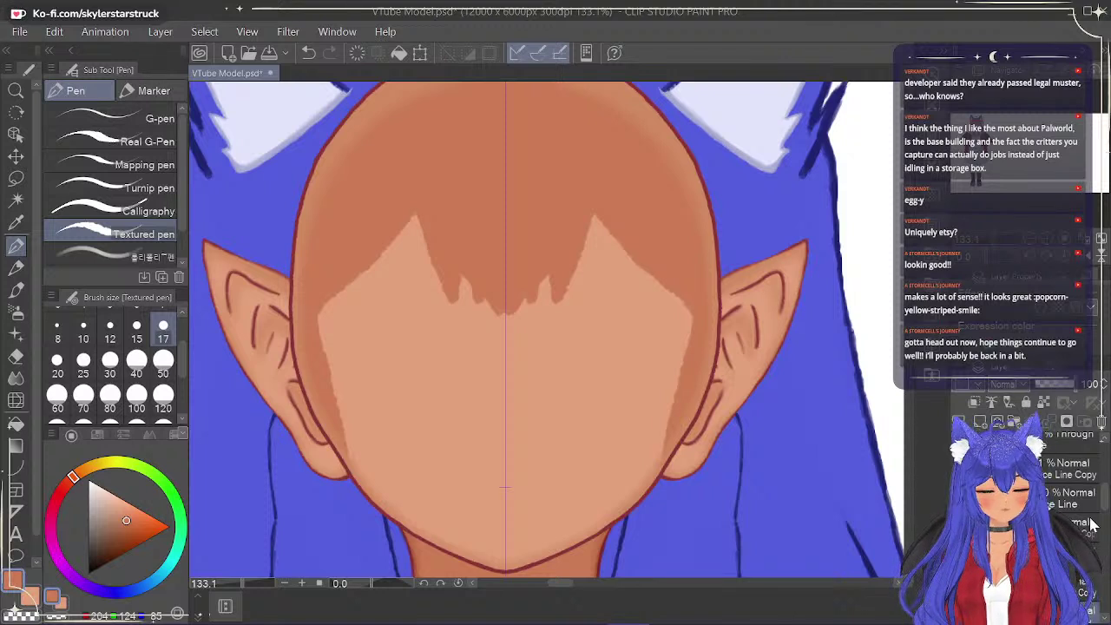
Select the blush layer beneath the Freckle/Stardust layer and make it visible.
drag(1105, 506, 1107, 531)
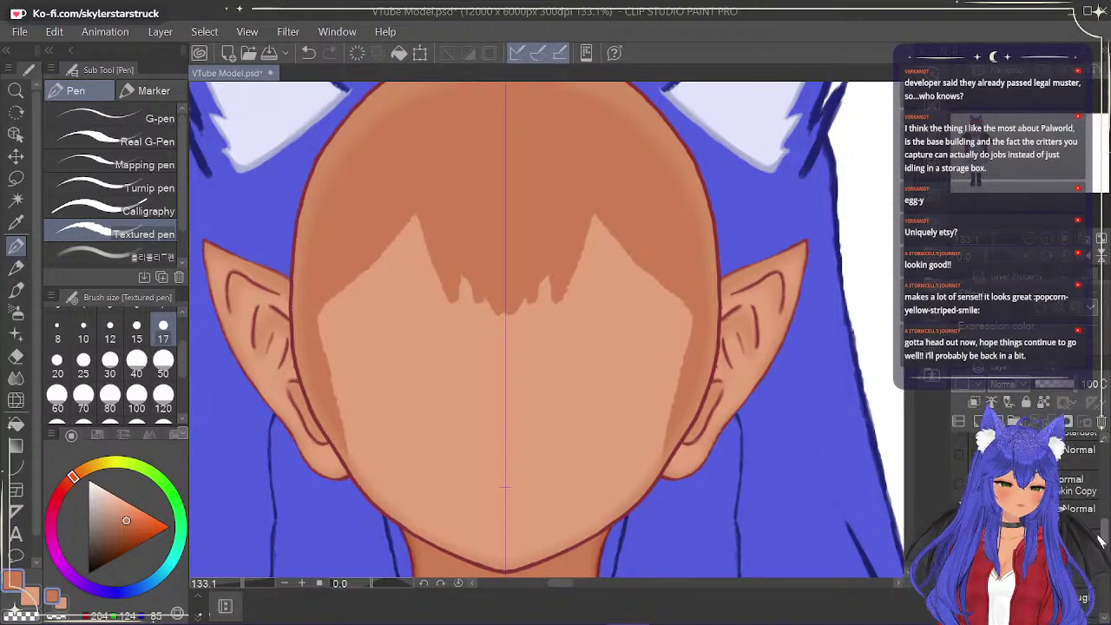
drag(1103, 536, 1106, 527)
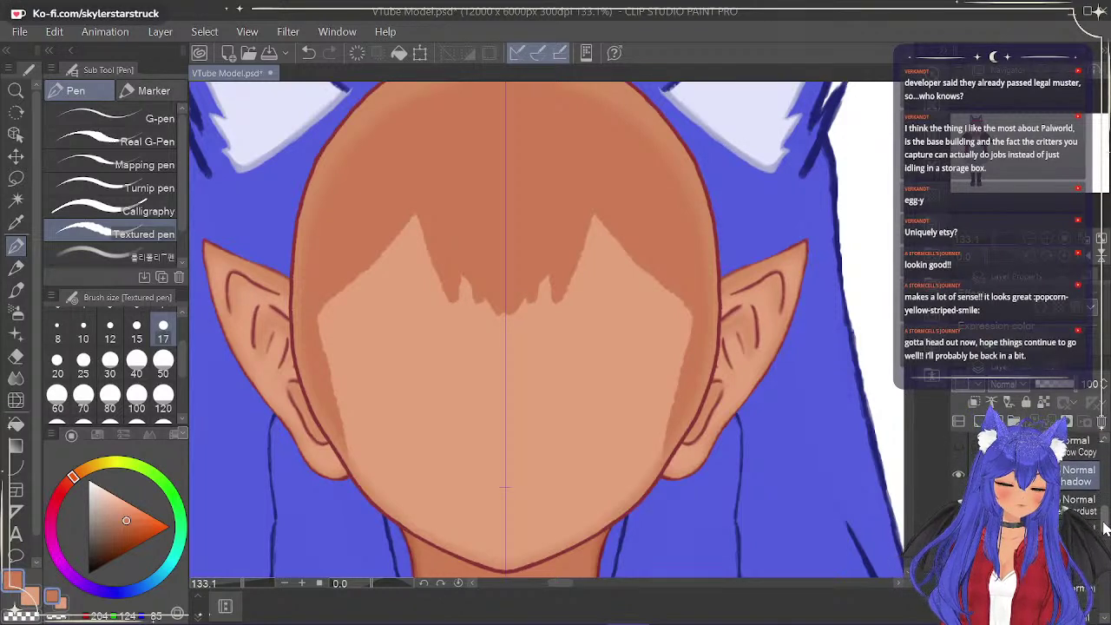
click(1074, 516)
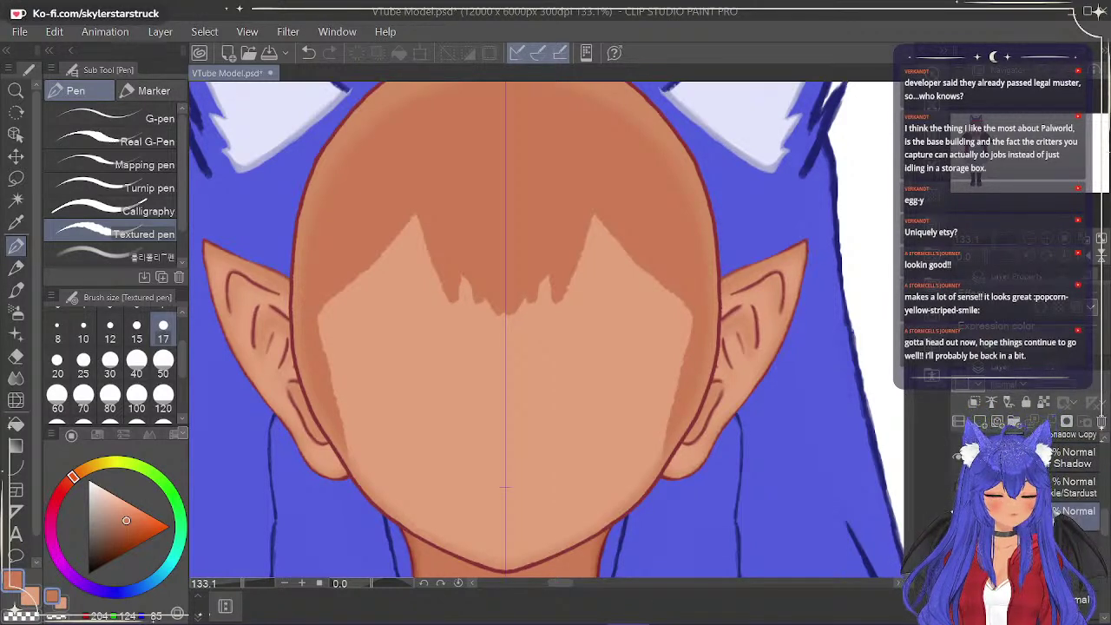
click(958, 516)
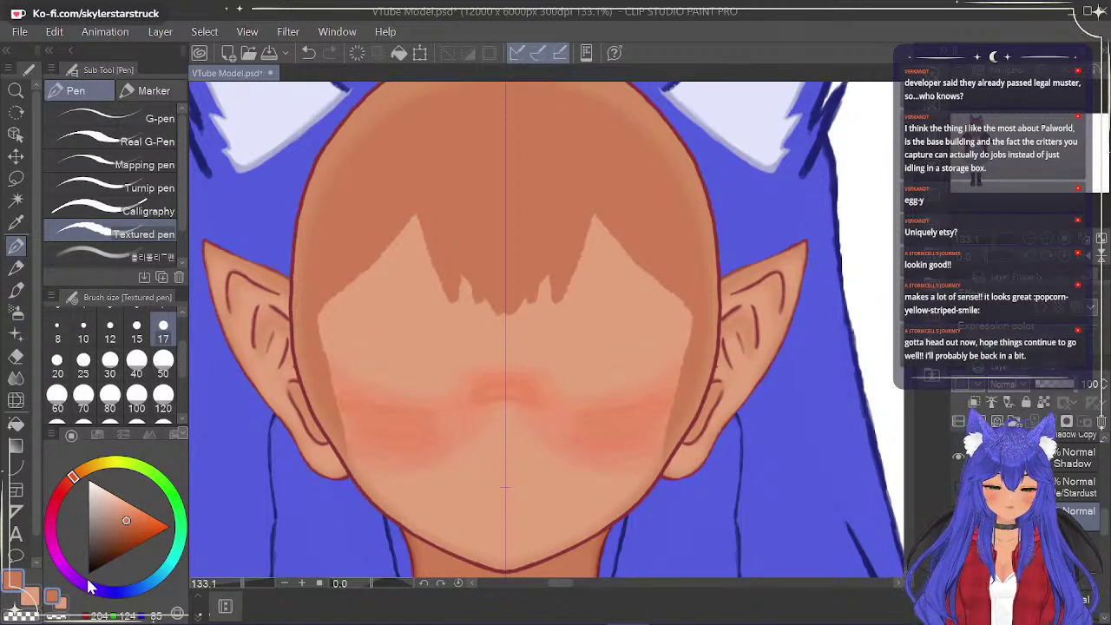
Shift the drawing colour to red (RGB 204, 97, 85) and duplicate the blush layer.
drag(73, 486, 66, 490)
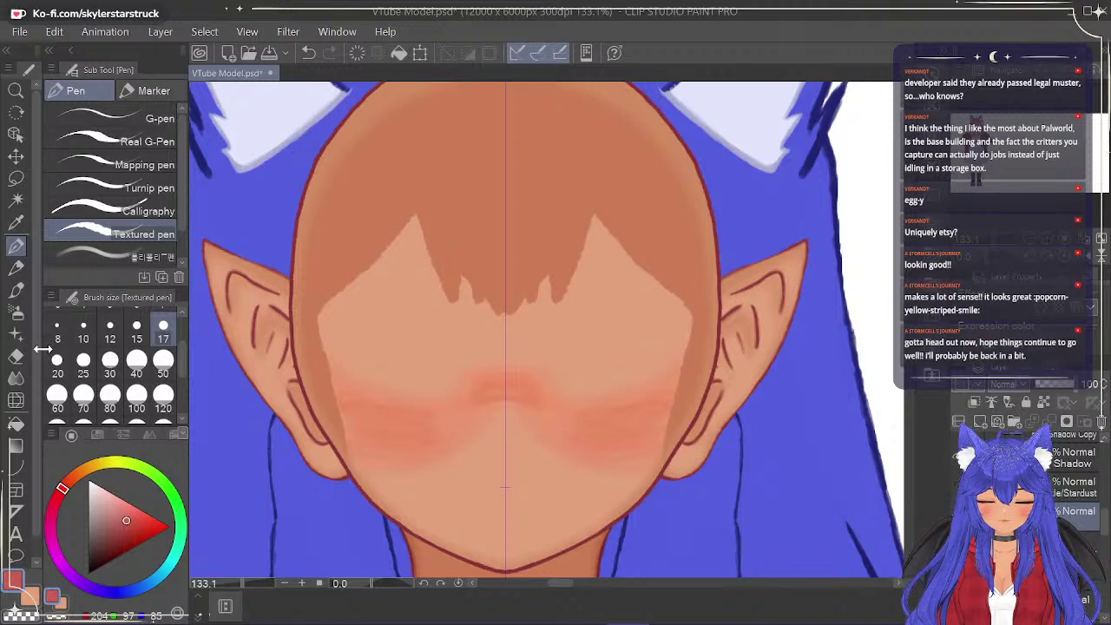
right_click(1056, 519)
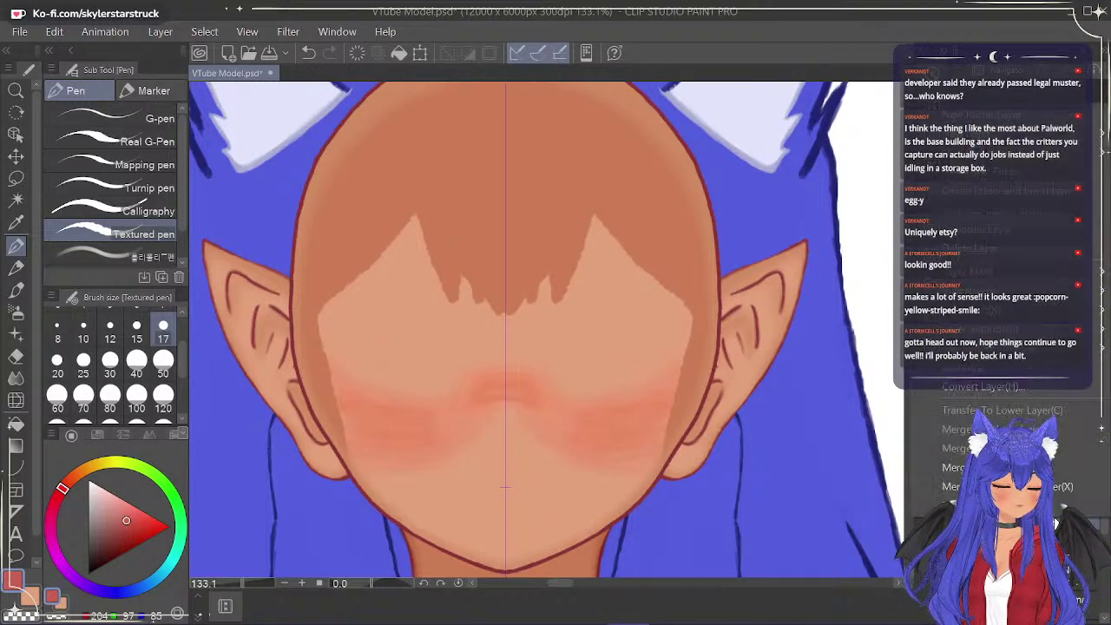
click(986, 234)
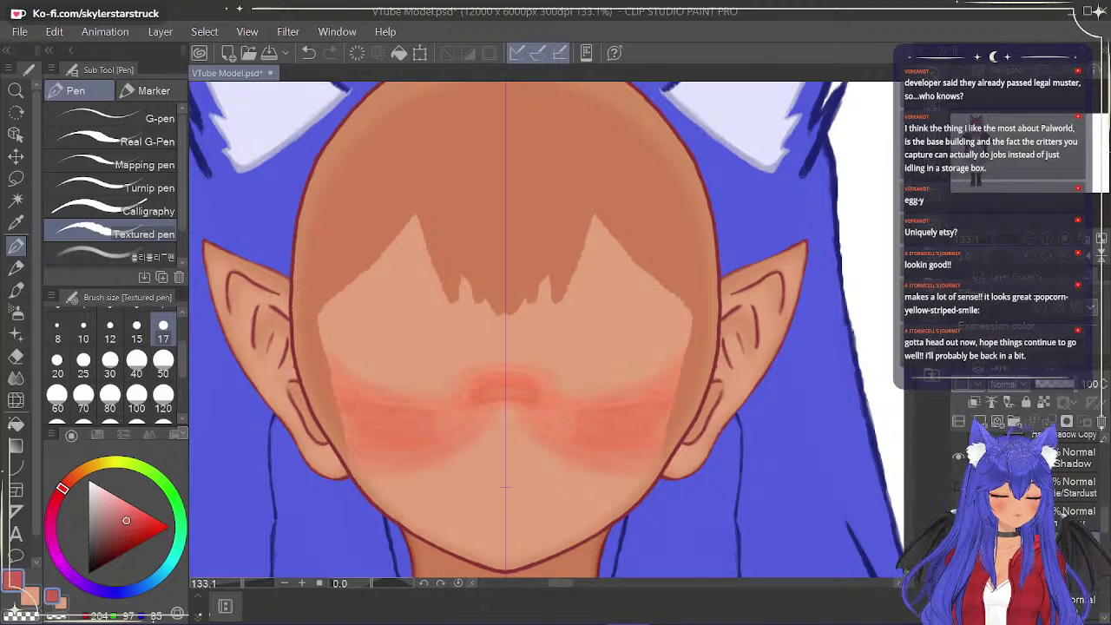
Paint red blush over the nose and cheeks with the Soft airbrush at size 30, and set the duplicate blush layer's opacity to 49%.
click(16, 356)
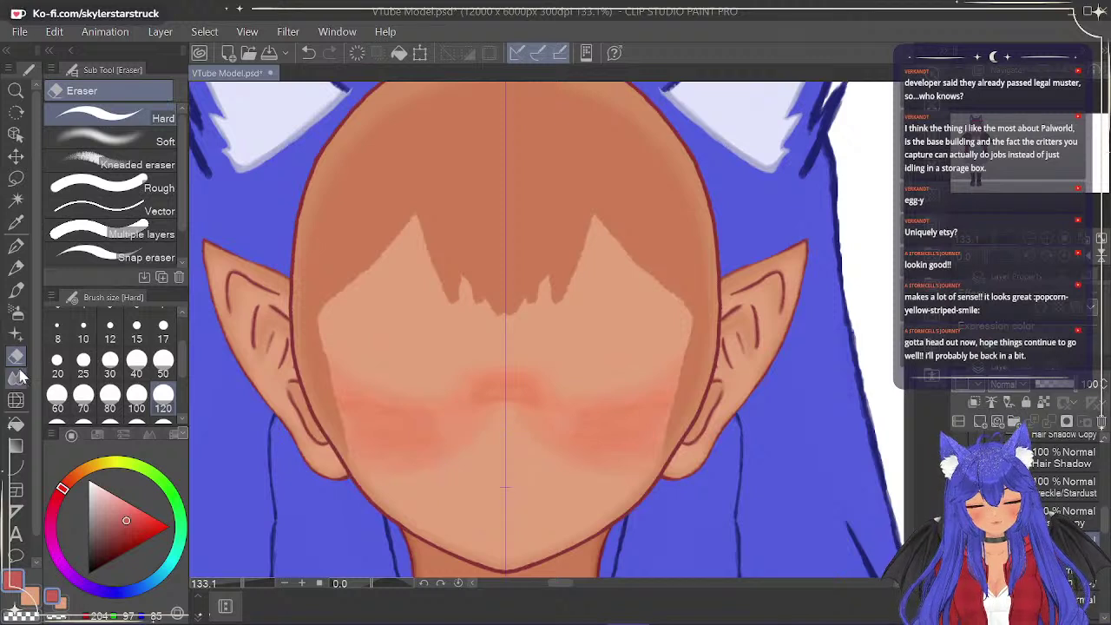
click(15, 245)
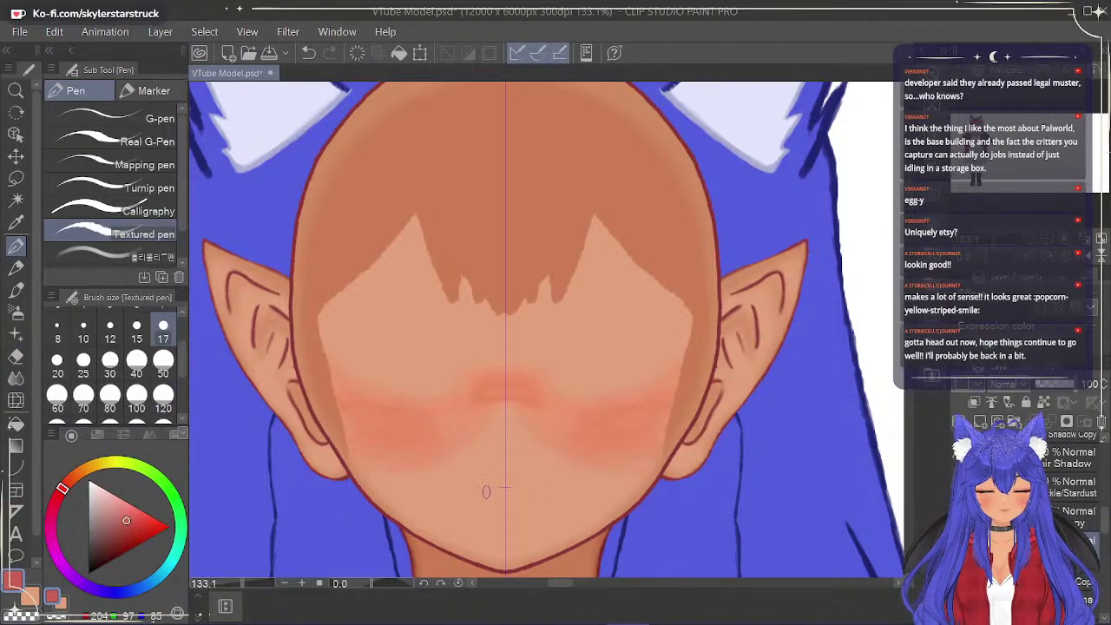
click(16, 310)
mouse_move(466, 414)
mouse_down()
mouse_move(533, 393)
mouse_move(476, 396)
mouse_move(506, 385)
mouse_up()
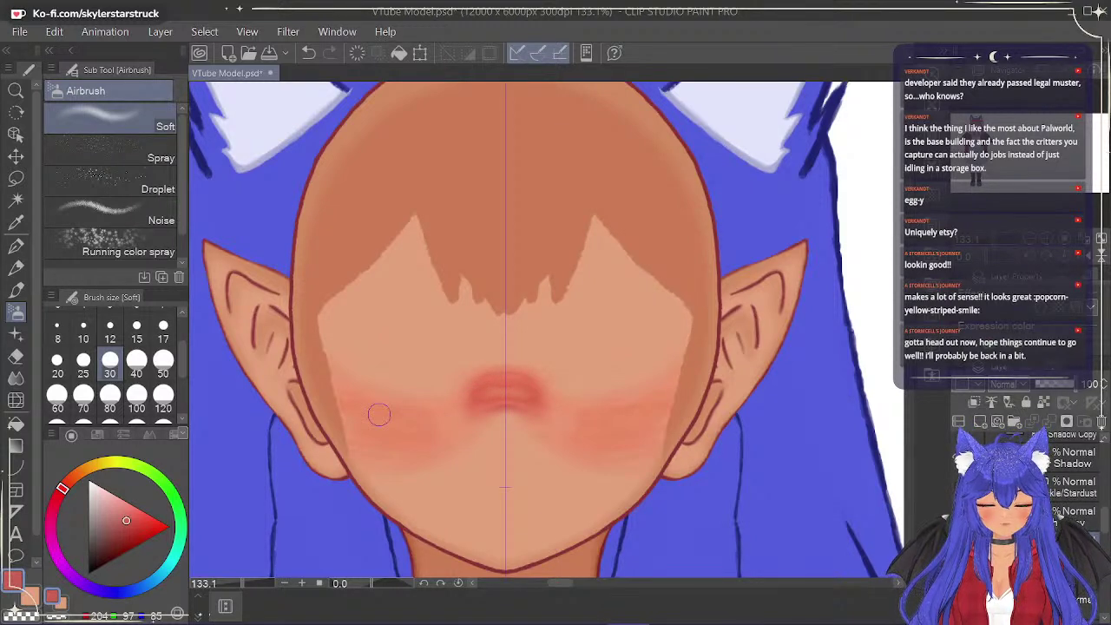
mouse_move(588, 414)
mouse_down()
mouse_move(676, 398)
mouse_move(587, 427)
mouse_move(637, 426)
mouse_move(685, 397)
mouse_move(613, 445)
mouse_move(682, 424)
mouse_move(621, 443)
mouse_move(573, 435)
mouse_up()
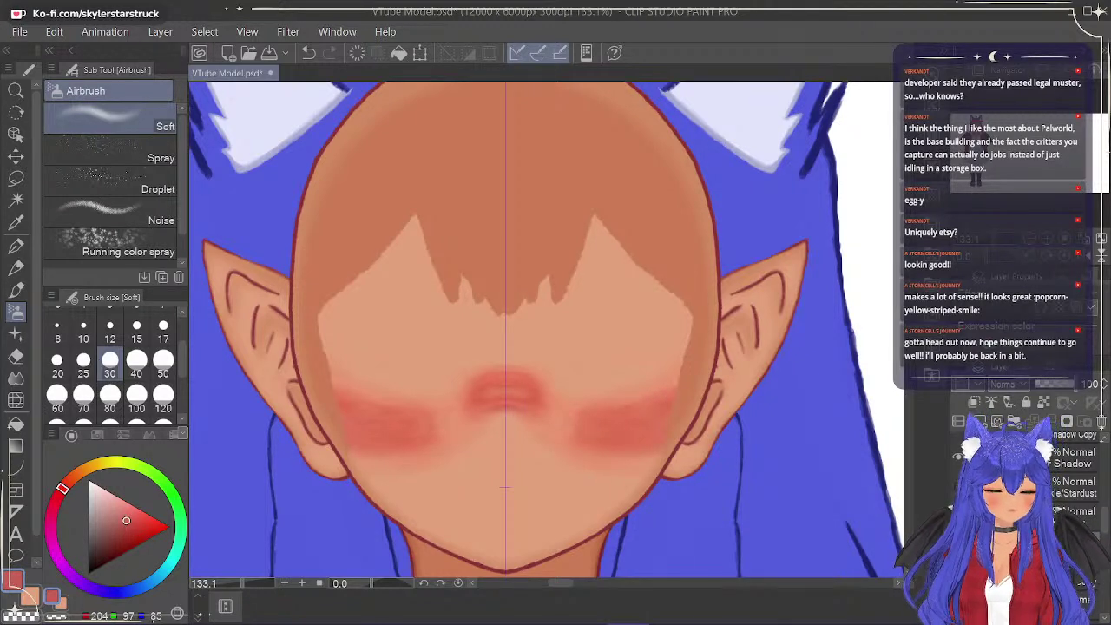
click(1058, 385)
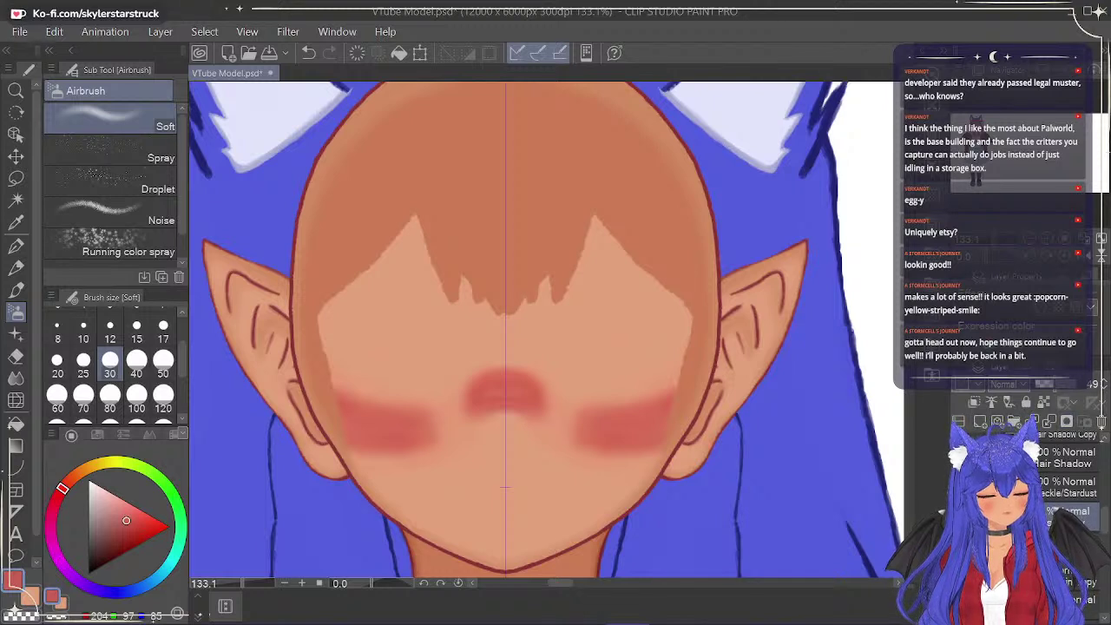
Shift the drawing colour to orange (RGB 204, 117, 85) and undo a test airbrush stroke over the nose blush.
click(1076, 542)
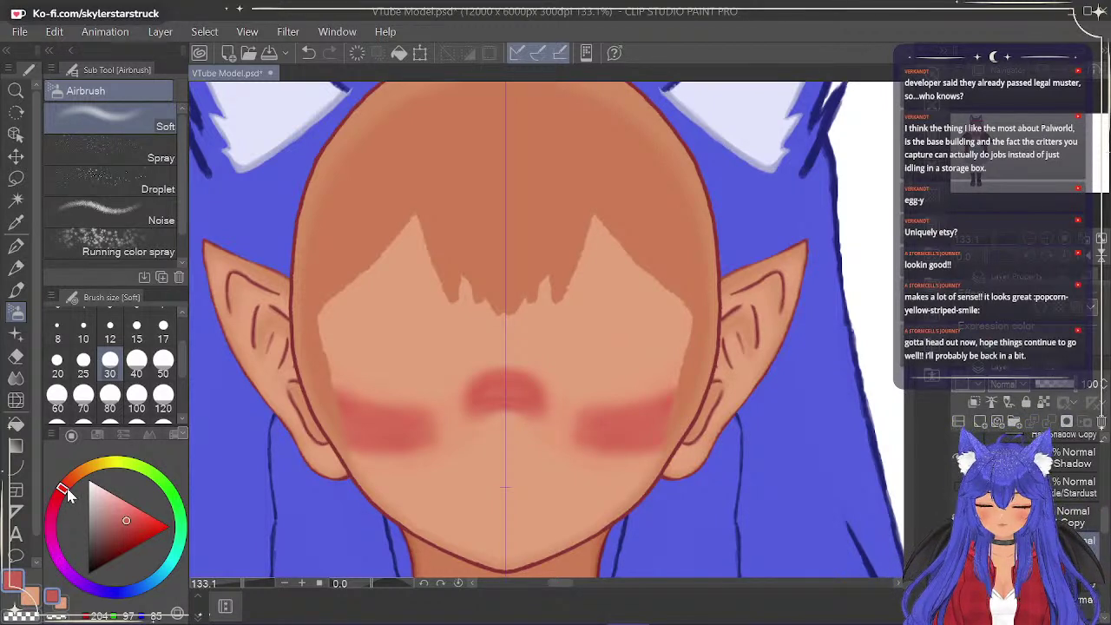
drag(64, 488, 69, 477)
mouse_move(479, 403)
mouse_down()
mouse_move(530, 398)
mouse_move(470, 413)
mouse_move(521, 398)
mouse_move(467, 406)
mouse_move(526, 384)
mouse_move(466, 399)
mouse_move(534, 408)
mouse_up()
key(ctrl+z)
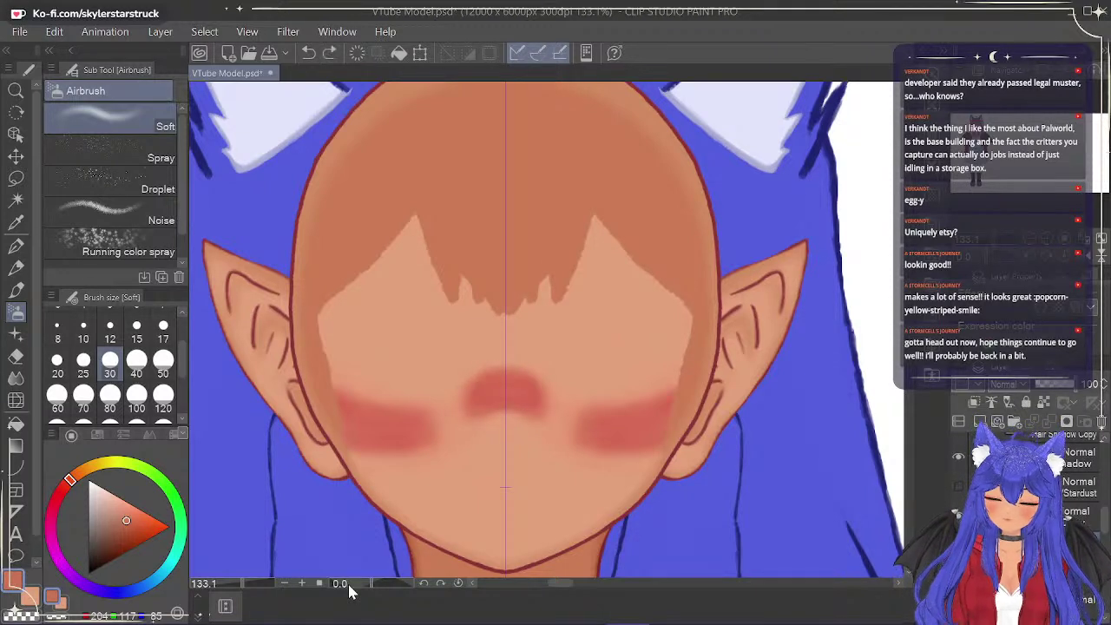
Undo the recent red airbrush strokes over the nose and cheeks and select the lower blush layer.
key(ctrl+z)
key(ctrl+z)
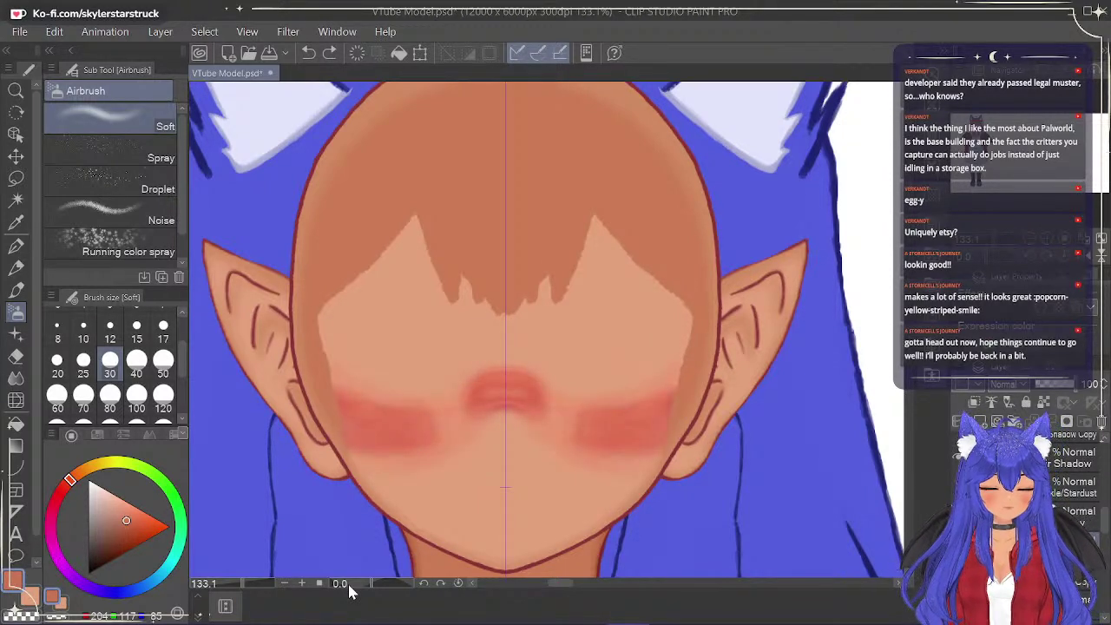
key(ctrl+z)
key(ctrl+z)
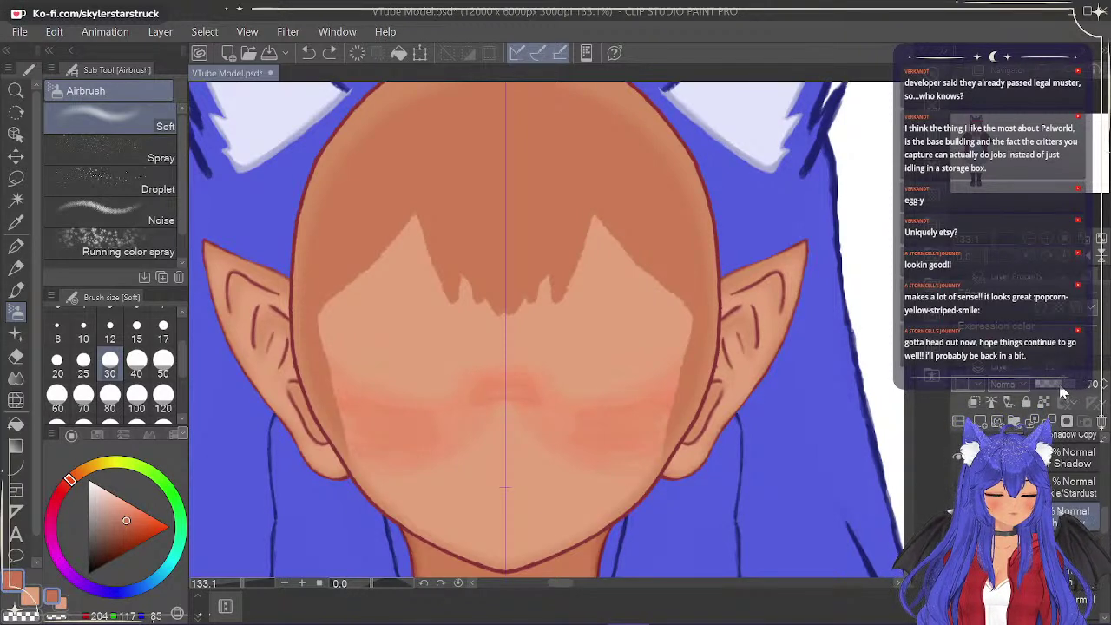
click(1081, 539)
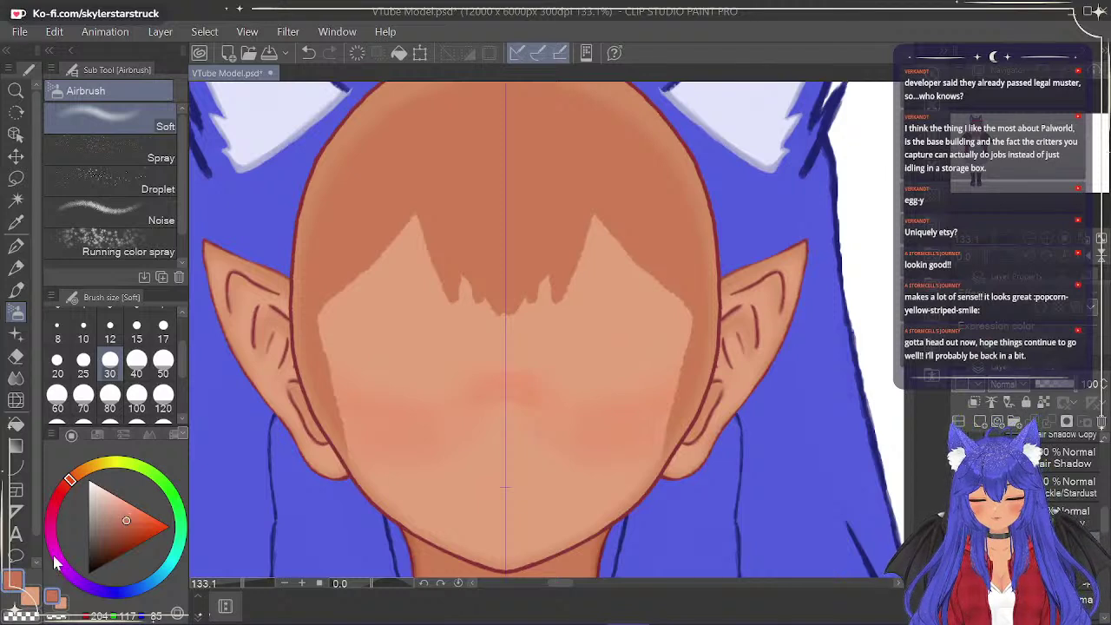
Sample the face's skin colour and shift its hue to pinkish red (RGB 226, 127, 125) for the Soft airbrush.
key(i)
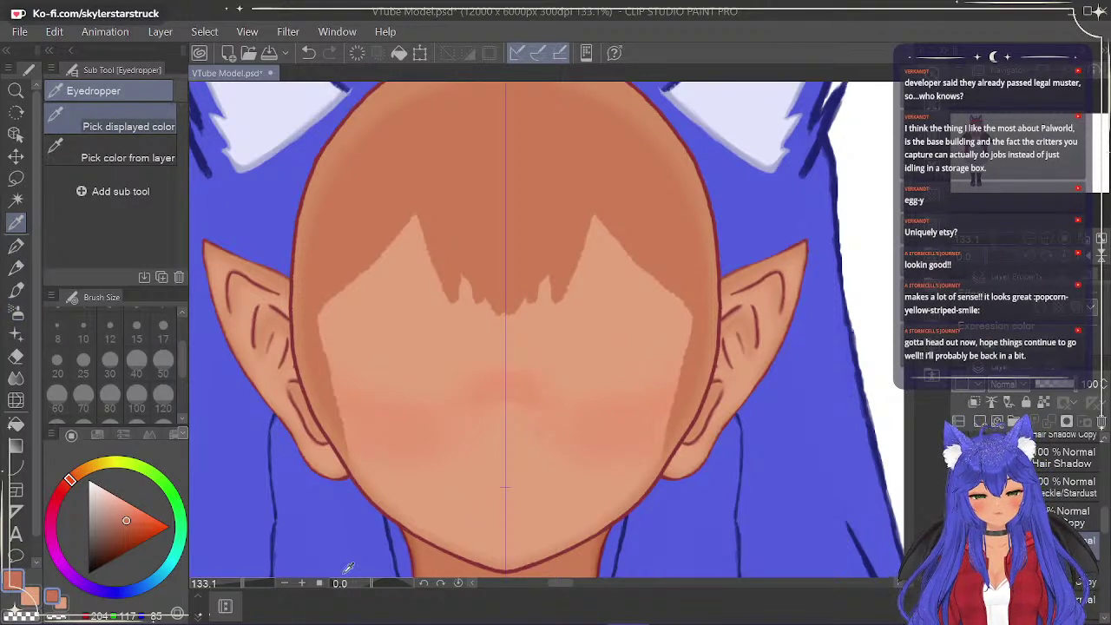
click(393, 300)
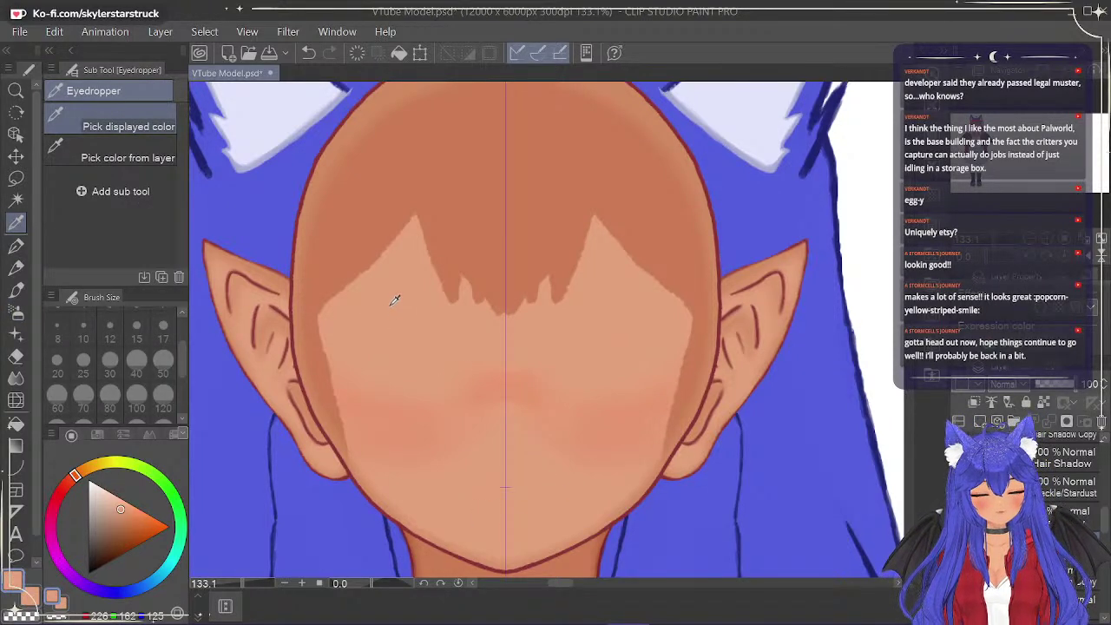
drag(73, 491, 61, 499)
click(17, 247)
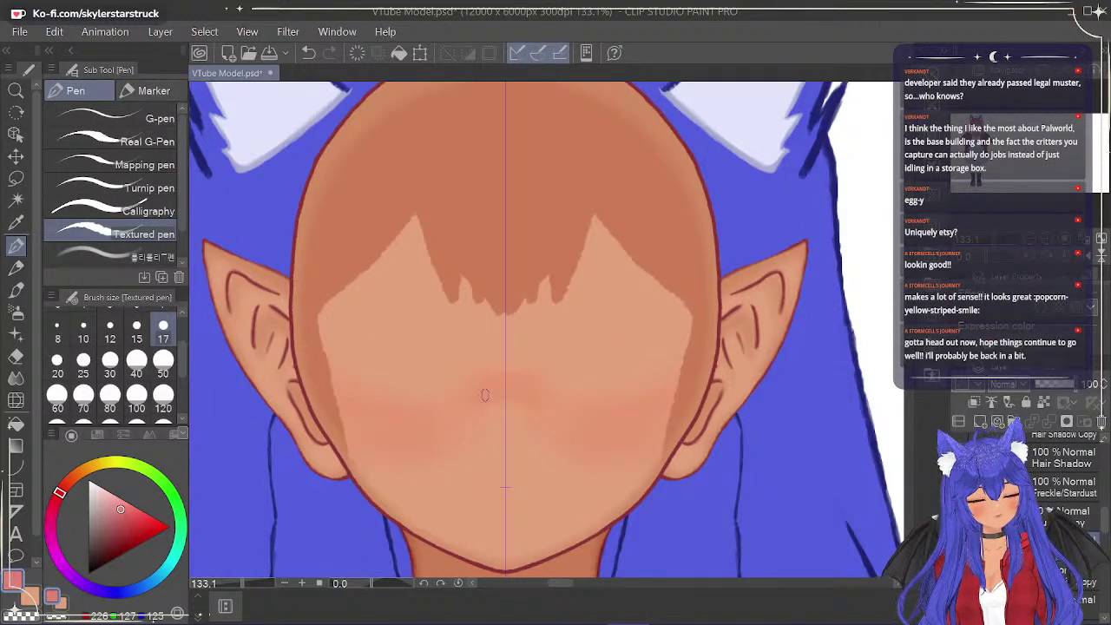
click(16, 311)
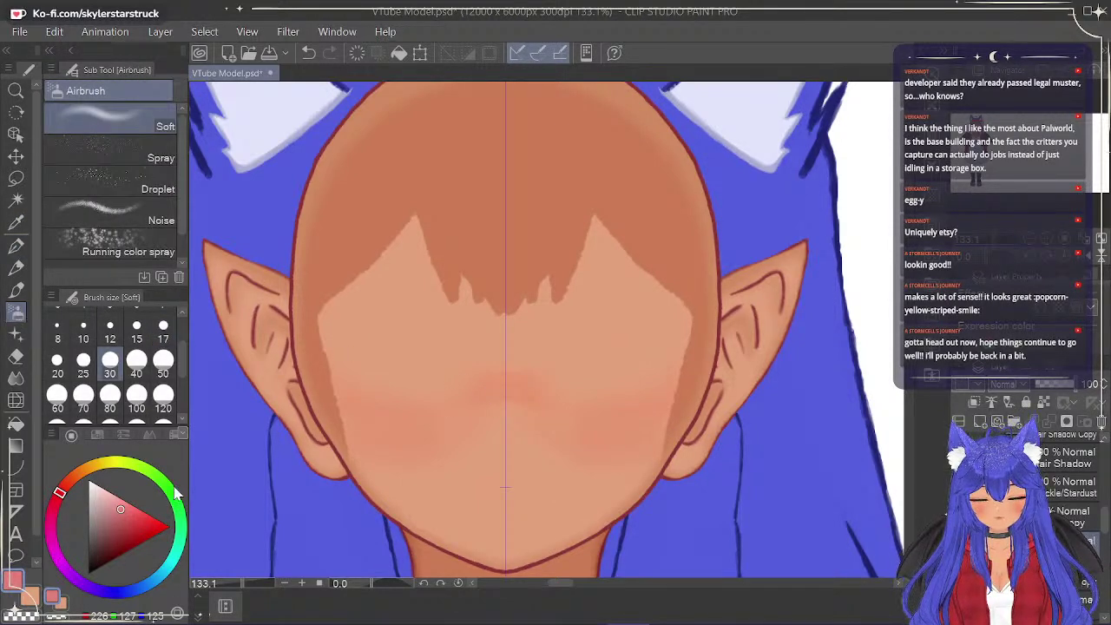
Paint a continuous pink blush band across the cheeks and nose with the Soft airbrush at size 30, and hide the hair shadow.
mouse_move(483, 404)
mouse_down()
mouse_move(509, 392)
mouse_move(475, 399)
mouse_move(514, 382)
mouse_up()
mouse_move(350, 420)
mouse_down()
mouse_move(639, 414)
mouse_move(675, 395)
mouse_move(578, 417)
mouse_move(671, 387)
mouse_move(575, 432)
mouse_move(660, 409)
mouse_move(583, 439)
mouse_move(663, 431)
mouse_move(589, 453)
mouse_move(668, 421)
mouse_move(691, 388)
mouse_up()
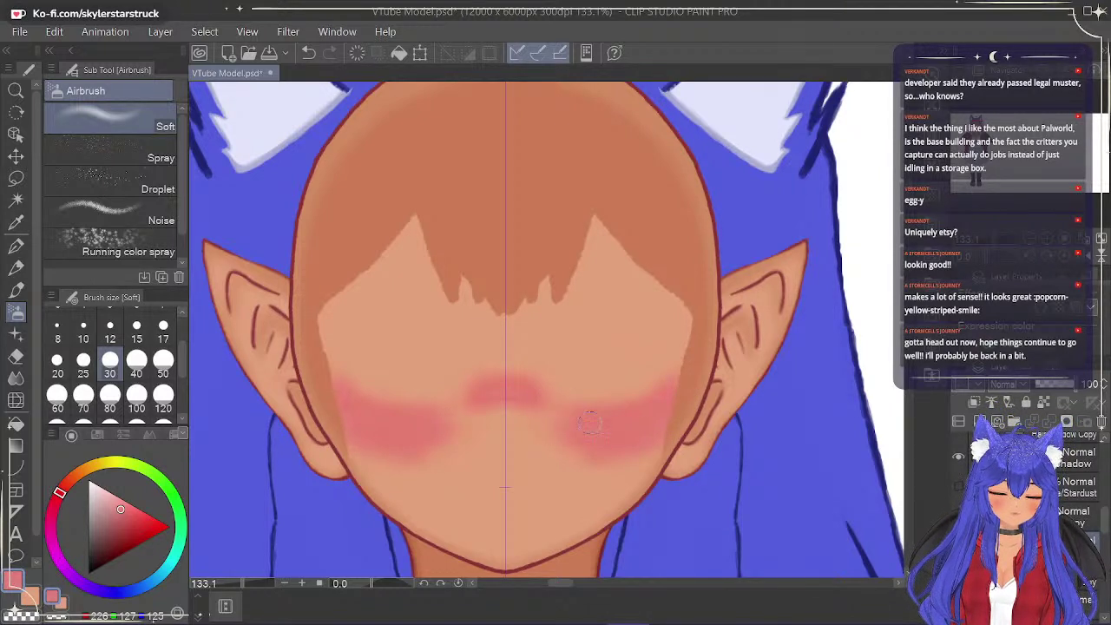
drag(495, 386, 471, 398)
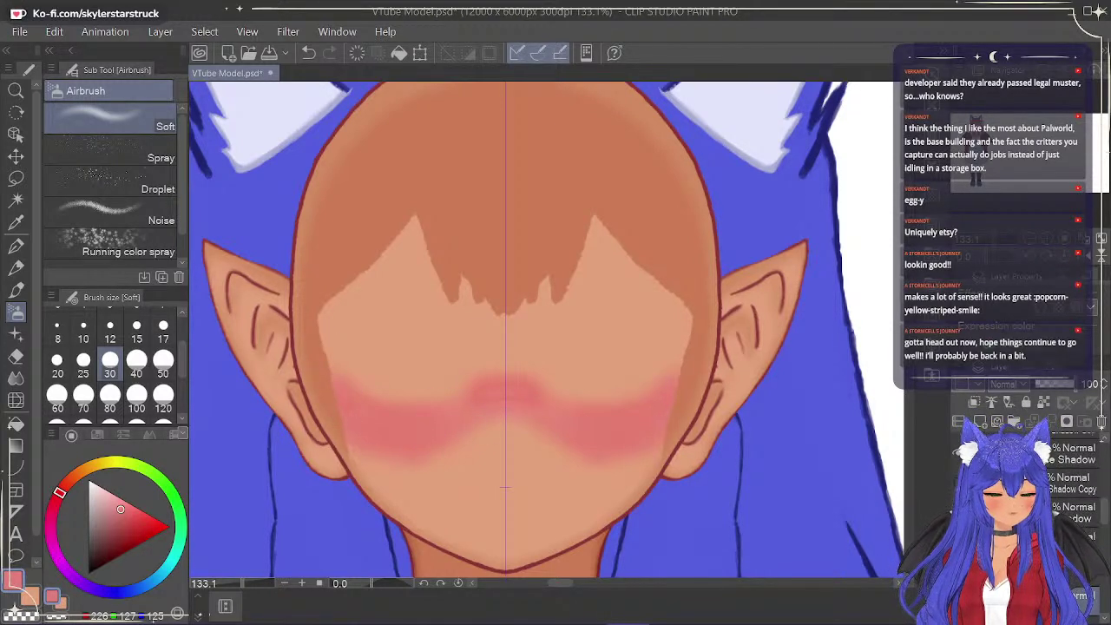
click(958, 453)
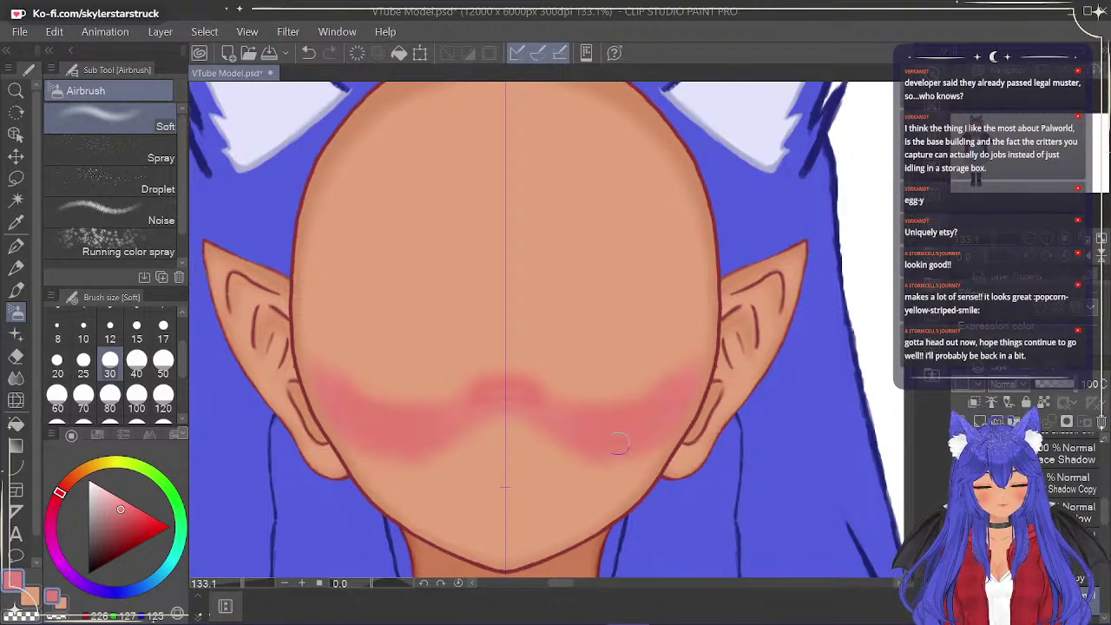
drag(1104, 521, 1107, 526)
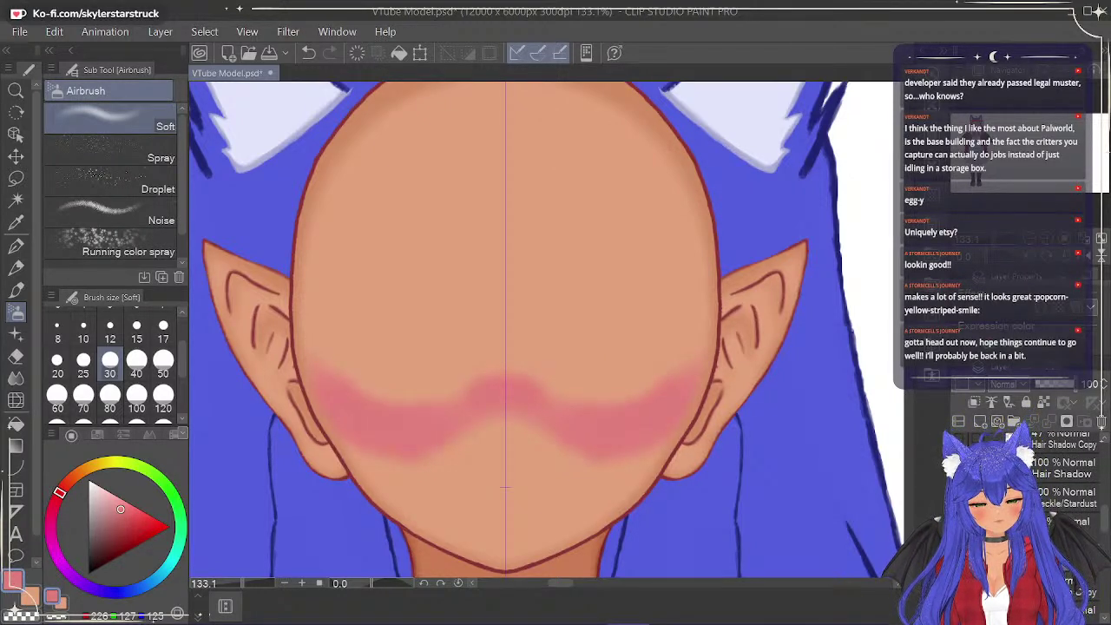
Change the drawing colour to warmer red (RGB 222, 114, 100) and repaint the blush band across the cheeks and nose.
click(65, 486)
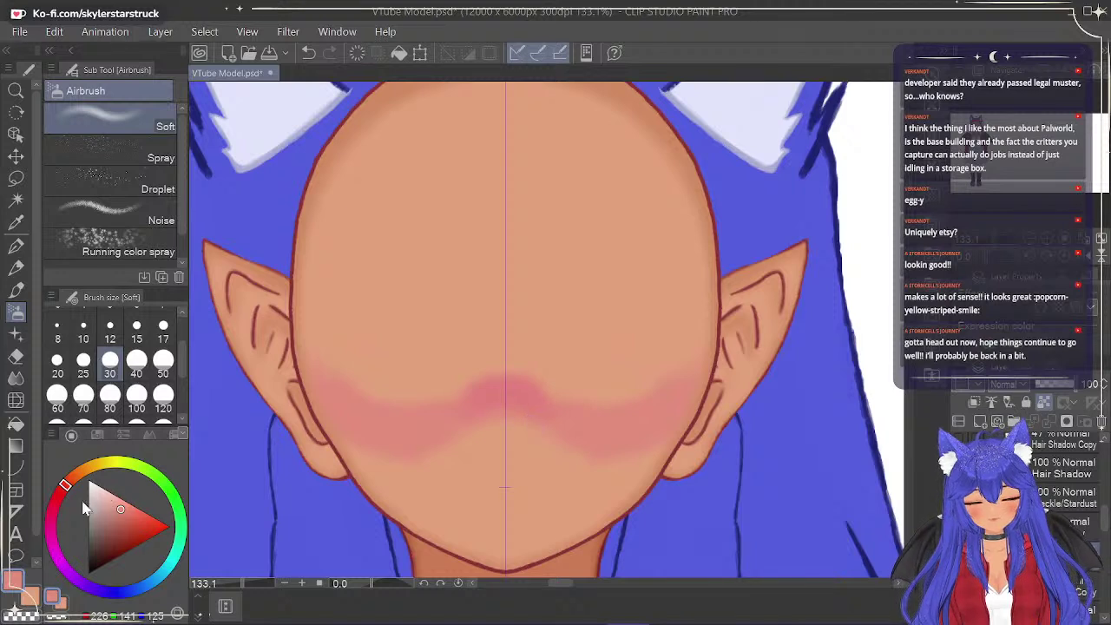
key(ctrl+z)
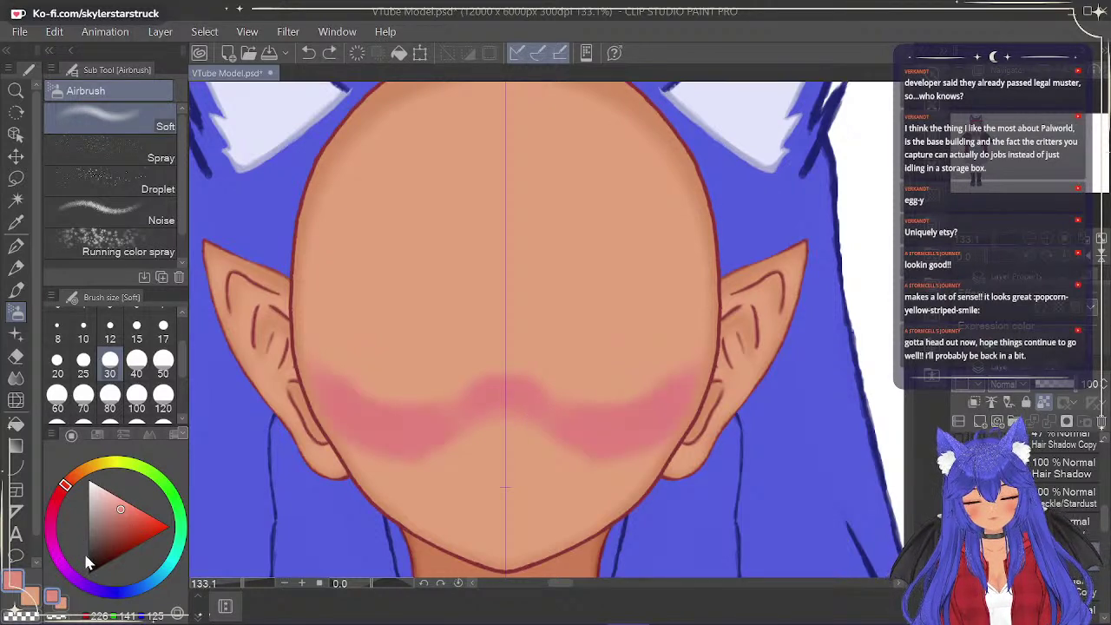
drag(67, 486, 65, 489)
drag(130, 512, 127, 515)
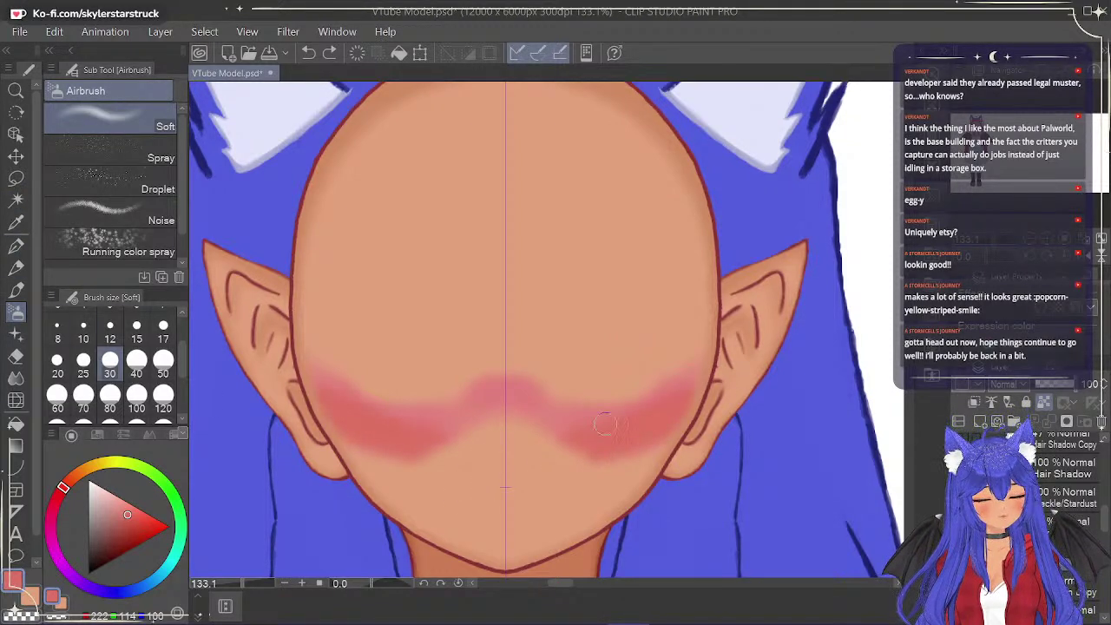
drag(475, 396, 572, 378)
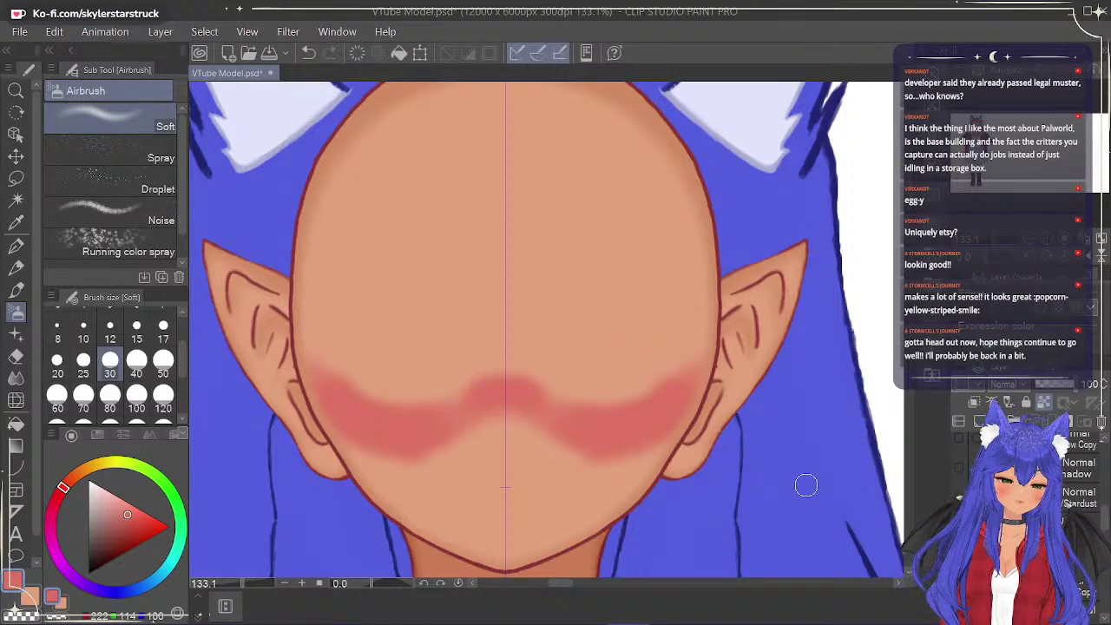
Soften the edges of the blush across the nose and cheeks with the Blur tool at size 30.
click(15, 378)
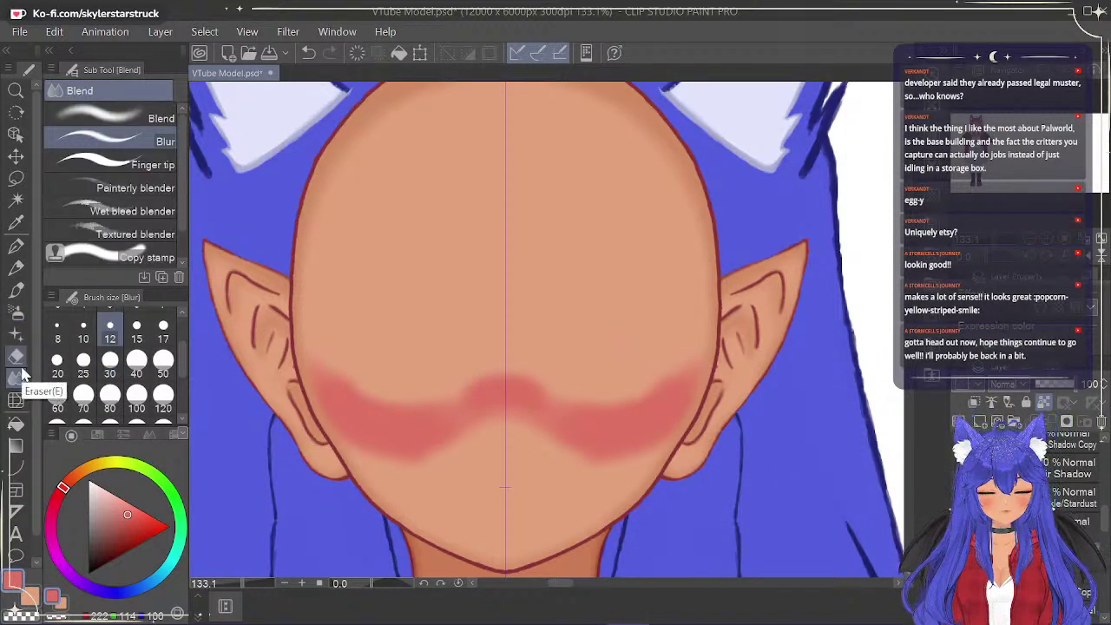
click(122, 118)
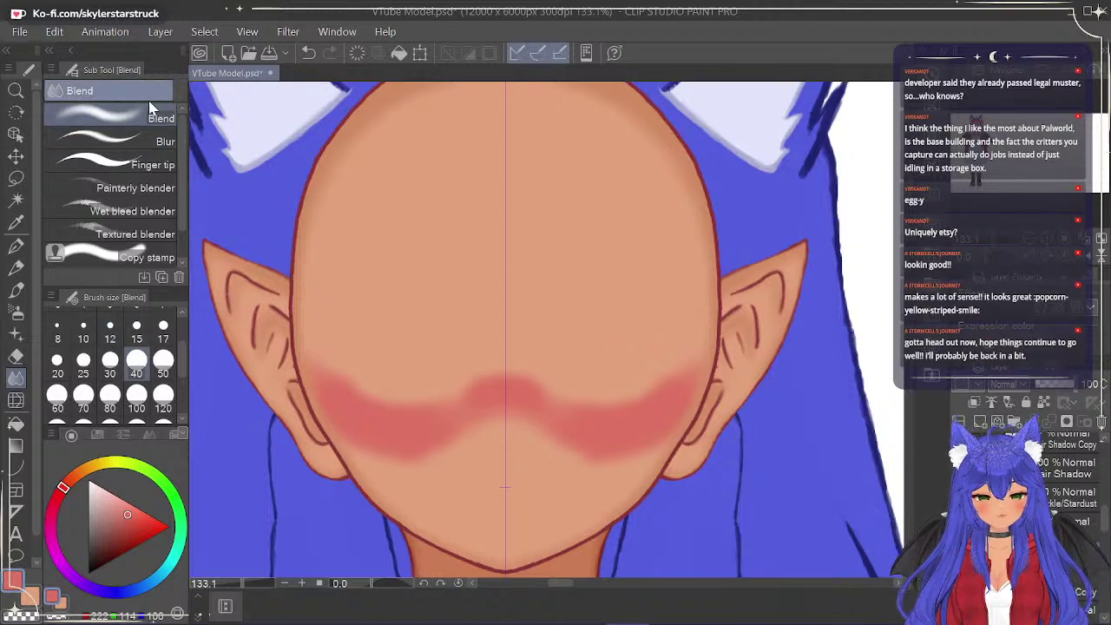
drag(539, 387, 621, 405)
key(ctrl+z)
click(122, 140)
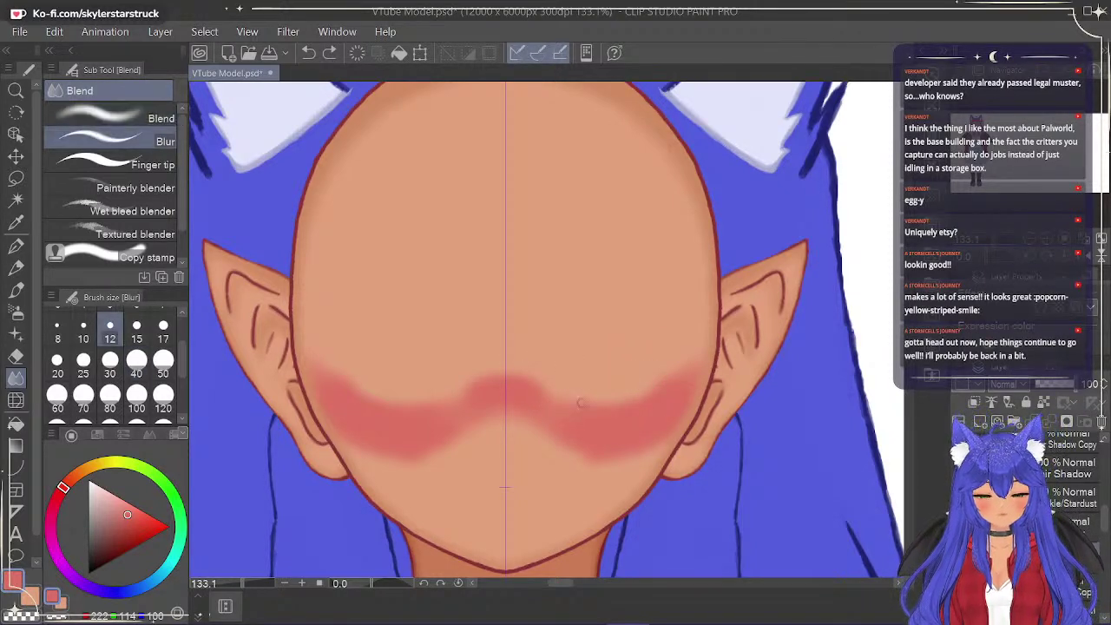
click(109, 373)
mouse_move(580, 396)
mouse_down()
mouse_move(658, 401)
mouse_move(605, 406)
mouse_move(675, 381)
mouse_move(580, 401)
mouse_up()
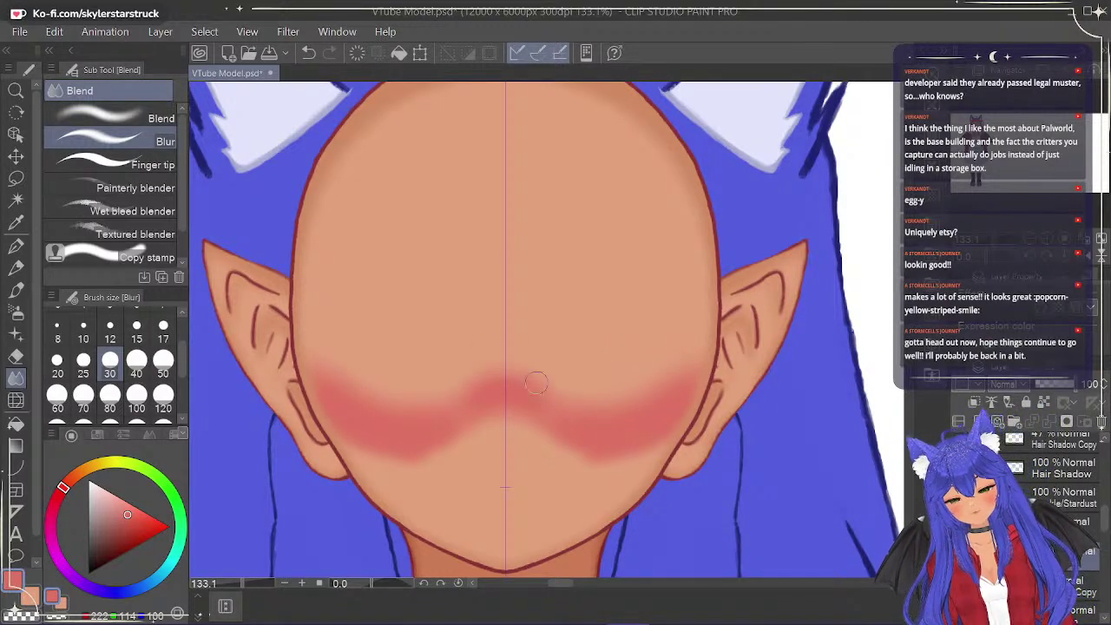
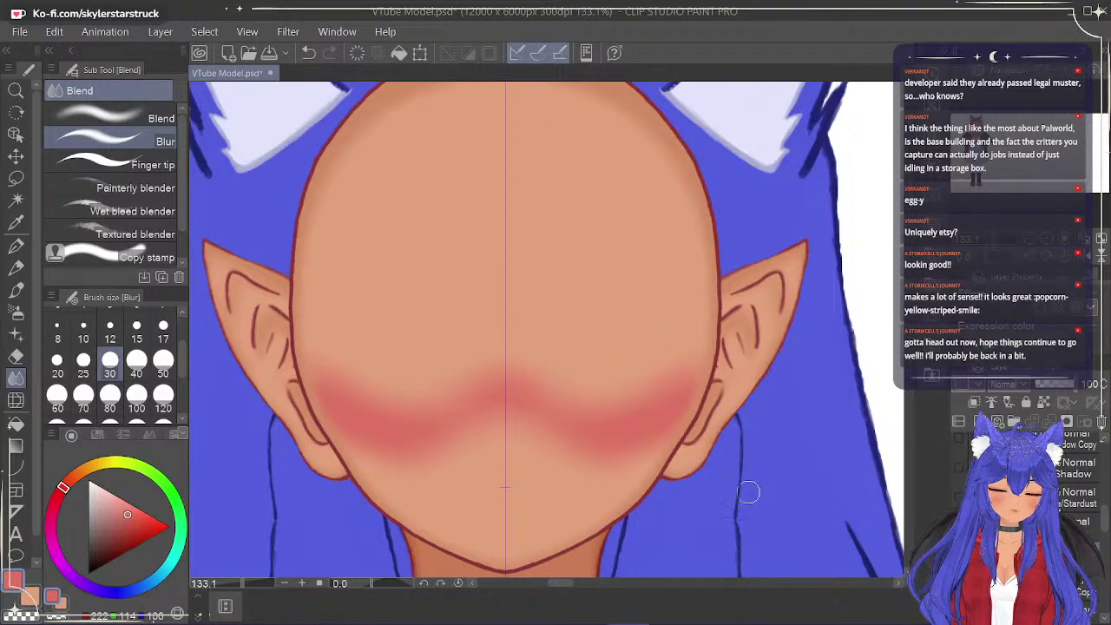
Build up the blush over the nose with the Soft airbrush and blend it in with the Blur tool.
click(17, 249)
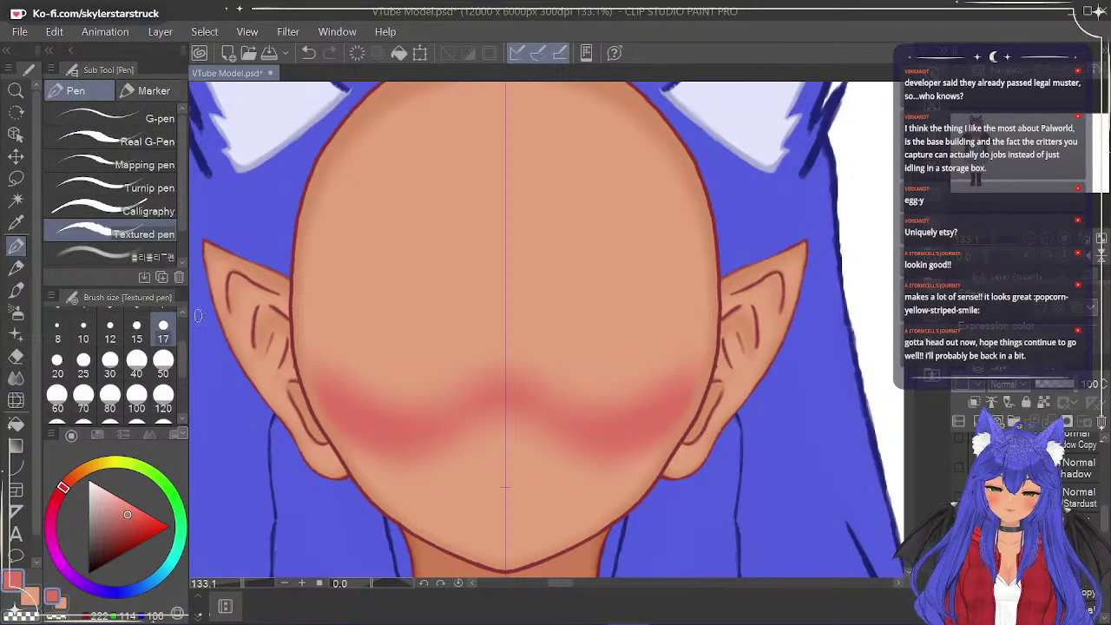
click(17, 311)
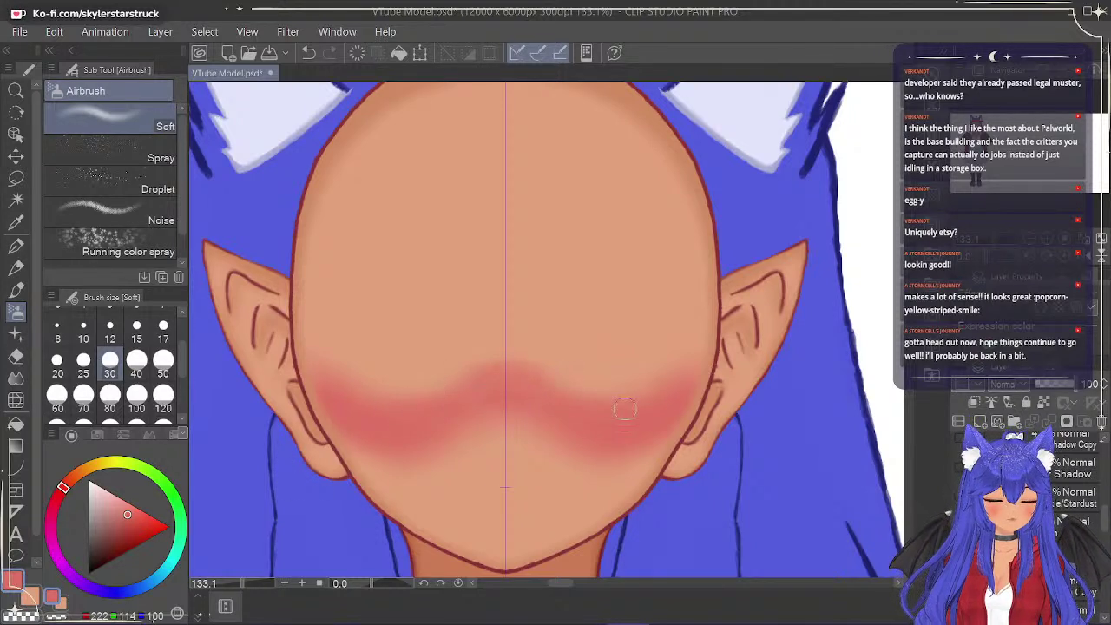
key(ctrl+z)
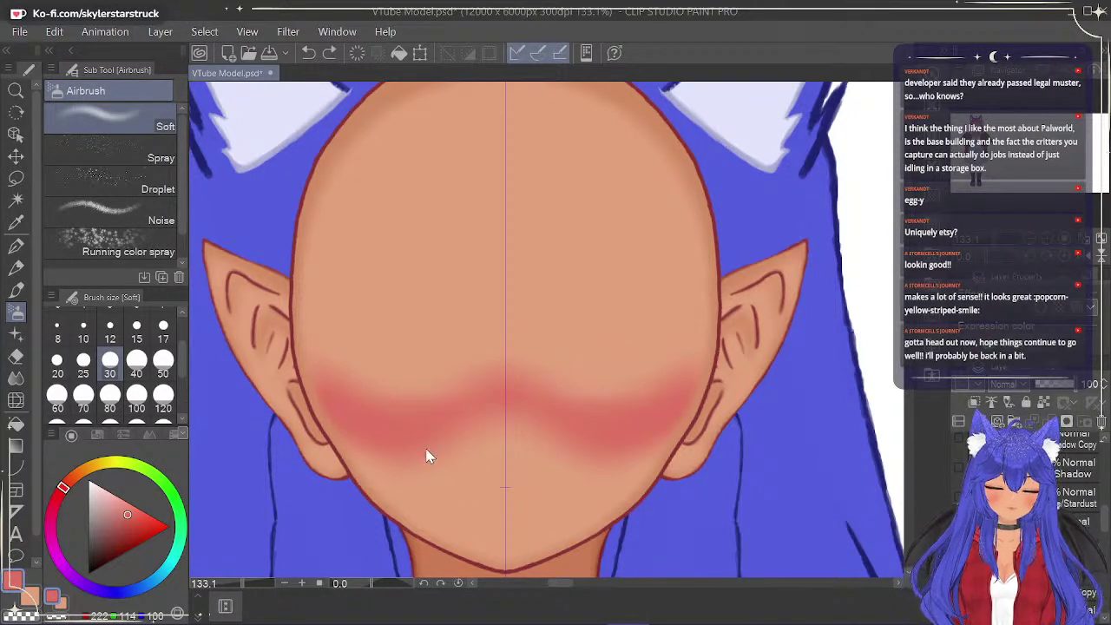
key(ctrl+y)
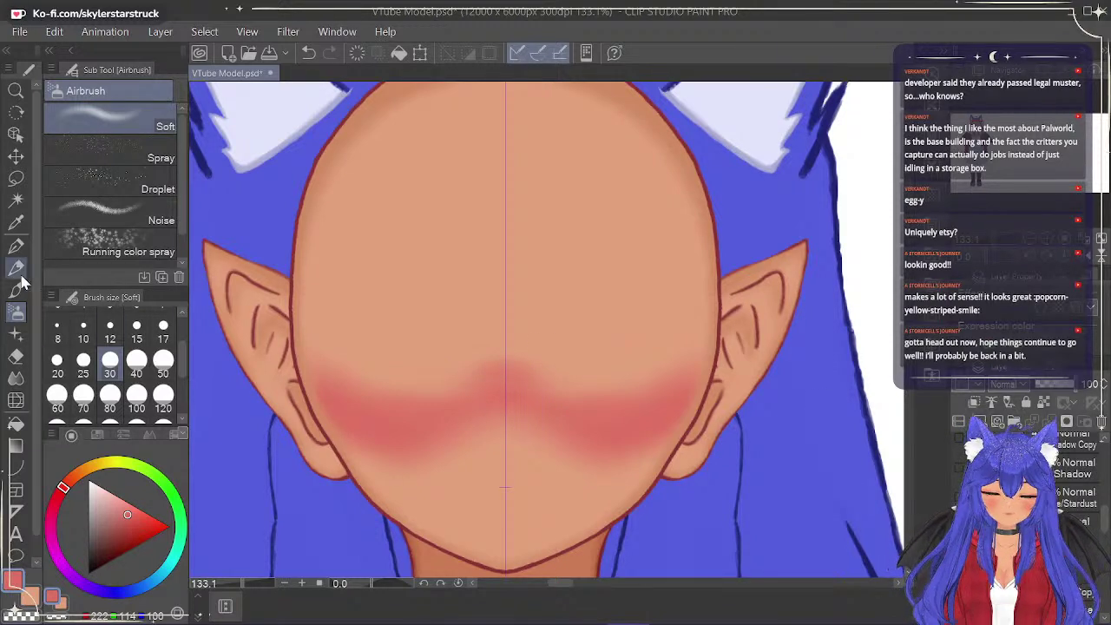
click(15, 378)
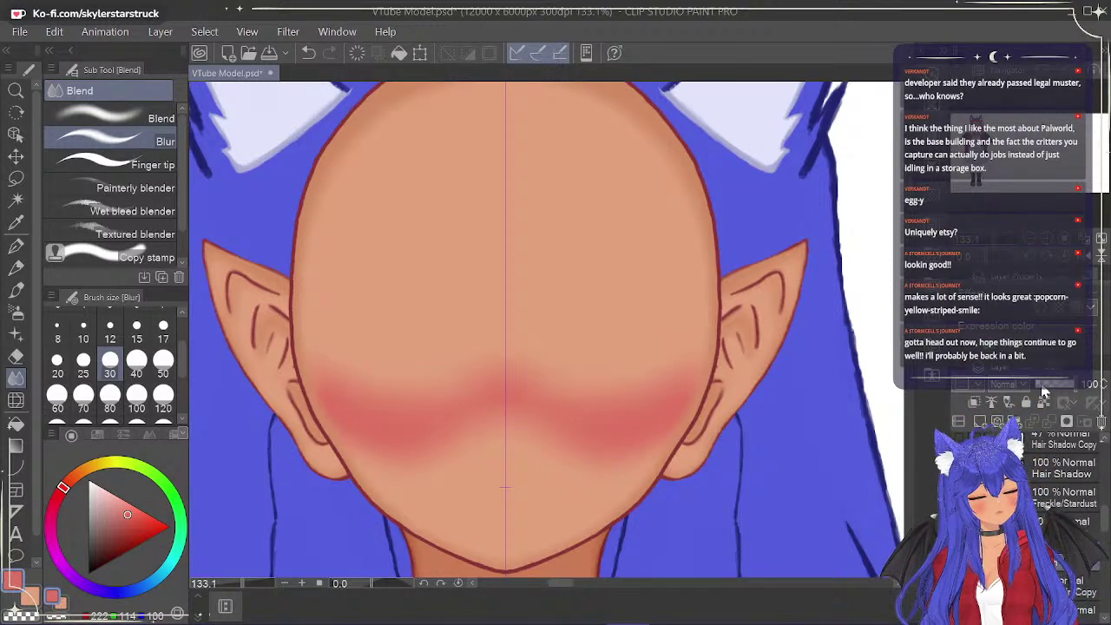
Set the repainted blush layer's opacity to 75%.
drag(1070, 388, 1064, 387)
click(1086, 386)
text(70)
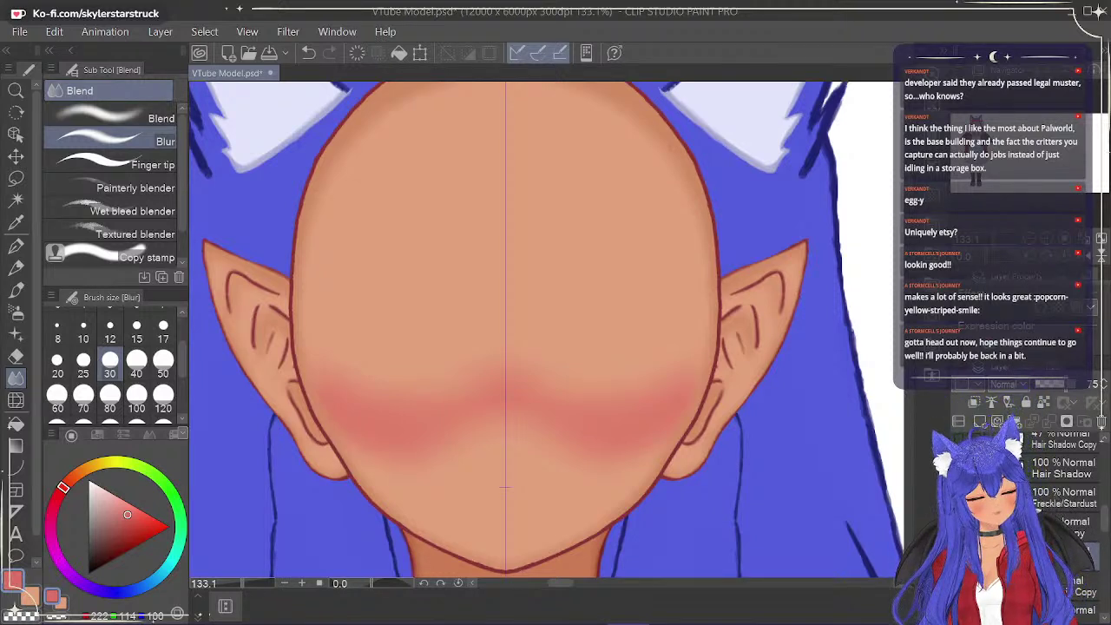
Hide the repainted blush layer and raise the opacity of the blush layer above it to 100%.
click(958, 556)
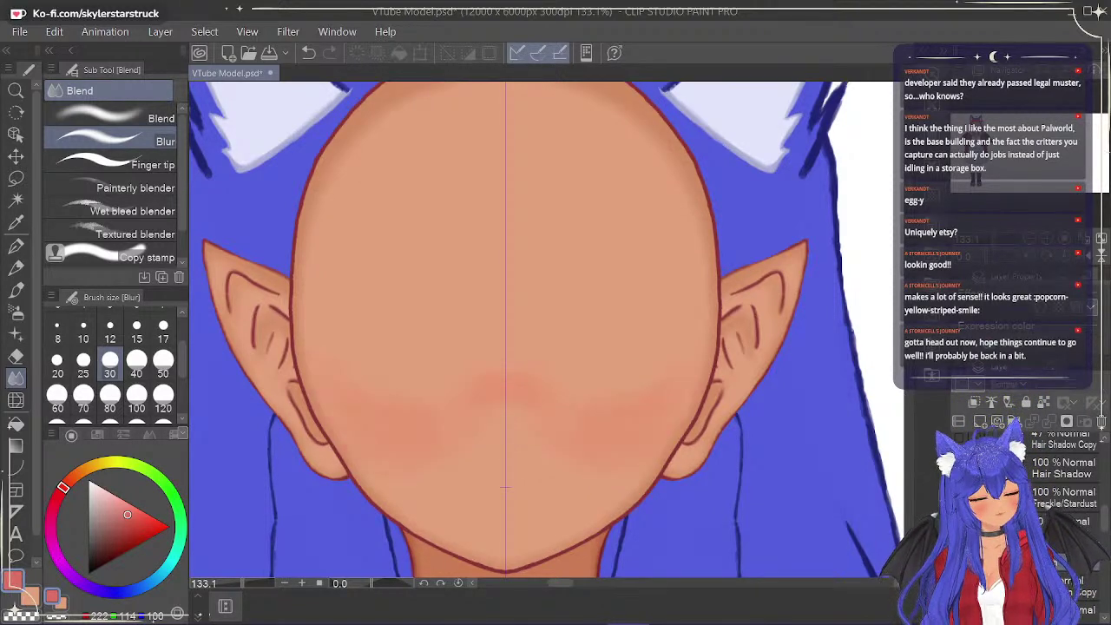
click(1090, 524)
click(1074, 385)
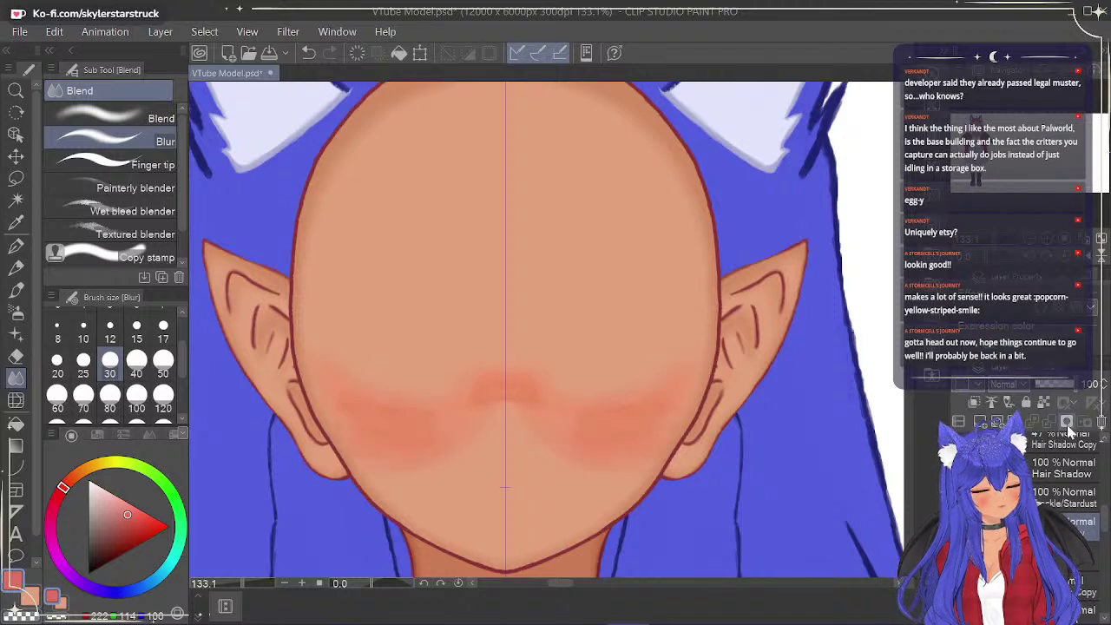
Compare the two blush layers by switching their visibility, leaving only the lower repainted one shown.
click(959, 526)
click(959, 556)
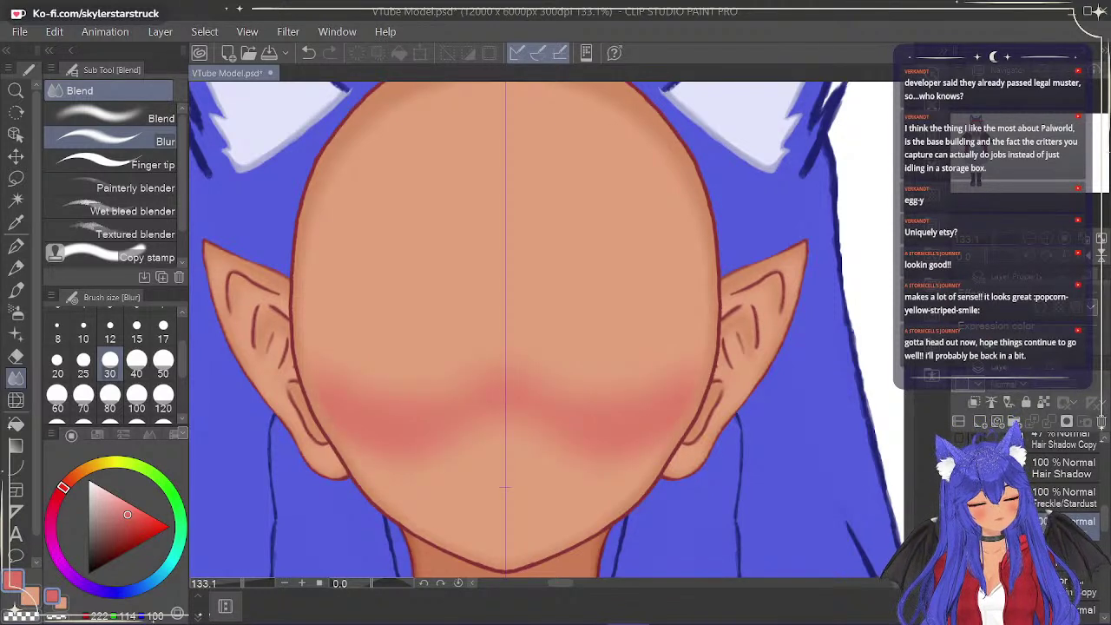
click(958, 556)
click(958, 526)
click(958, 526)
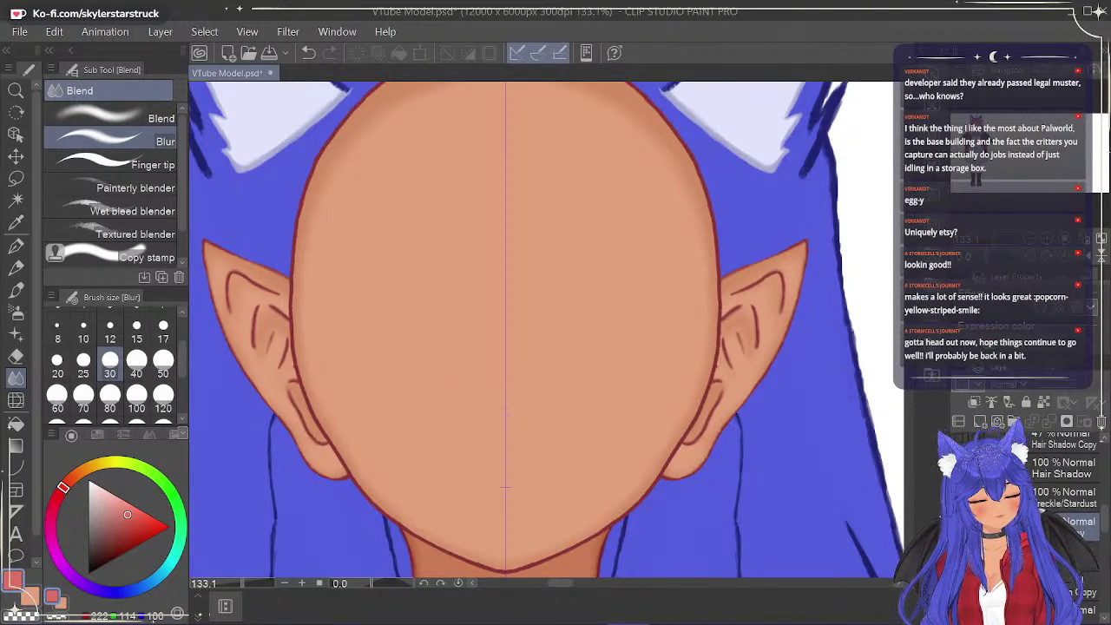
click(958, 556)
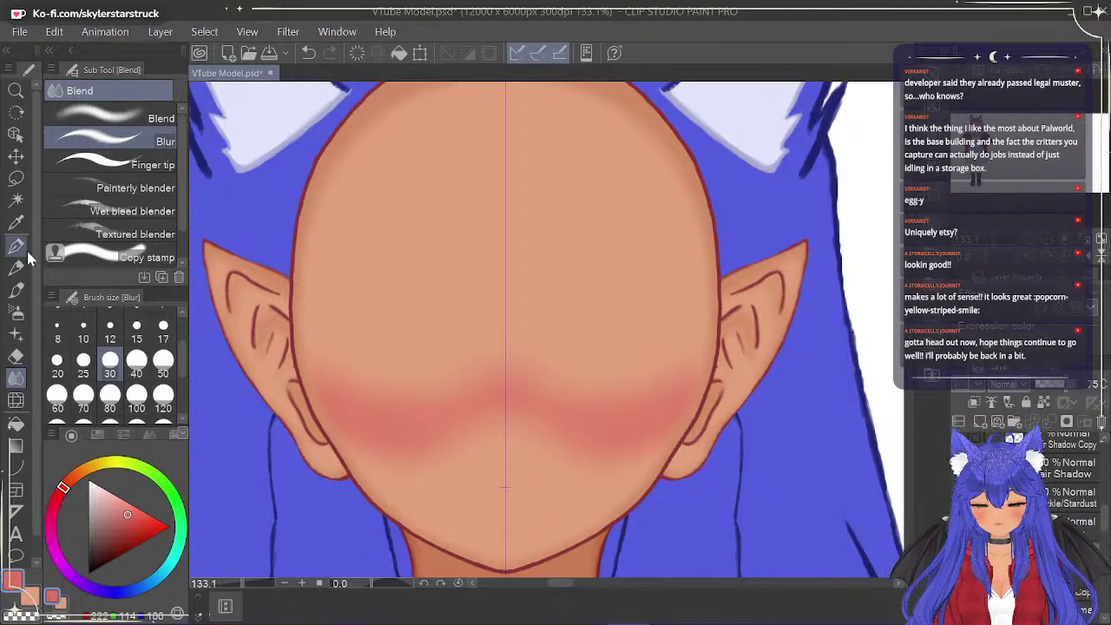
With the blush layer's transparent pixels locked, deepen the nose and cheeks in red (RGB 210, 98, 83) using the Soft airbrush, and switch to Blur.
click(18, 317)
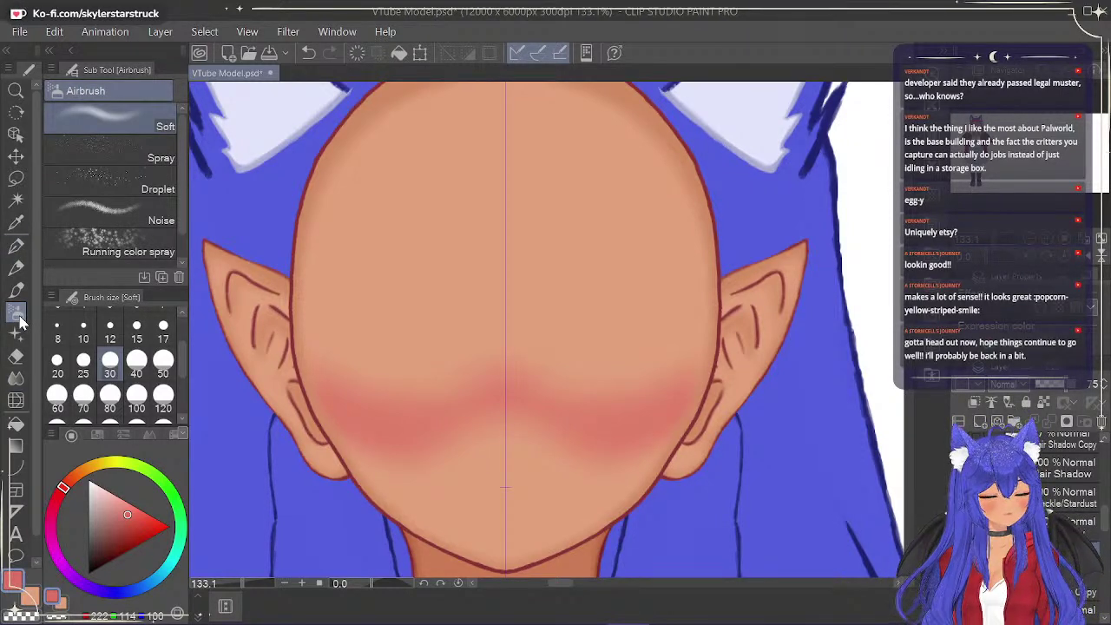
click(1039, 407)
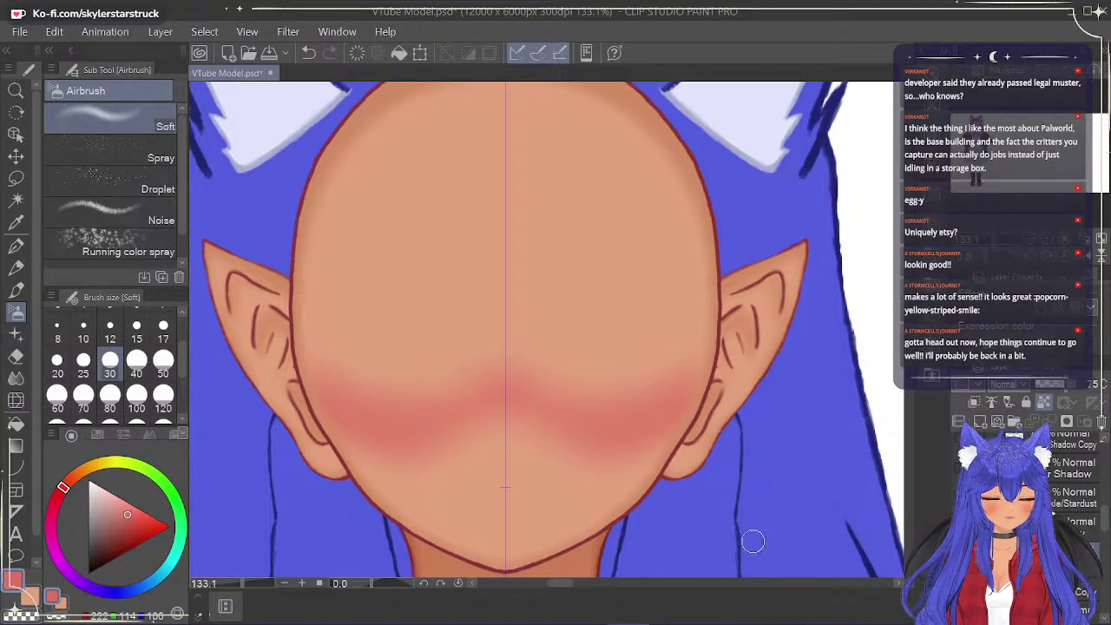
click(129, 520)
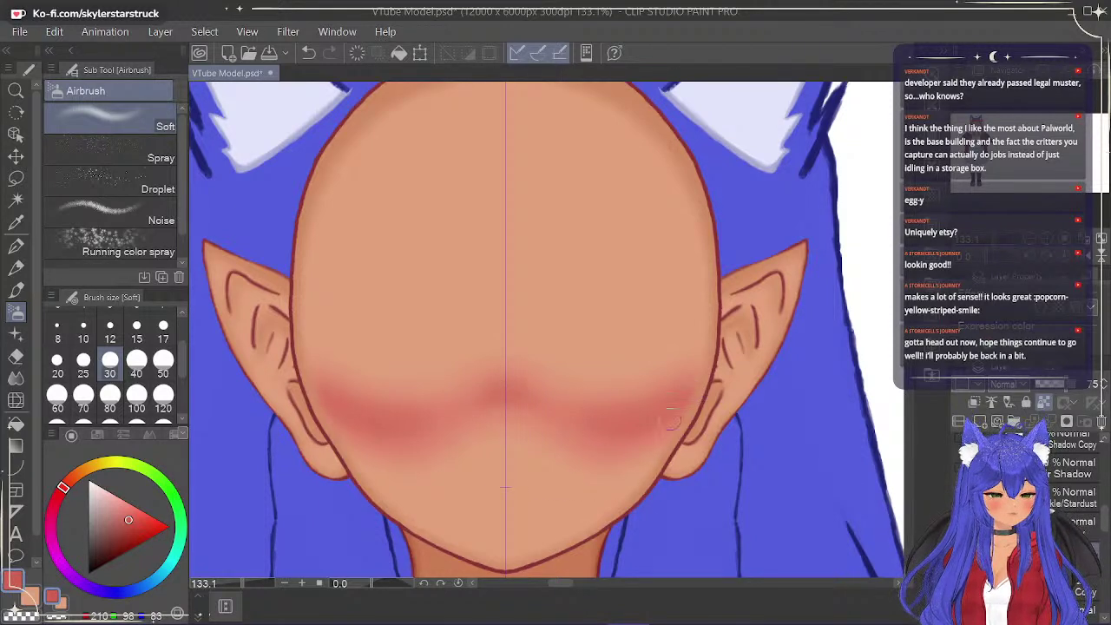
click(16, 378)
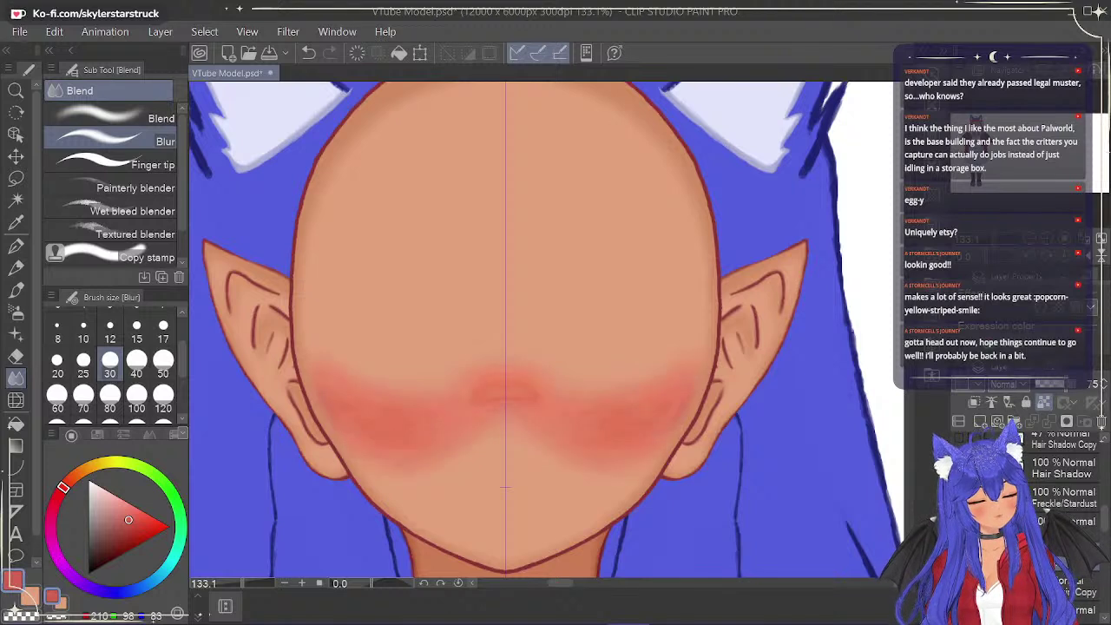
Compare the blush before and after its latest blending by undoing and redoing the change and toggling layer visibility.
click(960, 528)
key(ctrl+y)
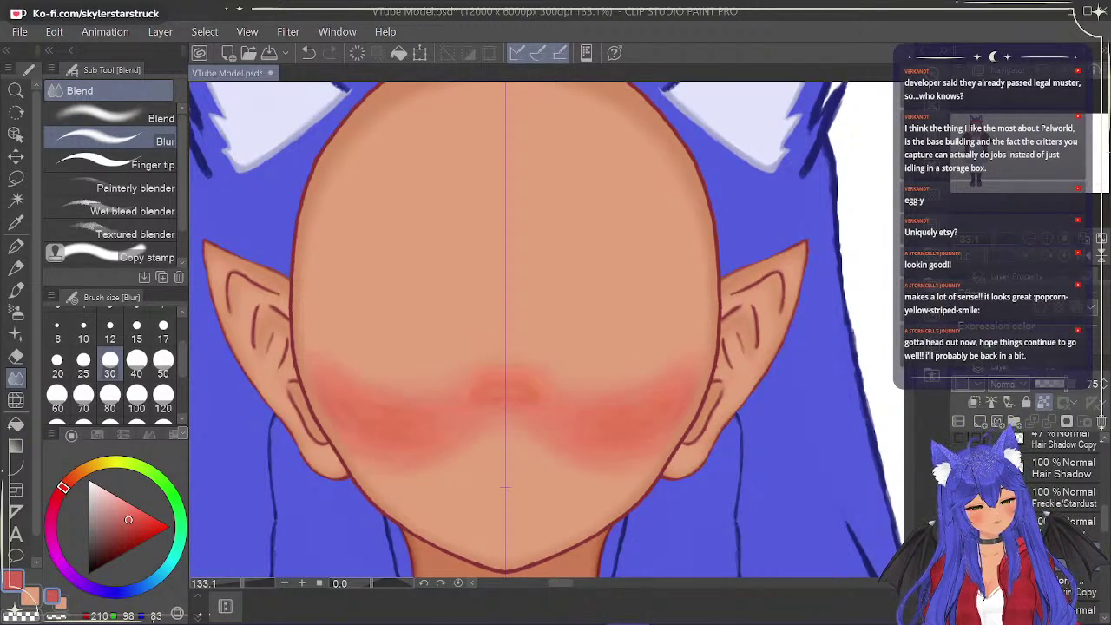
key(ctrl+z)
key(ctrl+y)
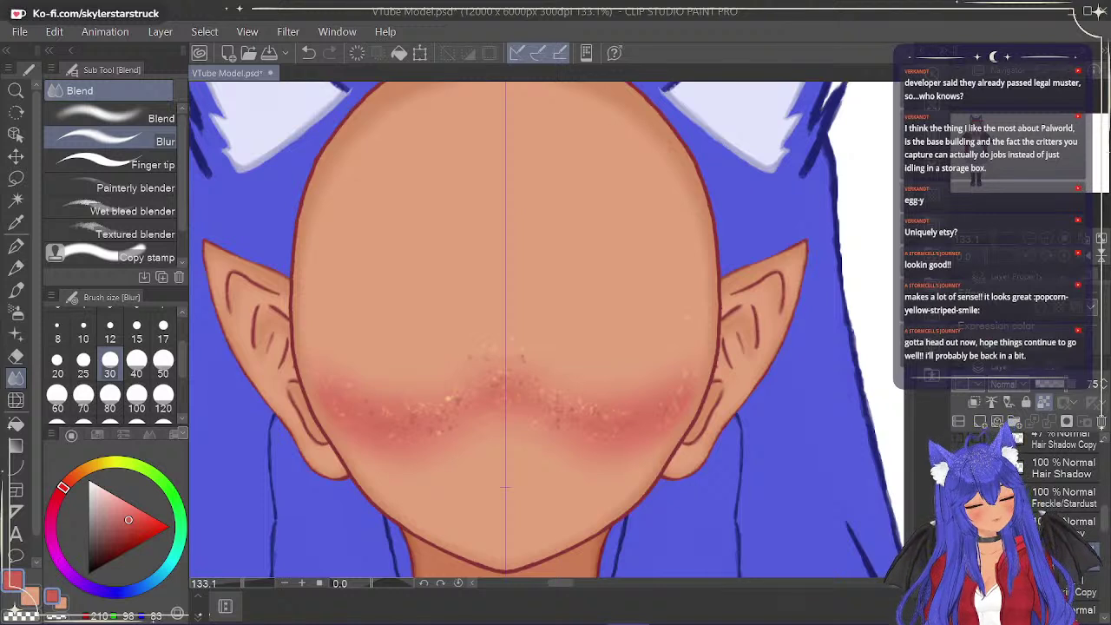
Duplicate the Freckle/Stardust layer above the blush.
click(1080, 498)
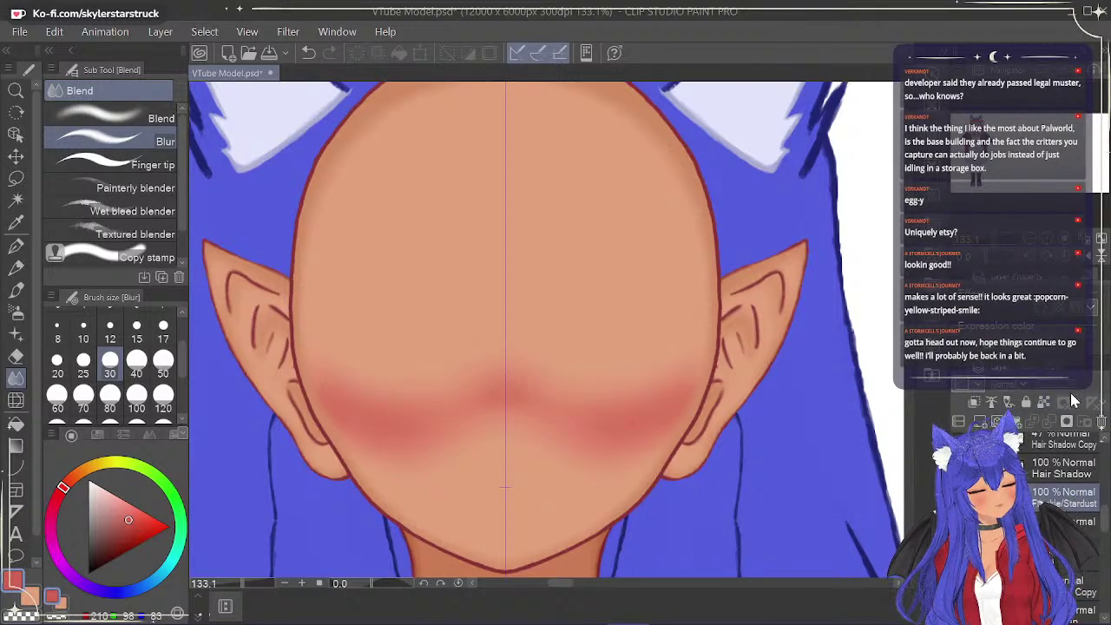
right_click(1065, 501)
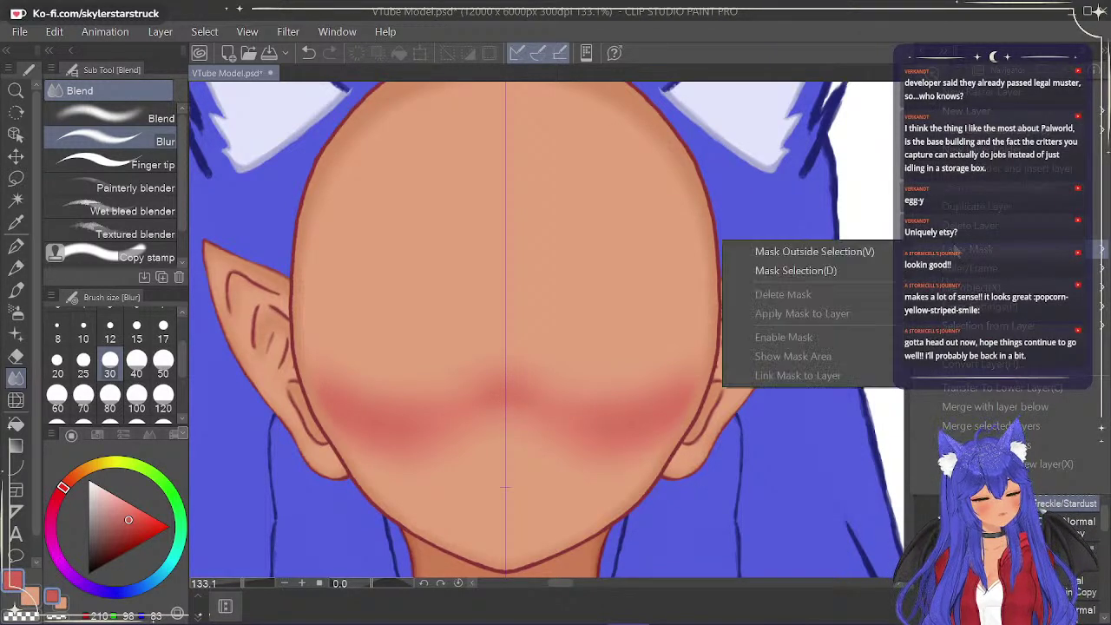
click(980, 206)
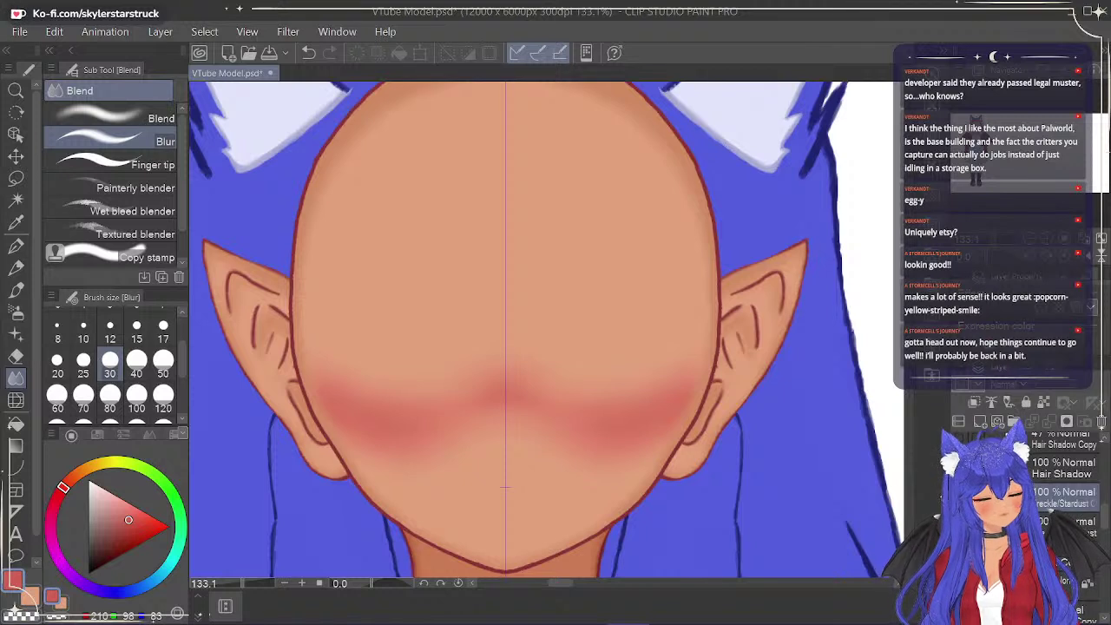
Erase all the freckles from the original Freckle/Stardust layer with the Hard eraser at size 120, keeping the copy hidden.
click(959, 497)
click(1076, 526)
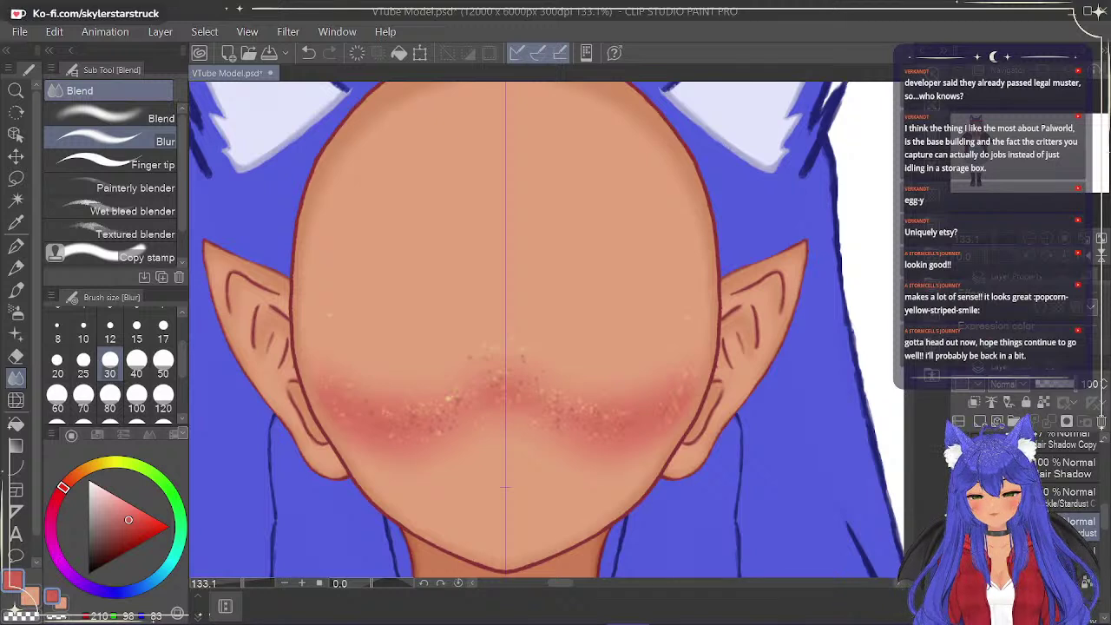
click(21, 355)
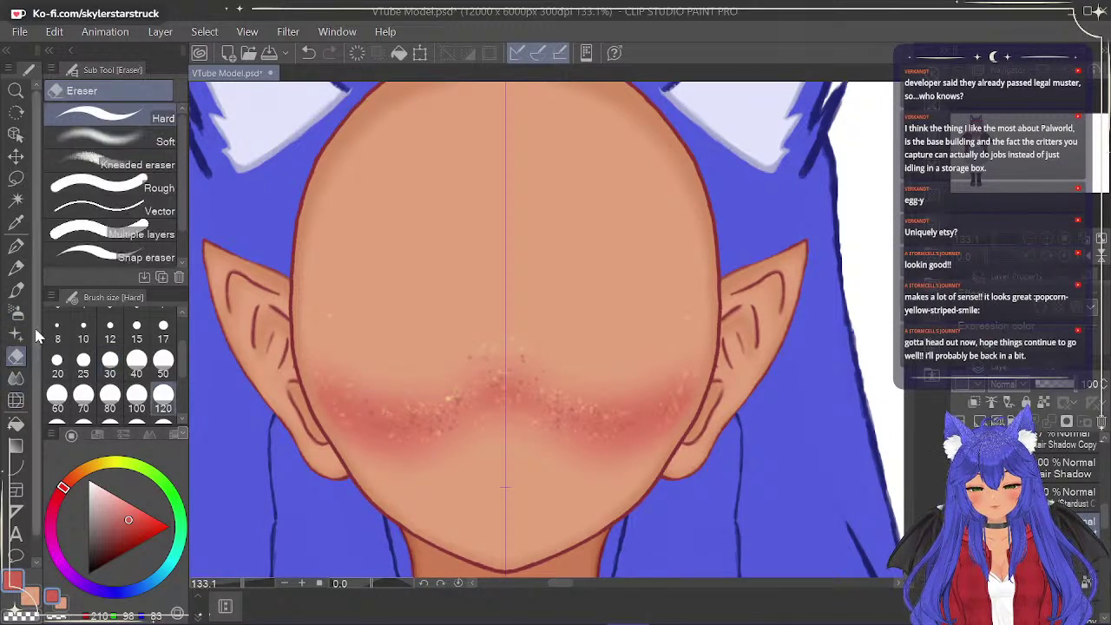
mouse_move(387, 324)
mouse_down()
mouse_move(767, 299)
mouse_move(504, 399)
mouse_move(423, 460)
mouse_move(734, 444)
mouse_up()
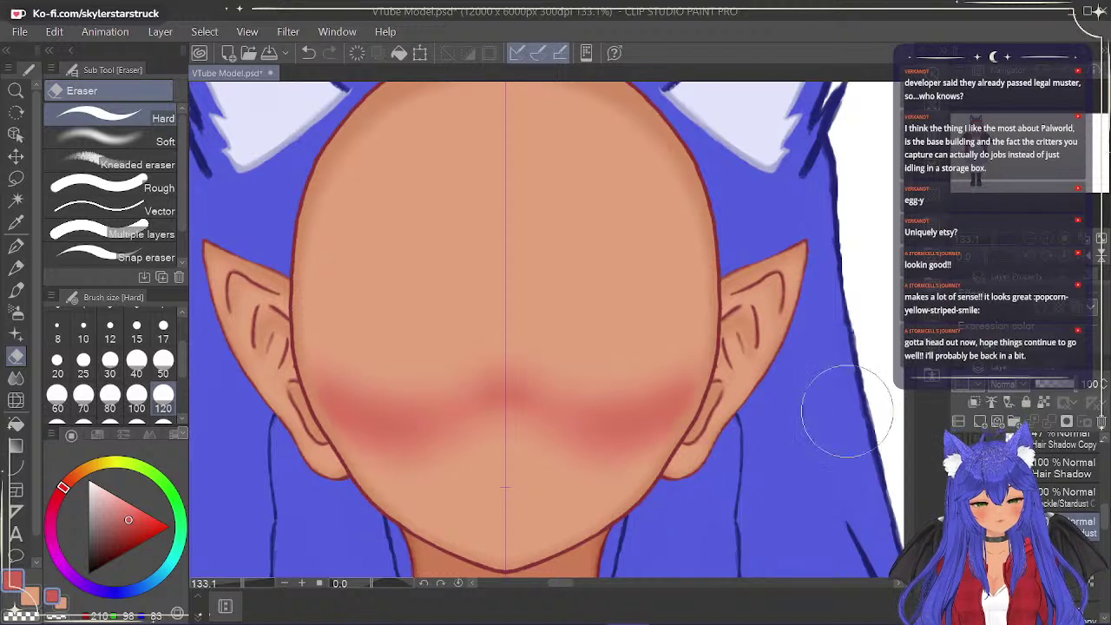
Show the Freckle/Stardust copy and lower its opacity to 59%.
click(959, 498)
click(1038, 497)
drag(1067, 389, 1062, 391)
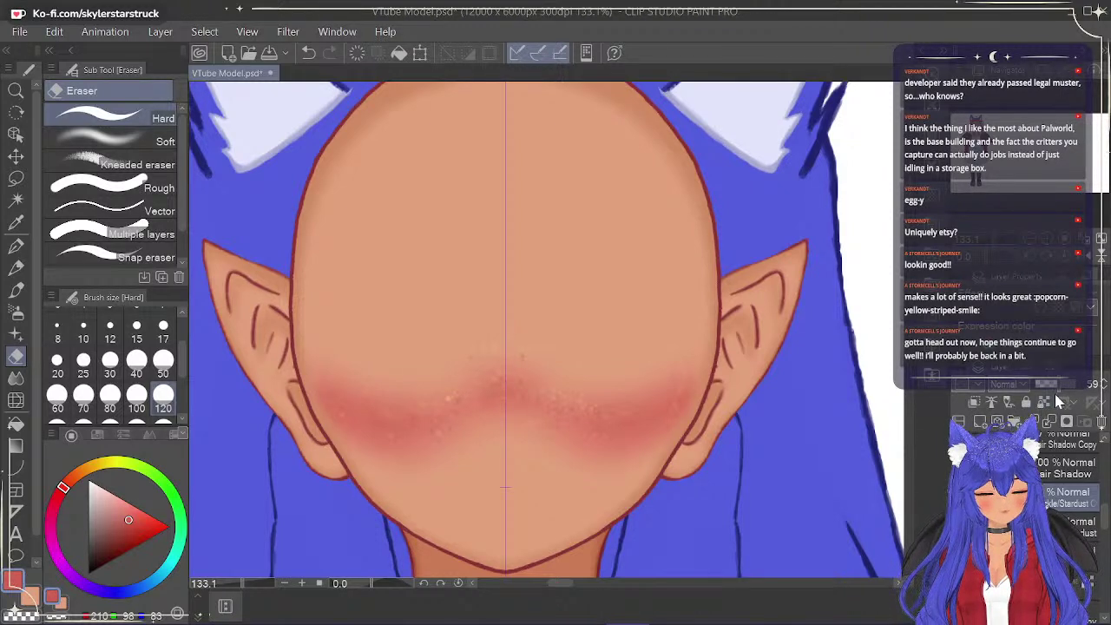
Pick the tan skin shade from the colour swatches beside the model as the main colour, and return to the canvas.
drag(564, 589, 621, 582)
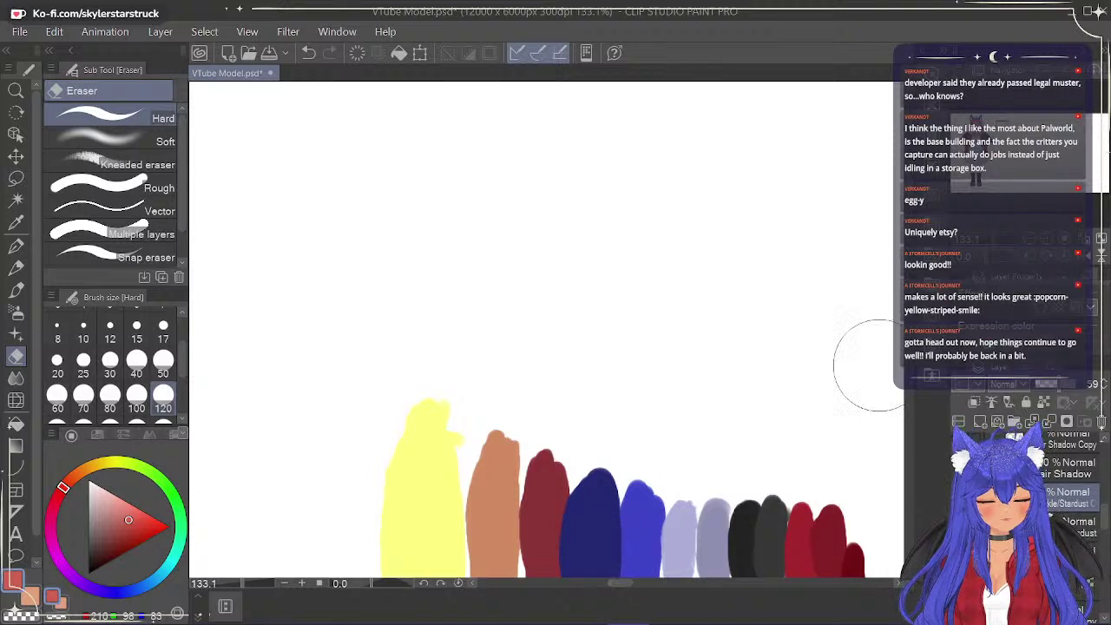
drag(911, 205, 911, 211)
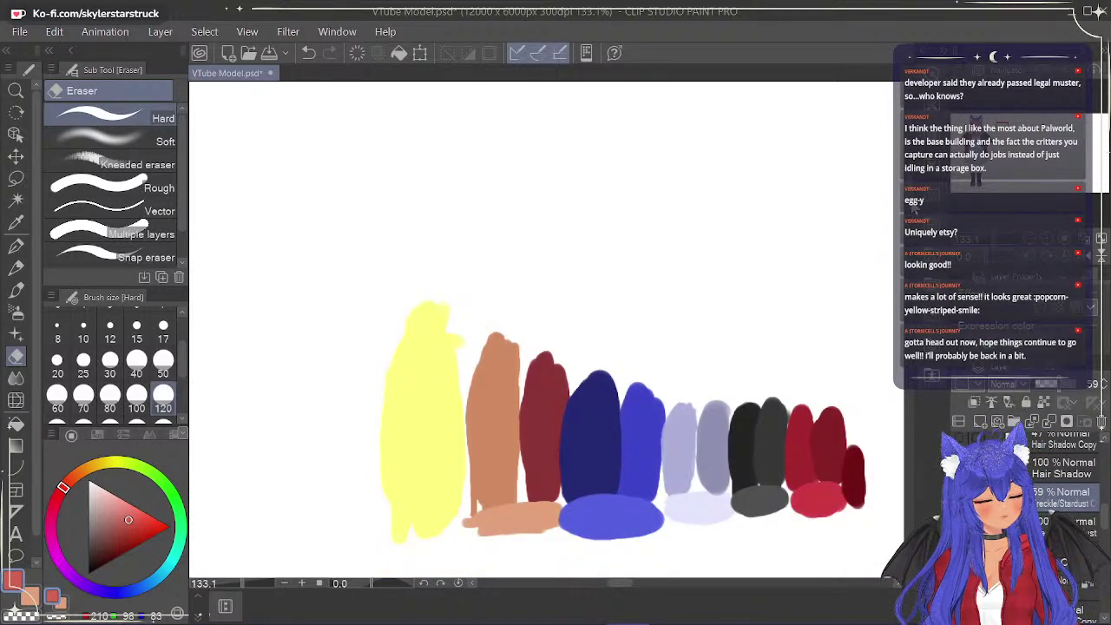
click(17, 224)
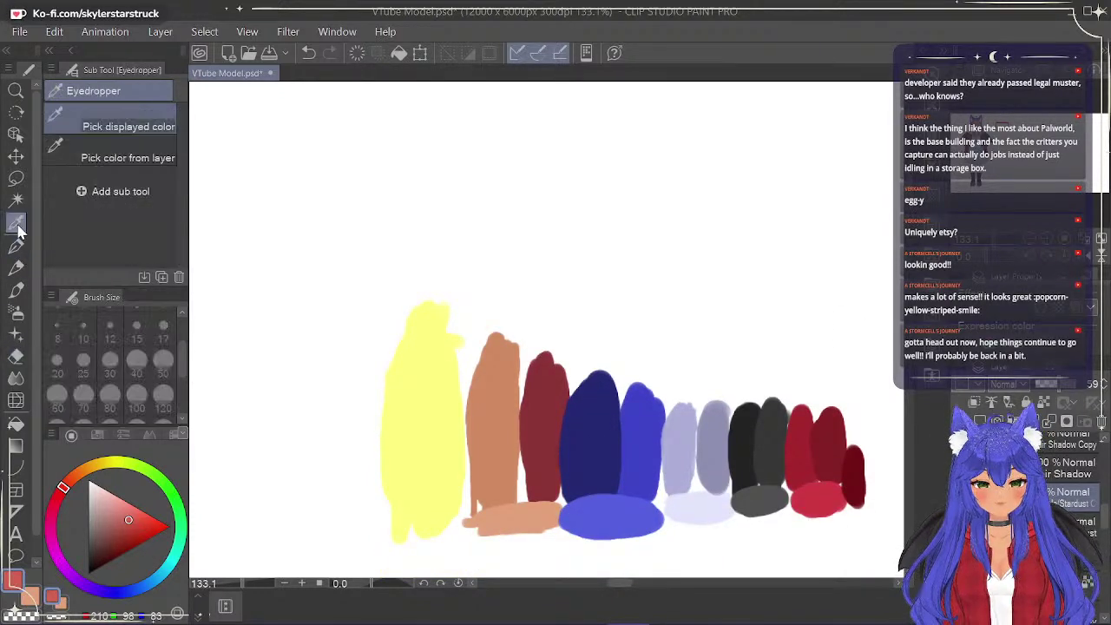
click(512, 423)
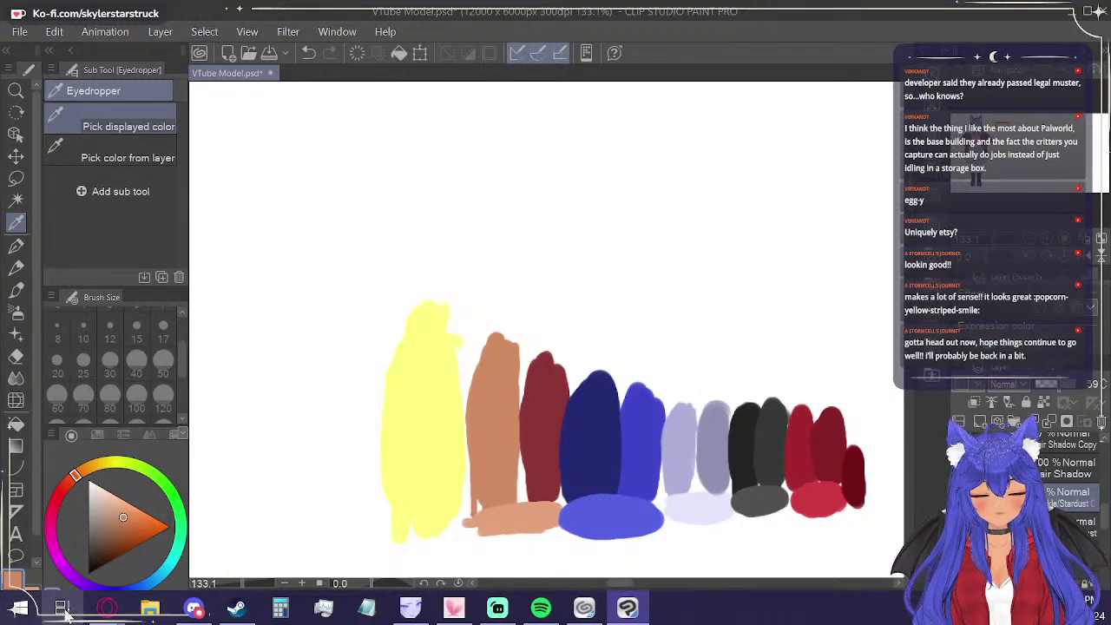
click(64, 605)
click(173, 187)
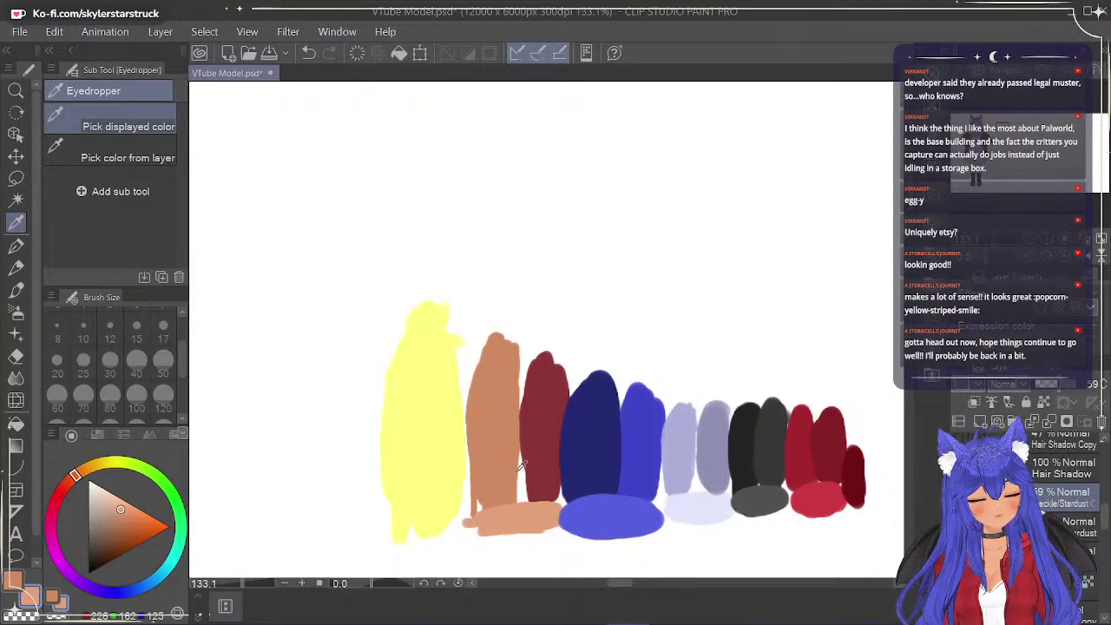
Pick the yellow swatch as the secondary colour and shift it to a warmer golden orange (RGB 247, 197, 113).
click(437, 411)
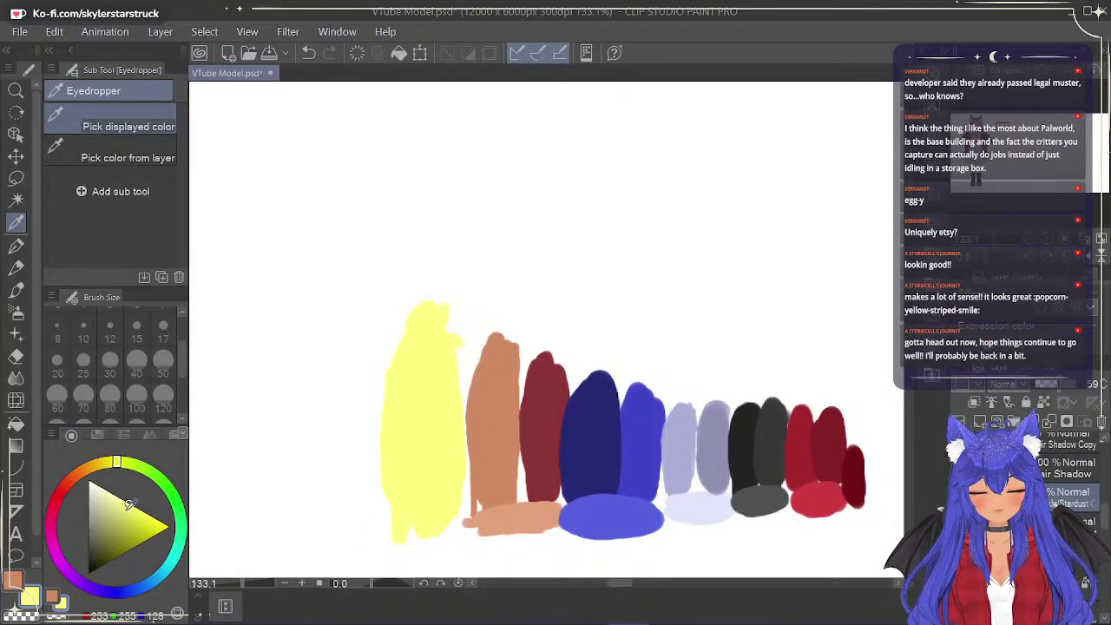
drag(118, 467, 104, 471)
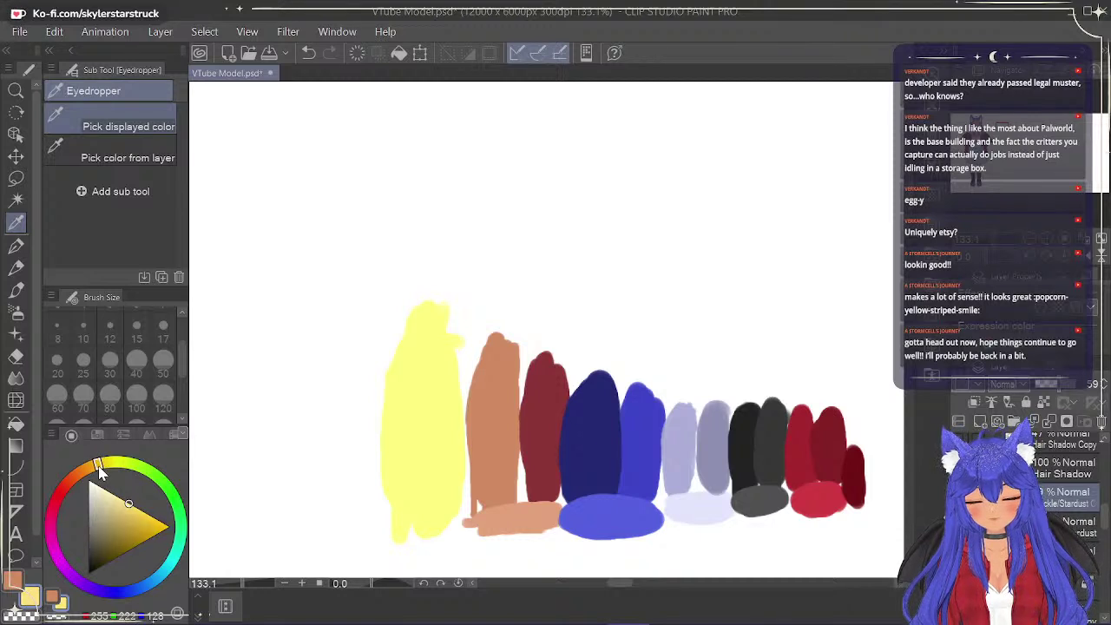
click(131, 508)
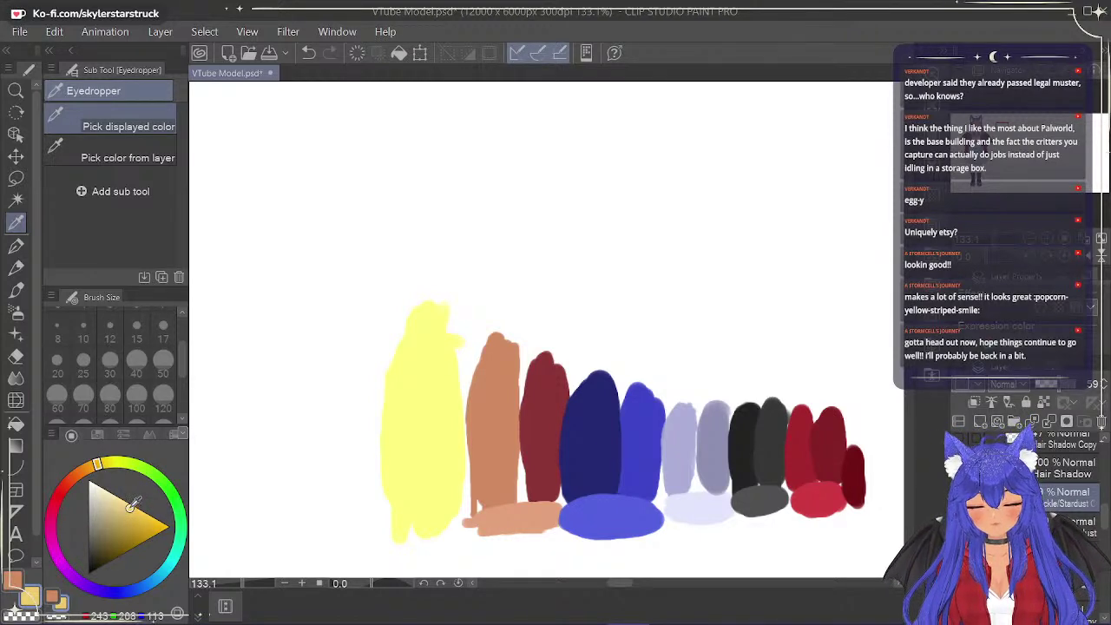
drag(98, 472, 92, 472)
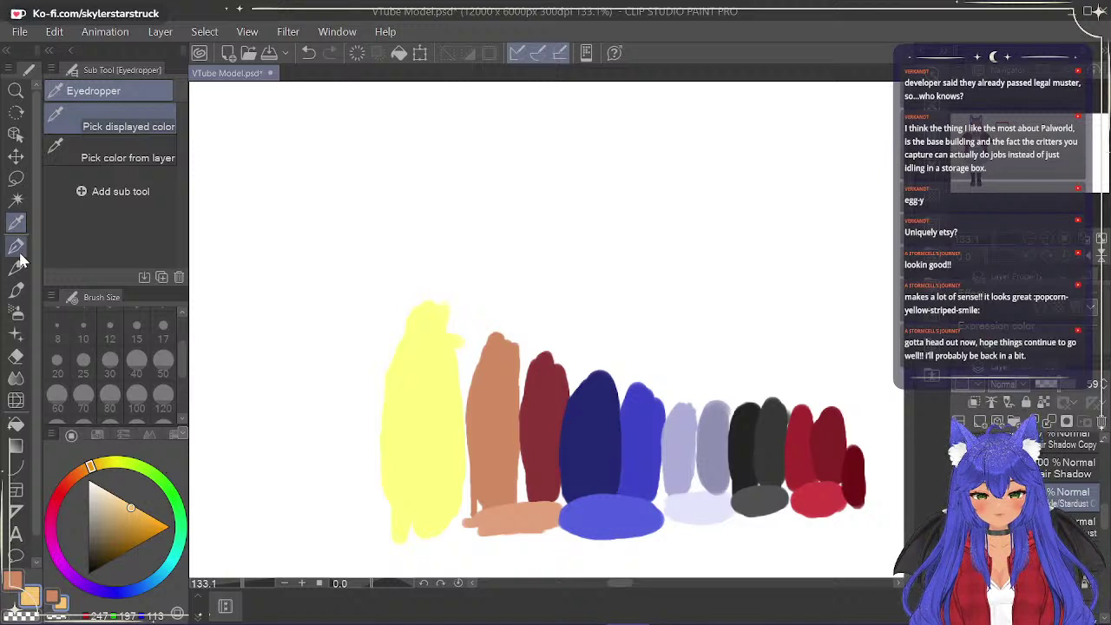
Try the golden orange over the yellow swatch with the Brush pen at size 10, and undo the test strokes.
click(16, 248)
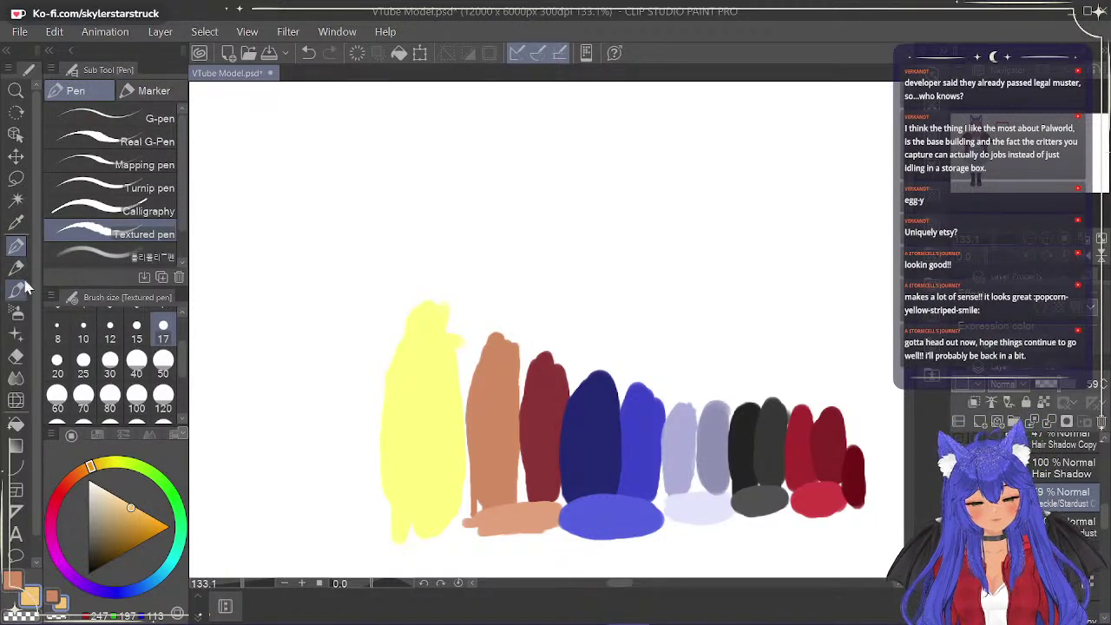
click(16, 292)
mouse_move(418, 323)
mouse_down()
mouse_move(404, 468)
mouse_move(402, 449)
mouse_up()
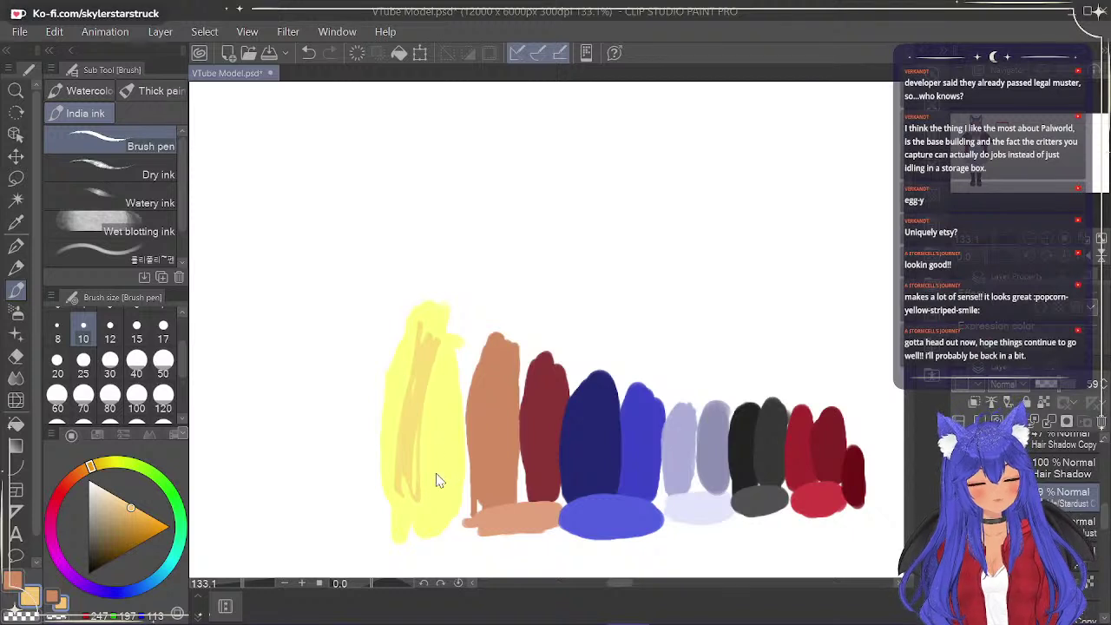
key(ctrl+z)
mouse_move(397, 448)
mouse_down()
mouse_move(408, 382)
mouse_move(421, 446)
mouse_up()
key(ctrl+z)
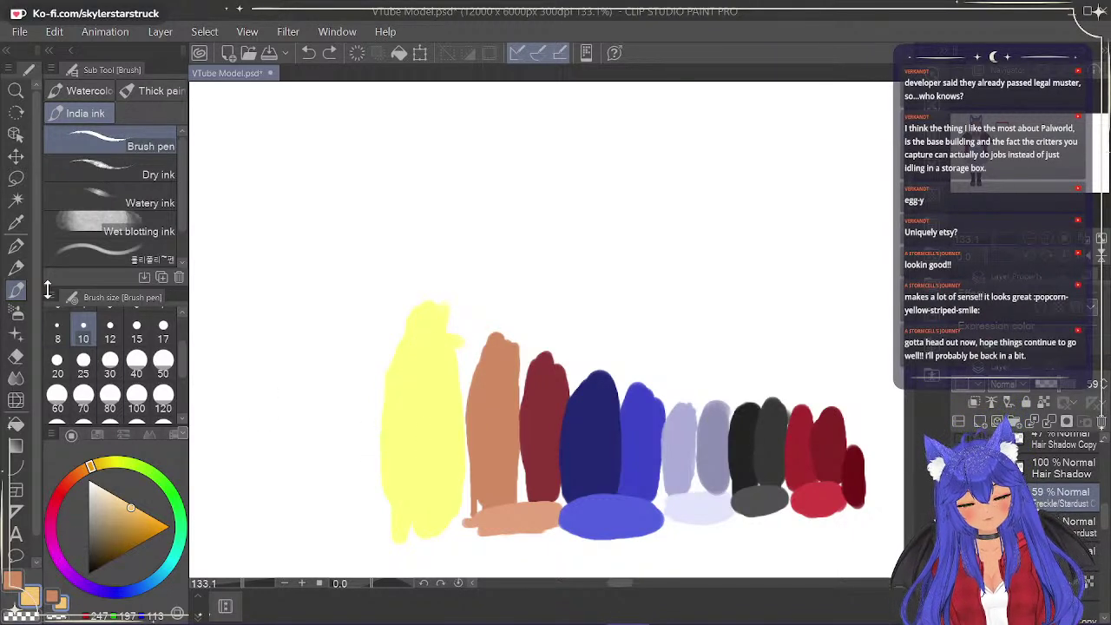
Shift the secondary colour to RGB 247, 221, 113, test it over the yellow swatch with the Soft airbrush, and undo the test strokes.
drag(91, 467, 103, 463)
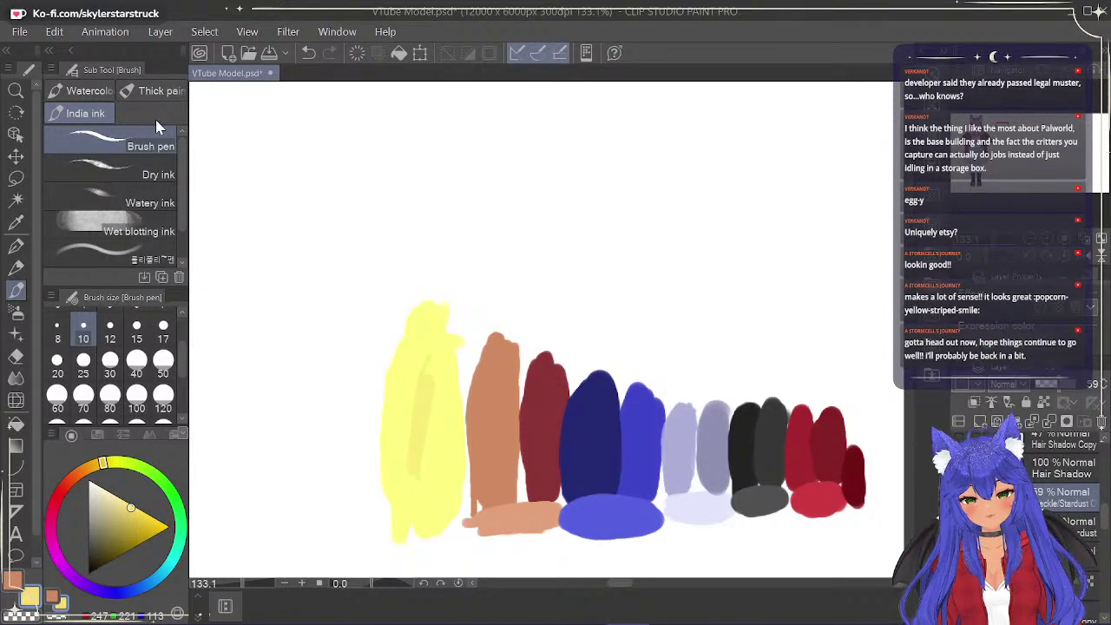
click(18, 311)
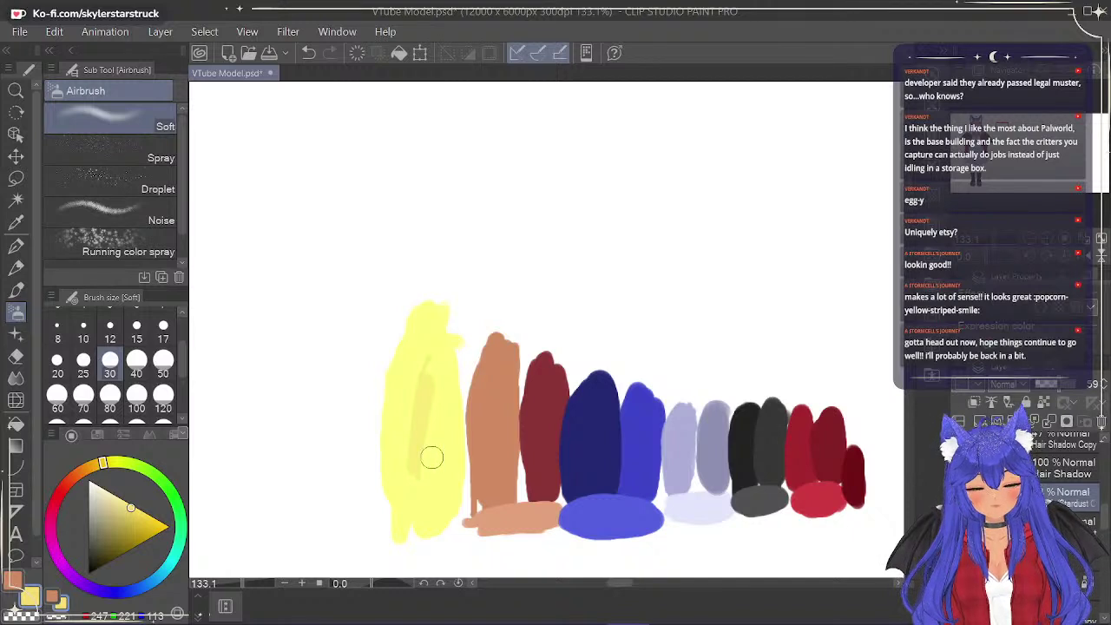
drag(389, 426, 391, 517)
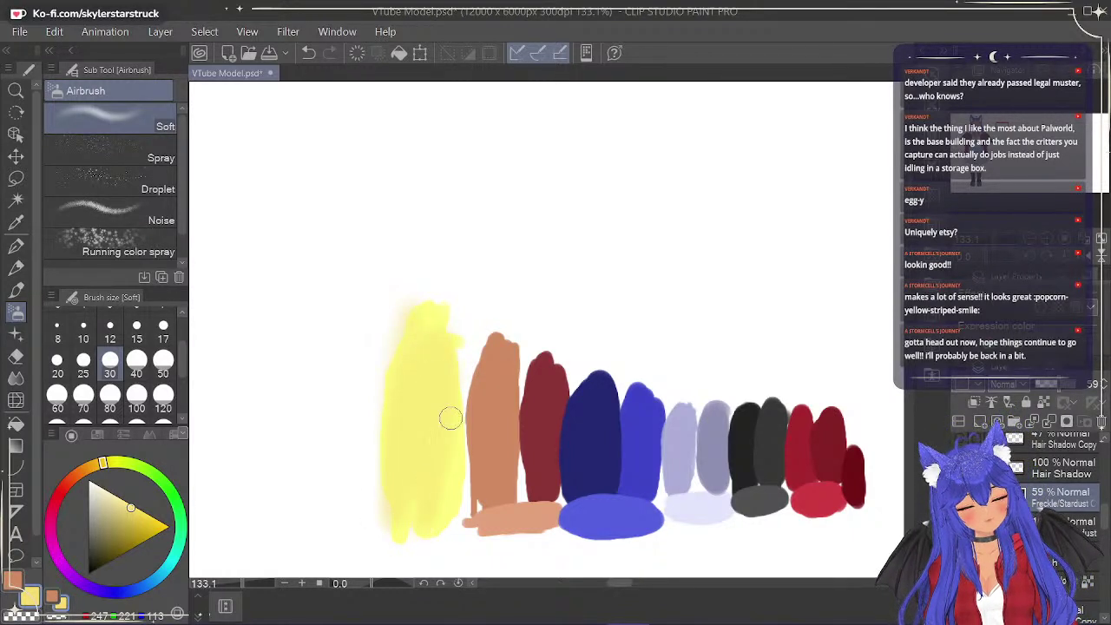
key(ctrl+z)
key(ctrl+z)
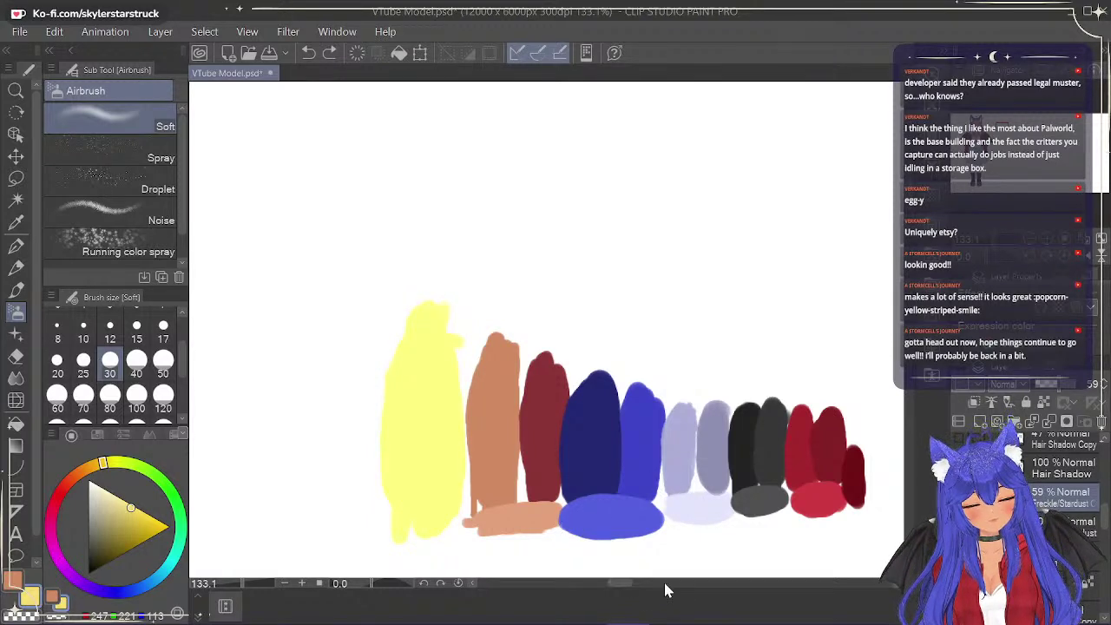
Unlock the swatch layer at the end of the layer stack and repaint the yellow swatch in RGB 247, 221, 113 with the Soft airbrush.
drag(1100, 515, 1095, 608)
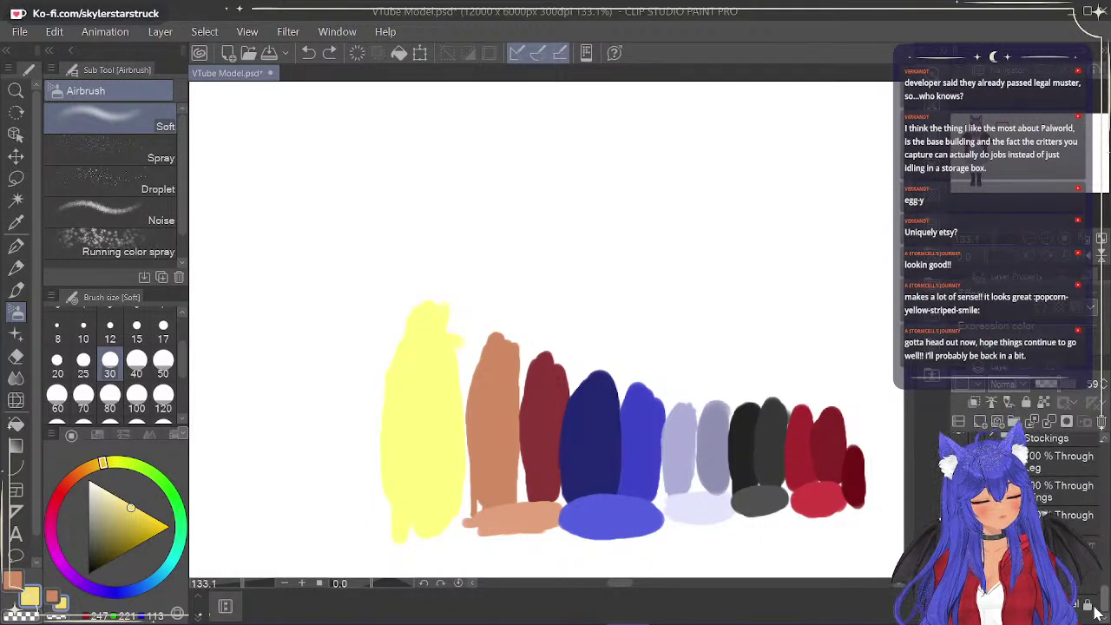
click(1076, 605)
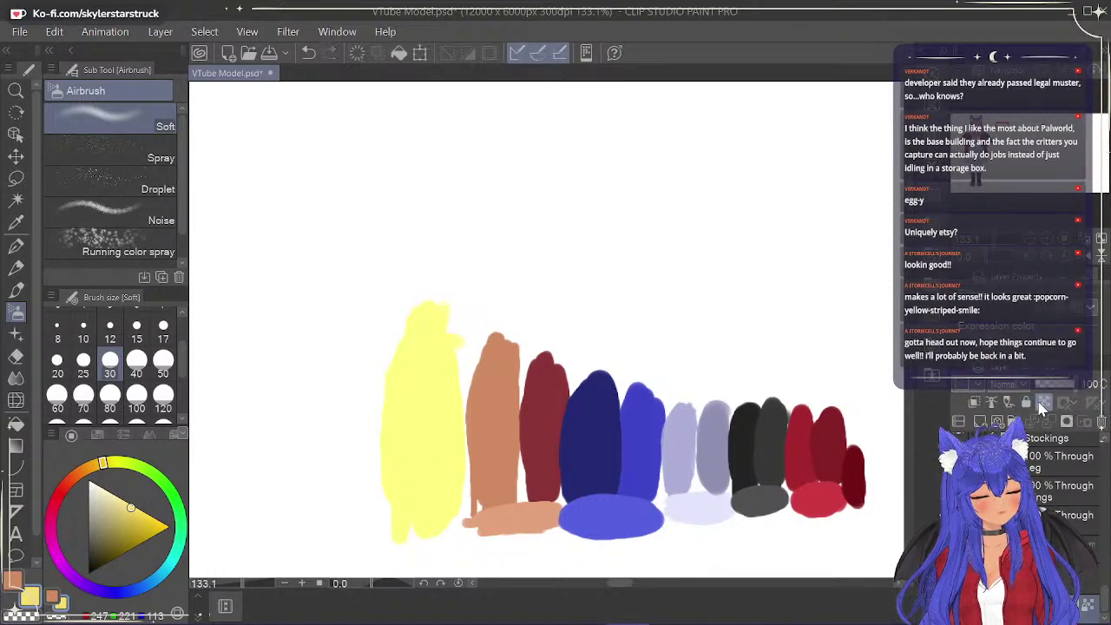
mouse_move(396, 458)
mouse_down()
mouse_move(408, 361)
mouse_move(407, 525)
mouse_move(433, 330)
mouse_move(401, 502)
mouse_move(409, 371)
mouse_move(427, 463)
mouse_move(425, 369)
mouse_move(443, 486)
mouse_move(445, 435)
mouse_move(426, 540)
mouse_move(439, 373)
mouse_up()
drag(433, 533, 417, 428)
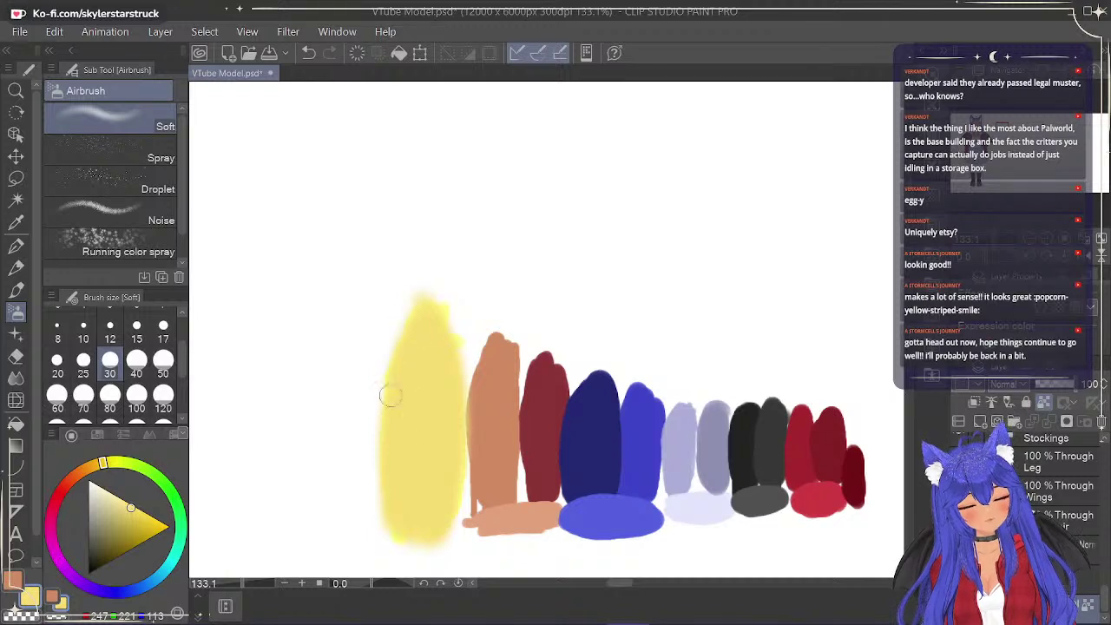
drag(403, 357, 400, 498)
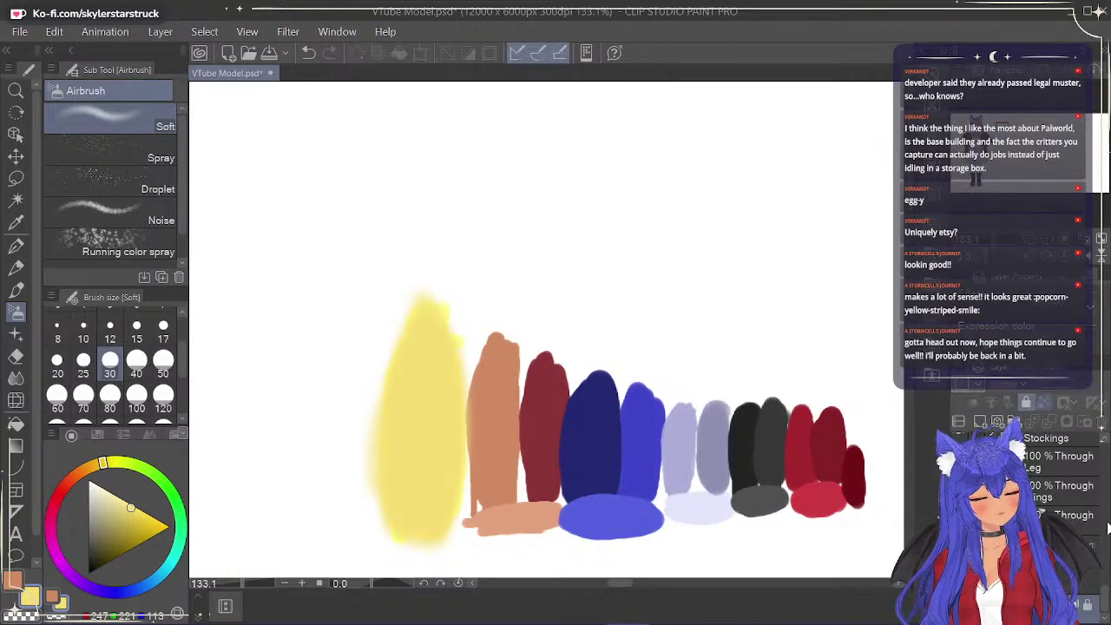
Return to the face and lower the Freckle/Stardust copy's opacity to 36%.
drag(1105, 602, 1108, 571)
scroll(1067, 495, up, 2)
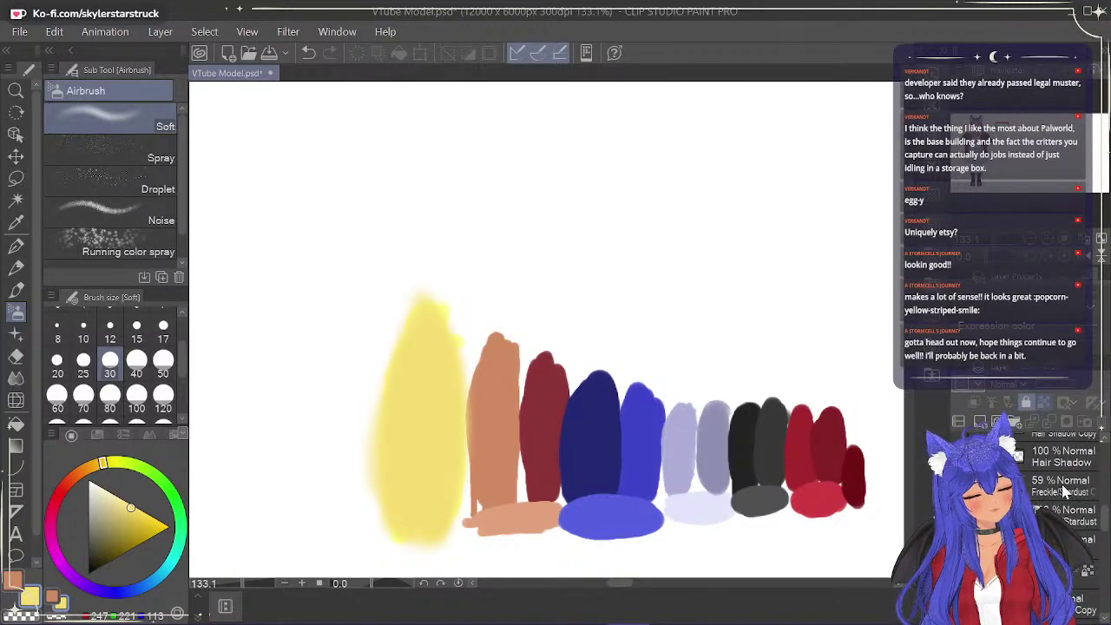
click(1066, 512)
drag(618, 590, 558, 588)
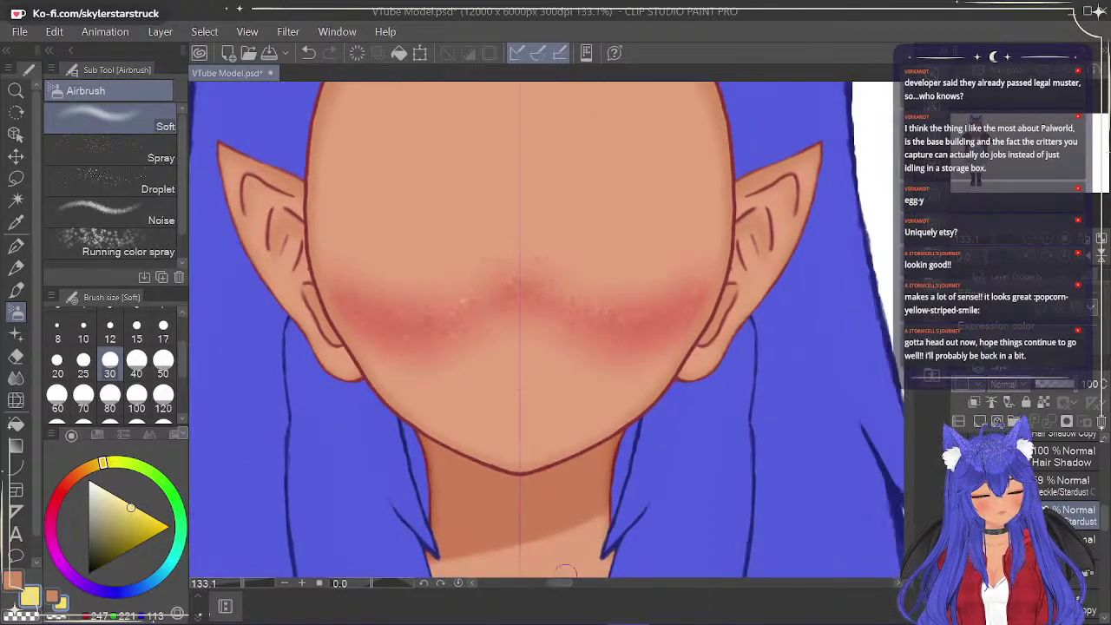
click(1080, 486)
click(1050, 384)
drag(1051, 387, 1049, 387)
Darken the main colour to brown (RGB 111, 72, 49) and scatter freckles across the face with the Spray airbrush on the Freckle/Stardust copy.
click(53, 596)
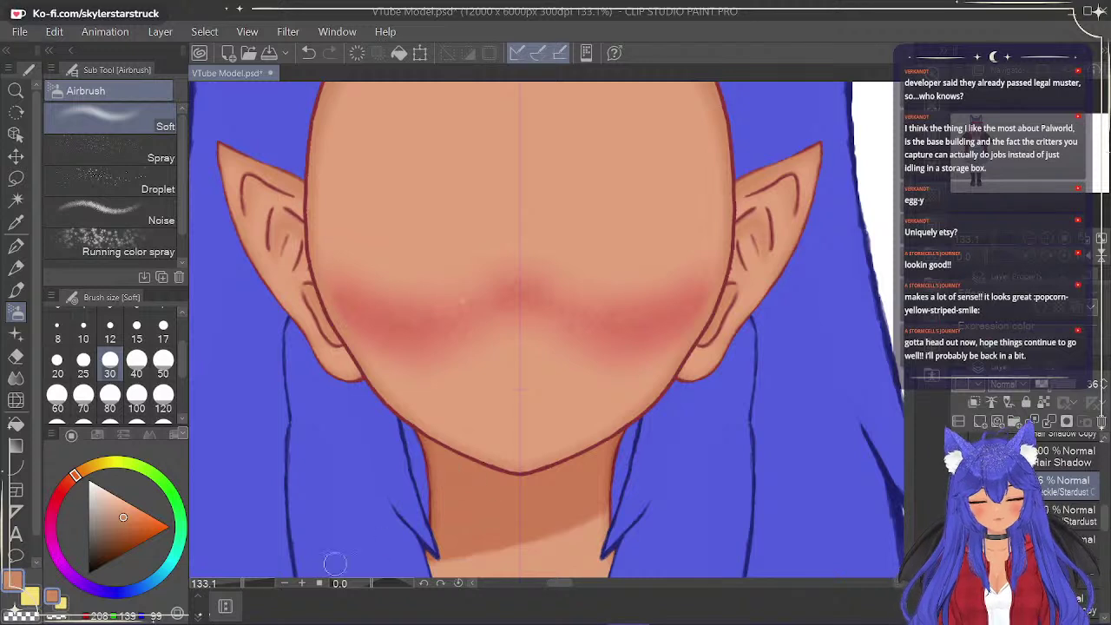
drag(138, 526, 111, 543)
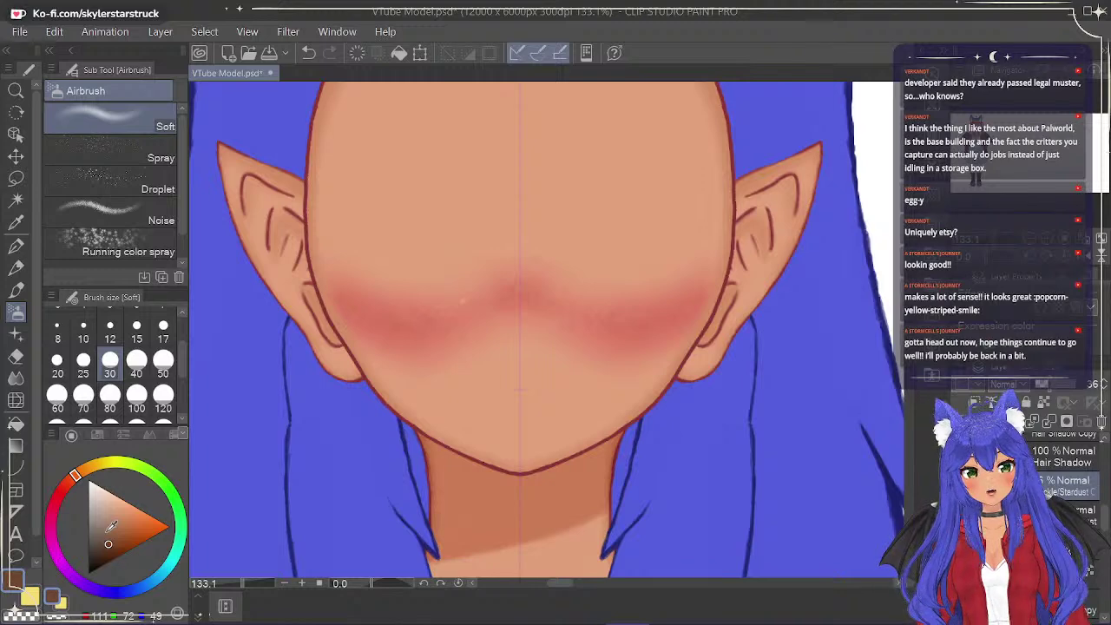
click(144, 180)
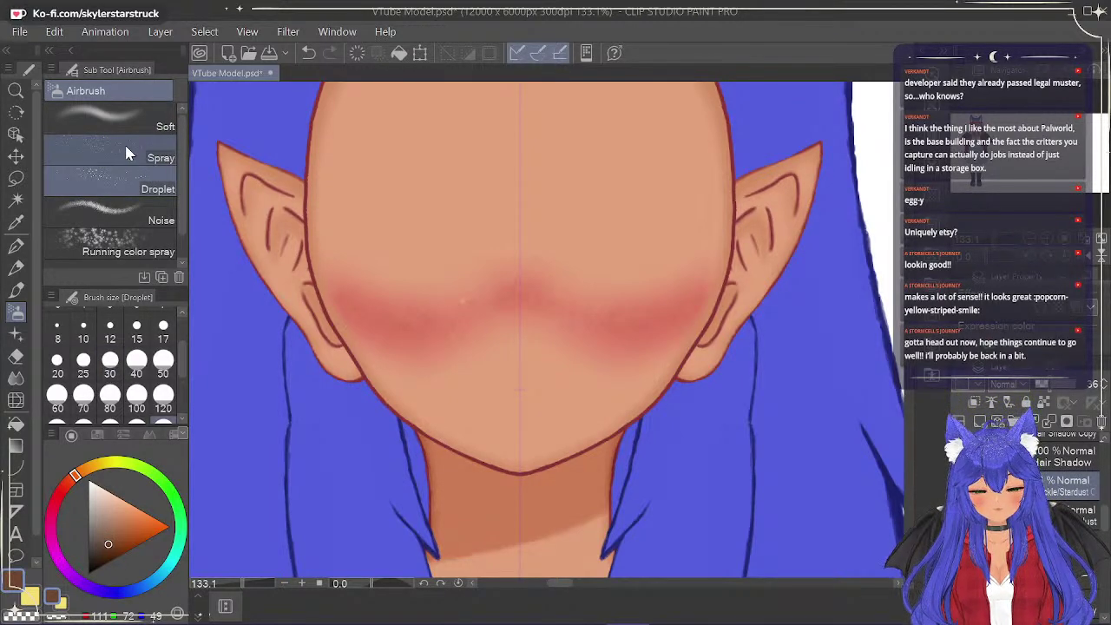
click(127, 155)
mouse_move(450, 298)
mouse_down()
mouse_move(691, 309)
mouse_move(769, 360)
mouse_up()
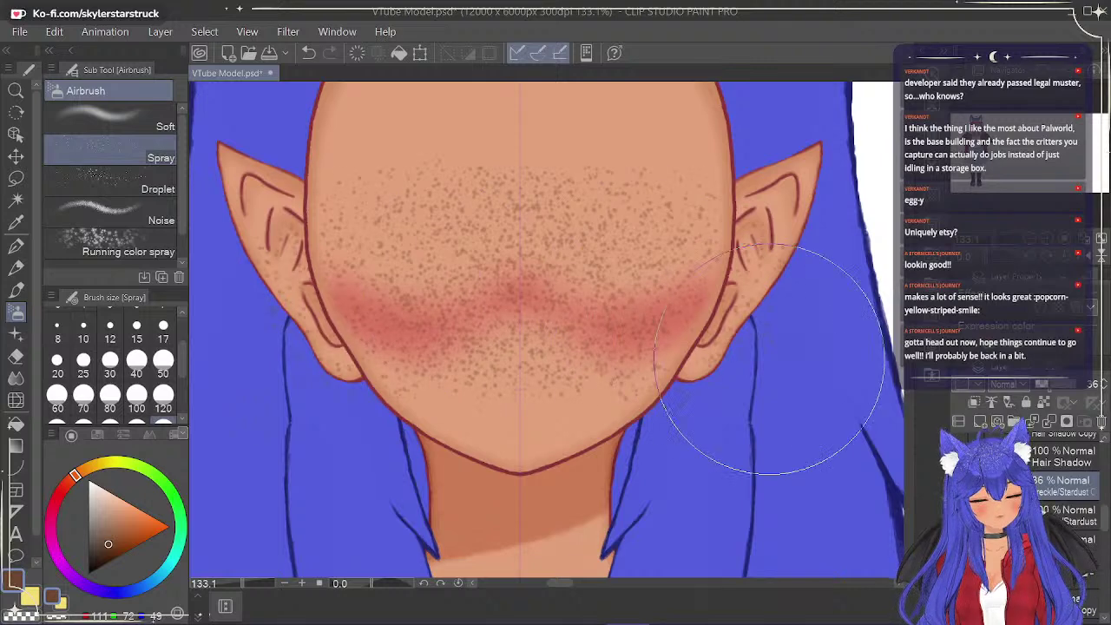
Undo the sprayed freckles, try the Droplet and Running color spray airbrushes over the blush, and undo those tests.
key(ctrl+z)
click(114, 188)
click(522, 288)
key(ctrl+z)
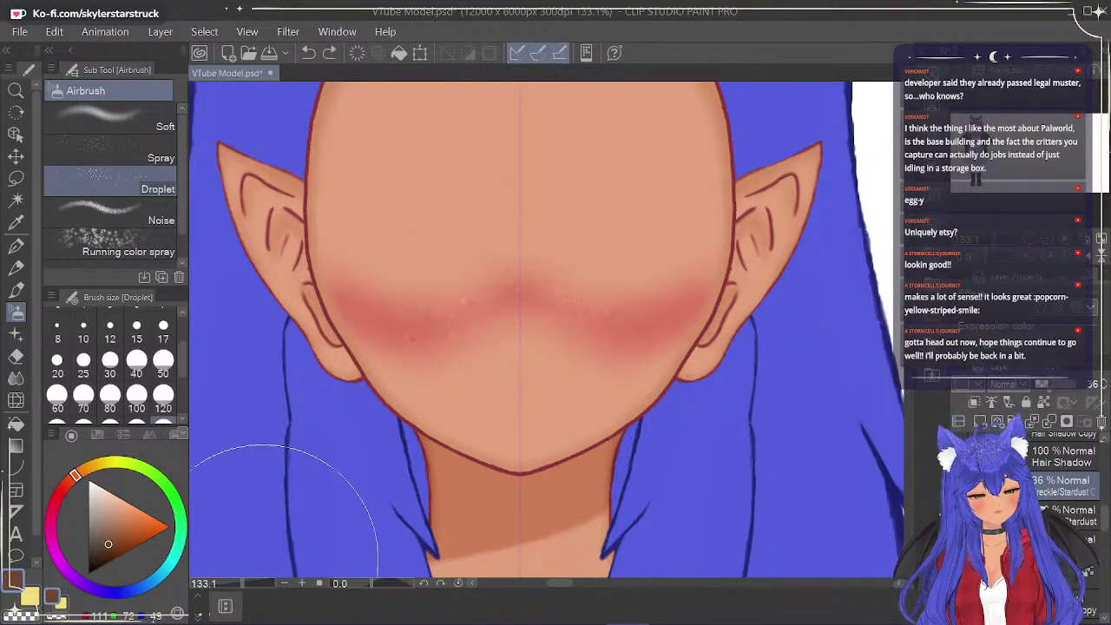
click(122, 247)
mouse_move(509, 342)
mouse_down()
mouse_move(633, 325)
mouse_move(642, 398)
mouse_move(584, 345)
mouse_move(707, 345)
mouse_up()
key(ctrl+z)
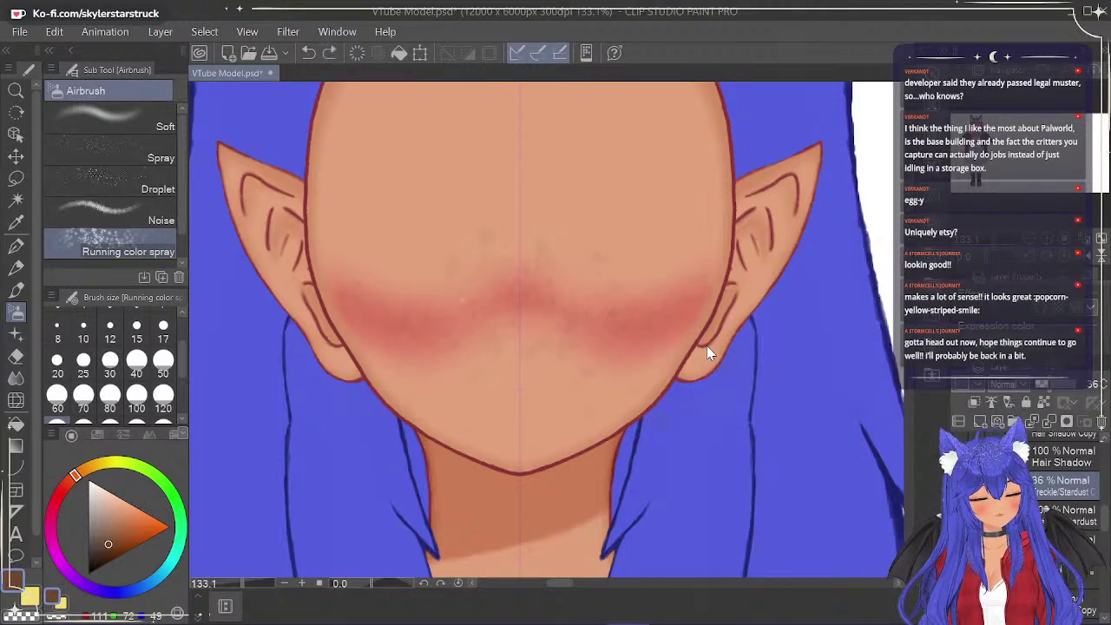
Try the Spray airbrush with smaller tips, up to size 100, for brown freckles on the Freckle/Stardust layer, and undo the strokes.
click(122, 153)
mouse_move(369, 157)
mouse_down()
mouse_move(521, 248)
mouse_move(675, 311)
mouse_up()
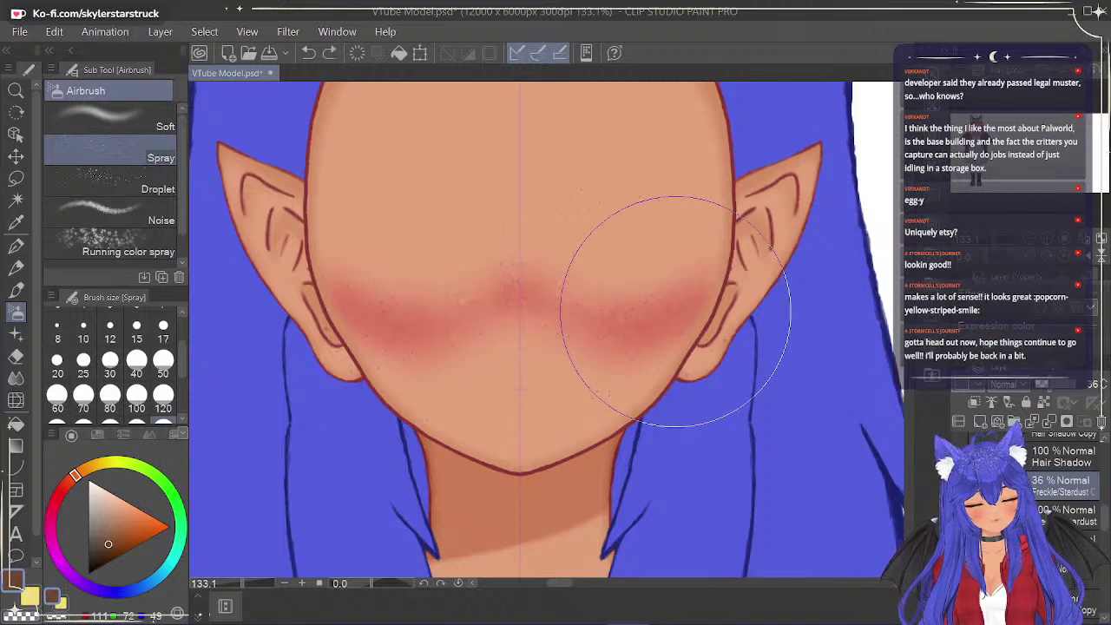
click(136, 360)
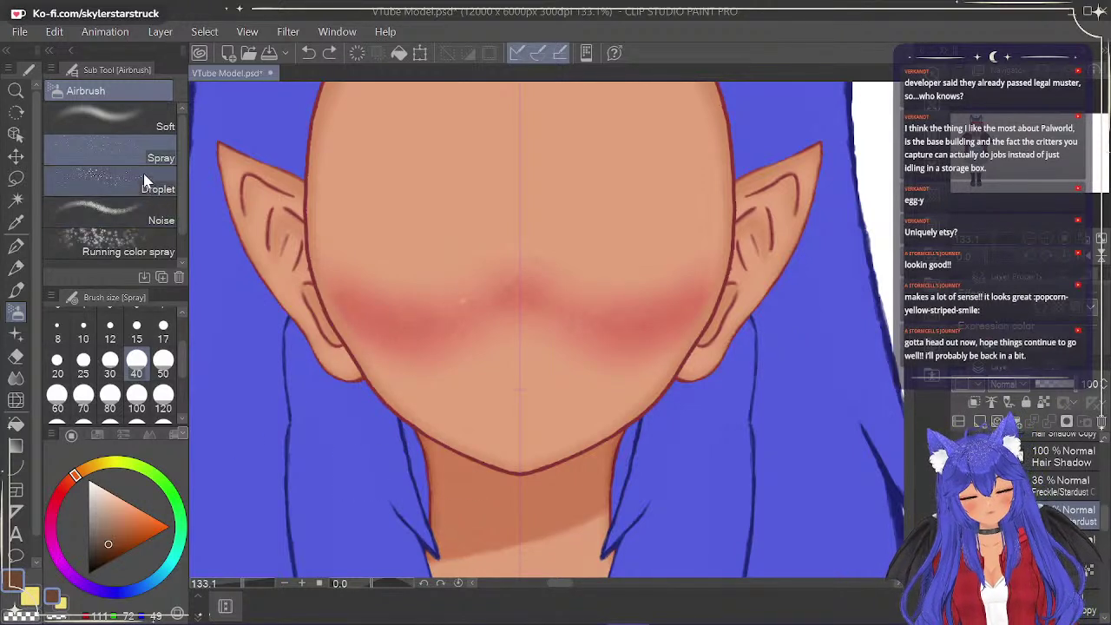
scroll(155, 386, down, 2)
click(142, 358)
drag(385, 261, 504, 245)
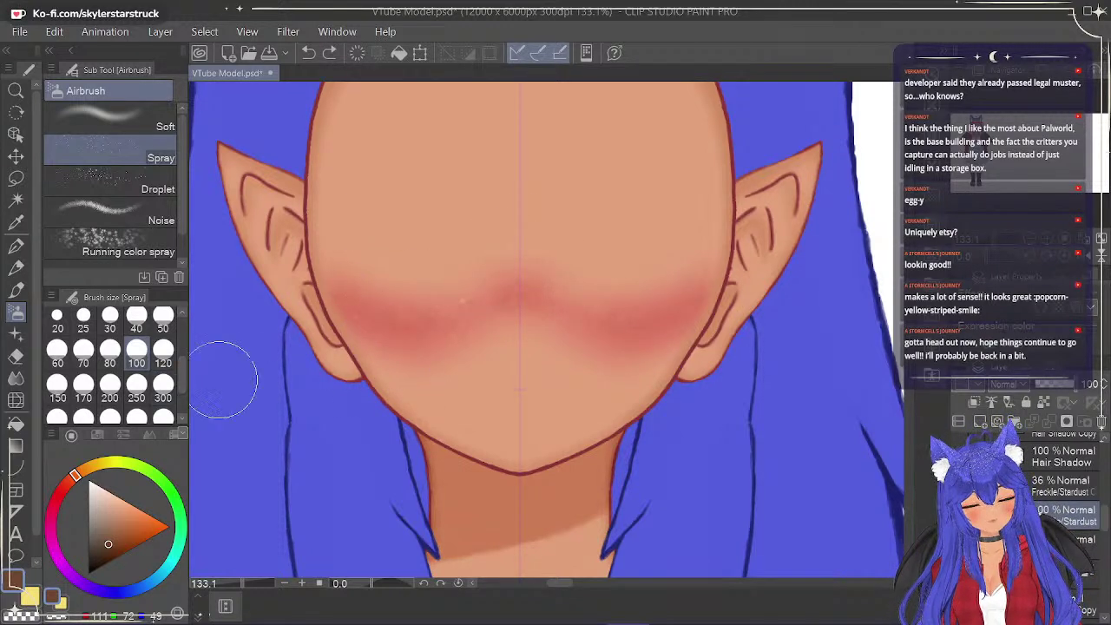
drag(488, 302, 537, 284)
key(ctrl+z)
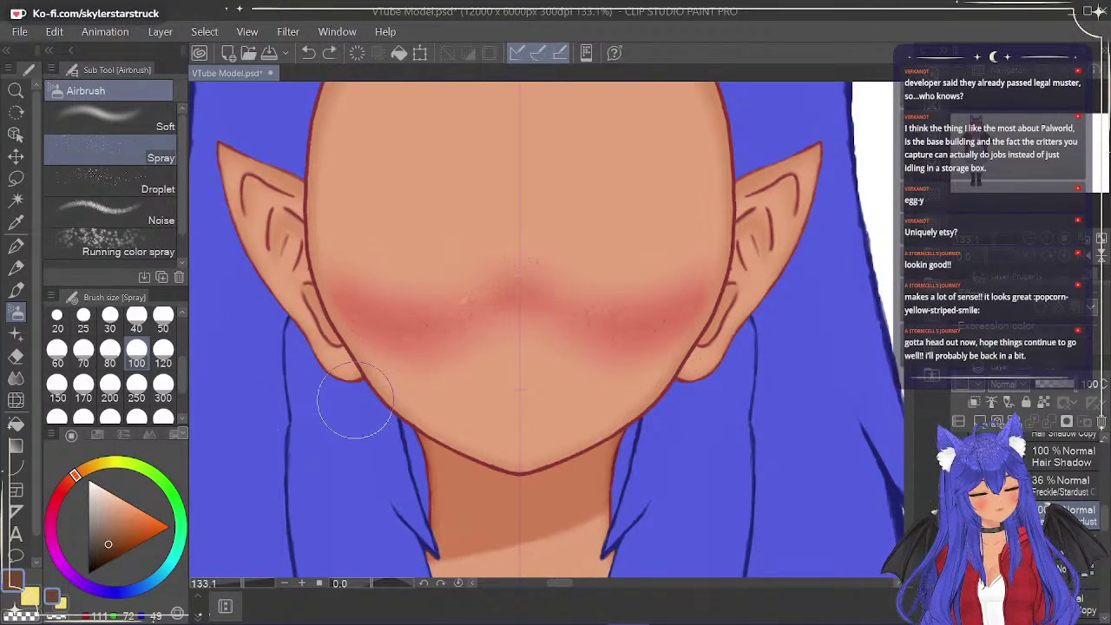
Compare Spray sizes 250, 120 and 150, and scatter brown freckles over the nose and cheeks at size 170.
click(136, 386)
mouse_move(451, 348)
mouse_down()
mouse_move(756, 349)
mouse_move(790, 382)
mouse_up()
key(ctrl+z)
click(163, 348)
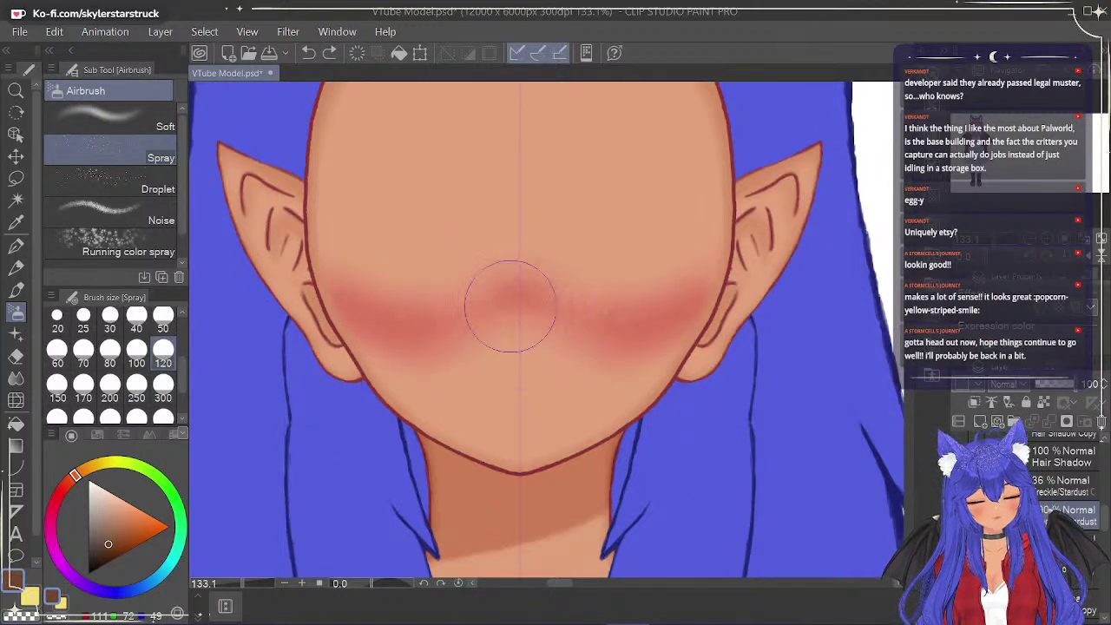
click(57, 386)
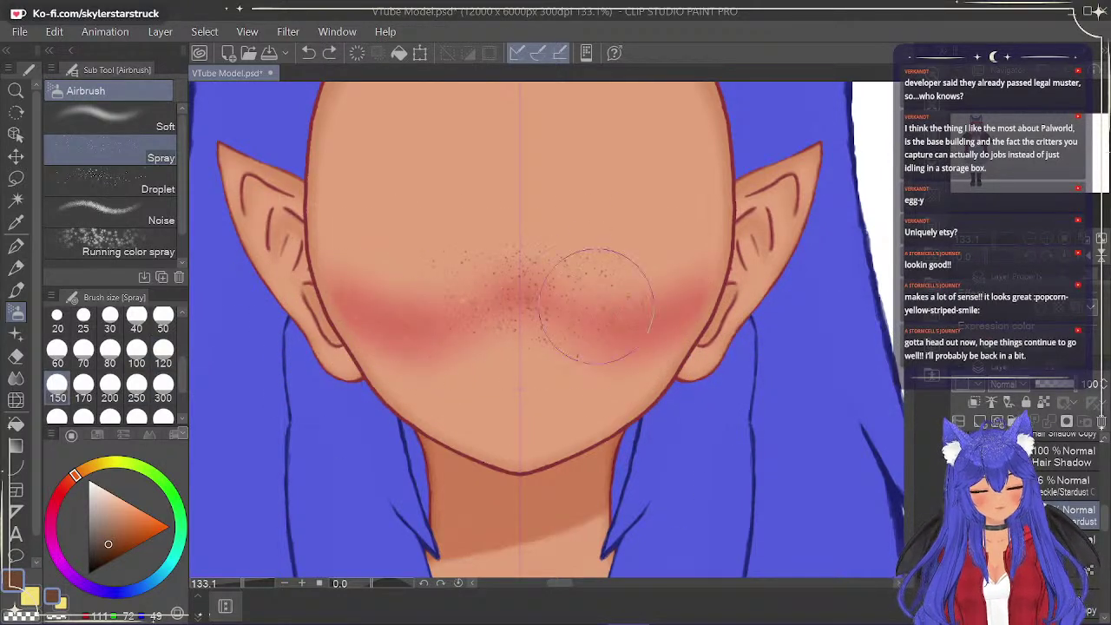
click(83, 387)
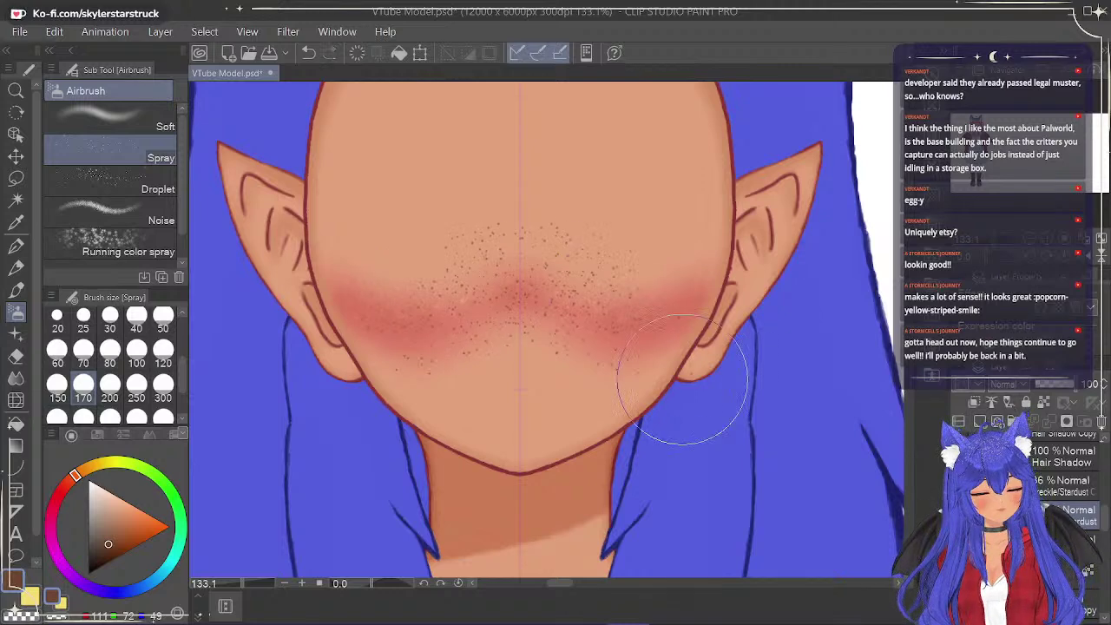
mouse_move(423, 305)
mouse_down()
mouse_move(451, 308)
mouse_move(503, 262)
mouse_move(682, 347)
mouse_up()
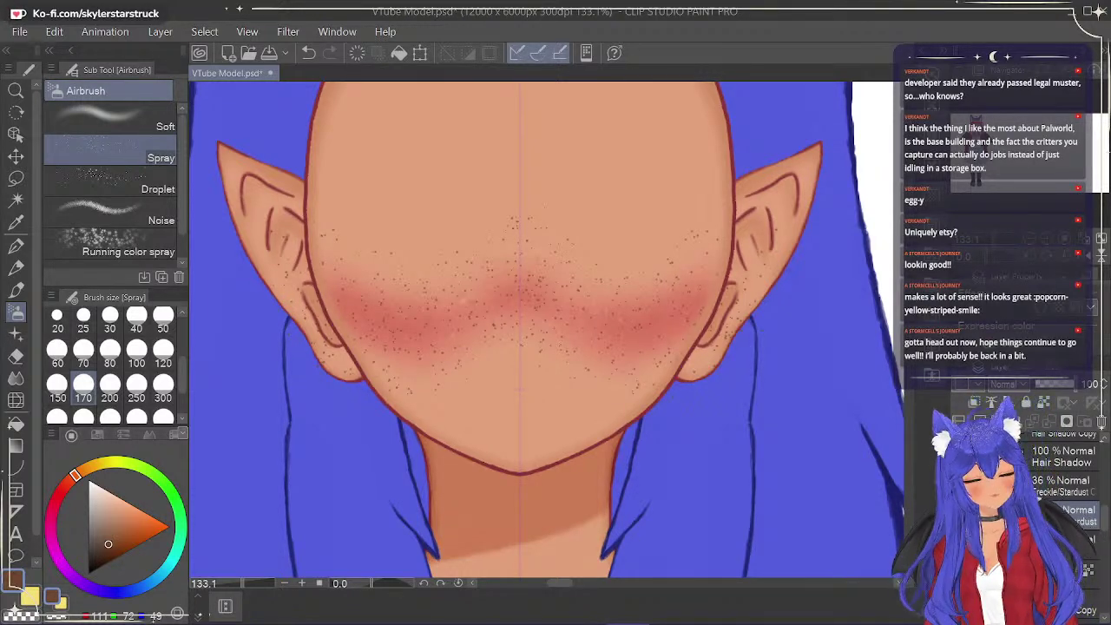
Try Running color spray over the freckles in brown and in yellow (RGB 247, 221, 113) at sizes 150 and 100, undoing each test.
click(113, 245)
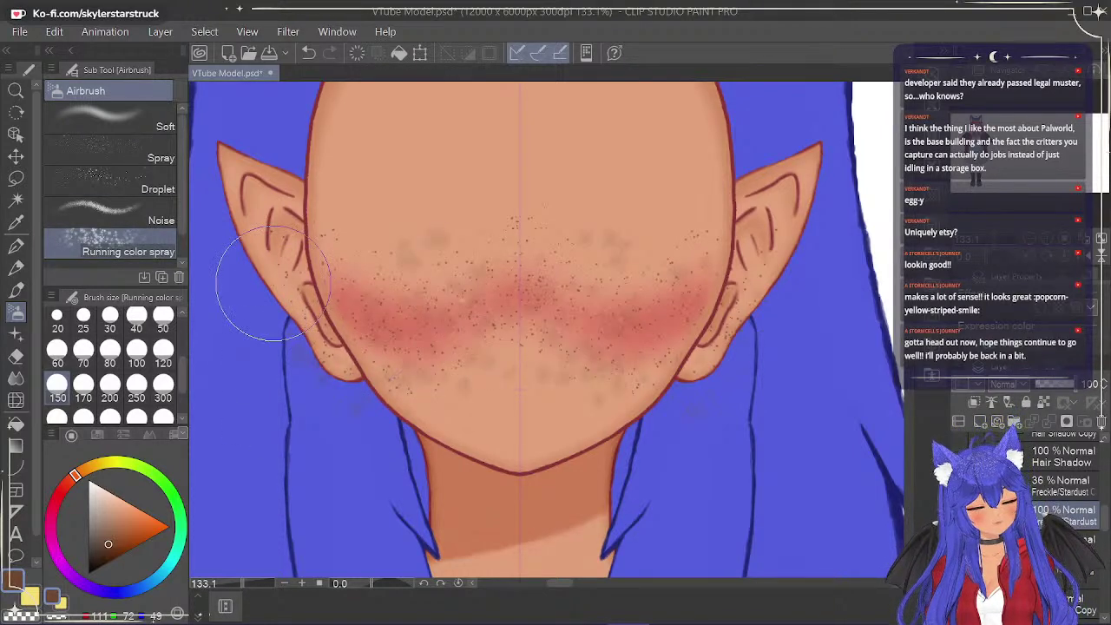
key(x)
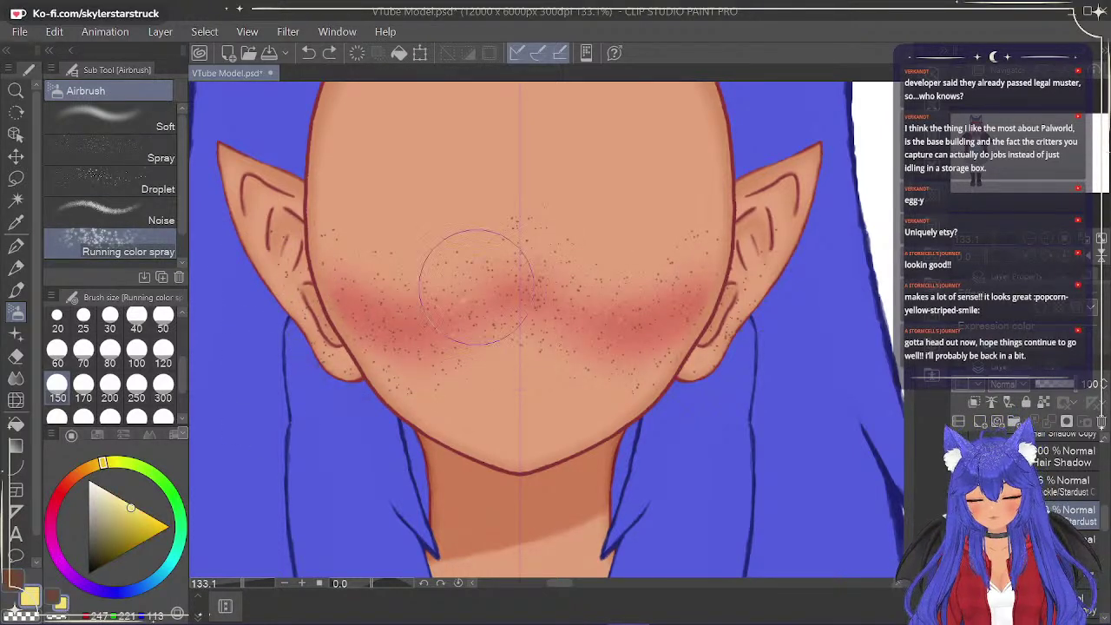
key(ctrl+z)
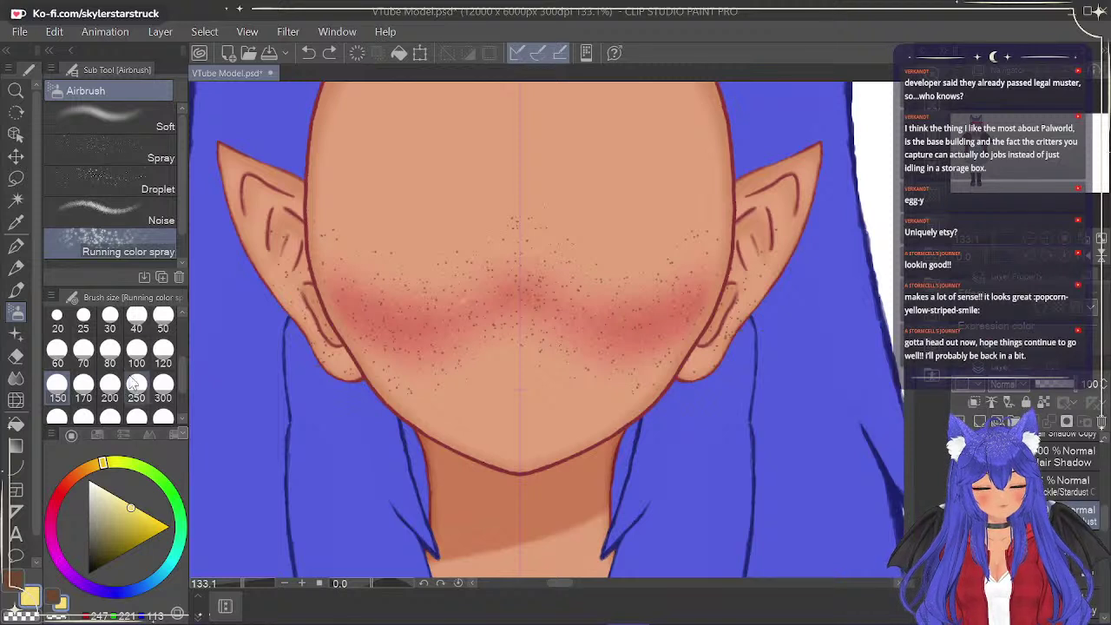
click(137, 349)
drag(516, 296, 652, 318)
key(ctrl+z)
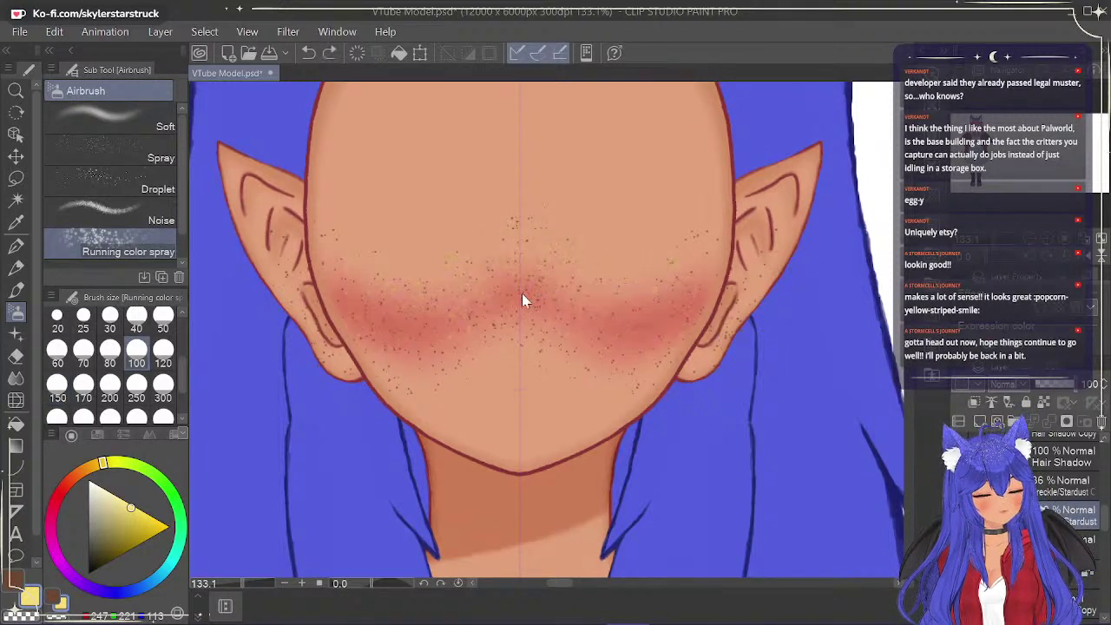
key(ctrl+z)
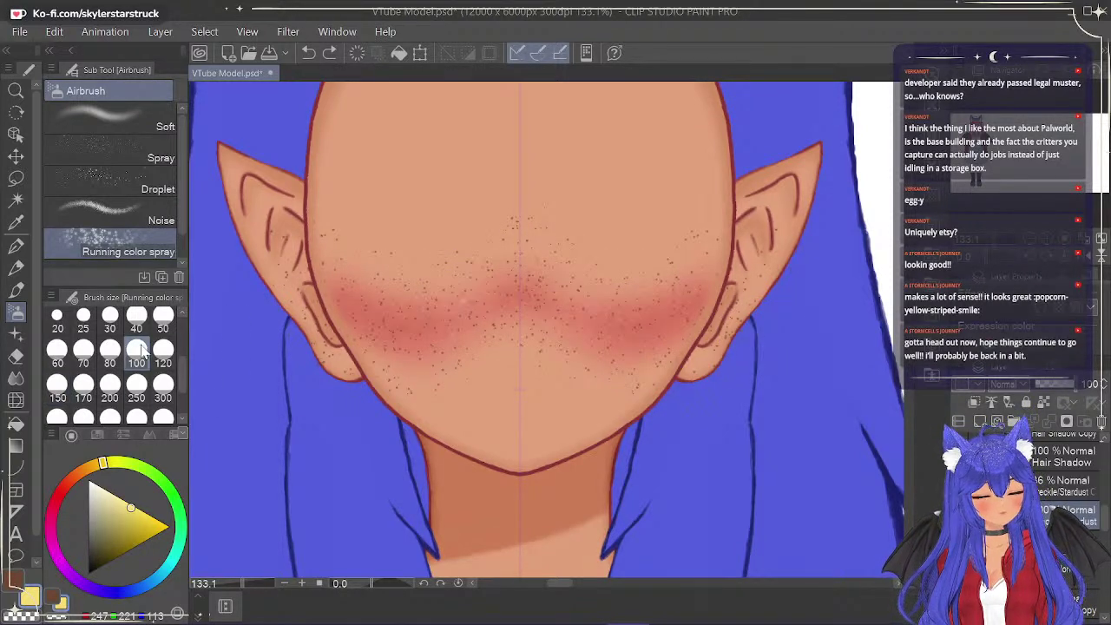
Reduce Running color spray to size 70, try a yellow stardust band across the cheeks and nose, and undo it.
click(83, 349)
drag(525, 296, 512, 276)
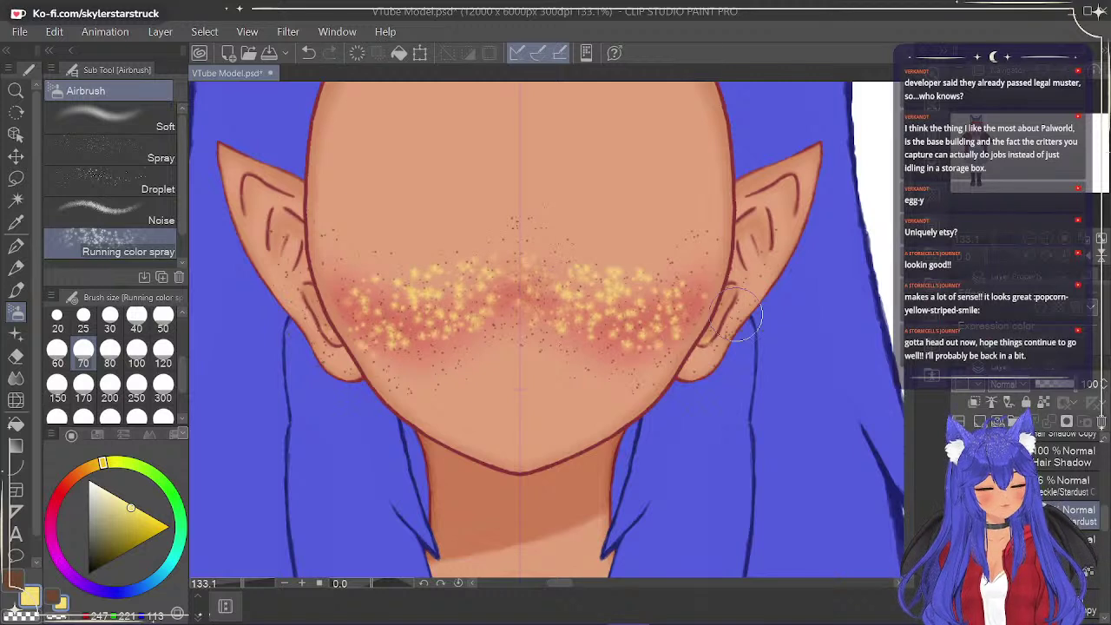
key(ctrl+z)
drag(698, 300, 522, 238)
key(ctrl+z)
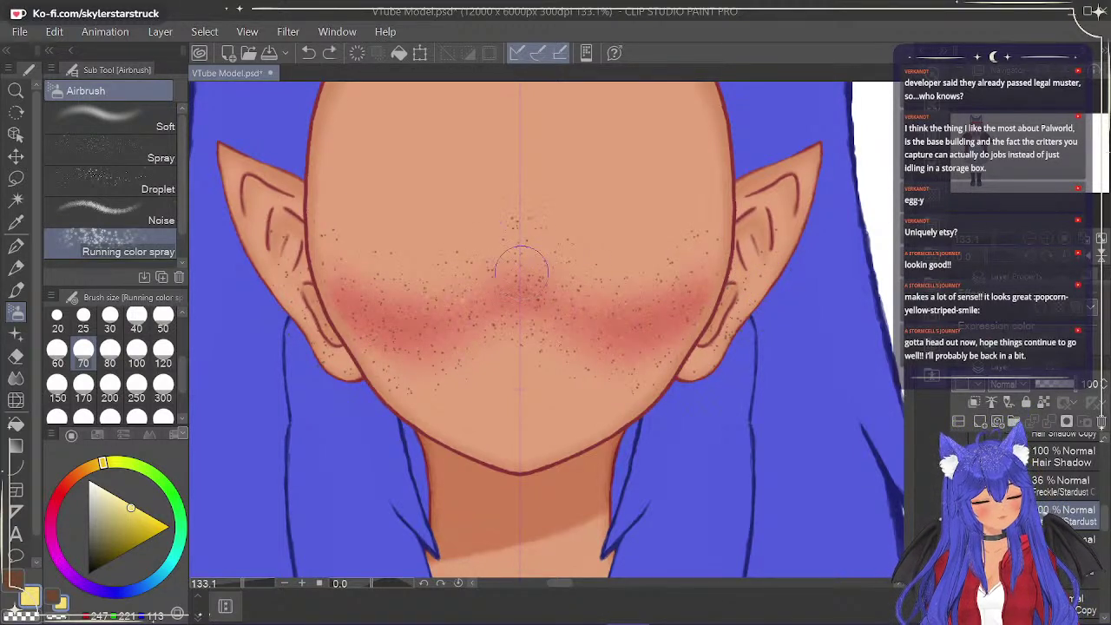
Try fainter yellow stardust strokes on the cheeks and nose bridge over the brown freckles, and undo them.
drag(621, 324, 695, 291)
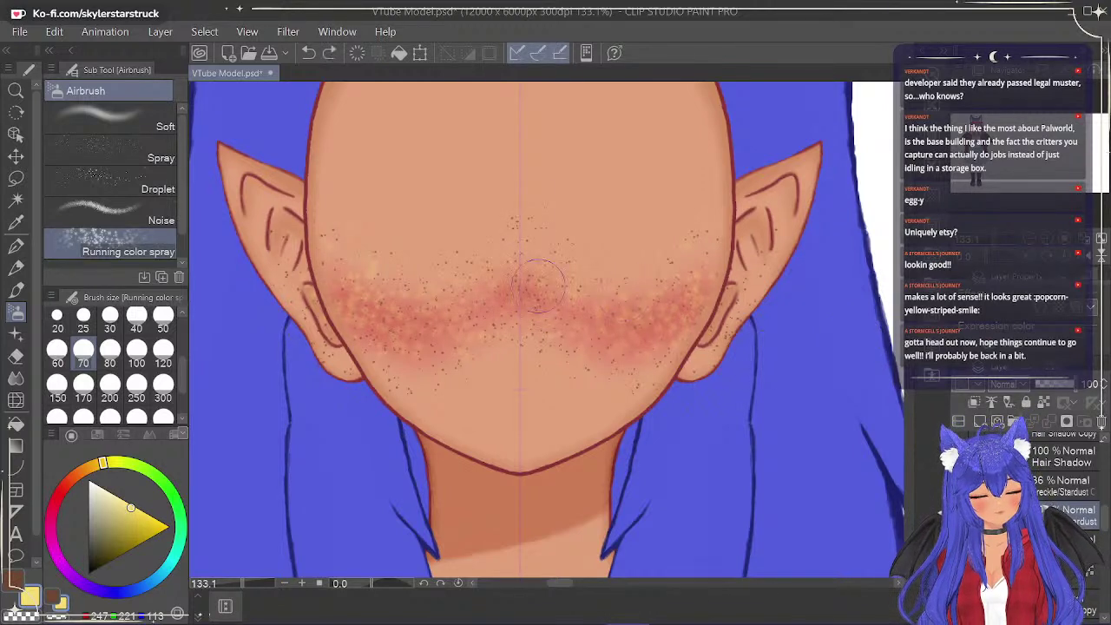
key(ctrl+z)
mouse_move(519, 283)
mouse_down()
mouse_move(572, 268)
mouse_move(547, 265)
mouse_up()
key(ctrl+z)
key(ctrl+z)
key(ctrl+z)
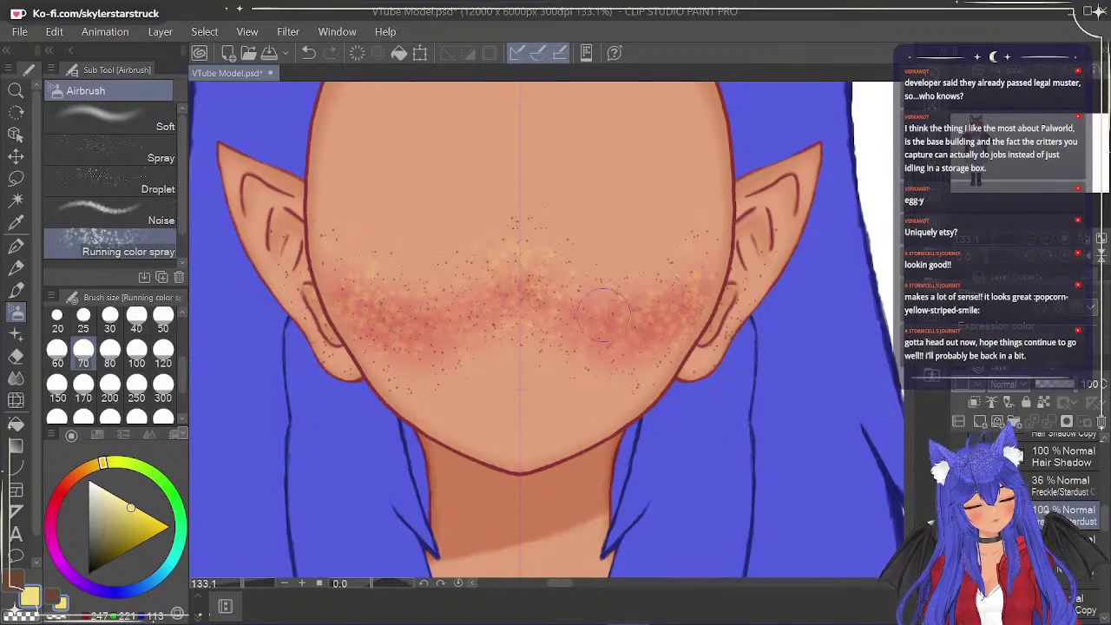
key(ctrl+z)
mouse_move(526, 280)
mouse_down()
mouse_move(593, 324)
mouse_move(645, 325)
mouse_move(686, 299)
mouse_move(711, 263)
mouse_move(702, 289)
mouse_move(647, 320)
mouse_move(685, 288)
mouse_up()
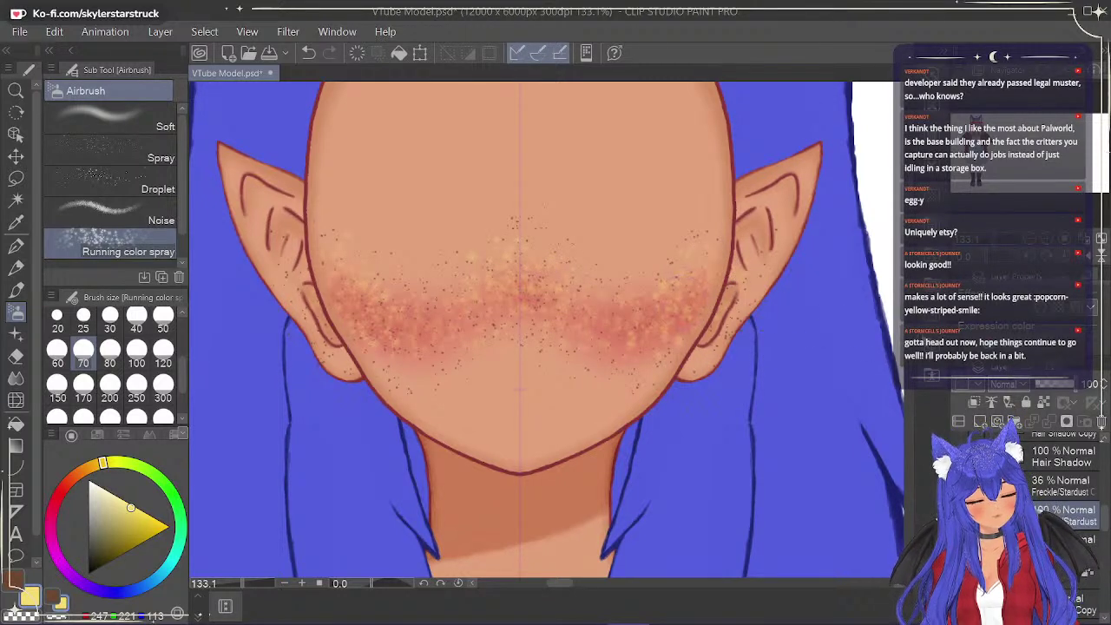
key(ctrl+z)
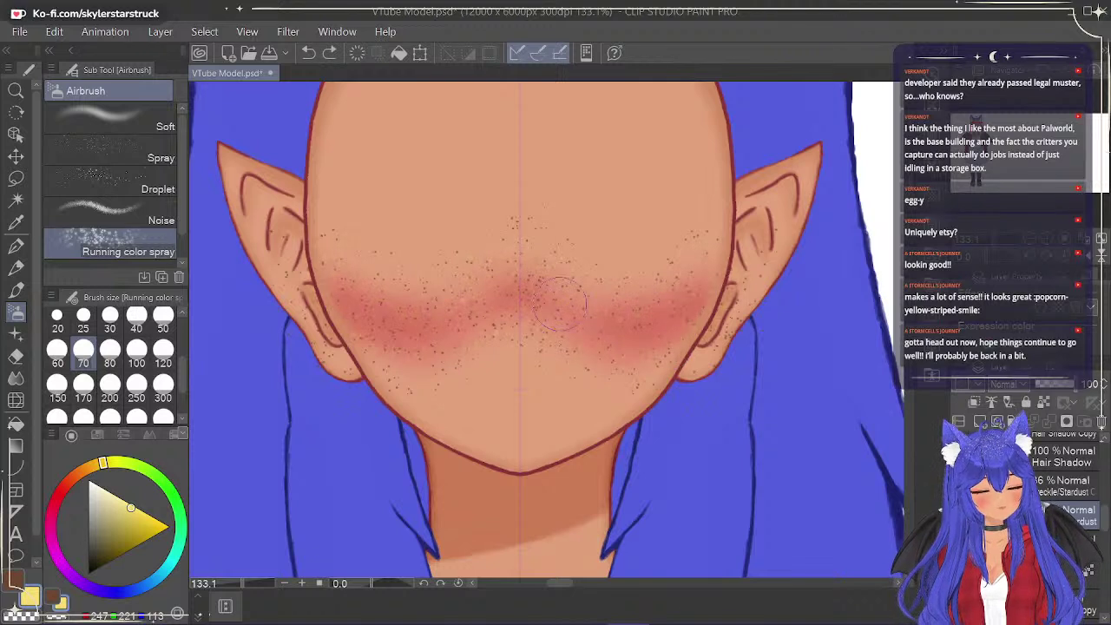
Try denser yellow stardust clusters on the nose and cheeks, and undo them together with the brown freckles.
mouse_move(521, 260)
mouse_down()
mouse_move(567, 310)
mouse_move(619, 322)
mouse_move(605, 322)
mouse_move(674, 305)
mouse_move(707, 254)
mouse_move(623, 300)
mouse_up()
key(ctrl+z)
mouse_move(525, 261)
mouse_down()
mouse_move(547, 300)
mouse_move(569, 299)
mouse_move(576, 322)
mouse_move(612, 326)
mouse_move(705, 282)
mouse_move(719, 221)
mouse_up()
key(ctrl+z)
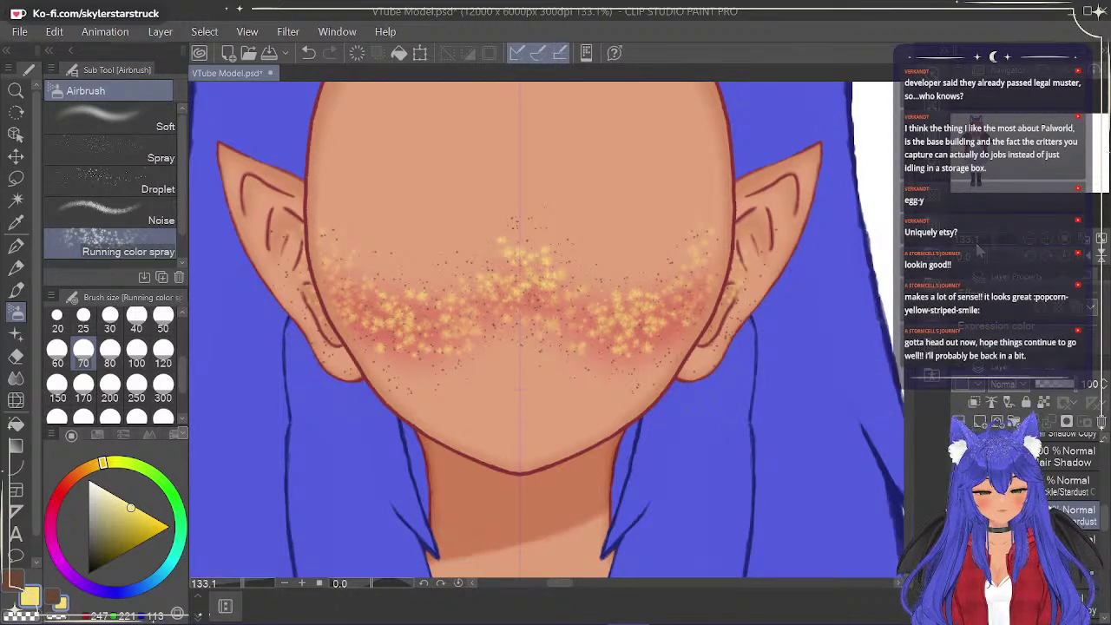
key(ctrl+z)
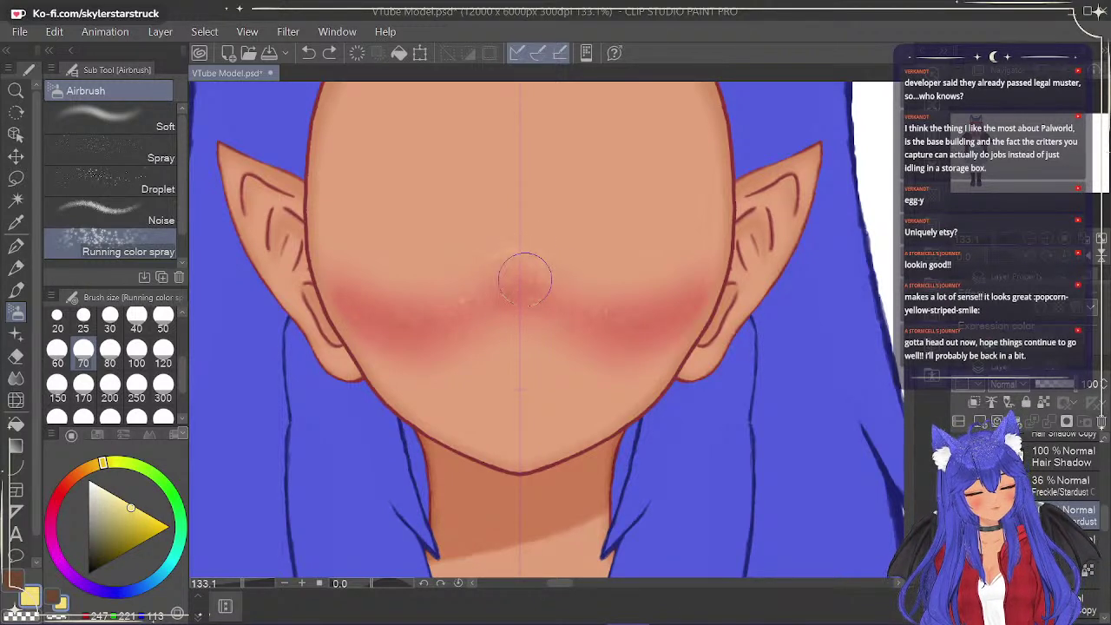
Try yellow stardust directly over the bare blush, from the nose out to the cheeks, and undo the passes.
mouse_move(519, 282)
mouse_down()
mouse_move(569, 320)
mouse_move(613, 332)
mouse_move(679, 311)
mouse_move(709, 282)
mouse_up()
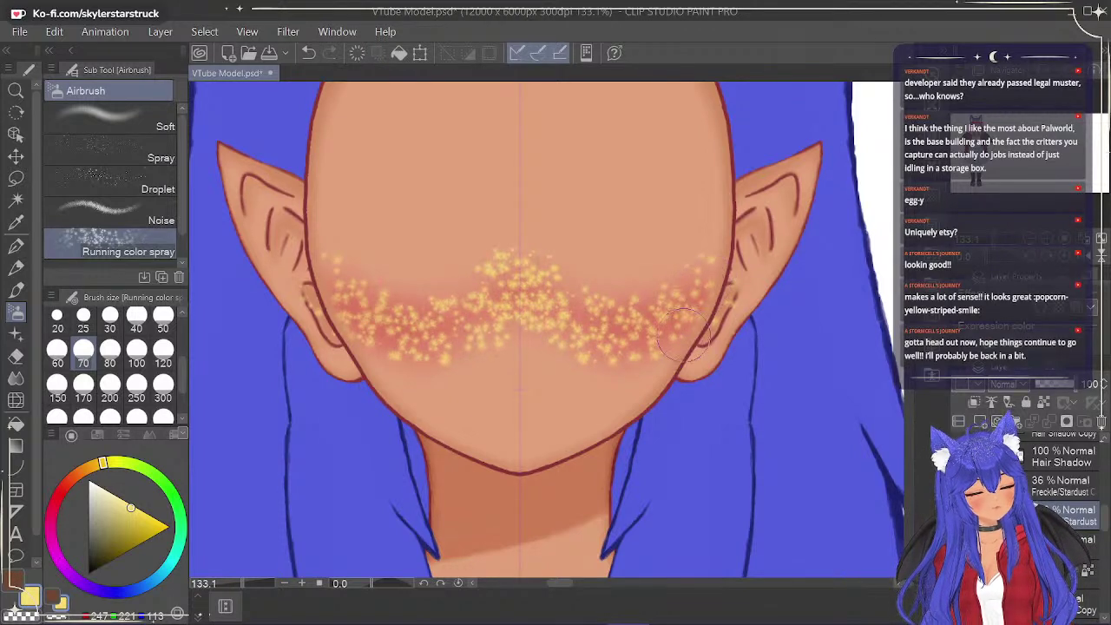
key(ctrl+z)
mouse_move(525, 286)
mouse_down()
mouse_move(595, 342)
mouse_move(644, 347)
mouse_move(729, 316)
mouse_up()
key(ctrl+z)
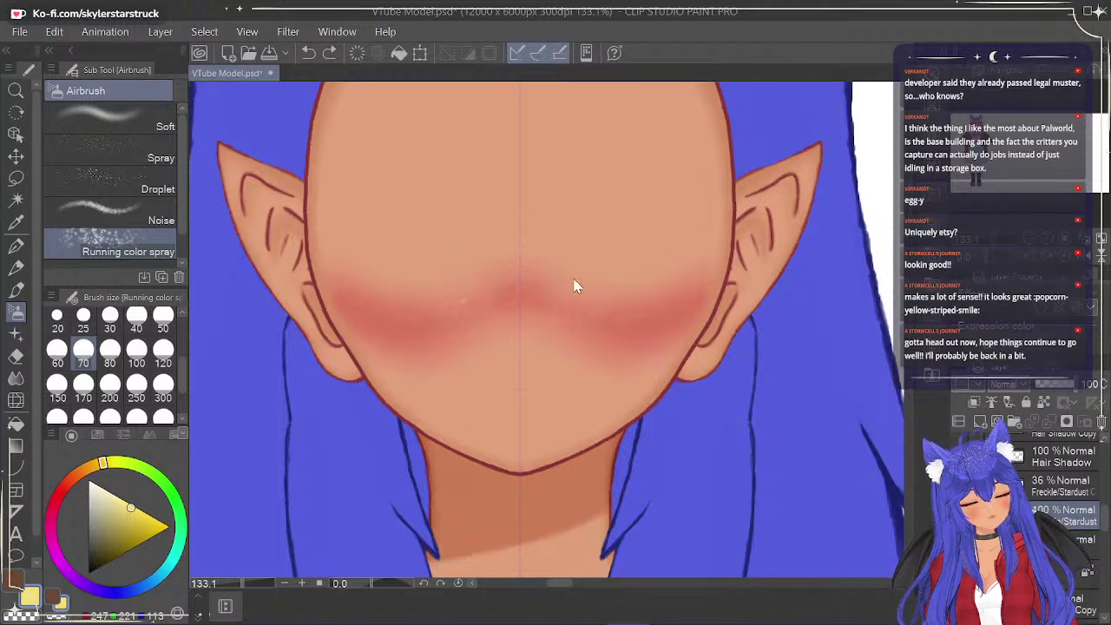
mouse_move(521, 278)
mouse_down()
mouse_move(599, 347)
mouse_move(695, 317)
mouse_move(629, 295)
mouse_move(647, 317)
mouse_move(530, 313)
mouse_up()
key(ctrl+z)
key(ctrl+z)
Scatter yellow (RGB 247, 221, 113) stardust in a band across the nose and cheeks with Running color spray at size 70.
mouse_move(686, 297)
mouse_down()
mouse_move(601, 326)
mouse_move(537, 291)
mouse_move(535, 249)
mouse_up()
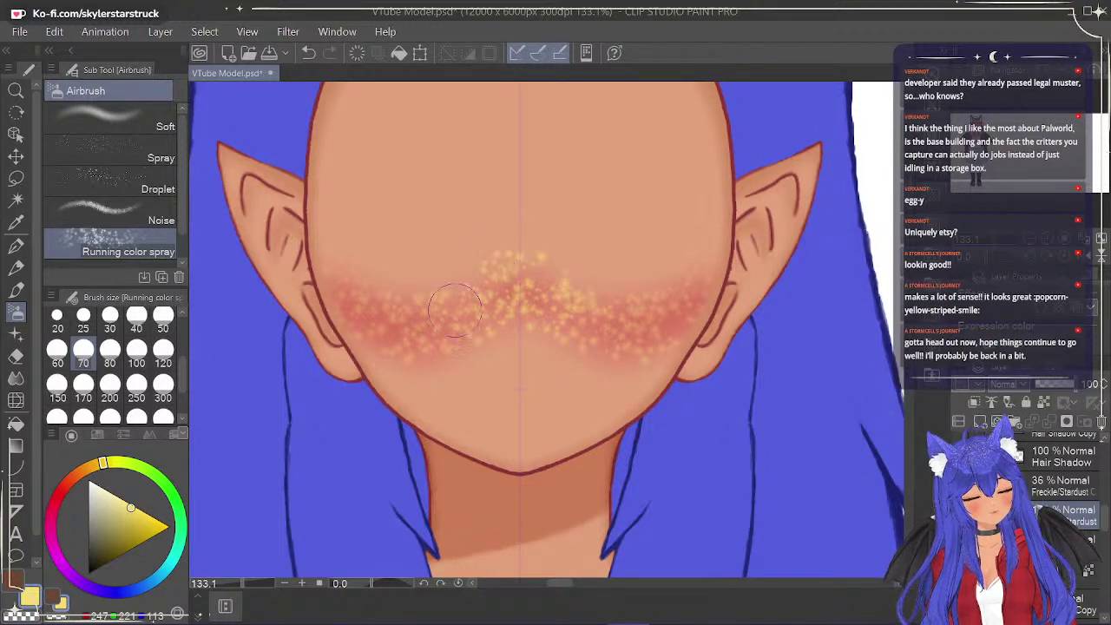
mouse_move(652, 313)
mouse_down()
mouse_move(726, 256)
mouse_move(654, 322)
mouse_move(623, 319)
mouse_move(641, 322)
mouse_move(714, 272)
mouse_up()
key(ctrl+z)
key(ctrl+z)
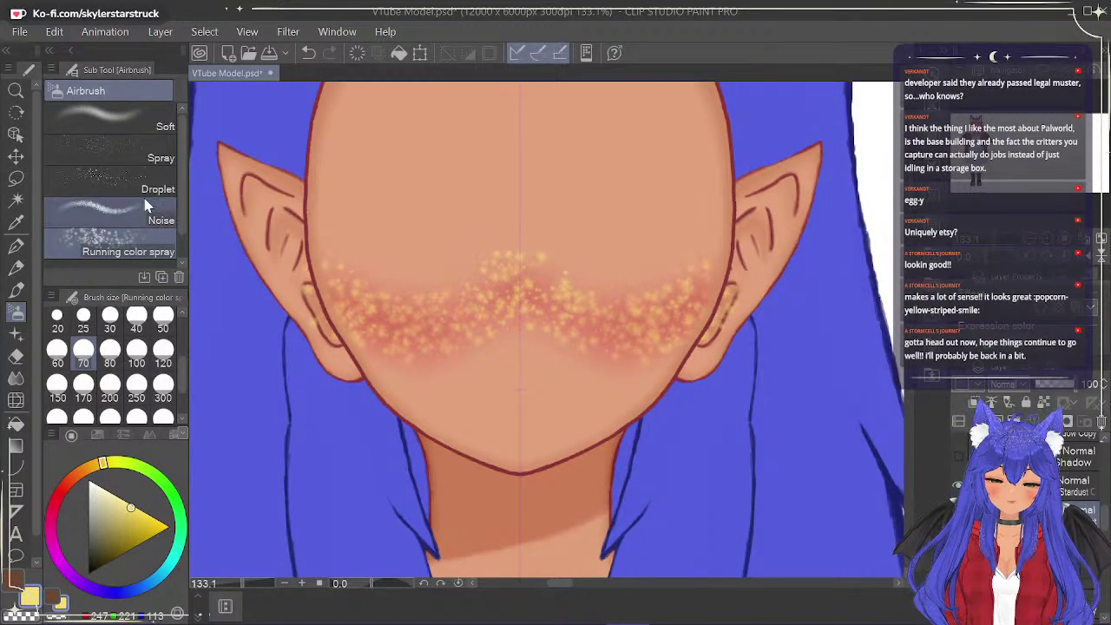
Spray brown (RGB 111, 72, 49) freckles over the stardust, testing the Spray airbrush at size 170 and repeating at size 250.
click(163, 156)
click(54, 598)
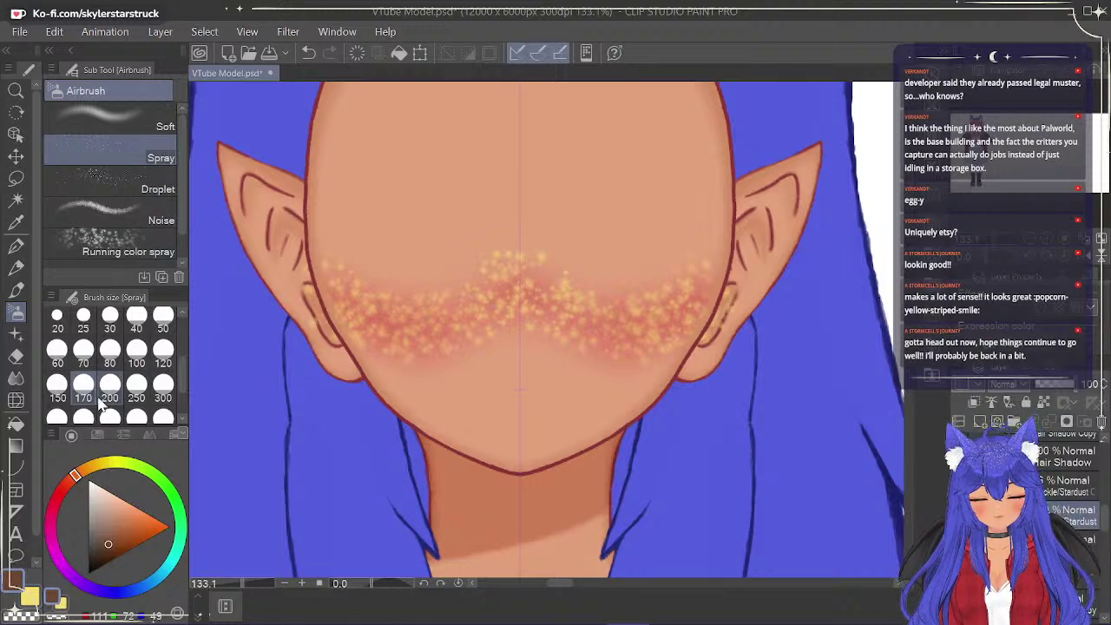
mouse_move(548, 286)
mouse_down()
mouse_move(446, 335)
mouse_move(471, 265)
mouse_move(694, 282)
mouse_up()
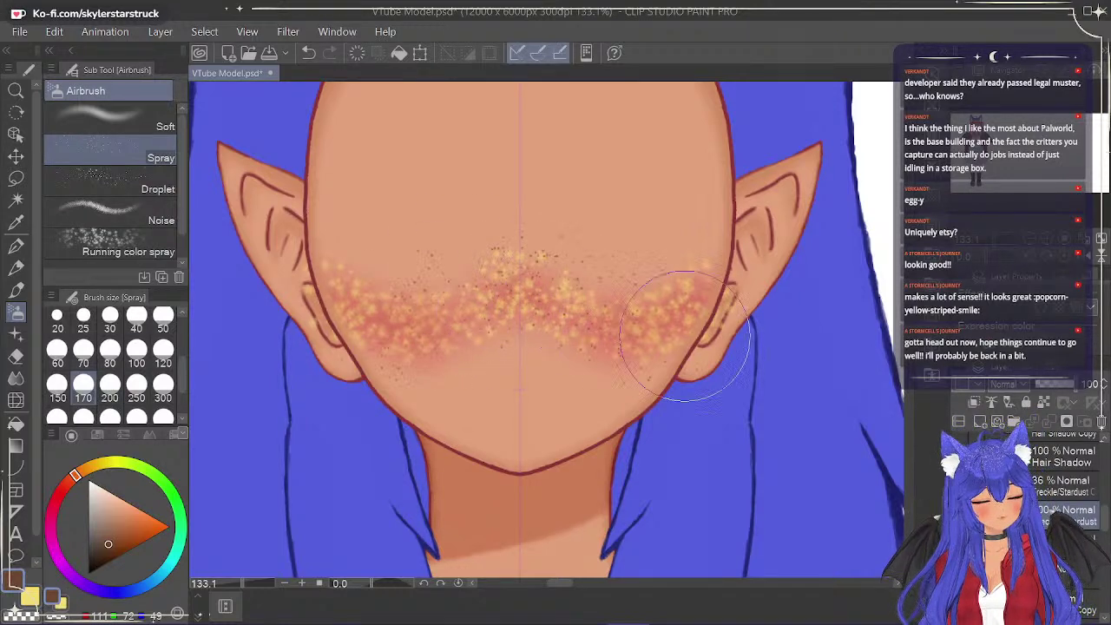
click(136, 383)
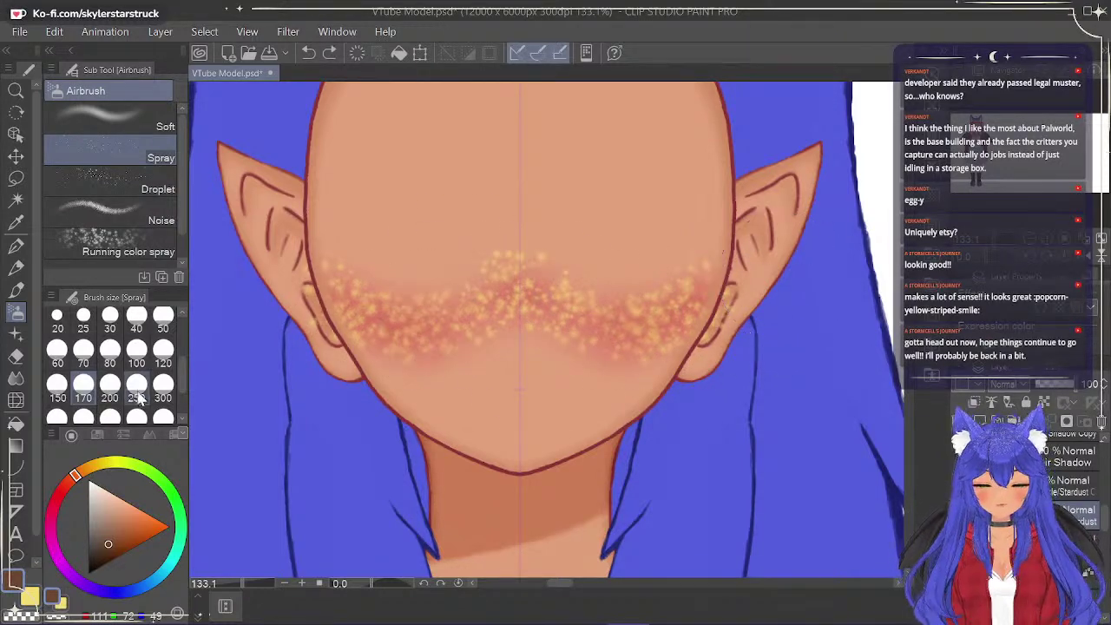
drag(433, 248, 755, 319)
key(ctrl+z)
drag(478, 295, 821, 343)
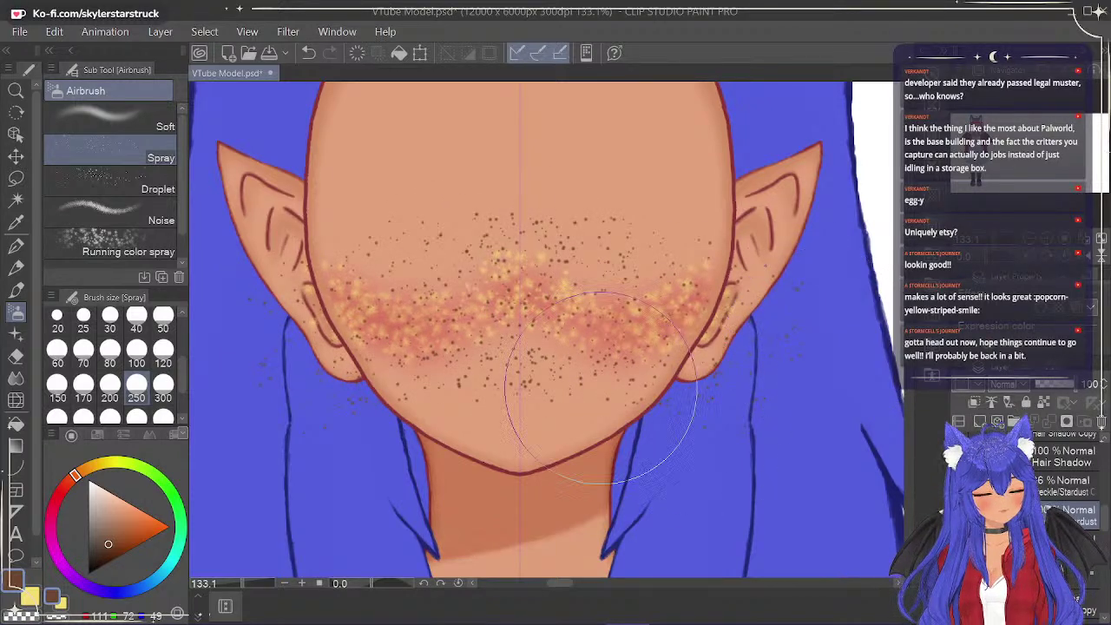
Erase stray freckles around the ears and lower face with the Hard eraser at size 120, and undo both the erasing and the freckles.
click(15, 356)
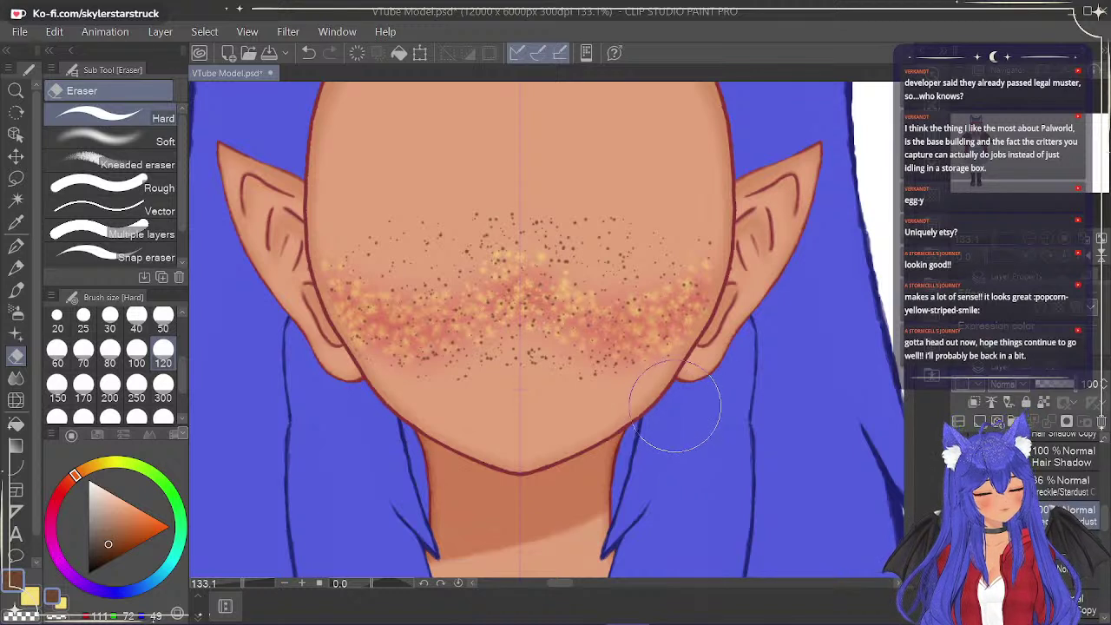
key(ctrl+z)
key(ctrl+z)
key(ctrl+z)
key(ctrl+z)
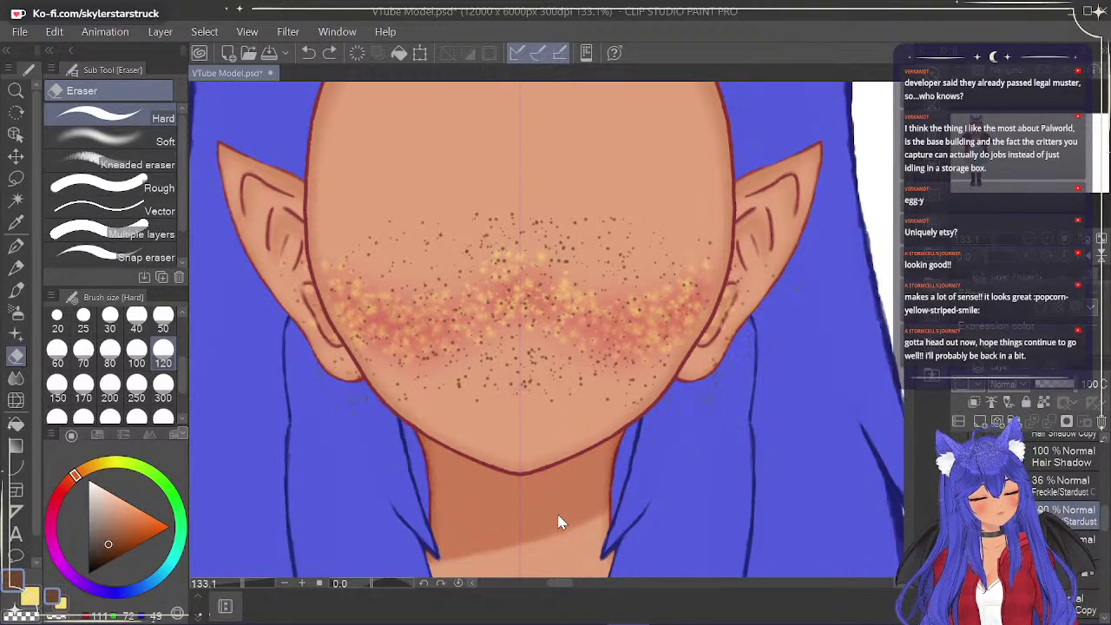
Lighten the main colour to brown RGB 174, 105, 65, try a Spray freckle pass over the stardust, and undo it.
drag(119, 538, 126, 527)
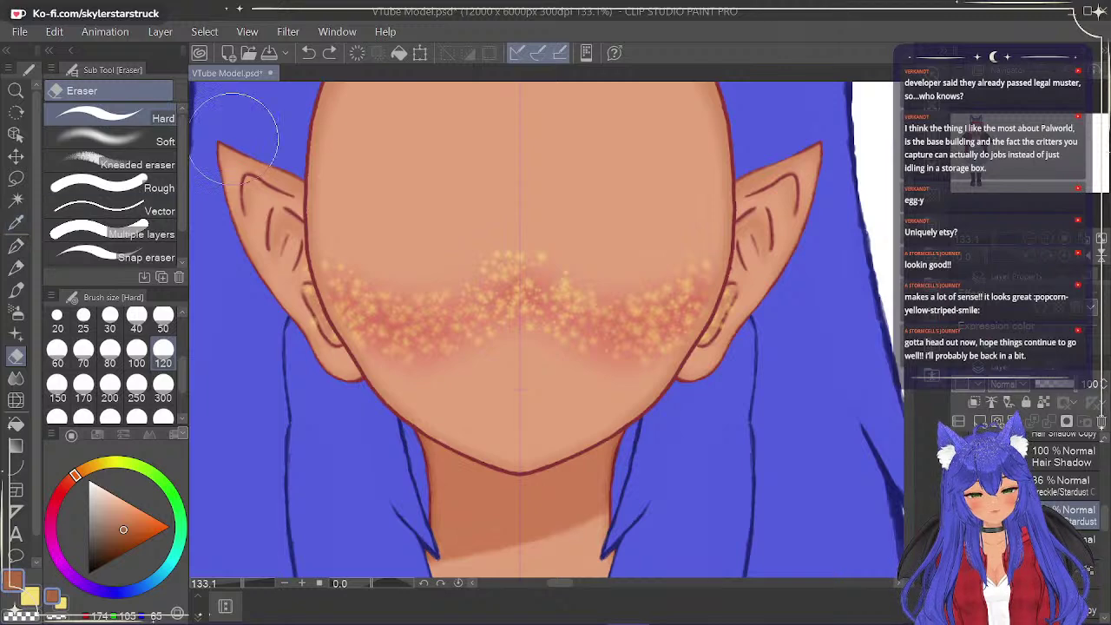
click(17, 313)
mouse_move(531, 294)
mouse_down()
mouse_move(669, 317)
mouse_move(690, 280)
mouse_up()
key(ctrl+z)
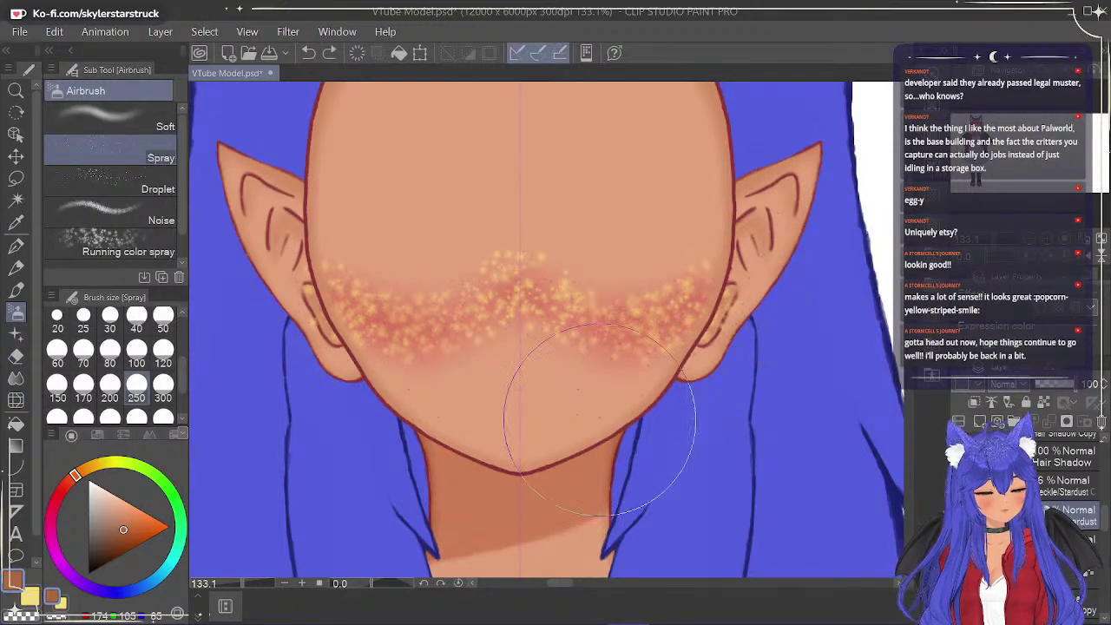
Try a Spray freckle pass over the stardust in brown RGB 148, 86, 50, and undo it.
click(123, 533)
mouse_move(381, 260)
mouse_down()
mouse_move(434, 231)
mouse_move(686, 347)
mouse_move(720, 260)
mouse_up()
key(ctrl+z)
Sample dark red (RGB 140, 52, 55) from the chin outline and spray freckles across the nose and cheeks at size 250, redoing the first pass.
click(16, 224)
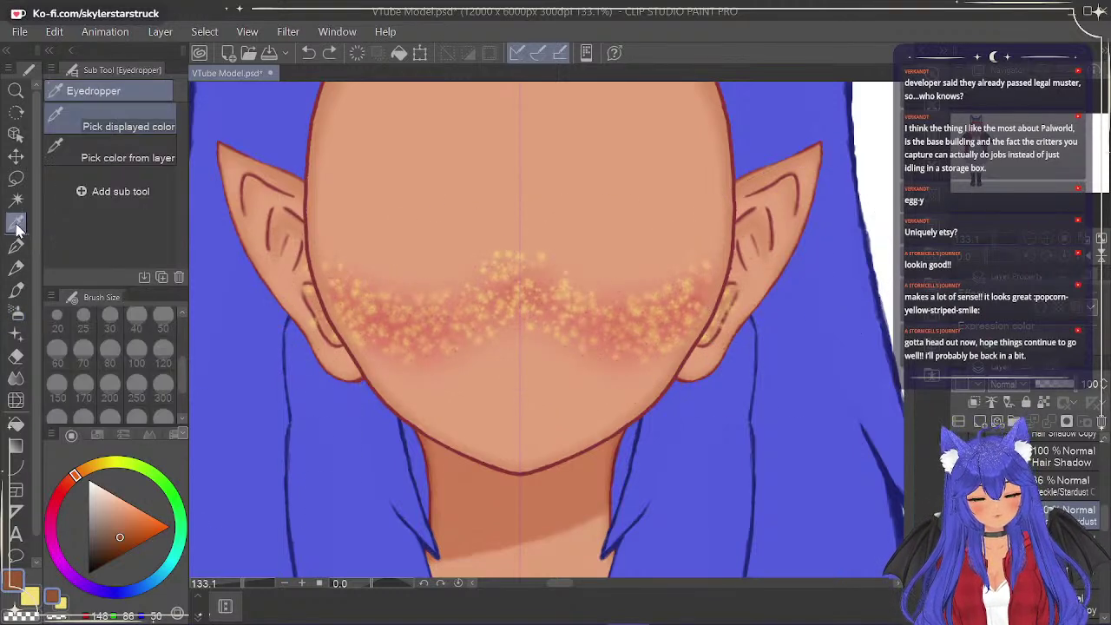
click(547, 463)
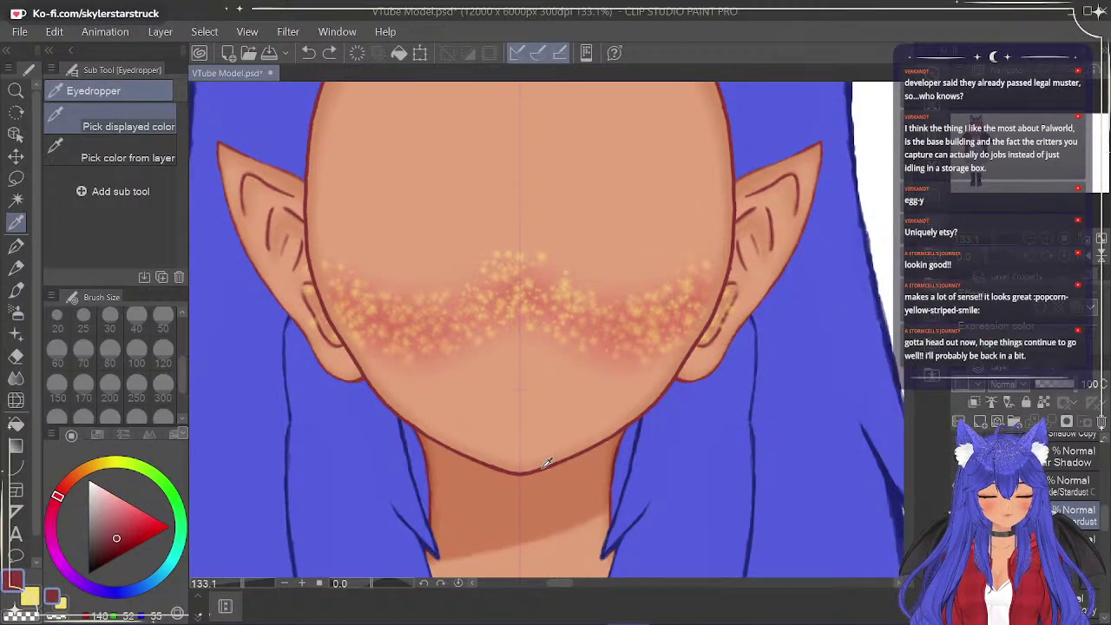
click(16, 250)
click(18, 315)
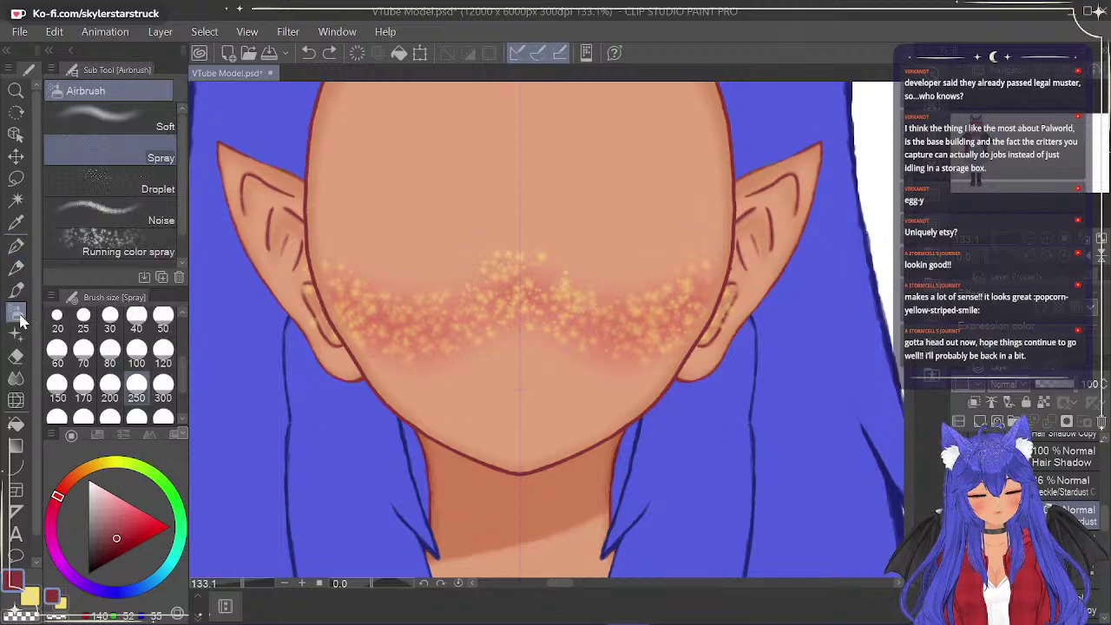
drag(524, 308, 669, 299)
key(ctrl+z)
drag(512, 272, 737, 313)
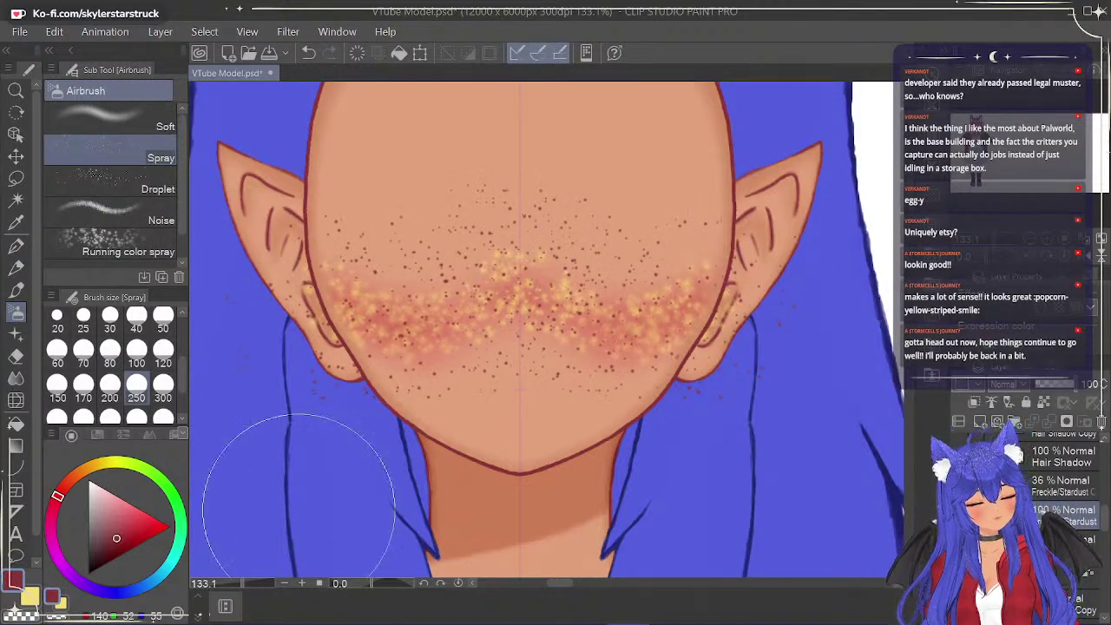
Erase the stray freckles on the ears and around the stardust band with the Hard eraser, reducing its size from 120 to 50 and 17.
click(16, 377)
click(15, 423)
click(16, 356)
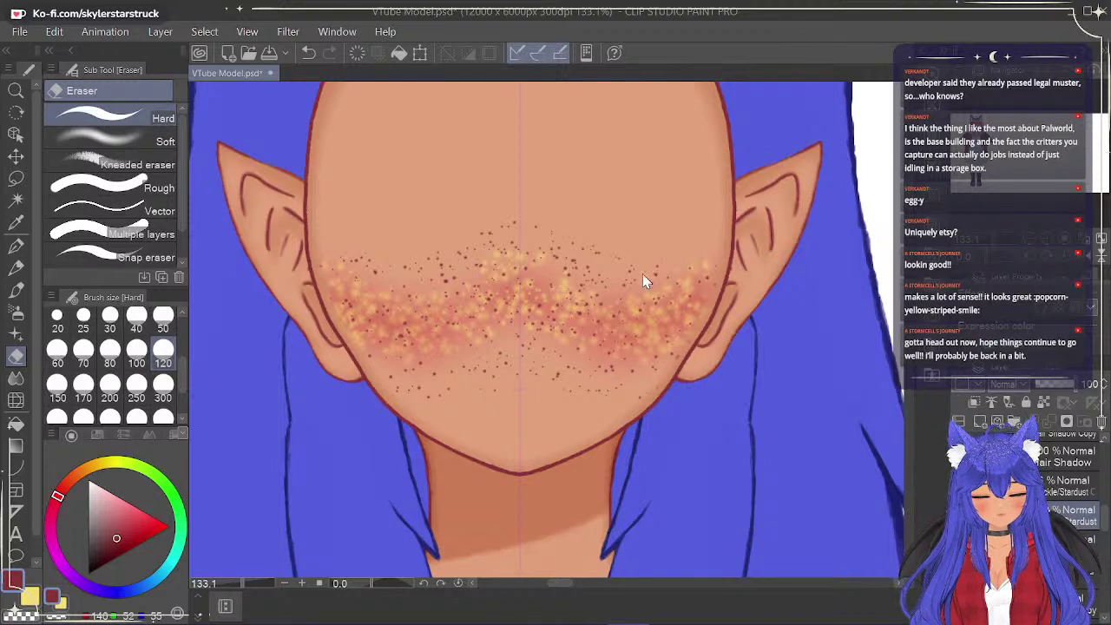
click(163, 319)
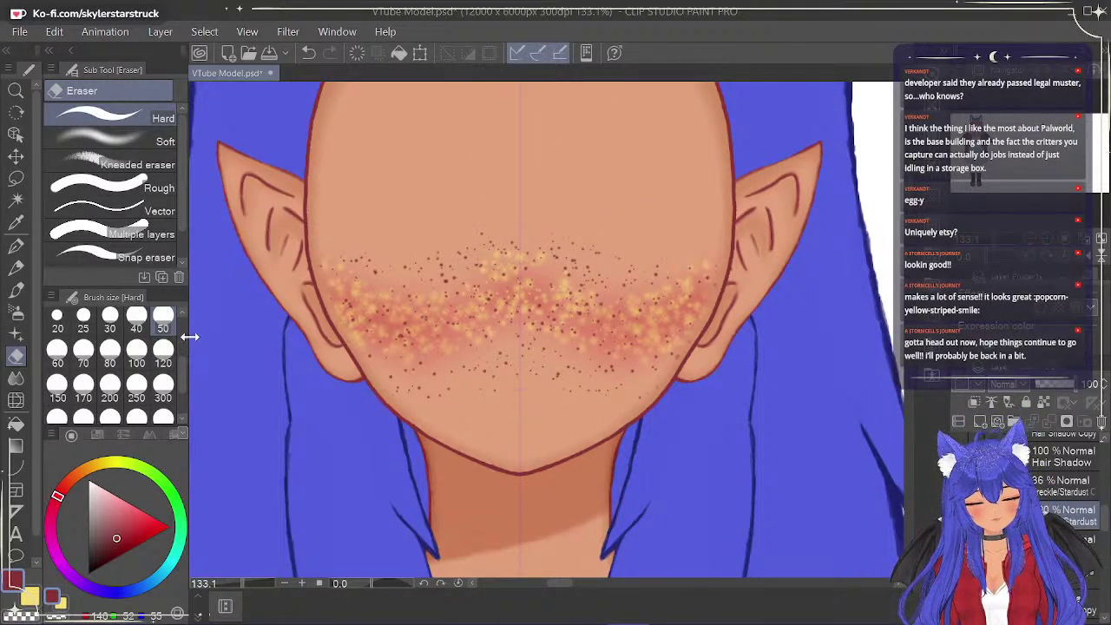
scroll(130, 365, up, 2)
click(164, 327)
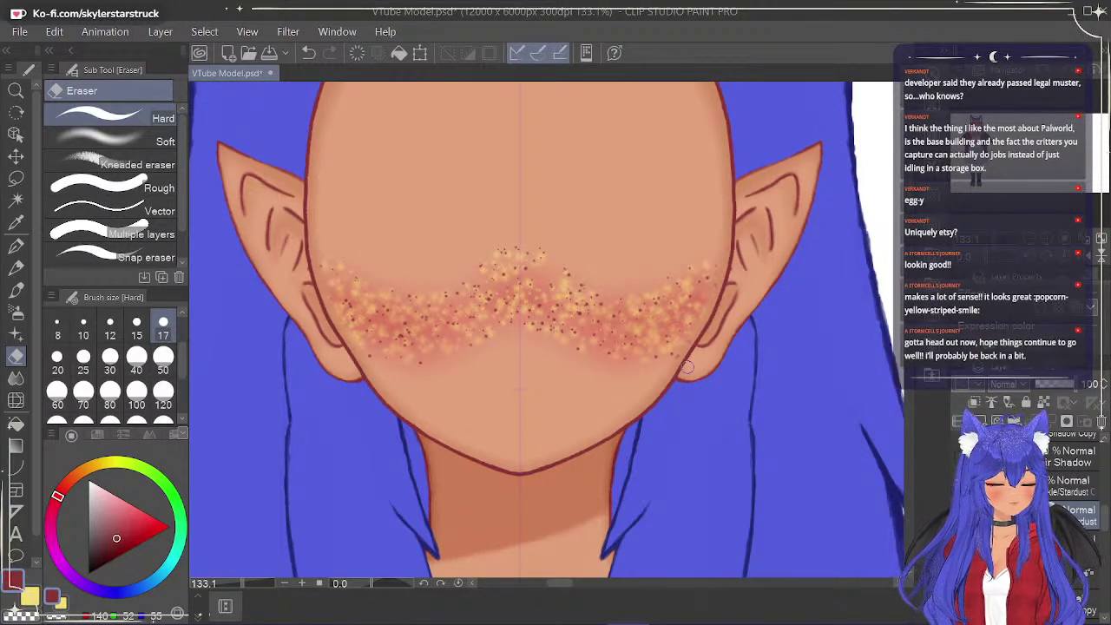
Lower the freckle and stardust layer's opacity, trying 63% and settling on 75%.
drag(1065, 388, 1064, 386)
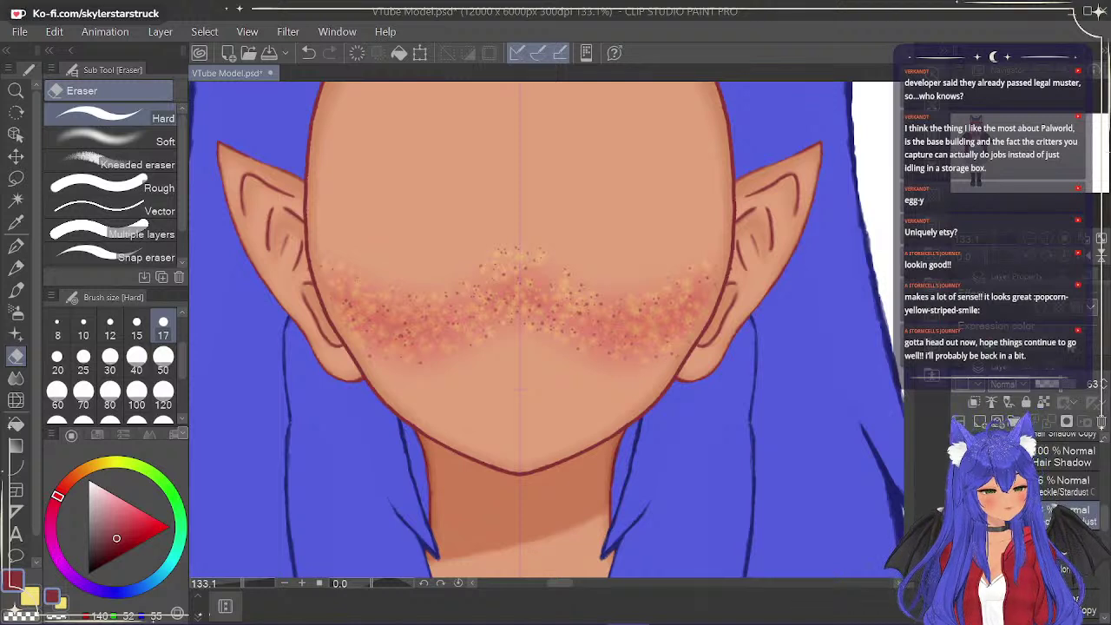
click(1093, 384)
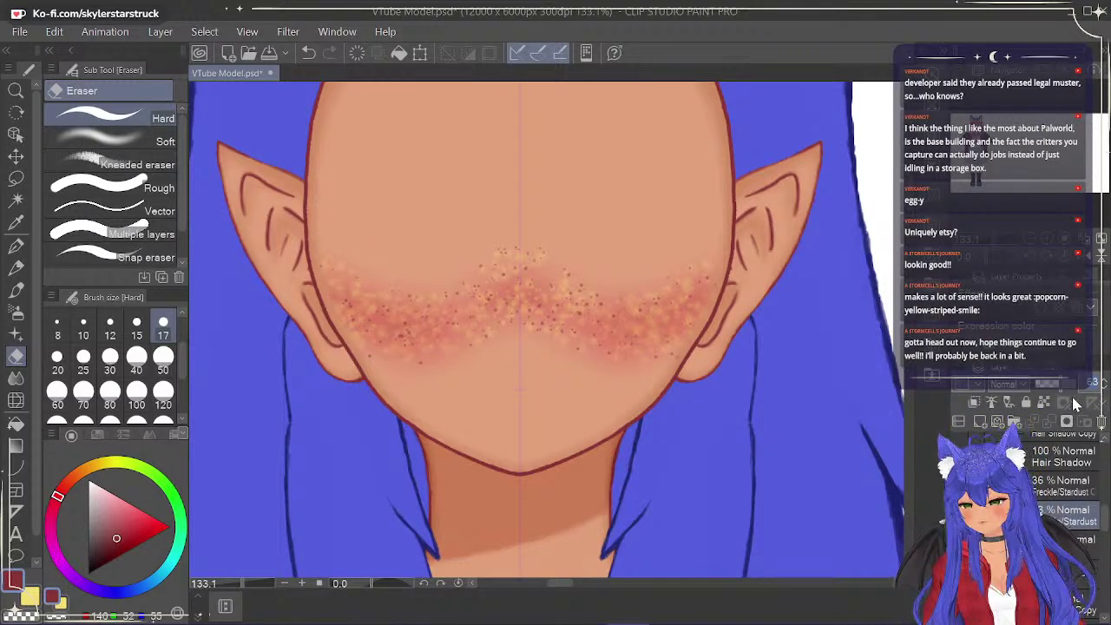
text(7)
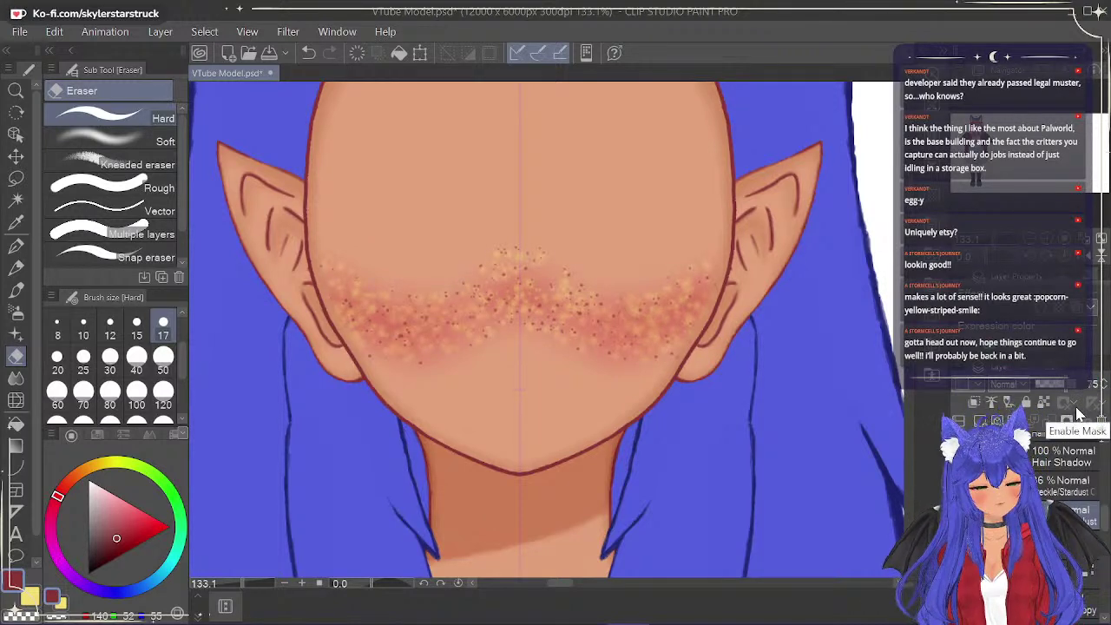
Try Overlay, Soft light, Hard light, Linear light, Vivid light and Pin light blending on the freckle and stardust layer, restoring its opacity to 100%.
scroll(731, 262, down, 4)
scroll(729, 260, up, 3)
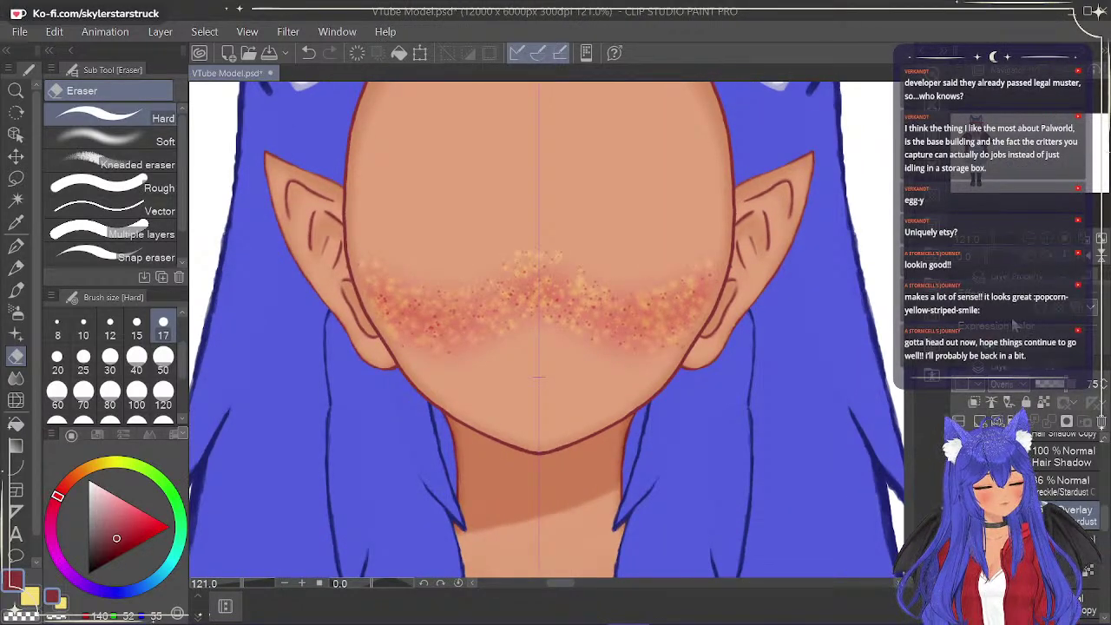
click(1011, 384)
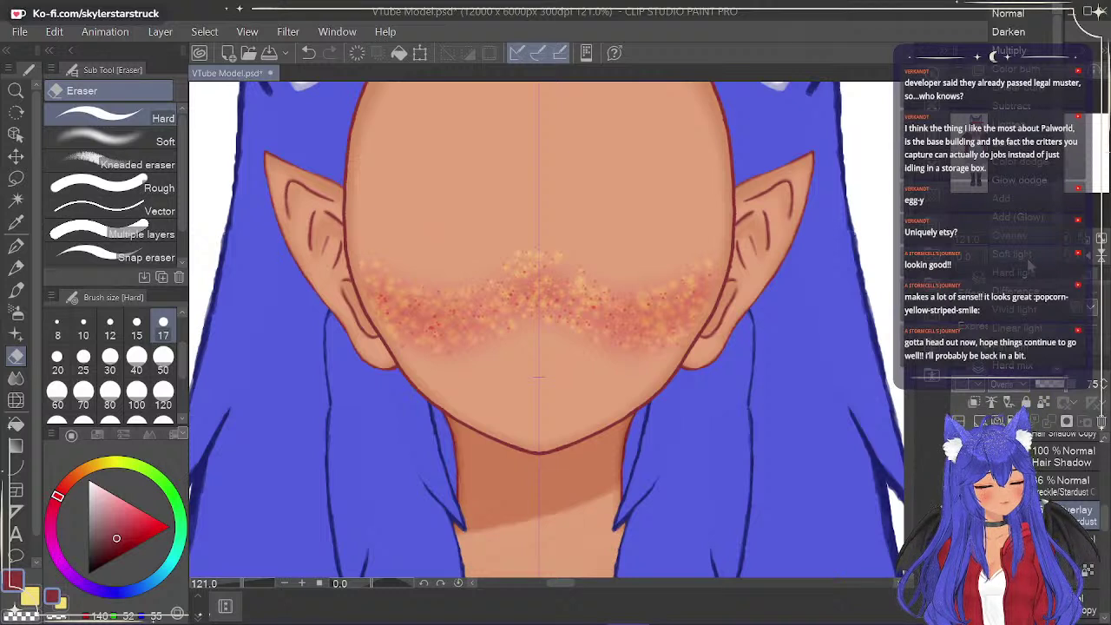
click(1033, 254)
click(1020, 387)
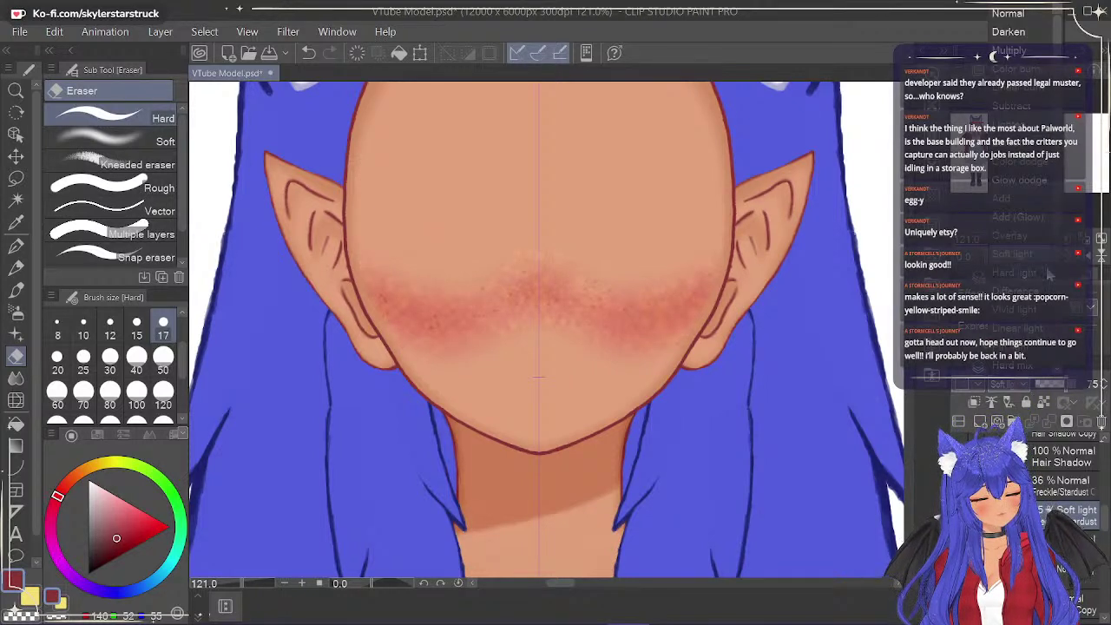
click(1040, 276)
click(1017, 387)
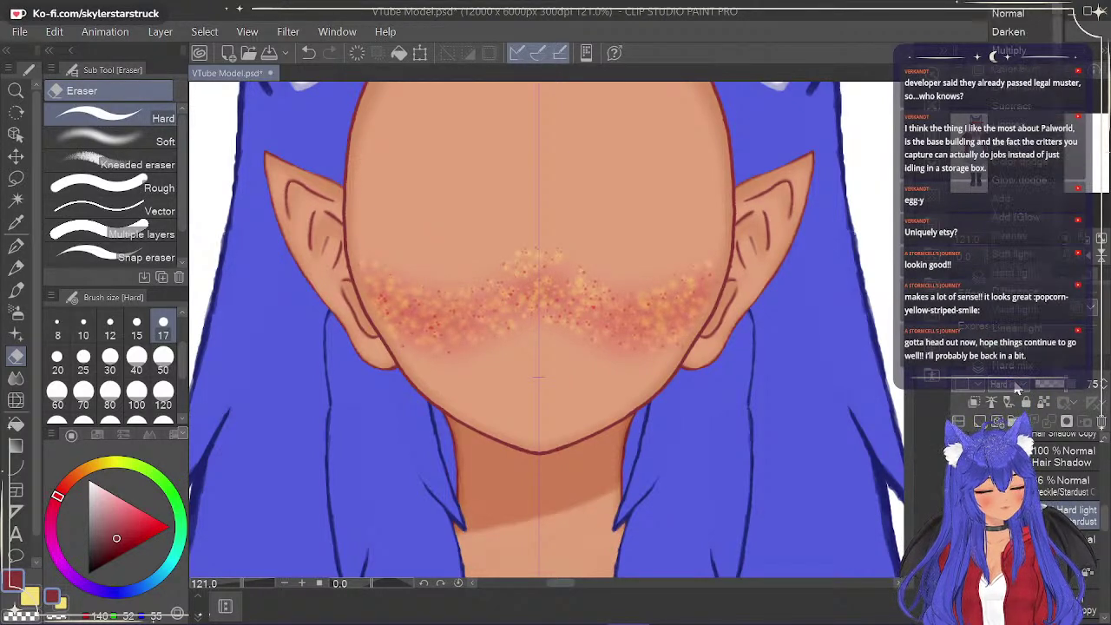
click(1035, 330)
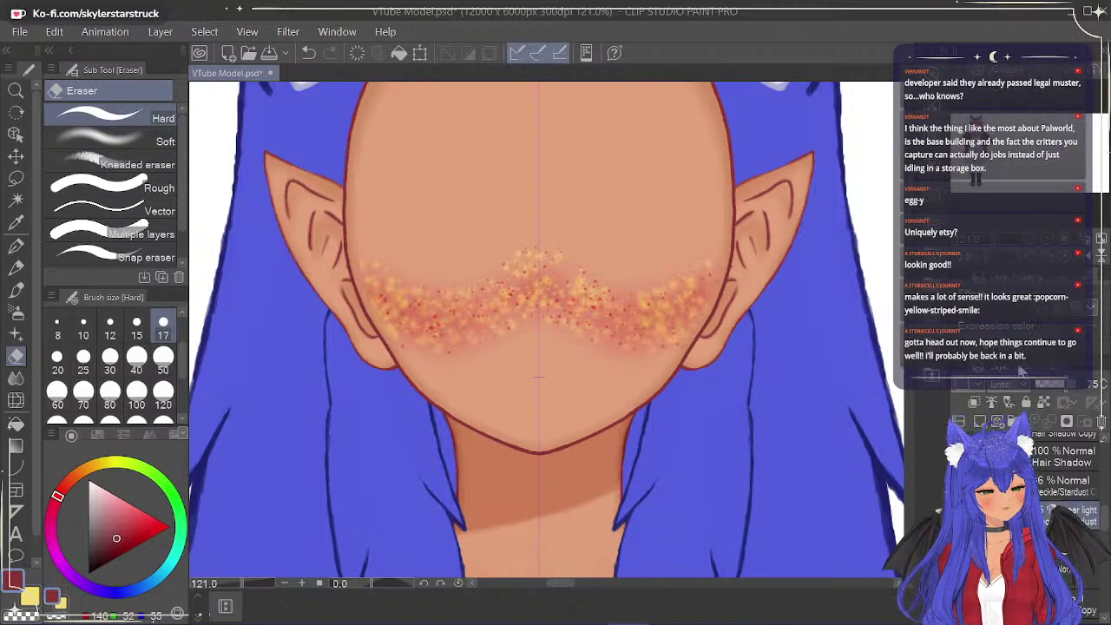
click(1027, 384)
click(1030, 314)
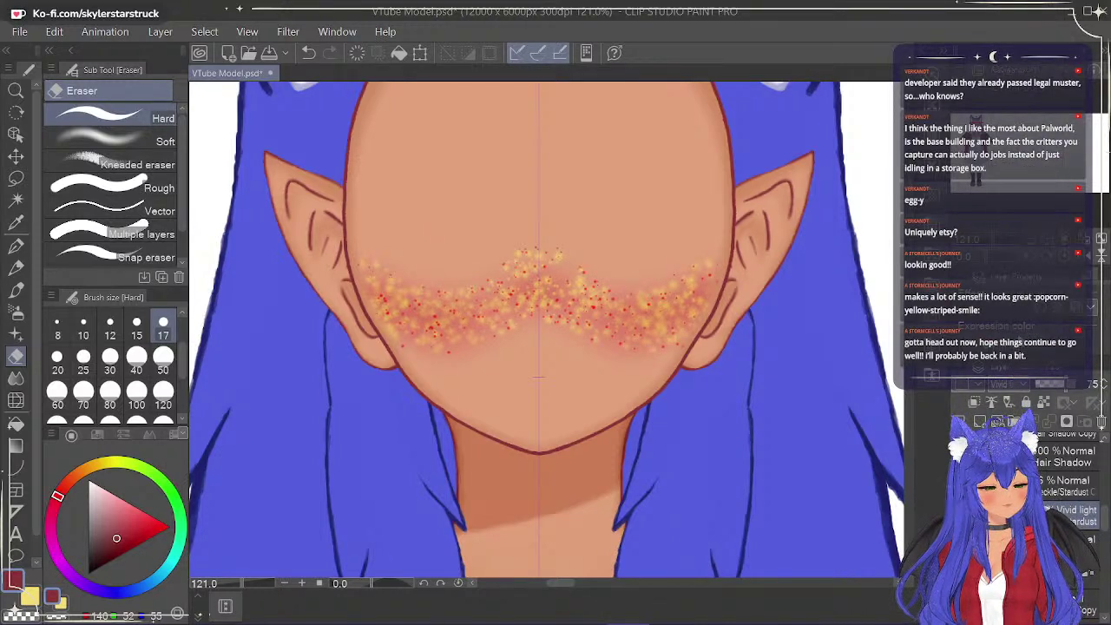
click(1025, 385)
click(1038, 346)
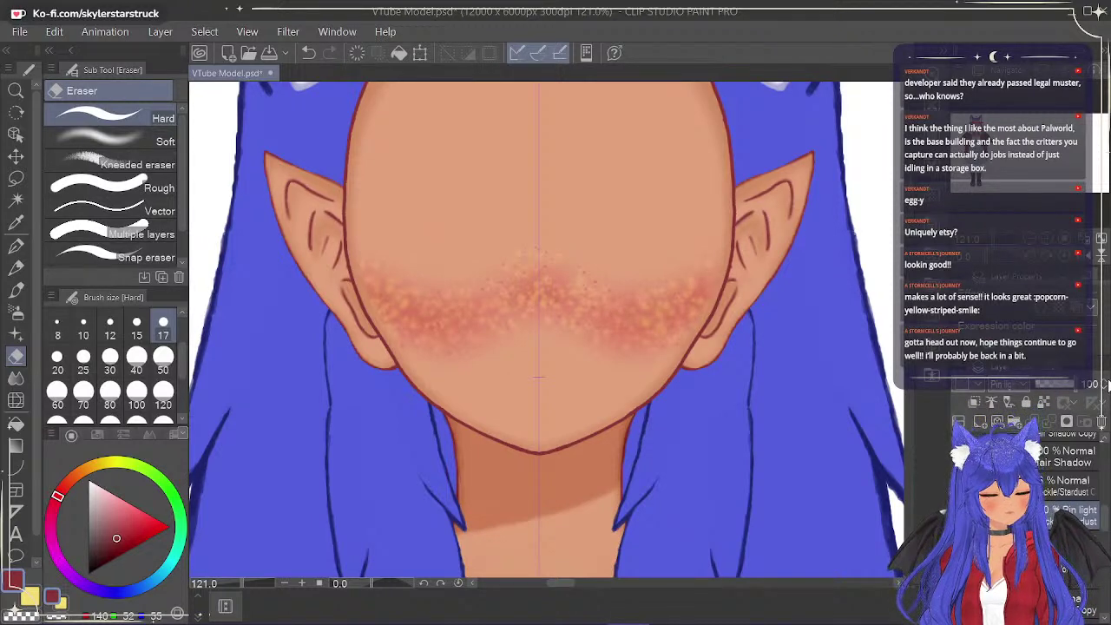
scroll(750, 261, down, 2)
scroll(749, 260, up, 2)
Try the Hard mix, Add, Screen and Lighten blending modes on the freckle and stardust layer.
click(1025, 388)
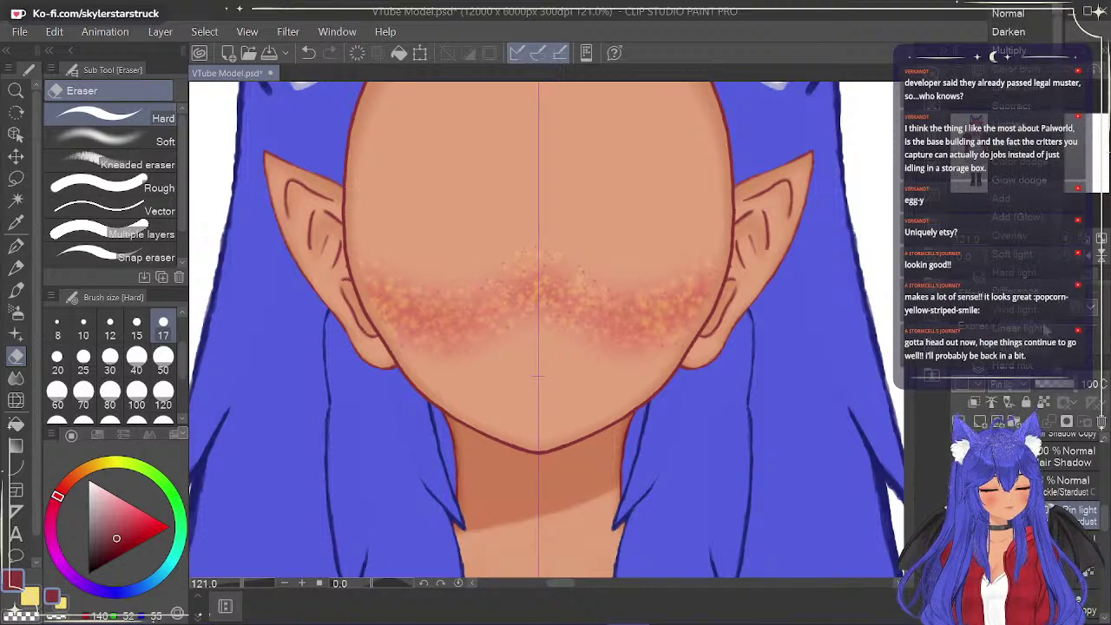
click(1028, 368)
click(1026, 388)
click(1033, 236)
click(1025, 388)
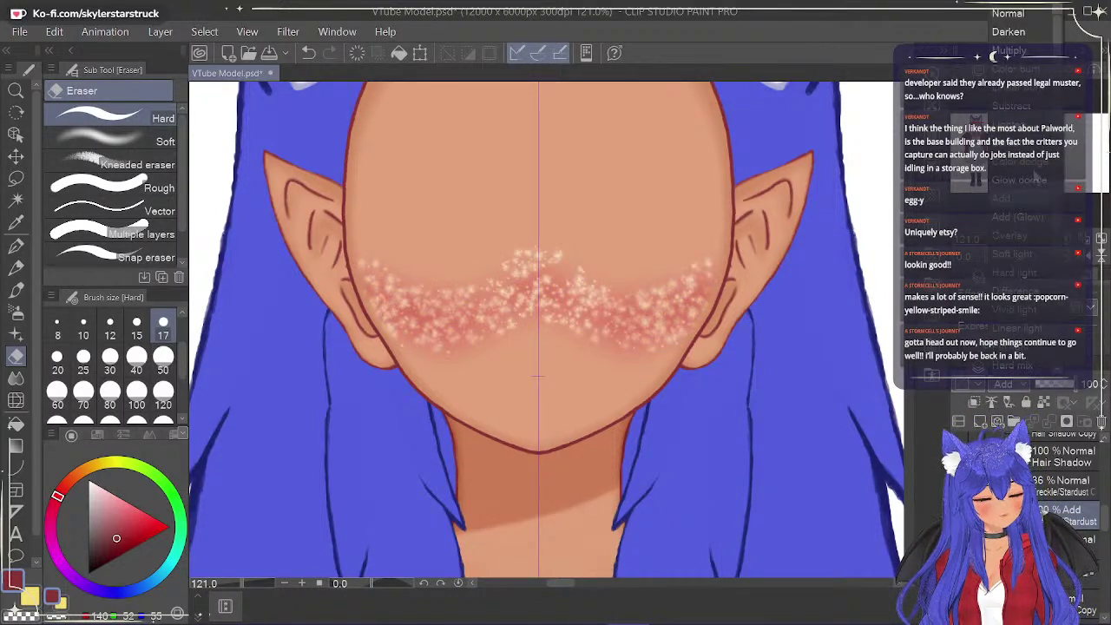
click(1023, 144)
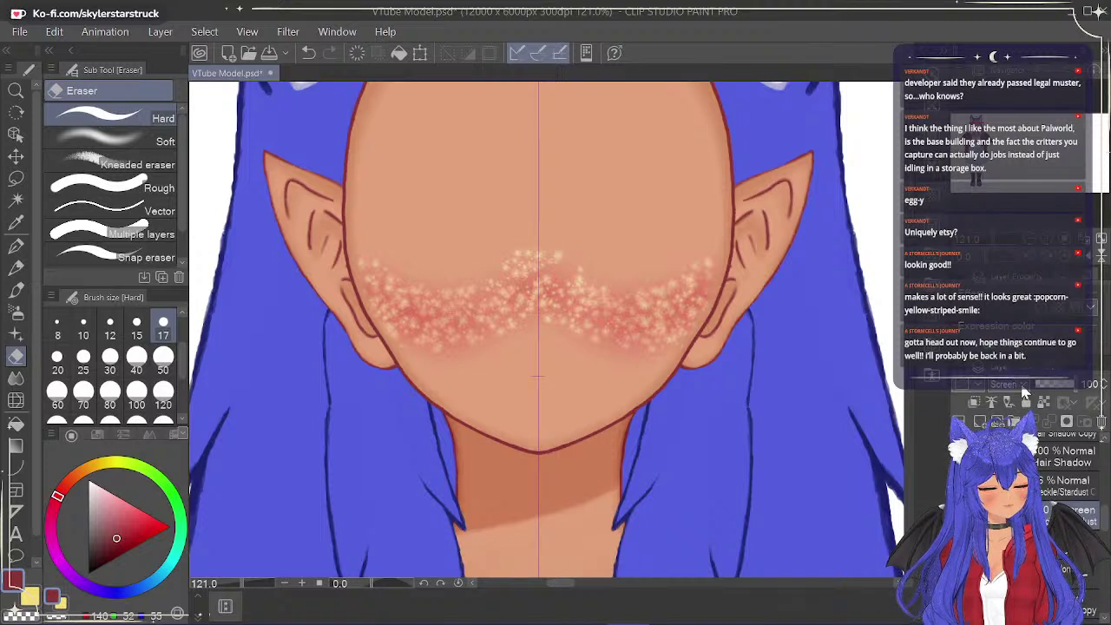
click(1022, 386)
click(1029, 126)
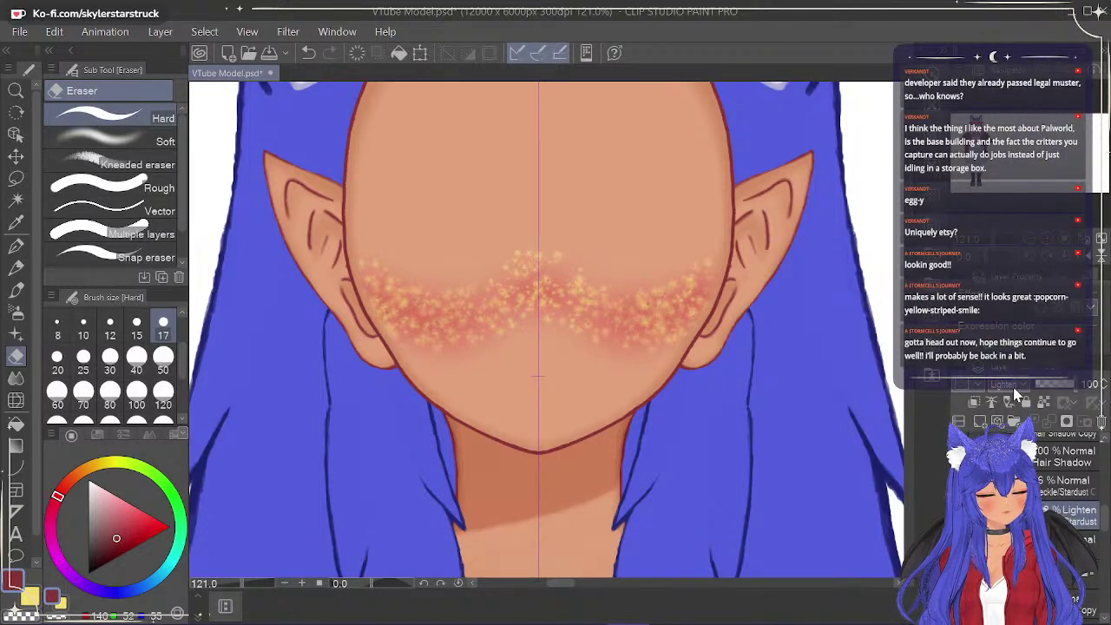
Try the Color dodge, Linear burn, Color burn and Multiply blending modes on the freckle and stardust layer.
click(1013, 387)
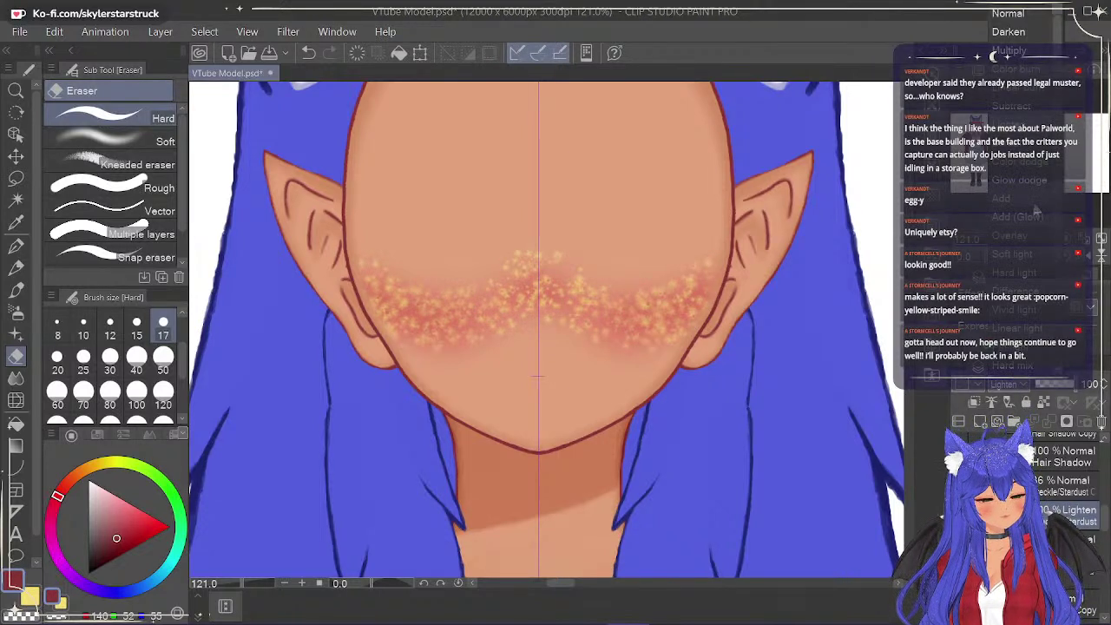
click(1037, 163)
click(1022, 386)
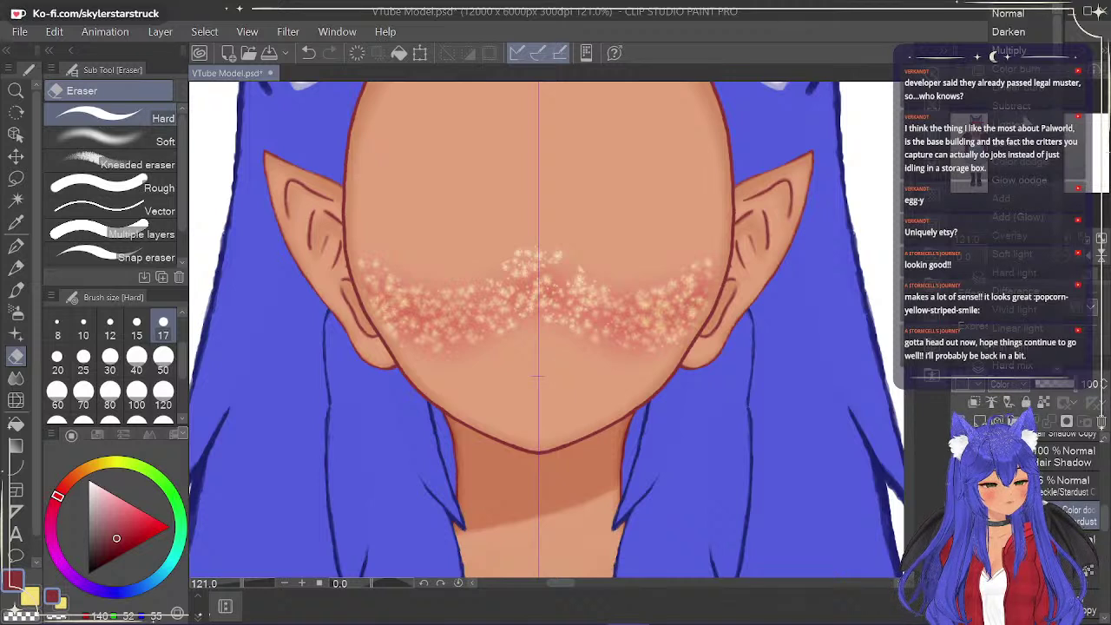
click(1024, 104)
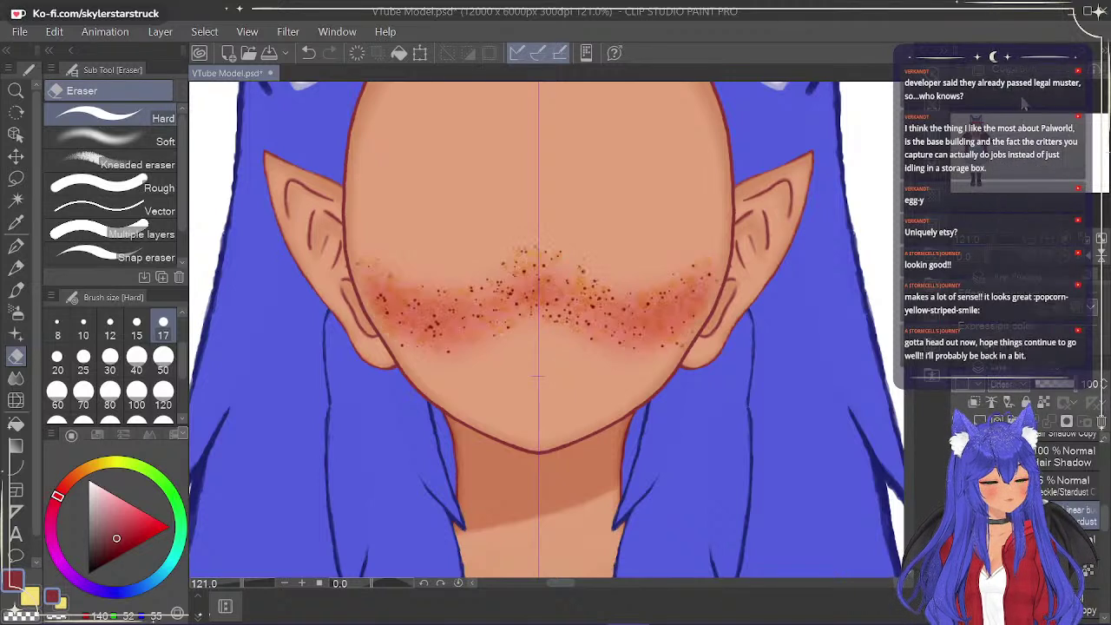
click(1023, 387)
click(1028, 69)
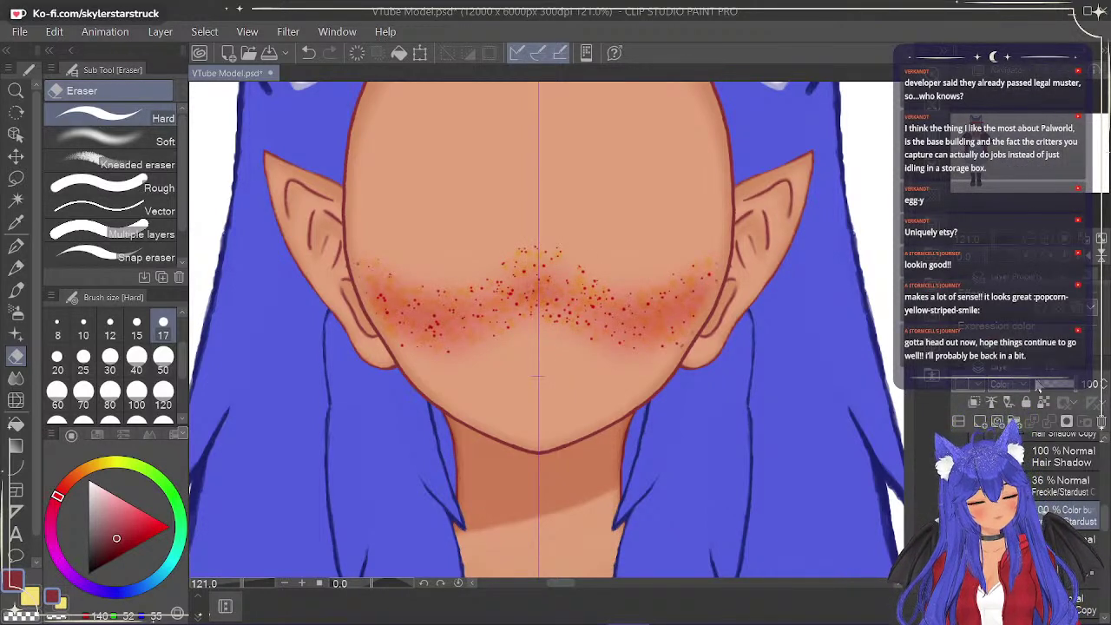
click(1022, 385)
click(1009, 50)
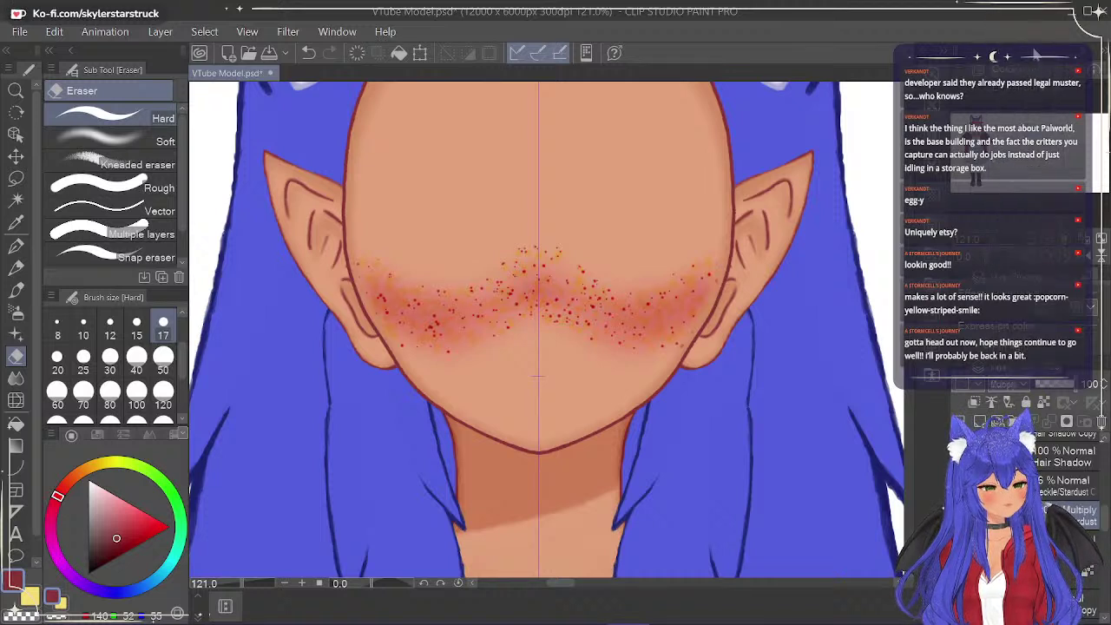
Compare the Darken, Normal, Soft light and Hard light blending modes on the freckle and stardust layer.
click(1027, 387)
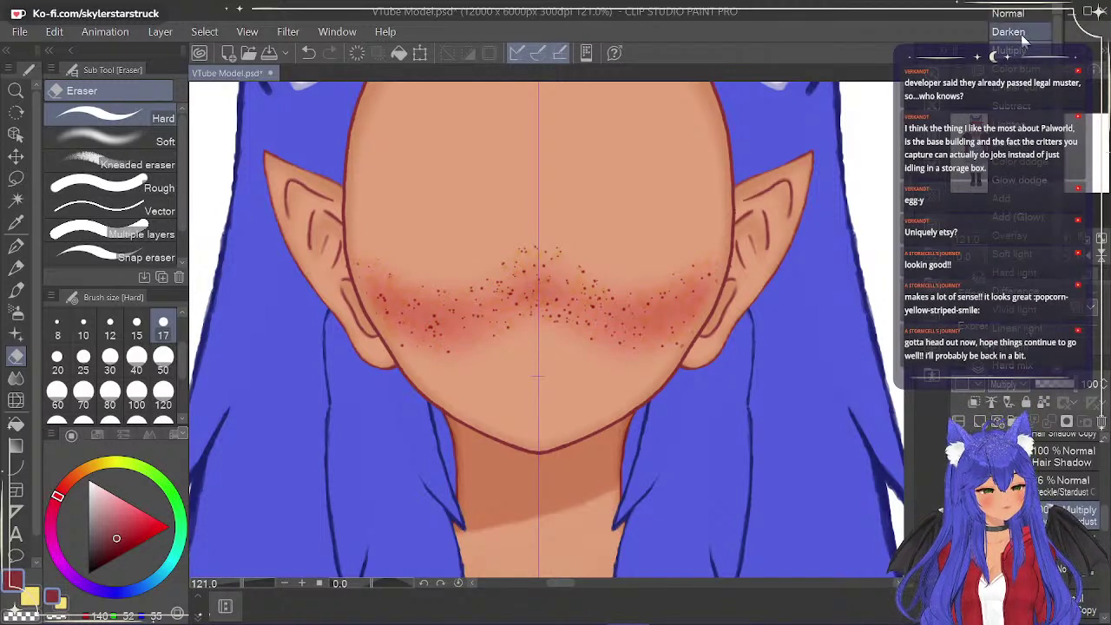
click(1016, 36)
click(1027, 386)
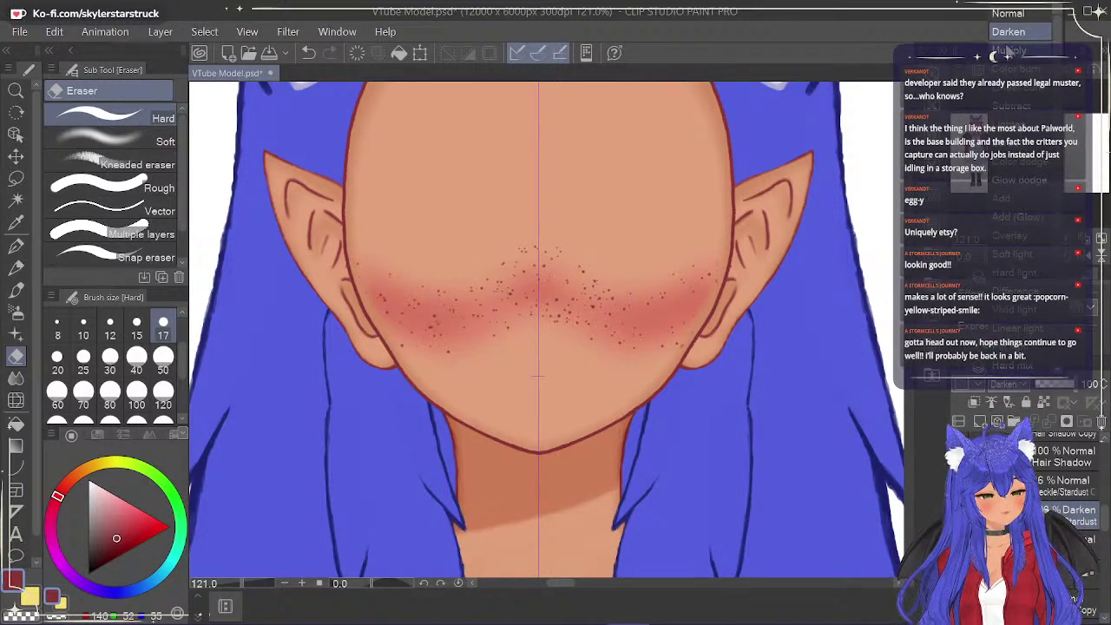
click(1023, 24)
click(1026, 386)
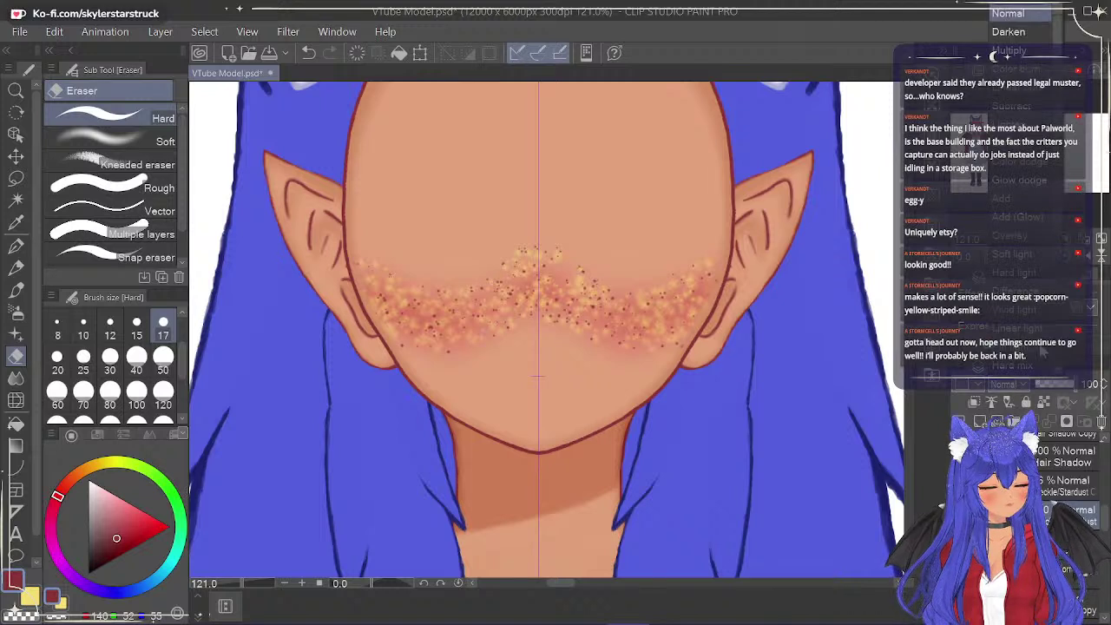
click(1031, 257)
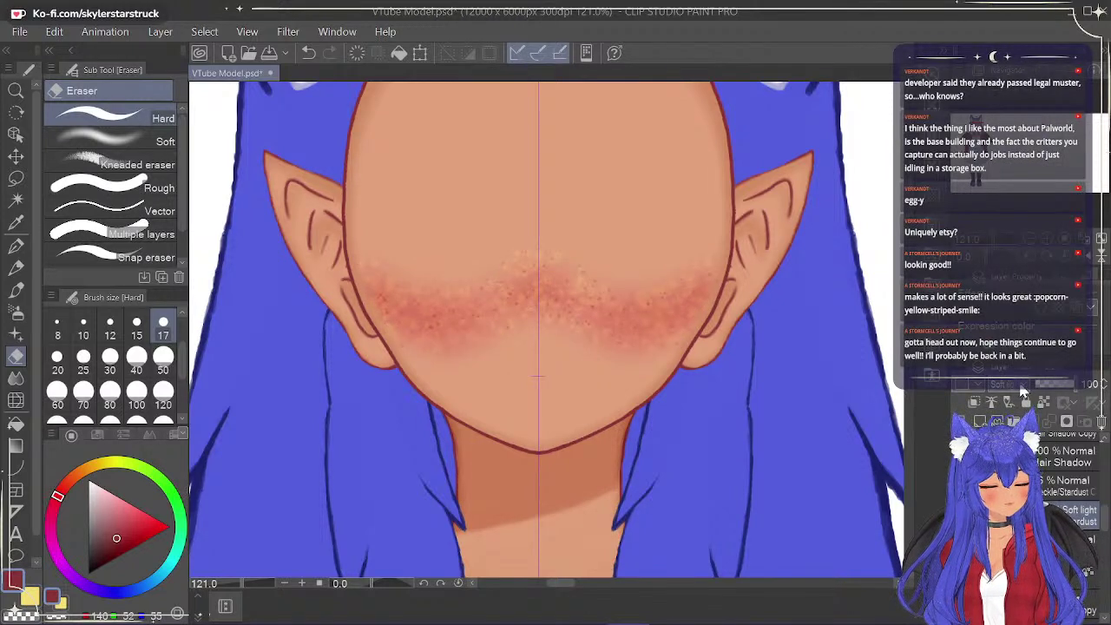
click(1027, 376)
click(1028, 371)
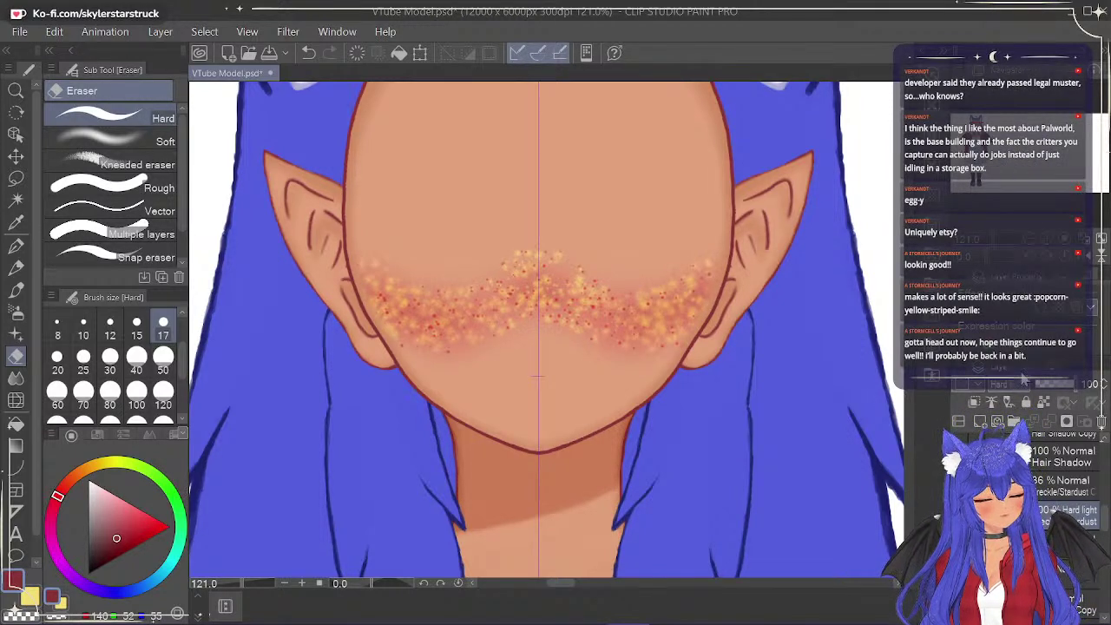
Try the Difference, Hard mix and Exclusion blending modes on the freckle and stardust layer.
click(1027, 386)
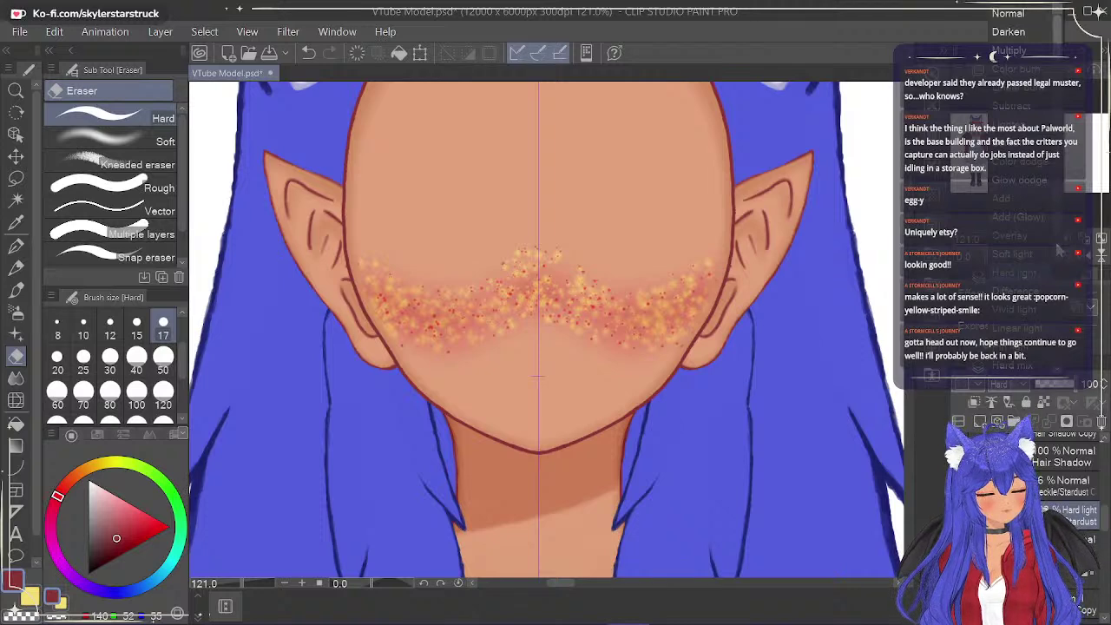
click(1029, 254)
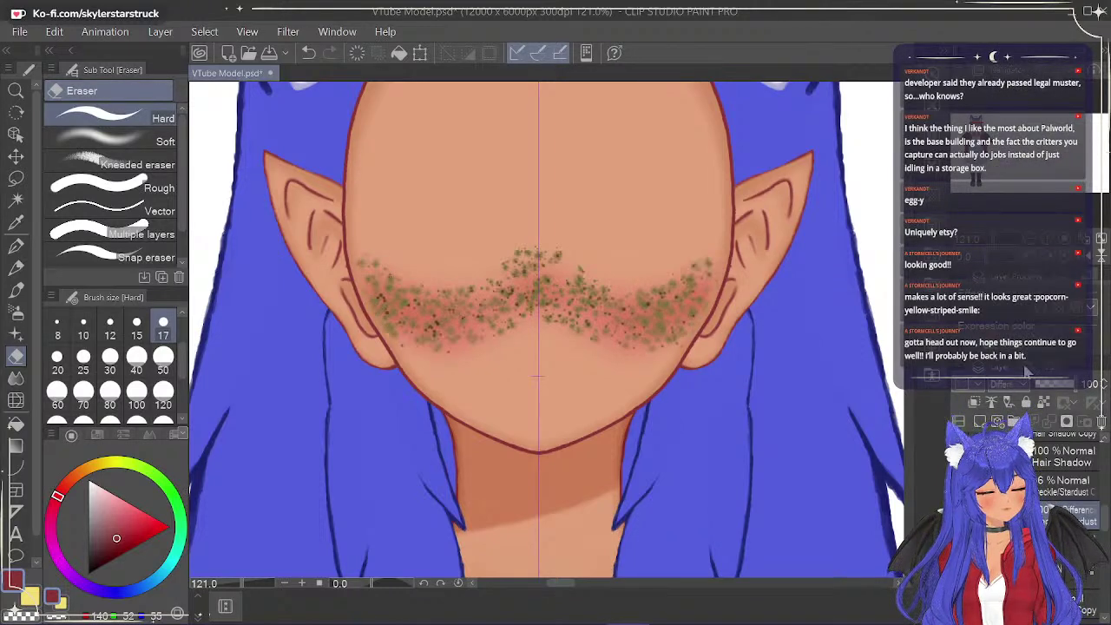
click(1024, 386)
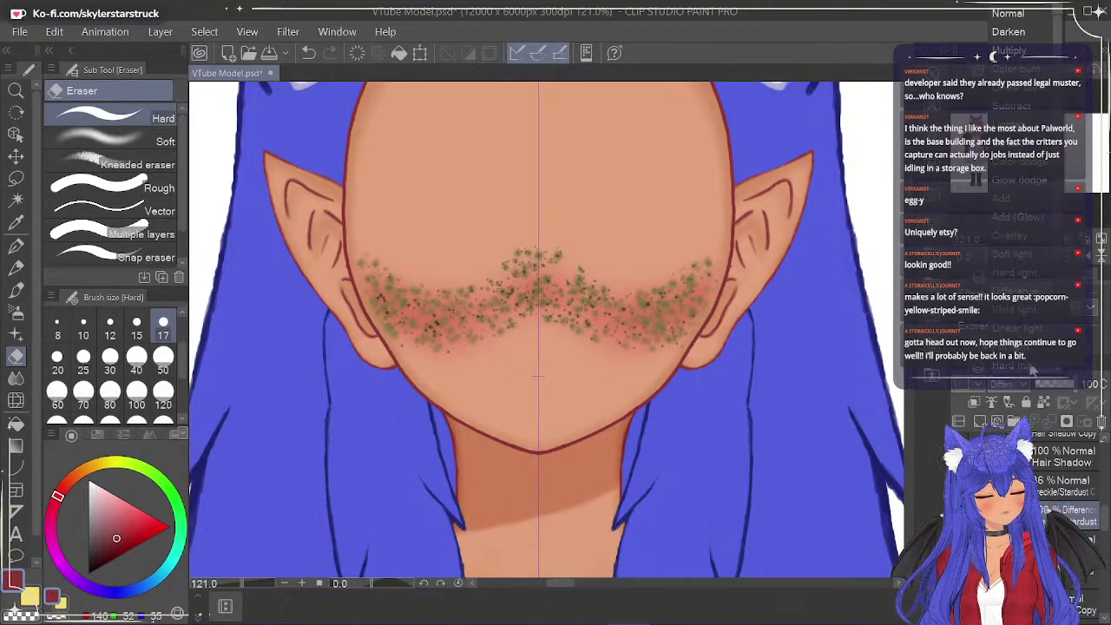
click(1033, 366)
click(1026, 387)
scroll(1042, 286, down, 3)
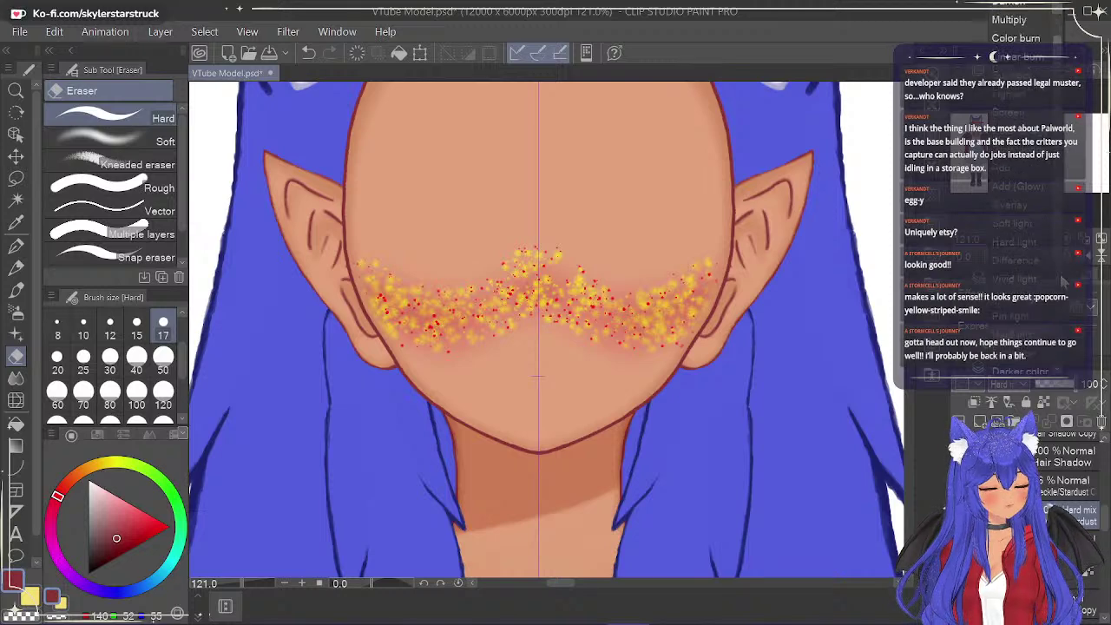
click(1044, 275)
Try the Darker color and Lighter color blending modes on the freckle and stardust layer.
click(1020, 387)
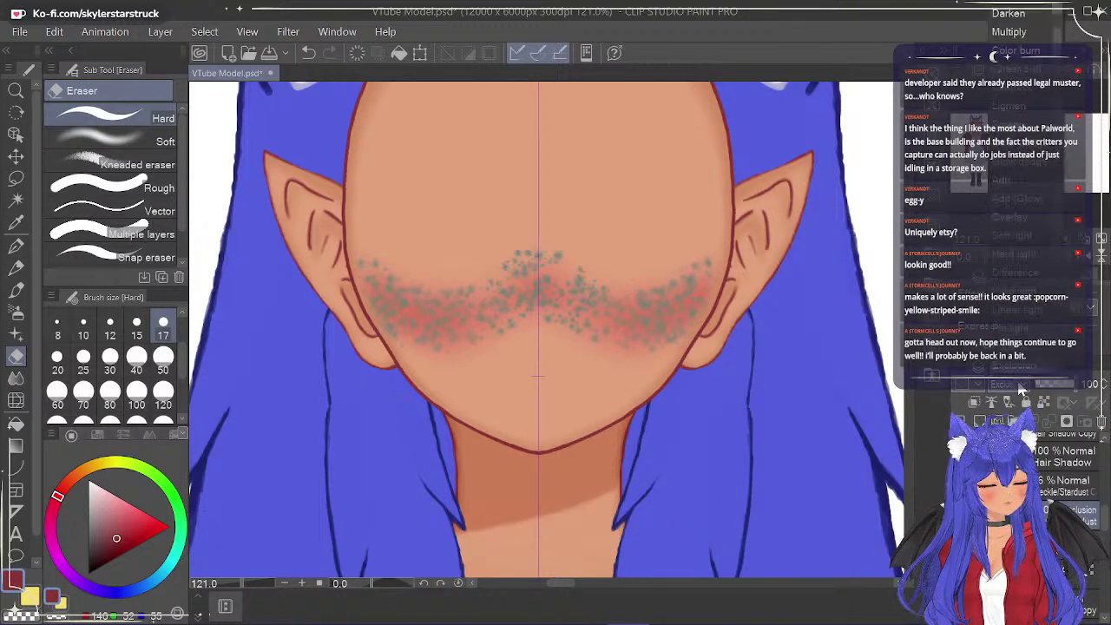
scroll(1054, 273, down, 3)
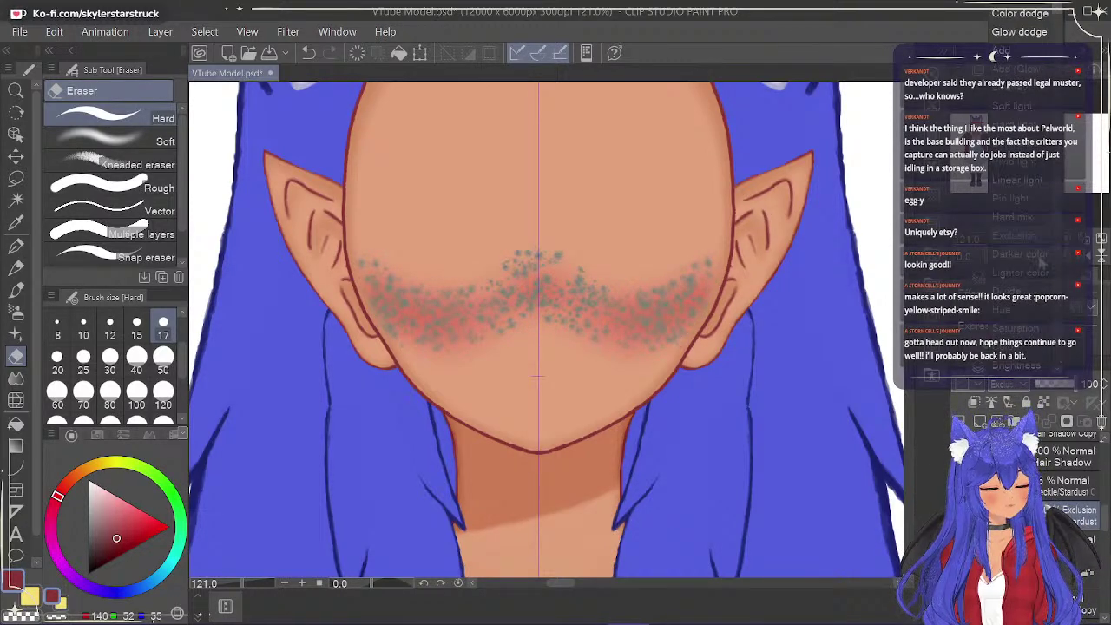
click(1046, 282)
click(1022, 388)
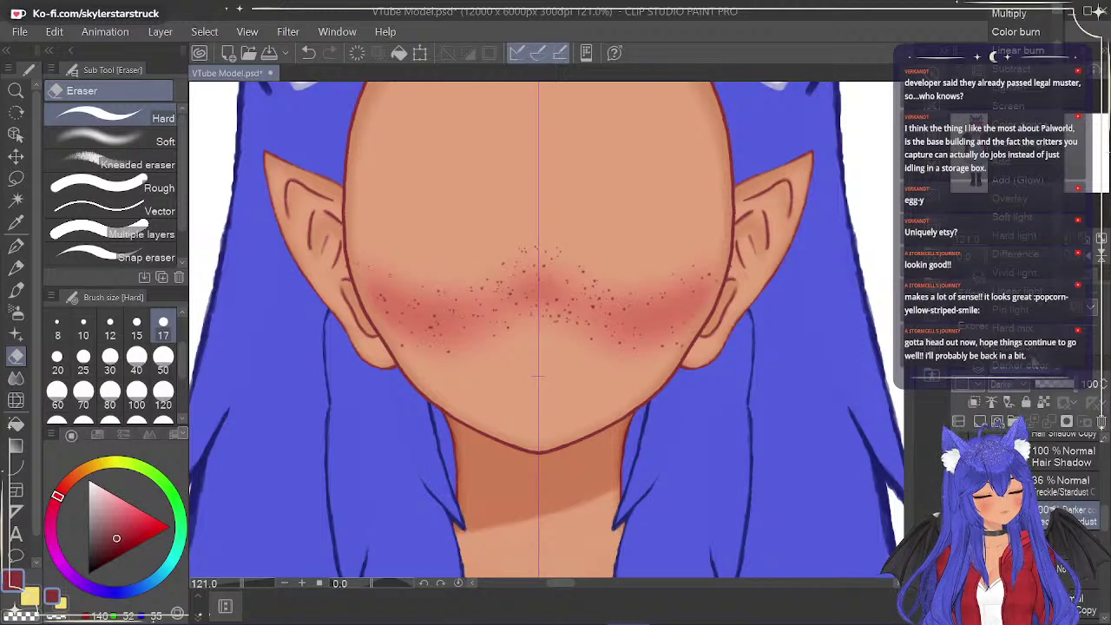
scroll(1059, 316, down, 2)
click(1033, 344)
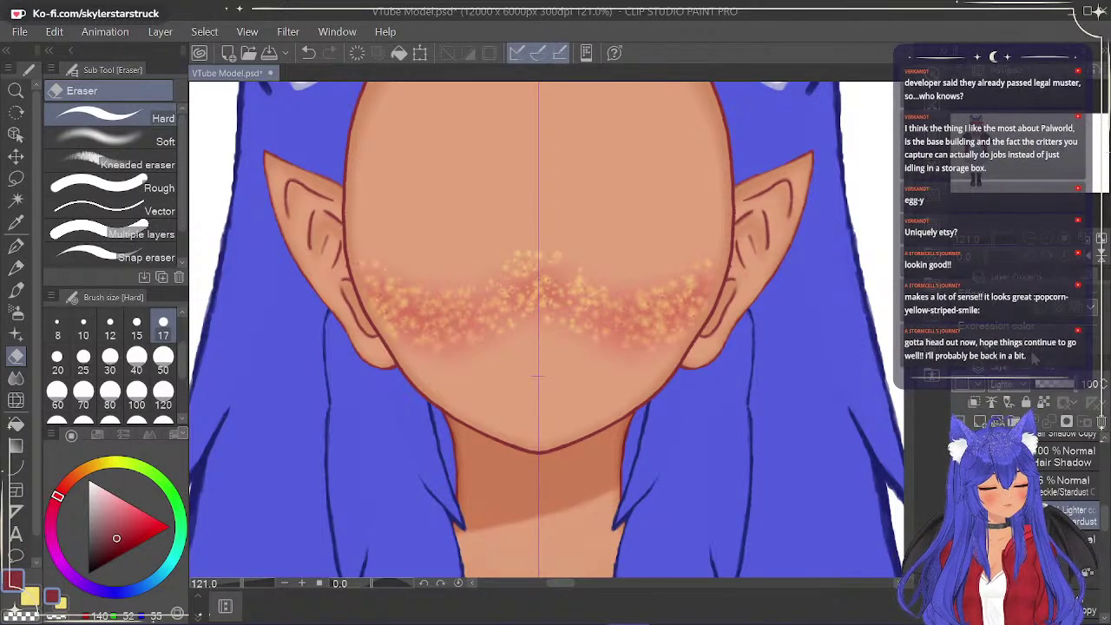
Try the Hue and Saturation blending modes on the freckle and stardust layer.
click(1015, 388)
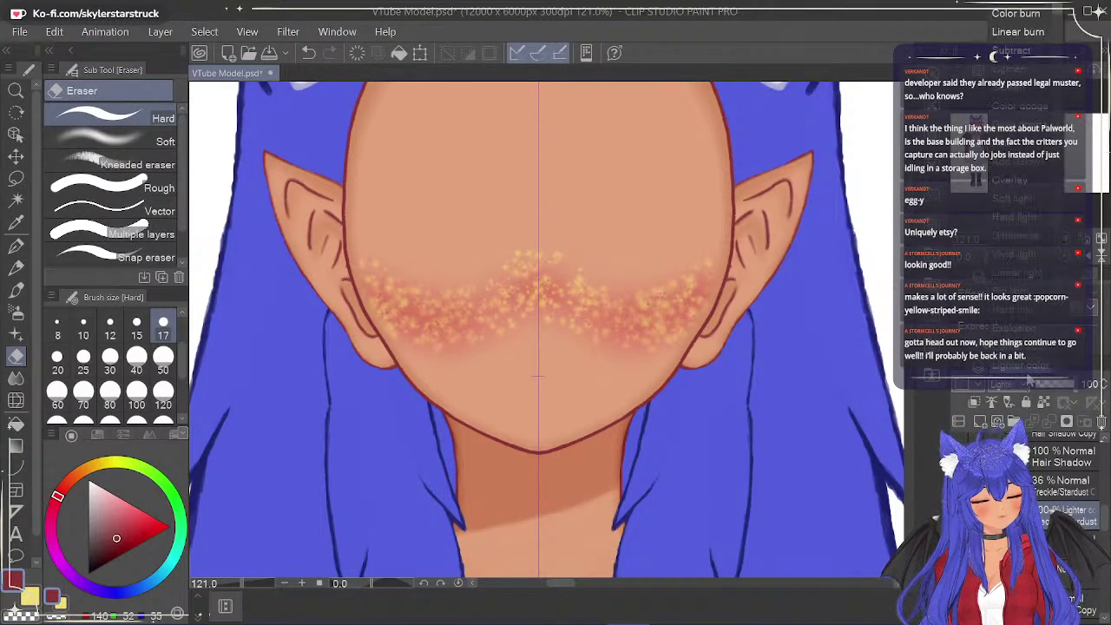
scroll(1058, 307, down, 3)
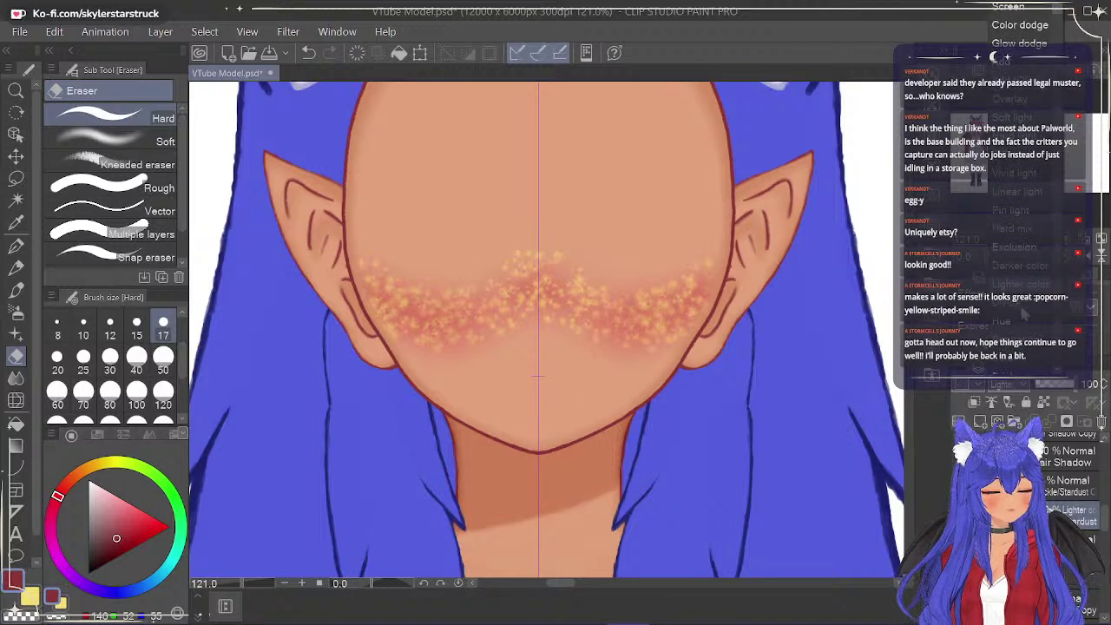
click(1028, 310)
click(1022, 386)
click(1049, 333)
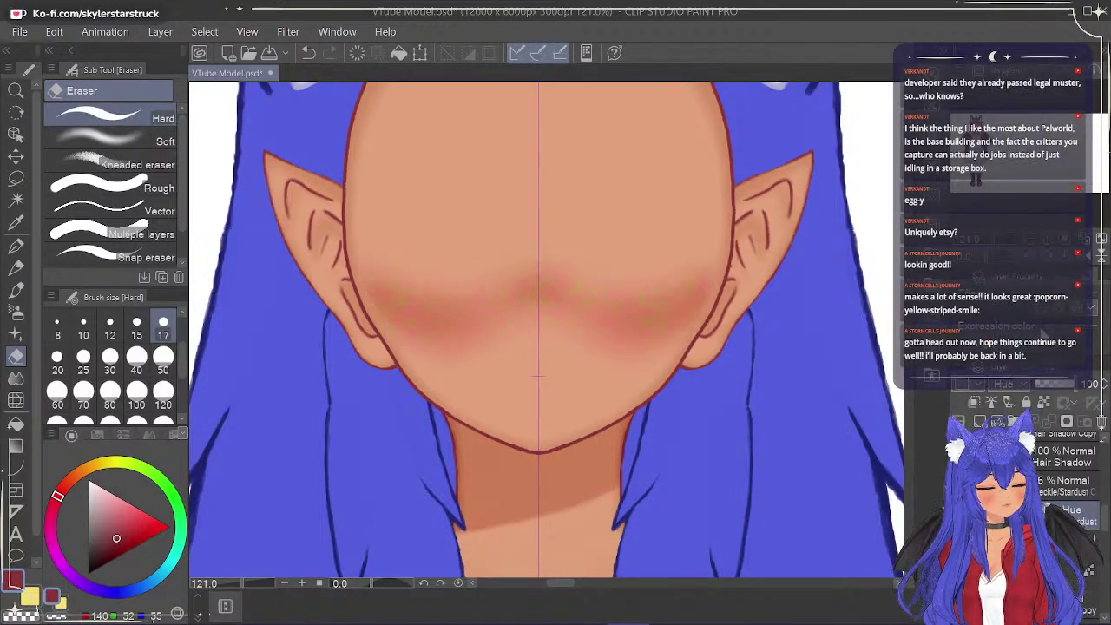
click(1019, 388)
scroll(1048, 368, down, 2)
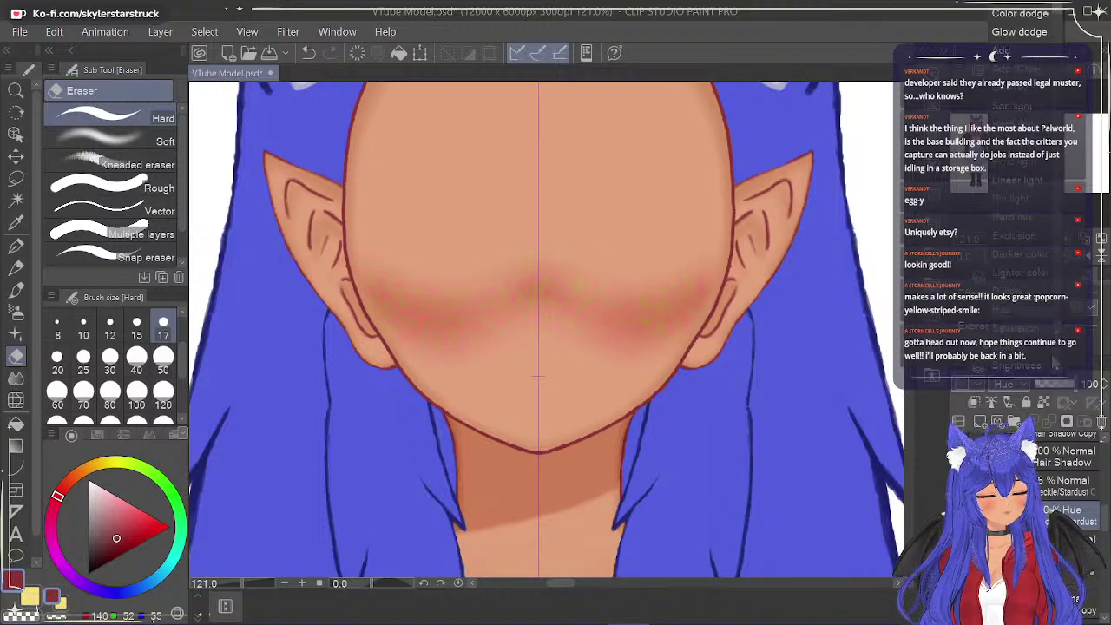
click(1045, 333)
Try the Color, Brightness and Divide blending modes on the freckle and stardust layer.
click(1037, 382)
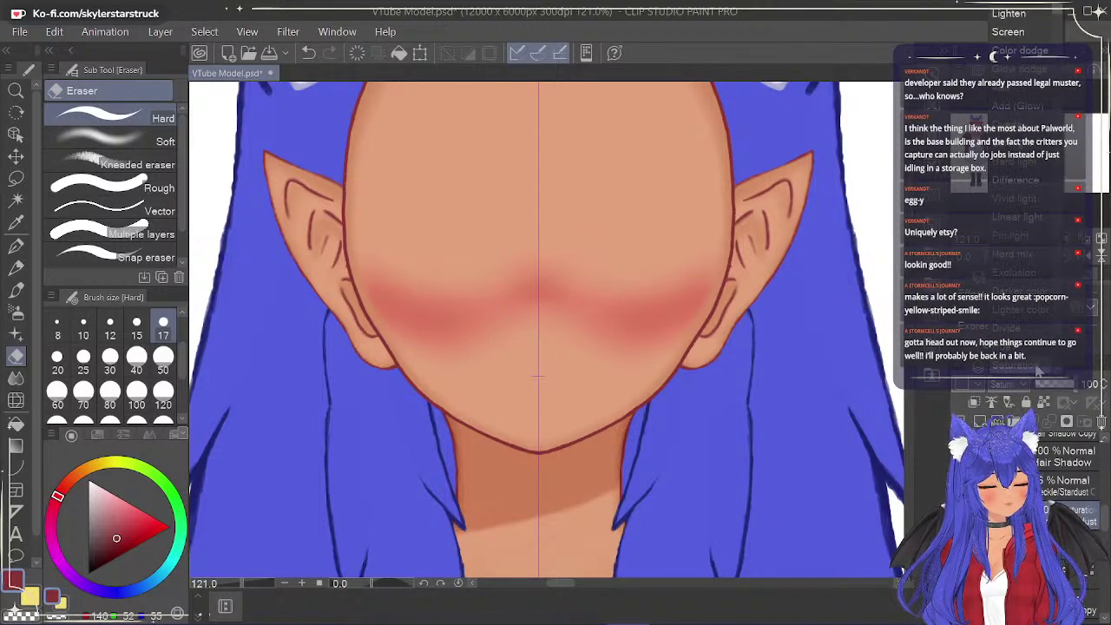
click(1036, 351)
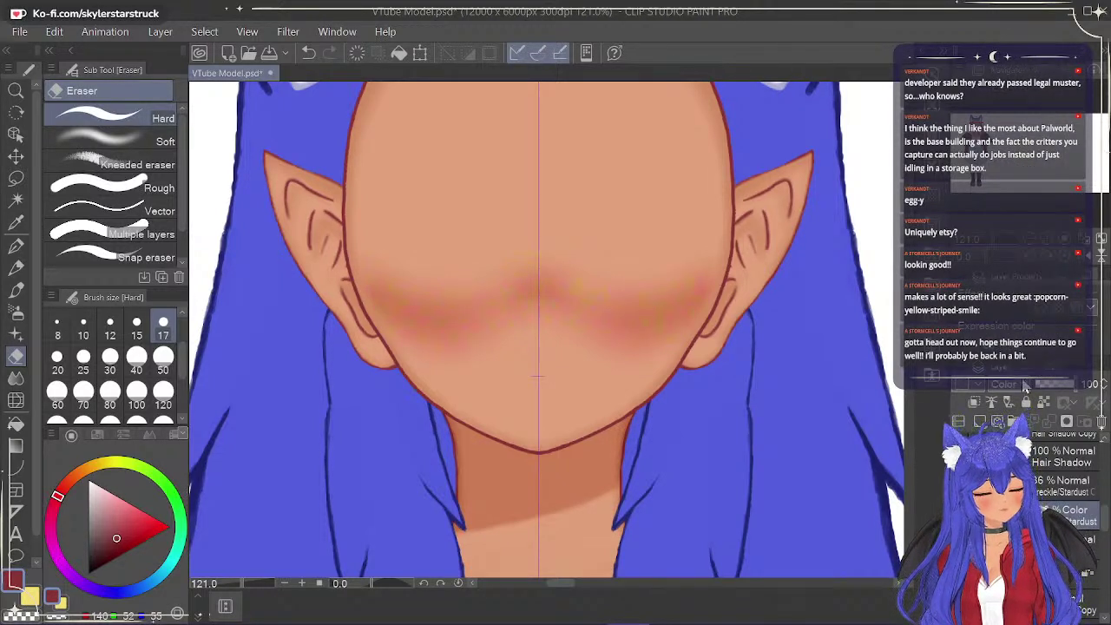
click(1025, 383)
scroll(1046, 356, down, 1)
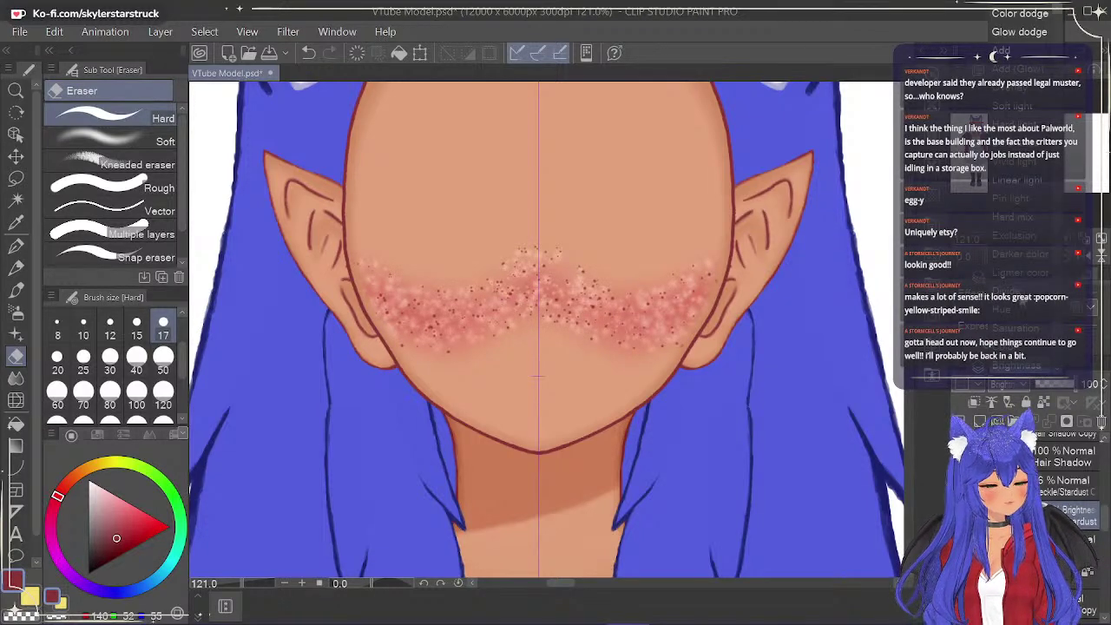
click(1018, 290)
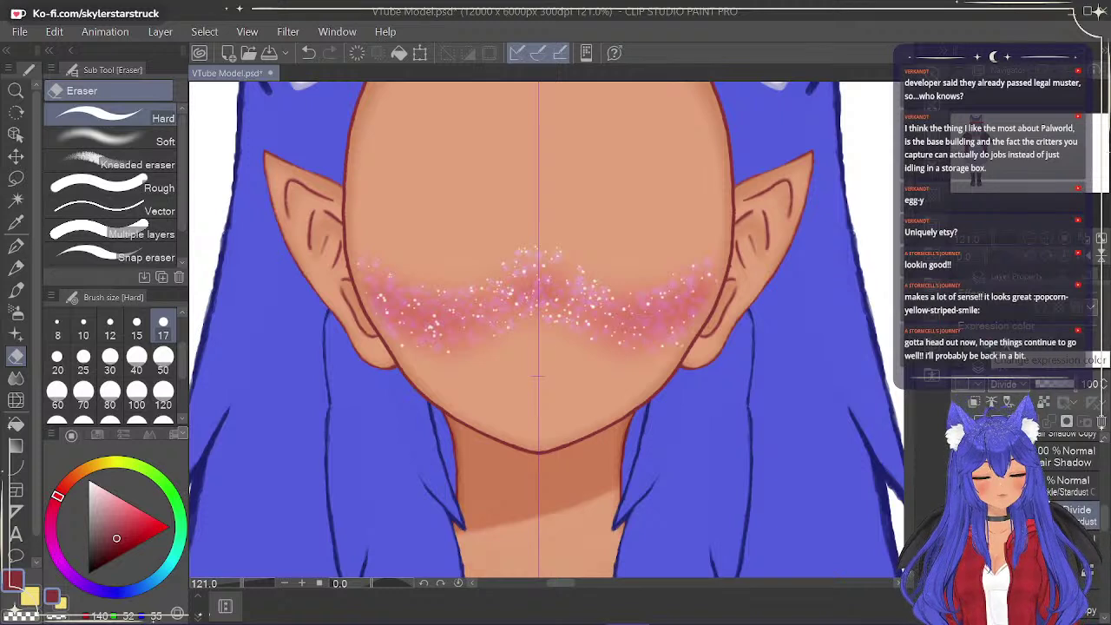
Try Hard light blending at 67% opacity on the freckle and stardust layer.
click(1019, 389)
scroll(1067, 281, up, 2)
scroll(1066, 280, up, 1)
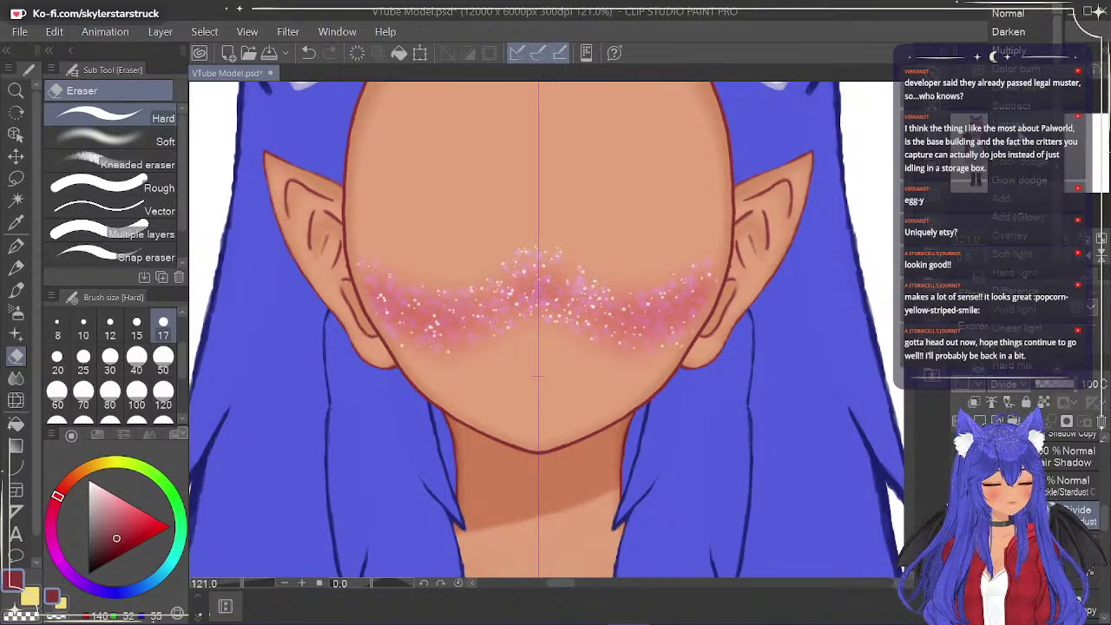
click(1034, 274)
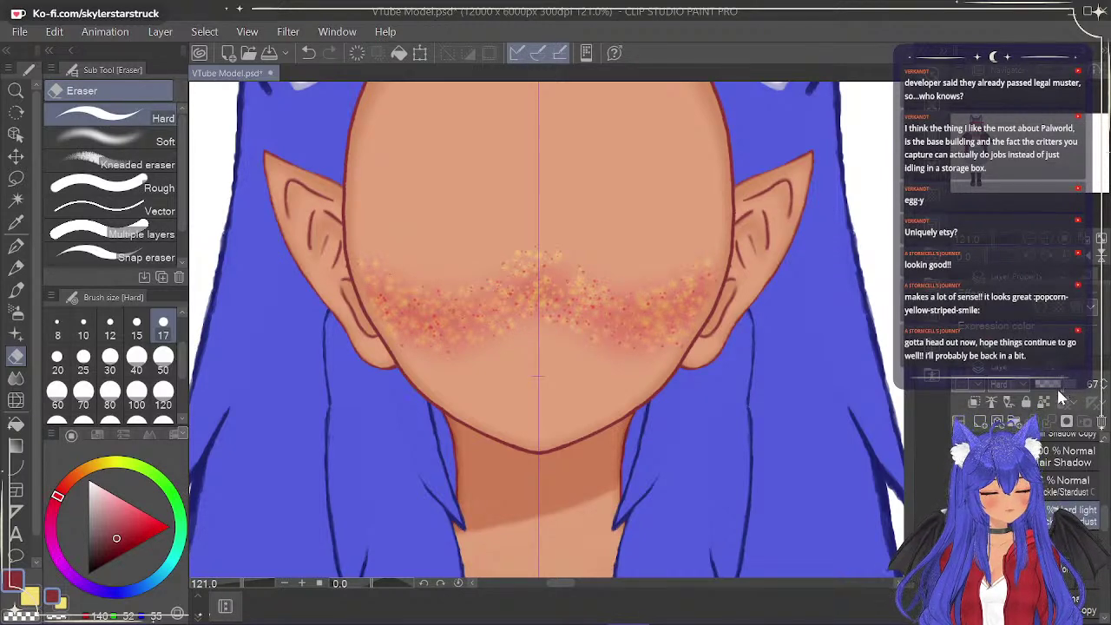
Set the freckle and stardust layer back to Normal blending and lower its opacity to 50%.
scroll(781, 221, down, 3)
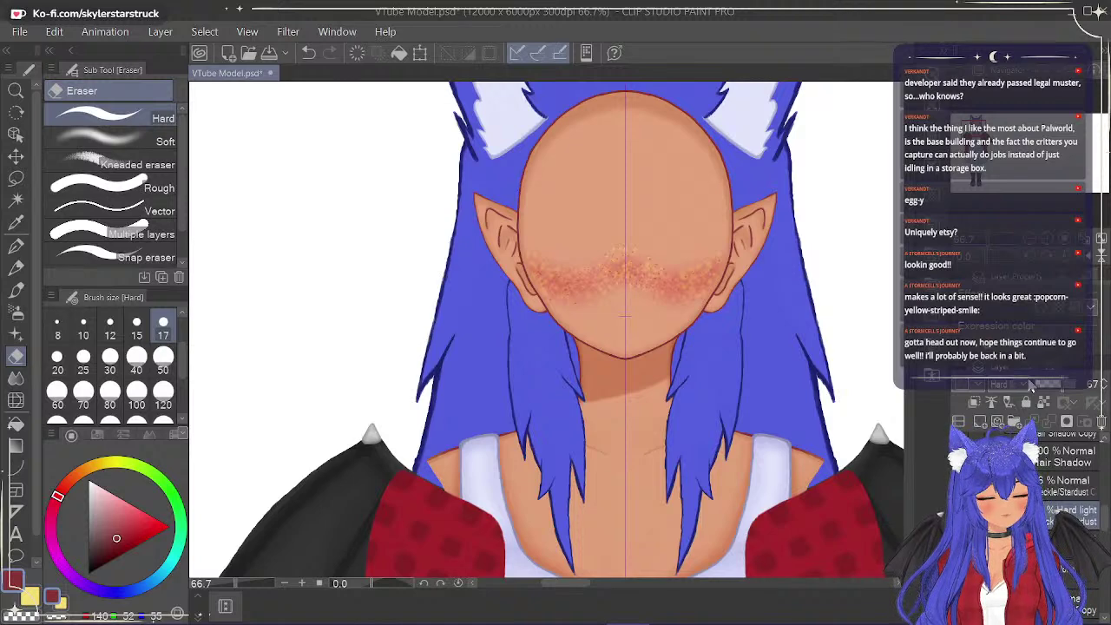
click(1002, 384)
click(1009, 14)
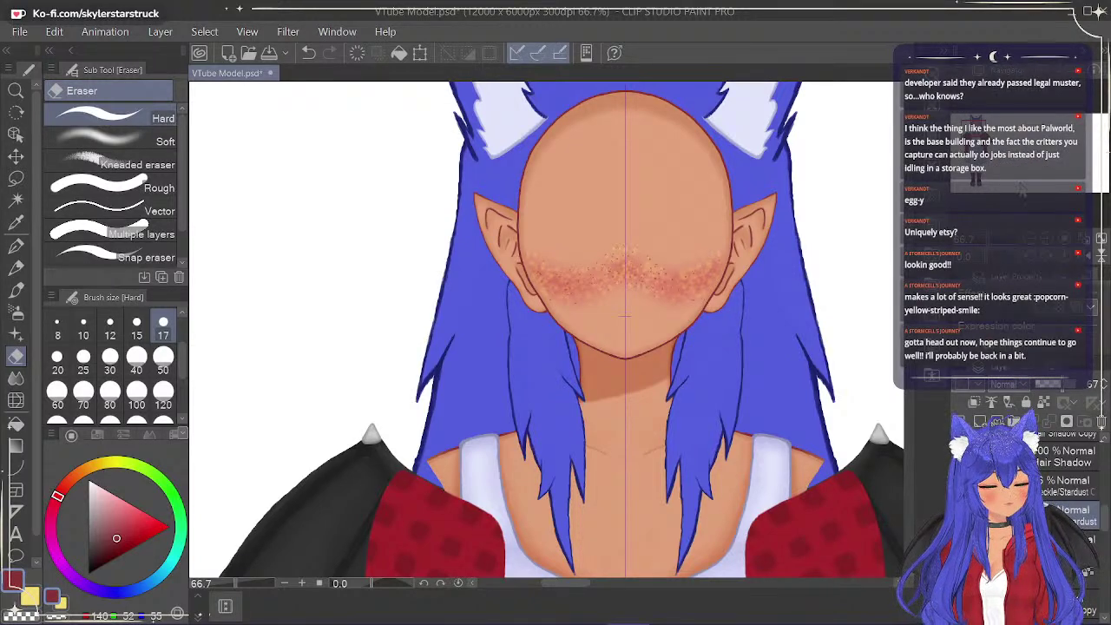
click(1105, 382)
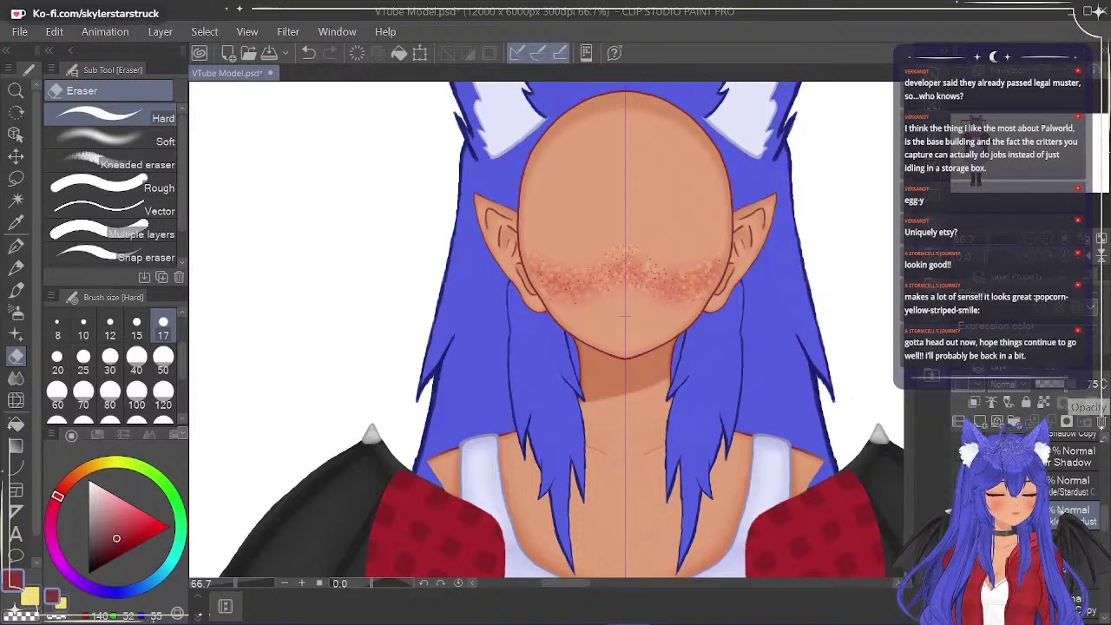
drag(1066, 564, 1072, 580)
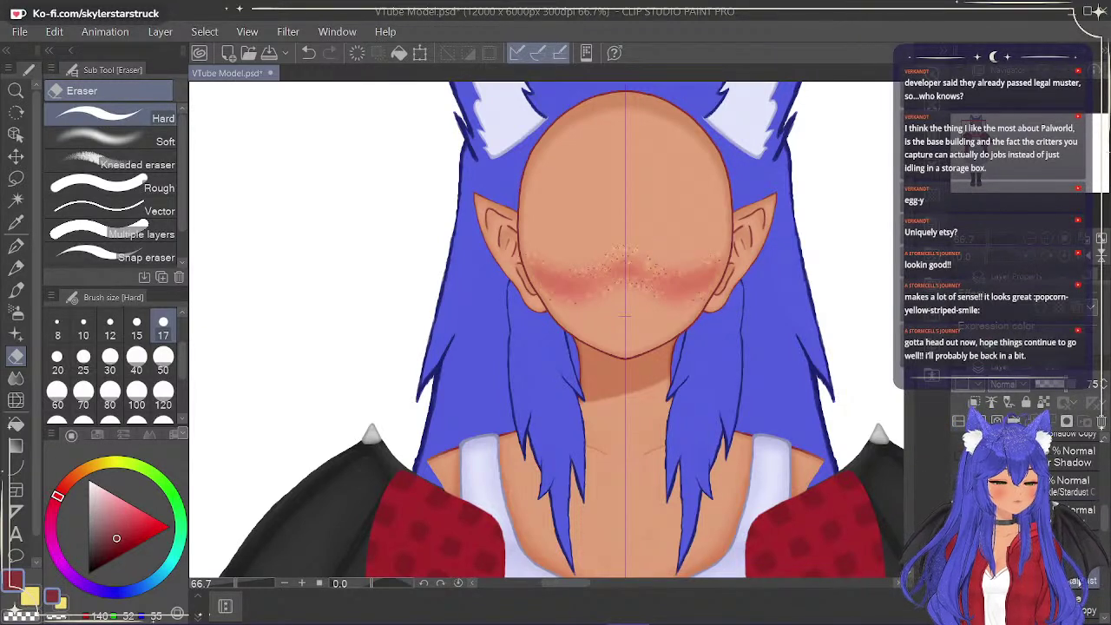
click(1076, 499)
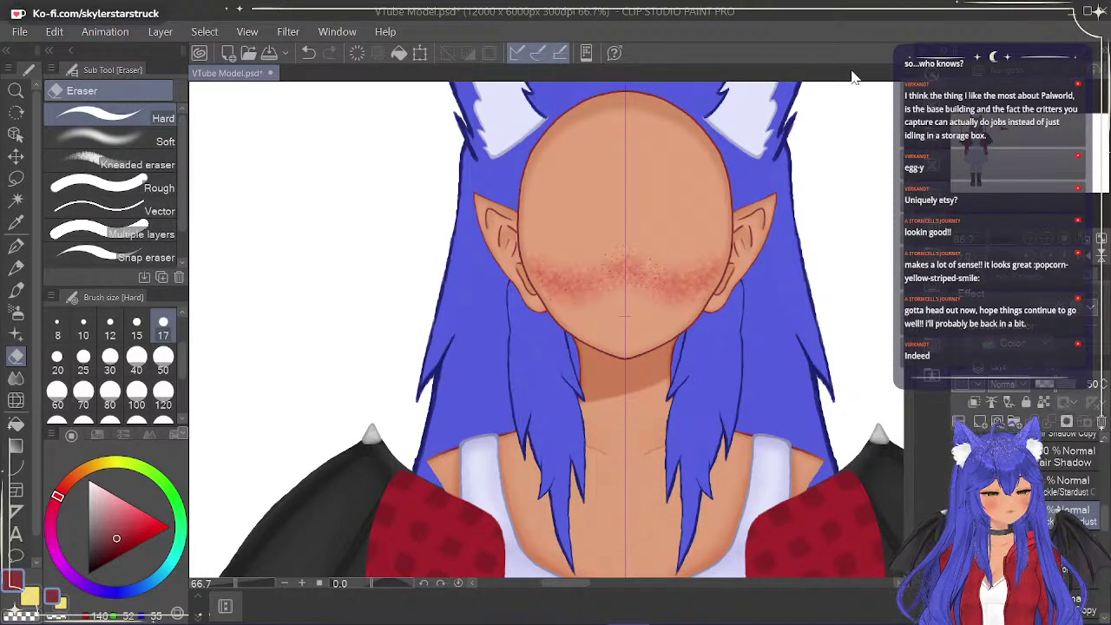
Raise the Freckle/Stardust Copy layer's opacity to 100% and toggle its visibility to compare the freckles on the face.
scroll(779, 329, down, 2)
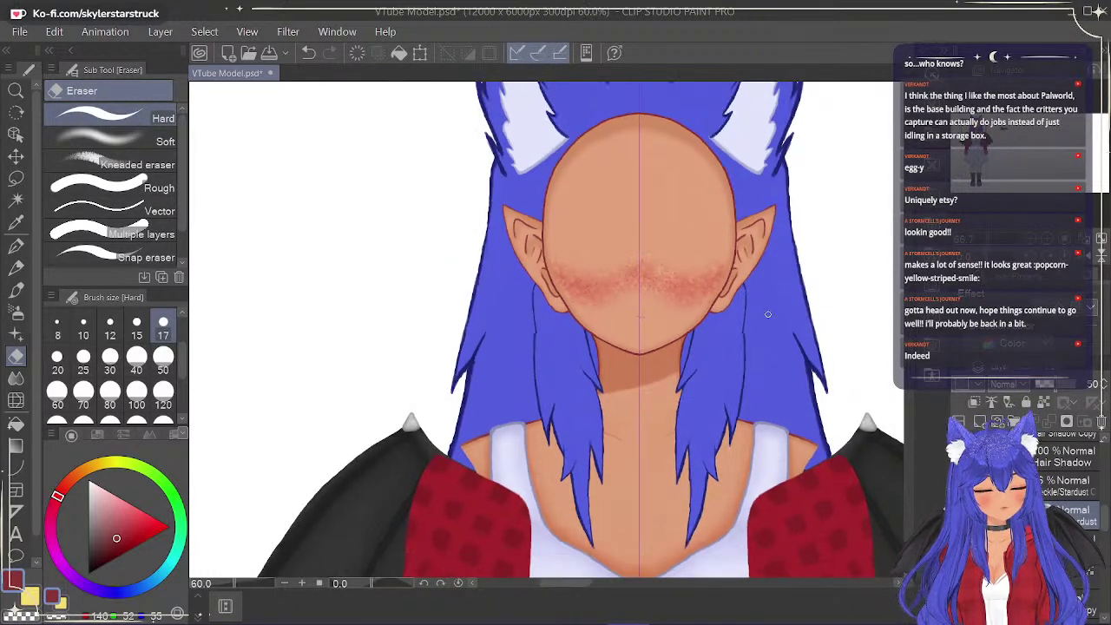
scroll(776, 314, up, 1)
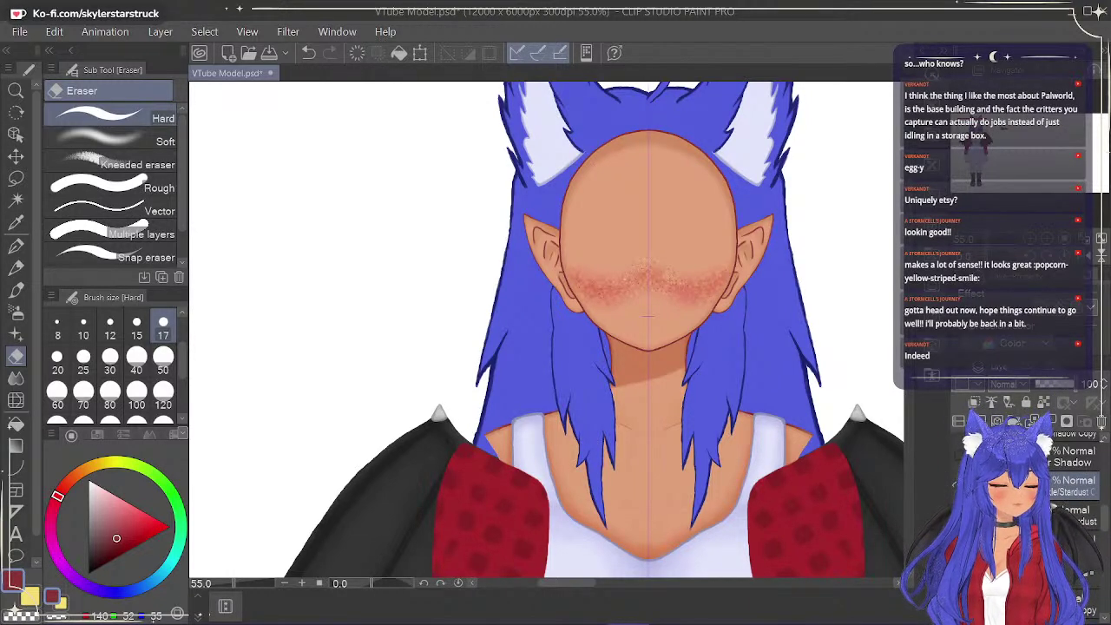
click(959, 486)
key(ctrl+y)
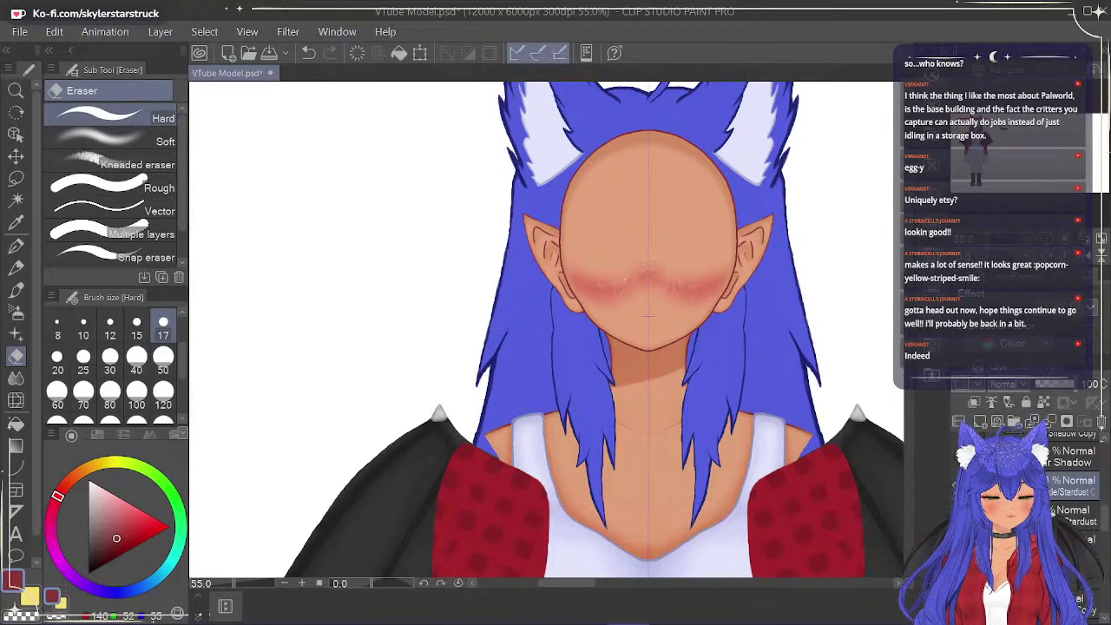
scroll(721, 289, up, 6)
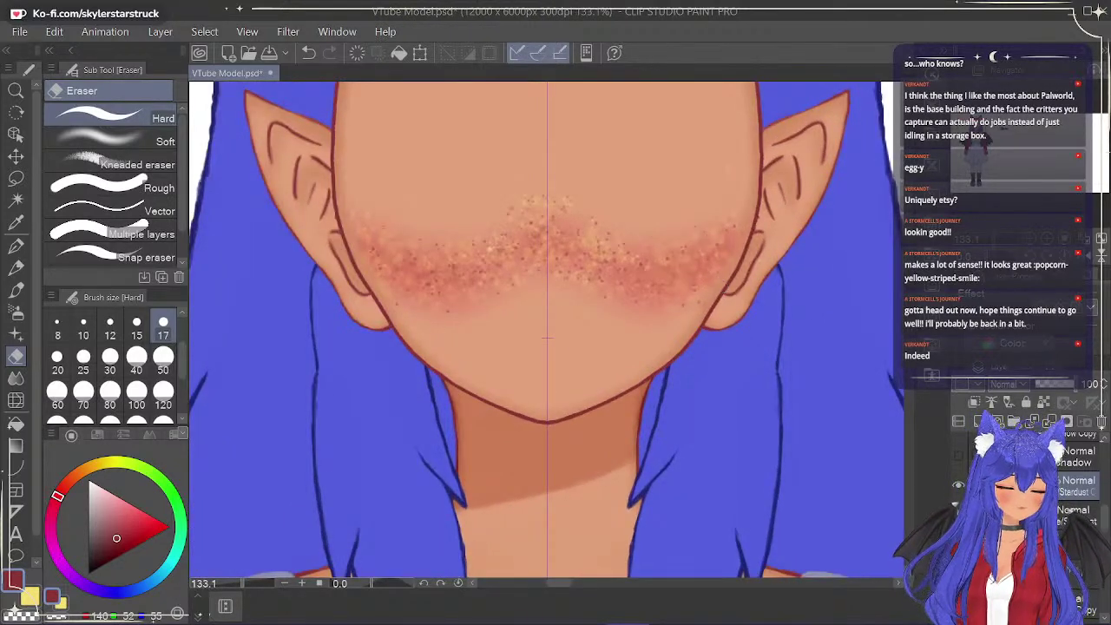
click(959, 486)
click(1076, 516)
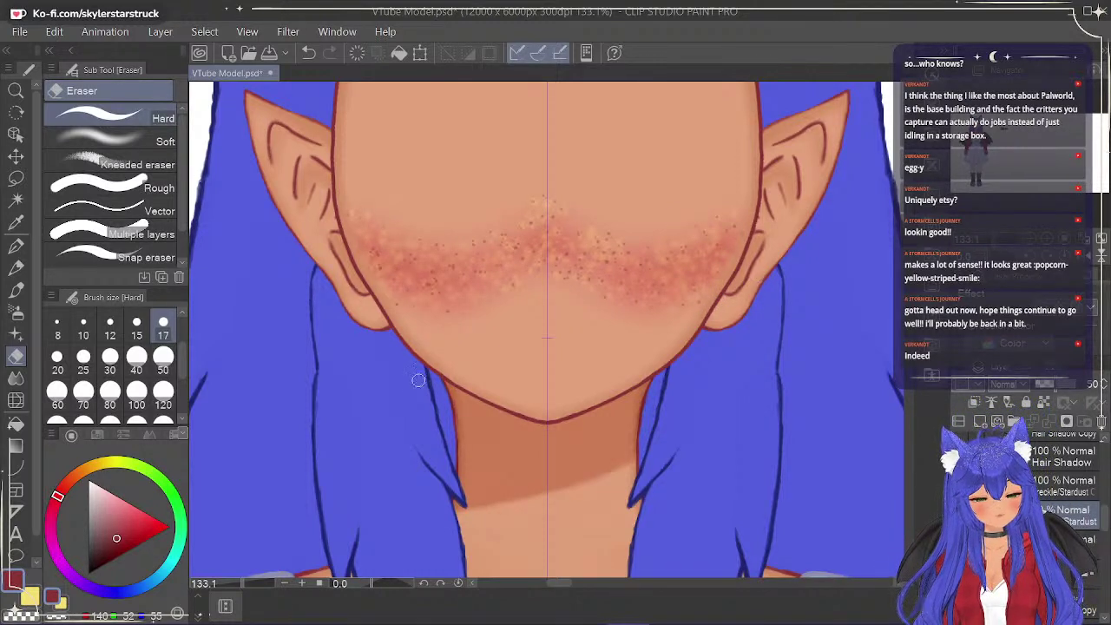
Show the Hair Shadow Copy layer over the forehead and set its opacity to 100%.
scroll(513, 193, down, 5)
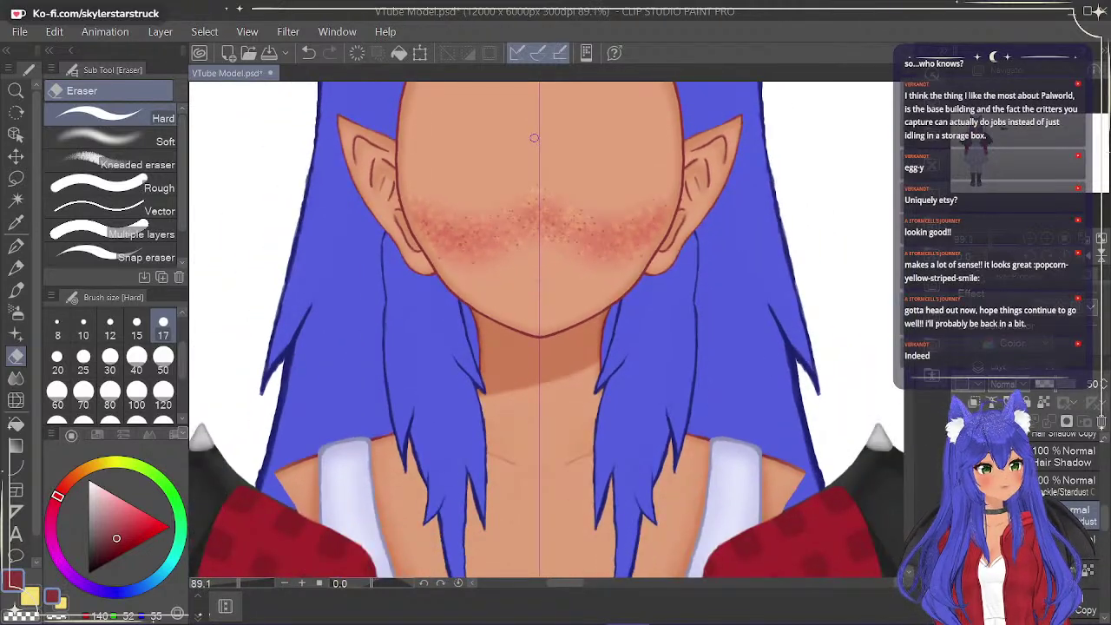
drag(909, 236, 913, 226)
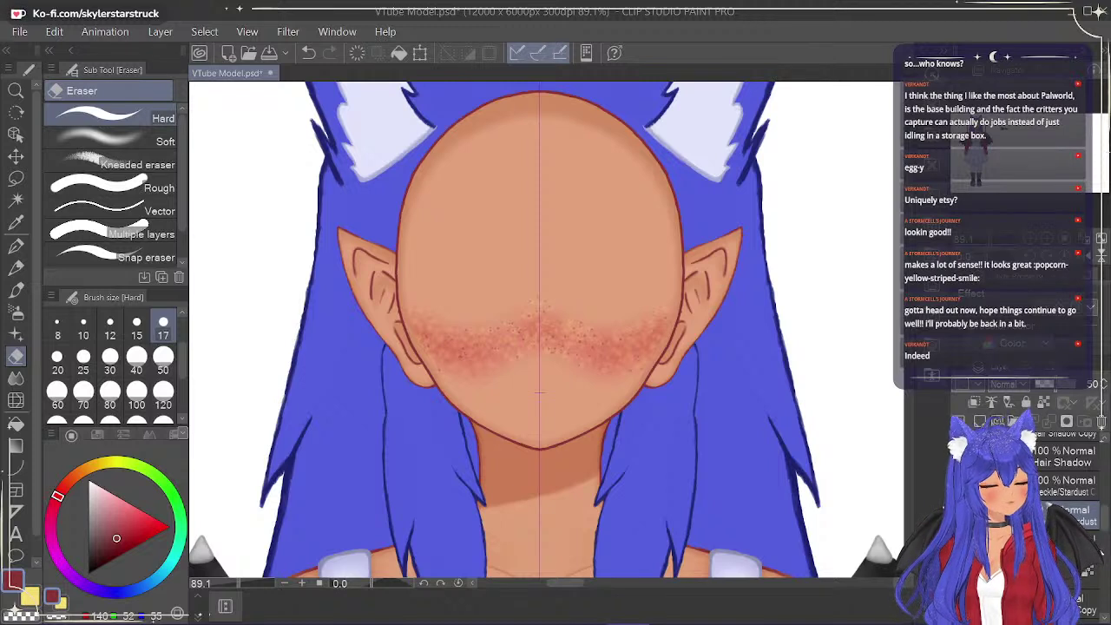
scroll(1106, 528, down, 2)
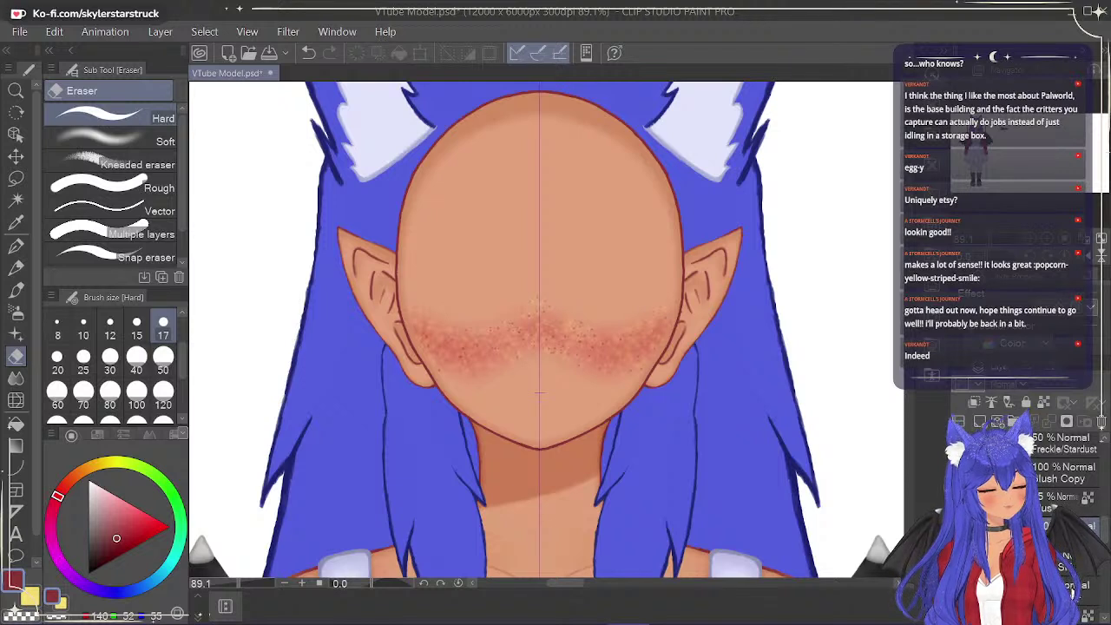
click(1025, 402)
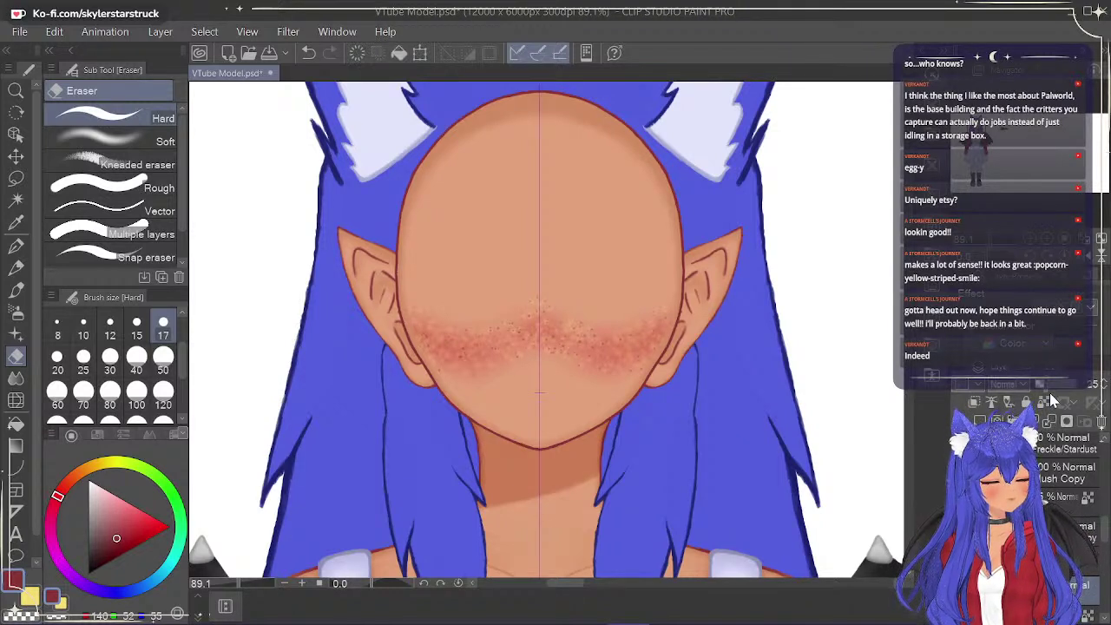
scroll(1103, 493, up, 3)
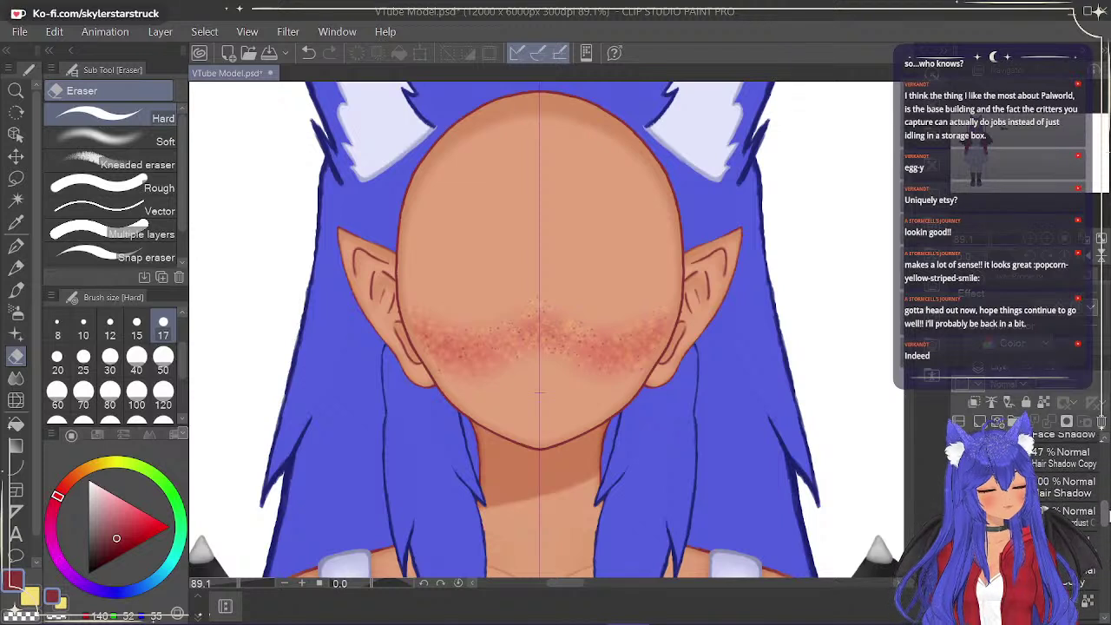
drag(1102, 528, 1102, 523)
click(960, 525)
click(1056, 495)
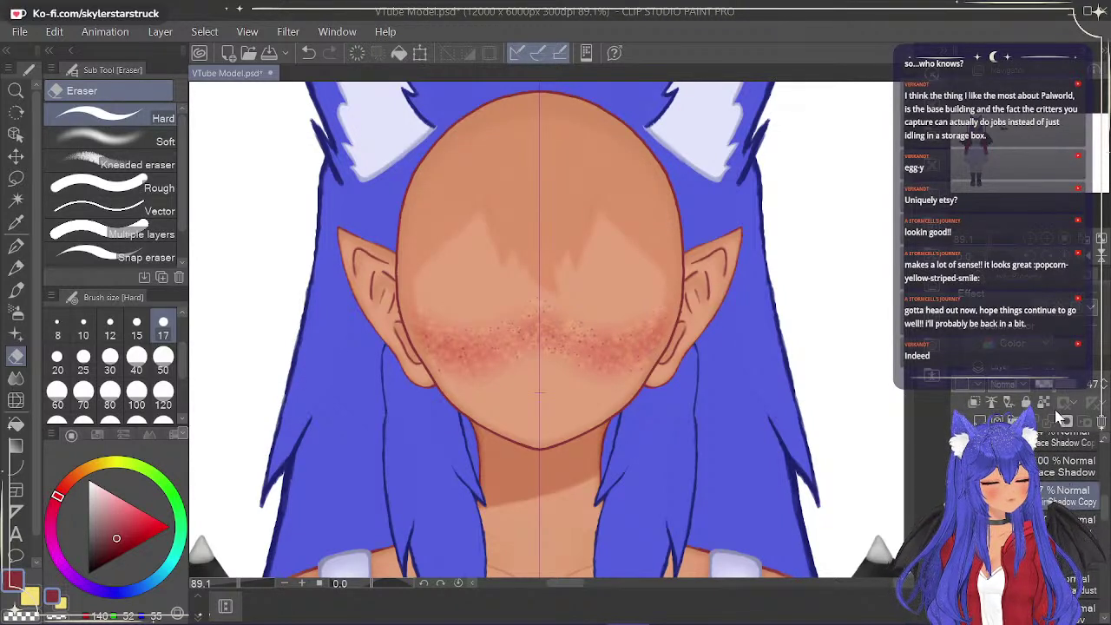
click(1074, 385)
drag(950, 497, 954, 496)
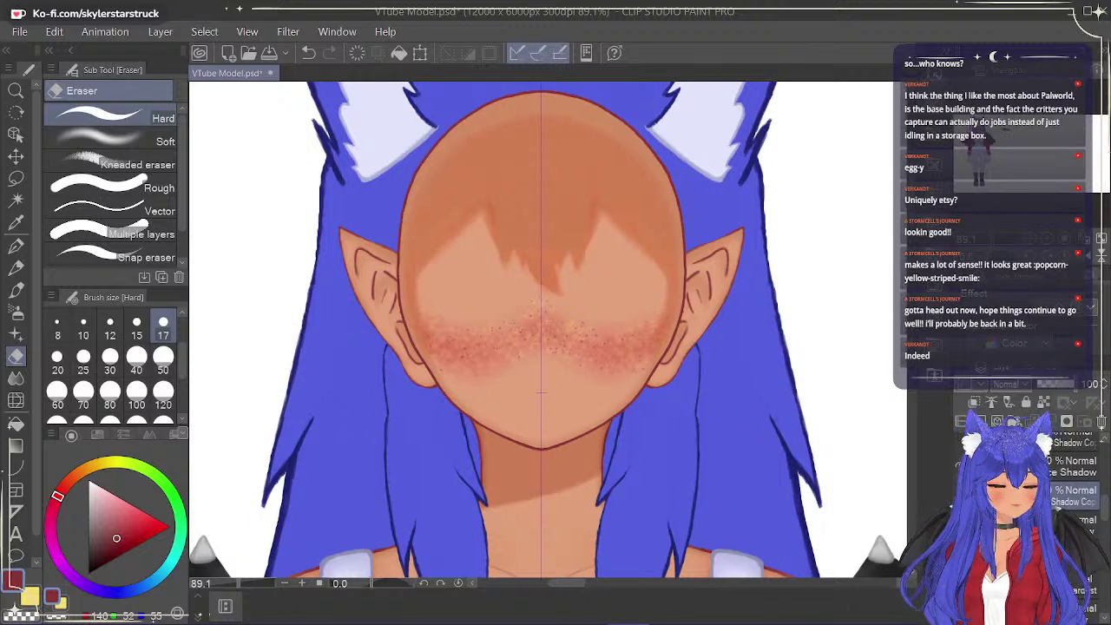
Hide the Hair Shadow Copy layer and set the Face Shadow Copy layer's opacity to 100%.
click(962, 495)
drag(1103, 505, 1103, 496)
click(1047, 501)
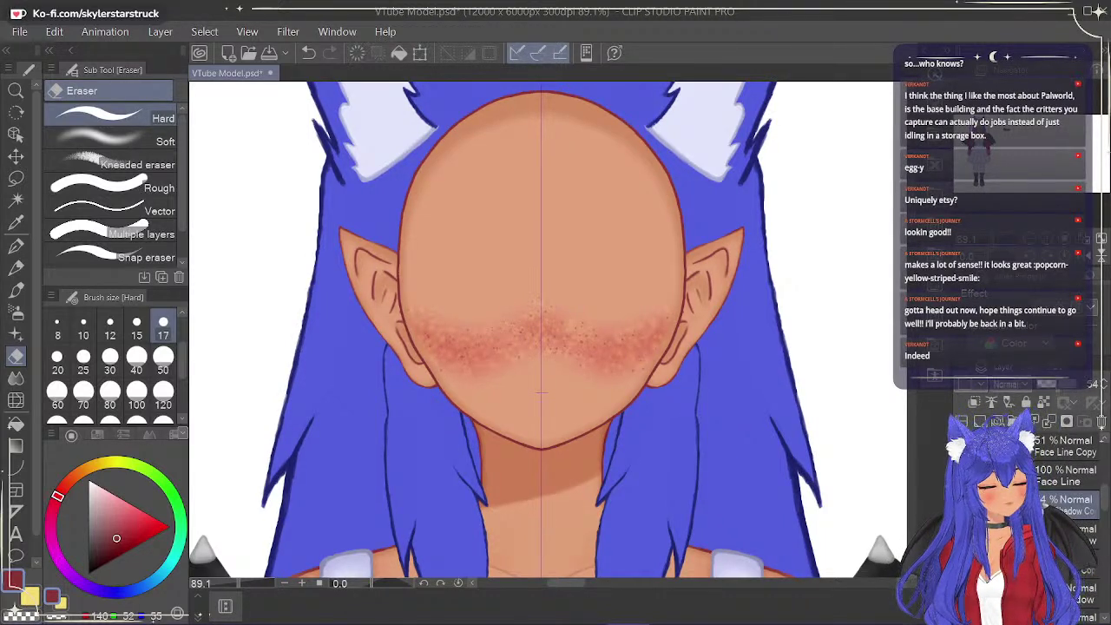
drag(1061, 386, 1098, 395)
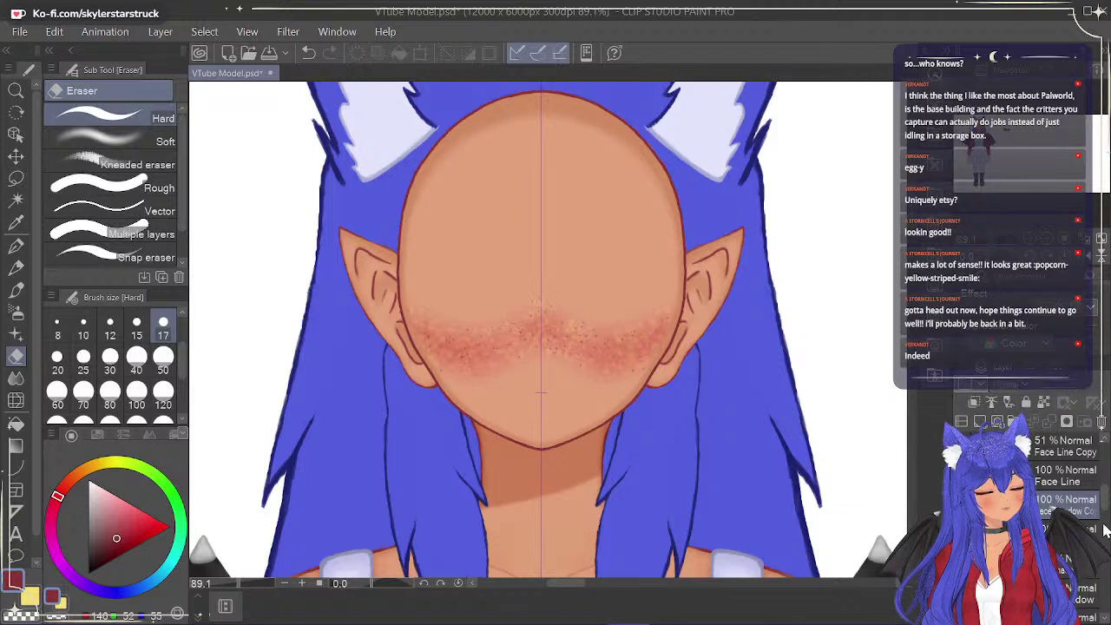
Set the Face Line Copy layer's opacity to 100%.
scroll(1051, 490, up, 1)
click(1047, 493)
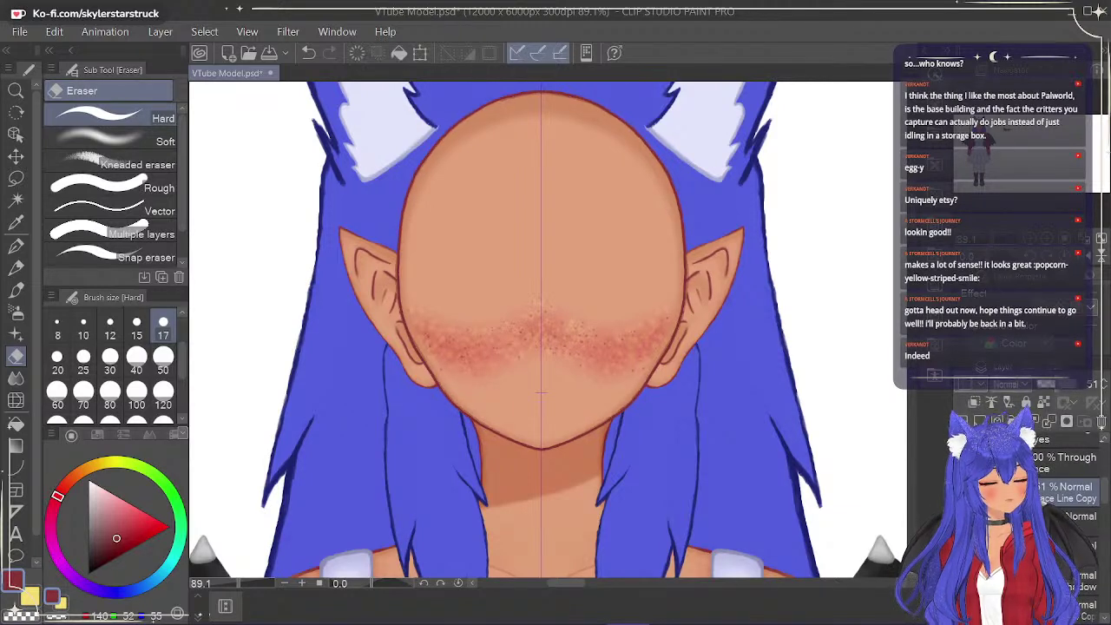
drag(1057, 387, 1095, 394)
click(960, 492)
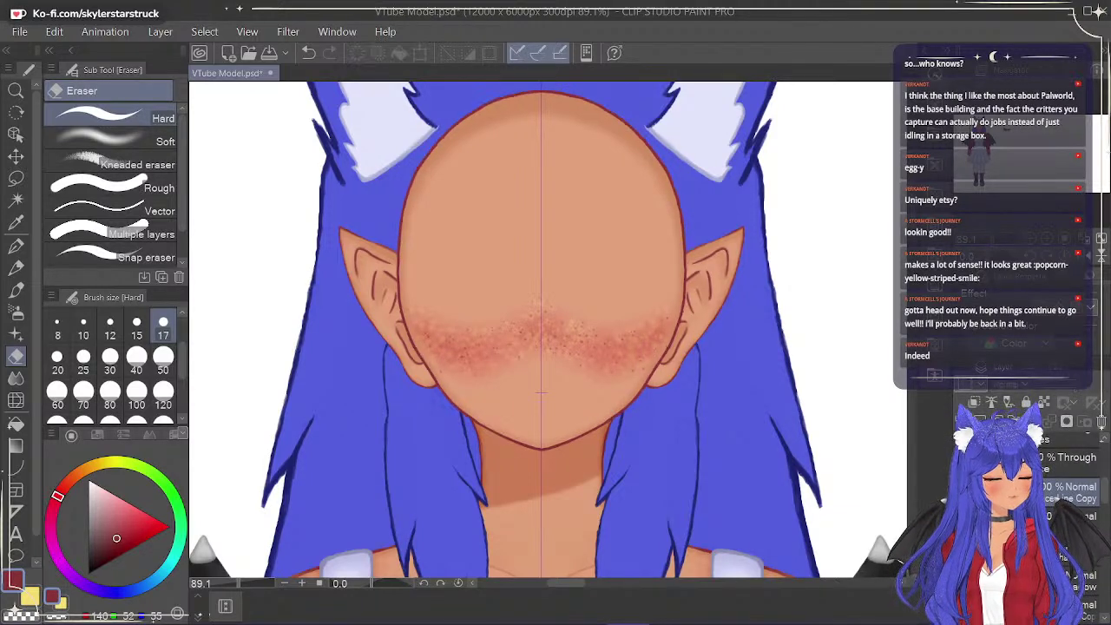
Make the Mouth layer folder visible to show the closed lips on the face.
drag(1106, 506, 1109, 482)
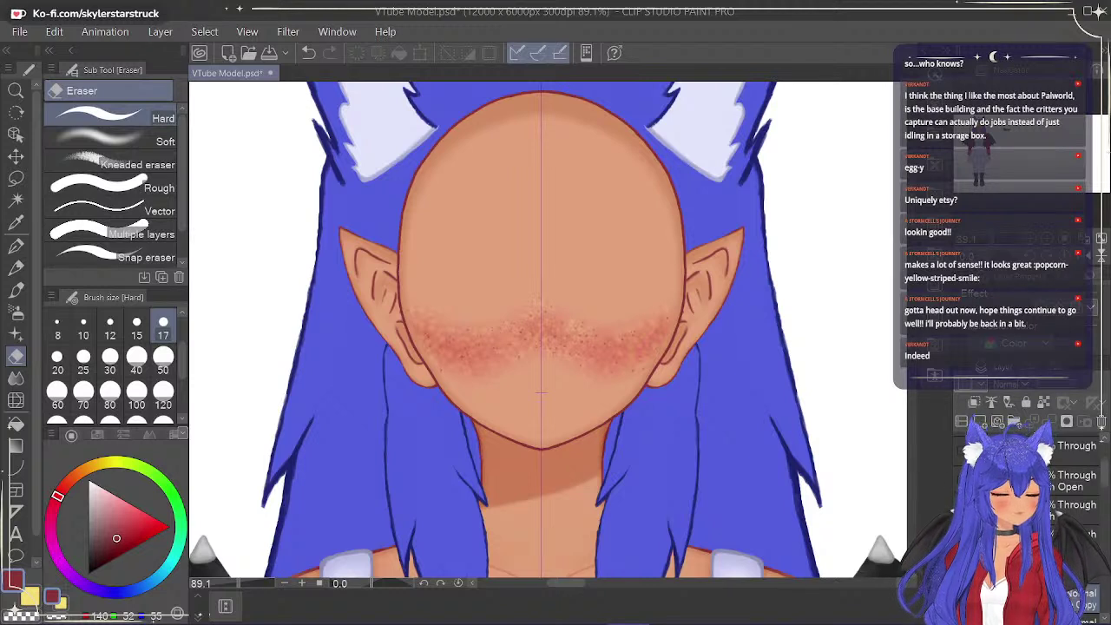
scroll(1104, 484, down, 2)
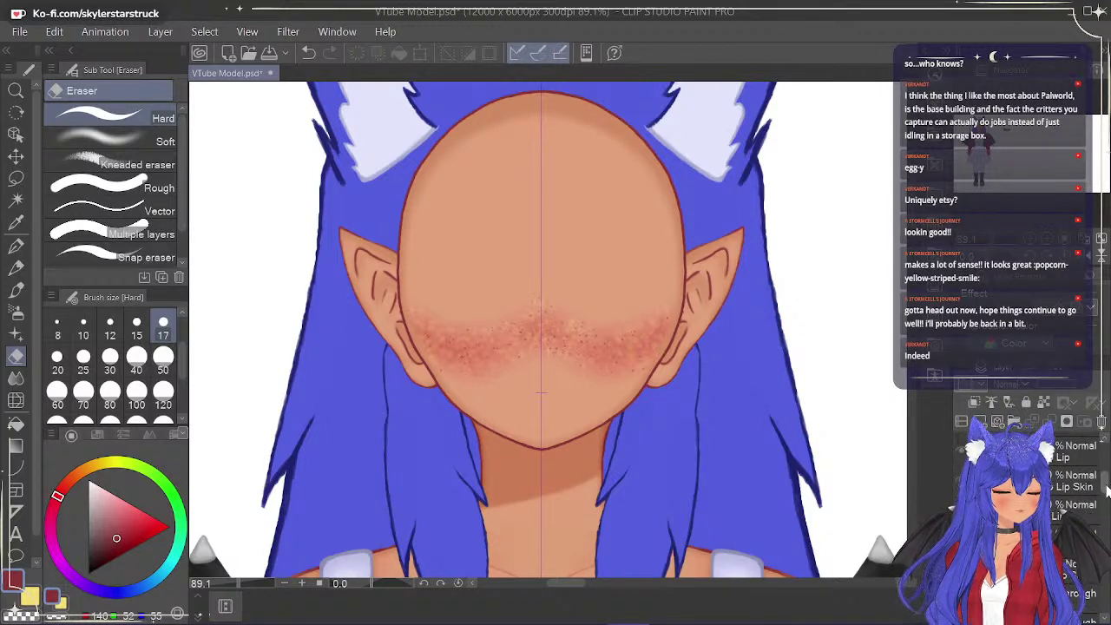
scroll(1107, 490, up, 1)
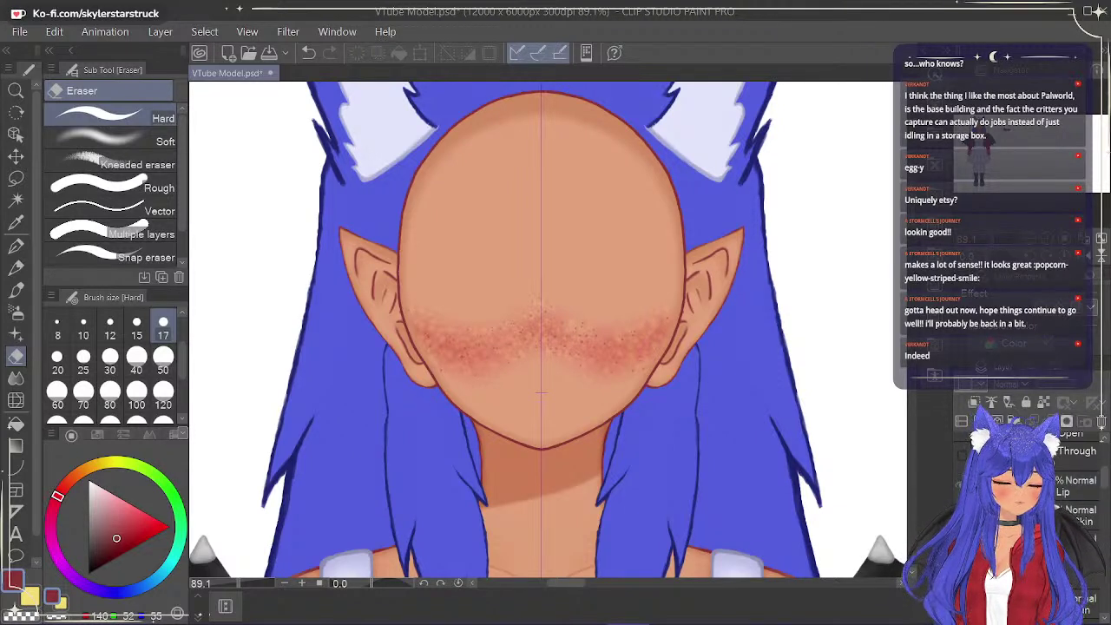
click(962, 460)
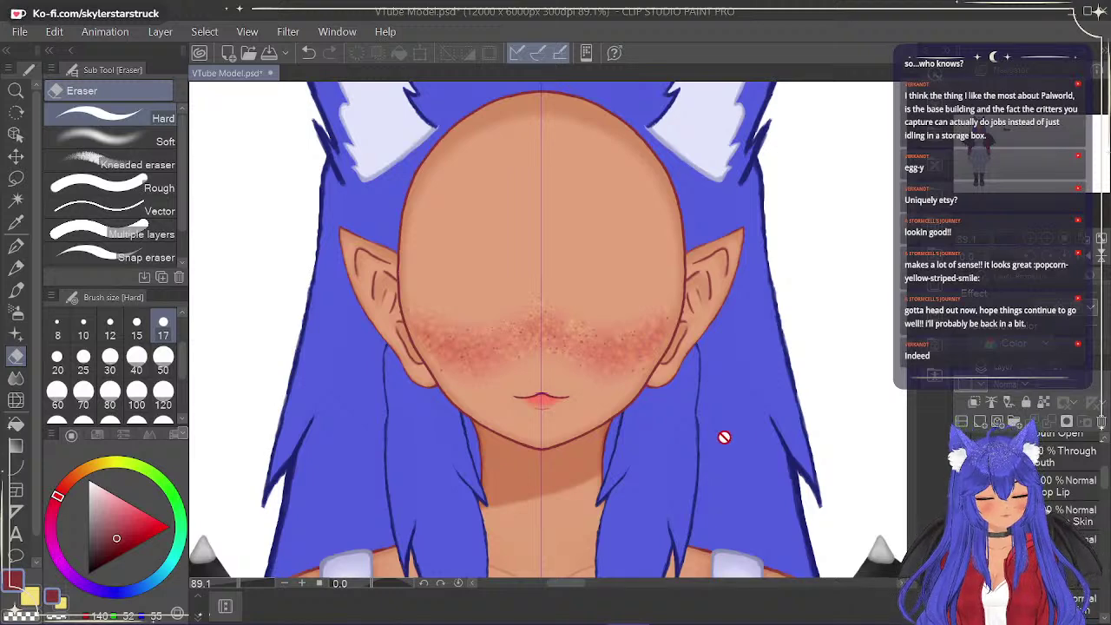
Rename the Top Lip Copy layer in the Mouth folder as Bot Lip.
scroll(677, 438, up, 3)
scroll(505, 389, up, 1)
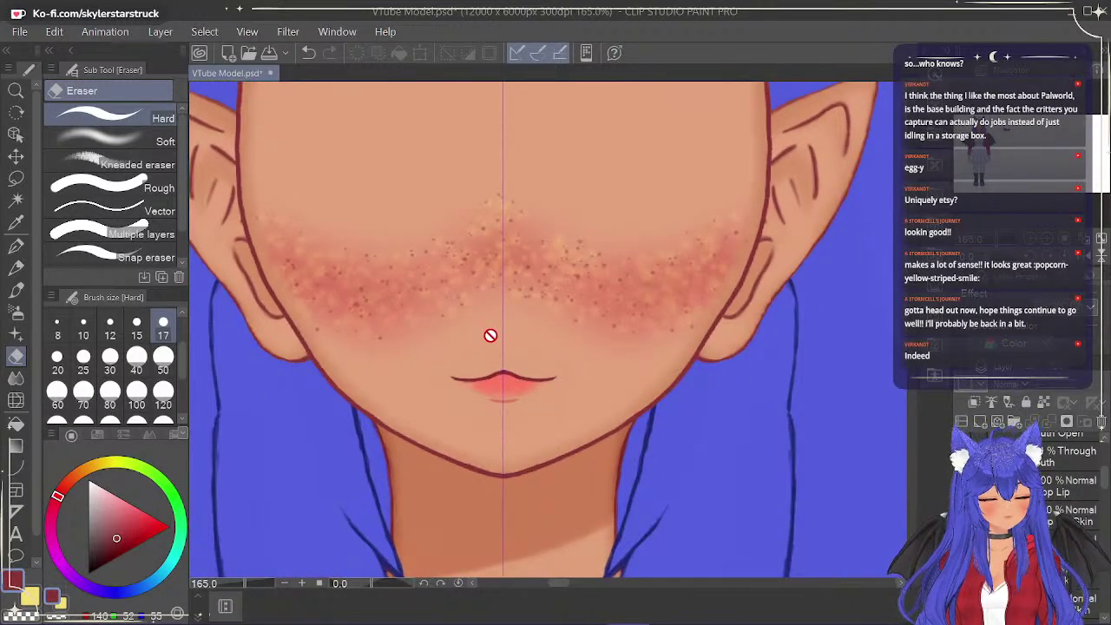
click(1054, 487)
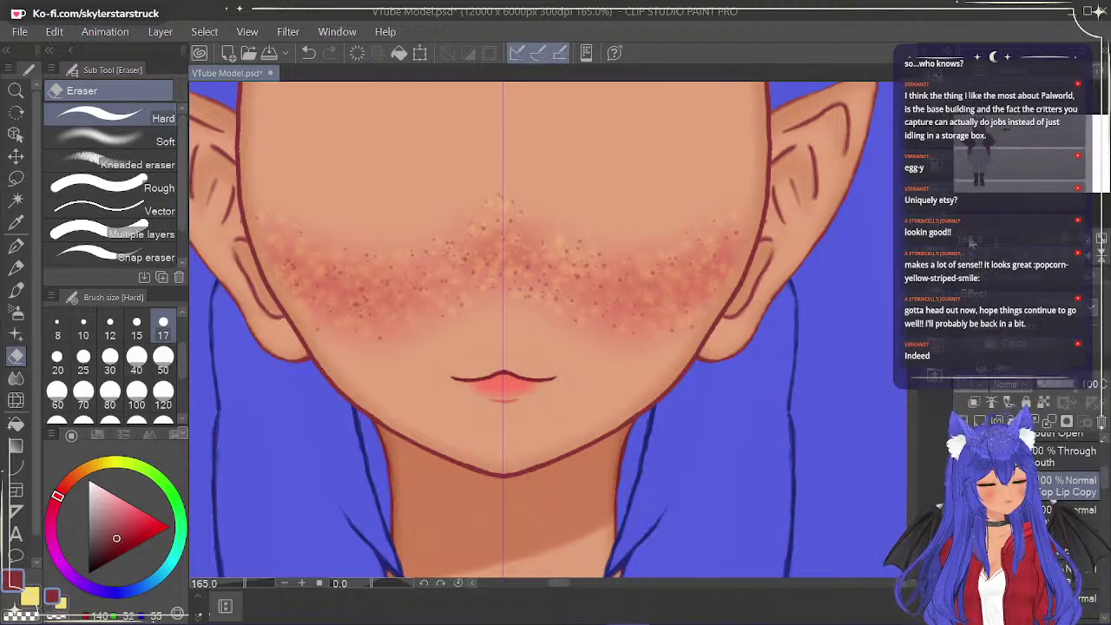
right_click(1055, 486)
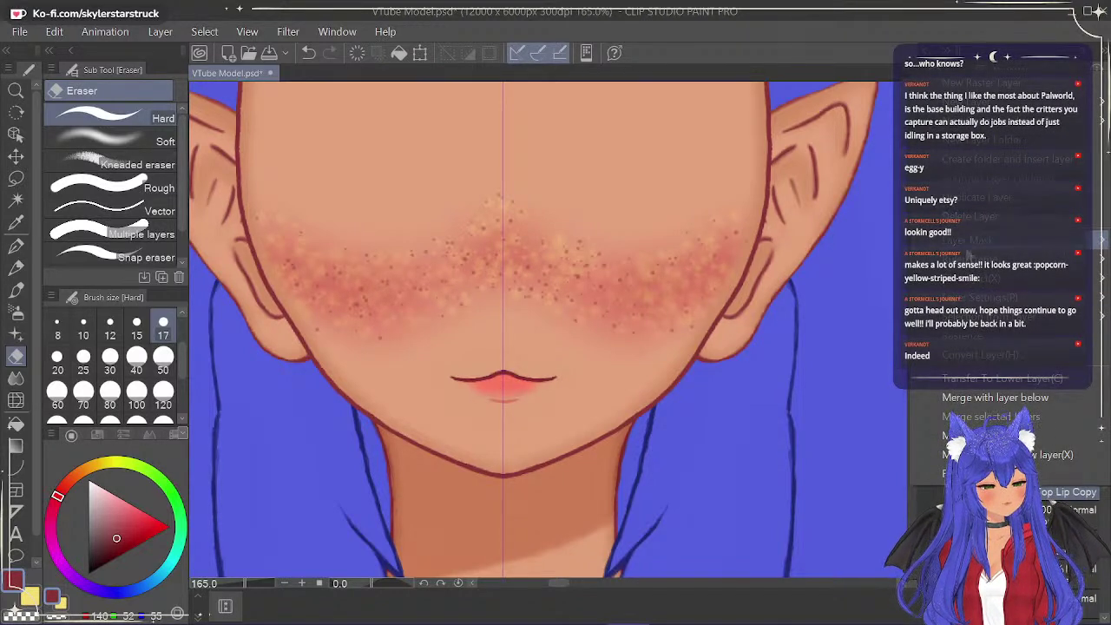
click(1052, 499)
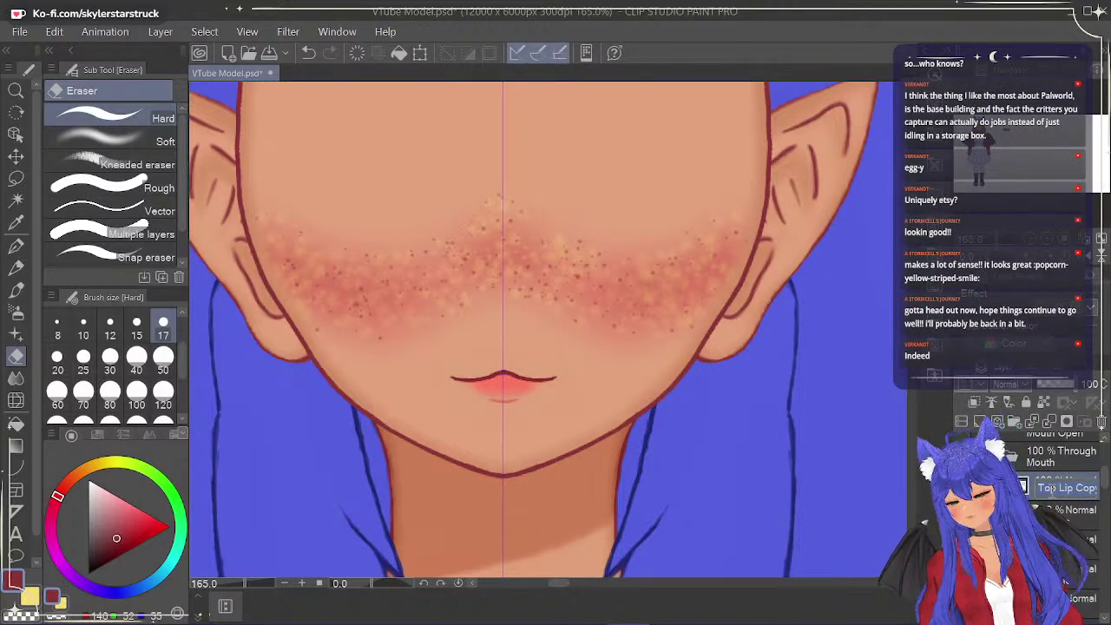
text(Boi Lip)
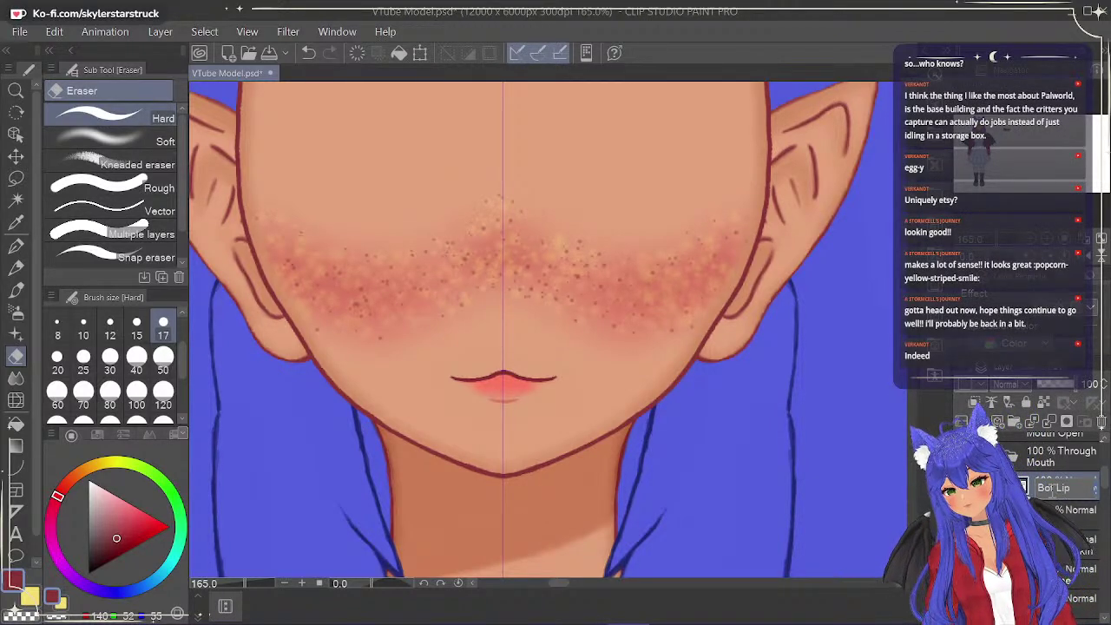
Move the Bot Lip layer below the Top Lip Skin layer in the Mouth folder.
drag(1079, 487, 1081, 498)
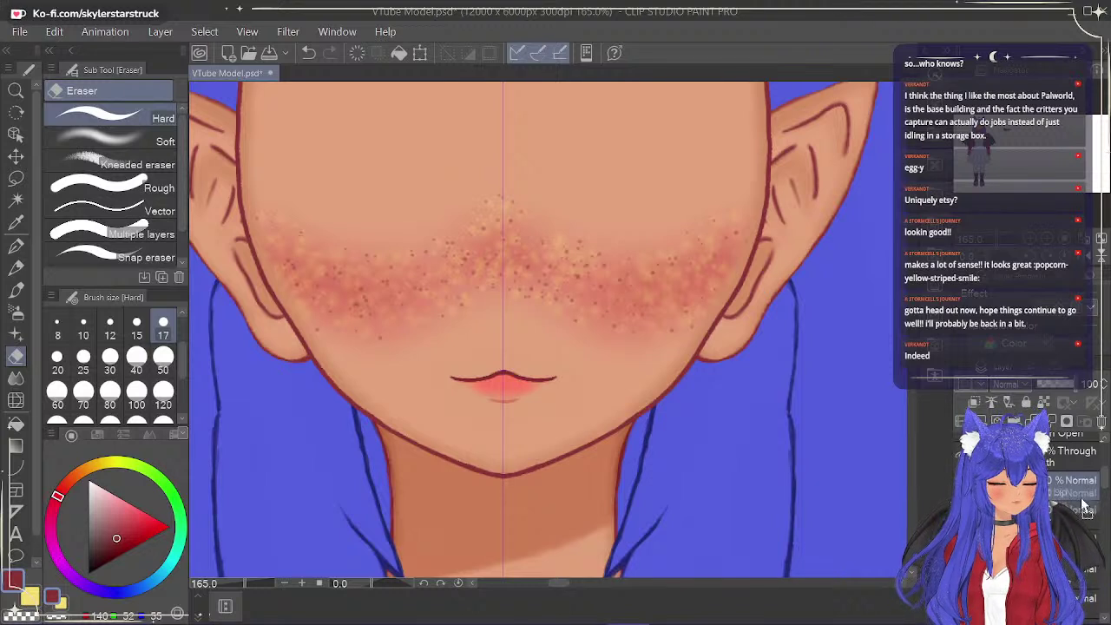
scroll(1089, 589, down, 1)
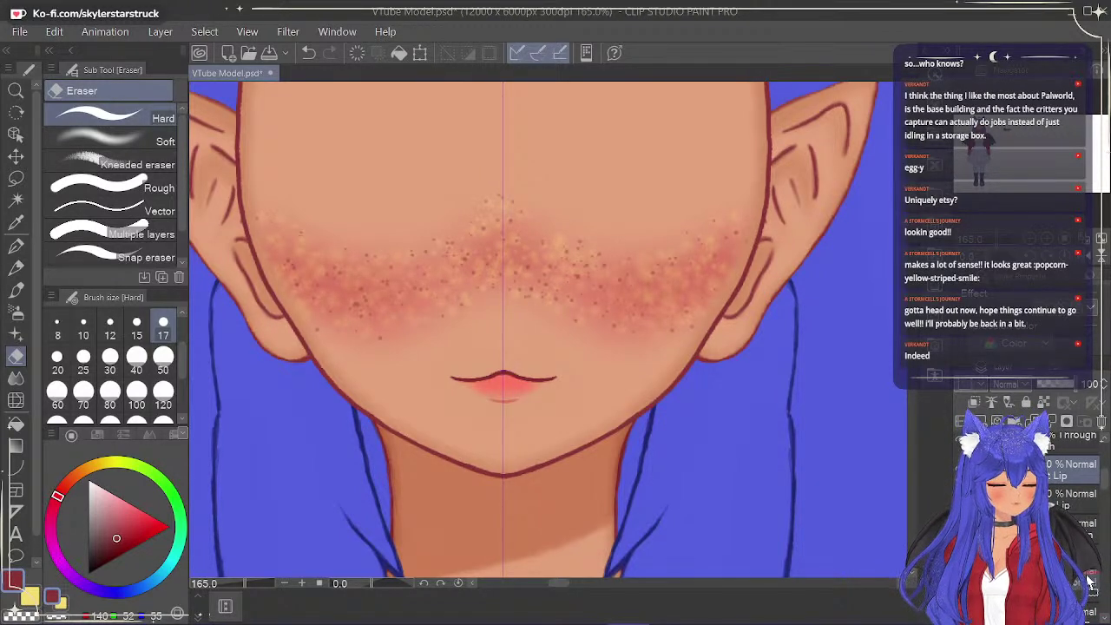
scroll(1090, 581, down, 1)
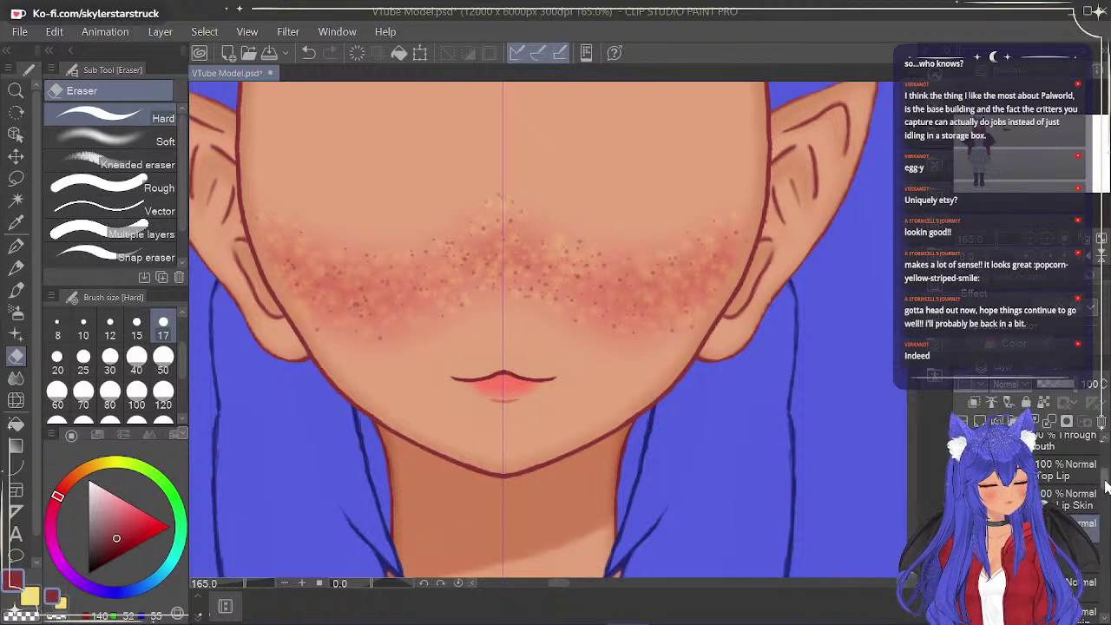
scroll(1106, 493, down, 1)
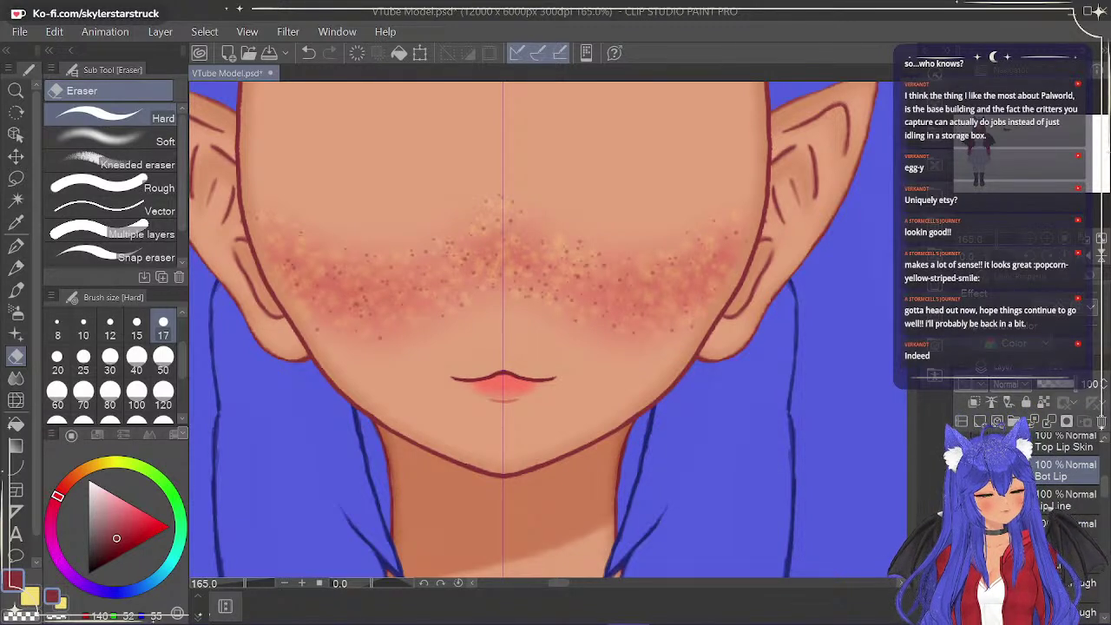
Collapse the Mouth folder, then expand the Mouth Open folder and show its Top Teeth layer.
drag(1102, 491, 1107, 479)
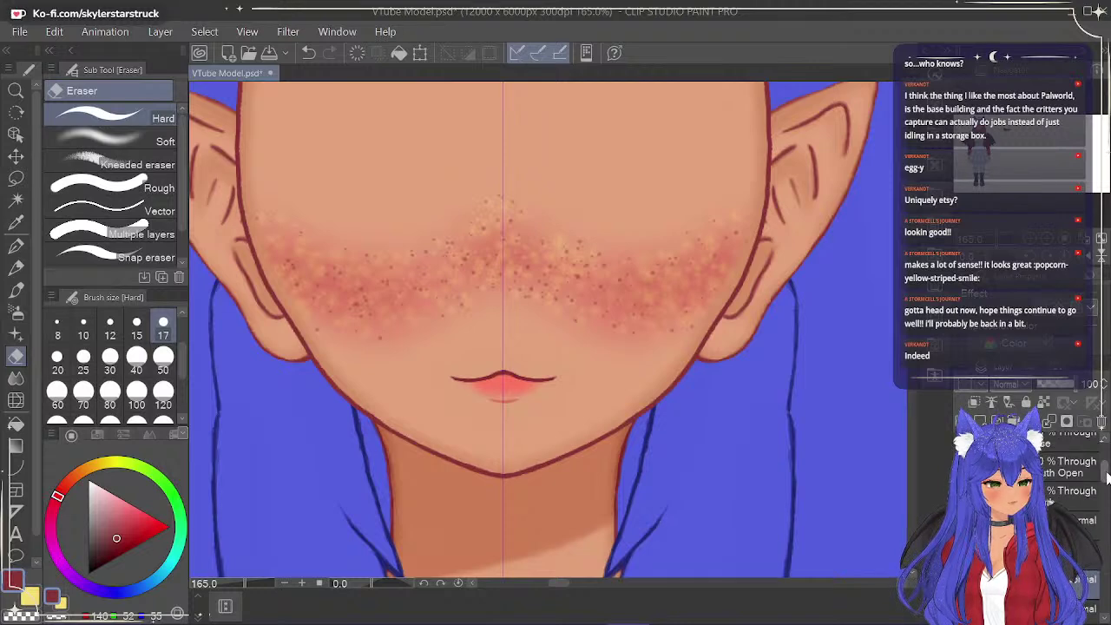
scroll(1106, 478, down, 1)
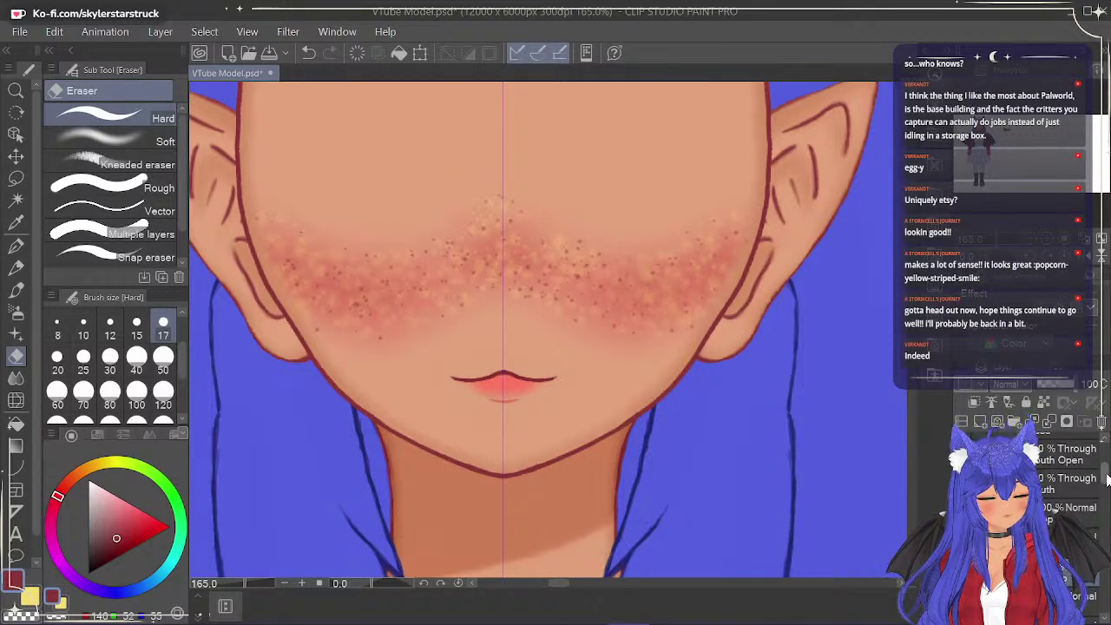
scroll(1106, 479, down, 1)
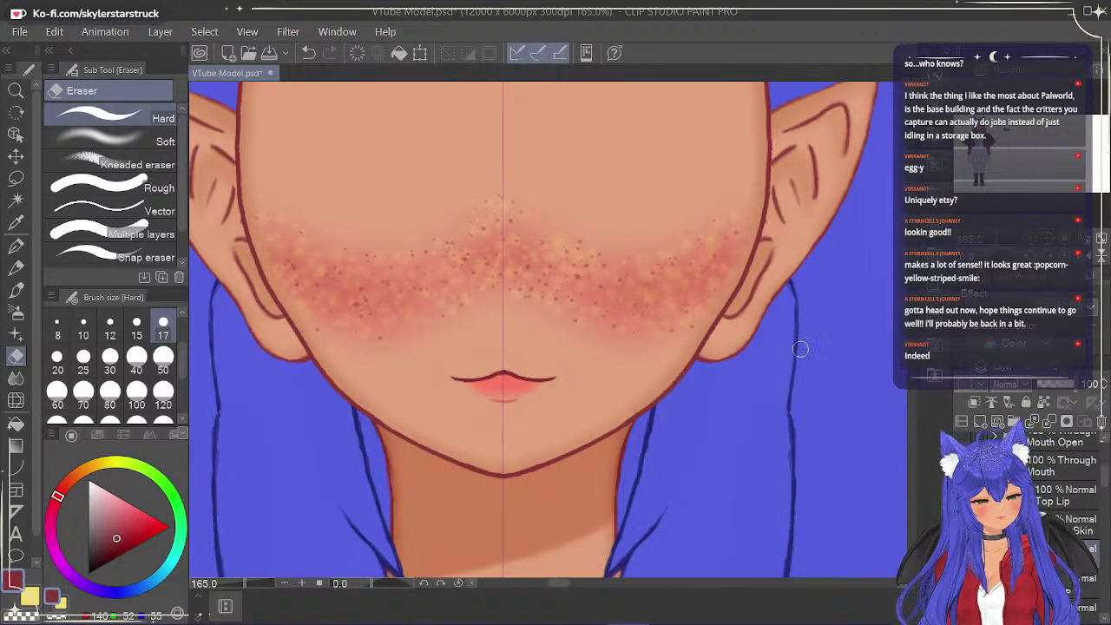
scroll(800, 349, down, 4)
scroll(814, 270, up, 2)
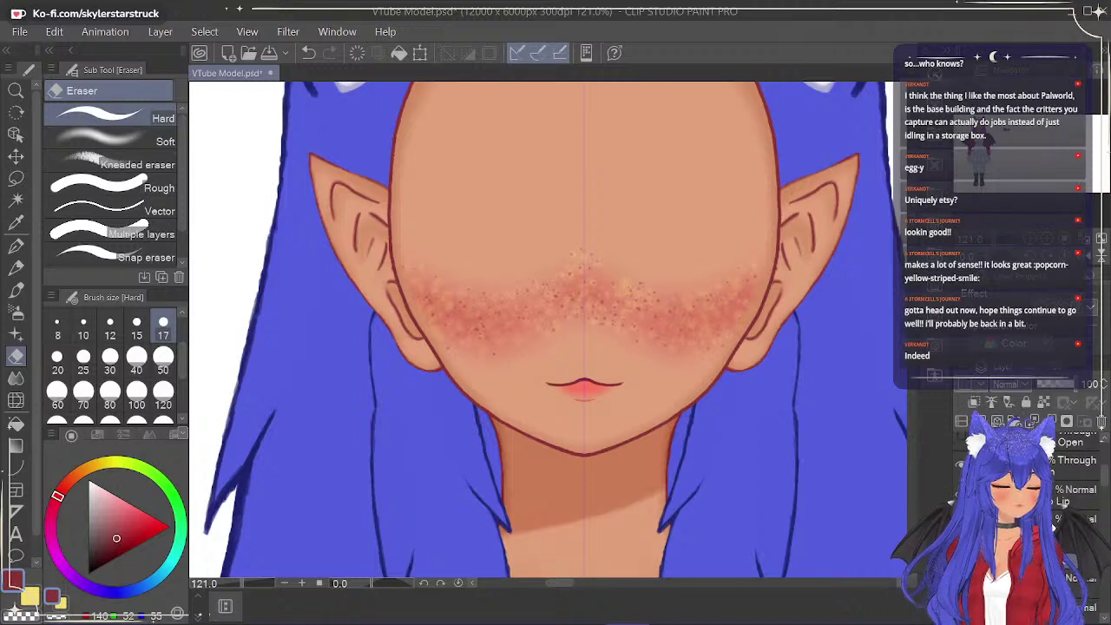
click(998, 466)
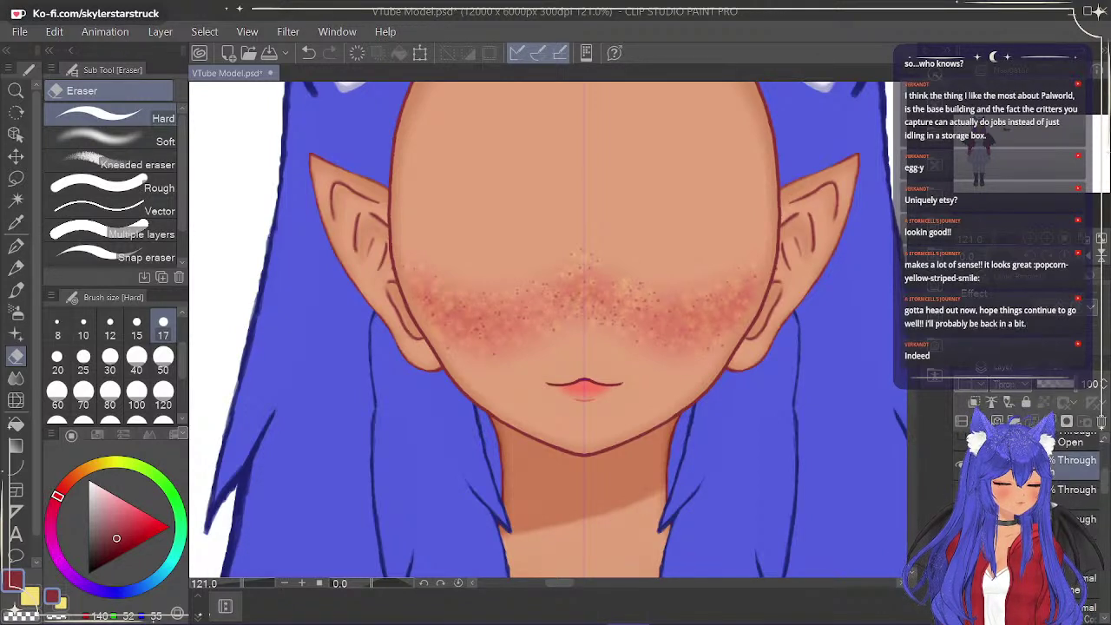
drag(1104, 476, 1104, 466)
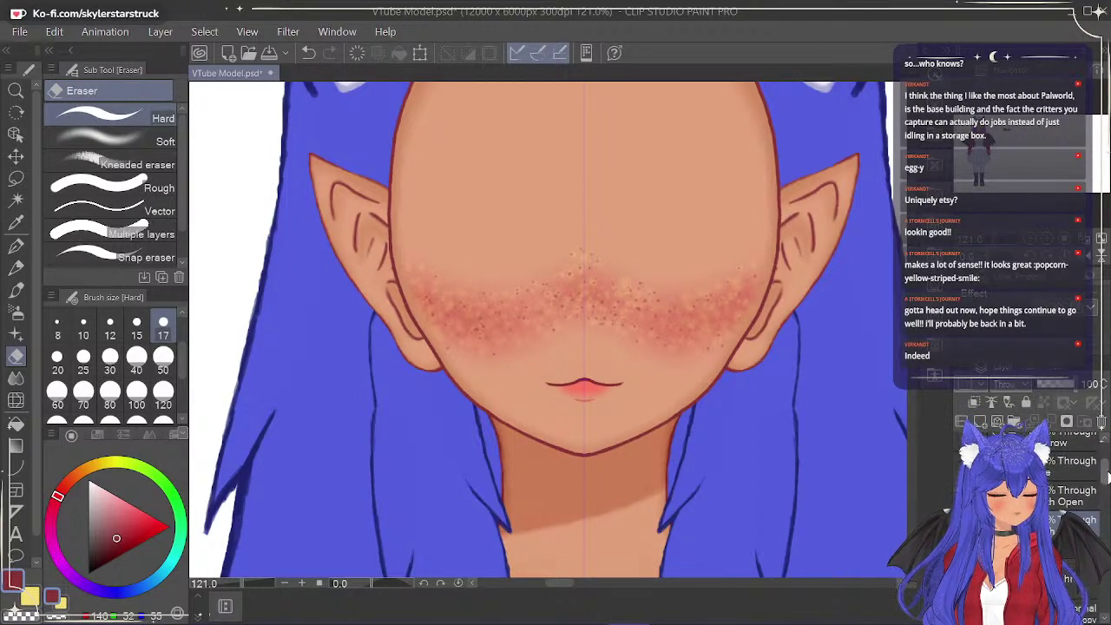
click(998, 496)
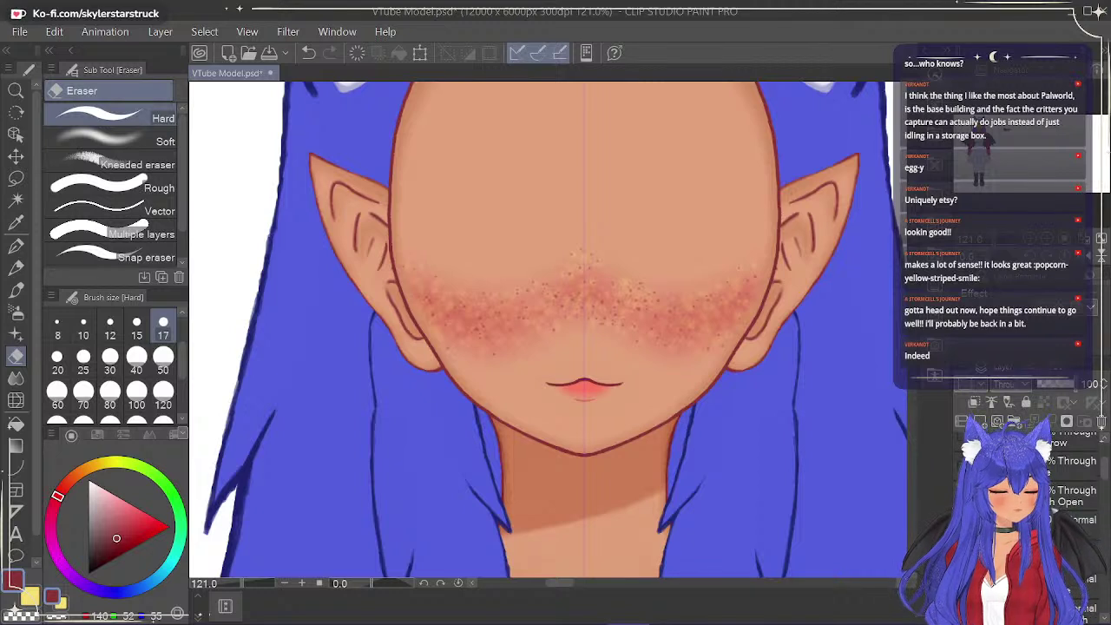
click(962, 525)
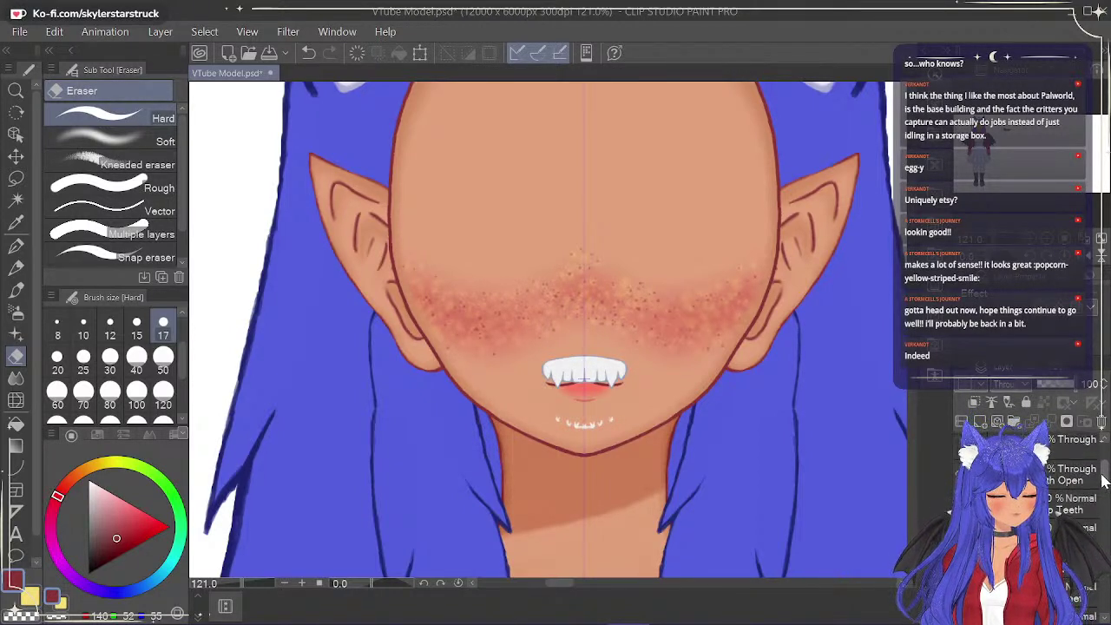
Erase the stray white tooth marks near the chin from the Top Teeth layer.
drag(1104, 480, 1103, 483)
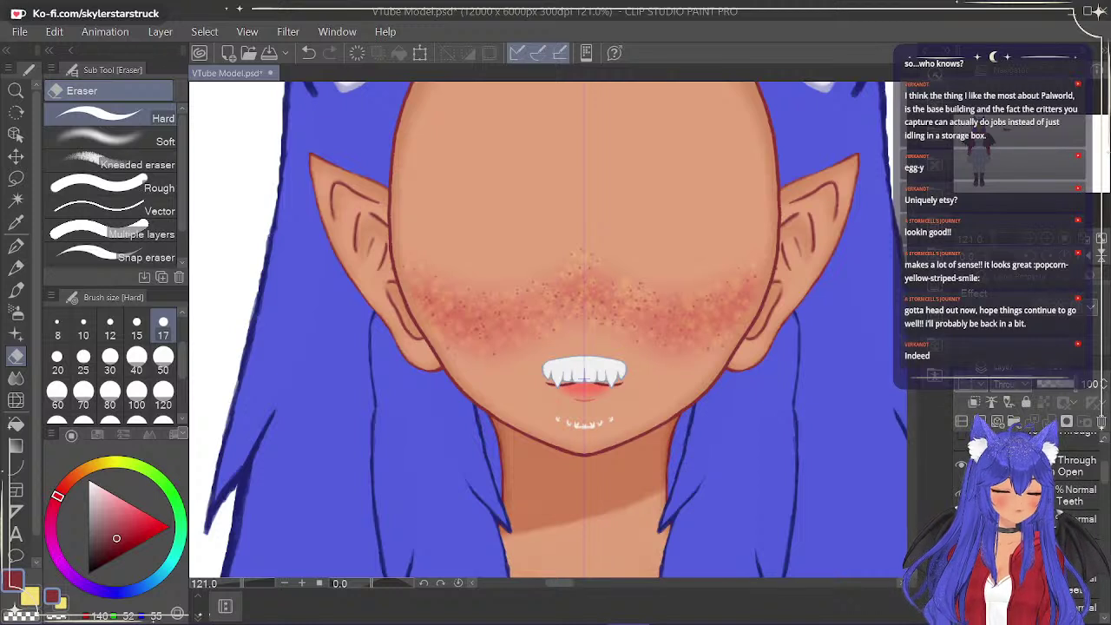
click(962, 583)
click(961, 583)
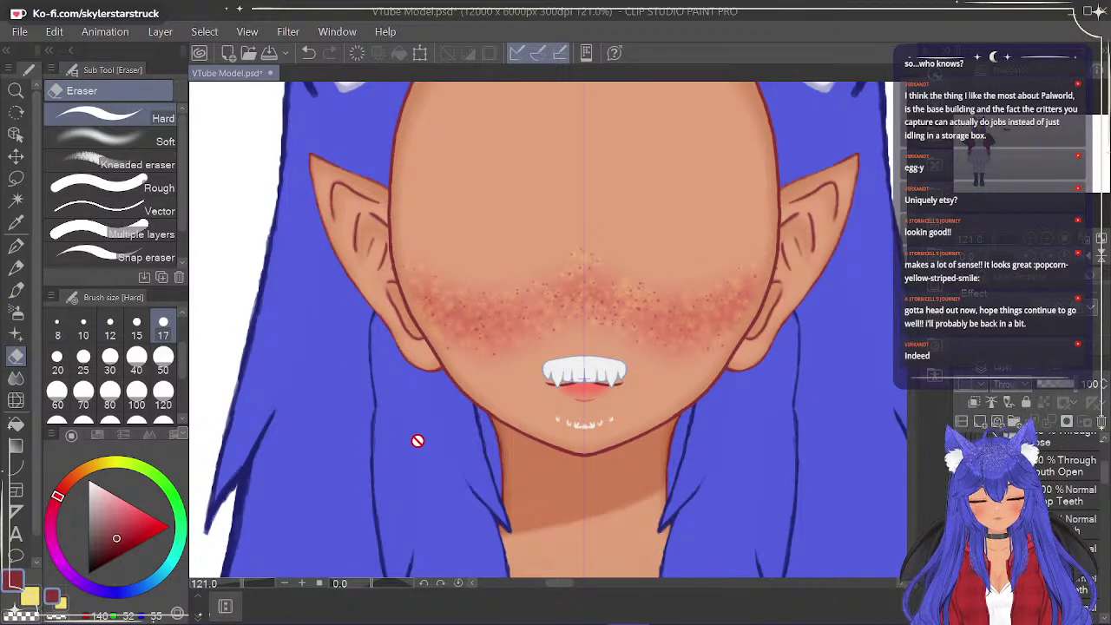
click(1066, 500)
drag(584, 426, 630, 418)
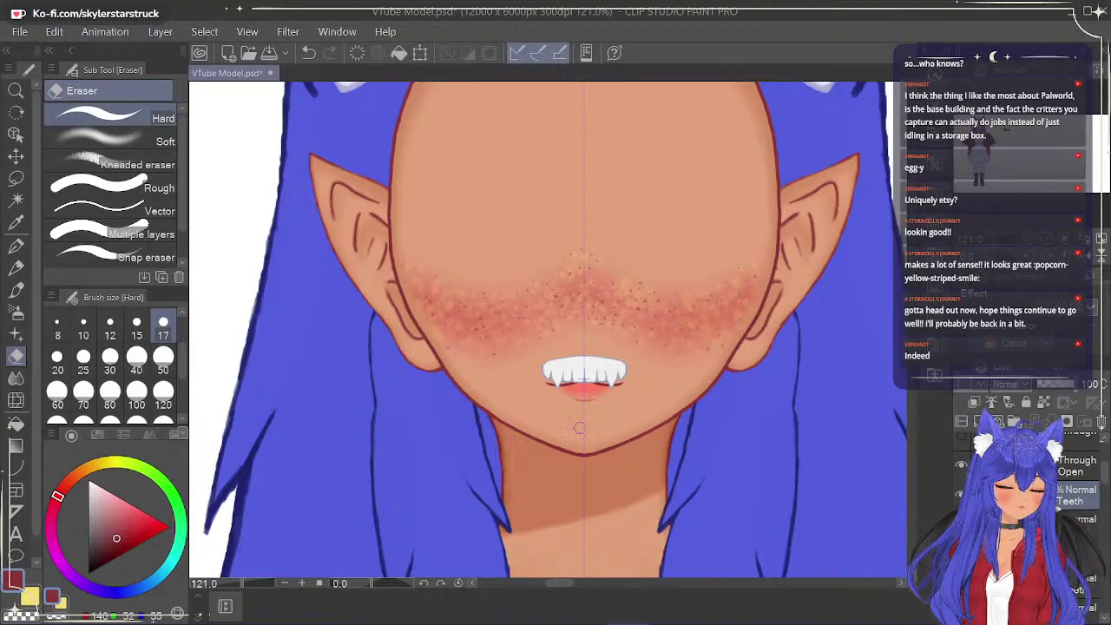
Show the Bot Teeth layer along with the tongue, tongue line and dark mouth interior of the open mouth.
click(961, 524)
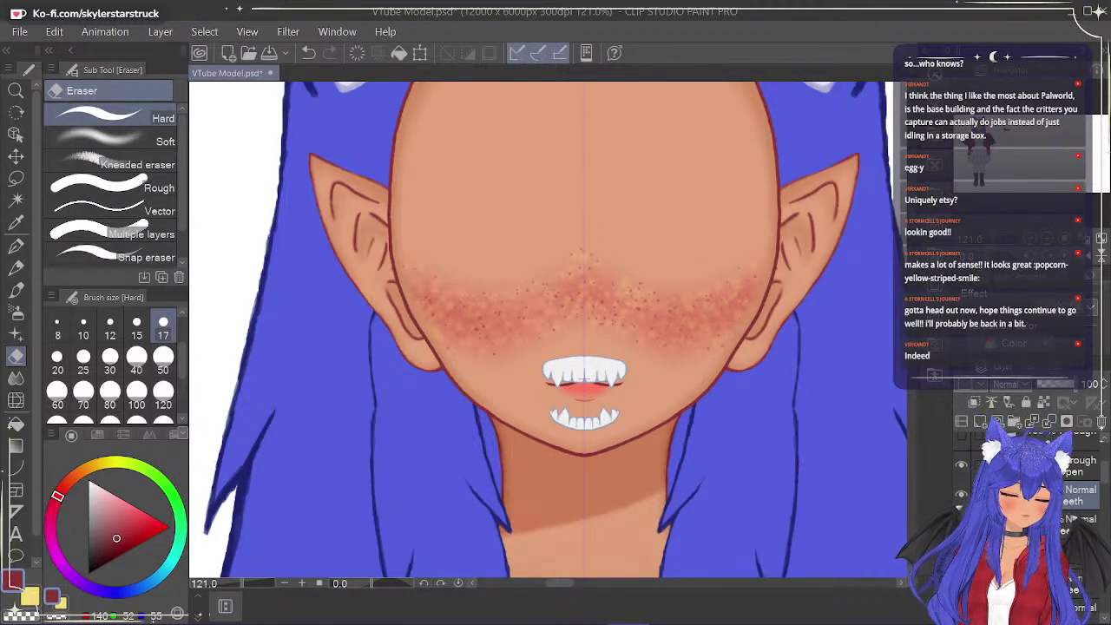
scroll(710, 486, up, 5)
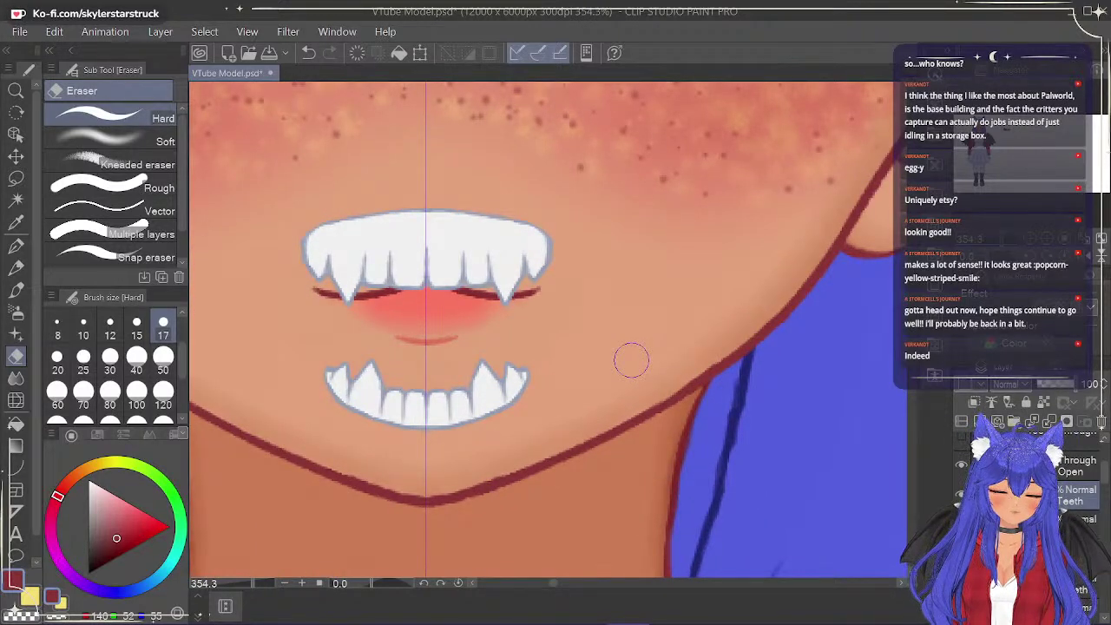
click(961, 525)
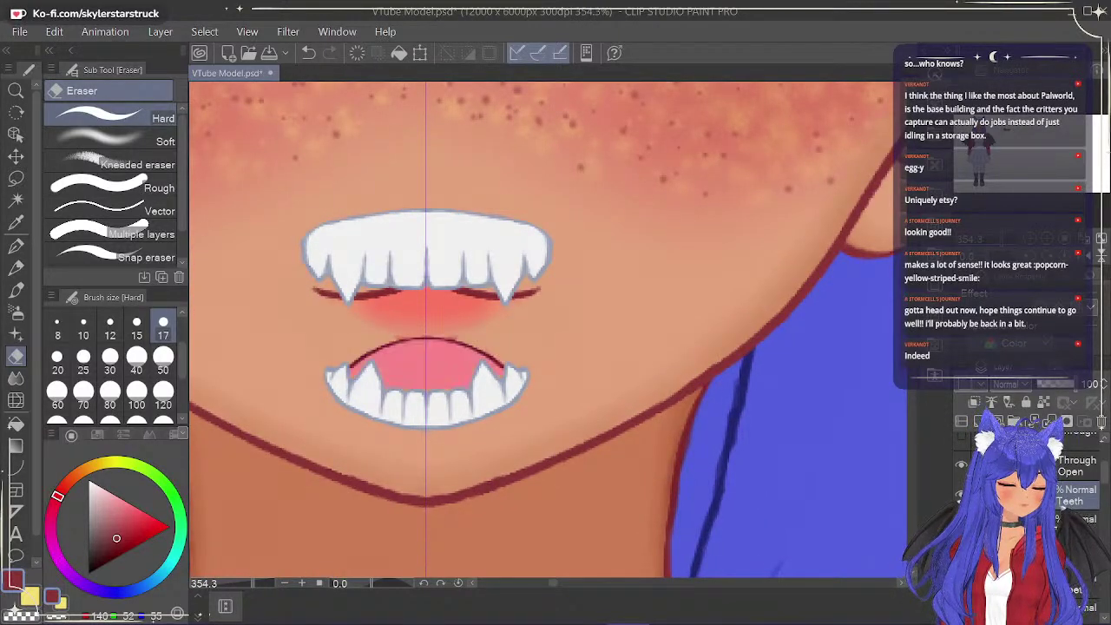
key(ctrl+z)
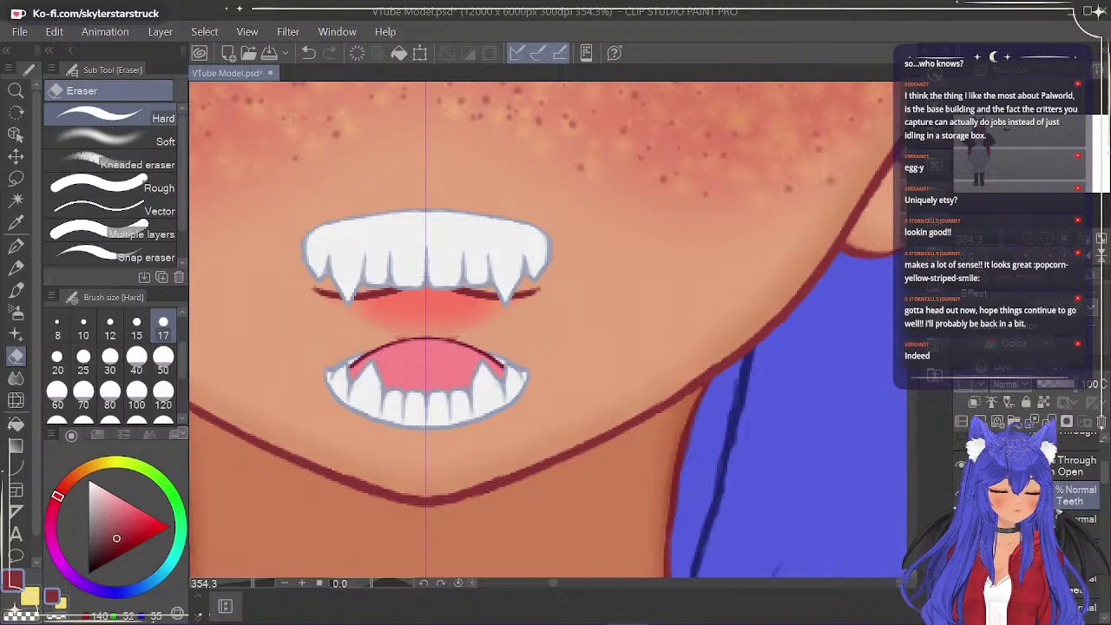
key(ctrl+z)
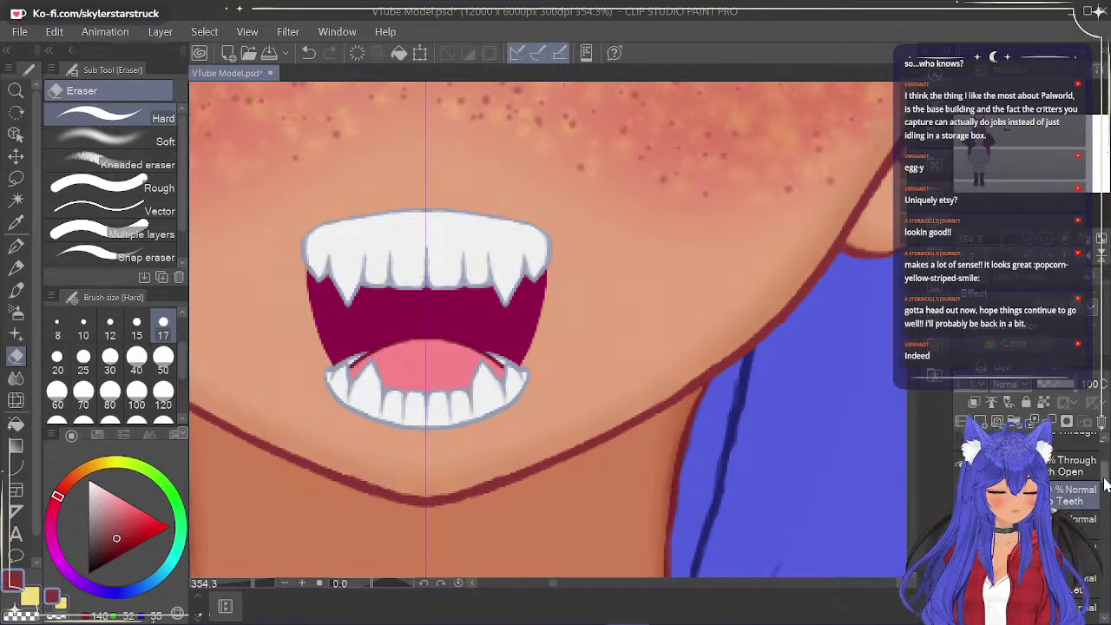
scroll(1072, 508, down, 1)
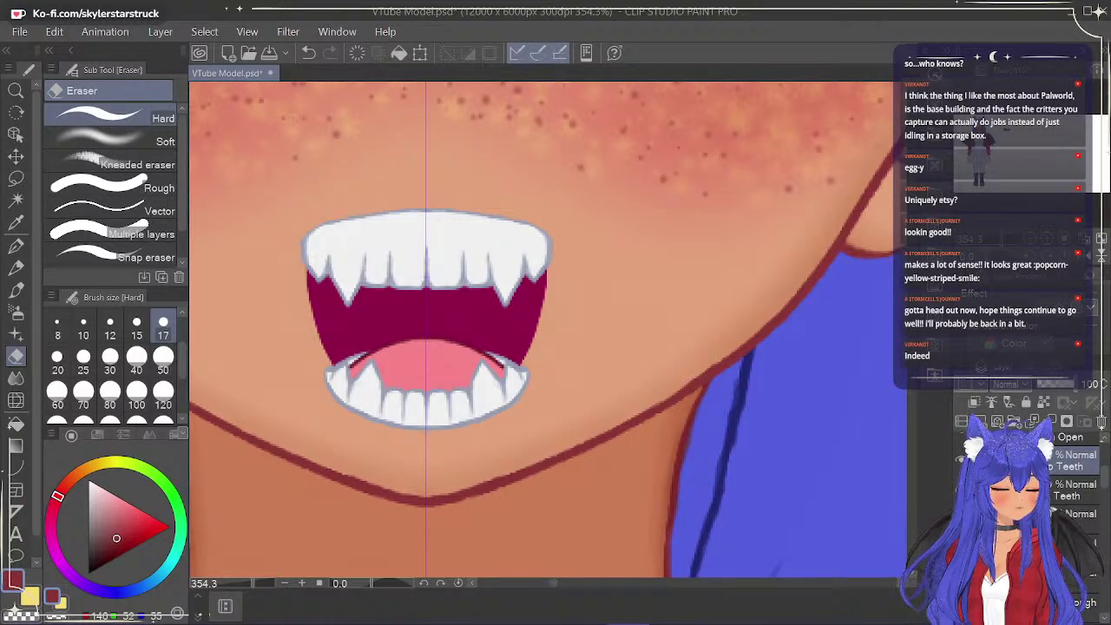
scroll(660, 255, down, 5)
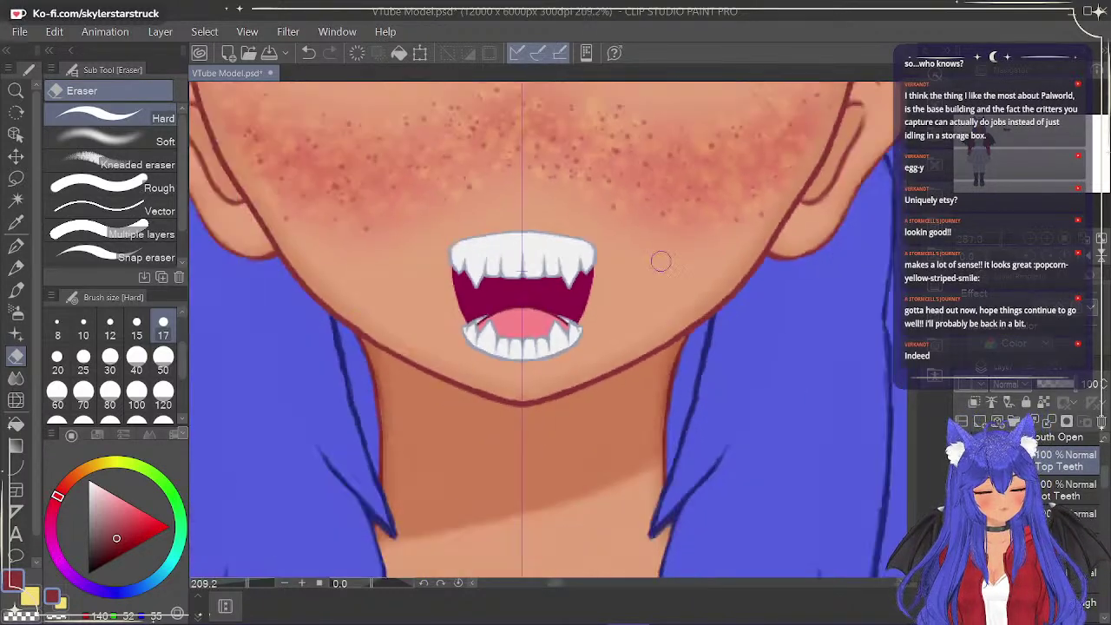
Try softening the divisions between the upper teeth with the Blur tool at brush size 5, and undo the strokes.
scroll(530, 276, up, 6)
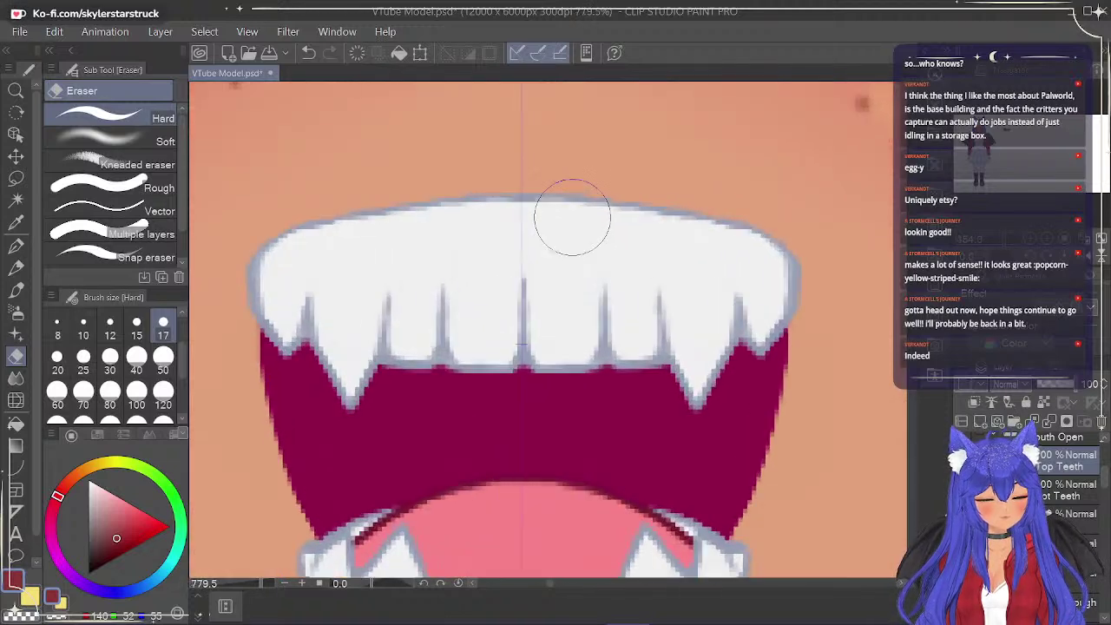
scroll(572, 216, down, 2)
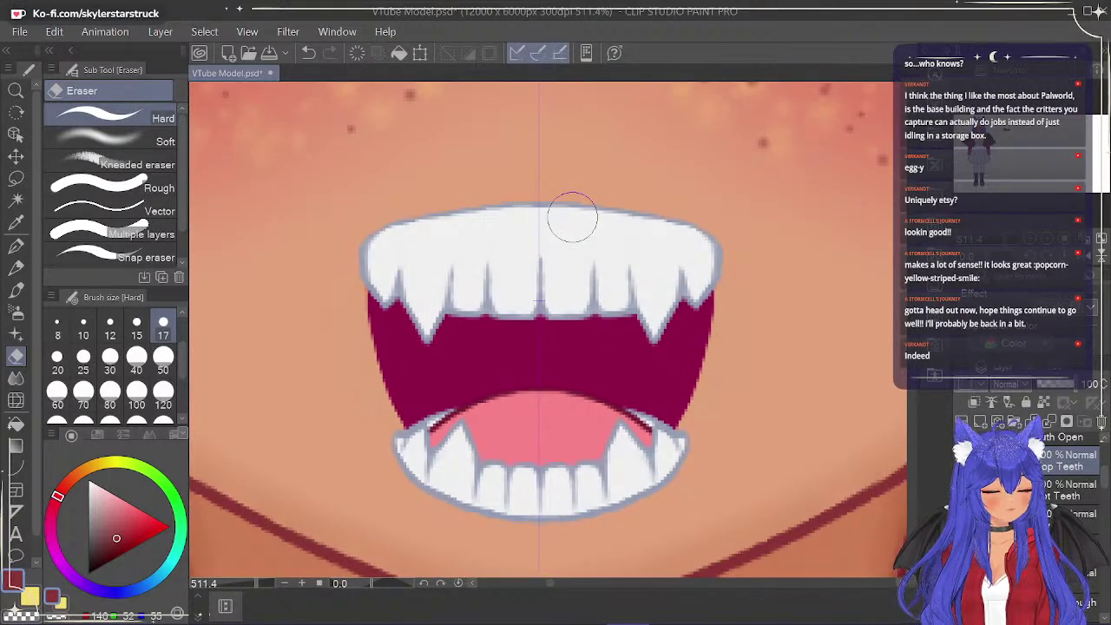
click(19, 373)
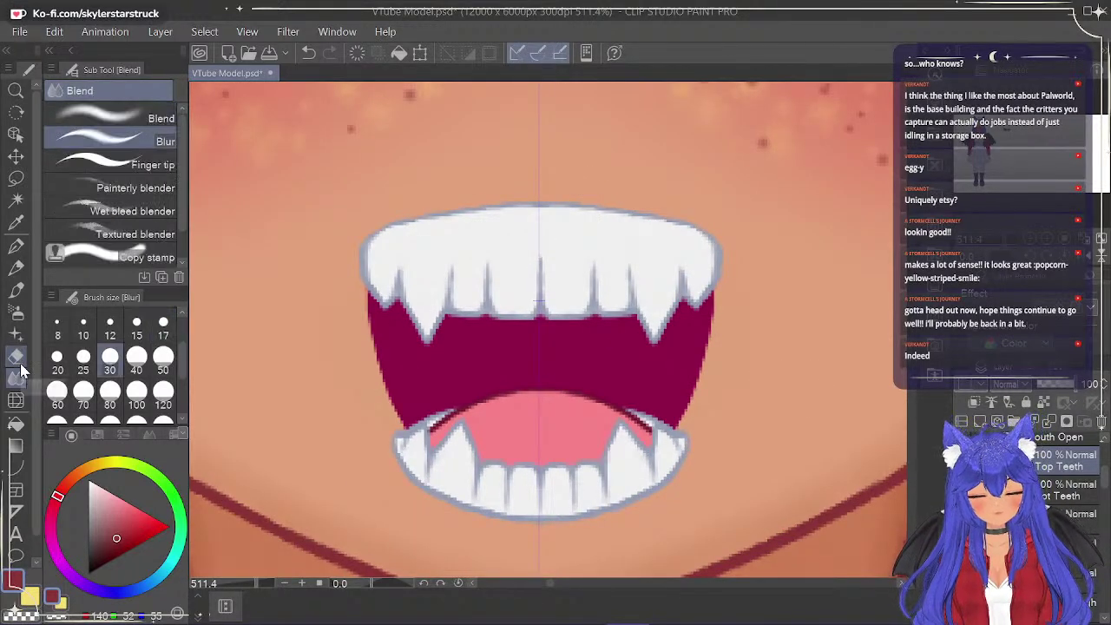
click(84, 335)
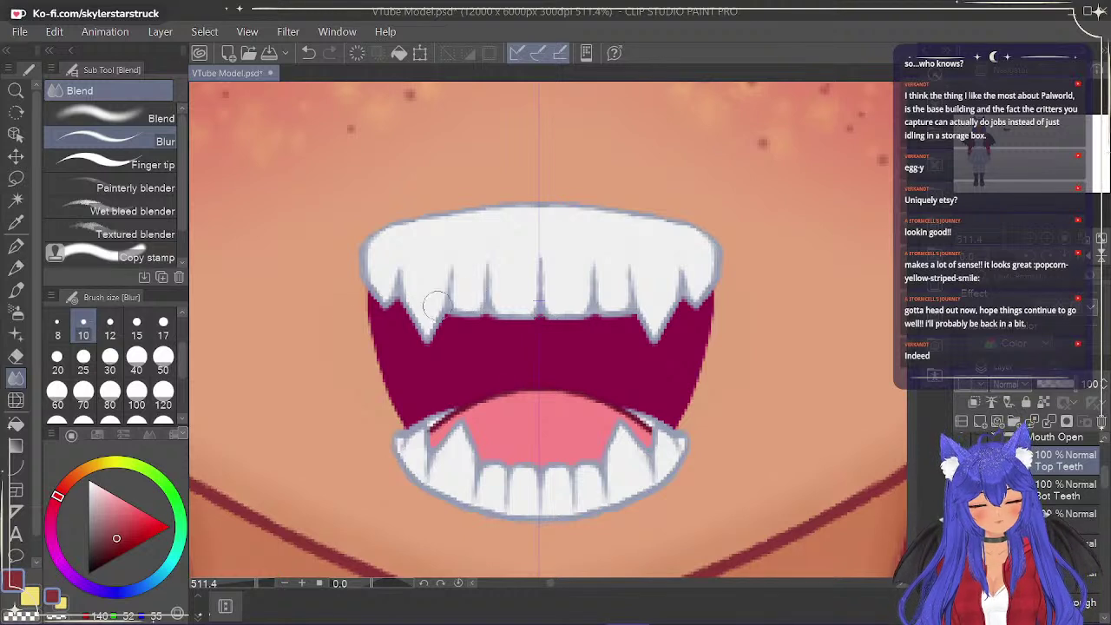
scroll(111, 365, up, 3)
click(110, 358)
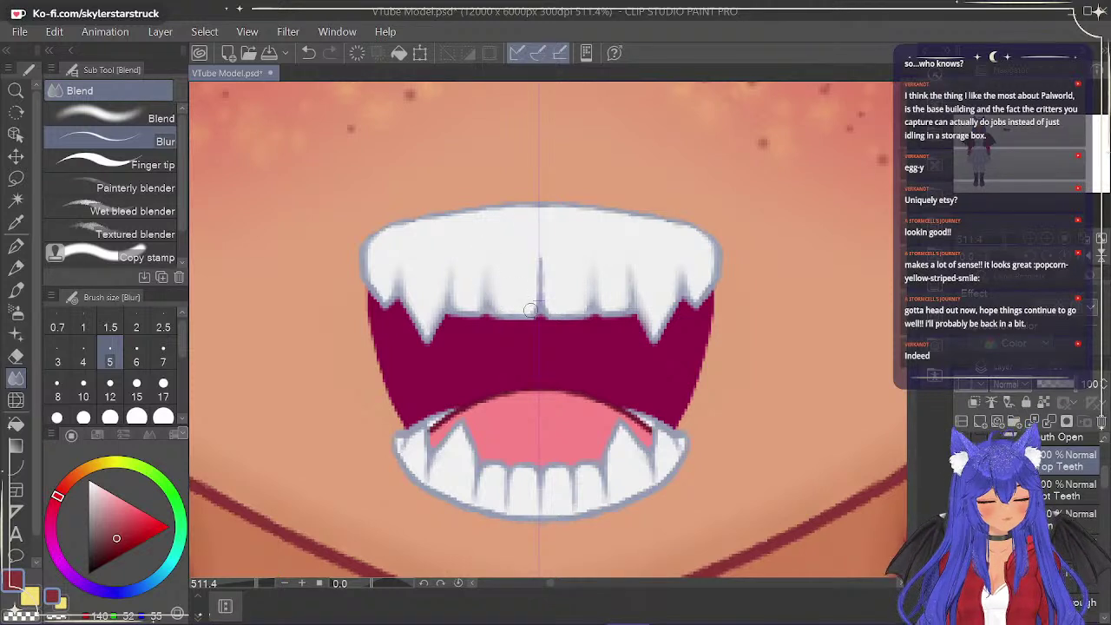
key(ctrl+z)
key(ctrl+z)
key(ctrl+z)
key(ctrl+z)
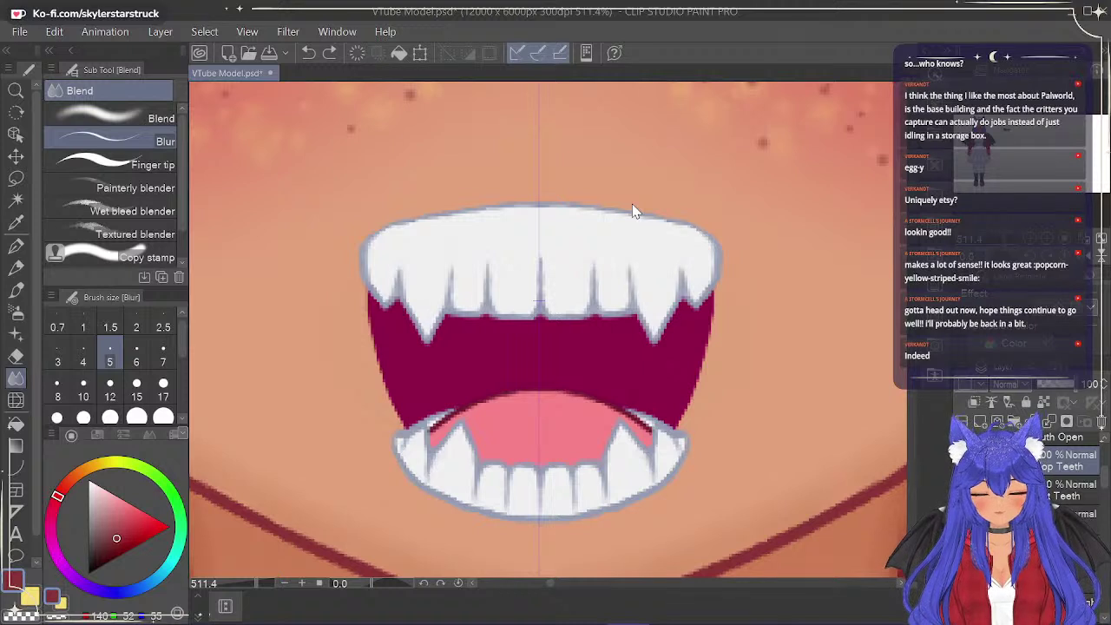
Lock the Top Teeth layer's transparent pixels and soften its tooth divisions and upper outline with the Blur tool at size 5.
click(1044, 403)
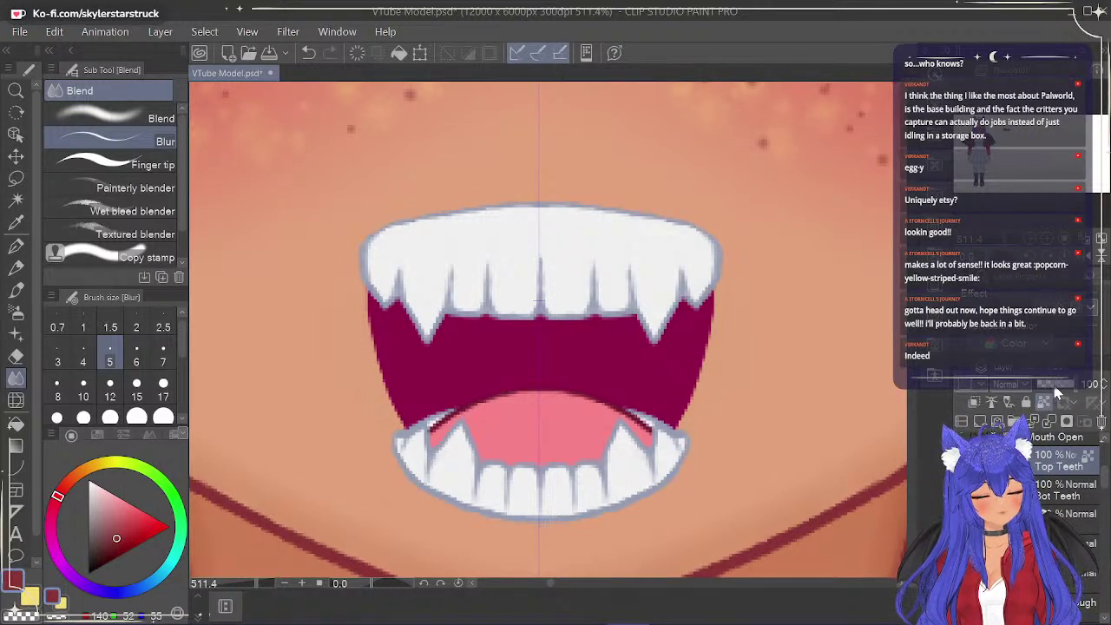
drag(655, 328, 673, 300)
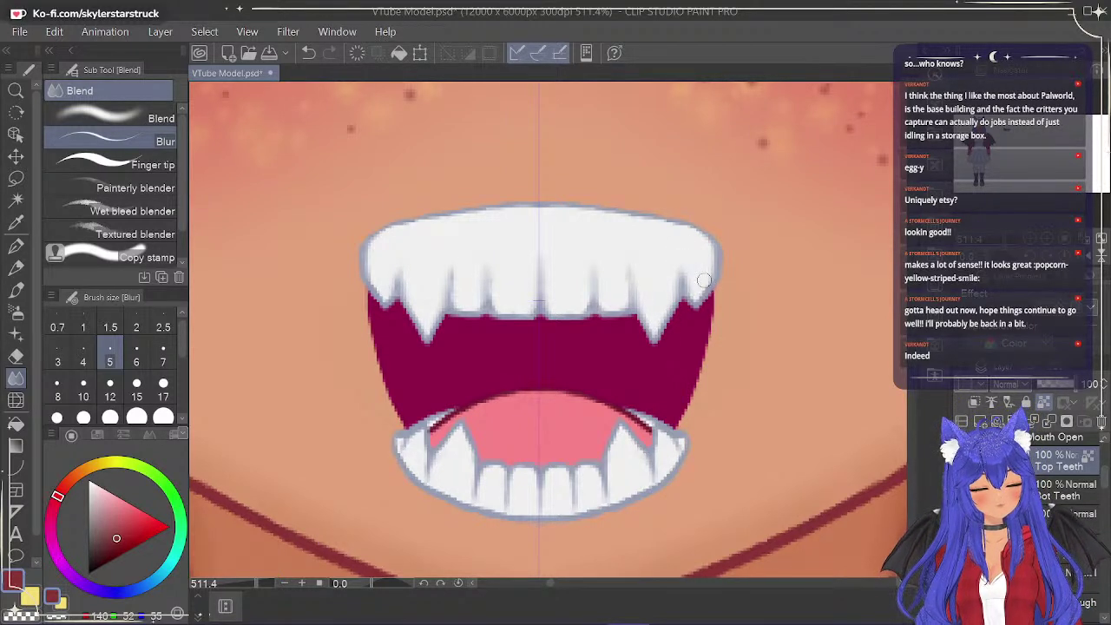
drag(390, 220, 562, 208)
key(ctrl+z)
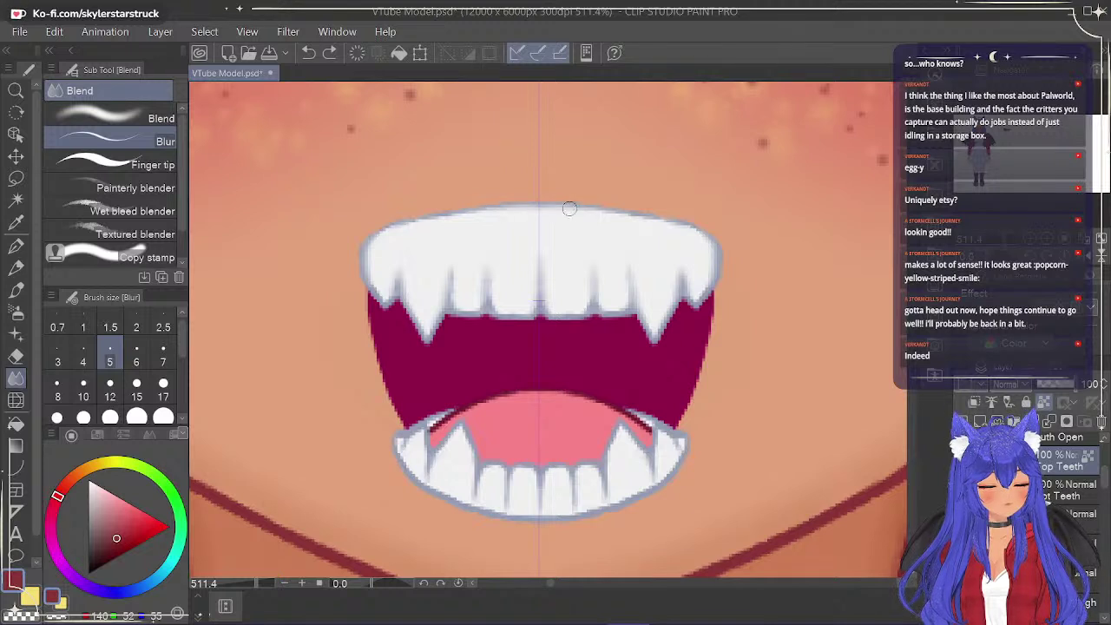
drag(420, 219, 379, 230)
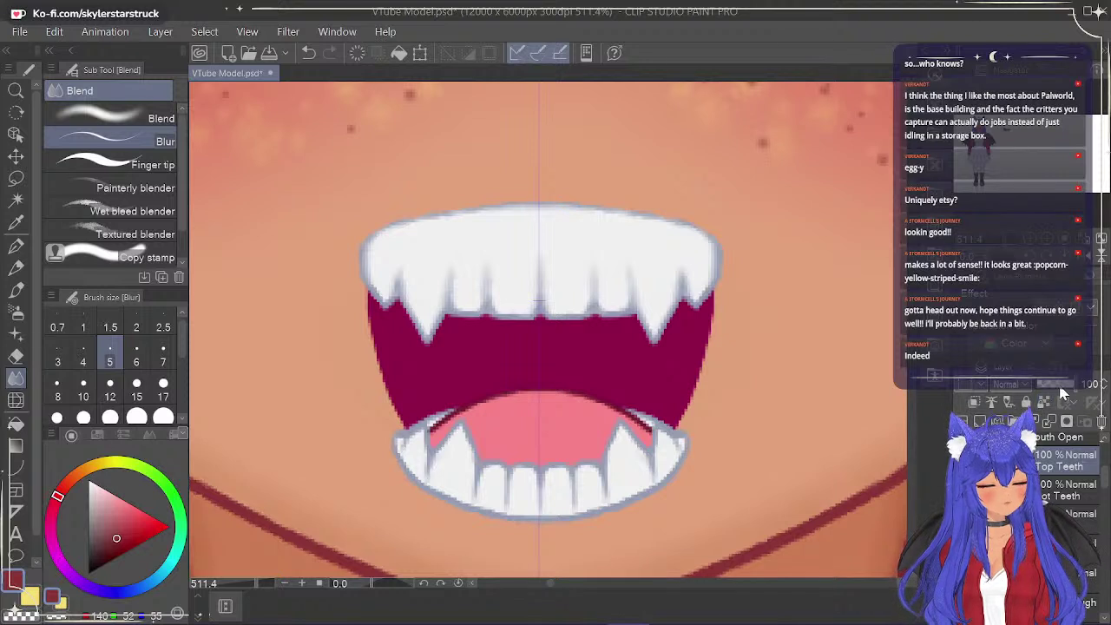
Lock transparent pixels on the Bot Teeth layer and soften its lines with the Blur tool.
click(1073, 484)
click(1044, 403)
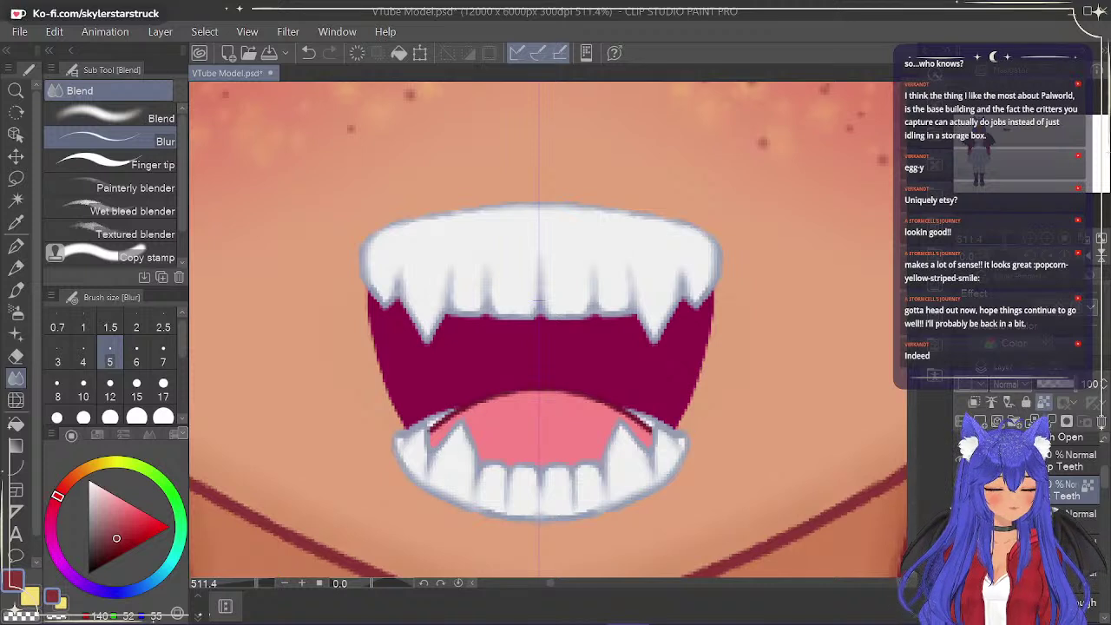
Hide the Bot Teeth layer and refine the white shape around the tongue using the Hard eraser at size 7 and the Blur tool.
click(961, 489)
click(1074, 554)
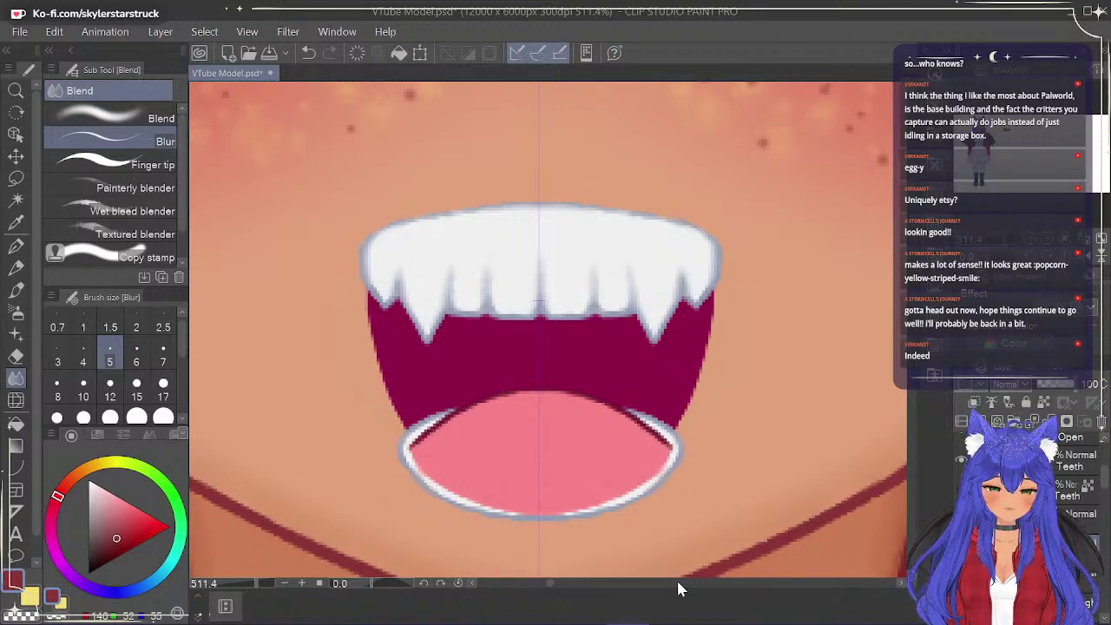
key(e)
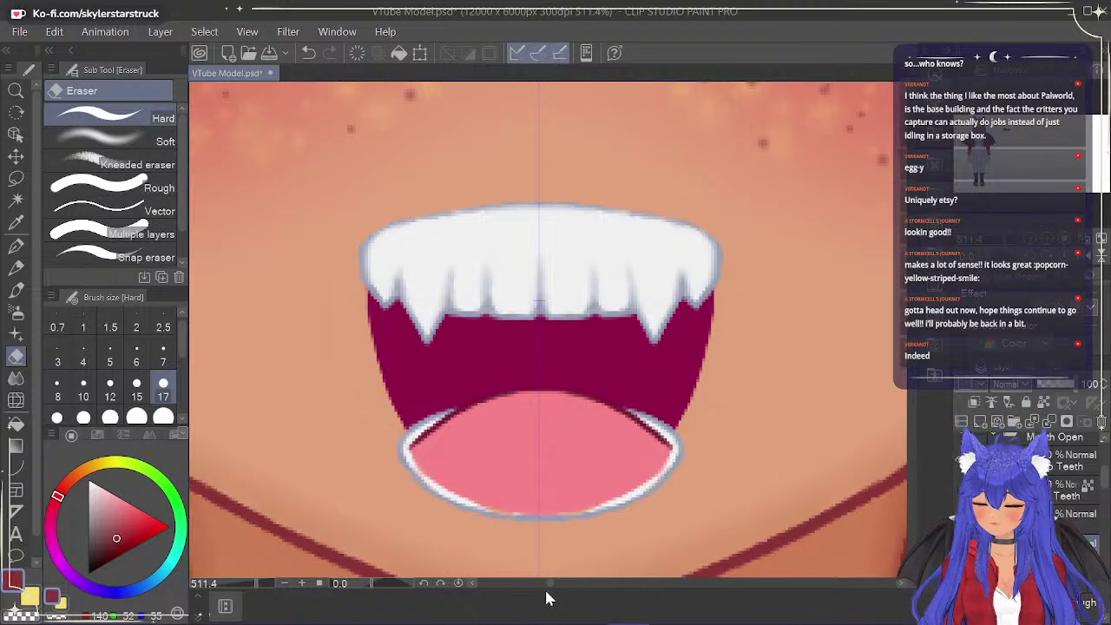
click(165, 357)
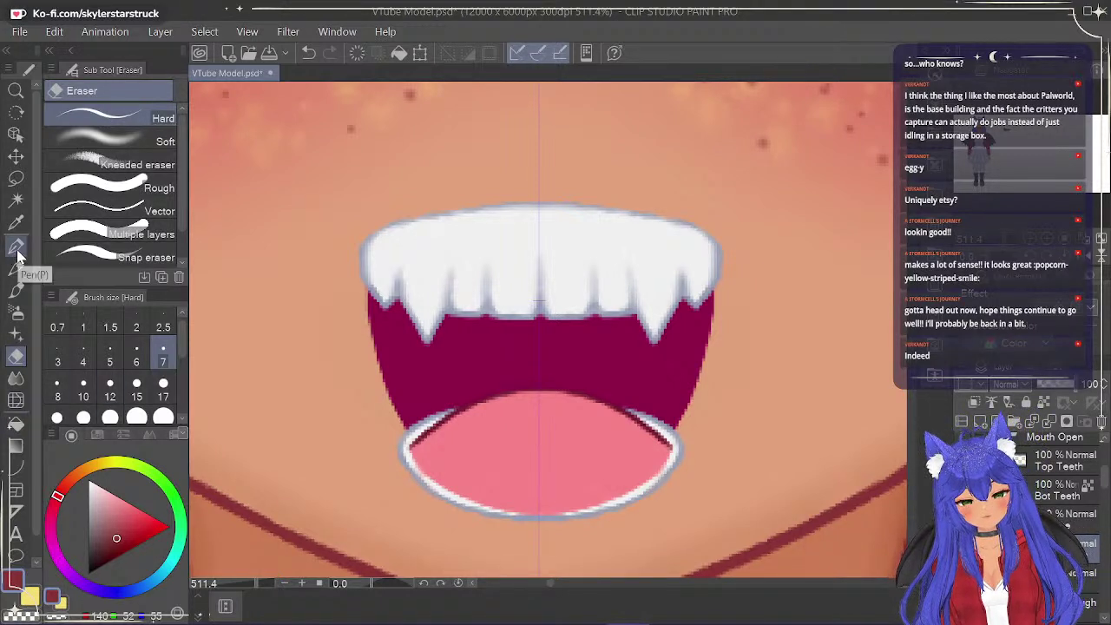
click(17, 373)
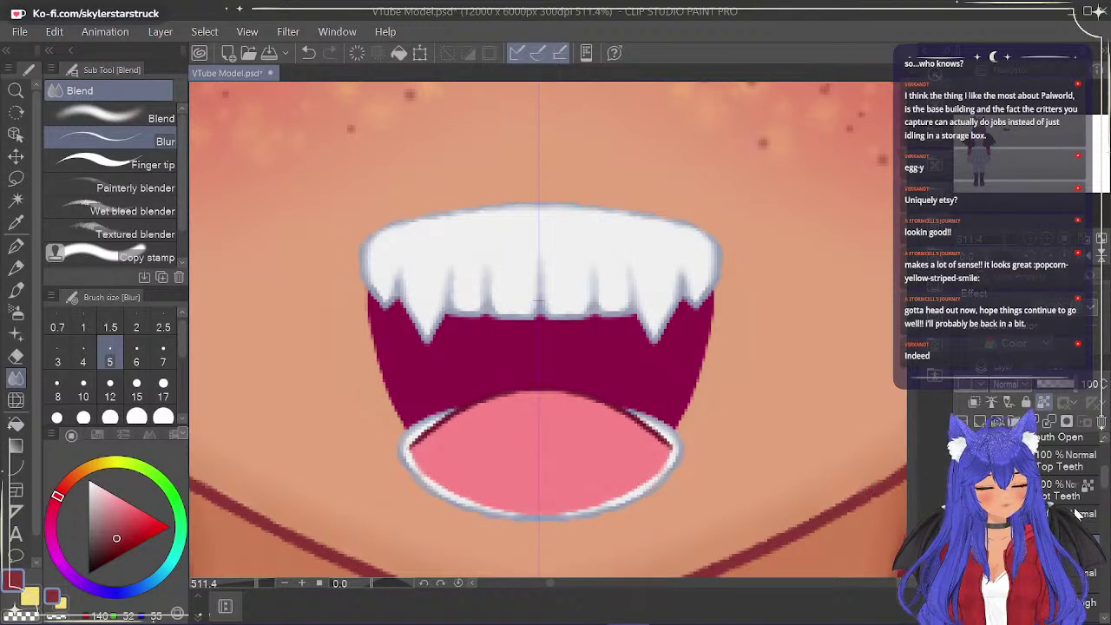
Compare the lower mouth with the Bot Teeth and tongue layers shown and hidden, leaving Bot Teeth hidden and the tongue shown.
click(961, 490)
click(962, 491)
drag(953, 512, 955, 512)
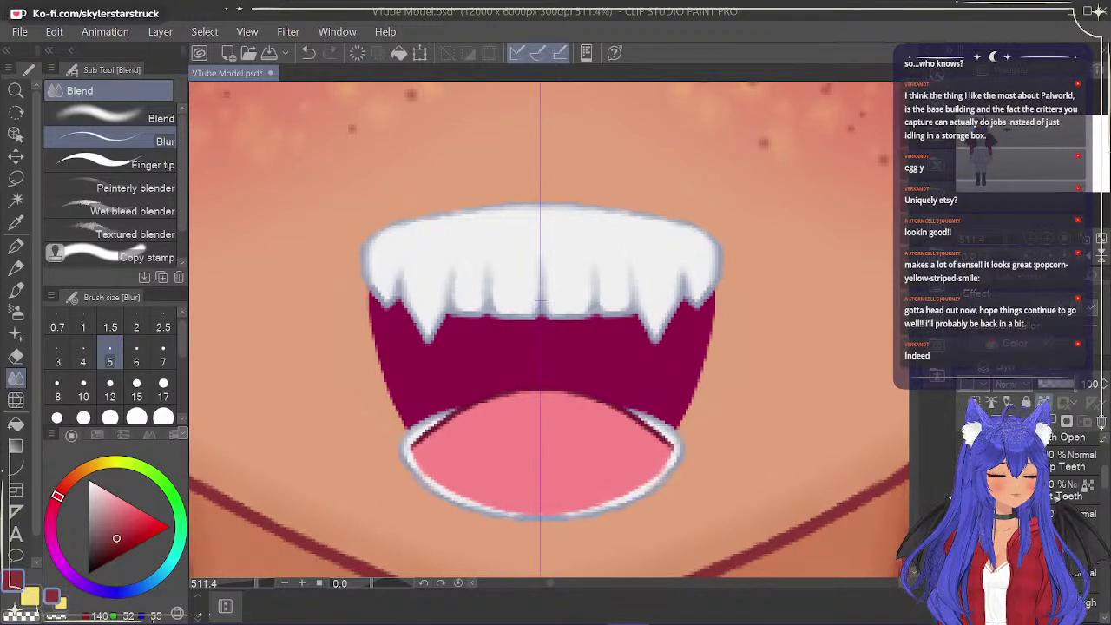
click(962, 520)
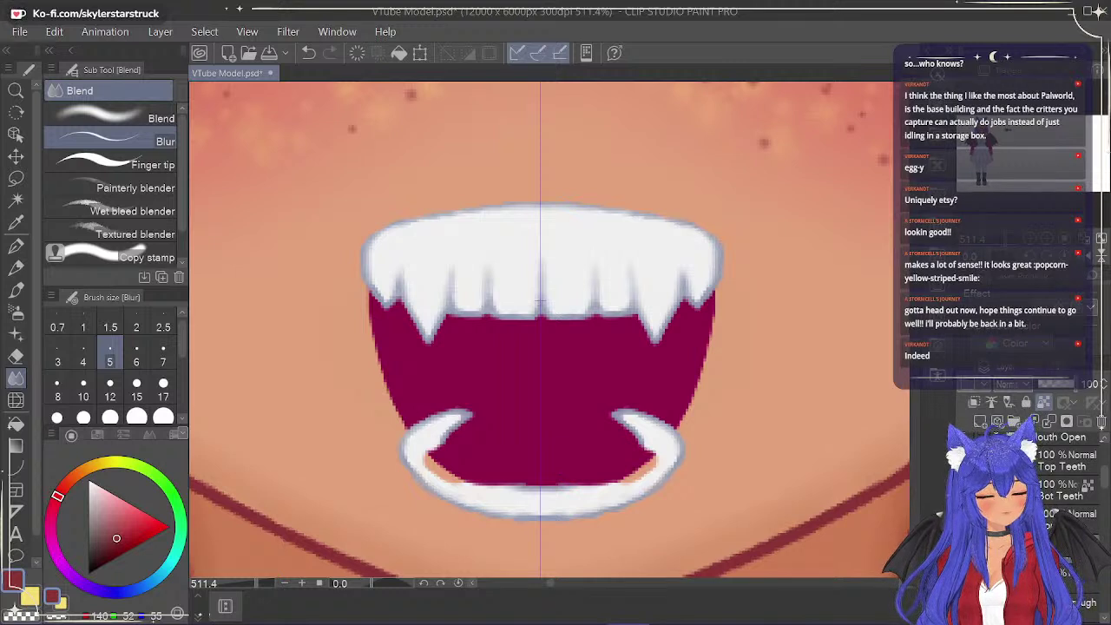
click(965, 519)
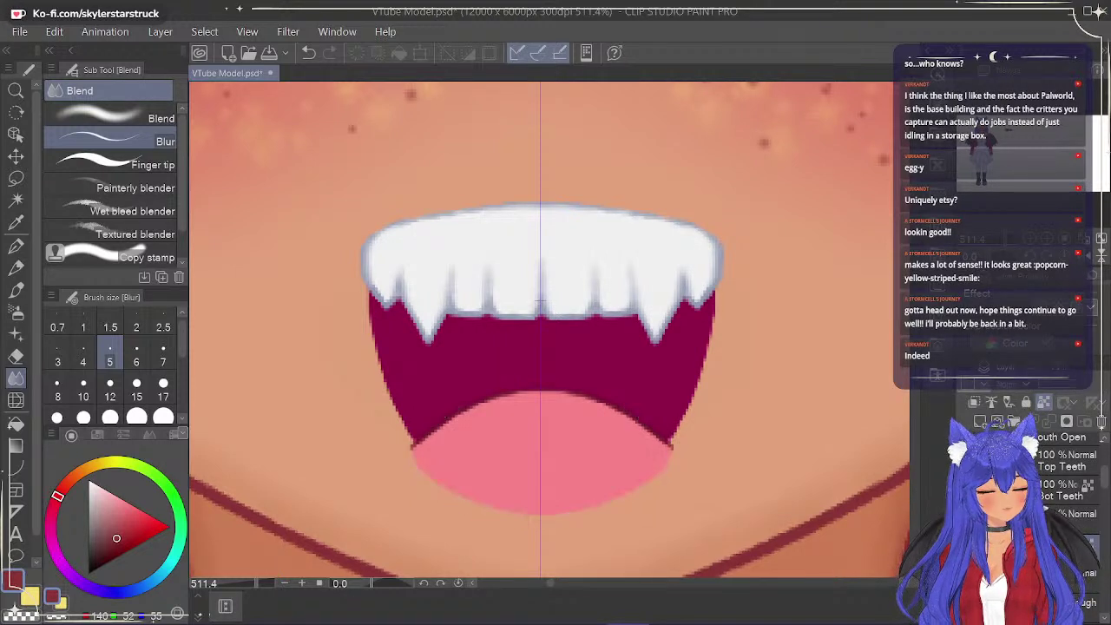
click(965, 490)
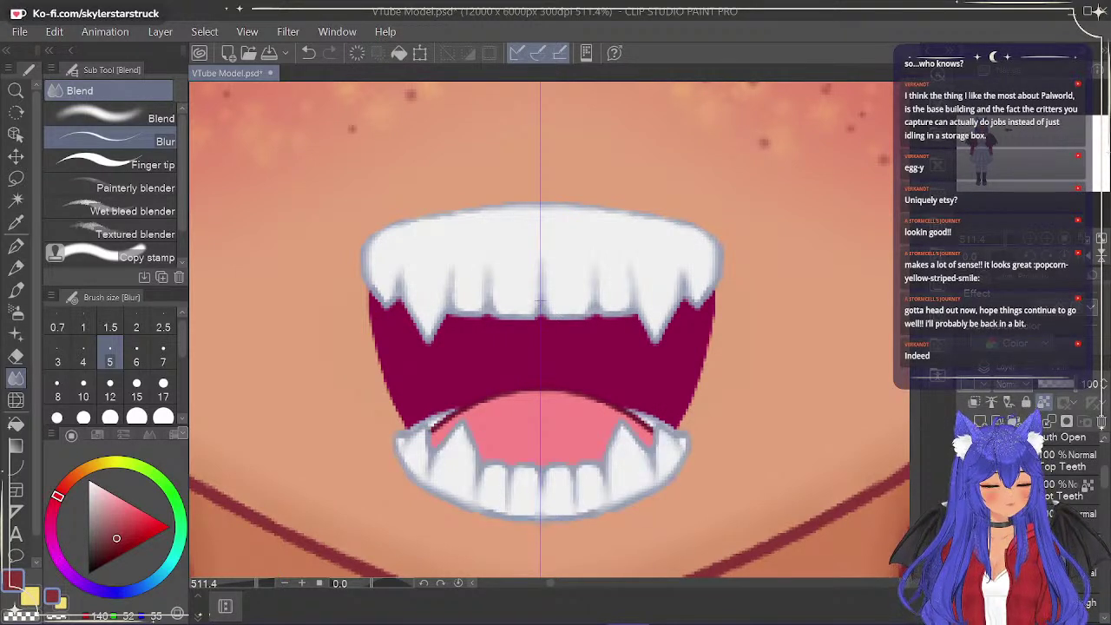
click(966, 490)
click(965, 520)
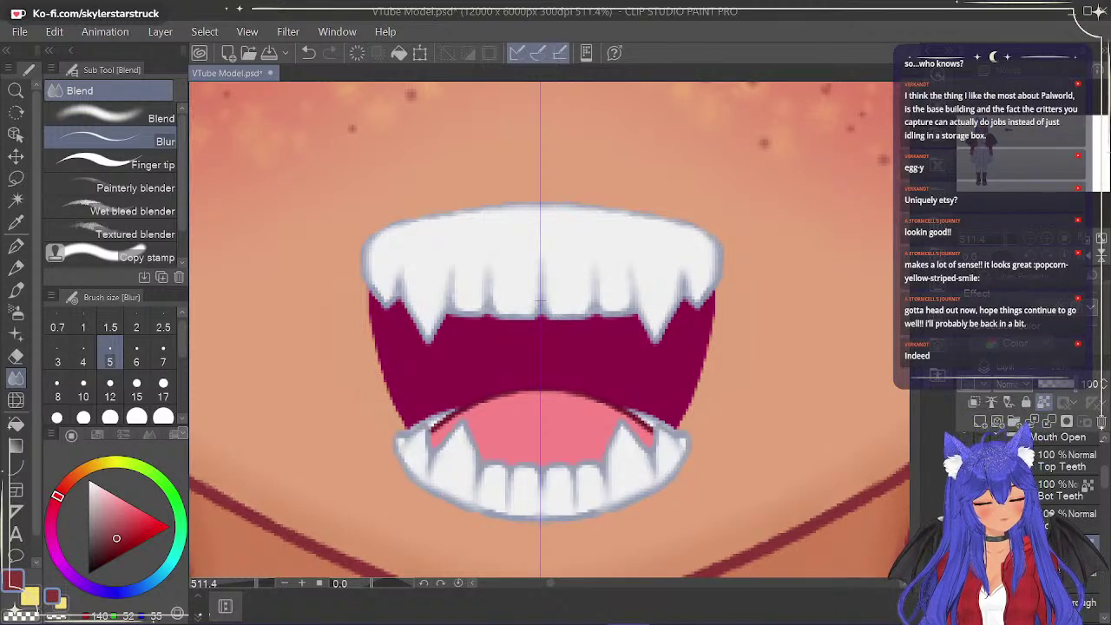
click(965, 520)
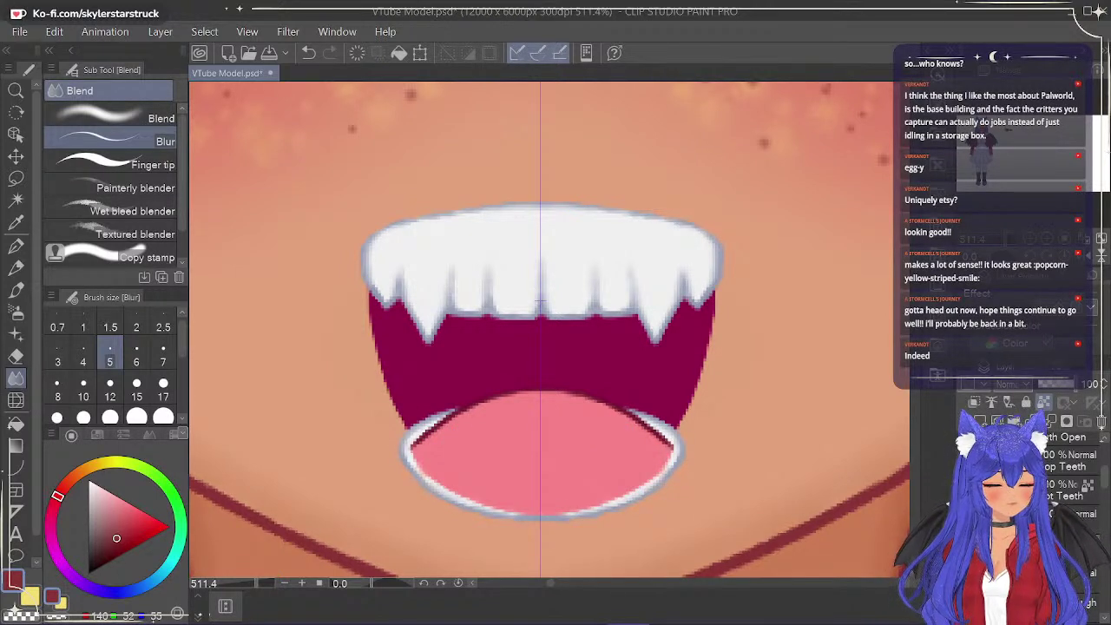
Sample the tongue's pink and extend the tongue down over the lower white rim with the Textured pen at size 10.
click(16, 222)
click(570, 426)
key(p)
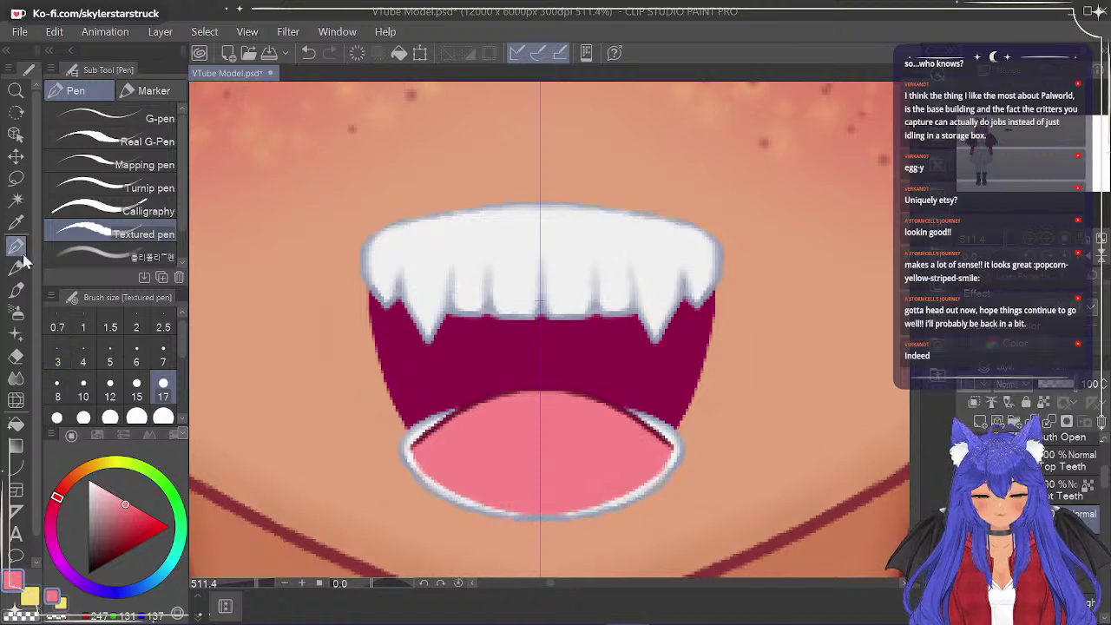
click(110, 388)
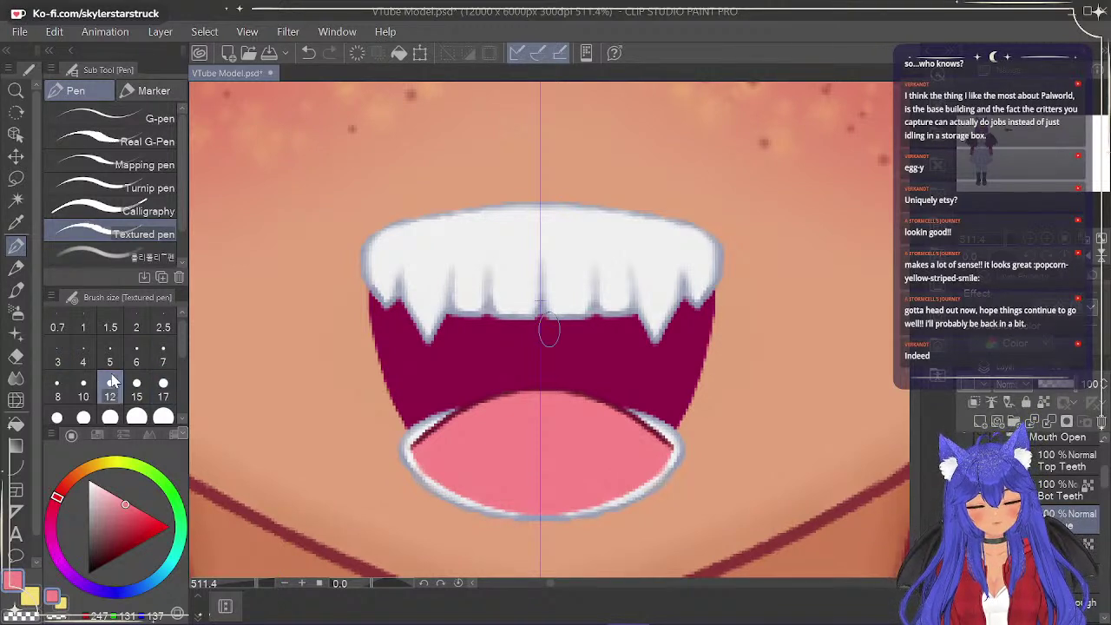
click(84, 389)
mouse_move(652, 462)
mouse_down()
mouse_move(657, 483)
mouse_move(666, 465)
mouse_move(647, 503)
mouse_move(540, 513)
mouse_up()
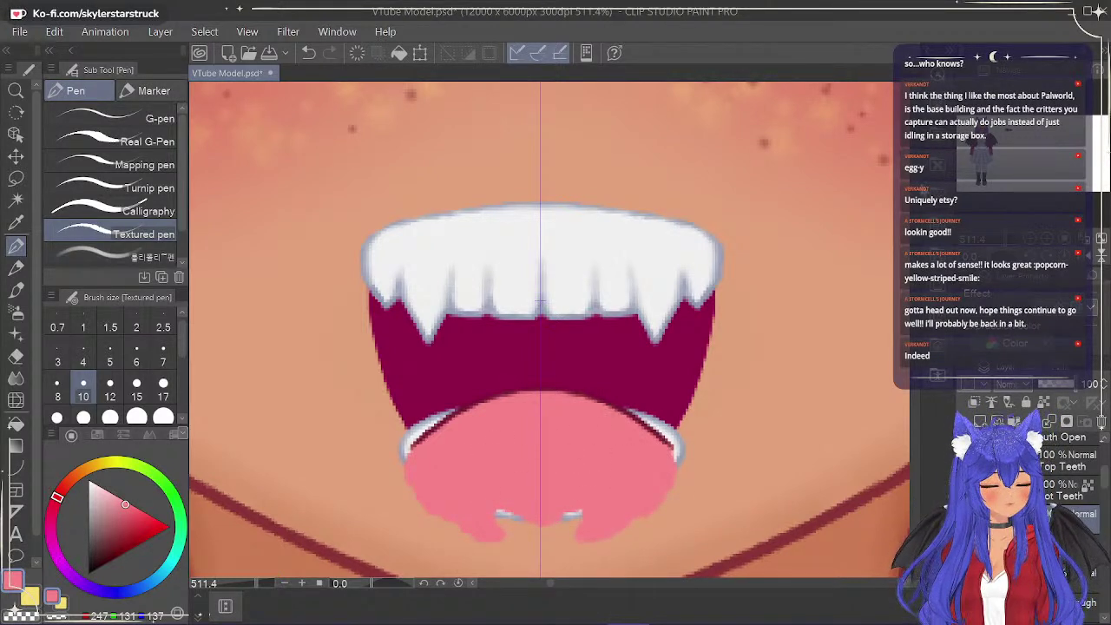
scroll(611, 421, down, 3)
drag(577, 310, 571, 316)
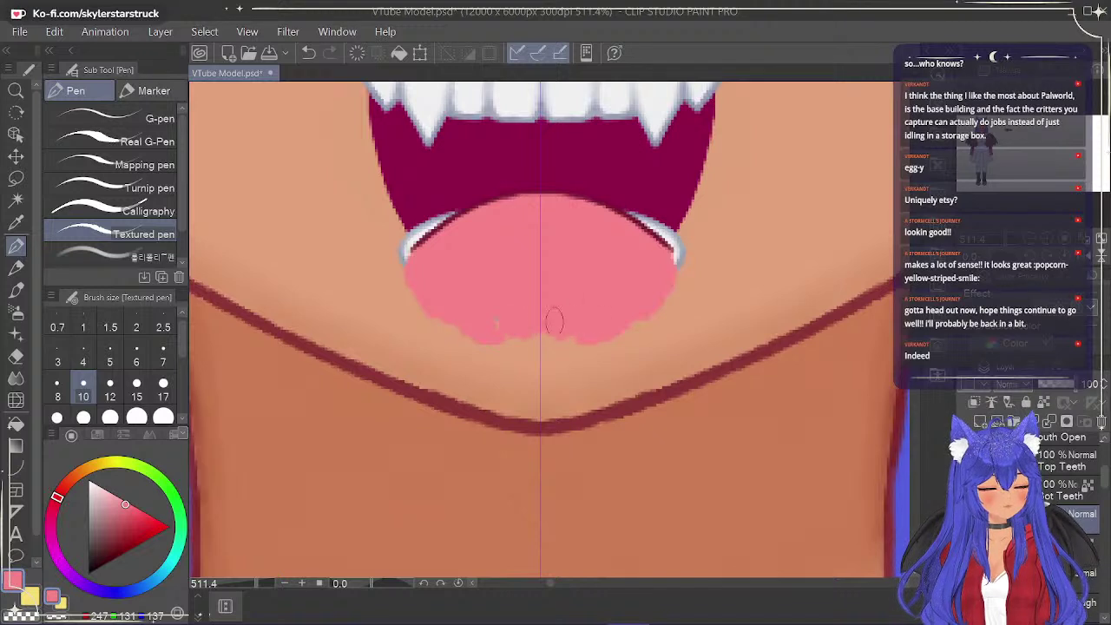
mouse_move(652, 295)
mouse_down()
mouse_move(599, 346)
mouse_move(642, 303)
mouse_move(560, 358)
mouse_move(586, 305)
mouse_move(485, 343)
mouse_move(483, 304)
mouse_move(567, 351)
mouse_up()
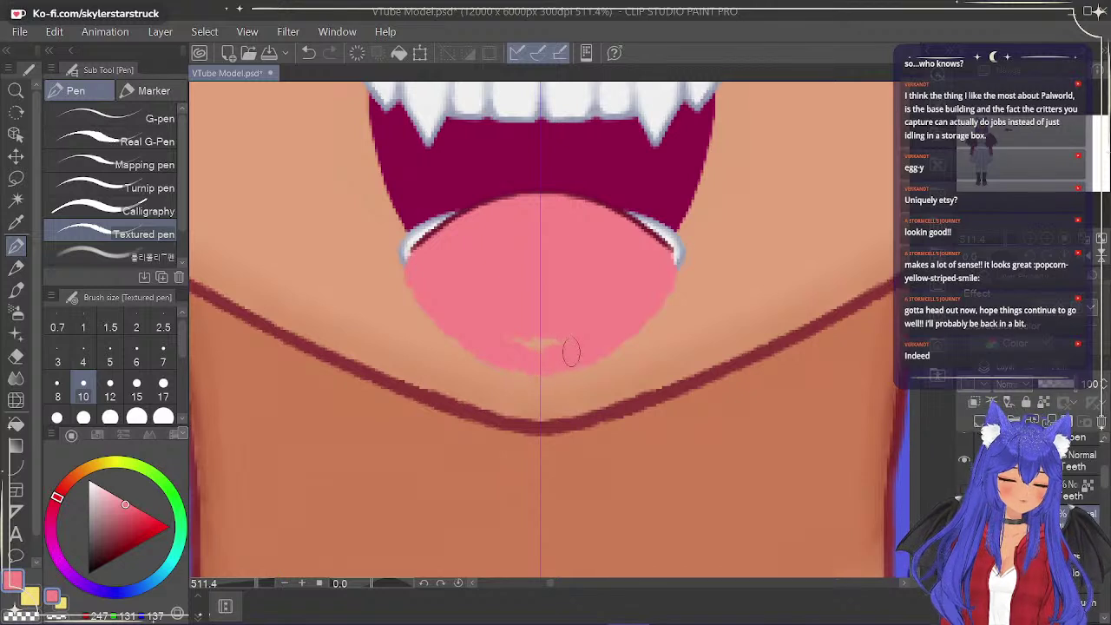
Lengthen the tongue to the chin line with the Textured pen at size 7, rounding its sides and trimming them with the Hard eraser.
click(162, 362)
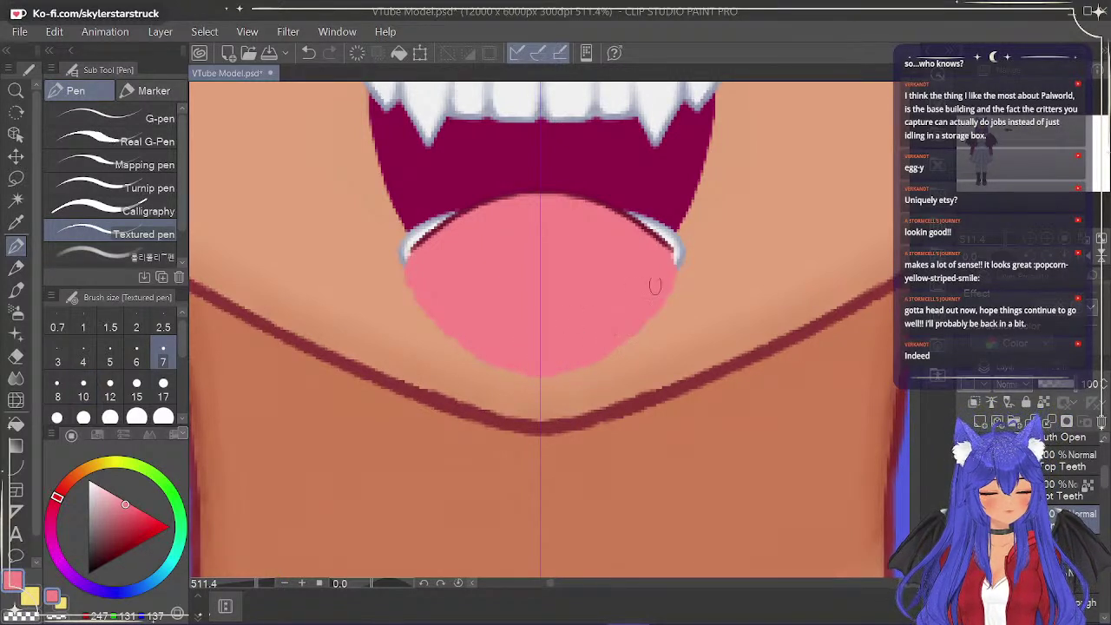
mouse_move(662, 291)
mouse_down()
mouse_move(621, 350)
mouse_move(540, 405)
mouse_move(586, 358)
mouse_move(540, 387)
mouse_up()
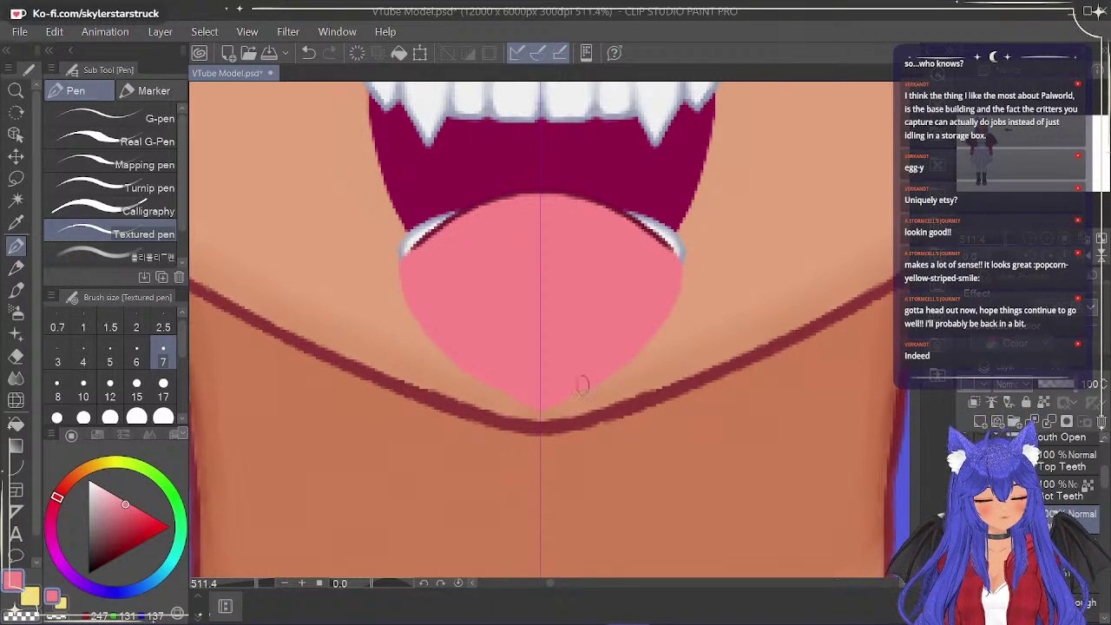
drag(916, 195, 918, 195)
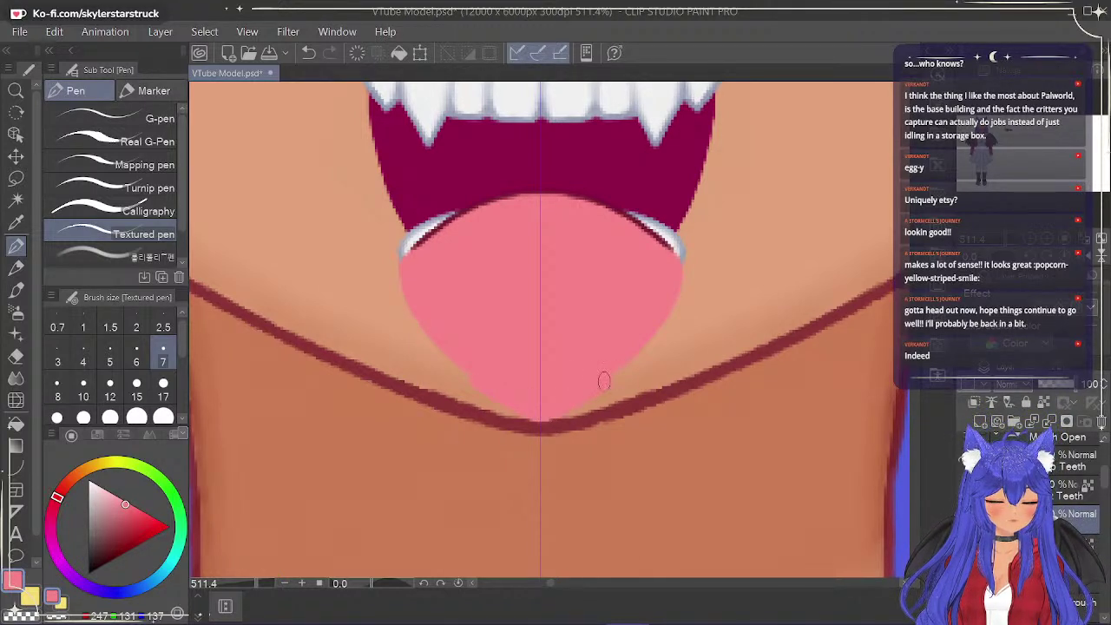
mouse_move(632, 359)
mouse_down()
mouse_move(671, 318)
mouse_move(686, 259)
mouse_move(644, 360)
mouse_move(583, 392)
mouse_up()
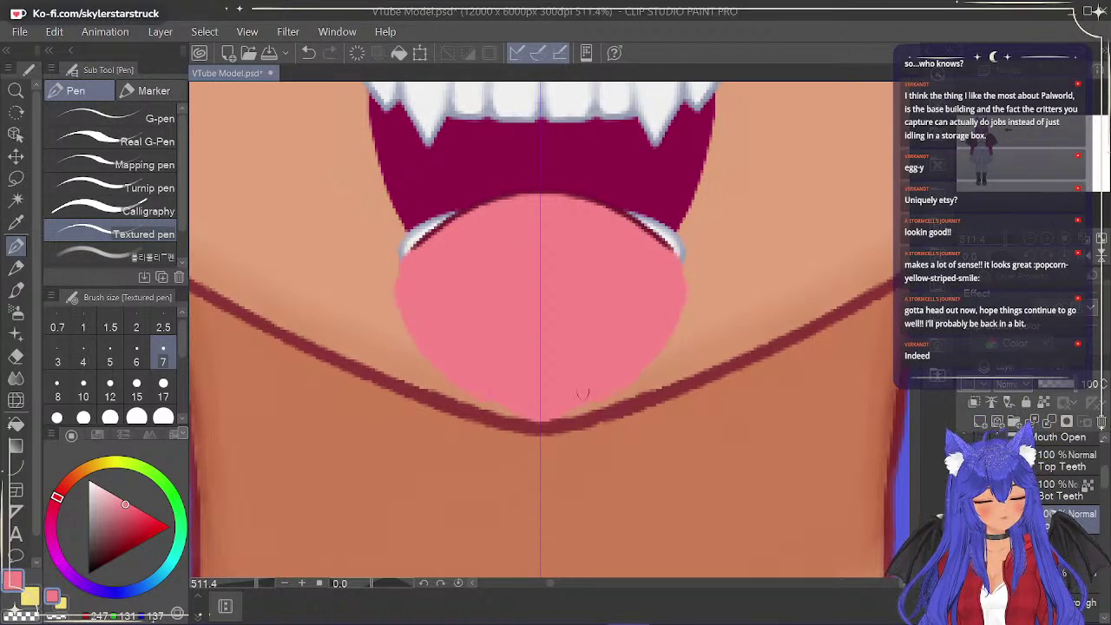
key(e)
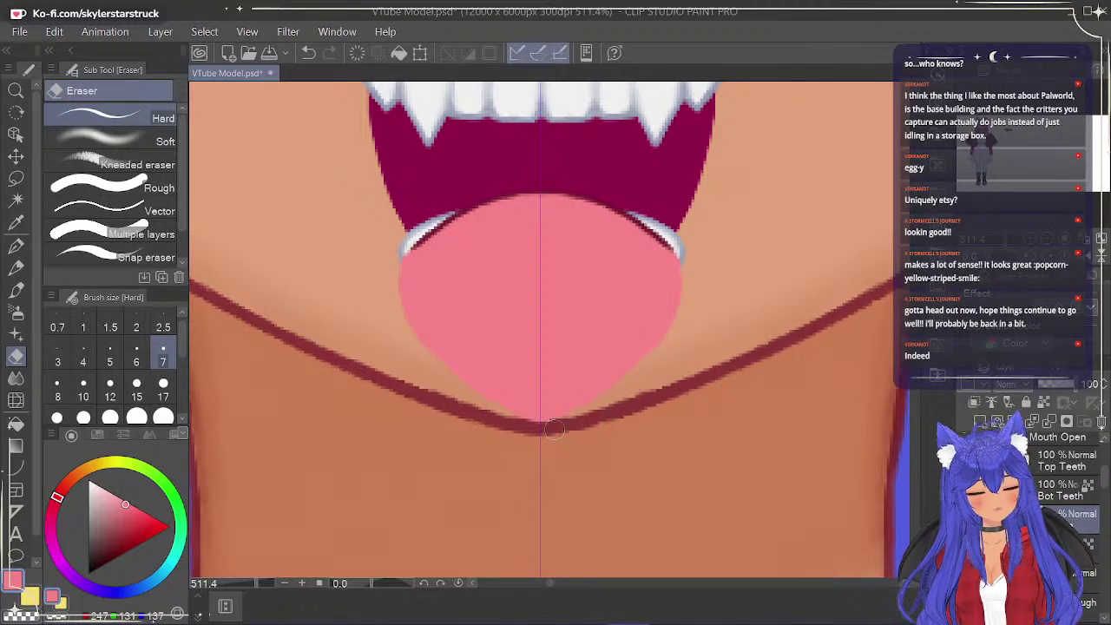
key(p)
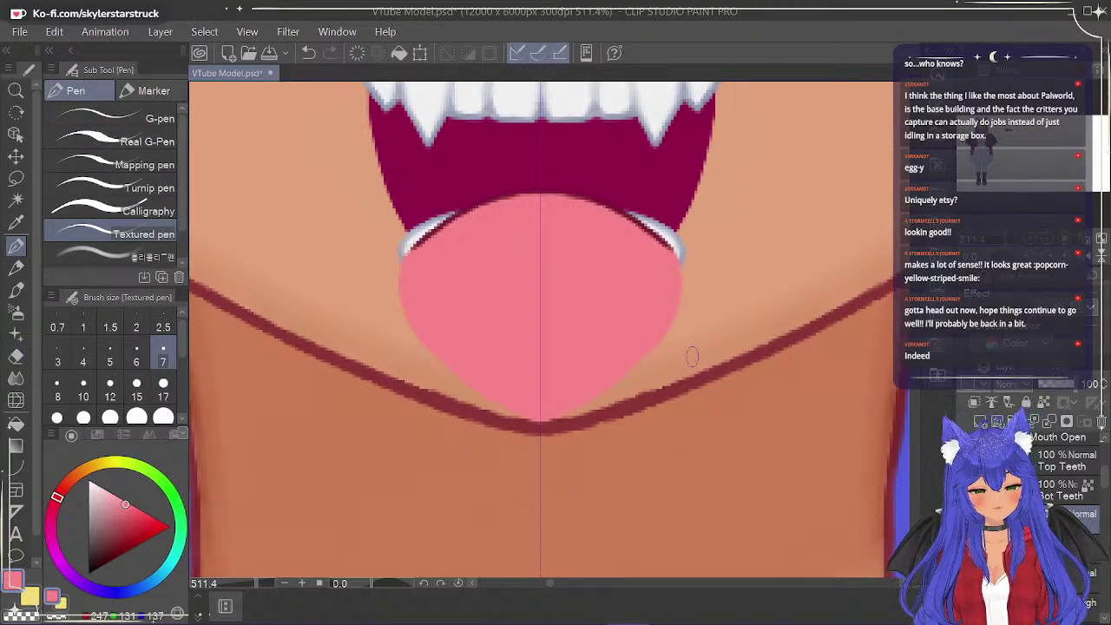
Sample the dark maroon from the tongue's upper outline and line the tongue's lower tip with the Textured pen at size 3.
click(16, 222)
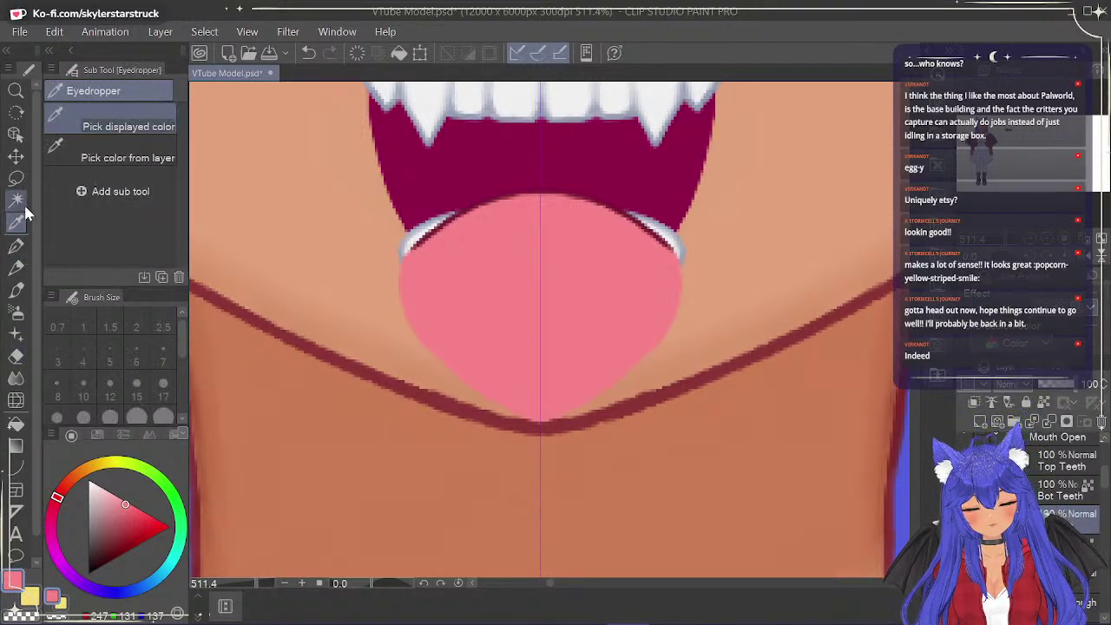
click(465, 199)
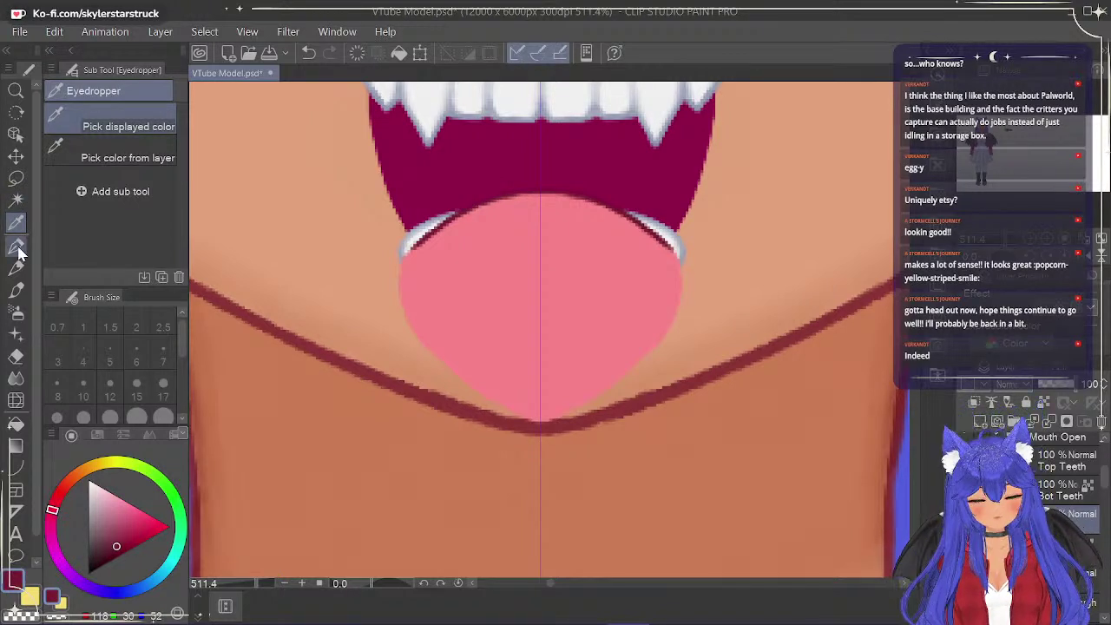
click(15, 247)
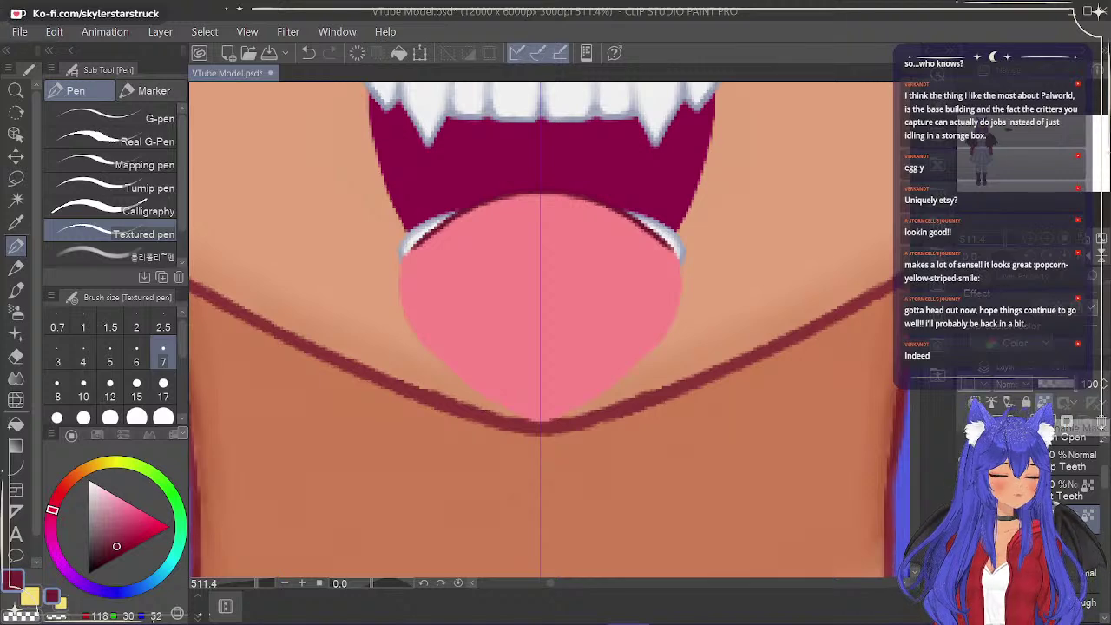
click(58, 358)
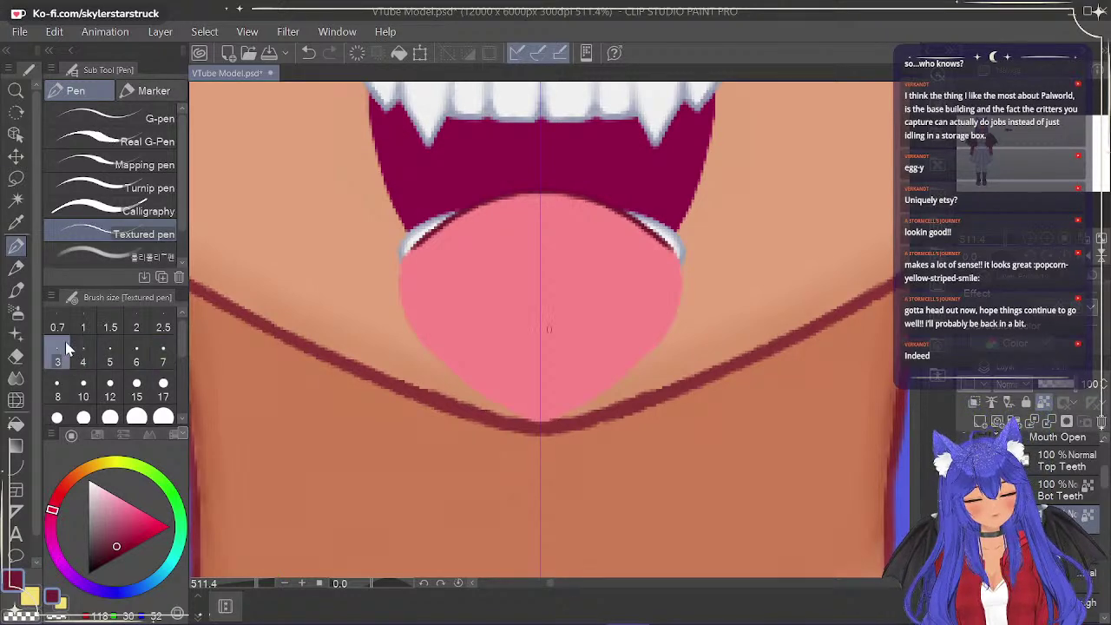
drag(539, 423, 593, 400)
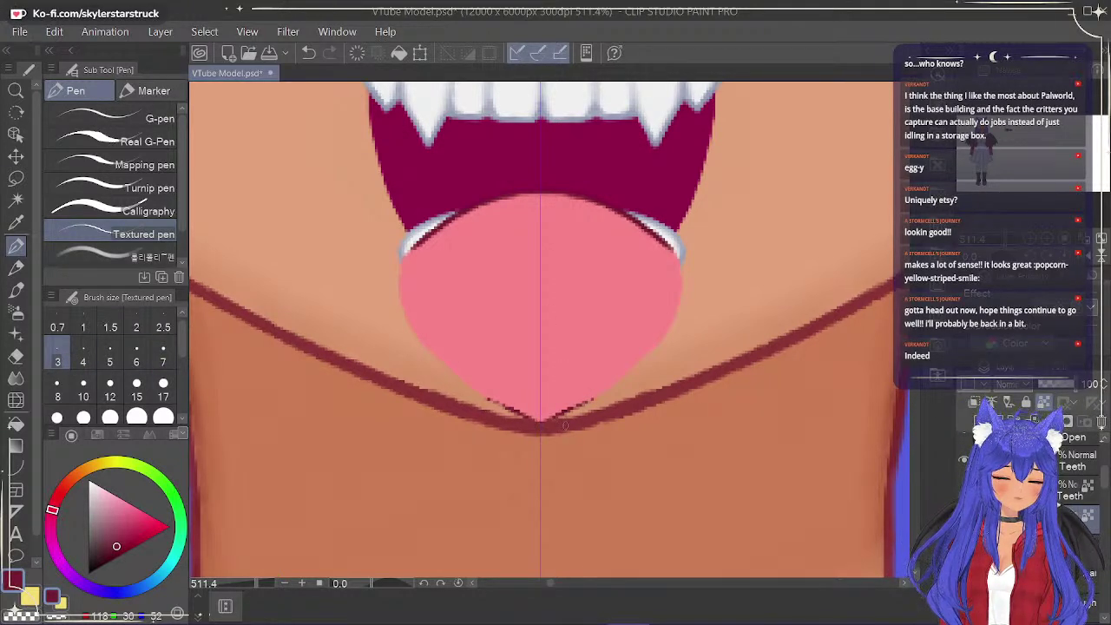
key(ctrl+z)
drag(539, 424, 595, 387)
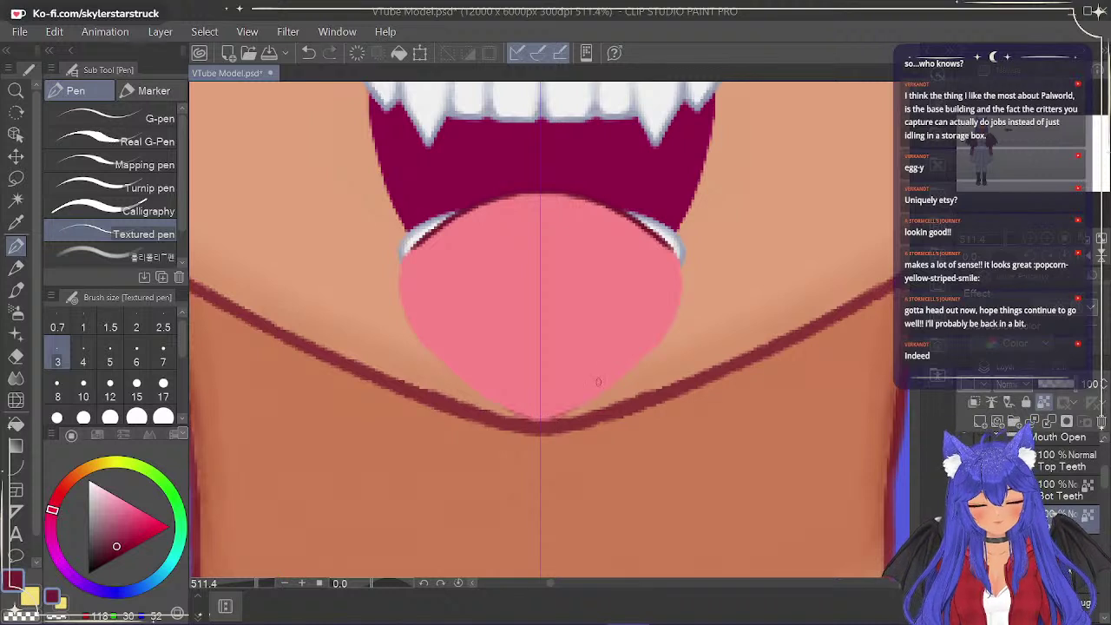
drag(536, 422, 592, 397)
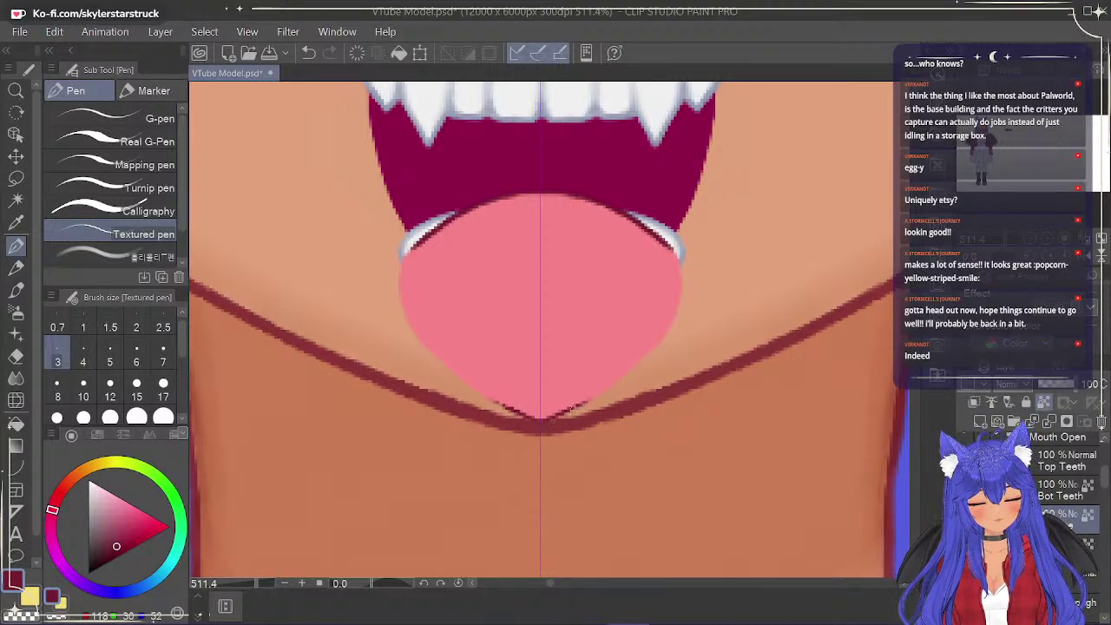
mouse_move(543, 422)
mouse_down()
mouse_move(601, 393)
mouse_move(528, 426)
mouse_move(625, 374)
mouse_up()
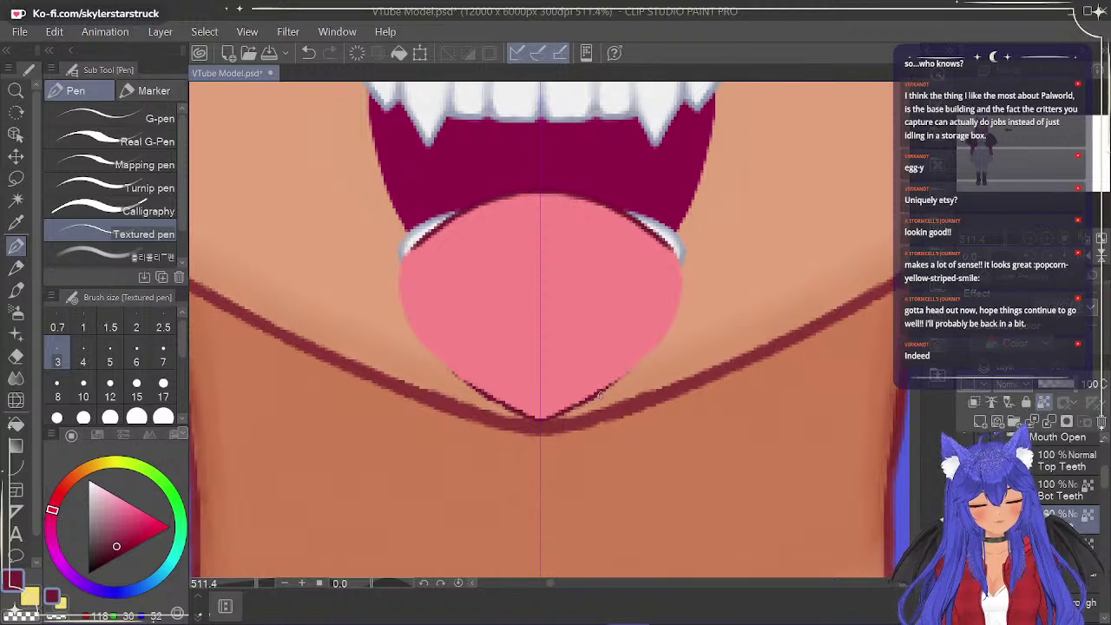
Continue the maroon outline from the tongue's tip up both sides to the lower teeth with the Textured pen at size 3.
drag(472, 385, 427, 349)
mouse_move(655, 351)
mouse_down()
mouse_move(629, 375)
mouse_move(670, 336)
mouse_move(634, 369)
mouse_move(684, 287)
mouse_move(677, 309)
mouse_move(679, 262)
mouse_move(686, 294)
mouse_move(661, 336)
mouse_up()
mouse_move(620, 376)
mouse_down()
mouse_move(661, 328)
mouse_move(678, 251)
mouse_move(669, 324)
mouse_up()
key(ctrl+z)
key(ctrl+z)
key(ctrl+z)
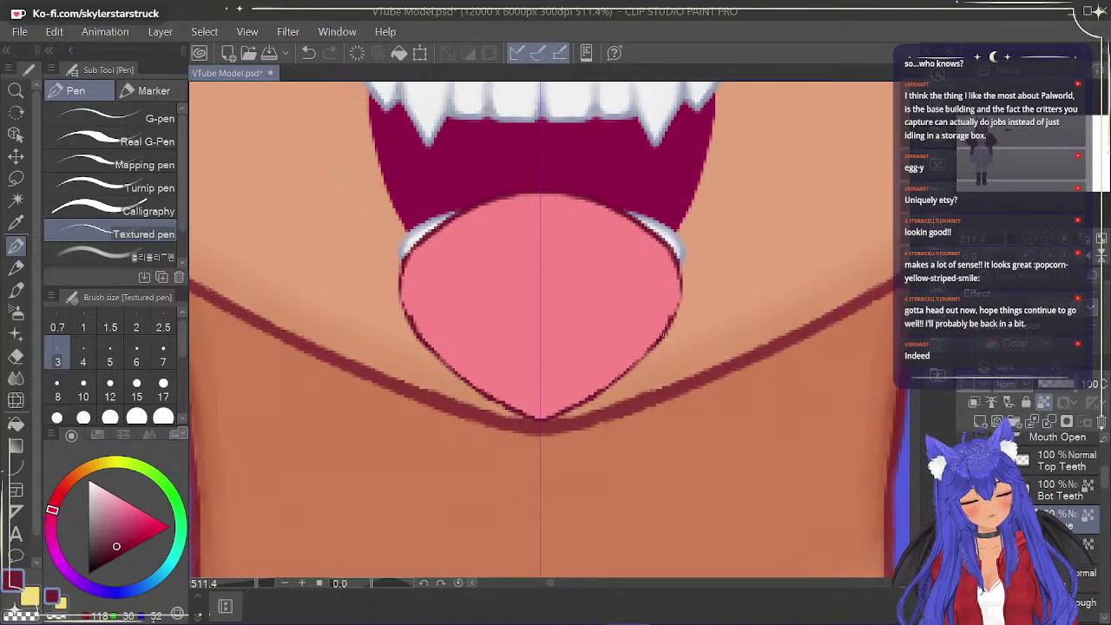
Thicken the outline along the tongue's sides and soften it into the pink with the Blur tool at size 5.
drag(682, 282, 675, 311)
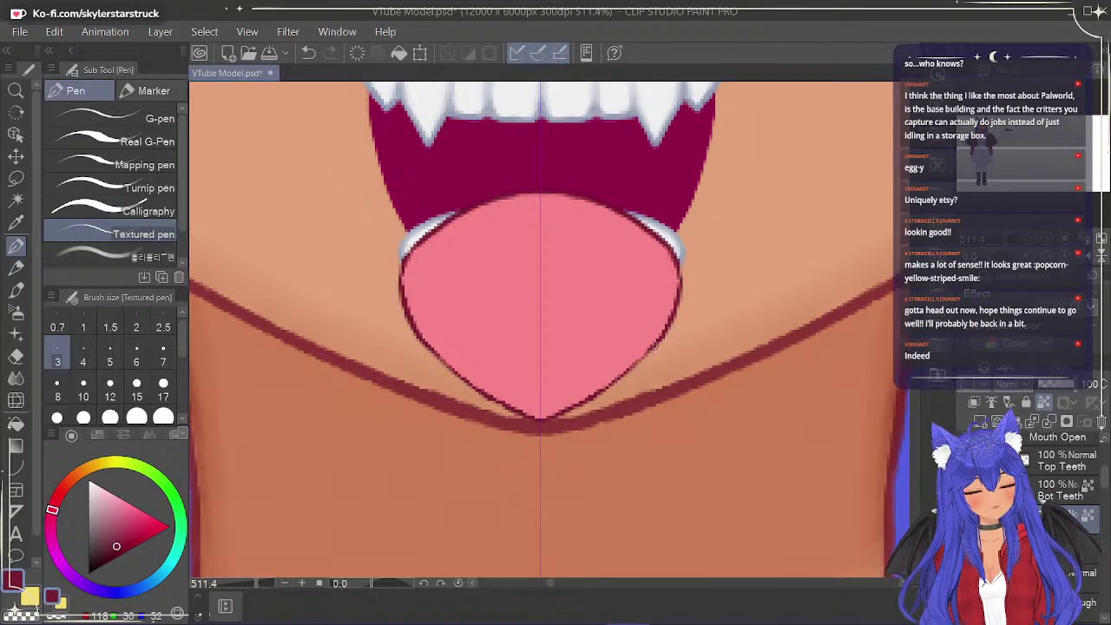
mouse_move(677, 262)
mouse_down()
mouse_move(676, 295)
mouse_move(666, 325)
mouse_up()
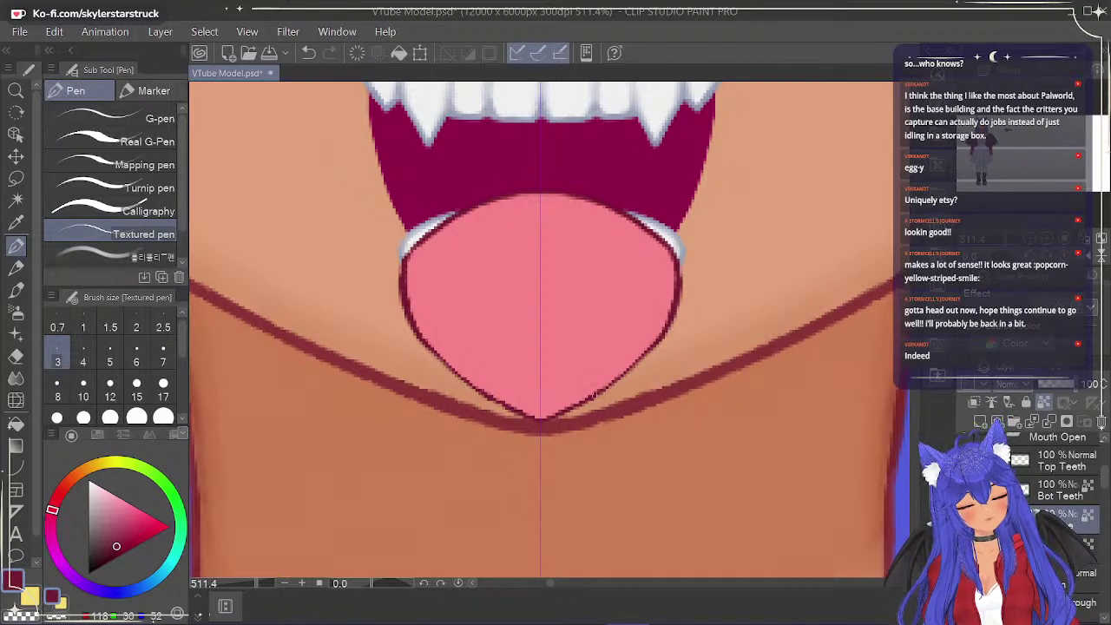
key(ctrl+z)
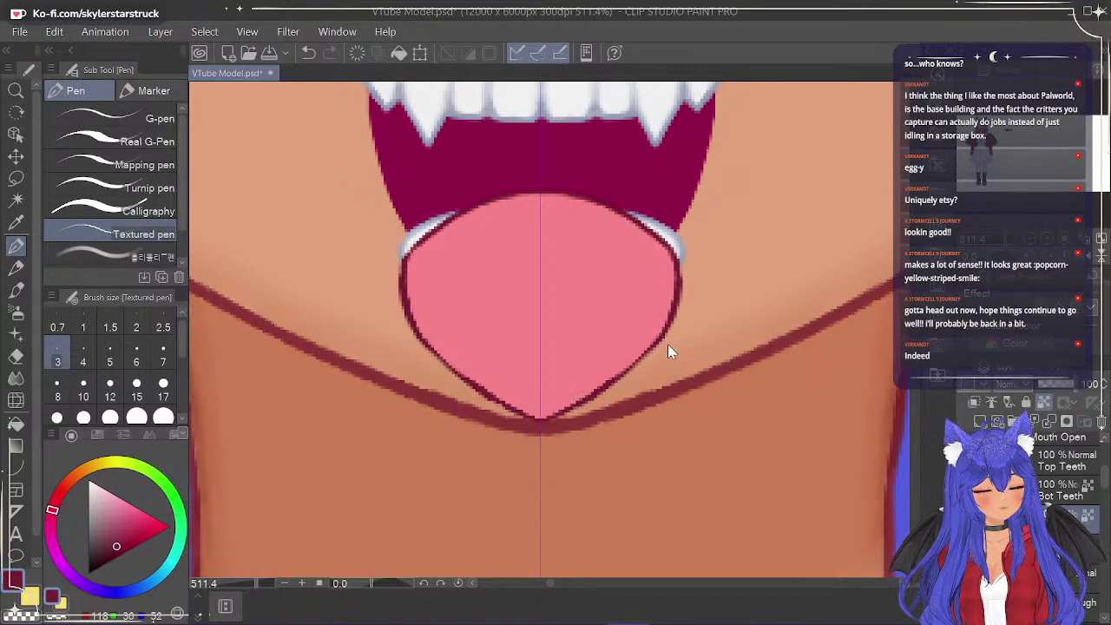
drag(642, 352, 621, 374)
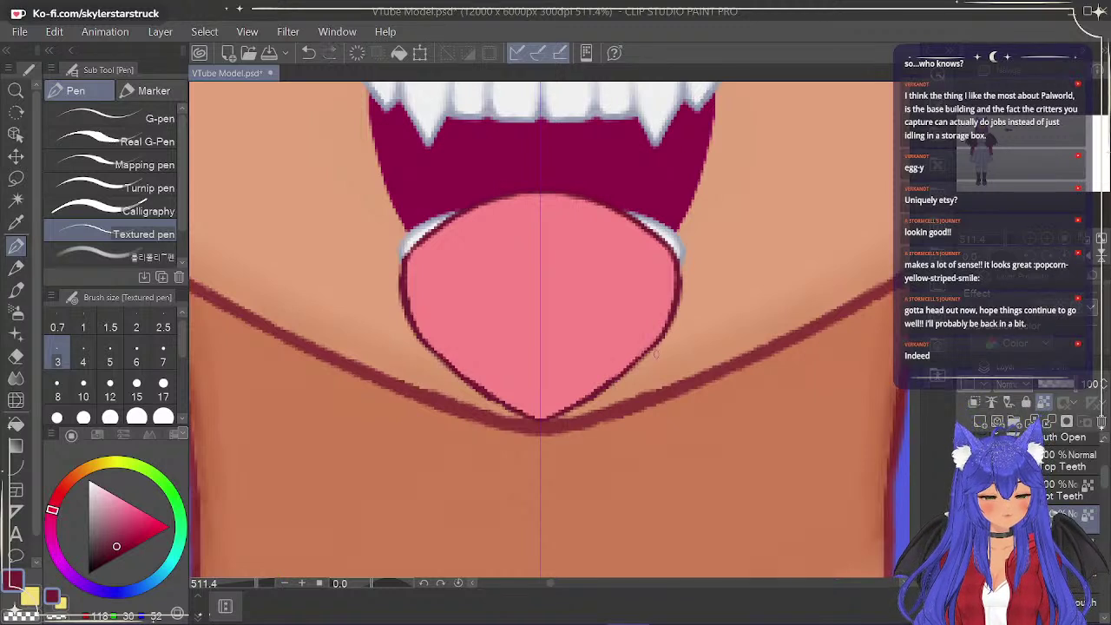
click(15, 377)
mouse_move(411, 263)
mouse_down()
mouse_move(421, 319)
mouse_move(445, 354)
mouse_move(535, 416)
mouse_up()
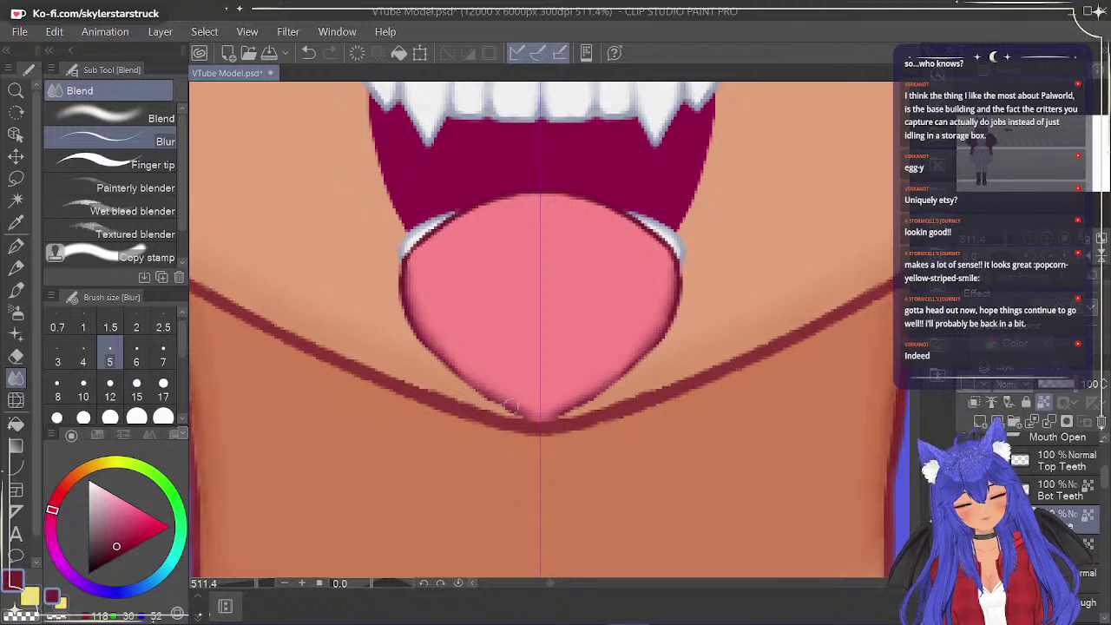
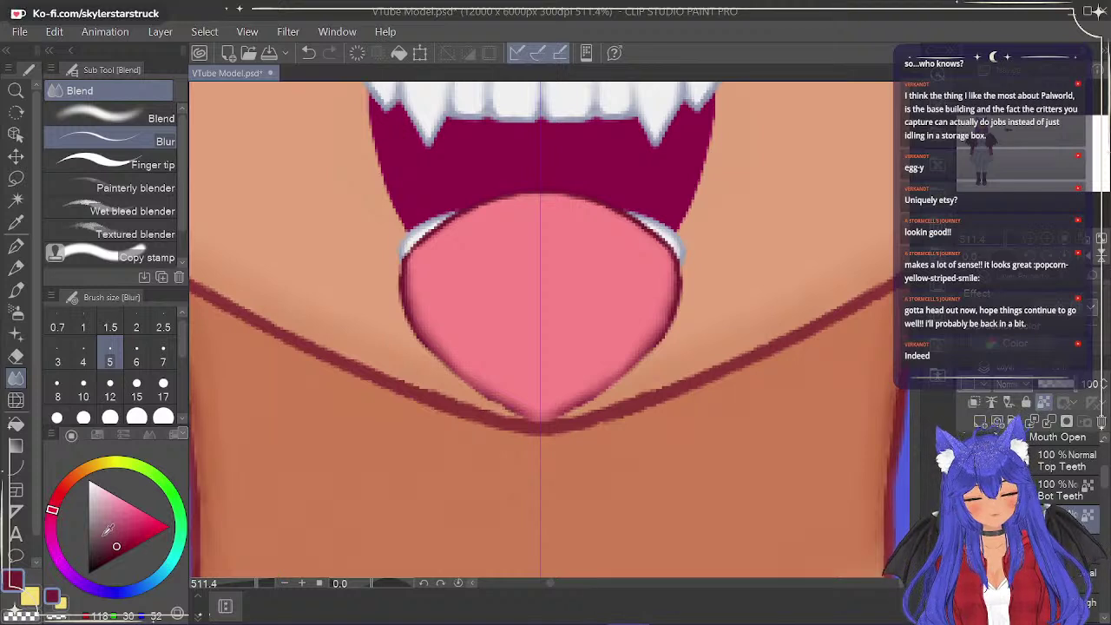
Sample the tongue's pink and darken it to a deeper red-pink (RGB 211, 88, 95) for the Textured pen.
click(19, 225)
click(517, 254)
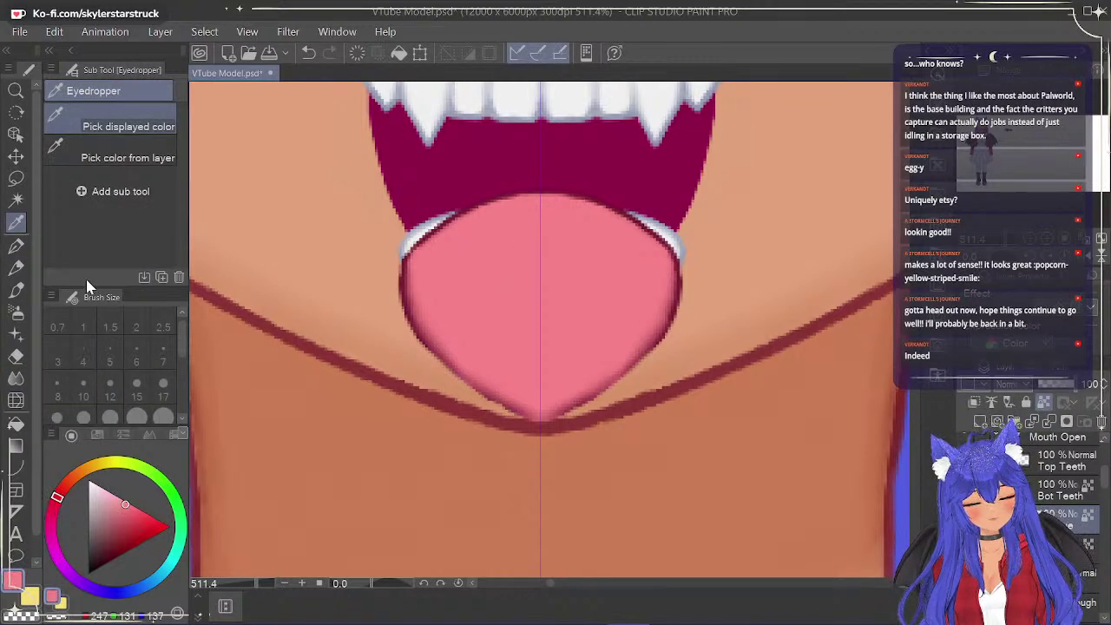
click(19, 246)
drag(126, 503, 128, 518)
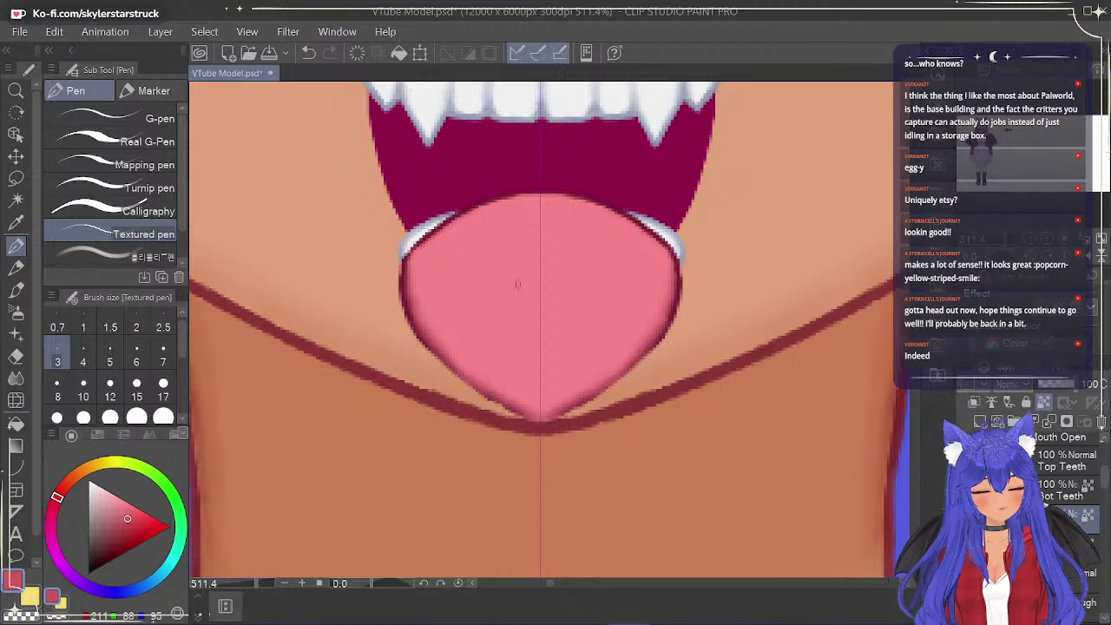
drag(521, 308, 518, 230)
drag(555, 230, 565, 308)
drag(523, 252, 526, 320)
drag(552, 238, 555, 319)
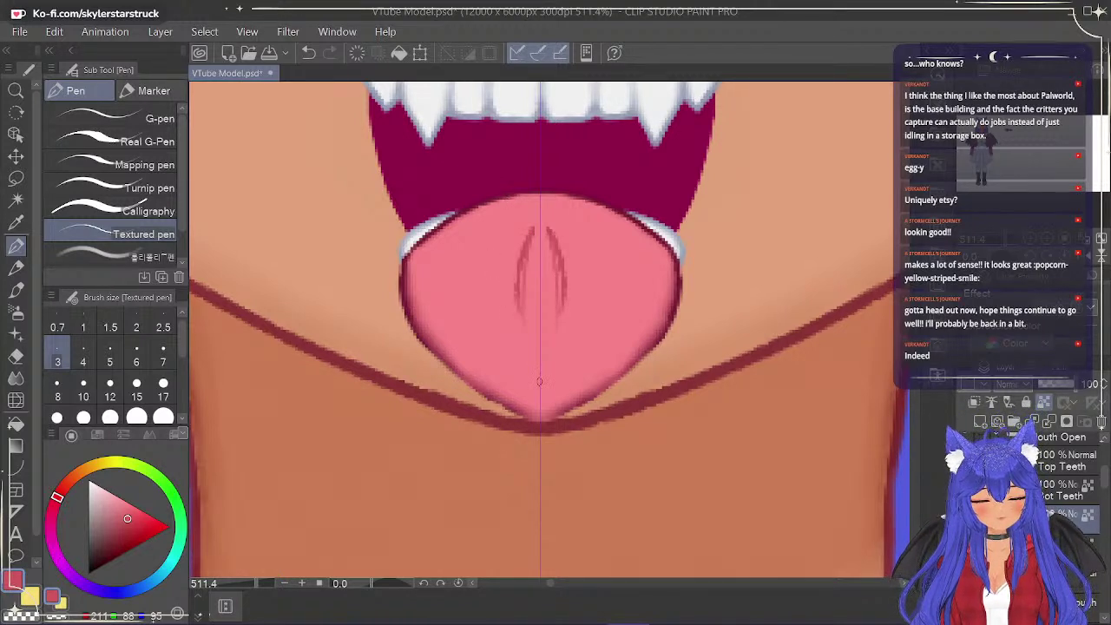
key(ctrl+z)
key(ctrl+z)
key(ctrl+z)
key(ctrl+z)
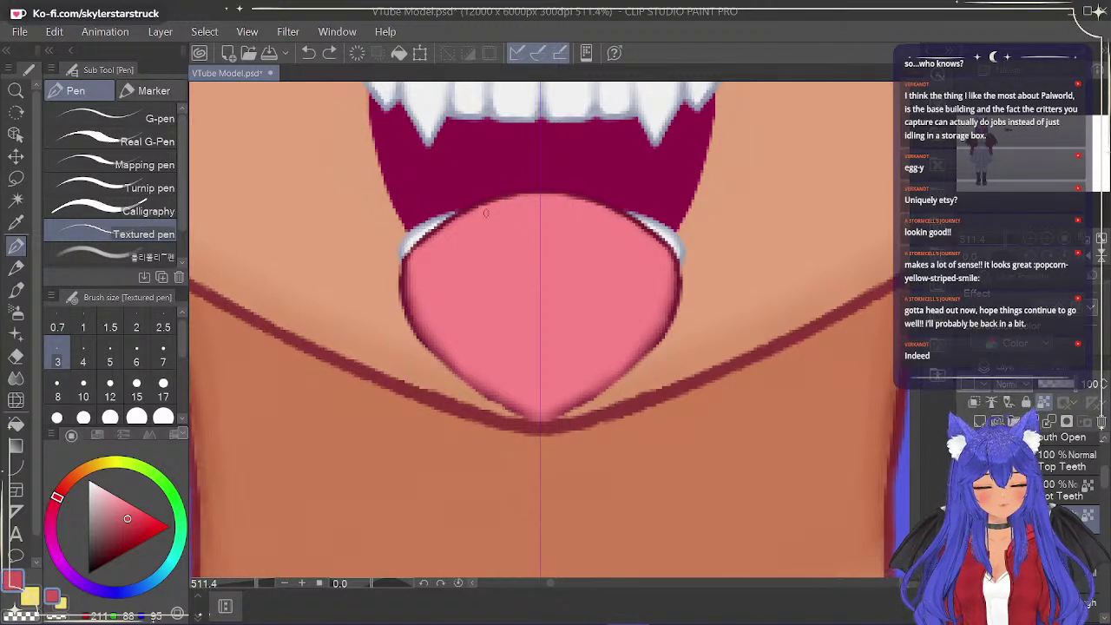
Paint red-pink shading at the tongue's upper centre and along both inner sides with the Textured pen at size 3.
mouse_move(547, 214)
mouse_down()
mouse_move(562, 203)
mouse_move(503, 203)
mouse_move(543, 224)
mouse_move(544, 252)
mouse_up()
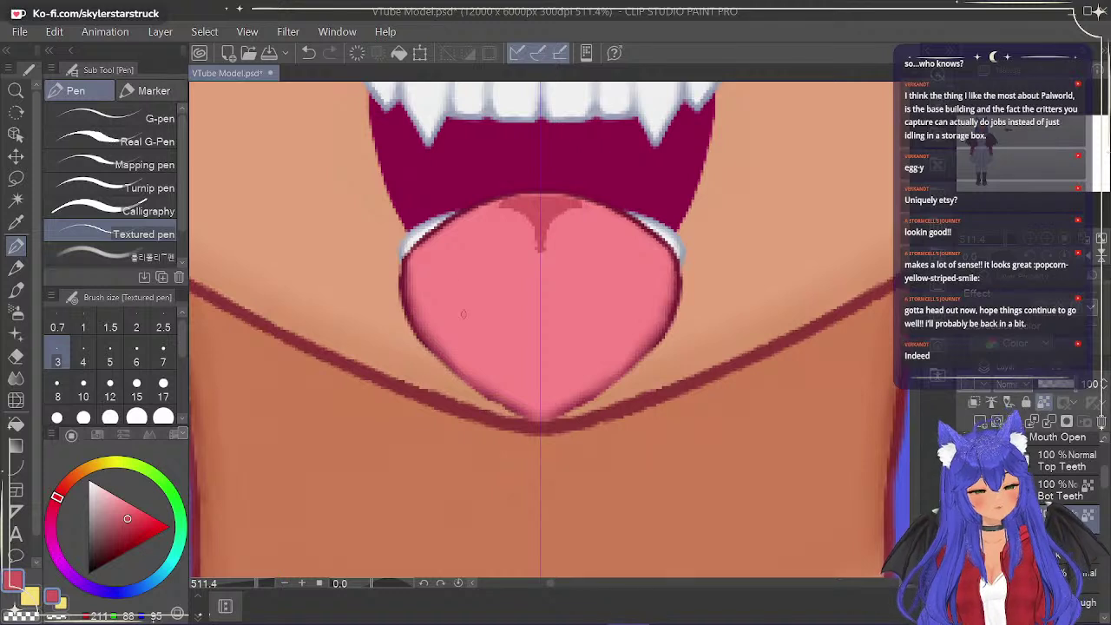
mouse_move(425, 290)
mouse_down()
mouse_move(427, 247)
mouse_move(413, 293)
mouse_move(424, 255)
mouse_move(428, 328)
mouse_move(420, 255)
mouse_move(448, 352)
mouse_up()
mouse_move(434, 304)
mouse_down()
mouse_move(429, 286)
mouse_move(441, 324)
mouse_up()
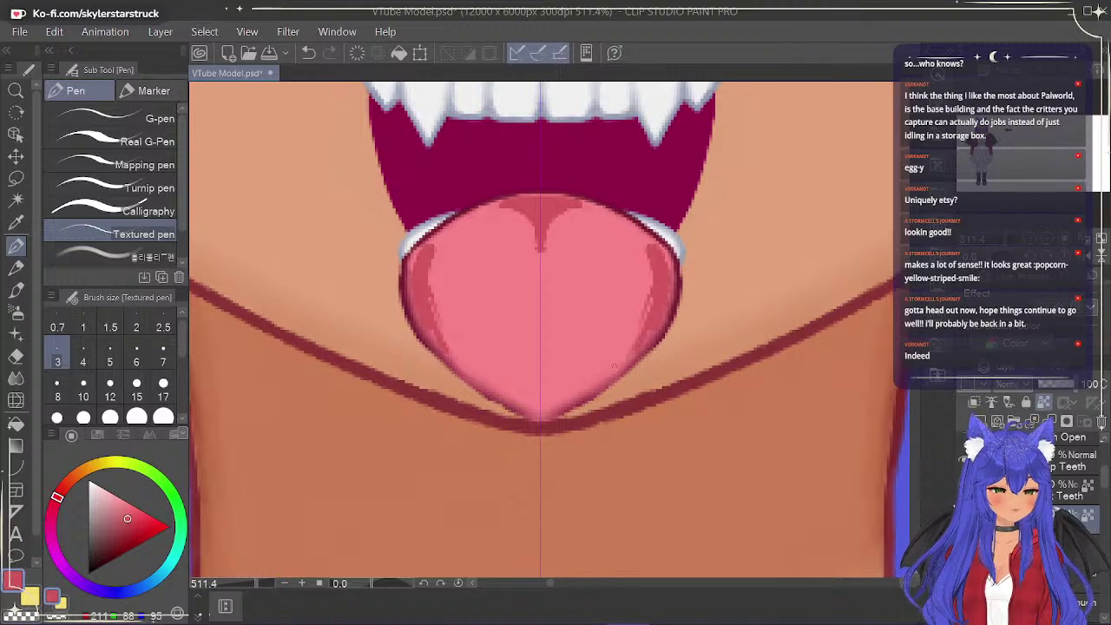
mouse_move(434, 292)
mouse_down()
mouse_move(445, 333)
mouse_move(440, 316)
mouse_up()
drag(437, 313, 444, 338)
drag(433, 302, 439, 325)
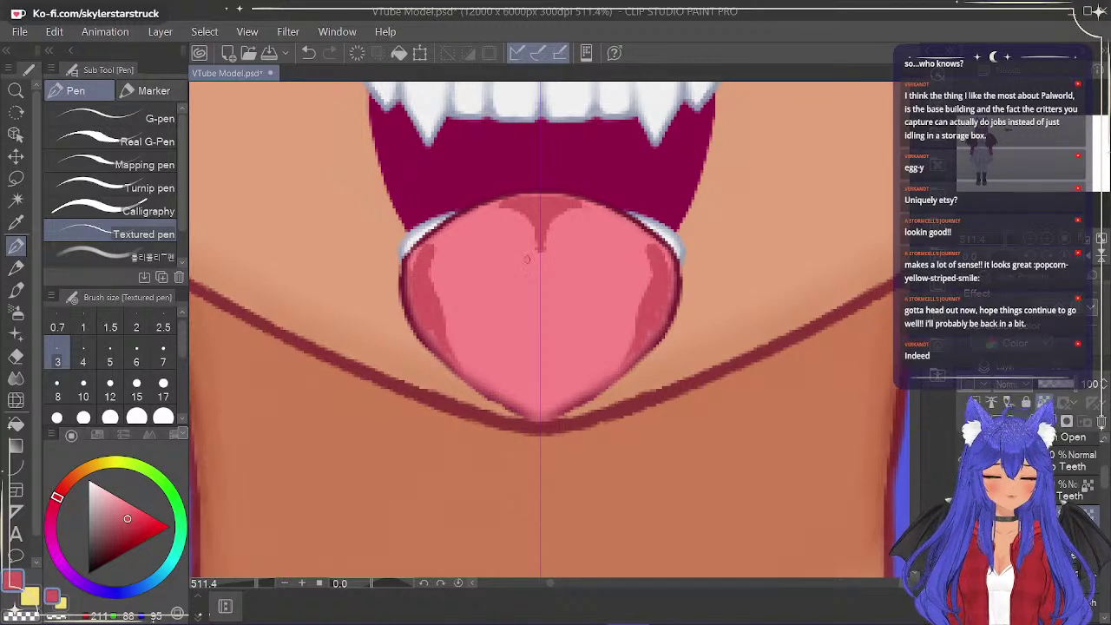
Soften the tongue's side and upper-centre shading with the Blur tool at size 5, and again at size 12.
click(16, 378)
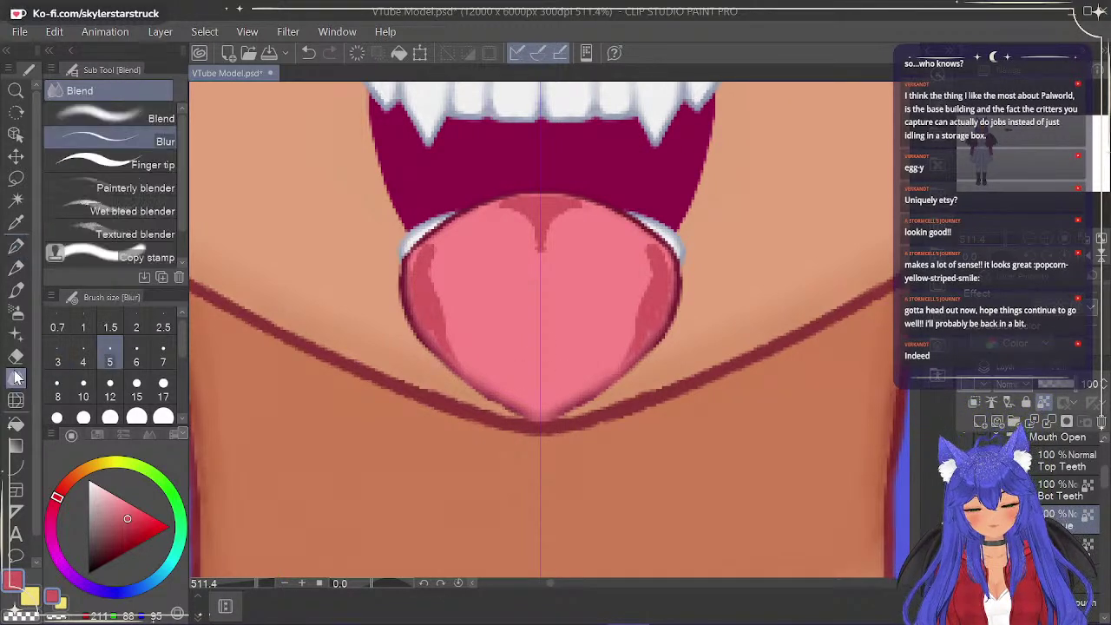
mouse_move(439, 302)
mouse_down()
mouse_move(427, 269)
mouse_move(413, 281)
mouse_move(423, 251)
mouse_up()
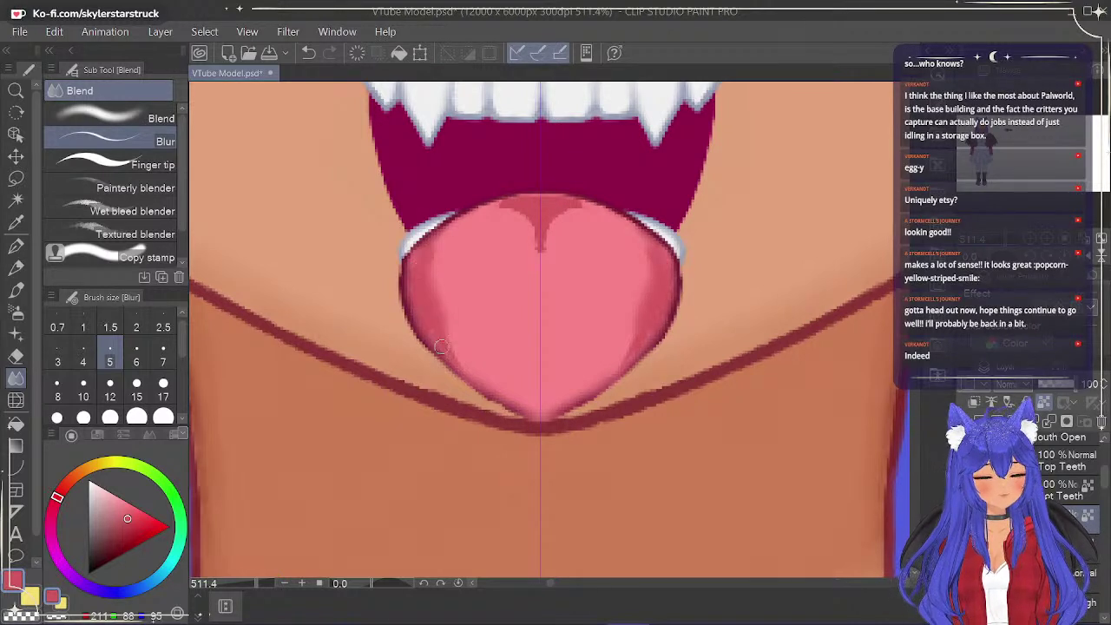
mouse_move(435, 317)
mouse_down()
mouse_move(442, 286)
mouse_move(449, 337)
mouse_up()
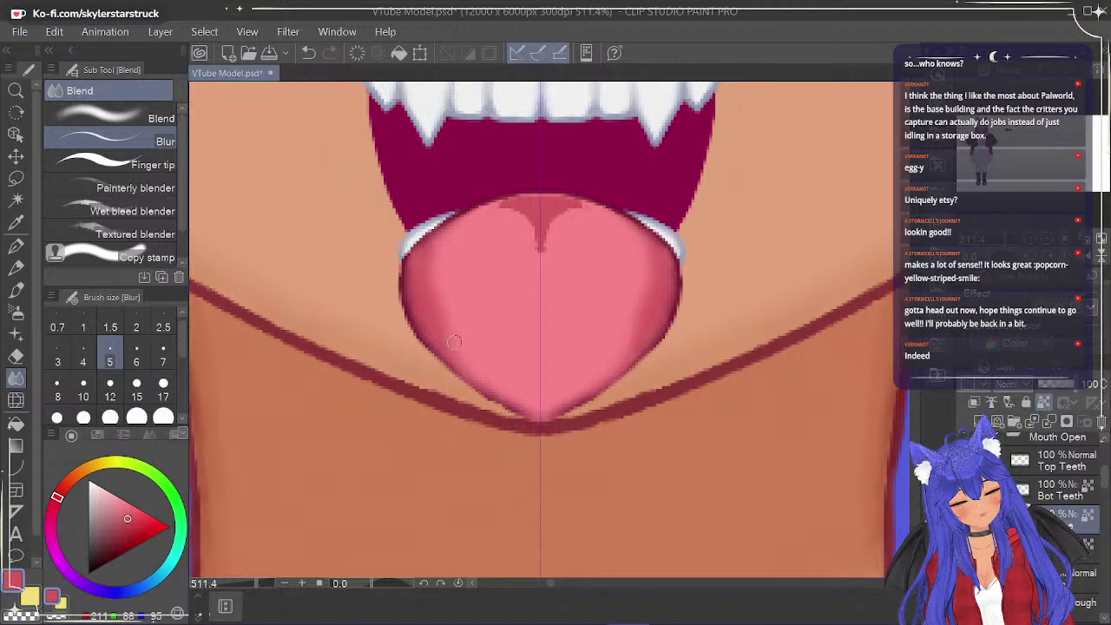
mouse_move(510, 208)
mouse_down()
mouse_move(544, 204)
mouse_move(508, 204)
mouse_move(577, 206)
mouse_move(574, 223)
mouse_move(534, 216)
mouse_up()
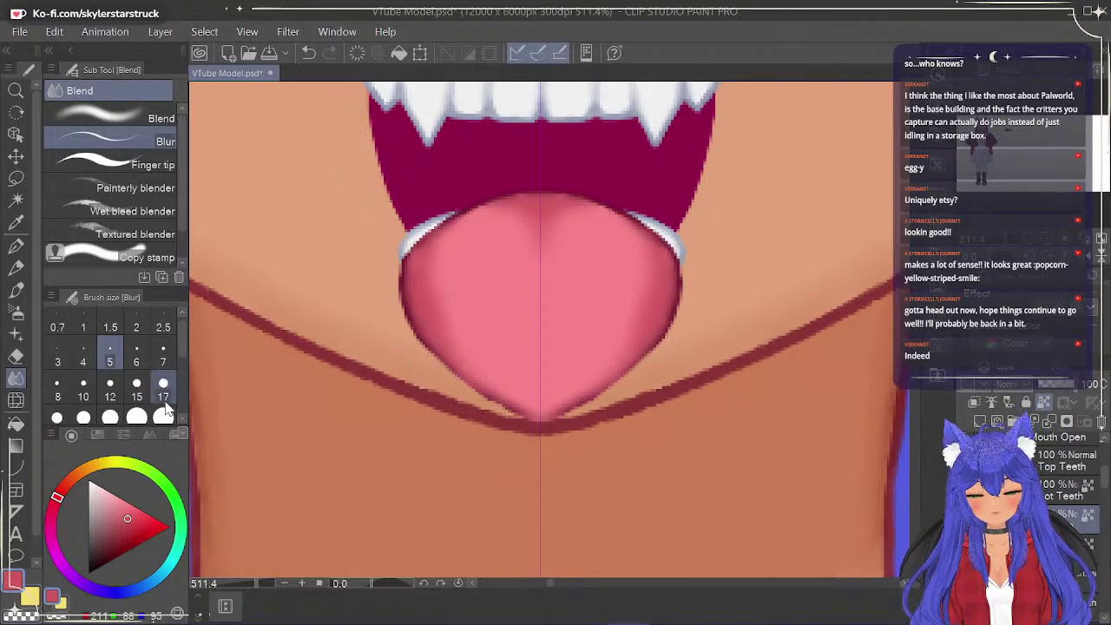
scroll(130, 364, down, 1)
click(121, 361)
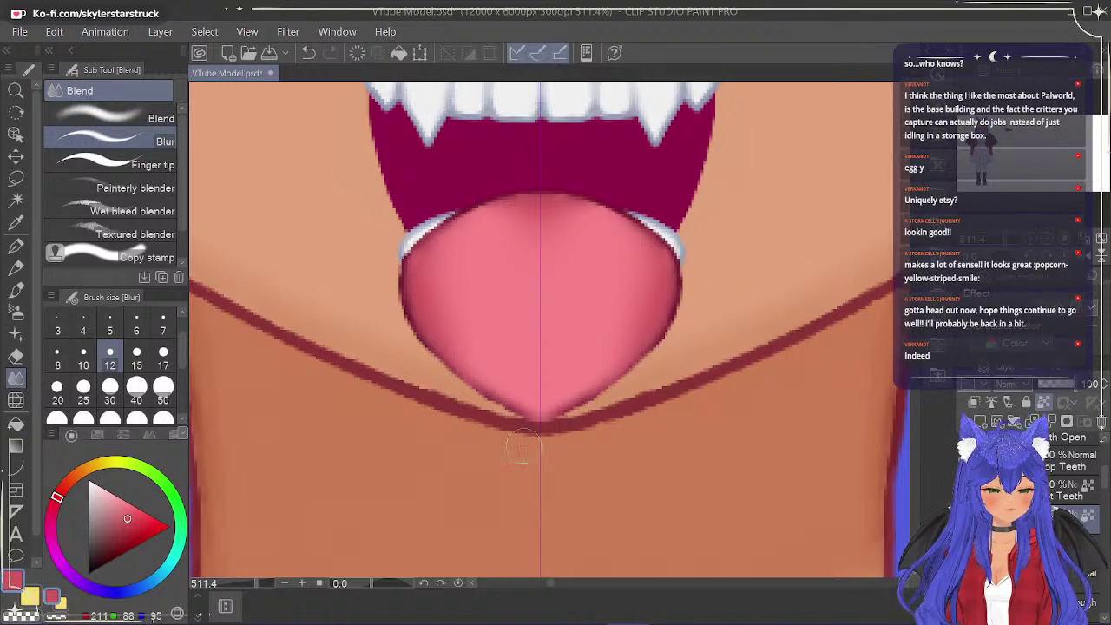
Add red-pink shading along the tongue's lower sides with the Textured pen and soften it with the Blur tool at size 12.
click(16, 245)
mouse_move(625, 341)
mouse_down()
mouse_move(571, 398)
mouse_move(634, 342)
mouse_move(583, 386)
mouse_up()
key(ctrl+z)
drag(648, 294, 625, 338)
drag(436, 296, 460, 335)
drag(641, 305, 614, 347)
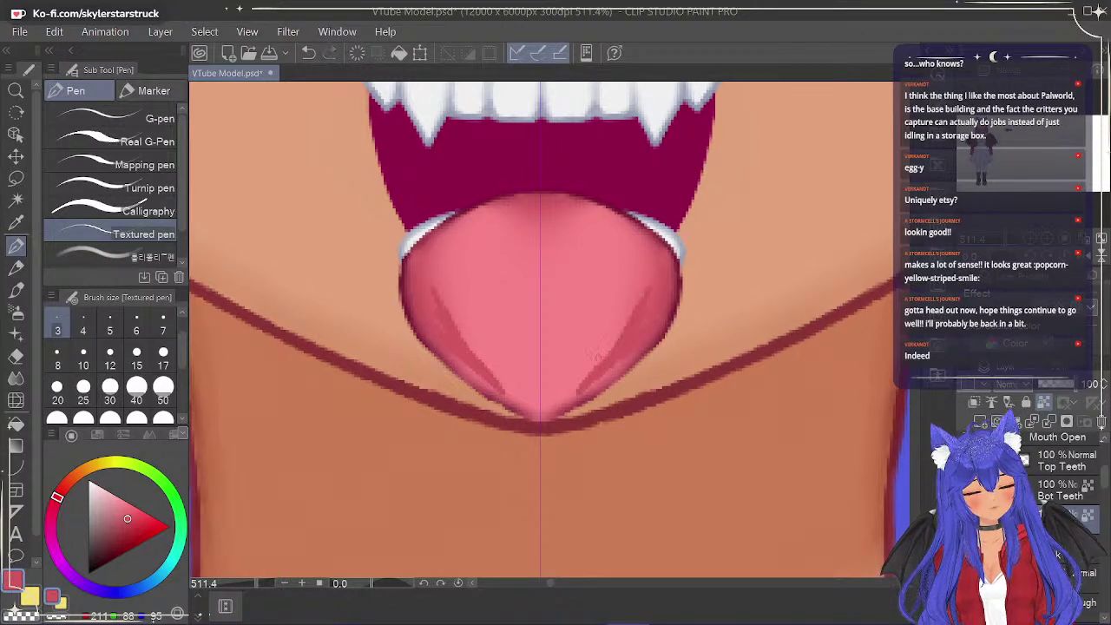
click(15, 376)
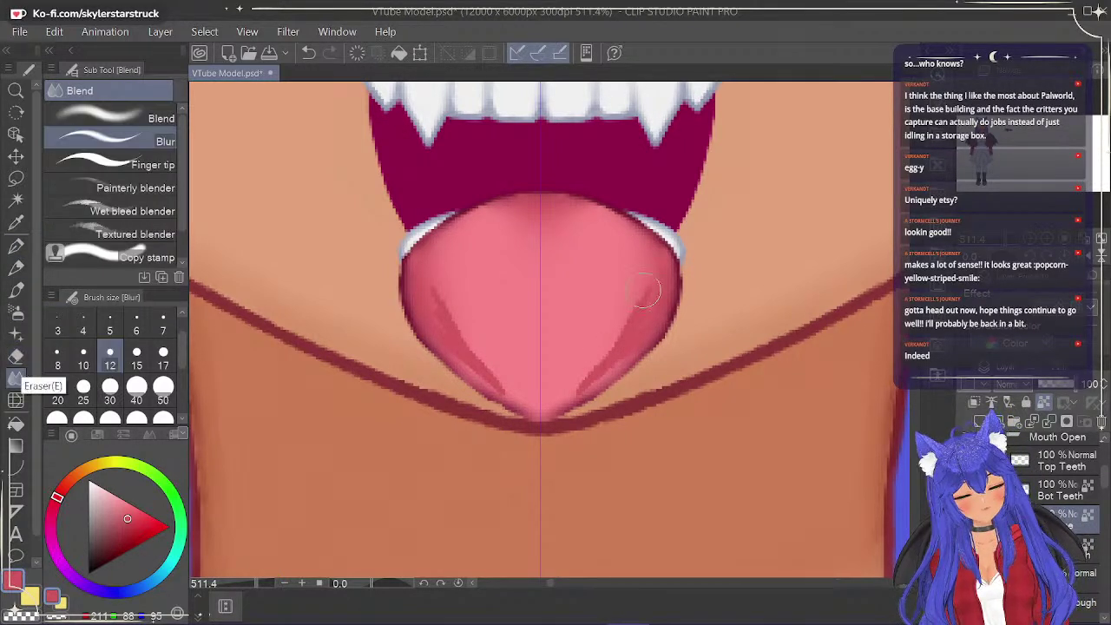
mouse_move(648, 286)
mouse_down()
mouse_move(577, 375)
mouse_move(599, 363)
mouse_move(571, 384)
mouse_move(642, 317)
mouse_move(575, 375)
mouse_move(632, 338)
mouse_move(649, 287)
mouse_move(557, 387)
mouse_move(611, 315)
mouse_move(601, 343)
mouse_up()
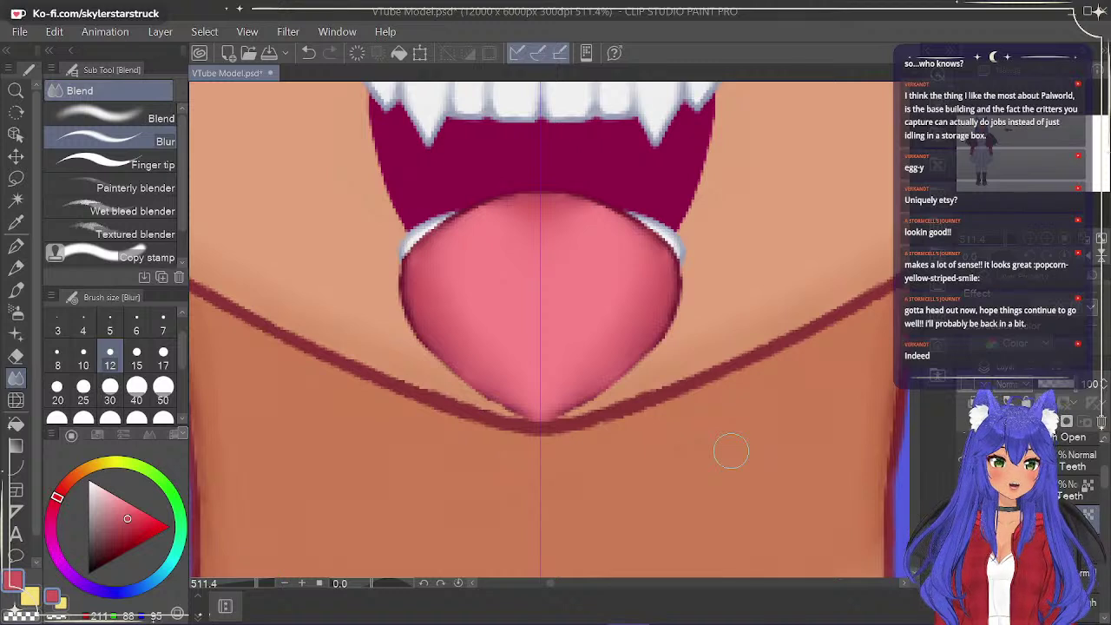
Resample the outline's maroon, redraw the tongue's edge with the Textured pen at size 3, and soften it with the Blur tool at size 3.
click(16, 223)
click(405, 271)
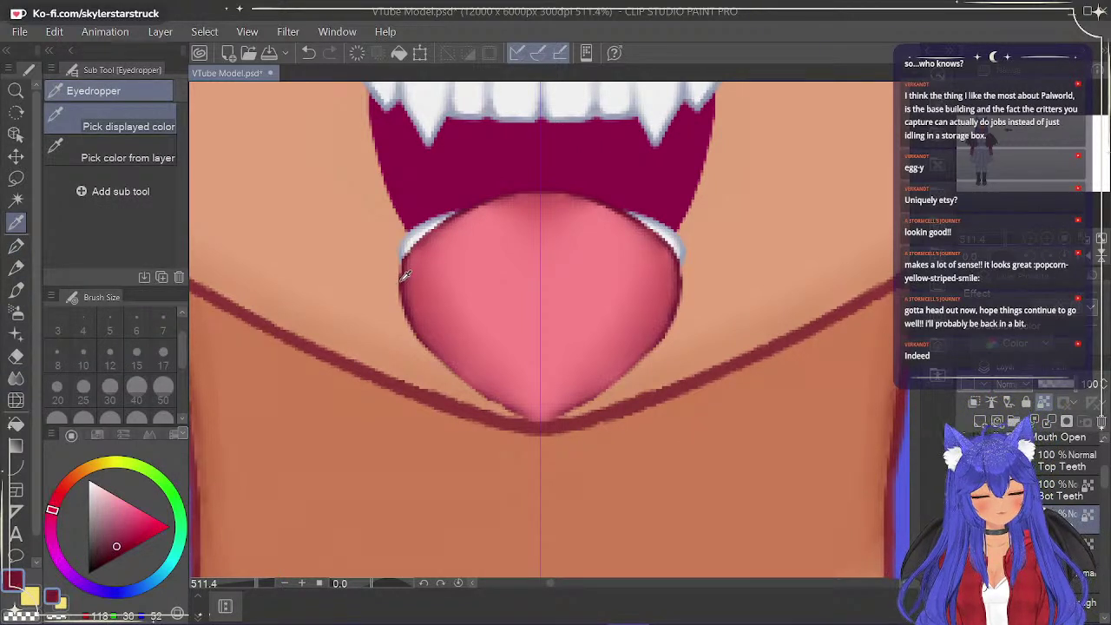
click(15, 246)
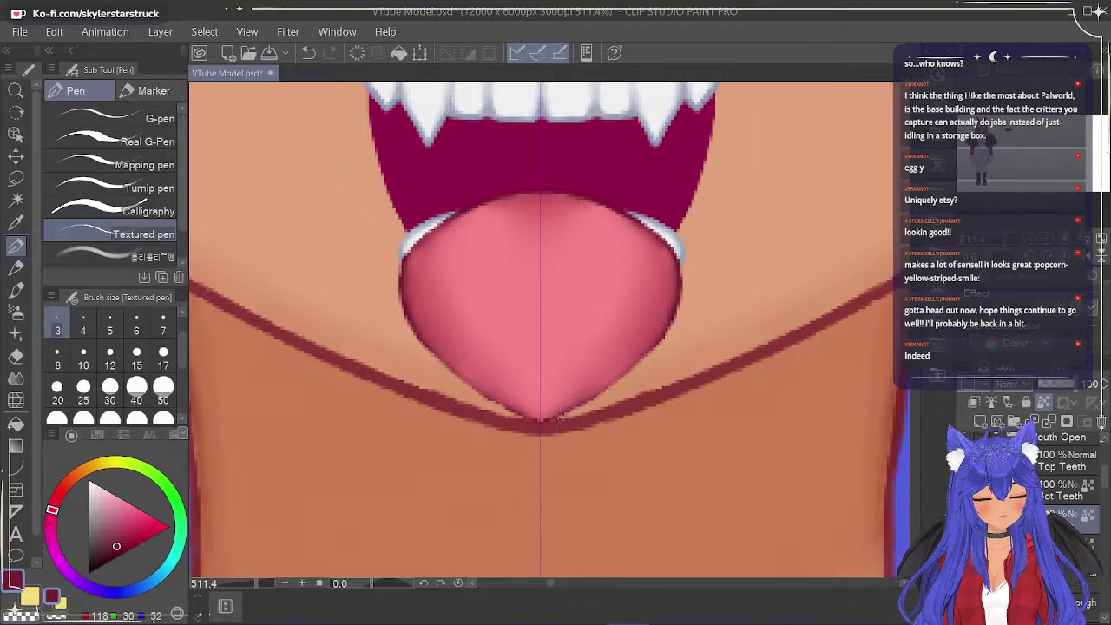
drag(556, 417, 646, 354)
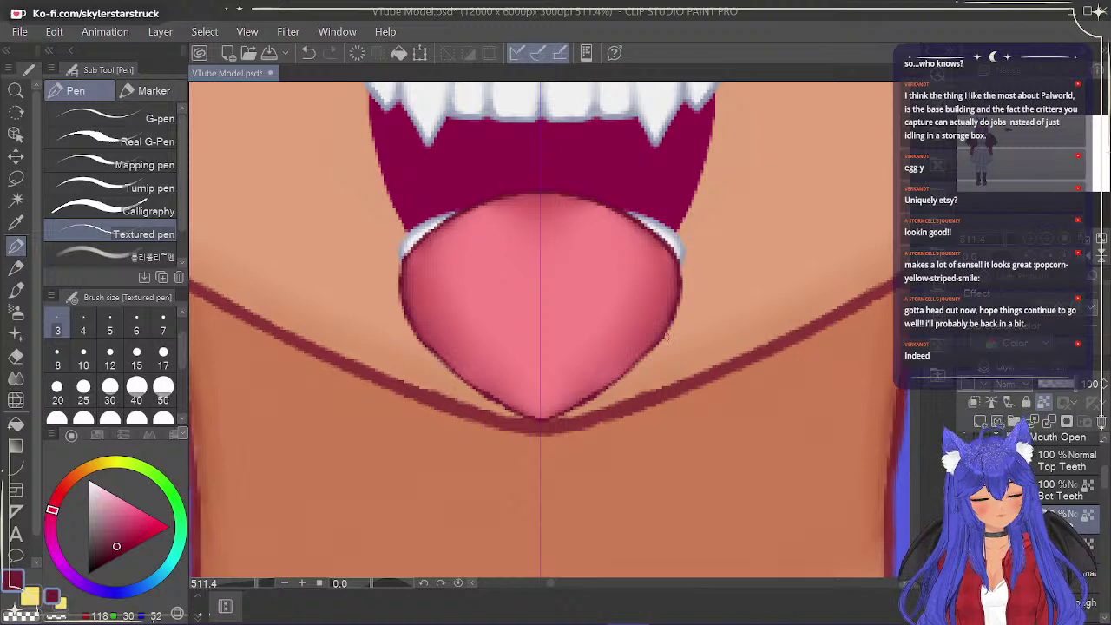
click(16, 377)
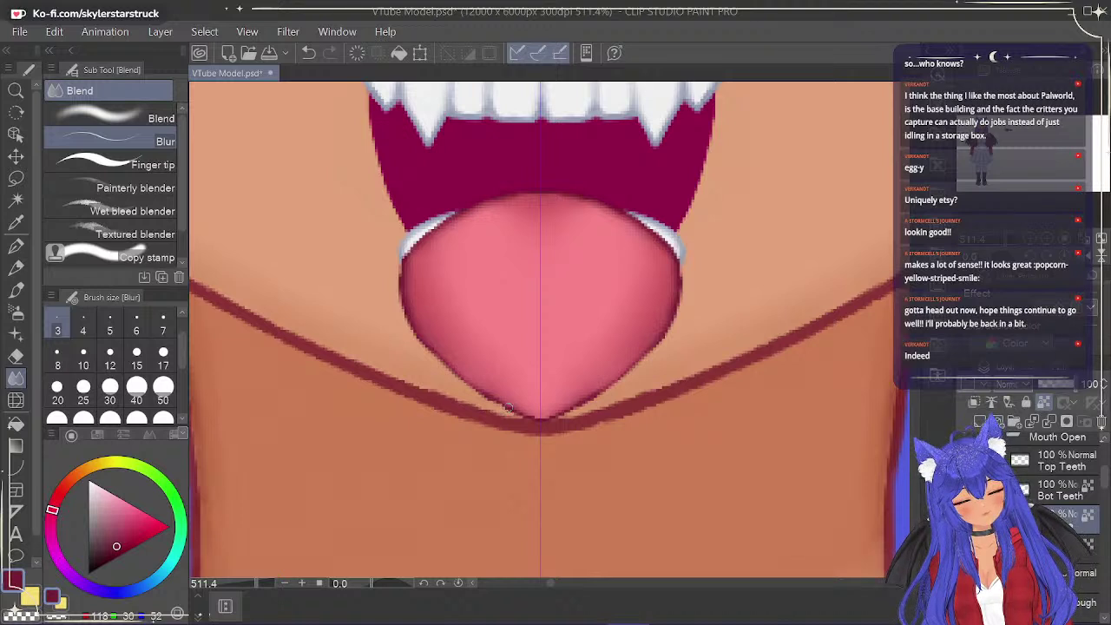
drag(519, 404, 540, 420)
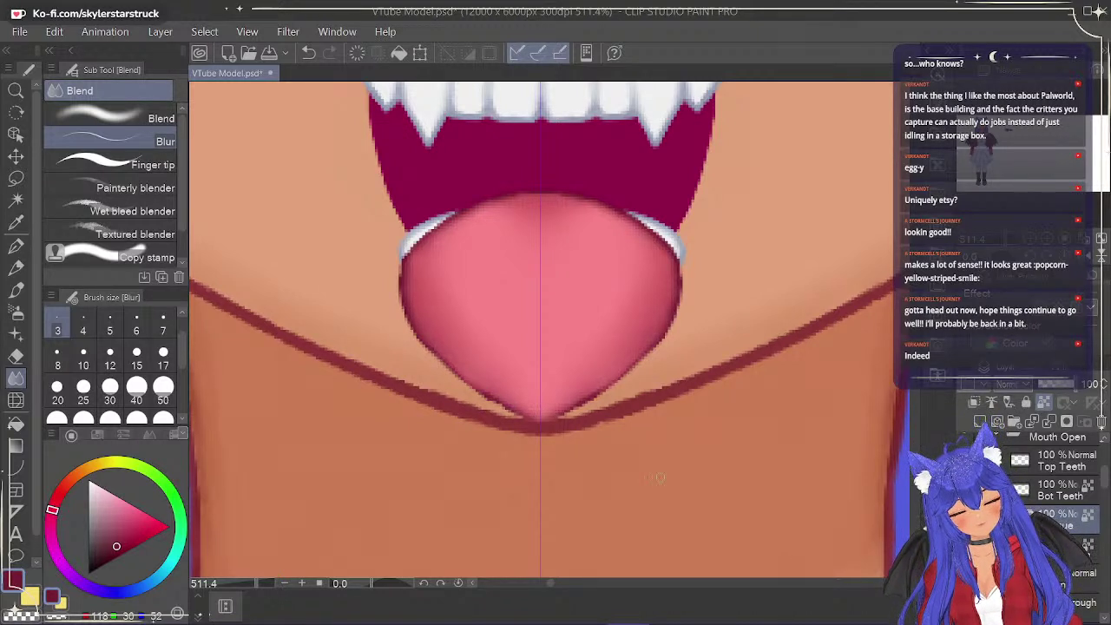
Undo the last blur stroke and soften the tongue's lower right edge again with the Blur tool at size 3.
key(ctrl+z)
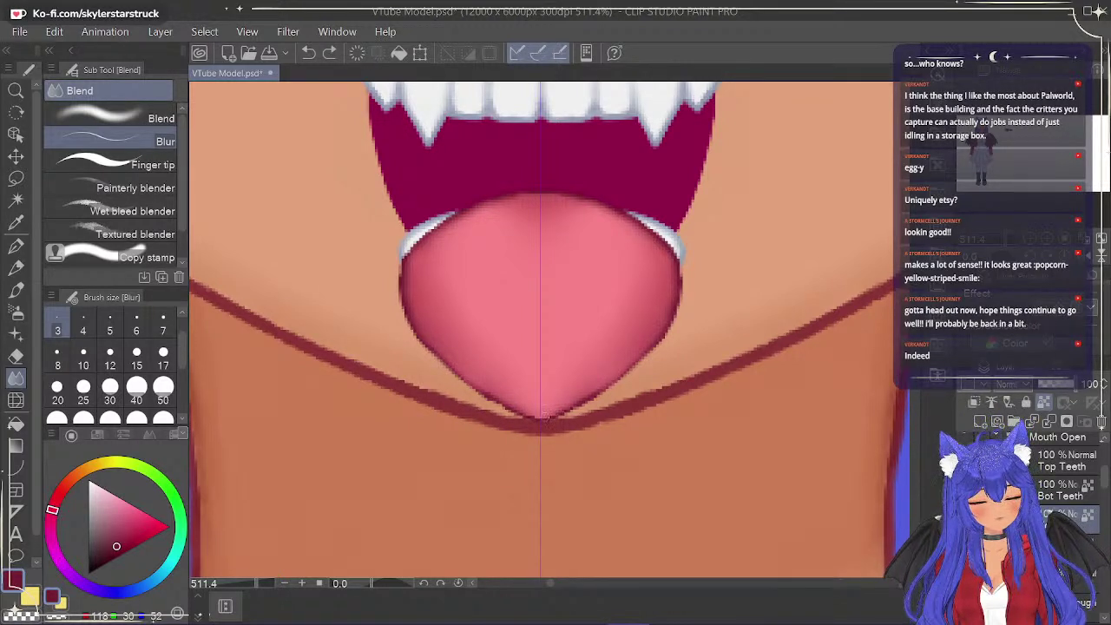
mouse_move(585, 393)
mouse_down()
mouse_move(601, 355)
mouse_move(658, 327)
mouse_move(682, 286)
mouse_up()
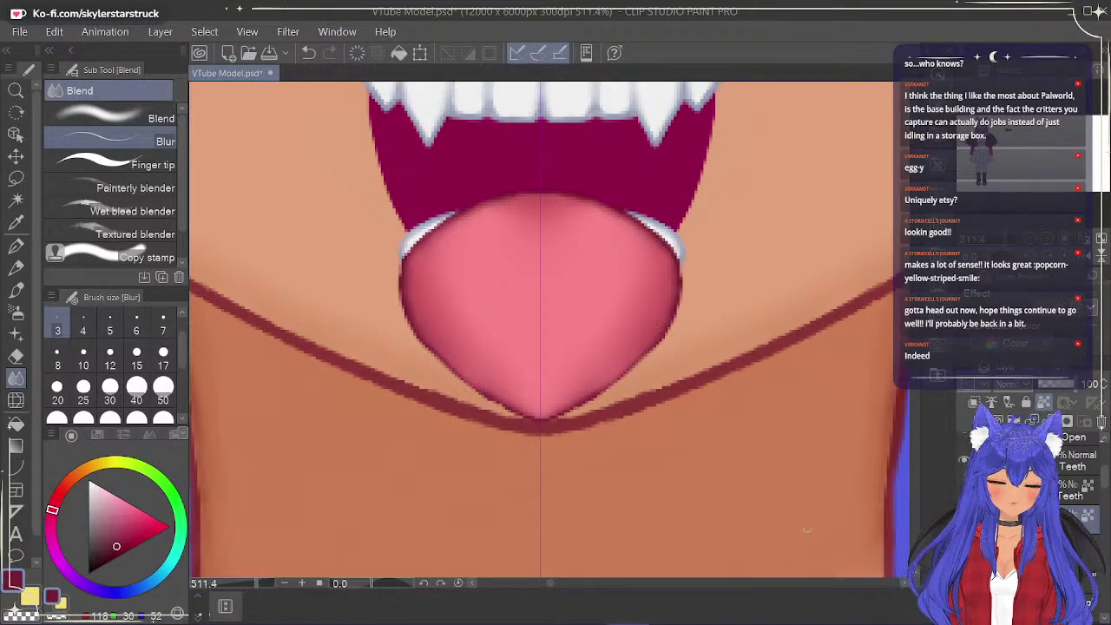
scroll(593, 227, down, 5)
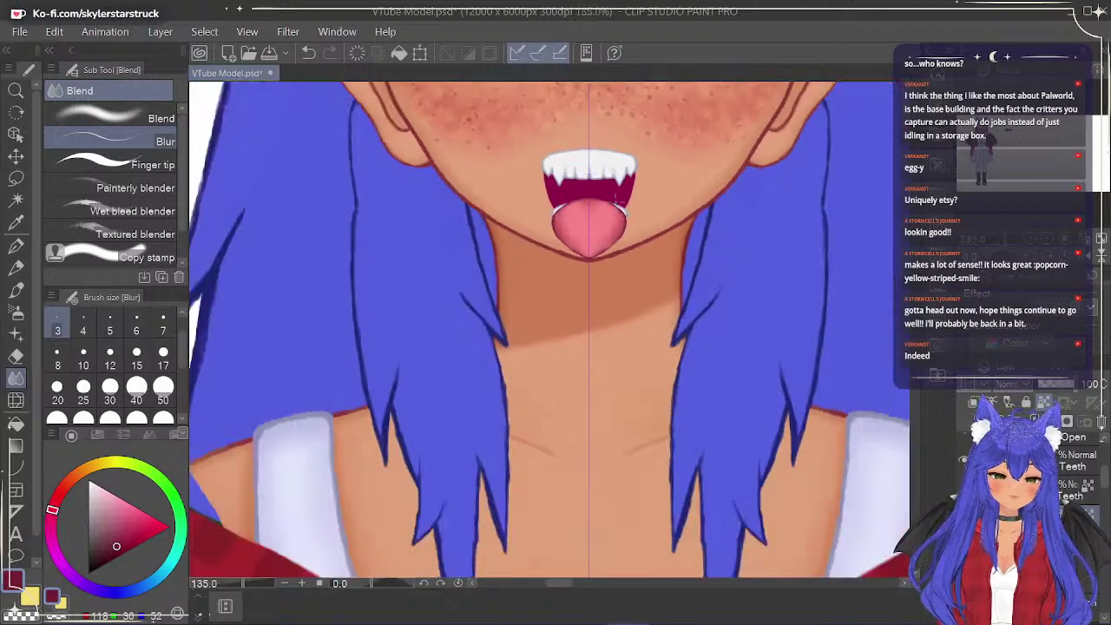
scroll(646, 258, up, 5)
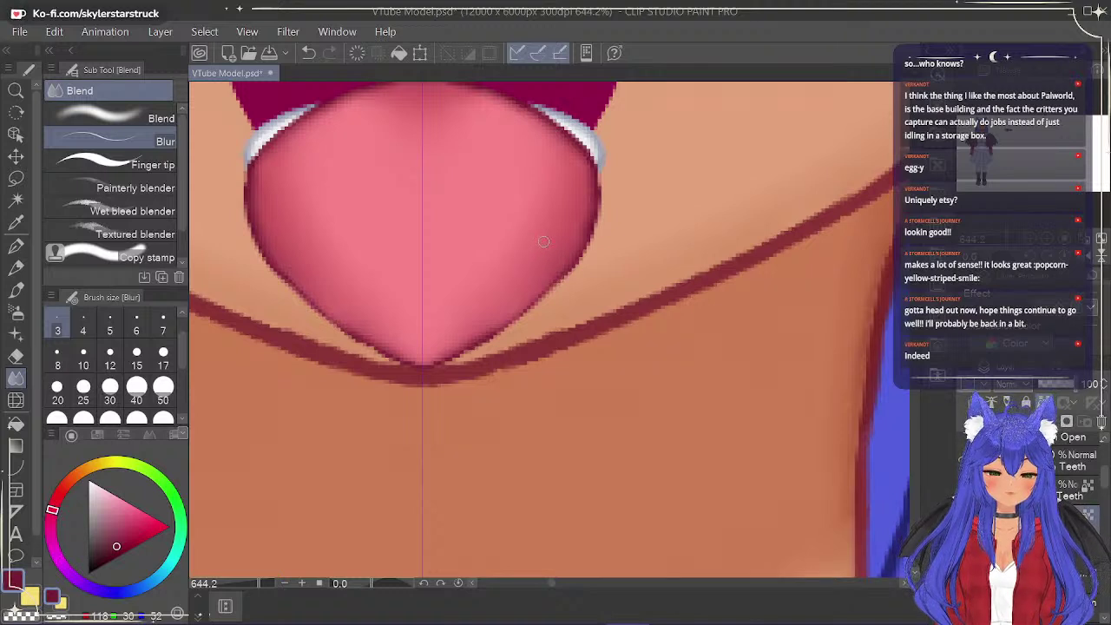
scroll(544, 241, down, 3)
Make the Bot Teeth layer visible, toggling it to check how the lower teeth sit over the tongue.
click(966, 491)
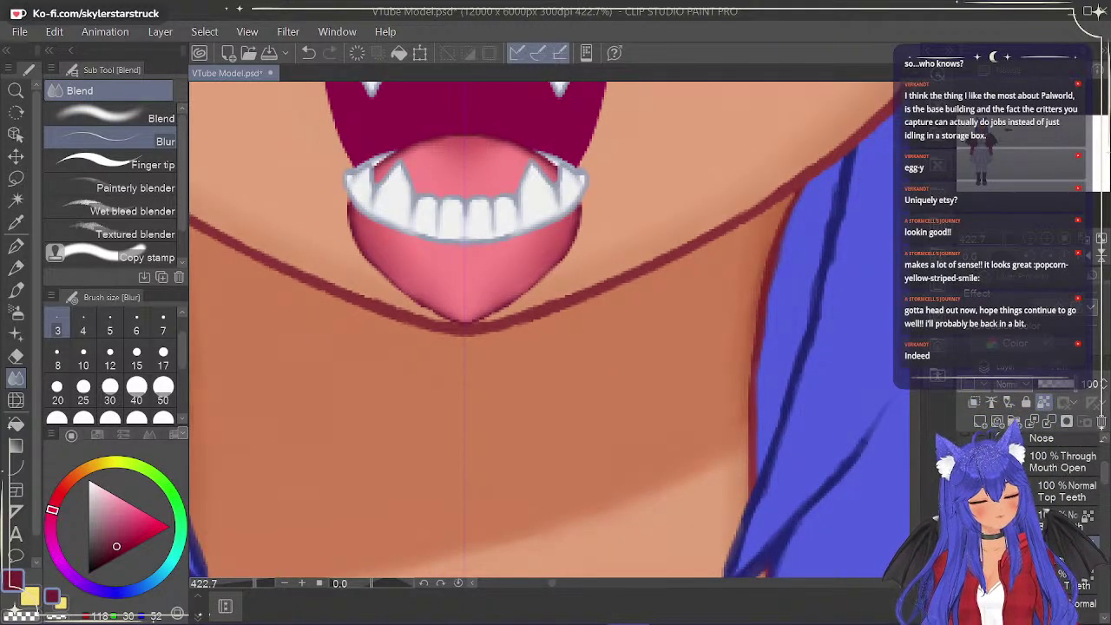
click(966, 519)
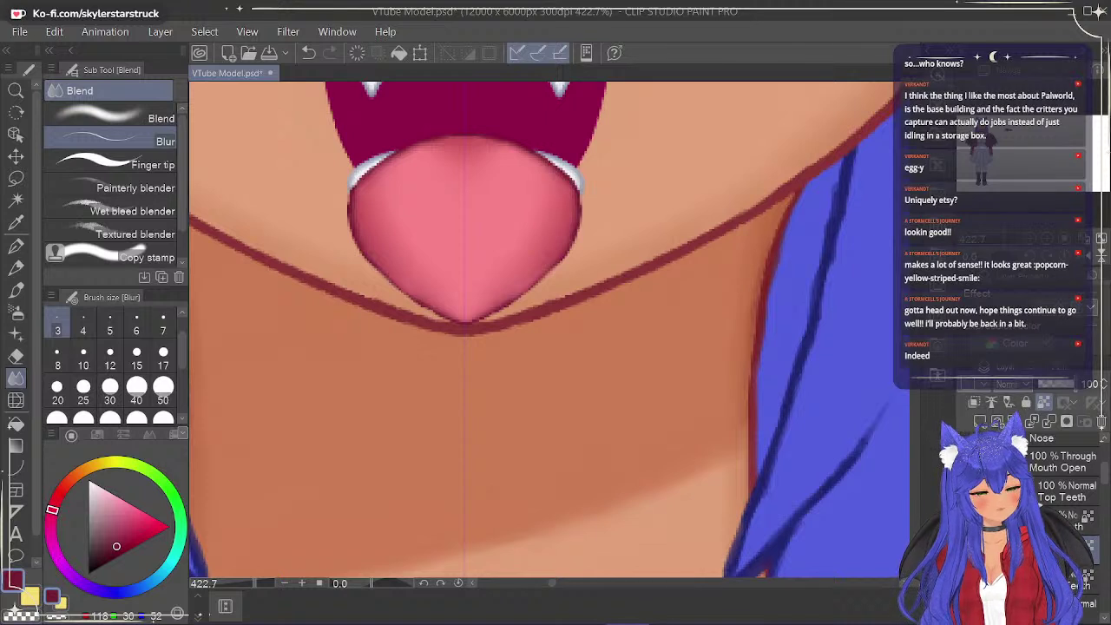
click(966, 519)
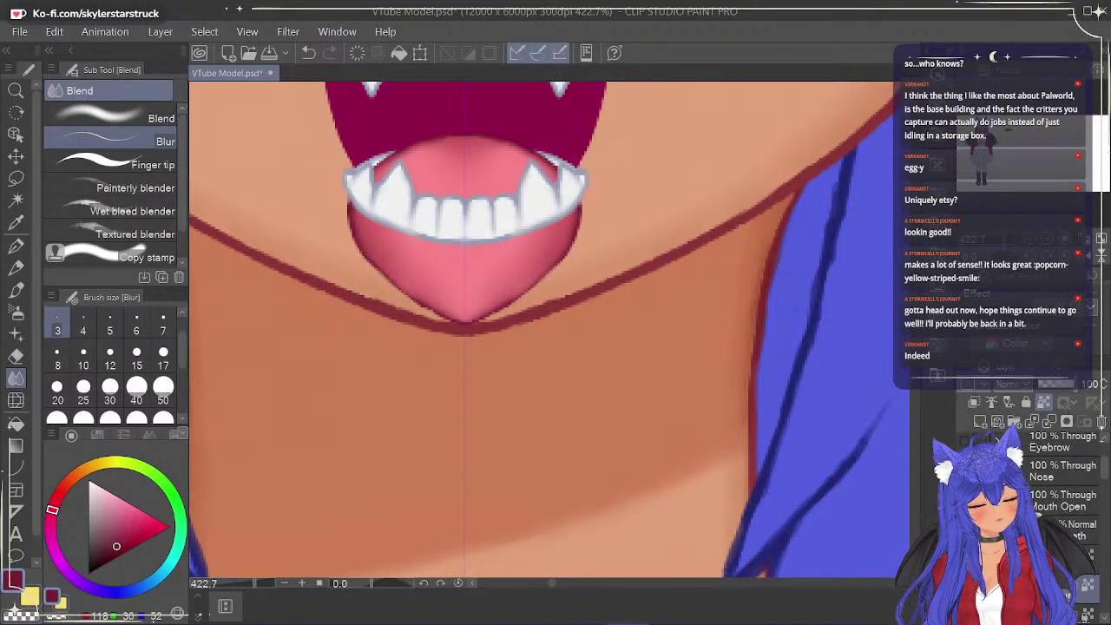
click(966, 501)
click(966, 501)
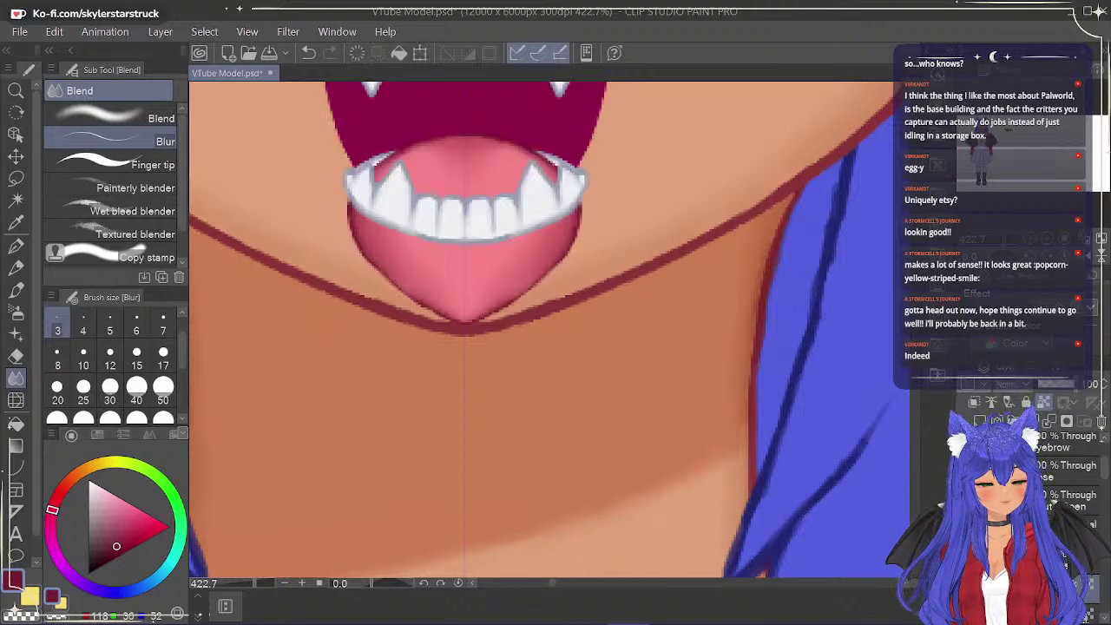
scroll(549, 329, up, 5)
scroll(550, 330, down, 2)
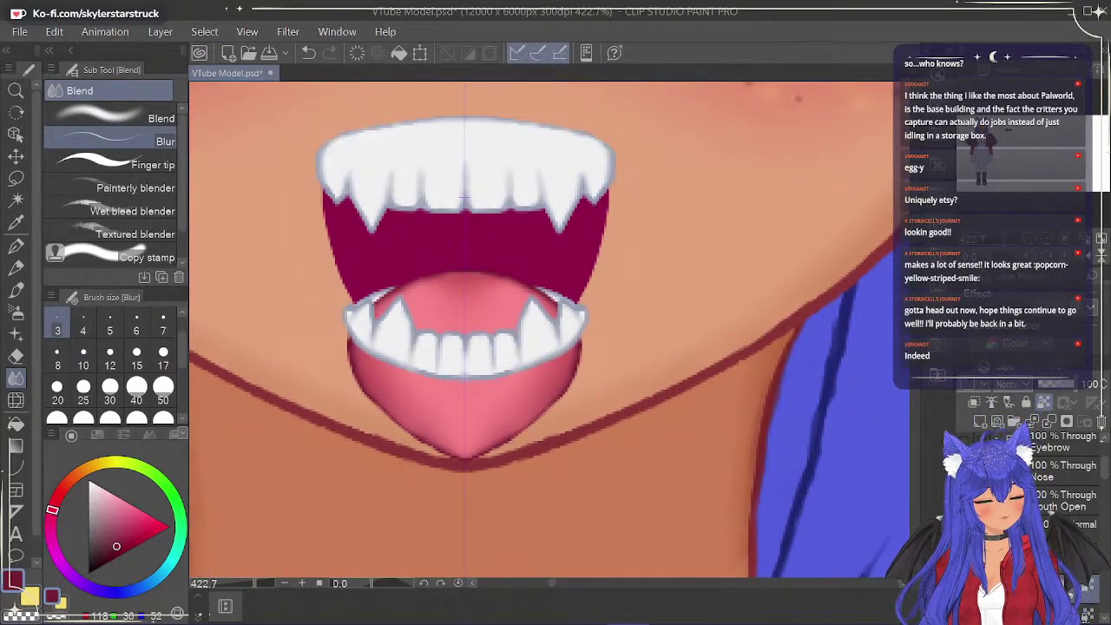
key(ctrl+z)
key(ctrl+y)
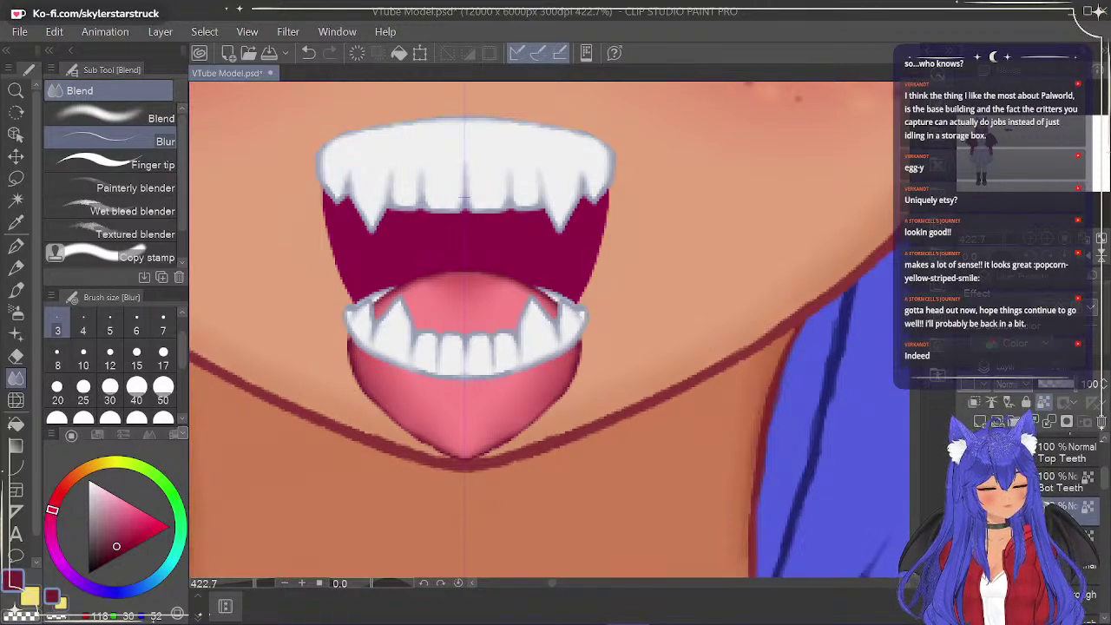
Hide the Top Teeth, Bot Teeth and Tongue layers and select the layer holding the white band behind the lower teeth.
click(966, 452)
click(966, 482)
click(966, 511)
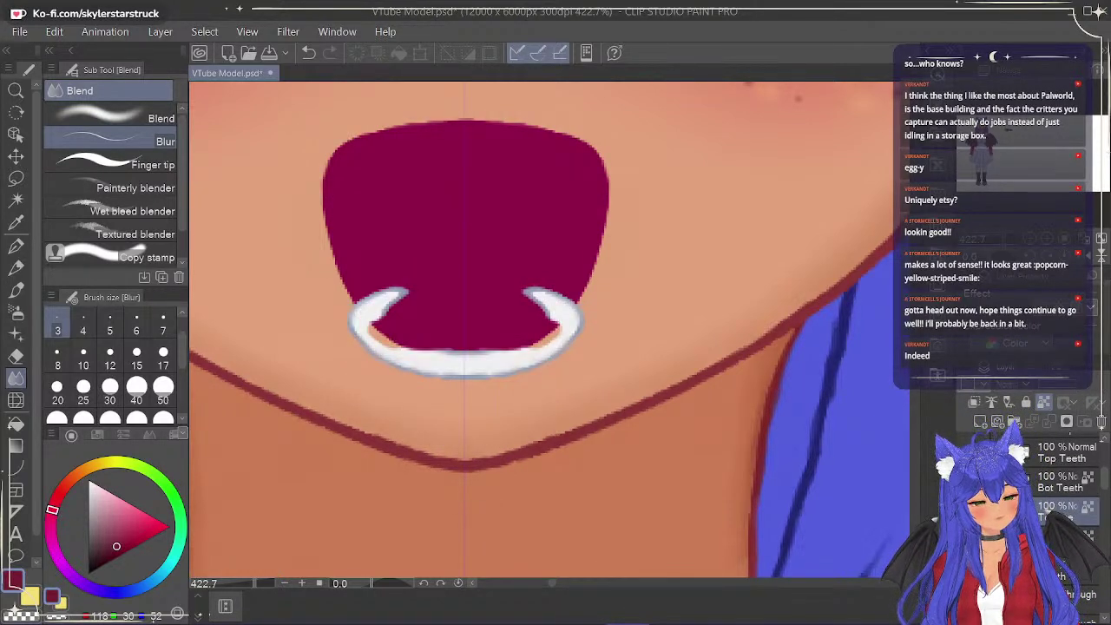
click(1089, 540)
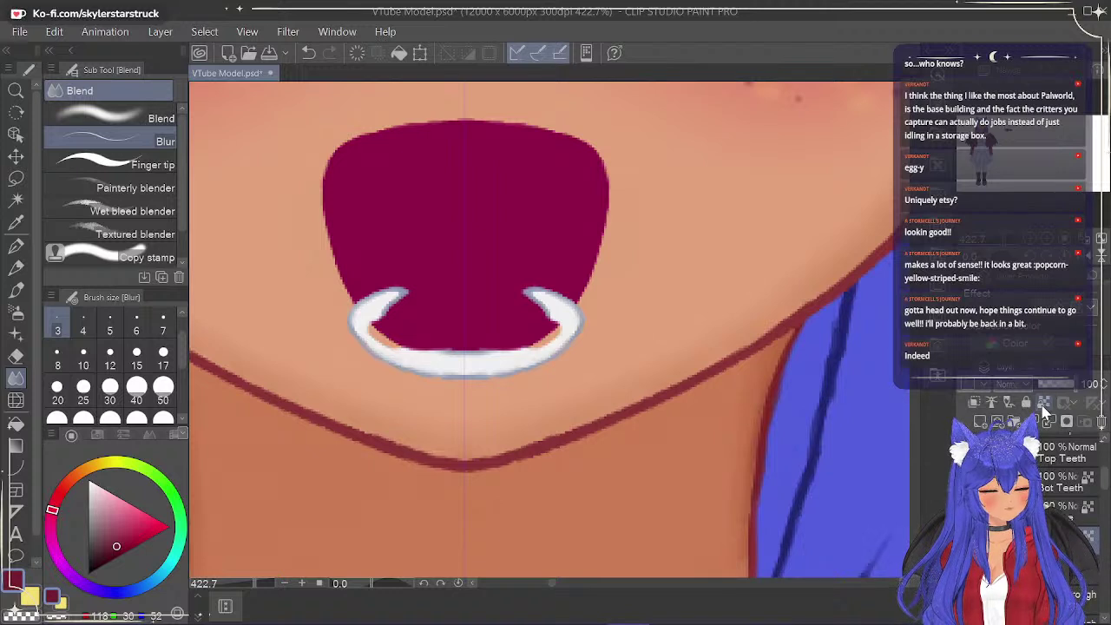
Sample the band's off-white and fill the skin-coloured gaps along its inner corners with the Textured pen at size 3.
click(18, 222)
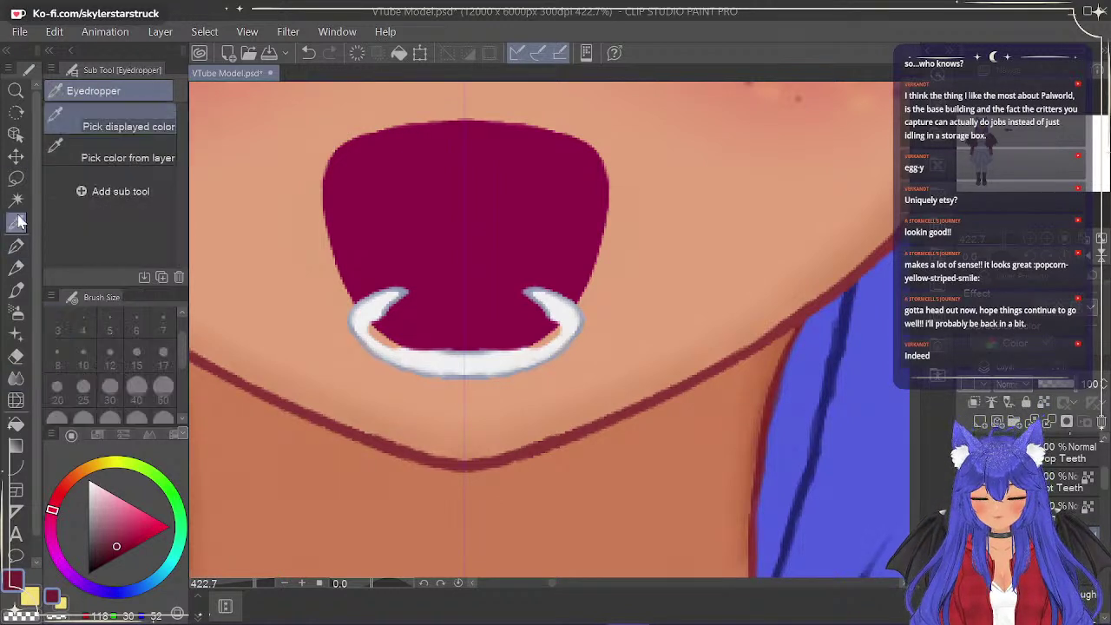
click(567, 296)
click(16, 246)
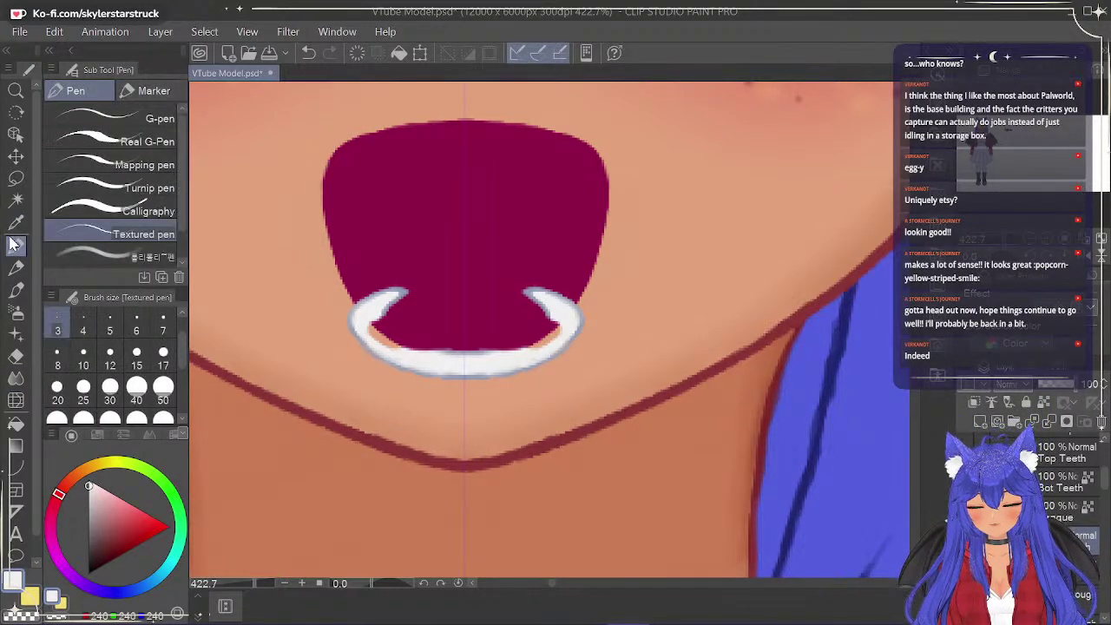
drag(380, 344, 372, 326)
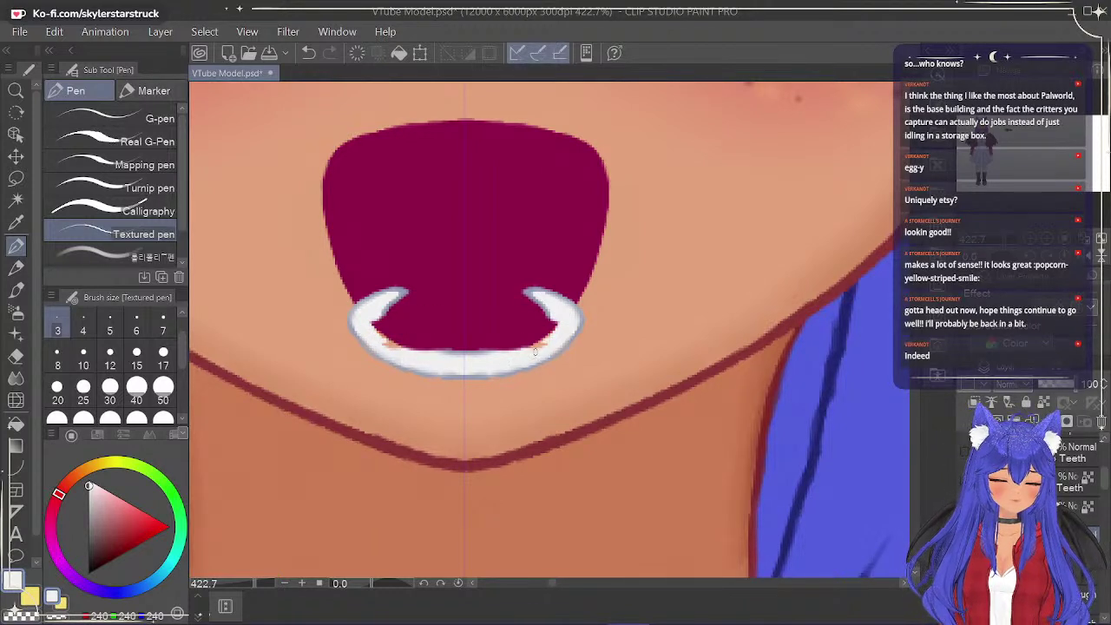
mouse_move(532, 352)
mouse_down()
mouse_move(564, 330)
mouse_move(526, 354)
mouse_move(561, 329)
mouse_move(557, 316)
mouse_move(521, 351)
mouse_move(484, 350)
mouse_move(494, 357)
mouse_move(559, 316)
mouse_up()
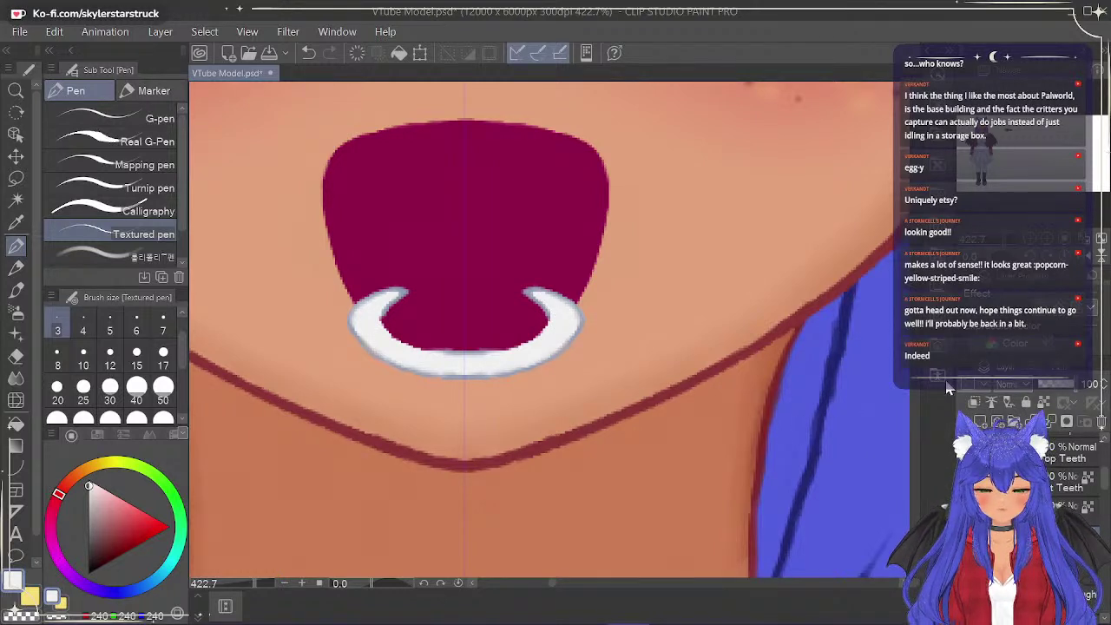
Show the Tongue, Bot Teeth and Top Teeth layers again and hide the Mouth Open folder.
click(965, 511)
click(965, 481)
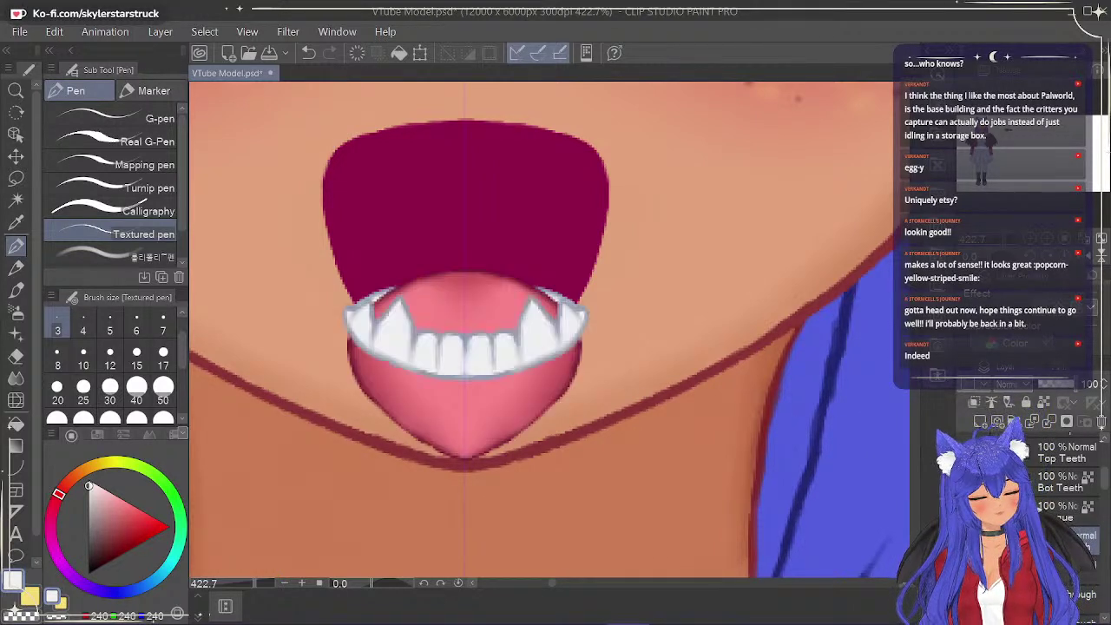
click(965, 452)
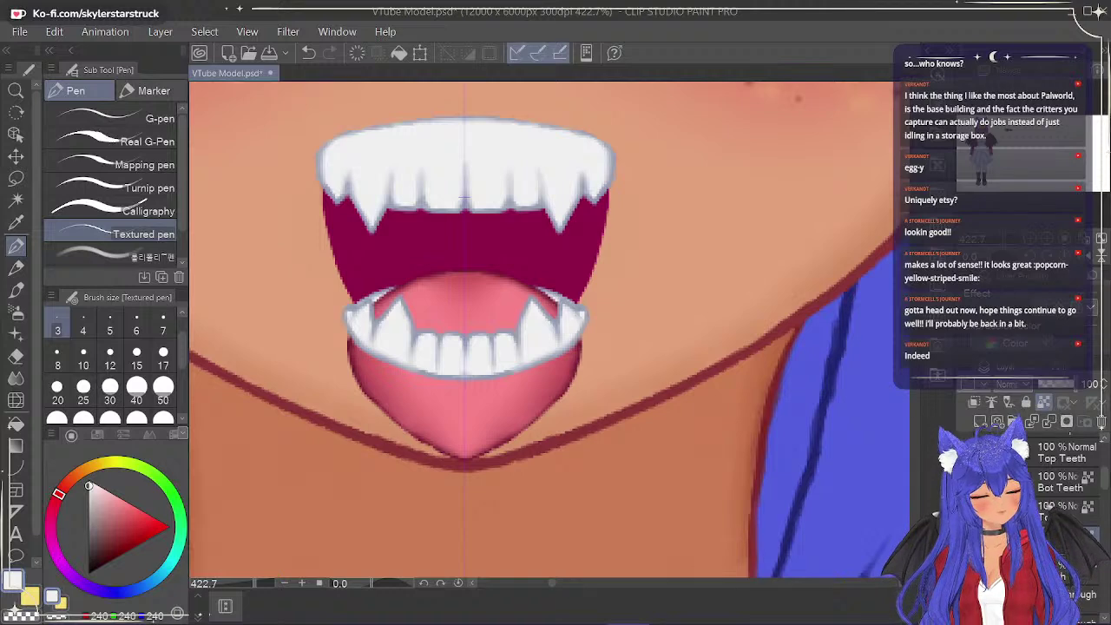
scroll(1058, 468, up, 2)
click(965, 471)
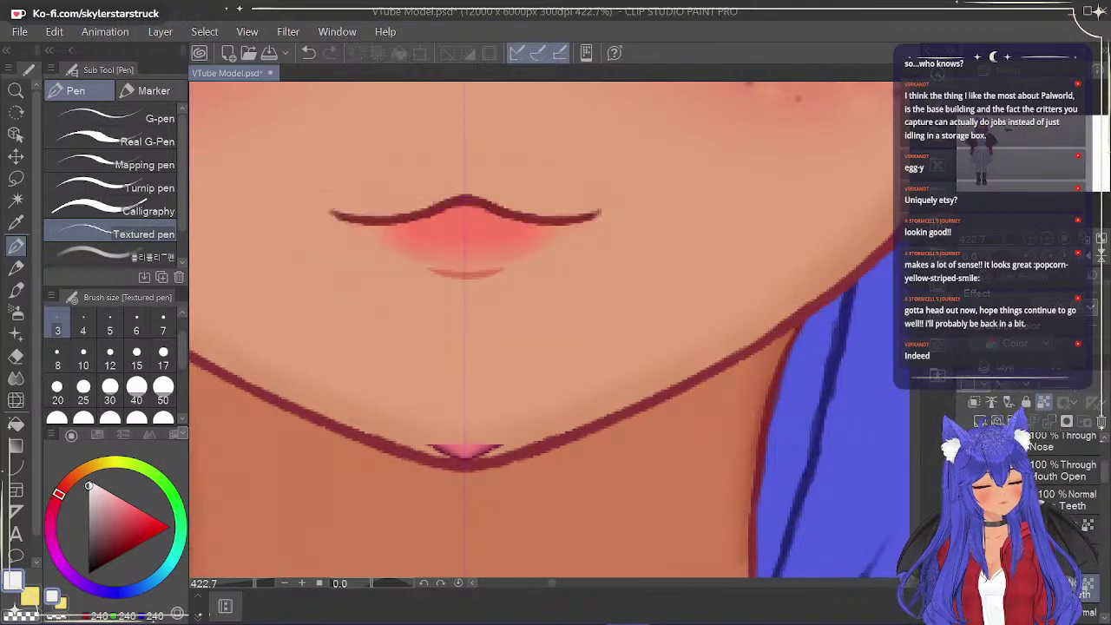
Expand the Nose folder and select the Nose Shine layer.
scroll(603, 215, down, 4)
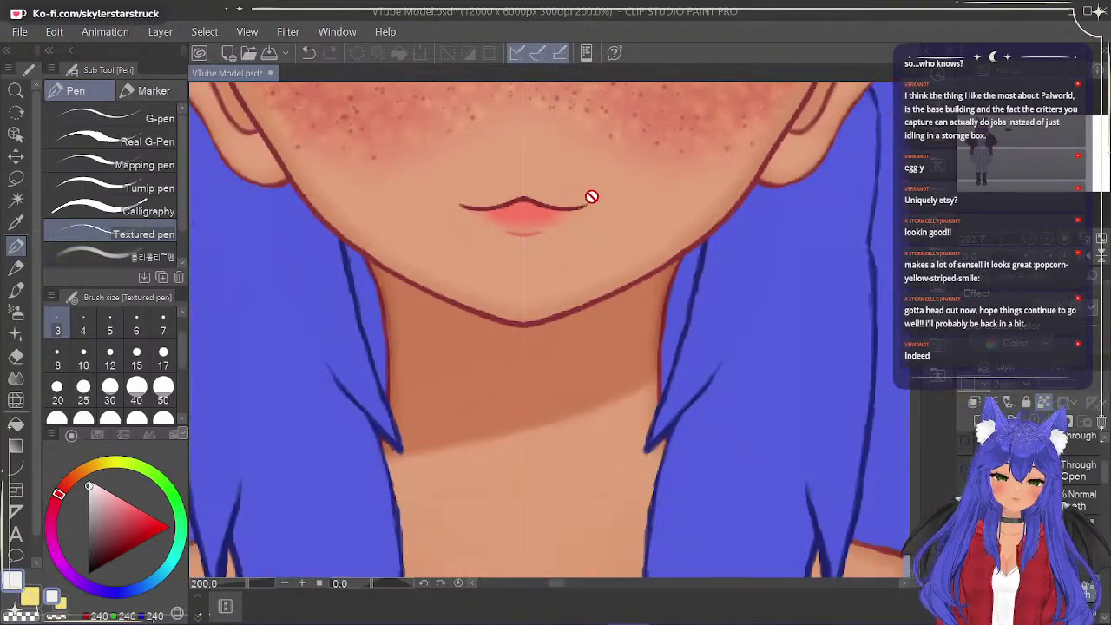
drag(914, 223, 914, 207)
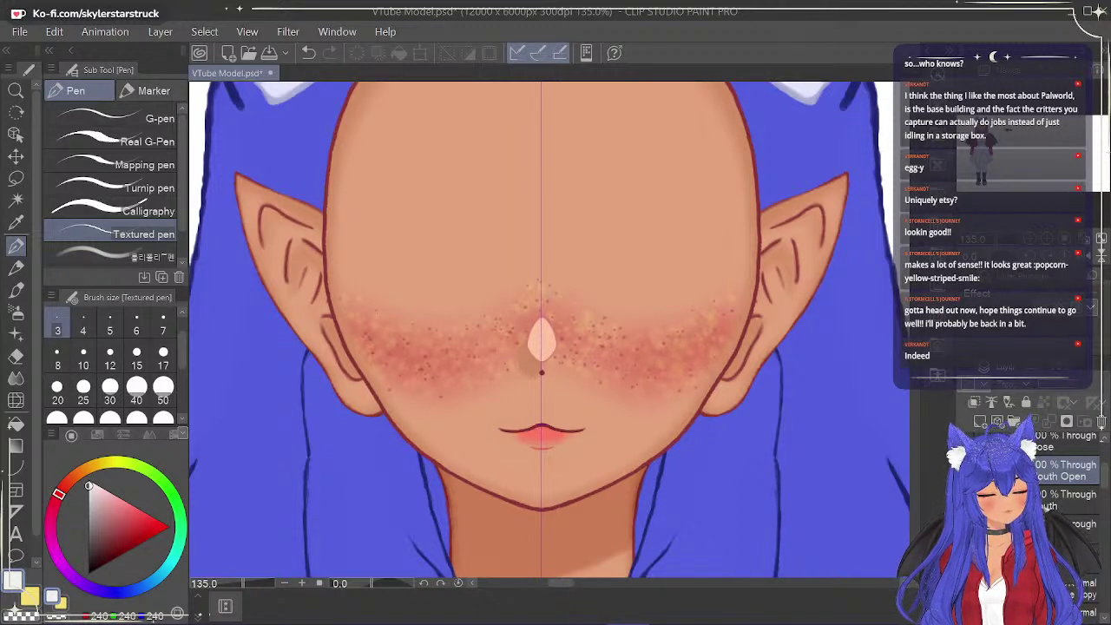
click(1000, 442)
click(1057, 478)
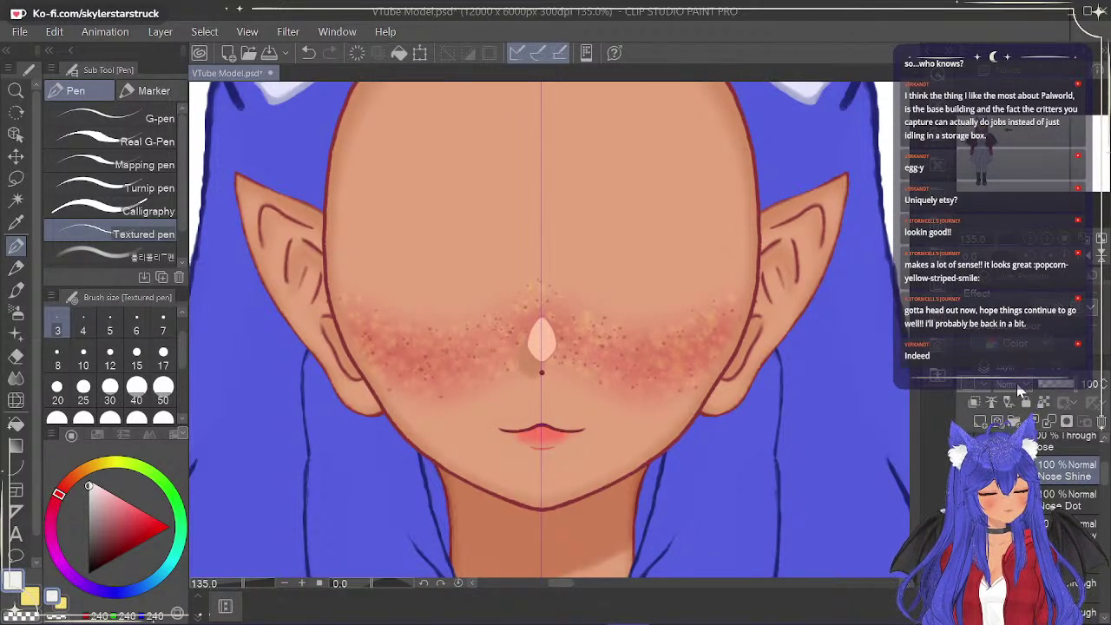
Try the Overlay, Soft light and Hard light blend modes on the Nose Shine layer, testing Hard light at 66% opacity.
click(1020, 383)
click(1050, 235)
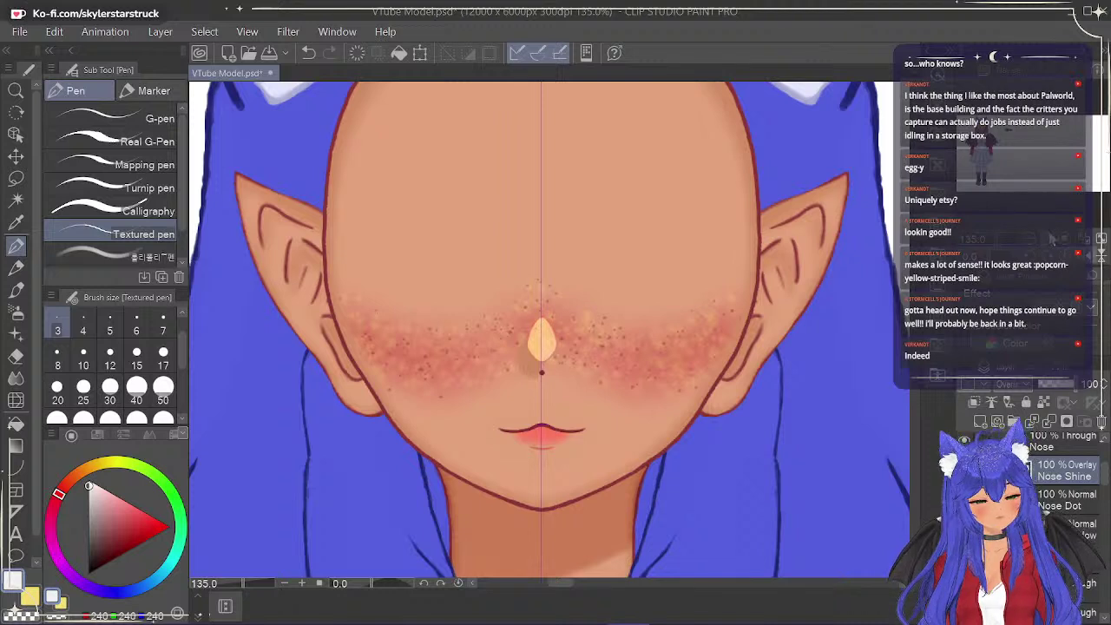
click(1023, 387)
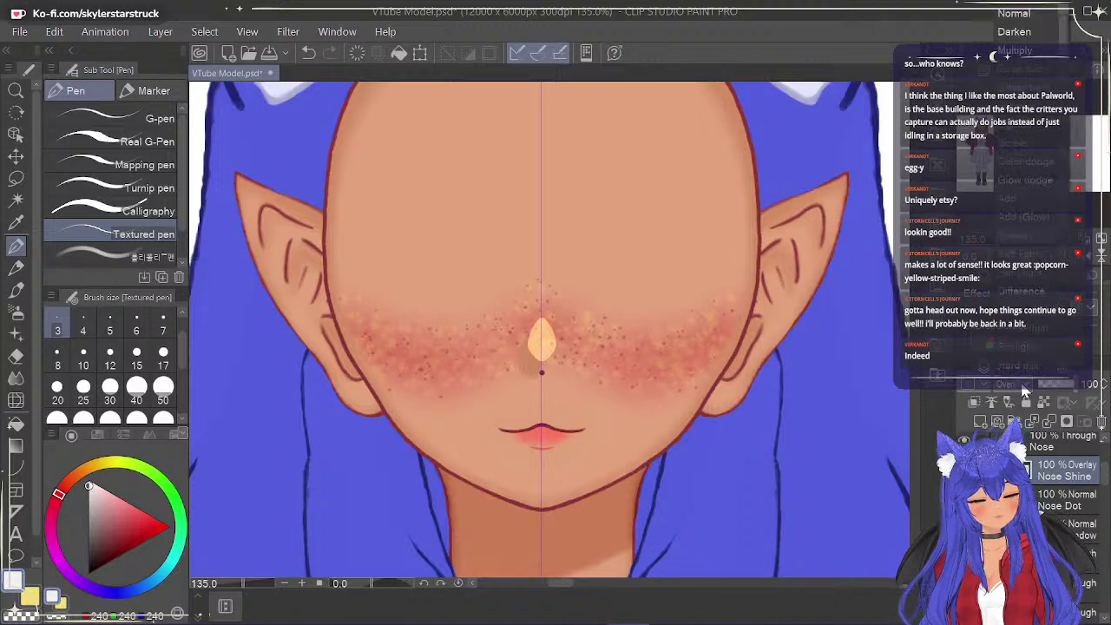
click(1039, 253)
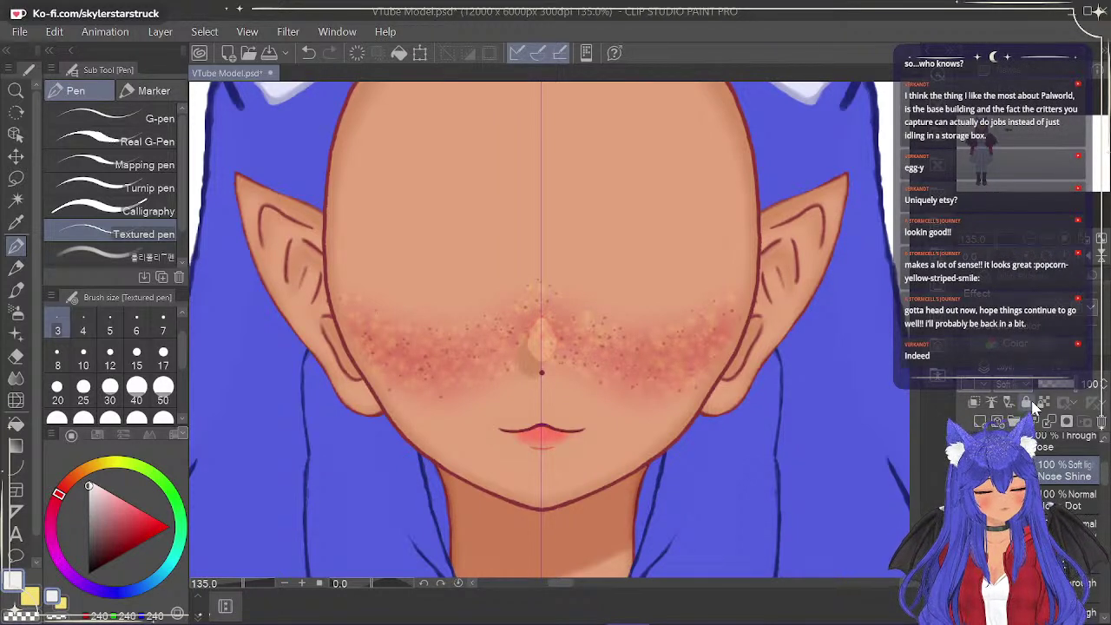
click(1025, 387)
click(1039, 266)
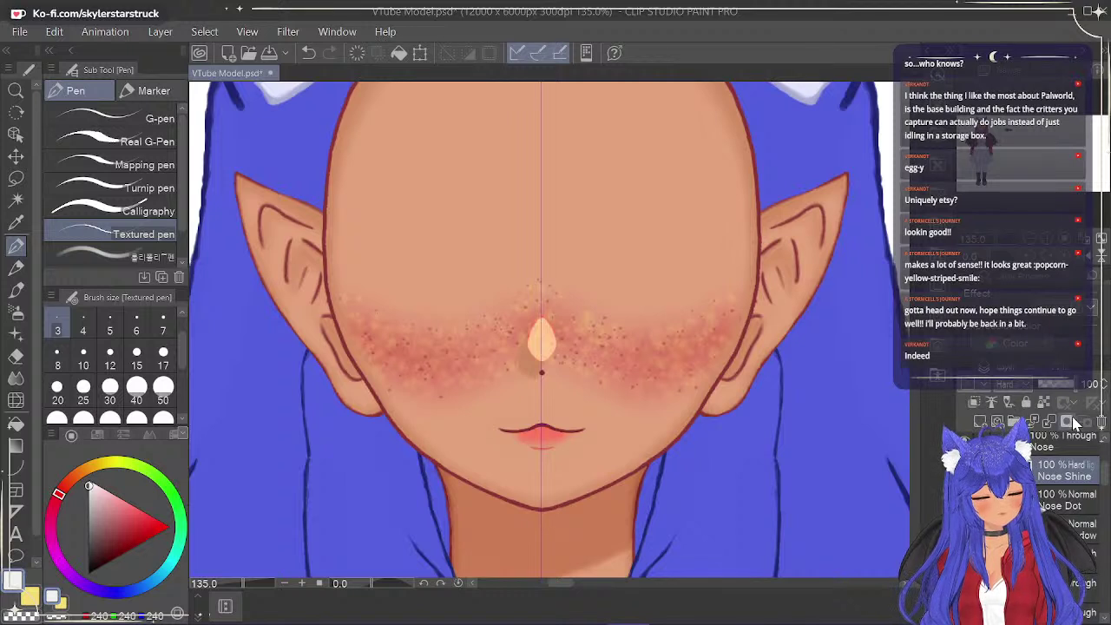
click(1067, 388)
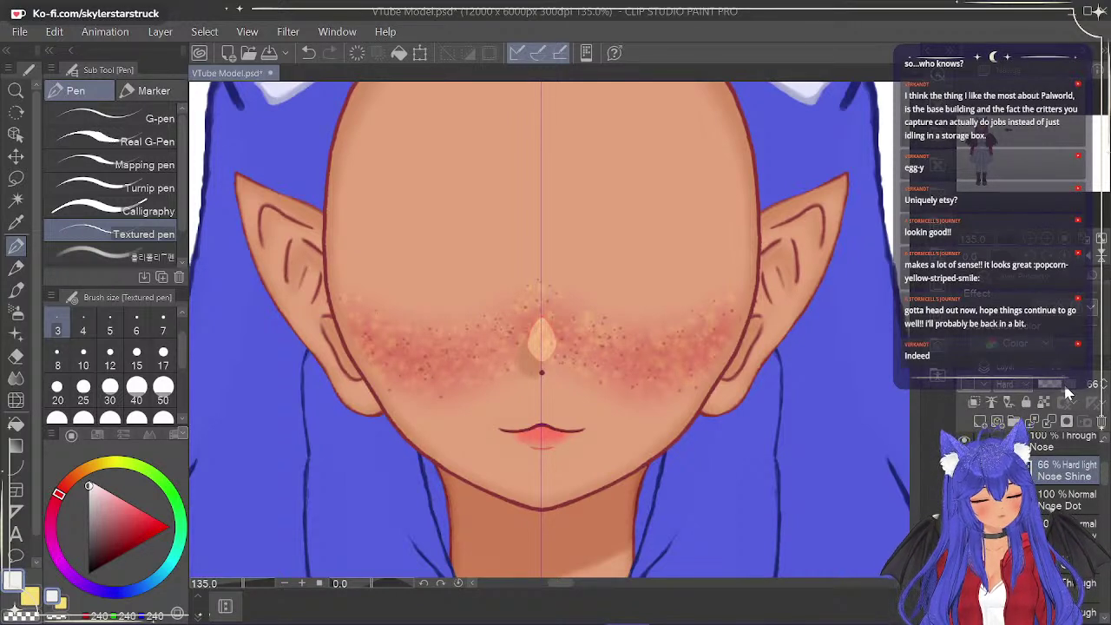
drag(1066, 388, 1083, 388)
Try the Linear light, Vivid light, Hard mix and Add blend modes on the Nose Shine layer.
click(1011, 384)
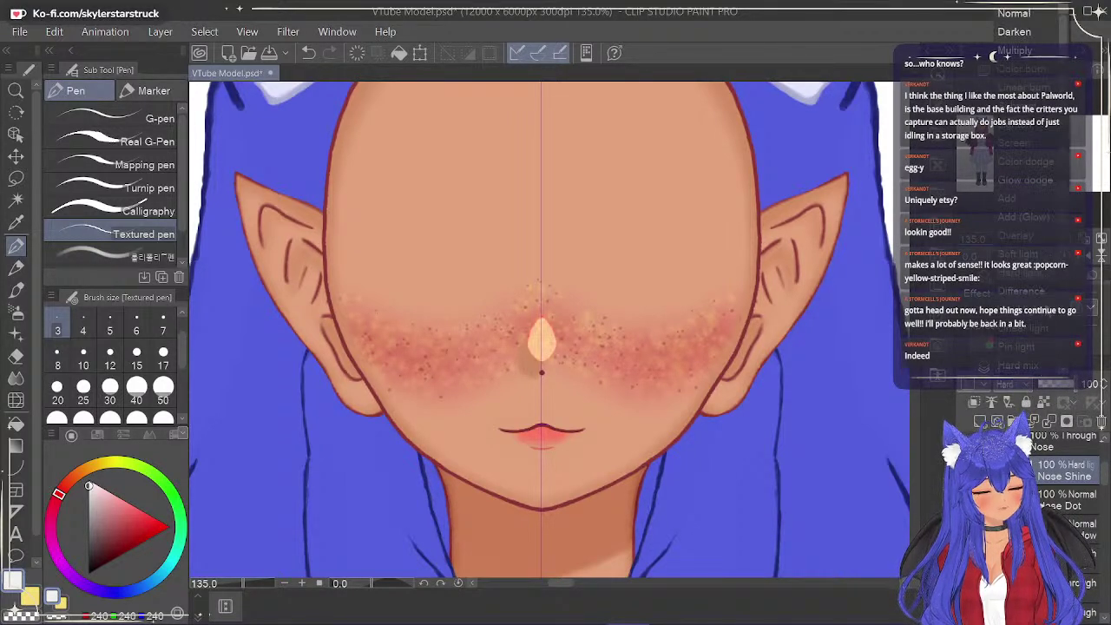
click(1037, 332)
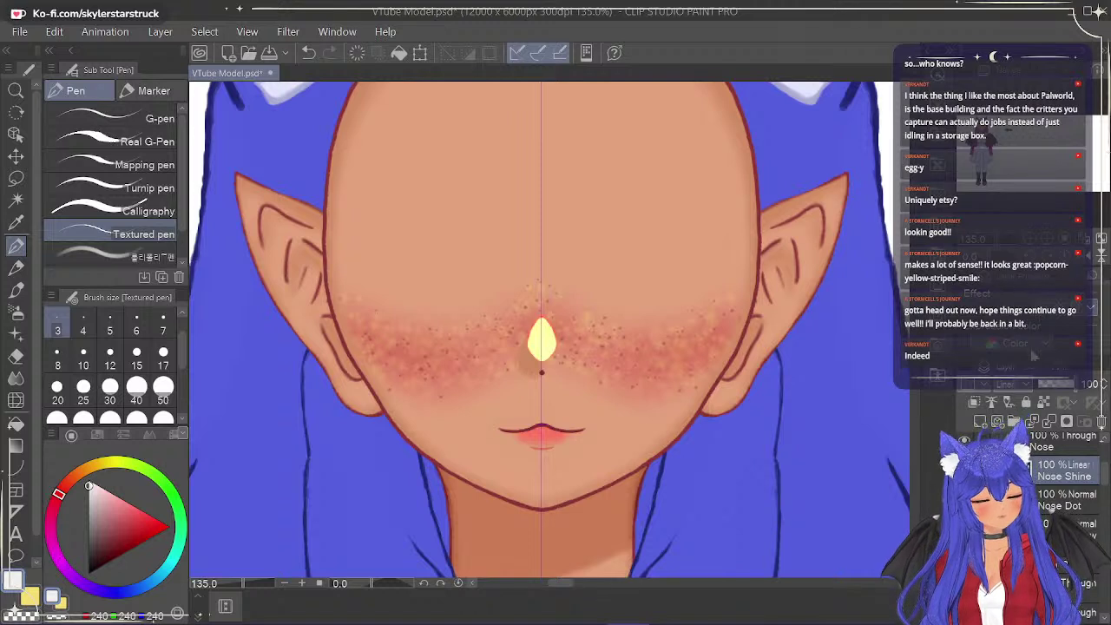
click(1052, 309)
click(1024, 389)
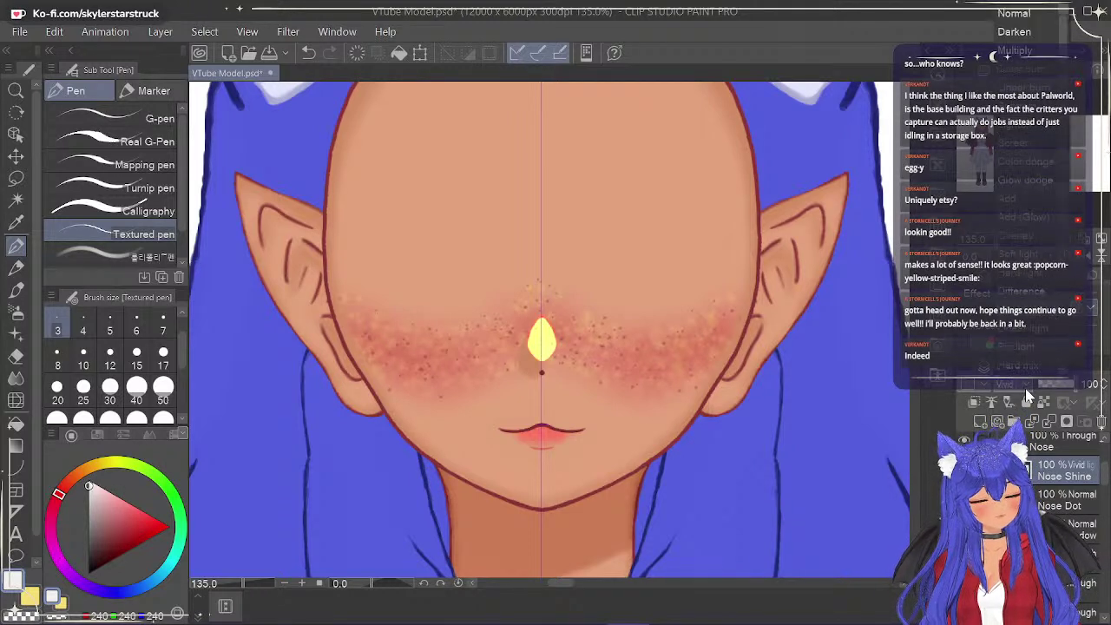
click(1042, 367)
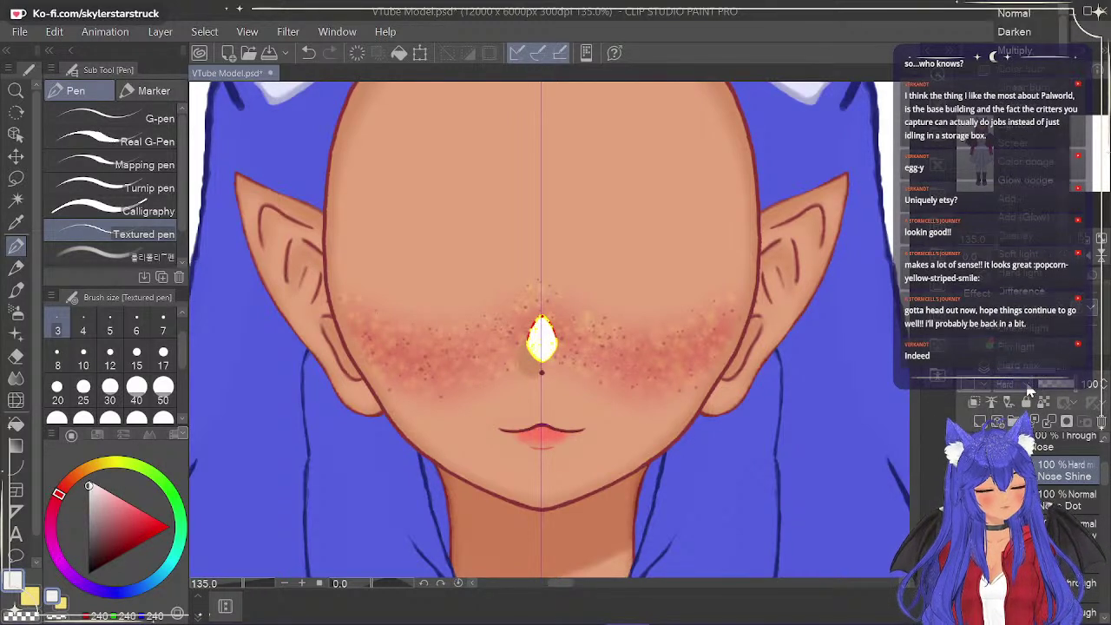
scroll(1062, 261, down, 3)
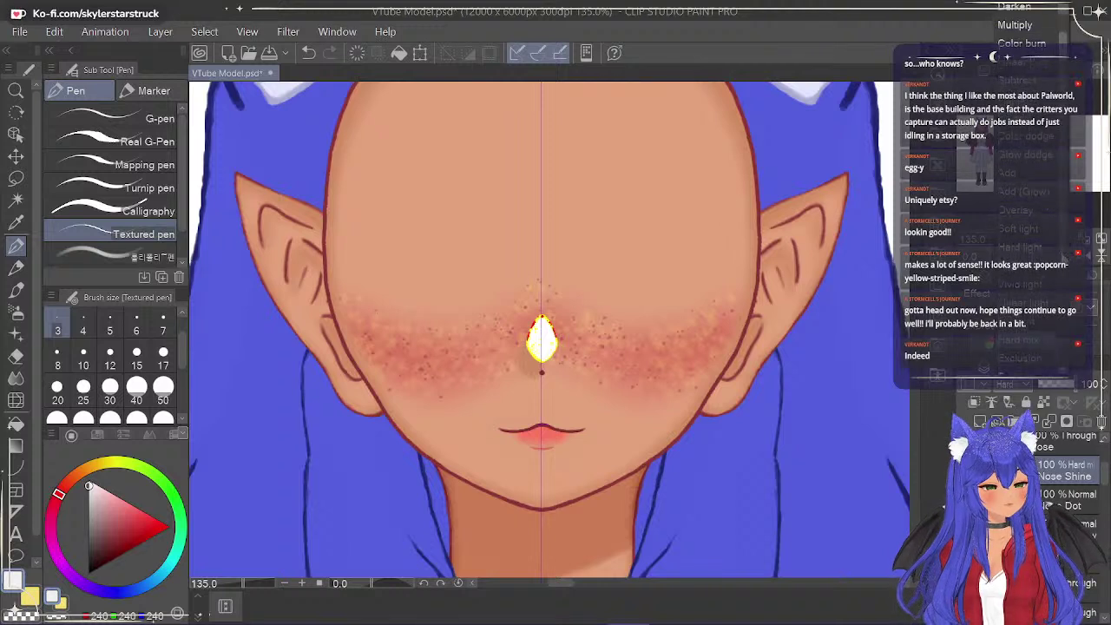
click(1037, 141)
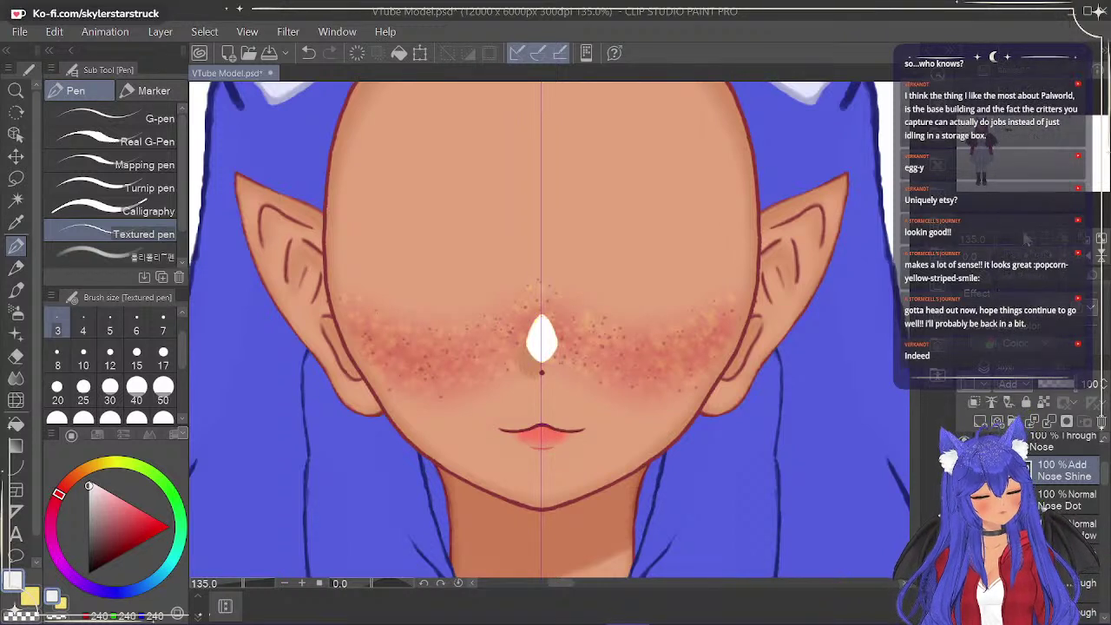
Set the Nose Shine layer's blend mode to Lighter color.
click(1020, 388)
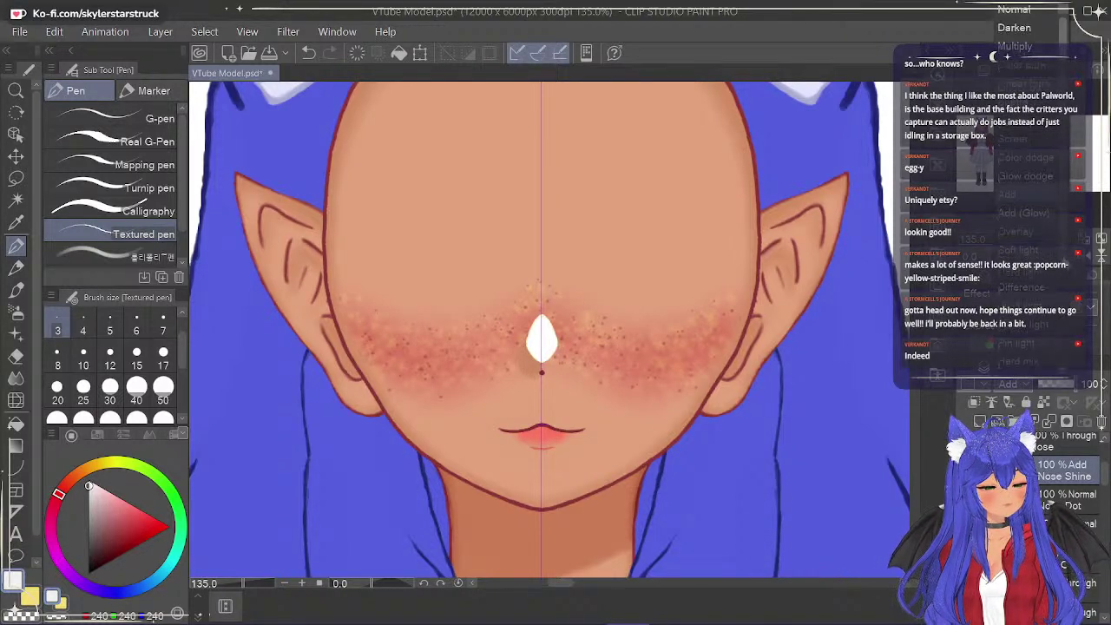
scroll(1025, 217, down, 2)
click(1038, 310)
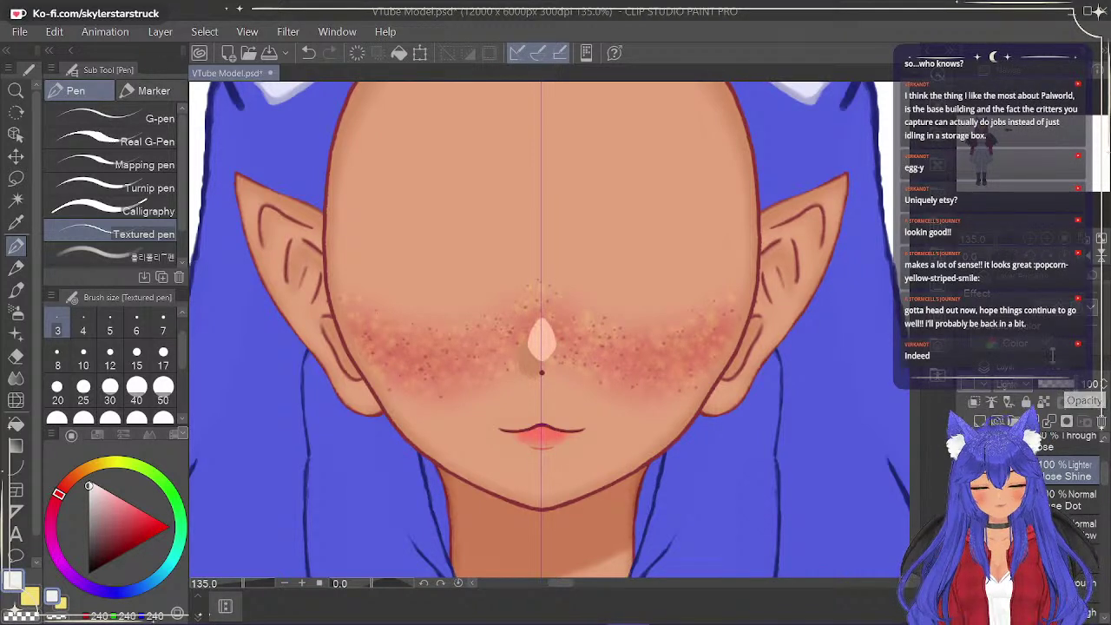
Try the Normal blend mode on the Nose Shine layer and restore Lighter color, ending at 100% opacity.
click(1015, 384)
scroll(1064, 265, up, 2)
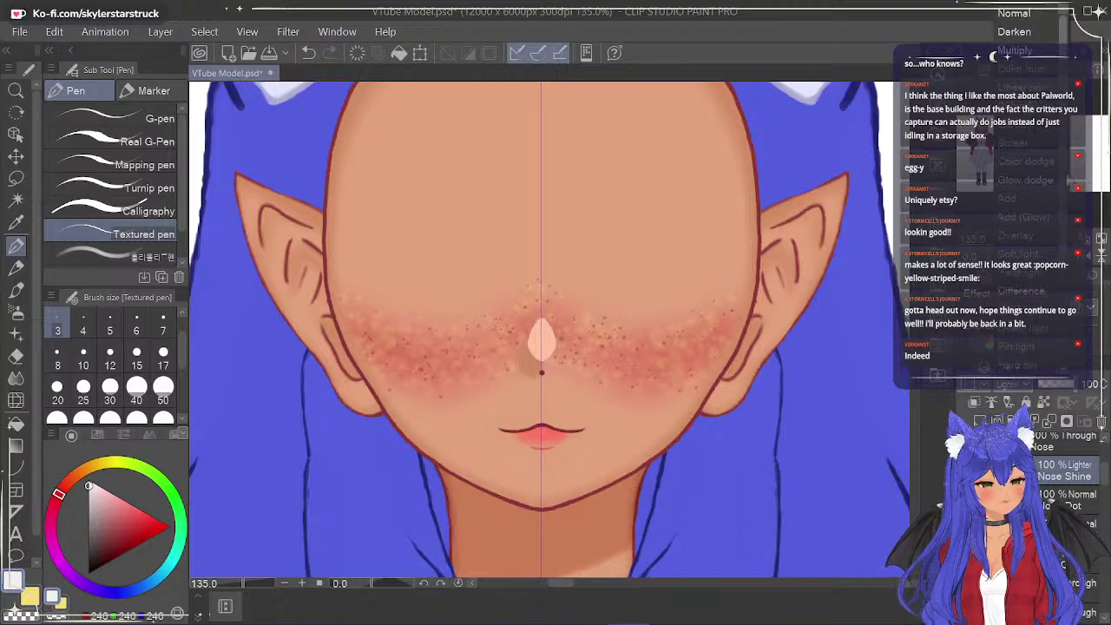
click(1029, 17)
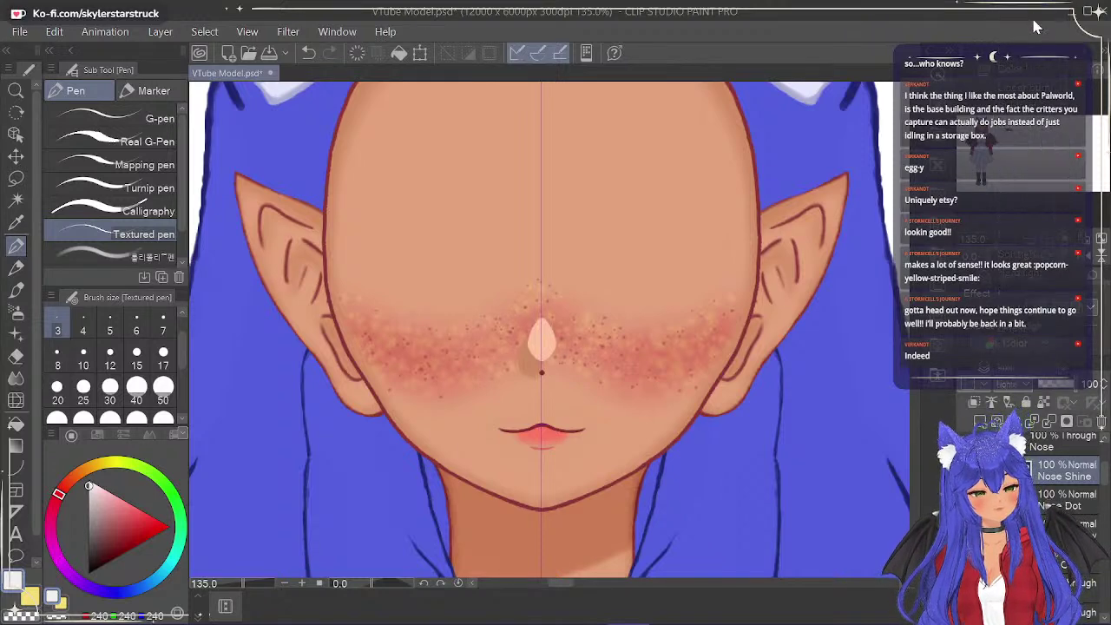
click(1035, 386)
scroll(1068, 270, down, 3)
scroll(1066, 272, down, 3)
click(1035, 279)
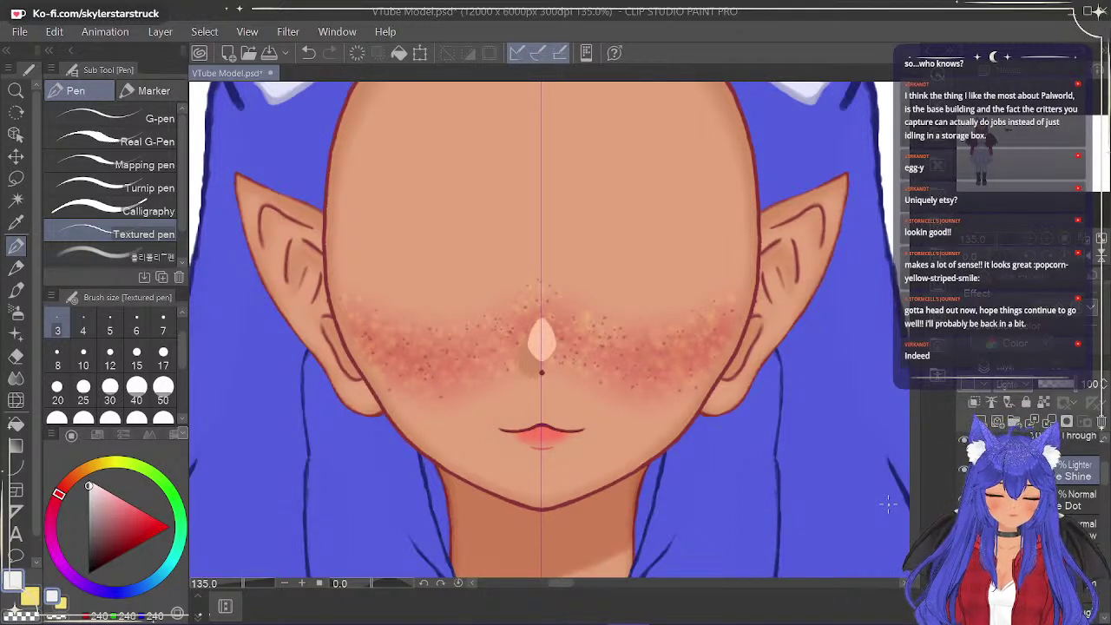
click(1052, 388)
drag(1053, 388, 1092, 396)
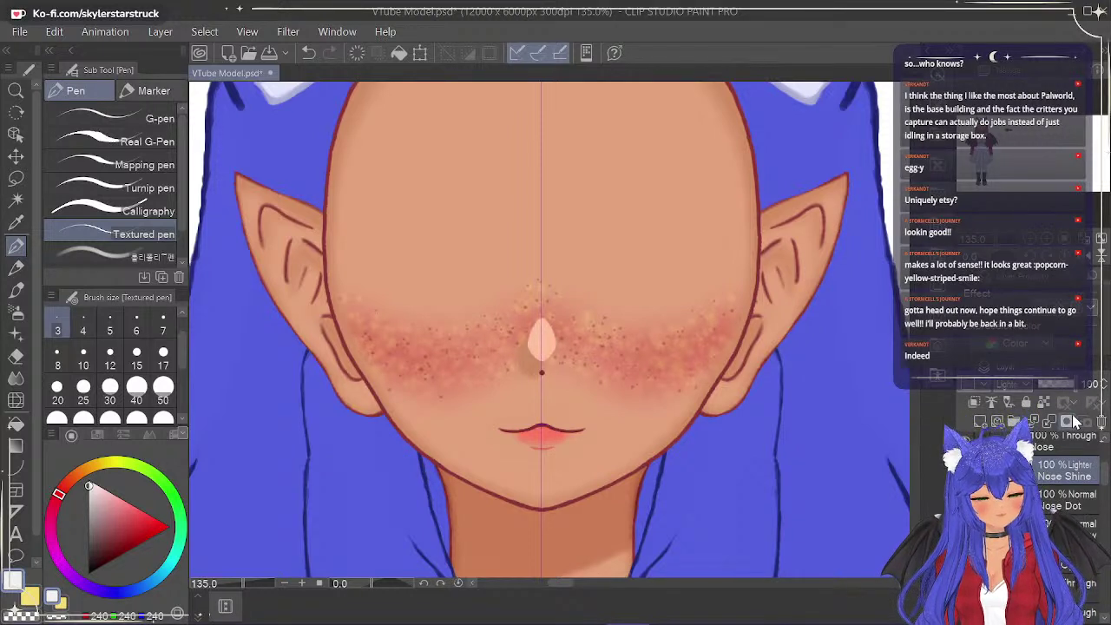
Leave the nose layers and make the Eyebrow and Front Hair folders visible.
click(1078, 526)
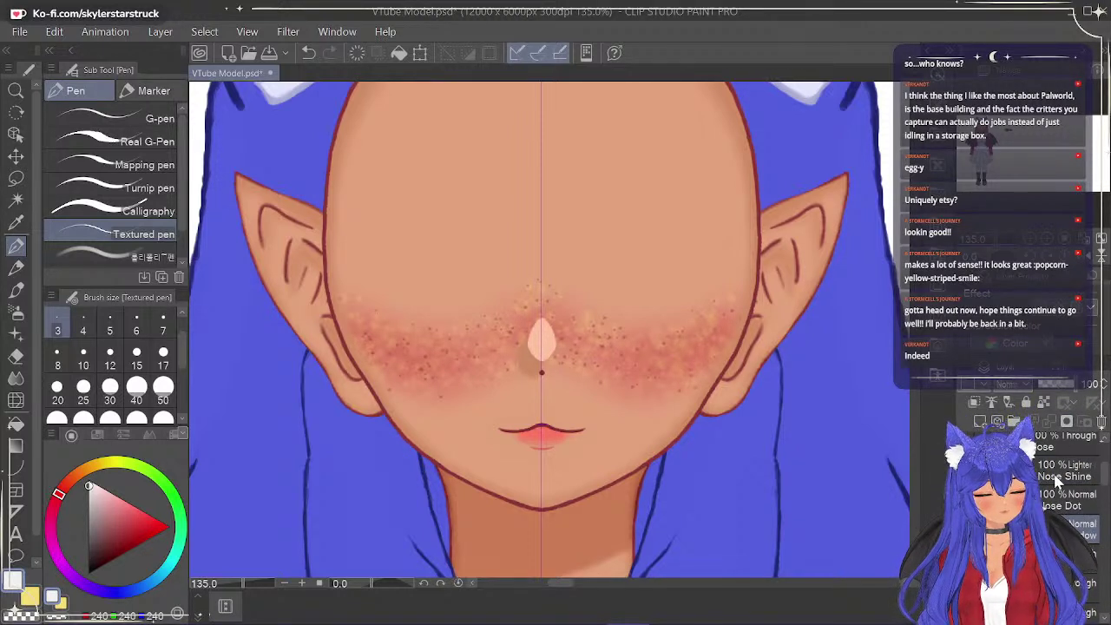
click(1074, 506)
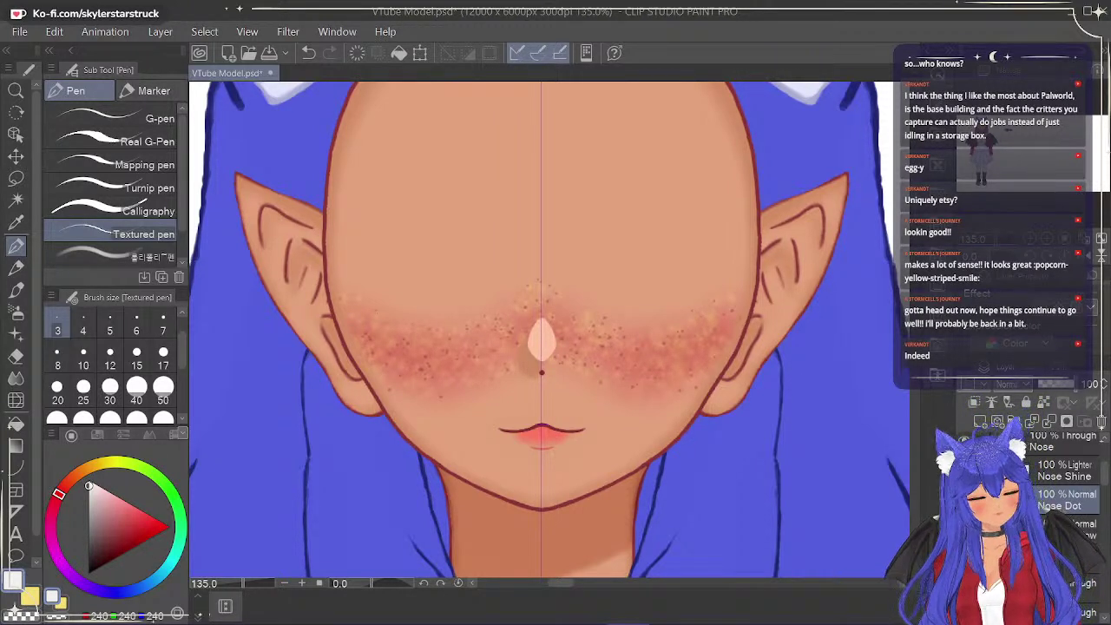
scroll(1074, 466, up, 3)
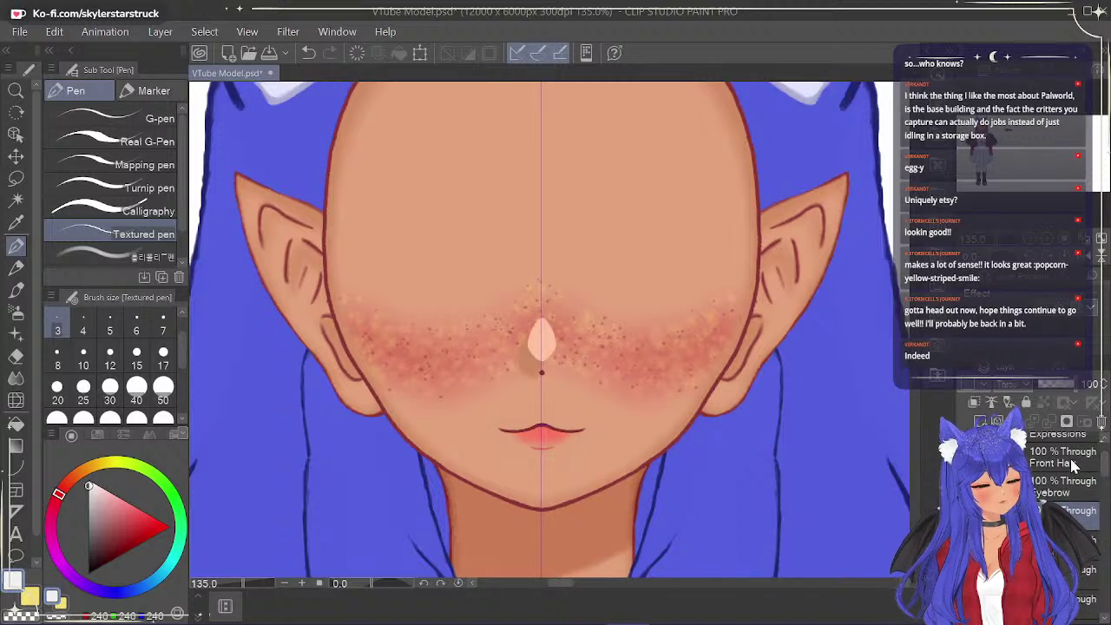
click(966, 486)
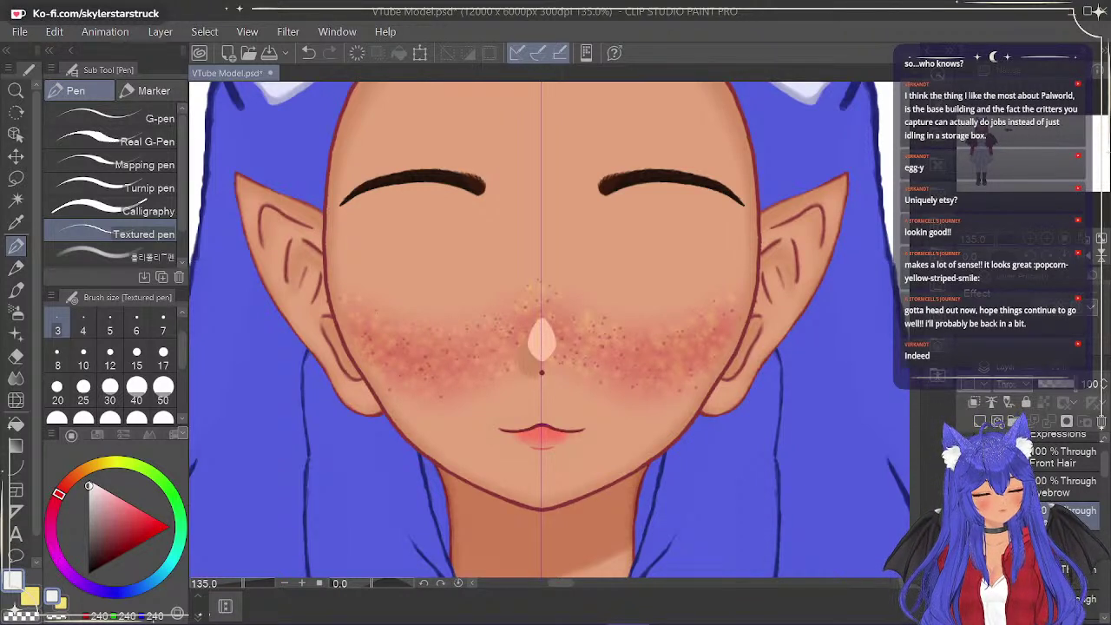
click(965, 486)
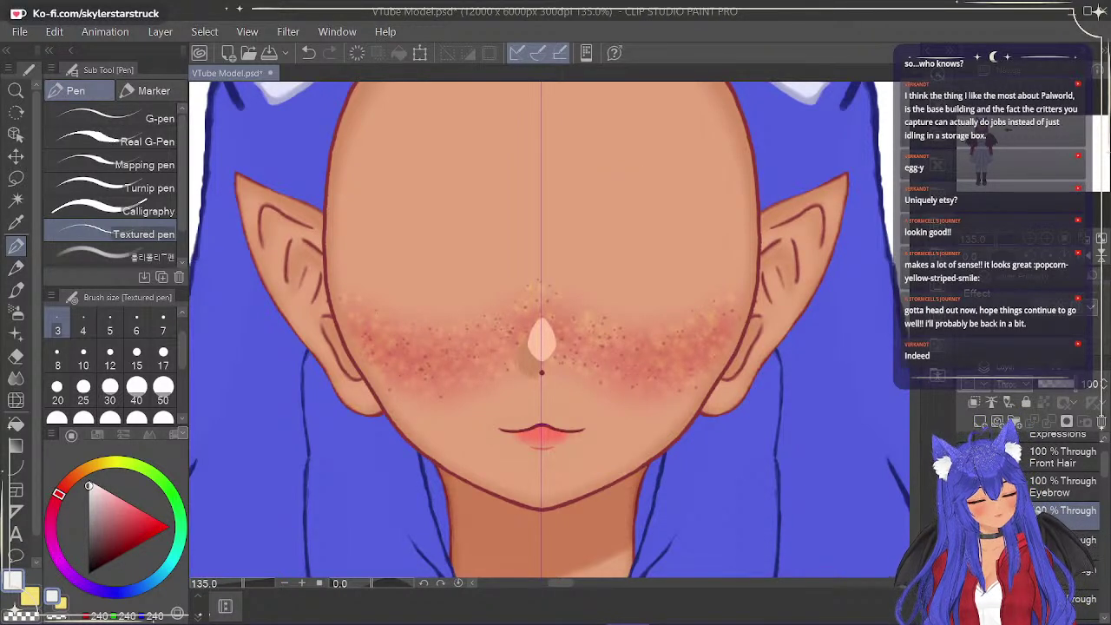
click(965, 486)
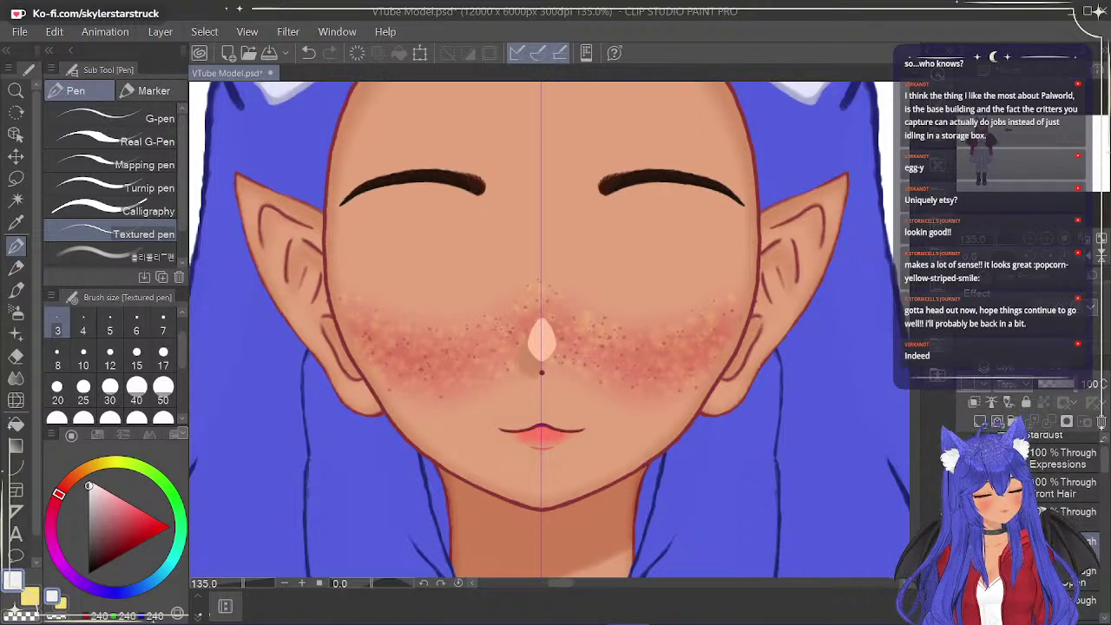
click(965, 488)
click(965, 488)
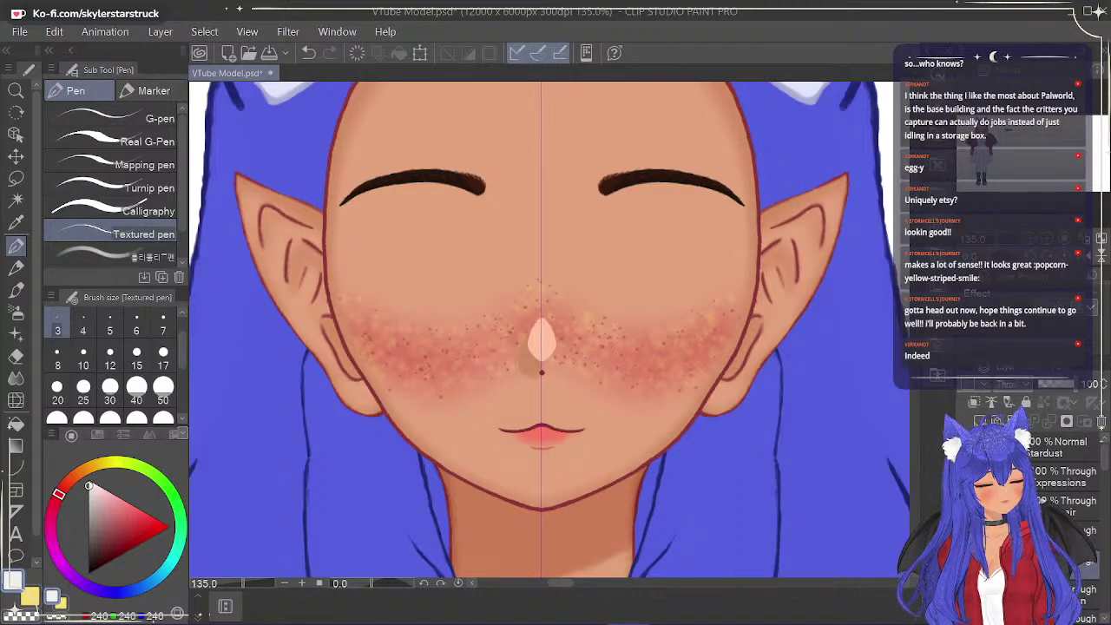
click(965, 503)
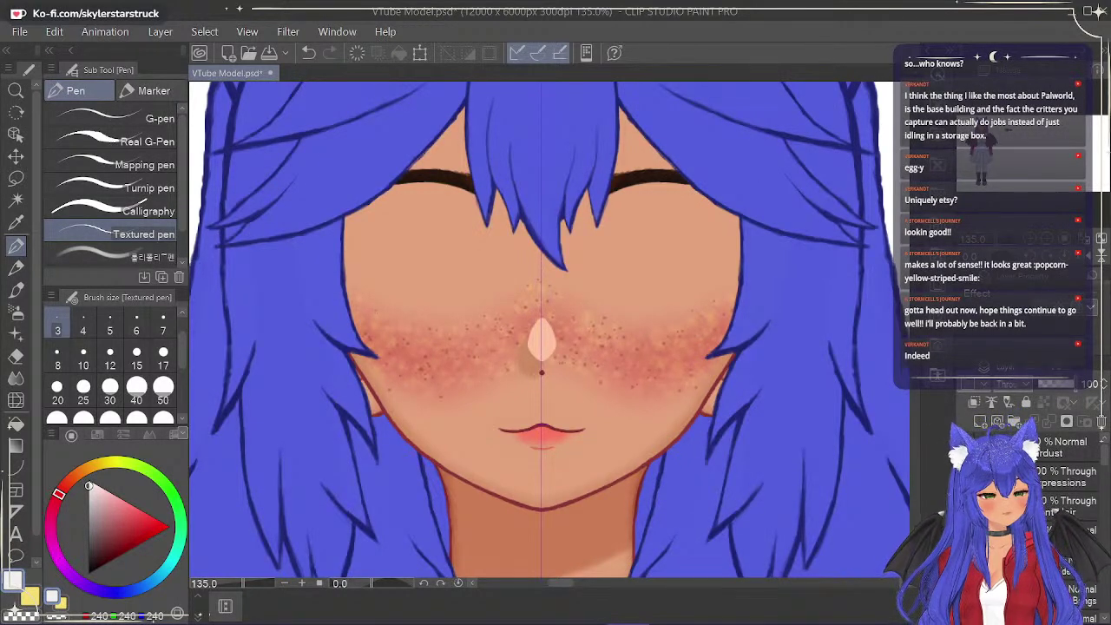
click(17, 314)
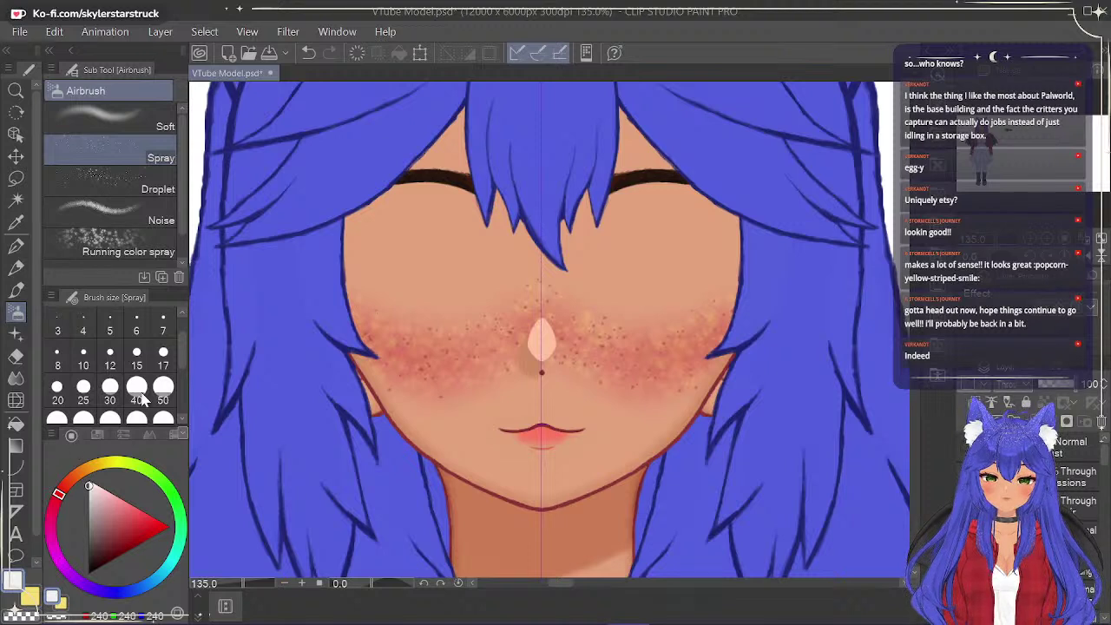
click(143, 239)
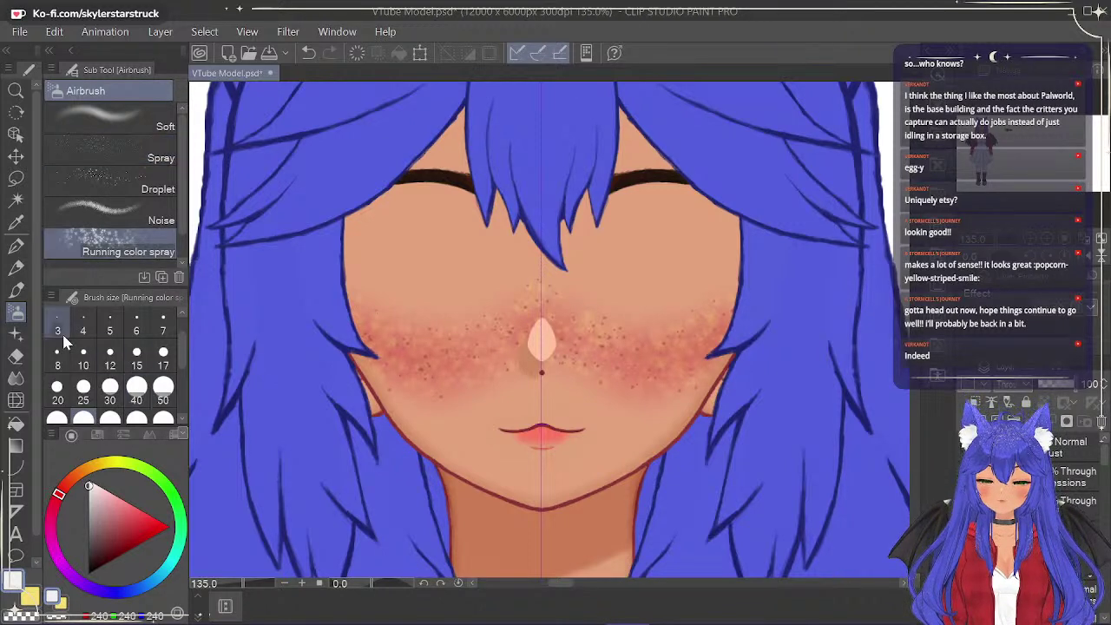
click(15, 224)
click(14, 247)
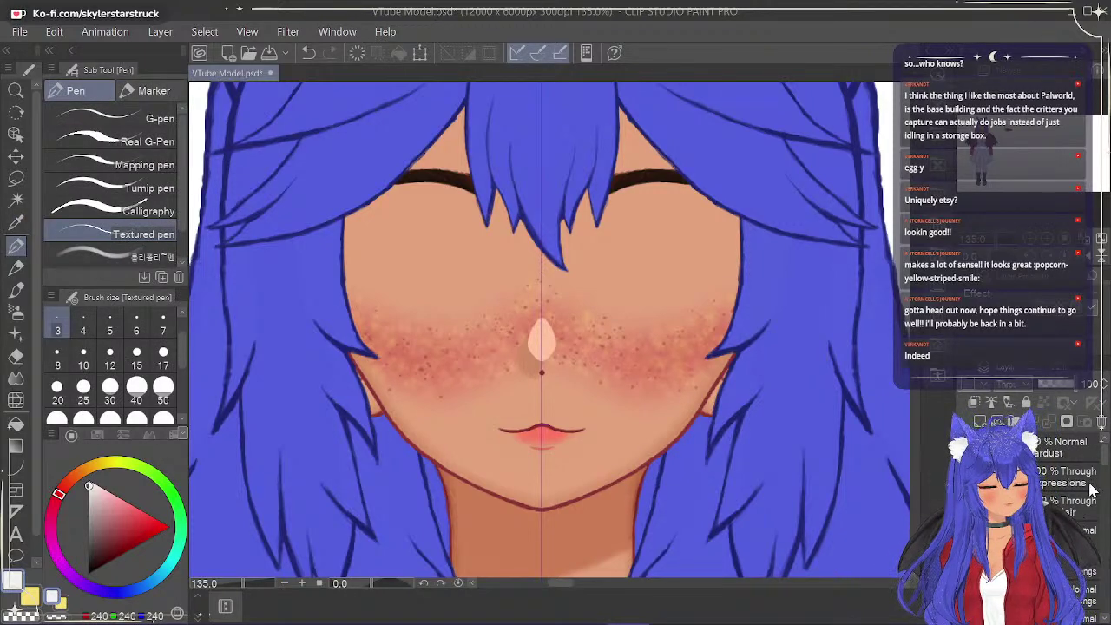
Duplicate the bang layer in the Front Hair folder and set the copy's opacity to 48%.
scroll(1107, 481, up, 5)
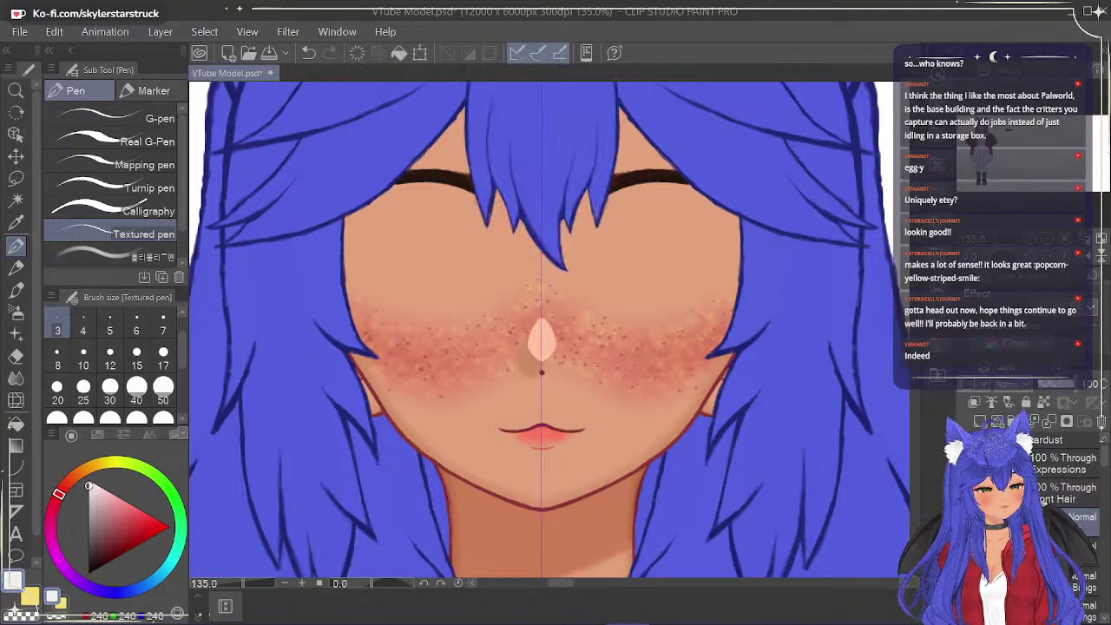
scroll(547, 329, up, 5)
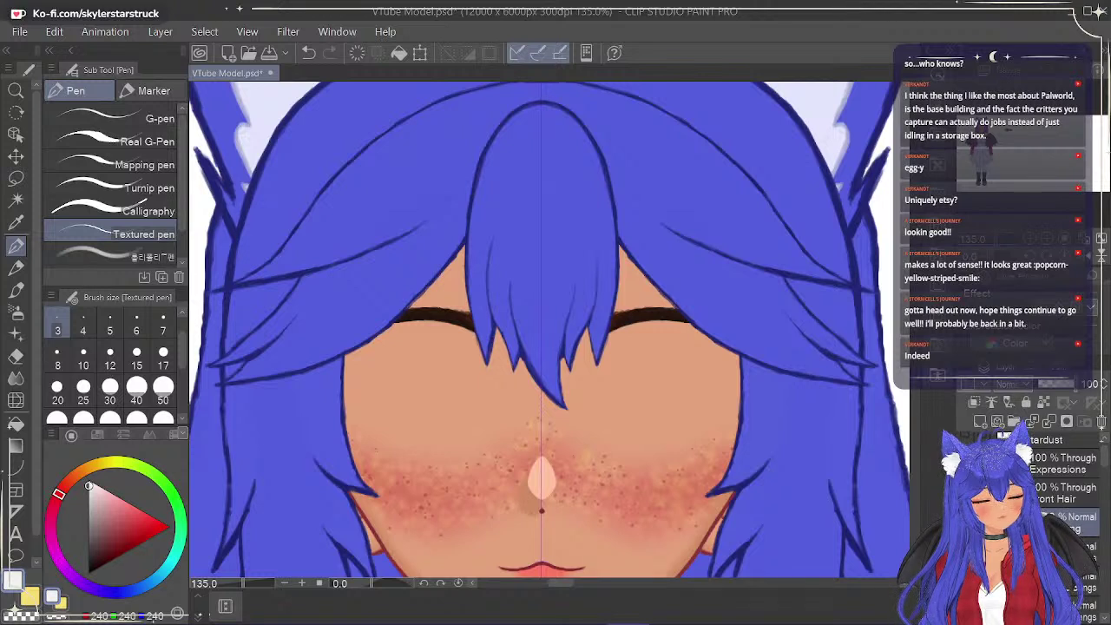
right_click(1028, 169)
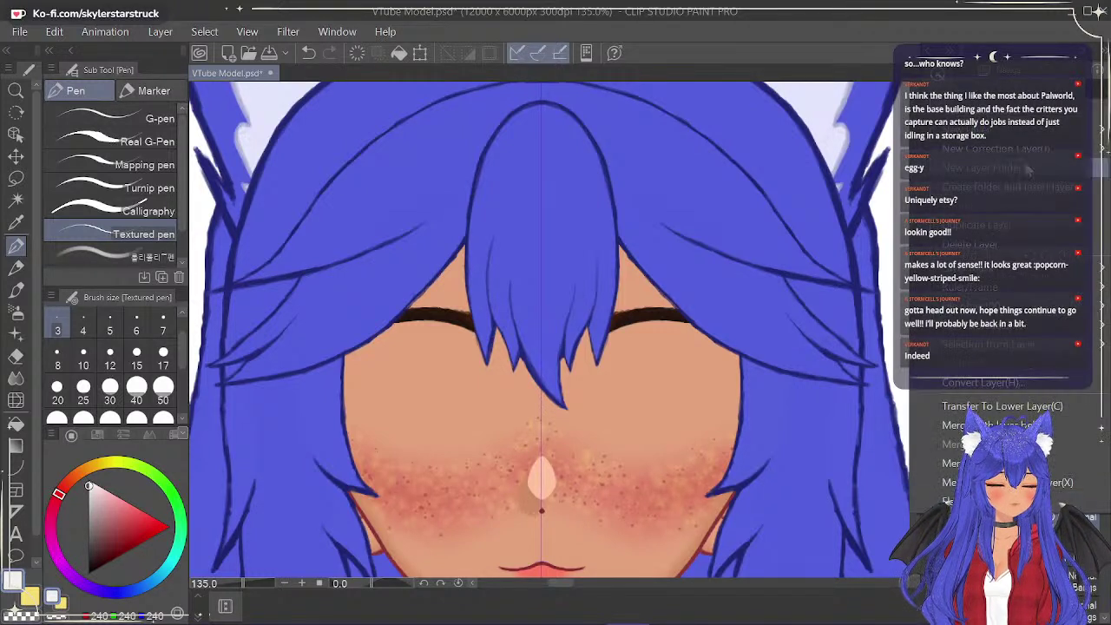
click(1009, 224)
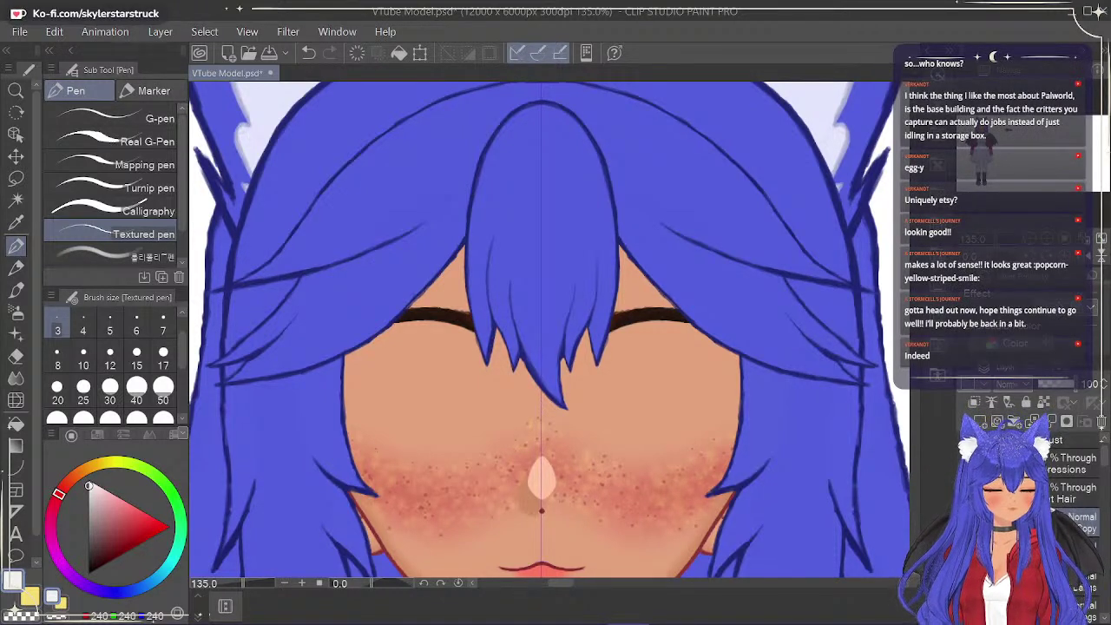
click(1064, 386)
drag(1065, 386, 1056, 386)
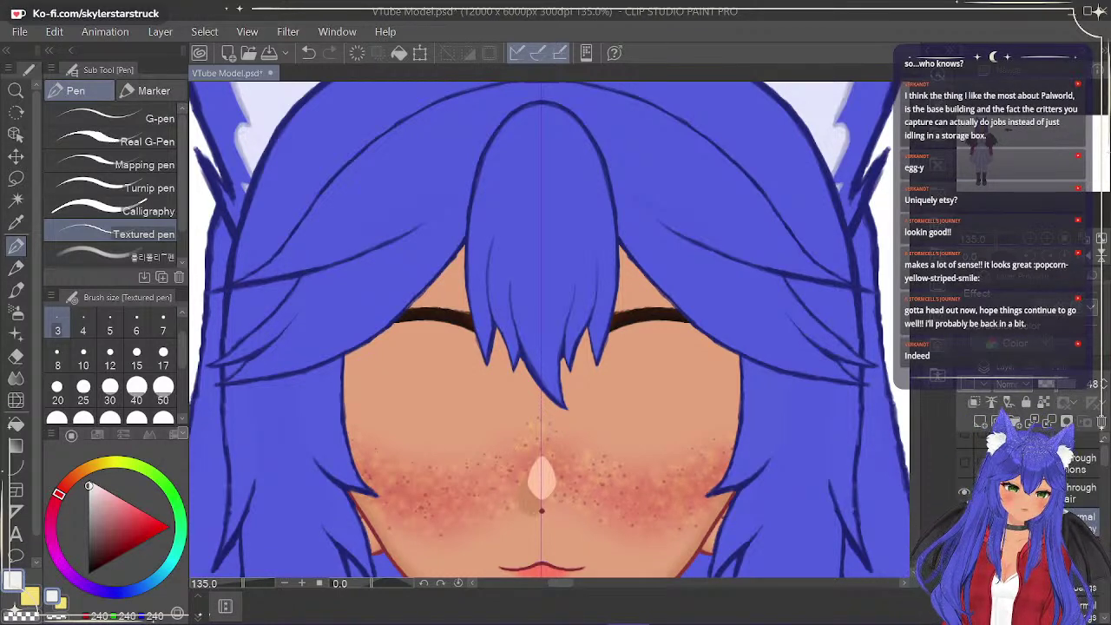
Switch to the Hard eraser.
click(17, 356)
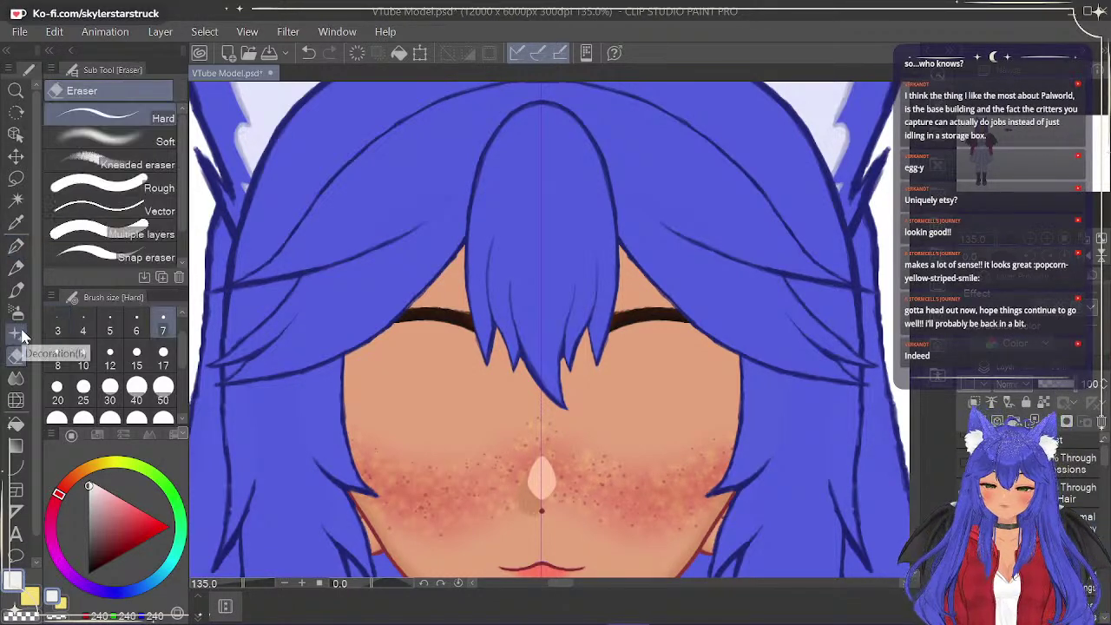
Erase the blue fill of the center bang with a larger Hard eraser.
click(165, 414)
mouse_move(536, 392)
mouse_down()
mouse_move(604, 380)
mouse_move(495, 406)
mouse_move(543, 315)
mouse_move(568, 346)
mouse_move(575, 251)
mouse_move(489, 336)
mouse_move(525, 200)
mouse_move(623, 238)
mouse_move(761, 207)
mouse_up()
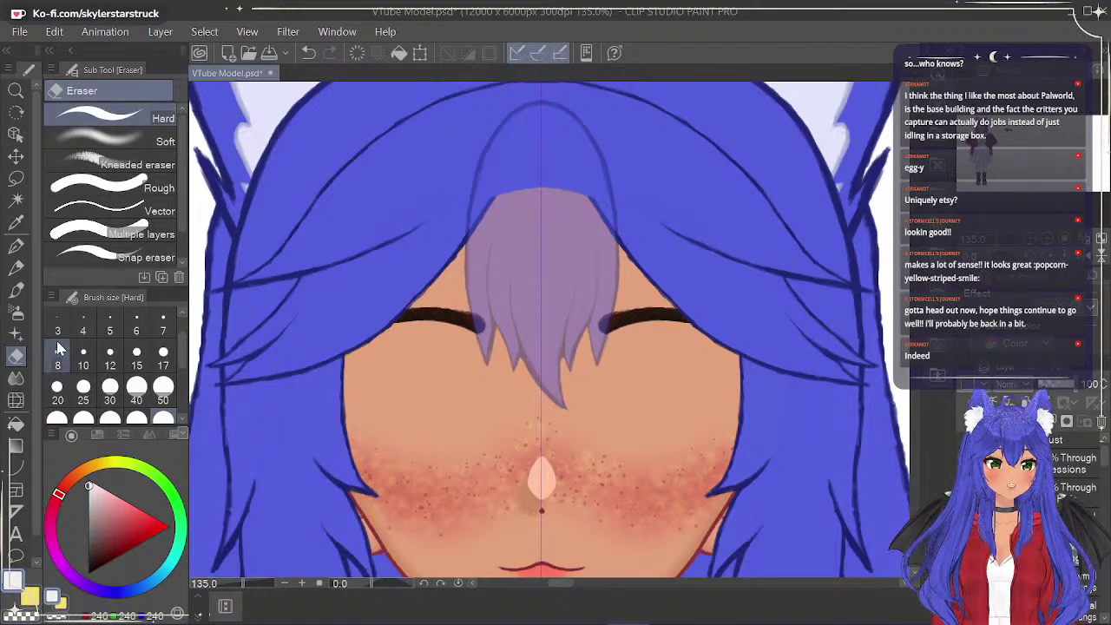
Set the Textured pen to size 15 and pick the darker blue from the painted color swatches beside the model.
click(16, 246)
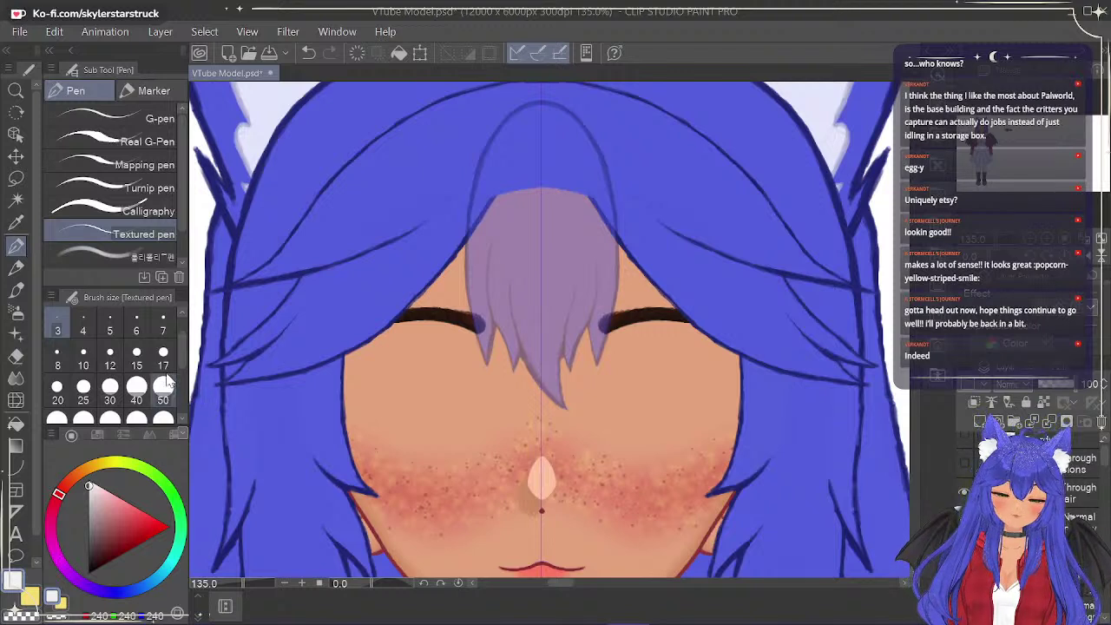
click(110, 357)
click(137, 358)
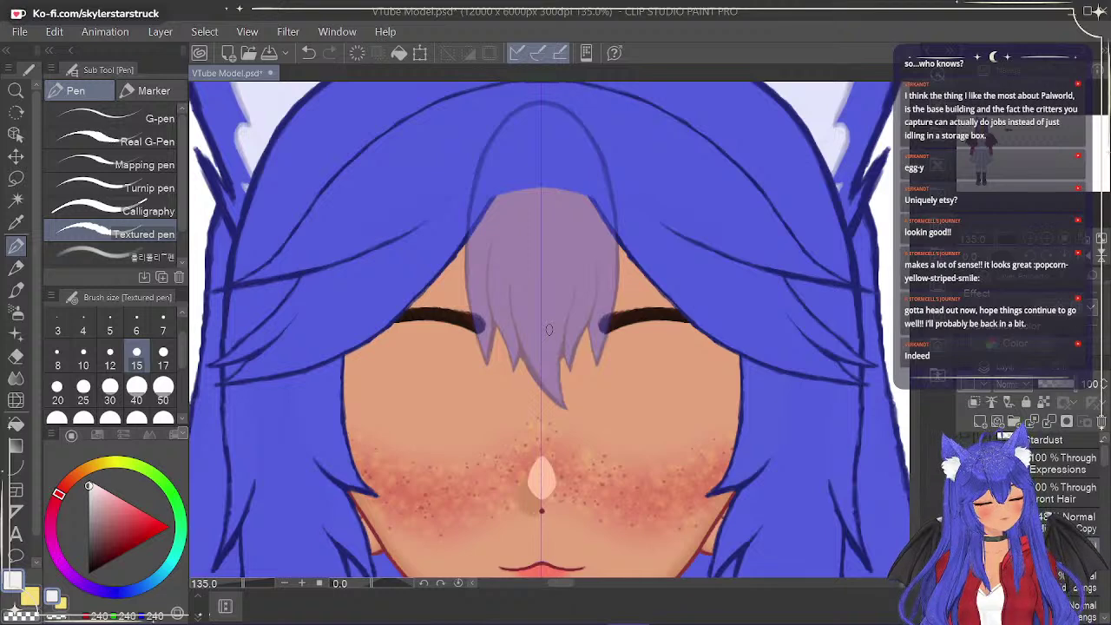
key(i)
click(366, 203)
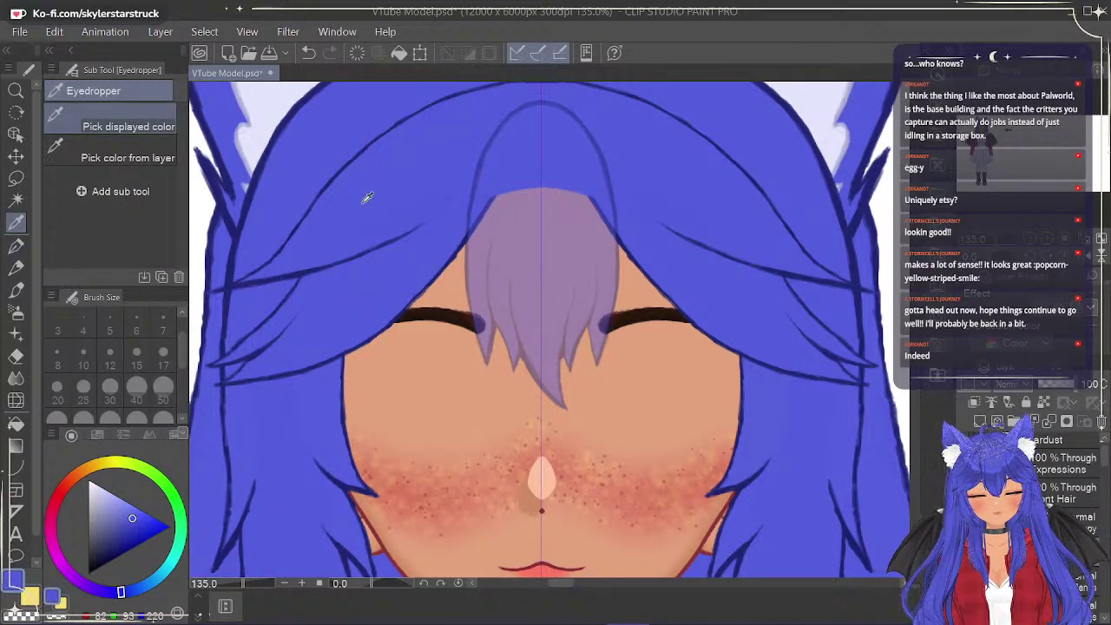
drag(564, 582, 630, 582)
drag(915, 193, 916, 215)
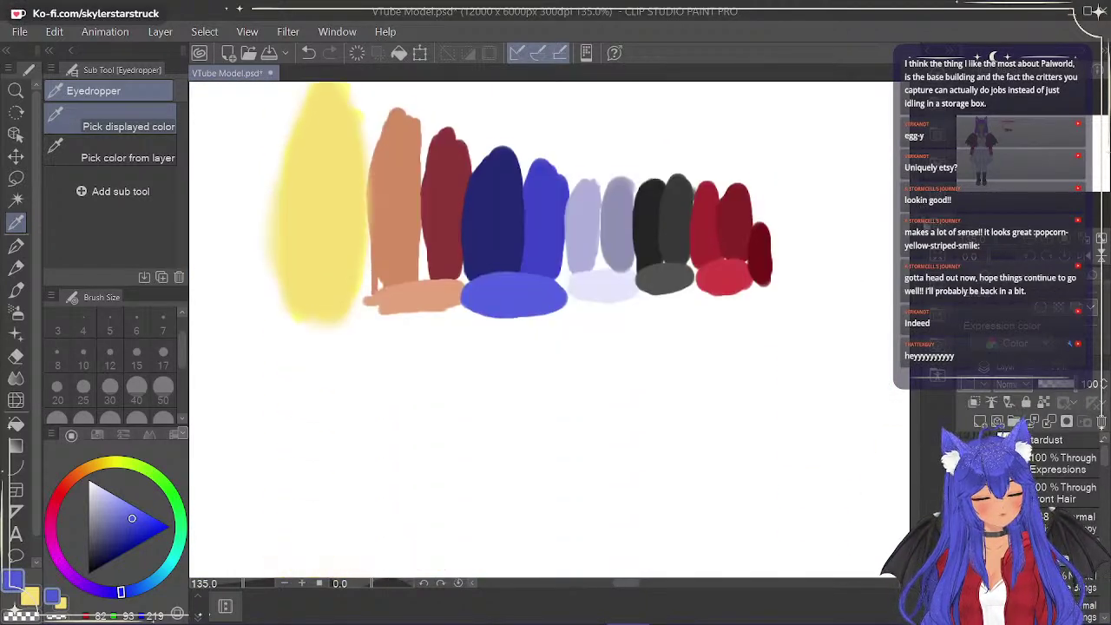
click(550, 222)
drag(632, 585, 564, 594)
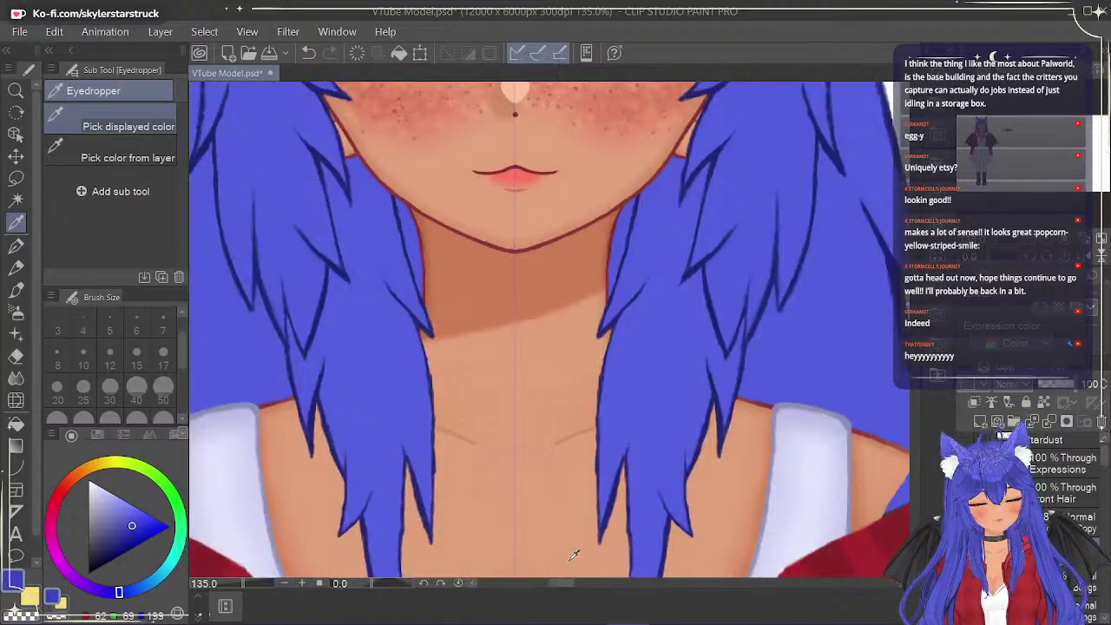
Show the face shadow temporarily to check the shading beneath the hair, and hide it again.
scroll(525, 216, down, 3)
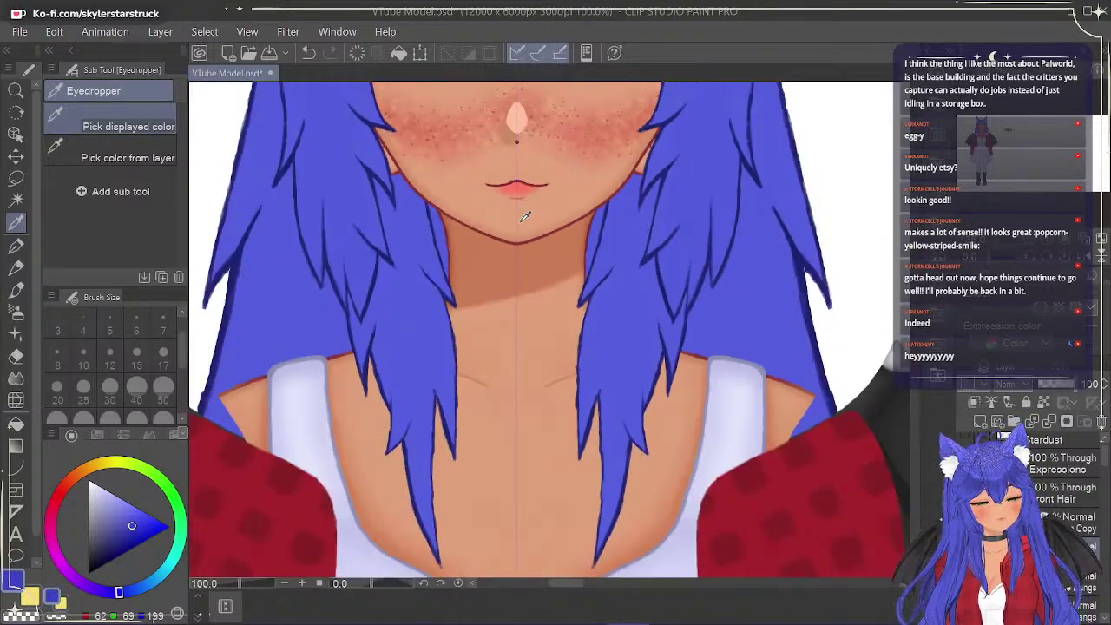
scroll(525, 330, up, 6)
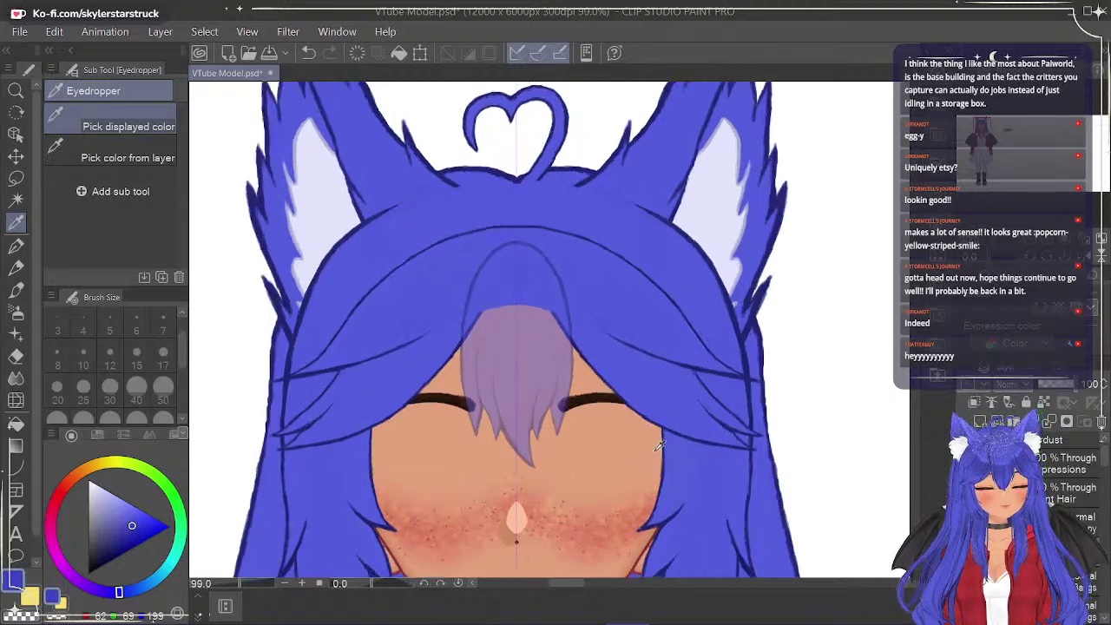
scroll(561, 440, down, 3)
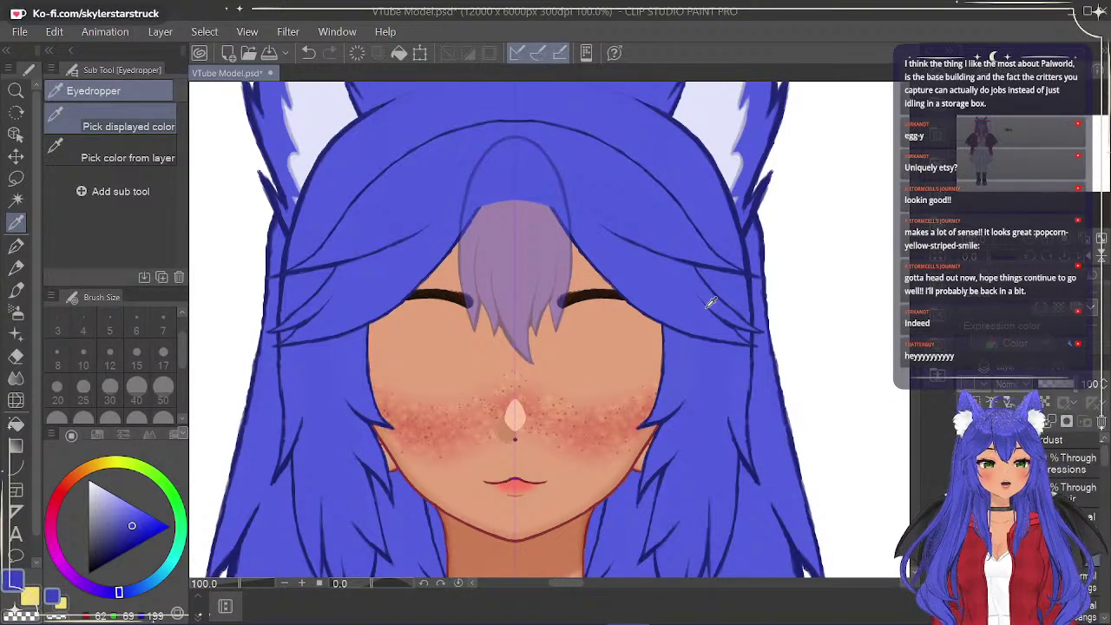
drag(920, 212, 920, 205)
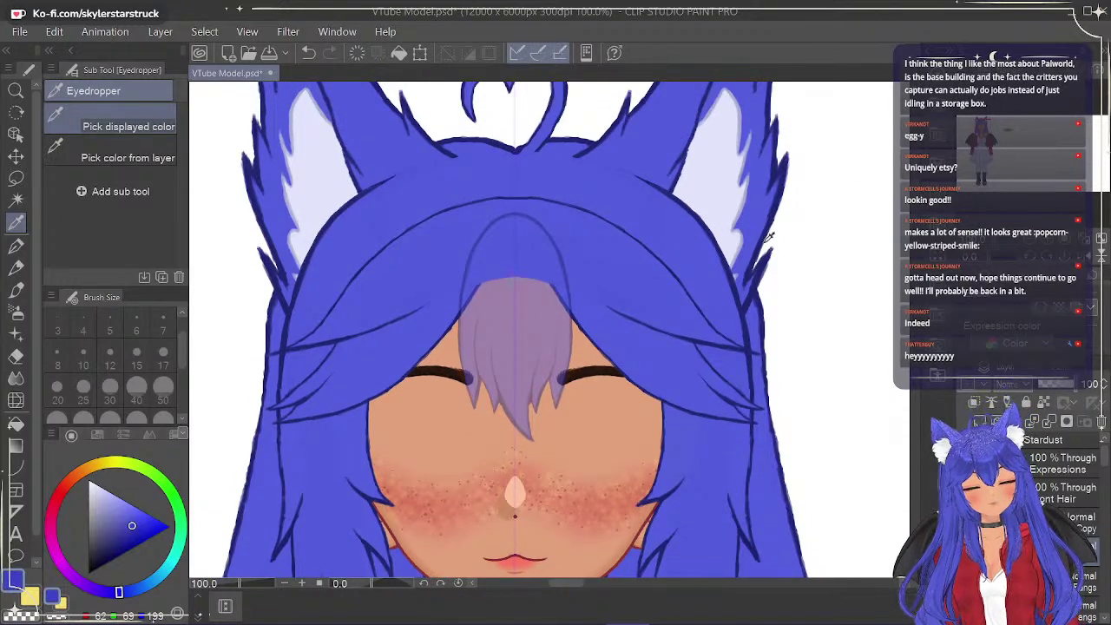
scroll(705, 294, up, 3)
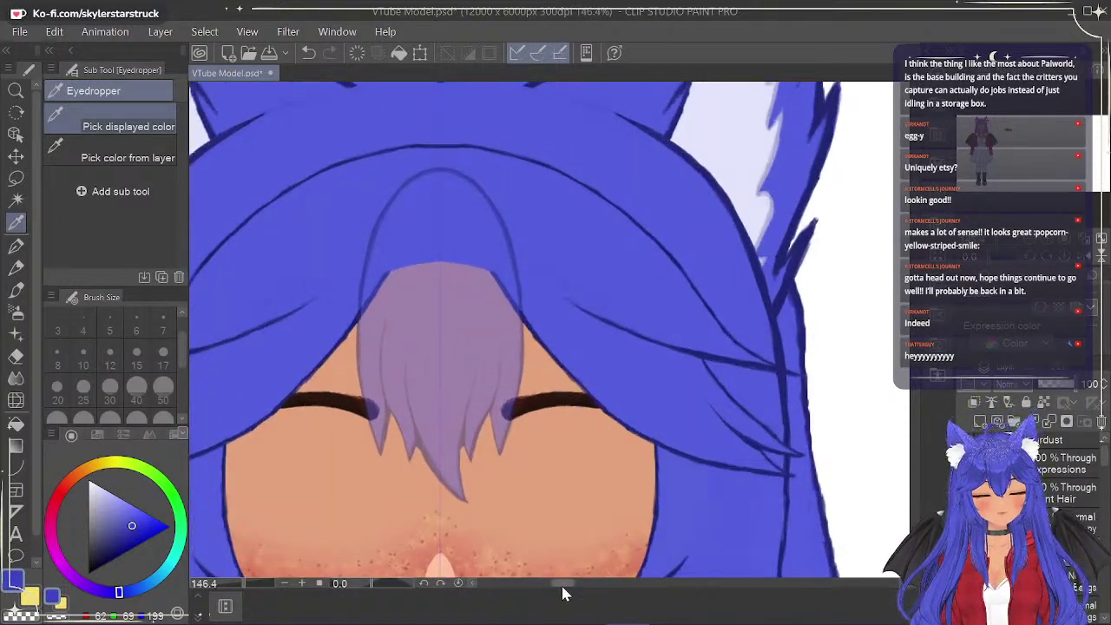
drag(563, 585, 558, 583)
drag(918, 182, 918, 189)
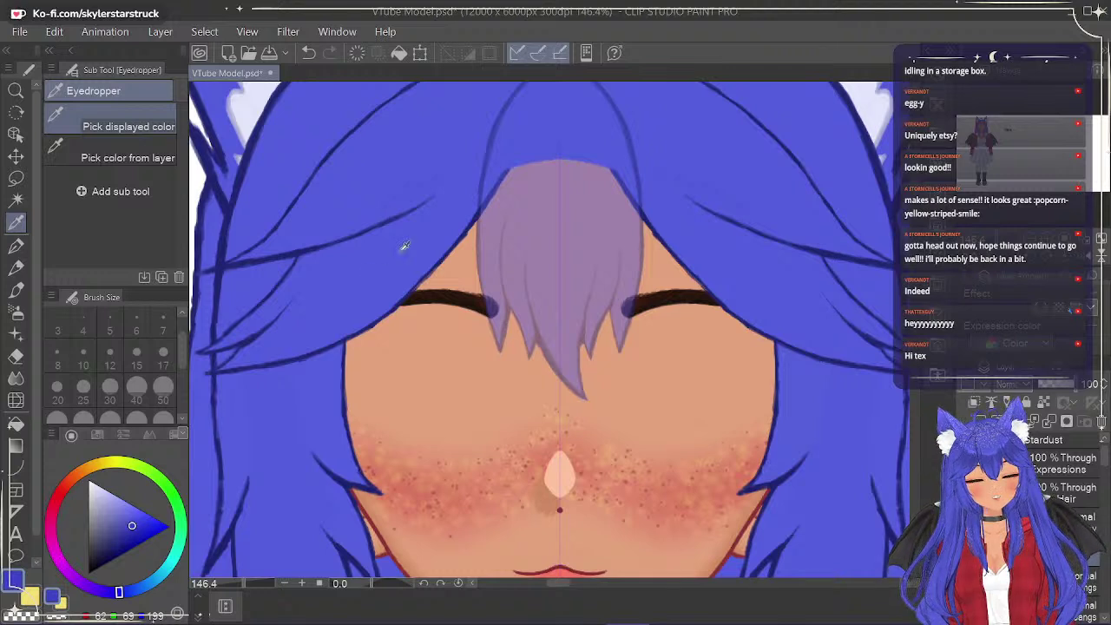
drag(1104, 460, 1105, 531)
click(965, 497)
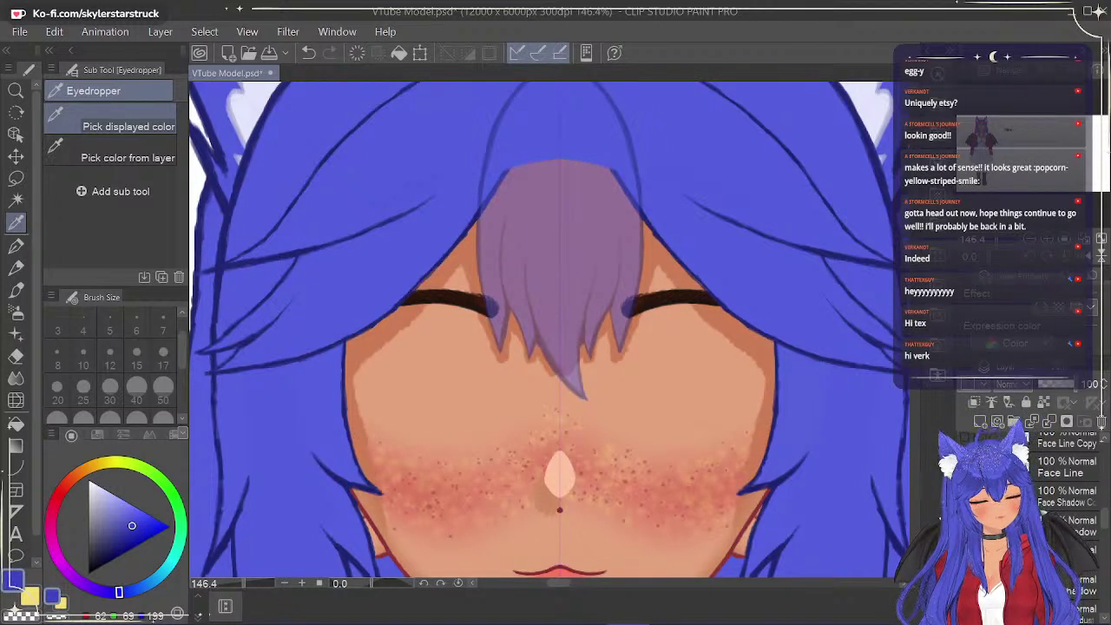
click(937, 518)
drag(1105, 541, 1105, 466)
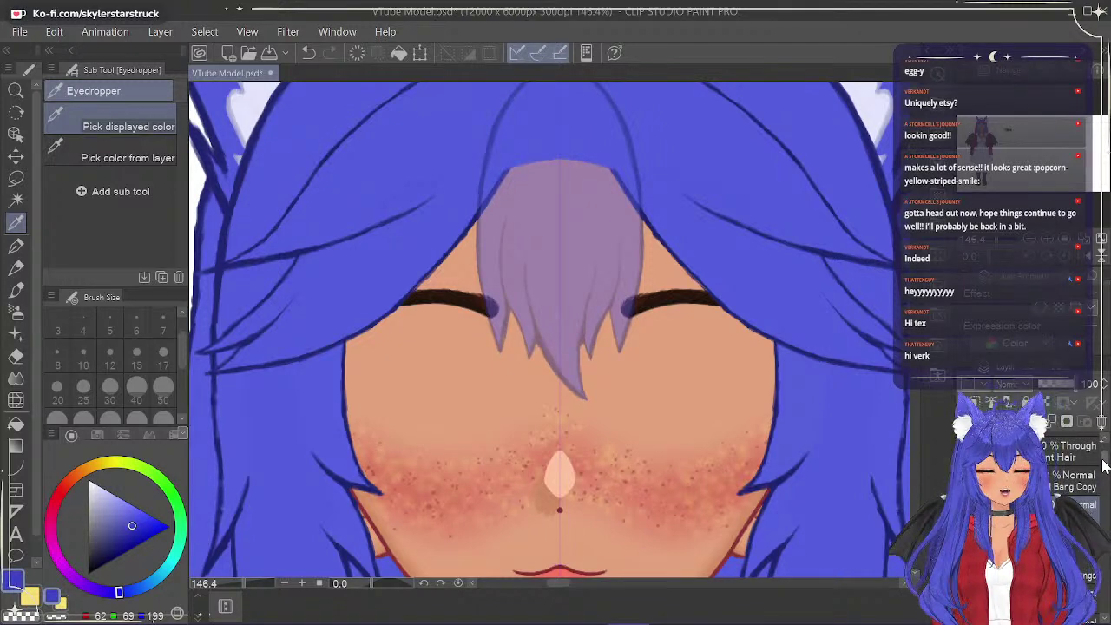
Paint the body of the center bang in darker blue with the size 15 Textured pen, from its crown to near the tips.
key(p)
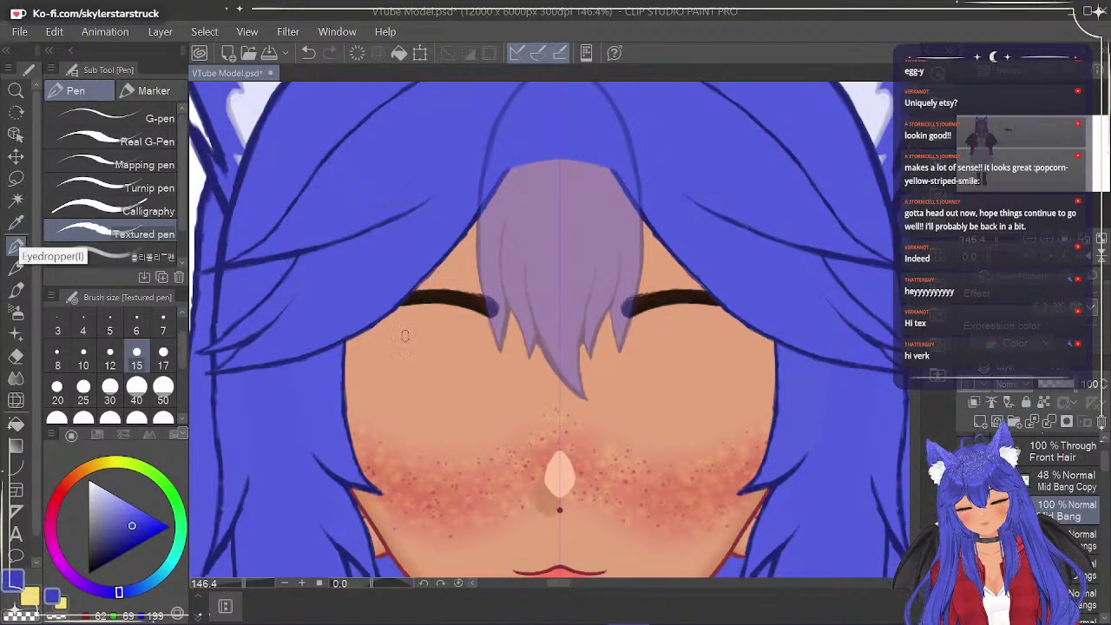
mouse_move(558, 213)
mouse_down()
mouse_move(560, 300)
mouse_move(569, 273)
mouse_move(547, 260)
mouse_move(560, 173)
mouse_move(556, 198)
mouse_up()
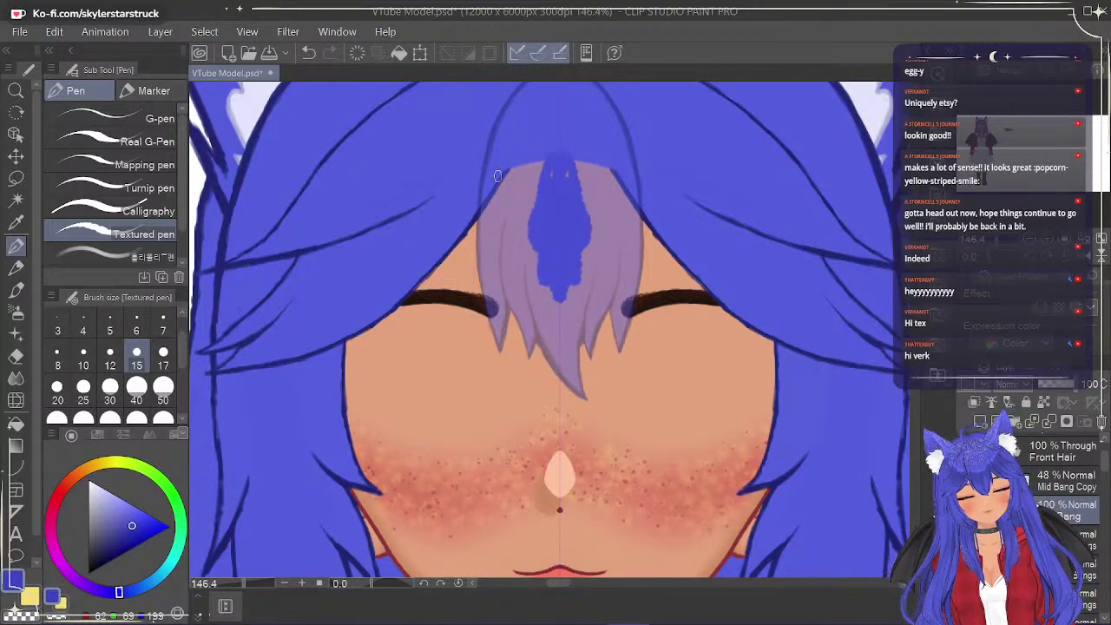
mouse_move(530, 342)
mouse_down()
mouse_move(511, 294)
mouse_move(508, 221)
mouse_up()
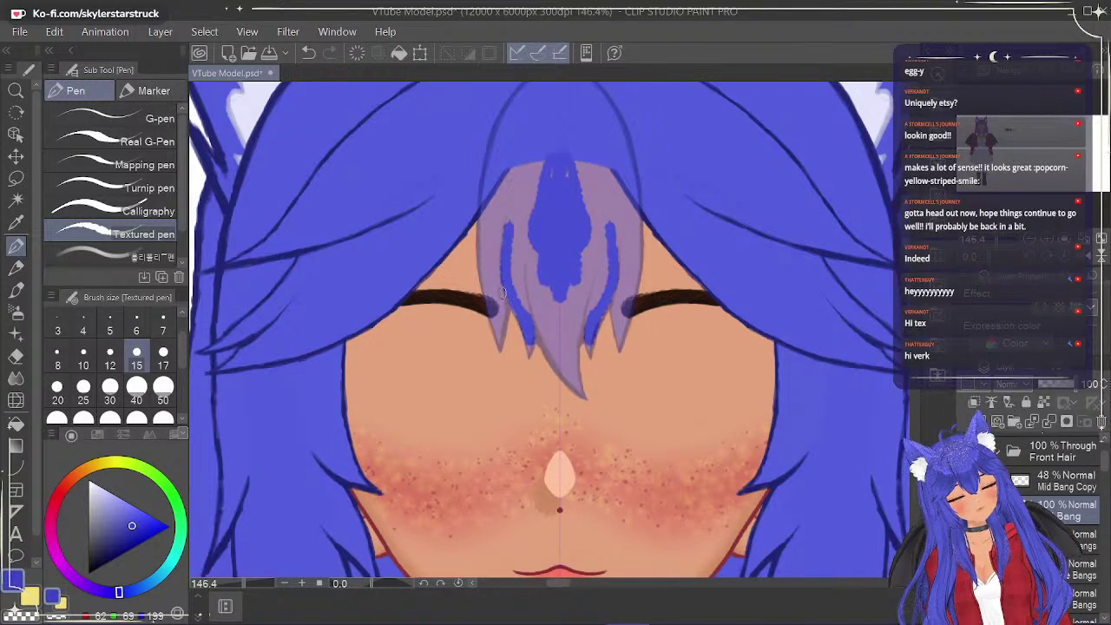
mouse_move(502, 289)
mouse_down()
mouse_move(510, 337)
mouse_move(499, 264)
mouse_up()
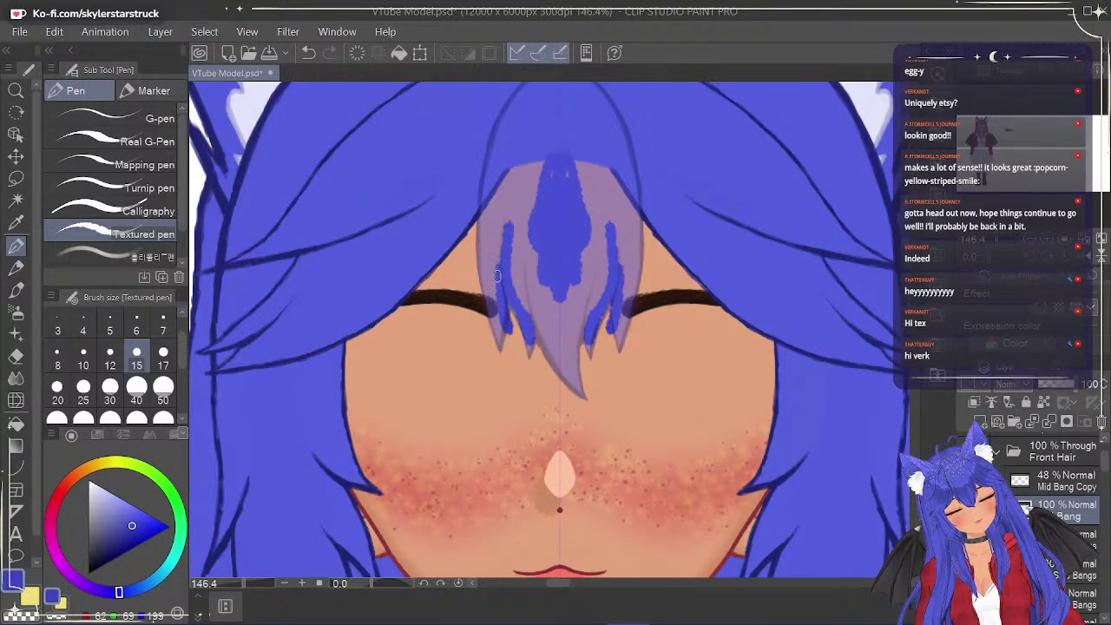
mouse_move(498, 314)
mouse_down()
mouse_move(500, 349)
mouse_move(489, 283)
mouse_move(495, 329)
mouse_up()
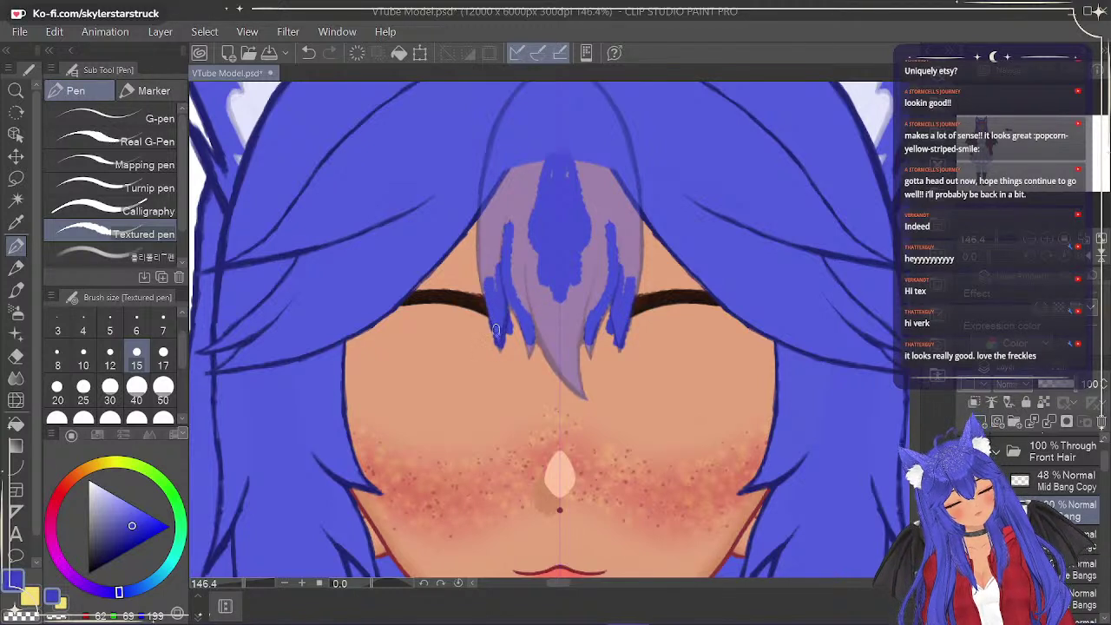
mouse_move(488, 289)
mouse_down()
mouse_move(488, 193)
mouse_move(495, 294)
mouse_move(513, 166)
mouse_move(496, 261)
mouse_move(512, 191)
mouse_move(515, 294)
mouse_move(505, 263)
mouse_move(526, 318)
mouse_move(502, 240)
mouse_move(548, 339)
mouse_move(542, 297)
mouse_move(608, 259)
mouse_move(565, 354)
mouse_move(558, 336)
mouse_move(612, 247)
mouse_move(578, 272)
mouse_move(553, 334)
mouse_move(590, 231)
mouse_up()
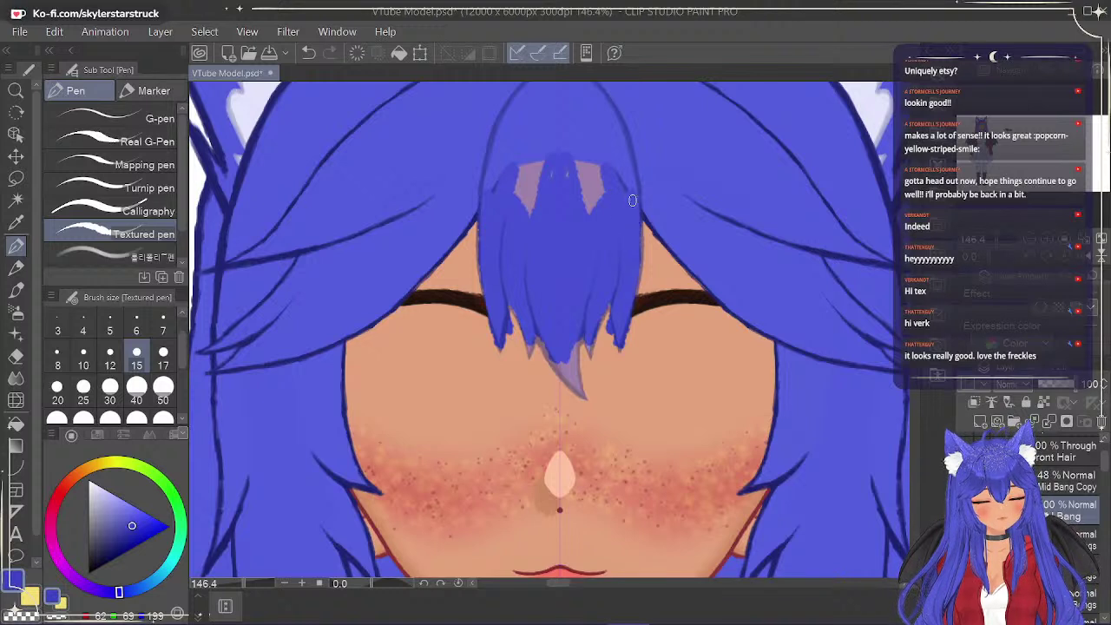
mouse_move(605, 217)
mouse_down()
mouse_move(602, 187)
mouse_move(590, 189)
mouse_move(597, 171)
mouse_move(577, 176)
mouse_move(559, 213)
mouse_move(571, 211)
mouse_move(570, 167)
mouse_move(556, 171)
mouse_move(555, 161)
mouse_move(528, 175)
mouse_move(545, 202)
mouse_move(544, 158)
mouse_move(526, 166)
mouse_move(520, 156)
mouse_move(497, 201)
mouse_up()
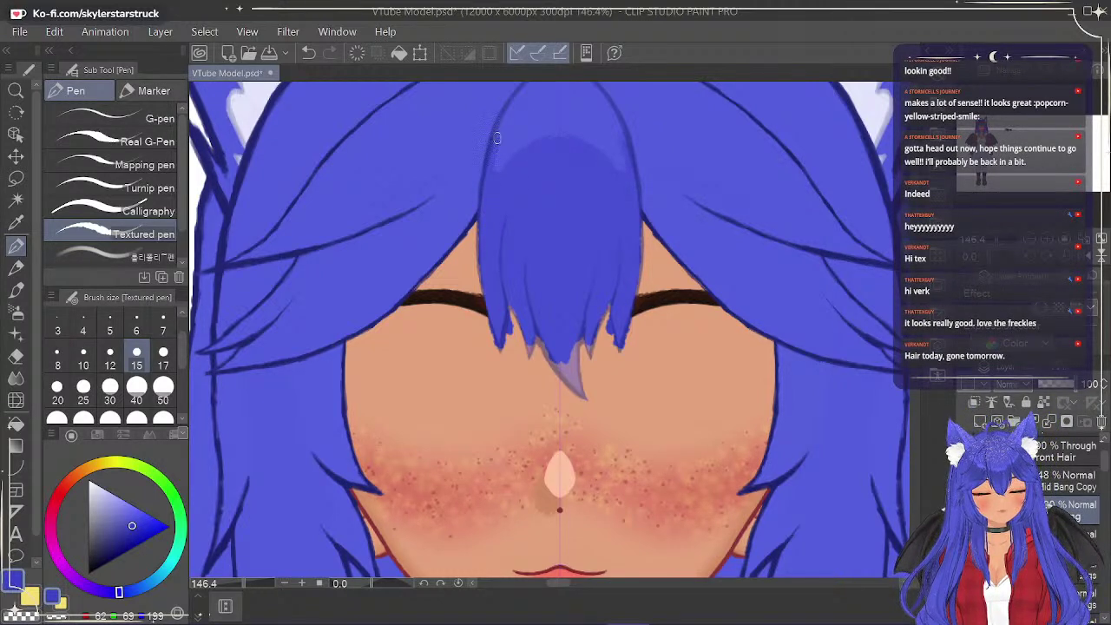
mouse_move(521, 113)
mouse_down()
mouse_move(554, 112)
mouse_move(522, 149)
mouse_move(570, 118)
mouse_up()
scroll(549, 330, up, 3)
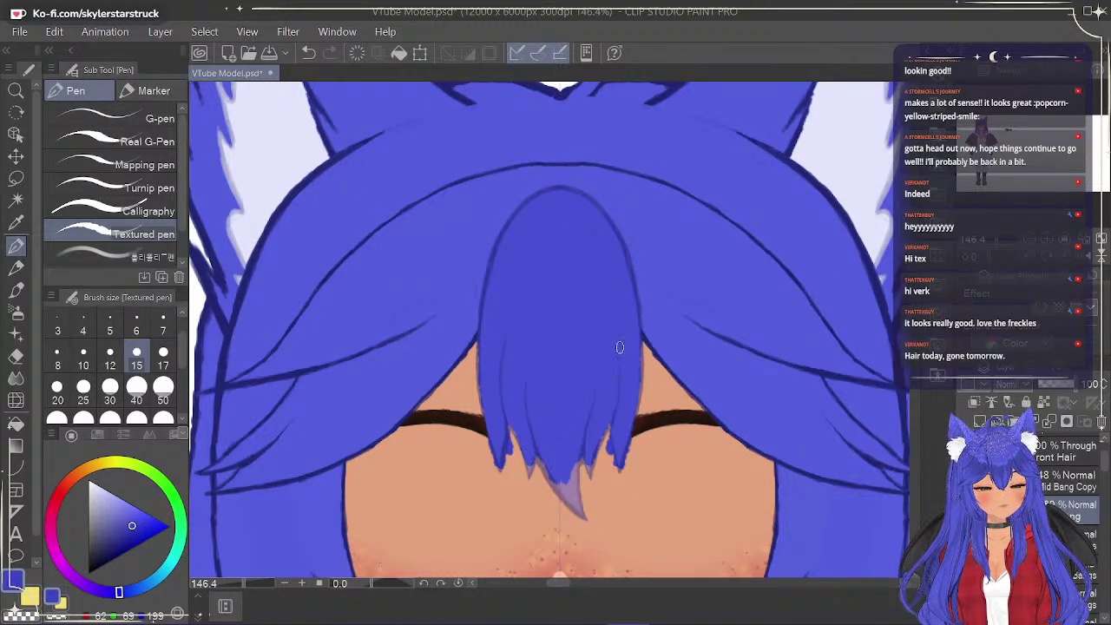
Fill the pointed tip of the center bang in the same blue using the Textured pen at size 5.
drag(919, 164, 920, 171)
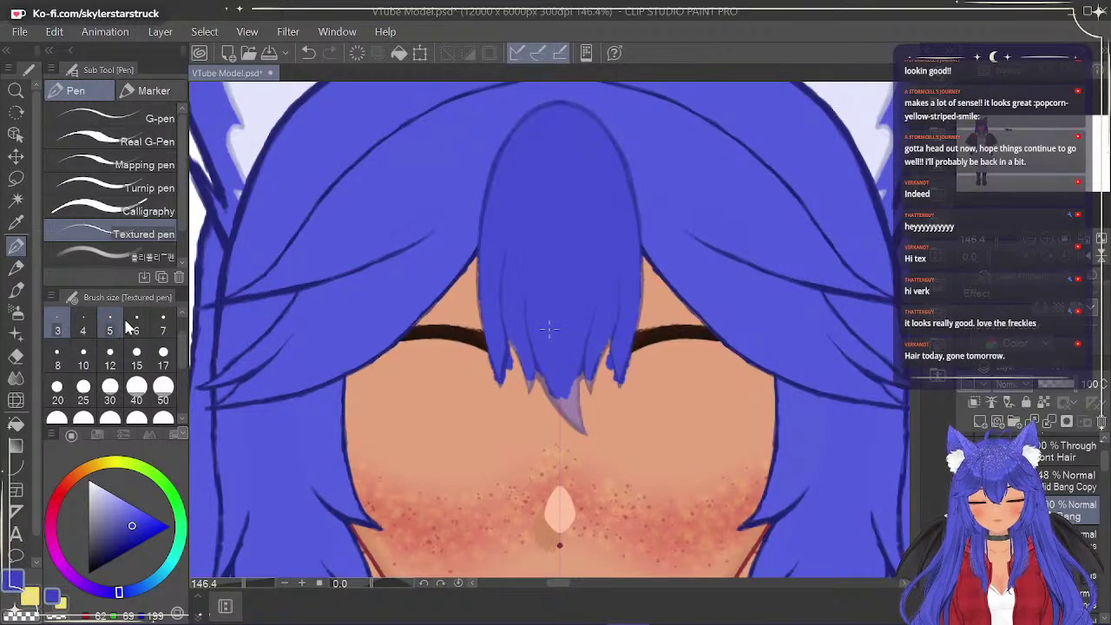
click(118, 320)
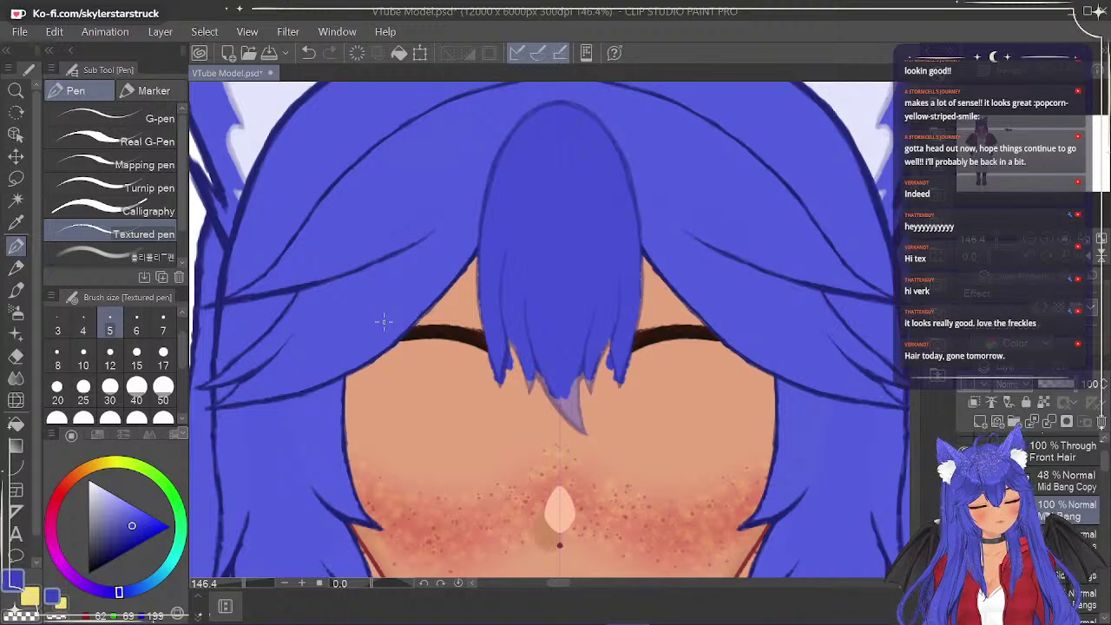
drag(1104, 467, 1103, 605)
scroll(1099, 612, down, 2)
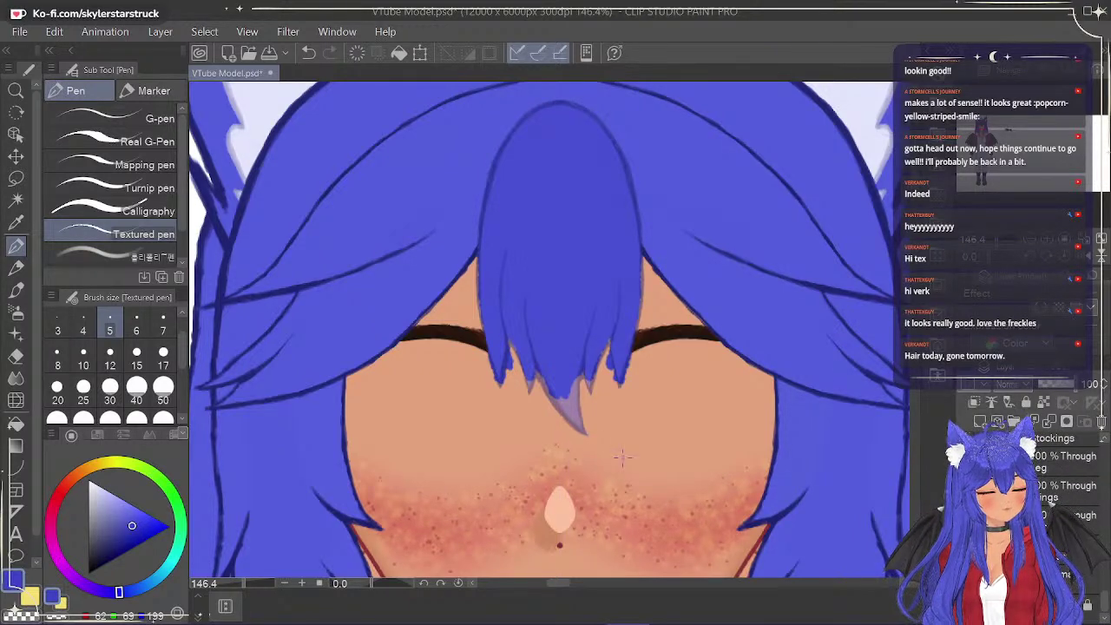
scroll(602, 443, up, 3)
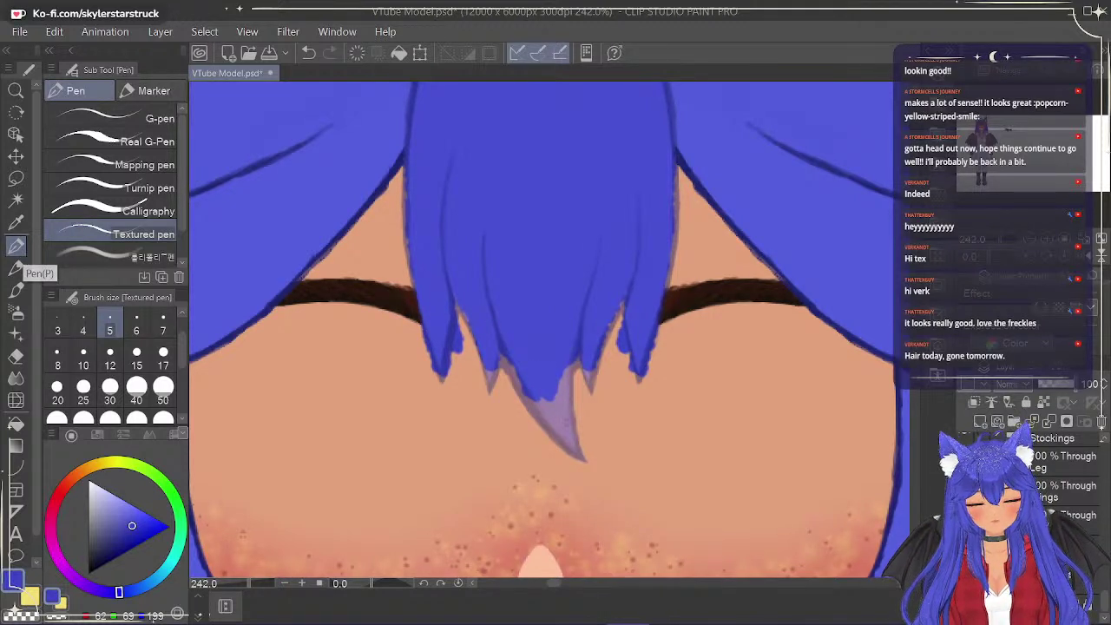
drag(564, 425, 561, 352)
drag(562, 431, 578, 345)
drag(572, 451, 575, 357)
mouse_move(571, 411)
mouse_down()
mouse_move(587, 465)
mouse_move(512, 365)
mouse_up()
drag(538, 418, 506, 358)
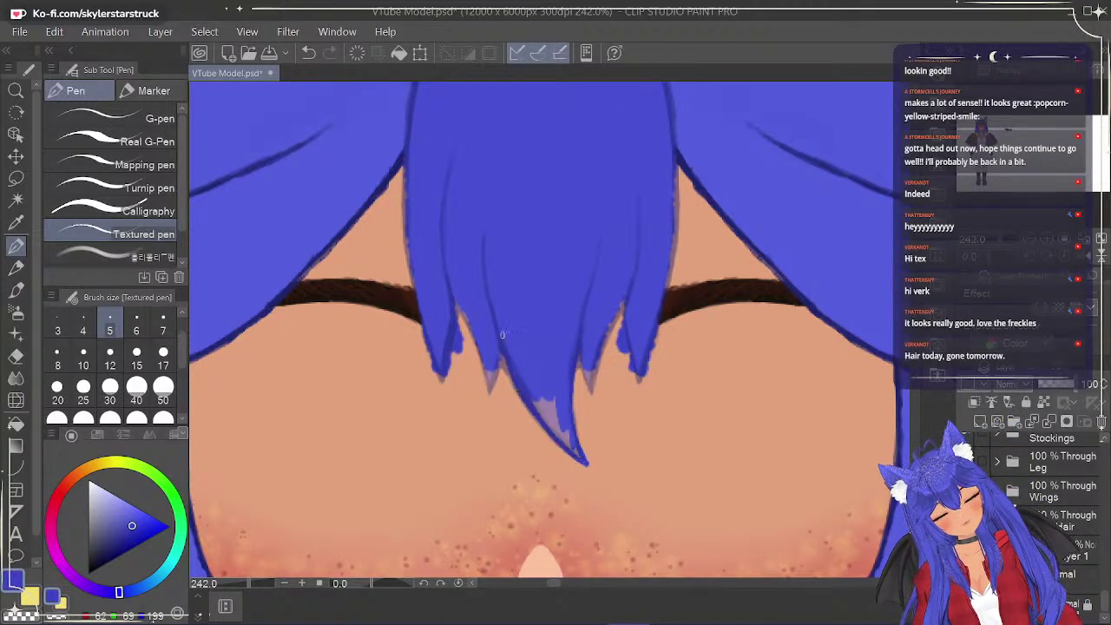
drag(532, 411, 562, 445)
mouse_move(533, 401)
mouse_down()
mouse_move(579, 457)
mouse_move(567, 434)
mouse_move(578, 454)
mouse_move(563, 427)
mouse_up()
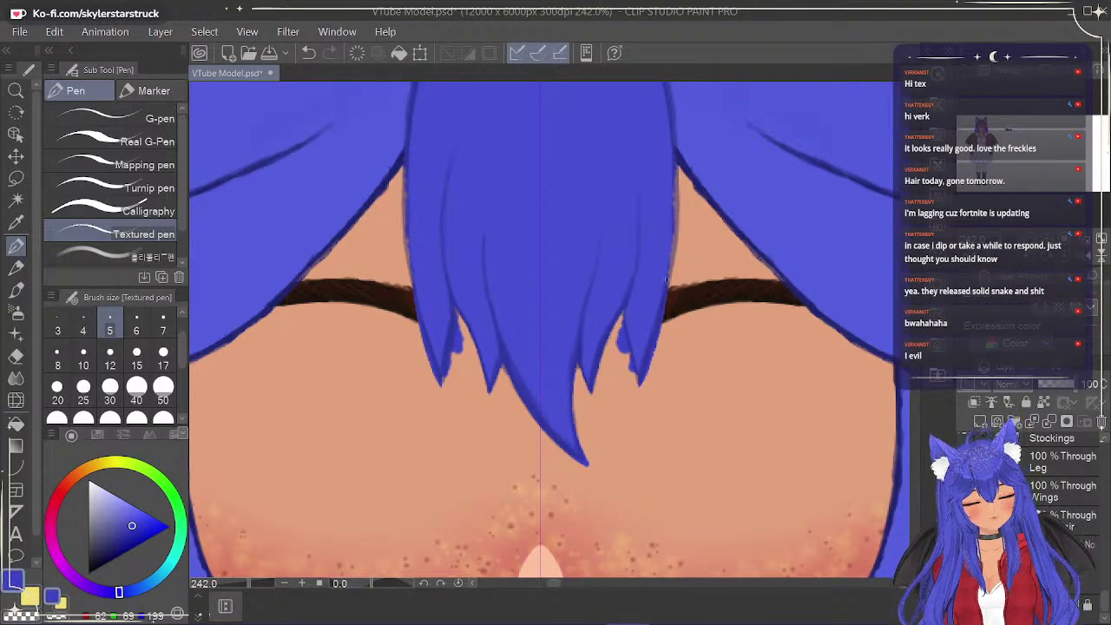
Paint thin mirrored hair strands along both outer edges of the center bang, ending over the inner eyebrows.
drag(671, 271, 675, 248)
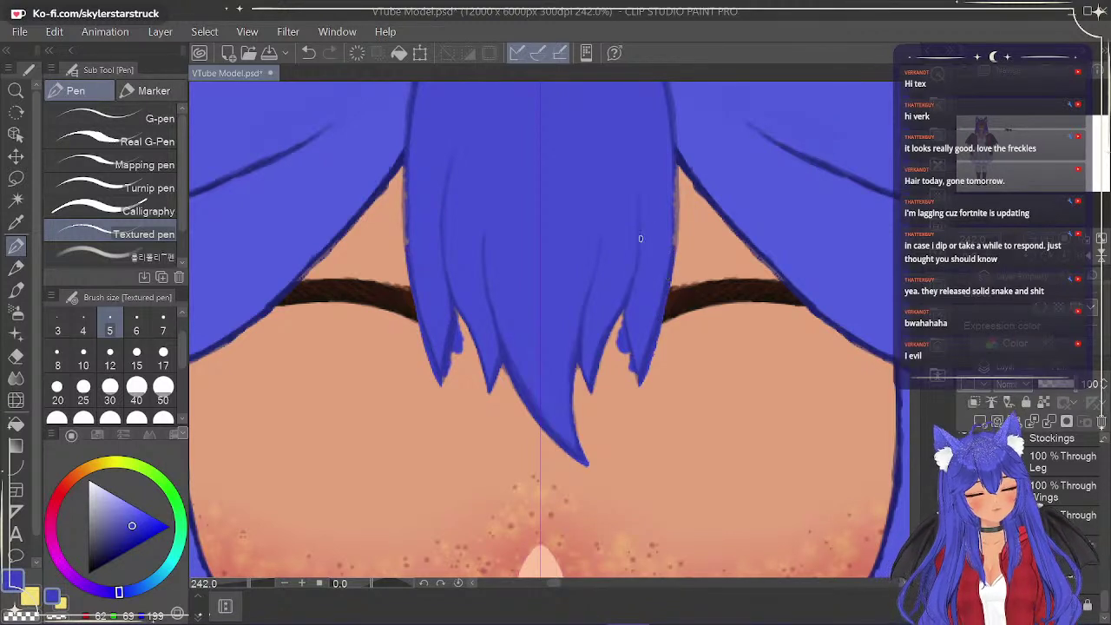
mouse_move(672, 244)
mouse_down()
mouse_move(676, 191)
mouse_move(681, 287)
mouse_move(676, 198)
mouse_up()
mouse_move(680, 280)
mouse_down()
mouse_move(678, 214)
mouse_move(686, 295)
mouse_up()
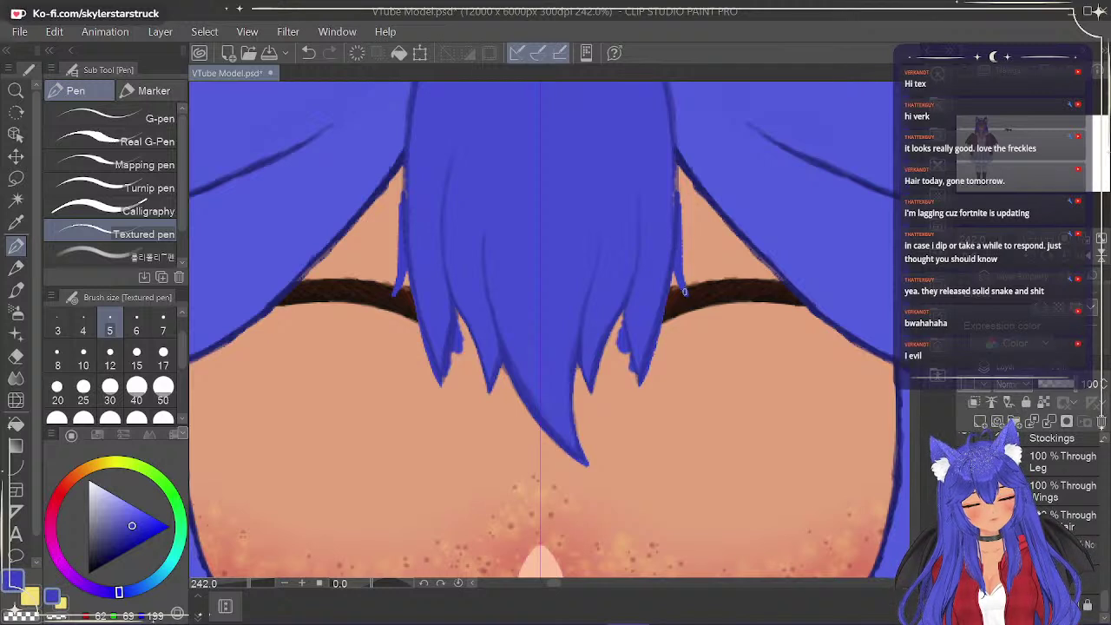
mouse_move(683, 289)
mouse_down()
mouse_move(673, 152)
mouse_move(673, 201)
mouse_up()
drag(673, 159, 674, 191)
drag(399, 220, 411, 97)
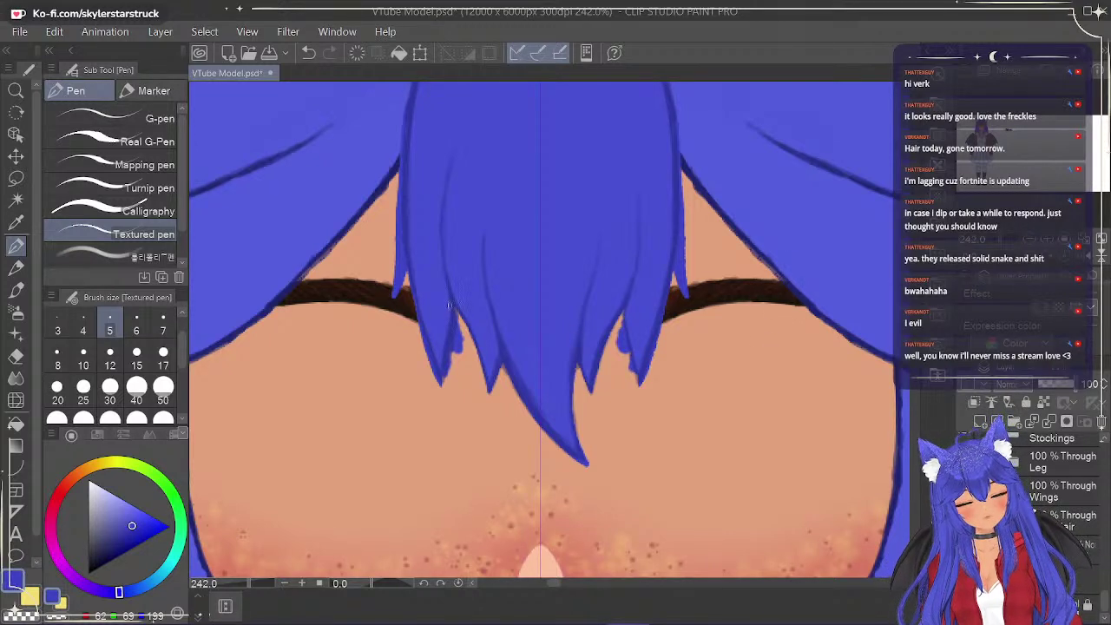
Add small pointed strands on the inner side of the bang's outer tips, mirrored on both sides.
drag(457, 327, 465, 371)
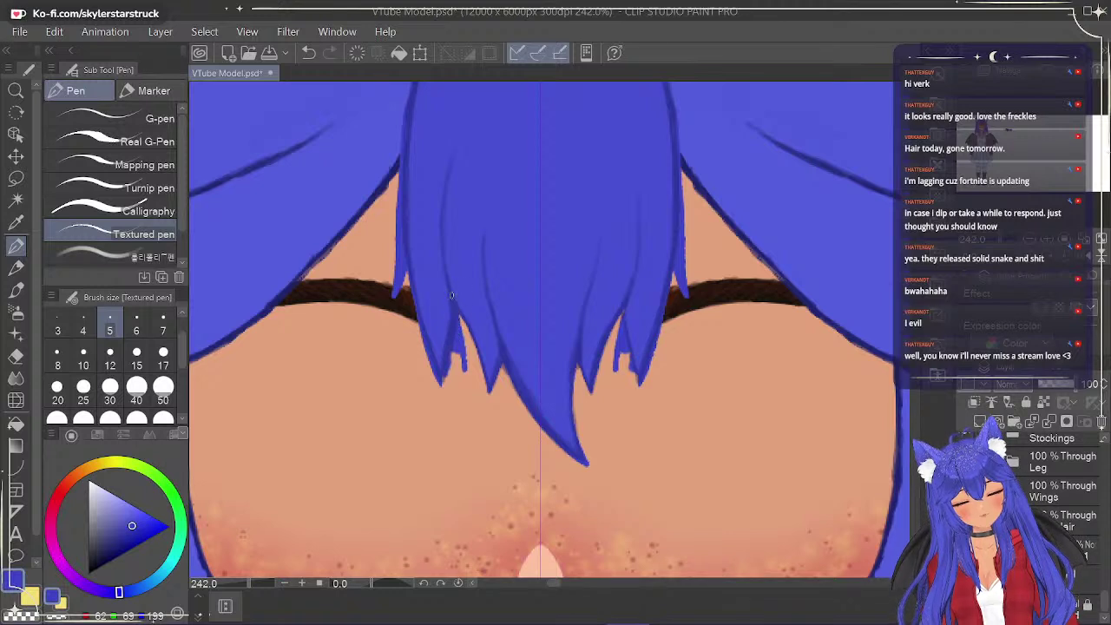
drag(462, 365, 450, 336)
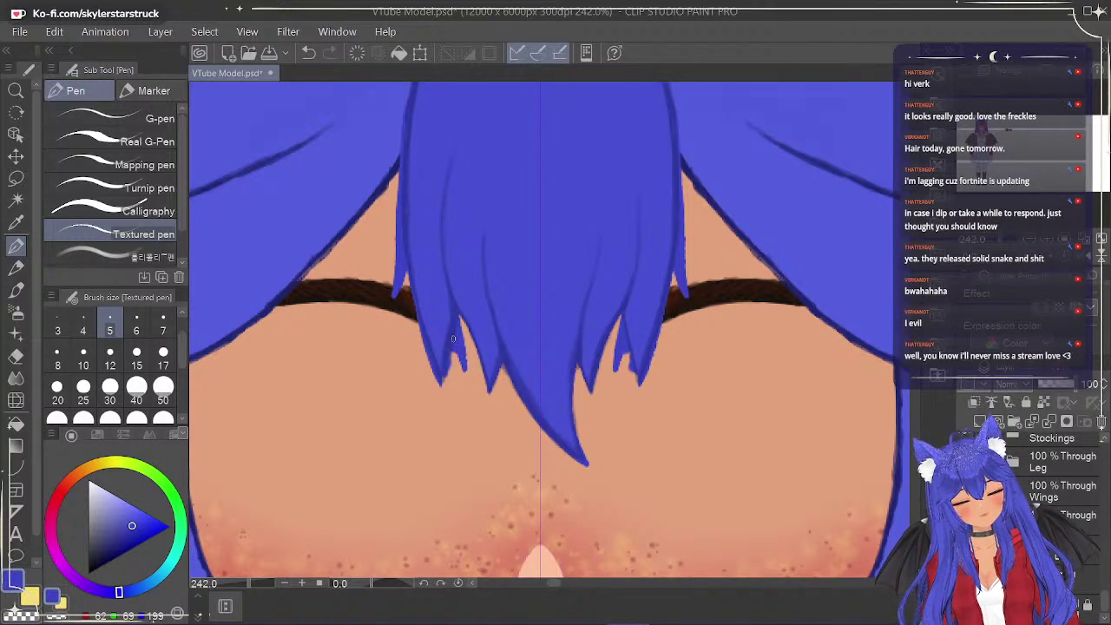
drag(443, 376, 453, 347)
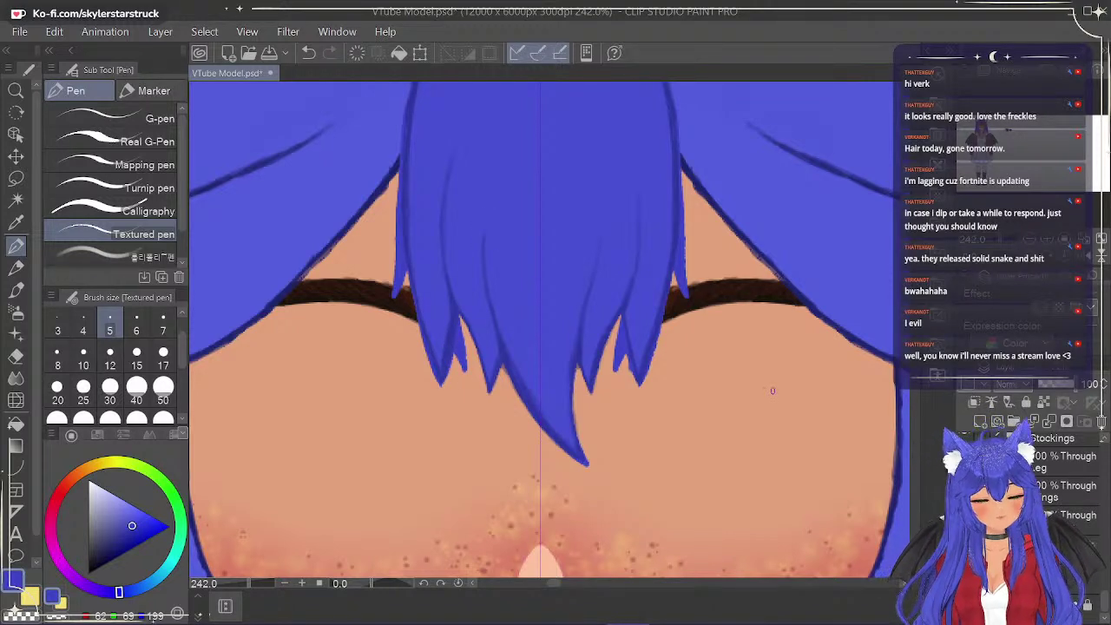
Hide the Mid Bang Copy layer in the Front Hair group, keeping the Mid Bang layer visible.
drag(1104, 592, 1109, 523)
scroll(1100, 475, up, 5)
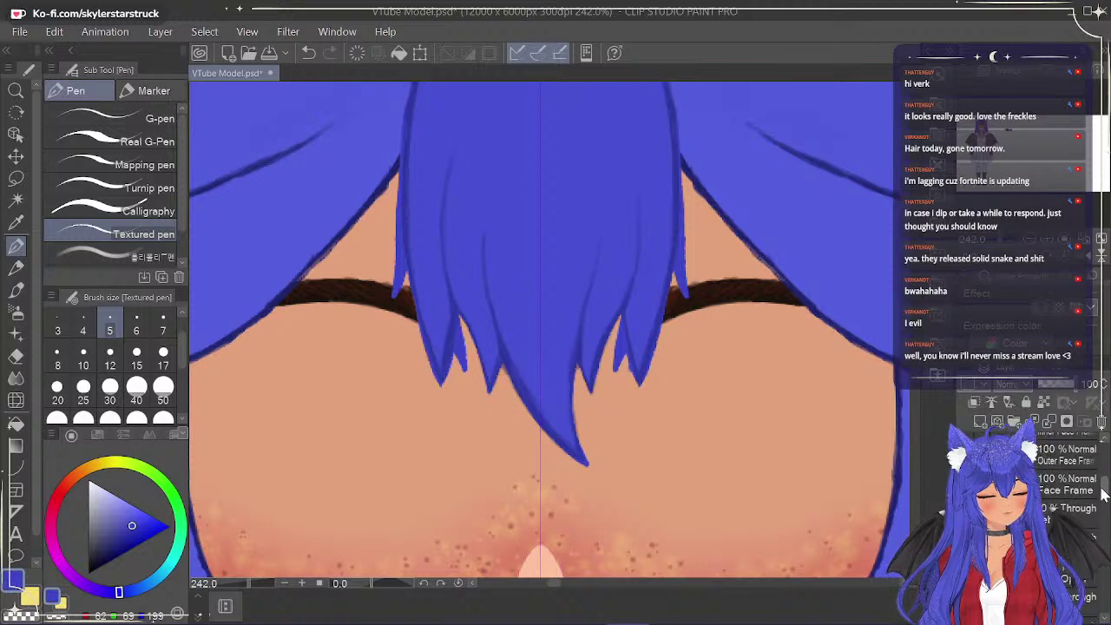
drag(1101, 478, 1099, 464)
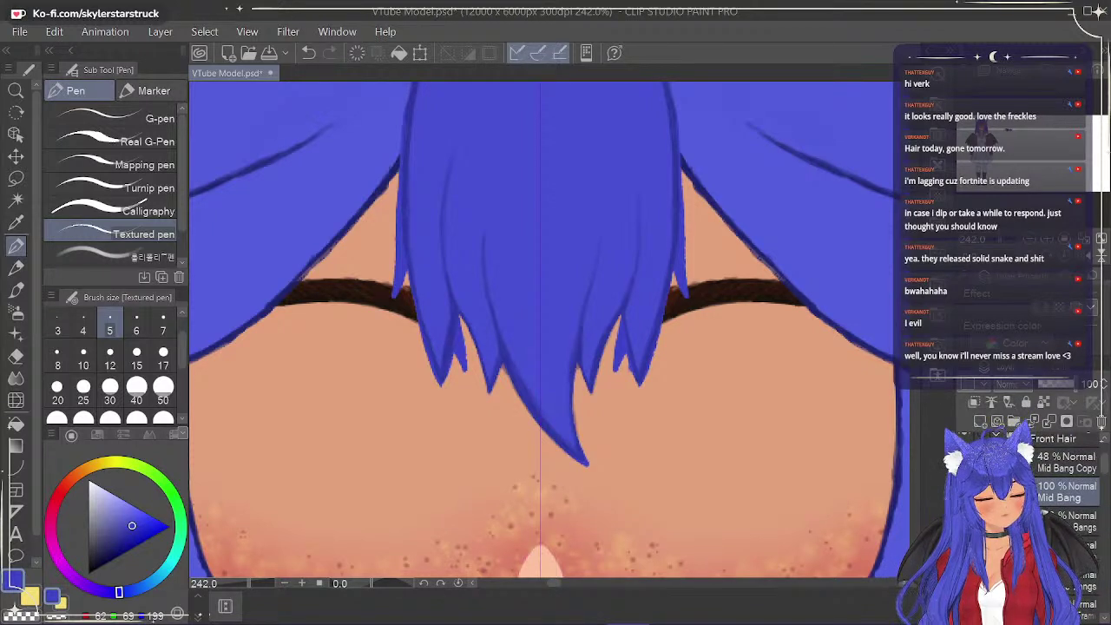
click(966, 493)
click(966, 492)
click(965, 462)
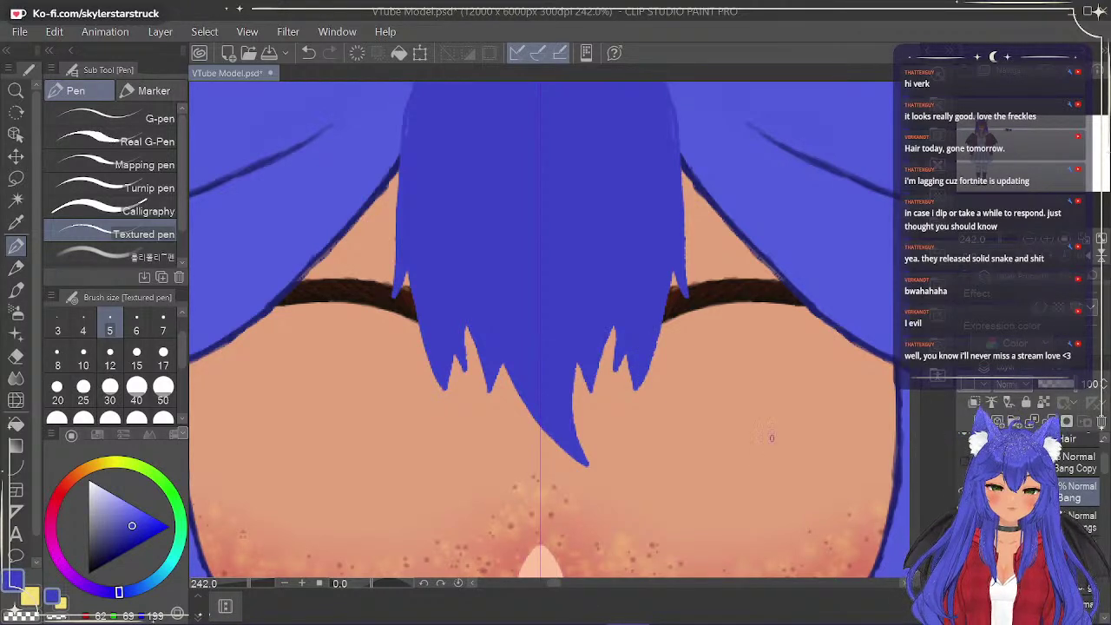
Paint mirrored pointed strands along the upper outer sides of the center bang with the size 5 Textured pen.
scroll(653, 278, down, 2)
scroll(652, 260, down, 1)
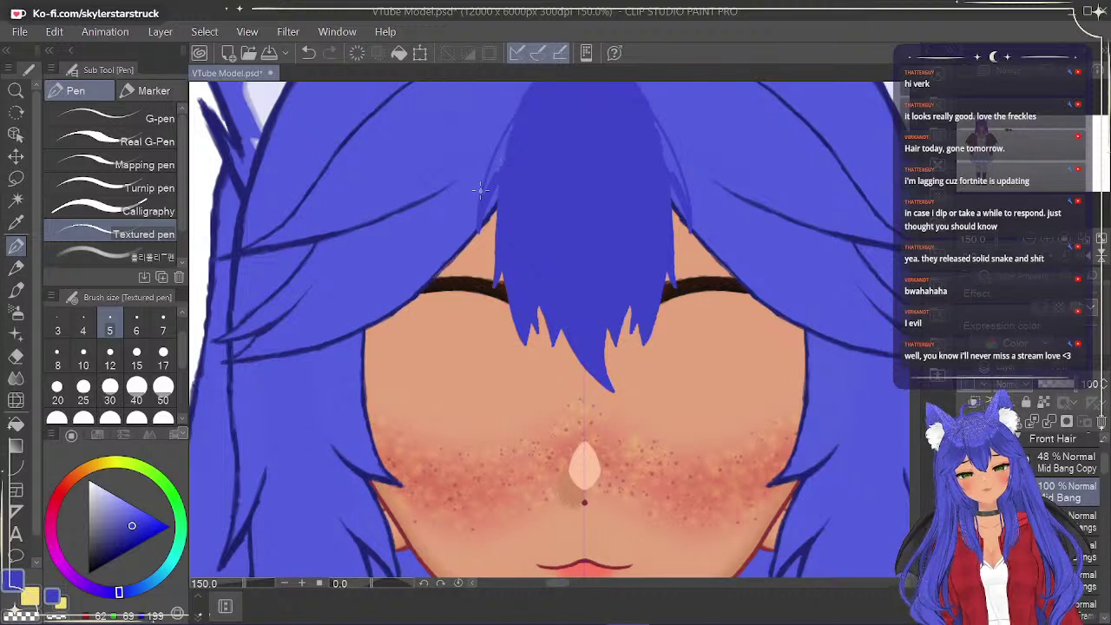
mouse_move(486, 181)
mouse_down()
mouse_move(506, 141)
mouse_move(505, 153)
mouse_up()
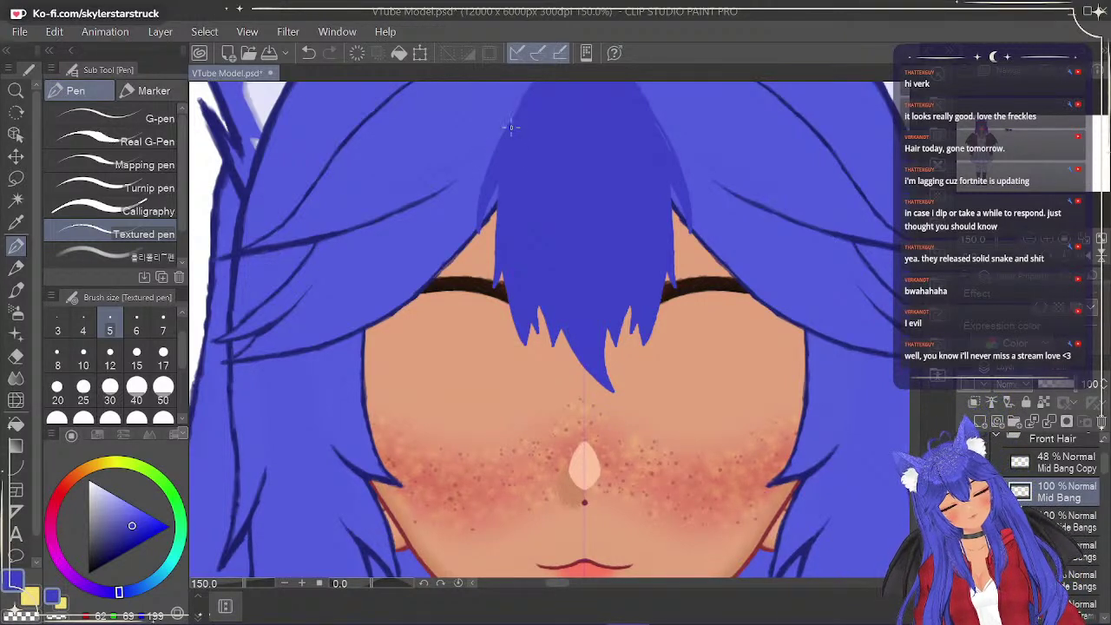
drag(482, 193, 533, 87)
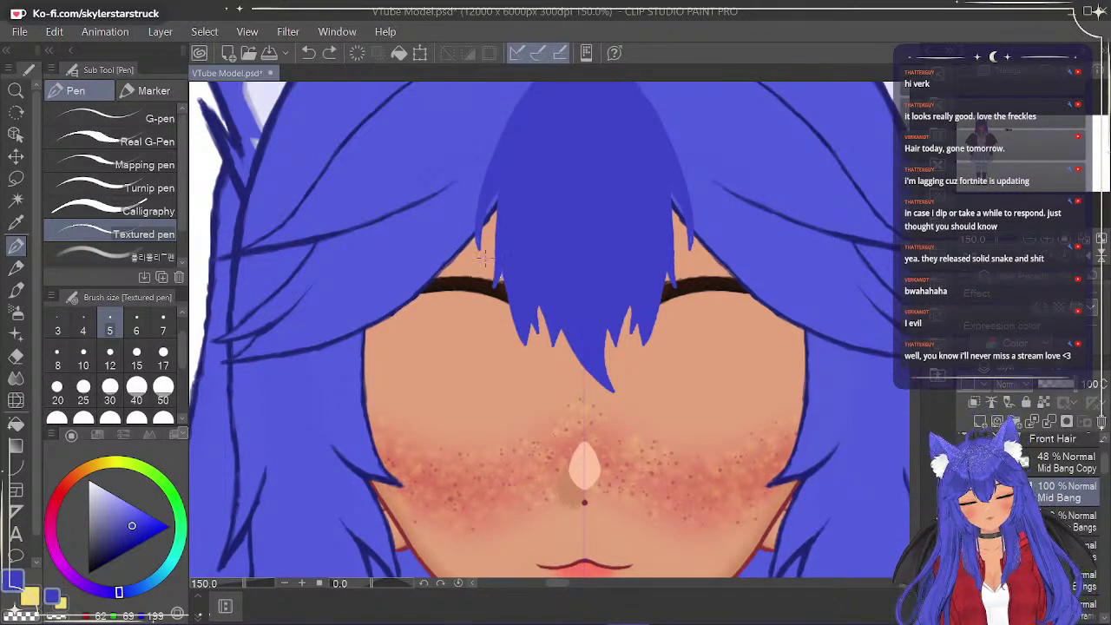
scroll(430, 189, up, 1)
mouse_move(495, 252)
mouse_down()
mouse_move(496, 268)
mouse_move(502, 234)
mouse_up()
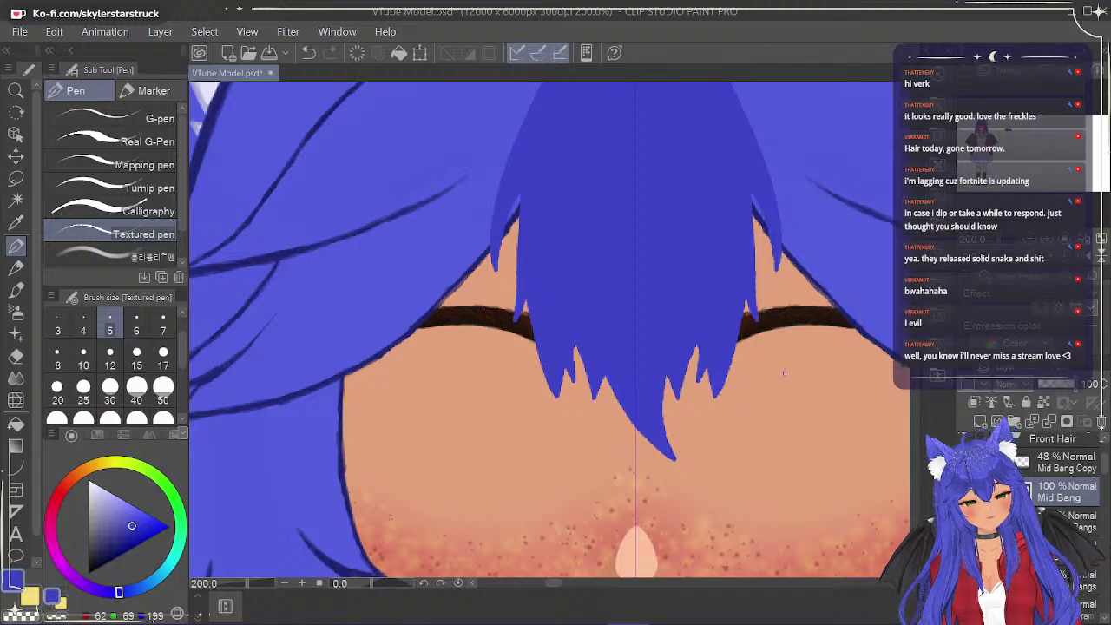
Paint thin mirrored strands that curve outward from both sides of the bang just below its crown.
scroll(682, 191, down, 5)
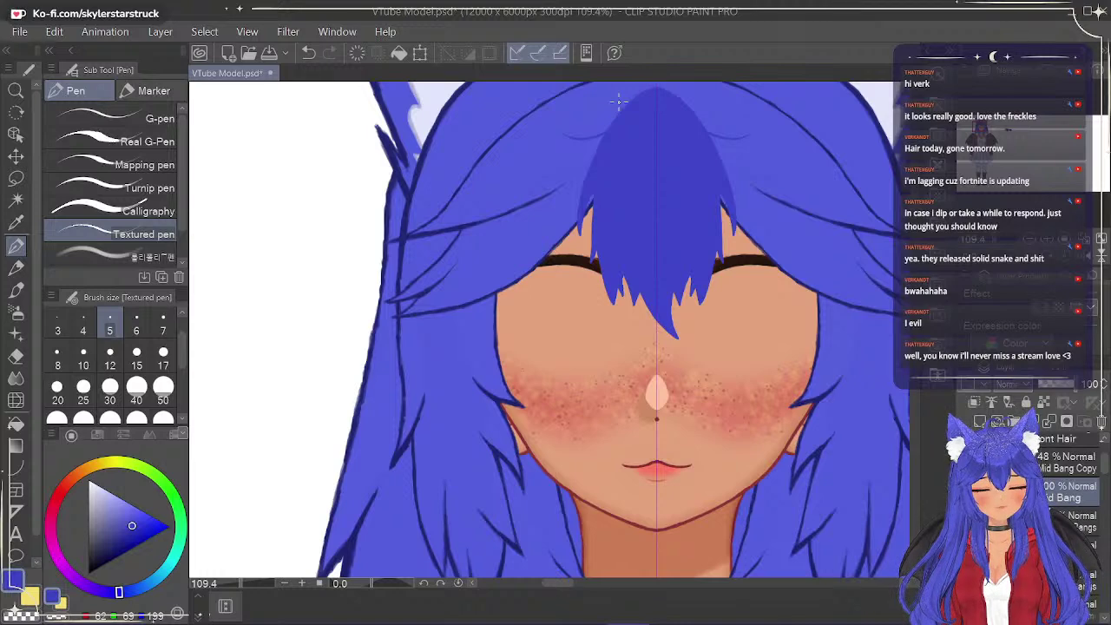
scroll(605, 100, up, 5)
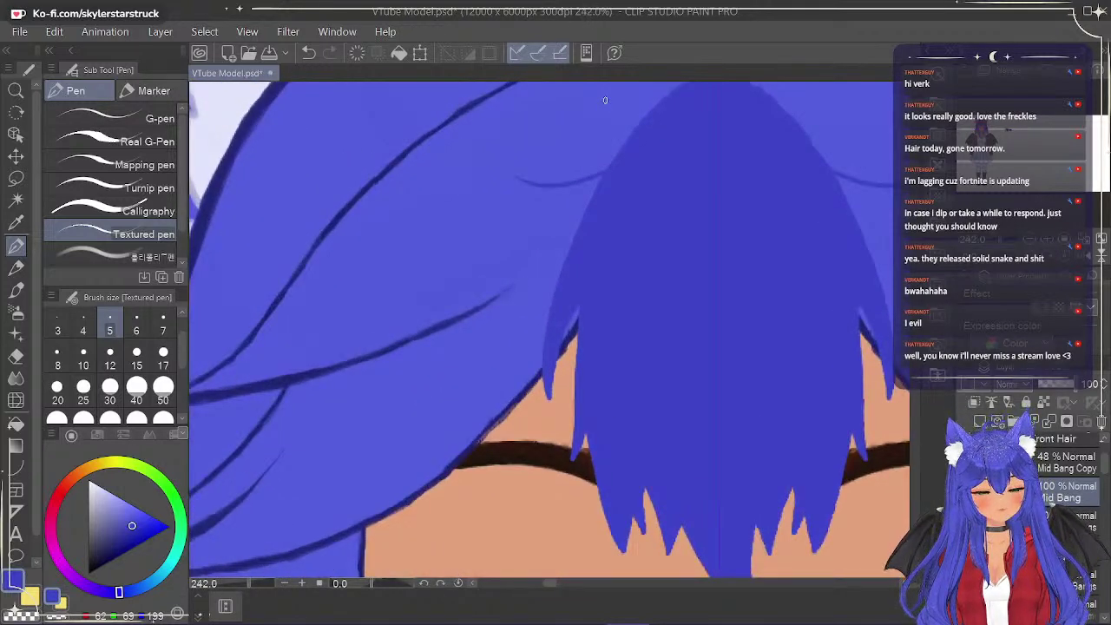
drag(524, 182, 609, 179)
key(ctrl+z)
drag(523, 180, 894, 182)
key(ctrl+z)
drag(528, 181, 894, 184)
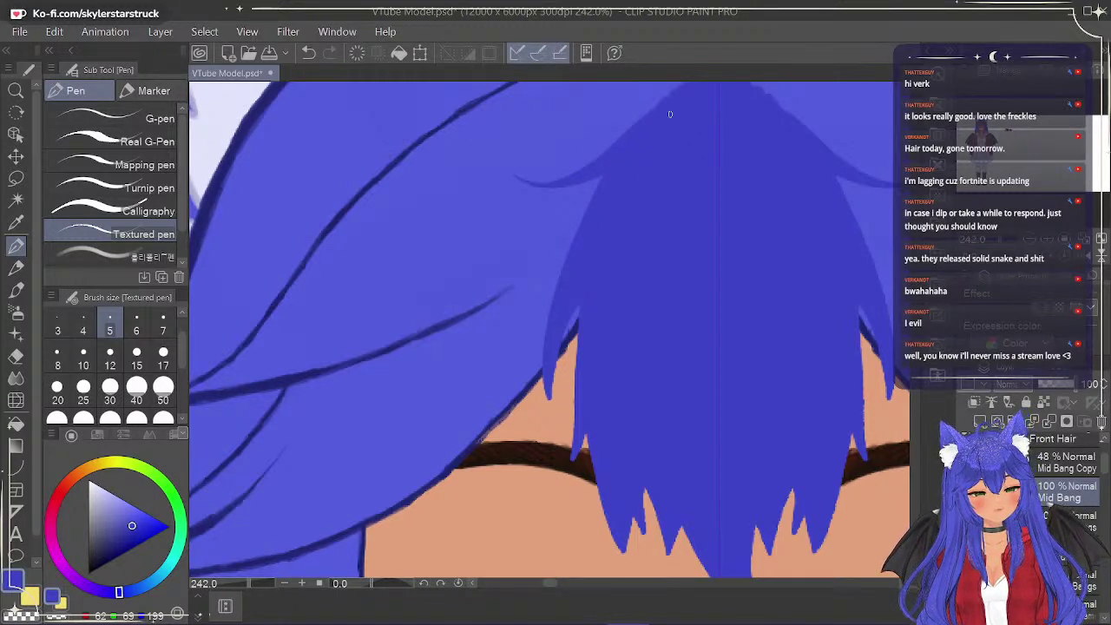
Fill and smooth the crown outline of the center bang into an even rounded peak.
scroll(623, 151, up, 4)
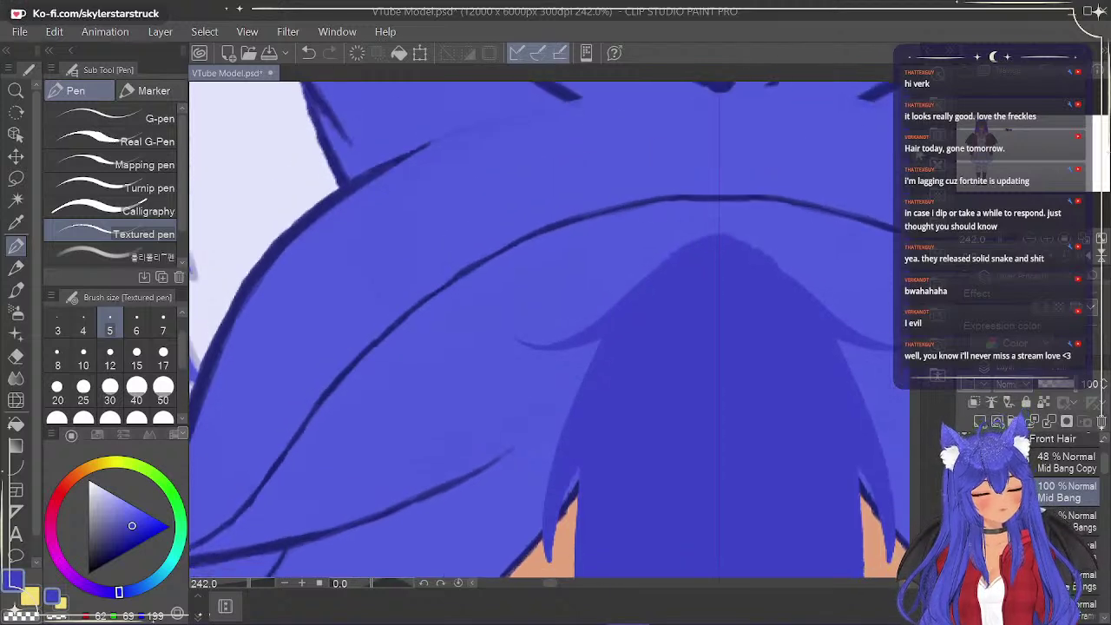
mouse_move(636, 285)
mouse_down()
mouse_move(666, 251)
mouse_move(724, 232)
mouse_up()
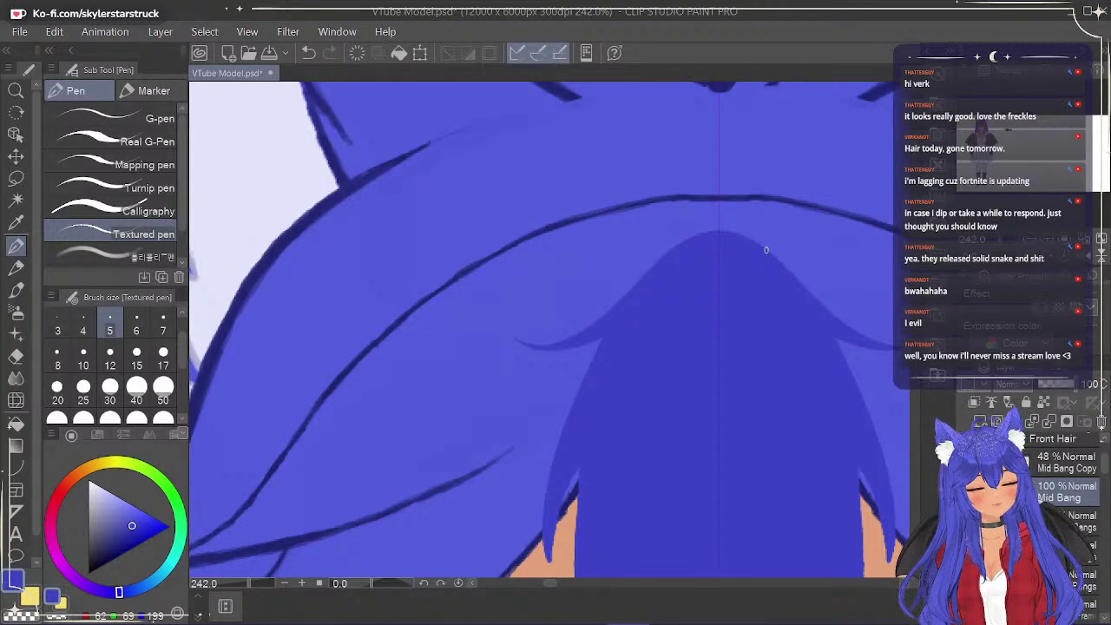
scroll(757, 253, down, 2)
scroll(766, 253, down, 3)
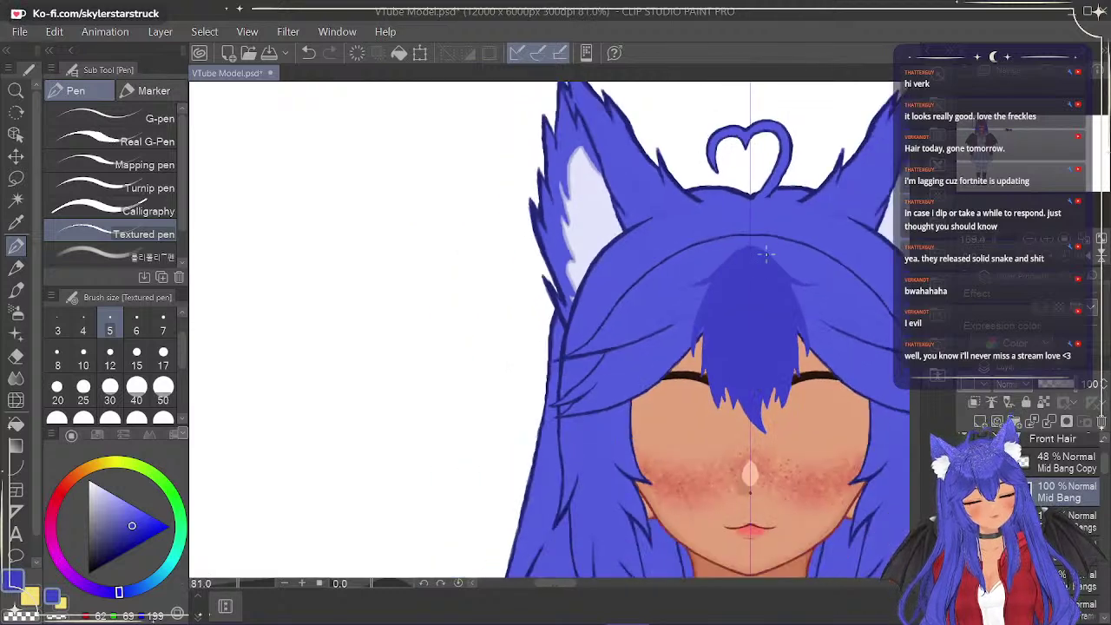
drag(913, 197, 913, 204)
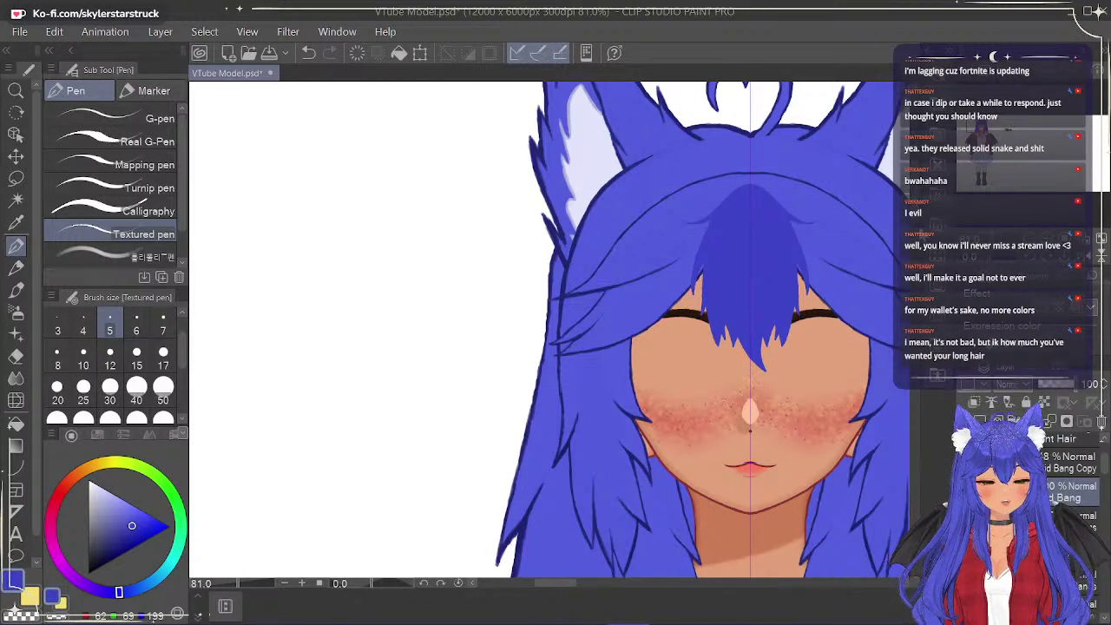
Thicken the outward-curving strands near the crown and lengthen the tips of the outer side strands.
scroll(900, 214, up, 5)
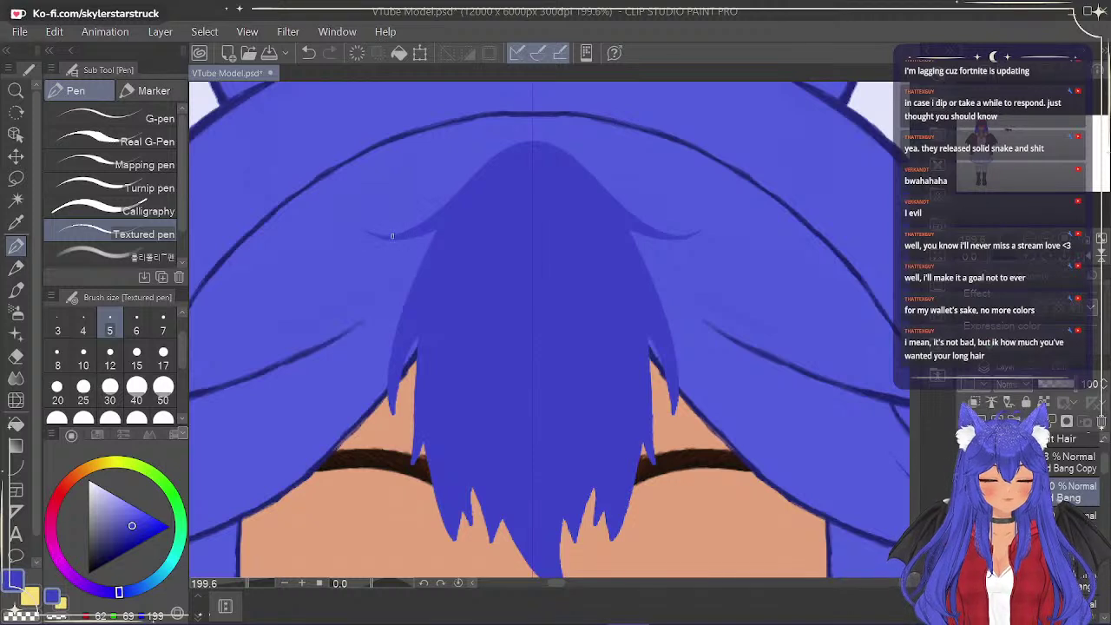
drag(369, 232, 418, 224)
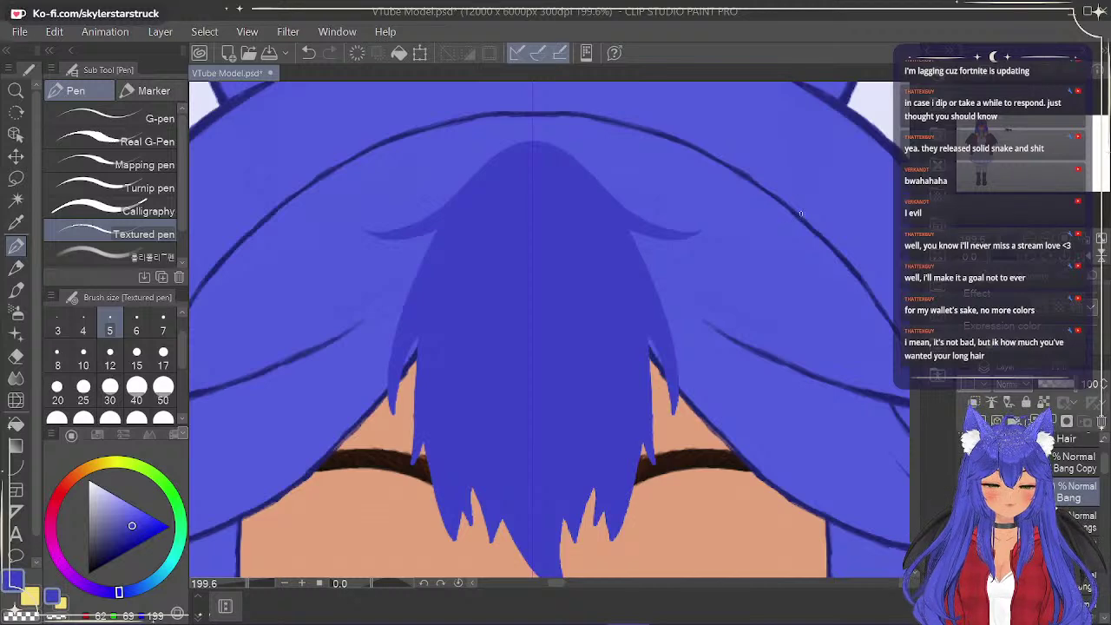
scroll(799, 213, down, 2)
scroll(796, 211, up, 2)
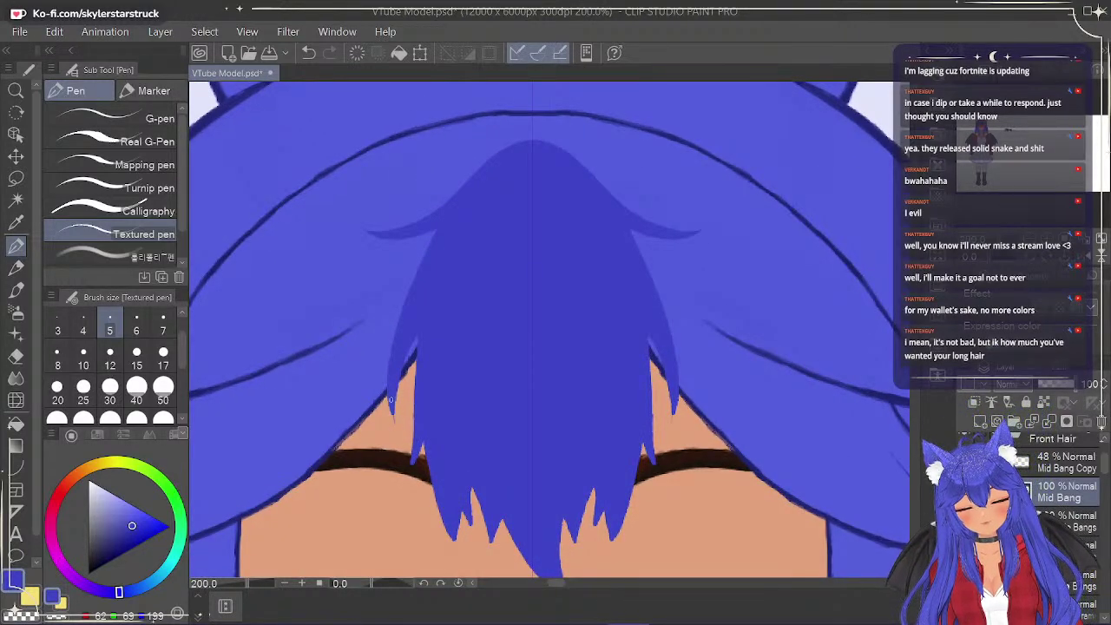
drag(391, 402, 395, 423)
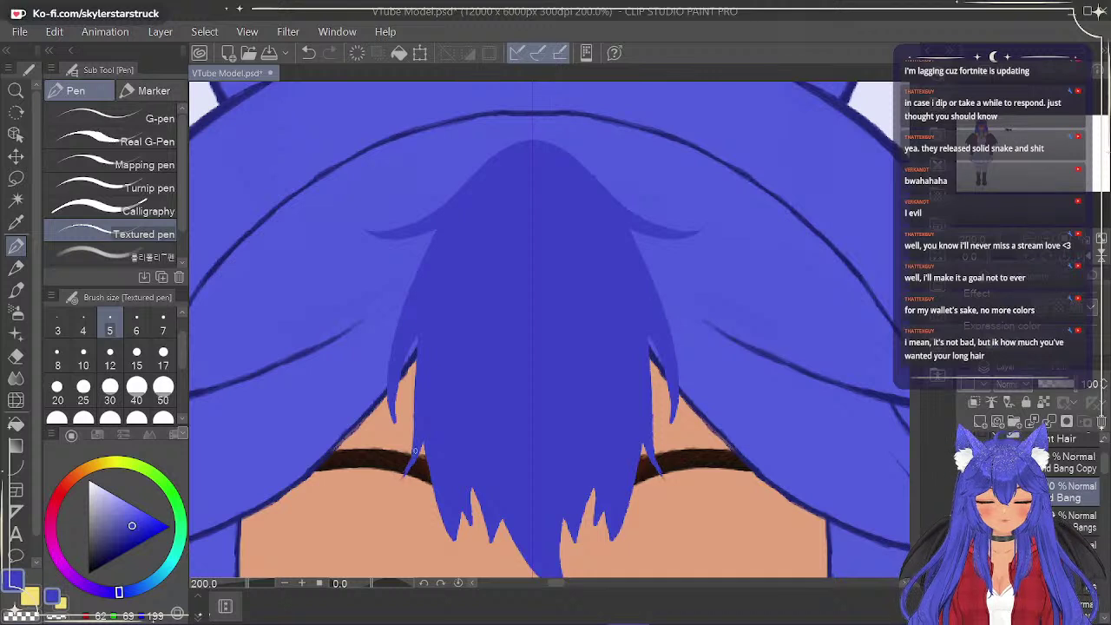
Erase the small side strands over the inner eyebrows using the Hard eraser at size 17.
drag(408, 467, 388, 495)
key(ctrl+z)
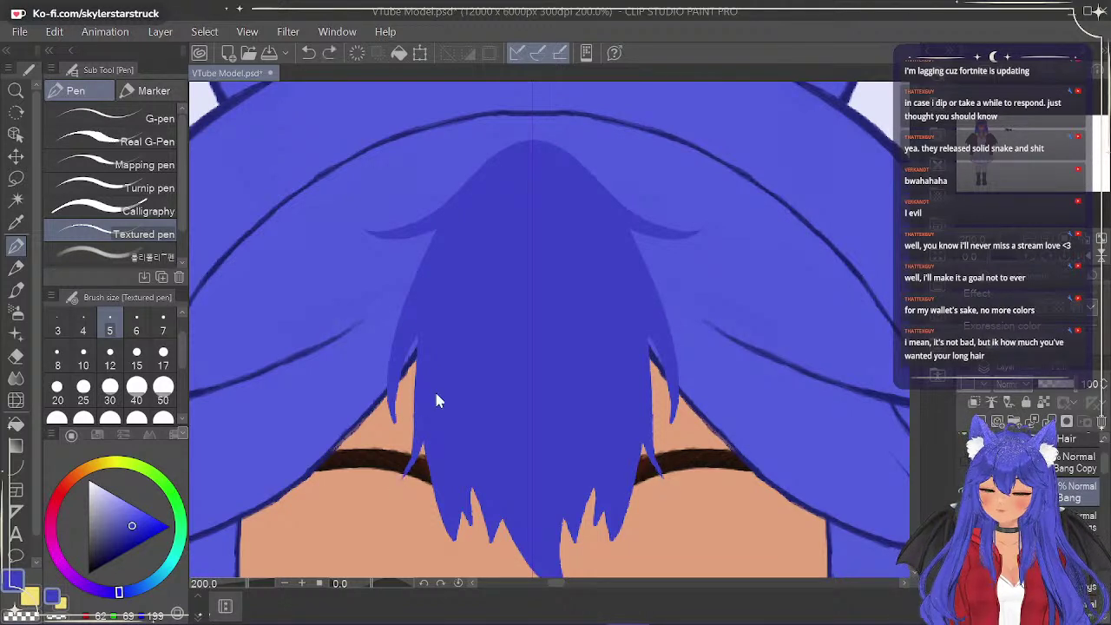
click(15, 356)
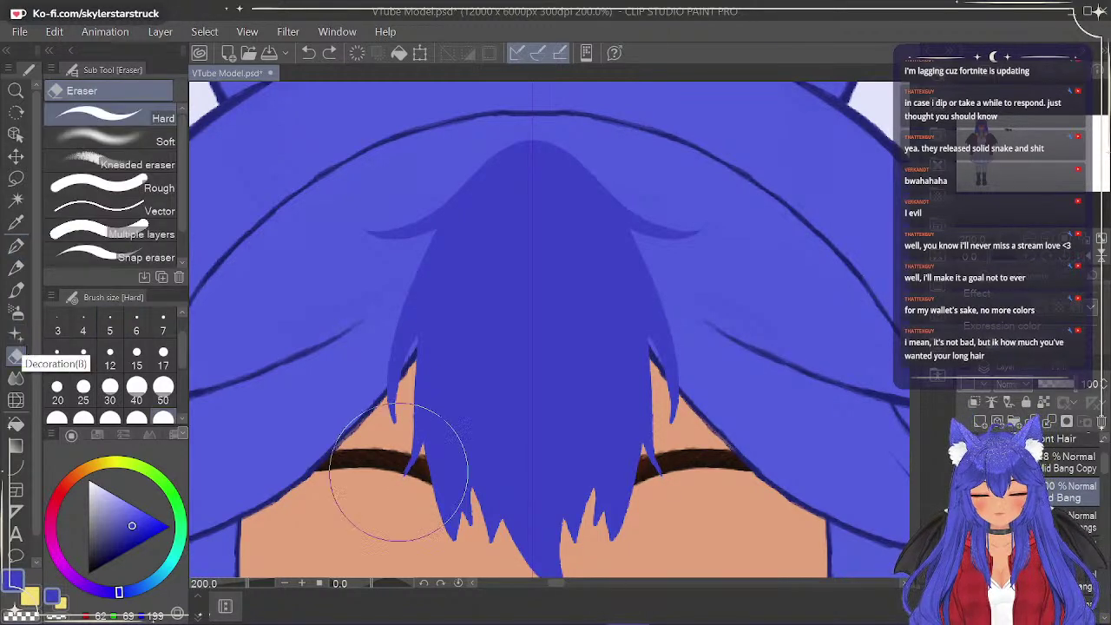
click(164, 354)
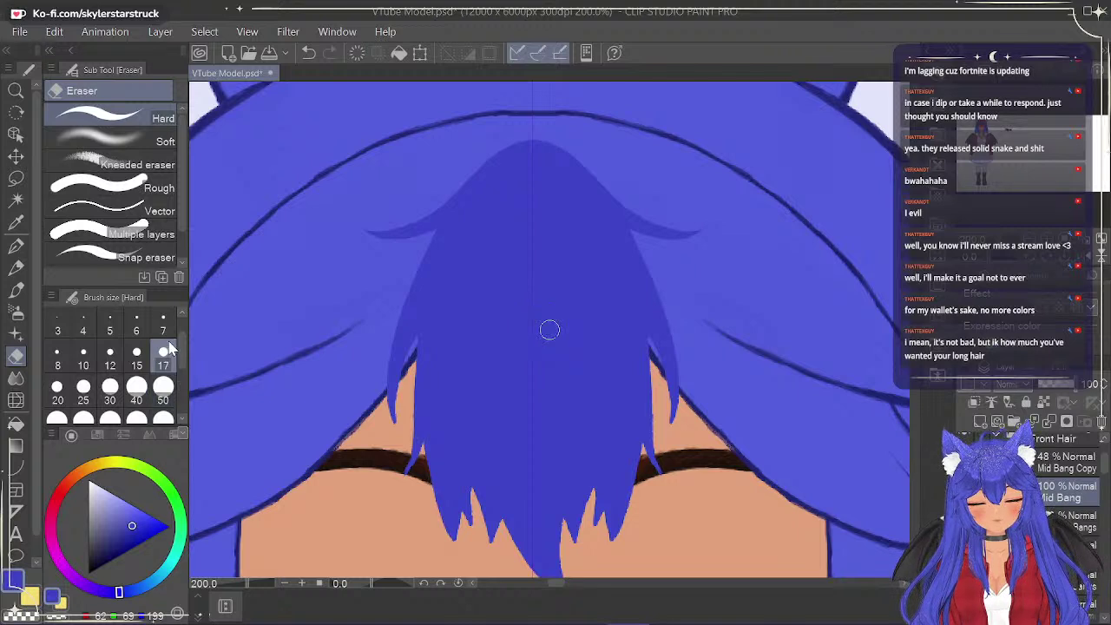
drag(403, 470, 413, 448)
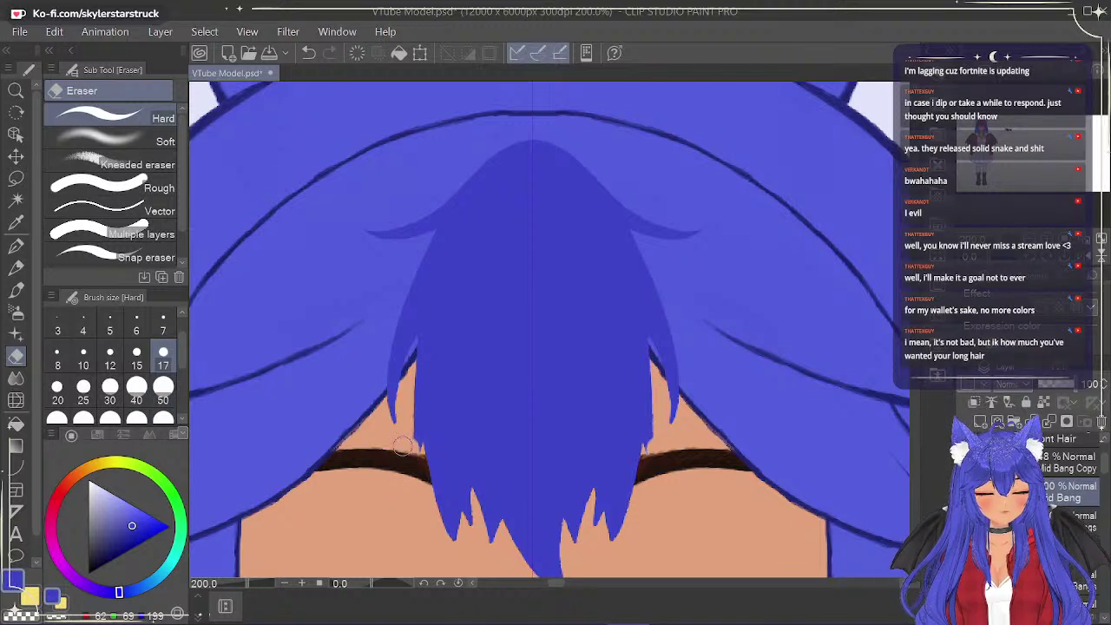
Redraw the small mirrored strands over the inner eyebrows flicking outward, and fill their bases with the Textured pen.
click(16, 246)
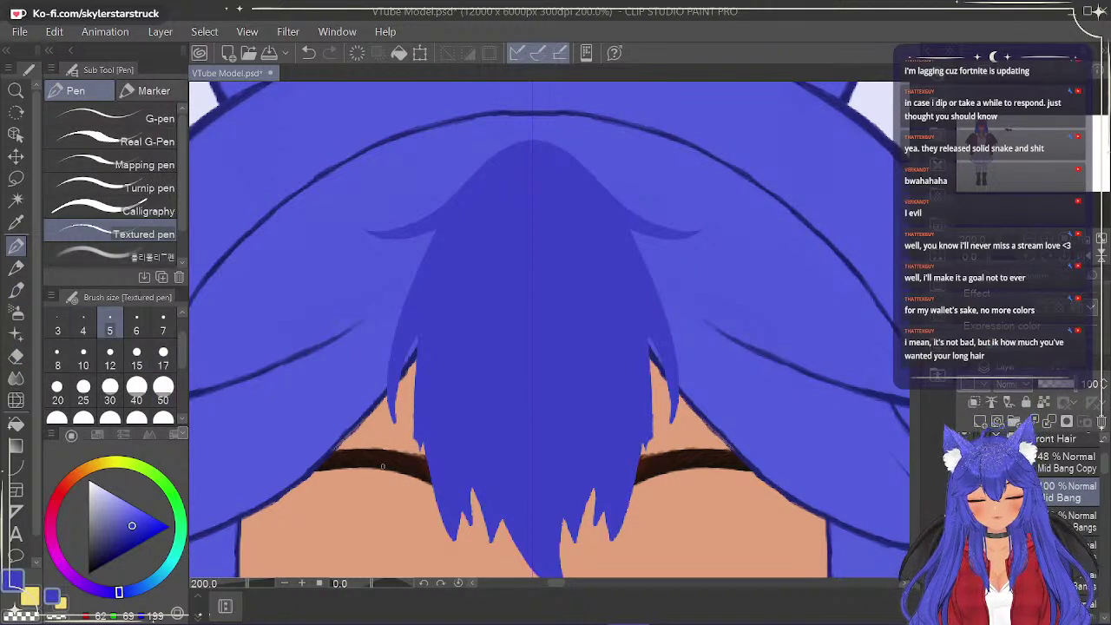
mouse_move(391, 464)
mouse_down()
mouse_move(440, 366)
mouse_move(398, 476)
mouse_up()
key(ctrl+z)
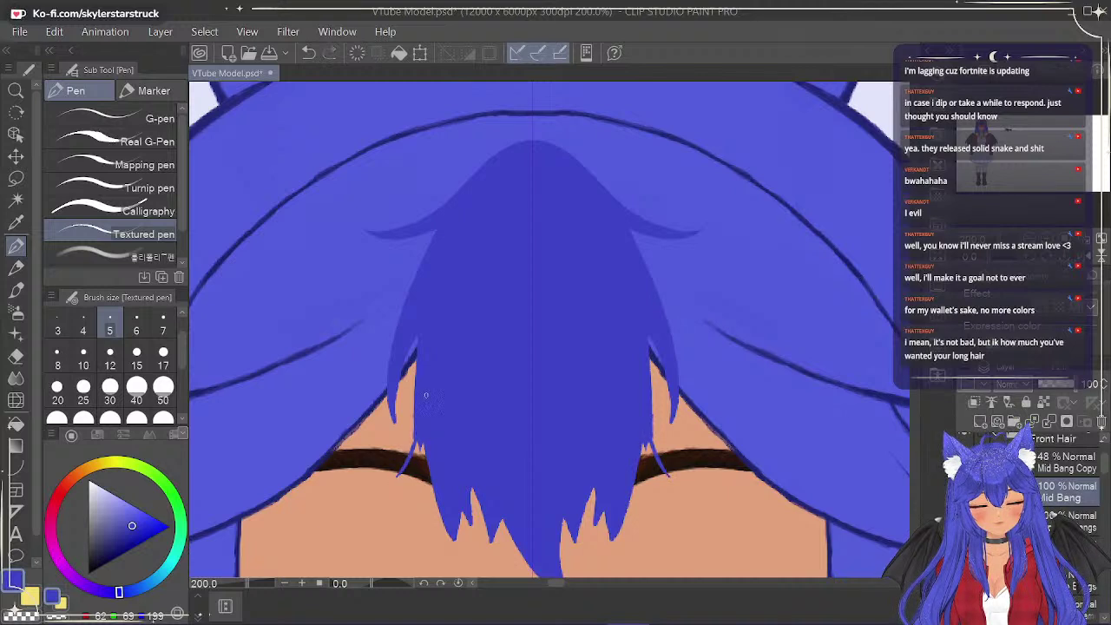
mouse_move(414, 425)
mouse_down()
mouse_move(402, 466)
mouse_move(414, 413)
mouse_move(401, 470)
mouse_move(417, 420)
mouse_move(403, 469)
mouse_move(420, 439)
mouse_up()
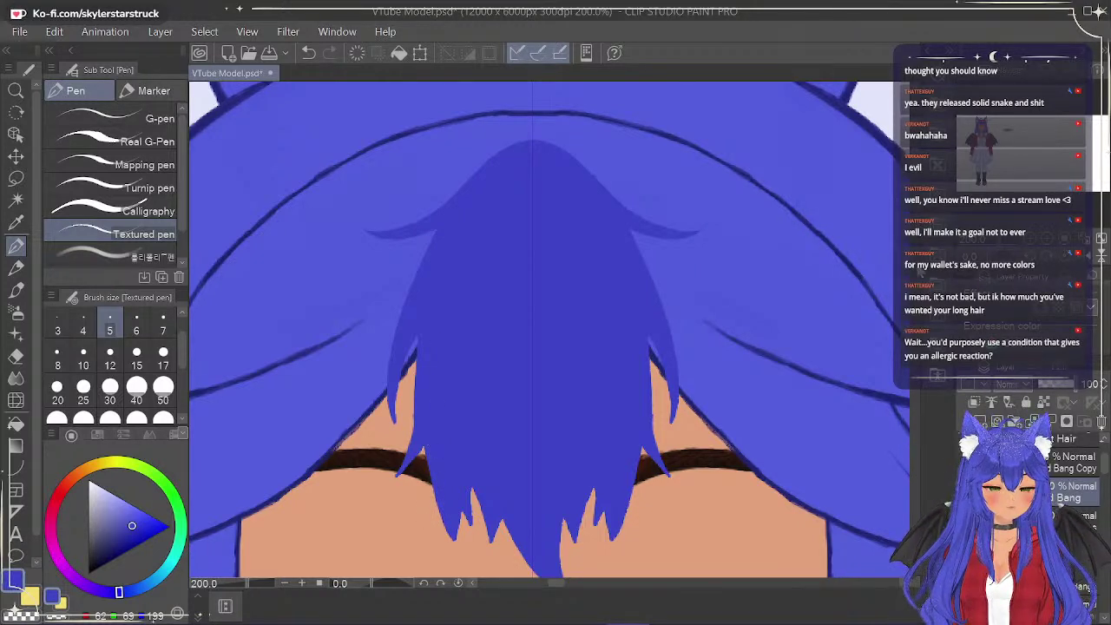
Trim the outward flicks over the inner eyebrows down to short stubs using the Hard eraser at size 10.
scroll(918, 178, down, 5)
click(920, 176)
click(918, 165)
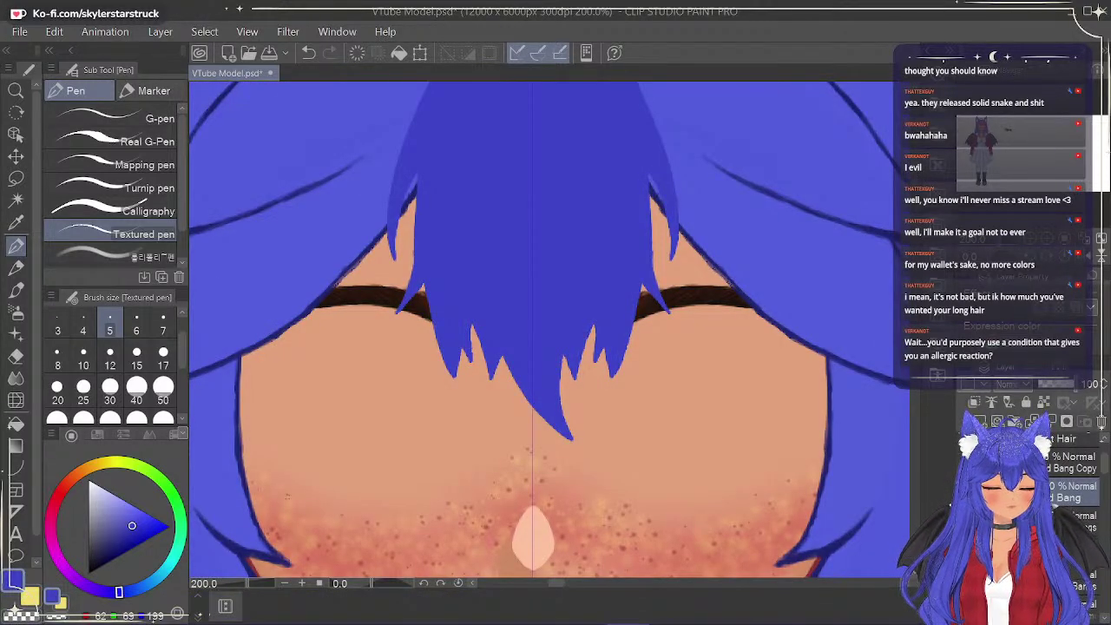
drag(259, 590, 244, 589)
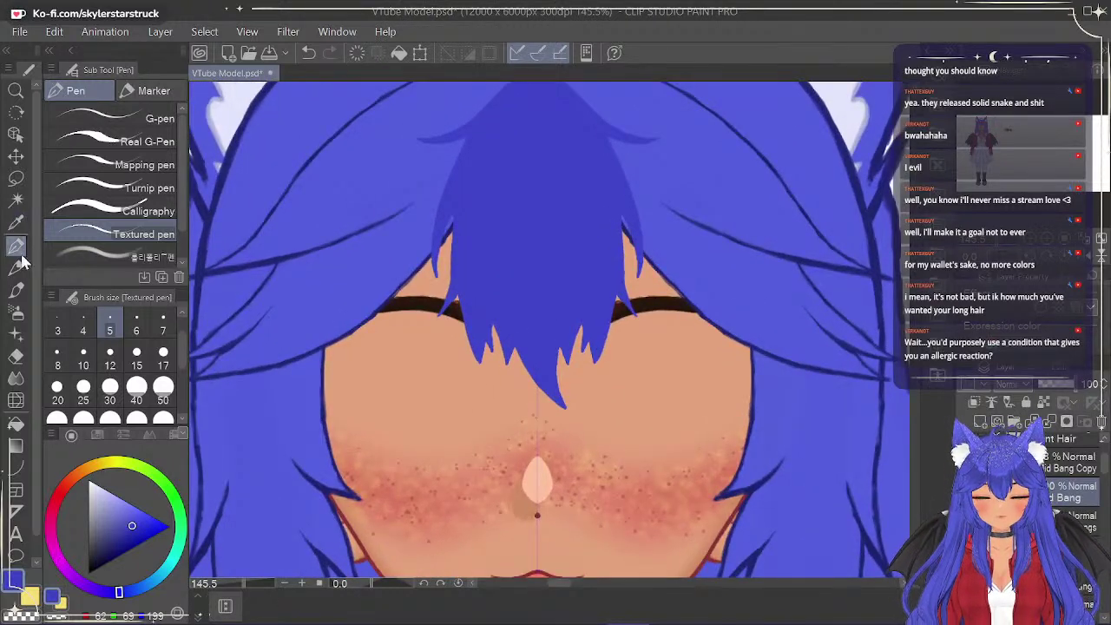
click(21, 357)
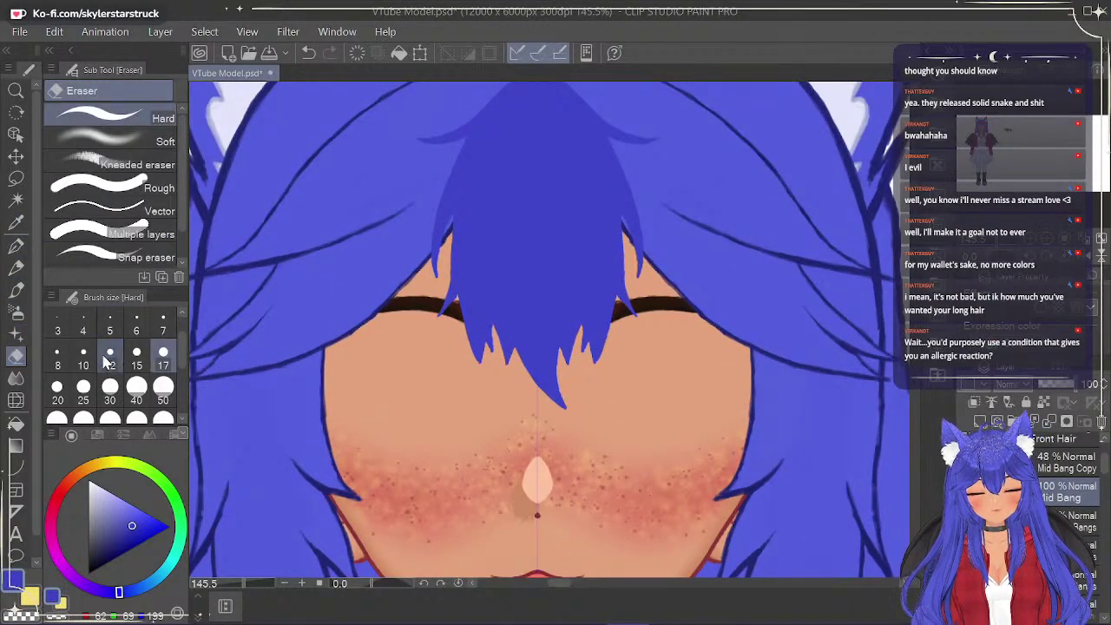
click(84, 357)
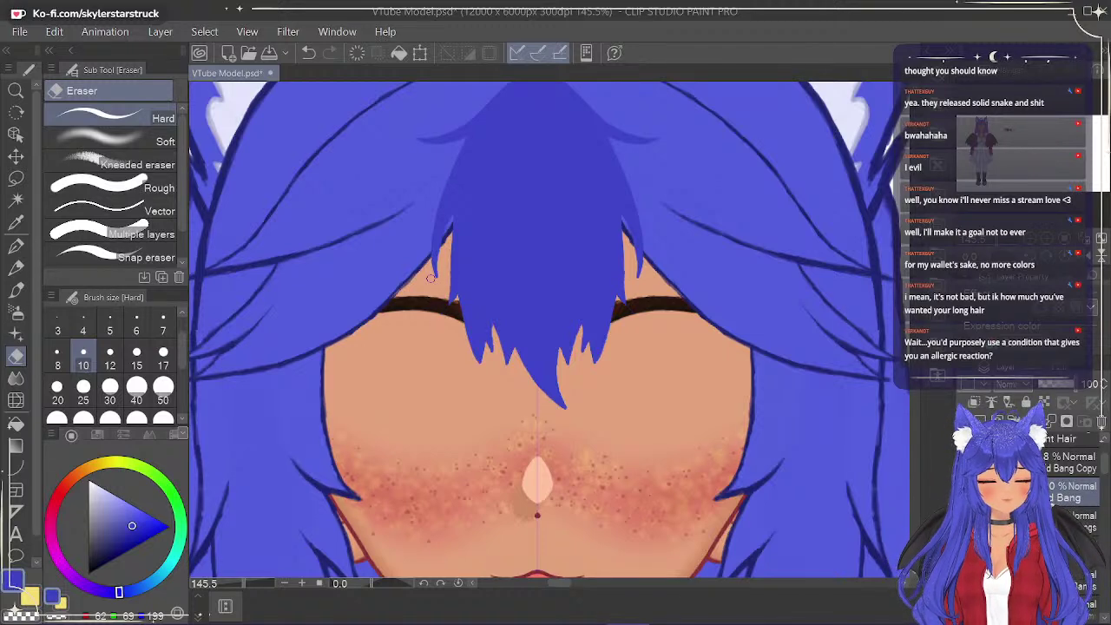
Fill in the tiny strands in the notches beside the center bang's outer lower tips using the Textured pen at size 5.
click(19, 245)
scroll(487, 364, up, 2)
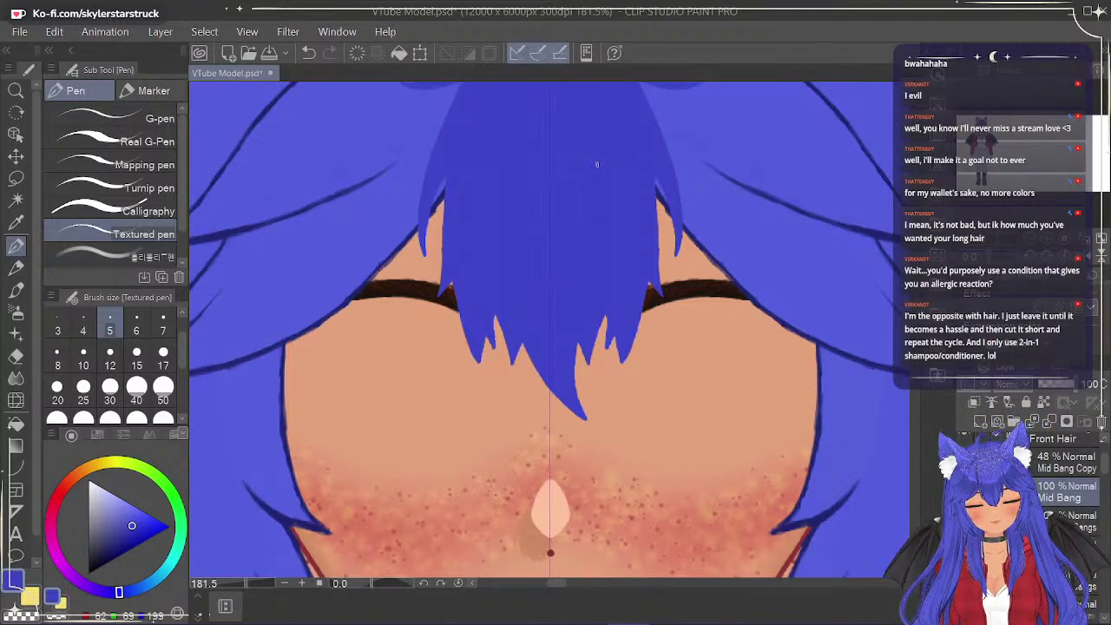
key(e)
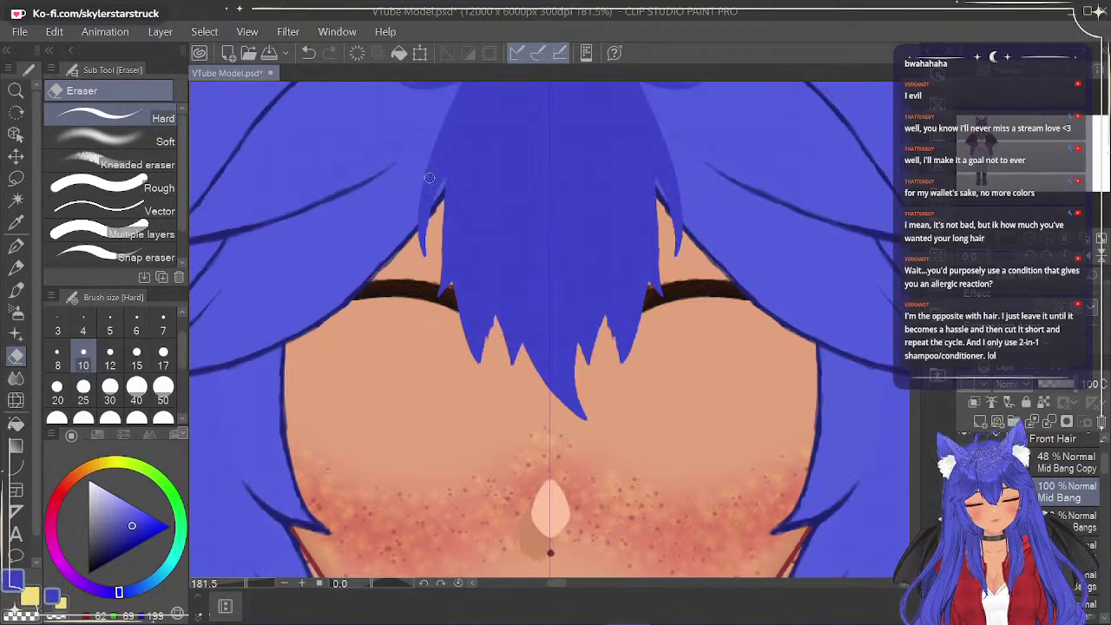
click(16, 246)
mouse_move(480, 360)
mouse_down()
mouse_move(494, 326)
mouse_move(490, 338)
mouse_up()
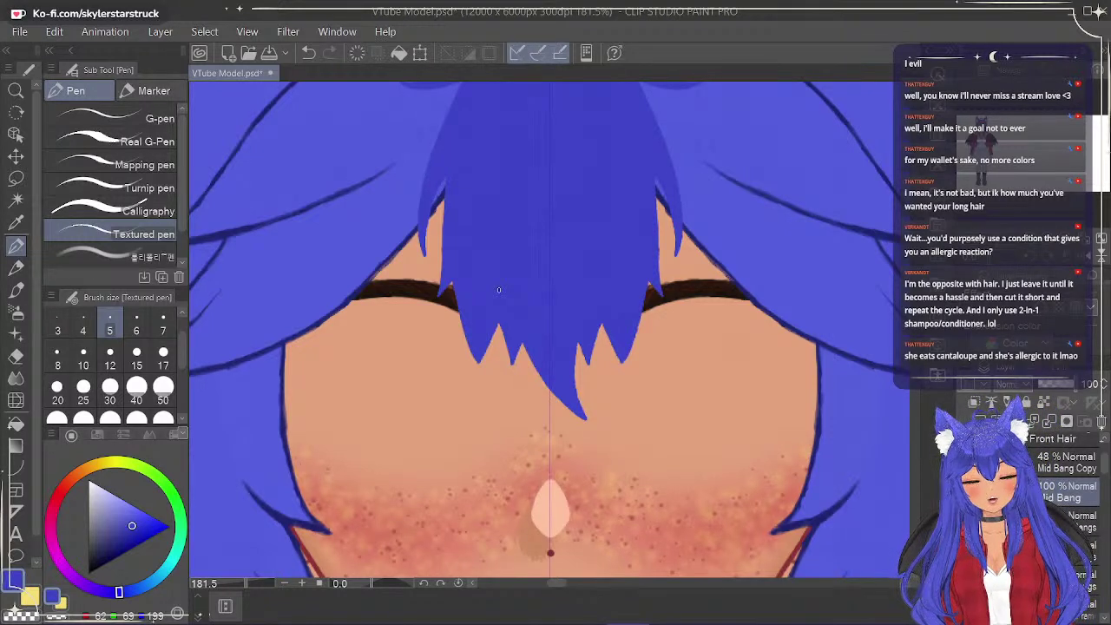
Slim the outer edges of the center bang's outer lower tips using the Hard eraser at size 10.
click(16, 356)
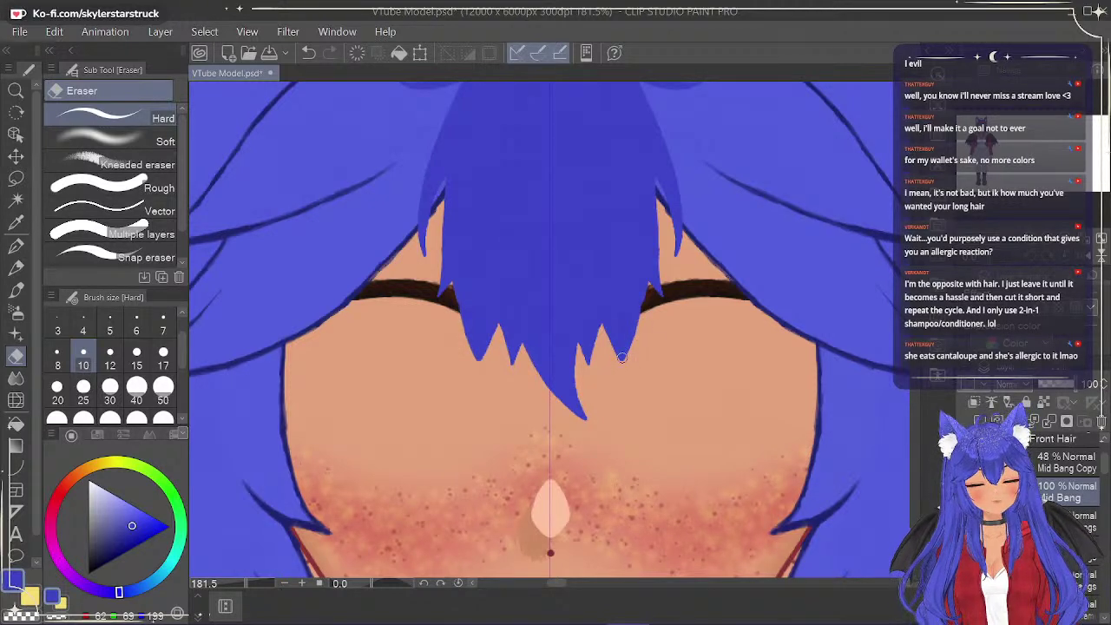
click(16, 248)
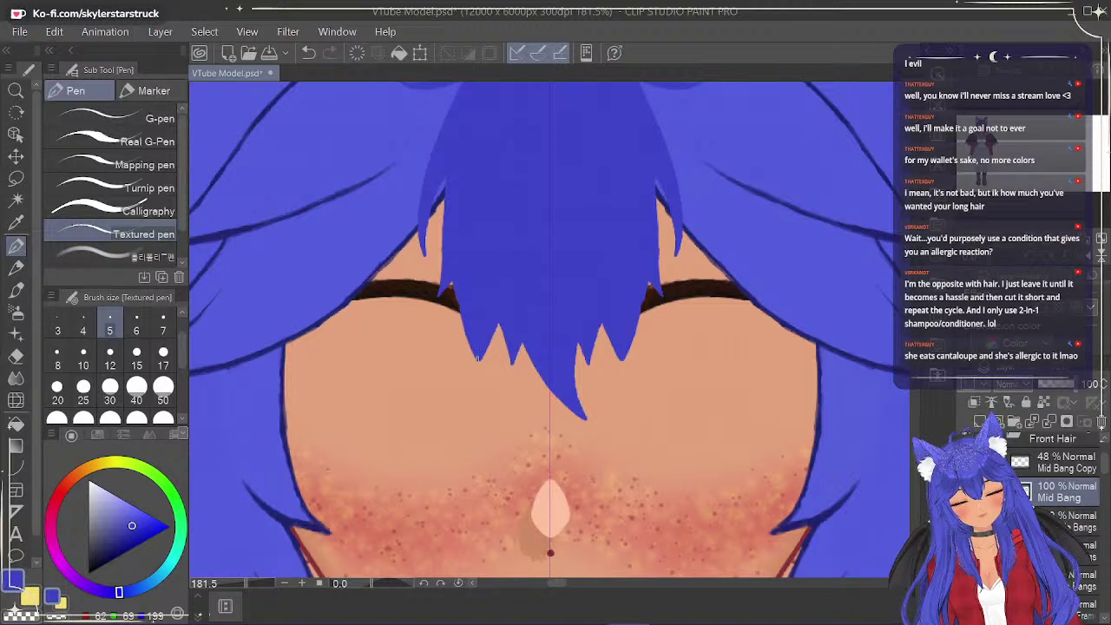
click(16, 356)
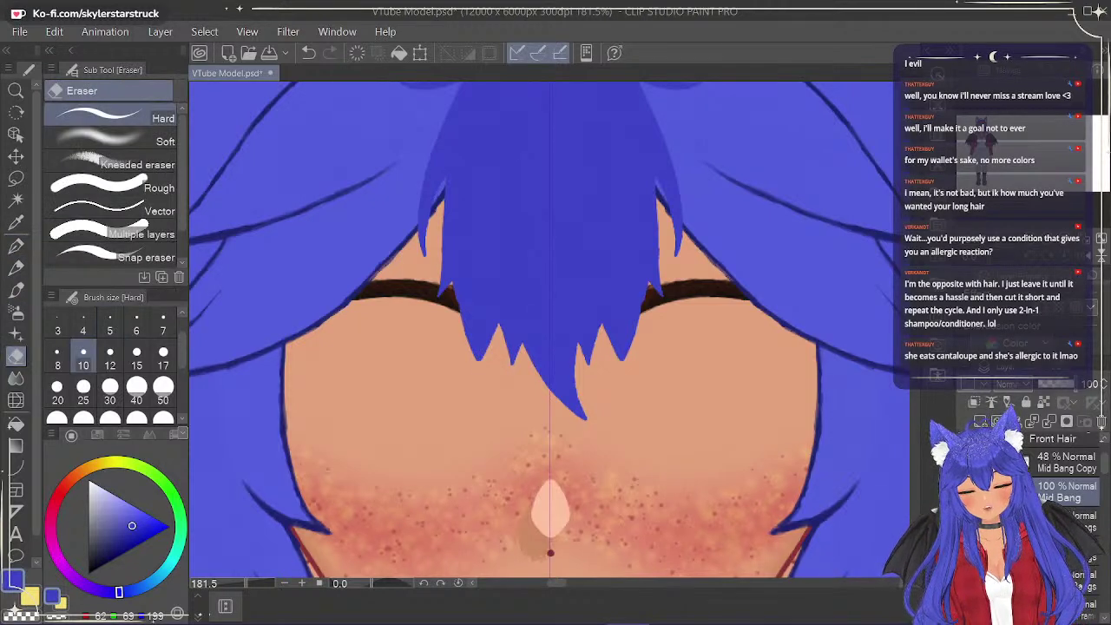
drag(464, 324, 473, 354)
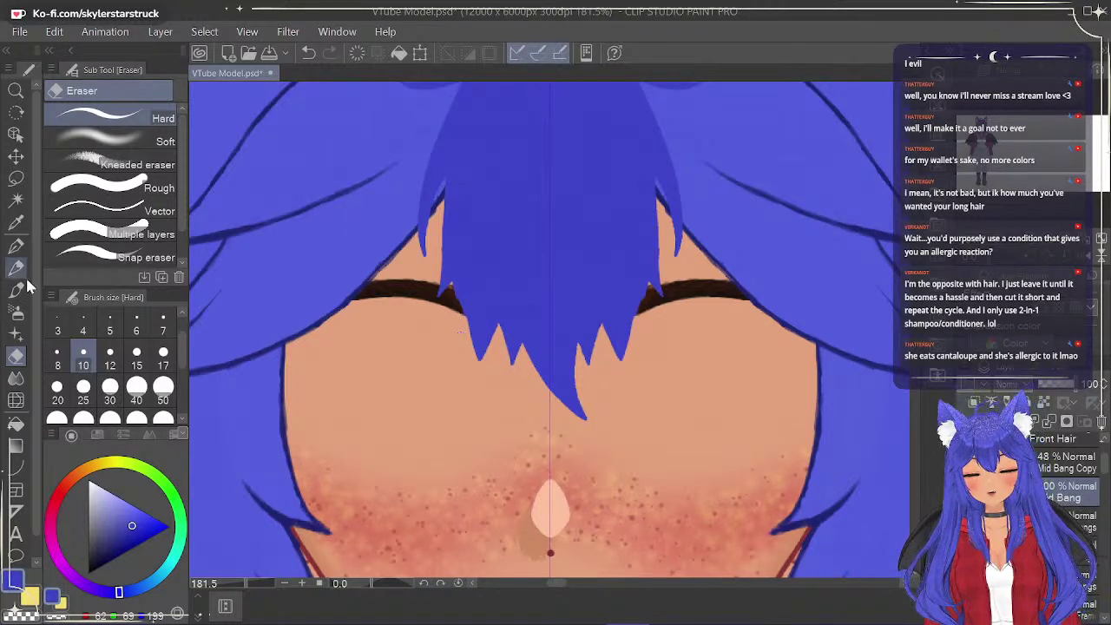
Try short mirrored strands along the bang's outer edges just below the inner eyebrows, and erase them with the Hard eraser.
click(17, 246)
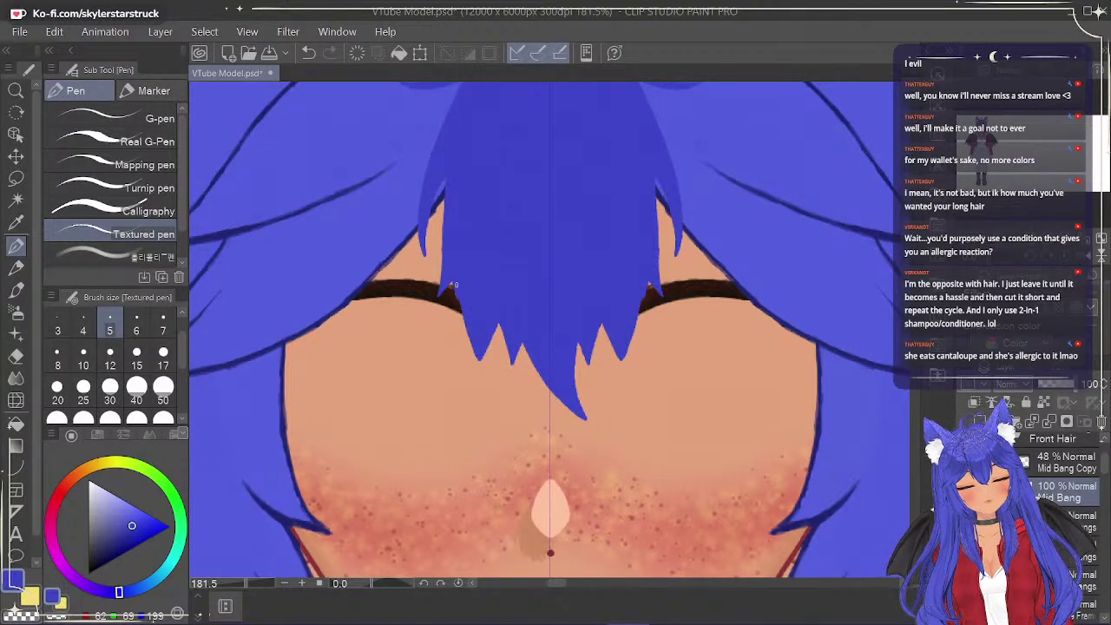
drag(459, 309, 466, 347)
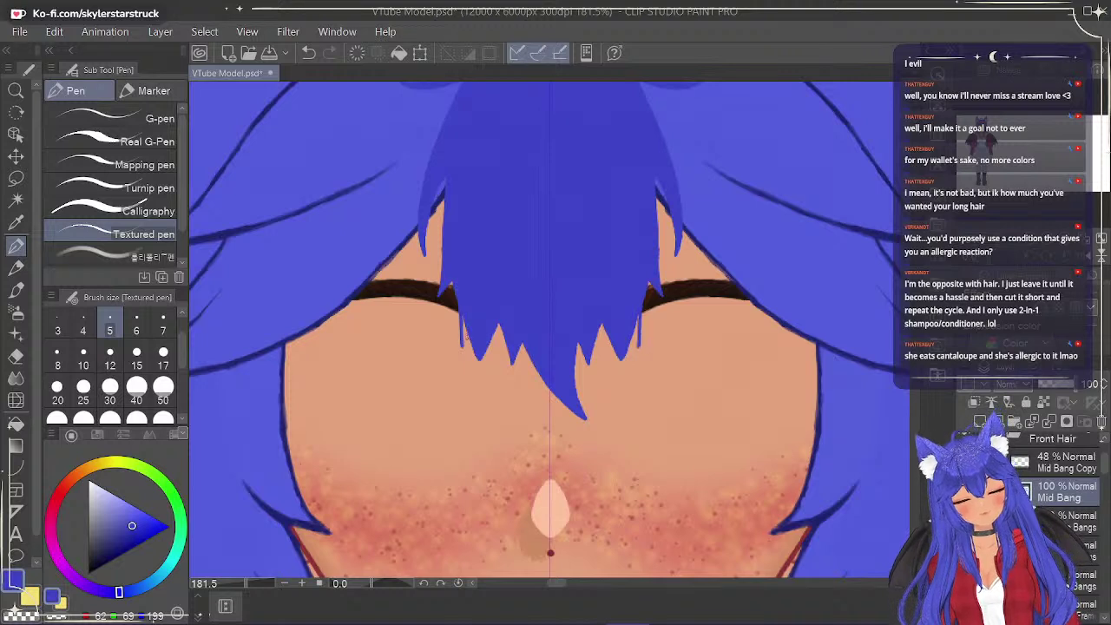
key(ctrl+z)
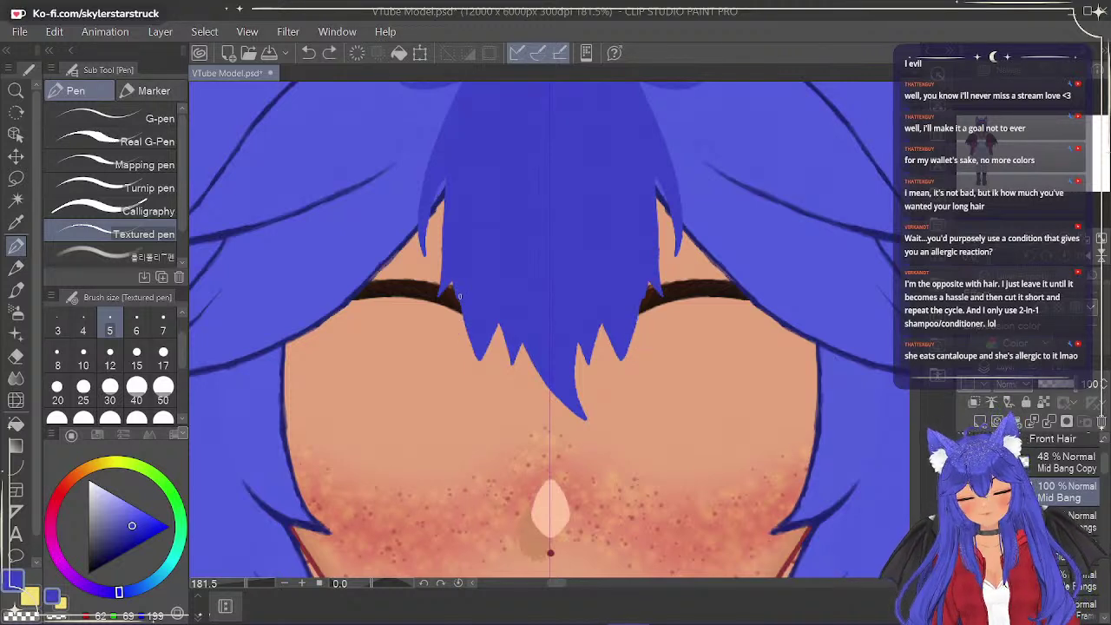
drag(461, 309, 466, 328)
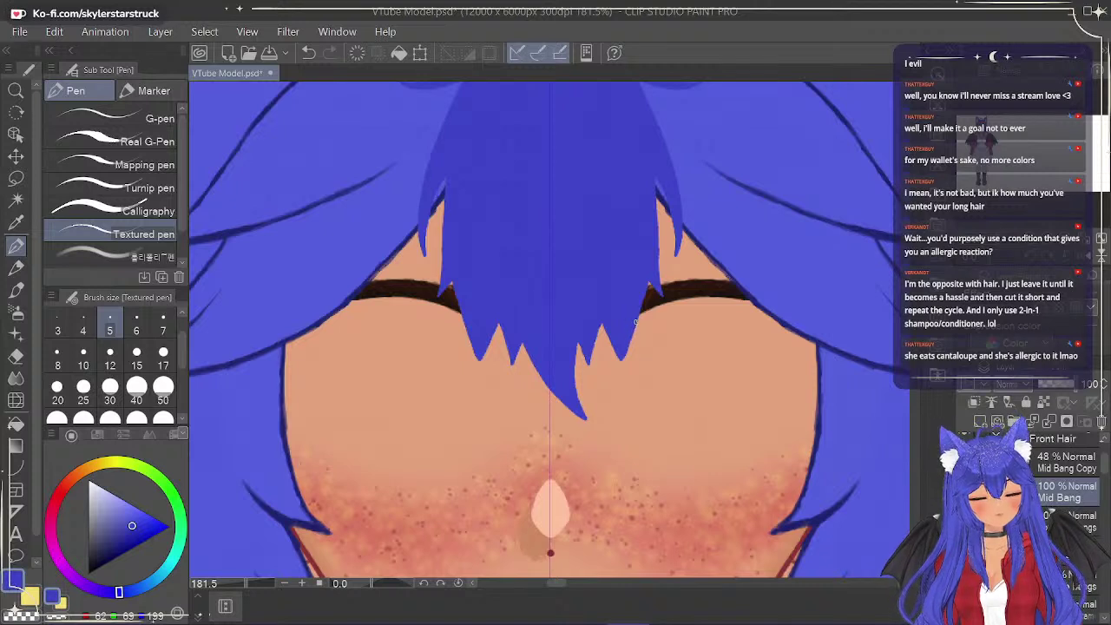
mouse_move(636, 311)
mouse_down()
mouse_move(637, 339)
mouse_move(639, 305)
mouse_move(637, 332)
mouse_move(645, 300)
mouse_up()
key(ctrl+z)
key(ctrl+z)
key(ctrl+z)
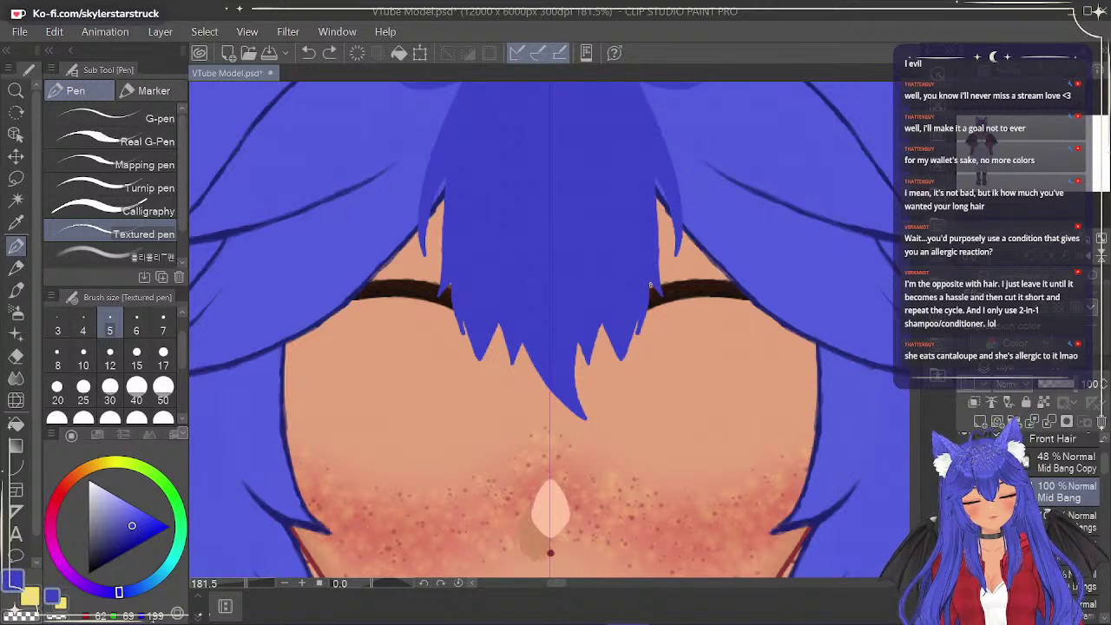
click(16, 356)
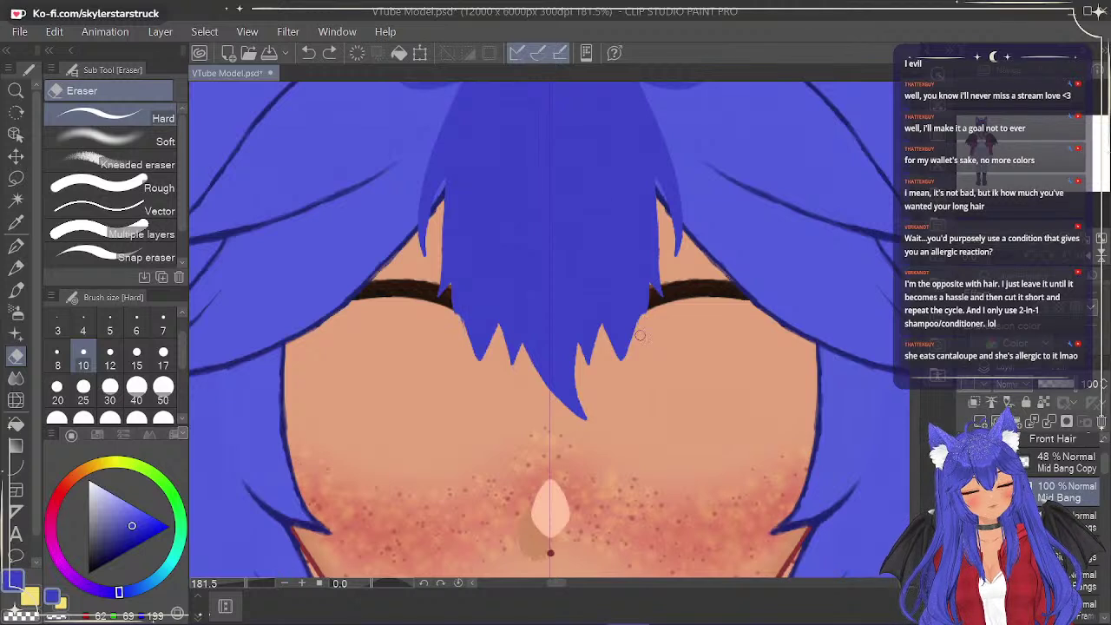
drag(647, 313, 651, 303)
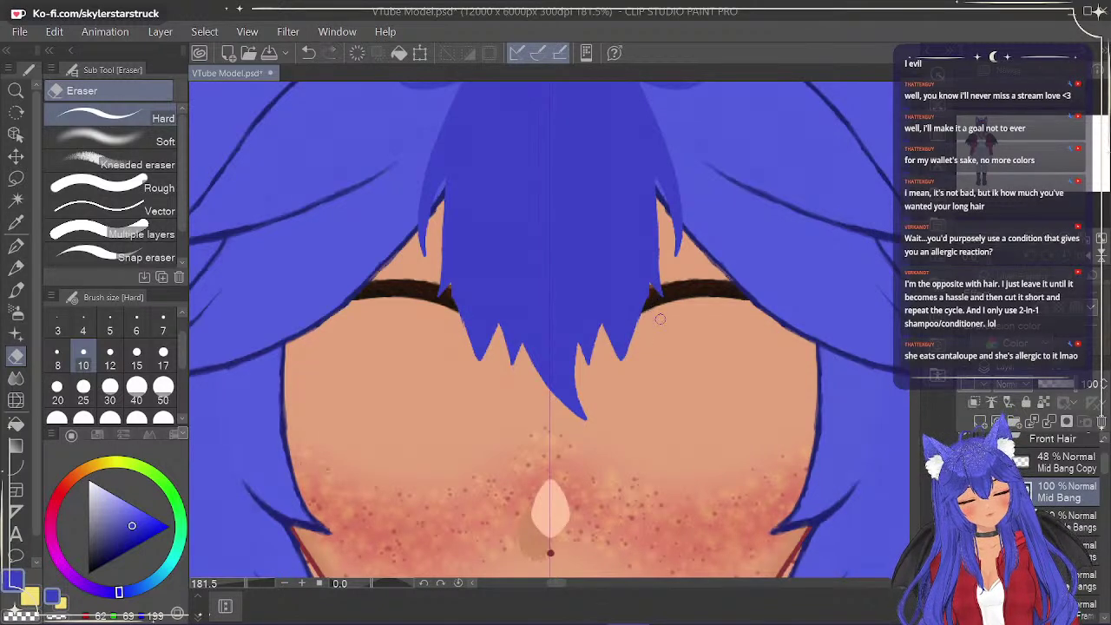
Try thin, longer mirrored strands hanging just outside the bang's outer lower tips, and erase them.
click(16, 247)
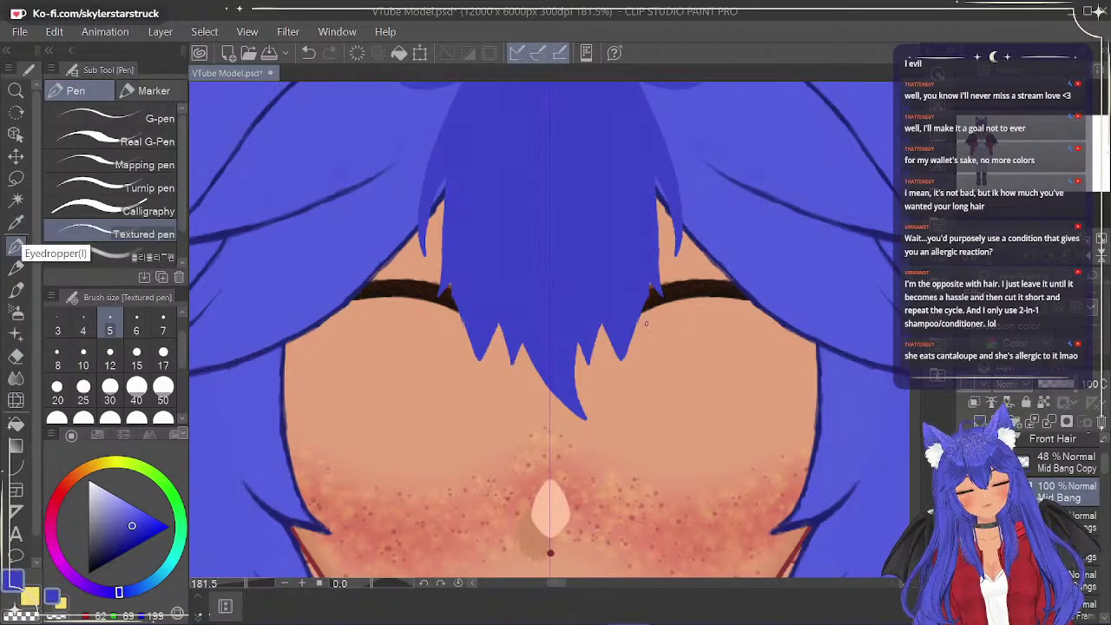
drag(641, 345, 643, 317)
key(ctrl+z)
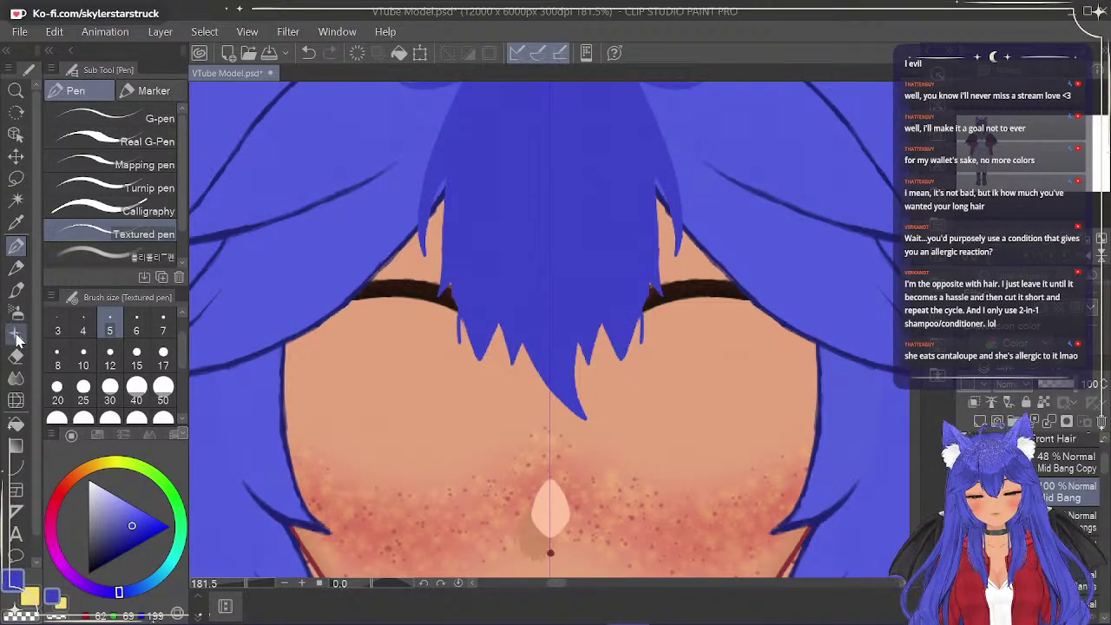
key(e)
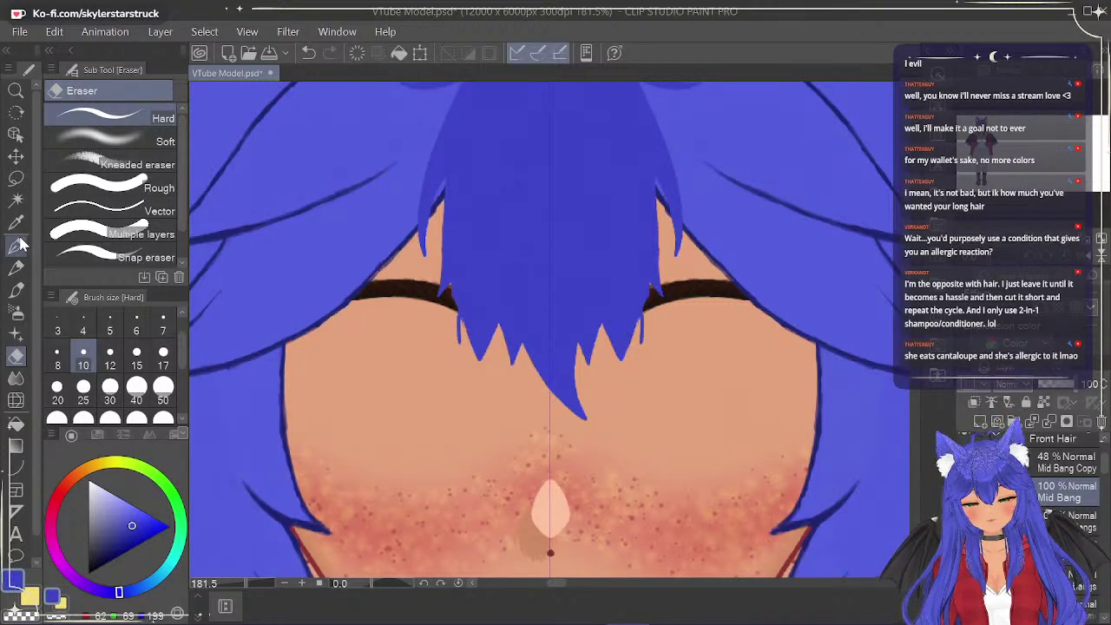
key(p)
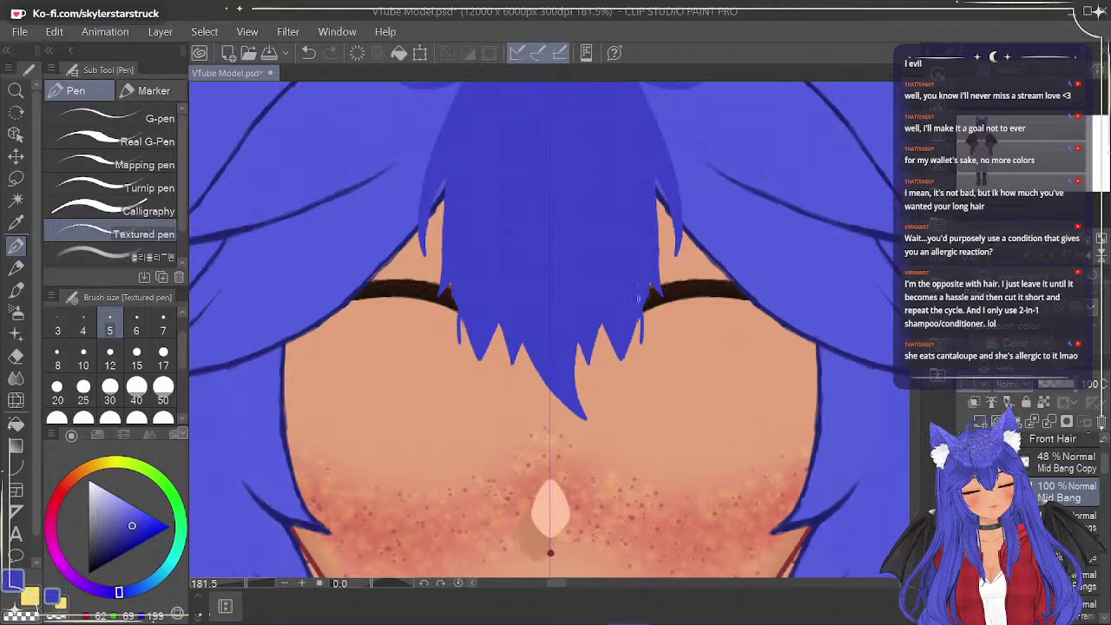
click(16, 363)
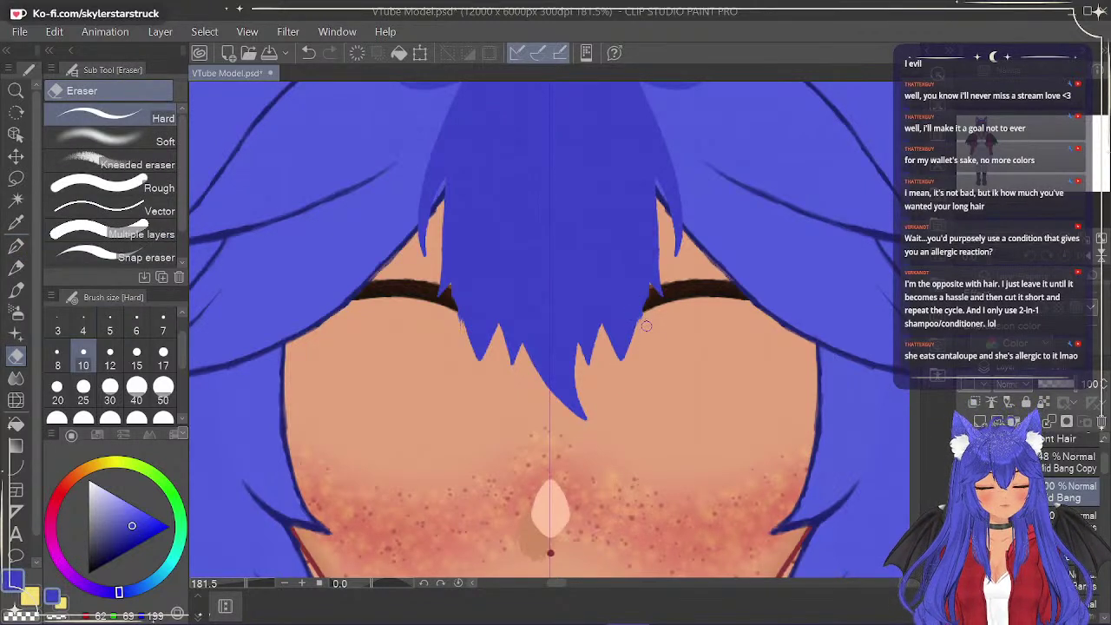
Draw short mirrored strands outside the bang's outer lower tips, lengthen the inner tips and fill the gaps at the eyebrow stubs.
click(17, 246)
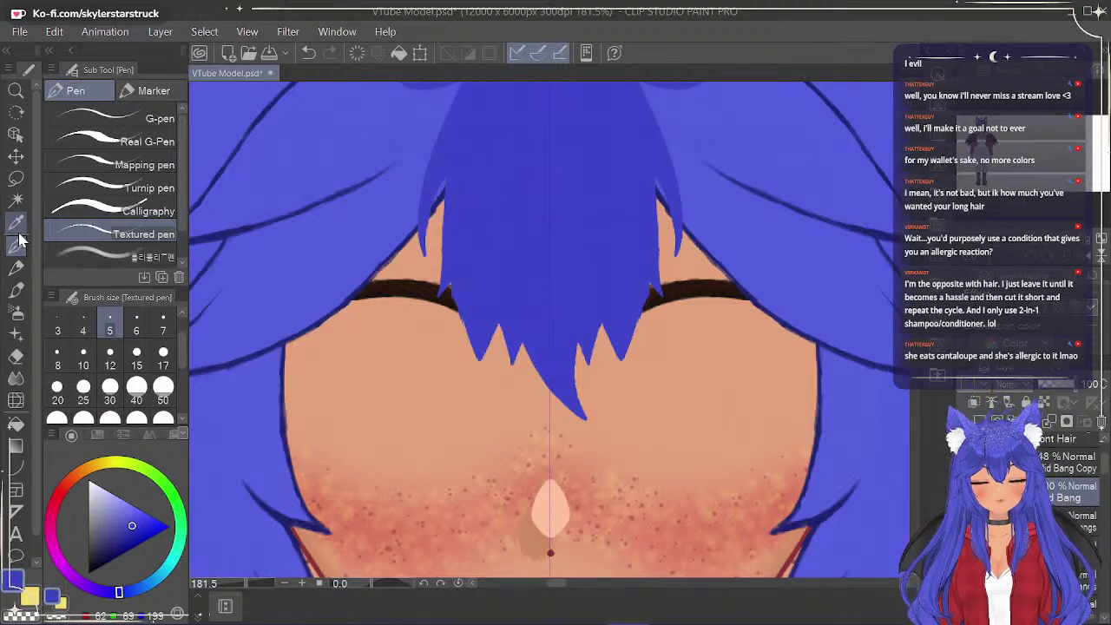
click(18, 244)
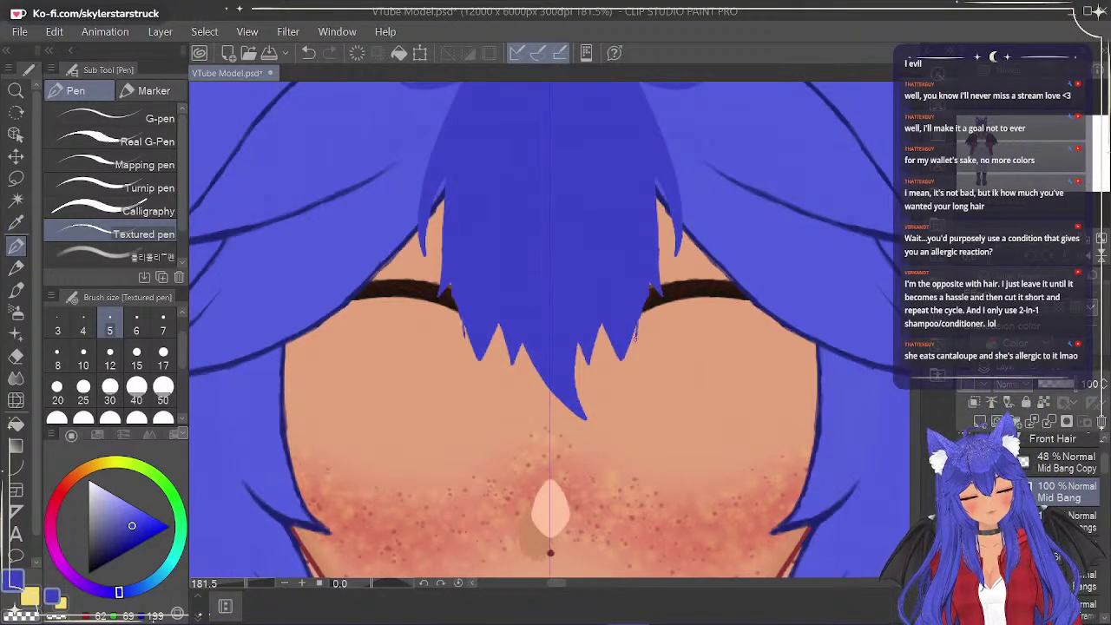
mouse_move(642, 308)
mouse_down()
mouse_move(643, 341)
mouse_move(648, 296)
mouse_up()
key(ctrl+z)
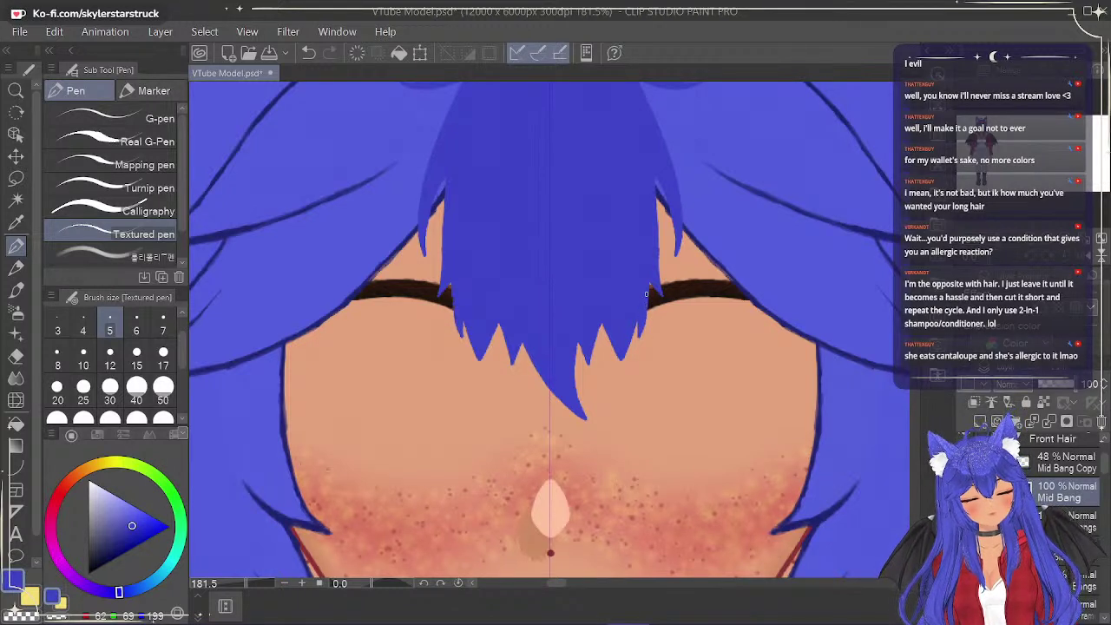
drag(640, 334, 643, 325)
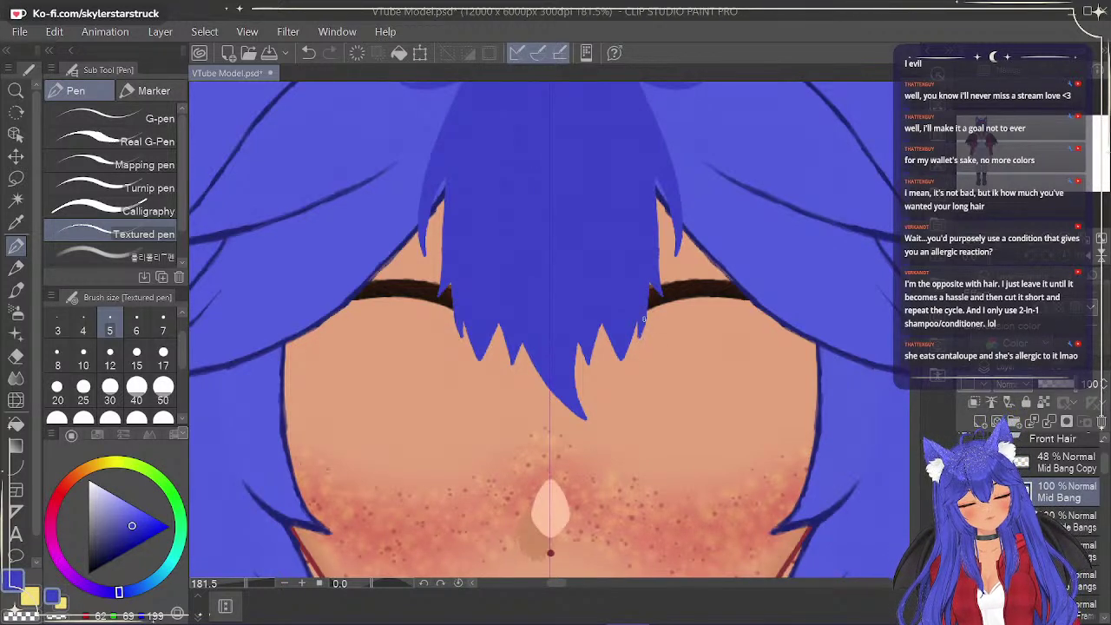
mouse_move(590, 345)
mouse_down()
mouse_move(509, 371)
mouse_move(592, 370)
mouse_up()
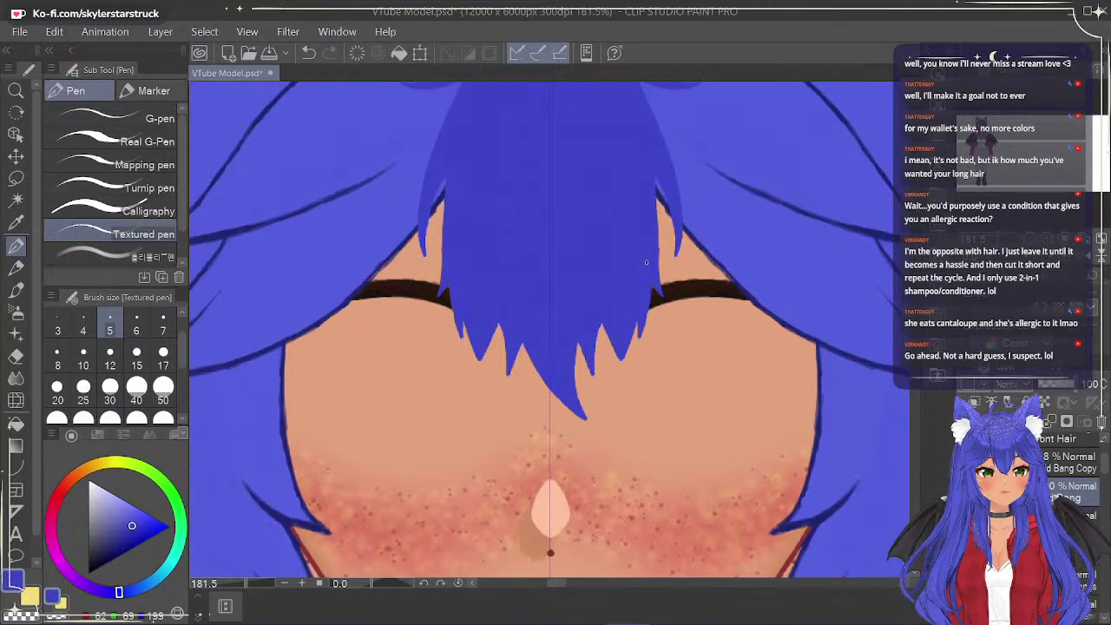
Erase the eyebrow stubs and short outer strands so the bang's sides curve smoothly into its outer lower tips.
scroll(646, 262, down, 3)
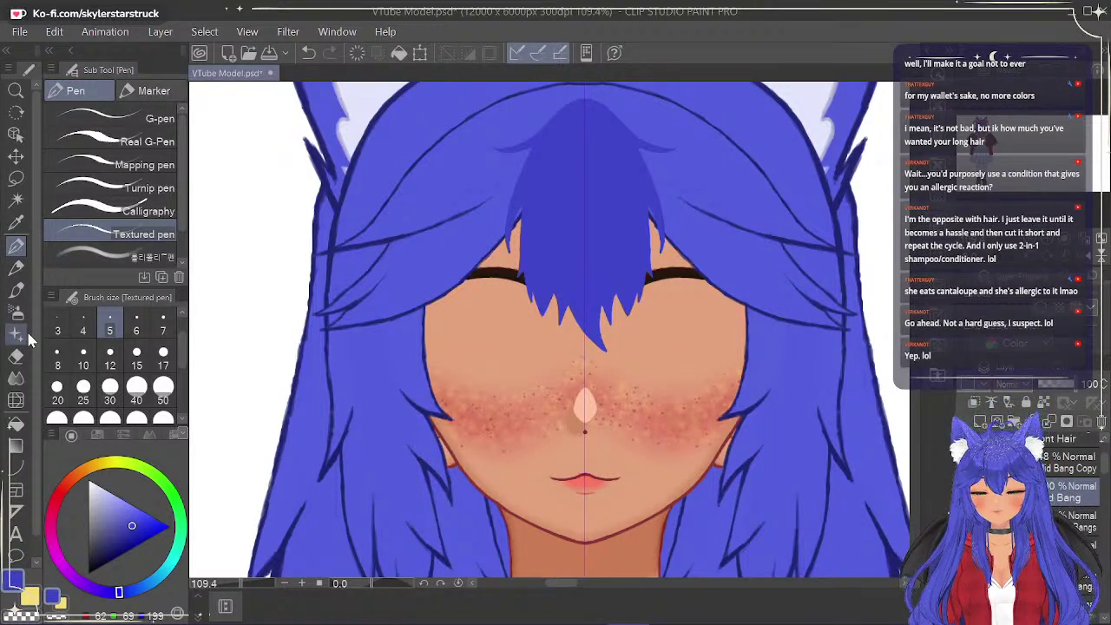
click(17, 359)
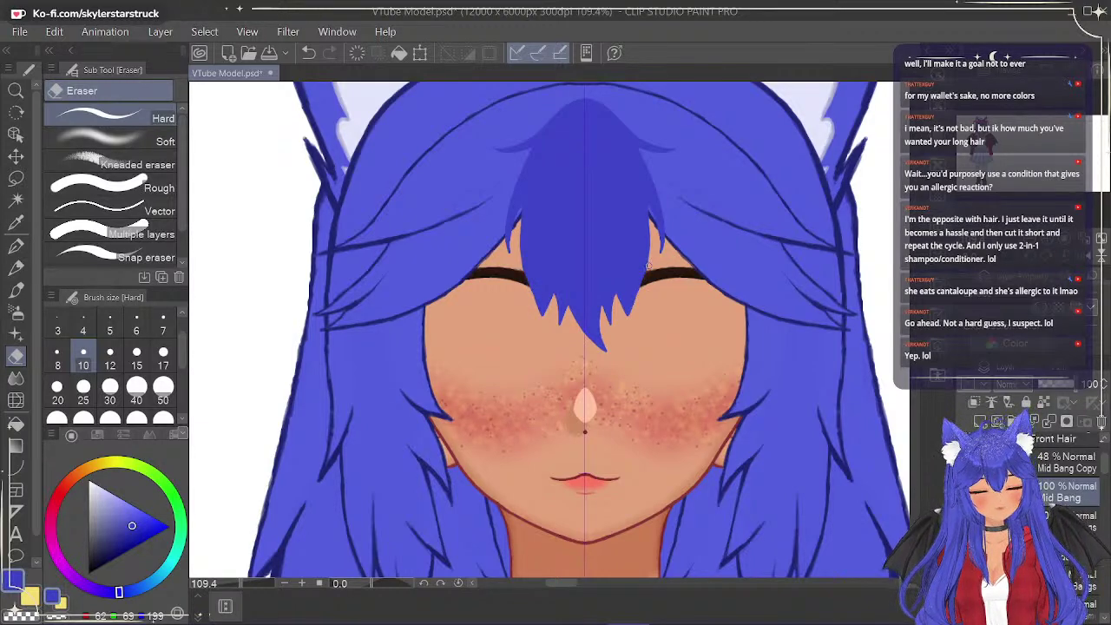
scroll(648, 265, up, 3)
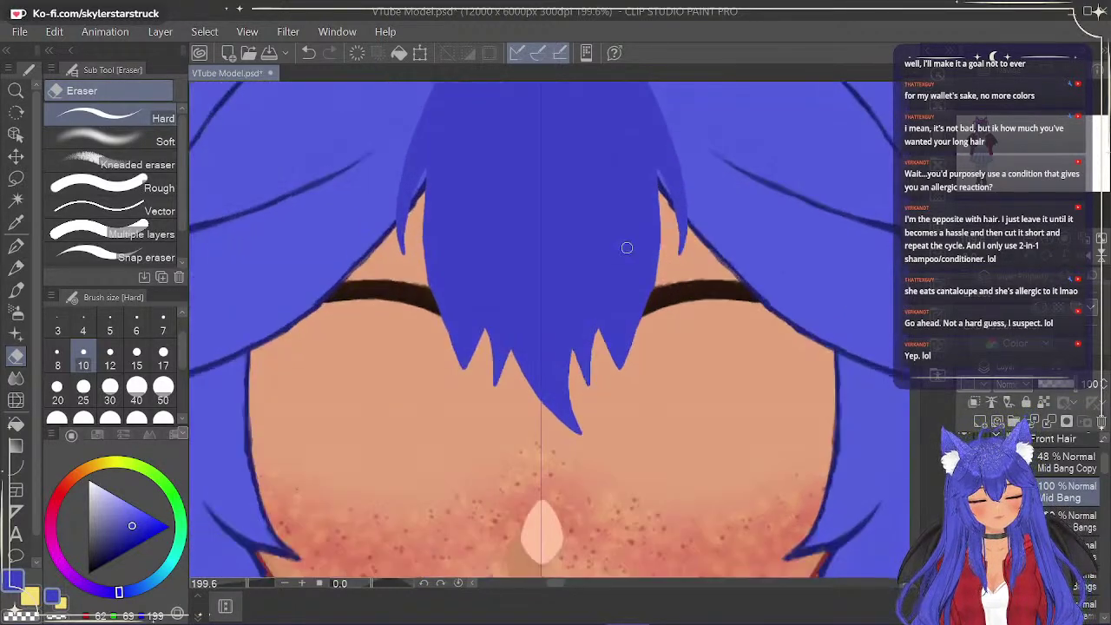
Draw tiny mirrored strands just below the inner eyebrows and touch up the bang's side edges using the Textured pen at size 5.
key(p)
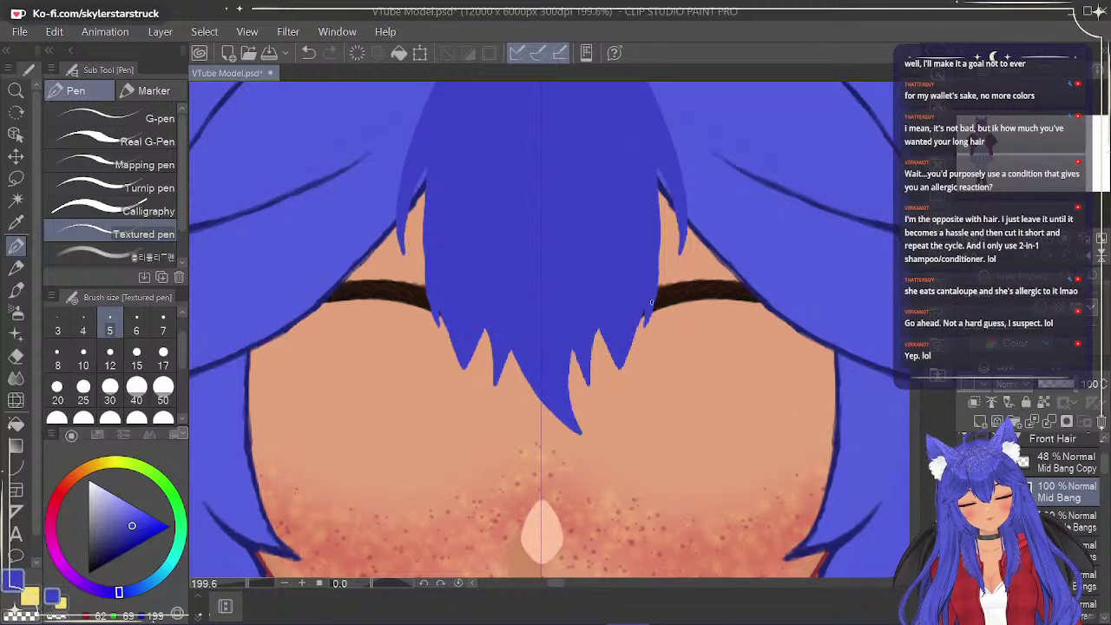
mouse_move(657, 281)
mouse_down()
mouse_move(660, 303)
mouse_move(661, 289)
mouse_up()
key(ctrl+z)
key(ctrl+z)
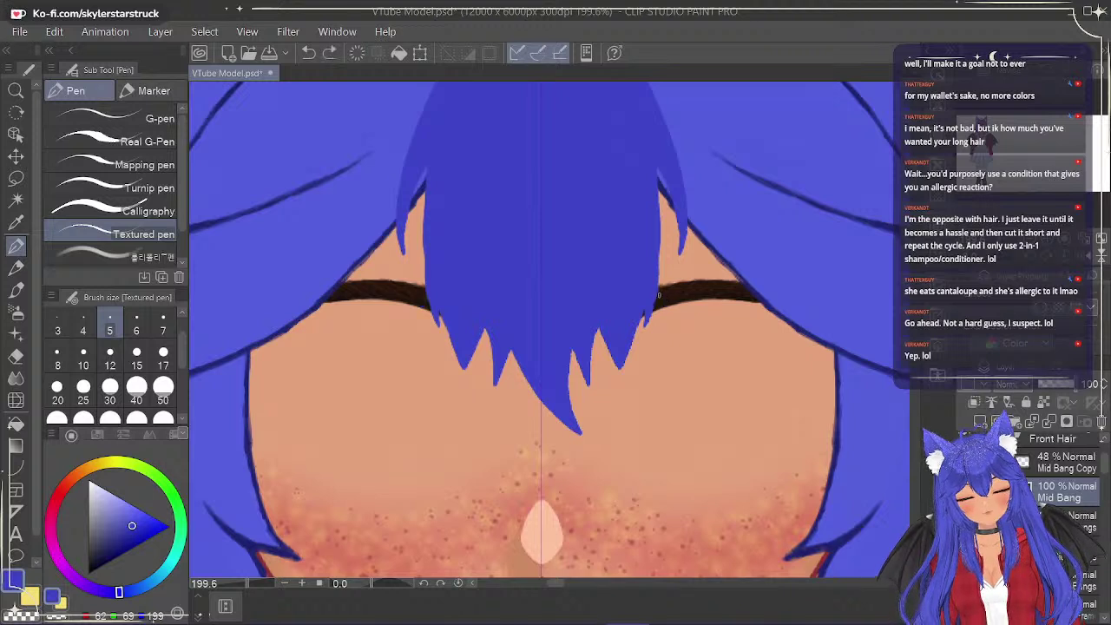
drag(660, 300, 658, 280)
key(ctrl+z)
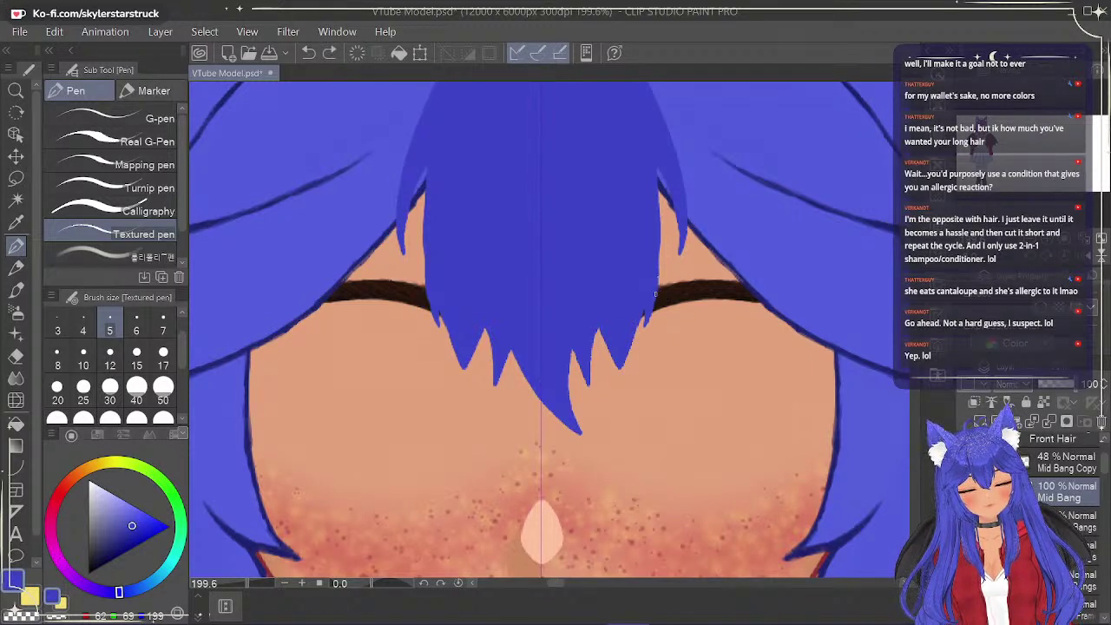
click(651, 305)
key(e)
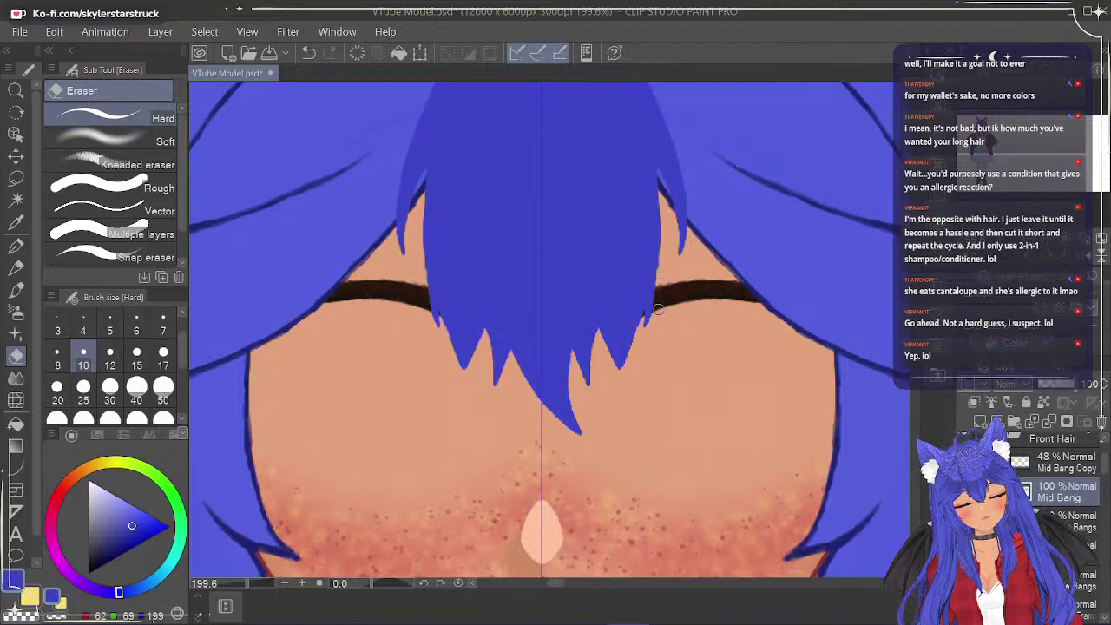
click(16, 246)
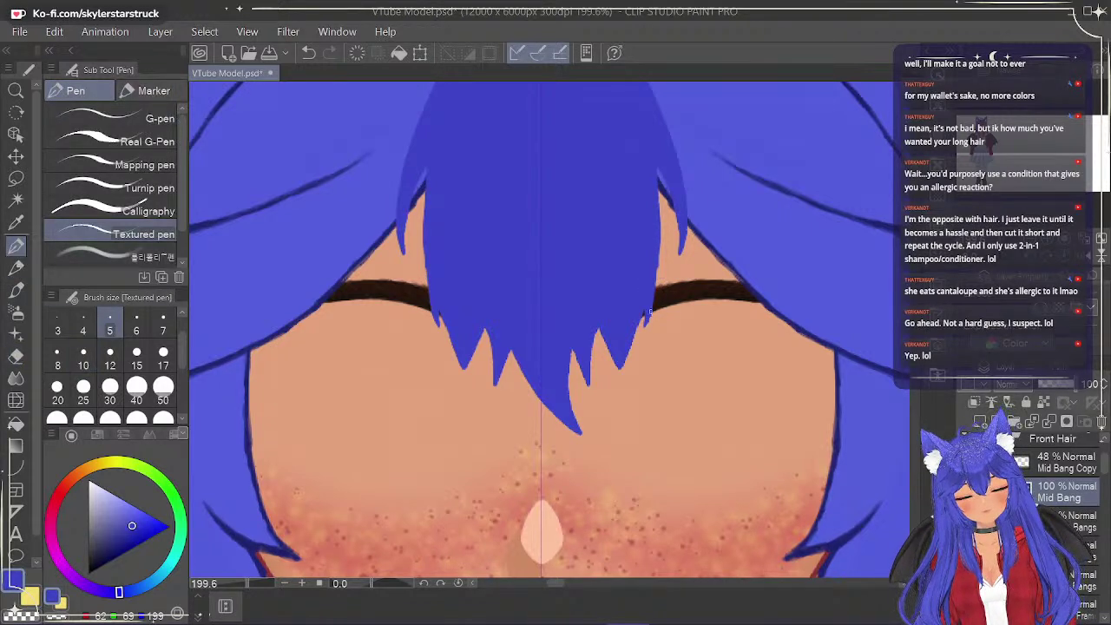
drag(653, 302, 658, 254)
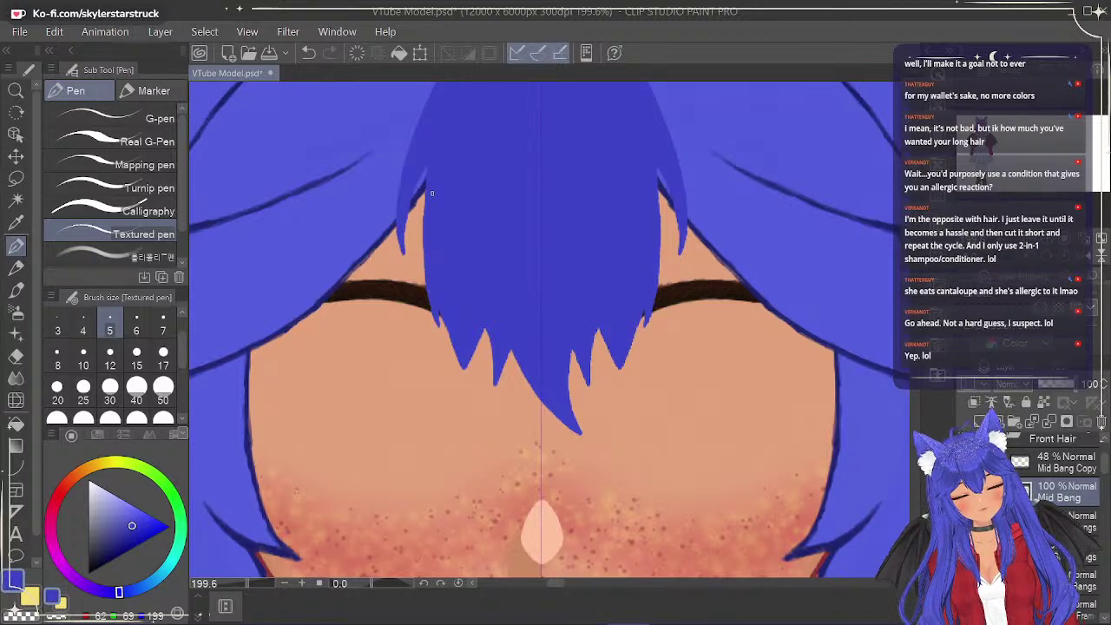
scroll(464, 125, down, 5)
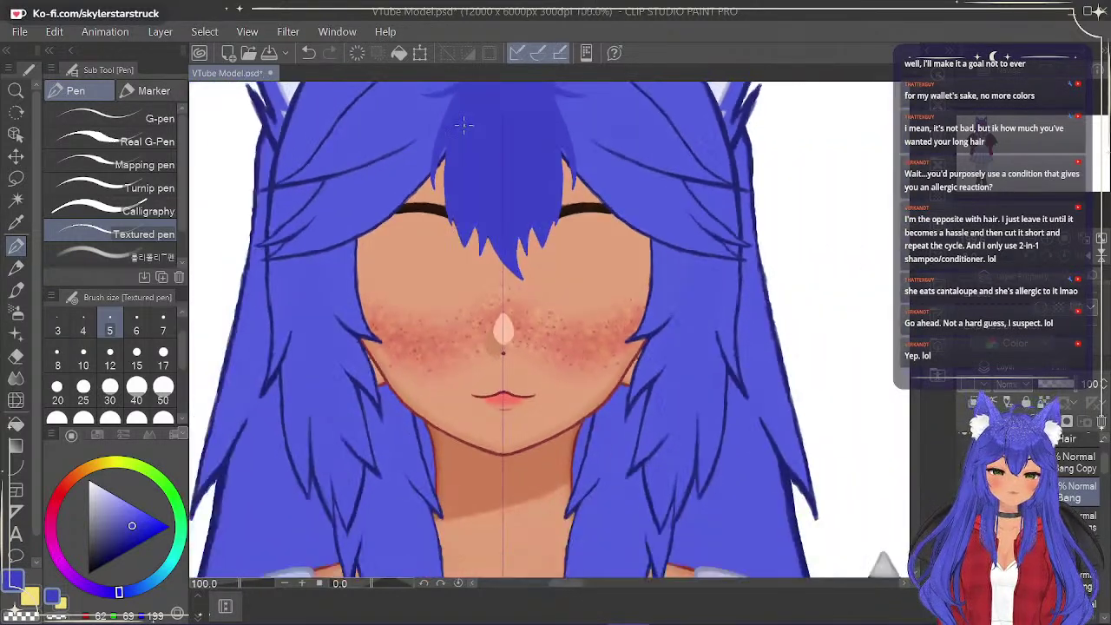
scroll(463, 125, down, 1)
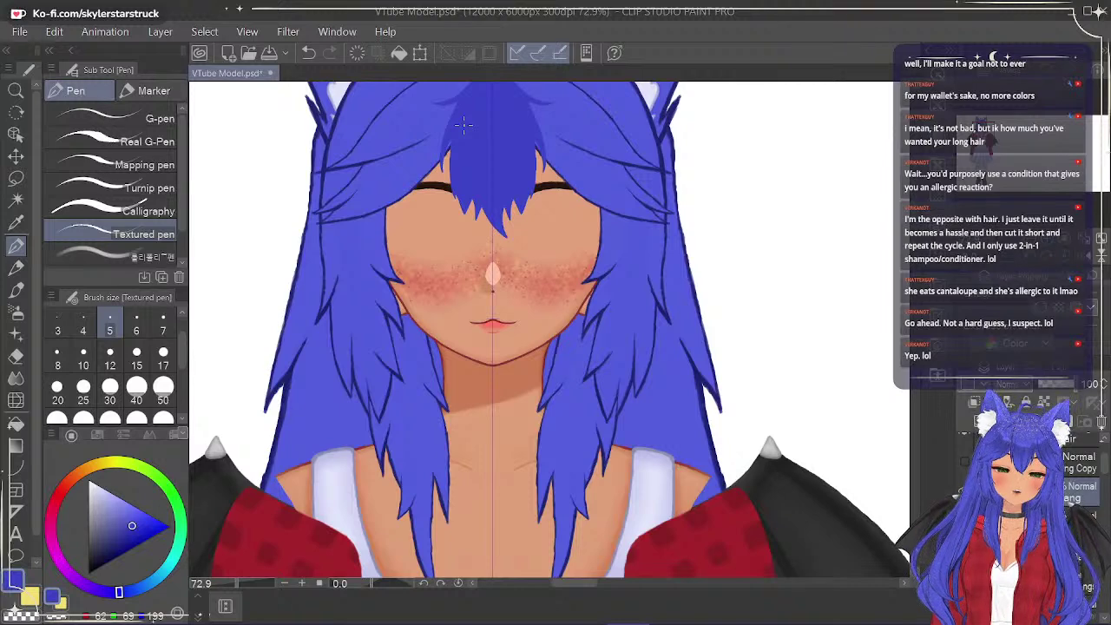
Compare the face with and without the repainted bang by toggling the Mid Bang layer's visibility.
drag(917, 232, 917, 220)
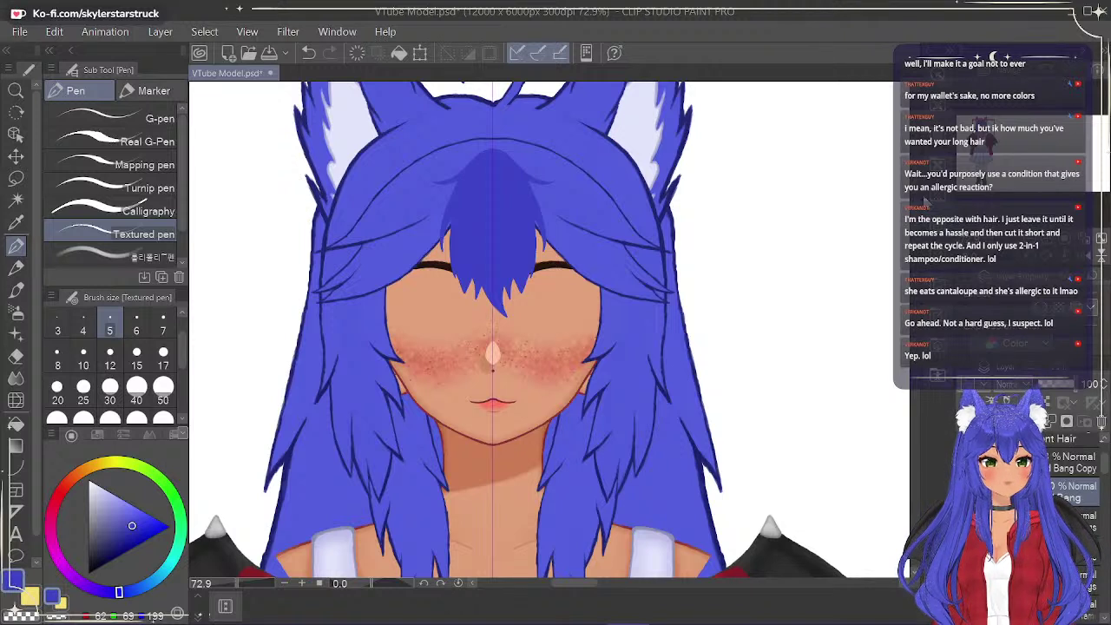
drag(917, 224, 916, 226)
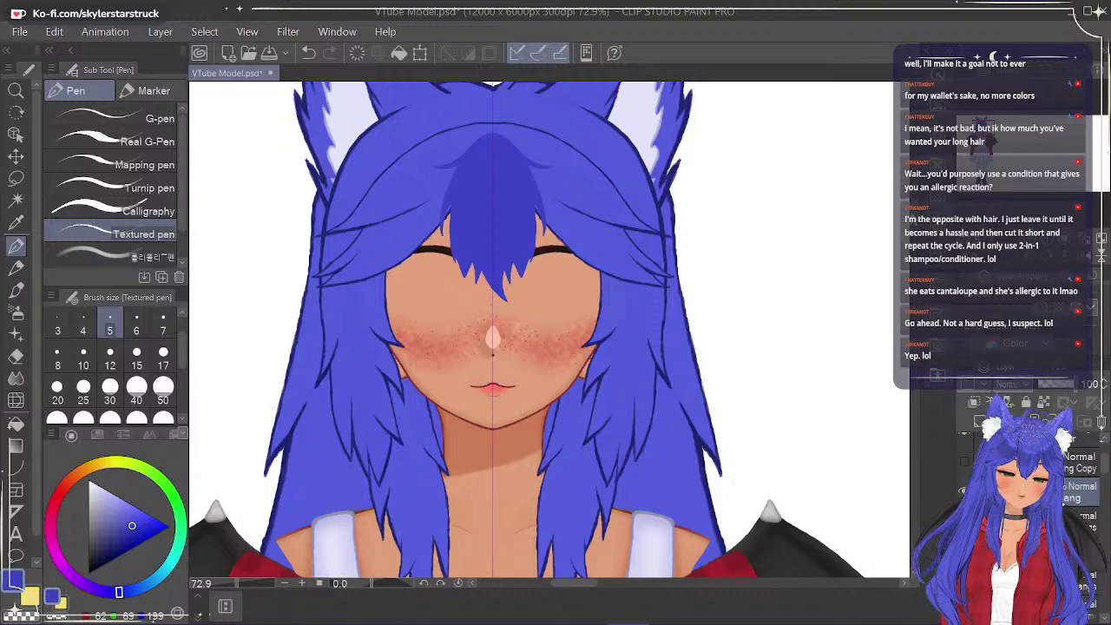
scroll(761, 208, up, 3)
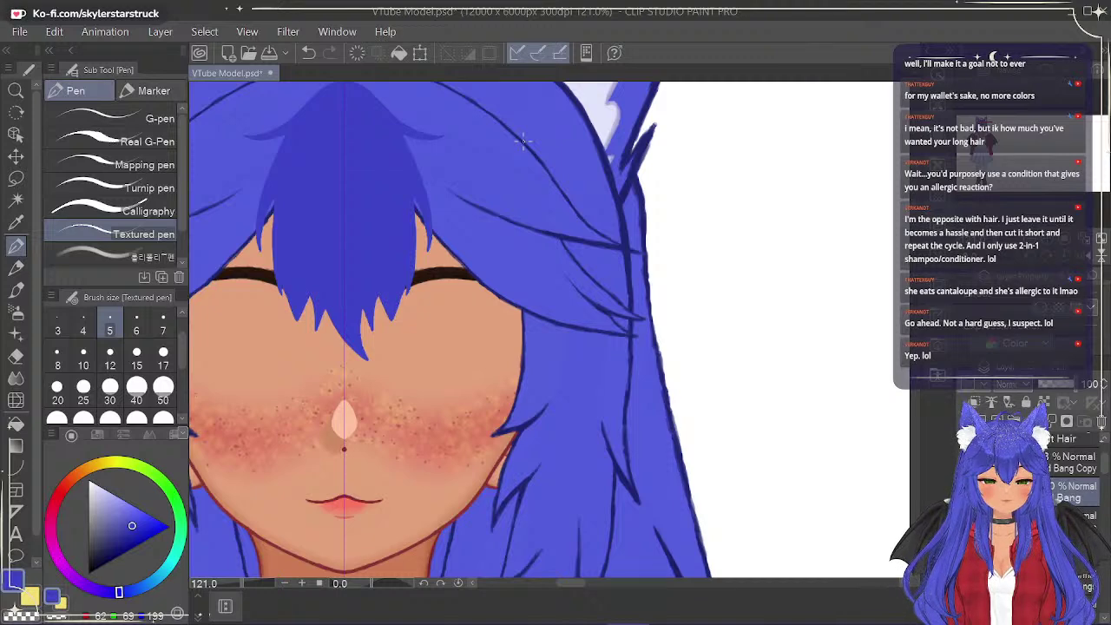
scroll(349, 442, down, 1)
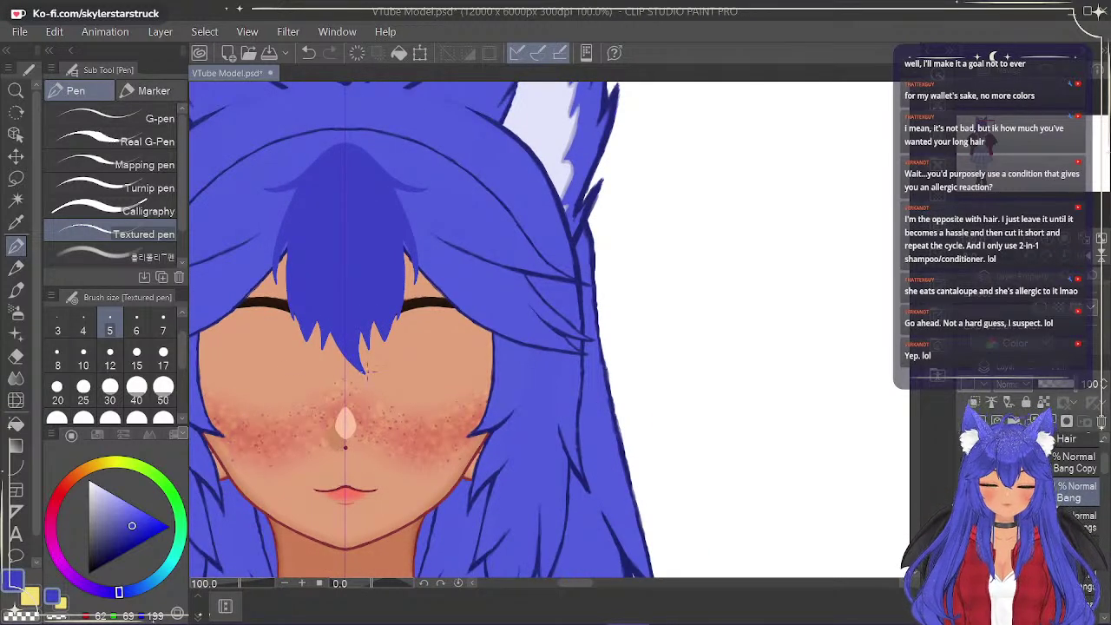
drag(372, 371, 473, 372)
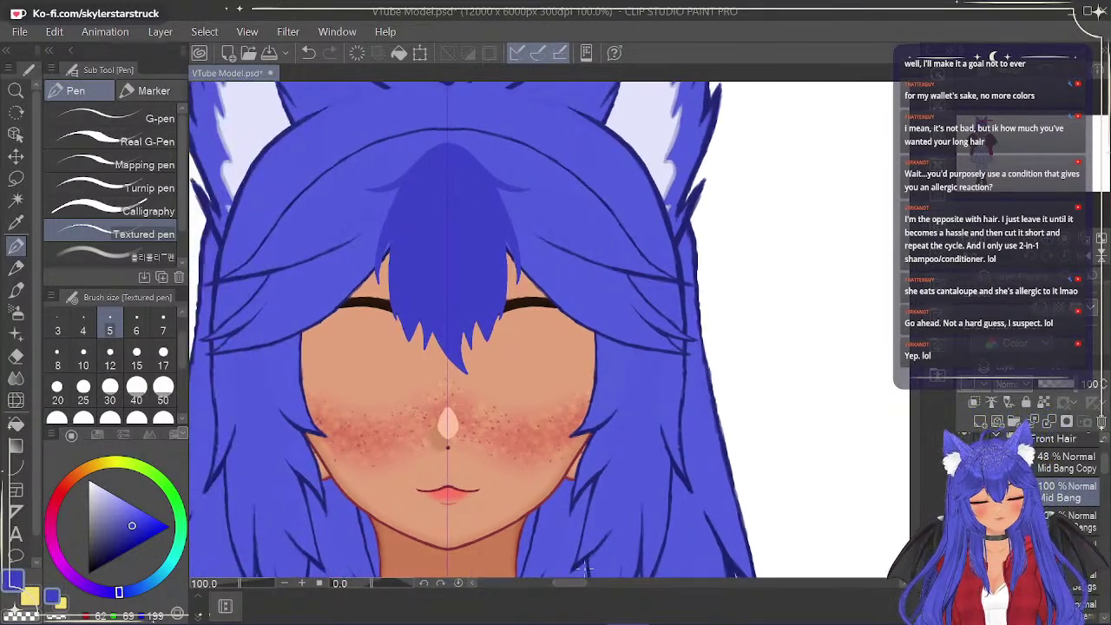
click(966, 492)
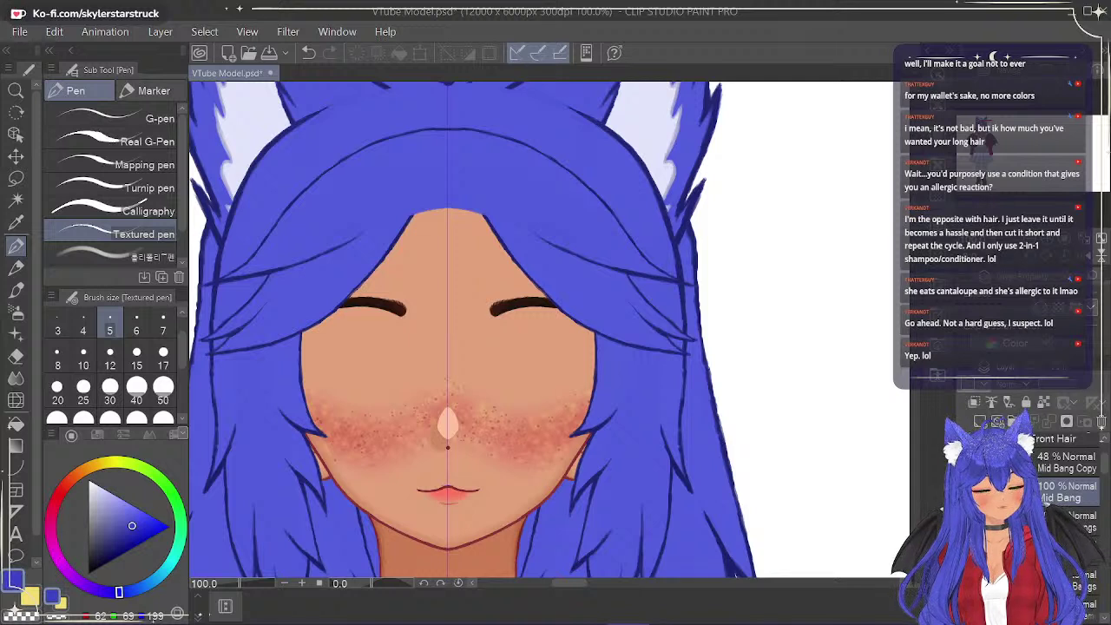
click(966, 492)
click(966, 492)
click(966, 492)
Show the Mid Bang Copy layer's line art at 100% opacity.
click(1096, 522)
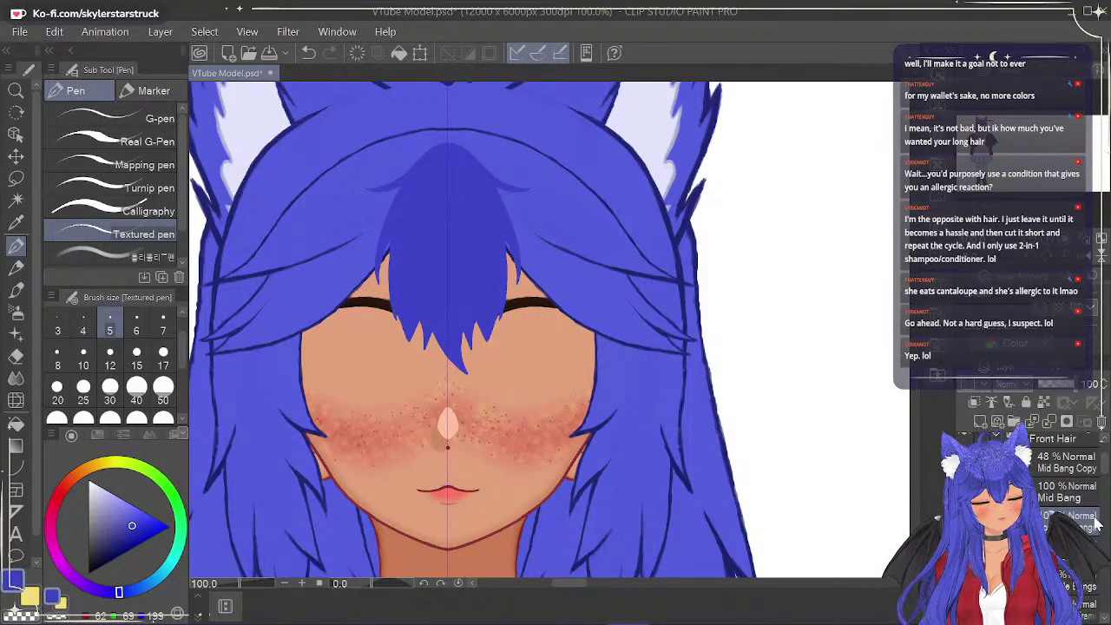
click(1096, 521)
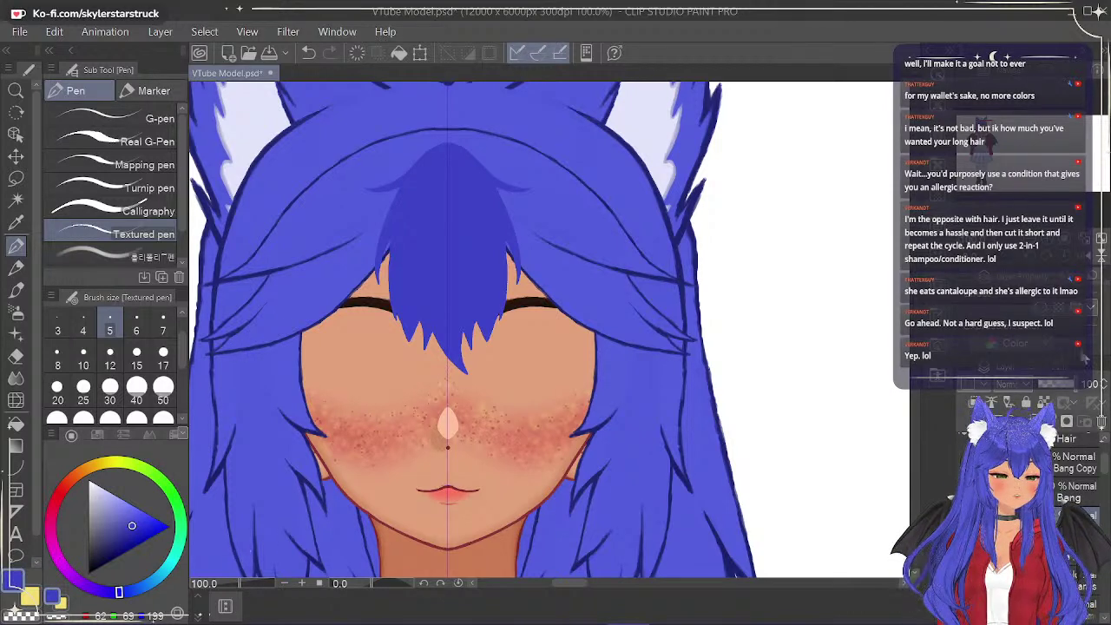
click(1068, 471)
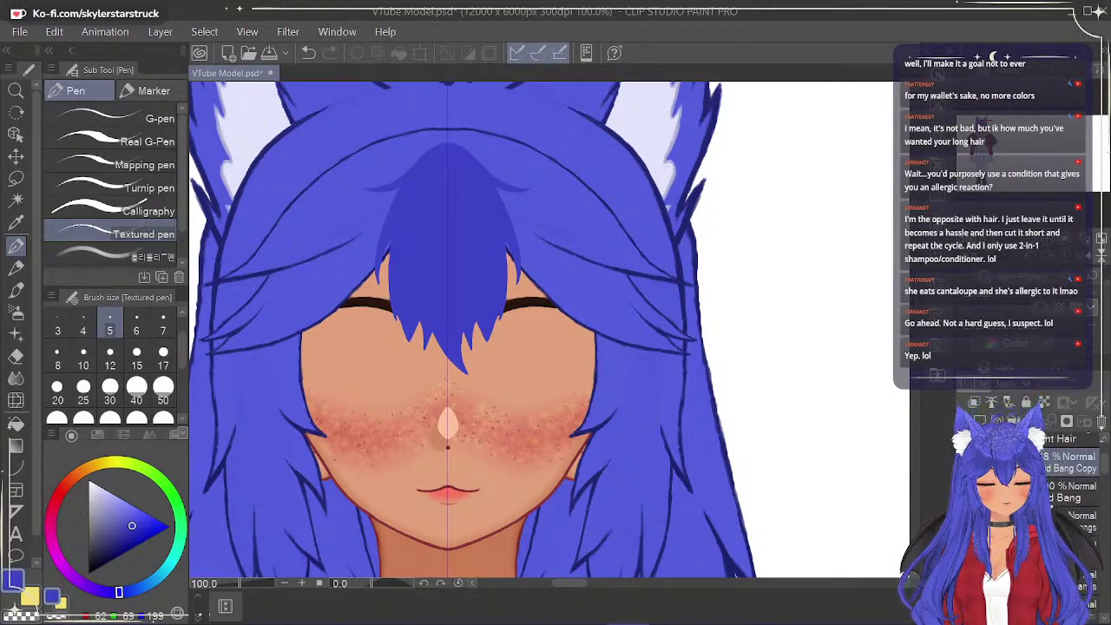
click(966, 462)
drag(1061, 385, 1099, 384)
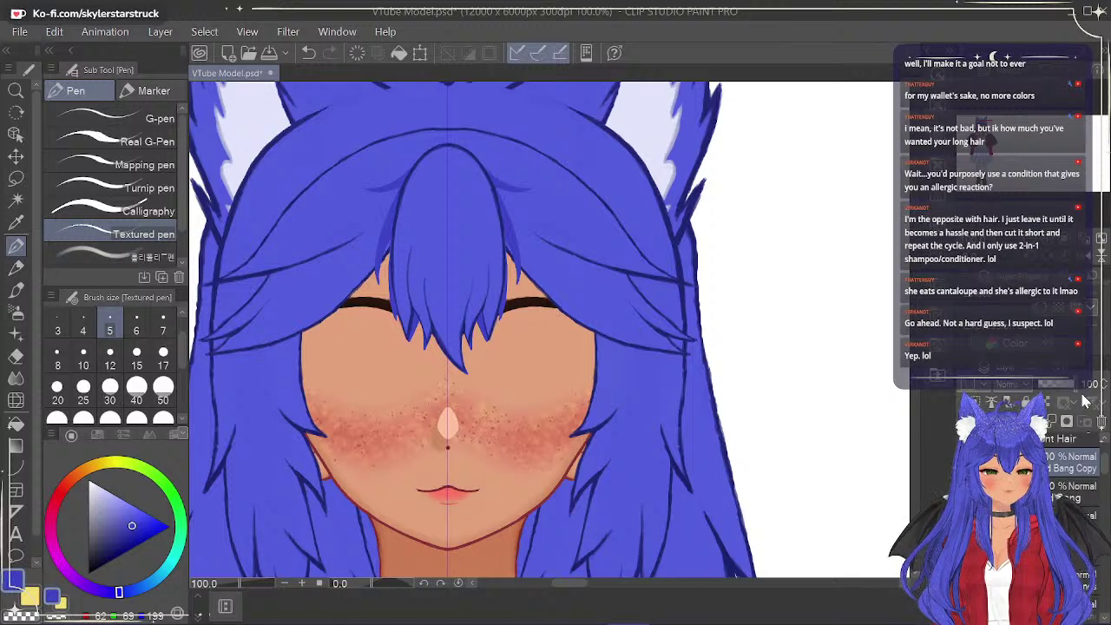
Compare the Mid Bang and Mid Bang Copy layers by toggling their visibility, then leave only Mid Bang shown.
click(966, 463)
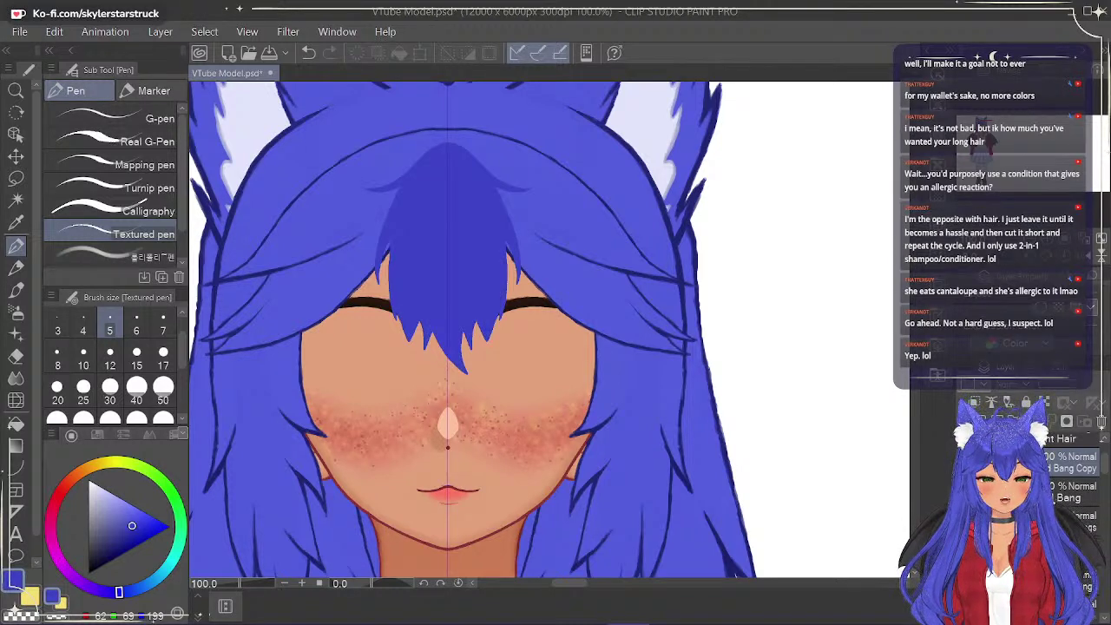
click(966, 462)
click(966, 462)
click(966, 463)
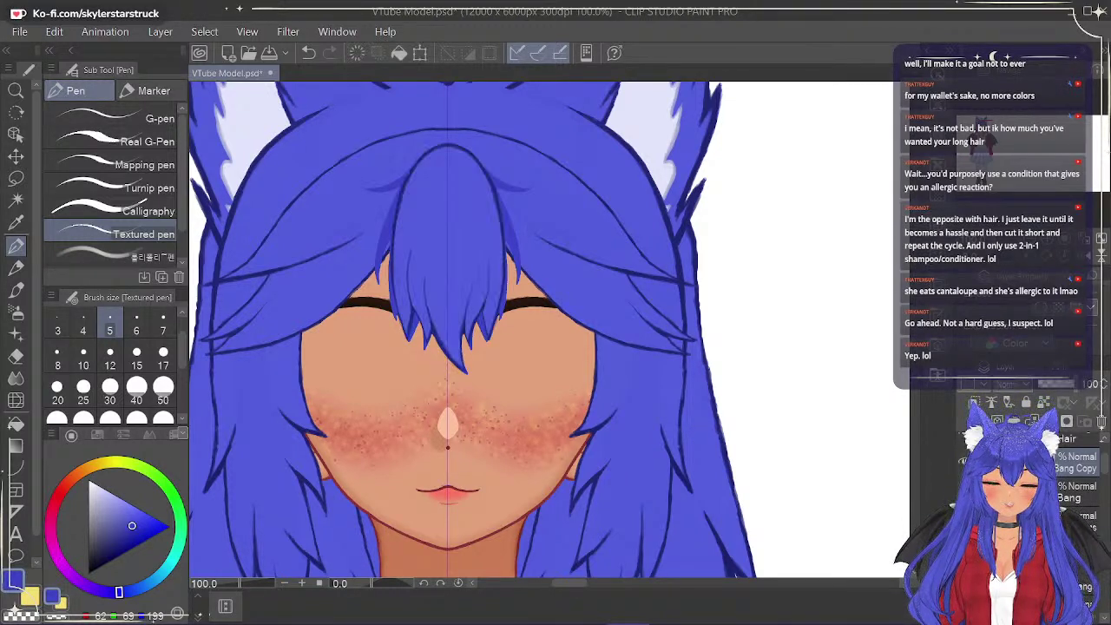
click(965, 492)
click(965, 492)
click(1061, 385)
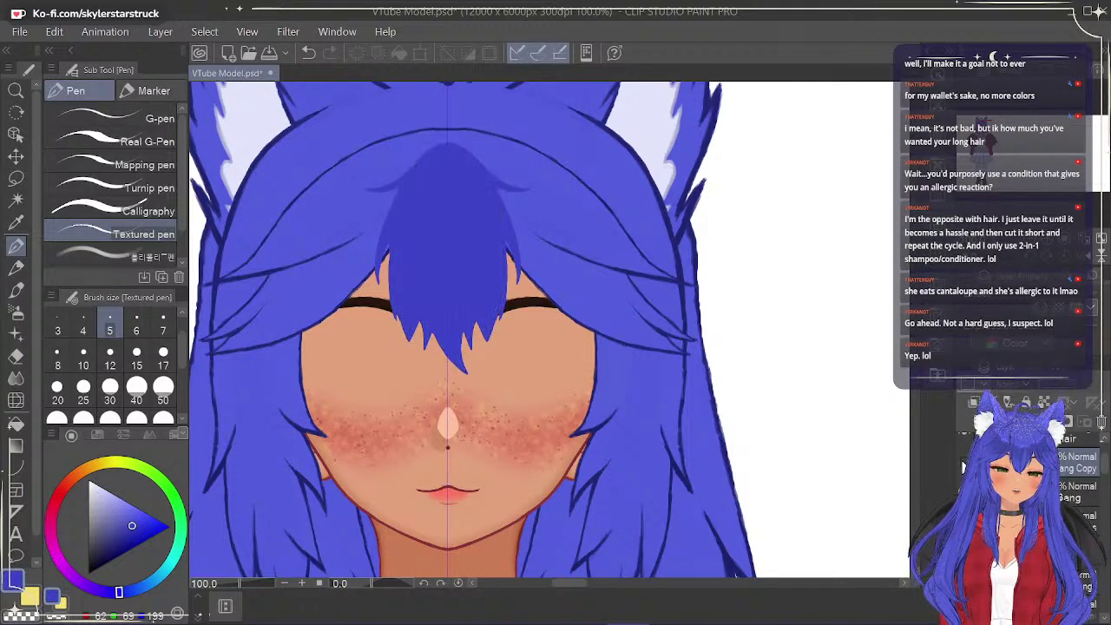
click(1060, 385)
click(965, 492)
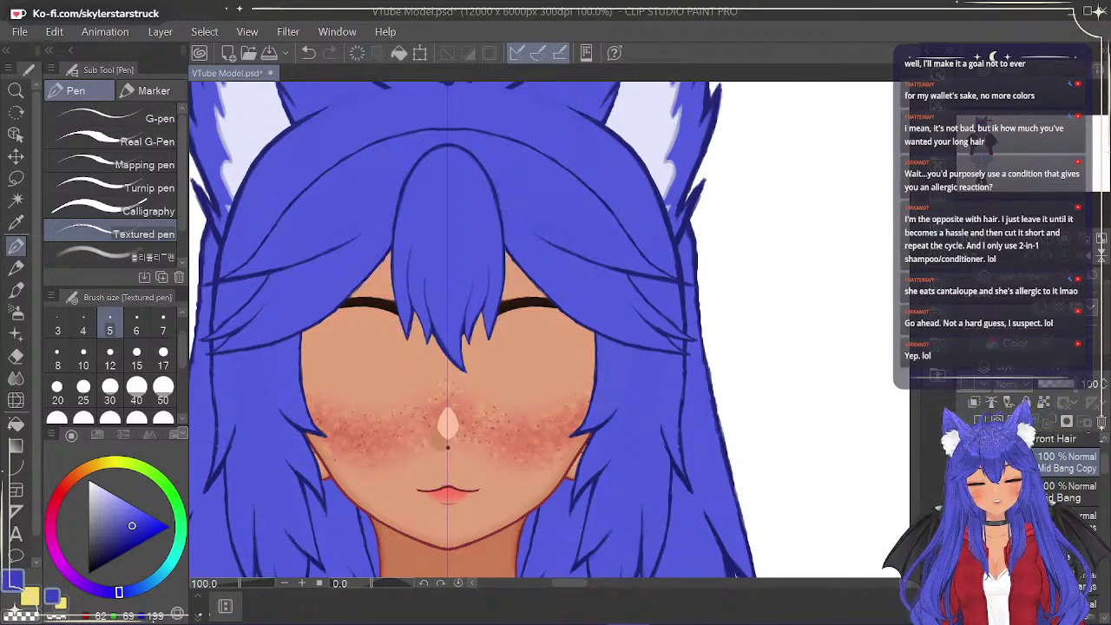
click(965, 492)
click(1061, 384)
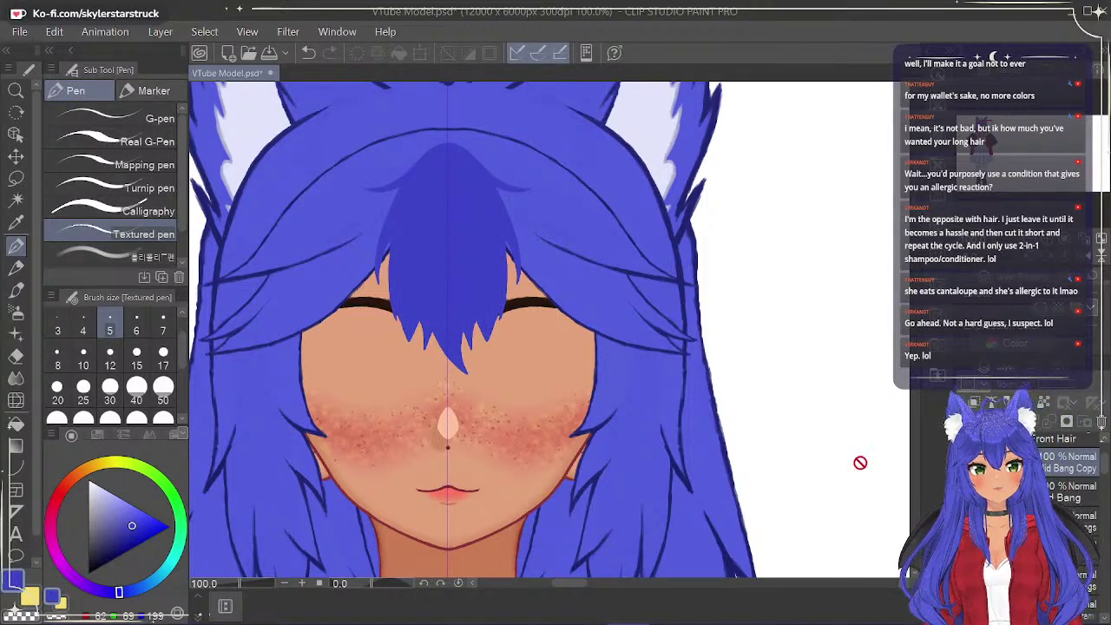
Duplicate the side bangs layer directly below Mid Bang.
click(1052, 498)
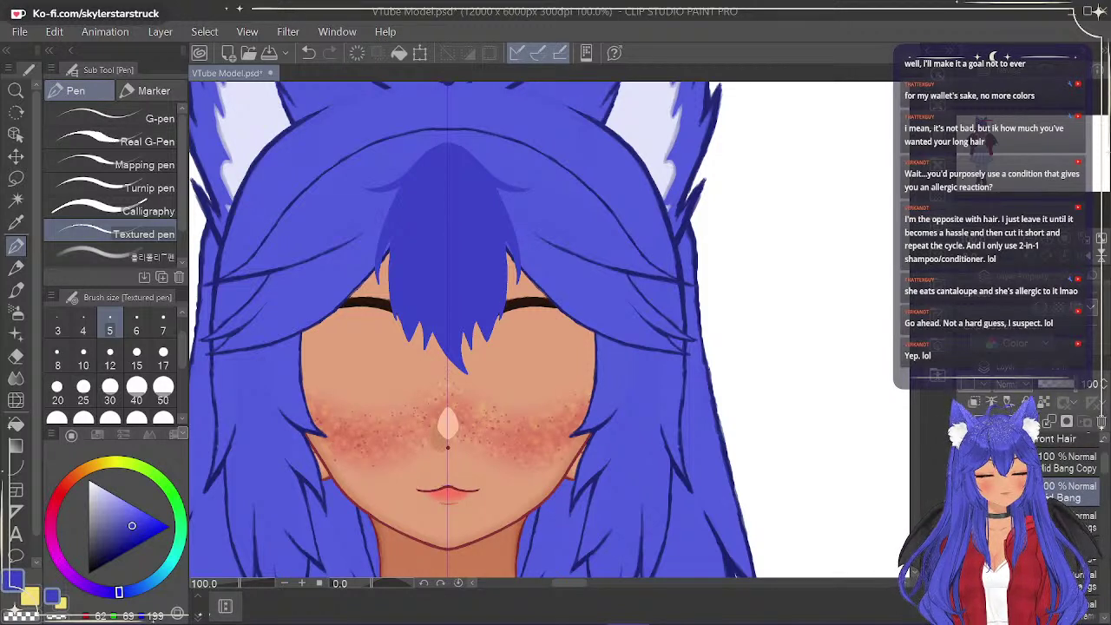
right_click(1061, 521)
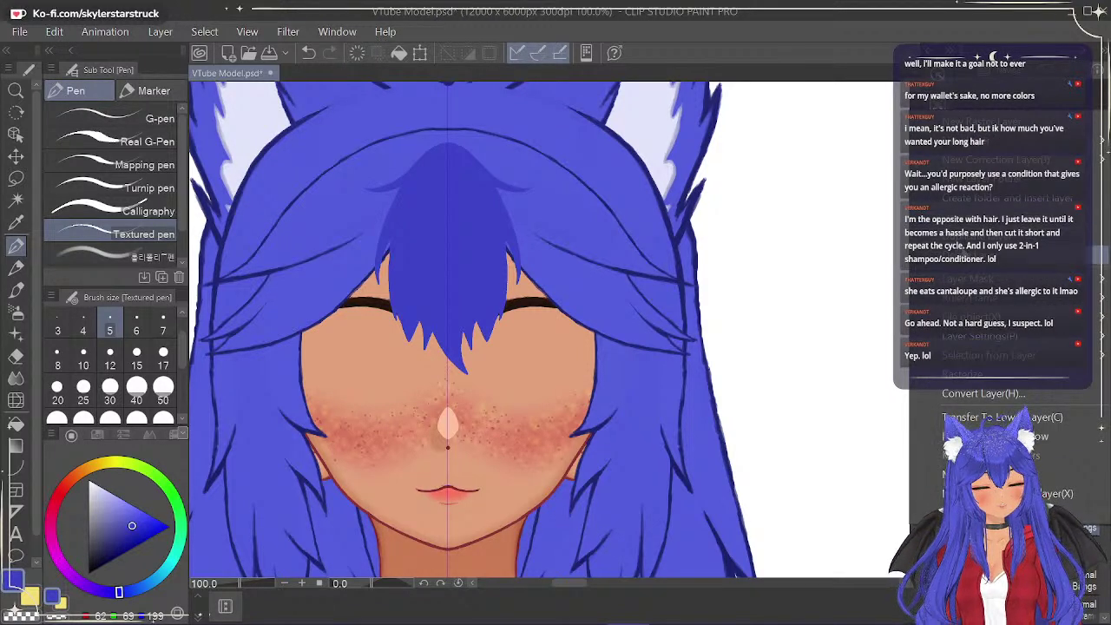
click(976, 237)
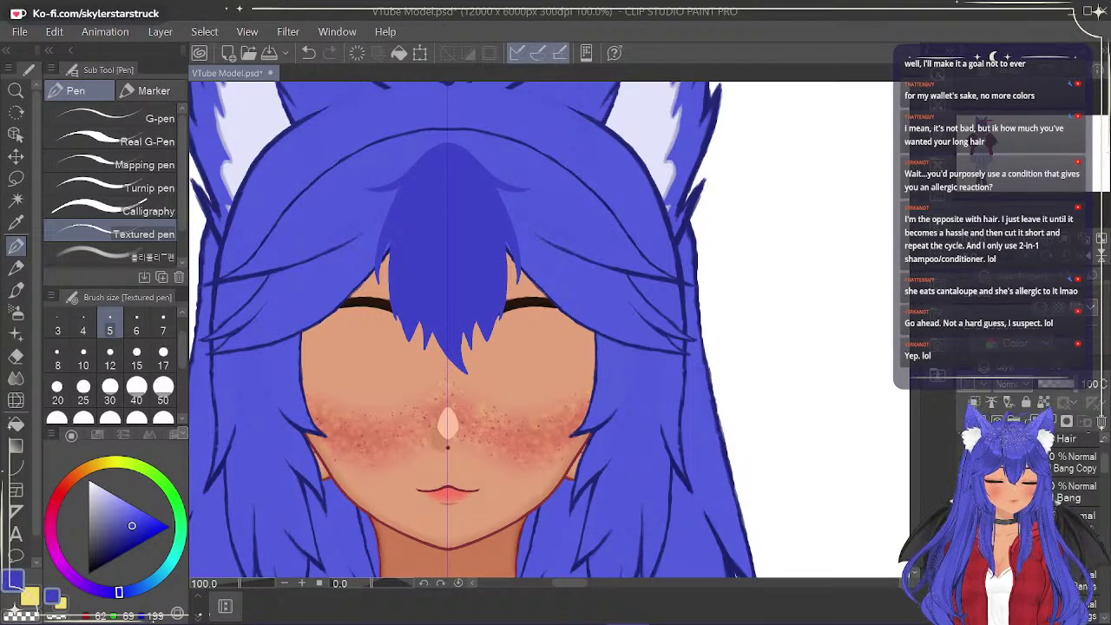
Erase mirrored patches from the upper part of the original side bangs using the Hard eraser at size 120.
click(16, 356)
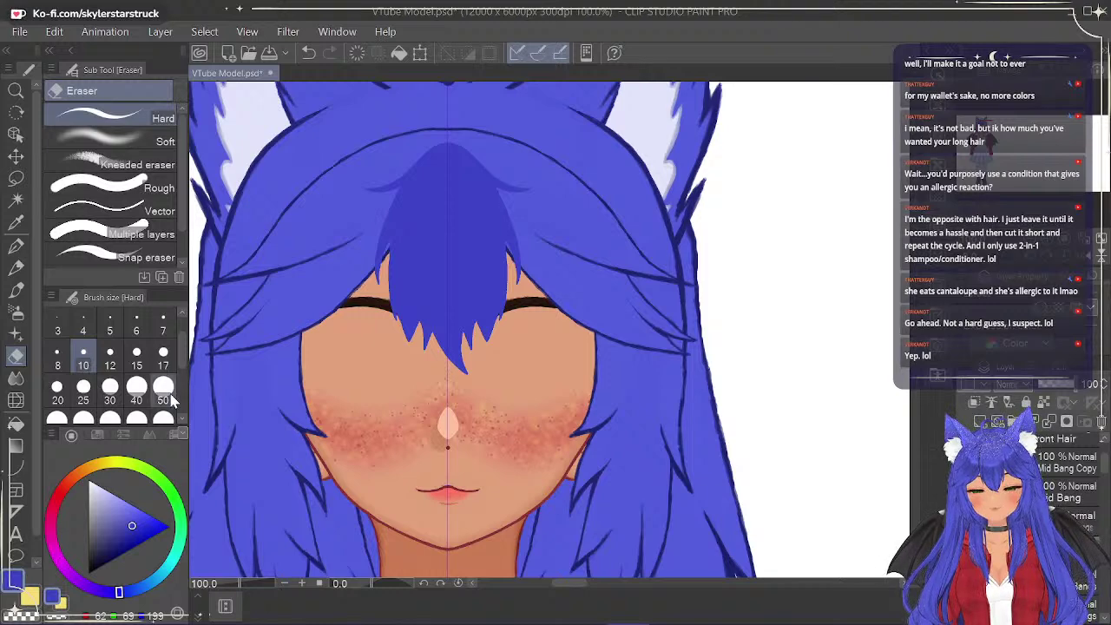
scroll(181, 364, down, 1)
click(163, 399)
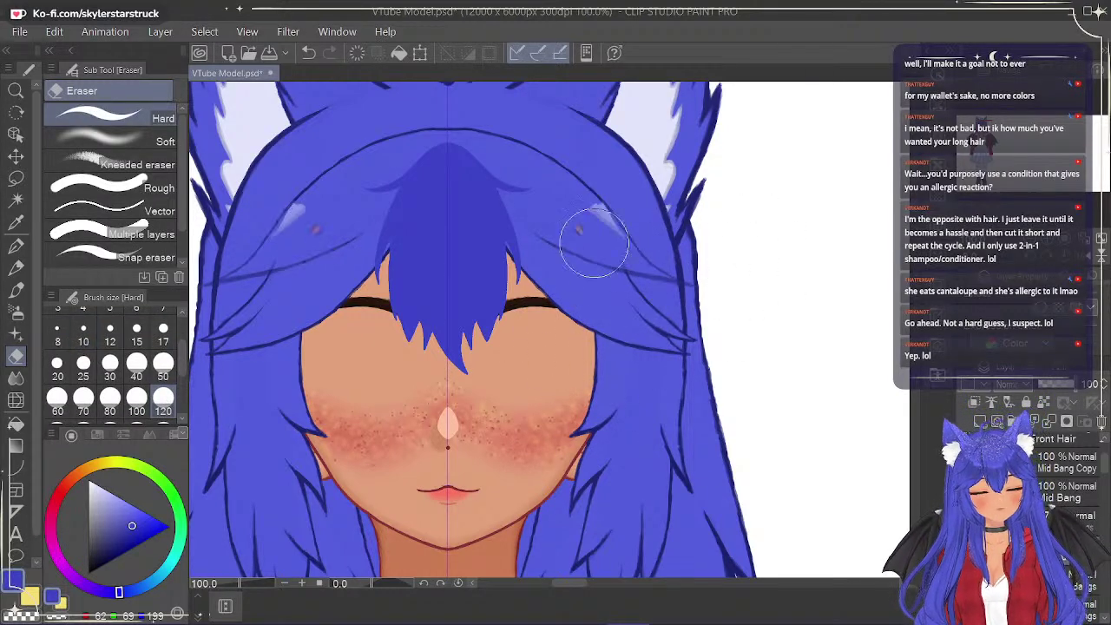
mouse_move(548, 119)
mouse_down()
mouse_move(447, 169)
mouse_move(428, 134)
mouse_up()
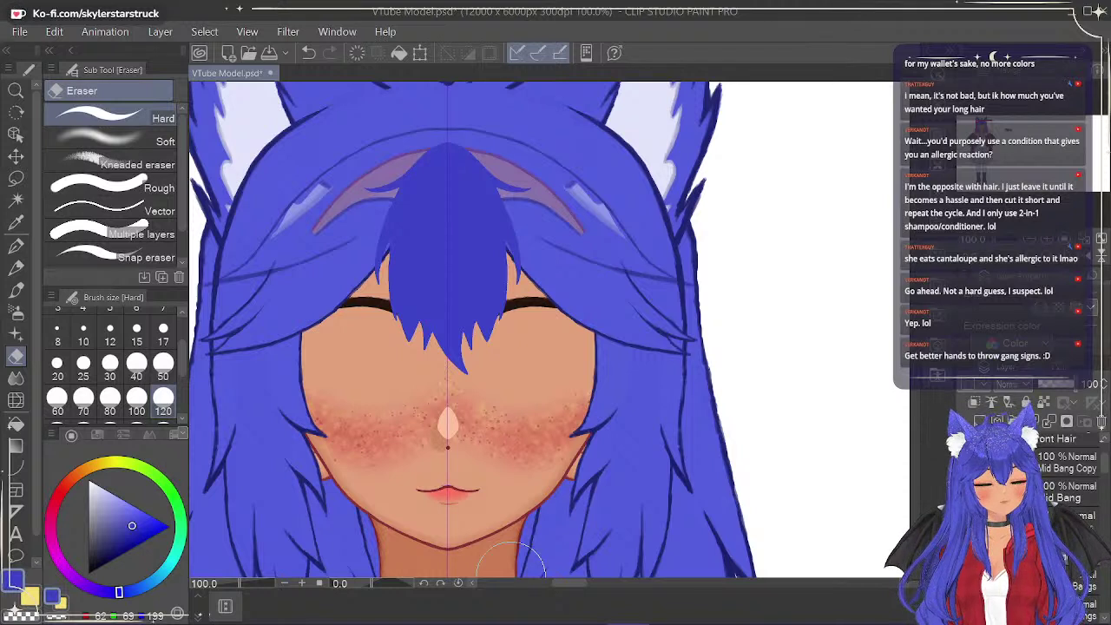
Check the duplicated side bangs at 100% opacity, make them translucent again, and select the original side bangs layer beneath.
drag(1046, 385, 1083, 392)
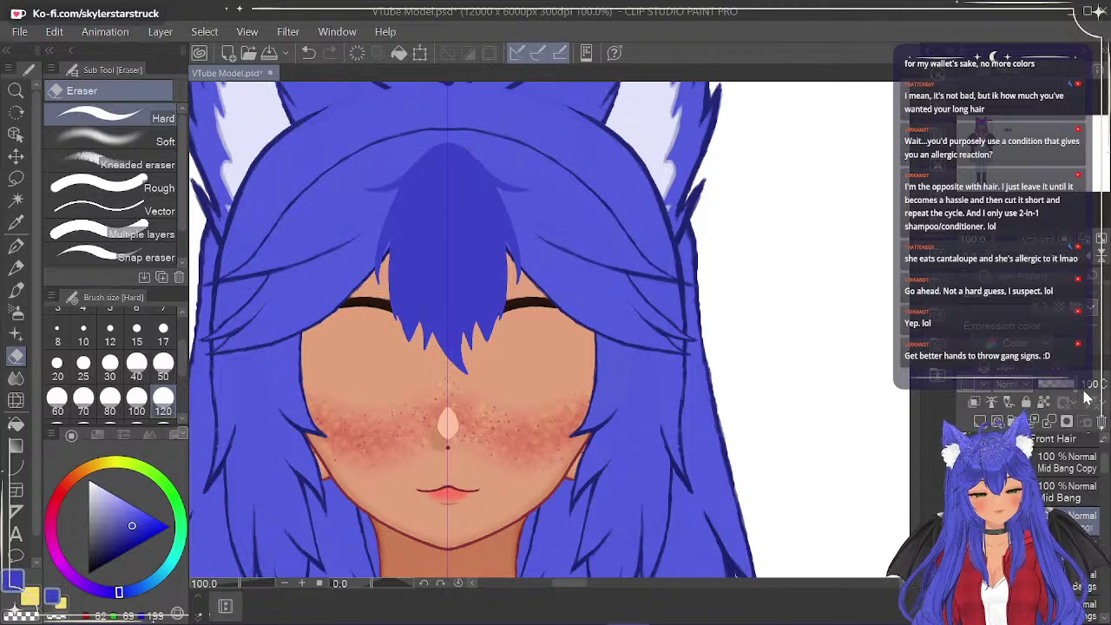
click(1060, 386)
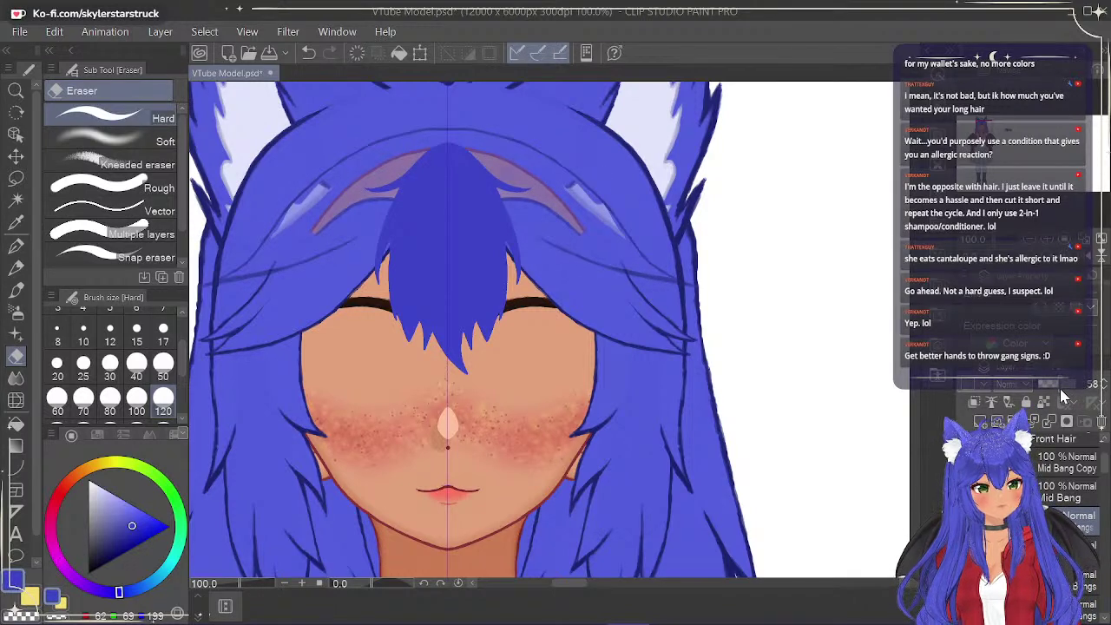
click(1087, 543)
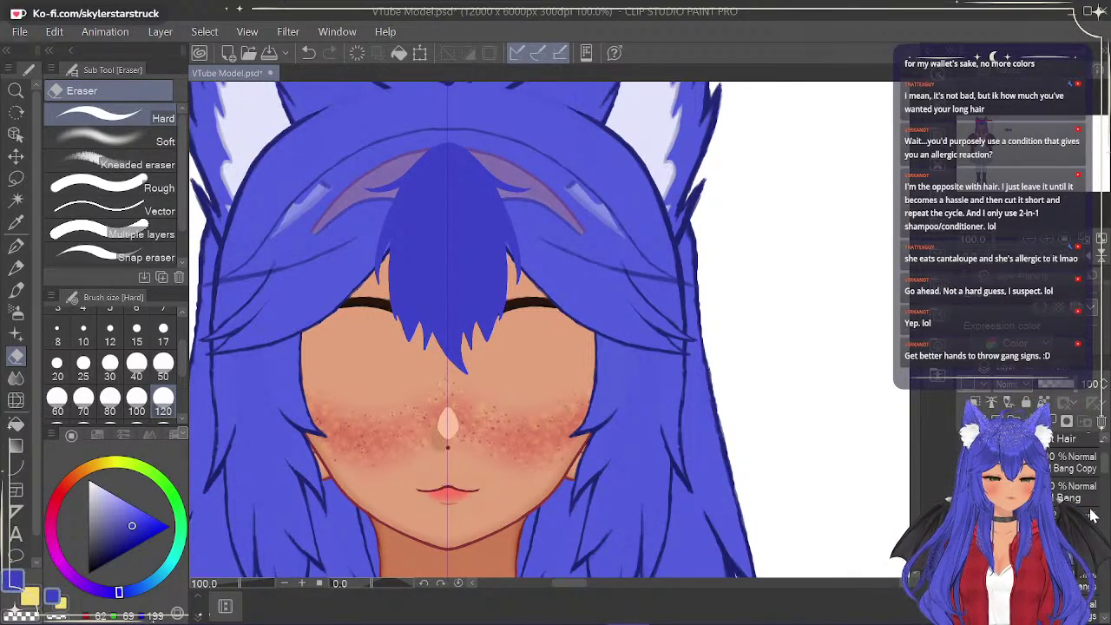
drag(575, 583, 569, 584)
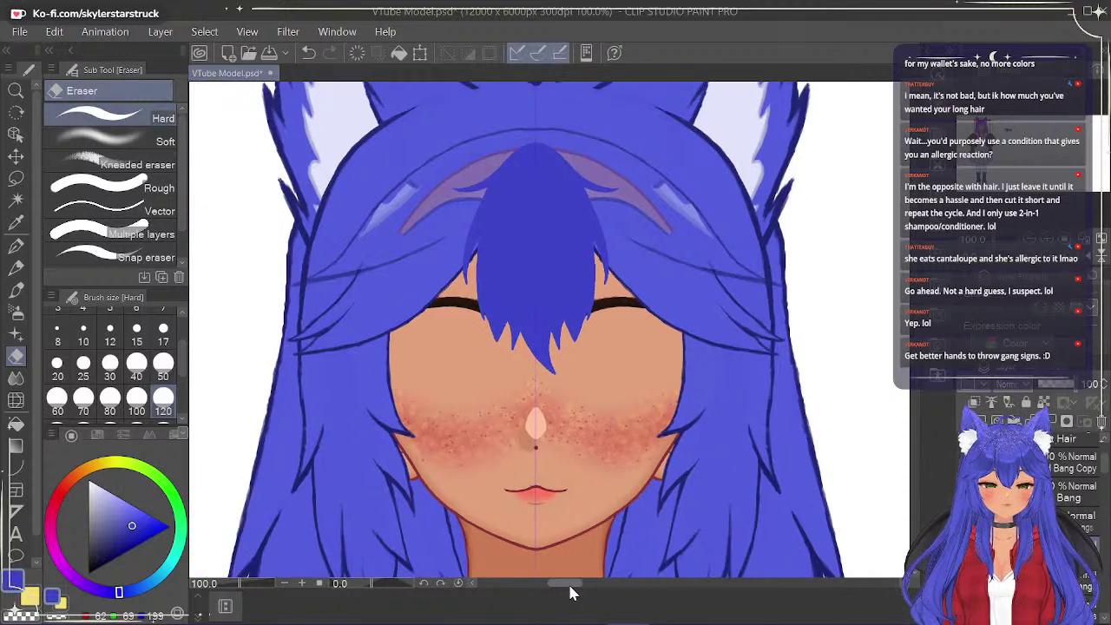
Paint the upper side bangs in mirrored darker blue beneath the faded line art, using the Textured pen at size 15.
click(17, 245)
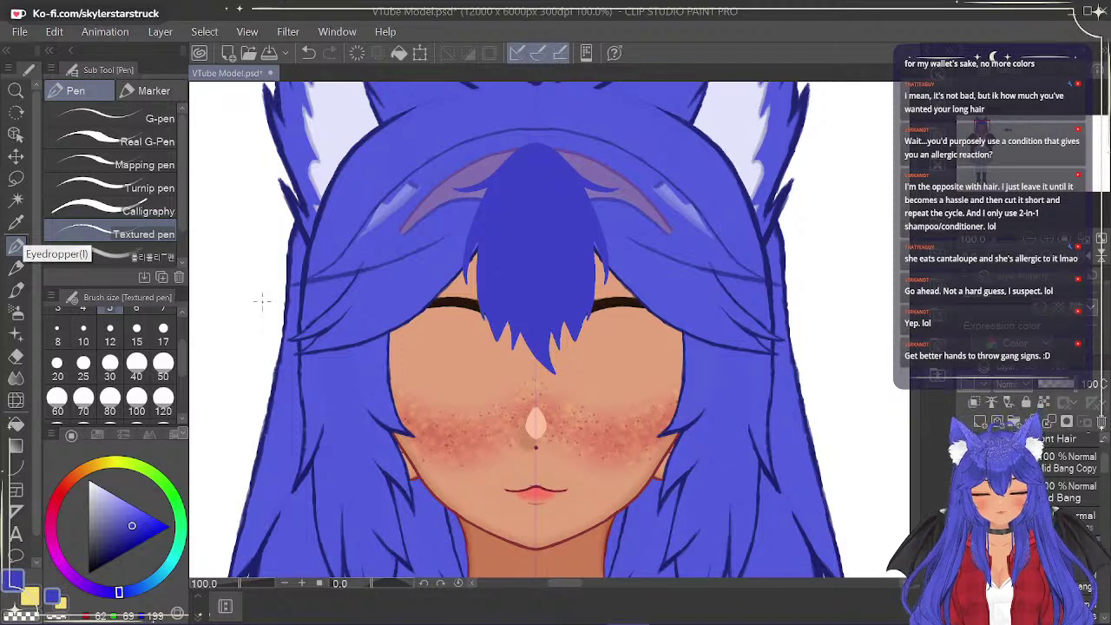
scroll(180, 338, up, 2)
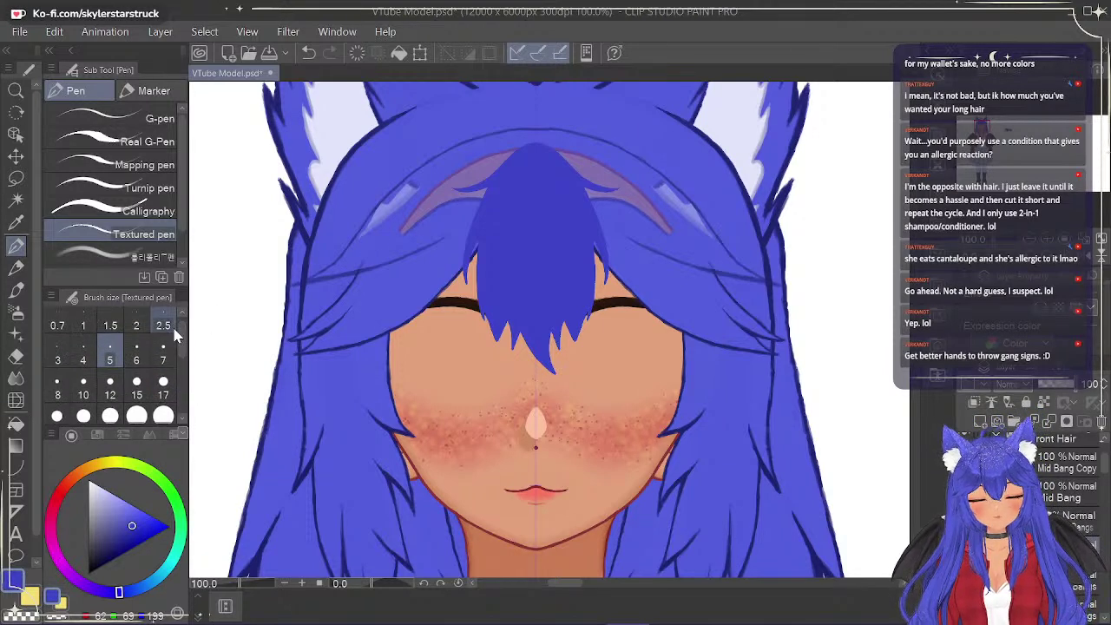
click(117, 378)
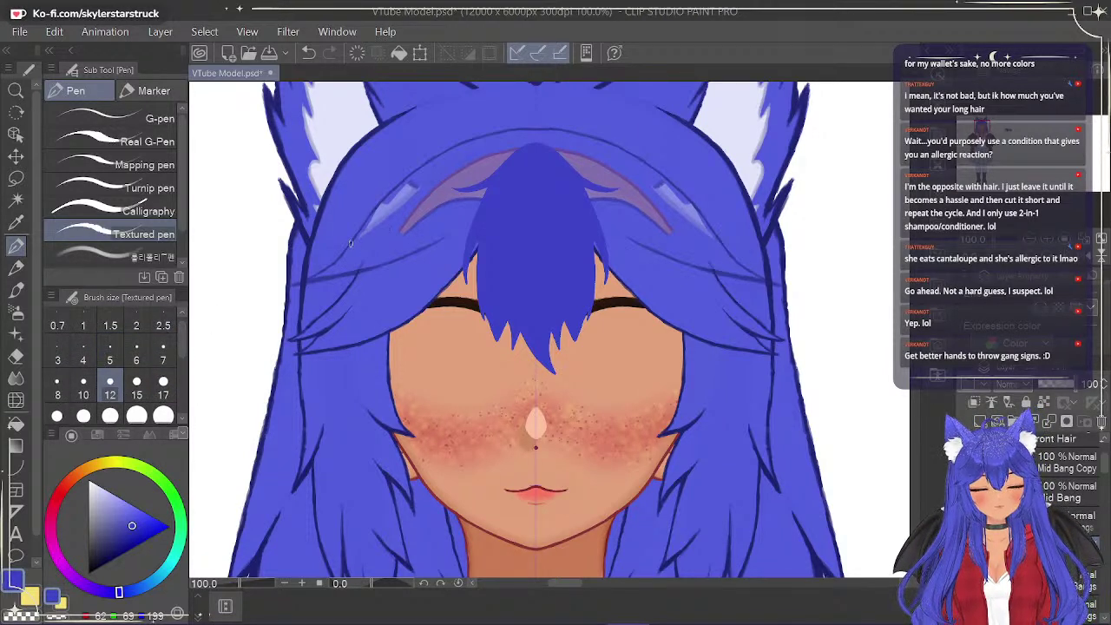
click(144, 376)
mouse_move(383, 231)
mouse_down()
mouse_move(438, 200)
mouse_move(393, 227)
mouse_move(426, 194)
mouse_move(384, 227)
mouse_move(433, 190)
mouse_move(390, 221)
mouse_move(424, 179)
mouse_move(362, 246)
mouse_move(440, 175)
mouse_move(415, 224)
mouse_move(426, 200)
mouse_move(423, 213)
mouse_move(484, 196)
mouse_move(407, 233)
mouse_move(502, 185)
mouse_up()
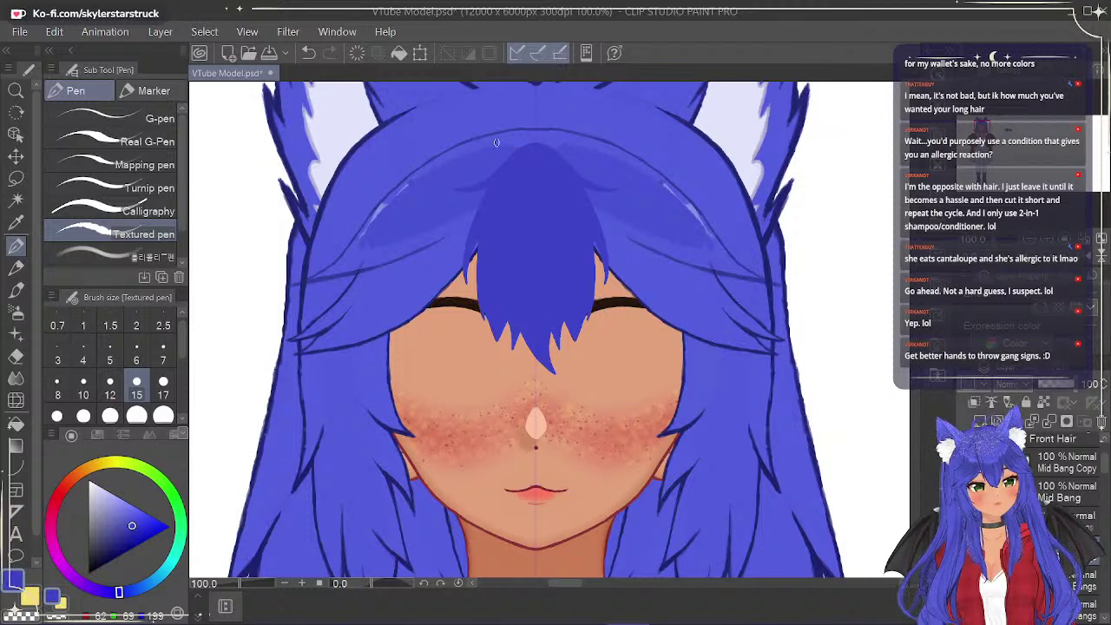
drag(409, 183, 357, 240)
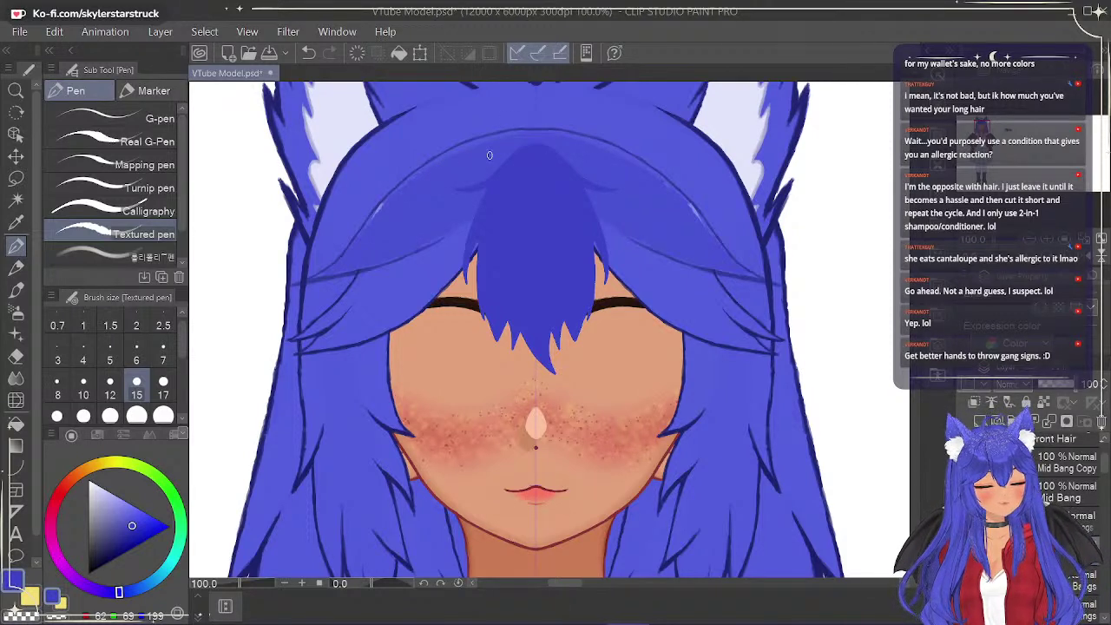
Hide the Mid Bang layer and fill the gap above the forehead between the side bangs with darker blue.
click(963, 492)
mouse_move(496, 201)
mouse_down()
mouse_move(519, 183)
mouse_move(476, 207)
mouse_move(560, 182)
mouse_up()
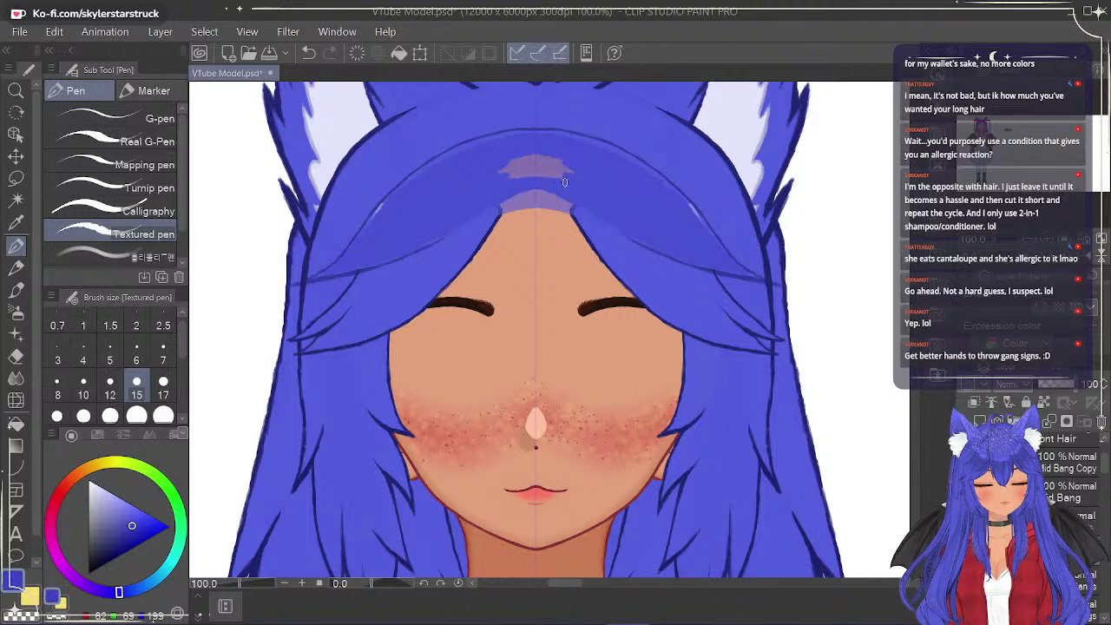
mouse_move(504, 209)
mouse_down()
mouse_move(449, 229)
mouse_move(558, 202)
mouse_move(490, 210)
mouse_move(575, 206)
mouse_move(516, 201)
mouse_move(526, 197)
mouse_move(590, 192)
mouse_move(502, 166)
mouse_up()
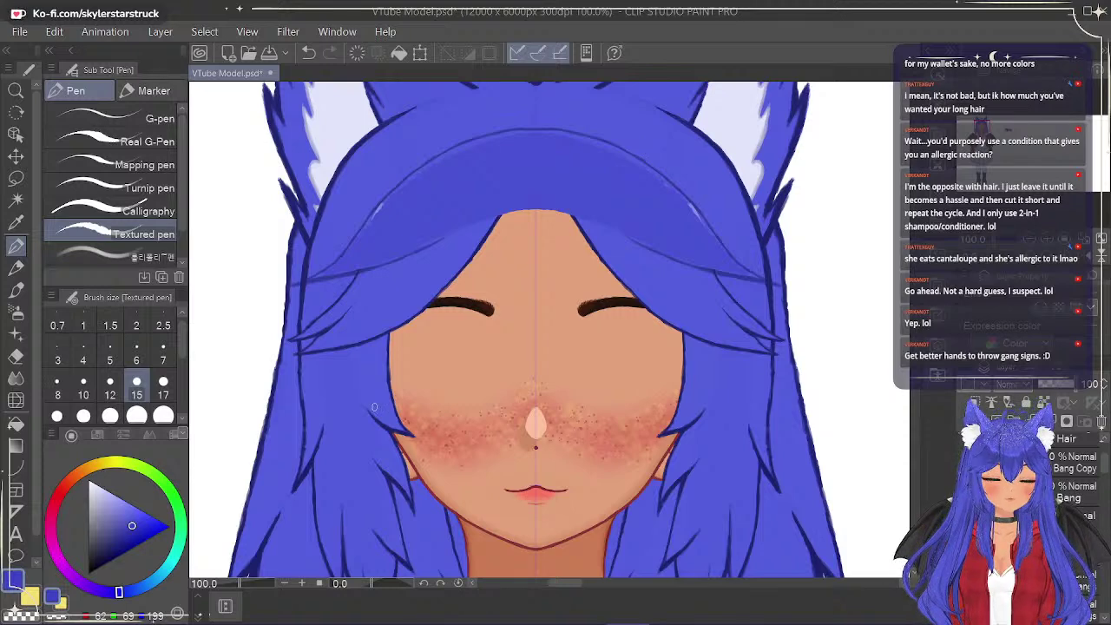
Start darkening the upper edge of the side bangs near the center line with the Textured pen at size 5.
scroll(402, 217, up, 2)
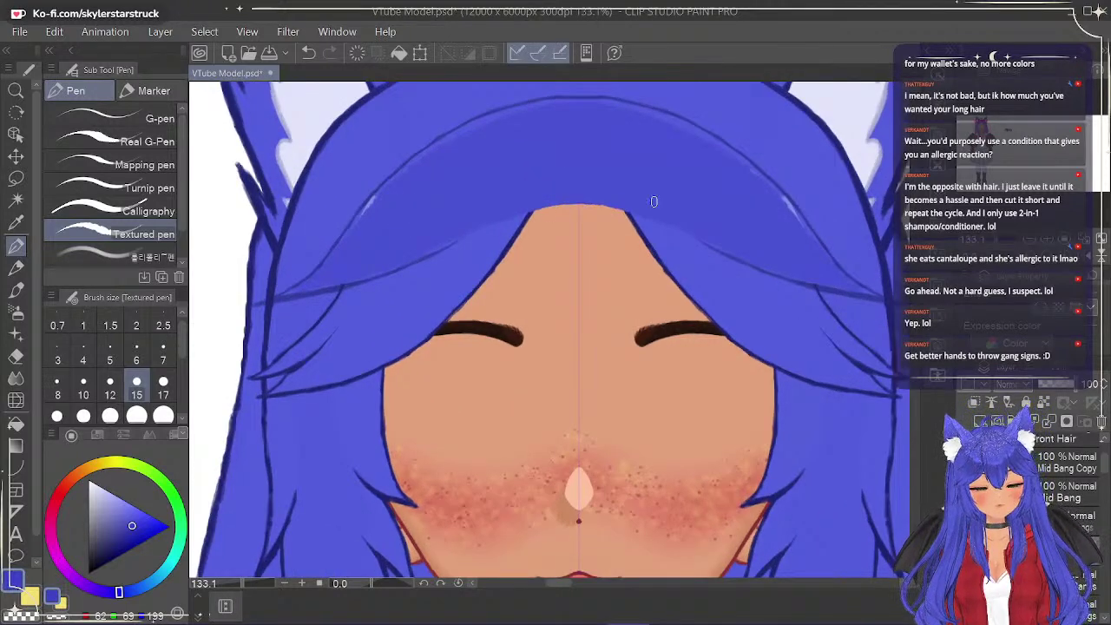
drag(565, 584, 566, 585)
scroll(849, 122, up, 2)
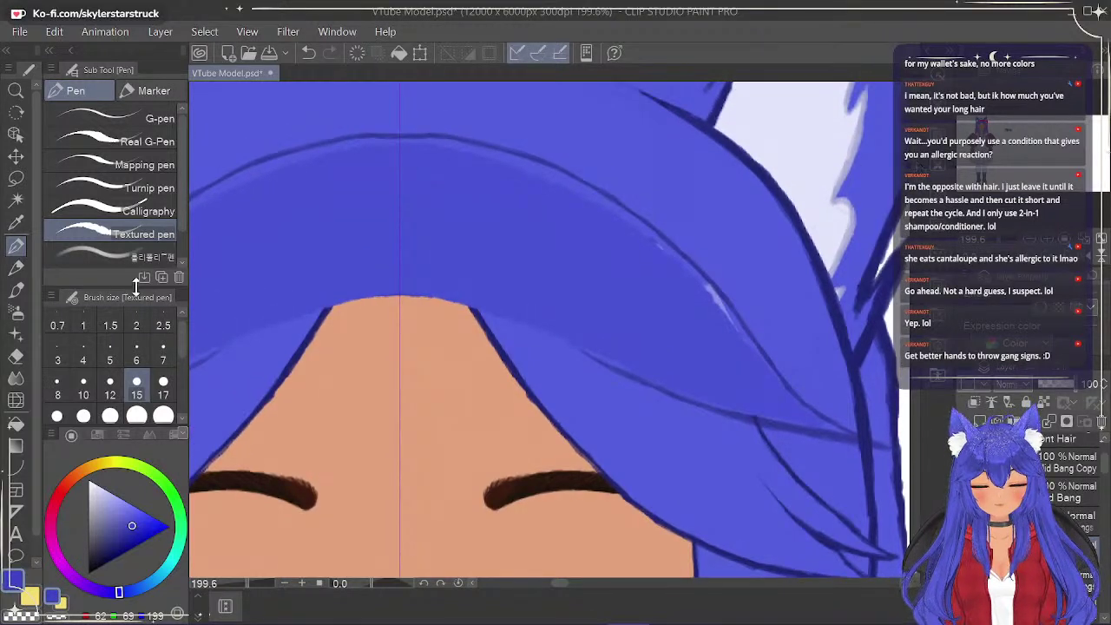
click(111, 352)
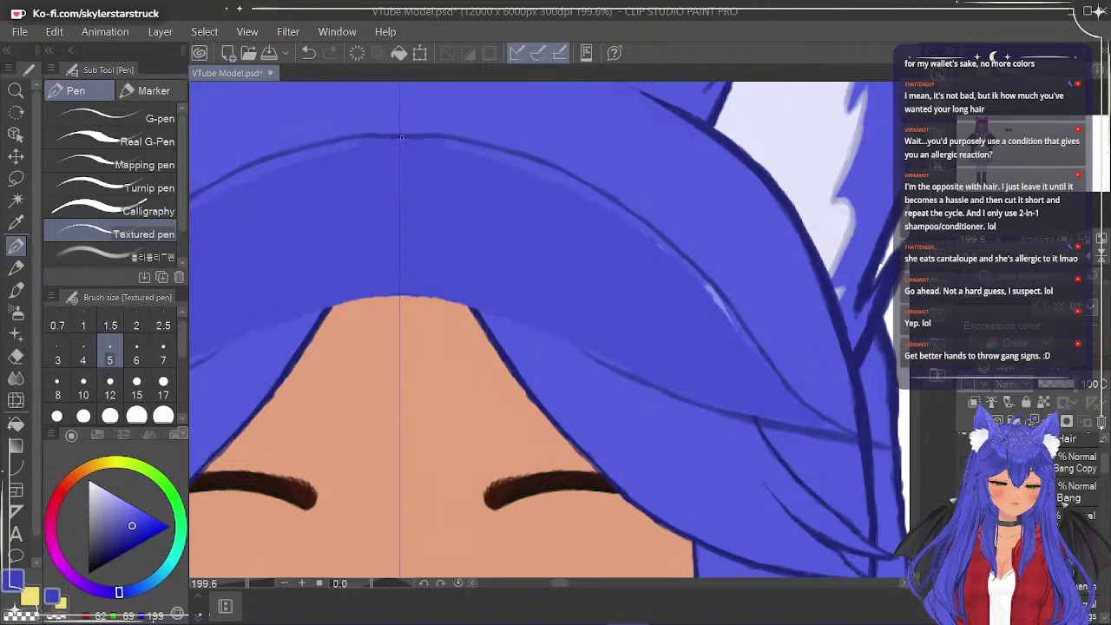
drag(443, 139, 485, 144)
Lower the duplicated side bangs layer's opacity to 20% and return to the original side bangs layer for painting.
click(1076, 519)
drag(1055, 385, 1051, 384)
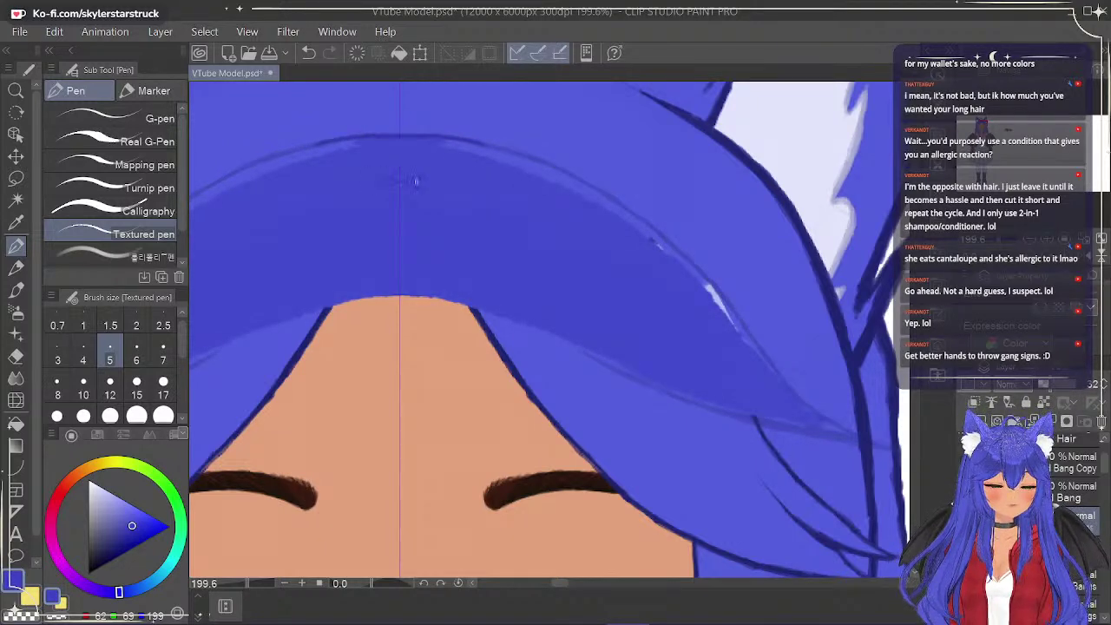
key(ctrl+z)
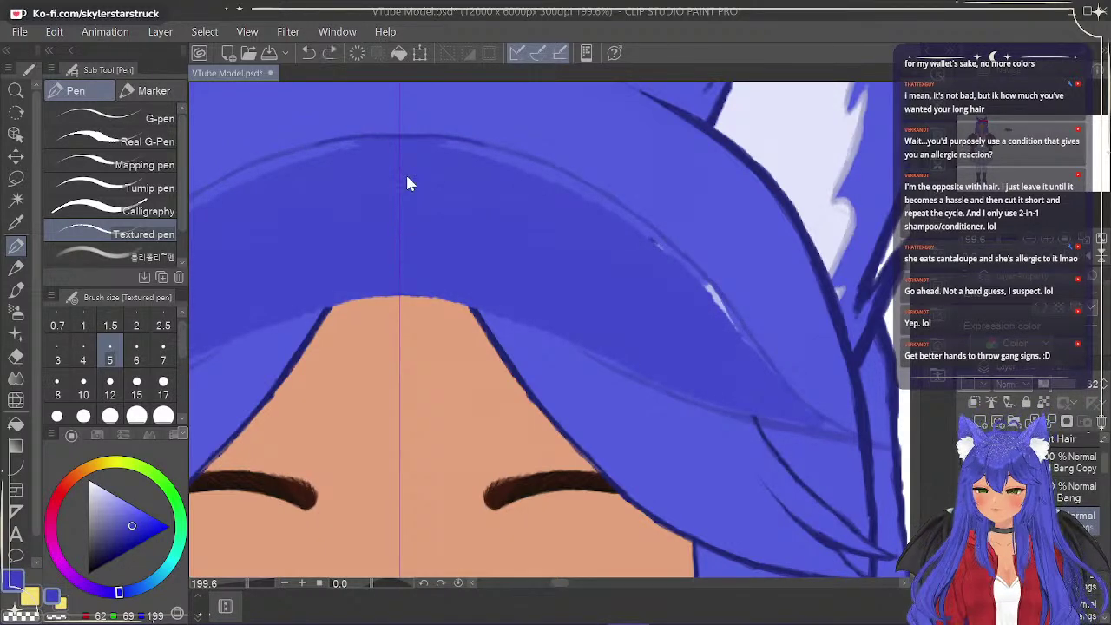
click(1048, 384)
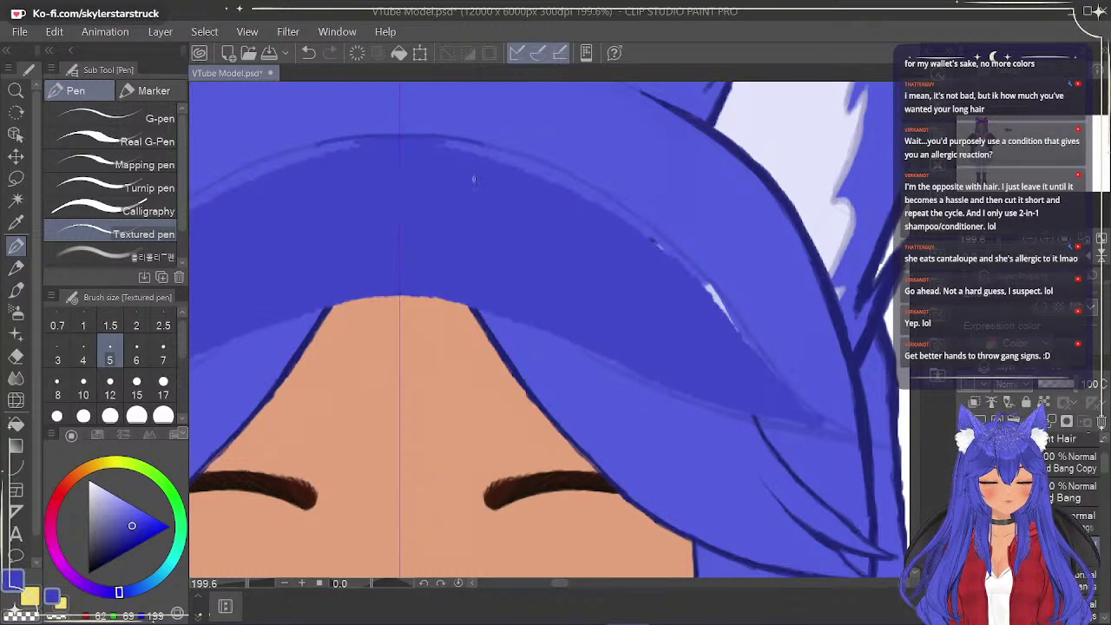
Extend the darker blue to the upper line art beside the center line and even out the painted edge above the forehead.
drag(430, 154, 475, 150)
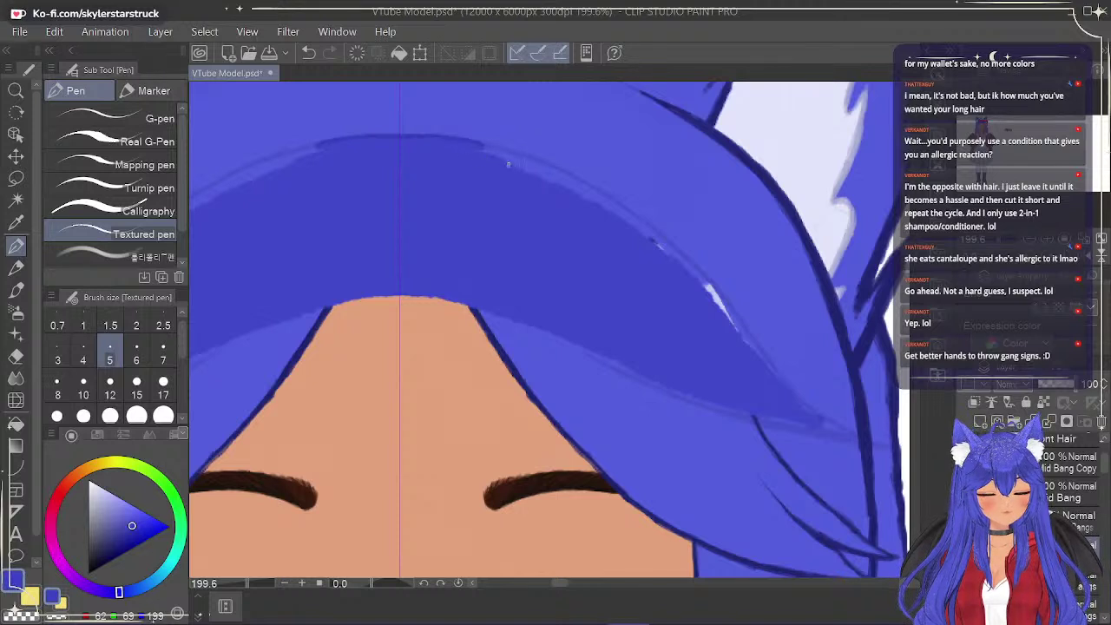
mouse_move(478, 146)
mouse_down()
mouse_move(521, 158)
mouse_move(468, 144)
mouse_move(530, 160)
mouse_move(457, 142)
mouse_move(552, 182)
mouse_up()
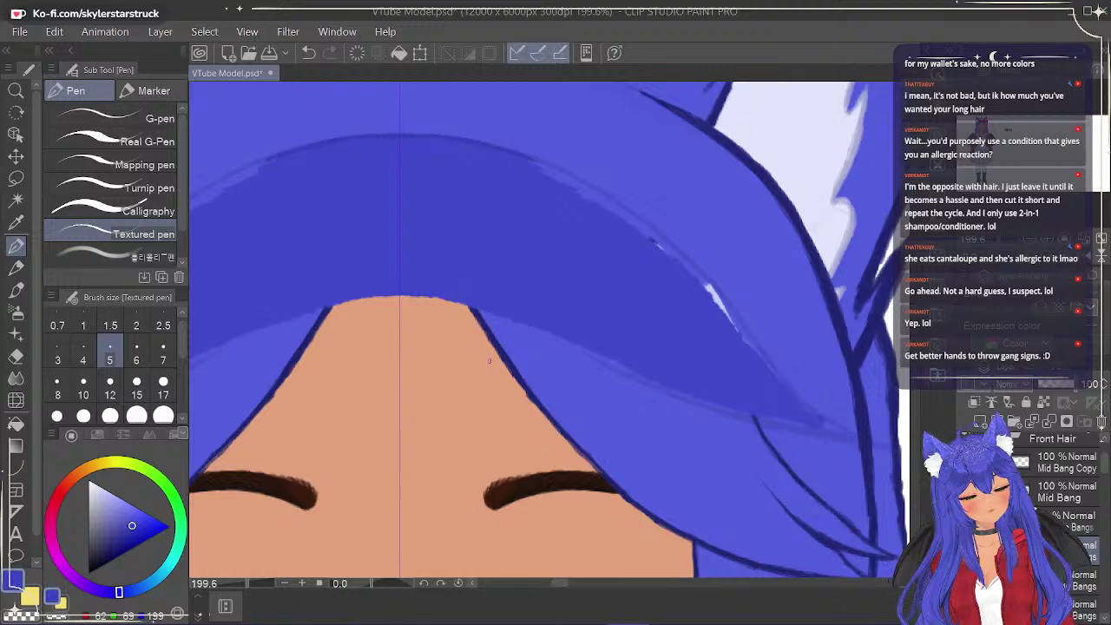
drag(561, 584, 566, 585)
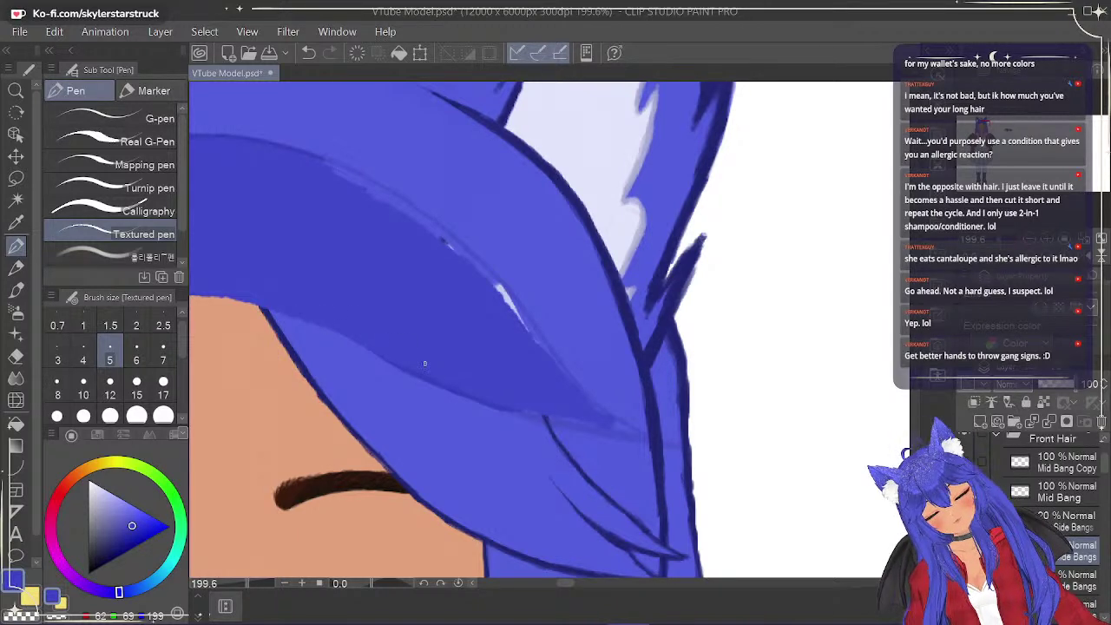
drag(568, 582, 560, 582)
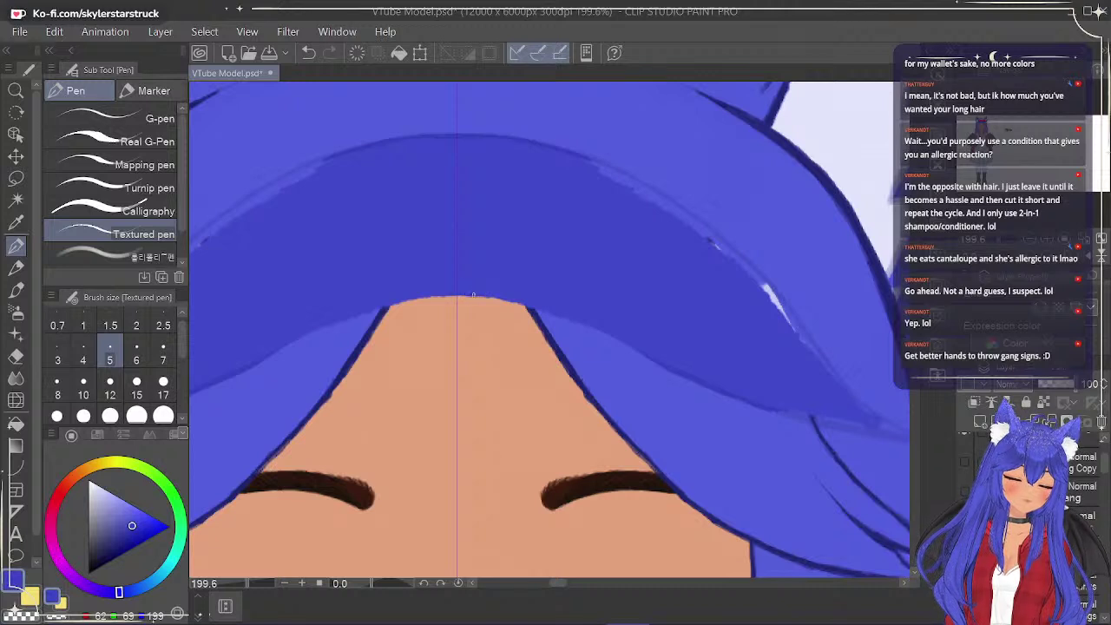
drag(389, 304, 524, 306)
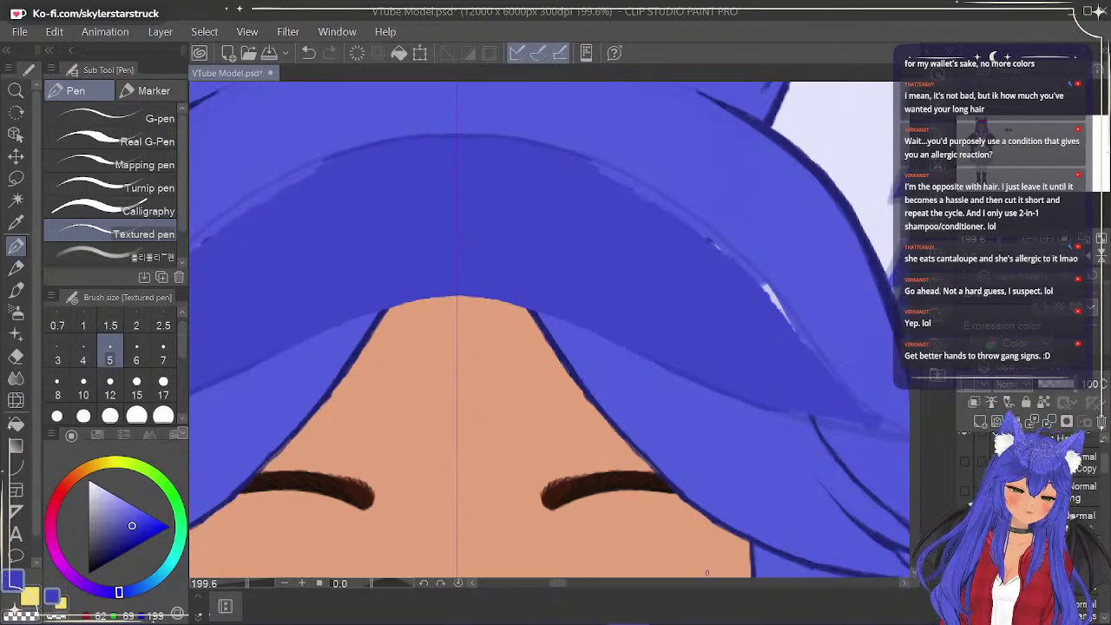
Fill the lower edge of the side bangs with darker blue along the faded line art toward their outer ends.
drag(557, 583, 571, 583)
drag(296, 408, 345, 414)
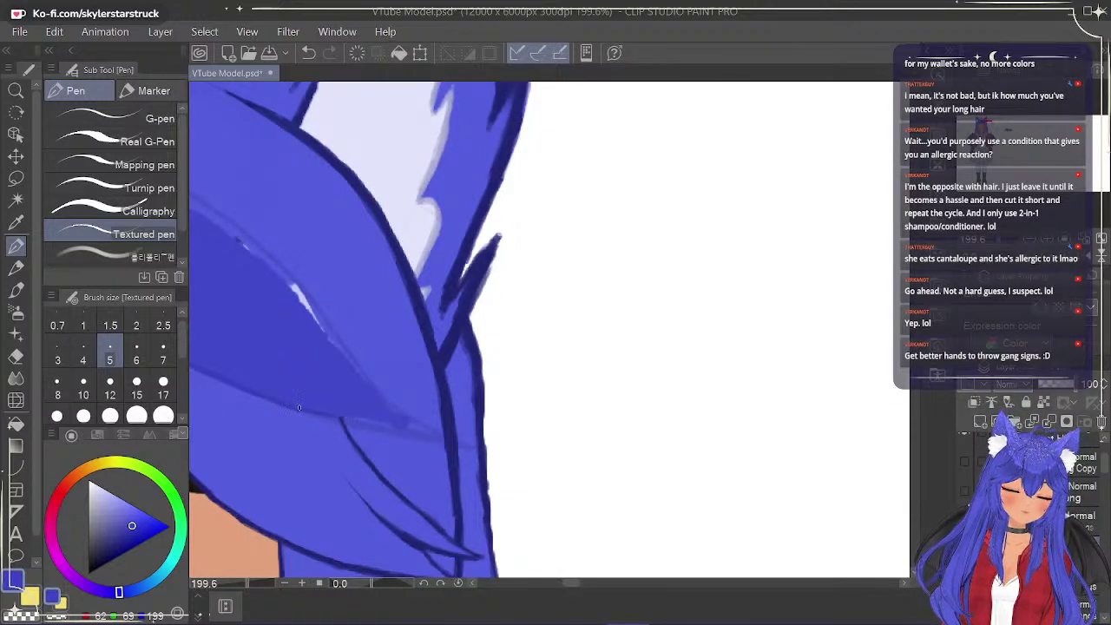
mouse_move(309, 412)
mouse_down()
mouse_move(368, 408)
mouse_move(296, 411)
mouse_move(339, 422)
mouse_move(379, 423)
mouse_up()
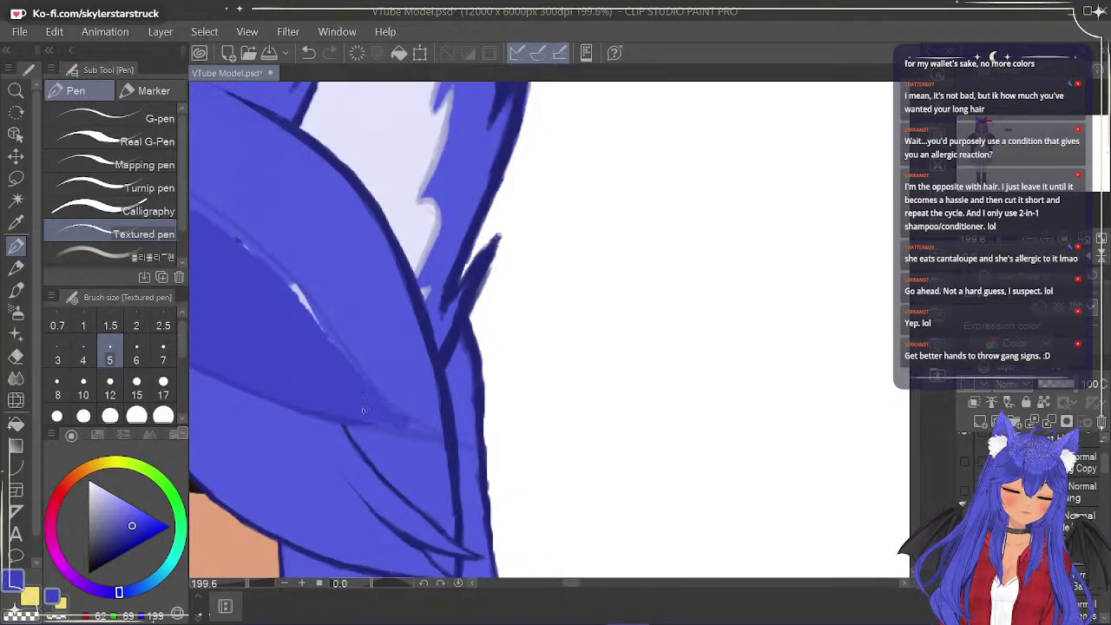
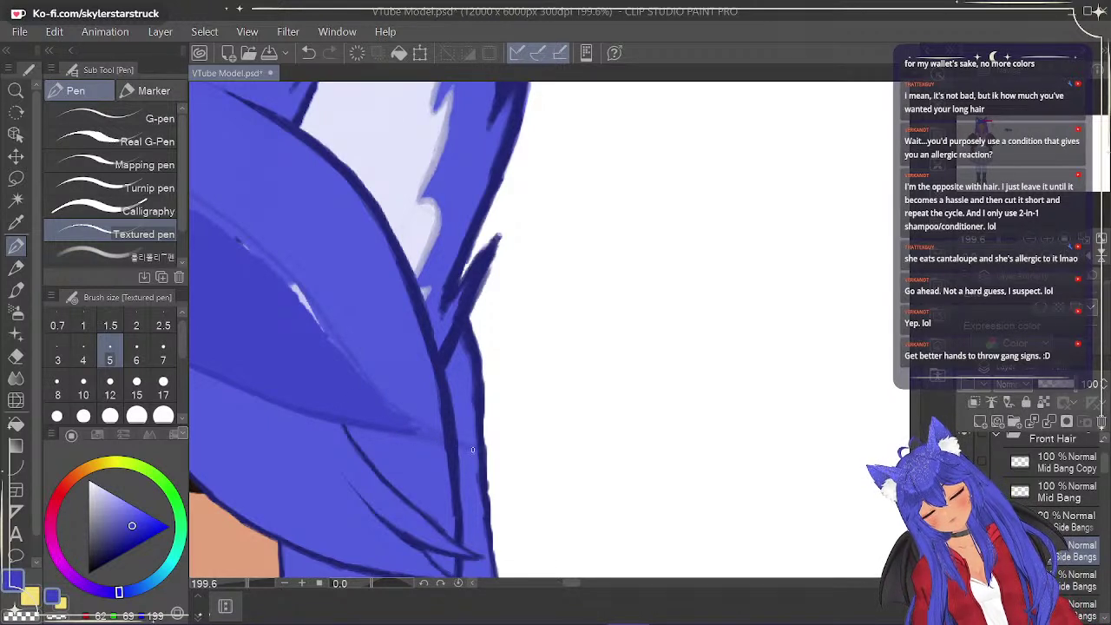
Paint pointed outer tips on the side bangs that extend past the hair outline, trimming stray strokes with the Hard eraser at size 17.
mouse_move(485, 450)
mouse_down()
mouse_move(323, 411)
mouse_move(411, 436)
mouse_move(519, 440)
mouse_up()
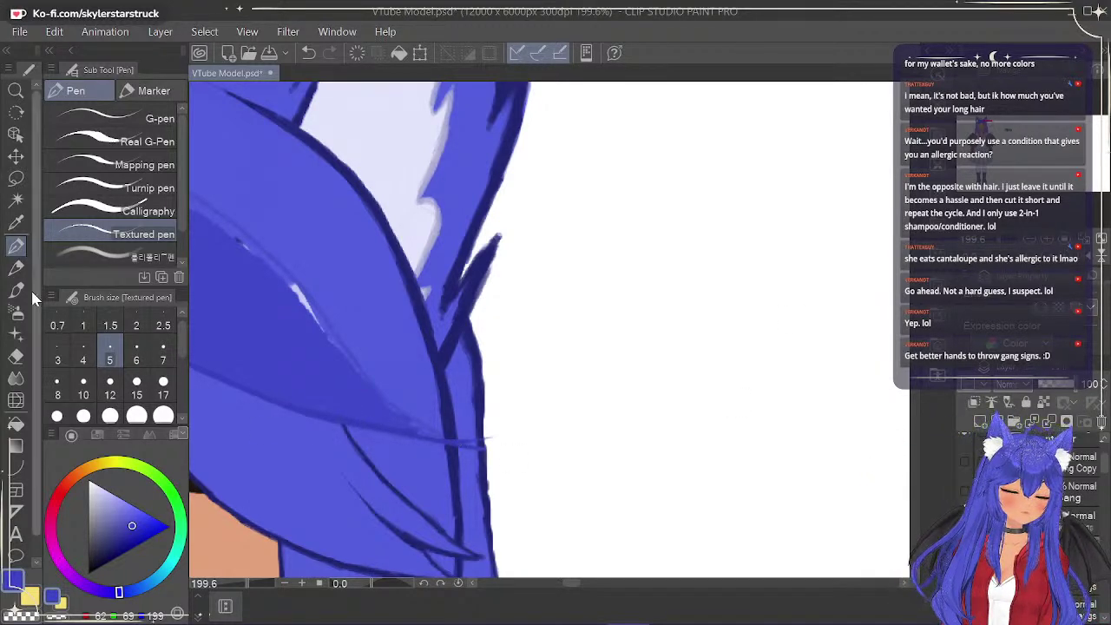
click(15, 356)
click(163, 382)
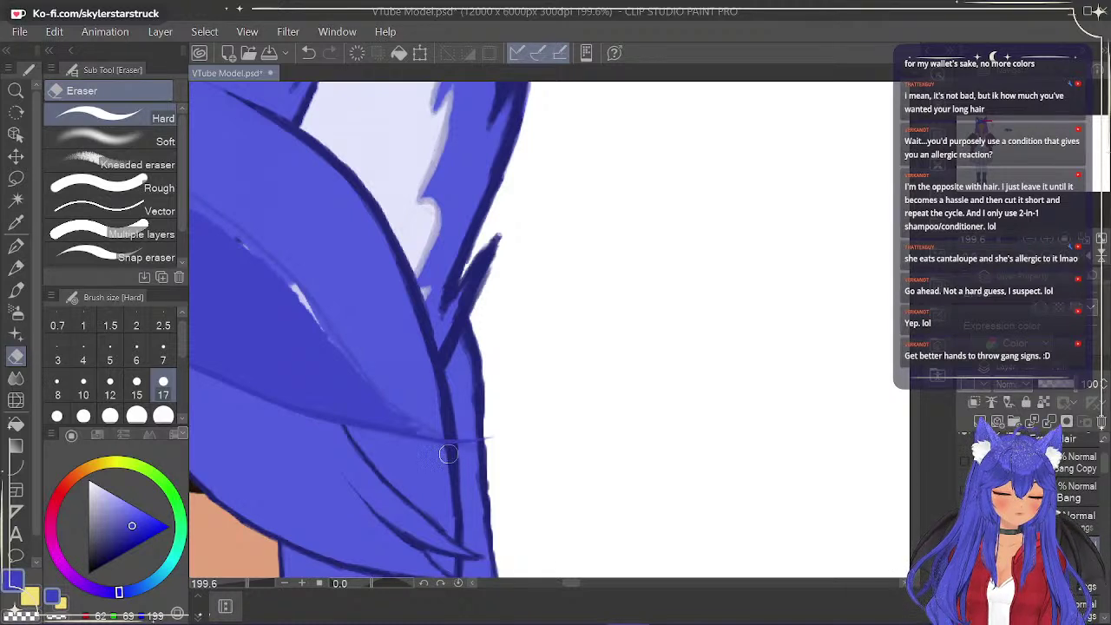
key(p)
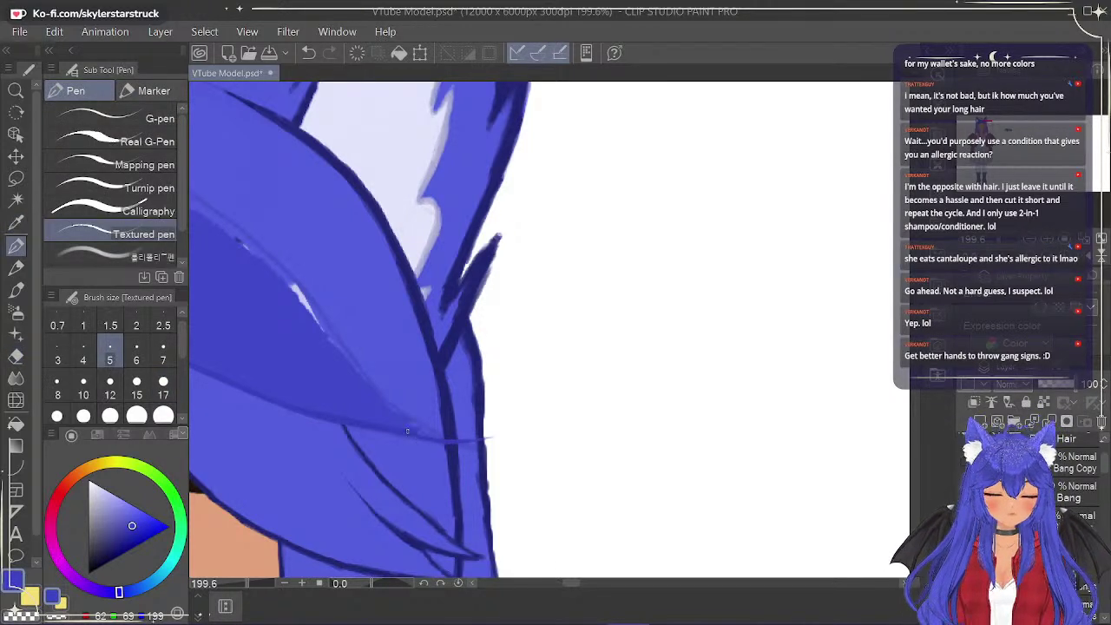
drag(433, 438, 516, 437)
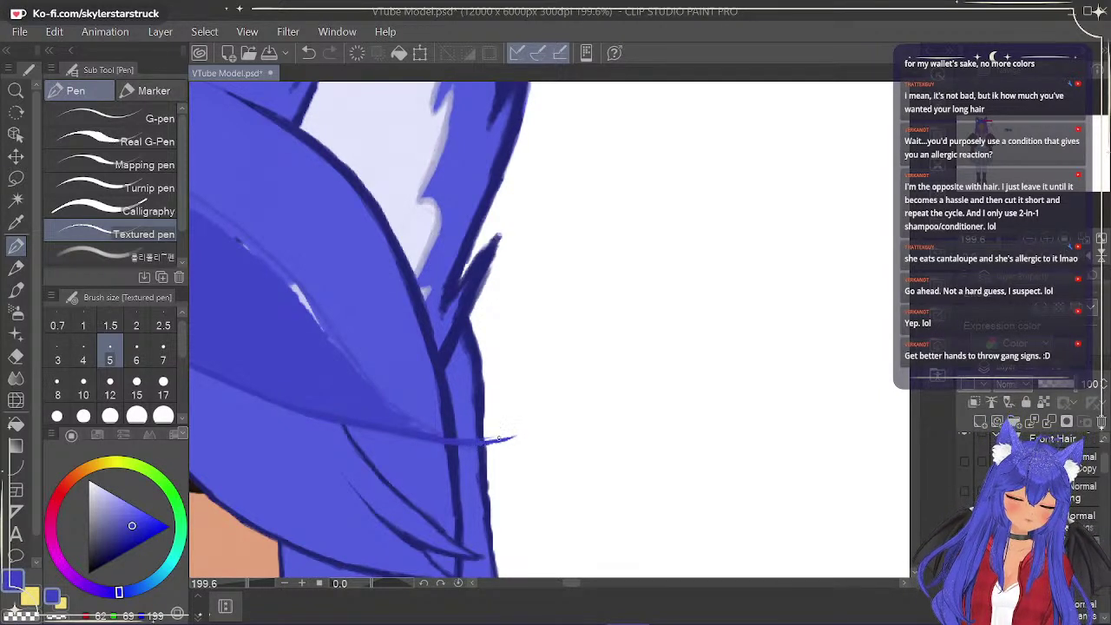
drag(469, 434, 512, 438)
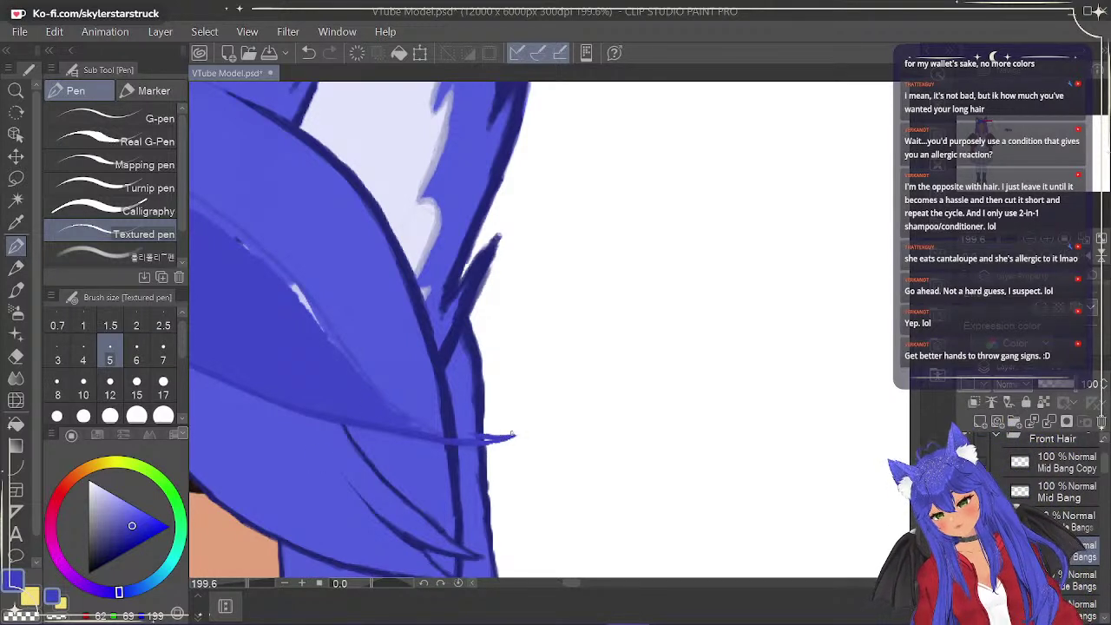
drag(517, 435, 507, 433)
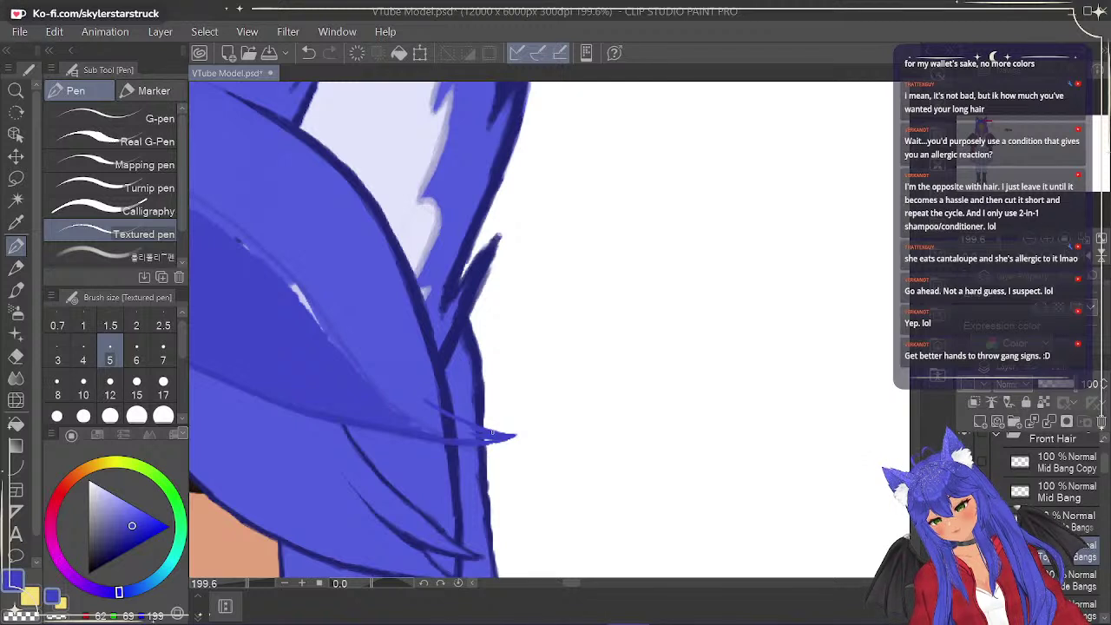
drag(501, 431, 519, 432)
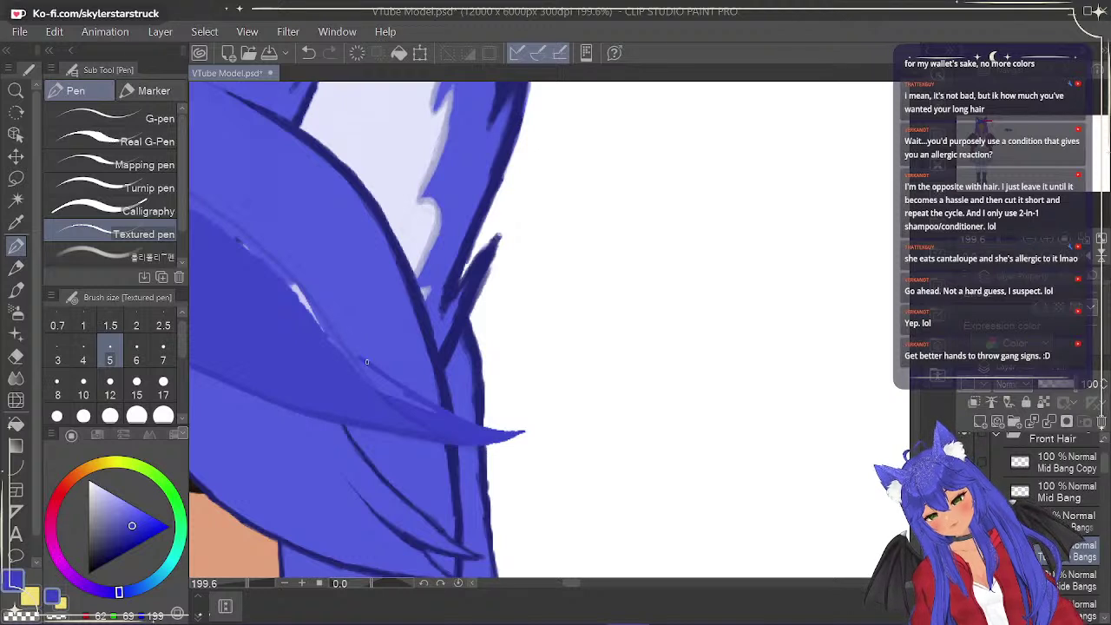
Blend the upper edge of the side bangs into the outer tips and shorten the points with the Hard eraser.
mouse_move(423, 406)
mouse_down()
mouse_move(369, 367)
mouse_move(419, 408)
mouse_up()
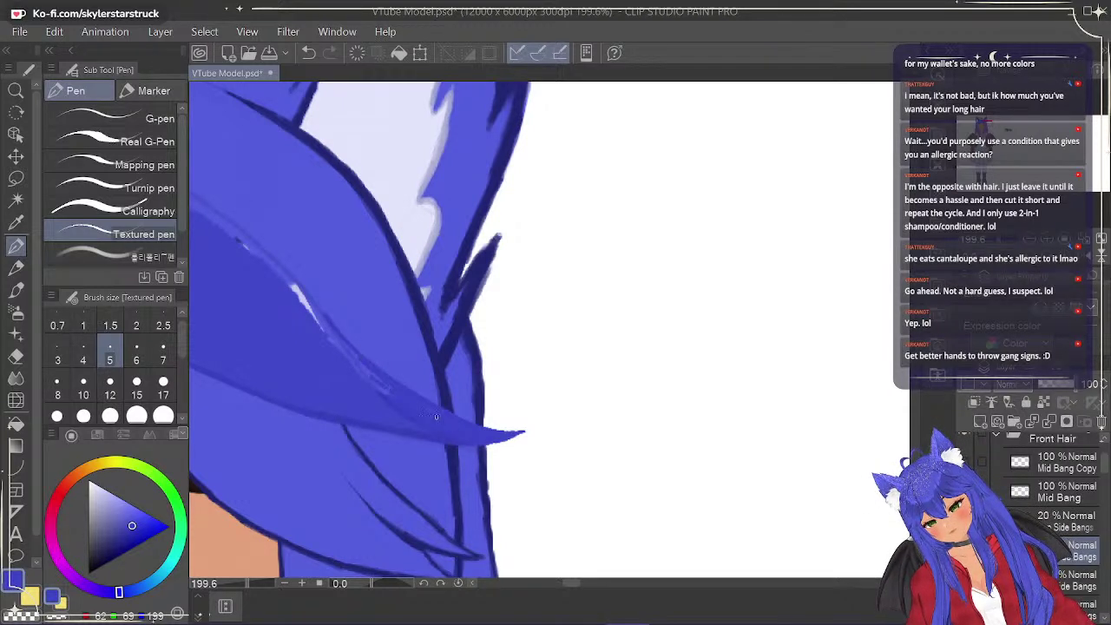
drag(368, 382, 381, 392)
drag(345, 355, 375, 385)
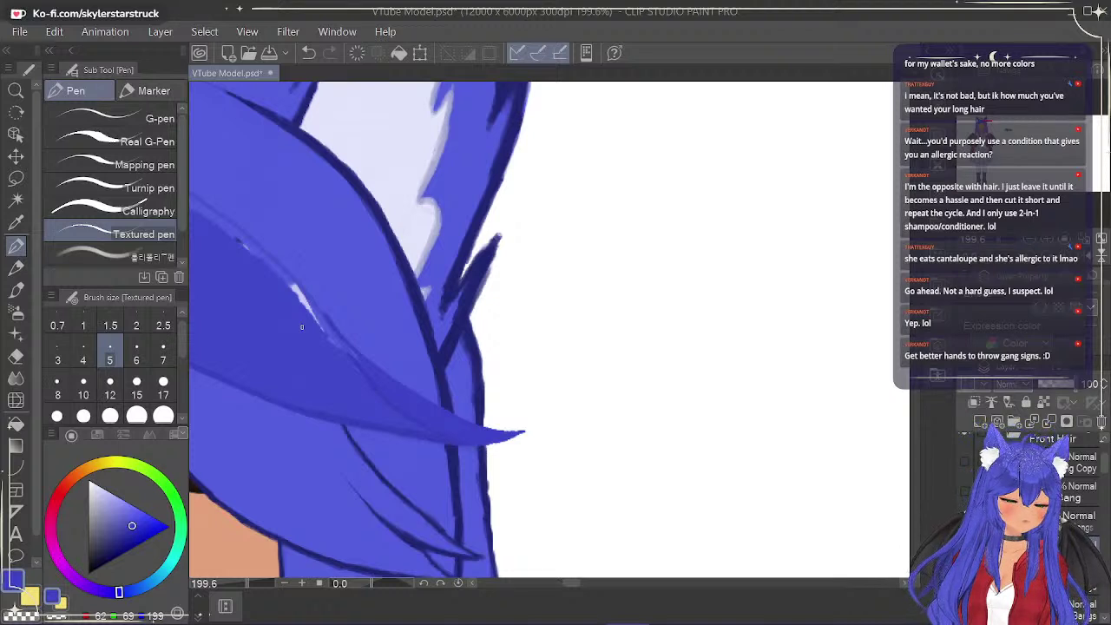
key(e)
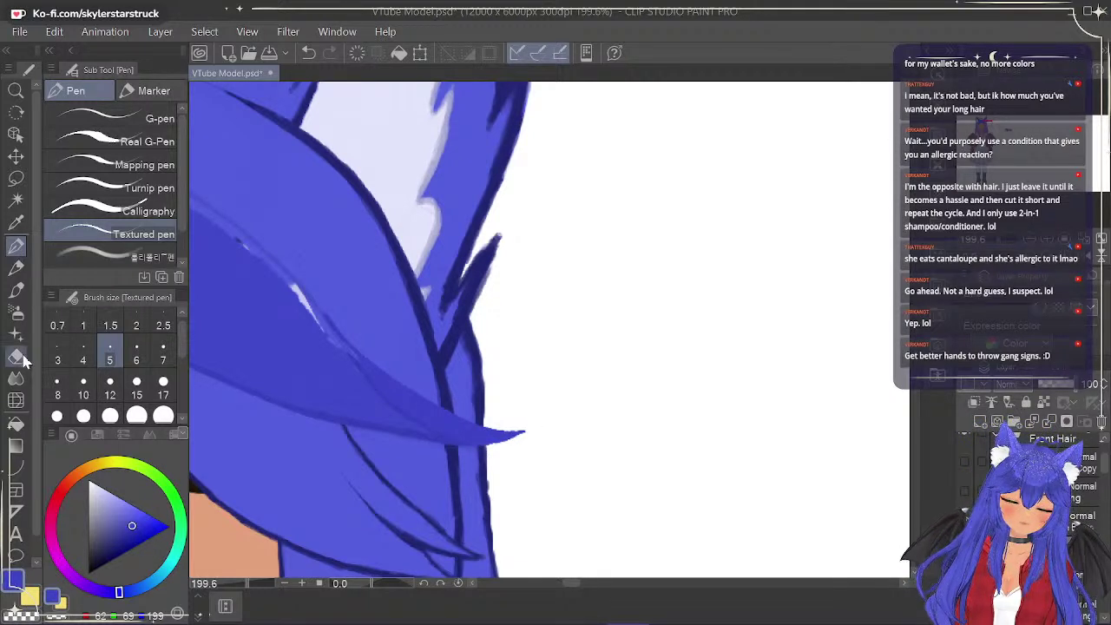
drag(534, 431, 526, 426)
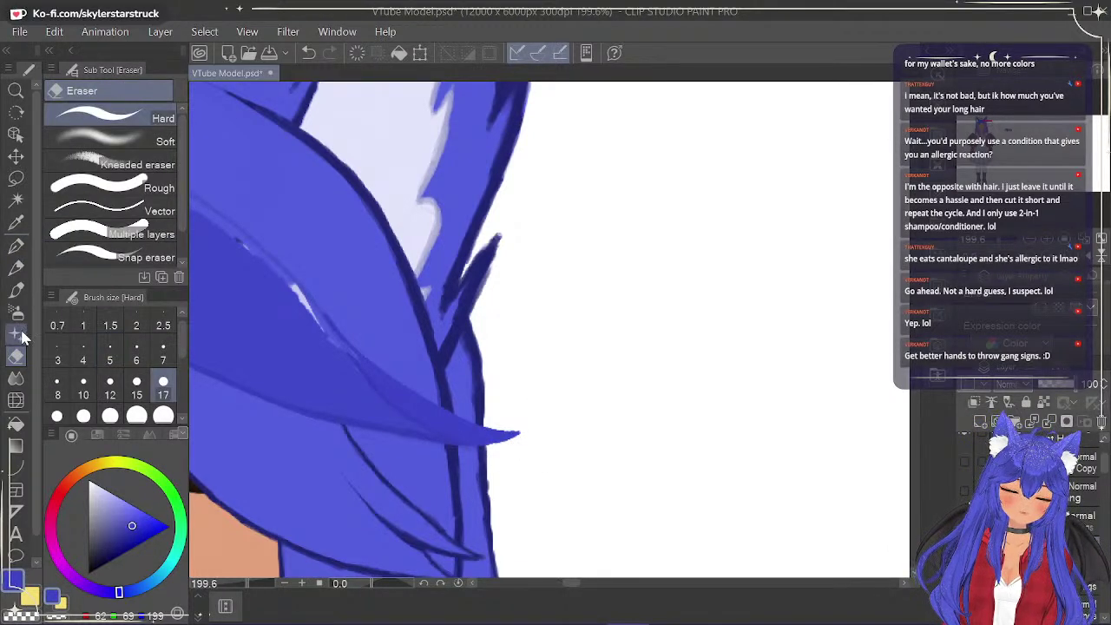
click(16, 246)
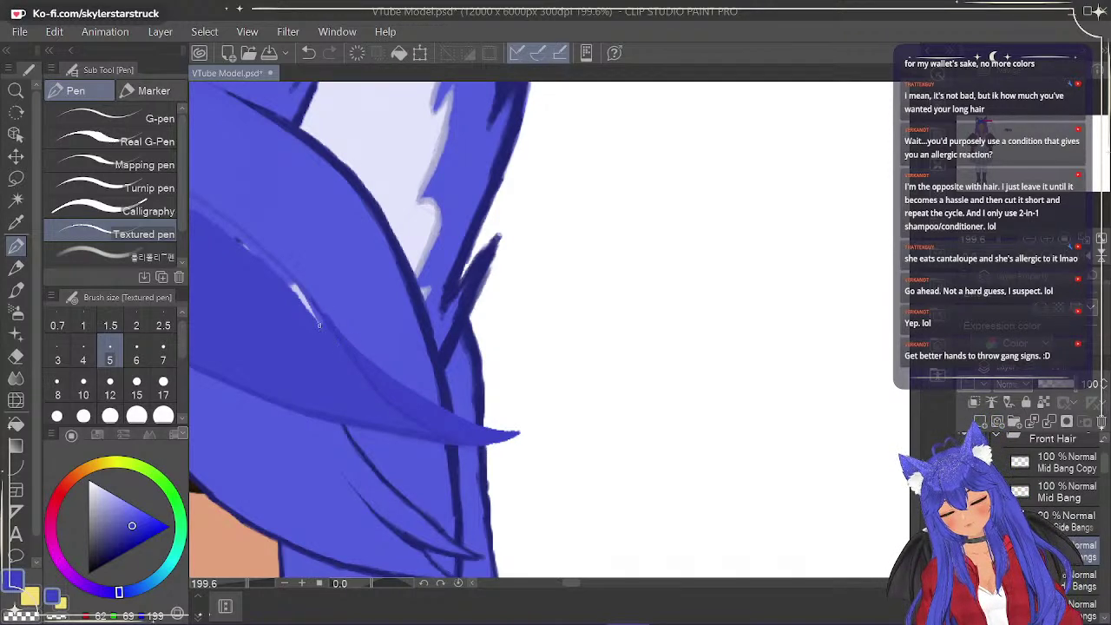
Fill the light gaps along the upper curve of the side bangs and smooth it up to the center with darker blue.
drag(570, 588, 549, 595)
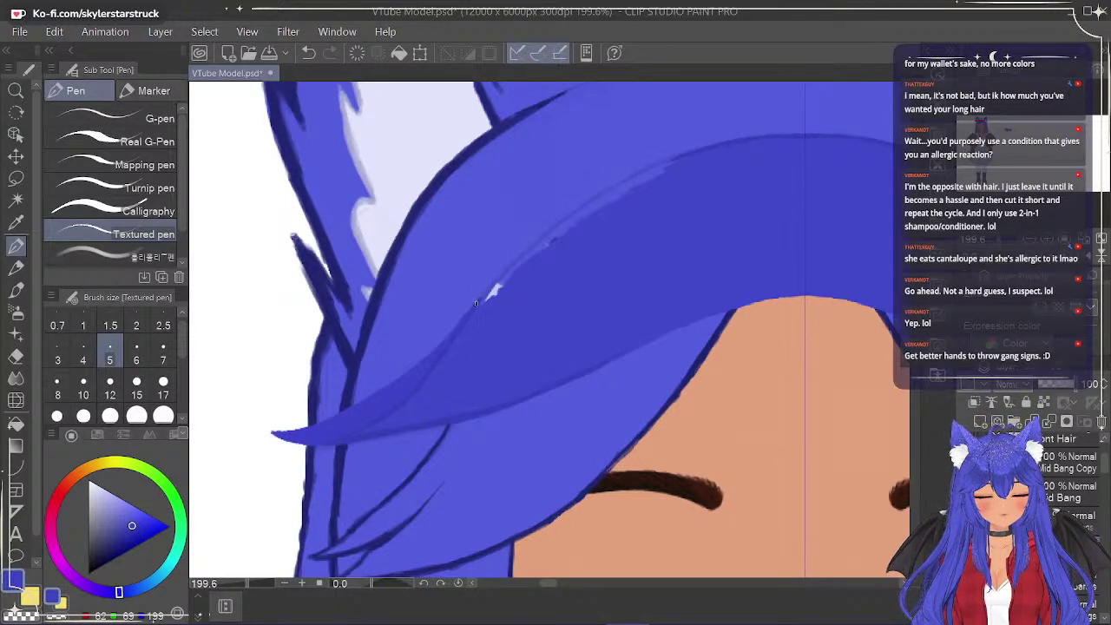
drag(473, 307, 570, 224)
mouse_move(486, 289)
mouse_down()
mouse_move(517, 258)
mouse_move(609, 209)
mouse_up()
mouse_move(497, 291)
mouse_down()
mouse_move(587, 208)
mouse_move(649, 187)
mouse_move(538, 258)
mouse_move(652, 187)
mouse_move(544, 240)
mouse_move(538, 248)
mouse_move(722, 147)
mouse_move(641, 172)
mouse_move(547, 232)
mouse_up()
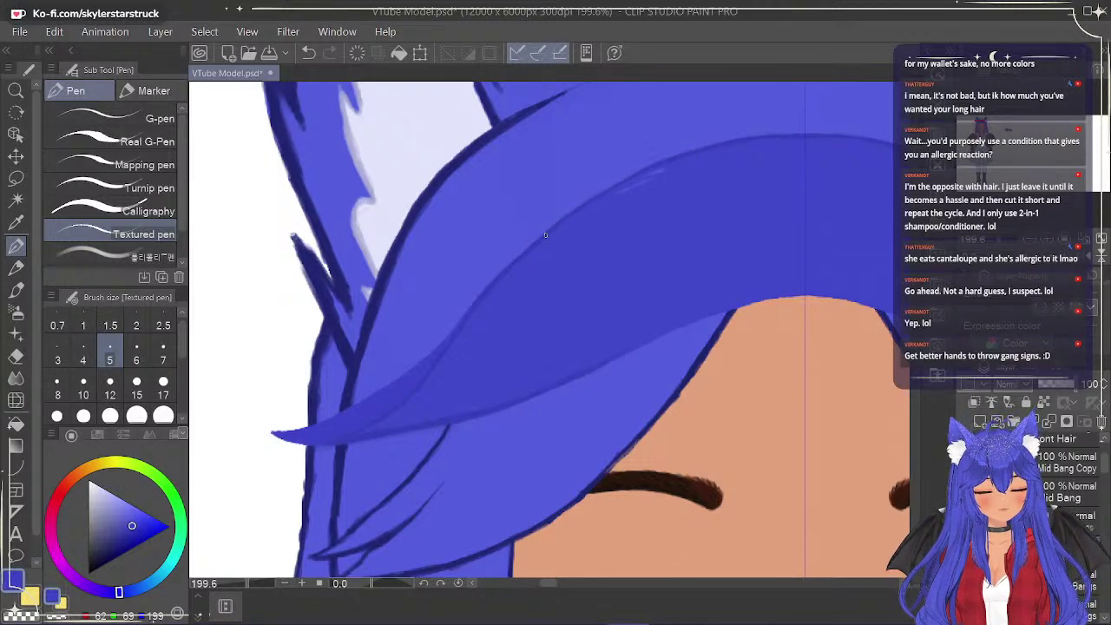
mouse_move(649, 176)
mouse_down()
mouse_move(665, 170)
mouse_move(569, 208)
mouse_move(534, 247)
mouse_up()
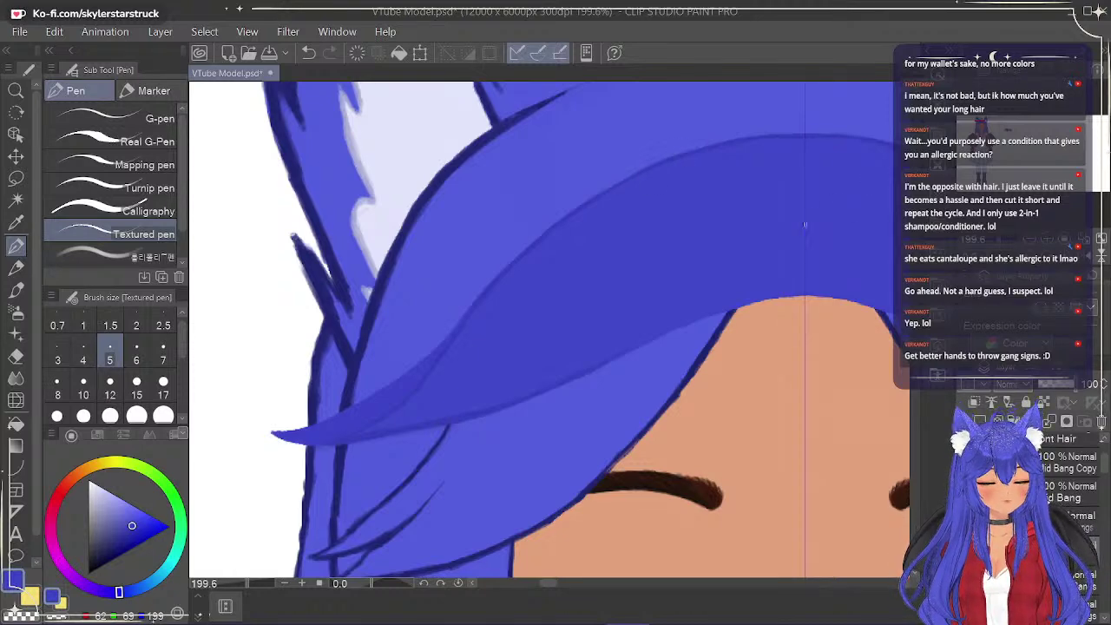
Check the overall bangs shape and smooth the lower edge near the outer tips with darker blue.
scroll(507, 376, down, 2)
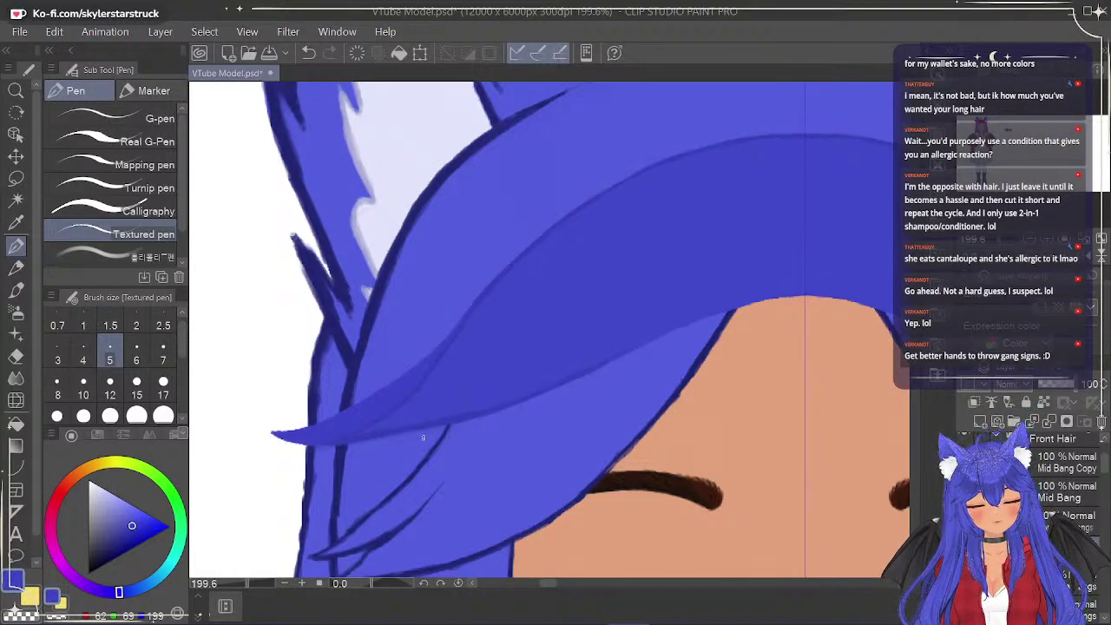
scroll(659, 308, down, 3)
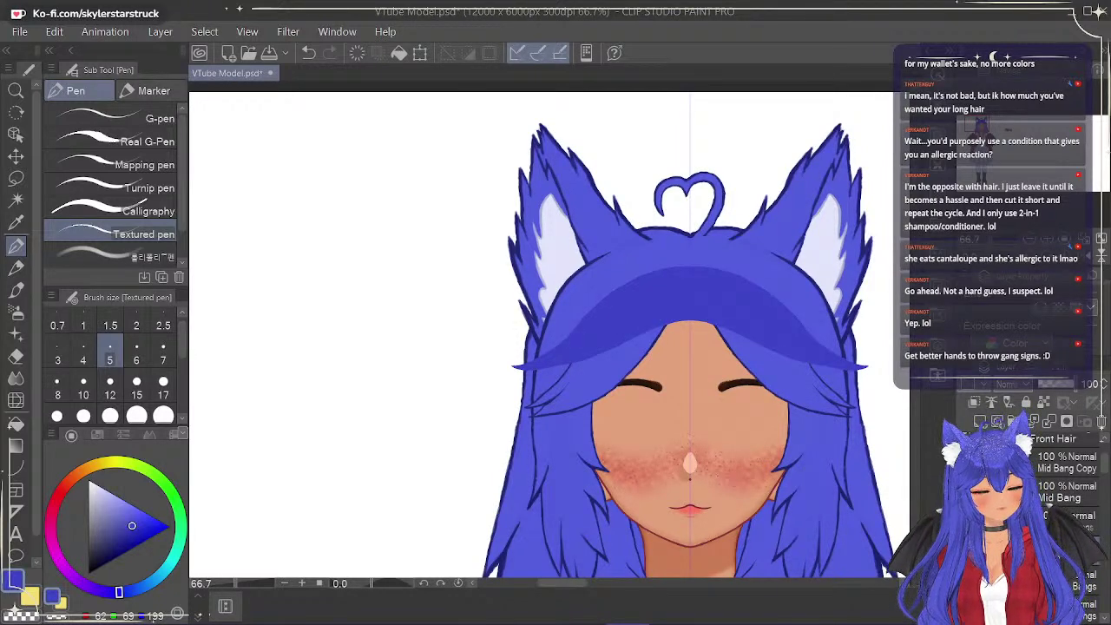
scroll(884, 339, up, 5)
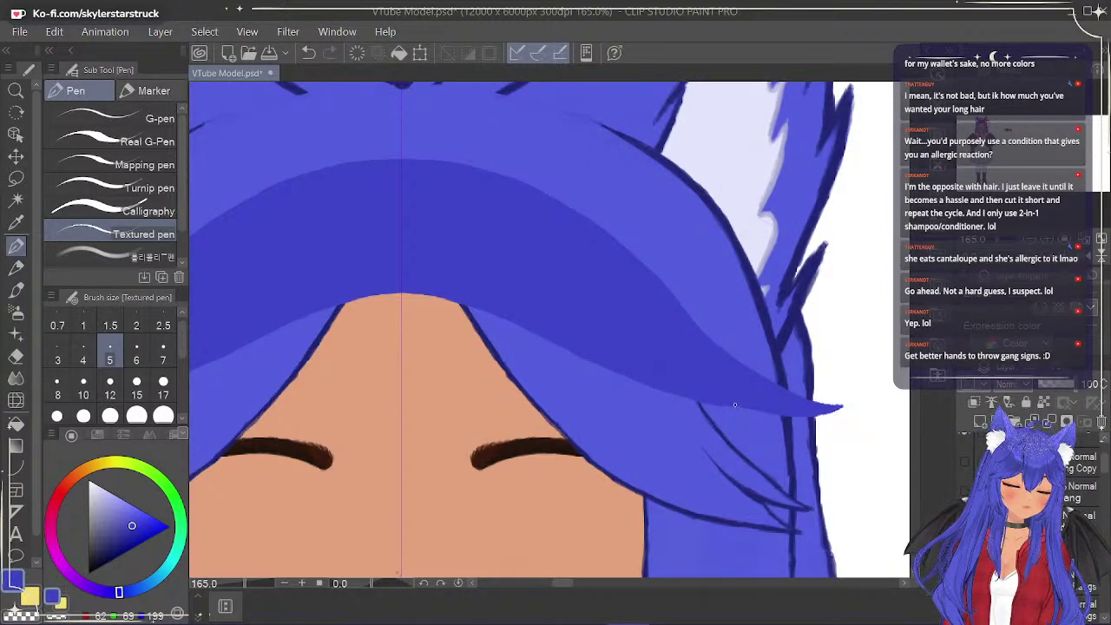
drag(567, 587, 554, 588)
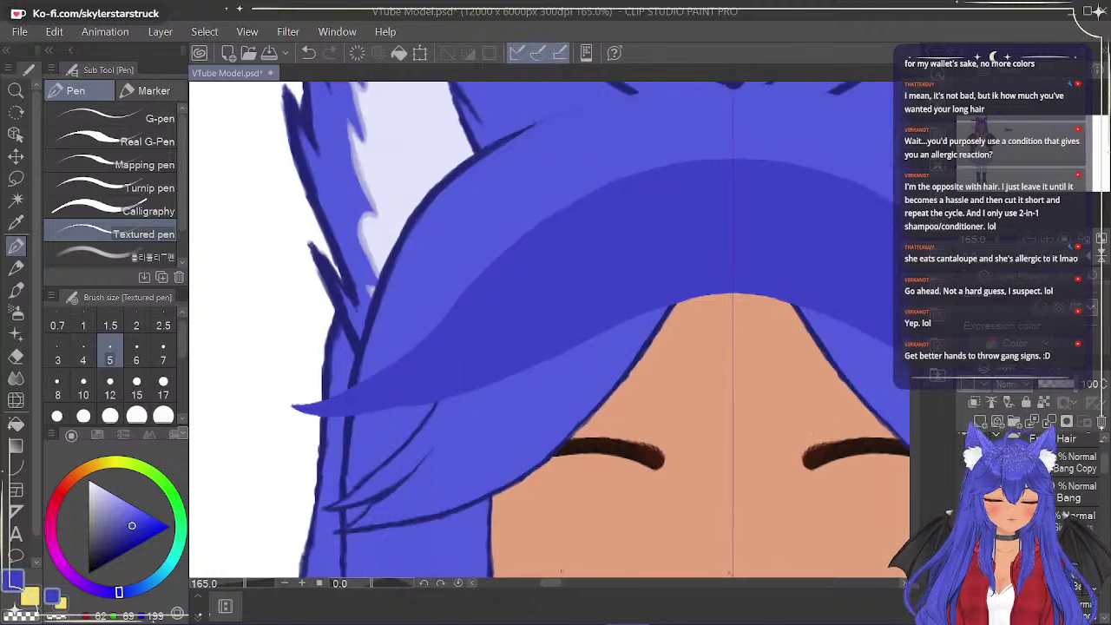
drag(334, 417, 438, 401)
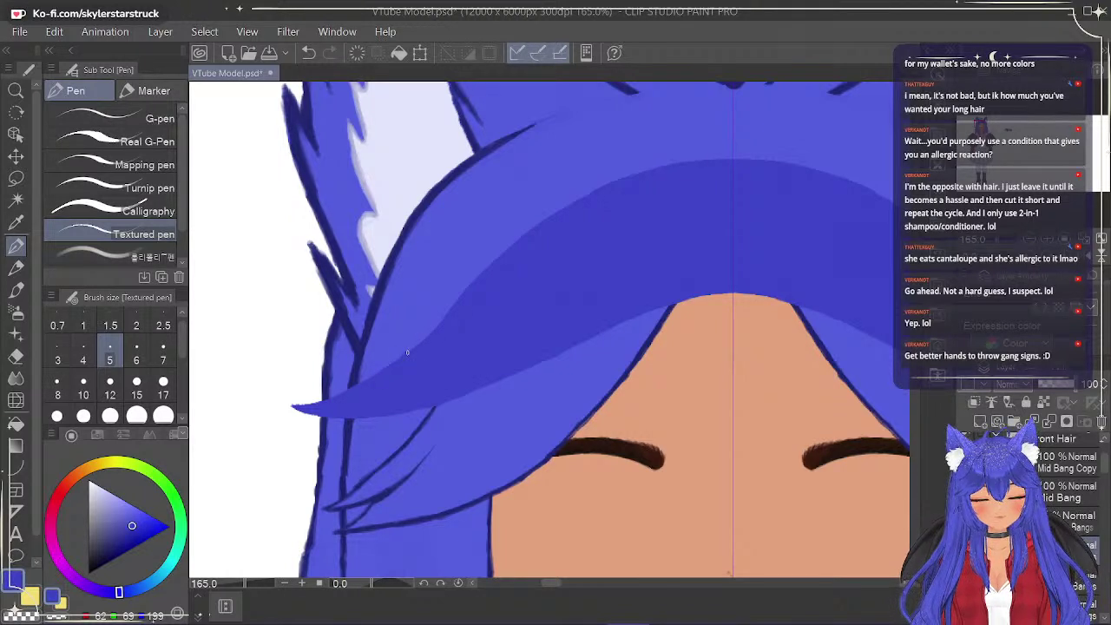
drag(545, 583, 561, 589)
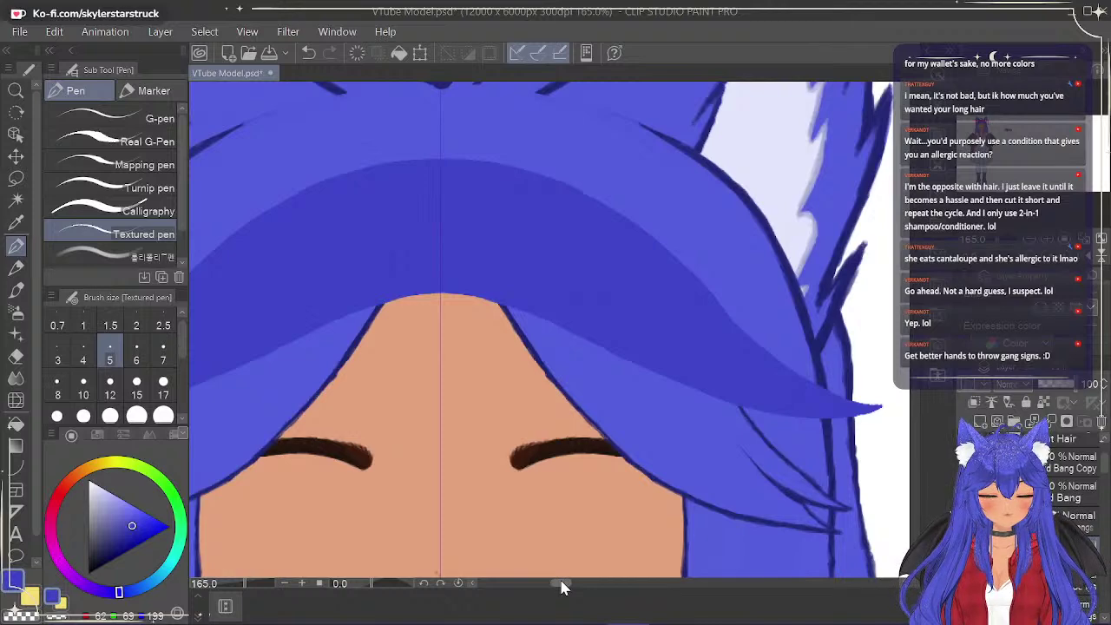
Review the whole mirrored bangs shape and save the VTube Model.psd file.
scroll(485, 379, down, 2)
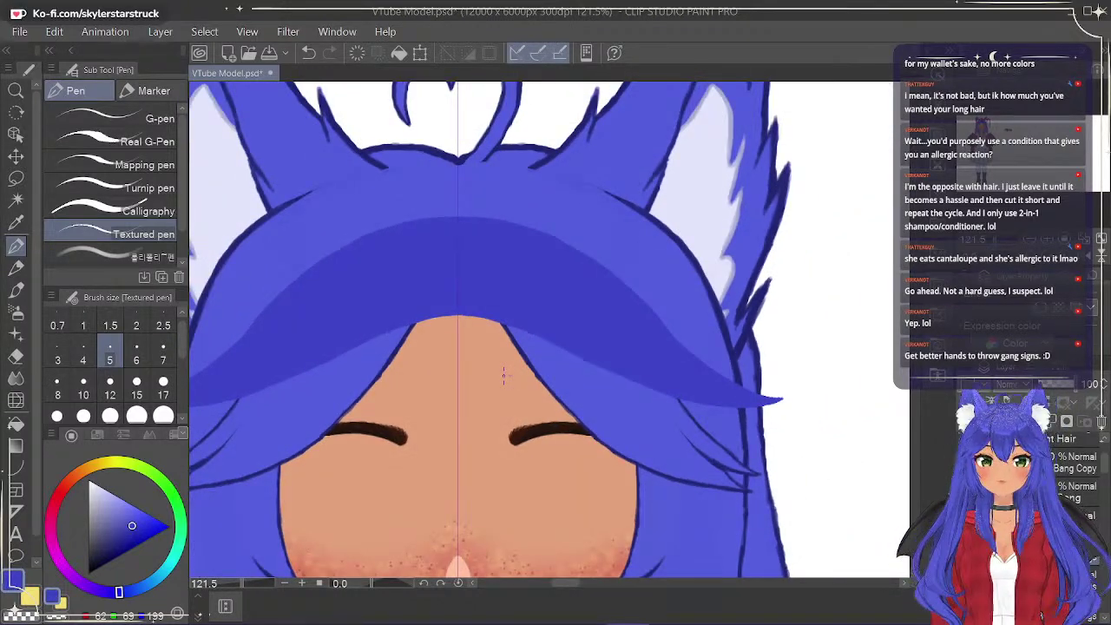
scroll(499, 379, down, 1)
scroll(464, 415, up, 1)
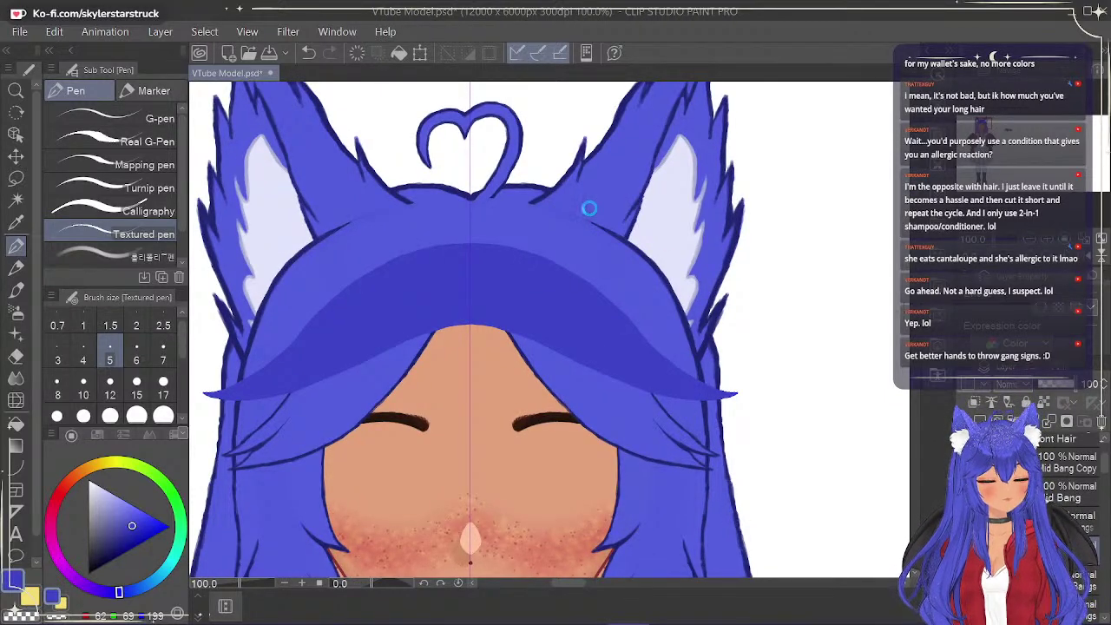
click(19, 32)
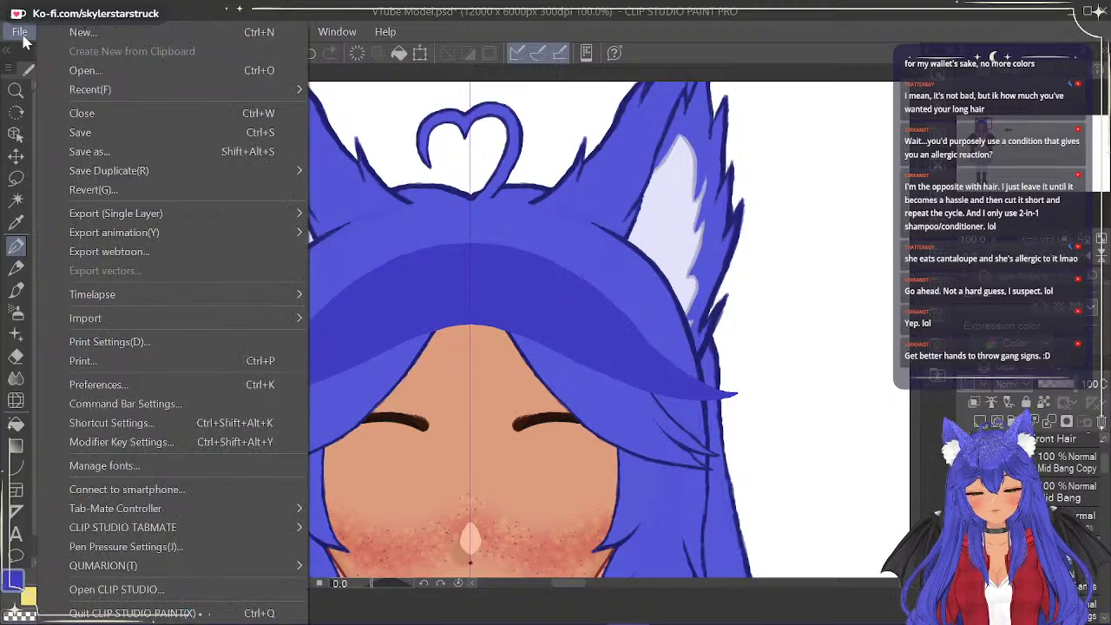
click(108, 135)
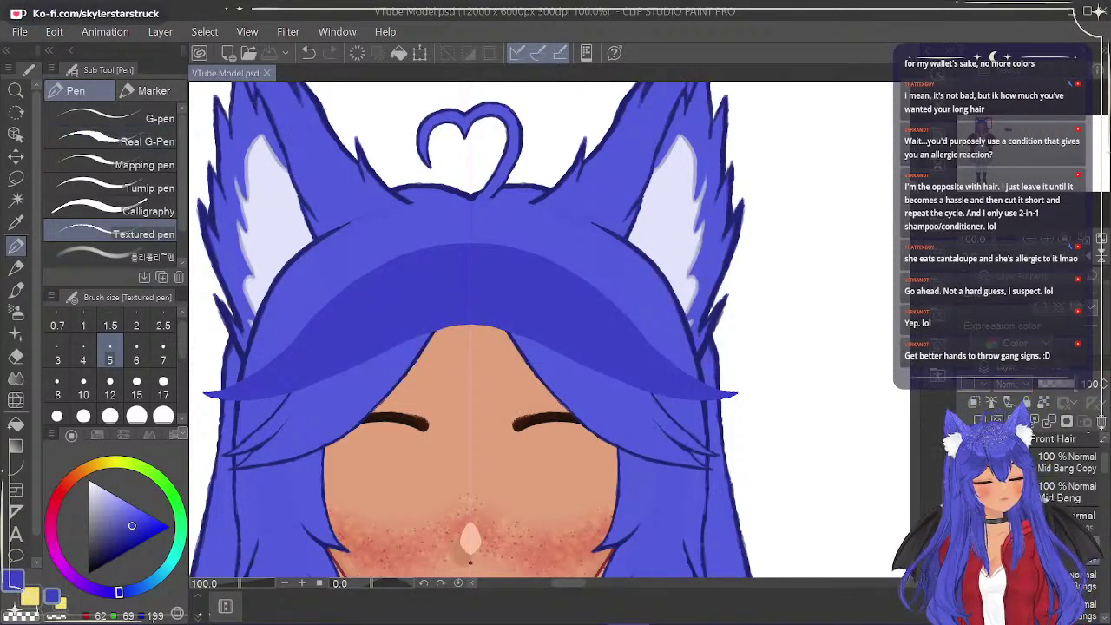
Restore the original Top Side Bangs layer to 100% opacity and hide it beneath the darker blue version.
scroll(549, 330, down, 4)
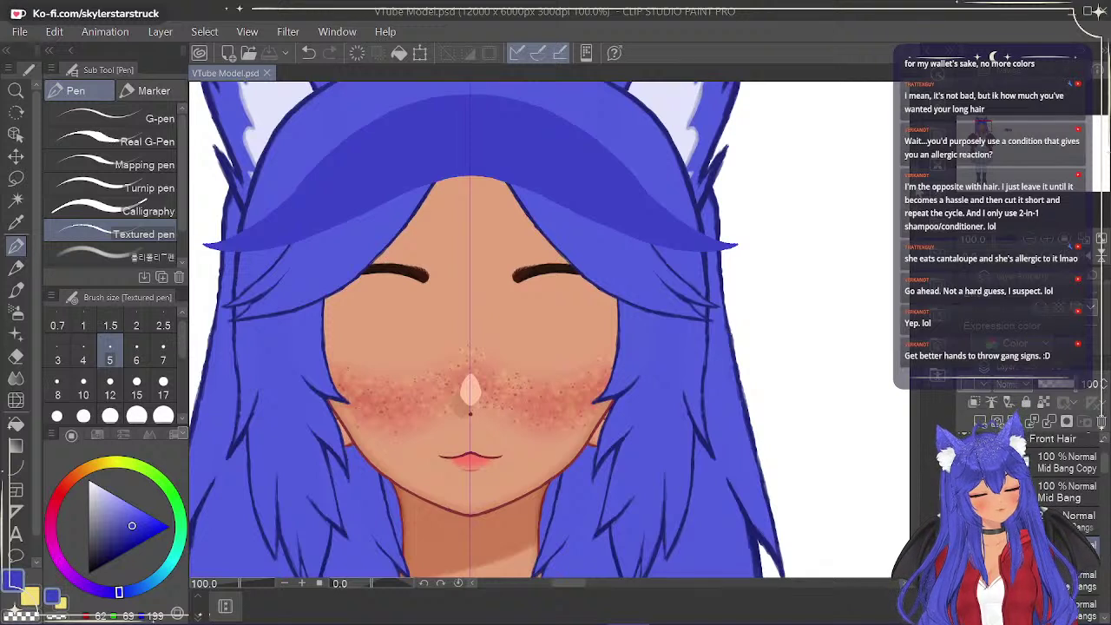
key(ctrl+z)
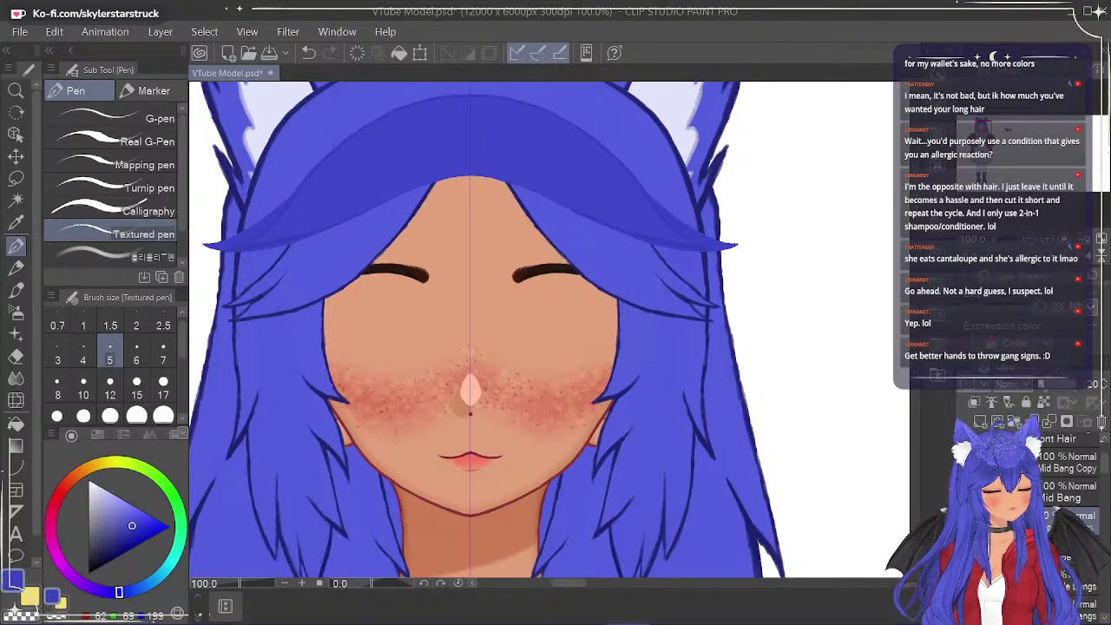
click(1073, 385)
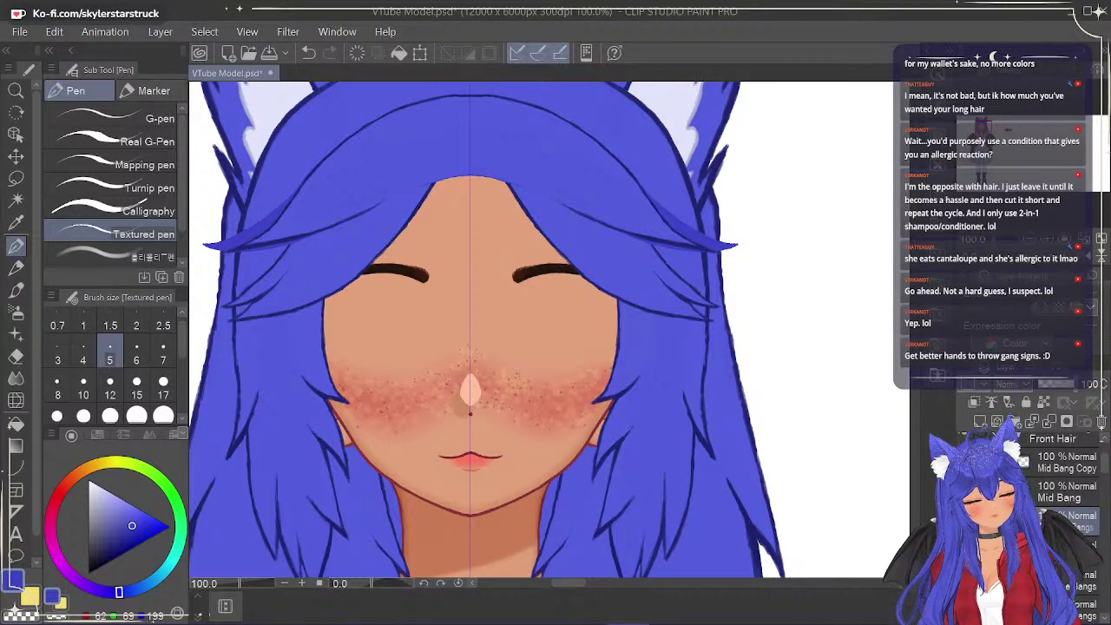
click(965, 521)
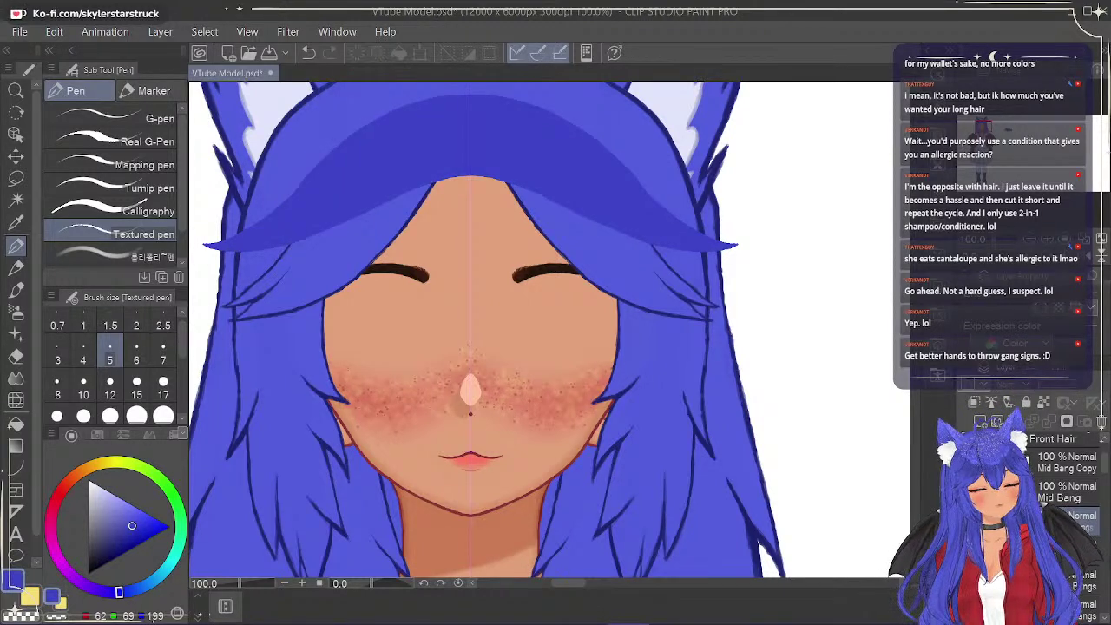
Toggle the mid bang and top side bangs on and off to compare them, leaving both hidden.
click(965, 493)
click(965, 492)
click(965, 492)
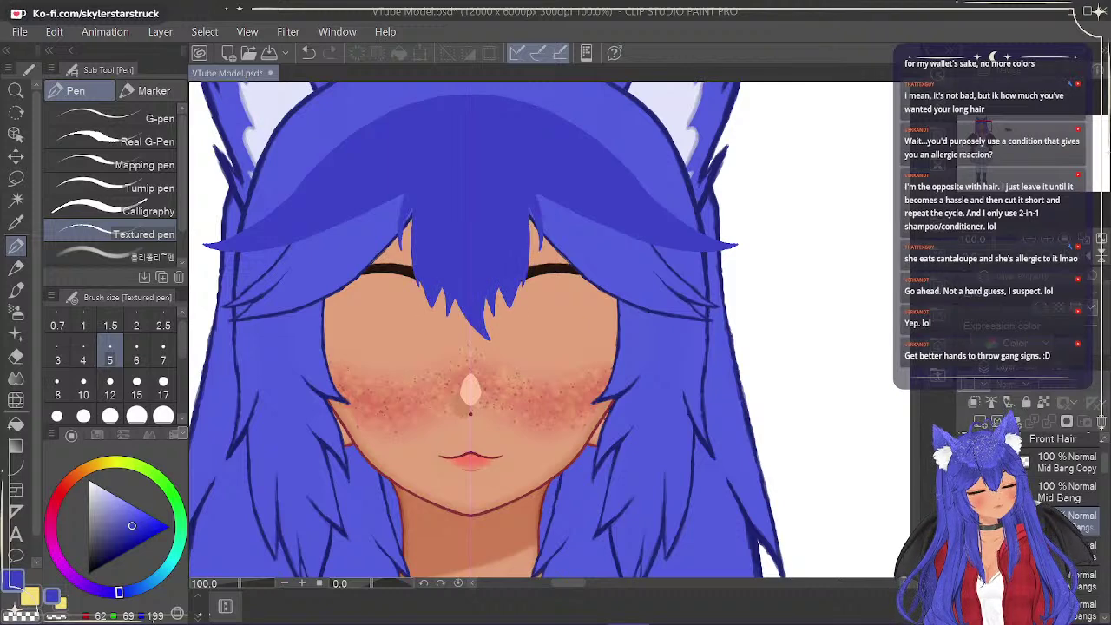
click(965, 521)
click(966, 521)
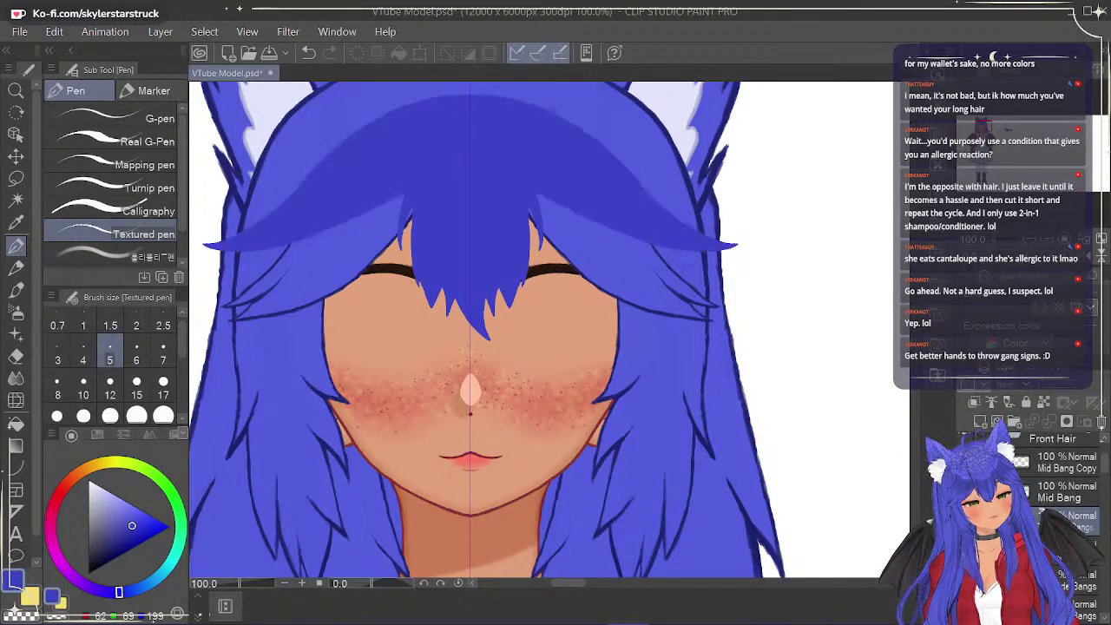
click(965, 492)
click(965, 492)
click(965, 520)
click(966, 520)
click(965, 521)
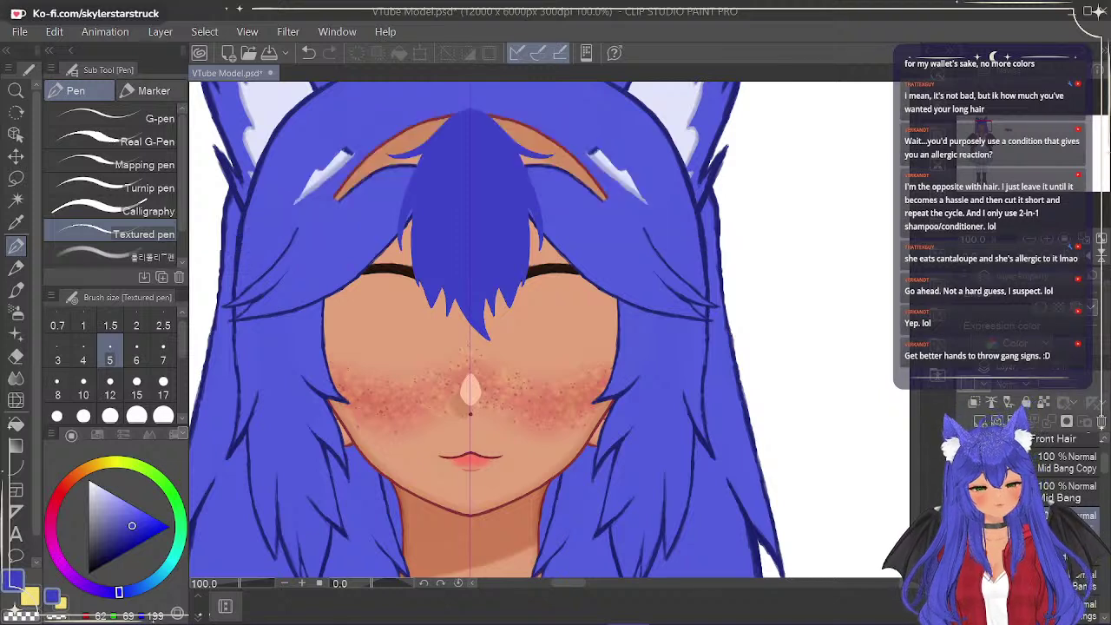
click(965, 492)
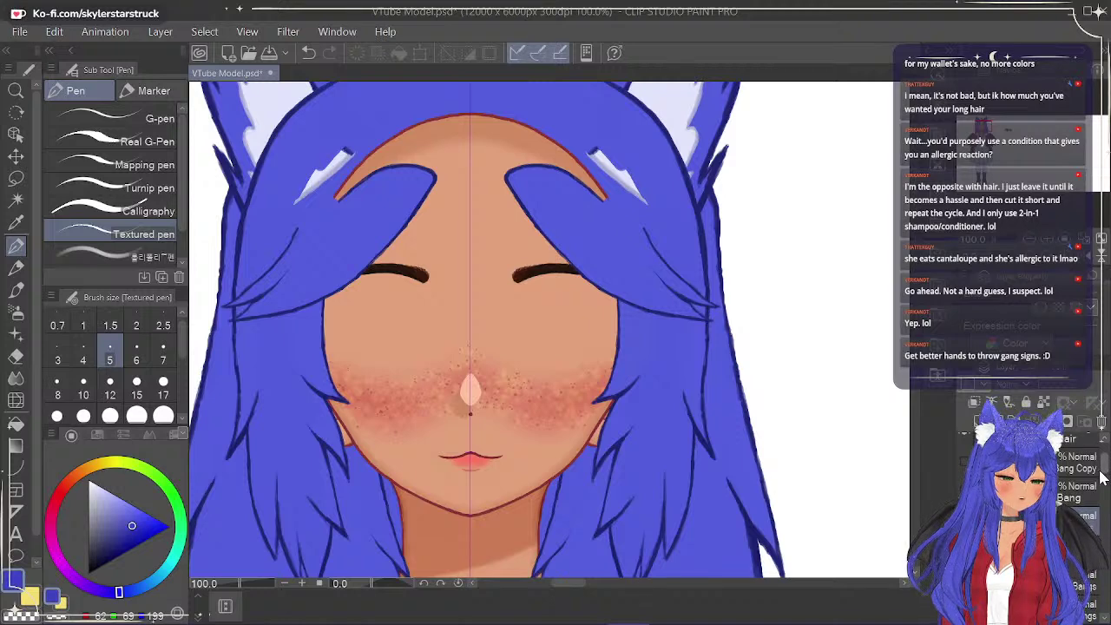
Lower the opacity of the remaining outlined side bangs layer to 49% and select the side bangs layer below it.
drag(1103, 460, 1104, 465)
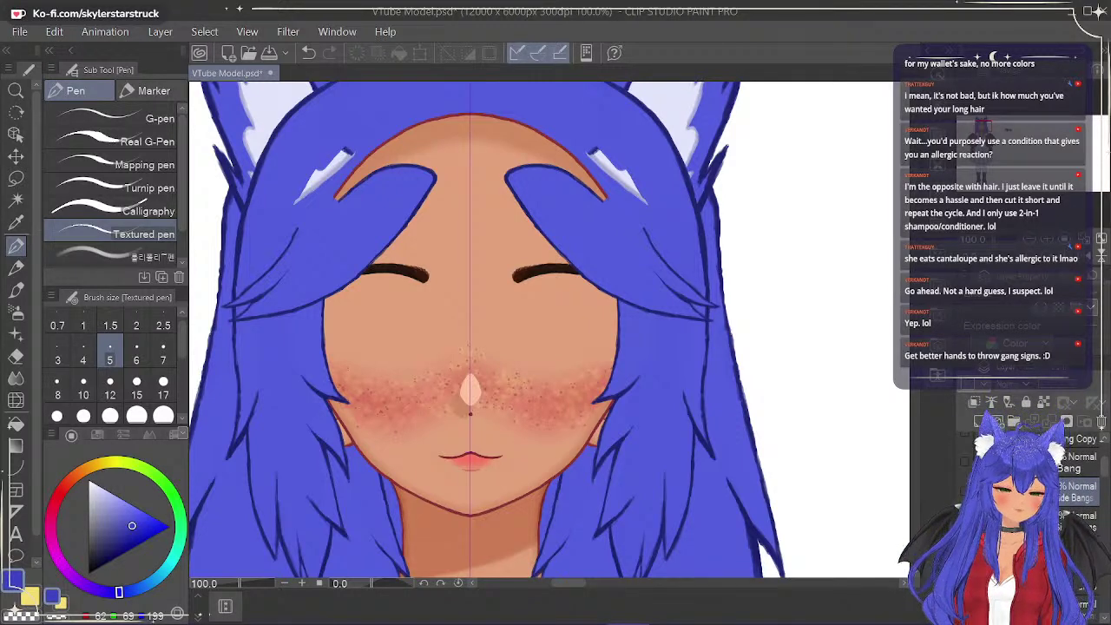
click(1069, 552)
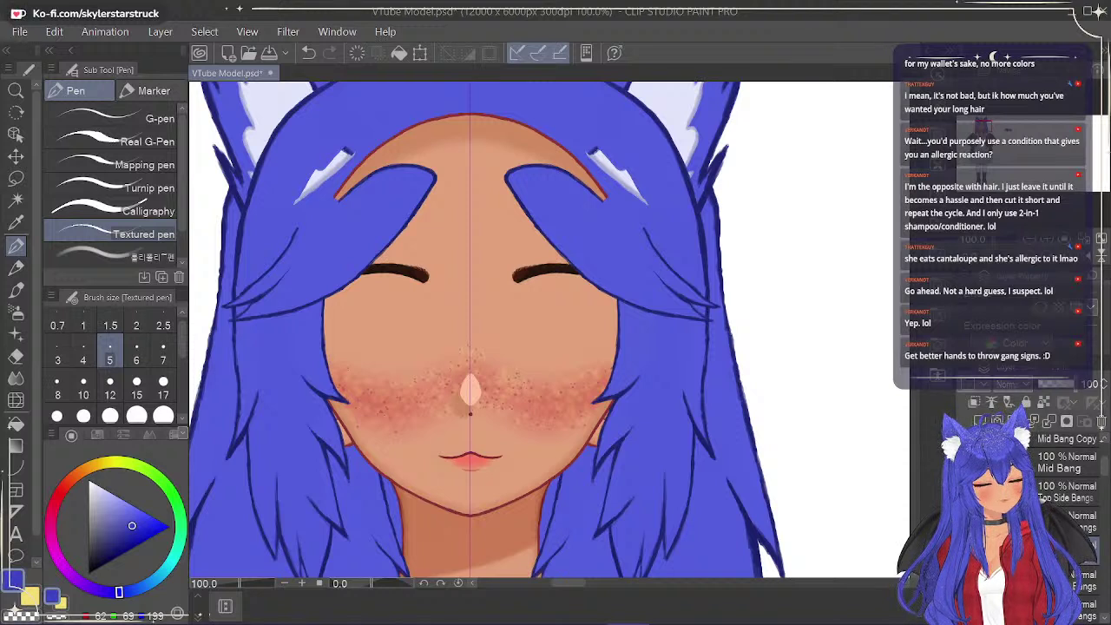
drag(1054, 386, 1056, 385)
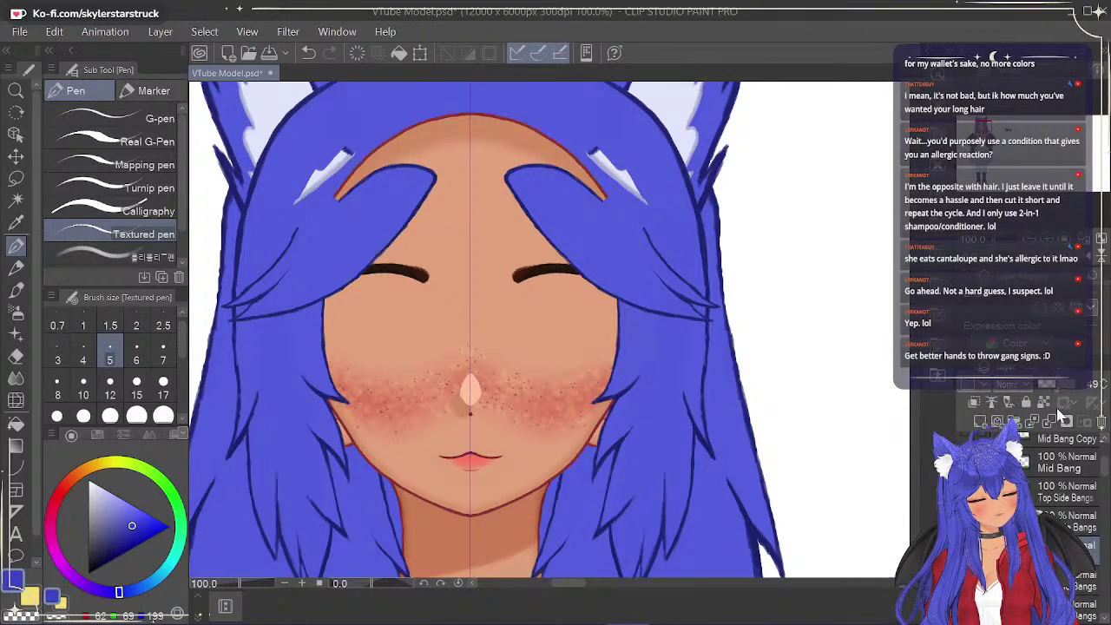
click(1076, 581)
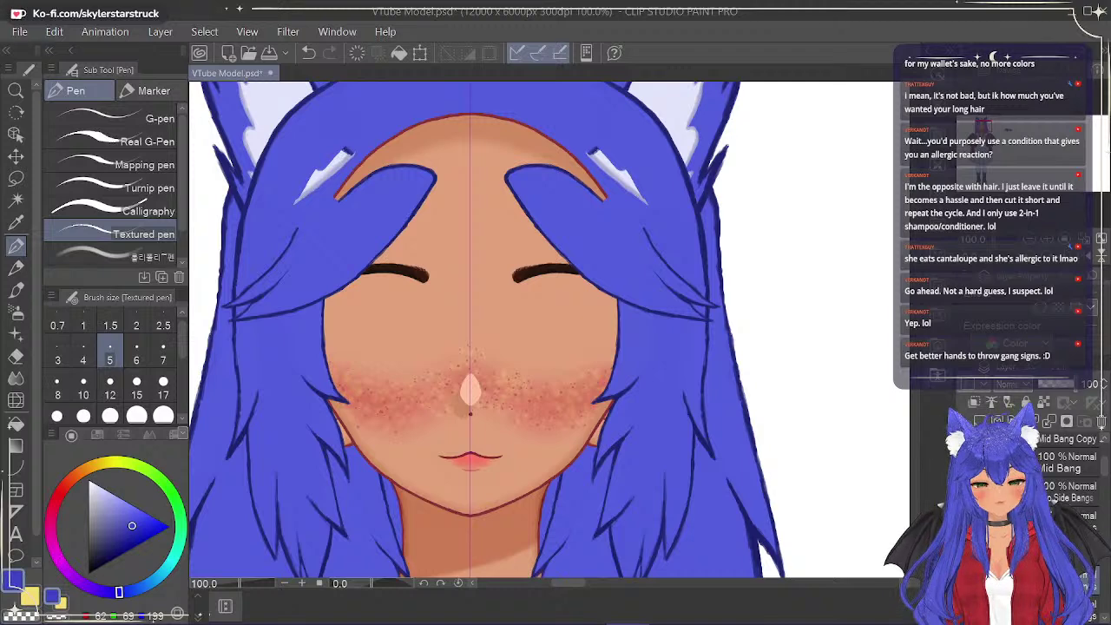
Erase the inner part of the side bangs over the forehead with the Hard eraser at size 120.
click(16, 355)
scroll(156, 400, down, 3)
click(163, 401)
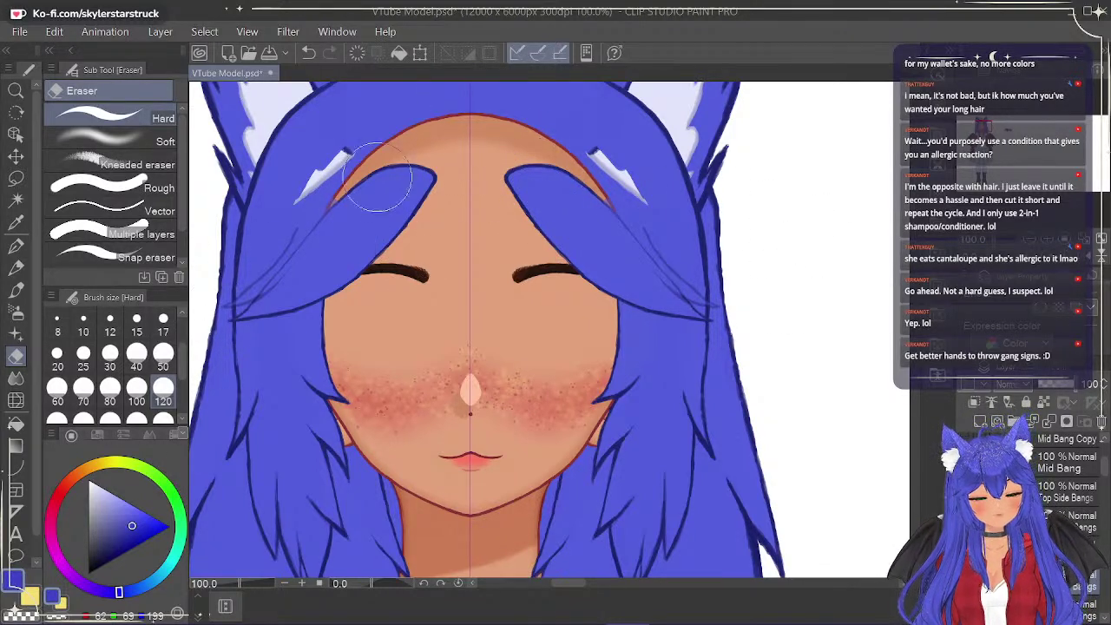
click(966, 579)
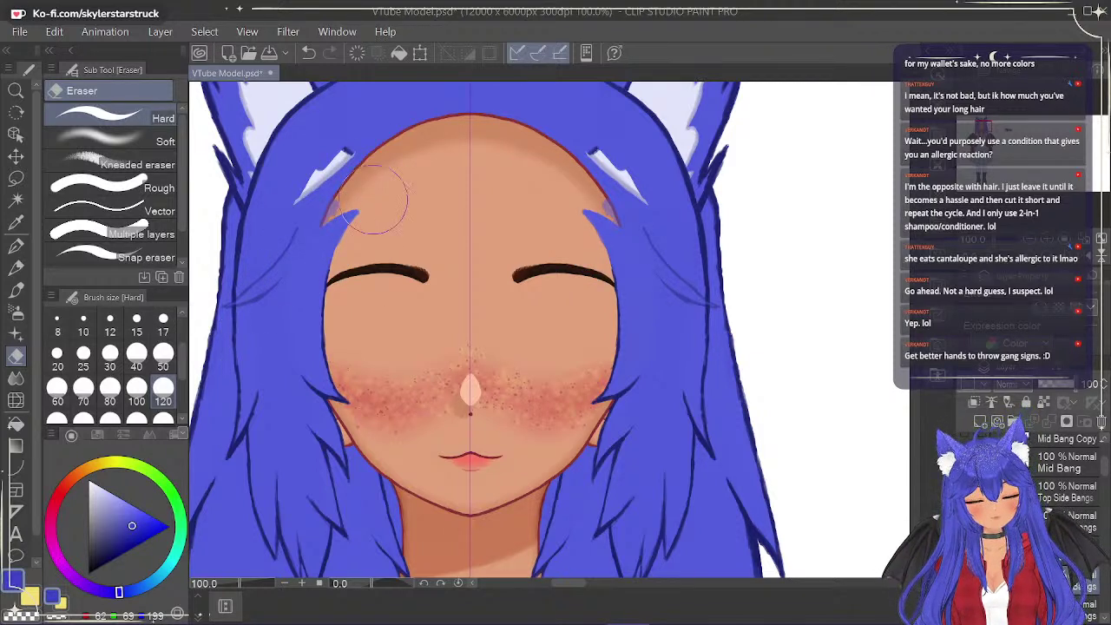
Raise the opacity of the faded side bangs layer and select the layer below for painting with the Textured pen.
click(1067, 545)
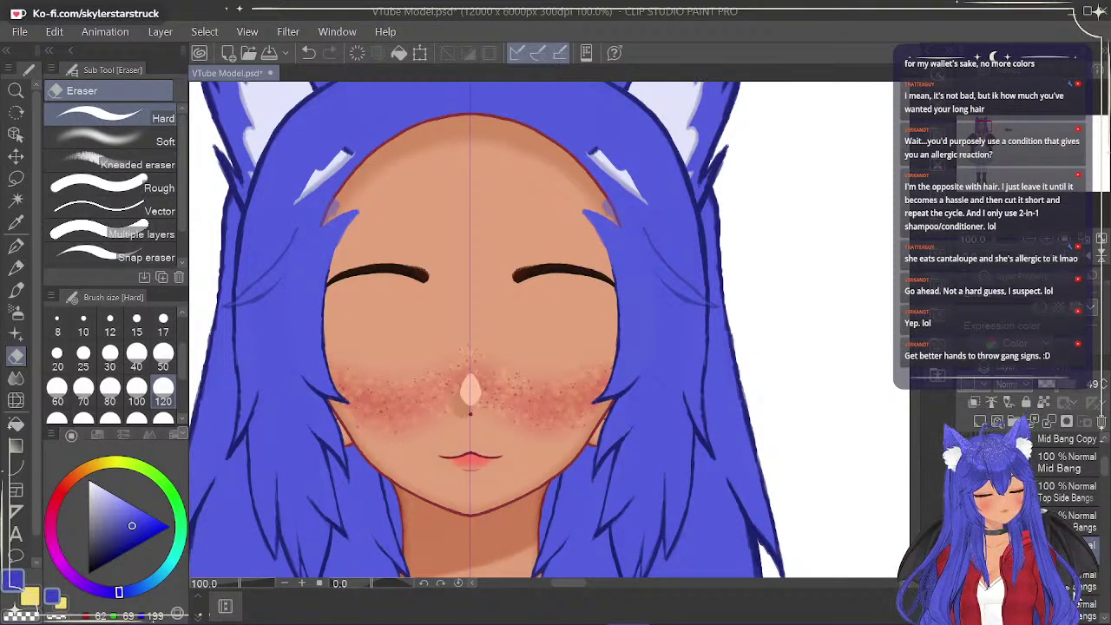
click(1090, 587)
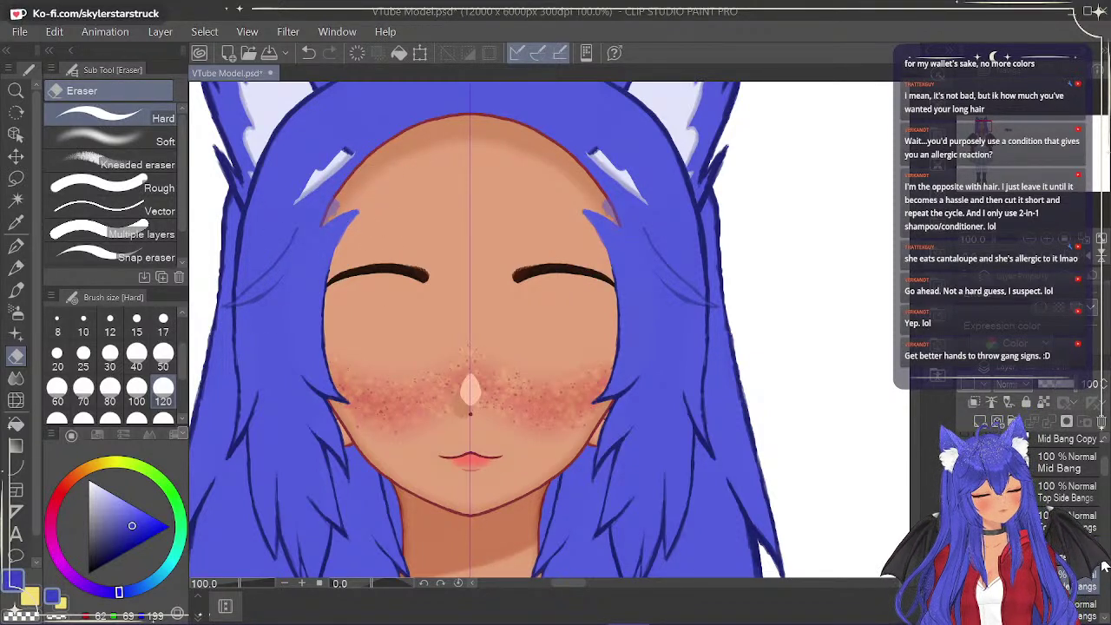
click(16, 246)
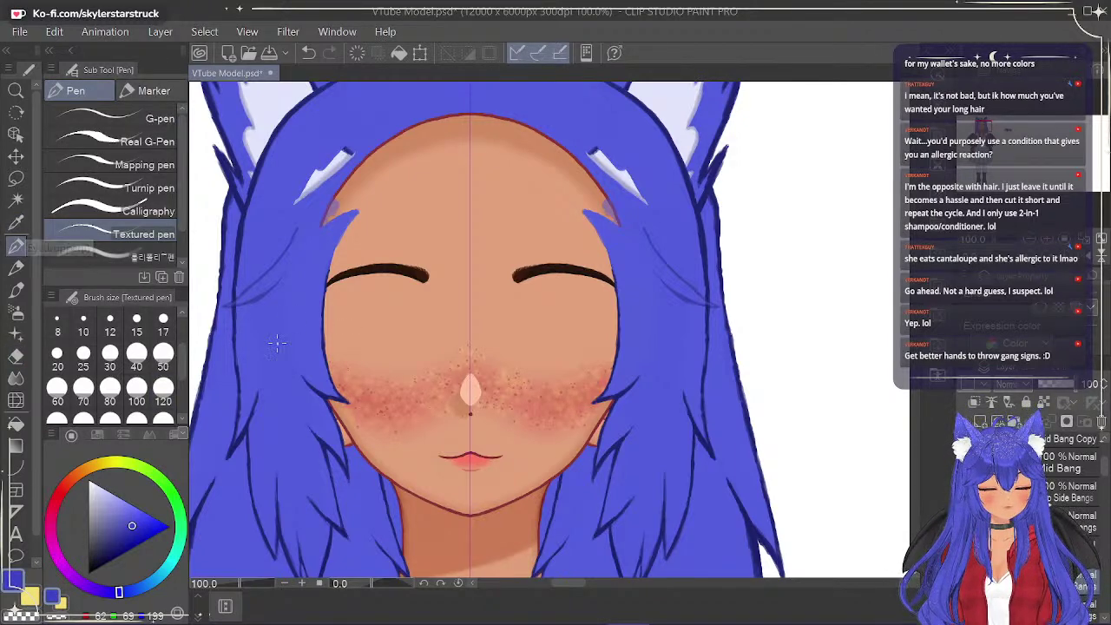
click(965, 492)
click(965, 492)
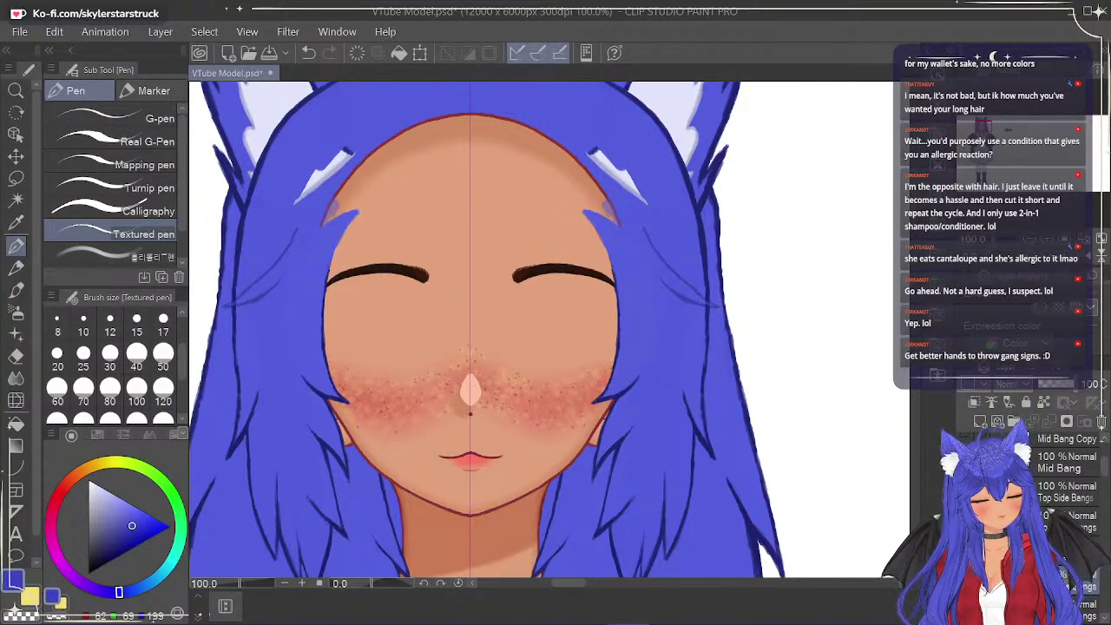
click(1064, 385)
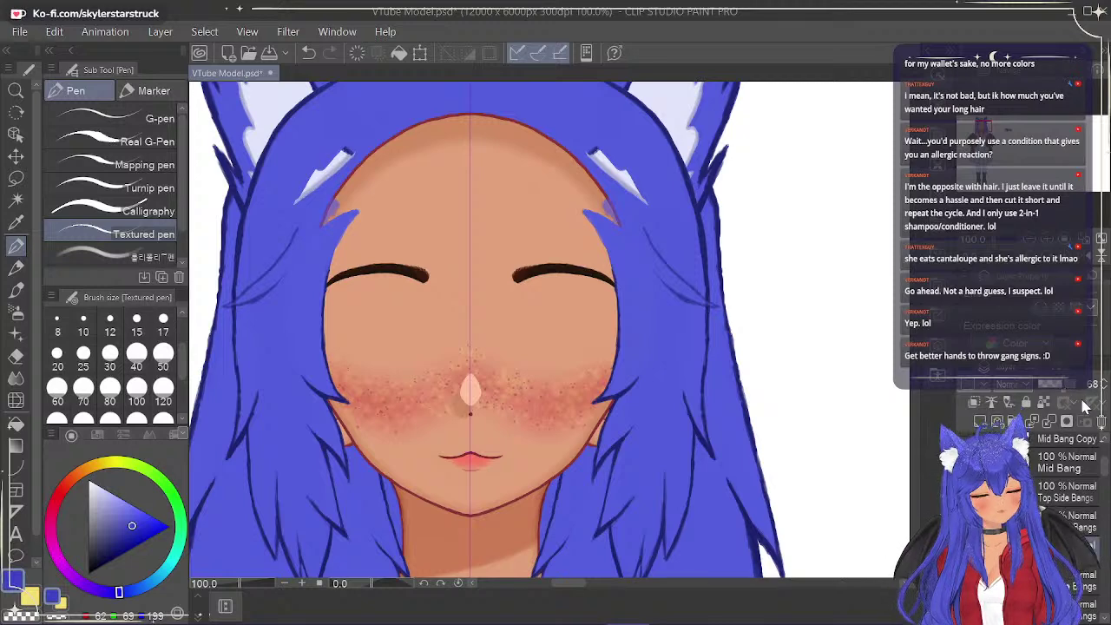
click(1087, 575)
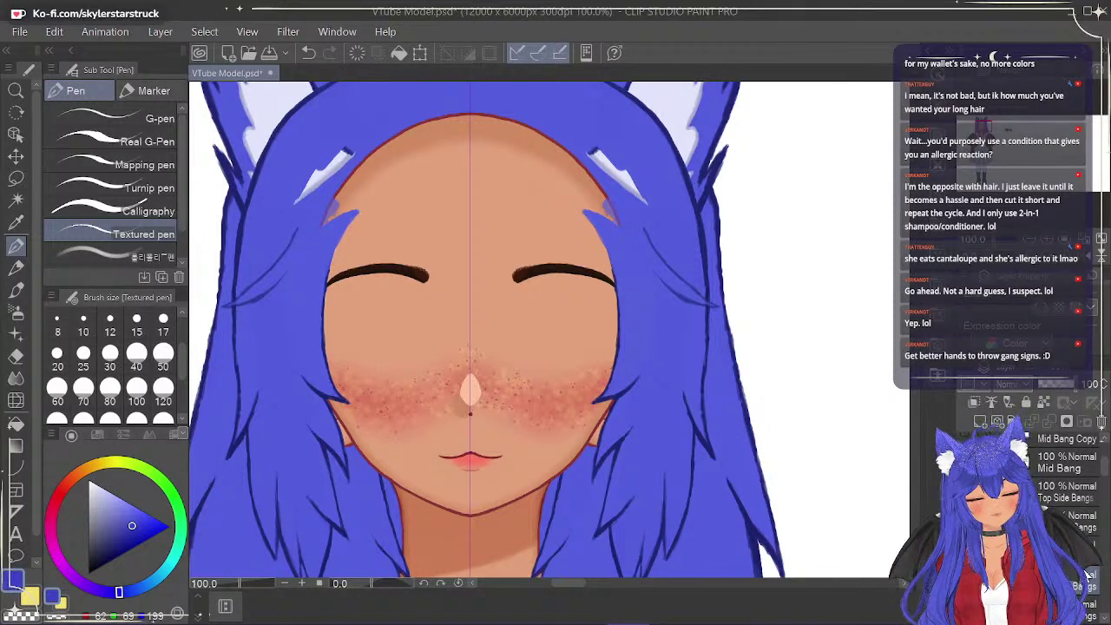
Paint a curved darker blue strand over the faded line art on the side hair, extending its tip past the hair outline.
scroll(321, 299, up, 1)
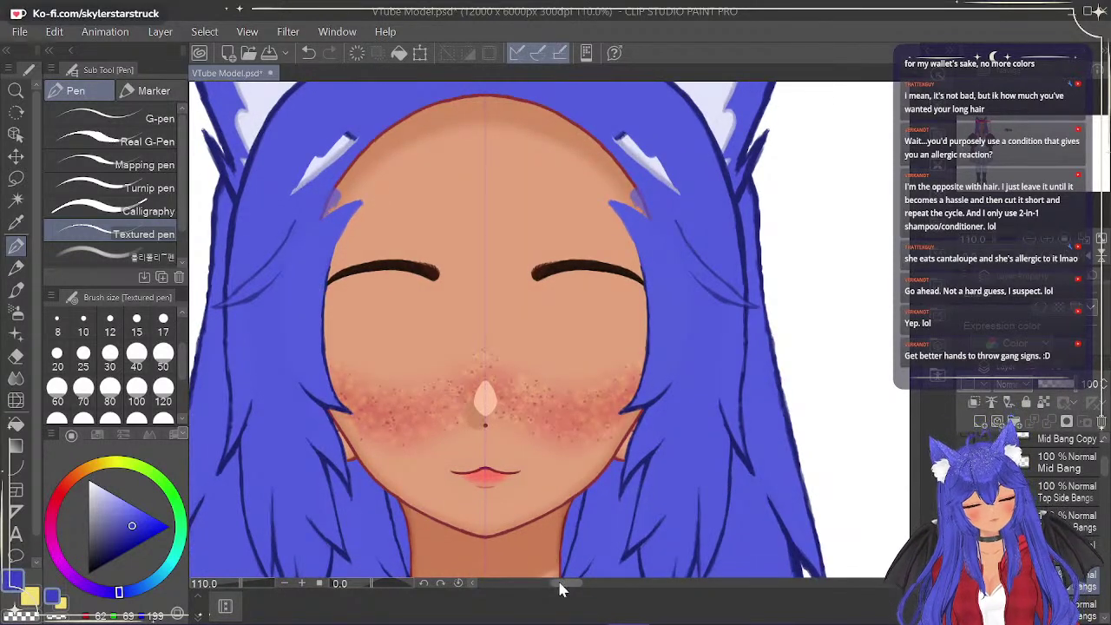
drag(562, 583, 555, 587)
scroll(305, 267, up, 3)
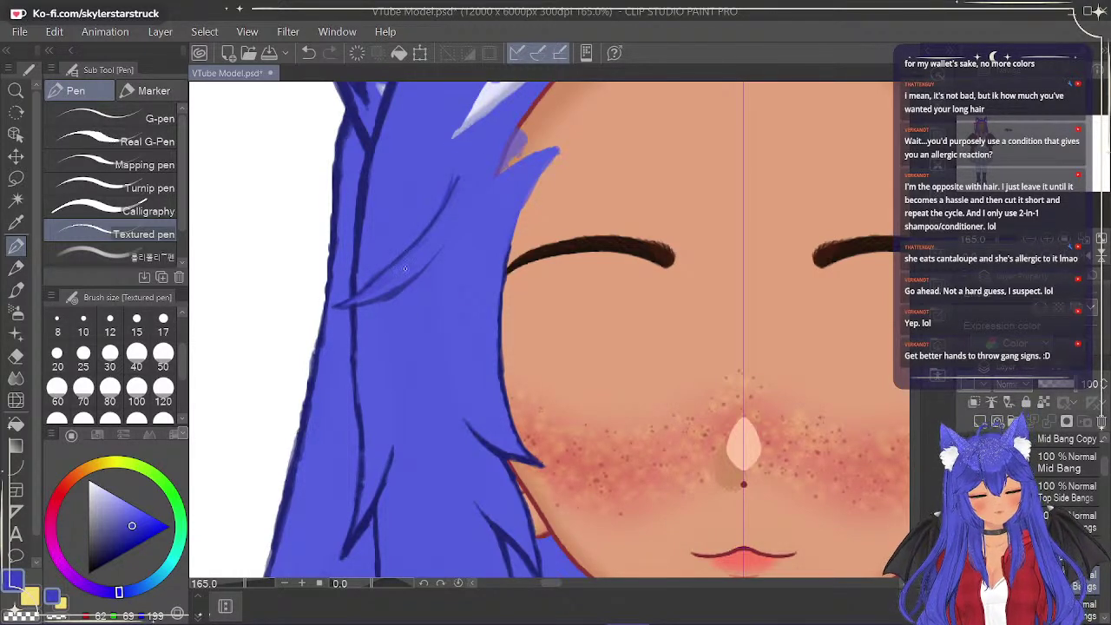
key(ctrl+z)
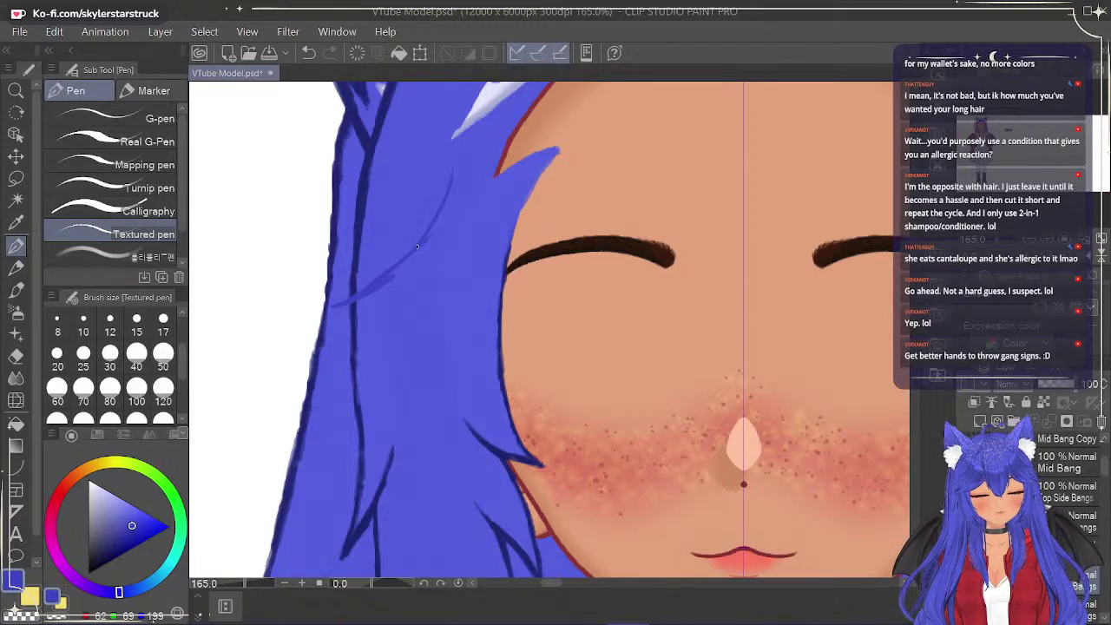
key(ctrl+y)
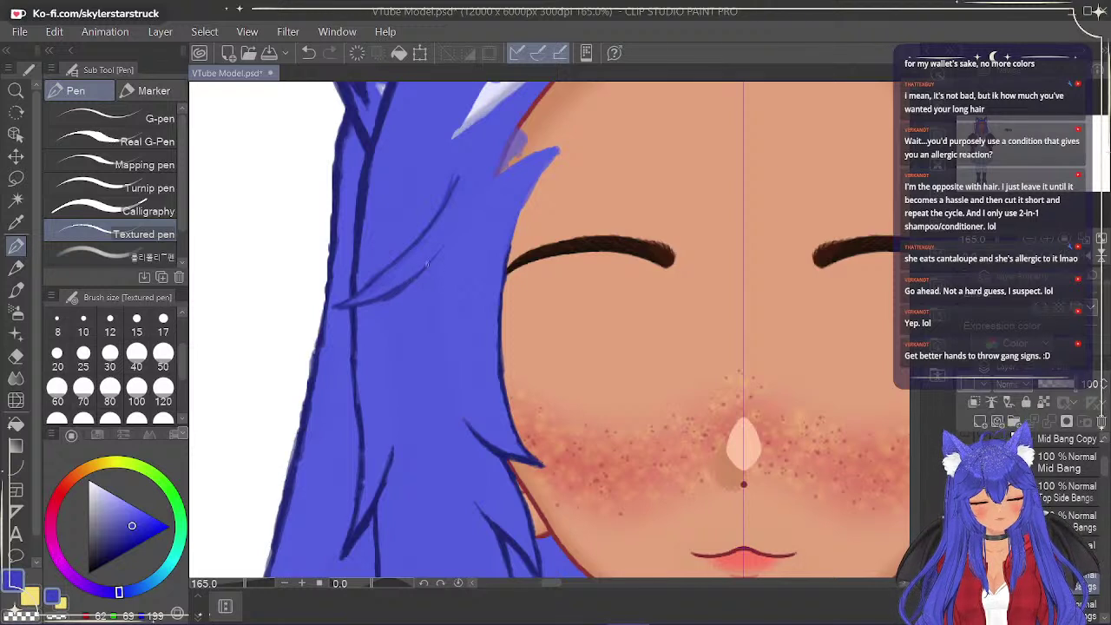
key(ctrl+z)
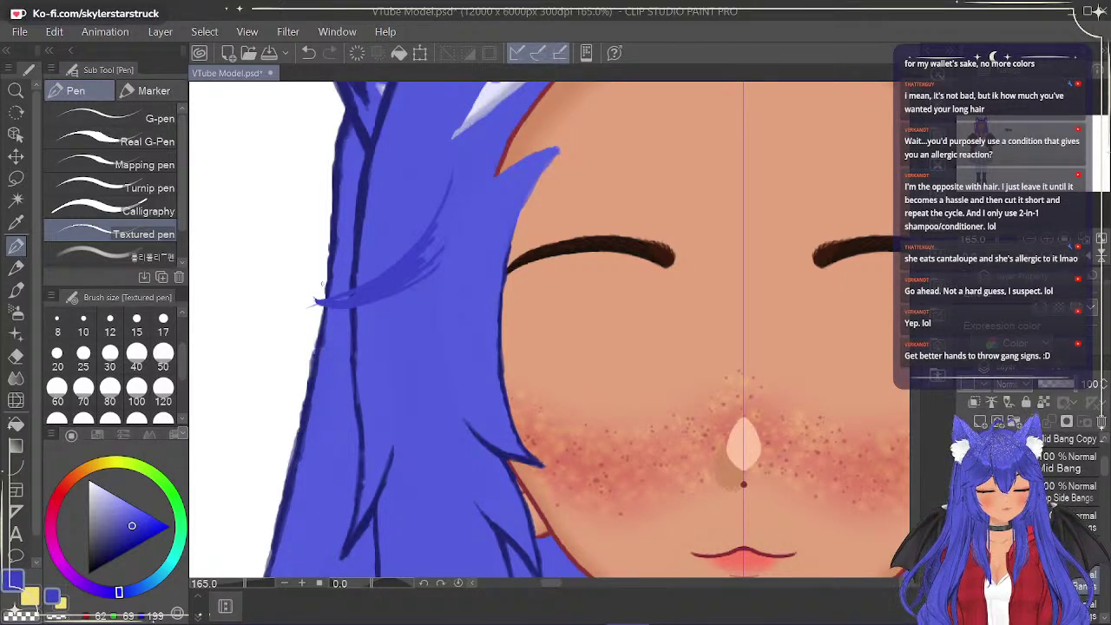
Trim the strand's outer tip with the Hard eraser at size 15 and smooth its lower edge with the Textured pen.
click(15, 356)
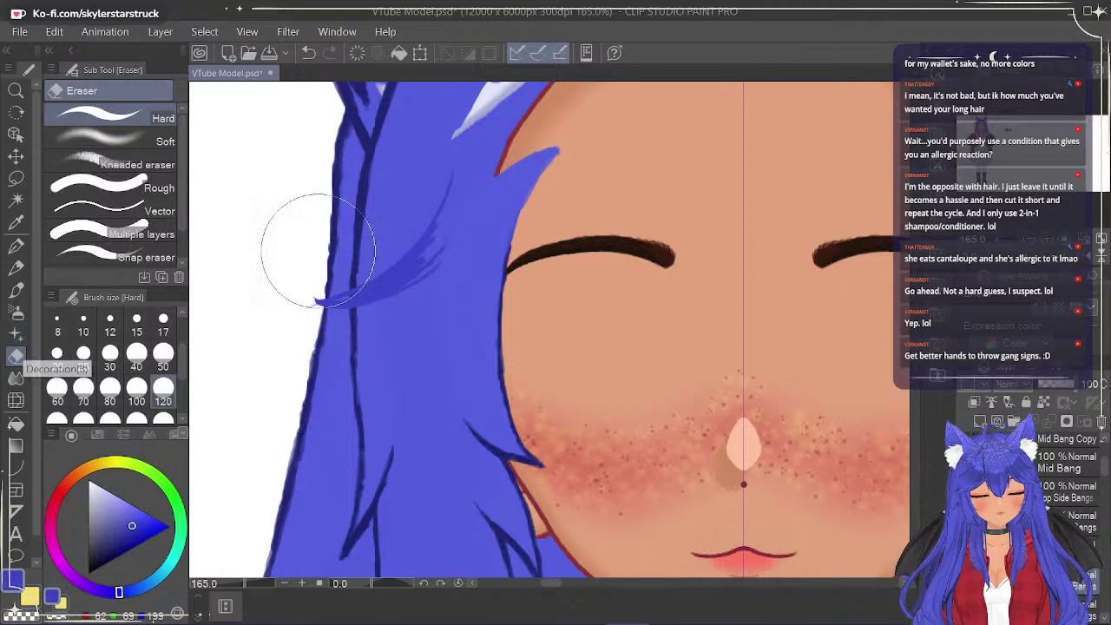
click(136, 328)
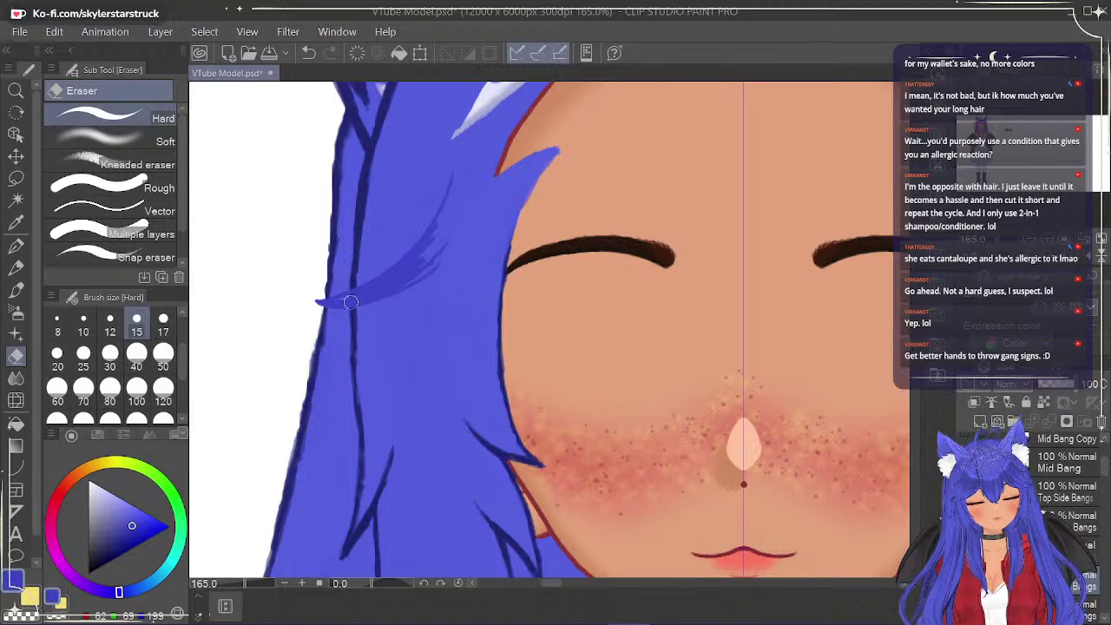
click(16, 245)
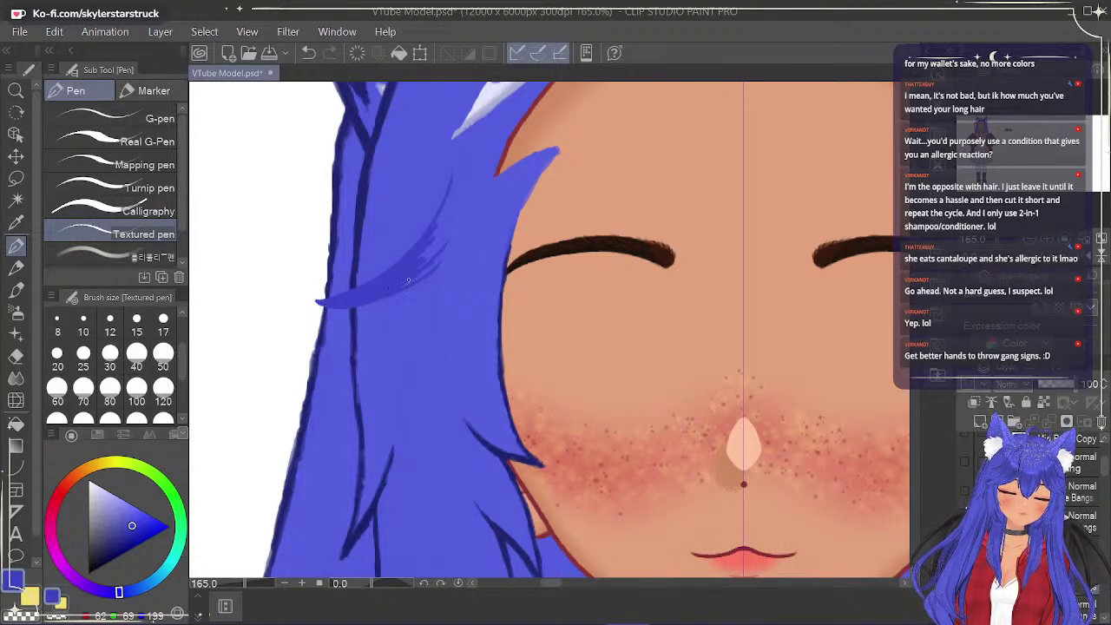
drag(424, 275, 439, 259)
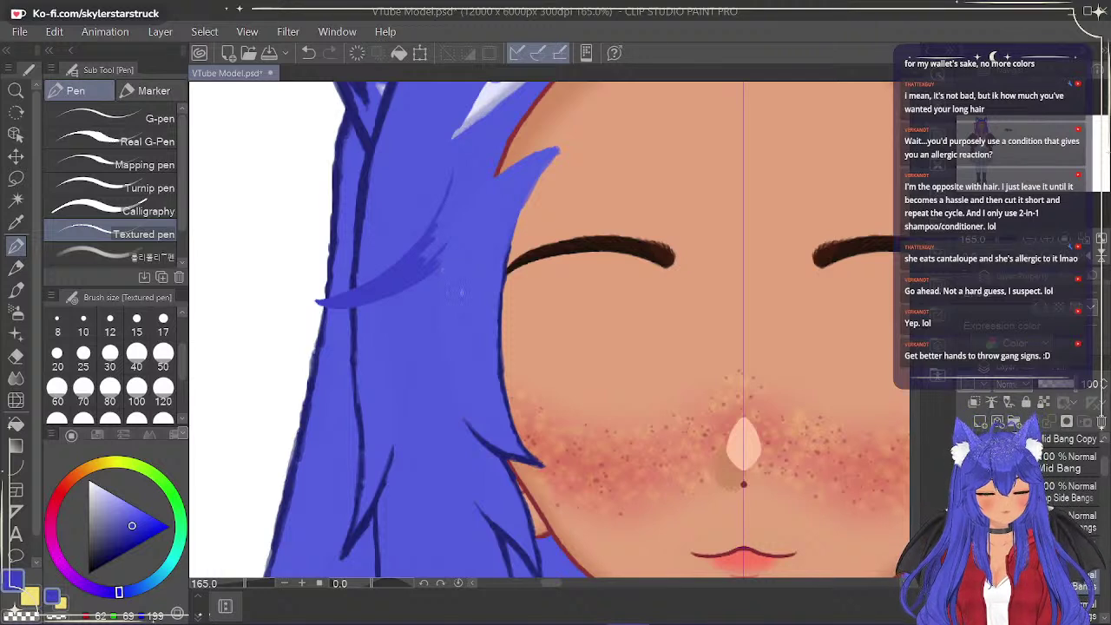
Show the faded side bangs line art layer again and raise its opacity to 100%.
click(966, 551)
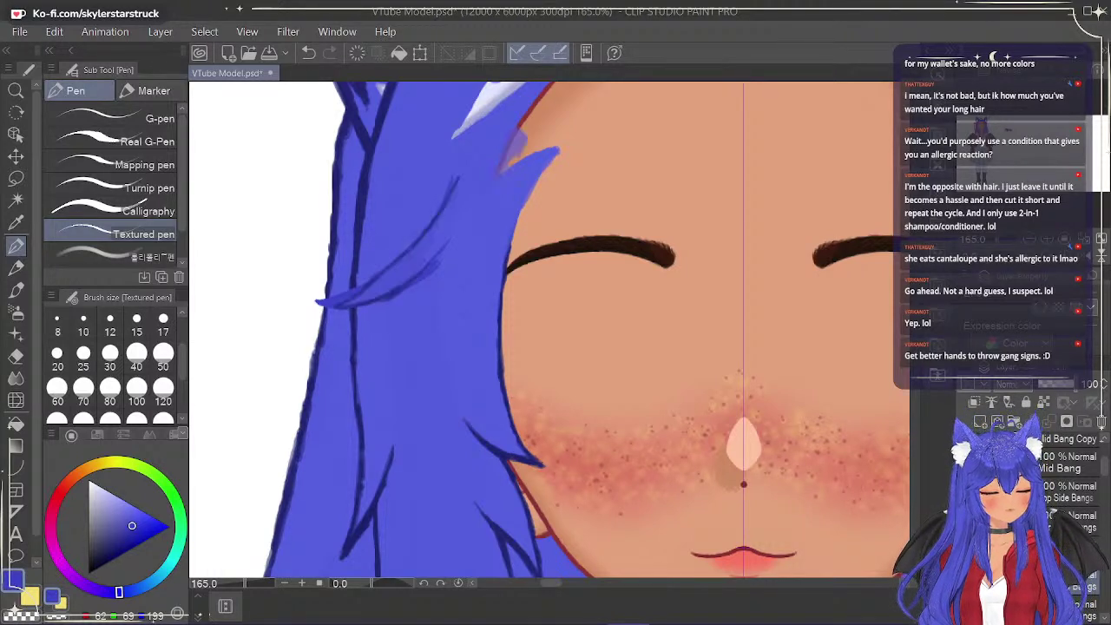
click(1055, 548)
click(1073, 384)
drag(1051, 388, 1104, 384)
key(ctrl+z)
key(ctrl+z)
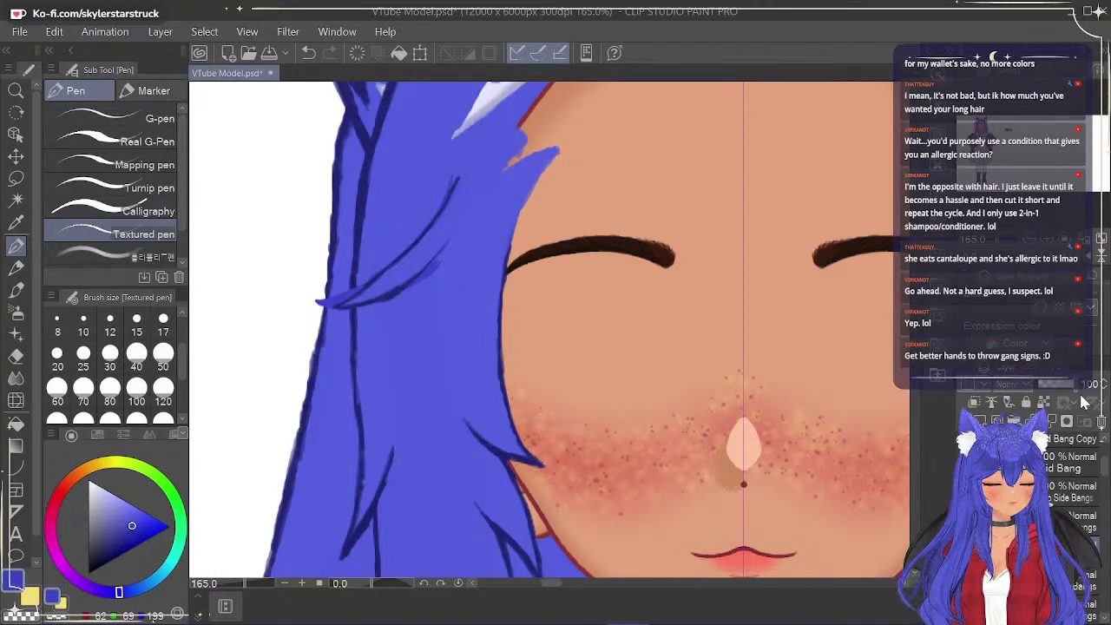
Hide the surrounding hair and ear fur layers so only the mid side bangs strand remains over the head.
drag(1104, 470, 1104, 484)
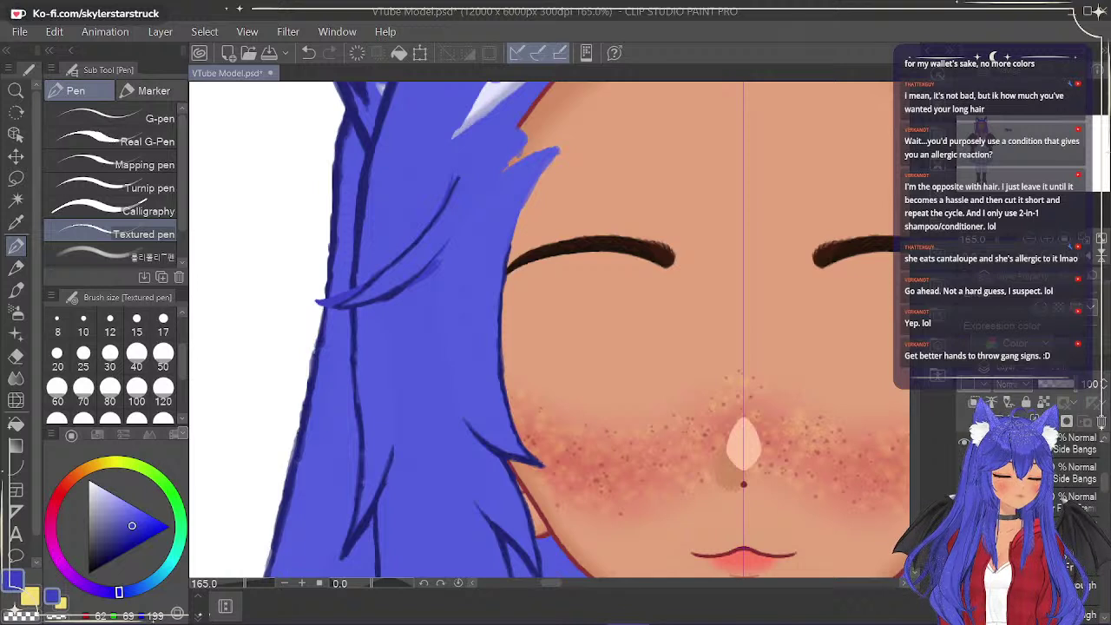
key(ctrl+z)
key(ctrl+z)
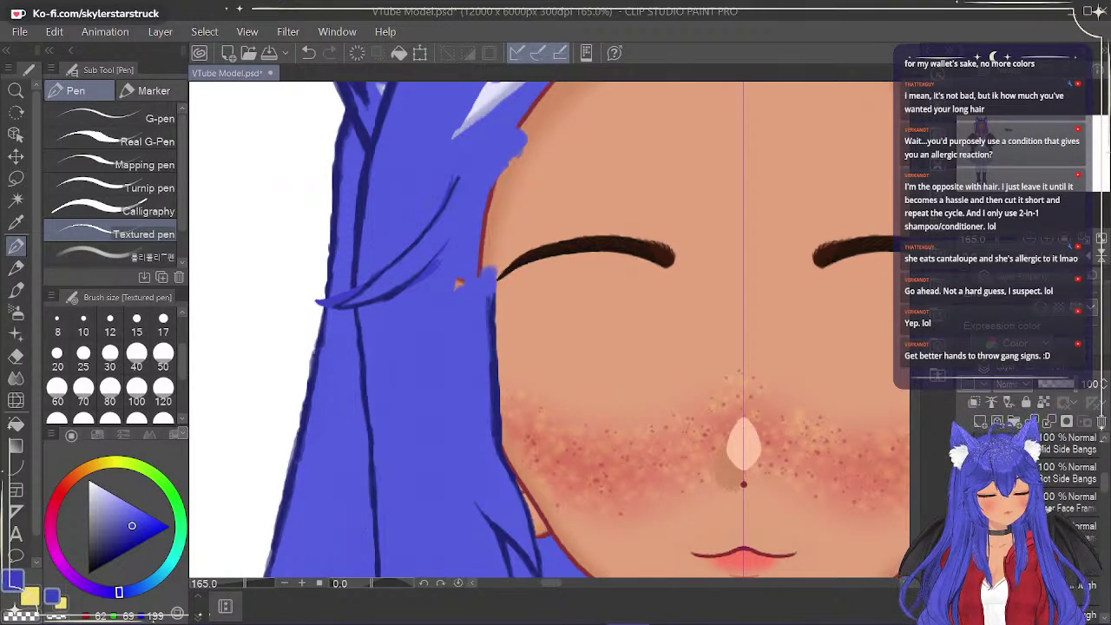
key(ctrl+z)
scroll(1108, 497, down, 1)
drag(1107, 495, 1104, 590)
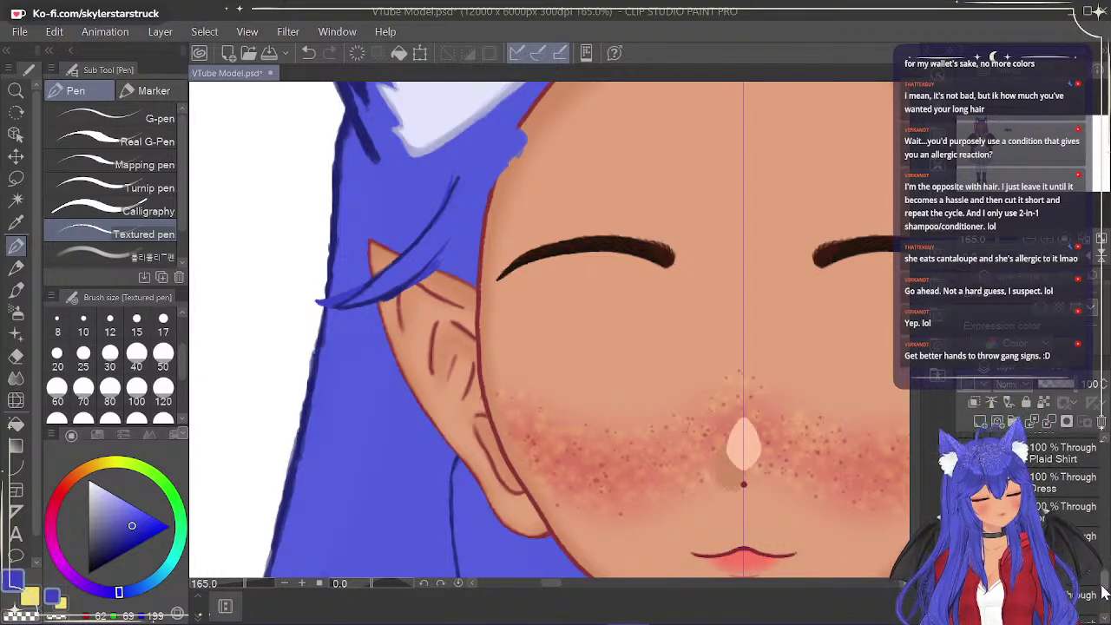
click(965, 566)
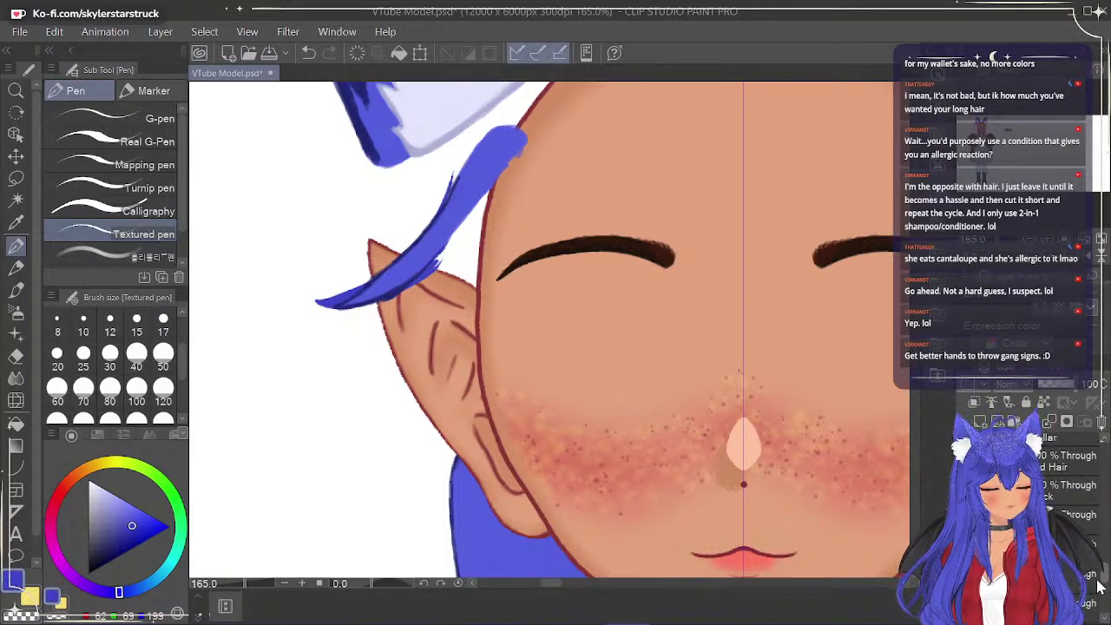
click(967, 574)
drag(1105, 574, 1106, 484)
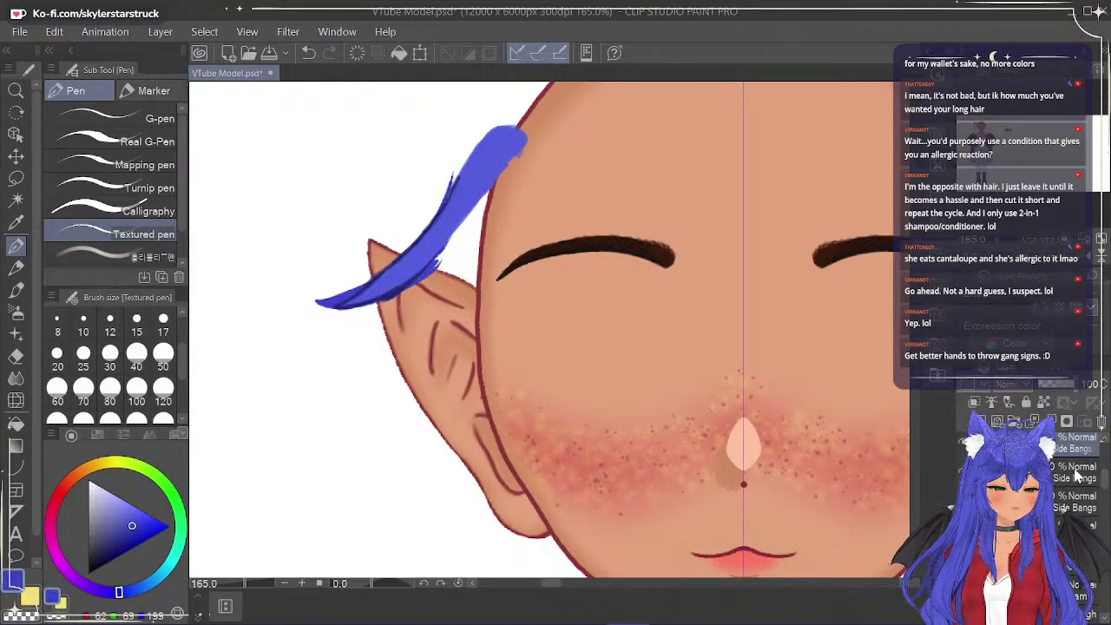
Lower the upper Mid Side Bangs layer's opacity to 49% and select the Mid Side Bangs layer below it for painting.
click(1077, 478)
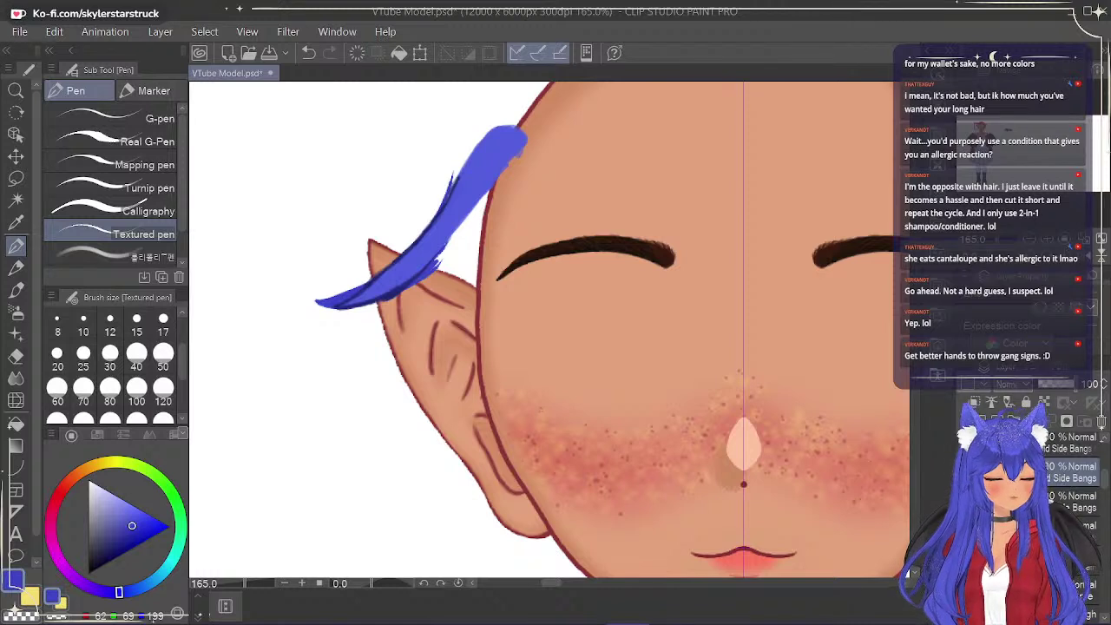
click(967, 472)
click(967, 472)
click(1074, 450)
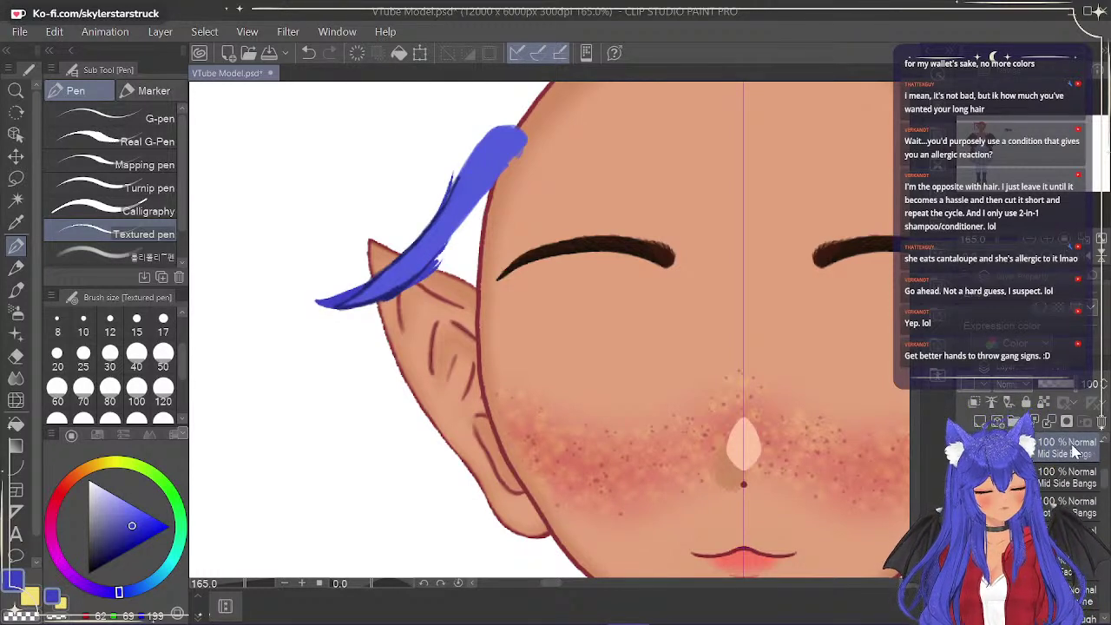
drag(1070, 387, 1057, 386)
click(1071, 470)
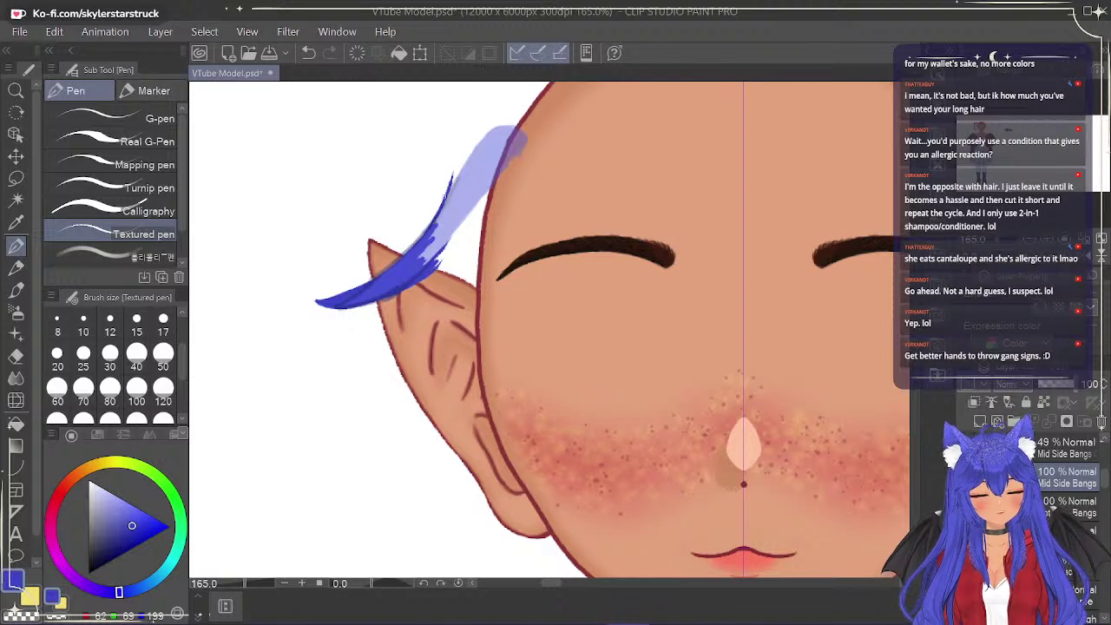
Paint over the faded mid side bangs strand in solid darker blue with the Textured pen, outlining its edges and filling the inside.
drag(452, 183, 483, 134)
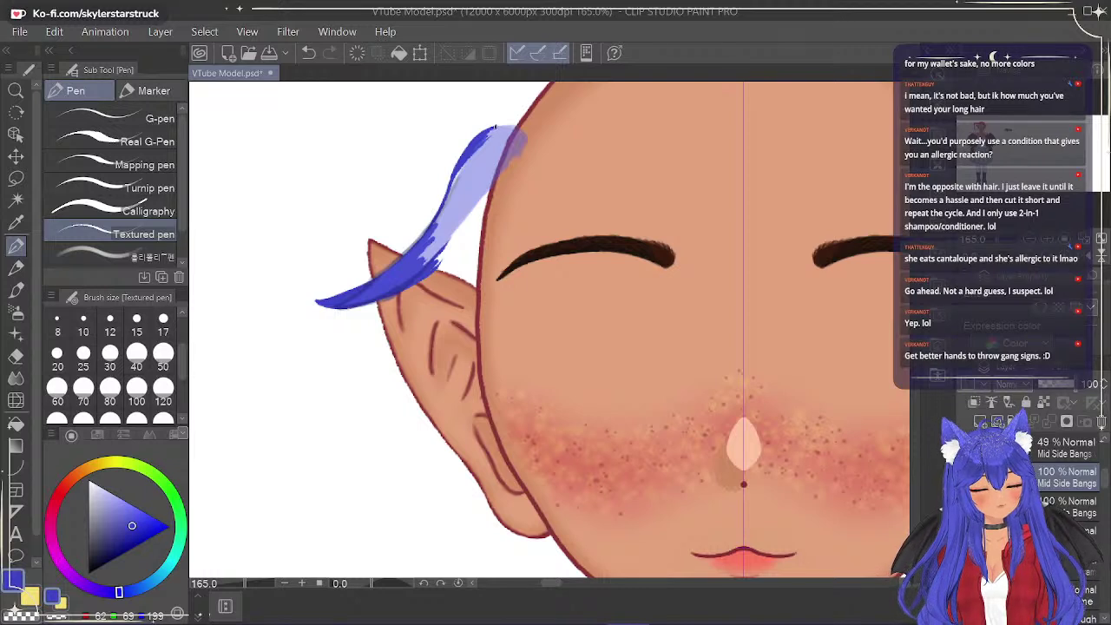
drag(460, 170, 432, 224)
drag(463, 165, 451, 201)
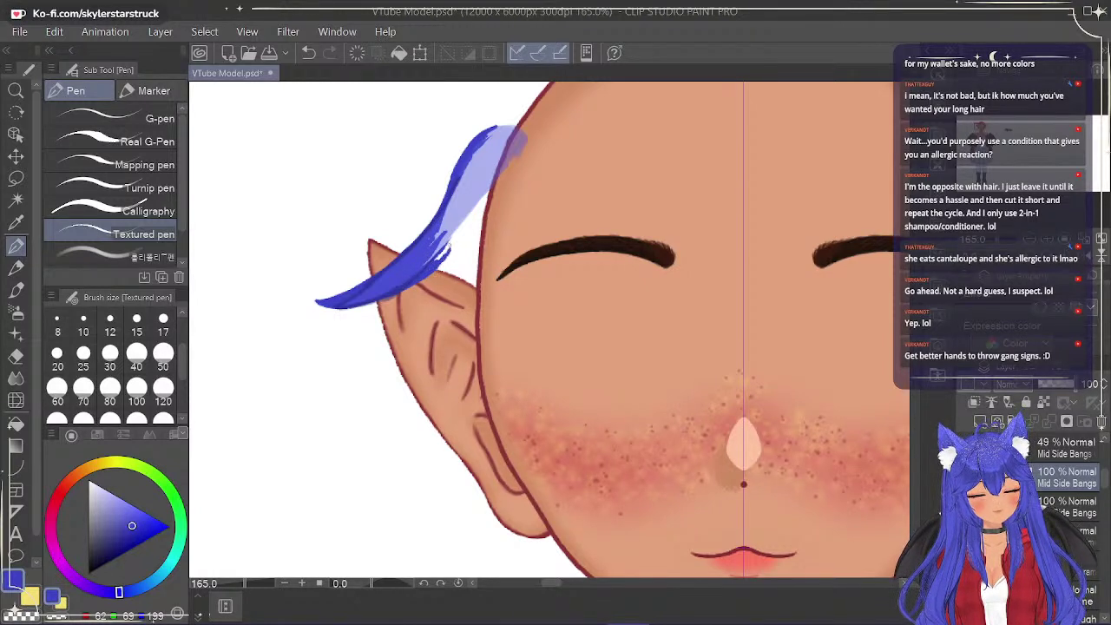
drag(462, 228, 434, 265)
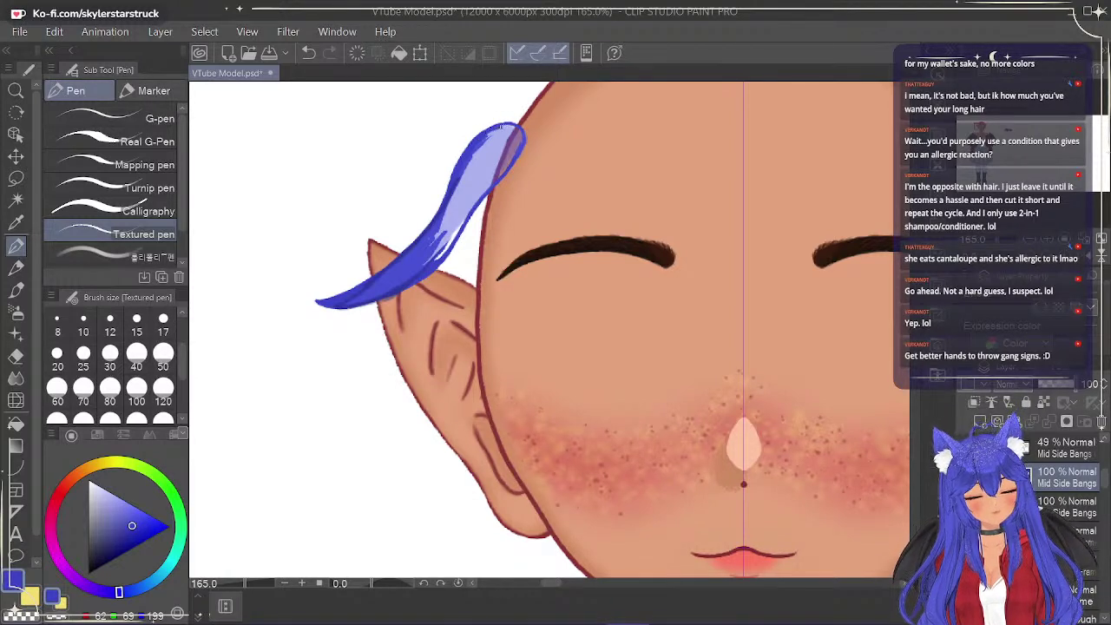
drag(454, 189, 456, 210)
drag(424, 263, 448, 225)
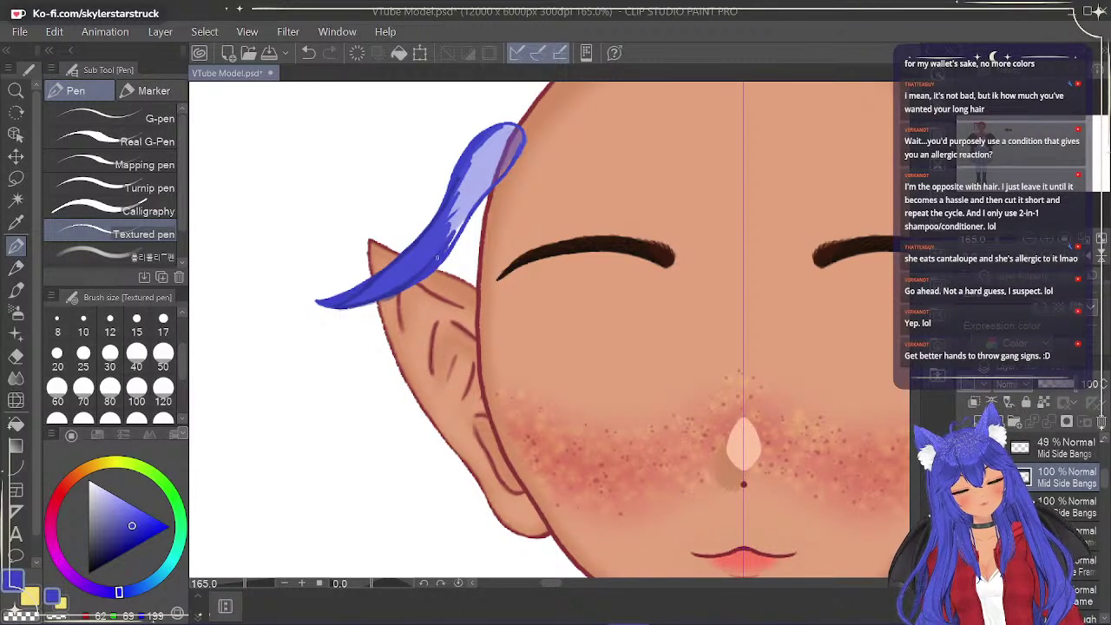
mouse_move(453, 236)
mouse_down()
mouse_move(461, 177)
mouse_move(460, 223)
mouse_move(470, 213)
mouse_move(460, 196)
mouse_move(487, 182)
mouse_move(487, 162)
mouse_move(460, 179)
mouse_move(489, 139)
mouse_move(480, 193)
mouse_move(504, 169)
mouse_move(476, 176)
mouse_move(510, 142)
mouse_up()
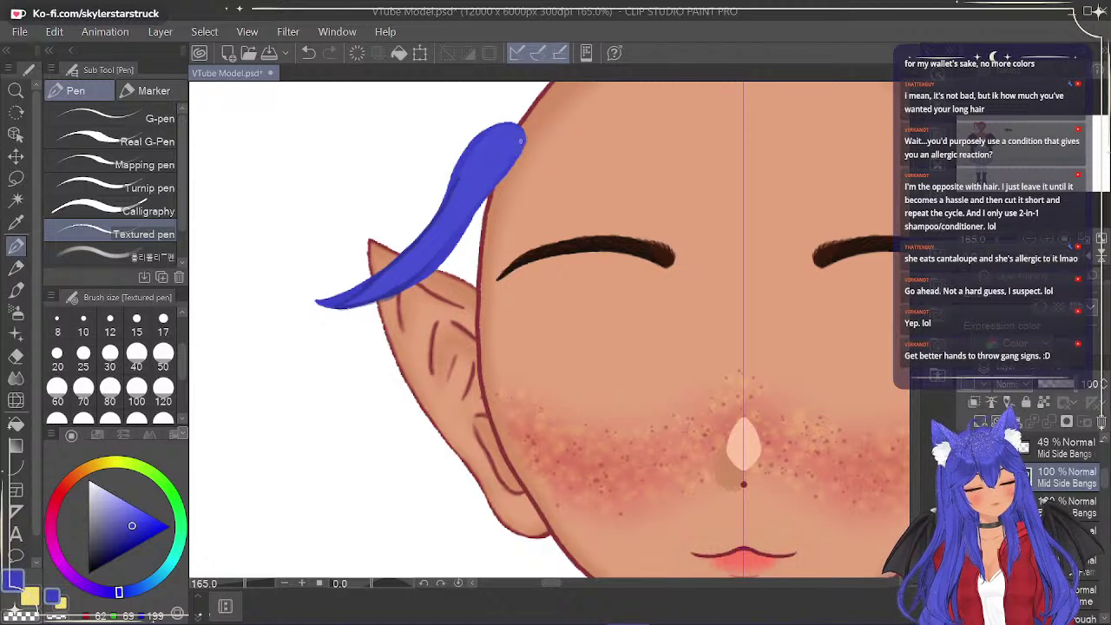
key(ctrl+z)
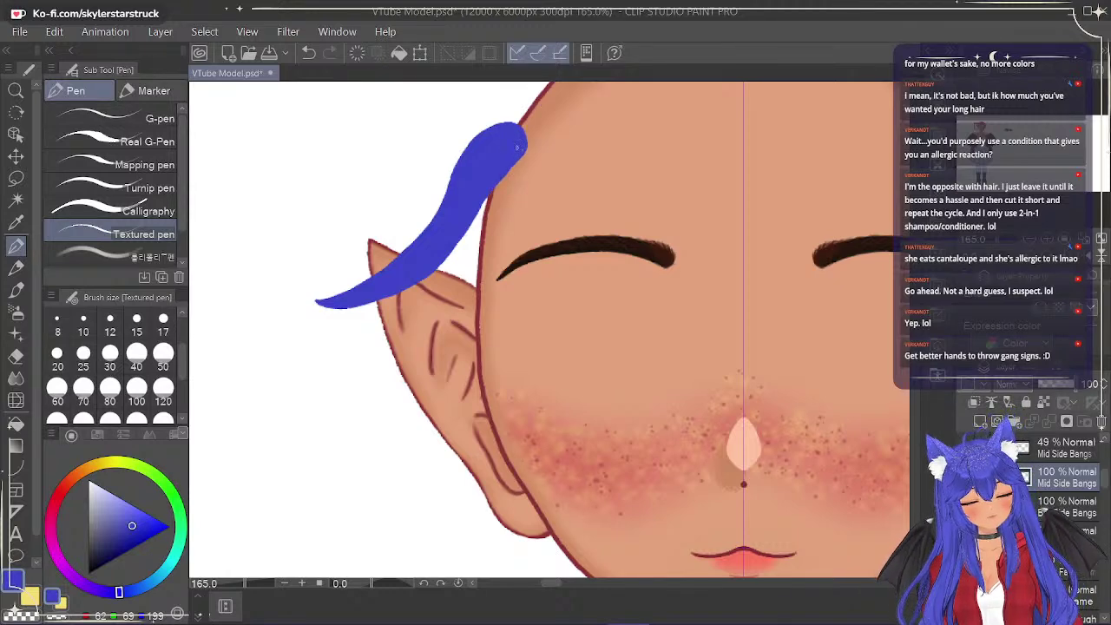
Examine the painted mid side bangs on both sides of the head and compare them with the faded line art.
drag(555, 583, 574, 585)
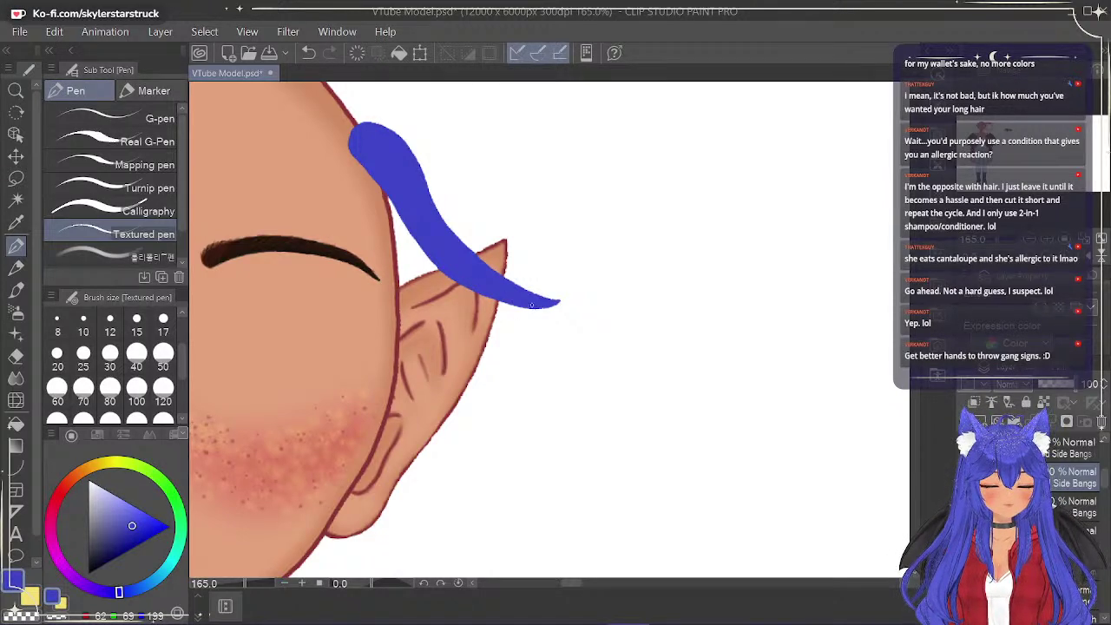
key(h)
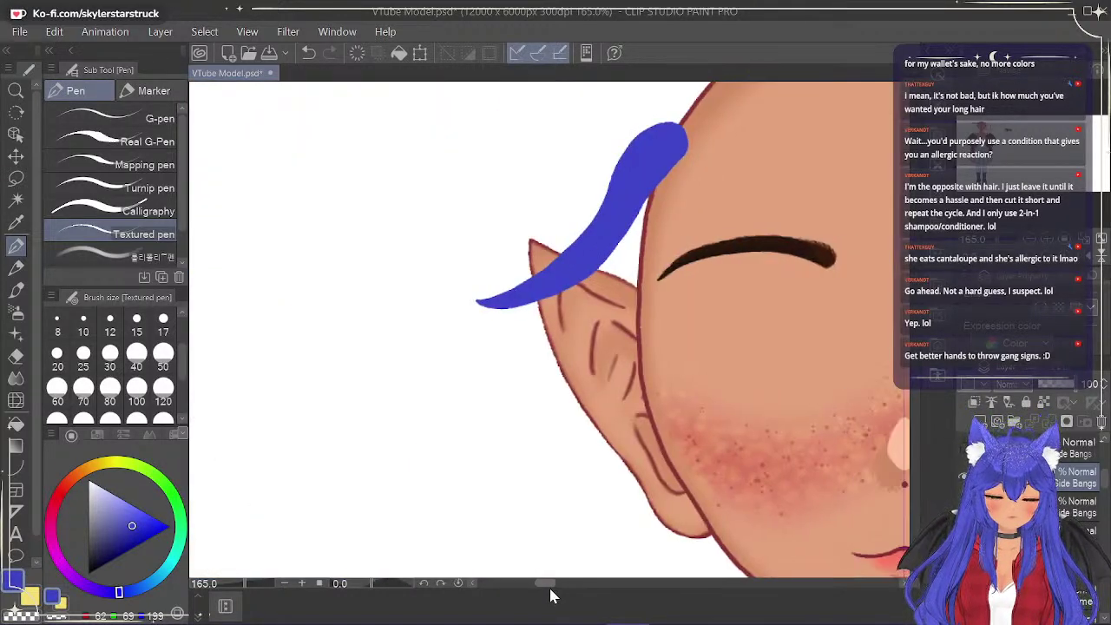
key(h)
drag(578, 587, 556, 585)
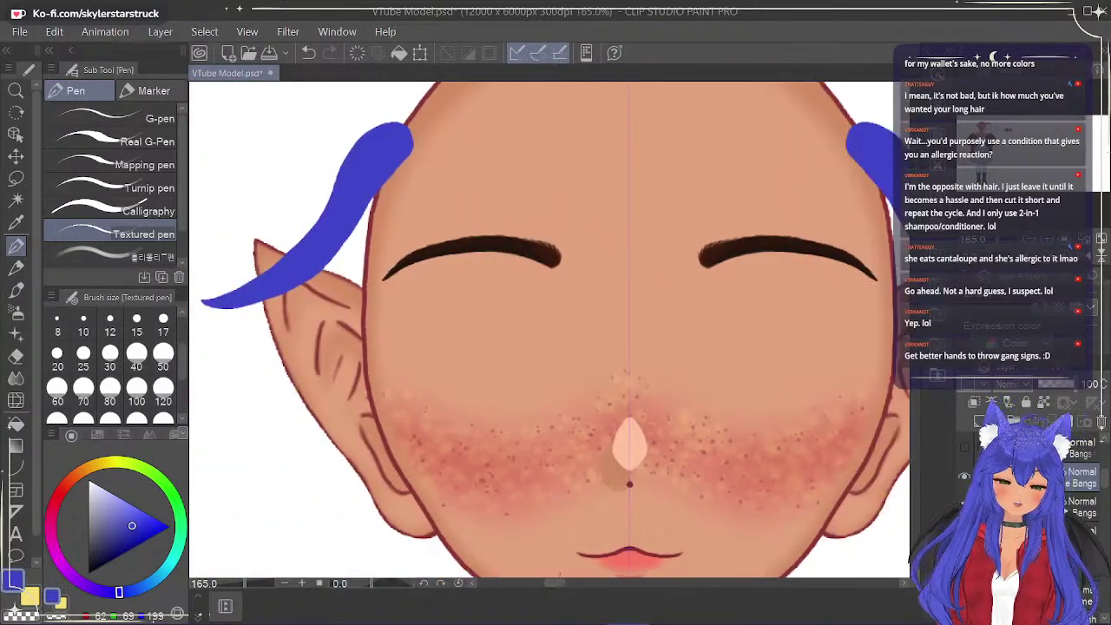
scroll(382, 536, down, 1)
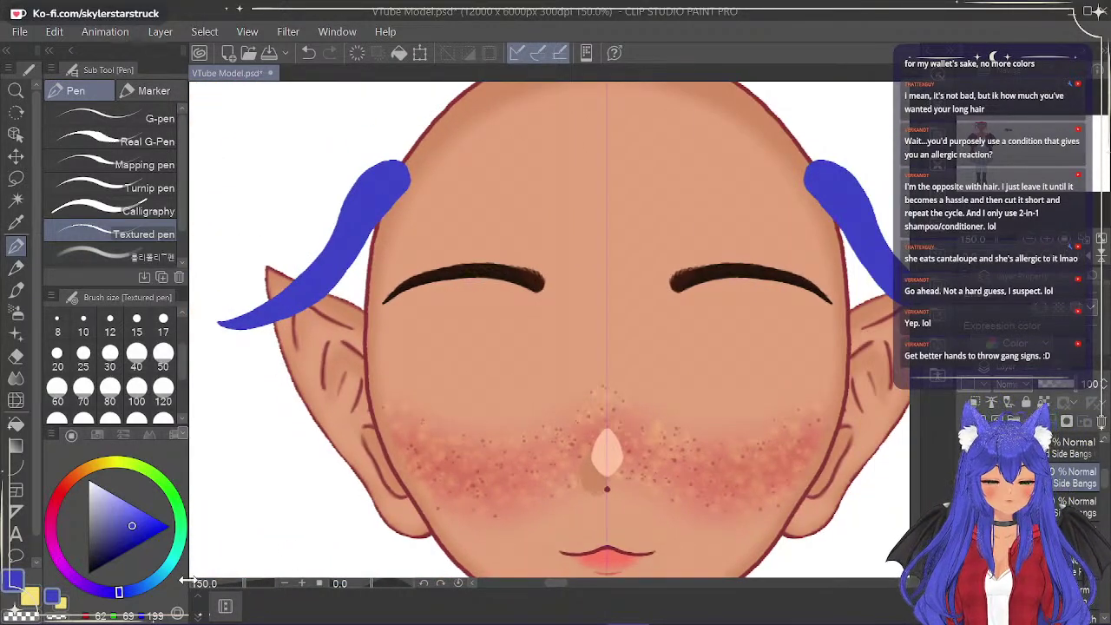
click(967, 477)
click(967, 478)
click(966, 477)
click(967, 478)
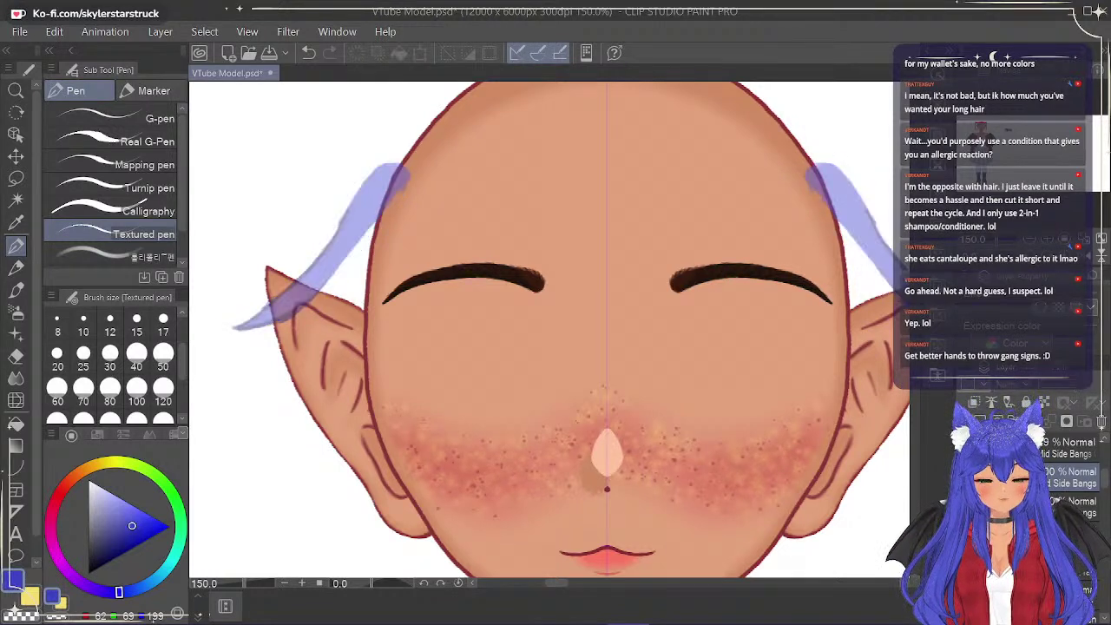
click(967, 477)
Restore the faded Mid Side Bangs line art layer to 100% opacity and hide it.
click(967, 448)
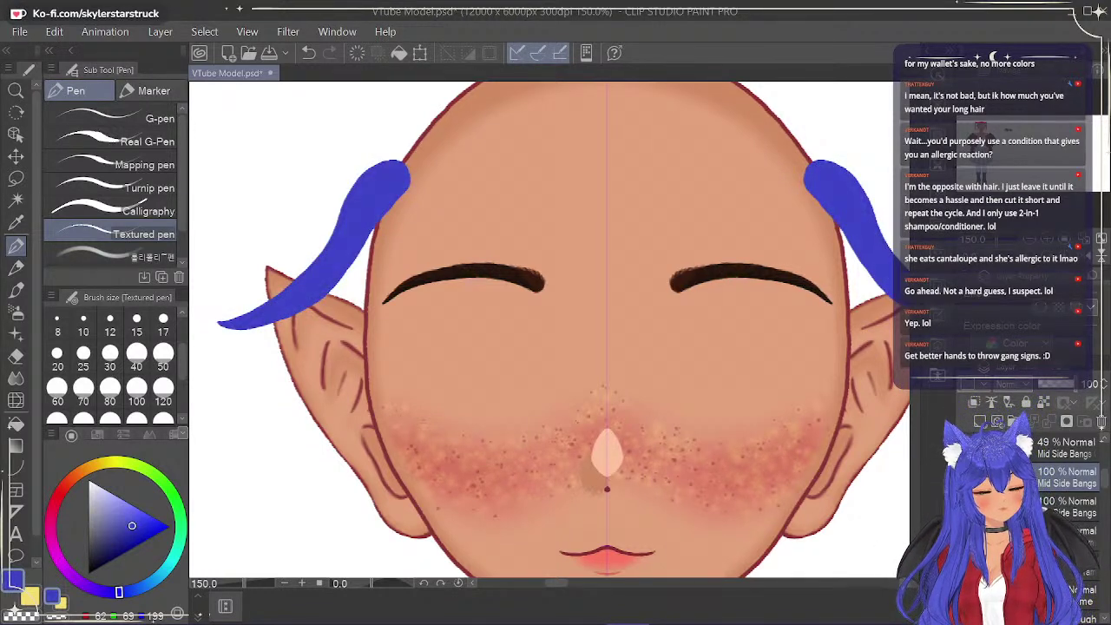
click(967, 448)
click(1068, 451)
drag(1064, 384, 1077, 384)
click(967, 447)
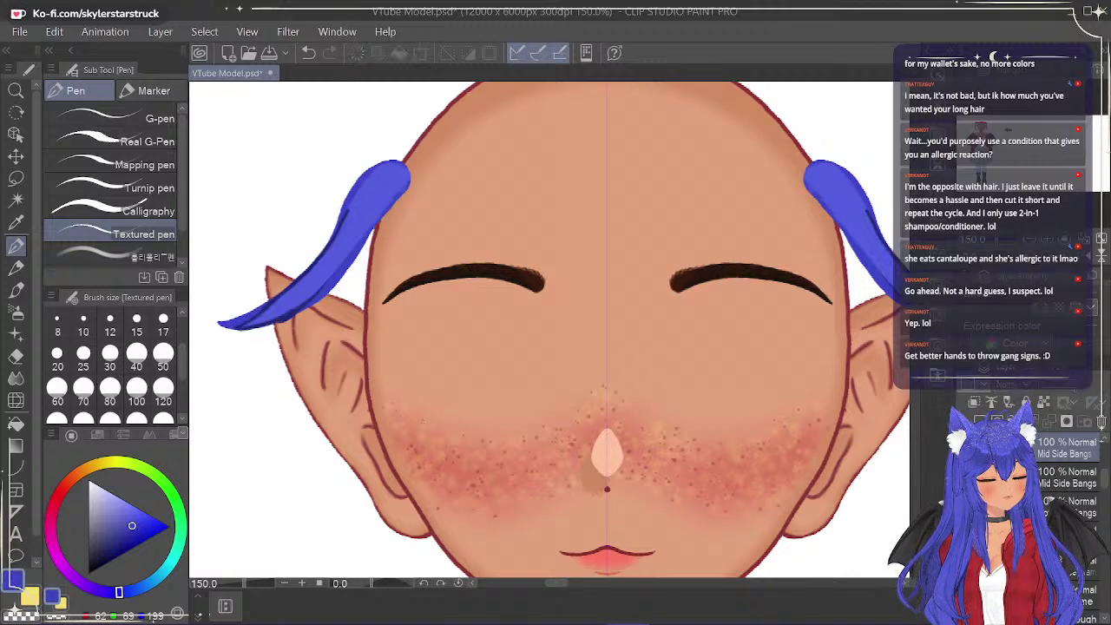
Preview the painted mid side bangs together with the top side bangs and the middle bang layer.
drag(1105, 477, 1104, 474)
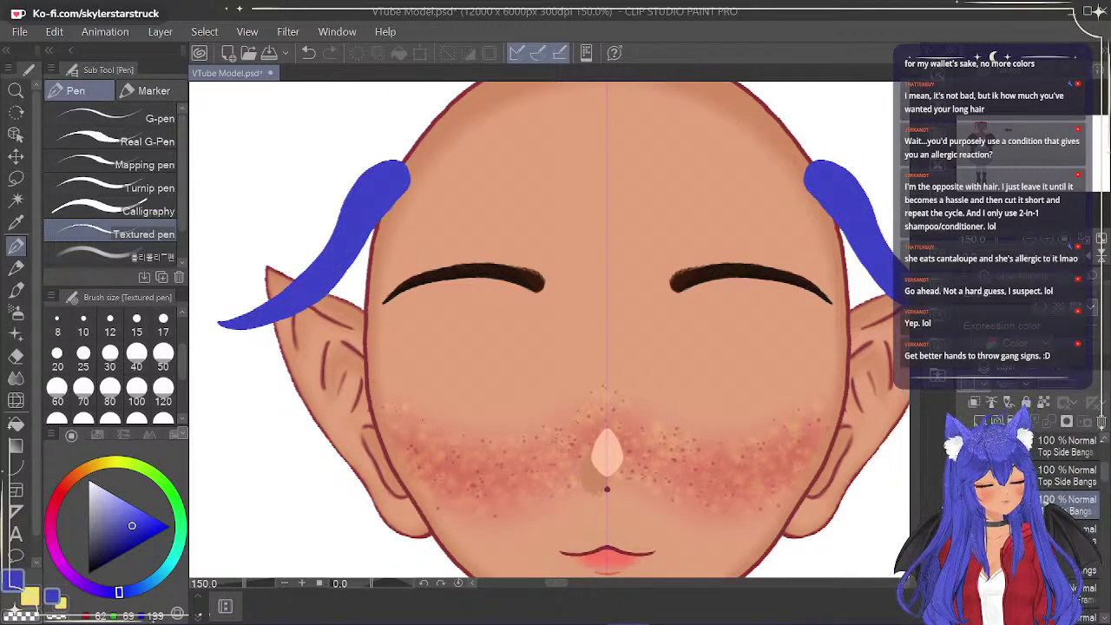
click(967, 476)
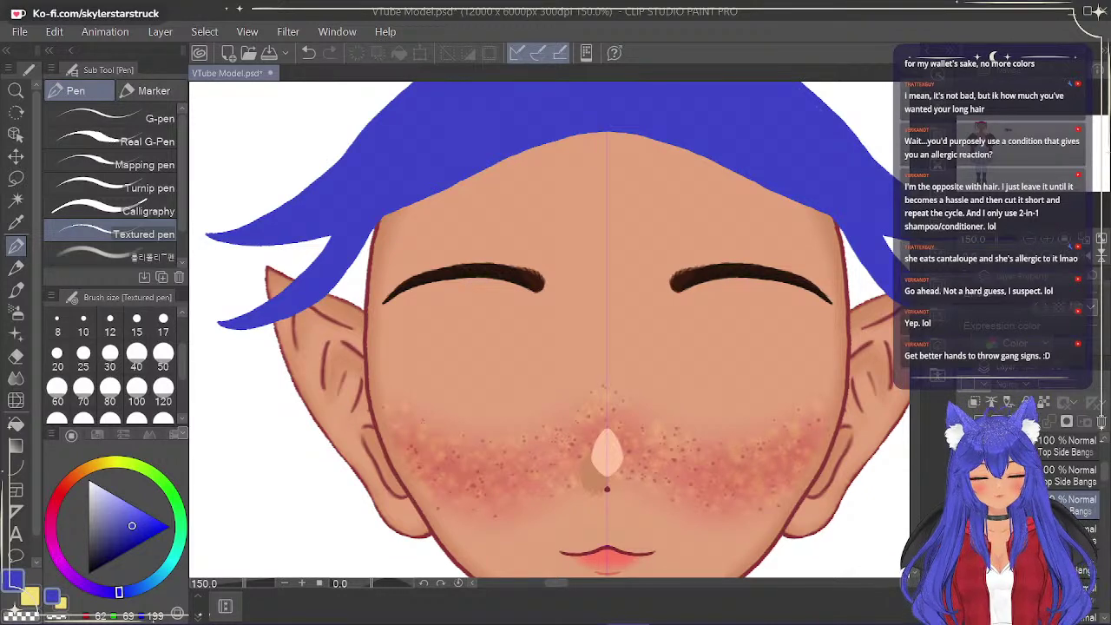
scroll(799, 330, down, 1)
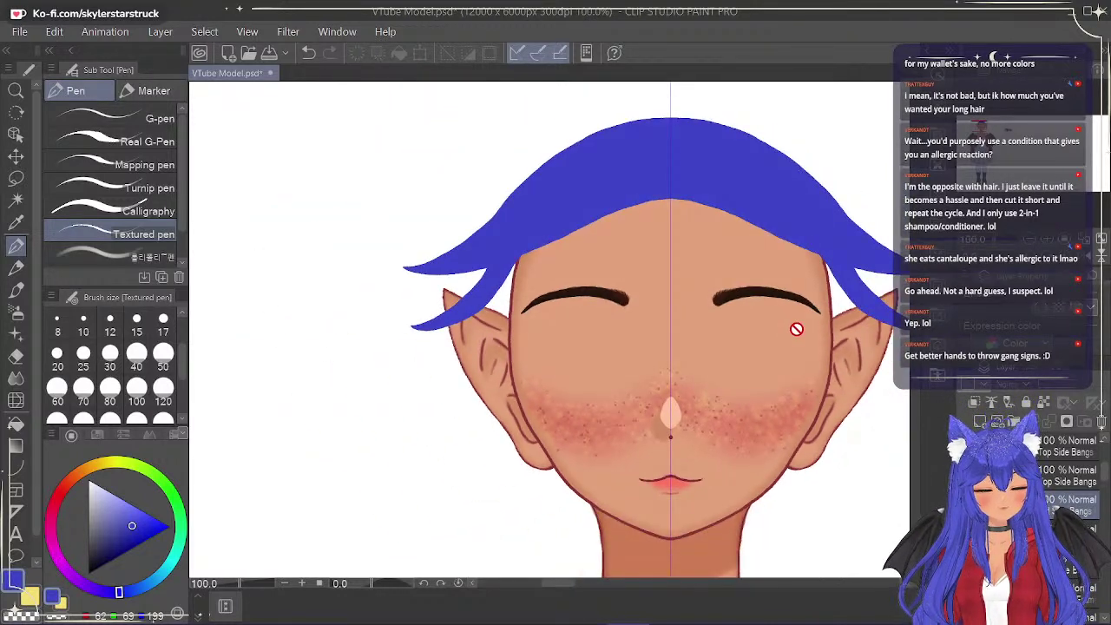
drag(560, 584, 563, 584)
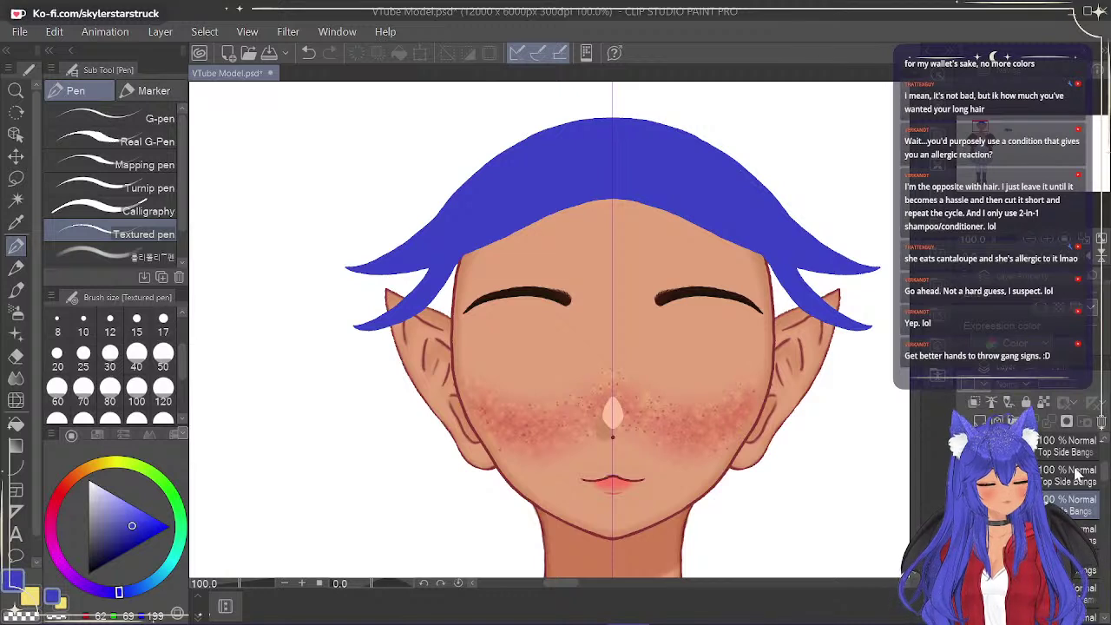
drag(1103, 487, 1103, 474)
click(970, 474)
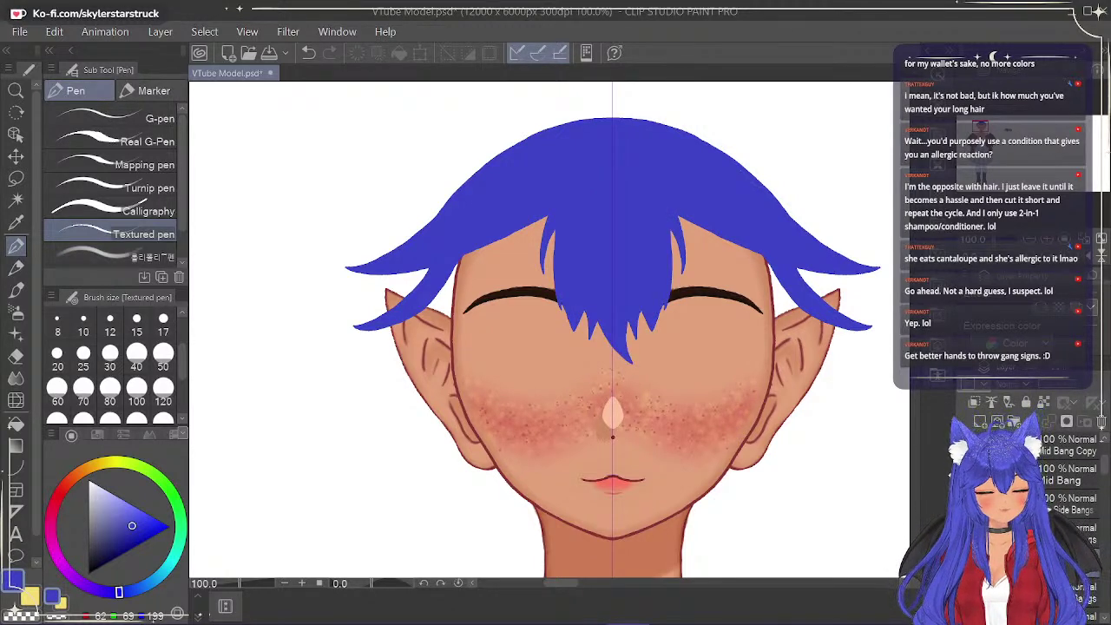
click(971, 474)
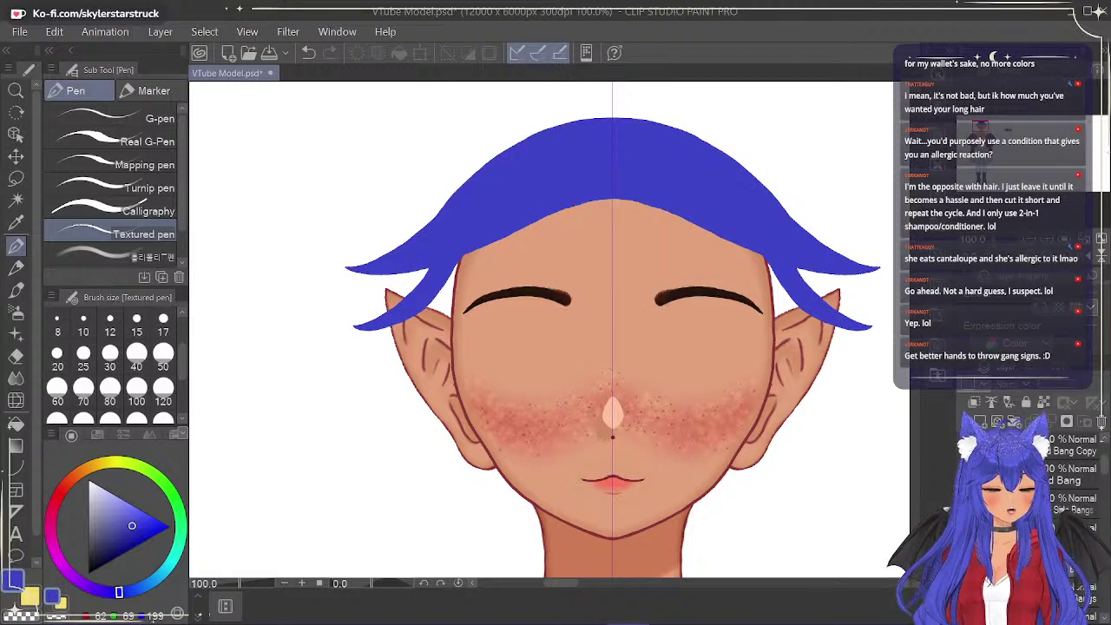
Hide the painted top and mid side bangs, show the Bot Side Bangs layer and duplicate it.
click(971, 503)
click(968, 533)
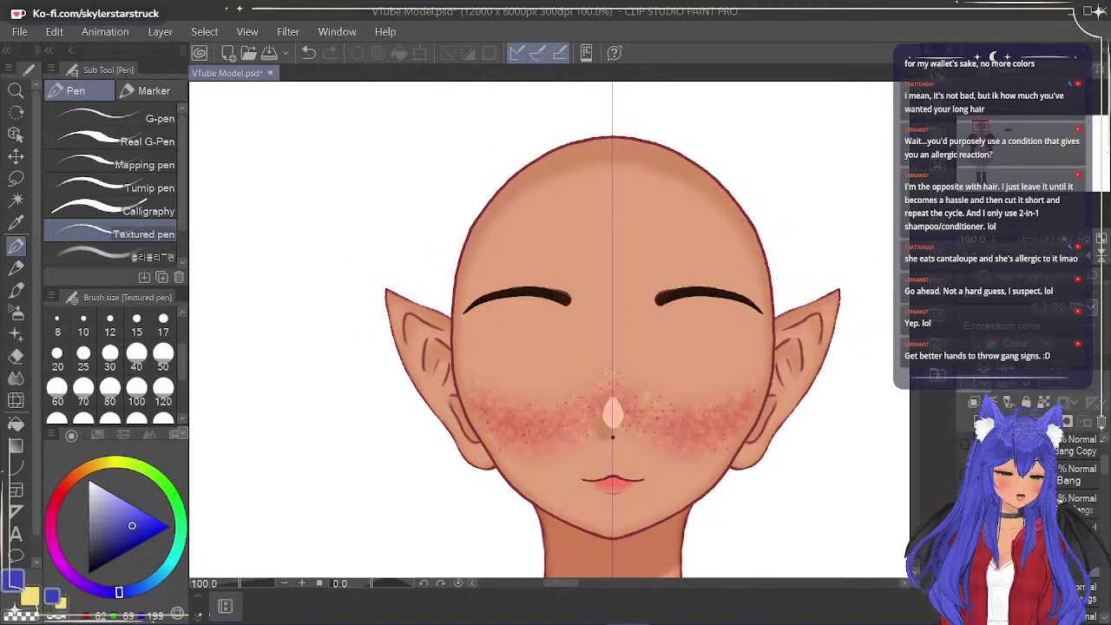
drag(1104, 468, 1104, 480)
click(969, 451)
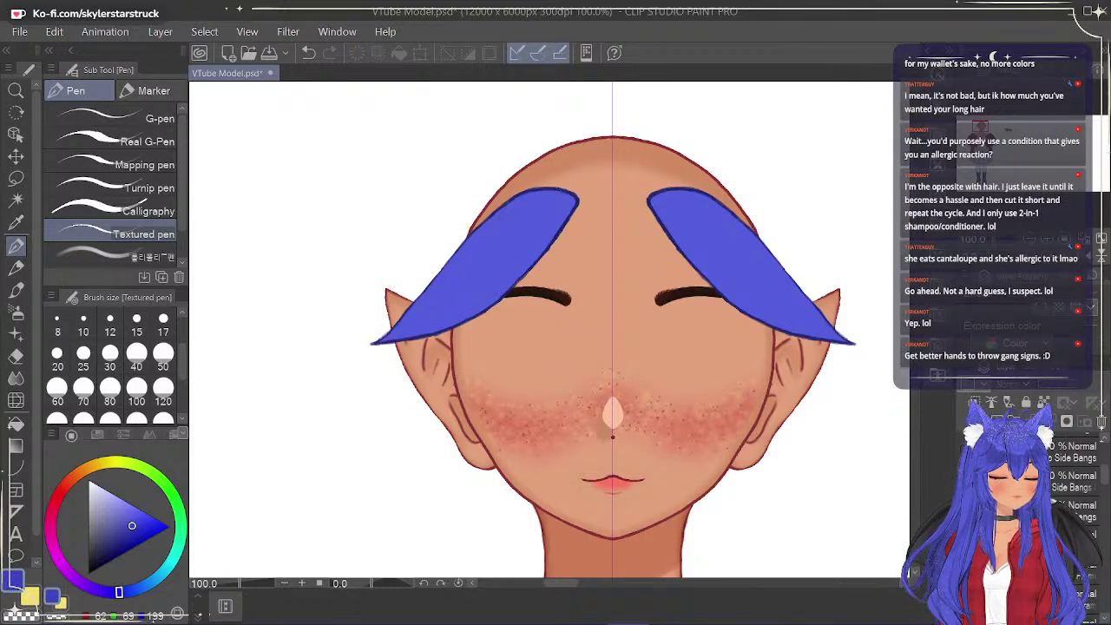
right_click(1024, 534)
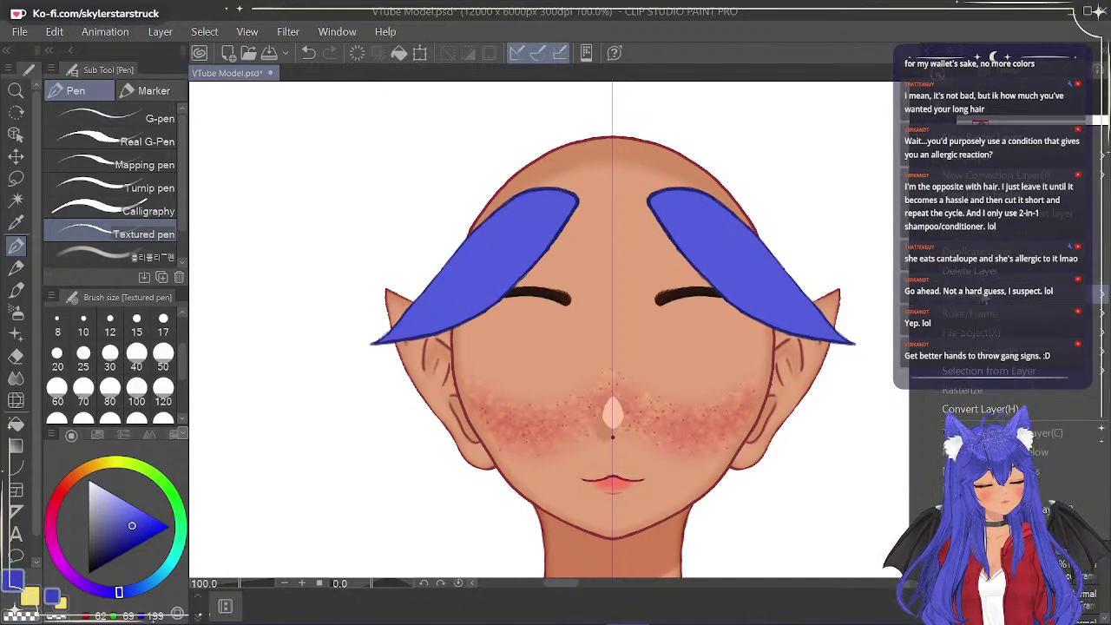
click(990, 254)
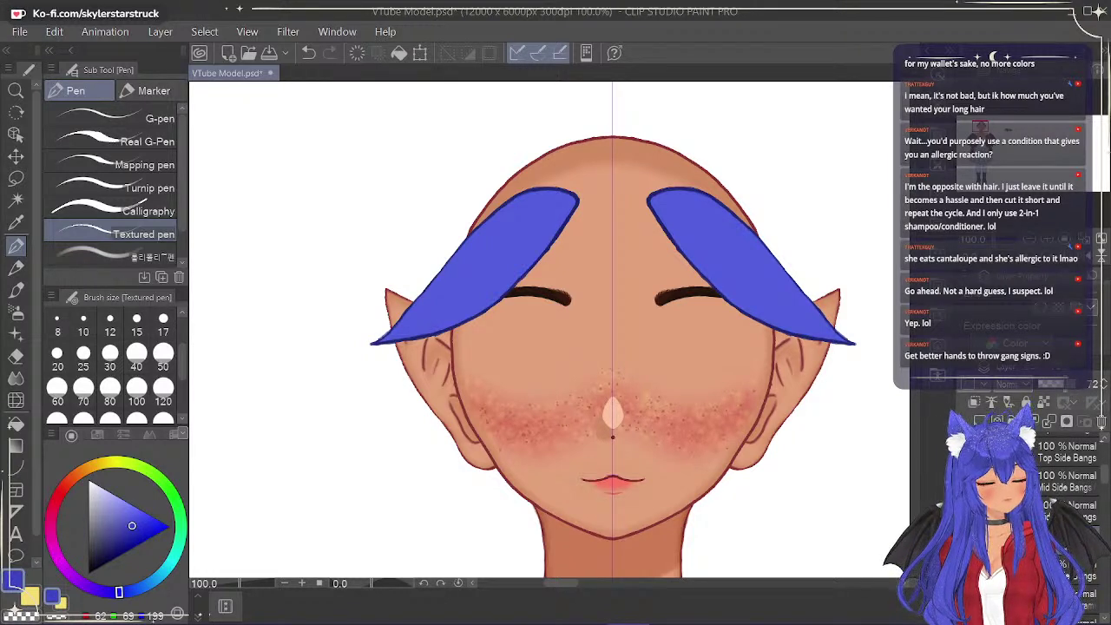
Fade the Bot Side Bangs line art layer, set the Hard eraser to size 17, and switch back to the Textured pen.
click(16, 356)
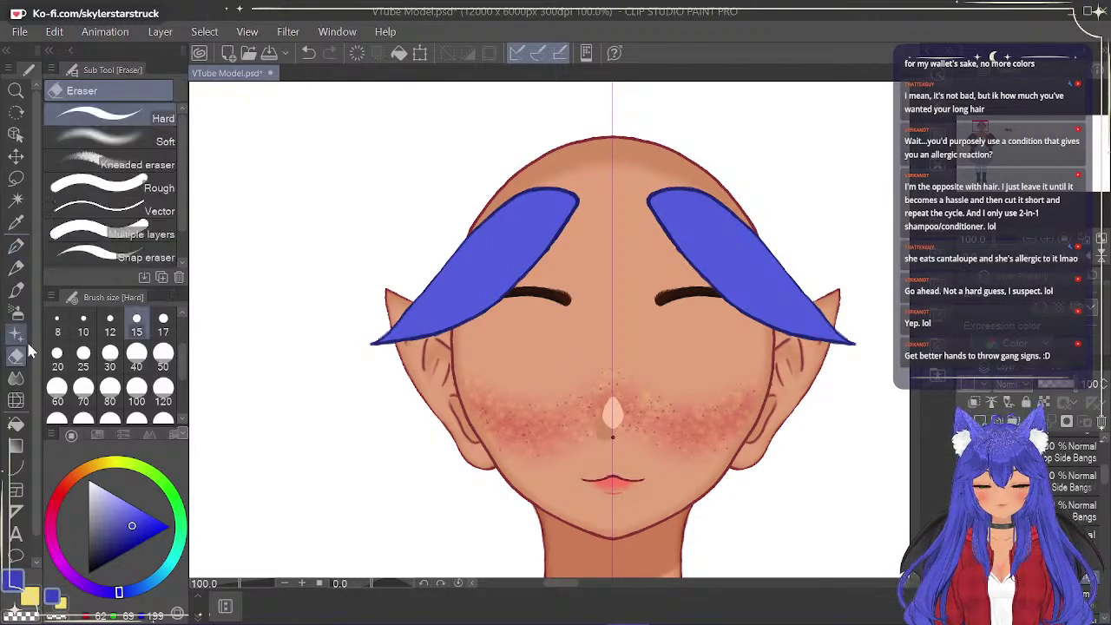
click(164, 392)
click(1055, 384)
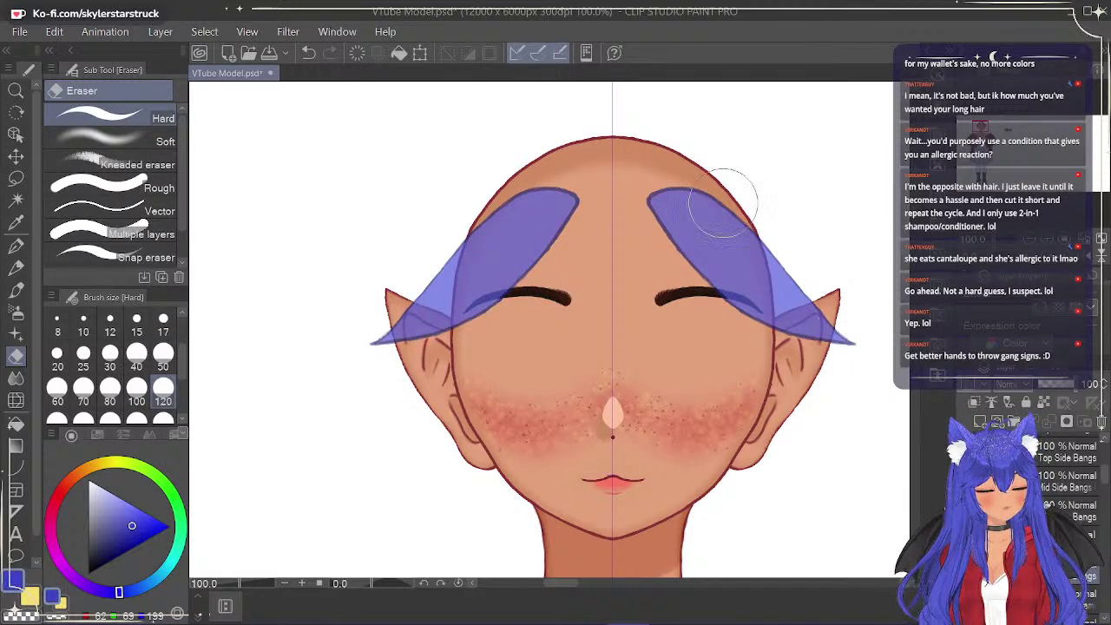
click(137, 319)
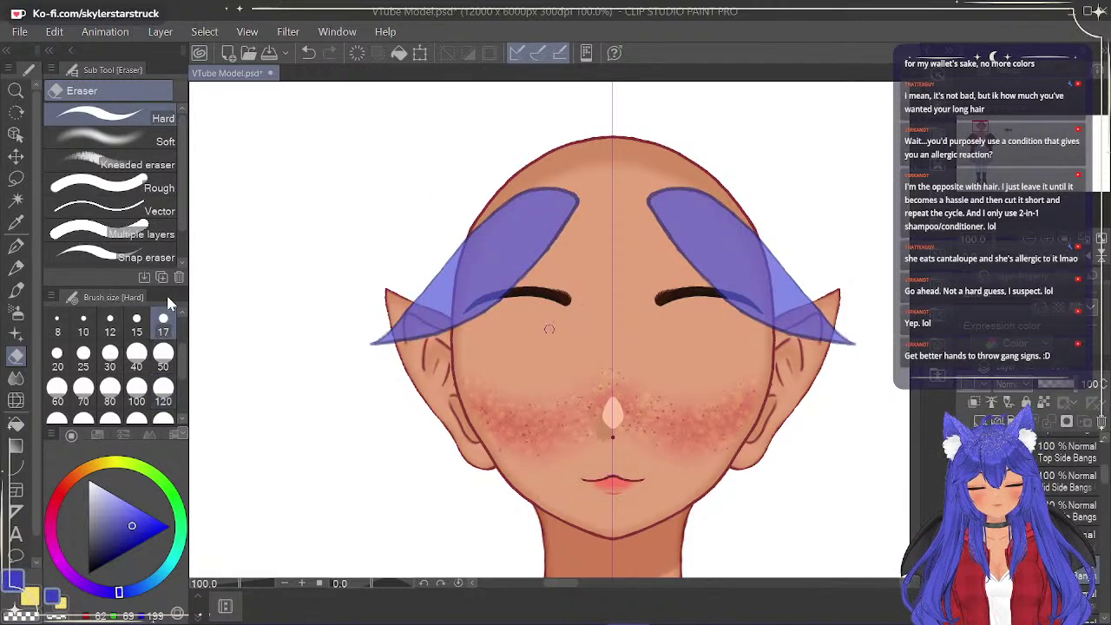
click(16, 248)
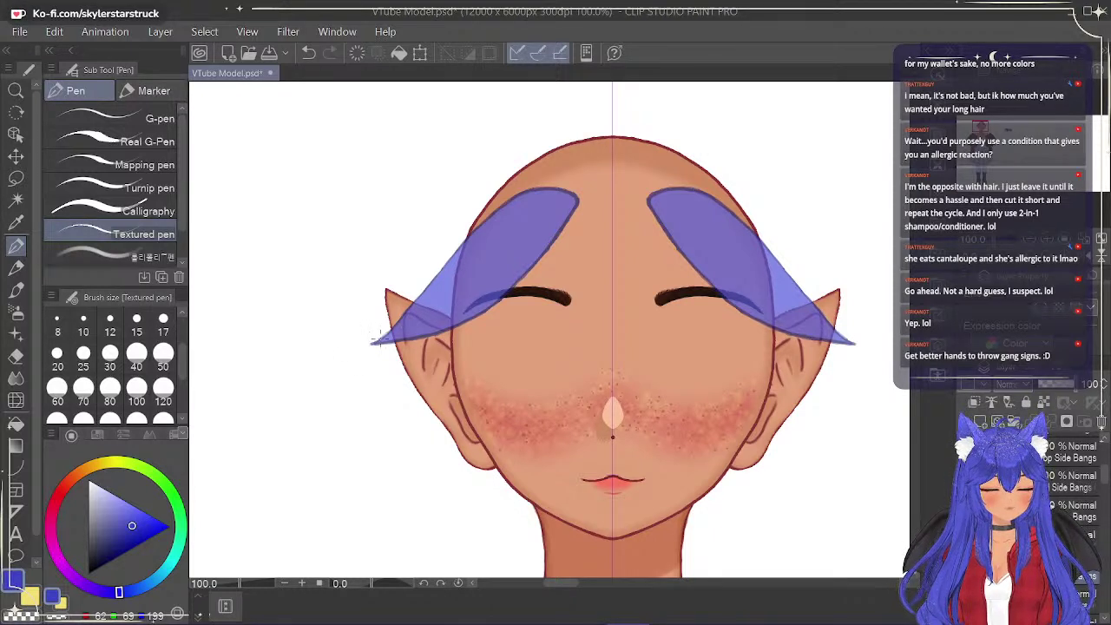
Sketch the pointed outer tip of the bottom side bangs over the ear, extending past the faded line art.
drag(469, 227, 365, 328)
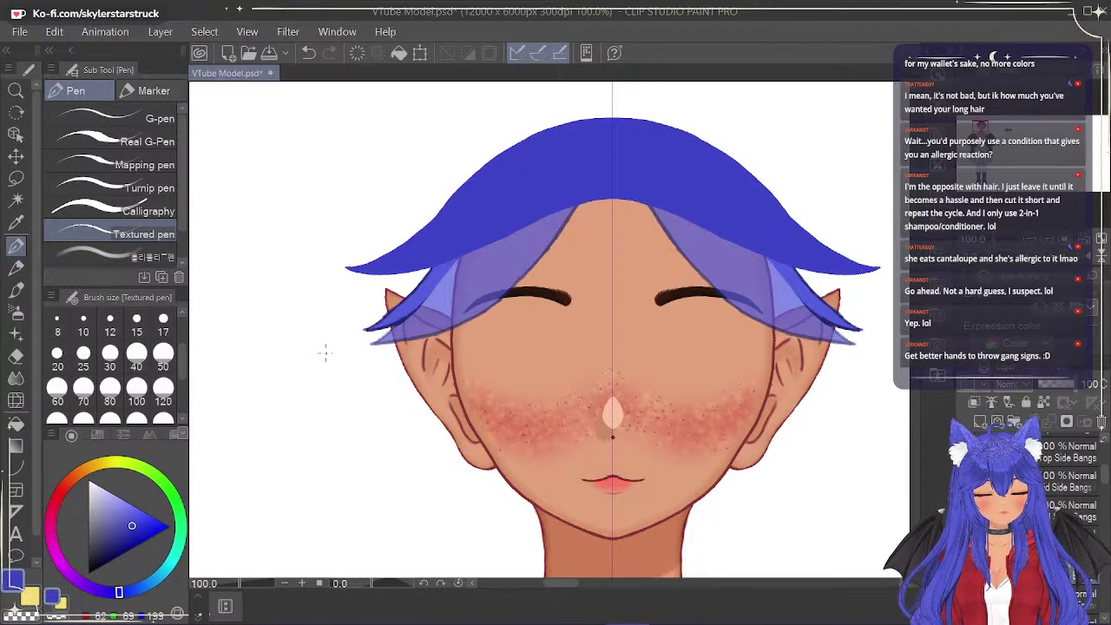
drag(342, 347, 427, 280)
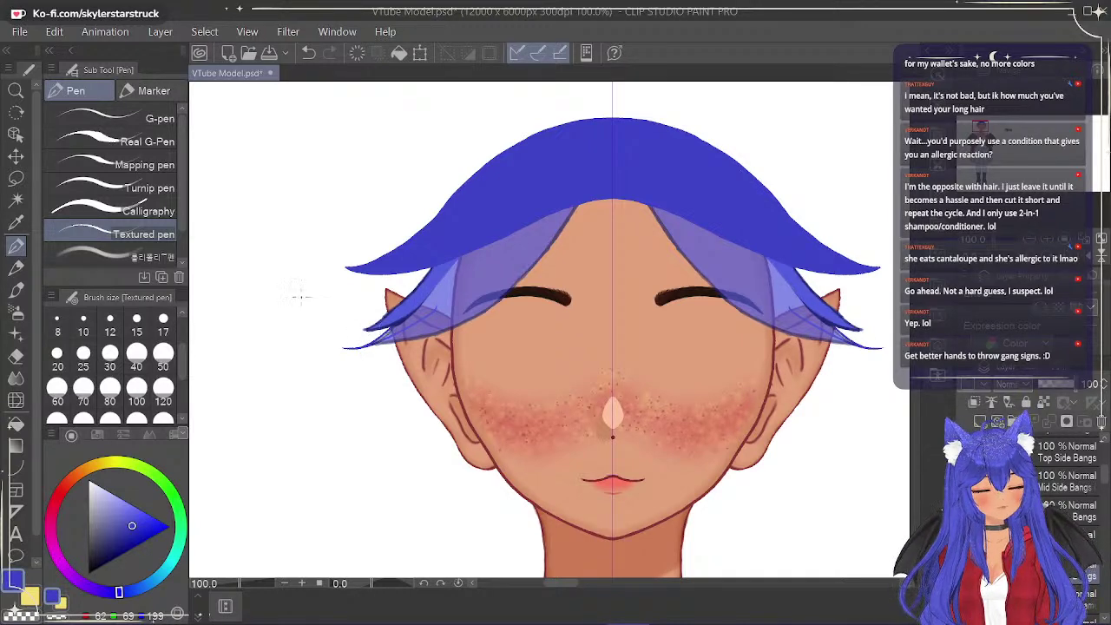
scroll(395, 341, up, 4)
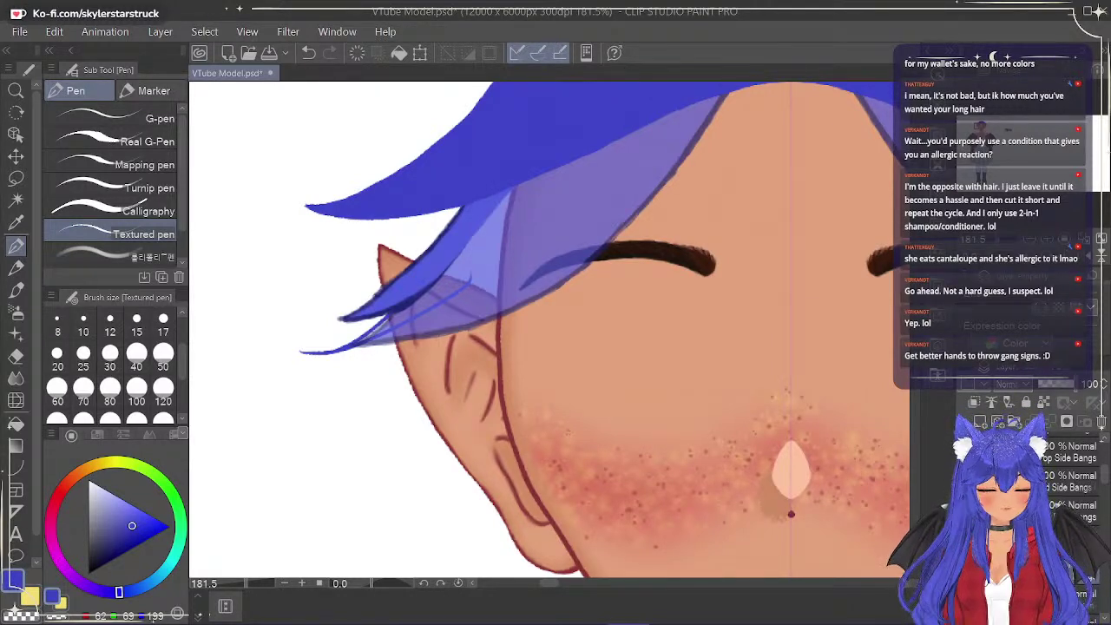
Compare the new bottom bangs tip with the painted top and mid side bangs, and leave those painted layers hidden.
key(ctrl+z)
key(ctrl+z)
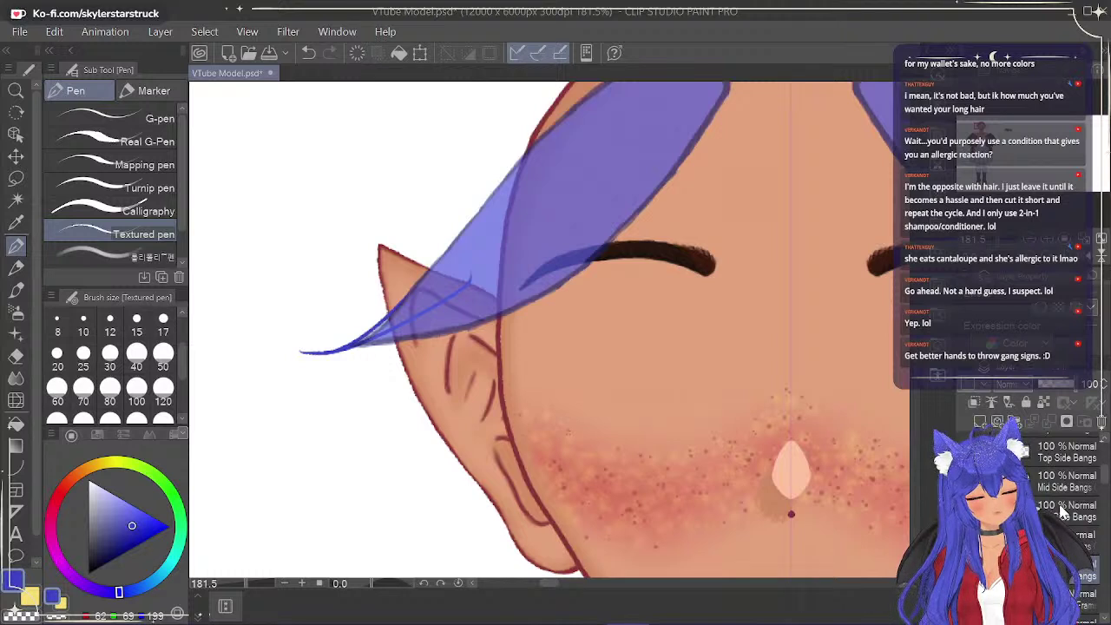
drag(538, 131, 339, 319)
key(ctrl+z)
key(ctrl+z)
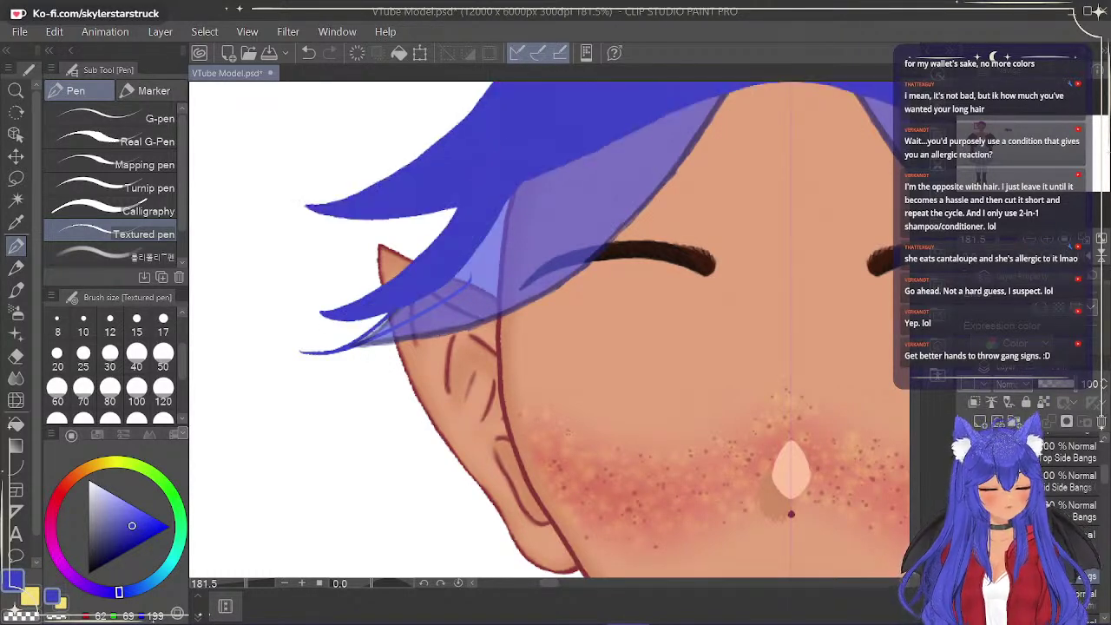
key(ctrl+z)
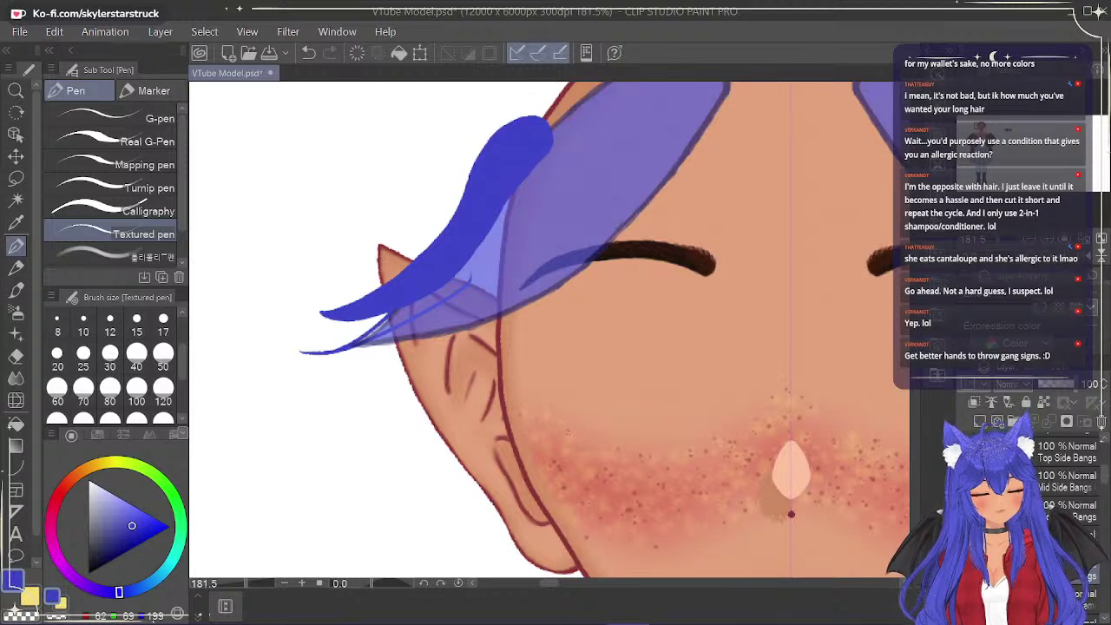
key(ctrl+z)
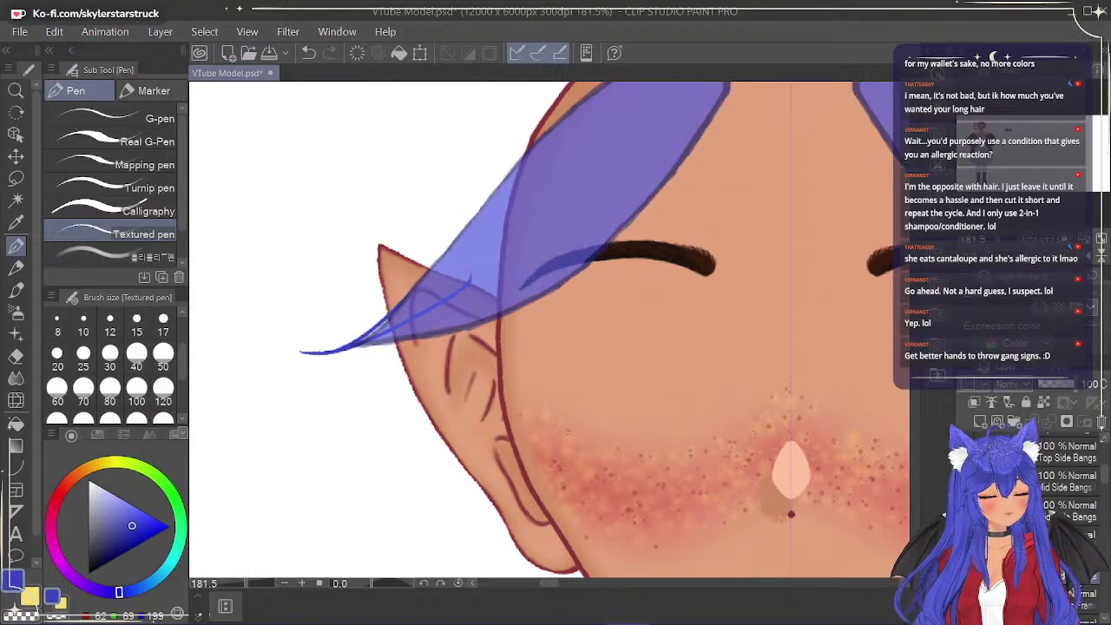
Fade the Bot Side Bangs line art layer further and reselect the layer being painted on.
click(1084, 531)
click(1061, 384)
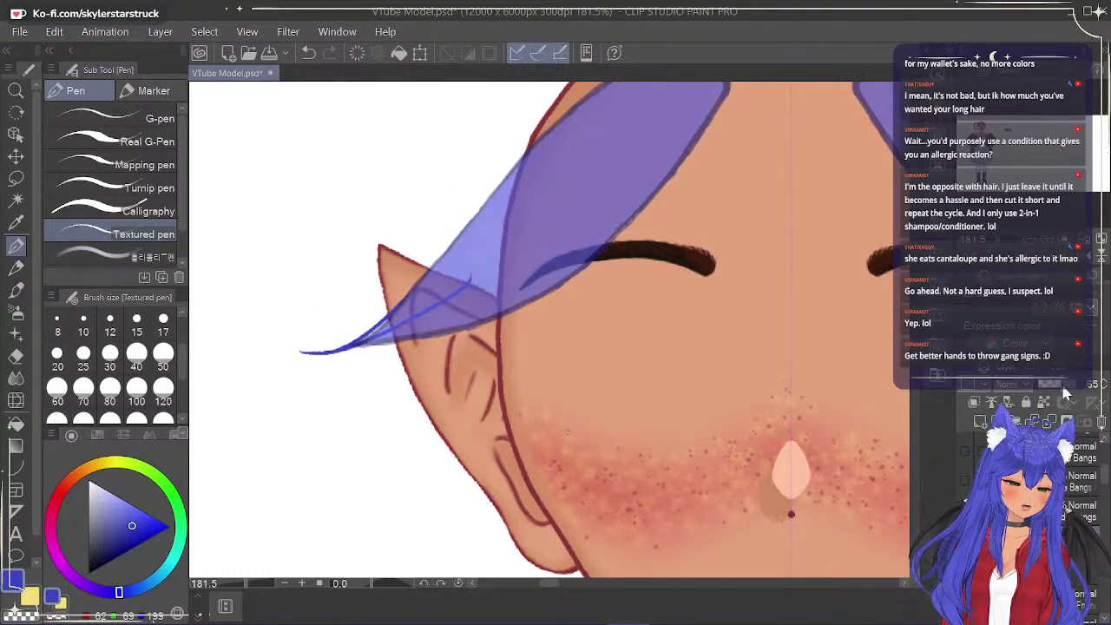
click(1073, 577)
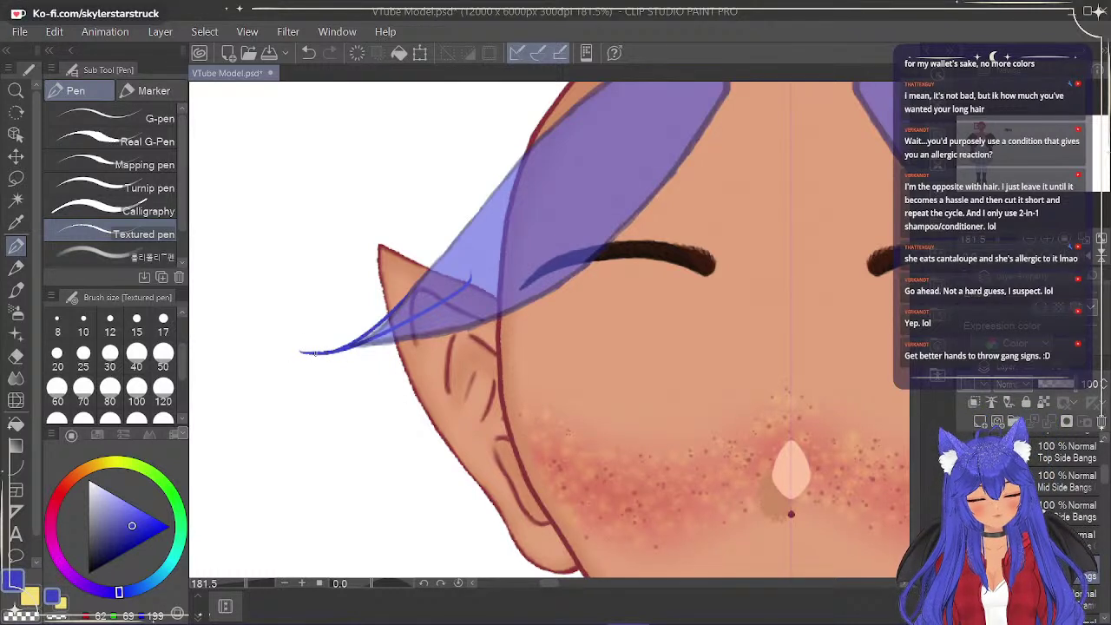
Thicken the pointed tip of the bottom side bangs and fill its narrow end with blue strokes.
drag(311, 353, 421, 336)
drag(340, 352, 393, 349)
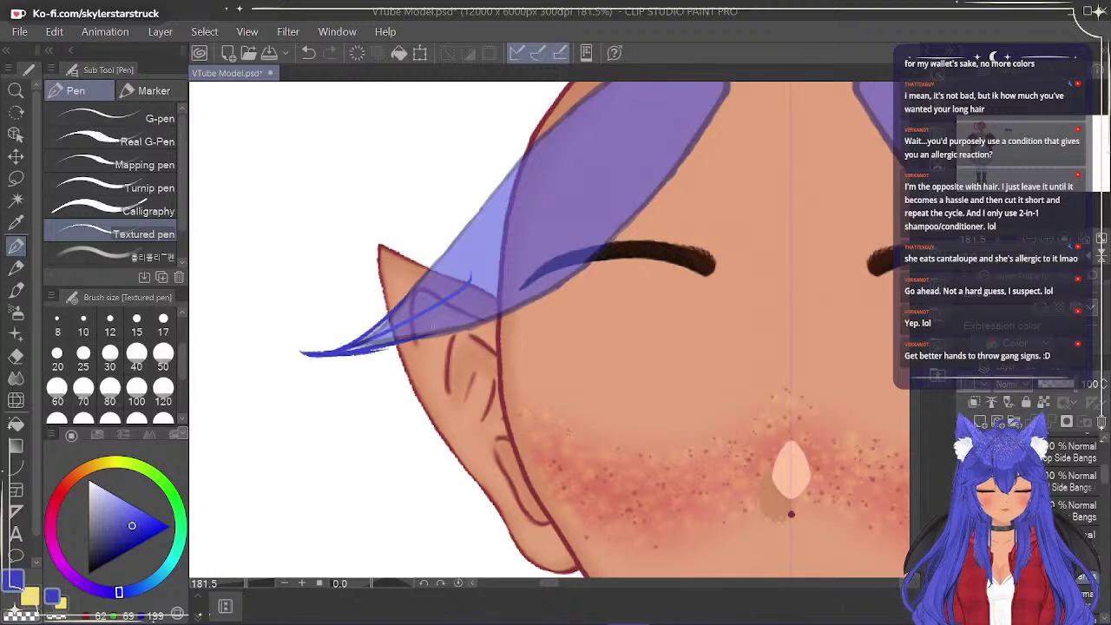
drag(303, 353, 414, 348)
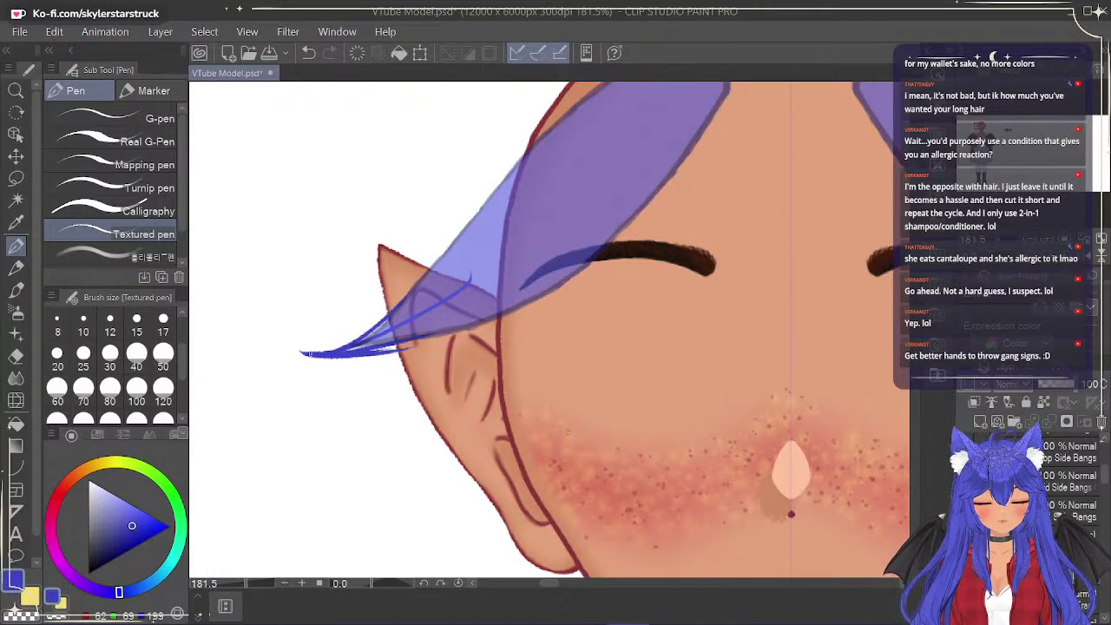
drag(344, 351, 384, 336)
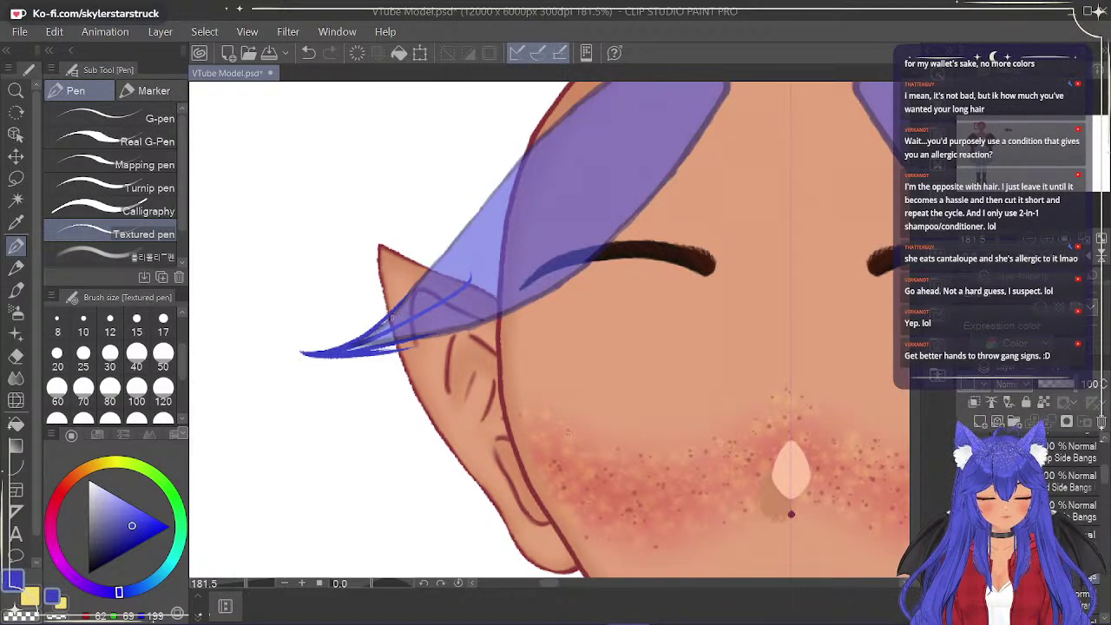
mouse_move(340, 349)
mouse_down()
mouse_move(390, 321)
mouse_move(388, 339)
mouse_move(405, 347)
mouse_move(485, 317)
mouse_up()
mouse_move(387, 349)
mouse_down()
mouse_move(470, 325)
mouse_move(390, 340)
mouse_move(443, 328)
mouse_move(386, 330)
mouse_up()
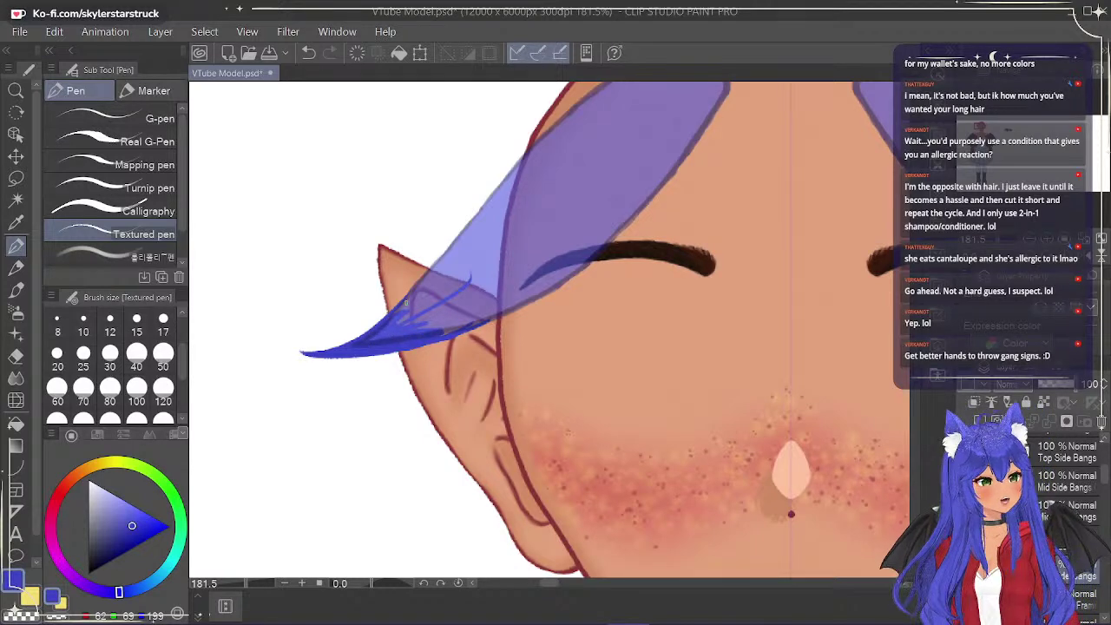
Trace the lower inner edge of the bottom side bangs from the ear up around the rounded forehead end.
drag(553, 582, 554, 583)
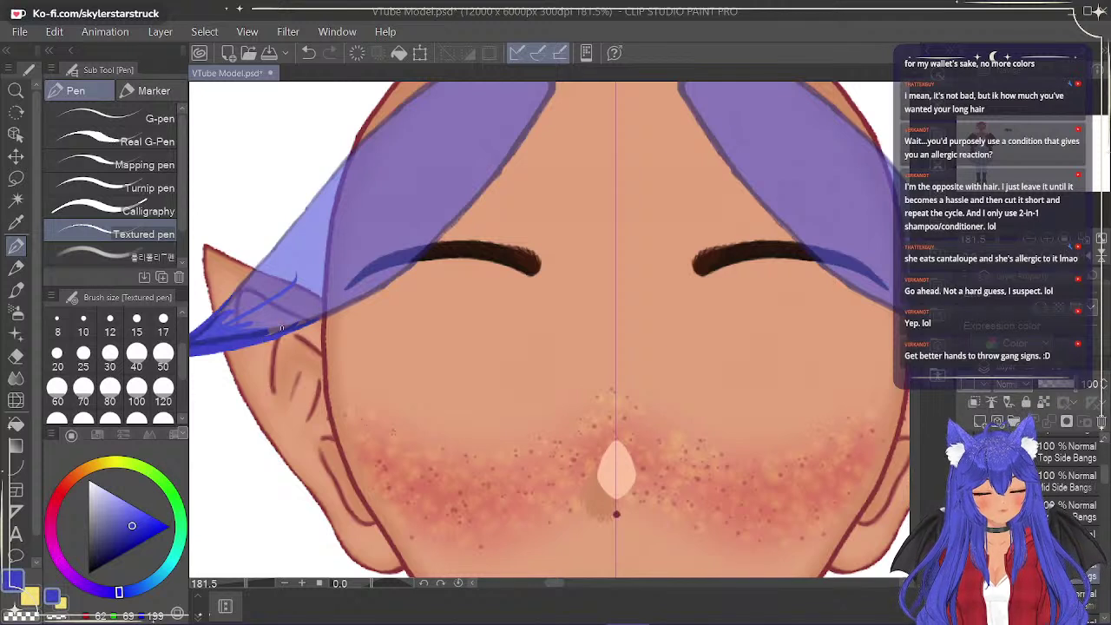
mouse_move(314, 320)
mouse_down()
mouse_move(412, 260)
mouse_move(378, 294)
mouse_move(365, 296)
mouse_move(434, 234)
mouse_move(408, 266)
mouse_move(543, 102)
mouse_up()
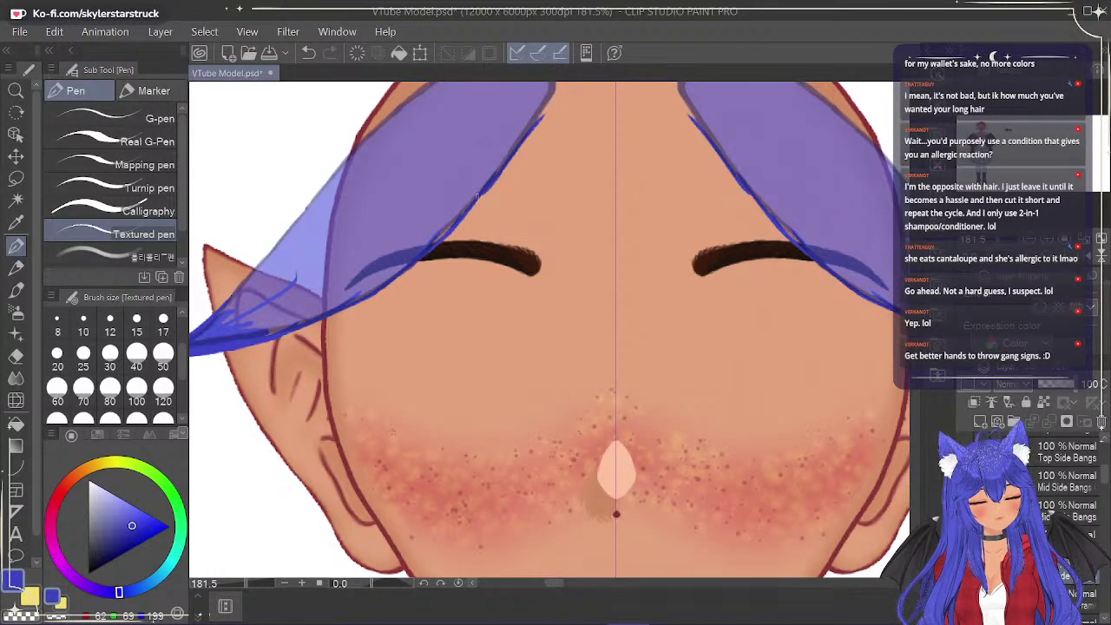
key(ctrl+z)
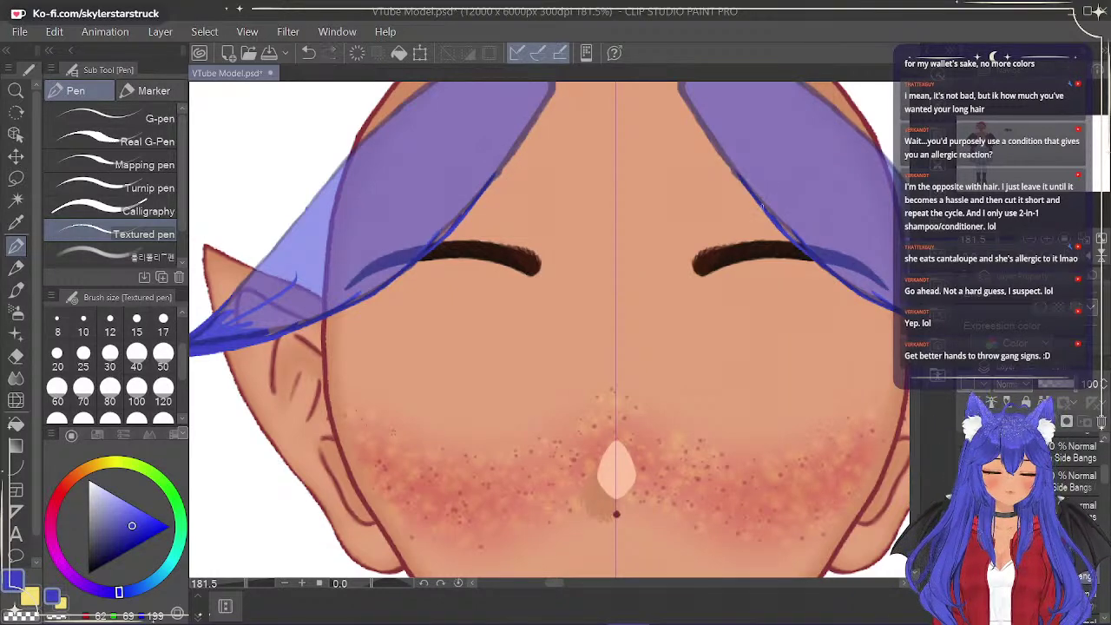
drag(748, 184, 715, 127)
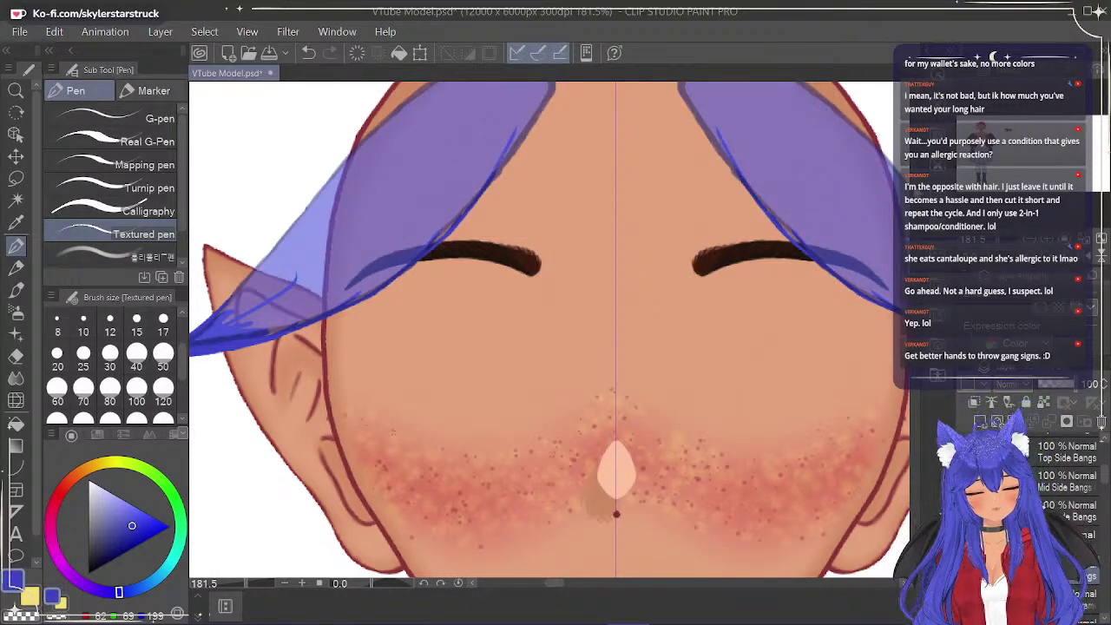
scroll(616, 513, up, 3)
drag(767, 283, 710, 193)
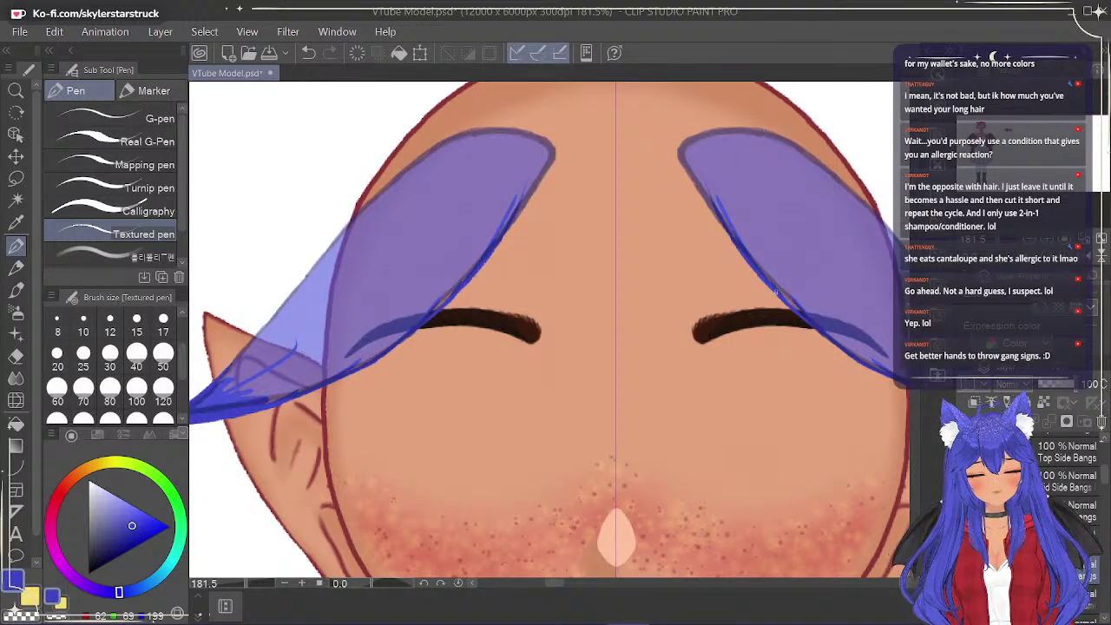
mouse_move(765, 285)
mouse_down()
mouse_move(676, 163)
mouse_move(698, 133)
mouse_up()
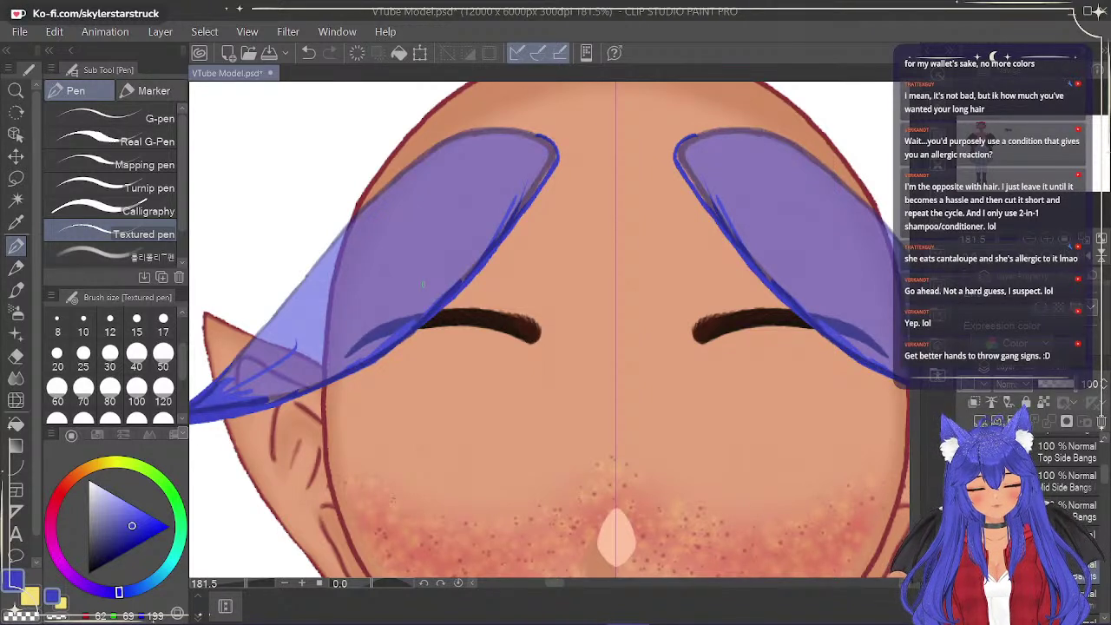
Trace the upper outer edge of the bottom side bangs from the ear to the forehead and fill the area near the tip.
drag(220, 373, 318, 280)
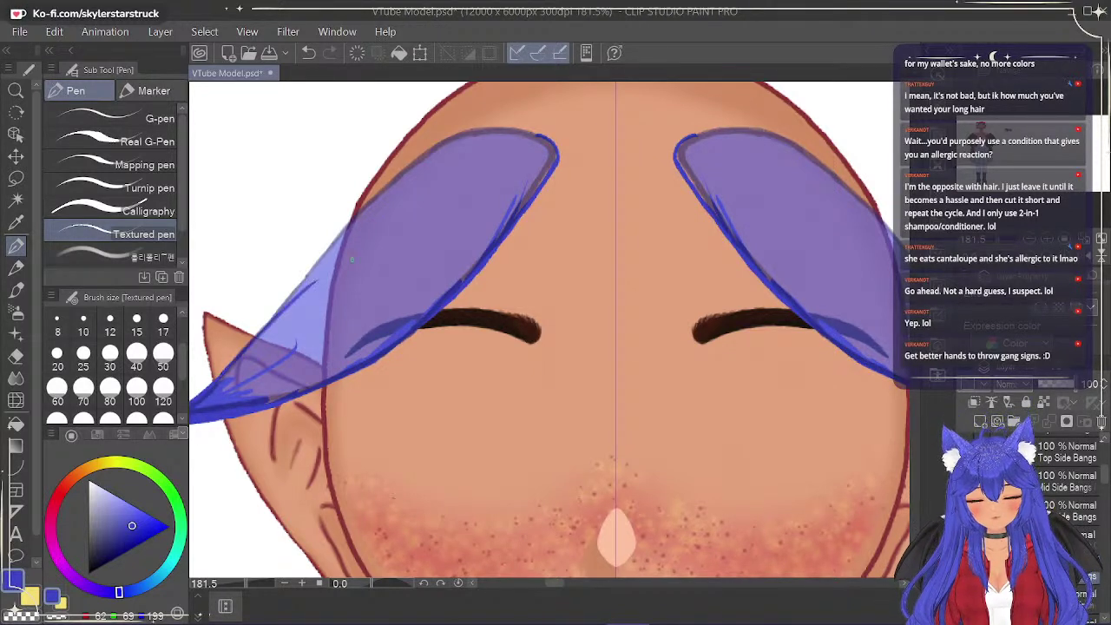
drag(259, 337, 344, 233)
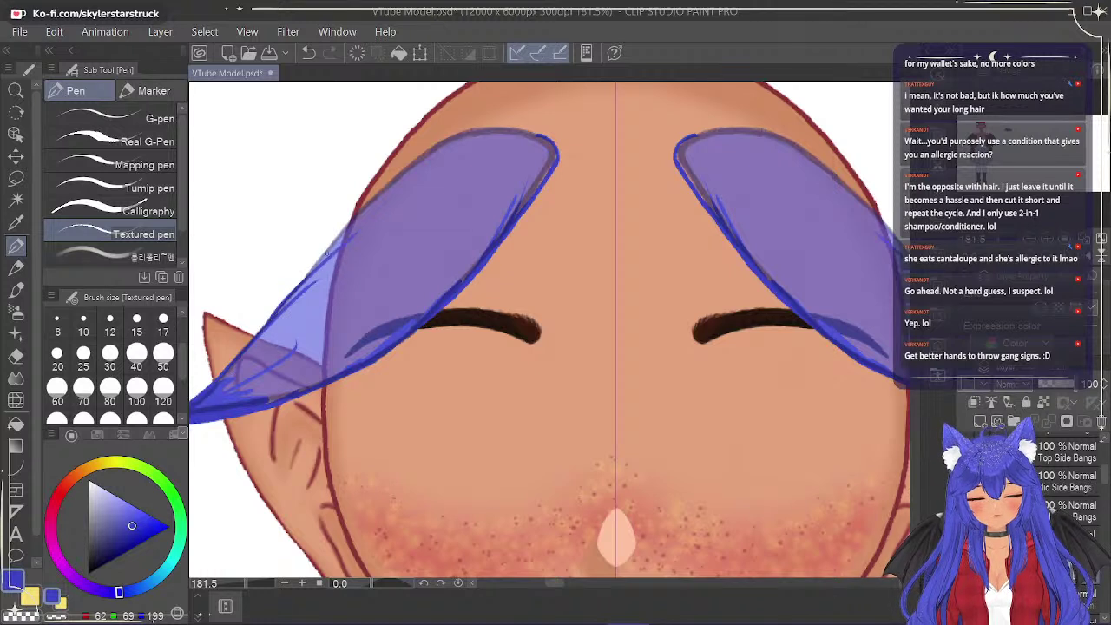
drag(286, 296, 392, 199)
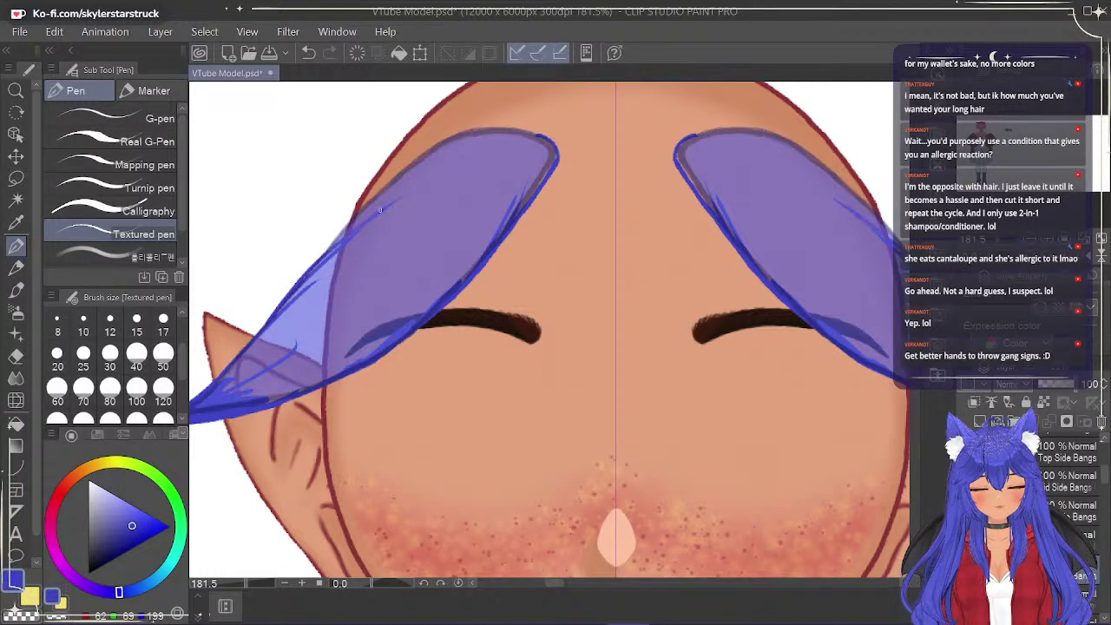
mouse_move(309, 273)
mouse_down()
mouse_move(399, 174)
mouse_move(426, 174)
mouse_up()
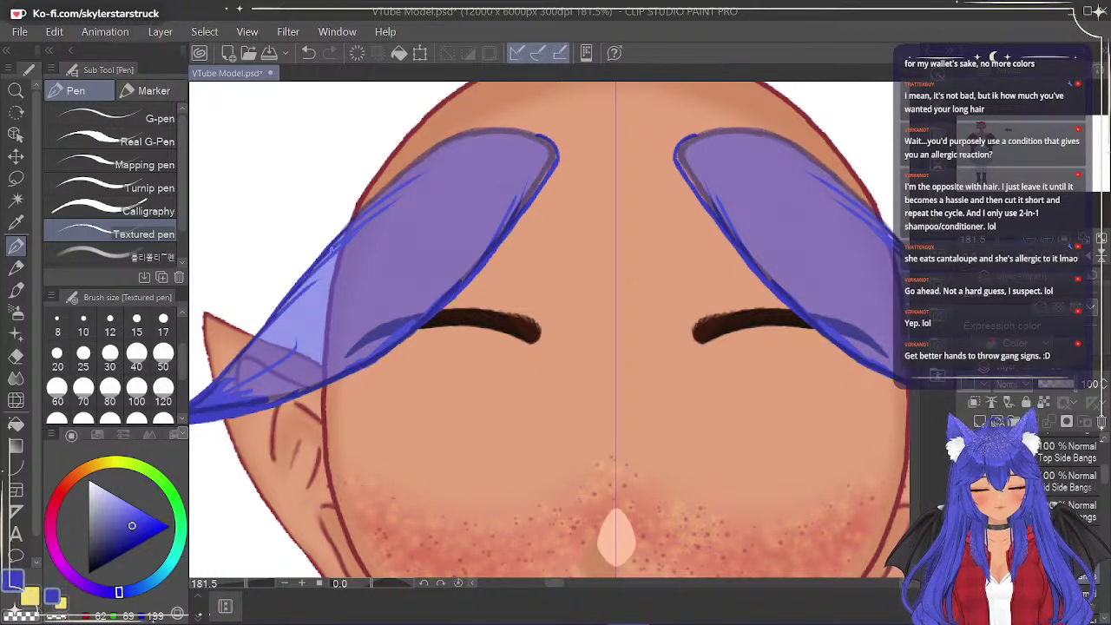
drag(347, 224, 462, 153)
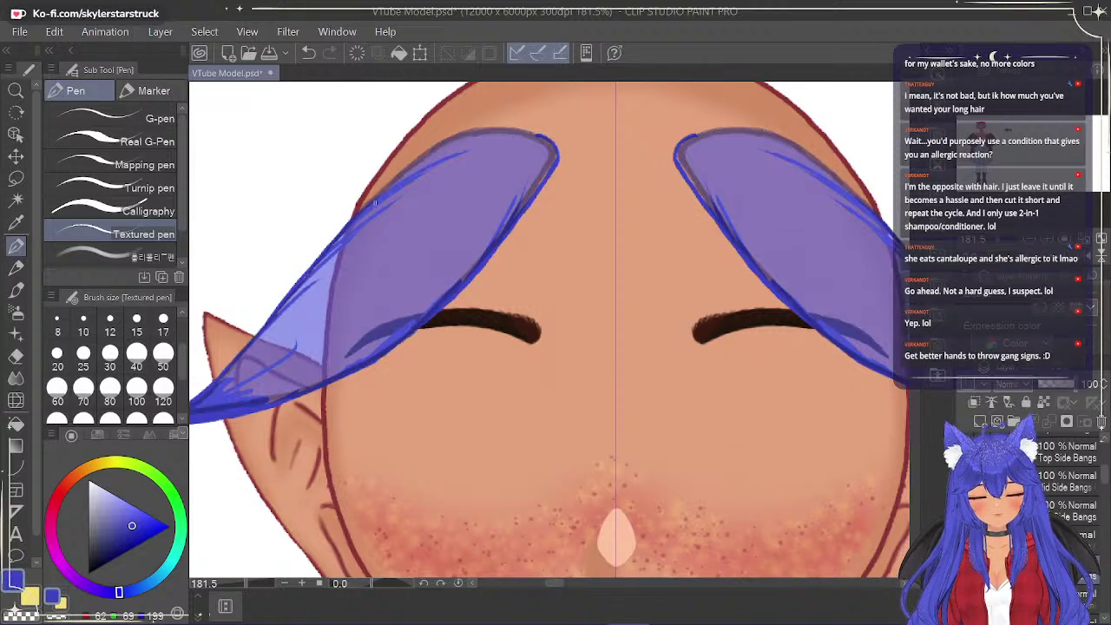
drag(369, 202, 475, 137)
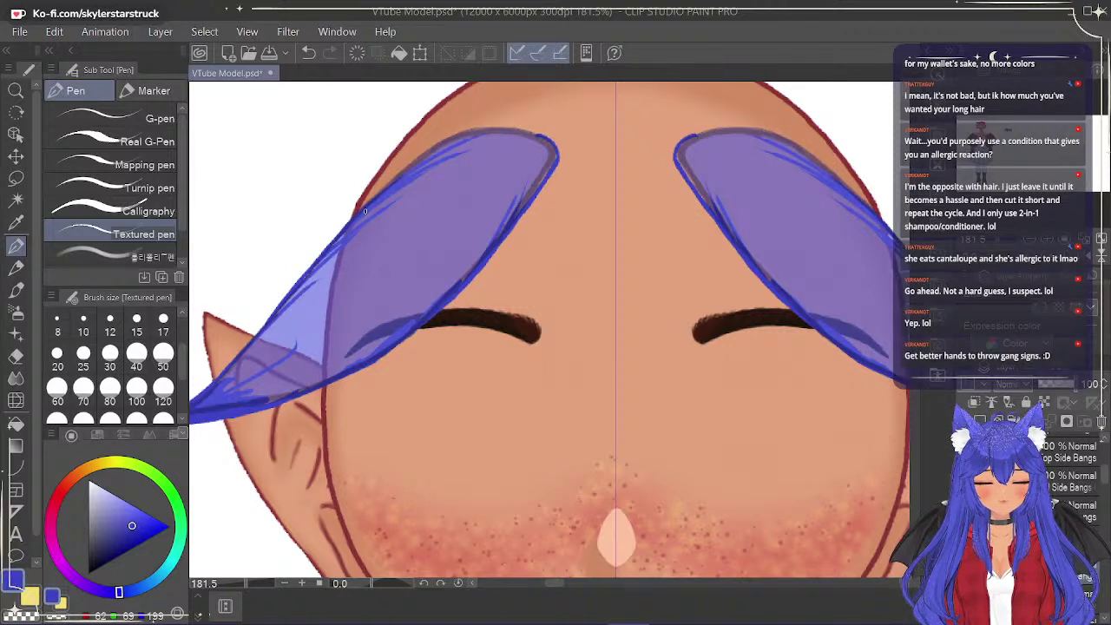
mouse_move(369, 201)
mouse_down()
mouse_move(450, 140)
mouse_move(443, 148)
mouse_up()
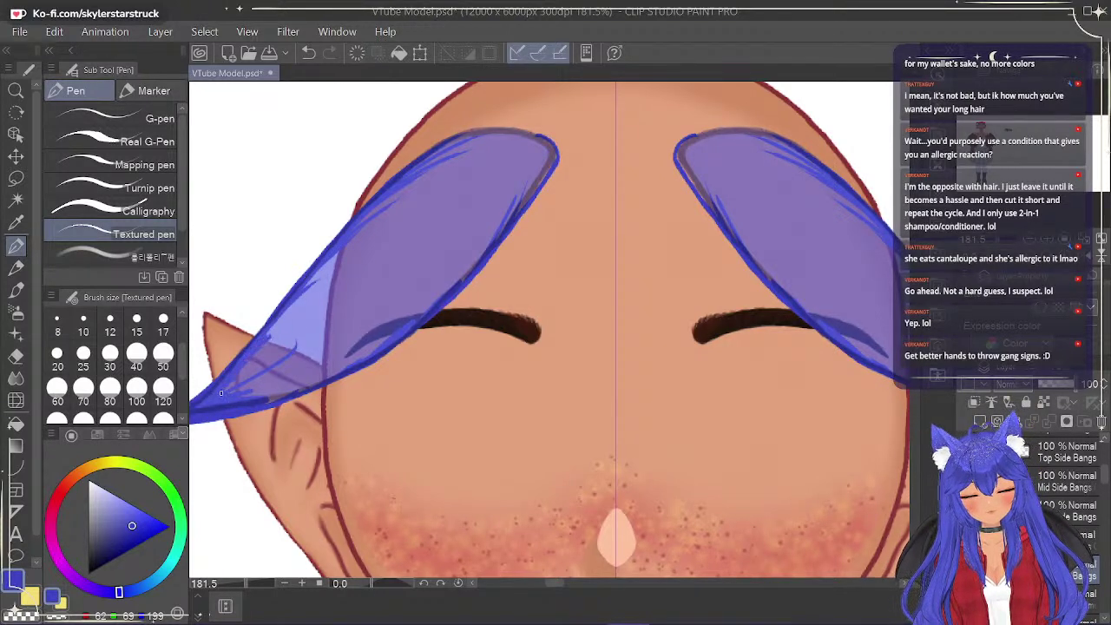
mouse_move(262, 345)
mouse_down()
mouse_move(308, 293)
mouse_move(263, 354)
mouse_up()
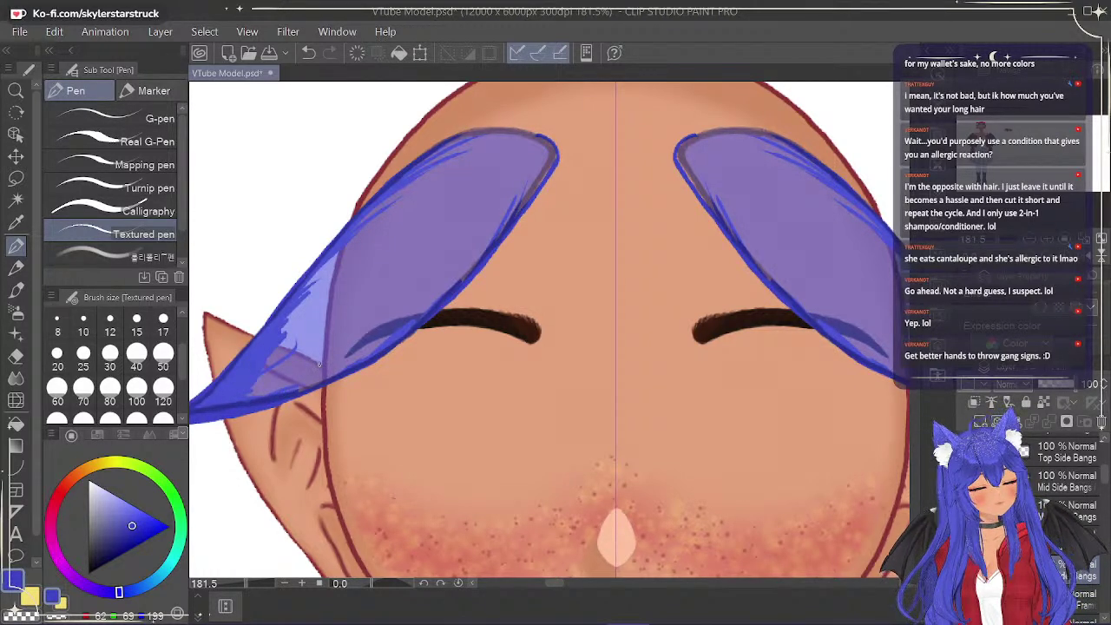
Draw the rounded upper edge of the bottom side bangs on the forehead, redoing the stroke until it joins the outline smoothly.
drag(465, 131, 556, 126)
key(ctrl+z)
drag(691, 137, 755, 128)
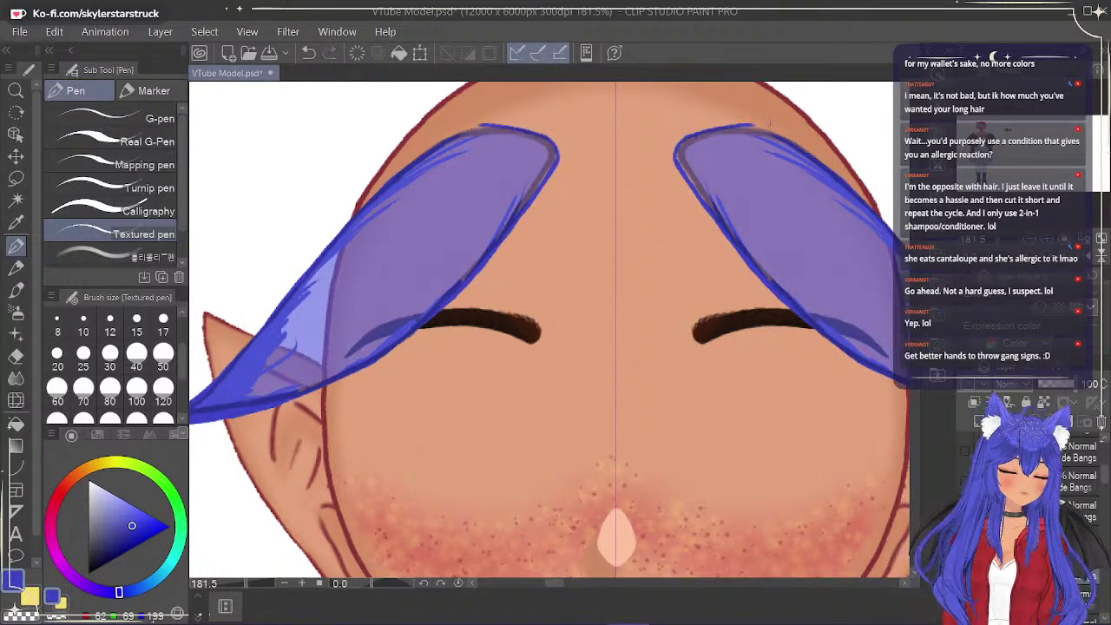
key(ctrl+z)
mouse_move(680, 139)
mouse_down()
mouse_move(763, 119)
mouse_move(679, 142)
mouse_move(712, 129)
mouse_move(786, 128)
mouse_move(685, 138)
mouse_move(766, 127)
mouse_up()
key(ctrl+z)
key(ctrl+z)
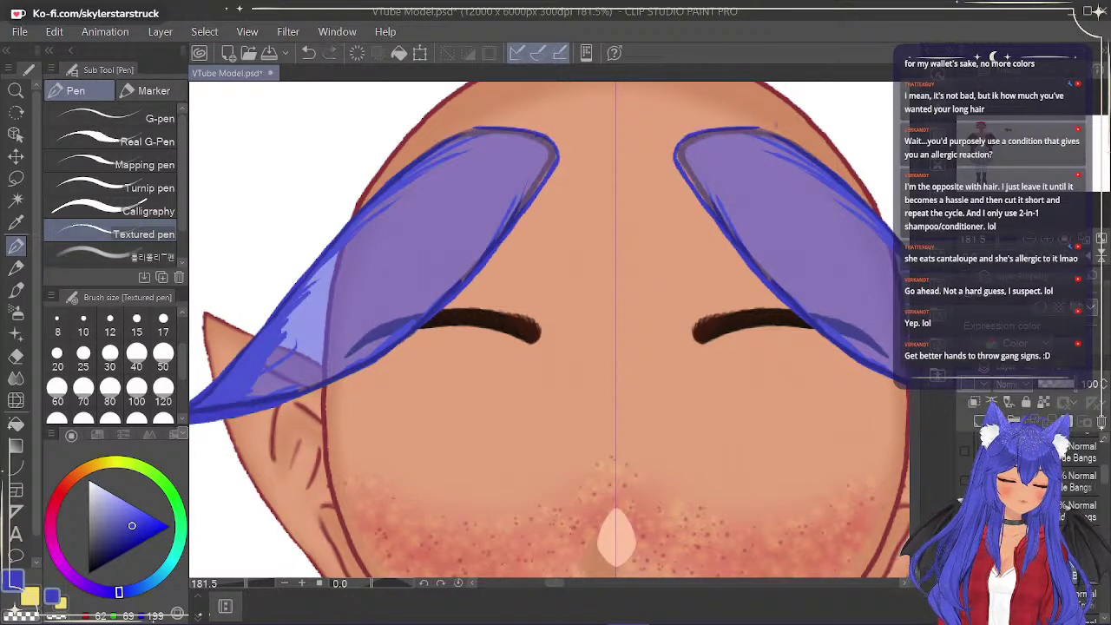
key(ctrl+z)
drag(686, 137, 763, 128)
key(ctrl+z)
drag(690, 137, 762, 127)
mouse_move(692, 139)
mouse_down()
mouse_move(755, 126)
mouse_move(784, 137)
mouse_up()
key(ctrl+z)
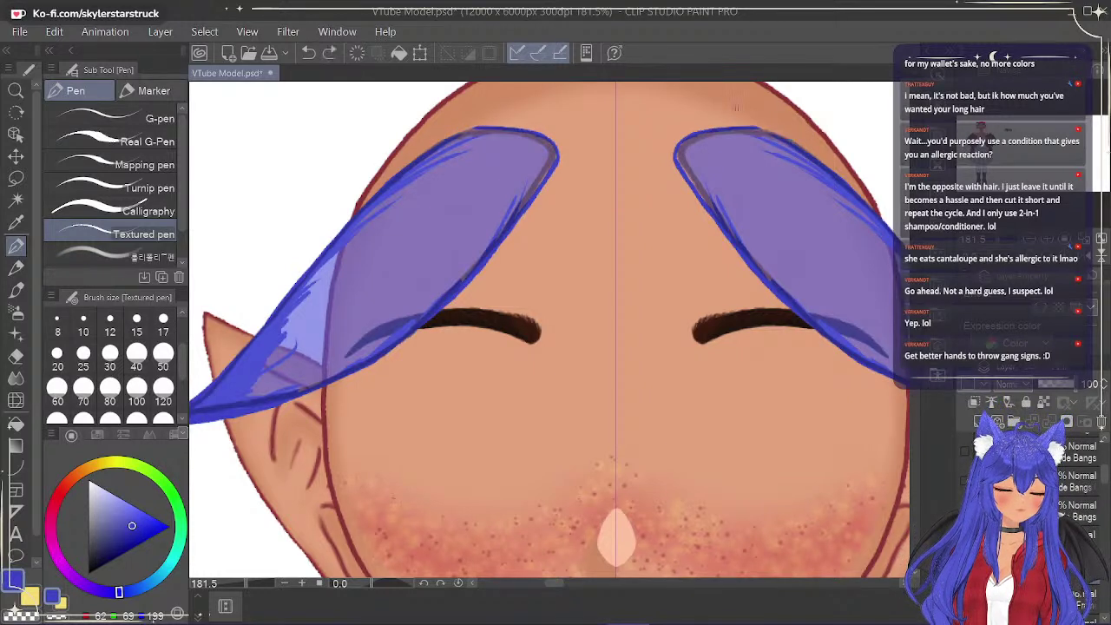
drag(708, 130, 785, 140)
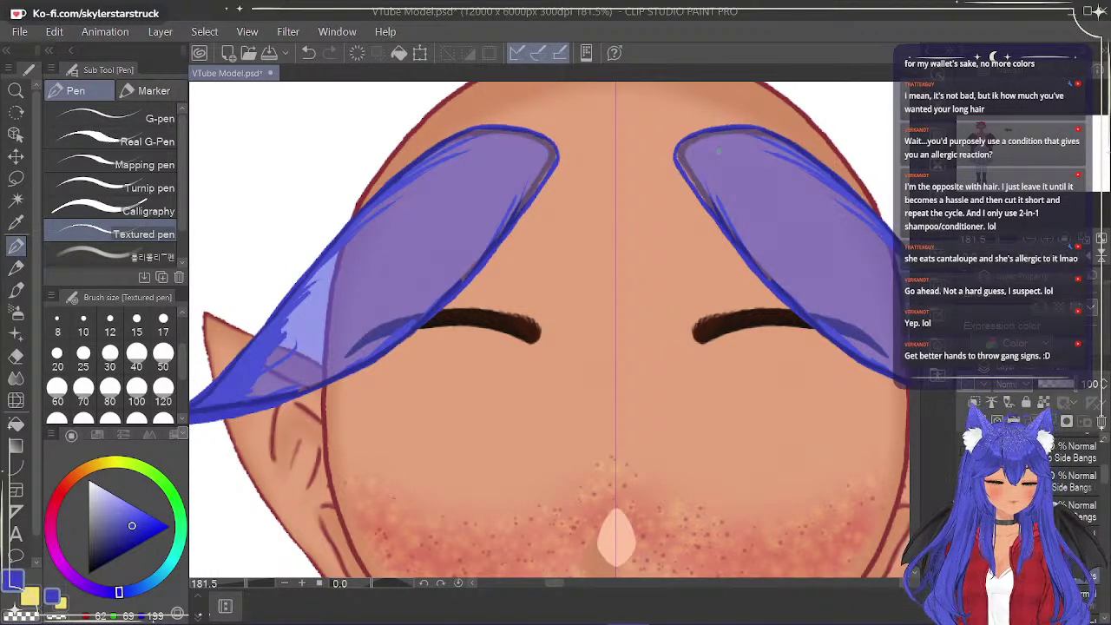
Hide the faded copy of the bottom side bangs and fill inside their dark blue outline with the textured pen at size 30.
click(965, 539)
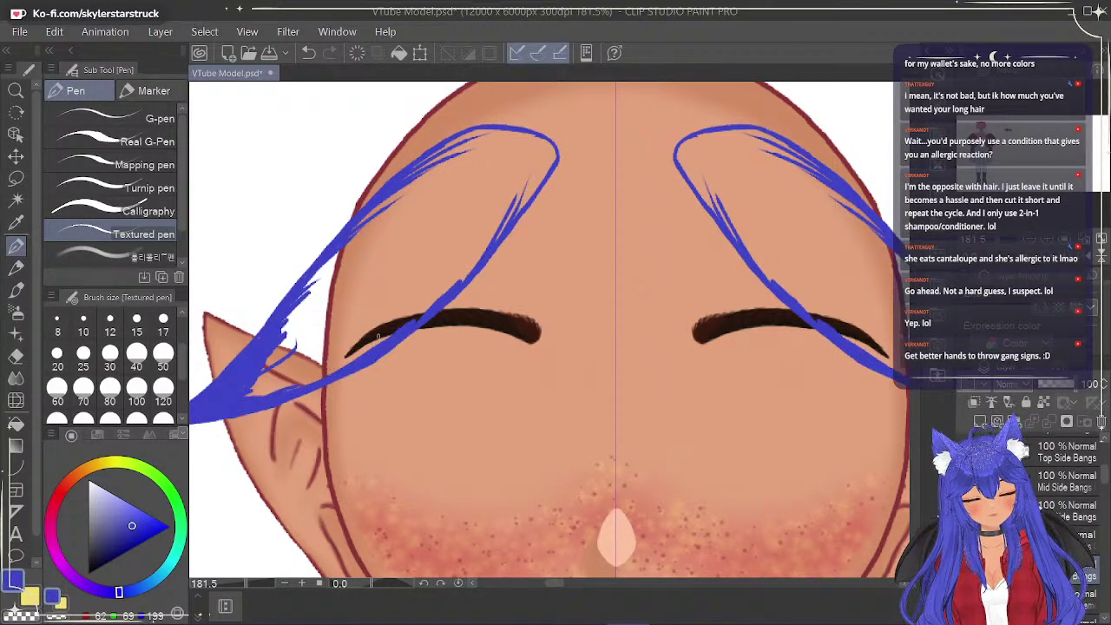
click(16, 356)
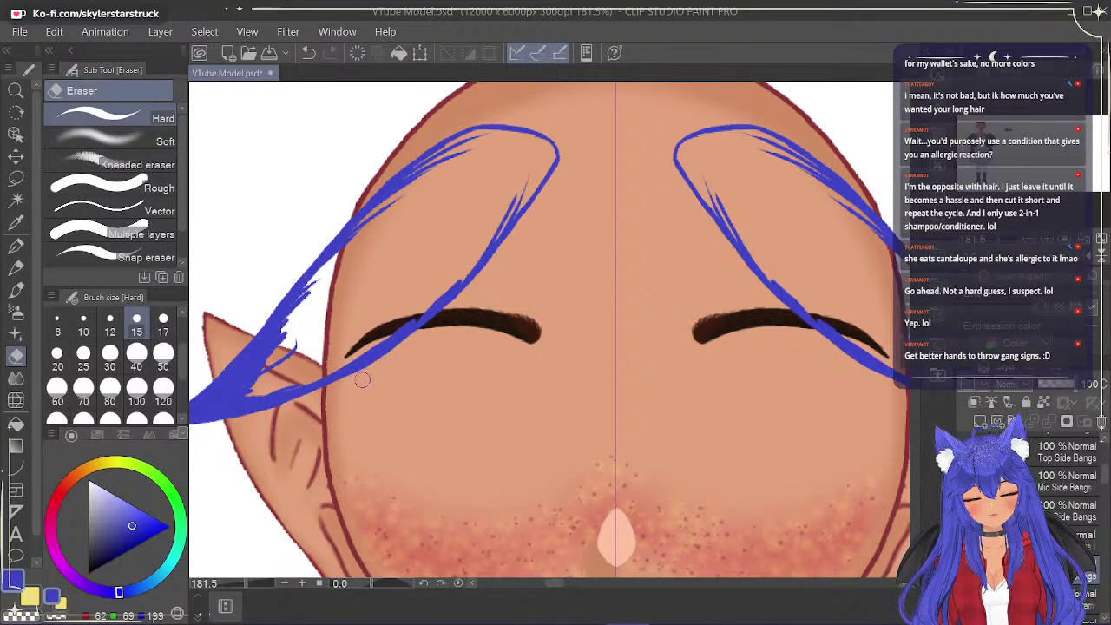
key(p)
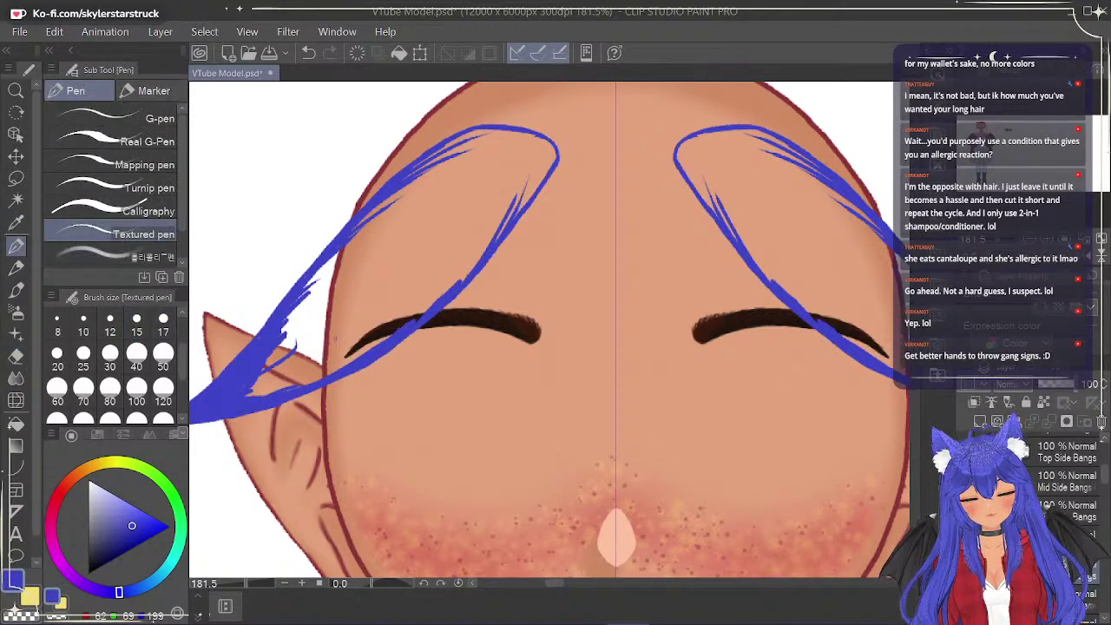
mouse_move(245, 403)
mouse_down()
mouse_move(276, 392)
mouse_move(235, 395)
mouse_move(300, 371)
mouse_move(303, 387)
mouse_move(361, 361)
mouse_move(301, 365)
mouse_move(240, 387)
mouse_move(270, 355)
mouse_move(261, 376)
mouse_move(266, 359)
mouse_move(357, 333)
mouse_move(331, 360)
mouse_move(406, 305)
mouse_move(358, 335)
mouse_move(411, 277)
mouse_move(352, 299)
mouse_move(345, 290)
mouse_move(289, 341)
mouse_move(449, 209)
mouse_move(347, 281)
mouse_move(410, 219)
mouse_move(301, 326)
mouse_move(342, 259)
mouse_move(412, 190)
mouse_move(482, 151)
mouse_move(512, 157)
mouse_move(521, 182)
mouse_up()
click(109, 352)
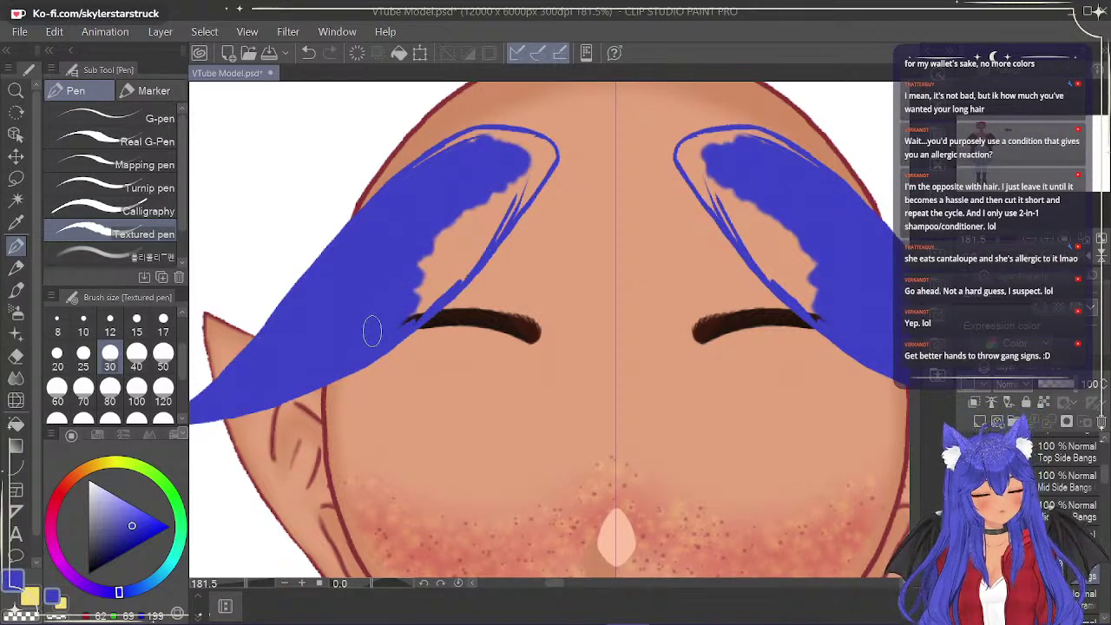
mouse_move(429, 269)
mouse_down()
mouse_move(393, 320)
mouse_move(494, 201)
mouse_move(403, 286)
mouse_move(505, 184)
mouse_move(404, 279)
mouse_move(528, 165)
mouse_move(471, 224)
mouse_move(515, 156)
mouse_up()
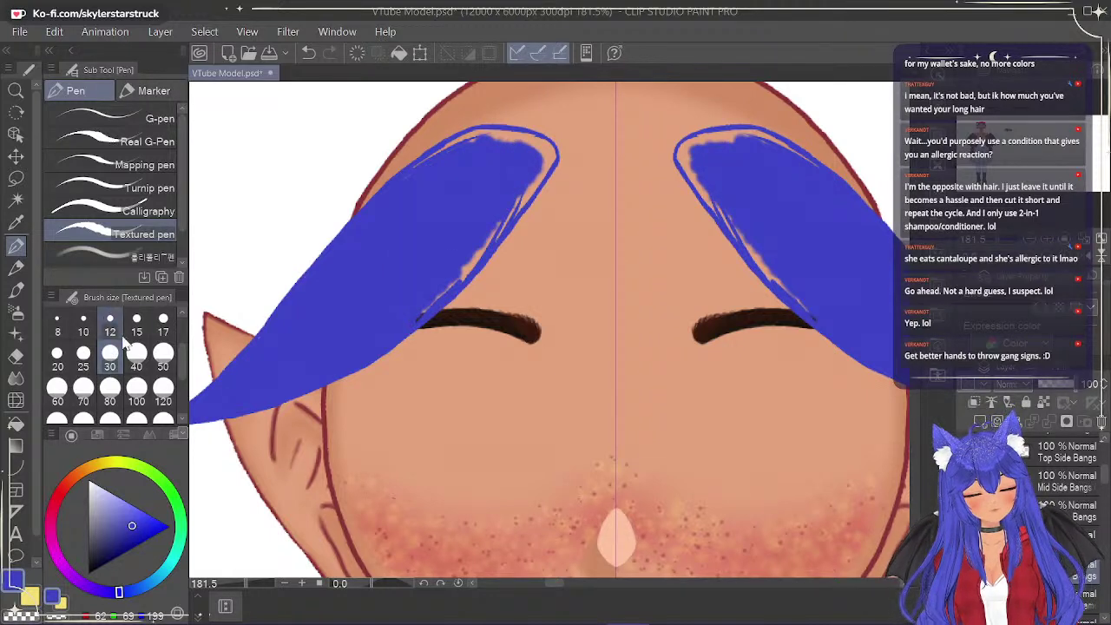
Fill the remaining gaps along the edges of the bottom side bangs at brush size 15, and reduce the size to 10.
click(113, 323)
click(136, 323)
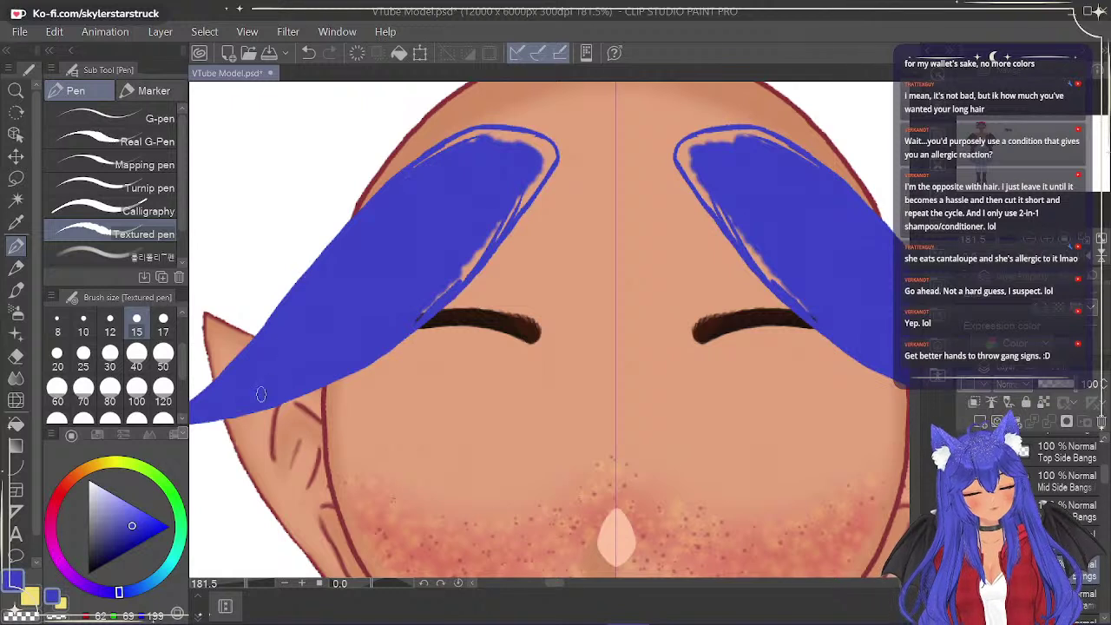
mouse_move(416, 314)
mouse_down()
mouse_move(464, 274)
mouse_move(491, 239)
mouse_move(495, 210)
mouse_move(487, 244)
mouse_move(551, 159)
mouse_move(536, 172)
mouse_move(547, 147)
mouse_move(511, 141)
mouse_move(548, 157)
mouse_move(518, 146)
mouse_move(513, 156)
mouse_move(553, 143)
mouse_move(478, 137)
mouse_move(509, 141)
mouse_move(485, 143)
mouse_move(489, 133)
mouse_move(447, 153)
mouse_move(466, 137)
mouse_move(400, 189)
mouse_up()
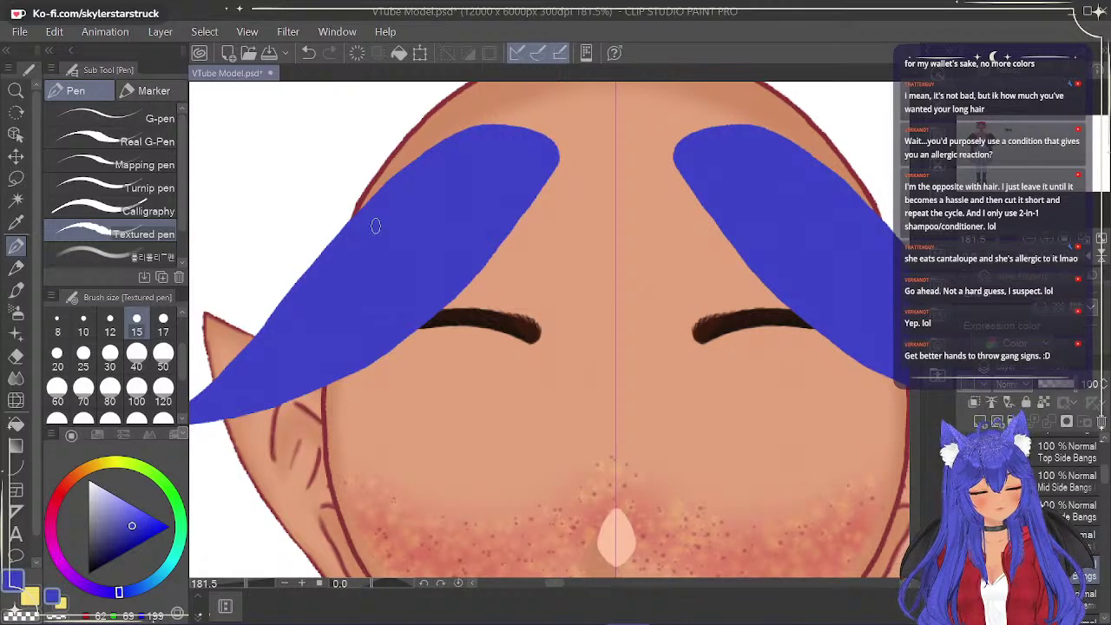
drag(554, 587, 564, 587)
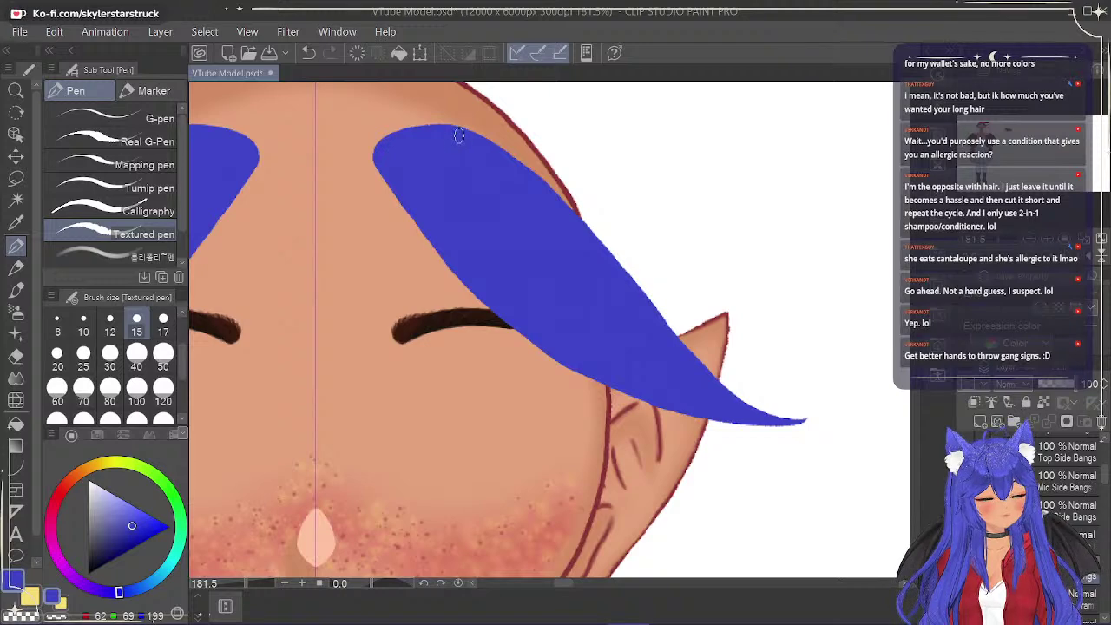
drag(616, 590, 552, 586)
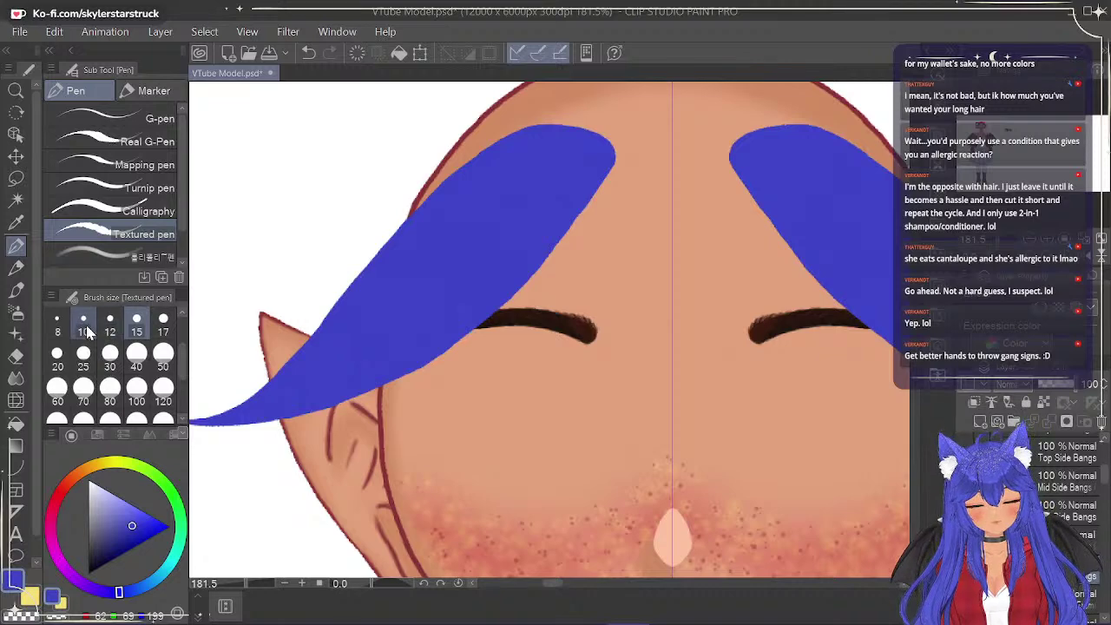
click(90, 321)
Show the repainted mid side bangs together with the bottom side bangs, keeping their lighter copies hidden.
scroll(541, 432, down, 3)
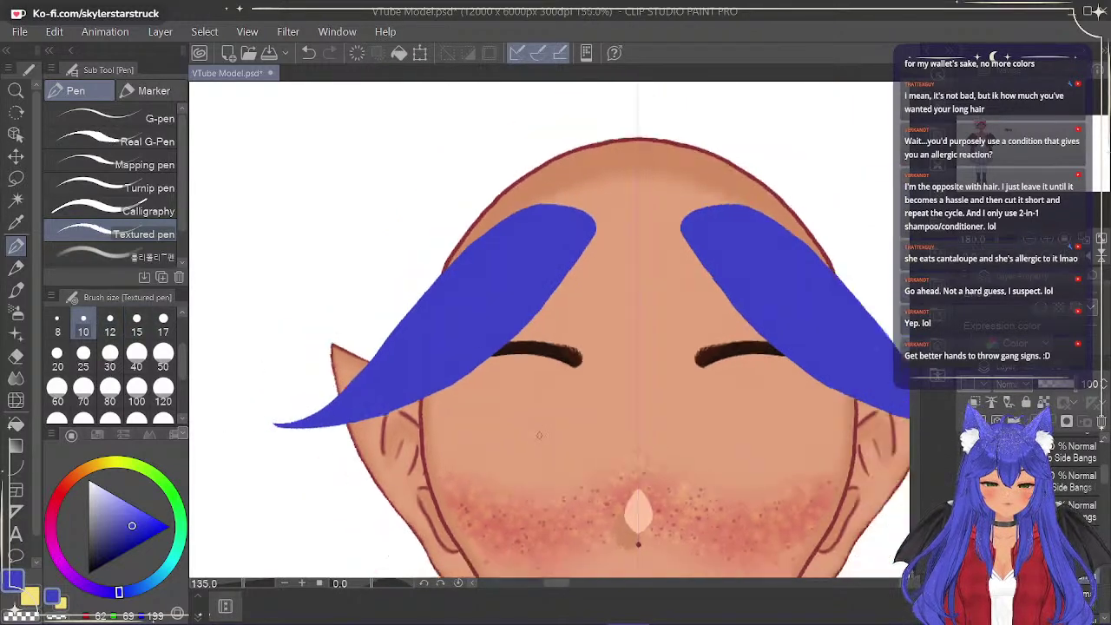
scroll(542, 433, down, 1)
scroll(544, 436, up, 1)
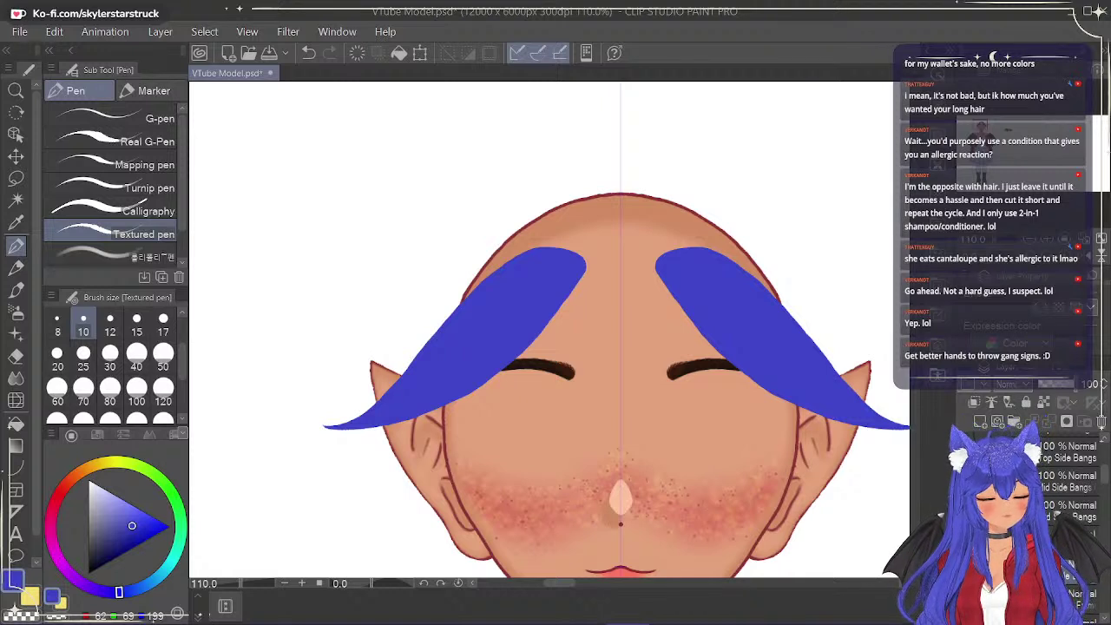
click(965, 480)
click(965, 509)
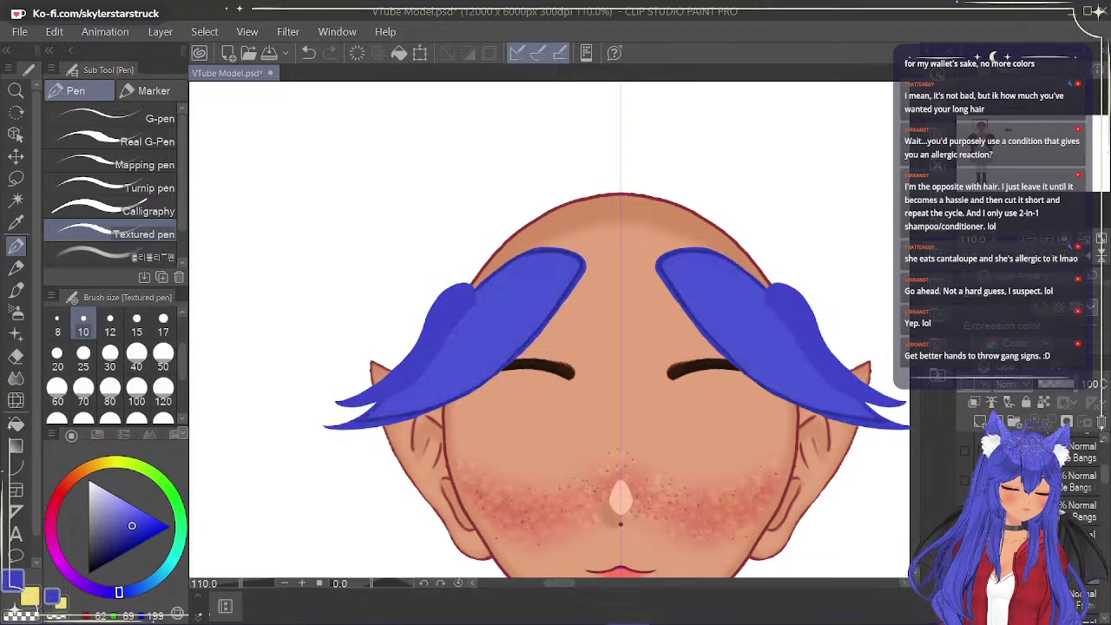
drag(1064, 388, 1108, 394)
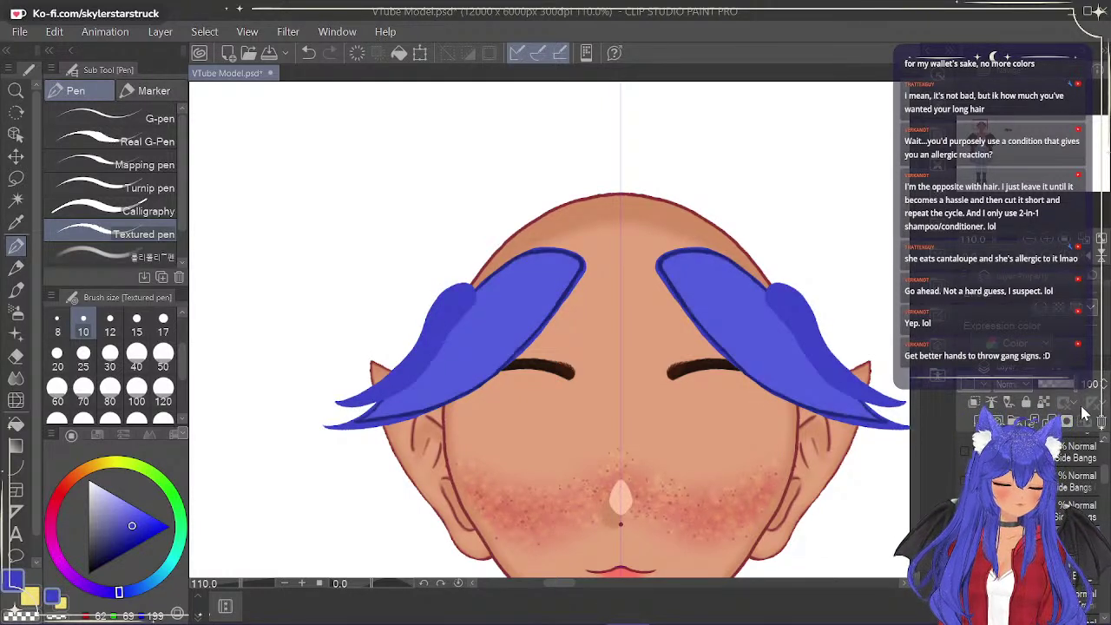
click(965, 537)
click(965, 509)
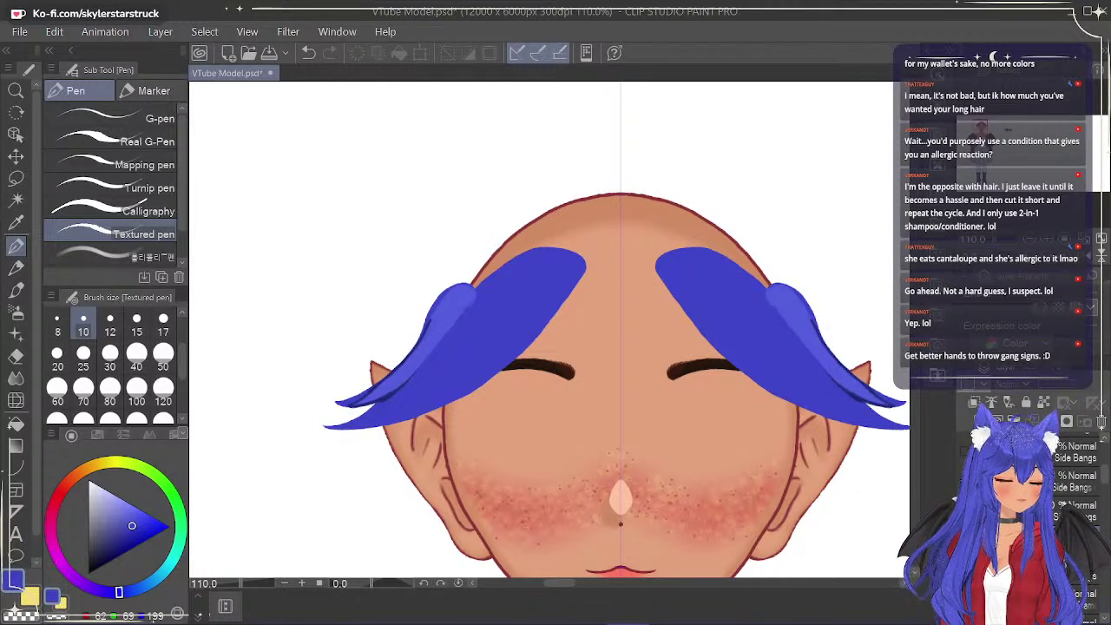
click(966, 510)
Show the repainted top side bangs and the mid bang to view the complete front hair.
scroll(1087, 477, up, 4)
click(965, 467)
click(966, 467)
click(965, 497)
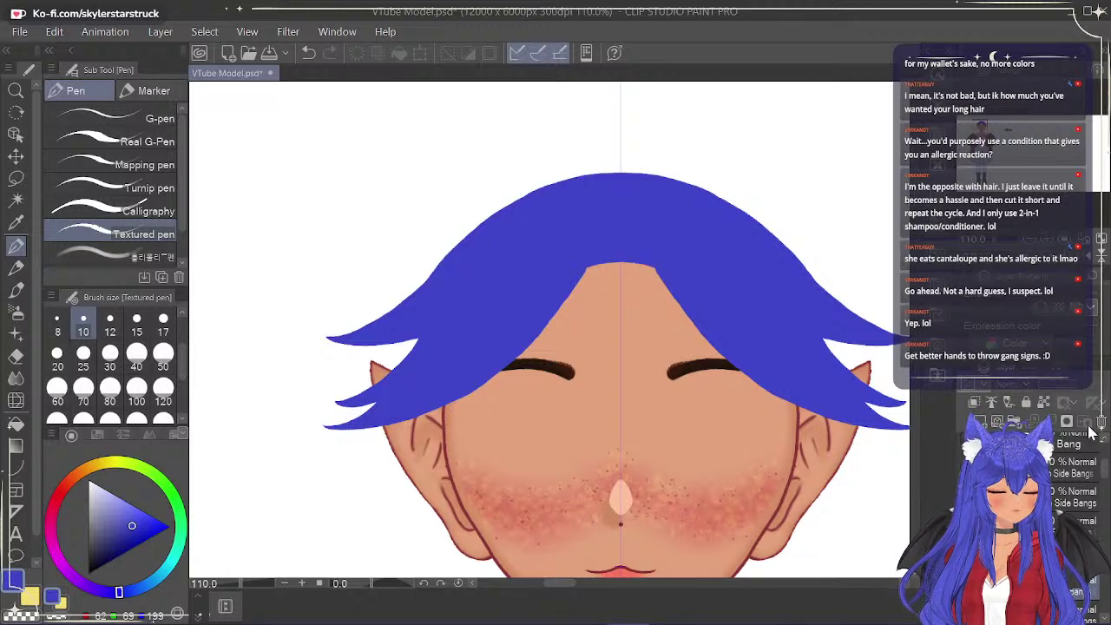
drag(1100, 469, 1095, 461)
click(965, 477)
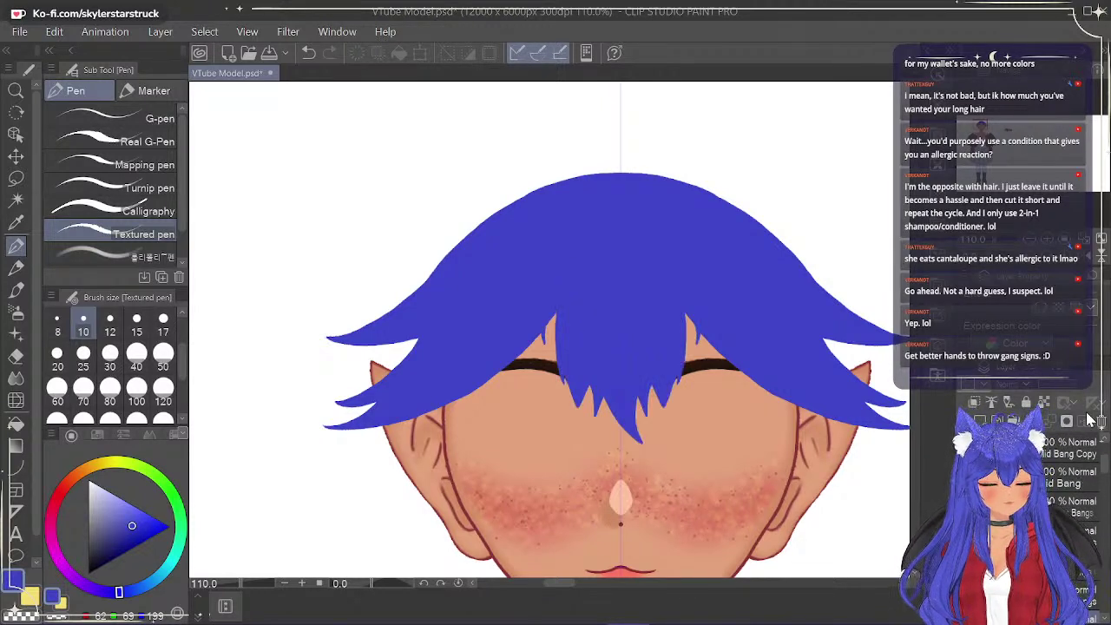
Show the face frame and back hair layers to check the front hair against the full hairstyle.
click(1103, 476)
drag(1103, 476, 1105, 494)
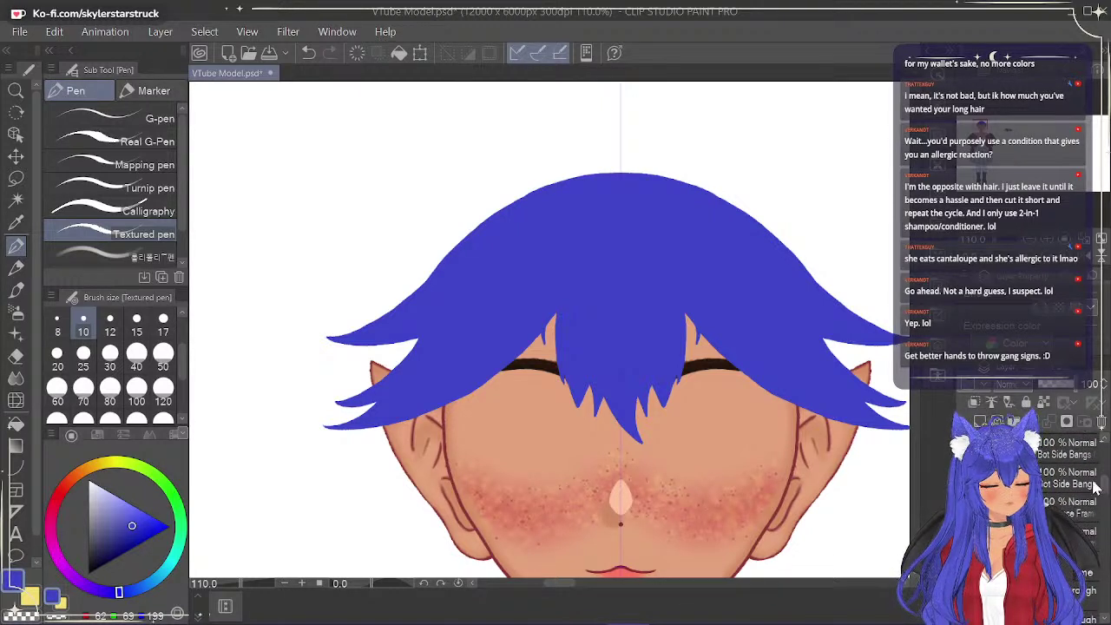
click(965, 449)
click(965, 478)
click(966, 507)
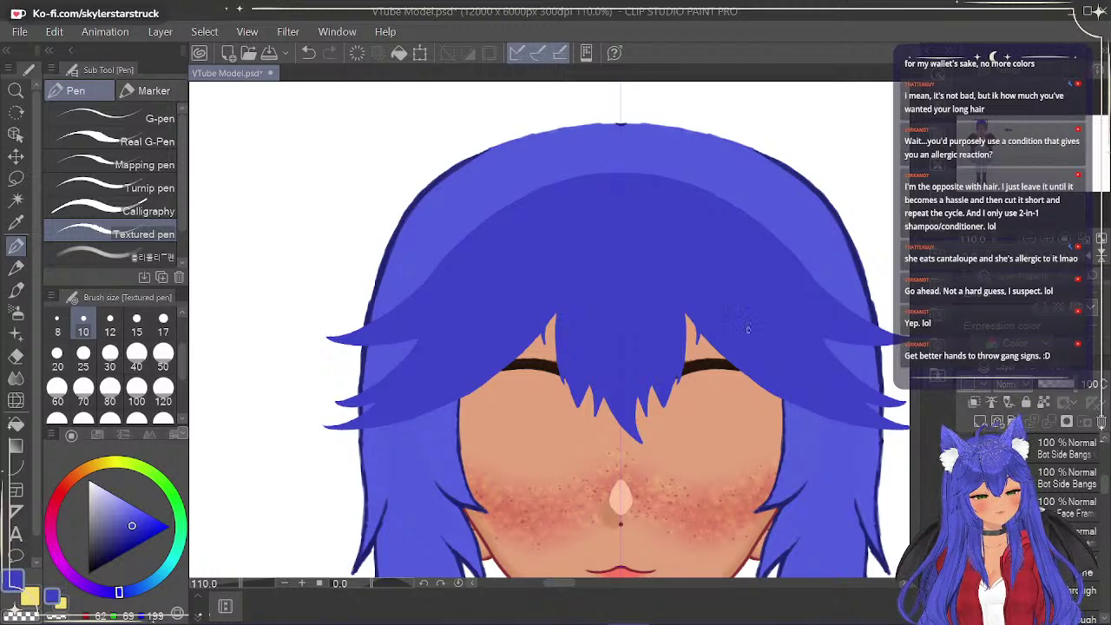
scroll(739, 336, down, 2)
drag(920, 217, 921, 231)
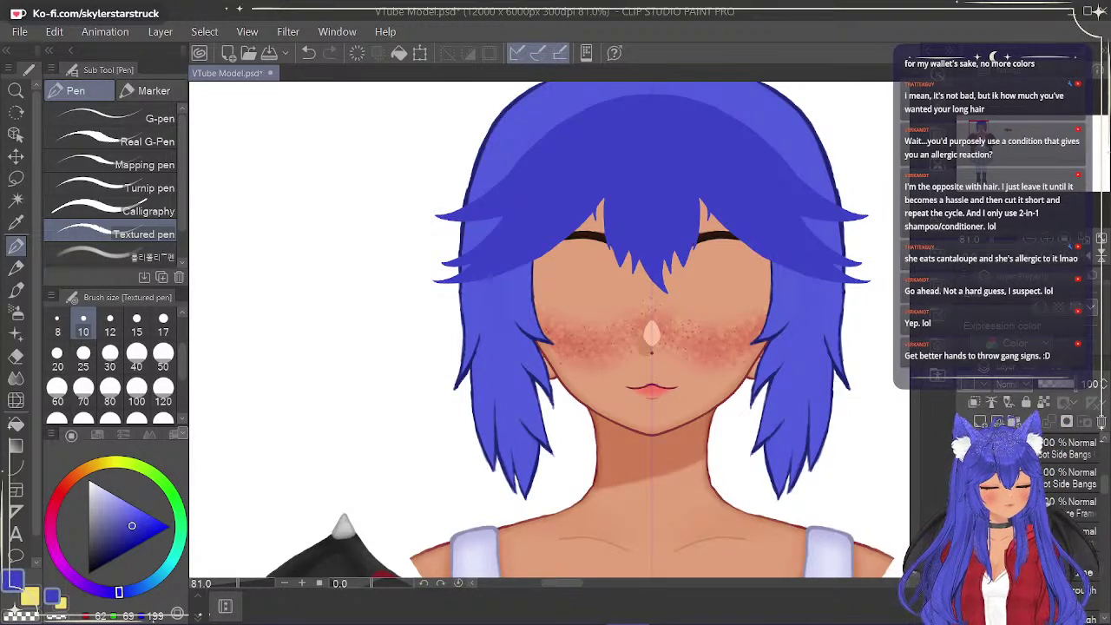
Hide the face frame, back hair and other bangs, isolating the bottom side bangs, and select the bottom side bangs layer.
key(ctrl+z)
key(ctrl+z)
key(ctrl+z)
key(ctrl+z)
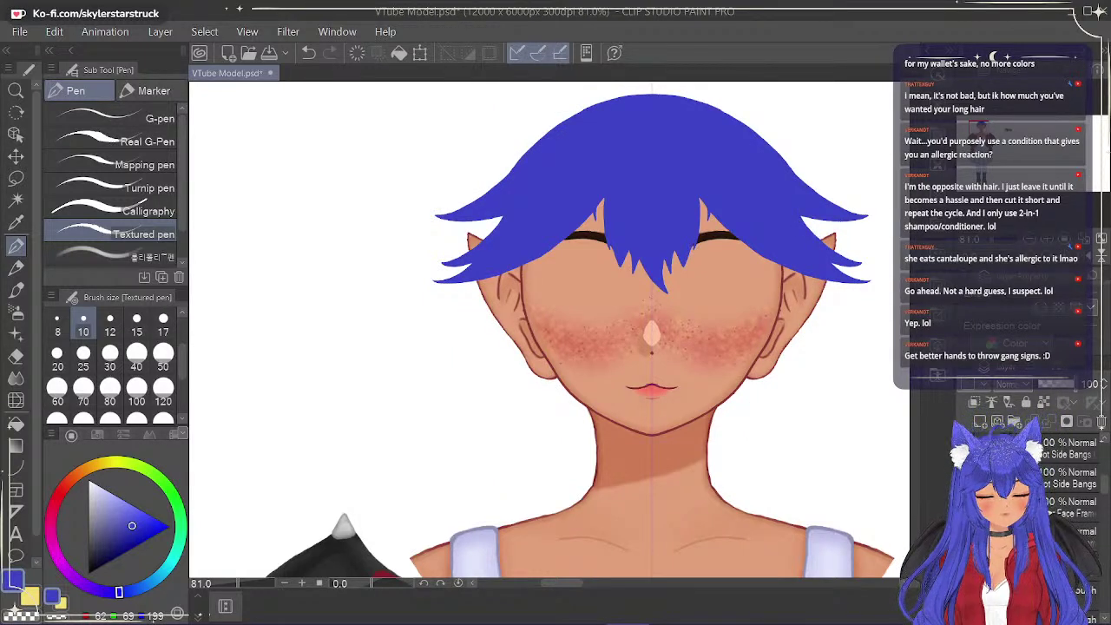
mouse_move(1102, 486)
mouse_down()
mouse_move(1106, 474)
mouse_move(1106, 485)
mouse_up()
click(966, 490)
click(966, 488)
click(966, 479)
click(1074, 526)
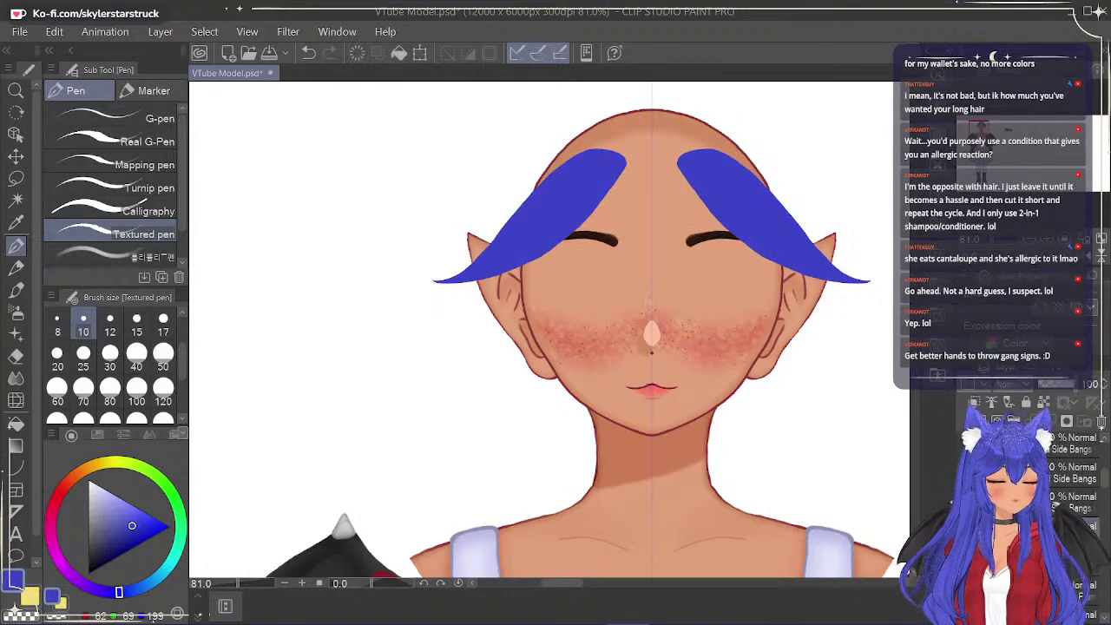
Outline and fill a small pointed strand hanging from the lower edge of the bottom side bangs beside the ear, at brush size 10.
scroll(584, 226, up, 4)
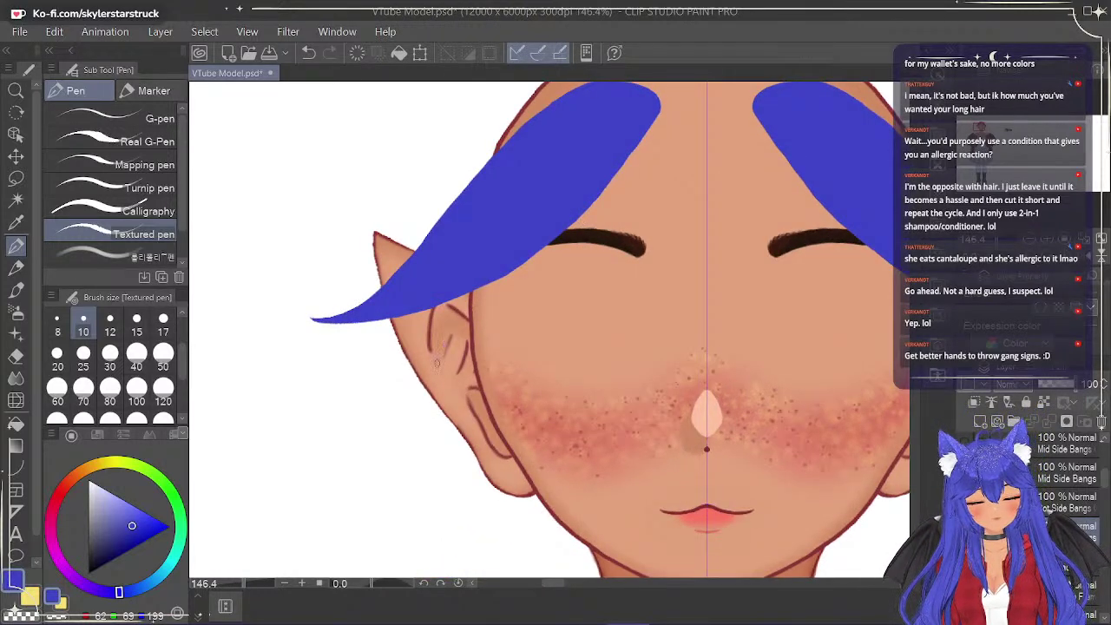
drag(439, 360, 470, 293)
key(ctrl+z)
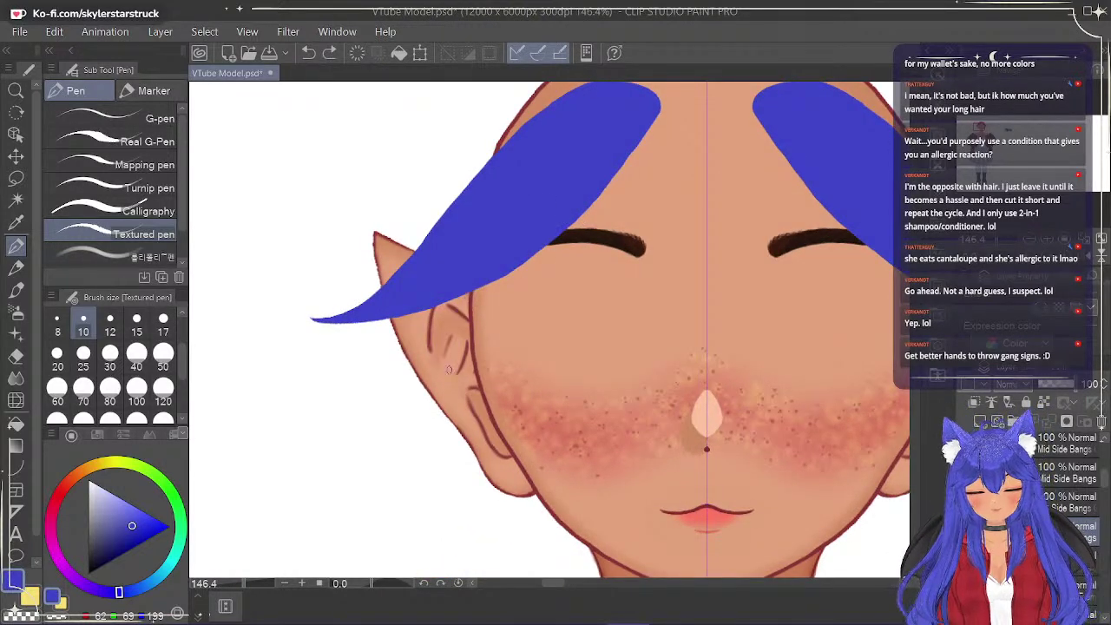
drag(448, 369, 501, 280)
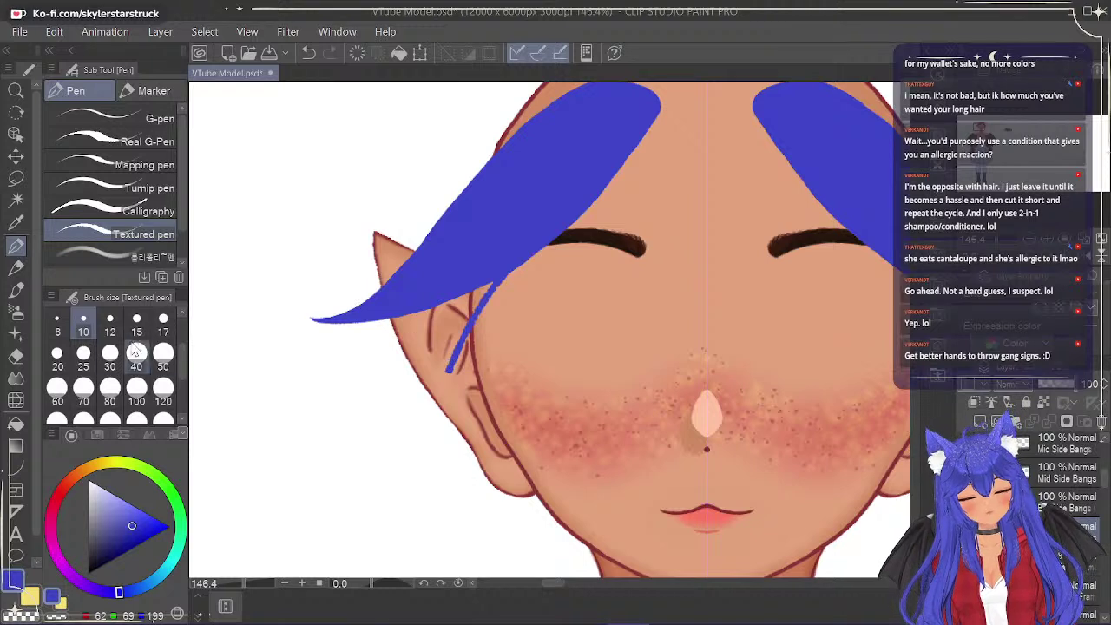
drag(449, 368, 489, 256)
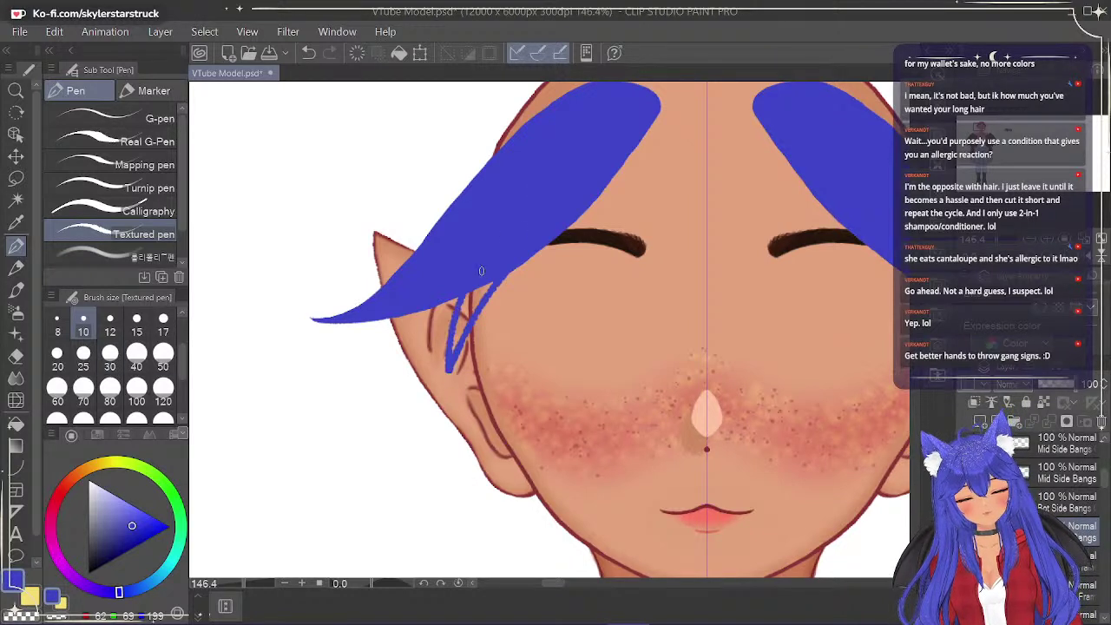
mouse_move(453, 352)
mouse_down()
mouse_move(486, 271)
mouse_move(477, 301)
mouse_up()
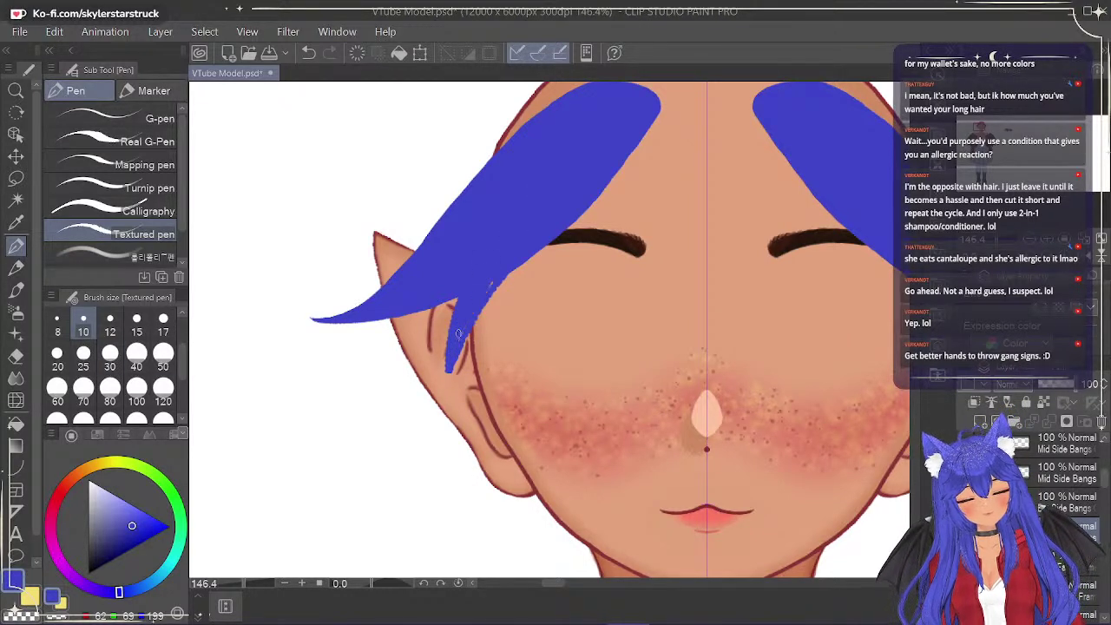
Sharpen and lengthen the small strand's tip and smooth its join with the bottom side bangs using brush size 5.
drag(183, 376, 184, 367)
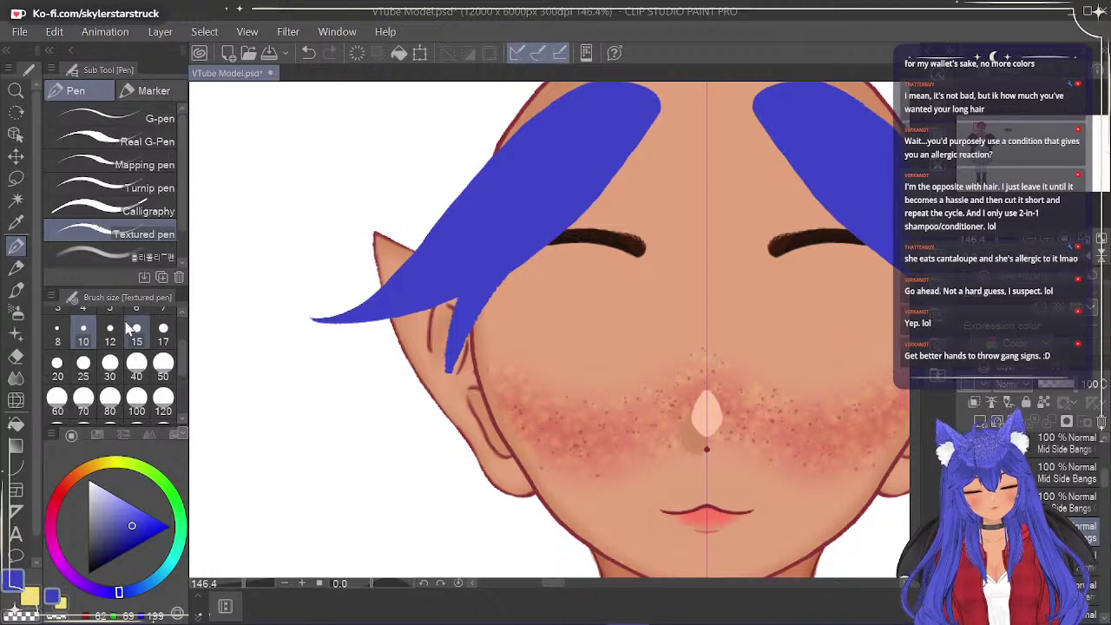
click(115, 313)
drag(448, 382, 501, 286)
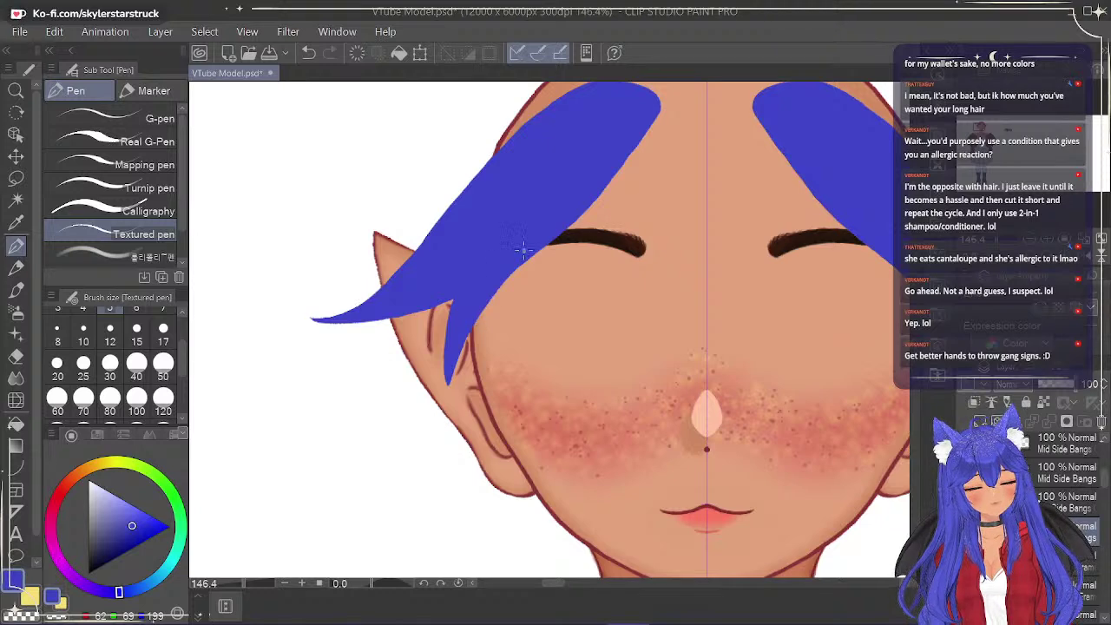
Show the mid and top side bangs, the mid bang, the face frame and the back hair around the bottom side bangs.
drag(553, 584, 559, 584)
key(ctrl+z)
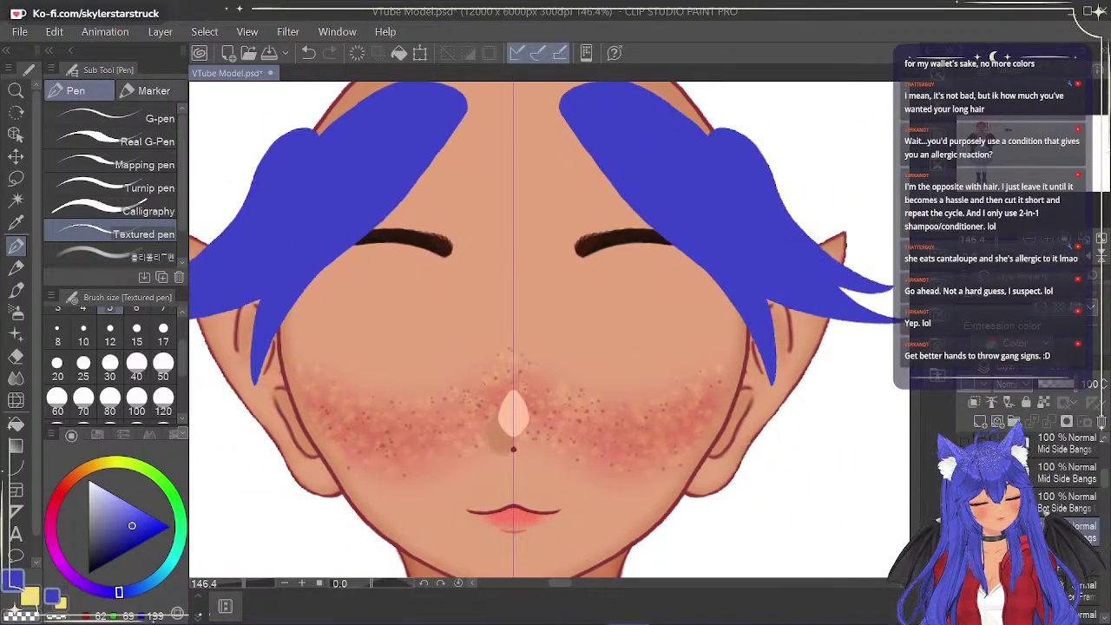
drag(1103, 481, 1103, 476)
click(965, 486)
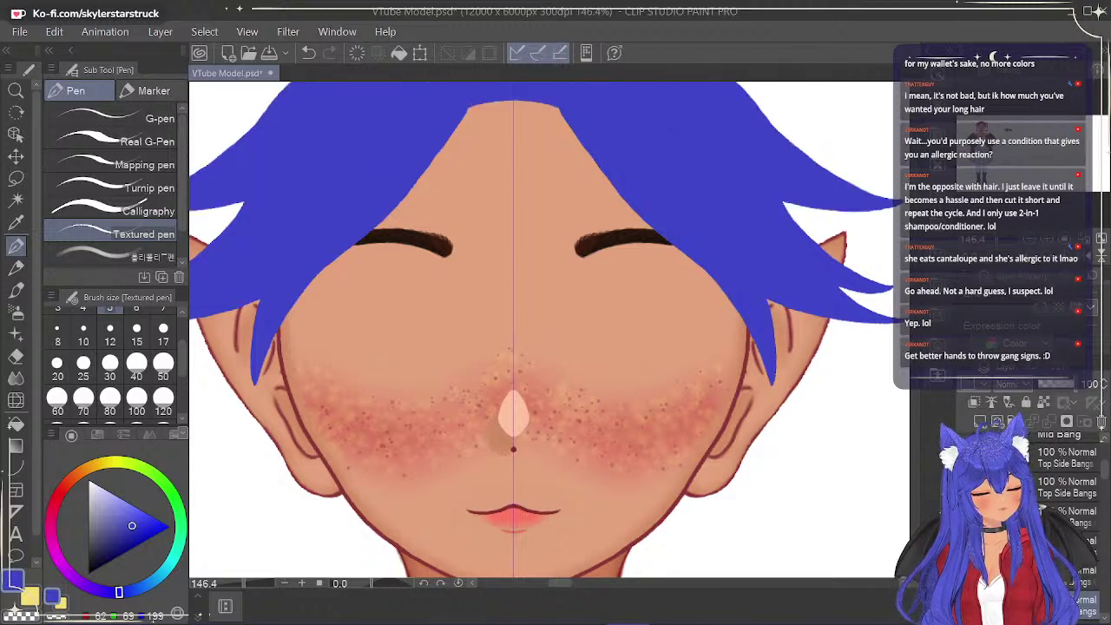
scroll(1101, 487, up, 1)
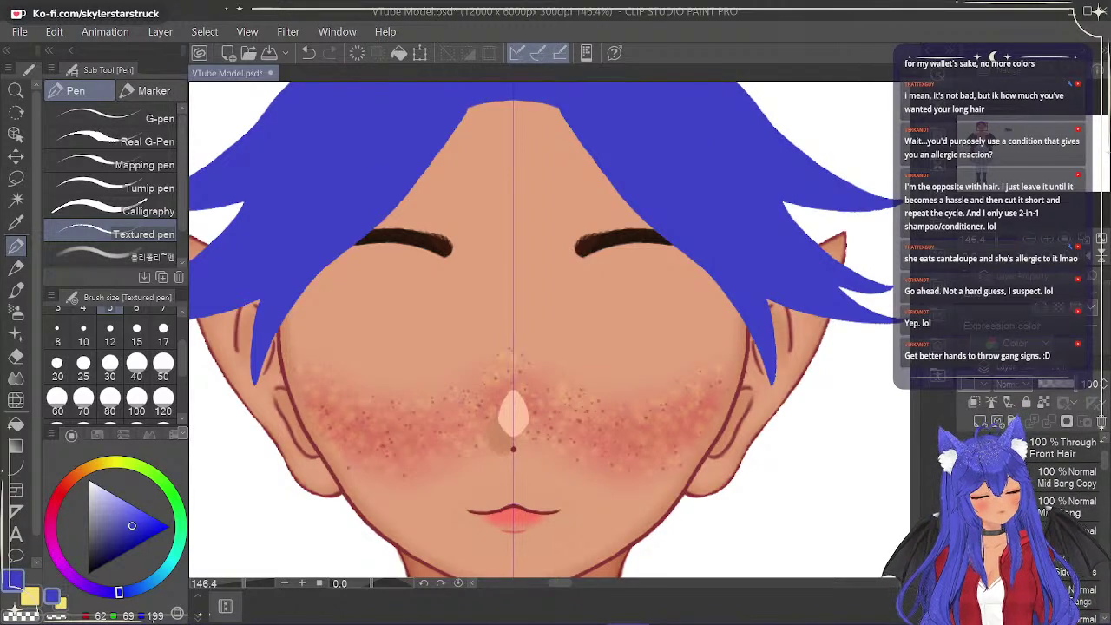
click(965, 507)
drag(1104, 471, 1106, 492)
drag(965, 458, 965, 518)
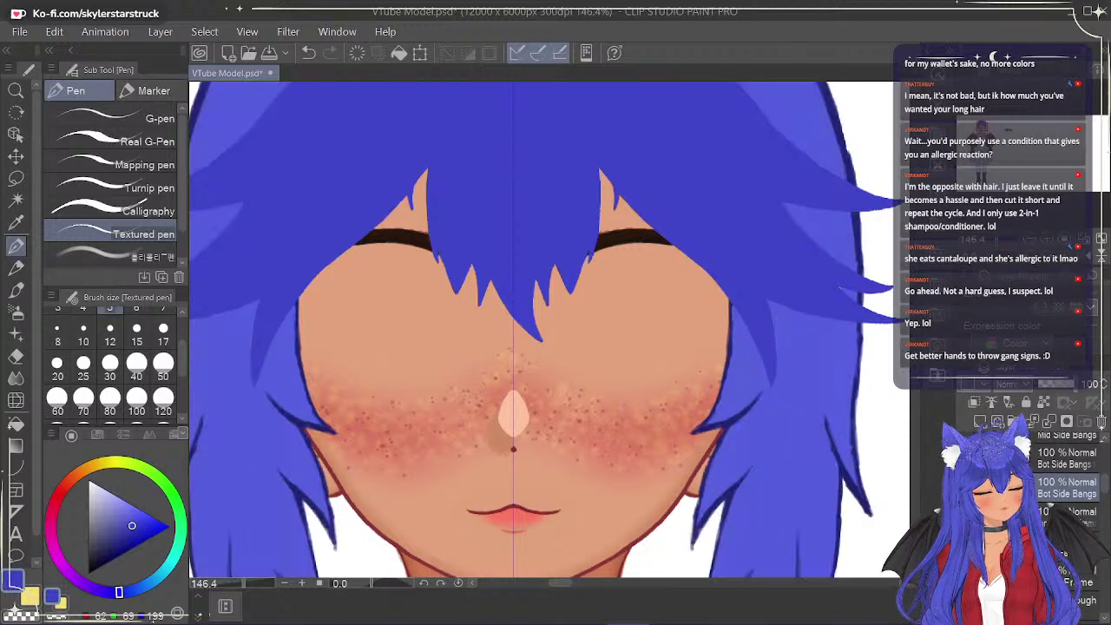
Check the whole hairstyle with the mid side bangs layer hidden.
scroll(821, 333, down, 6)
scroll(787, 300, up, 2)
scroll(784, 297, up, 2)
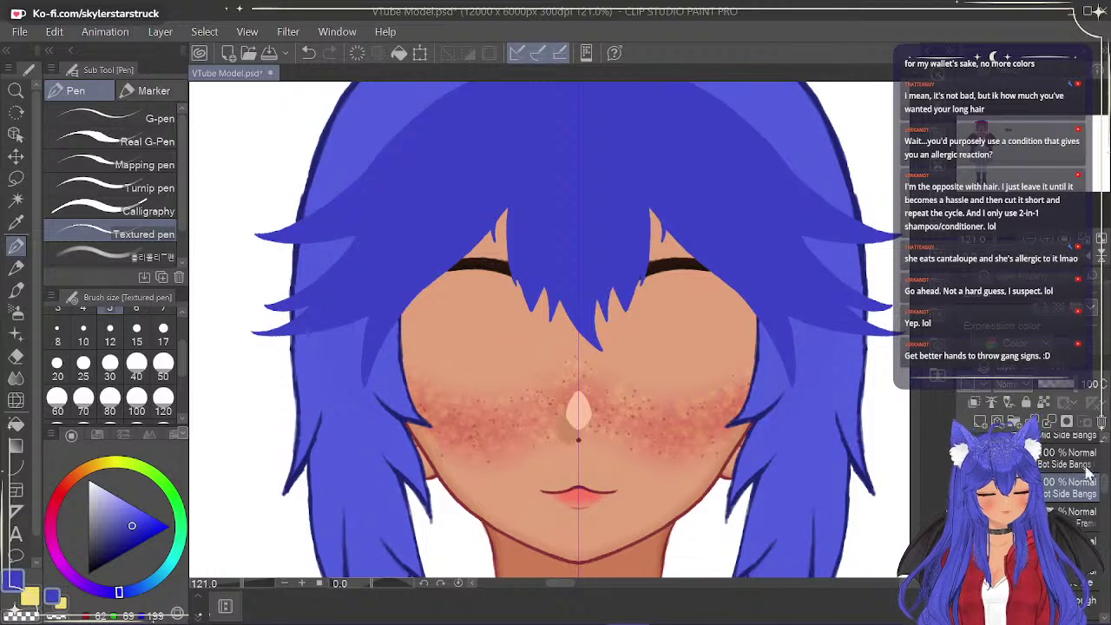
drag(1105, 486, 1104, 481)
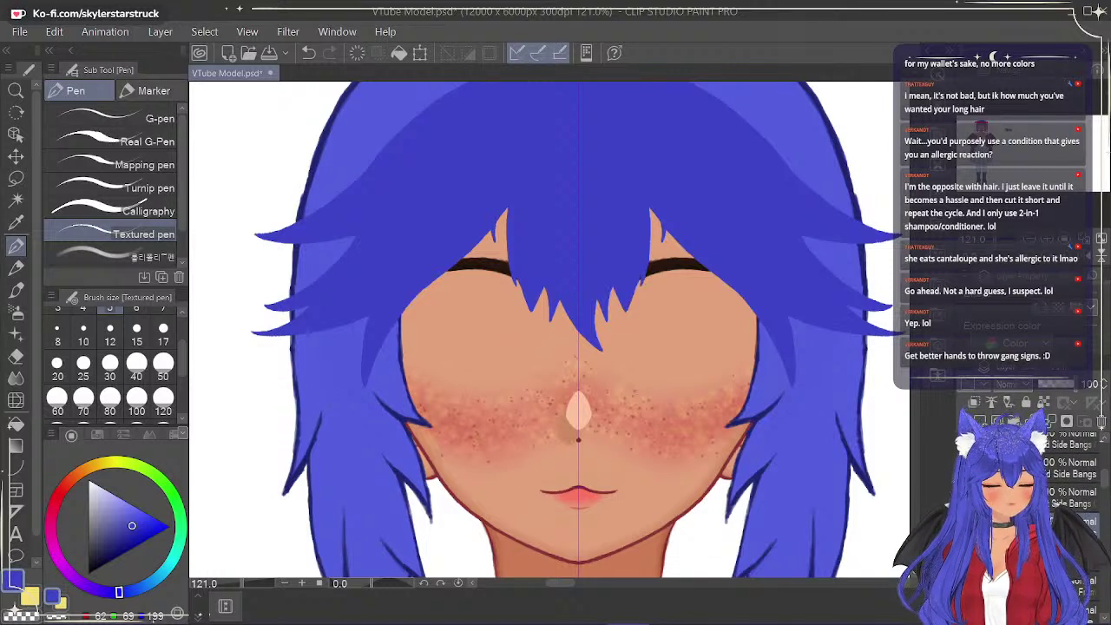
click(965, 440)
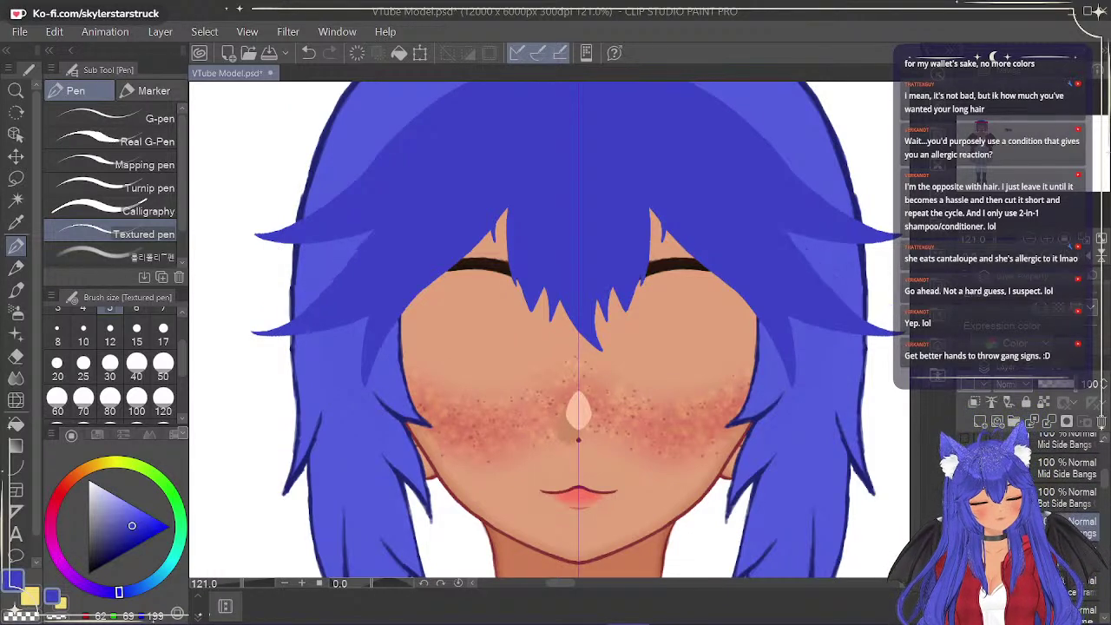
Compare the full hairstyle by toggling the visibility of the side bangs layers.
click(965, 469)
click(965, 469)
click(965, 440)
click(965, 439)
click(965, 440)
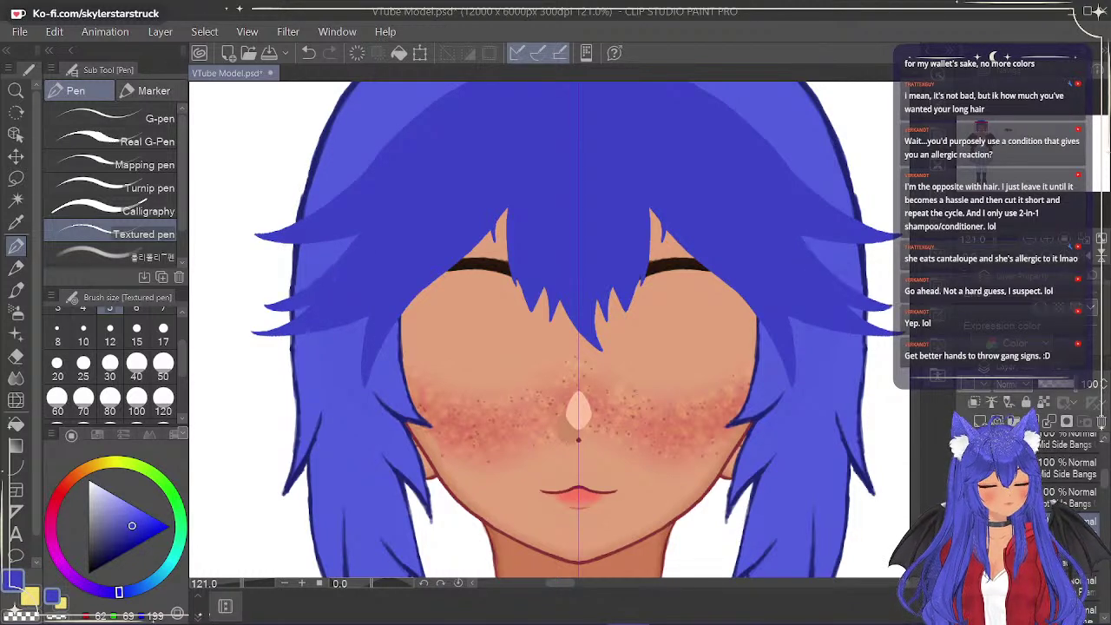
drag(1098, 476, 1104, 485)
click(965, 508)
click(965, 508)
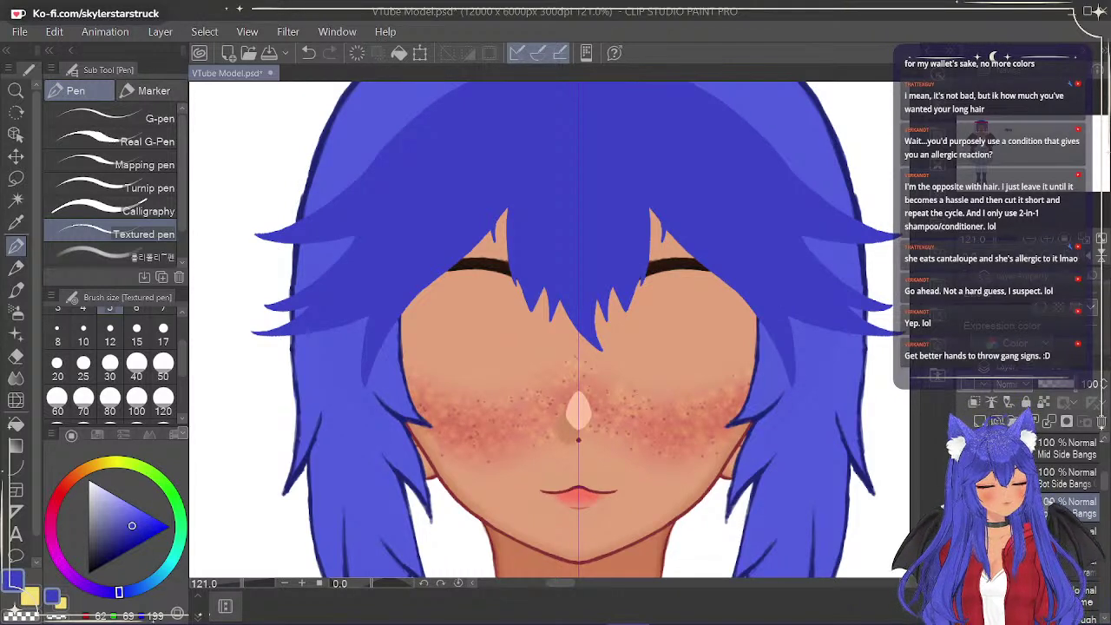
Hide the mid bang and the top and mid side bangs, leaving the bottom side bangs visible.
right_click(1067, 511)
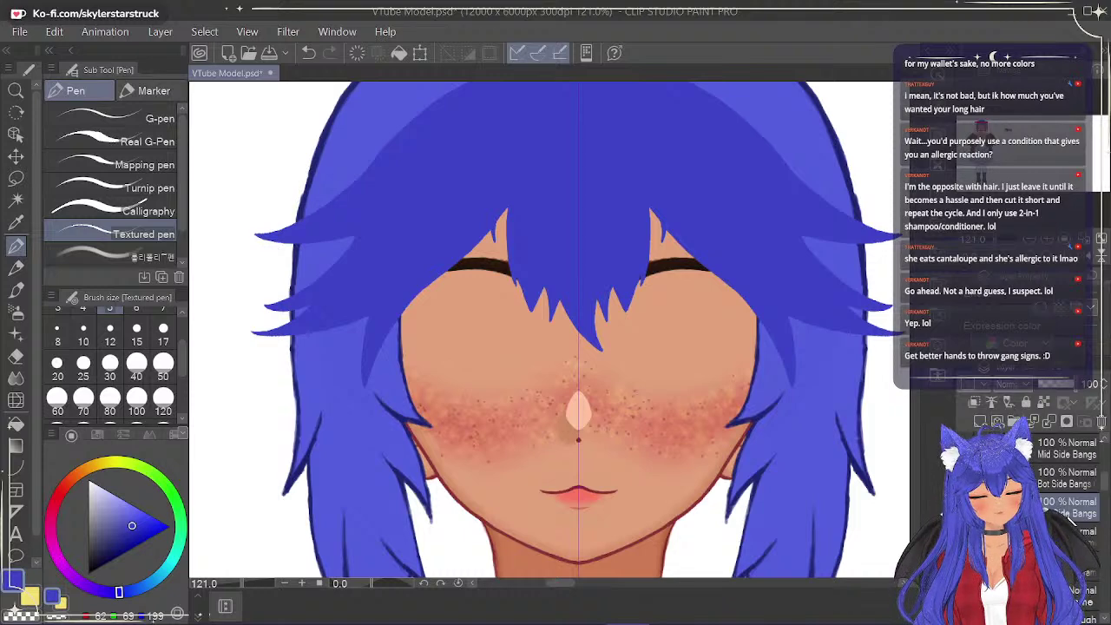
click(966, 448)
drag(1104, 483, 1103, 470)
click(966, 478)
click(966, 477)
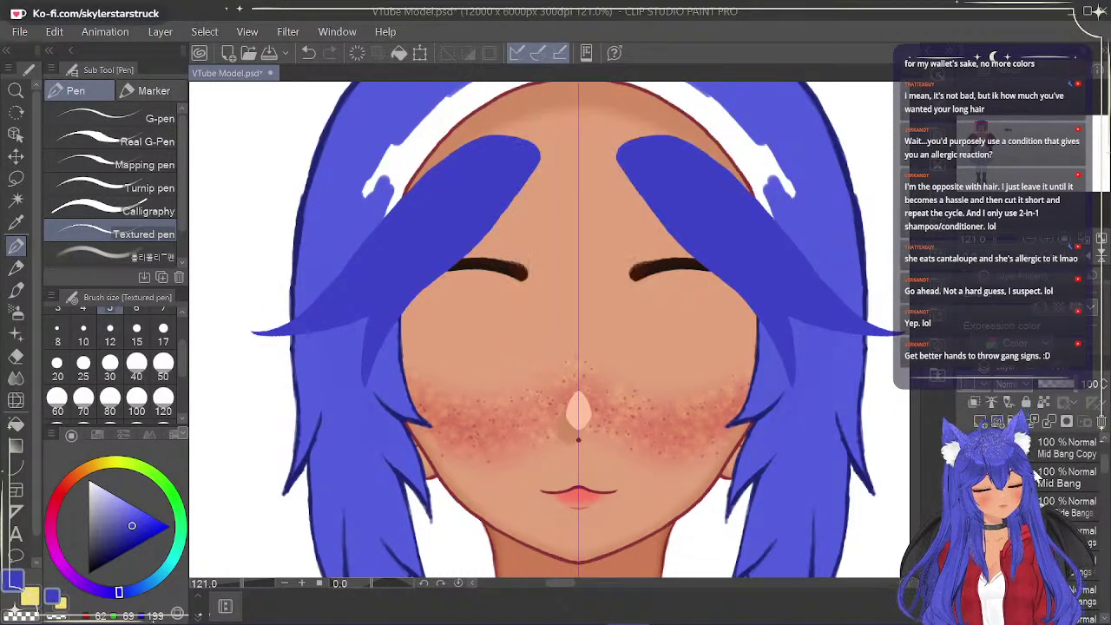
Lasso the small hanging strand of the bottom side bangs and cut it onto its own layer.
scroll(1104, 473, down, 3)
scroll(879, 328, up, 2)
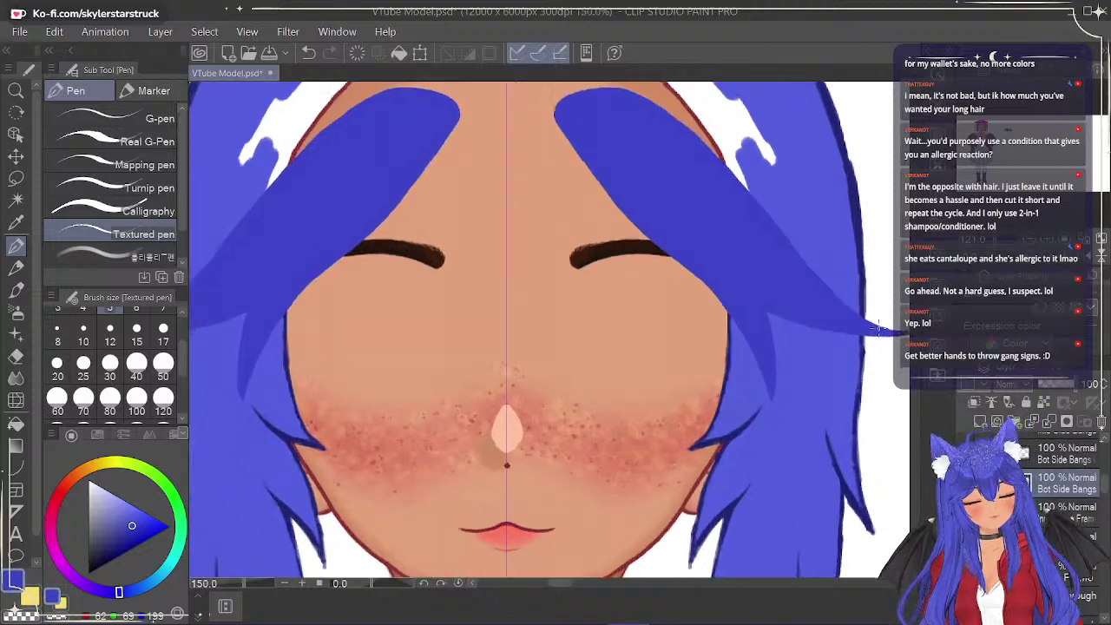
click(16, 178)
mouse_move(257, 424)
mouse_down()
mouse_move(229, 379)
mouse_move(231, 331)
mouse_move(287, 278)
mouse_move(360, 240)
mouse_up()
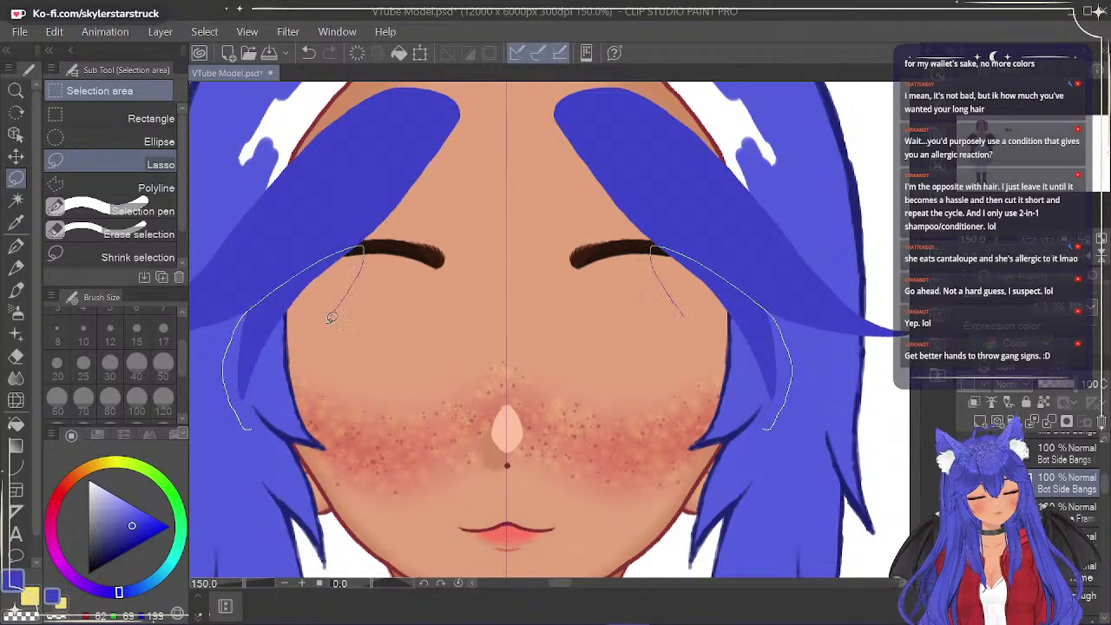
drag(245, 419, 234, 408)
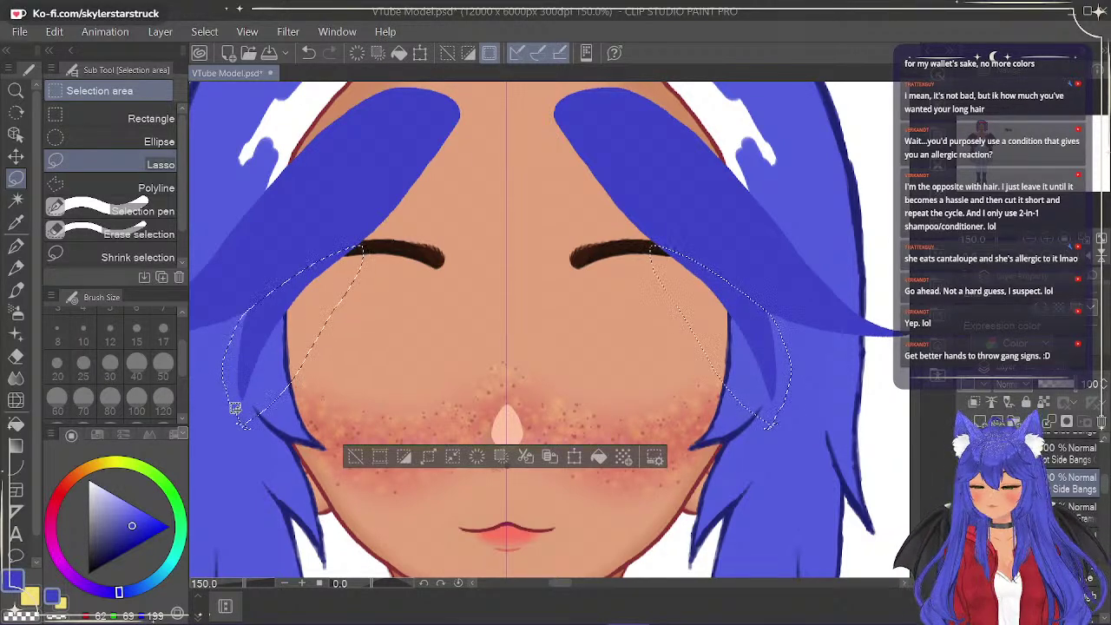
key(ctrl+z)
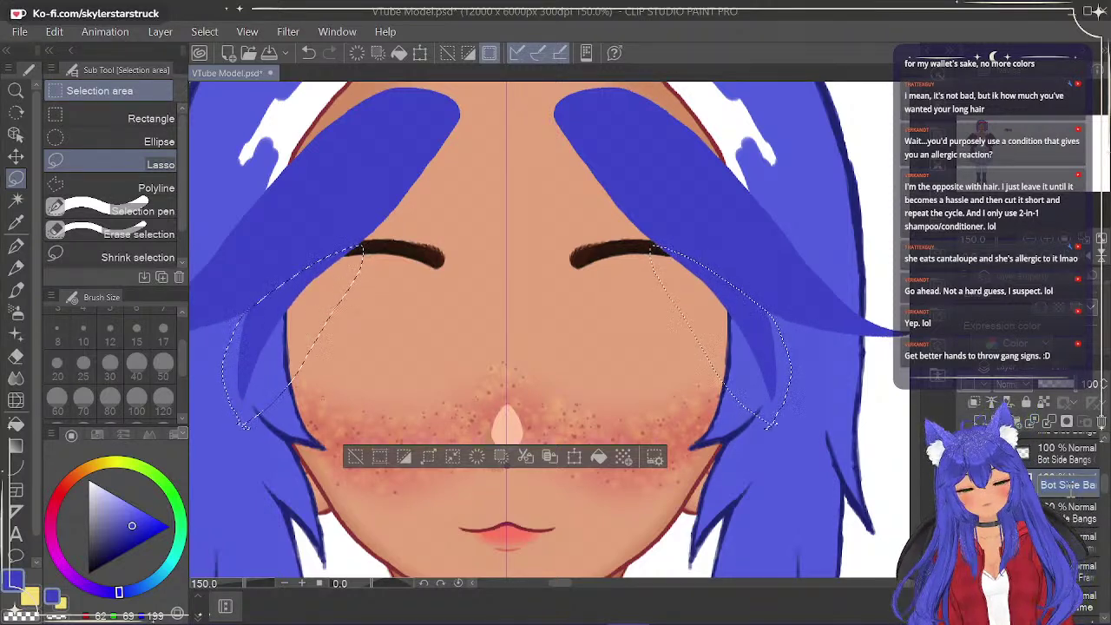
Rename the separated strand's layer as Bot Extra Bang and clear the selection.
text(Bot)
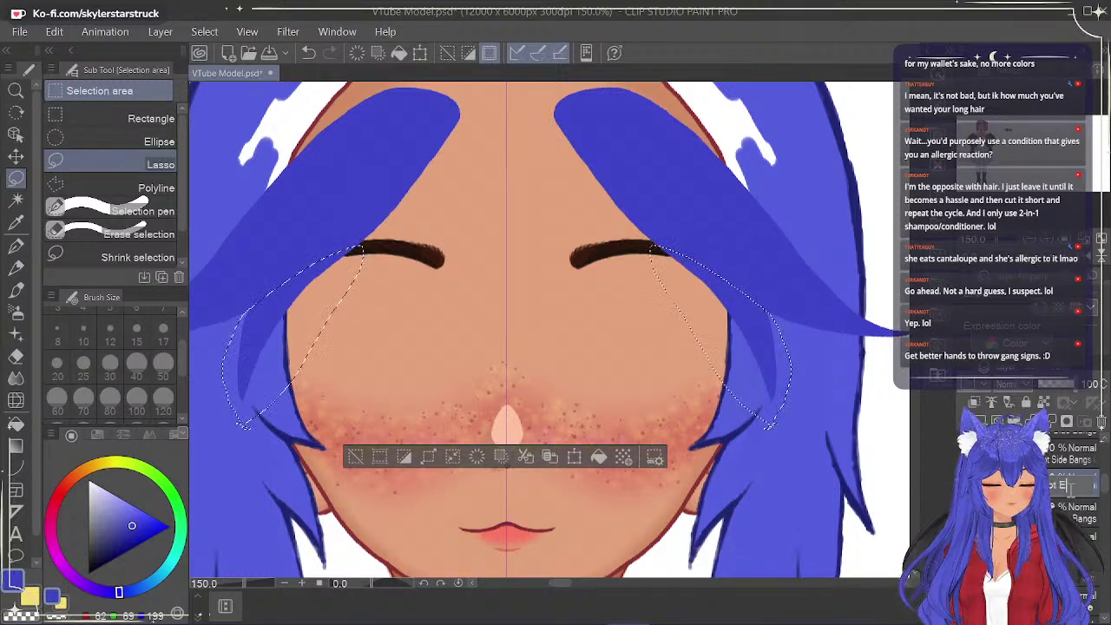
text( Extra)
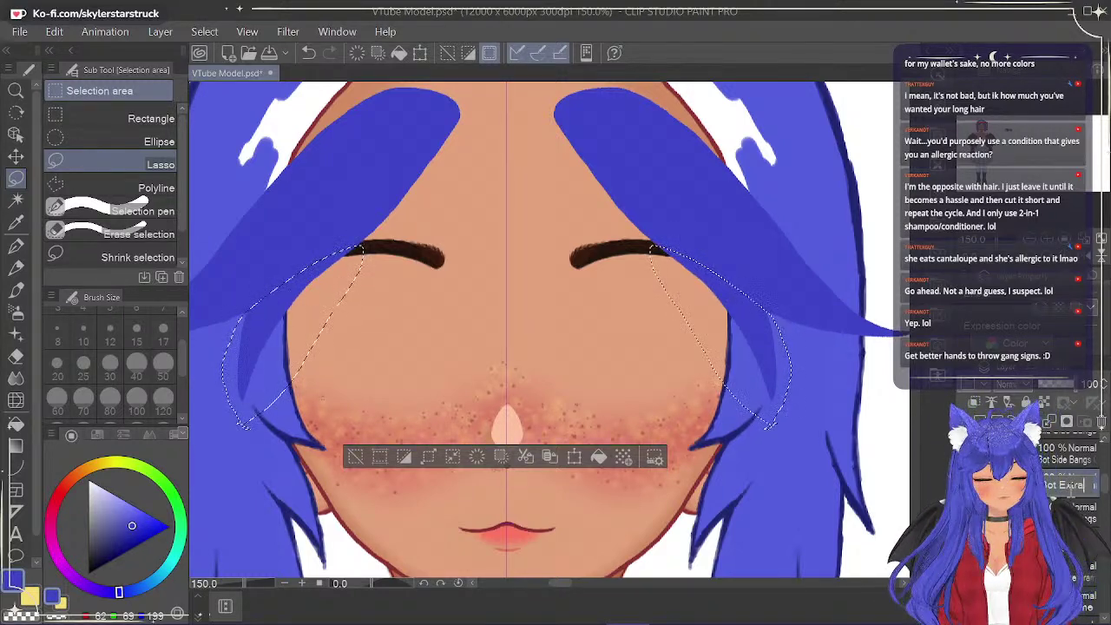
text( Bangs)
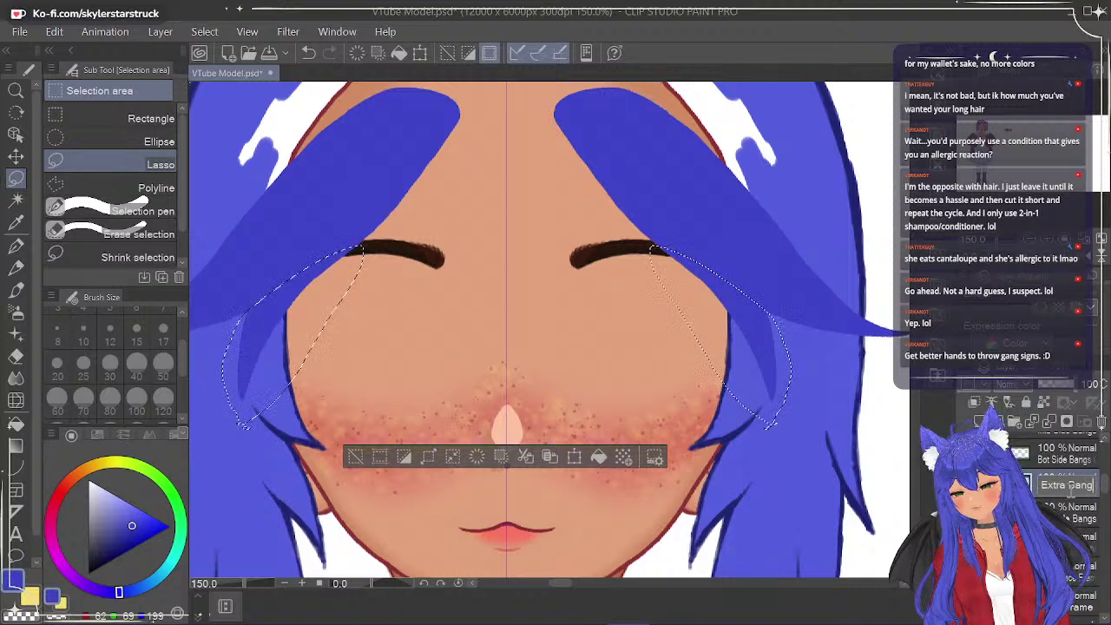
key(Return)
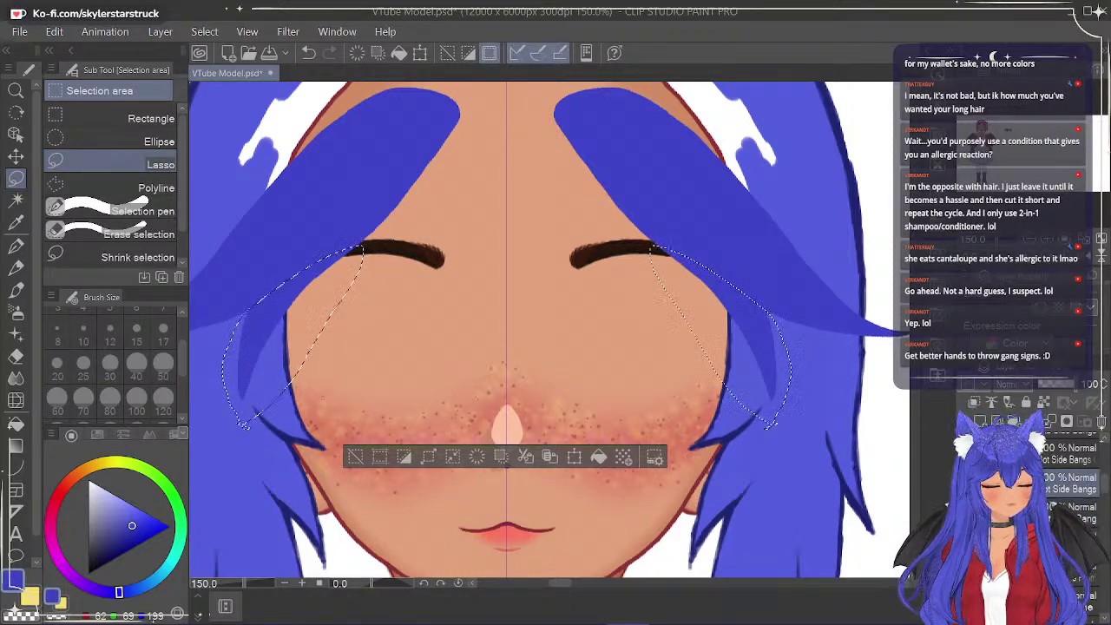
key(ctrl+d)
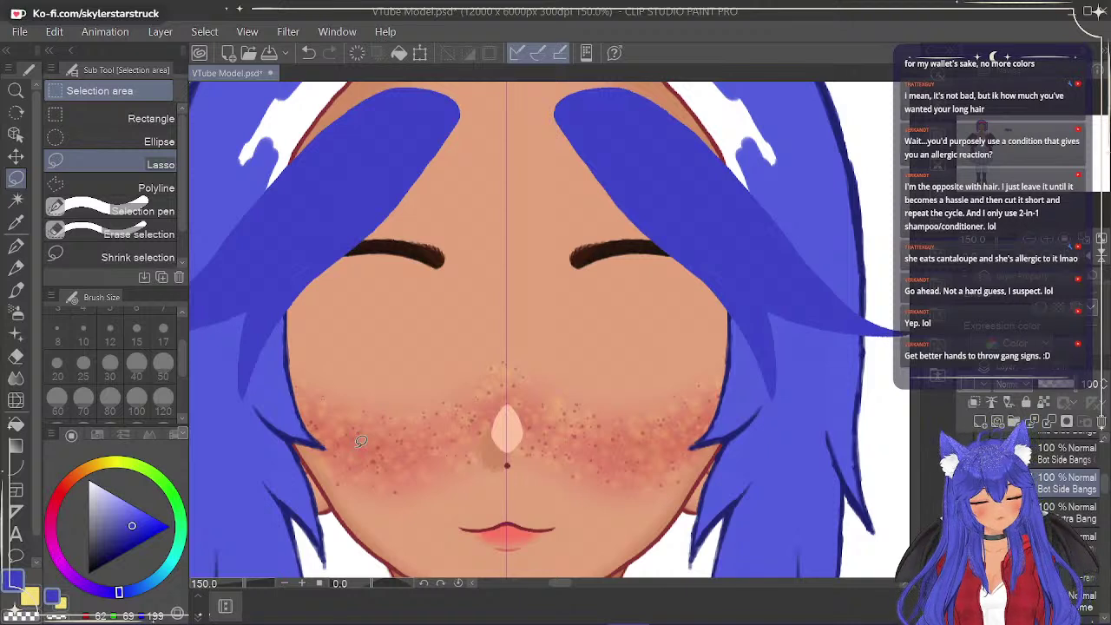
Hide the extra strand and repaint the lower edge of the bottom side bangs where it was cut away.
click(966, 483)
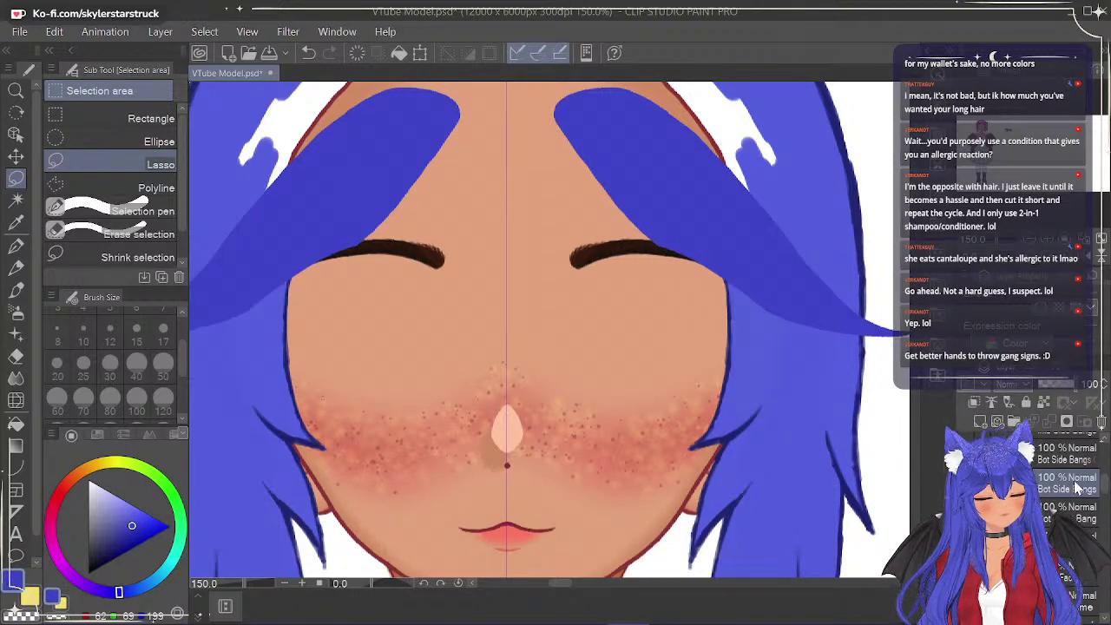
click(16, 246)
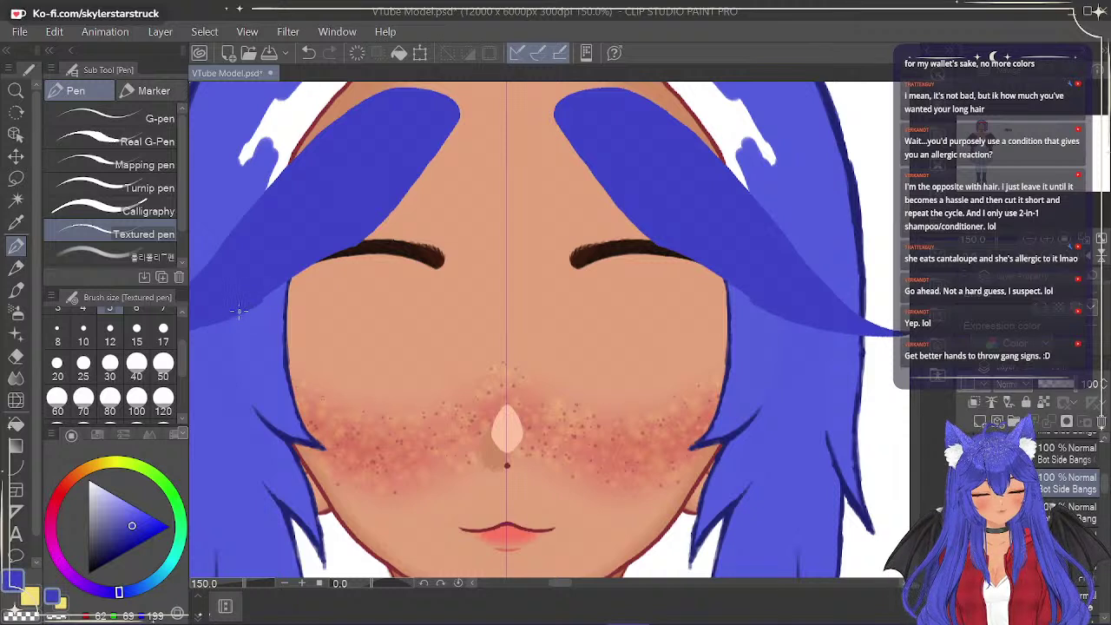
drag(289, 284, 341, 252)
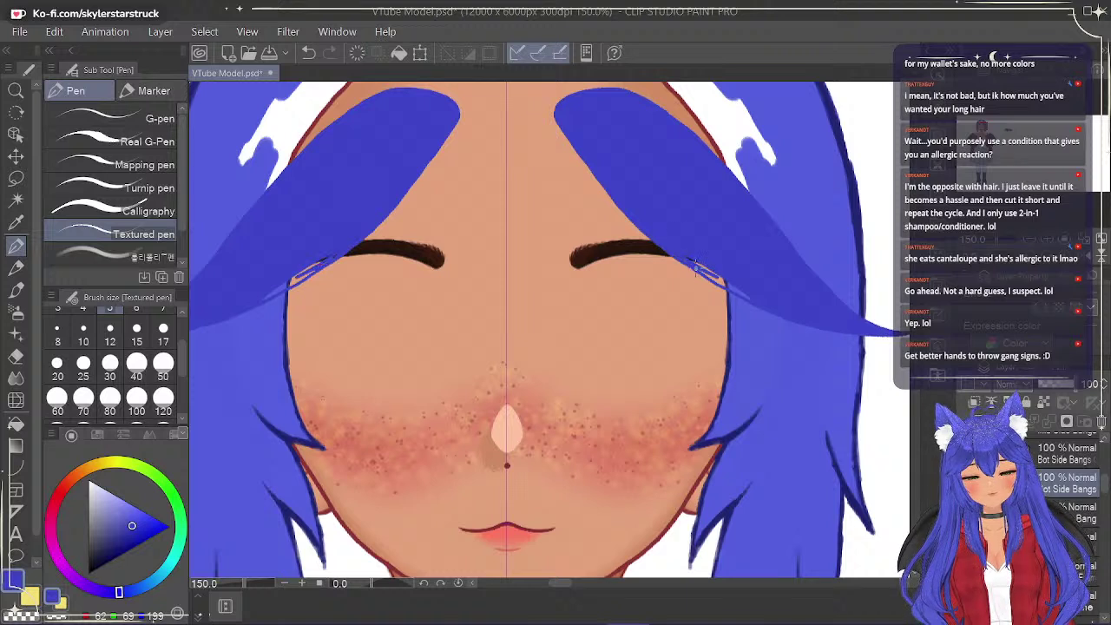
mouse_move(262, 297)
mouse_down()
mouse_move(338, 247)
mouse_move(286, 282)
mouse_up()
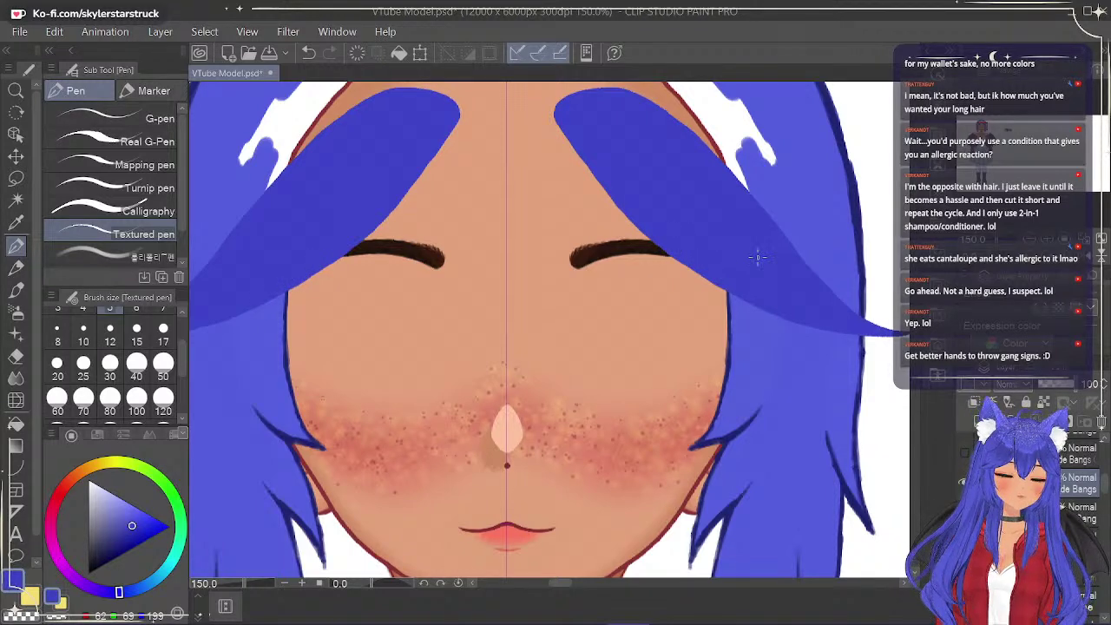
Show the extra strand without the bottom side bangs and outline a rounded upper extension reaching over the outer eyebrow.
click(966, 512)
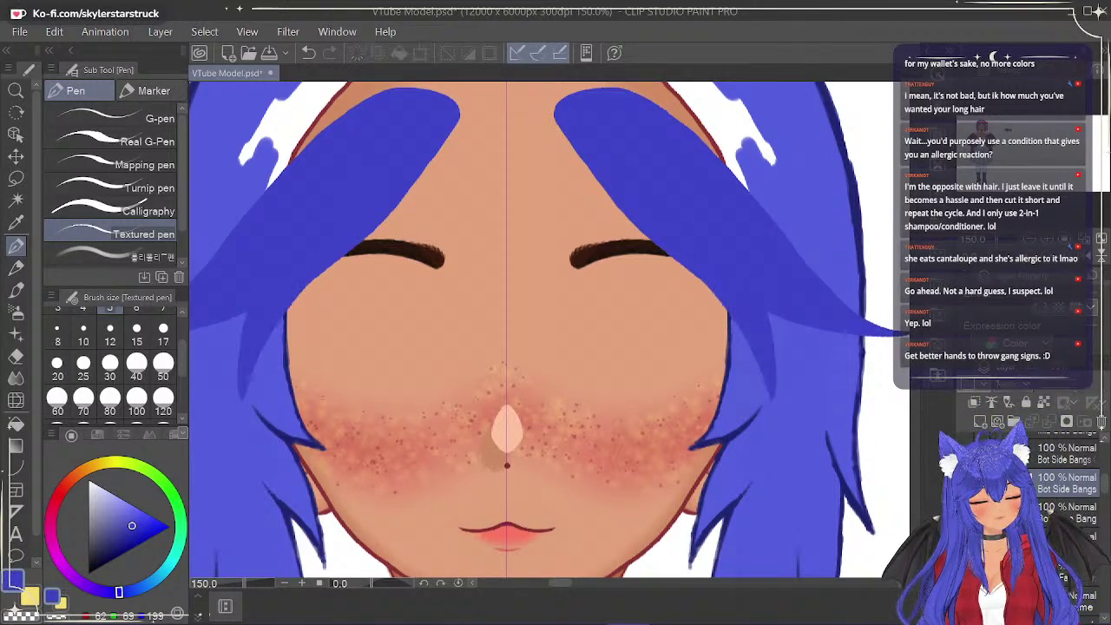
click(966, 483)
click(1081, 513)
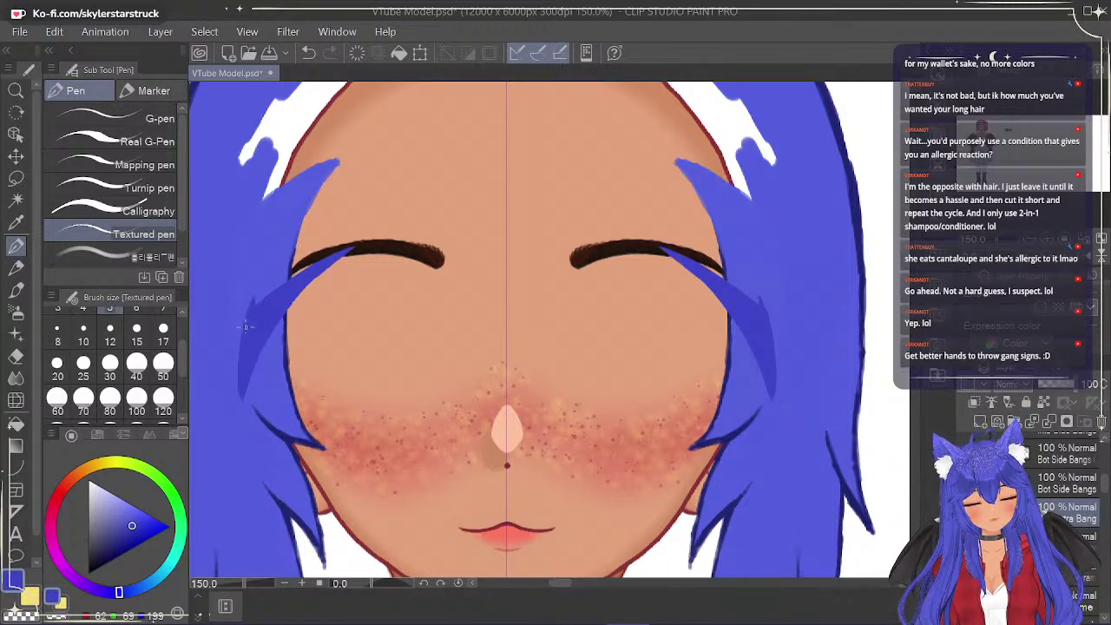
drag(250, 308, 292, 242)
mouse_move(290, 244)
mouse_down()
mouse_move(253, 317)
mouse_move(284, 257)
mouse_move(259, 304)
mouse_move(292, 262)
mouse_up()
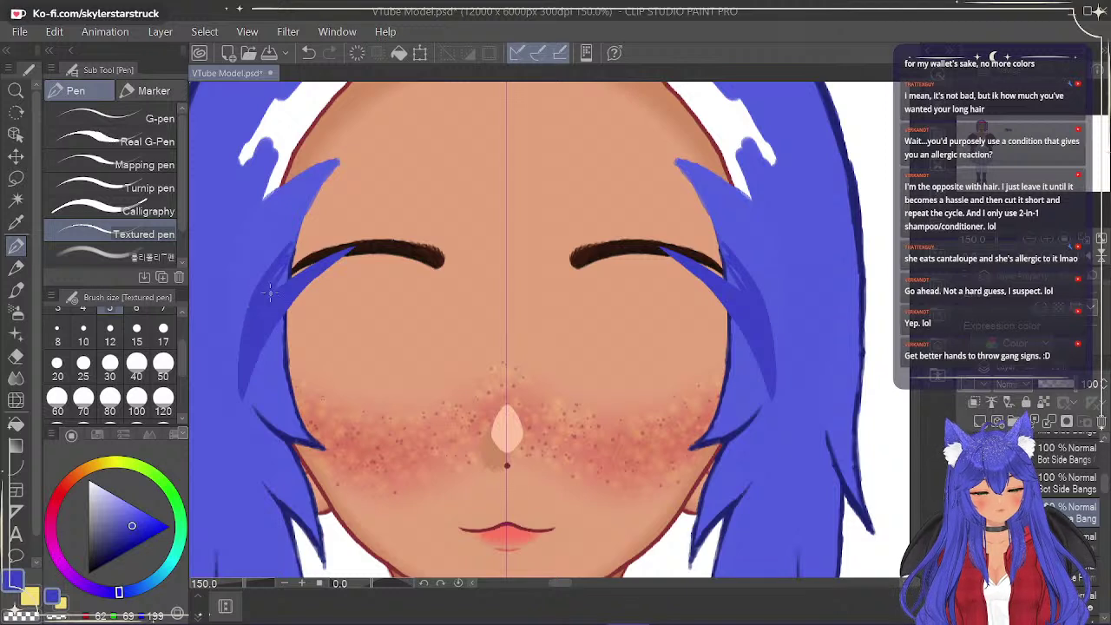
mouse_move(263, 298)
mouse_down()
mouse_move(301, 253)
mouse_move(348, 249)
mouse_move(335, 257)
mouse_move(362, 234)
mouse_move(342, 251)
mouse_move(366, 234)
mouse_up()
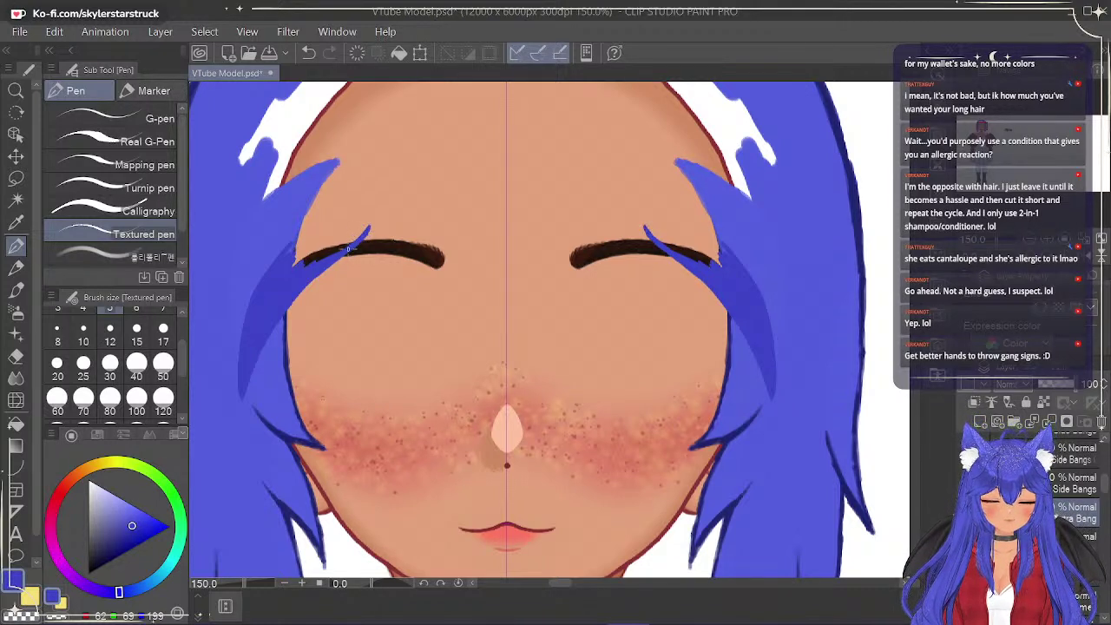
mouse_move(368, 233)
mouse_down()
mouse_move(355, 217)
mouse_move(329, 219)
mouse_move(286, 257)
mouse_up()
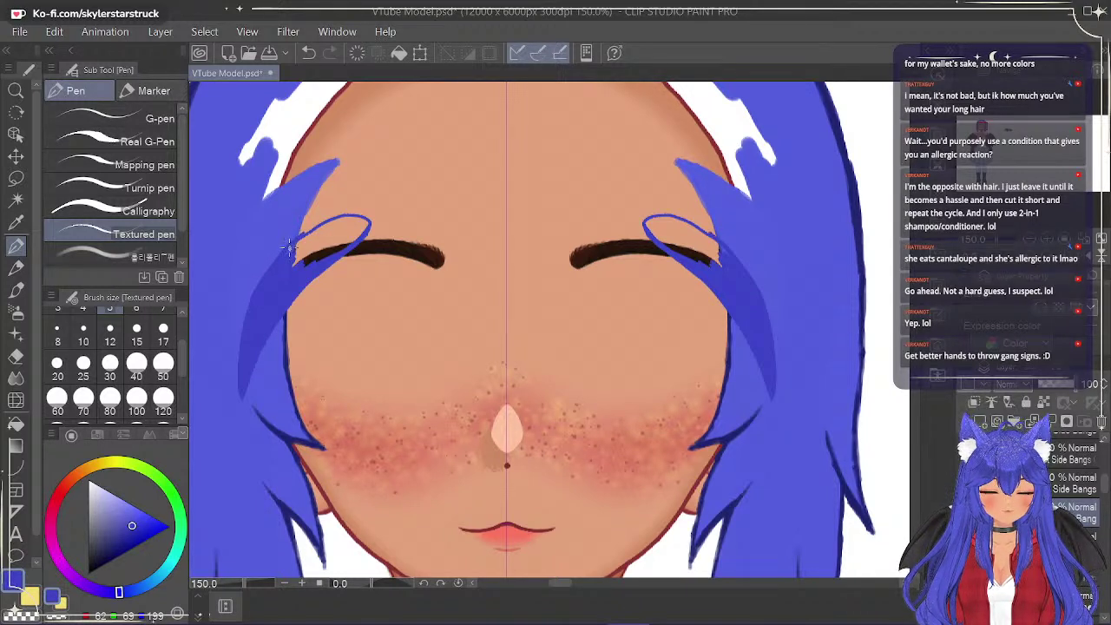
mouse_move(304, 227)
mouse_down()
mouse_move(342, 205)
mouse_move(369, 217)
mouse_move(343, 247)
mouse_up()
key(ctrl+z)
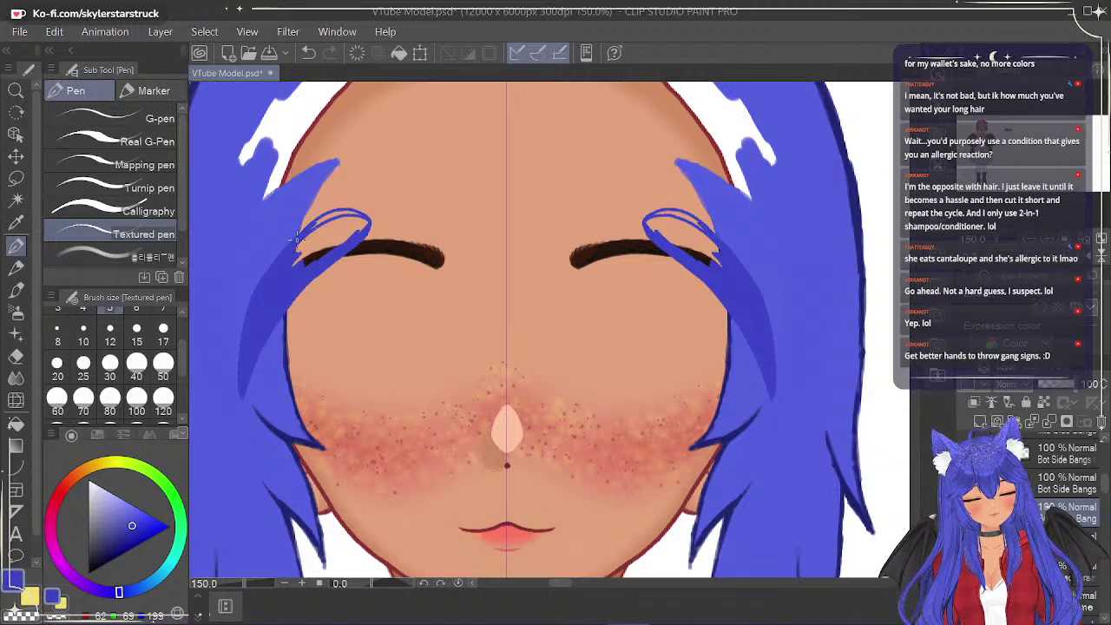
Fill the extra strand's rounded upper extension with the darker blue and close the remaining gaps.
mouse_move(323, 219)
mouse_down()
mouse_move(290, 270)
mouse_move(300, 258)
mouse_move(295, 276)
mouse_move(320, 263)
mouse_move(307, 261)
mouse_move(336, 238)
mouse_up()
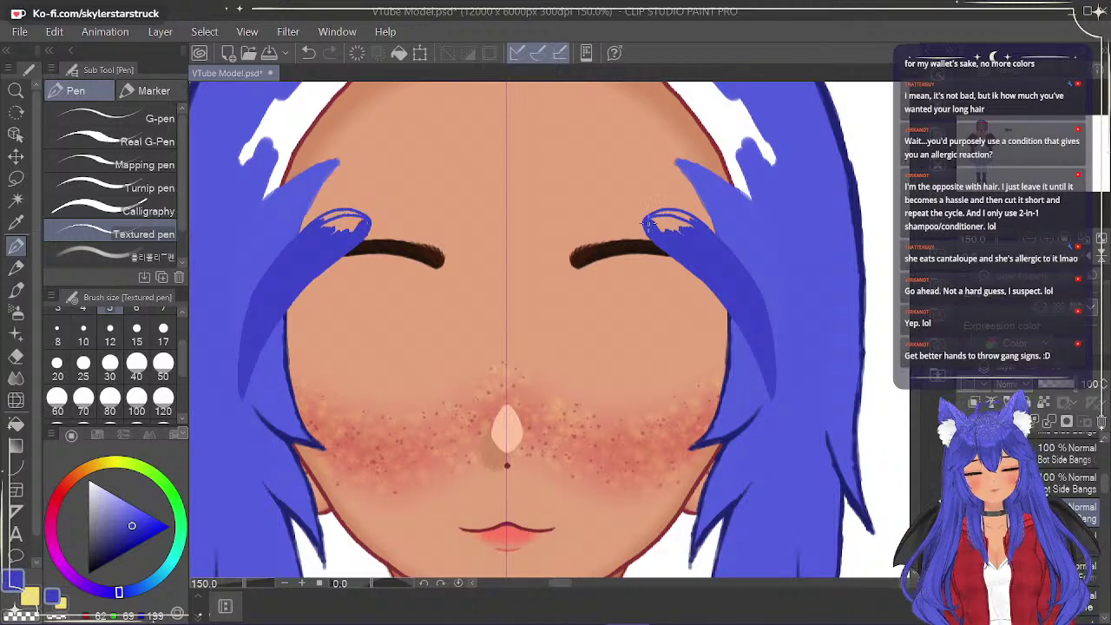
drag(656, 224, 679, 231)
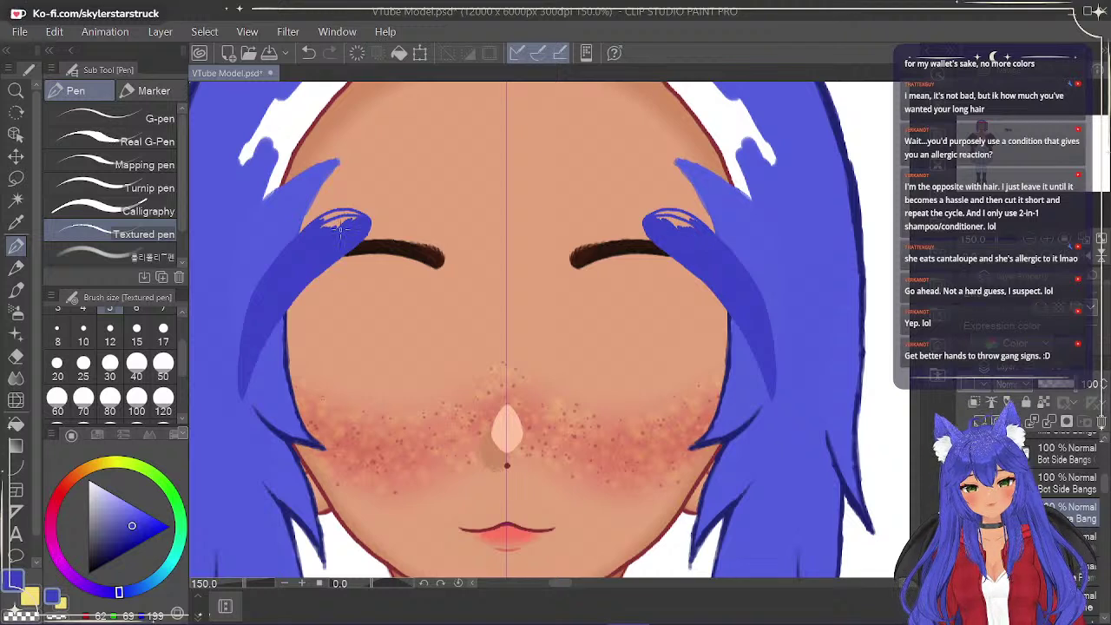
drag(341, 223, 322, 227)
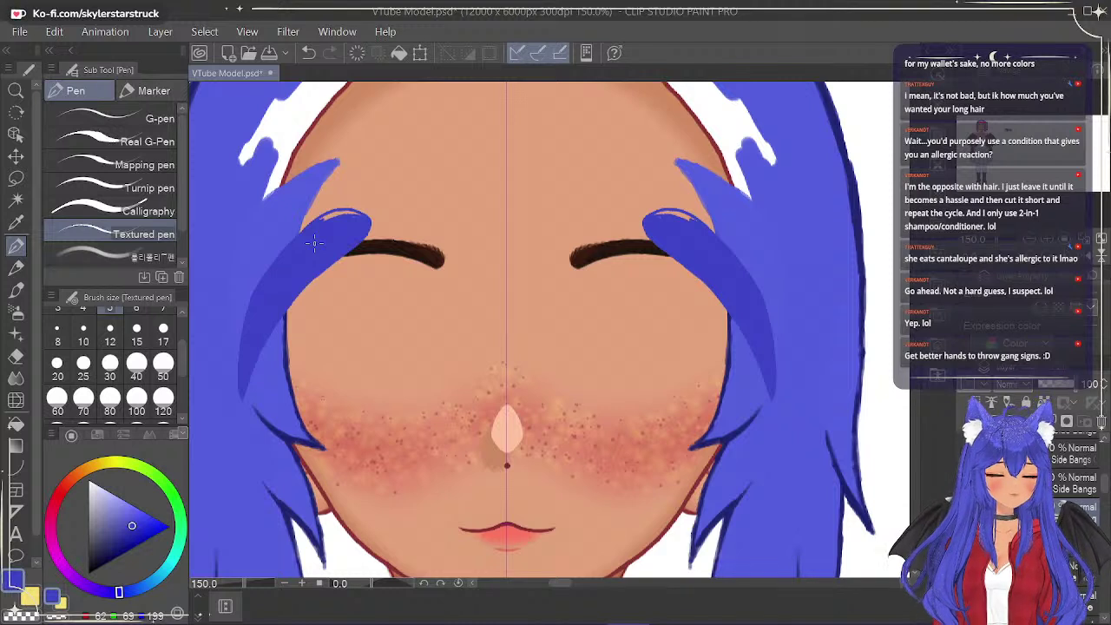
drag(320, 223, 359, 219)
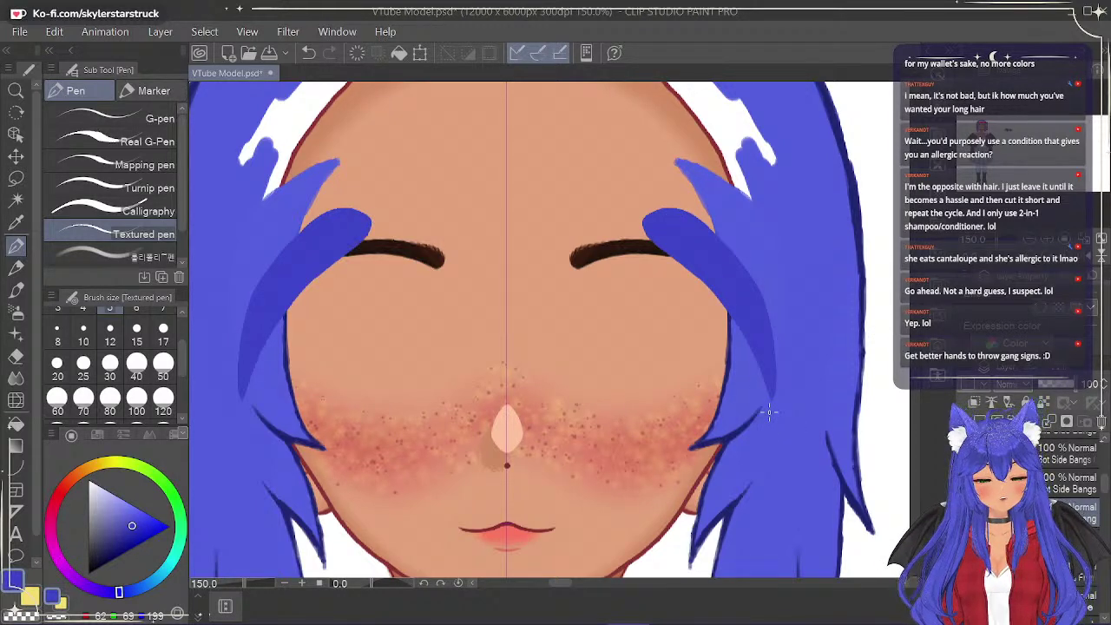
Show the bottom side bangs again and compare them with and without the extra strand.
key(ctrl+z)
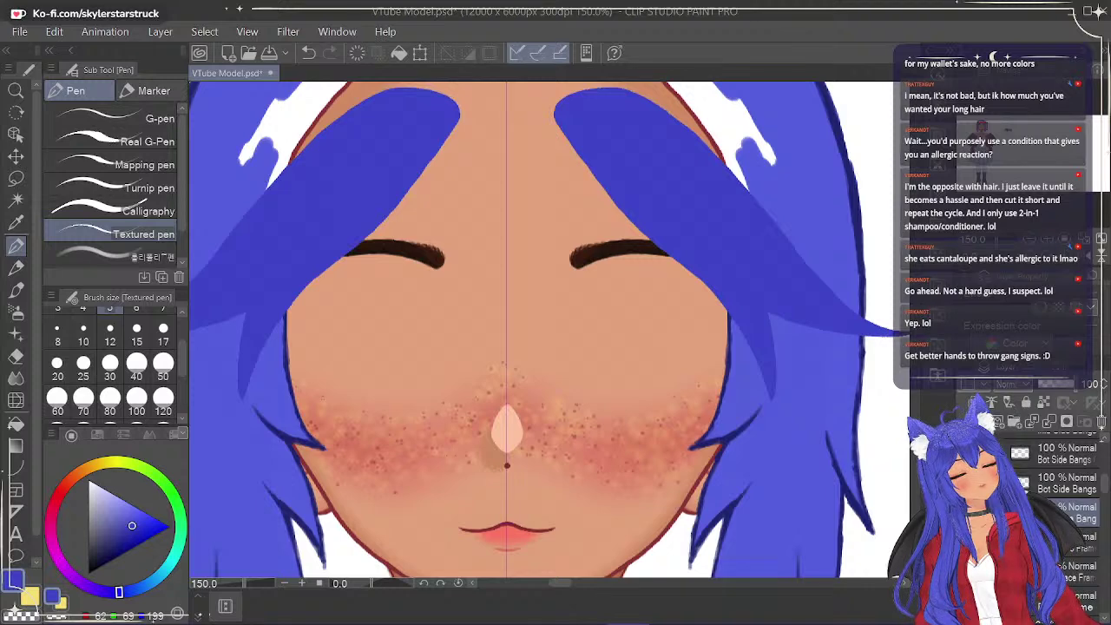
key(ctrl+z)
key(ctrl+y)
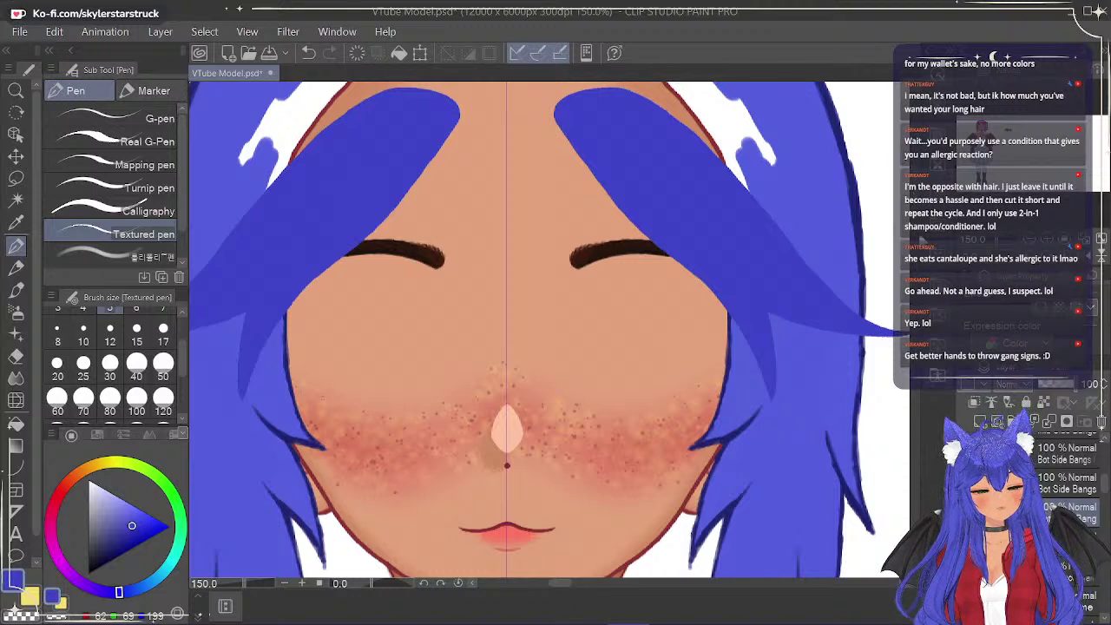
key(ctrl+z)
key(ctrl+y)
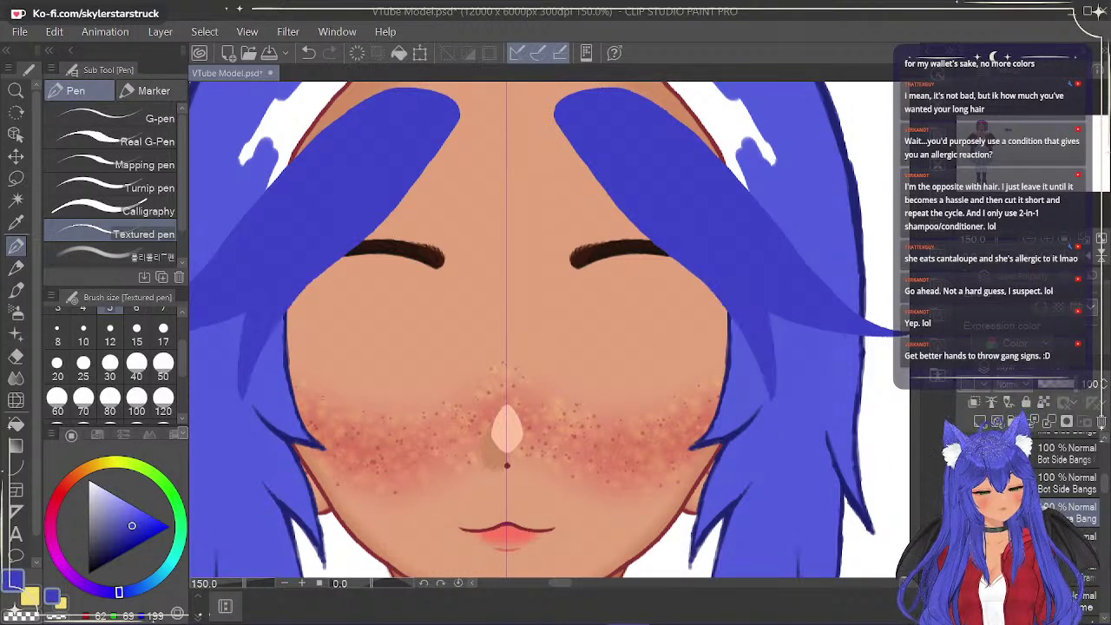
key(ctrl+z)
key(ctrl+z)
key(ctrl+y)
key(ctrl+y)
key(ctrl+z)
key(ctrl+y)
key(ctrl+z)
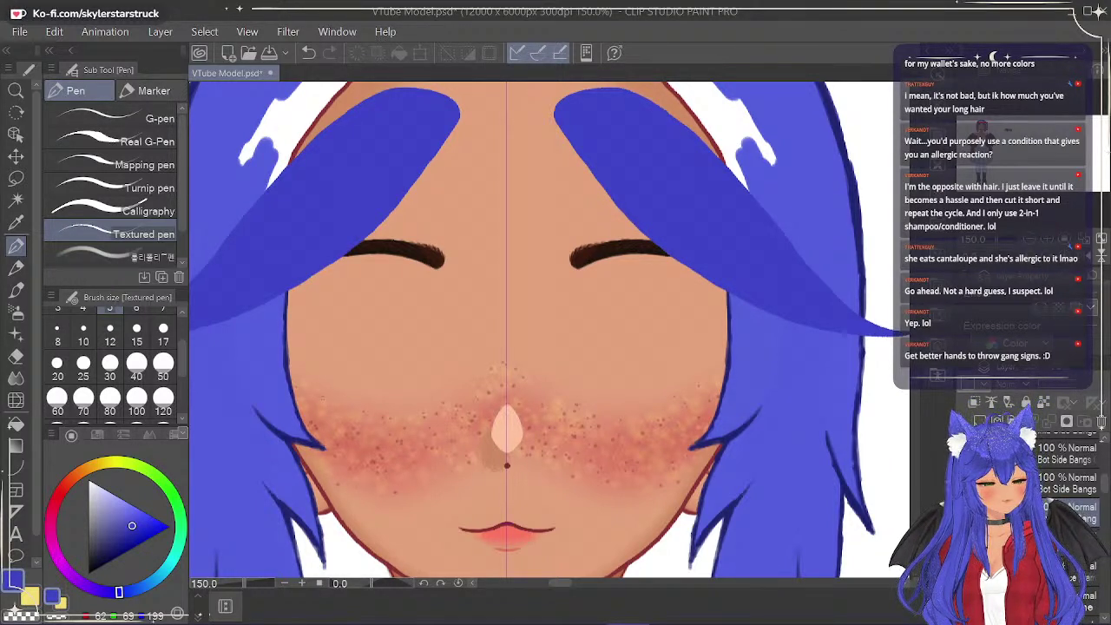
Hide the bottom side bangs and the extra strand, and merge the face frame layer with the layer below.
key(ctrl+z)
click(1081, 536)
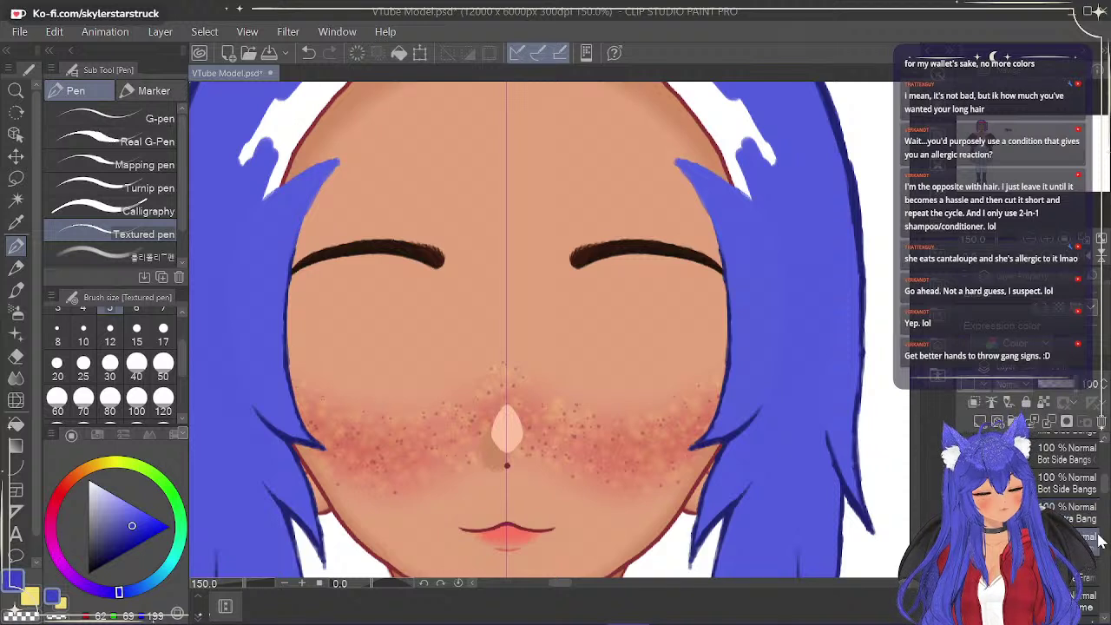
right_click(1081, 447)
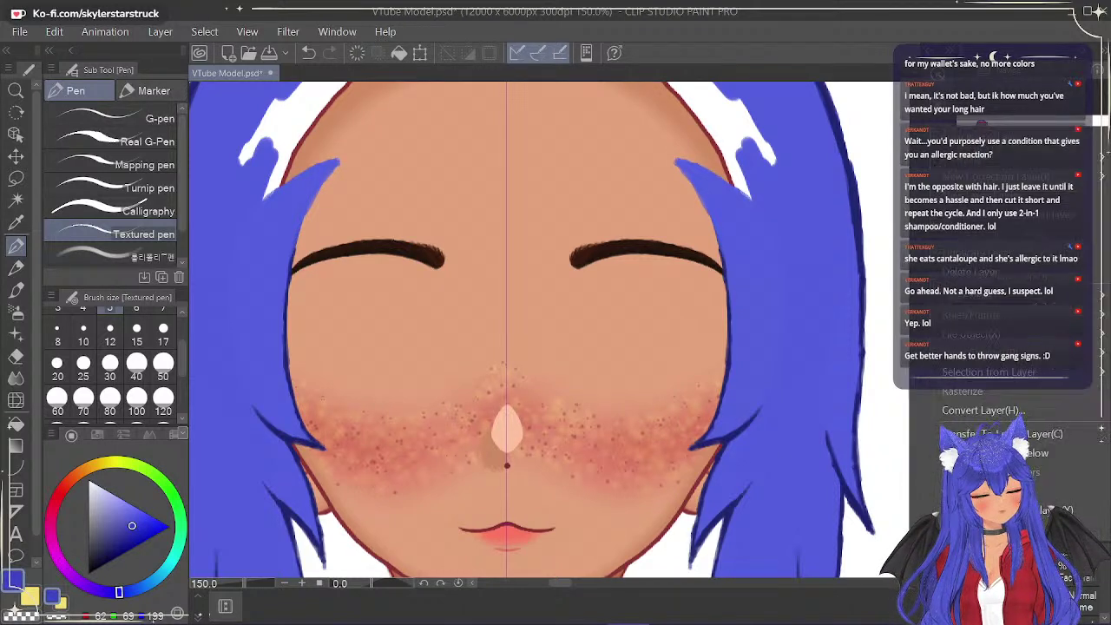
click(1042, 453)
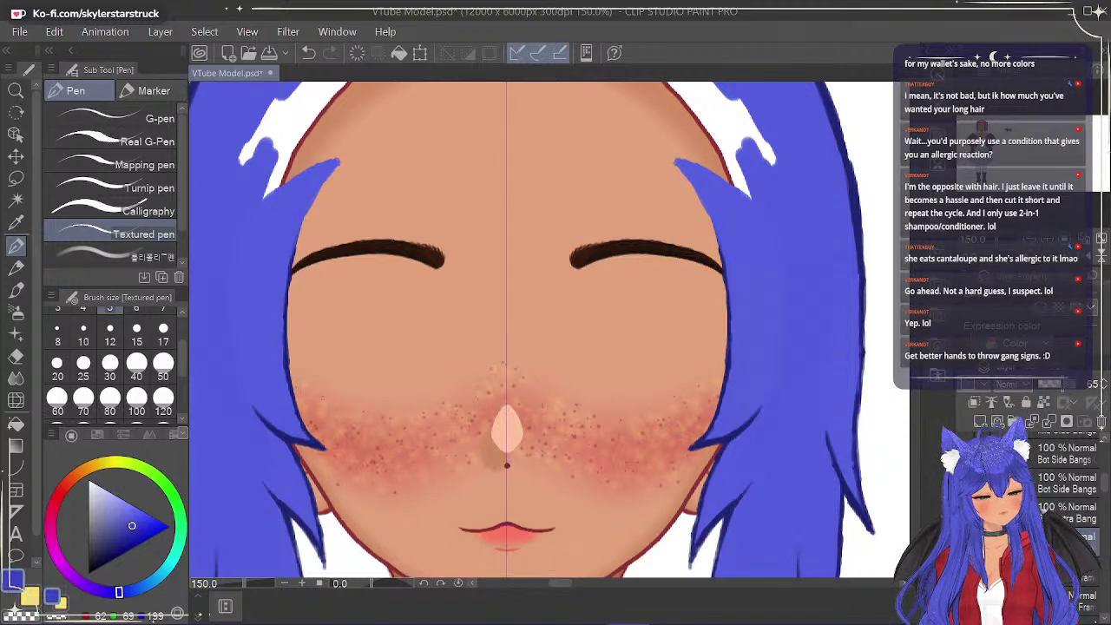
Erase the inner face frame strands beside the eyebrows and cheeks on their full-opacity layer with the Hard eraser at size 120.
click(16, 356)
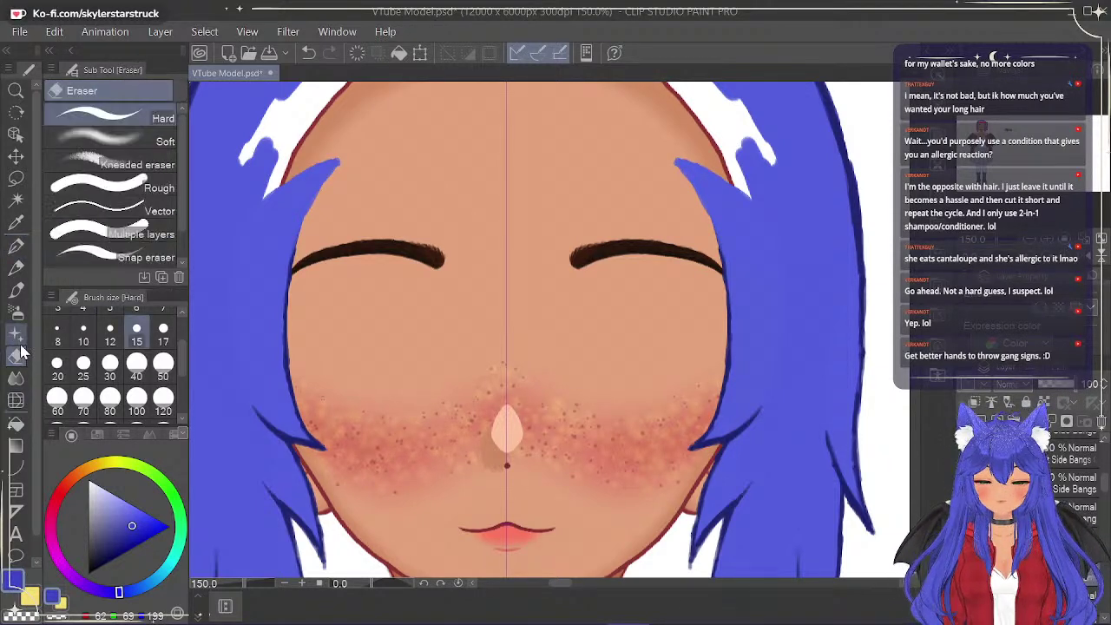
click(168, 413)
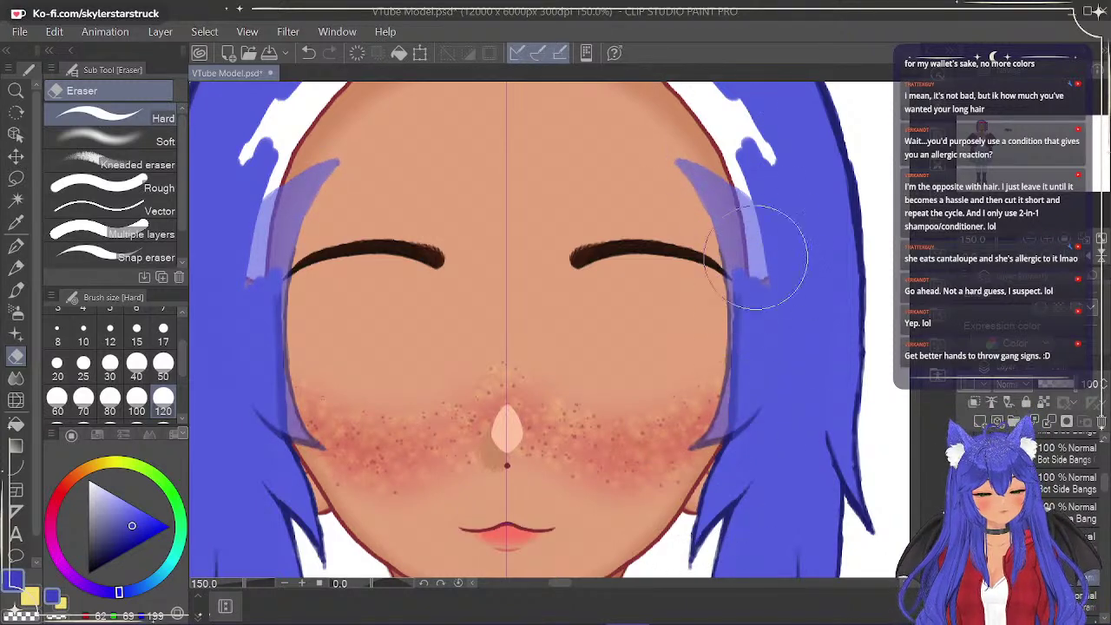
click(966, 572)
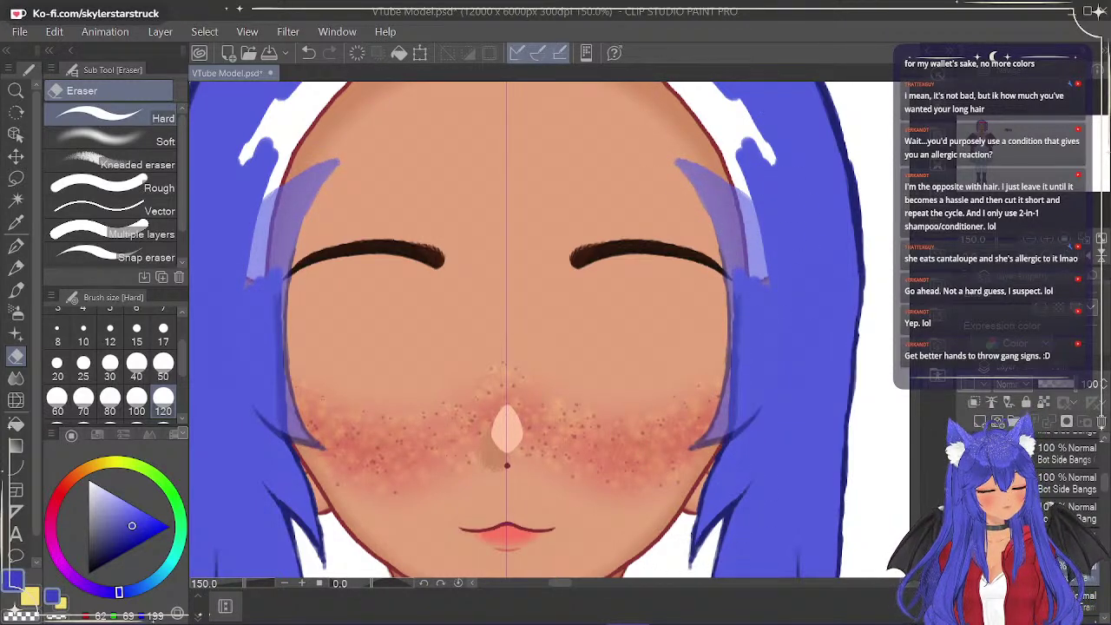
drag(1106, 496, 1106, 502)
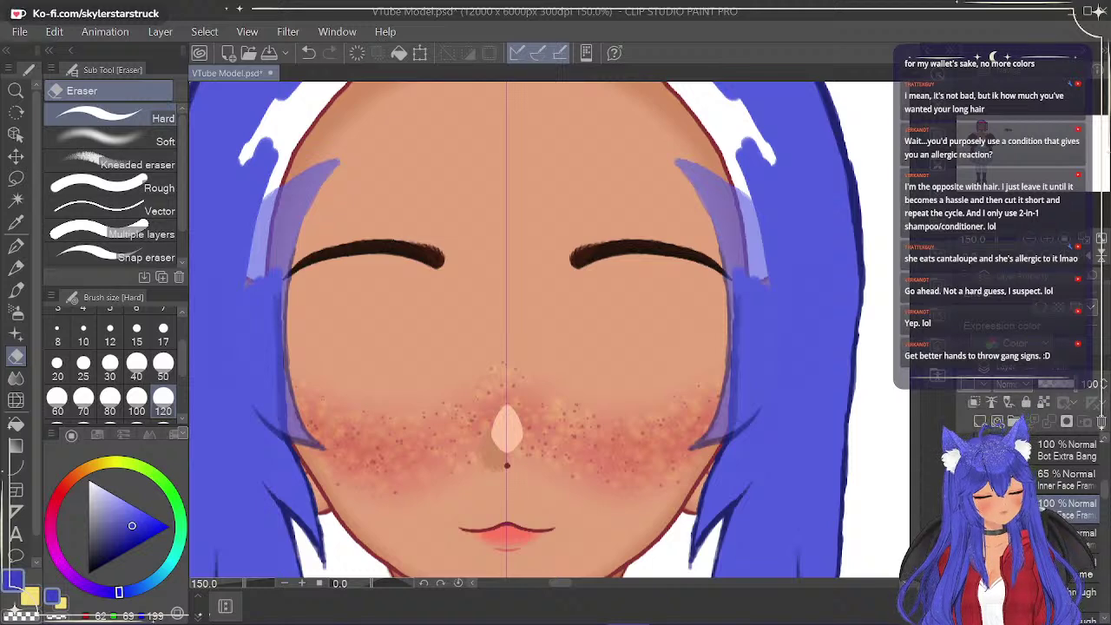
Toggle the visibility of the neighbouring face frame layers to check which parts of the strands each one holds.
click(966, 592)
click(966, 592)
click(966, 569)
click(966, 570)
drag(916, 195, 916, 205)
scroll(538, 330, up, 1)
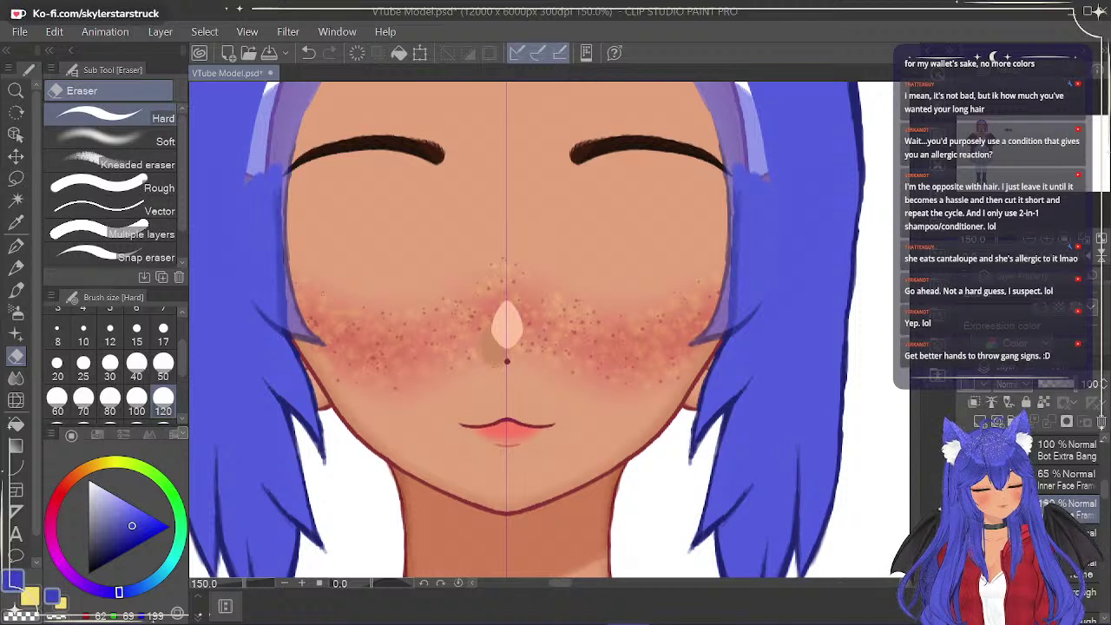
Outline the inner face frame strand with the Textured pen, from its pointed forehead tip to its cheek tip, with a rounded outer edge.
click(17, 246)
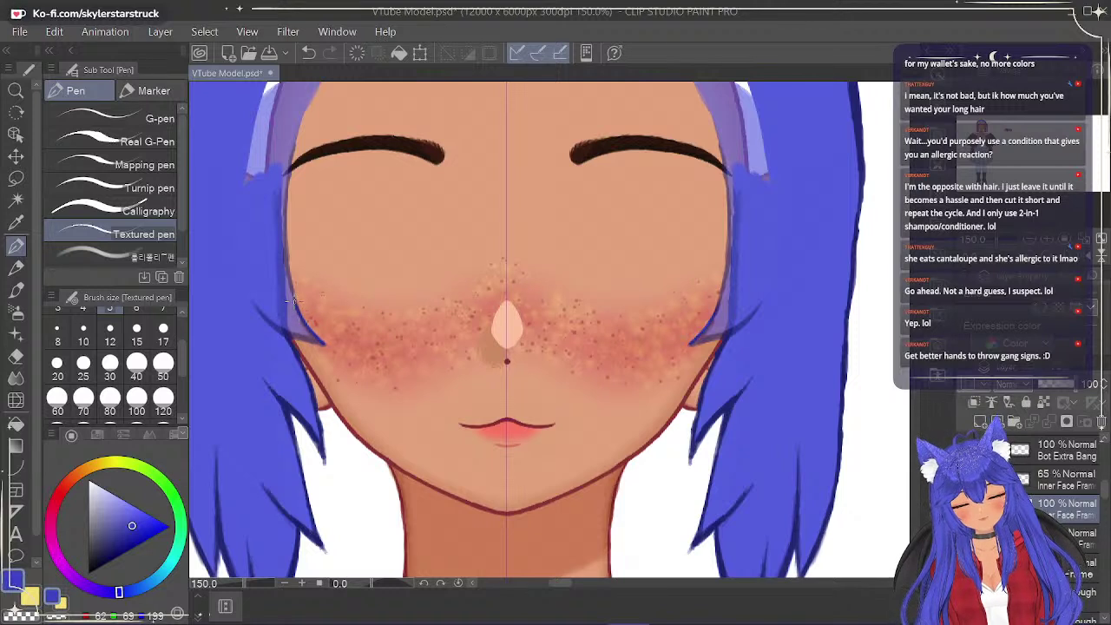
drag(283, 233, 291, 139)
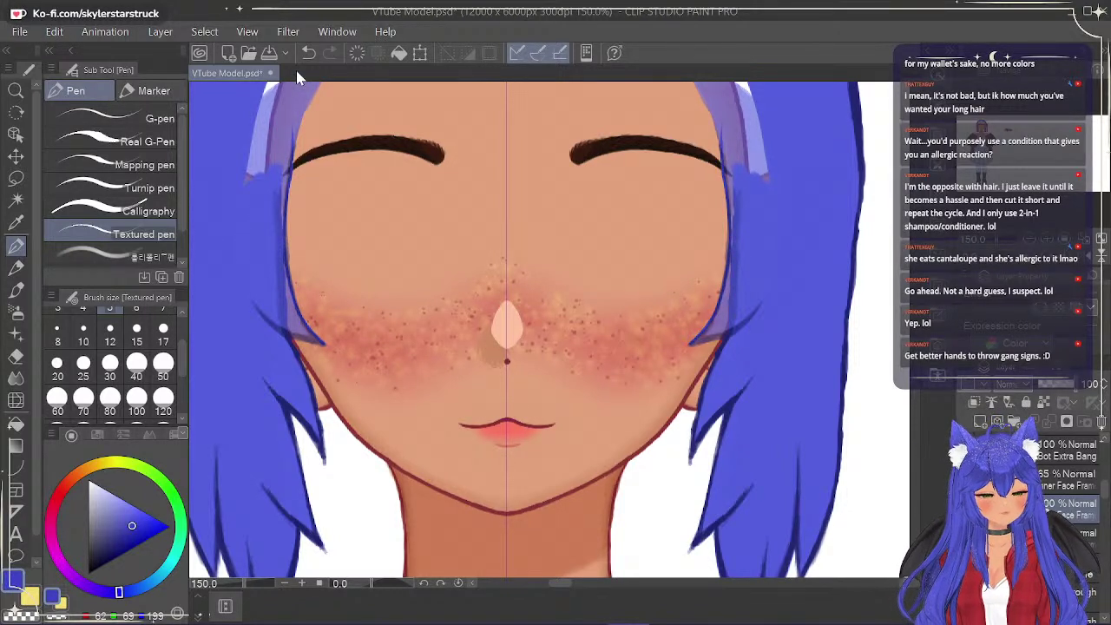
scroll(297, 86, up, 2)
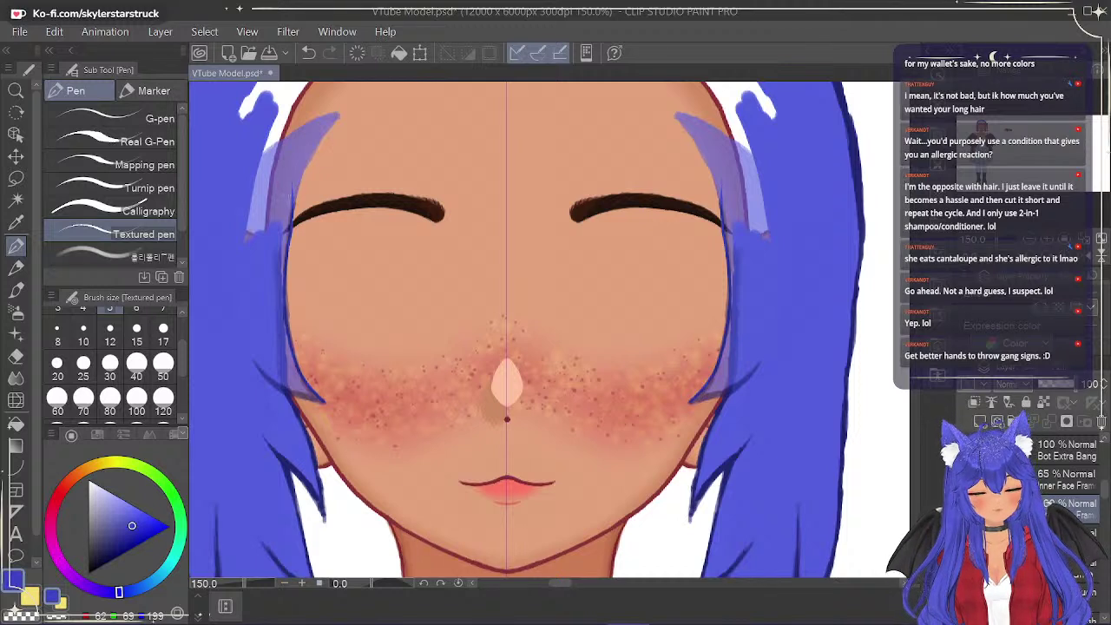
mouse_move(292, 208)
mouse_down()
mouse_move(338, 110)
mouse_move(269, 140)
mouse_move(236, 200)
mouse_up()
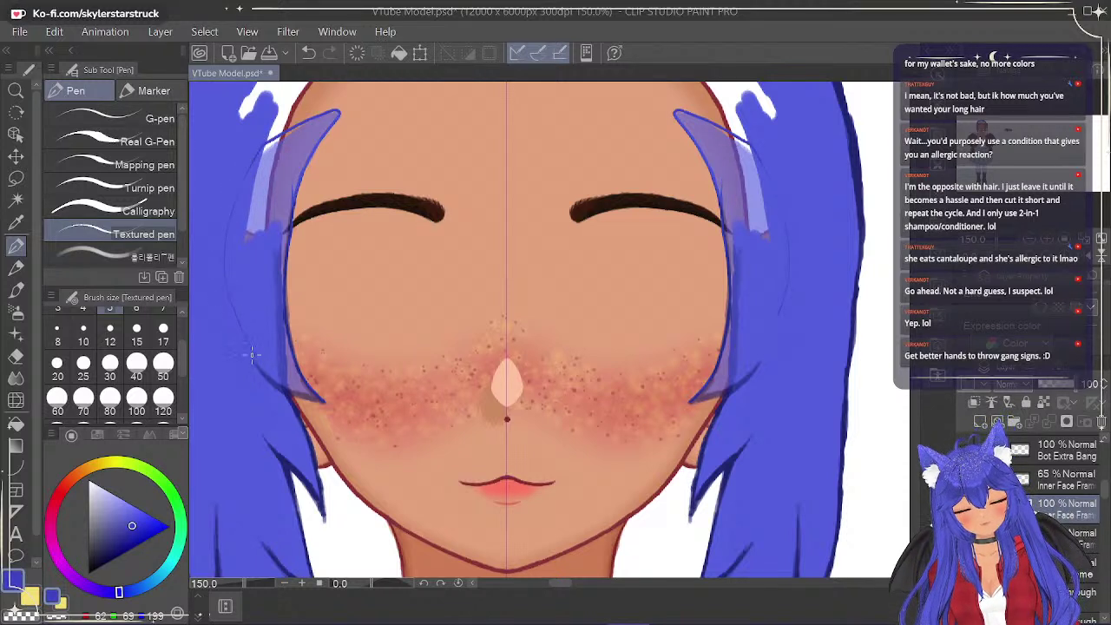
mouse_move(323, 401)
mouse_down()
mouse_move(259, 373)
mouse_move(235, 318)
mouse_move(227, 241)
mouse_up()
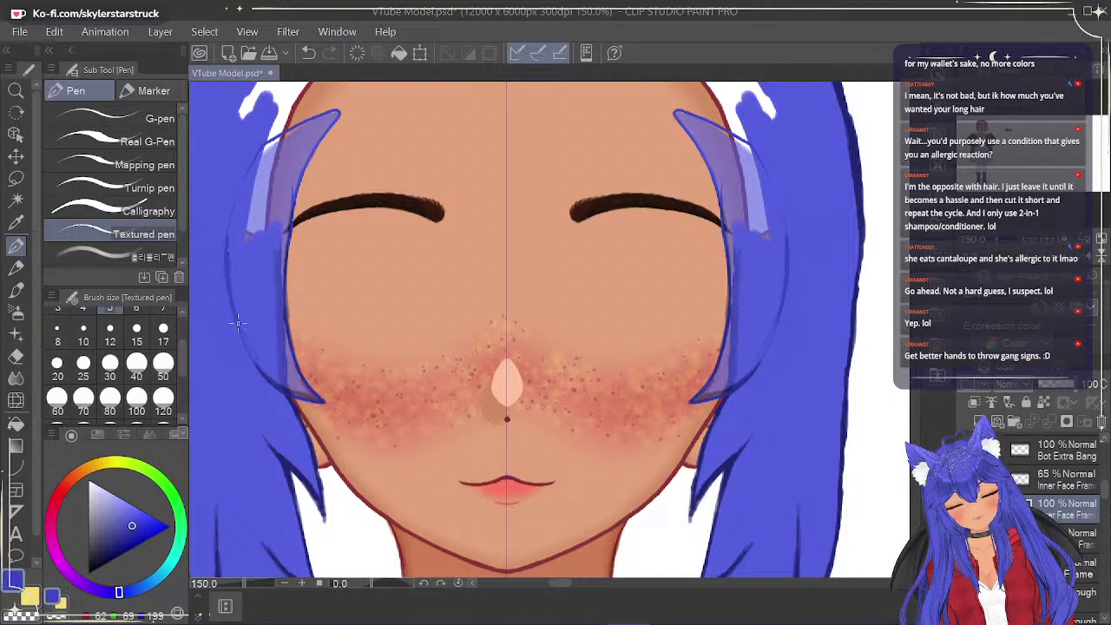
right_click(253, 359)
click(231, 290)
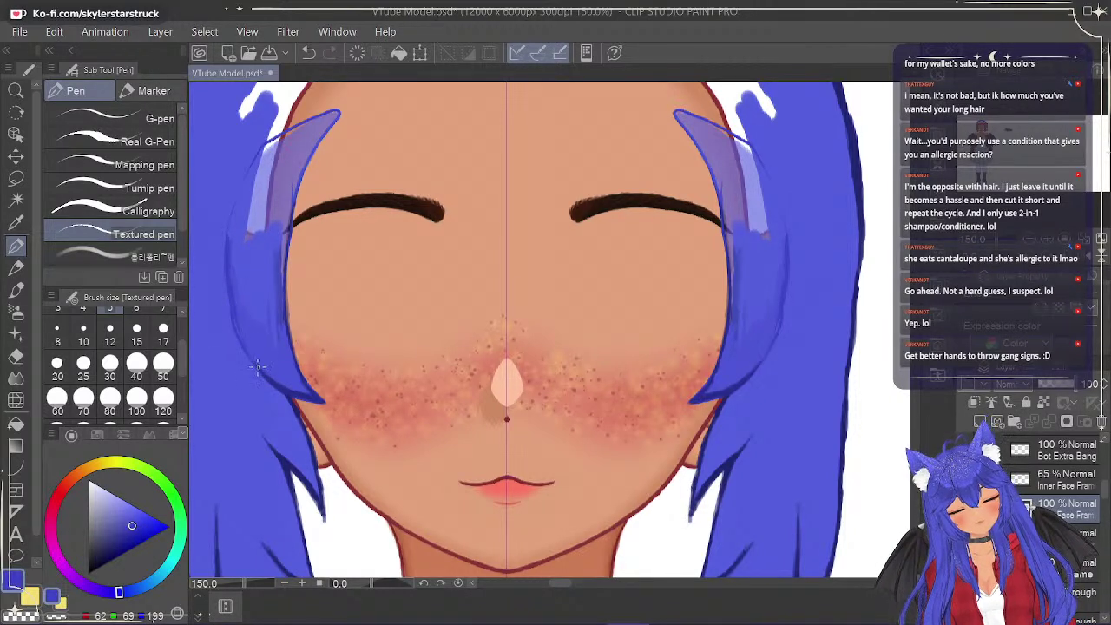
drag(230, 314, 228, 222)
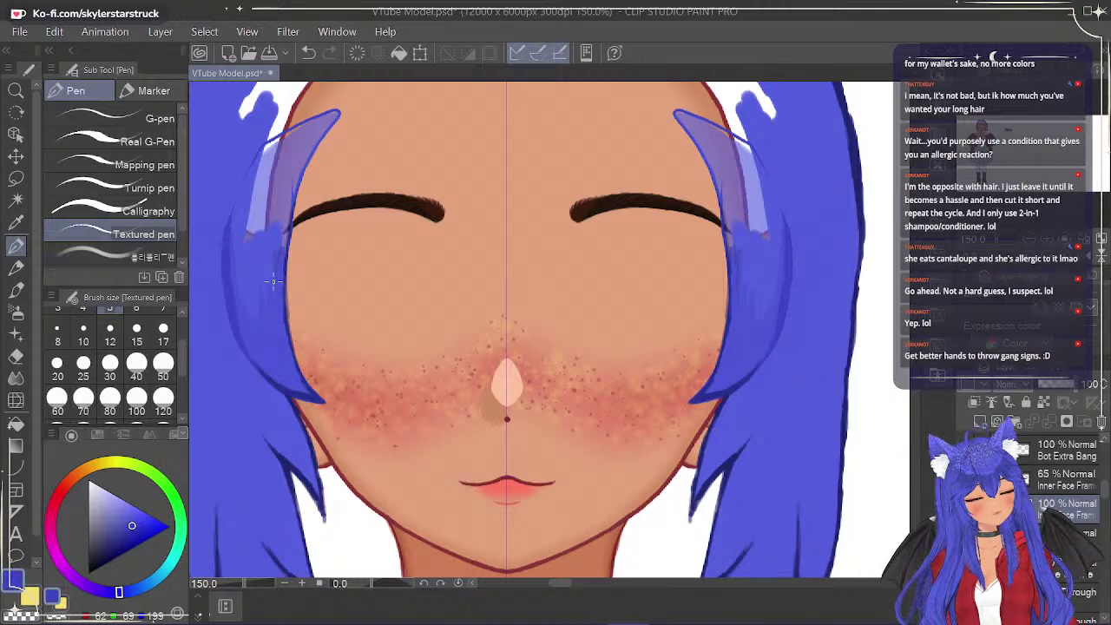
Hide the faded inner face frame copy and fill the strand's lower half and outer curve with the darker blue.
key(ctrl+z)
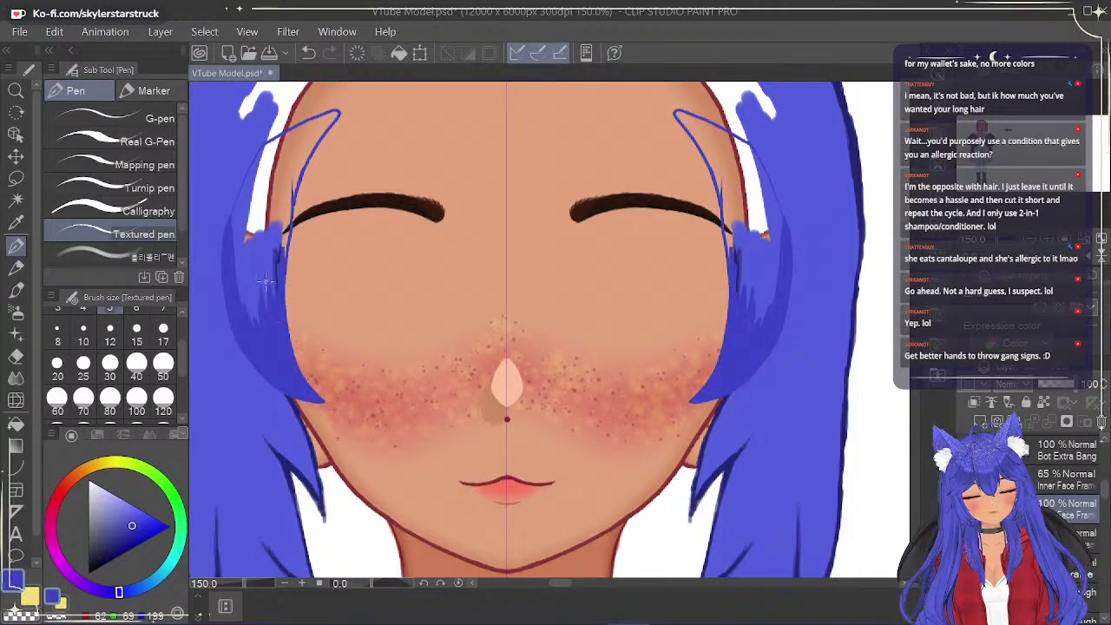
mouse_move(267, 351)
mouse_down()
mouse_move(234, 260)
mouse_move(240, 289)
mouse_up()
mouse_move(233, 222)
mouse_down()
mouse_move(243, 276)
mouse_move(242, 241)
mouse_up()
mouse_move(252, 293)
mouse_down()
mouse_move(244, 221)
mouse_move(243, 261)
mouse_up()
mouse_move(232, 175)
mouse_down()
mouse_move(230, 207)
mouse_move(246, 205)
mouse_move(227, 234)
mouse_move(245, 180)
mouse_move(225, 236)
mouse_move(251, 178)
mouse_up()
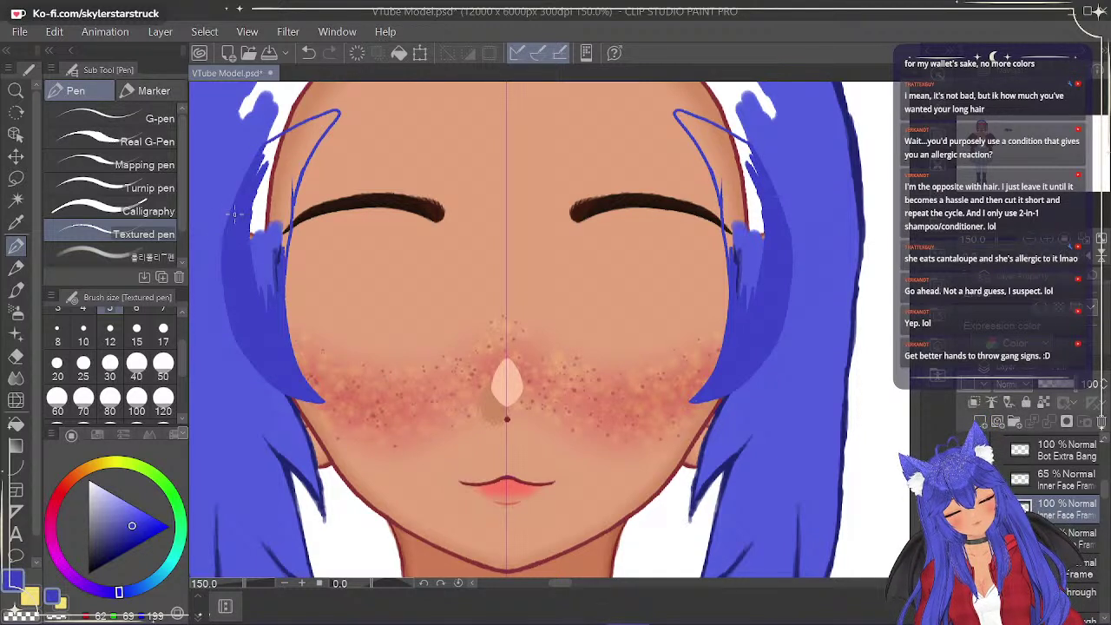
Round off the strand's upper outer edge and fill its pointed forehead tip with the darker blue.
mouse_move(258, 160)
mouse_down()
mouse_move(276, 139)
mouse_move(262, 154)
mouse_move(265, 133)
mouse_move(322, 115)
mouse_up()
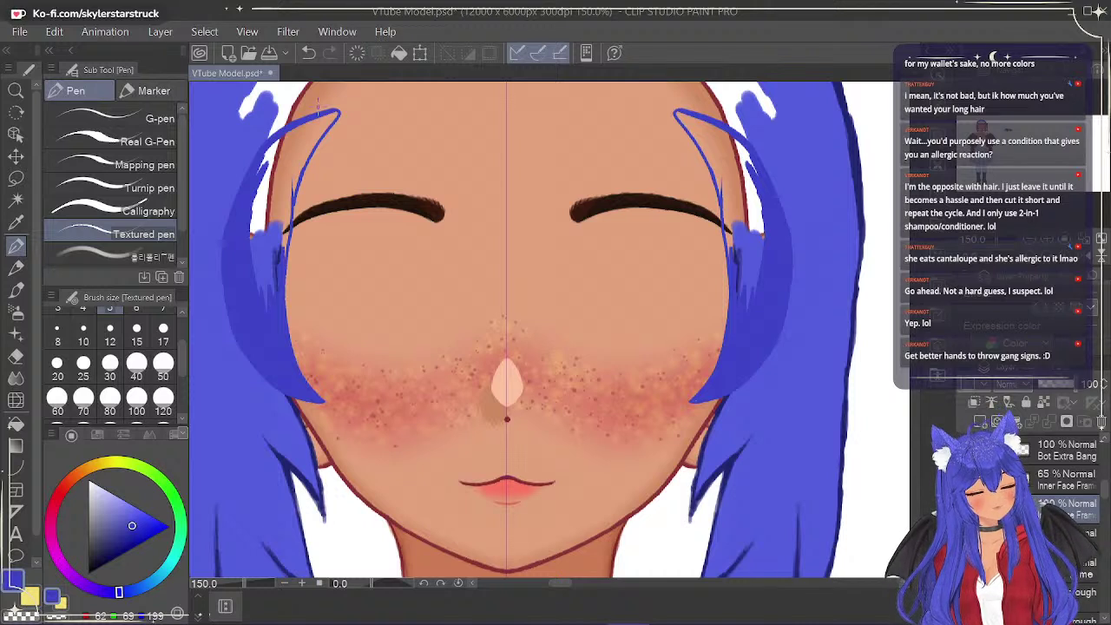
mouse_move(272, 243)
mouse_down()
mouse_move(293, 202)
mouse_move(281, 249)
mouse_move(324, 137)
mouse_up()
mouse_move(300, 183)
mouse_down()
mouse_move(337, 111)
mouse_move(316, 127)
mouse_move(337, 110)
mouse_up()
mouse_move(677, 116)
mouse_down()
mouse_move(716, 186)
mouse_move(710, 130)
mouse_up()
mouse_move(316, 127)
mouse_down()
mouse_move(303, 146)
mouse_move(304, 129)
mouse_up()
drag(738, 140, 752, 191)
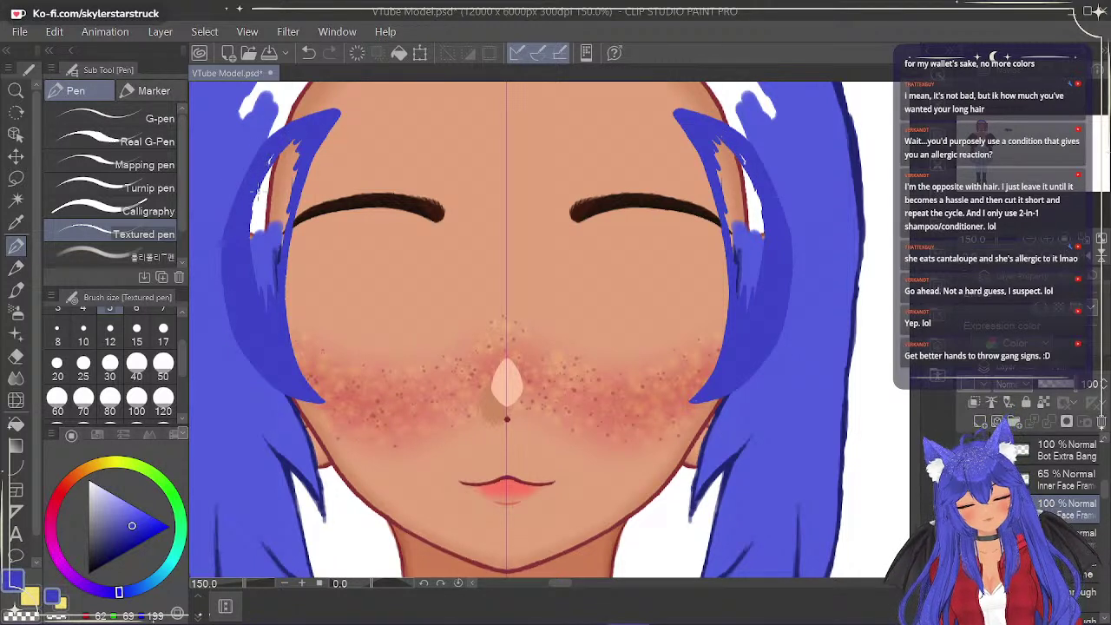
Smooth the strand's outer edge and close the remaining gaps around the eyebrow's outer end.
mouse_move(223, 235)
mouse_down()
mouse_move(230, 202)
mouse_move(273, 139)
mouse_move(226, 220)
mouse_move(234, 204)
mouse_up()
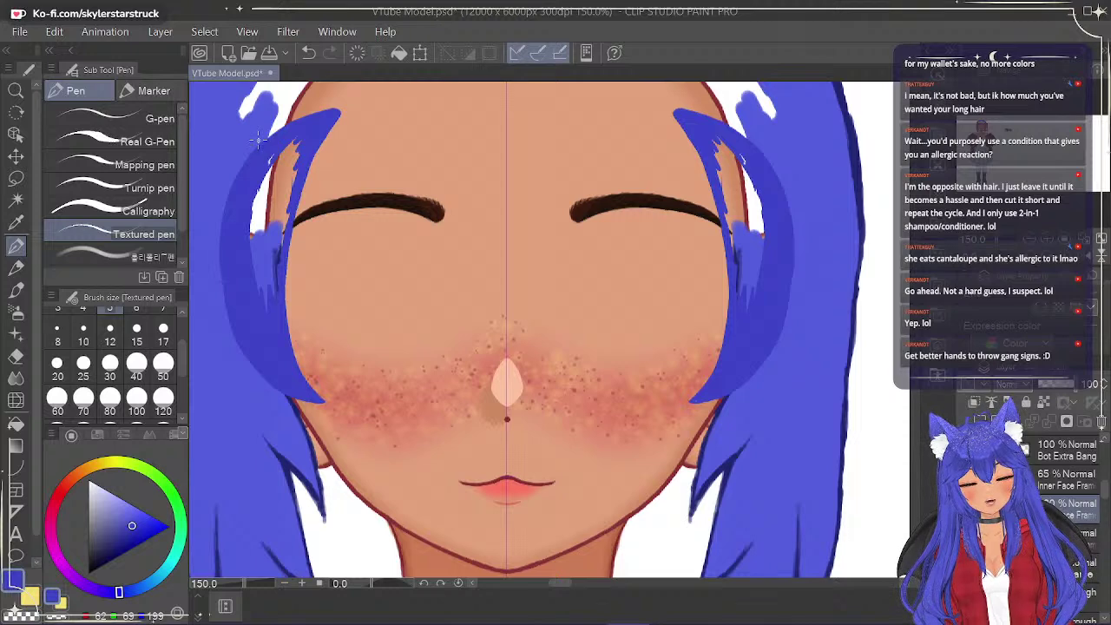
drag(252, 220, 269, 161)
mouse_move(295, 137)
mouse_down()
mouse_move(268, 146)
mouse_move(271, 178)
mouse_move(246, 274)
mouse_move(260, 299)
mouse_move(255, 259)
mouse_move(269, 284)
mouse_move(259, 199)
mouse_move(235, 210)
mouse_move(215, 246)
mouse_move(232, 193)
mouse_move(259, 232)
mouse_move(261, 199)
mouse_move(269, 211)
mouse_move(302, 159)
mouse_up()
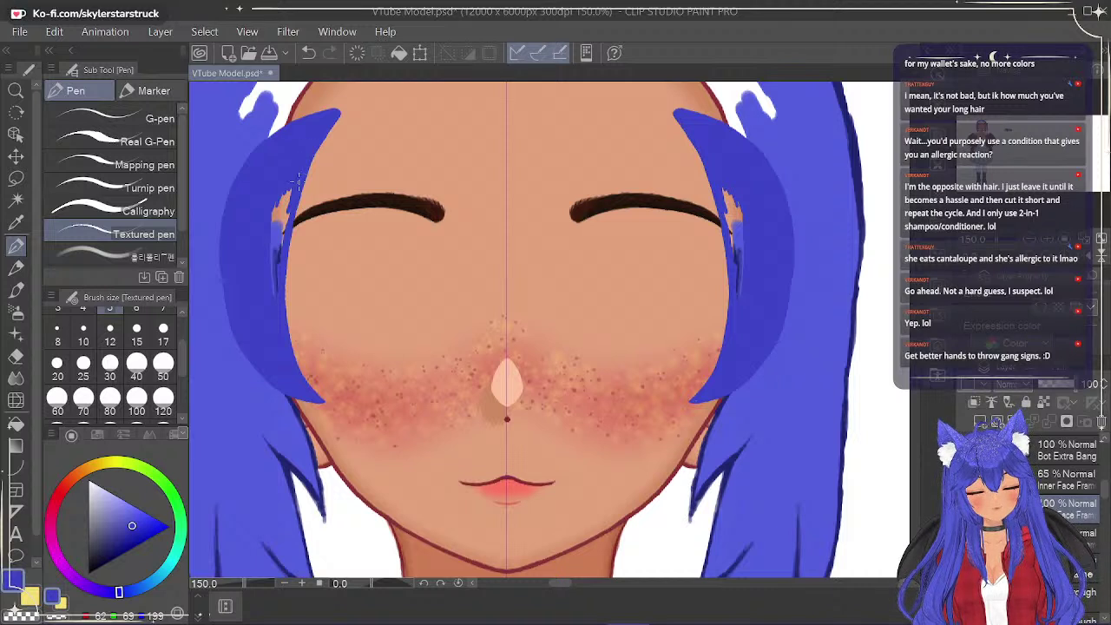
mouse_move(727, 181)
mouse_down()
mouse_move(737, 304)
mouse_move(739, 212)
mouse_up()
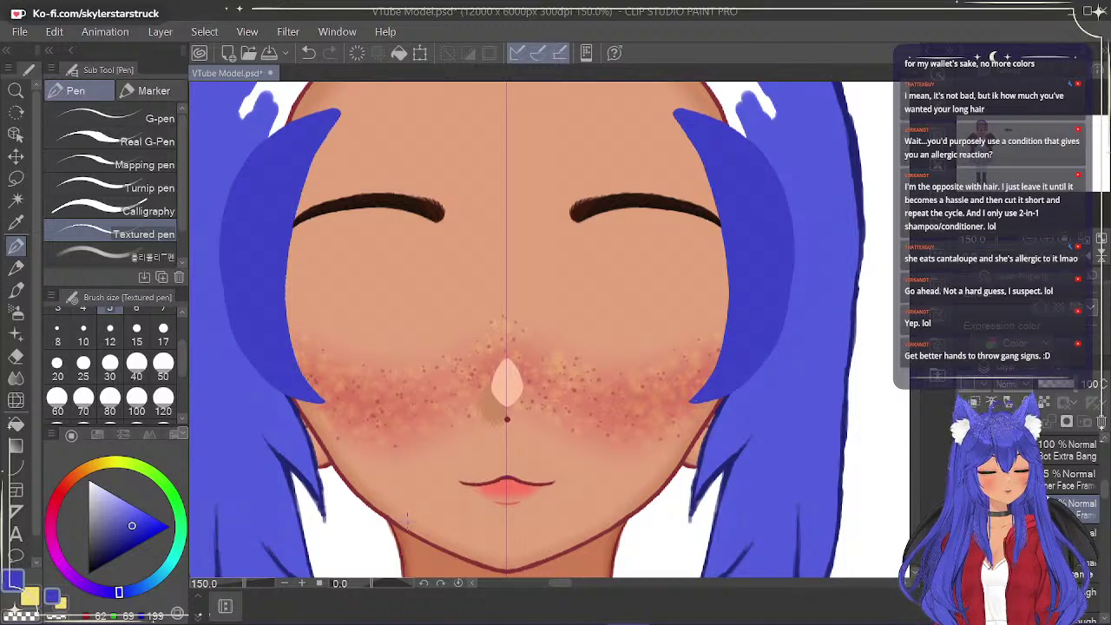
Save the VTube Model.psd document.
scroll(407, 518, down, 5)
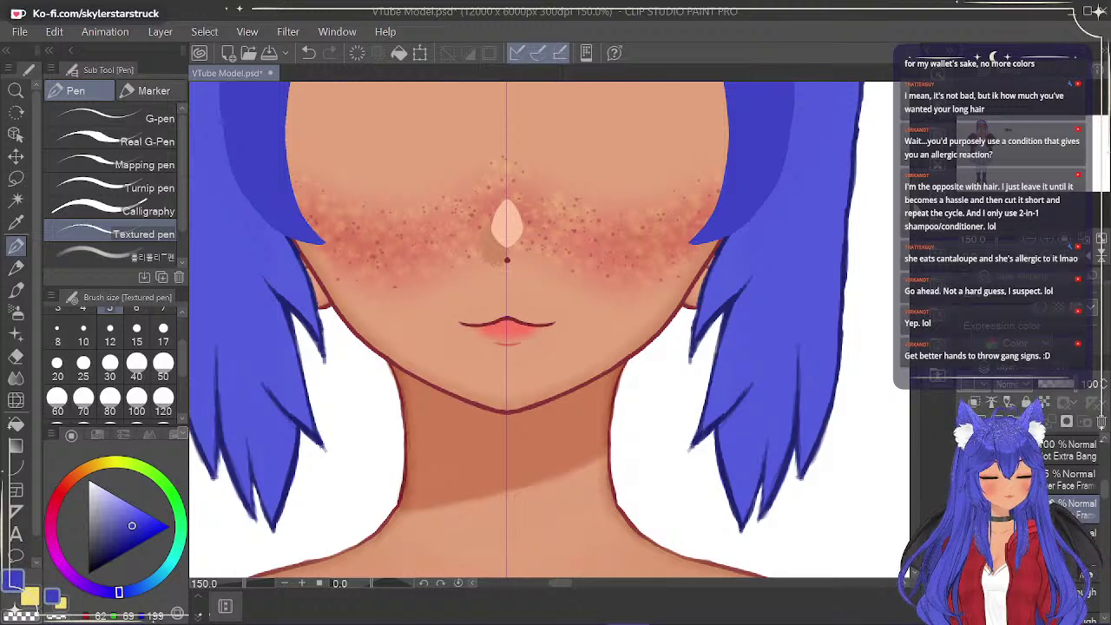
click(19, 31)
click(104, 128)
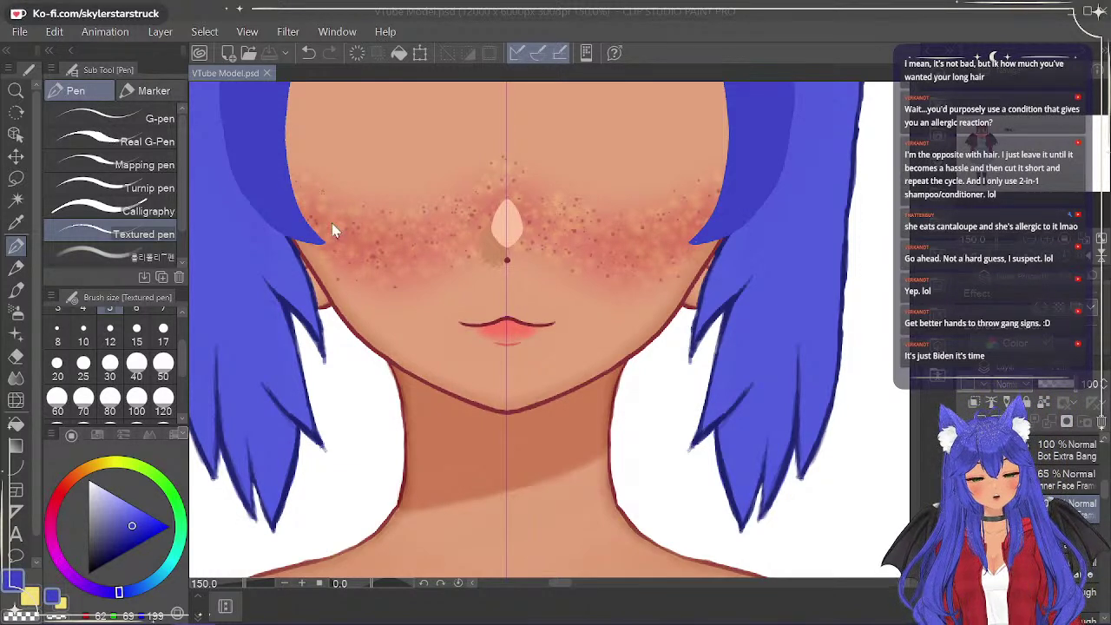
Outline the inner edge of the pointed face frame strand beside the jaw and set the Hard eraser to size 15 for cleanup.
click(699, 247)
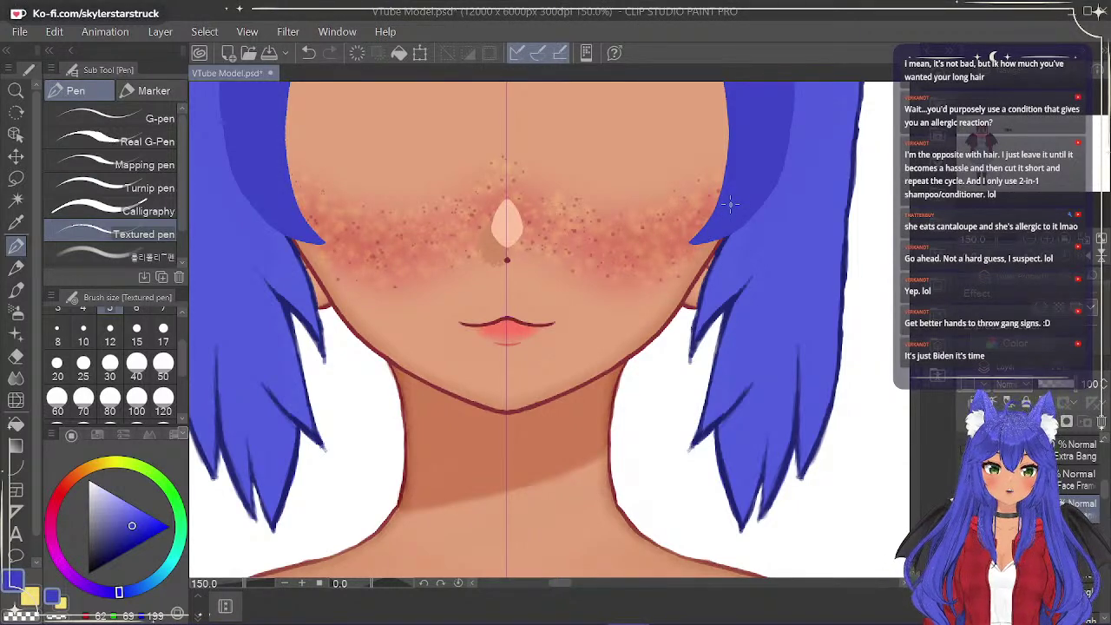
scroll(526, 330, up, 3)
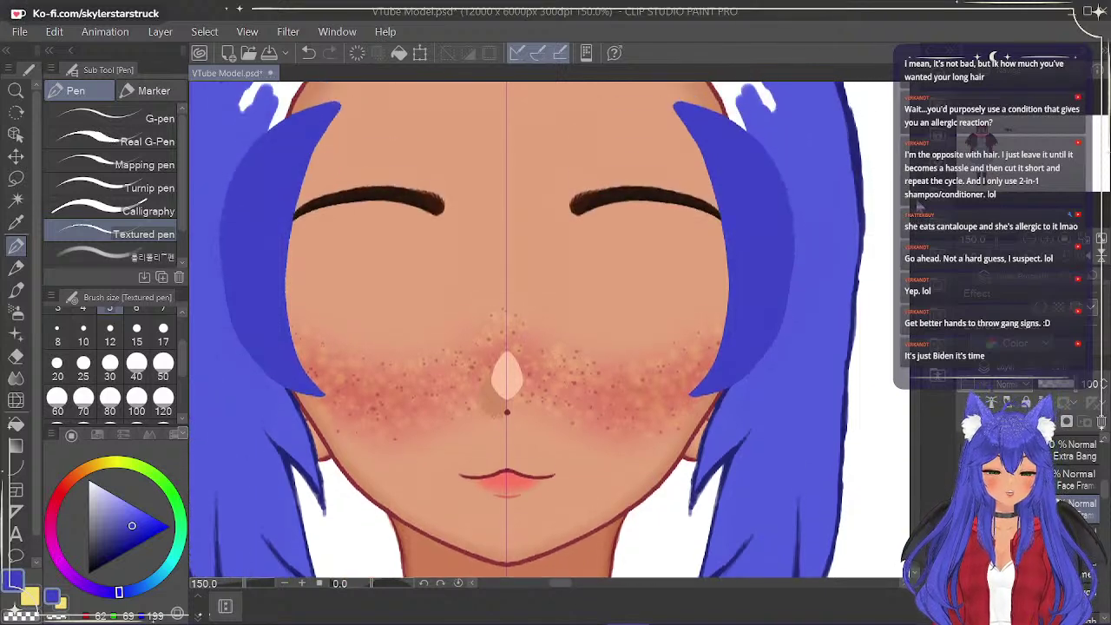
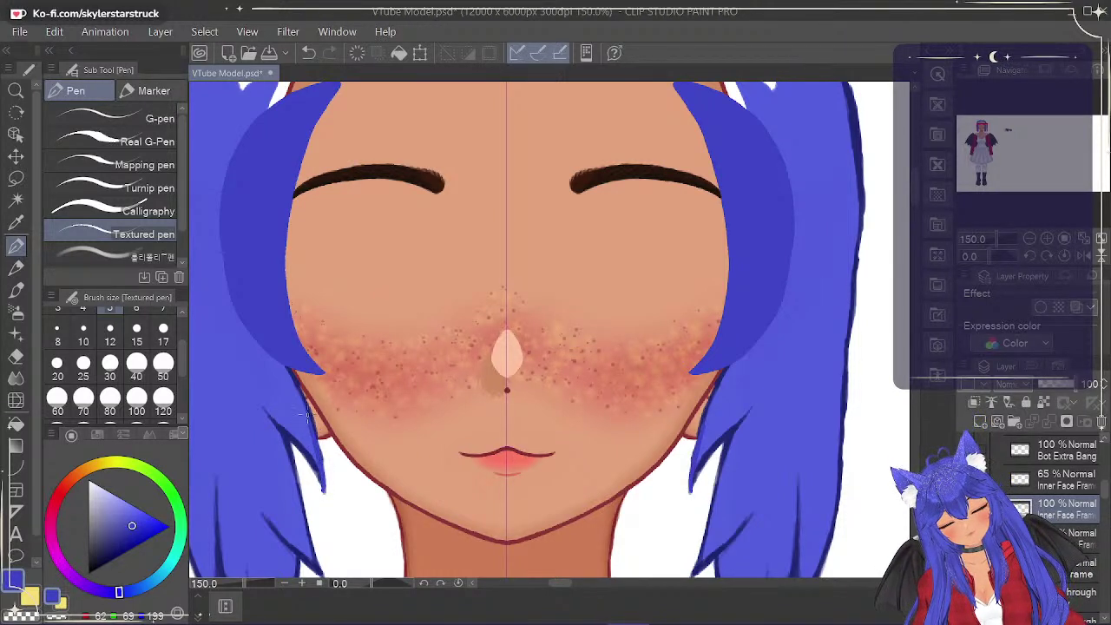
drag(689, 489, 719, 379)
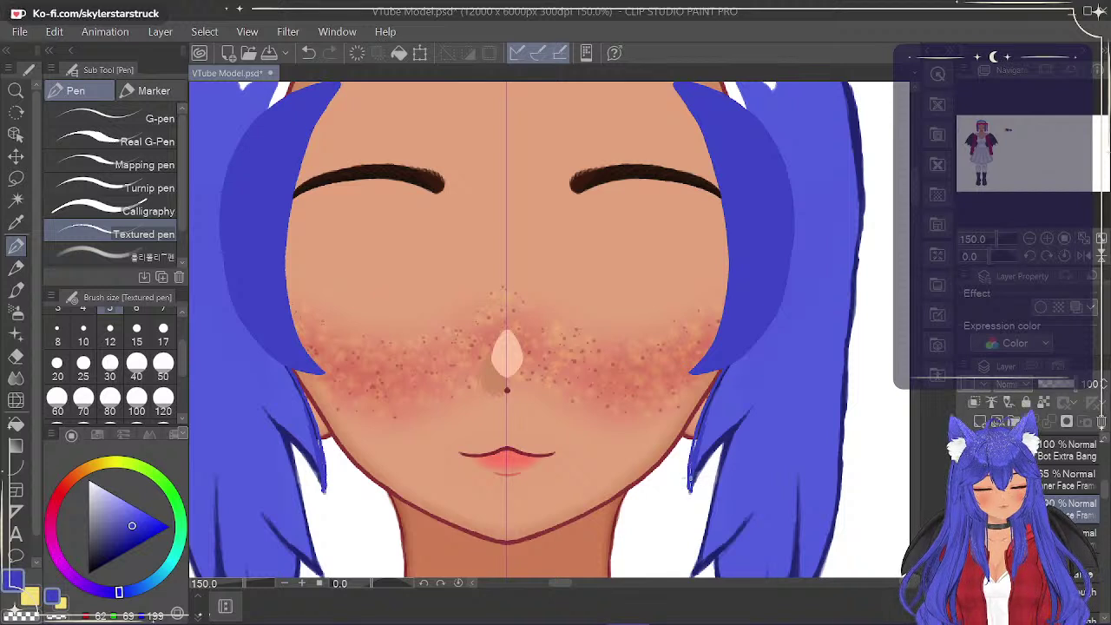
click(16, 355)
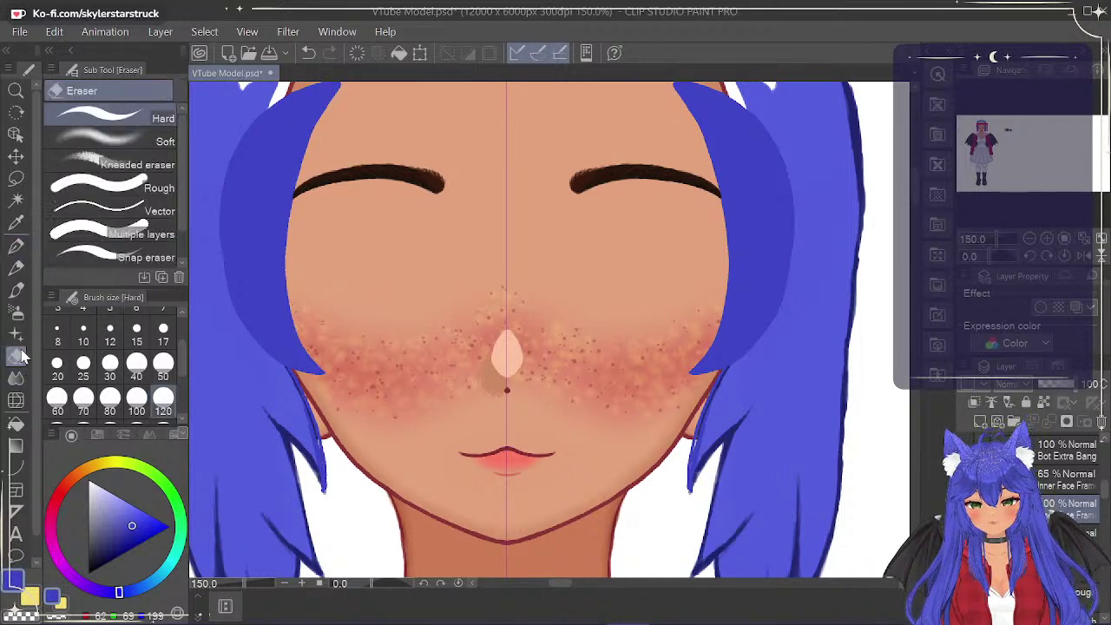
click(138, 332)
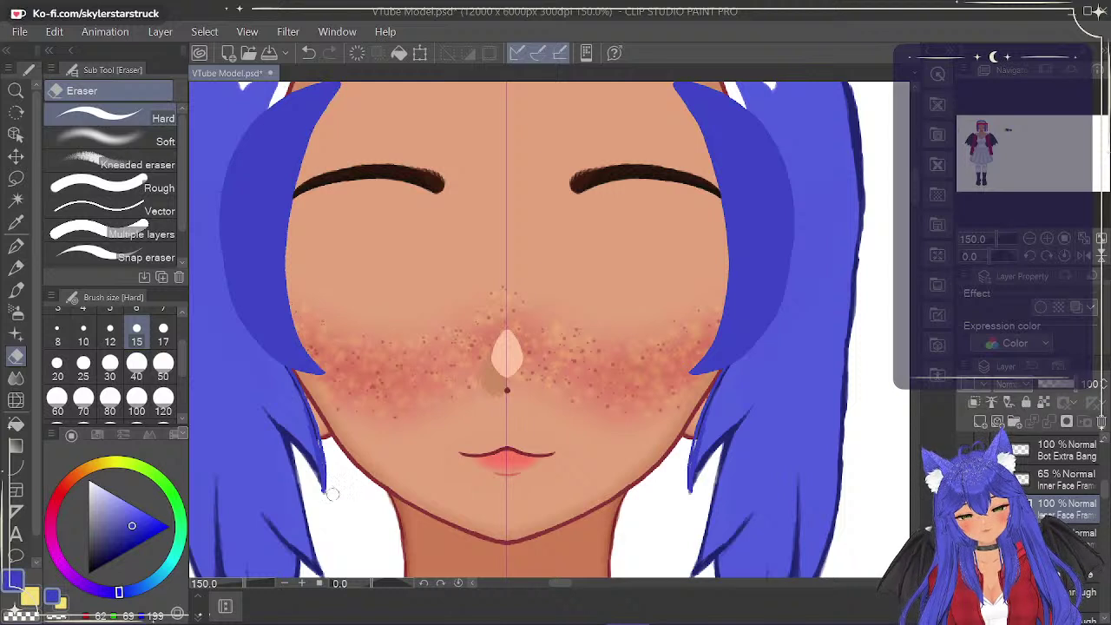
Thicken the jaw strand's inner edge with the Textured pen, redo the last stroke and draw its outer edge up to the finished strand.
click(15, 249)
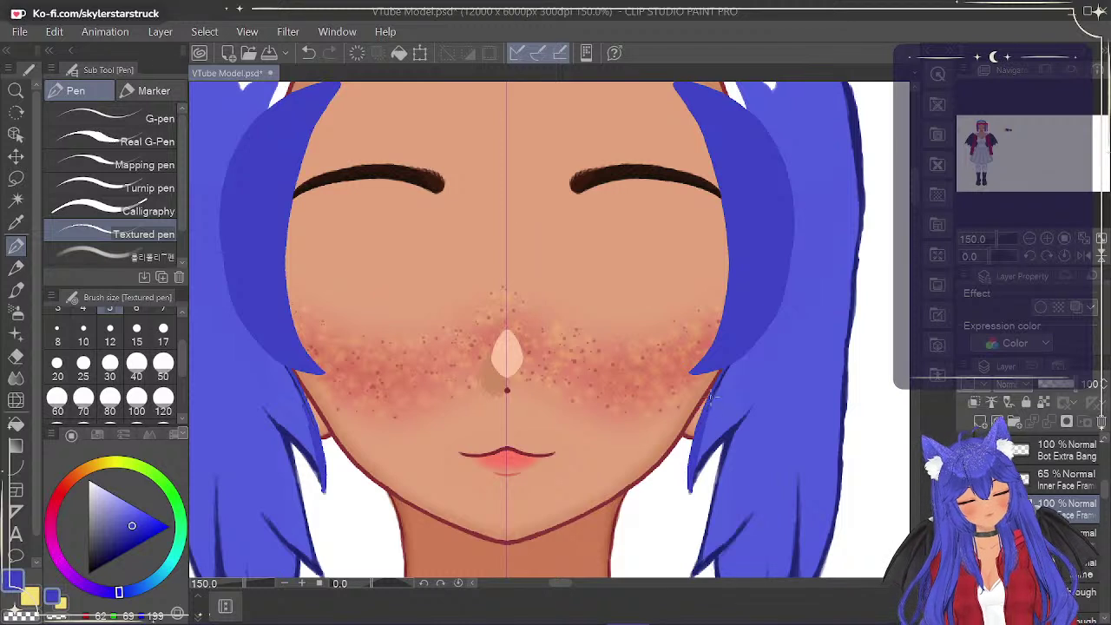
drag(715, 395, 727, 373)
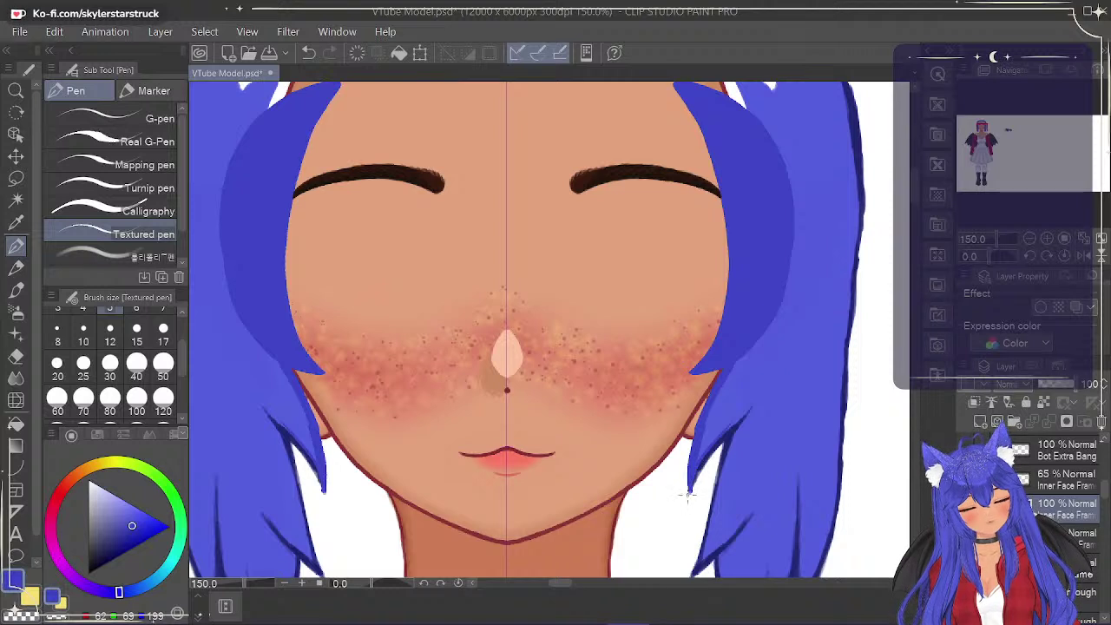
key(ctrl+z)
drag(691, 490, 731, 432)
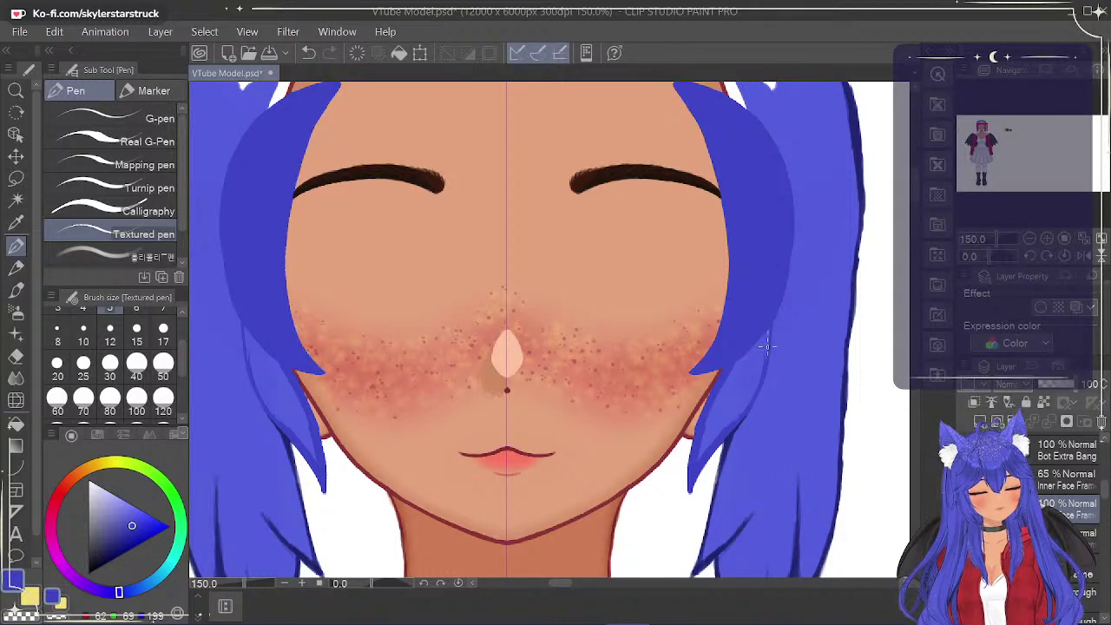
mouse_move(701, 453)
mouse_down()
mouse_move(705, 433)
mouse_move(731, 418)
mouse_up()
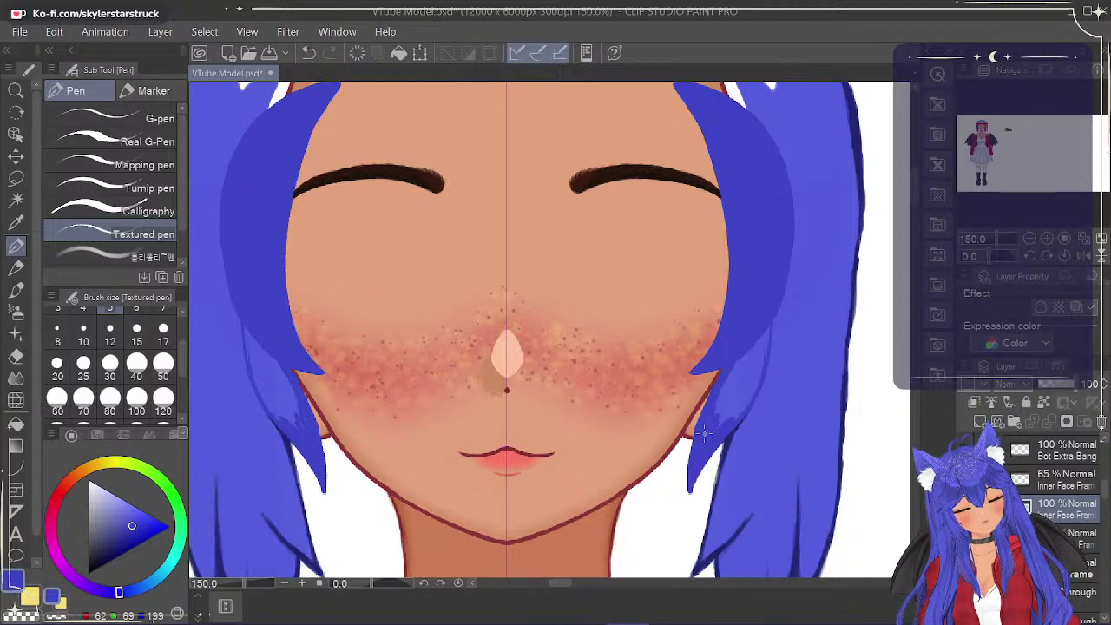
mouse_move(740, 355)
mouse_down()
mouse_move(715, 432)
mouse_move(742, 351)
mouse_move(736, 379)
mouse_up()
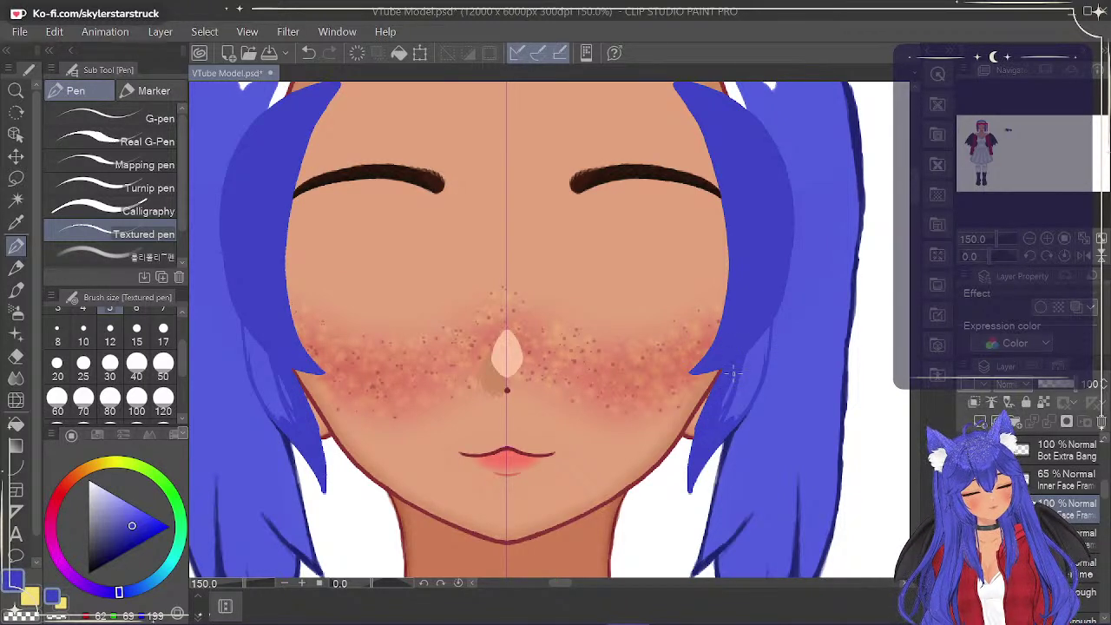
key(ctrl+z)
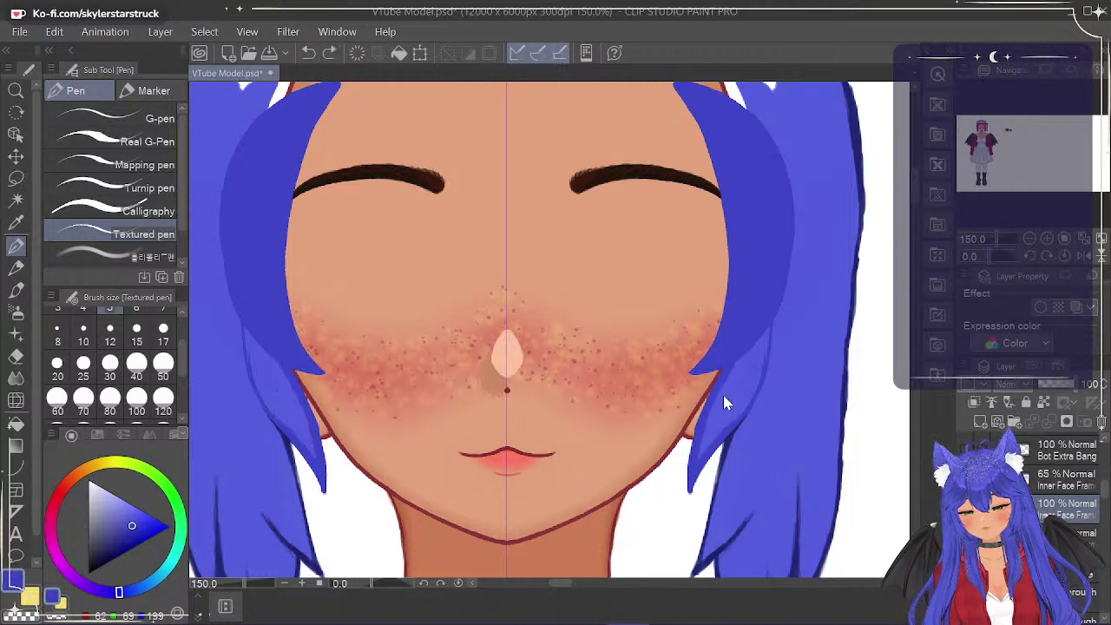
key(ctrl+z)
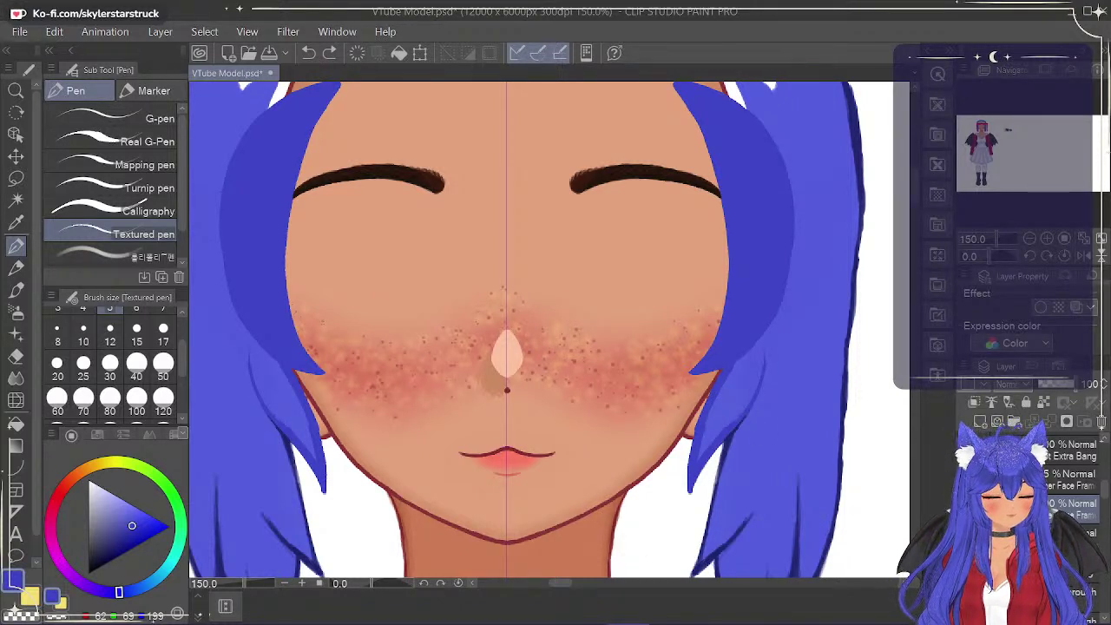
Try lasso selections around the lower face-frame hair locks beside the jaw, and clear each selection.
click(16, 178)
mouse_move(712, 505)
mouse_down()
mouse_move(679, 497)
mouse_move(673, 427)
mouse_move(721, 370)
mouse_move(762, 352)
mouse_move(775, 360)
mouse_move(777, 389)
mouse_move(697, 470)
mouse_move(687, 517)
mouse_up()
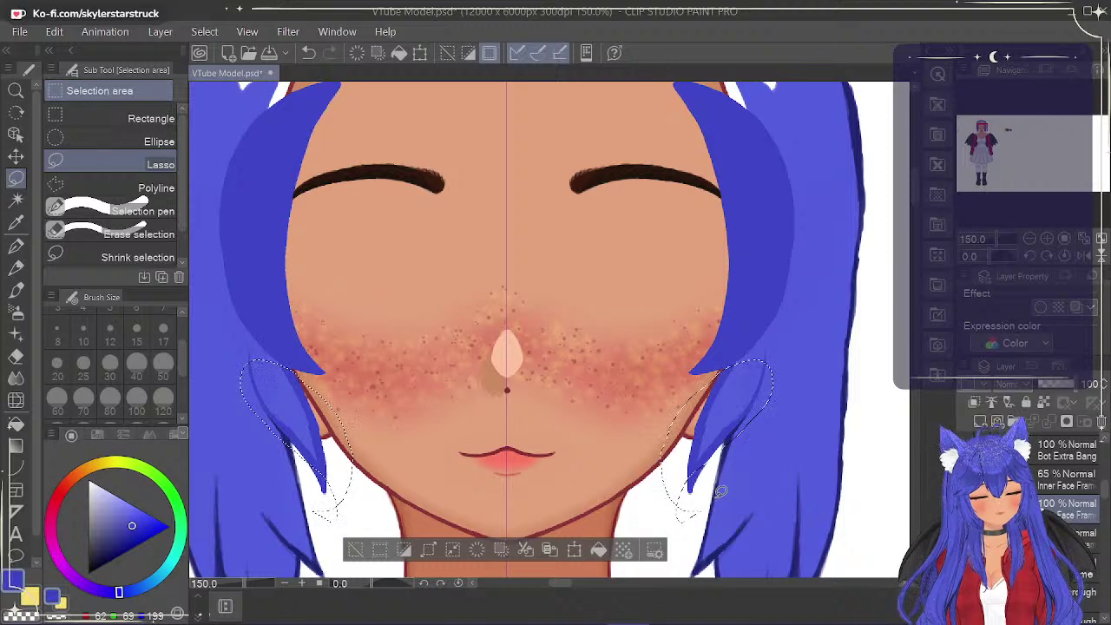
mouse_move(774, 411)
mouse_down()
mouse_move(738, 497)
mouse_move(683, 521)
mouse_move(660, 493)
mouse_move(665, 437)
mouse_move(731, 360)
mouse_move(789, 345)
mouse_move(800, 370)
mouse_move(788, 402)
mouse_up()
click(374, 533)
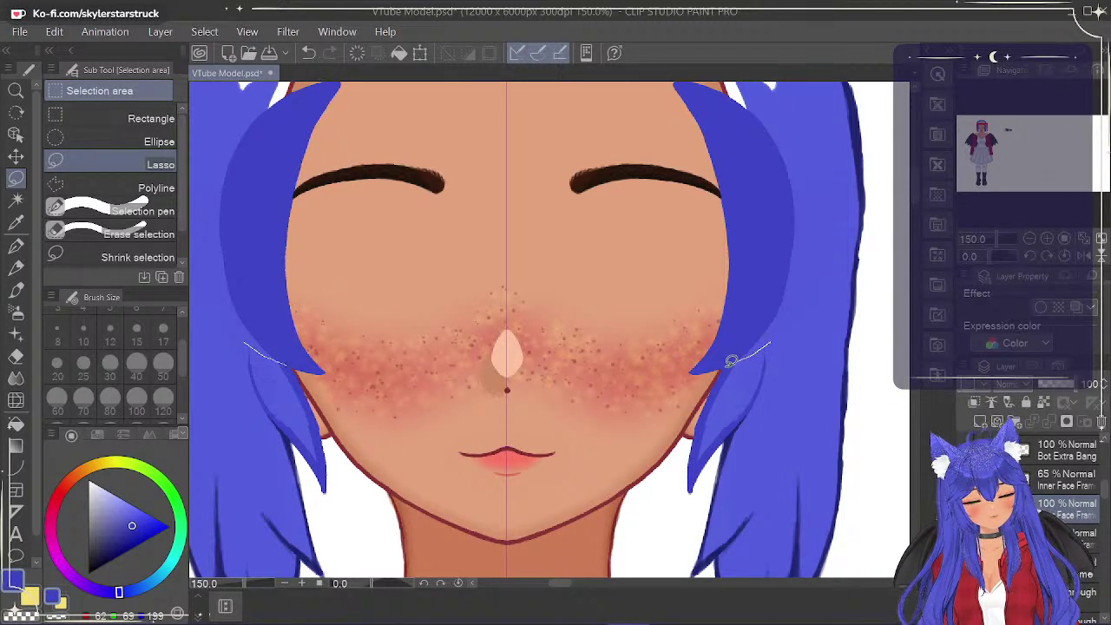
mouse_move(680, 529)
mouse_down()
mouse_move(753, 483)
mouse_move(787, 378)
mouse_move(775, 345)
mouse_up()
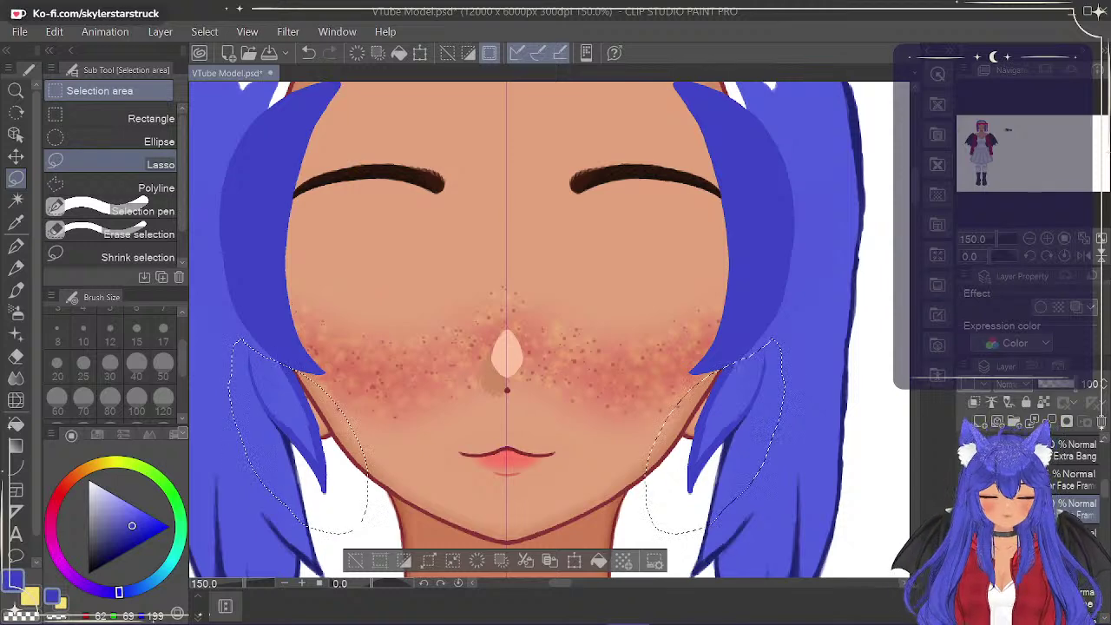
drag(953, 503, 947, 503)
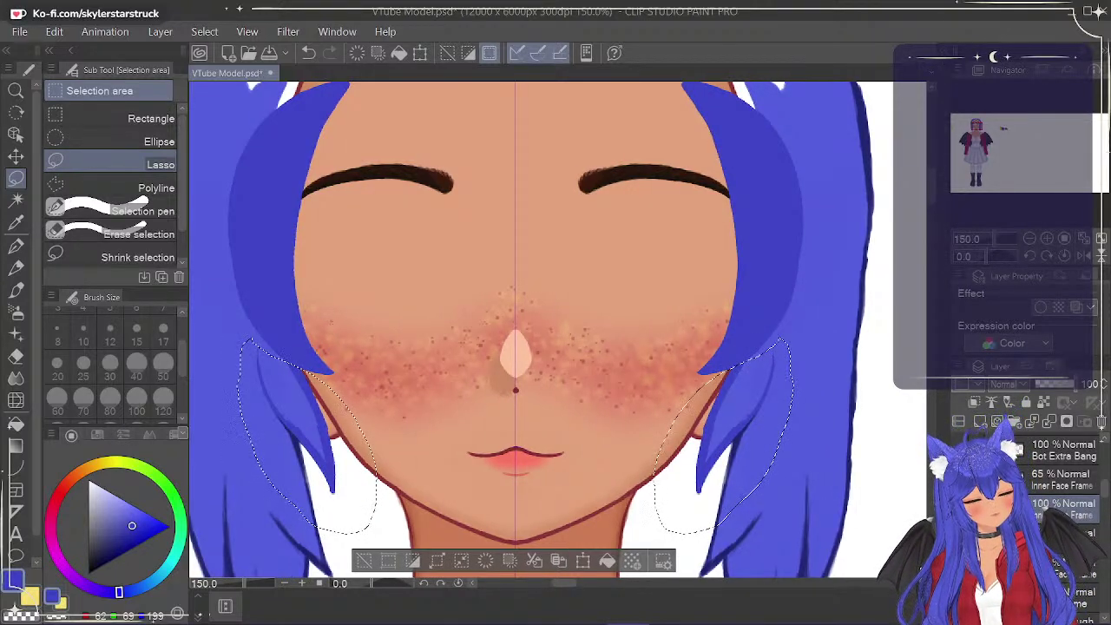
drag(944, 456, 929, 455)
click(359, 532)
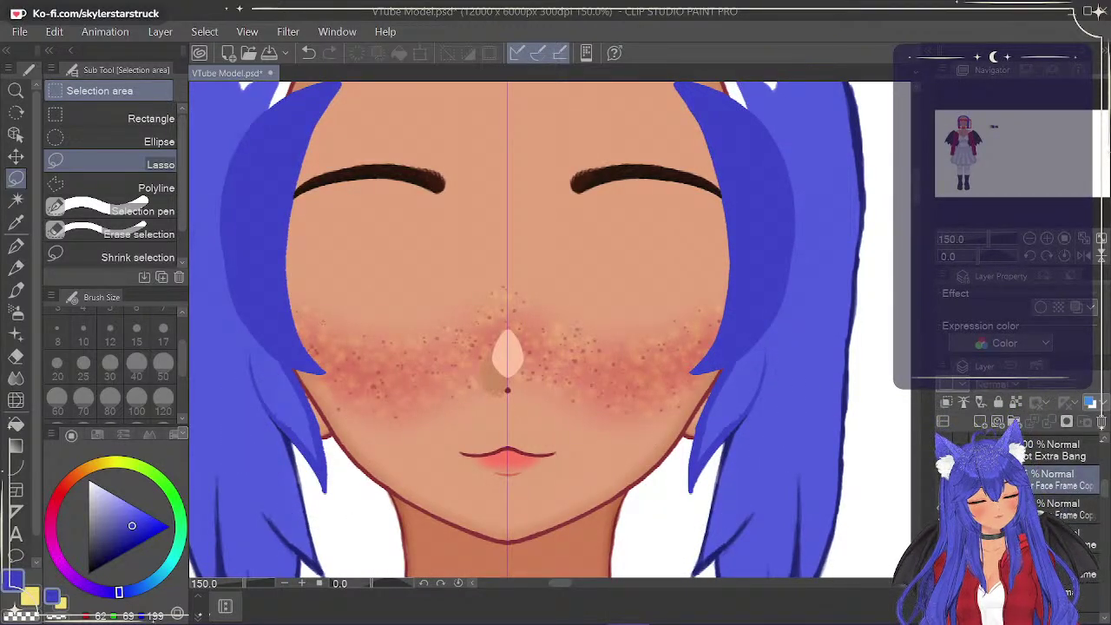
Select the Inner Face Frame Copy layer holding the lower locks for the Textured pen, checking its content by toggling layer visibility.
click(945, 480)
click(949, 452)
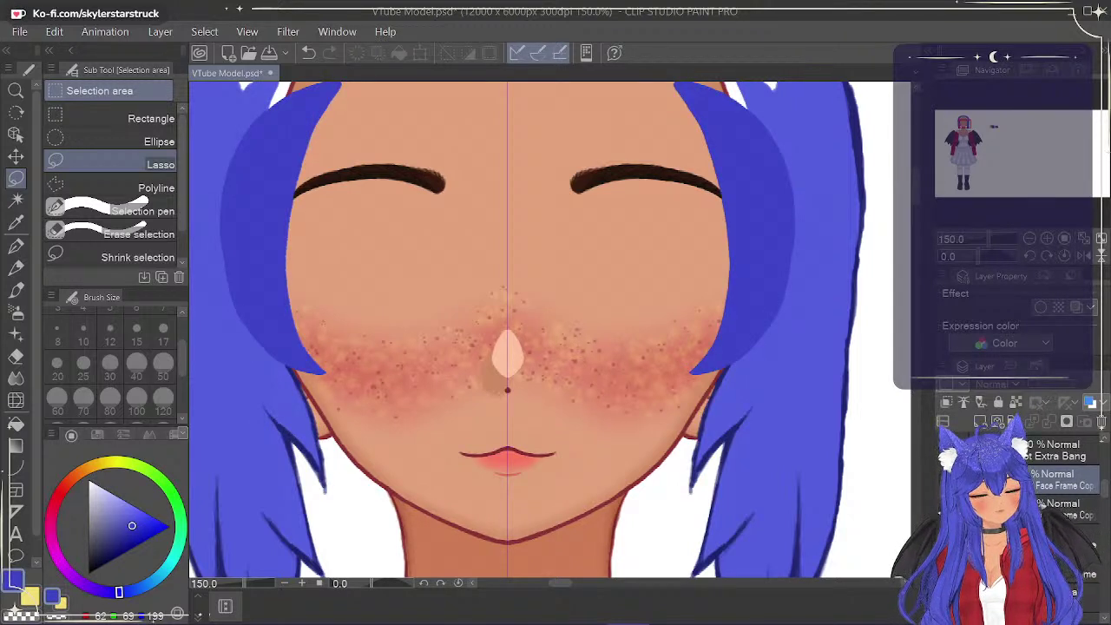
click(945, 509)
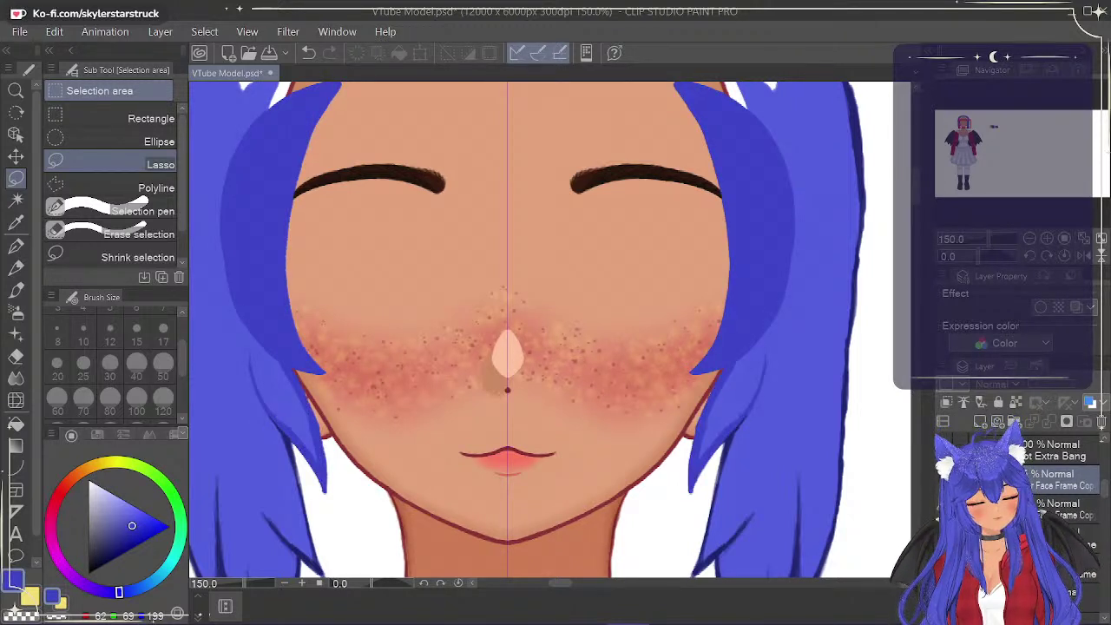
click(16, 245)
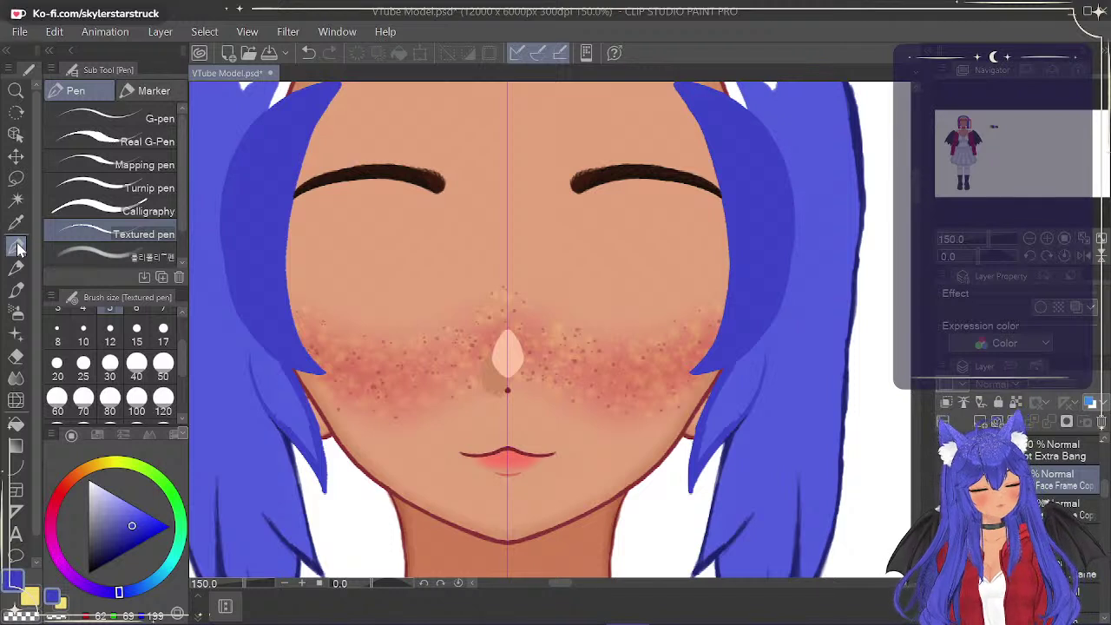
click(1061, 508)
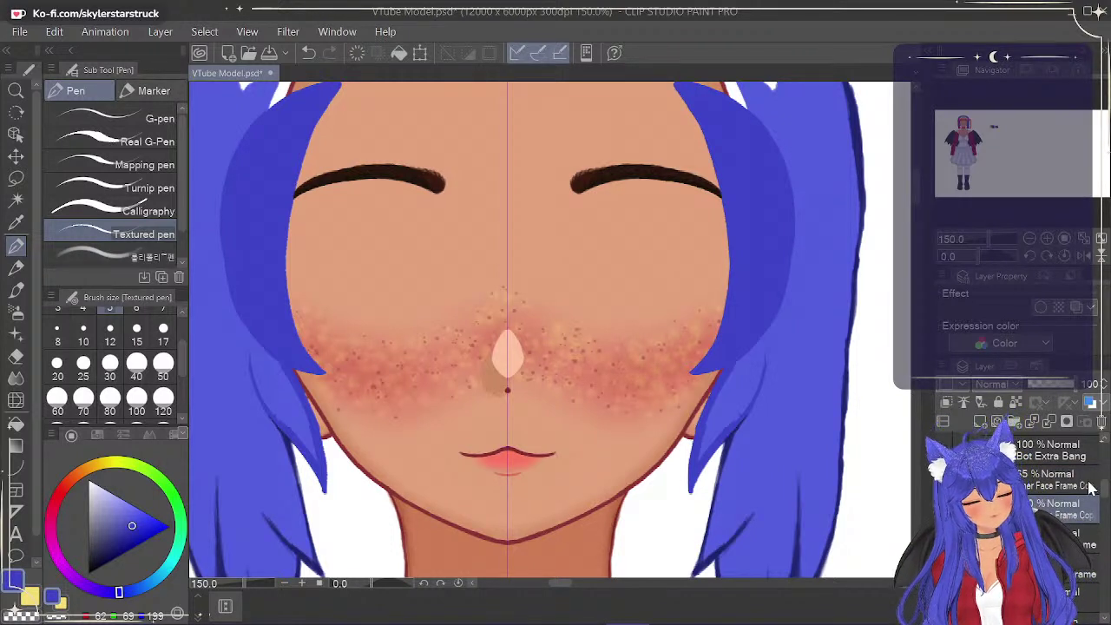
click(945, 508)
click(945, 509)
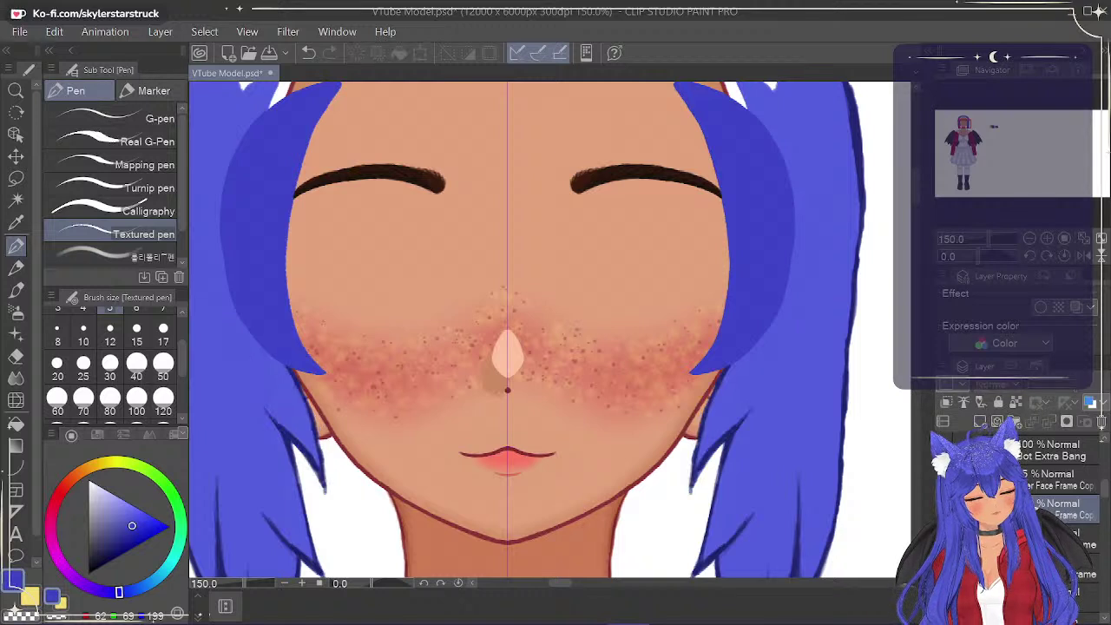
click(946, 508)
click(945, 509)
click(945, 509)
click(945, 509)
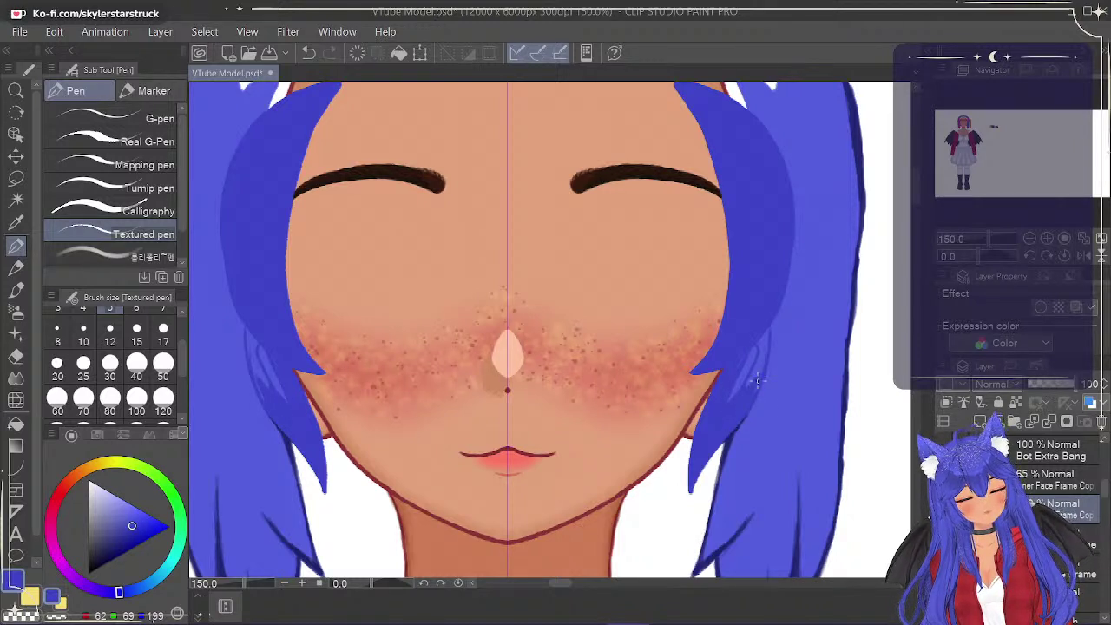
Paint the lower face-frame locks solid dark blue, extending their tops beneath the upper locks, and check the shape without the upper locks.
mouse_move(767, 336)
mouse_down()
mouse_move(750, 385)
mouse_move(740, 364)
mouse_move(760, 336)
mouse_up()
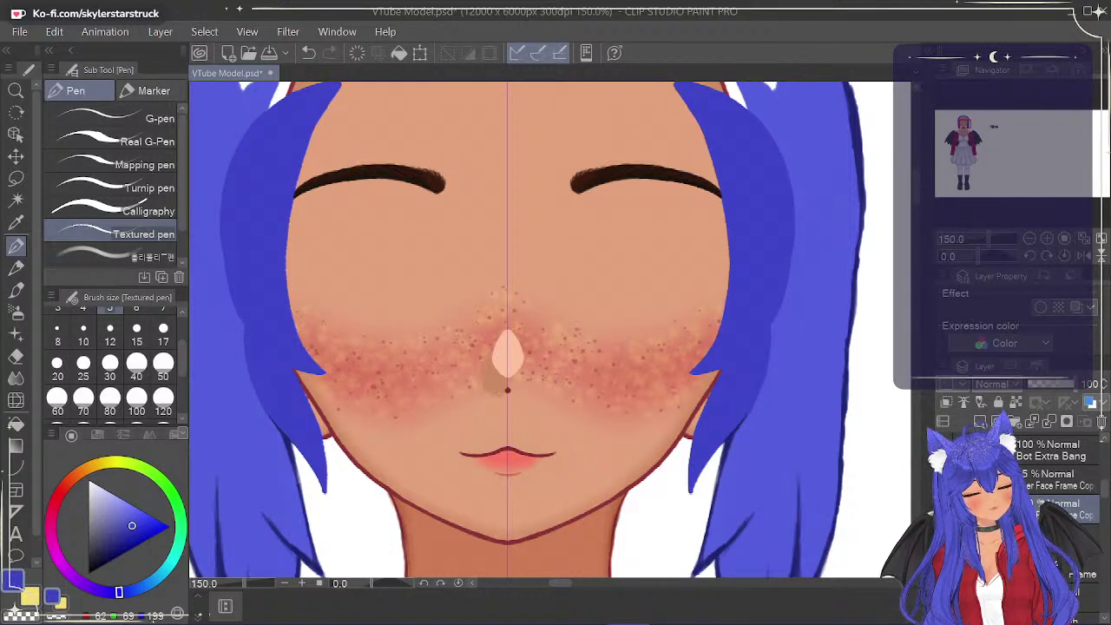
click(944, 508)
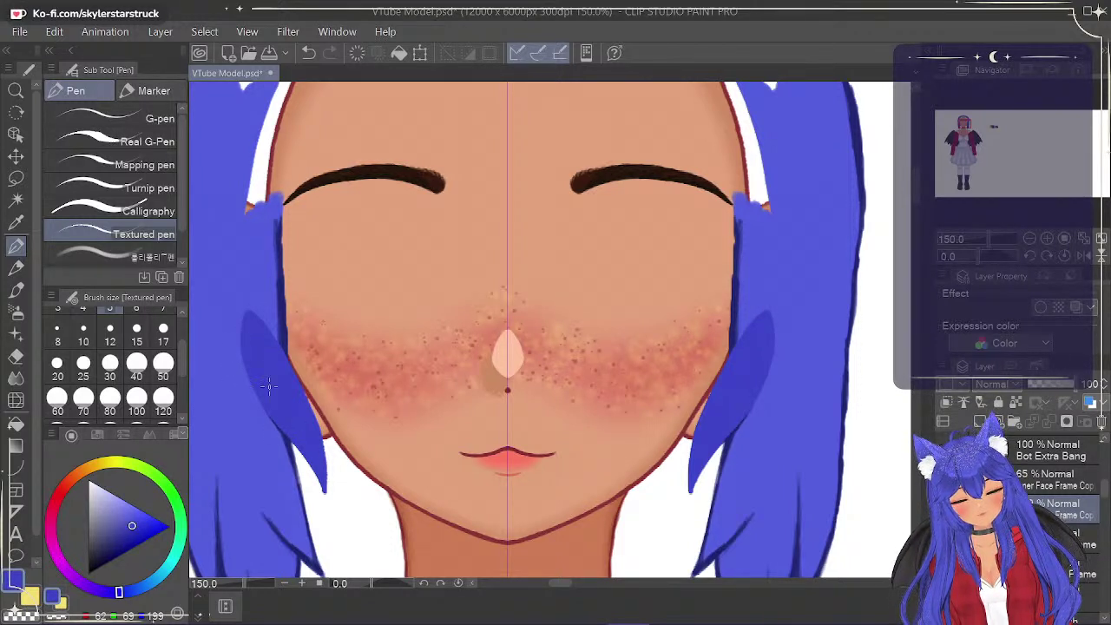
click(942, 479)
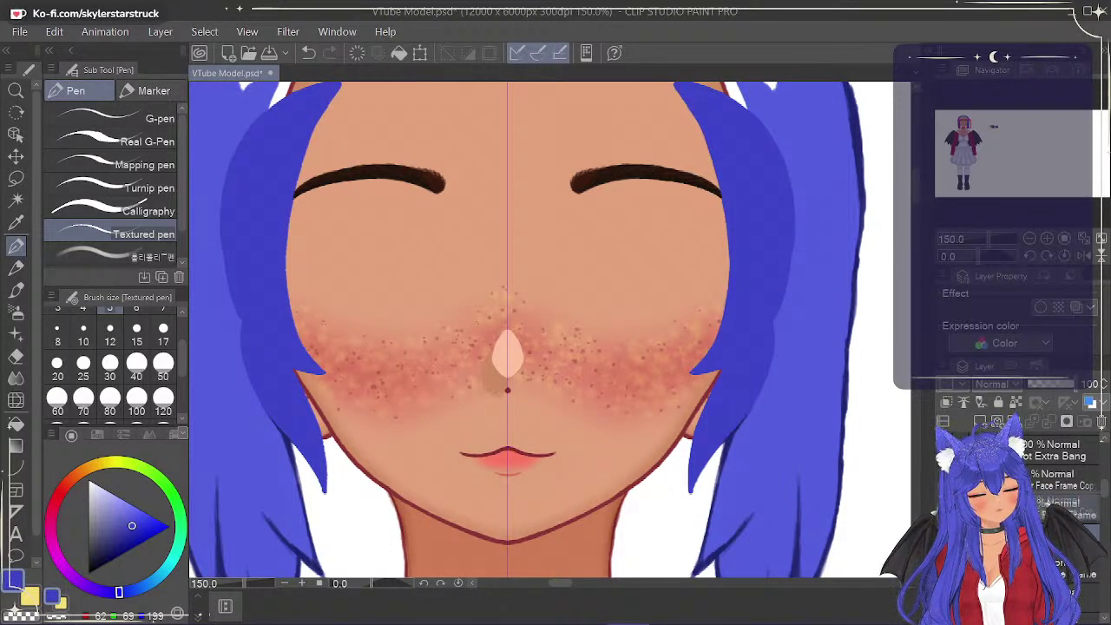
Preview the bottom side bangs and extra bang layers over the face, and undo the visibility changes.
scroll(1102, 487, up, 1)
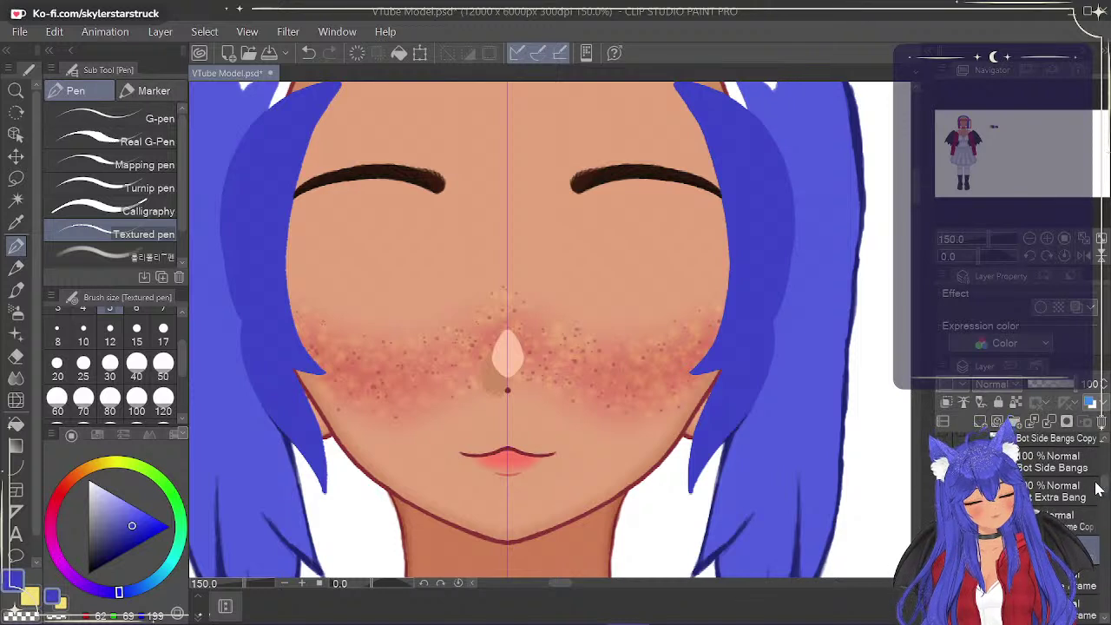
click(942, 462)
click(943, 492)
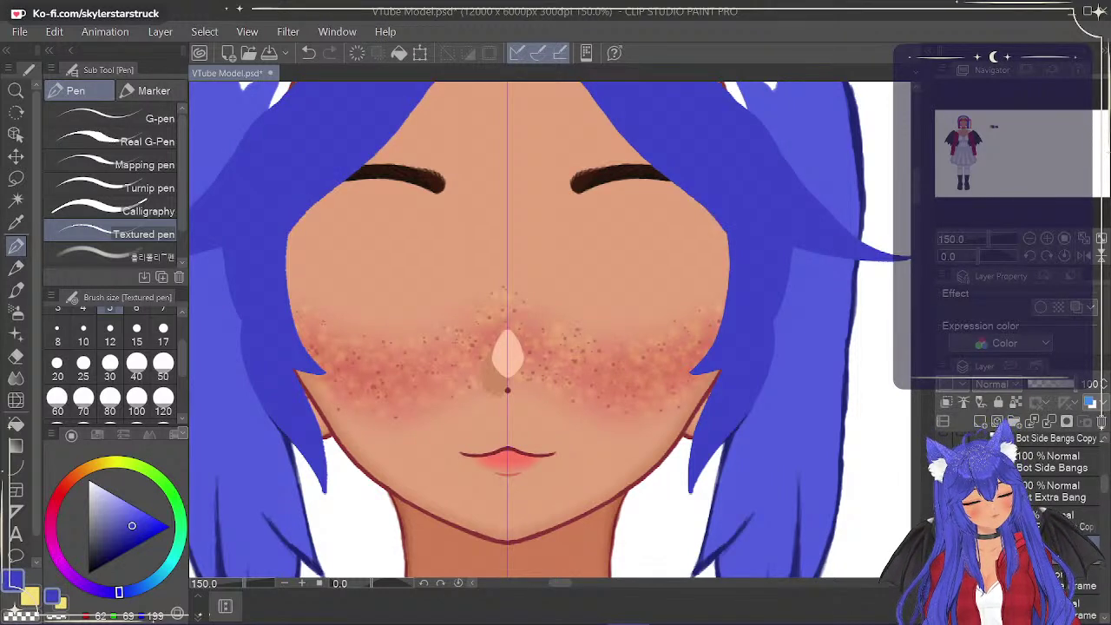
key(ctrl+z)
key(ctrl+z)
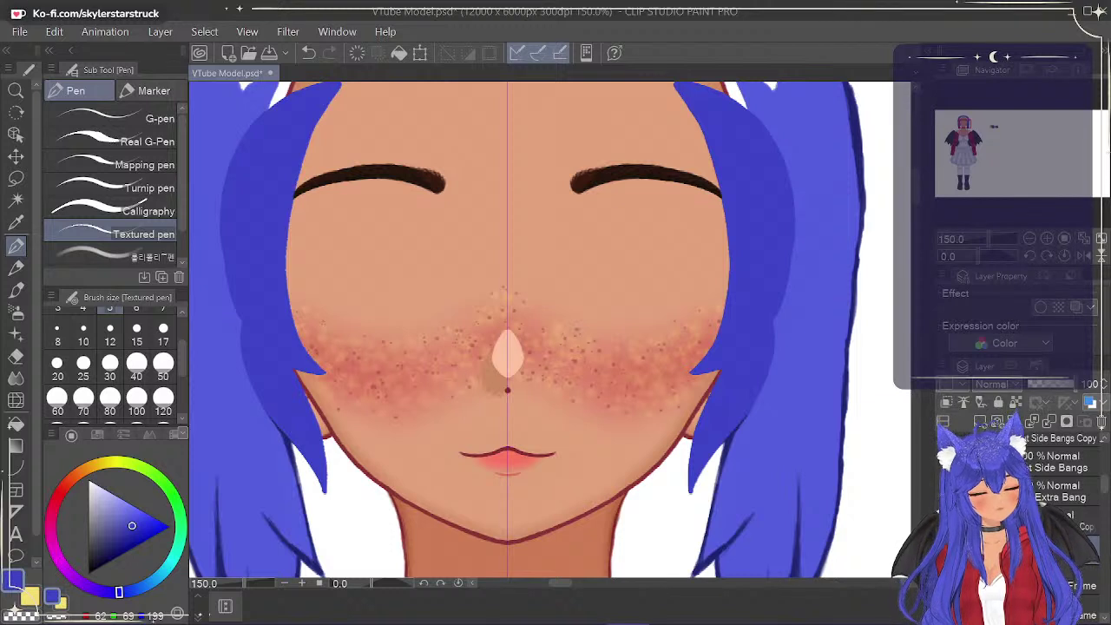
key(ctrl+z)
key(ctrl+y)
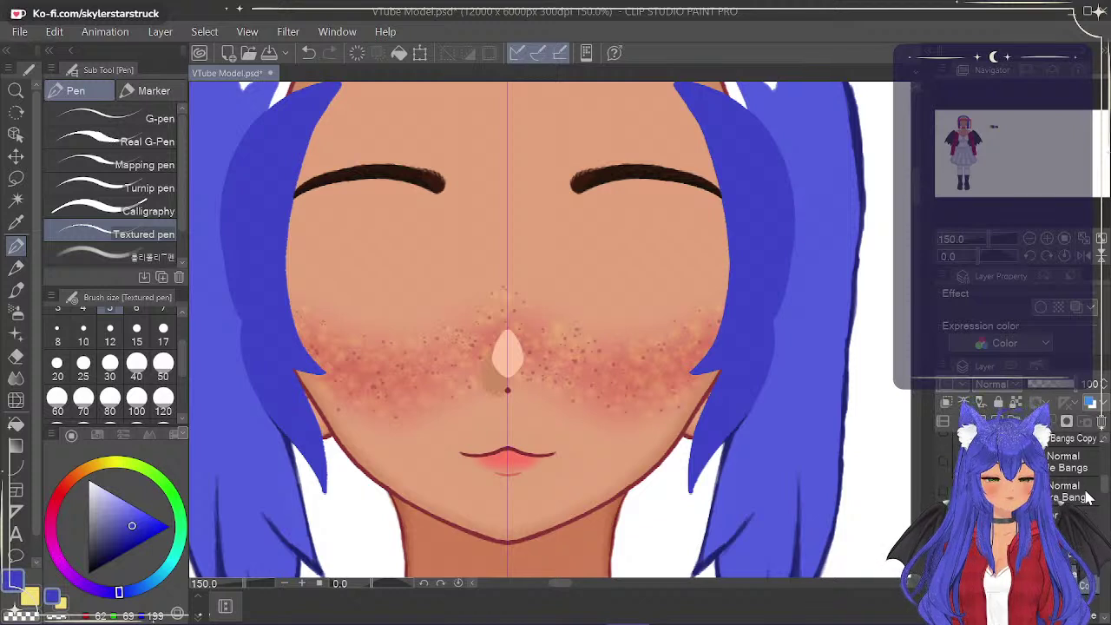
Hide the dark blue upper and lower face-frame locks, and duplicate the selected Inner Face Frame Copy layer.
drag(1106, 474, 1105, 488)
click(945, 512)
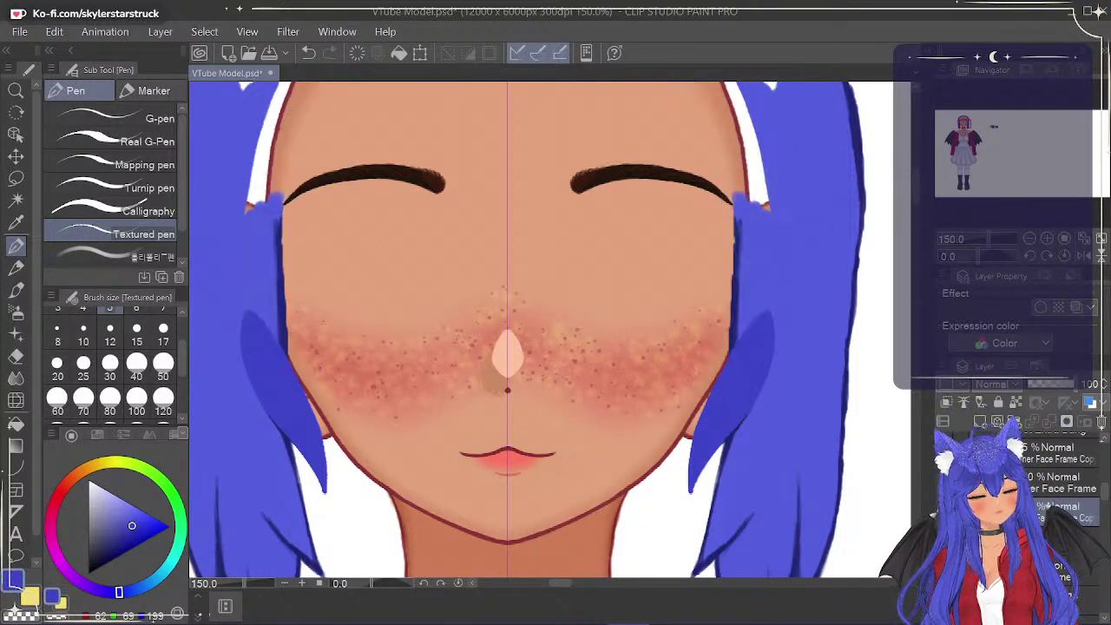
click(944, 482)
click(944, 483)
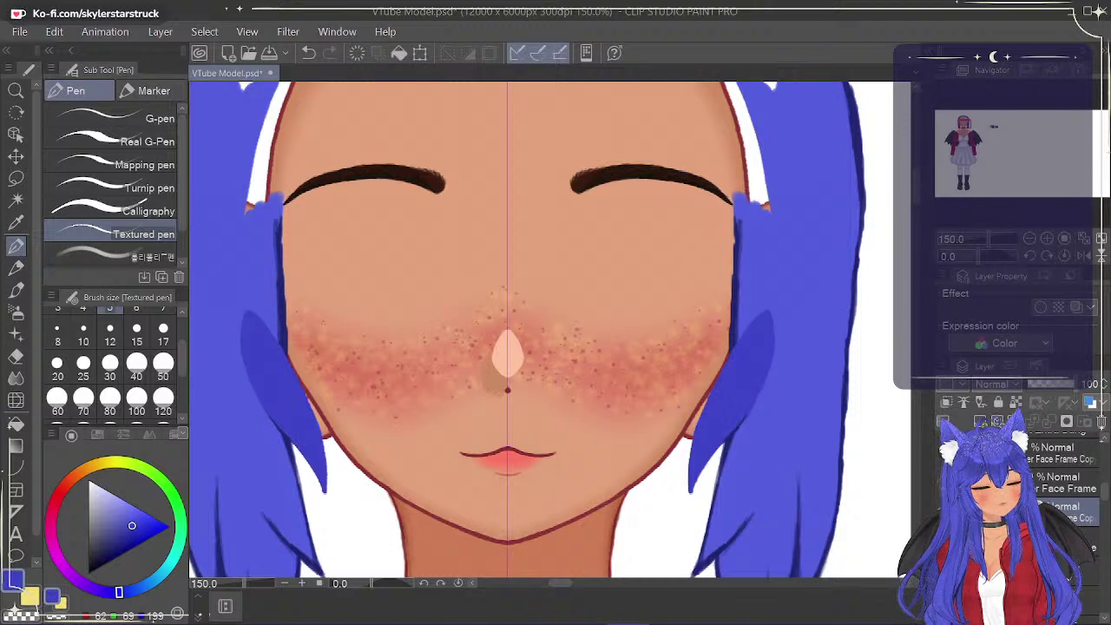
click(944, 512)
click(945, 512)
click(948, 482)
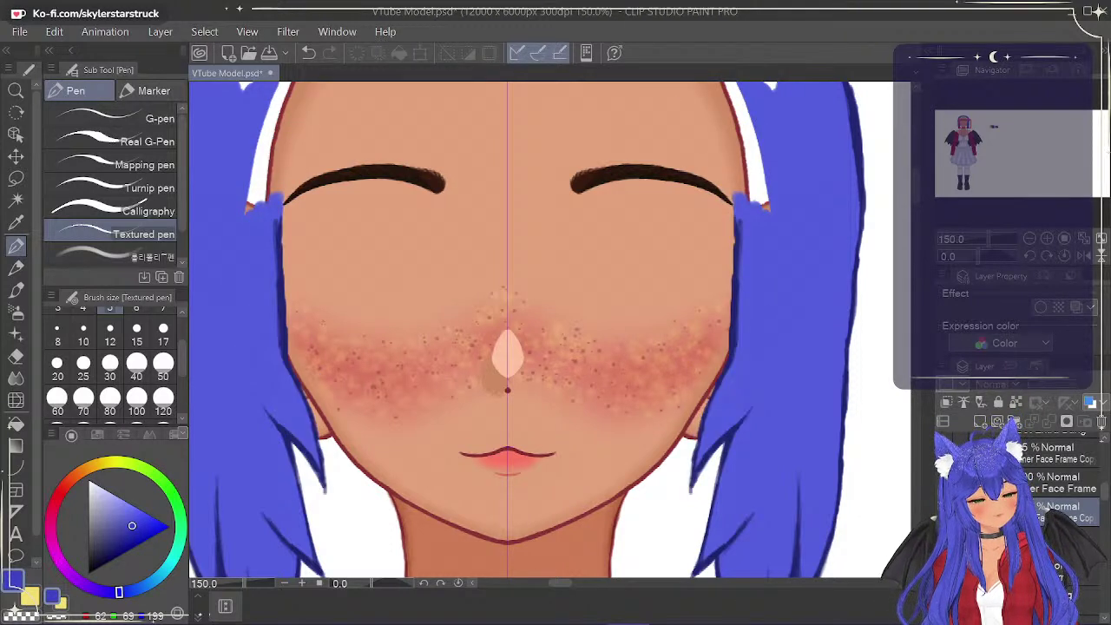
right_click(1074, 514)
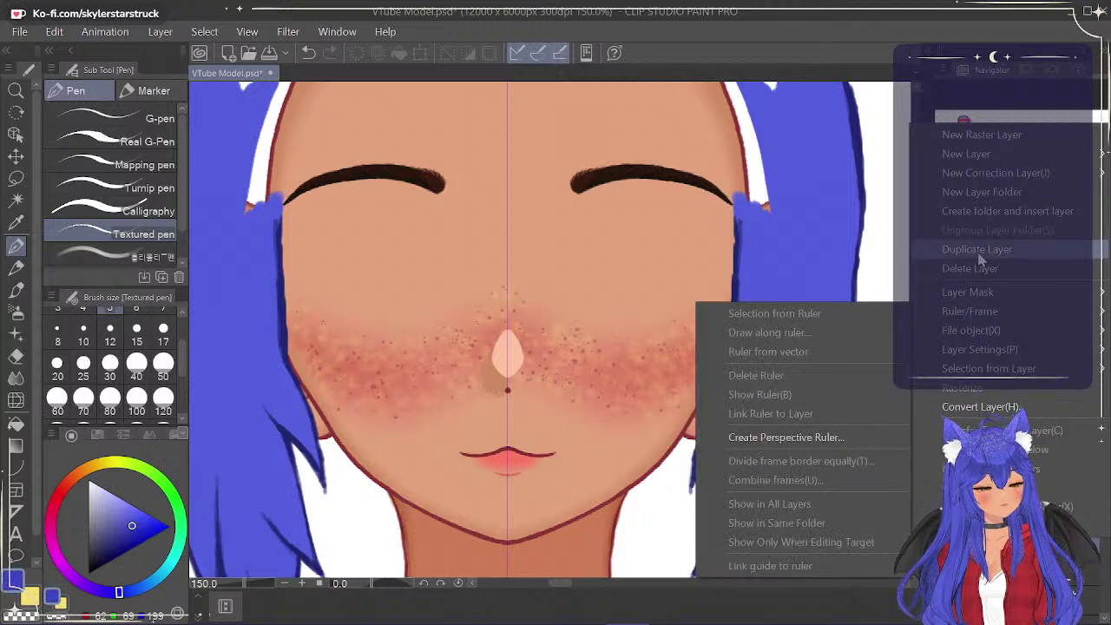
click(1048, 253)
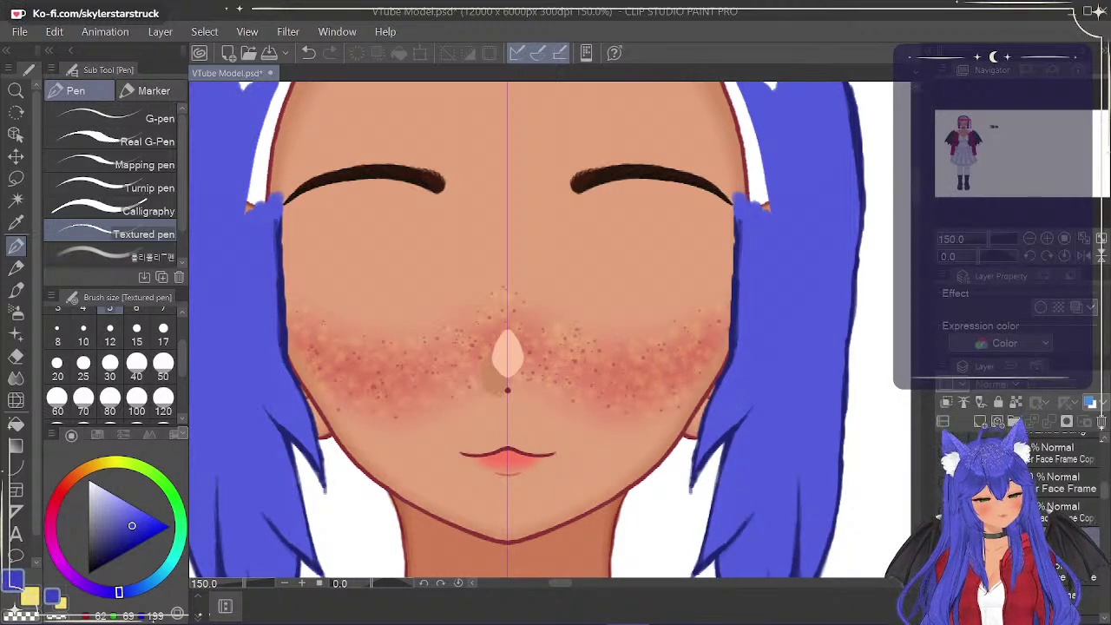
Set the outlined Inner Face Frame Copy layer's opacity to 100%, then lock and hide that layer.
click(948, 481)
click(1070, 457)
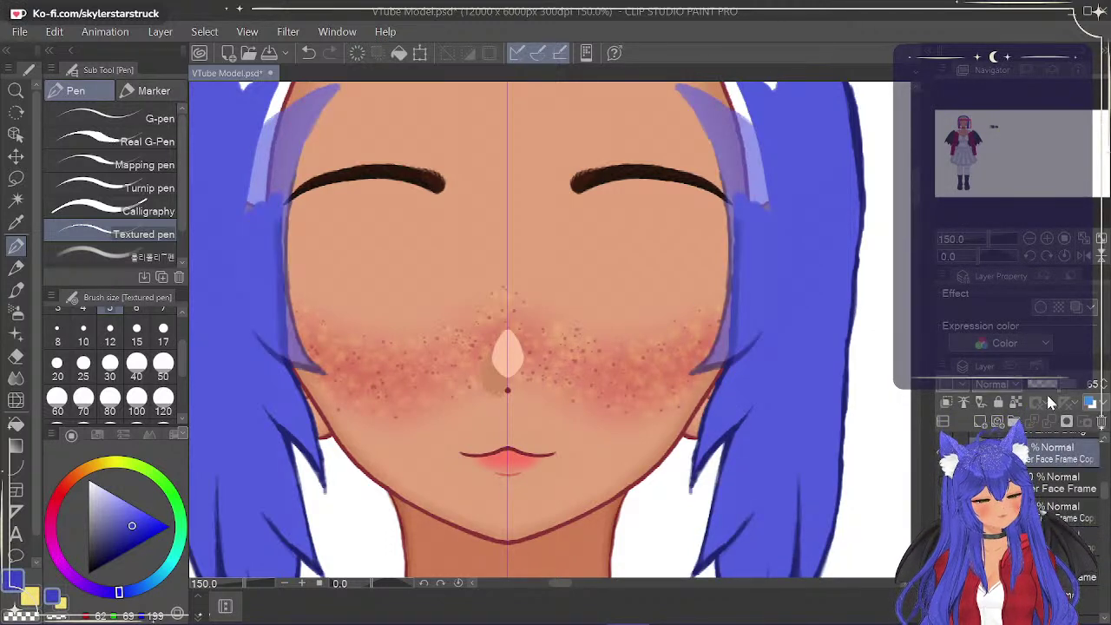
drag(1060, 387, 1105, 387)
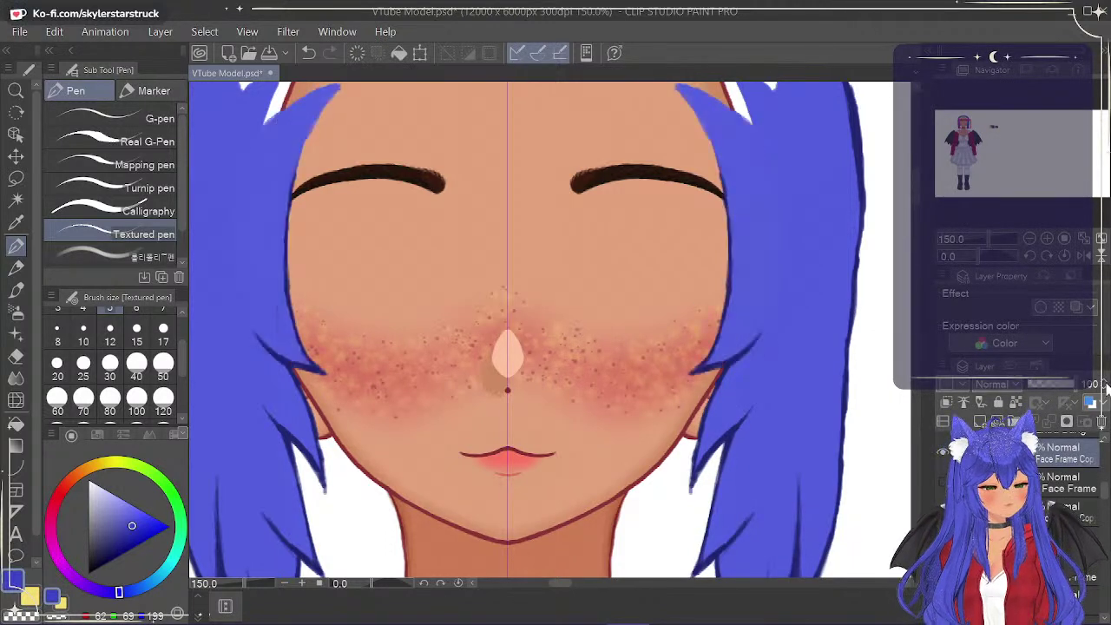
click(943, 452)
click(943, 452)
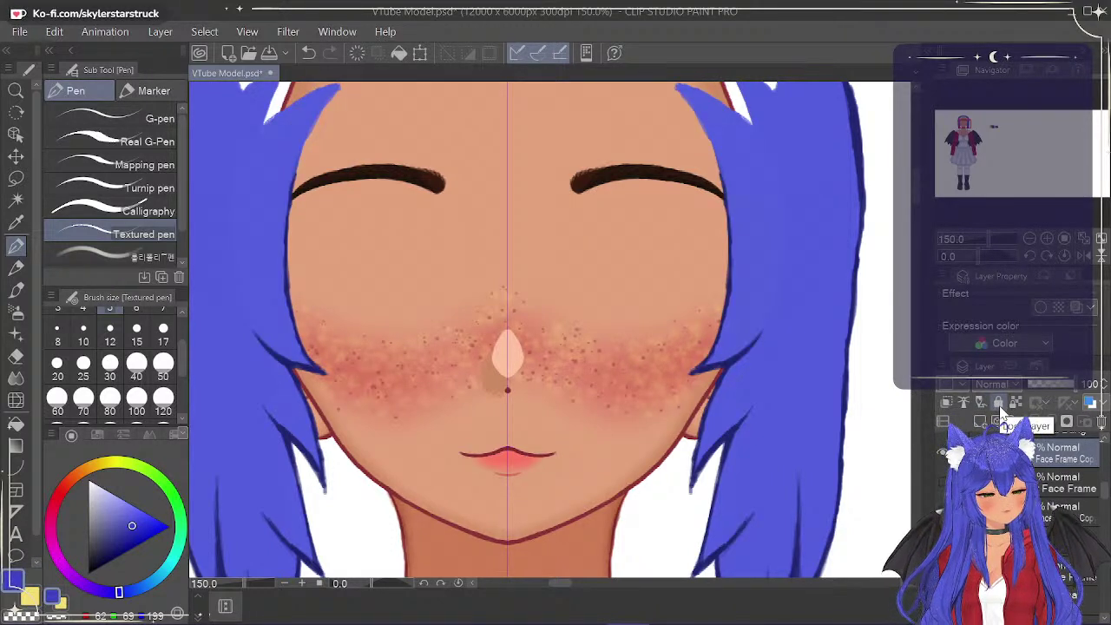
click(999, 404)
click(944, 452)
Lock the Bot Side Bangs Copy layer and the next Side Bangs Copy layer above it.
scroll(1048, 505, up, 4)
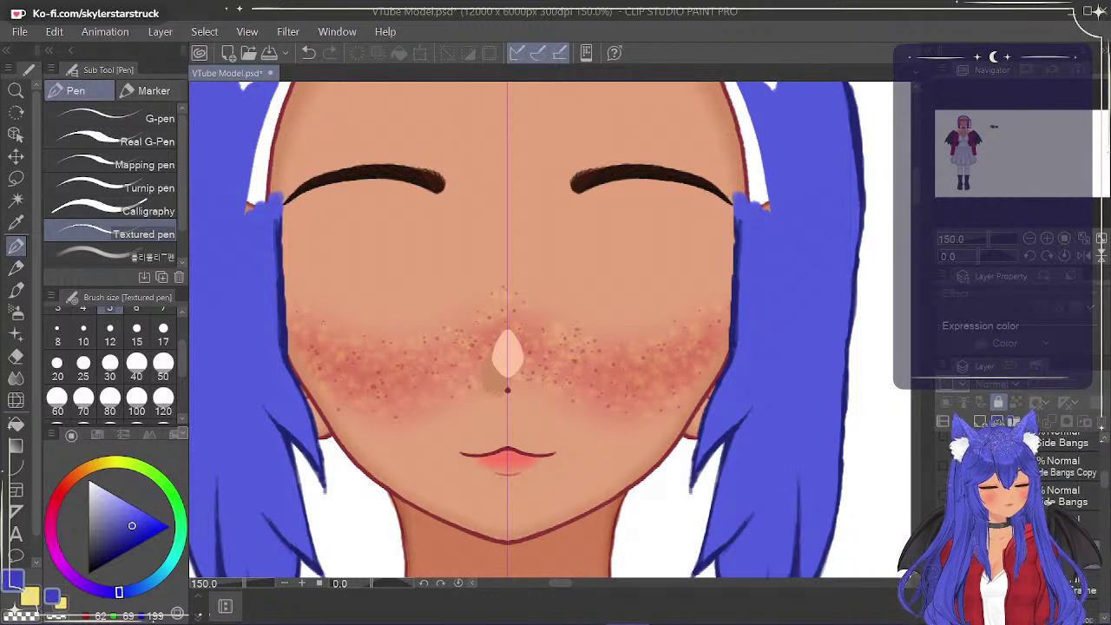
click(1053, 469)
click(1002, 405)
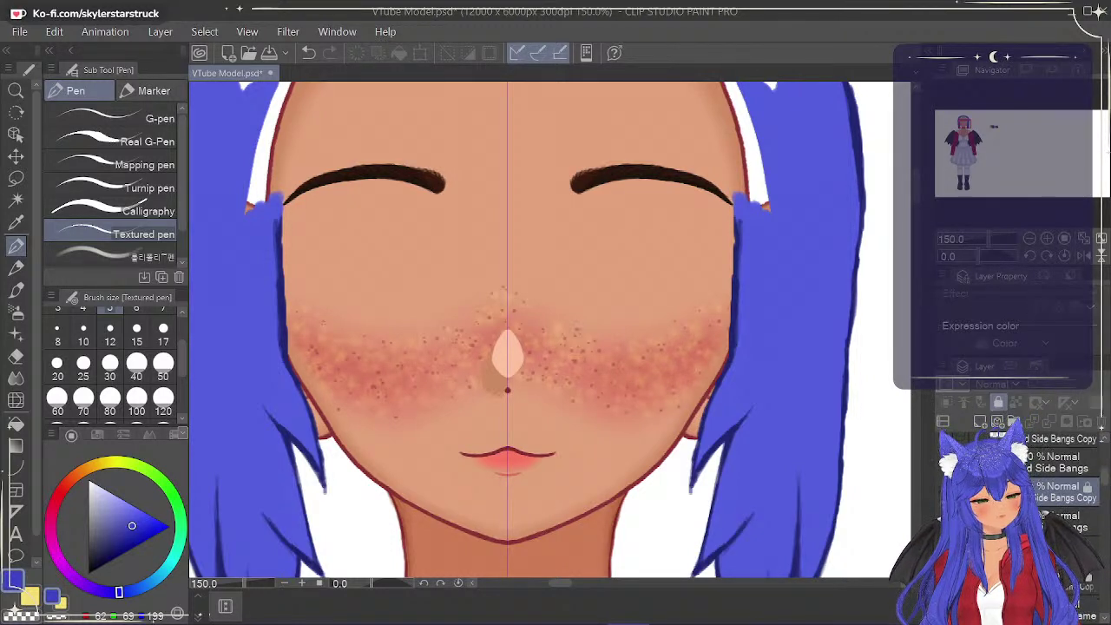
click(943, 466)
click(943, 466)
scroll(1049, 503, up, 1)
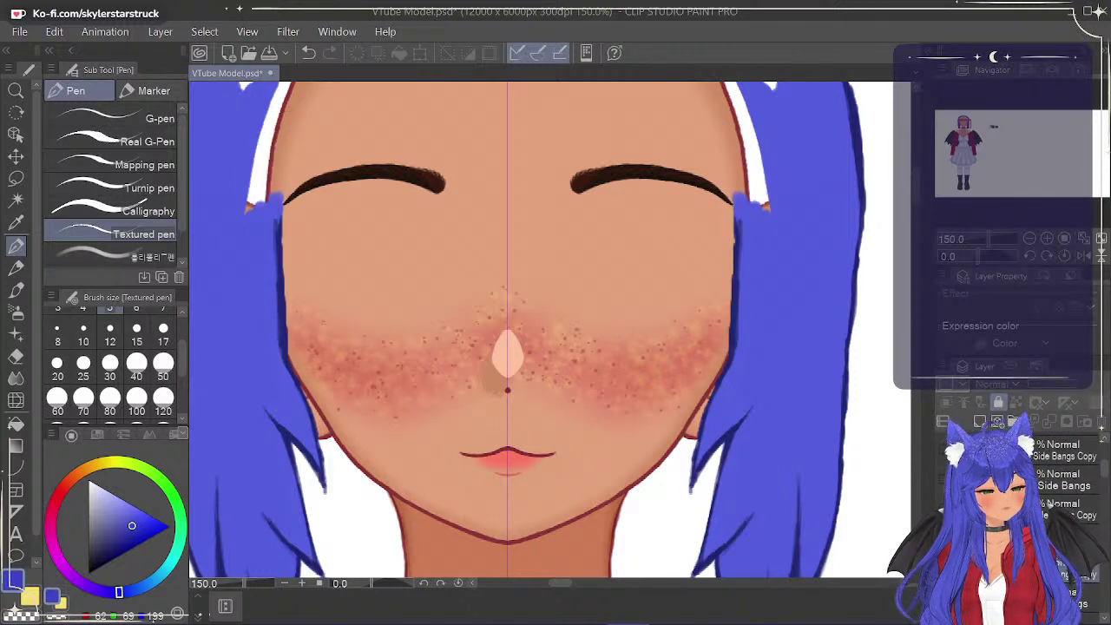
click(1063, 509)
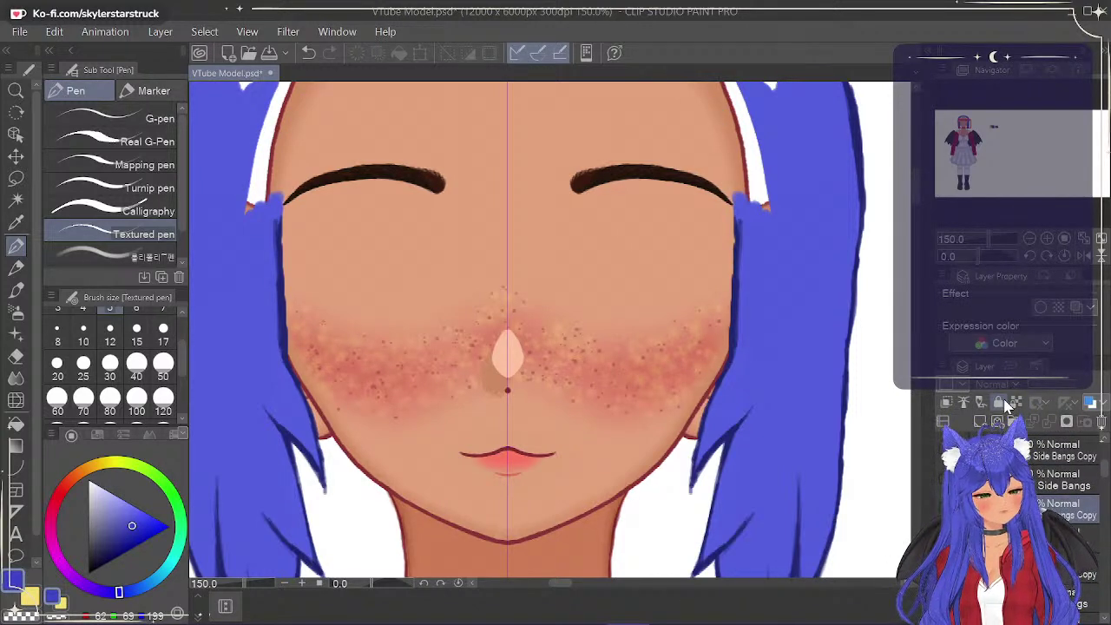
click(998, 404)
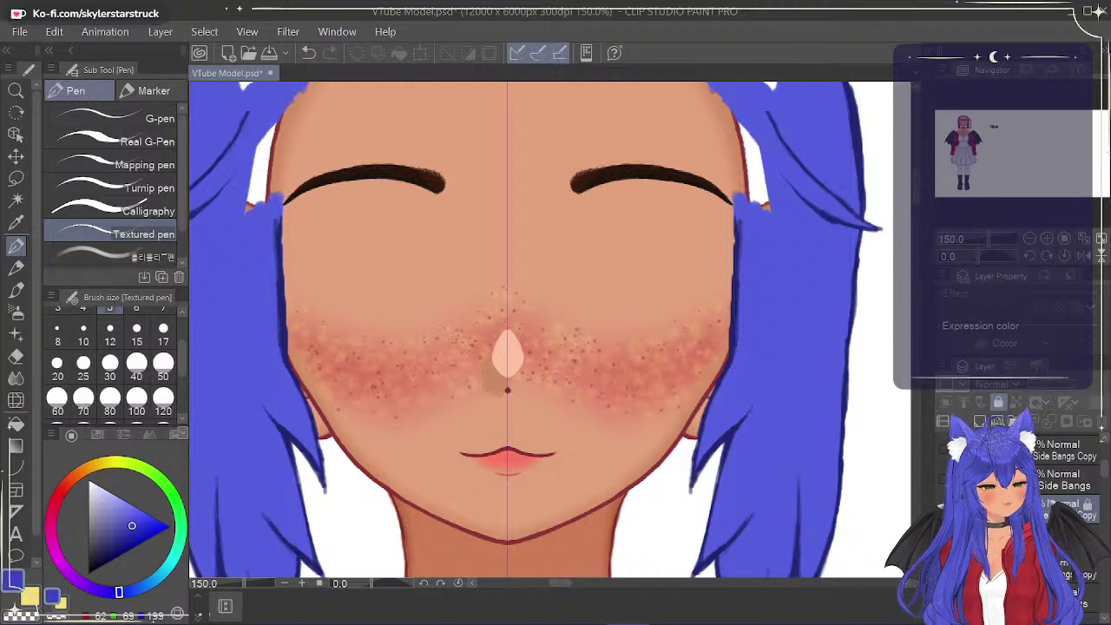
Lock the Side Bangs Copy layer and the Copy layer directly below the Hair folder heading.
click(1068, 453)
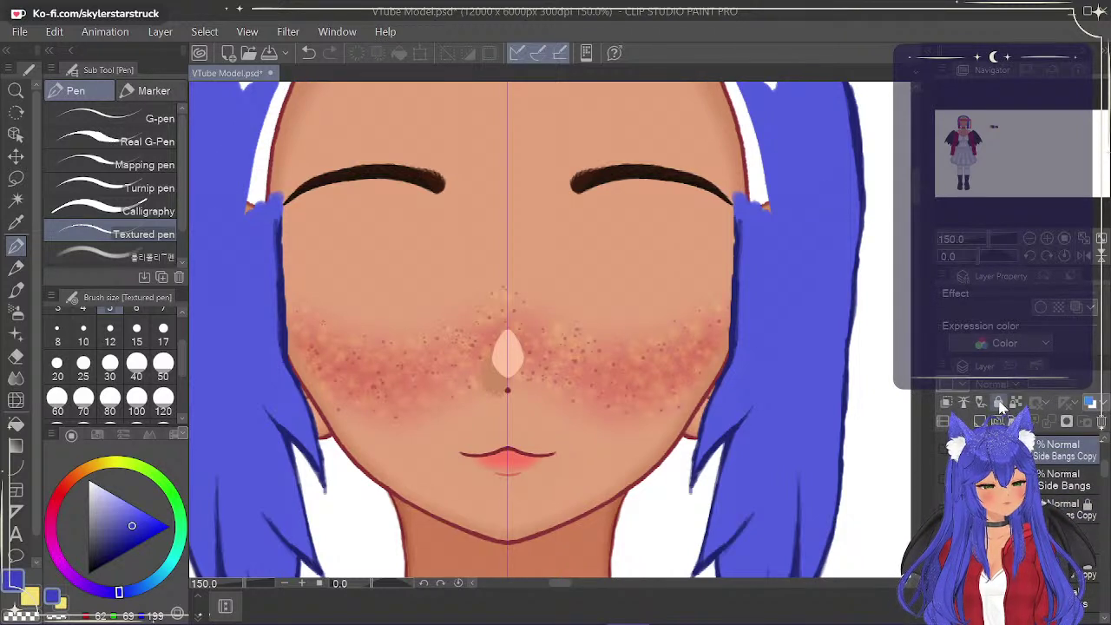
click(999, 403)
scroll(1049, 510, up, 3)
click(1050, 513)
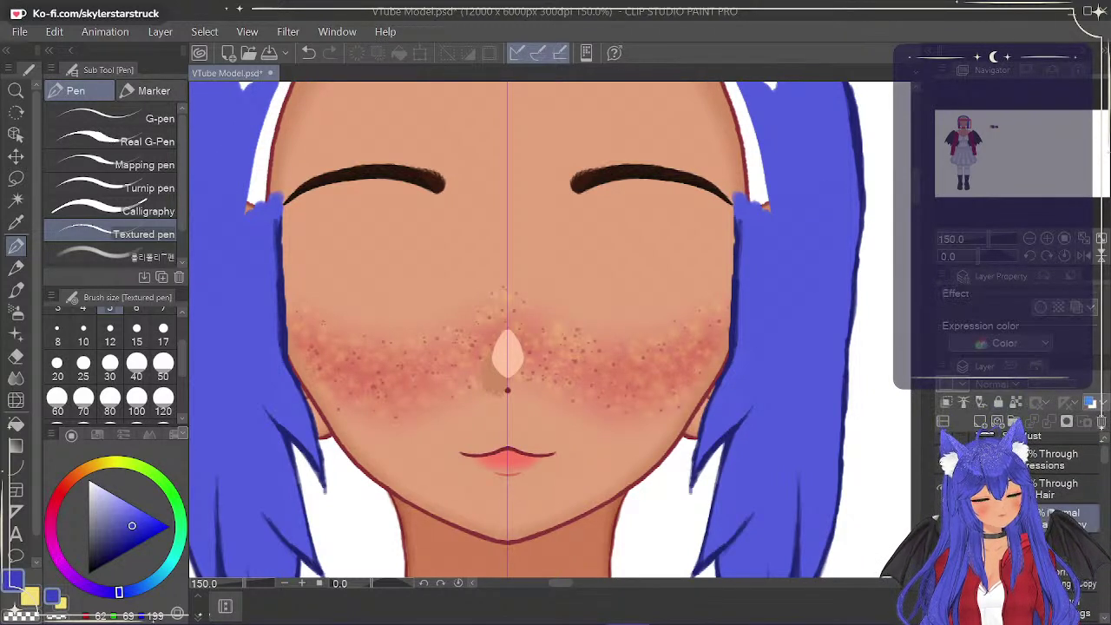
click(999, 404)
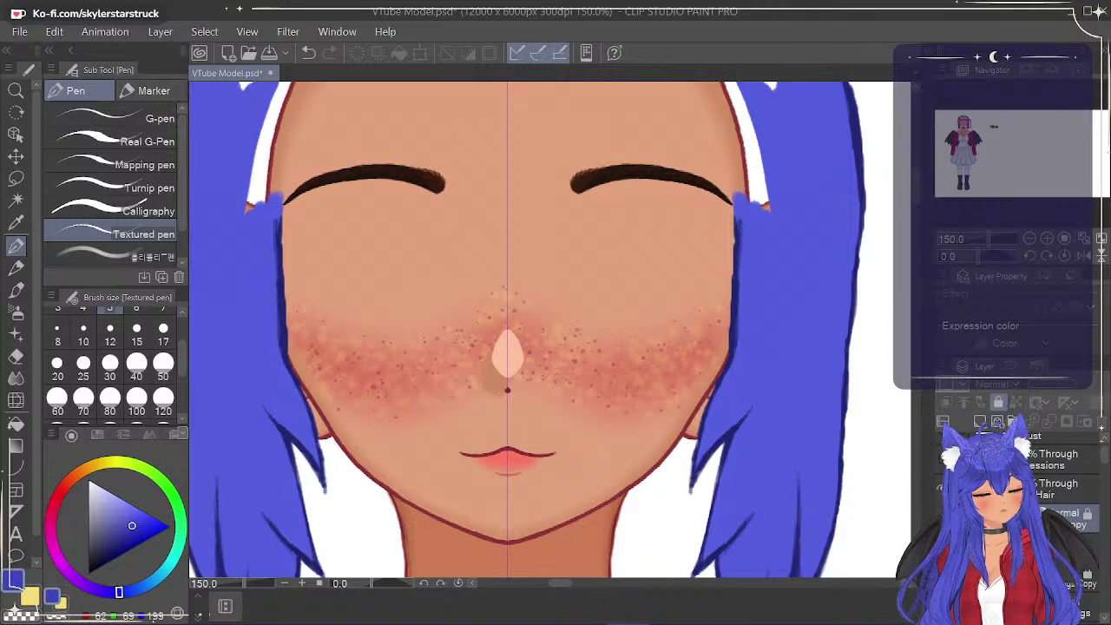
Show the outlined Inner Face Frame Copy layer containing the outer side lock and reduce its opacity to 71%.
scroll(1047, 503, down, 5)
scroll(1059, 486, down, 2)
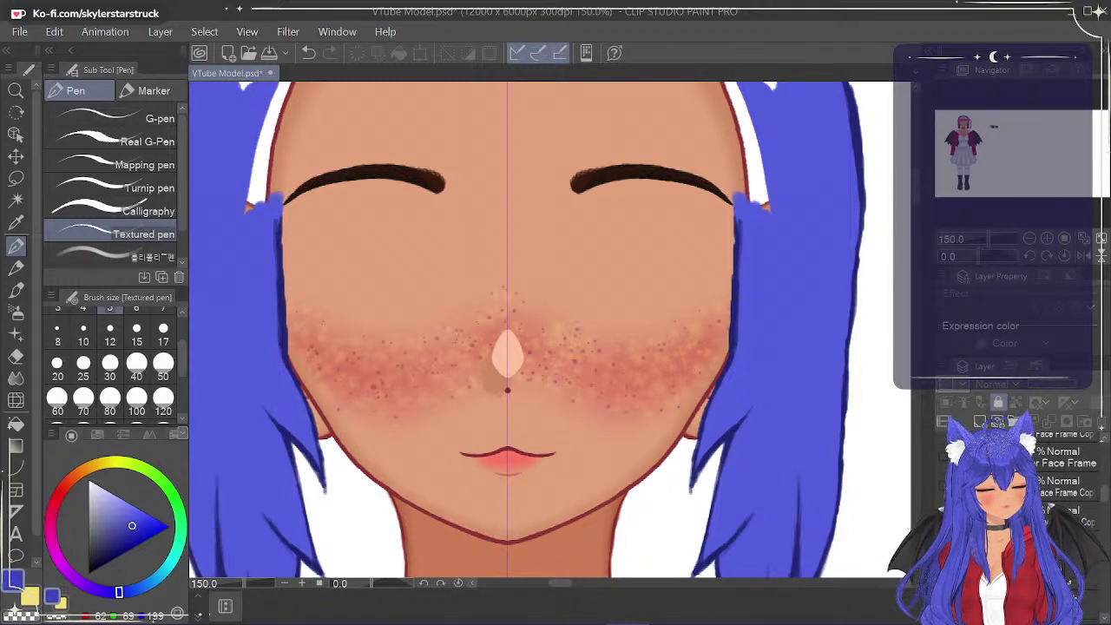
click(1055, 490)
click(1054, 512)
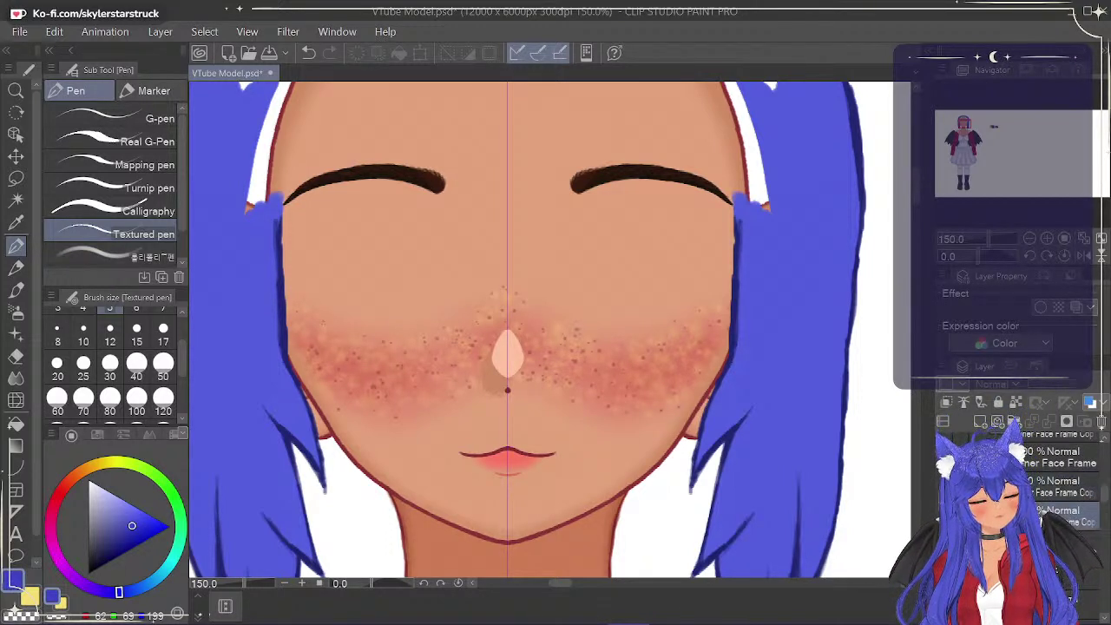
click(943, 517)
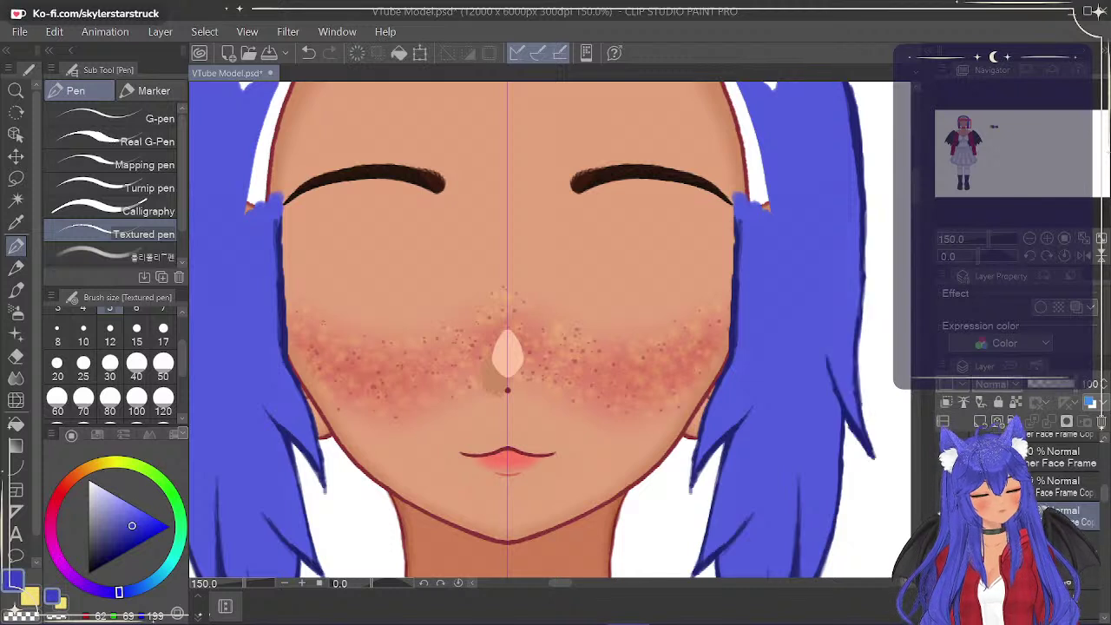
mouse_move(1073, 386)
mouse_down()
mouse_move(1053, 390)
mouse_move(1087, 395)
mouse_up()
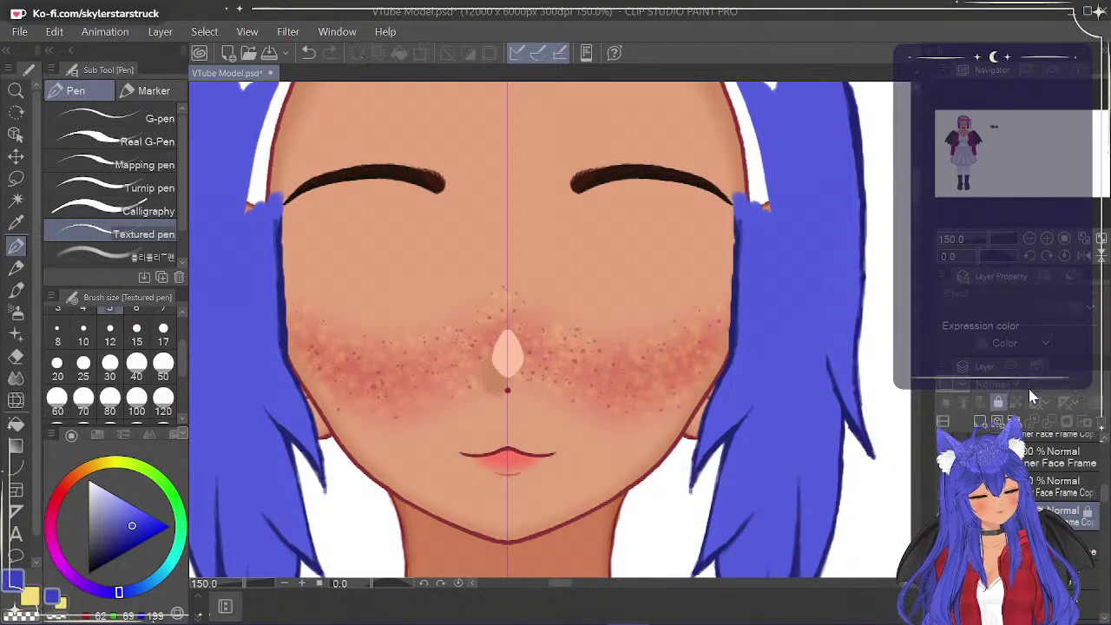
mouse_move(1076, 386)
mouse_down()
mouse_move(1054, 388)
mouse_move(1085, 387)
mouse_move(1066, 388)
mouse_up()
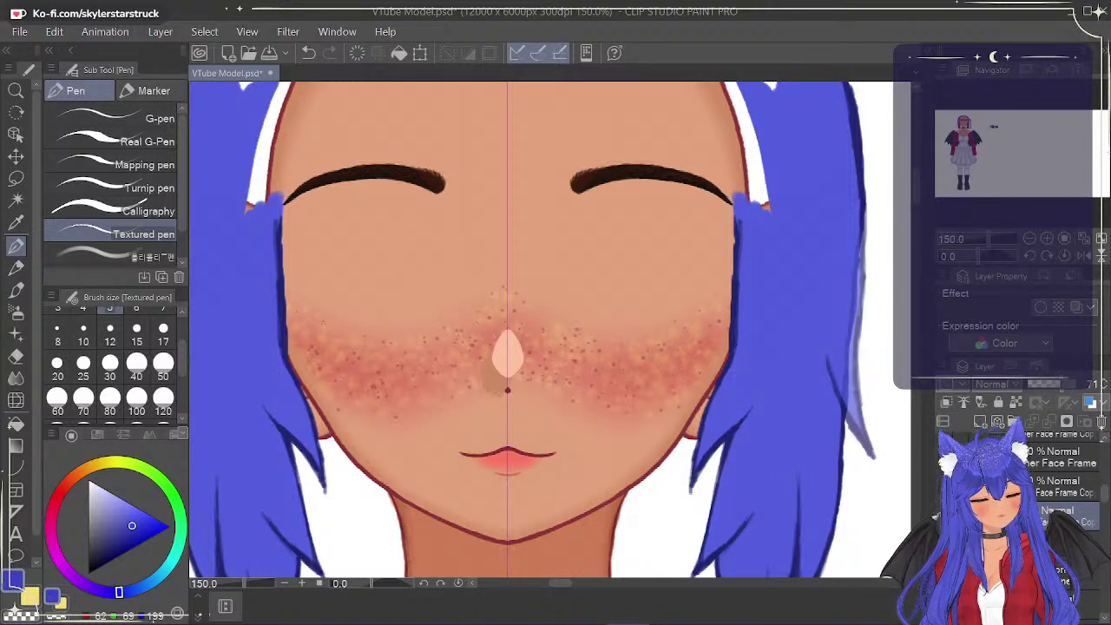
Show the layer below the faded outline copy and erase its outer side lock with the Hard eraser at size 15.
click(1075, 545)
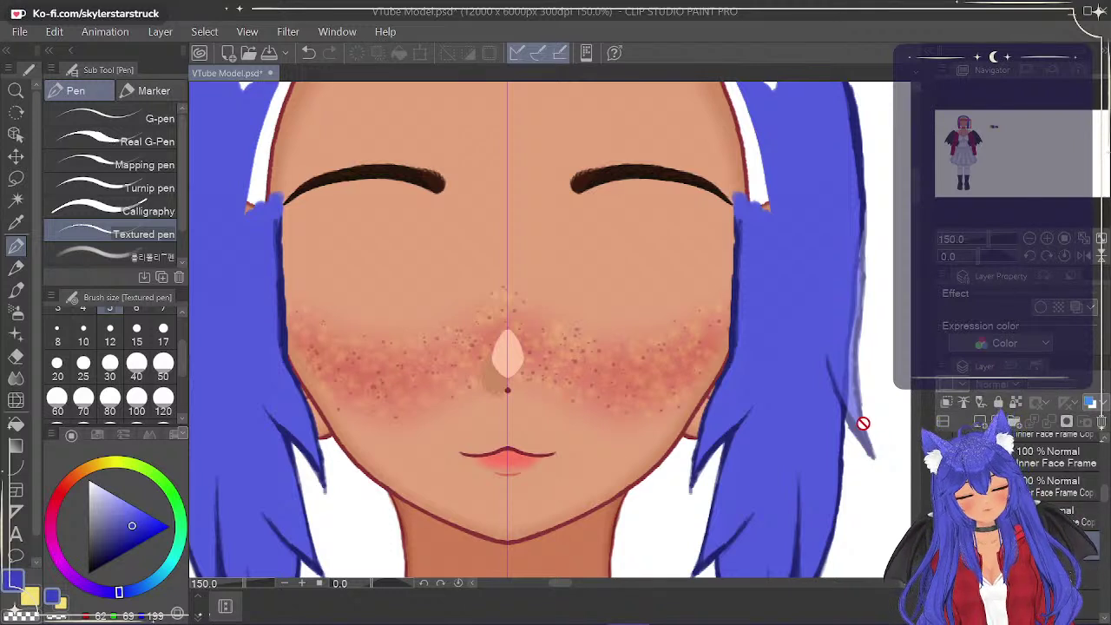
click(942, 545)
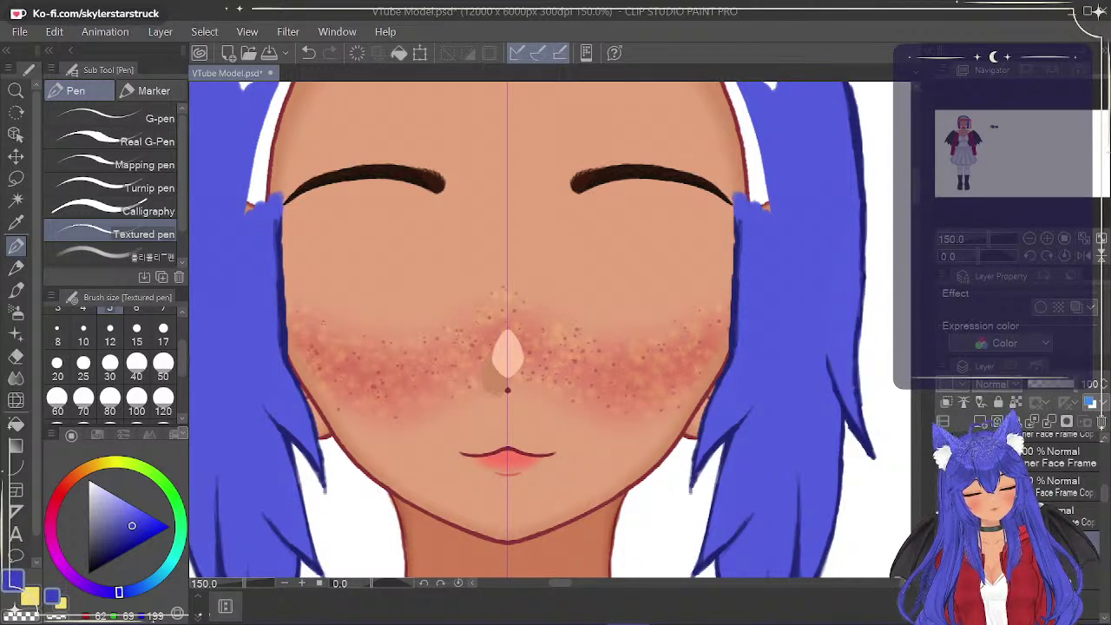
click(15, 357)
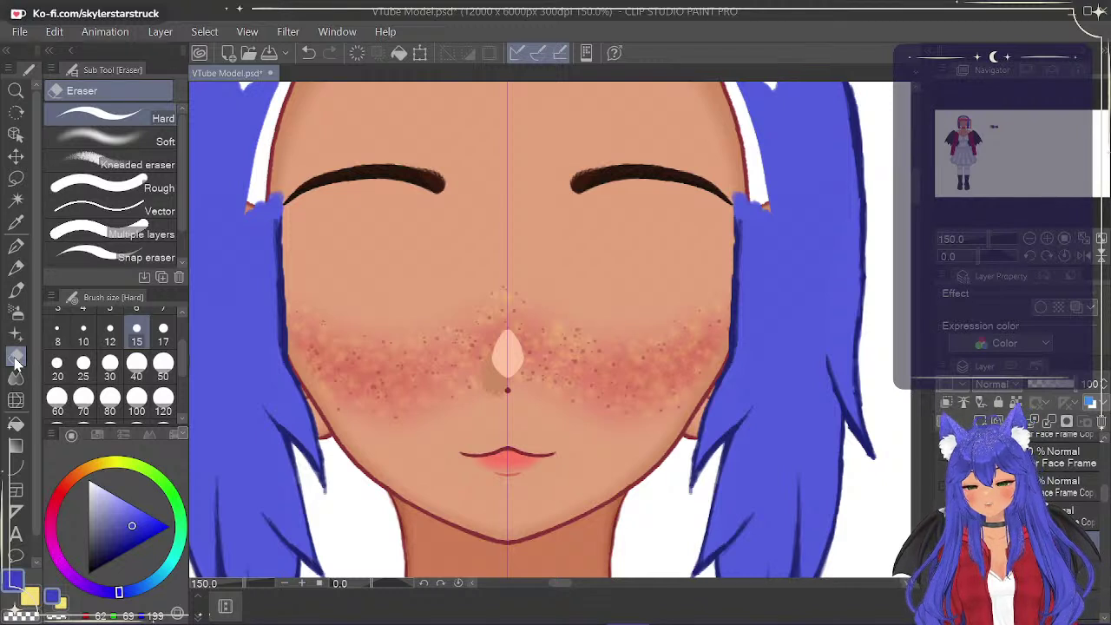
drag(854, 306, 870, 486)
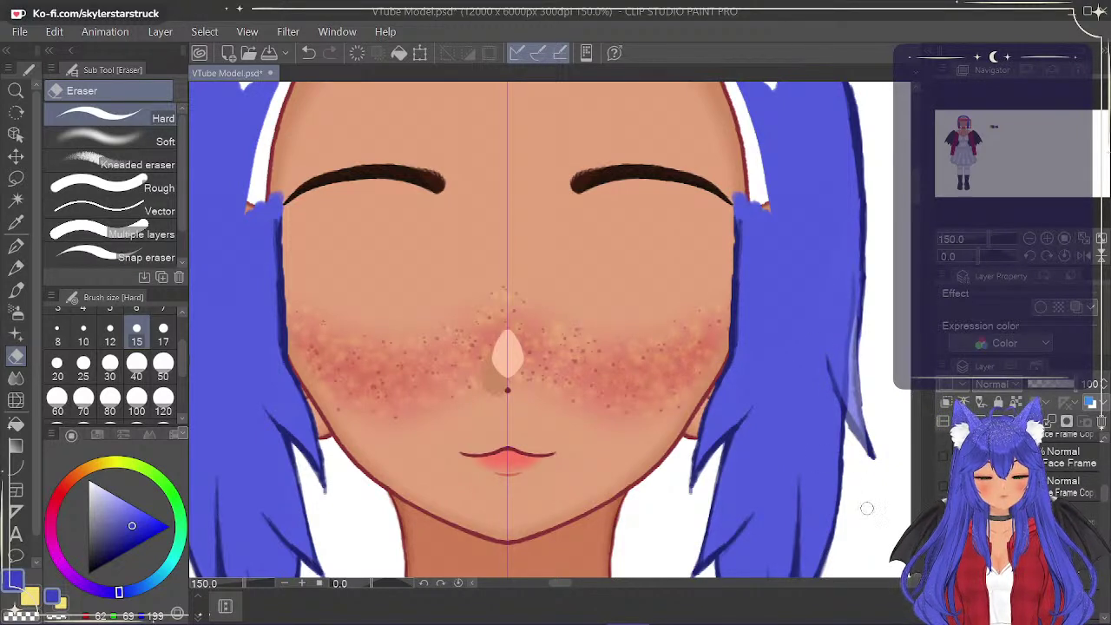
mouse_move(859, 355)
mouse_down()
mouse_move(870, 456)
mouse_move(862, 265)
mouse_up()
mouse_move(855, 335)
mouse_down()
mouse_move(862, 232)
mouse_move(871, 455)
mouse_up()
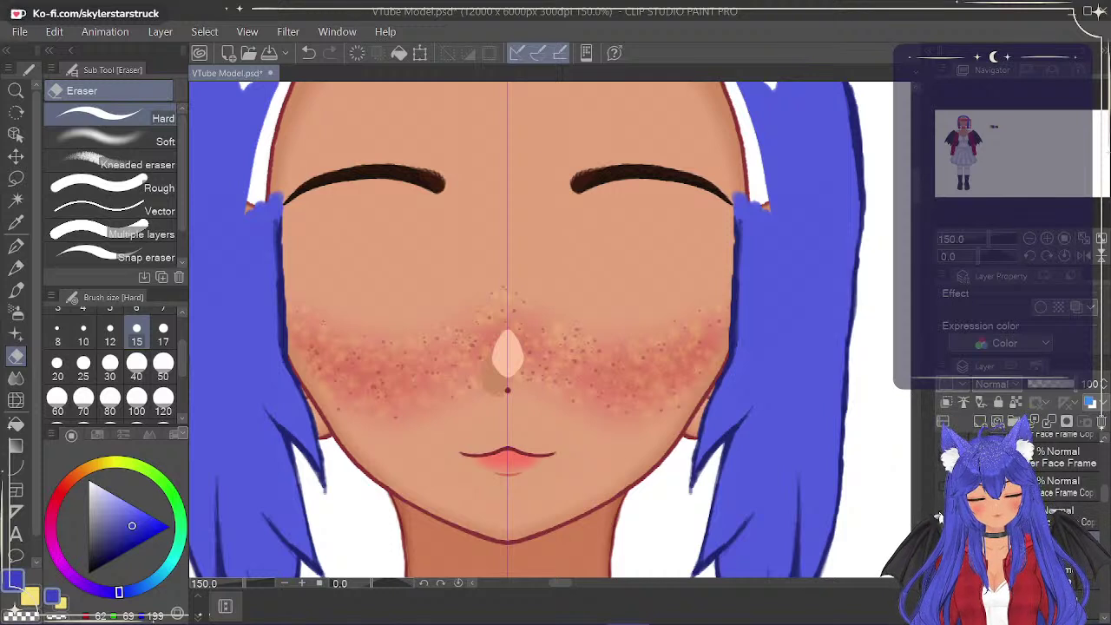
Hide the full side hair and the dark blue lower locks, leaving only the faded outer lock as a painting guide.
click(942, 544)
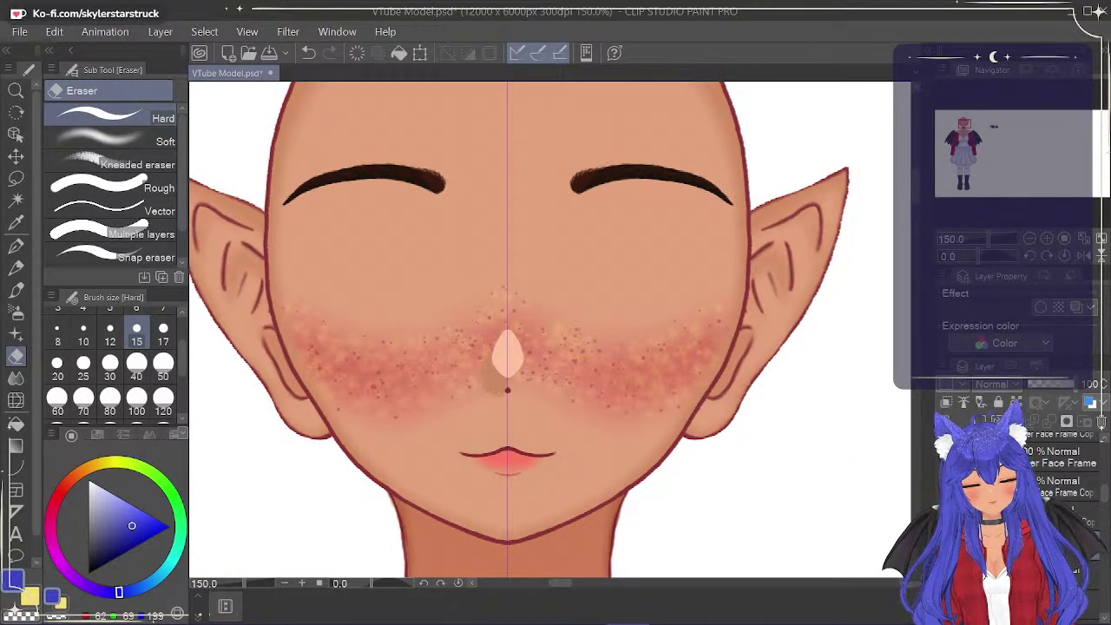
click(942, 543)
click(942, 572)
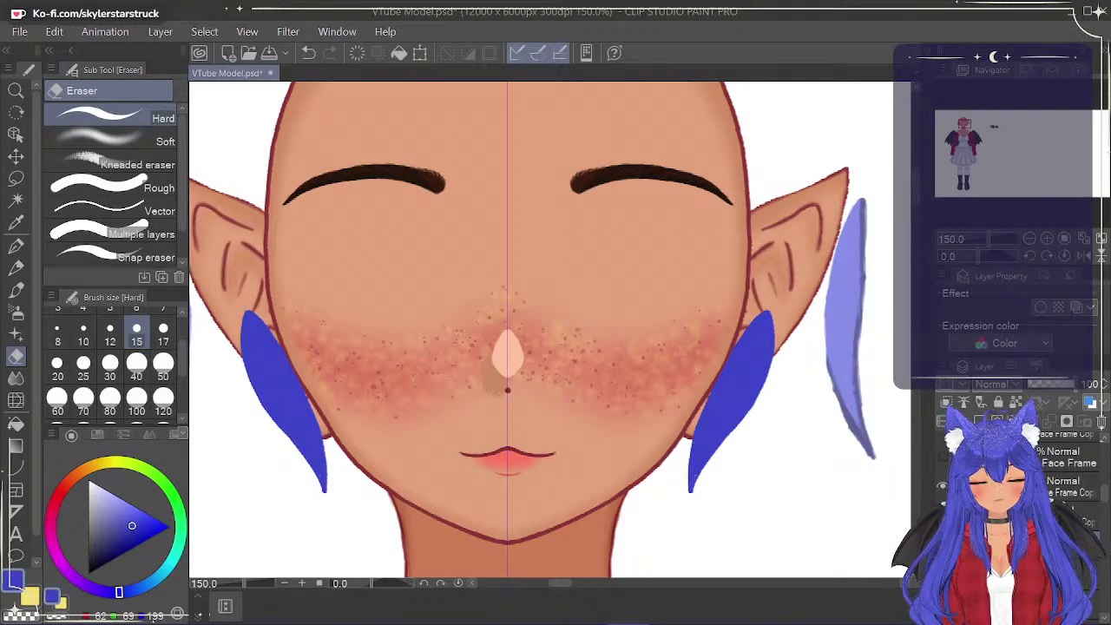
click(15, 244)
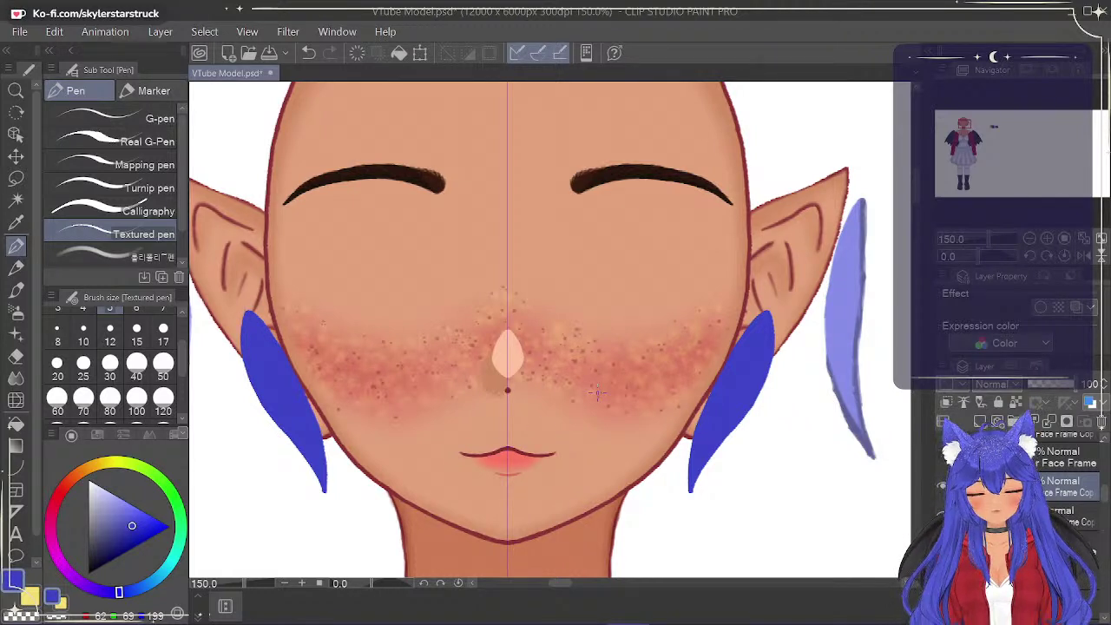
key(e)
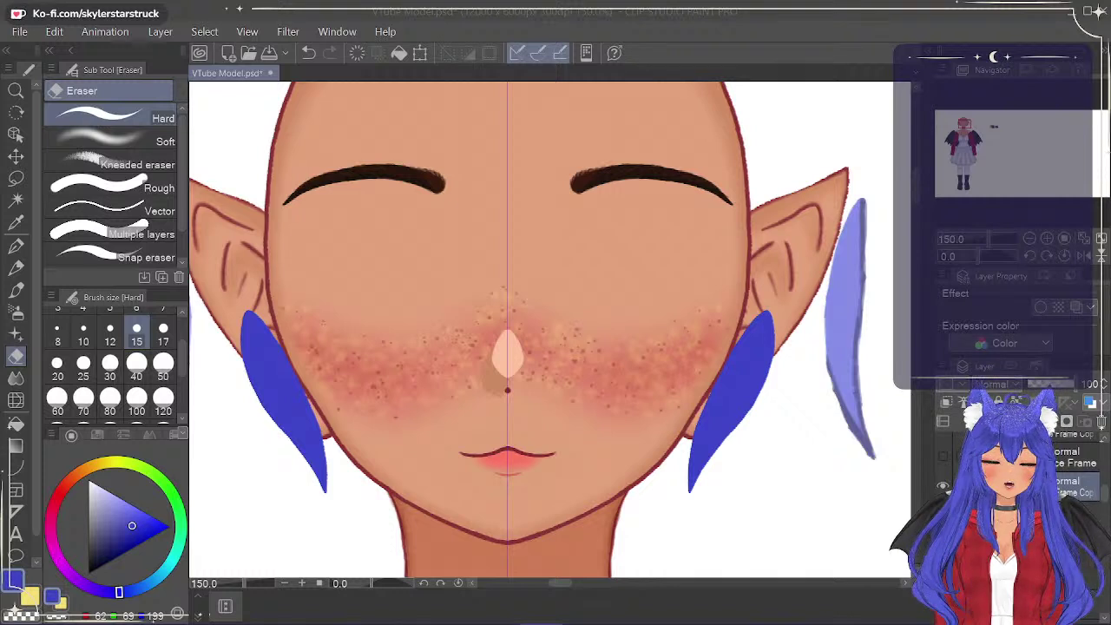
click(891, 72)
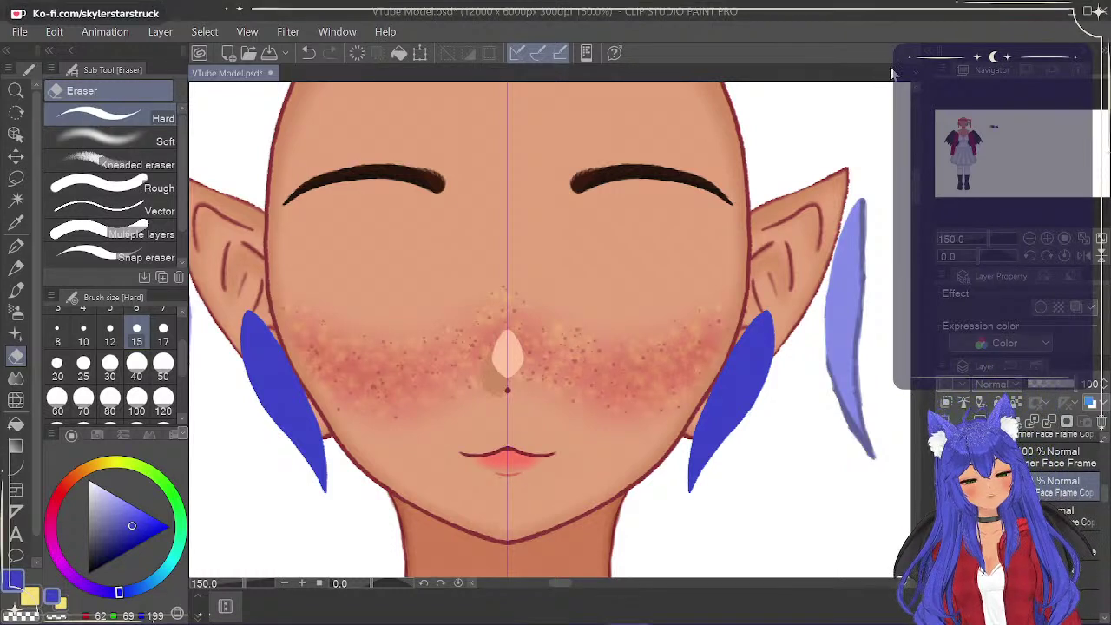
click(942, 486)
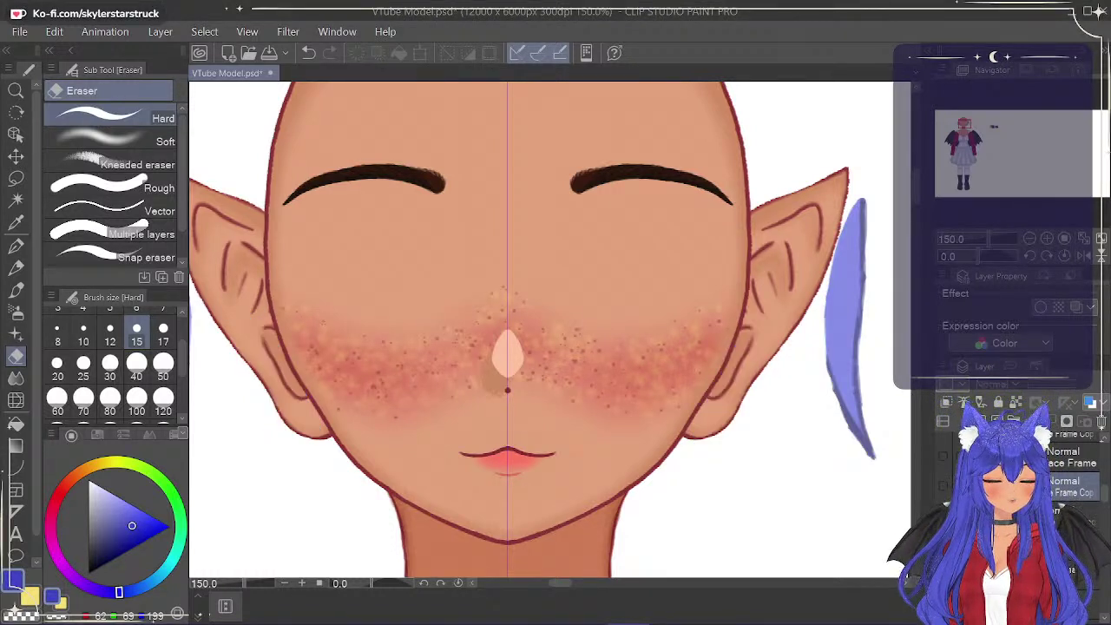
On the layer below the guide, outline the outer lock's tip and lower edges in dark blue with the Textured pen at size 5.
click(1076, 516)
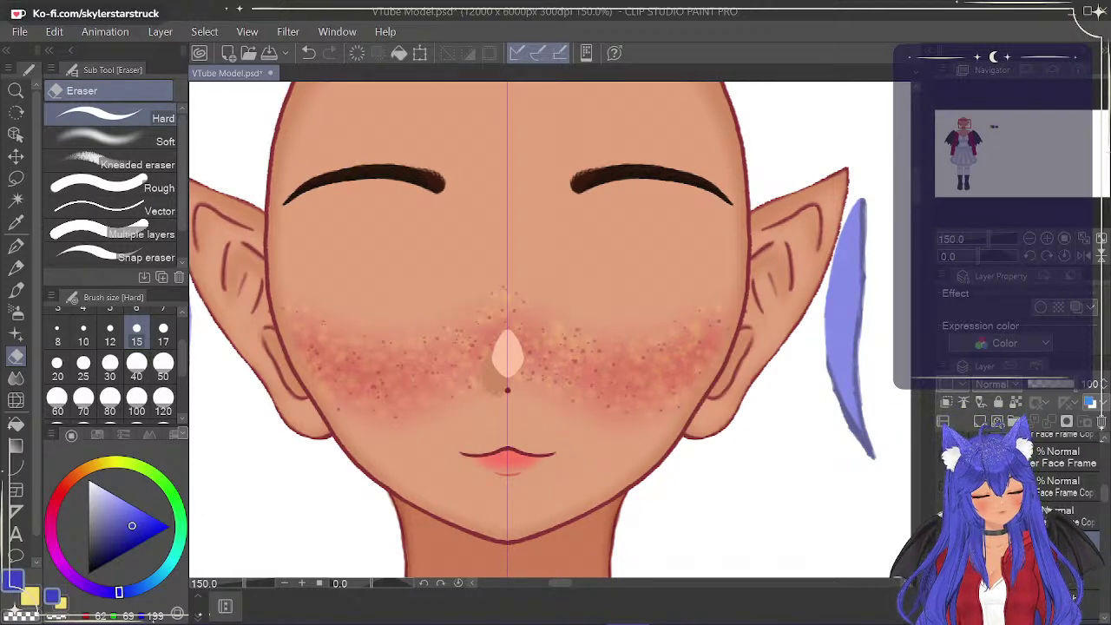
drag(563, 588, 578, 589)
click(18, 247)
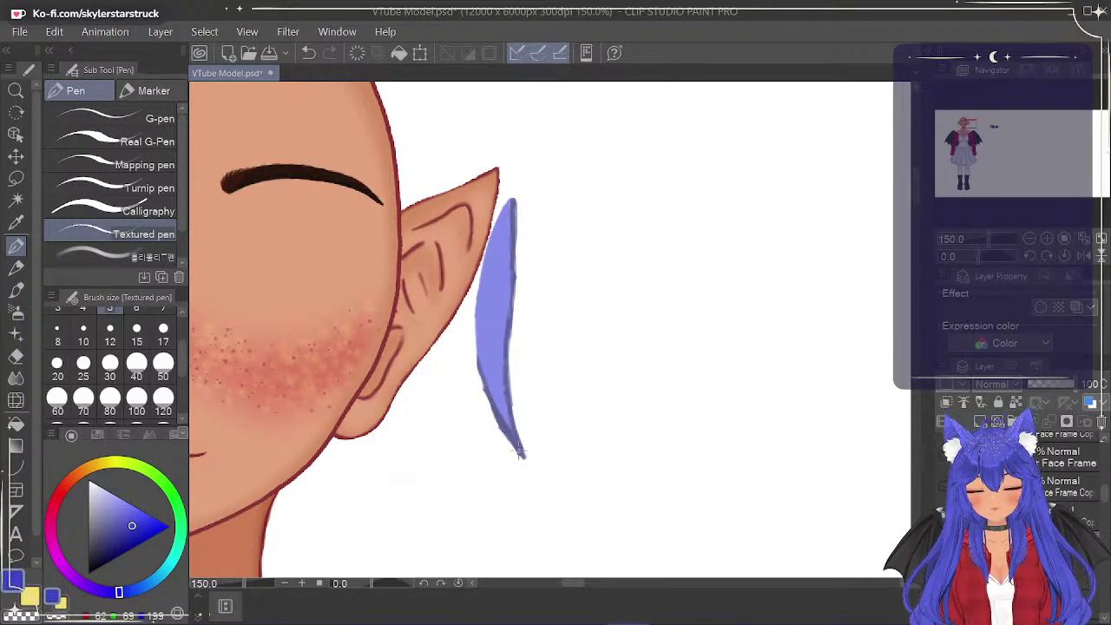
drag(527, 459, 519, 291)
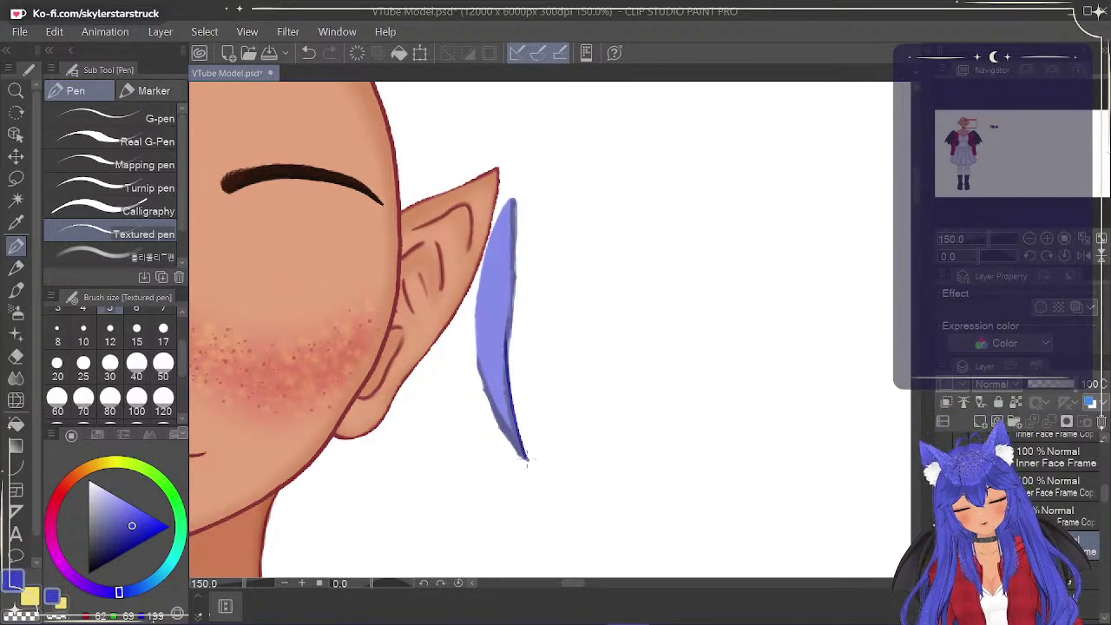
drag(526, 460, 519, 215)
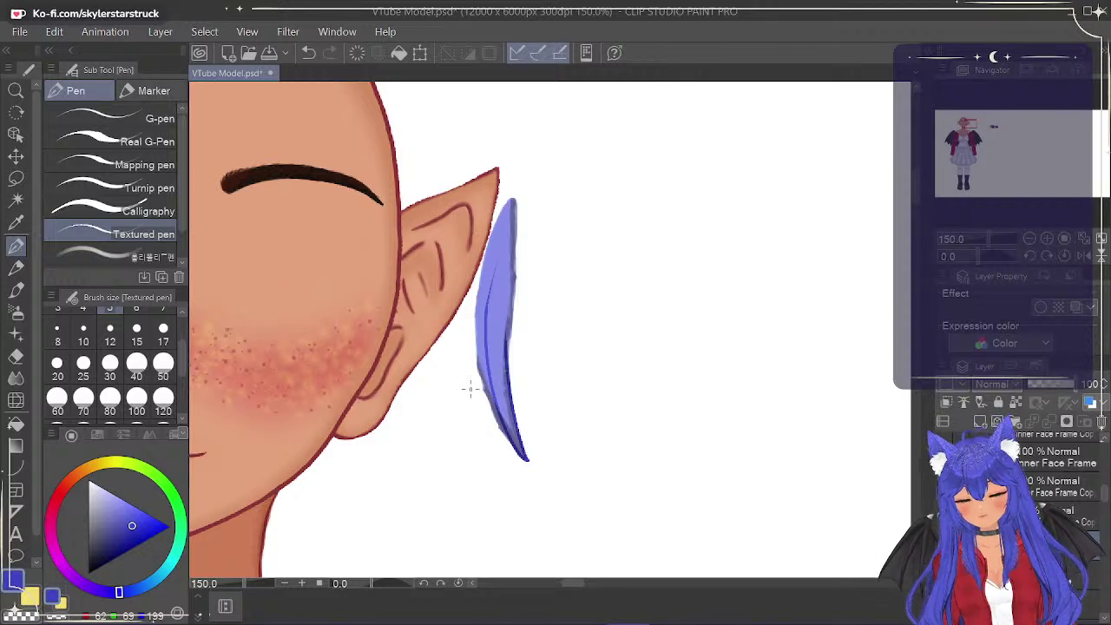
drag(512, 452, 492, 282)
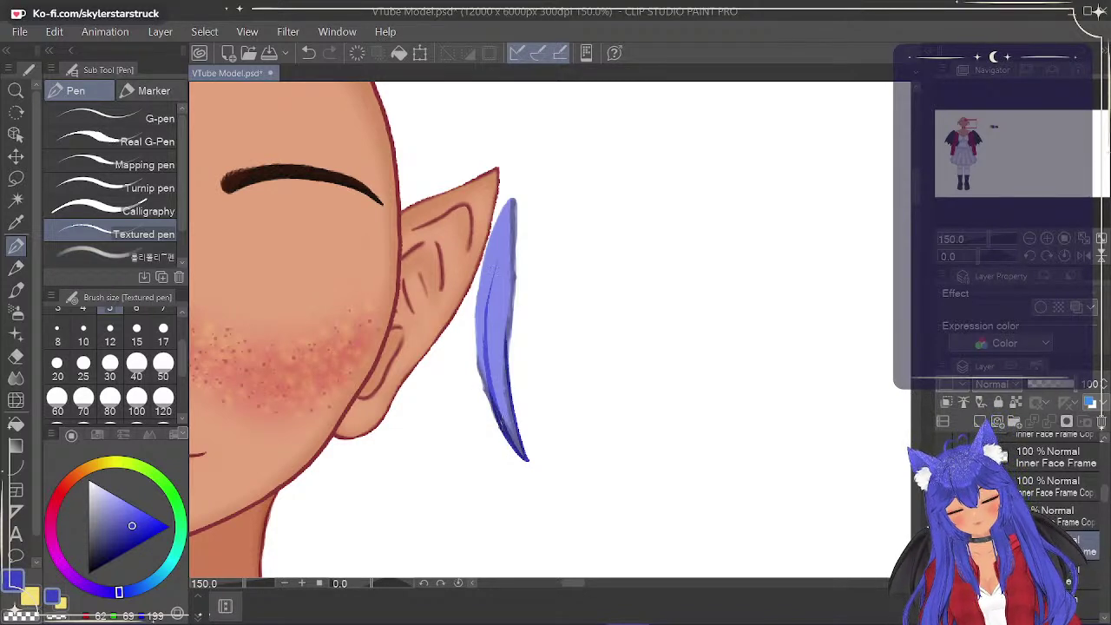
drag(499, 423, 488, 263)
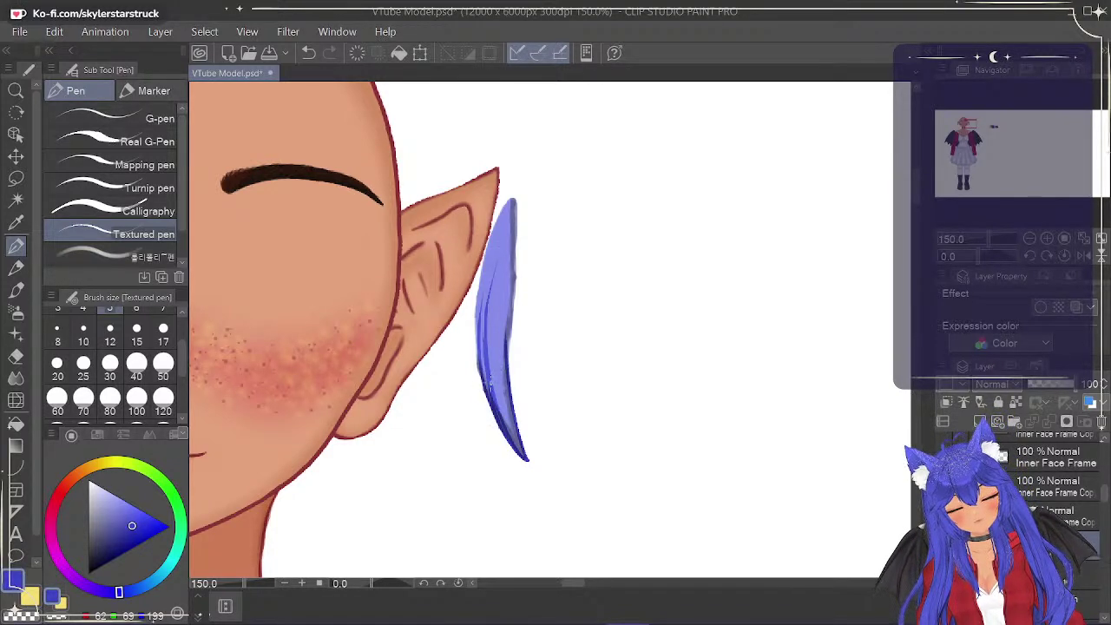
drag(500, 421, 489, 373)
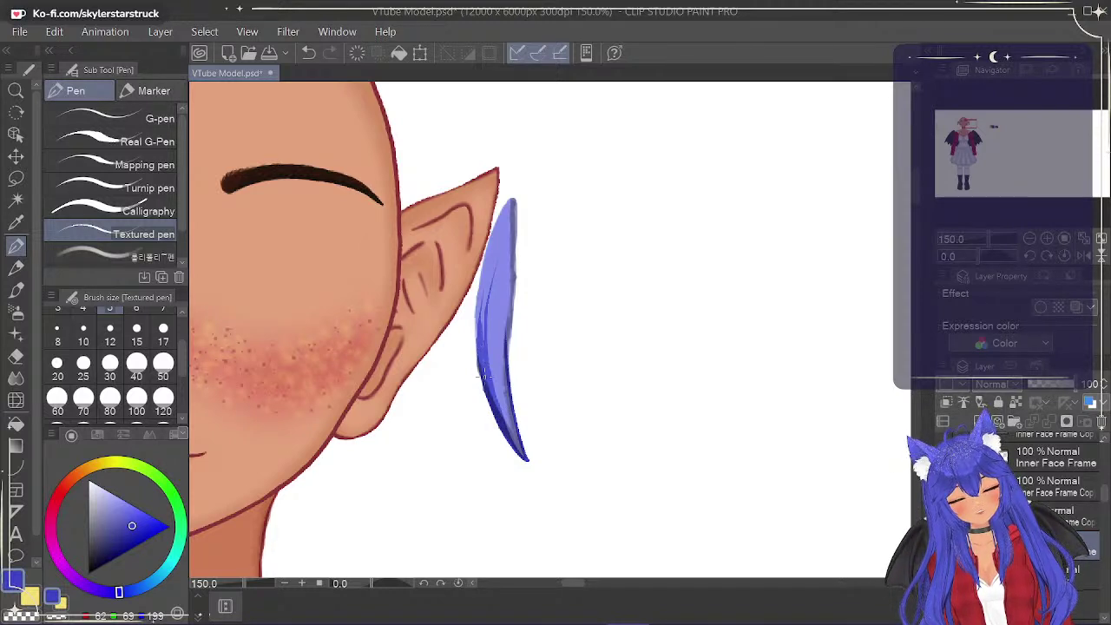
mouse_move(484, 274)
mouse_down()
mouse_move(480, 353)
mouse_move(480, 307)
mouse_move(492, 386)
mouse_up()
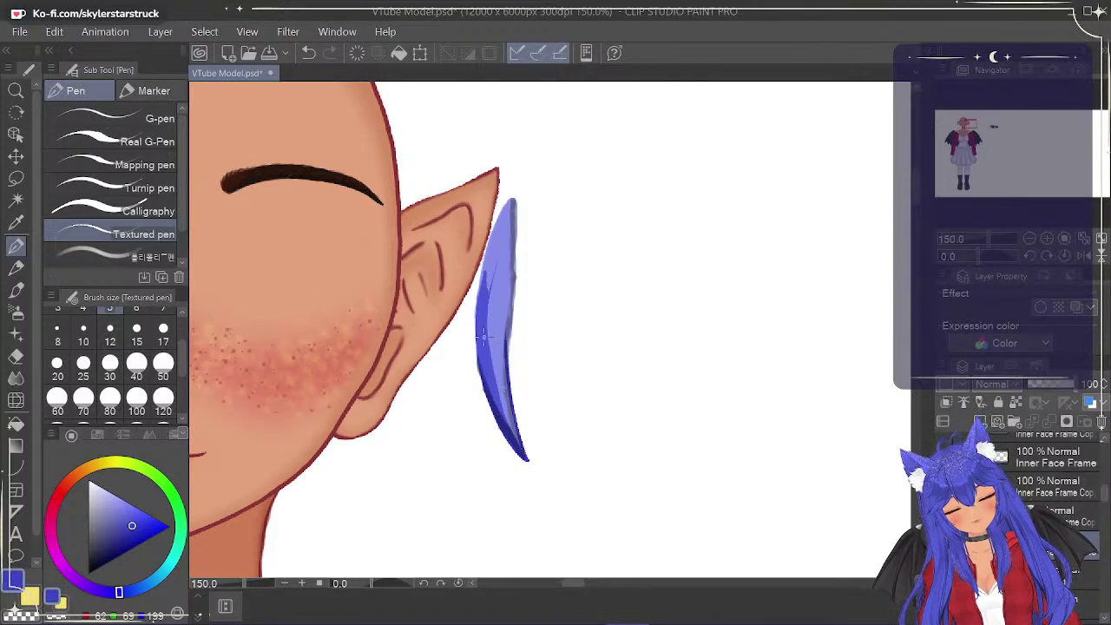
Fill the outer lock with dark blue from its tip to its upper point, following the faded guide's edges.
drag(517, 432, 526, 457)
drag(508, 393, 518, 444)
mouse_move(505, 380)
mouse_down()
mouse_move(507, 421)
mouse_move(487, 369)
mouse_move(493, 379)
mouse_move(492, 321)
mouse_move(497, 364)
mouse_up()
drag(496, 324, 496, 293)
drag(498, 331, 502, 299)
drag(503, 344, 503, 307)
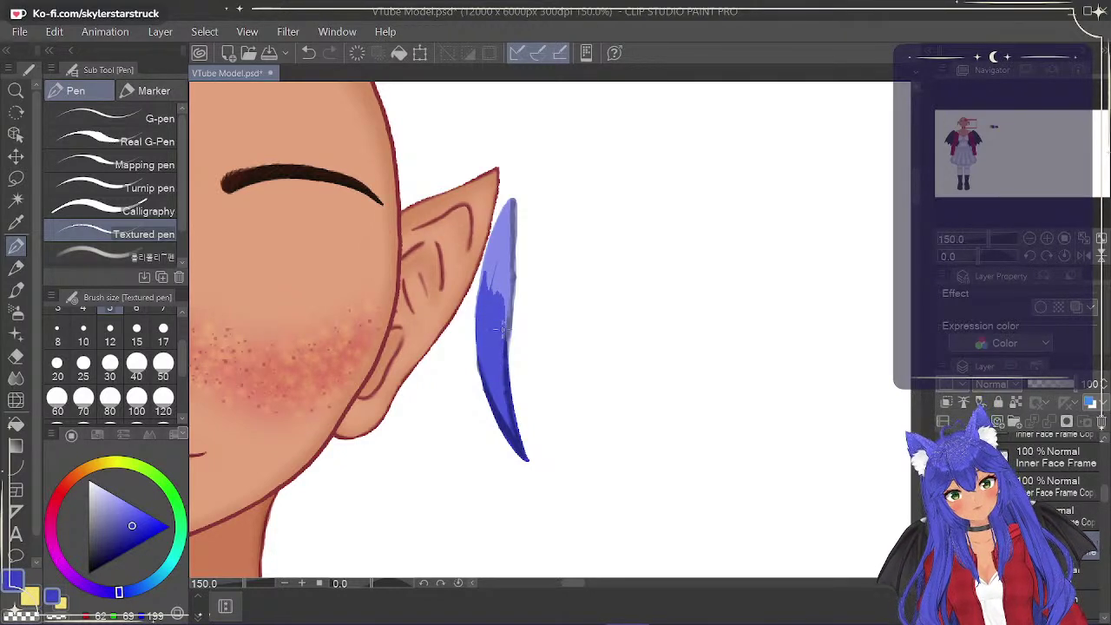
drag(504, 351, 513, 288)
drag(506, 357, 514, 278)
drag(512, 292, 510, 235)
mouse_move(478, 302)
mouse_down()
mouse_move(494, 232)
mouse_move(485, 252)
mouse_move(510, 210)
mouse_up()
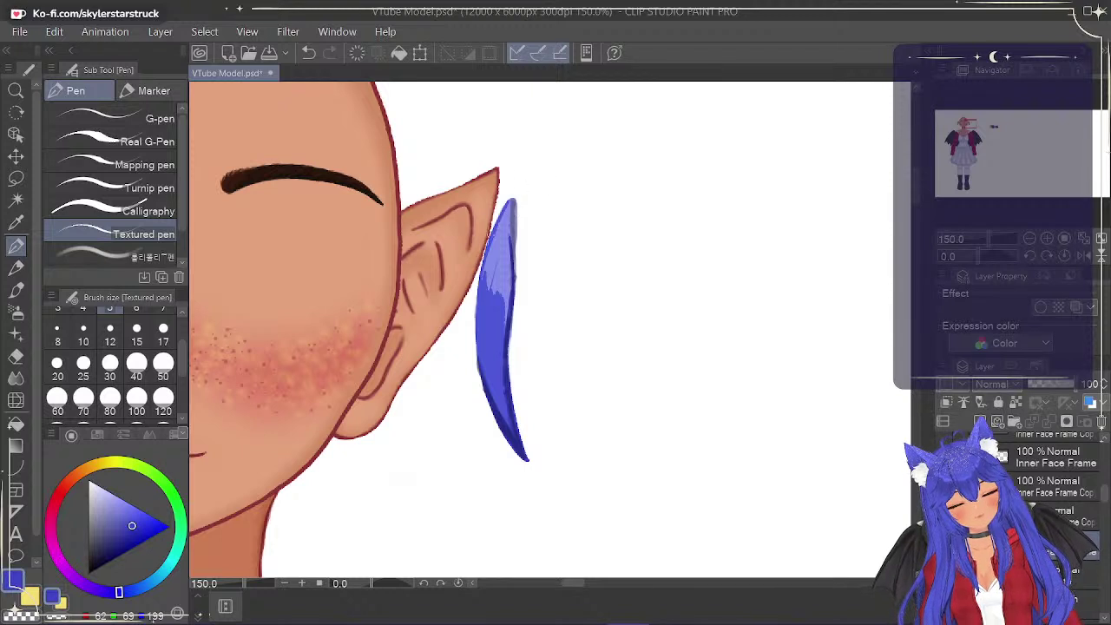
mouse_move(483, 286)
mouse_down()
mouse_move(491, 243)
mouse_move(503, 254)
mouse_up()
drag(505, 312, 509, 217)
drag(515, 285, 511, 195)
mouse_move(512, 240)
mouse_down()
mouse_move(511, 194)
mouse_move(510, 207)
mouse_up()
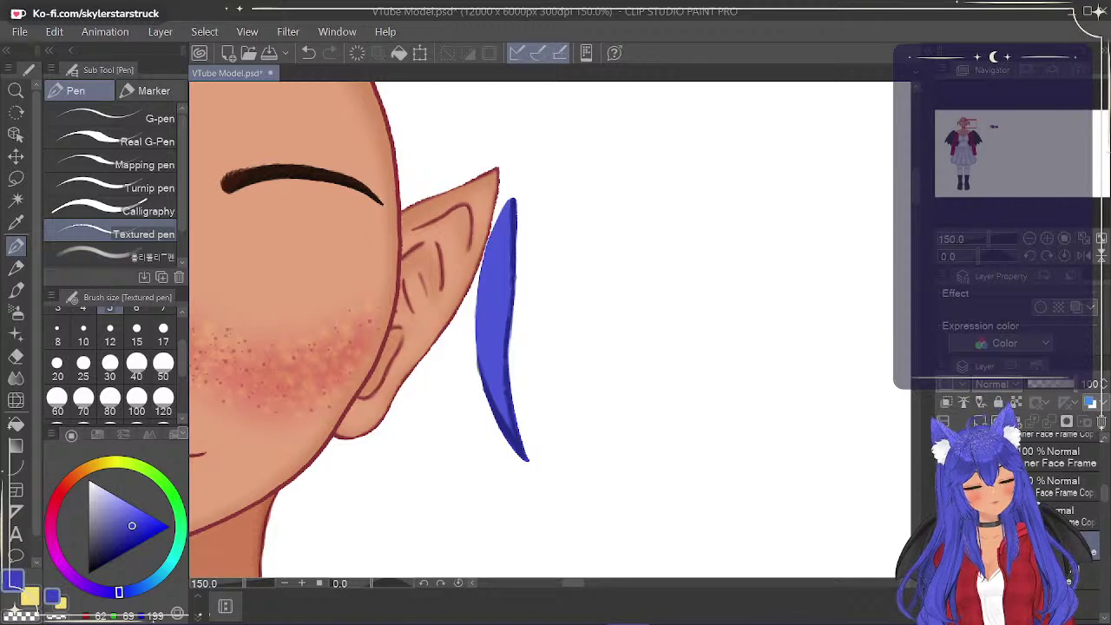
key(ctrl+z)
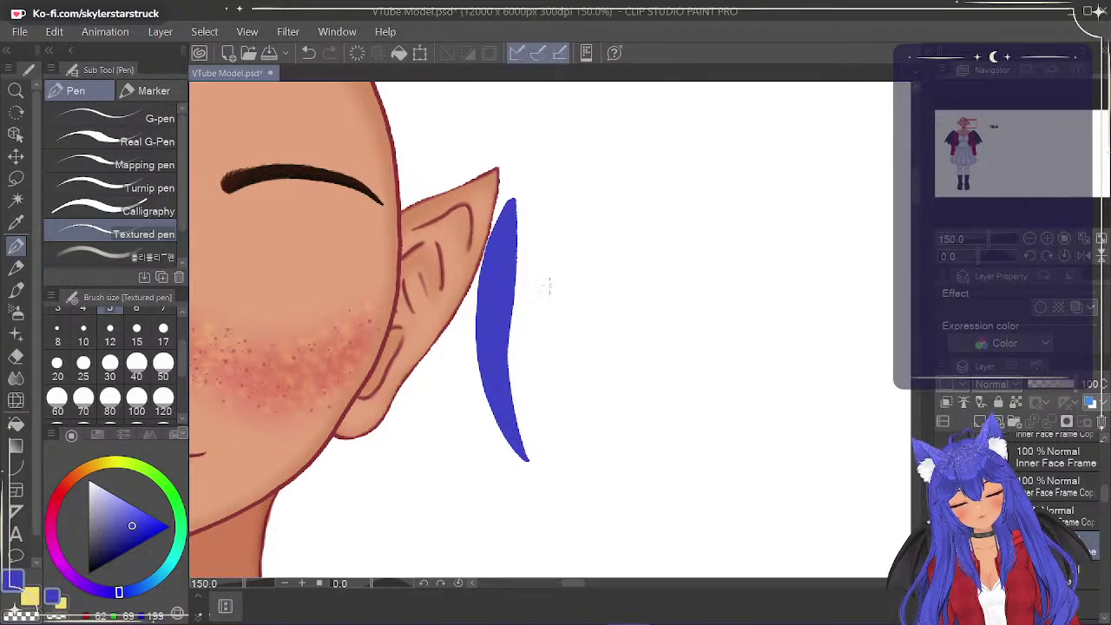
Compare the painted outer locks with the outlined version, and preview them together with the rest of the side hair.
scroll(457, 272, down, 5)
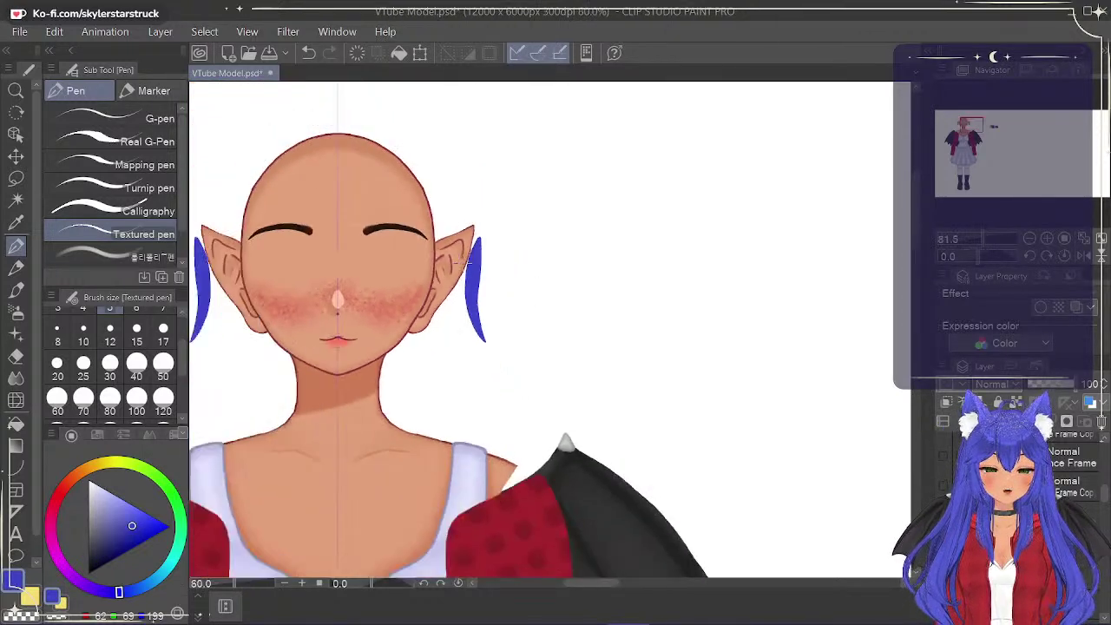
scroll(286, 276, up, 3)
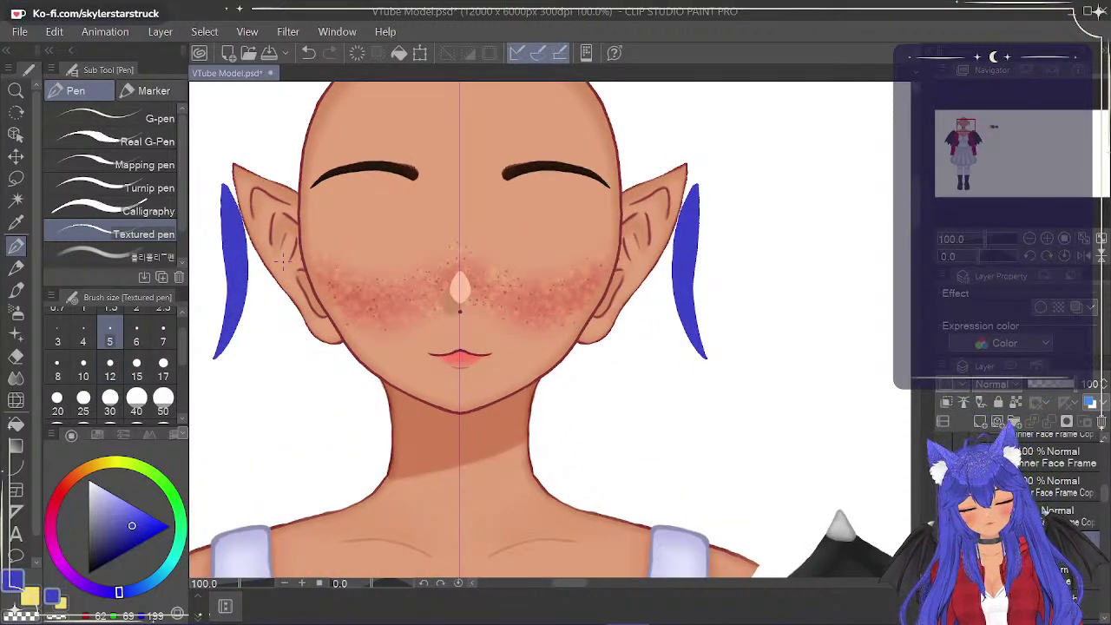
click(944, 540)
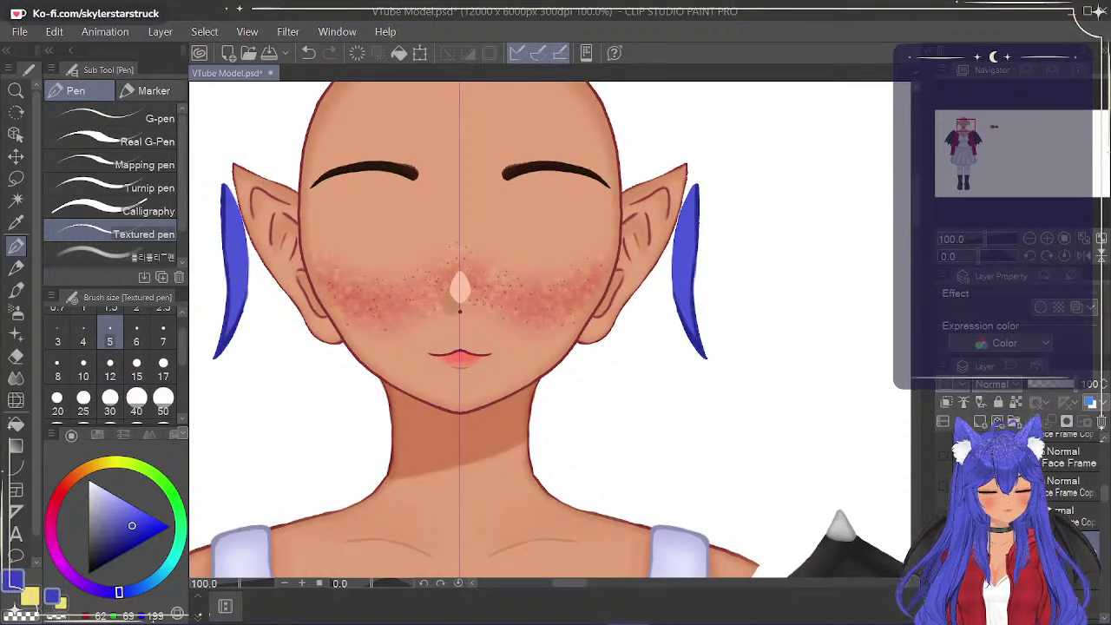
click(944, 539)
click(944, 569)
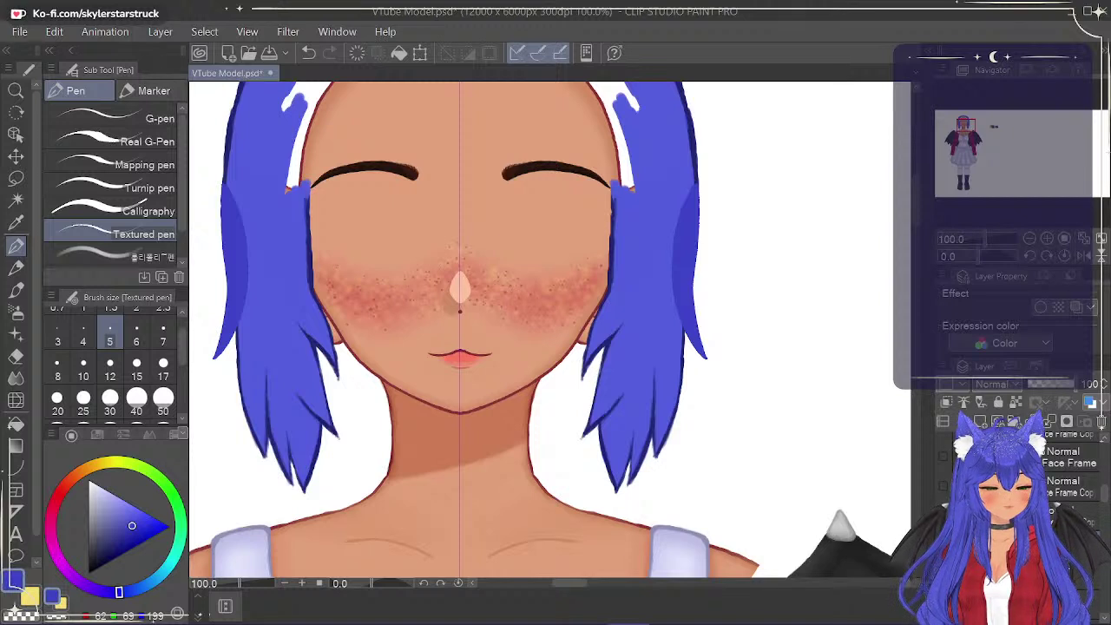
Toggle the painted inner and outer locks to compare them with the outlined side hair.
click(942, 487)
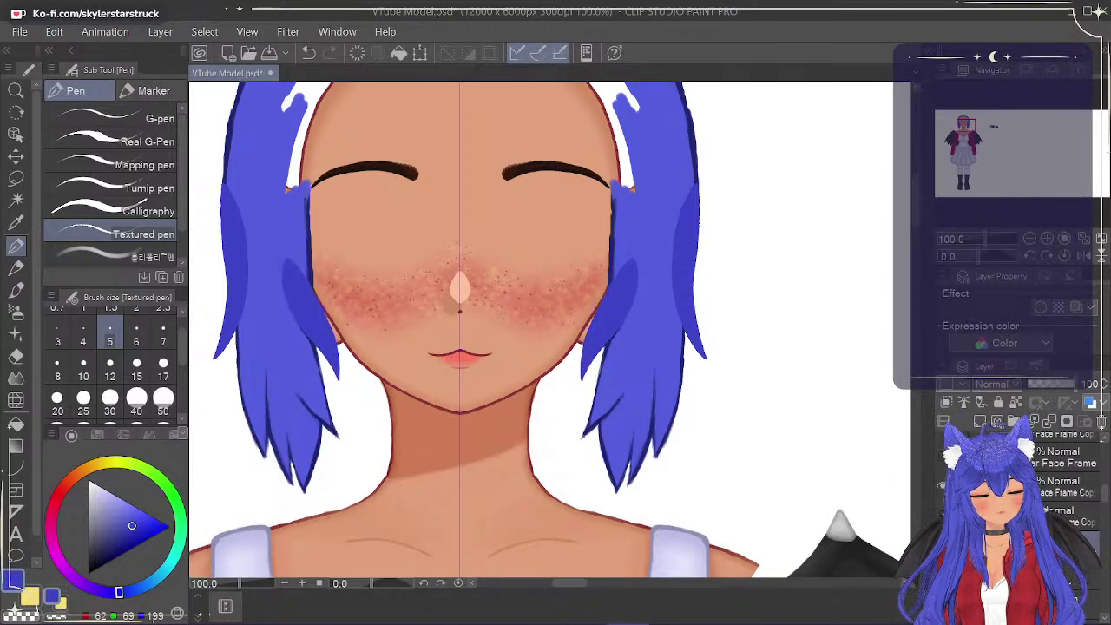
click(942, 487)
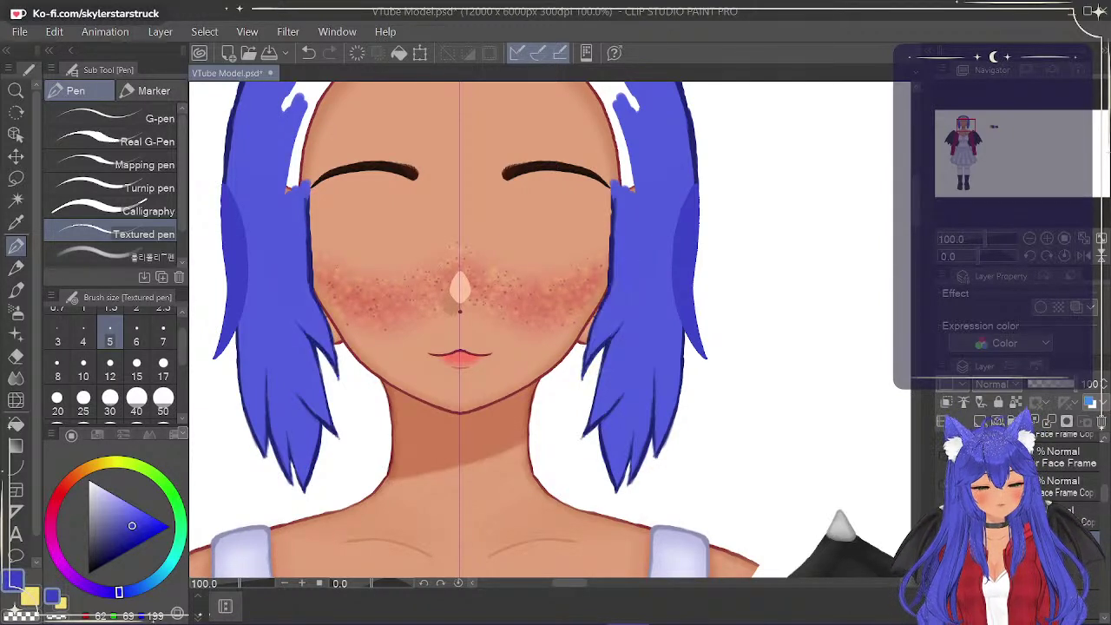
click(943, 487)
click(943, 516)
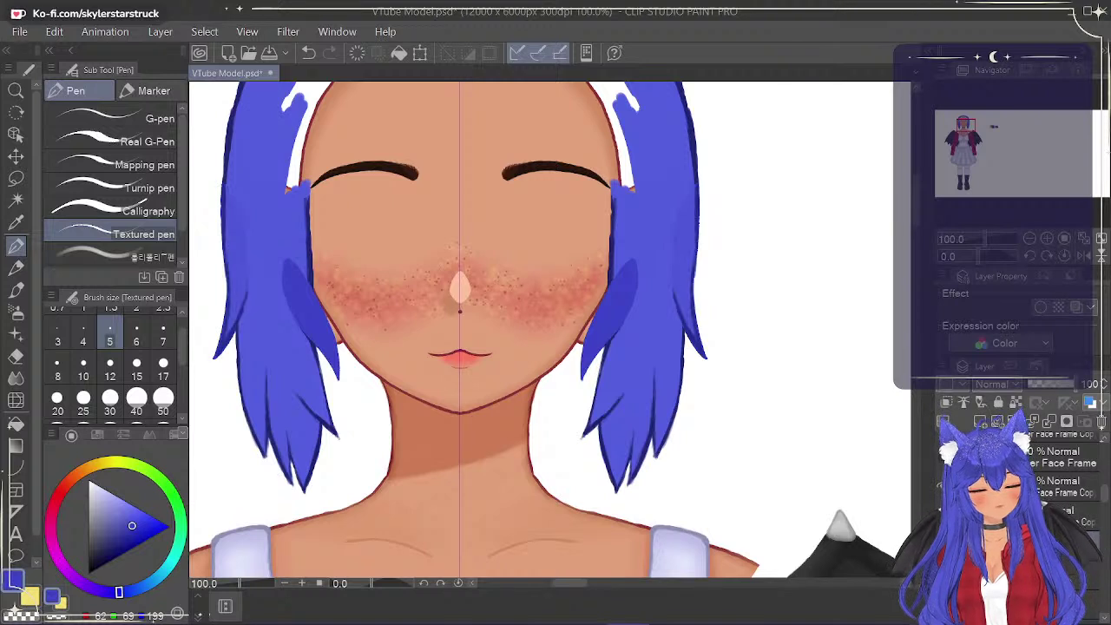
click(943, 516)
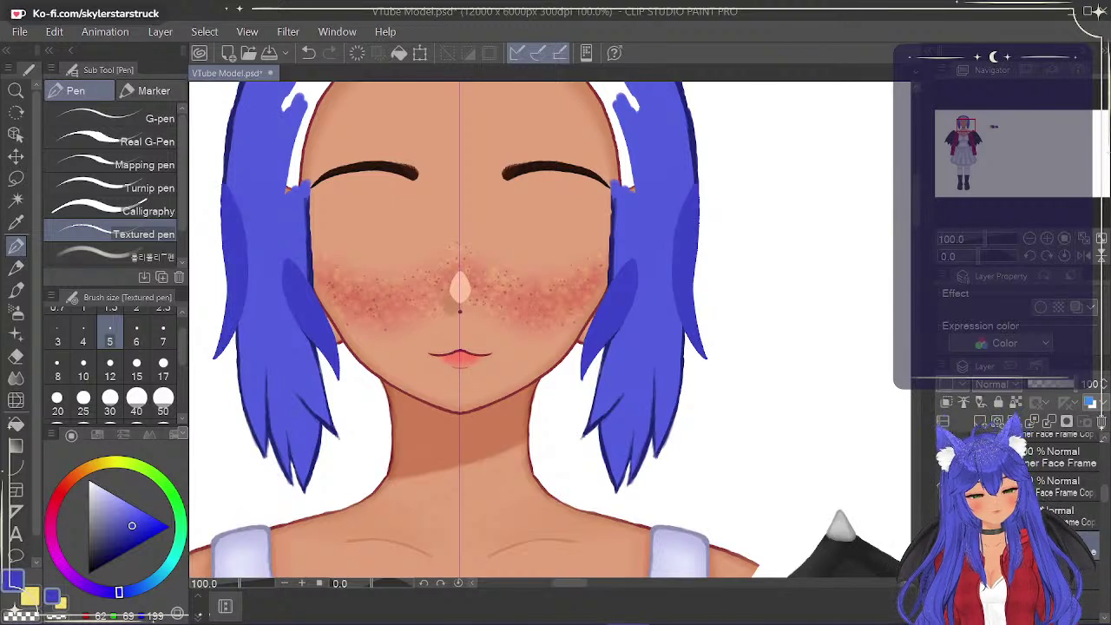
Lock the layer with the painted outer locks and hide the painted inner and outer locks.
shift+click(1086, 515)
key(shift+alt+e)
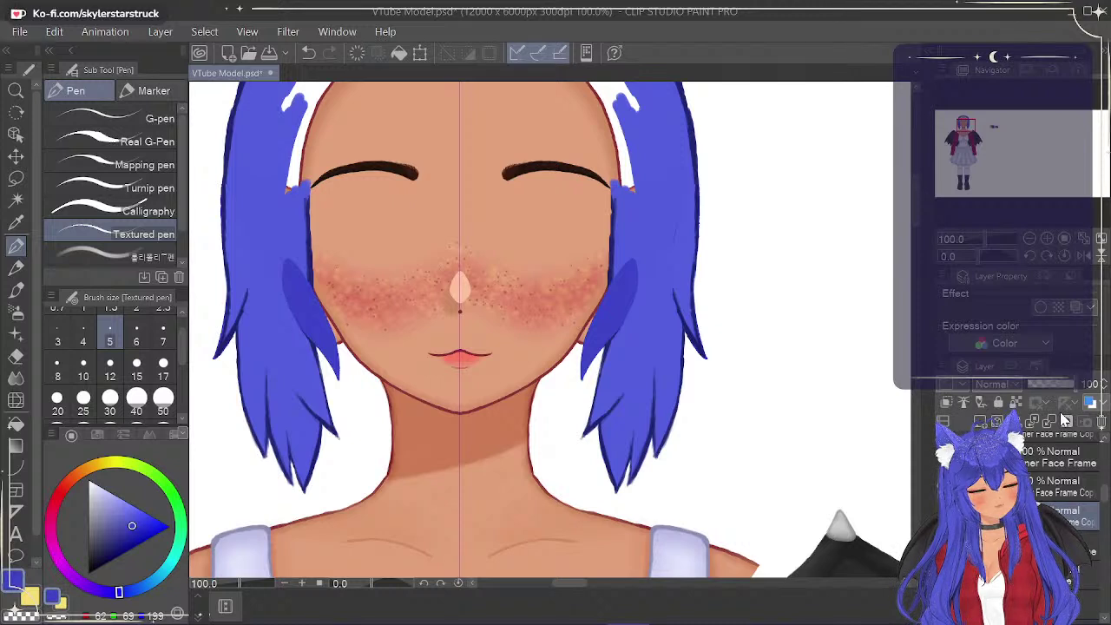
click(999, 403)
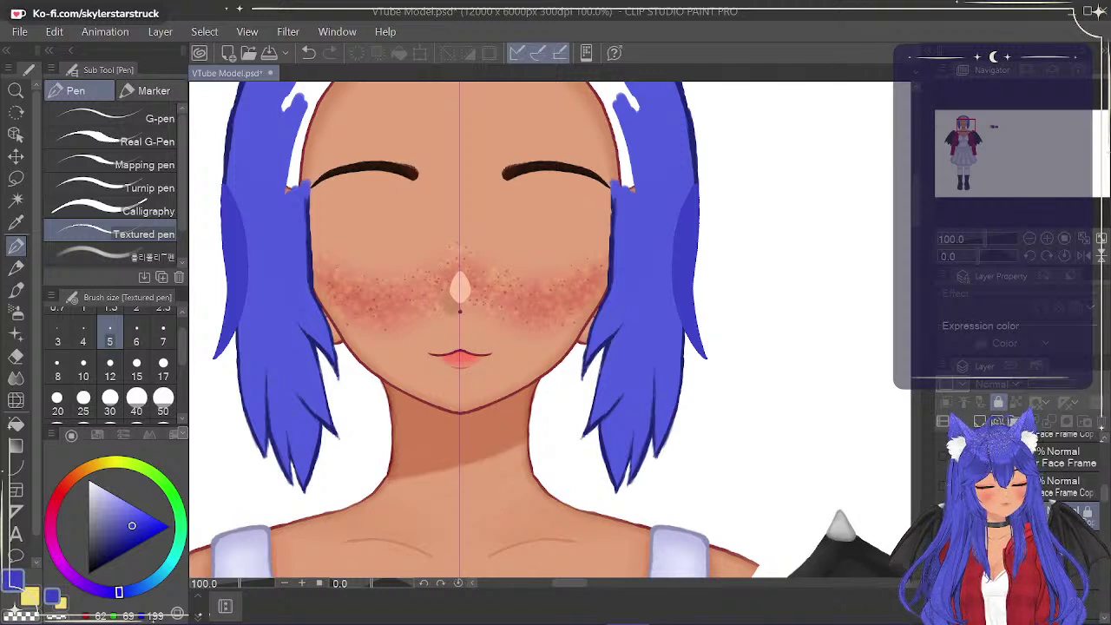
click(944, 516)
Duplicate the main side hair layer and lower one copy's opacity for use as a painting guide.
click(1033, 575)
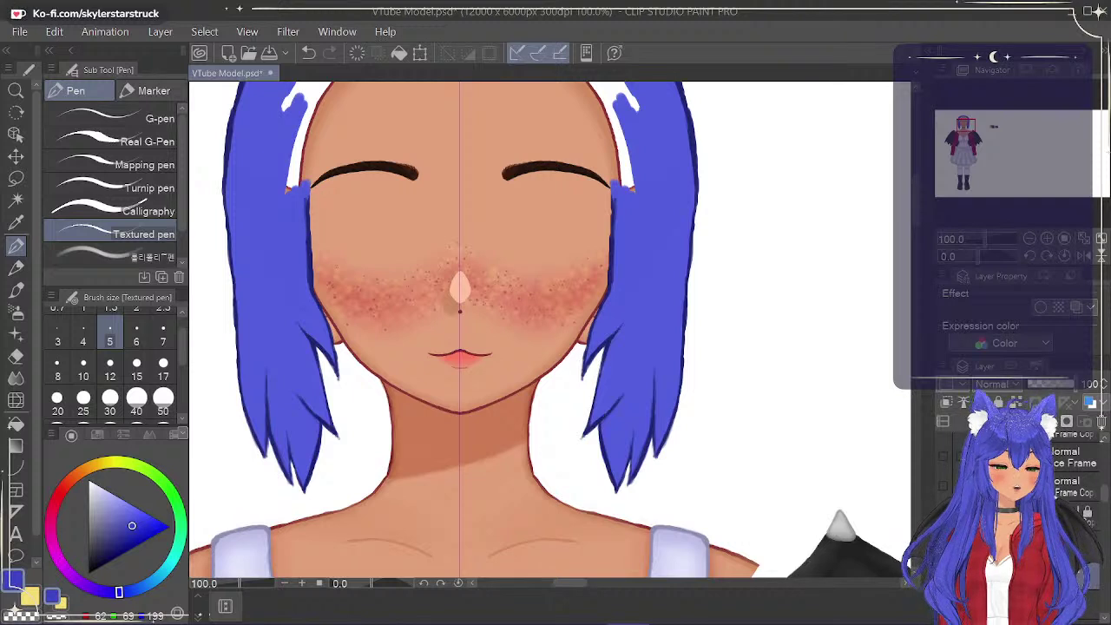
right_click(998, 556)
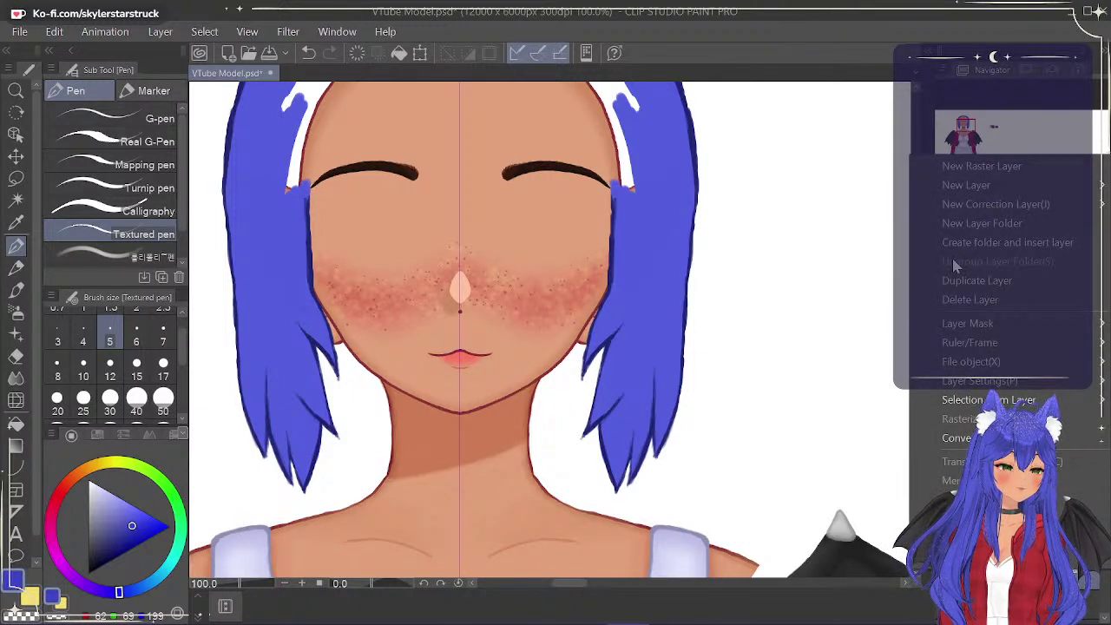
click(955, 281)
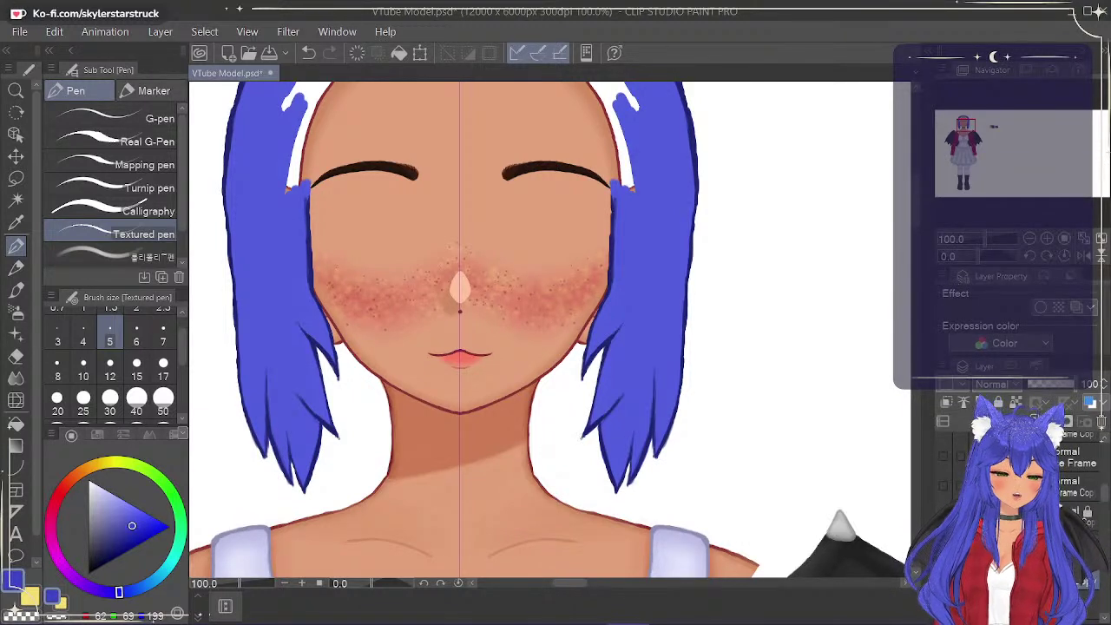
click(1059, 385)
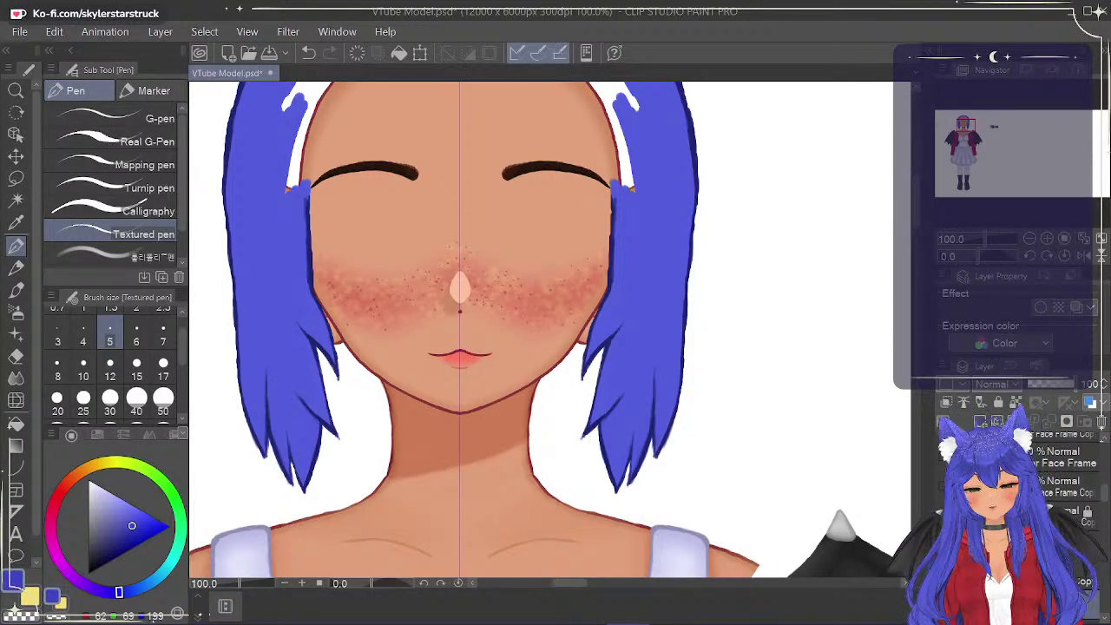
Erase the full-strength hair from the layer below with the Hard eraser at size 120, leaving only the faded guide.
scroll(916, 216, up, 4)
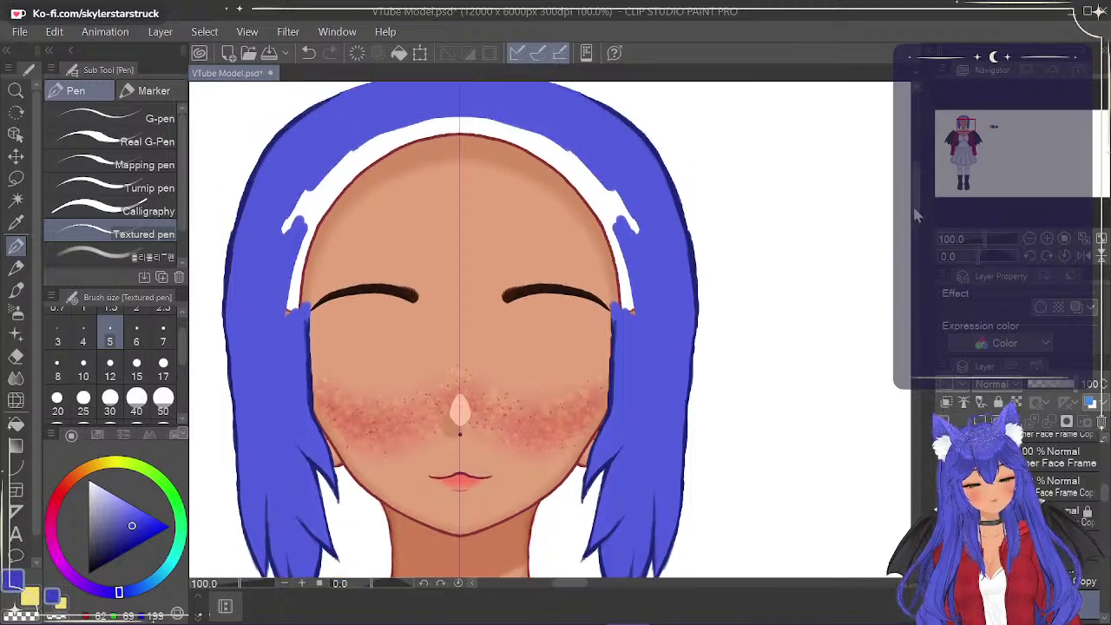
scroll(917, 216, up, 1)
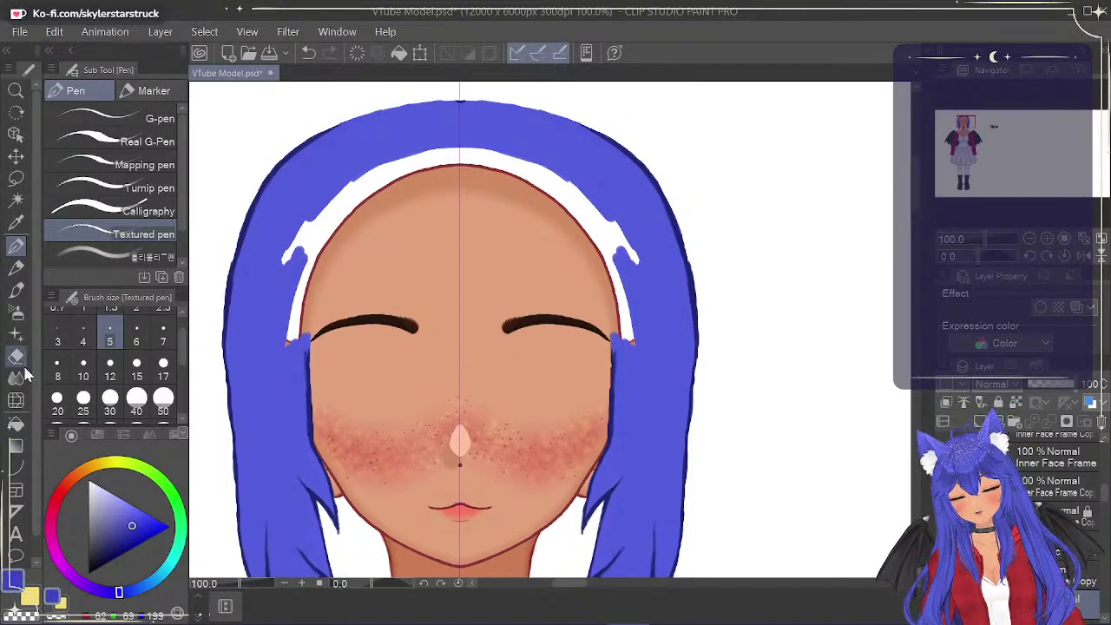
click(19, 356)
scroll(913, 213, down, 4)
mouse_move(630, 531)
mouse_down()
mouse_move(641, 515)
mouse_move(645, 538)
mouse_move(639, 505)
mouse_move(660, 450)
mouse_move(642, 434)
mouse_move(607, 486)
mouse_up()
drag(184, 354, 184, 375)
click(165, 373)
drag(560, 485, 769, 354)
mouse_move(634, 417)
mouse_down()
mouse_move(643, 339)
mouse_move(712, 243)
mouse_move(660, 191)
mouse_move(734, 110)
mouse_move(608, 173)
mouse_up()
drag(918, 212, 918, 200)
mouse_move(646, 260)
mouse_down()
mouse_move(263, 197)
mouse_move(441, 158)
mouse_up()
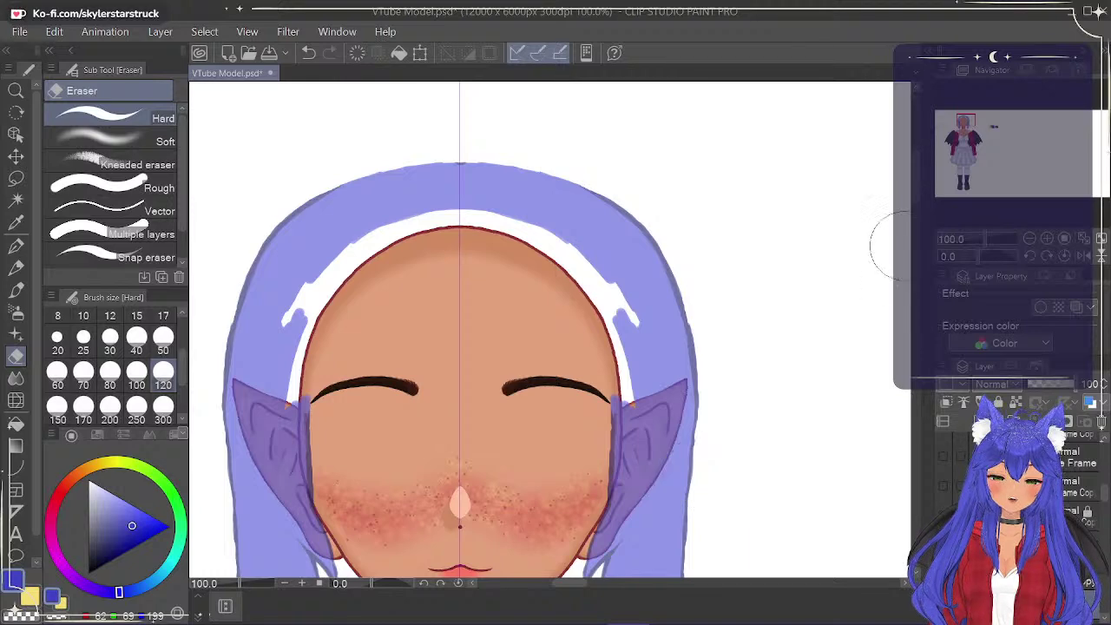
mouse_move(919, 189)
mouse_down()
mouse_move(922, 223)
mouse_move(916, 206)
mouse_up()
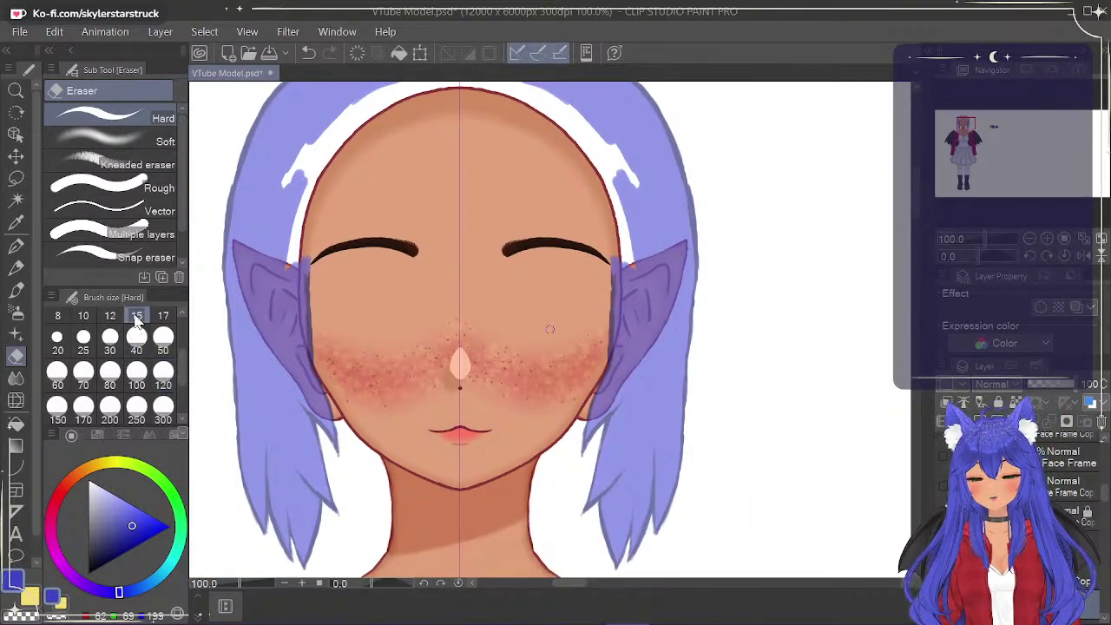
With the Textured pen at size 5, outline the lower edge of the side hair's innermost tip in dark blue.
click(17, 245)
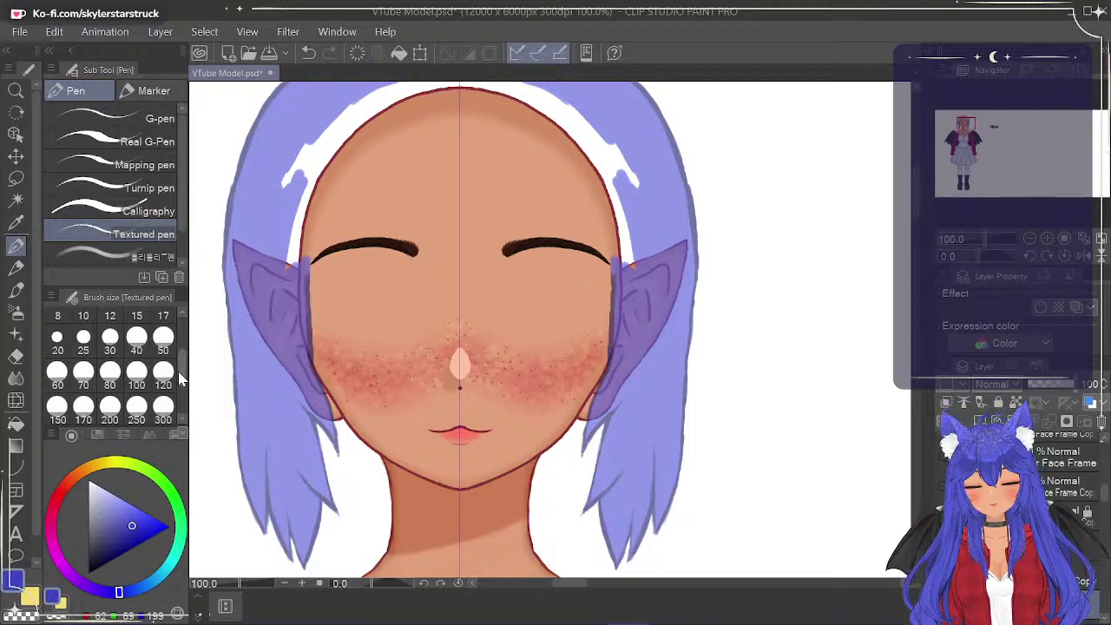
scroll(178, 362, up, 5)
scroll(178, 363, down, 1)
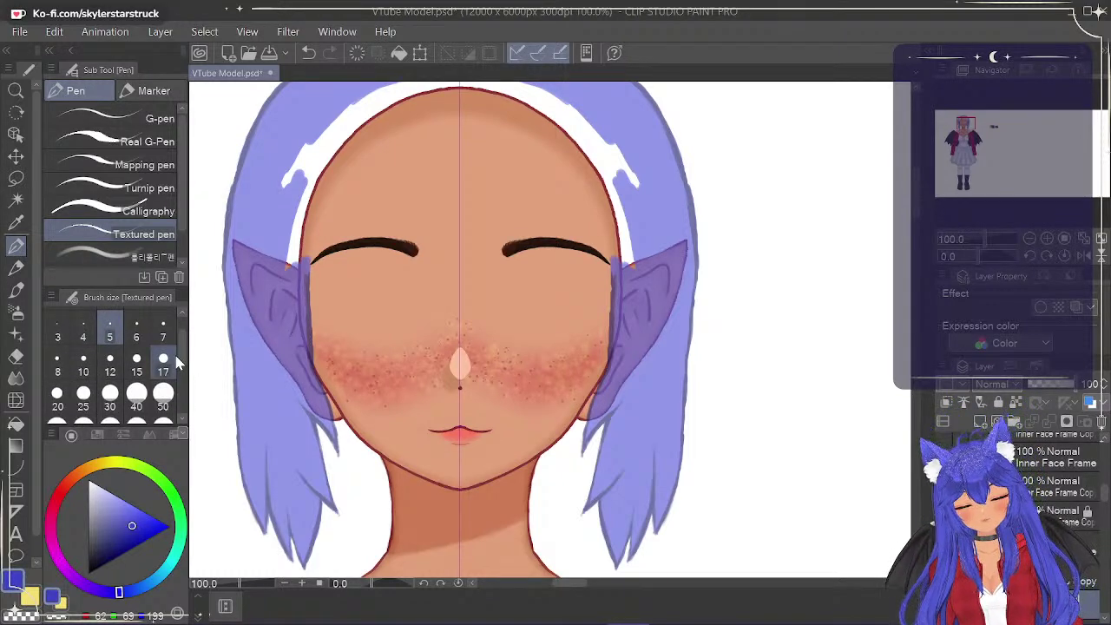
scroll(638, 512, up, 3)
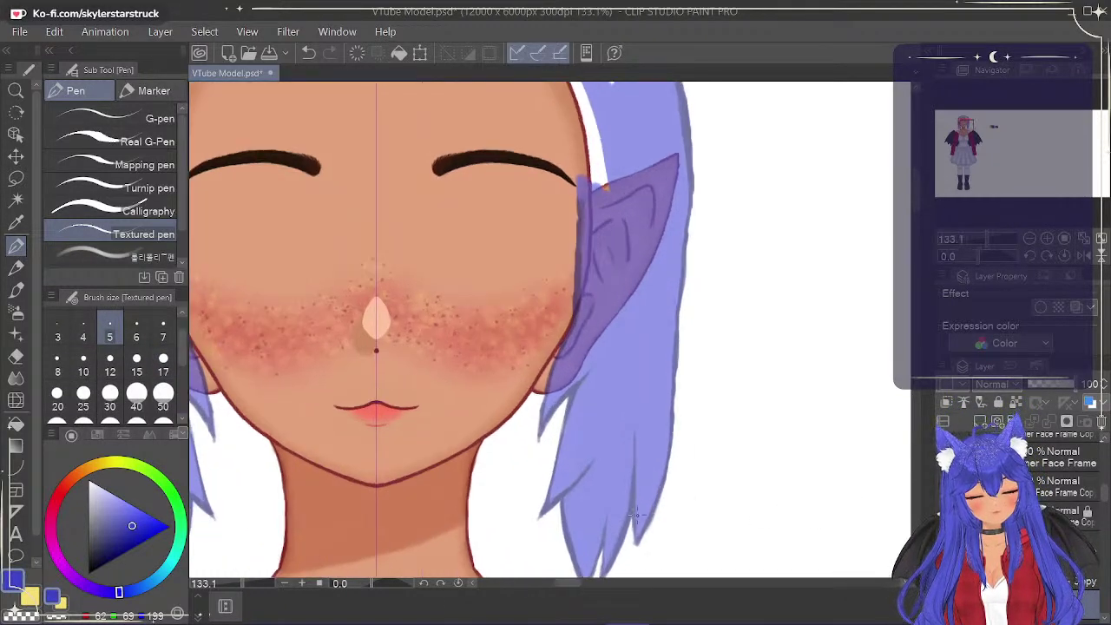
drag(917, 201, 917, 207)
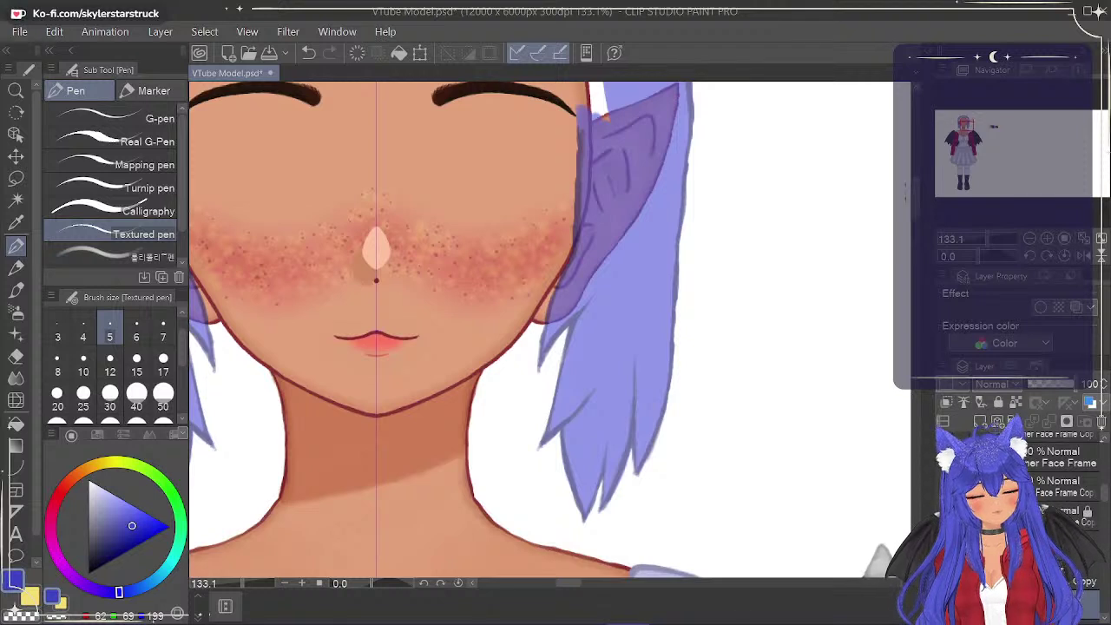
drag(538, 447, 616, 386)
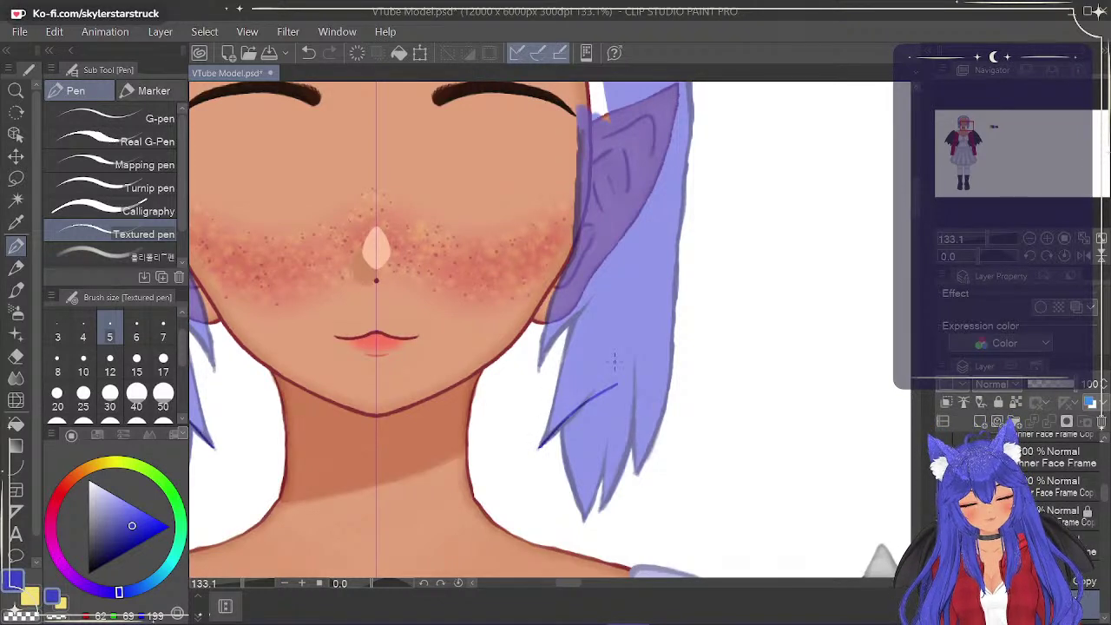
drag(539, 447, 580, 408)
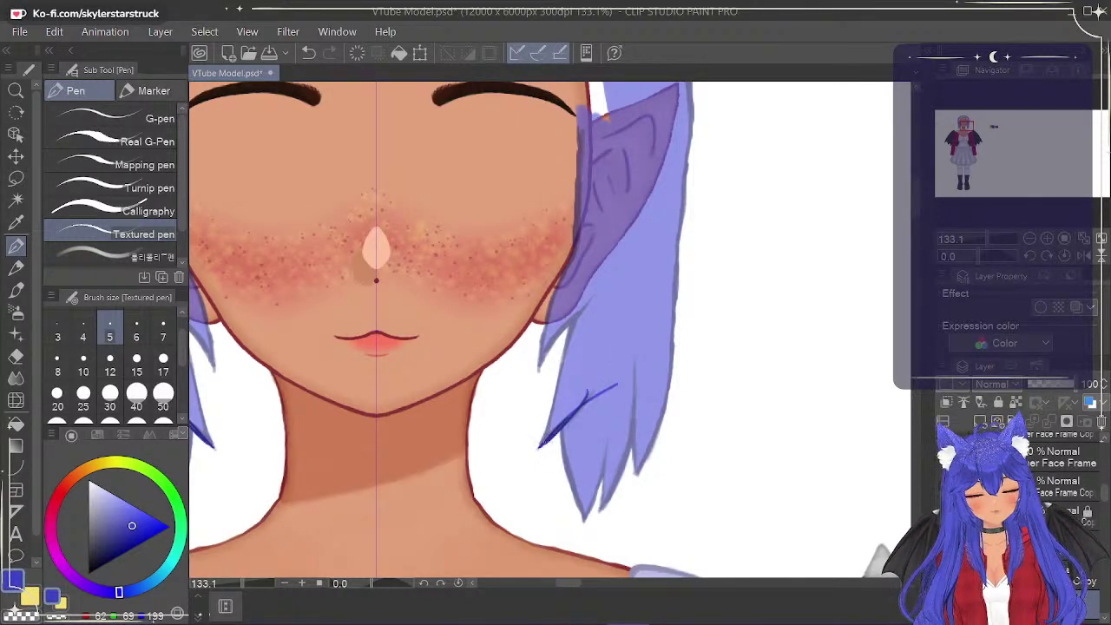
drag(547, 441, 595, 375)
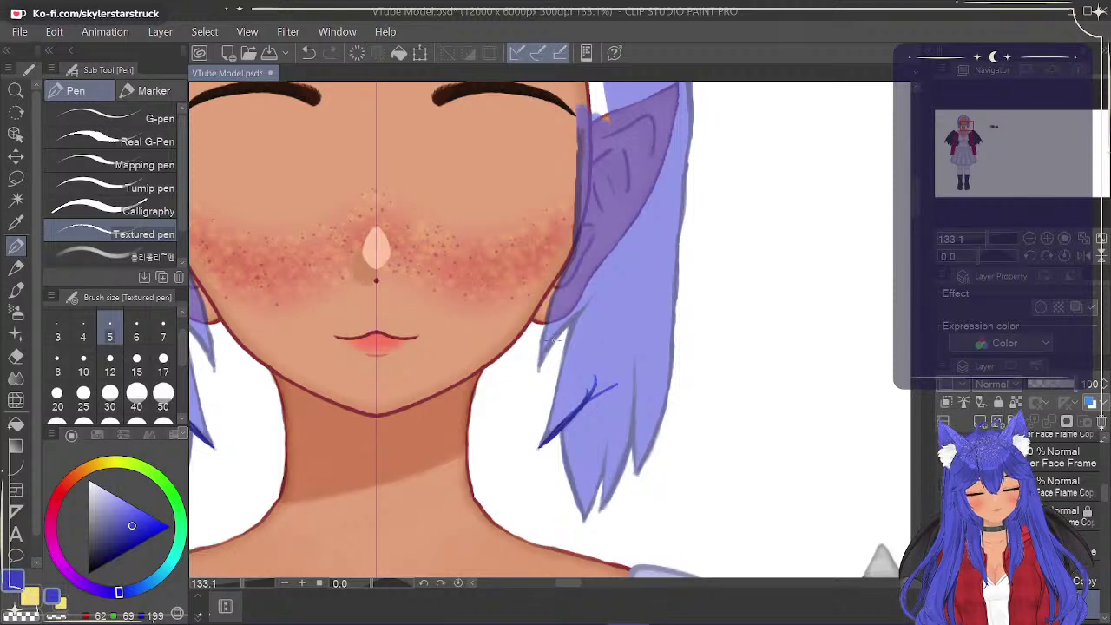
Outline the inner edge of the side hair in dark blue from the innermost tip up to the ear.
drag(538, 448, 556, 305)
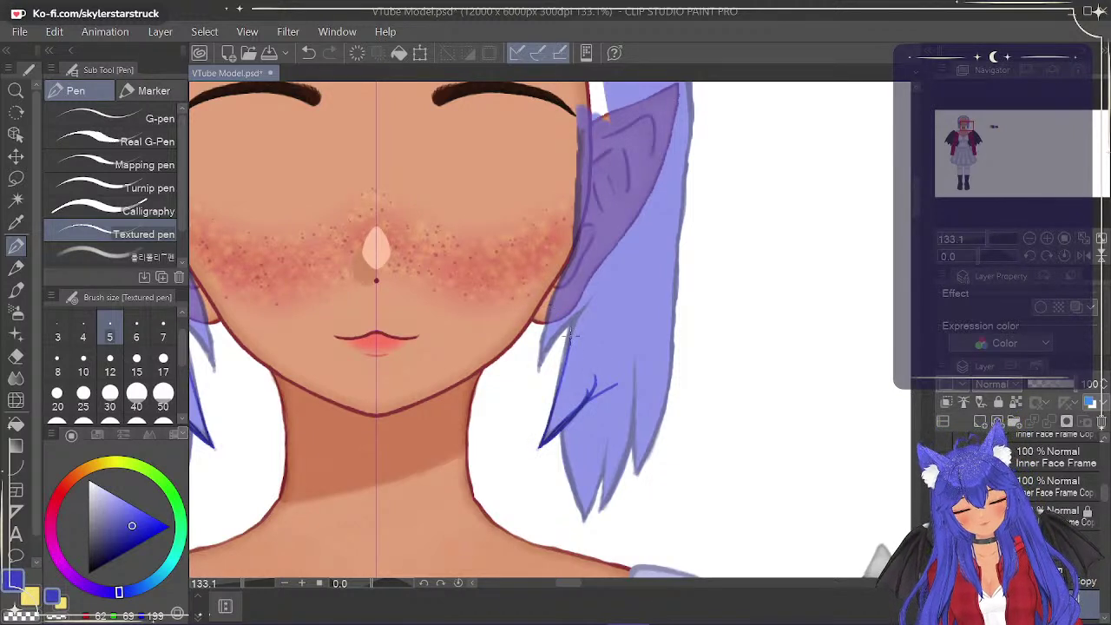
drag(556, 395, 575, 309)
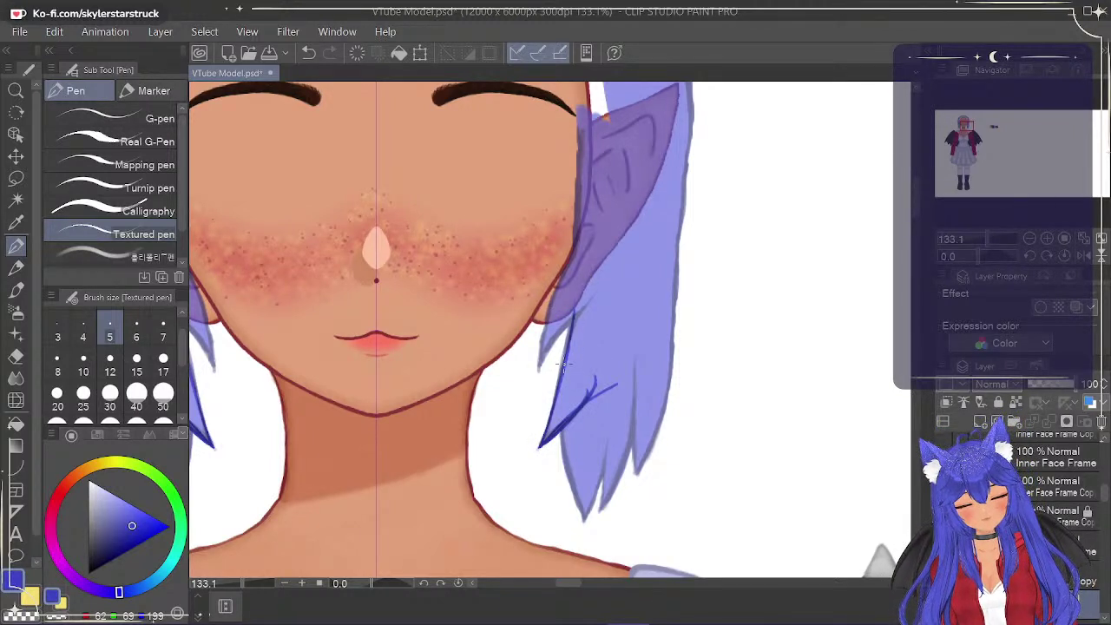
drag(559, 381, 574, 308)
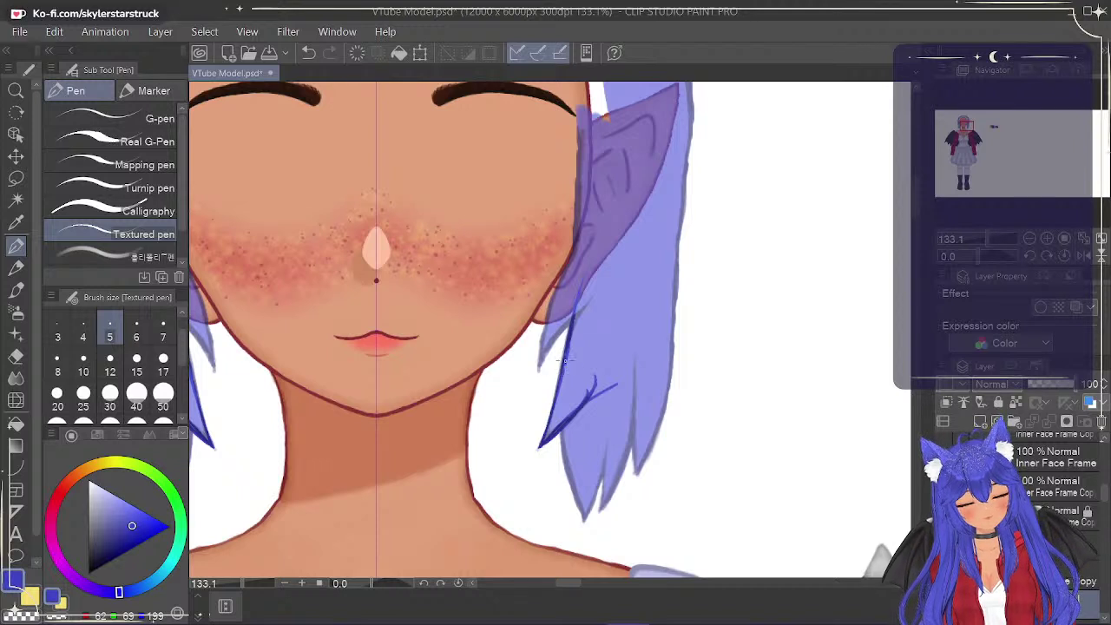
mouse_move(587, 287)
mouse_down()
mouse_move(569, 343)
mouse_move(577, 305)
mouse_move(555, 406)
mouse_up()
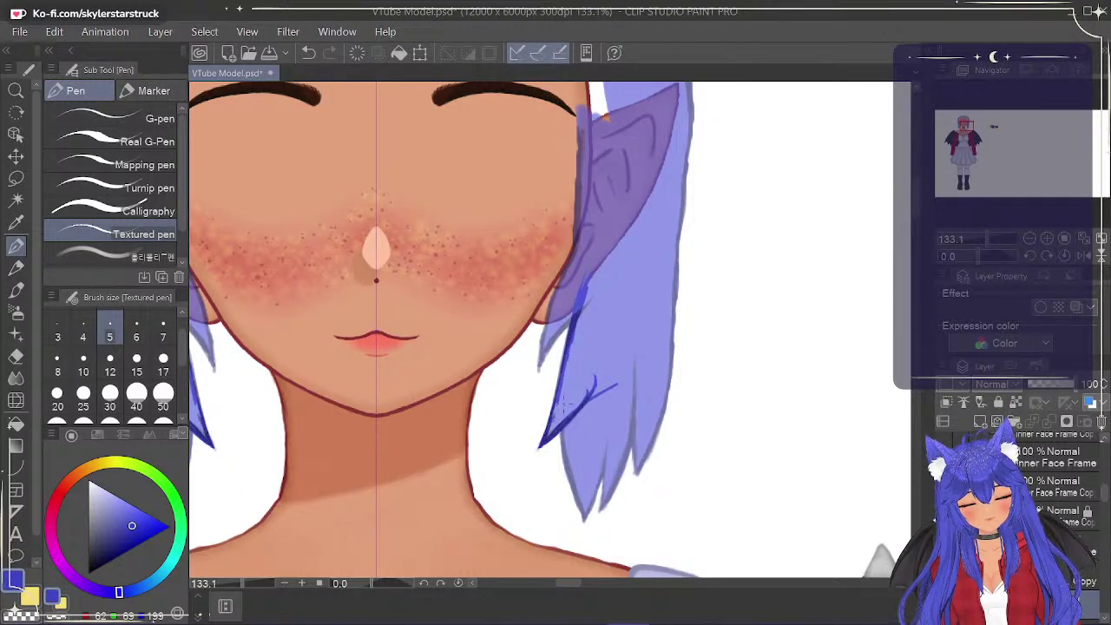
mouse_move(564, 415)
mouse_down()
mouse_move(545, 437)
mouse_move(569, 346)
mouse_move(558, 420)
mouse_up()
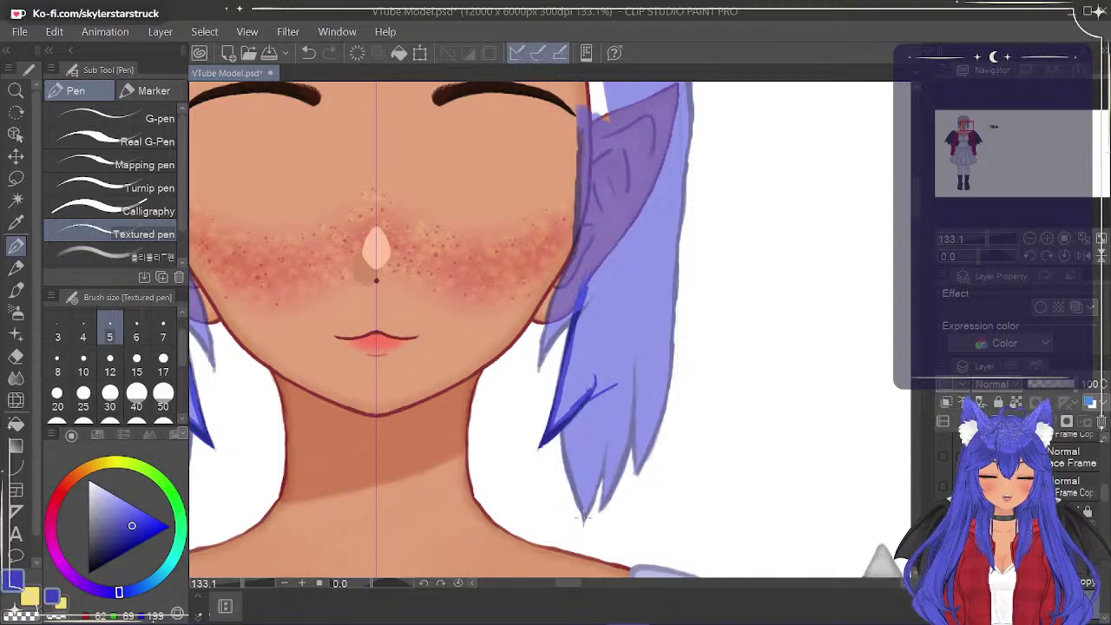
Outline the inner edge of the longest hair tip up to the innermost tip, checking the line without the faded guide.
drag(584, 521, 567, 450)
drag(582, 515, 569, 462)
drag(581, 517, 566, 444)
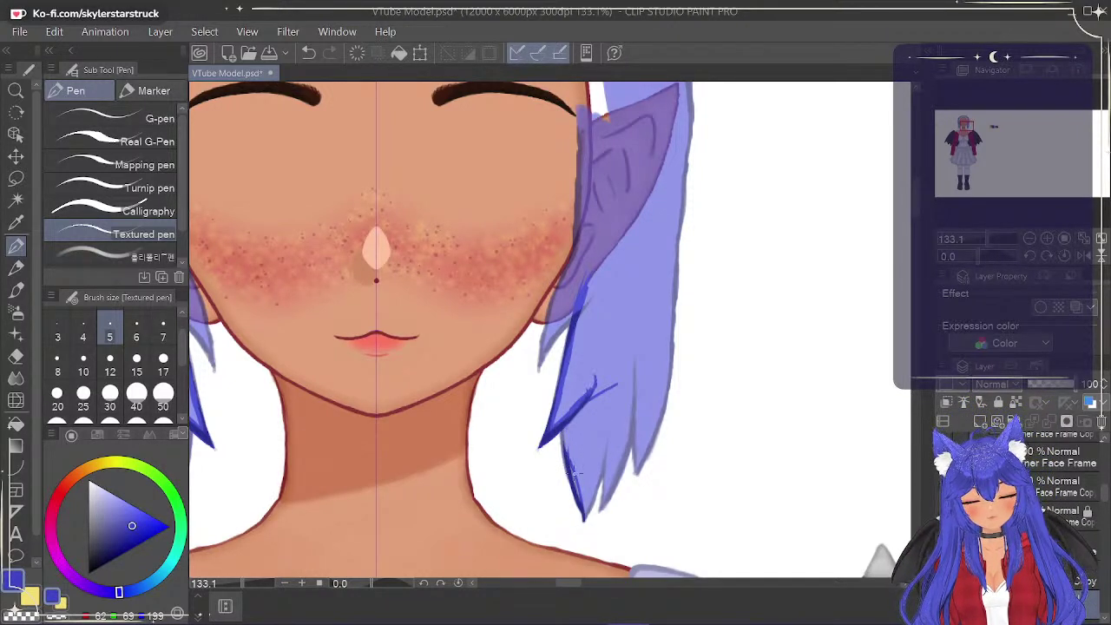
drag(582, 517, 563, 429)
key(ctrl+z)
key(ctrl+z)
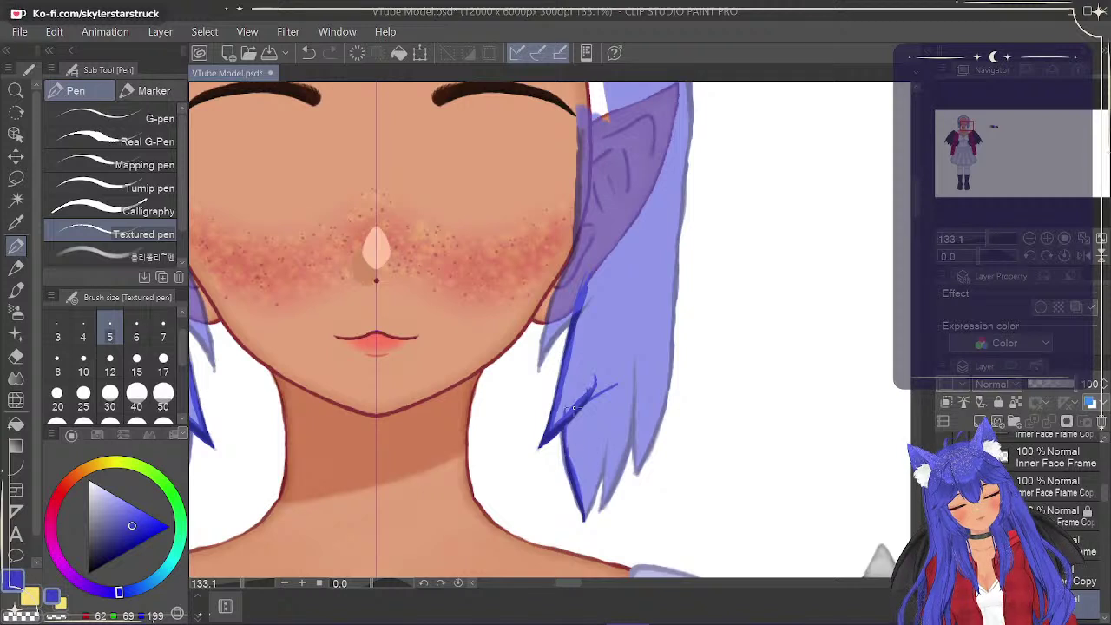
drag(567, 468, 565, 403)
drag(571, 473, 567, 439)
click(944, 574)
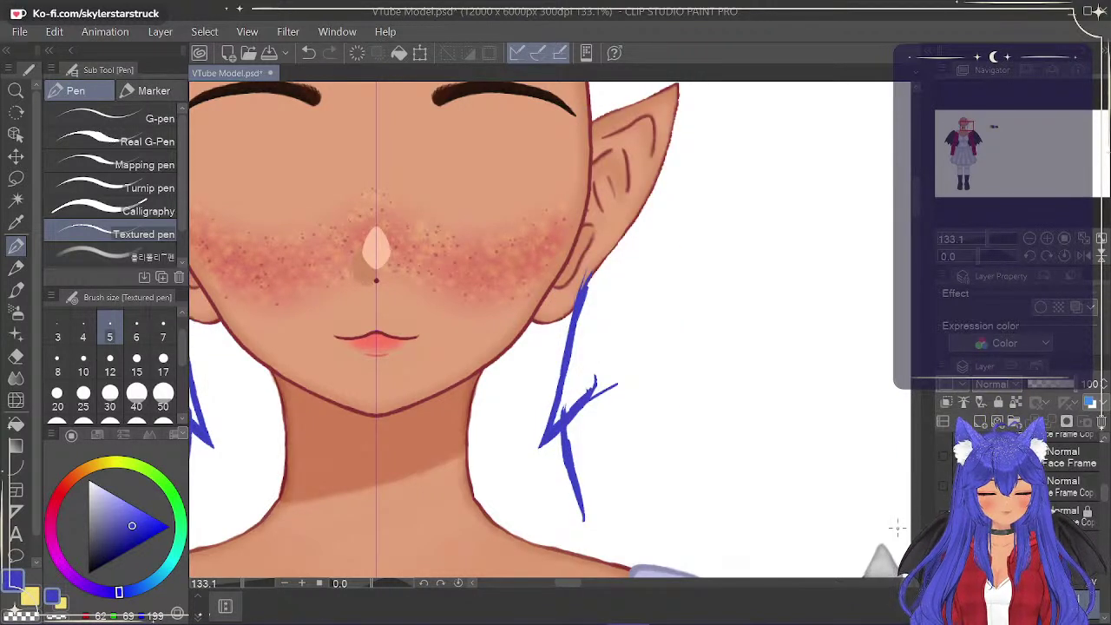
drag(584, 521, 566, 440)
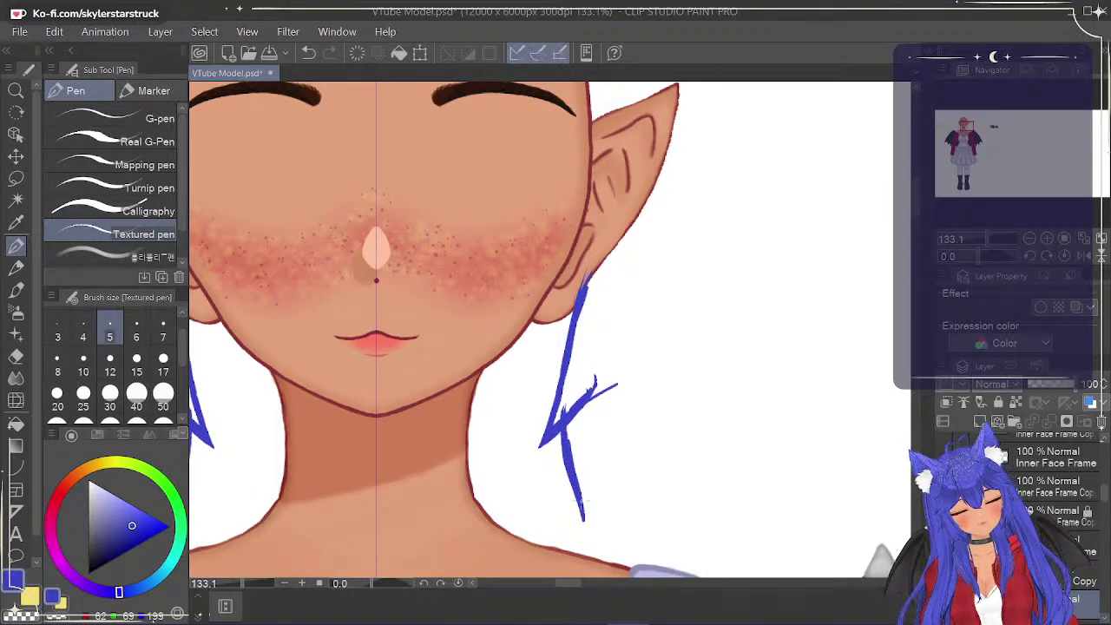
click(944, 574)
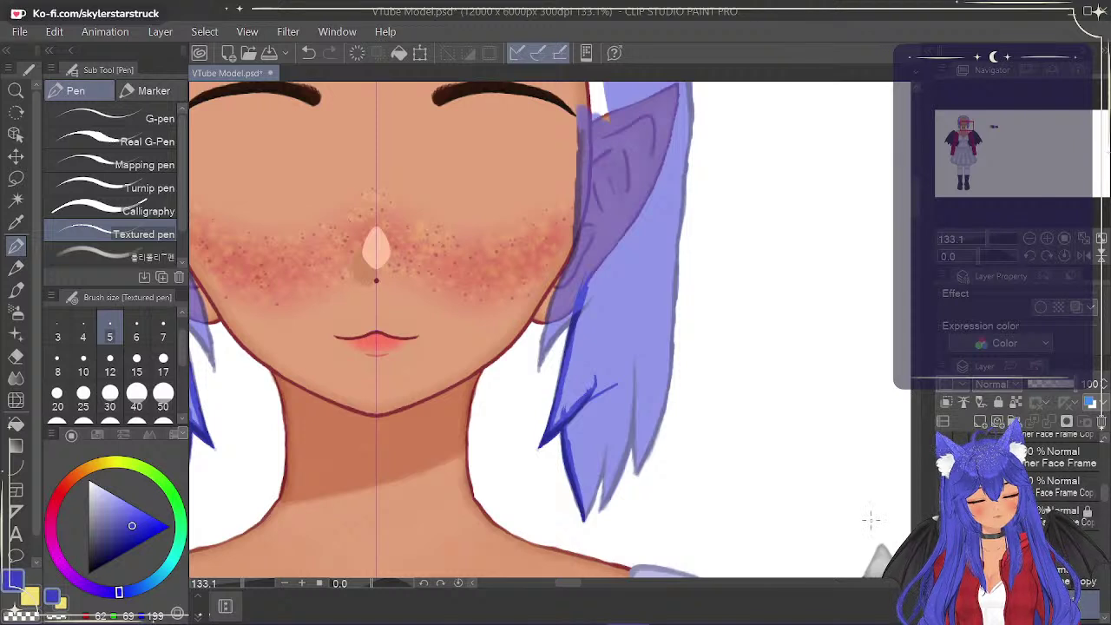
Outline the outer edge of the longest hair tip and thicken its point in dark blue.
drag(583, 519, 597, 443)
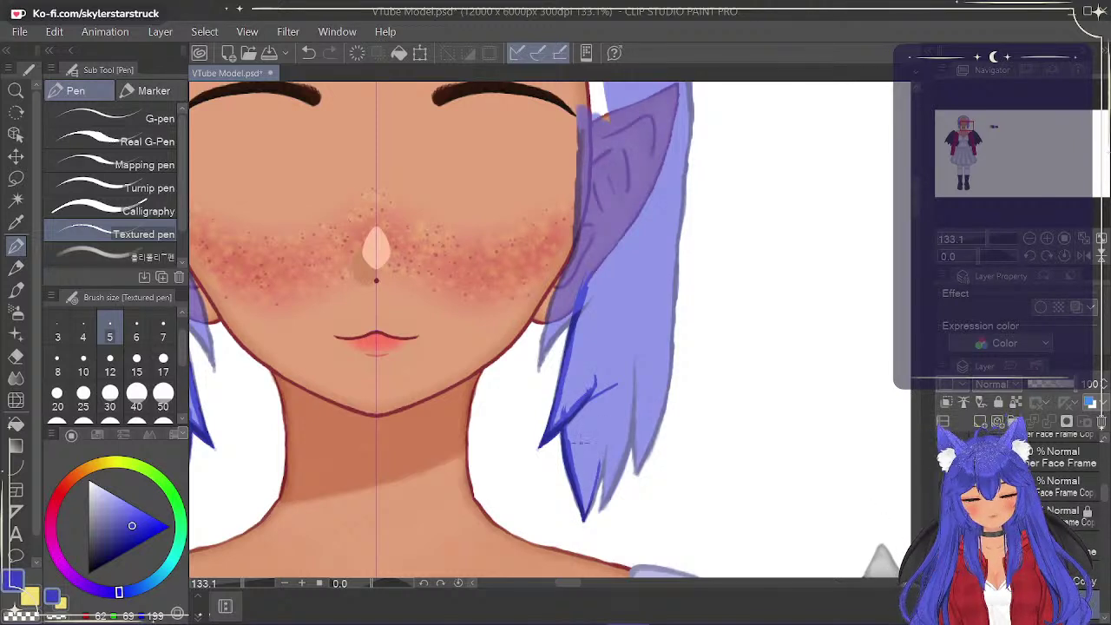
drag(586, 519, 605, 443)
mouse_move(594, 491)
mouse_down()
mouse_move(604, 454)
mouse_move(583, 511)
mouse_move(590, 494)
mouse_move(579, 495)
mouse_move(569, 443)
mouse_up()
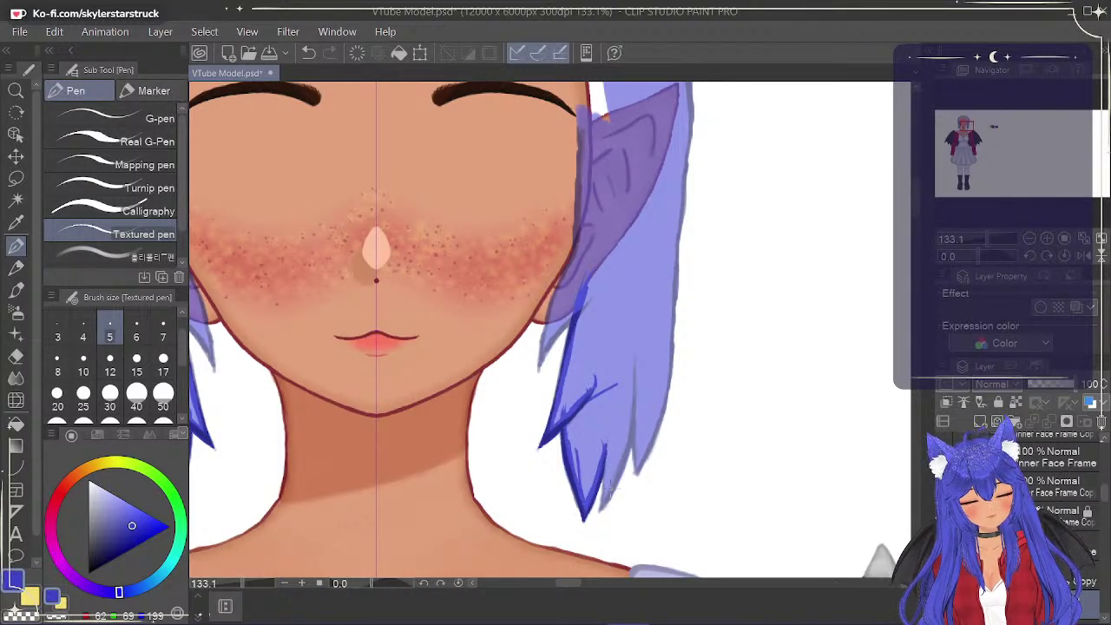
Outline the narrow hair tip beside the longest one and the inner edge of the outermost tip in dark blue.
drag(600, 510, 600, 440)
drag(600, 509, 638, 408)
drag(635, 473, 629, 420)
drag(634, 476, 652, 382)
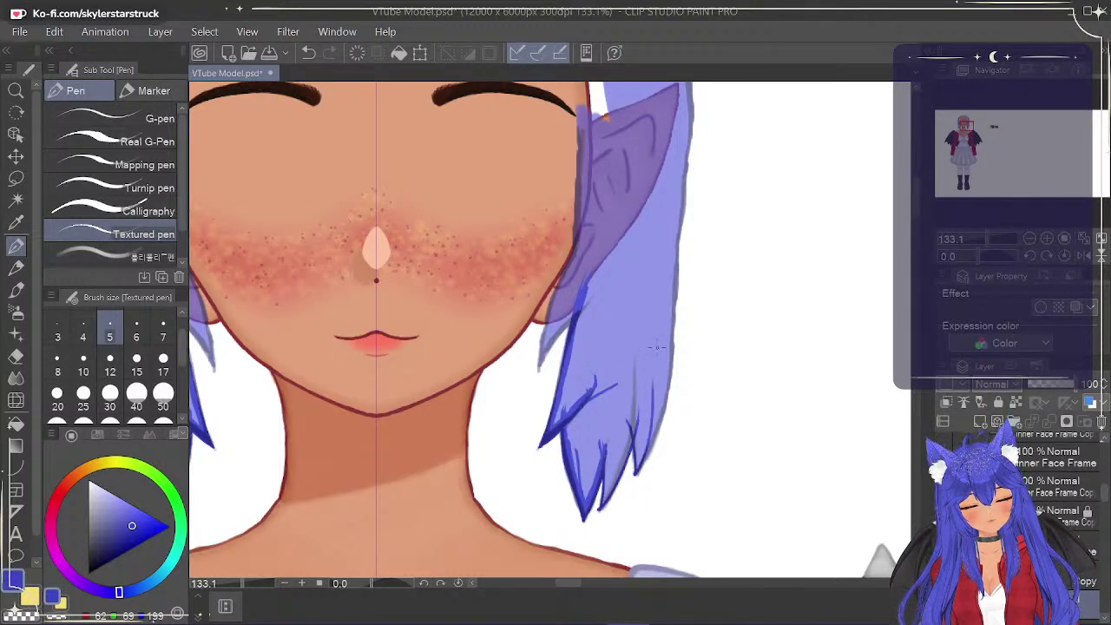
Outline the outer edge of the outermost hair tip in dark blue and check the linework without the faded guide.
drag(645, 456, 667, 373)
key(ctrl+z)
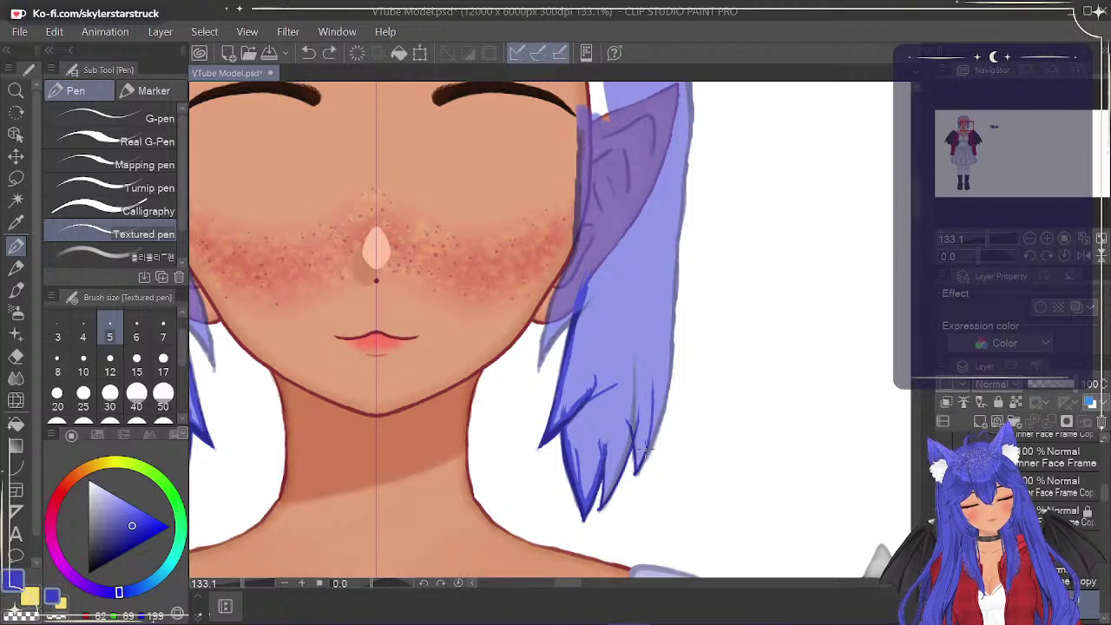
drag(638, 469, 663, 392)
drag(646, 446, 662, 371)
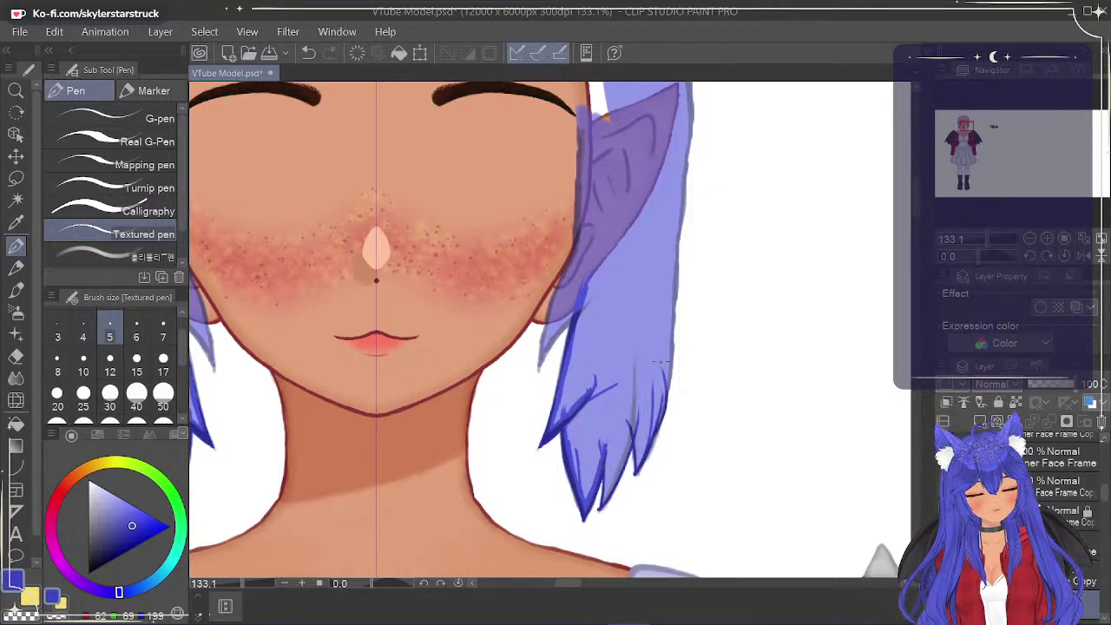
key(ctrl+z)
mouse_move(646, 448)
mouse_down()
mouse_move(670, 334)
mouse_move(668, 386)
mouse_move(674, 346)
mouse_up()
key(ctrl+z)
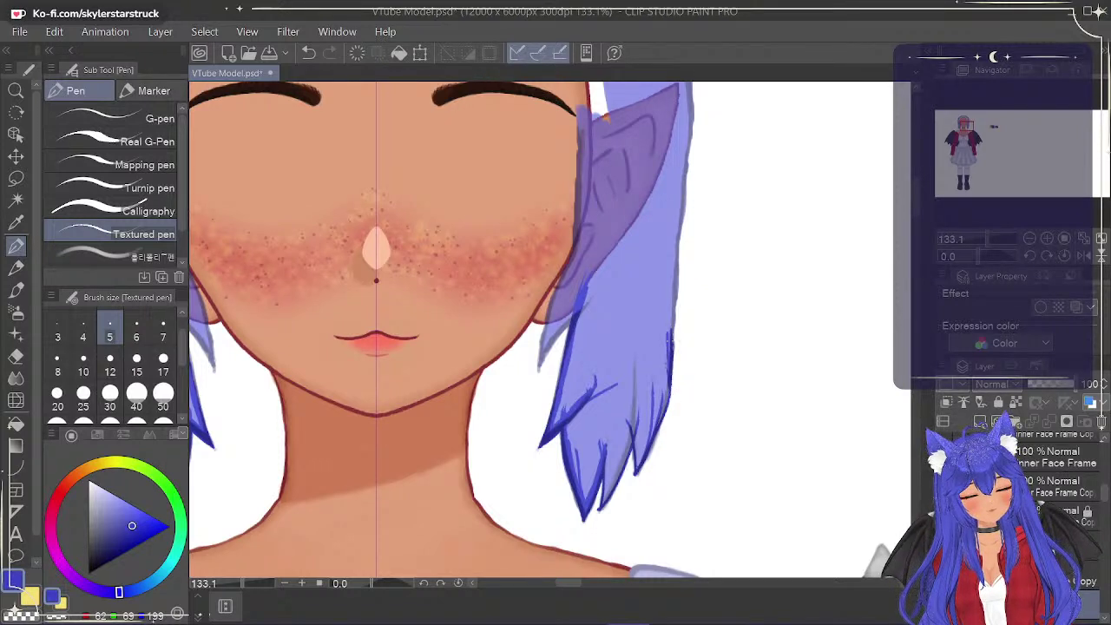
click(944, 576)
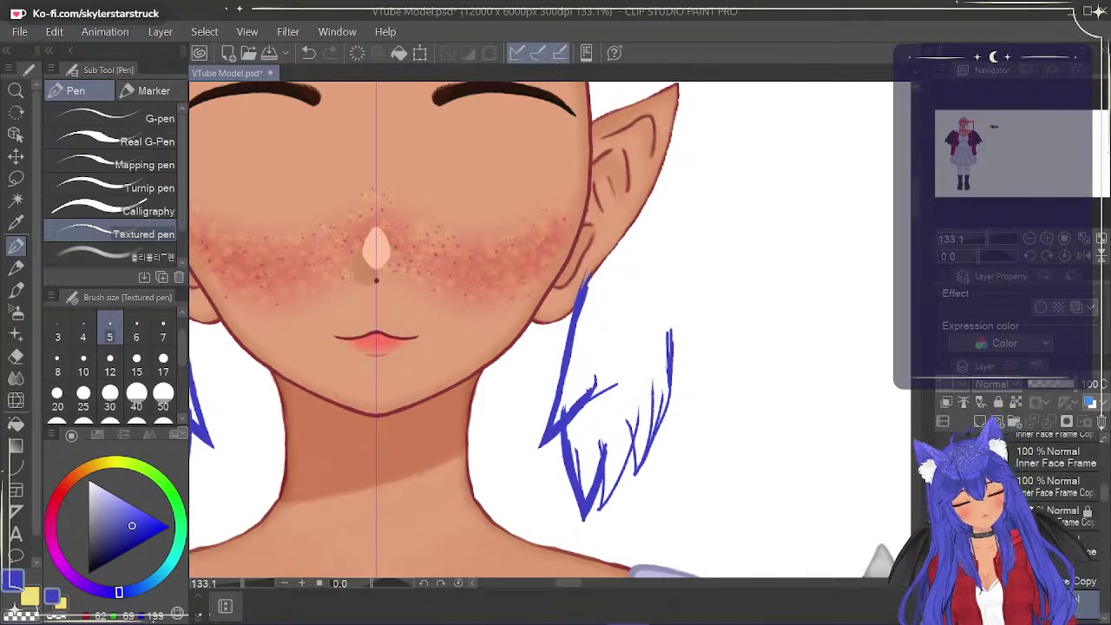
click(944, 577)
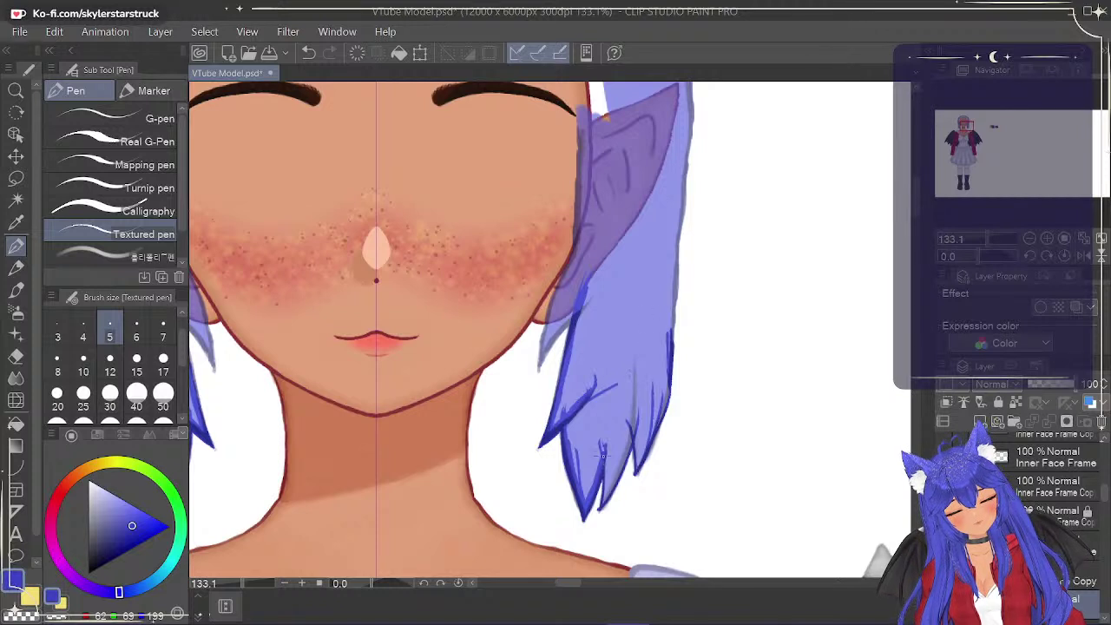
Fill the points of all the side hair tips with solid dark blue, continuing up the outermost tip's outer edge.
drag(601, 505, 635, 420)
drag(611, 498, 601, 447)
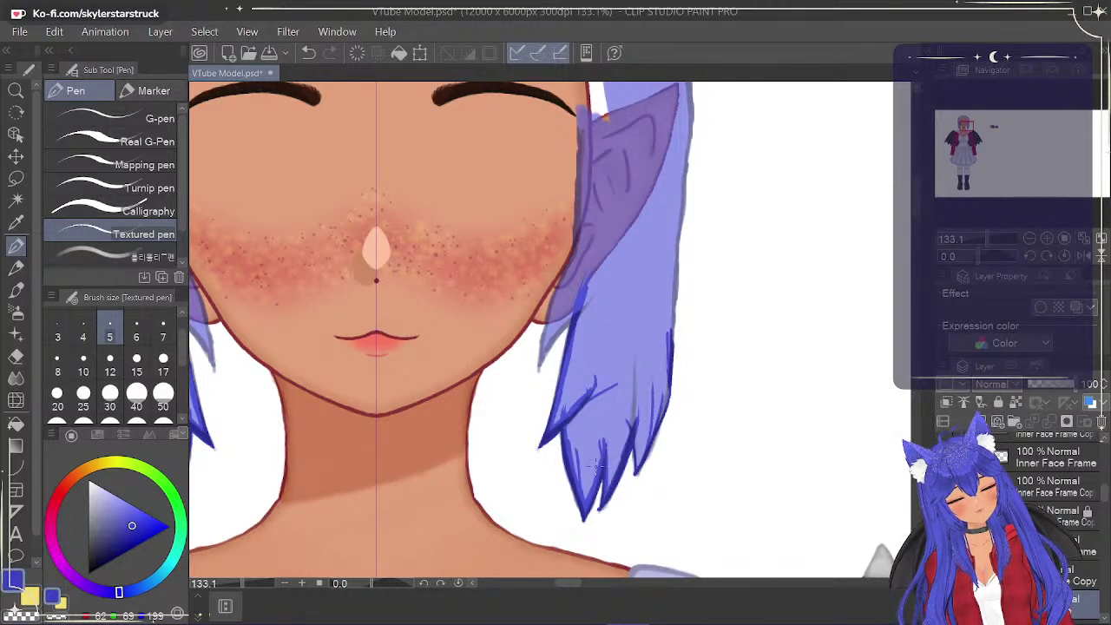
mouse_move(638, 467)
mouse_down()
mouse_move(636, 441)
mouse_move(648, 447)
mouse_move(653, 428)
mouse_up()
mouse_move(608, 495)
mouse_down()
mouse_move(625, 456)
mouse_move(611, 459)
mouse_up()
mouse_move(583, 512)
mouse_down()
mouse_move(588, 465)
mouse_move(580, 460)
mouse_up()
mouse_move(559, 417)
mouse_down()
mouse_move(564, 394)
mouse_move(583, 398)
mouse_move(562, 390)
mouse_up()
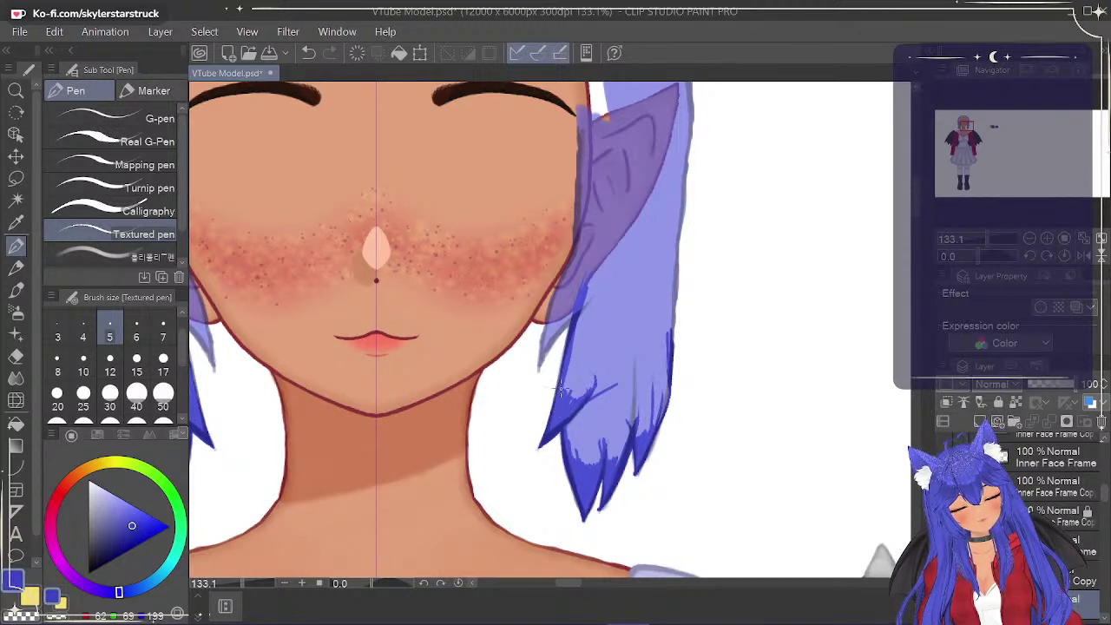
mouse_move(641, 443)
mouse_down()
mouse_move(638, 422)
mouse_move(662, 399)
mouse_move(663, 411)
mouse_move(668, 355)
mouse_up()
mouse_move(660, 404)
mouse_down()
mouse_move(667, 335)
mouse_move(666, 399)
mouse_move(663, 383)
mouse_up()
Hide the faded guide and touch up the hair tips and the lower inner edge of the side hair in dark blue.
click(943, 582)
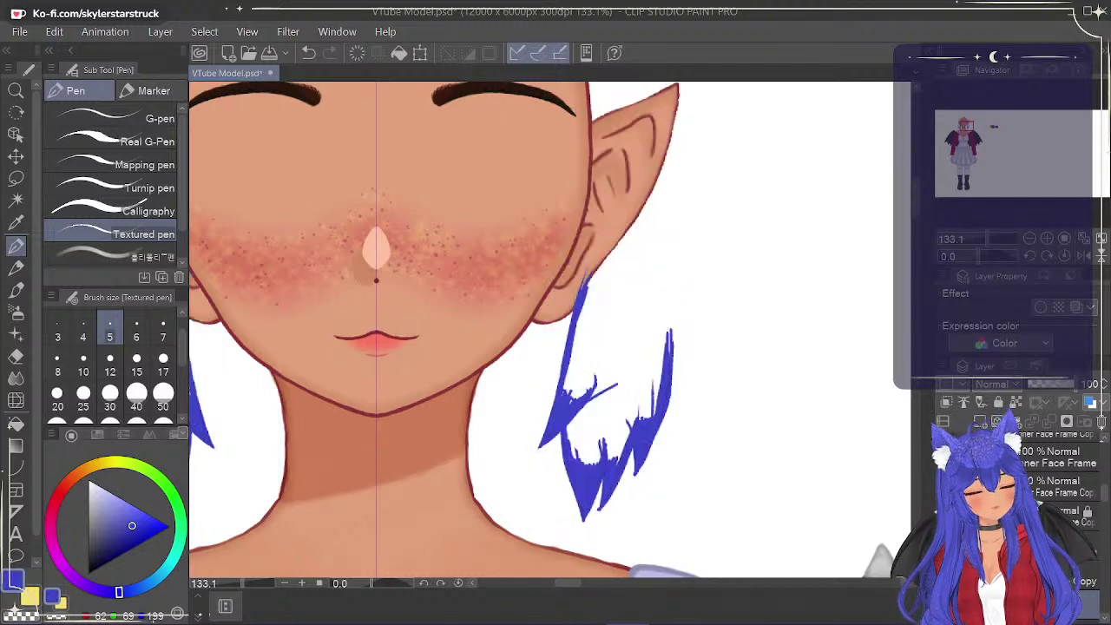
drag(647, 456, 656, 427)
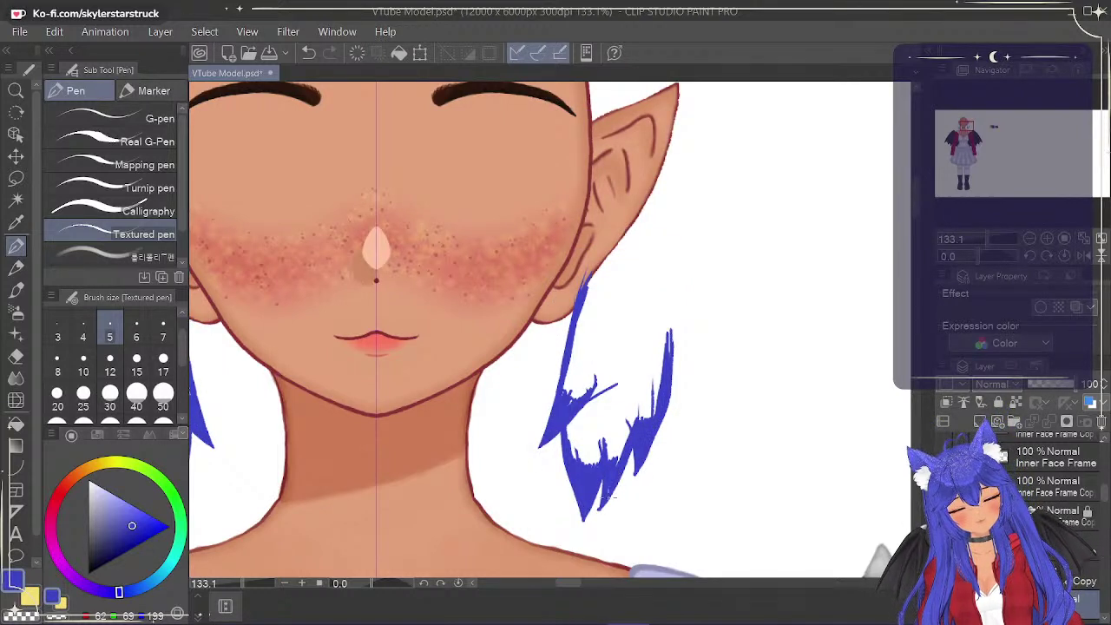
drag(608, 504, 618, 482)
drag(586, 519, 588, 502)
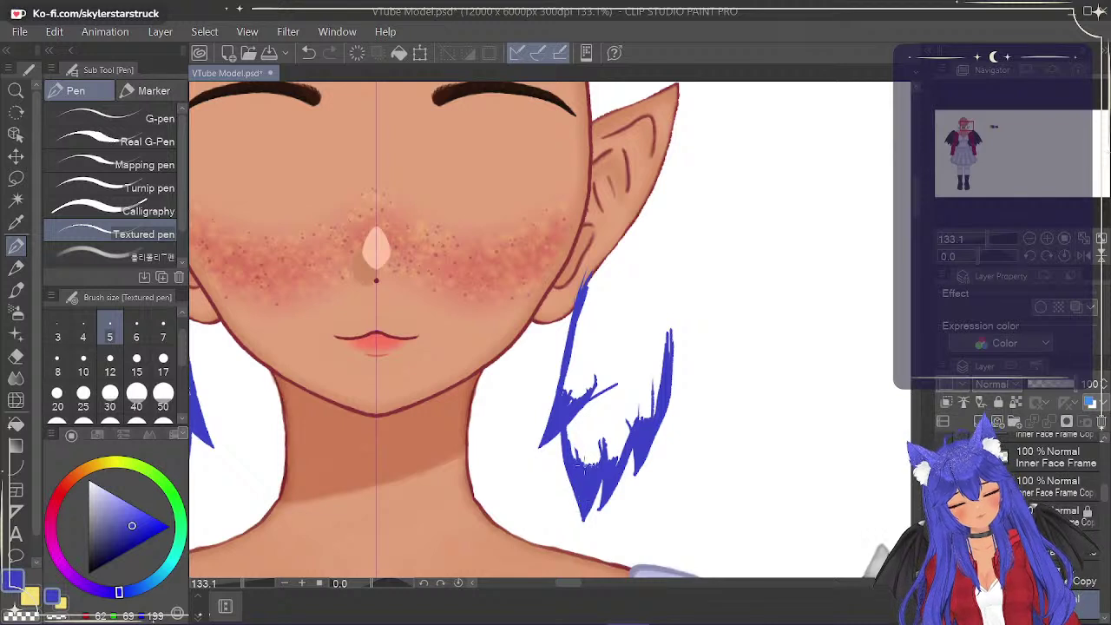
drag(577, 413, 553, 429)
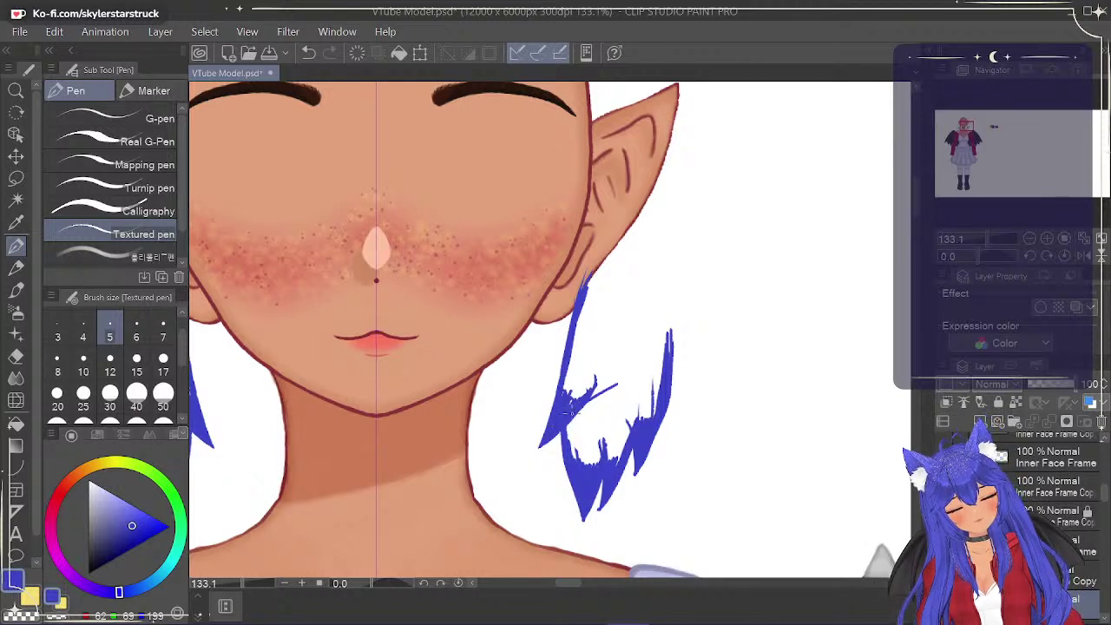
drag(571, 375, 559, 395)
drag(571, 349, 565, 395)
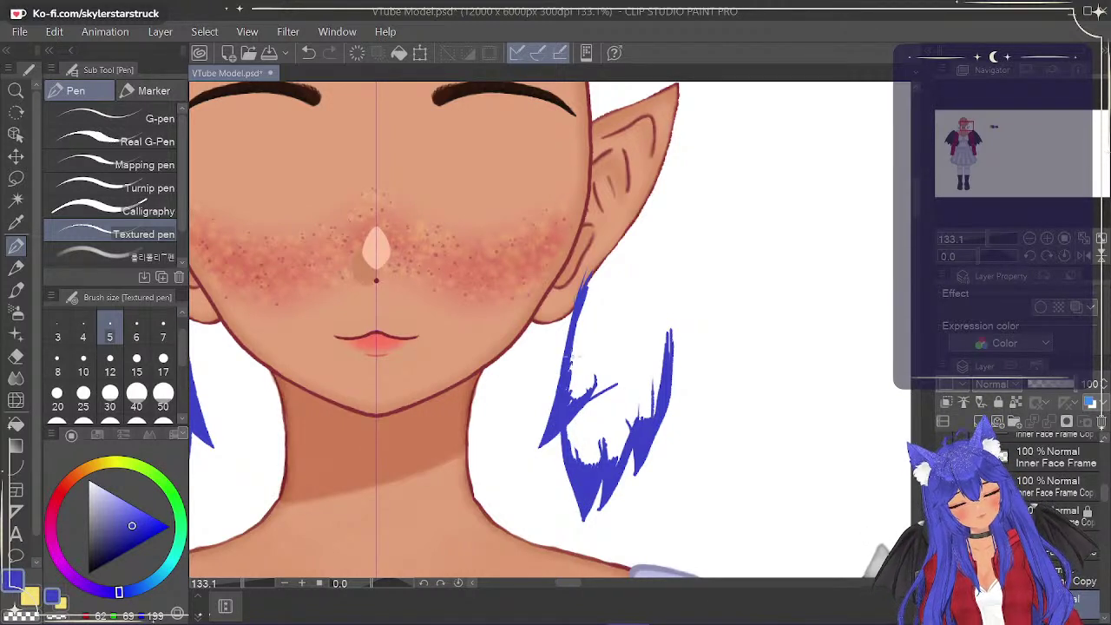
Trim the hair tip points with the Hard eraser at size 10, refine their fill with the Textured pen, and show the guide again.
click(15, 356)
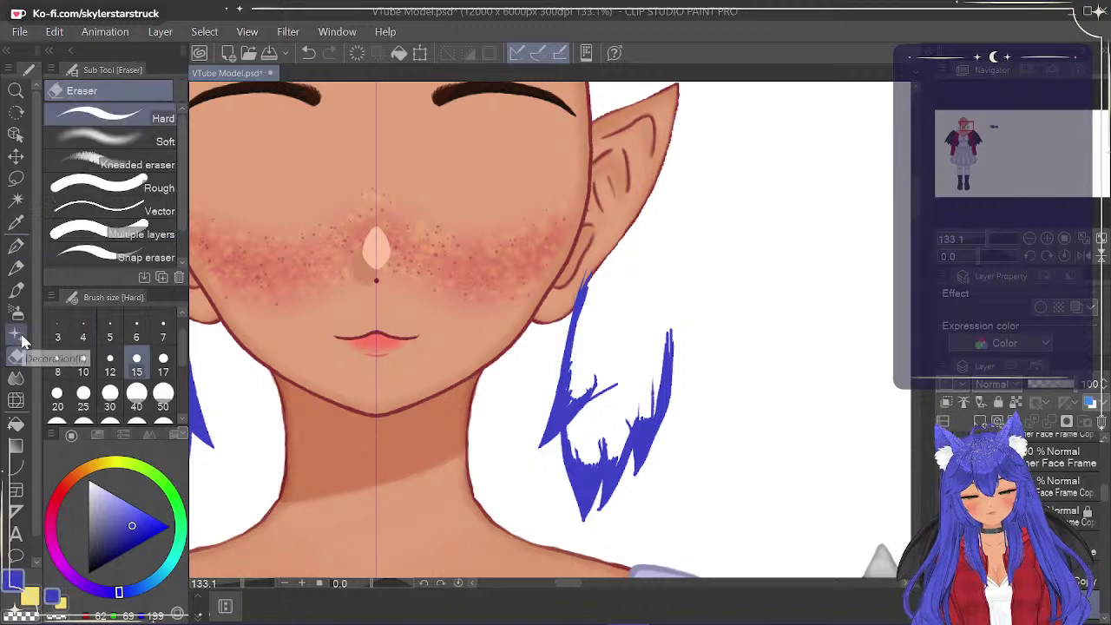
click(83, 362)
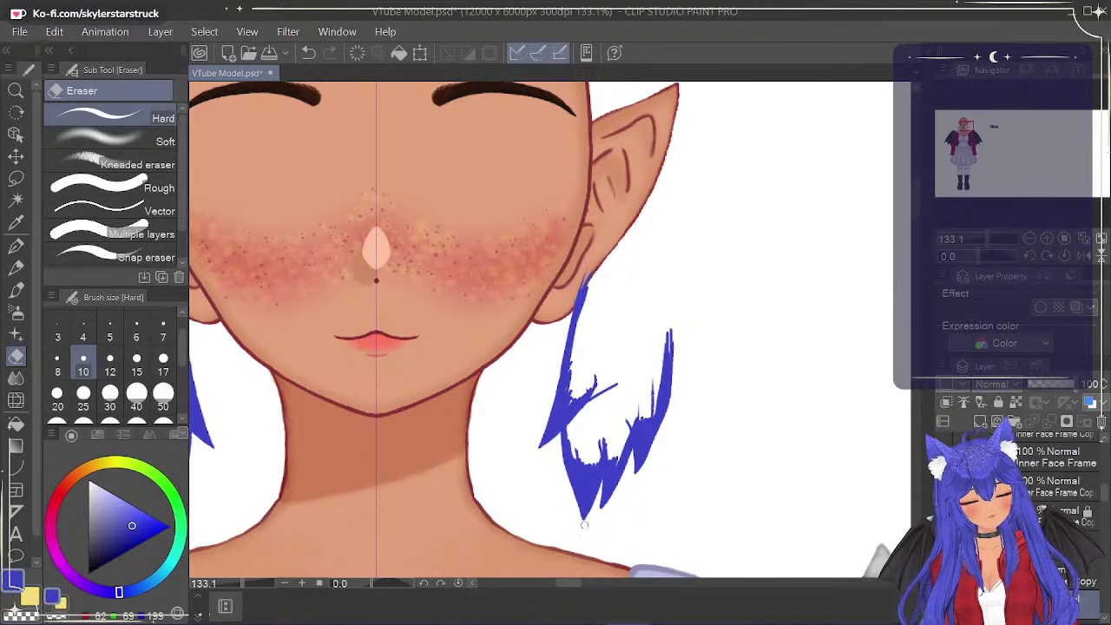
key(p)
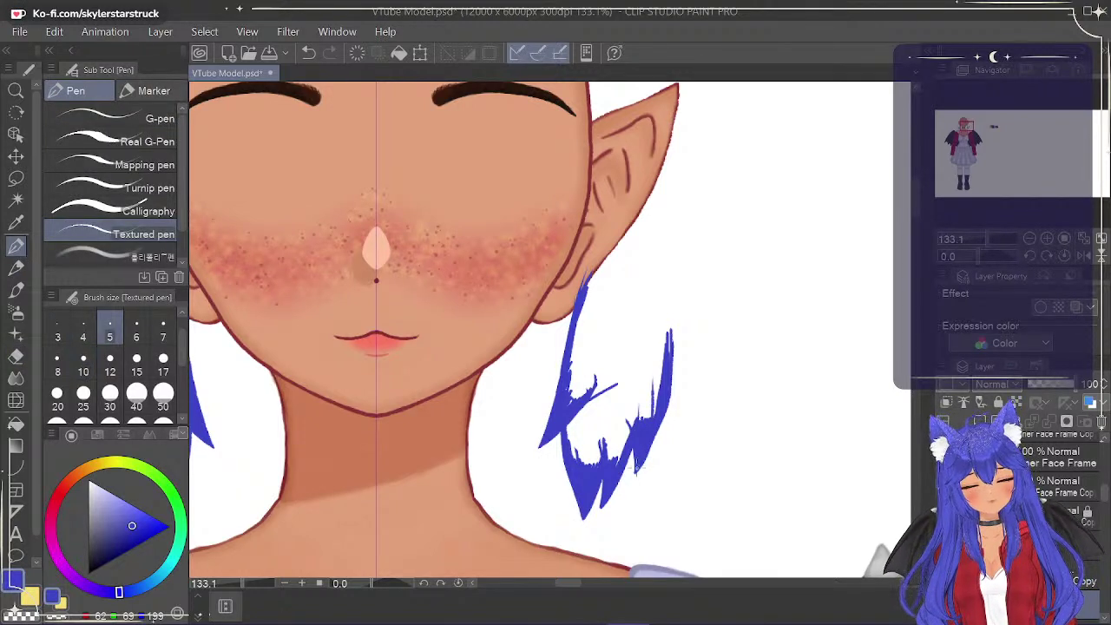
mouse_move(614, 463)
mouse_down()
mouse_move(635, 431)
mouse_move(614, 439)
mouse_up()
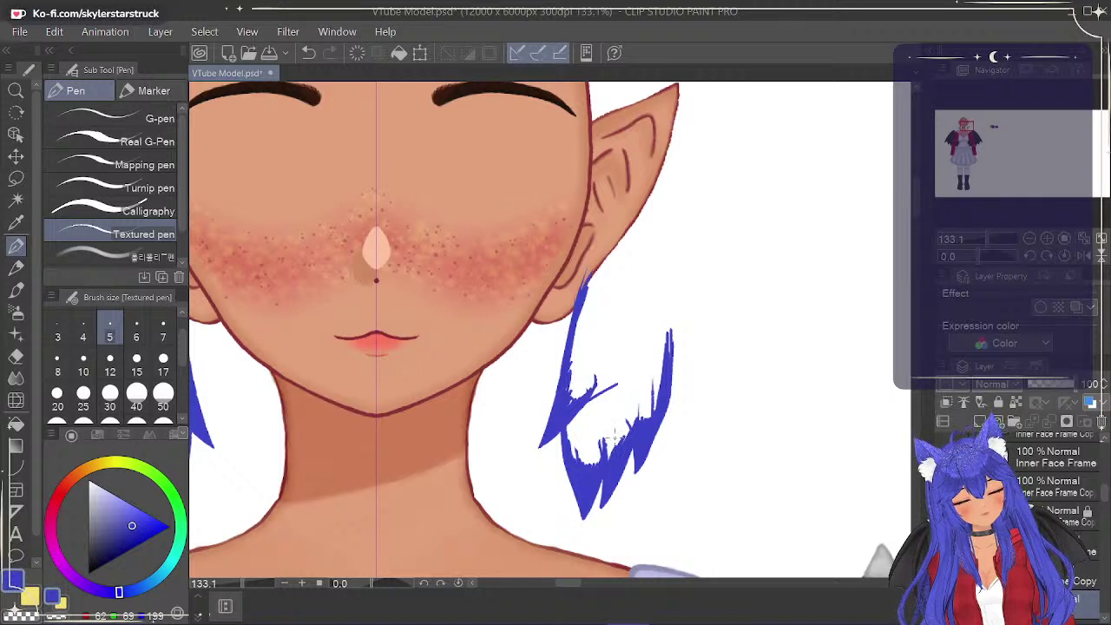
click(942, 575)
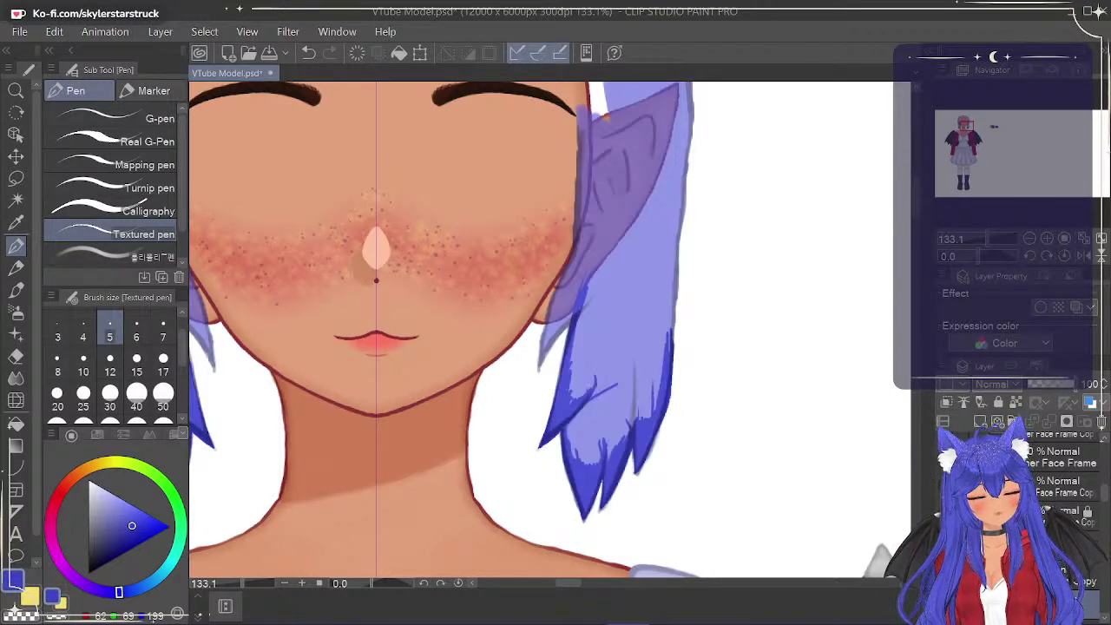
Outline the outer edge of the side hair in dark blue from the outermost tip up to the ear tip.
drag(667, 379, 675, 303)
drag(673, 342, 679, 250)
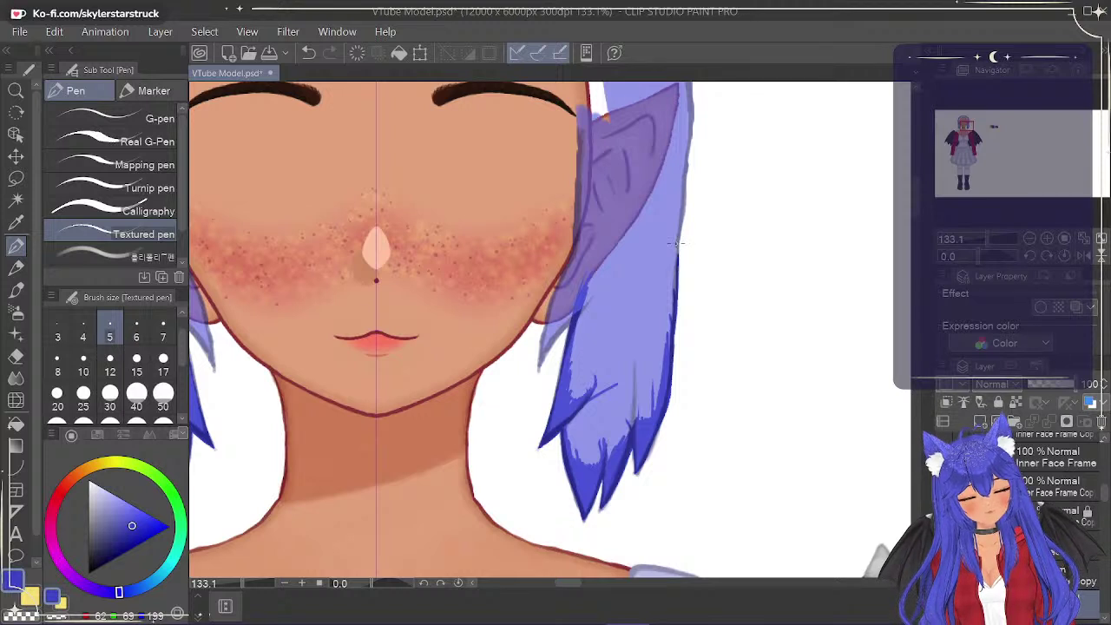
drag(917, 214, 918, 206)
drag(676, 352, 690, 226)
drag(683, 289, 688, 205)
scroll(918, 251, up, 3)
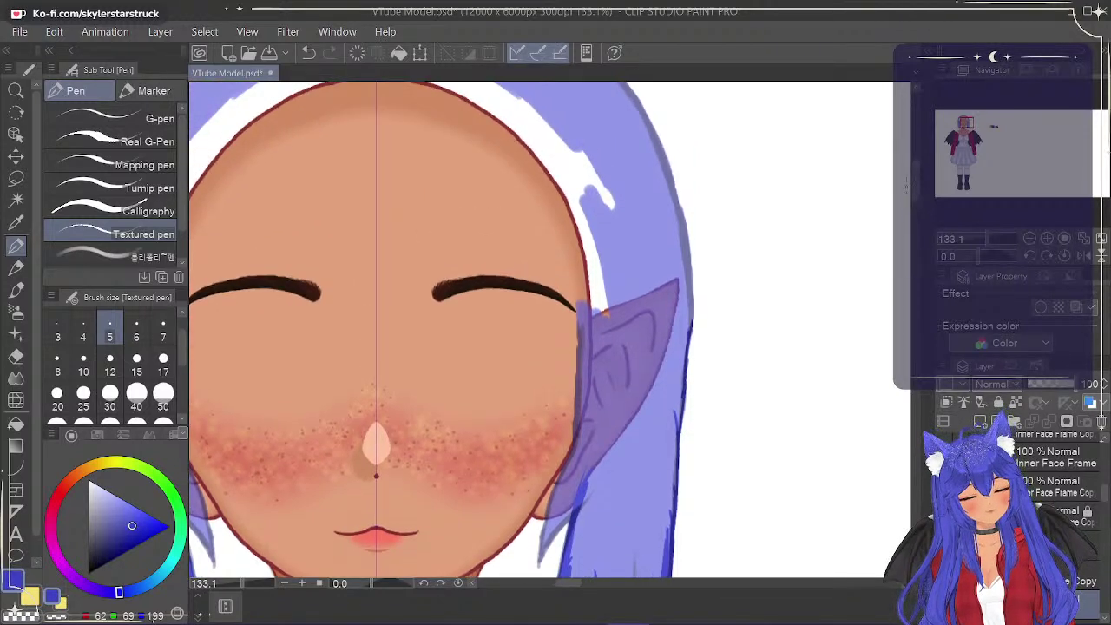
drag(692, 328, 677, 269)
drag(692, 327, 690, 244)
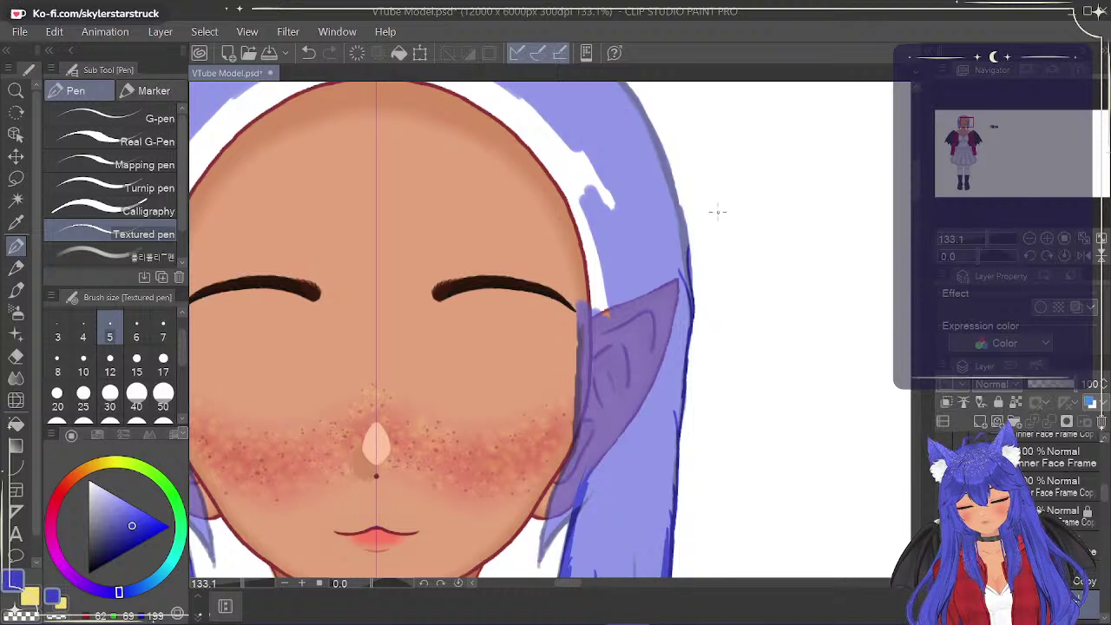
key(ctrl+z)
On the opposite side of the head, continue the hair's outer outline from the ear tip up towards the crown.
drag(571, 585, 554, 584)
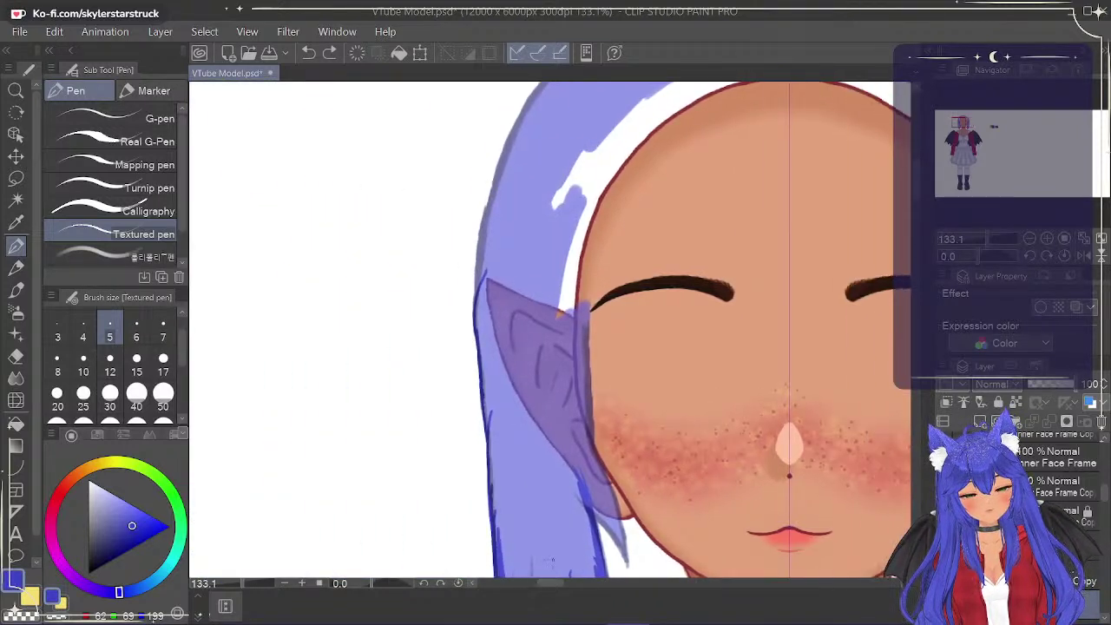
scroll(550, 329, up, 2)
mouse_move(474, 365)
mouse_down()
mouse_move(477, 382)
mouse_move(497, 253)
mouse_up()
drag(474, 354, 499, 243)
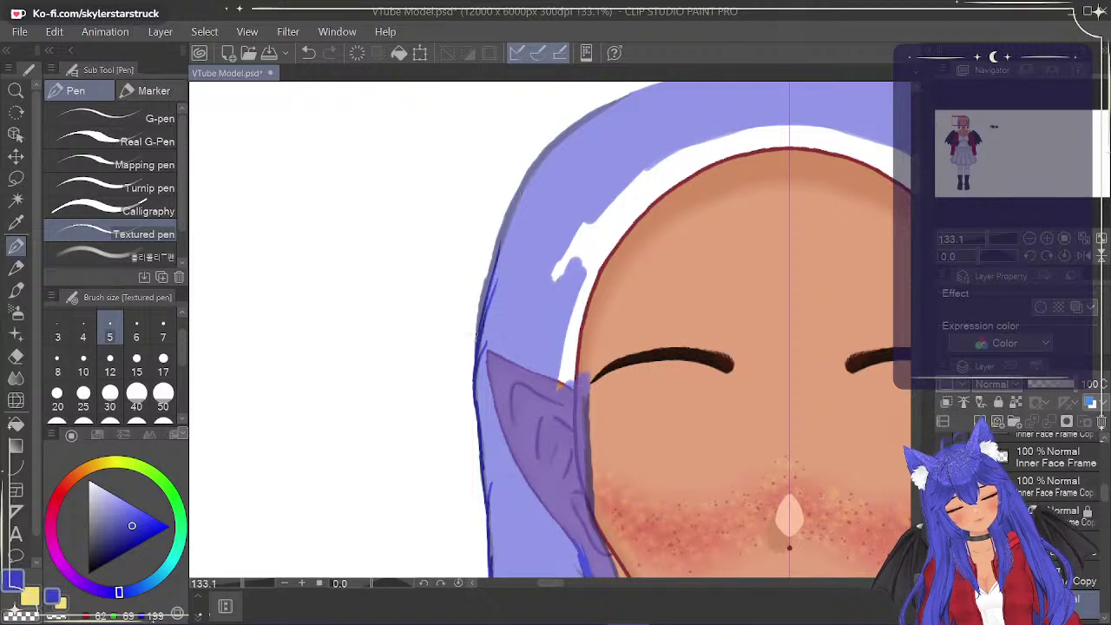
drag(477, 342, 531, 178)
drag(496, 253, 546, 151)
mouse_move(482, 272)
mouse_down()
mouse_move(503, 236)
mouse_move(475, 305)
mouse_move(500, 232)
mouse_up()
Thicken and smooth the outer hair outline beside the ear and along the upper side of the head.
drag(475, 357, 479, 457)
drag(485, 512, 476, 422)
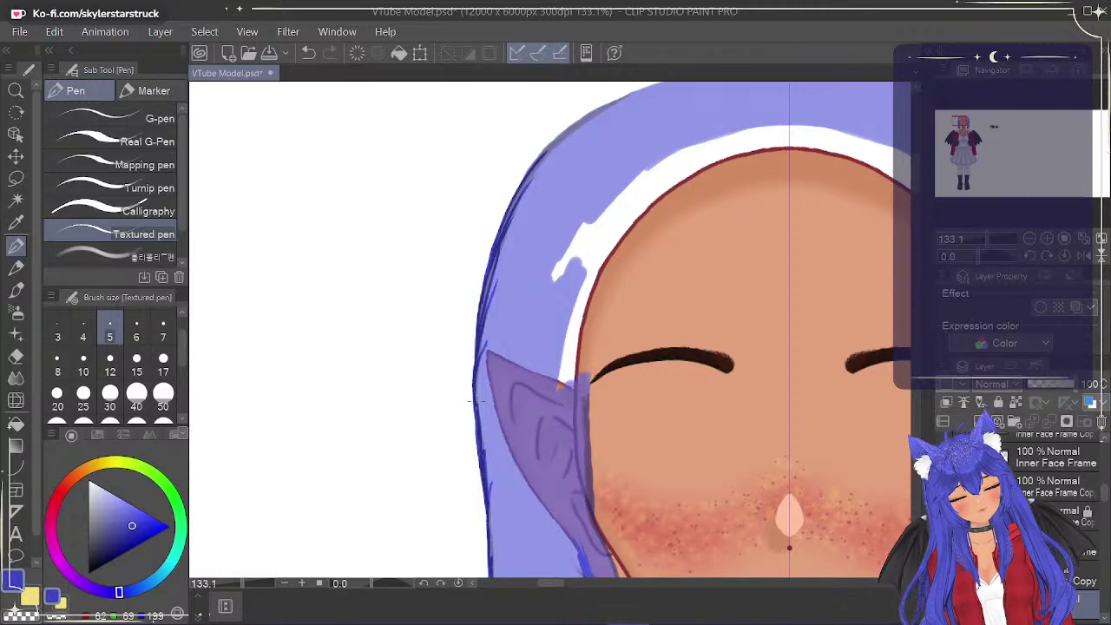
drag(478, 359, 498, 299)
mouse_move(483, 339)
mouse_down()
mouse_move(479, 305)
mouse_move(482, 318)
mouse_up()
drag(493, 259, 475, 331)
drag(510, 214, 498, 243)
mouse_move(528, 175)
mouse_down()
mouse_move(515, 205)
mouse_move(545, 152)
mouse_up()
Outline the top of the hair in dark blue over the crown to the centre line and strengthen the join there.
drag(918, 186, 916, 180)
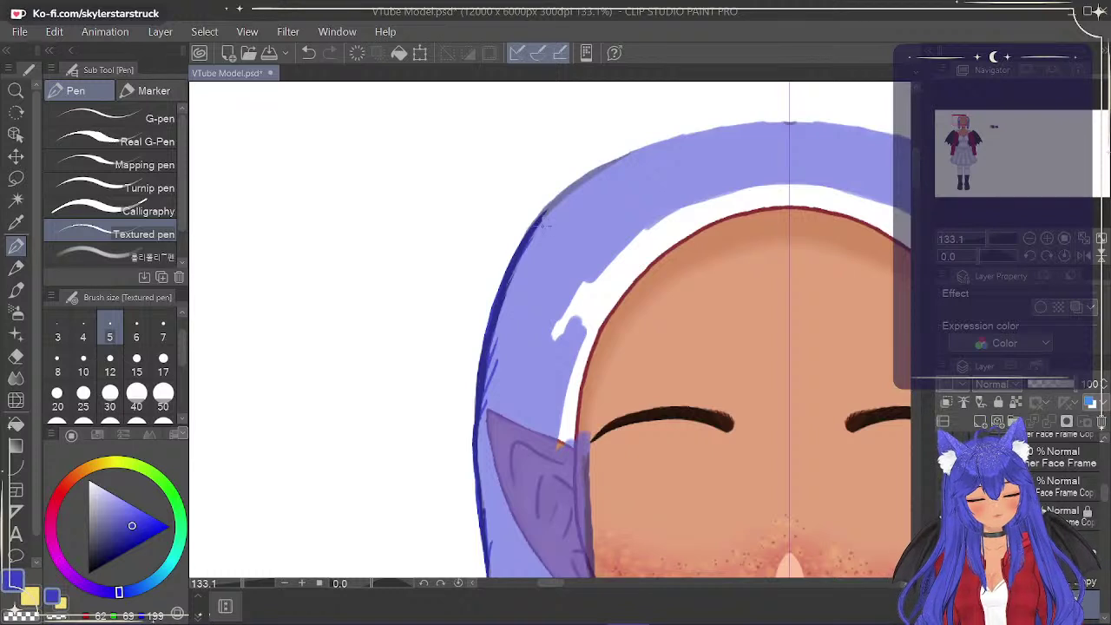
drag(531, 227, 614, 157)
mouse_move(563, 193)
mouse_down()
mouse_move(658, 141)
mouse_move(790, 123)
mouse_up()
drag(781, 124, 689, 131)
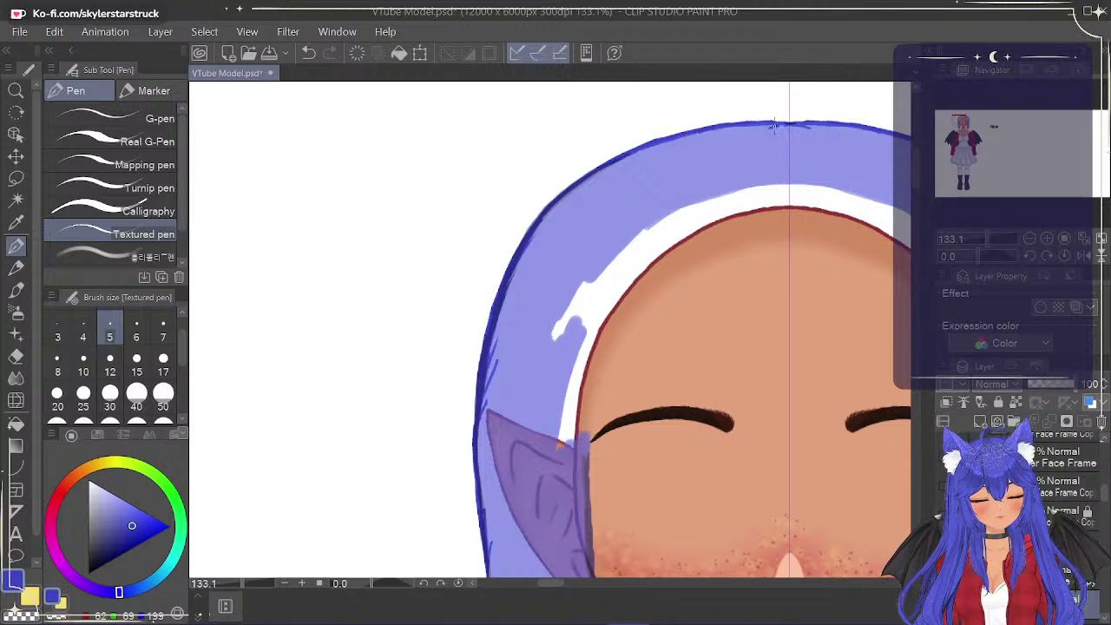
drag(799, 126, 753, 124)
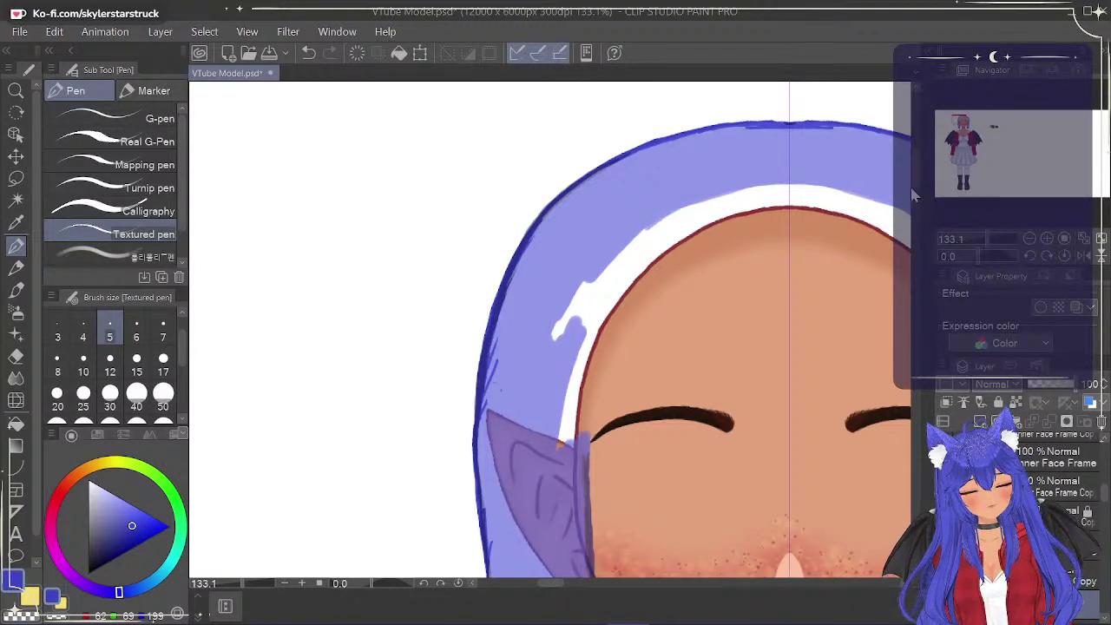
Extend the side hair's inner edge line in dark blue from below the ear up to the middle of the ear.
scroll(913, 190, down, 5)
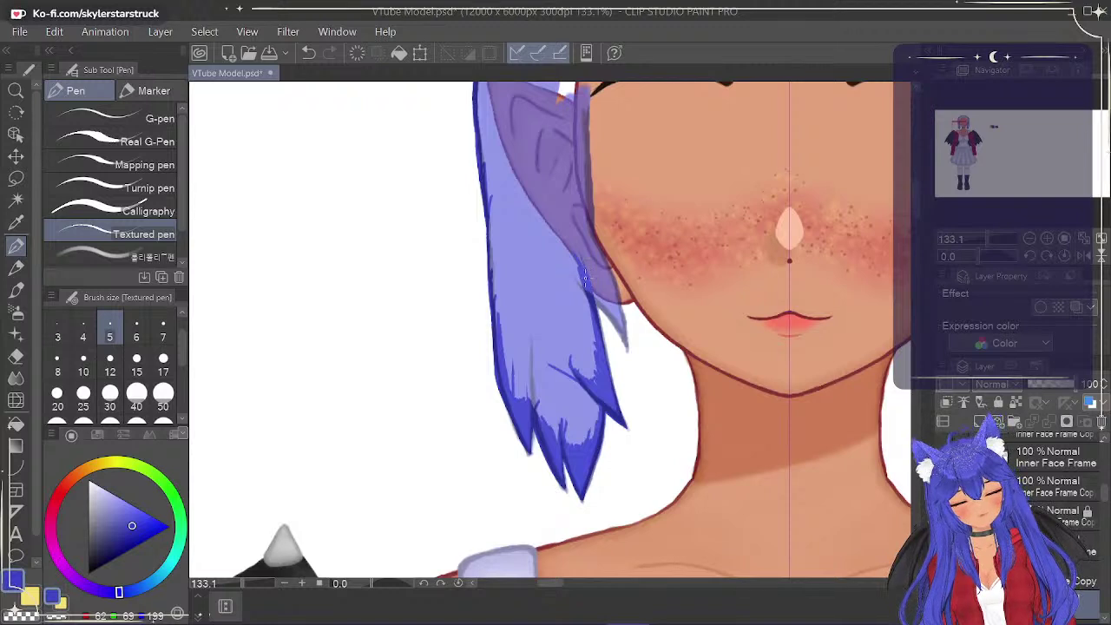
scroll(913, 212, up, 3)
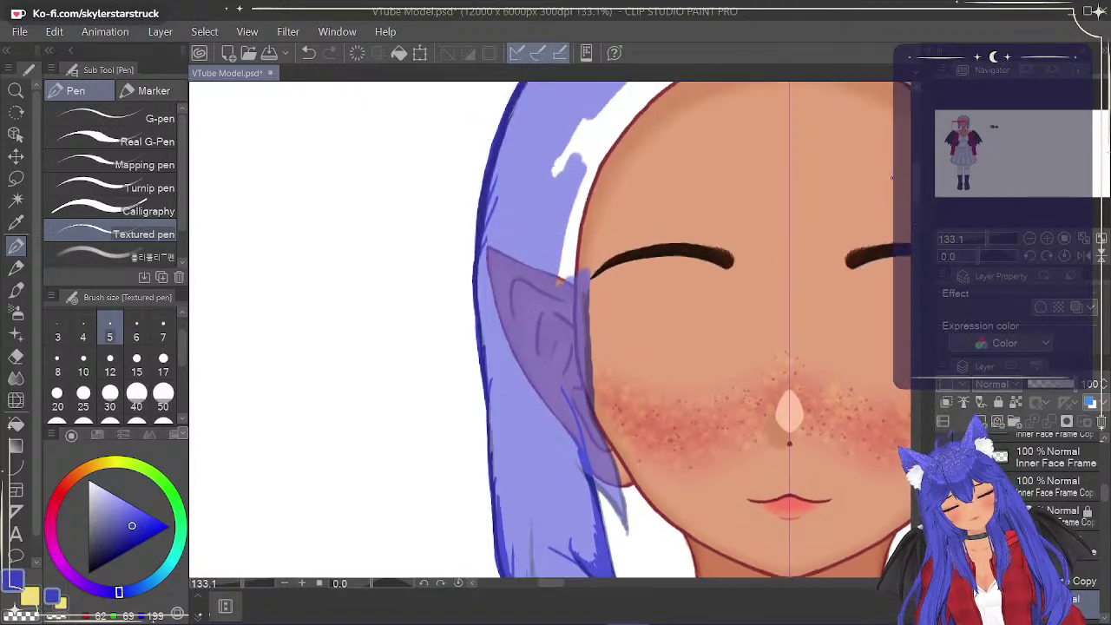
drag(574, 415, 555, 328)
drag(581, 434, 558, 358)
drag(573, 408, 545, 257)
key(ctrl+z)
drag(555, 327, 551, 227)
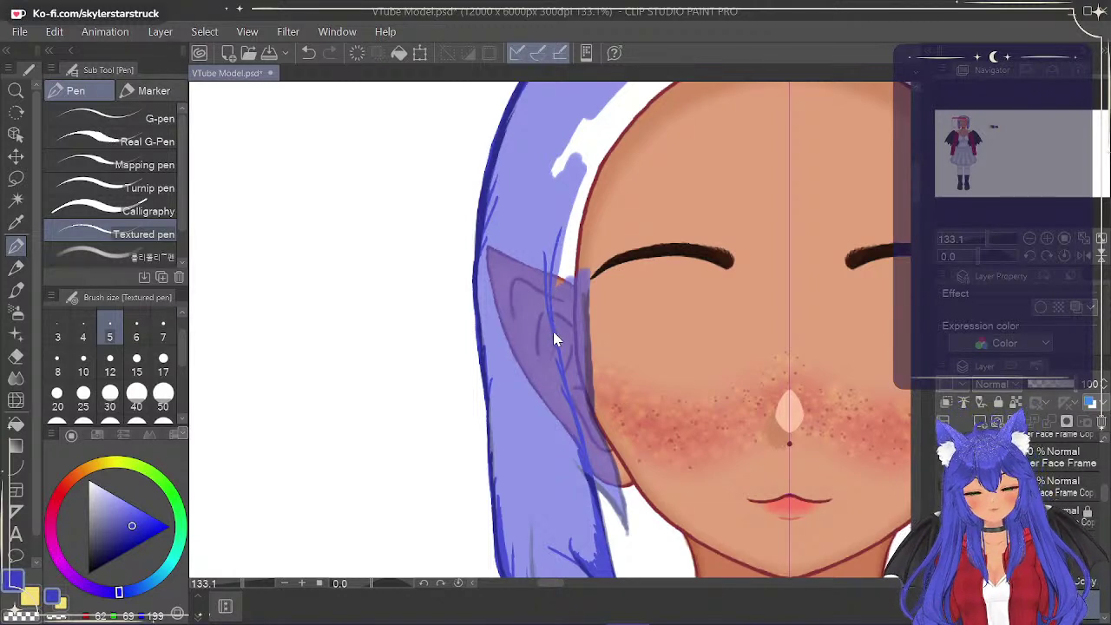
key(ctrl+z)
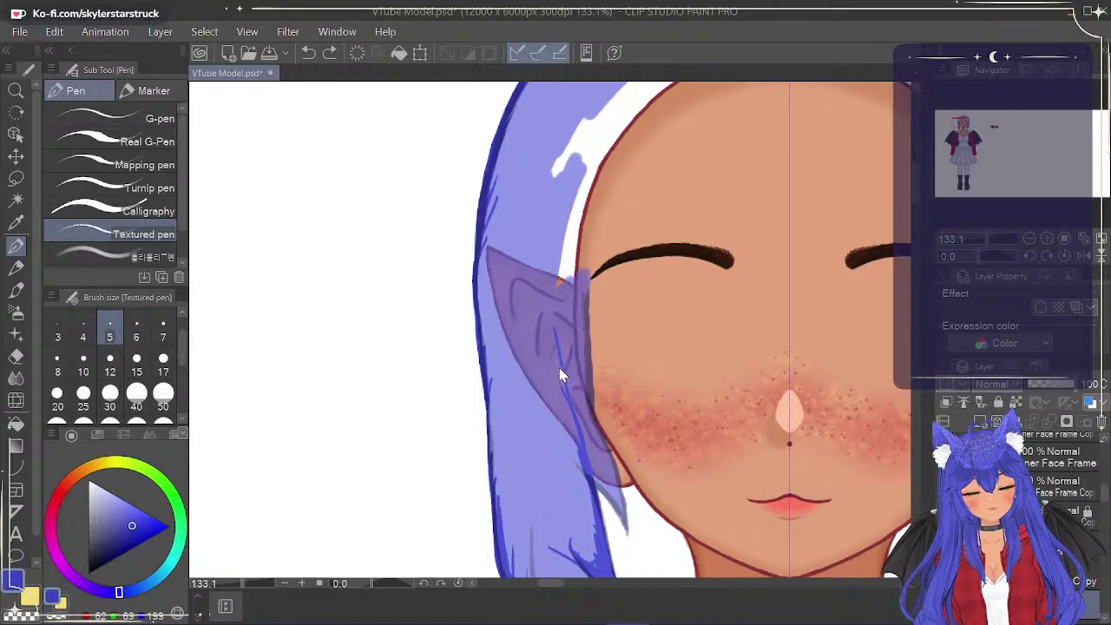
Carry the inner edge line up over the ear to the gap beside the face, comparing it with the solid inner strand.
drag(572, 401, 567, 259)
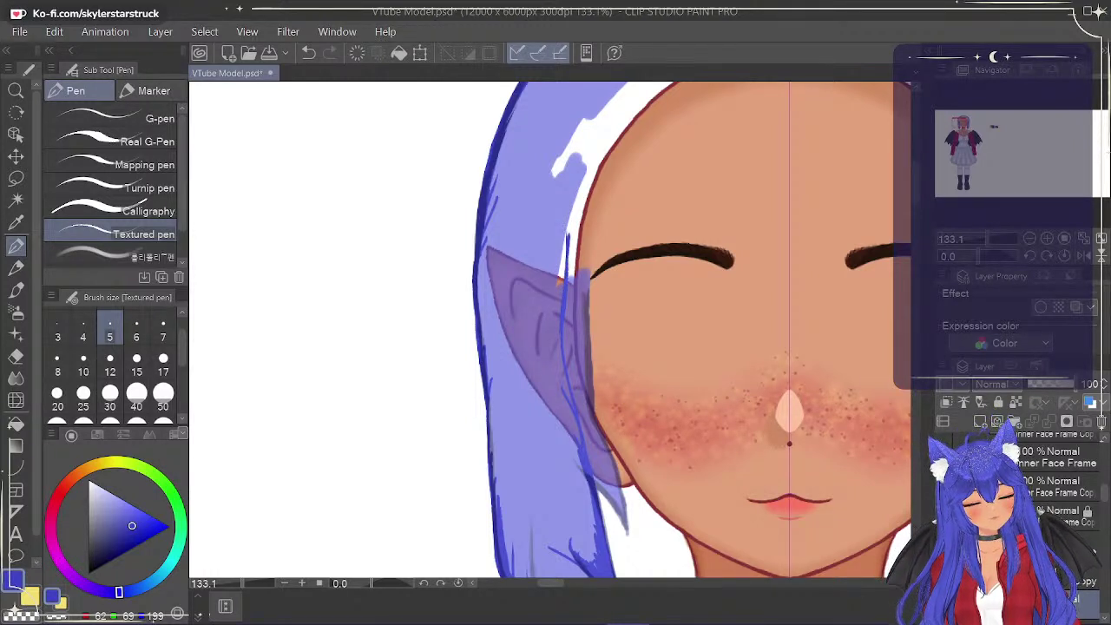
key(ctrl+y)
key(ctrl+z)
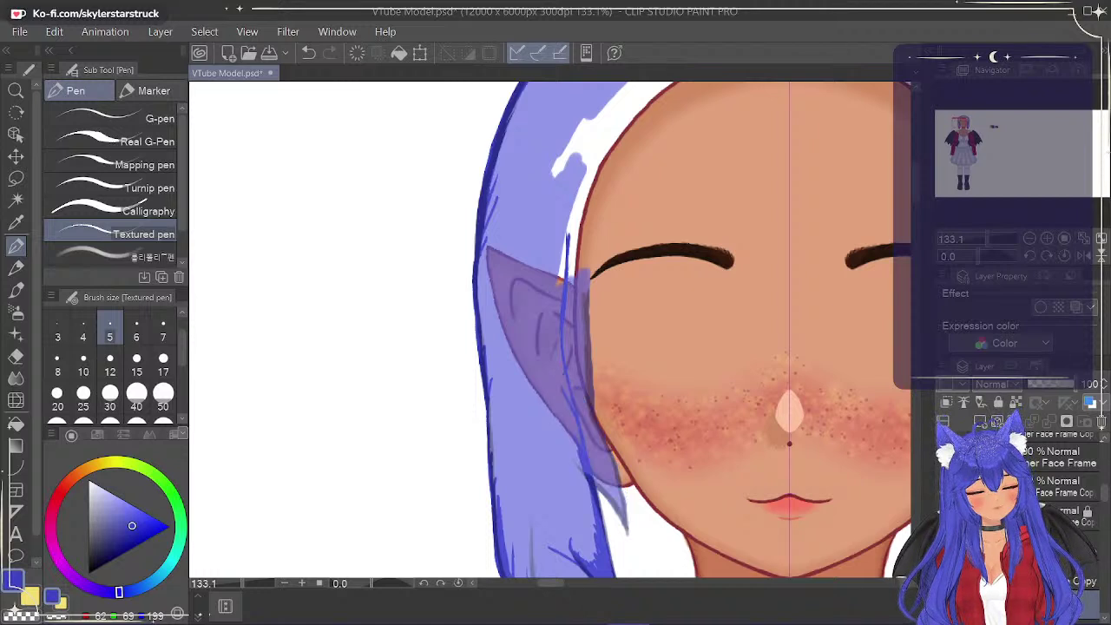
key(ctrl+y)
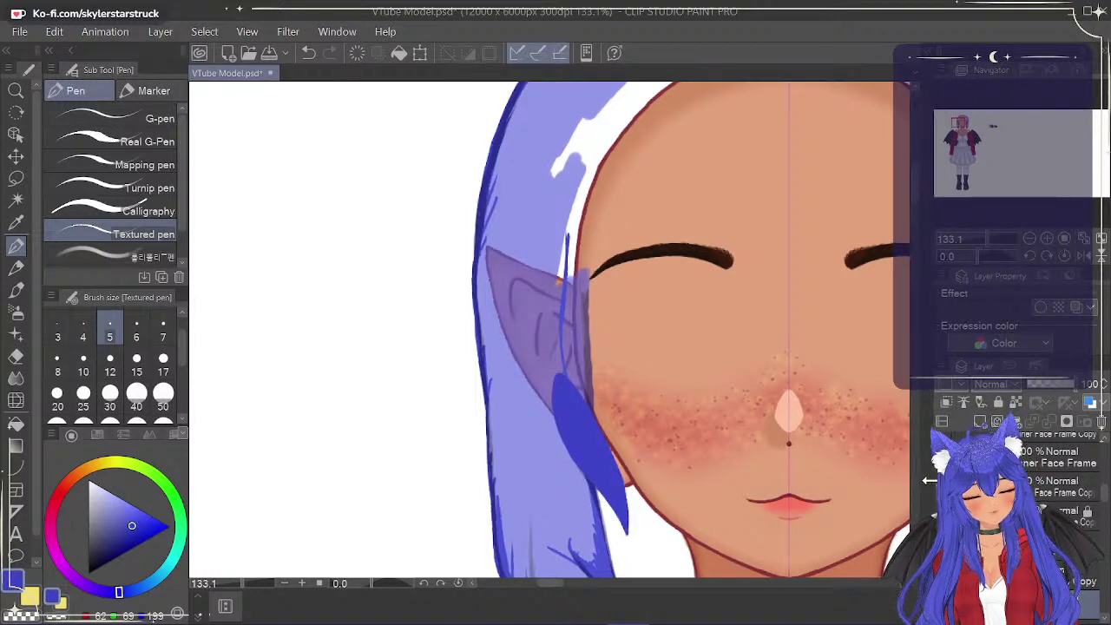
key(ctrl+z)
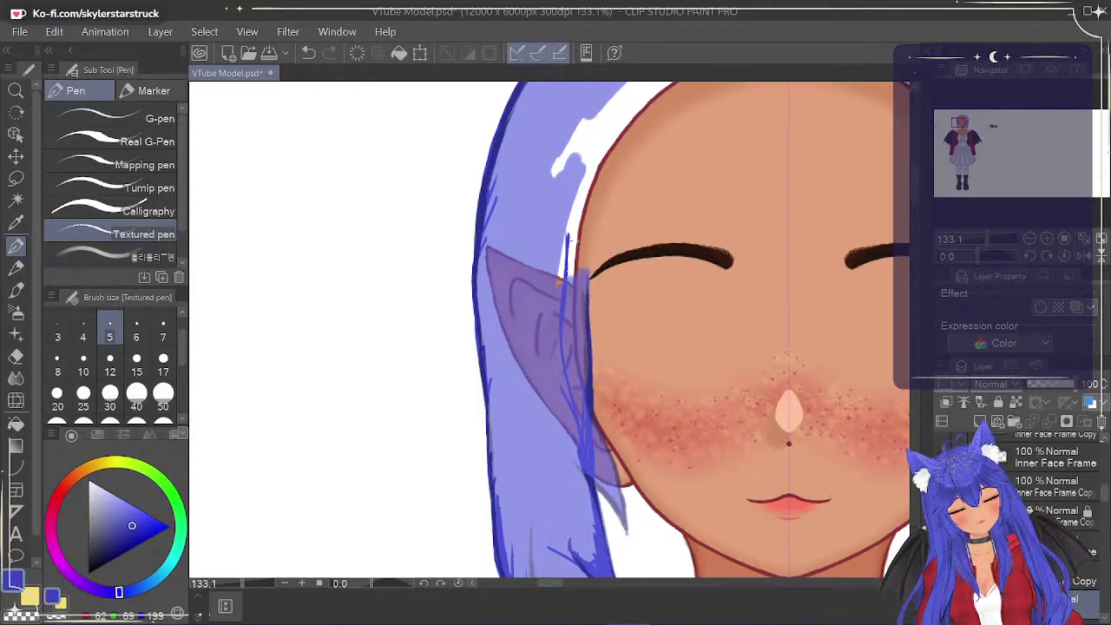
Extend the inner edge line in dark blue from the ear up the temple and across the forehead to the centre line.
drag(588, 291, 593, 236)
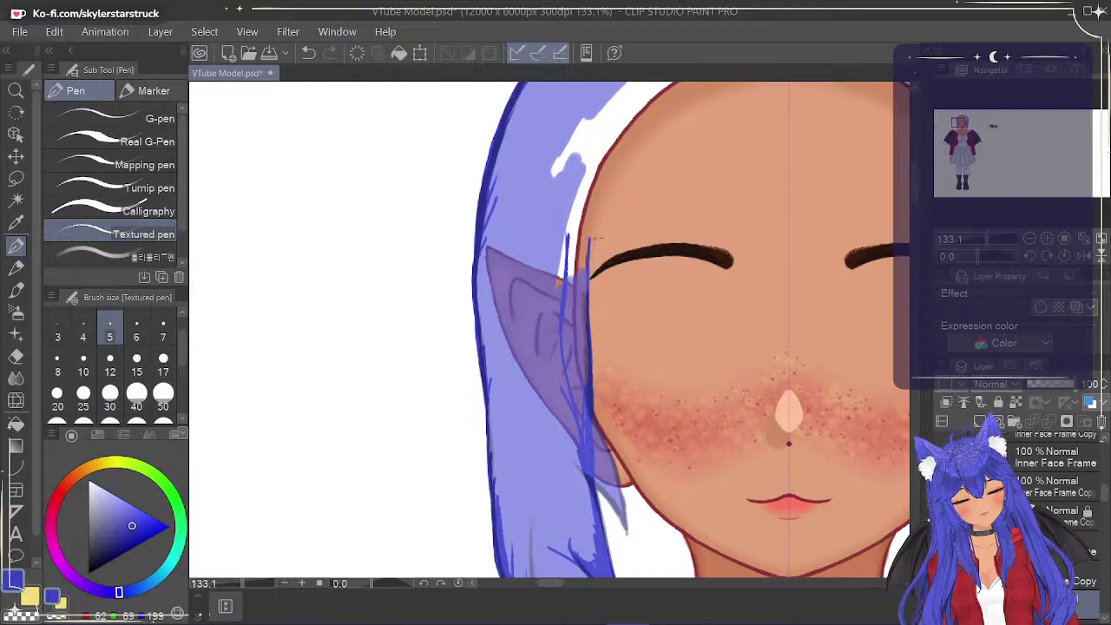
drag(588, 288, 599, 203)
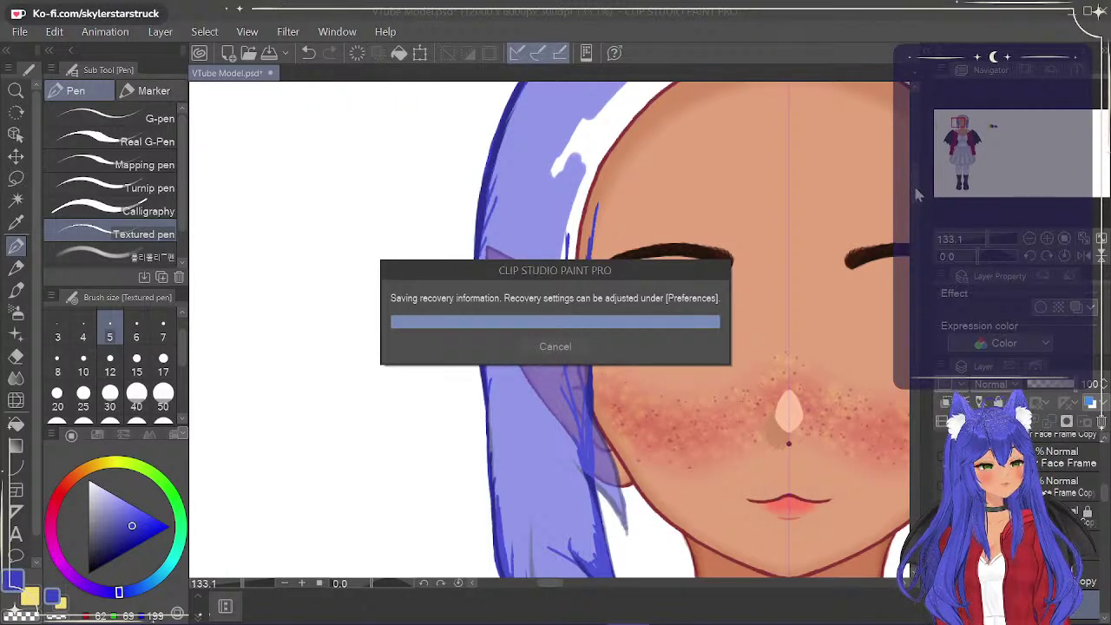
drag(916, 190, 915, 185)
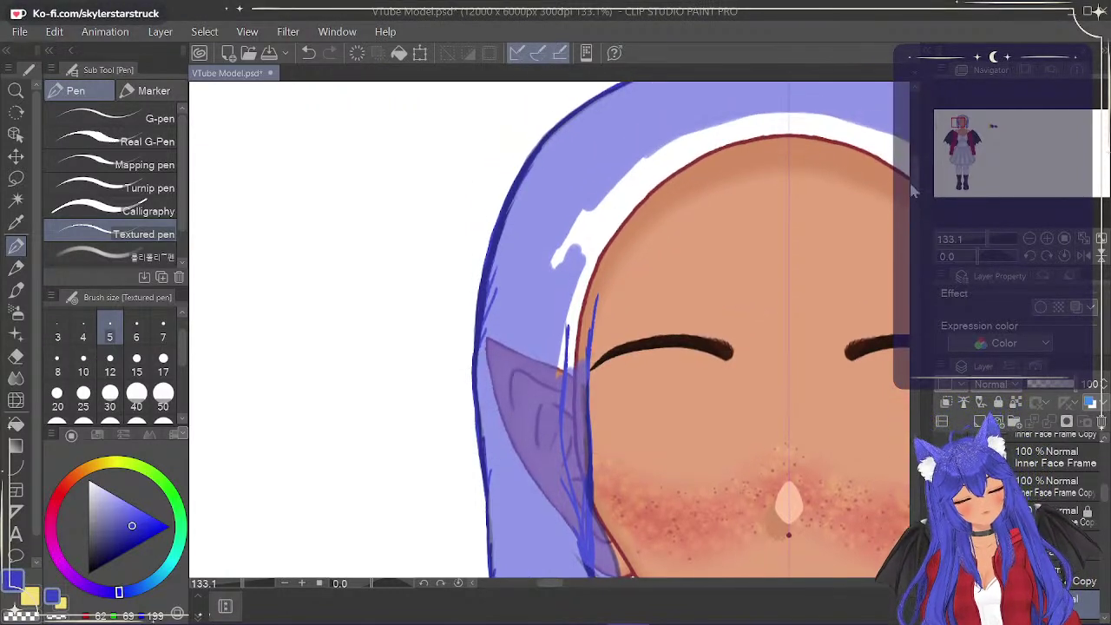
mouse_move(595, 330)
mouse_down()
mouse_move(615, 260)
mouse_move(600, 296)
mouse_move(644, 236)
mouse_move(707, 184)
mouse_move(806, 173)
mouse_up()
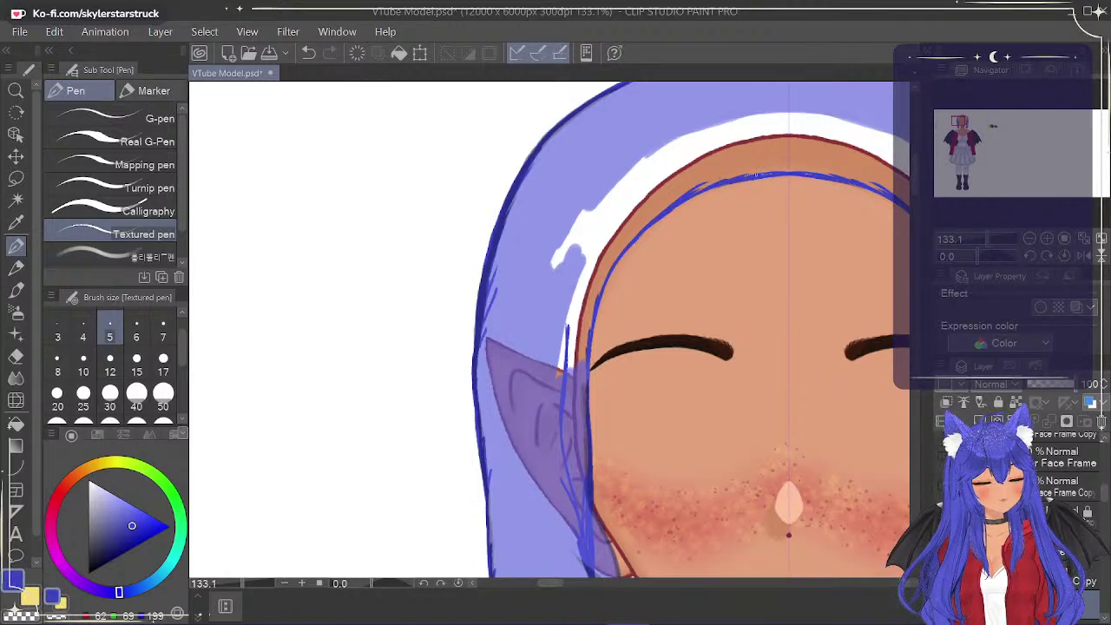
Hide the faded hair guide, then thicken and smooth the forehead hairline from the temple to the centre line.
click(943, 547)
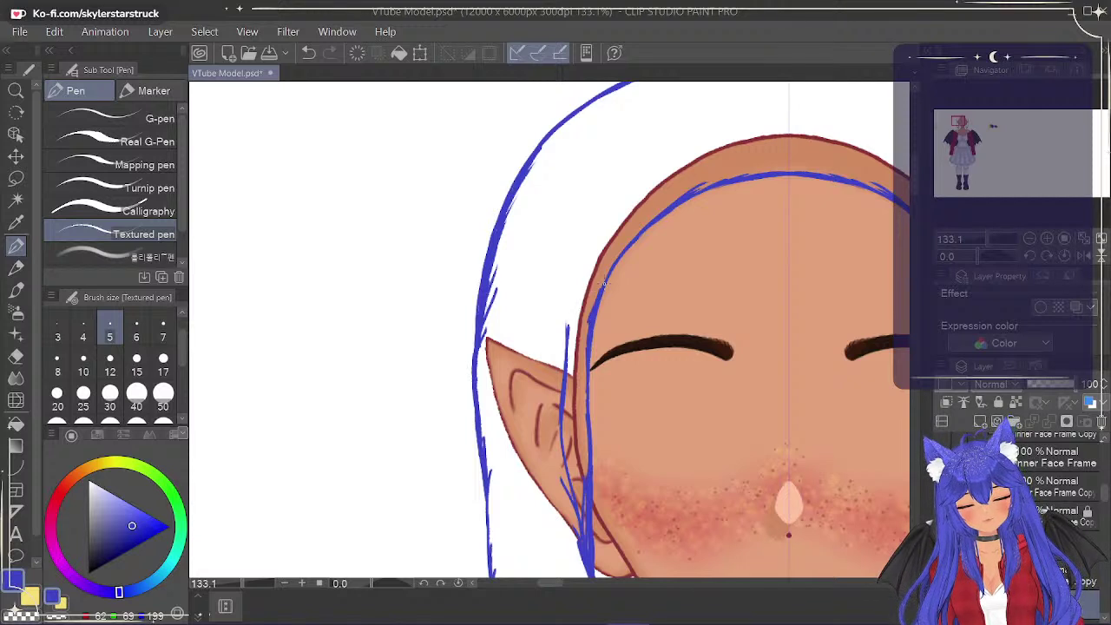
drag(594, 312, 617, 257)
drag(701, 185, 832, 178)
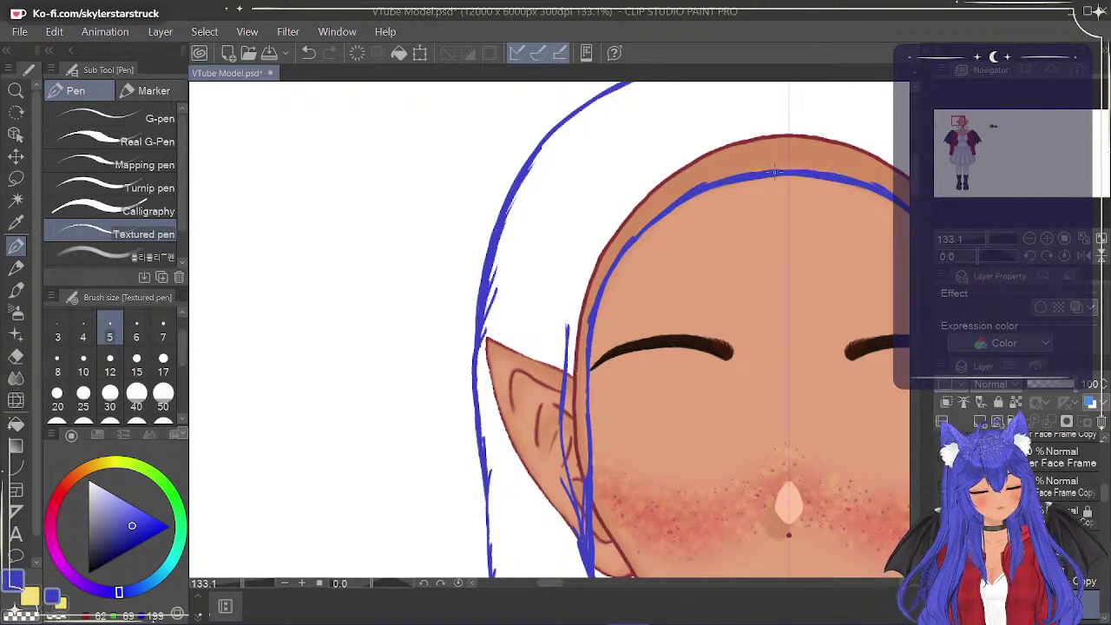
mouse_move(677, 202)
mouse_down()
mouse_move(632, 238)
mouse_move(674, 203)
mouse_up()
drag(625, 239, 624, 254)
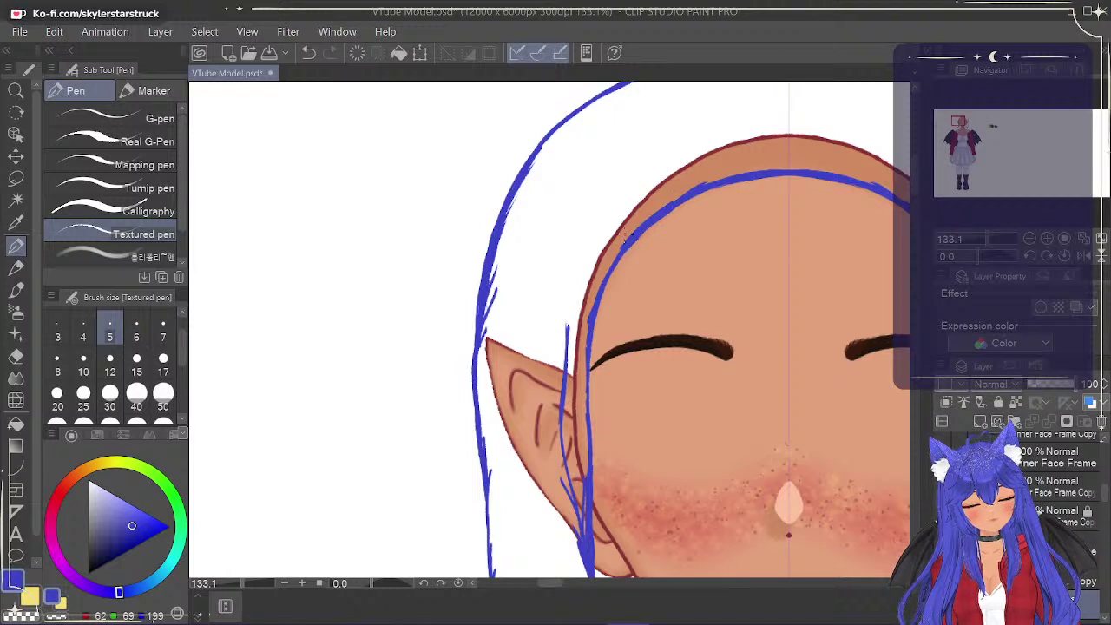
click(16, 357)
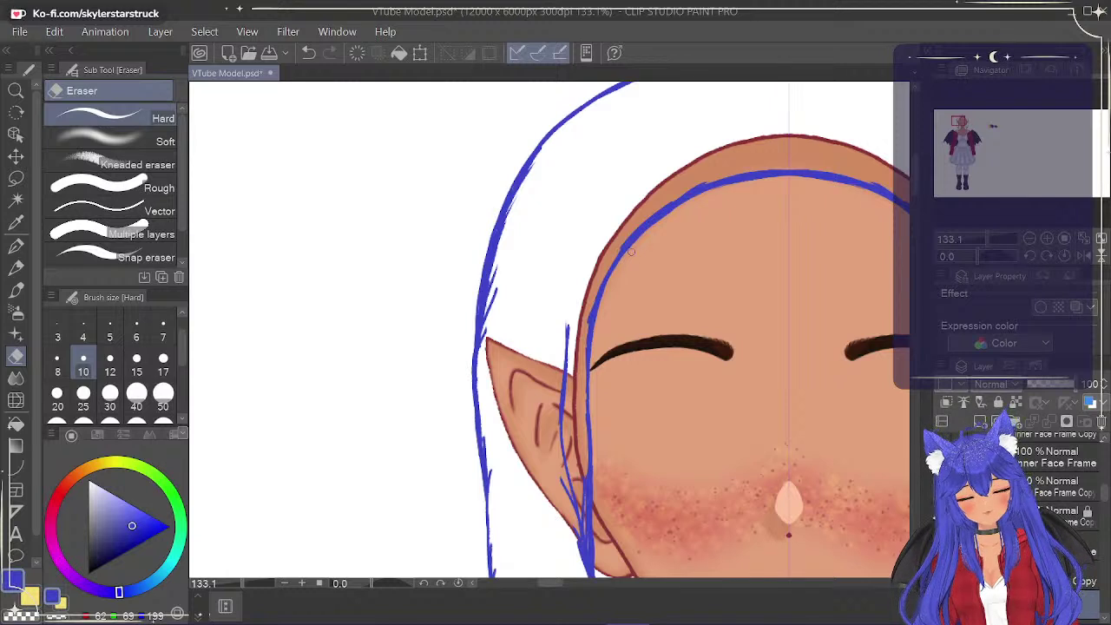
key(p)
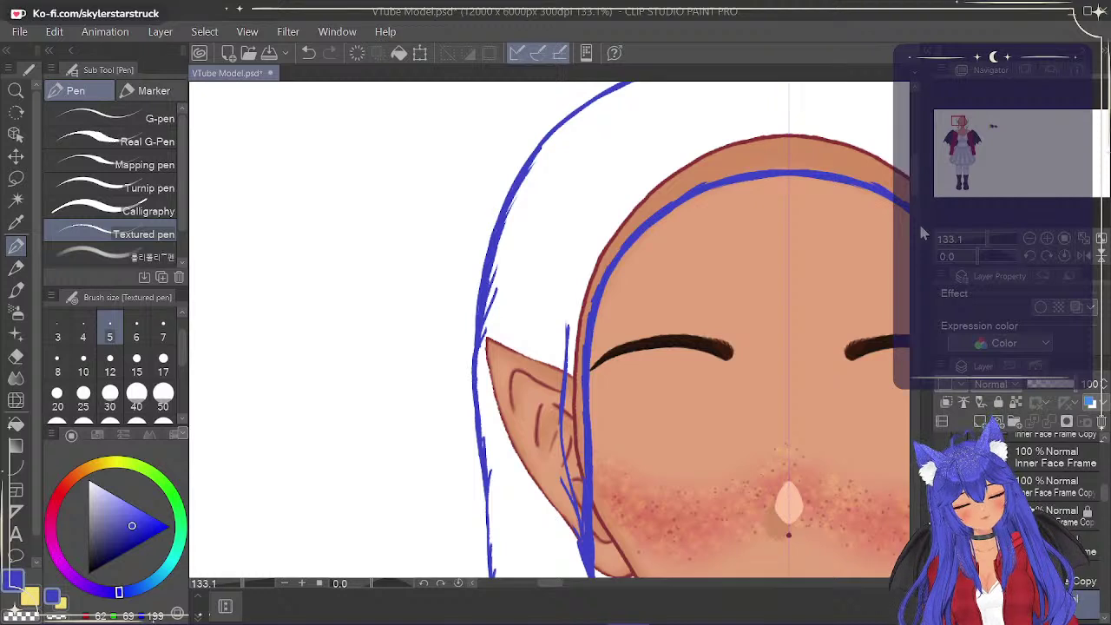
Strengthen the side hair's inner edge below the ear and touch up its jagged lower ends in dark blue.
scroll(920, 202, down, 5)
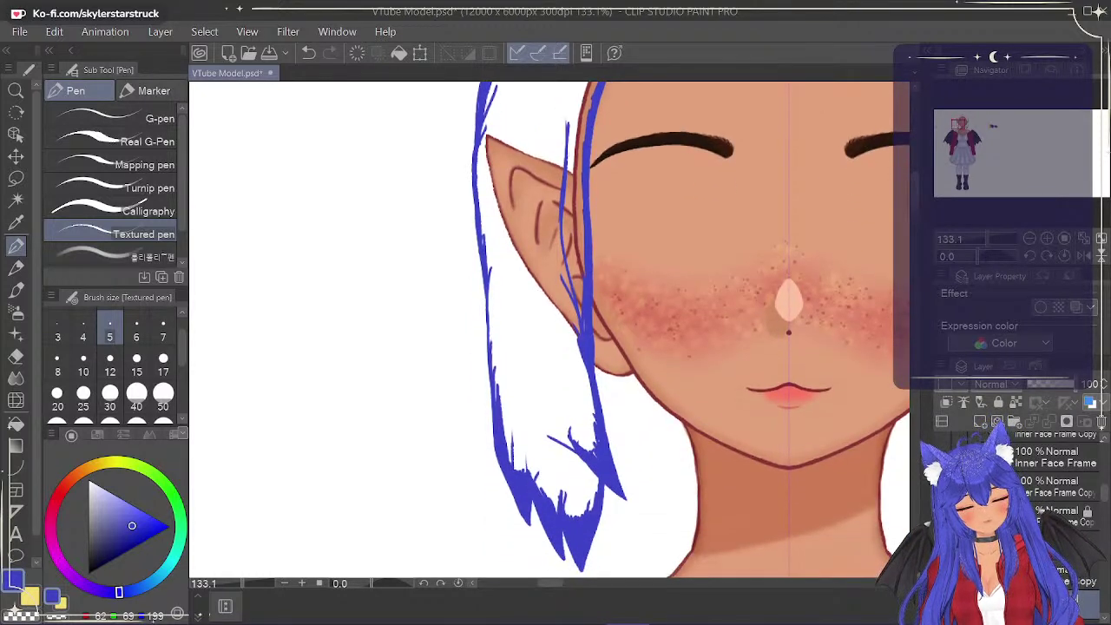
mouse_move(589, 425)
mouse_down()
mouse_move(597, 460)
mouse_move(589, 365)
mouse_up()
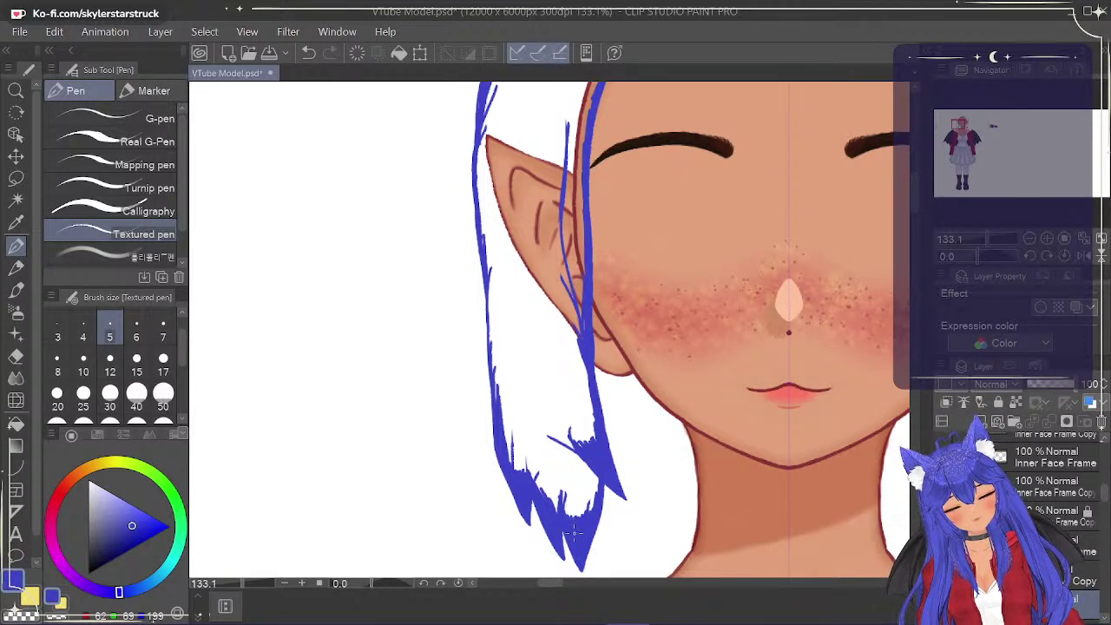
mouse_move(554, 519)
mouse_down()
mouse_move(495, 445)
mouse_move(510, 469)
mouse_up()
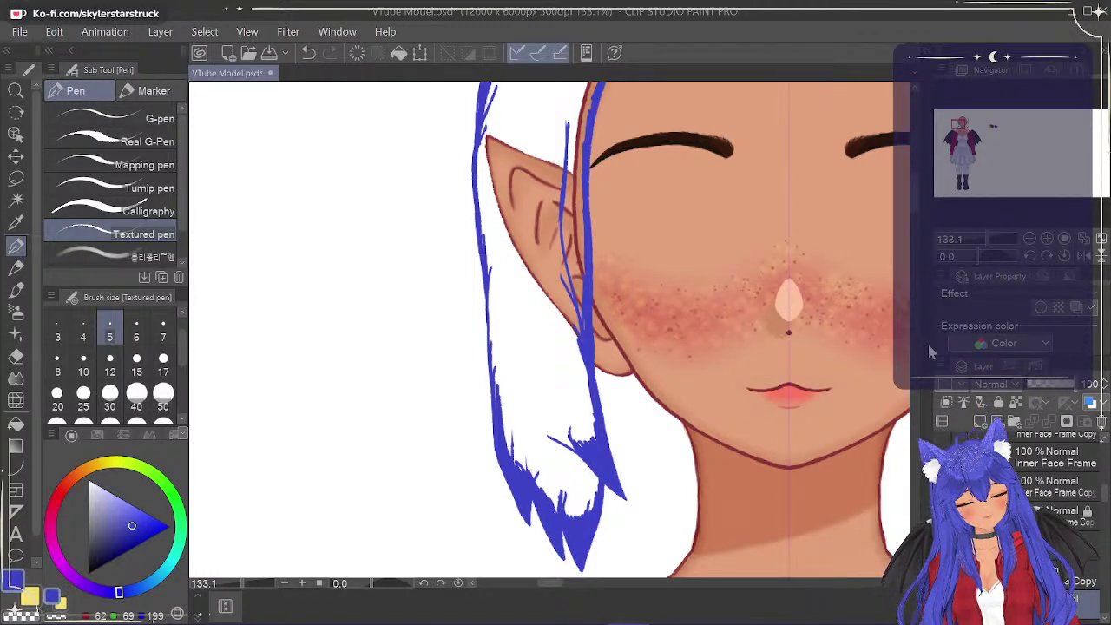
Thicken the outer hair outline over the crown to the centre line and along the side hair beside and below the ear.
scroll(468, 271, up, 4)
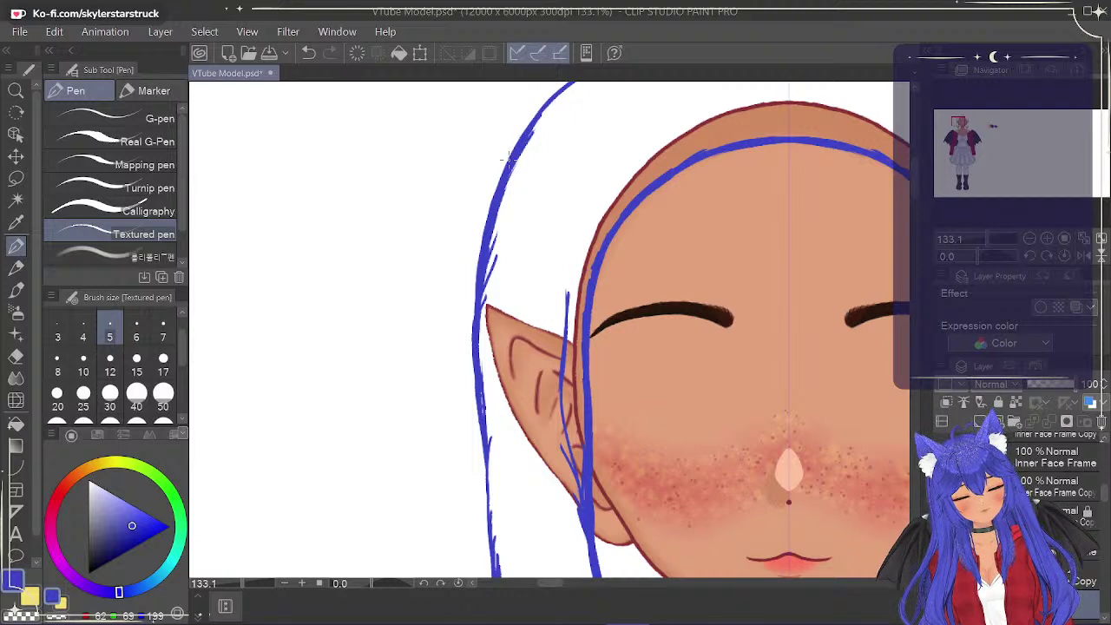
drag(532, 132, 577, 90)
drag(915, 198, 902, 173)
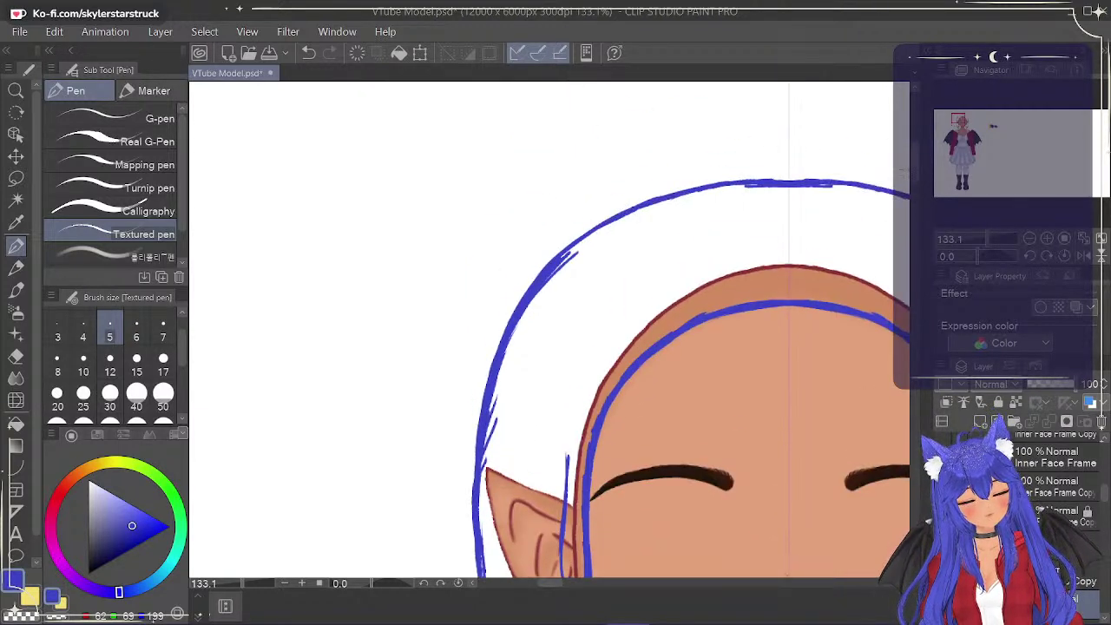
mouse_move(552, 273)
mouse_down()
mouse_move(621, 222)
mouse_move(598, 232)
mouse_up()
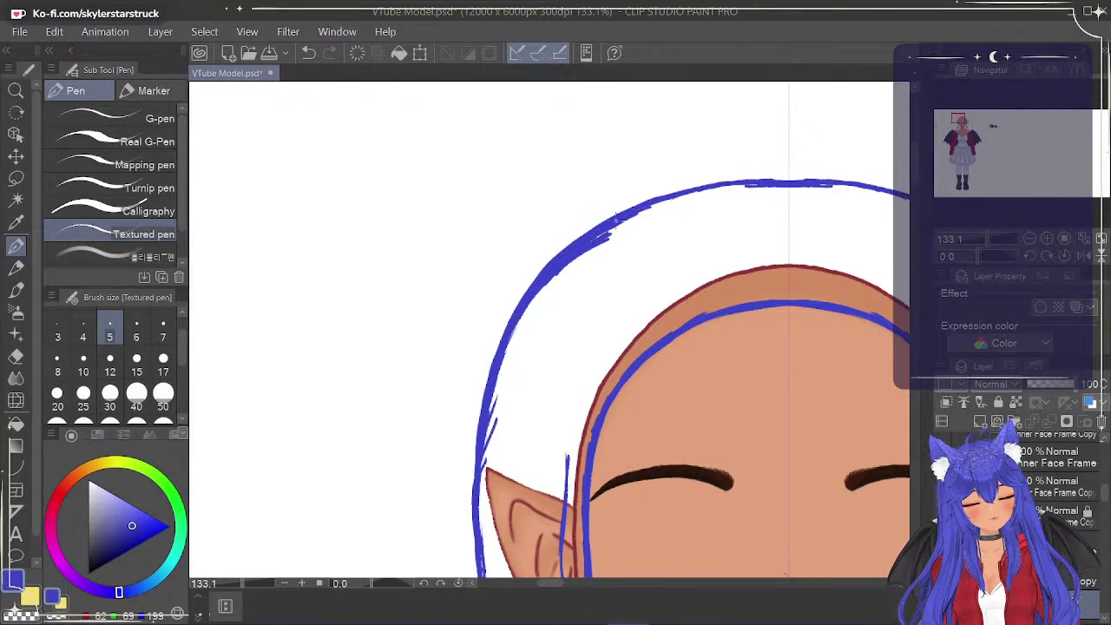
mouse_move(649, 204)
mouse_down()
mouse_move(608, 230)
mouse_move(691, 194)
mouse_move(872, 189)
mouse_move(738, 188)
mouse_move(824, 189)
mouse_move(701, 196)
mouse_move(613, 231)
mouse_move(695, 202)
mouse_move(667, 208)
mouse_move(868, 189)
mouse_move(747, 190)
mouse_move(769, 189)
mouse_move(757, 196)
mouse_up()
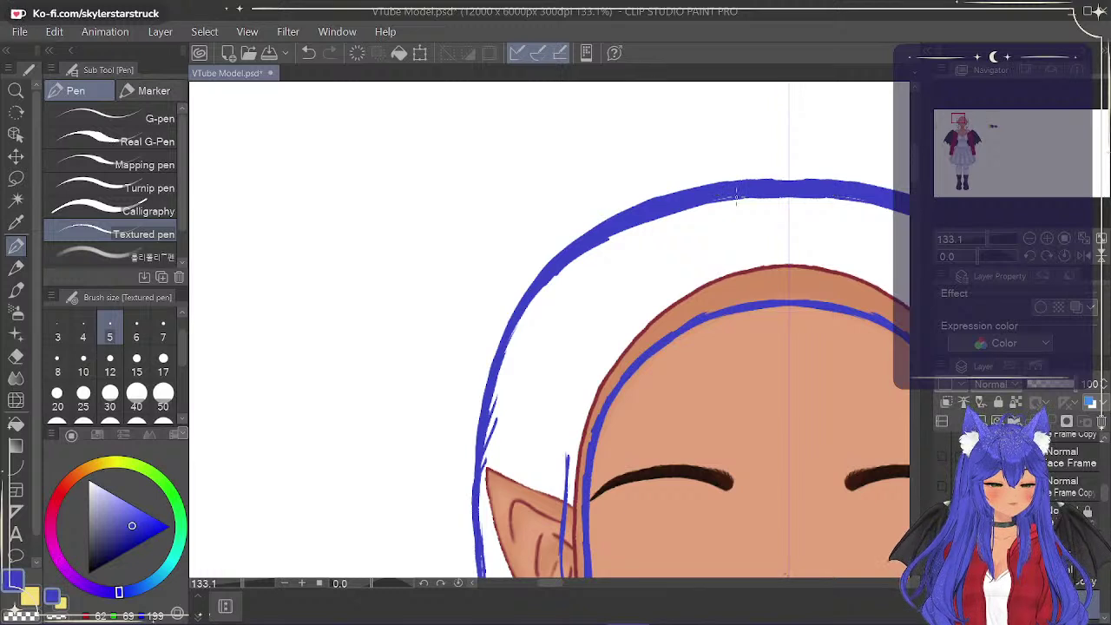
drag(915, 163, 914, 191)
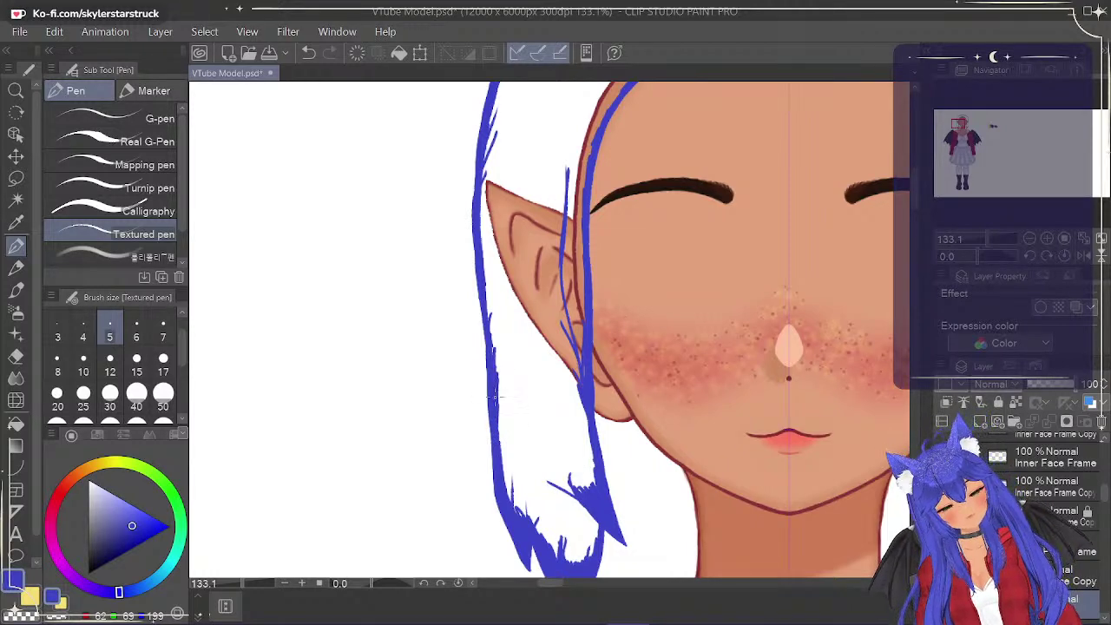
mouse_move(494, 357)
mouse_down()
mouse_move(490, 315)
mouse_move(492, 332)
mouse_up()
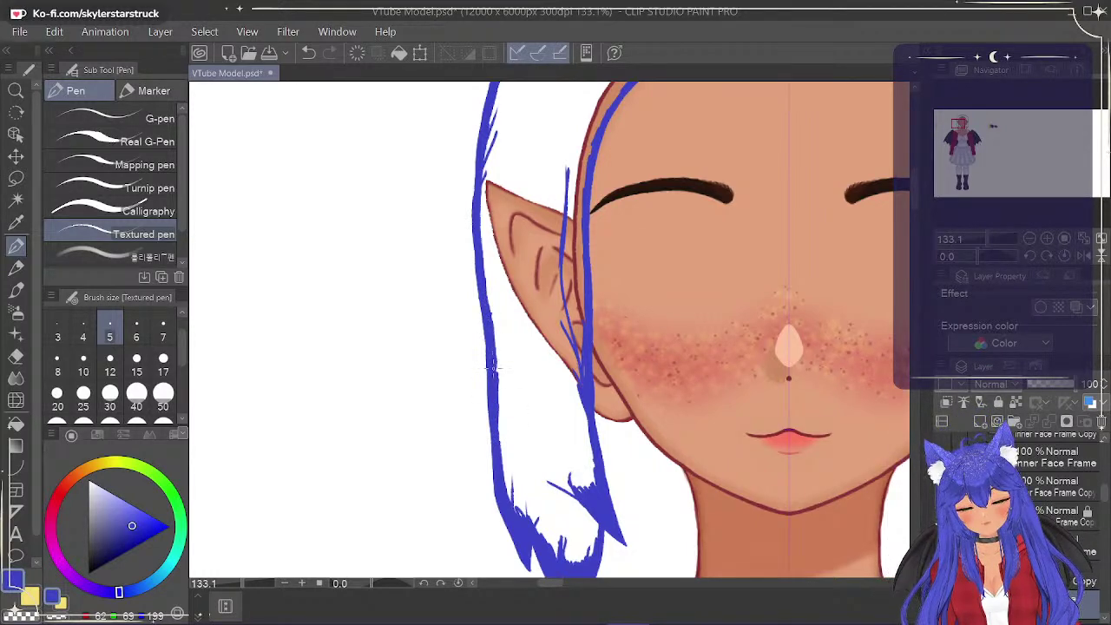
Fill the side hair with solid dark blue from above the ear down to the pointed ends, using brush size 15.
scroll(571, 573, right, 5)
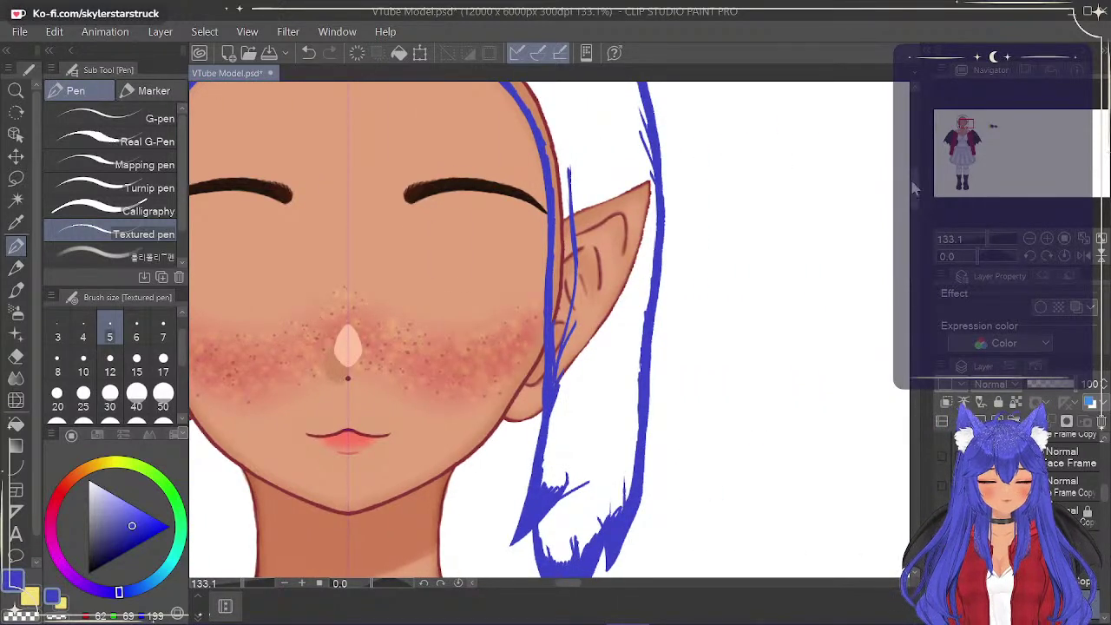
scroll(916, 185, up, 5)
scroll(916, 182, up, 2)
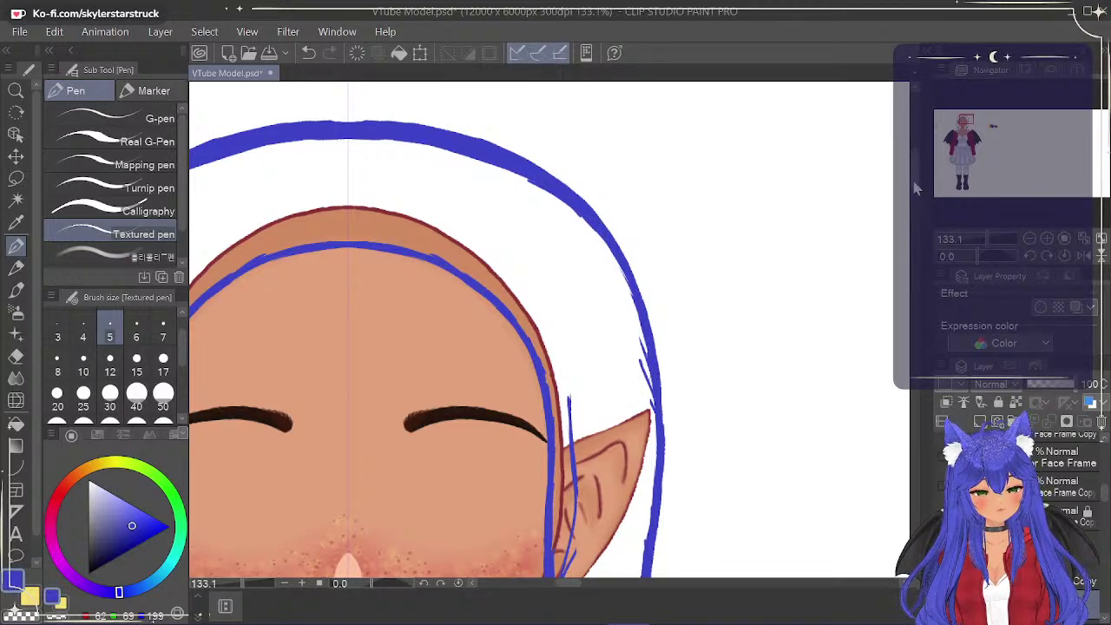
scroll(912, 190, down, 6)
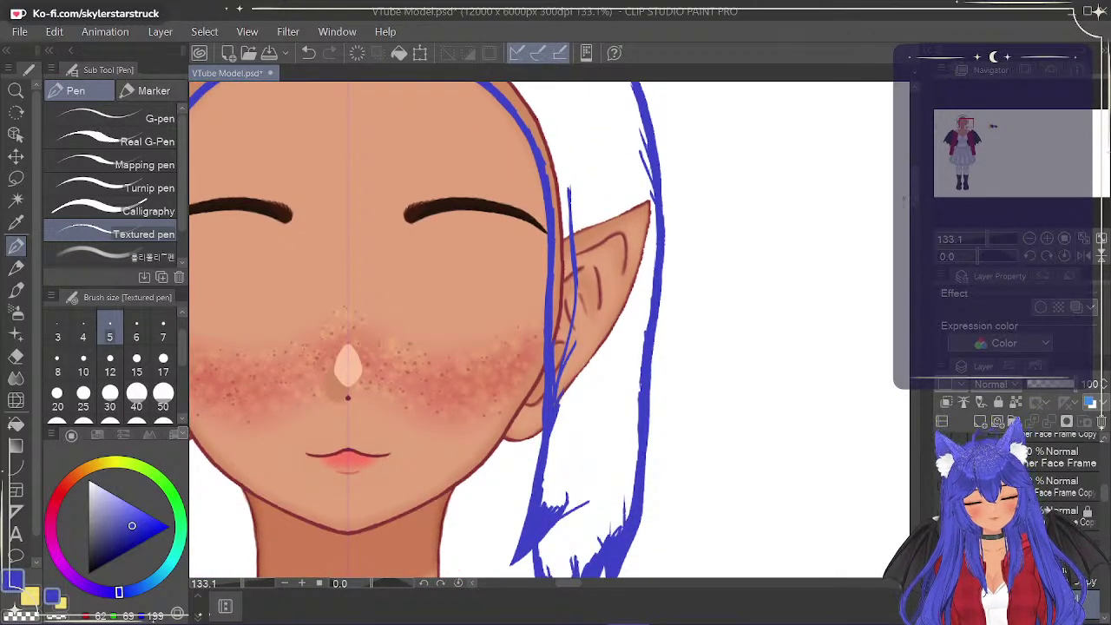
click(136, 365)
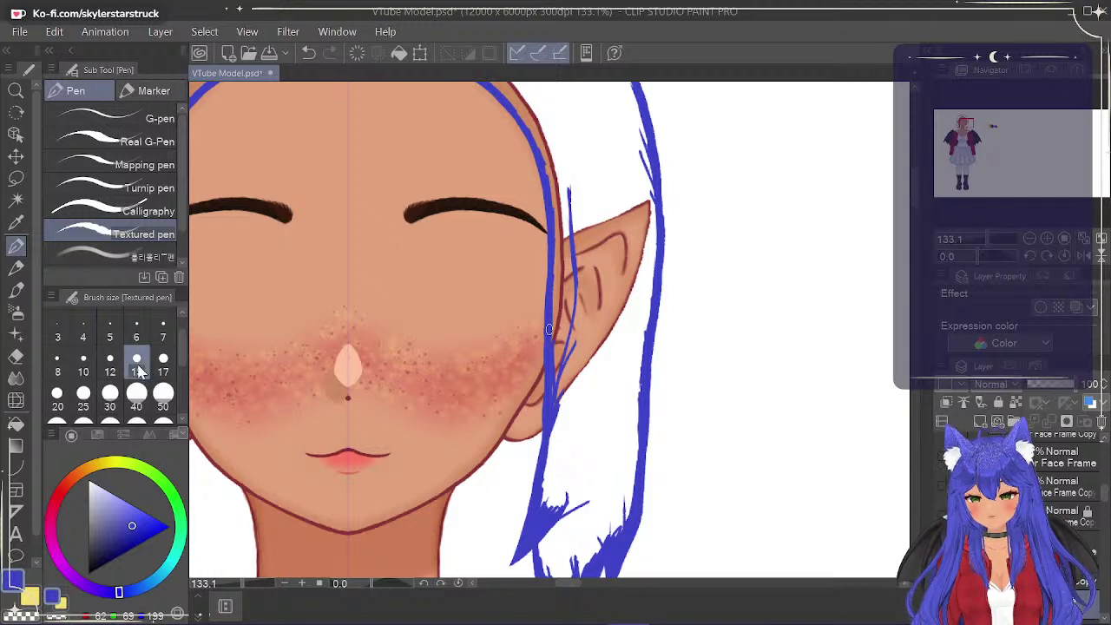
mouse_move(545, 505)
mouse_down()
mouse_move(549, 468)
mouse_move(555, 510)
mouse_move(599, 451)
mouse_up()
mouse_move(548, 477)
mouse_down()
mouse_move(579, 424)
mouse_move(589, 430)
mouse_move(585, 467)
mouse_move(572, 403)
mouse_move(551, 386)
mouse_move(554, 419)
mouse_move(557, 403)
mouse_move(567, 426)
mouse_move(575, 362)
mouse_move(579, 412)
mouse_move(598, 384)
mouse_move(598, 422)
mouse_move(586, 351)
mouse_up()
mouse_move(547, 313)
mouse_down()
mouse_move(586, 395)
mouse_move(584, 348)
mouse_move(567, 359)
mouse_move(555, 328)
mouse_move(559, 232)
mouse_move(573, 277)
mouse_up()
mouse_move(577, 222)
mouse_down()
mouse_move(599, 345)
mouse_move(583, 312)
mouse_move(591, 240)
mouse_move(604, 272)
mouse_move(598, 334)
mouse_move(598, 217)
mouse_move(597, 229)
mouse_move(574, 205)
mouse_move(610, 239)
mouse_move(586, 222)
mouse_move(575, 190)
mouse_move(597, 161)
mouse_up()
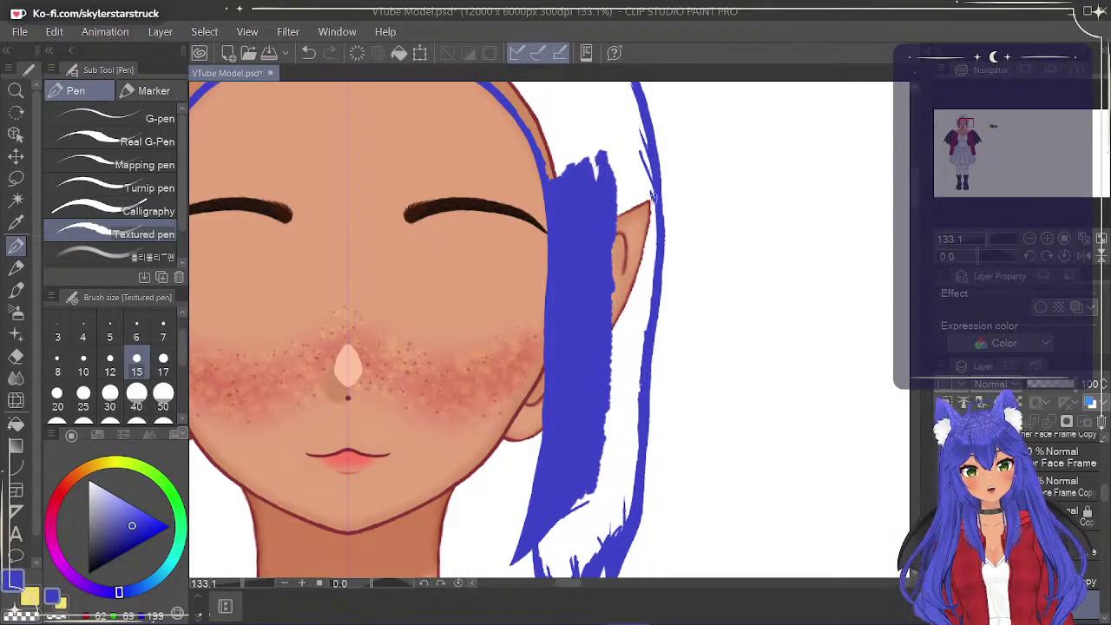
mouse_move(641, 206)
mouse_down()
mouse_move(649, 156)
mouse_move(619, 169)
mouse_move(615, 235)
mouse_move(595, 195)
mouse_move(637, 174)
mouse_move(627, 151)
mouse_move(647, 150)
mouse_move(650, 275)
mouse_move(644, 306)
mouse_move(628, 275)
mouse_move(613, 296)
mouse_move(626, 245)
mouse_move(644, 235)
mouse_move(644, 327)
mouse_move(642, 316)
mouse_move(634, 404)
mouse_move(622, 379)
mouse_move(630, 370)
mouse_move(614, 379)
mouse_move(607, 360)
mouse_move(591, 503)
mouse_move(617, 397)
mouse_move(638, 397)
mouse_move(626, 383)
mouse_move(624, 523)
mouse_move(616, 404)
mouse_move(607, 514)
mouse_move(618, 460)
mouse_move(584, 440)
mouse_move(584, 399)
mouse_move(569, 408)
mouse_move(548, 383)
mouse_move(543, 430)
mouse_move(565, 384)
mouse_up()
scroll(616, 404, down, 5)
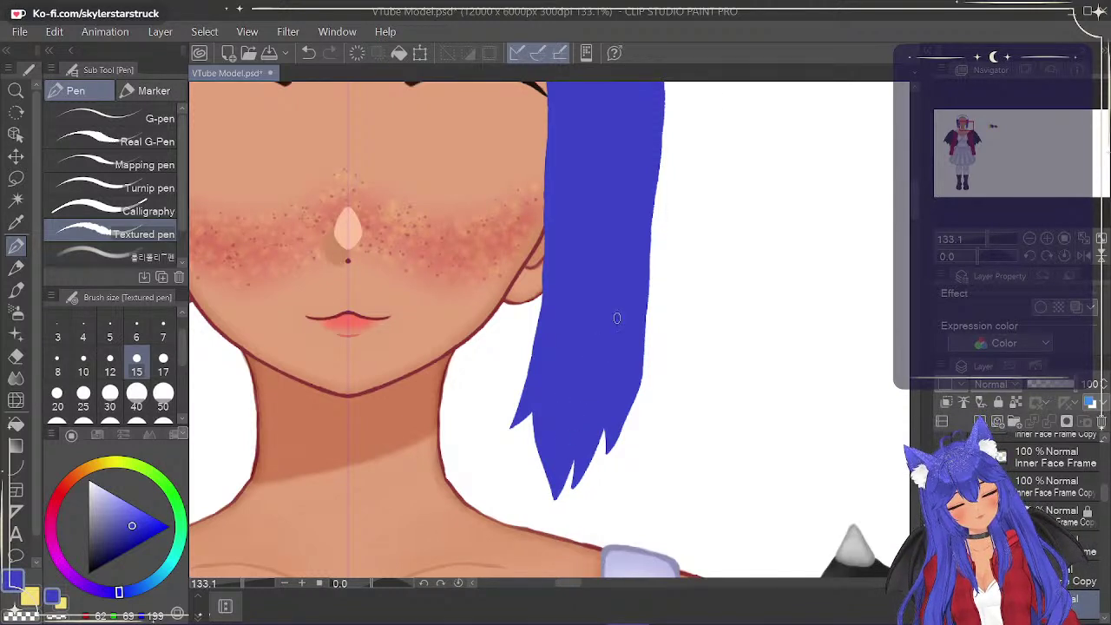
Fill the upper hair with solid dark blue from above the ear over the crown, closing the gap above the forehead.
drag(569, 583, 552, 583)
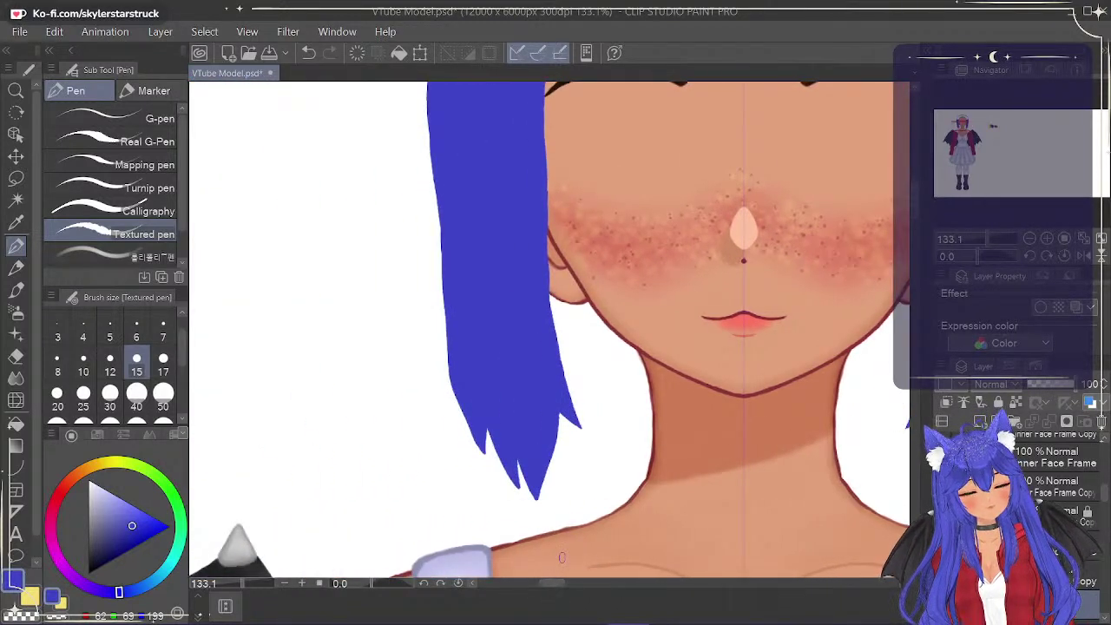
scroll(920, 217, up, 3)
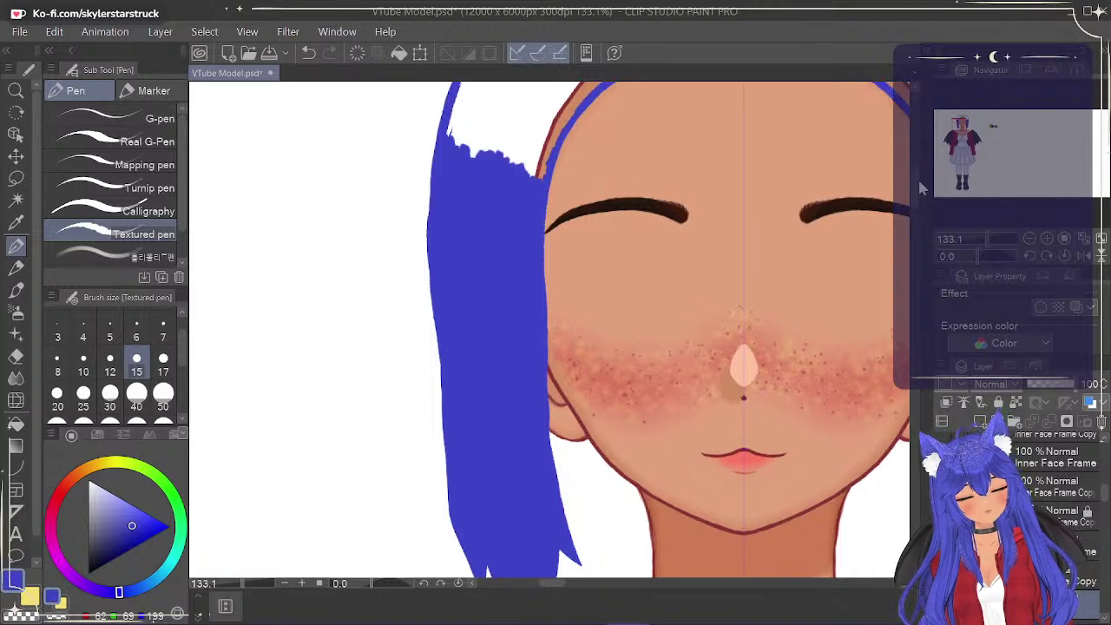
mouse_move(529, 161)
mouse_down()
mouse_move(546, 156)
mouse_move(525, 138)
mouse_move(478, 168)
mouse_move(475, 113)
mouse_move(467, 130)
mouse_move(457, 115)
mouse_move(450, 134)
mouse_move(467, 96)
mouse_up()
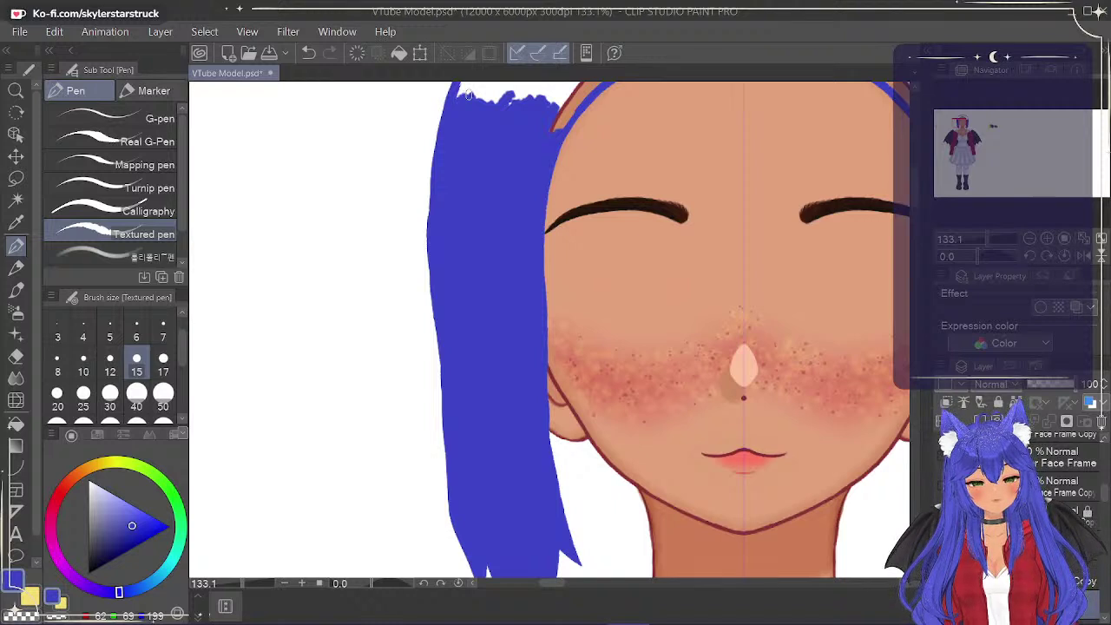
scroll(916, 201, up, 5)
mouse_move(540, 327)
mouse_down()
mouse_move(592, 268)
mouse_move(503, 316)
mouse_move(535, 272)
mouse_move(609, 244)
mouse_move(528, 258)
mouse_move(462, 299)
mouse_move(507, 264)
mouse_move(494, 248)
mouse_move(461, 270)
mouse_move(528, 186)
mouse_move(546, 187)
mouse_move(534, 201)
mouse_move(567, 206)
mouse_move(546, 200)
mouse_move(545, 236)
mouse_move(518, 262)
mouse_move(550, 244)
mouse_move(570, 252)
mouse_move(617, 236)
mouse_move(533, 231)
mouse_move(550, 216)
mouse_move(531, 198)
mouse_move(542, 173)
mouse_move(531, 176)
mouse_move(660, 126)
mouse_move(652, 145)
mouse_move(598, 155)
mouse_move(702, 123)
mouse_move(780, 131)
mouse_move(752, 124)
mouse_move(613, 167)
mouse_move(578, 196)
mouse_move(618, 169)
mouse_up()
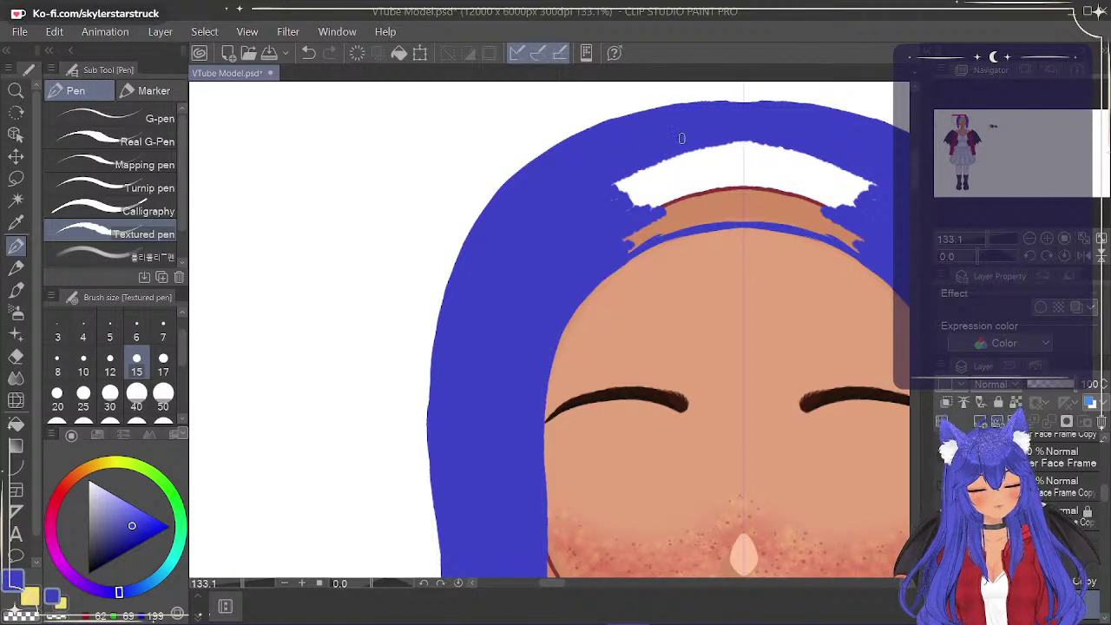
mouse_move(681, 138)
mouse_down()
mouse_move(598, 197)
mouse_move(689, 158)
mouse_move(755, 148)
mouse_move(714, 148)
mouse_move(679, 181)
mouse_move(790, 150)
mouse_move(752, 188)
mouse_up()
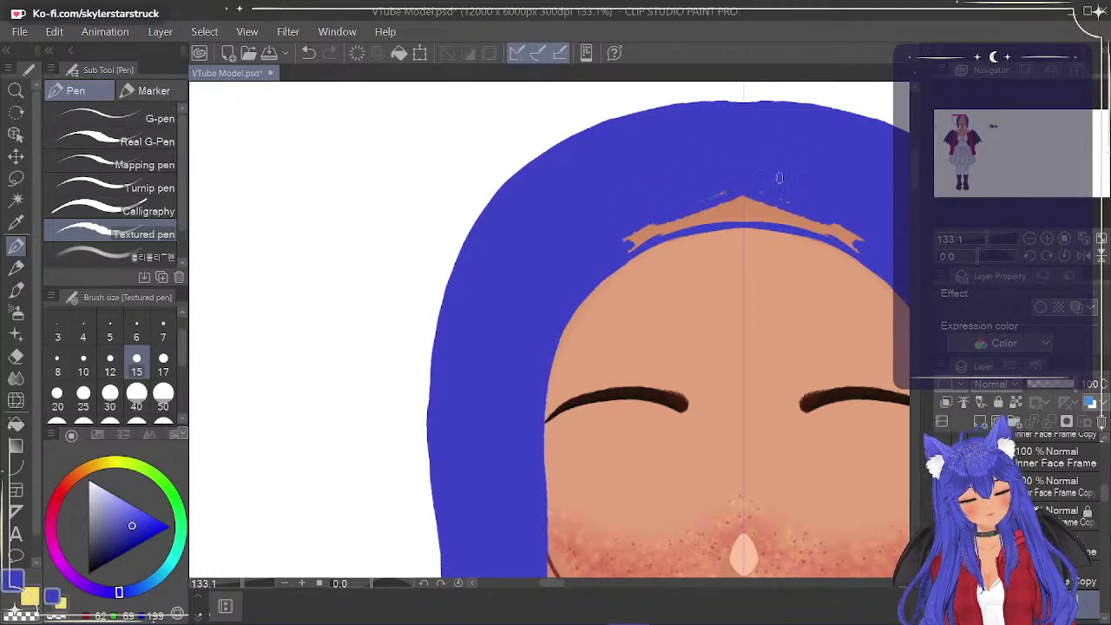
mouse_move(638, 220)
mouse_down()
mouse_move(610, 257)
mouse_move(643, 231)
mouse_move(755, 203)
mouse_move(708, 207)
mouse_move(724, 195)
mouse_move(704, 215)
mouse_move(771, 199)
mouse_move(784, 183)
mouse_move(808, 185)
mouse_move(737, 216)
mouse_move(775, 208)
mouse_up()
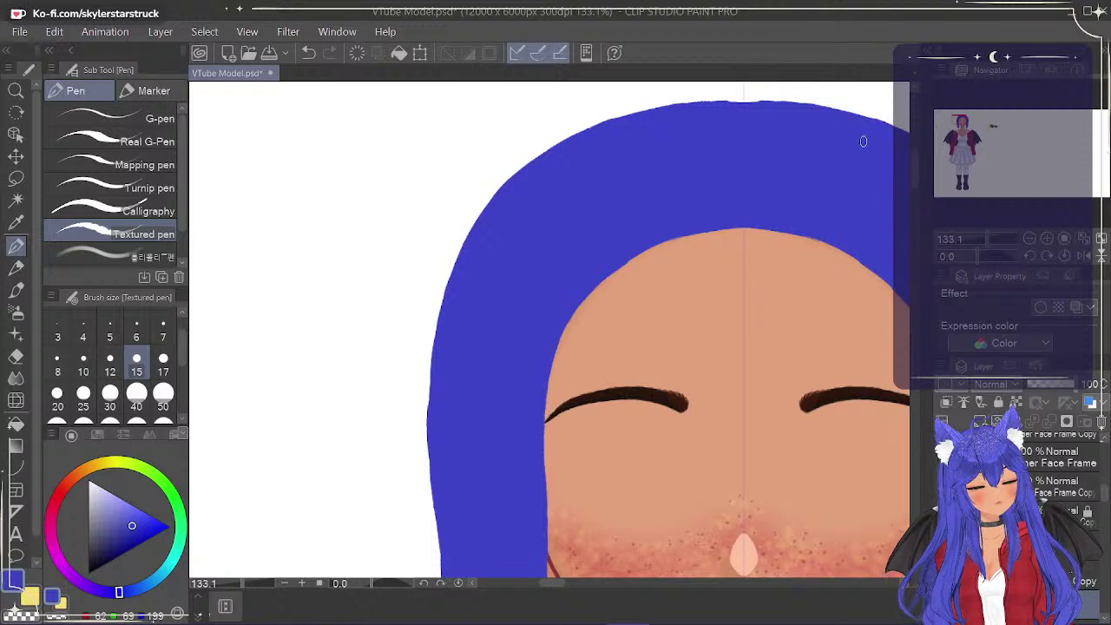
Compare the filled hair shape with the faded guide copy and the other hair layers by switching layer visibility.
drag(549, 584, 563, 585)
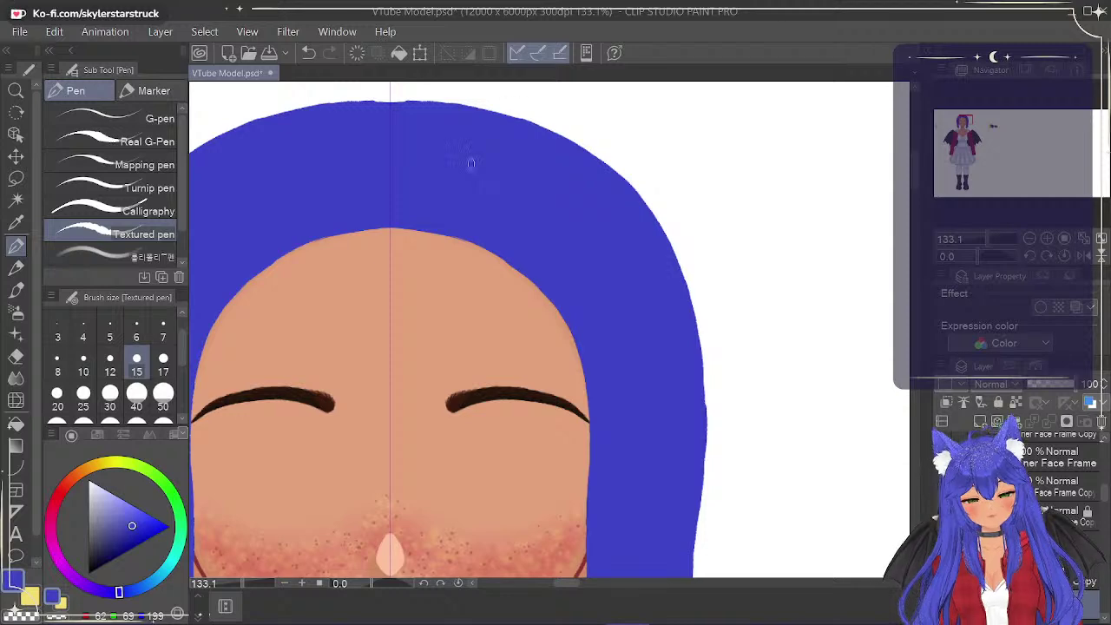
scroll(427, 226, down, 2)
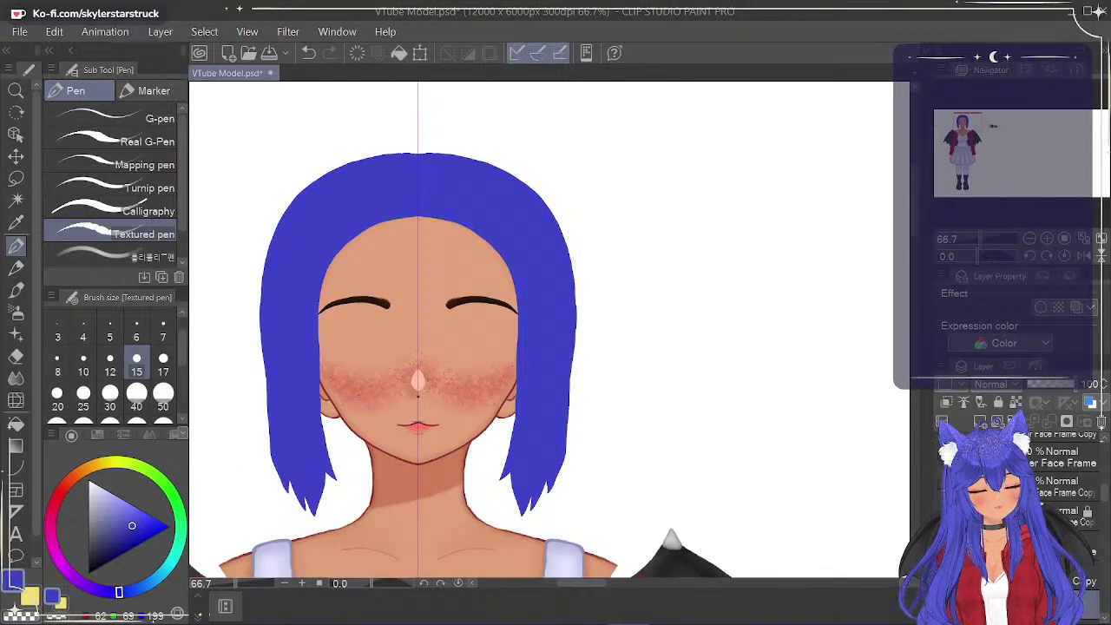
click(943, 603)
click(943, 603)
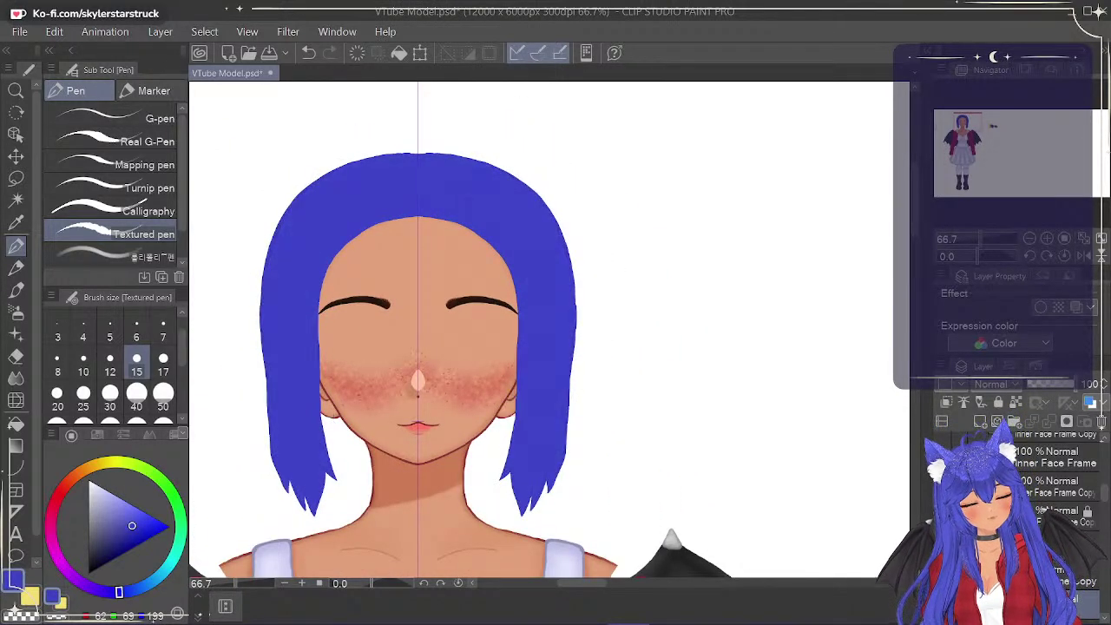
click(942, 603)
click(942, 574)
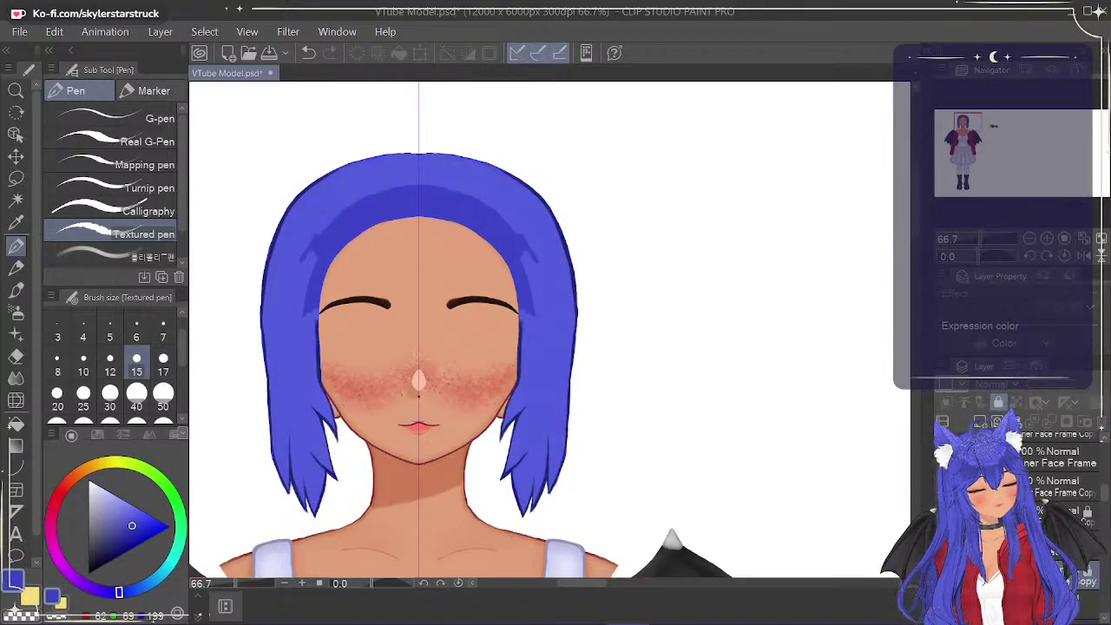
drag(263, 312, 255, 427)
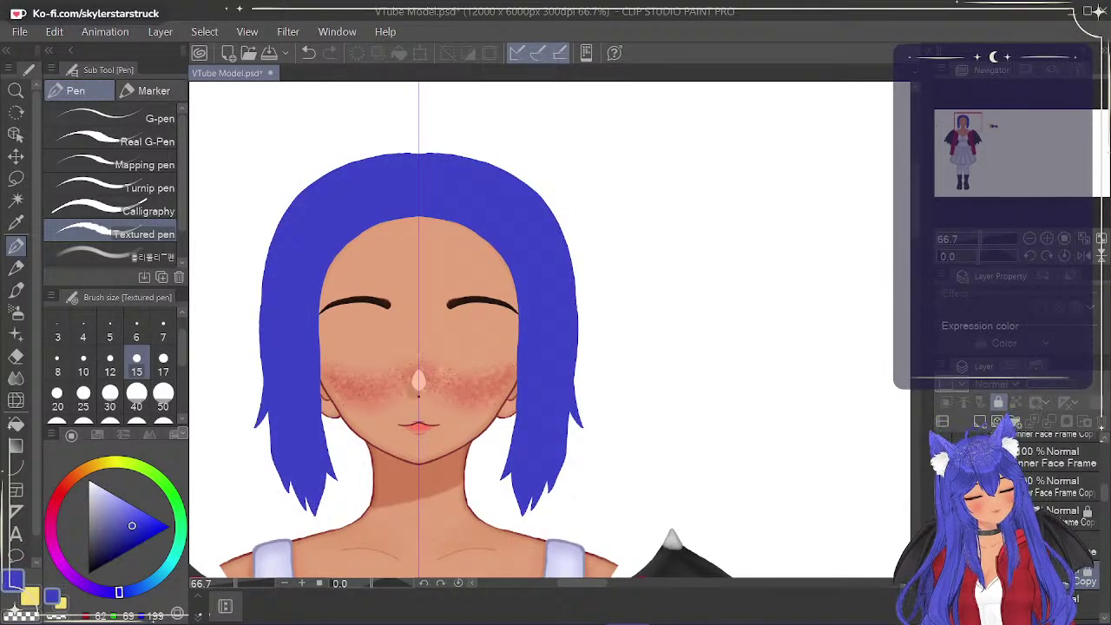
Show the inner face frame layer and the lower and middle side bangs layers over the filled hair.
click(944, 517)
click(943, 457)
drag(1103, 493, 1103, 479)
click(944, 469)
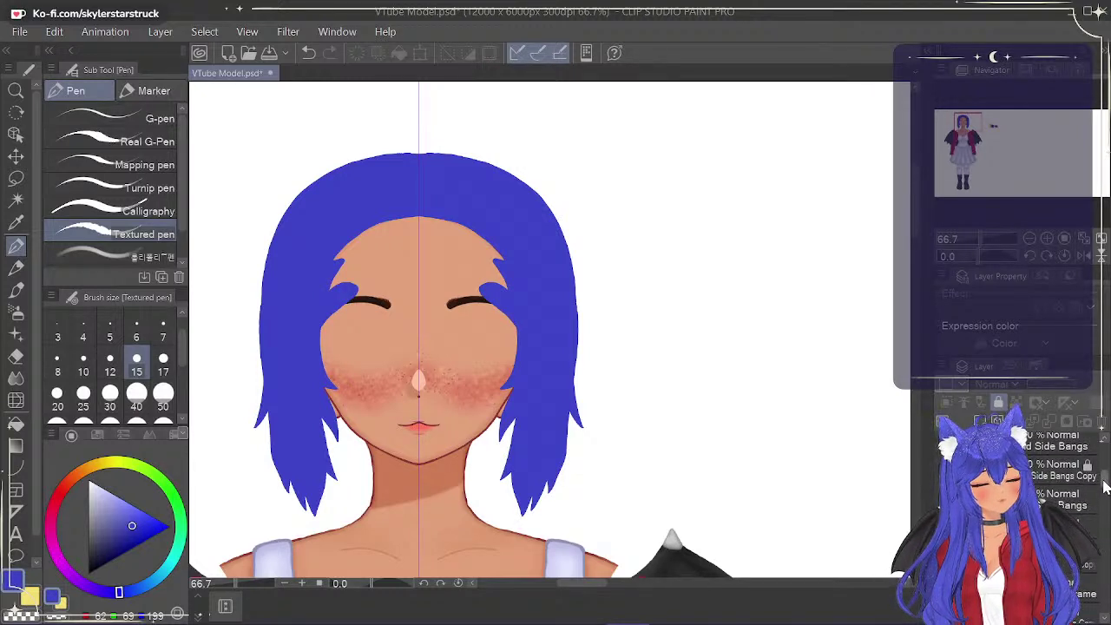
click(942, 498)
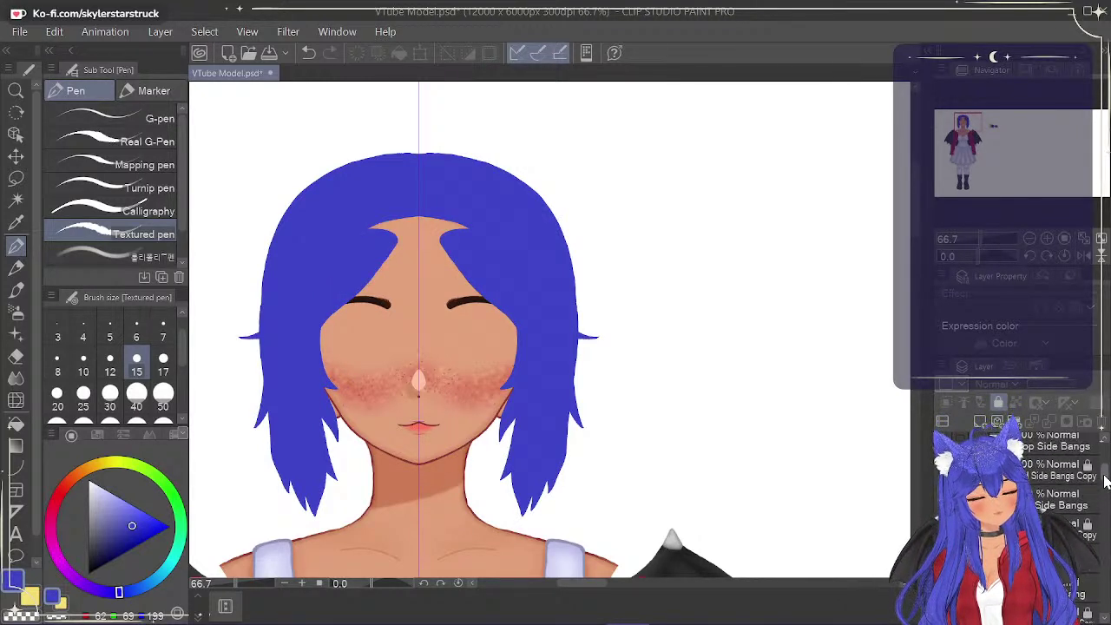
Show the Top Side Bangs and Mid Bang layers and check the complete hairstyle on the model.
key(ctrl+z)
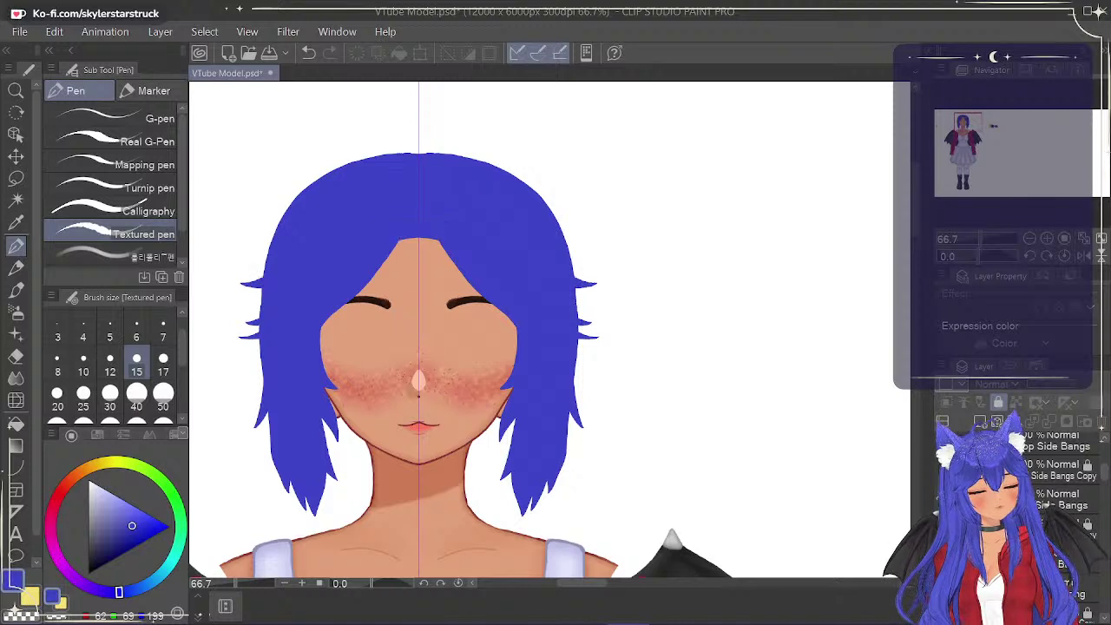
drag(1105, 471, 1106, 469)
click(943, 497)
key(ctrl+z)
click(943, 449)
scroll(1104, 473, up, 2)
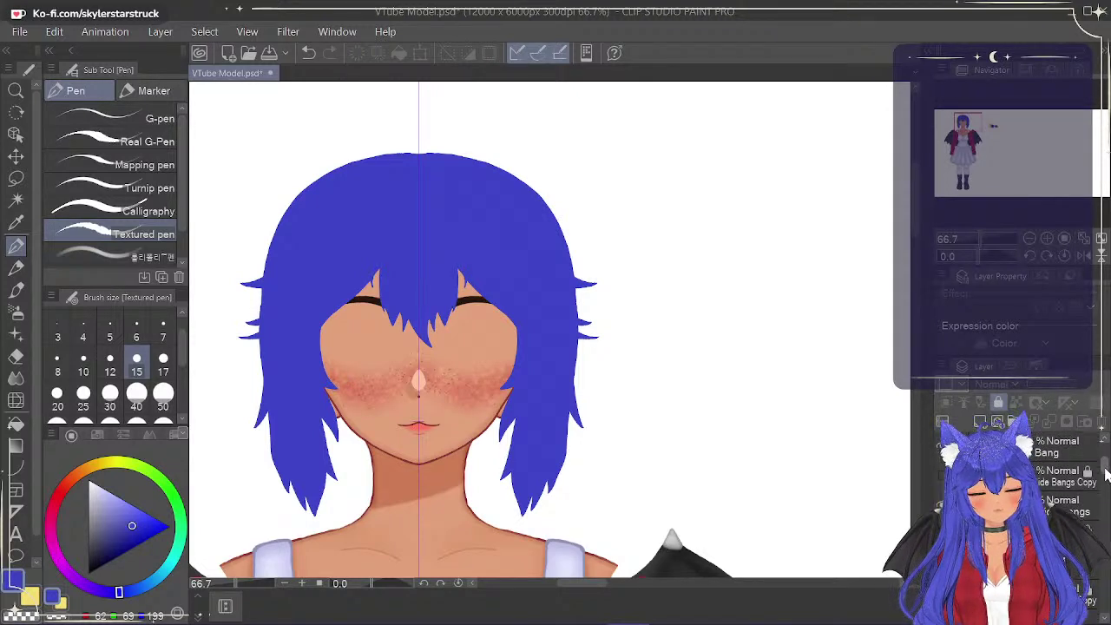
scroll(697, 370, down, 2)
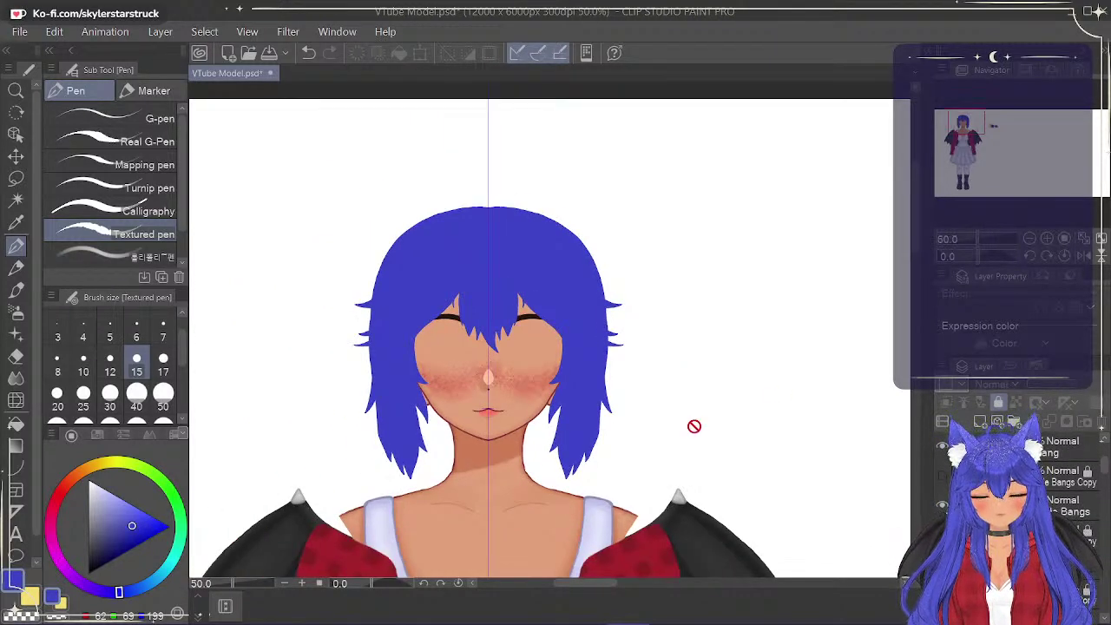
scroll(694, 425, down, 1)
scroll(695, 426, up, 1)
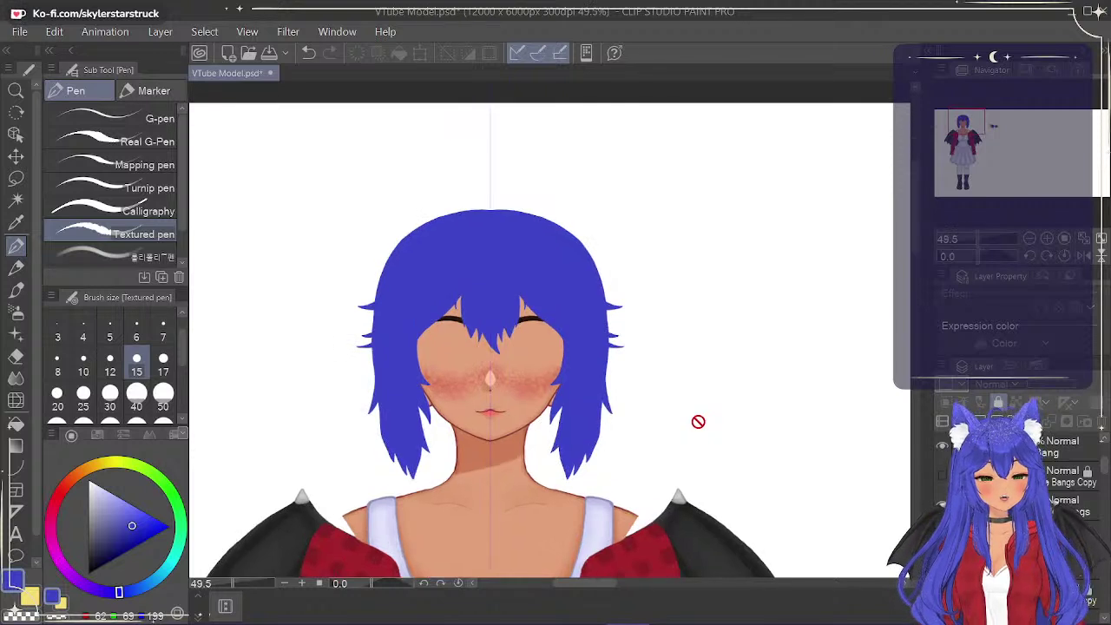
drag(917, 235, 913, 252)
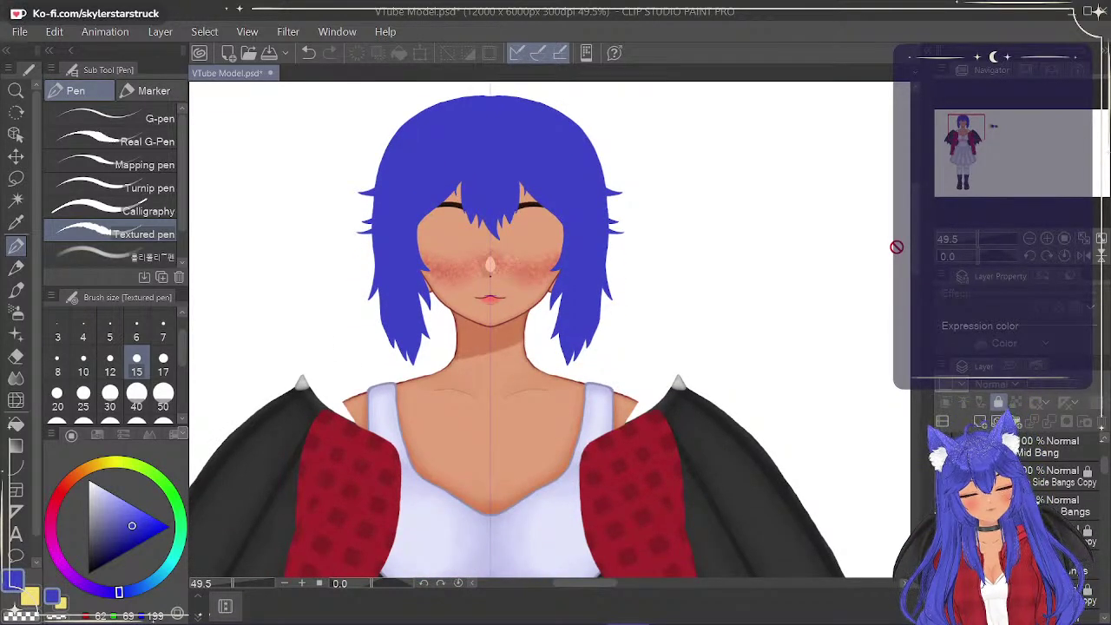
Hide the whole hair folder and show the shadow layer that the hair casts on the face.
drag(1103, 471, 1105, 518)
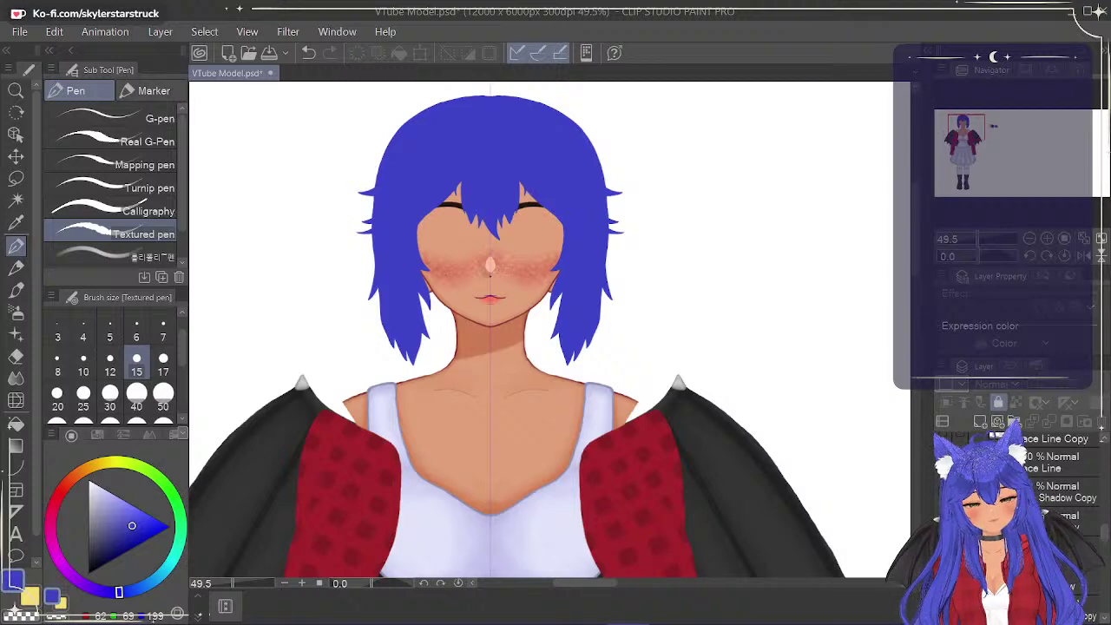
click(63, 605)
drag(576, 585, 552, 589)
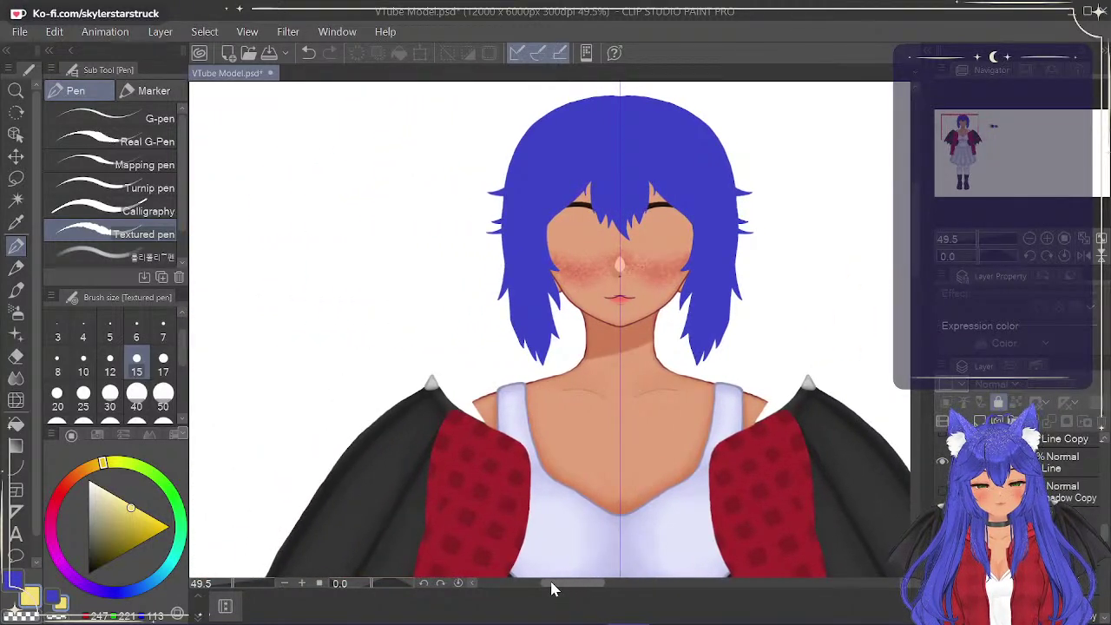
drag(1105, 539, 1105, 465)
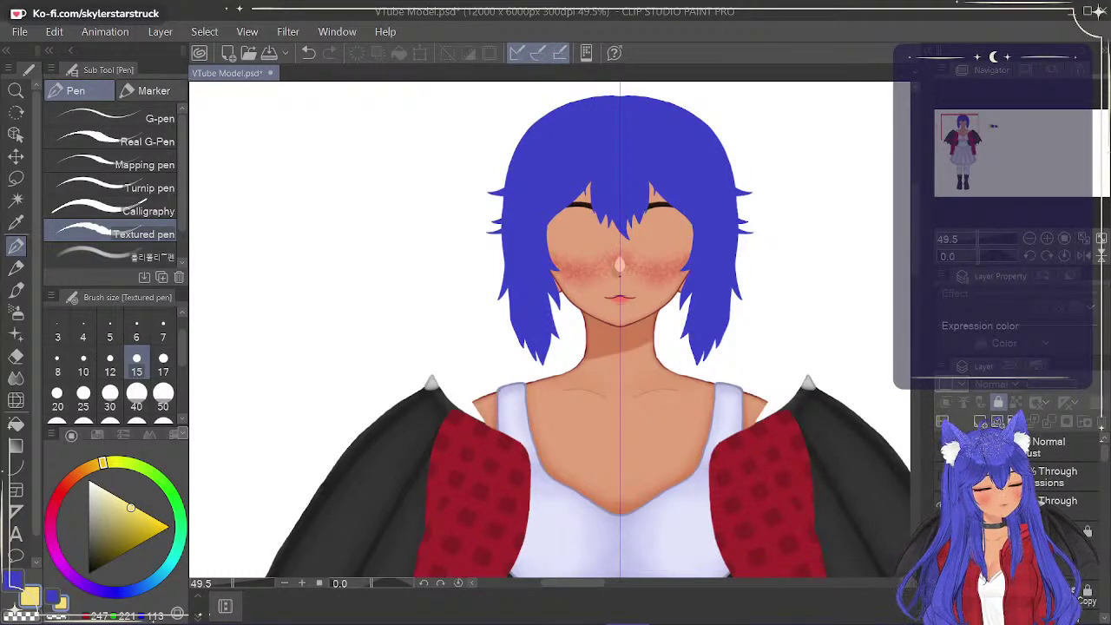
click(1092, 495)
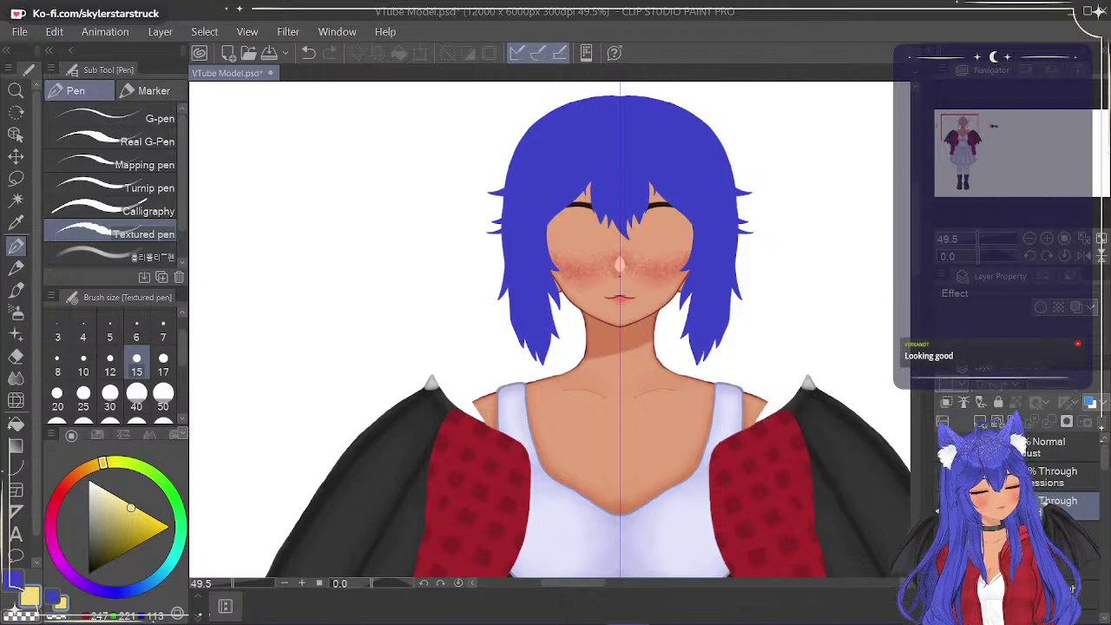
click(941, 505)
drag(1104, 475, 1107, 491)
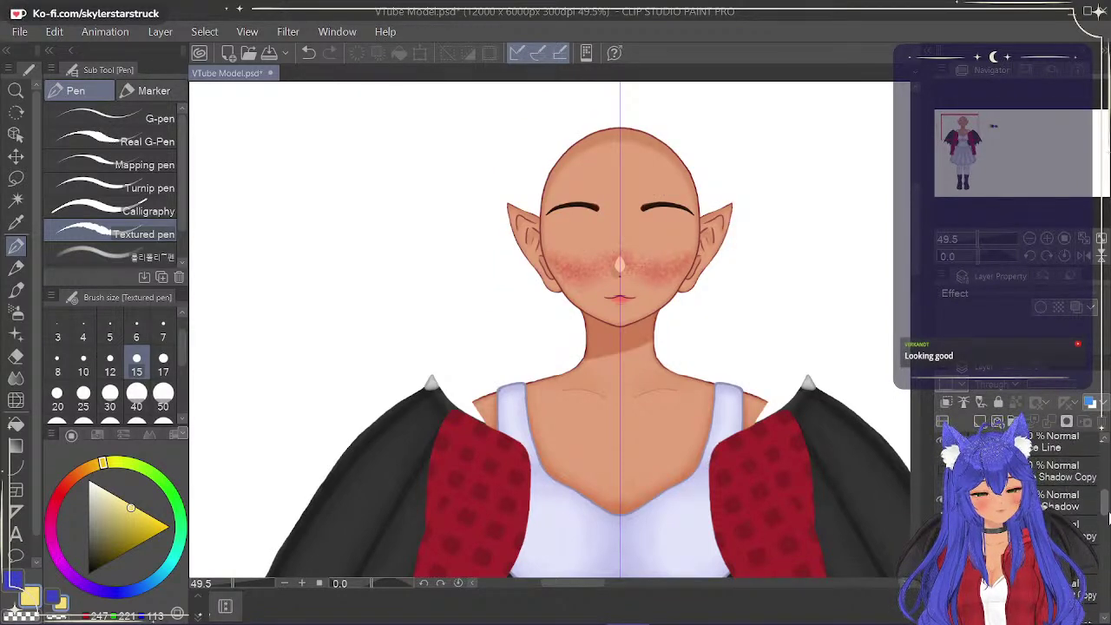
drag(1109, 517, 1108, 521)
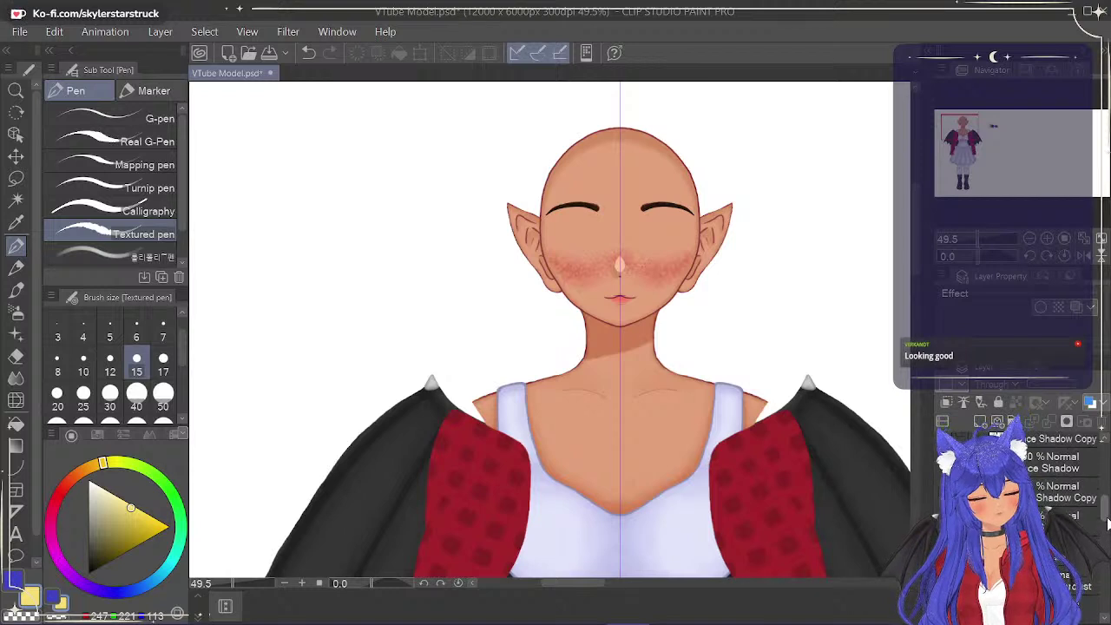
click(940, 520)
click(941, 521)
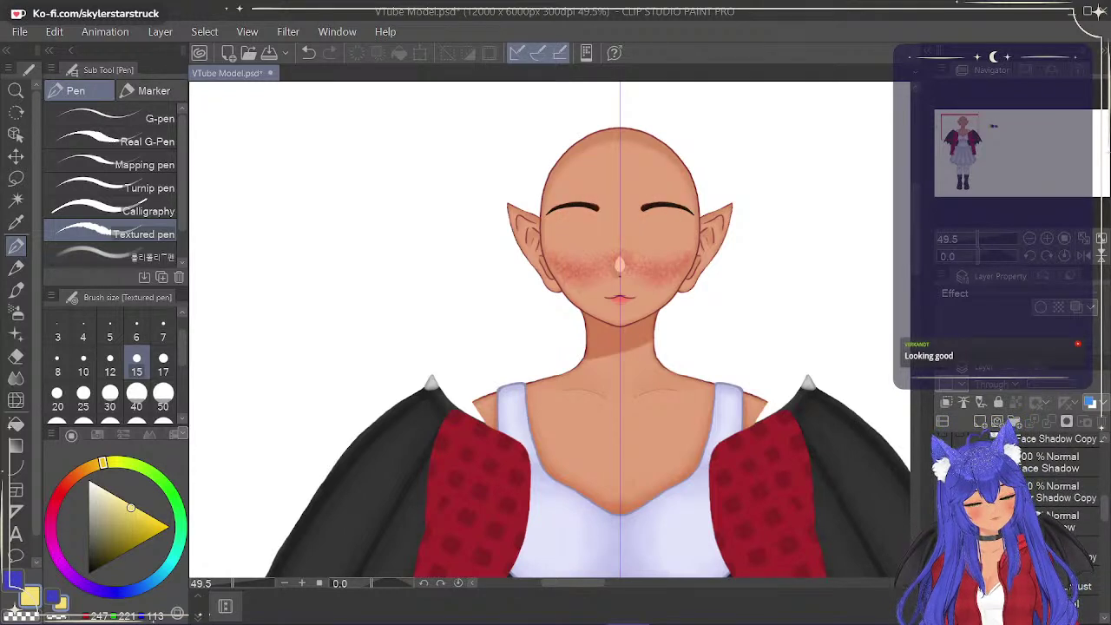
click(940, 521)
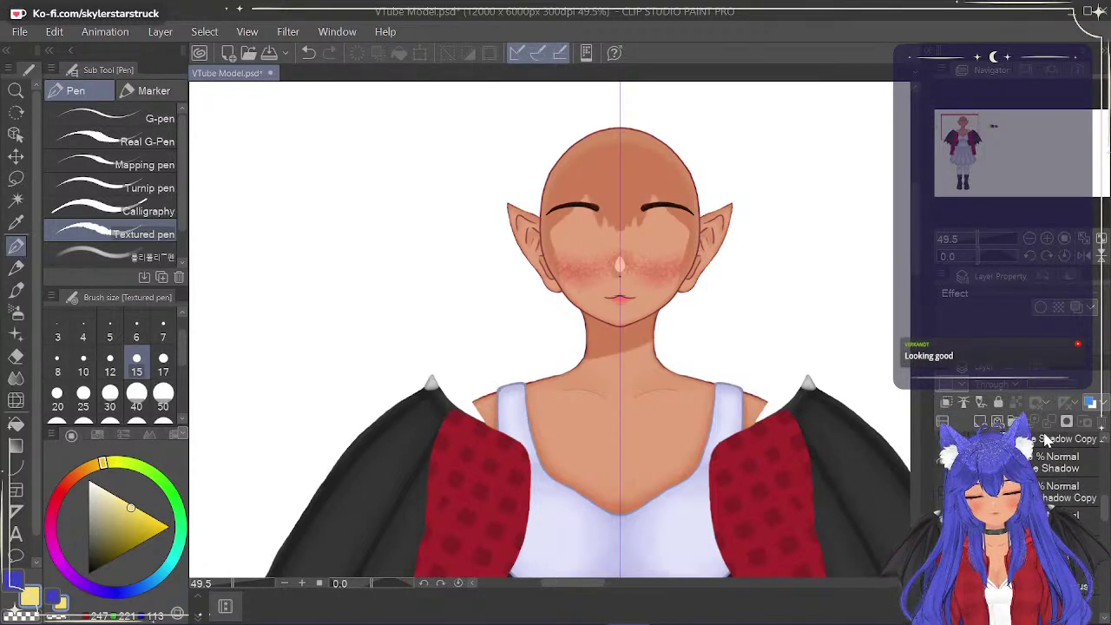
Sample the darker skin shadow colour from the forehead for the Textured pen and select the hair shadow layer.
click(15, 222)
click(601, 172)
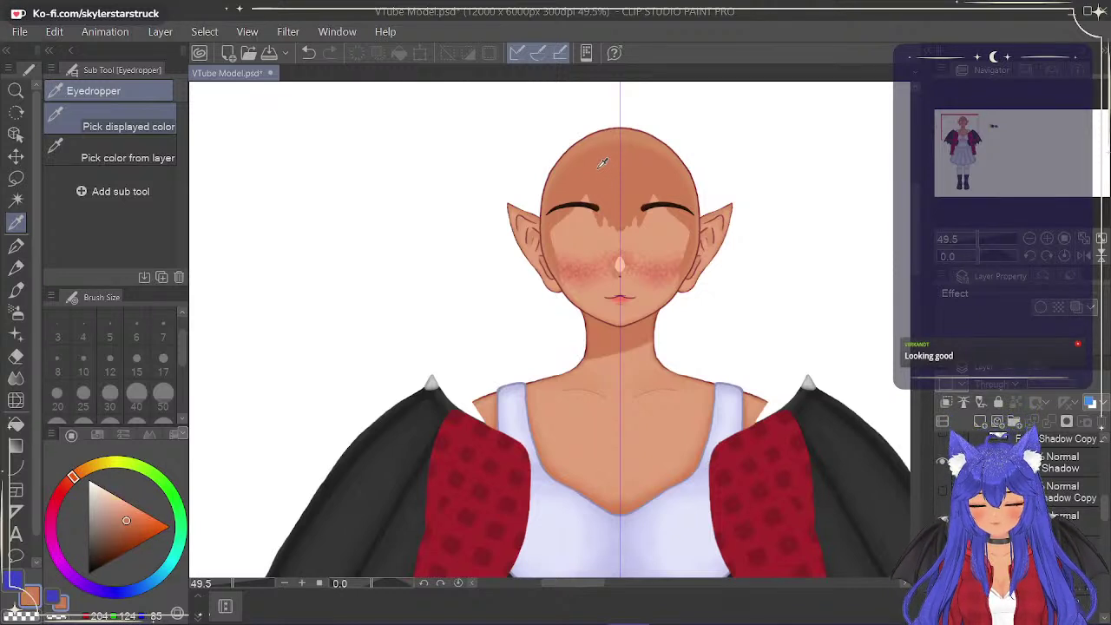
click(16, 246)
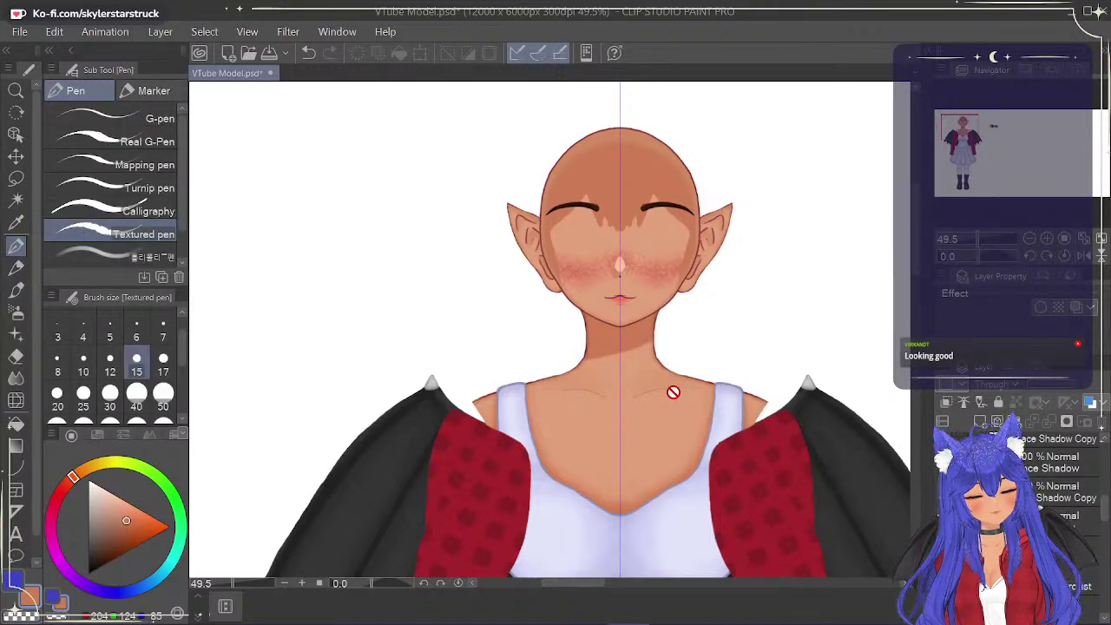
scroll(674, 385, up, 2)
drag(918, 241, 919, 206)
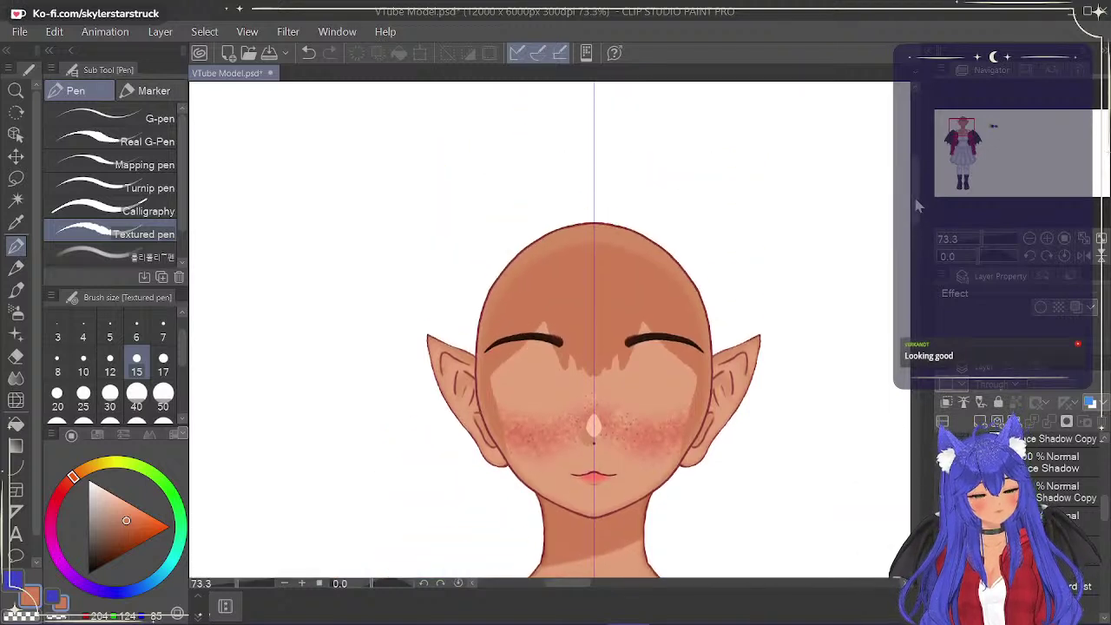
scroll(805, 387, up, 2)
scroll(775, 440, up, 1)
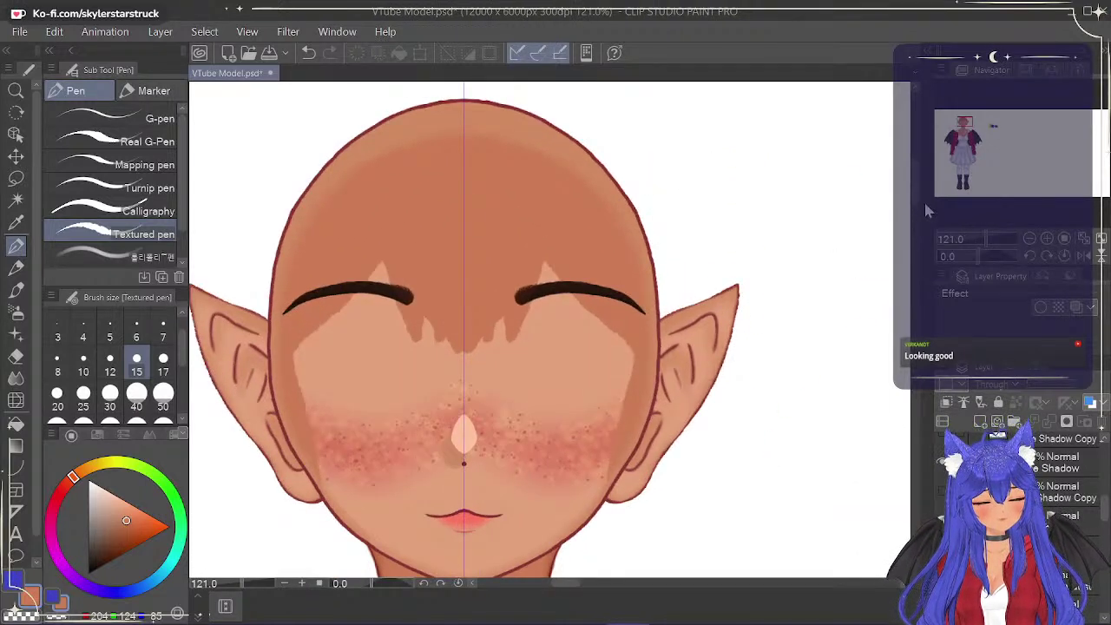
drag(917, 199, 916, 205)
click(1078, 511)
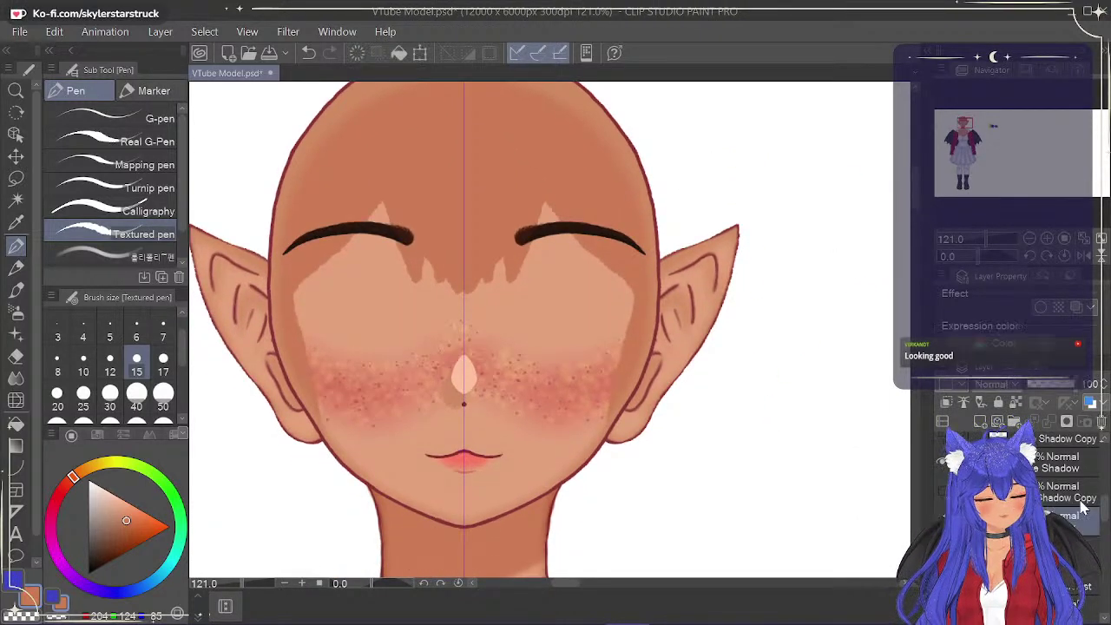
Show the hair folder over the face again while keeping the hair shadow layer selected.
scroll(1105, 486, up, 1)
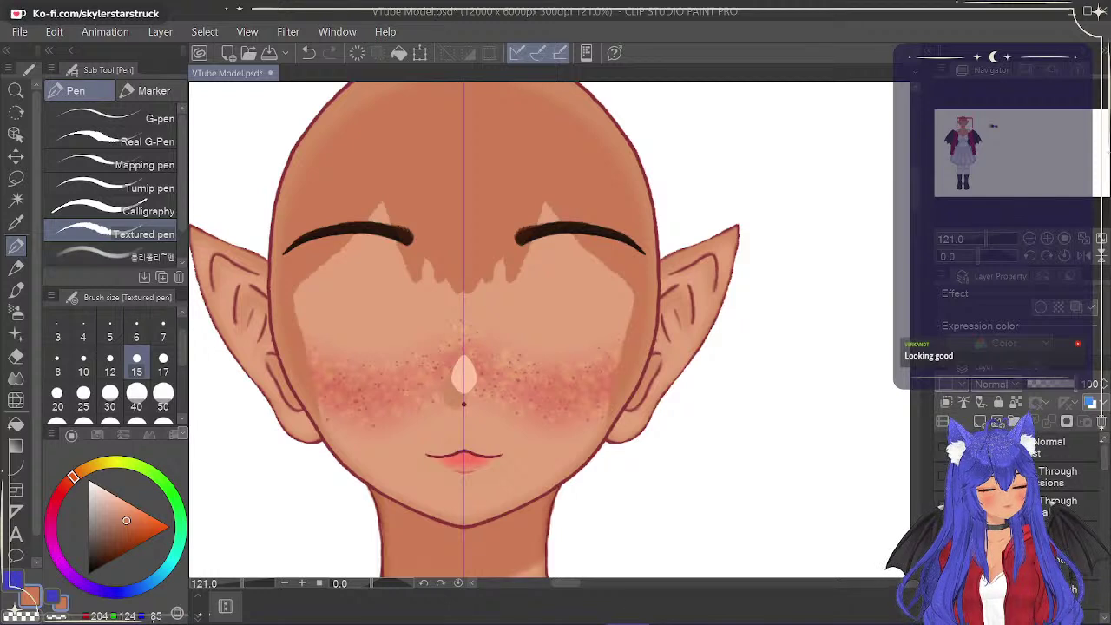
click(942, 505)
drag(1104, 466, 1106, 473)
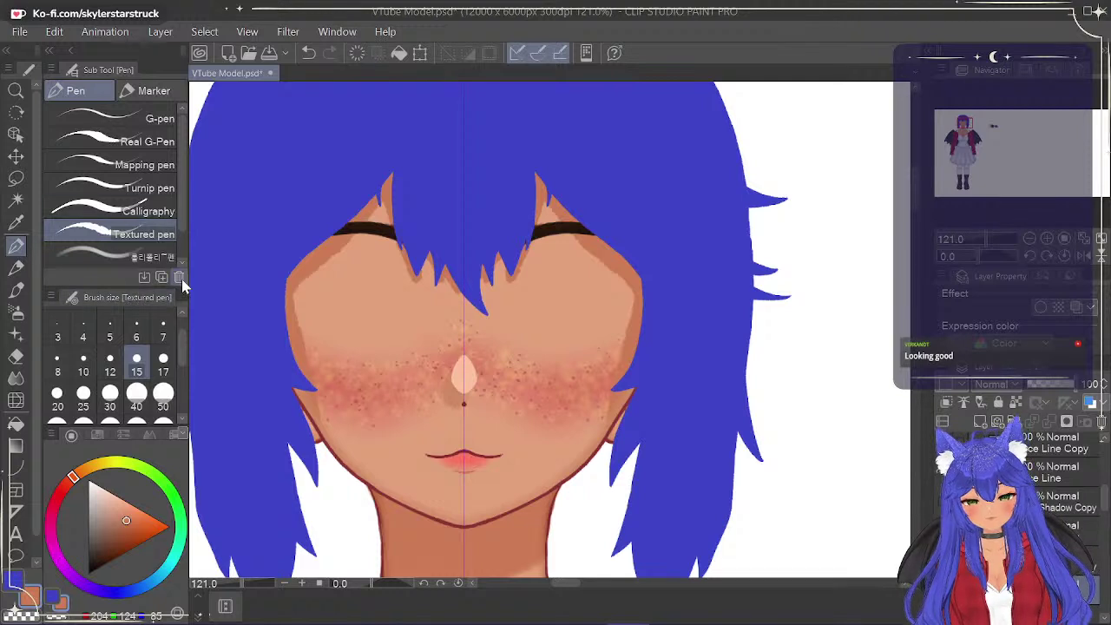
Paint cheek shadow strokes beside the inner hair at brush size 5 and erase the spill outside the jaw.
click(107, 335)
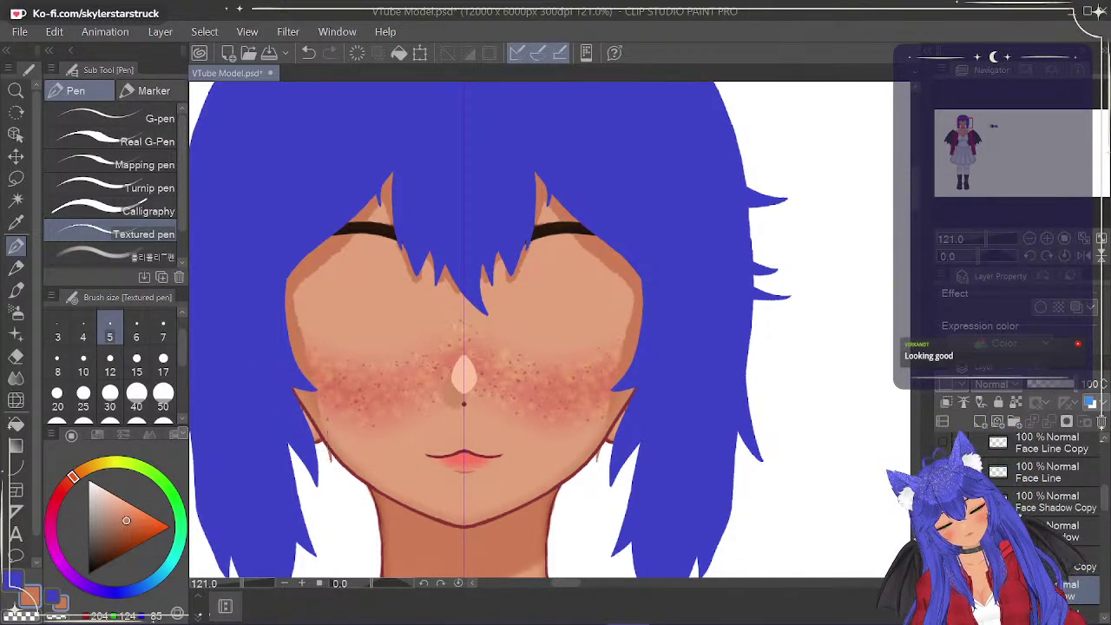
drag(335, 457, 335, 474)
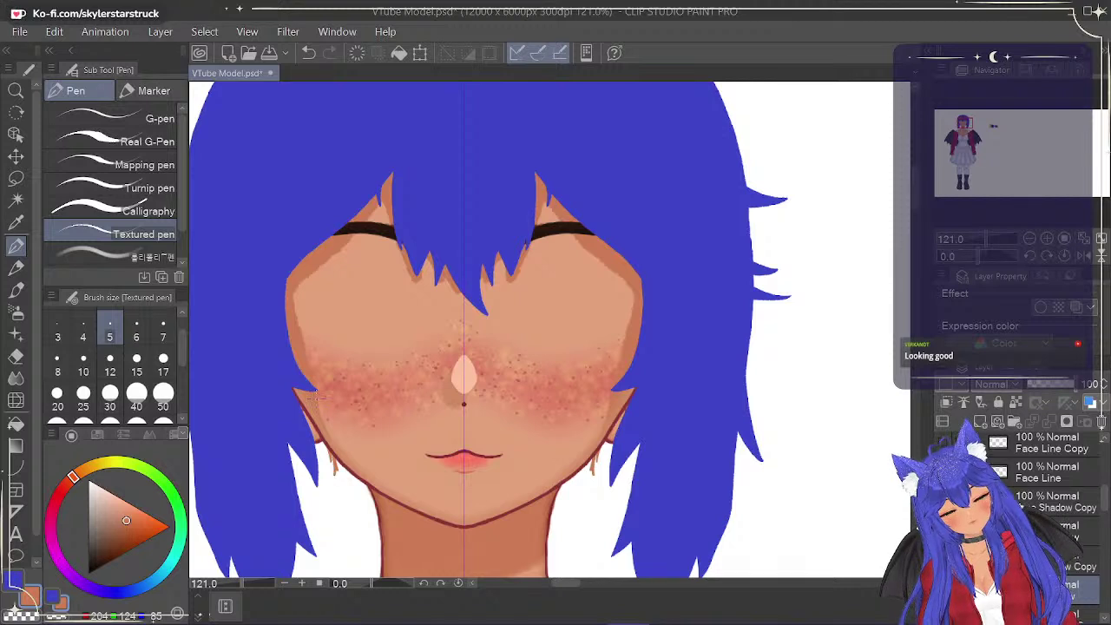
key(e)
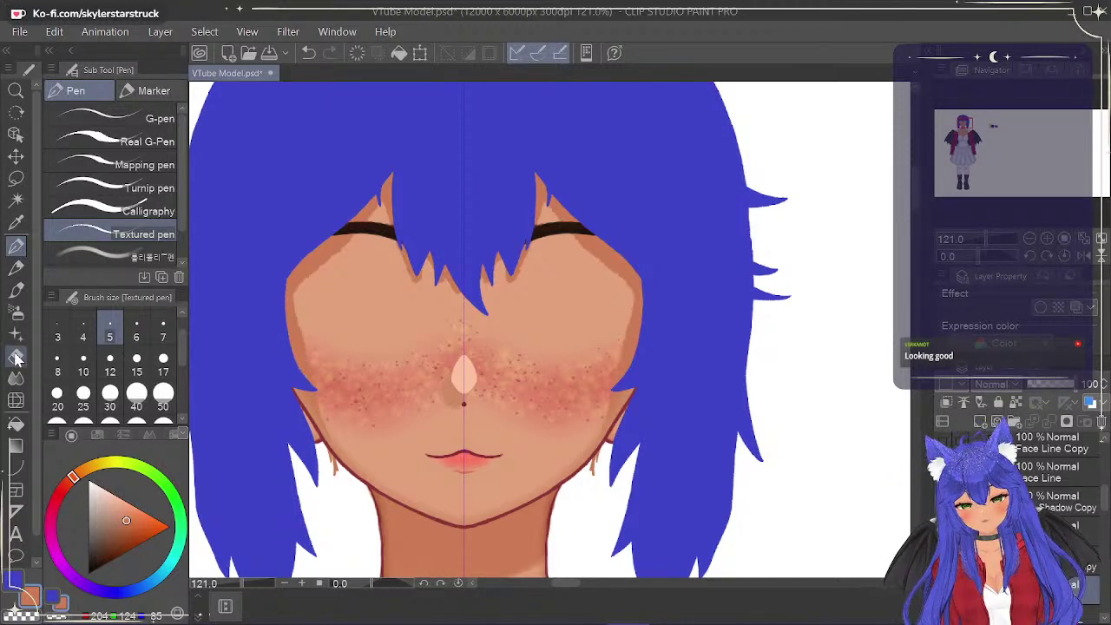
drag(337, 467, 339, 476)
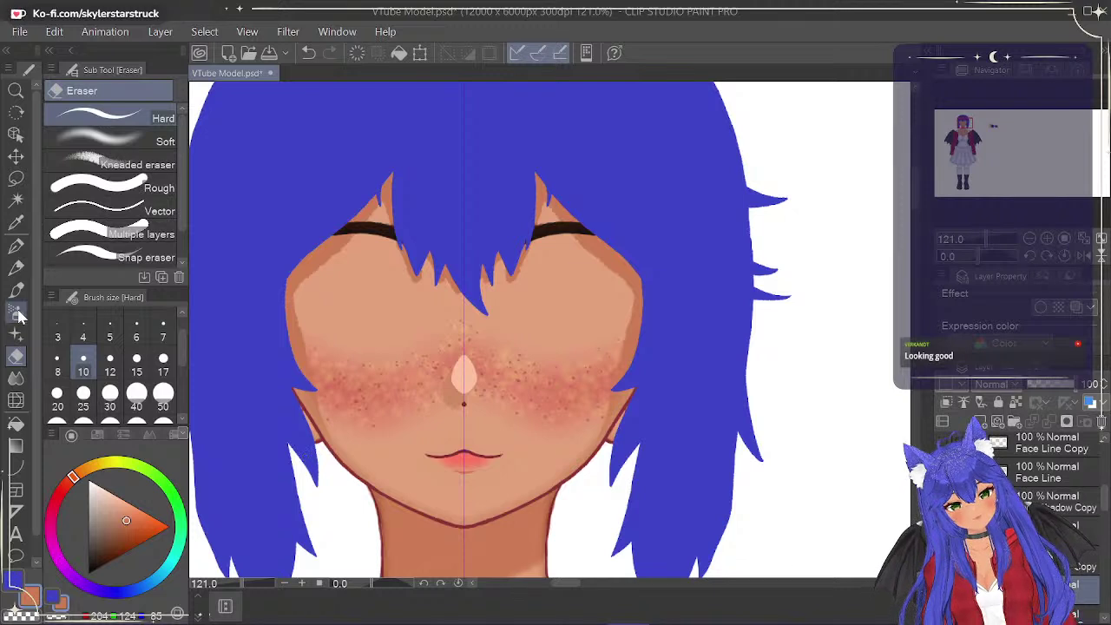
Refine the hair shadow on the cheek below the inner hair tips with the Textured pen and the hard eraser.
click(15, 245)
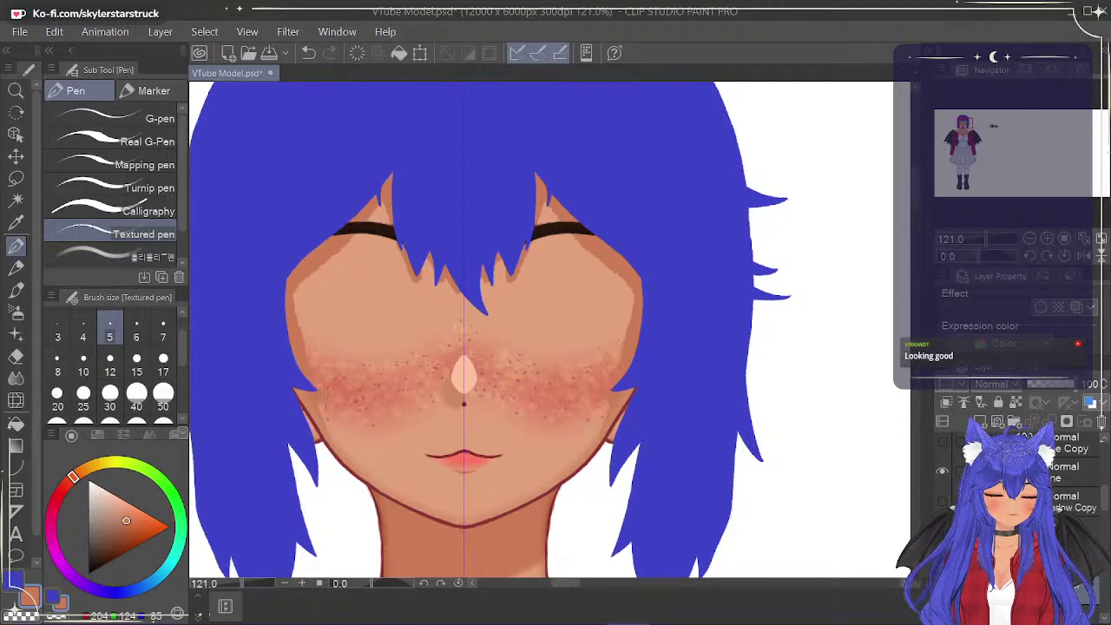
click(16, 356)
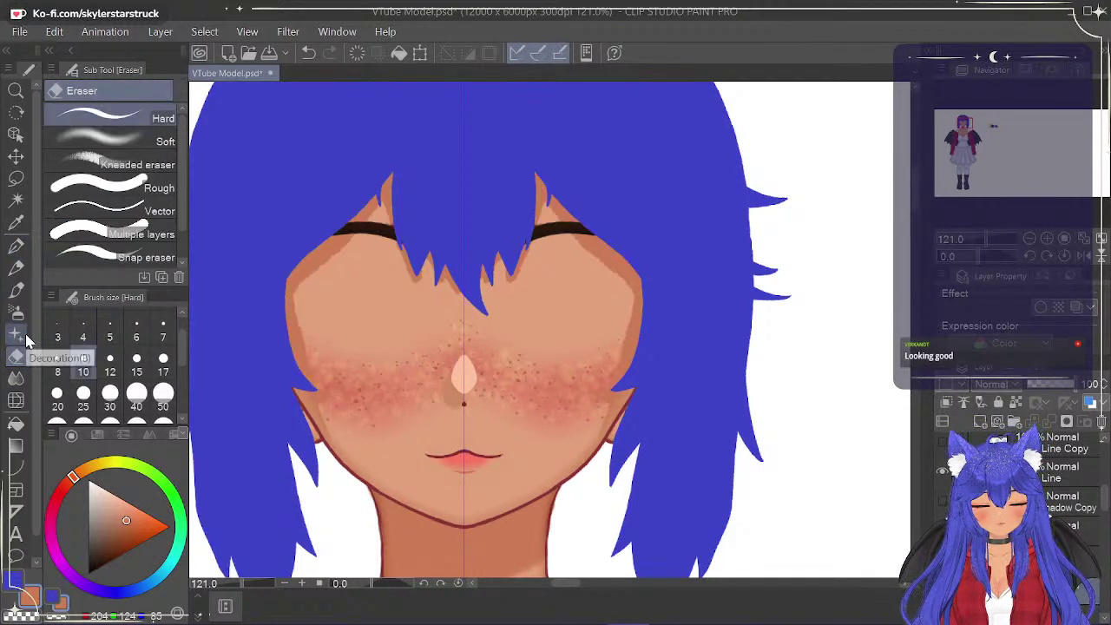
scroll(635, 354, up, 3)
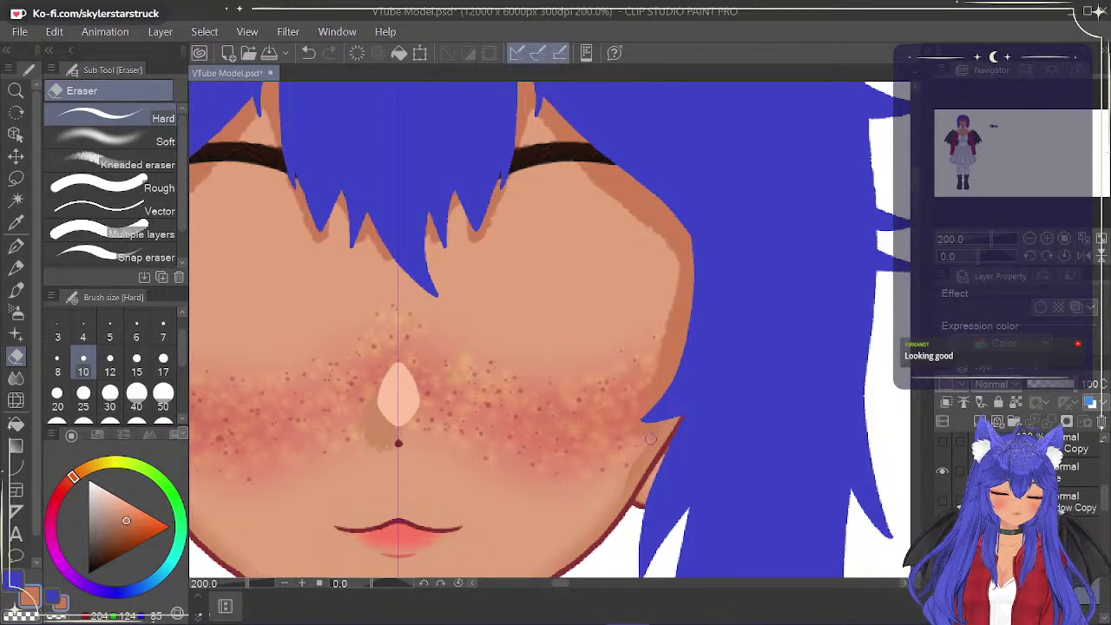
click(16, 247)
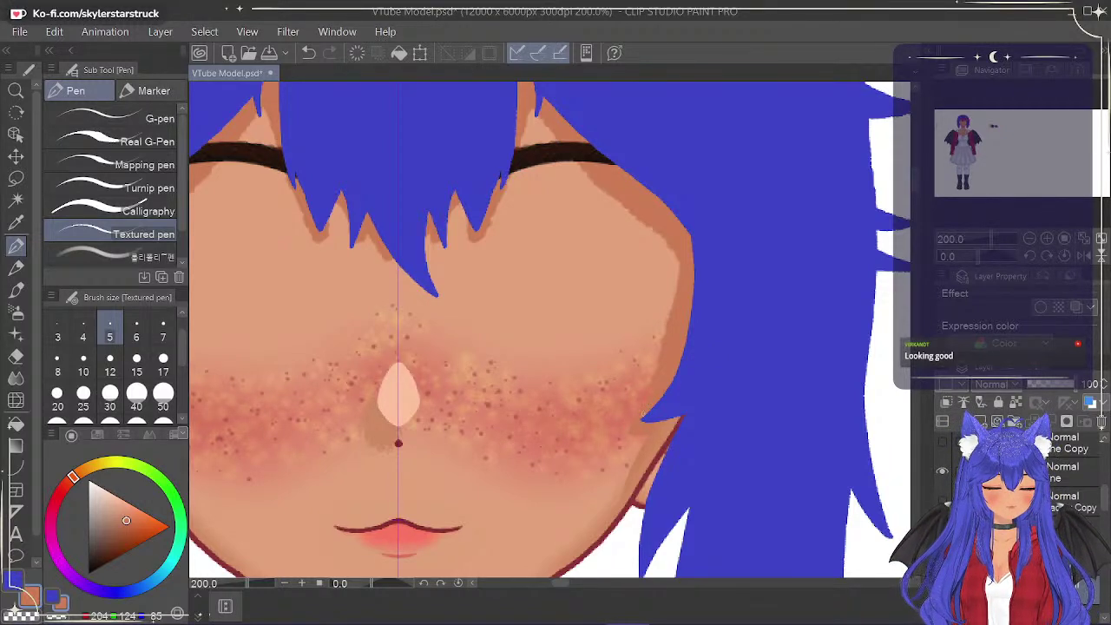
key(e)
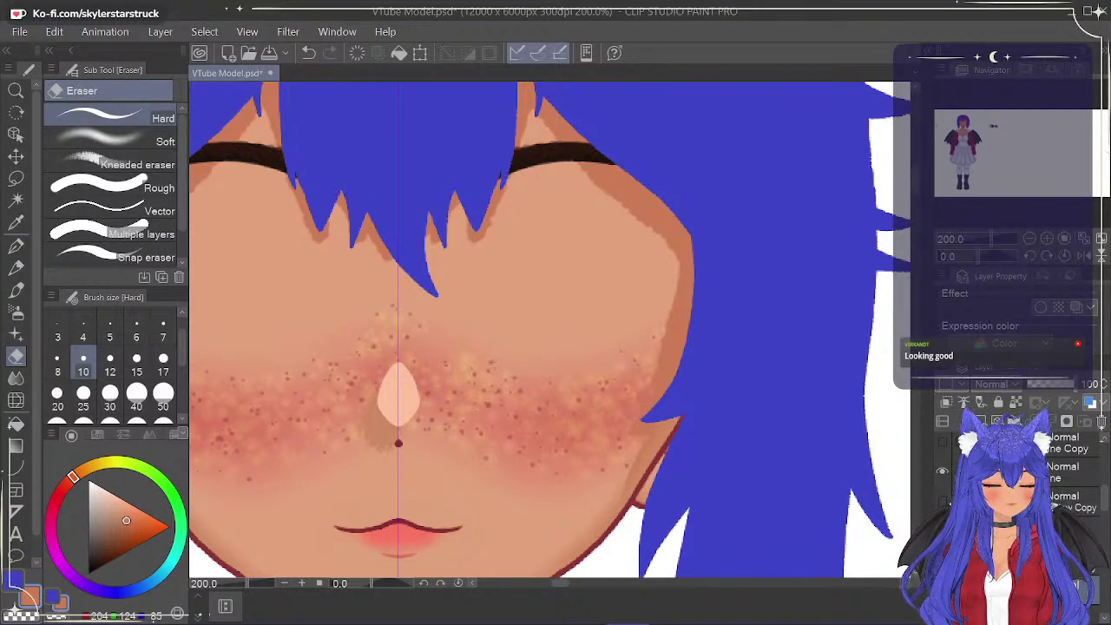
Hide the freckles and blush layers on the face, and lock the layer selected below the hair shadow layer.
drag(1105, 505, 1105, 503)
scroll(1102, 511, down, 3)
click(943, 531)
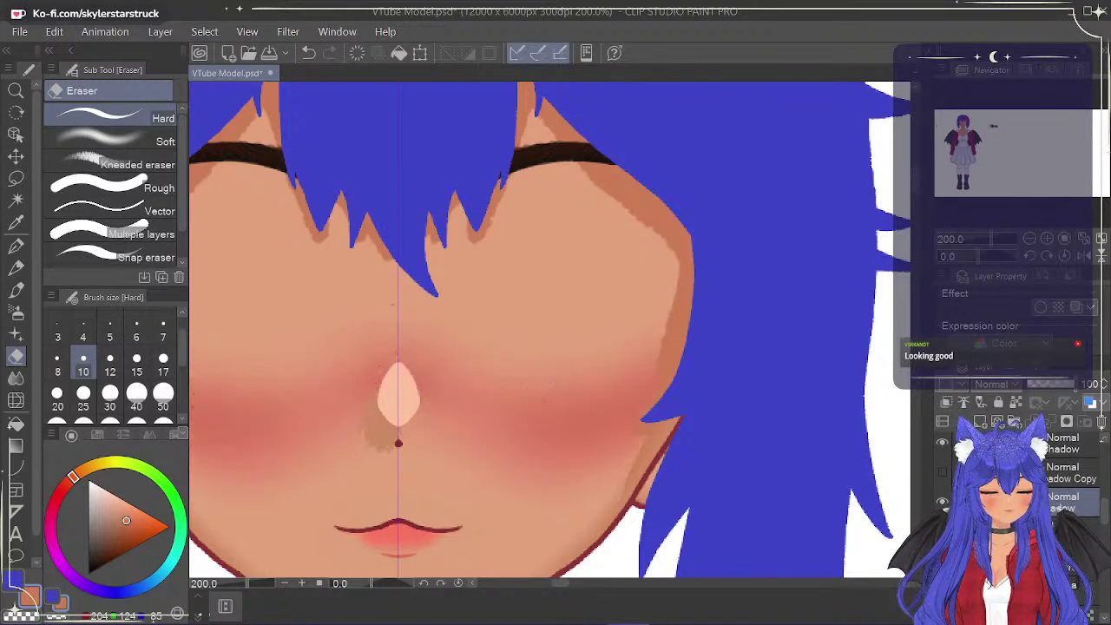
key(ctrl+z)
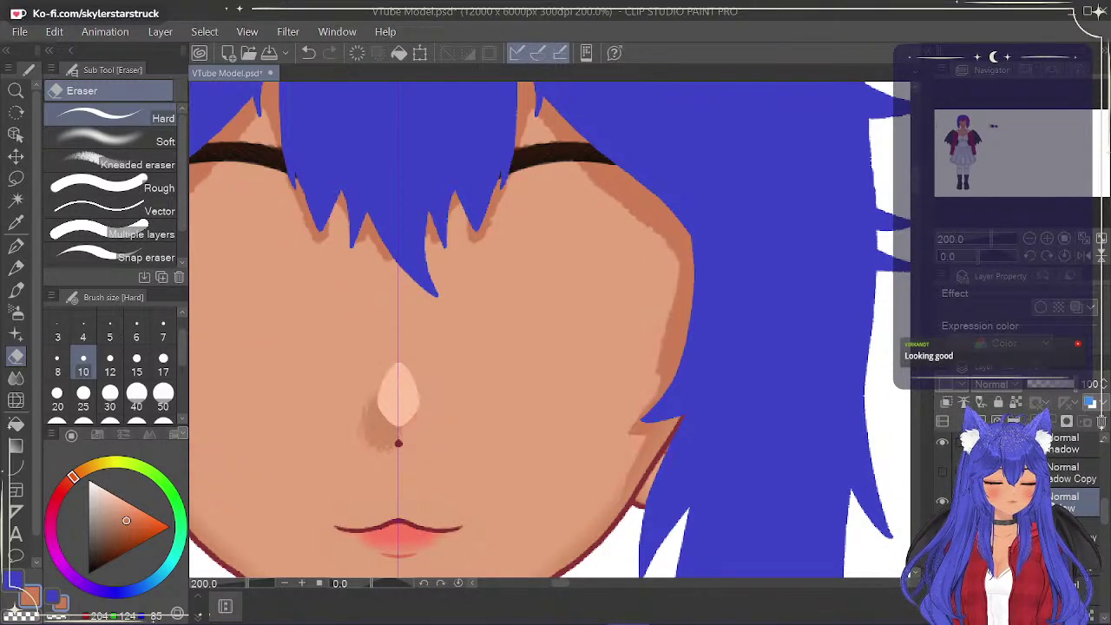
click(1074, 587)
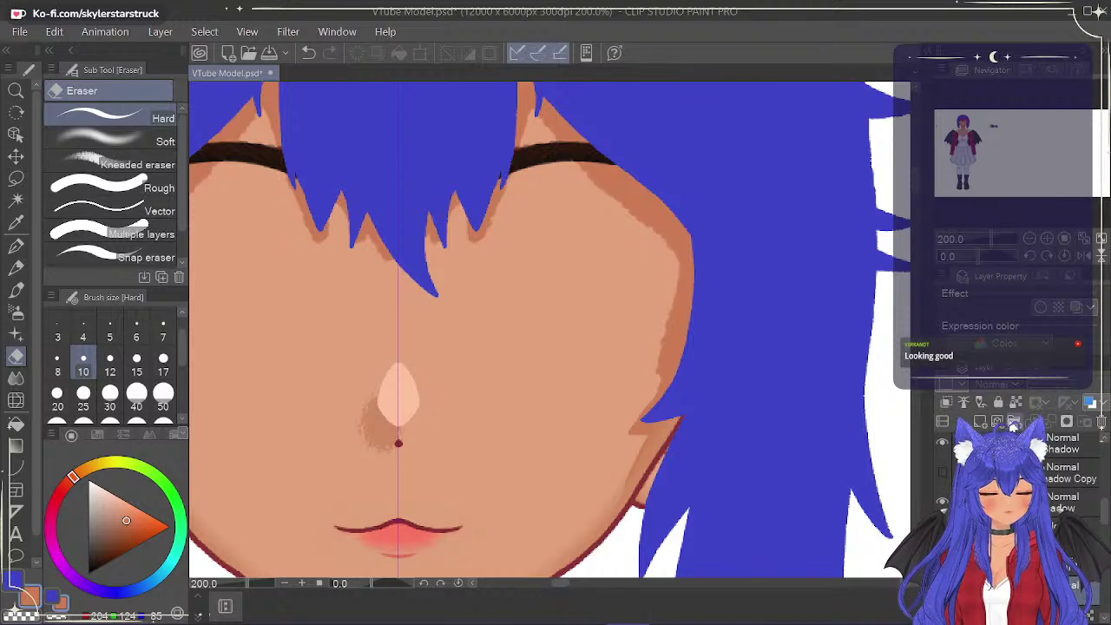
click(998, 402)
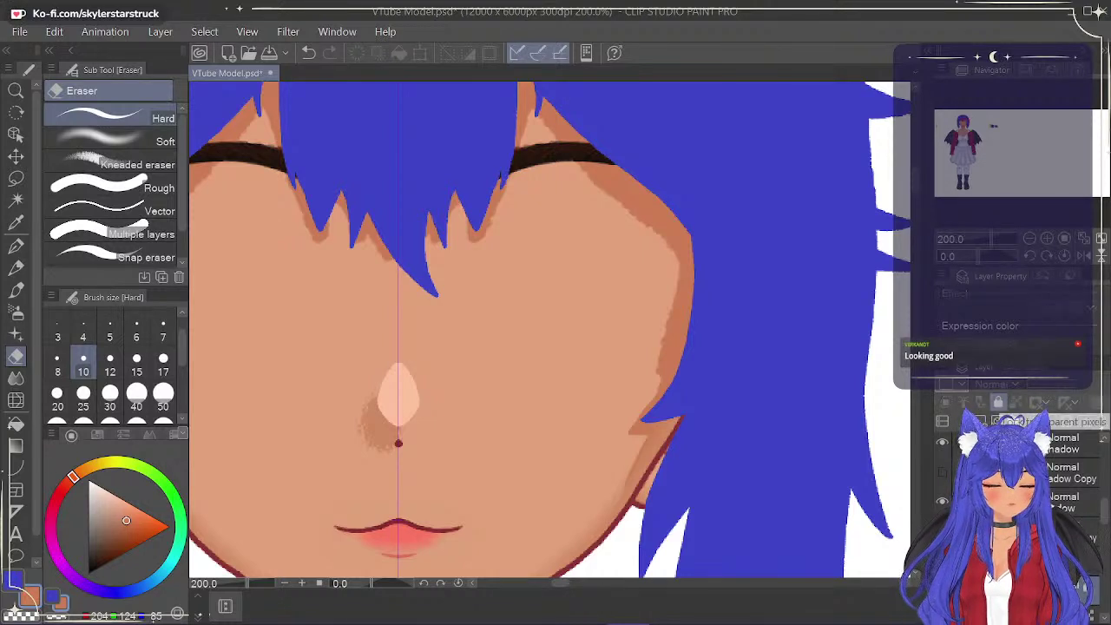
Lock the duplicate face layers, including Hair Shadow Copy and Line Copy, so the originals stay protected.
click(998, 403)
click(998, 403)
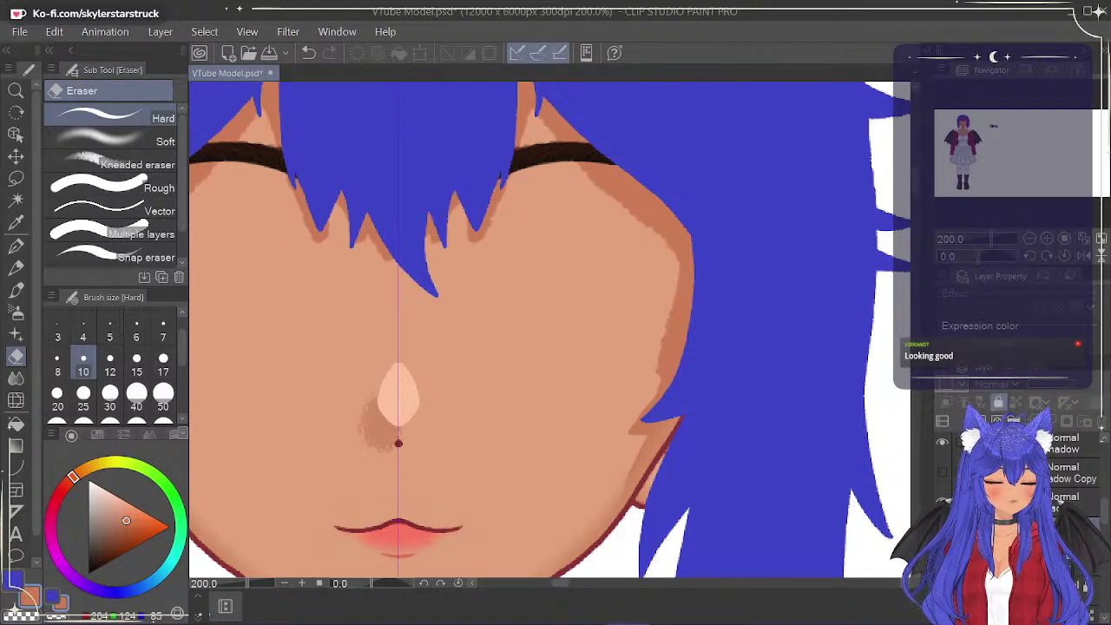
click(1072, 473)
click(998, 403)
drag(1104, 510, 1105, 505)
click(1074, 493)
click(1000, 404)
scroll(1103, 503, up, 1)
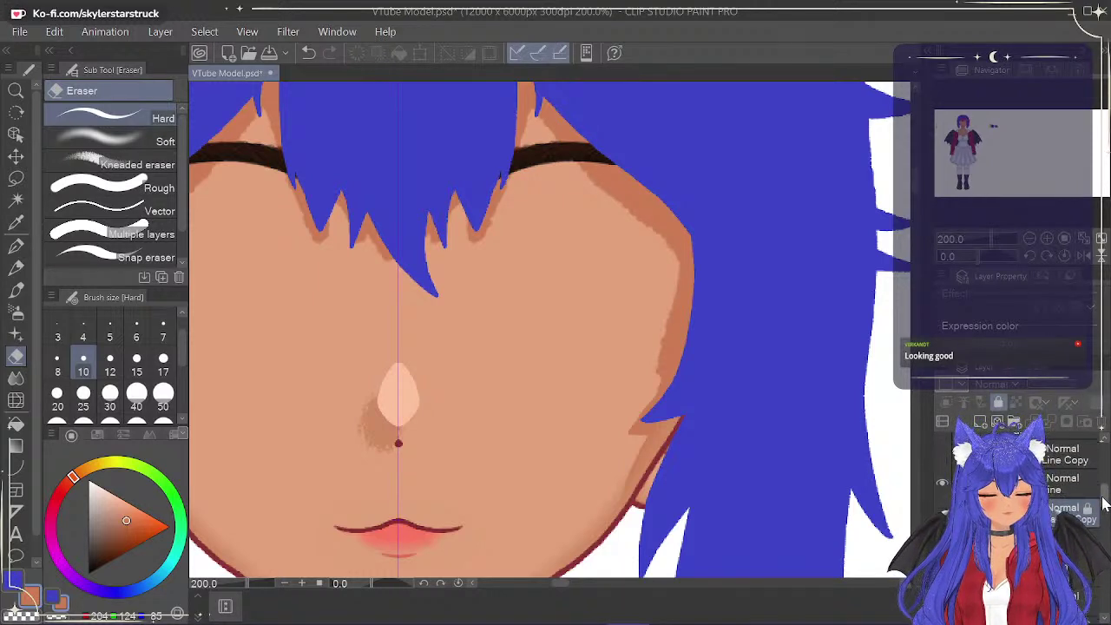
click(1067, 479)
click(998, 402)
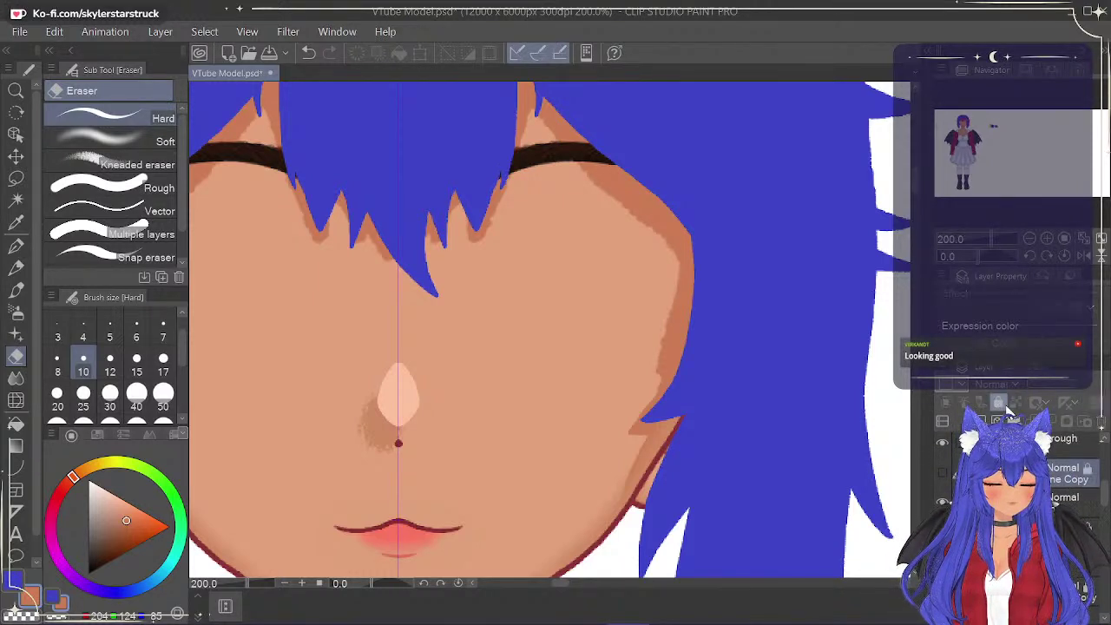
Lock the remaining unlocked duplicate layer further down the layer stack.
scroll(1052, 506, down, 1)
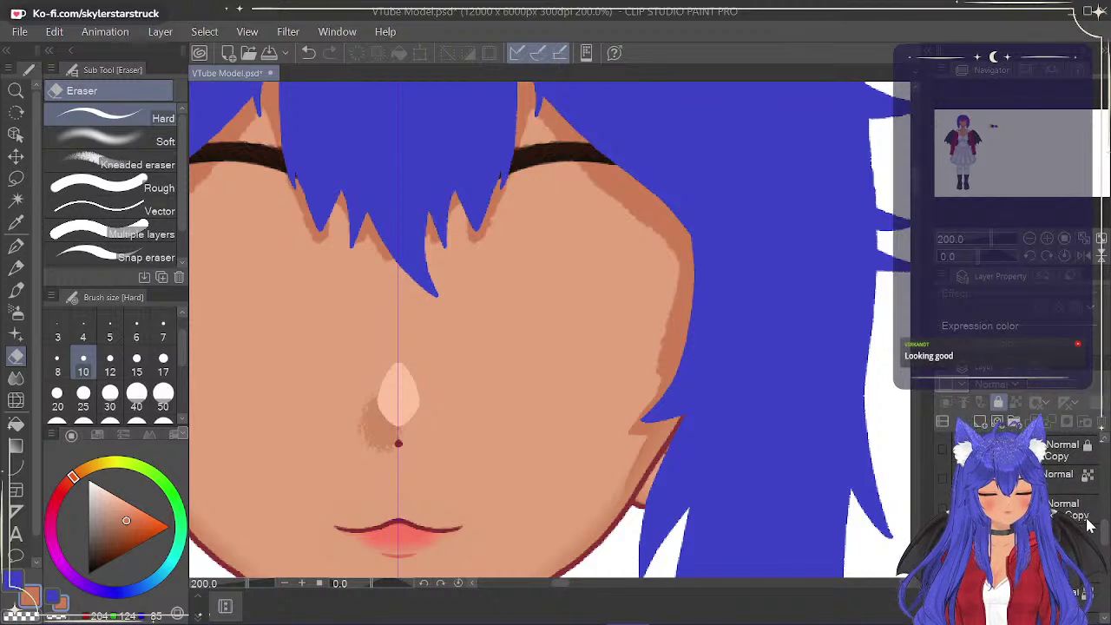
click(1054, 507)
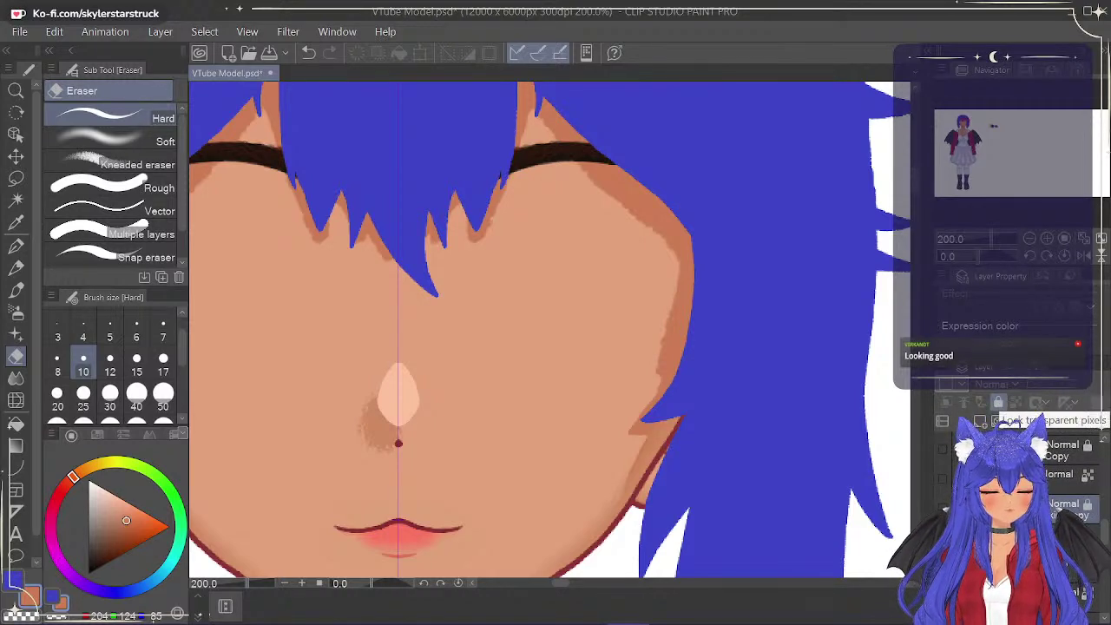
click(998, 403)
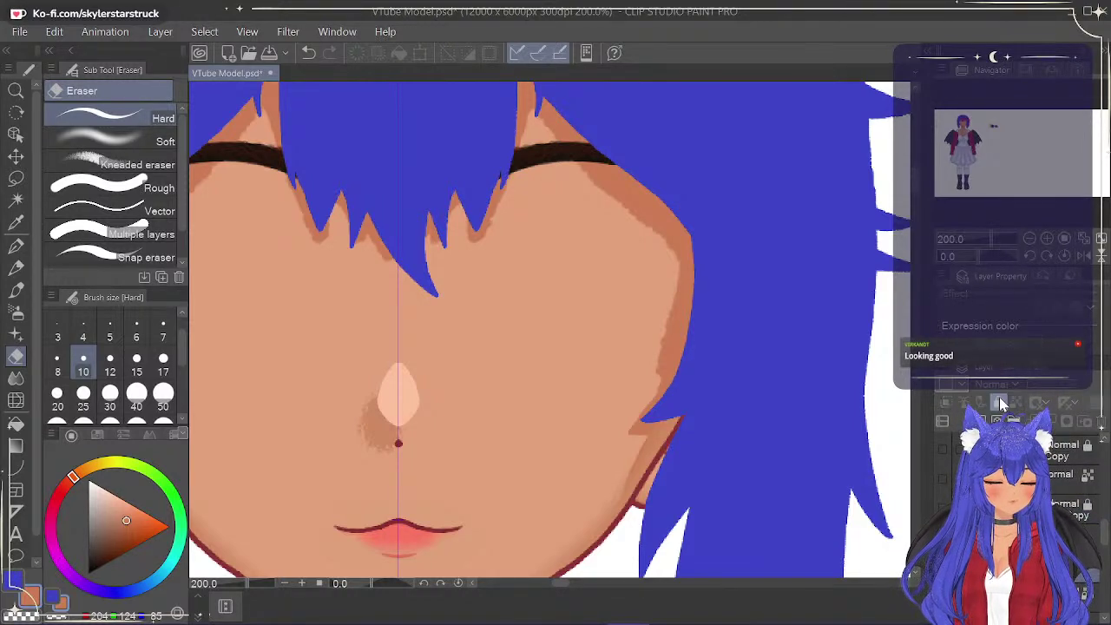
Select the Hair Shadow layer and thin the cheek shadow into a narrow band along the side hair with the Textured pen and hard eraser.
drag(1102, 533, 1101, 530)
scroll(1102, 535, up, 2)
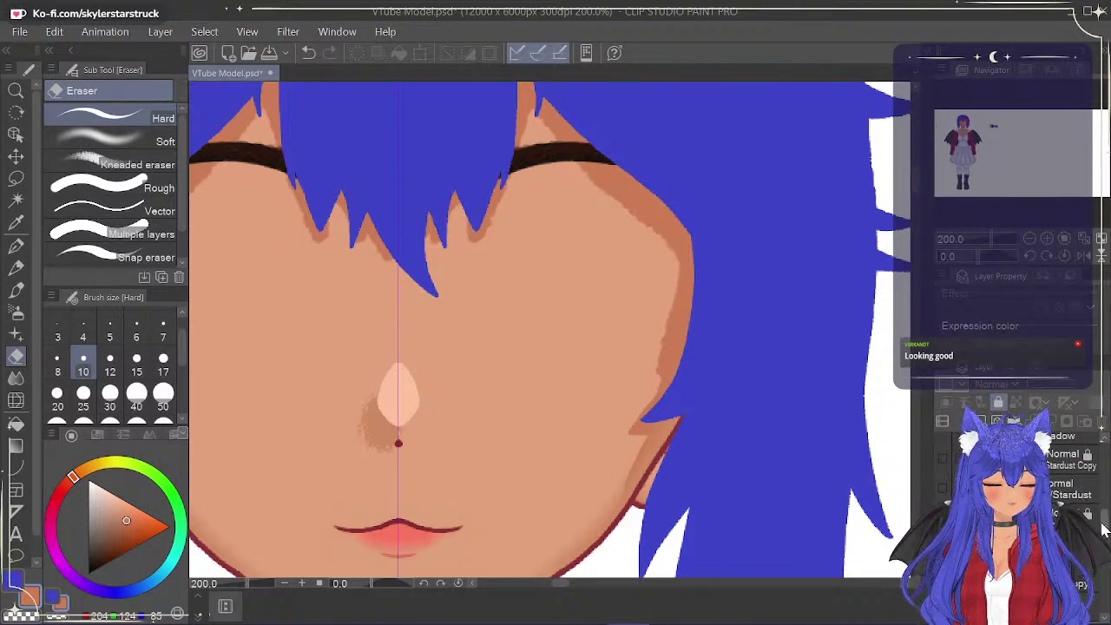
click(1069, 491)
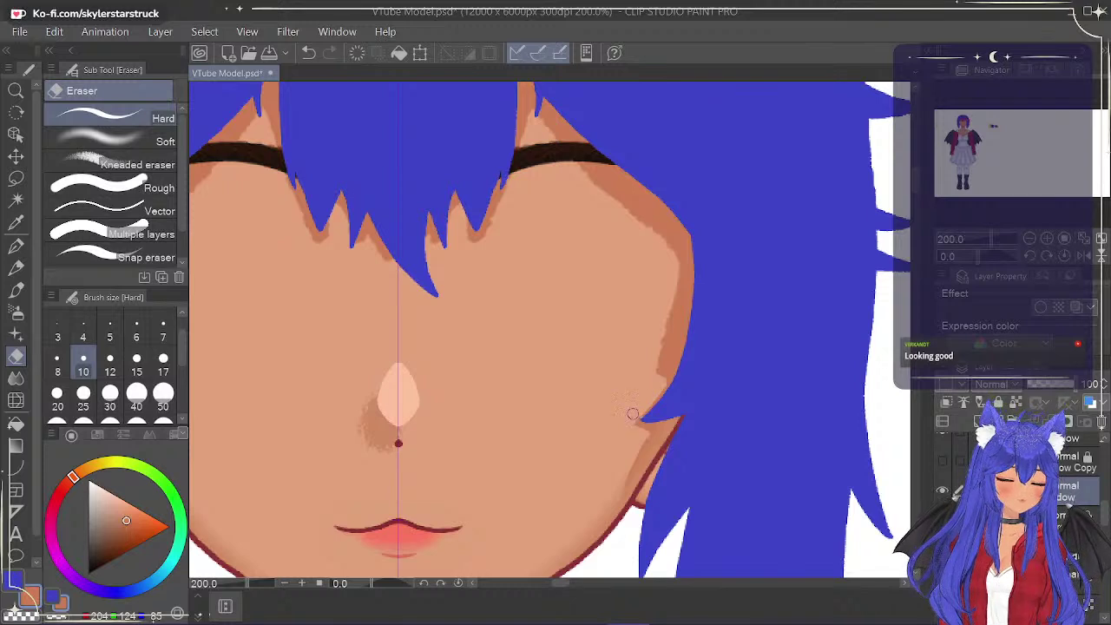
click(15, 247)
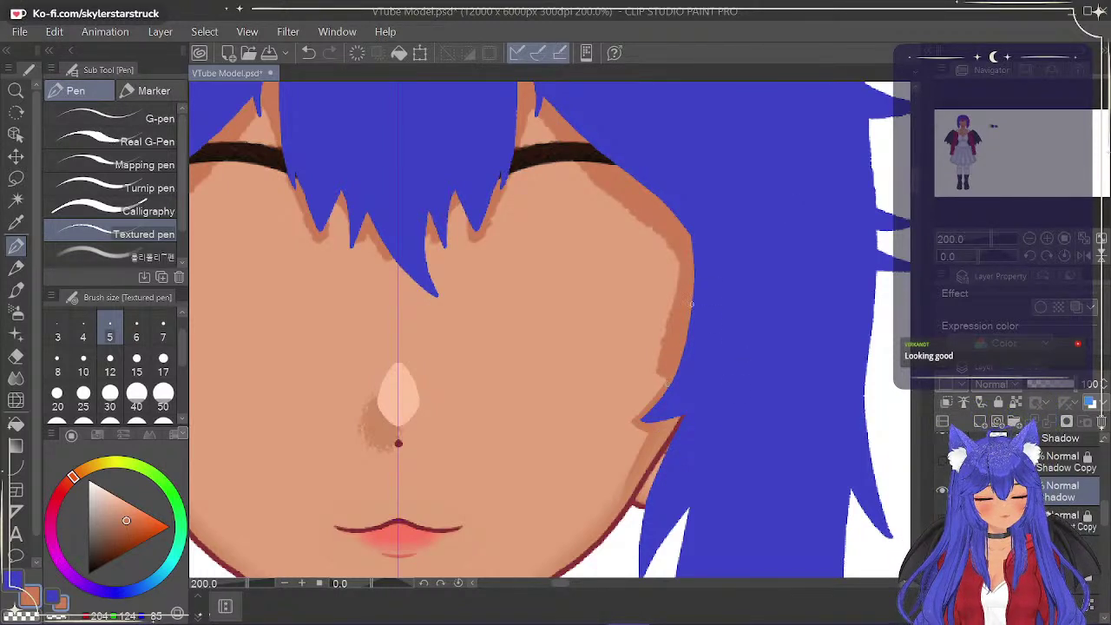
click(16, 356)
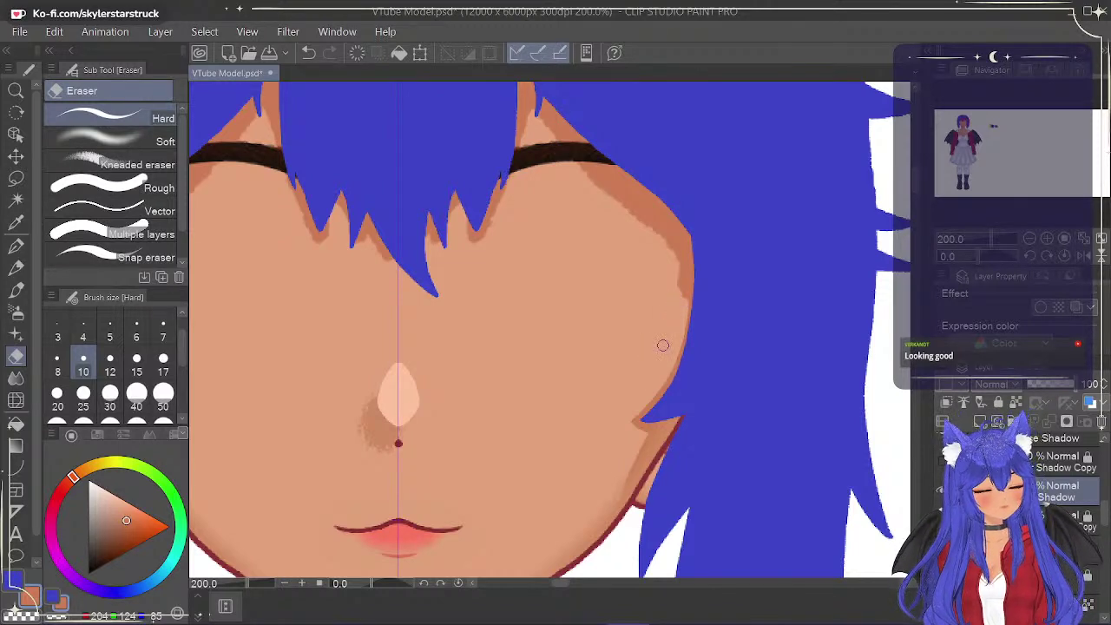
scroll(922, 267, up, 3)
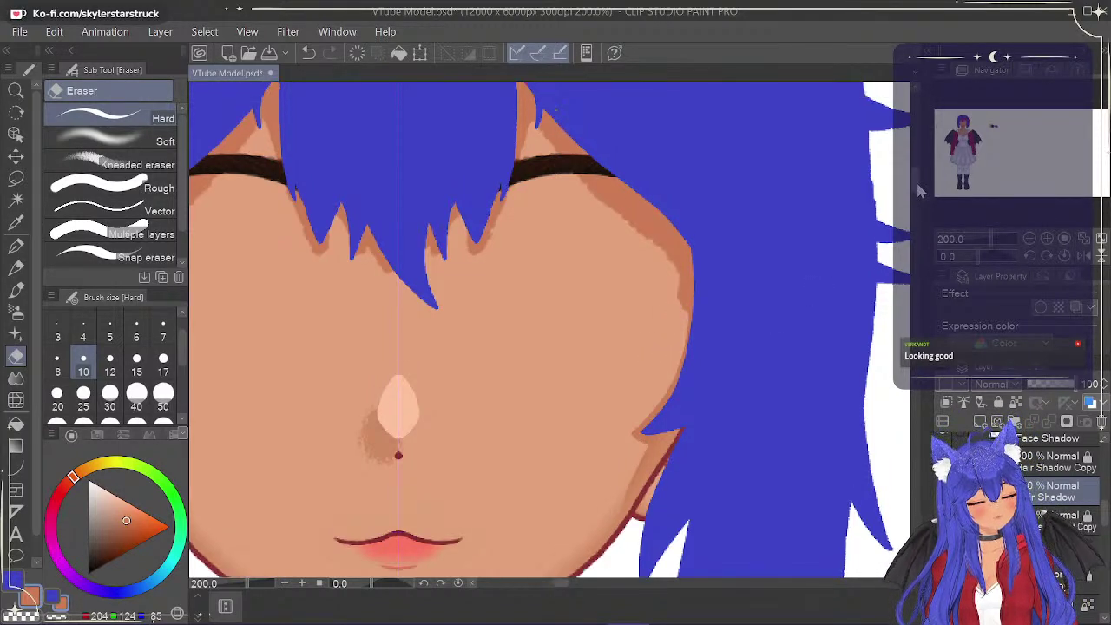
Shape the hair shadow in the gaps between bangs and side hair, and erase the temple shadow down to a smooth, narrow band.
click(15, 246)
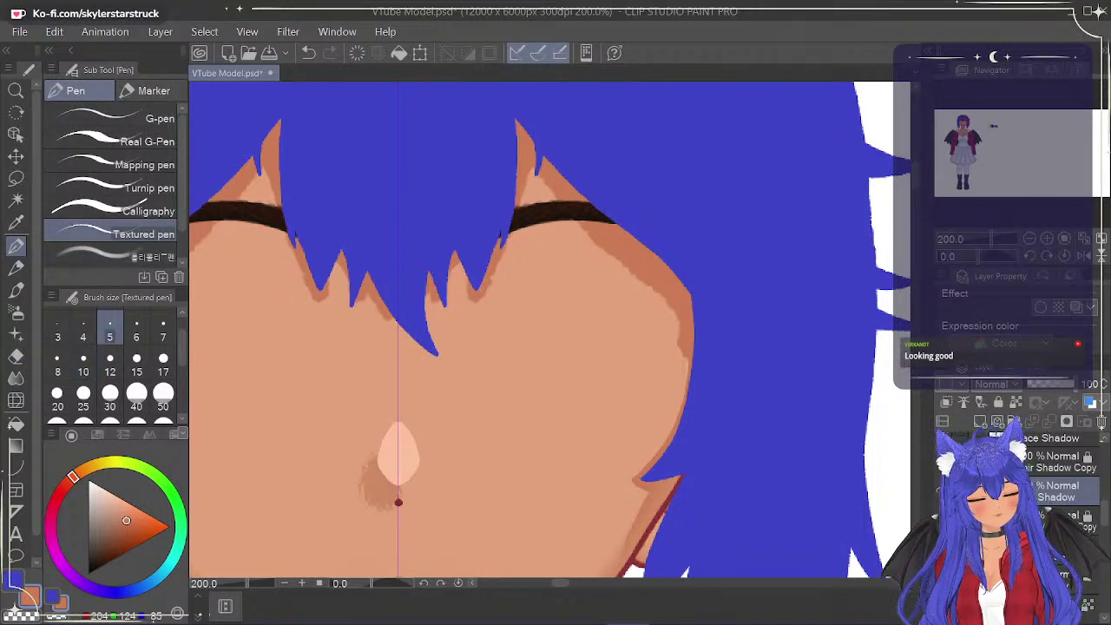
click(16, 356)
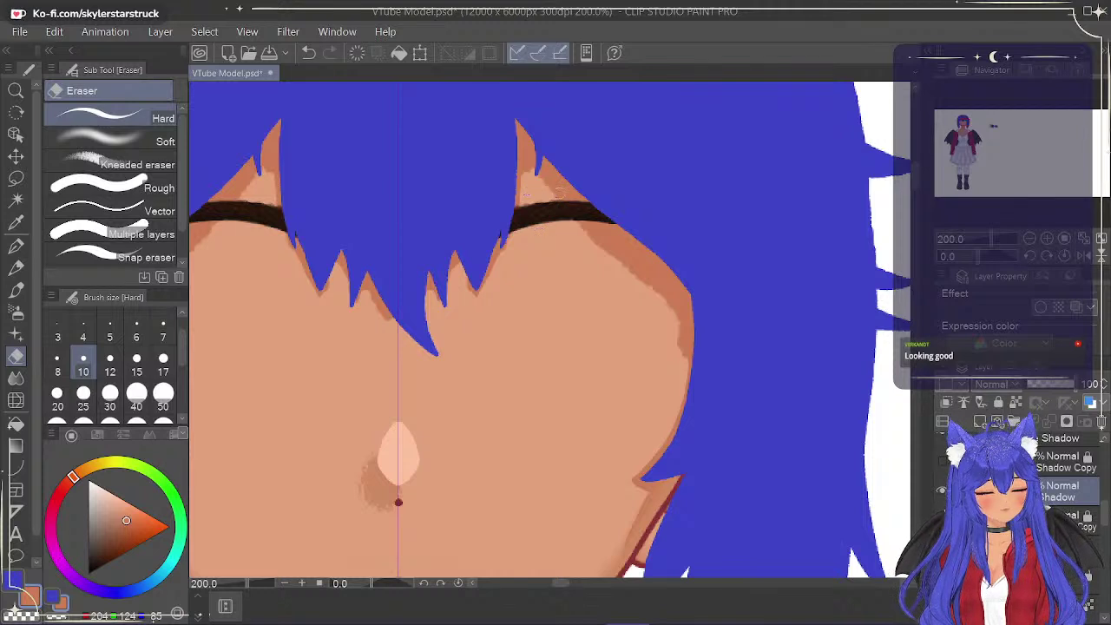
mouse_move(578, 222)
mouse_down()
mouse_move(609, 240)
mouse_move(657, 288)
mouse_move(683, 367)
mouse_up()
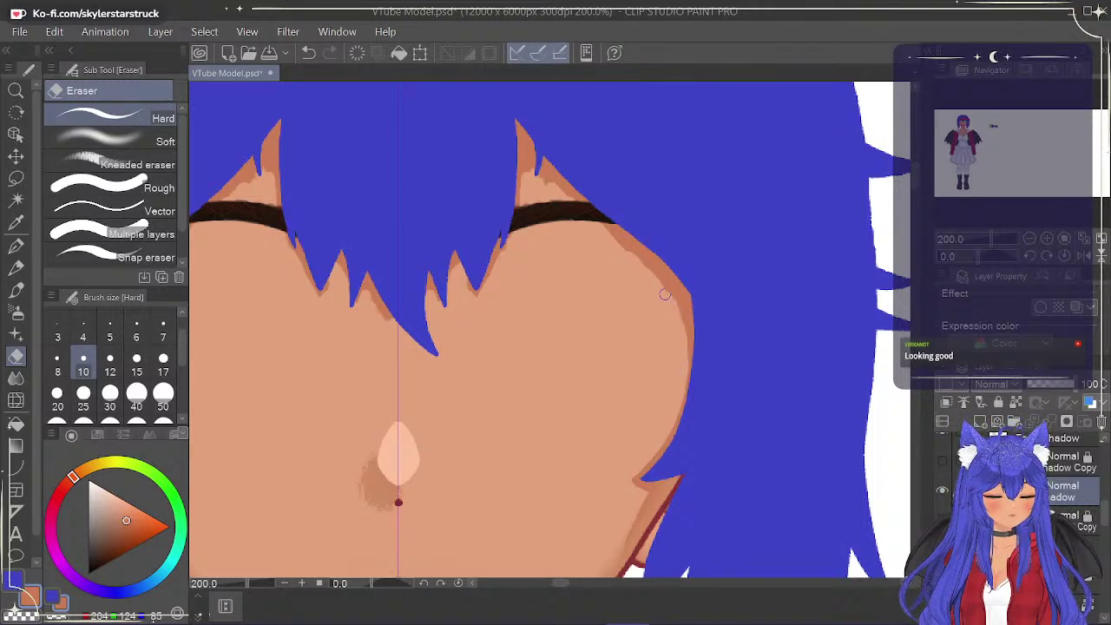
Paint an even shadow edge around the shorter bang tips with the Textured pen at brush size 5.
click(16, 246)
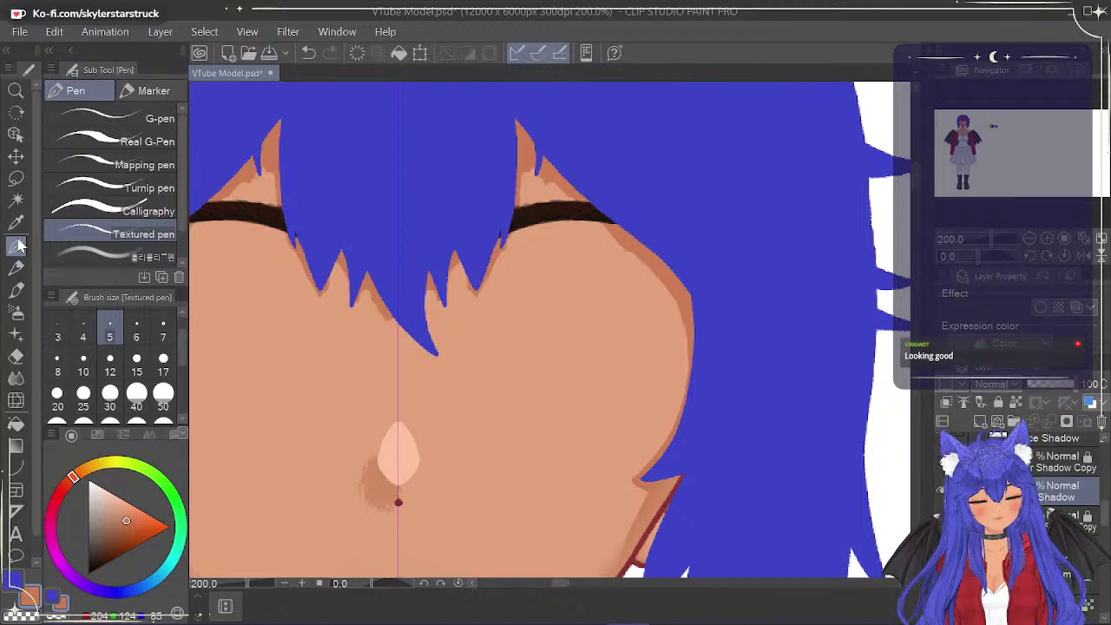
drag(558, 583, 550, 584)
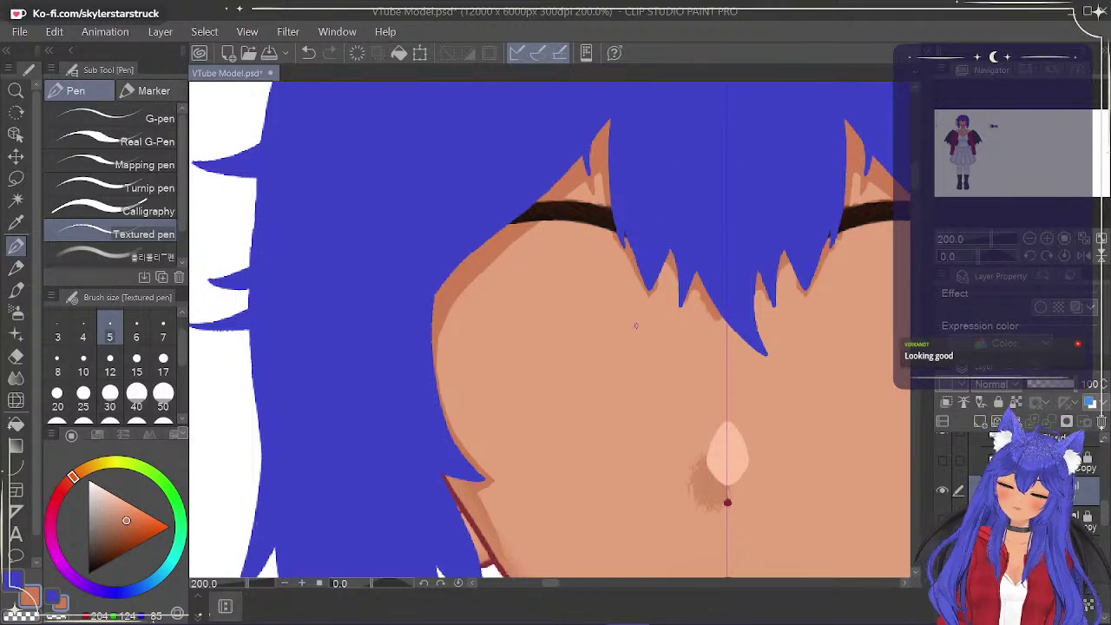
key(ctrl+z)
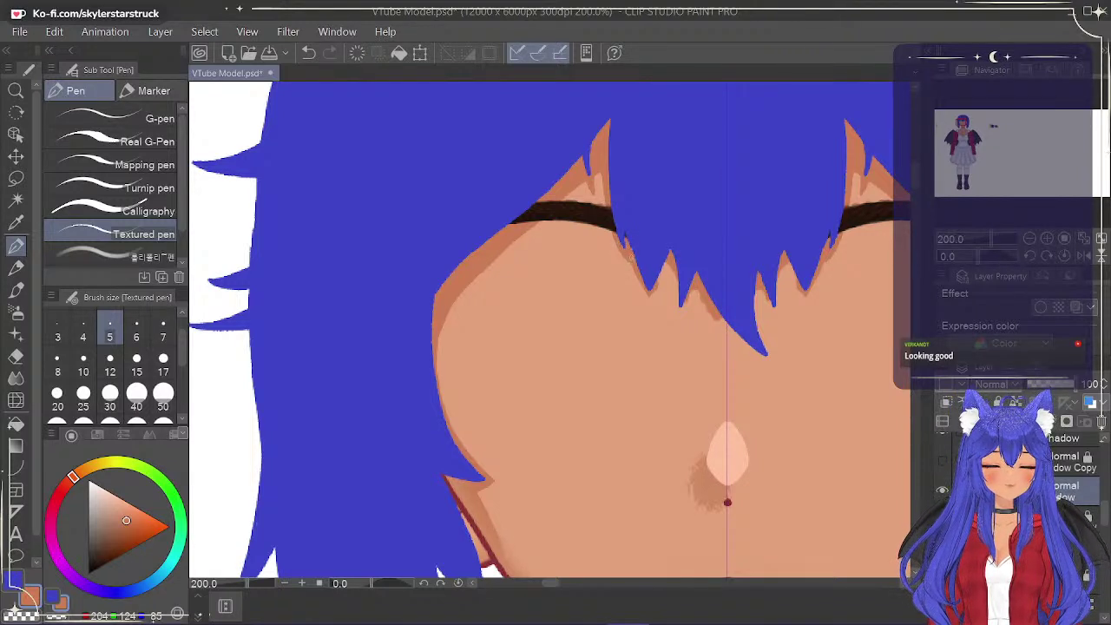
key(ctrl+z)
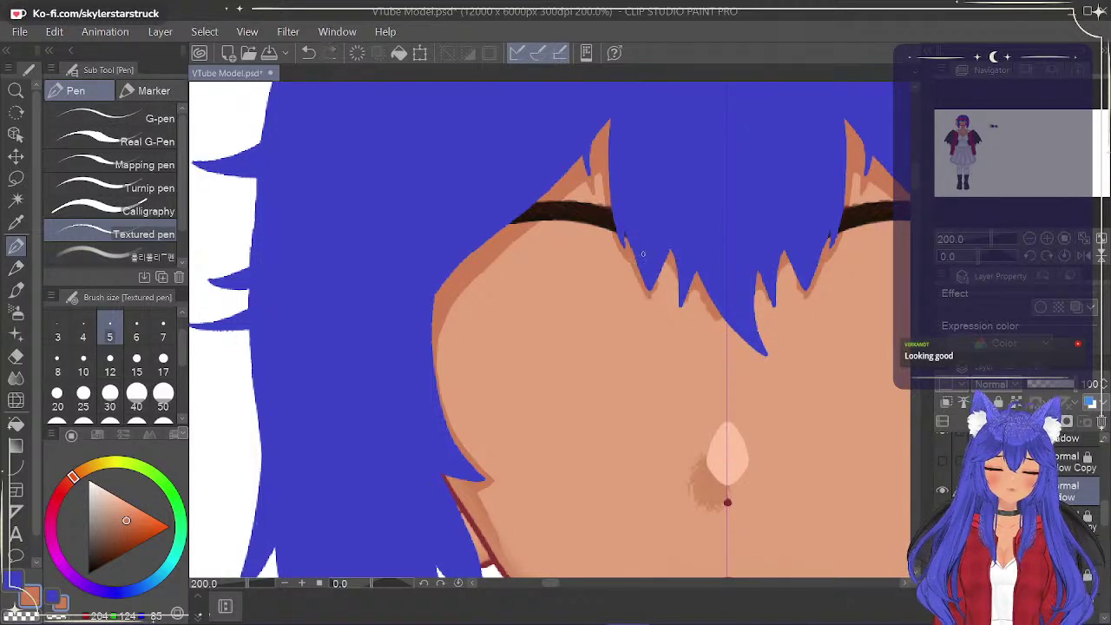
drag(650, 296, 667, 272)
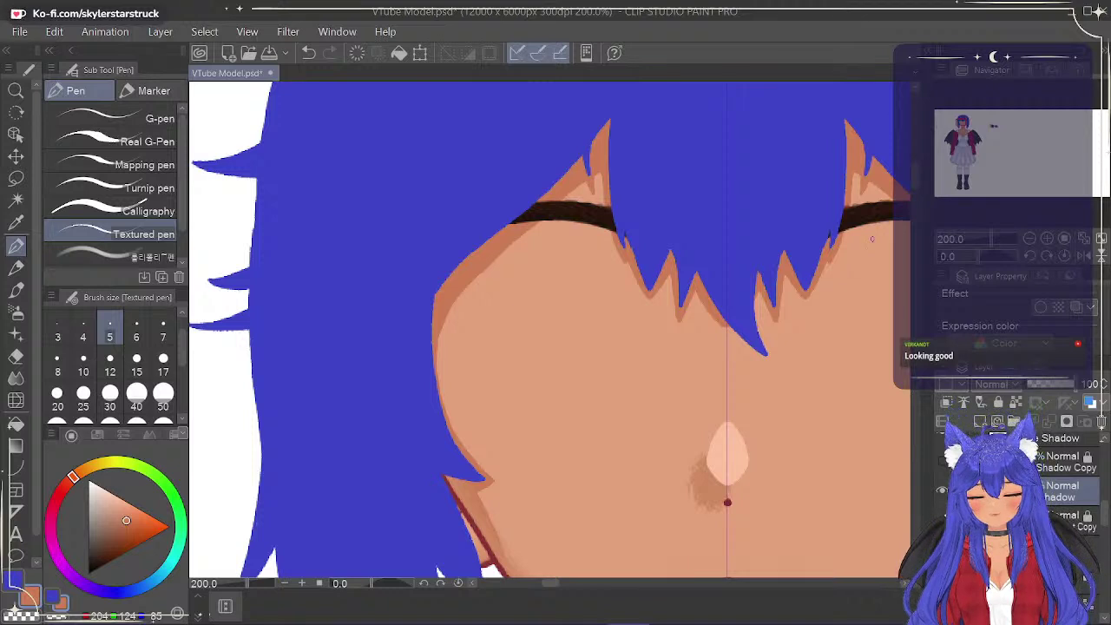
Turn off the symmetry guide and paint the hair shadow around the longest central bang down to its tip.
drag(1105, 520, 1102, 581)
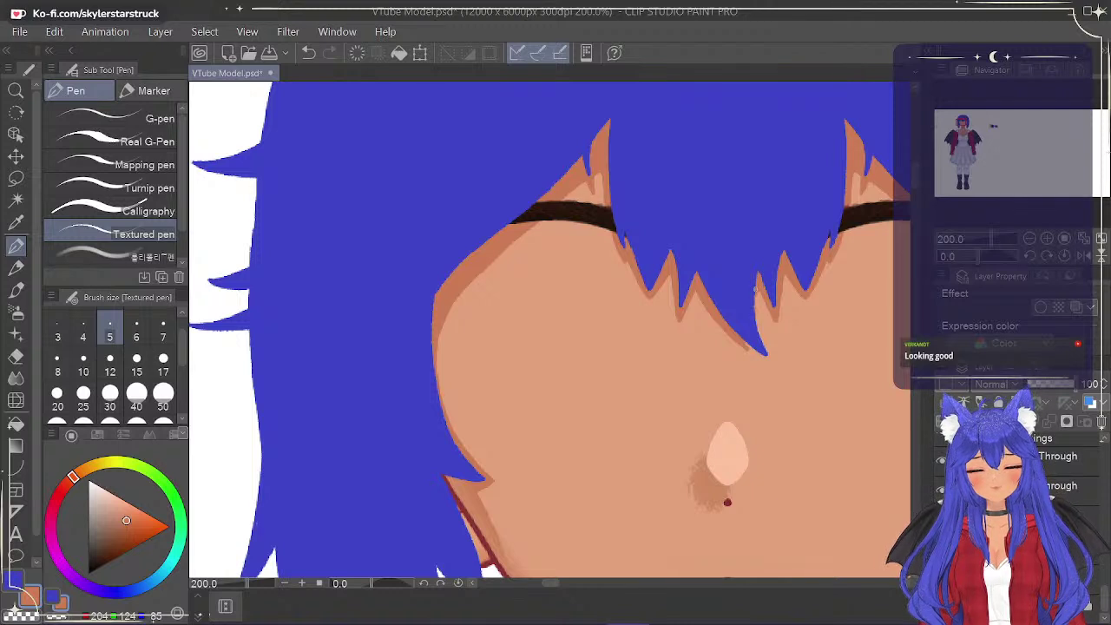
drag(756, 337, 757, 282)
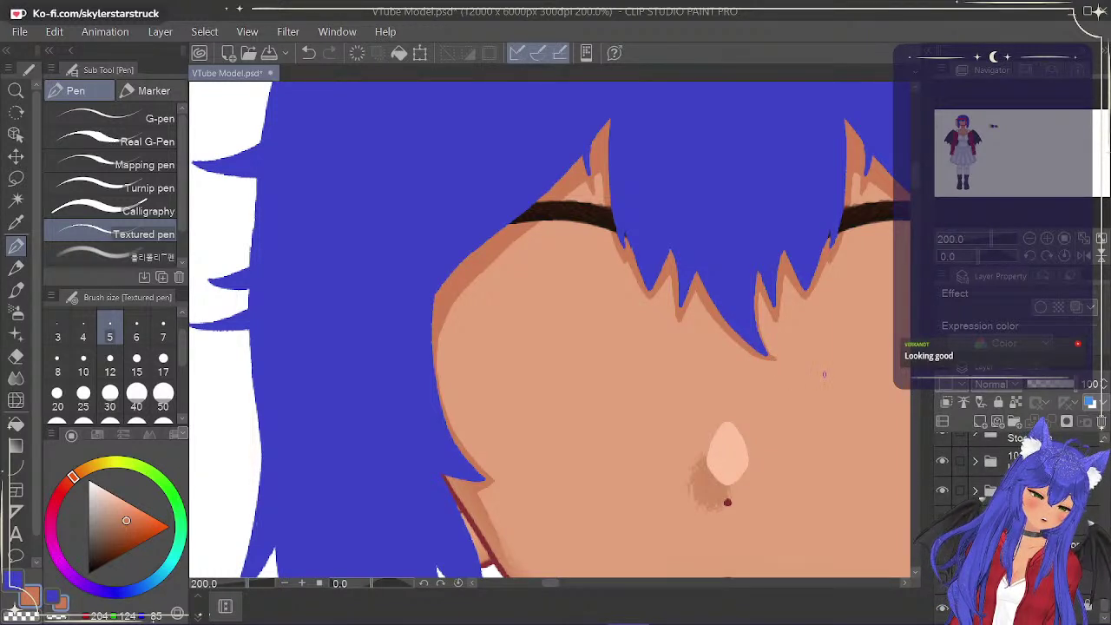
key(e)
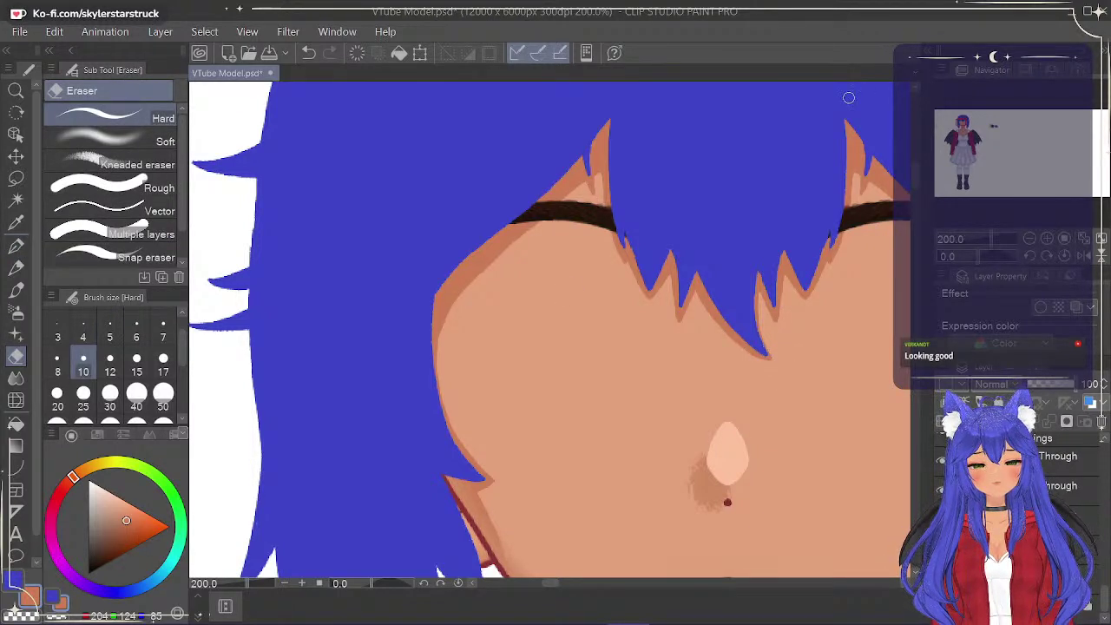
click(17, 248)
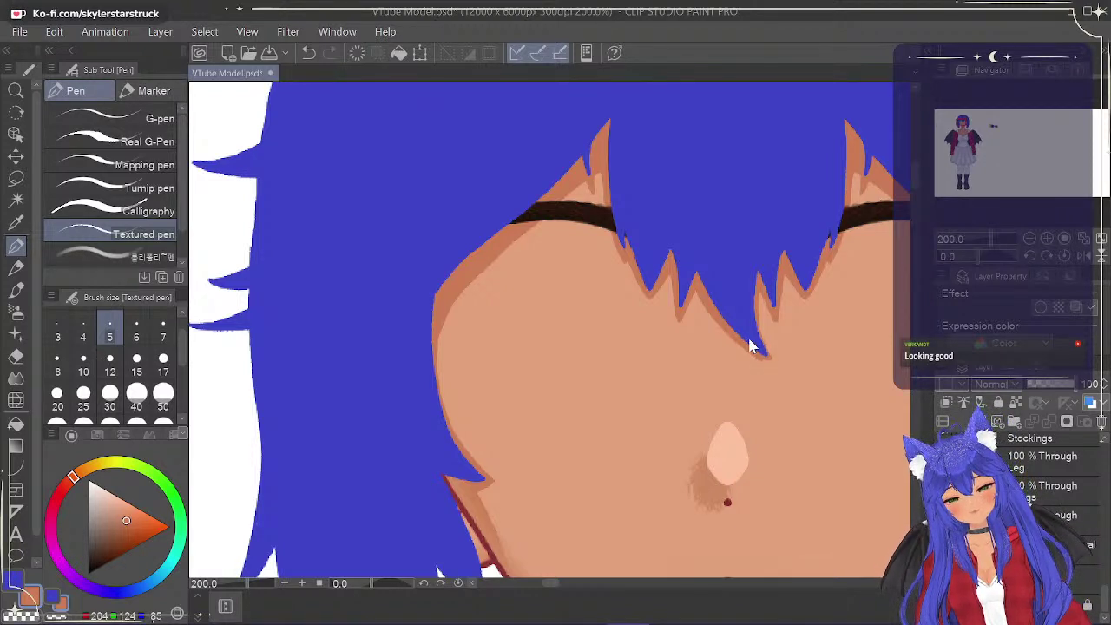
key(ctrl+z)
drag(751, 342, 766, 354)
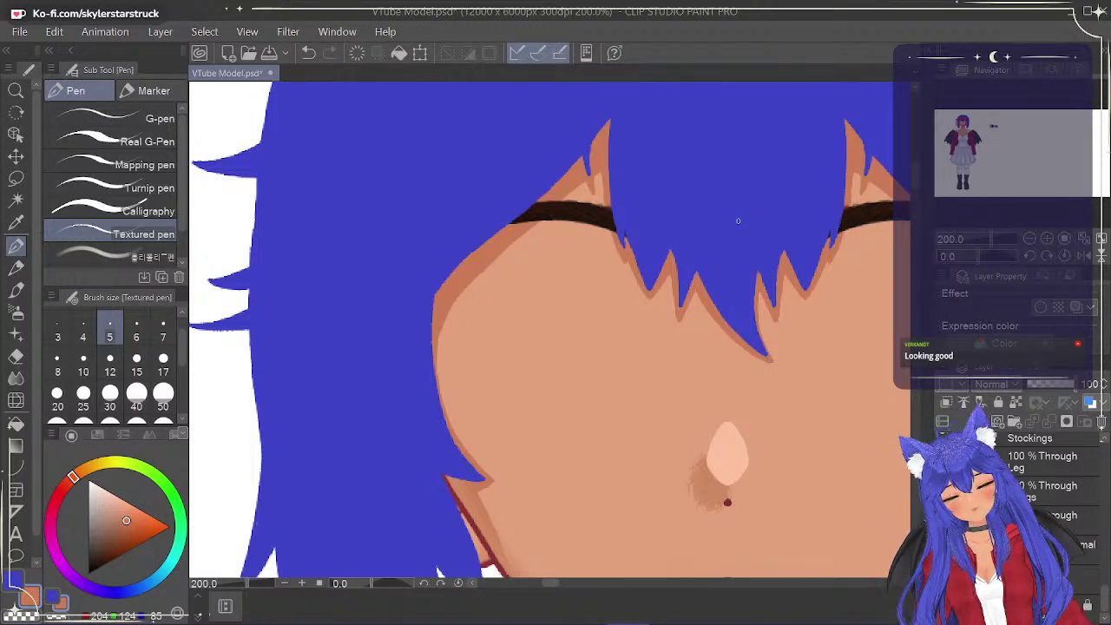
click(15, 356)
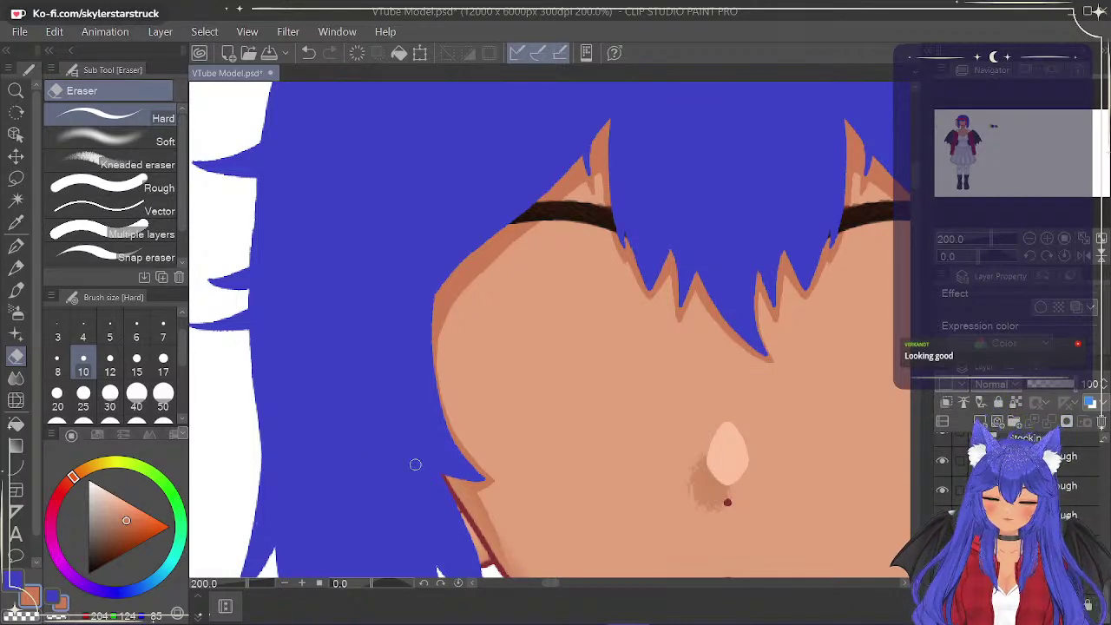
Touch up the shadow edges around the bangs and face with the Textured pen and hard eraser, extending the longest bang's shadow tip.
scroll(408, 462, down, 3)
scroll(726, 453, up, 2)
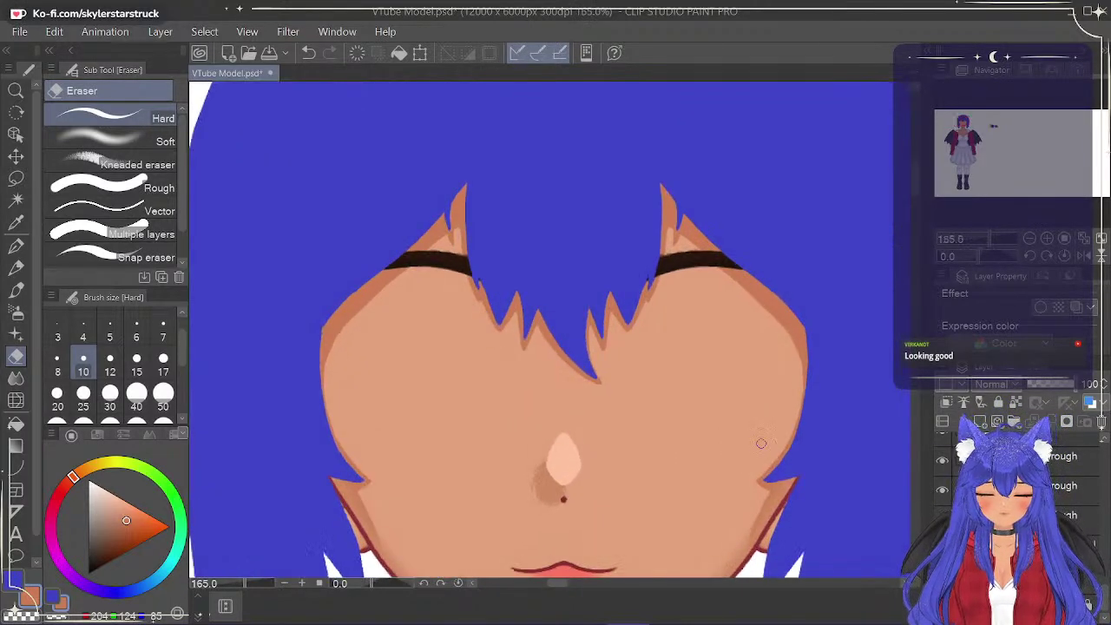
click(14, 245)
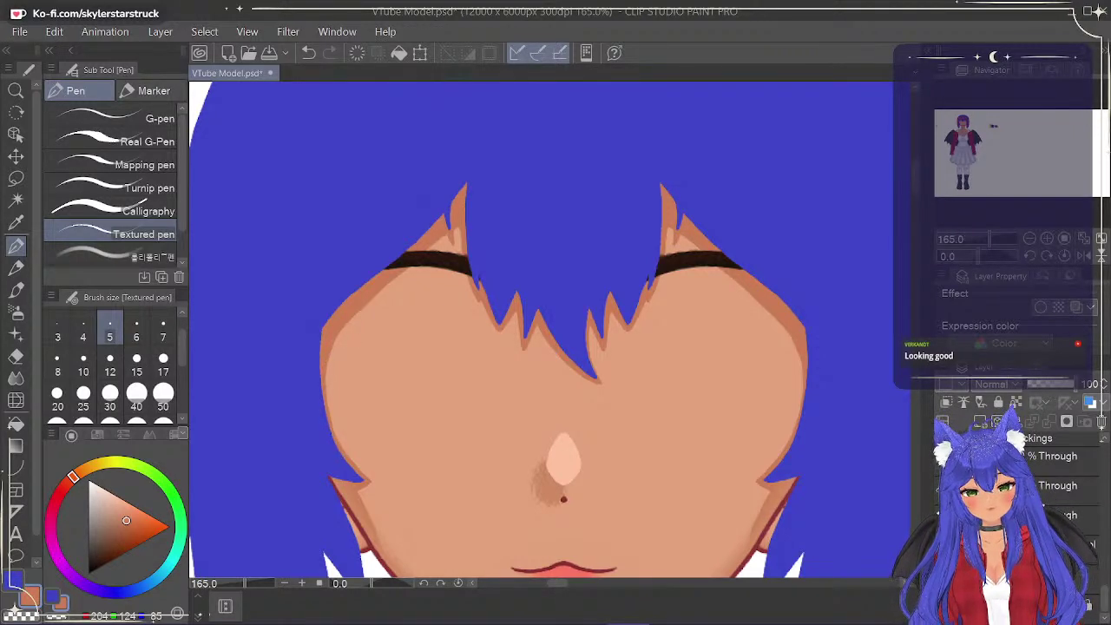
key(e)
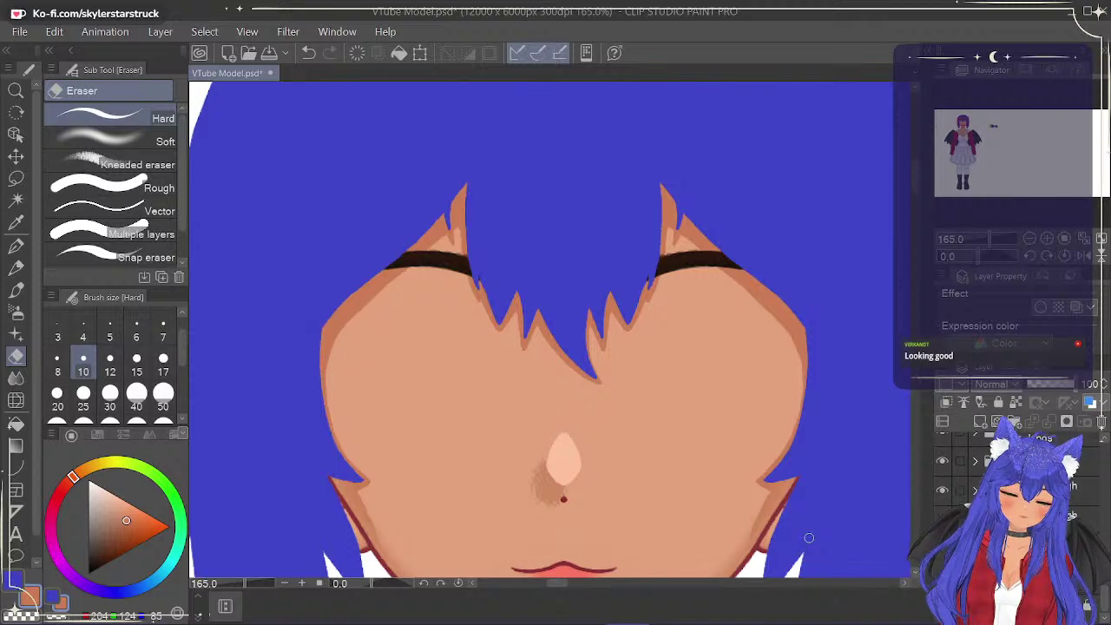
click(15, 246)
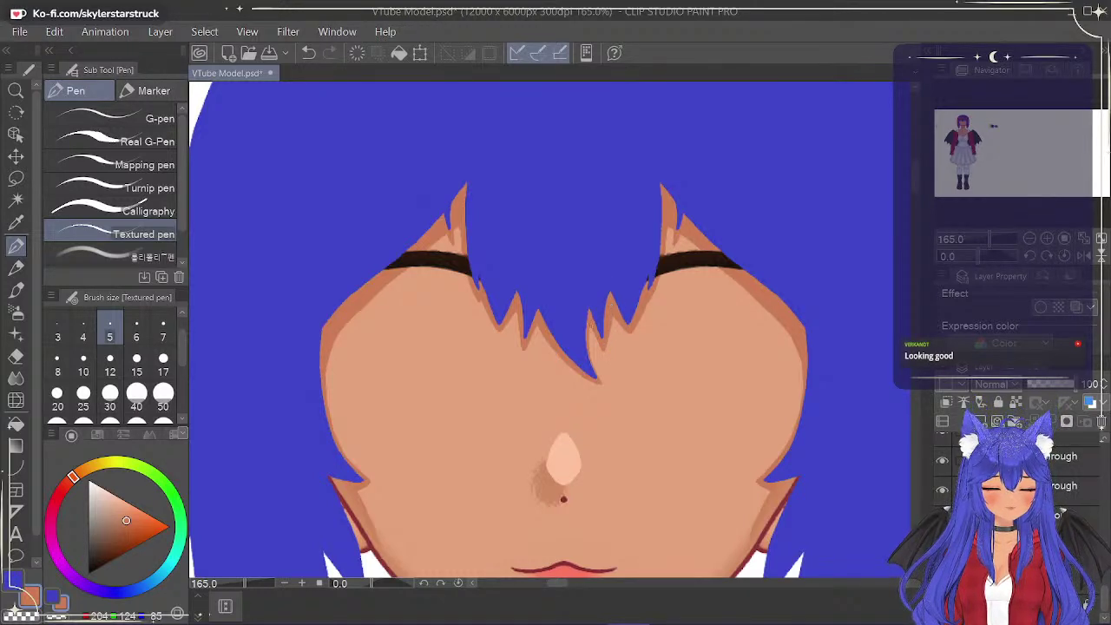
drag(595, 325, 601, 343)
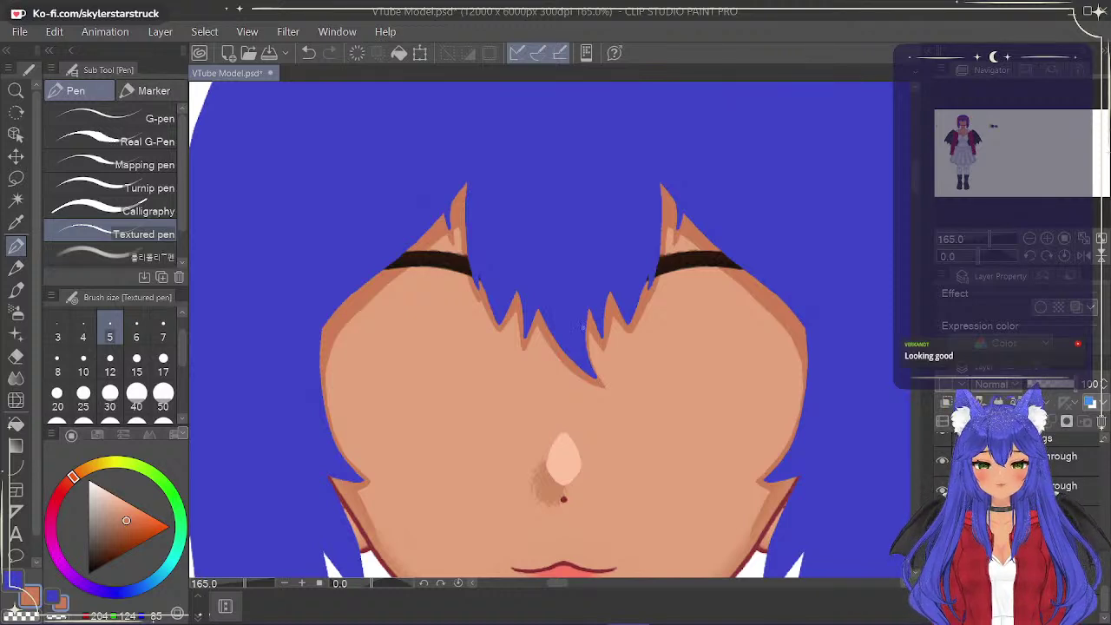
Turn the symmetry guide back on and remove the stray shadow stroke beneath the longest bang.
click(1046, 544)
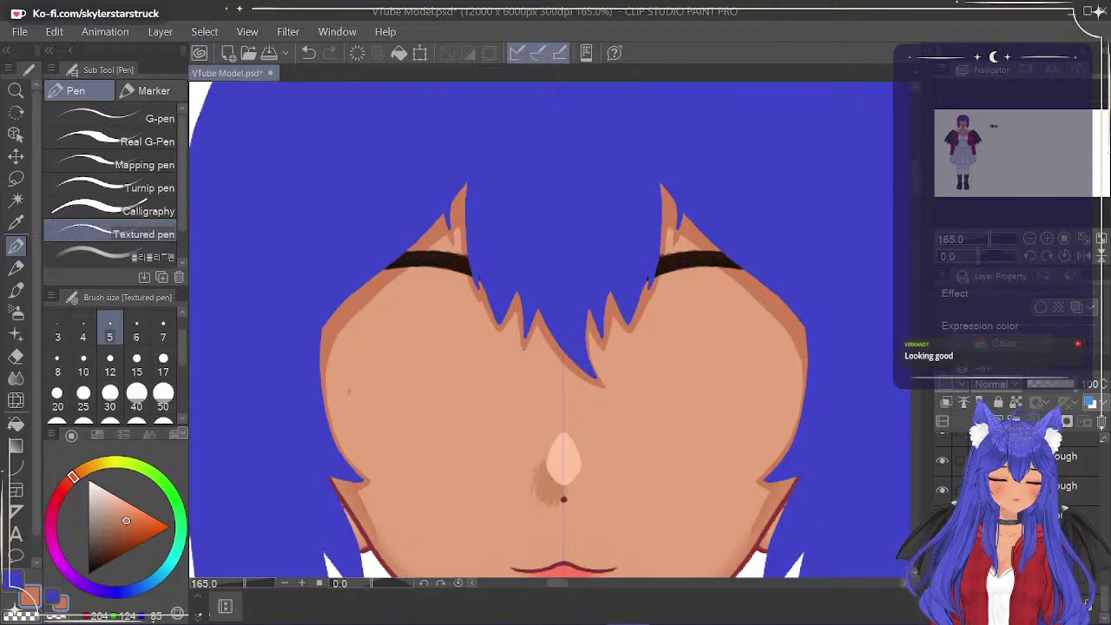
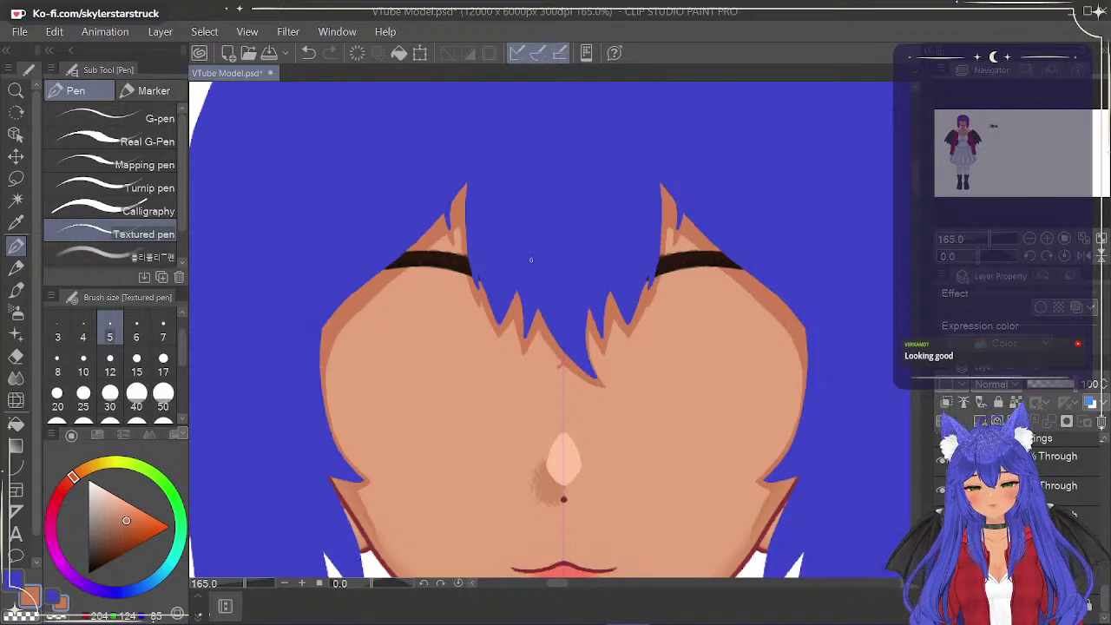
key(ctrl+z)
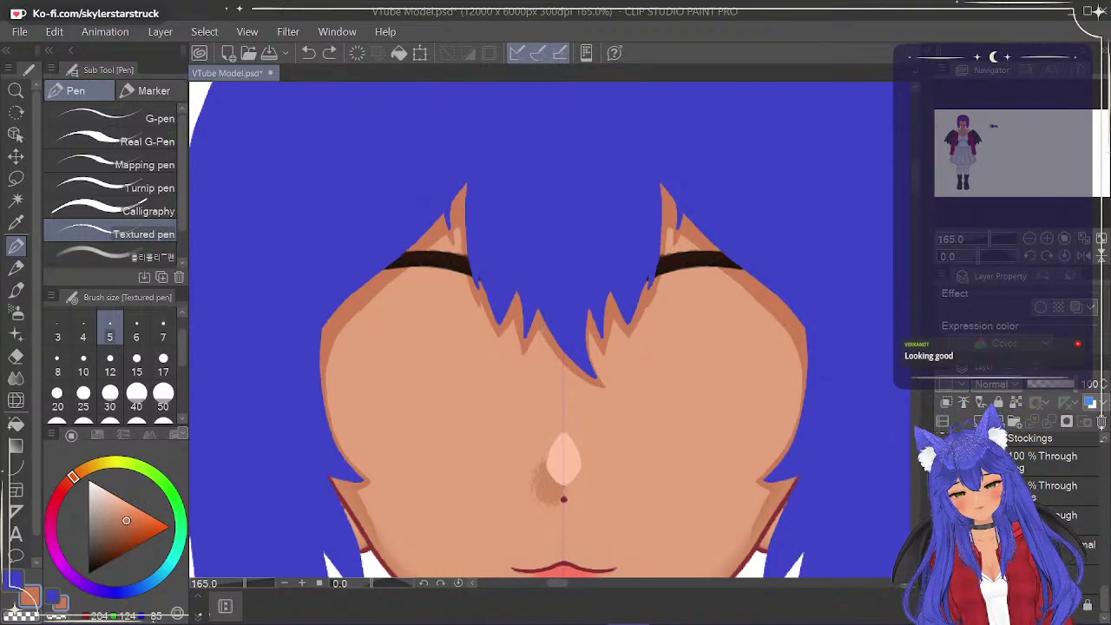
key(ctrl+y)
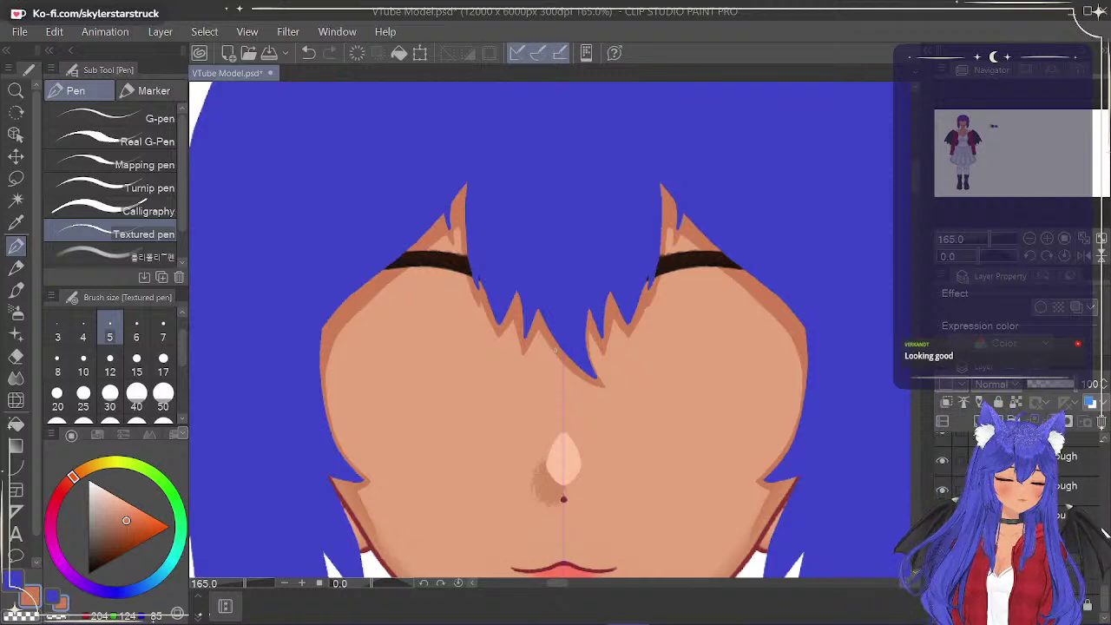
drag(1104, 598, 1105, 462)
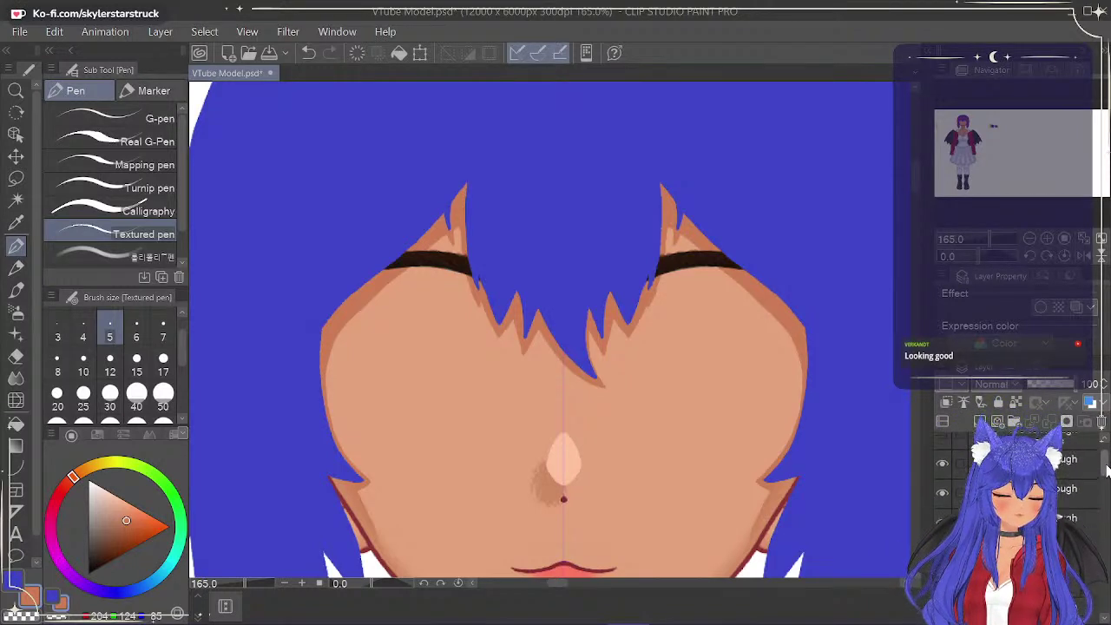
Hide the hair and fill the remaining gap in the longest bang's shadow on the face.
click(940, 494)
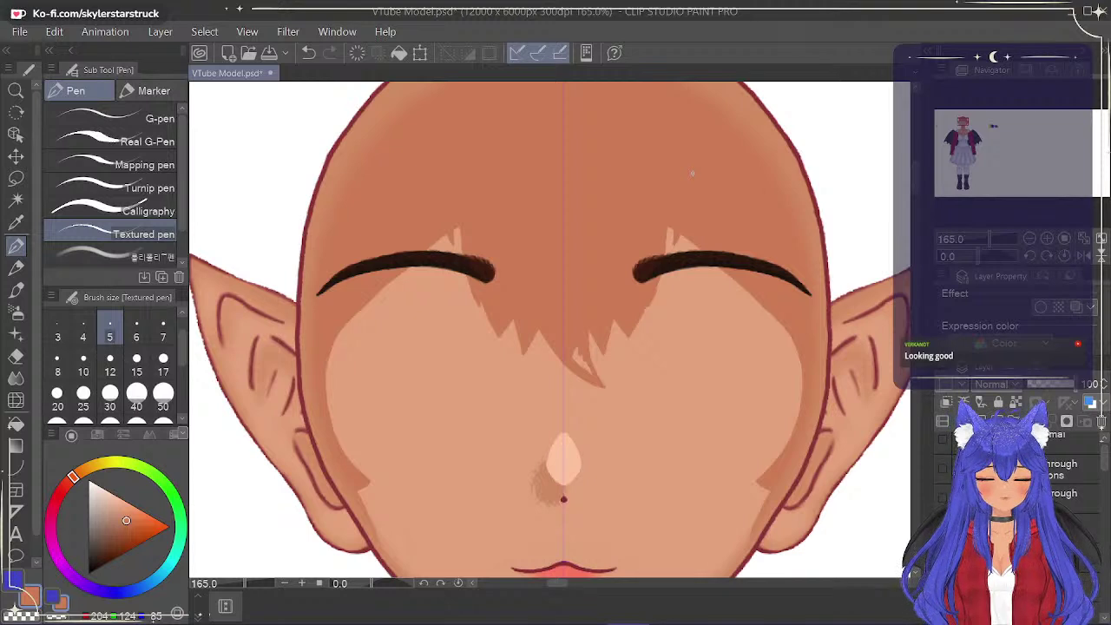
drag(1105, 460, 1107, 617)
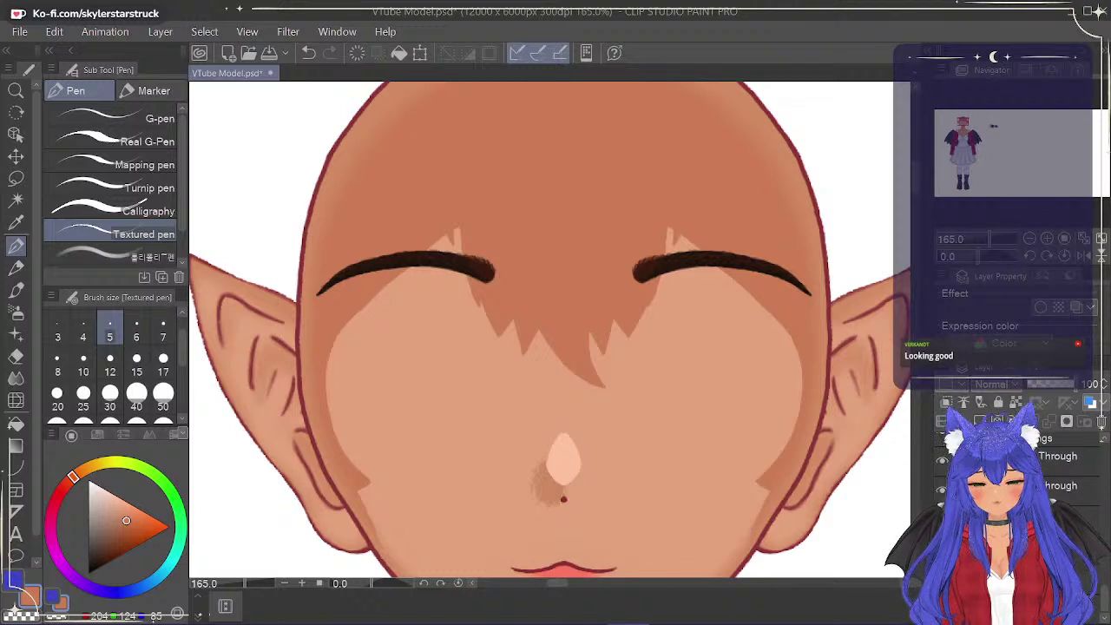
Soften the hair shadow's edges around the bangs and cheeks with the Blur tool at brush size 5.
click(15, 378)
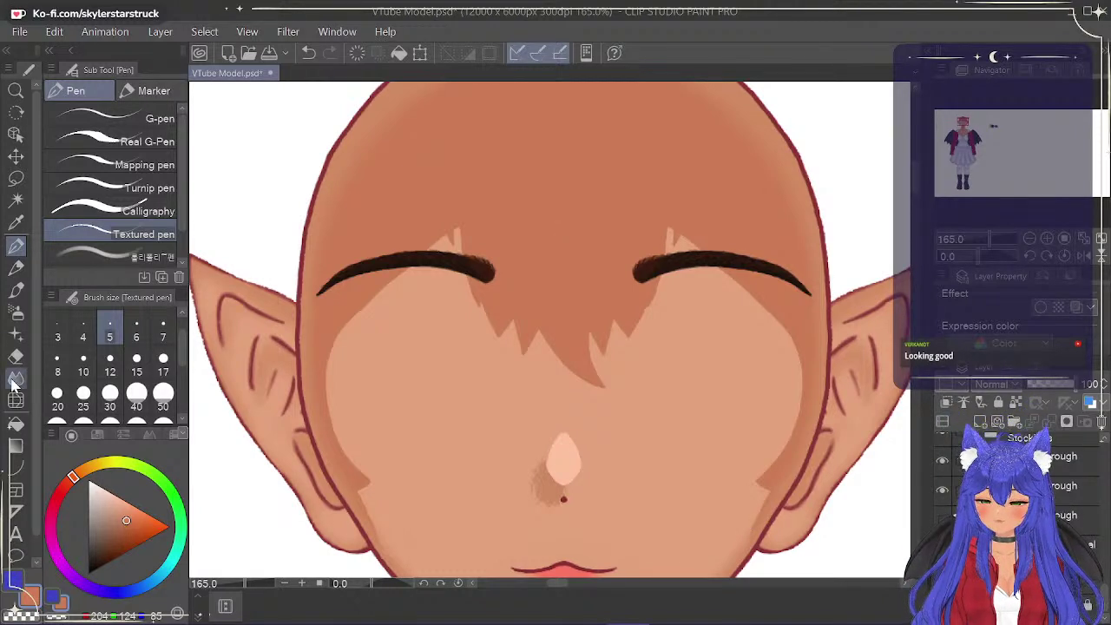
click(110, 339)
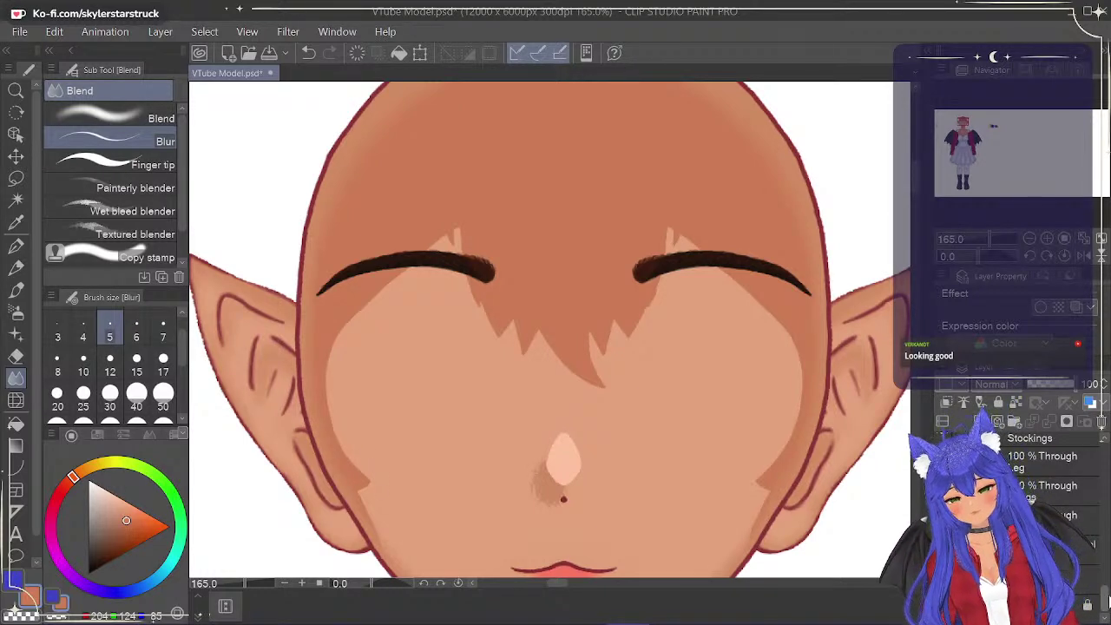
drag(1104, 555, 1107, 516)
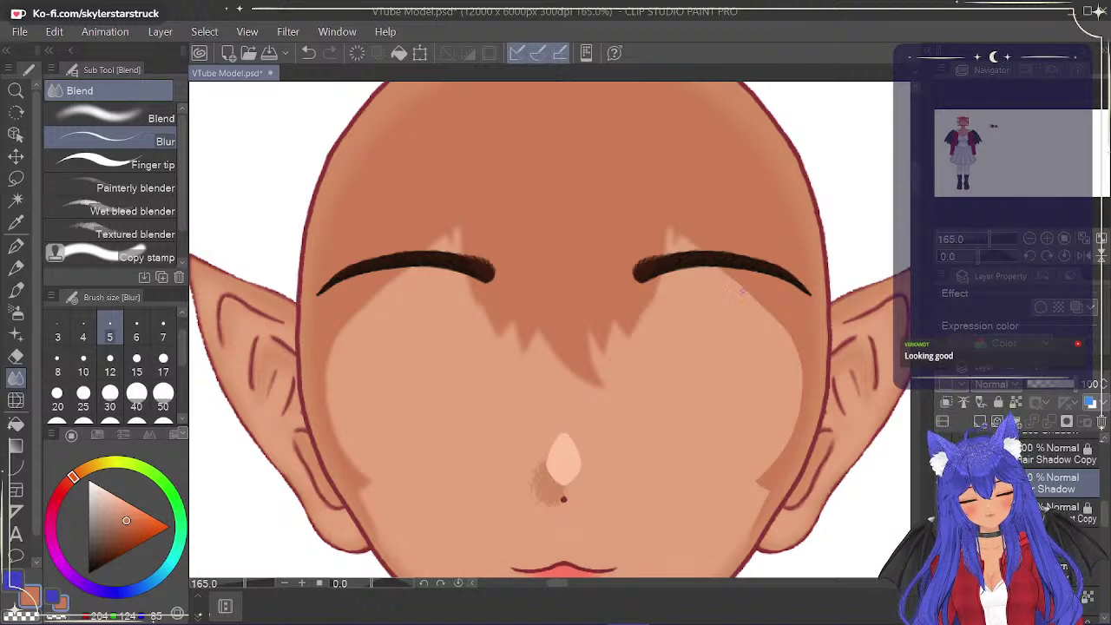
right_click(736, 282)
click(772, 324)
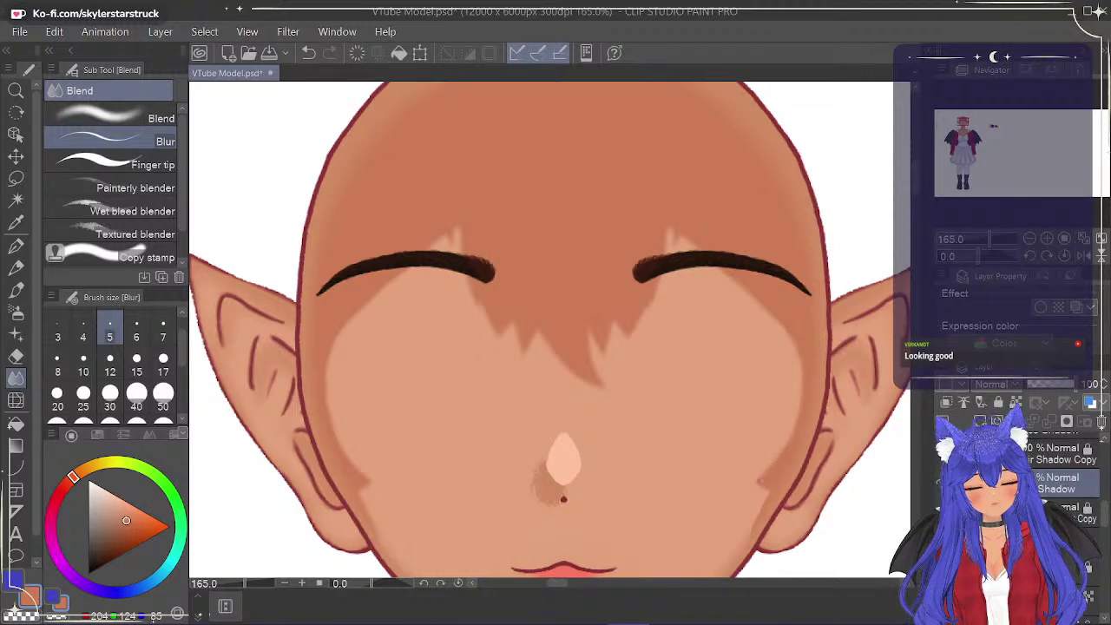
Show the freckles and blush to check them against the softened hair shadow, and hide both again.
scroll(555, 329, down, 3)
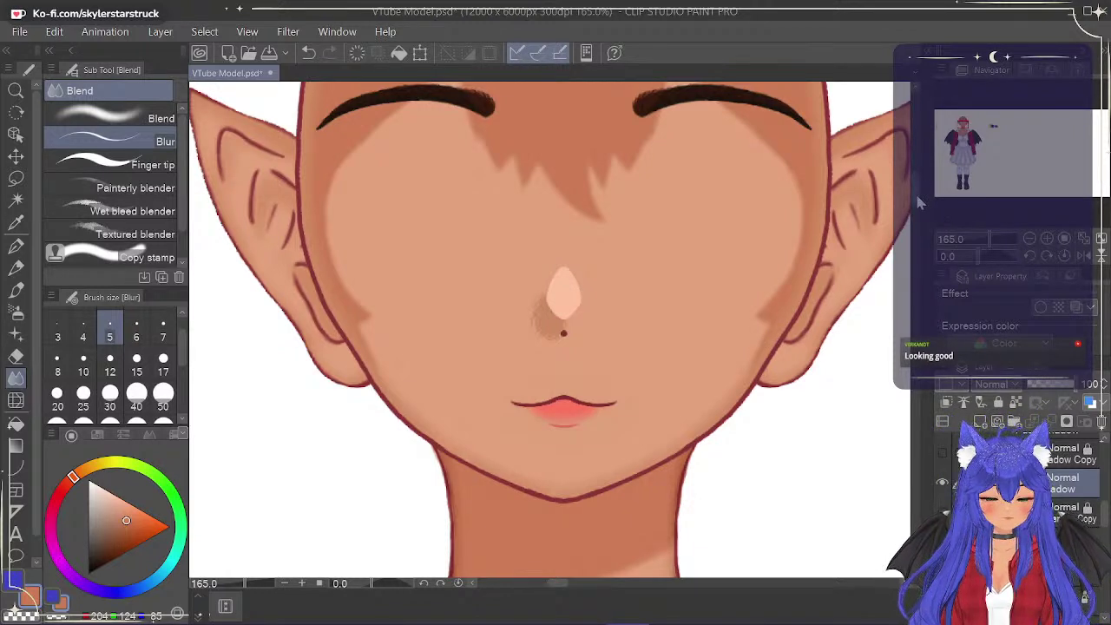
scroll(919, 191, up, 2)
scroll(918, 191, up, 1)
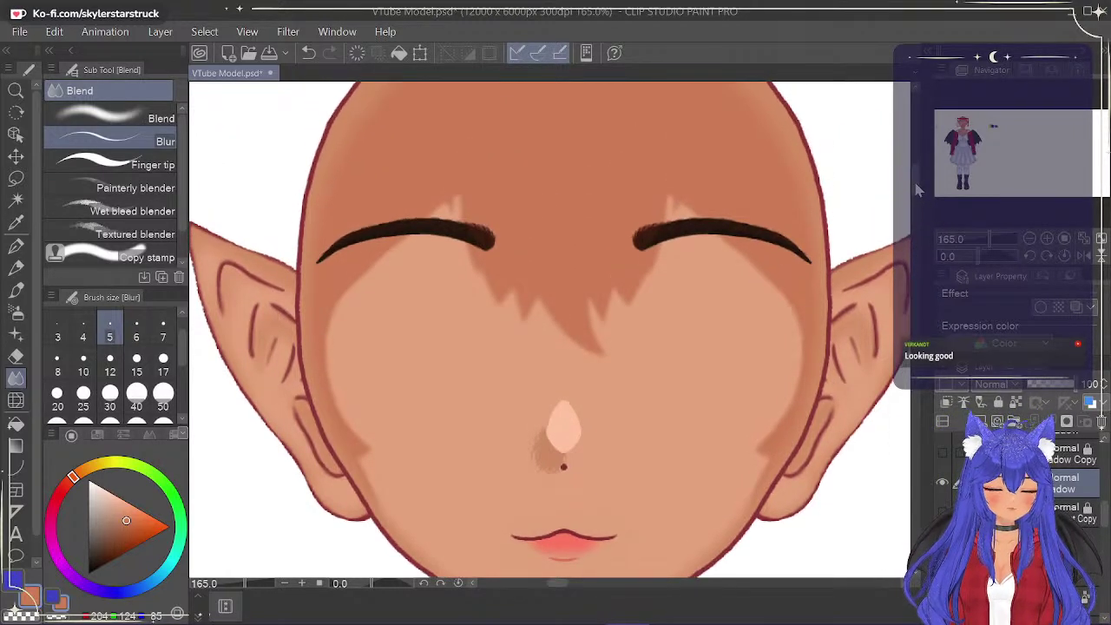
drag(915, 184, 919, 185)
scroll(921, 191, up, 3)
scroll(927, 184, down, 1)
scroll(927, 186, down, 2)
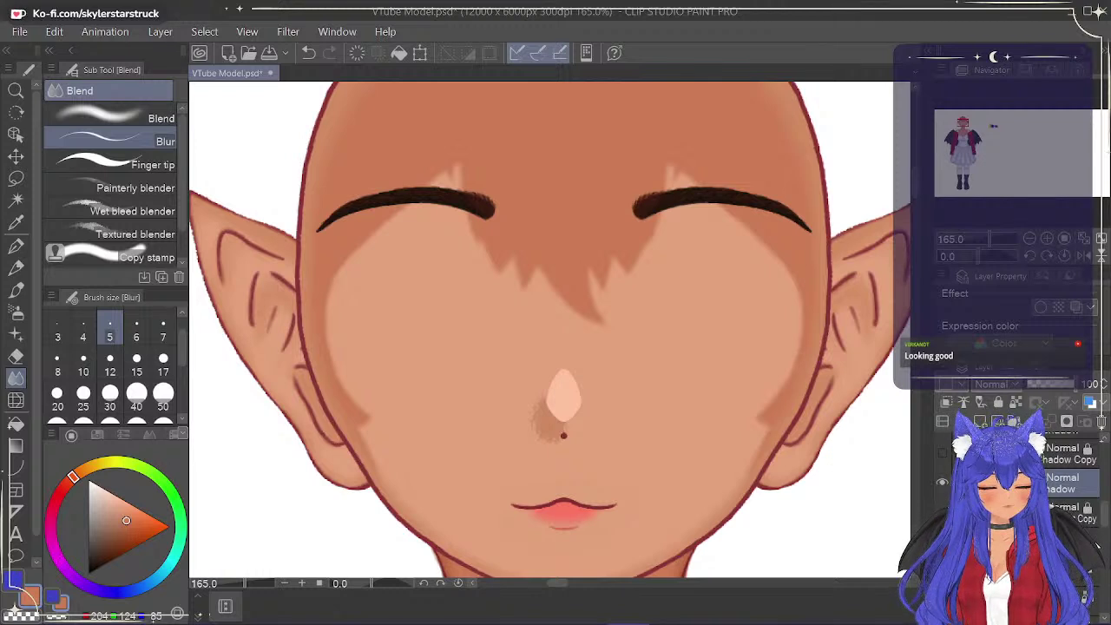
click(942, 540)
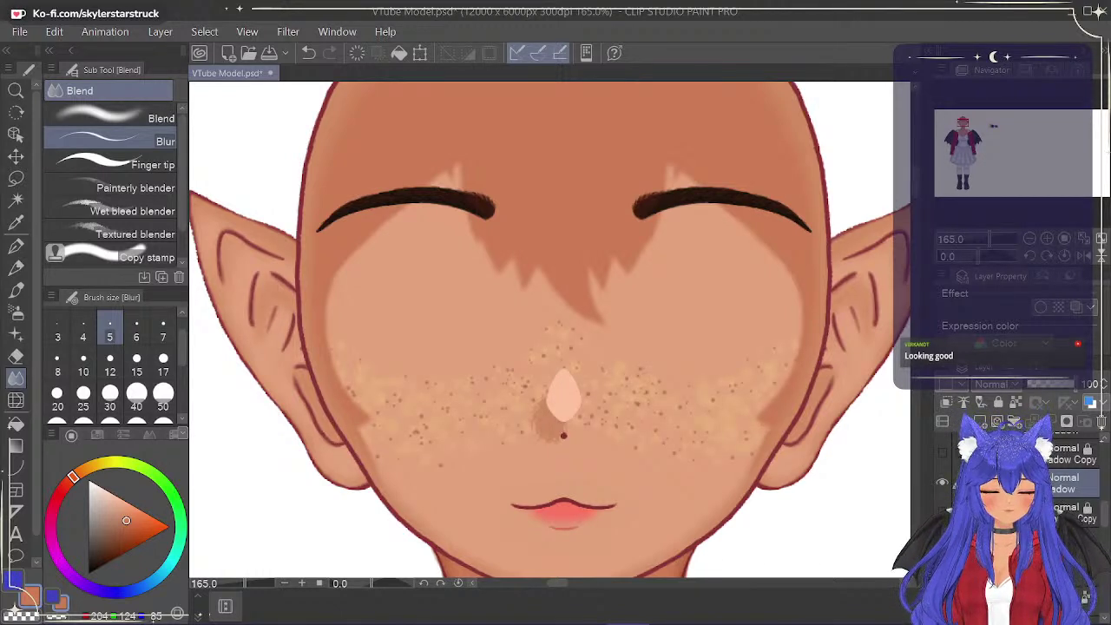
click(943, 569)
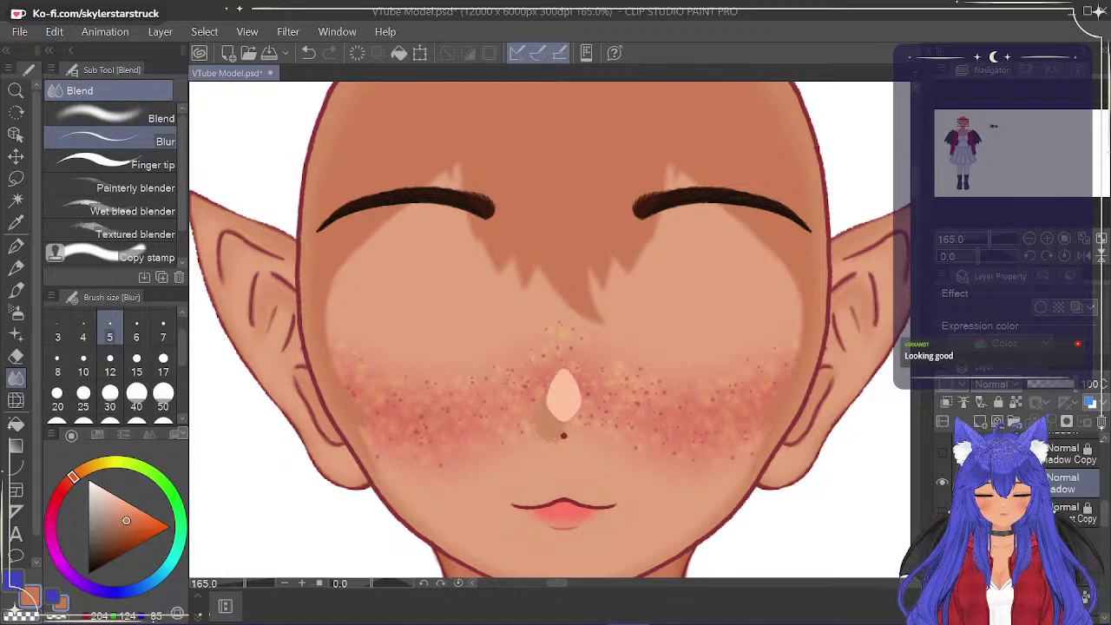
click(942, 569)
click(943, 540)
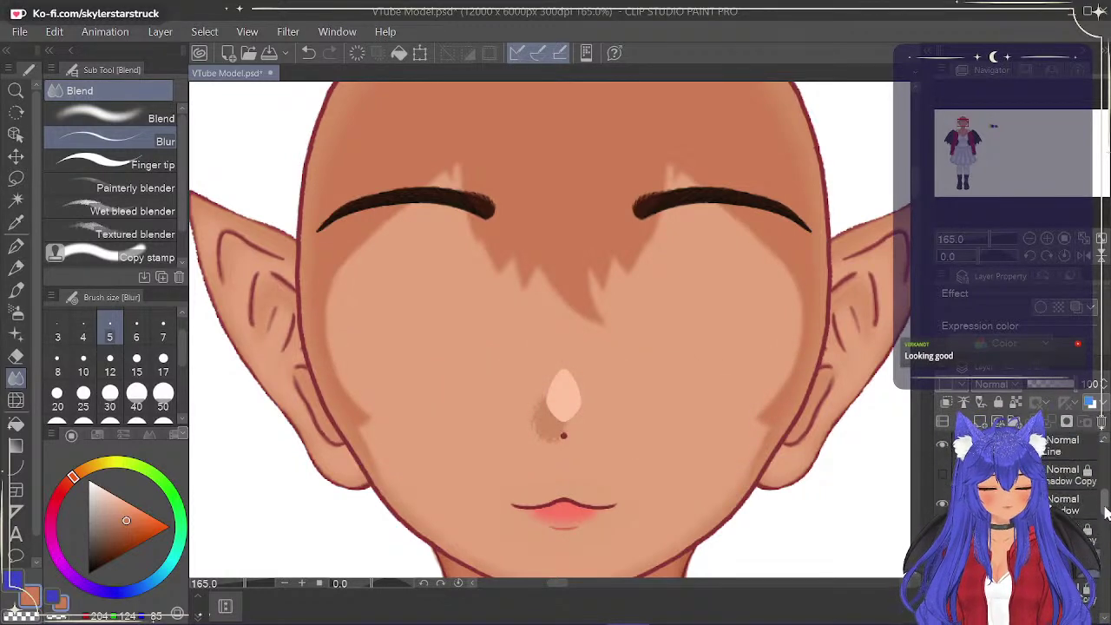
Duplicate the Hair Shadow layer.
drag(1102, 501, 1096, 515)
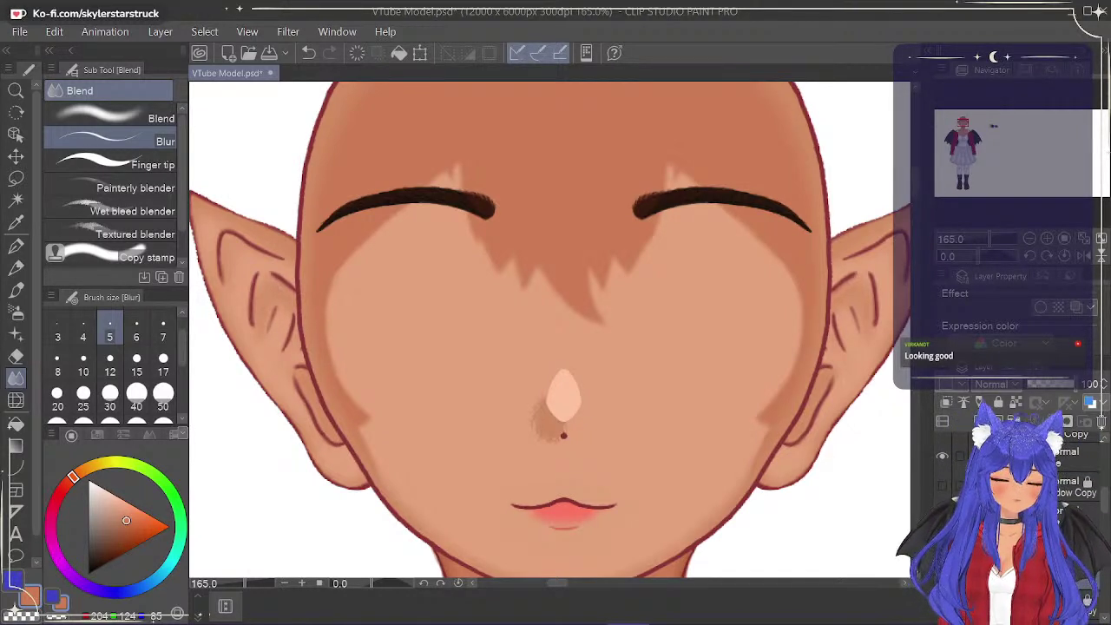
right_click(1063, 519)
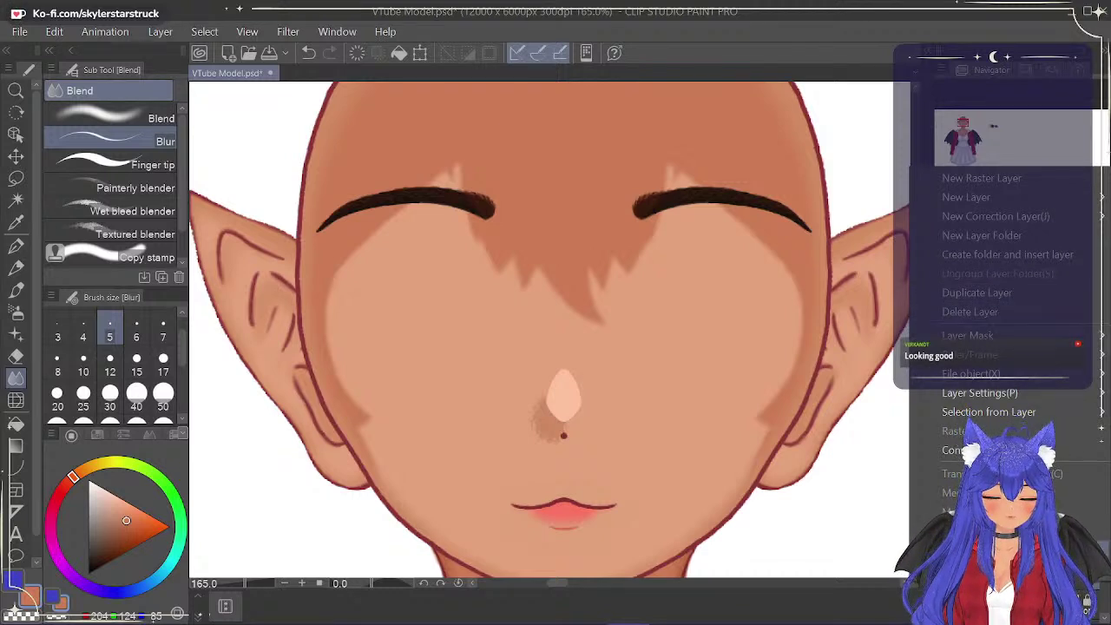
key(Escape)
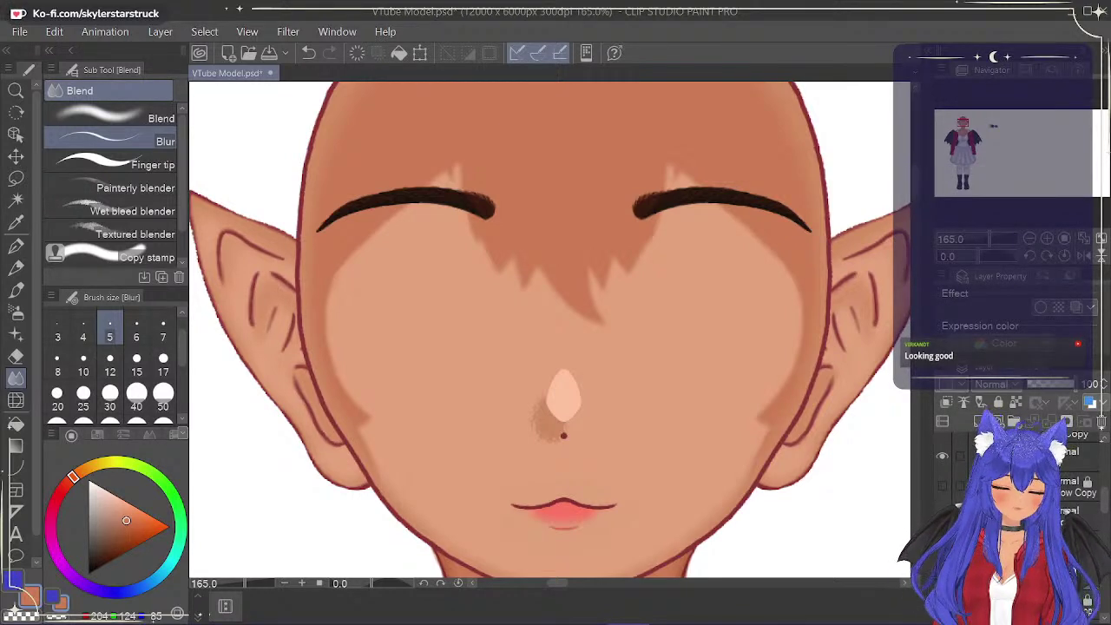
right_click(1063, 458)
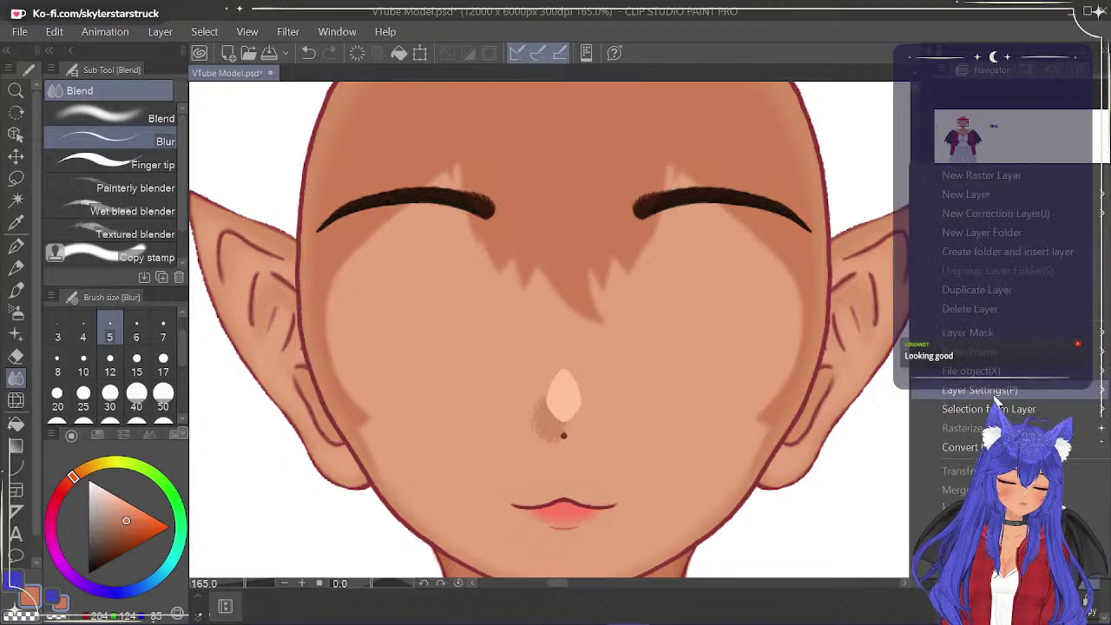
click(1005, 295)
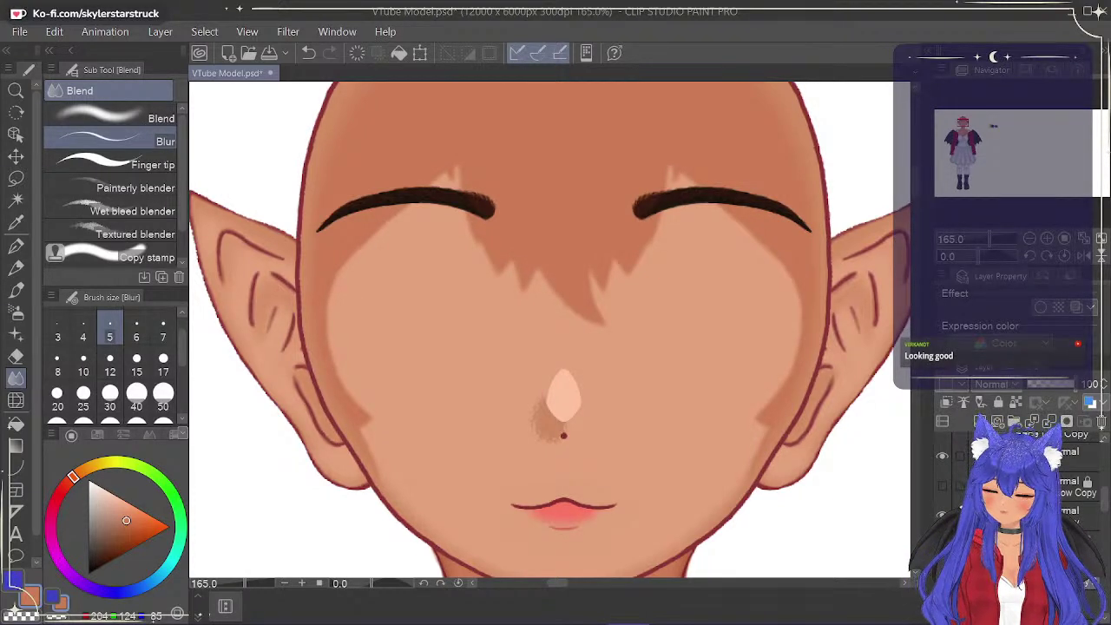
Erase all of the duplicated shadow from the face and forehead with the Hard eraser at brush size 300.
click(21, 357)
scroll(184, 379, down, 2)
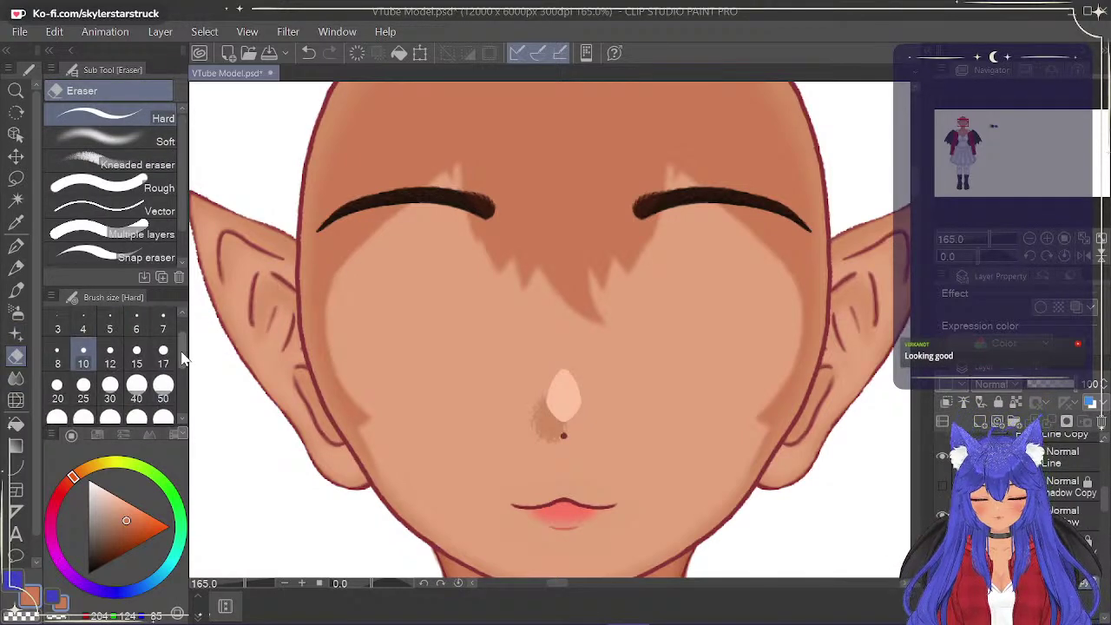
scroll(184, 379, down, 1)
click(164, 383)
mouse_move(335, 486)
mouse_down()
mouse_move(487, 265)
mouse_move(794, 447)
mouse_up()
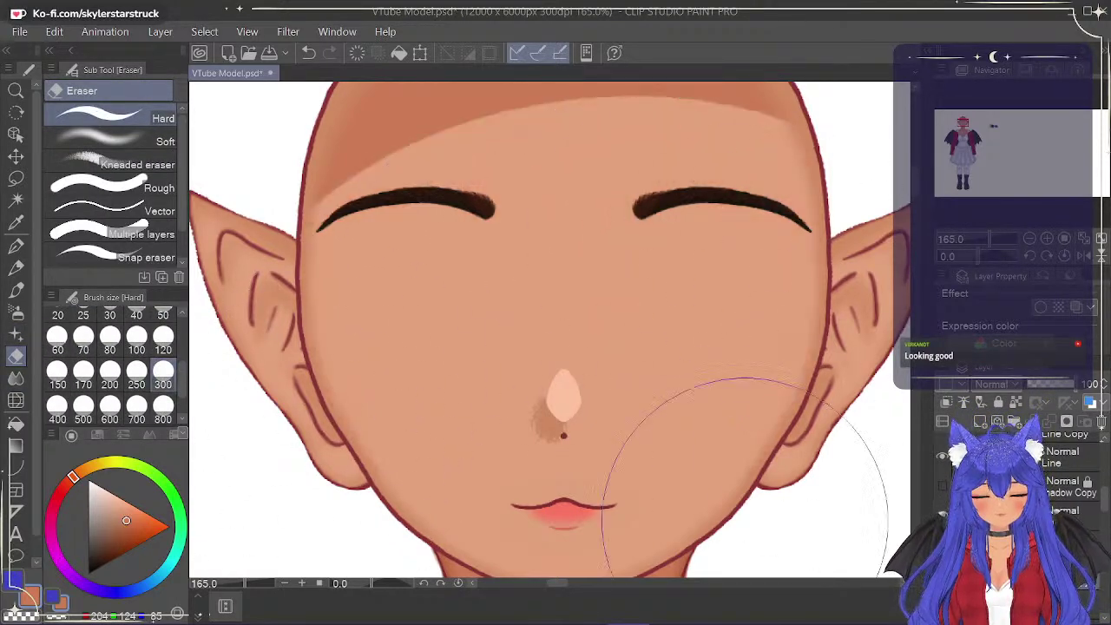
drag(915, 185, 915, 177)
mouse_move(317, 295)
mouse_down()
mouse_move(550, 80)
mouse_move(716, 151)
mouse_up()
scroll(868, 164, up, 5)
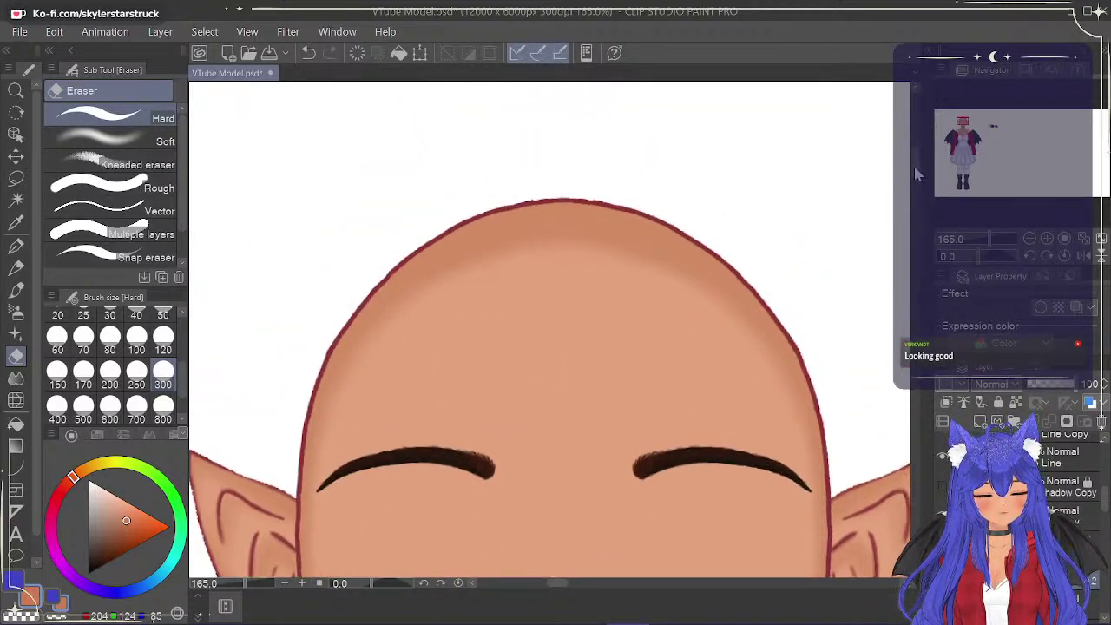
scroll(915, 184, down, 12)
scroll(818, 199, up, 2)
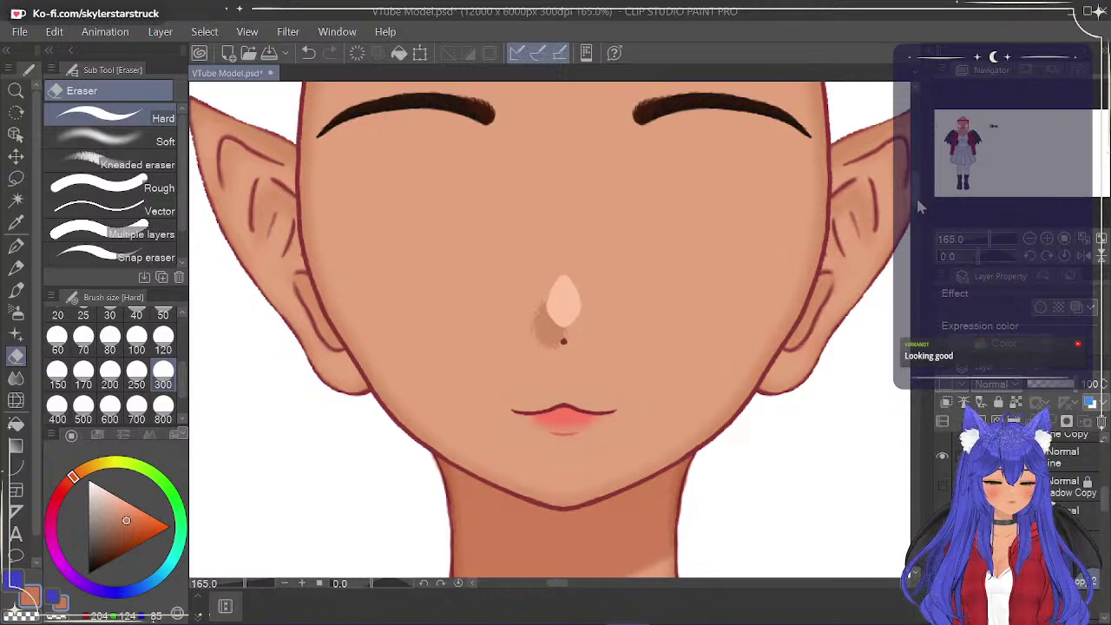
scroll(916, 195, up, 2)
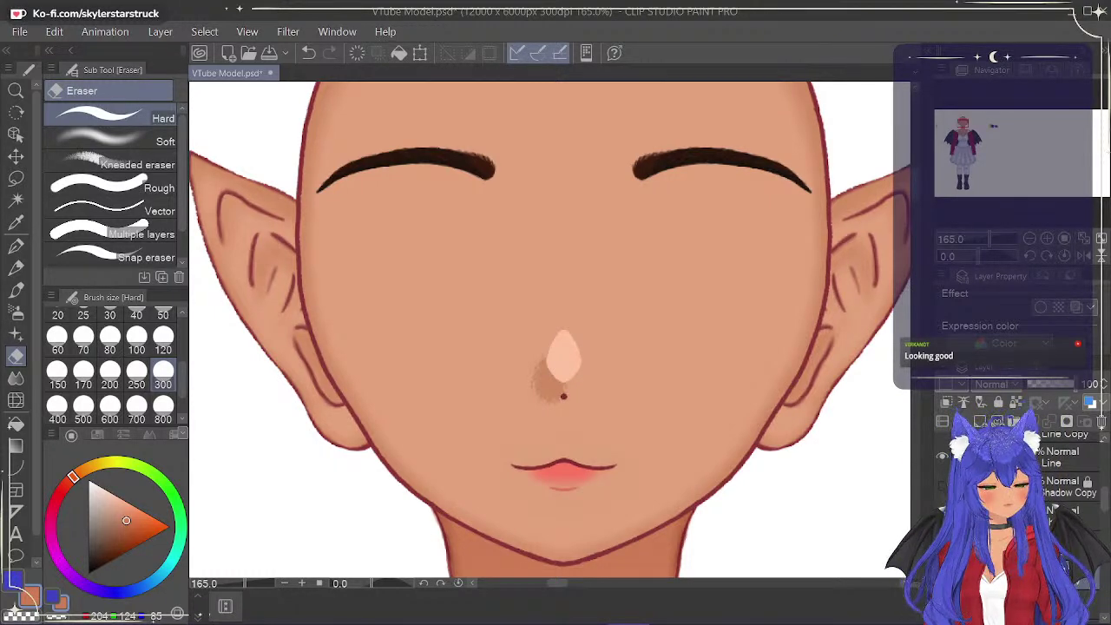
Turn the original hair shadow's visibility back on, keeping the emptied duplicate layer for new shading.
drag(1101, 508, 1104, 518)
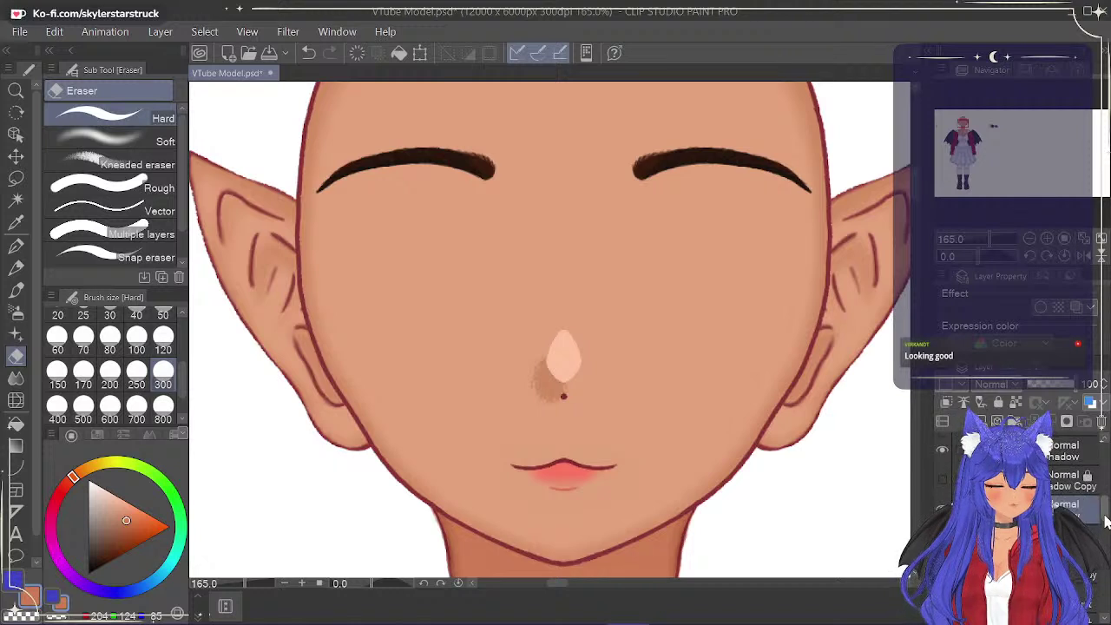
click(942, 480)
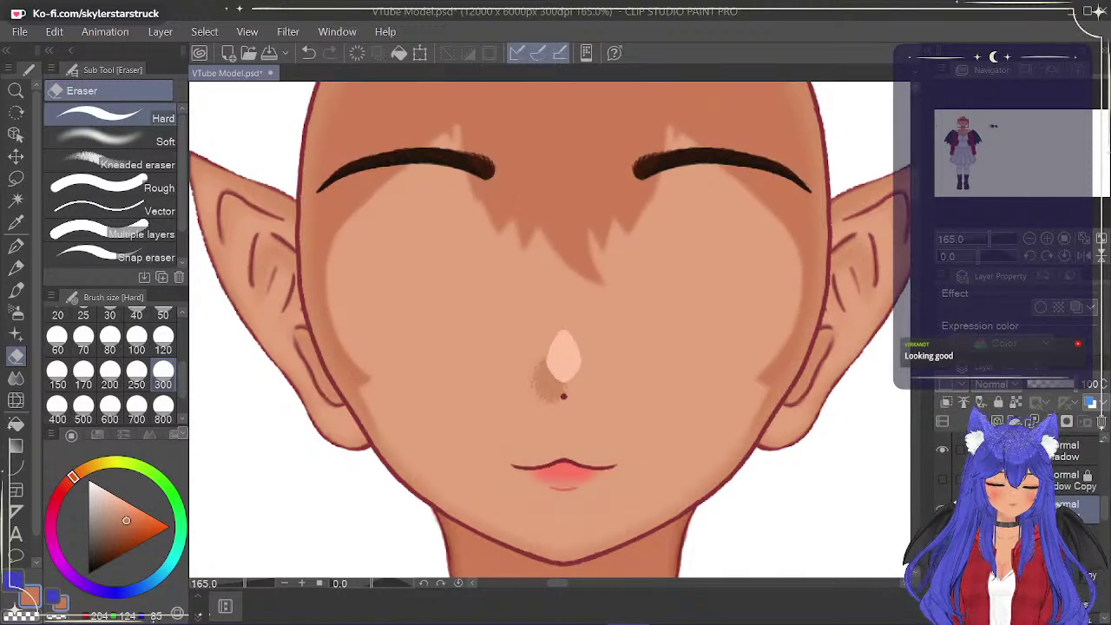
drag(1105, 510, 1107, 517)
scroll(1103, 514, down, 1)
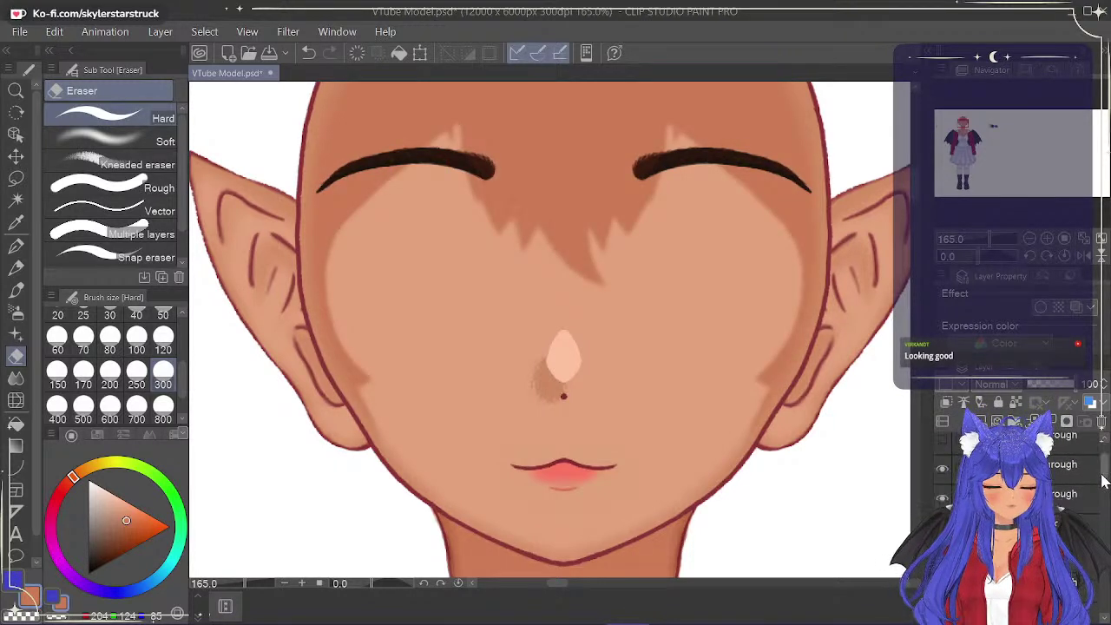
drag(1105, 507, 1107, 472)
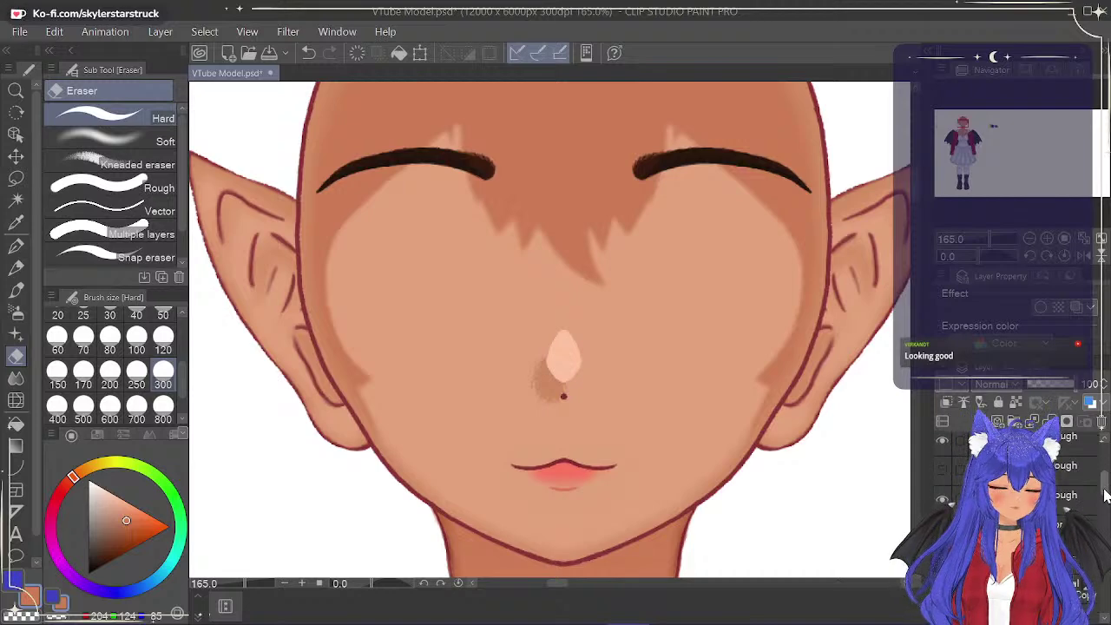
scroll(1104, 515, down, 3)
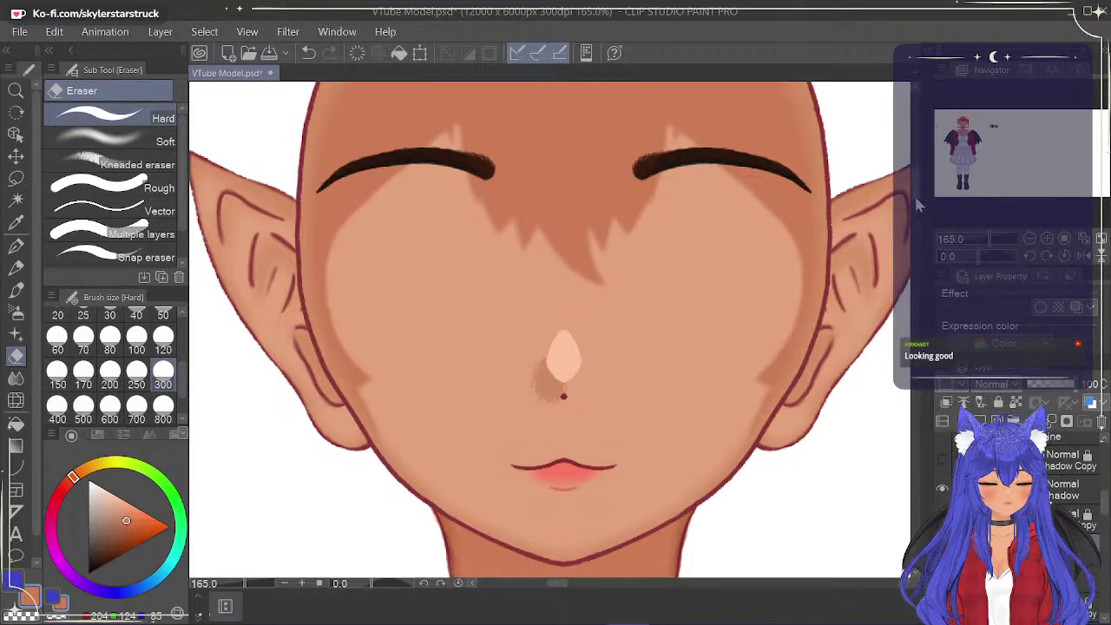
Begin shading the right-hand eyebrow's upper edge with the Textured pen at brush size 5, and hide the hair shadow.
scroll(914, 195, up, 3)
scroll(694, 252, up, 5)
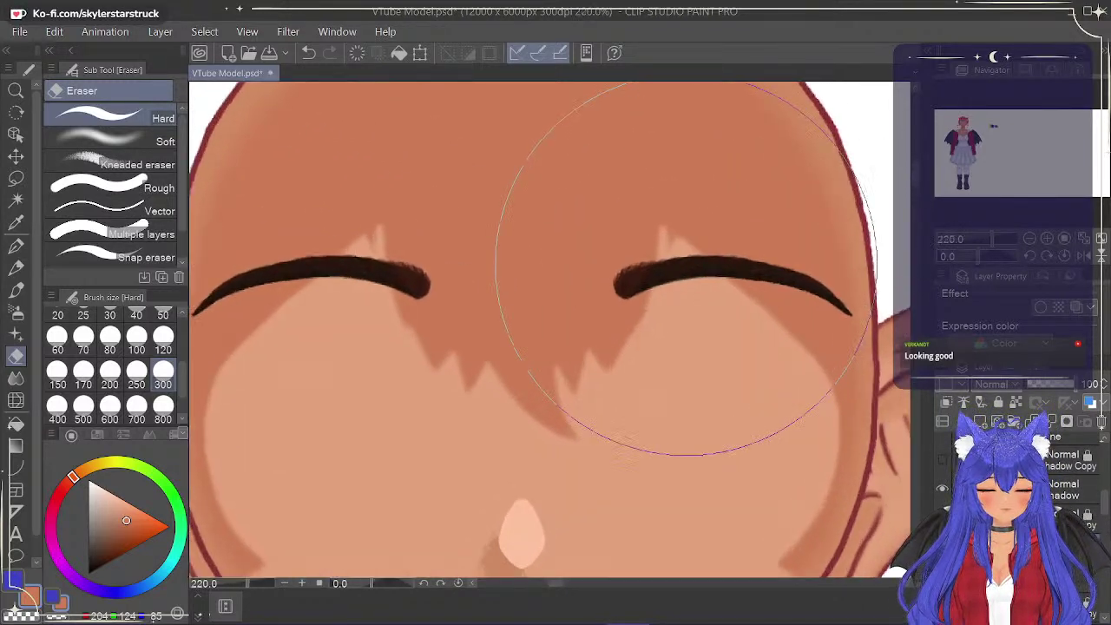
scroll(182, 374, up, 3)
click(136, 352)
click(15, 246)
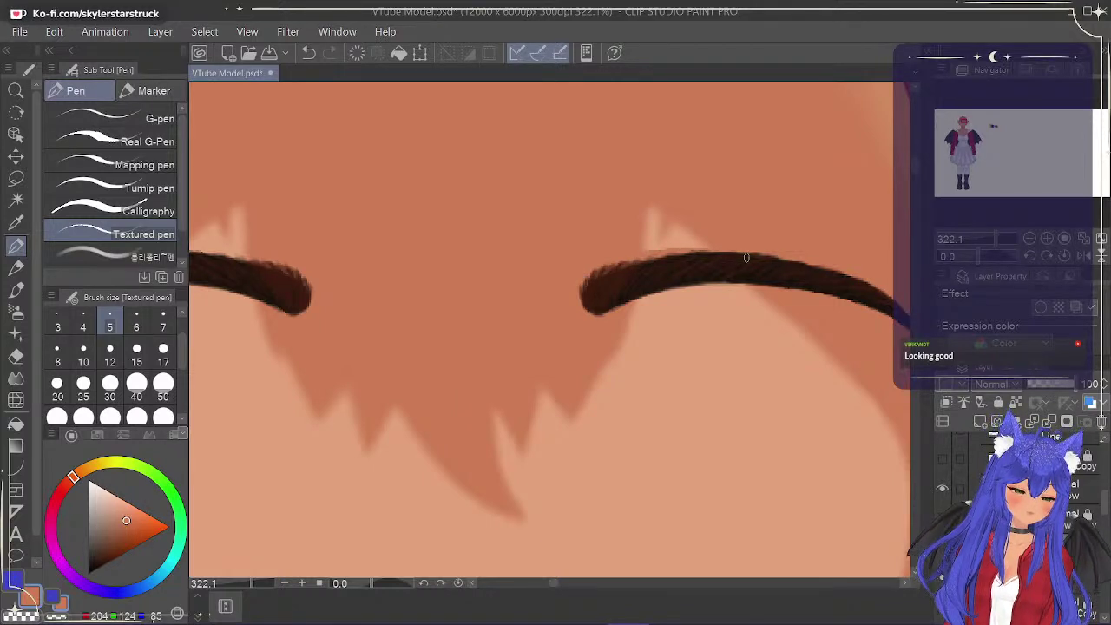
drag(552, 582, 561, 584)
scroll(560, 589, left, 2)
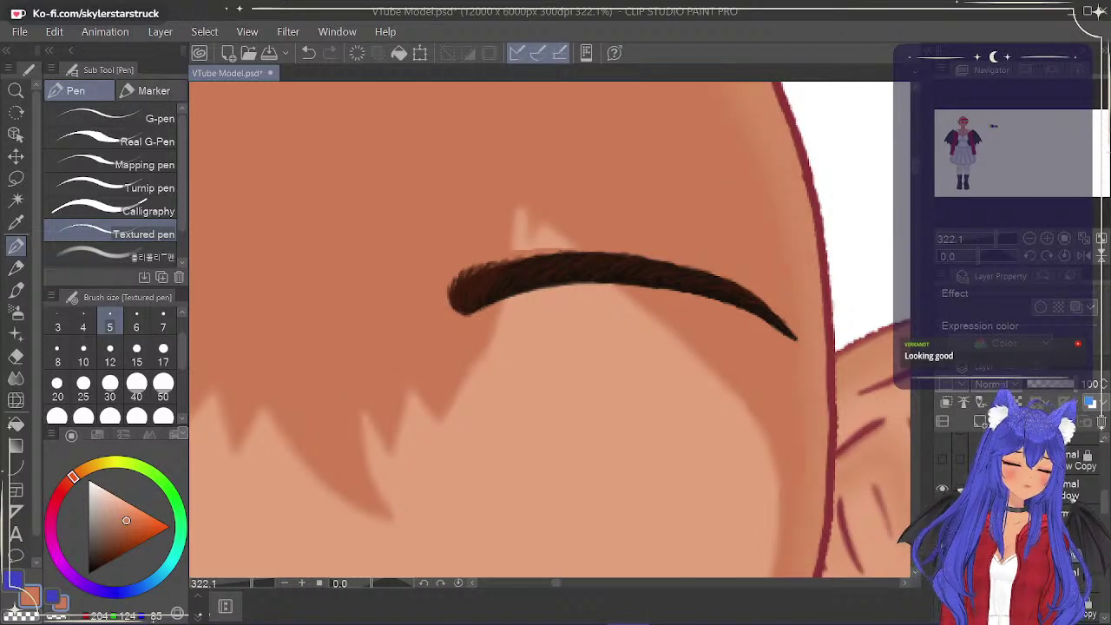
click(942, 517)
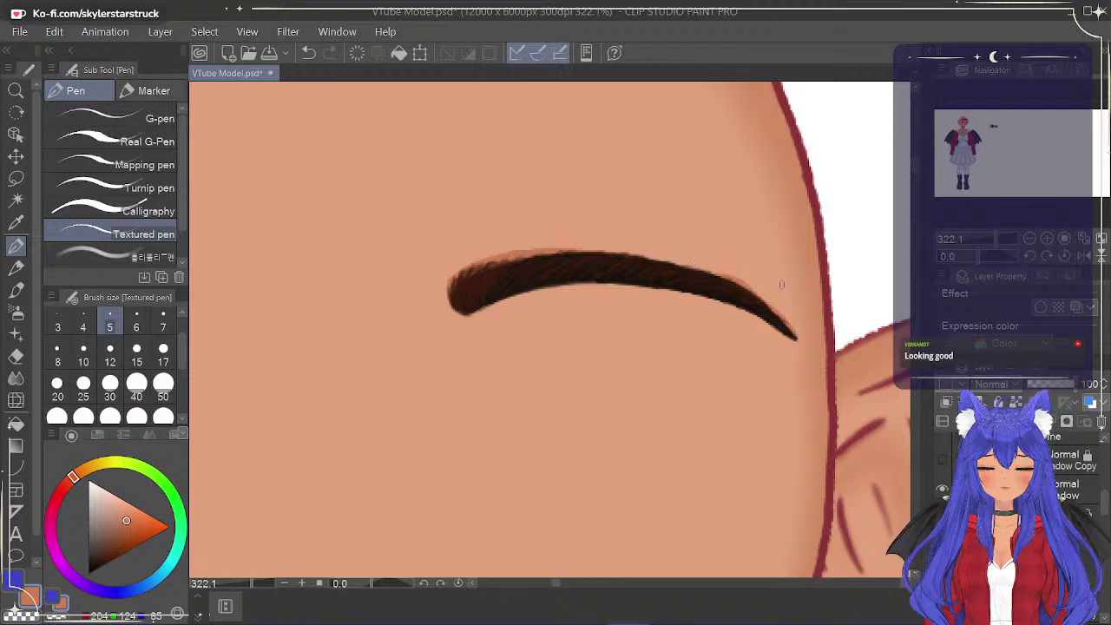
Undo the last stroke and refine the shadow along the right-hand eyebrow's upper edge with the Textured pen at brush size 5.
key(ctrl+z)
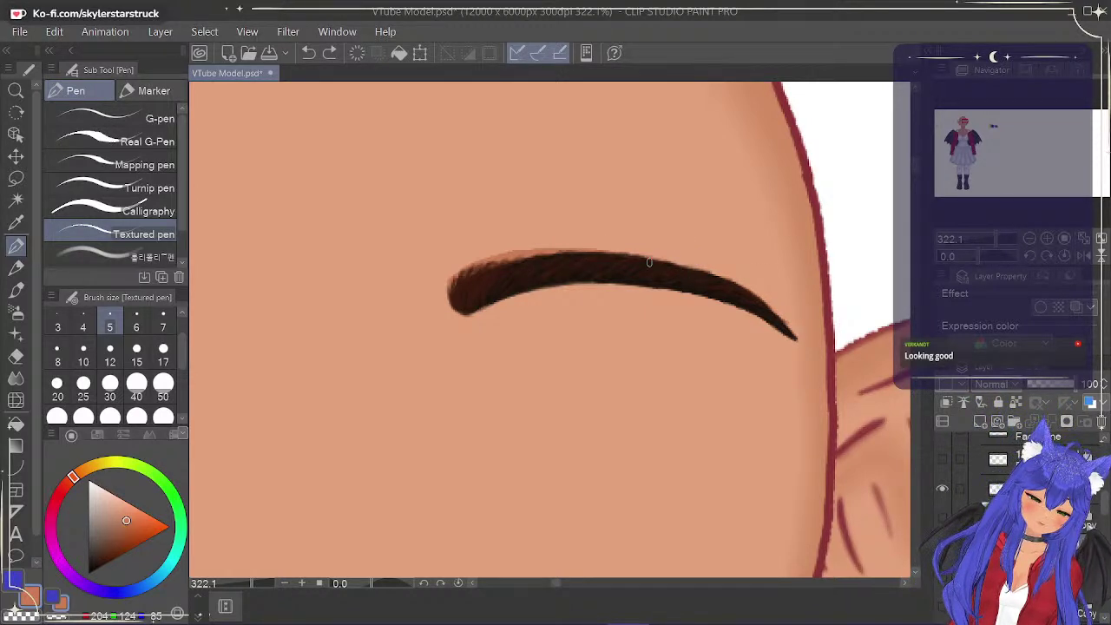
drag(733, 283, 794, 336)
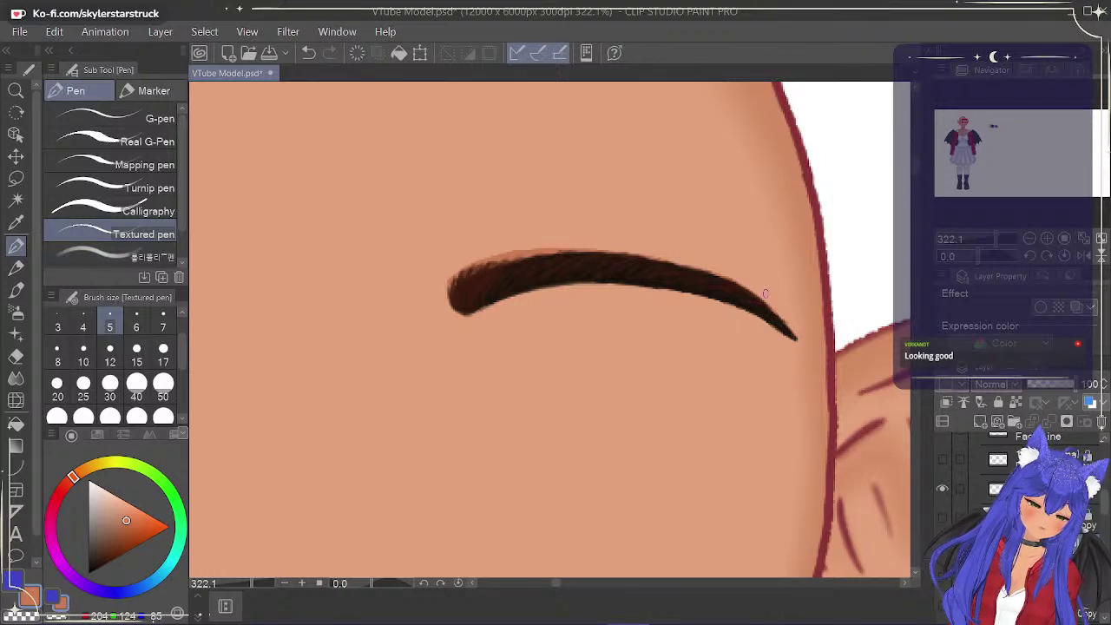
drag(518, 255, 570, 249)
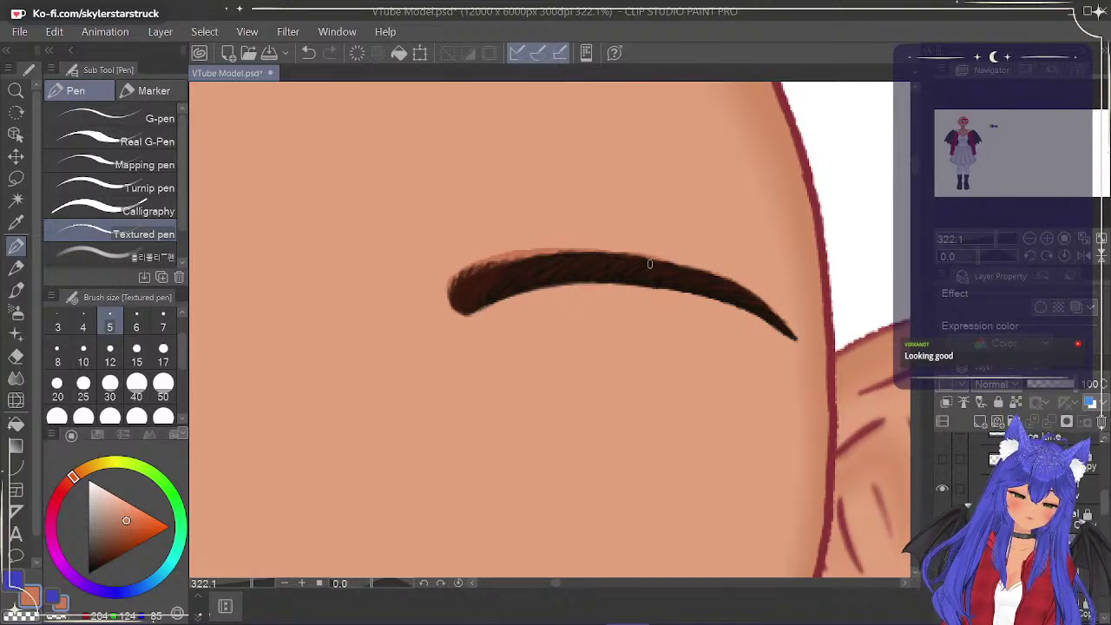
Paint a shadow beneath the right-hand eyebrow from its inner end to the middle, trimming the edge with the Hard eraser at size 15.
drag(469, 317, 560, 288)
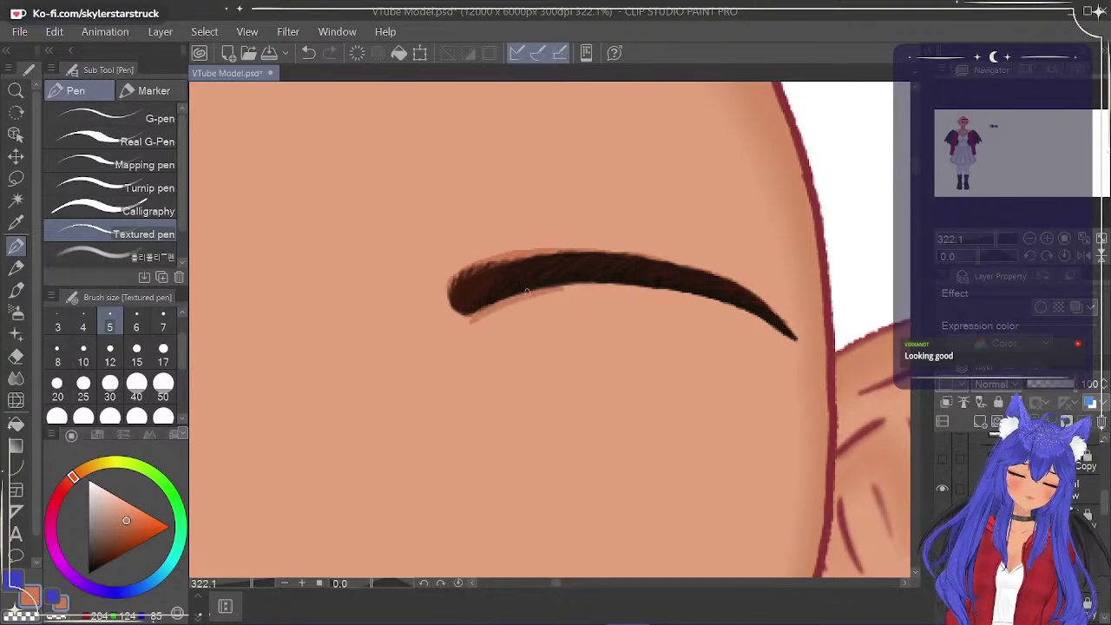
key(ctrl+z)
drag(458, 311, 484, 316)
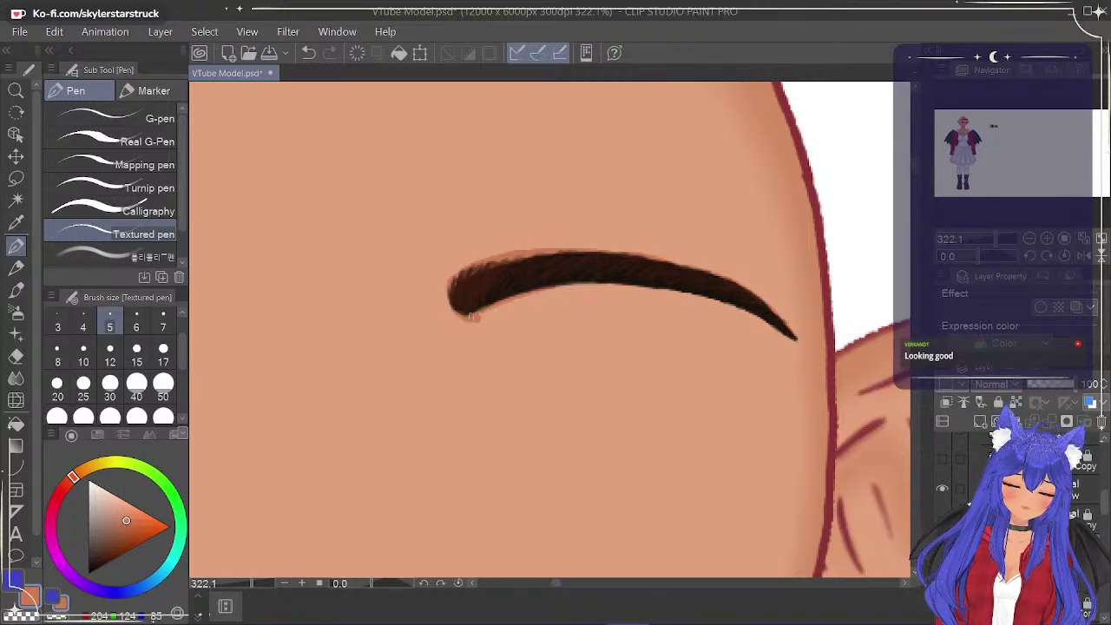
mouse_move(470, 321)
mouse_down()
mouse_move(519, 308)
mouse_move(494, 313)
mouse_move(531, 301)
mouse_move(482, 313)
mouse_move(543, 287)
mouse_move(512, 301)
mouse_move(619, 297)
mouse_up()
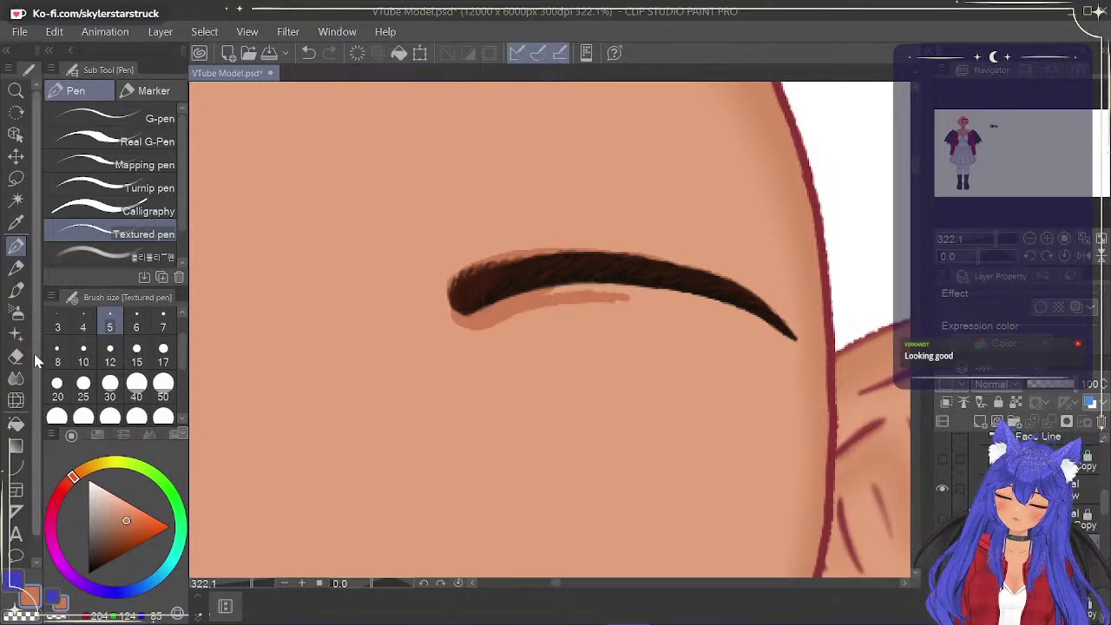
key(e)
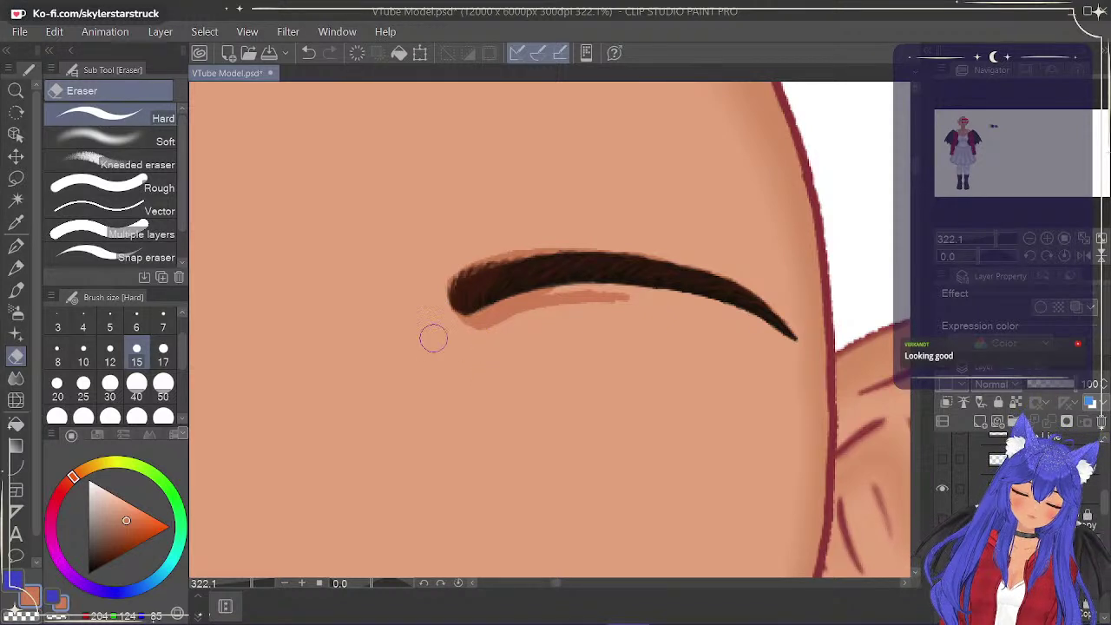
click(19, 245)
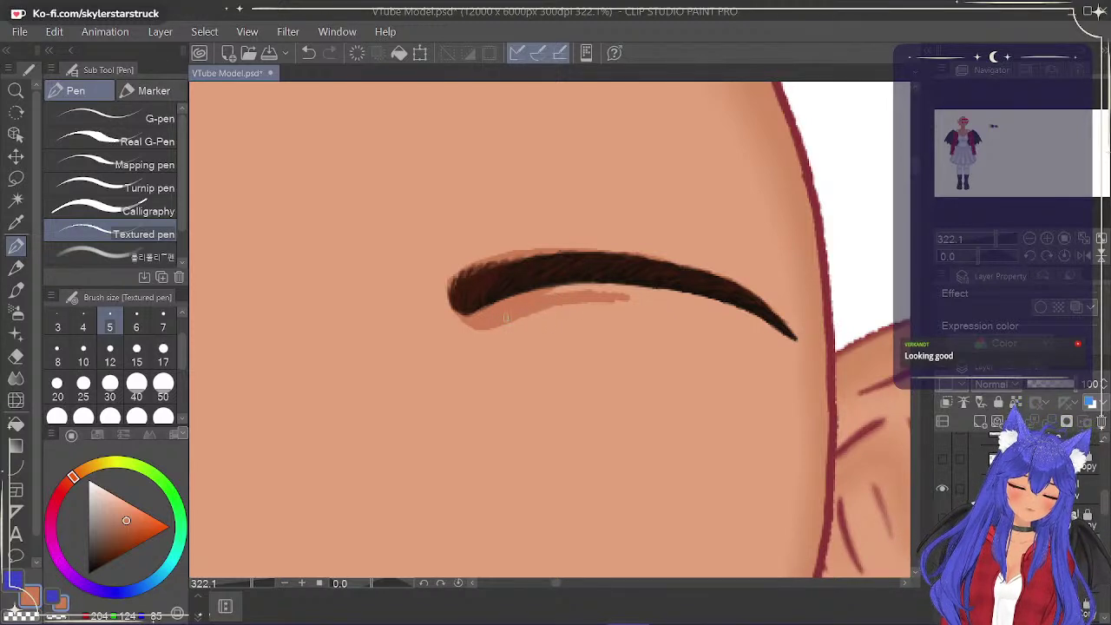
mouse_move(524, 306)
mouse_down()
mouse_move(585, 284)
mouse_move(559, 289)
mouse_move(635, 295)
mouse_up()
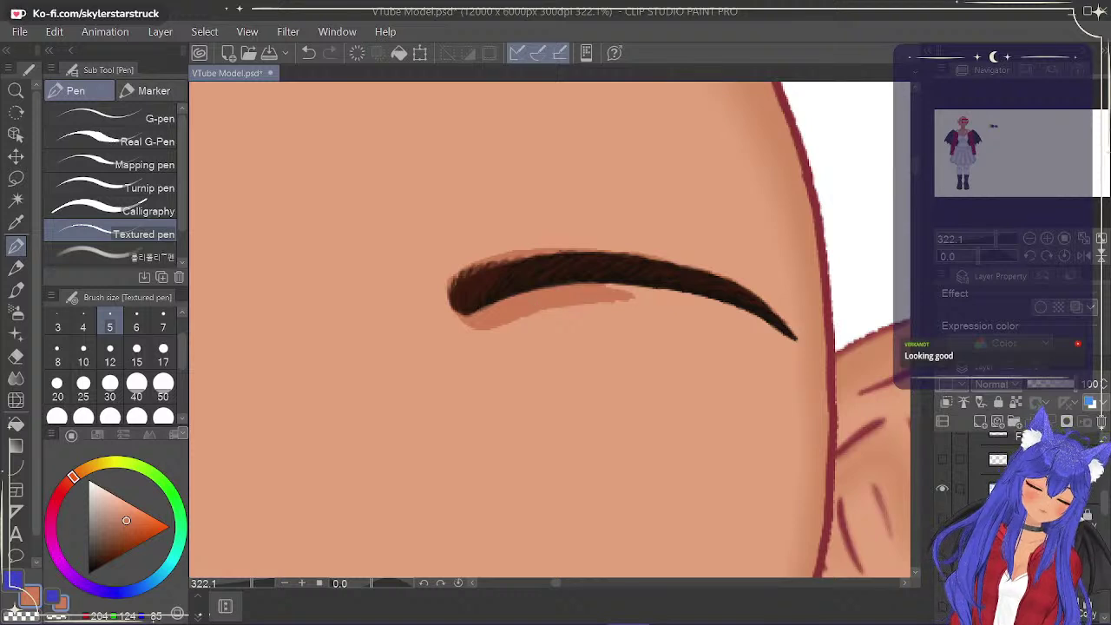
Extend the shadow beneath the right-hand eyebrow out to its tail and smooth its lower edge with the Hard eraser at size 15.
click(16, 445)
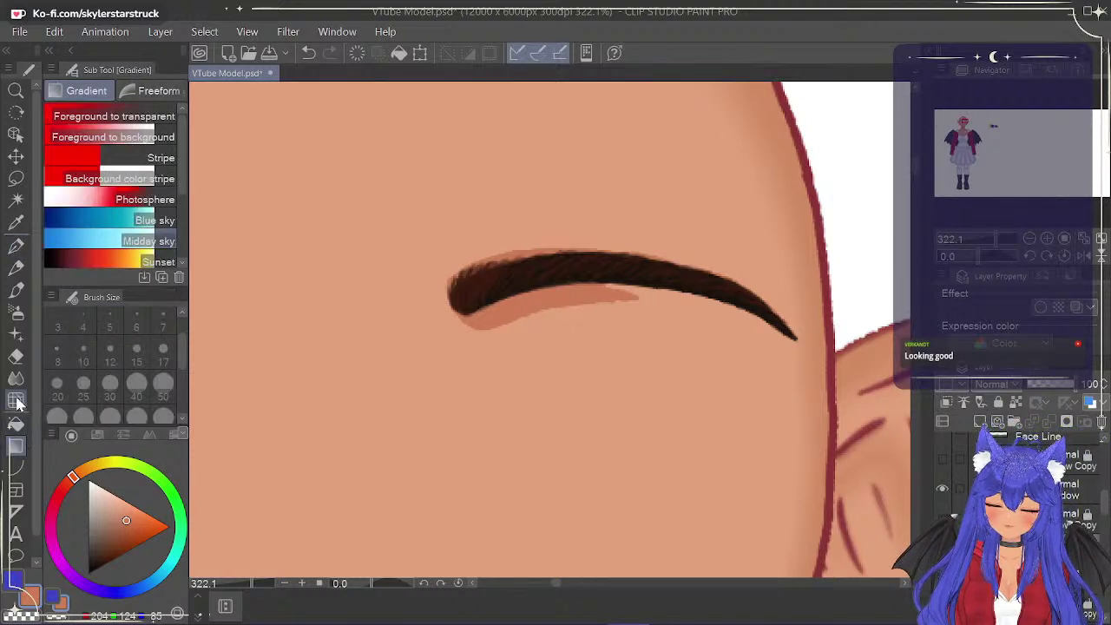
click(15, 356)
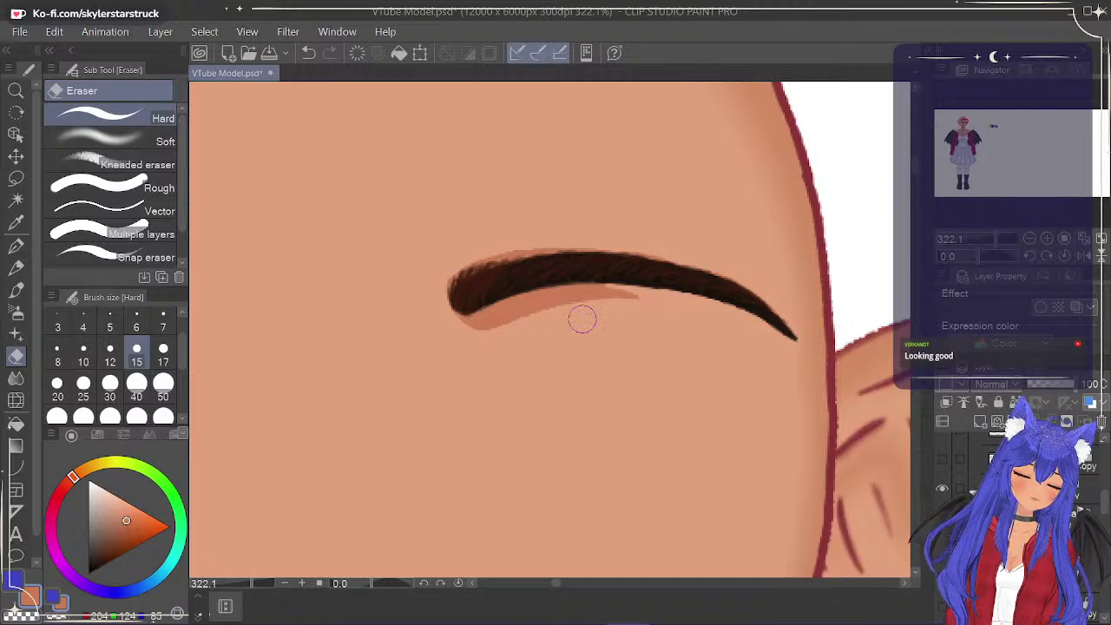
click(16, 247)
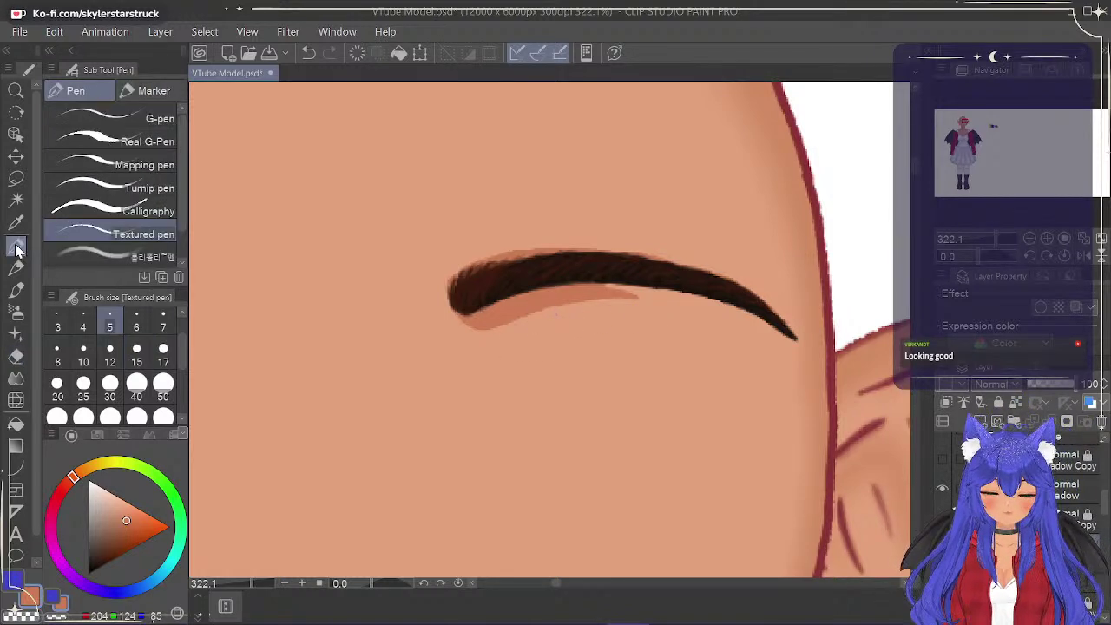
drag(606, 286, 653, 293)
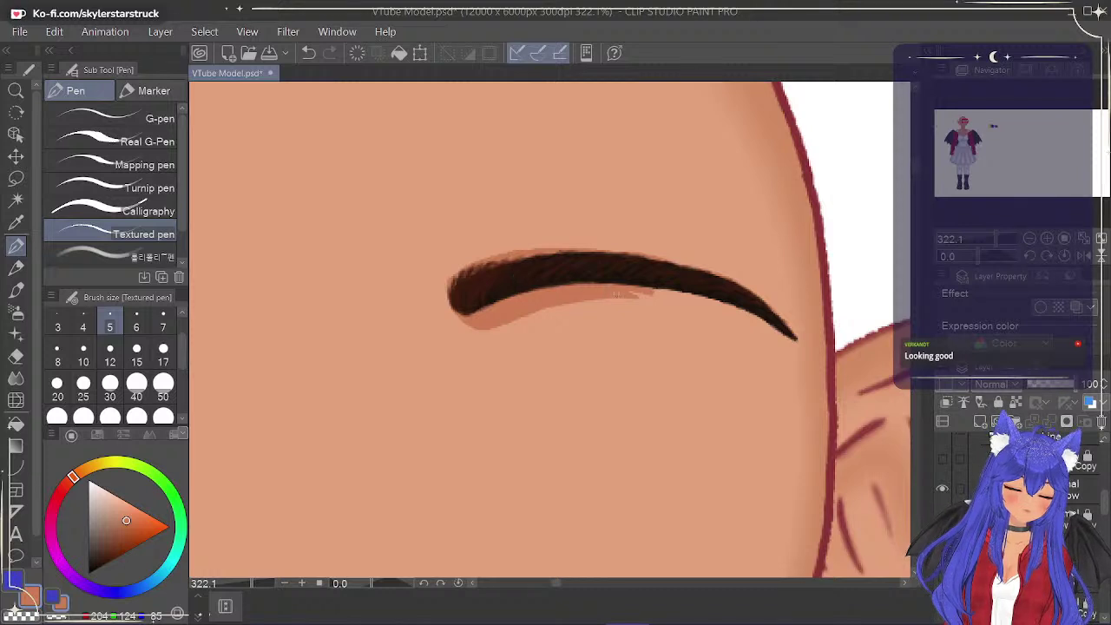
mouse_move(699, 305)
mouse_down()
mouse_move(648, 292)
mouse_move(721, 307)
mouse_move(689, 301)
mouse_move(762, 331)
mouse_move(702, 296)
mouse_move(775, 320)
mouse_move(760, 297)
mouse_move(756, 324)
mouse_move(740, 316)
mouse_move(787, 344)
mouse_up()
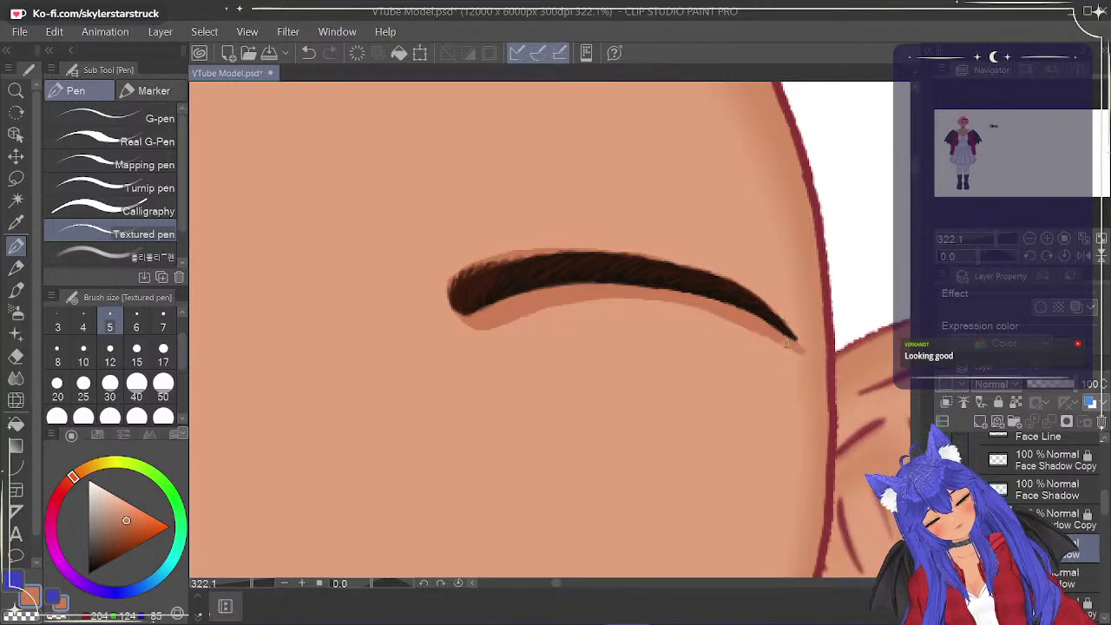
click(16, 356)
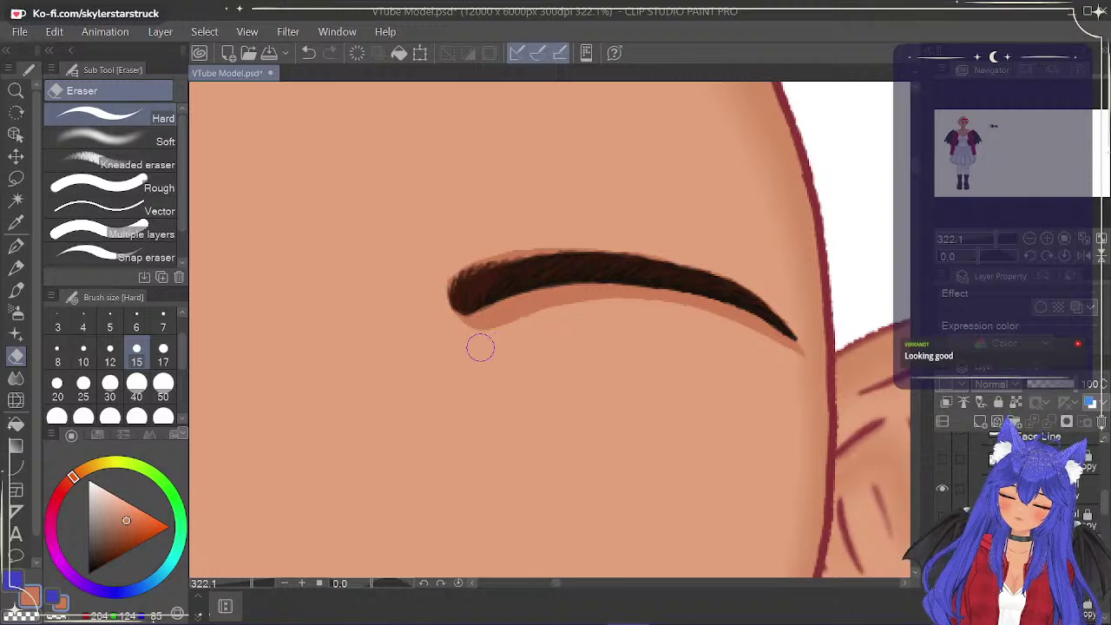
Hide the eyebrows and fill the inside of the right-hand eyebrow shadow with the Textured pen at brush size 5.
scroll(944, 503, up, 5)
click(943, 503)
click(942, 504)
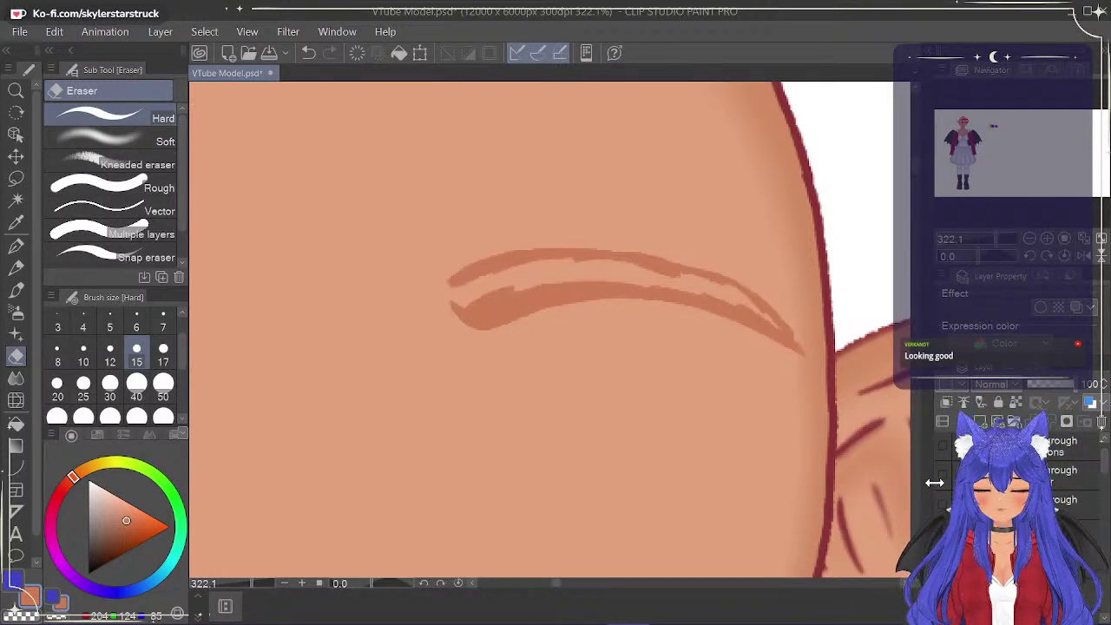
click(16, 248)
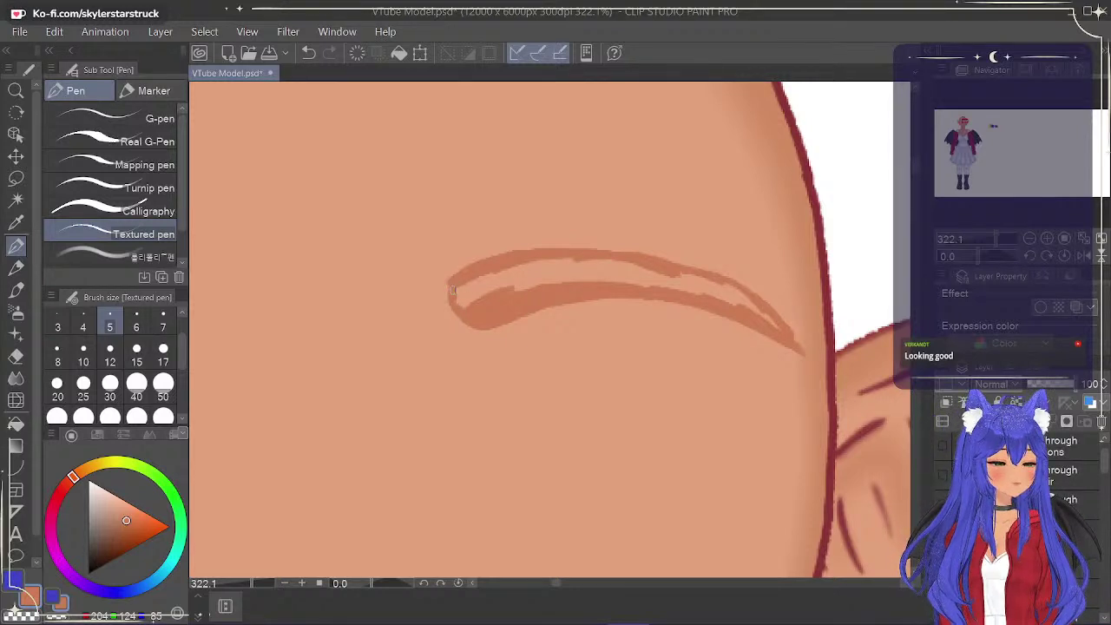
mouse_move(468, 300)
mouse_down()
mouse_move(474, 273)
mouse_move(524, 265)
mouse_move(481, 289)
mouse_up()
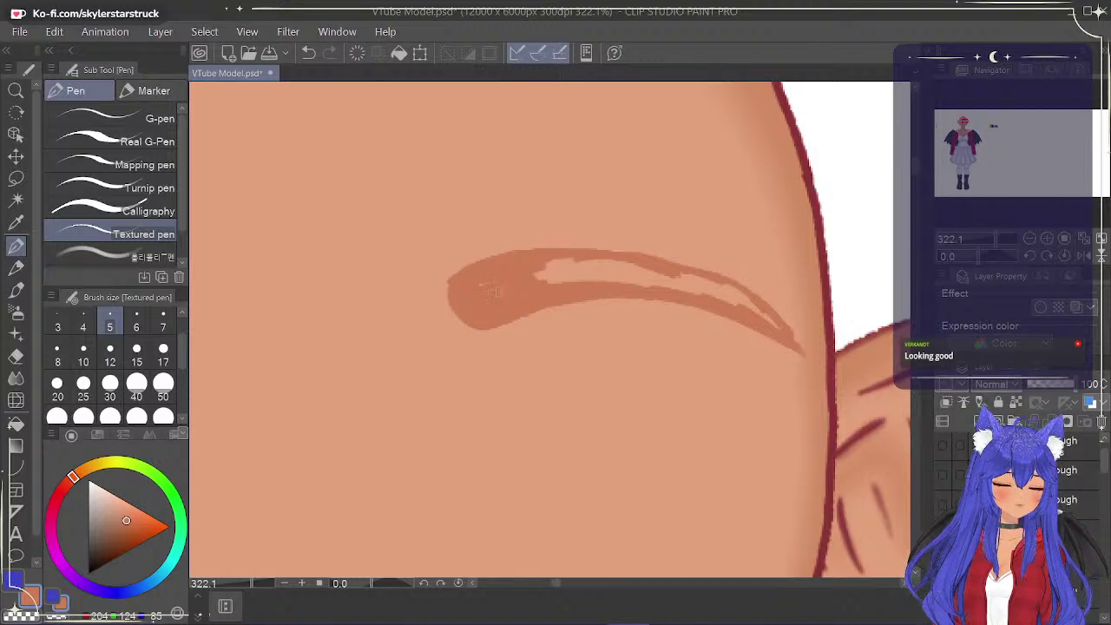
mouse_move(573, 261)
mouse_down()
mouse_move(617, 263)
mouse_move(548, 276)
mouse_move(681, 287)
mouse_up()
mouse_move(555, 584)
mouse_down()
mouse_move(545, 590)
mouse_move(557, 591)
mouse_up()
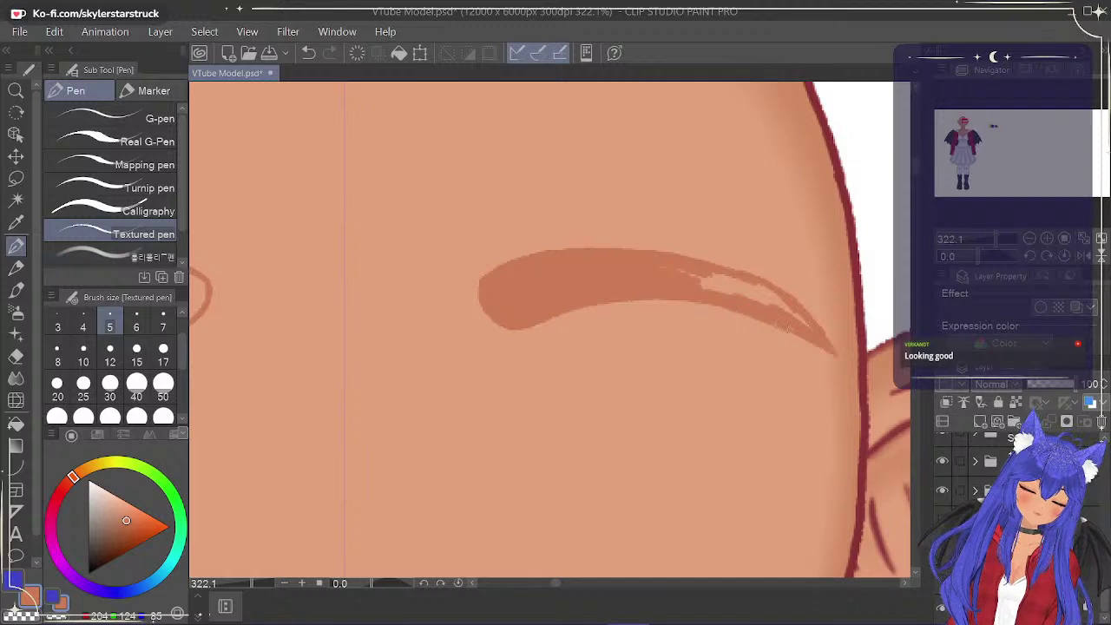
drag(801, 326, 750, 295)
Fill the unpainted inner end of the left-hand eyebrow shadow.
drag(558, 583, 549, 585)
mouse_move(306, 341)
mouse_down()
mouse_move(349, 310)
mouse_move(322, 304)
mouse_move(345, 292)
mouse_move(408, 273)
mouse_move(330, 300)
mouse_move(469, 260)
mouse_move(364, 299)
mouse_move(467, 292)
mouse_move(447, 278)
mouse_move(508, 283)
mouse_move(473, 295)
mouse_move(548, 302)
mouse_move(511, 289)
mouse_move(525, 280)
mouse_move(481, 253)
mouse_move(545, 259)
mouse_move(511, 254)
mouse_up()
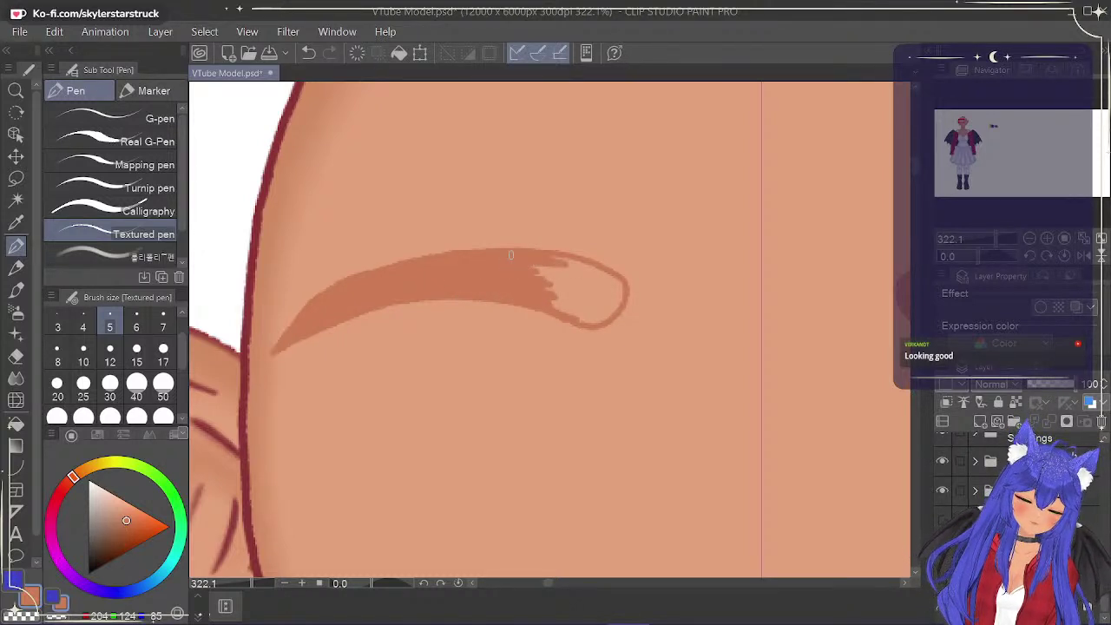
mouse_move(607, 309)
mouse_down()
mouse_move(618, 295)
mouse_move(607, 315)
mouse_move(557, 292)
mouse_move(560, 309)
mouse_move(588, 320)
mouse_move(564, 299)
mouse_move(599, 276)
mouse_move(586, 272)
mouse_move(612, 279)
mouse_move(599, 297)
mouse_up()
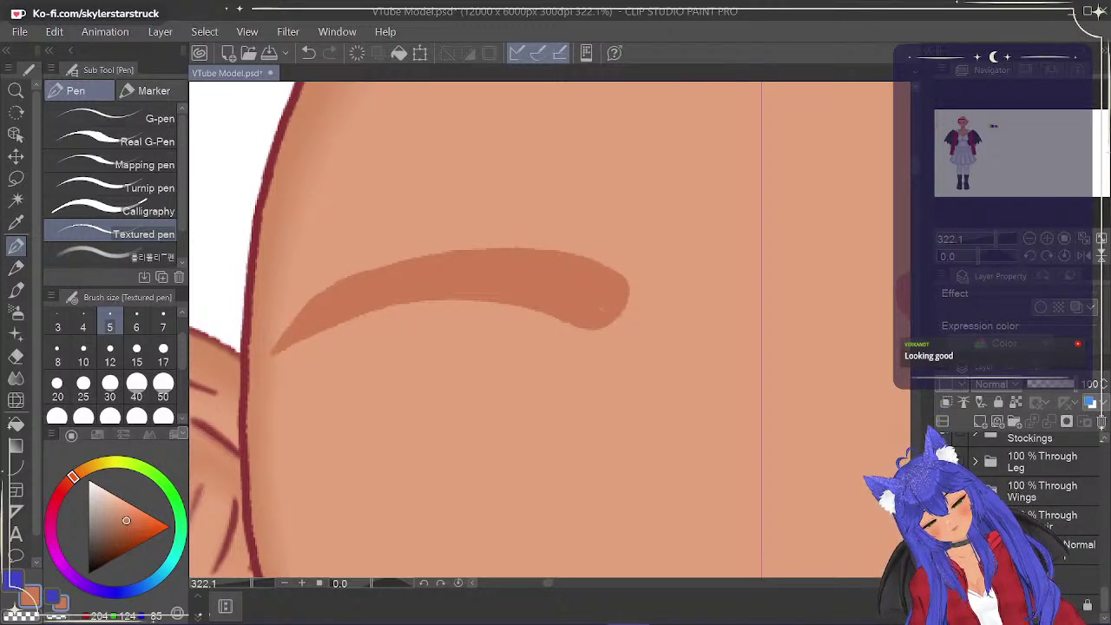
Show the eyebrows again and trim the shadow's lower edge and outer tips with the Hard eraser at size 15.
drag(551, 587, 558, 582)
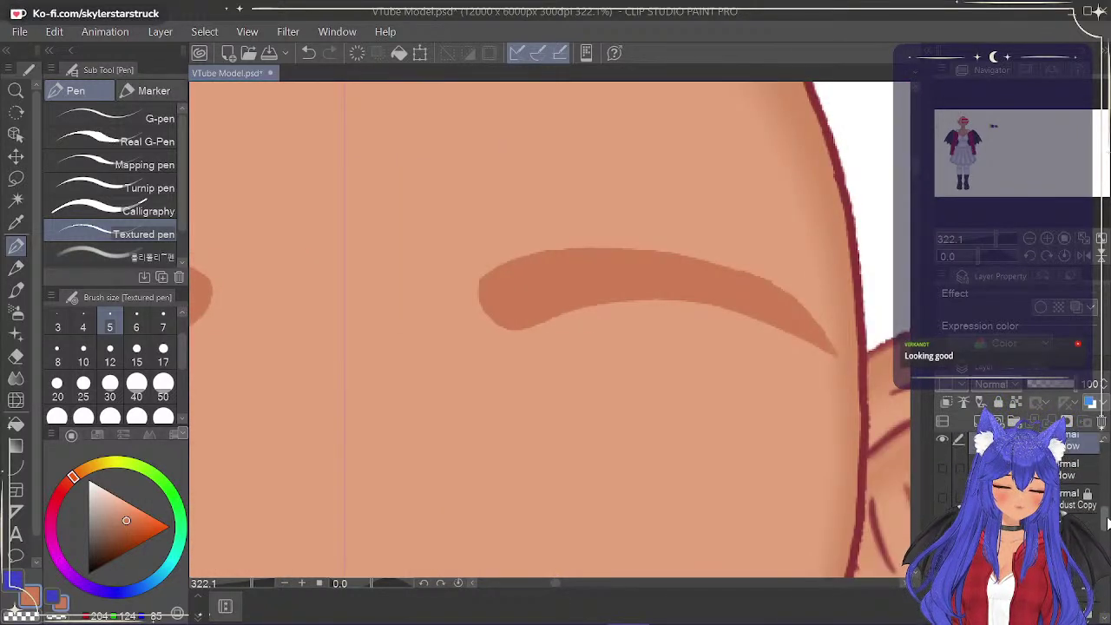
drag(1102, 481, 1099, 463)
click(941, 461)
scroll(729, 429, down, 3)
scroll(727, 417, down, 3)
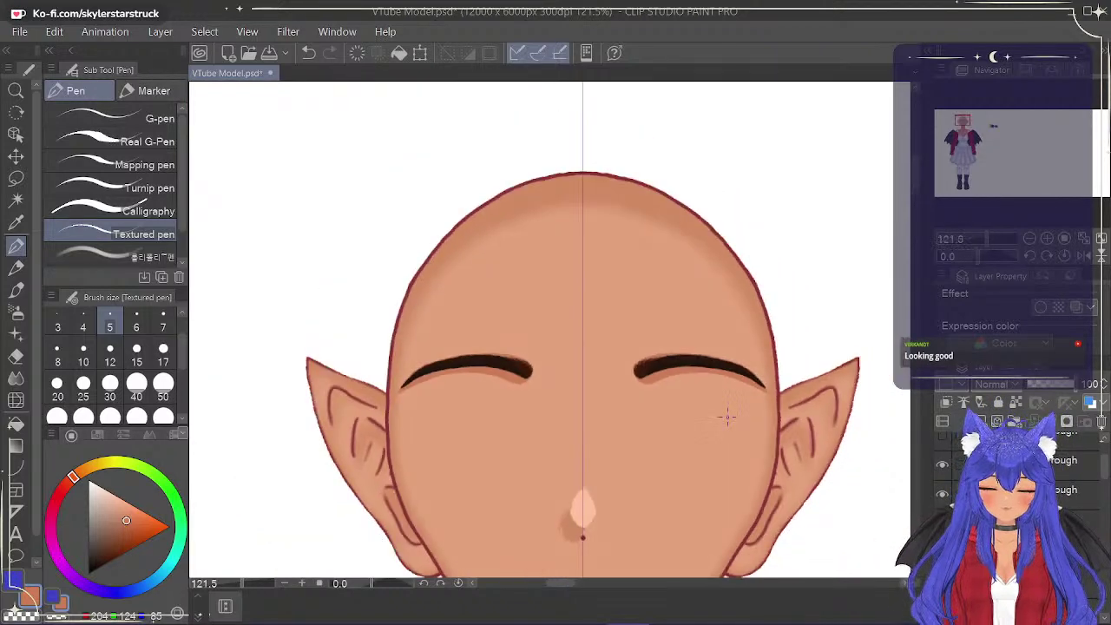
scroll(707, 433, up, 4)
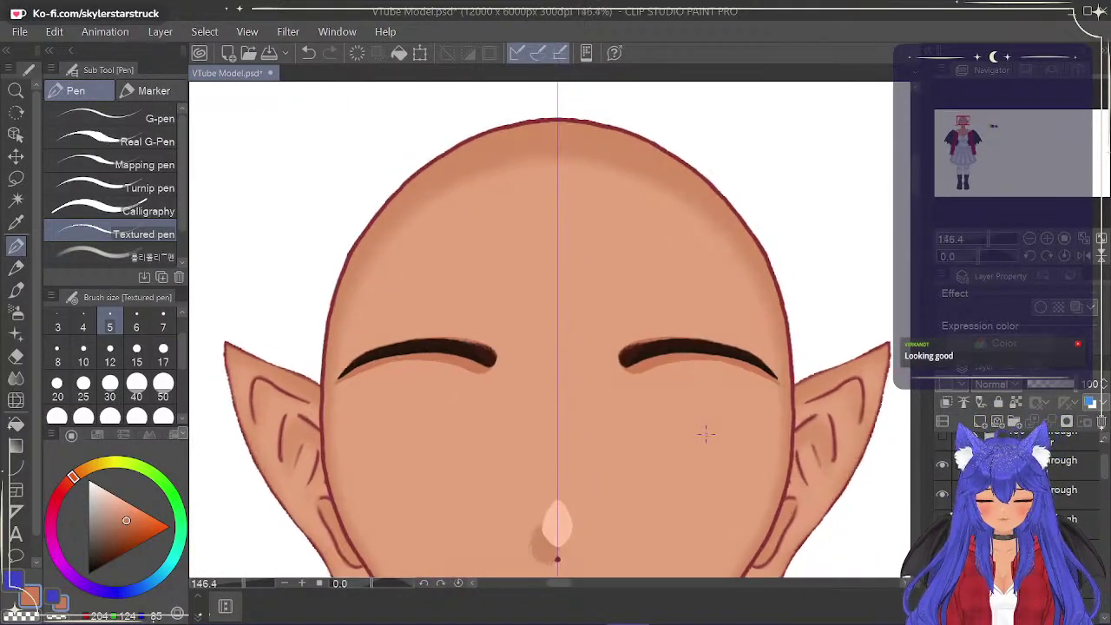
scroll(695, 434, up, 1)
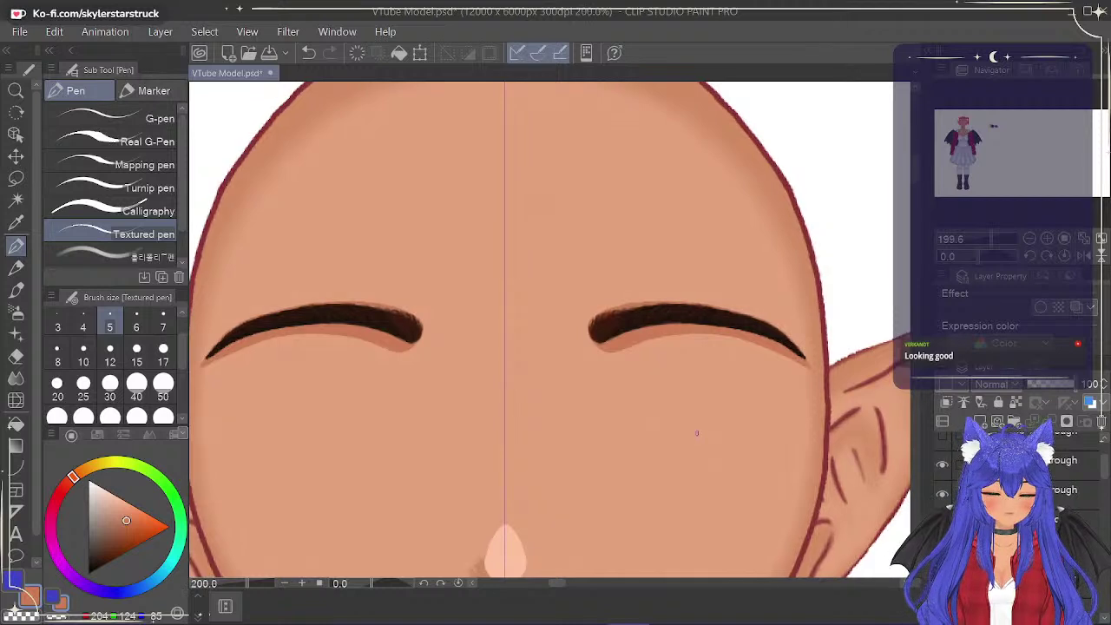
click(16, 356)
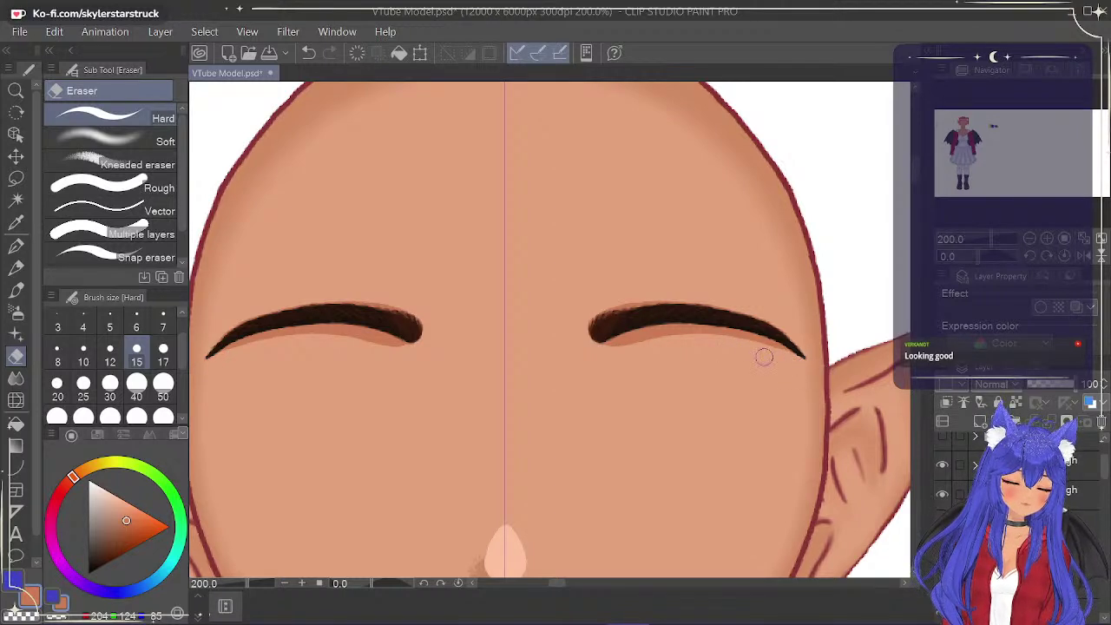
click(19, 249)
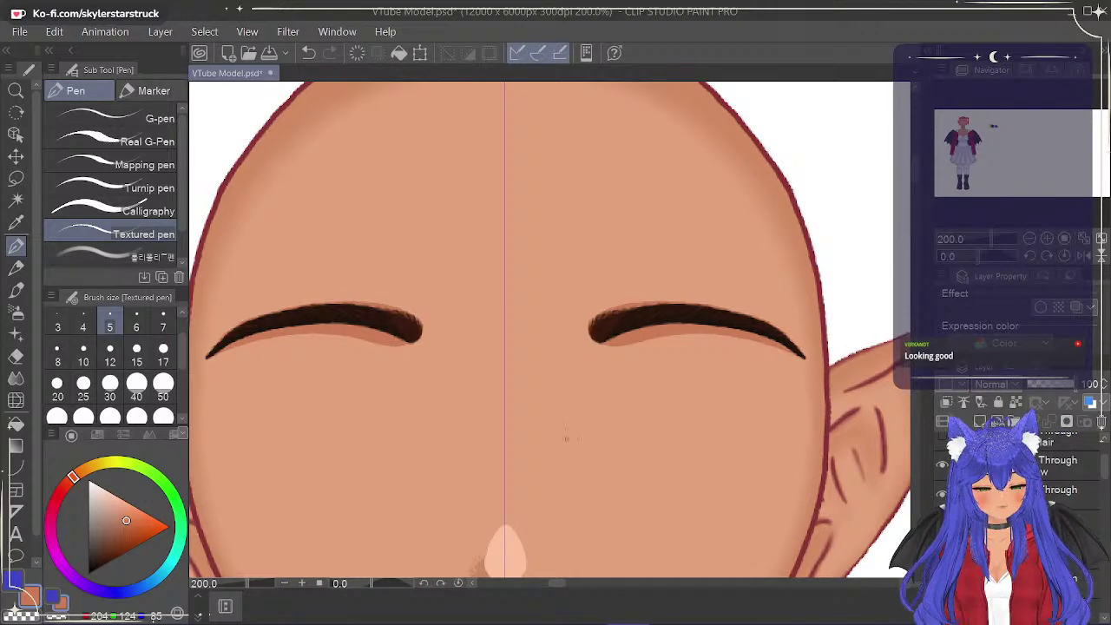
Examine the eyebrow shadows close up and at full-face view, toggling a face layer's visibility to compare.
scroll(565, 438, down, 4)
scroll(556, 315, up, 6)
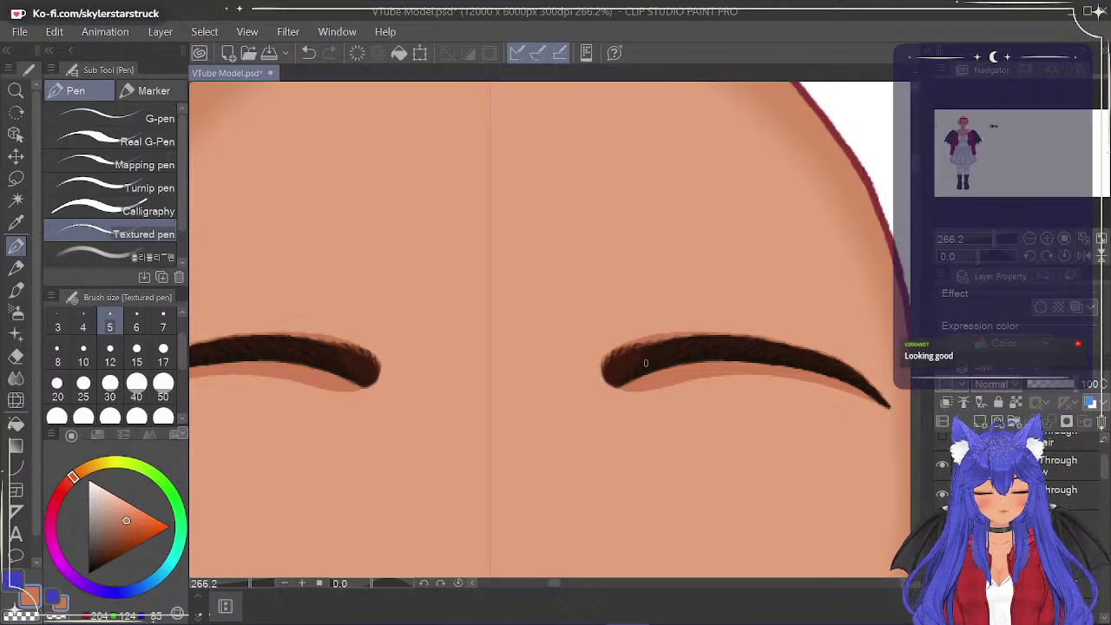
scroll(640, 362, down, 6)
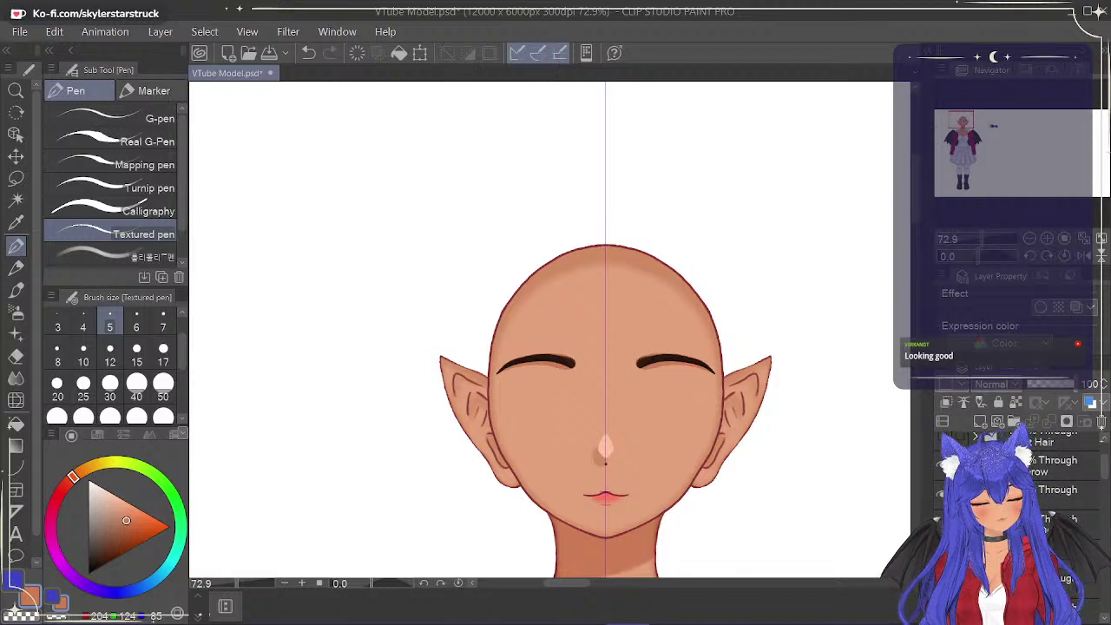
click(942, 524)
click(942, 523)
click(942, 523)
click(941, 523)
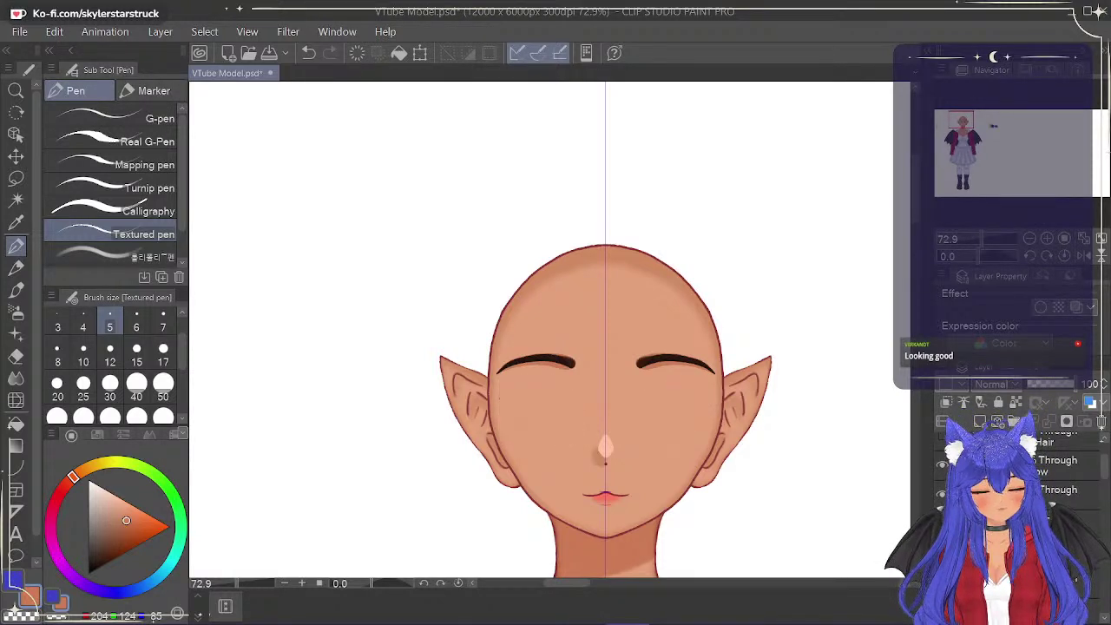
Show the hair temporarily to examine the face shading beneath it with the hair shadow on and off, and hide the hair again.
drag(1103, 471, 1105, 501)
click(942, 460)
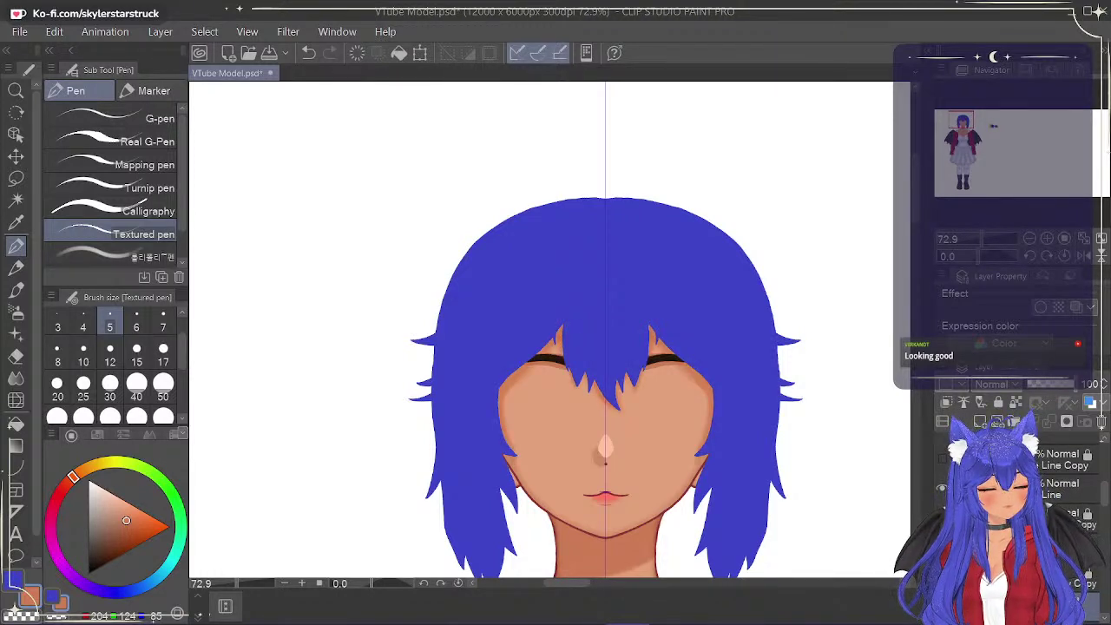
click(942, 516)
drag(1104, 503, 1104, 510)
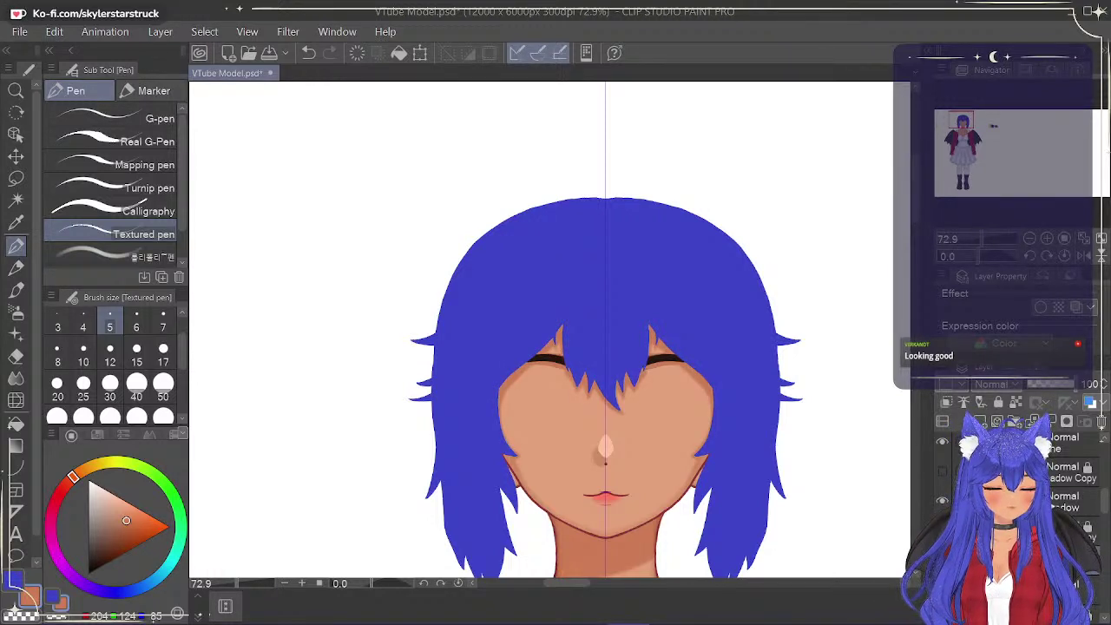
scroll(1106, 499, up, 1)
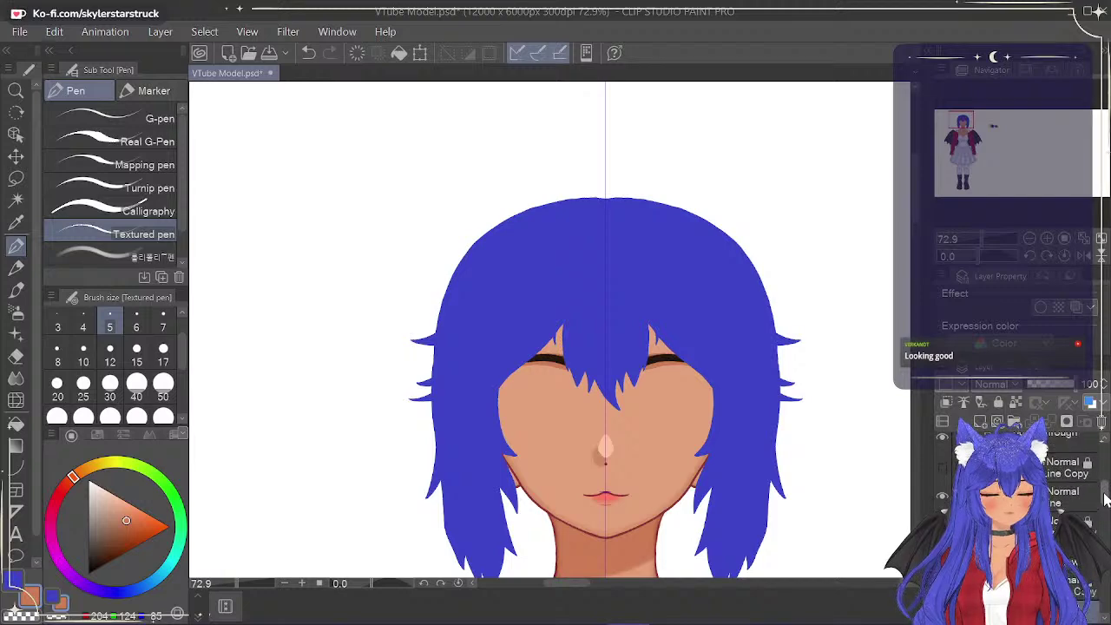
scroll(1106, 499, up, 2)
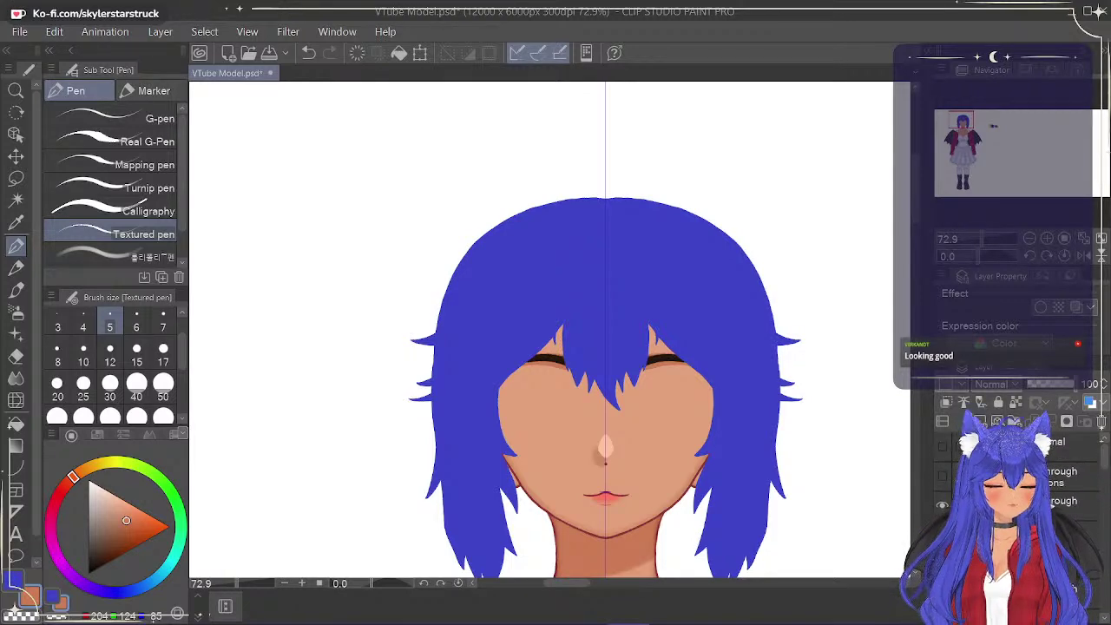
click(943, 505)
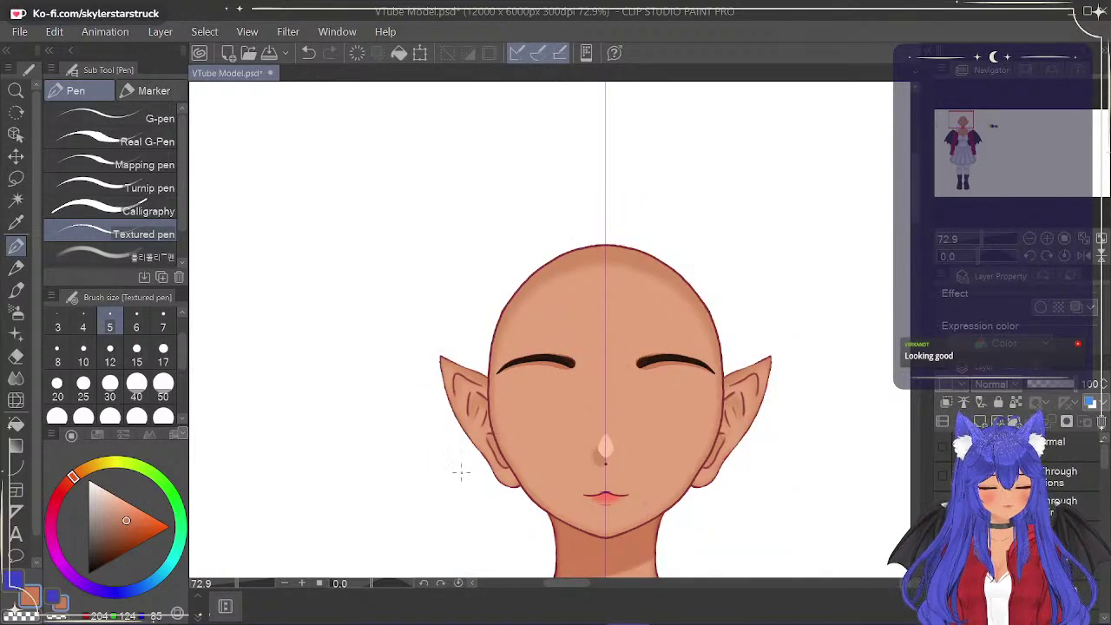
scroll(701, 330, up, 4)
click(18, 373)
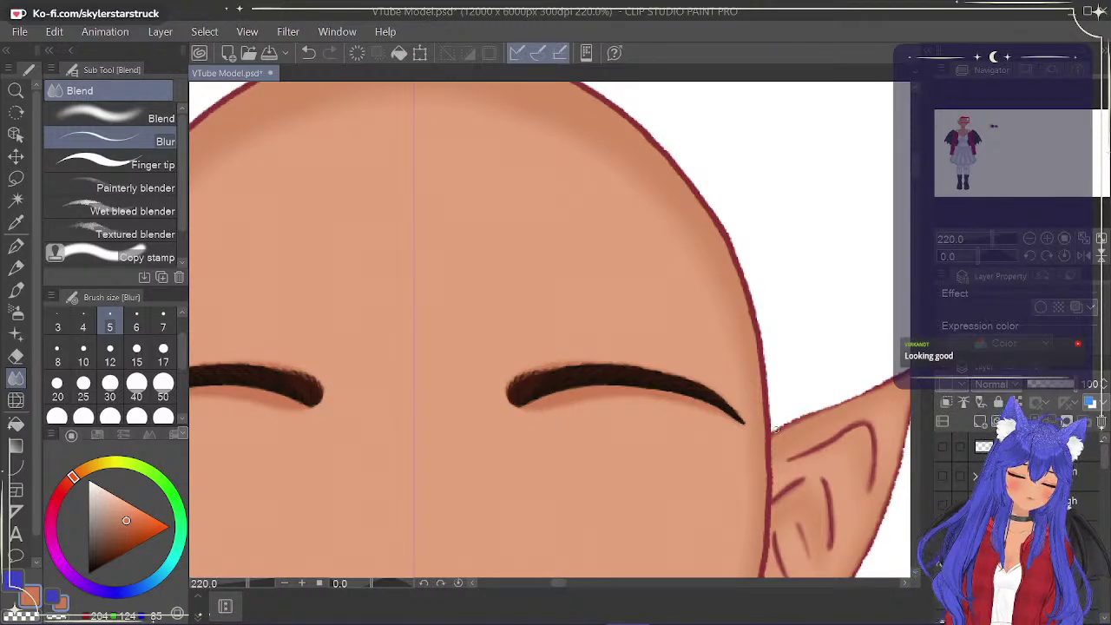
scroll(720, 427, down, 5)
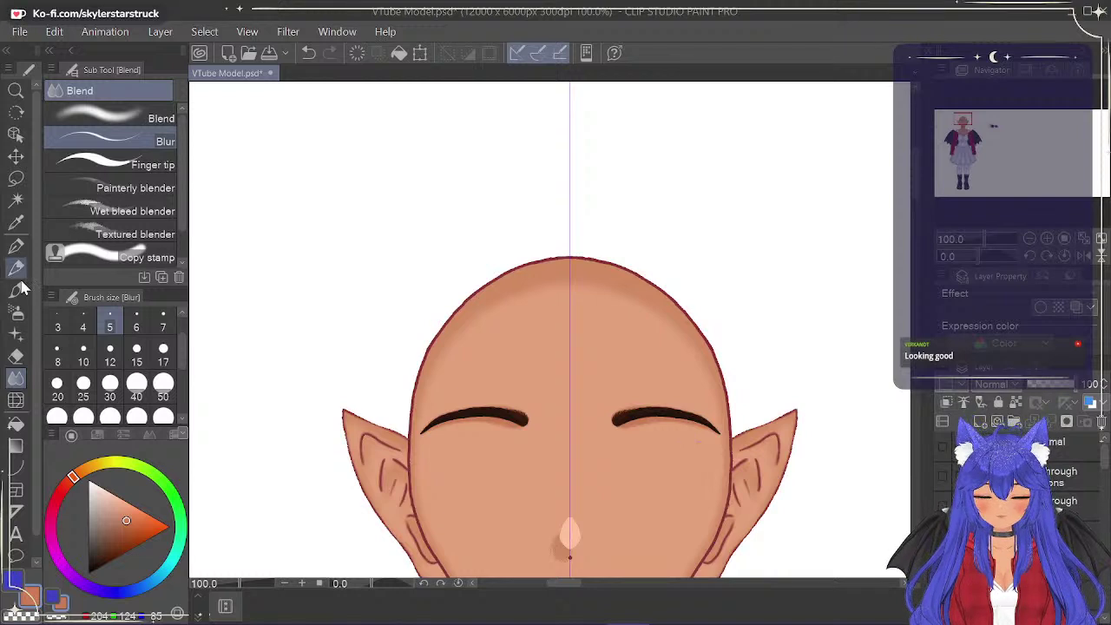
click(17, 243)
Show the hair, the hair shadow and the Freckle/Stardust layer on the face, toggling the layer below to compare.
click(943, 503)
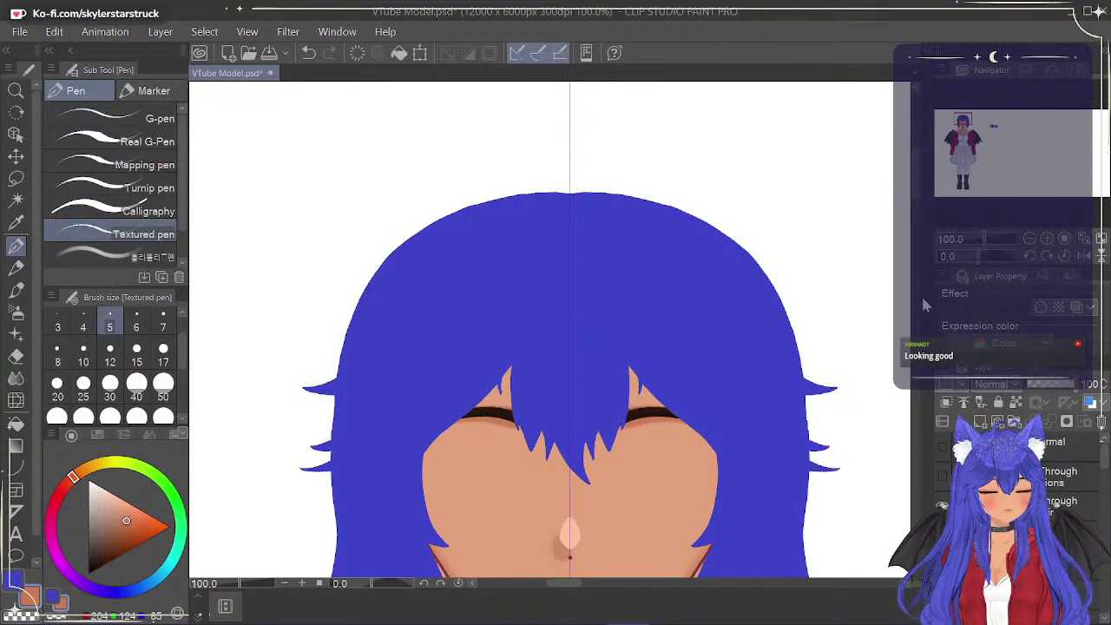
drag(915, 186, 917, 202)
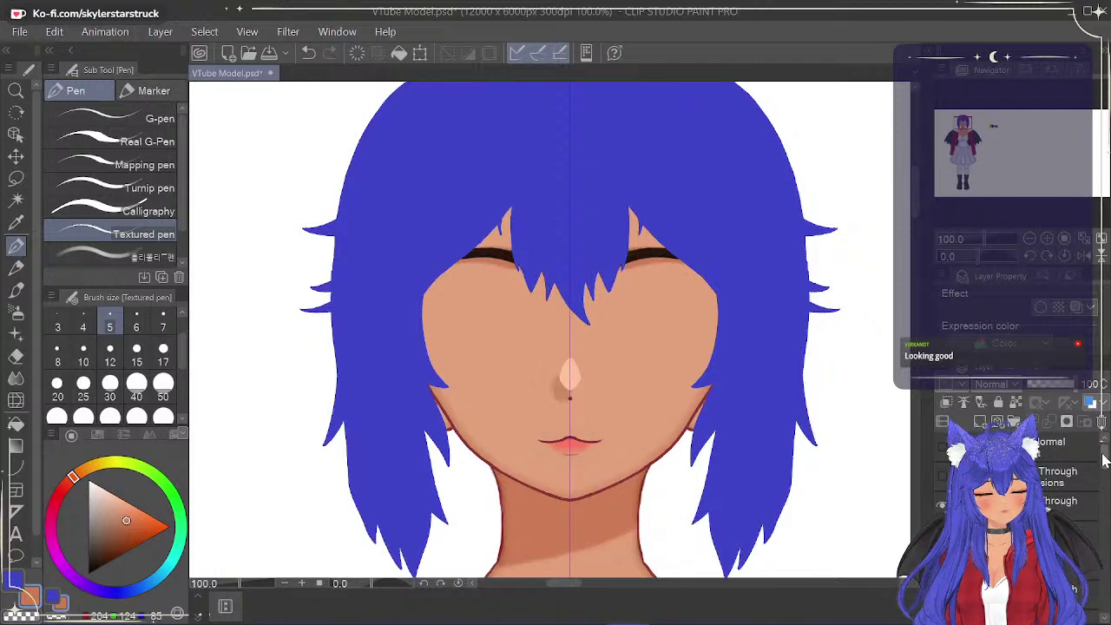
drag(1104, 497, 1092, 530)
click(942, 492)
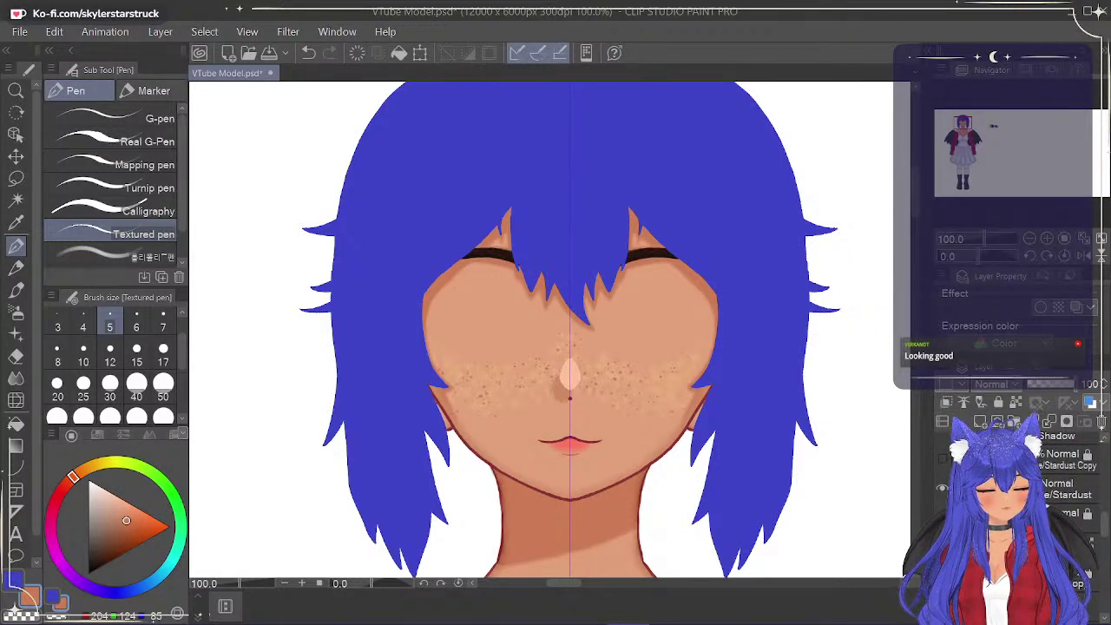
click(942, 517)
click(942, 517)
click(942, 517)
click(942, 517)
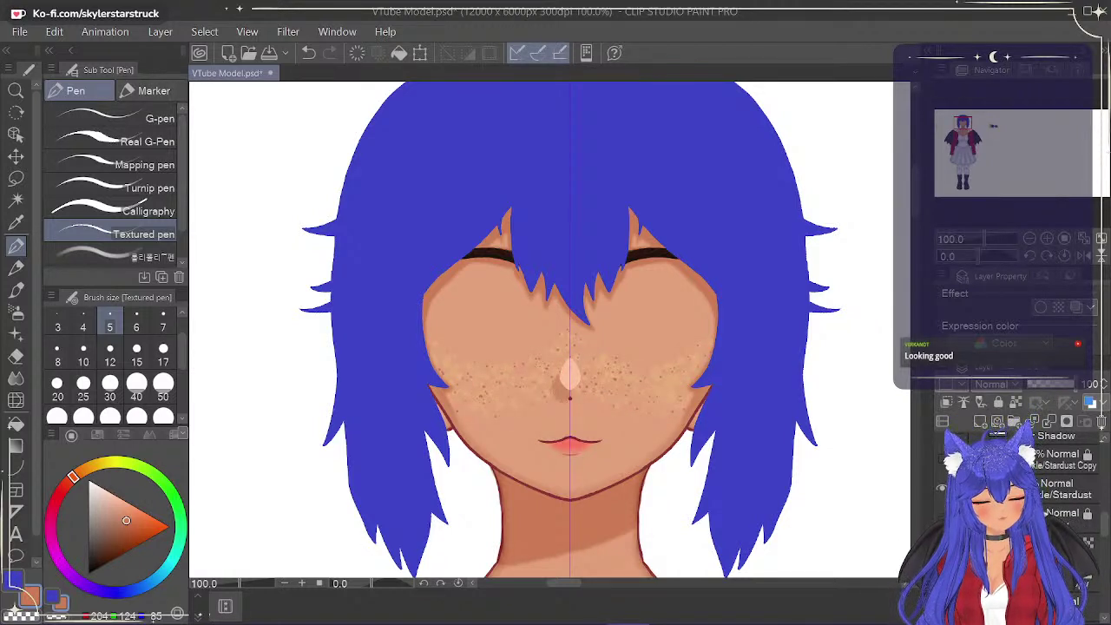
Show the Blush layer and the neck's choker, and check the whole head and shoulders.
key(ctrl+y)
scroll(1093, 531, down, 3)
scroll(1105, 545, down, 1)
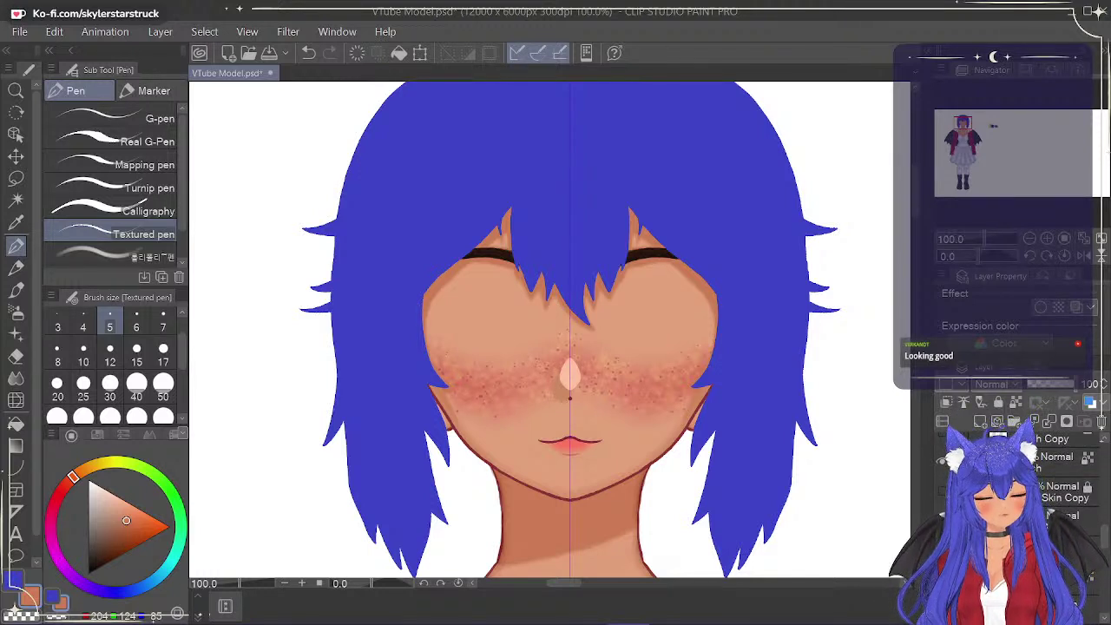
drag(1106, 557, 1109, 557)
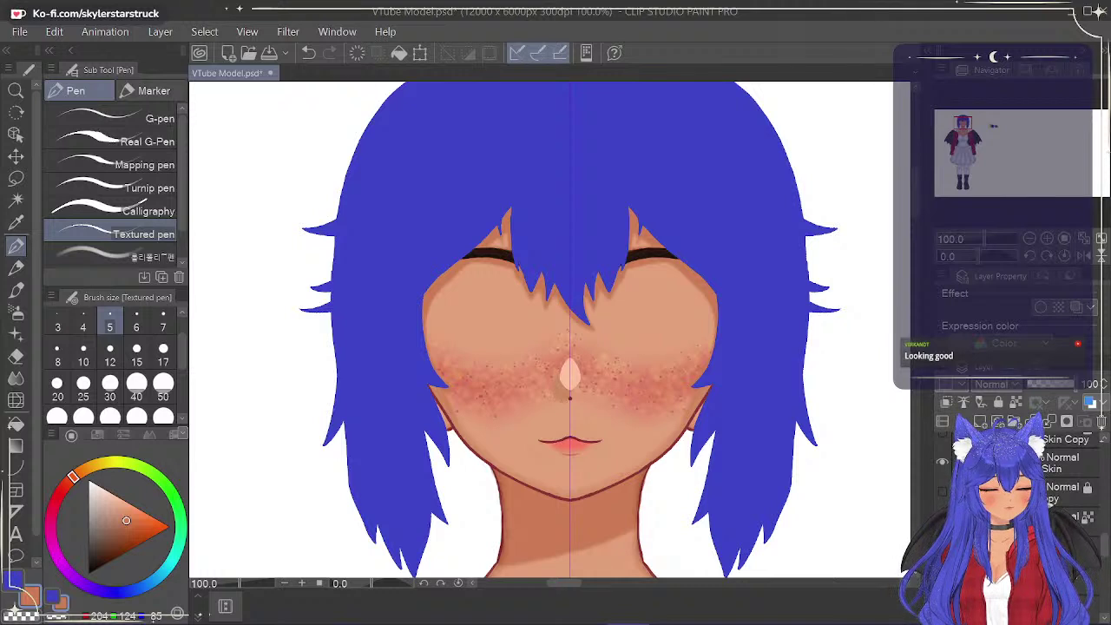
click(942, 522)
scroll(1106, 539, up, 3)
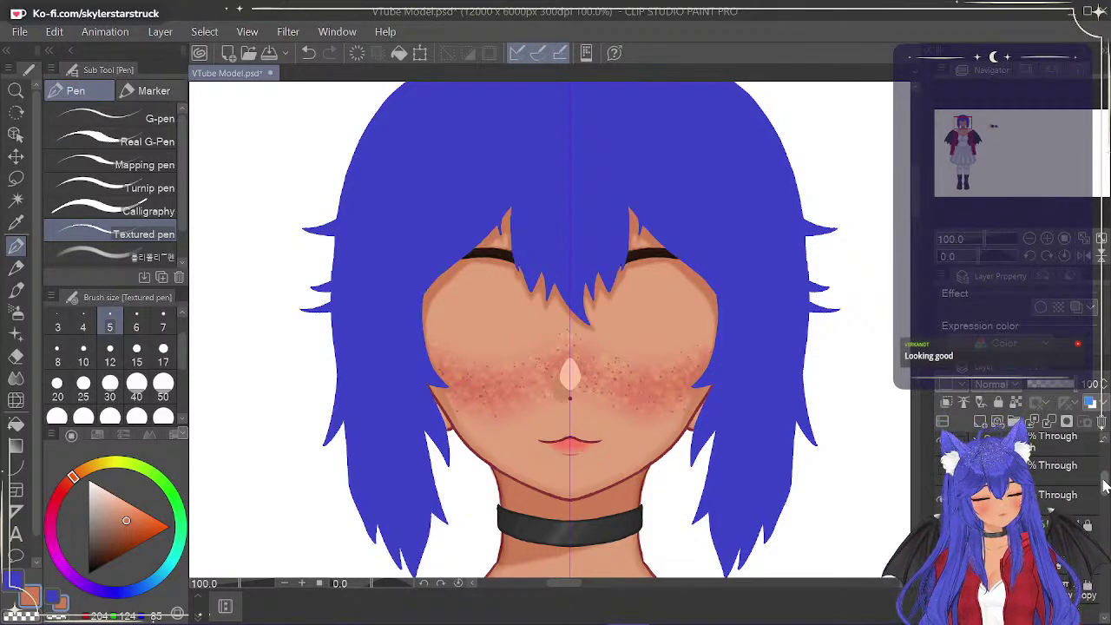
scroll(758, 384, down, 5)
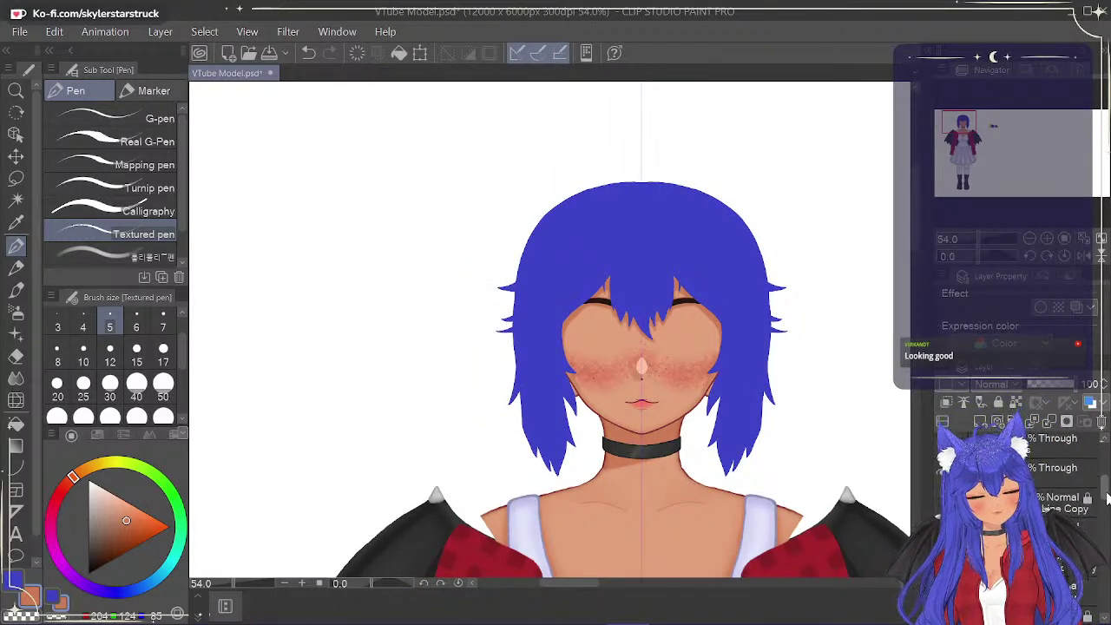
Hide the hair and toggle the Face Line Copy layer to compare it with the current face line.
scroll(1065, 473, up, 3)
click(943, 502)
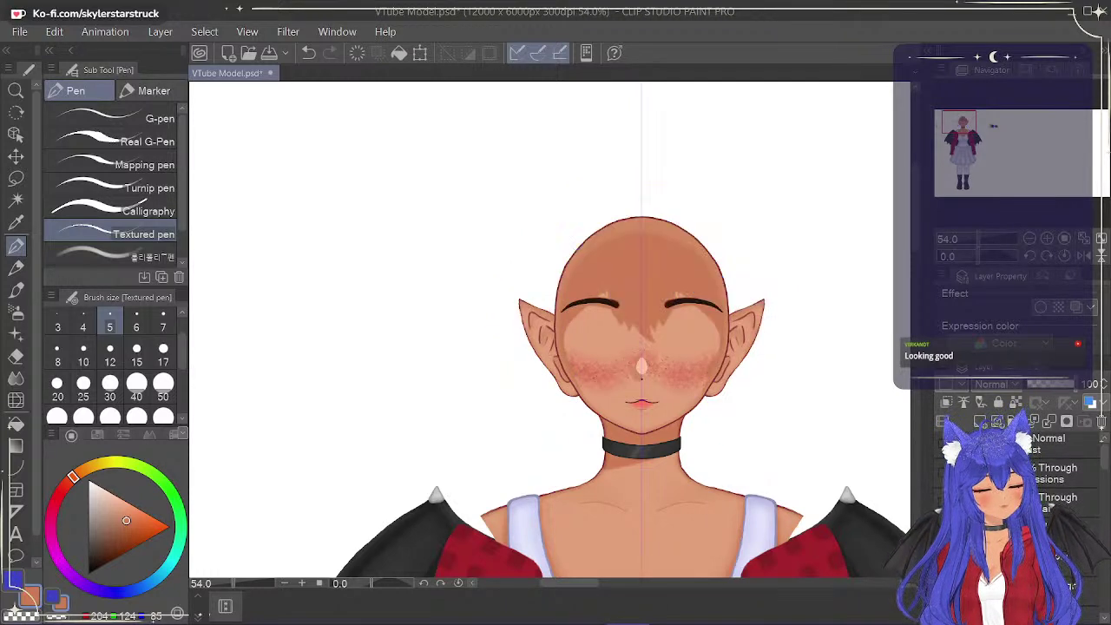
drag(1103, 461, 1105, 496)
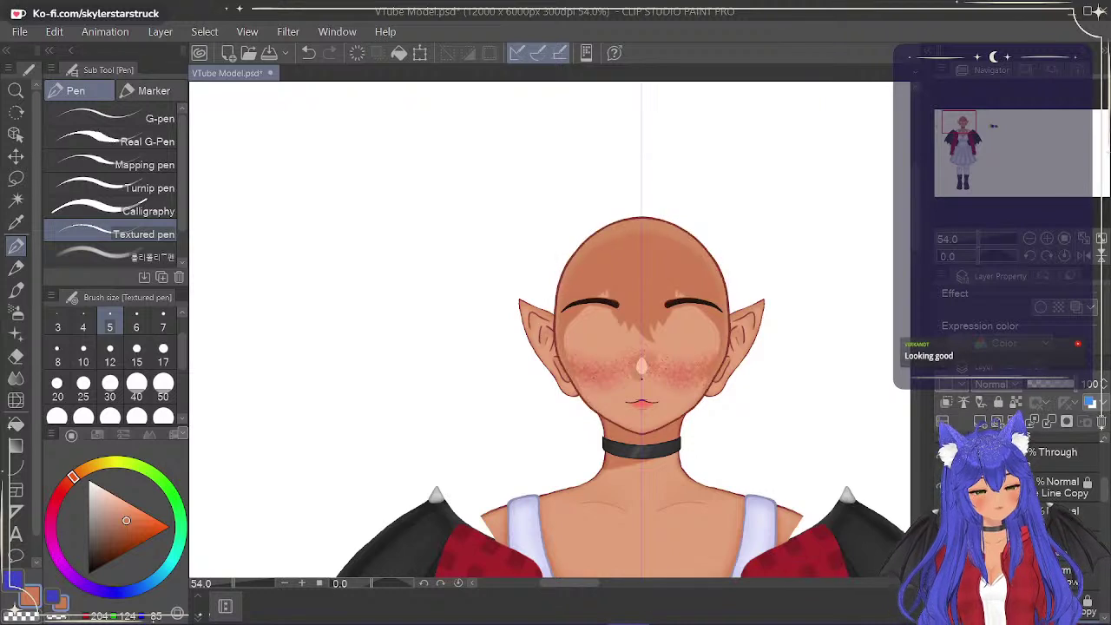
click(944, 487)
click(943, 487)
Unlock the Face Line Copy layer and delete it.
click(1068, 493)
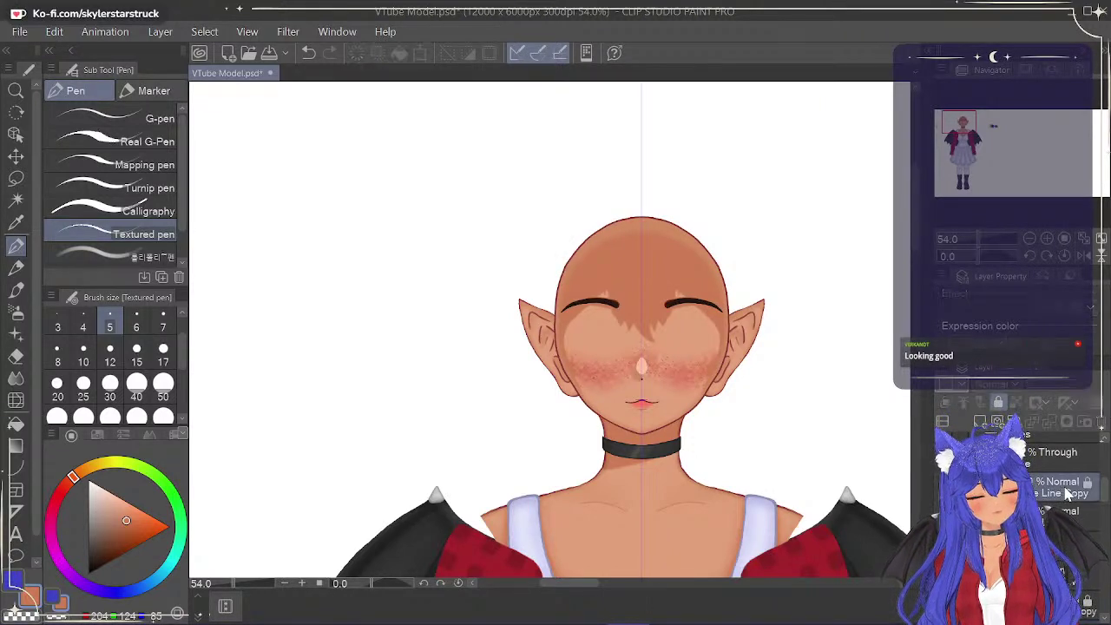
click(999, 402)
click(942, 487)
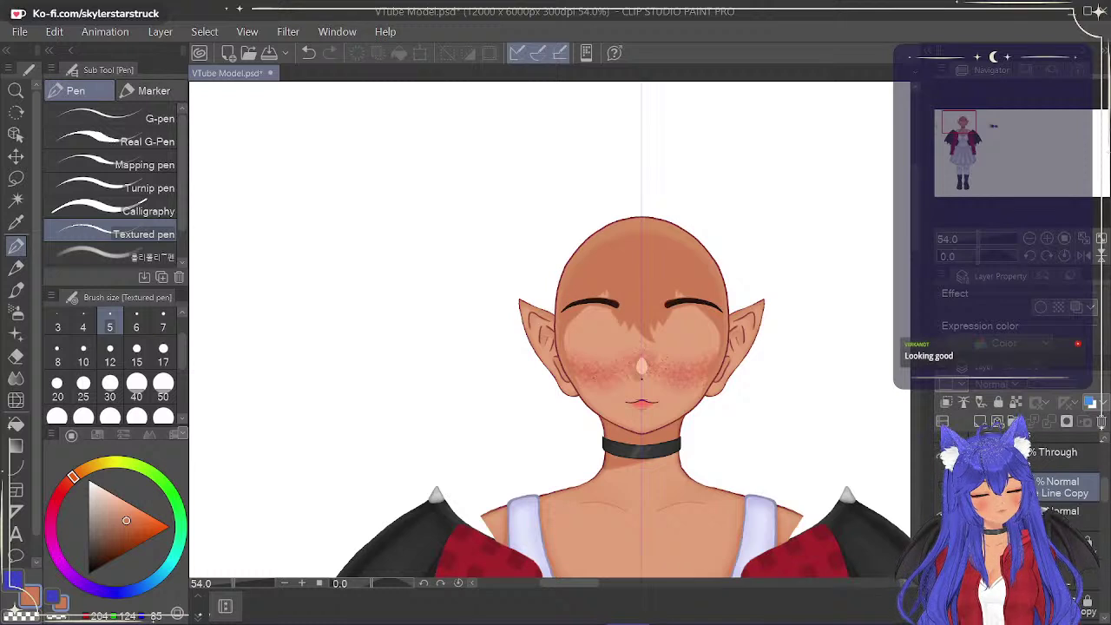
click(1100, 432)
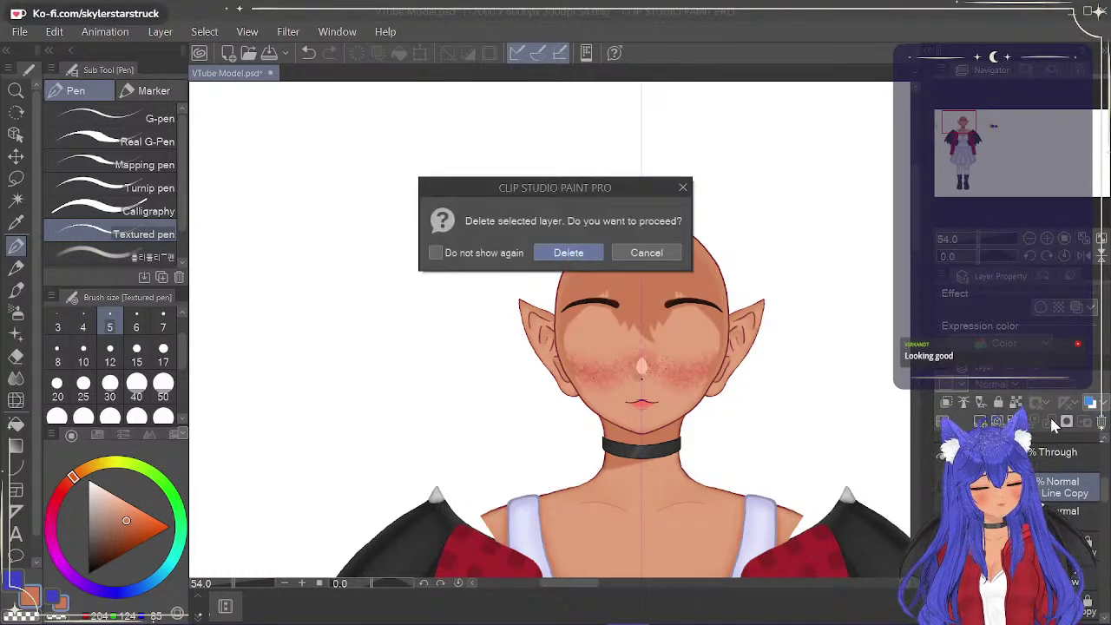
click(571, 251)
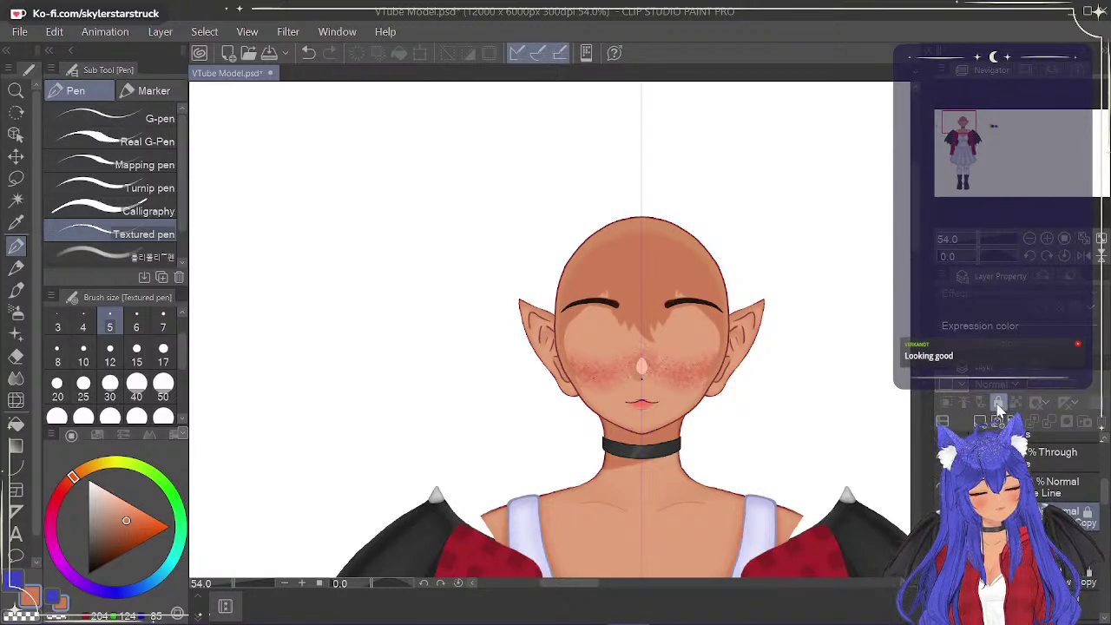
Delete the locked copy layer directly beneath Face Line.
click(1090, 403)
click(441, 255)
click(569, 252)
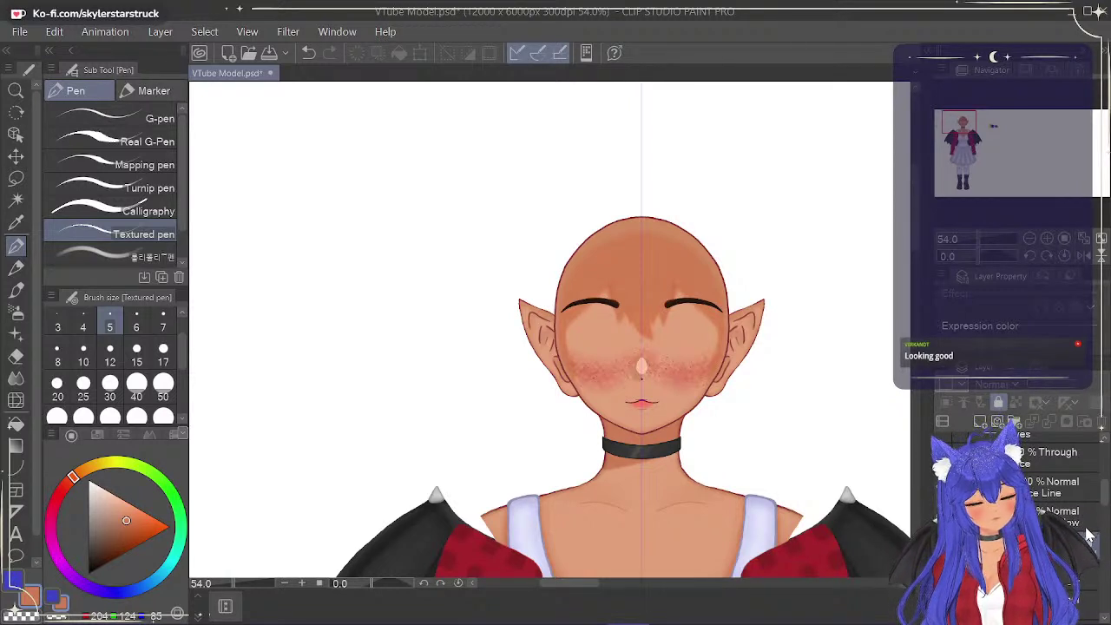
Toggle the locked hair shadow copy and the layers beneath it to compare the old and new face shading.
click(943, 546)
click(942, 576)
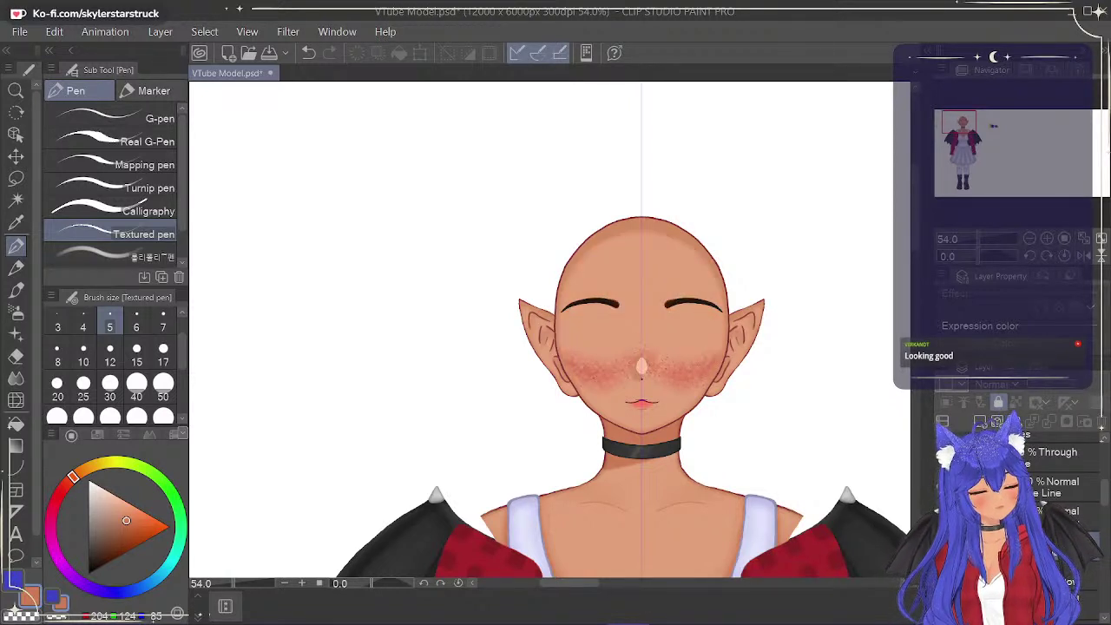
click(943, 605)
click(943, 605)
click(943, 546)
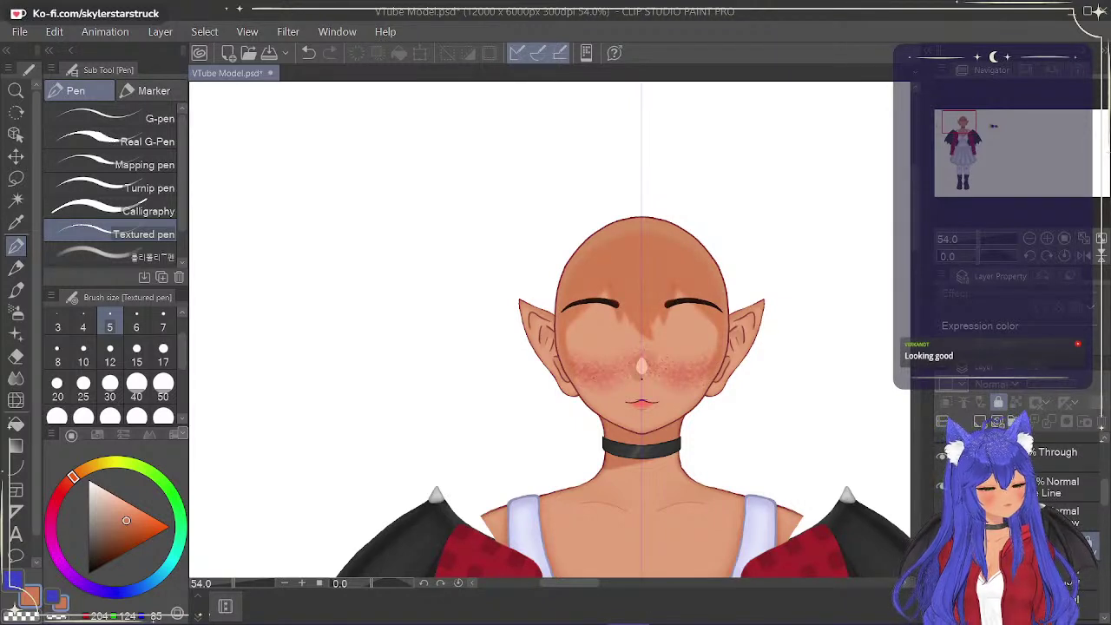
click(15, 178)
mouse_move(639, 473)
mouse_down()
mouse_move(853, 208)
mouse_move(607, 479)
mouse_up()
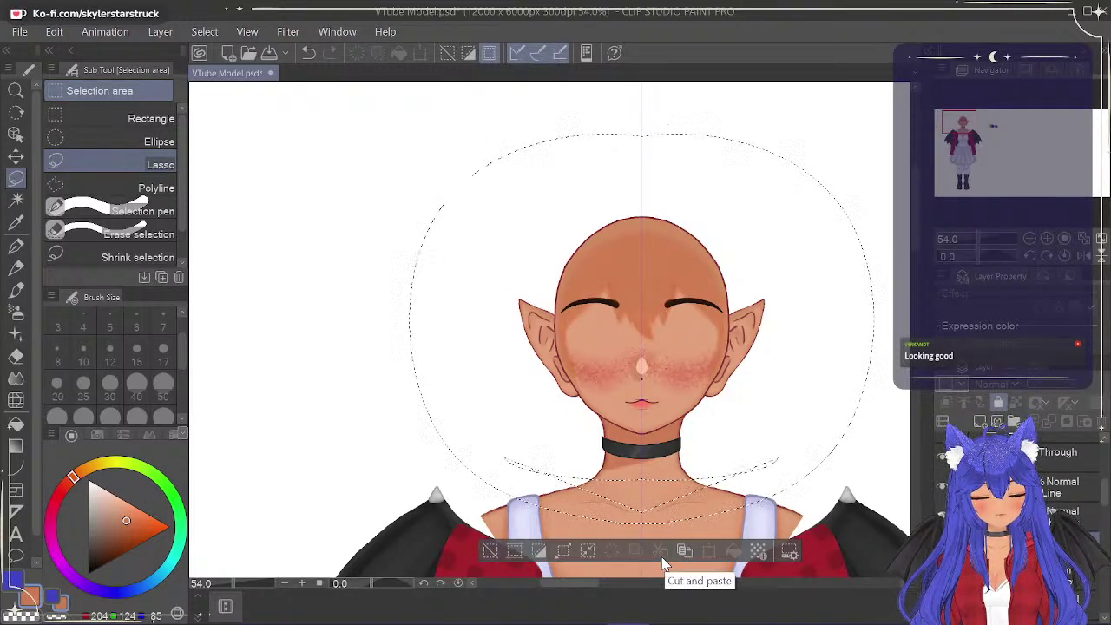
click(491, 553)
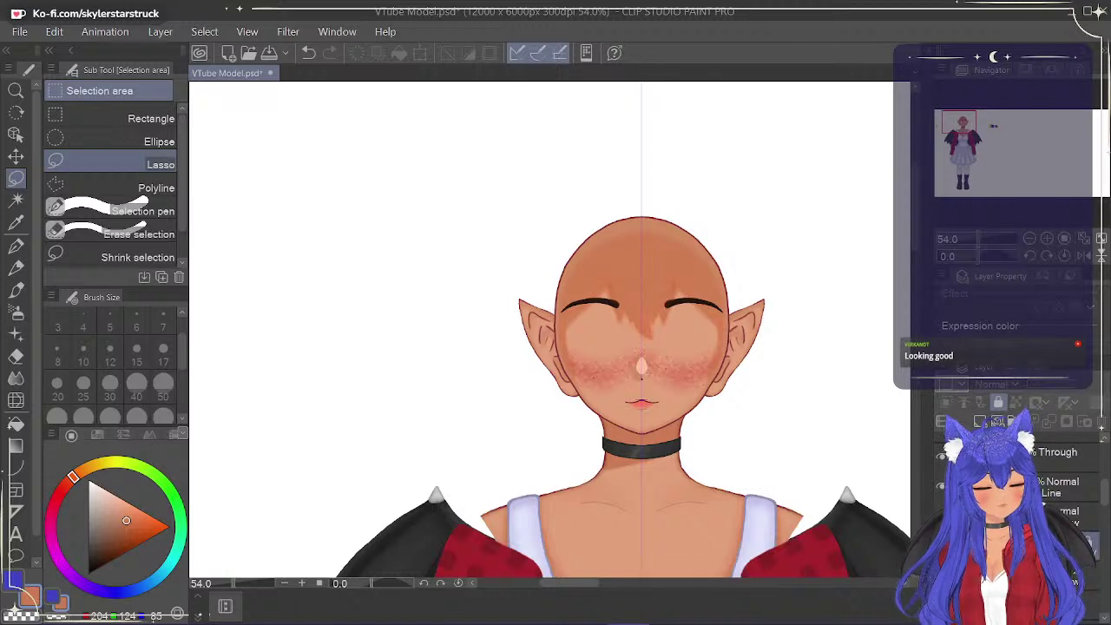
Unlock and delete the old hair shadow copy, and show the new Hair Shadow layer.
click(998, 403)
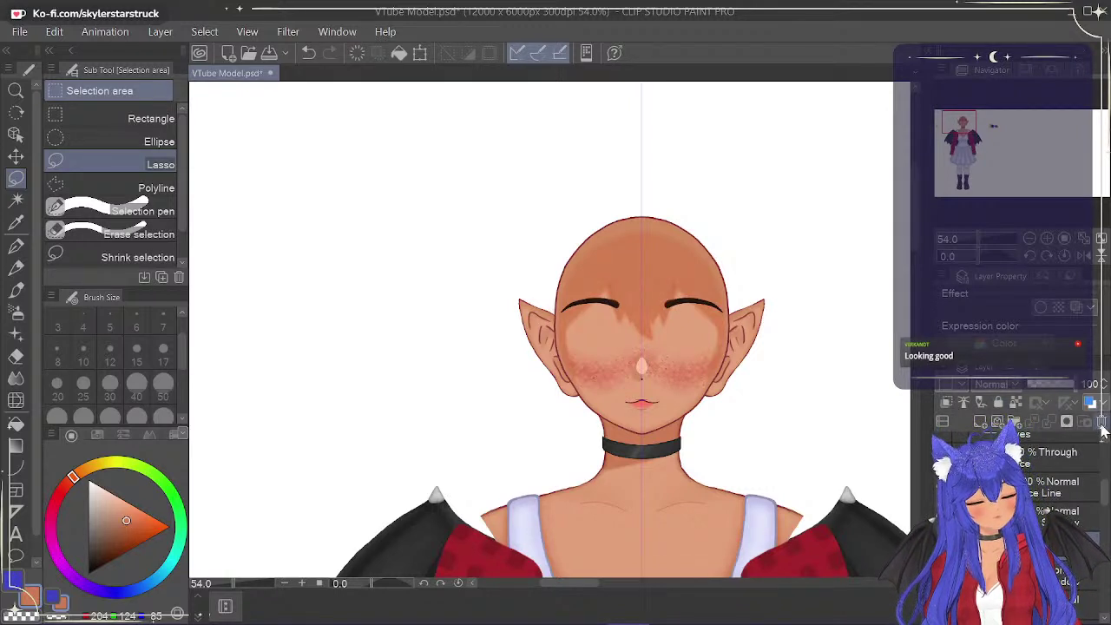
click(1101, 422)
click(998, 402)
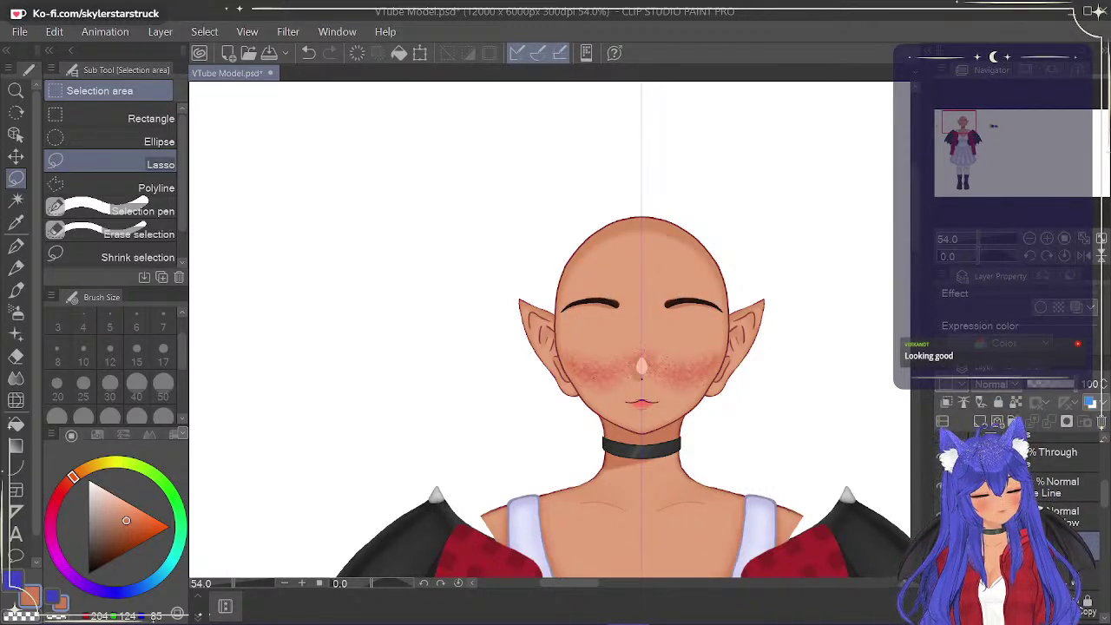
key(ctrl+z)
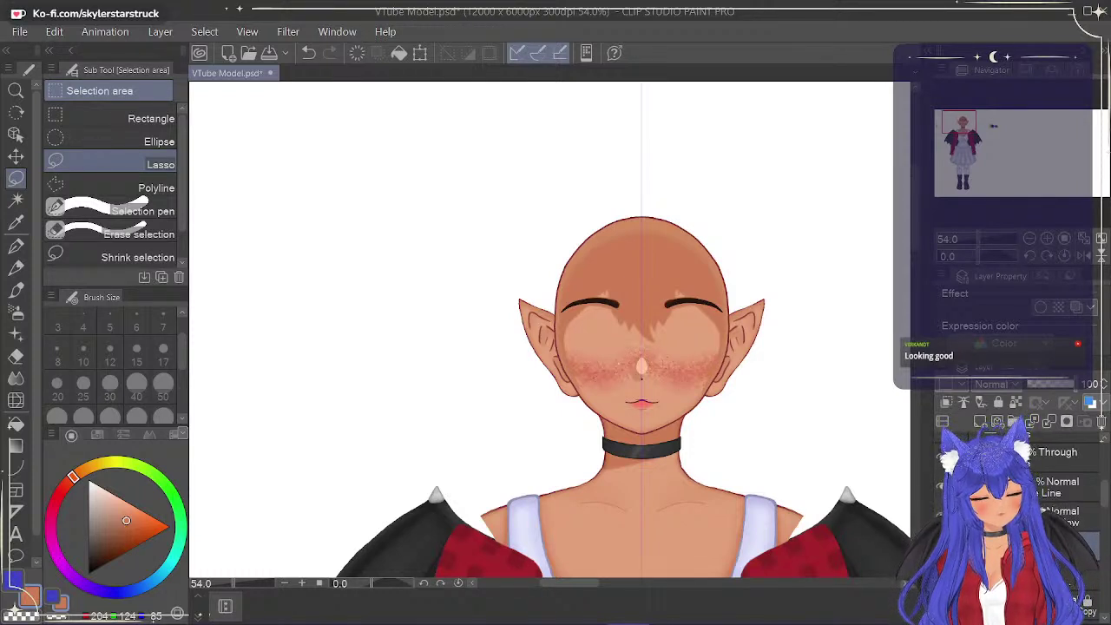
Delete the locked Freckle/Stardust Copy layer and the locked copy of the Blush layer.
scroll(1104, 511, down, 2)
click(941, 522)
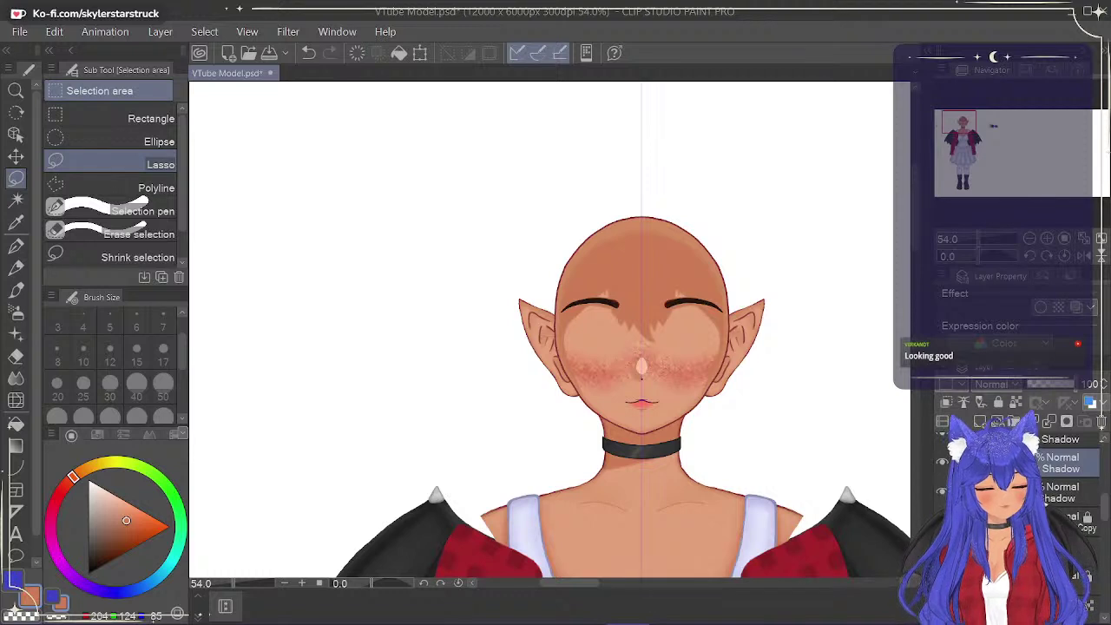
click(1078, 519)
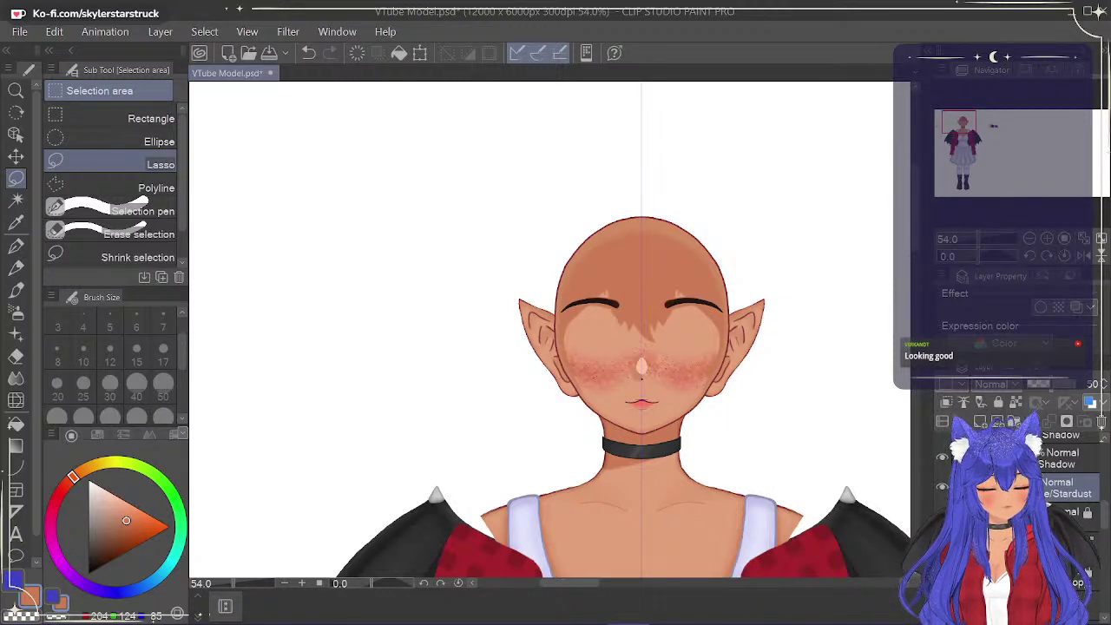
key(ctrl+z)
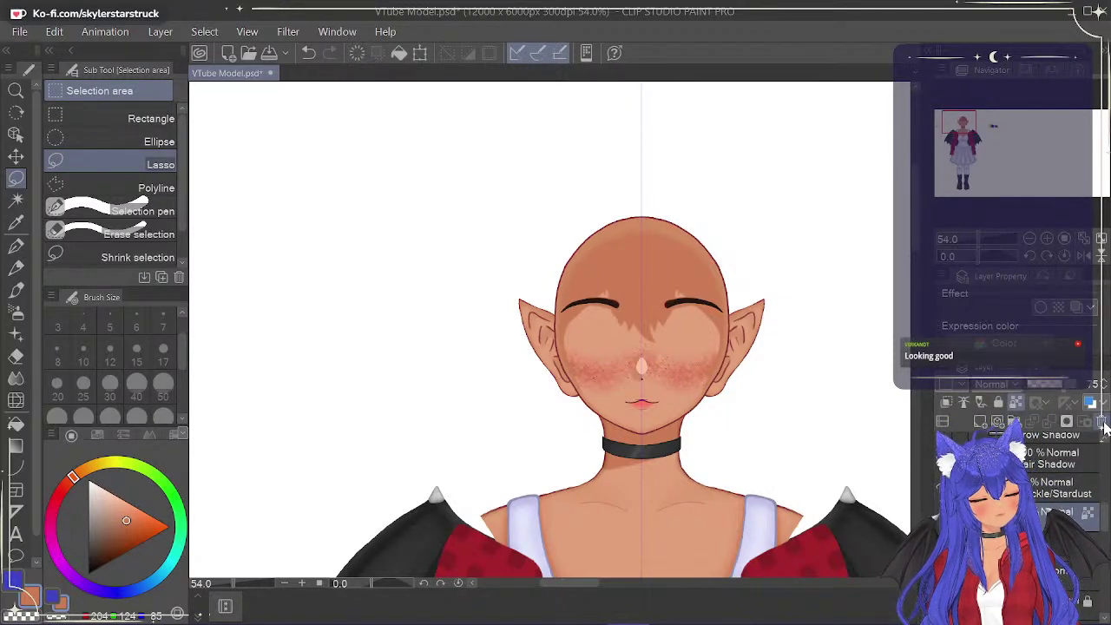
Try opacities of 80 and 90 percent on the Blush layer and set it back to 75.
mouse_move(1065, 384)
mouse_down()
mouse_move(1088, 384)
mouse_move(1070, 392)
mouse_up()
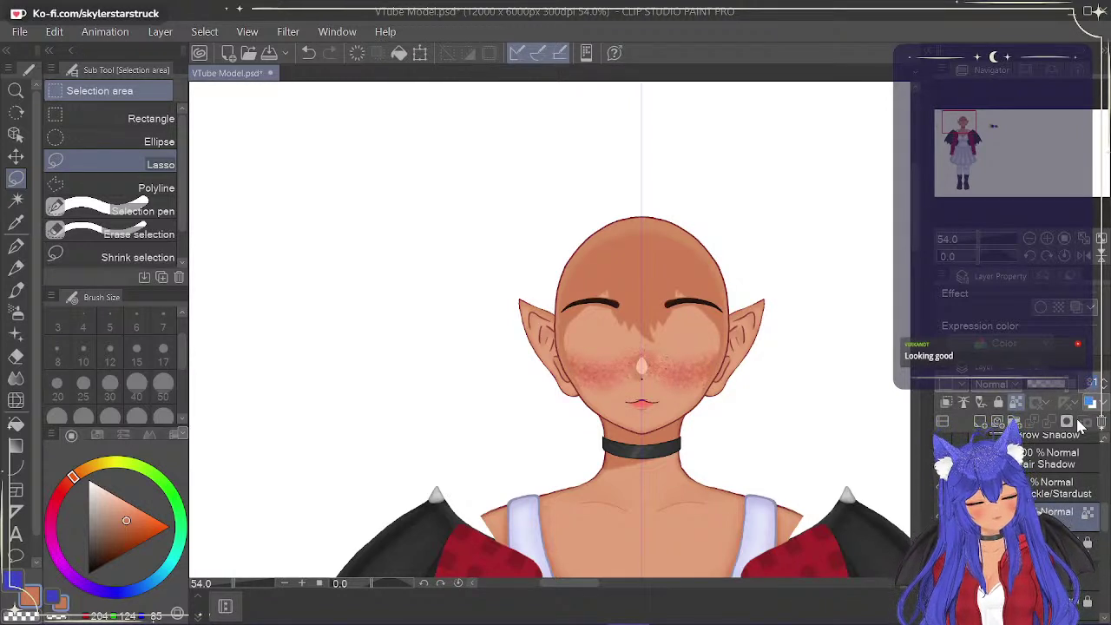
text(80)
key(Return)
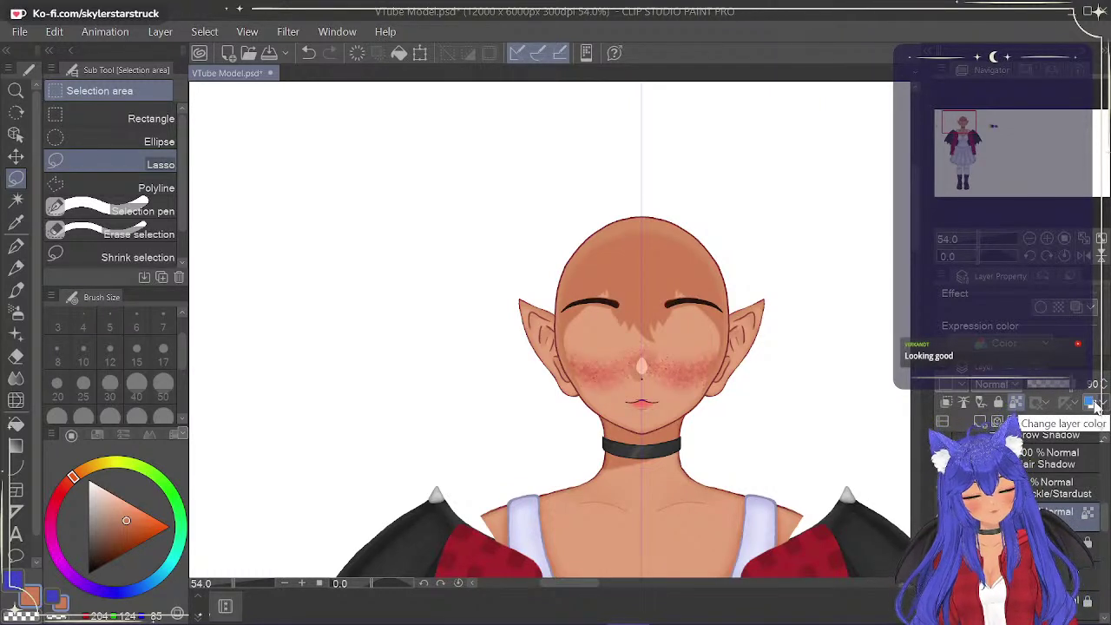
key(BackSpace)
key(BackSpace)
text(75)
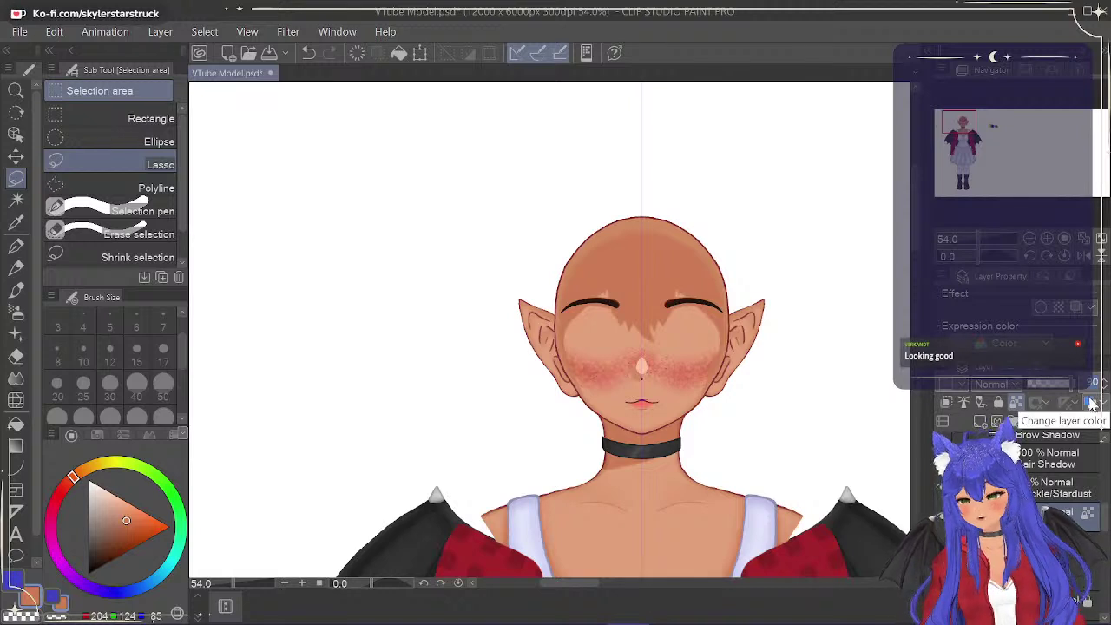
key(Return)
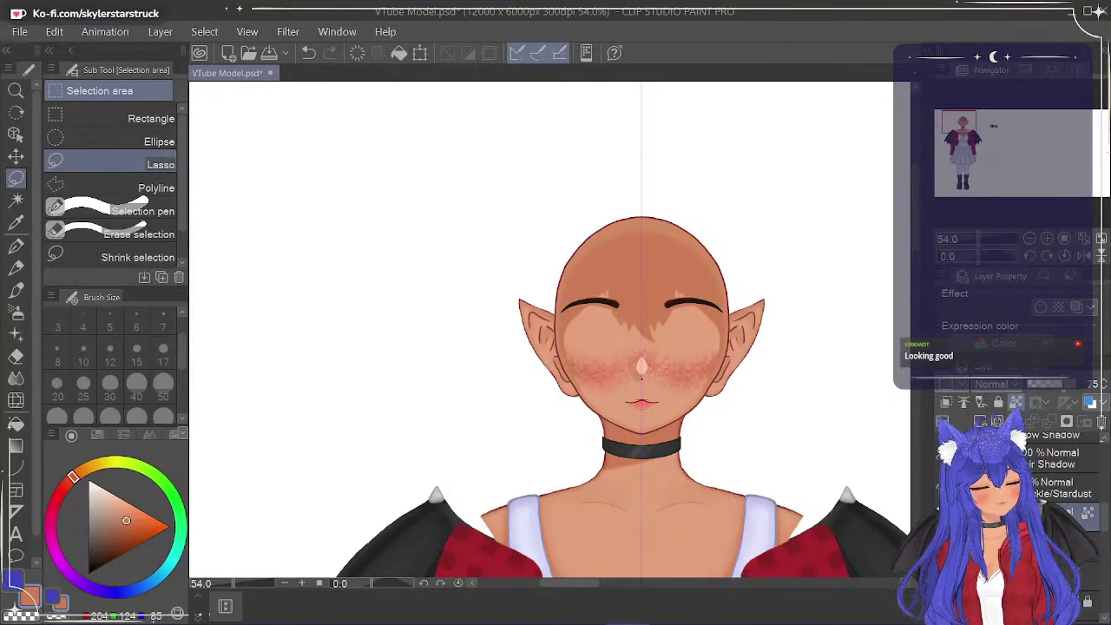
Toggle the locked copy beneath Blush to compare the skin, and unlock and delete the leftover copy below the skin layer.
click(942, 545)
click(942, 545)
click(943, 546)
click(942, 545)
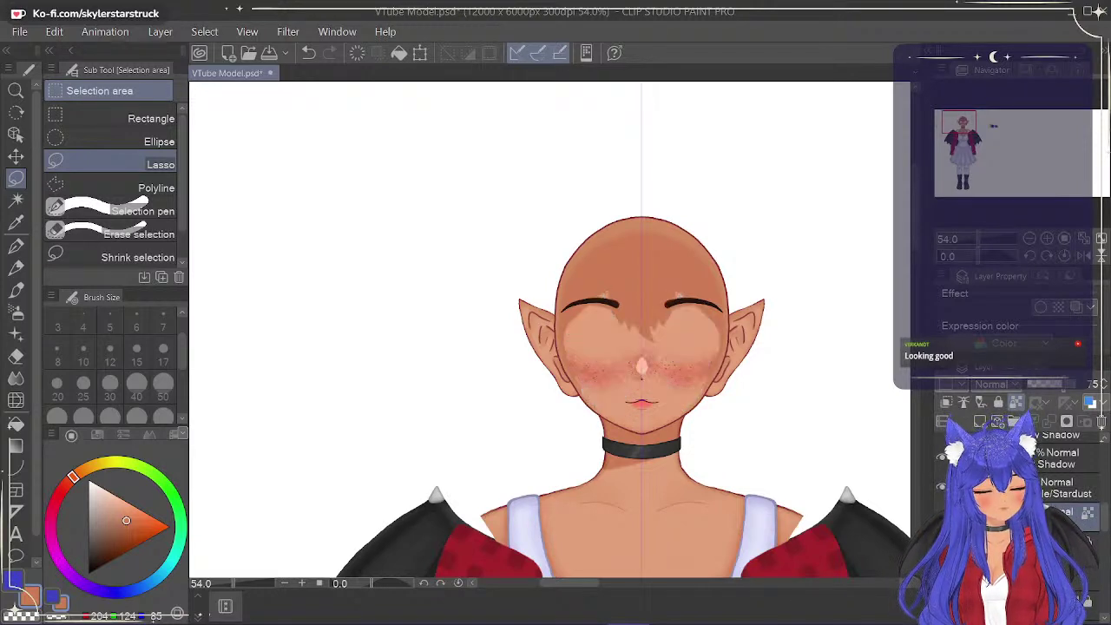
click(1064, 601)
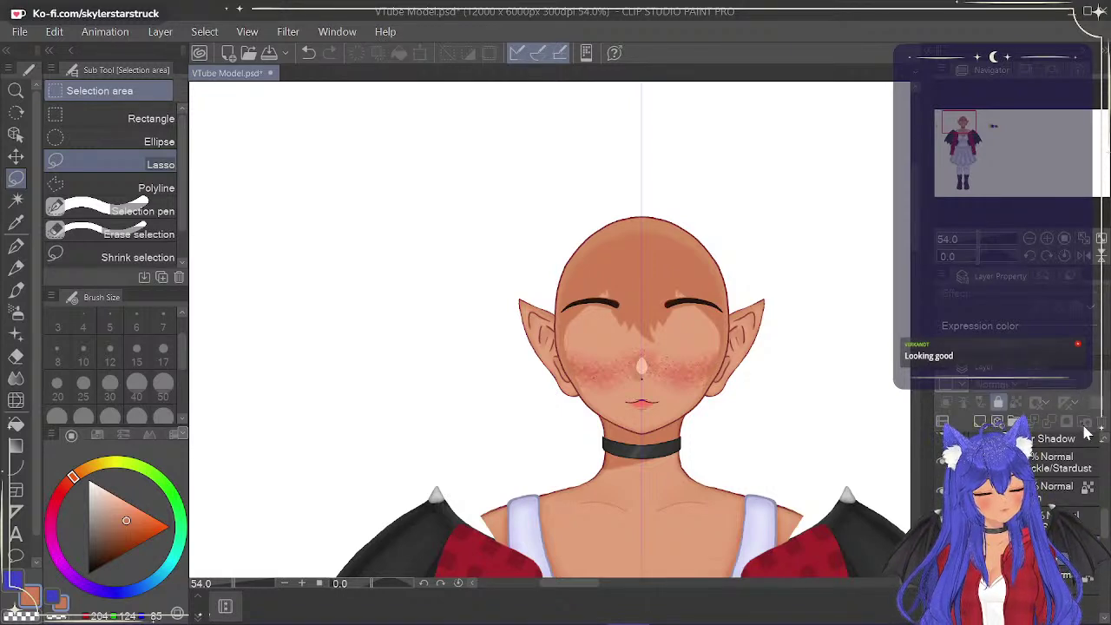
click(998, 403)
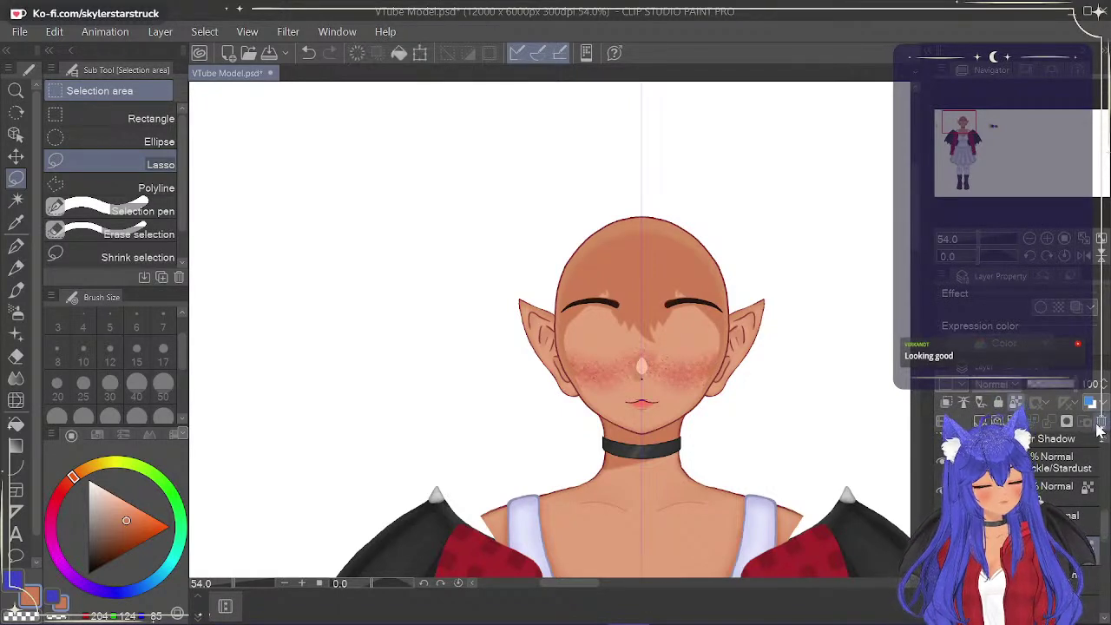
drag(1105, 533, 1106, 527)
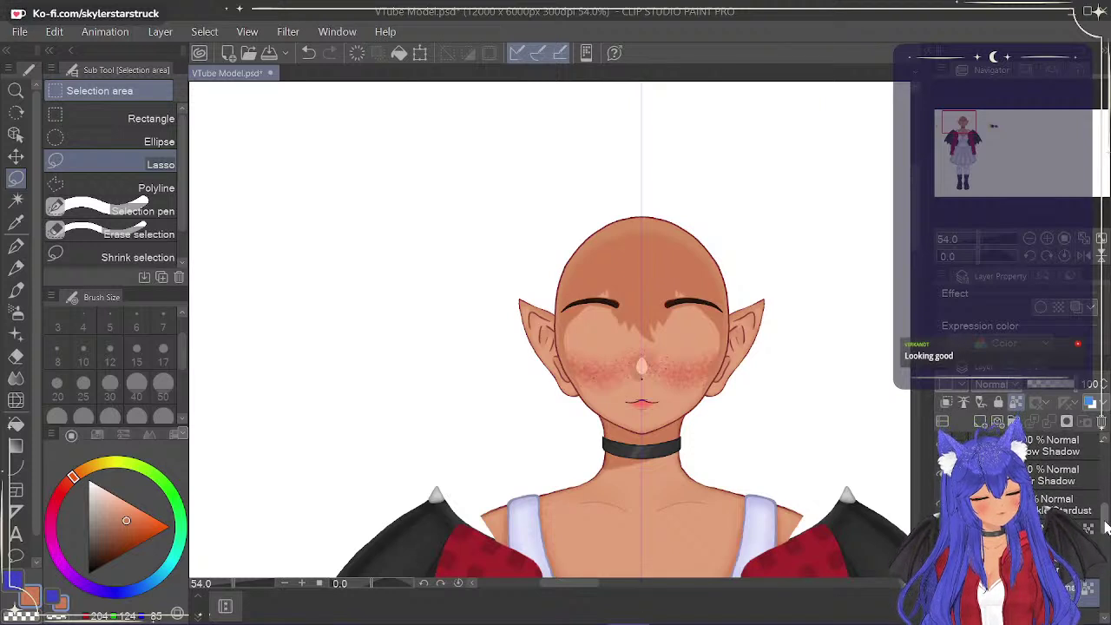
Show the front hair over the face again, and toggle the hair's stardust layer on and off to compare.
click(1066, 578)
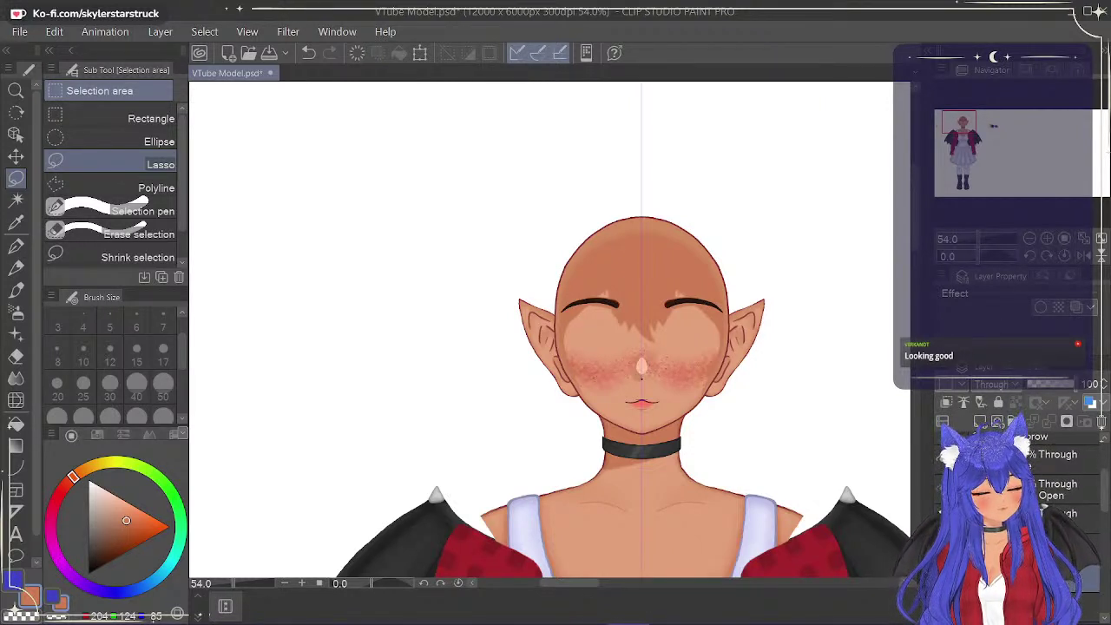
click(941, 489)
click(942, 489)
drag(1106, 507, 1107, 488)
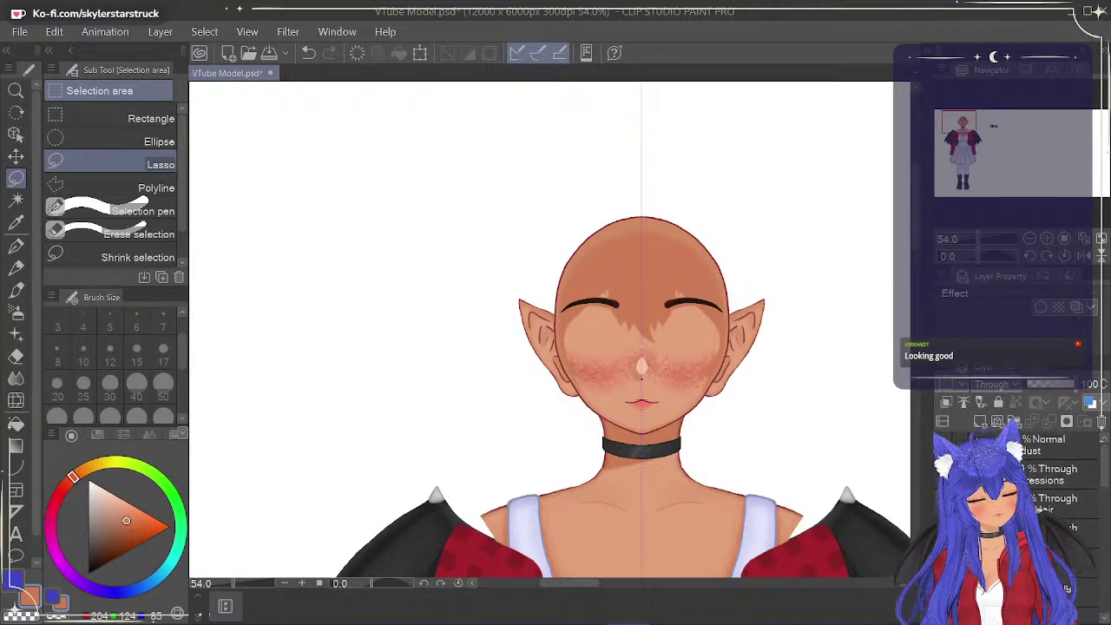
click(941, 503)
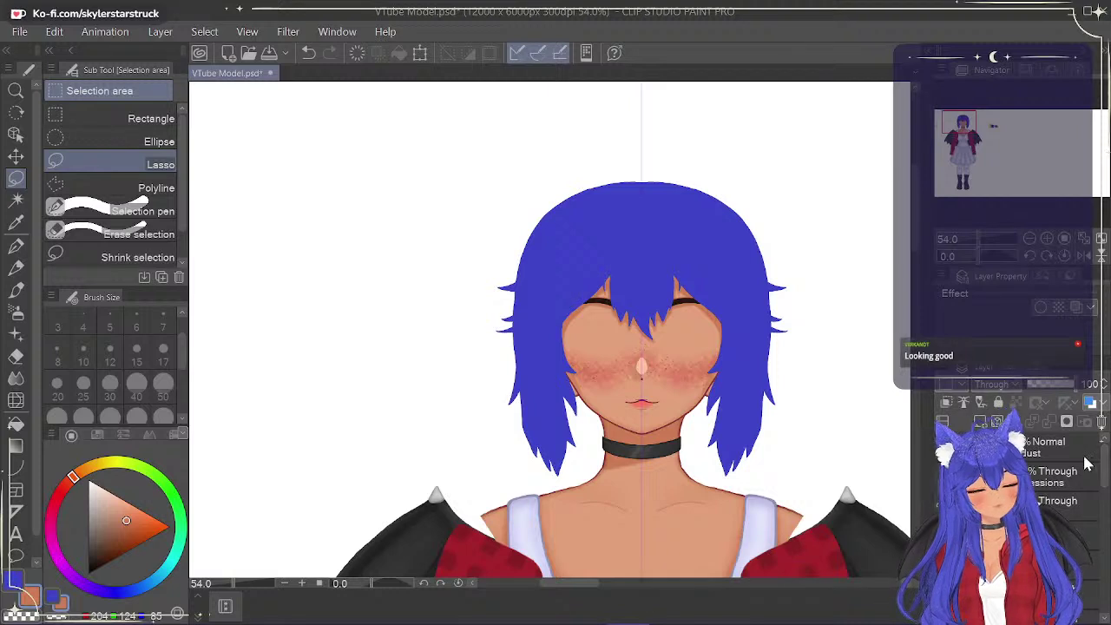
click(941, 447)
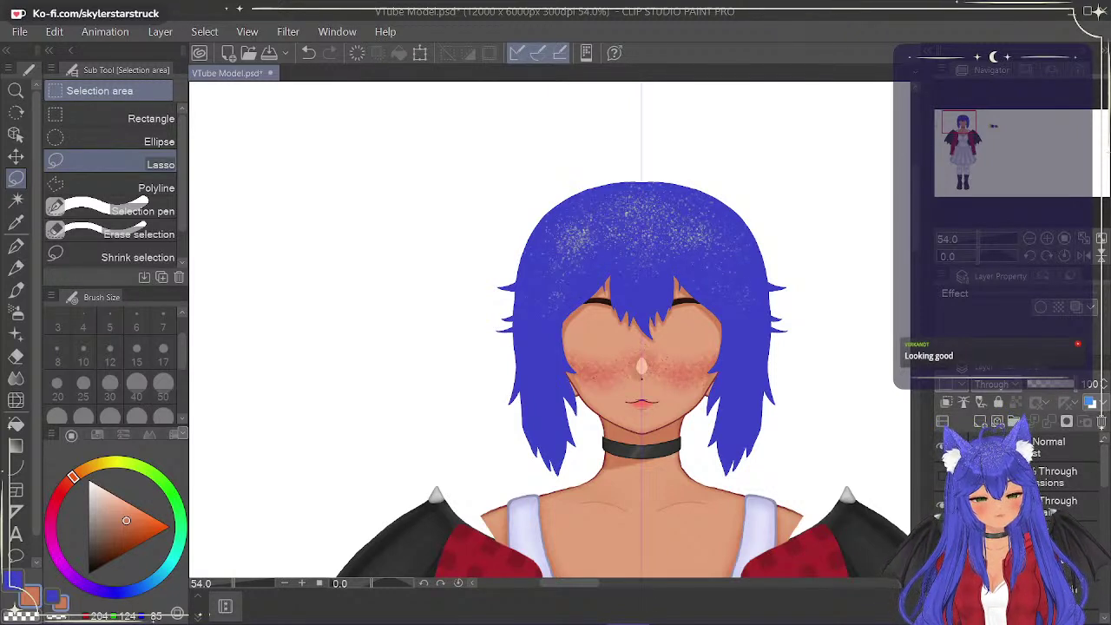
click(942, 447)
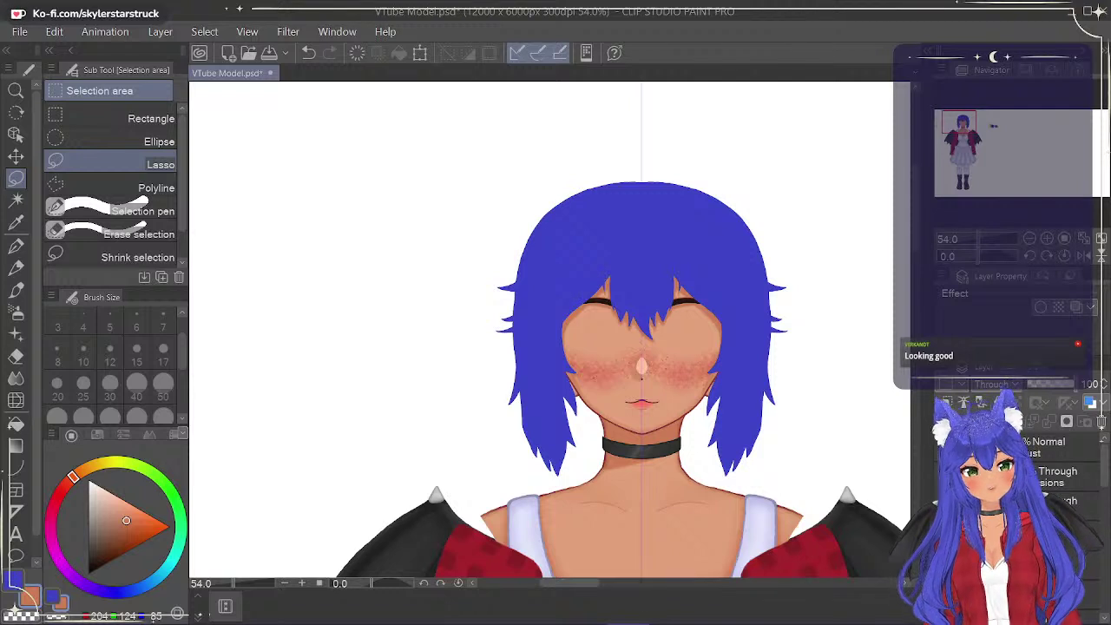
Show the wolf ears, the long side strands, and the back hair with its heart-shaped strand.
drag(1103, 477, 1101, 564)
scroll(1105, 488, down, 1)
click(943, 502)
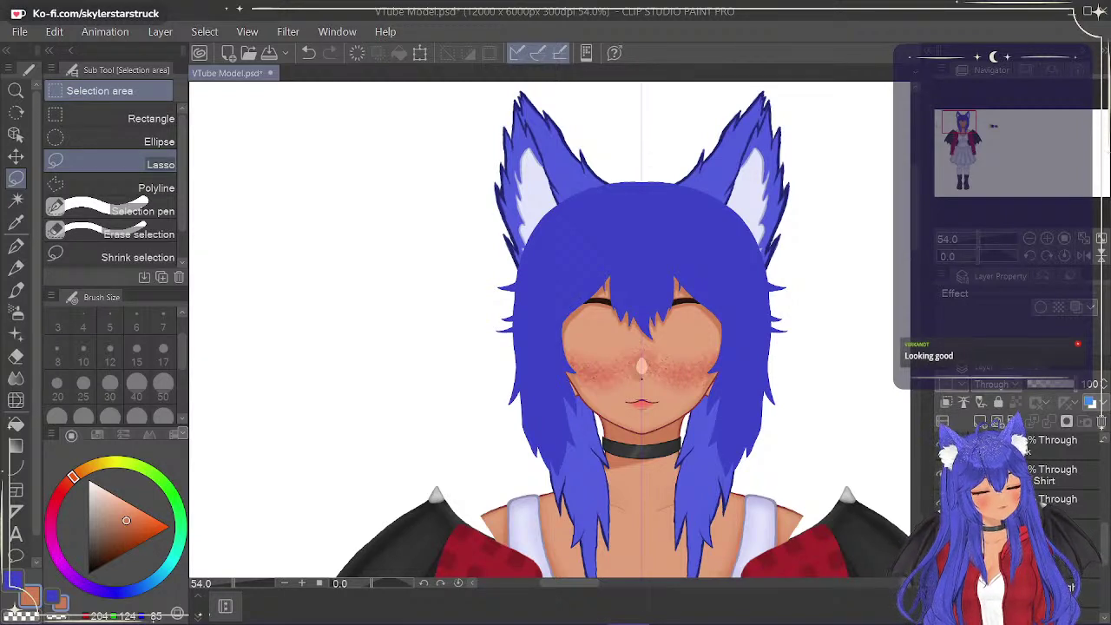
drag(1106, 547, 1106, 605)
click(941, 552)
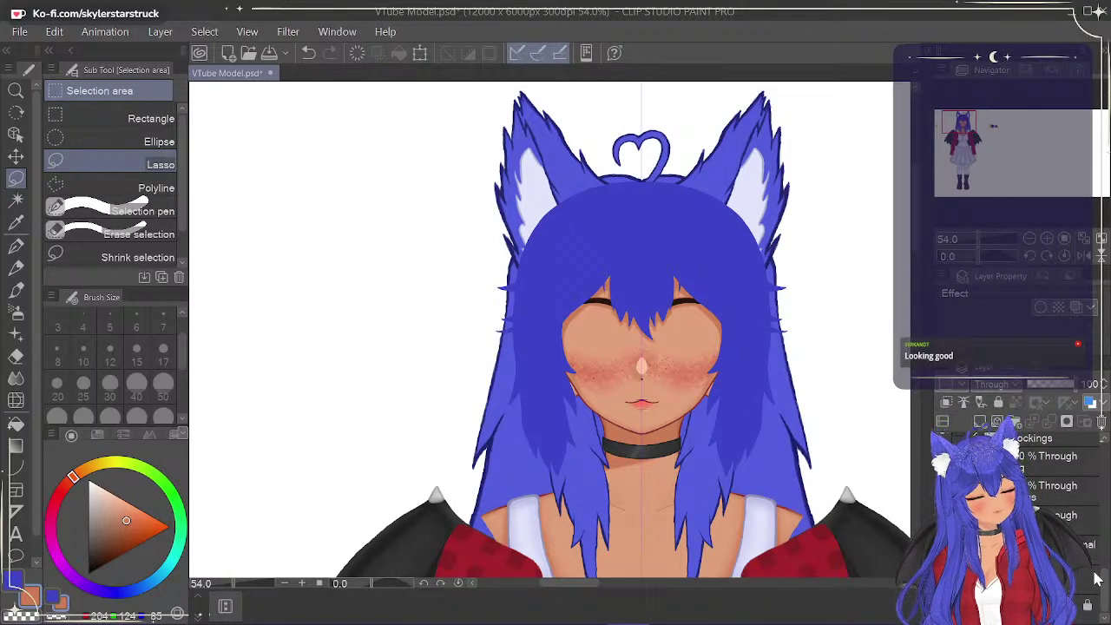
Try to erase the yellow mark beside the model with the Hard eraser, and undo the stroke.
scroll(722, 420, down, 5)
scroll(723, 420, up, 2)
drag(917, 270, 918, 279)
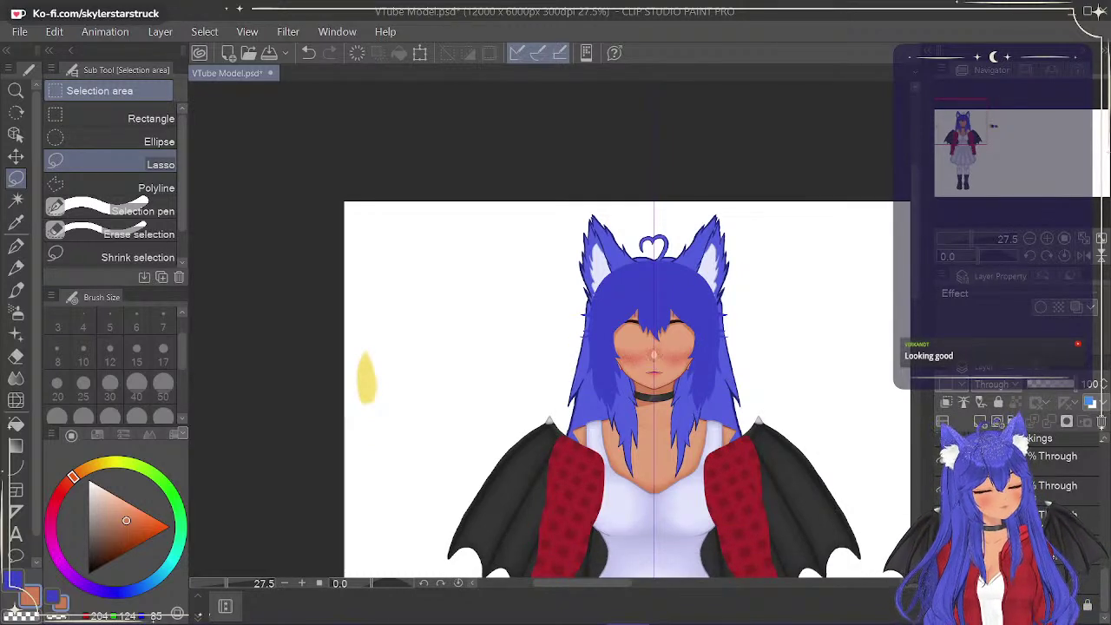
click(17, 358)
click(1041, 604)
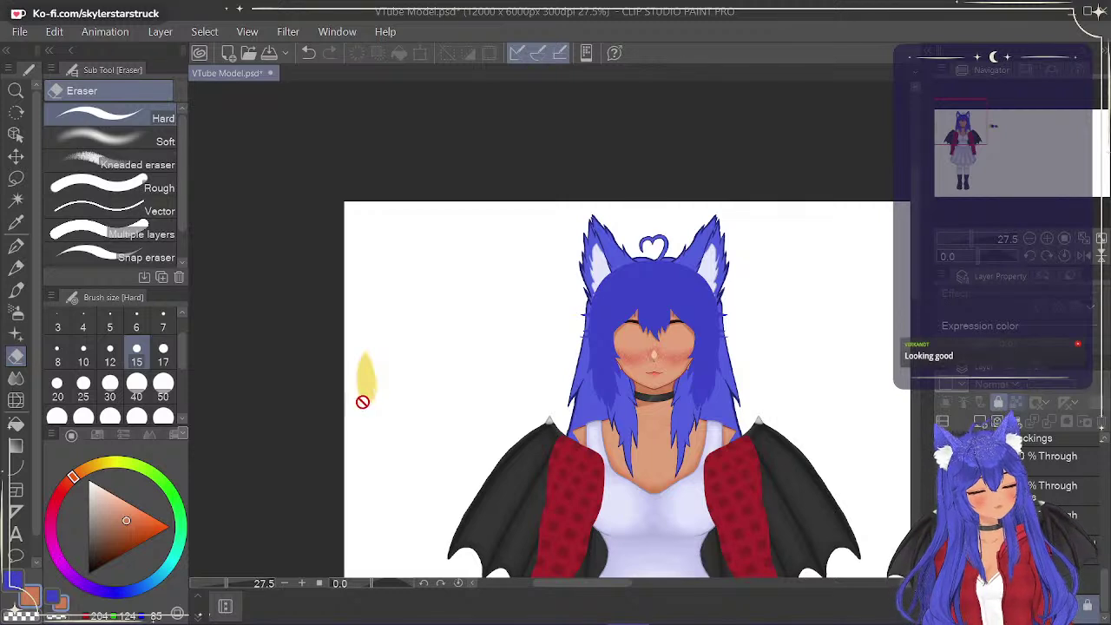
click(1041, 580)
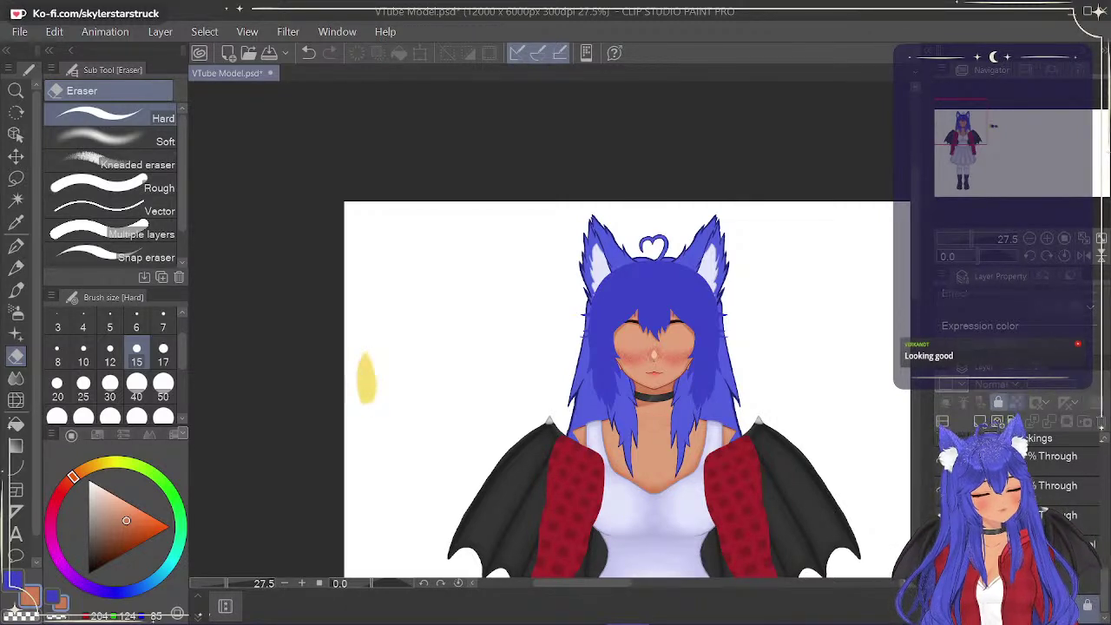
drag(366, 406, 380, 357)
key(ctrl+z)
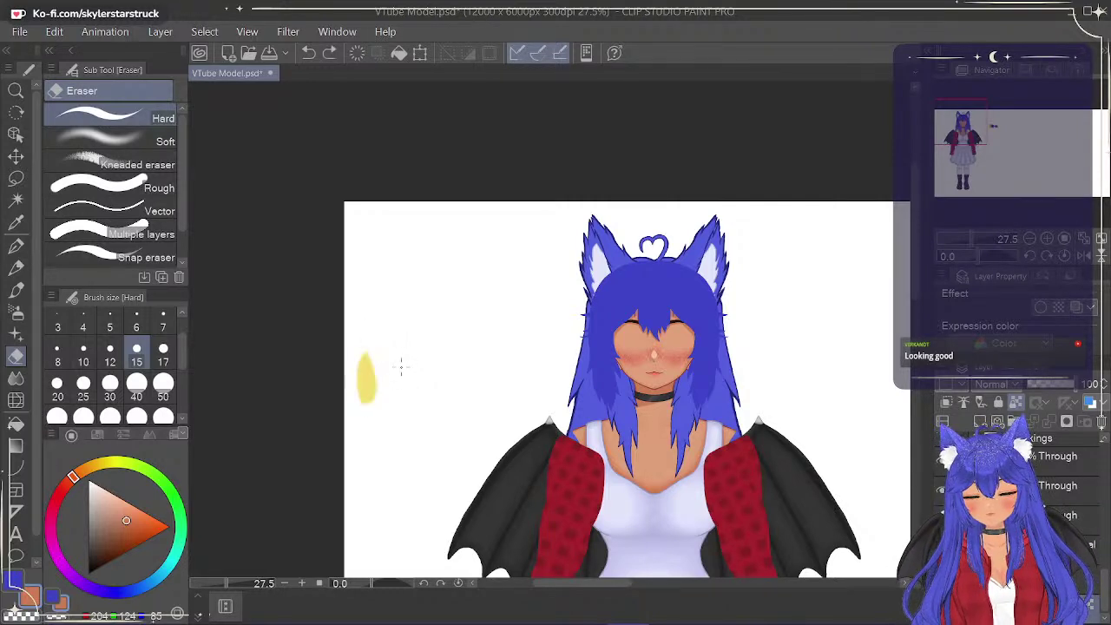
Sample the white background and cover the yellow mark beside the model using the Textured pen at size 50.
click(21, 231)
click(398, 286)
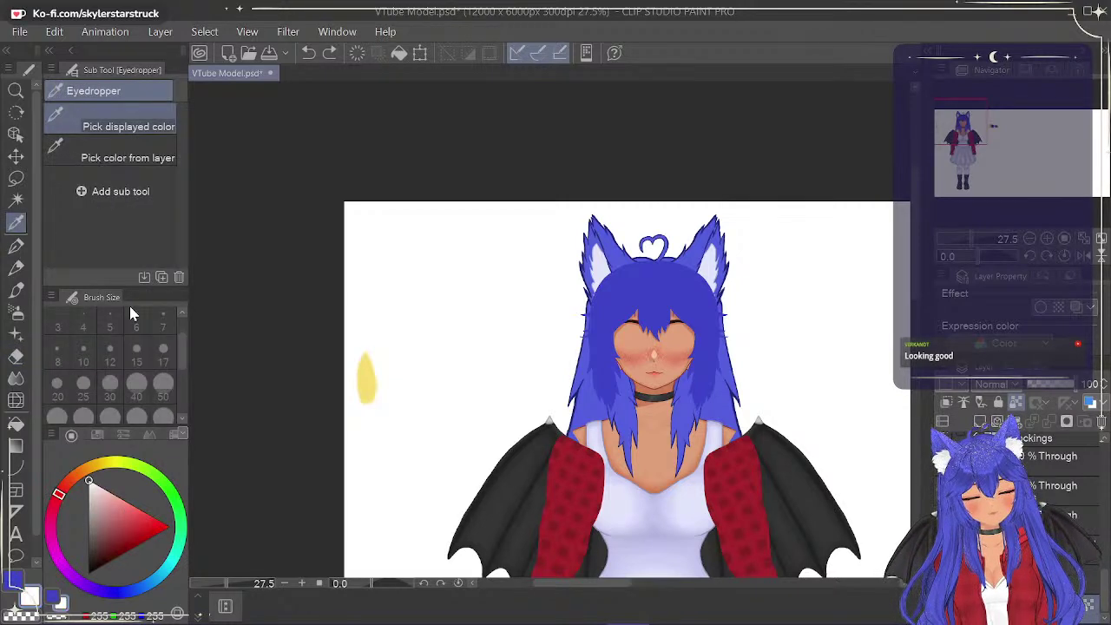
click(17, 251)
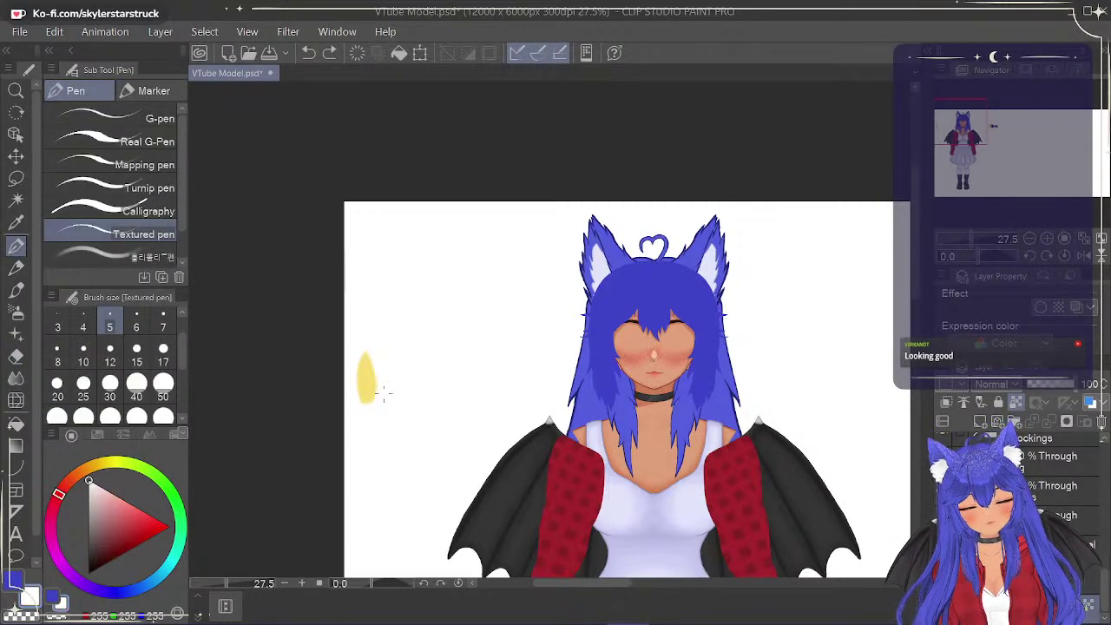
click(163, 387)
mouse_move(367, 354)
mouse_down()
mouse_move(368, 401)
mouse_move(360, 396)
mouse_move(372, 377)
mouse_up()
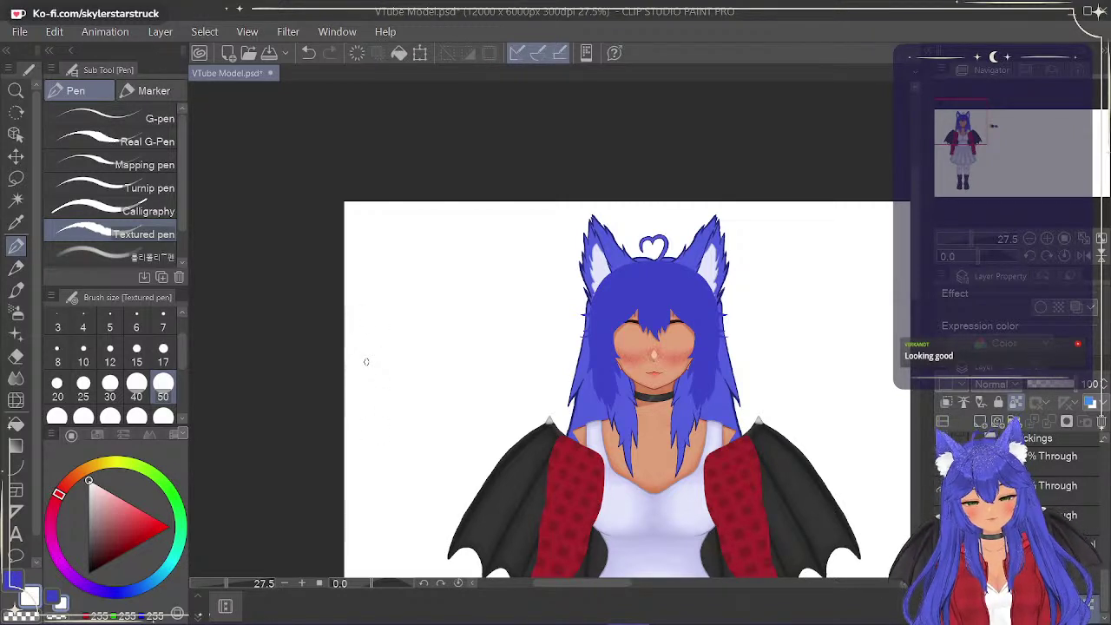
Set the Textured pen to size 10 and switch the drawing colour back to the blue main colour.
click(111, 352)
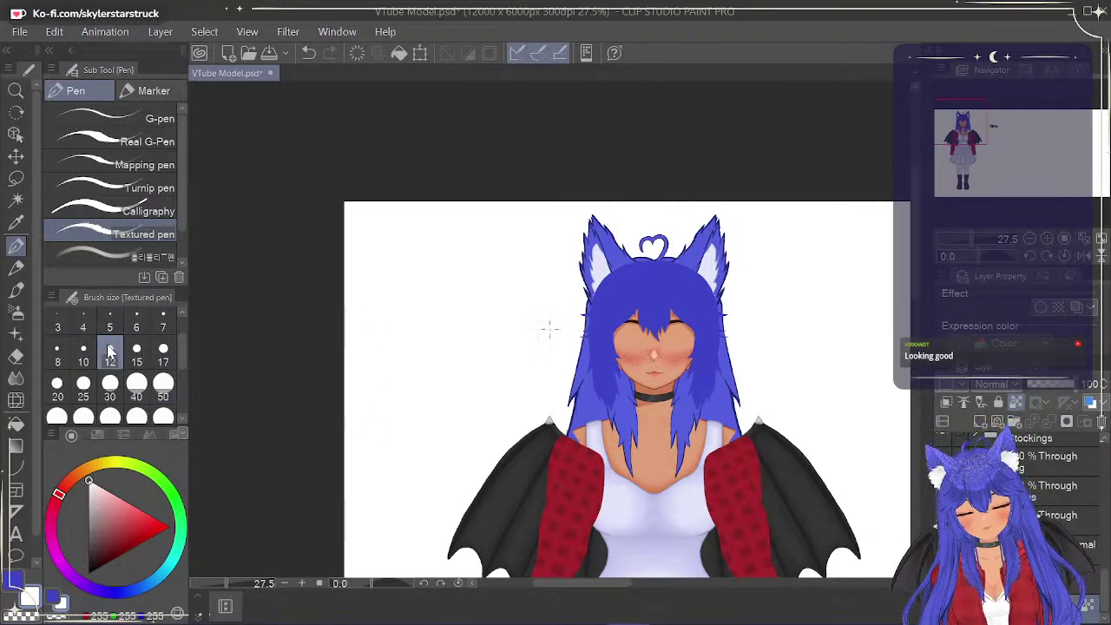
click(83, 351)
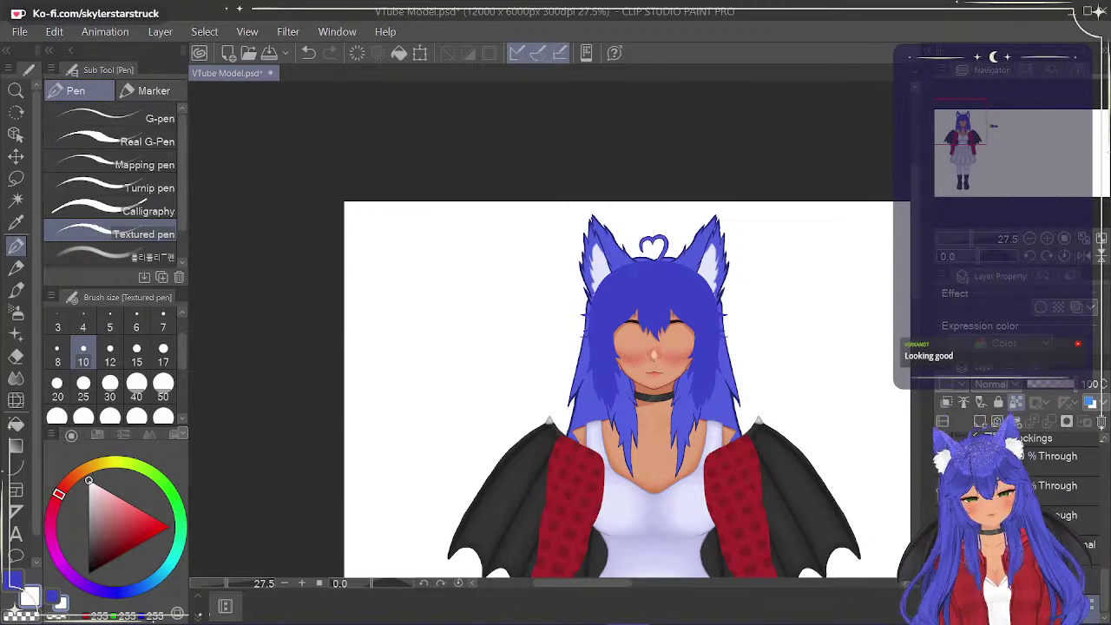
click(16, 580)
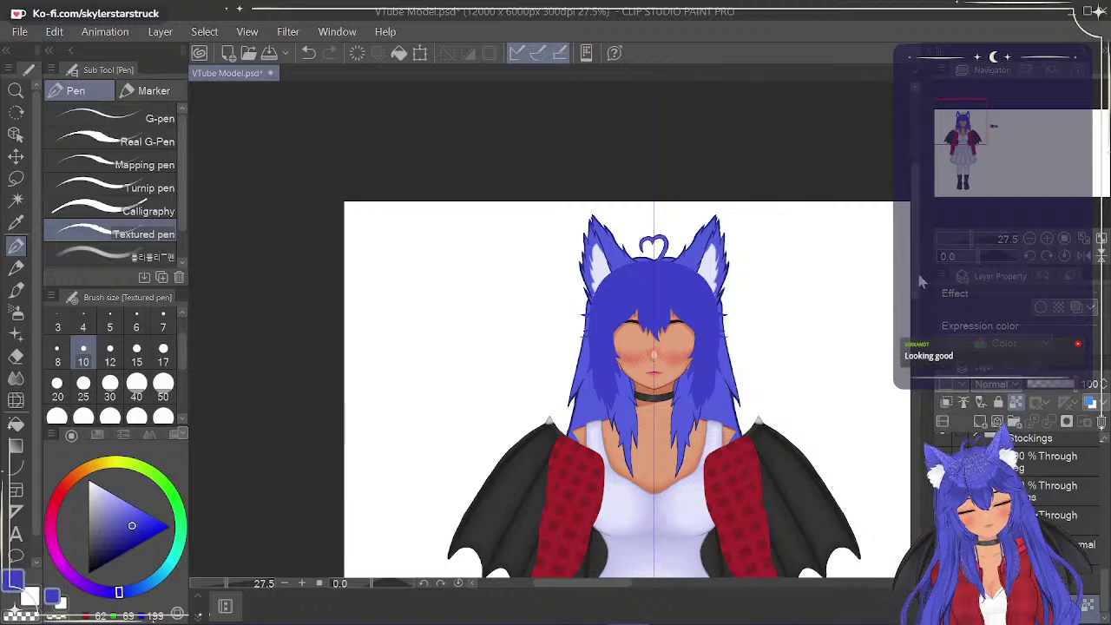
Look over the reassembled model from the ears to the chest, and save the document.
scroll(918, 295, down, 3)
scroll(918, 300, up, 2)
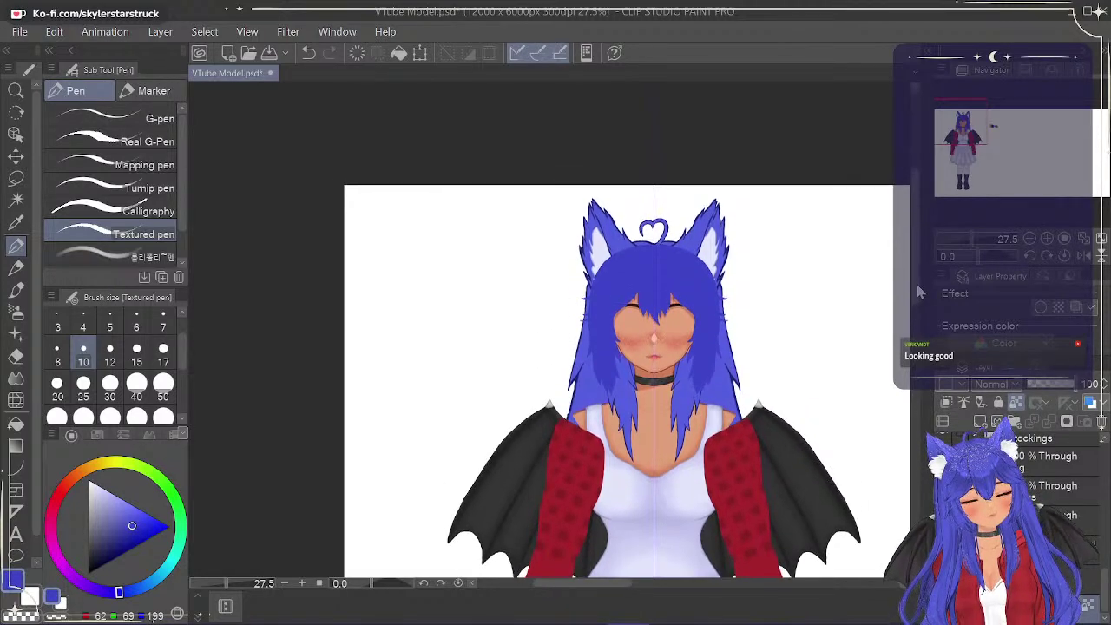
scroll(742, 328, up, 3)
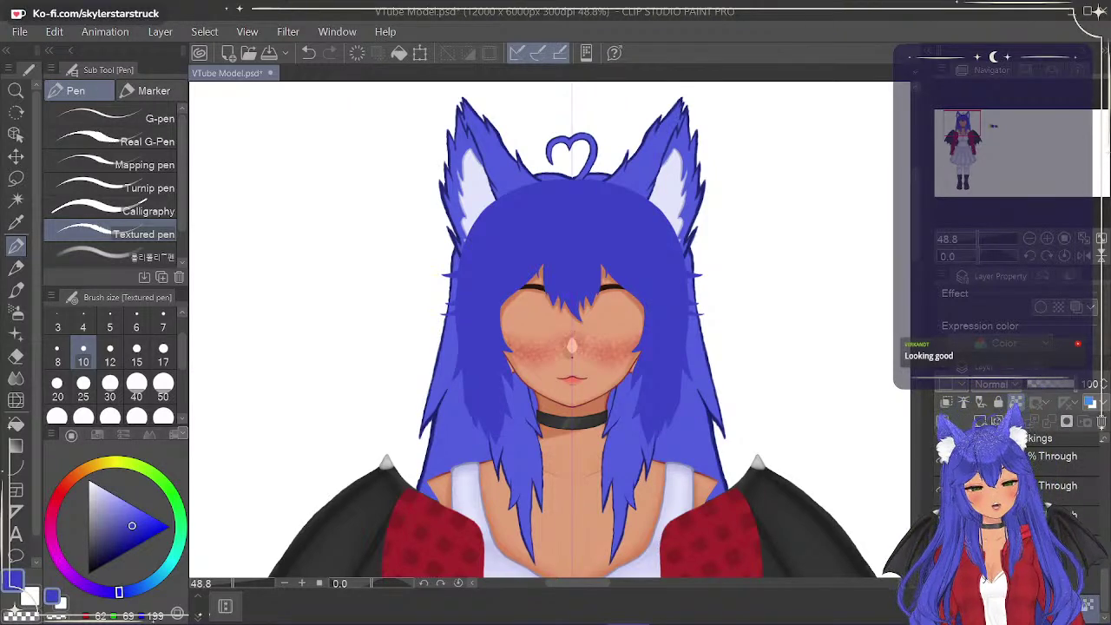
click(19, 31)
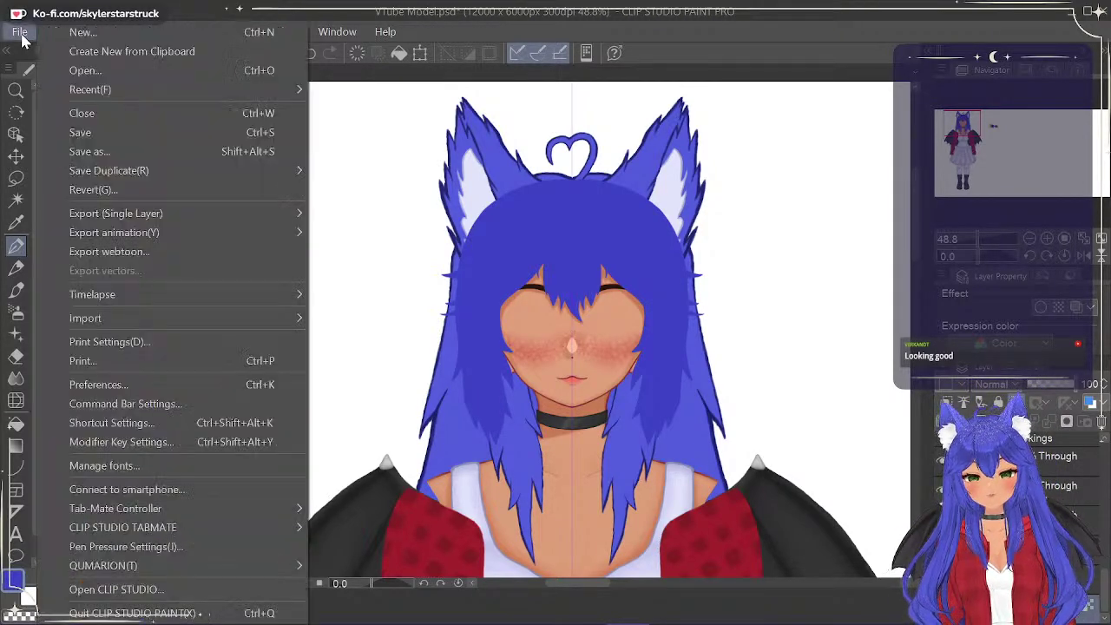
click(98, 144)
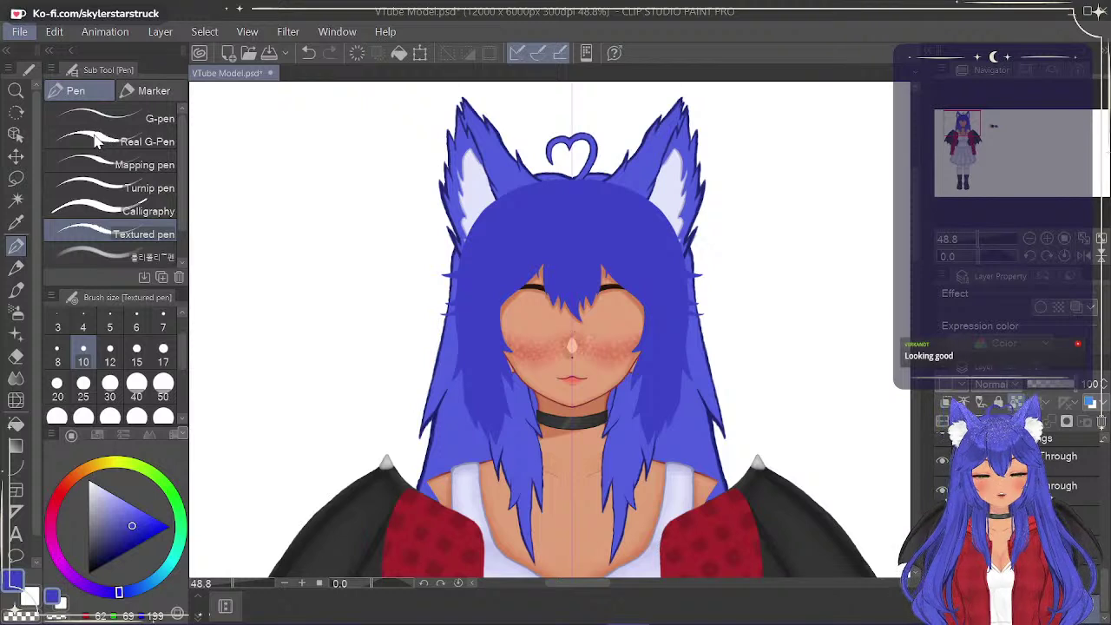